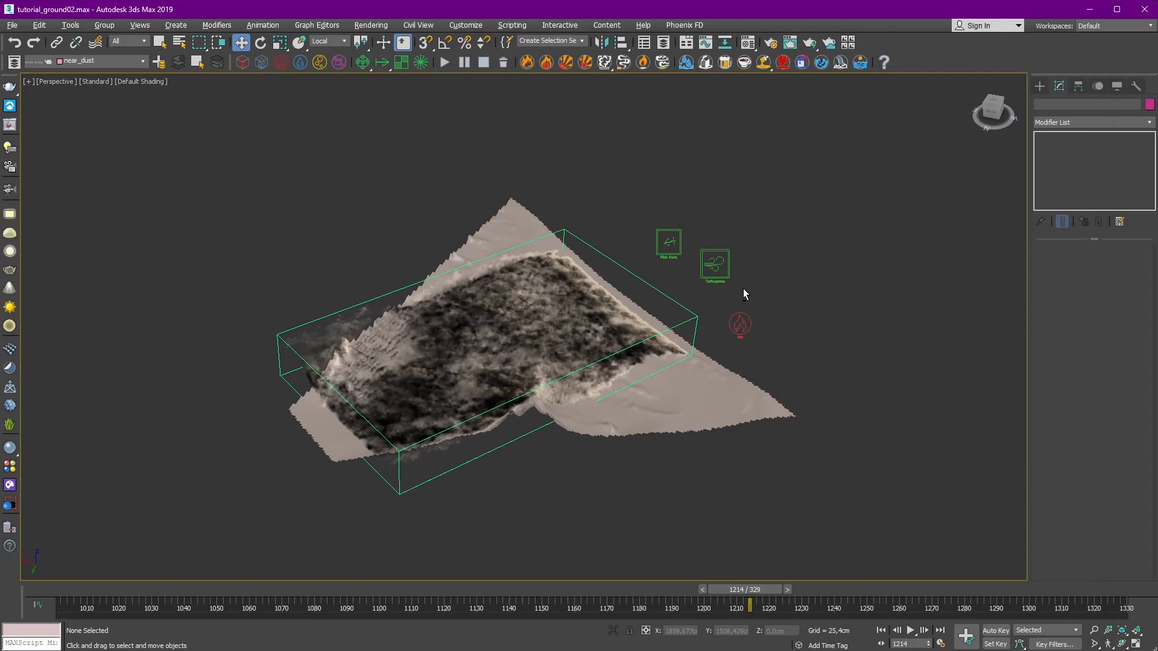
# Step: Select the Phoenix FD simulator surrounding the dust and set its preview Detail Reduction to 5
pyautogui.moveTo(743, 288)
pyautogui.keyDown('alt'); pyautogui.mouseDown(button='middle')
pyautogui.moveTo(753, 292)
pyautogui.moveTo(733, 305)
pyautogui.mouseUp(button='middle'); pyautogui.keyUp('alt')
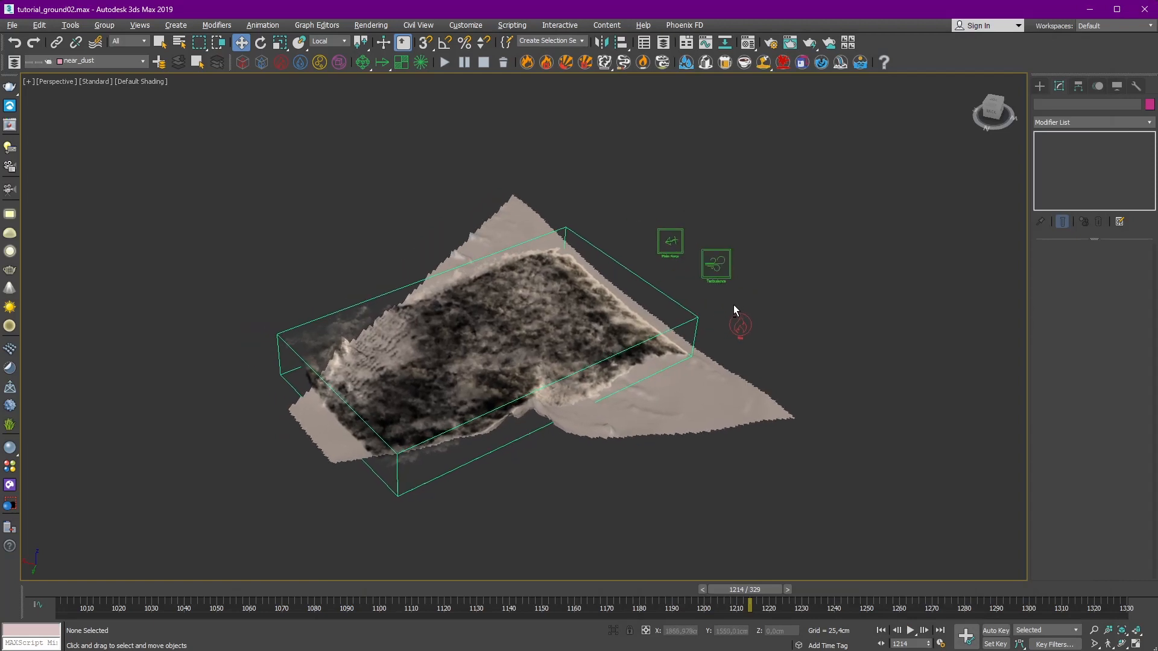
pyautogui.click(698, 324)
pyautogui.keyDown('alt'); pyautogui.moveTo(620, 371); pyautogui.dragTo(664, 426, button='middle'); pyautogui.keyUp('alt')
pyautogui.moveTo(1104, 477); pyautogui.dragTo(1105, 301)
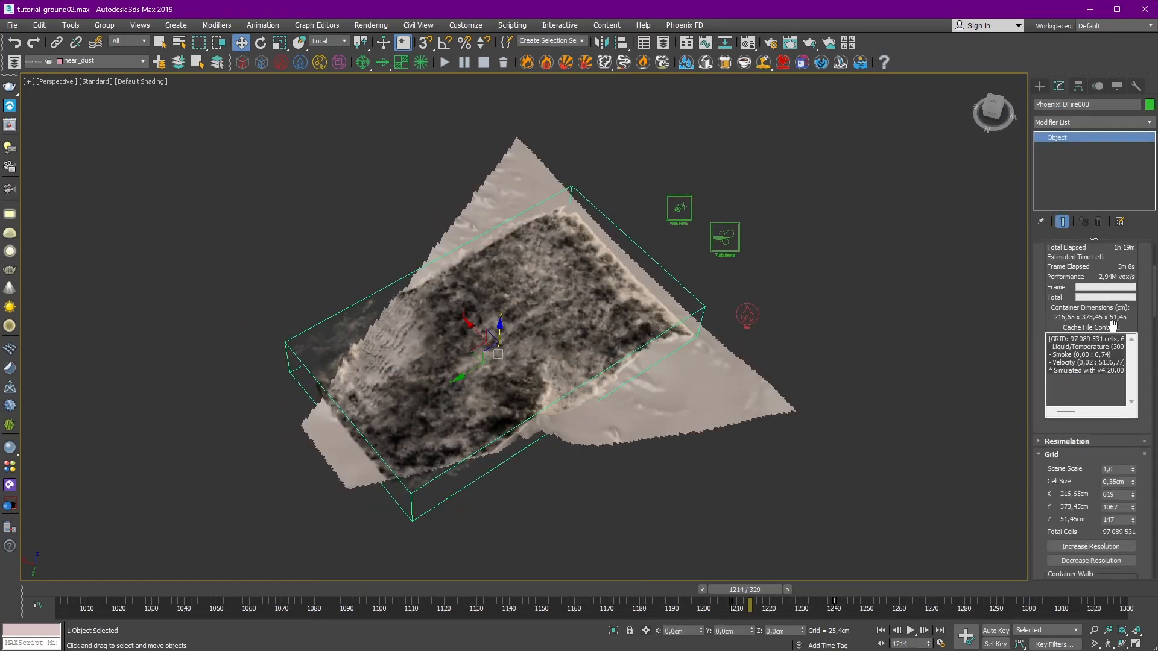
pyautogui.doubleClick(1074, 338)
pyautogui.scroll(-10, 1104, 362)
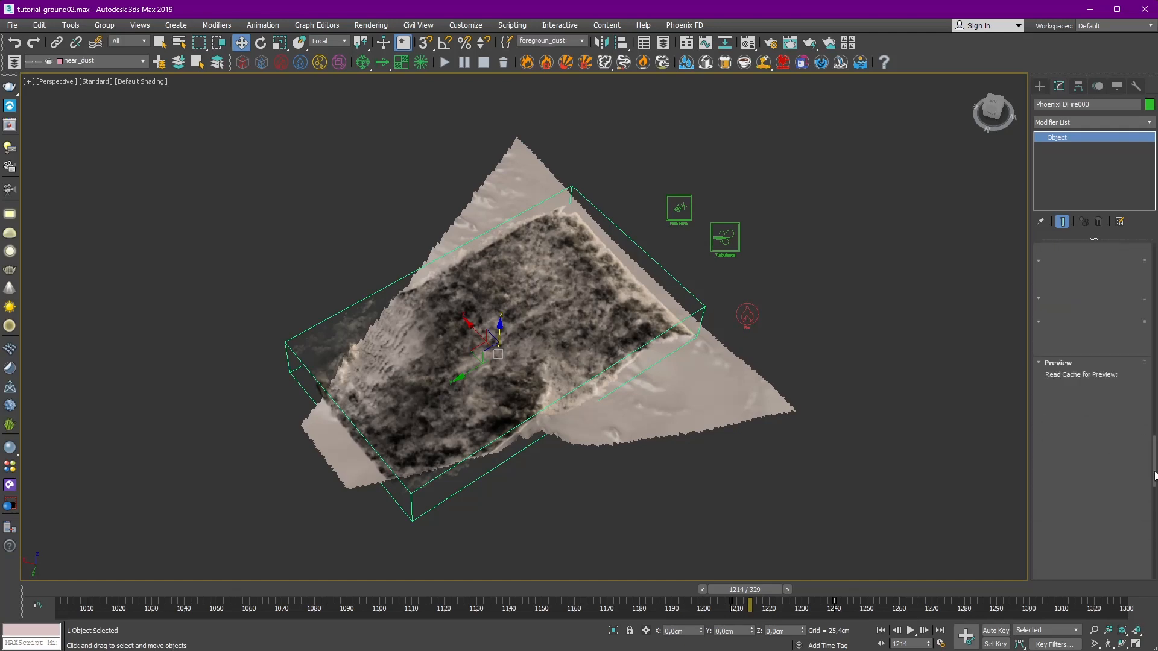
pyautogui.click(1110, 385)
pyautogui.write('4')
pyautogui.press('Return')
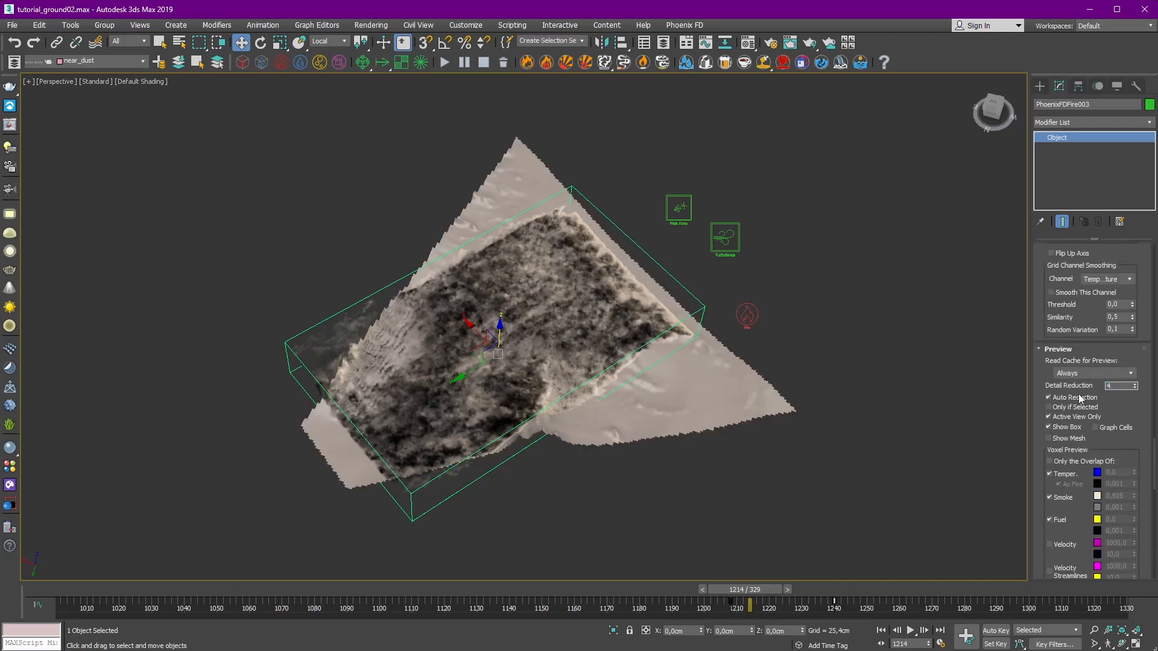
pyautogui.click(1136, 384)
# Step: Scrub the dust simulation forward to frame 1223 and inspect it over the terrain
pyautogui.moveTo(700, 309); pyautogui.dragTo(657, 304, button='middle')
pyautogui.scroll(4, 711, 305)
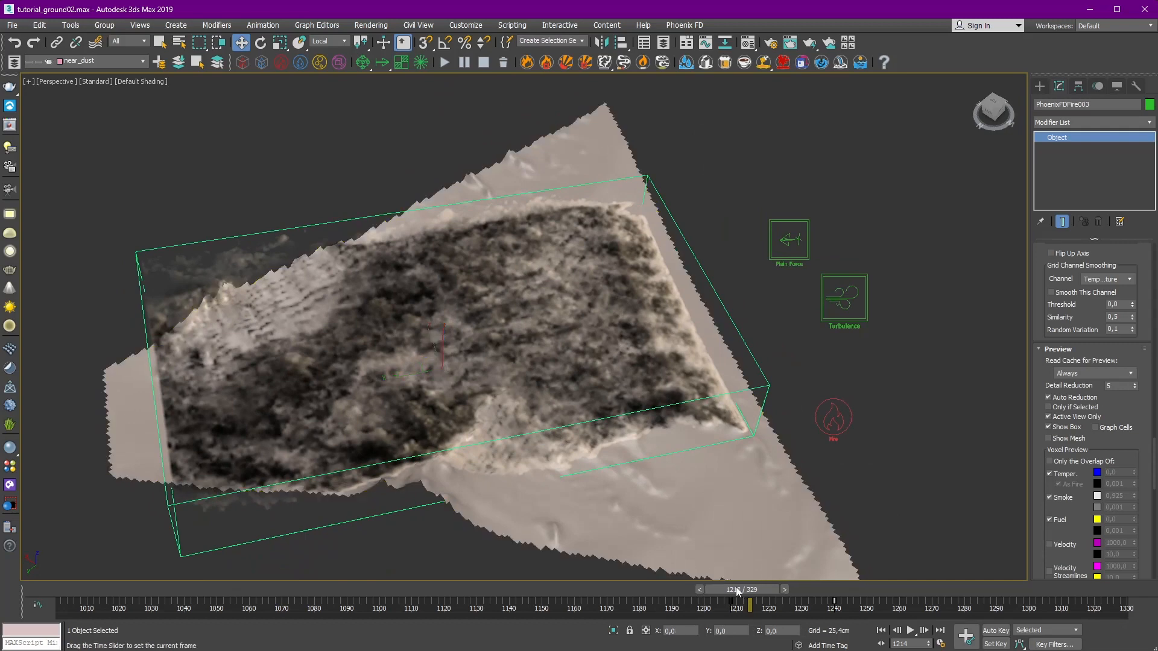
pyautogui.moveTo(736, 589); pyautogui.dragTo(772, 593)
pyautogui.keyDown('alt'); pyautogui.moveTo(775, 480); pyautogui.dragTo(787, 375, button='middle'); pyautogui.keyUp('alt')
pyautogui.scroll(-2, 787, 375)
# Step: Create a tyFlow object beside the terrain, next to the Plain Force, and show its settings
pyautogui.click(1039, 85)
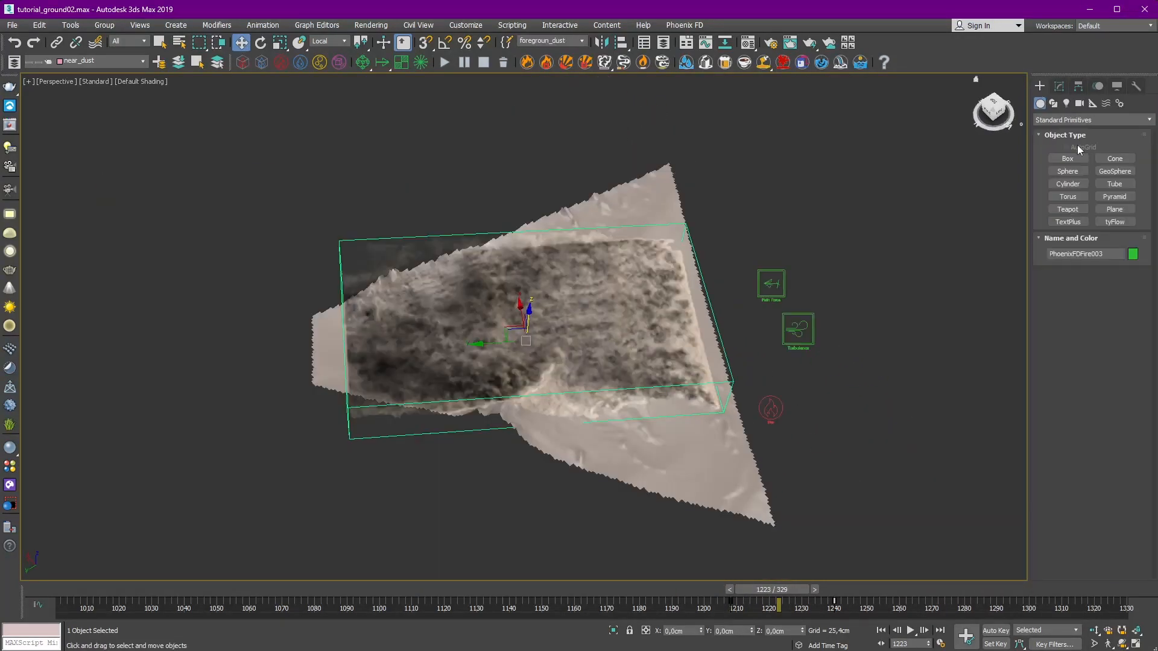
pyautogui.click(1092, 119)
pyautogui.click(1073, 129)
pyautogui.click(1117, 221)
pyautogui.keyDown('alt'); pyautogui.moveTo(750, 338); pyautogui.dragTo(634, 354, button='middle'); pyautogui.keyUp('alt')
pyautogui.click(712, 343)
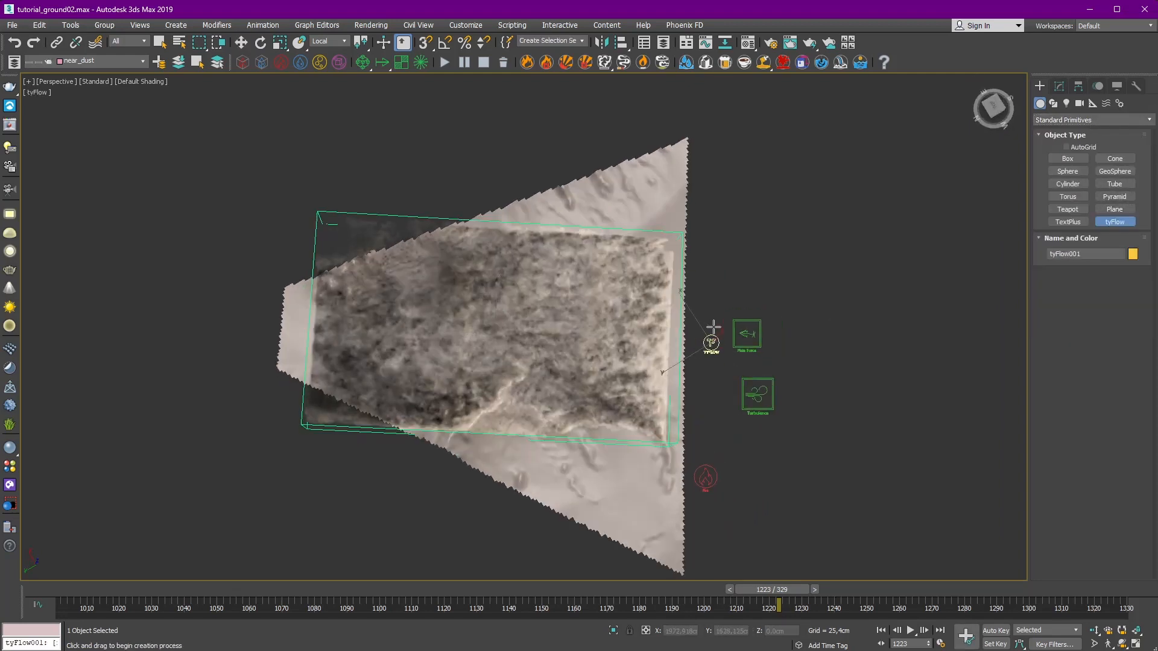
pyautogui.click(1059, 86)
pyautogui.click(1068, 304)
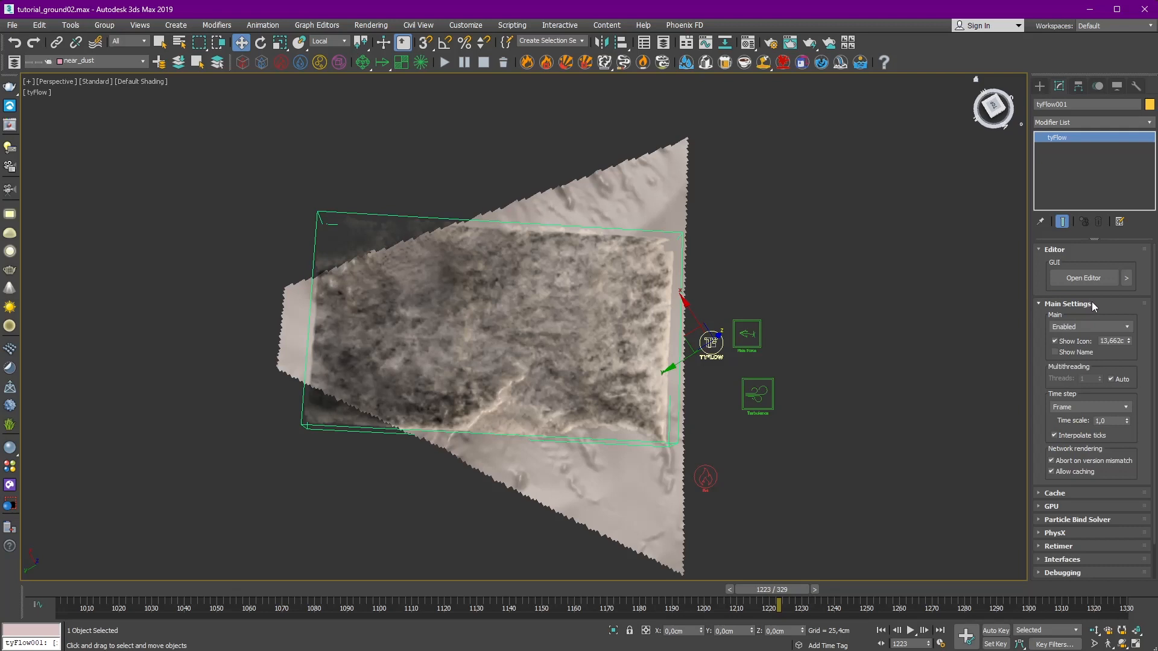
pyautogui.scroll(-1, 1127, 357)
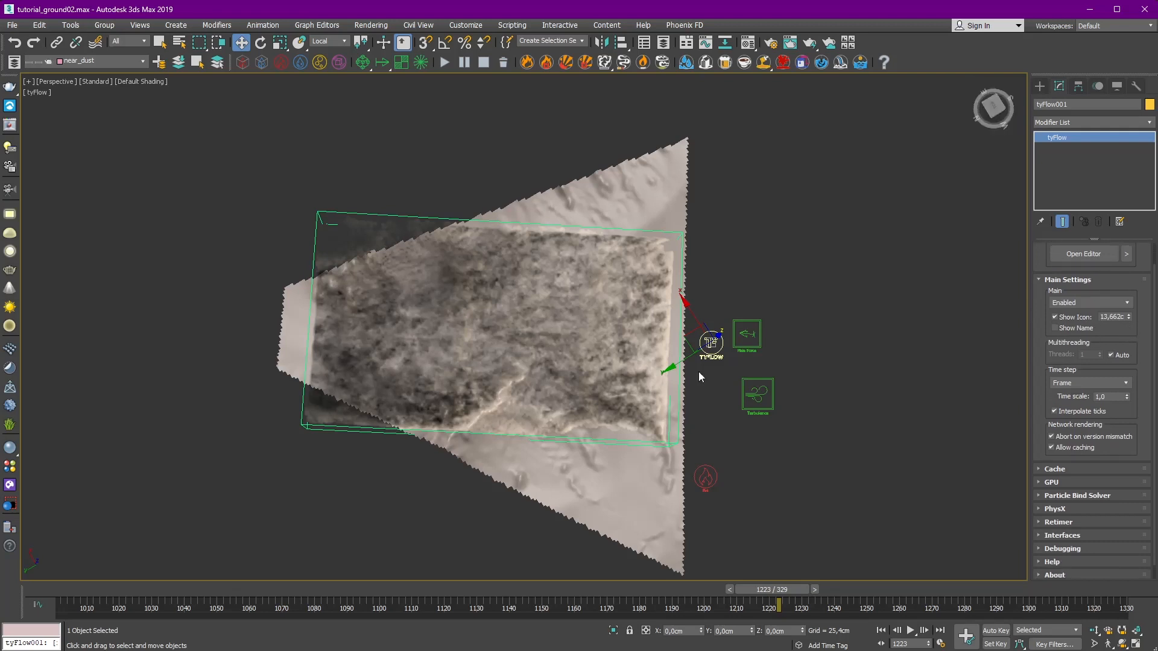
# Step: Create a tyIcon helper beside the tyFlow object, at the edge of the terrain
pyautogui.scroll(5, 698, 372)
pyautogui.scroll(1, 649, 372)
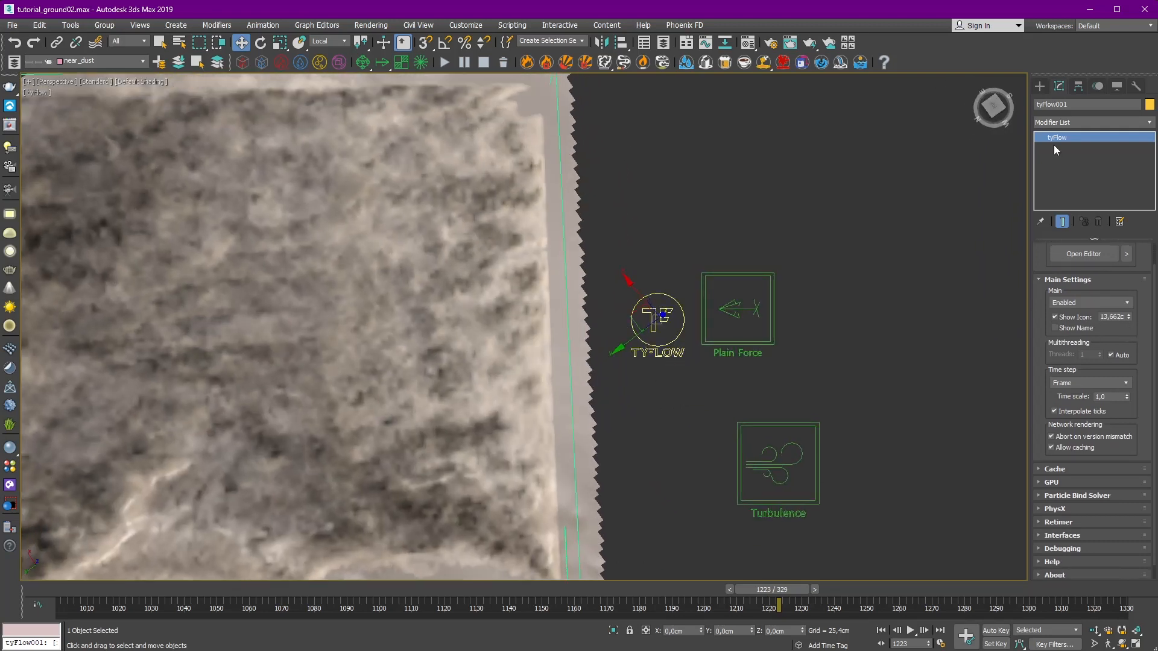
pyautogui.click(1039, 85)
pyautogui.click(1092, 117)
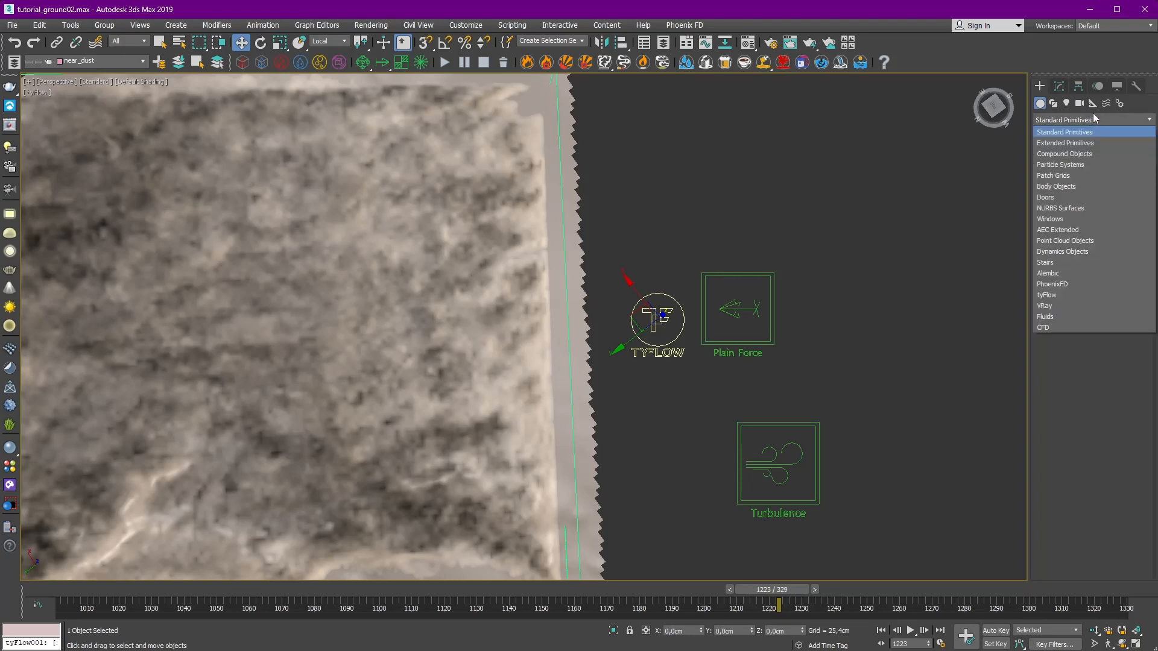
pyautogui.click(1062, 294)
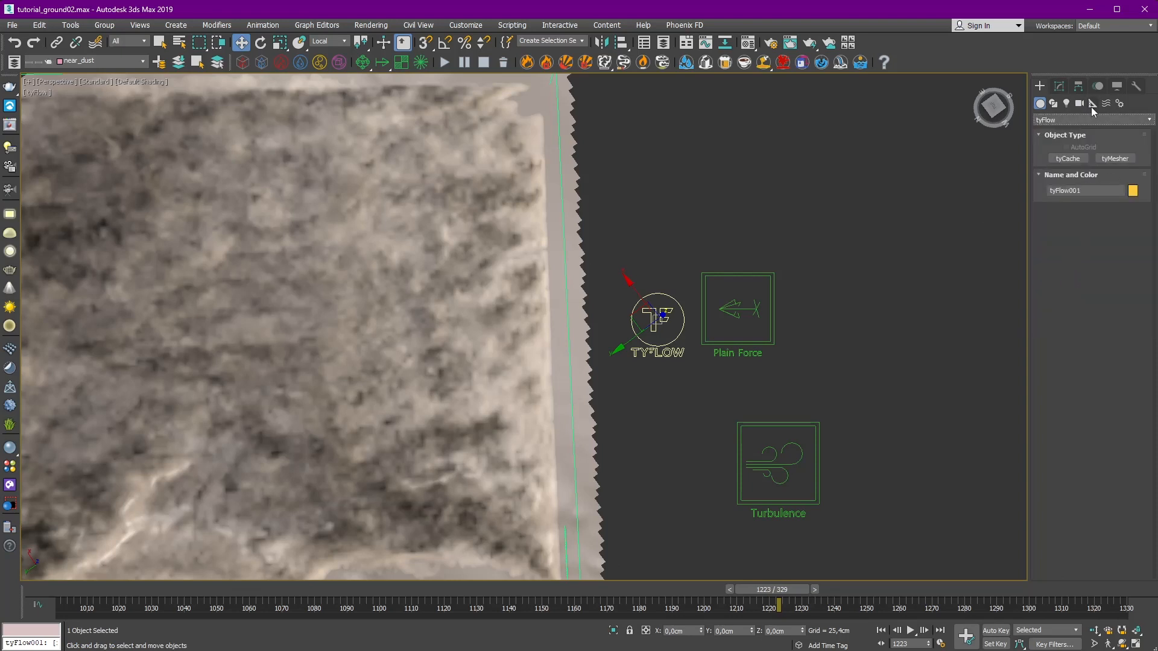
pyautogui.click(1092, 105)
pyautogui.click(1096, 121)
pyautogui.click(1094, 241)
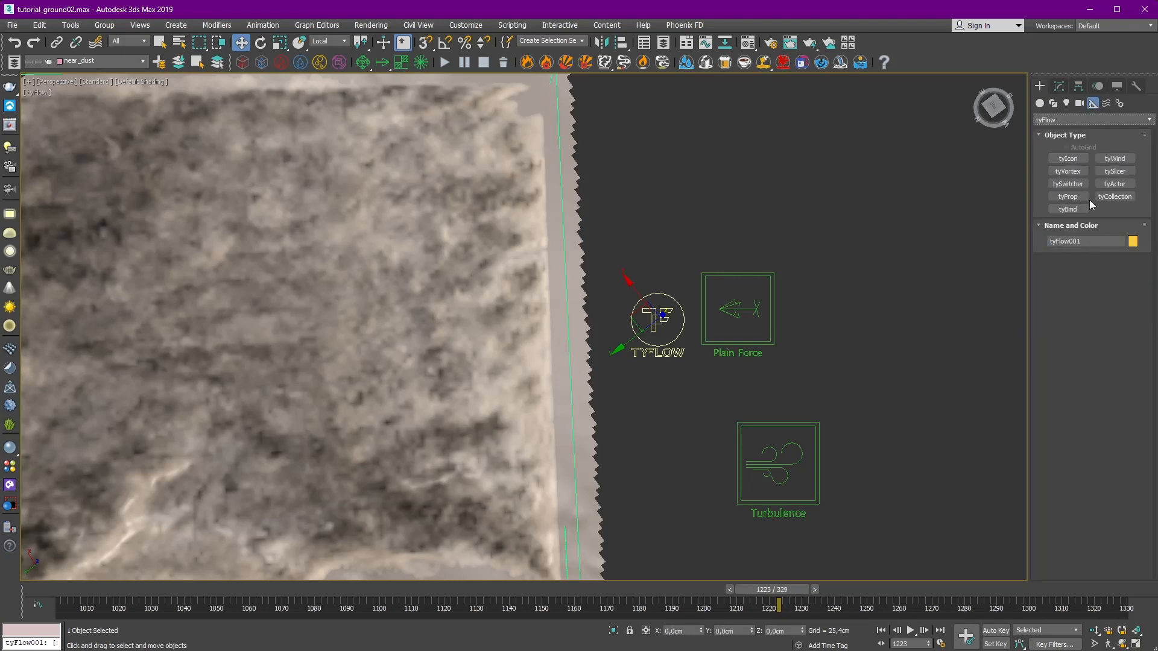
pyautogui.click(1068, 158)
pyautogui.moveTo(657, 229); pyautogui.dragTo(605, 319)
# Step: Rotate the tyIcon helper about -33.6 degrees around its Z axis to square it with the terrain edge
pyautogui.press('w')
pyautogui.keyDown('alt'); pyautogui.moveTo(606, 278); pyautogui.dragTo(618, 239, button='middle'); pyautogui.keyUp('alt')
pyautogui.press('e')
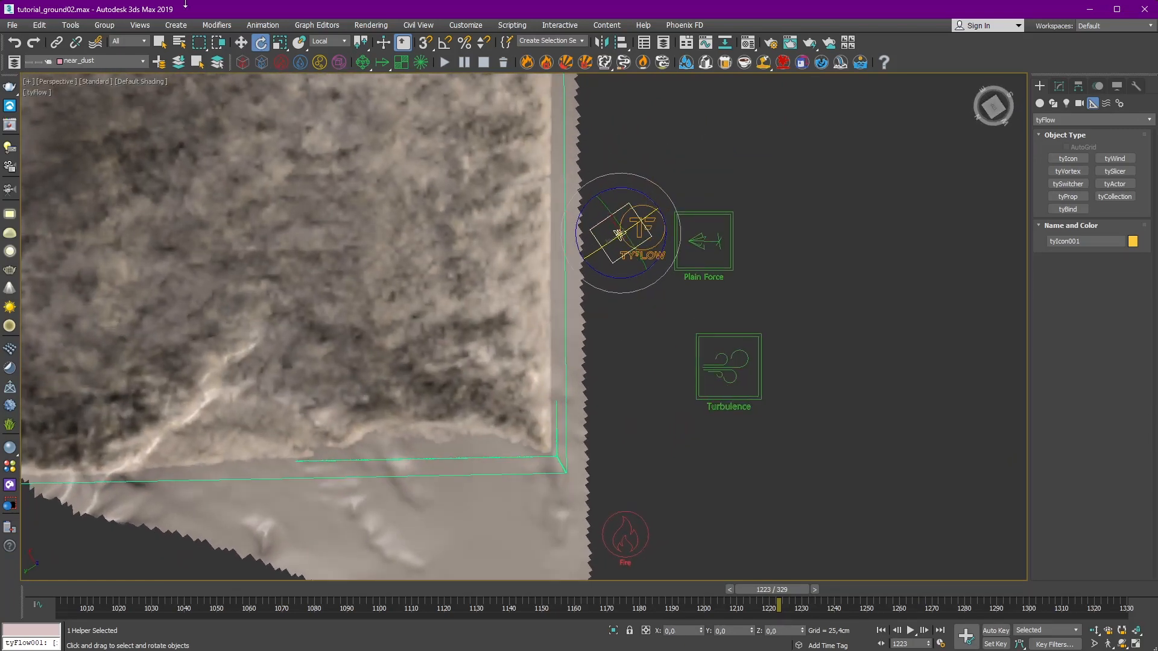
pyautogui.moveTo(618, 234); pyautogui.dragTo(620, 233)
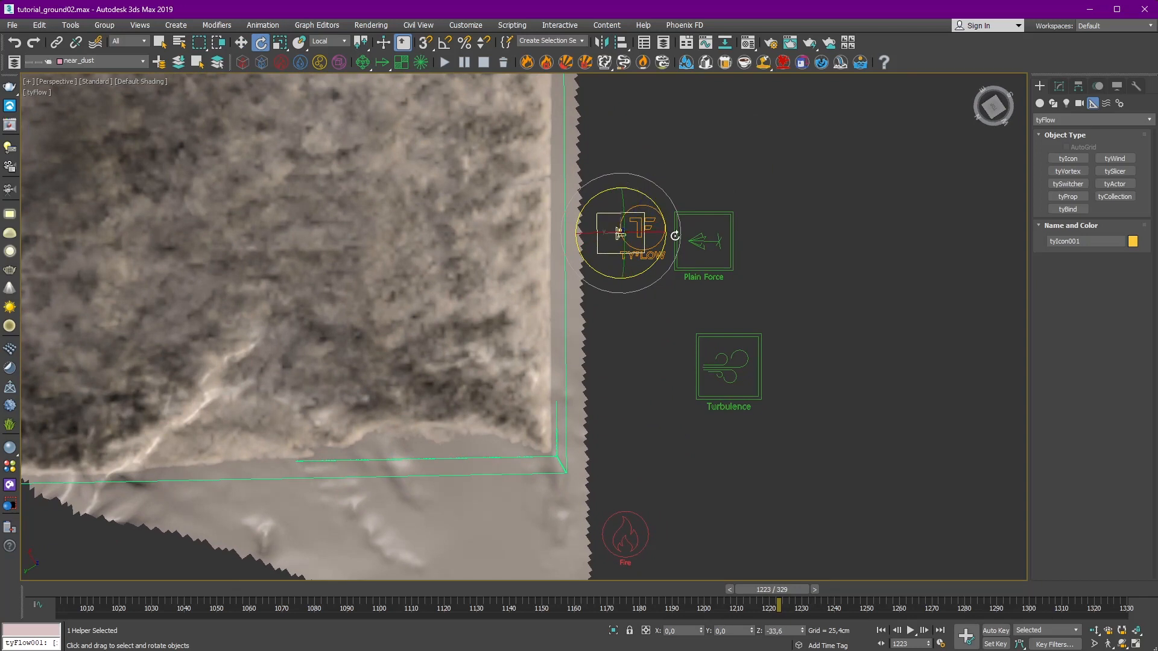
# Step: Move the Phoenix FD fire source horizontally away from the terrain edge
pyautogui.keyDown('alt'); pyautogui.moveTo(620, 233); pyautogui.dragTo(595, 294, button='middle'); pyautogui.keyUp('alt')
pyautogui.click(595, 294)
pyautogui.click(592, 215)
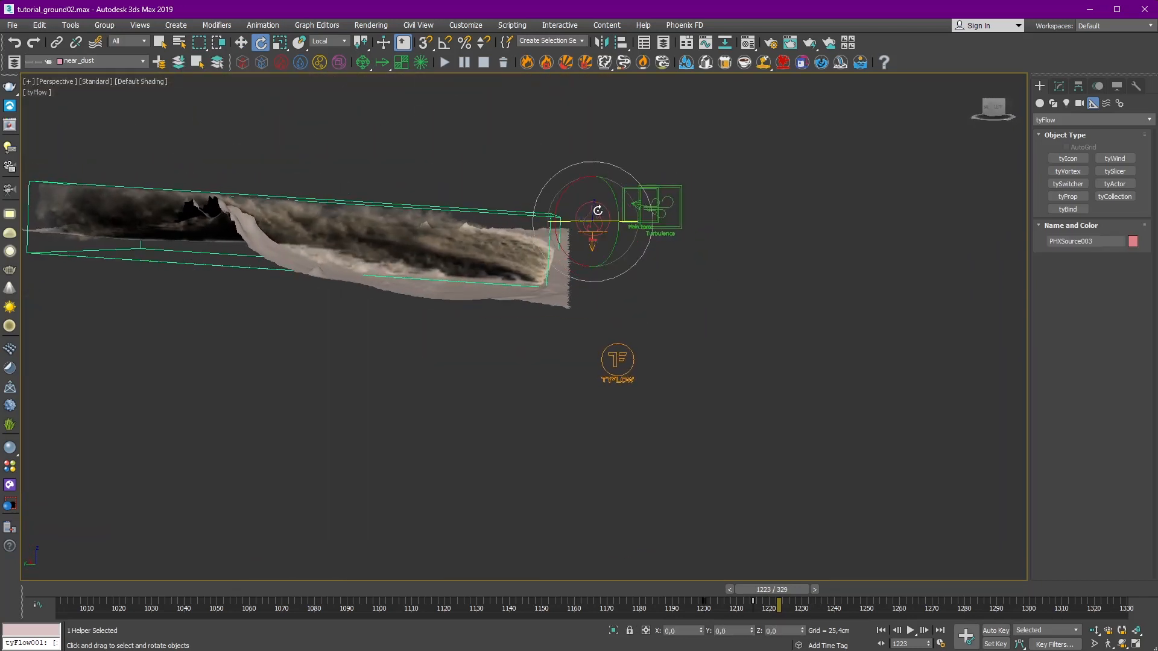
pyautogui.press('w')
pyautogui.keyDown('alt'); pyautogui.moveTo(546, 162); pyautogui.dragTo(547, 236, button='middle'); pyautogui.keyUp('alt')
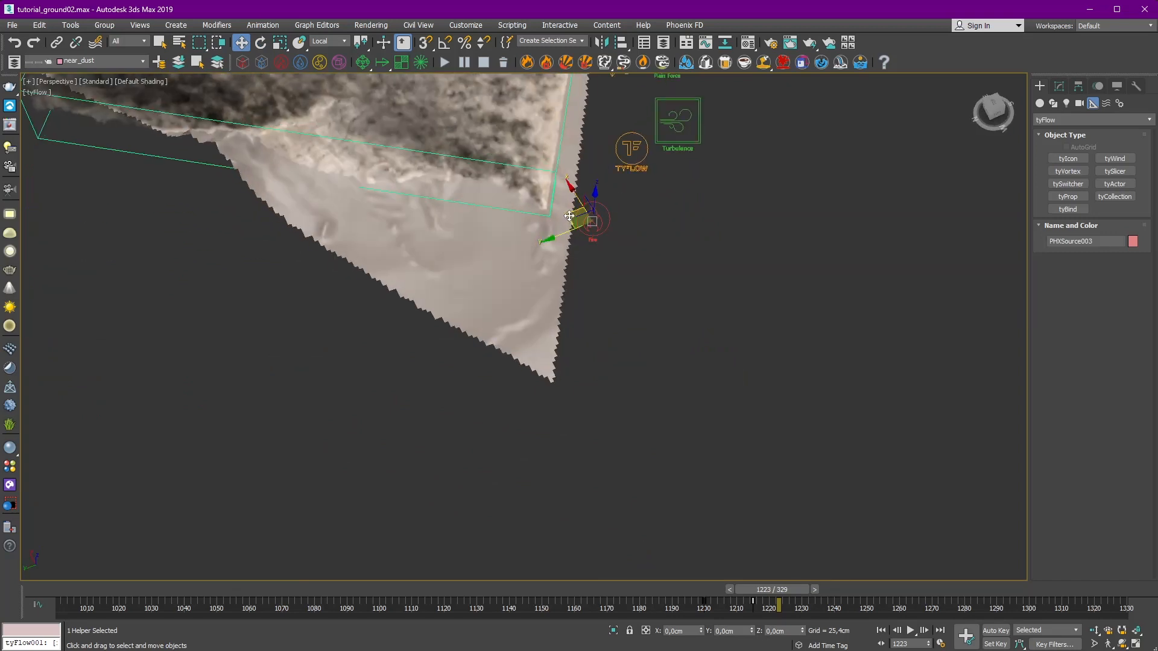
pyautogui.moveTo(576, 222); pyautogui.dragTo(688, 204)
# Step: Rotate the tyIcon helper upright so that its arrow points towards the terrain
pyautogui.keyDown('alt'); pyautogui.moveTo(545, 238); pyautogui.dragTo(550, 176, button='middle'); pyautogui.keyUp('alt')
pyautogui.click(598, 180)
pyautogui.keyDown('alt'); pyautogui.moveTo(606, 262); pyautogui.dragTo(628, 205, button='middle'); pyautogui.keyUp('alt')
pyautogui.press('e')
pyautogui.moveTo(627, 205); pyautogui.dragTo(652, 281)
pyautogui.keyDown('alt'); pyautogui.moveTo(622, 282); pyautogui.dragTo(730, 241, button='middle'); pyautogui.keyUp('alt')
pyautogui.scroll(5, 650, 285)
# Step: Open the editor of the tyFlow object and arrange it so the terrain stays in view
pyautogui.click(694, 416)
pyautogui.press('w')
pyautogui.click(1059, 86)
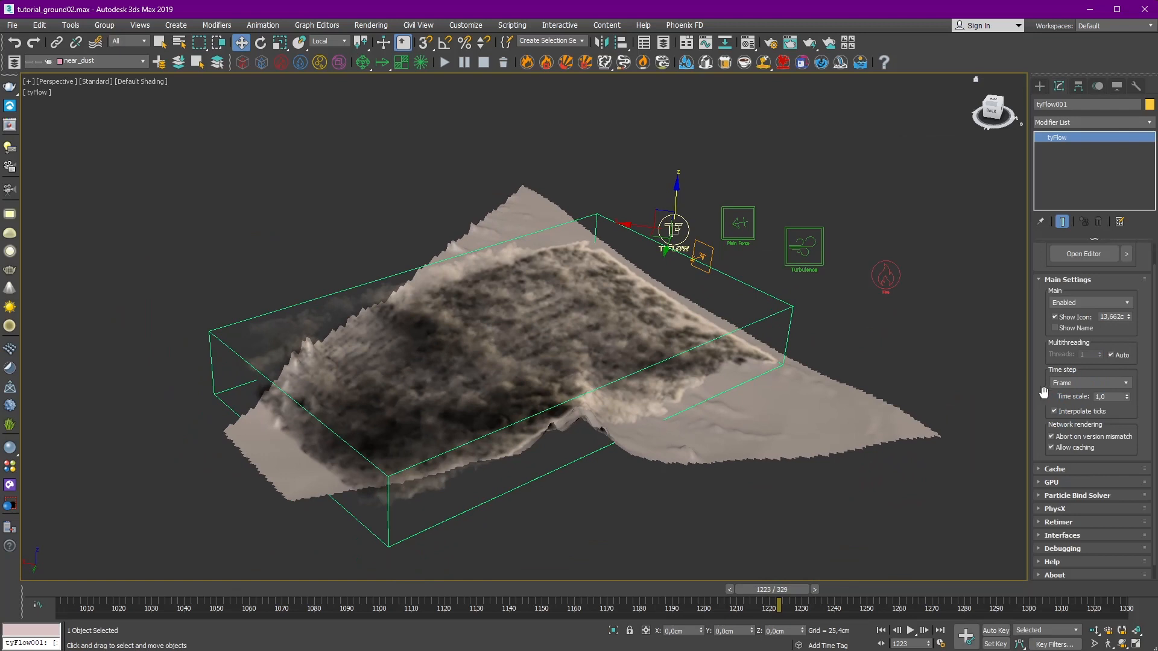
pyautogui.scroll(2, 1094, 290)
pyautogui.click(1084, 279)
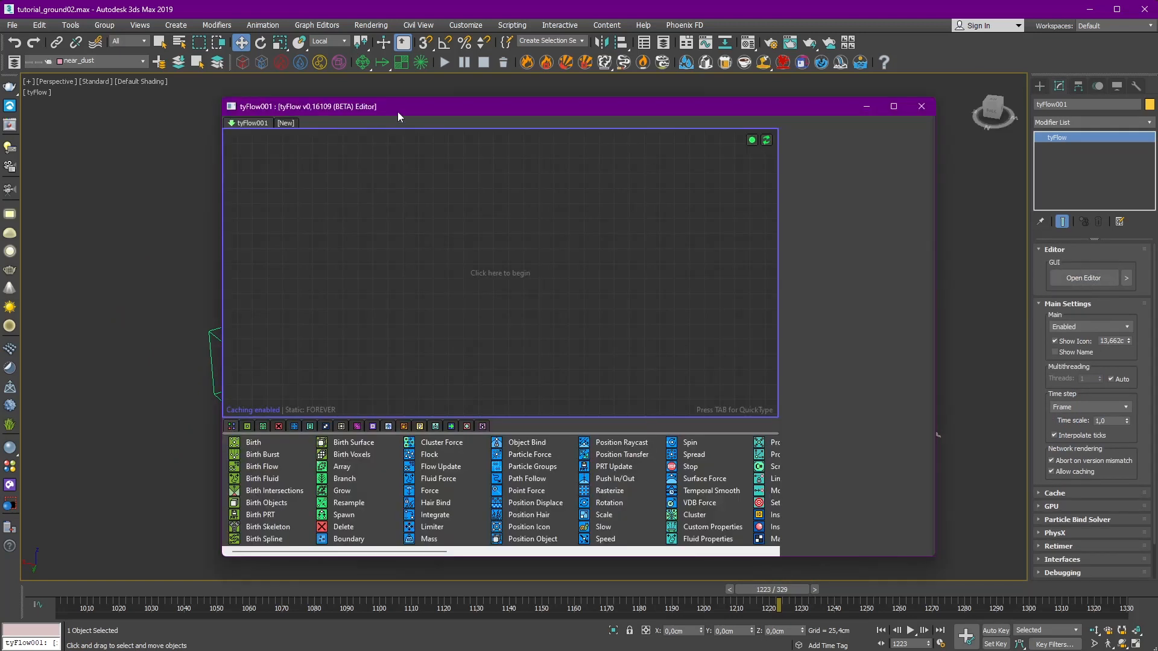
pyautogui.moveTo(406, 101); pyautogui.dragTo(558, 81)
pyautogui.moveTo(670, 90); pyautogui.dragTo(588, 91)
pyautogui.moveTo(392, 244); pyautogui.dragTo(369, 245, button='middle')
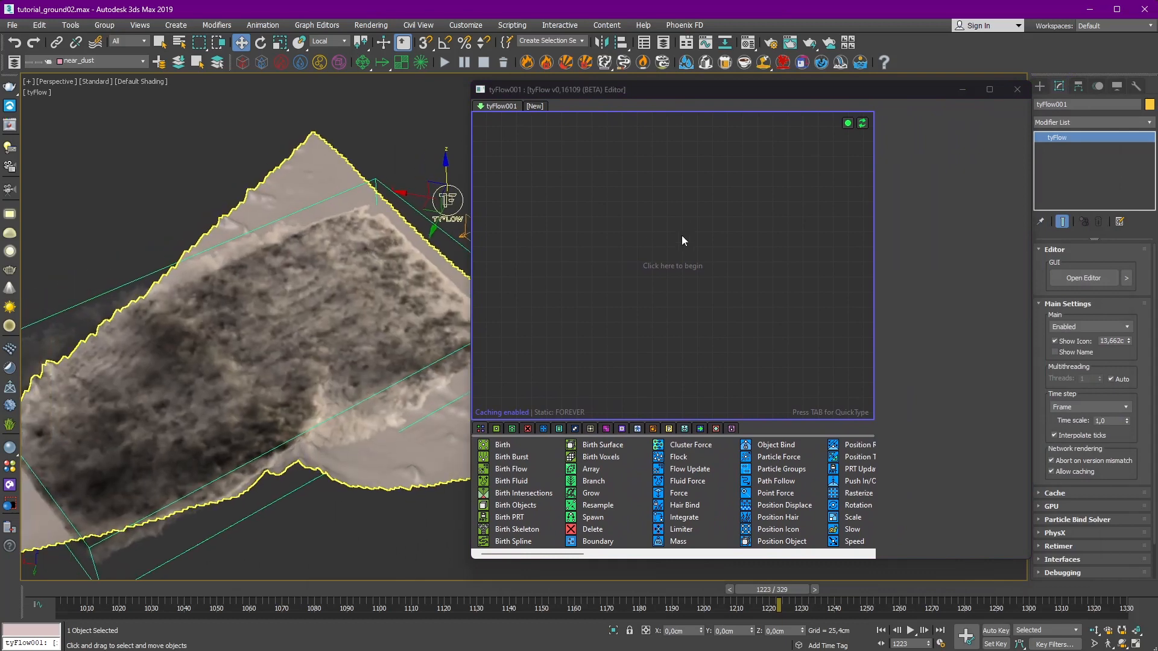
# Step: Add a Birth operator in a new event, with emission starting at frame 1203 and ending at frame 1215
pyautogui.moveTo(503, 449); pyautogui.dragTo(566, 140)
pyautogui.moveTo(763, 602); pyautogui.dragTo(710, 594)
pyautogui.press('w')
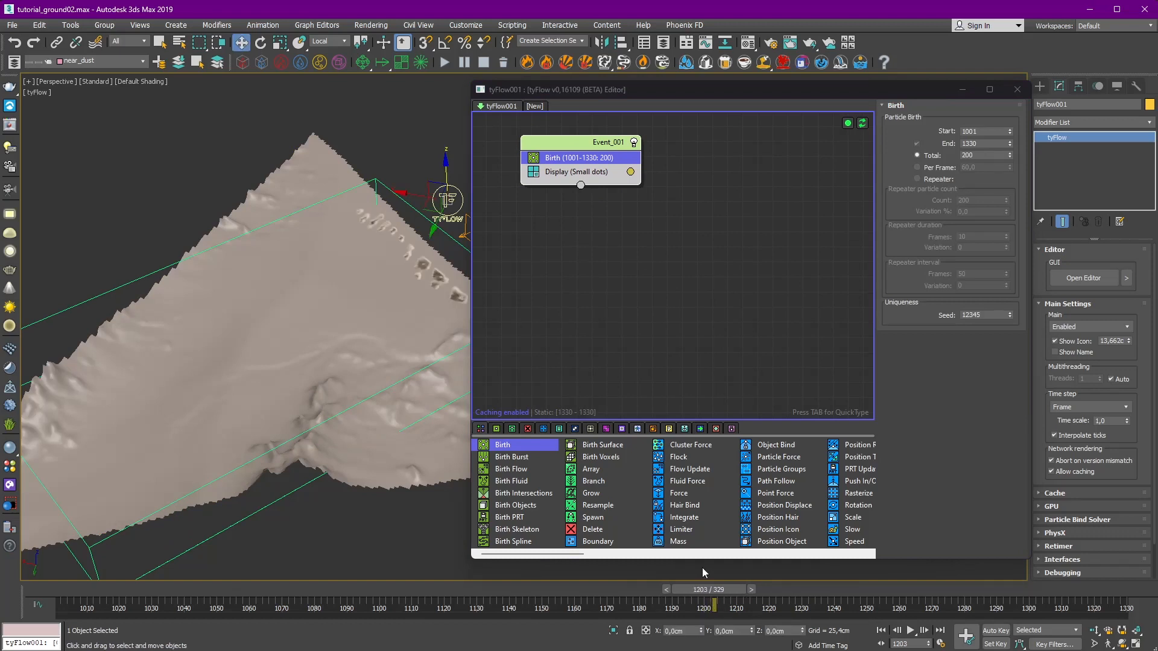
pyautogui.click(984, 132)
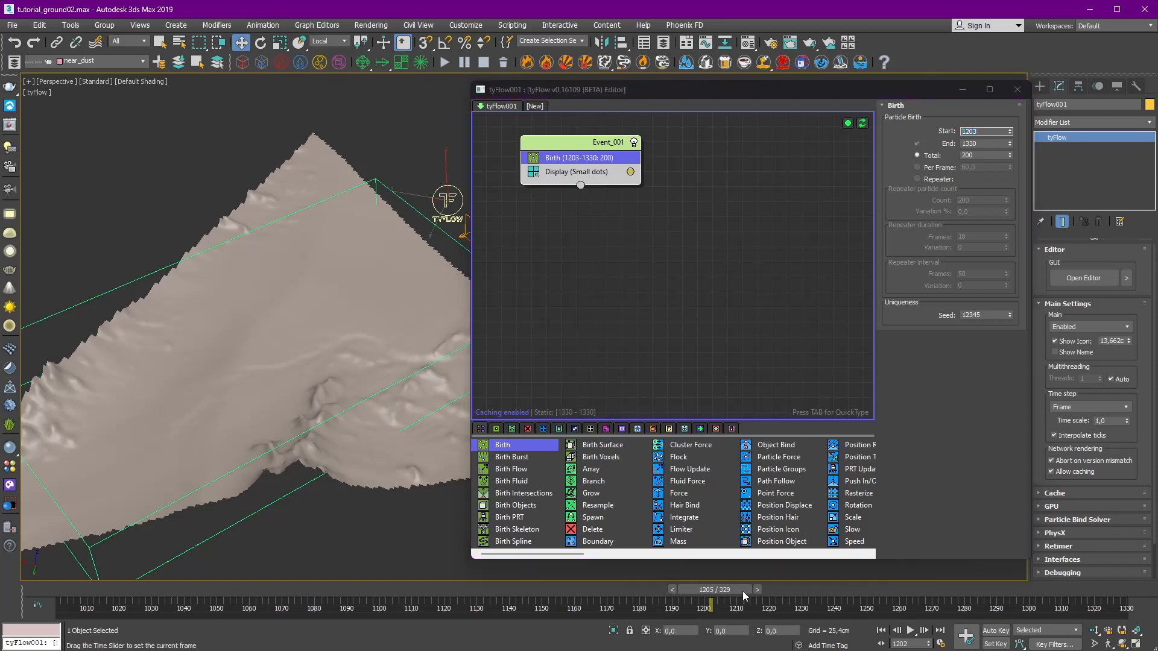
pyautogui.moveTo(730, 596); pyautogui.dragTo(768, 596)
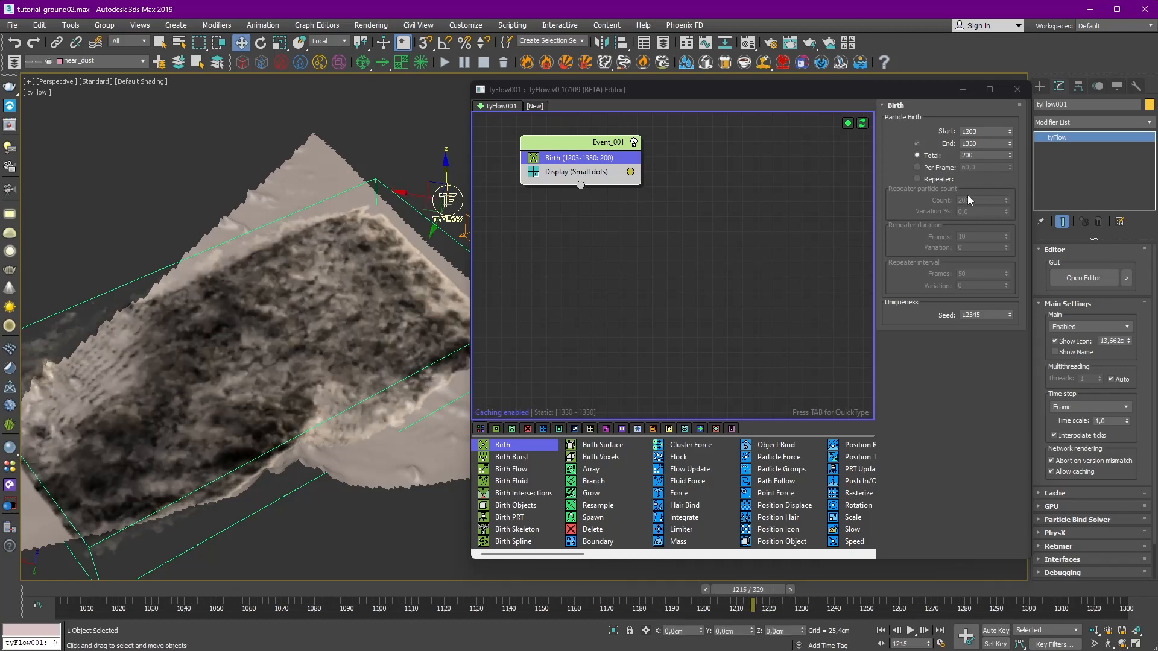
pyautogui.click(976, 143)
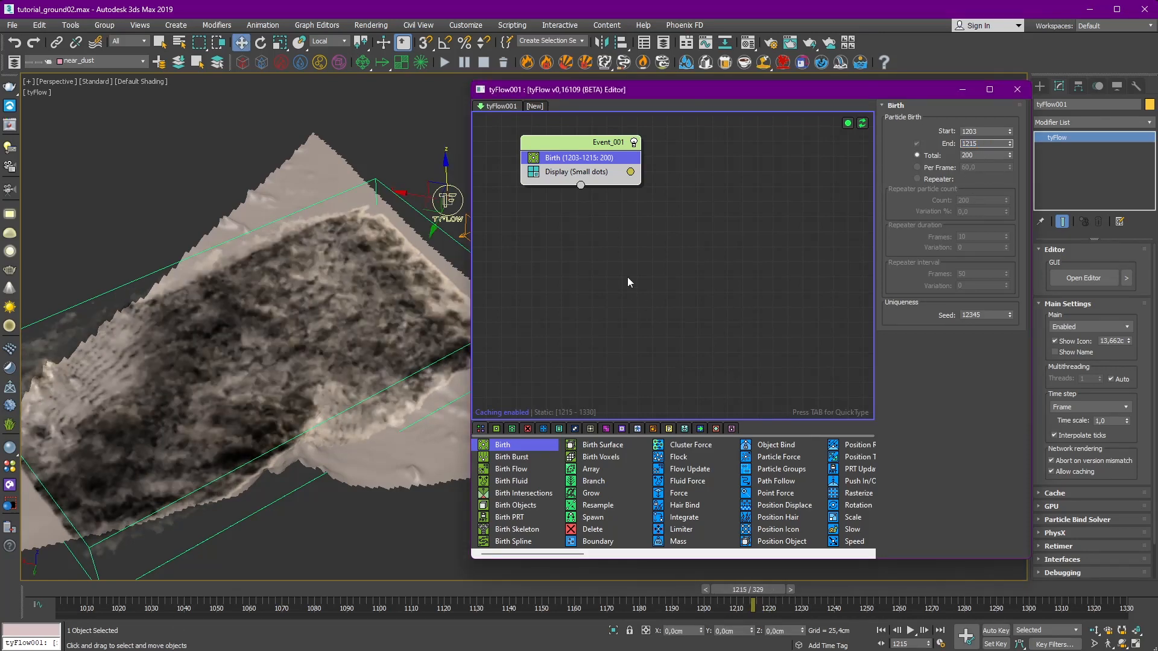
# Step: Add a Position Object operator below Birth in the event and pick the terrain as its emitter object
pyautogui.moveTo(628, 278); pyautogui.dragTo(633, 279, button='middle')
pyautogui.moveTo(549, 555); pyautogui.dragTo(567, 556)
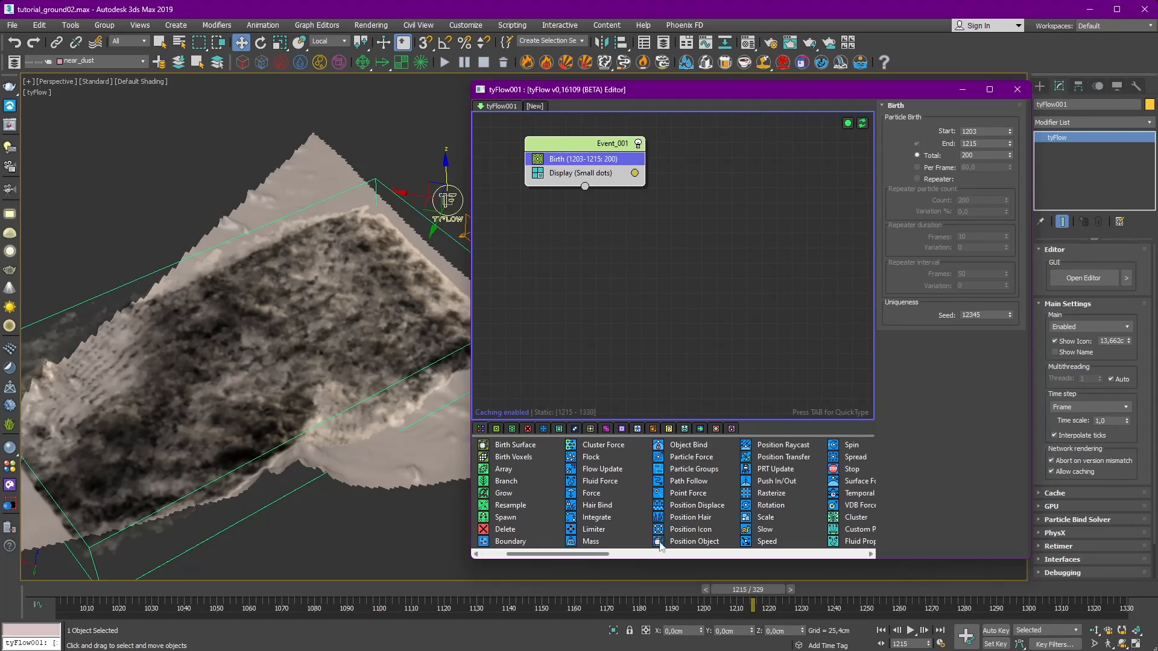
pyautogui.moveTo(660, 546); pyautogui.dragTo(584, 172)
pyautogui.click(926, 240)
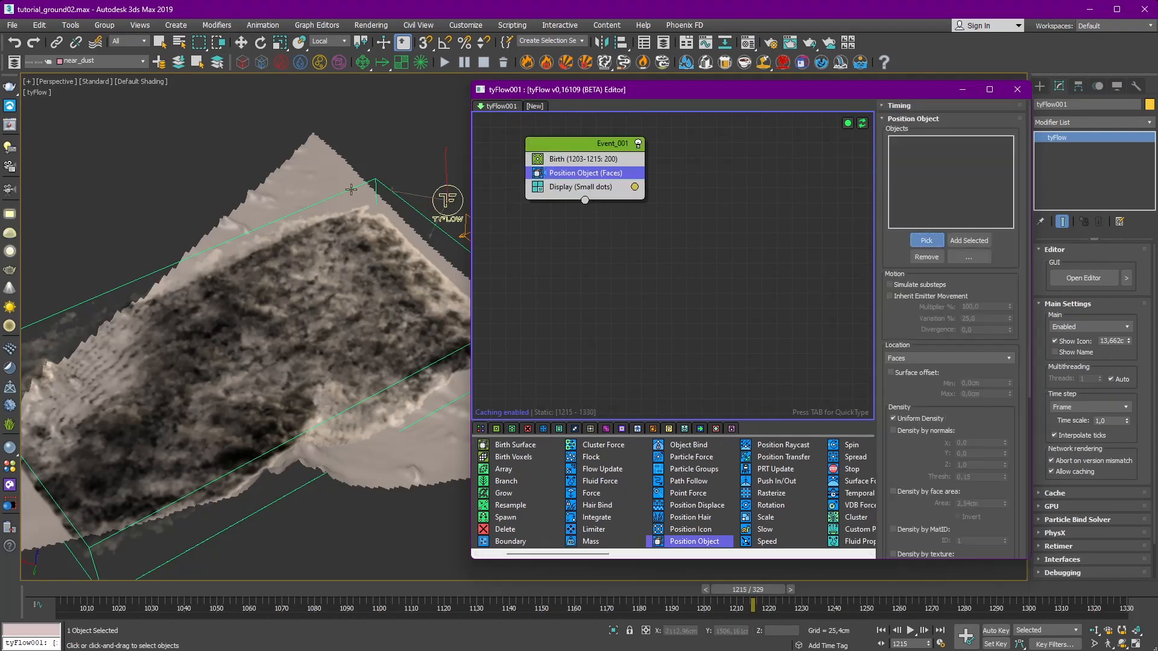
pyautogui.click(340, 173)
# Step: Enable Density by texture for the Position Object operator, with the map source left at Specify
pyautogui.moveTo(929, 322); pyautogui.dragTo(925, 146)
pyautogui.moveTo(927, 381); pyautogui.dragTo(924, 367)
pyautogui.click(914, 364)
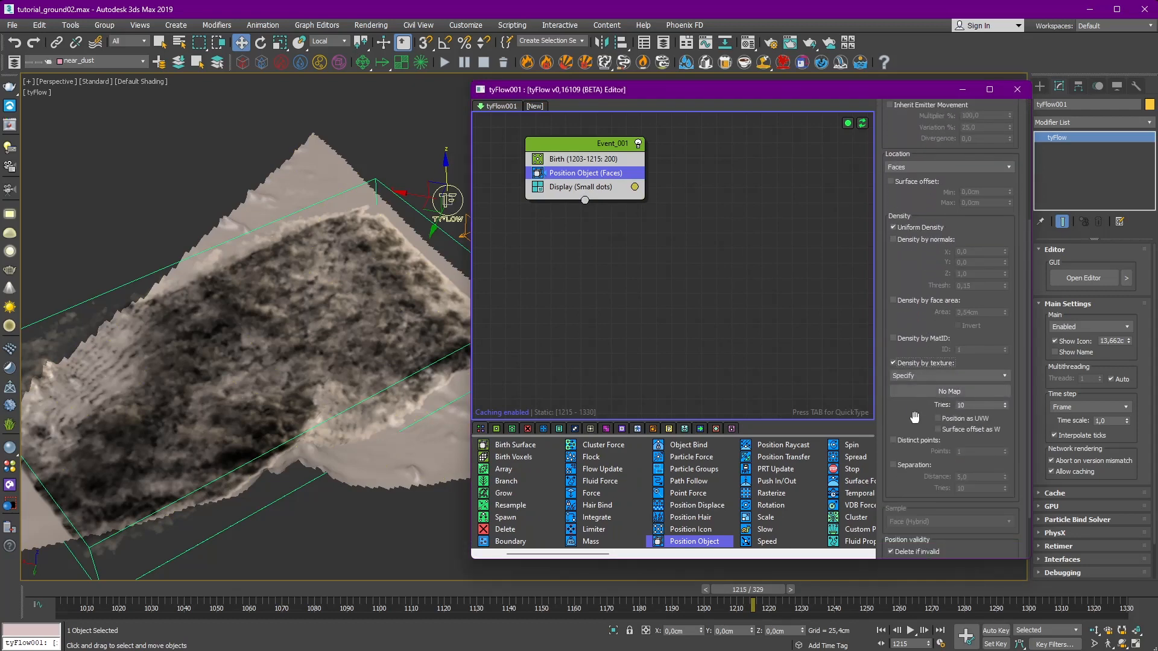
pyautogui.moveTo(914, 418); pyautogui.dragTo(918, 394)
pyautogui.click(922, 371)
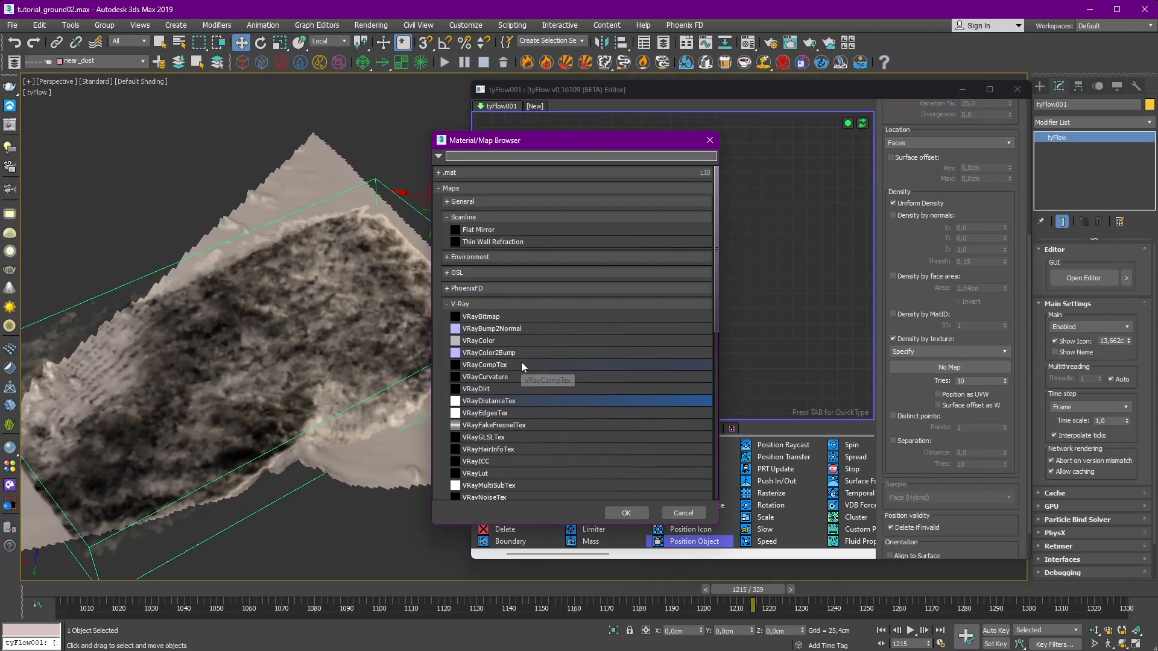
pyautogui.scroll(-1, 521, 361)
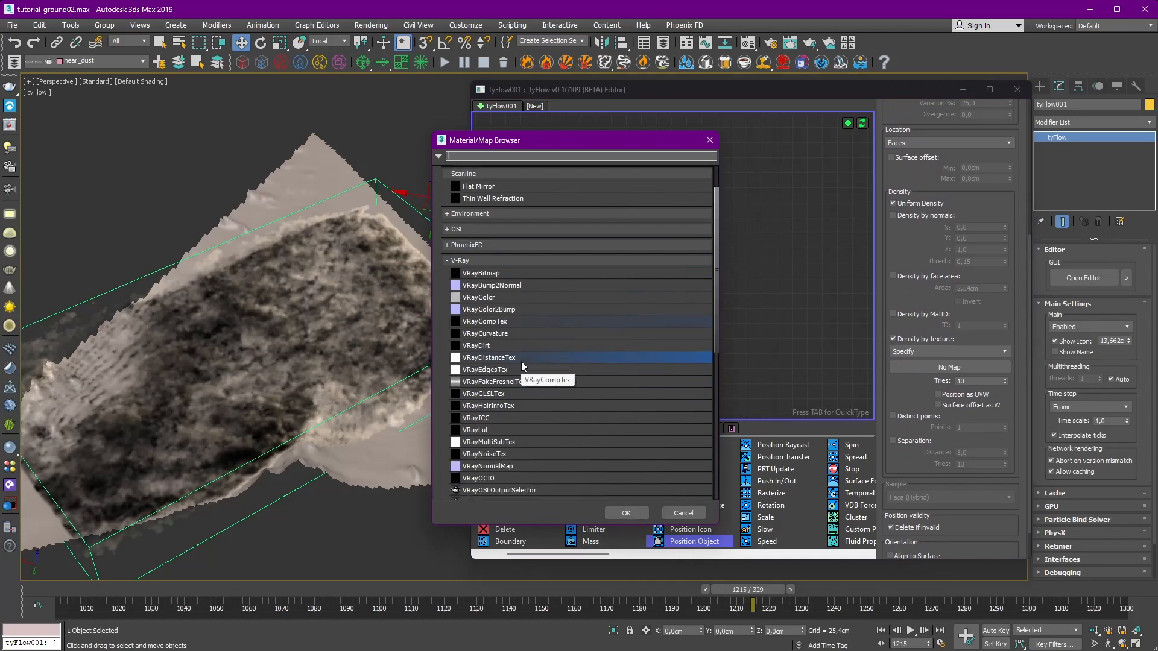
pyautogui.click(751, 45)
pyautogui.click(710, 140)
# Step: Open the Material Editor and select the Phoenix FD fire source to show its emitter and mask settings
pyautogui.moveTo(685, 90); pyautogui.dragTo(749, 107)
pyautogui.click(750, 45)
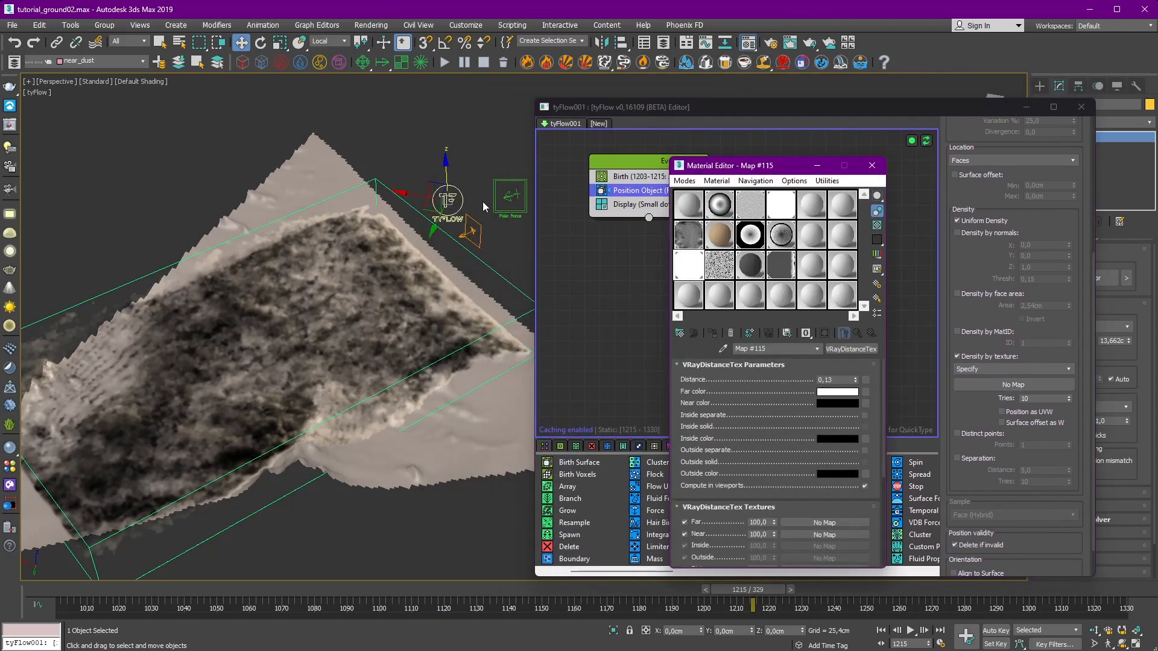
pyautogui.moveTo(495, 223); pyautogui.dragTo(344, 256, button='middle')
pyautogui.click(494, 293)
pyautogui.click(460, 315)
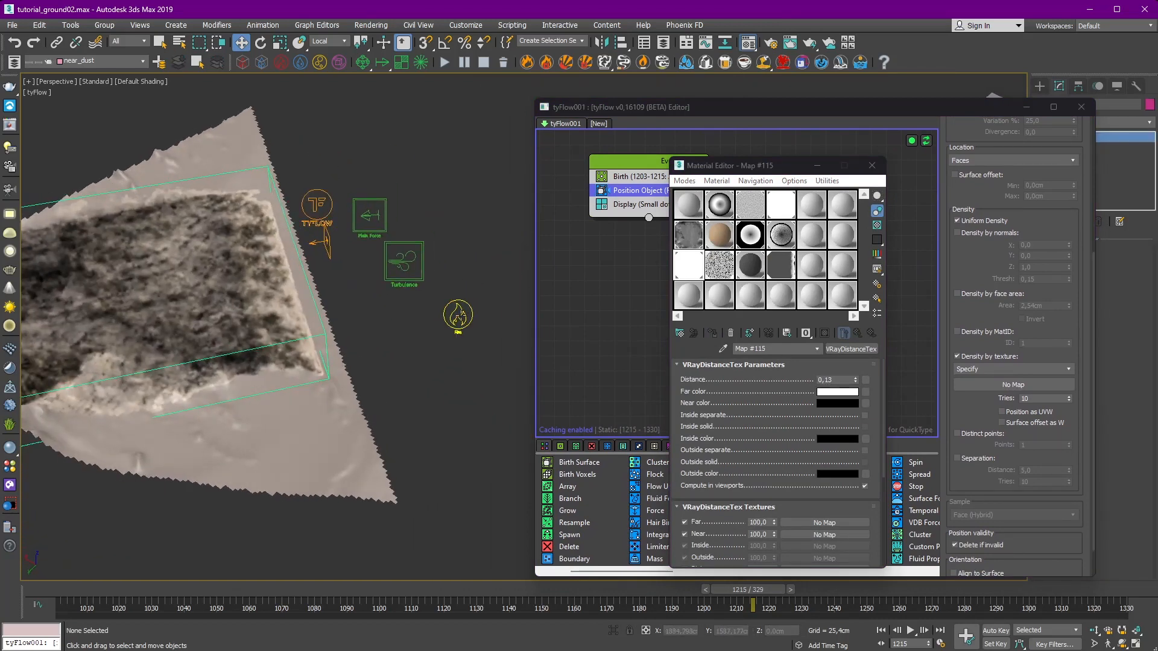
pyautogui.moveTo(910, 114); pyautogui.dragTo(802, 108)
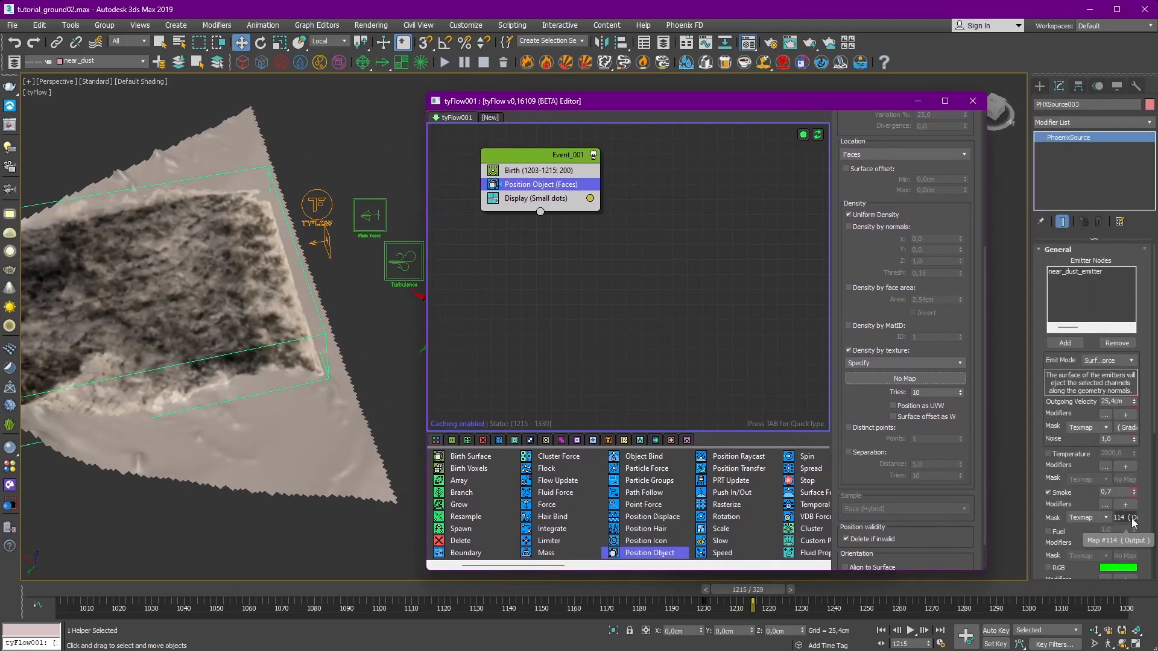
# Step: Open the ndust_map Gradient Ramp in the Material Editor and examine its gradient parameters
pyautogui.moveTo(889, 97); pyautogui.dragTo(698, 202)
pyautogui.moveTo(806, 162); pyautogui.dragTo(903, 112)
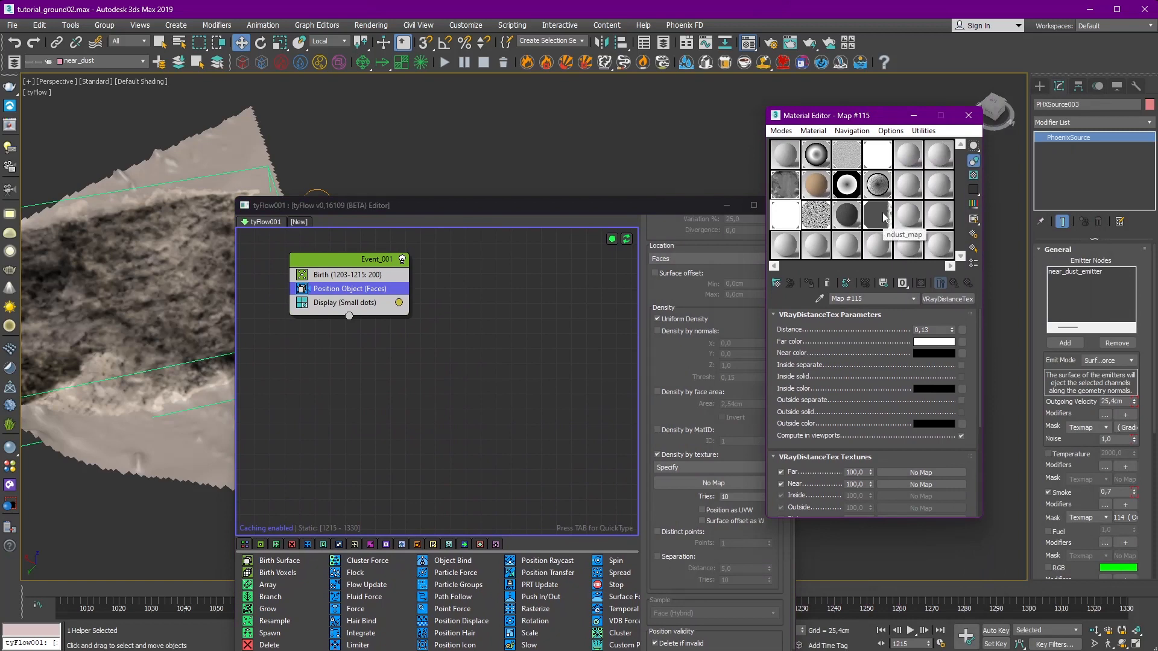
pyautogui.click(884, 222)
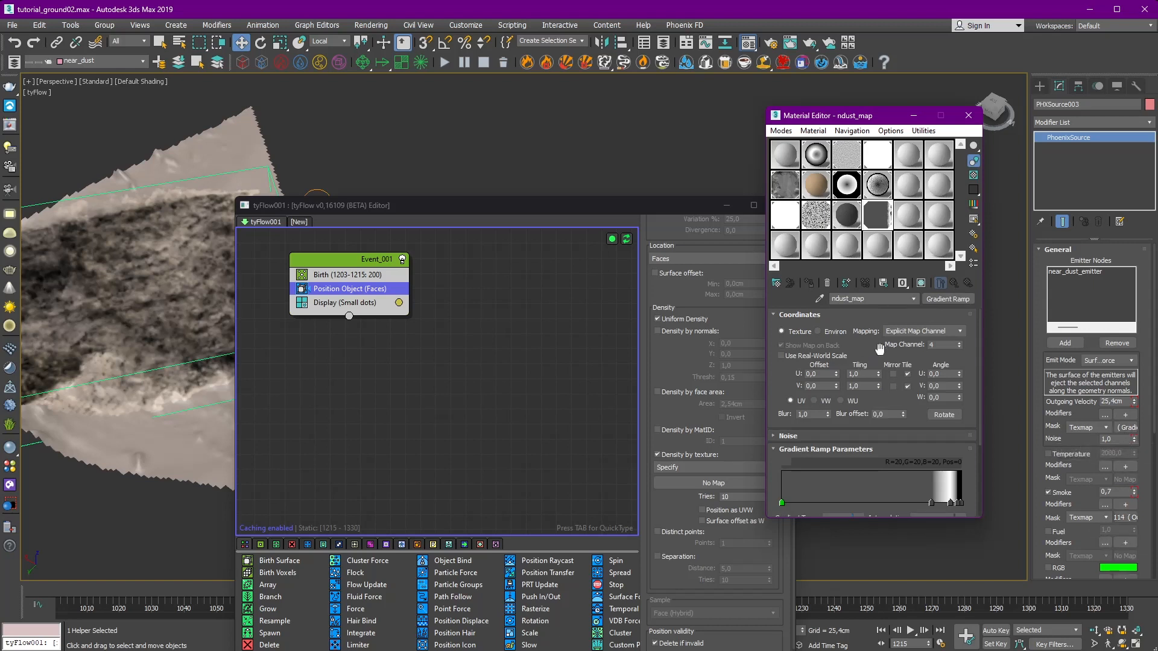
pyautogui.moveTo(880, 351); pyautogui.dragTo(897, 299)
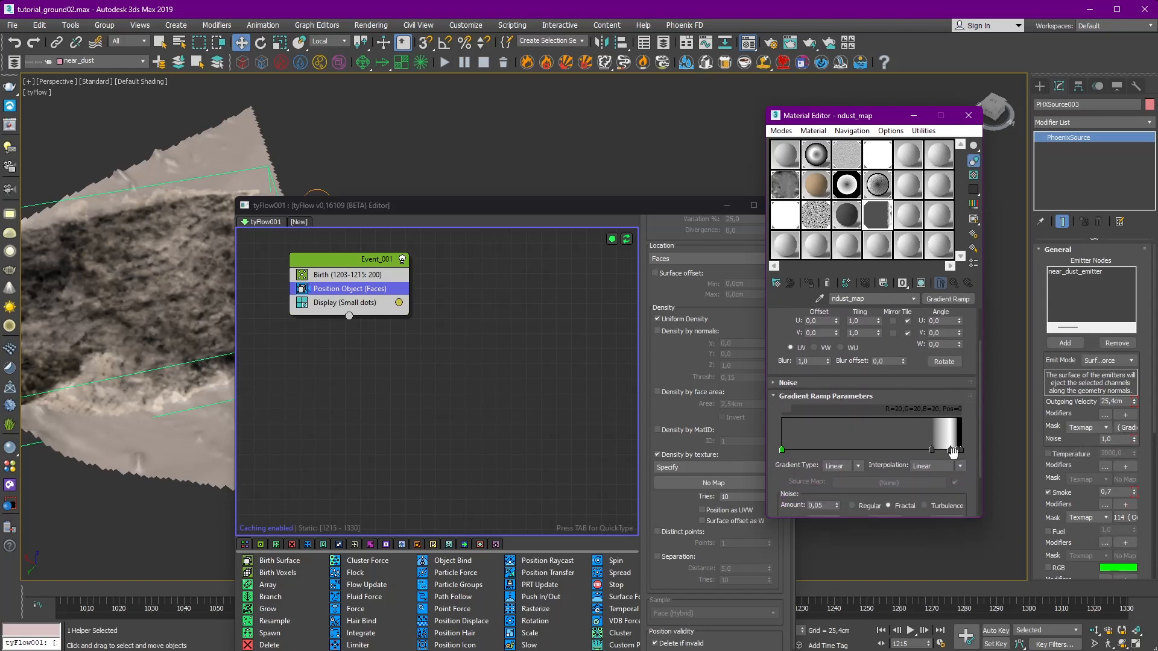
# Step: Assign the ndust_map gradient ramp as the Position Object operator's density texture
pyautogui.moveTo(571, 212); pyautogui.dragTo(496, 83)
pyautogui.moveTo(600, 590); pyautogui.dragTo(748, 595)
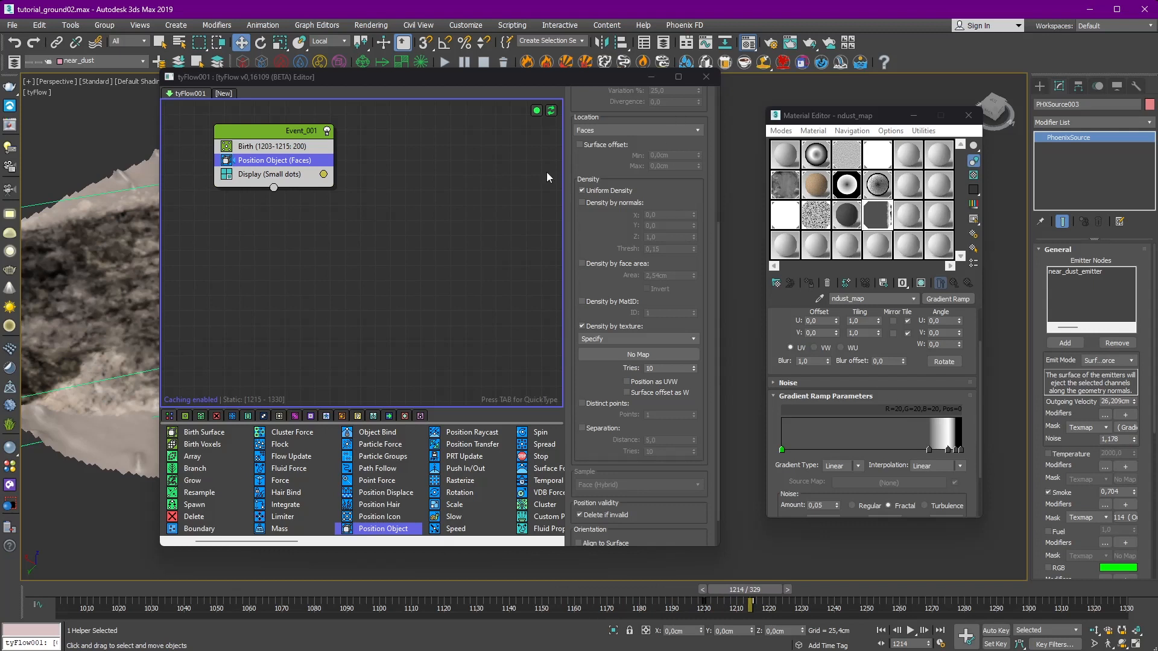
pyautogui.moveTo(371, 111); pyautogui.dragTo(399, 203, button='middle')
pyautogui.moveTo(952, 301); pyautogui.dragTo(639, 356)
pyautogui.click(415, 349)
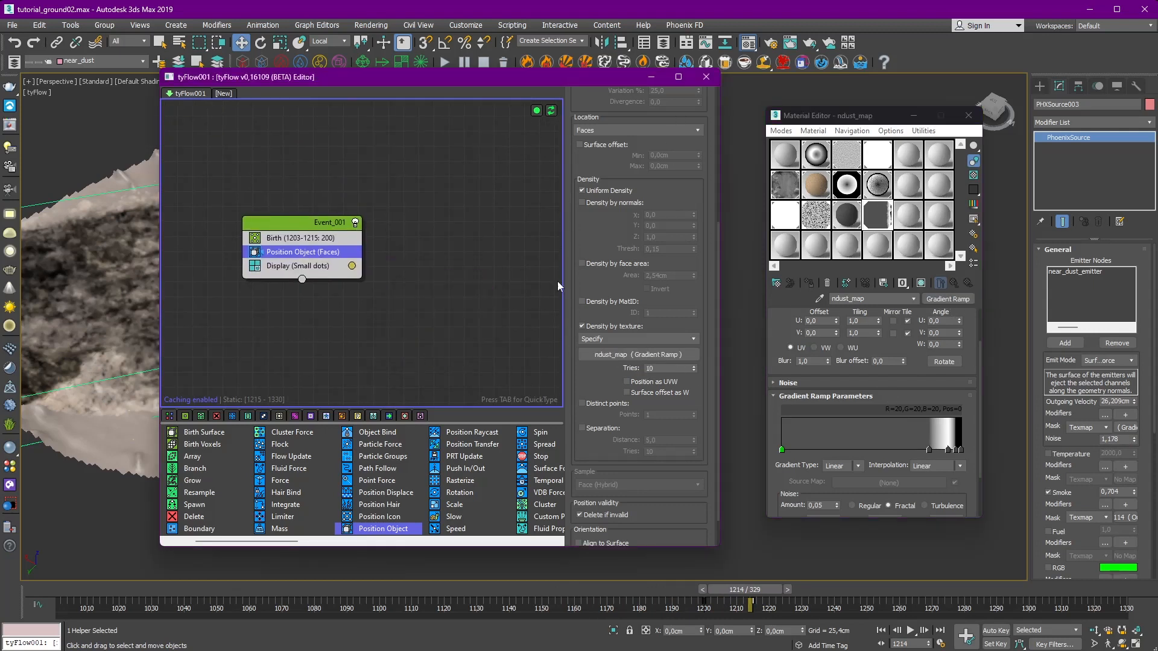
# Step: Set the Display operator's particle colour to red and its display type to Large Dots
pyautogui.moveTo(485, 80); pyautogui.dragTo(816, 86)
pyautogui.moveTo(235, 285); pyautogui.dragTo(314, 265, button='middle')
pyautogui.click(683, 273)
pyautogui.moveTo(727, 318); pyautogui.dragTo(700, 307)
pyautogui.click(805, 315)
pyautogui.click(900, 414)
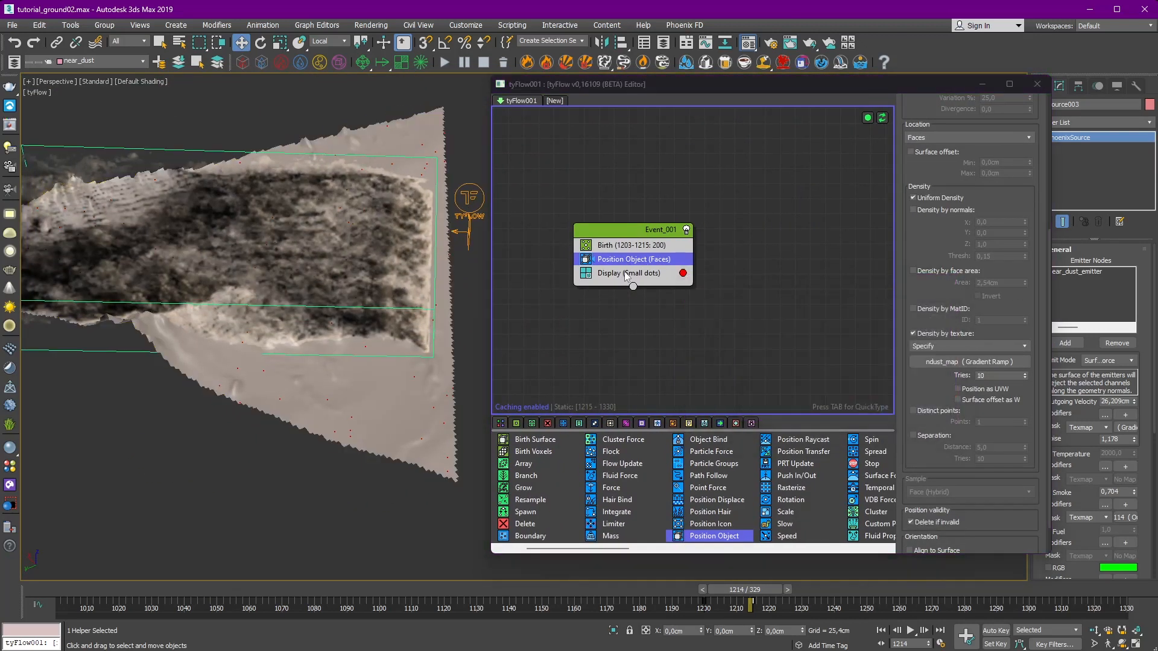
pyautogui.click(629, 273)
pyautogui.click(952, 125)
pyautogui.click(929, 155)
pyautogui.moveTo(394, 322); pyautogui.dragTo(403, 324, button='middle')
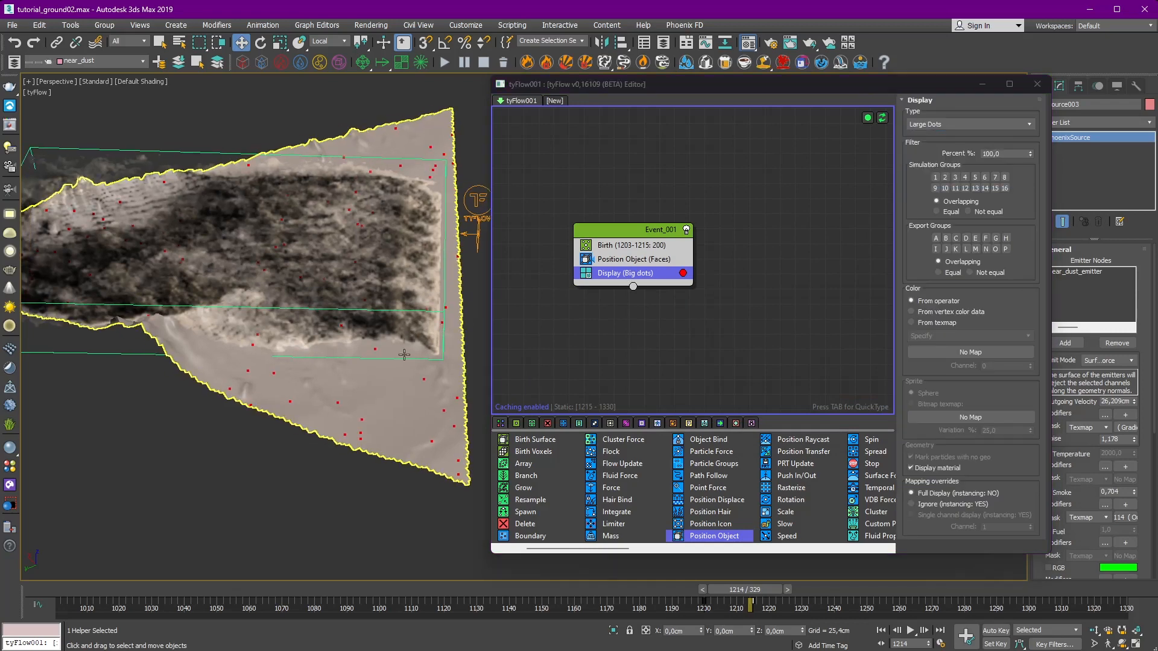
# Step: Go to frame 1207 and set the Birth operator's Total to 5000 particles
pyautogui.moveTo(729, 589); pyautogui.dragTo(706, 589)
pyautogui.click(631, 245)
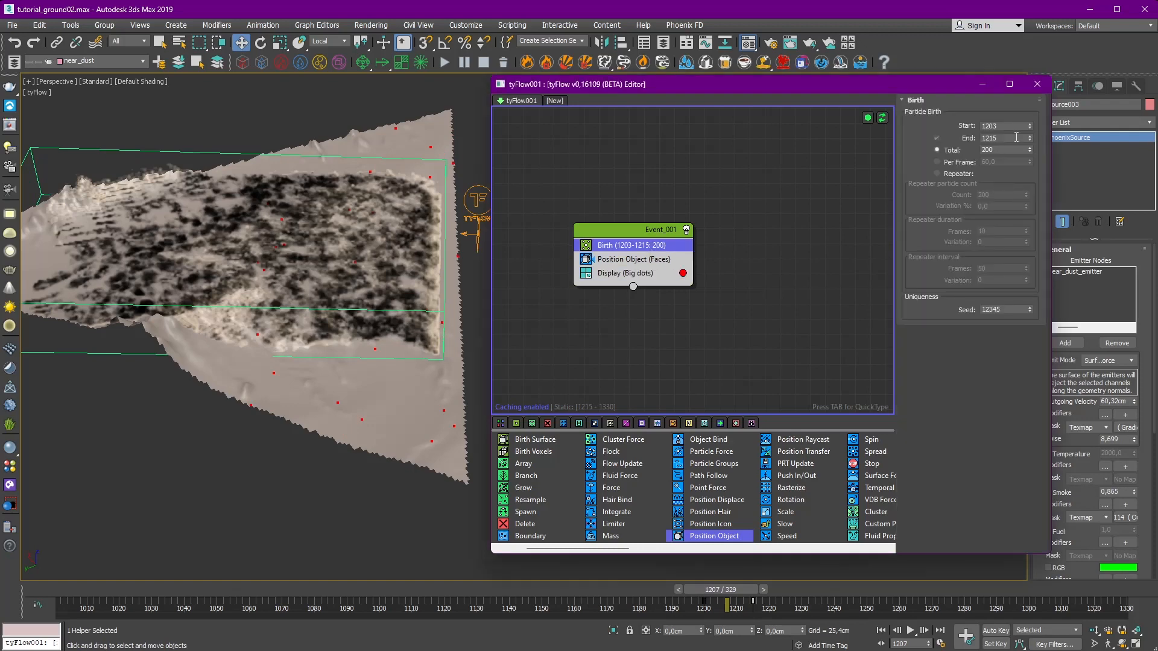
pyautogui.write('0')
pyautogui.press('Return')
pyautogui.press('Return')
pyautogui.moveTo(375, 326)
pyautogui.keyDown('alt'); pyautogui.mouseDown(button='middle')
pyautogui.moveTo(369, 338)
pyautogui.moveTo(383, 212)
pyautogui.moveTo(386, 338)
pyautogui.mouseUp(button='middle'); pyautogui.keyUp('alt')
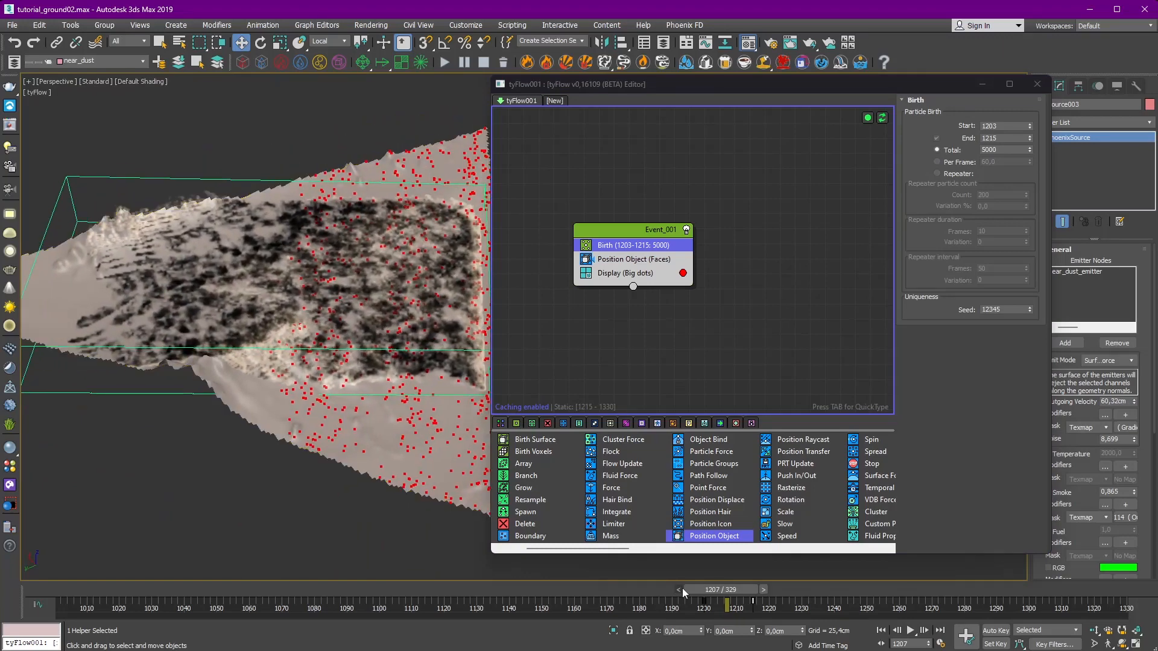
# Step: Step through frames 1205 to 1207 to compare where particles are born with the spread of the dust simulation
pyautogui.click(678, 589)
pyautogui.click(674, 589)
pyautogui.click(672, 589)
pyautogui.click(755, 589)
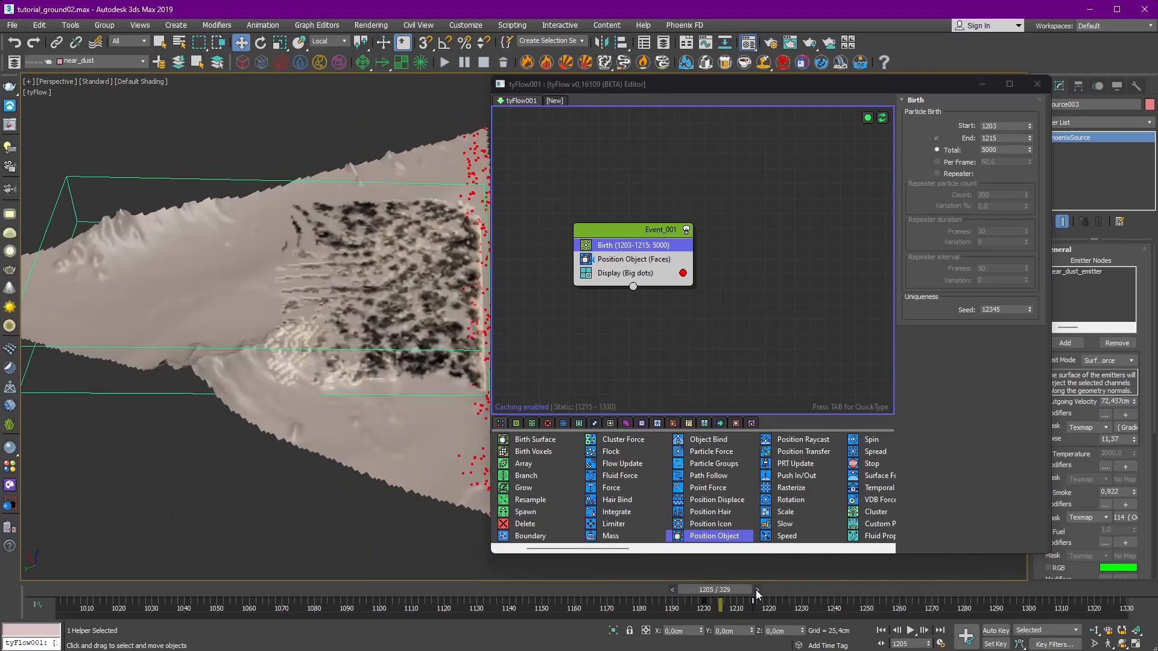
pyautogui.click(757, 590)
pyautogui.click(762, 589)
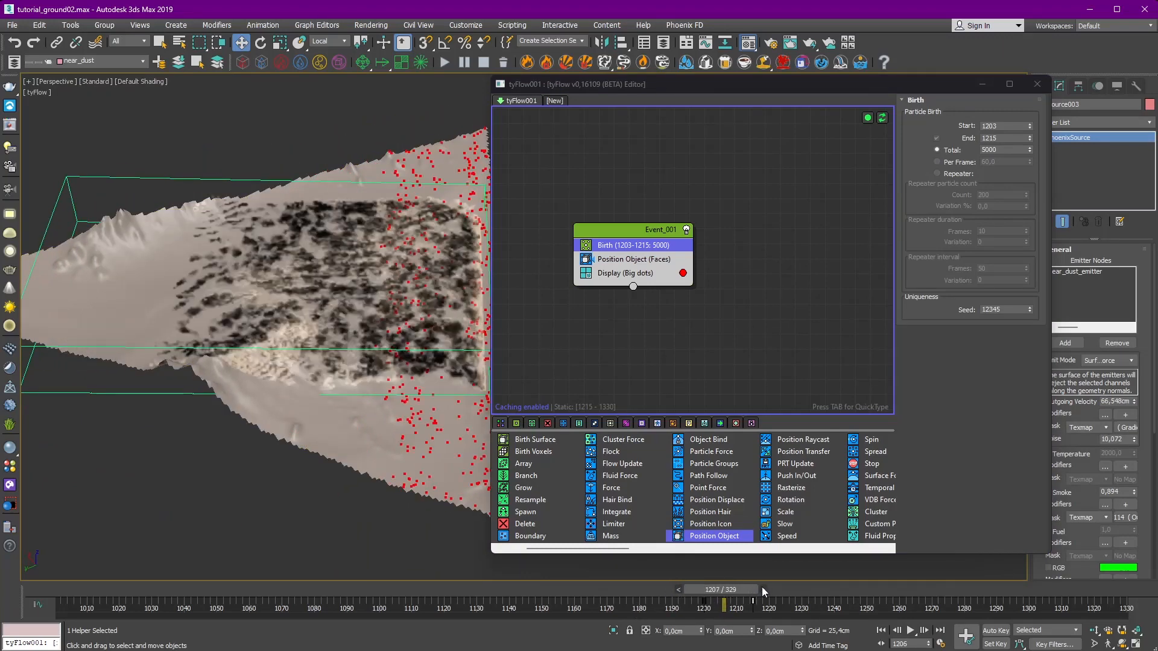
pyautogui.click(676, 589)
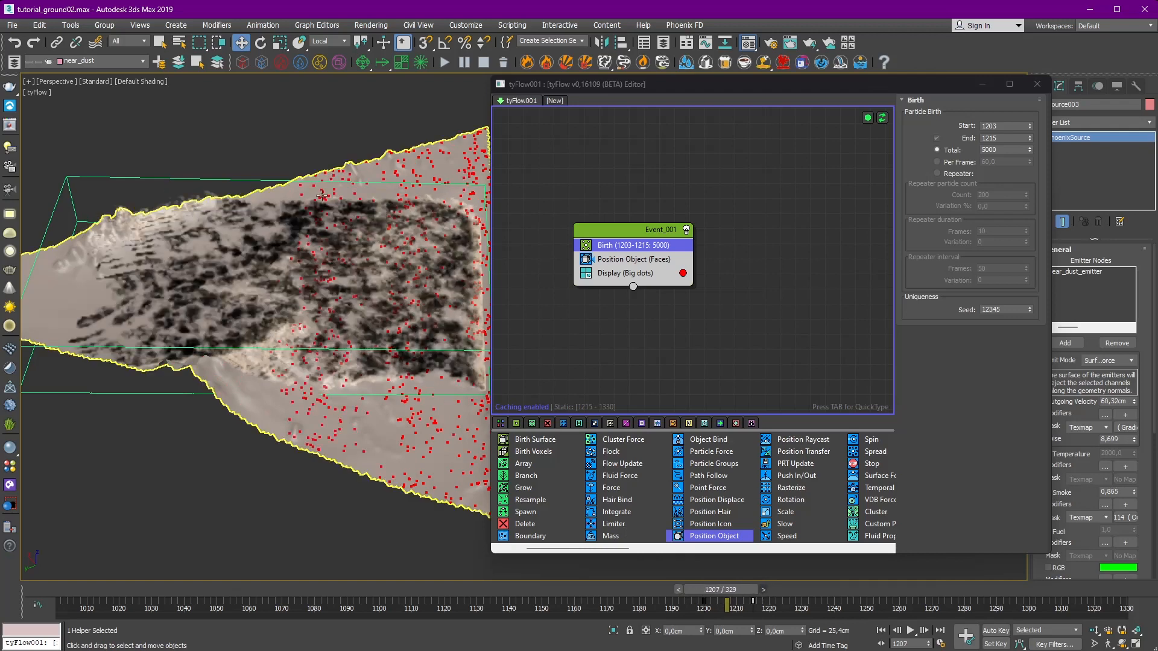
# Step: Try Timeline Origin values of -1 and 0 on the Phoenix FD ground dust simulator, and return it to -2
pyautogui.moveTo(851, 89); pyautogui.dragTo(757, 96)
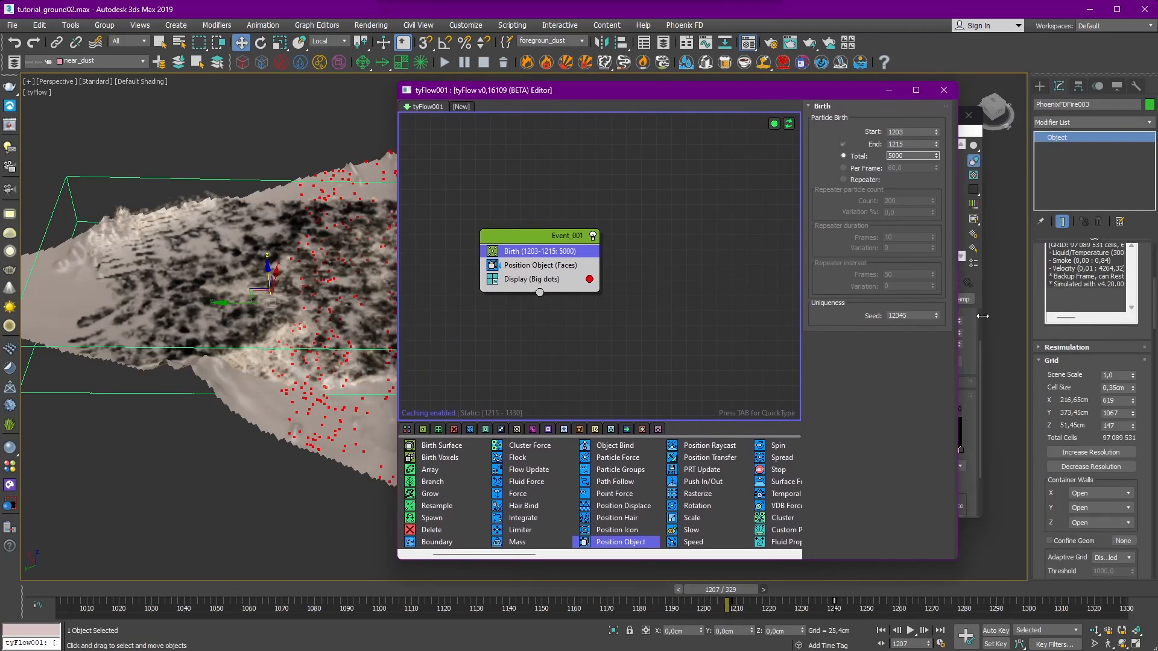
pyautogui.moveTo(1067, 392); pyautogui.dragTo(1067, 251)
pyautogui.scroll(-5, 1088, 390)
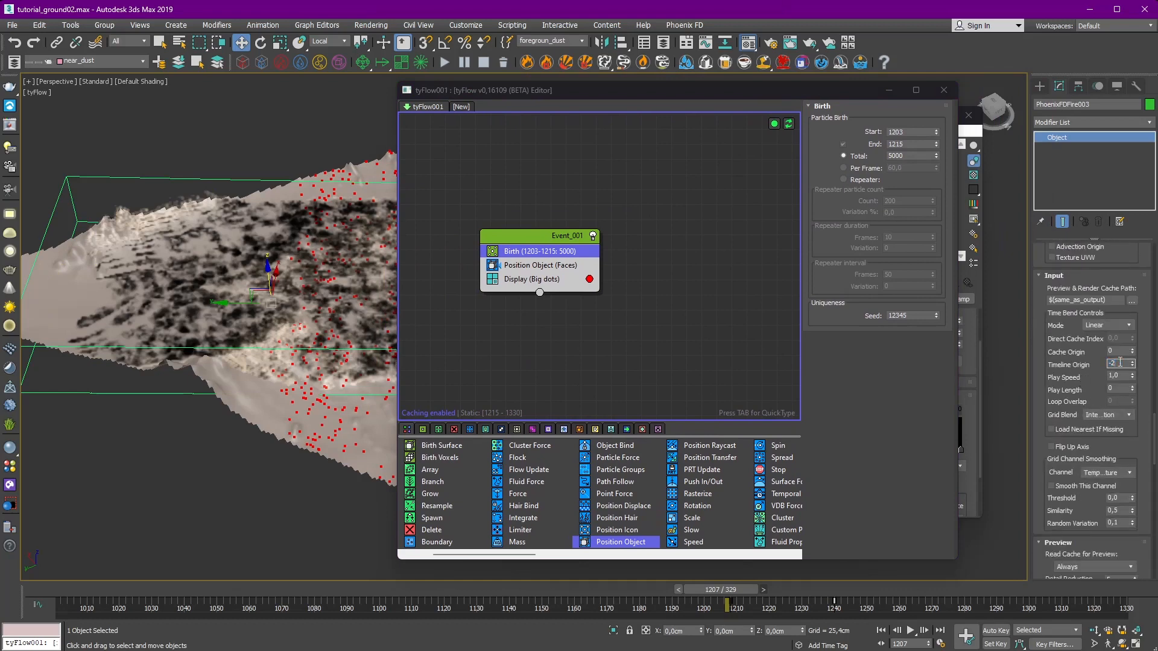
pyautogui.press('Return')
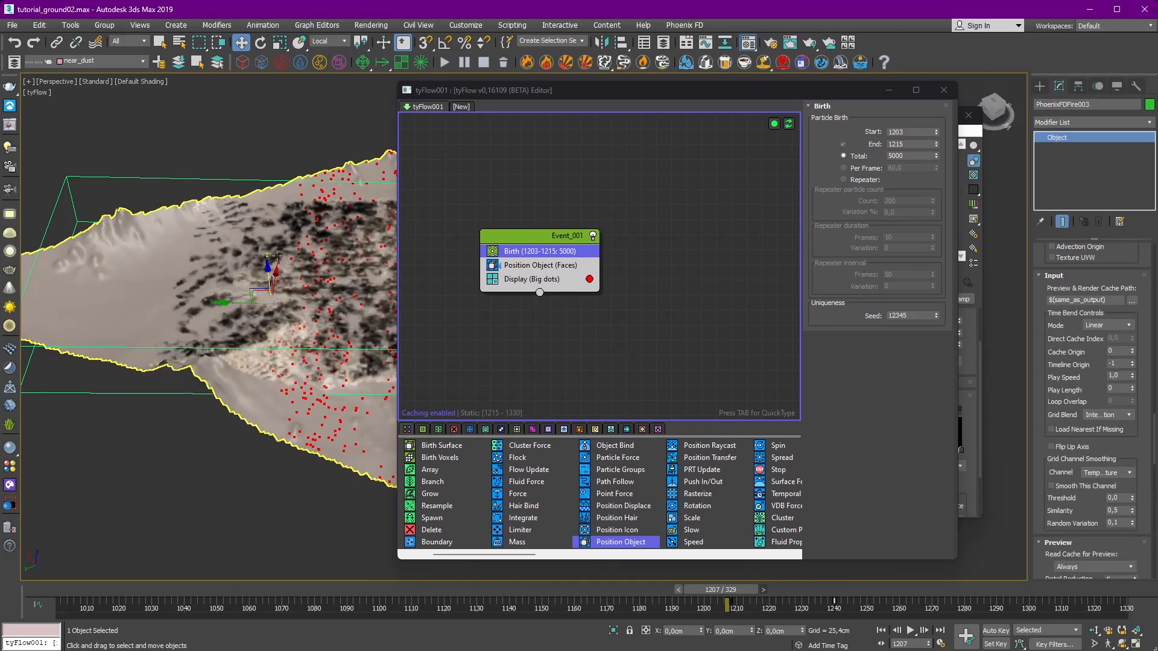
pyautogui.moveTo(328, 236); pyautogui.dragTo(259, 235, button='middle')
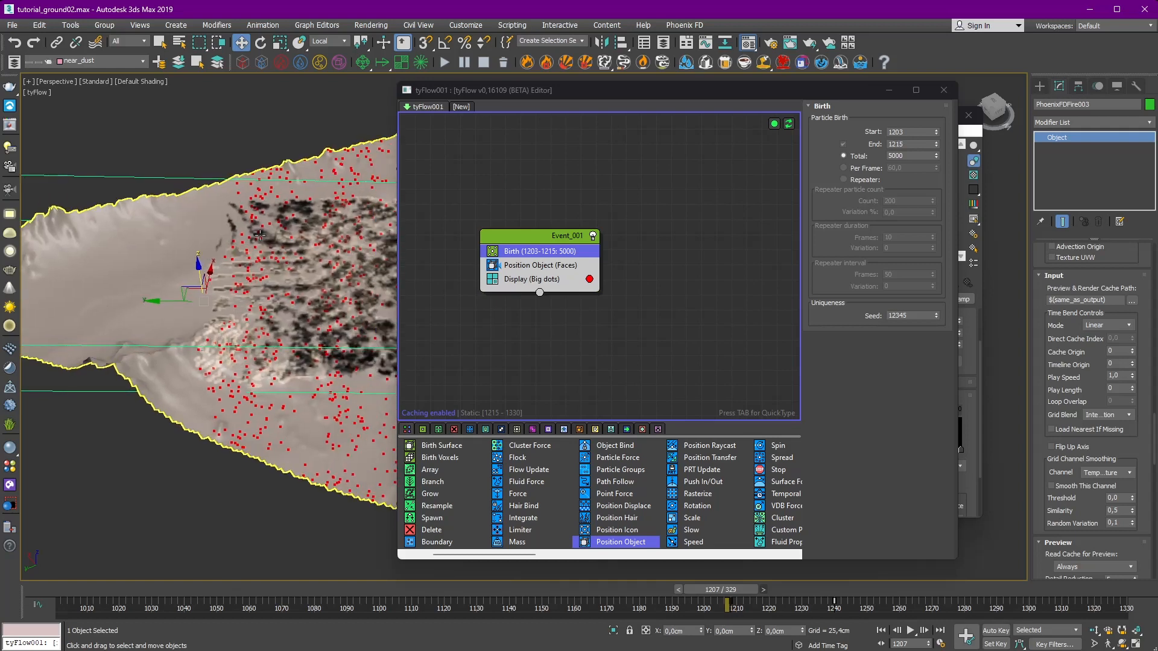
pyautogui.click(1132, 367)
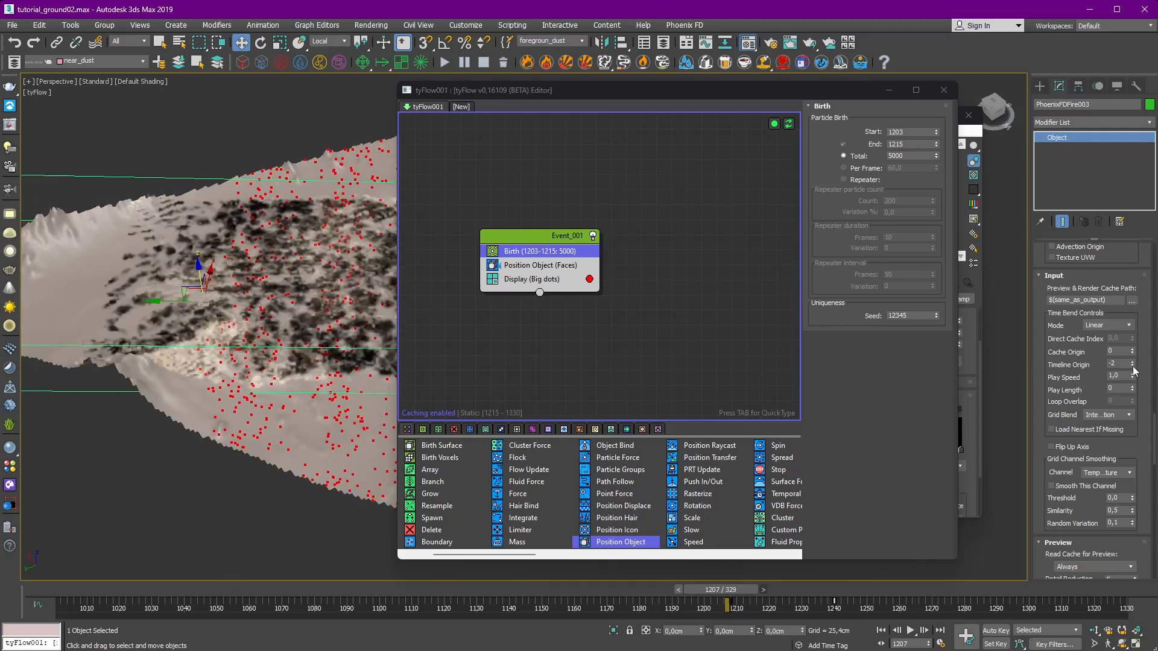
pyautogui.moveTo(266, 287); pyautogui.dragTo(288, 292, button='middle')
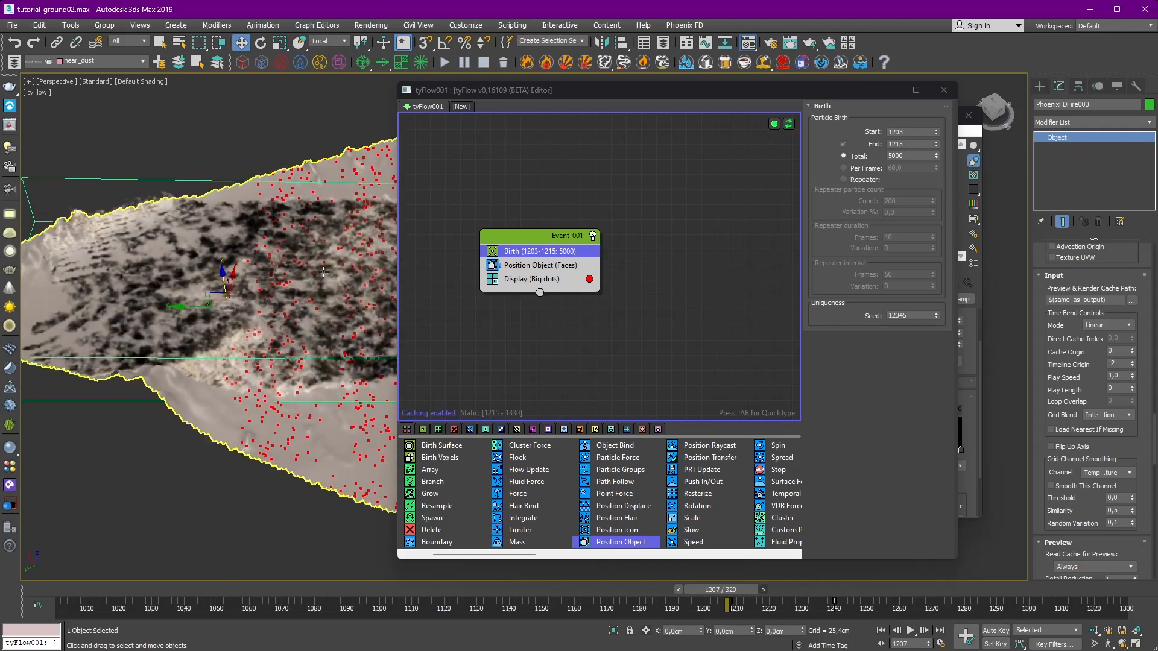
# Step: Duplicate the dust gradient ramp as nRocks_map and assign it as the Position Object operator's density texture
pyautogui.click(550, 268)
pyautogui.moveTo(812, 92); pyautogui.dragTo(637, 96)
pyautogui.click(822, 326)
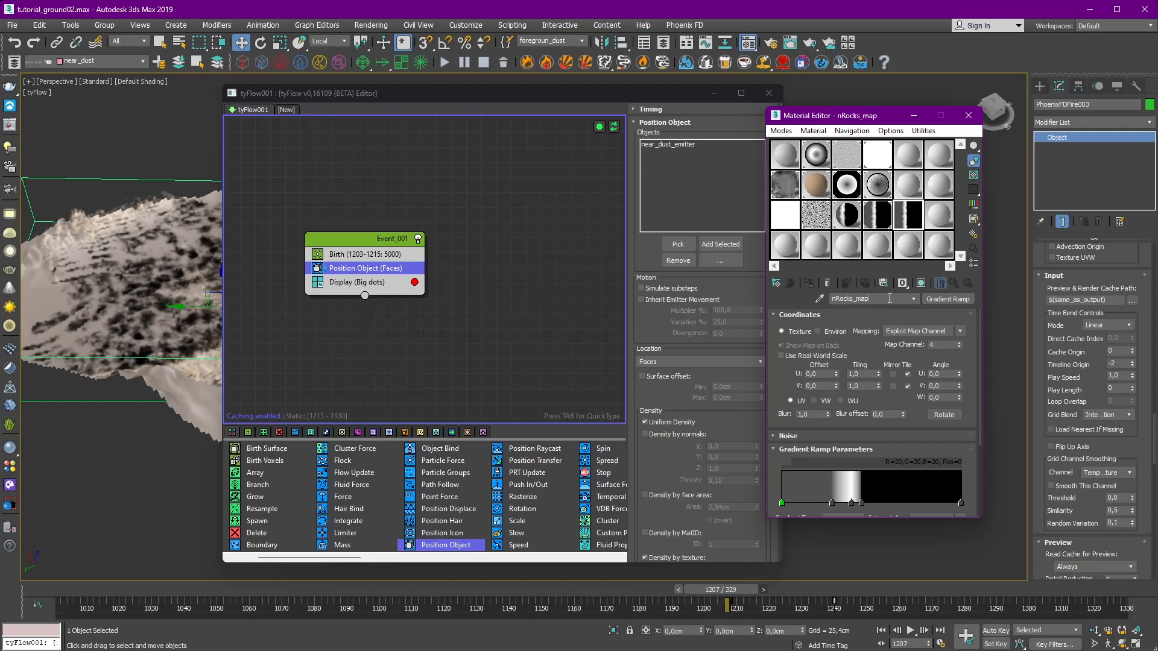
pyautogui.moveTo(672, 440); pyautogui.dragTo(646, 161)
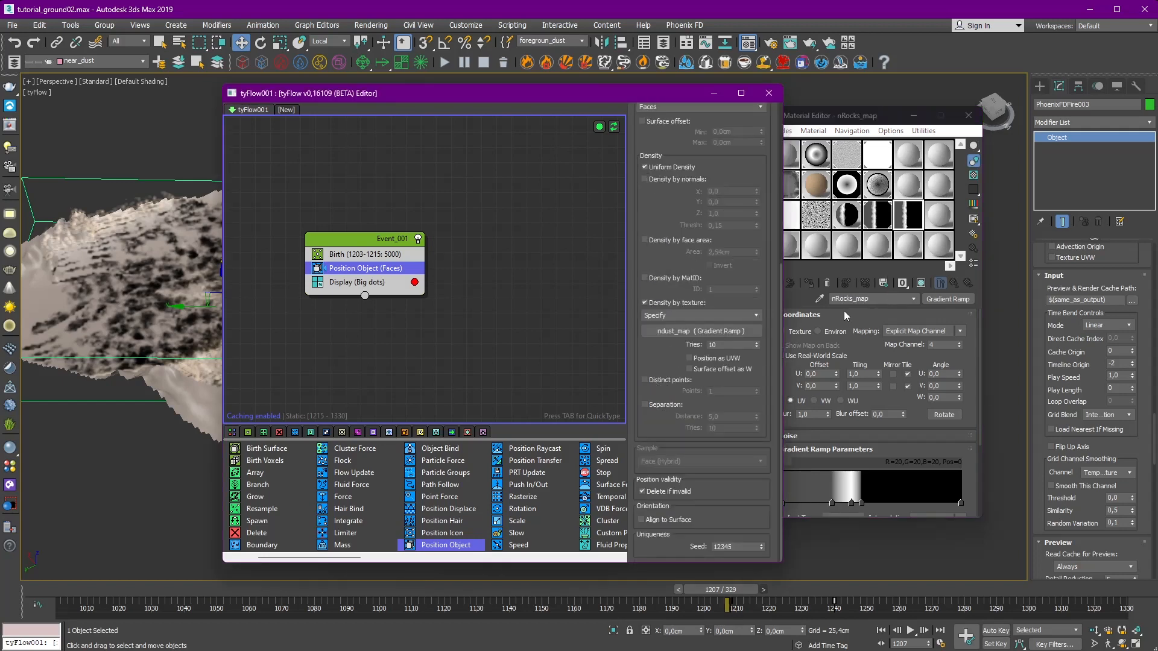
pyautogui.moveTo(904, 215); pyautogui.dragTo(701, 330)
pyautogui.click(490, 360)
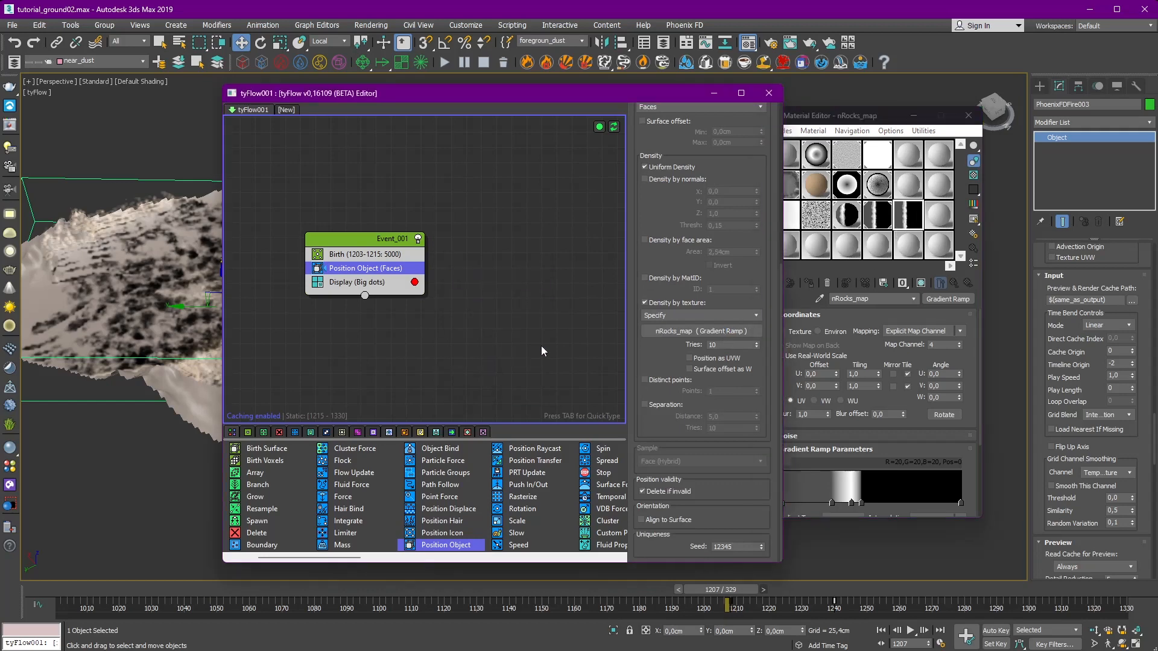
# Step: Close the tyFlow editor and open the Curve Editor for the near_dust_emitter terrain mesh
pyautogui.click(769, 93)
pyautogui.moveTo(478, 366); pyautogui.dragTo(510, 364, button='middle')
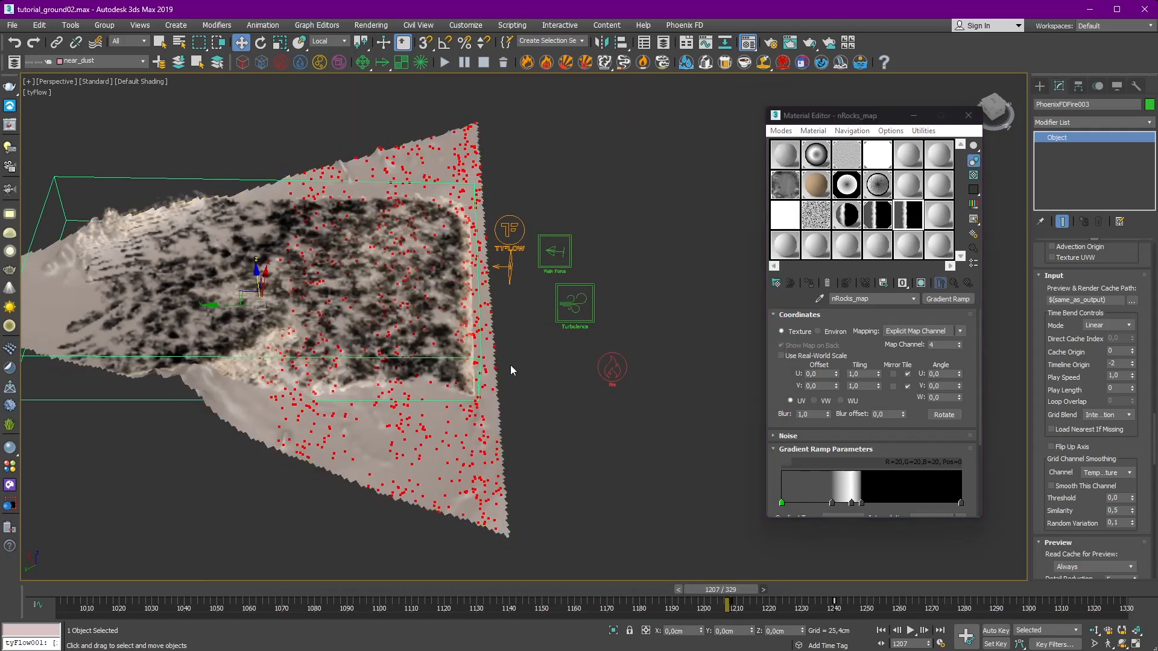
pyautogui.click(520, 300)
pyautogui.click(514, 240)
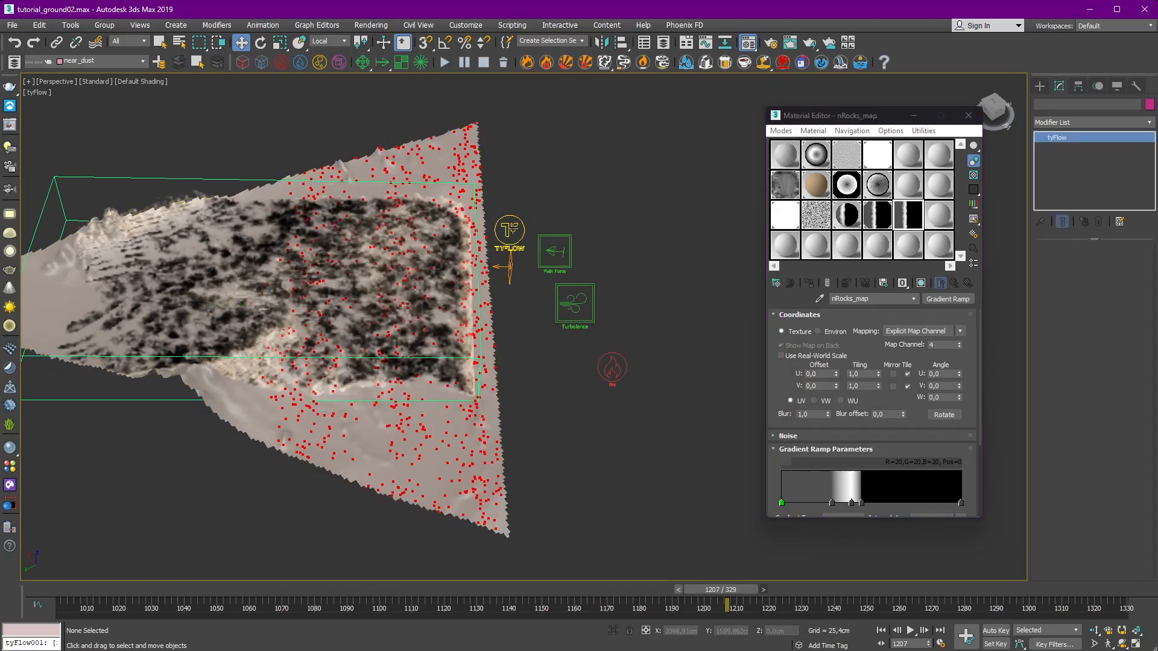
pyautogui.click(749, 43)
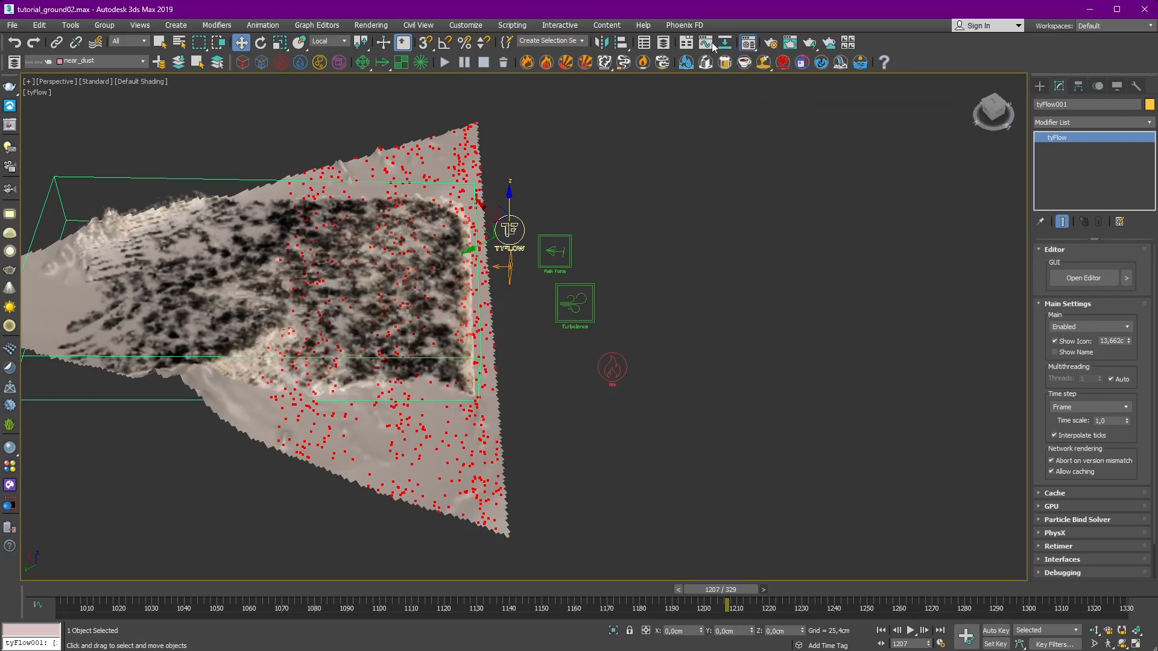
pyautogui.click(707, 44)
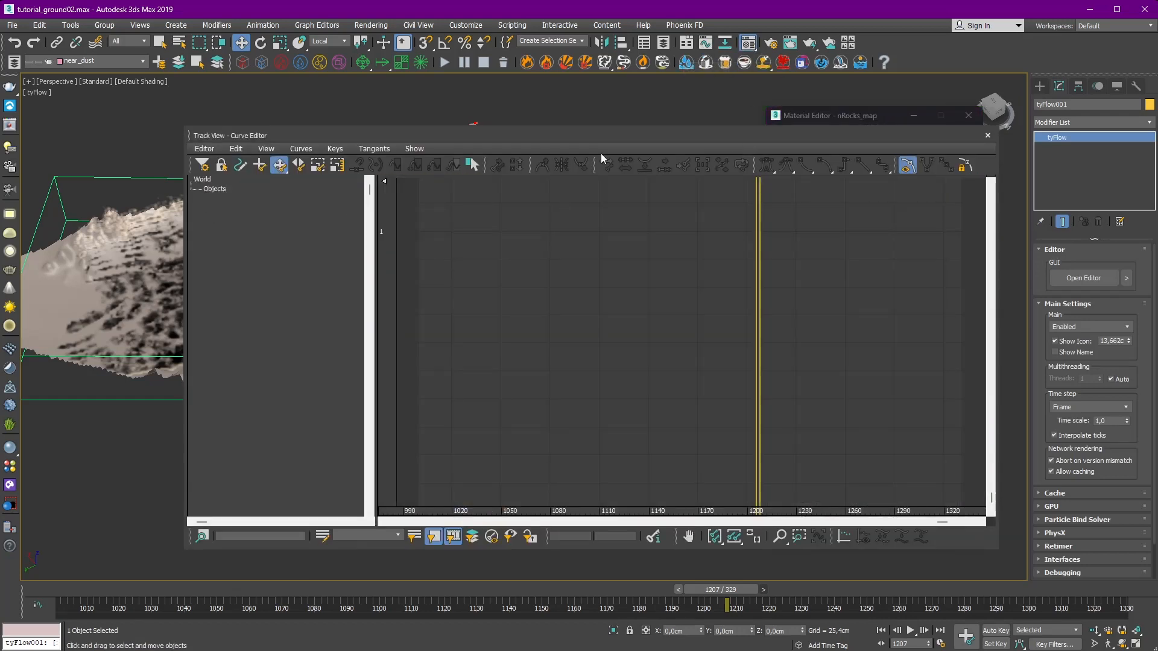
pyautogui.moveTo(545, 150); pyautogui.dragTo(523, 446)
pyautogui.click(524, 174)
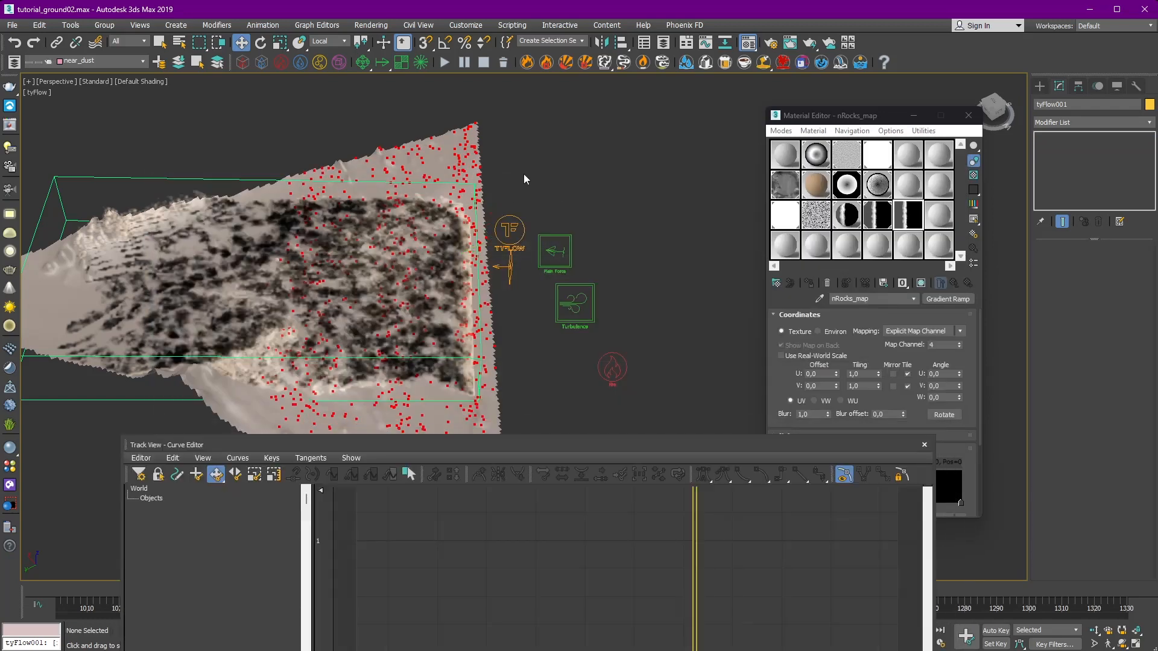
pyautogui.click(434, 165)
# Step: Assign the nRocks_map gradient ramp to the Reflect slot of the terrain's 15 - Default material
pyautogui.click(835, 226)
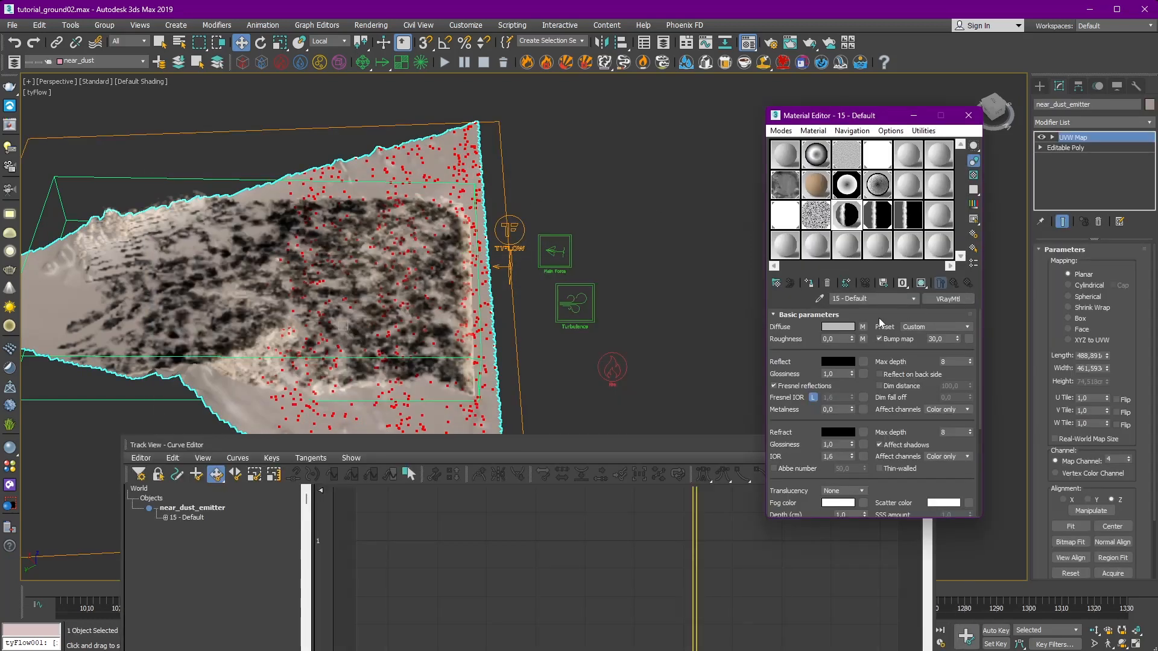
pyautogui.click(905, 219)
pyautogui.click(849, 214)
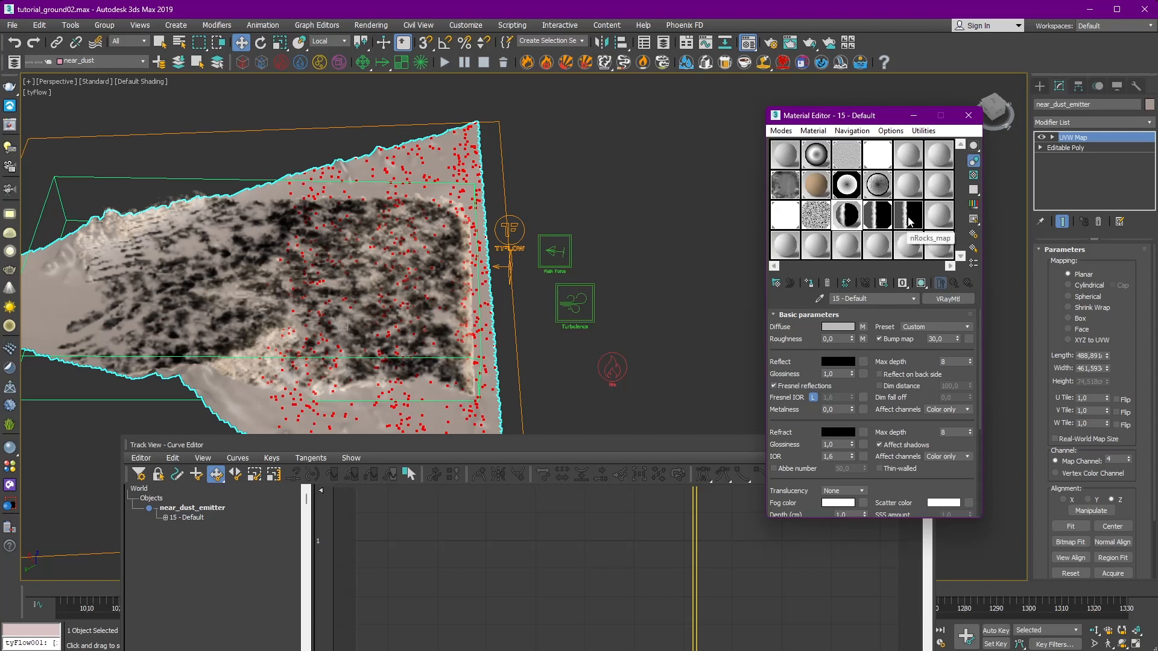
pyautogui.moveTo(862, 368); pyautogui.dragTo(863, 362)
pyautogui.click(838, 369)
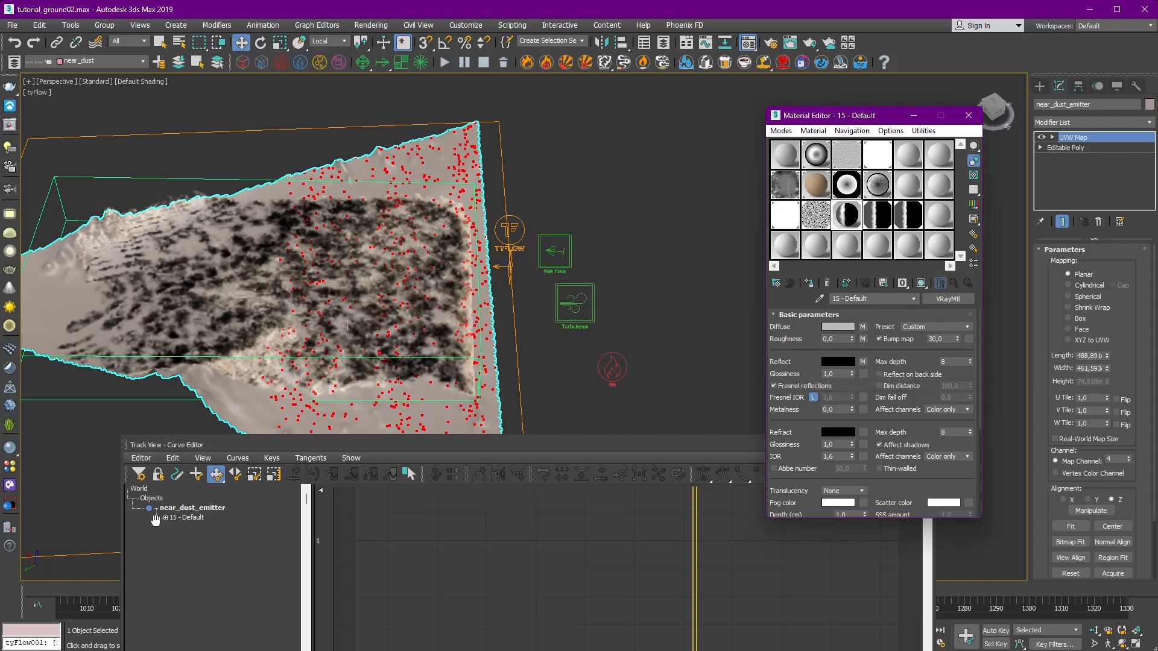
# Step: Show the Position curves of Flag #3, #4 and #5 of the Reflect map's Gradient Ramp in the Curve Editor
pyautogui.click(166, 518)
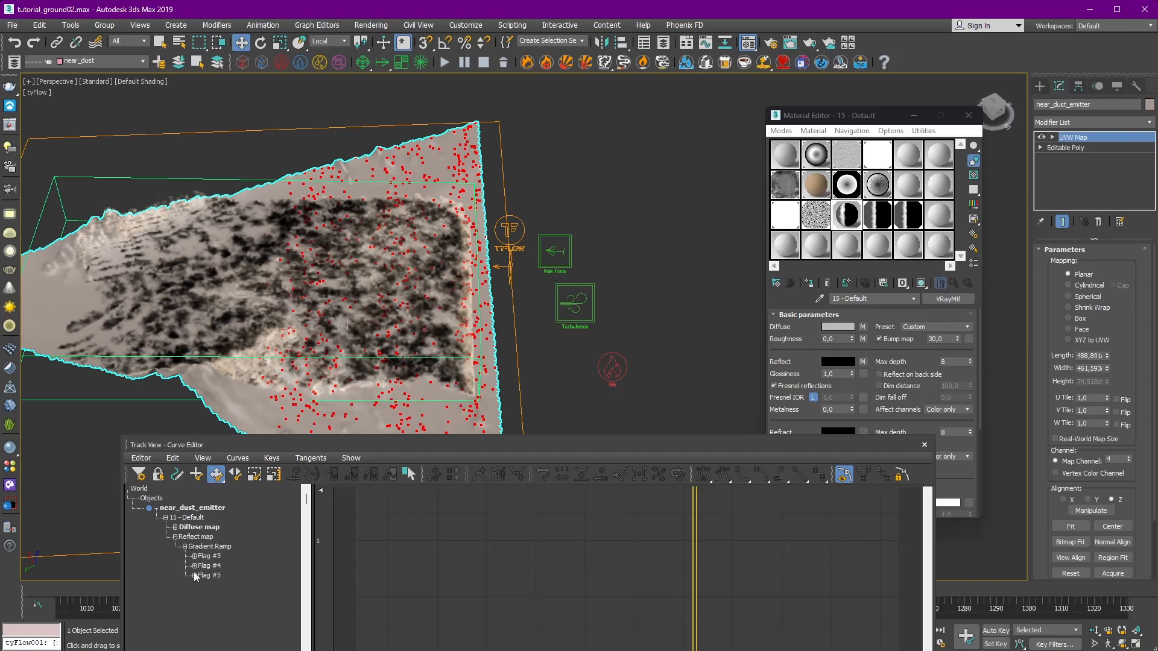
pyautogui.click(195, 575)
pyautogui.click(195, 566)
pyautogui.click(194, 556)
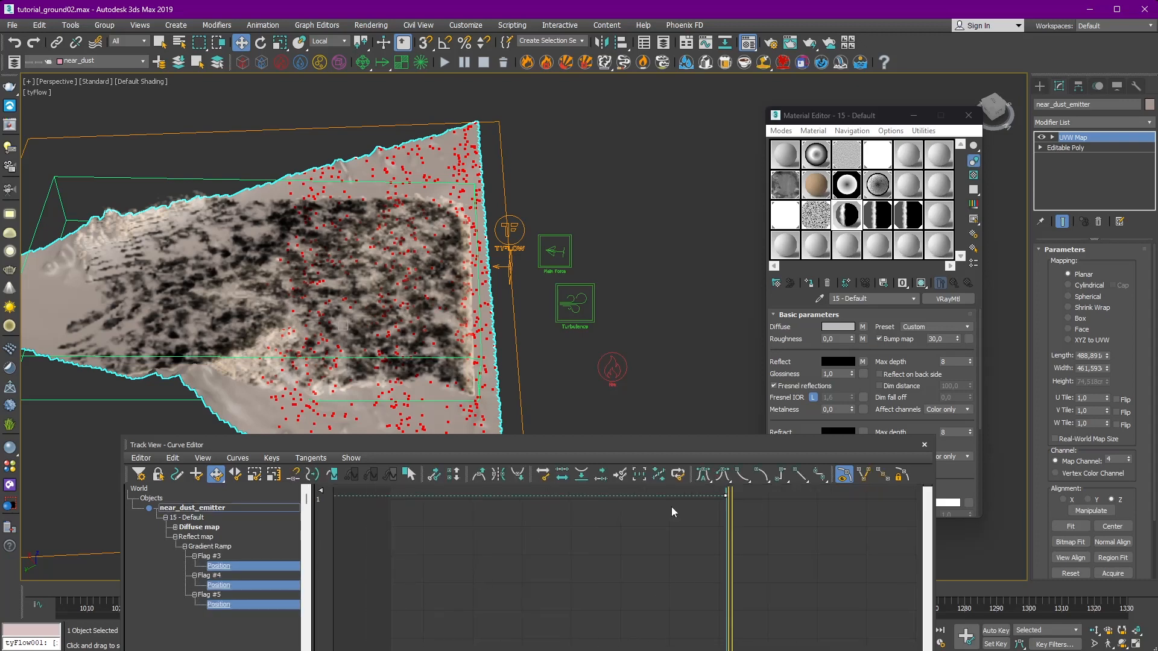
# Step: Slide the starting keys of the three flag Position curves slightly earlier in time and close the Curve Editor
pyautogui.moveTo(697, 450); pyautogui.dragTo(813, 197)
pyautogui.keyDown('ctrl'); pyautogui.keyDown('alt'); pyautogui.moveTo(806, 327); pyautogui.dragTo(837, 402, button='middle'); pyautogui.keyUp('alt'); pyautogui.keyUp('ctrl')
pyautogui.moveTo(929, 287); pyautogui.dragTo(885, 368, button='middle')
pyautogui.scroll(-5, 885, 368)
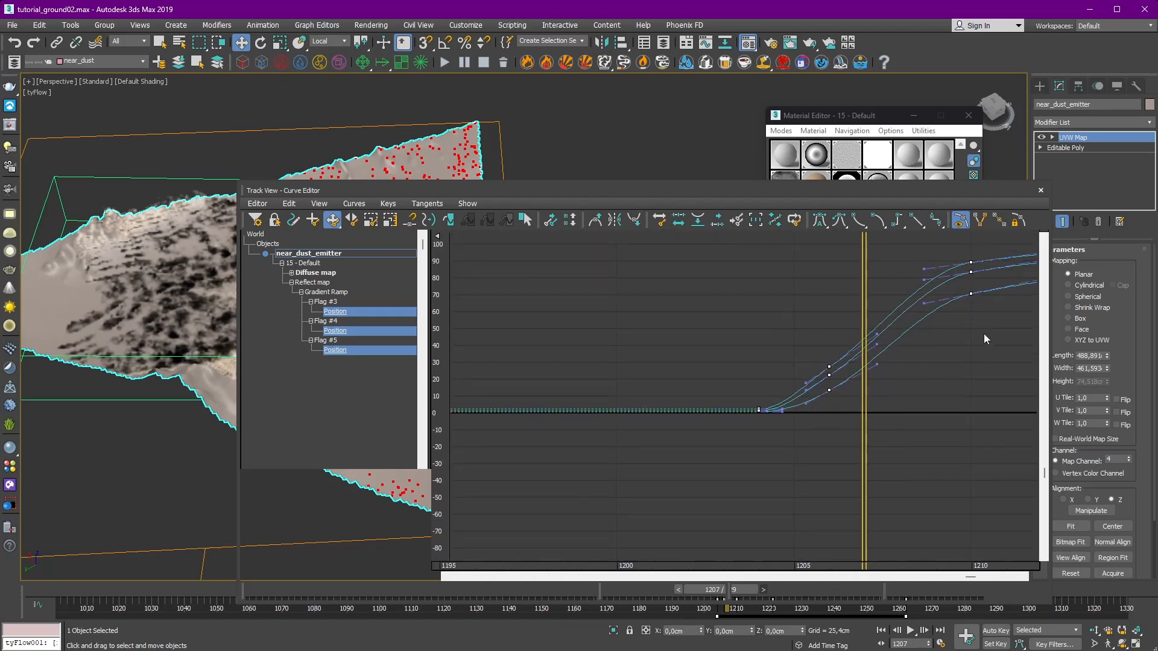
pyautogui.moveTo(983, 335); pyautogui.dragTo(874, 353, button='middle')
pyautogui.scroll(-2, 874, 354)
pyautogui.moveTo(1029, 306); pyautogui.dragTo(875, 325, button='middle')
pyautogui.scroll(-3, 876, 325)
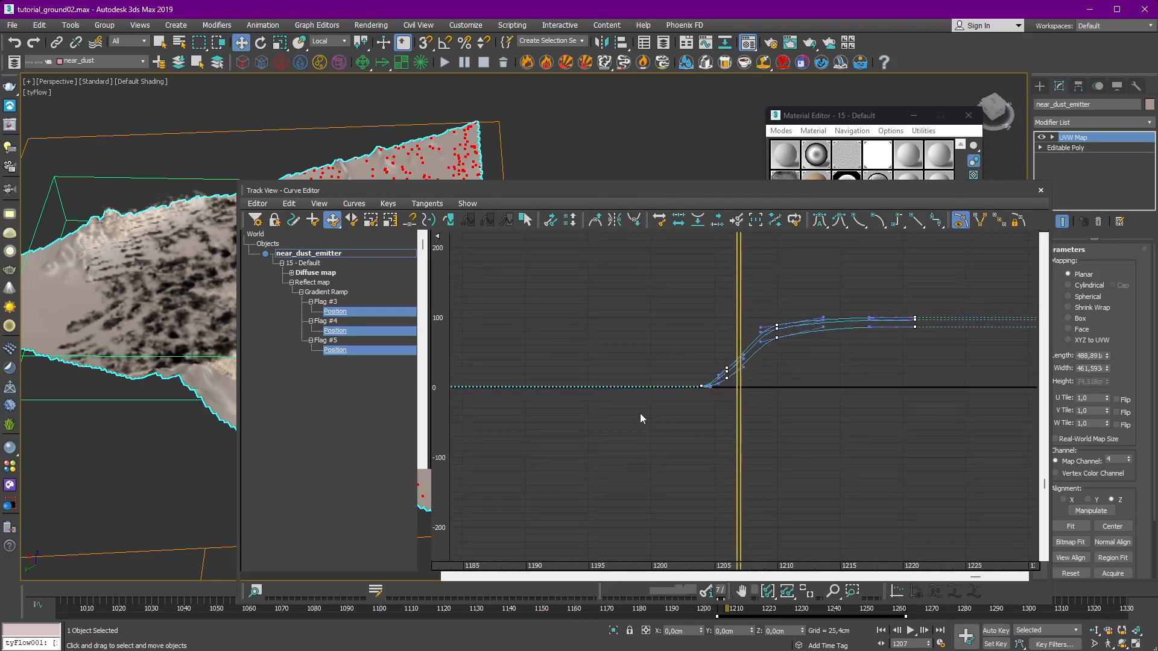
pyautogui.click(355, 222)
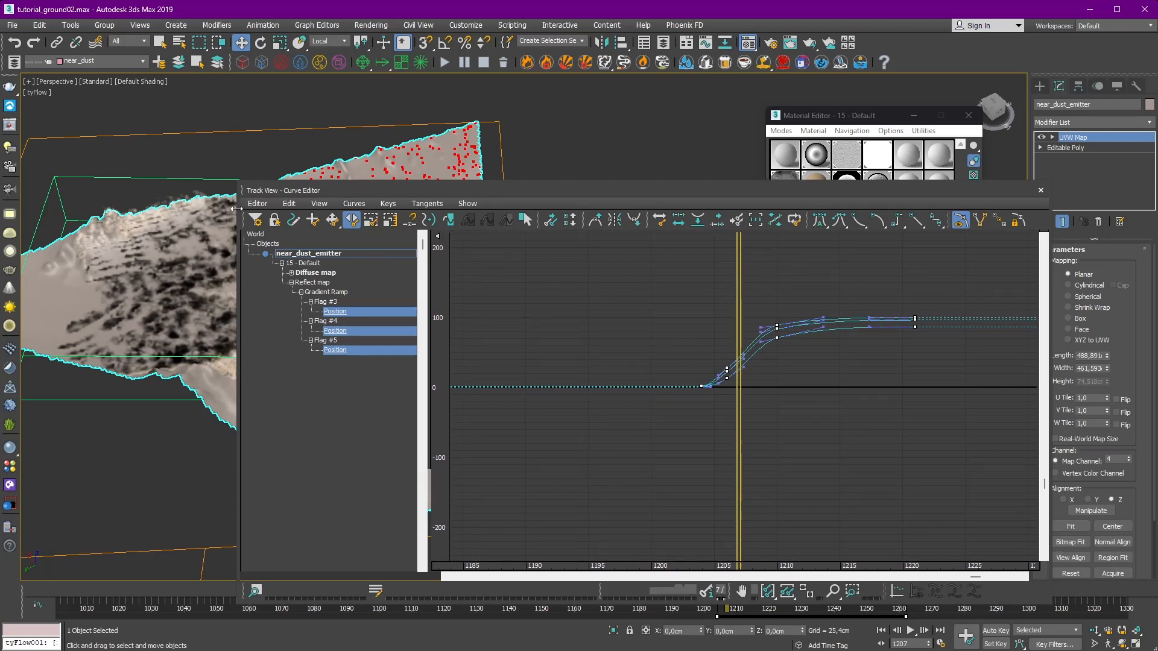
pyautogui.moveTo(237, 209); pyautogui.dragTo(394, 209)
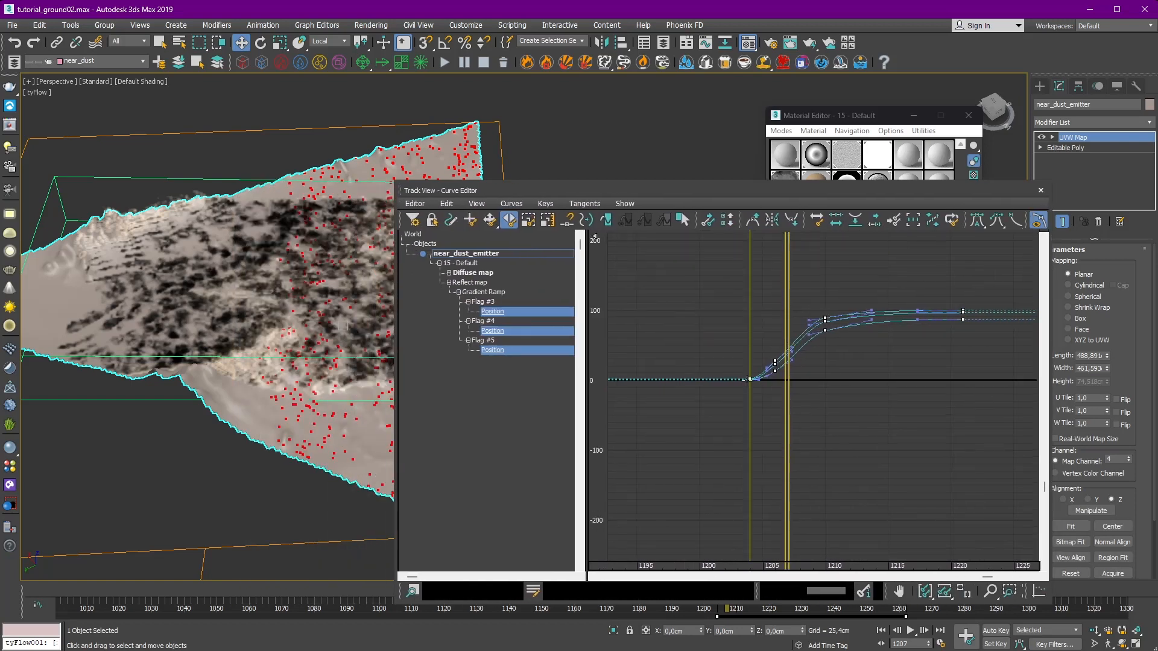
pyautogui.moveTo(745, 380); pyautogui.dragTo(728, 380)
pyautogui.click(1041, 191)
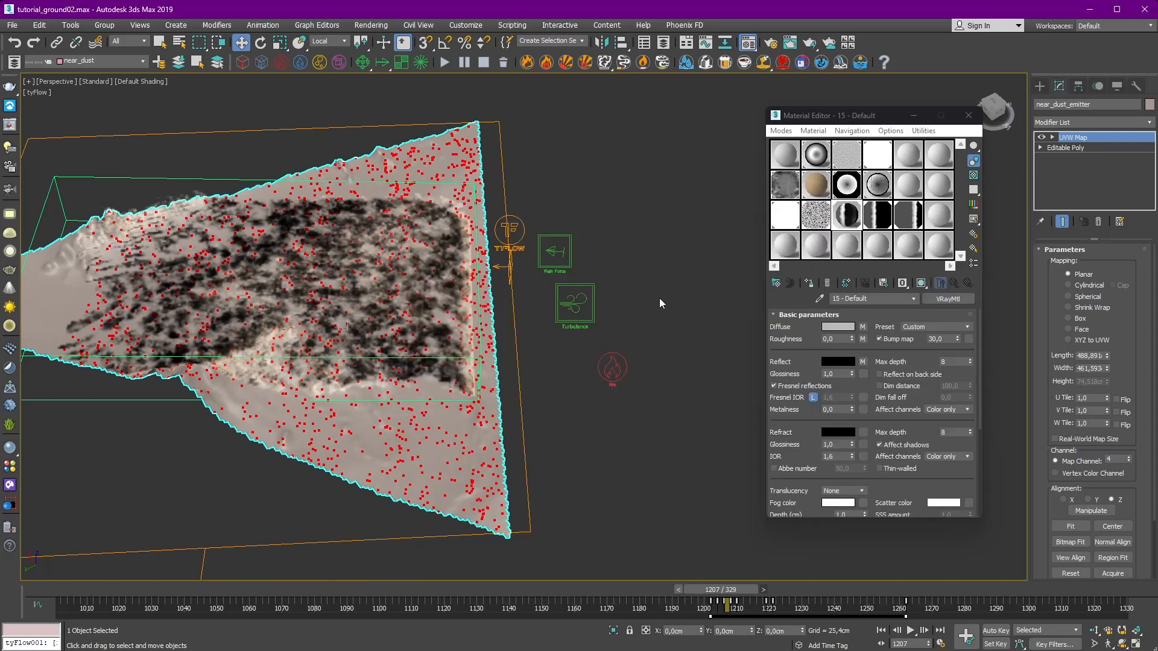
# Step: Deselect the terrain and inspect the particle distribution over it around frame 1207
pyautogui.click(650, 200)
pyautogui.moveTo(536, 195); pyautogui.dragTo(707, 178, button='middle')
pyautogui.moveTo(565, 211)
pyautogui.keyDown('alt'); pyautogui.mouseDown(button='middle')
pyautogui.moveTo(565, 252)
pyautogui.moveTo(565, 228)
pyautogui.mouseUp(button='middle'); pyautogui.keyUp('alt')
pyautogui.moveTo(726, 591)
pyautogui.mouseDown()
pyautogui.moveTo(705, 590)
pyautogui.moveTo(727, 592)
pyautogui.mouseUp()
pyautogui.keyDown('alt'); pyautogui.moveTo(609, 311); pyautogui.dragTo(655, 381, button='middle'); pyautogui.keyUp('alt')
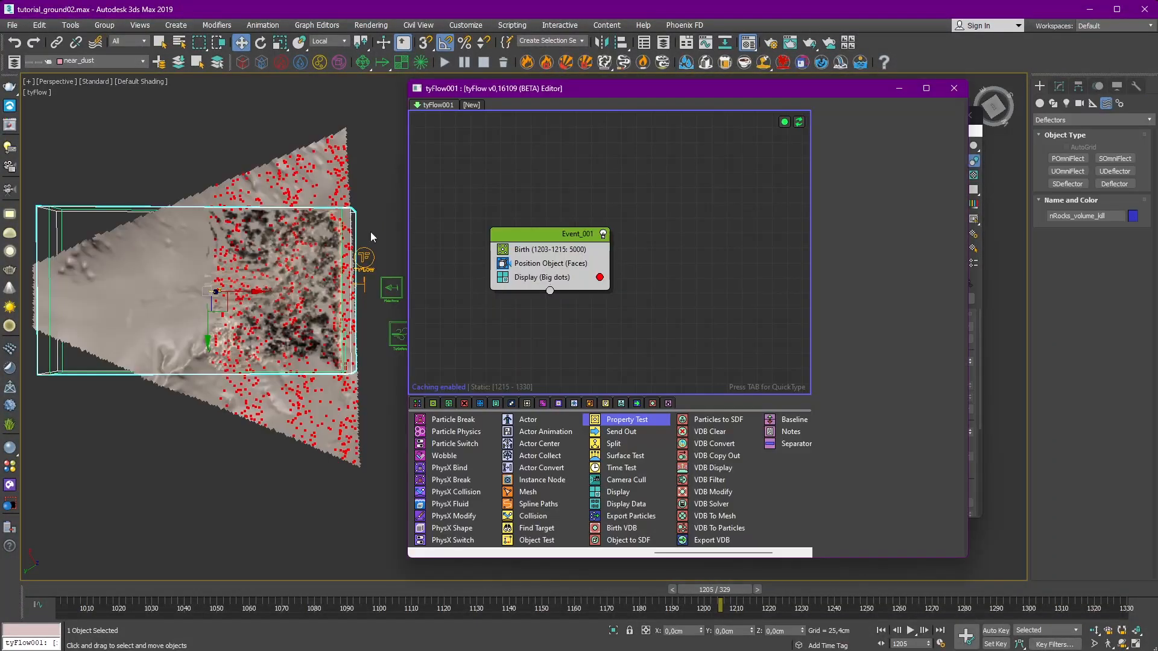
# Step: Draw a Deflector space warp about 391 × 439 cm over the terrain
pyautogui.click(371, 237)
pyautogui.keyDown('alt'); pyautogui.moveTo(362, 253); pyautogui.dragTo(348, 226, button='middle'); pyautogui.keyUp('alt')
pyautogui.click(1128, 185)
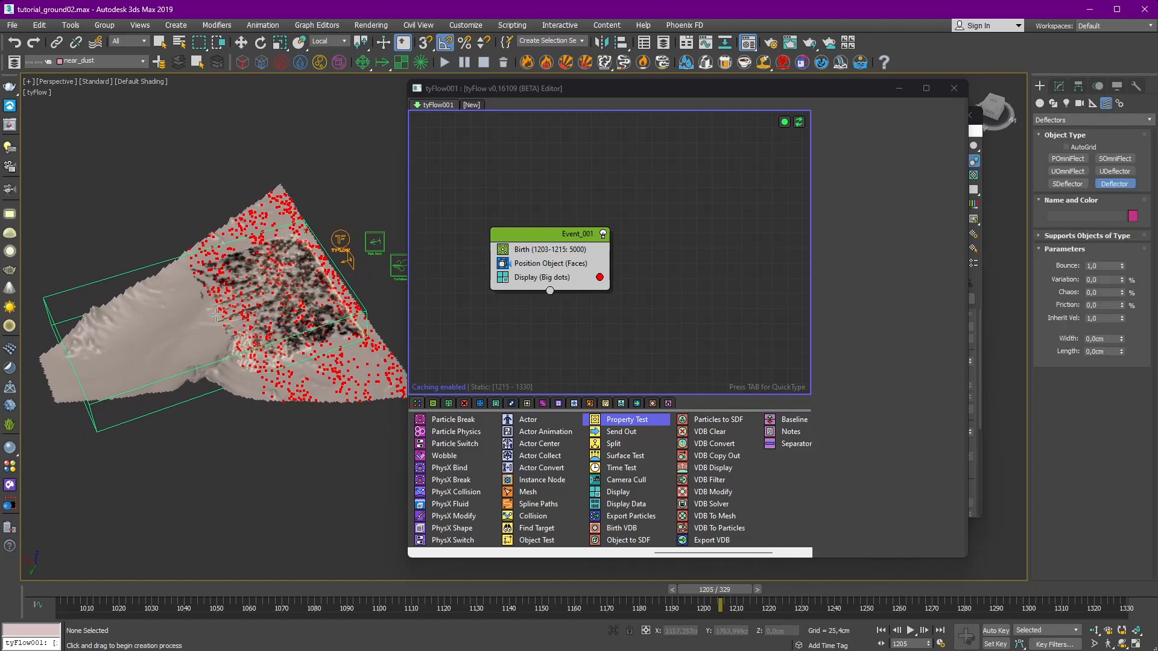
pyautogui.keyDown('alt'); pyautogui.moveTo(217, 316); pyautogui.dragTo(263, 352, button='middle'); pyautogui.keyUp('alt')
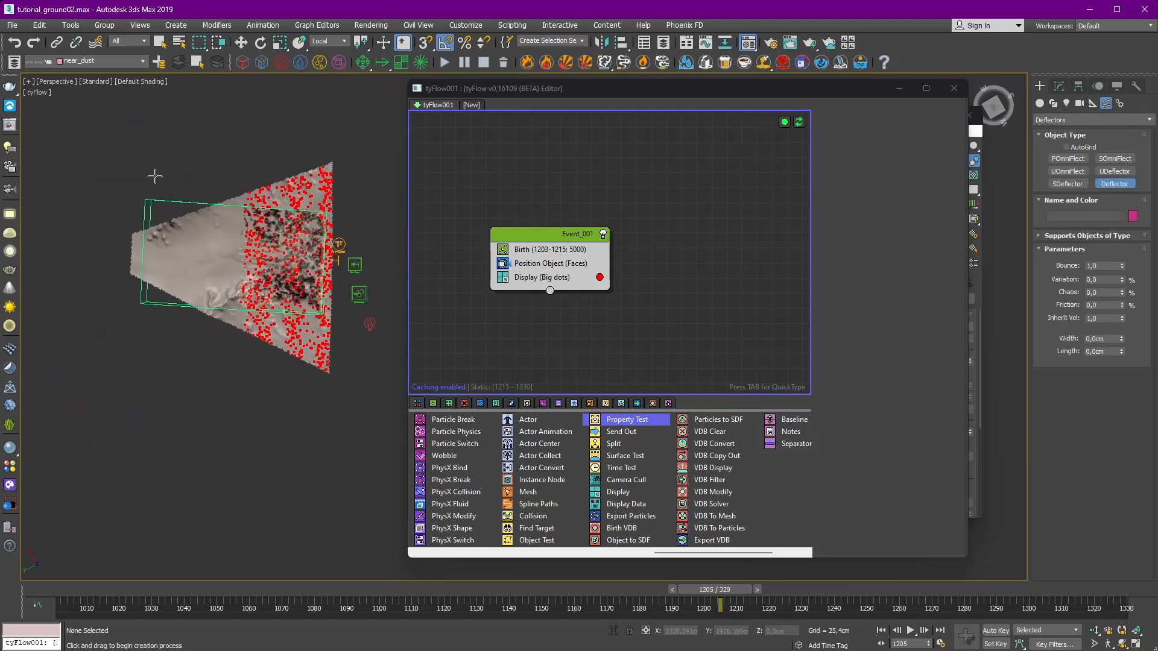
pyautogui.moveTo(139, 173); pyautogui.dragTo(400, 229)
pyautogui.rightClick(181, 214)
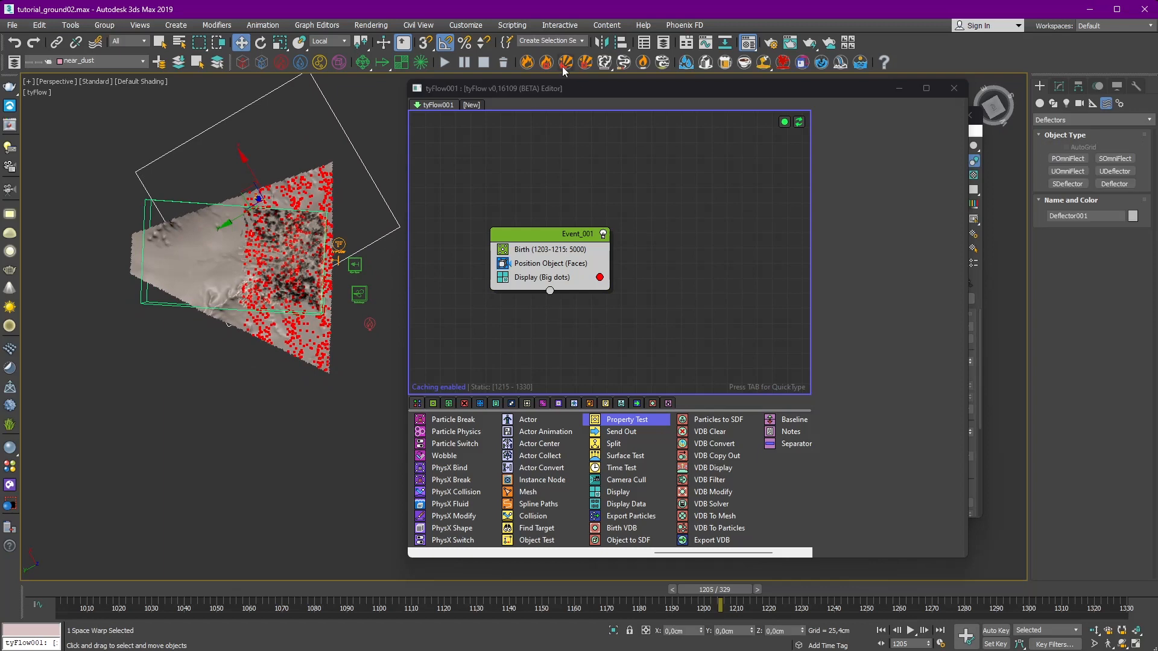
# Step: Align the deflector with the kill-volume box over the terrain
pyautogui.click(621, 42)
pyautogui.click(182, 205)
pyautogui.click(581, 433)
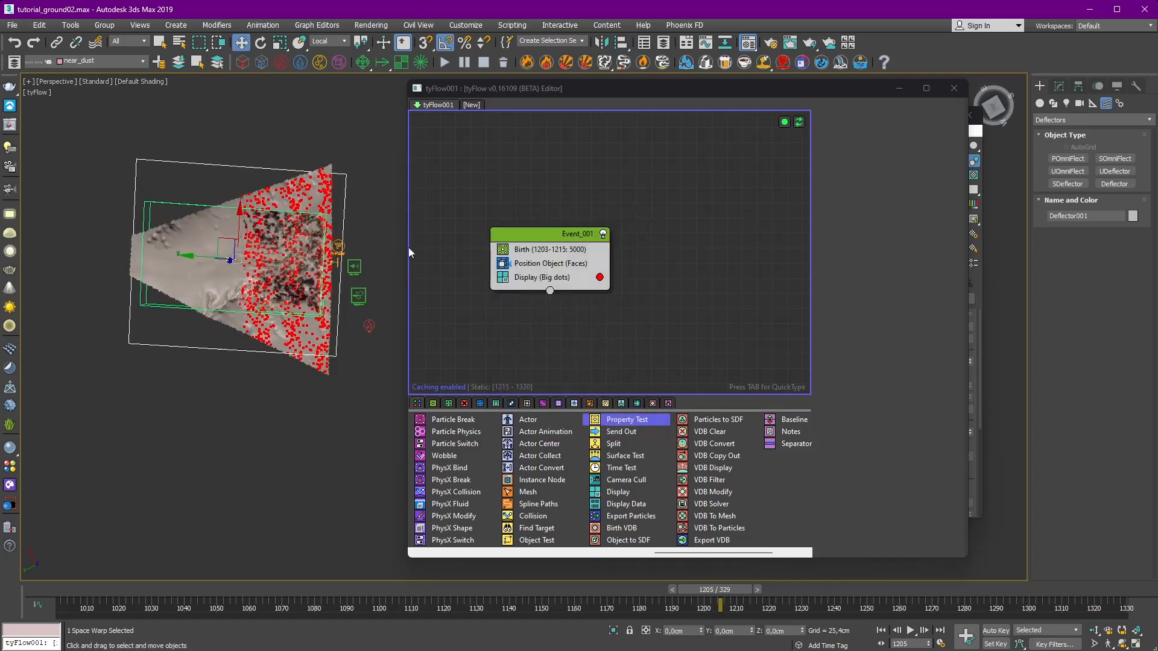
# Step: Widen the deflector to 496,665 cm, centre it on the terrain and lower it just beneath the ground
pyautogui.click(1060, 86)
pyautogui.keyDown('alt'); pyautogui.moveTo(272, 283); pyautogui.dragTo(287, 279, button='middle'); pyautogui.keyUp('alt')
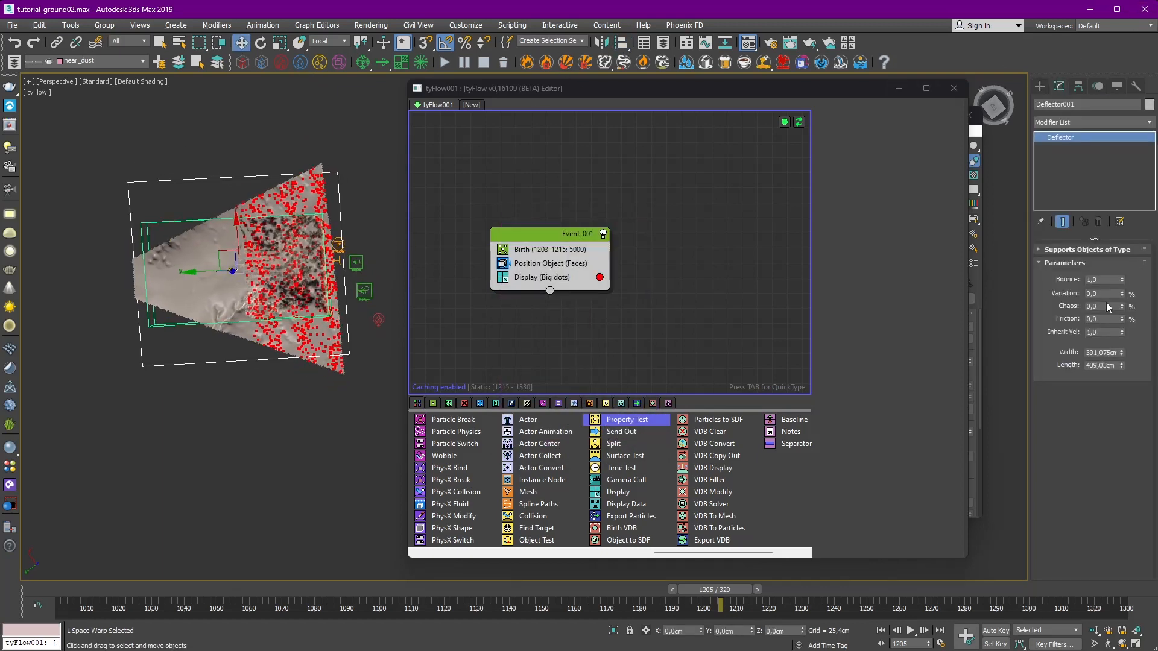
pyautogui.moveTo(1122, 355); pyautogui.dragTo(1122, 328)
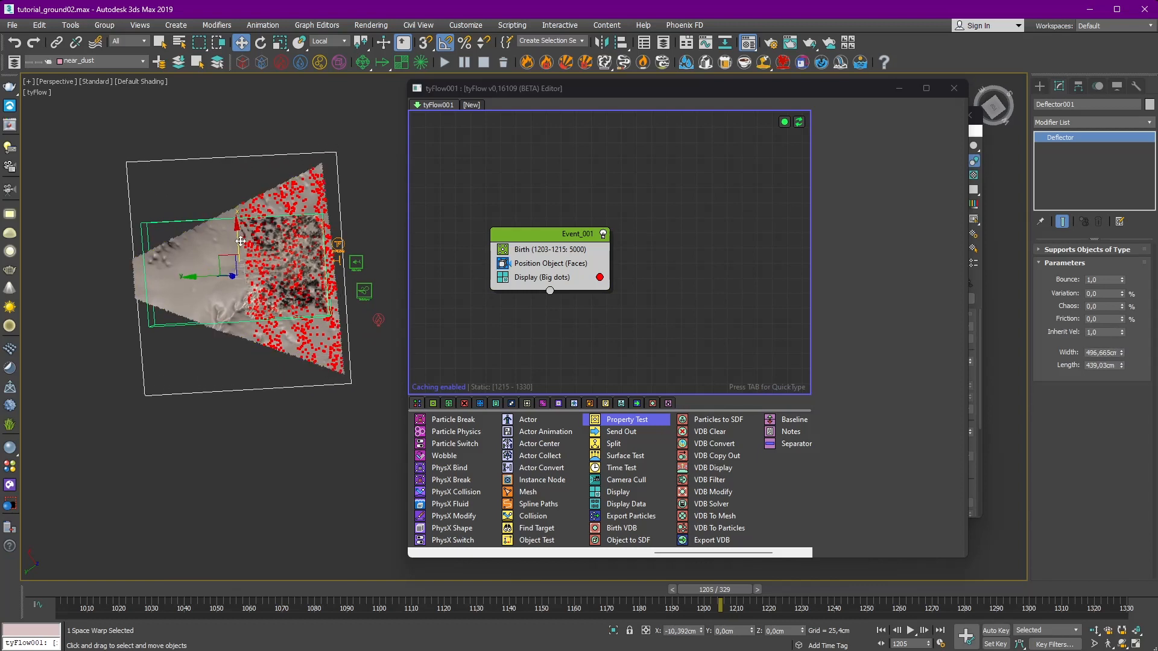
pyautogui.keyDown('alt'); pyautogui.moveTo(239, 236); pyautogui.dragTo(361, 205, button='middle'); pyautogui.keyUp('alt')
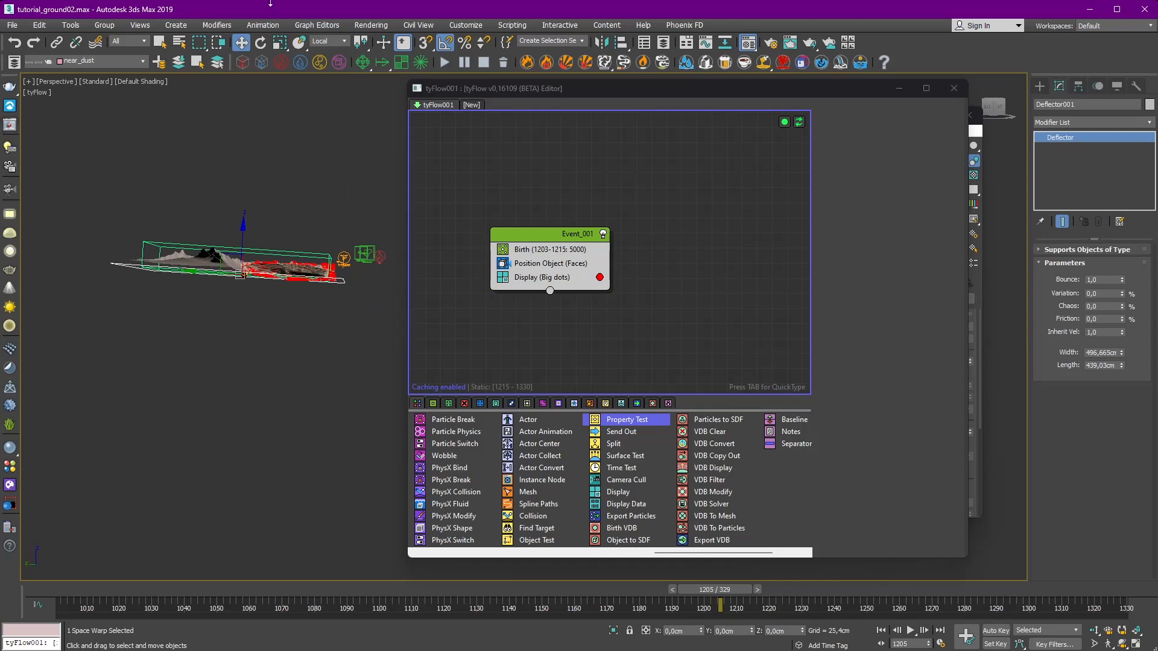
pyautogui.keyDown('alt'); pyautogui.moveTo(230, 236); pyautogui.dragTo(257, 267, button='middle'); pyautogui.keyUp('alt')
pyautogui.scroll(3, 216, 266)
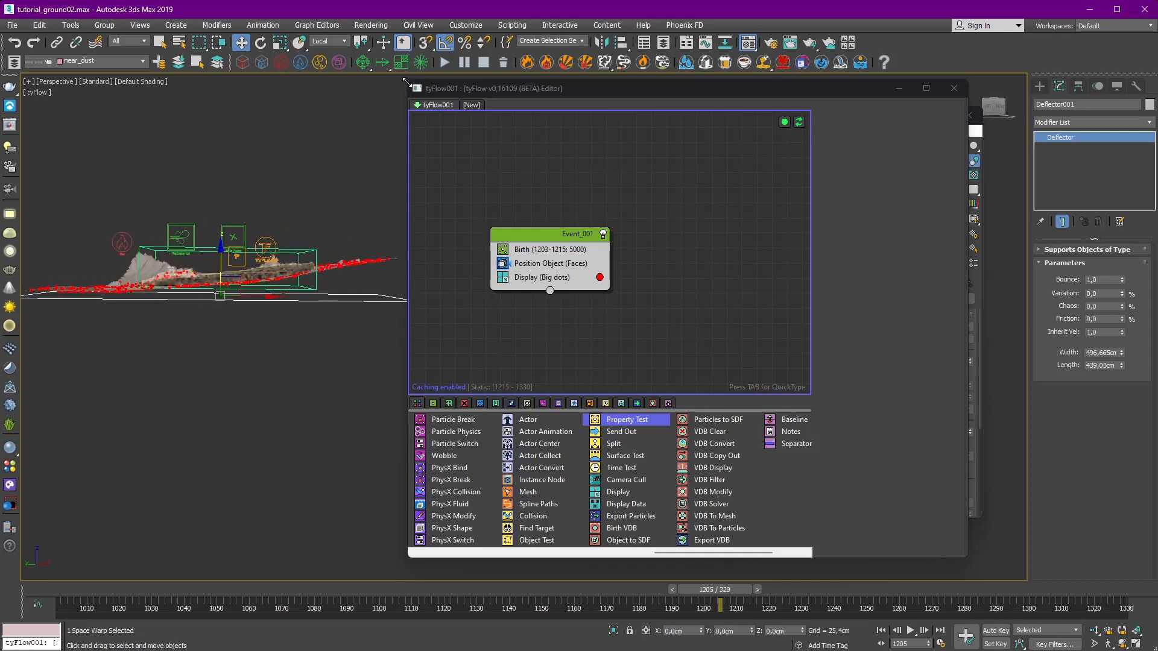
# Step: Shrink the tyFlow editor window to free the viewport and tilt the ground deflector slightly to follow the terrain's slope
pyautogui.moveTo(407, 83); pyautogui.dragTo(515, 79)
pyautogui.moveTo(649, 85); pyautogui.dragTo(676, 93)
pyautogui.moveTo(300, 248); pyautogui.dragTo(380, 241, button='middle')
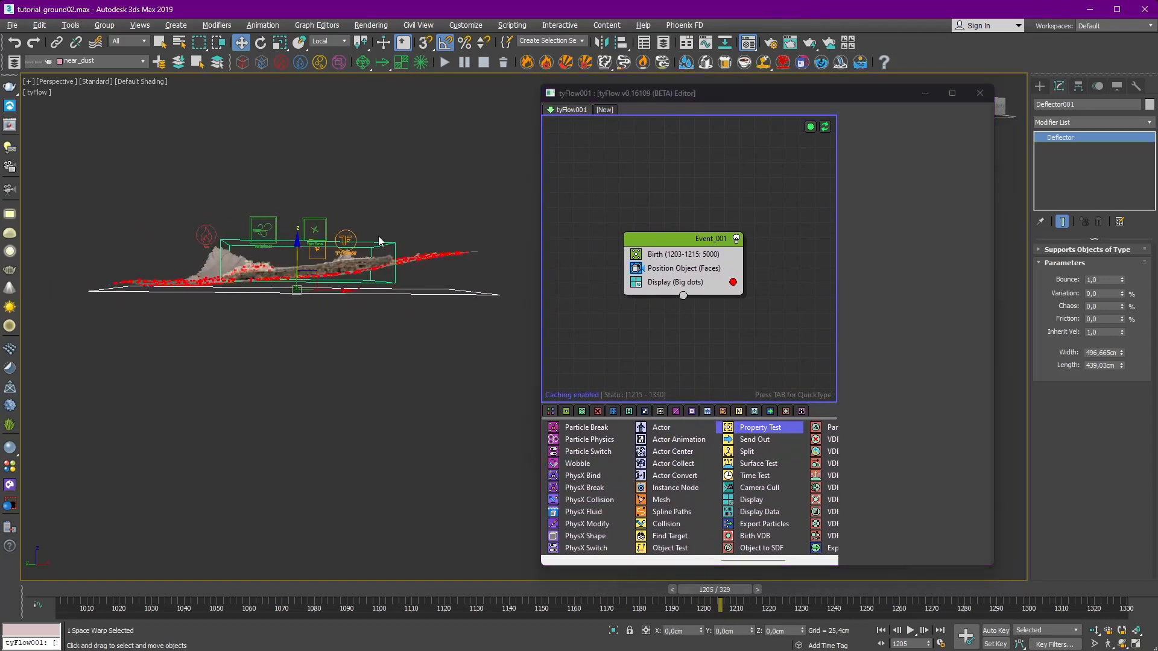
pyautogui.press('e')
pyautogui.moveTo(332, 265); pyautogui.dragTo(291, 251)
pyautogui.press('w')
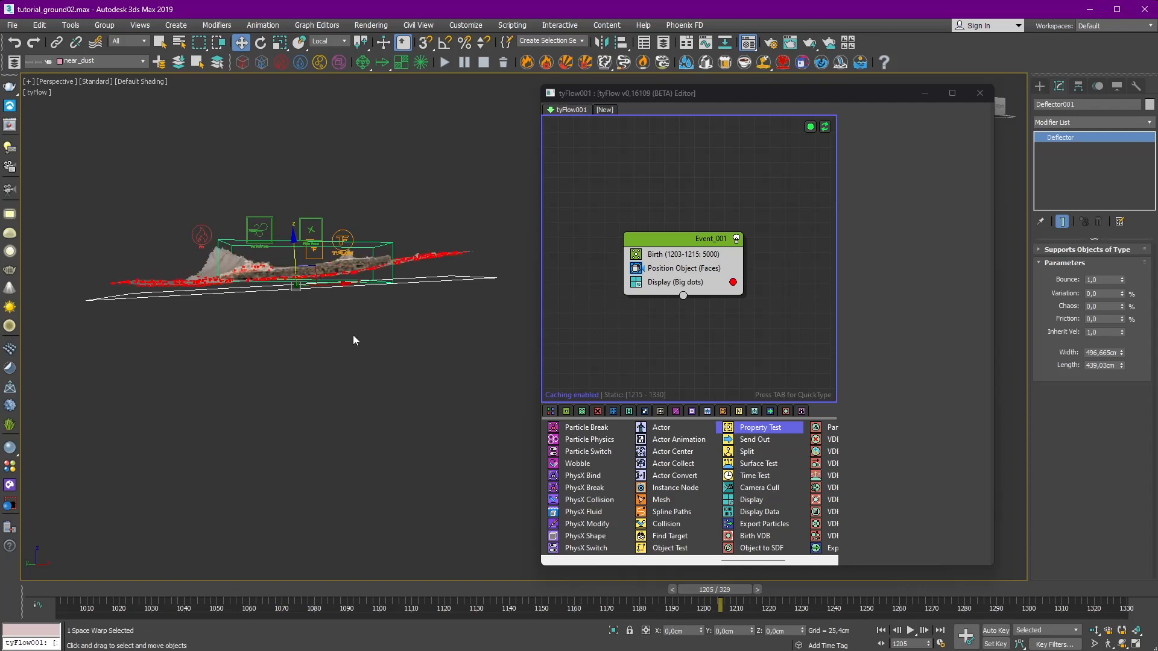
pyautogui.keyDown('alt'); pyautogui.moveTo(353, 335); pyautogui.dragTo(342, 340, button='middle'); pyautogui.keyUp('alt')
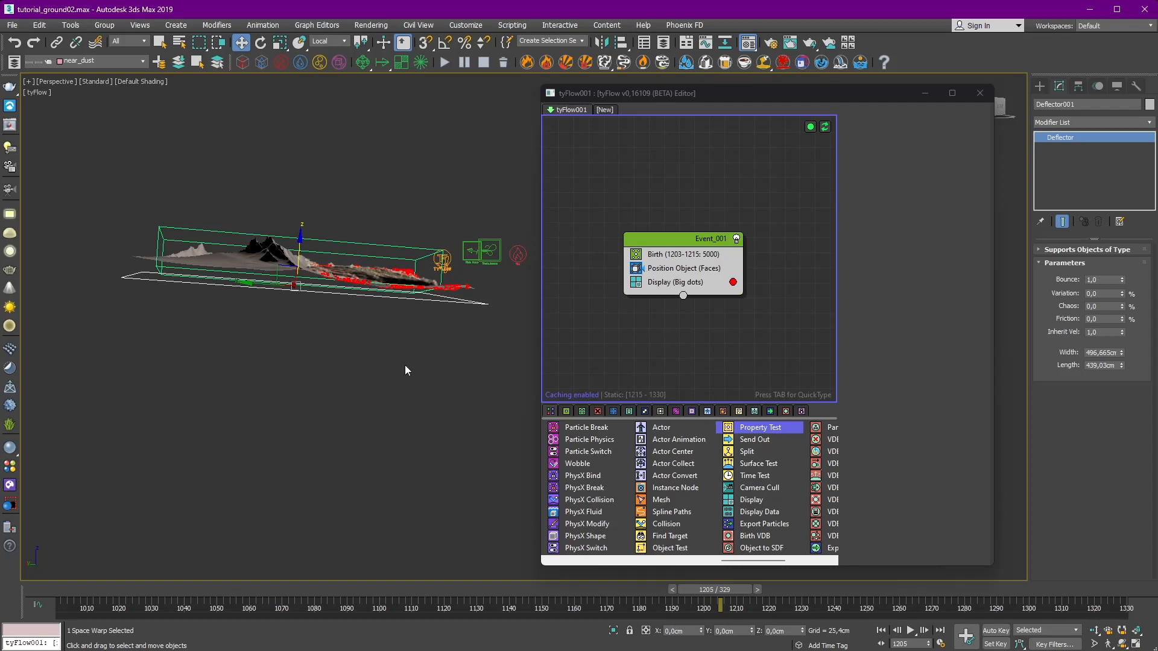
pyautogui.keyDown('alt'); pyautogui.moveTo(350, 317); pyautogui.dragTo(378, 349, button='middle'); pyautogui.keyUp('alt')
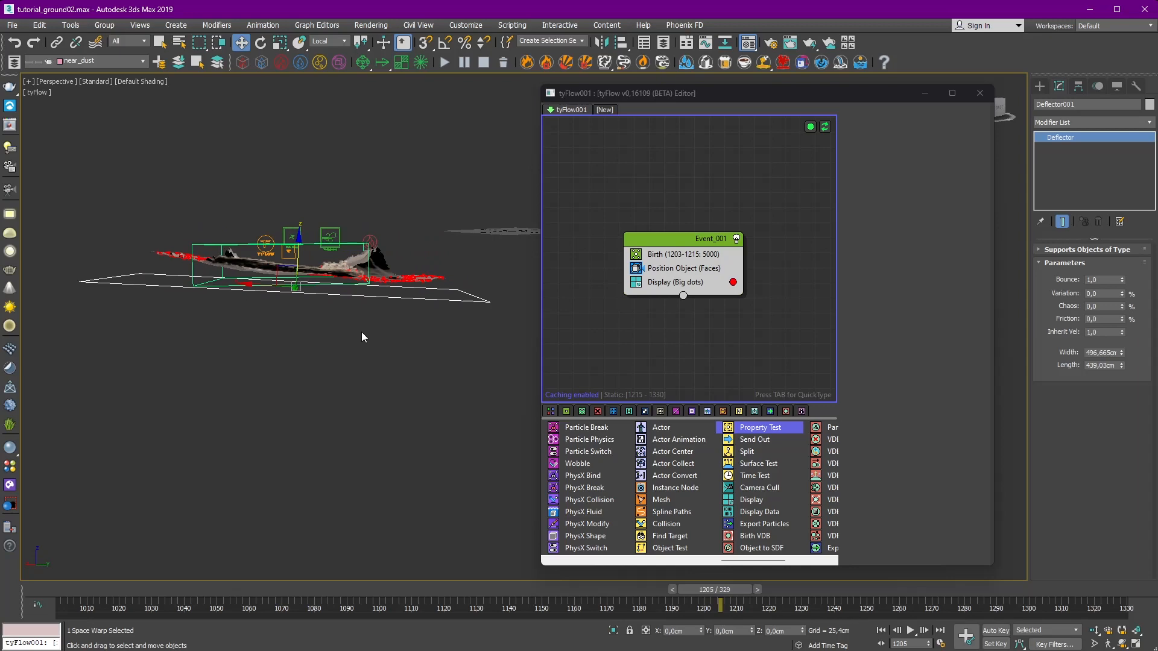
pyautogui.keyDown('alt'); pyautogui.moveTo(370, 341); pyautogui.dragTo(412, 350, button='middle'); pyautogui.keyUp('alt')
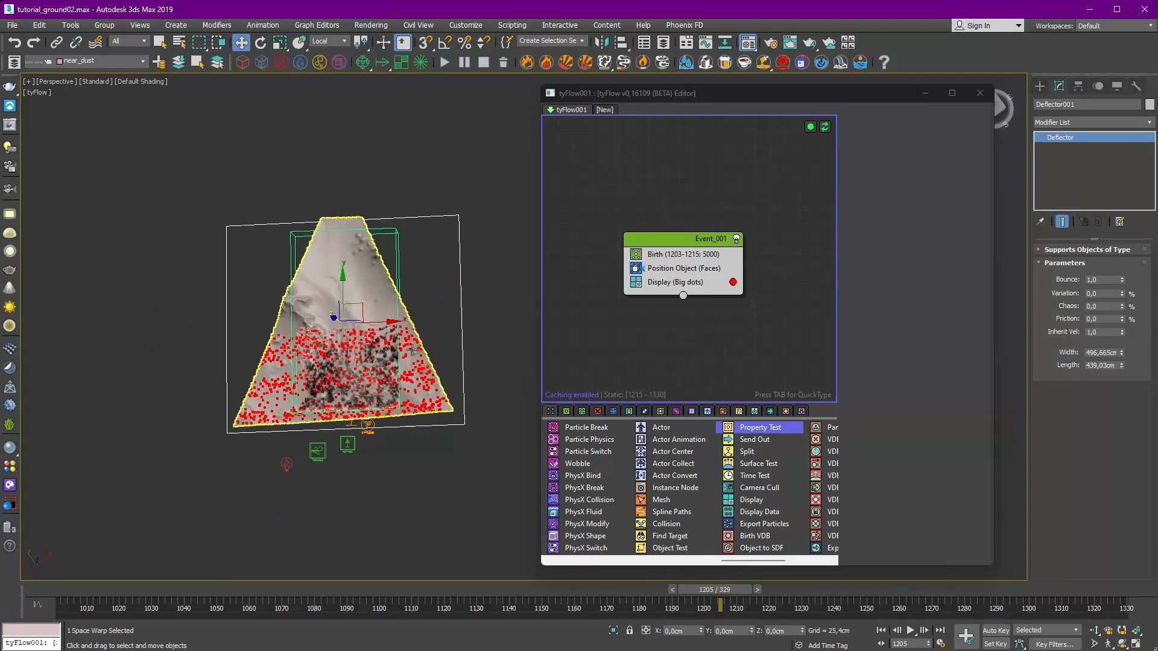
# Step: Clone the ground deflector by rotating it about 100° around its Y axis and adjust the copy to stand upright
pyautogui.press('e')
pyautogui.keyDown('shift'); pyautogui.moveTo(358, 318); pyautogui.dragTo(478, 329); pyautogui.keyUp('shift')
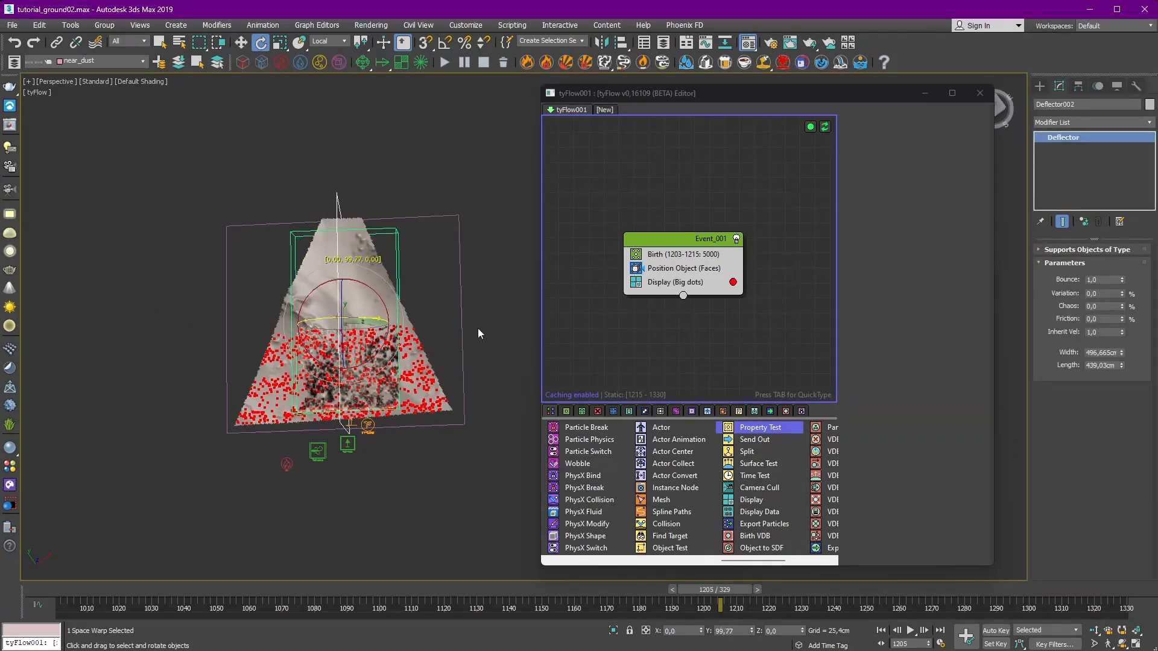
pyautogui.click(582, 386)
pyautogui.moveTo(406, 315)
pyautogui.mouseDown(button='middle')
pyautogui.moveTo(504, 325)
pyautogui.moveTo(493, 307)
pyautogui.mouseUp(button='middle')
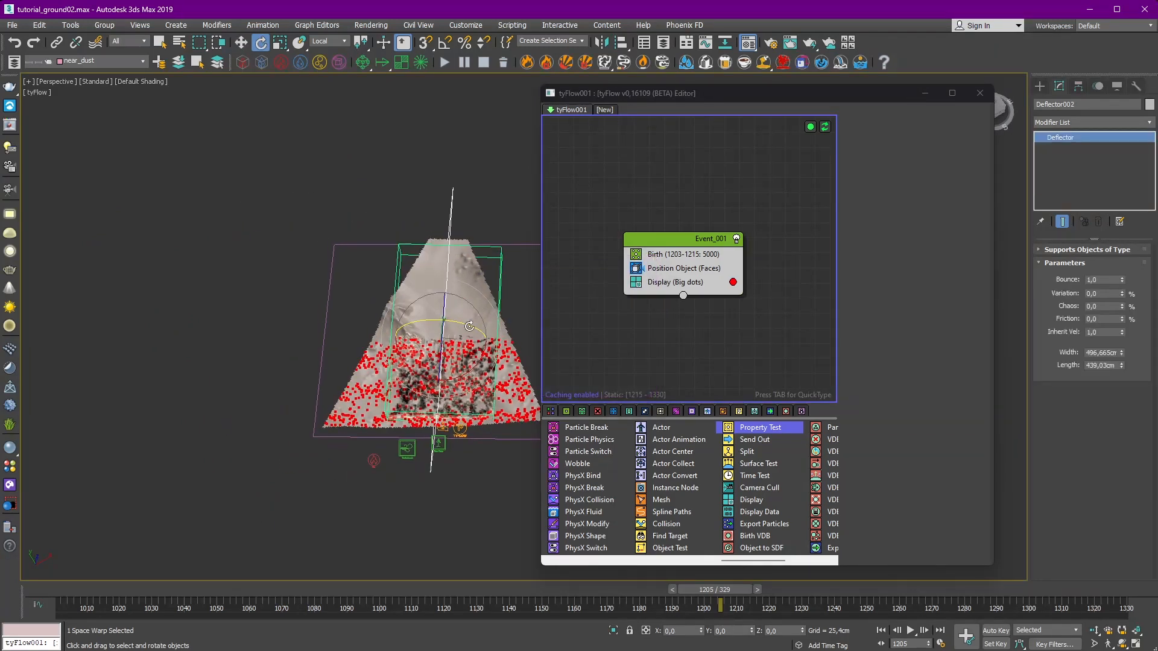
pyautogui.moveTo(469, 326); pyautogui.dragTo(466, 326)
pyautogui.keyDown('alt'); pyautogui.moveTo(467, 325); pyautogui.dragTo(464, 268, button='middle'); pyautogui.keyUp('alt')
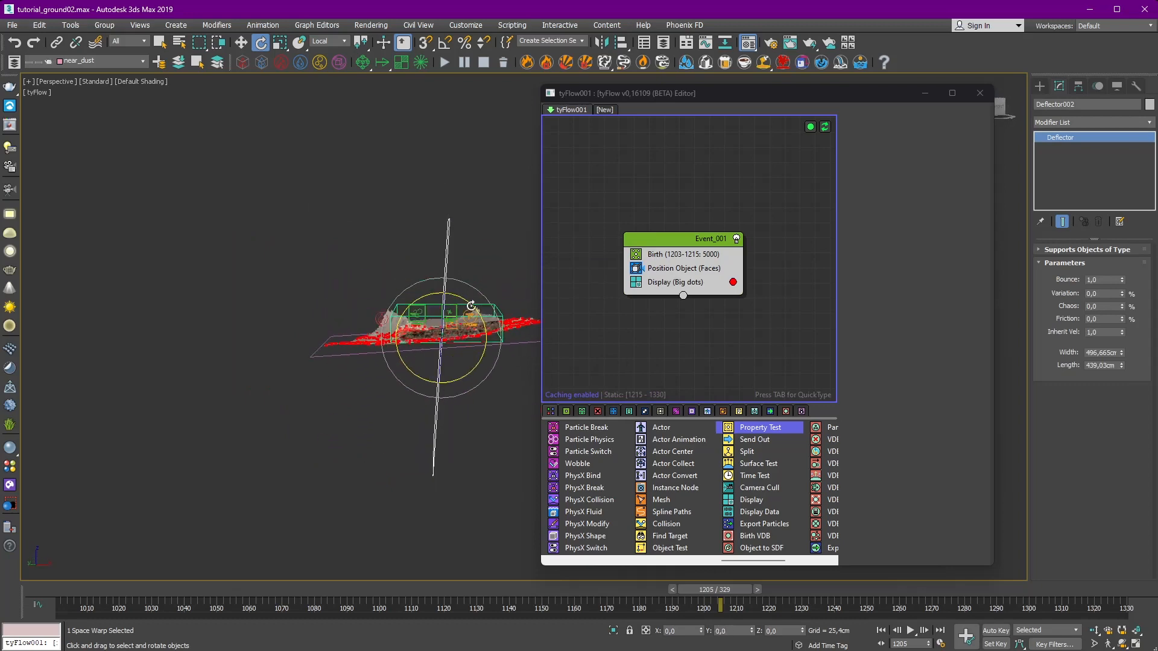
pyautogui.moveTo(471, 306); pyautogui.dragTo(466, 300)
pyautogui.keyDown('alt'); pyautogui.moveTo(467, 299); pyautogui.dragTo(464, 362, button='middle'); pyautogui.keyUp('alt')
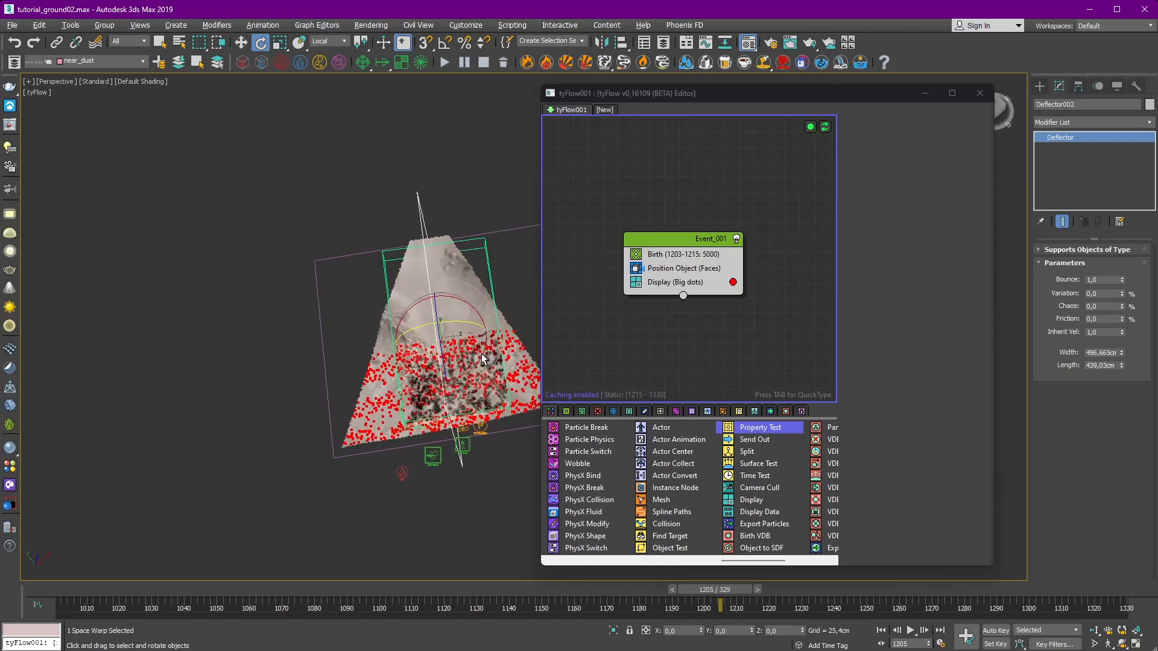
# Step: Turn and move the upright deflector along one slanted side of the terrain and set its length to 518,055 cm
pyautogui.click(445, 43)
pyautogui.moveTo(475, 309); pyautogui.dragTo(477, 321)
pyautogui.press('w')
pyautogui.keyDown('alt'); pyautogui.moveTo(466, 331); pyautogui.dragTo(426, 241, button='middle'); pyautogui.keyUp('alt')
pyautogui.press('e')
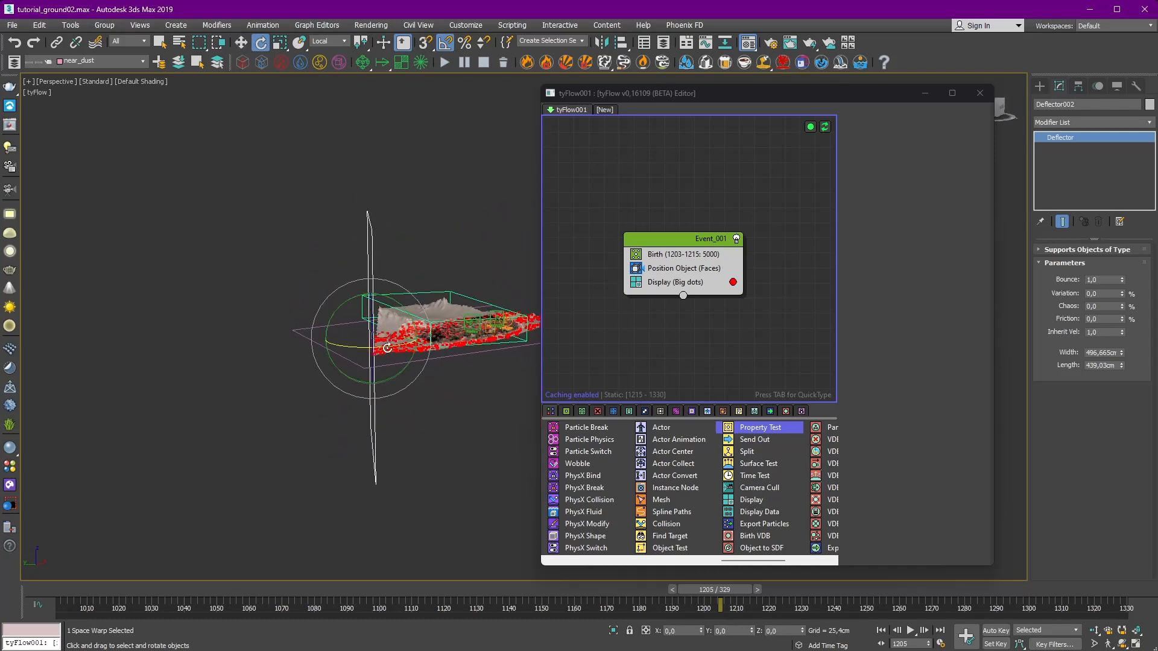
pyautogui.moveTo(387, 348); pyautogui.dragTo(457, 243, button='middle')
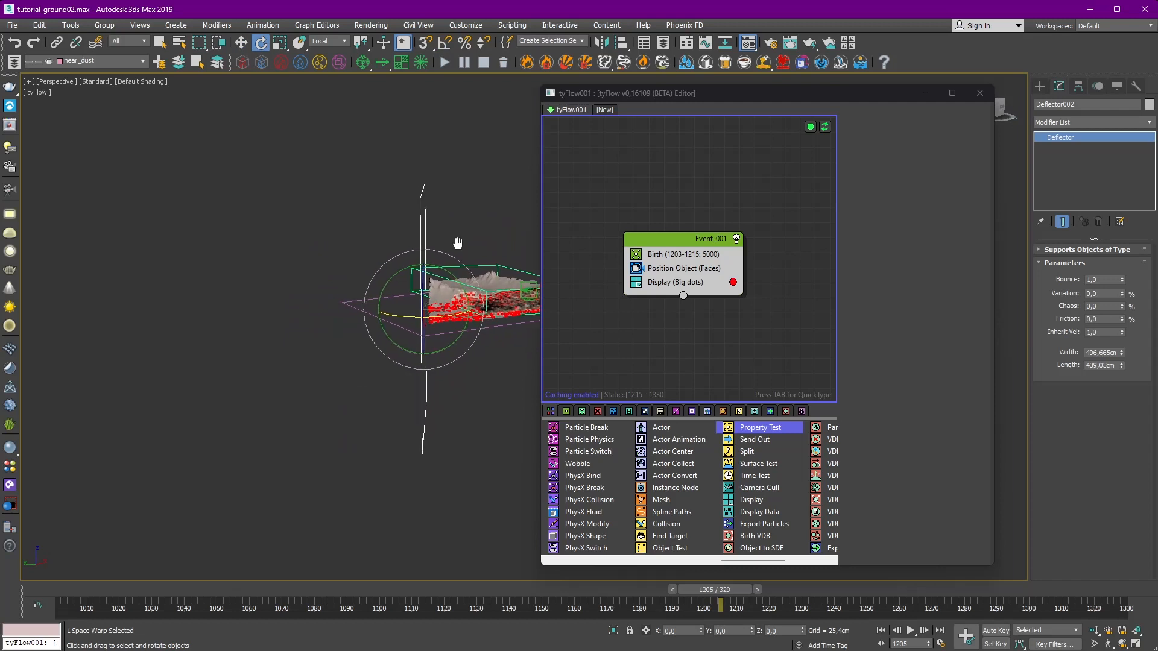
pyautogui.press('w')
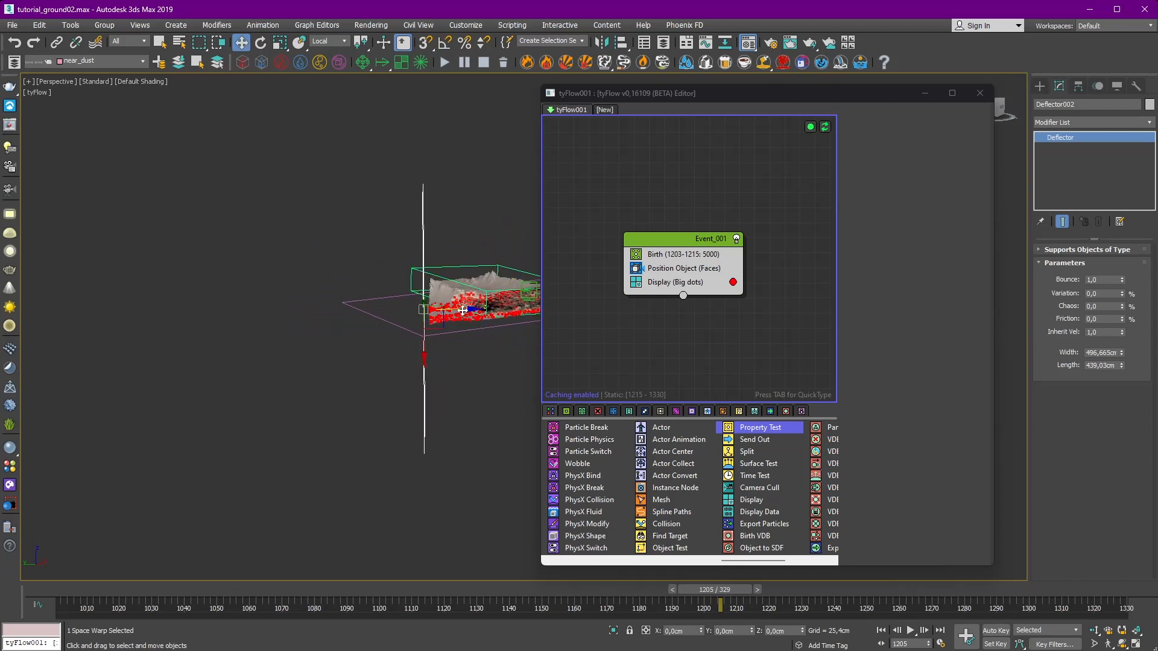
pyautogui.keyDown('alt'); pyautogui.moveTo(463, 310); pyautogui.dragTo(296, 413, button='middle'); pyautogui.keyUp('alt')
pyautogui.moveTo(1121, 366); pyautogui.dragTo(1125, 357)
pyautogui.moveTo(306, 329)
pyautogui.keyDown('alt'); pyautogui.mouseDown(button='middle')
pyautogui.moveTo(331, 300)
pyautogui.moveTo(313, 281)
pyautogui.moveTo(308, 303)
pyautogui.mouseUp(button='middle'); pyautogui.keyUp('alt')
# Step: Switch the reference coordinate system to View and clone the side deflector over to the terrain's opposite side
pyautogui.click(331, 42)
pyautogui.click(324, 52)
pyautogui.keyDown('shift'); pyautogui.moveTo(297, 326); pyautogui.dragTo(439, 330); pyautogui.keyUp('shift')
pyautogui.click(579, 388)
pyautogui.keyDown('alt'); pyautogui.moveTo(439, 330); pyautogui.dragTo(485, 296, button='middle'); pyautogui.keyUp('alt')
# Step: Rotate and move the copied wall deflector so it runs upright along the terrain's opposite slanted edge
pyautogui.press('e')
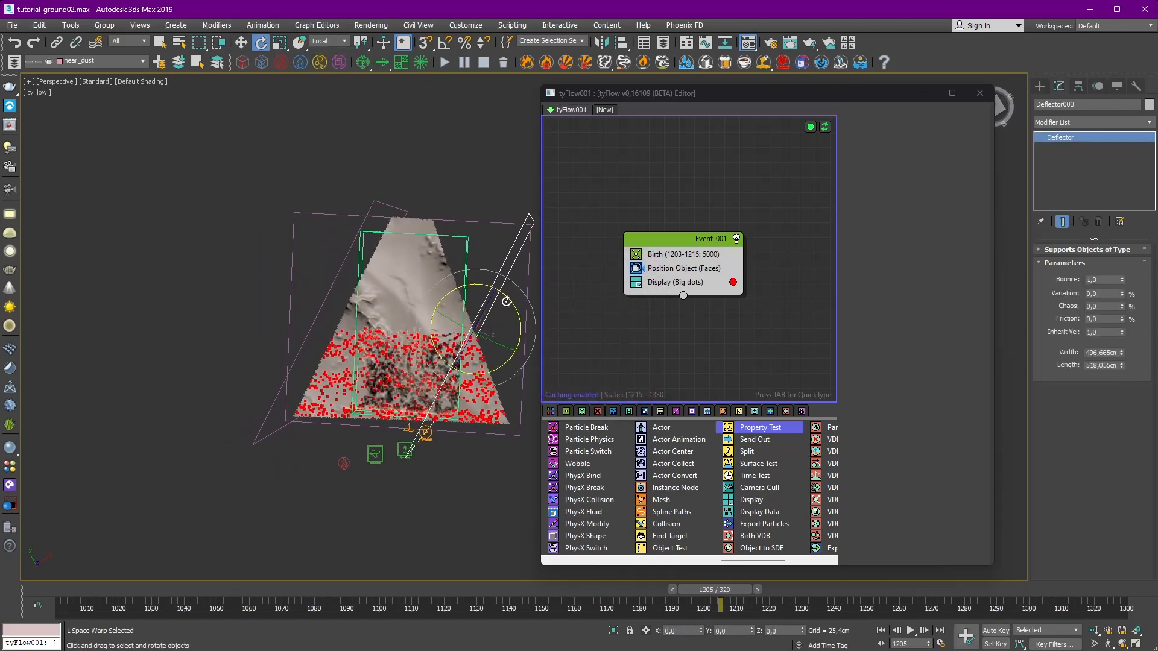
pyautogui.moveTo(506, 301); pyautogui.dragTo(442, 270)
pyautogui.keyDown('alt'); pyautogui.moveTo(442, 271); pyautogui.dragTo(432, 206, button='middle'); pyautogui.keyUp('alt')
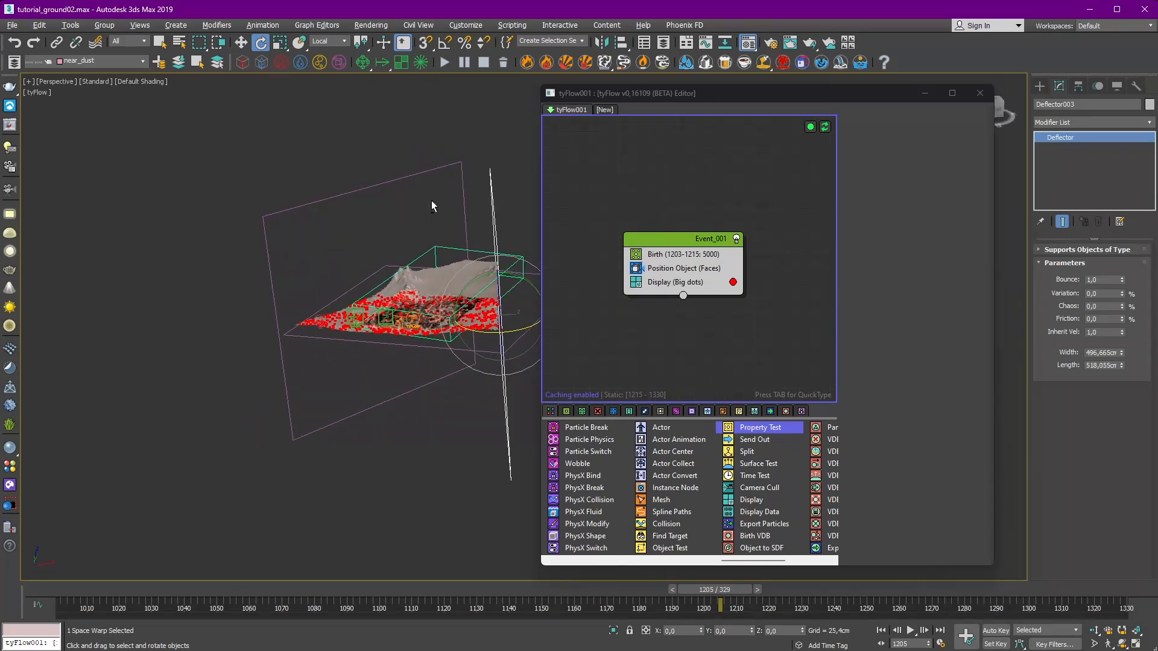
pyautogui.moveTo(525, 328); pyautogui.dragTo(531, 314)
pyautogui.press('w')
pyautogui.keyDown('alt'); pyautogui.moveTo(532, 313); pyautogui.dragTo(433, 211, button='middle'); pyautogui.keyUp('alt')
pyautogui.scroll(4, 450, 277)
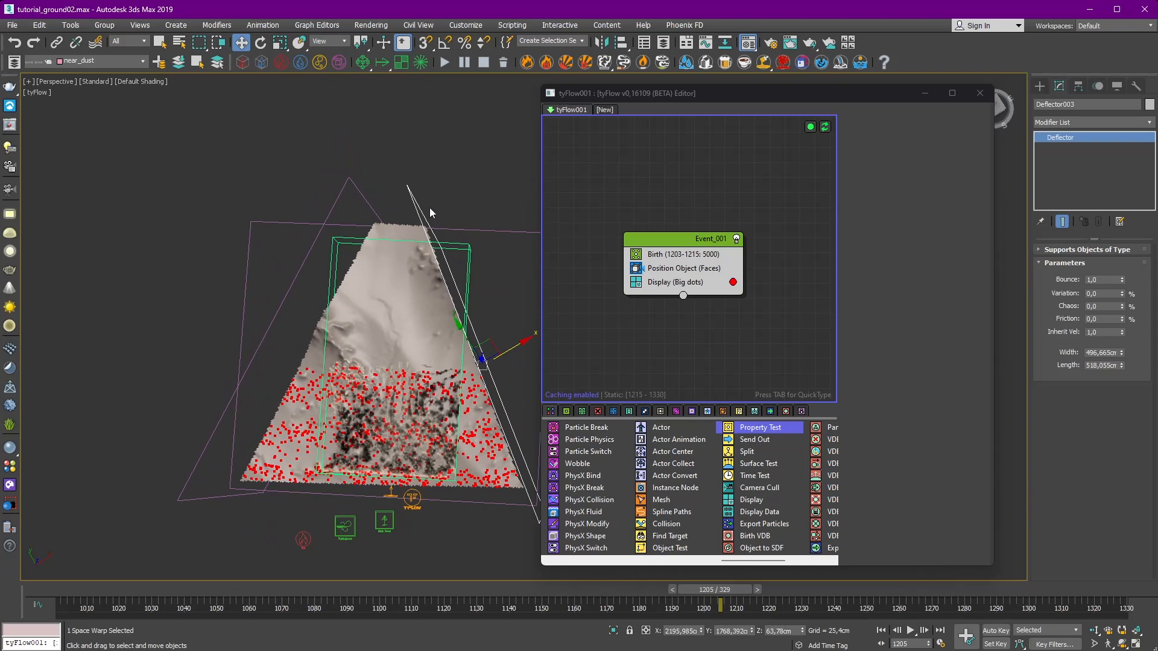
pyautogui.keyDown('alt'); pyautogui.moveTo(463, 280); pyautogui.dragTo(456, 303, button='middle'); pyautogui.keyUp('alt')
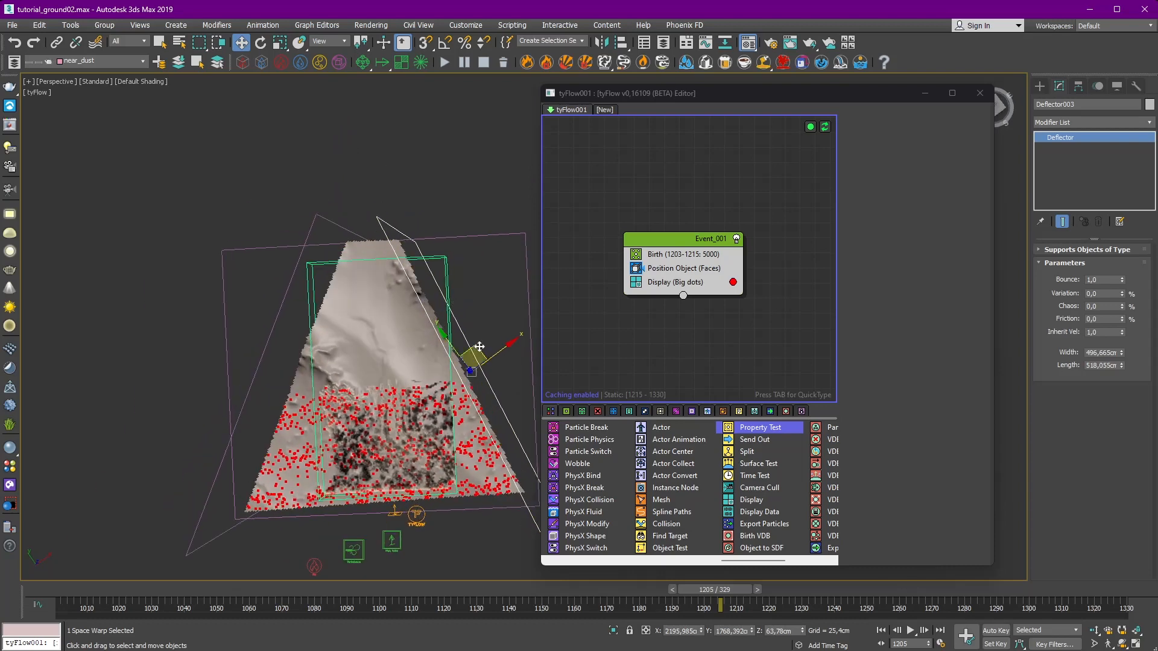
# Step: Clone the wall deflector to the terrain's narrow end and rotate the copy so it stands across that end
pyautogui.moveTo(479, 347)
pyautogui.keyDown('shift'); pyautogui.mouseDown()
pyautogui.moveTo(377, 212)
pyautogui.moveTo(353, 119)
pyautogui.mouseUp(); pyautogui.keyUp('shift')
pyautogui.click(587, 387)
pyautogui.press('e')
pyautogui.moveTo(376, 135); pyautogui.dragTo(458, 187, button='middle')
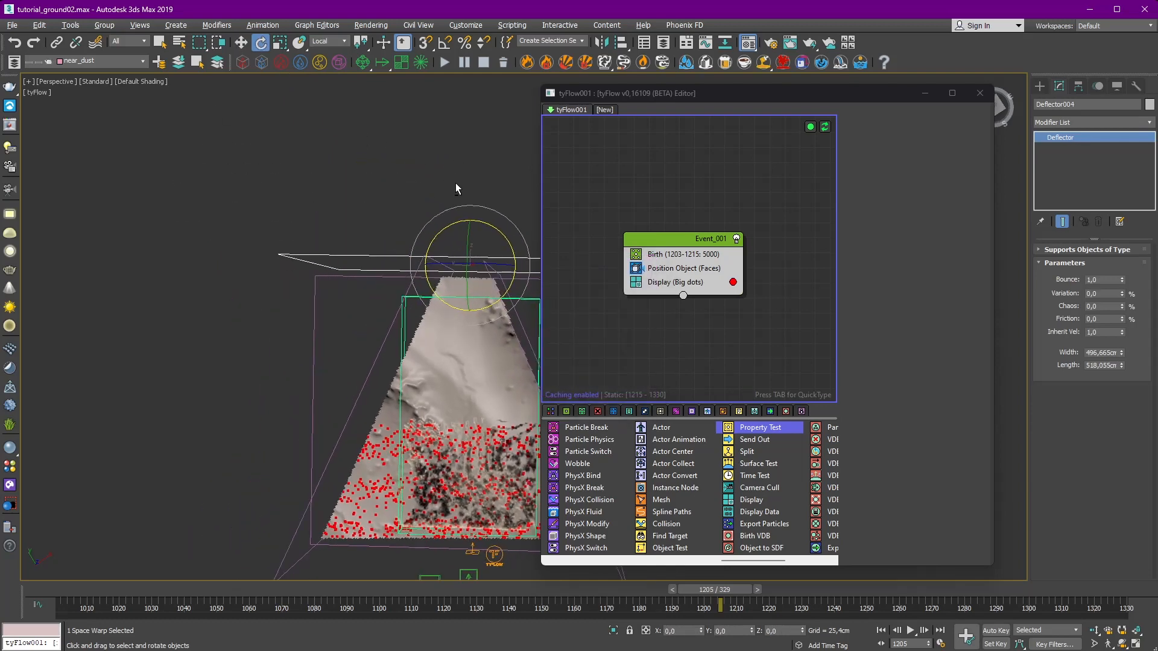
pyautogui.press('w')
pyautogui.keyDown('alt'); pyautogui.moveTo(479, 260); pyautogui.dragTo(264, 227, button='middle'); pyautogui.keyUp('alt')
# Step: Move the Cam_RENDER and Cam_shake cameras from the Ground layer into the 0 (default) layer and close the Layer Explorer
pyautogui.hotkey('alt', 'ctrl', 'o')
pyautogui.moveTo(359, 219); pyautogui.dragTo(610, 179)
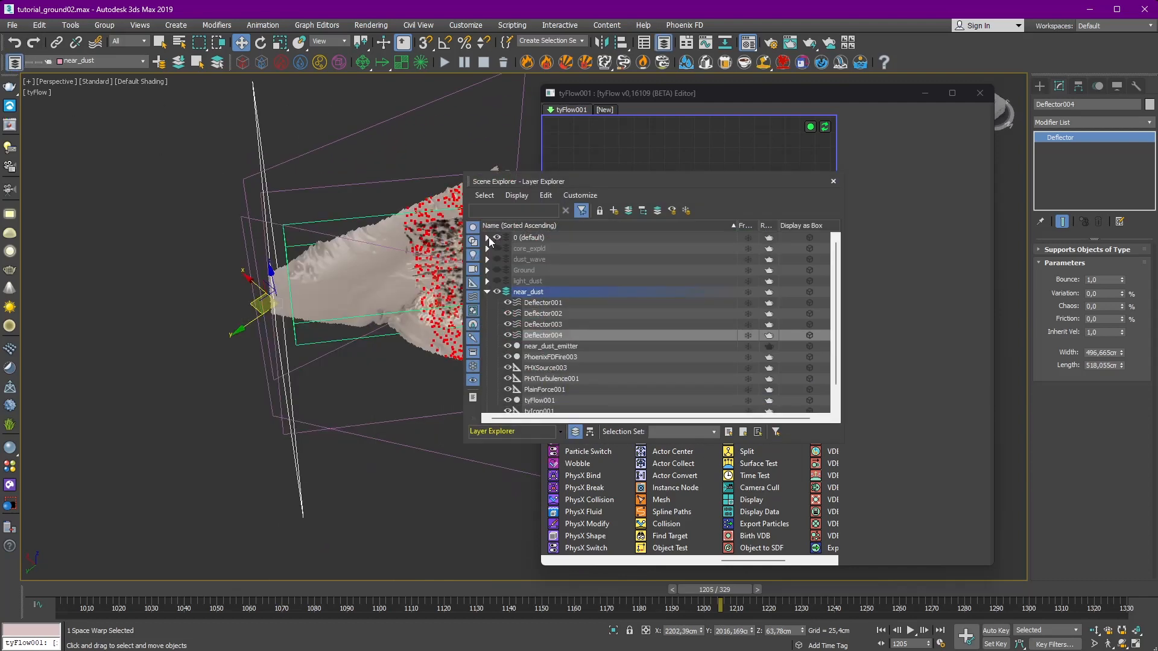
pyautogui.click(488, 238)
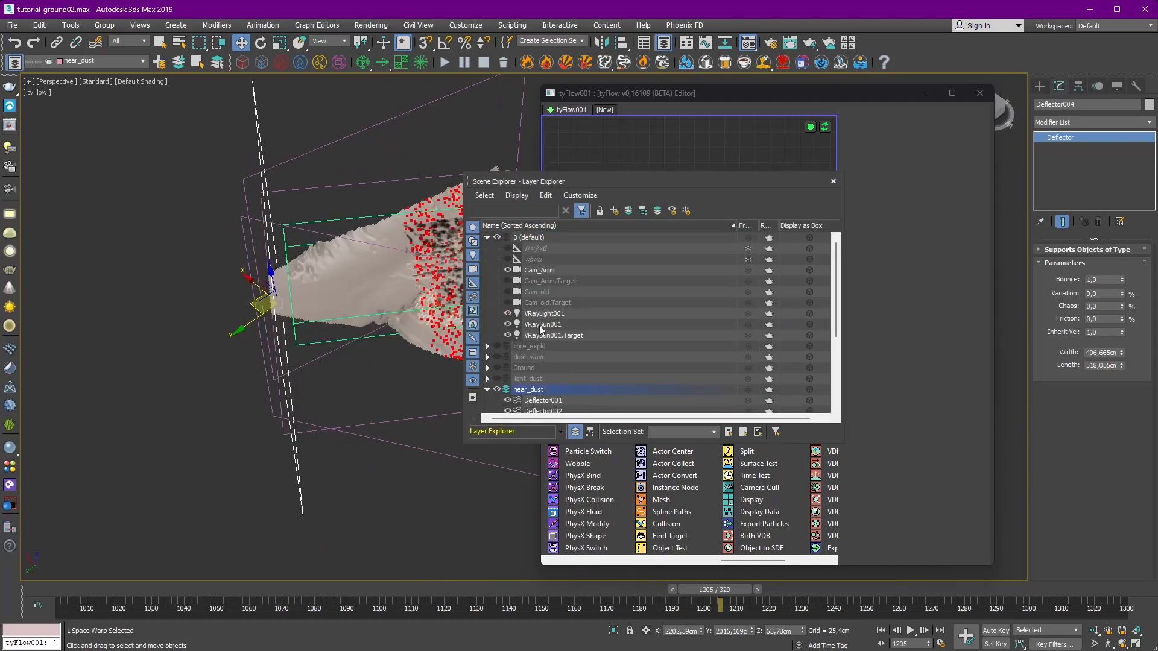
pyautogui.click(487, 238)
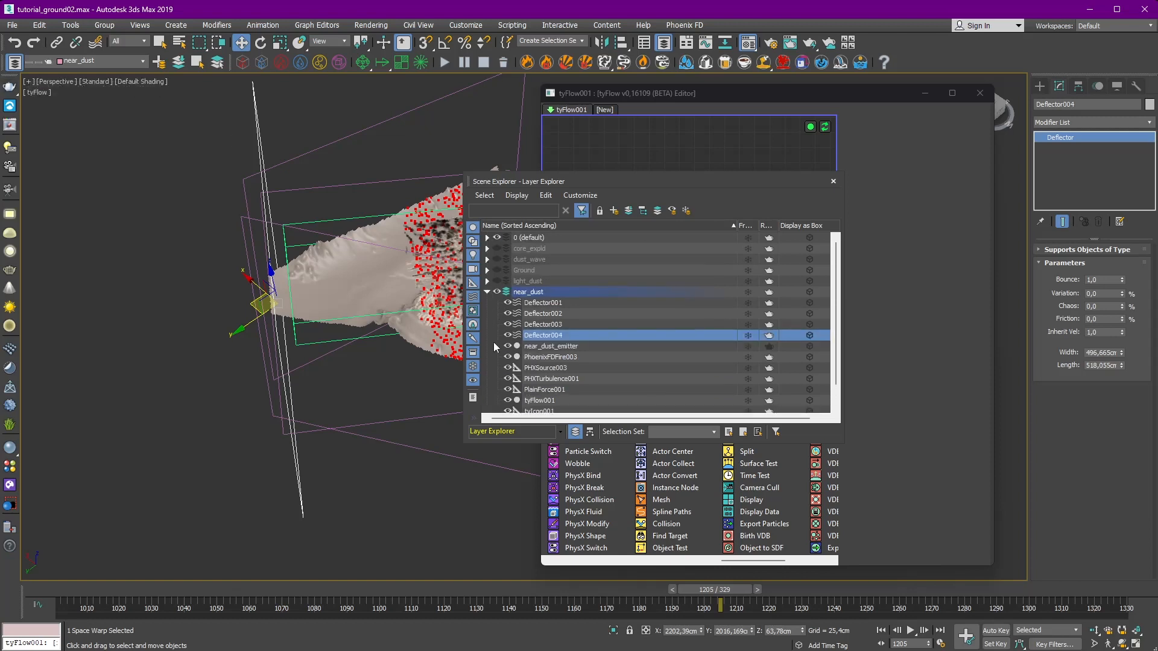
pyautogui.click(487, 271)
pyautogui.click(534, 282)
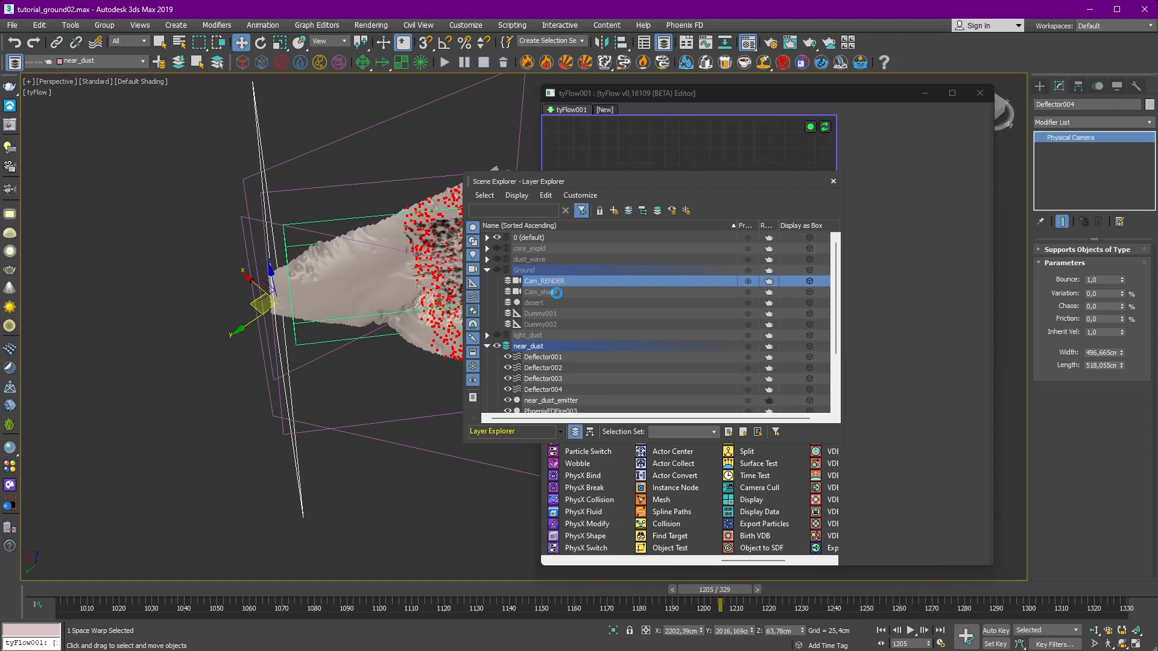
pyautogui.keyDown('ctrl'); pyautogui.click(556, 293); pyautogui.keyUp('ctrl')
pyautogui.click(545, 263)
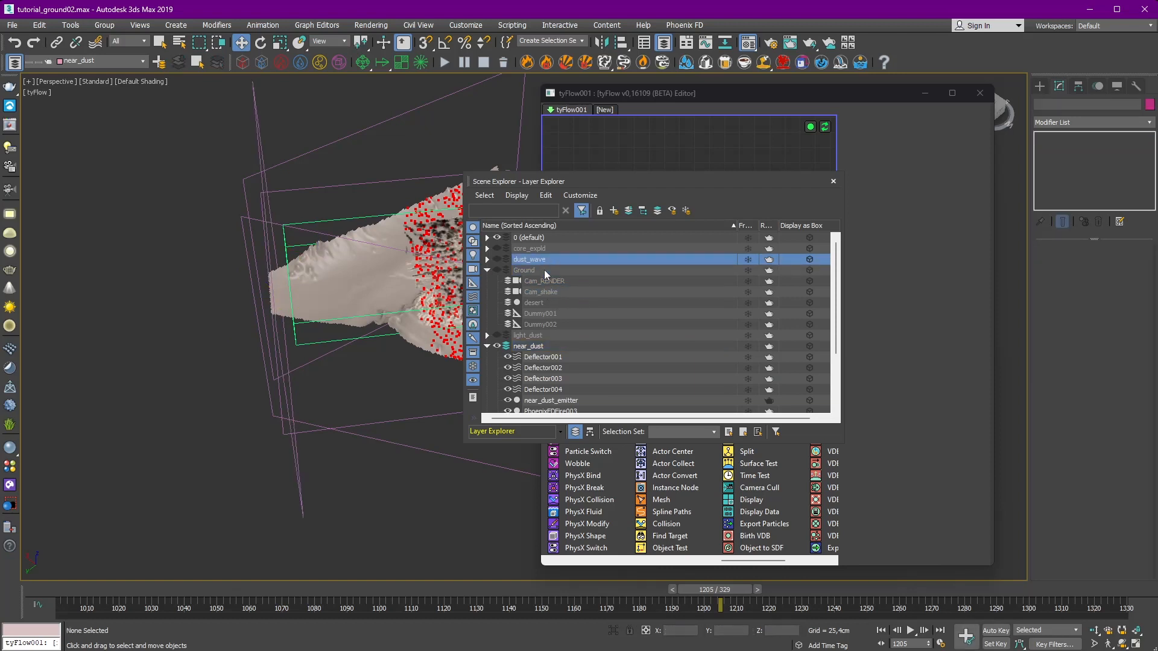
pyautogui.click(537, 283)
pyautogui.keyDown('ctrl'); pyautogui.click(534, 290); pyautogui.keyUp('ctrl')
pyautogui.moveTo(533, 285); pyautogui.dragTo(523, 237)
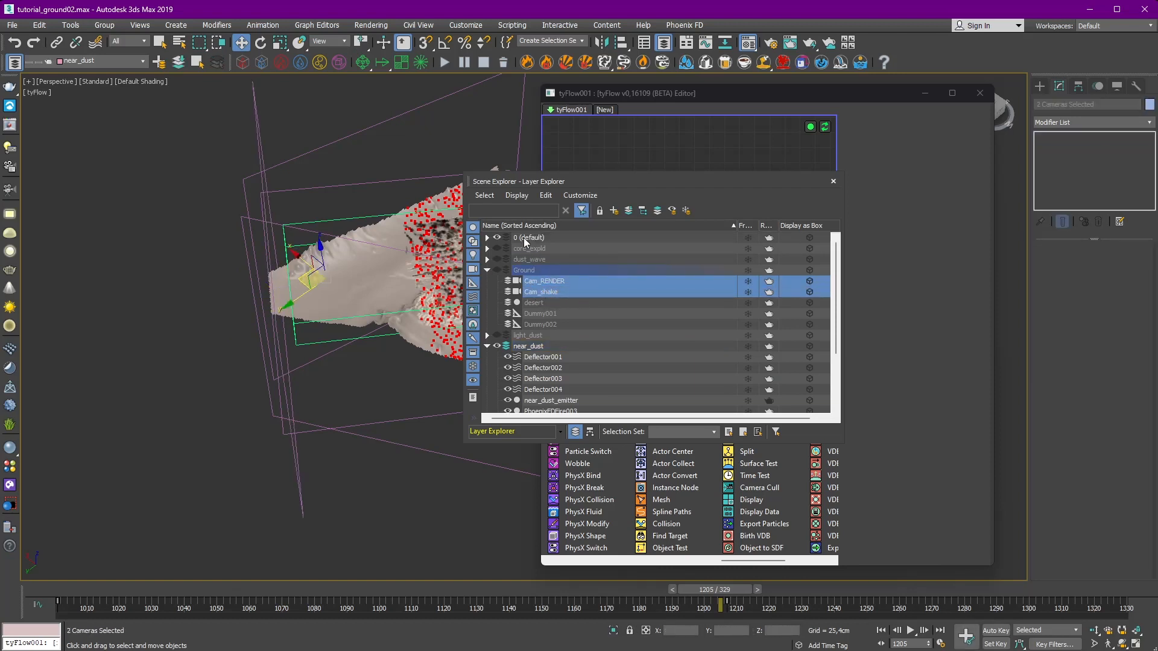
pyautogui.click(488, 238)
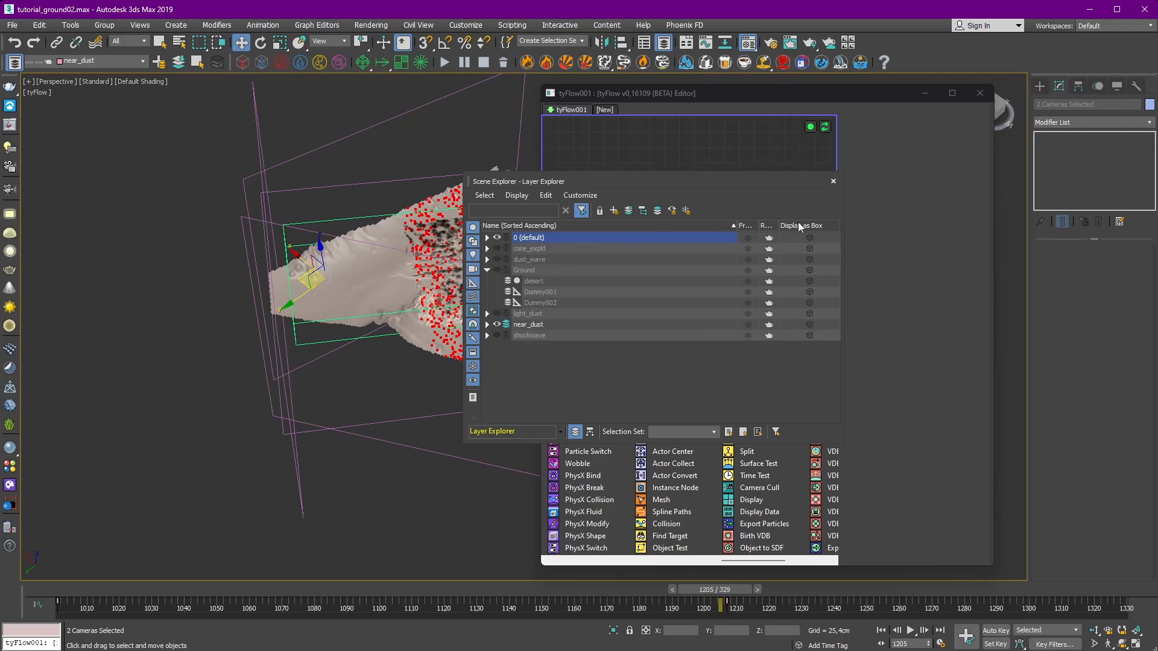
pyautogui.click(833, 181)
# Step: Switch to the Local coordinate system and move the narrow-end deflector along its local Z axis slightly closer to the terrain
pyautogui.moveTo(374, 220)
pyautogui.keyDown('alt'); pyautogui.mouseDown(button='middle')
pyautogui.moveTo(389, 176)
pyautogui.moveTo(362, 212)
pyautogui.mouseUp(button='middle'); pyautogui.keyUp('alt')
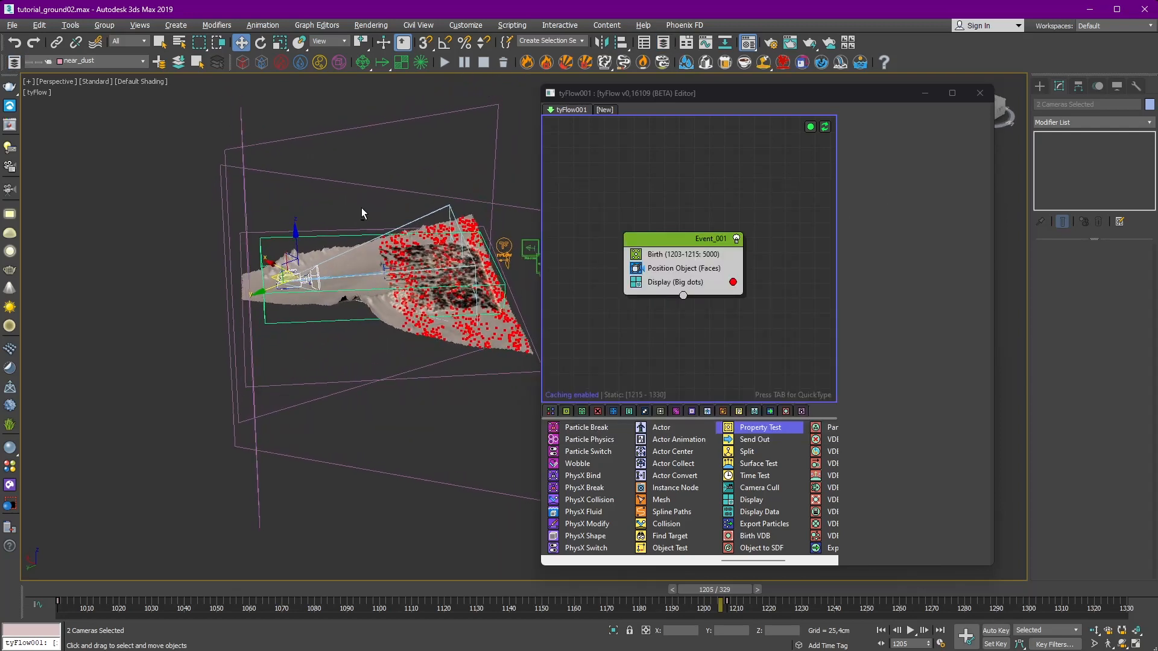
pyautogui.click(240, 128)
pyautogui.click(331, 41)
pyautogui.click(329, 89)
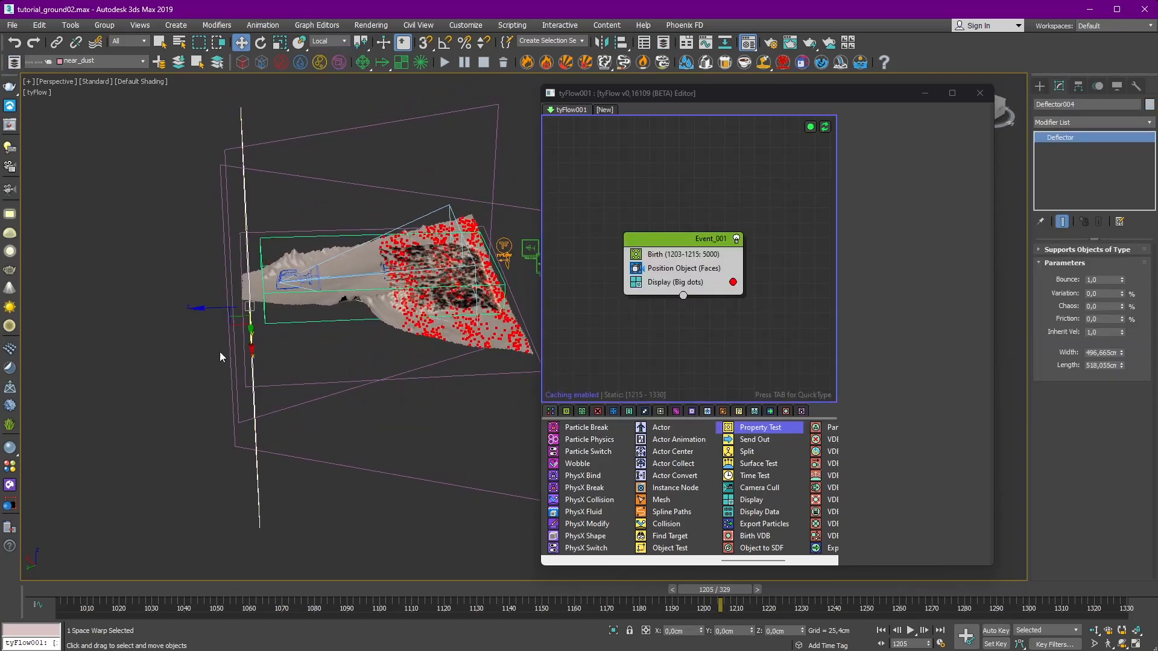
pyautogui.moveTo(217, 308); pyautogui.dragTo(231, 309)
pyautogui.keyDown('alt'); pyautogui.moveTo(380, 265); pyautogui.dragTo(317, 250, button='middle'); pyautogui.keyUp('alt')
pyautogui.moveTo(317, 250); pyautogui.dragTo(346, 270, button='middle')
pyautogui.keyDown('alt'); pyautogui.moveTo(352, 258); pyautogui.dragTo(420, 570, button='middle'); pyautogui.keyUp('alt')
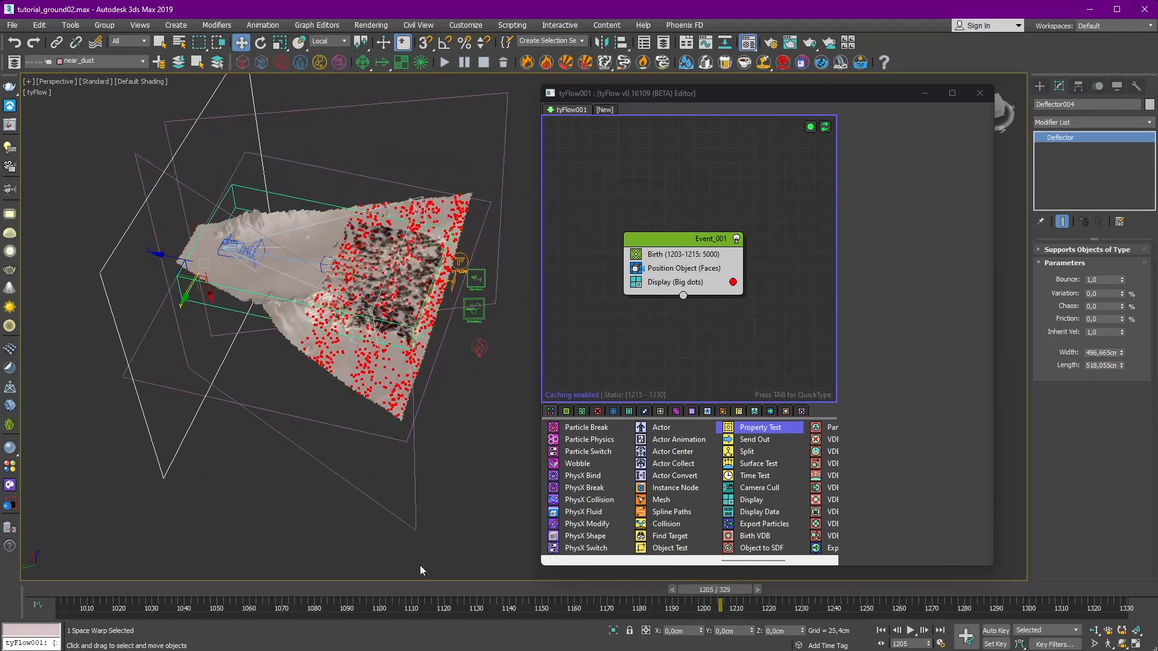
# Step: Add a Collision operator above Display in Event_001 and assign all four deflectors as its colliders
pyautogui.click(667, 524)
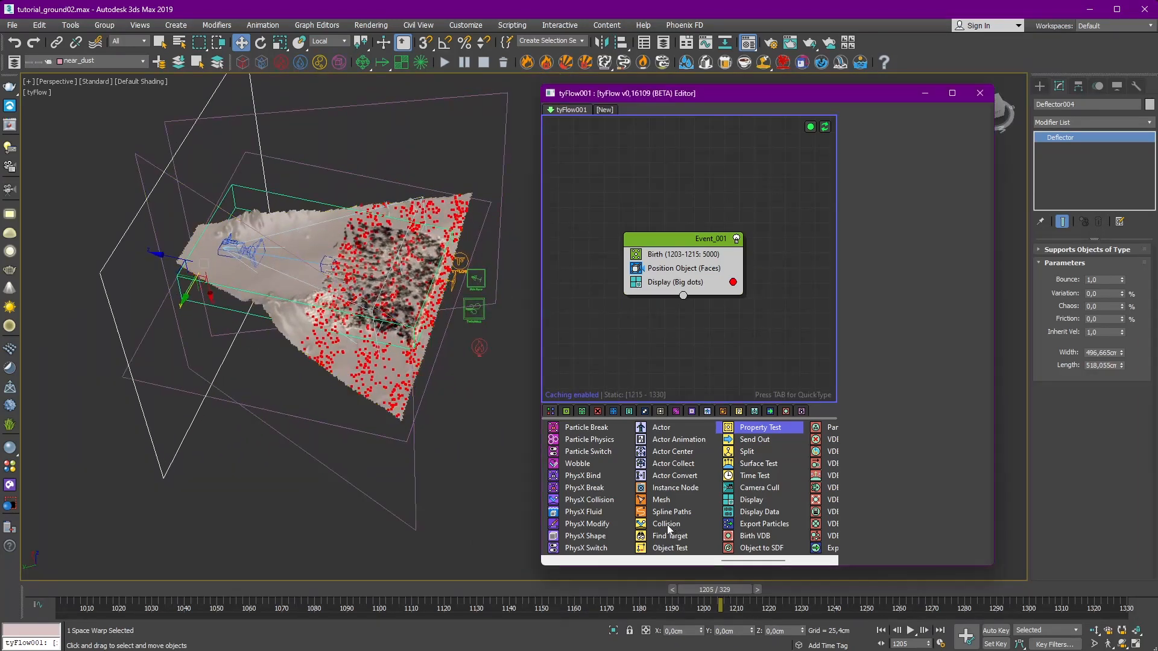
pyautogui.moveTo(674, 287); pyautogui.dragTo(676, 284)
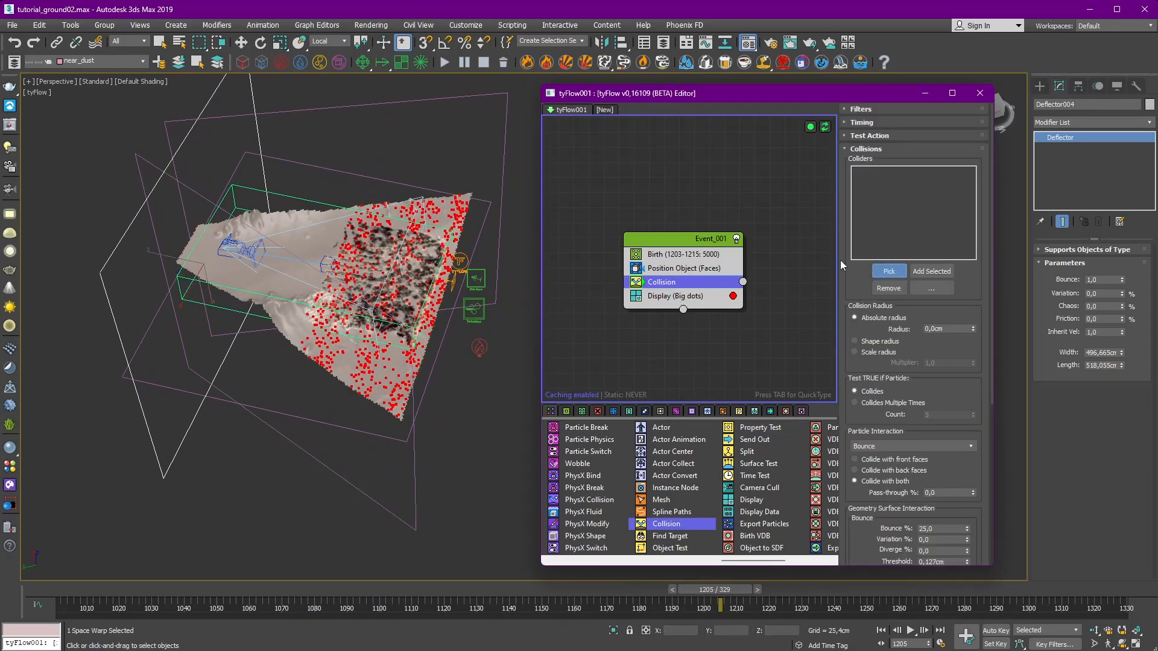
pyautogui.click(160, 417)
pyautogui.click(242, 44)
pyautogui.click(889, 271)
pyautogui.click(466, 97)
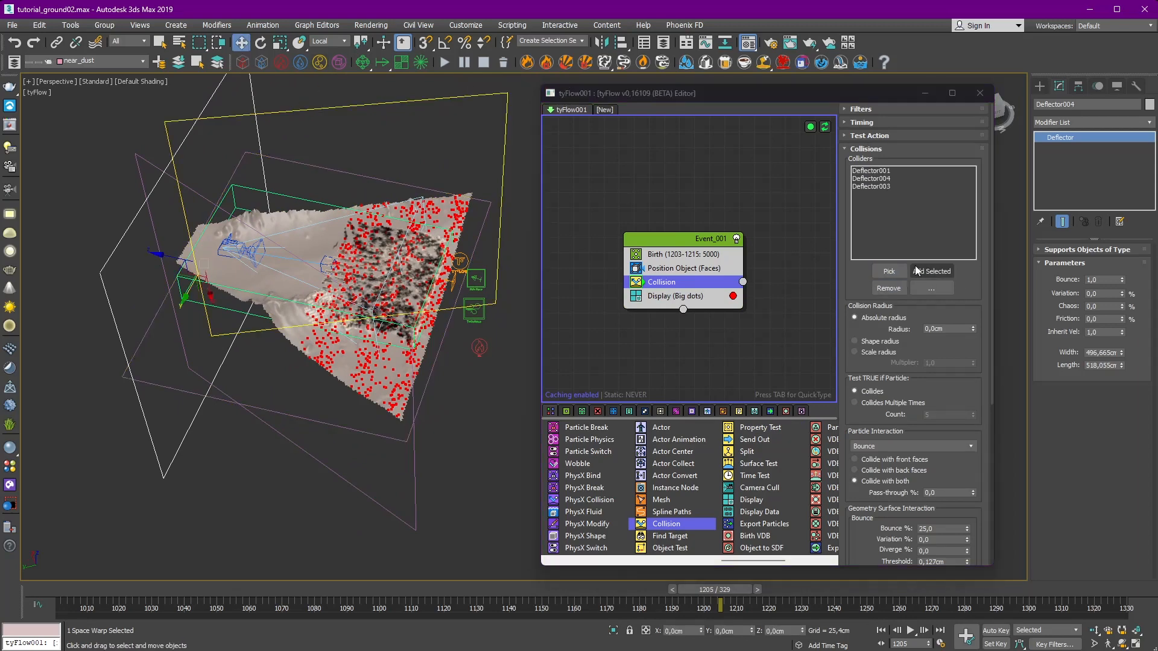
pyautogui.click(889, 272)
pyautogui.click(136, 155)
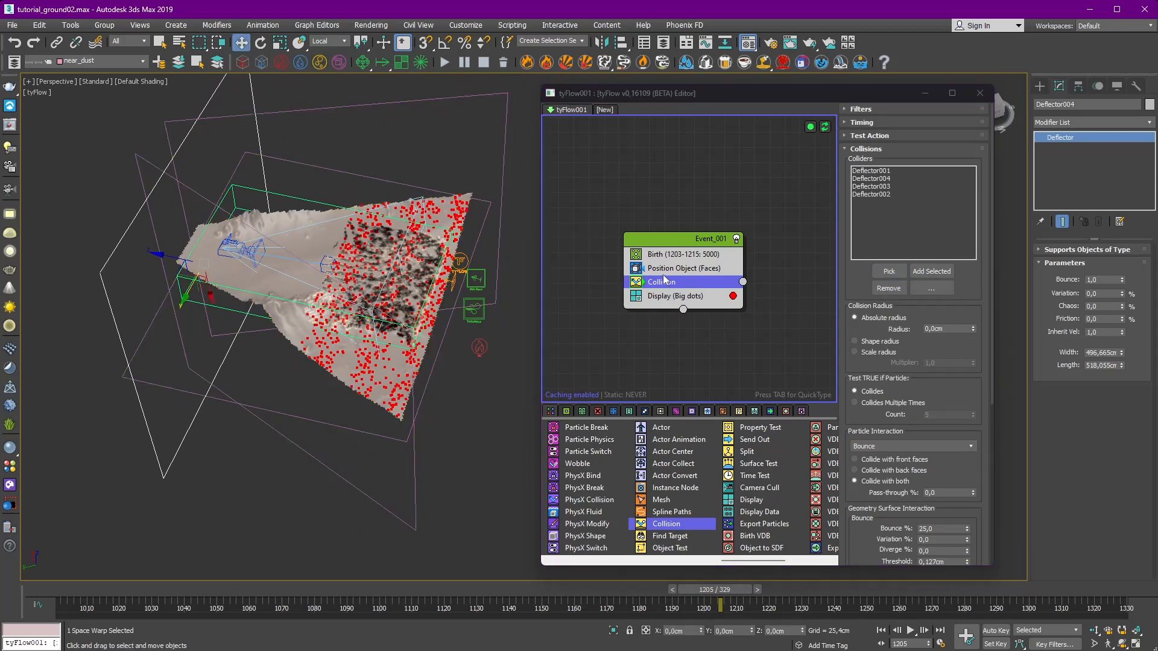
# Step: Set the Collision operator's test action to Delete when the test returns TRUE
pyautogui.click(869, 135)
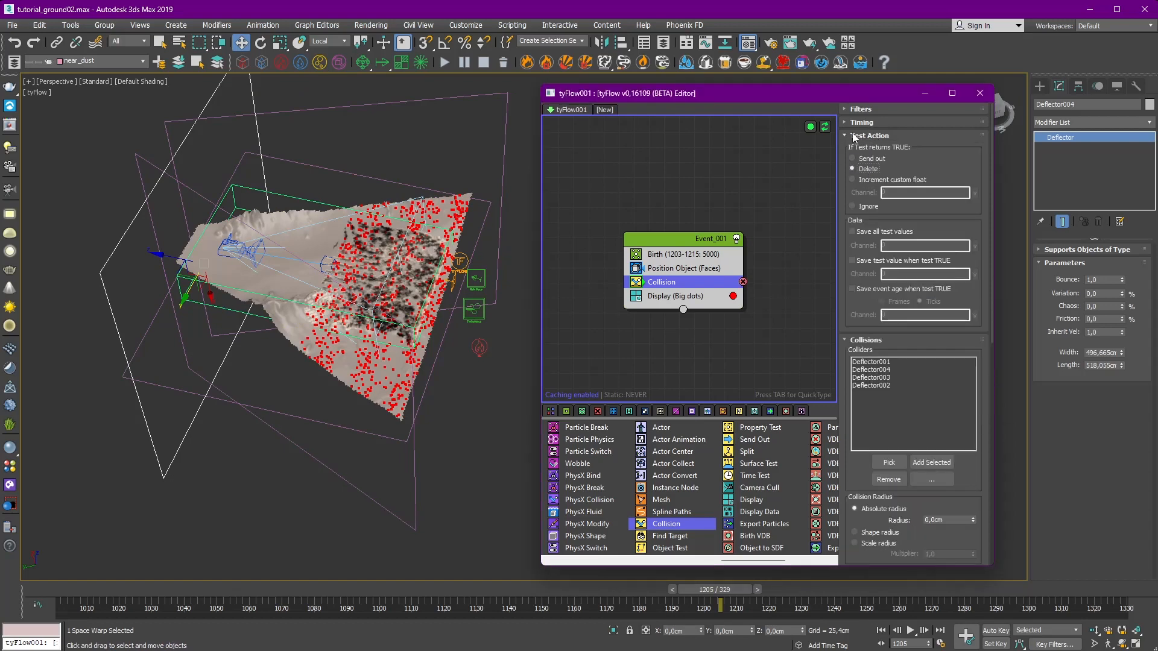
pyautogui.click(848, 137)
pyautogui.moveTo(952, 354); pyautogui.dragTo(953, 338)
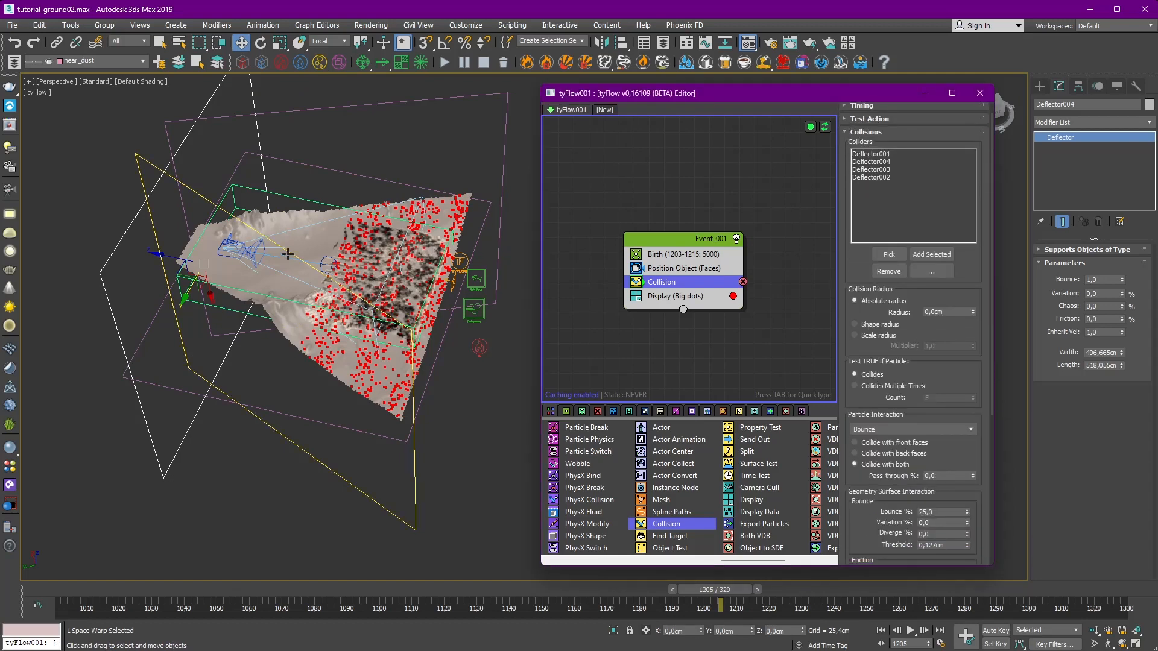
# Step: Select the four deflectors and inspect from several angles how they enclose the terrain
pyautogui.click(360, 147)
pyautogui.keyDown('alt'); pyautogui.moveTo(362, 148); pyautogui.dragTo(416, 291, button='middle'); pyautogui.keyUp('alt')
pyautogui.moveTo(320, 258); pyautogui.dragTo(321, 260)
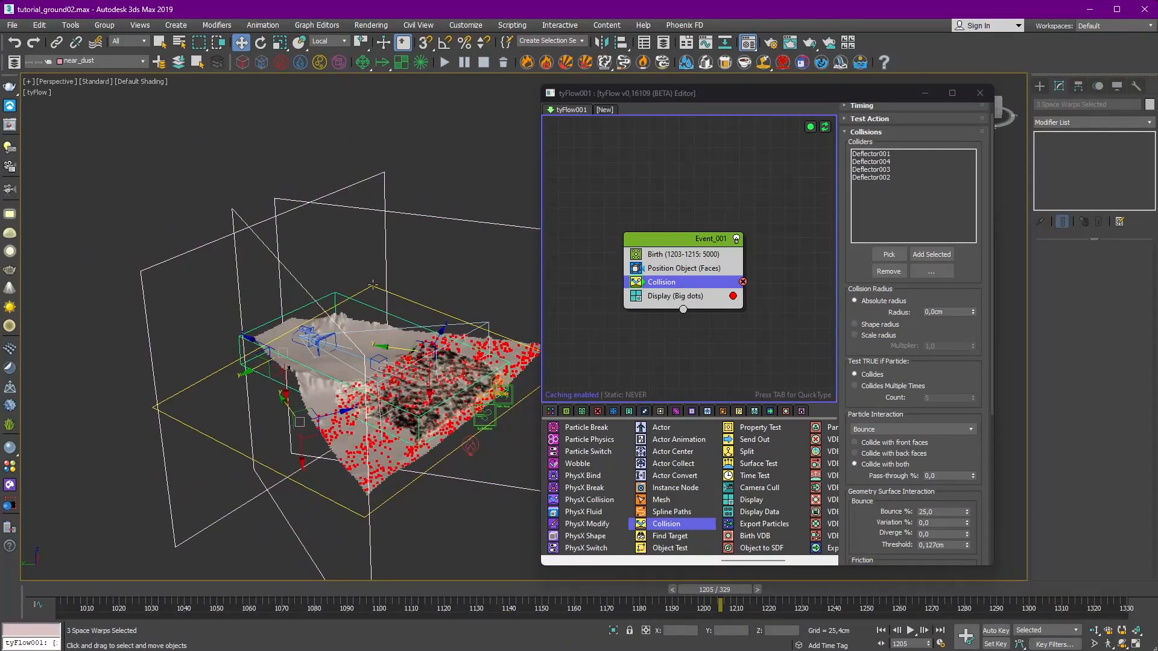
pyautogui.keyDown('alt'); pyautogui.moveTo(321, 260); pyautogui.dragTo(392, 308, button='middle'); pyautogui.keyUp('alt')
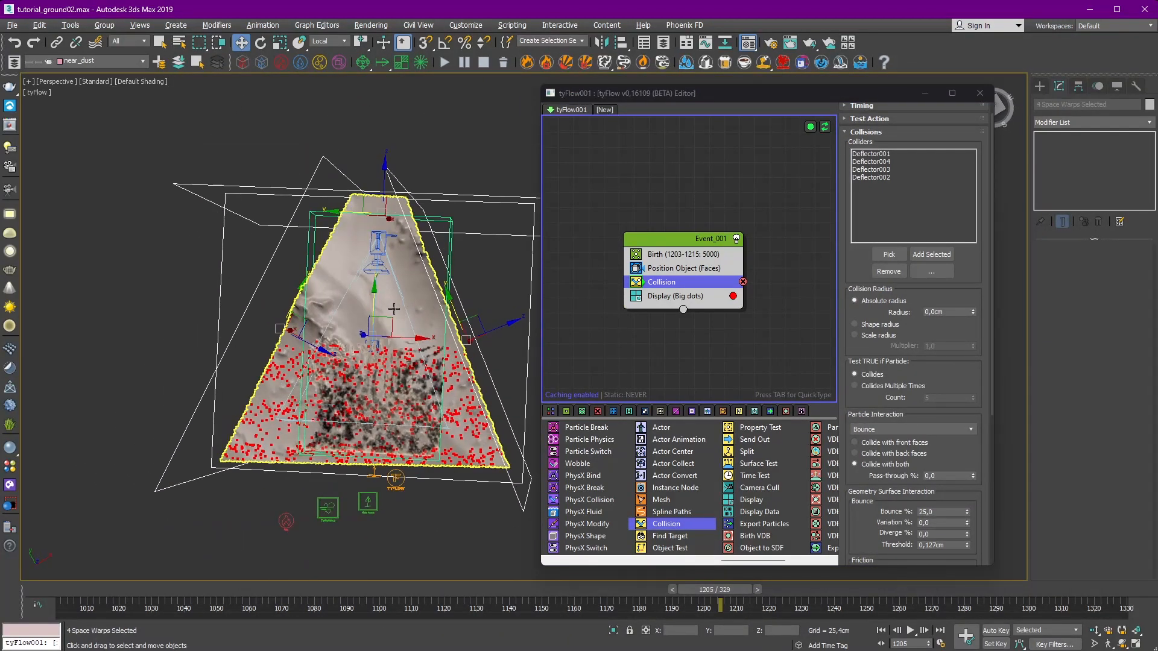
pyautogui.keyDown('alt'); pyautogui.moveTo(477, 265); pyautogui.dragTo(313, 220, button='middle'); pyautogui.keyUp('alt')
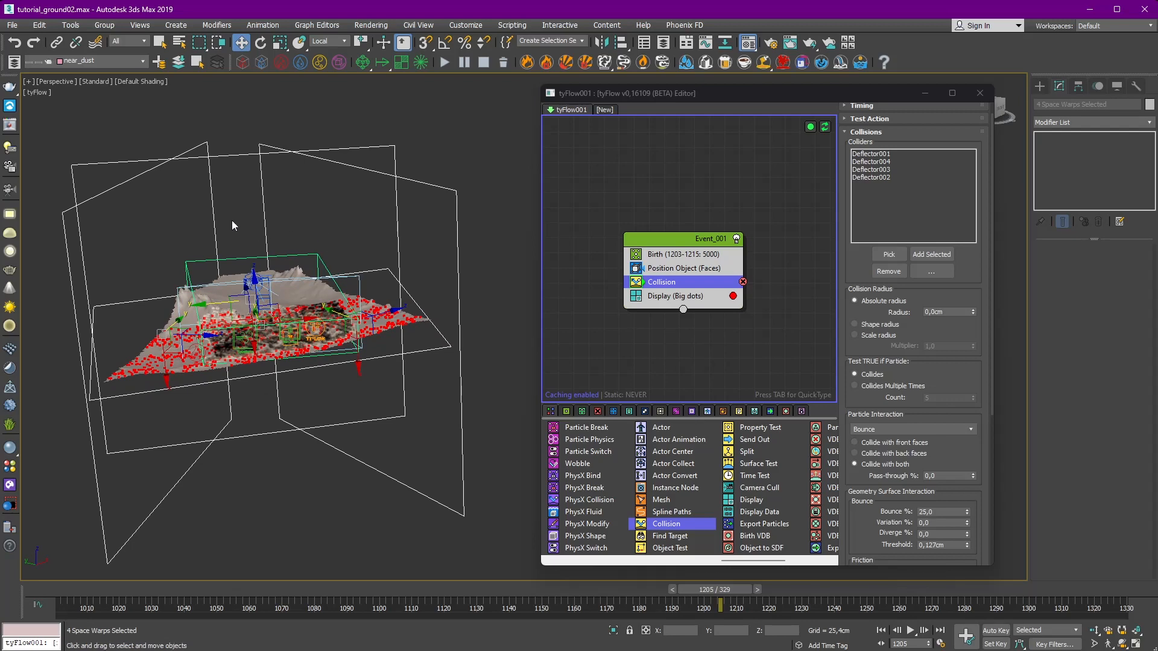
pyautogui.keyDown('alt'); pyautogui.moveTo(274, 232); pyautogui.dragTo(424, 287, button='middle'); pyautogui.keyUp('alt')
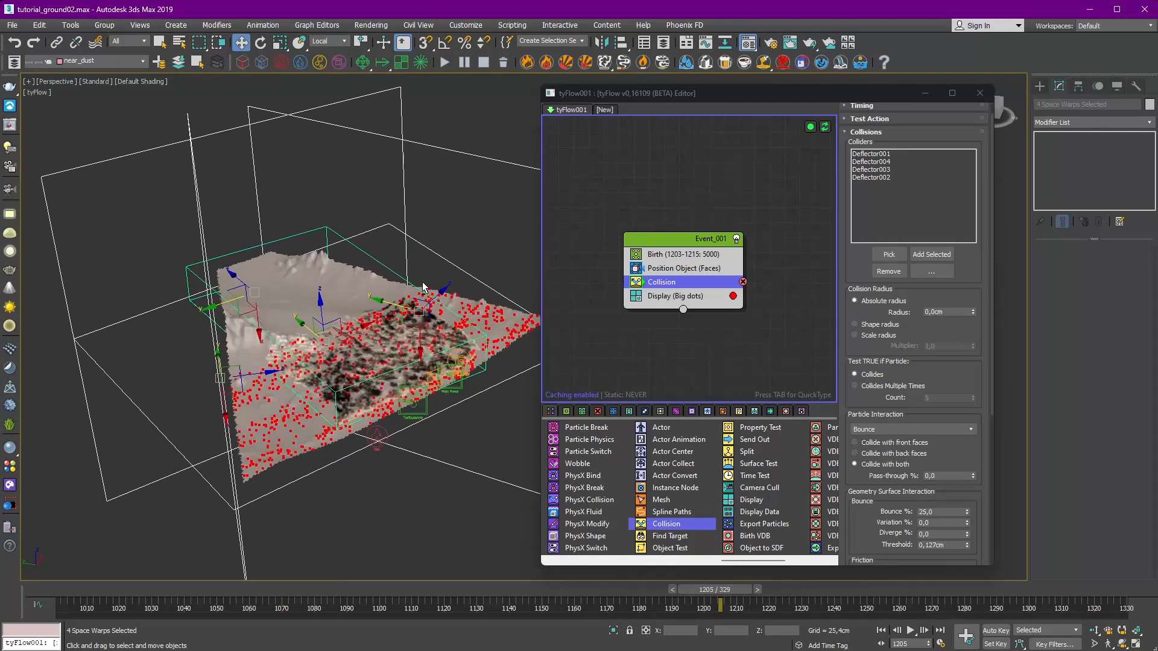
# Step: Advance the timeline to frame 1213, clear the selection and inspect the particle spread over the terrain
pyautogui.click(700, 352)
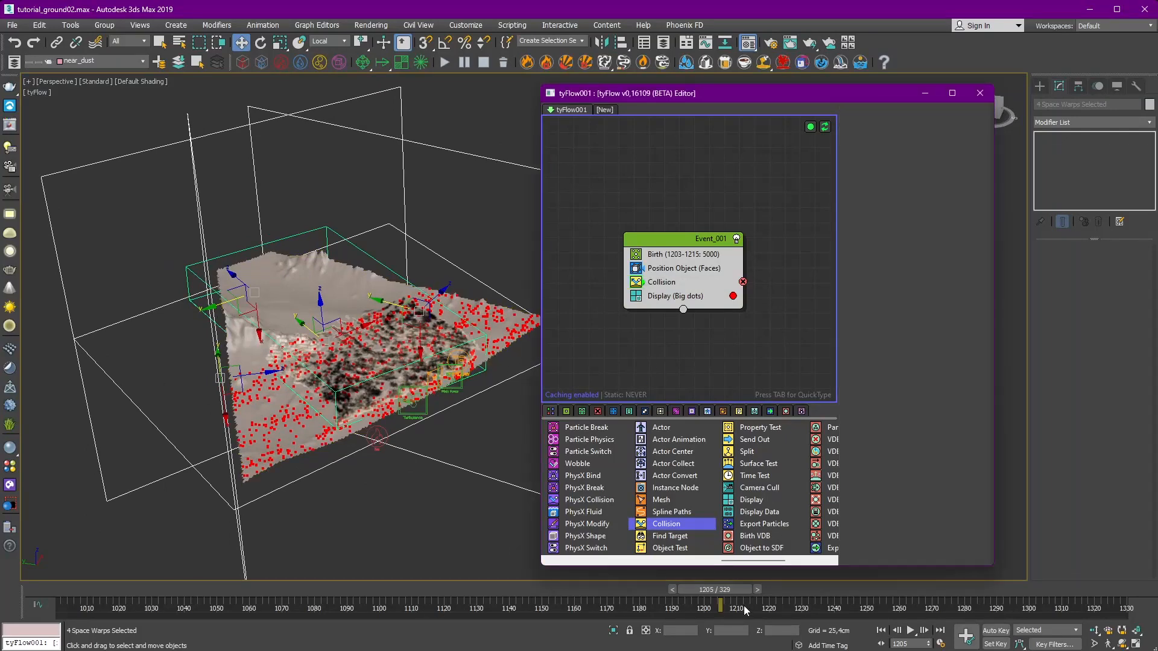
pyautogui.moveTo(735, 591); pyautogui.dragTo(761, 605)
pyautogui.keyDown('alt'); pyautogui.moveTo(345, 440); pyautogui.dragTo(422, 419, button='middle'); pyautogui.keyUp('alt')
pyautogui.click(463, 506)
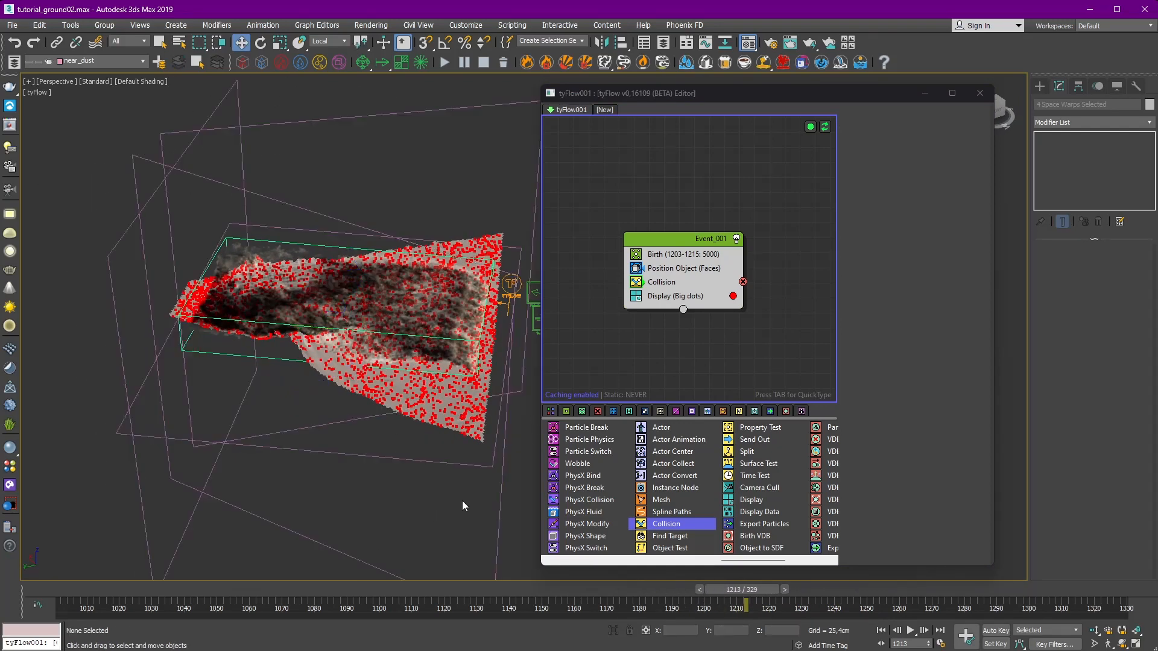
pyautogui.keyDown('alt'); pyautogui.moveTo(463, 506); pyautogui.dragTo(590, 500, button='middle'); pyautogui.keyUp('alt')
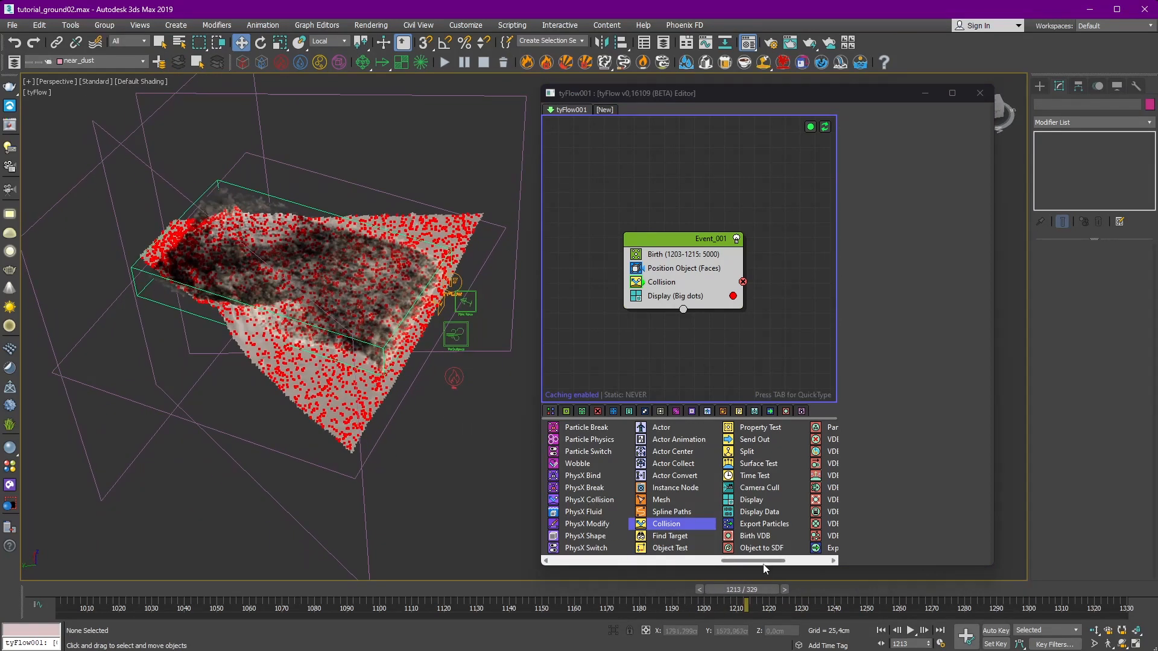
# Step: Add a Shape operator between Position Object and Collision in Event_001
pyautogui.moveTo(763, 564); pyautogui.dragTo(630, 563)
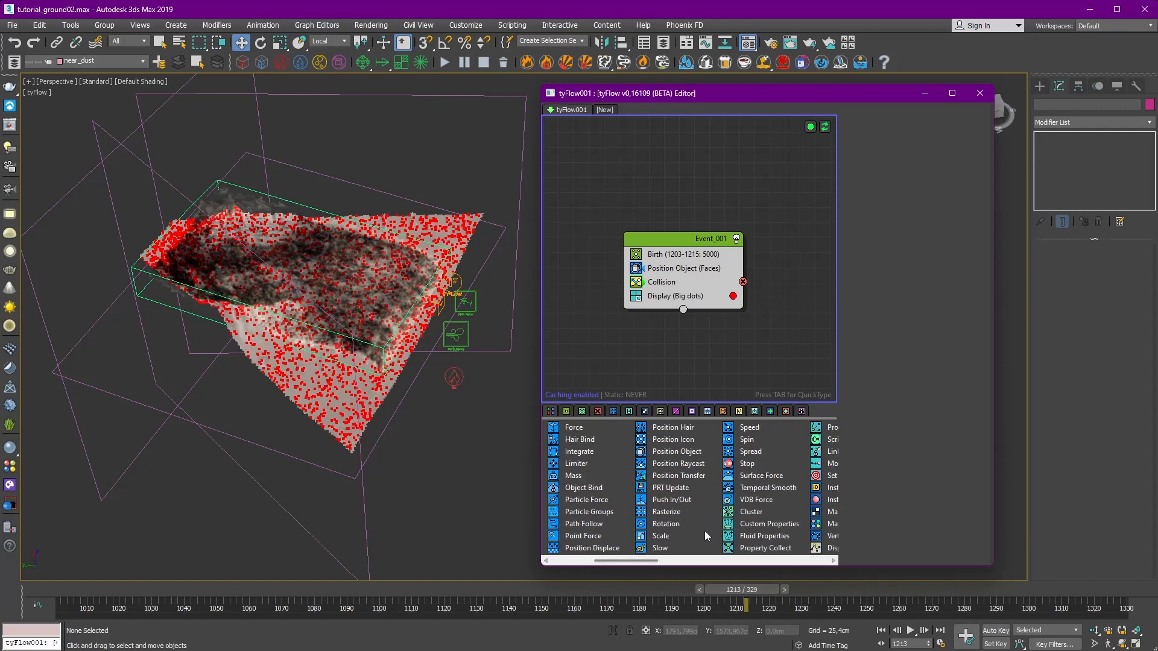
pyautogui.moveTo(641, 564); pyautogui.dragTo(690, 566)
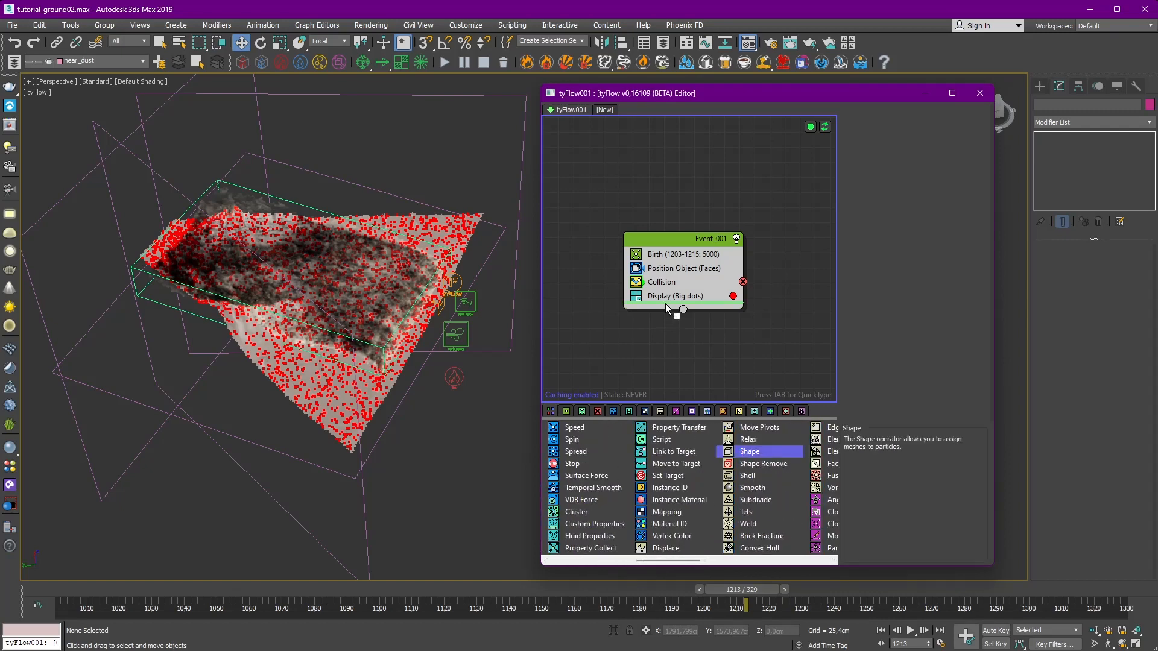
pyautogui.moveTo(667, 274); pyautogui.dragTo(668, 276)
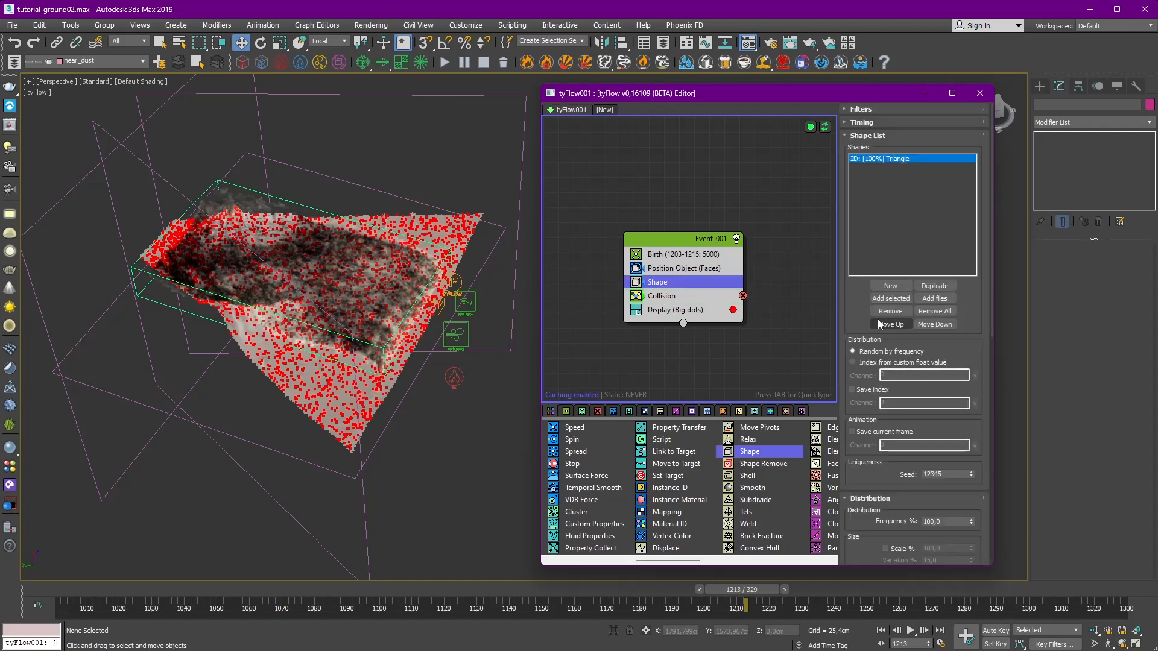
# Step: Set the Shape operator's mesh type to 3D with the Chunks (Round) shape
pyautogui.scroll(-1, 868, 289)
pyautogui.scroll(-3, 866, 314)
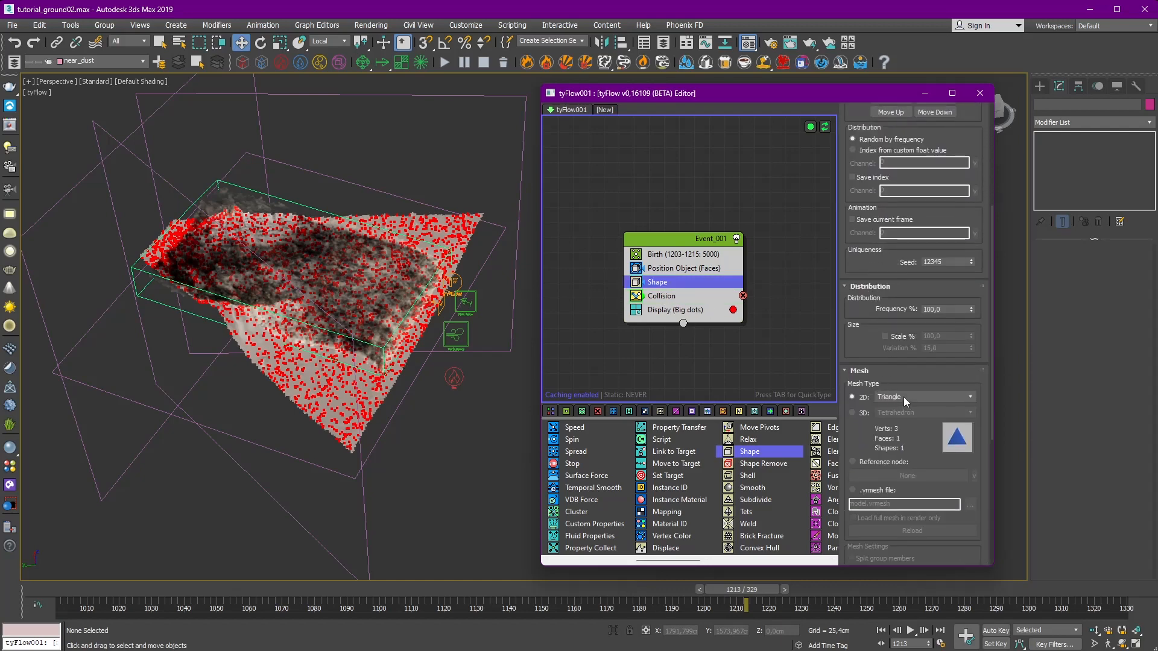
pyautogui.click(917, 397)
pyautogui.click(864, 413)
pyautogui.click(896, 414)
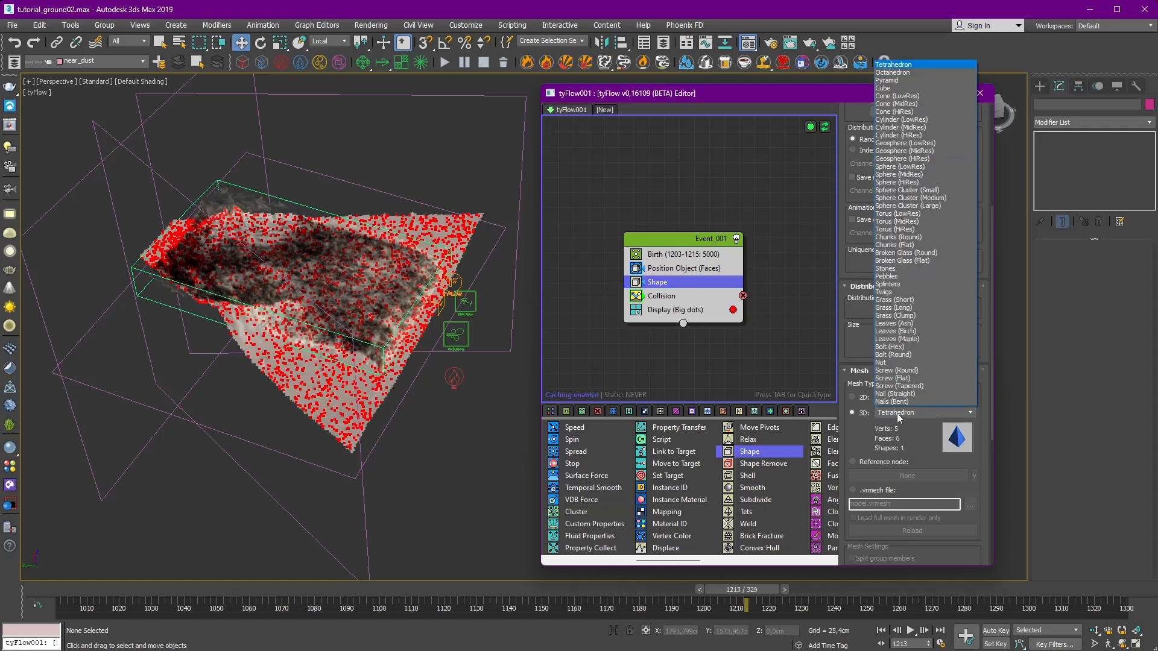
pyautogui.click(912, 238)
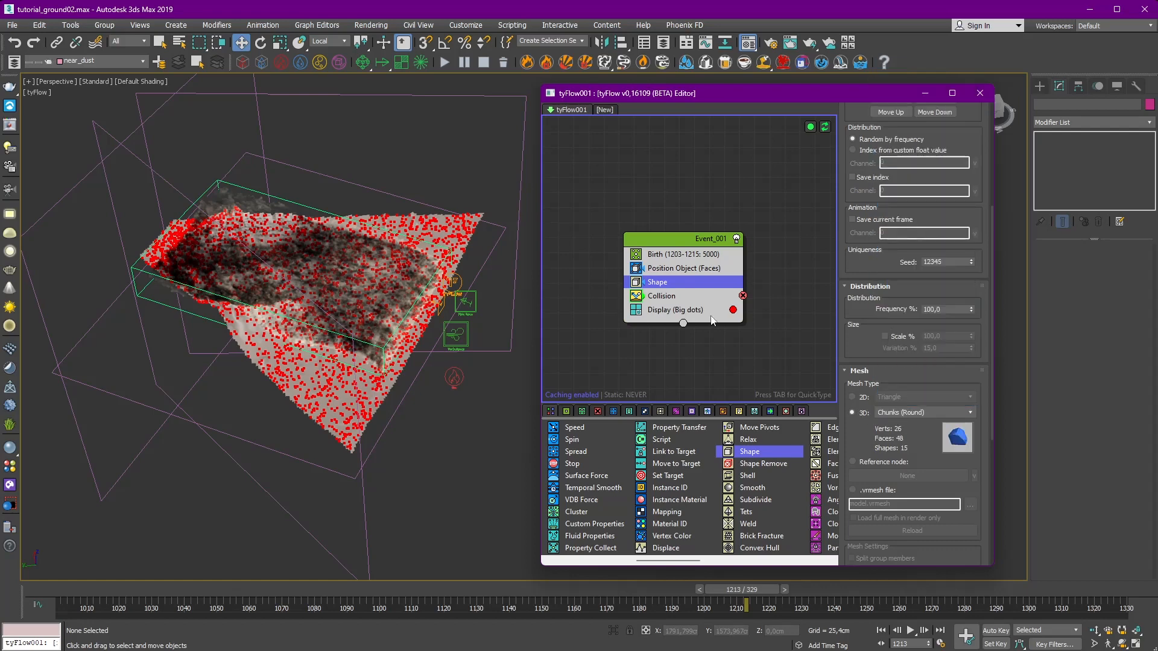
# Step: Set the Display operator's type to Geometry and inspect the rock chunks on the terrain up close
pyautogui.click(687, 310)
pyautogui.click(878, 130)
pyautogui.click(874, 188)
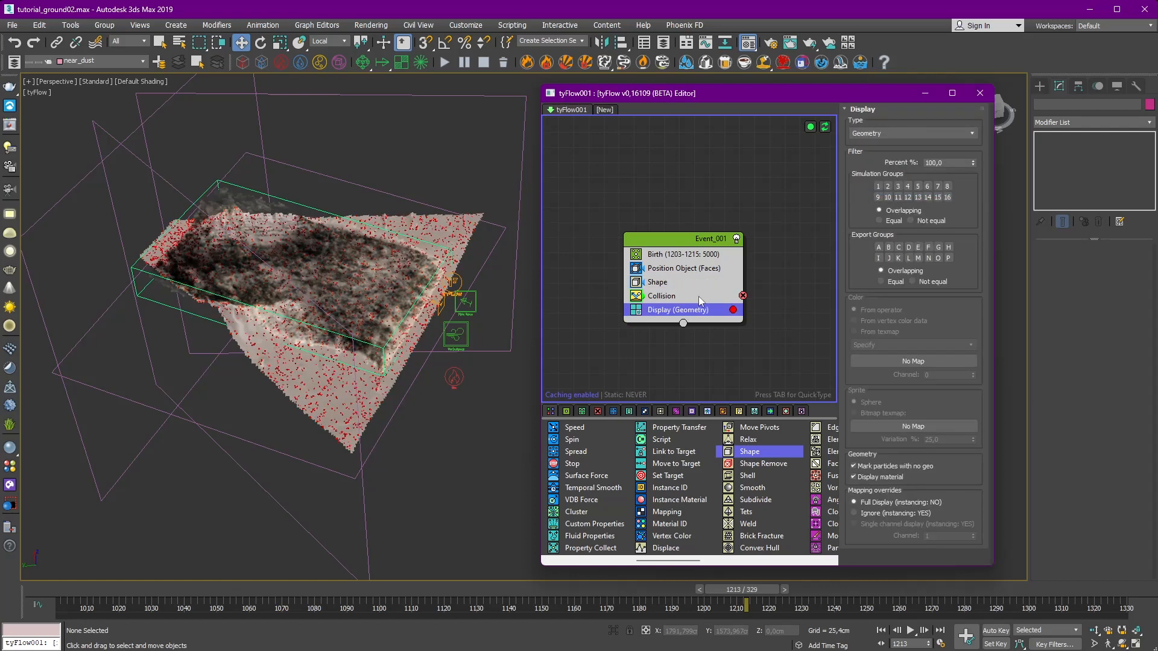
pyautogui.scroll(5, 401, 256)
pyautogui.keyDown('alt'); pyautogui.moveTo(401, 256); pyautogui.dragTo(383, 495, button='middle'); pyautogui.keyUp('alt')
pyautogui.scroll(-6, 438, 299)
# Step: Add a Speed operator between Position Object and Shape in Event_001
pyautogui.moveTo(657, 555); pyautogui.dragTo(599, 566)
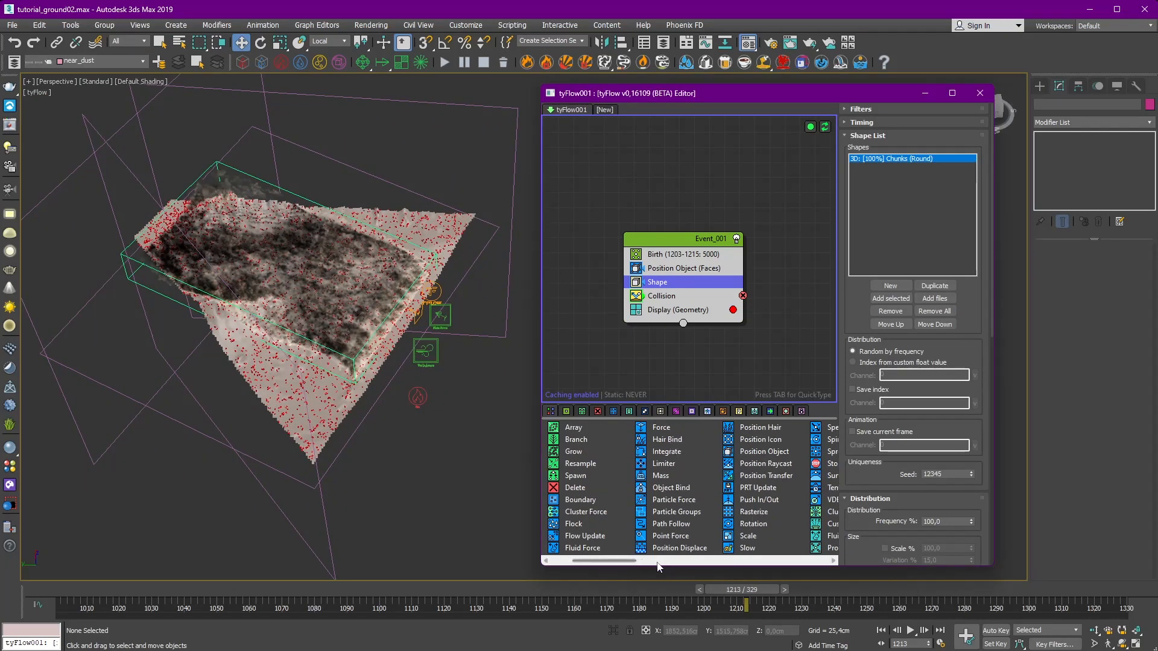
pyautogui.moveTo(606, 563); pyautogui.dragTo(632, 563)
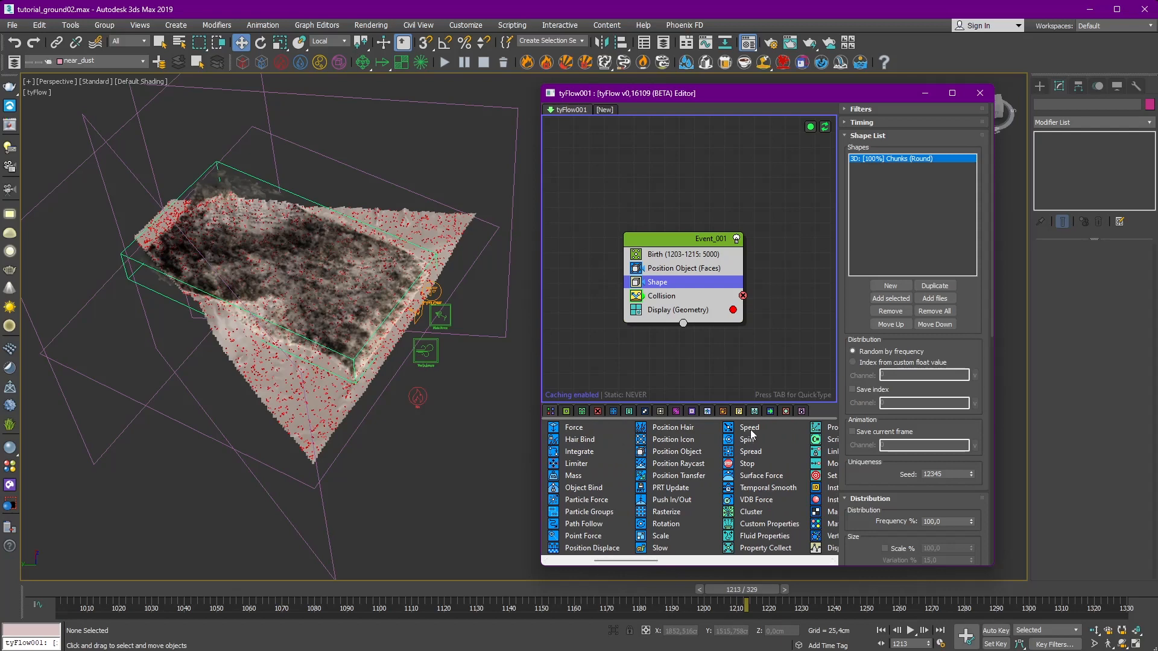
pyautogui.moveTo(751, 433); pyautogui.dragTo(682, 351)
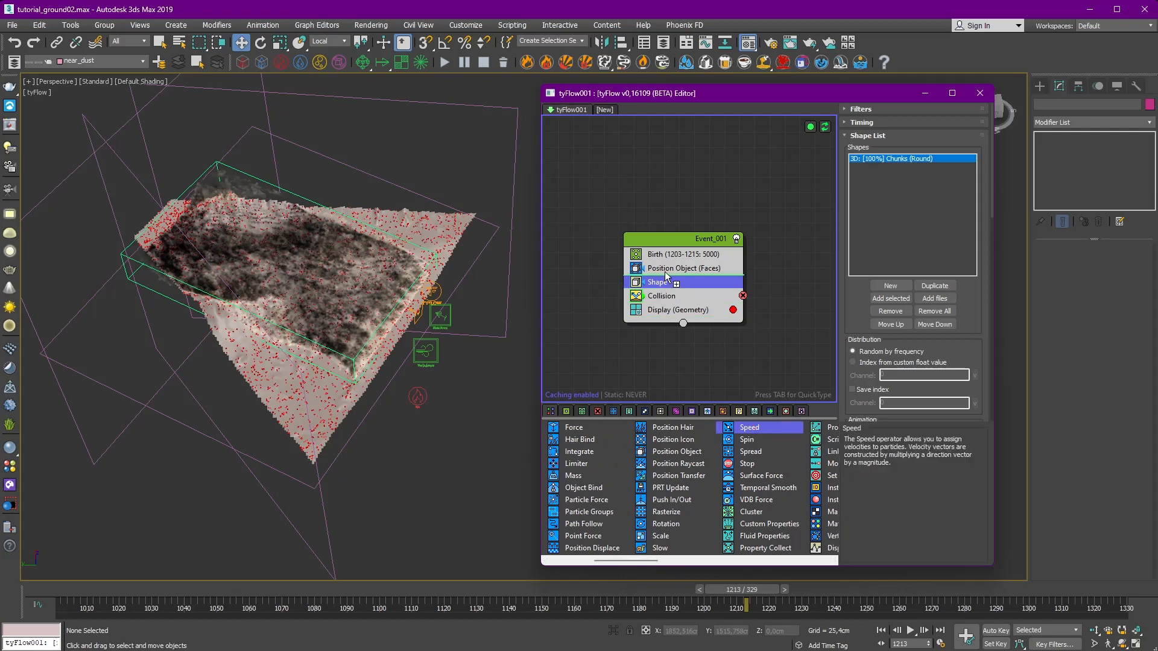
pyautogui.moveTo(665, 276); pyautogui.dragTo(666, 279)
# Step: Set the Speed direction to Along Icon Arrow and assign tyIcon001 as its icon
pyautogui.click(883, 286)
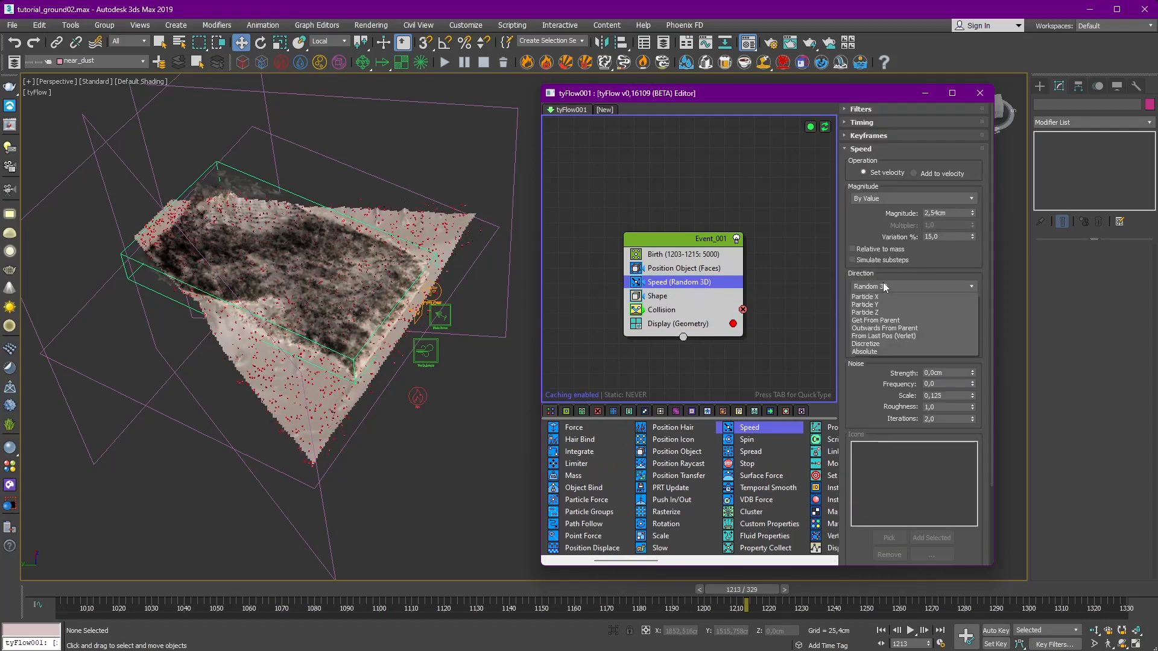
pyautogui.click(881, 298)
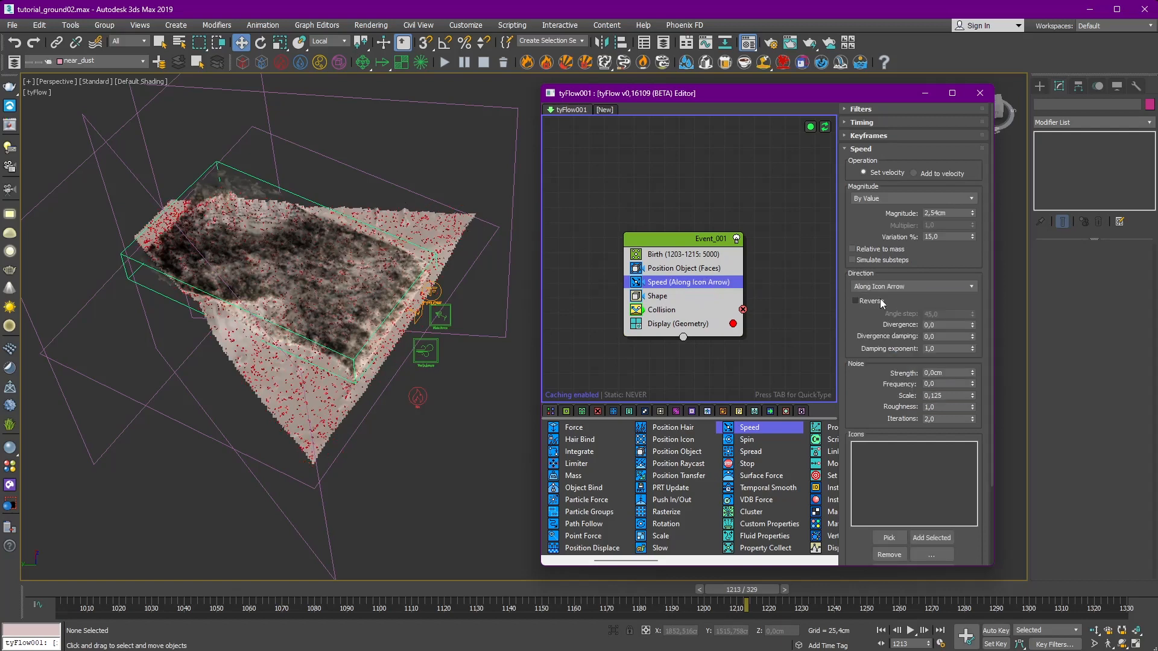
pyautogui.scroll(-1, 872, 401)
pyautogui.scroll(2, 423, 324)
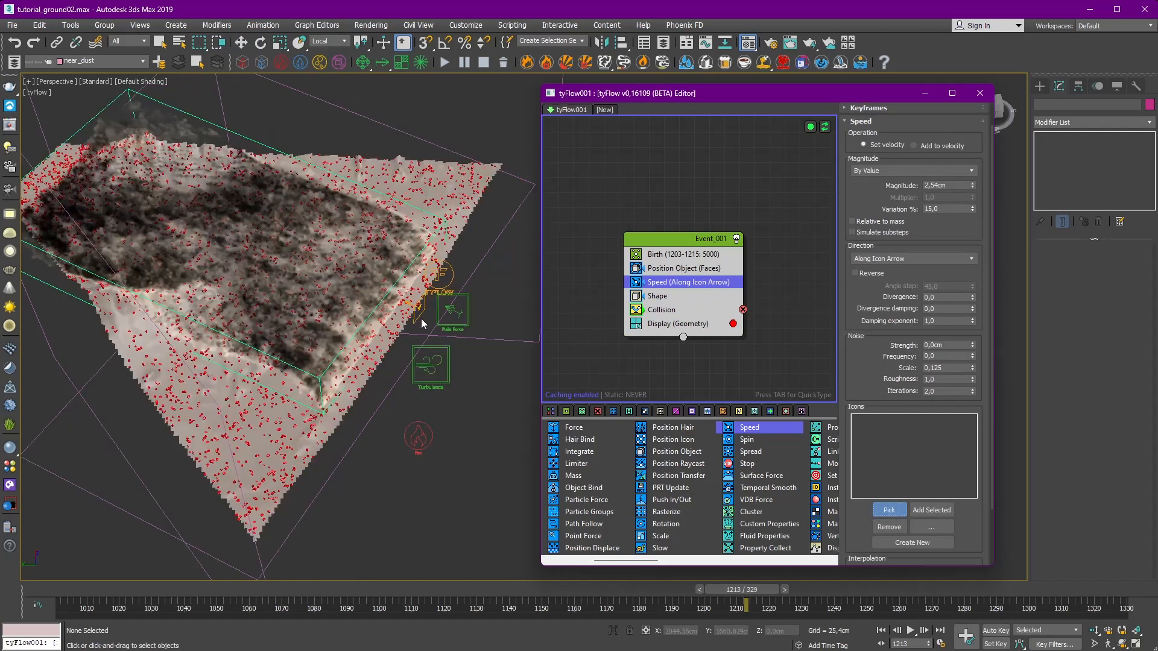
pyautogui.scroll(3, 421, 314)
pyautogui.click(418, 307)
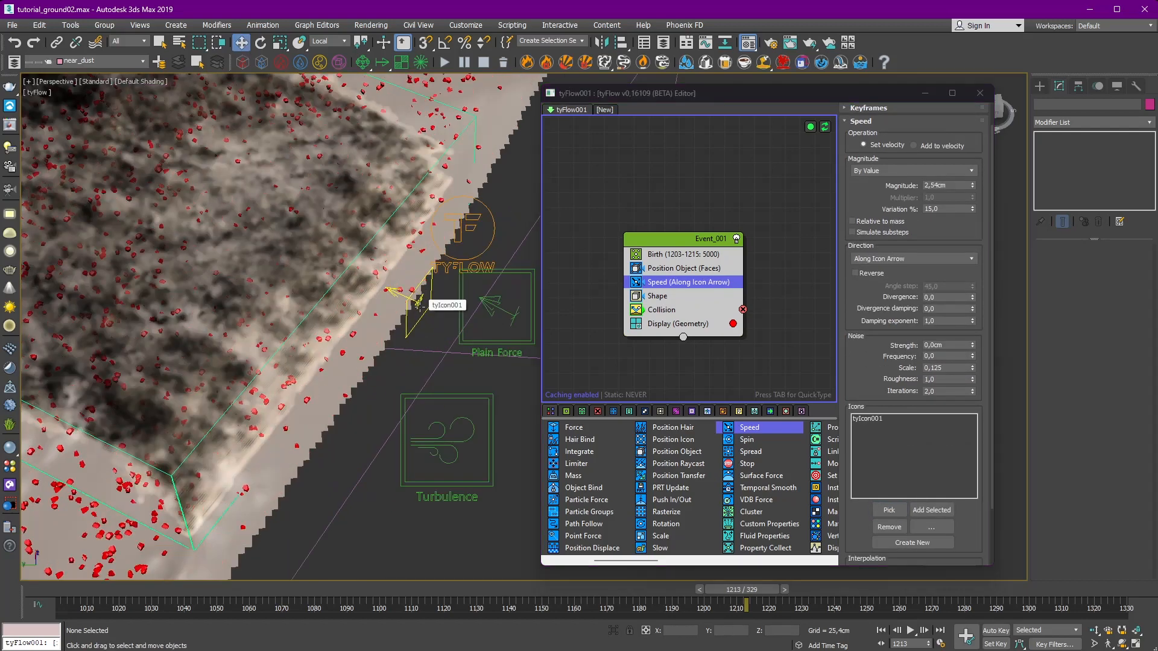
# Step: Scrub the timeline from before the particle birth to frame 1233 to check the rocks' motion across the terrain
pyautogui.scroll(-5, 419, 307)
pyautogui.keyDown('alt'); pyautogui.moveTo(419, 308); pyautogui.dragTo(452, 326, button='middle'); pyautogui.keyUp('alt')
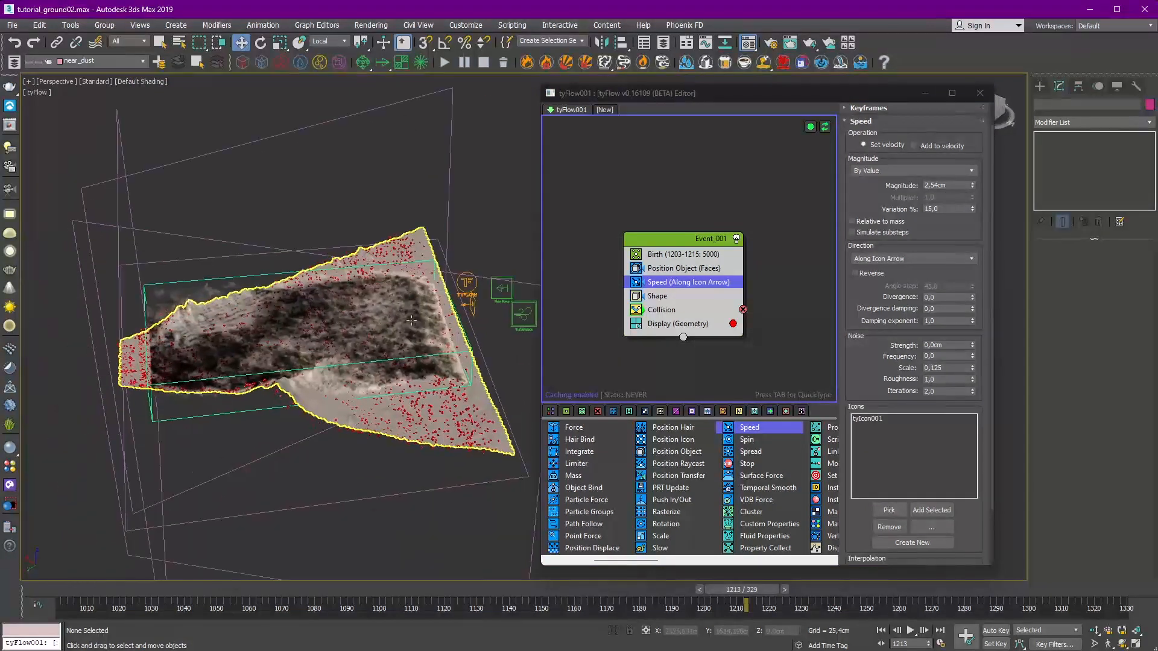
pyautogui.moveTo(643, 593); pyautogui.dragTo(486, 593)
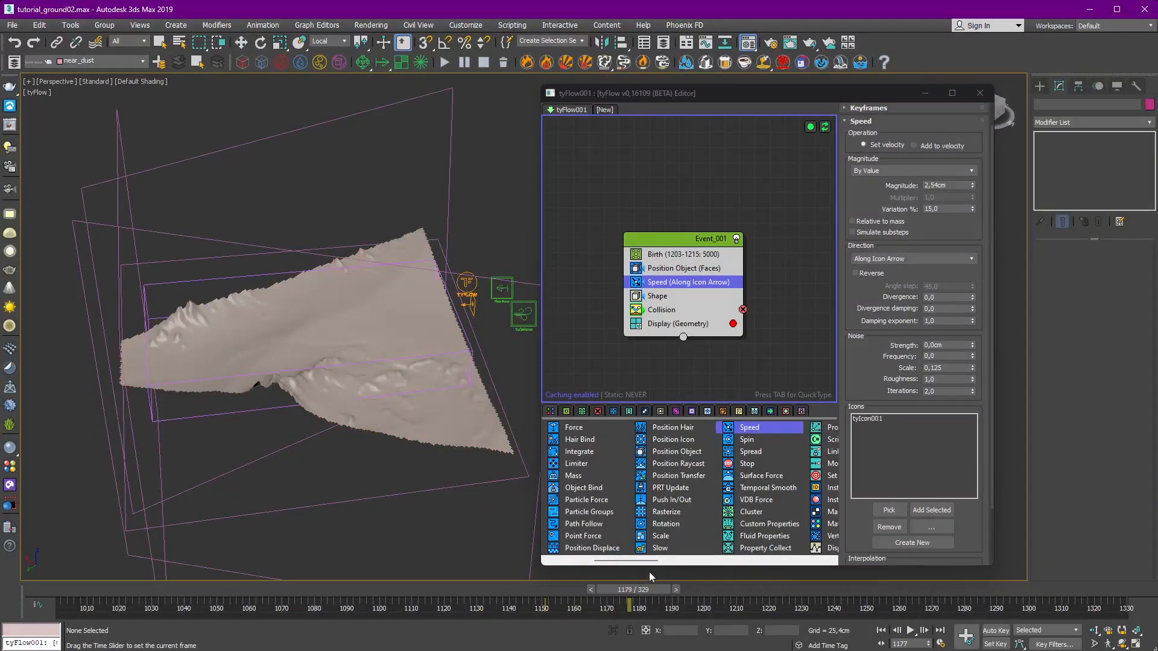
pyautogui.moveTo(729, 587); pyautogui.dragTo(813, 590)
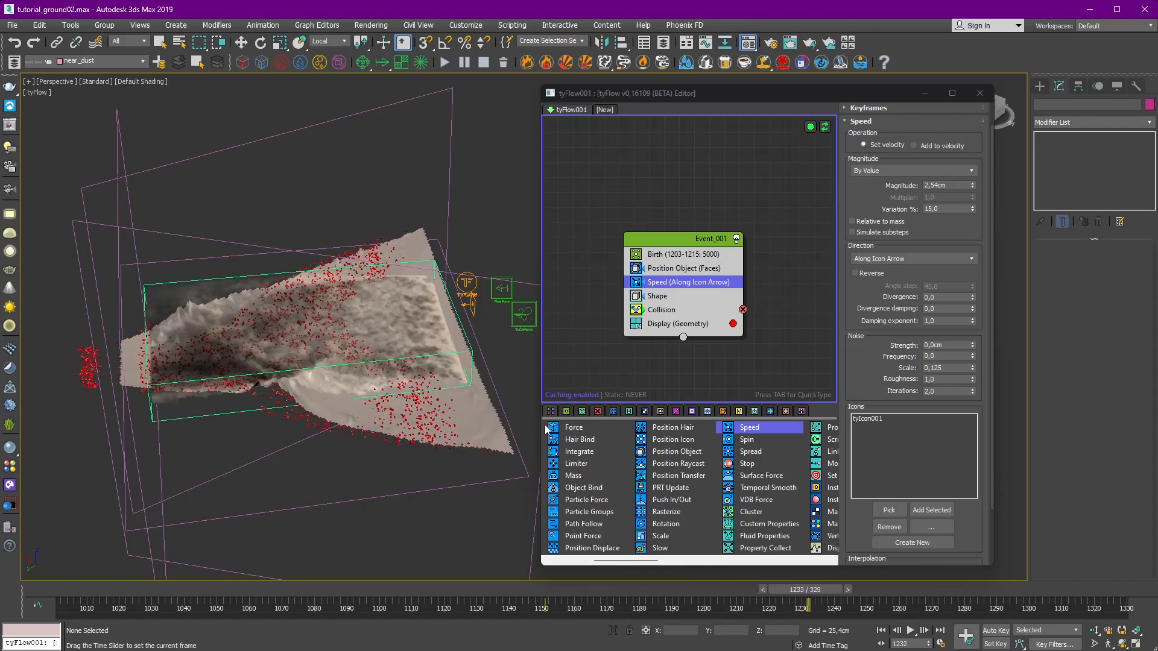
# Step: Shift the narrow-end wall deflector relative to the terrain's narrow edge and clear the selection
pyautogui.moveTo(259, 433); pyautogui.dragTo(265, 337, button='middle')
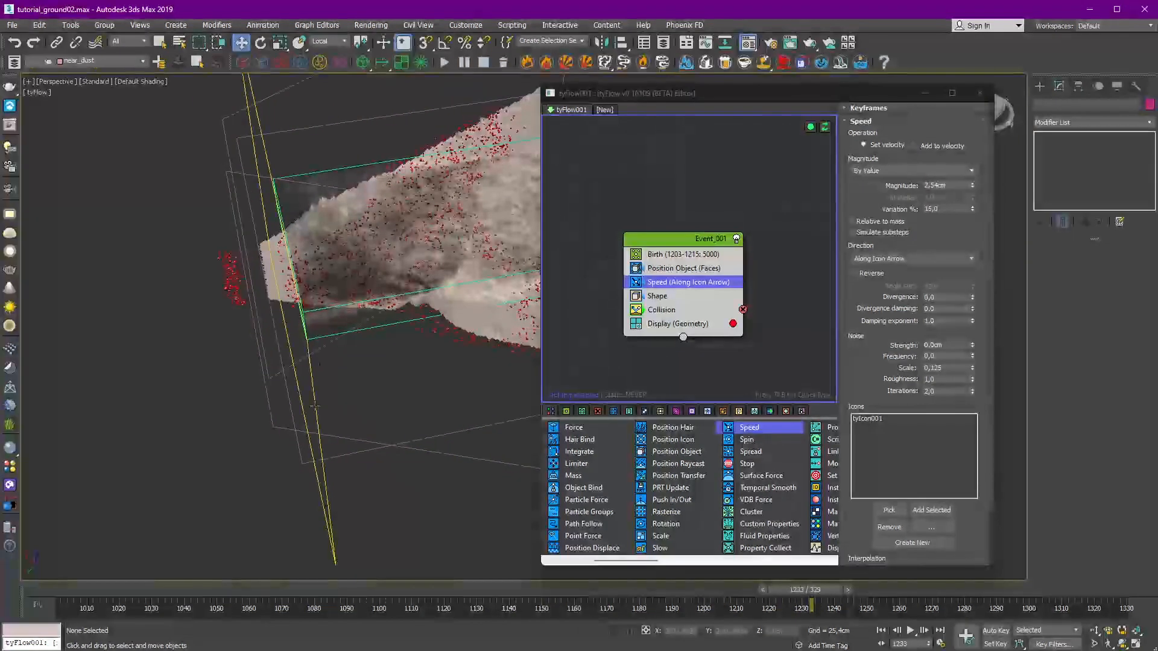
pyautogui.click(260, 323)
pyautogui.moveTo(250, 294); pyautogui.dragTo(220, 296)
pyautogui.keyDown('alt'); pyautogui.moveTo(382, 334); pyautogui.dragTo(266, 341, button='middle'); pyautogui.keyUp('alt')
pyautogui.click(173, 378)
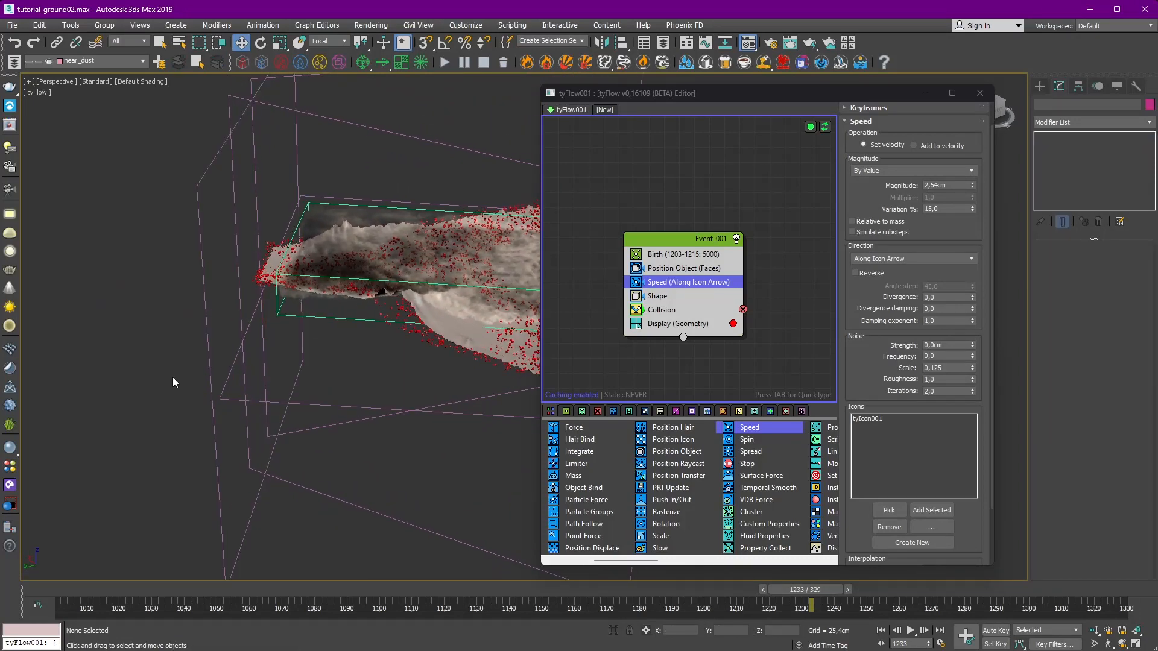
# Step: Scrub the timeline to frame 1240 and examine how the rocks travel towards the deflectors
pyautogui.keyDown('alt'); pyautogui.moveTo(432, 399); pyautogui.dragTo(546, 613, button='middle'); pyautogui.keyUp('alt')
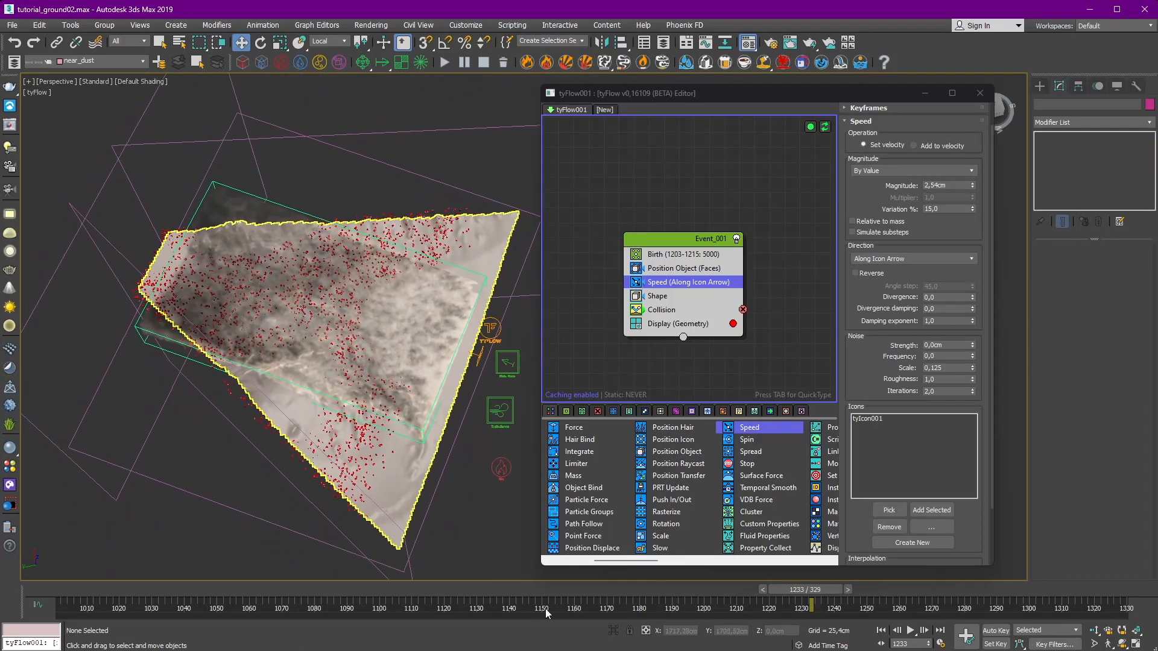
pyautogui.moveTo(733, 592); pyautogui.dragTo(854, 594)
pyautogui.keyDown('alt'); pyautogui.moveTo(455, 486); pyautogui.dragTo(425, 458, button='middle'); pyautogui.keyUp('alt')
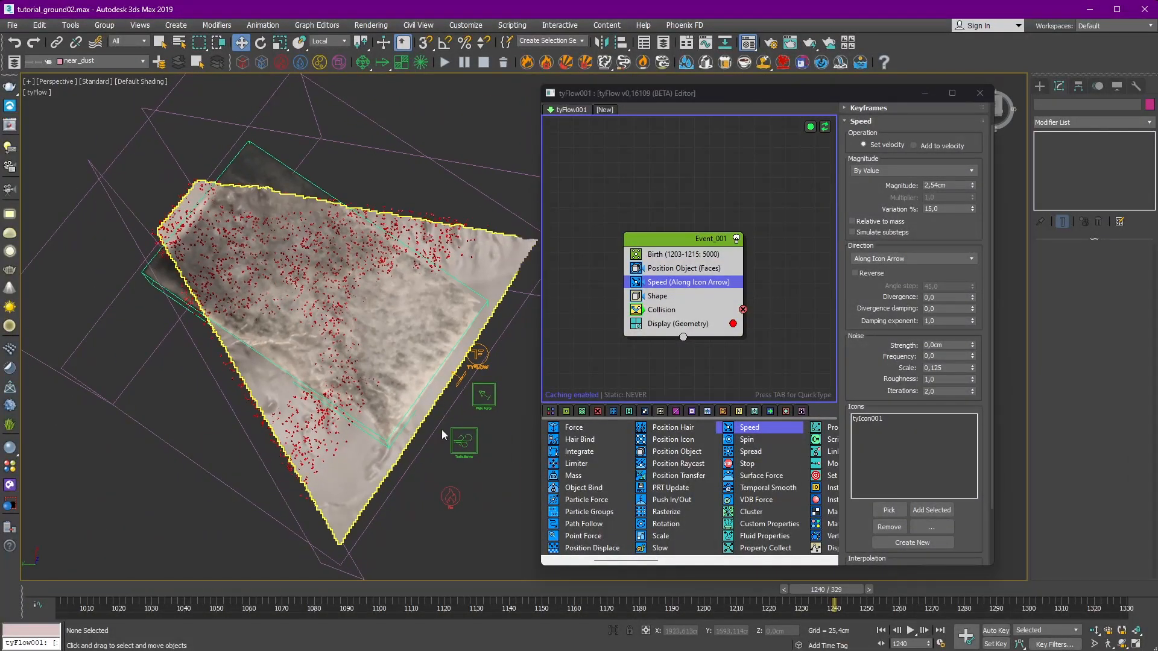
pyautogui.moveTo(533, 395); pyautogui.dragTo(509, 435, button='middle')
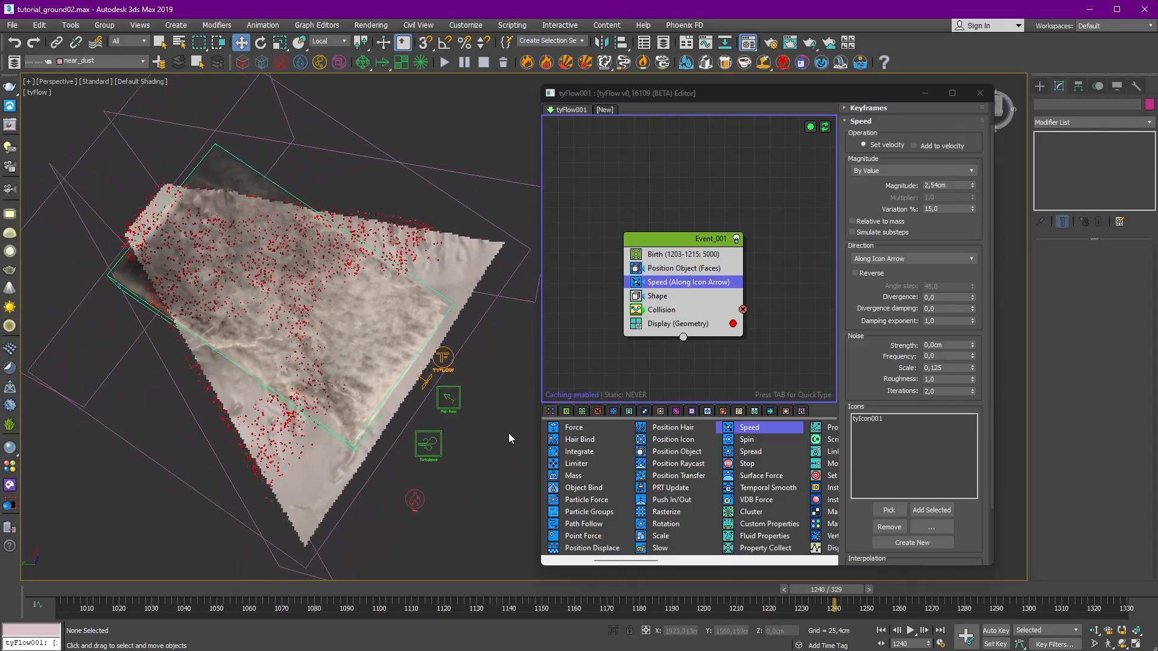
# Step: Scrub the timeline to frame 1234 and examine how the rocks move around and beneath the terrain
pyautogui.moveTo(396, 358)
pyautogui.mouseDown(button='middle')
pyautogui.moveTo(456, 395)
pyautogui.moveTo(483, 302)
pyautogui.moveTo(428, 426)
pyautogui.moveTo(389, 355)
pyautogui.mouseUp(button='middle')
pyautogui.scroll(3, 455, 395)
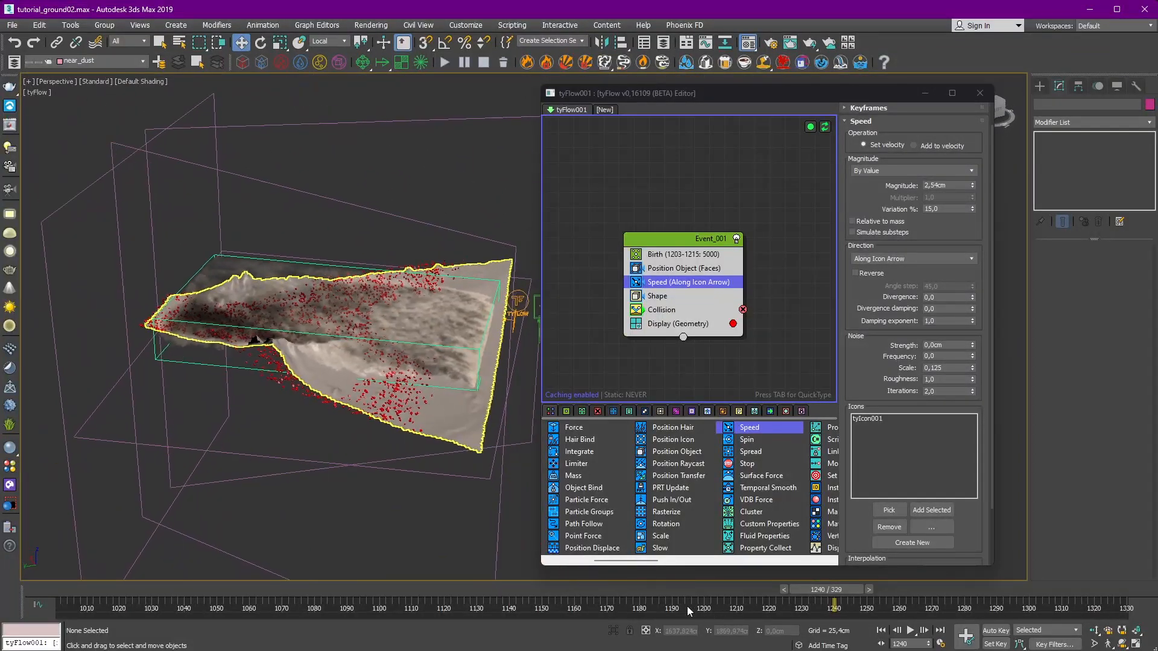
pyautogui.moveTo(678, 591); pyautogui.dragTo(641, 592)
pyautogui.moveTo(734, 591); pyautogui.dragTo(820, 591)
pyautogui.scroll(3, 394, 384)
pyautogui.moveTo(292, 369); pyautogui.dragTo(439, 343, button='middle')
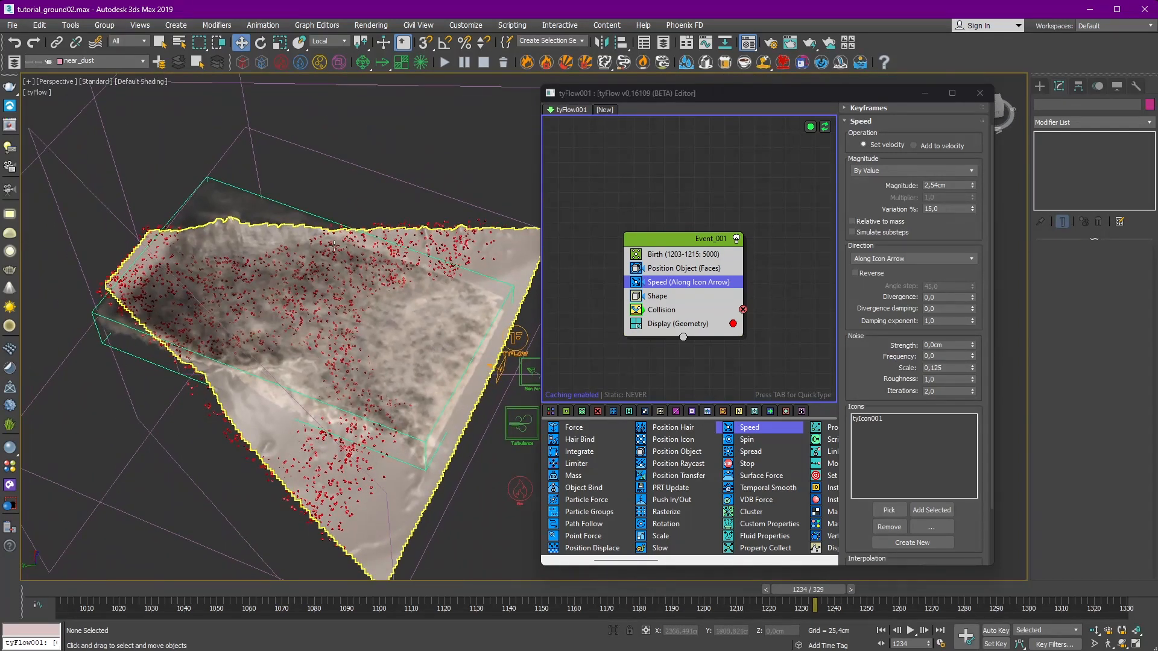
pyautogui.click(281, 206)
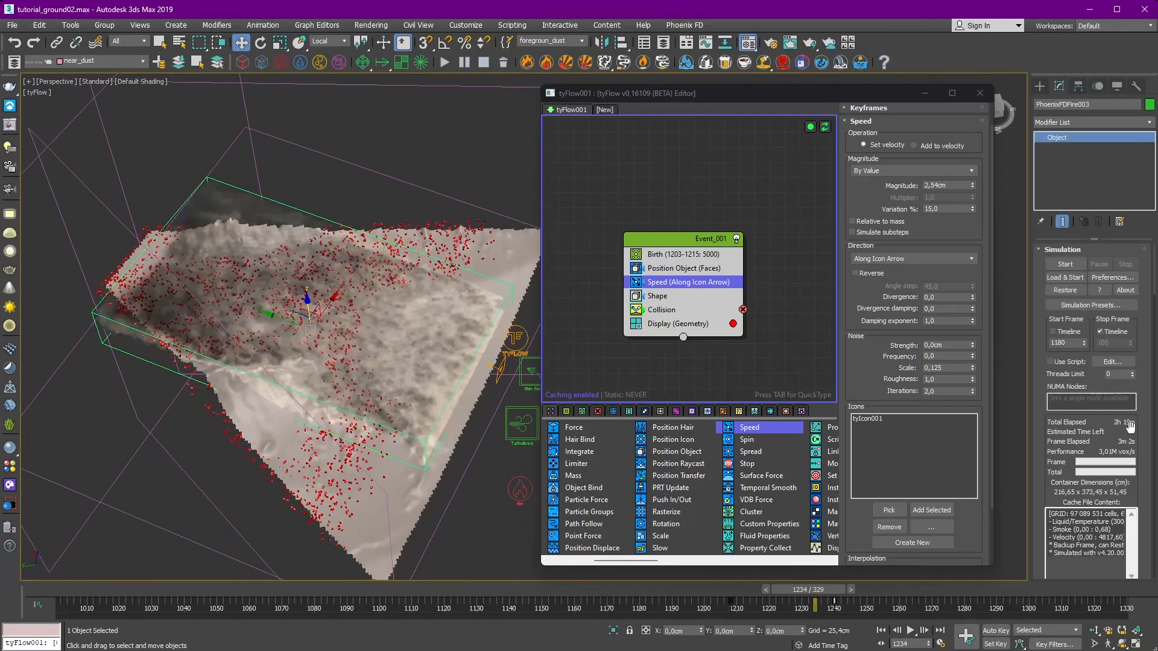
pyautogui.keyDown('alt'); pyautogui.moveTo(421, 356); pyautogui.dragTo(441, 481, button='middle'); pyautogui.keyUp('alt')
pyautogui.click(441, 270)
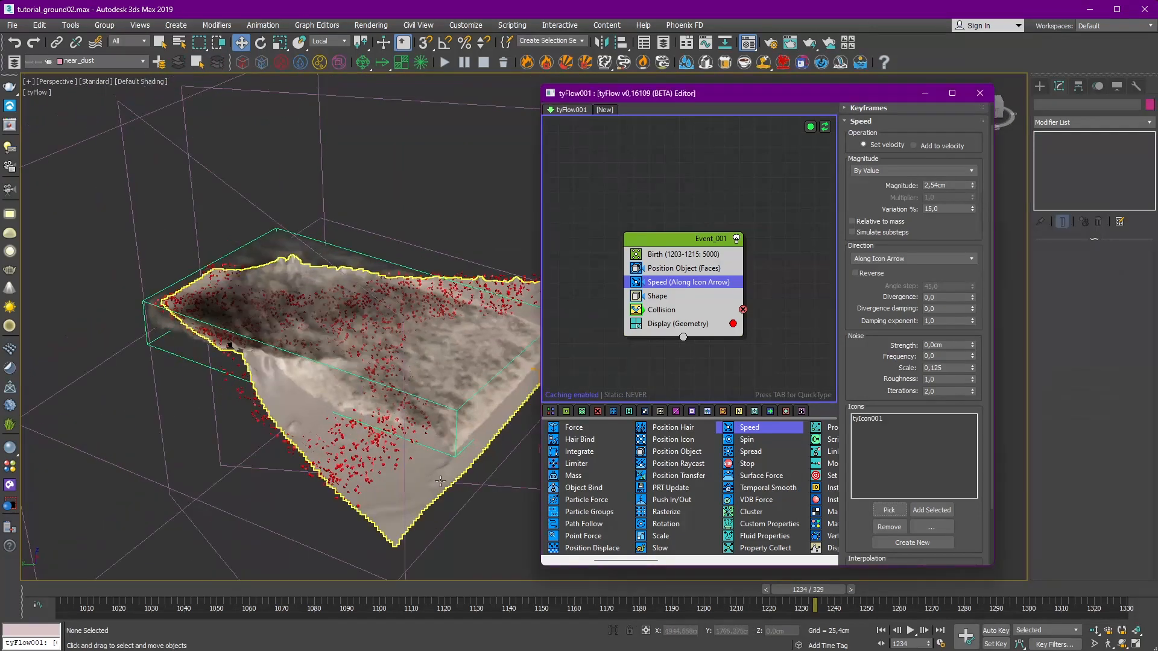
# Step: Add a Collision operator between Speed and Shape in Event_001 and assign the near_dust_emitter terrain as its collider
pyautogui.click(590, 591)
pyautogui.moveTo(625, 561); pyautogui.dragTo(754, 574)
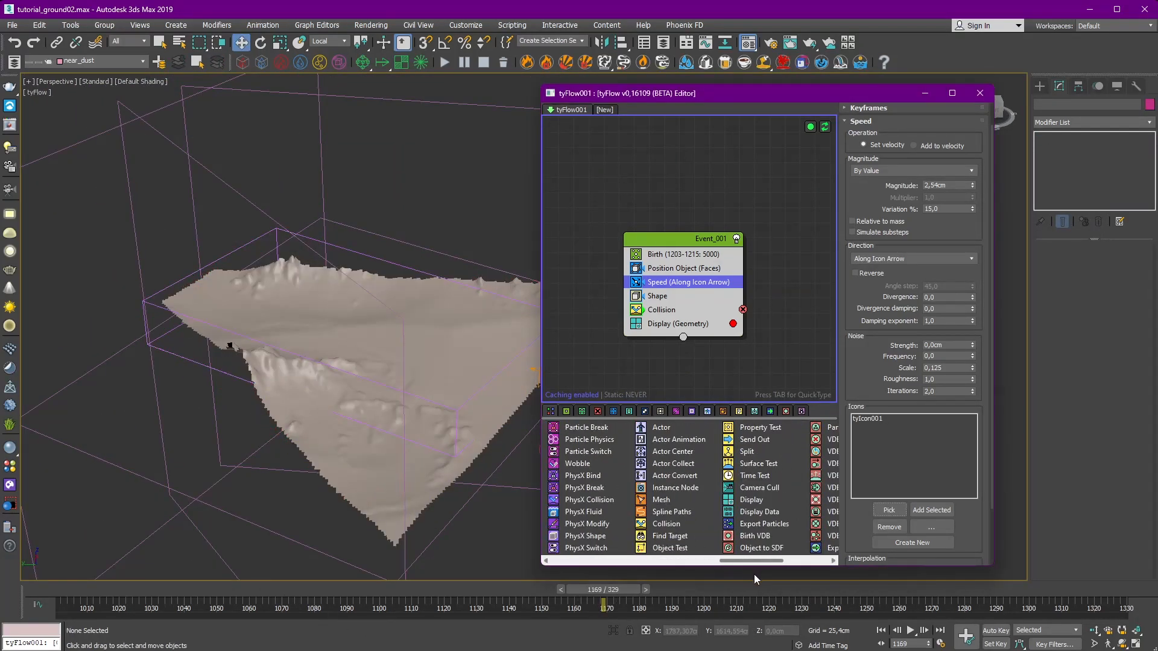
pyautogui.moveTo(667, 524); pyautogui.dragTo(666, 296)
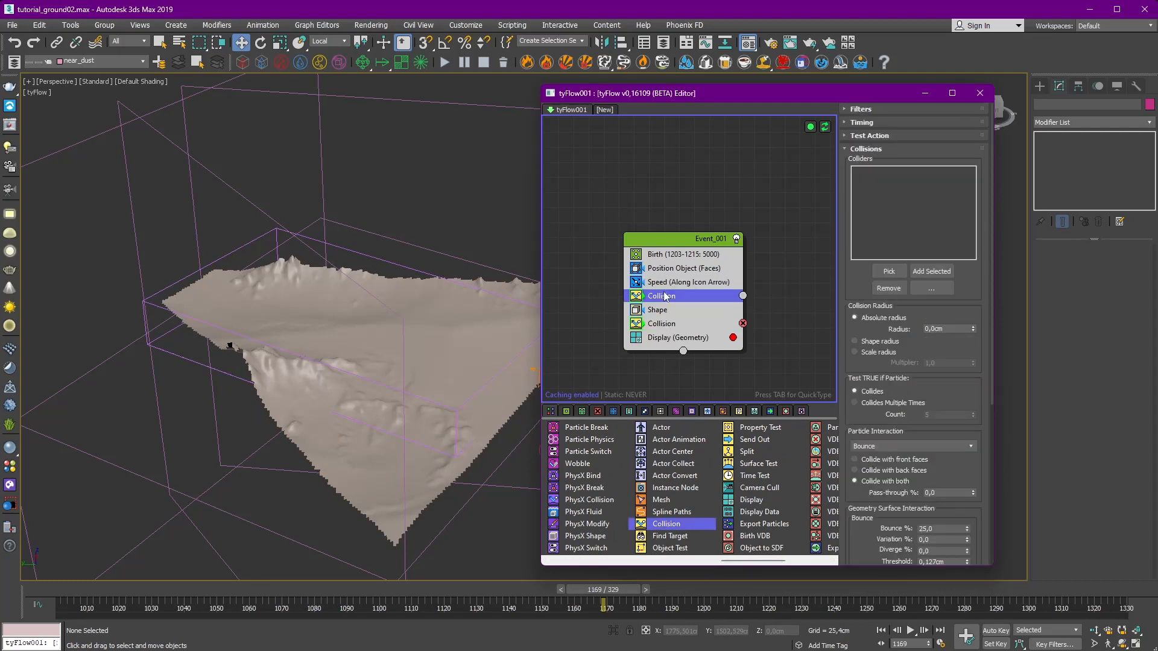
pyautogui.click(419, 292)
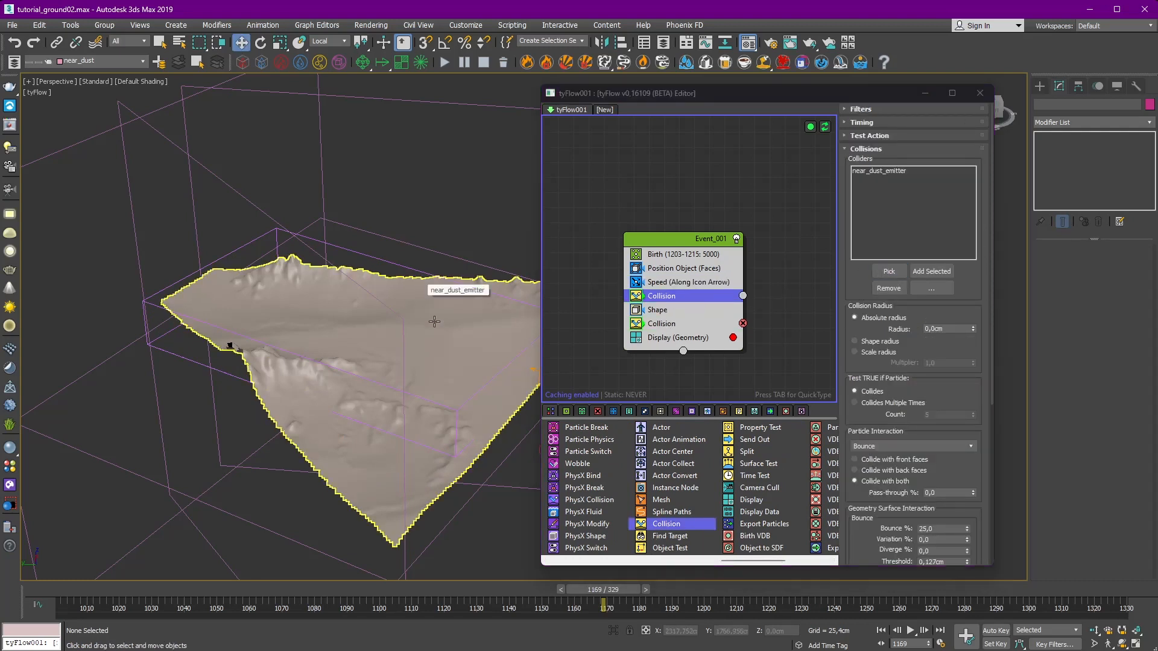
pyautogui.keyDown('alt'); pyautogui.moveTo(428, 308); pyautogui.dragTo(441, 312, button='middle'); pyautogui.keyUp('alt')
pyautogui.moveTo(874, 416); pyautogui.dragTo(874, 352)
pyautogui.moveTo(169, 380); pyautogui.dragTo(65, 315, button='middle')
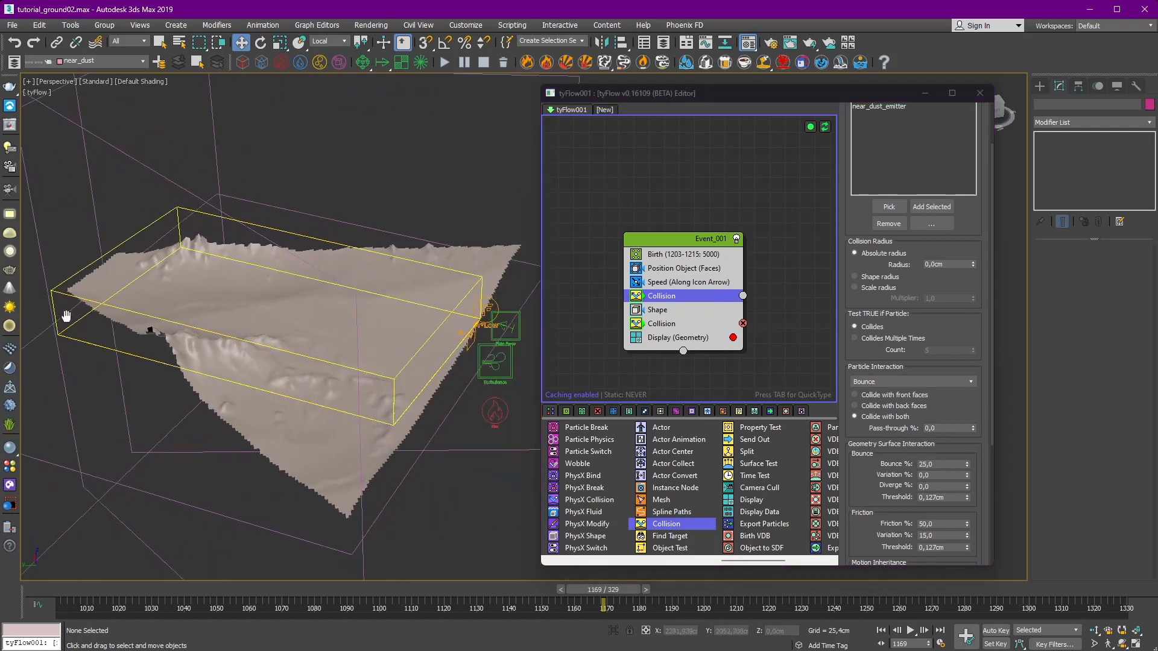
# Step: Scrub the timeline through to frame 1245 and inspect the rocks' collisions with the terrain from close up and from the side
pyautogui.moveTo(614, 594); pyautogui.dragTo(663, 598)
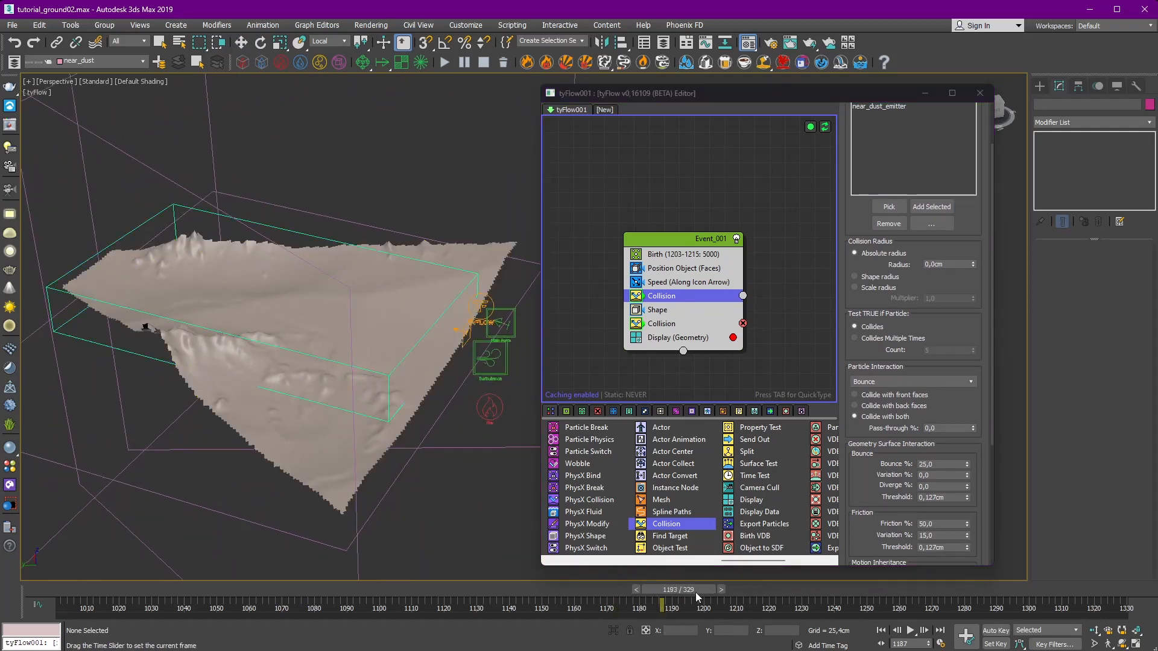
pyautogui.moveTo(738, 601); pyautogui.dragTo(779, 588)
pyautogui.moveTo(311, 470); pyautogui.dragTo(284, 368, button='middle')
pyautogui.moveTo(736, 590); pyautogui.dragTo(719, 588)
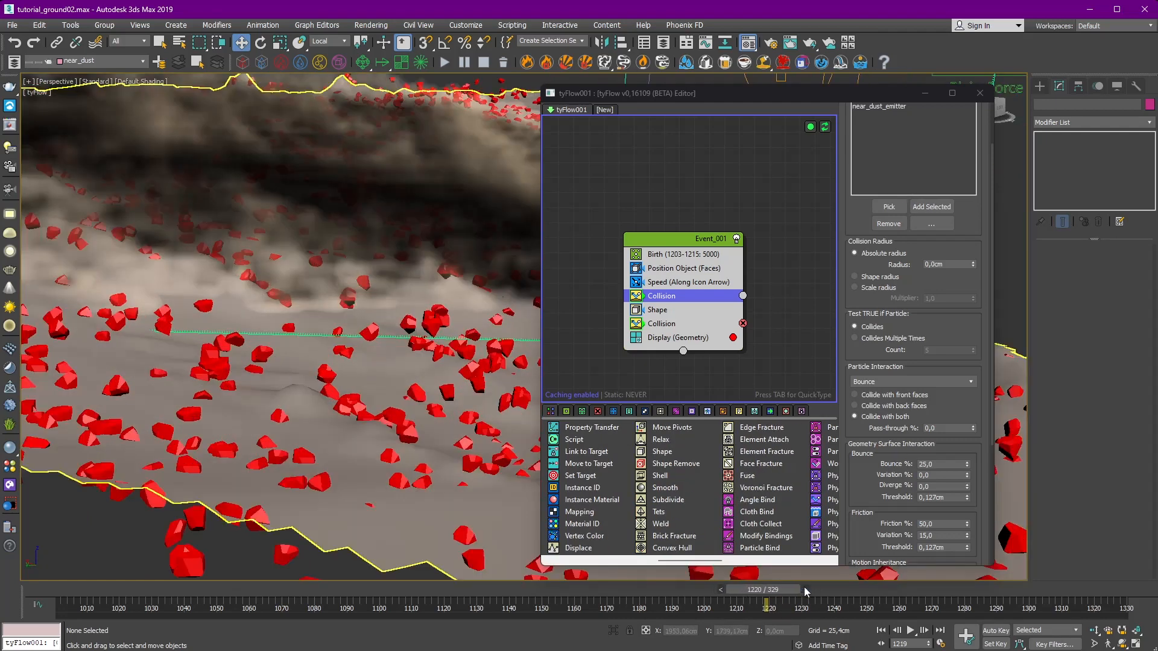
pyautogui.moveTo(806, 590); pyautogui.dragTo(849, 588)
pyautogui.scroll(-10, 335, 421)
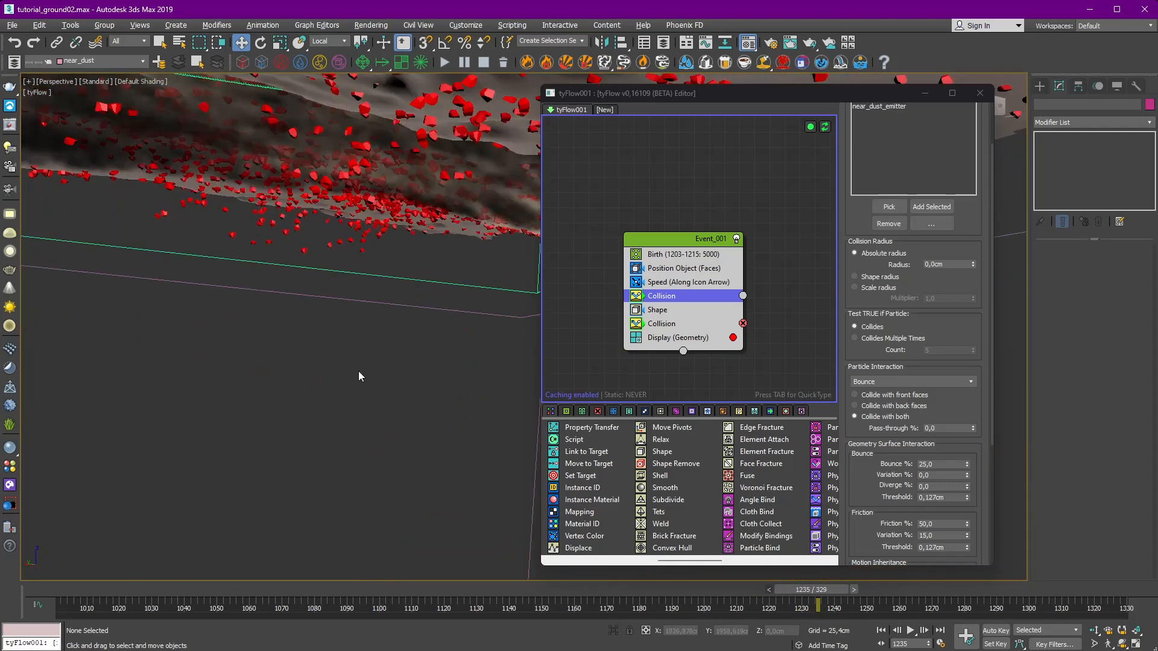
pyautogui.moveTo(374, 313); pyautogui.dragTo(181, 338, button='middle')
pyautogui.moveTo(853, 588); pyautogui.dragTo(884, 587)
pyautogui.keyDown('alt'); pyautogui.moveTo(438, 453); pyautogui.dragTo(380, 404, button='middle'); pyautogui.keyUp('alt')
# Step: Raise the ground deflector beneath the terrain by about 5 cm and check the rocks at frame 1220
pyautogui.click(397, 375)
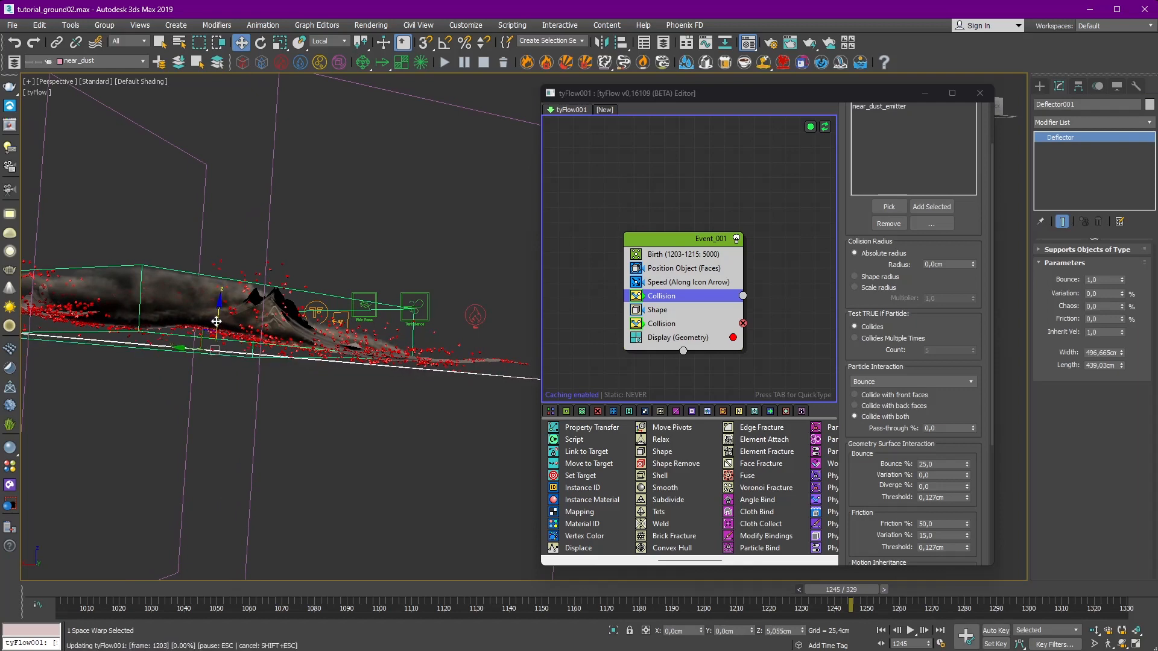
pyautogui.moveTo(331, 350); pyautogui.dragTo(323, 361, button='middle')
pyautogui.scroll(4, 409, 386)
pyautogui.moveTo(410, 388); pyautogui.dragTo(481, 339, button='middle')
pyautogui.moveTo(826, 592); pyautogui.dragTo(747, 597)
pyautogui.keyDown('alt'); pyautogui.moveTo(422, 341); pyautogui.dragTo(365, 361, button='middle'); pyautogui.keyUp('alt')
pyautogui.scroll(3, 365, 362)
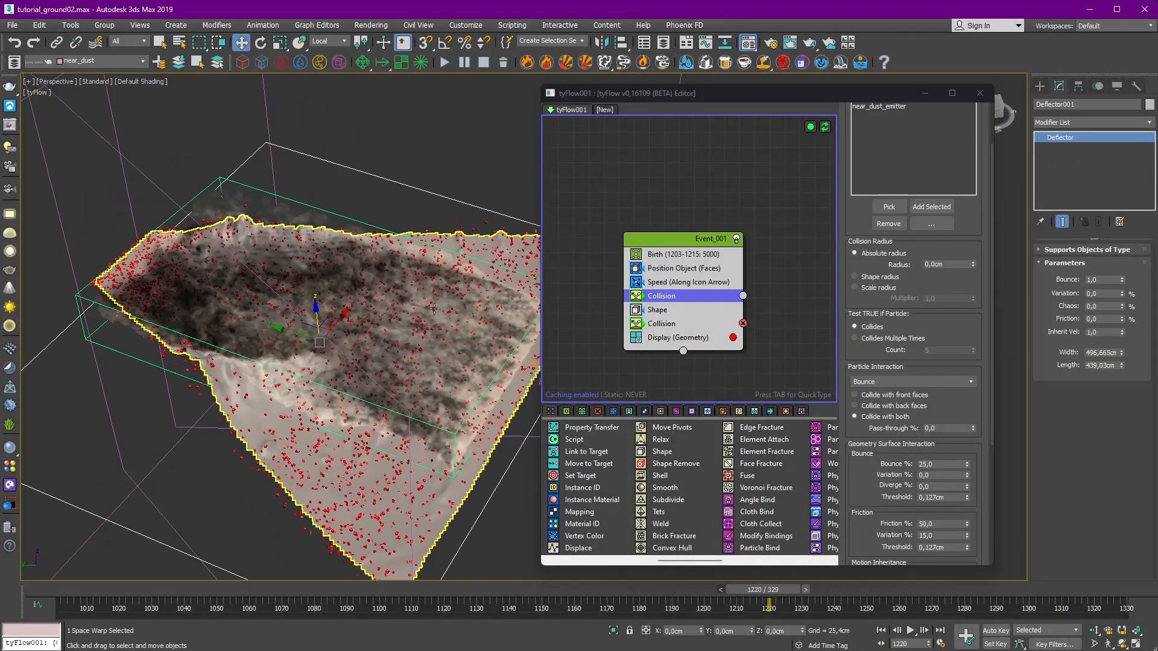
pyautogui.click(422, 196)
pyautogui.moveTo(428, 259)
pyautogui.mouseDown(button='middle')
pyautogui.moveTo(404, 254)
pyautogui.moveTo(433, 251)
pyautogui.mouseUp(button='middle')
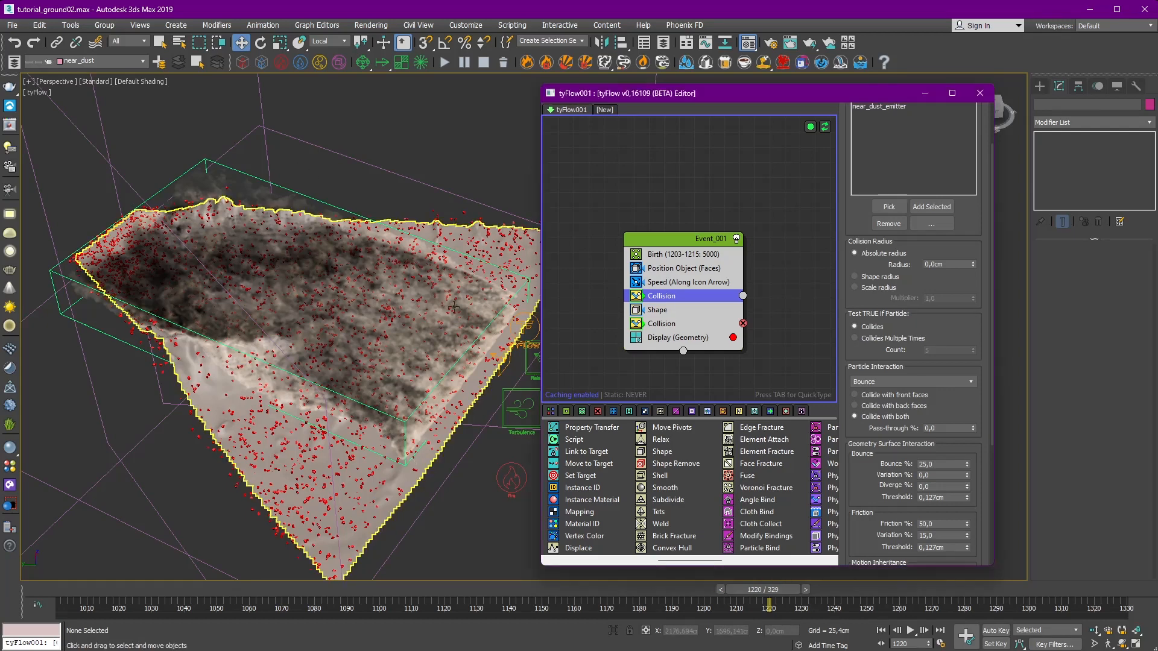
# Step: Enable Simulate substeps for the Speed operator
pyautogui.click(670, 284)
pyautogui.moveTo(418, 295); pyautogui.dragTo(386, 265, button='middle')
pyautogui.click(853, 260)
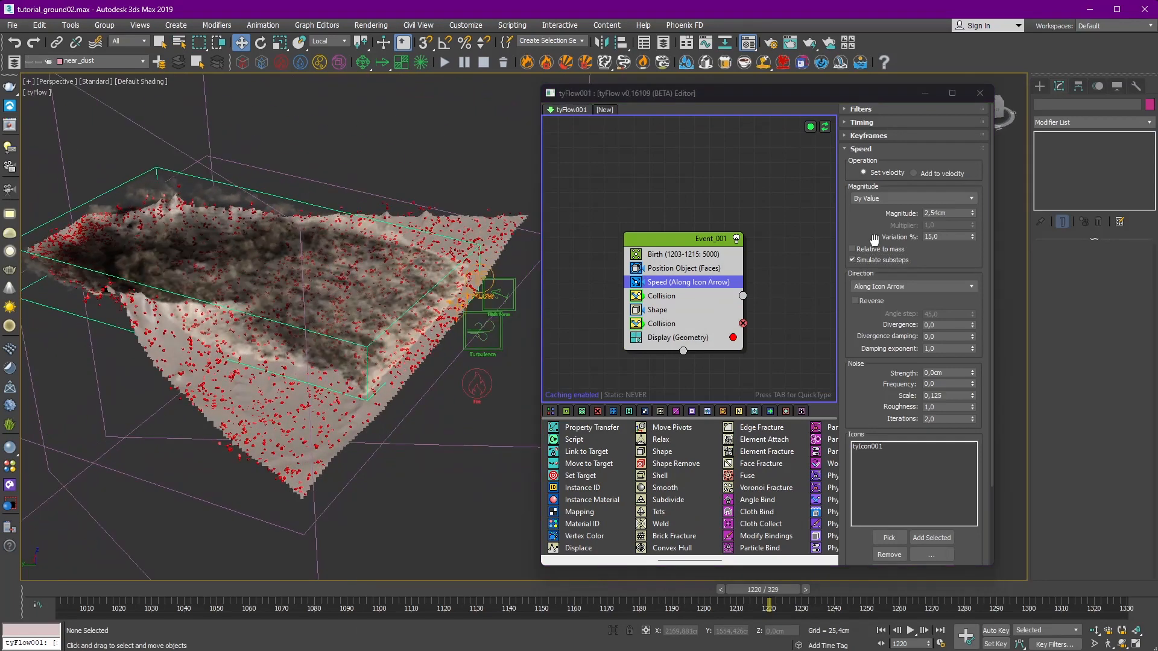
pyautogui.click(956, 216)
# Step: Scrub the timeline to frame 1206 and examine the rocks' early motion on the terrain close up
pyautogui.moveTo(666, 593); pyautogui.dragTo(726, 599)
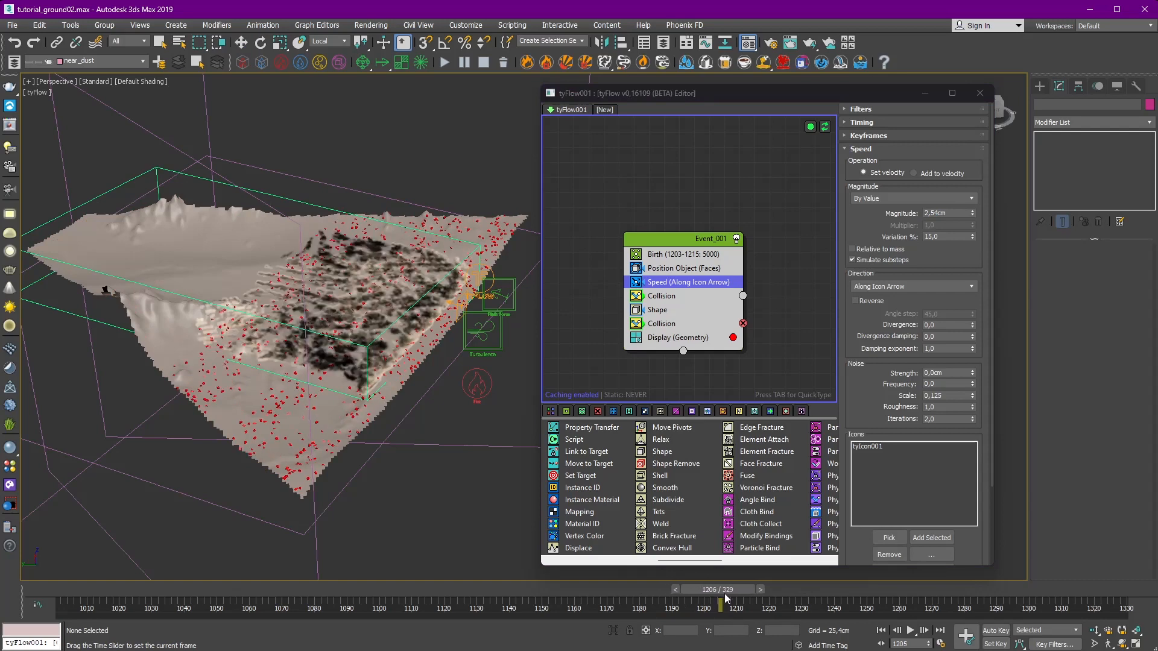
pyautogui.scroll(5, 272, 395)
pyautogui.click(670, 589)
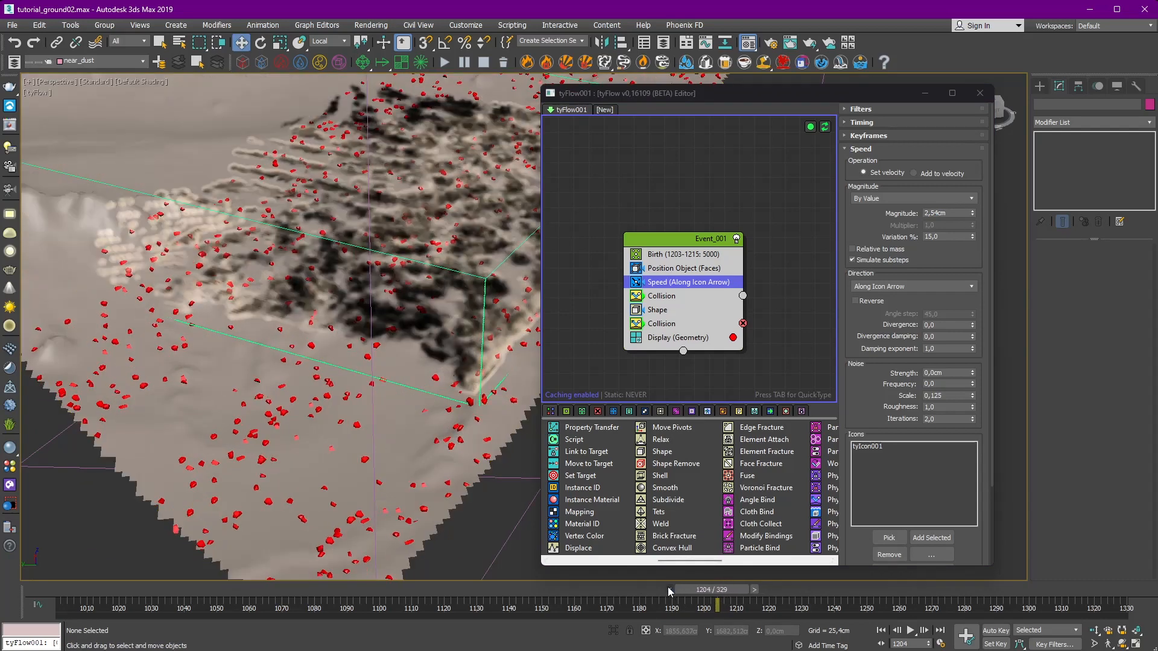
pyautogui.click(753, 589)
pyautogui.click(757, 589)
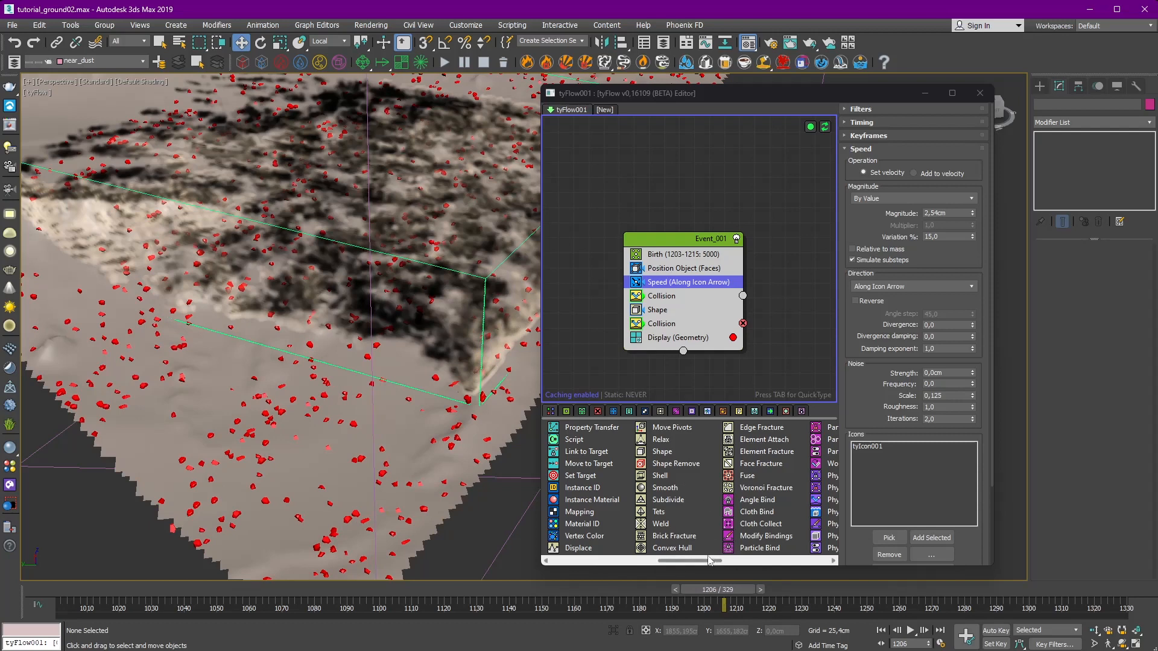
# Step: Add a Spline Paths operator after Shape in Event_001 and create a new spline path object for the particle trajectories
pyautogui.moveTo(709, 560); pyautogui.dragTo(747, 562)
pyautogui.moveTo(762, 514); pyautogui.dragTo(672, 323)
pyautogui.click(913, 166)
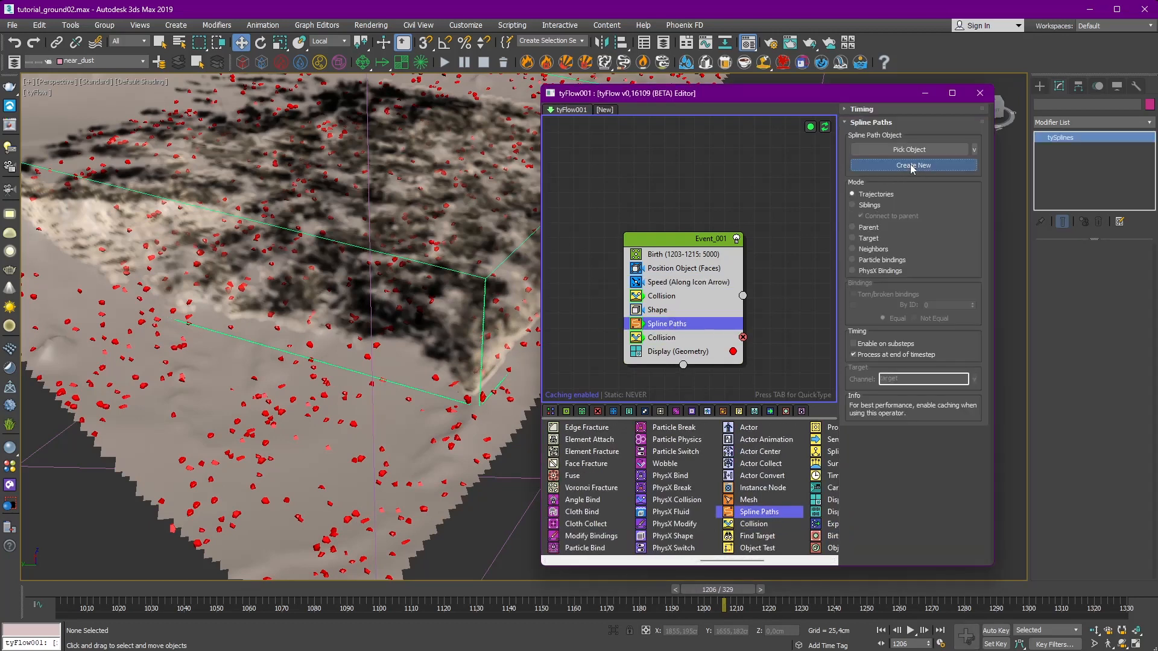
pyautogui.keyDown('alt'); pyautogui.moveTo(454, 397); pyautogui.dragTo(431, 319, button='middle'); pyautogui.keyUp('alt')
pyautogui.click(483, 417)
# Step: Advance the timeline to frame 1209 and examine the particle trajectory splines across the terrain
pyautogui.scroll(-4, 335, 407)
pyautogui.scroll(3, 342, 416)
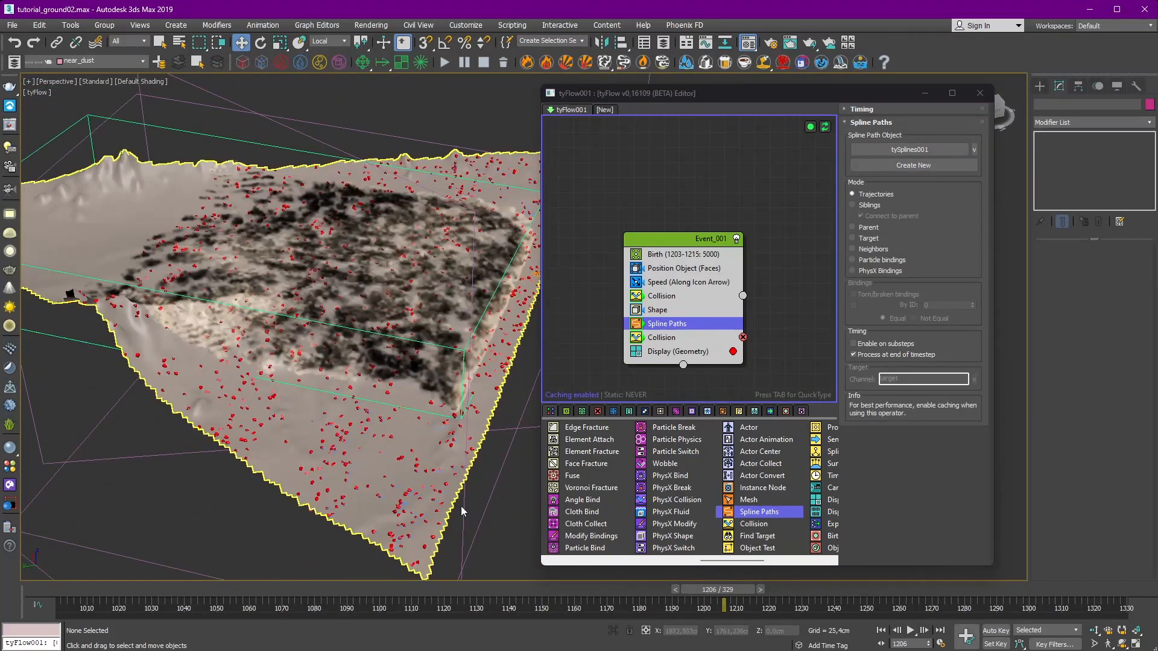
pyautogui.click(763, 590)
pyautogui.click(764, 590)
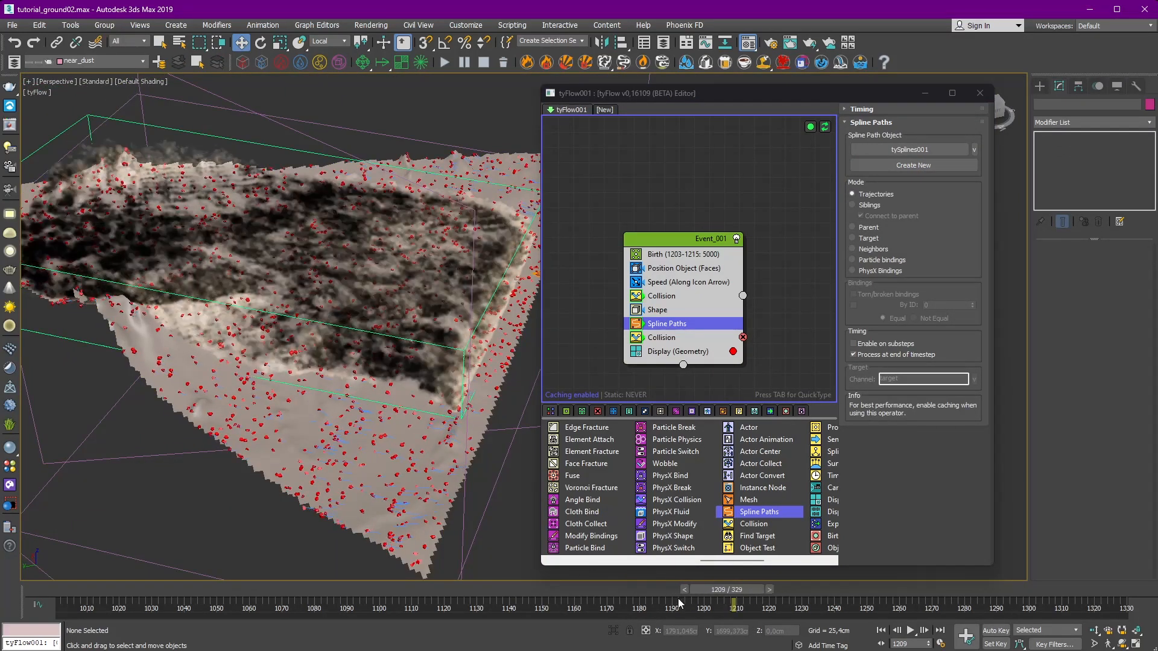
pyautogui.scroll(6, 416, 435)
pyautogui.scroll(-6, 416, 434)
# Step: Set the Speed operator's magnitude to 40 cm and check the trajectory splines across the terrain
pyautogui.click(676, 282)
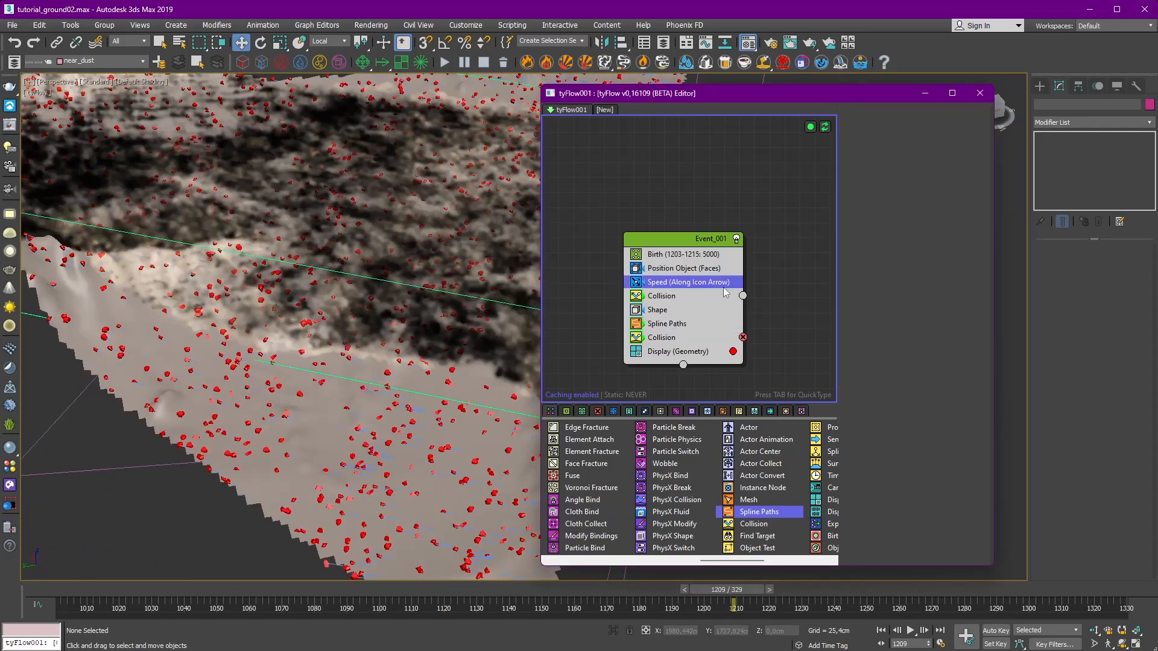
pyautogui.write('40,0cm')
pyautogui.press('Return')
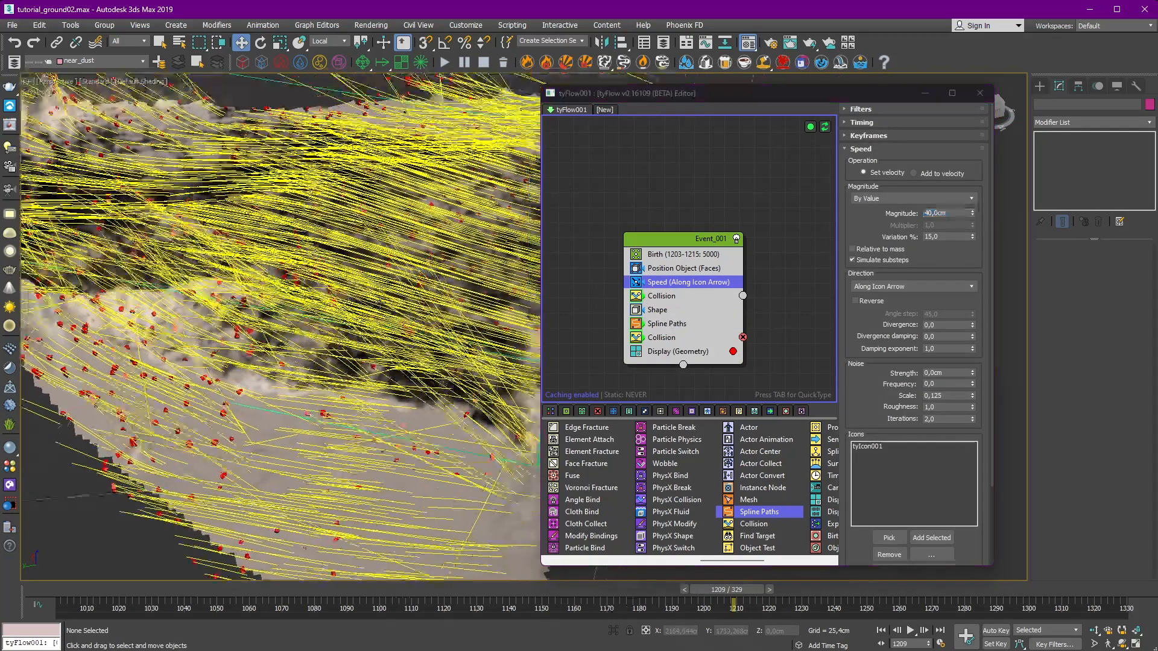
pyautogui.scroll(-8, 489, 388)
pyautogui.moveTo(488, 388); pyautogui.dragTo(368, 385, button='middle')
pyautogui.scroll(-5, 350, 400)
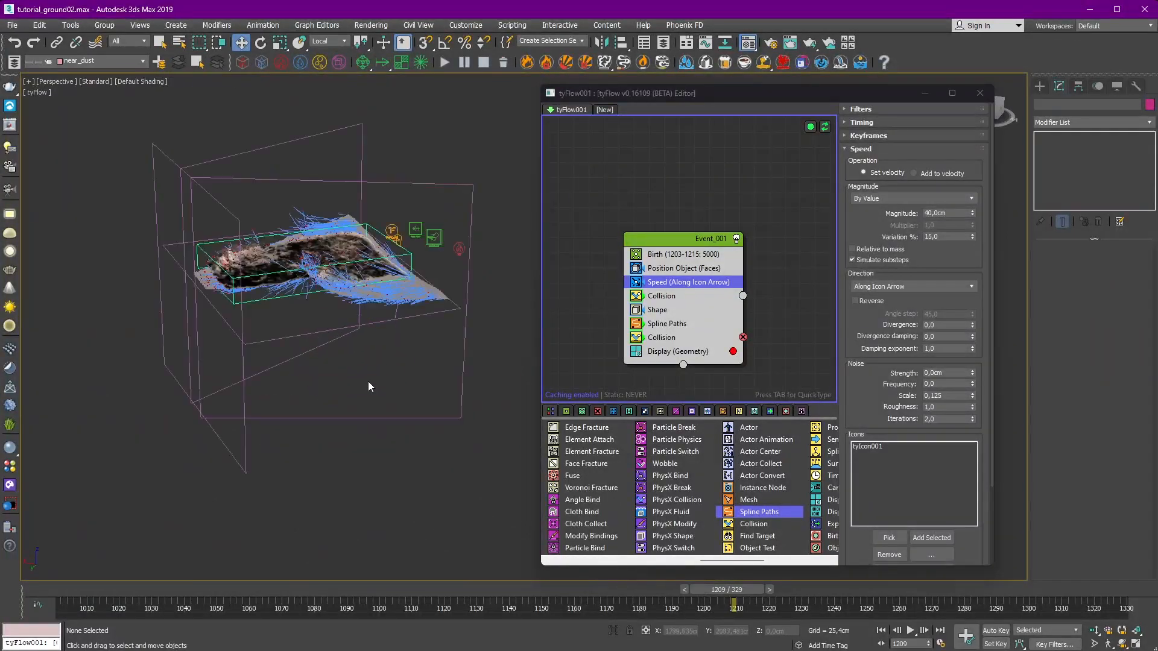
# Step: Hide the Shapes category in the scene so the trajectory splines are not displayed
pyautogui.scroll(5, 367, 386)
pyautogui.moveTo(342, 314); pyautogui.dragTo(392, 404, button='middle')
pyautogui.moveTo(371, 205); pyautogui.dragTo(313, 177, button='middle')
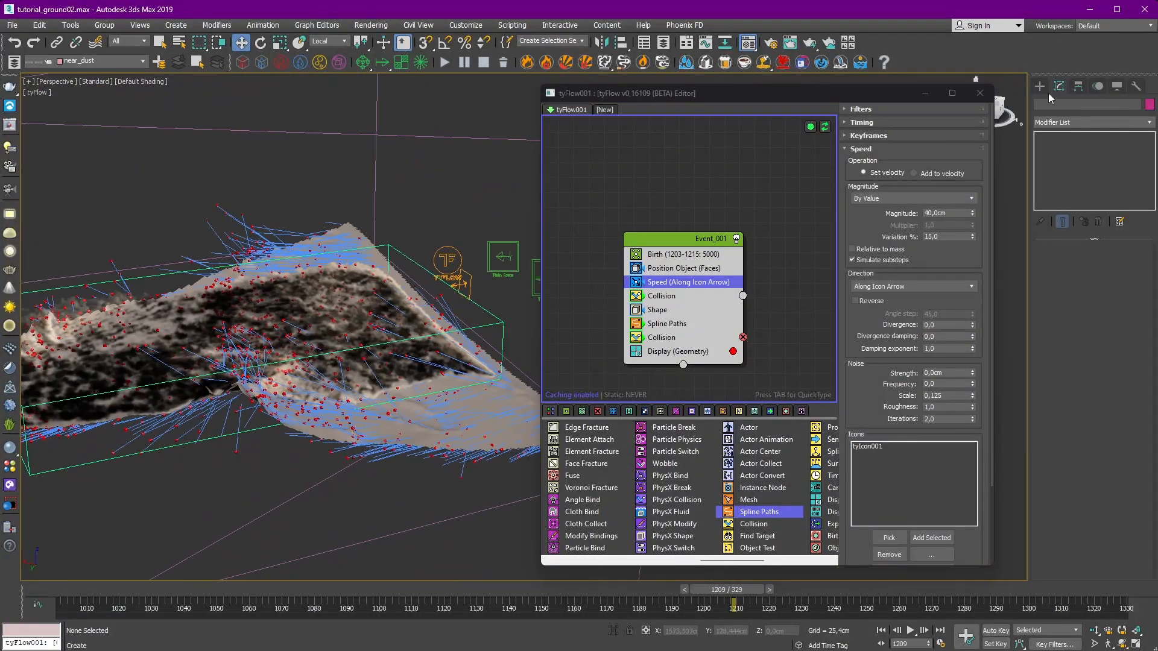
pyautogui.click(1117, 87)
pyautogui.click(1066, 220)
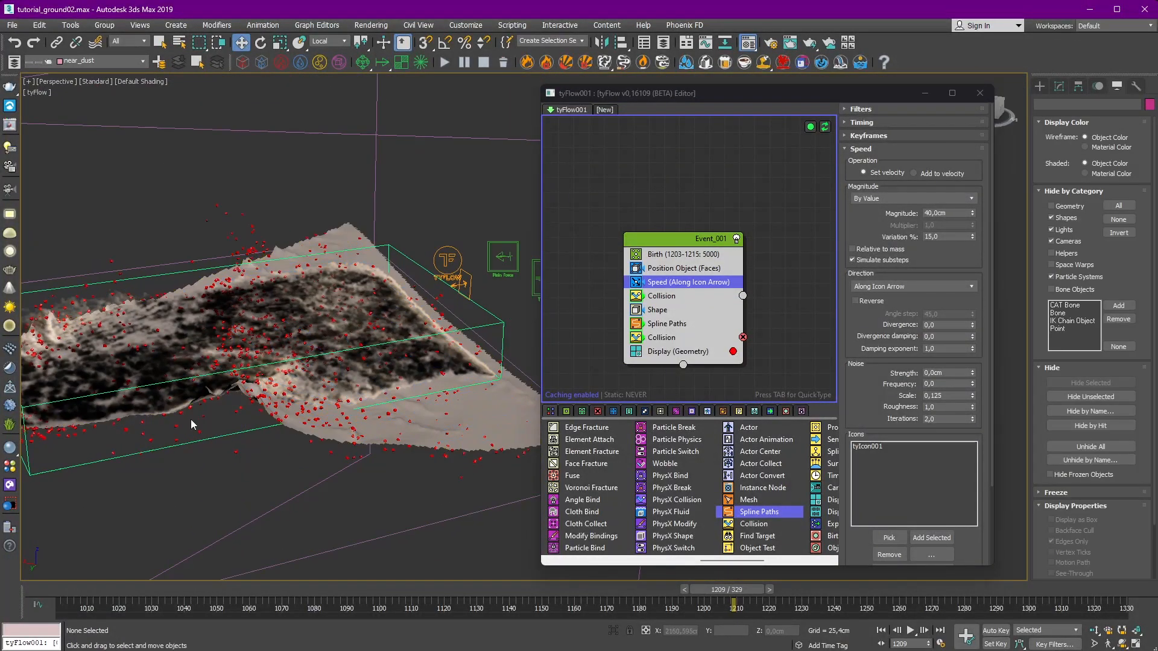
# Step: Scrub to frame 1217 and step back to frame 1210 to examine how the rocks scatter over the terrain
pyautogui.keyDown('alt'); pyautogui.moveTo(362, 326); pyautogui.dragTo(354, 360, button='middle'); pyautogui.keyUp('alt')
pyautogui.moveTo(608, 594); pyautogui.dragTo(763, 596)
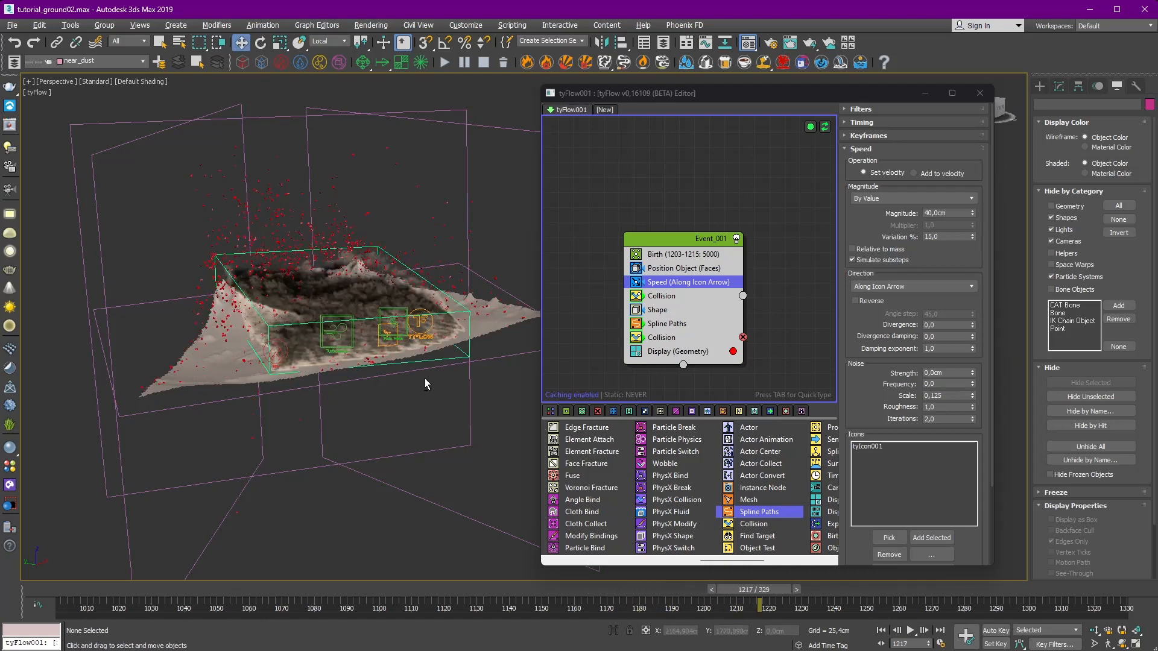
pyautogui.keyDown('alt'); pyautogui.moveTo(426, 382); pyautogui.dragTo(491, 387, button='middle'); pyautogui.keyUp('alt')
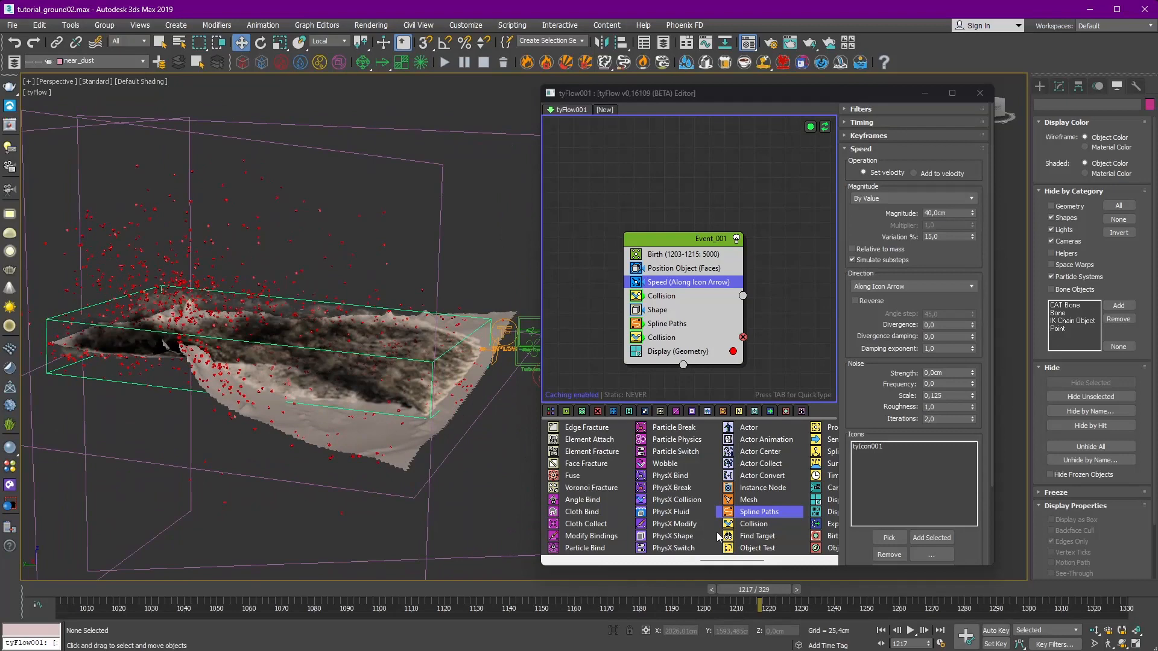
pyautogui.click(712, 594)
pyautogui.click(708, 592)
pyautogui.click(705, 590)
pyautogui.click(701, 589)
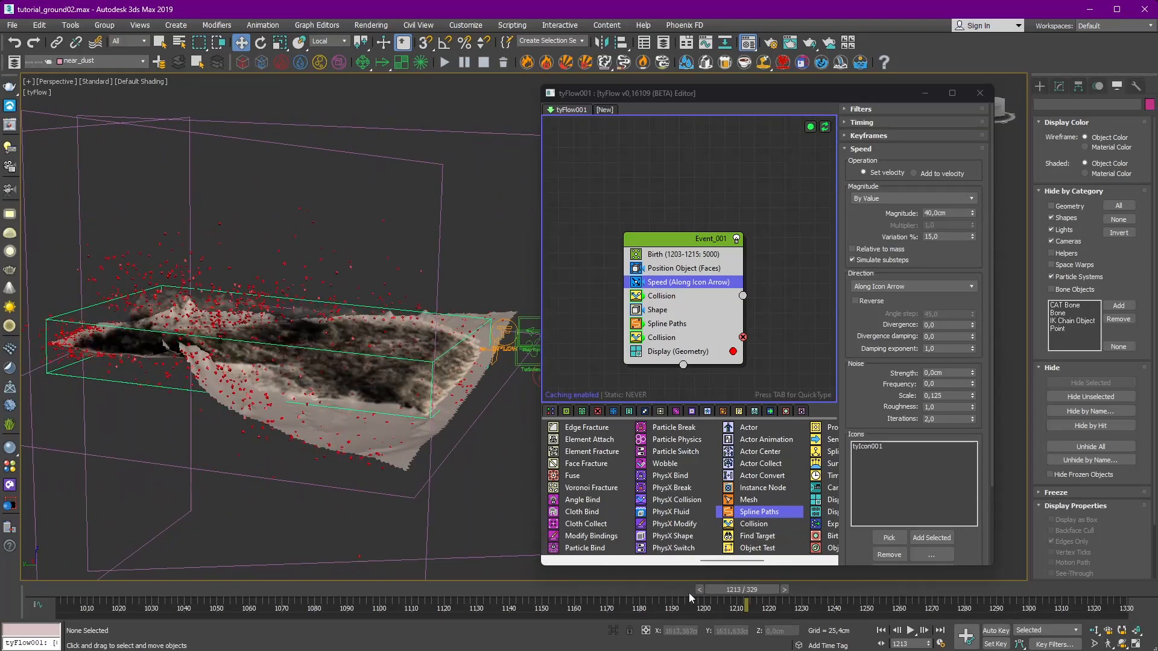
pyautogui.click(697, 590)
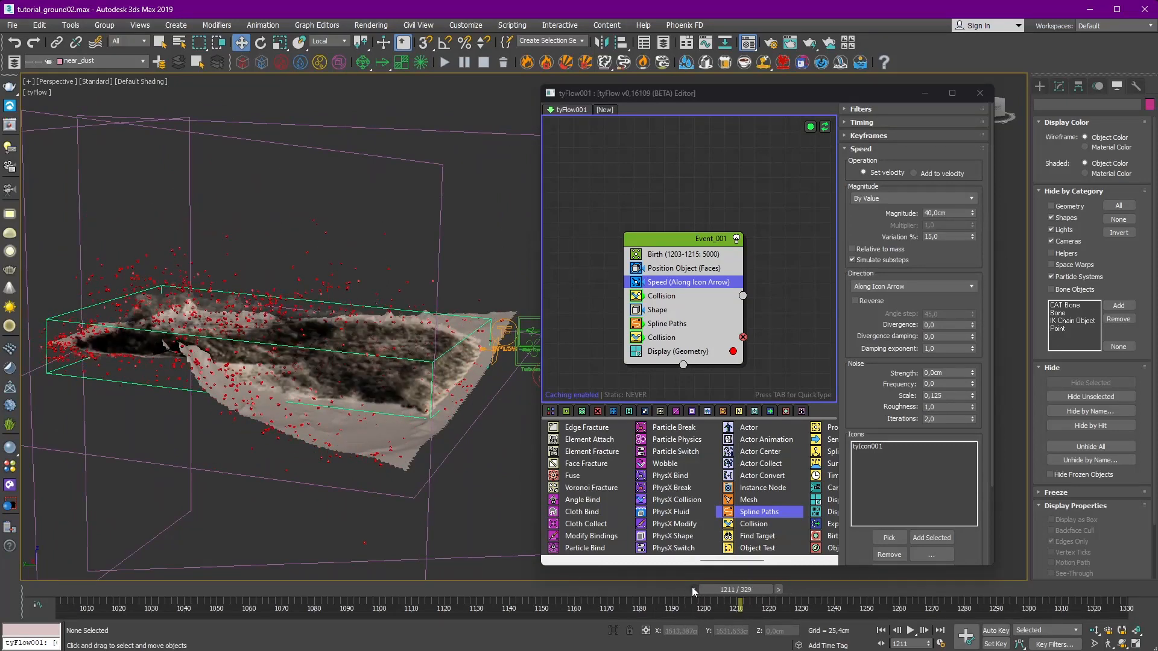
pyautogui.click(692, 591)
# Step: Set the Speed operator's magnitude to 25 cm and its timing to Particle Age, and advance to frame 1214 to check the rocks
pyautogui.click(944, 215)
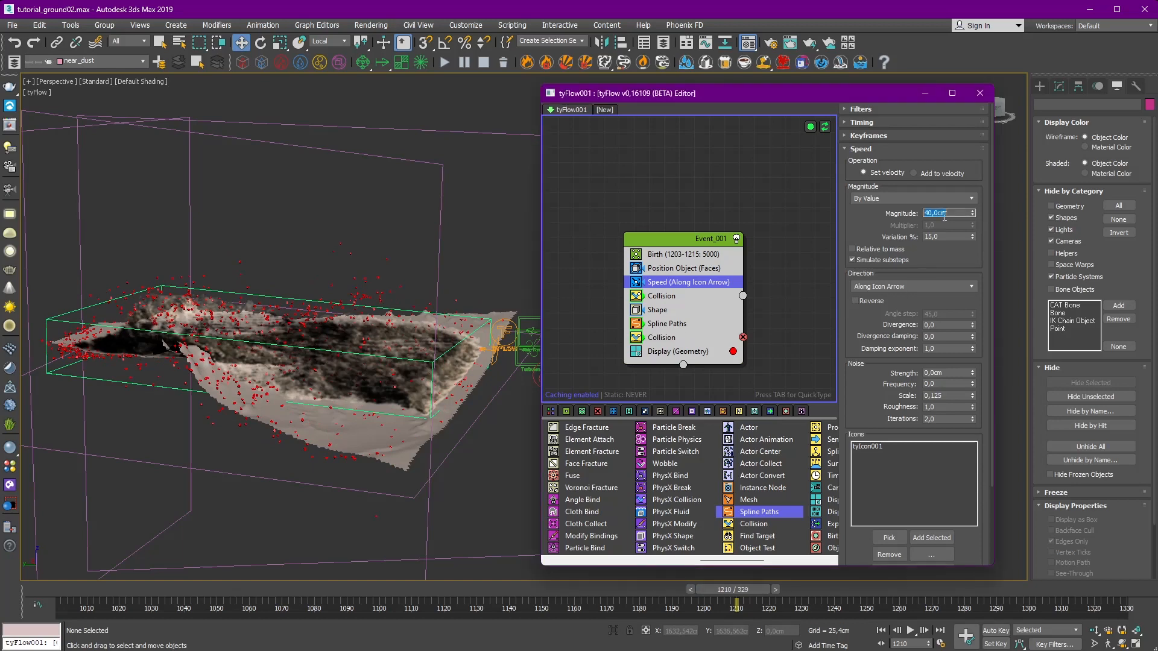
pyautogui.press('Return')
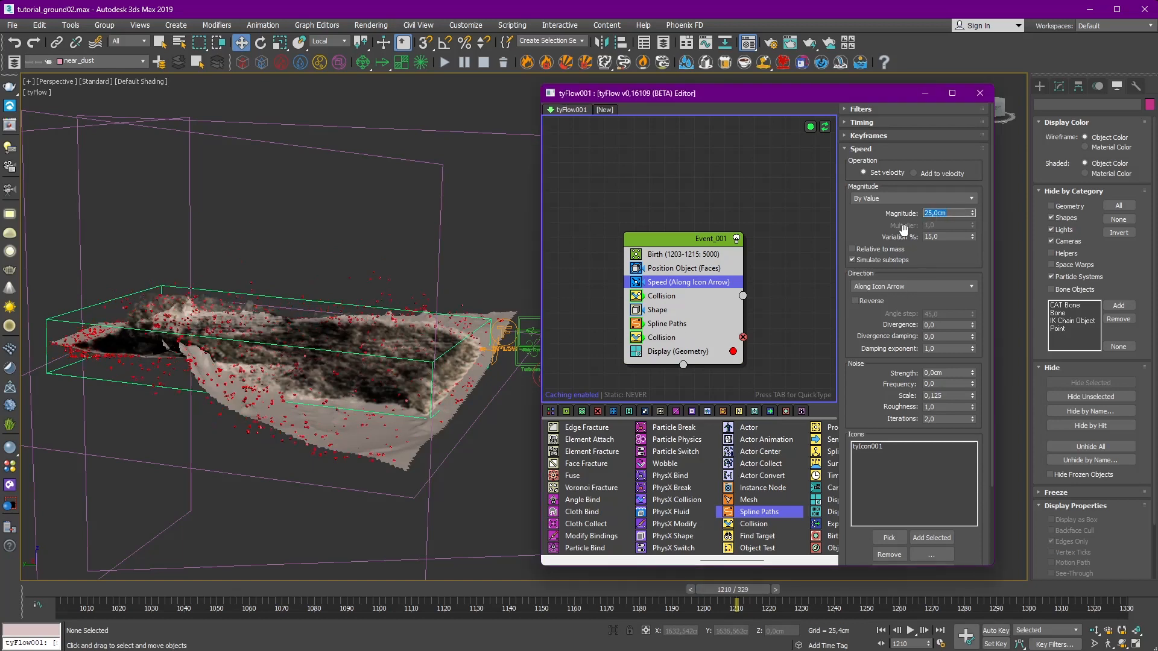
pyautogui.click(863, 123)
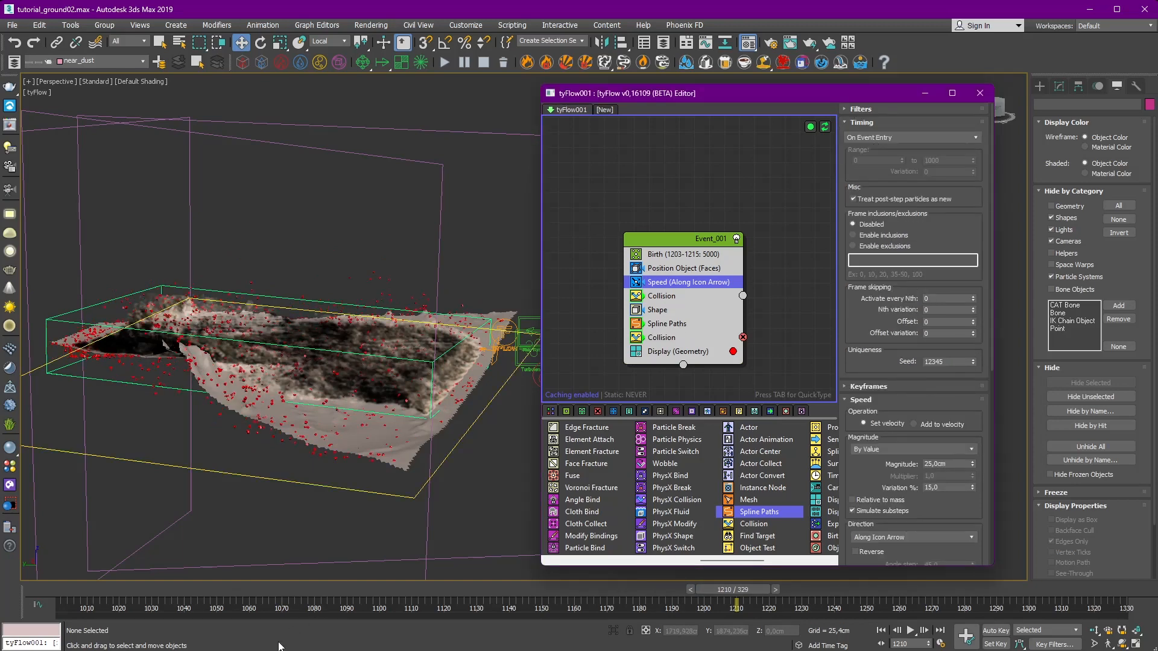
pyautogui.click(884, 138)
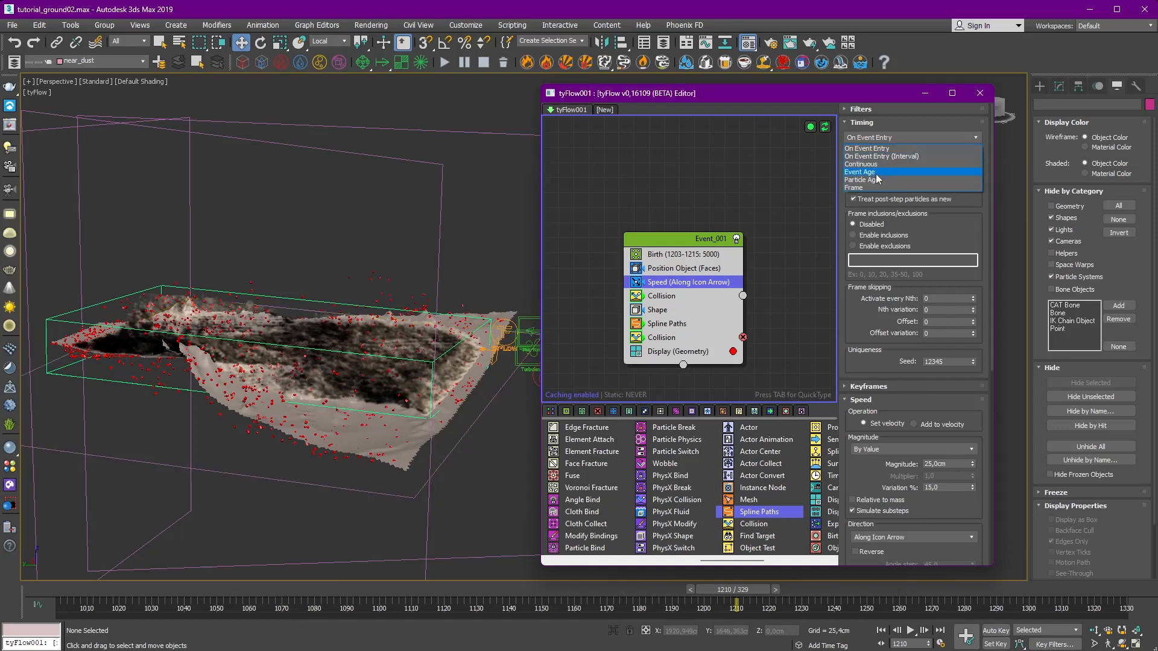
pyautogui.click(878, 180)
pyautogui.doubleClick(942, 160)
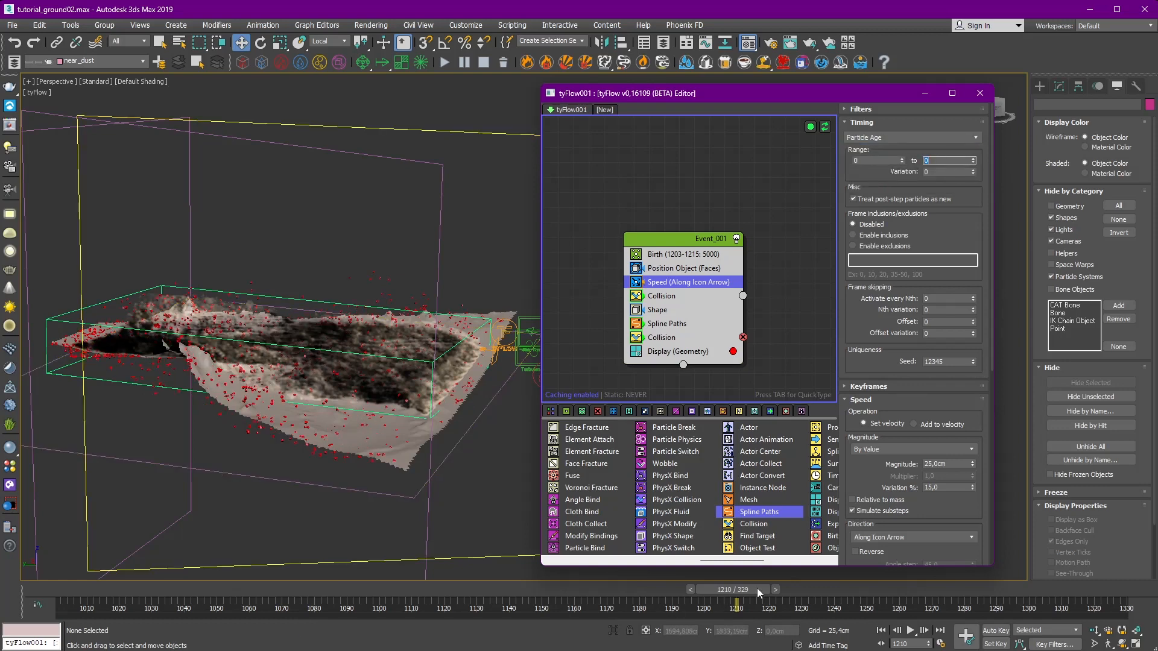
pyautogui.click(777, 589)
pyautogui.click(781, 588)
pyautogui.click(783, 589)
pyautogui.click(786, 589)
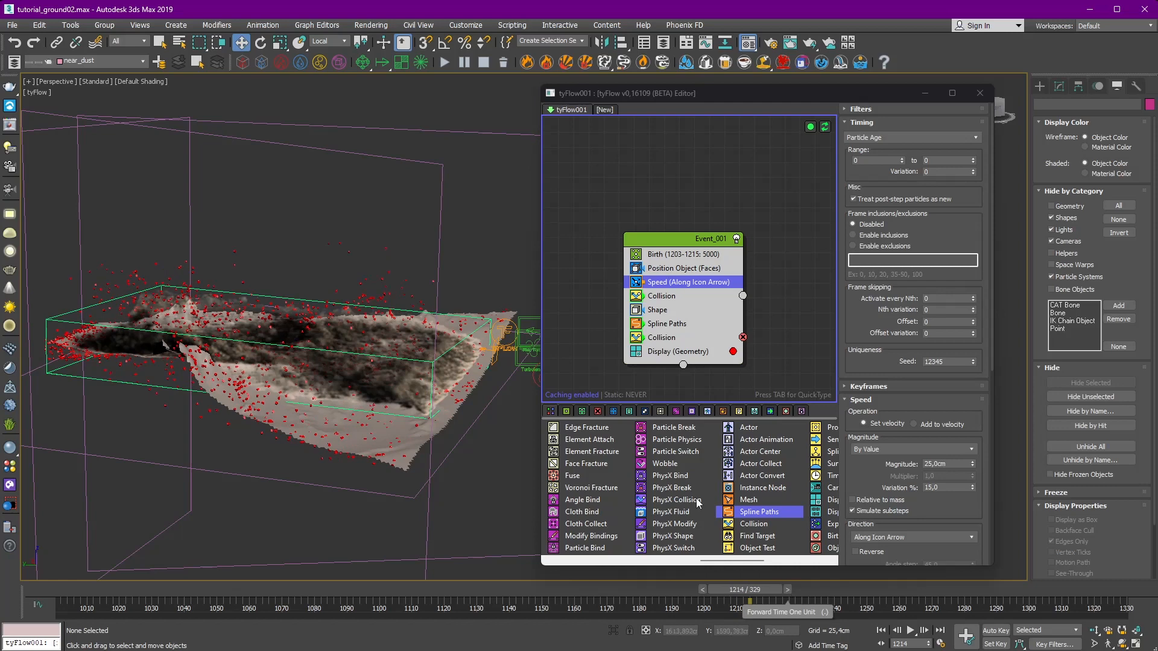
# Step: Insert a Force operator between Speed and the first Collision in Event_001, with a built-in gravity strength of -1.27 cm
pyautogui.moveTo(748, 562); pyautogui.dragTo(659, 564)
pyautogui.hscroll(-2, 603, 524)
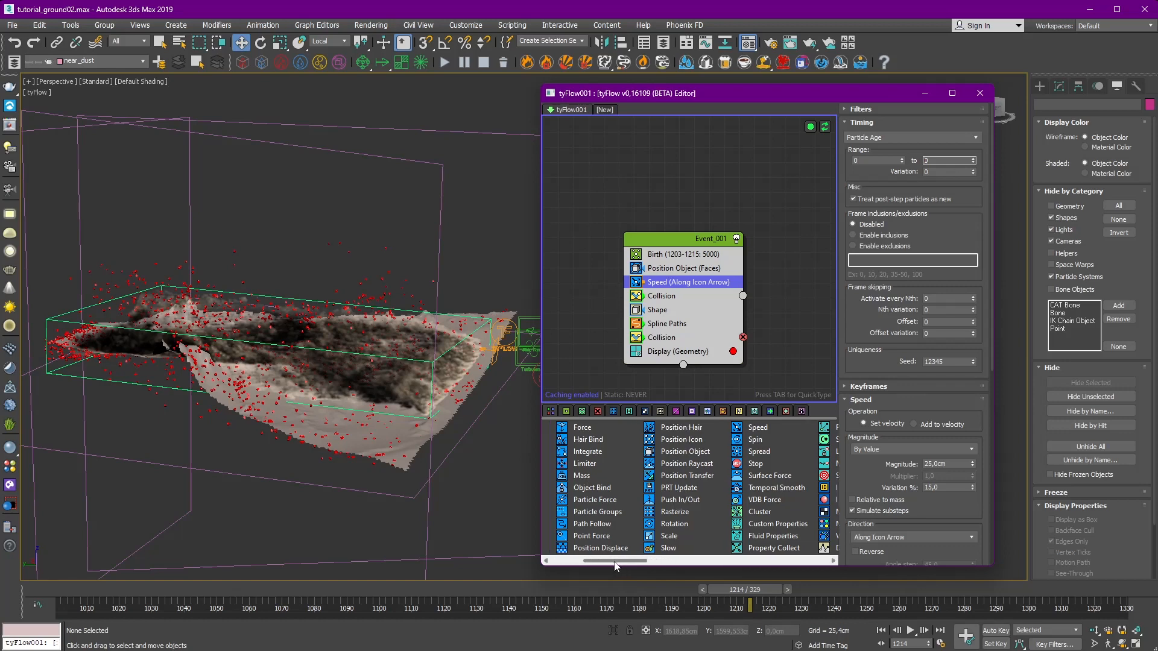
pyautogui.moveTo(657, 432); pyautogui.dragTo(670, 296)
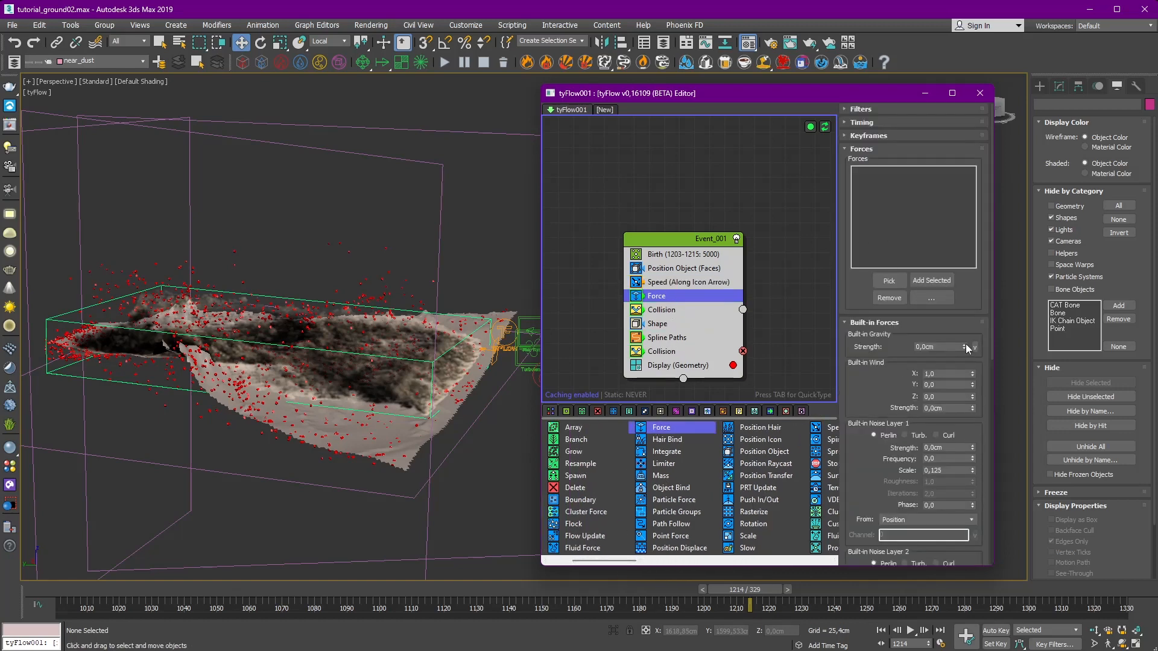
pyautogui.moveTo(967, 349); pyautogui.dragTo(967, 353)
# Step: Unhide the Shapes category so the trajectory splines are displayed over the terrain
pyautogui.moveTo(268, 287); pyautogui.dragTo(1096, 196, button='middle')
pyautogui.scroll(5, 273, 297)
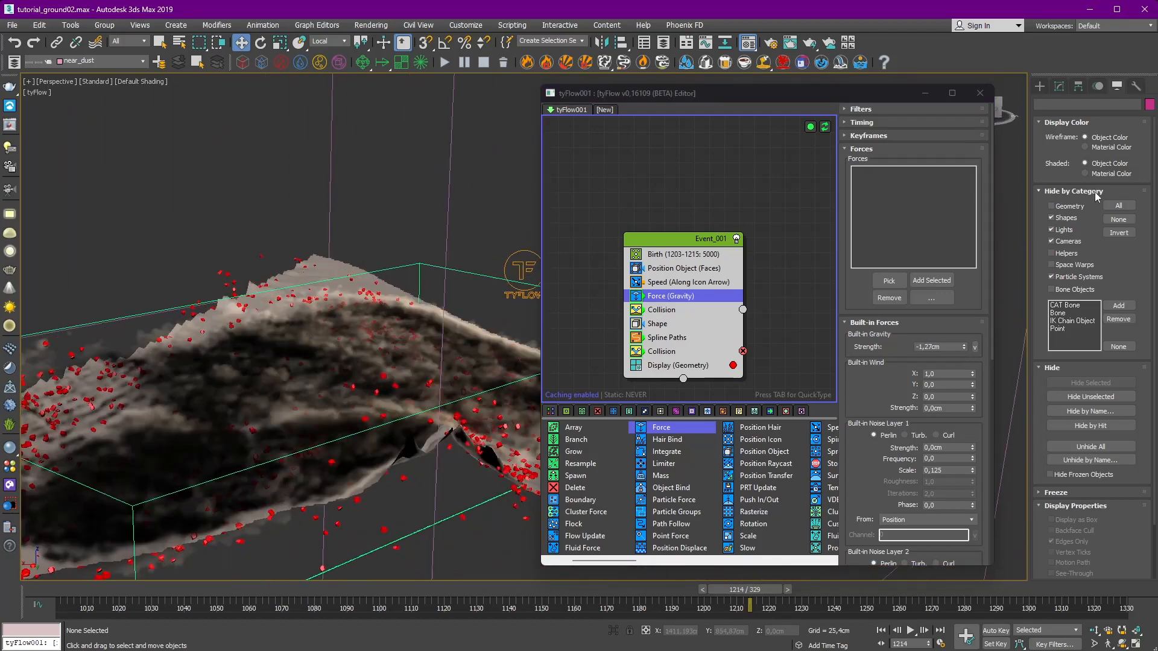
pyautogui.click(1066, 220)
pyautogui.keyDown('alt'); pyautogui.moveTo(374, 314); pyautogui.dragTo(396, 227, button='middle'); pyautogui.keyUp('alt')
# Step: Try a variation of 35% on the Speed operator
pyautogui.click(636, 210)
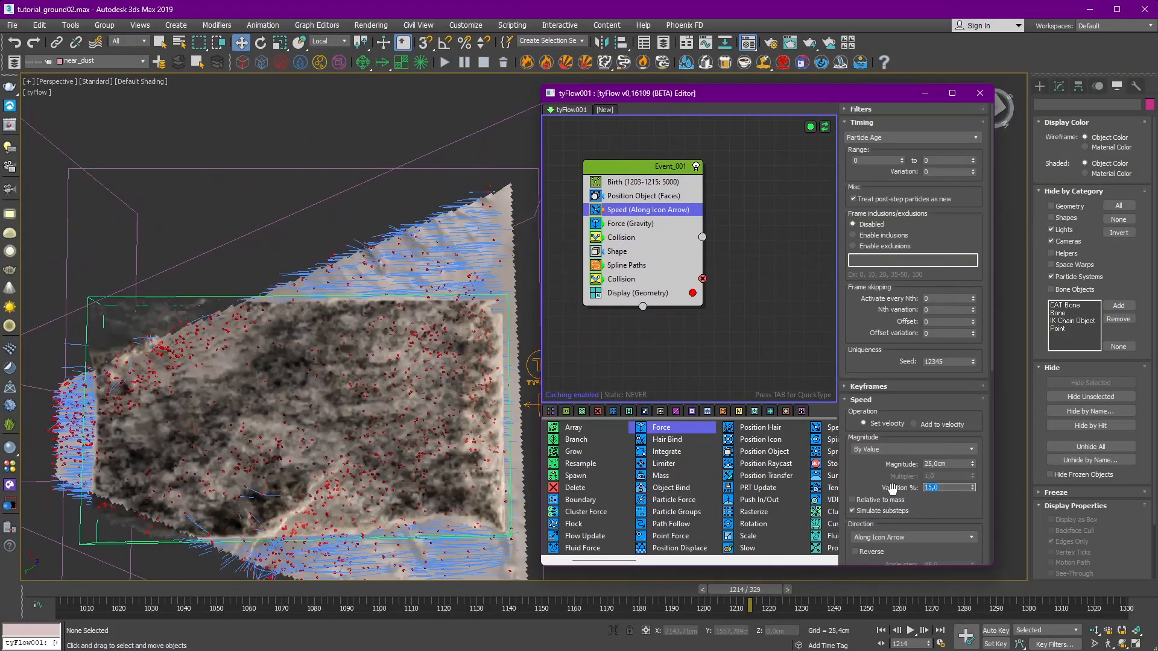
pyautogui.write('35')
pyautogui.press('Return')
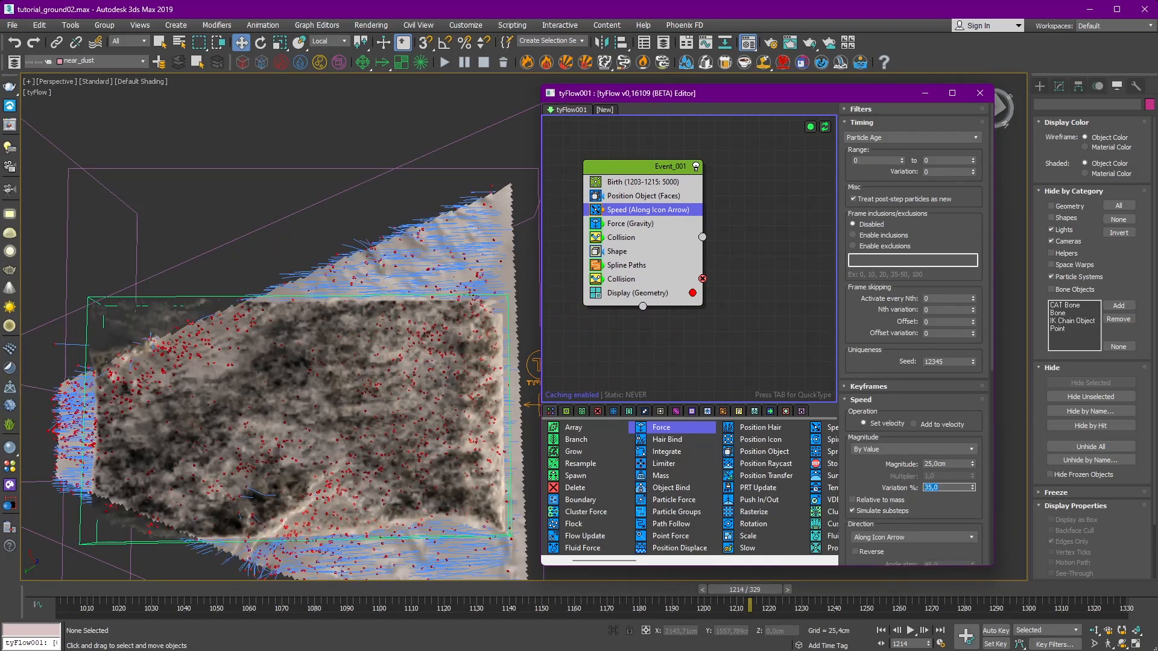
# Step: Try a divergence of 5 on the Speed operator, settle on 15, and set its variation to 15%
pyautogui.moveTo(868, 327); pyautogui.dragTo(880, 190)
pyautogui.moveTo(876, 433); pyautogui.dragTo(886, 379)
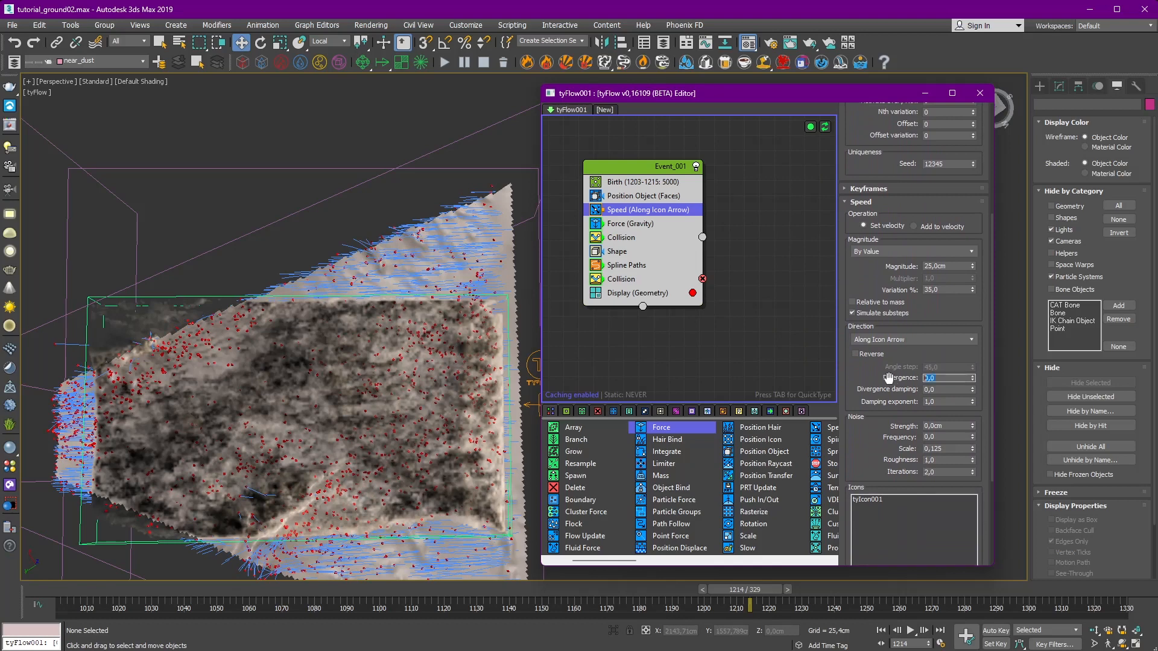
pyautogui.write('5')
pyautogui.press('Return')
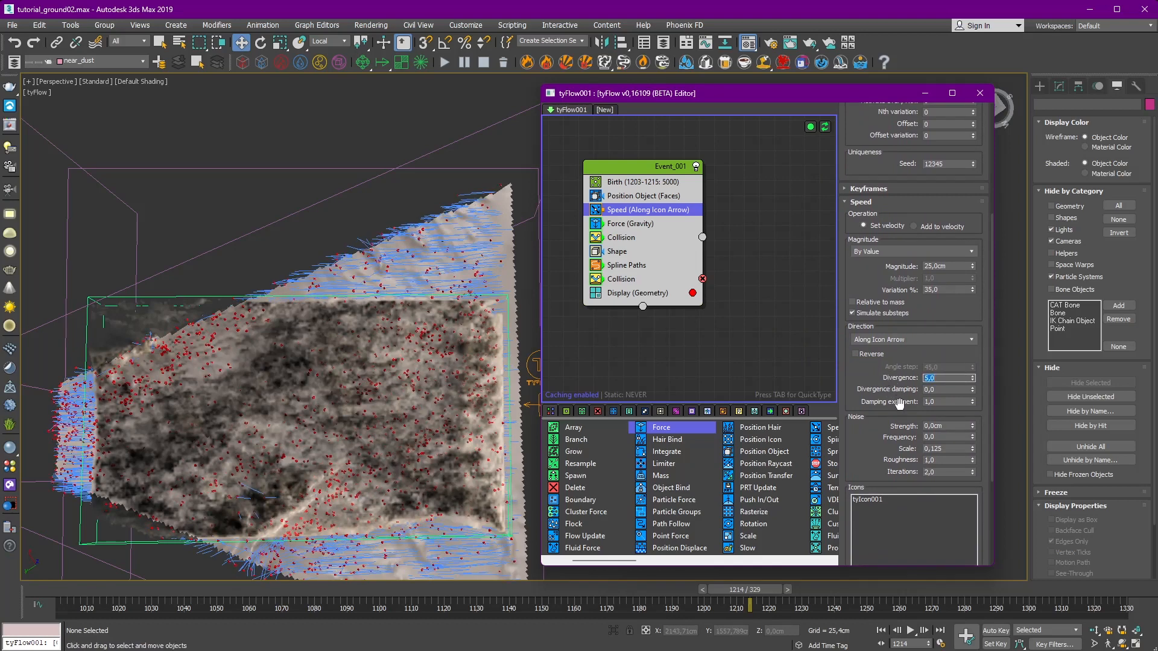
pyautogui.write('15')
pyautogui.press('Return')
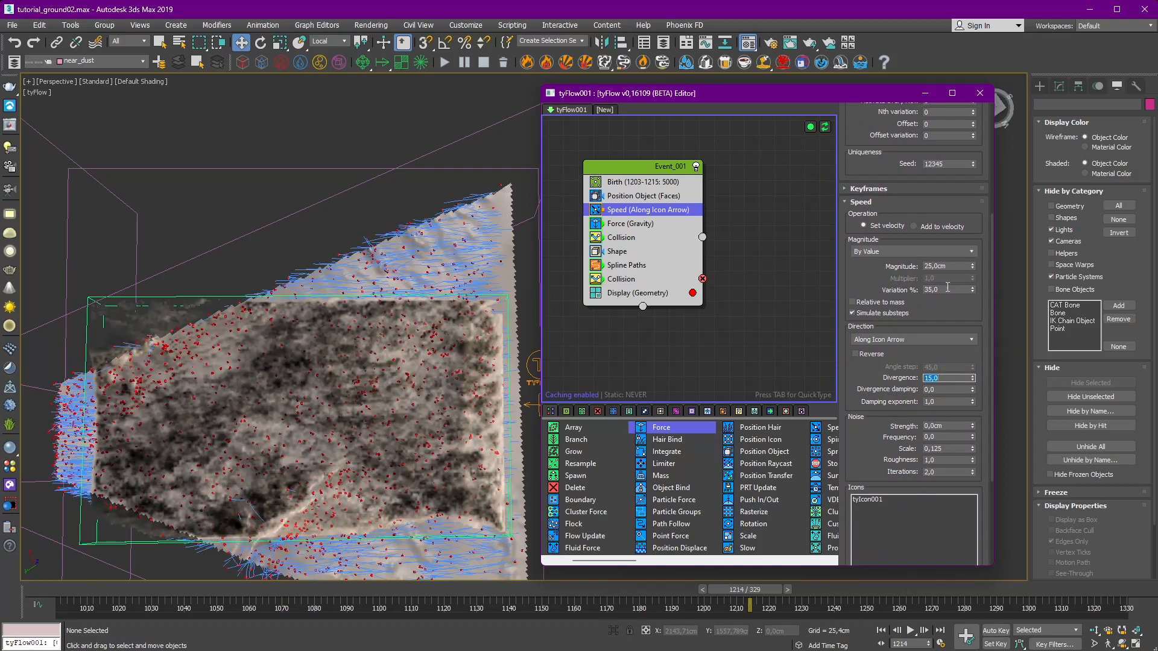
pyautogui.write('15')
pyautogui.press('Return')
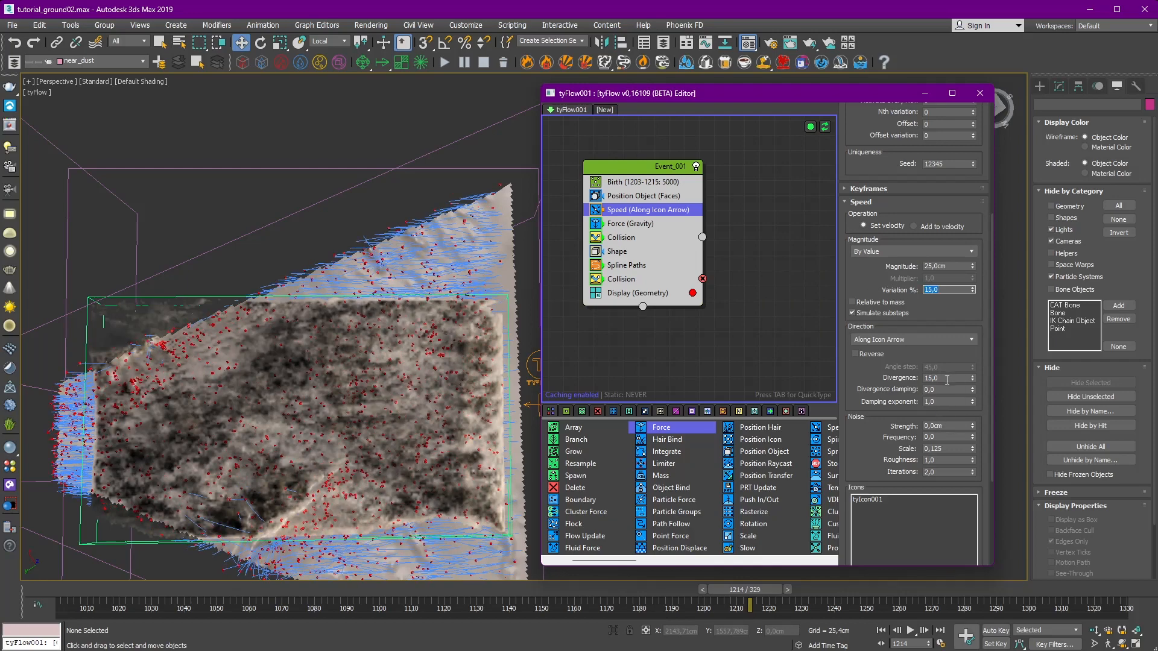
# Step: Switch the viewport to the Cam_RENDER camera and move the tyFlow editor aside to expose more of the view
pyautogui.scroll(6, 421, 290)
pyautogui.scroll(-8, 434, 266)
pyautogui.moveTo(446, 249); pyautogui.dragTo(416, 238, button='middle')
pyautogui.press('c')
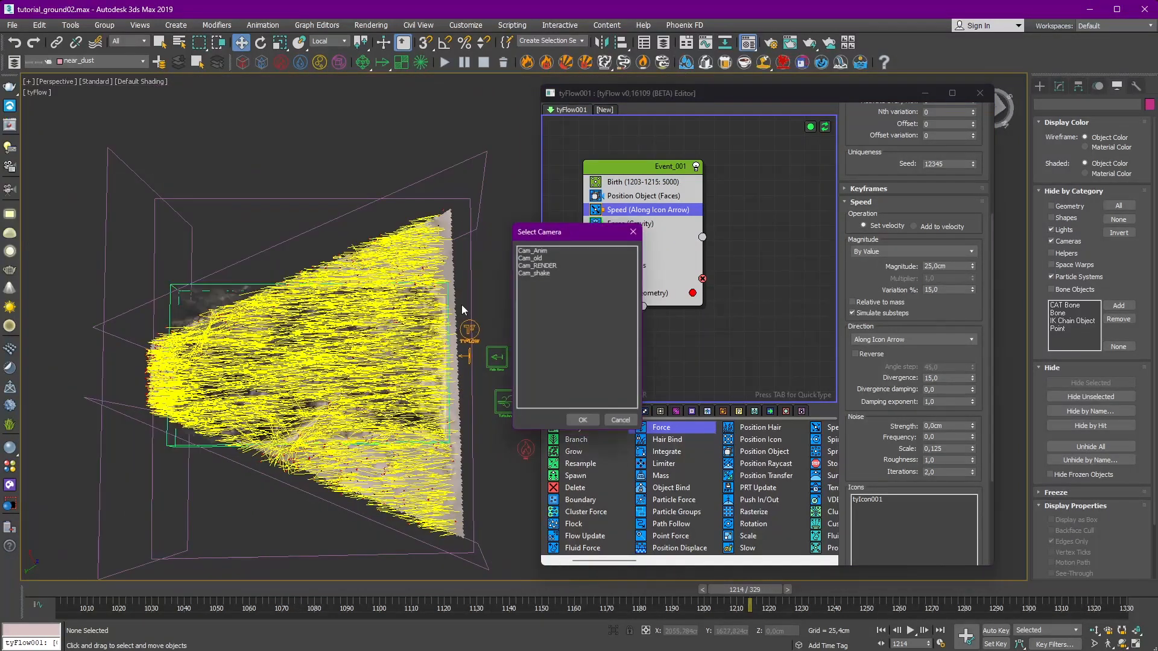
pyautogui.doubleClick(537, 265)
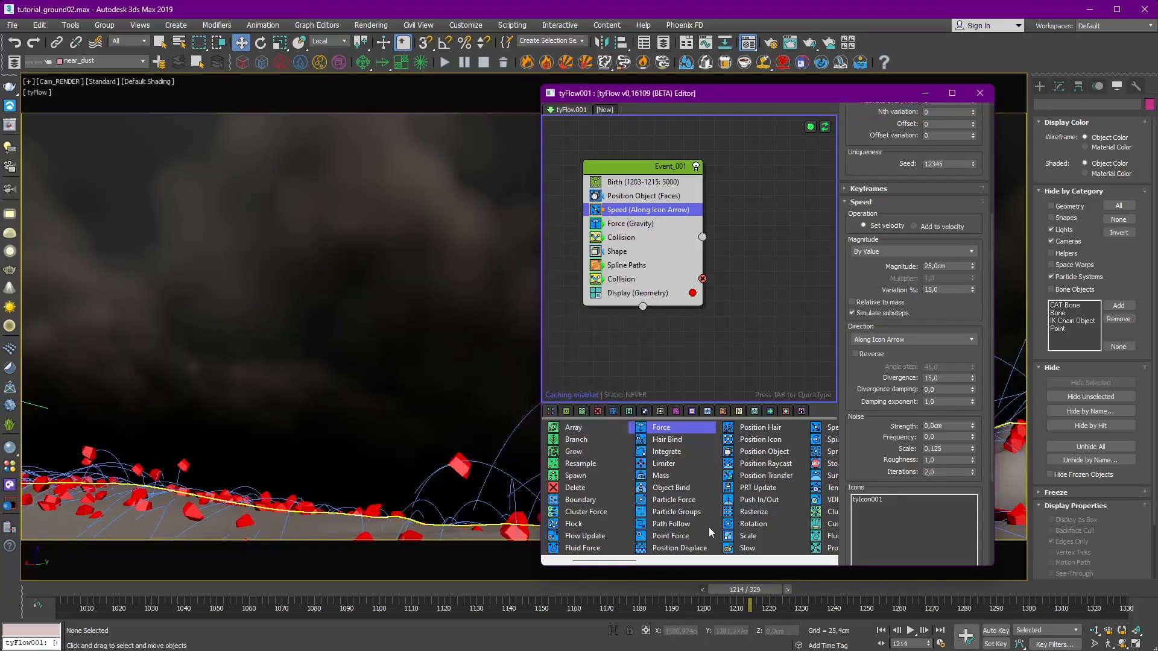
pyautogui.moveTo(663, 93); pyautogui.dragTo(811, 96)
# Step: Step back and forth through the frames around 1205 to 1211, ending at 1209, to examine the rocks' motion from the render camera
pyautogui.click(701, 590)
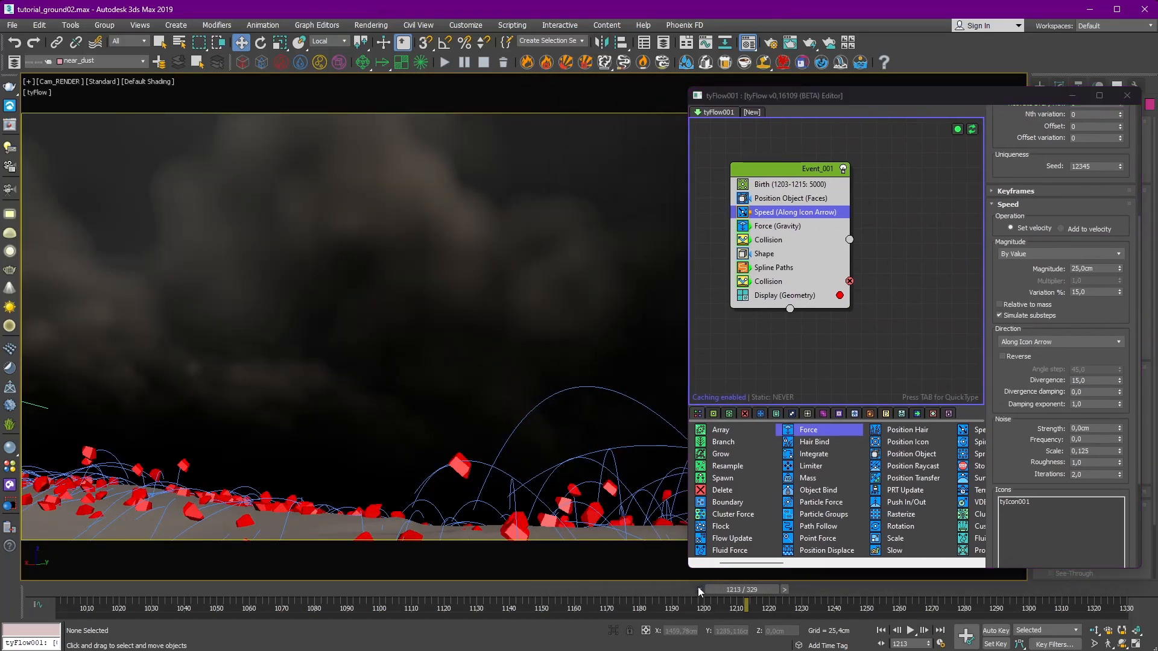
pyautogui.moveTo(698, 589); pyautogui.dragTo(672, 590)
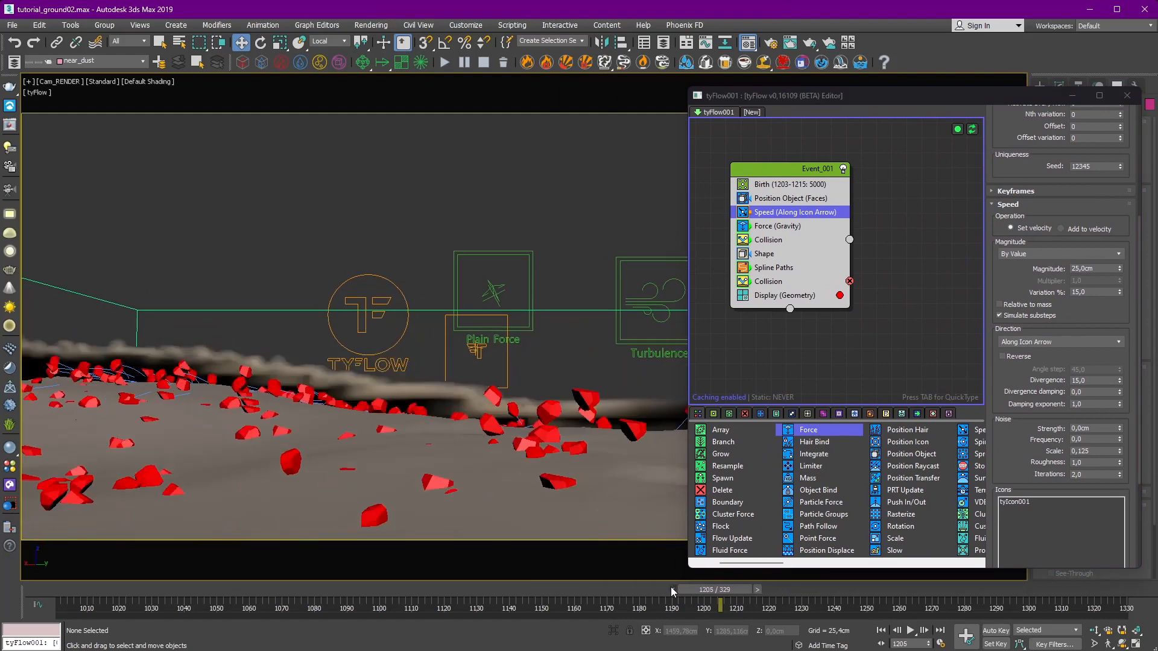
pyautogui.click(671, 588)
pyautogui.click(668, 589)
pyautogui.click(753, 589)
pyautogui.click(754, 589)
pyautogui.click(757, 588)
pyautogui.click(760, 589)
pyautogui.click(761, 589)
pyautogui.click(765, 589)
pyautogui.click(769, 588)
pyautogui.click(773, 589)
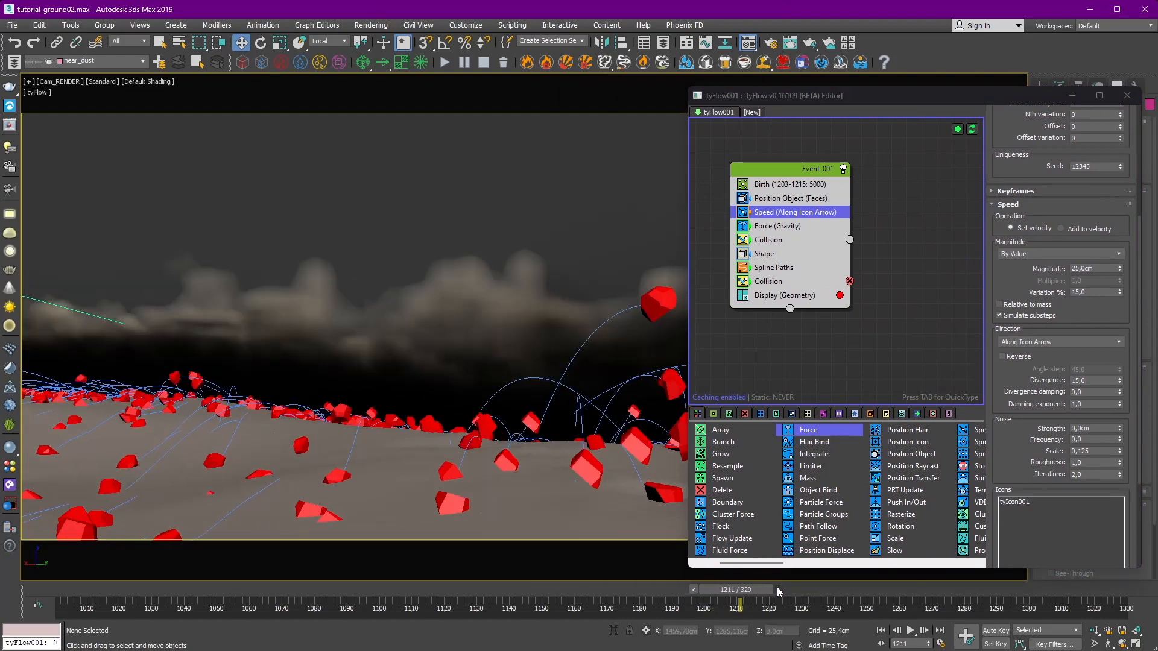
pyautogui.click(780, 589)
pyautogui.click(782, 588)
pyautogui.click(698, 589)
pyautogui.click(694, 589)
pyautogui.click(691, 588)
pyautogui.click(689, 589)
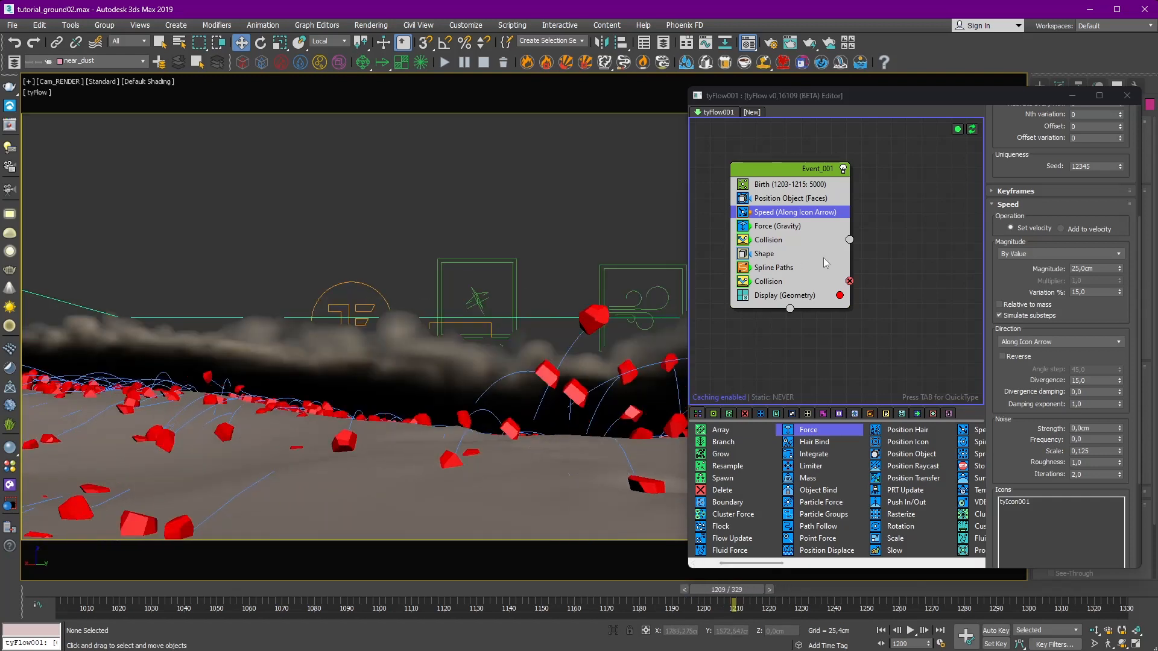
# Step: Change the Force operator's built-in gravity strength and set the Speed operator's magnitude to 35 cm
pyautogui.click(821, 226)
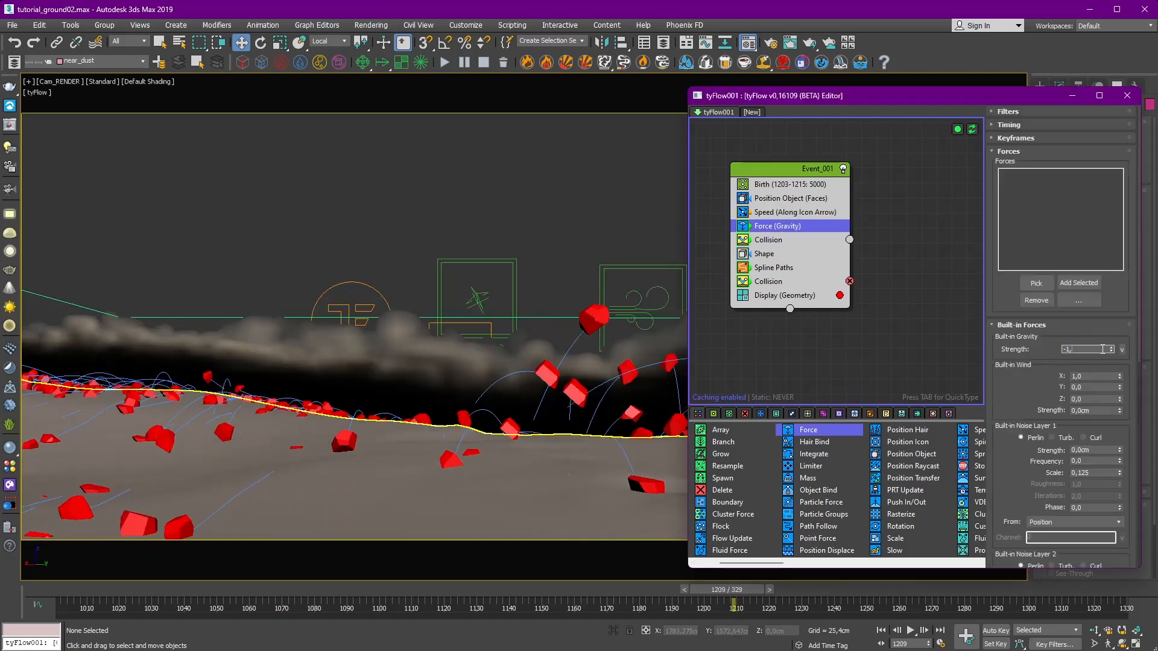
pyautogui.press('Return')
pyautogui.click(778, 213)
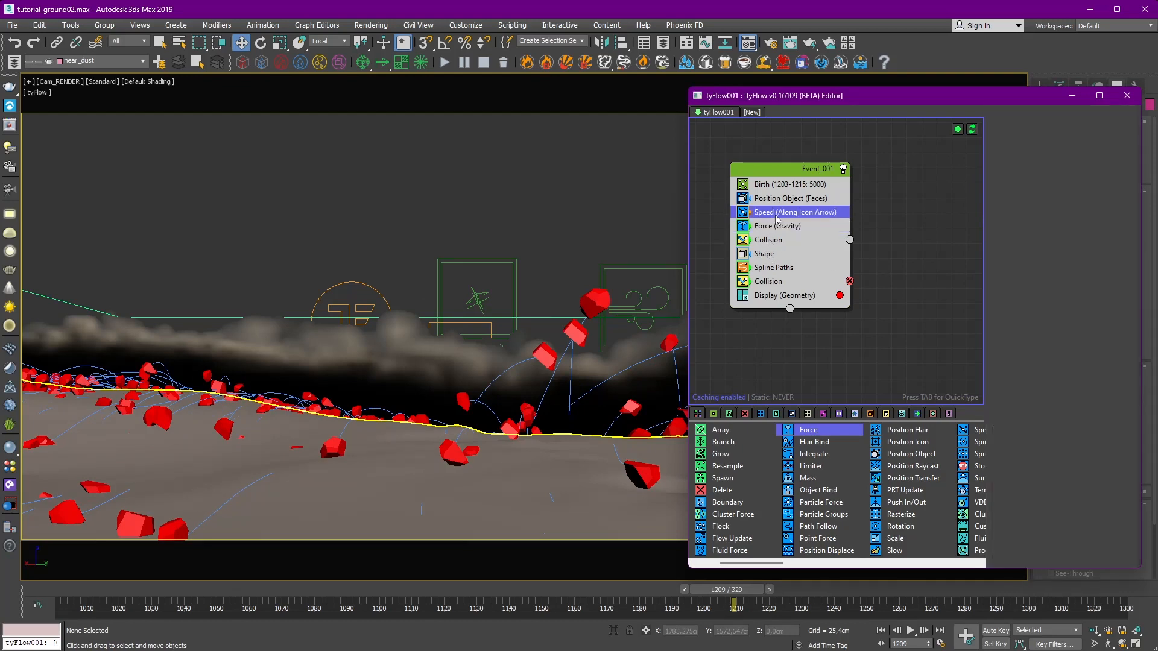
pyautogui.scroll(-1, 1041, 338)
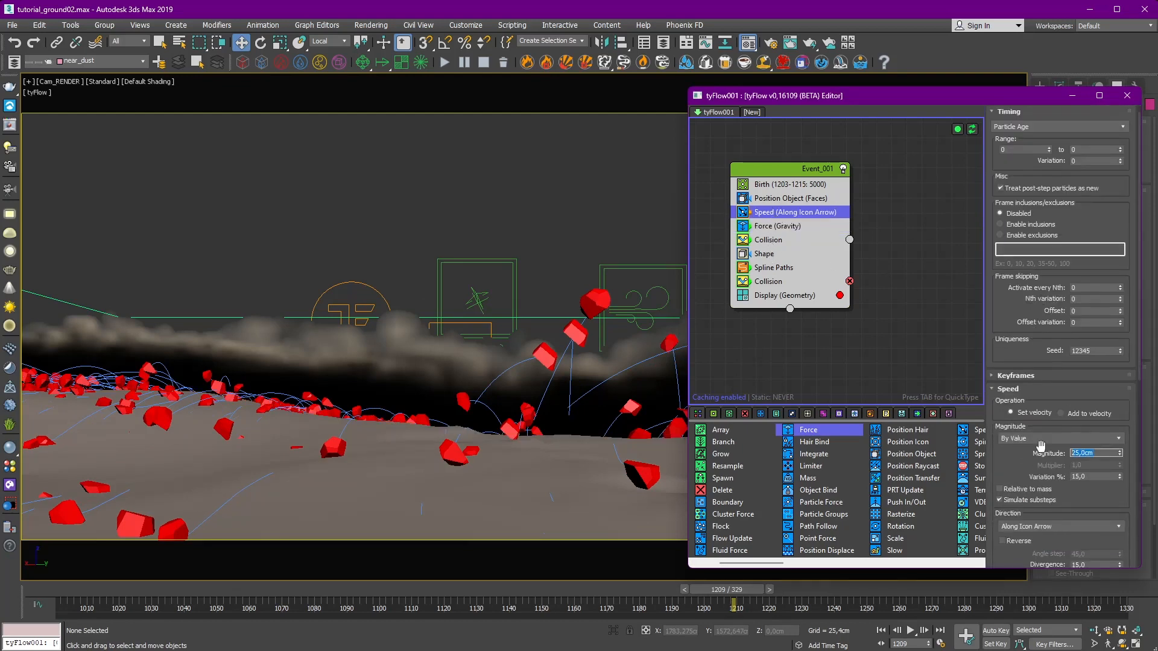
pyautogui.press('Return')
pyautogui.click(457, 189)
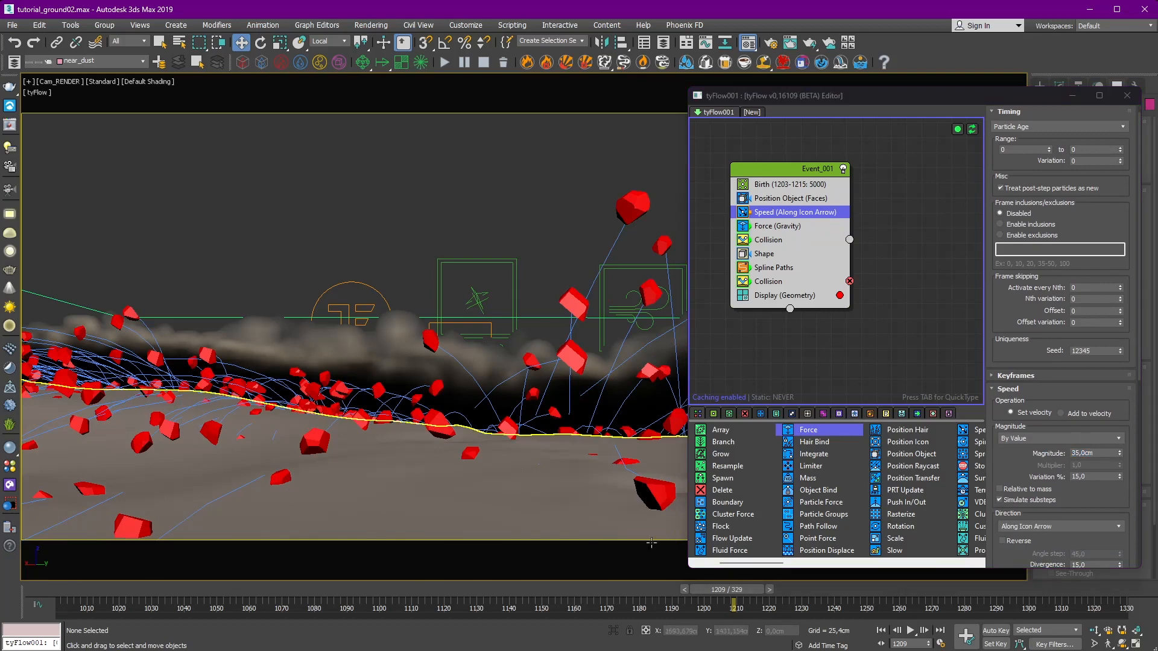
# Step: Step between frames 1207 and 1212 and return to 1209 to examine the faster rocks from the render camera
pyautogui.click(685, 590)
pyautogui.click(681, 590)
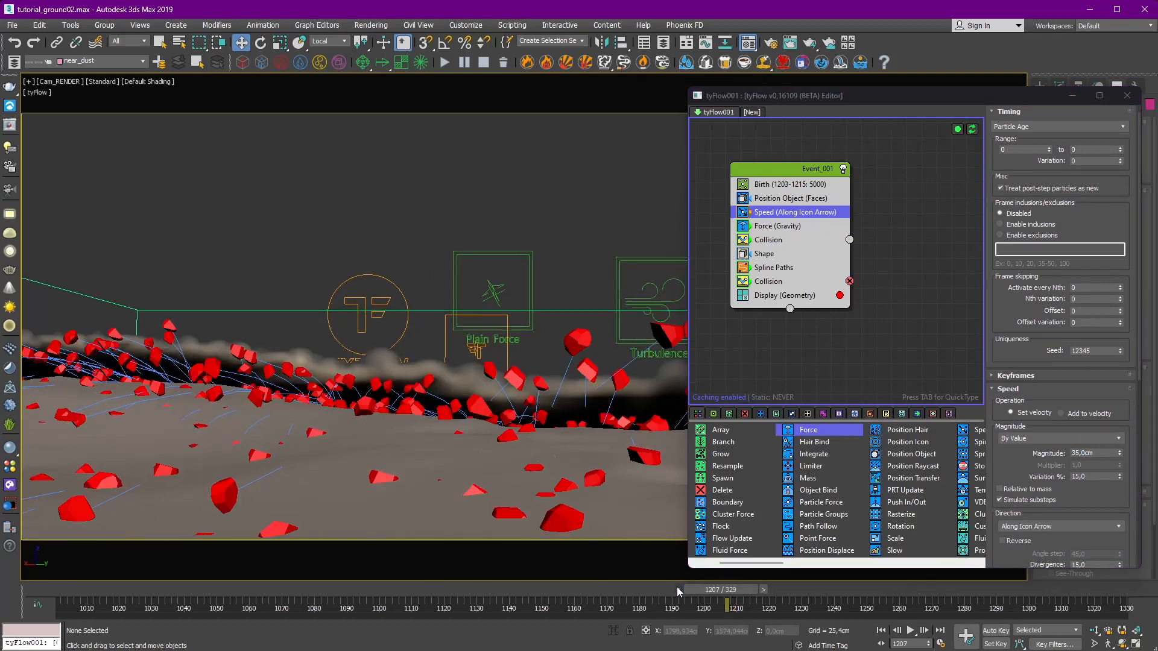
pyautogui.click(763, 594)
pyautogui.click(767, 593)
pyautogui.click(772, 593)
pyautogui.click(775, 592)
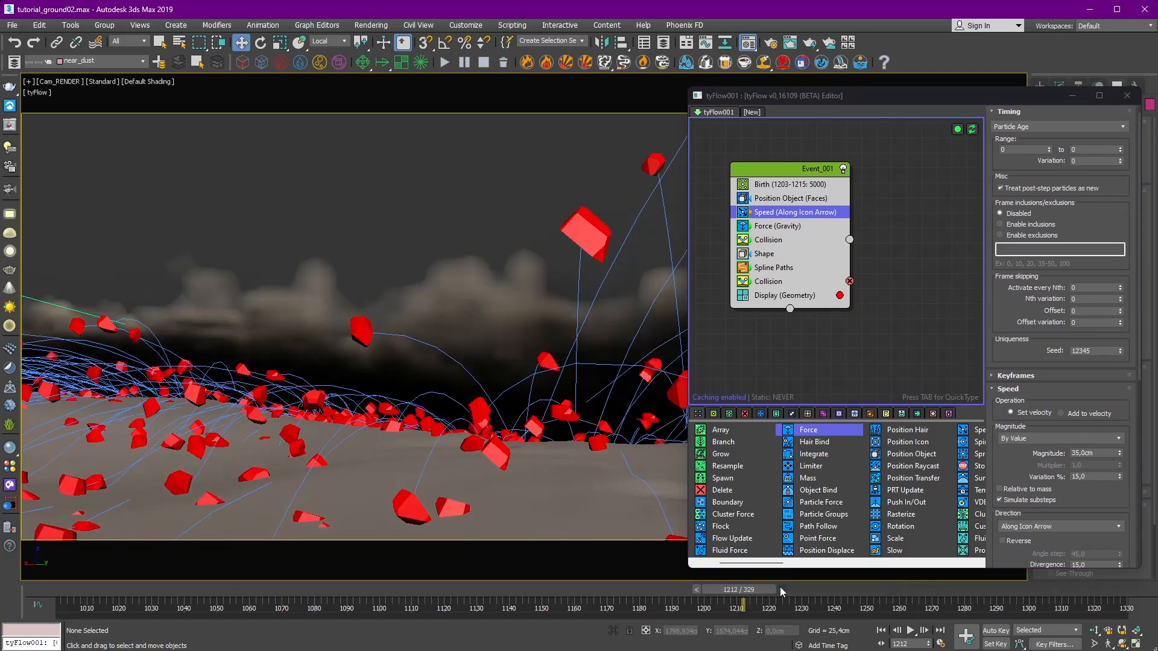
pyautogui.click(694, 590)
pyautogui.click(689, 590)
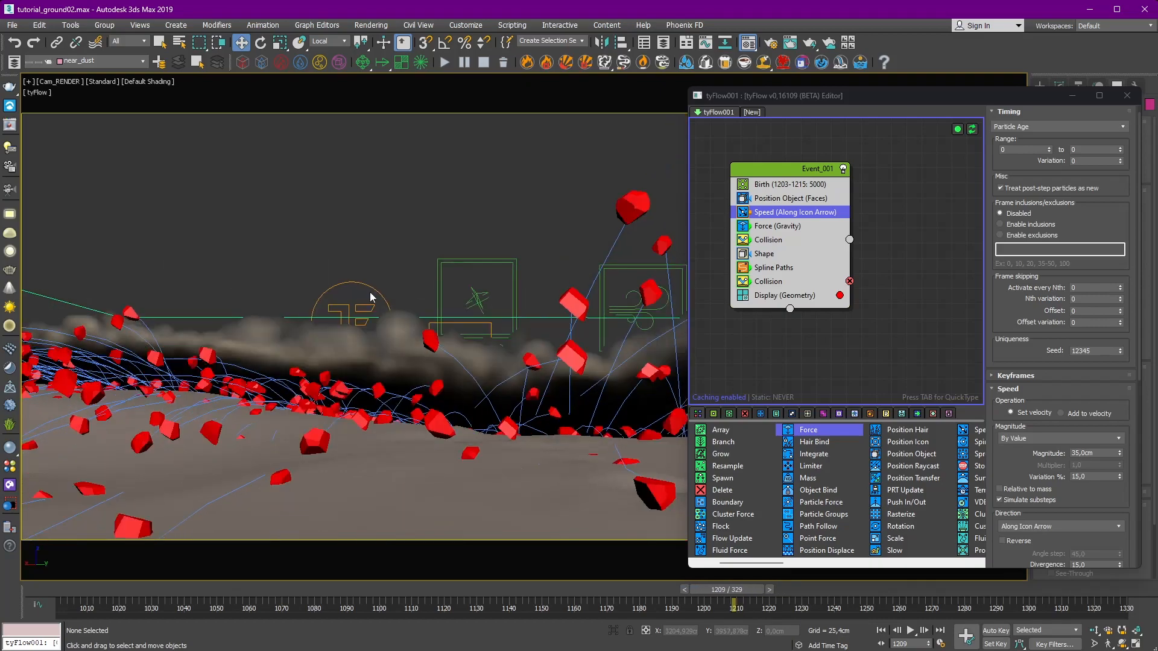
# Step: Return to the perspective view and examine the rocks and their splines along the terrain edge at frame 1206
pyautogui.press('p')
pyautogui.keyDown('alt'); pyautogui.moveTo(446, 415); pyautogui.dragTo(386, 458, button='middle'); pyautogui.keyUp('alt')
pyautogui.scroll(4, 313, 506)
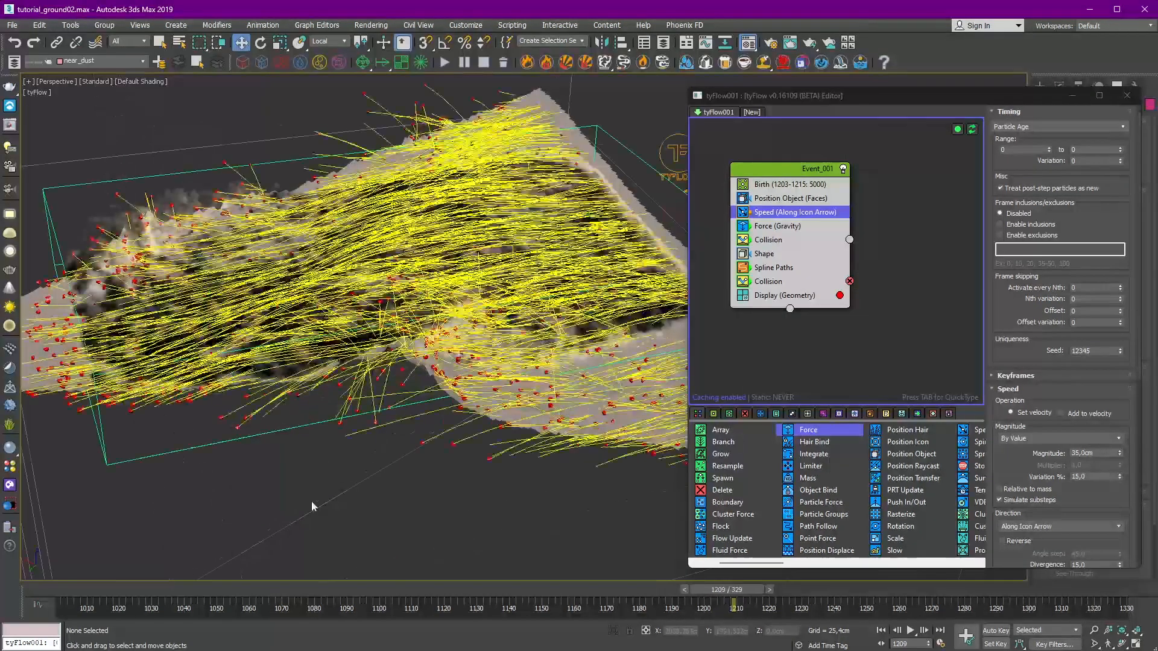
pyautogui.keyDown('alt'); pyautogui.moveTo(312, 507); pyautogui.dragTo(288, 491, button='middle'); pyautogui.keyUp('alt')
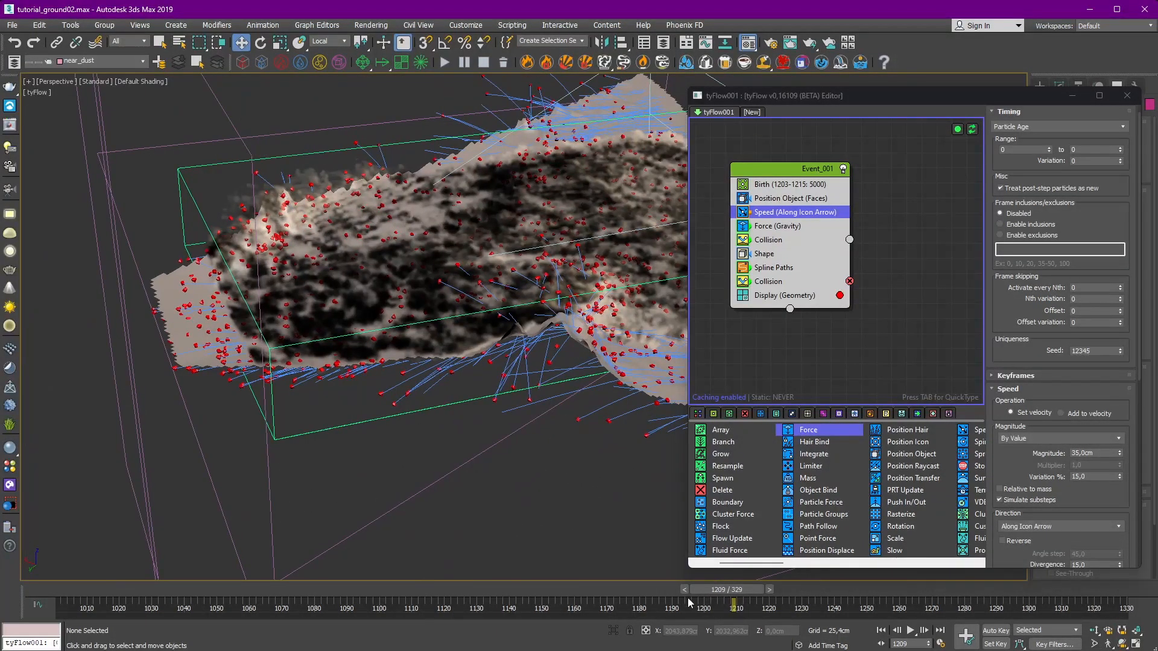
pyautogui.moveTo(724, 589); pyautogui.dragTo(711, 584)
pyautogui.keyDown('alt'); pyautogui.moveTo(579, 368); pyautogui.dragTo(454, 434, button='middle'); pyautogui.keyUp('alt')
pyautogui.scroll(2, 486, 415)
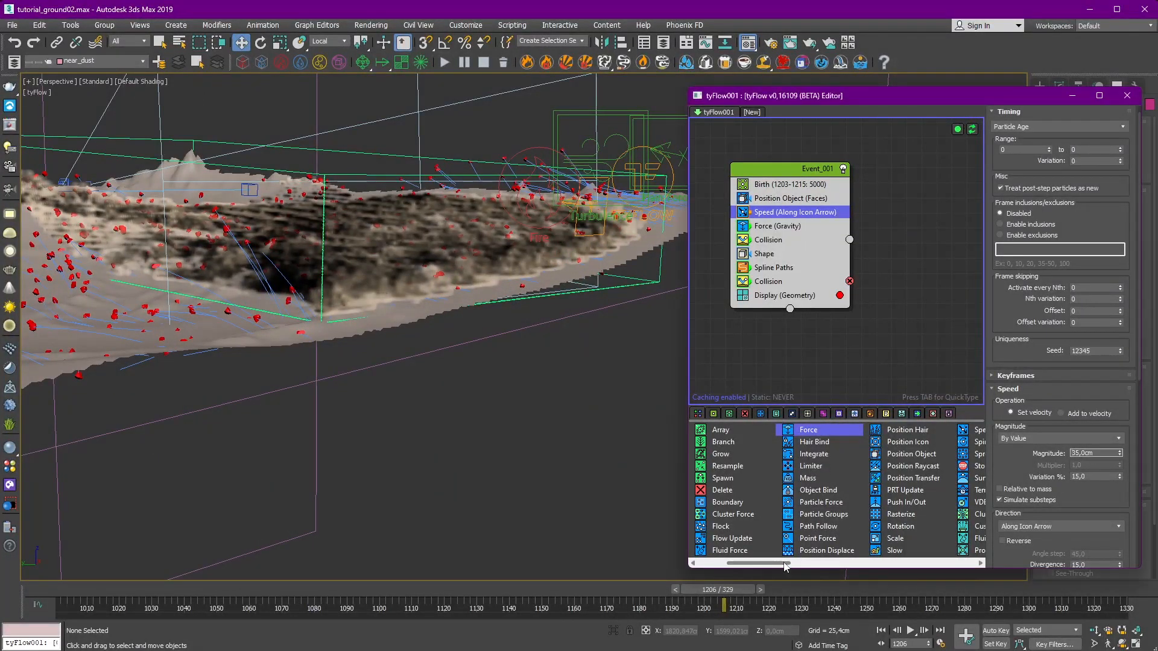
# Step: Add a second Speed operator directly below the Along Icon Arrow one and set its direction to Particle Z
pyautogui.moveTo(777, 565); pyautogui.dragTo(804, 571)
pyautogui.moveTo(896, 429); pyautogui.dragTo(775, 227)
pyautogui.click(1034, 290)
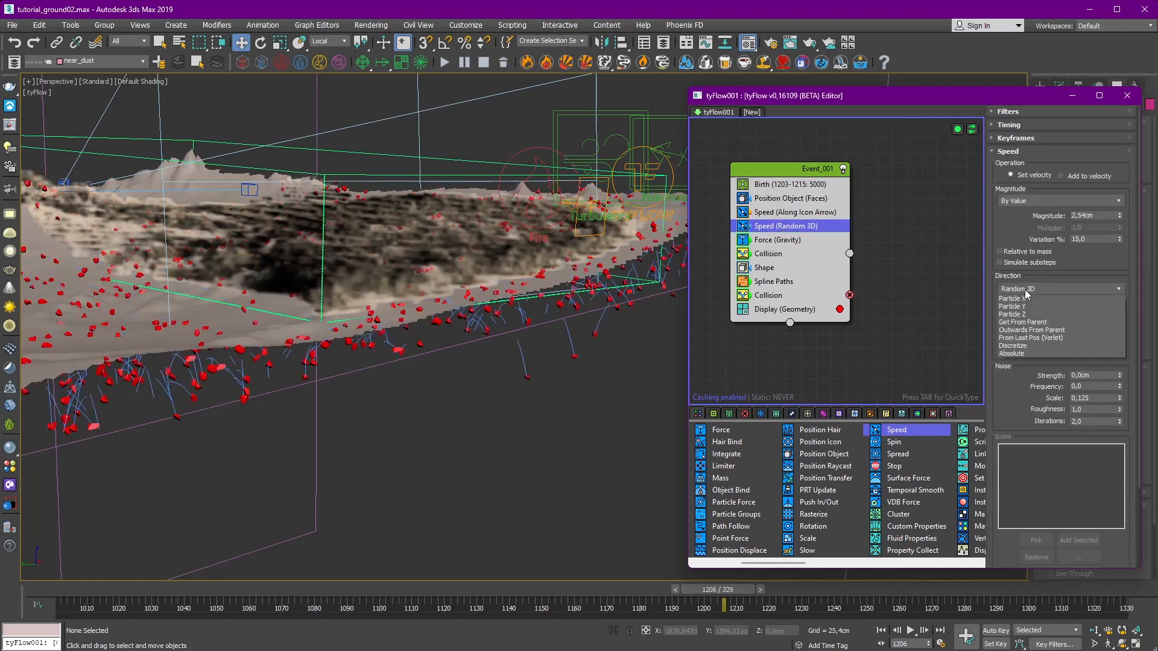
pyautogui.click(1035, 363)
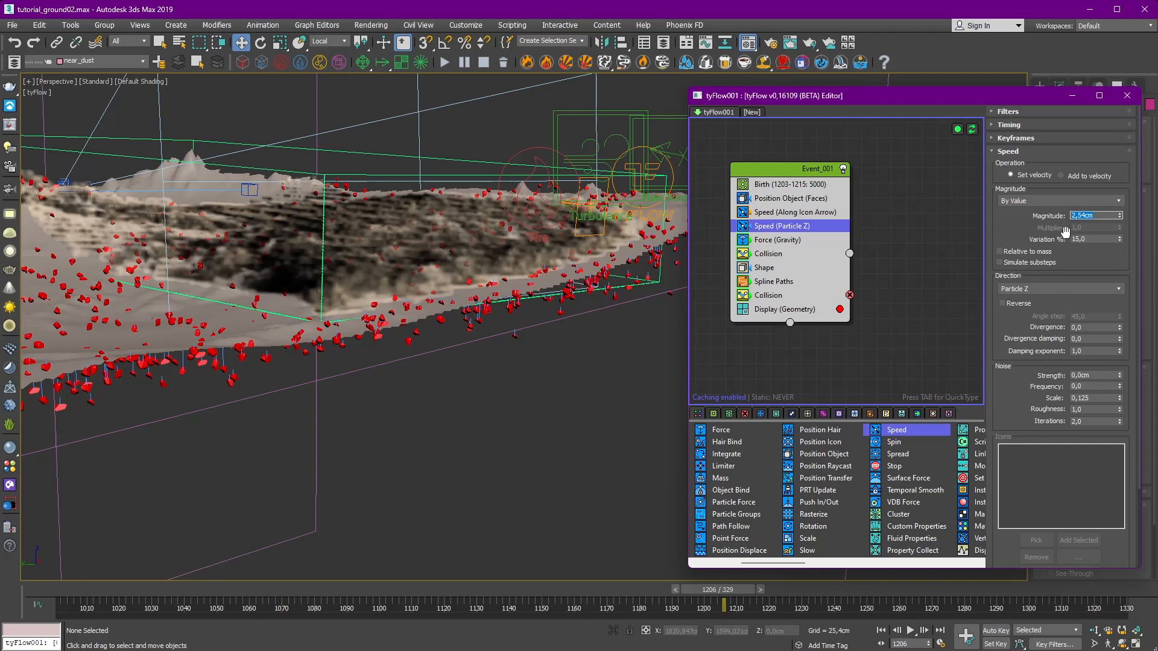
# Step: Set the Particle Z Speed operator's magnitude to 5 cm and its operation to Add to velocity
pyautogui.write('-5')
pyautogui.press('Return')
pyautogui.press('Return')
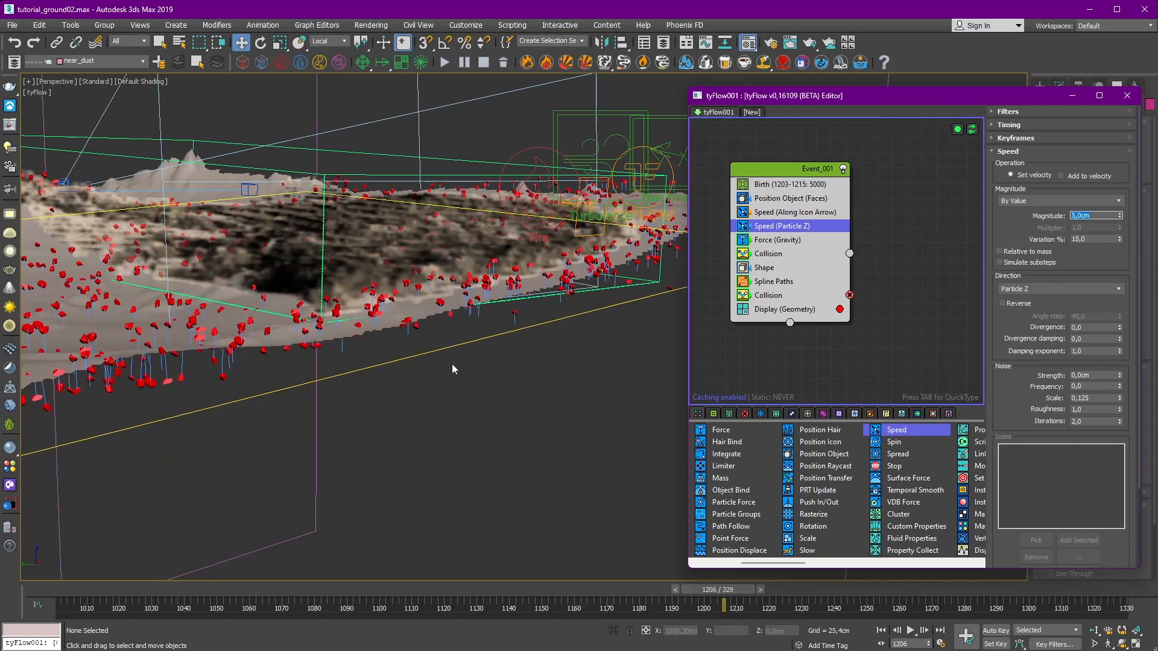
pyautogui.moveTo(461, 363); pyautogui.dragTo(410, 416, button='middle')
pyautogui.click(1076, 178)
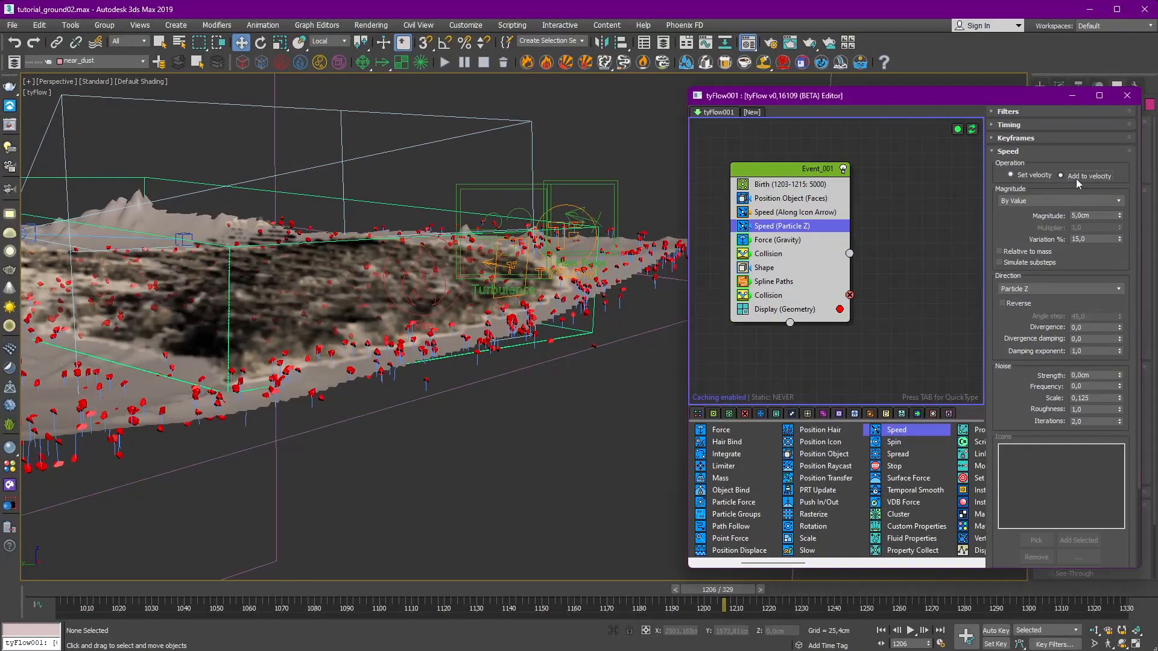
# Step: Toggle the Particle Z Speed operator to compare the rock motion, and set its timing to a Particle Age range of 0 to 0
pyautogui.click(744, 226)
pyautogui.click(744, 227)
pyautogui.click(744, 226)
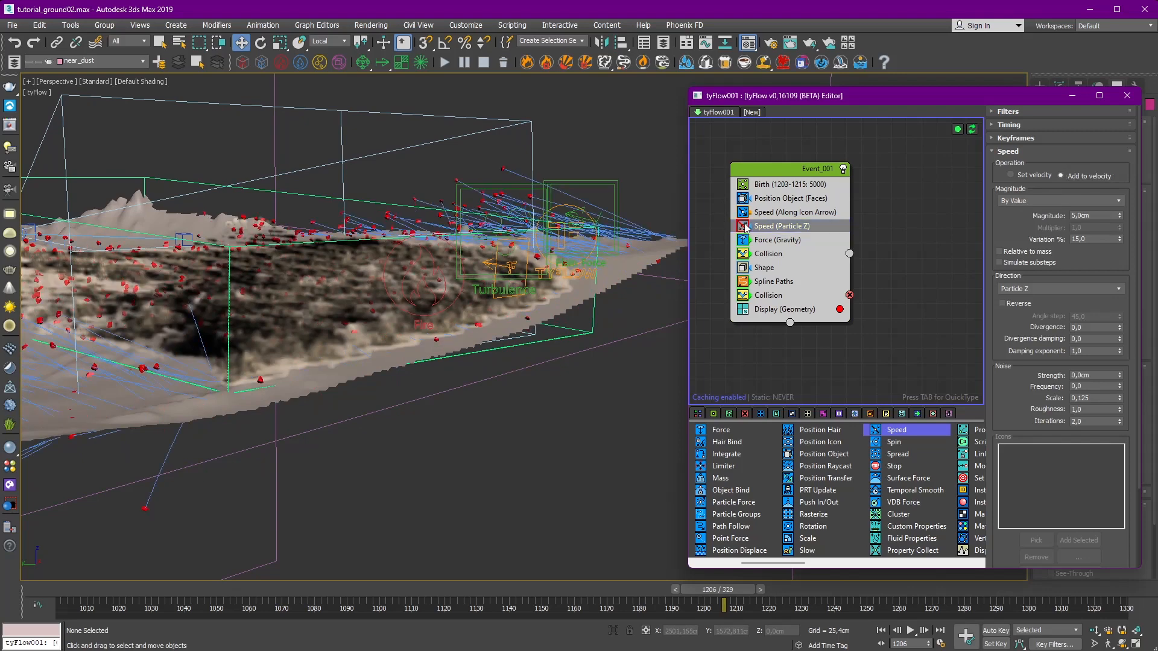
pyautogui.click(743, 226)
pyautogui.click(744, 227)
pyautogui.click(744, 226)
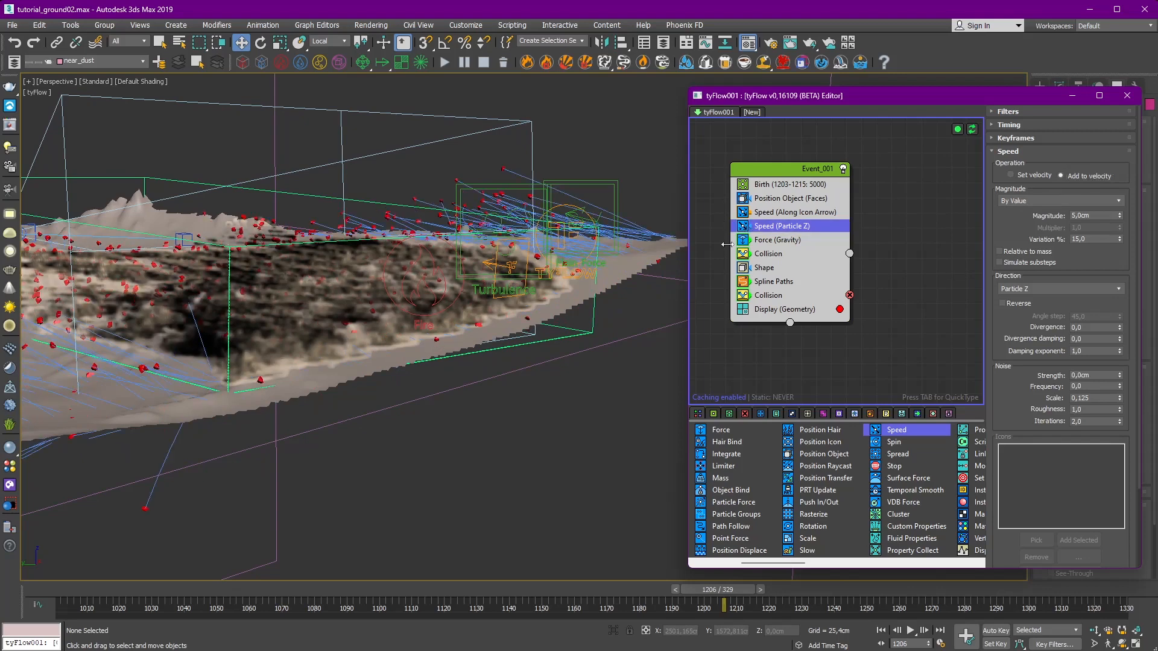
pyautogui.click(1026, 126)
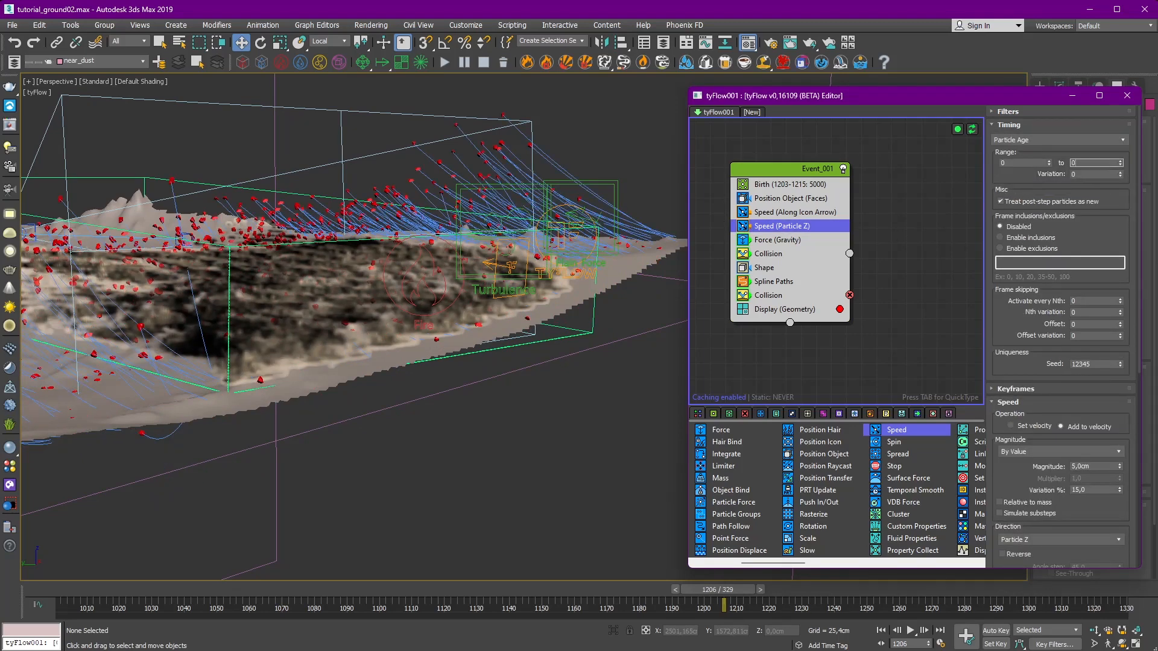
# Step: Examine the rocks and their splines from the side of the terrain, advancing from frame 1206 to 1209
pyautogui.keyDown('alt'); pyautogui.moveTo(550, 386); pyautogui.dragTo(602, 441, button='middle'); pyautogui.keyUp('alt')
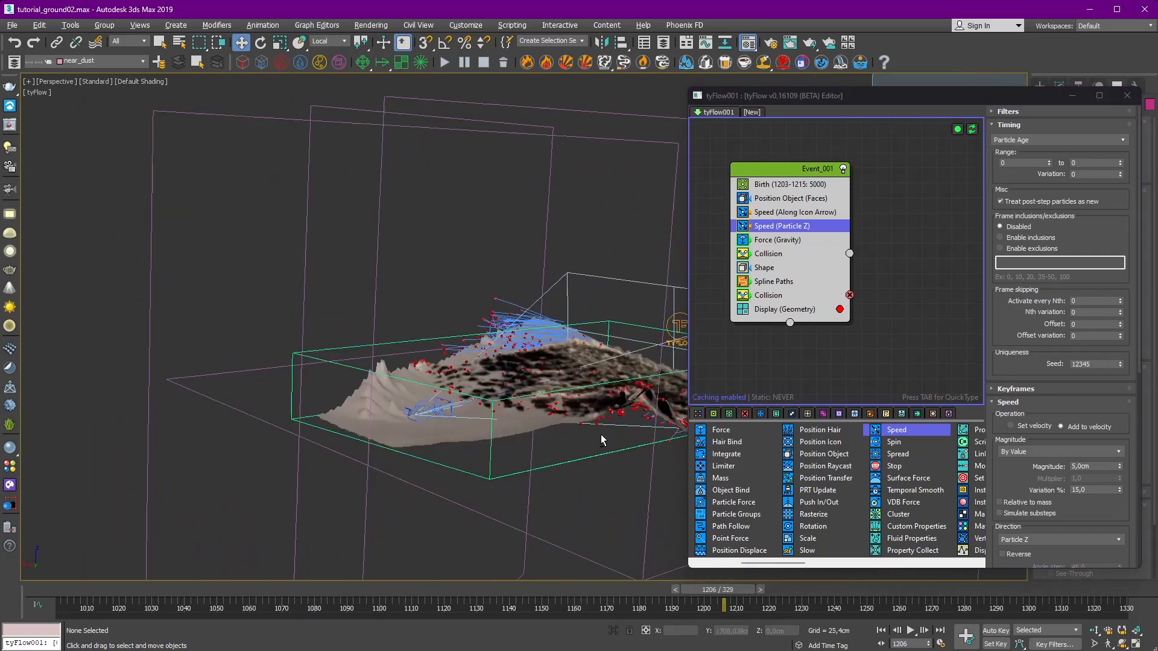
pyautogui.click(773, 309)
pyautogui.scroll(5, 592, 339)
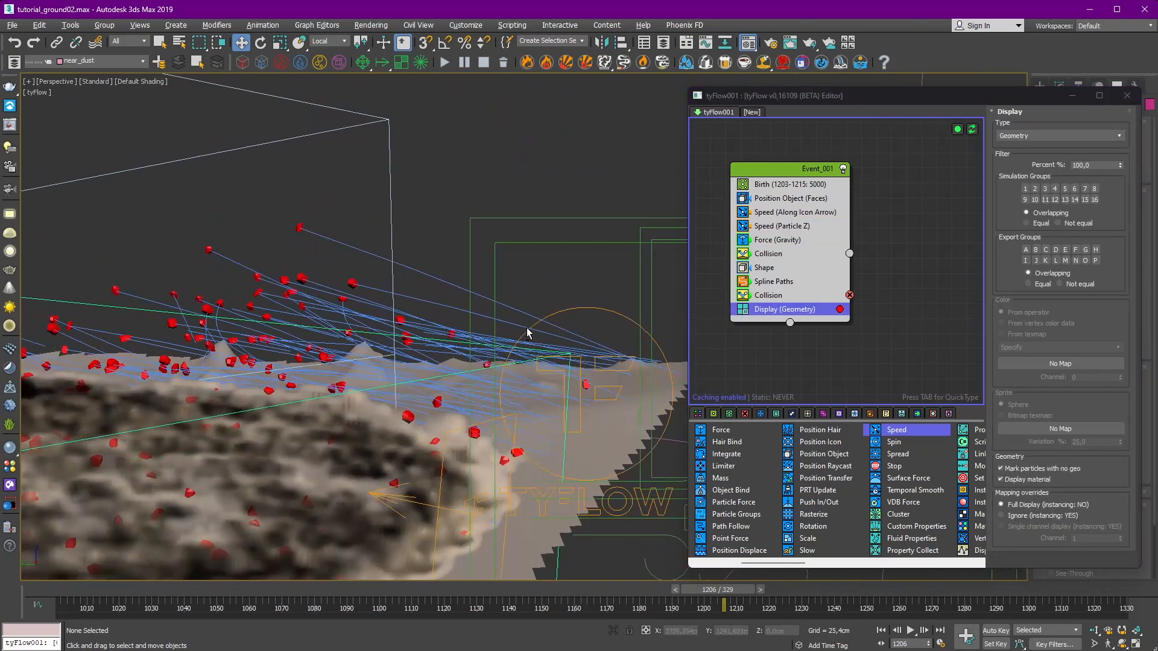
pyautogui.scroll(-4, 527, 332)
pyautogui.click(763, 589)
pyautogui.click(765, 589)
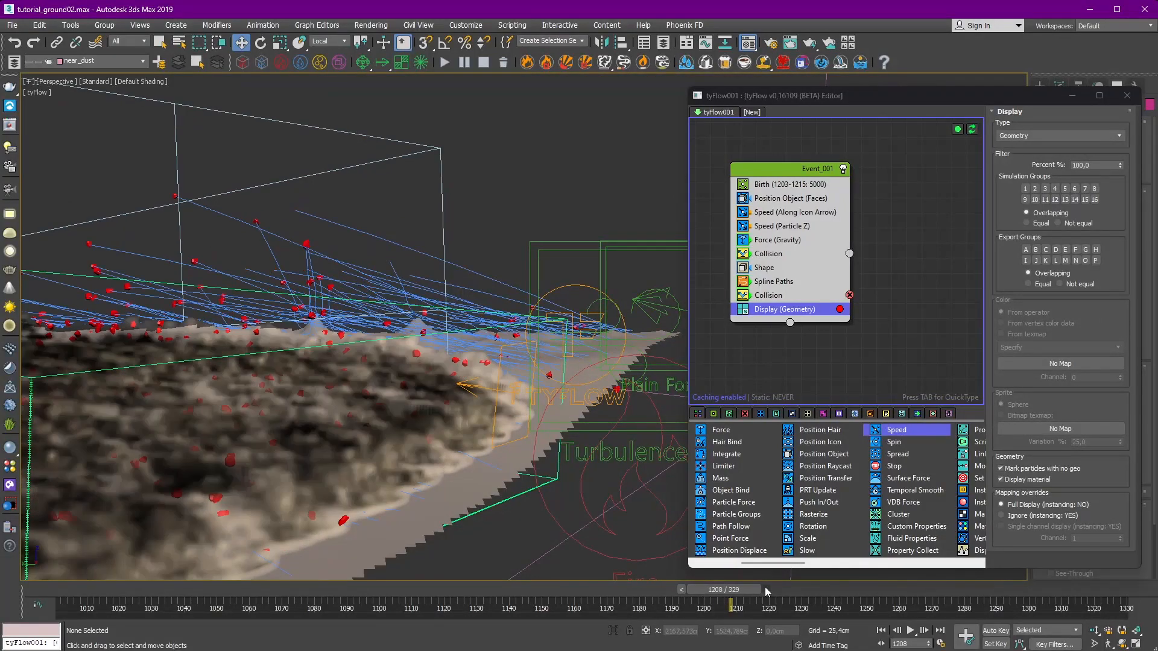
pyautogui.click(765, 590)
# Step: Examine the rock distribution from above, going back from frame 1209 to 1203 and forward to 1207
pyautogui.keyDown('alt'); pyautogui.moveTo(543, 338); pyautogui.dragTo(614, 487, button='middle'); pyautogui.keyUp('alt')
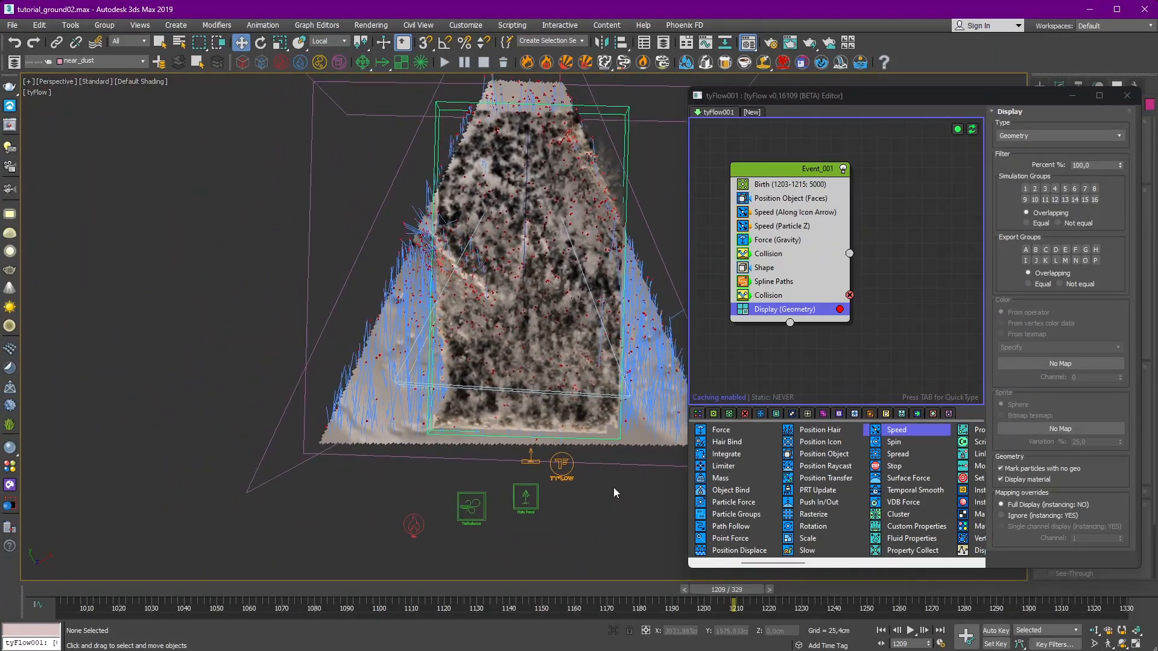
pyautogui.click(684, 590)
pyautogui.click(681, 589)
pyautogui.click(678, 590)
pyautogui.click(675, 589)
pyautogui.click(671, 589)
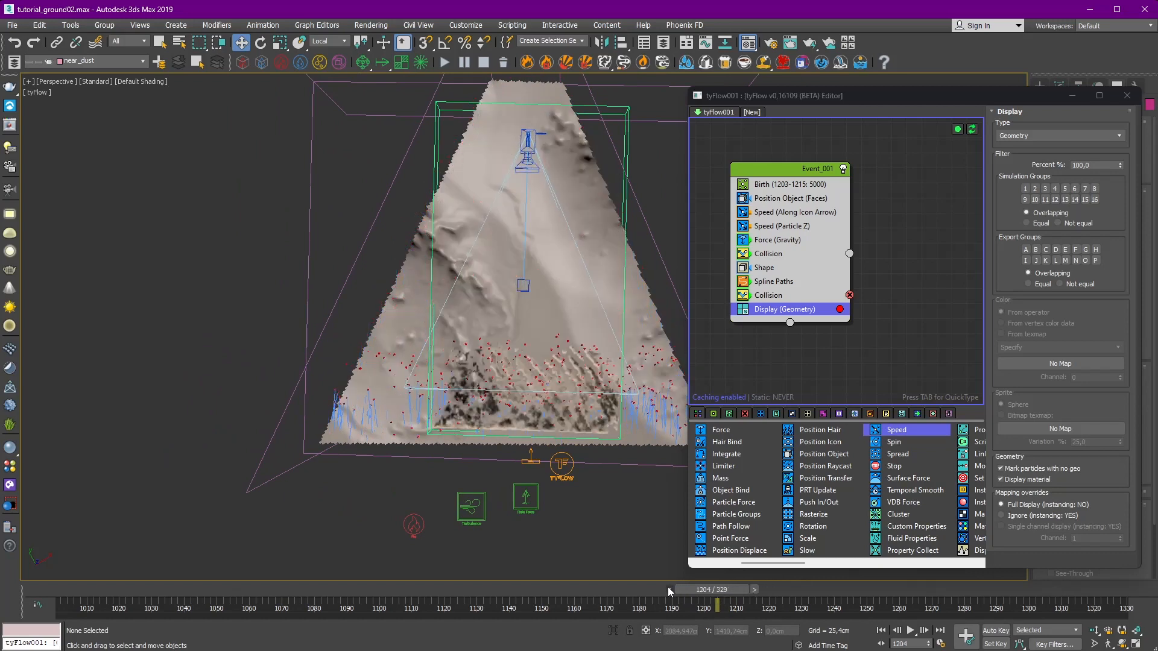
pyautogui.click(668, 588)
pyautogui.click(751, 590)
pyautogui.click(754, 589)
pyautogui.click(757, 589)
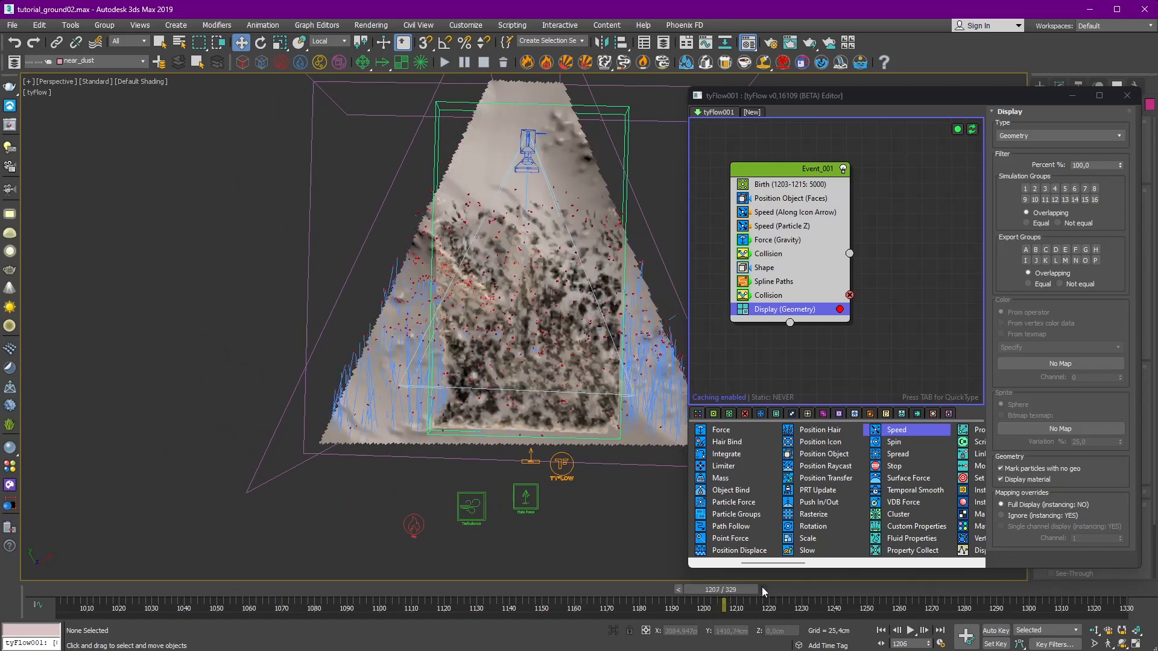
pyautogui.click(761, 589)
pyautogui.scroll(4, 455, 348)
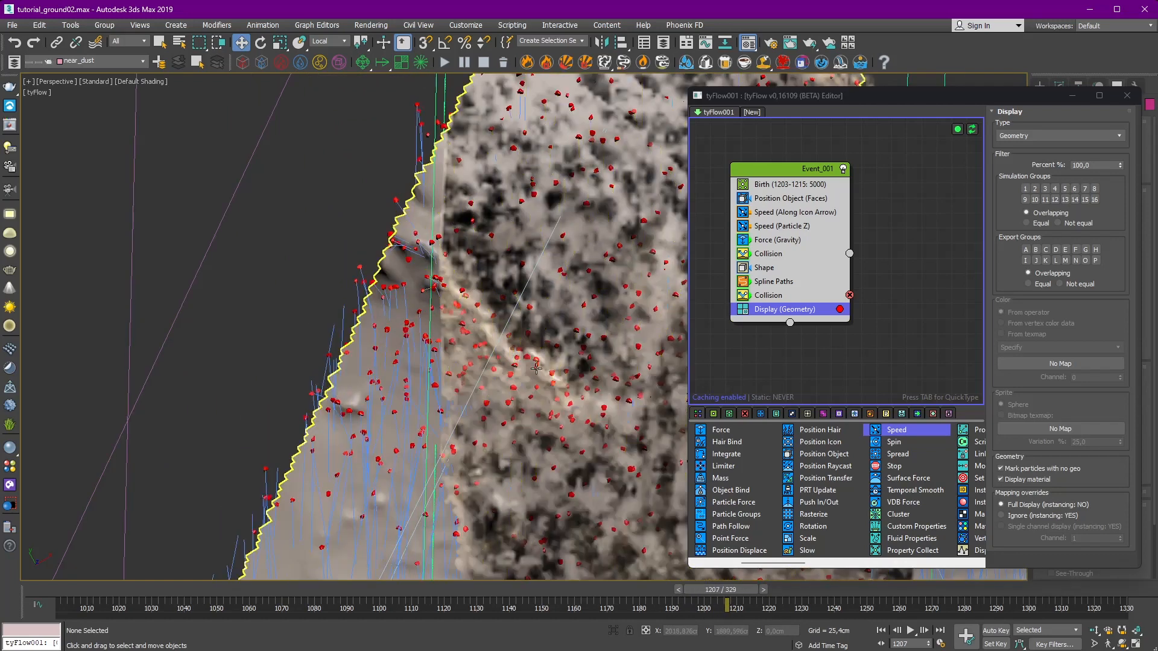
pyautogui.scroll(-5, 455, 348)
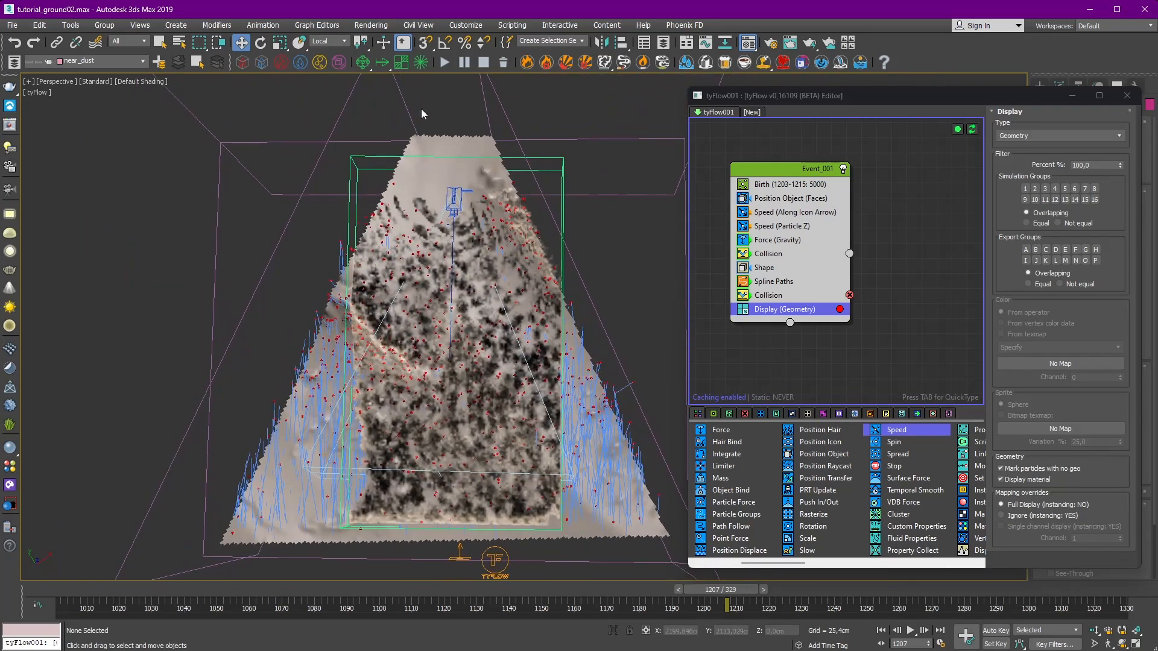
# Step: Select the terrain, open the Material Editor and preview High_mask, the High_rocks layer's mask in the Displacement composite map
pyautogui.click(494, 138)
pyautogui.click(748, 43)
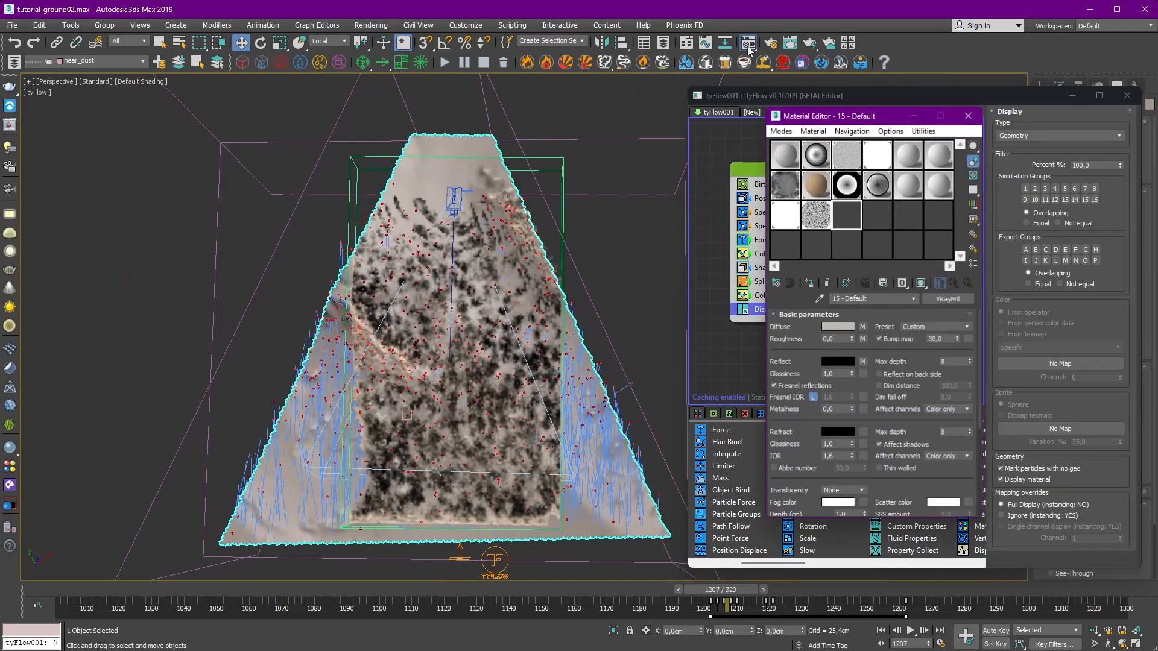
pyautogui.click(863, 328)
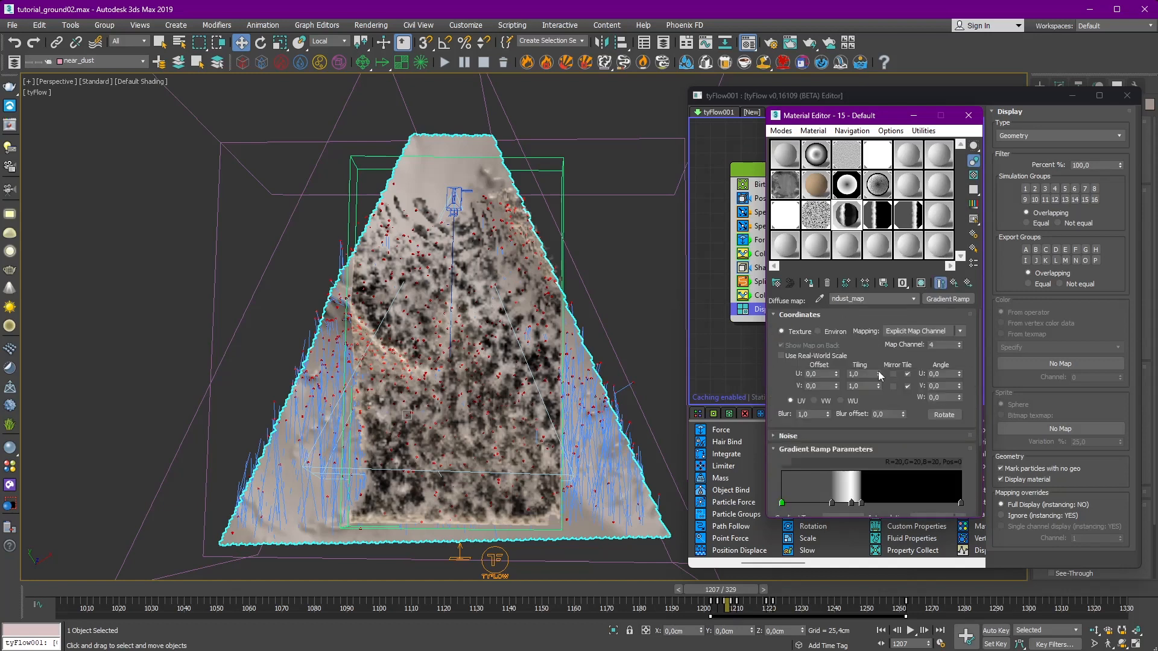
pyautogui.click(942, 285)
pyautogui.click(782, 185)
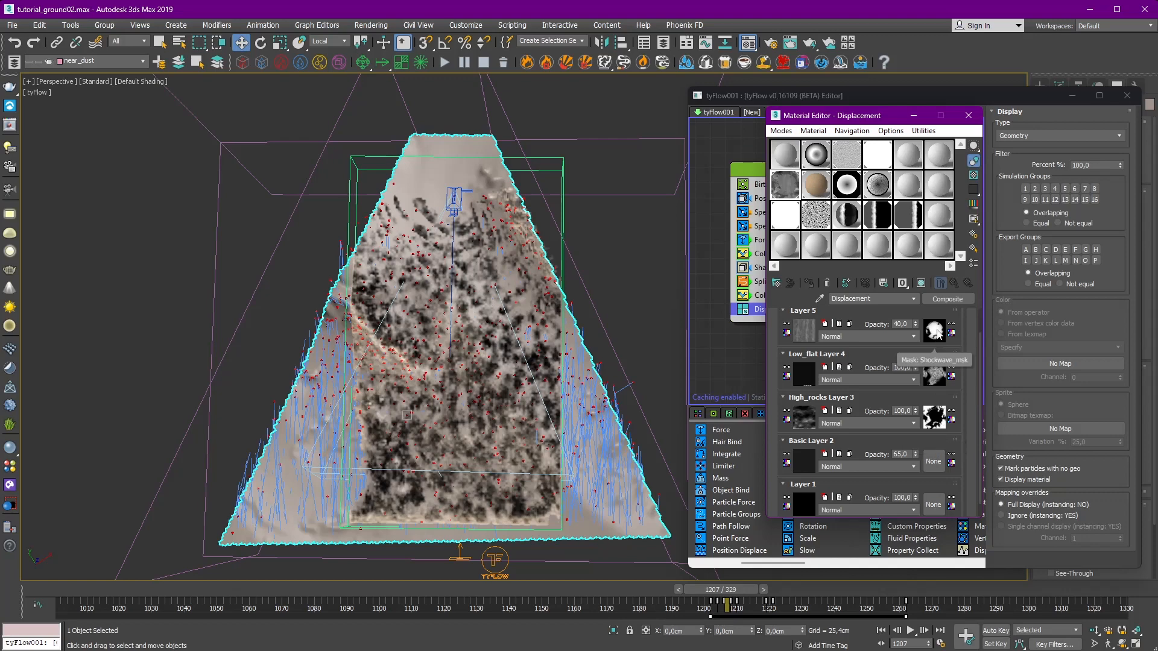
pyautogui.click(935, 418)
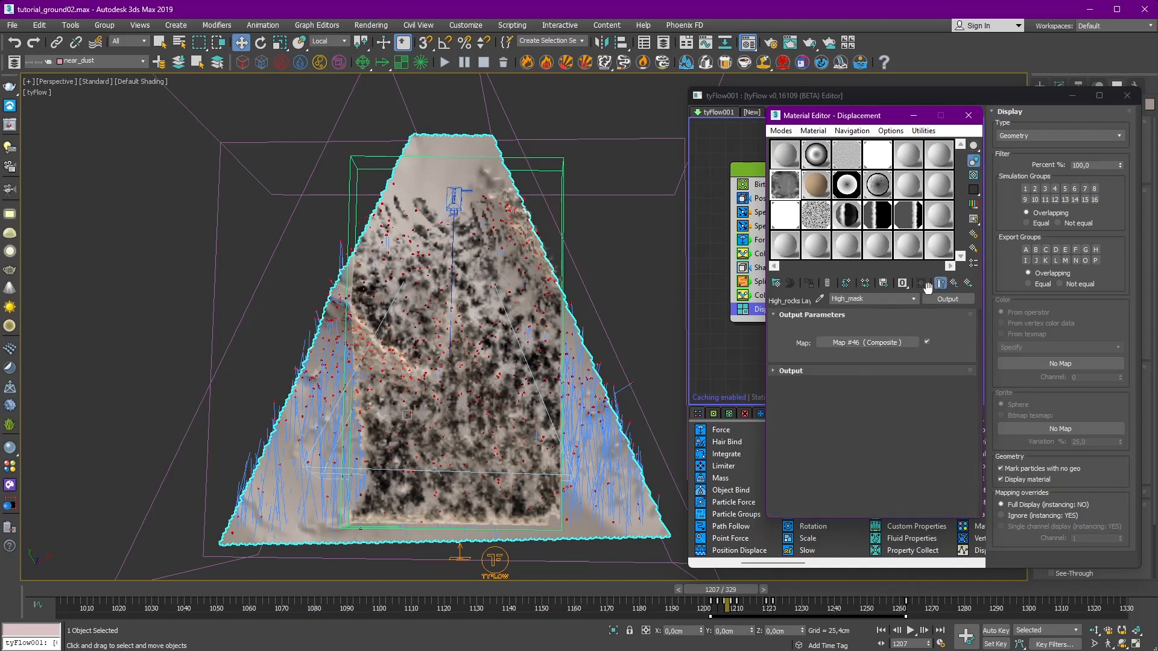
pyautogui.doubleClick(786, 192)
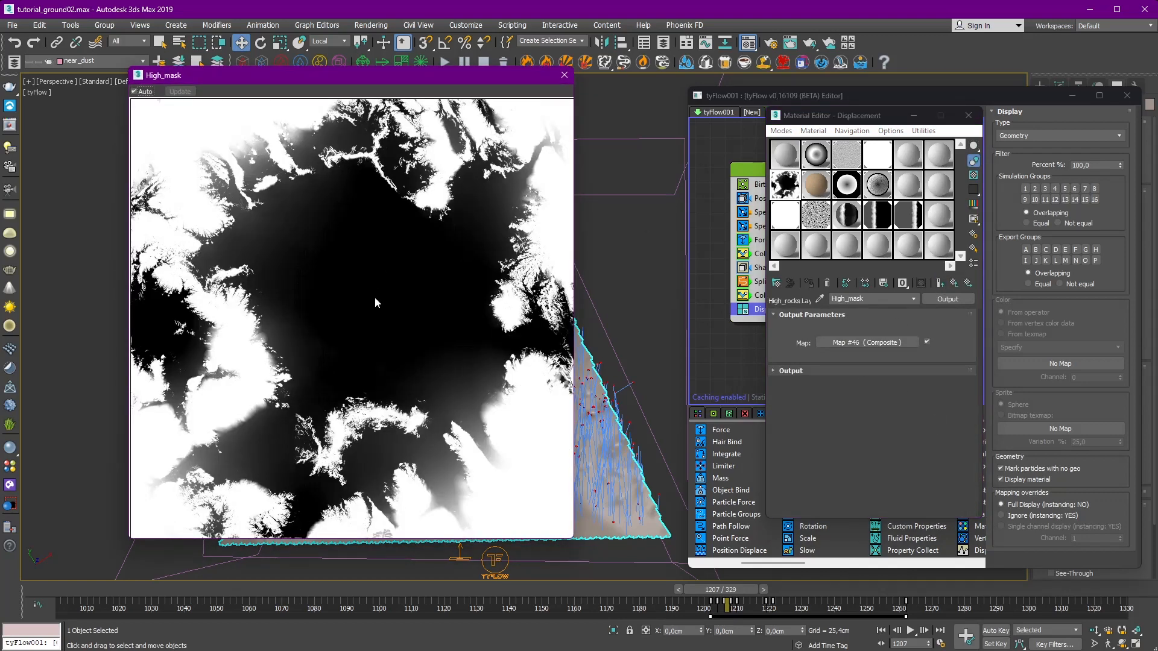
pyautogui.click(565, 76)
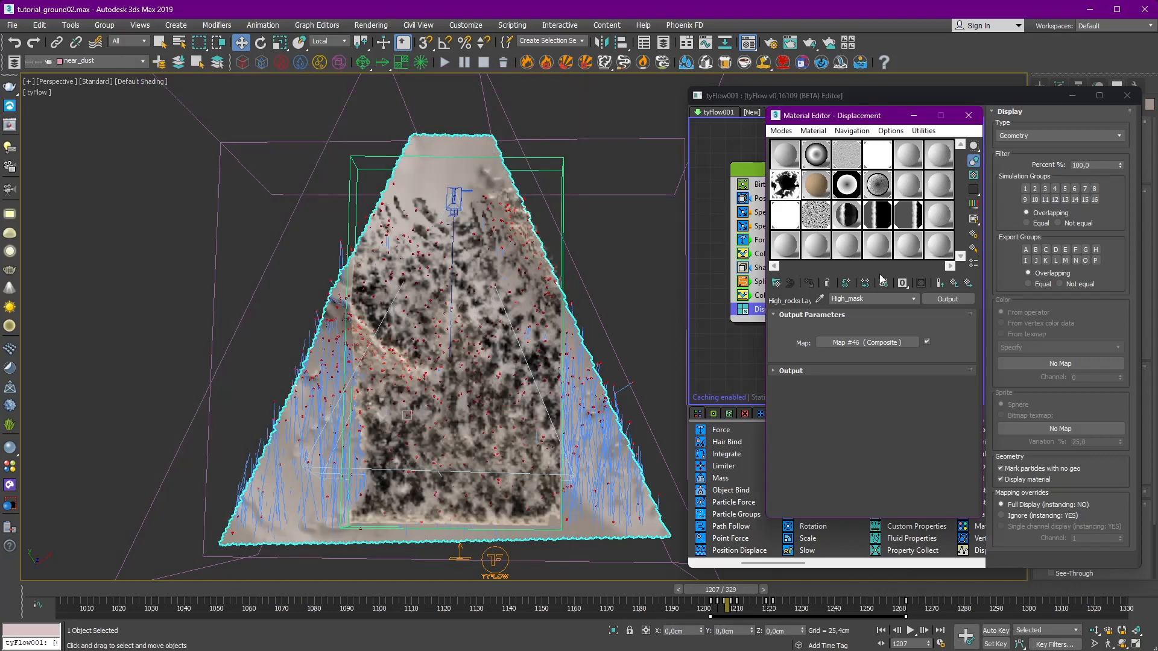
# Step: Check High_mask's output settings and copy the composite map nested inside it
pyautogui.click(818, 372)
pyautogui.scroll(2, 850, 386)
pyautogui.click(961, 286)
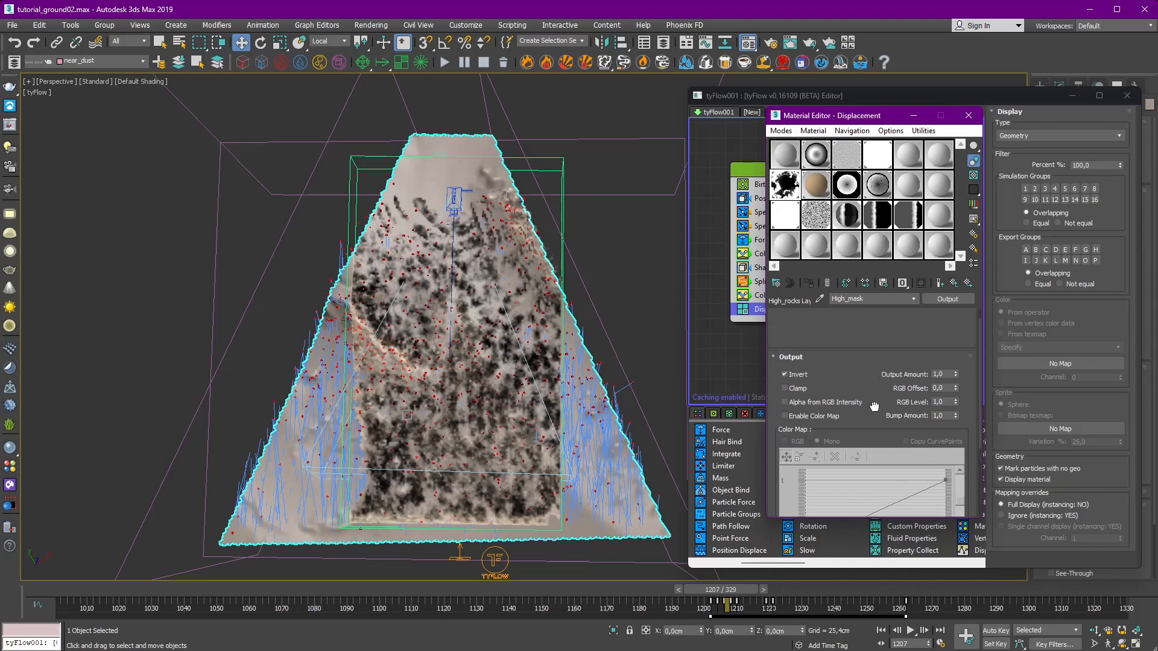
pyautogui.rightClick(939, 302)
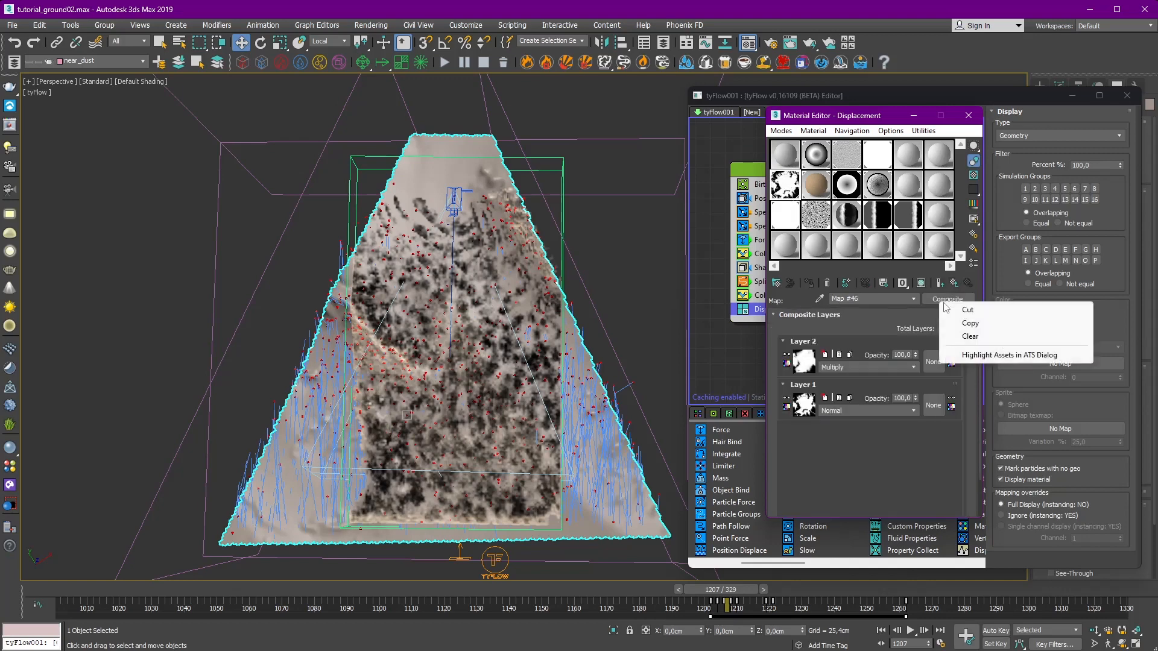
# Step: Paste the copied composite as an instance into the texture of nRocks_map's white gradient flag at position 74
pyautogui.click(909, 214)
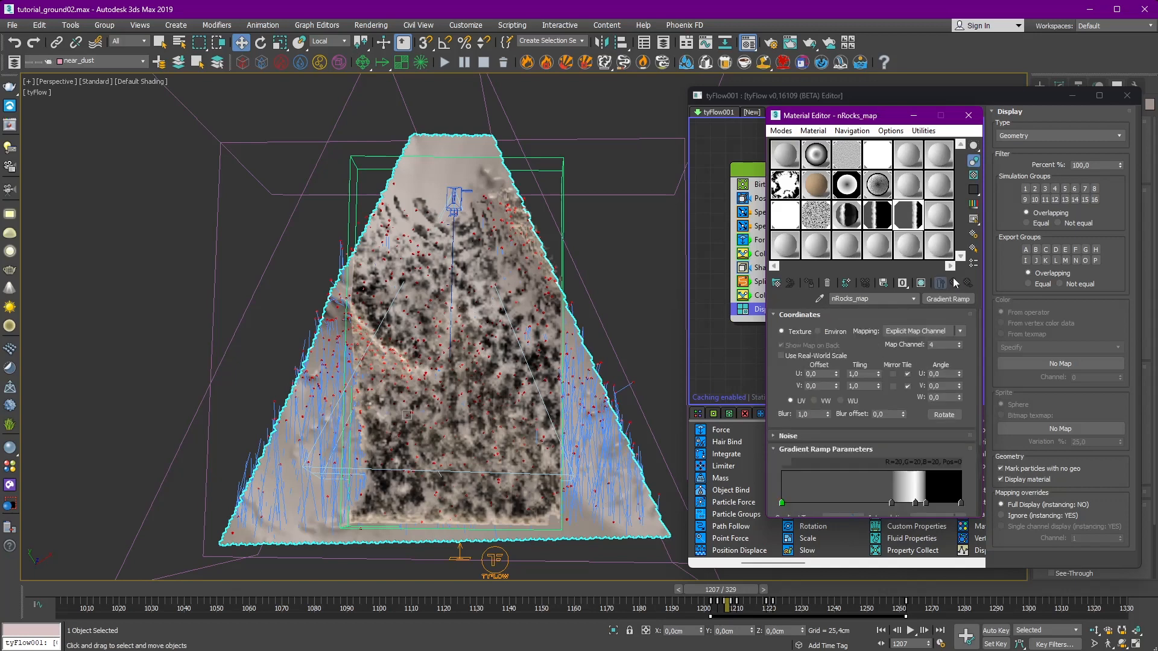
pyautogui.scroll(-3, 903, 393)
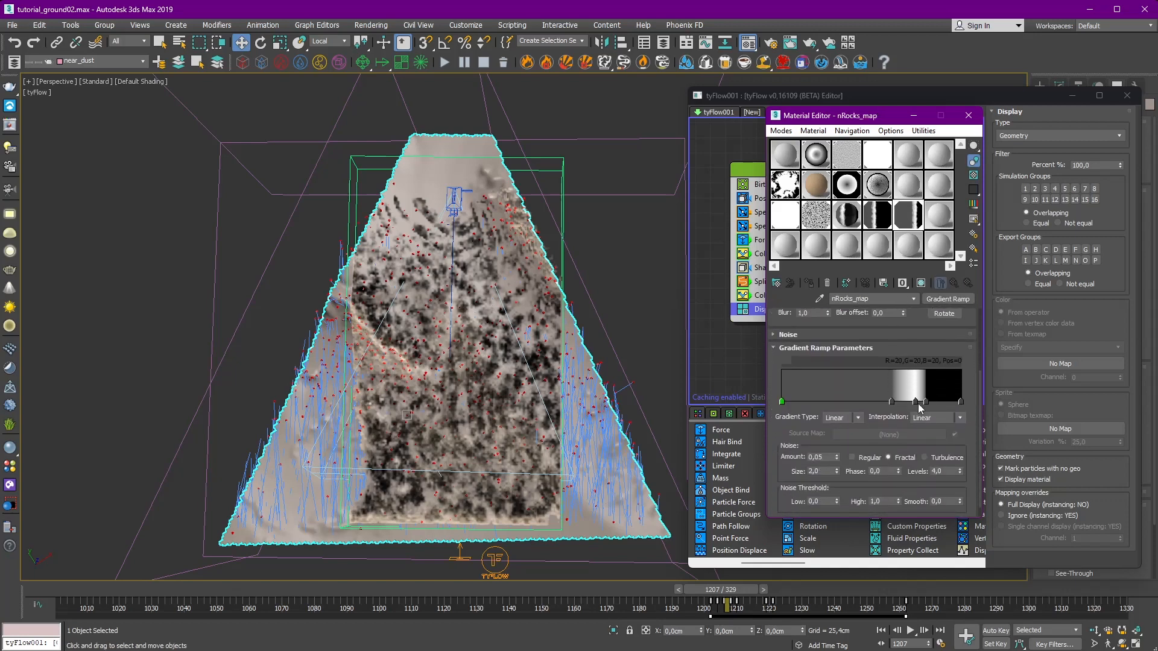
pyautogui.scroll(1, 876, 409)
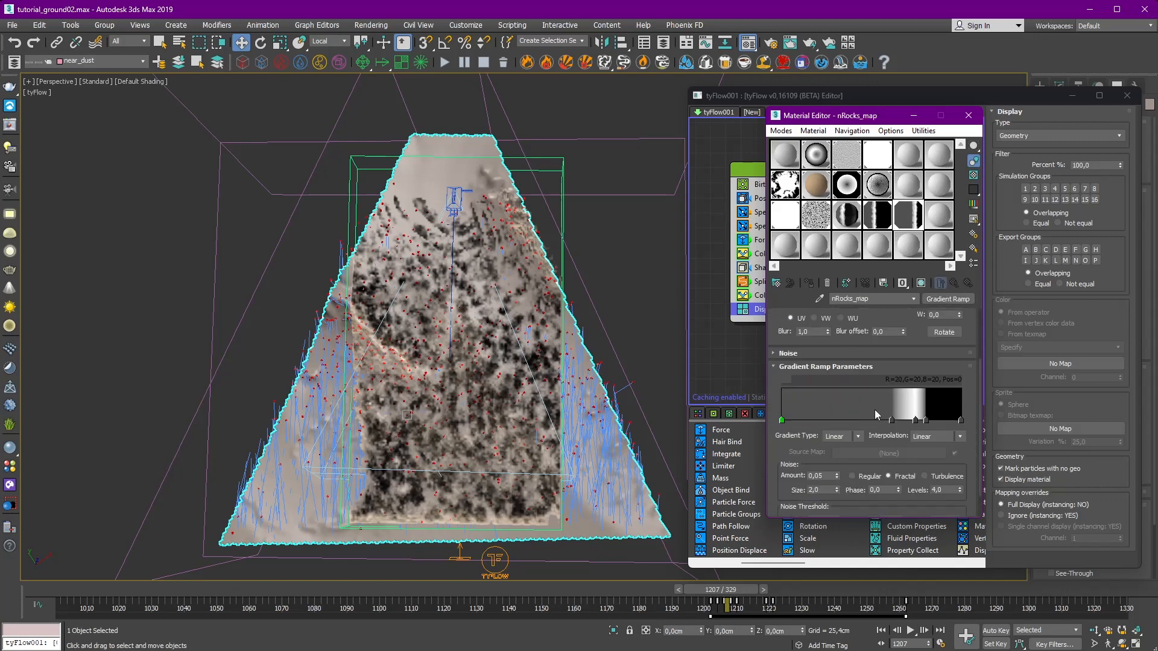
pyautogui.rightClick(916, 421)
pyautogui.click(941, 427)
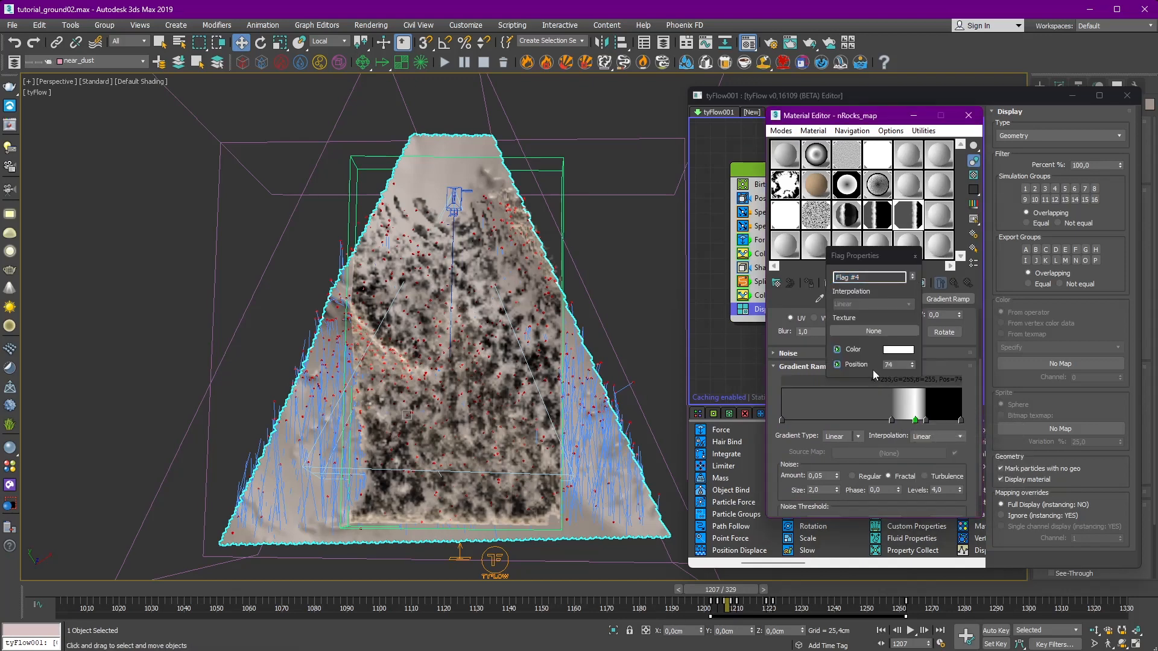
pyautogui.moveTo(863, 256); pyautogui.dragTo(679, 244)
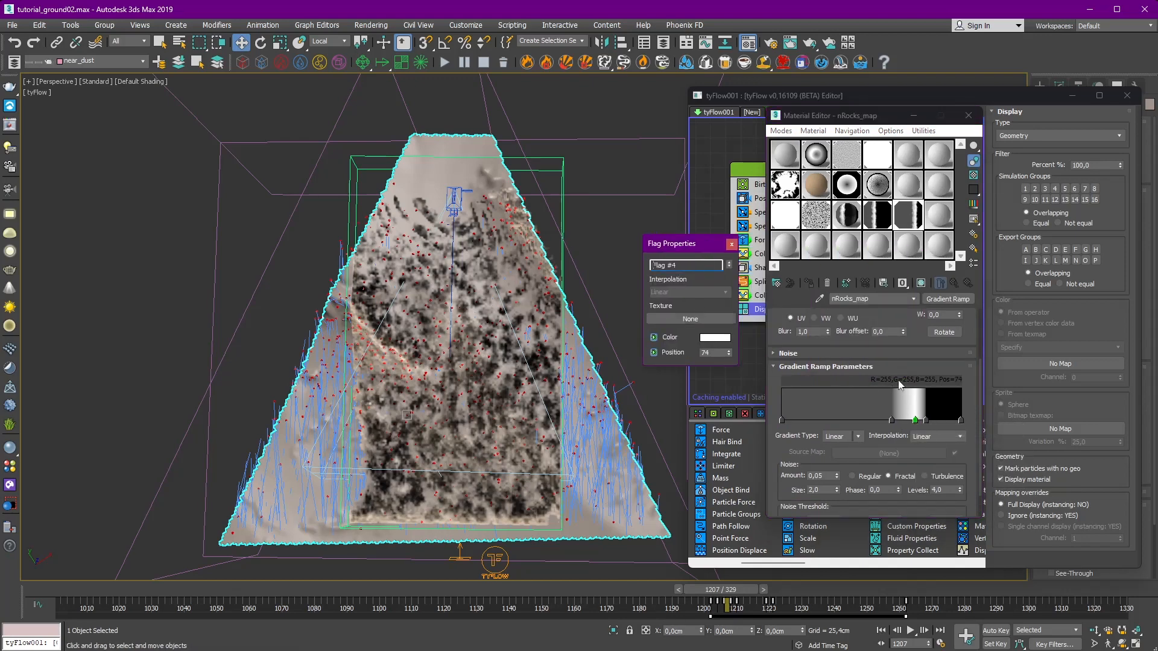
pyautogui.rightClick(692, 319)
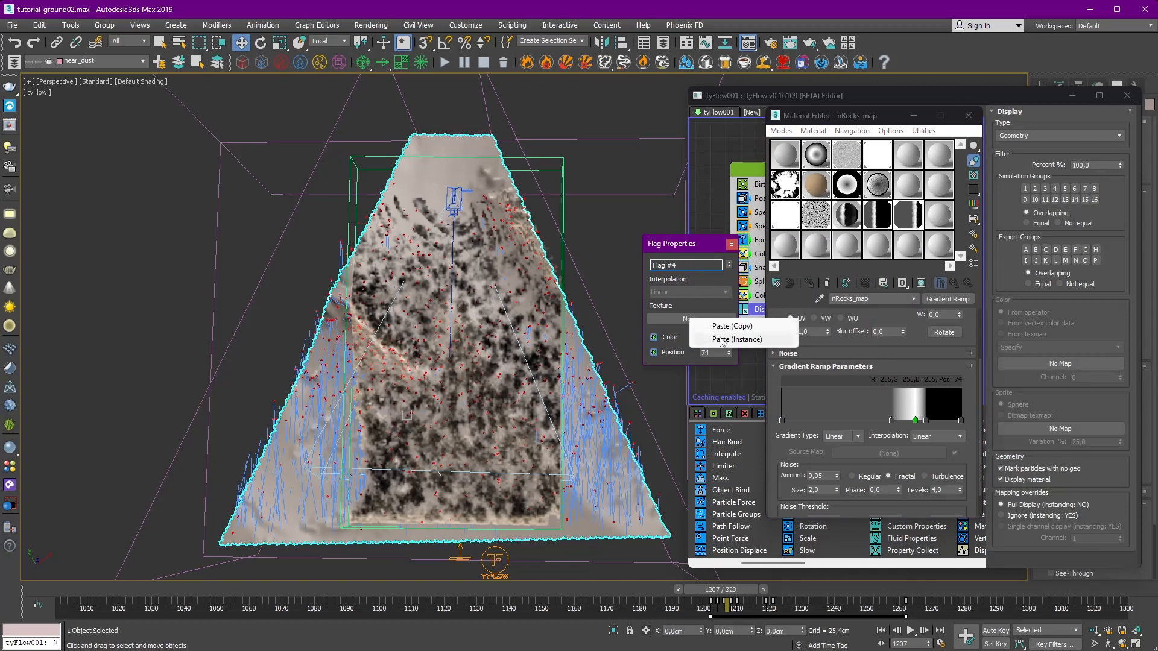
pyautogui.click(725, 340)
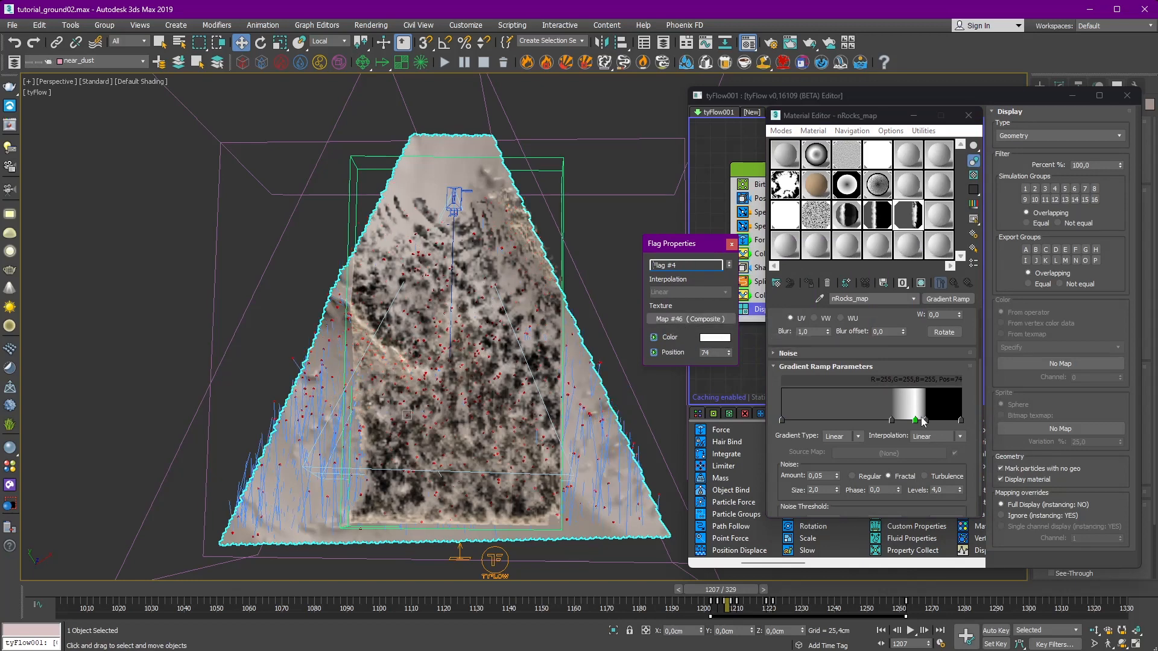
pyautogui.click(731, 245)
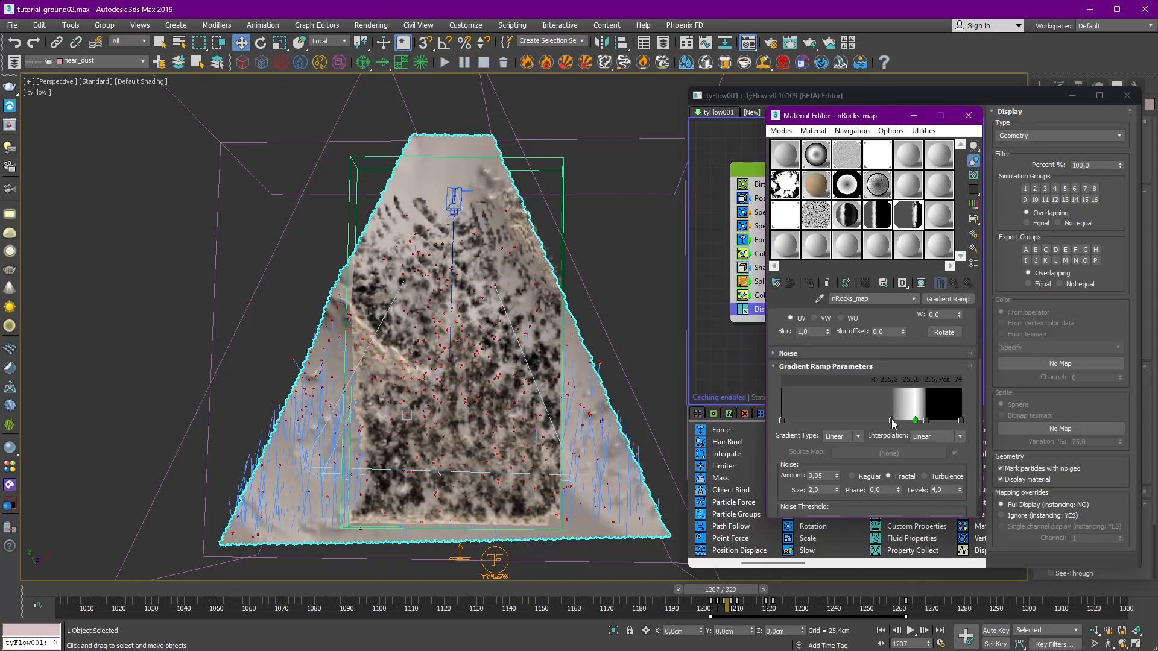
# Step: Set the colour of nRocks_map's gradient flag at position 61 to black
pyautogui.rightClick(891, 419)
pyautogui.click(904, 429)
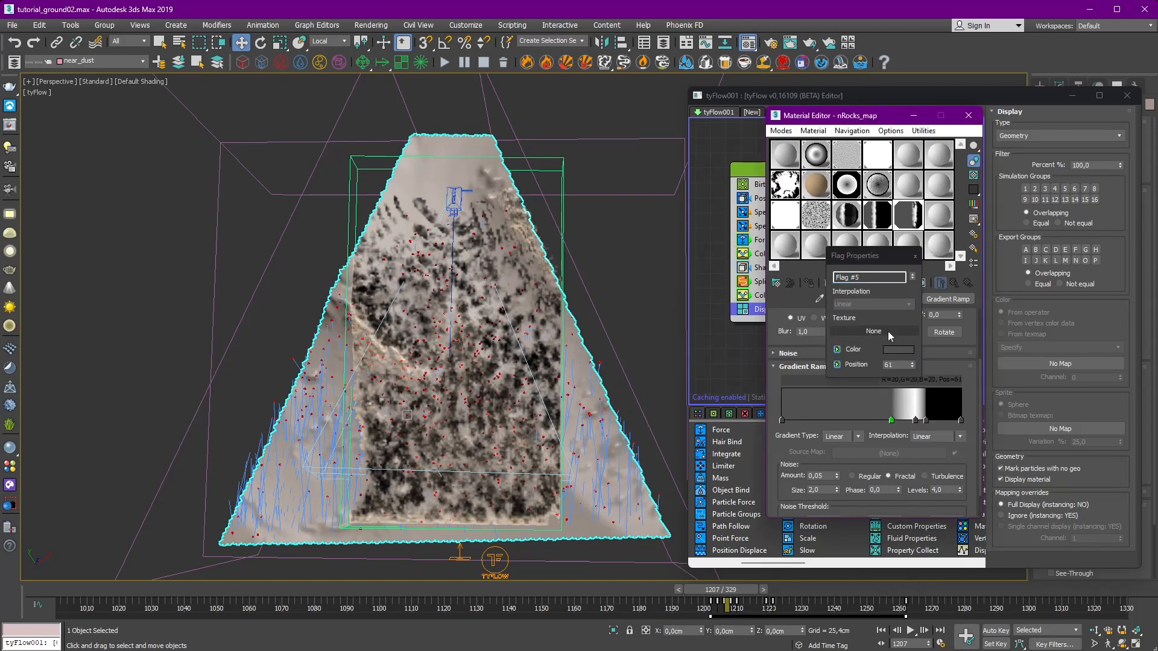
pyautogui.moveTo(871, 263); pyautogui.dragTo(684, 243)
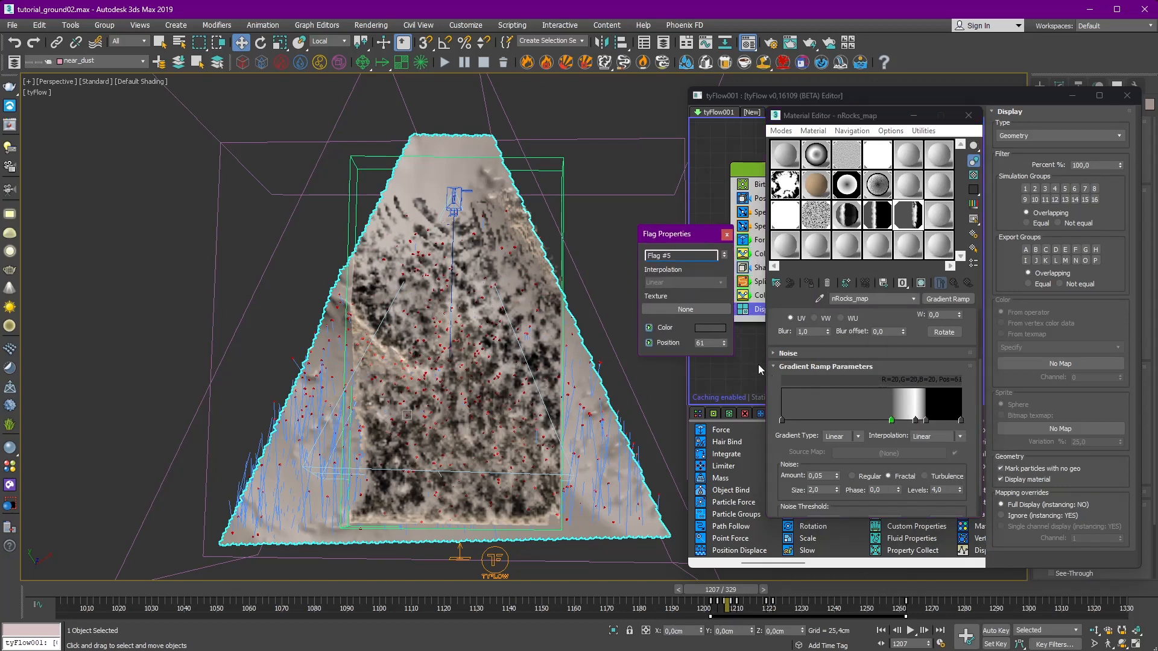
pyautogui.click(710, 330)
pyautogui.moveTo(845, 368); pyautogui.dragTo(835, 368)
pyautogui.click(903, 415)
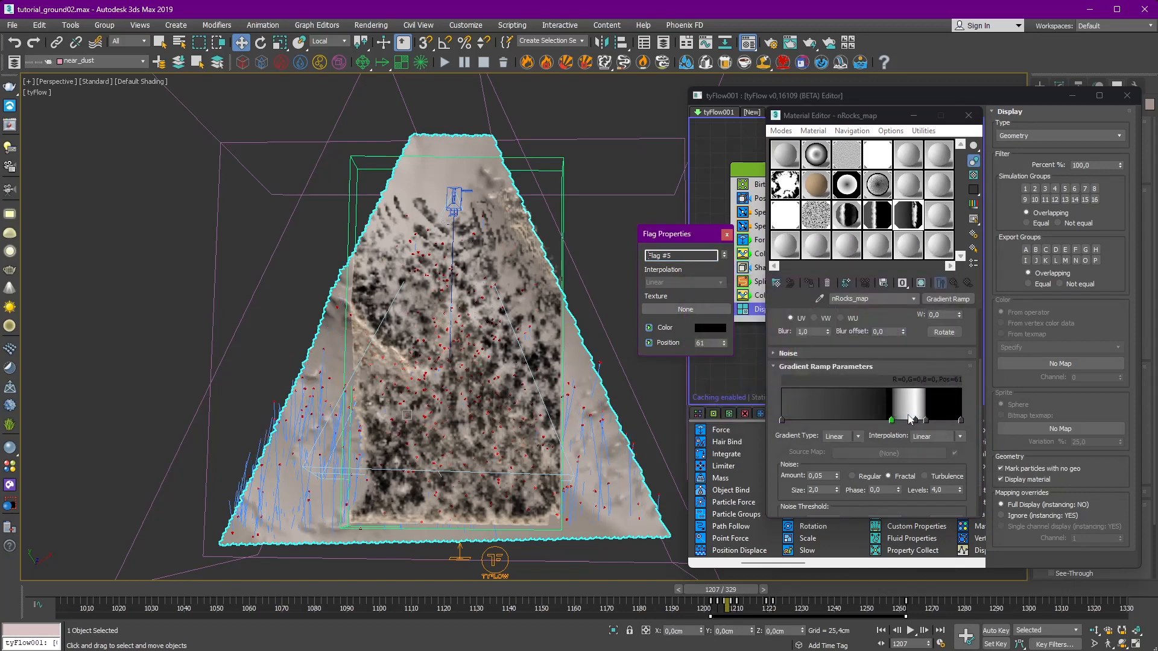
# Step: Set nRocks_map's starting gradient flag at position 0 to black and close its properties
pyautogui.rightClick(782, 419)
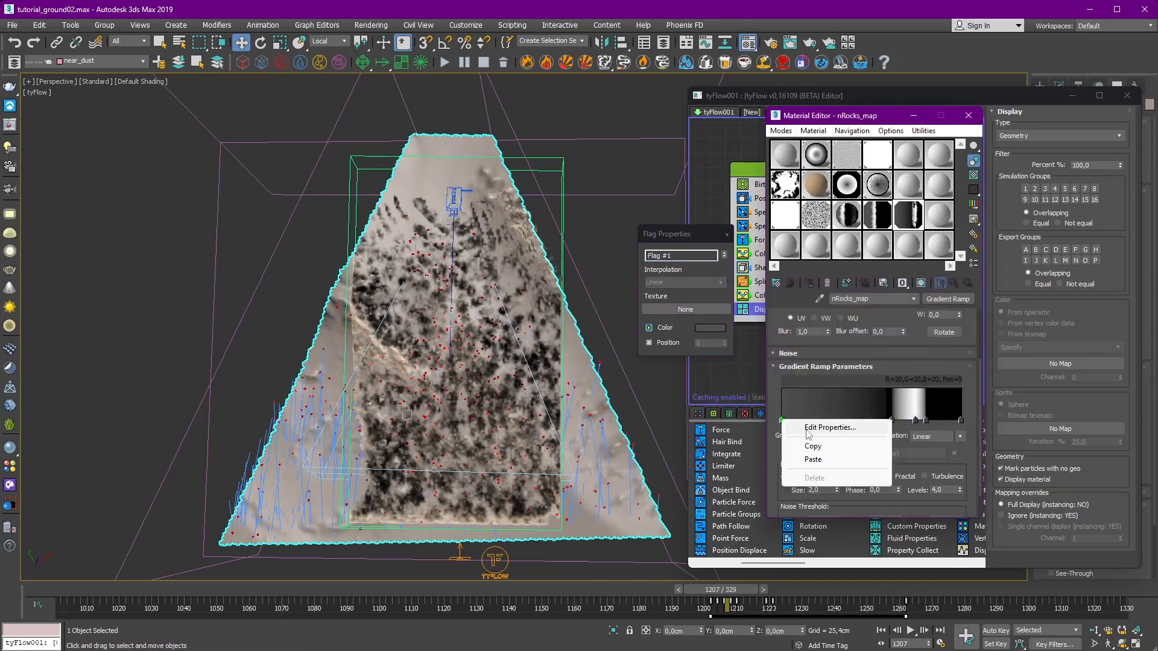
pyautogui.click(797, 427)
pyautogui.click(711, 329)
pyautogui.moveTo(844, 368); pyautogui.dragTo(834, 368)
pyautogui.click(895, 414)
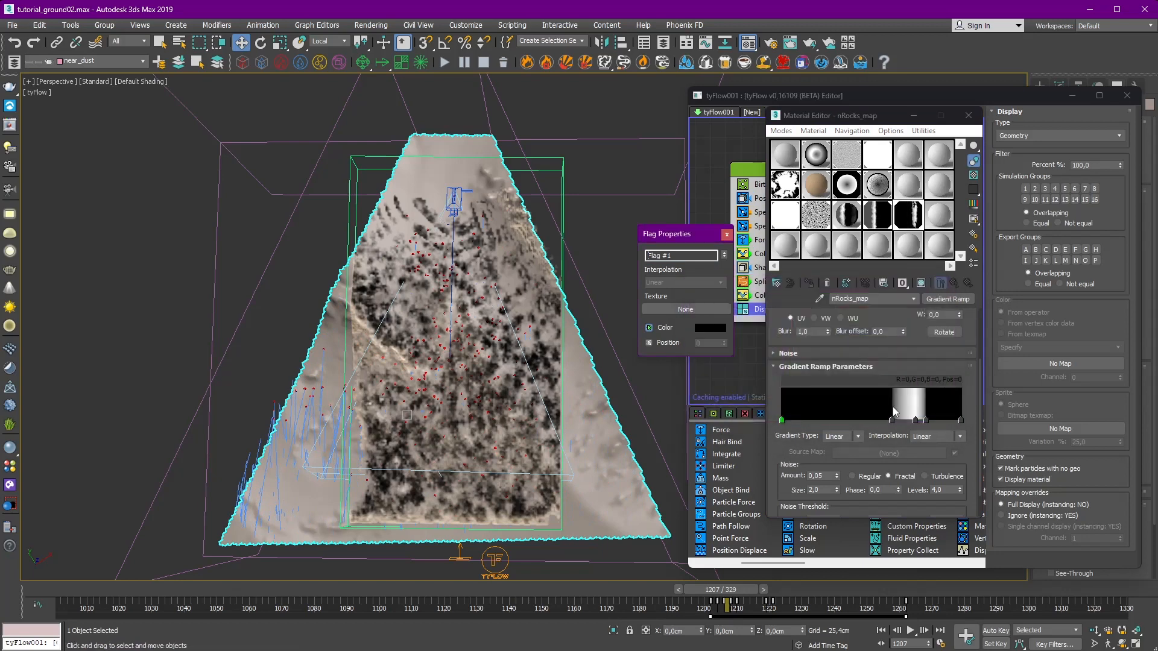
pyautogui.click(727, 234)
# Step: Open a large preview of nRocks_map and examine the masked band while stepping from frame 1207 to 1205 and back to 1206
pyautogui.doubleClick(910, 221)
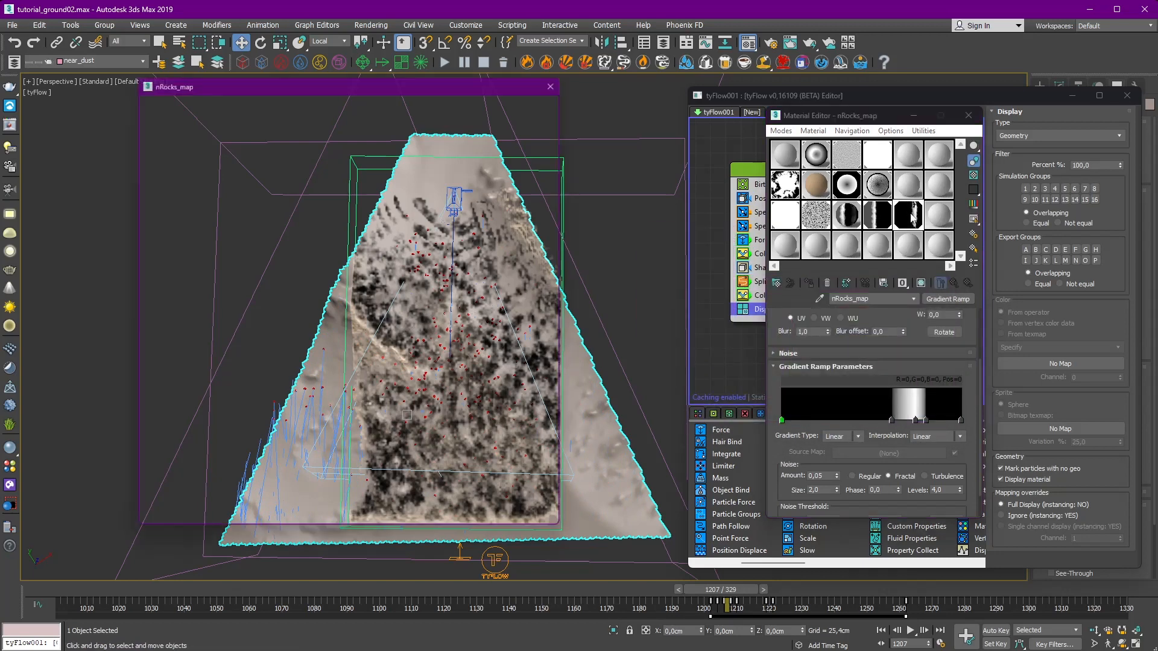
pyautogui.click(676, 588)
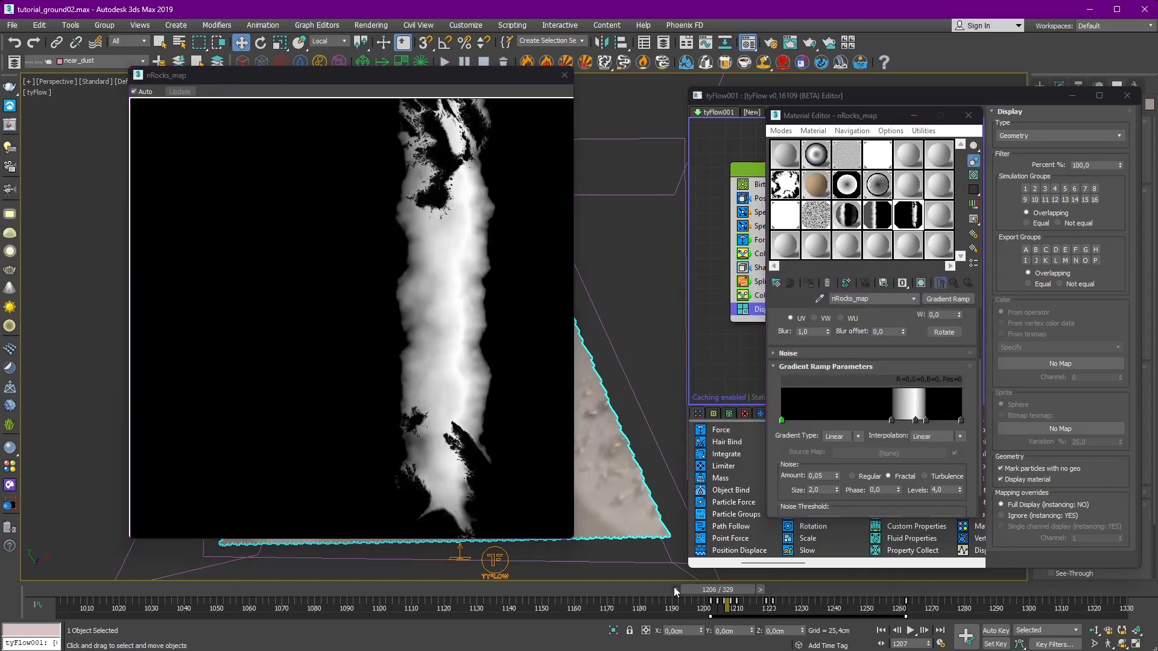
pyautogui.click(672, 588)
pyautogui.click(759, 588)
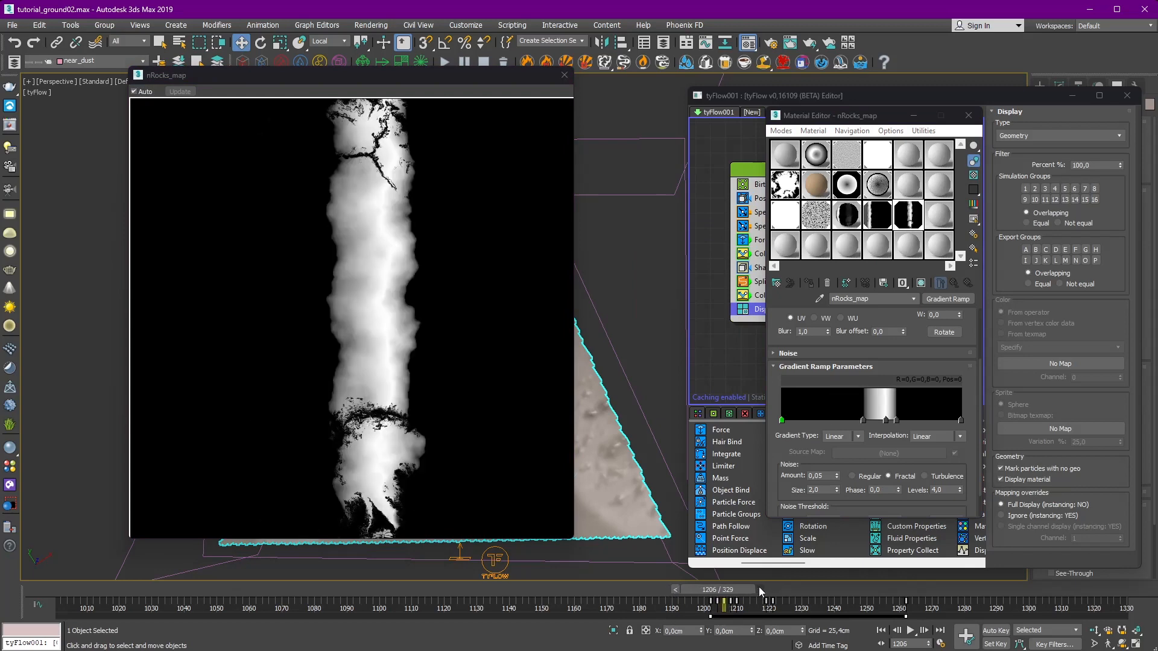
# Step: Advance to frame 1208 to examine the masked band in nRocks_map's preview, and close the preview
pyautogui.click(759, 587)
pyautogui.click(762, 588)
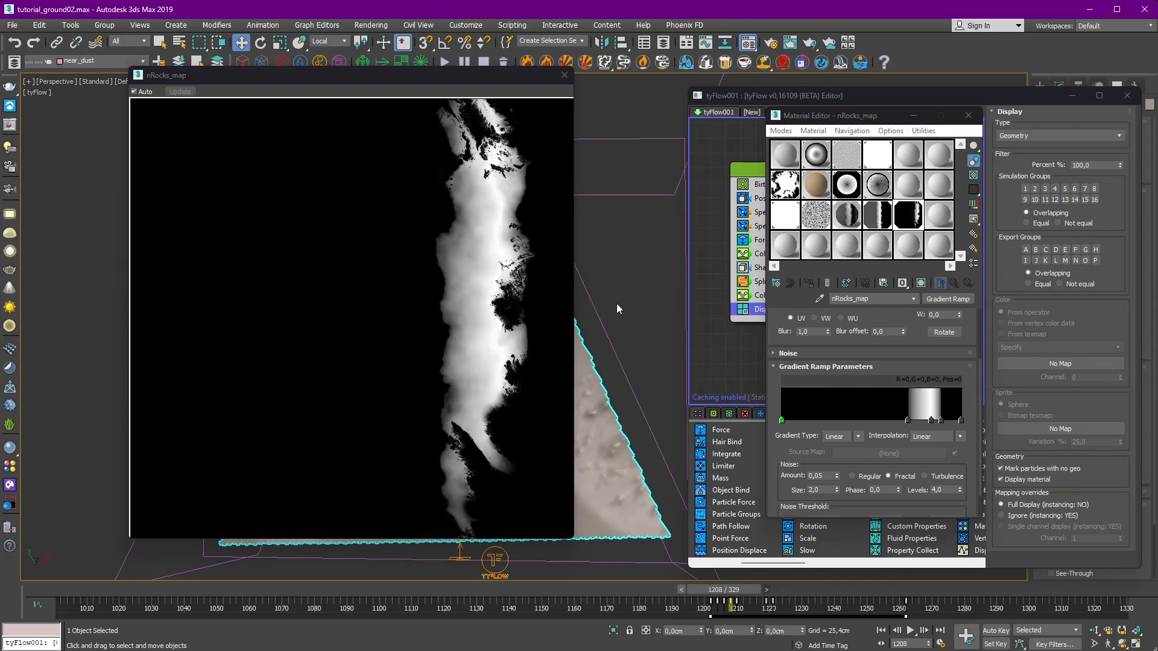
pyautogui.click(564, 75)
# Step: Copy the composite from nRocks_map's white gradient flag at position 83 and paste it as an instance into 15 - Default's reflection glossiness
pyautogui.rightClick(932, 422)
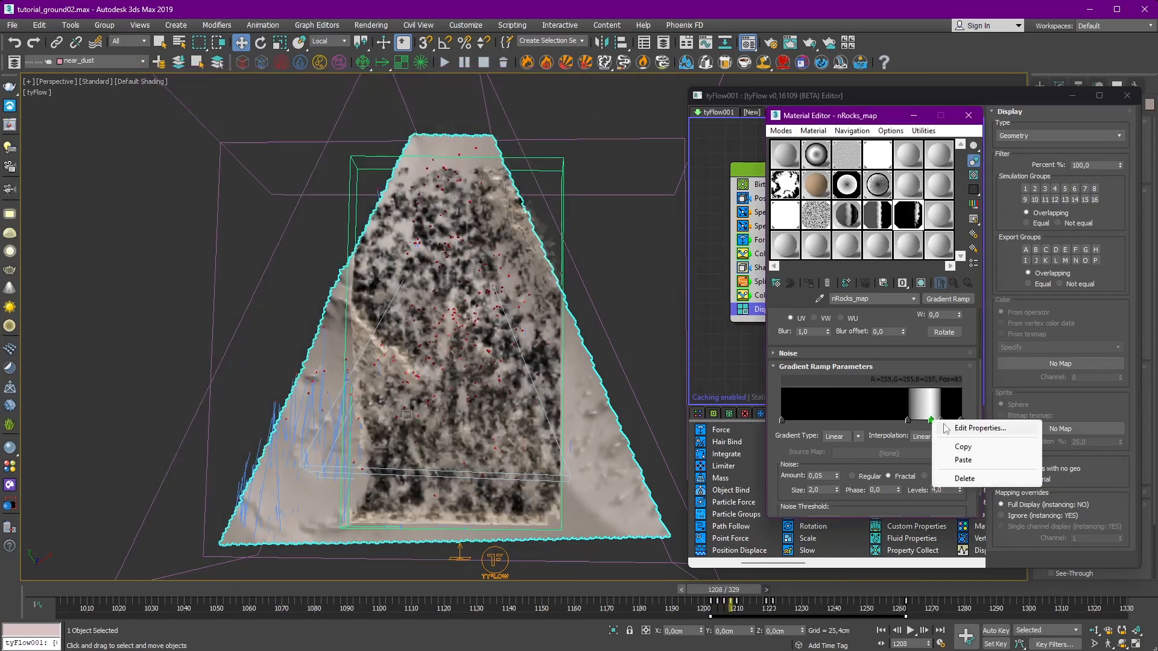
pyautogui.click(953, 429)
pyautogui.click(885, 332)
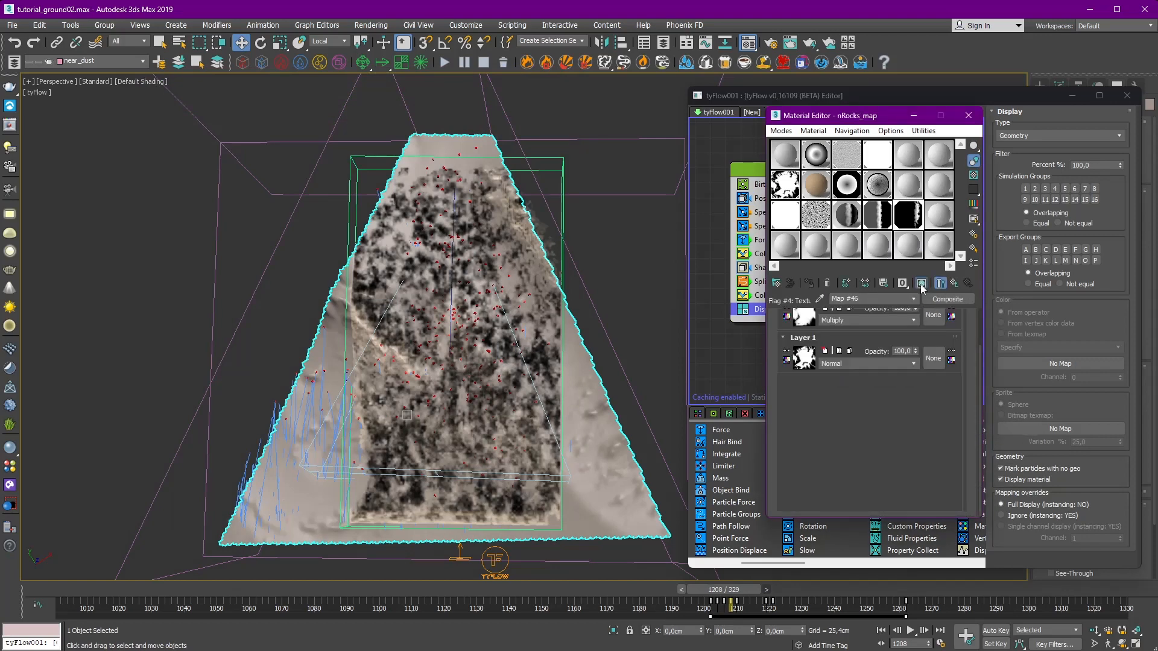
pyautogui.rightClick(945, 295)
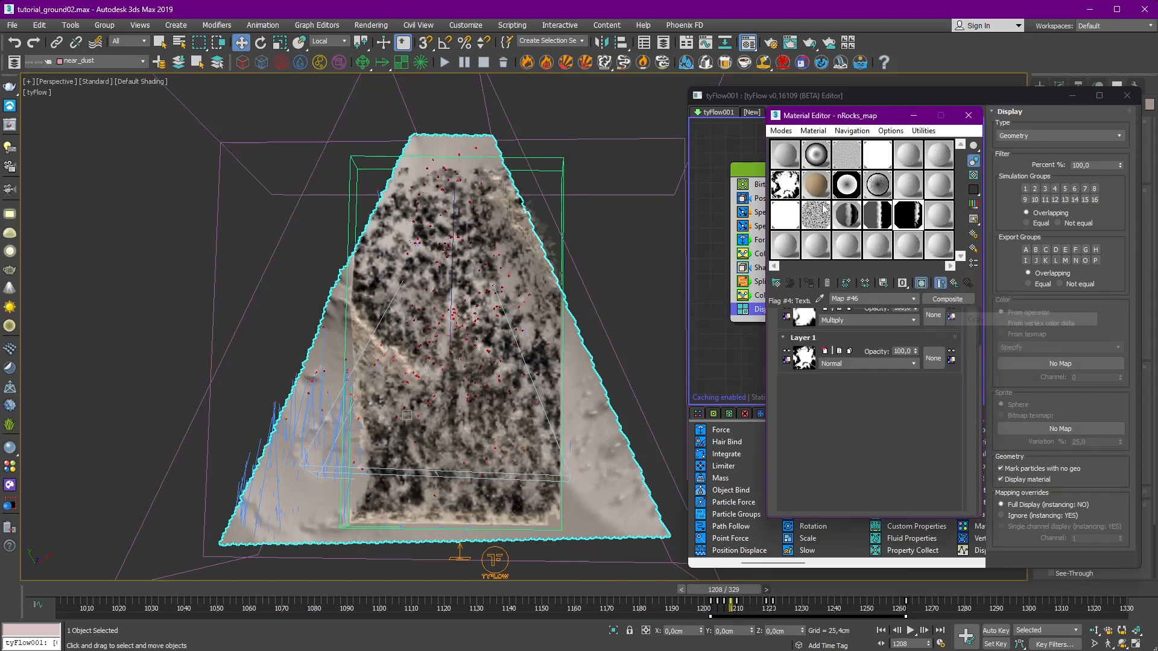
pyautogui.click(865, 283)
pyautogui.rightClick(865, 328)
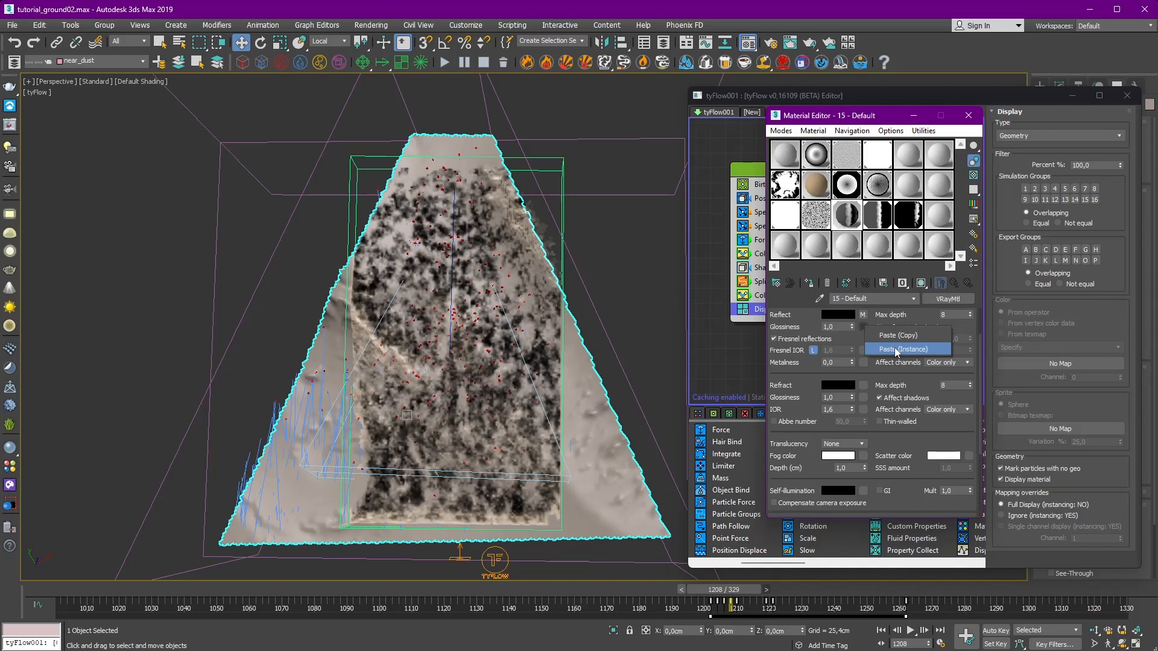
pyautogui.click(896, 350)
# Step: Open the composite in the glossiness slot and examine the parameters of its Layer 2 bitmap
pyautogui.click(864, 327)
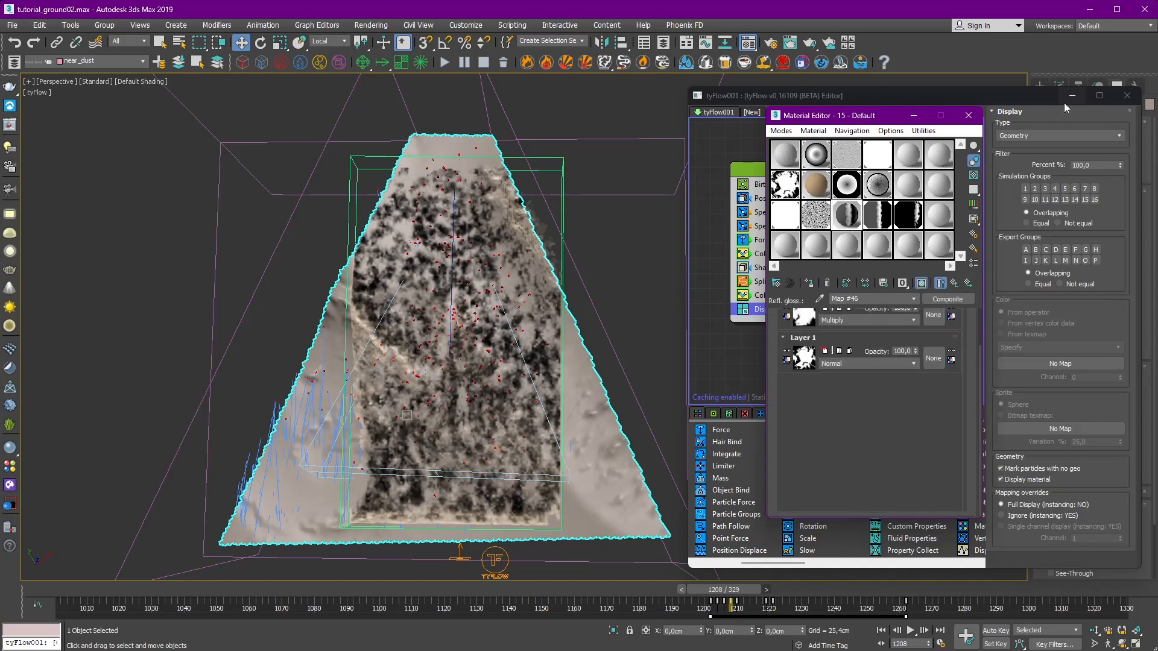
pyautogui.moveTo(1064, 104); pyautogui.dragTo(936, 100)
pyautogui.click(1107, 174)
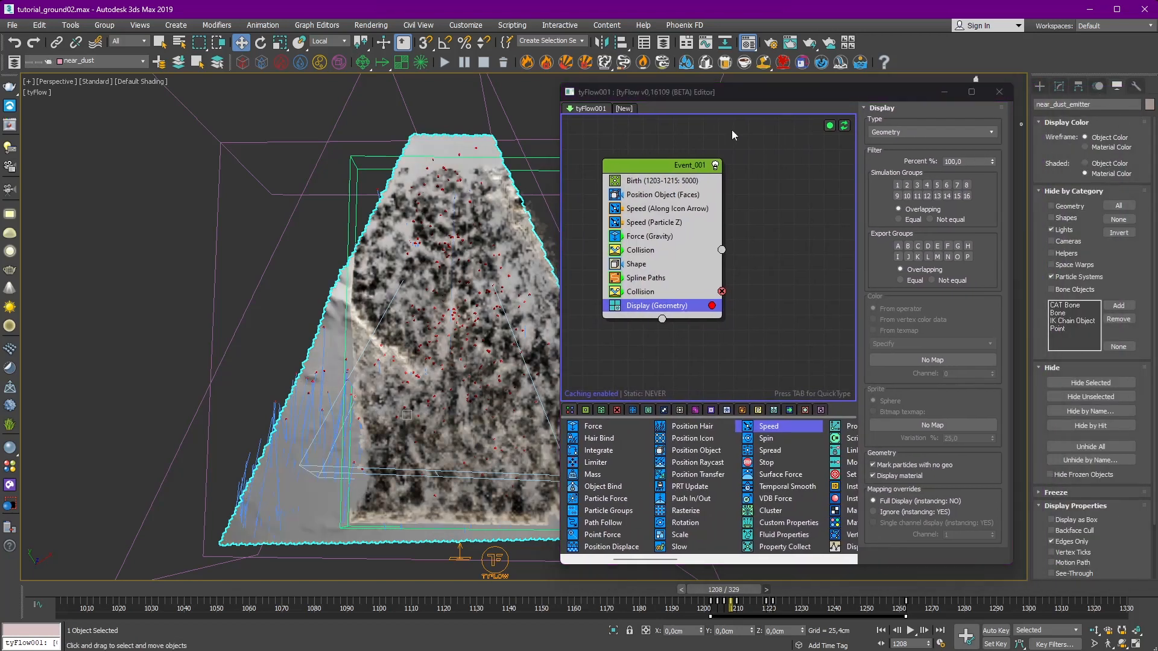
pyautogui.moveTo(733, 91); pyautogui.dragTo(971, 135)
pyautogui.click(664, 350)
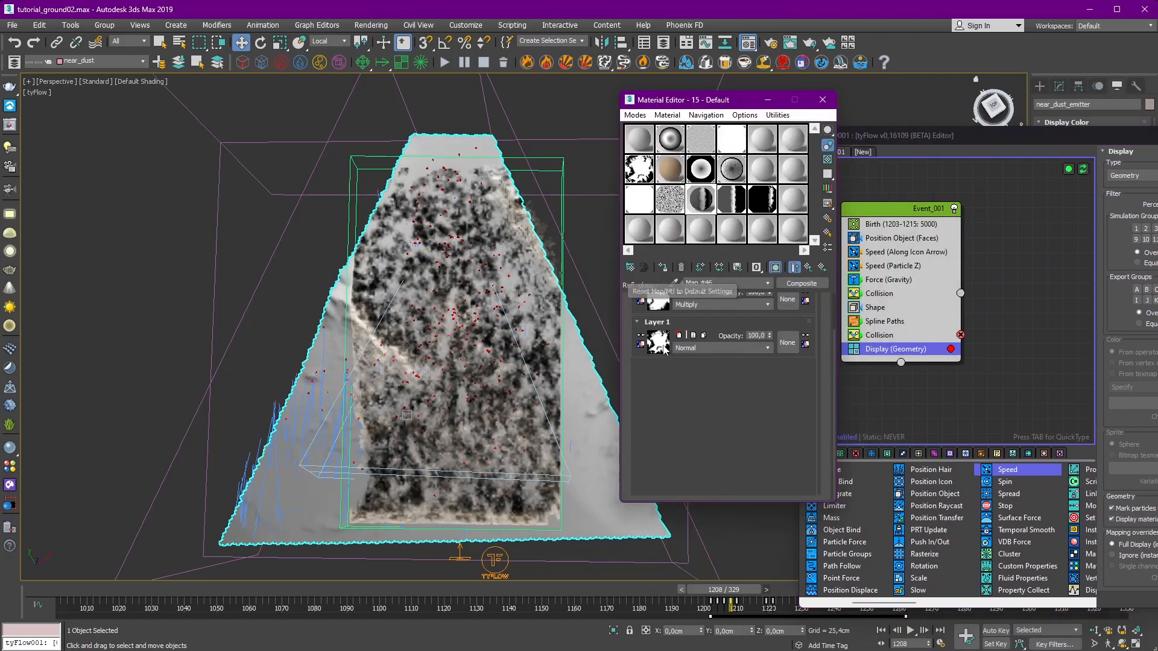
pyautogui.click(663, 301)
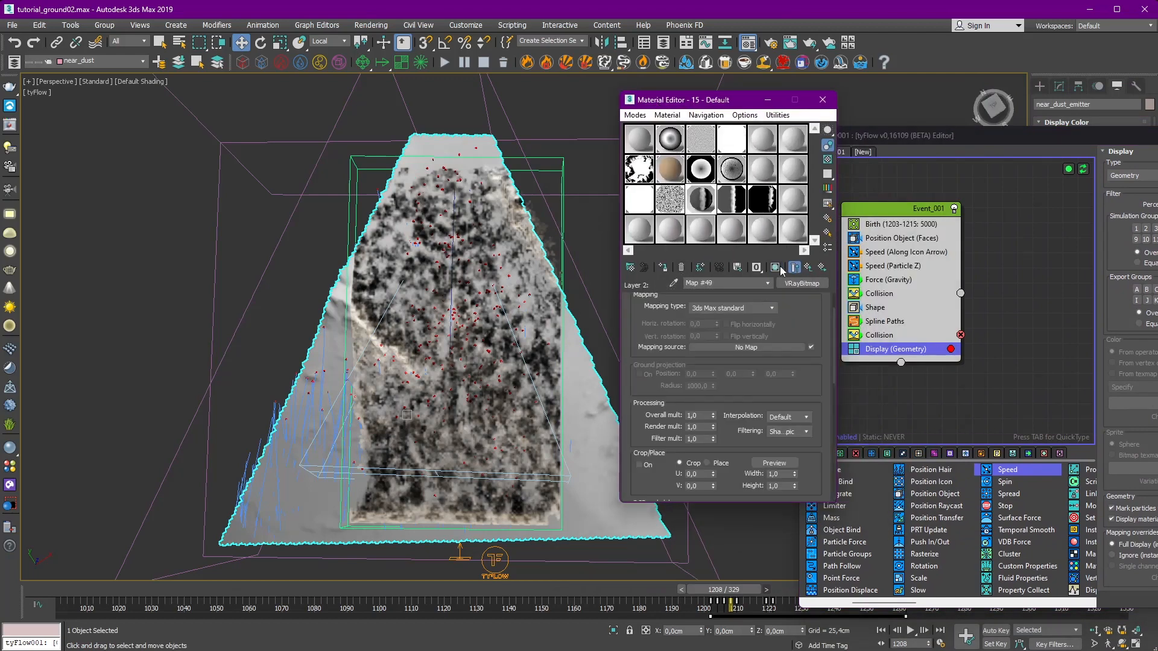
pyautogui.scroll(-5, 808, 320)
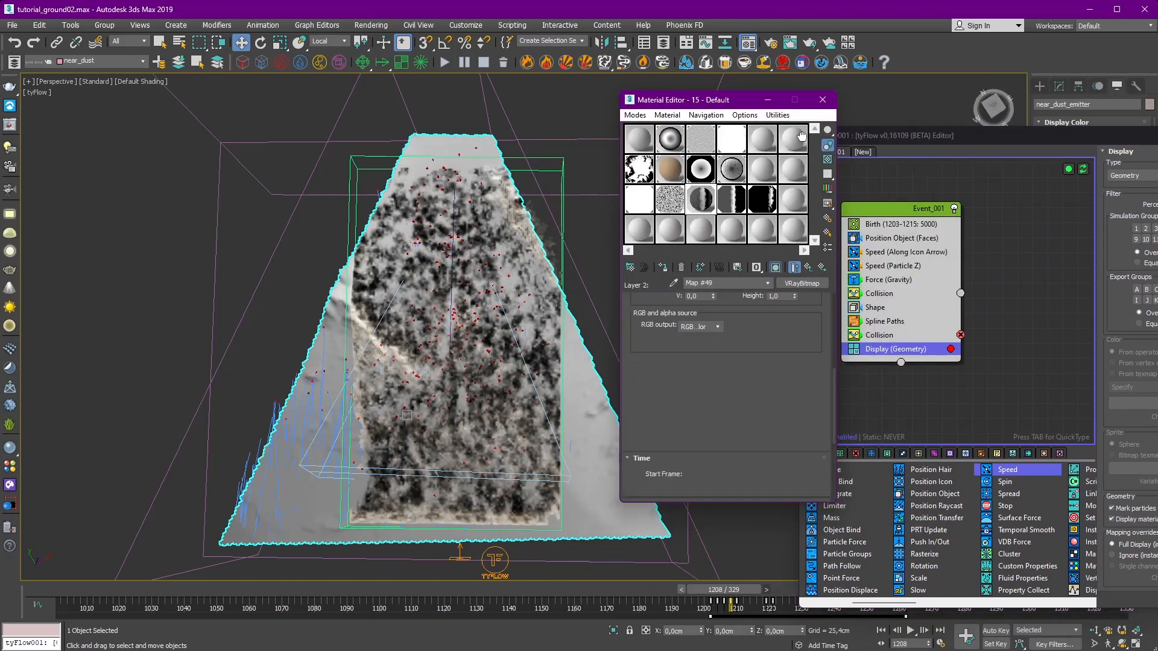
# Step: Try inspecting near_dust_emitter's UVs with an Unwrap UVW modifier, and remove that modifier again
pyautogui.click(1059, 86)
pyautogui.moveTo(1073, 139); pyautogui.dragTo(851, 125)
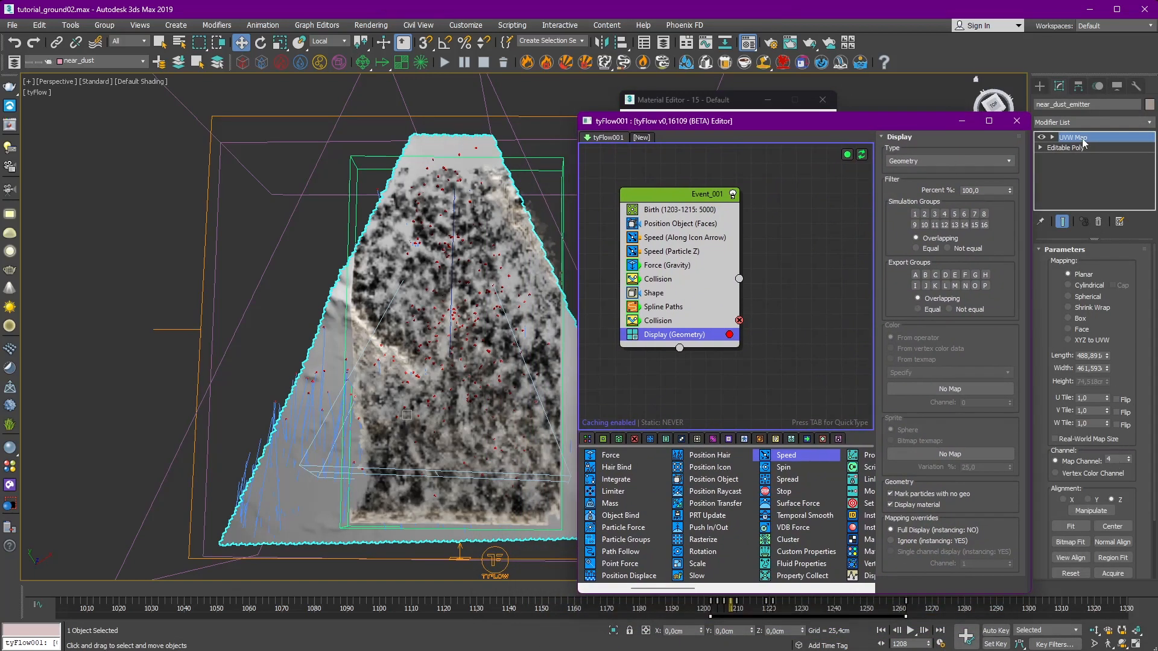
pyautogui.scroll(-4, 561, 289)
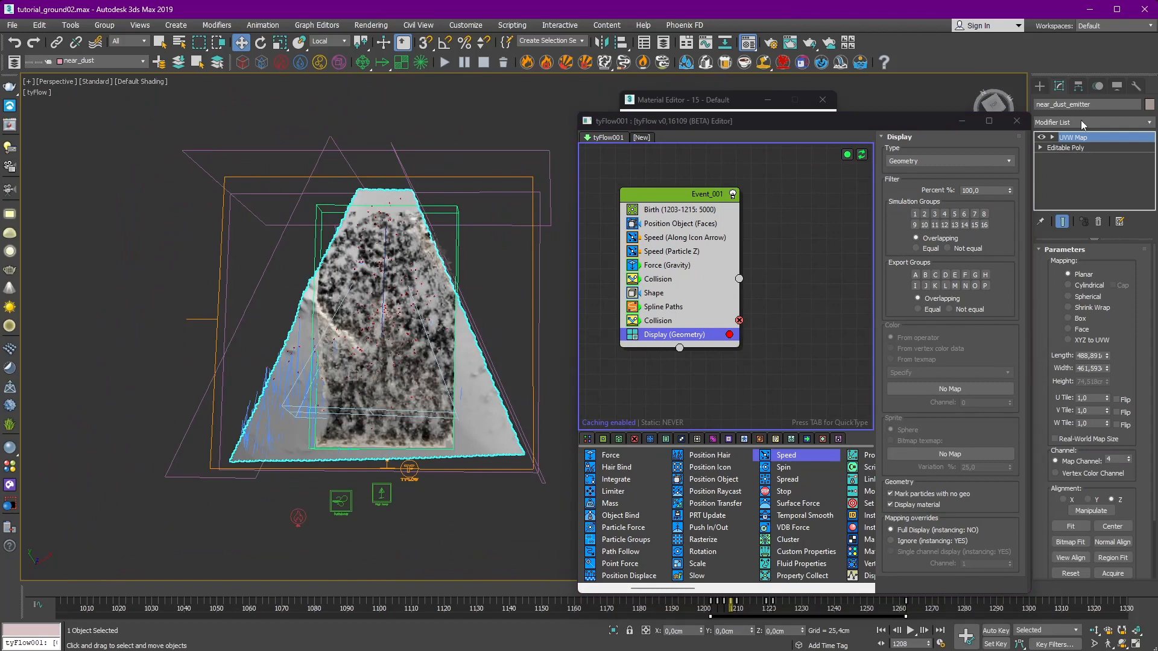
pyautogui.click(1081, 120)
pyautogui.scroll(-10, 1092, 422)
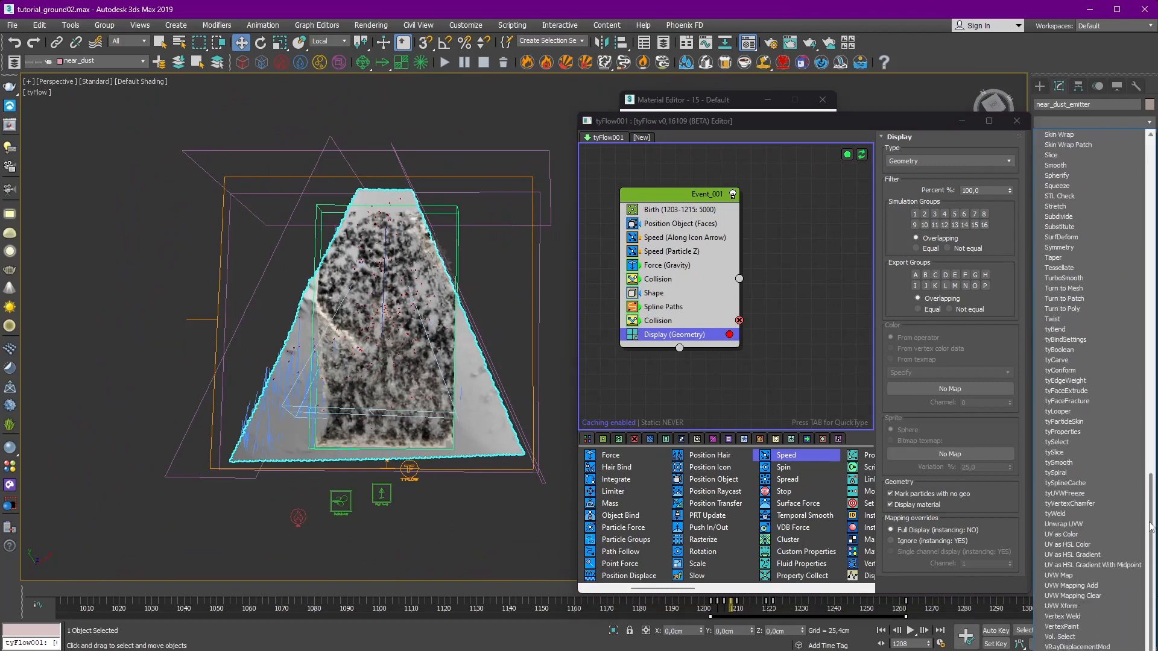
pyautogui.click(1095, 525)
pyautogui.click(1098, 501)
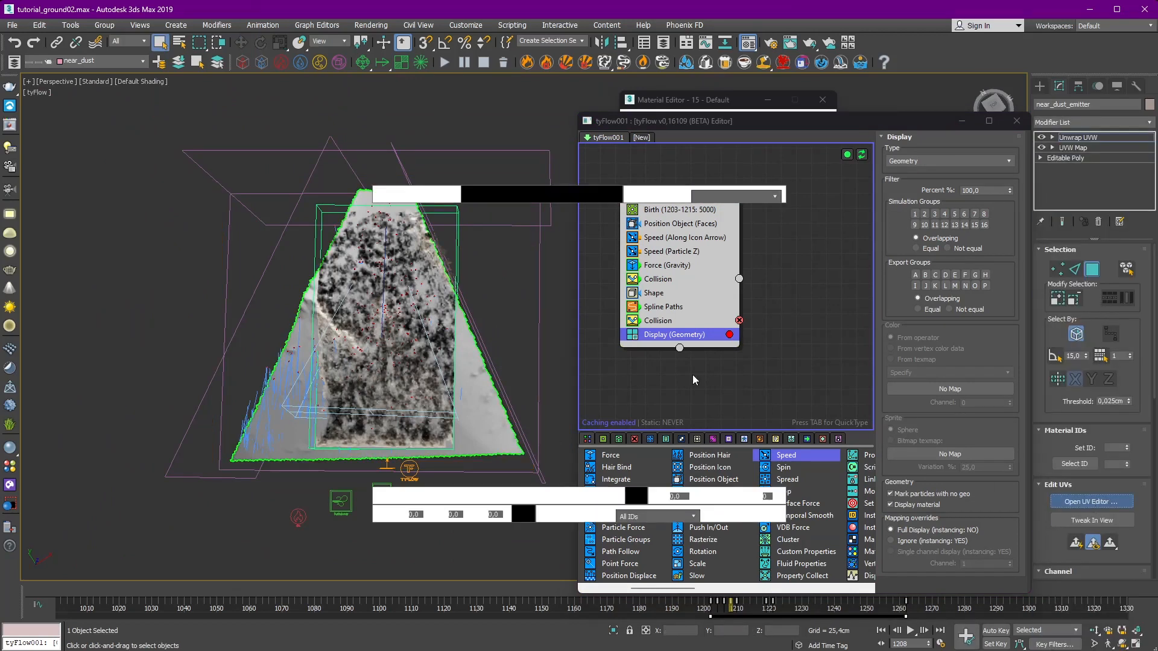
pyautogui.click(403, 57)
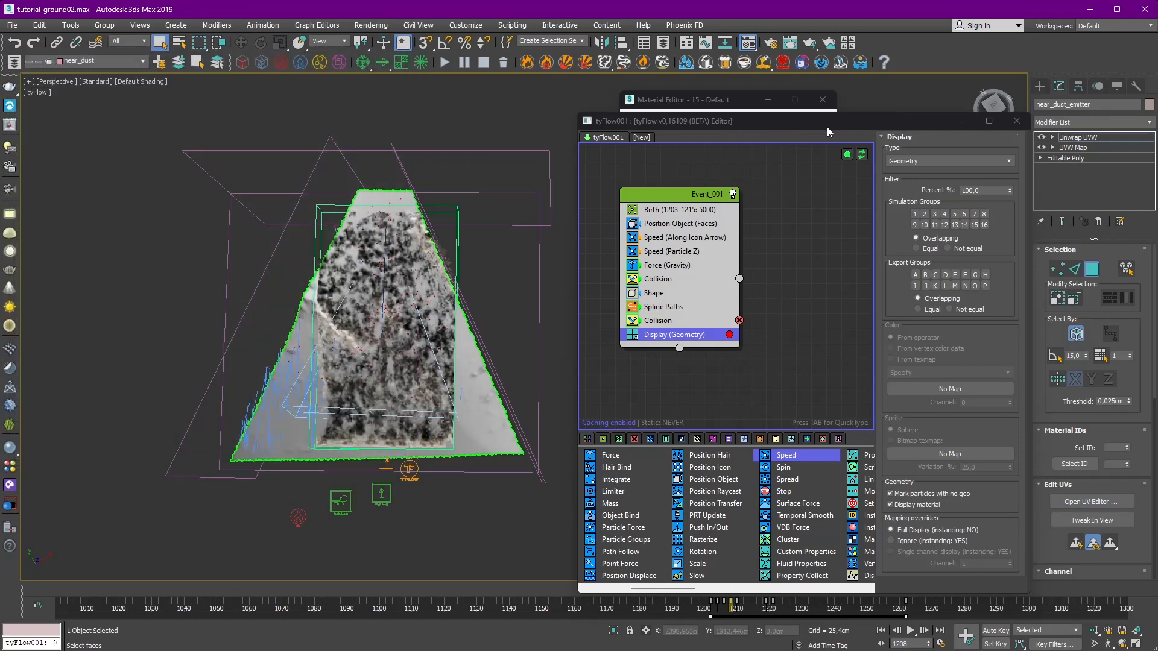
pyautogui.rightClick(1089, 139)
pyautogui.click(1063, 155)
# Step: Show the composite's Layer 1 bitmap in the viewport and examine how it maps onto near_dust_emitter
pyautogui.moveTo(718, 120); pyautogui.dragTo(723, 146)
pyautogui.click(722, 100)
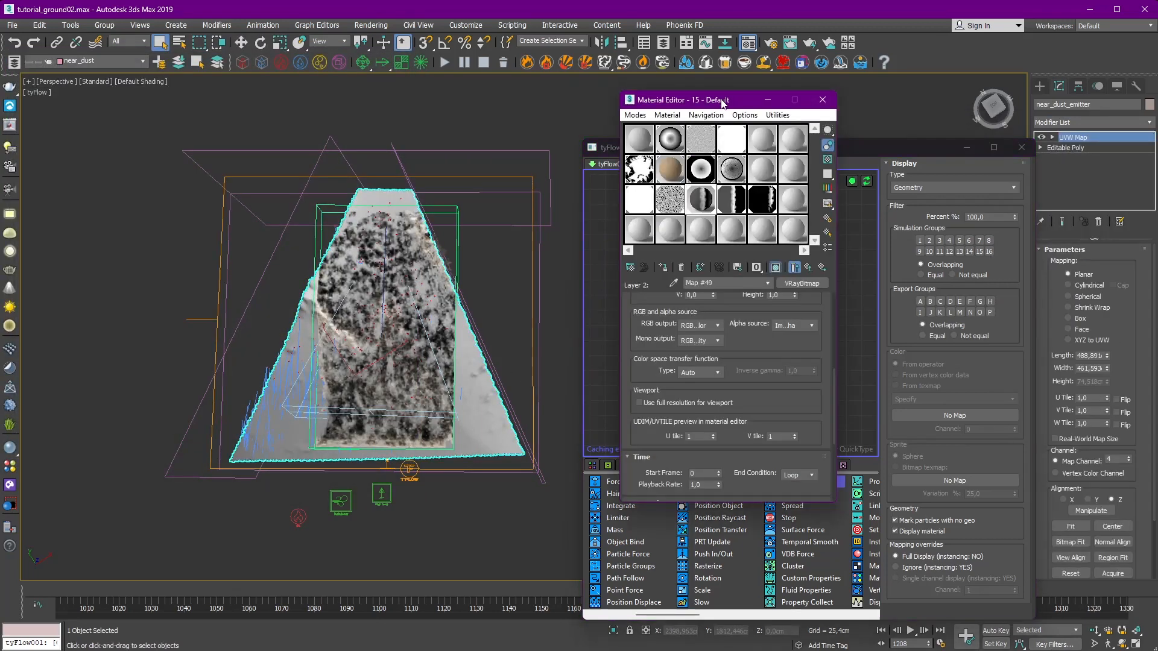
pyautogui.scroll(1, 769, 347)
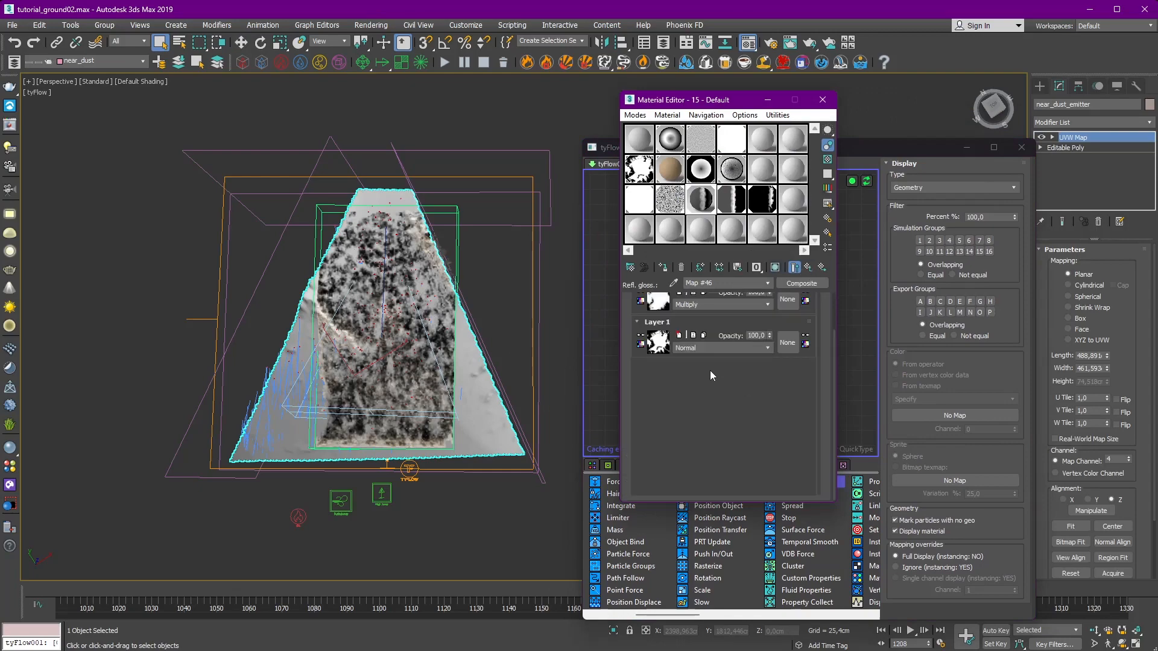
pyautogui.click(666, 344)
pyautogui.click(776, 268)
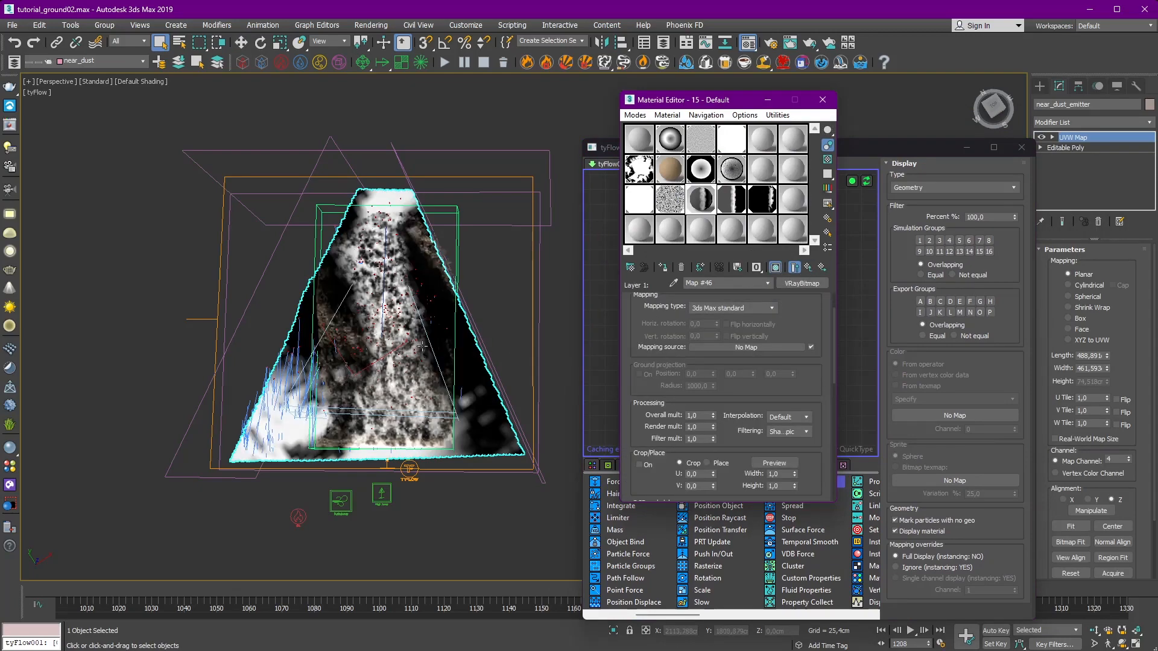
pyautogui.keyDown('alt'); pyautogui.moveTo(422, 345); pyautogui.dragTo(461, 362, button='middle'); pyautogui.keyUp('alt')
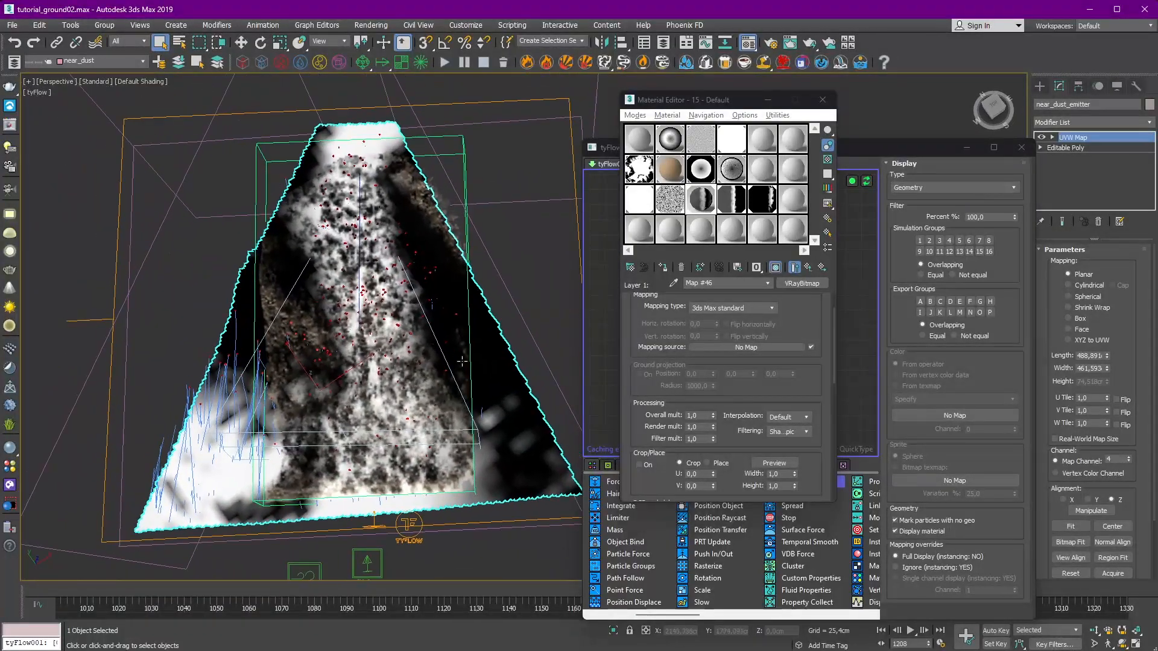
# Step: Copy the composite's Layer 1 bitmap and paste it as an instance into the texture of nRocks_map's white gradient flag at position 83
pyautogui.click(807, 267)
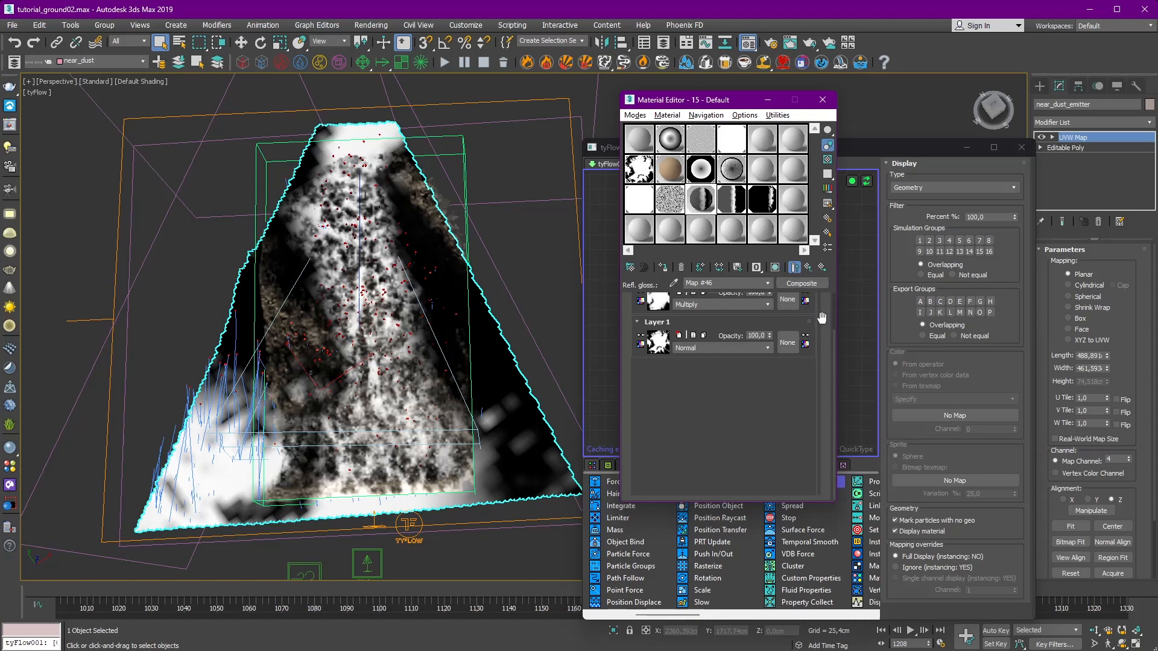
pyautogui.scroll(2, 834, 342)
pyautogui.rightClick(657, 375)
pyautogui.click(684, 396)
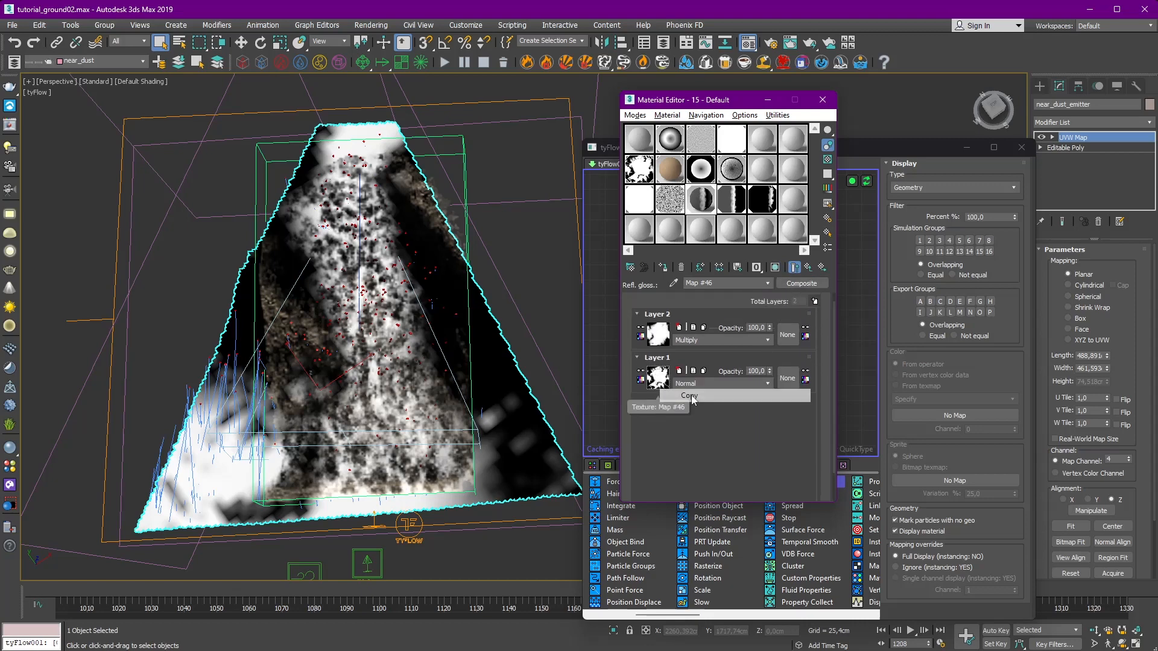
pyautogui.click(808, 268)
pyautogui.click(763, 208)
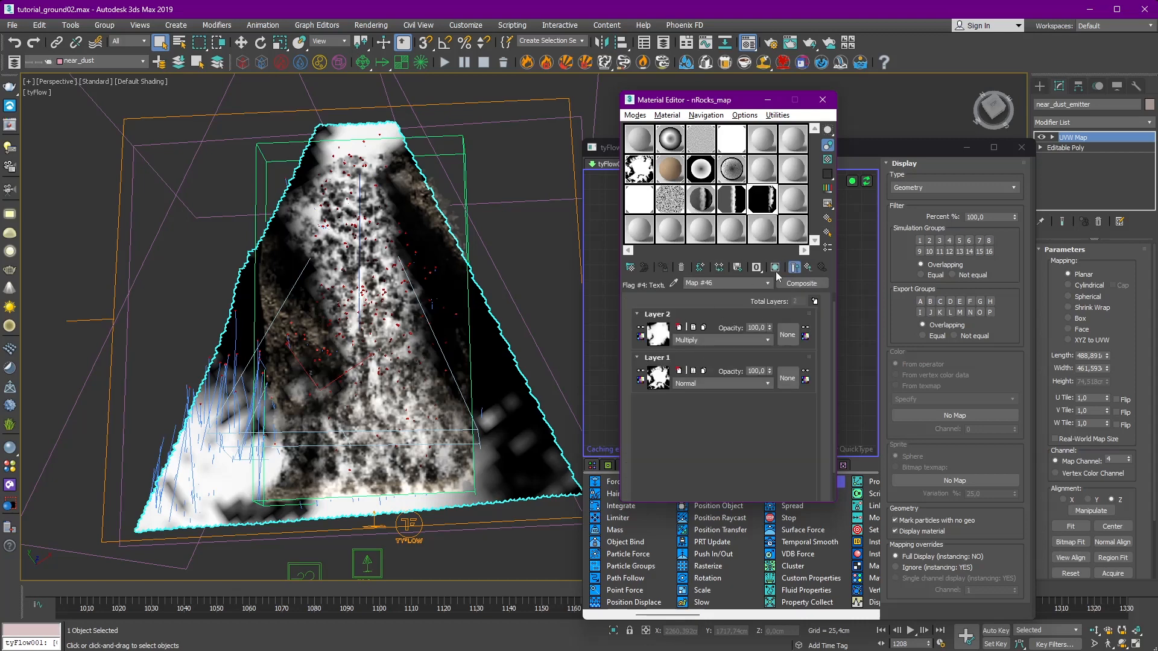
pyautogui.click(808, 267)
pyautogui.rightClick(786, 490)
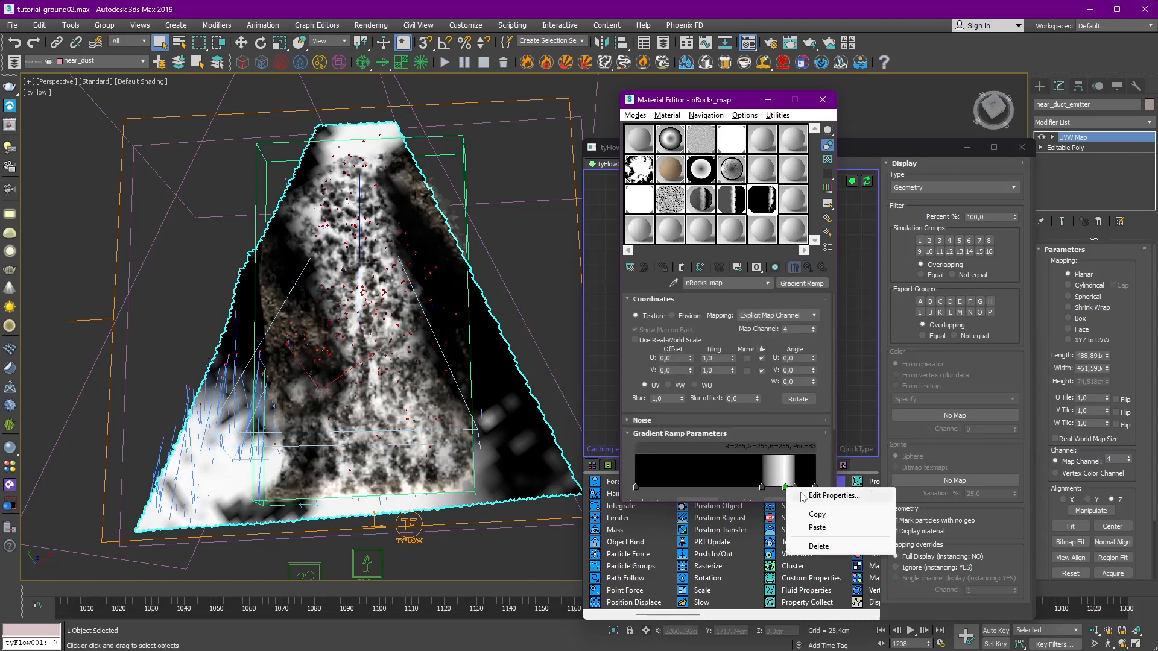
pyautogui.click(808, 493)
pyautogui.rightClick(737, 316)
pyautogui.click(784, 364)
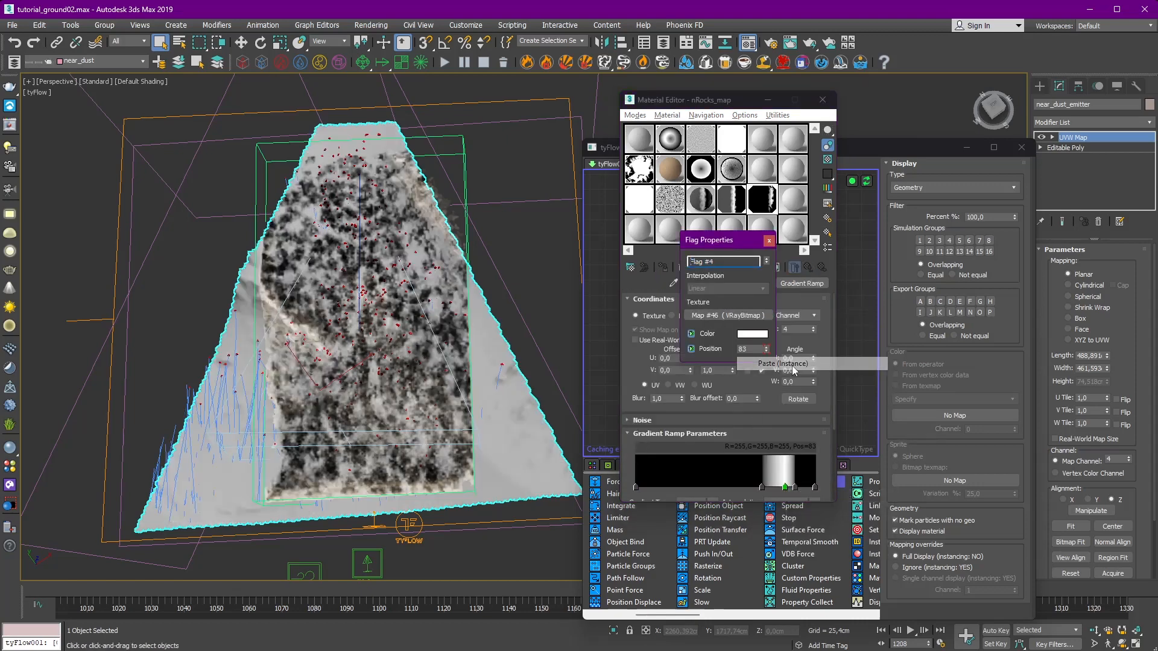
# Step: Use the Slope.tif bitmap as 15 - Default's reflection glossiness map and show it in the viewport on the terrain
pyautogui.click(743, 316)
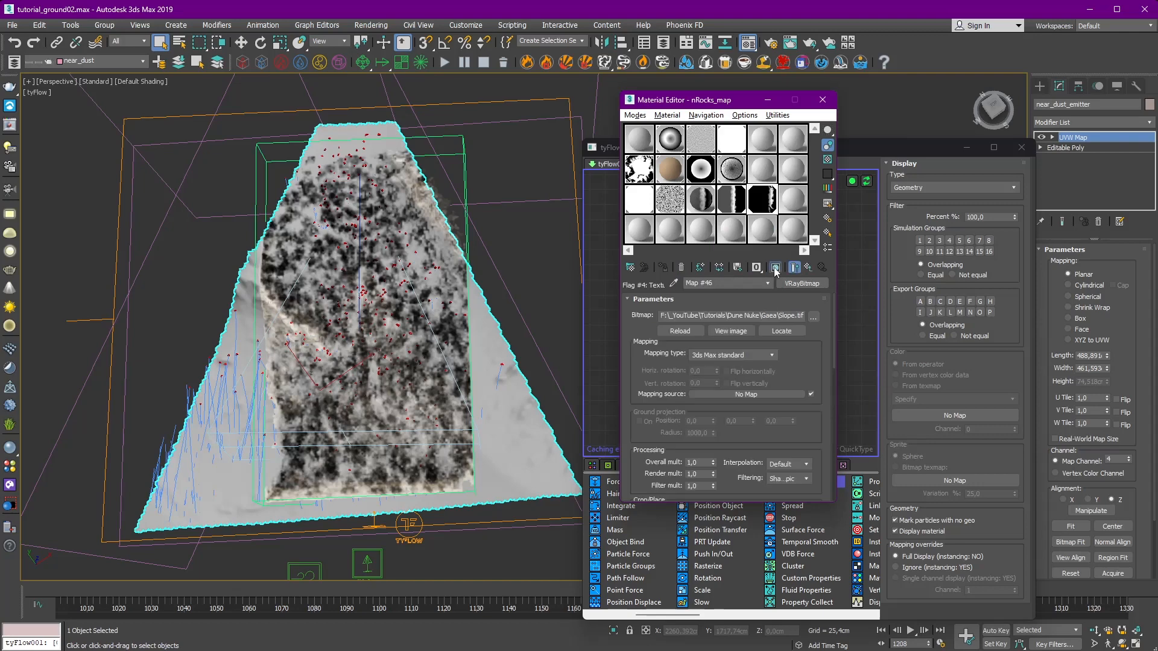
pyautogui.click(795, 268)
pyautogui.click(700, 209)
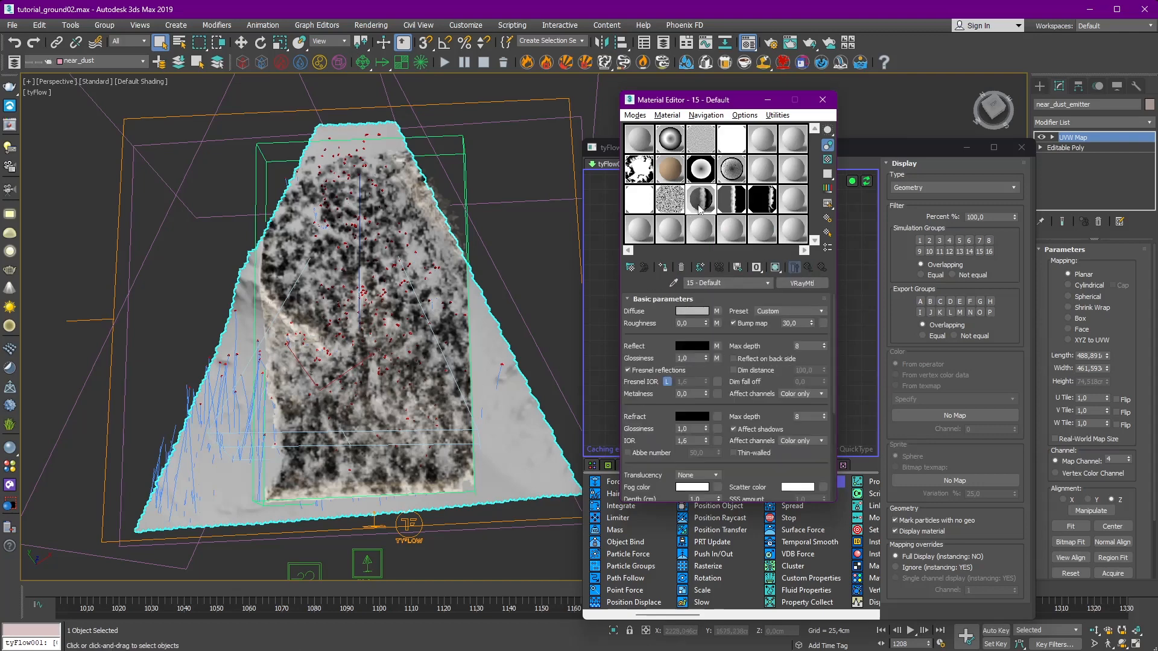
pyautogui.click(716, 358)
pyautogui.click(775, 266)
pyautogui.keyDown('alt'); pyautogui.moveTo(500, 355); pyautogui.dragTo(519, 364, button='middle'); pyautogui.keyUp('alt')
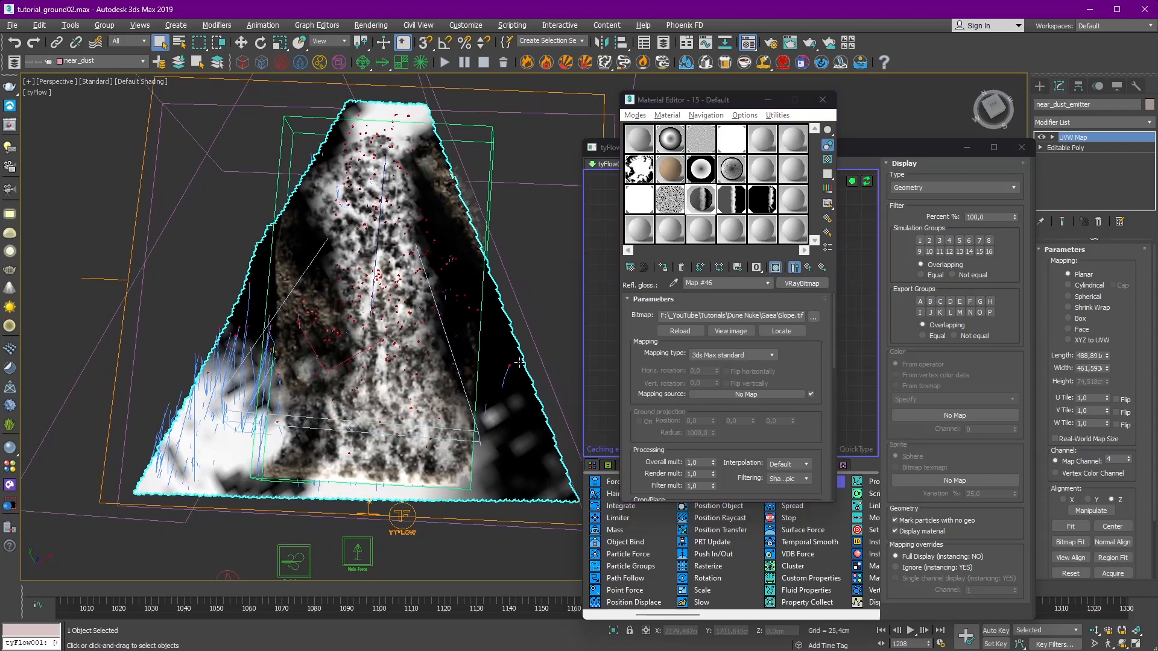
# Step: Close the material and particle flow editors, and set PhoenixFDFire003's cache preview mode to Don't Preview Caches
pyautogui.click(824, 106)
pyautogui.click(1021, 147)
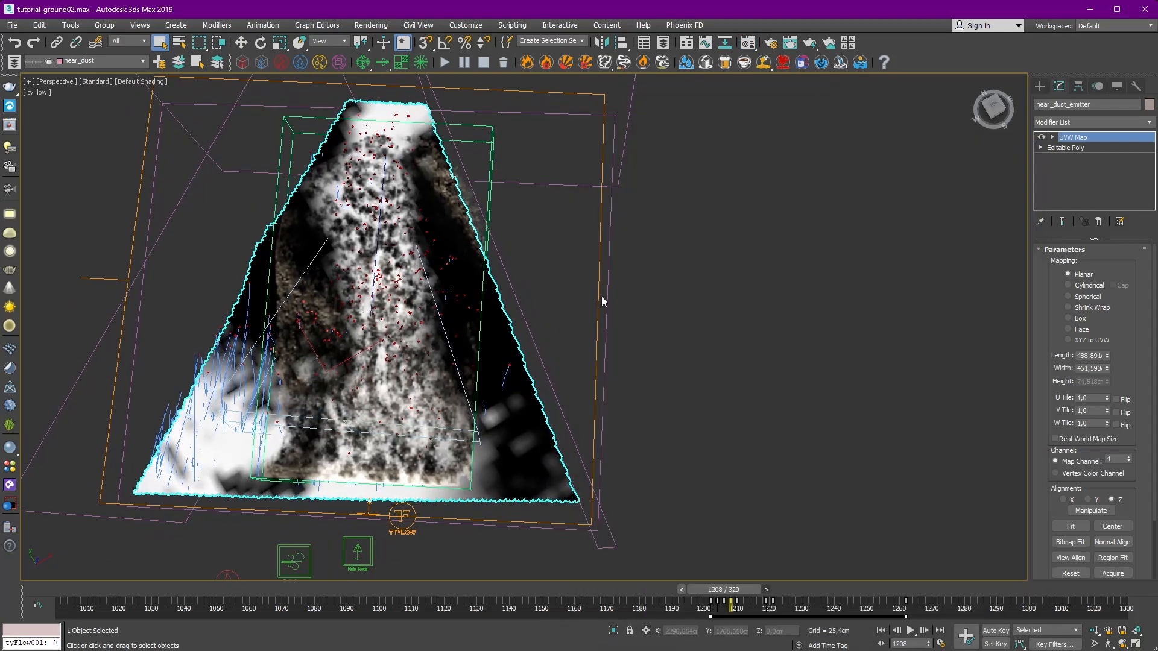
pyautogui.click(602, 295)
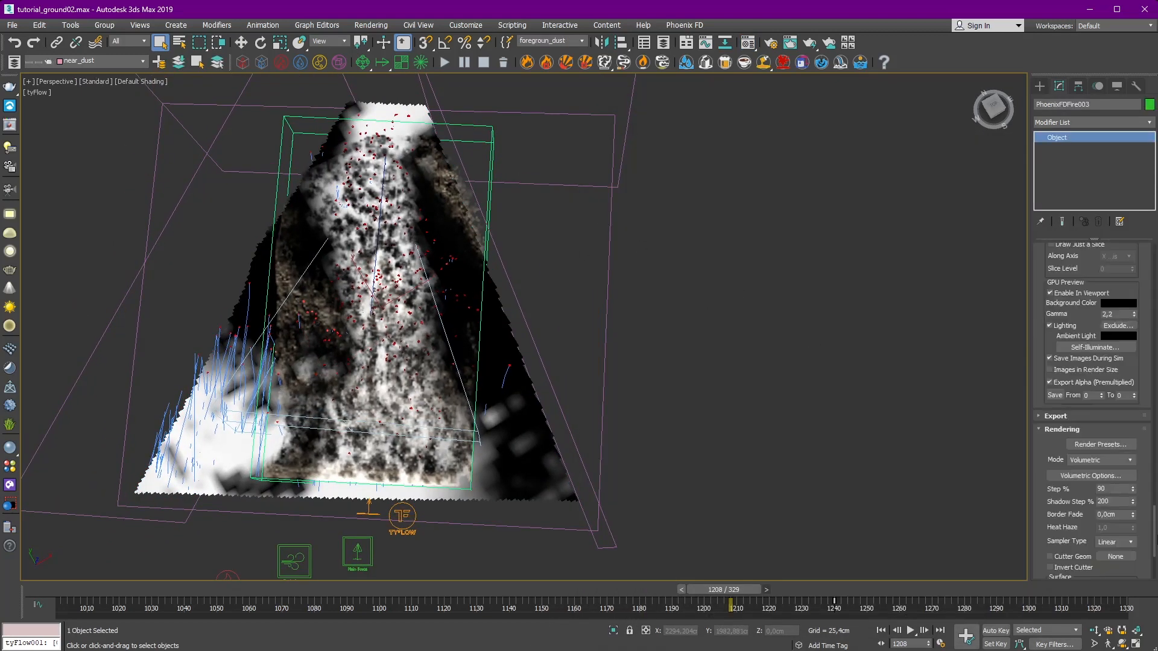
pyautogui.click(1055, 412)
pyautogui.scroll(5, 1044, 308)
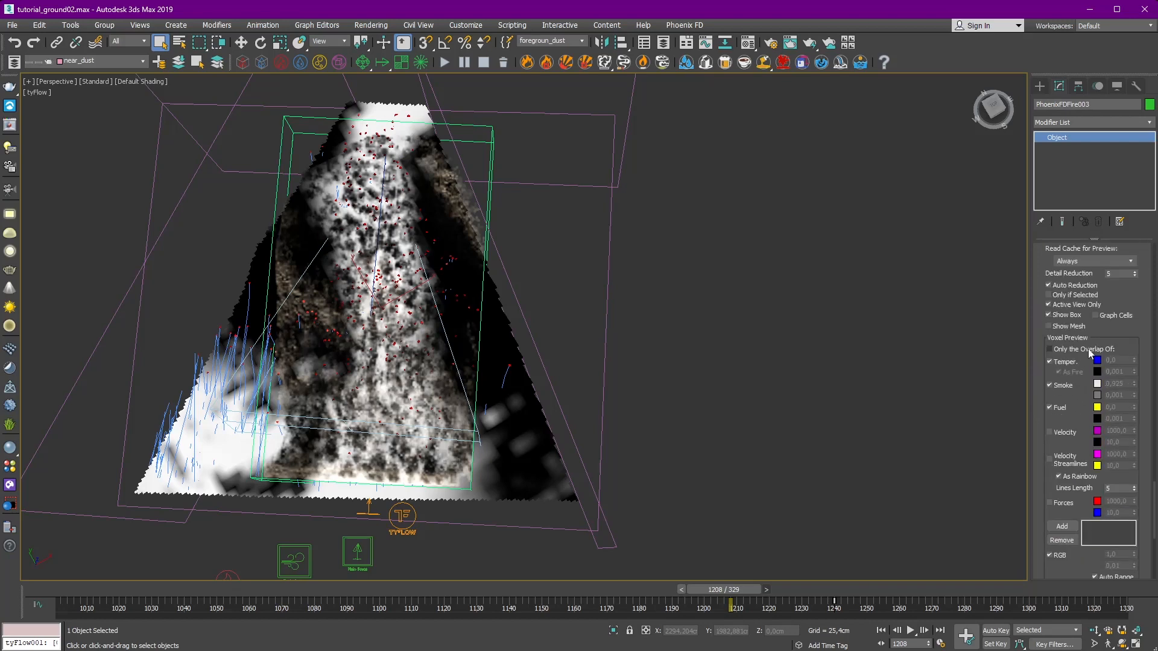
pyautogui.click(1086, 287)
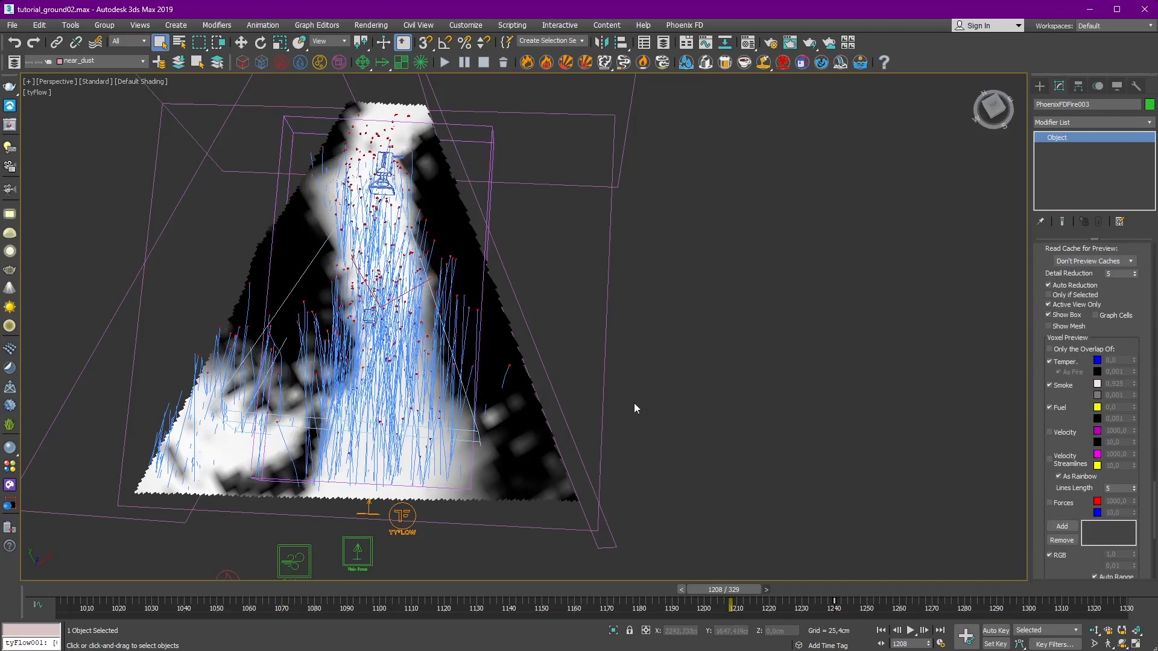
# Step: Move the time to frame 1212 and examine the particle trails over the masked terrain
pyautogui.keyDown('alt'); pyautogui.moveTo(636, 404); pyautogui.dragTo(803, 346, button='middle'); pyautogui.keyUp('alt')
pyautogui.click(809, 405)
pyautogui.moveTo(734, 590)
pyautogui.mouseDown()
pyautogui.moveTo(770, 589)
pyautogui.moveTo(750, 590)
pyautogui.mouseUp()
# Step: Set the Bounce of each of the four deflectors surrounding the terrain to 0,0
pyautogui.click(591, 209)
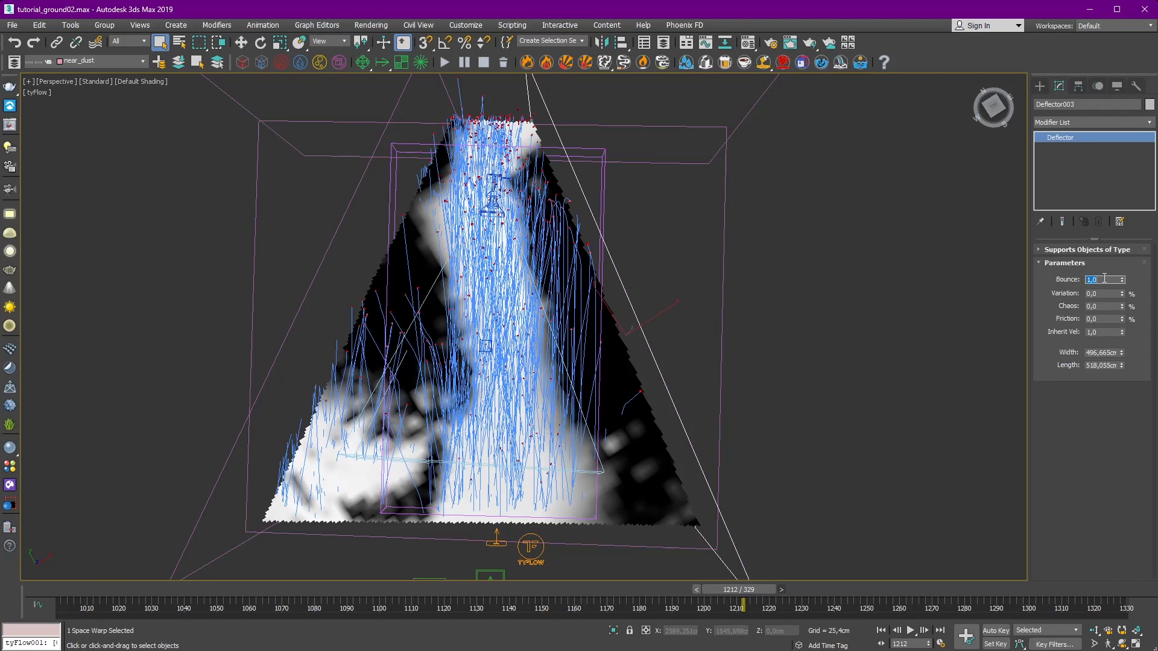
pyautogui.moveTo(784, 253); pyautogui.dragTo(794, 256, button='middle')
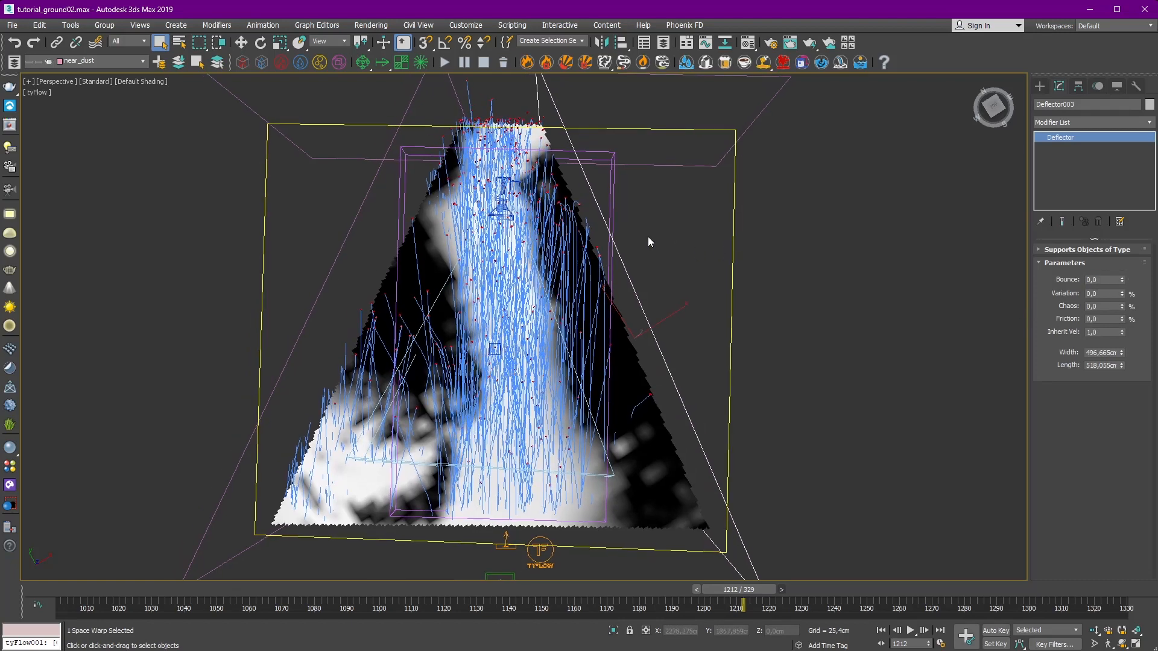
pyautogui.click(361, 207)
pyautogui.click(744, 133)
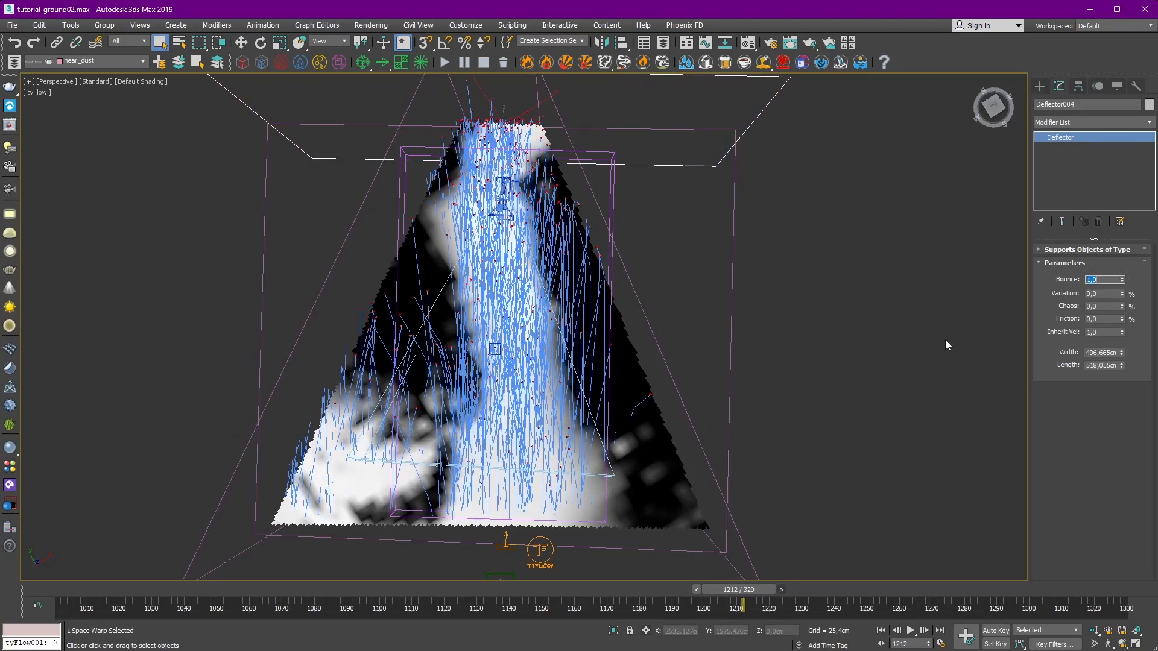
pyautogui.click(751, 540)
pyautogui.click(712, 554)
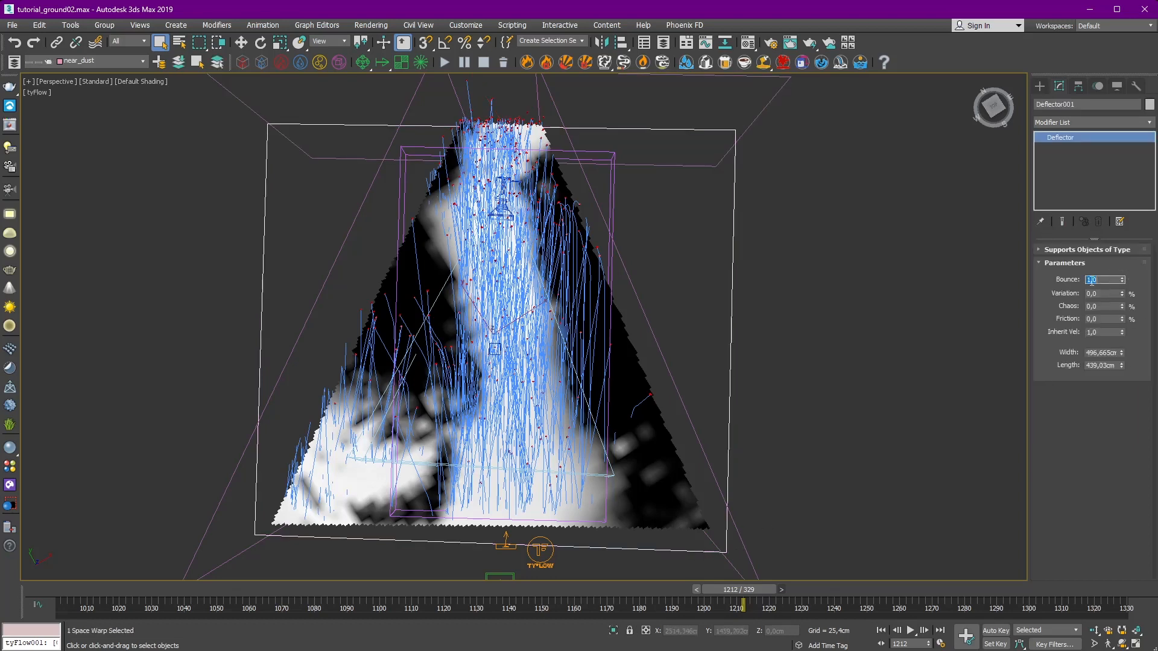
pyautogui.click(814, 335)
# Step: Move the time to frame 1211, open the editor of tyFlow001, and place it so the particles stay in view
pyautogui.moveTo(638, 356); pyautogui.dragTo(664, 352, button='middle')
pyautogui.moveTo(737, 592); pyautogui.dragTo(734, 593)
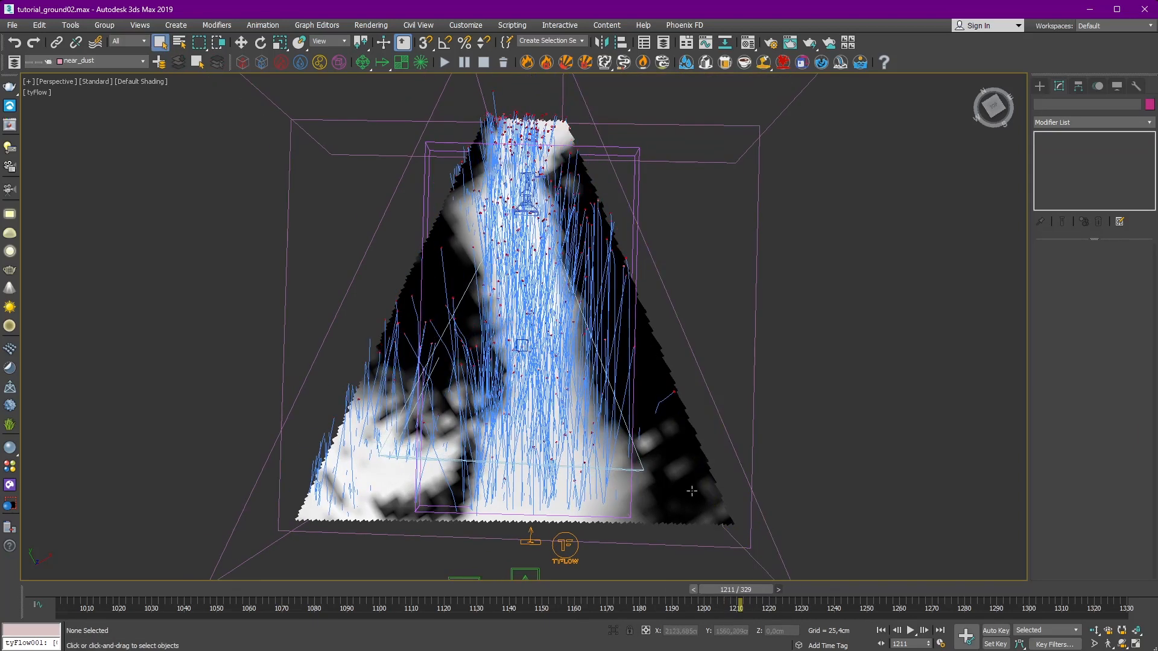
pyautogui.moveTo(692, 491); pyautogui.dragTo(724, 456, button='middle')
pyautogui.click(598, 510)
pyautogui.click(1083, 278)
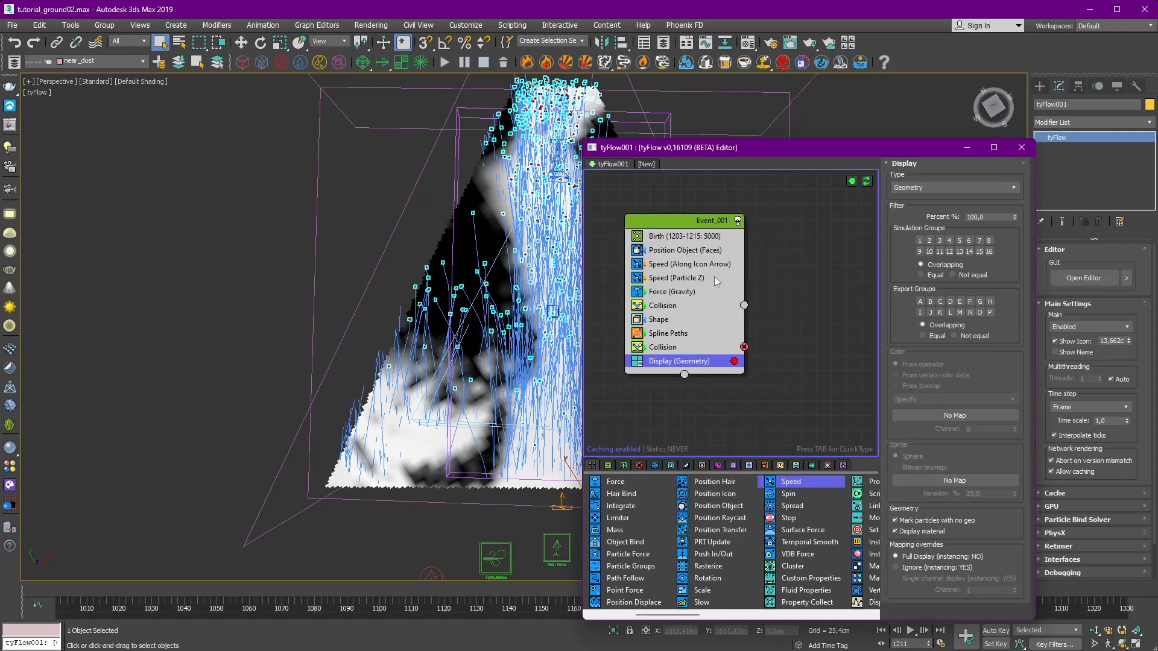
pyautogui.moveTo(546, 229); pyautogui.dragTo(399, 254, button='middle')
pyautogui.moveTo(772, 156); pyautogui.dragTo(783, 89)
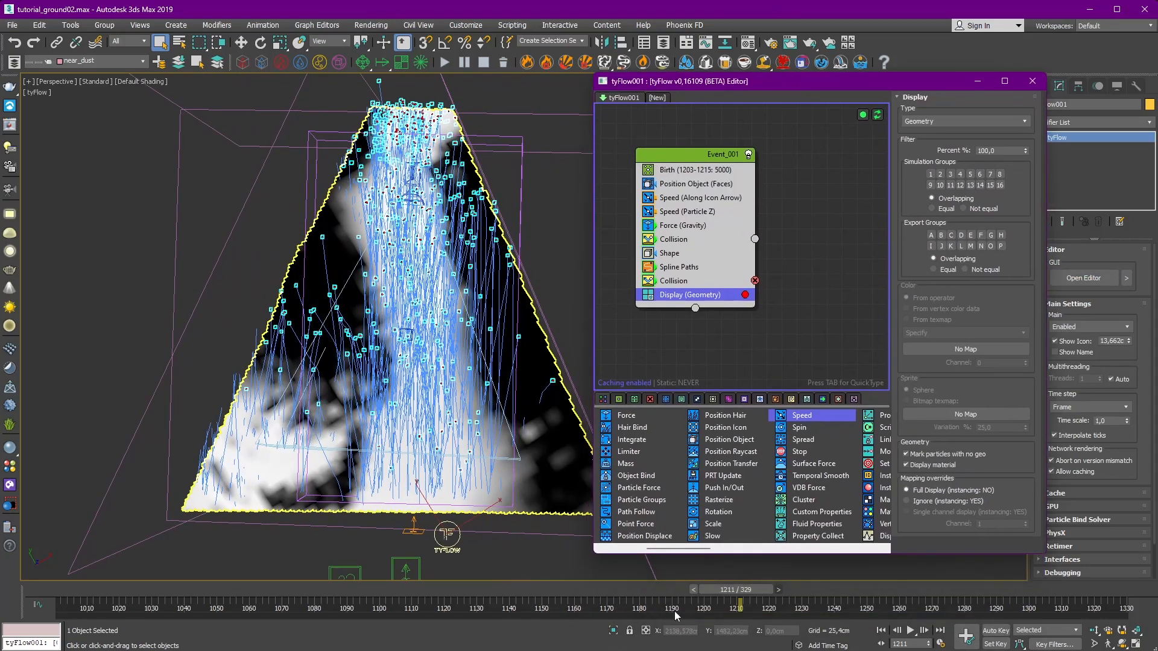
# Step: Set Bounce % to 0 in the Collision operator that uses the deflectors, and move the time to frame 1208
pyautogui.click(673, 240)
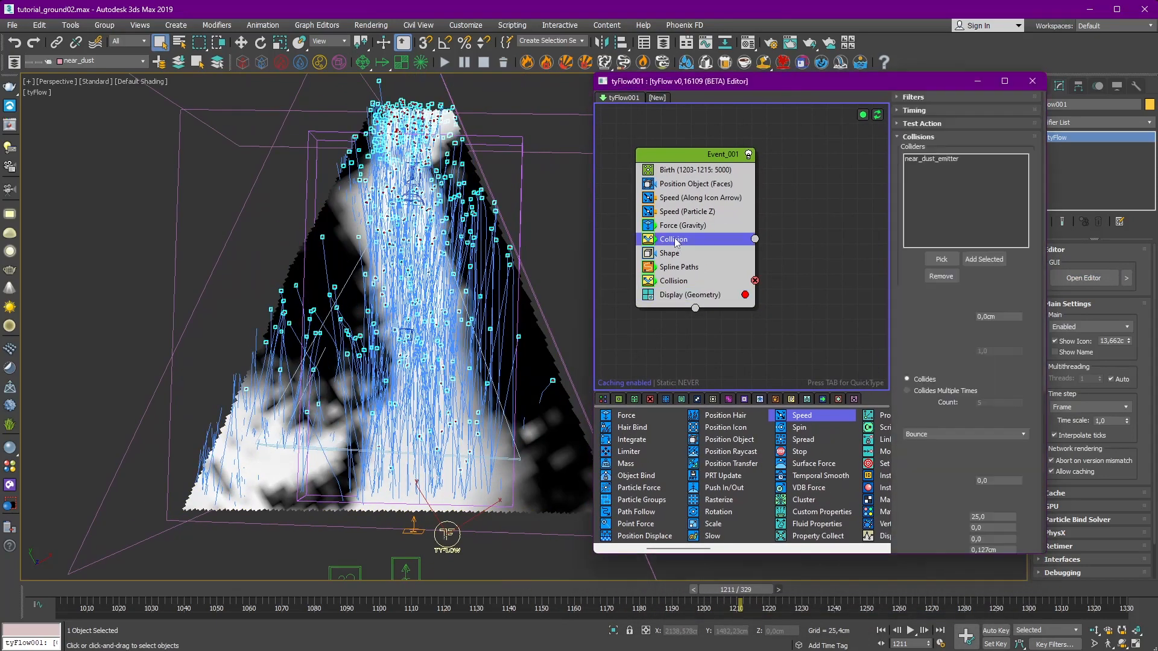
pyautogui.click(694, 281)
pyautogui.moveTo(1017, 386); pyautogui.dragTo(1022, 317)
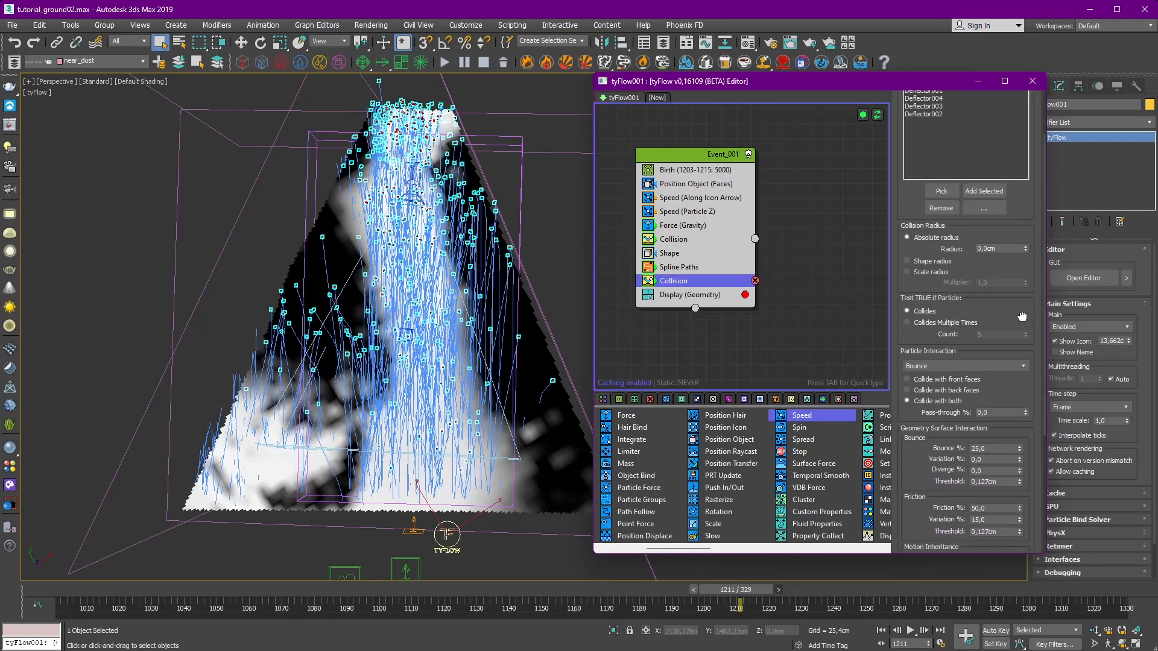
pyautogui.write('0')
pyautogui.press('Return')
pyautogui.moveTo(736, 599); pyautogui.dragTo(729, 599)
# Step: Change the deflector Collision operator's particle interaction to Continue
pyautogui.moveTo(930, 465); pyautogui.dragTo(929, 371)
pyautogui.click(930, 272)
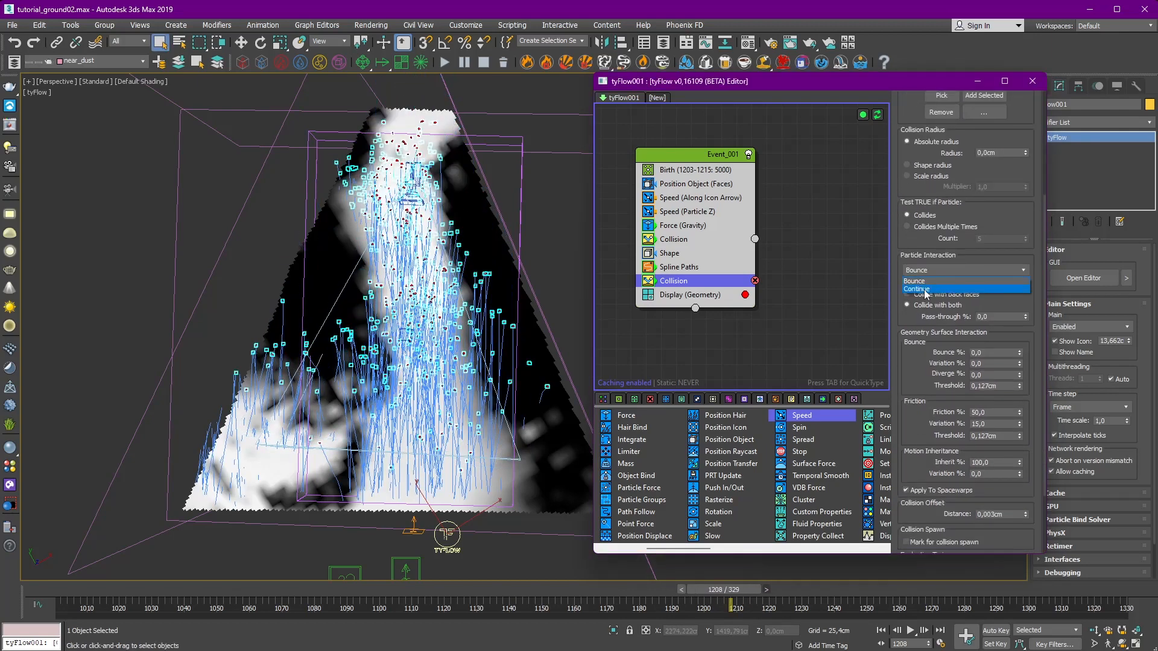
pyautogui.click(927, 290)
pyautogui.moveTo(731, 599)
pyautogui.mouseDown()
pyautogui.moveTo(759, 596)
pyautogui.moveTo(731, 596)
pyautogui.mouseUp()
# Step: Compare the collision settings of the near_dust_emitter Collision operator with those of the deflector Collision operator
pyautogui.click(682, 239)
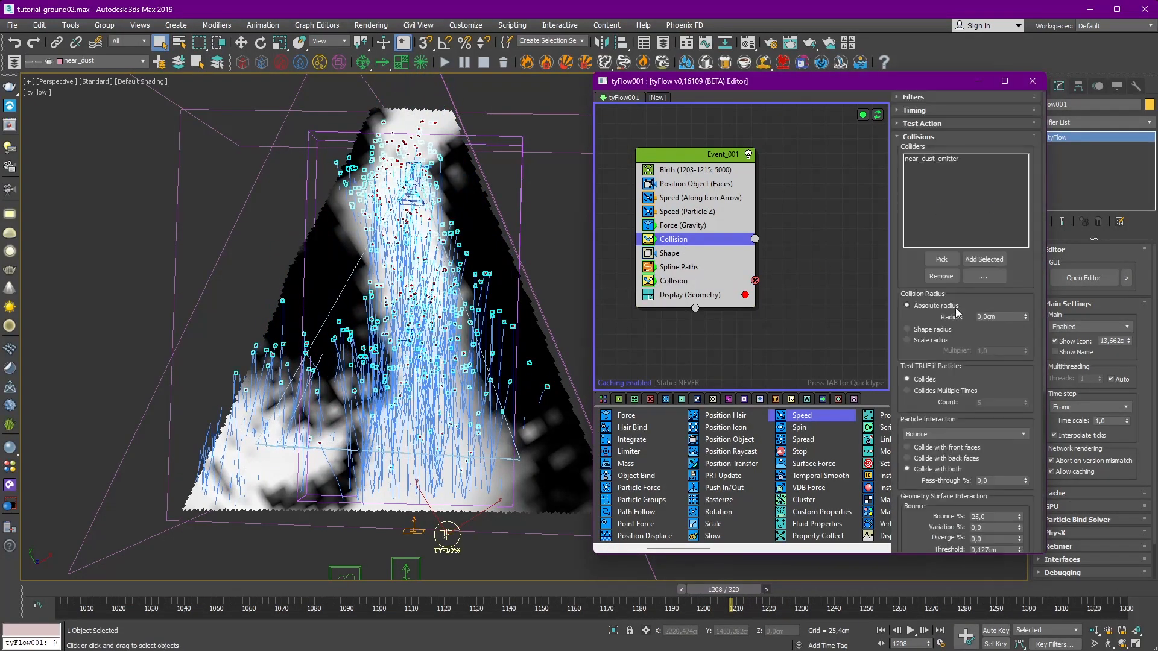
pyautogui.moveTo(1008, 491); pyautogui.dragTo(1010, 265)
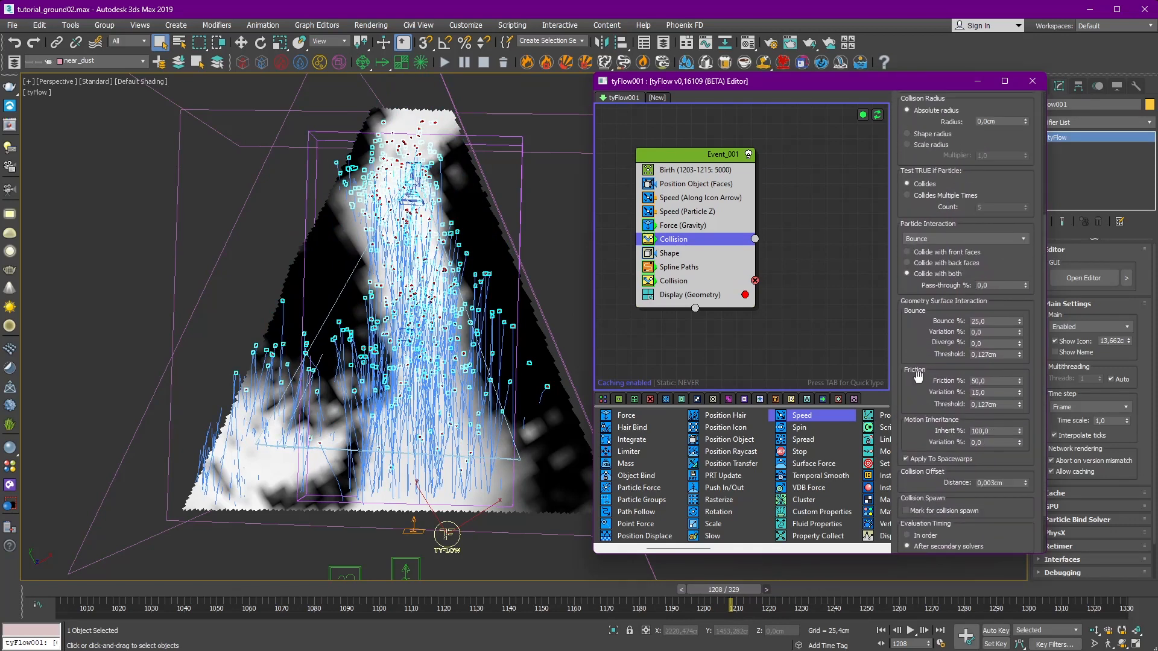
pyautogui.click(676, 281)
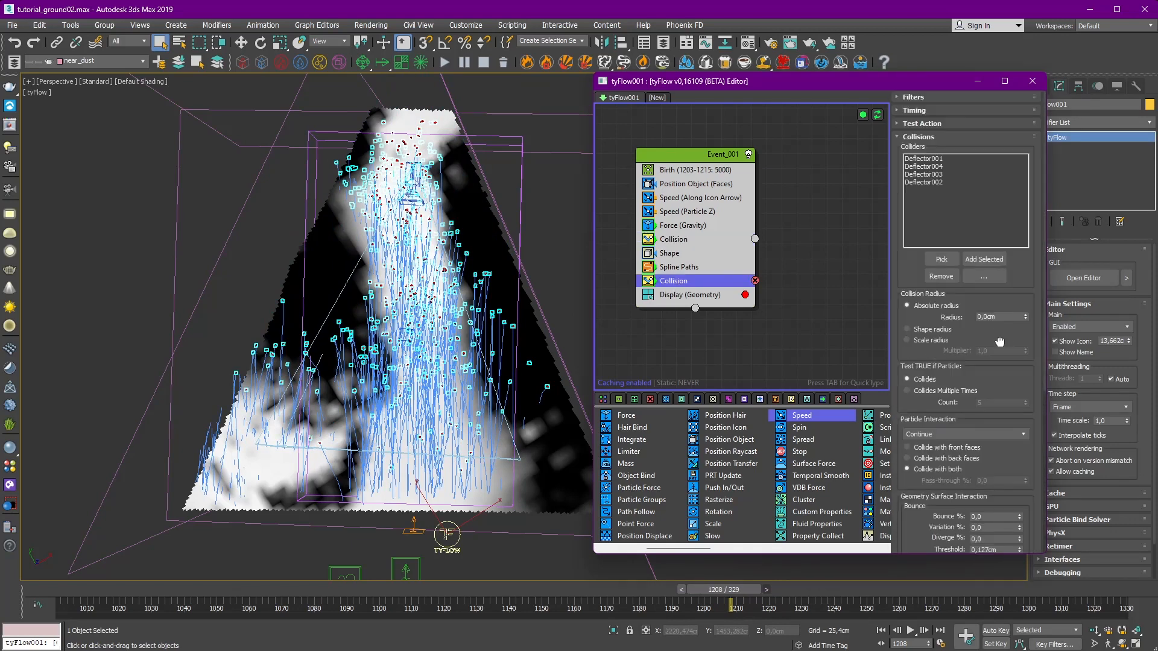
pyautogui.moveTo(999, 342); pyautogui.dragTo(1011, 296)
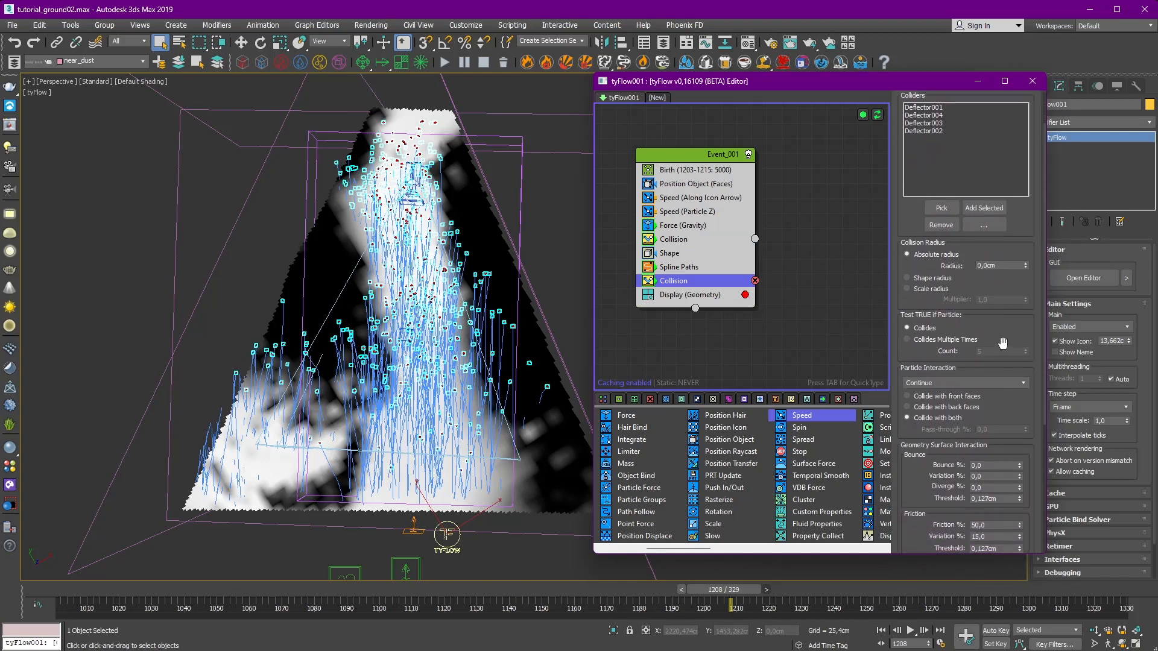
pyautogui.moveTo(918, 223); pyautogui.dragTo(936, 359)
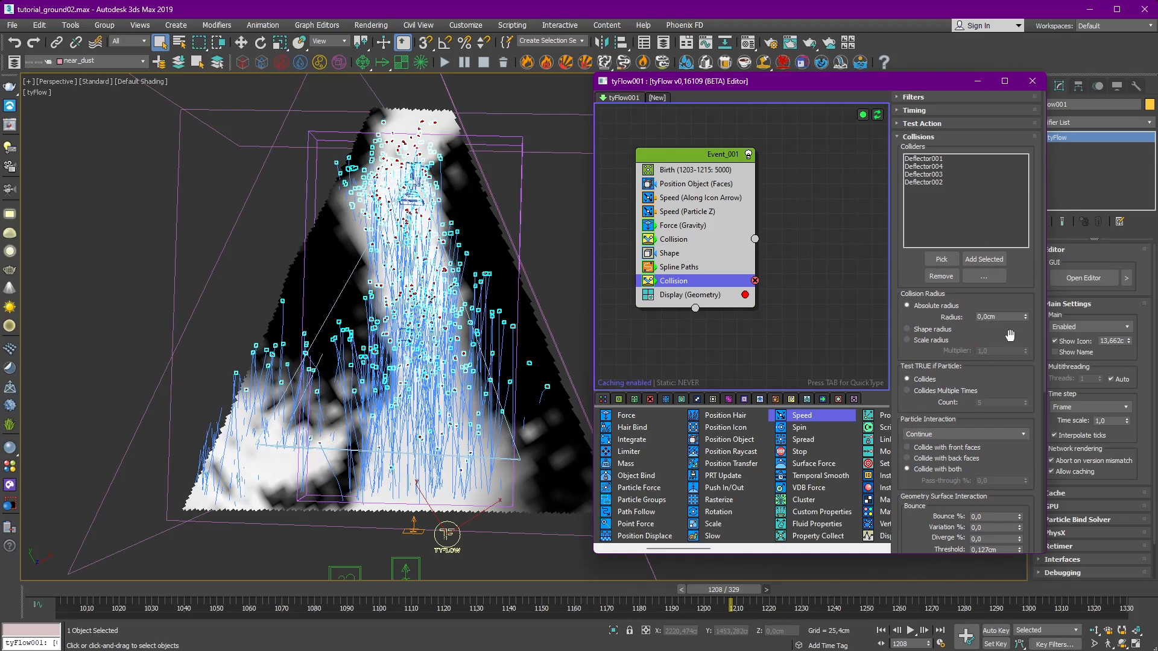
pyautogui.scroll(-7, 1011, 335)
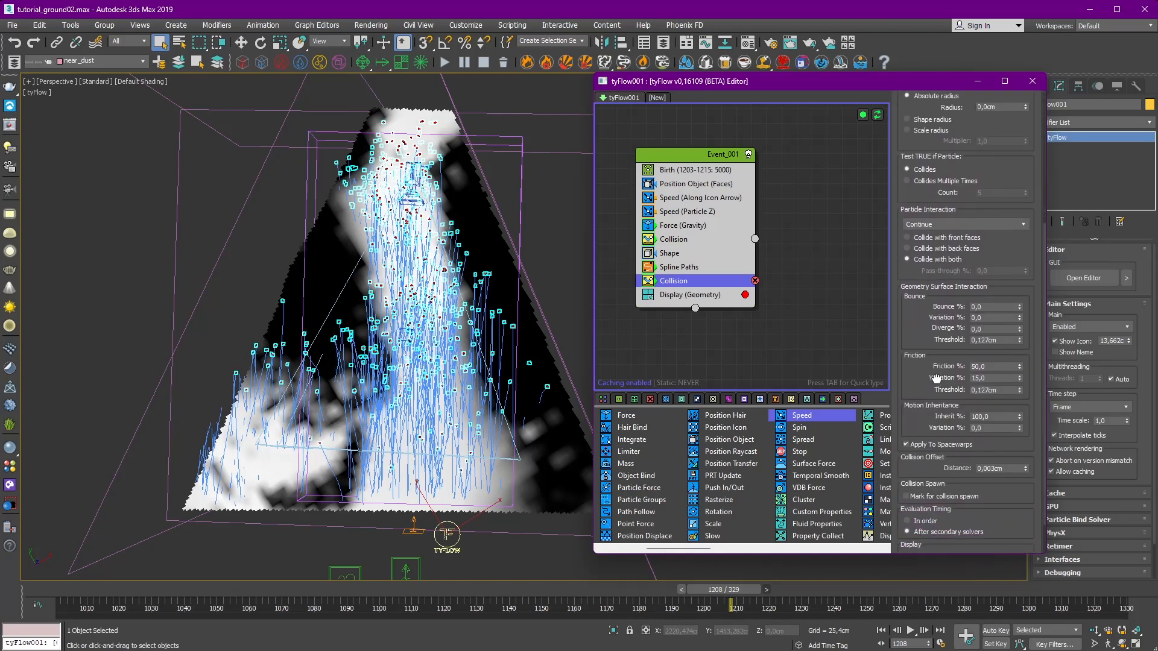
pyautogui.moveTo(936, 378); pyautogui.dragTo(938, 336)
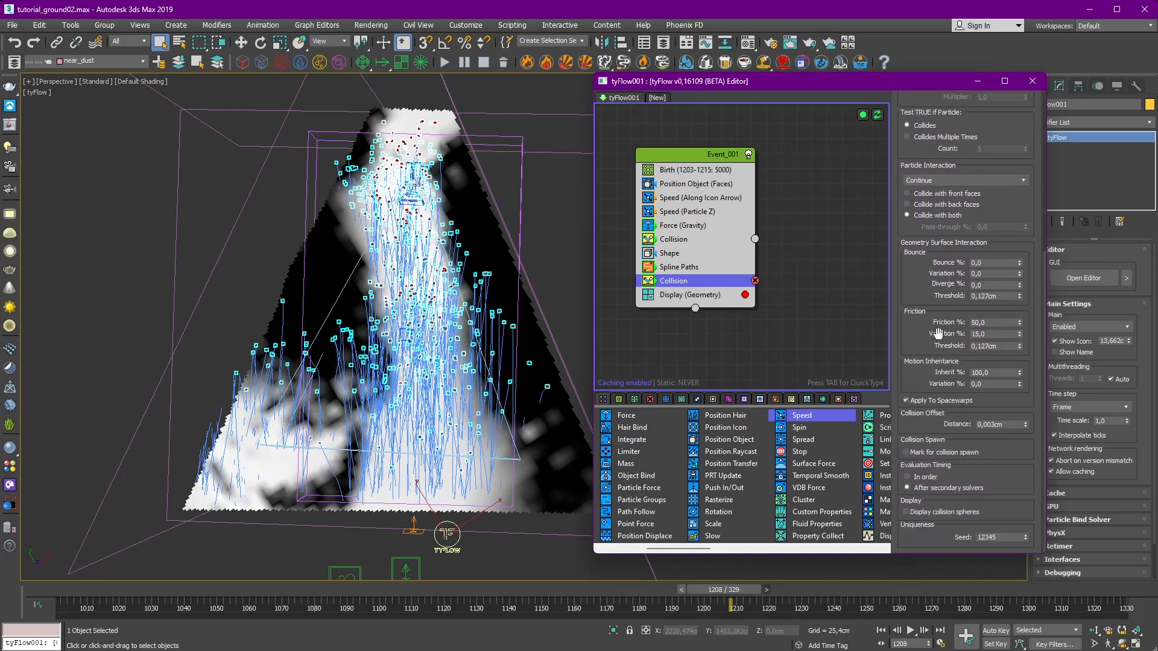
pyautogui.scroll(6, 1017, 204)
pyautogui.scroll(2, 912, 210)
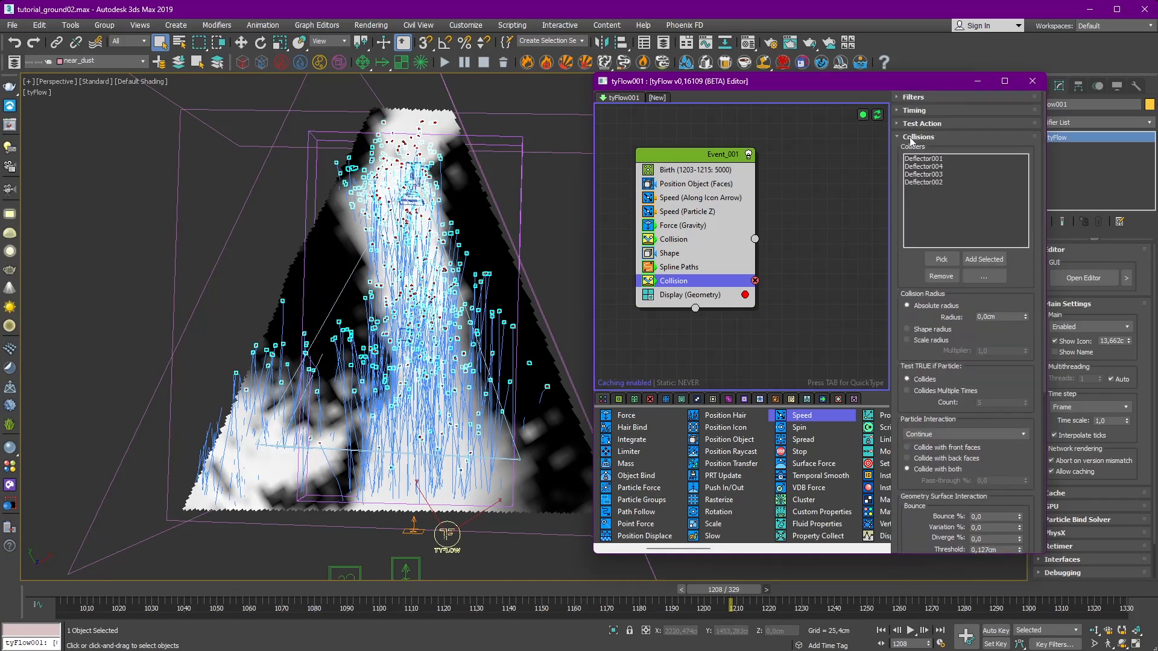
# Step: Examine the test action and timing settings of the deflector Collision operator
pyautogui.click(928, 124)
pyautogui.click(928, 123)
pyautogui.click(925, 114)
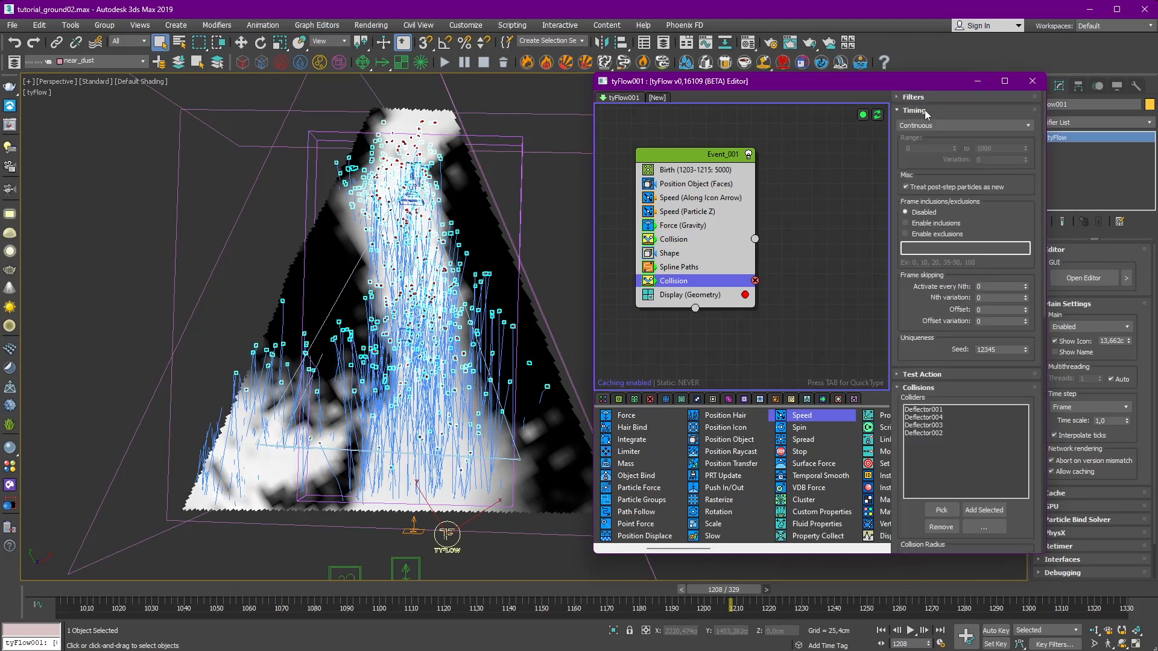
pyautogui.click(926, 114)
pyautogui.click(926, 114)
pyautogui.click(925, 110)
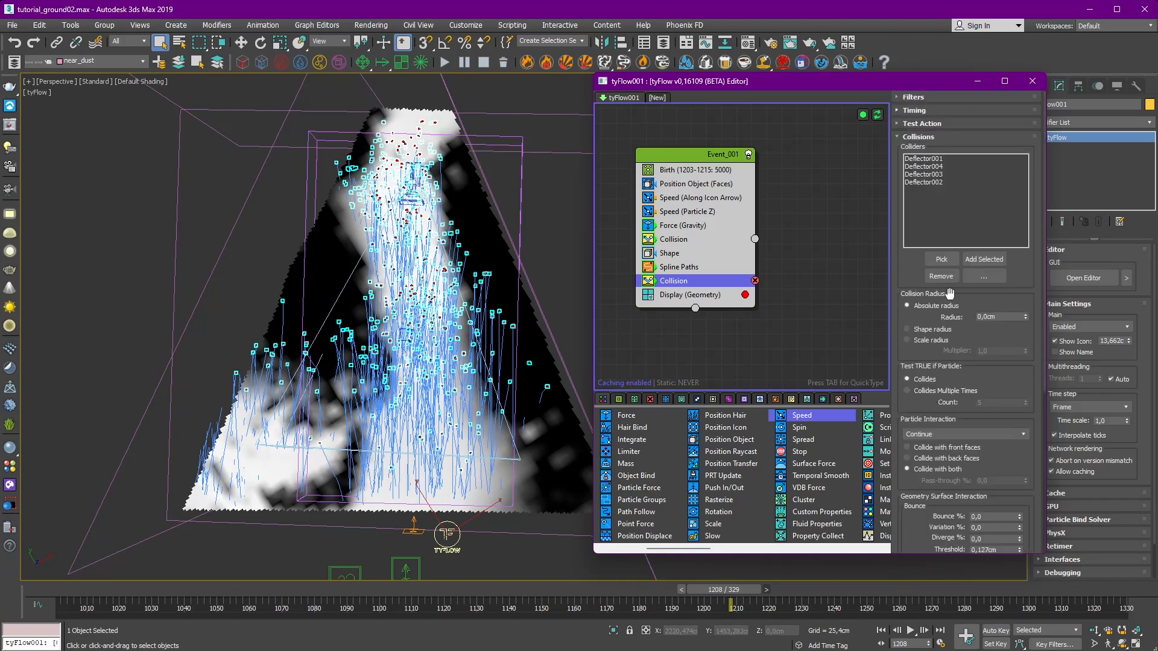
pyautogui.scroll(-1, 1014, 341)
# Step: At frame 1205, move Deflector003 and Deflector002 slightly outward, away from the sides of the terrain
pyautogui.moveTo(704, 591)
pyautogui.mouseDown()
pyautogui.moveTo(682, 587)
pyautogui.moveTo(726, 587)
pyautogui.moveTo(688, 590)
pyautogui.moveTo(726, 598)
pyautogui.moveTo(692, 594)
pyautogui.mouseUp()
pyautogui.click(500, 213)
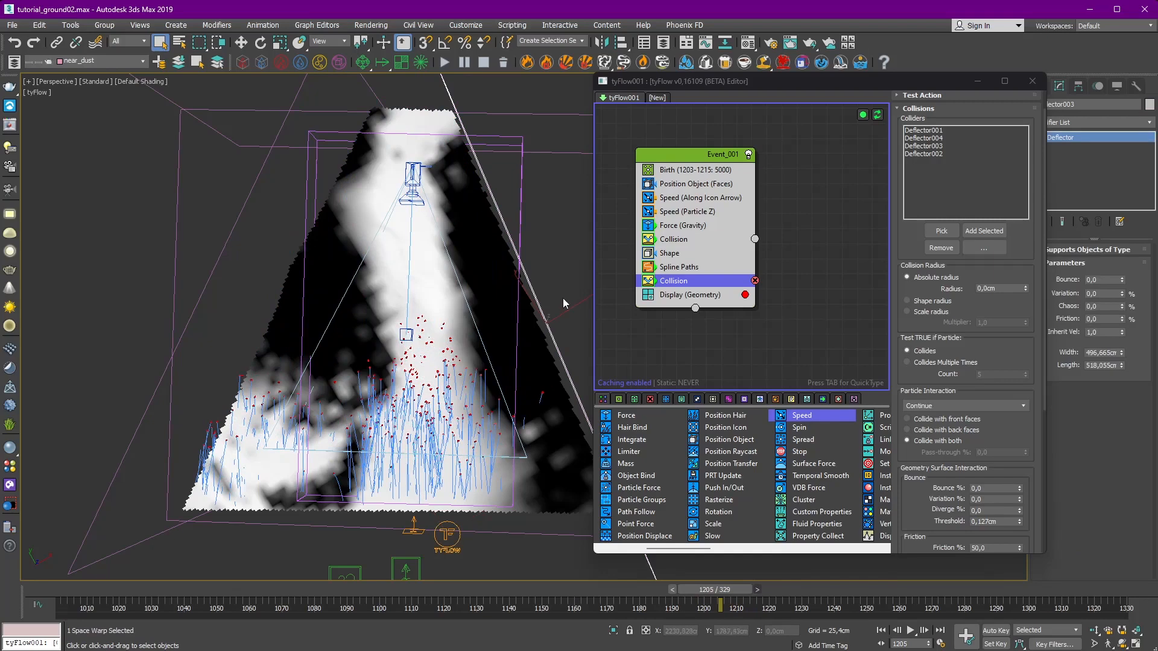
pyautogui.press('w')
pyautogui.moveTo(560, 298); pyautogui.dragTo(582, 288)
pyautogui.click(253, 183)
pyautogui.scroll(-3, 355, 224)
pyautogui.moveTo(385, 223); pyautogui.dragTo(464, 238, button='middle')
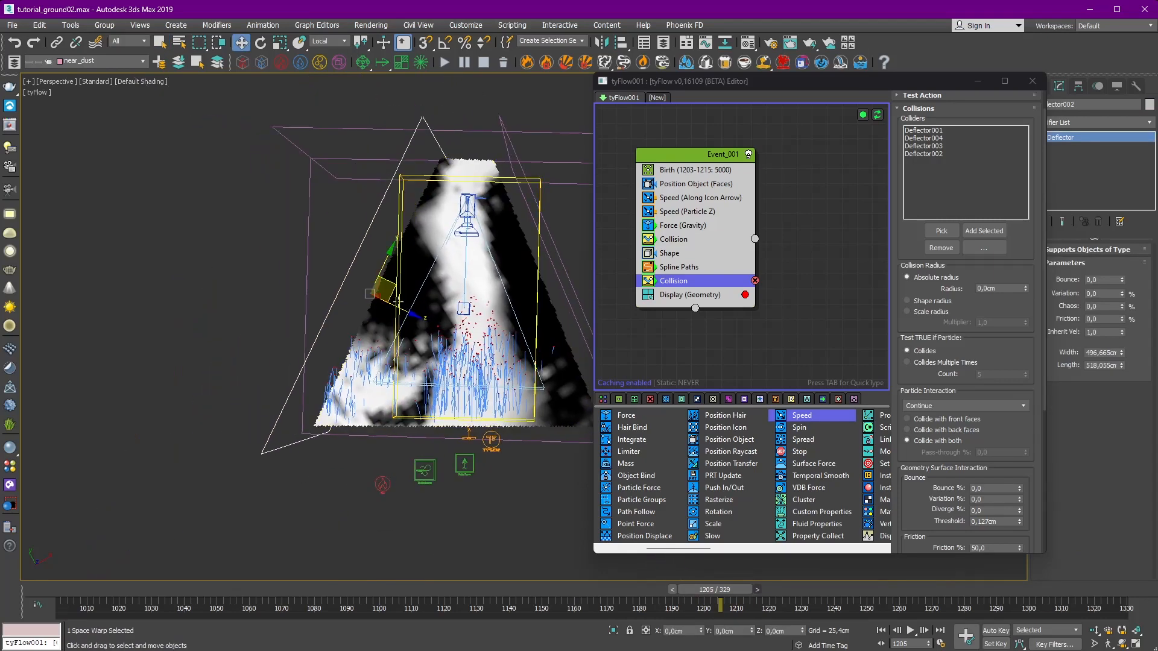
pyautogui.moveTo(398, 306); pyautogui.dragTo(380, 298)
pyautogui.click(556, 301)
# Step: Inspect the particle trails close up over the terrain at frames 1221 and 1212
pyautogui.moveTo(730, 589)
pyautogui.mouseDown()
pyautogui.moveTo(770, 585)
pyautogui.moveTo(763, 594)
pyautogui.moveTo(784, 597)
pyautogui.moveTo(765, 592)
pyautogui.mouseUp()
pyautogui.scroll(5, 464, 199)
pyautogui.keyDown('alt'); pyautogui.moveTo(538, 306); pyautogui.dragTo(497, 305, button='middle'); pyautogui.keyUp('alt')
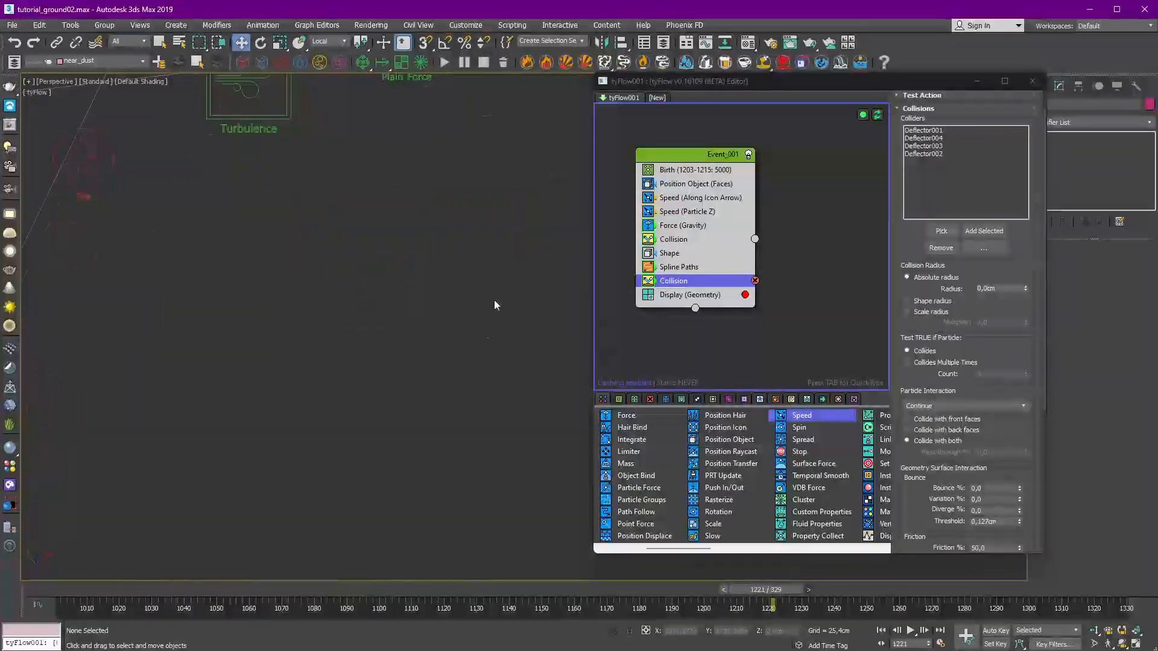
pyautogui.scroll(-8, 493, 301)
pyautogui.scroll(5, 505, 228)
pyautogui.scroll(10, 506, 235)
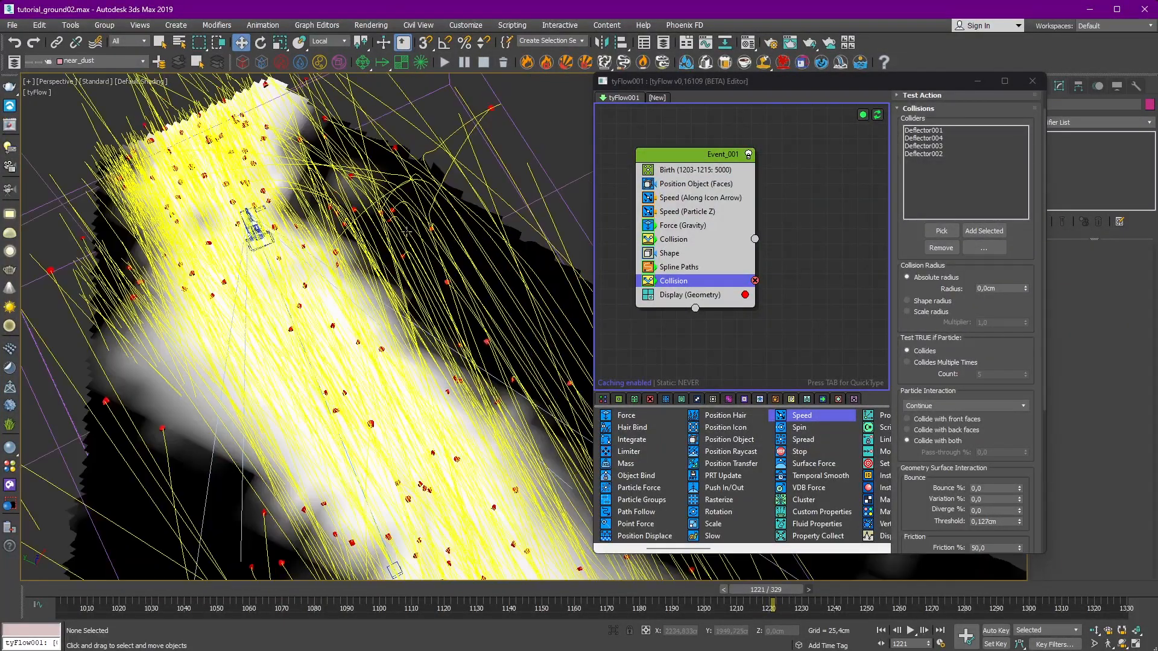
pyautogui.moveTo(766, 590); pyautogui.dragTo(739, 590)
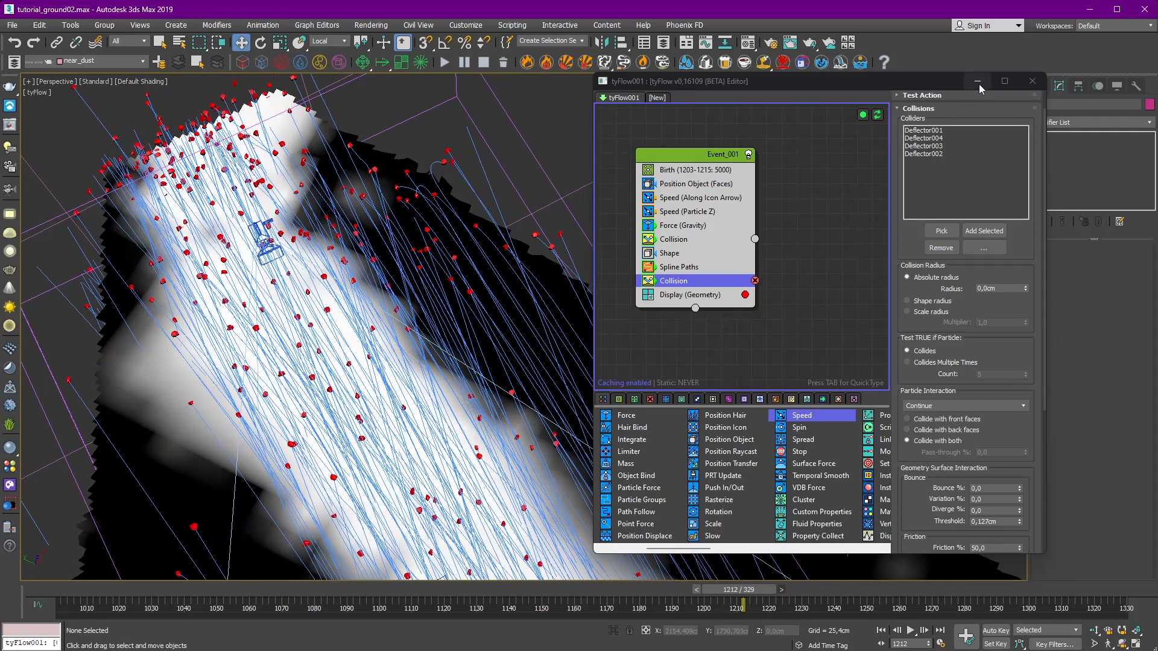
# Step: Review the Birth operator's settings and check the emitted particles at frame 1208
pyautogui.click(708, 170)
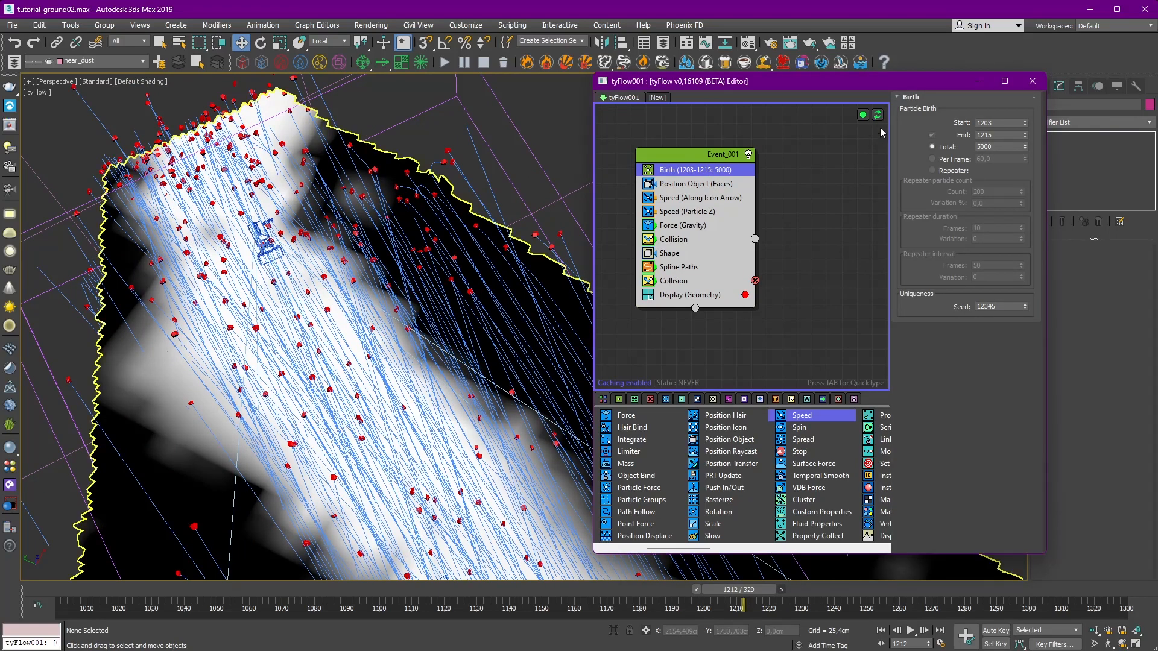
pyautogui.click(866, 114)
pyautogui.moveTo(752, 593); pyautogui.dragTo(732, 611)
# Step: Try disabling the near_dust_emitter Collision operator and check the particle paths at frame 1218
pyautogui.click(685, 281)
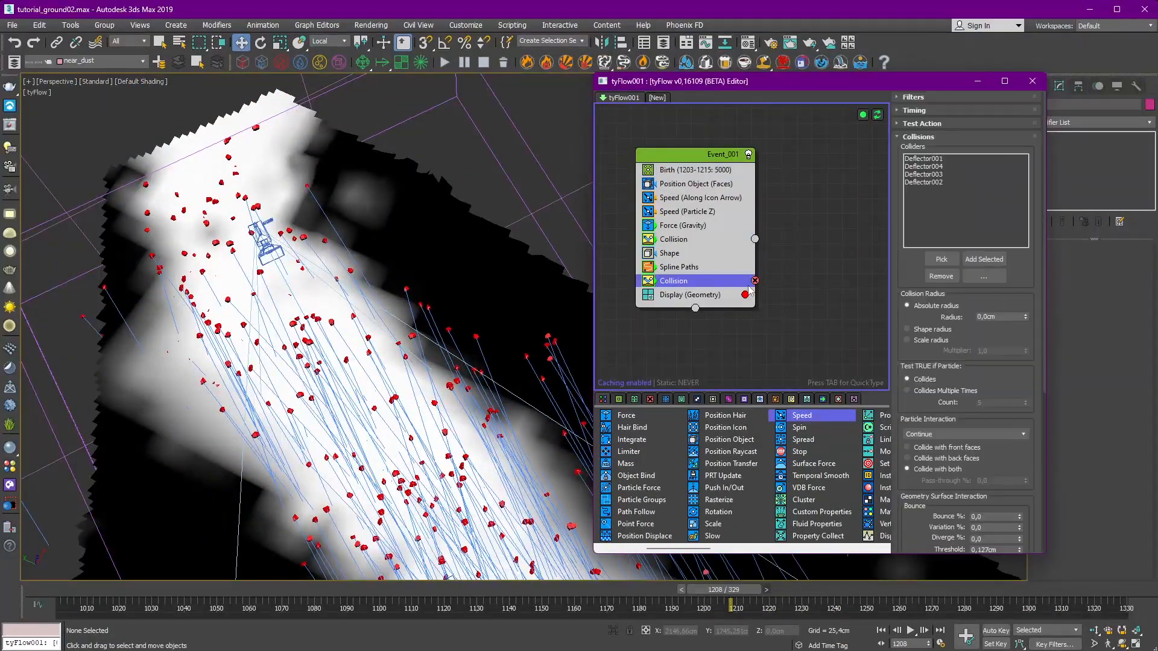
pyautogui.click(649, 240)
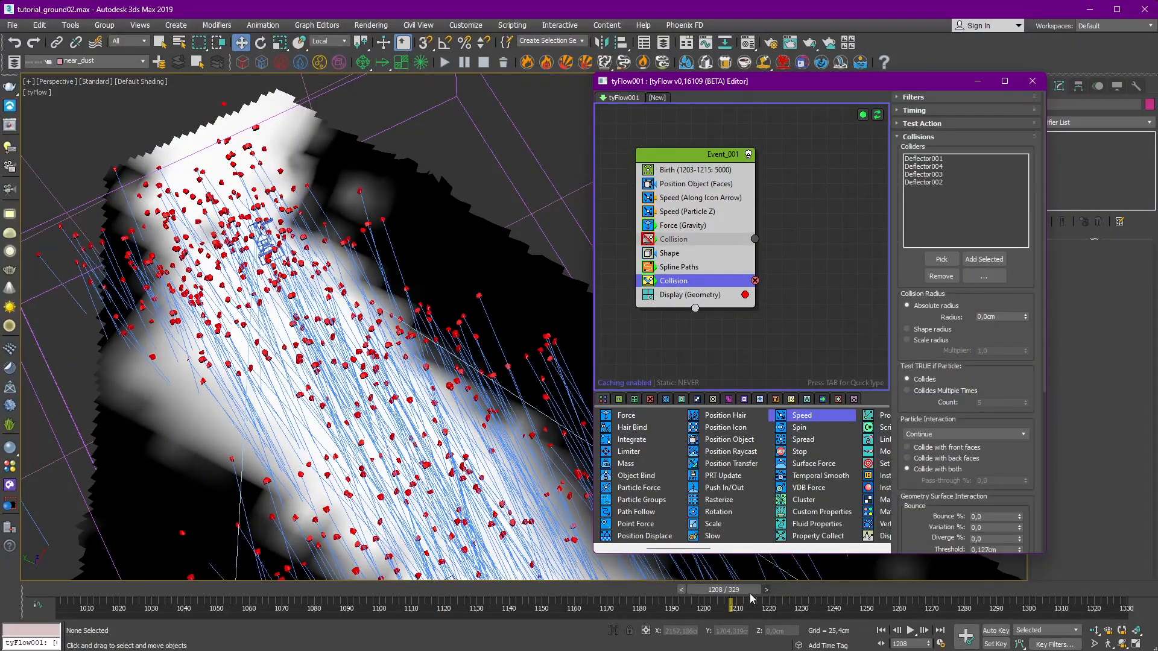
pyautogui.moveTo(751, 598); pyautogui.dragTo(781, 592)
pyautogui.keyDown('alt'); pyautogui.moveTo(429, 368); pyautogui.dragTo(432, 316, button='middle'); pyautogui.keyUp('alt')
pyautogui.scroll(4, 432, 316)
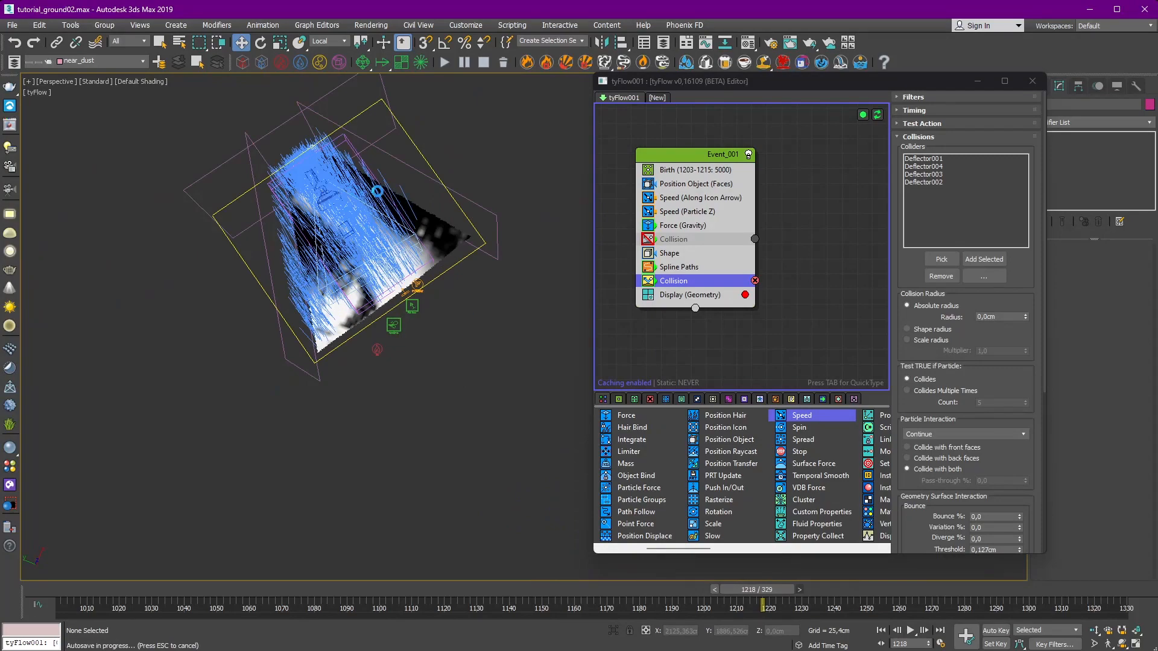
pyautogui.keyDown('alt'); pyautogui.moveTo(377, 191); pyautogui.dragTo(485, 307, button='middle'); pyautogui.keyUp('alt')
# Step: Review the near_dust_emitter Collision operator's bounce, friction and motion inheritance settings against the particle trails
pyautogui.click(683, 242)
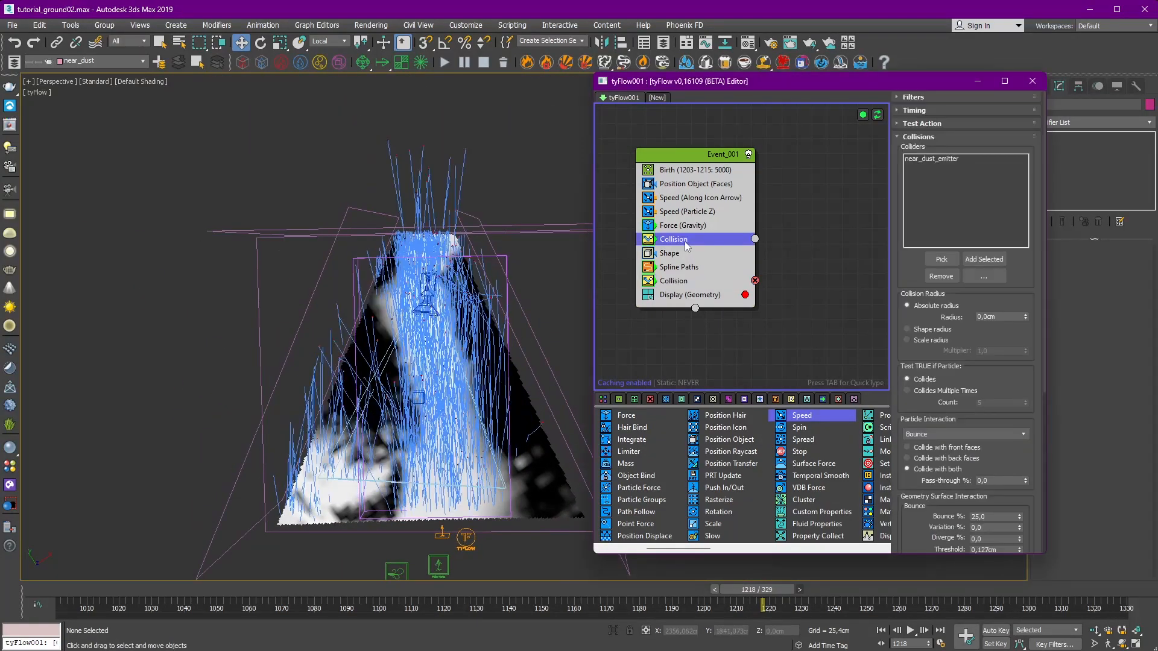
pyautogui.click(949, 391)
pyautogui.moveTo(1019, 385); pyautogui.dragTo(1021, 118)
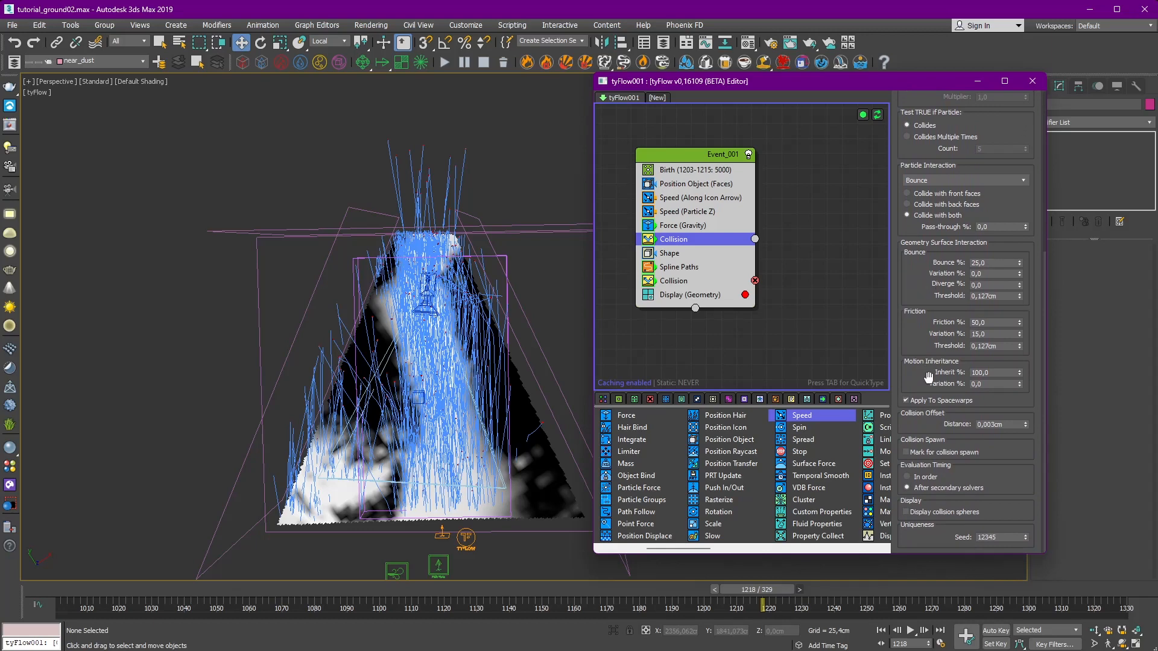
pyautogui.scroll(5, 929, 377)
pyautogui.scroll(5, 351, 302)
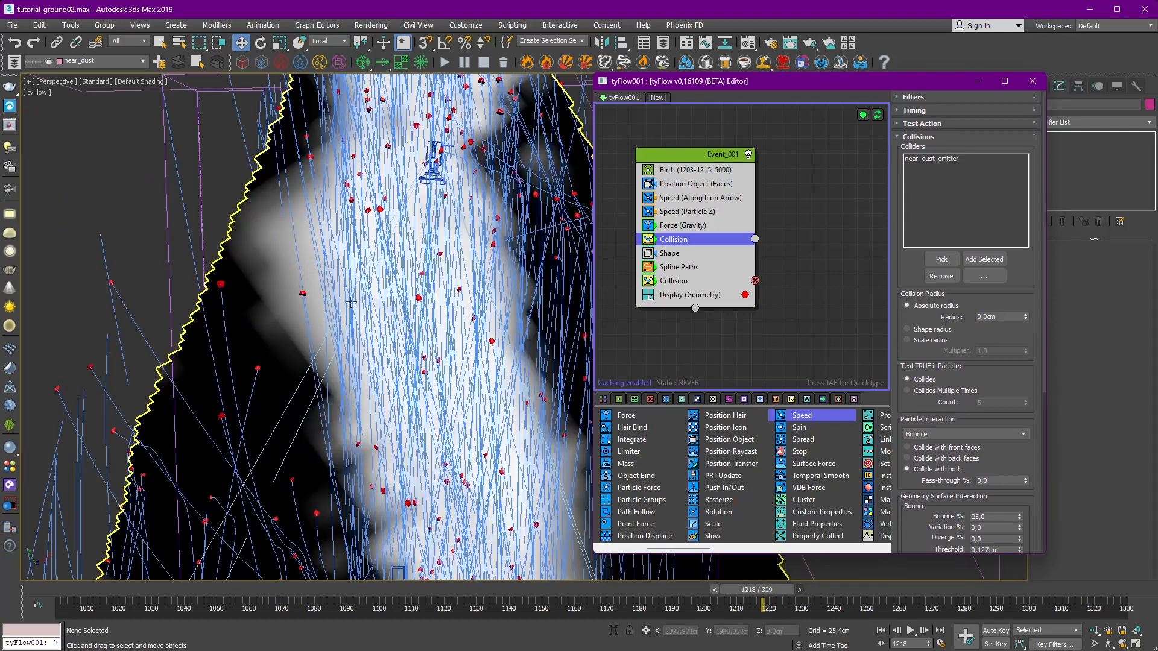
pyautogui.click(351, 301)
pyautogui.click(936, 480)
pyautogui.scroll(-7, 936, 476)
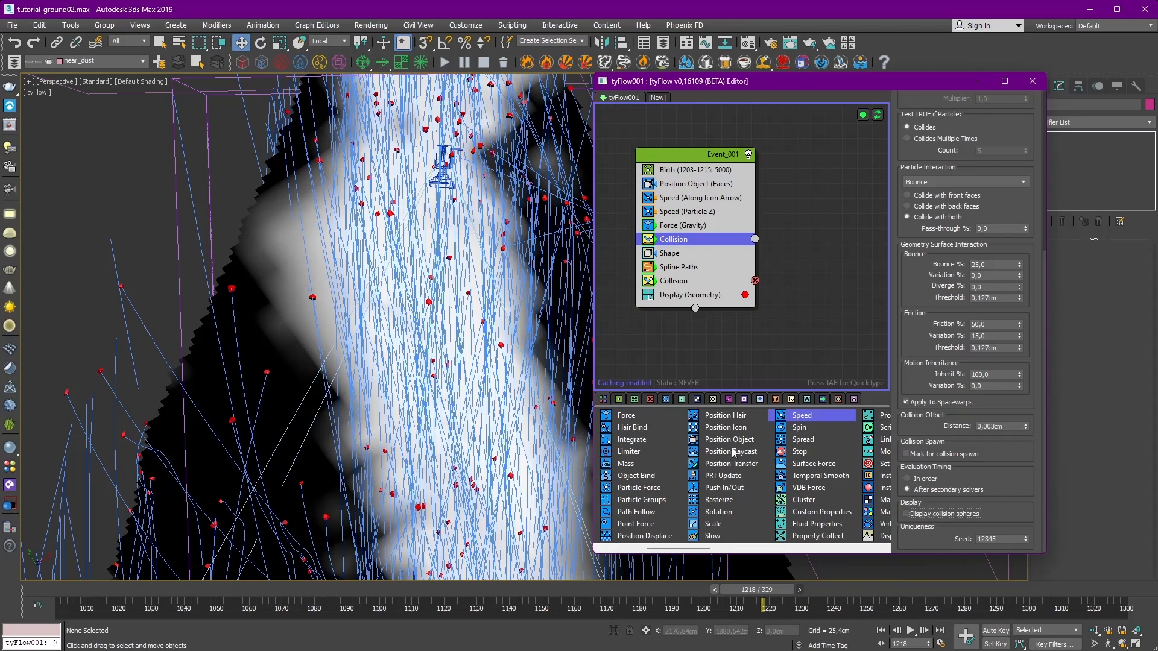
pyautogui.scroll(-8, 742, 567)
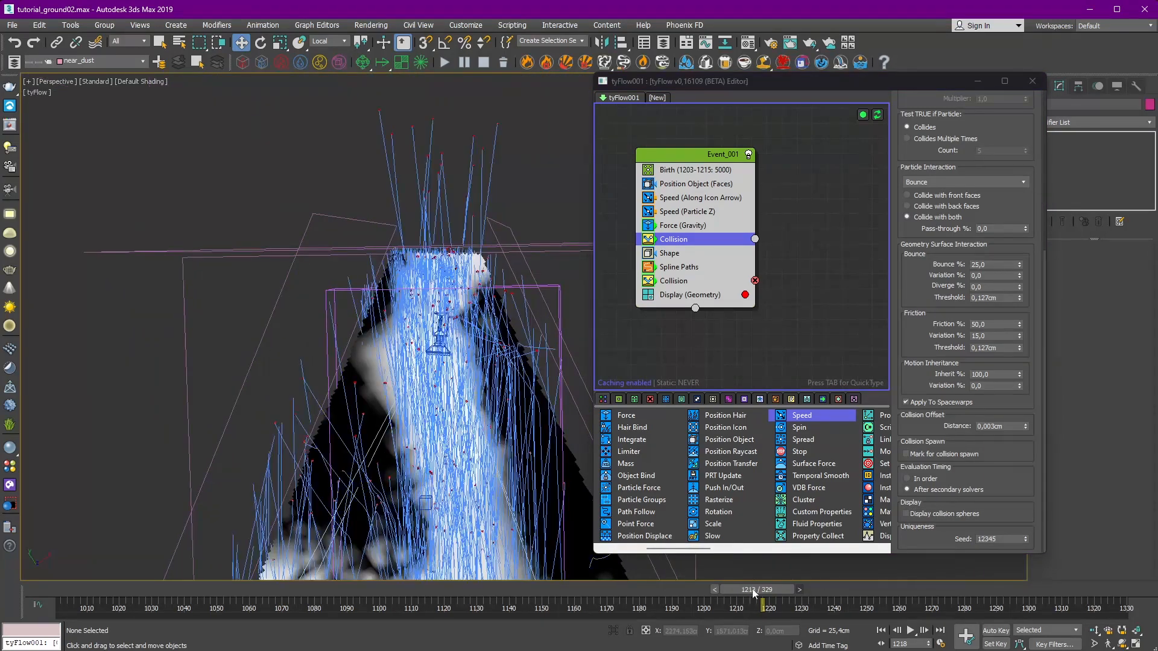
# Step: Move the time to frame 1211 and inspect the rock particles close up near the terrain's edge
pyautogui.moveTo(754, 591); pyautogui.dragTo(727, 584)
pyautogui.keyDown('alt'); pyautogui.moveTo(511, 392); pyautogui.dragTo(514, 306, button='middle'); pyautogui.keyUp('alt')
pyautogui.moveTo(725, 591)
pyautogui.mouseDown()
pyautogui.moveTo(712, 591)
pyautogui.moveTo(775, 592)
pyautogui.moveTo(718, 591)
pyautogui.moveTo(766, 592)
pyautogui.moveTo(725, 591)
pyautogui.moveTo(735, 591)
pyautogui.mouseUp()
pyautogui.scroll(15, 534, 382)
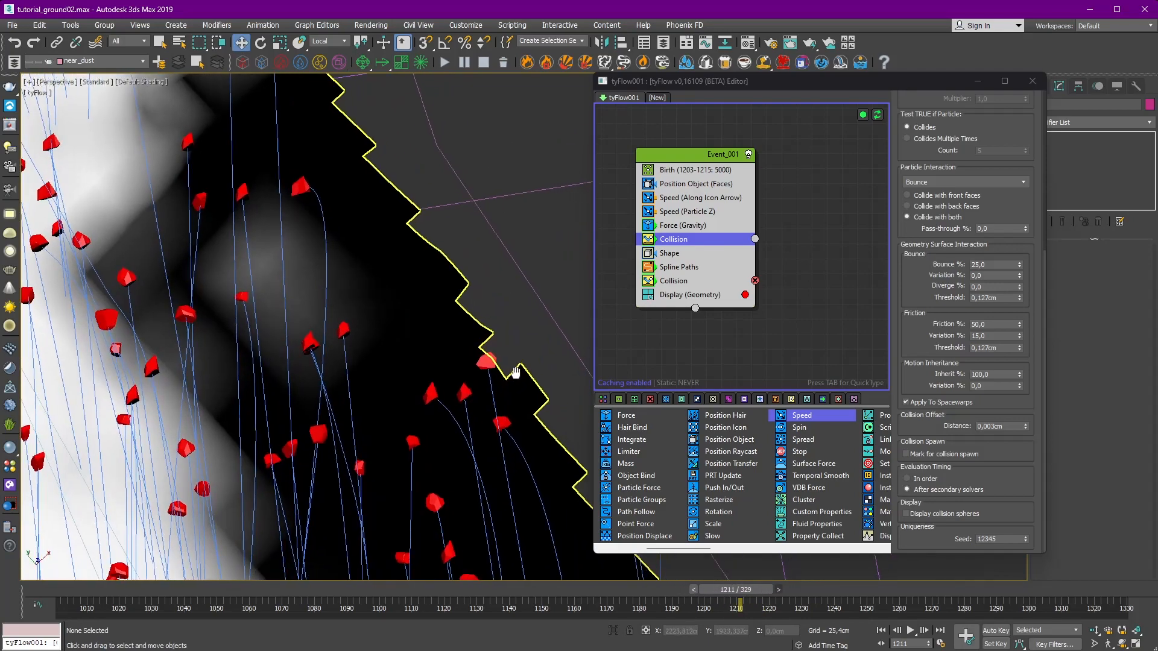
# Step: Step back and forth between frames 1210 and 1216 to examine how the rocks travel and collide near the terrain's edge
pyautogui.moveTo(350, 300); pyautogui.dragTo(440, 236, button='middle')
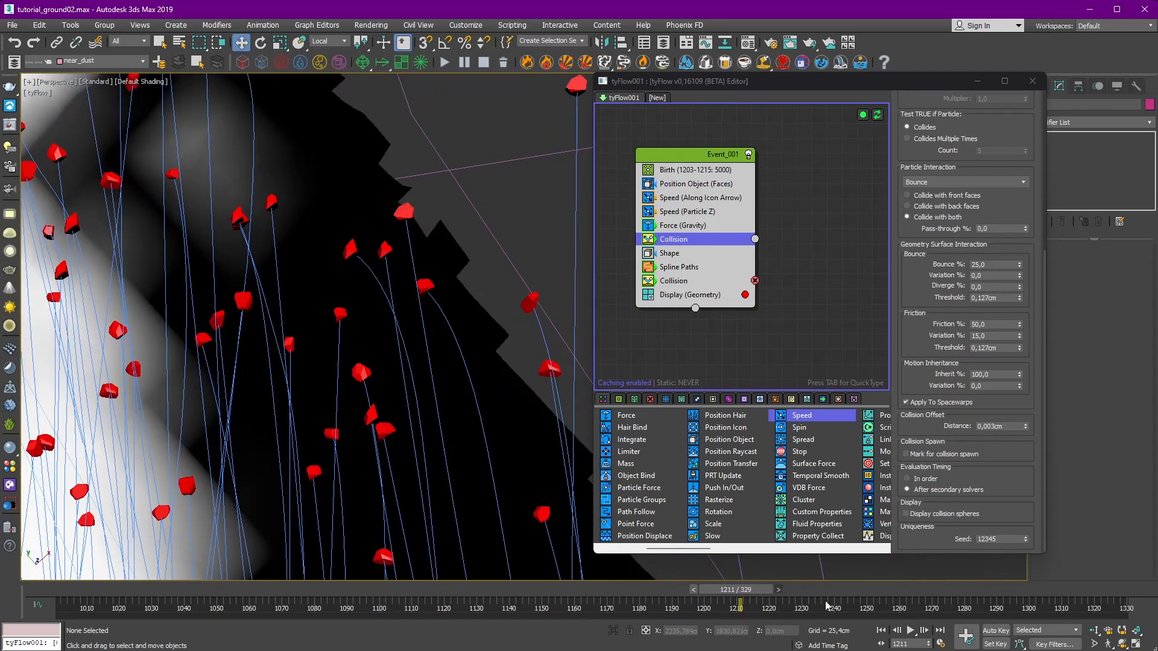
pyautogui.click(780, 590)
pyautogui.click(781, 588)
pyautogui.click(702, 589)
pyautogui.click(695, 588)
pyautogui.click(694, 588)
pyautogui.click(776, 589)
pyautogui.click(779, 588)
pyautogui.click(781, 588)
pyautogui.click(784, 588)
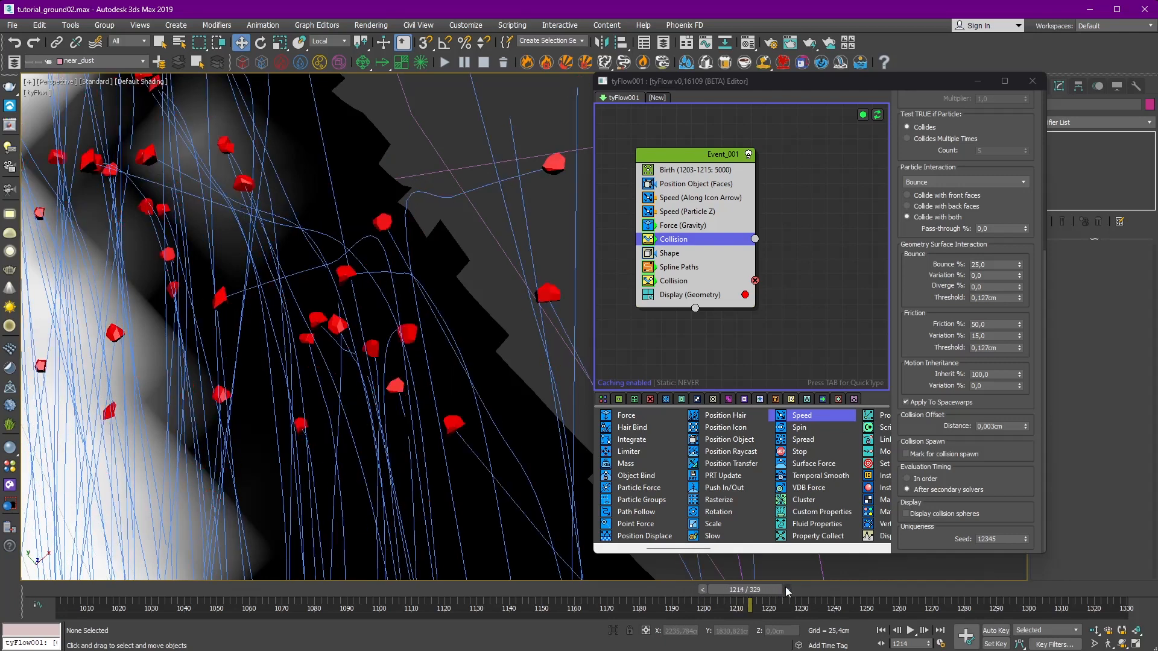
pyautogui.click(703, 590)
pyautogui.click(699, 588)
pyautogui.click(695, 588)
pyautogui.click(691, 588)
pyautogui.click(776, 588)
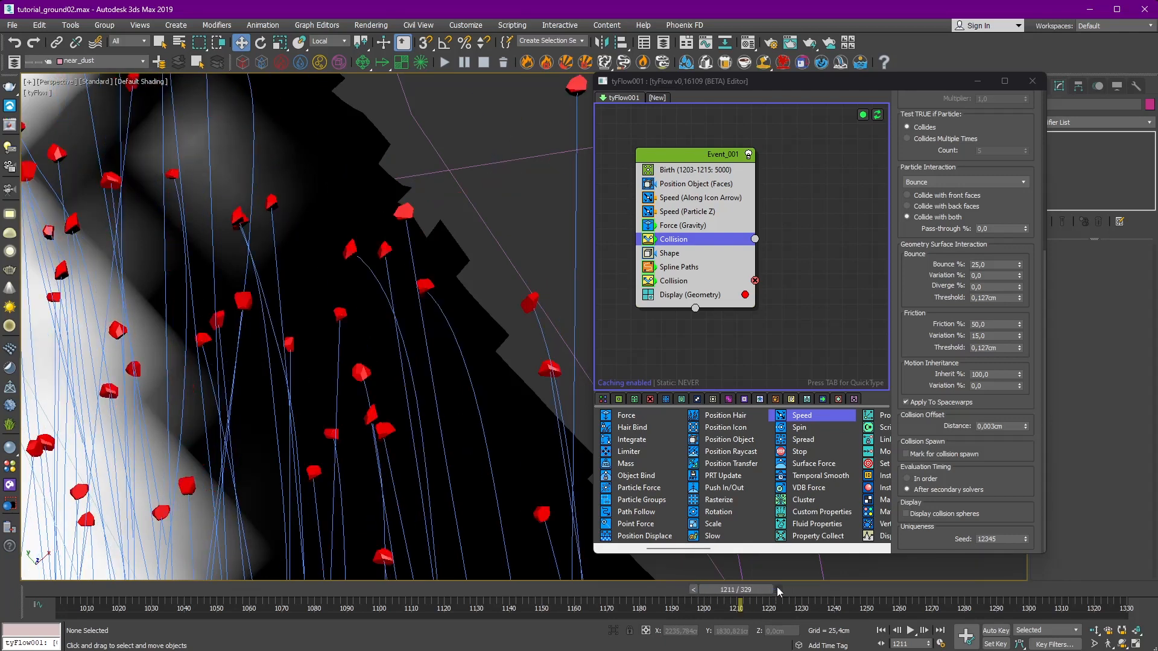
pyautogui.click(779, 588)
pyautogui.click(782, 587)
pyautogui.click(785, 588)
pyautogui.click(789, 588)
pyautogui.click(792, 588)
# Step: Examine the rock trails along the full terrain up to frame 1226 from several viewing angles
pyautogui.scroll(-8, 474, 379)
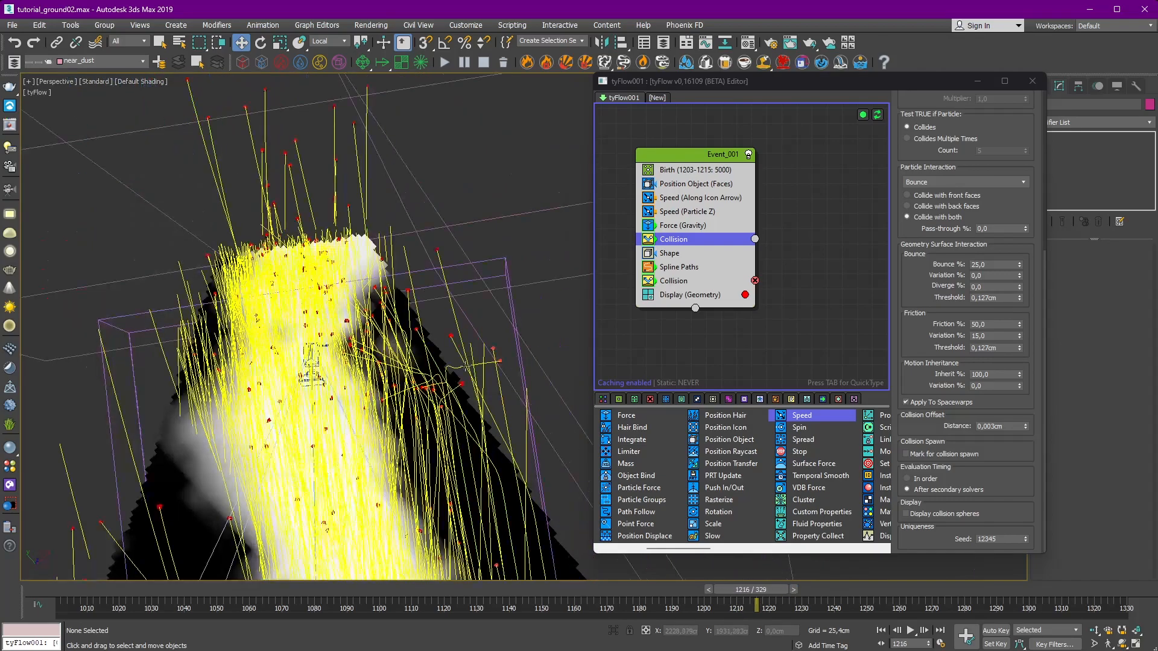
pyautogui.keyDown('alt'); pyautogui.moveTo(310, 377); pyautogui.dragTo(537, 366, button='middle'); pyautogui.keyUp('alt')
pyautogui.scroll(5, 441, 407)
pyautogui.click(794, 589)
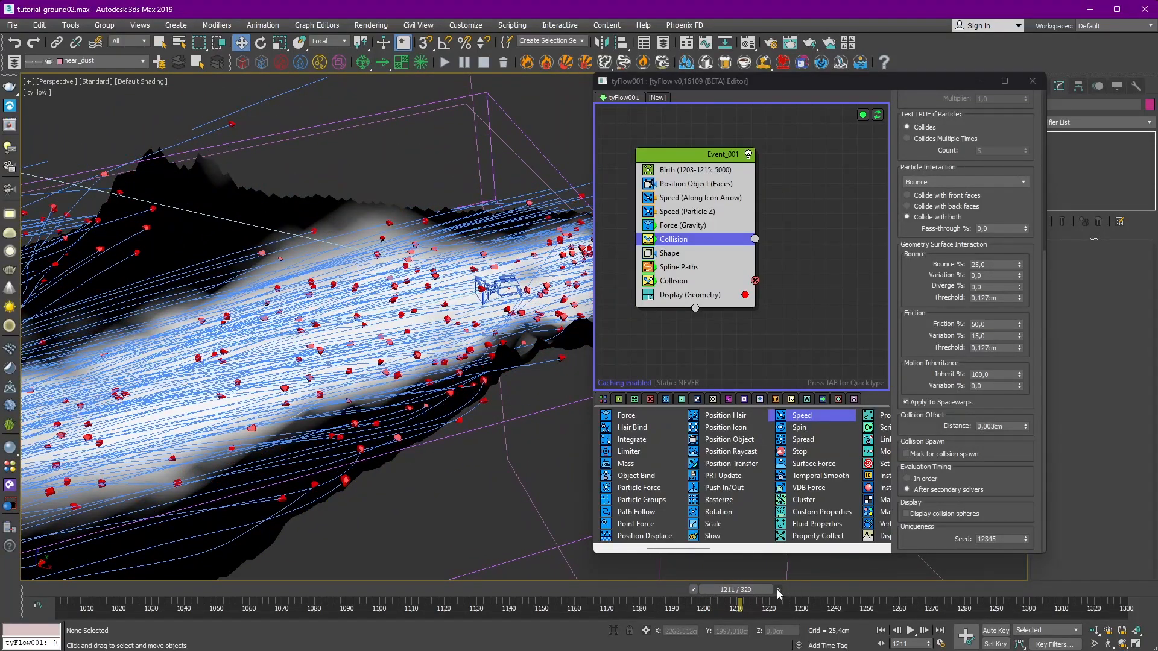
pyautogui.click(797, 589)
pyautogui.click(800, 590)
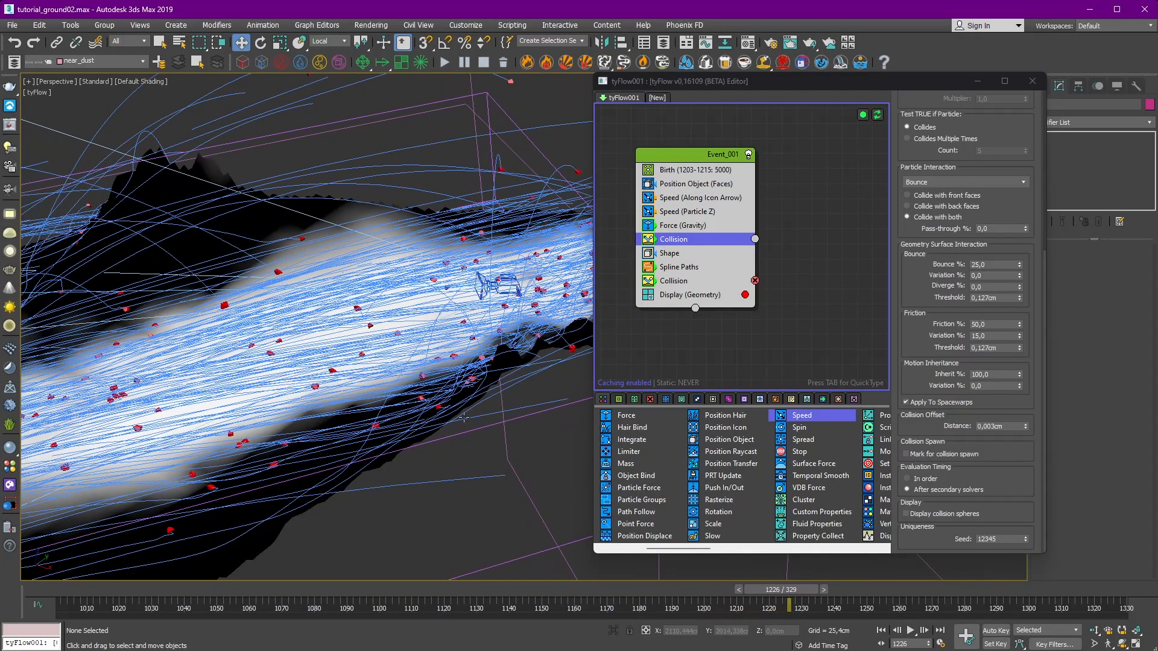
pyautogui.keyDown('alt'); pyautogui.moveTo(463, 417); pyautogui.dragTo(543, 361, button='middle'); pyautogui.keyUp('alt')
# Step: Switch the shaded display color from material color to object color
pyautogui.moveTo(923, 83); pyautogui.dragTo(859, 82)
pyautogui.click(1117, 87)
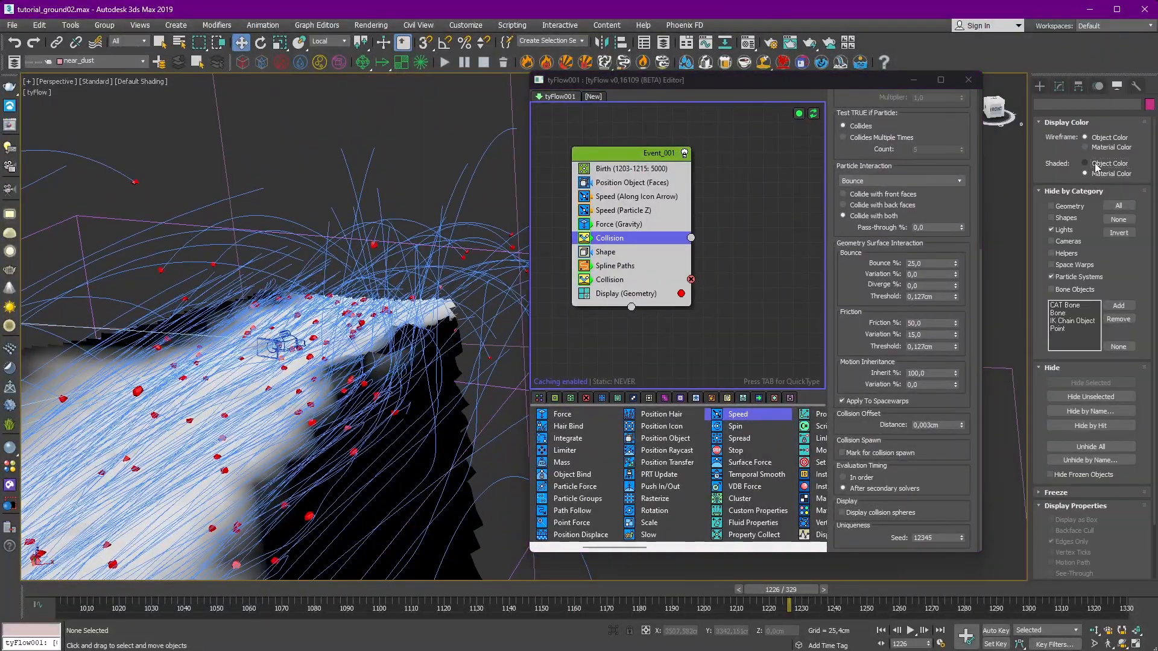
pyautogui.click(1085, 163)
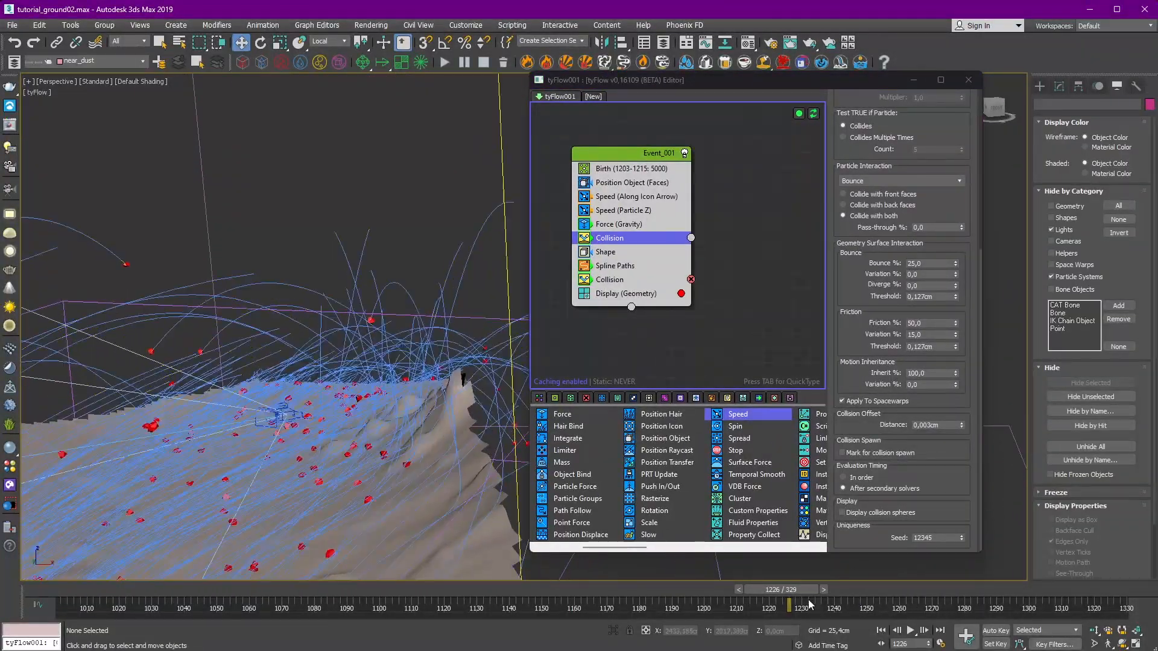
# Step: Scrub the early frames from 1203 onward and review how the rocks spread across the terrain
pyautogui.moveTo(784, 589); pyautogui.dragTo(710, 588)
pyautogui.keyDown('alt'); pyautogui.moveTo(259, 379); pyautogui.dragTo(646, 76, button='middle'); pyautogui.keyUp('alt')
pyautogui.moveTo(646, 75); pyautogui.dragTo(751, 80)
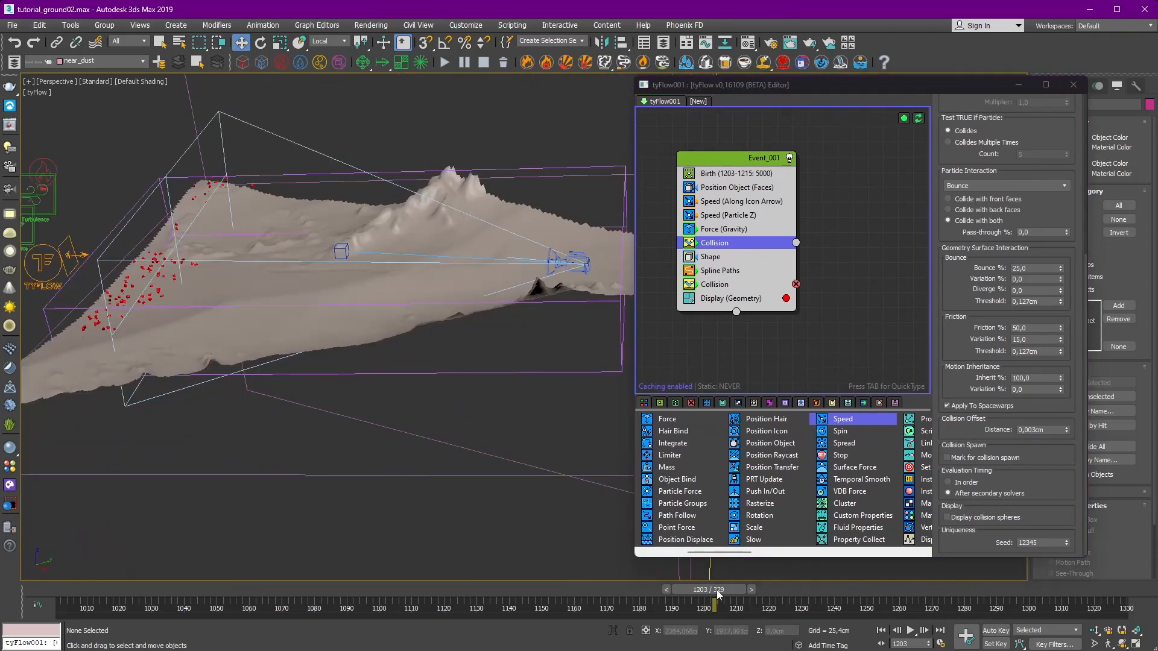
pyautogui.moveTo(735, 594); pyautogui.dragTo(723, 594)
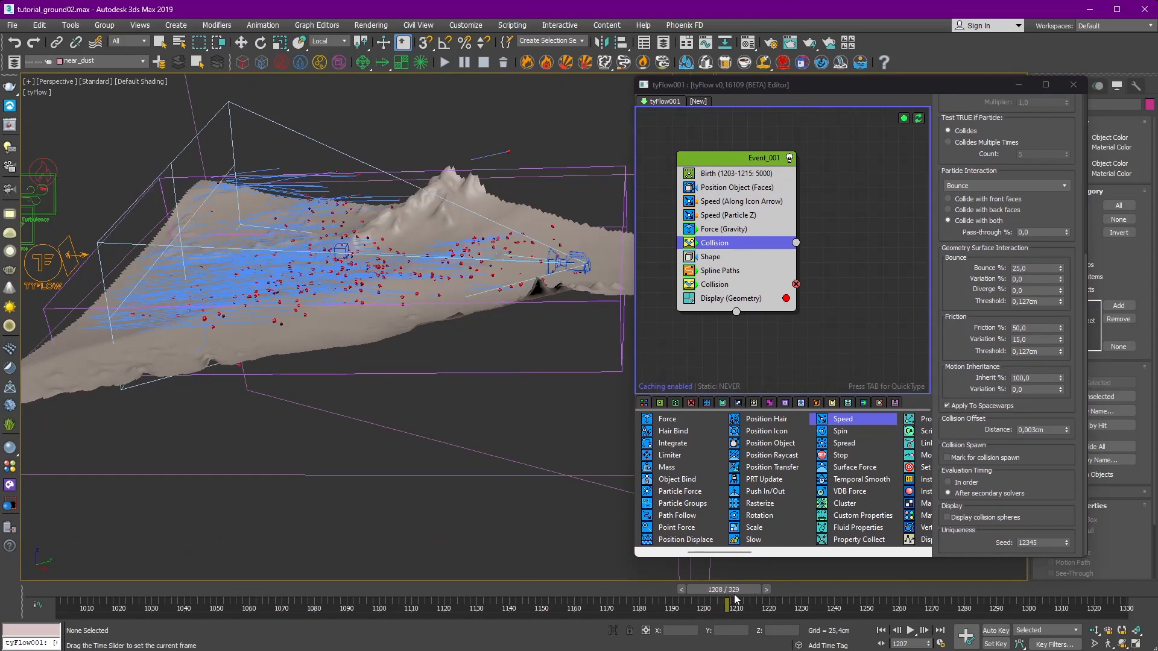
pyautogui.moveTo(788, 620); pyautogui.dragTo(735, 625)
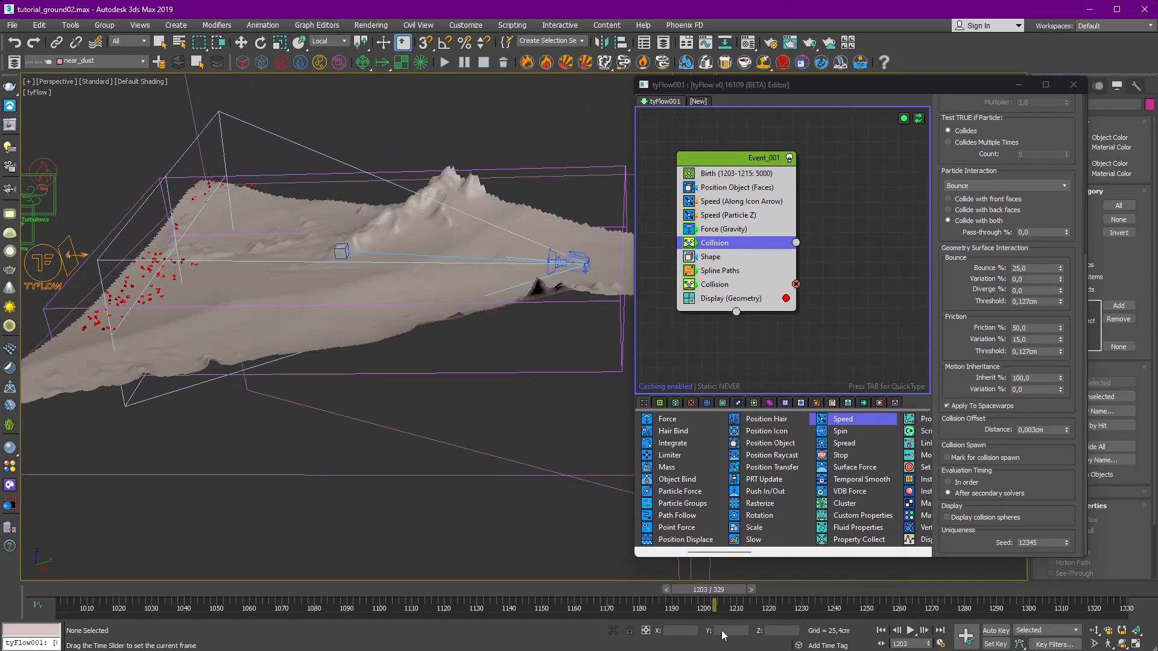
# Step: Set the Speed (Along Icon Arrow) operator's magnitude to 25 cm and check the motion up to frame 1213
pyautogui.click(724, 202)
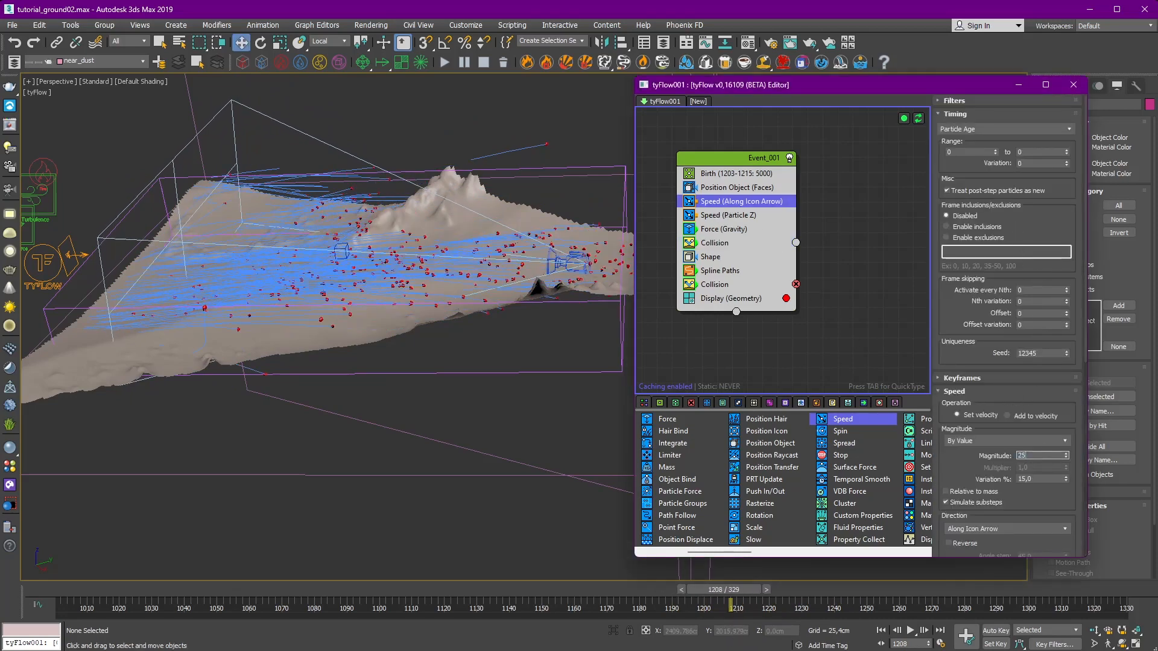
pyautogui.moveTo(691, 612); pyautogui.dragTo(690, 596)
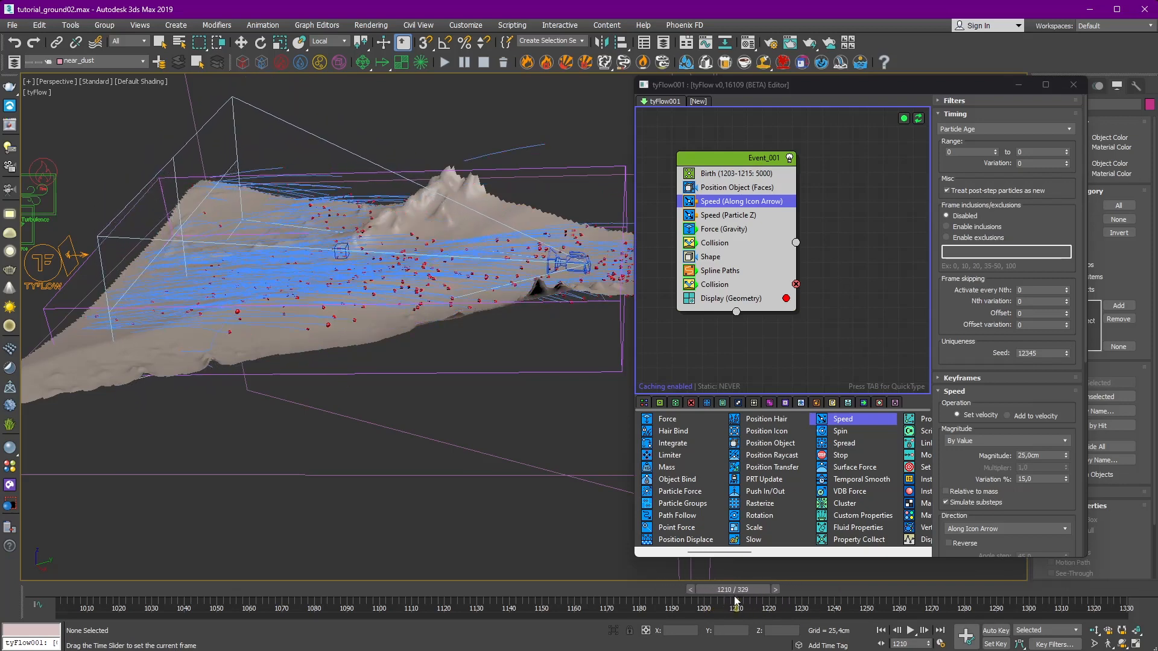
pyautogui.moveTo(801, 605); pyautogui.dragTo(746, 606)
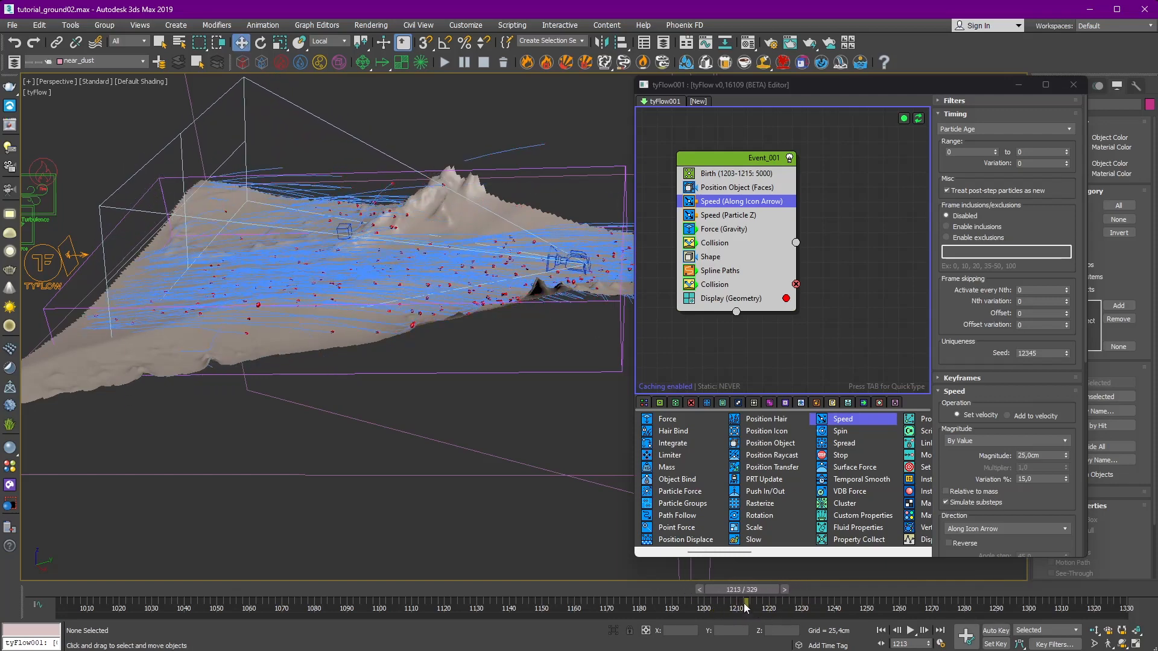
# Step: Enable scaling in the Shape operator and set it to 35% with 45% variation
pyautogui.scroll(5, 532, 262)
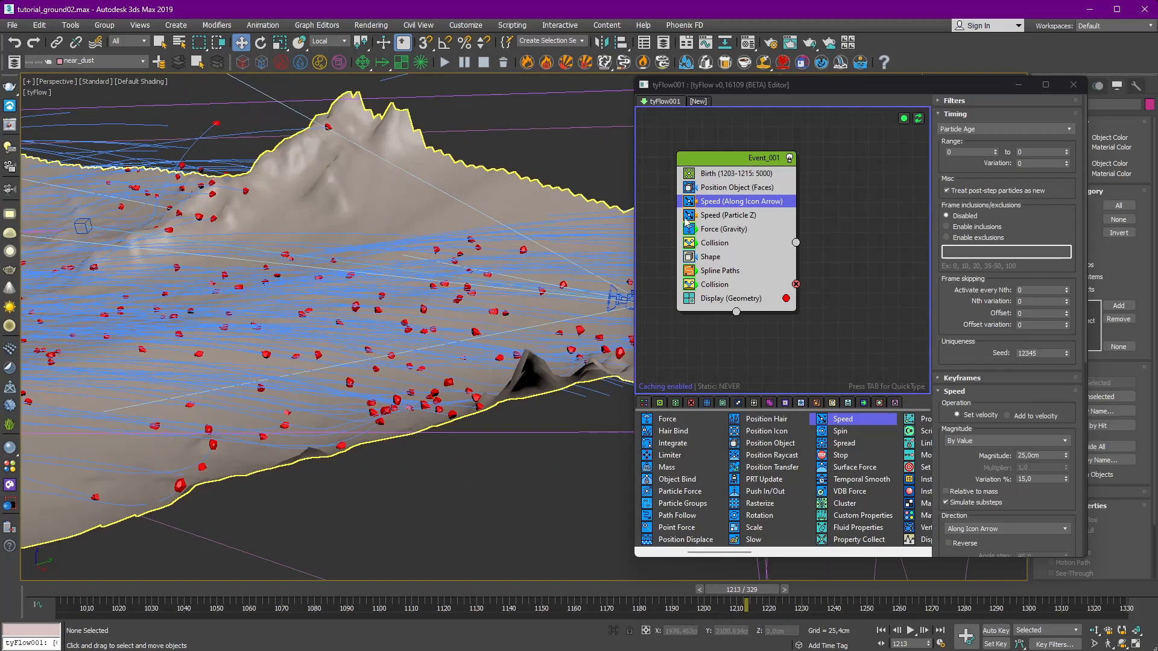
pyautogui.click(710, 257)
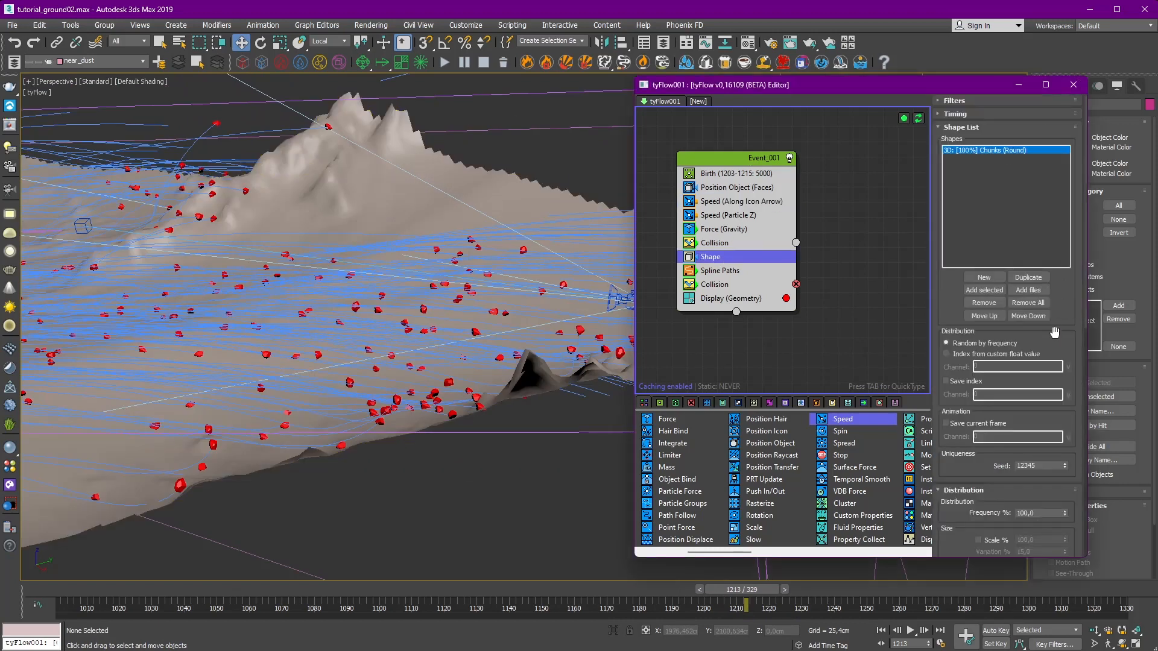
pyautogui.scroll(-5, 1021, 343)
pyautogui.scroll(3, 1028, 282)
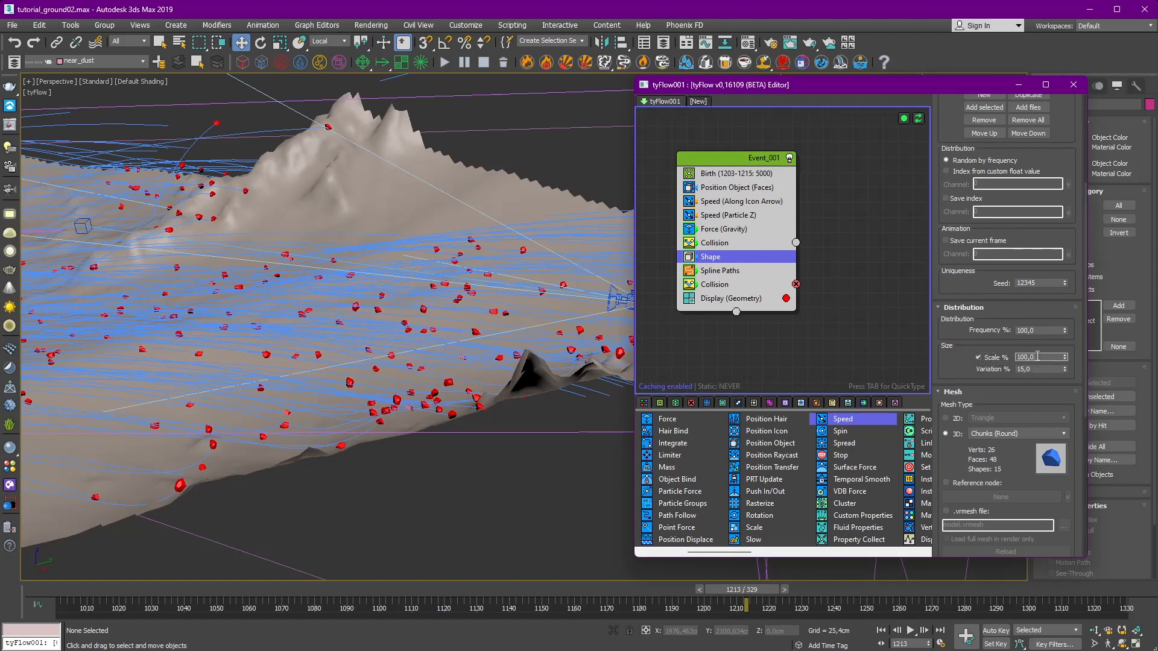
pyautogui.press('Return')
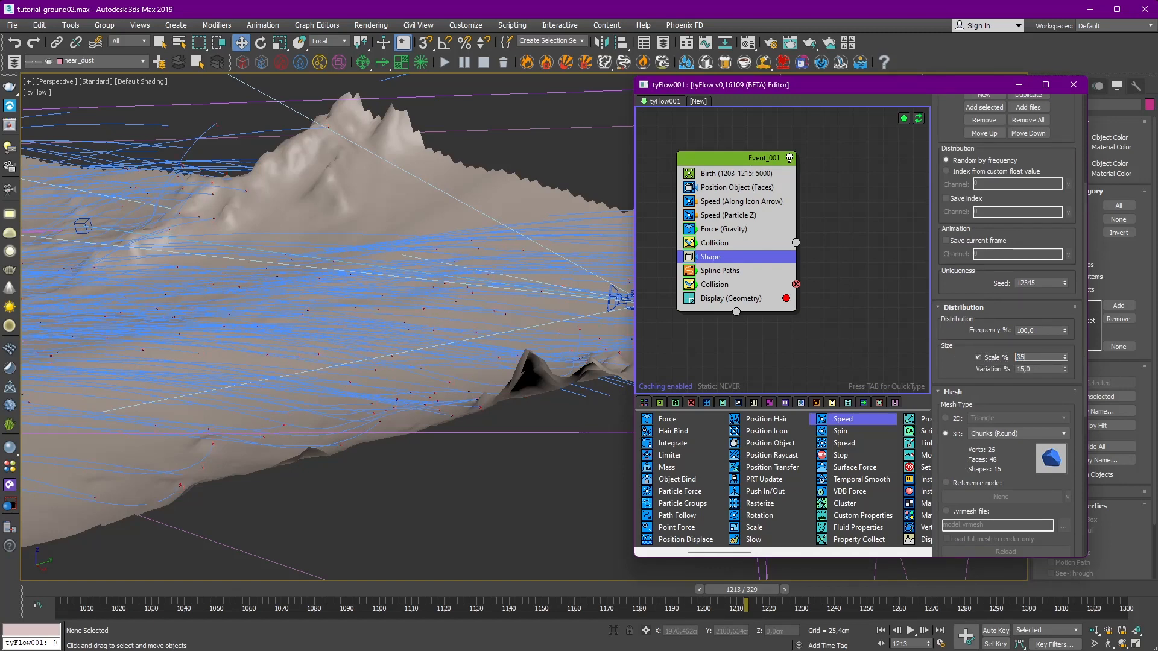
# Step: Set the Birth operator's total to 50000 particles and disable the Spline Paths operator
pyautogui.click(734, 175)
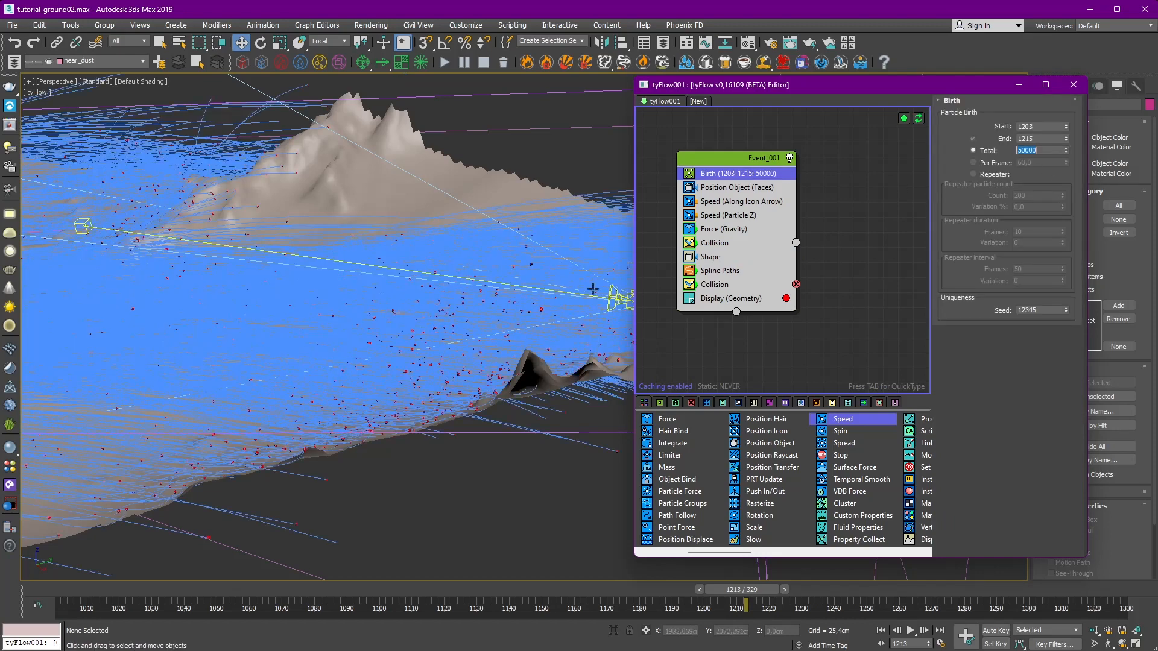
pyautogui.click(690, 271)
pyautogui.keyDown('alt'); pyautogui.moveTo(579, 190); pyautogui.dragTo(492, 445, button='middle'); pyautogui.keyUp('alt')
pyautogui.scroll(-4, 566, 196)
pyautogui.moveTo(741, 592); pyautogui.dragTo(862, 609)
# Step: Rename the Collision operator that uses the near_dust_emitter collider to Collision_ground
pyautogui.click(731, 244)
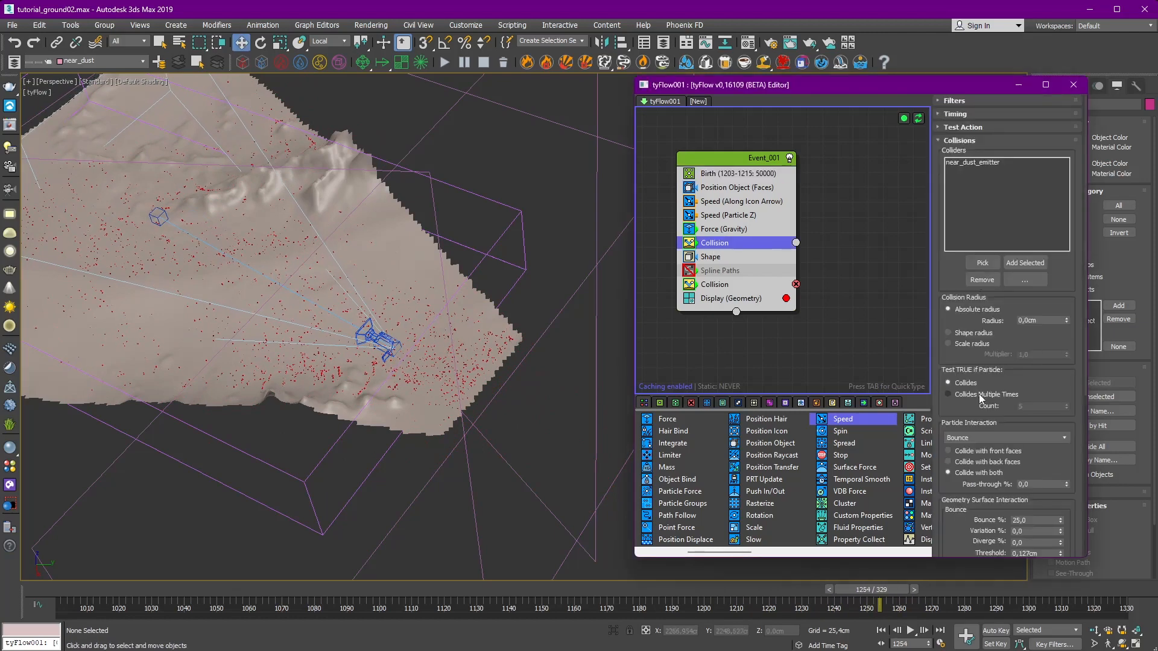
pyautogui.moveTo(1054, 456)
pyautogui.mouseDown()
pyautogui.moveTo(1053, 360)
pyautogui.moveTo(1054, 455)
pyautogui.mouseUp()
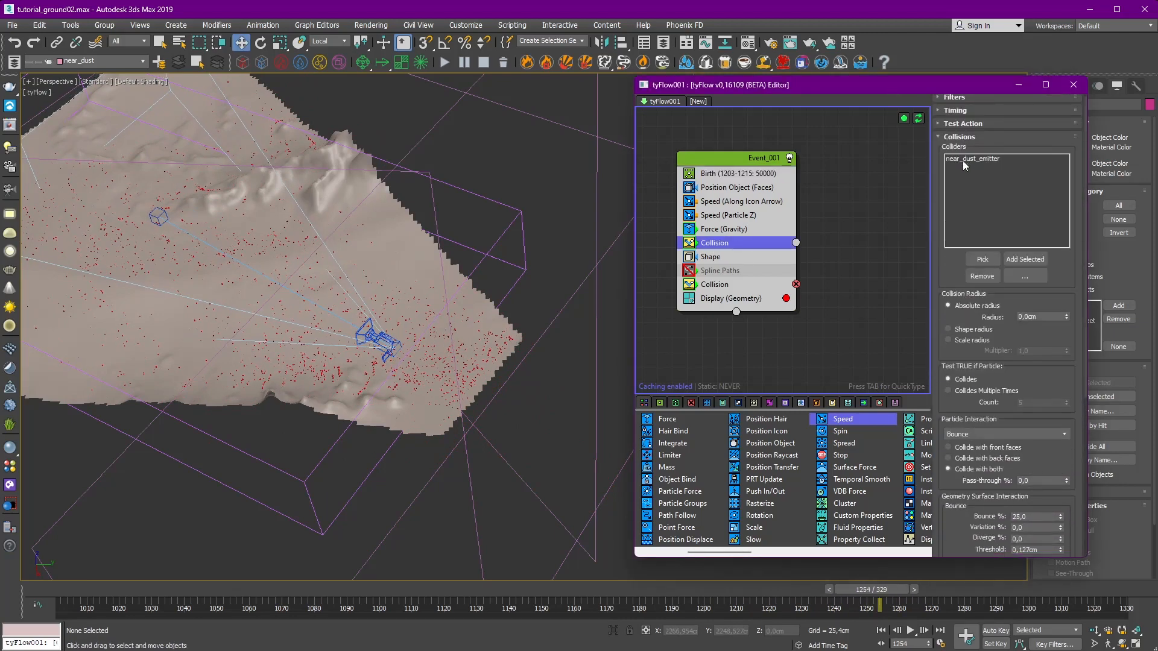
pyautogui.rightClick(725, 242)
pyautogui.click(760, 334)
# Step: Try friction values of 90% and 35% on Collision_ground while scrubbing the particle motion
pyautogui.scroll(-4, 1053, 444)
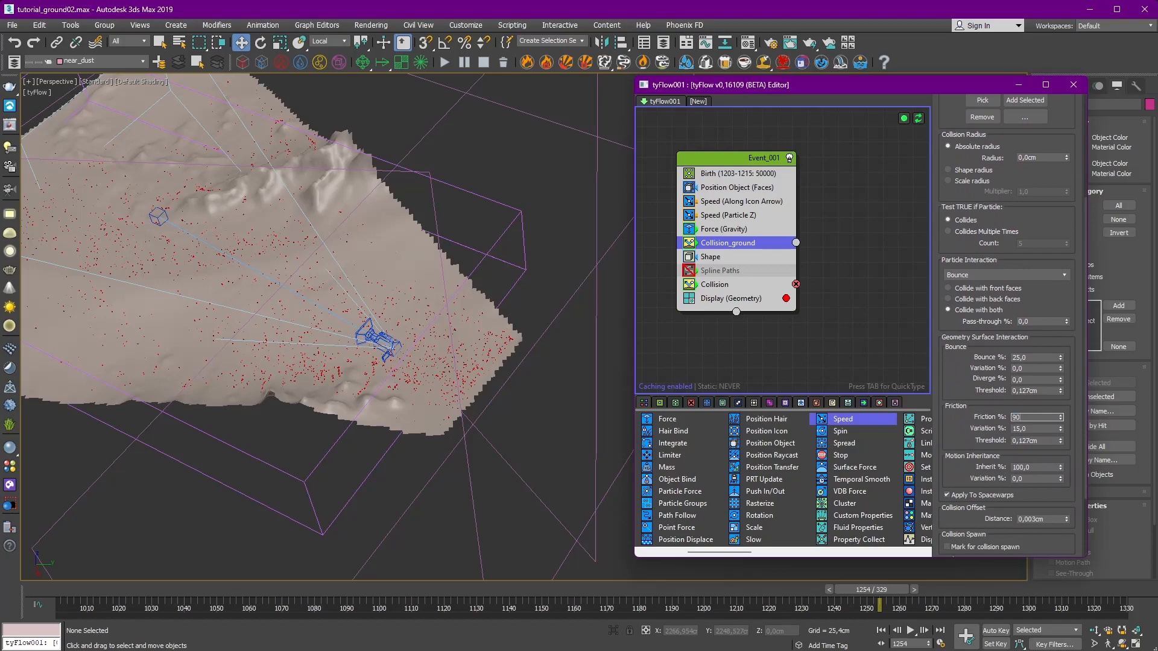
pyautogui.write('90')
pyautogui.press('Return')
pyautogui.moveTo(734, 594); pyautogui.dragTo(826, 589)
pyautogui.click(1029, 418)
pyautogui.write('35,')
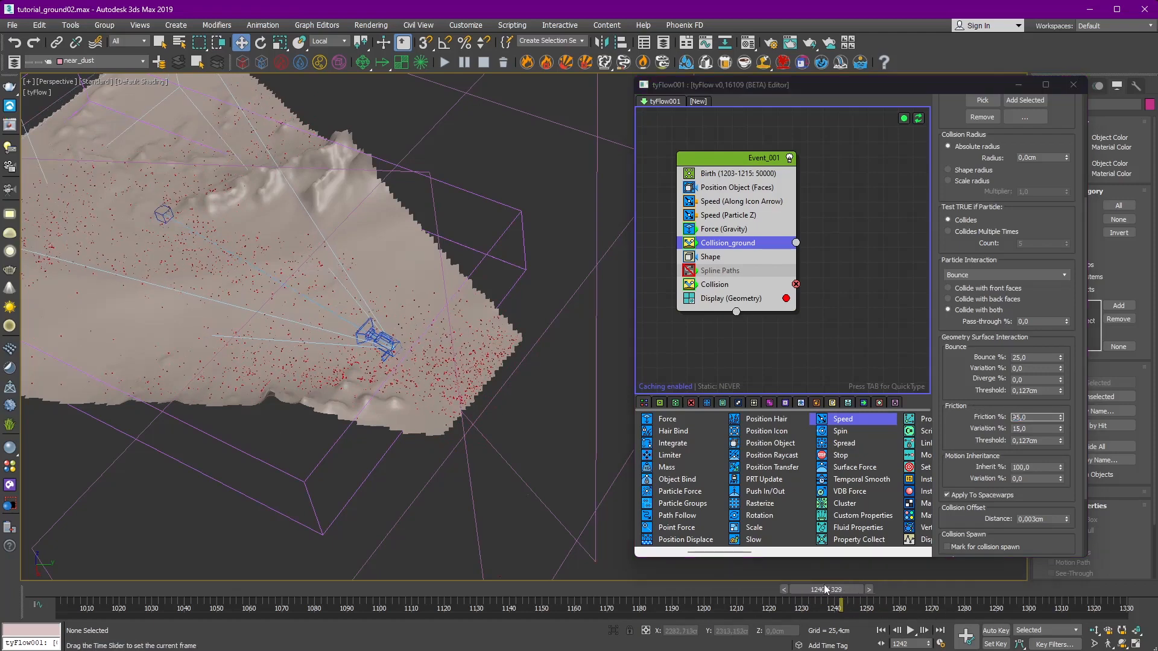
# Step: Set Collision_ground's friction to 100% and check the particles around frame 1280
pyautogui.click(1029, 418)
pyautogui.write('100')
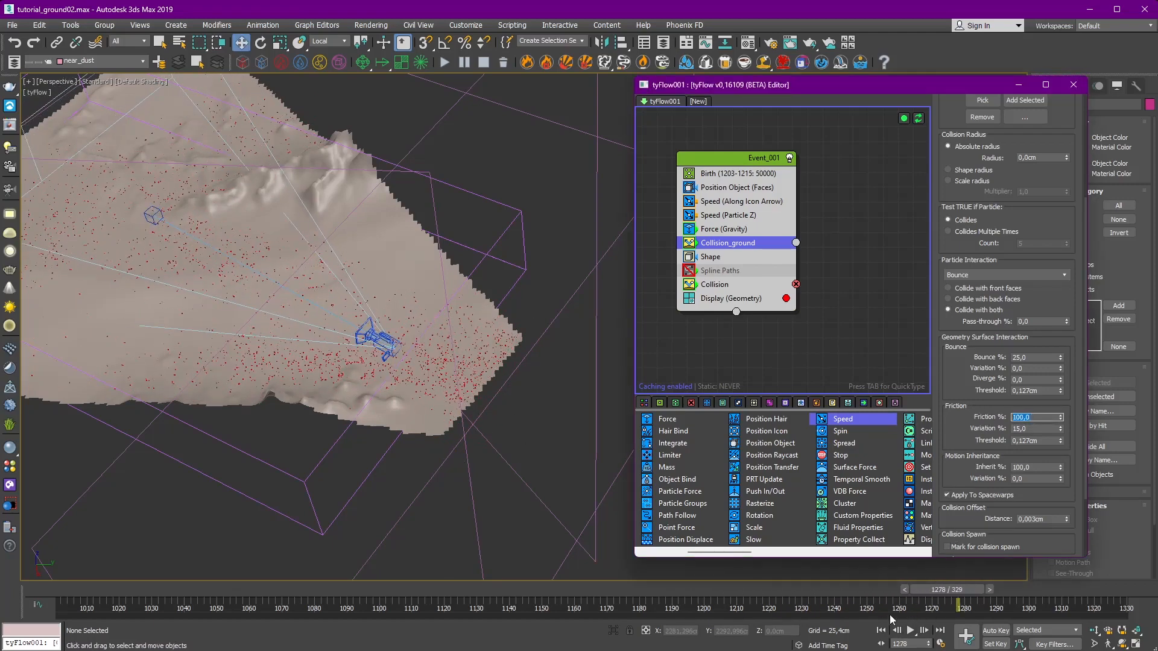
pyautogui.moveTo(927, 593); pyautogui.dragTo(885, 593)
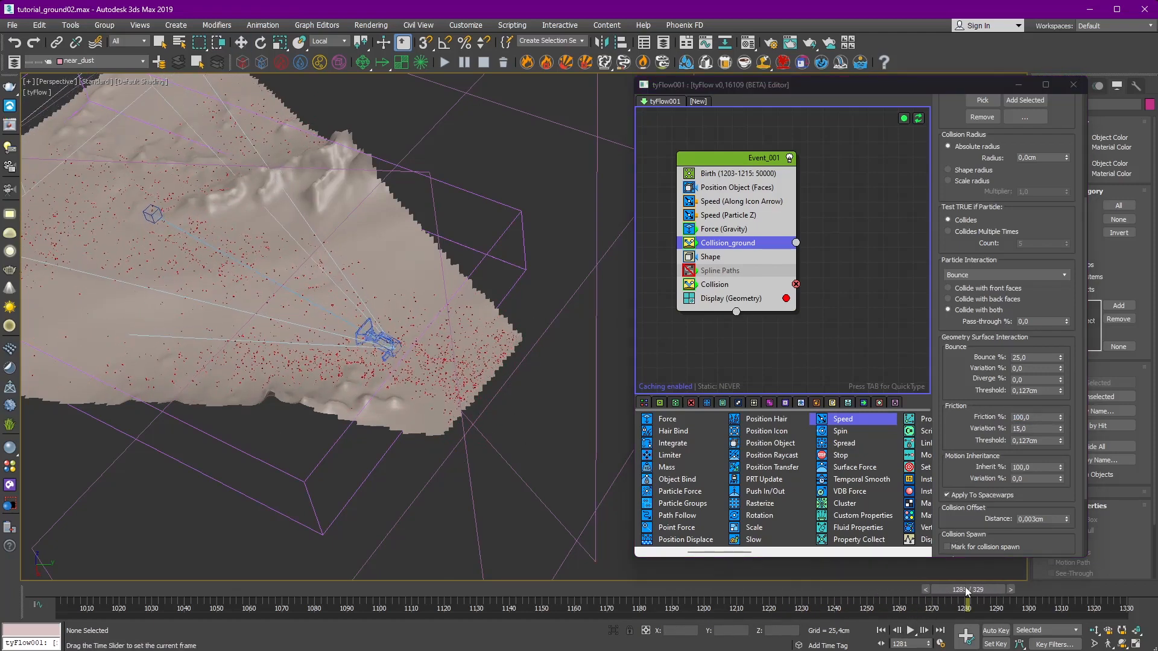
# Step: Inspect the rocks' size and motion through the Cam_RENDER camera at frame 1218
pyautogui.moveTo(754, 589); pyautogui.dragTo(770, 562)
pyautogui.press('c')
pyautogui.doubleClick(550, 264)
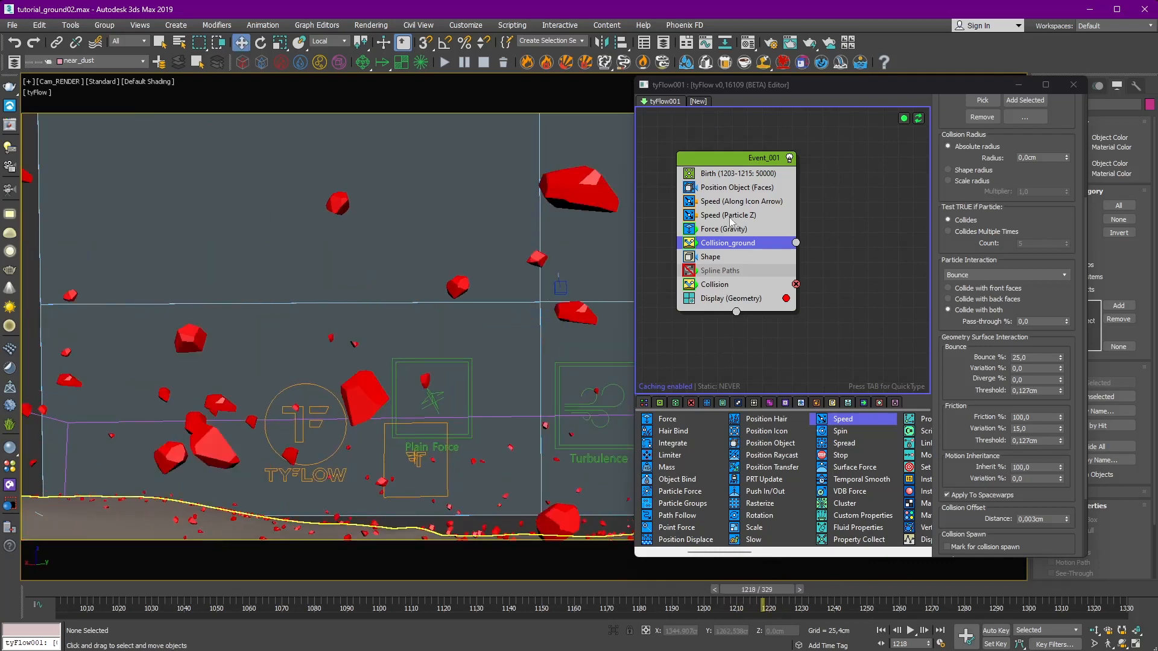
# Step: Set the Shape operator's scale to 15% and check the smaller rocks through the camera at frame 1208
pyautogui.moveTo(775, 86); pyautogui.dragTo(782, 91)
pyautogui.click(726, 266)
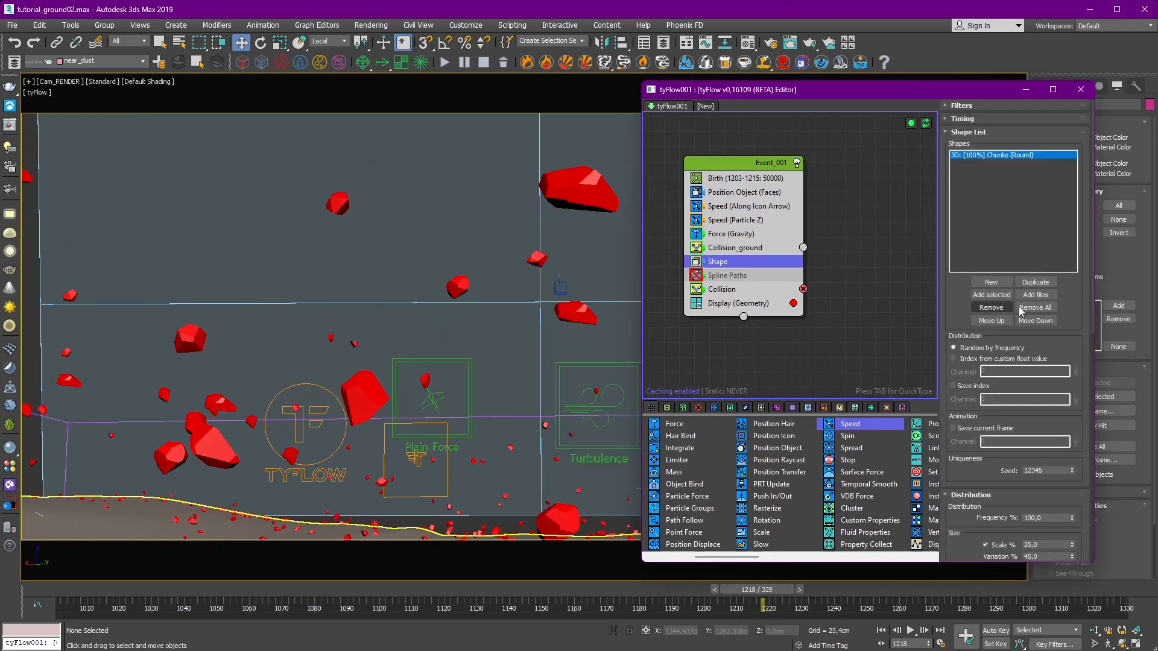
pyautogui.scroll(-2, 1037, 391)
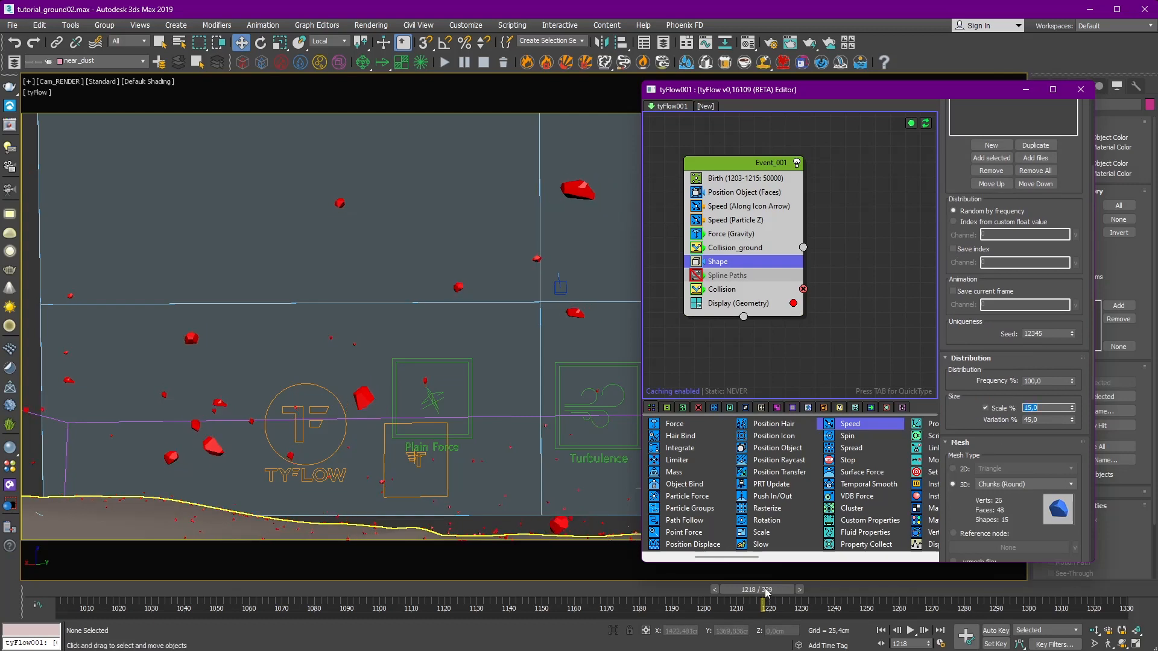
pyautogui.moveTo(766, 594); pyautogui.dragTo(730, 571)
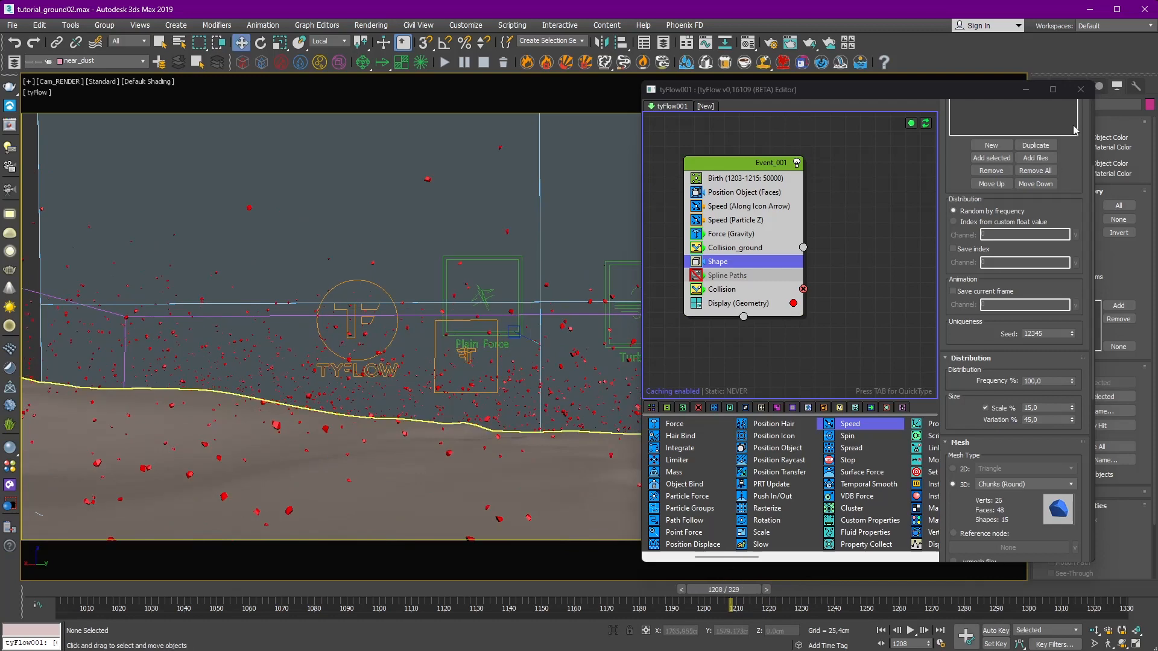
# Step: Close the tyFlow editor and return to a Perspective overview of the terrain
pyautogui.click(1080, 89)
pyautogui.press('p')
pyautogui.keyDown('alt'); pyautogui.moveTo(605, 266); pyautogui.dragTo(696, 279, button='middle'); pyautogui.keyUp('alt')
pyautogui.scroll(-5, 695, 279)
pyautogui.scroll(5, 617, 388)
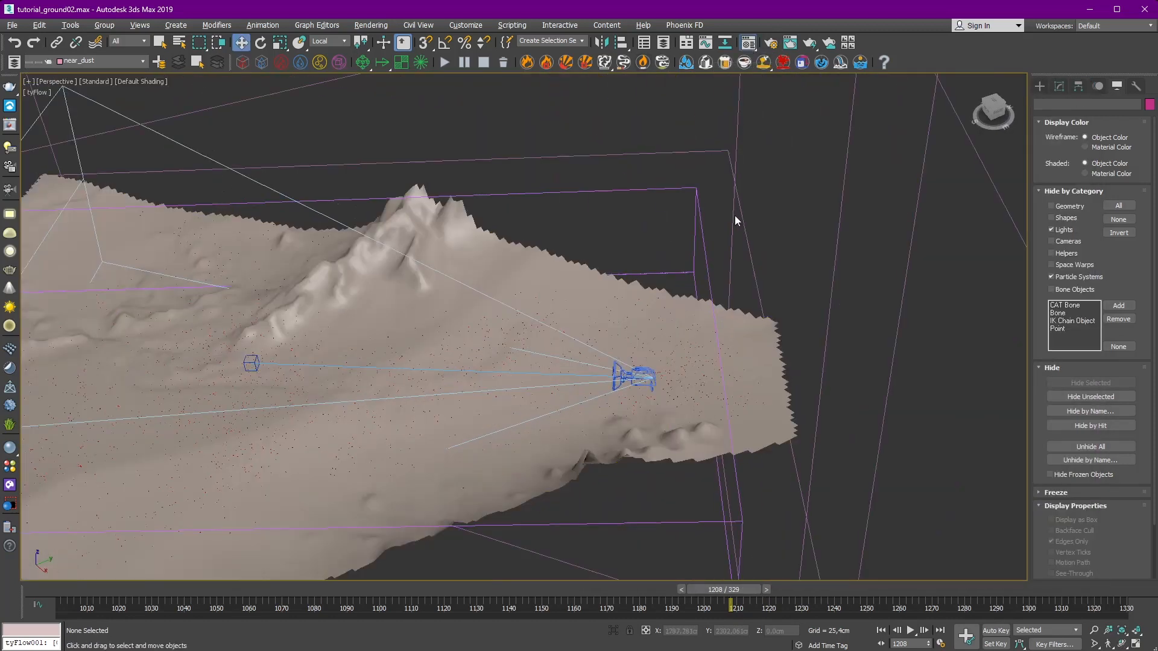
# Step: Open the Material Editor and show the Gradient Ramp parameters of nRocks_map
pyautogui.press('m')
pyautogui.click(762, 196)
pyautogui.scroll(-2, 771, 359)
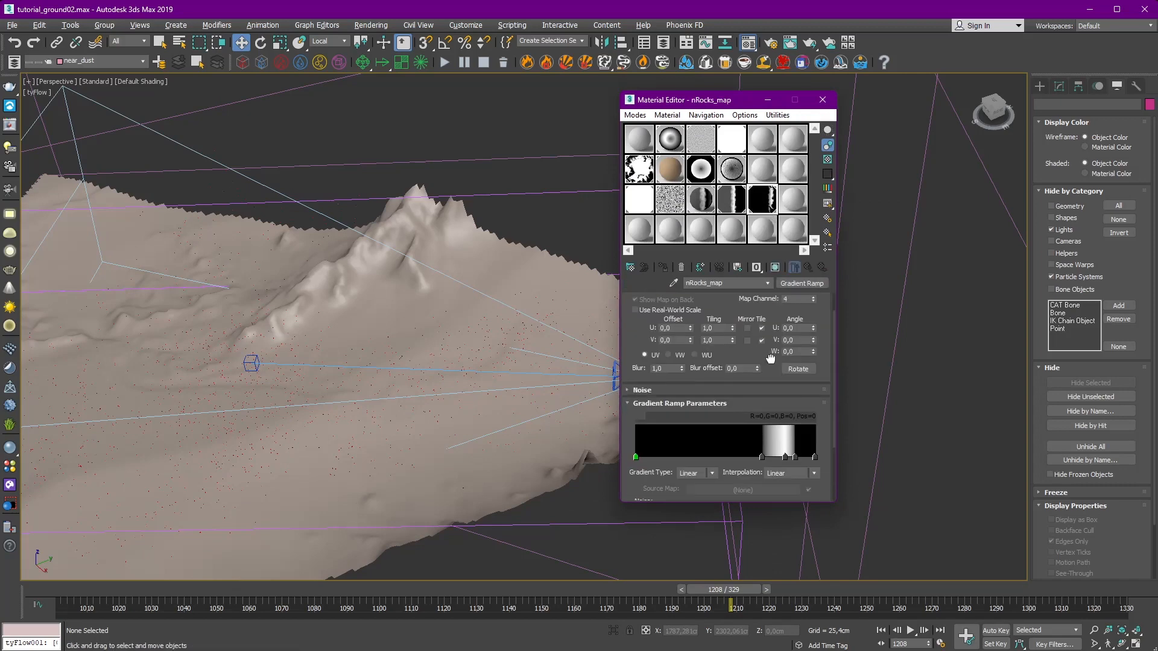
pyautogui.scroll(-1, 771, 359)
# Step: Open the Curve Editor for the near_dust_emitter terrain, then resize and place it beside the Material Editor without overlap
pyautogui.click(574, 282)
pyautogui.click(708, 44)
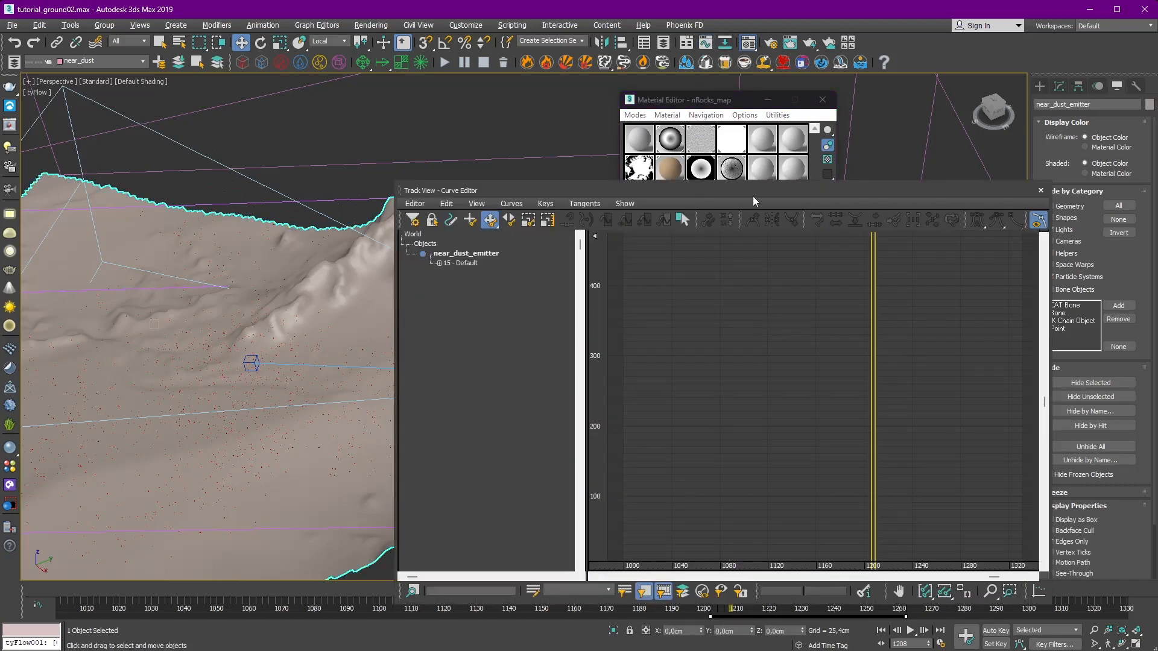
pyautogui.moveTo(801, 187); pyautogui.dragTo(520, 130)
pyautogui.moveTo(693, 100); pyautogui.dragTo(864, 107)
pyautogui.moveTo(678, 132); pyautogui.dragTo(708, 173)
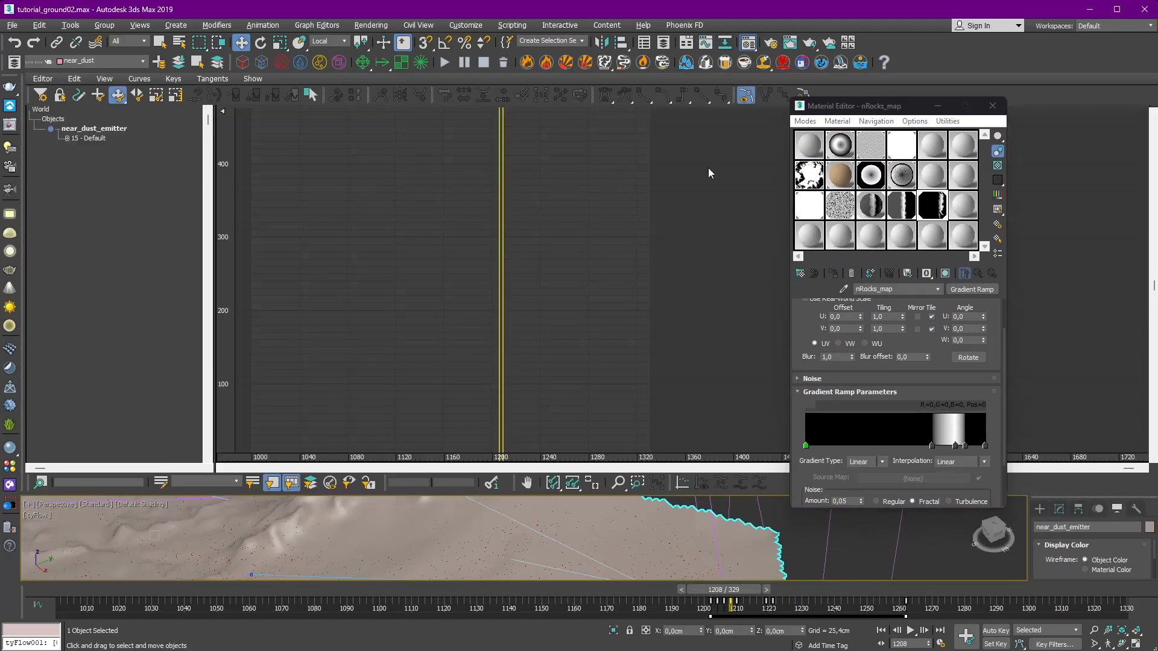
pyautogui.moveTo(24, 134); pyautogui.dragTo(161, 162)
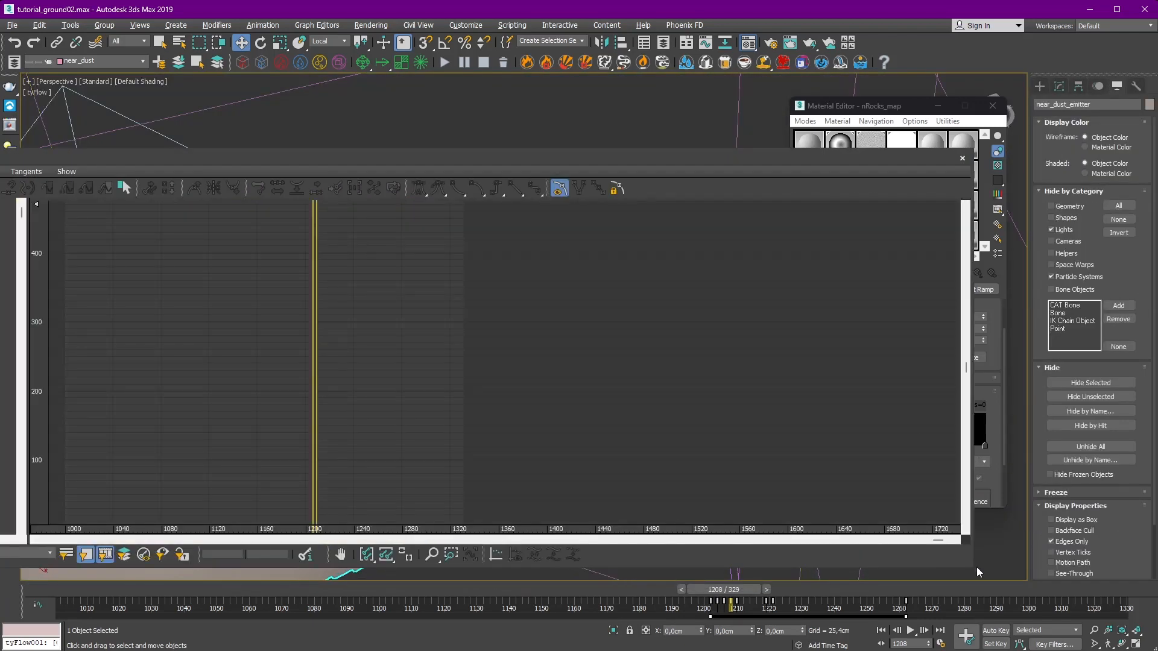
pyautogui.moveTo(960, 556); pyautogui.dragTo(766, 554)
pyautogui.moveTo(548, 162); pyautogui.dragTo(611, 150)
pyautogui.moveTo(879, 107); pyautogui.dragTo(931, 112)
pyautogui.moveTo(120, 150); pyautogui.dragTo(144, 141)
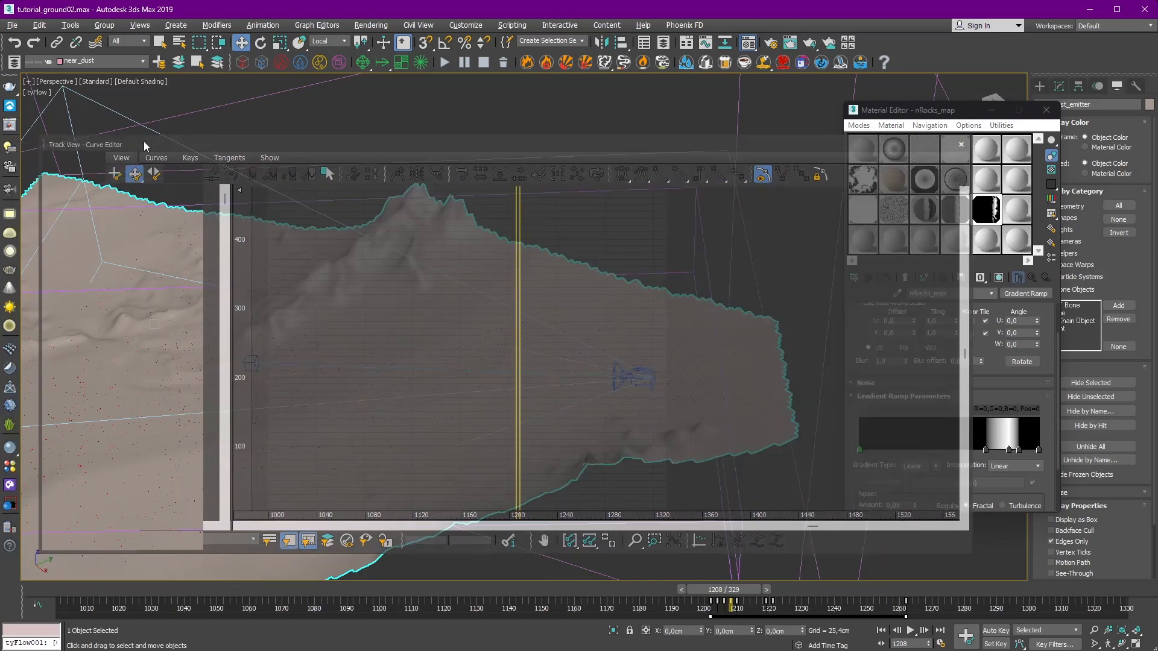
pyautogui.moveTo(969, 552); pyautogui.dragTo(714, 533)
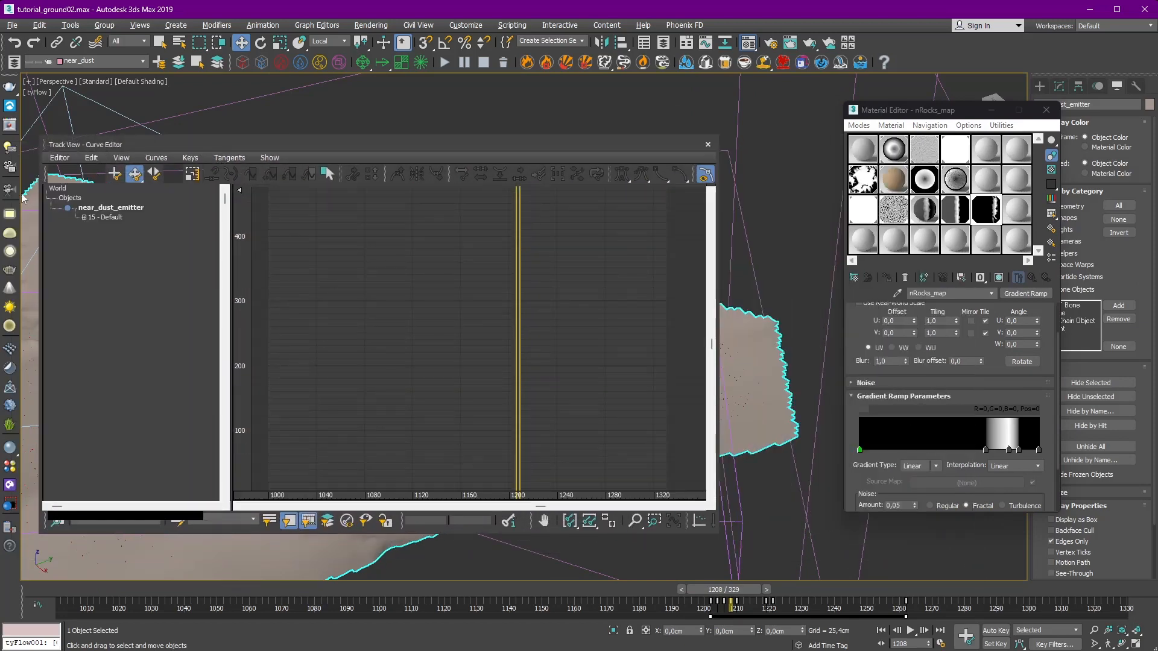
# Step: Show the Gradient Ramp's Flag #3, Flag #4 and Flag #5 Position curves from the 15 - Default material's Reflect map
pyautogui.click(85, 217)
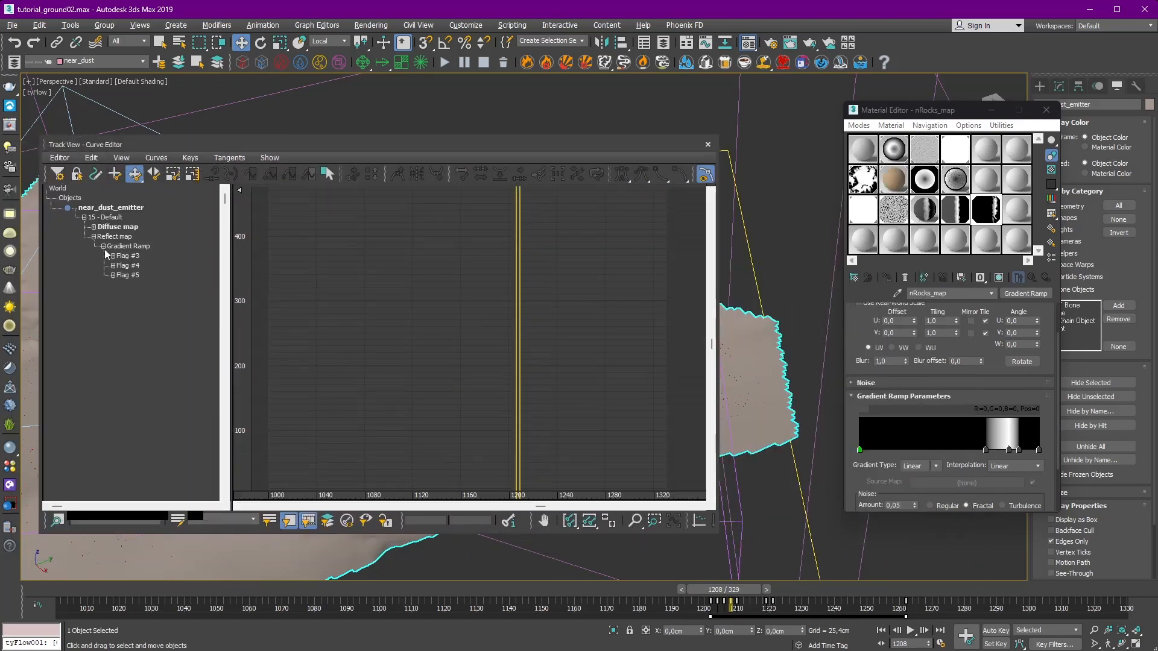
pyautogui.moveTo(106, 254); pyautogui.dragTo(116, 276)
pyautogui.scroll(5, 587, 368)
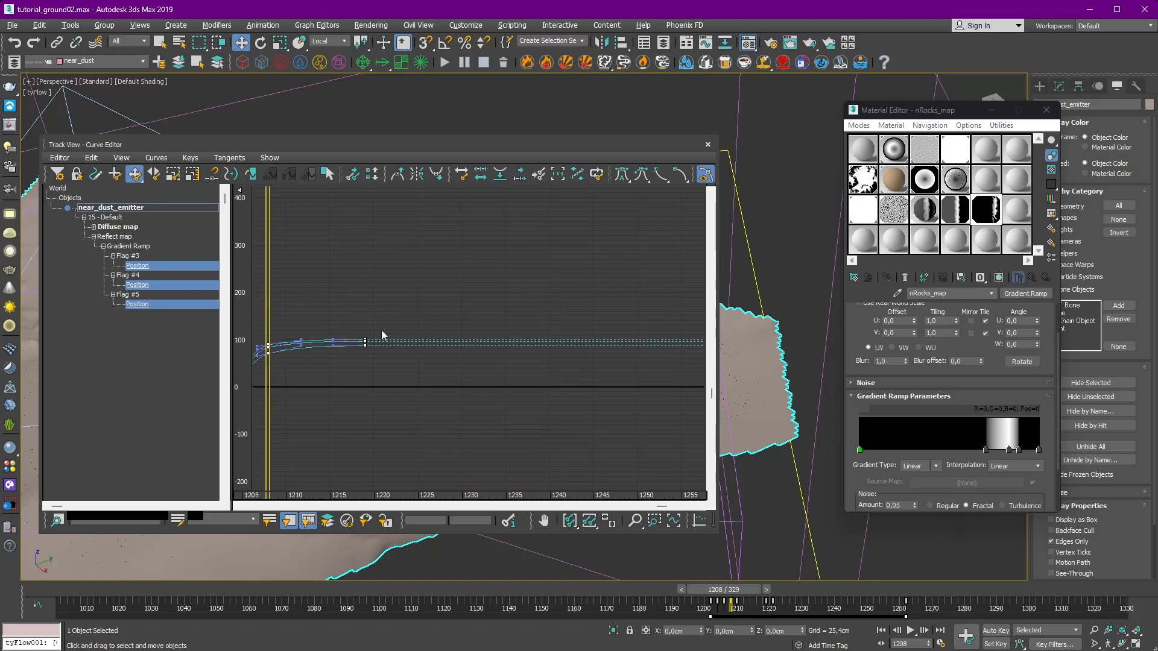
pyautogui.scroll(5, 382, 331)
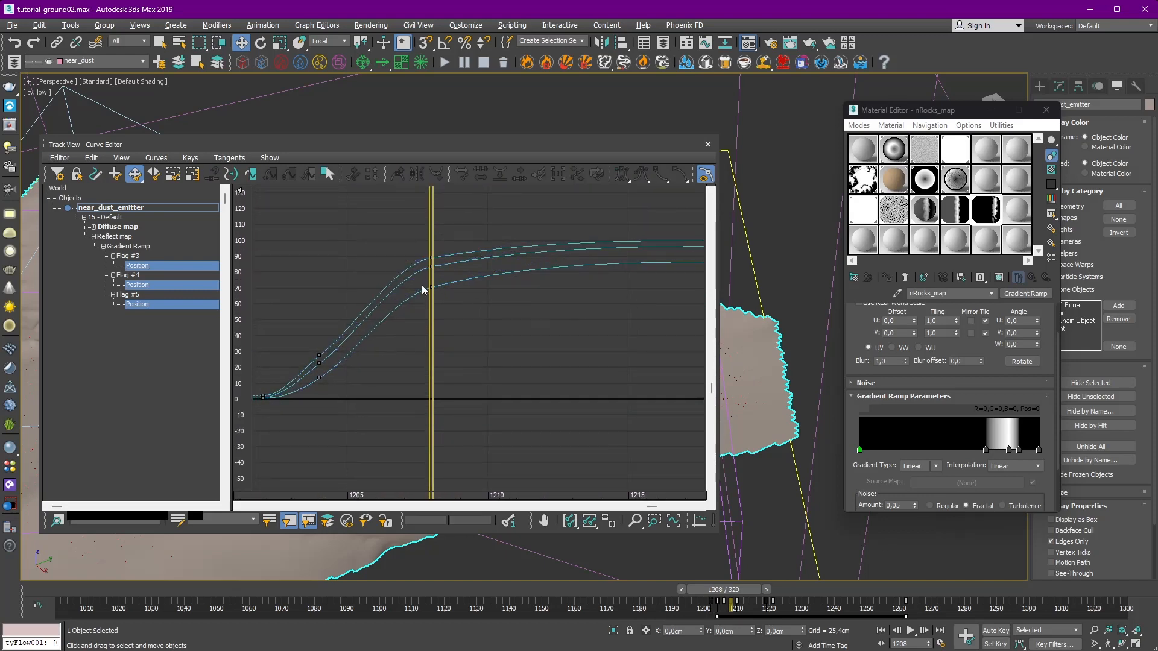
# Step: Try to adjust the Flag #5 Position curve around its frame 1208 key, and undo the change
pyautogui.click(431, 287)
pyautogui.moveTo(681, 281); pyautogui.dragTo(600, 292, button='middle')
pyautogui.moveTo(660, 273); pyautogui.dragTo(660, 290)
pyautogui.hotkey('ctrl', 'z')
# Step: Examine the spacing between the three flag Position curves where they begin rising, around frame 1203
pyautogui.moveTo(281, 380); pyautogui.dragTo(396, 352, button='middle')
pyautogui.scroll(6, 356, 363)
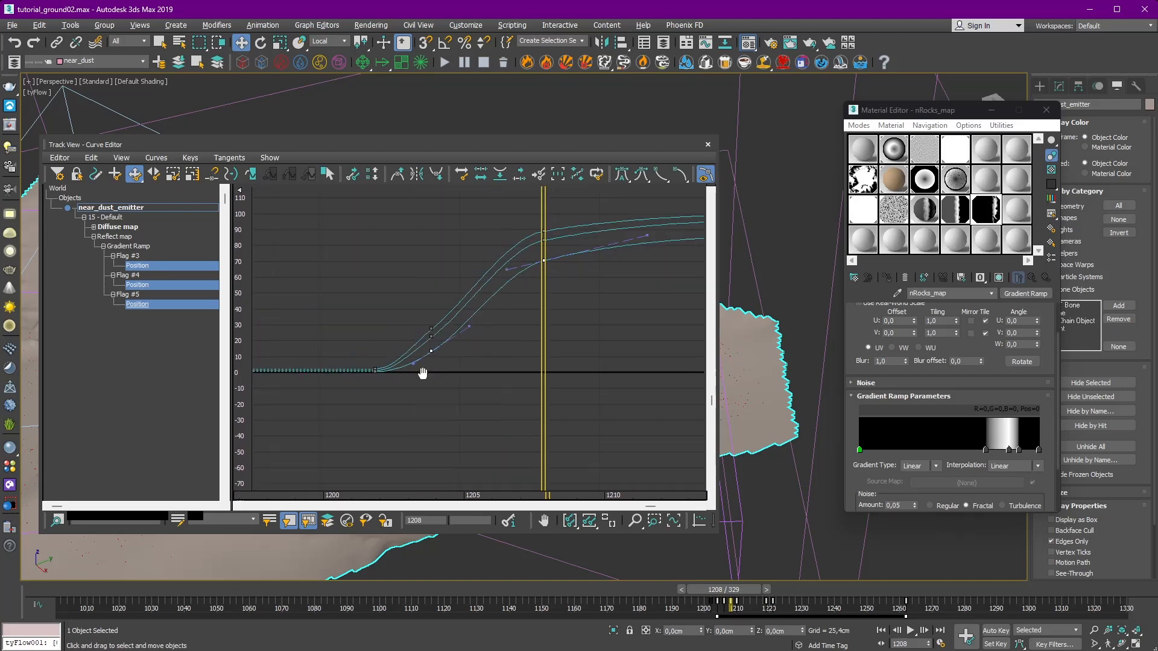
pyautogui.keyDown('ctrl'); pyautogui.click(387, 366); pyautogui.keyUp('ctrl')
pyautogui.moveTo(543, 349); pyautogui.dragTo(309, 363, button='middle')
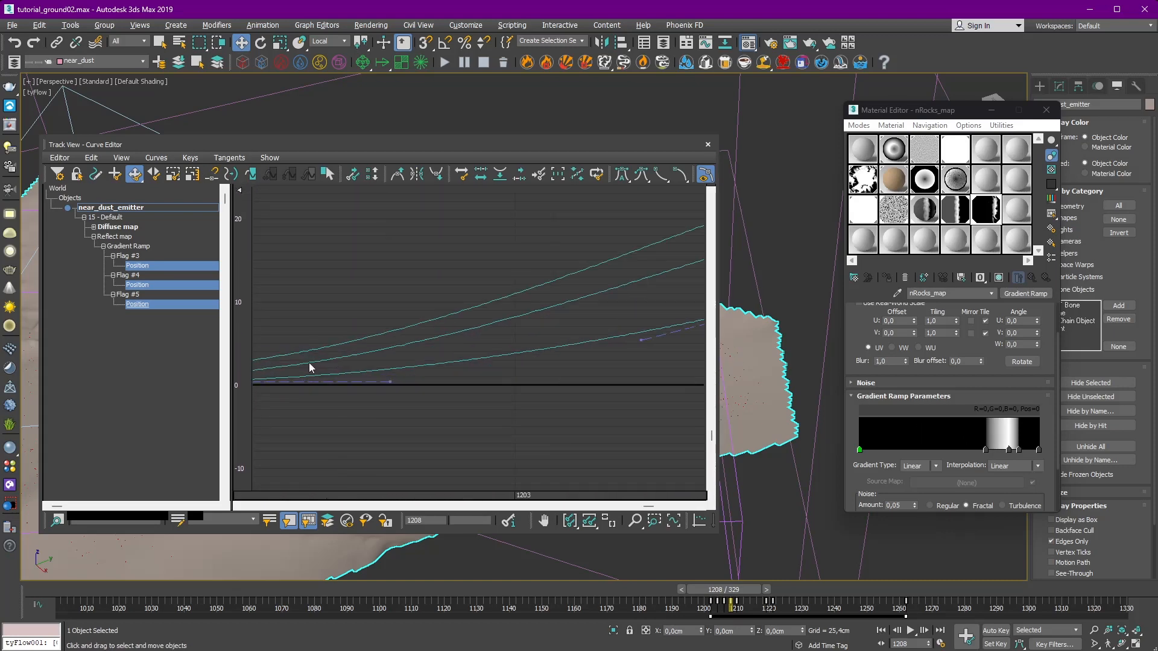
# Step: Scale the Flag #5 Position keys down with the region scaling tool so the curve levels off at about 67
pyautogui.scroll(-5, 591, 334)
pyautogui.moveTo(649, 321); pyautogui.dragTo(311, 342, button='middle')
pyautogui.moveTo(519, 336); pyautogui.dragTo(434, 368, button='middle')
pyautogui.scroll(-1, 585, 311)
pyautogui.scroll(-3, 585, 311)
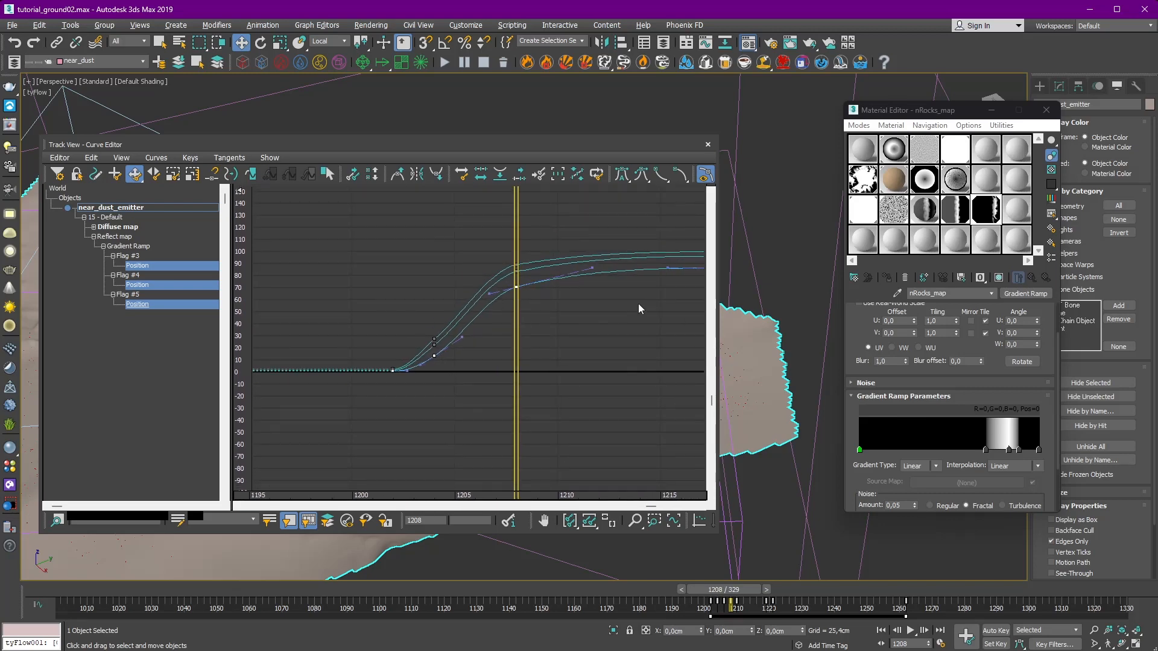
pyautogui.moveTo(638, 303); pyautogui.dragTo(533, 304, button='middle')
pyautogui.click(327, 175)
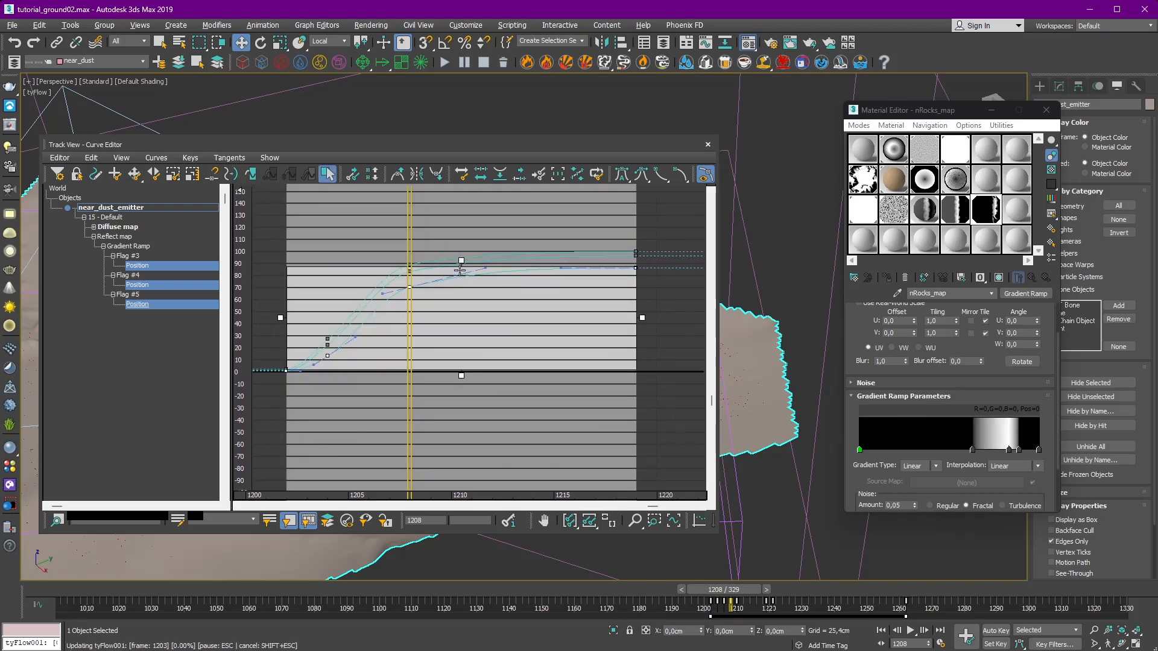
pyautogui.moveTo(460, 271); pyautogui.dragTo(461, 282)
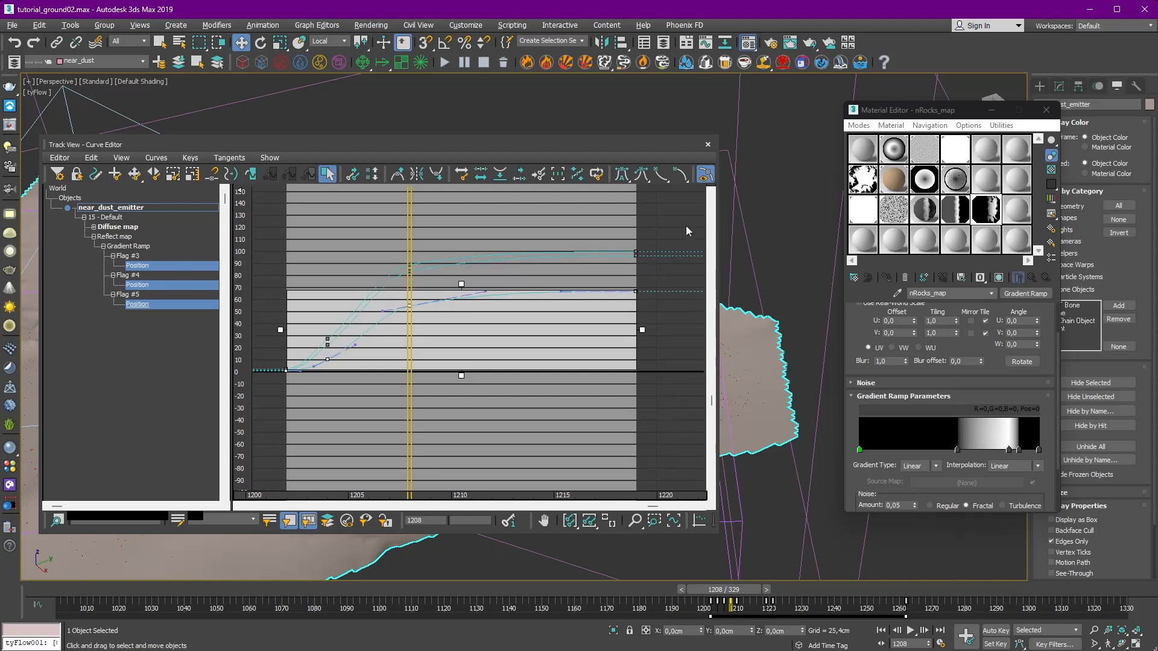
pyautogui.click(658, 222)
# Step: Scrub to frame 1216 and raise the last Flag #5 Position key at frame 1219 to 87,698
pyautogui.moveTo(737, 594)
pyautogui.mouseDown()
pyautogui.moveTo(705, 594)
pyautogui.moveTo(767, 596)
pyautogui.mouseUp()
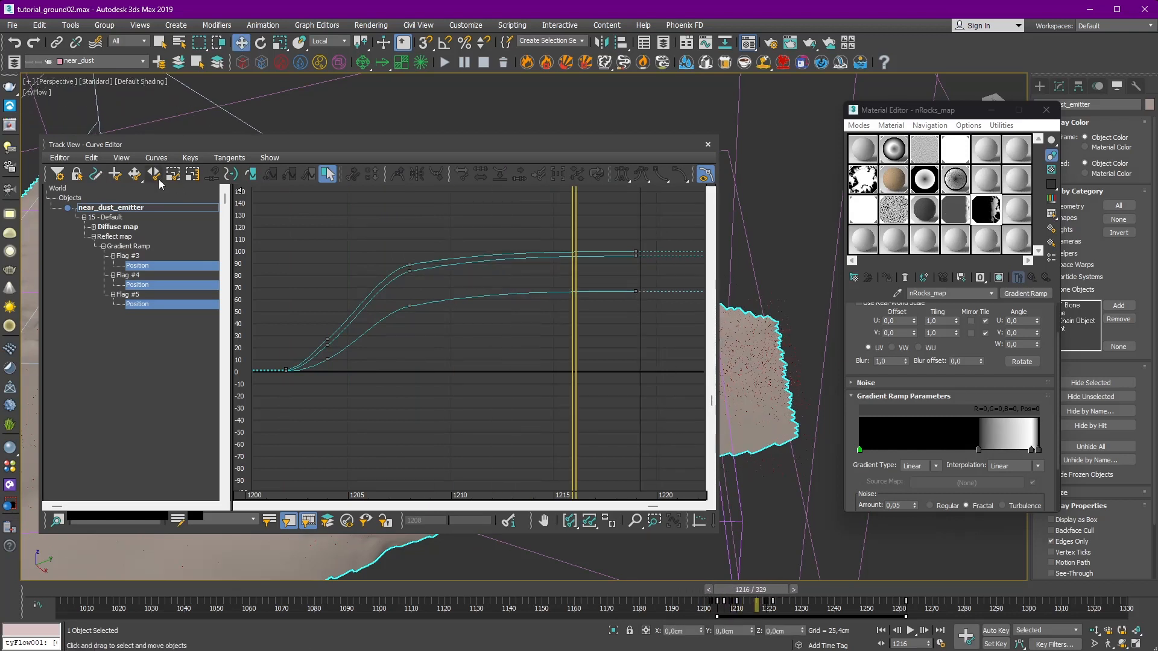
pyautogui.click(635, 292)
pyautogui.moveTo(637, 291); pyautogui.dragTo(638, 265)
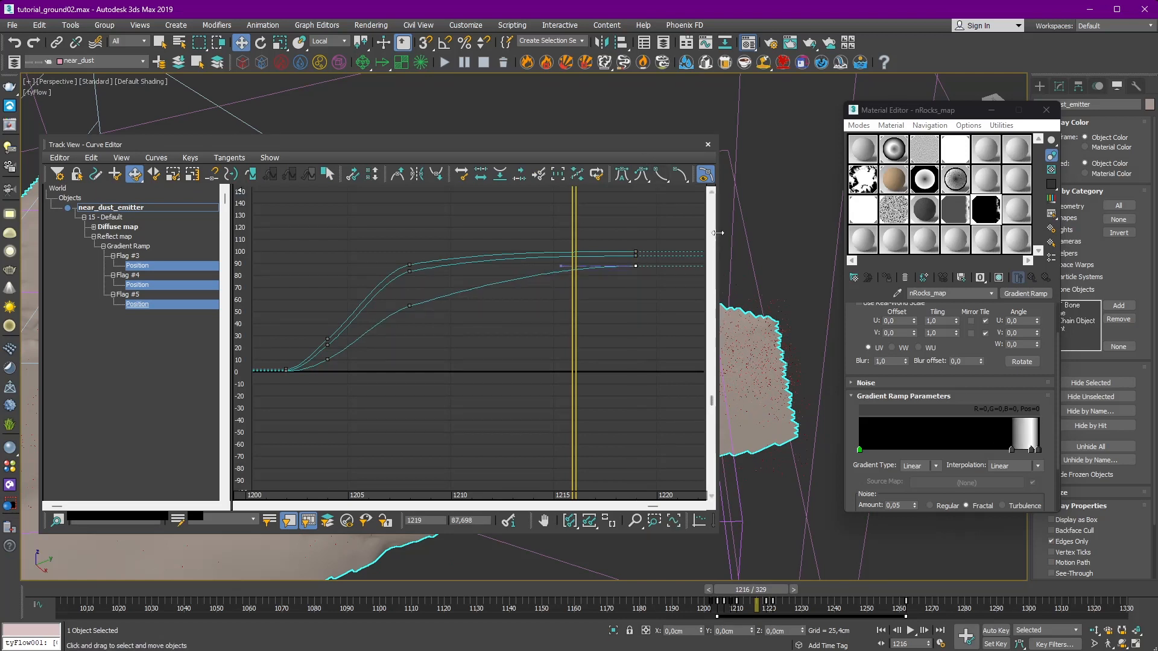
# Step: Display the nRocks_map gradient on the ground in the viewport, shading objects by Material Color
pyautogui.moveTo(721, 238); pyautogui.dragTo(545, 238)
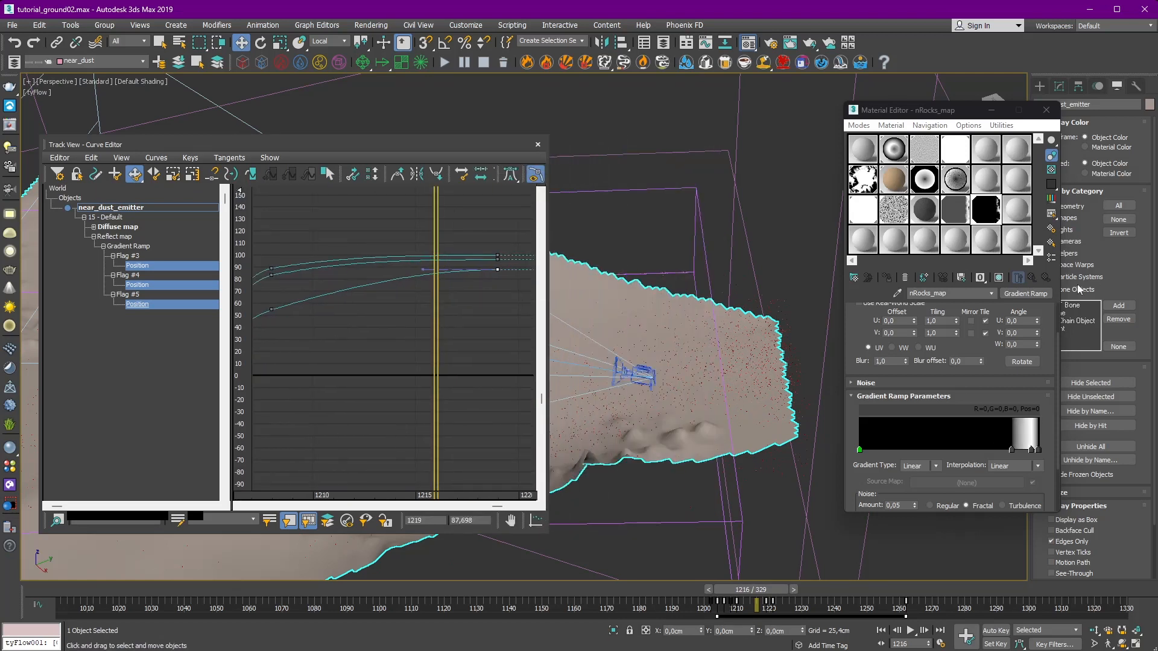
pyautogui.click(1000, 279)
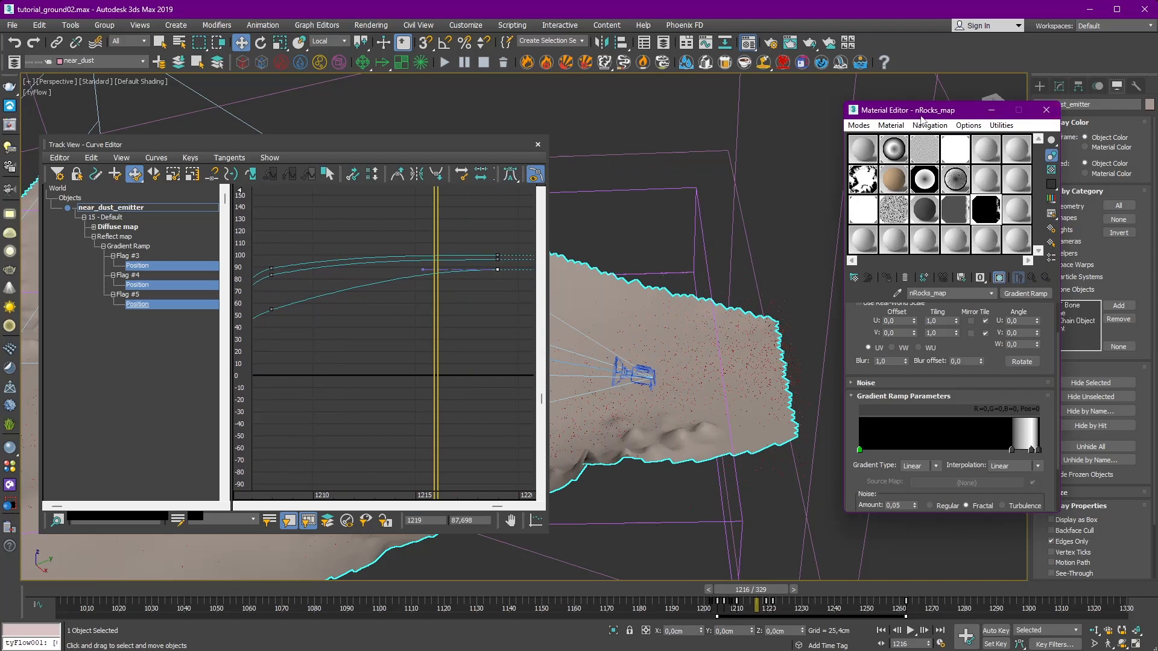
pyautogui.moveTo(921, 118); pyautogui.dragTo(898, 117)
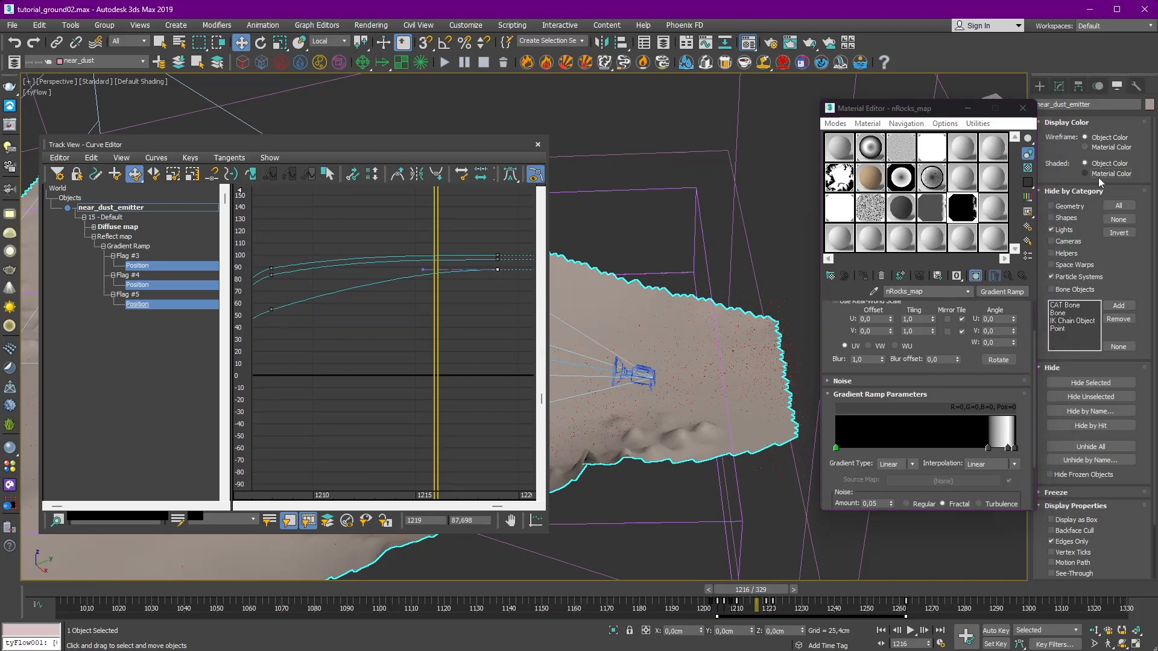
pyautogui.click(929, 211)
pyautogui.click(1008, 275)
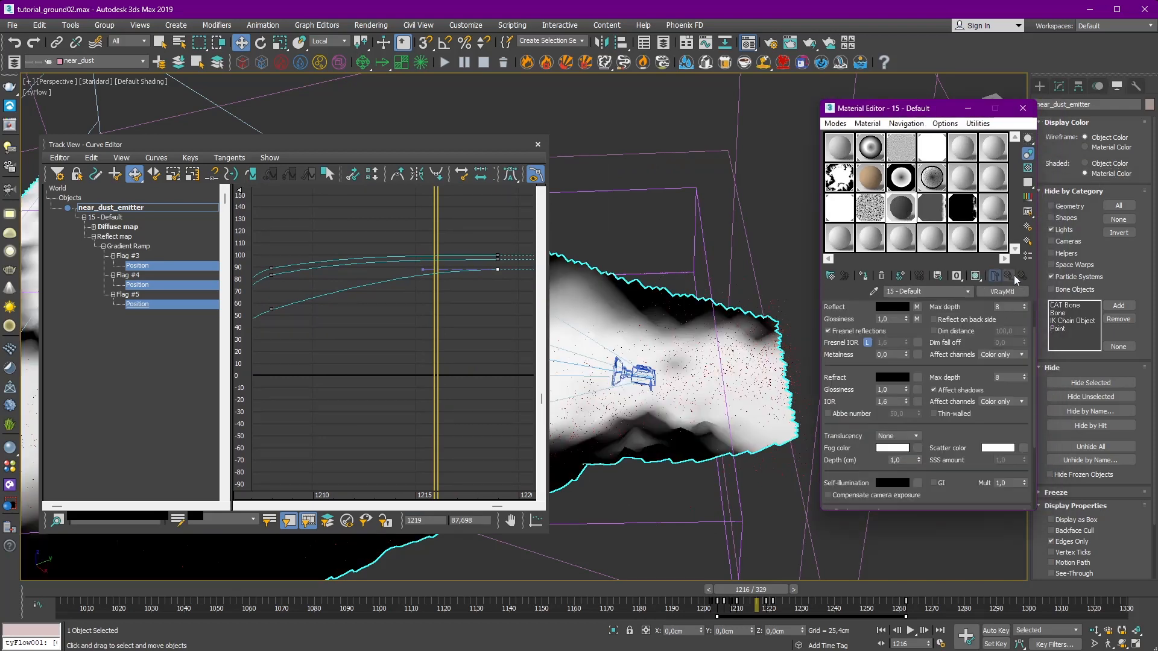
pyautogui.moveTo(928, 352); pyautogui.dragTo(925, 339)
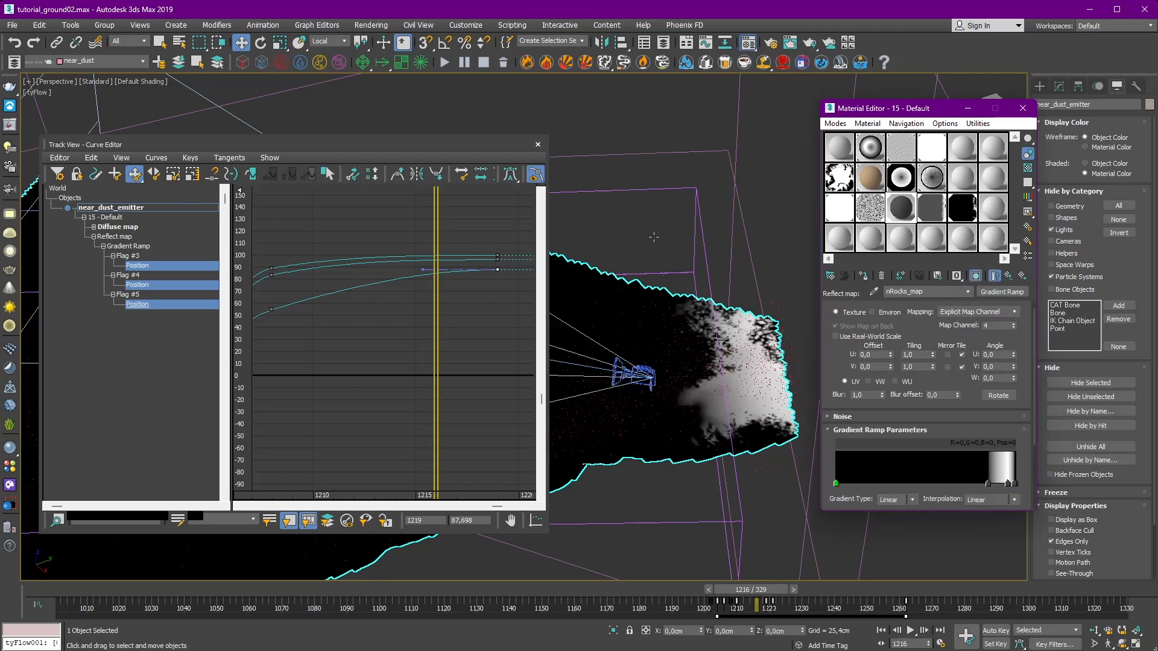
# Step: Scrub between frames 1207 and 1213 with the curve editor out of the way to examine the gradient moving across the ground
pyautogui.moveTo(490, 147); pyautogui.dragTo(443, 133)
pyautogui.moveTo(750, 595); pyautogui.dragTo(721, 594)
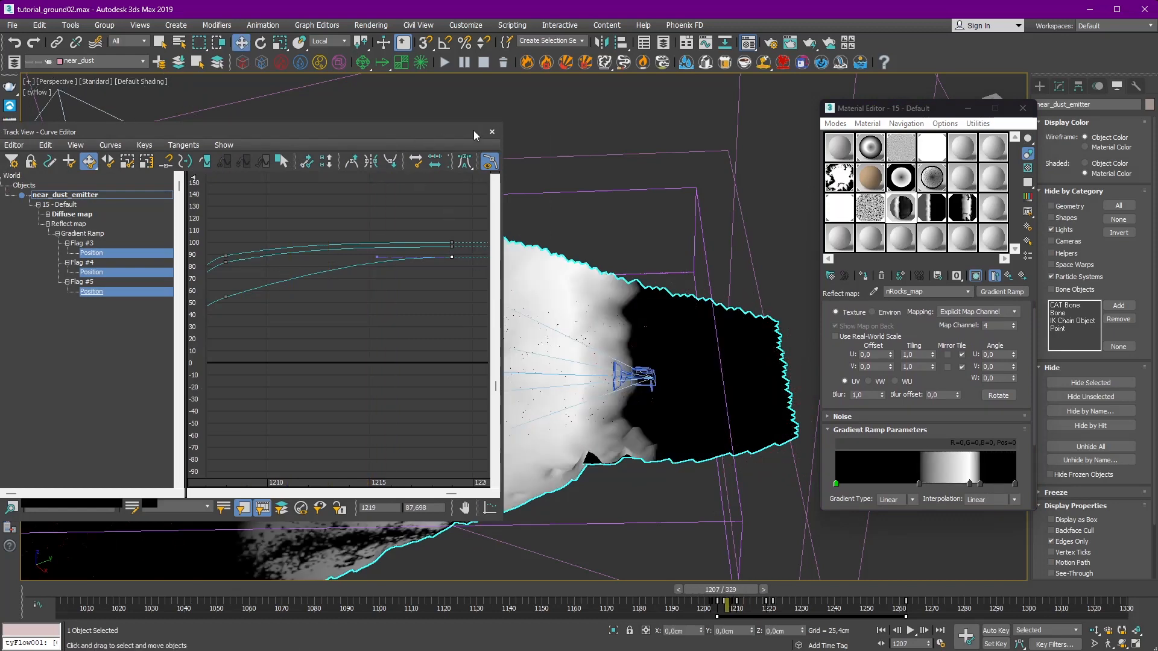
pyautogui.moveTo(473, 130); pyautogui.dragTo(274, 400)
pyautogui.moveTo(727, 596)
pyautogui.mouseDown()
pyautogui.moveTo(699, 594)
pyautogui.moveTo(748, 594)
pyautogui.mouseUp()
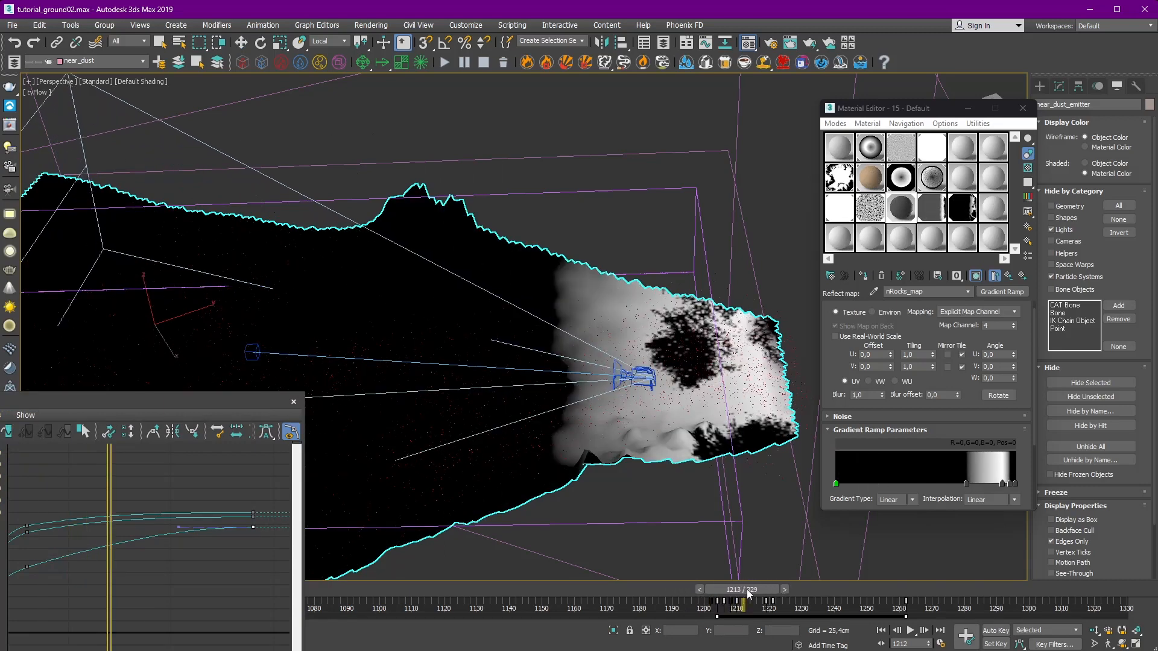
pyautogui.keyDown('alt'); pyautogui.moveTo(516, 296); pyautogui.dragTo(488, 329, button='middle'); pyautogui.keyUp('alt')
# Step: Close the curve editor and switch the viewport to the Cam_RENDER camera with Object Color shading
pyautogui.click(294, 403)
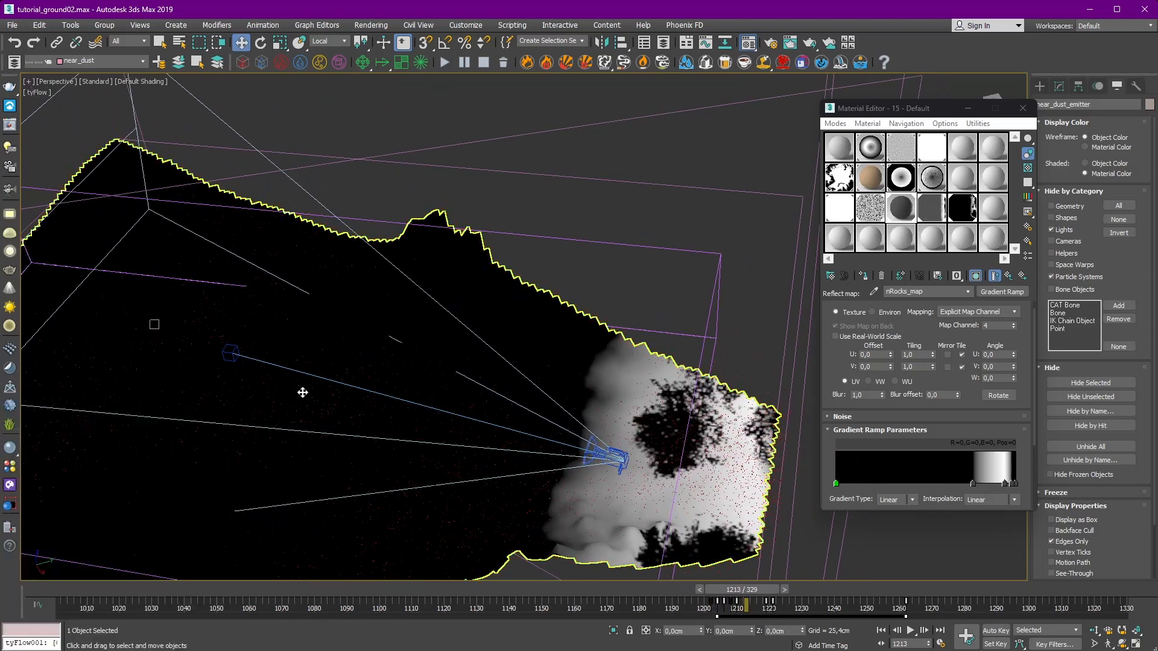
pyautogui.press('c')
pyautogui.doubleClick(544, 264)
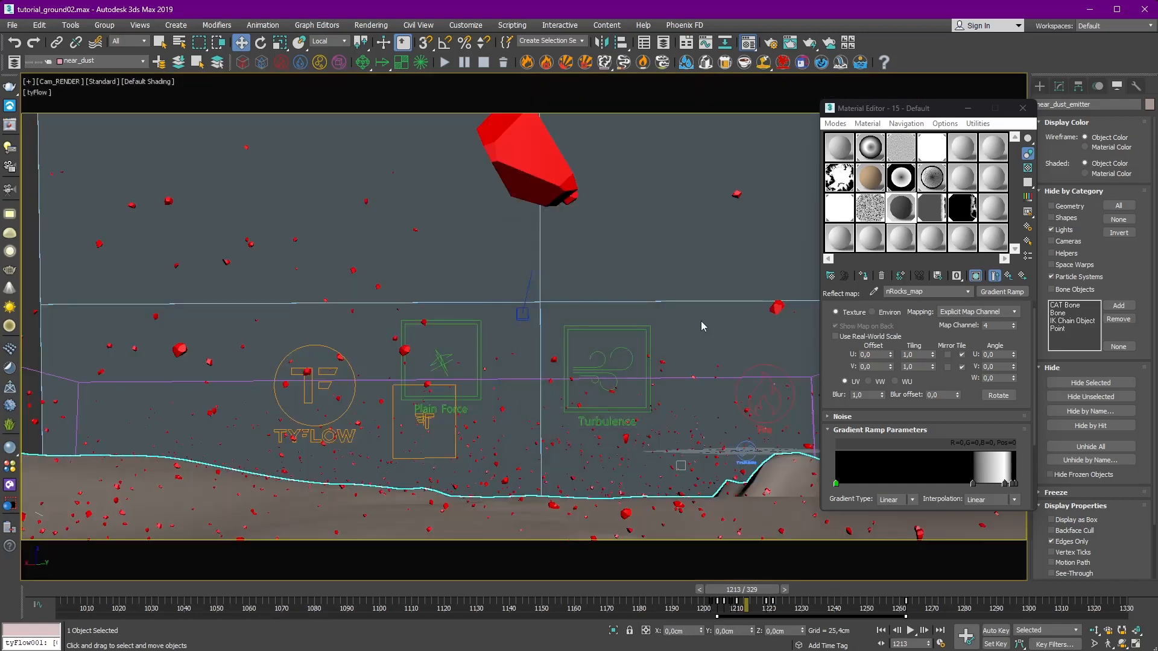
# Step: Hide cameras and helpers by category and scrub the animation from frame 1206 to 1246
pyautogui.moveTo(742, 592); pyautogui.dragTo(721, 593)
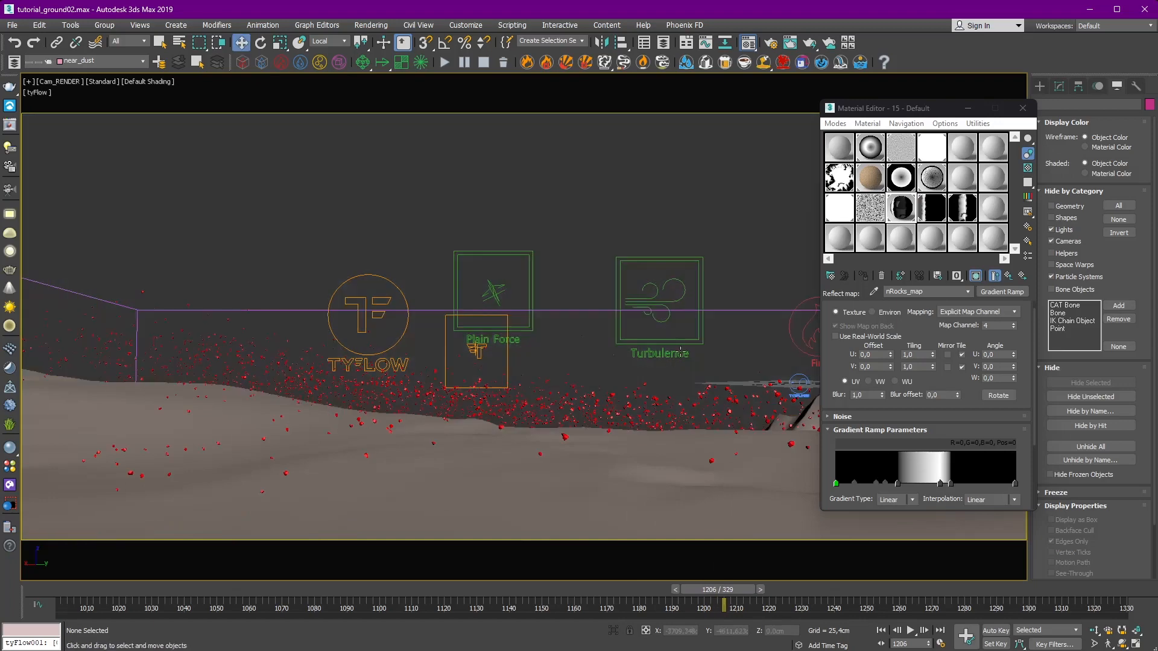
pyautogui.click(1065, 254)
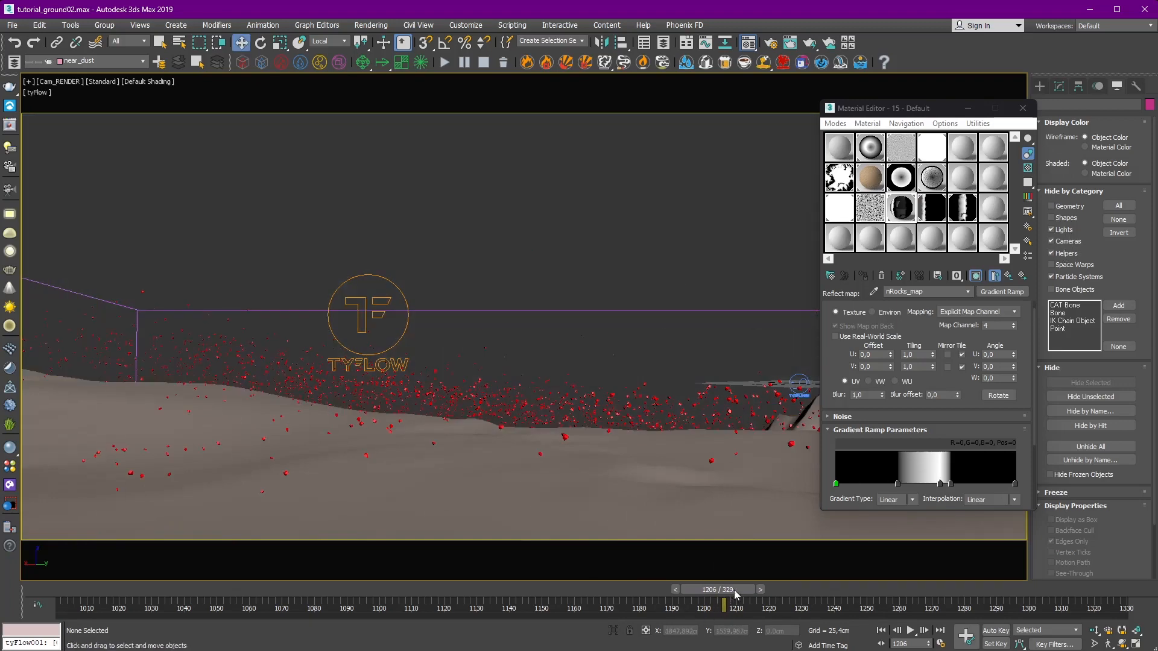
pyautogui.moveTo(734, 590); pyautogui.dragTo(860, 606)
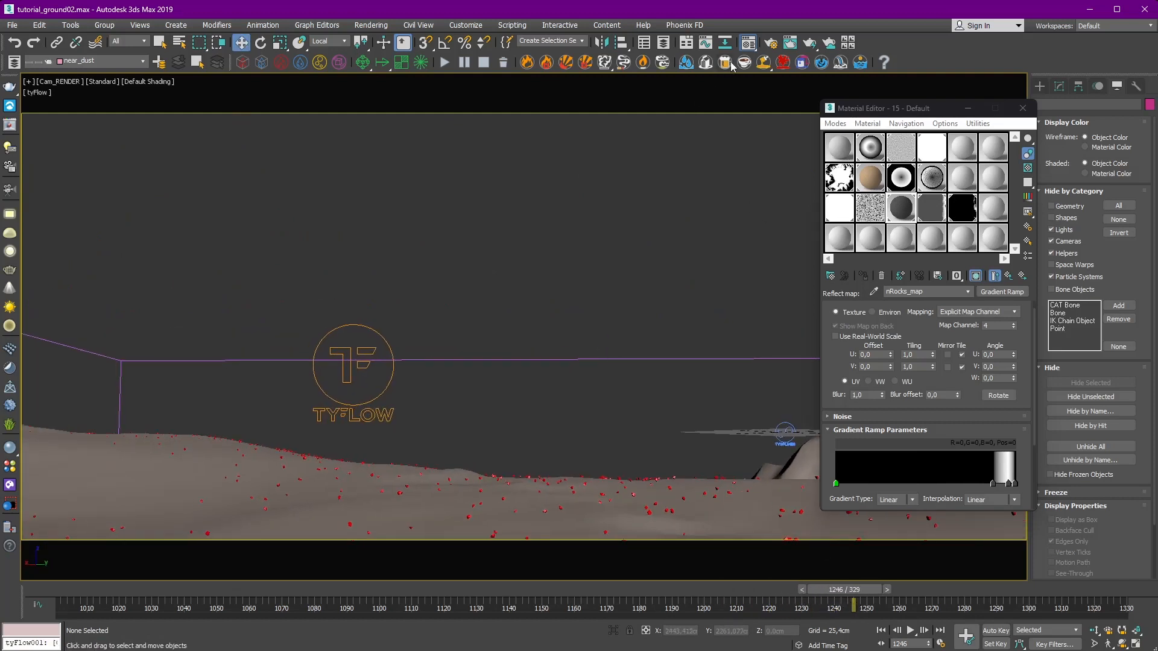
# Step: Reopen the ground emitter's Flag #3, #4 and #5 Position curves and lower Flag #5's key at frame 1219 to 70,203
pyautogui.click(706, 44)
pyautogui.click(561, 489)
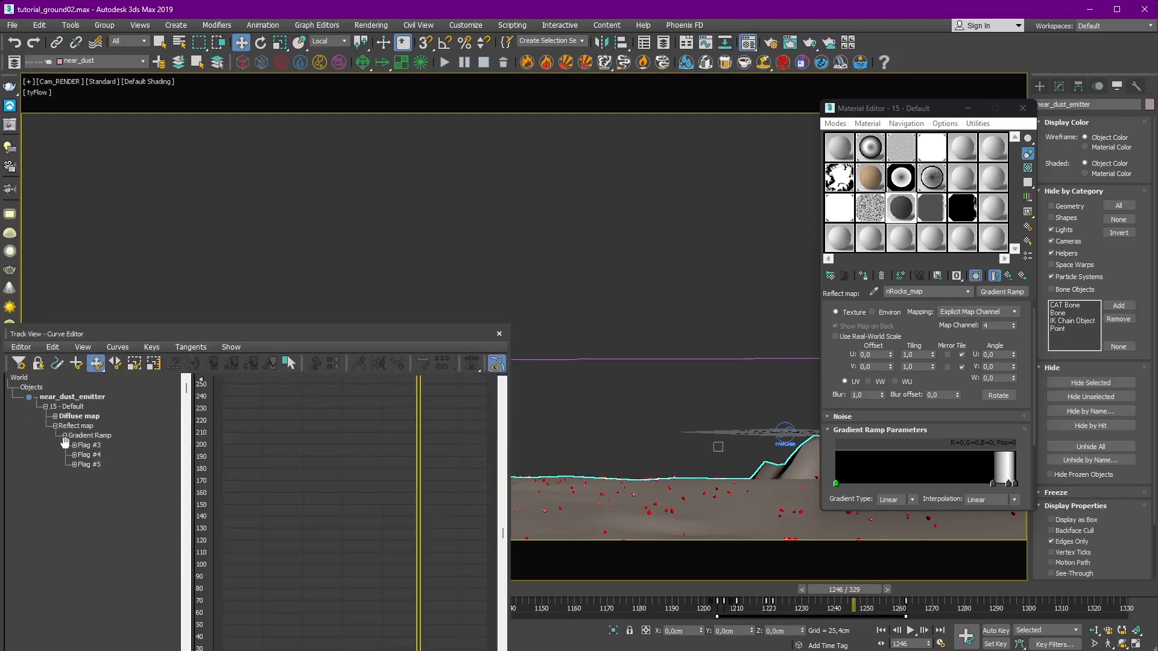
pyautogui.click(75, 464)
pyautogui.click(74, 455)
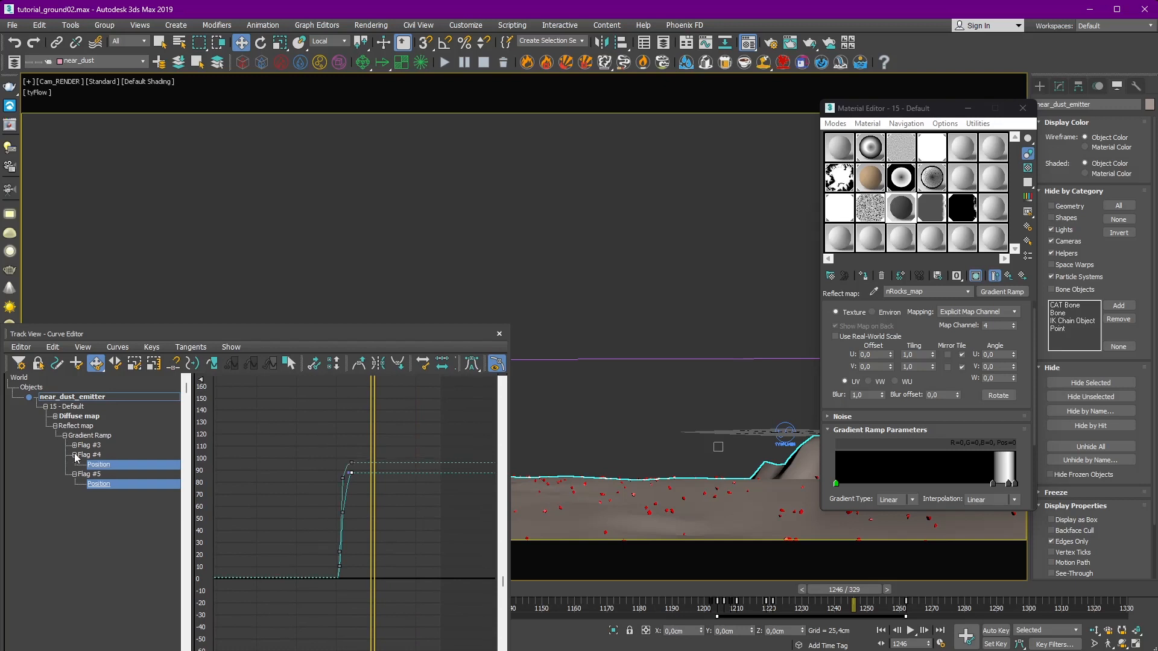
pyautogui.click(75, 445)
pyautogui.click(95, 454)
pyautogui.keyDown('ctrl'); pyautogui.click(97, 473); pyautogui.keyUp('ctrl')
pyautogui.keyDown('ctrl'); pyautogui.click(99, 492); pyautogui.keyUp('ctrl')
pyautogui.moveTo(369, 491); pyautogui.dragTo(394, 467, button='middle')
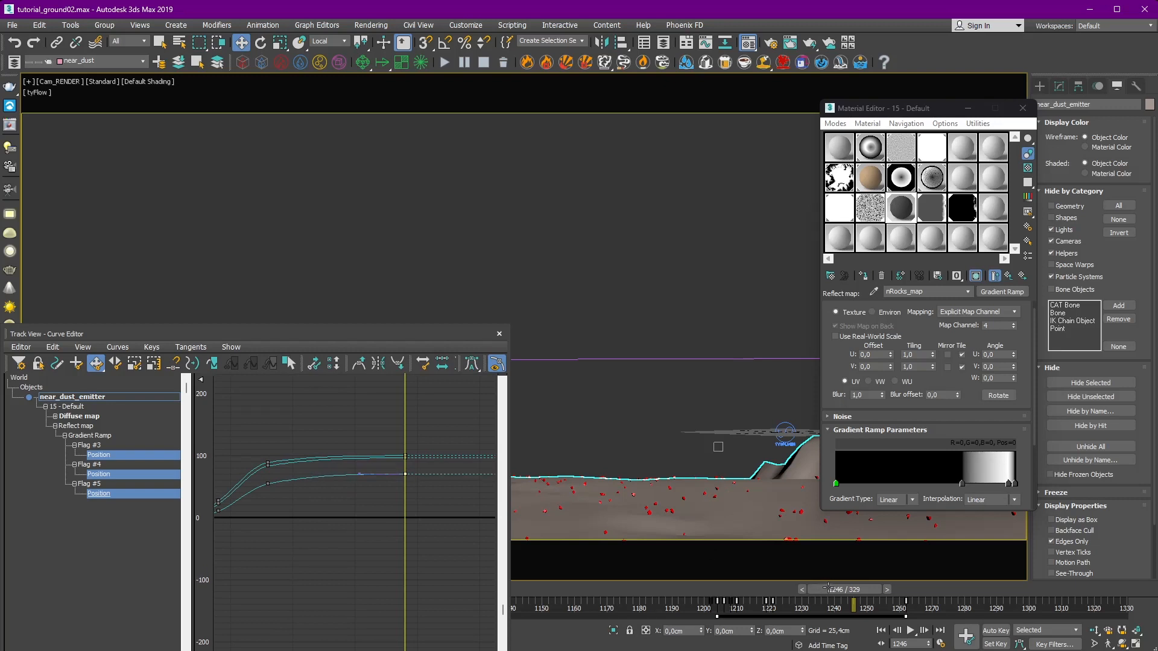
pyautogui.moveTo(829, 587); pyautogui.dragTo(834, 594)
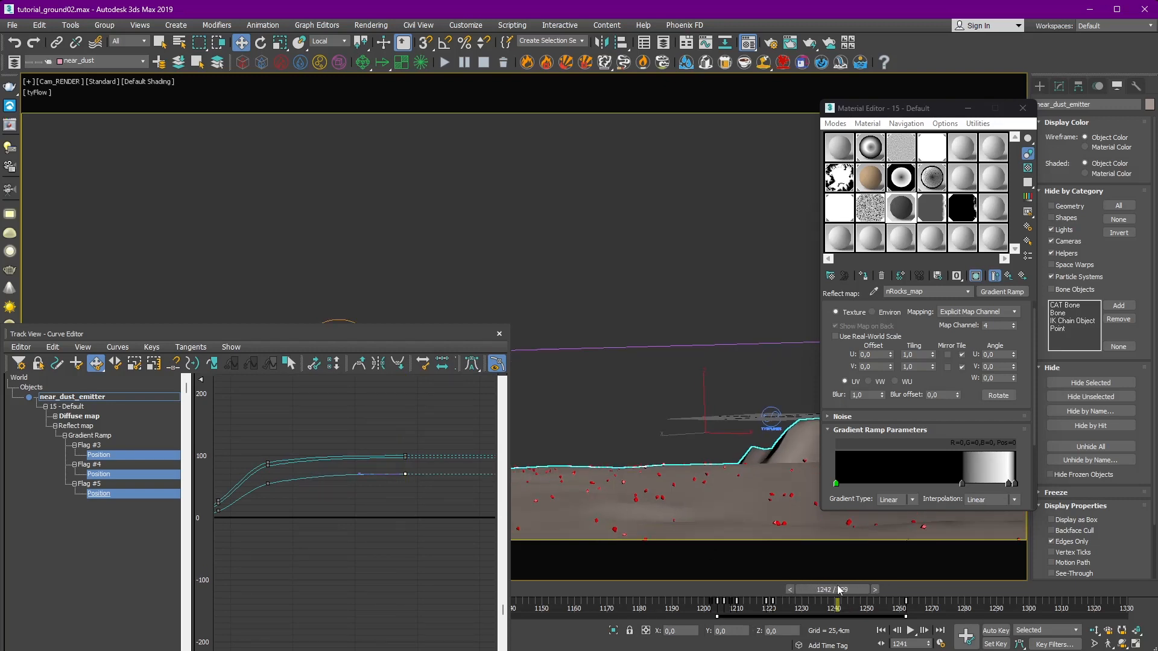
# Step: Set the Birth operator's end frame to 1250 in the tyFlow001 editor, and close the tyFlow and curve editors
pyautogui.moveTo(427, 336); pyautogui.dragTo(426, 348)
pyautogui.click(354, 341)
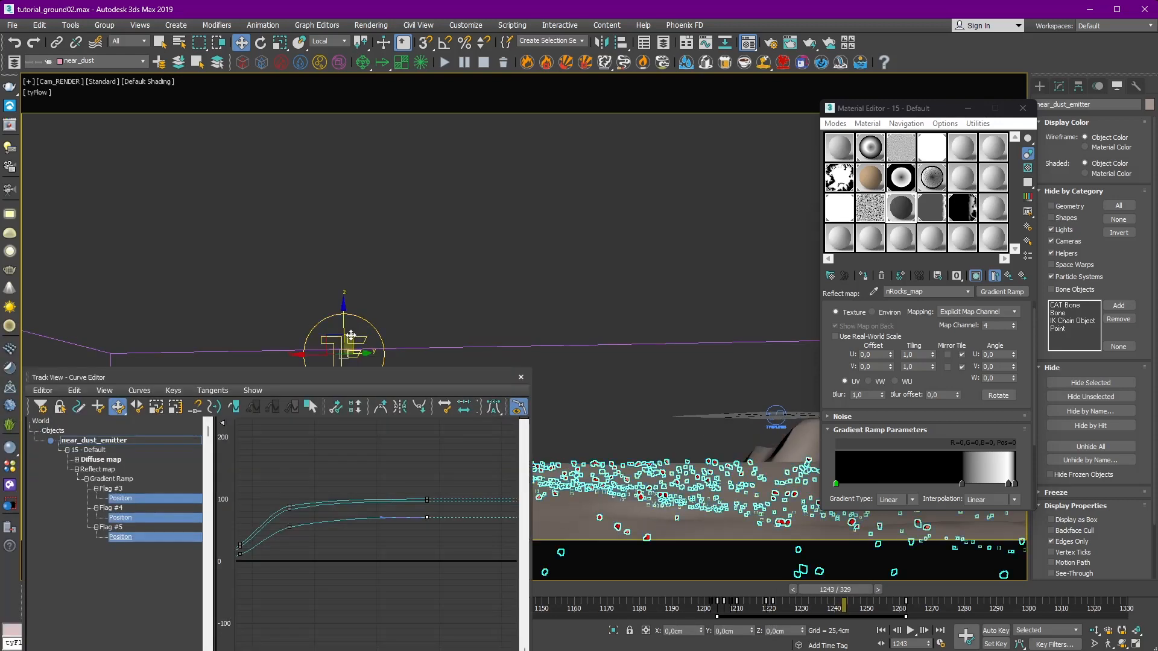
pyautogui.click(1059, 87)
pyautogui.click(1089, 281)
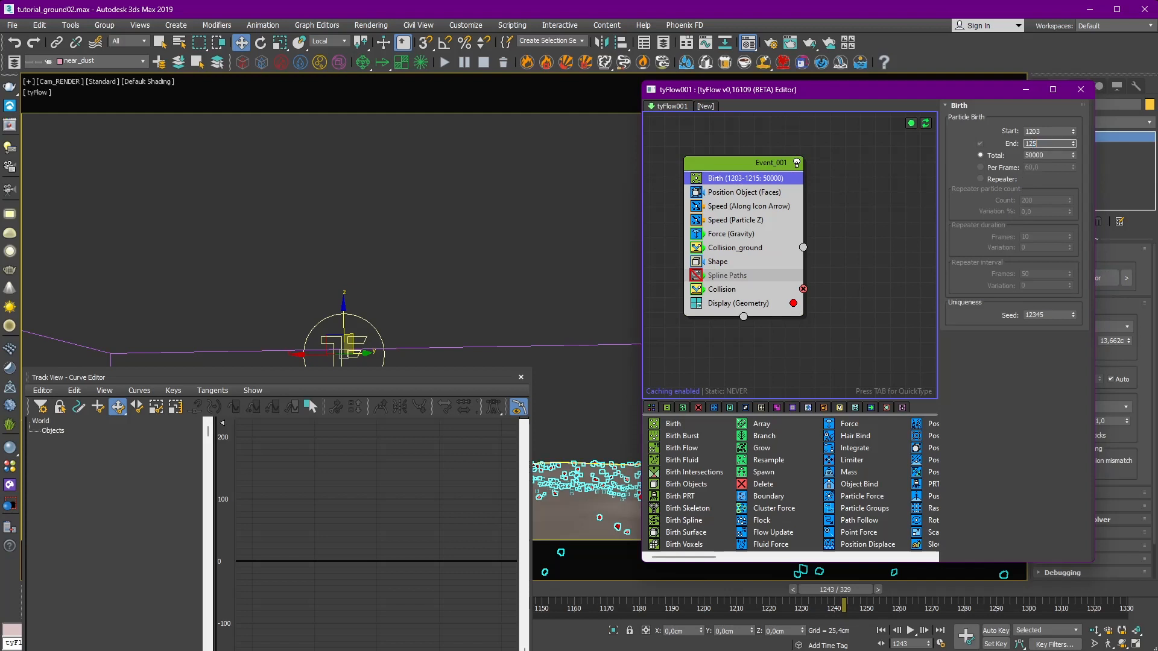
pyautogui.write('0')
pyautogui.press('Return')
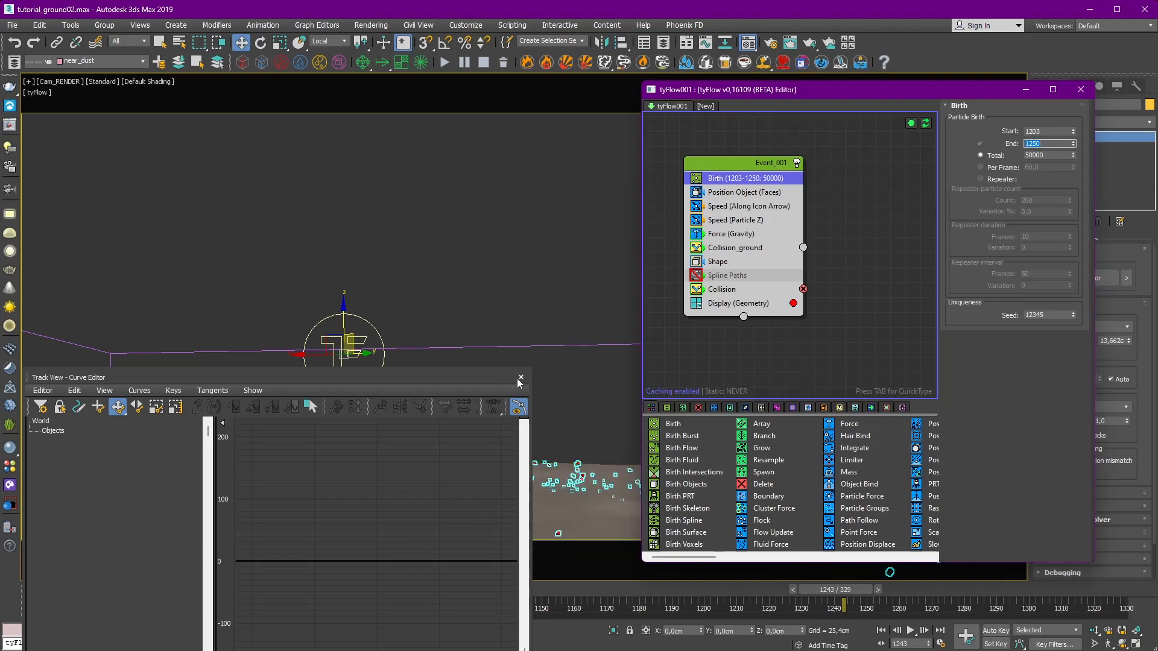
pyautogui.click(521, 378)
pyautogui.click(1081, 89)
pyautogui.click(591, 266)
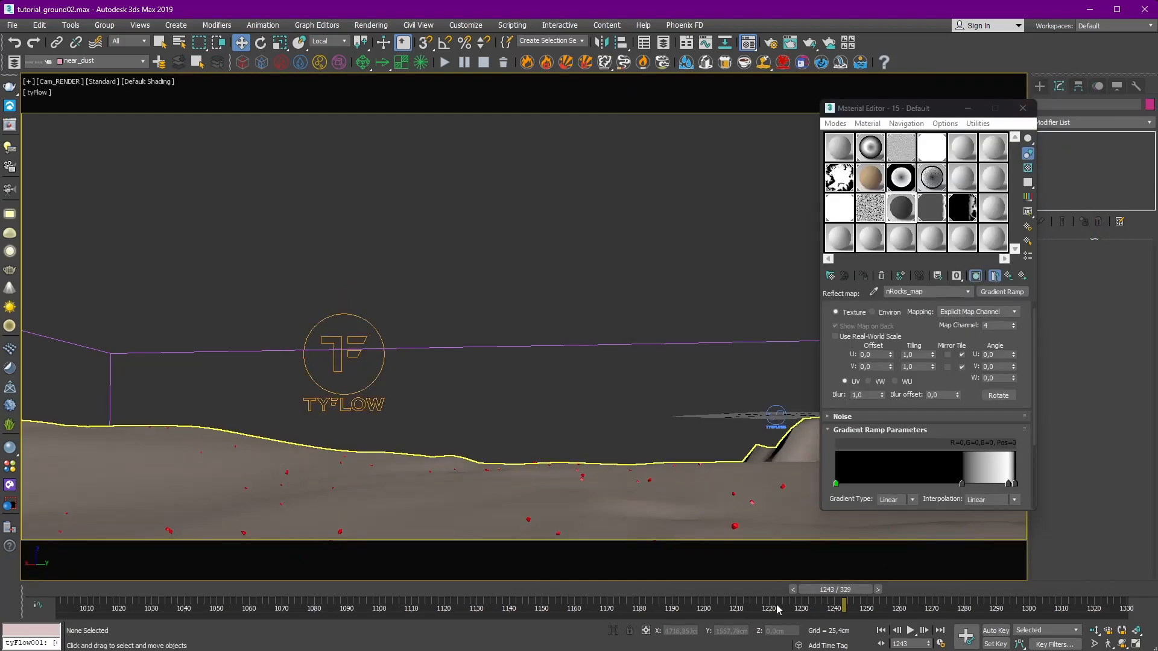
# Step: Scrub to frame 1223 and shade the viewport objects by Material Color
pyautogui.moveTo(838, 590); pyautogui.dragTo(778, 599)
pyautogui.press('w')
pyautogui.click(1116, 88)
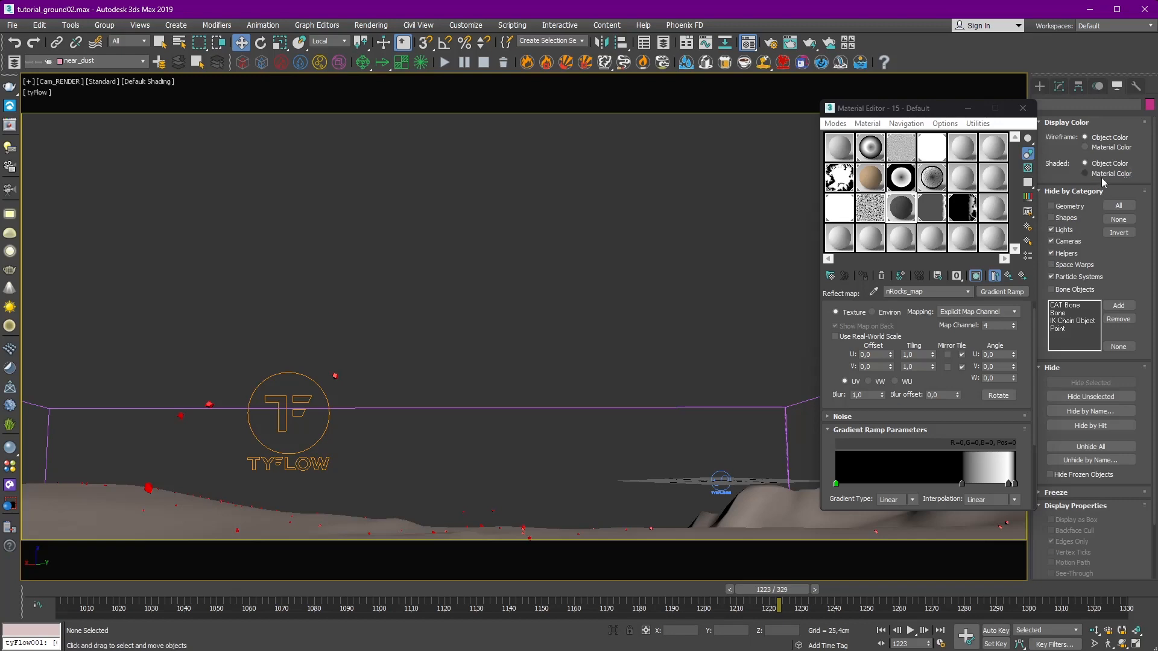
pyautogui.click(1104, 174)
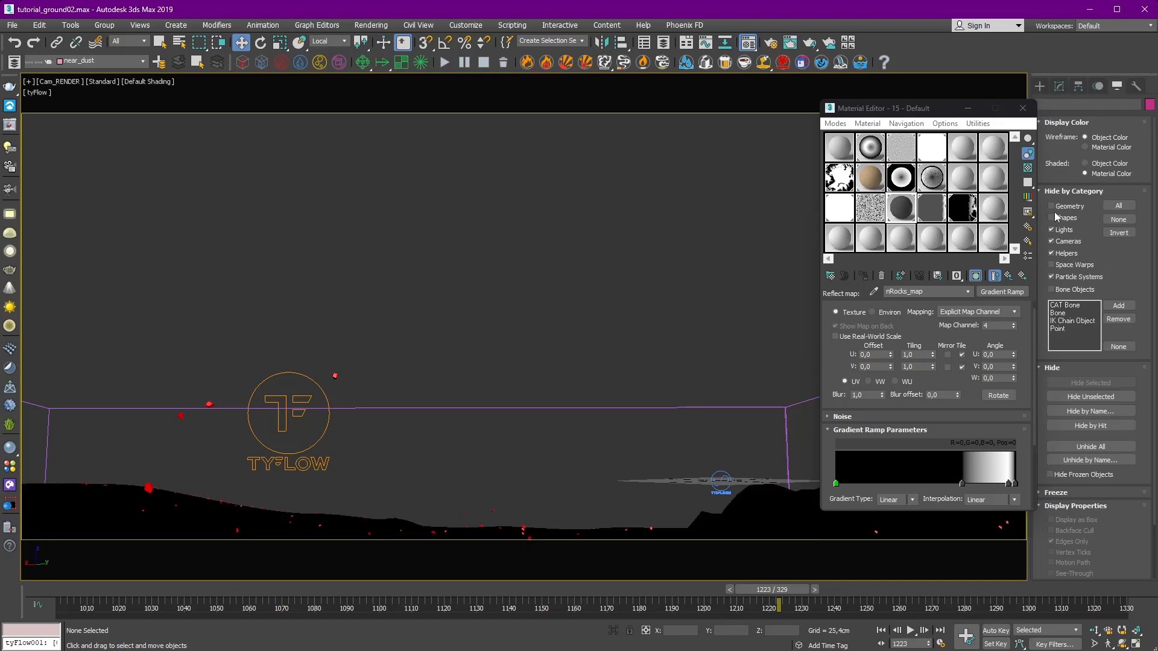
# Step: Open the curve editor for near_dust_emitter and show the Position curves of Gradient Ramp Flags #3, #4 and #5
pyautogui.click(392, 526)
pyautogui.click(706, 43)
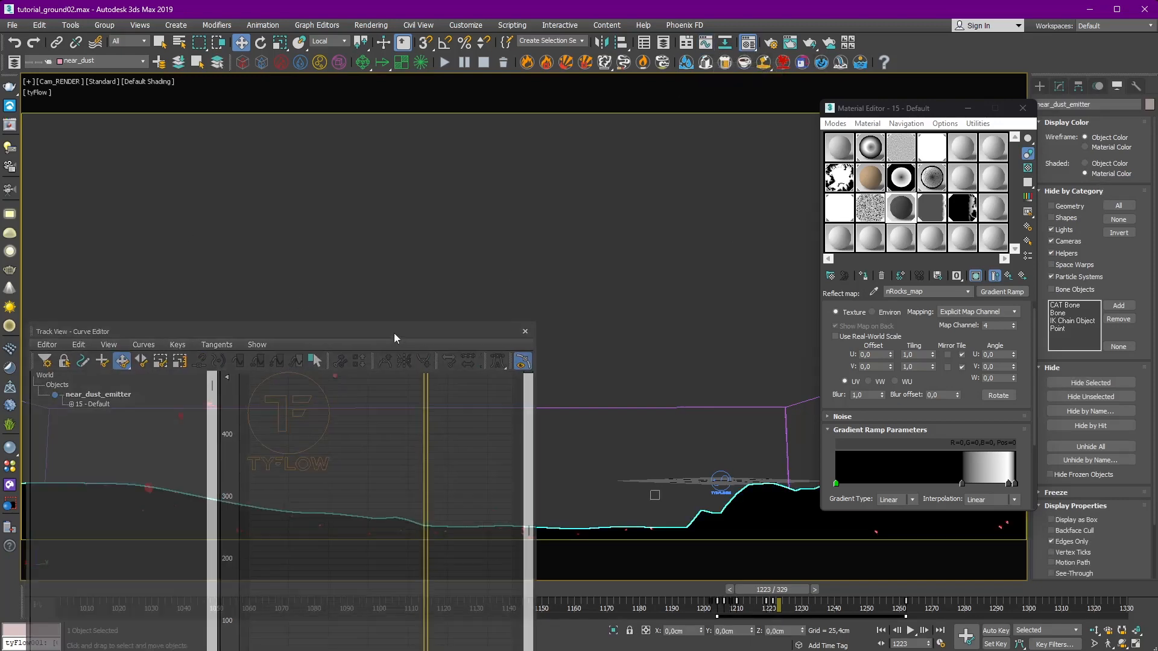
pyautogui.moveTo(393, 333); pyautogui.dragTo(620, 149)
pyautogui.click(304, 214)
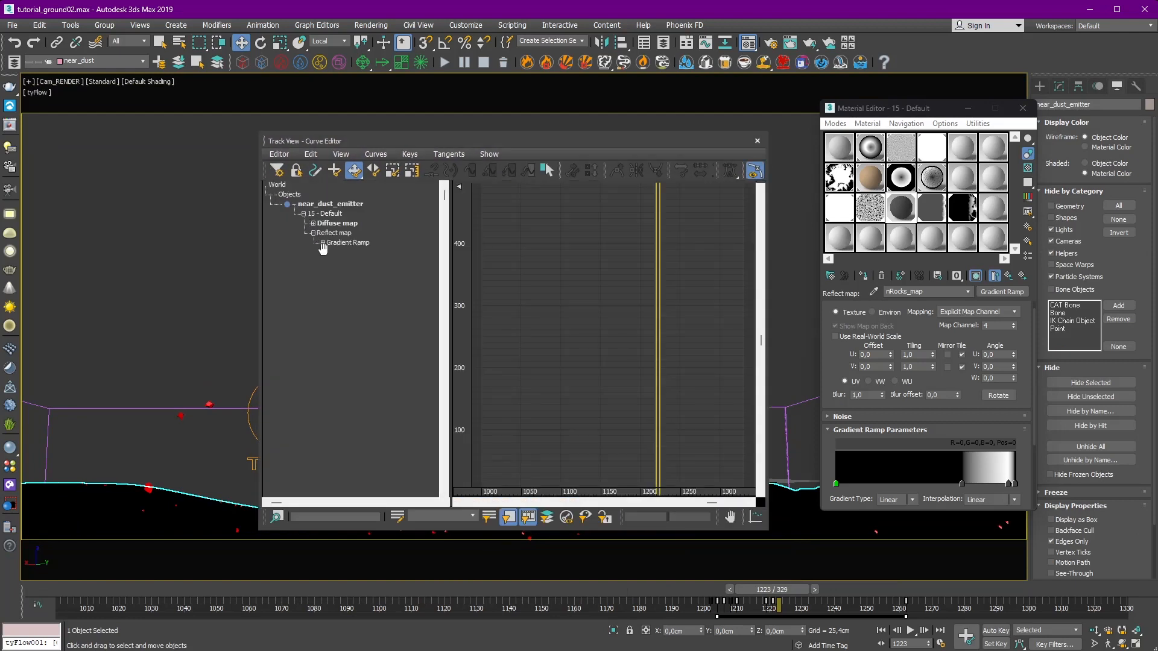
pyautogui.click(331, 272)
pyautogui.click(332, 262)
pyautogui.click(332, 252)
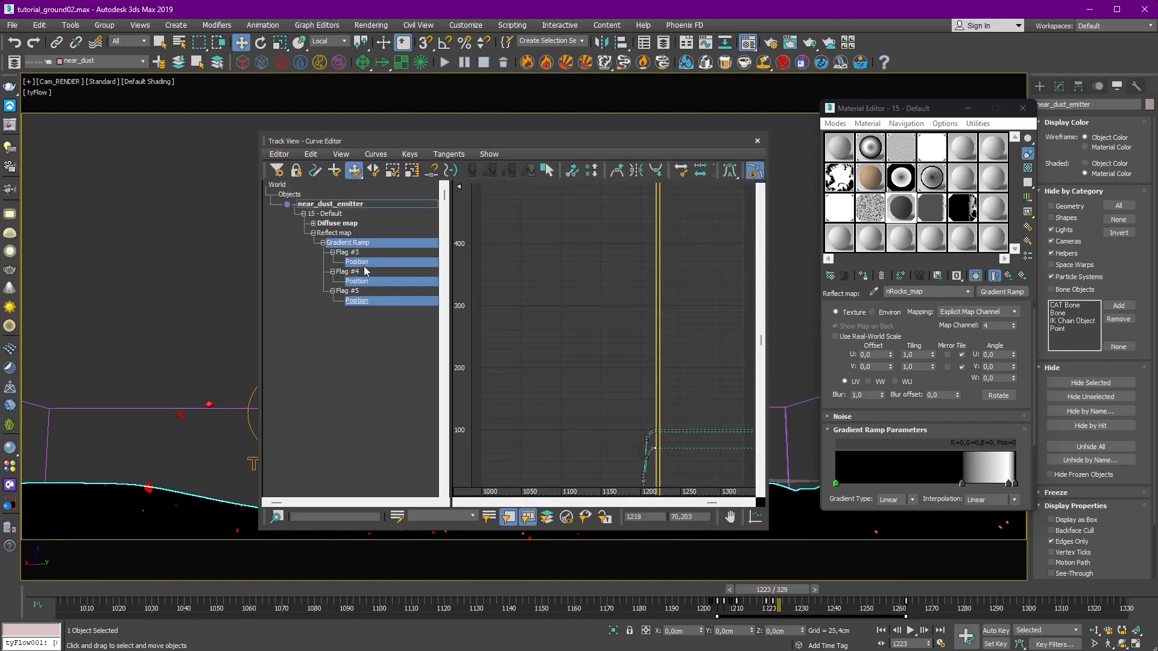
pyautogui.click(364, 263)
pyautogui.keyDown('ctrl'); pyautogui.click(365, 281); pyautogui.keyUp('ctrl')
pyautogui.keyDown('ctrl'); pyautogui.click(366, 301); pyautogui.keyUp('ctrl')
# Step: Lower the Flag #5 Position keys to about 50 at frame 1208 and about 59 at frame 1219, and close the curve editor
pyautogui.keyDown('ctrl'); pyautogui.keyDown('alt'); pyautogui.moveTo(603, 329); pyautogui.dragTo(681, 311, button='middle'); pyautogui.keyUp('alt'); pyautogui.keyUp('ctrl')
pyautogui.moveTo(491, 362); pyautogui.dragTo(690, 325, button='middle')
pyautogui.moveTo(645, 325); pyautogui.dragTo(707, 367)
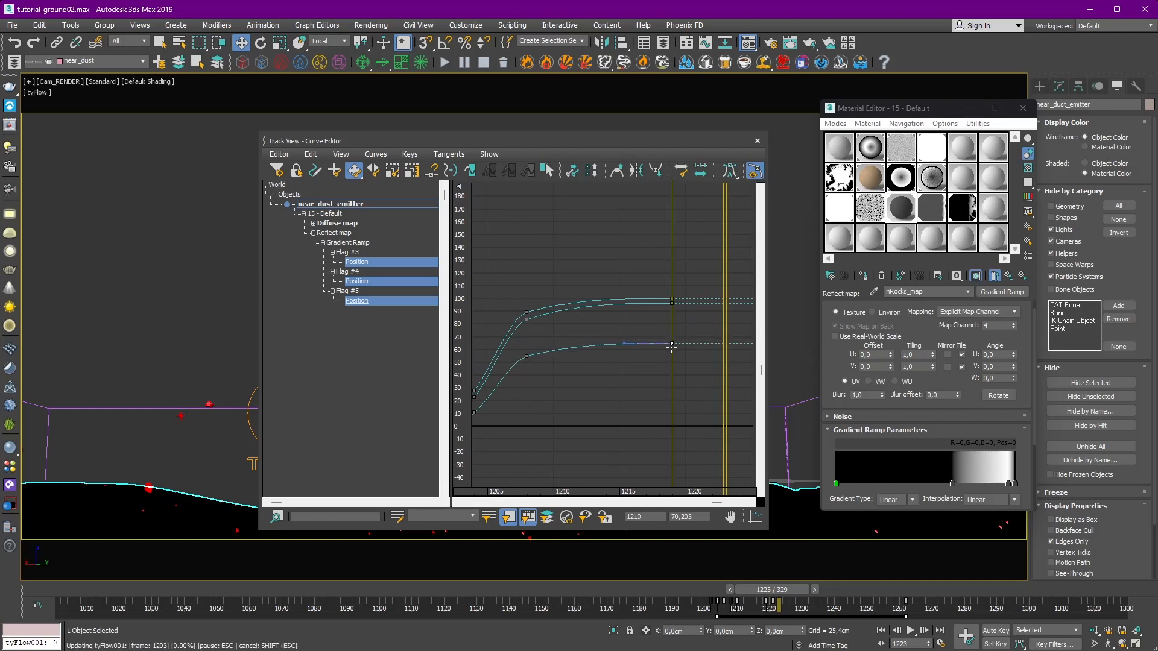
pyautogui.moveTo(547, 339); pyautogui.dragTo(523, 374)
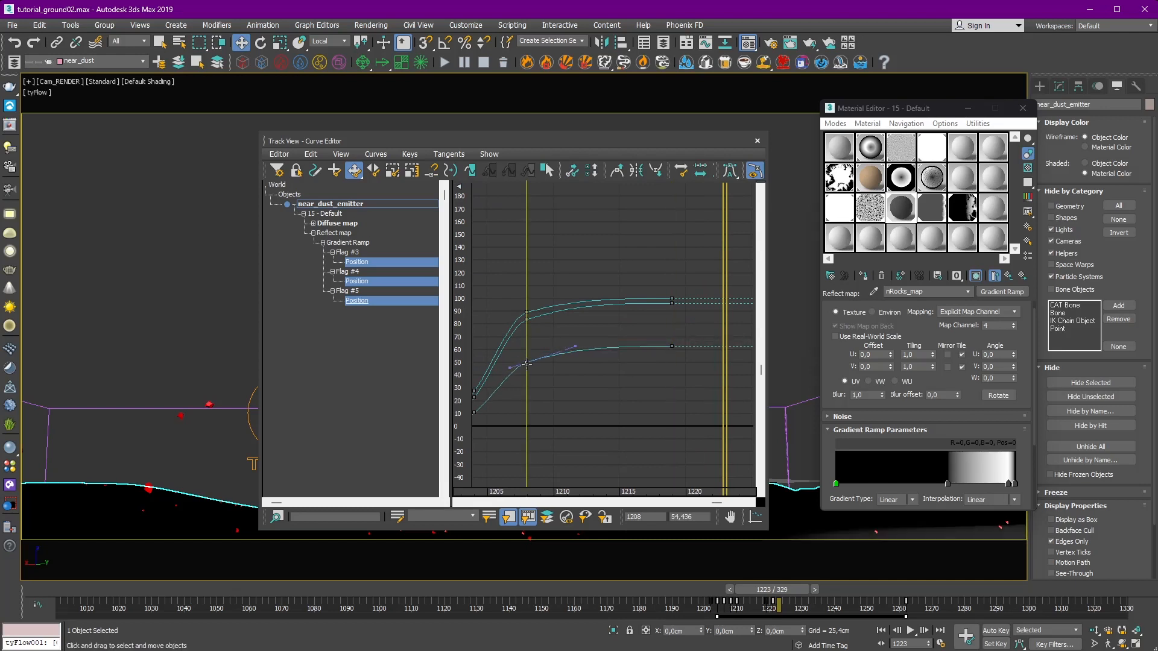
pyautogui.moveTo(672, 354); pyautogui.dragTo(672, 352)
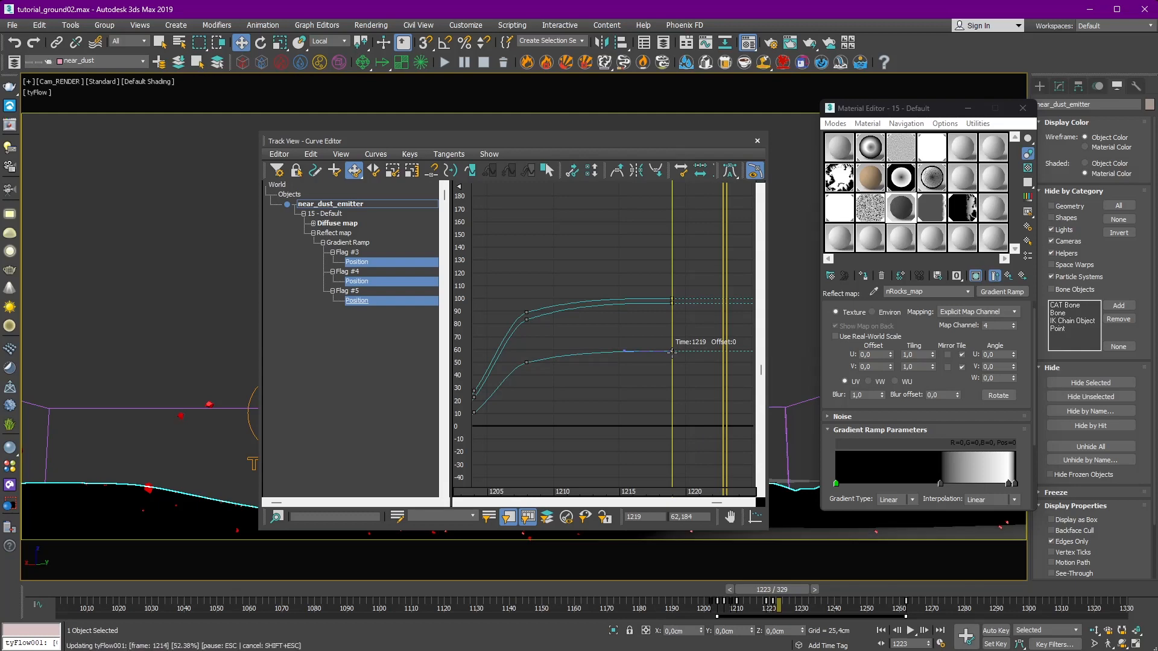
pyautogui.click(757, 142)
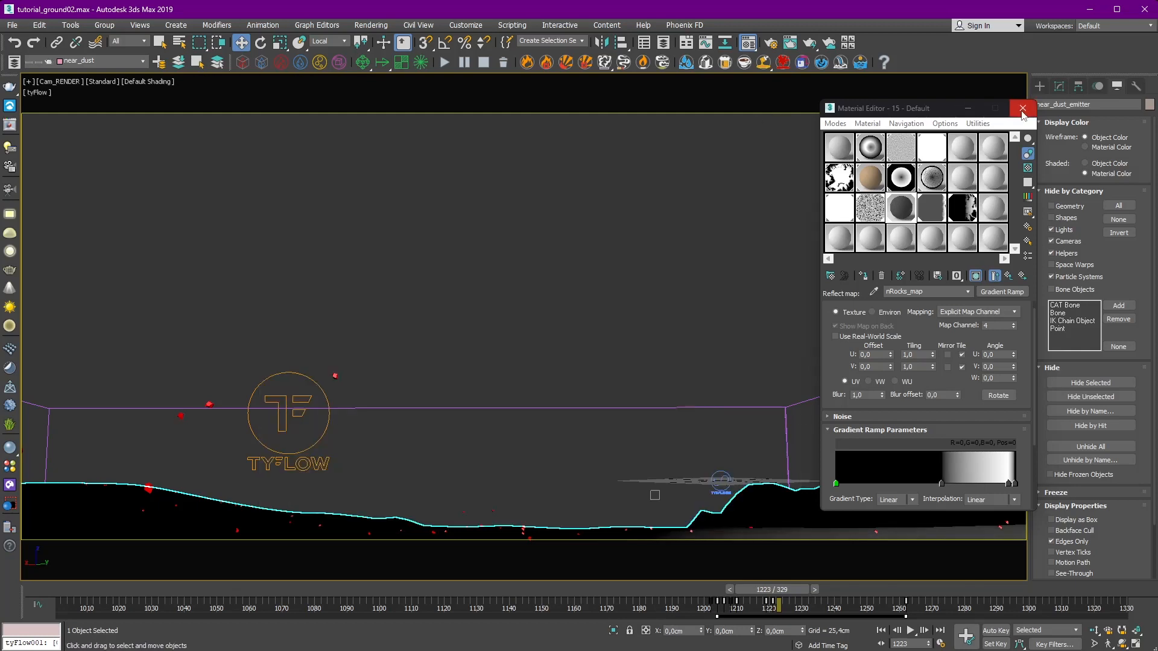
# Step: Close the Material Editor, set the Birth operator's end frame to 1275 for tyFlow001, and close the tyFlow editor
pyautogui.click(1023, 108)
pyautogui.click(291, 417)
pyautogui.click(1059, 86)
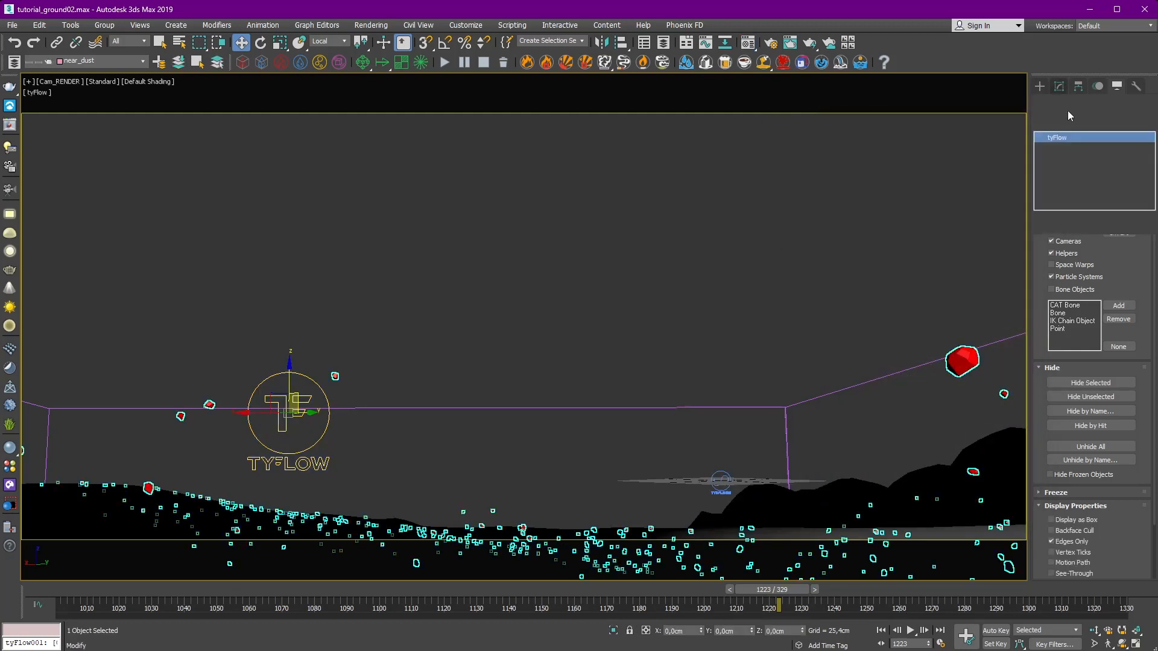
pyautogui.click(1082, 269)
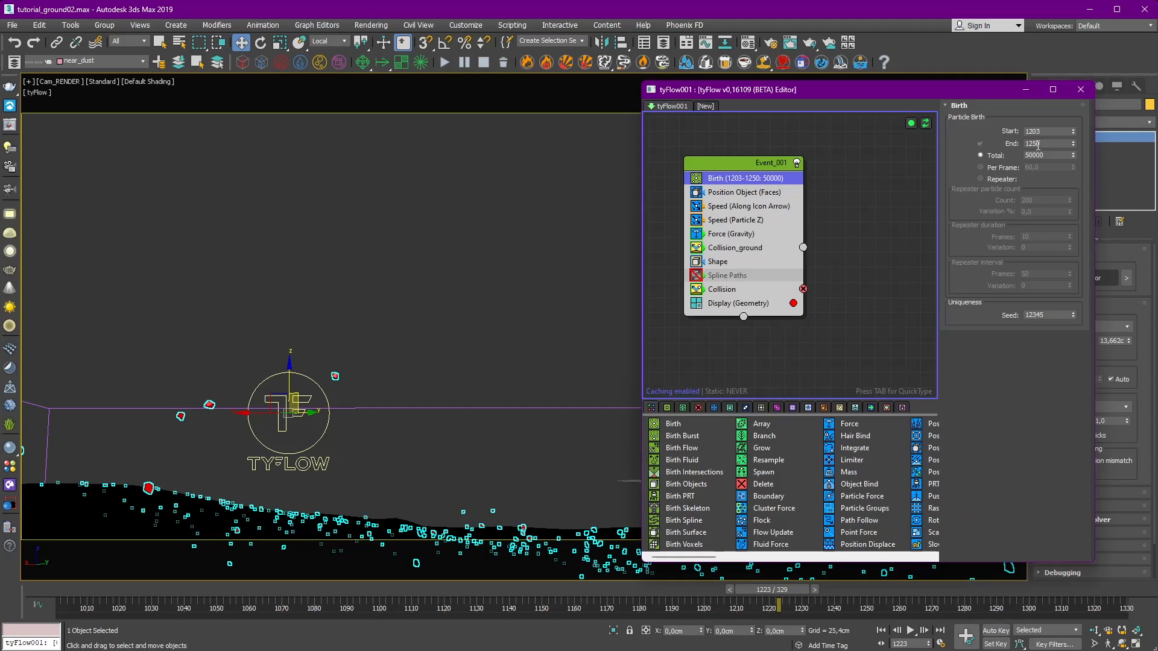
pyautogui.write('7')
pyautogui.press('Return')
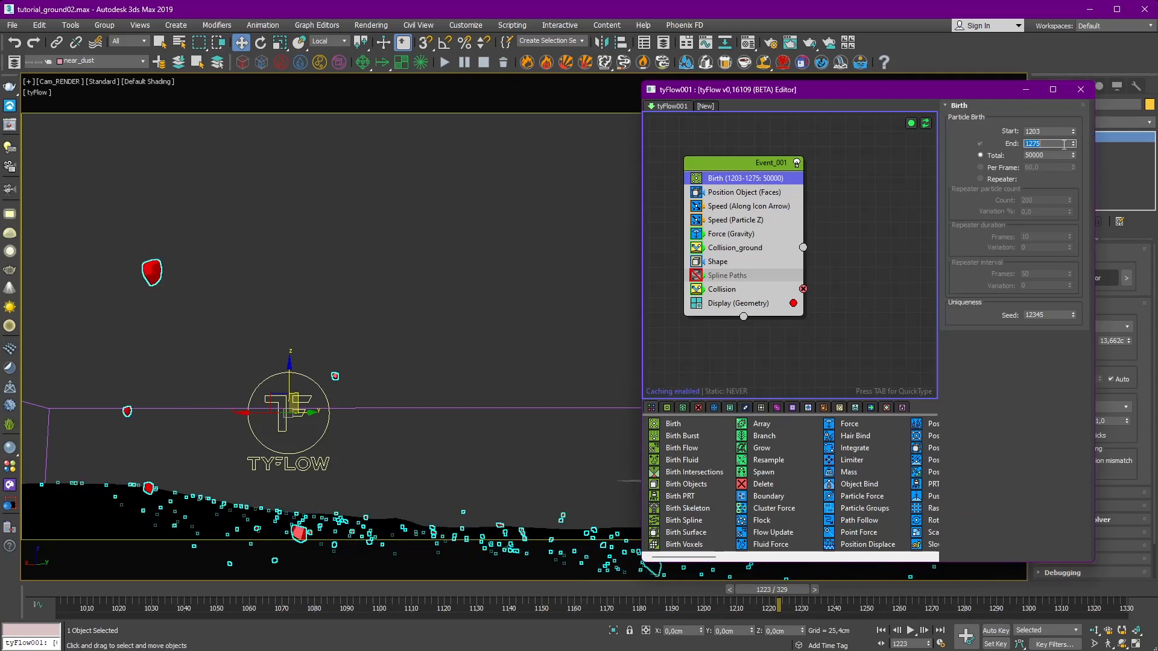
pyautogui.click(1080, 90)
# Step: Scrub the timeline to frame 1240 and back to 1222 to review how the rocks are emitted from the ground
pyautogui.click(872, 313)
pyautogui.click(621, 593)
pyautogui.moveTo(621, 594); pyautogui.dragTo(834, 588)
pyautogui.press('w')
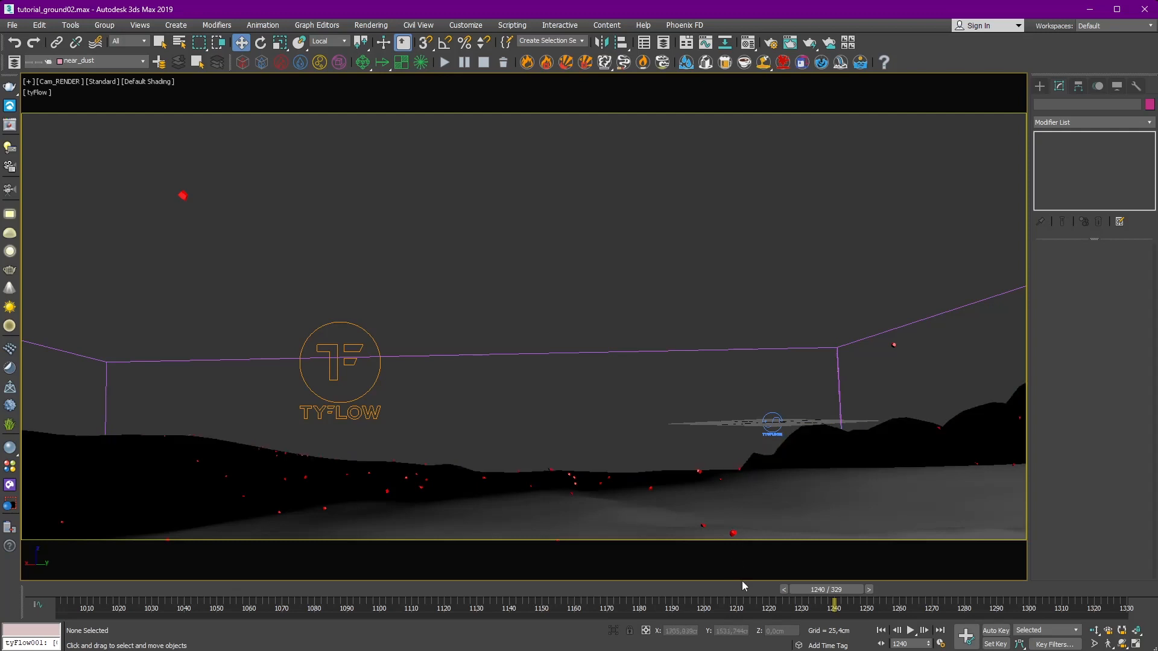
pyautogui.moveTo(741, 581); pyautogui.dragTo(775, 609)
pyautogui.press('w')
# Step: Set tyFlow001's Birth end frame to 1320 and its total to 100000 particles, and close the tyFlow editor
pyautogui.click(936, 256)
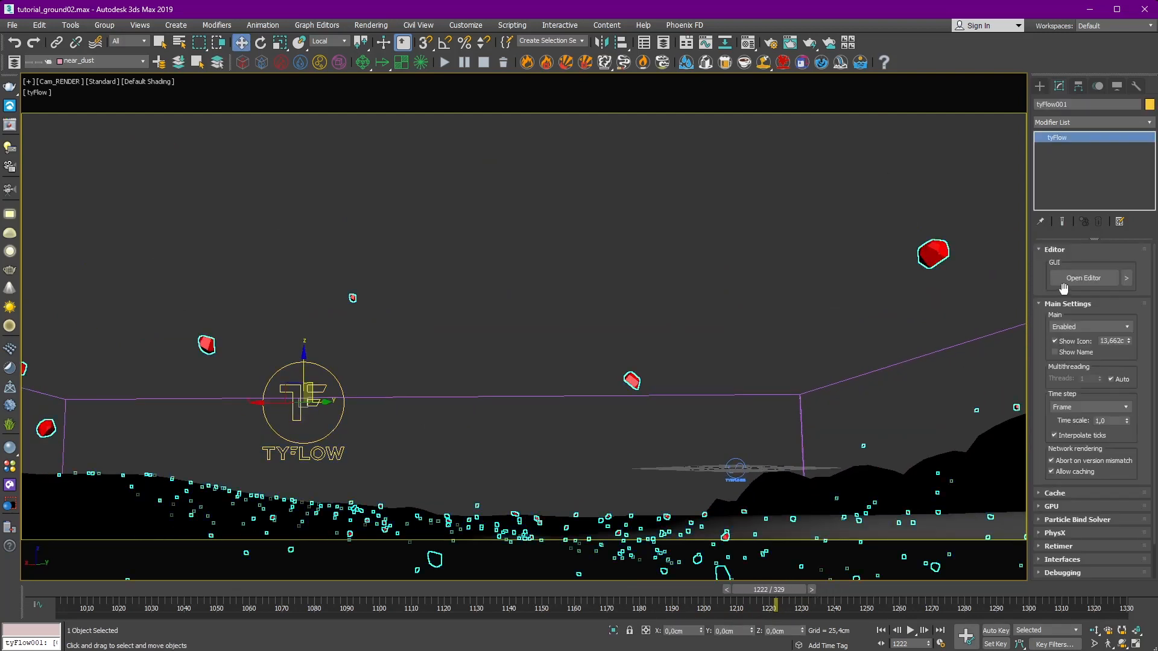
pyautogui.click(1063, 286)
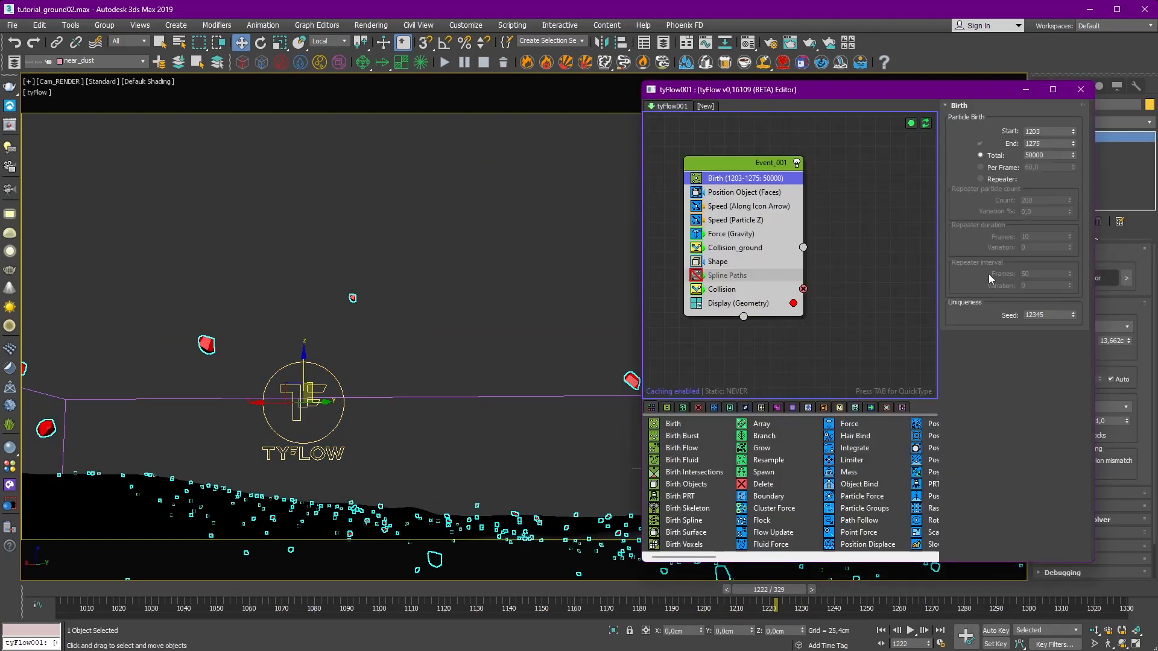
pyautogui.click(1048, 143)
pyautogui.write('1300')
pyautogui.press('Return')
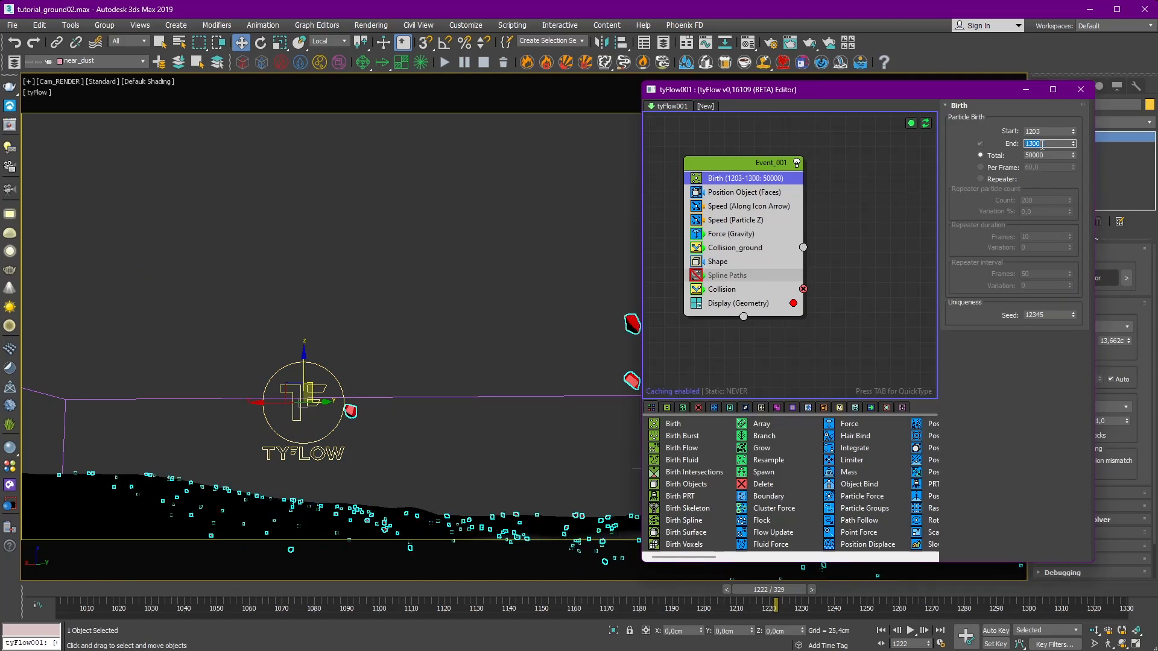
pyautogui.write('1320')
pyautogui.press('Return')
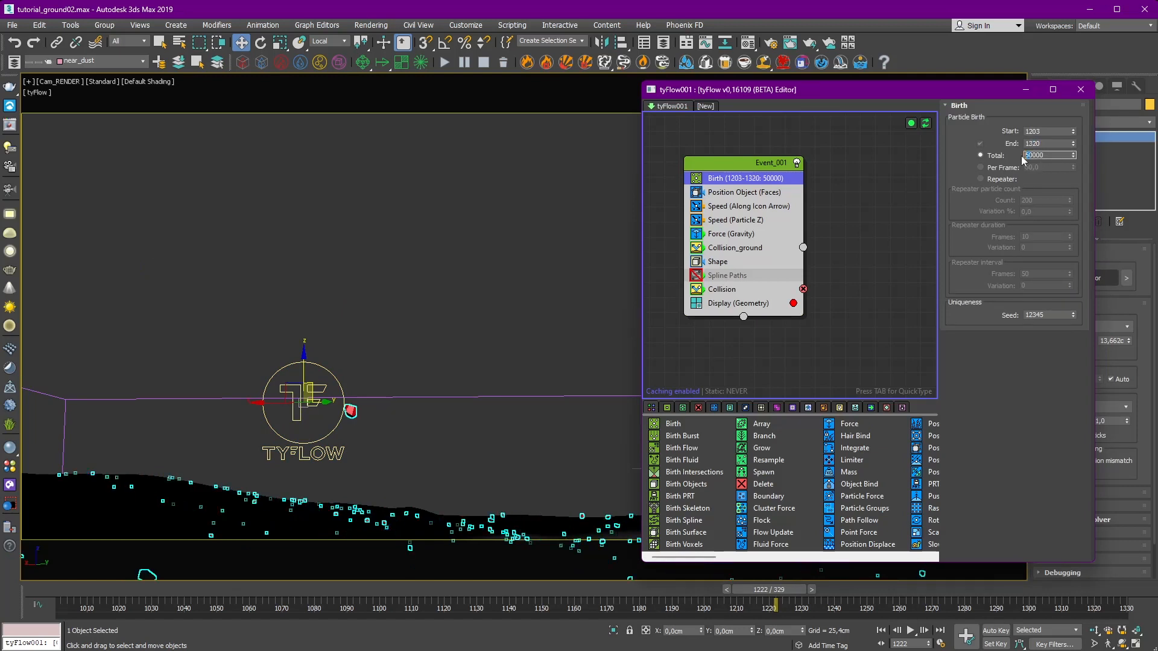
pyautogui.write('70000')
pyautogui.press('Return')
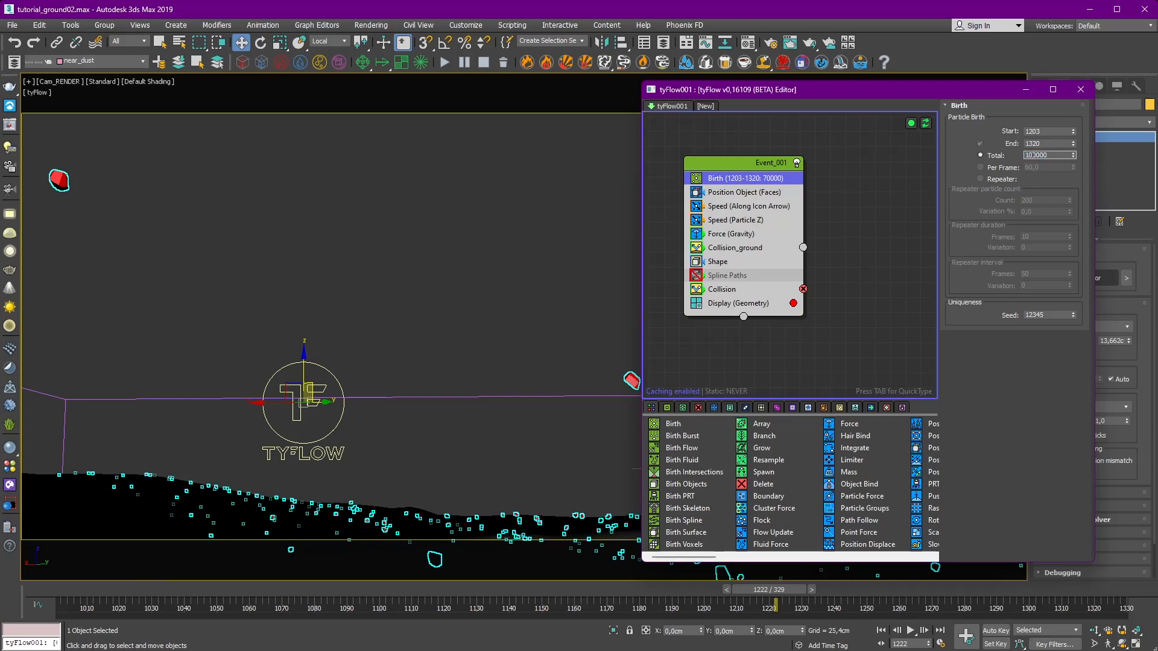
pyautogui.click(1081, 89)
# Step: Deselect the flow and scrub the timeline to frame 1246 to review the rock emission
pyautogui.click(773, 256)
pyautogui.moveTo(745, 590); pyautogui.dragTo(836, 587)
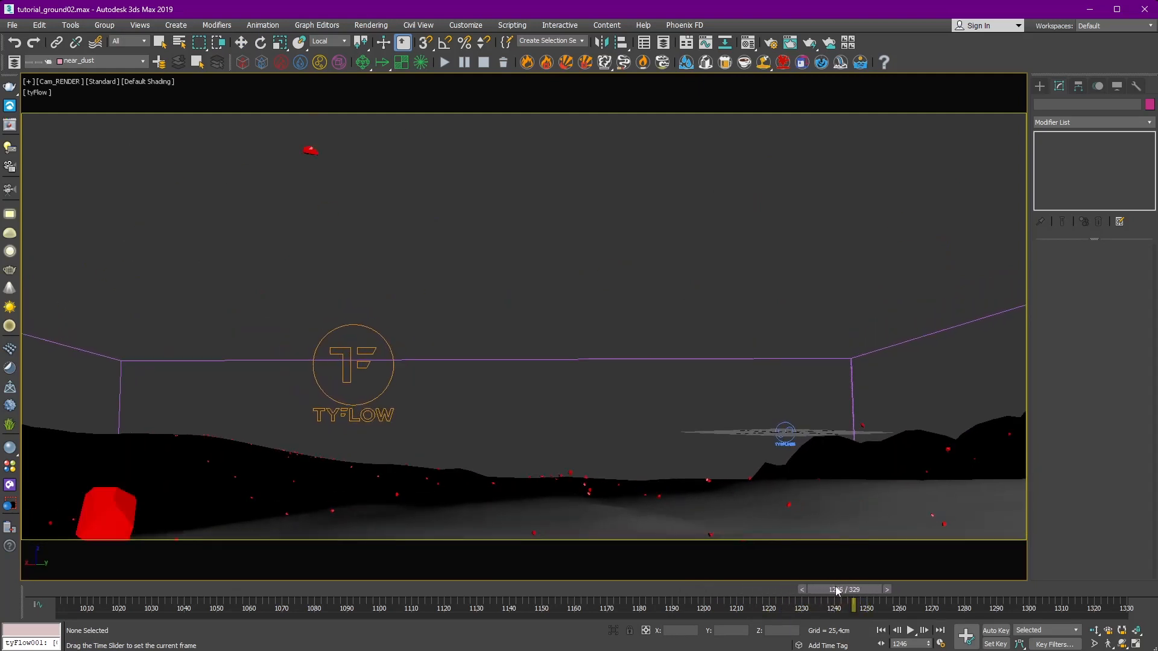
pyautogui.press('w')
# Step: Shorten tyFlow001's birth period by setting the end frame to 1270 and 1250 in turn, and close the tyFlow editor
pyautogui.click(455, 372)
pyautogui.click(1039, 258)
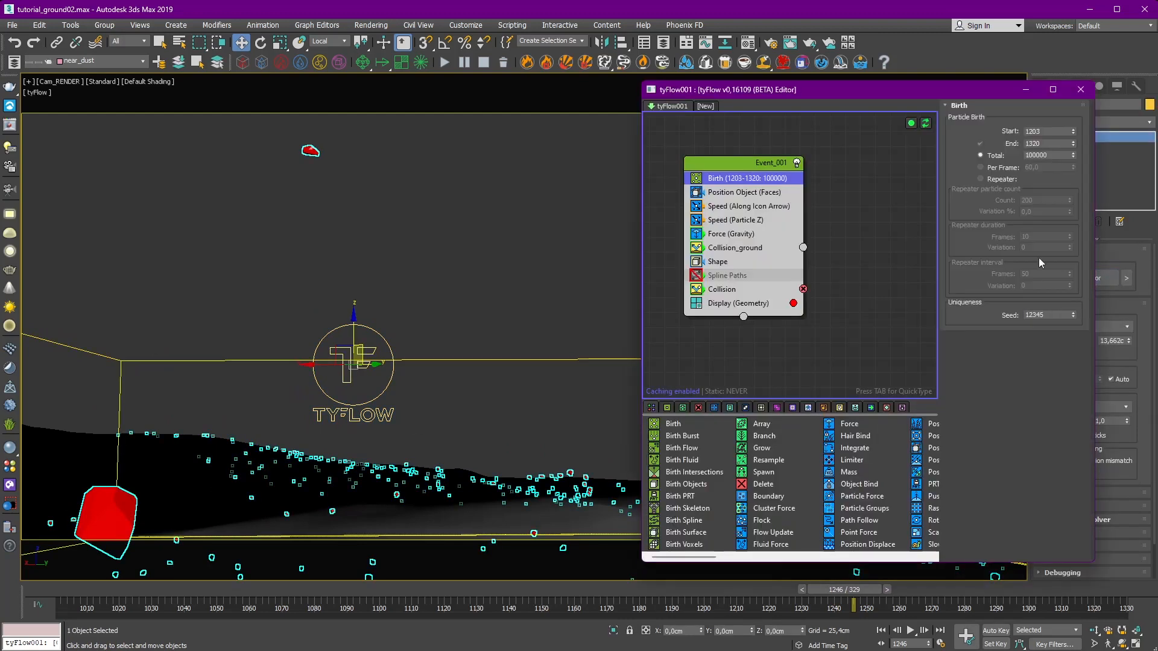
pyautogui.click(1056, 141)
pyautogui.write('1270')
pyautogui.press('Return')
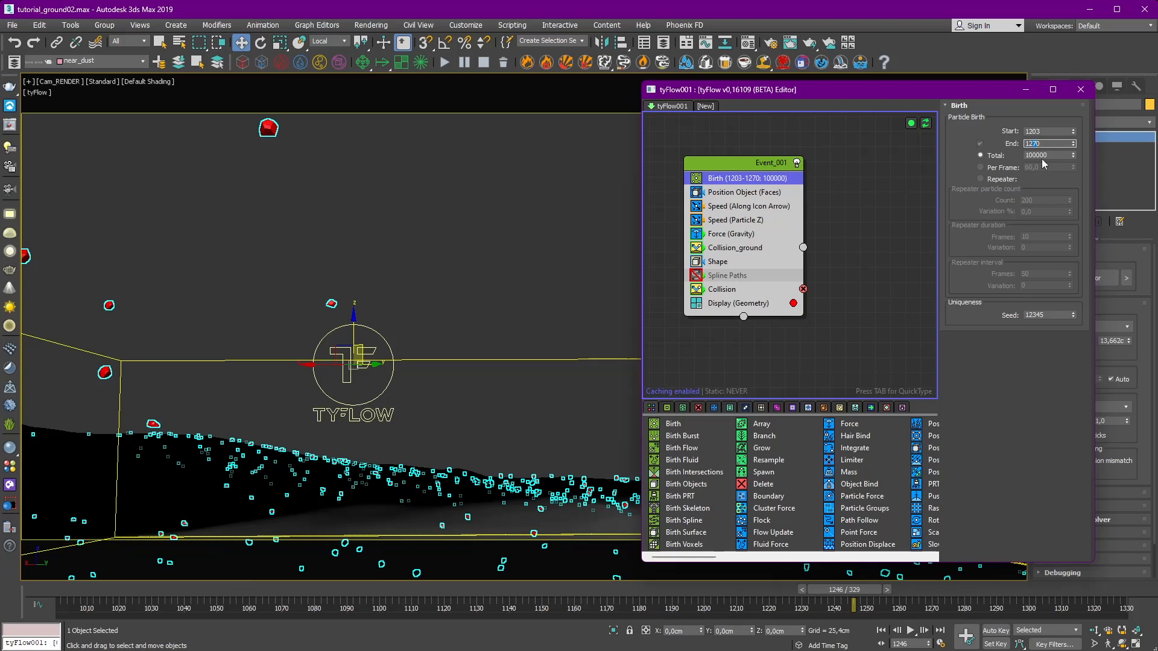
pyautogui.press('Return')
pyautogui.click(1080, 89)
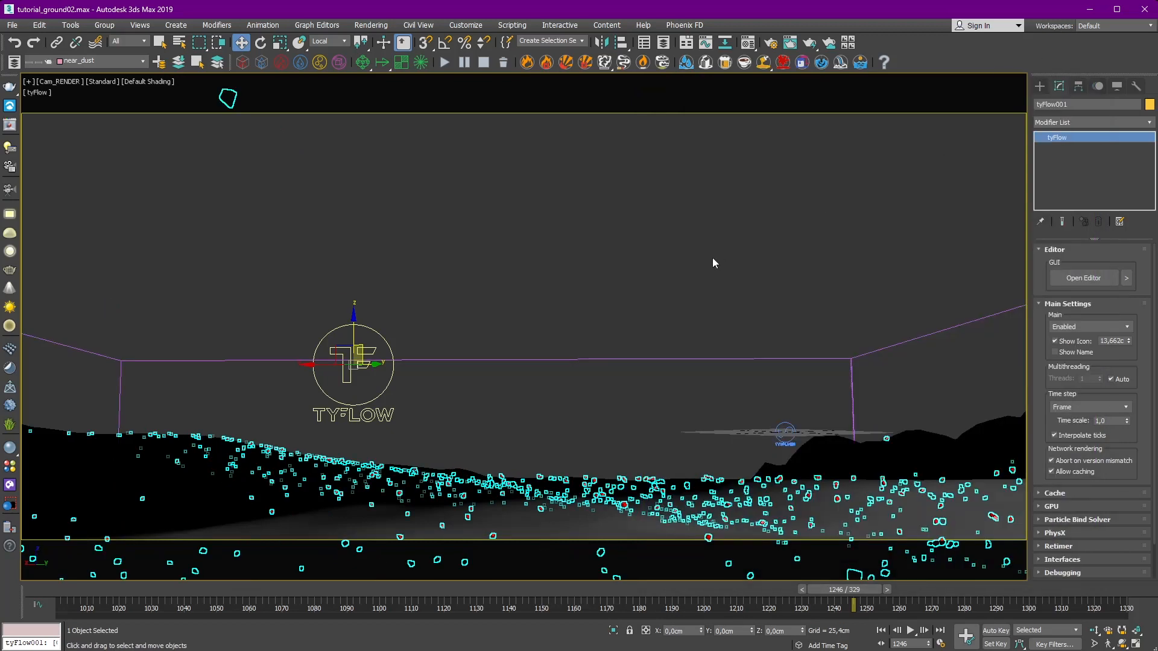
# Step: Scrub to frame 1243, set tyFlow001's Birth end frame to 1240, and close the tyFlow editor
pyautogui.click(714, 261)
pyautogui.moveTo(761, 592); pyautogui.dragTo(843, 599)
pyautogui.click(344, 356)
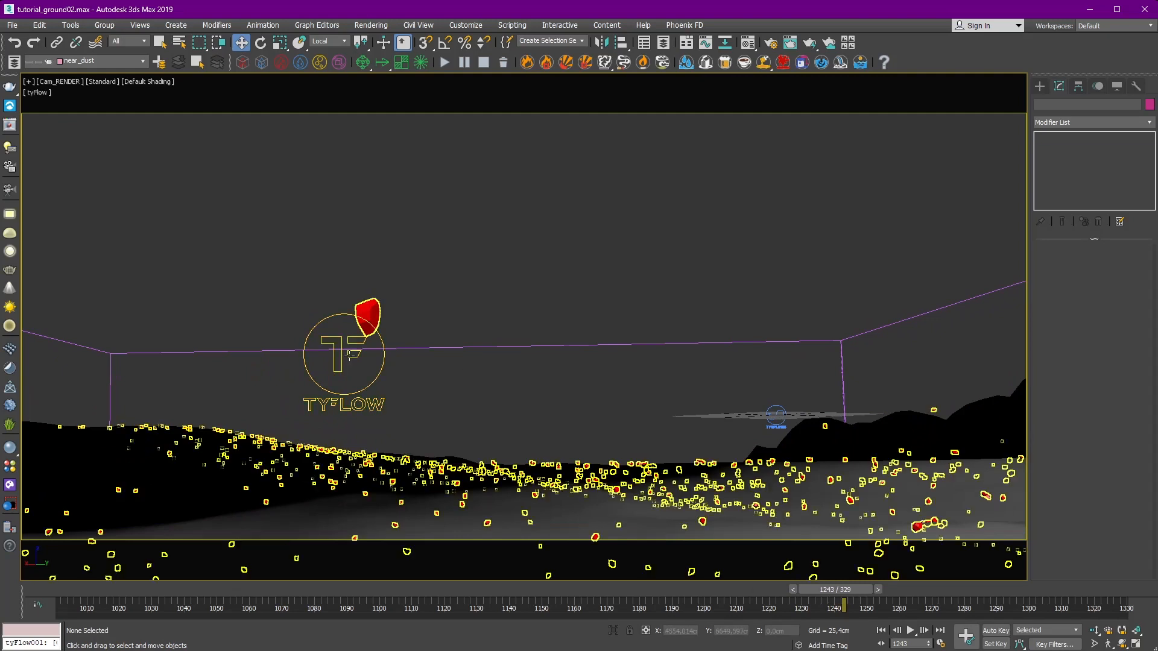
pyautogui.click(1084, 278)
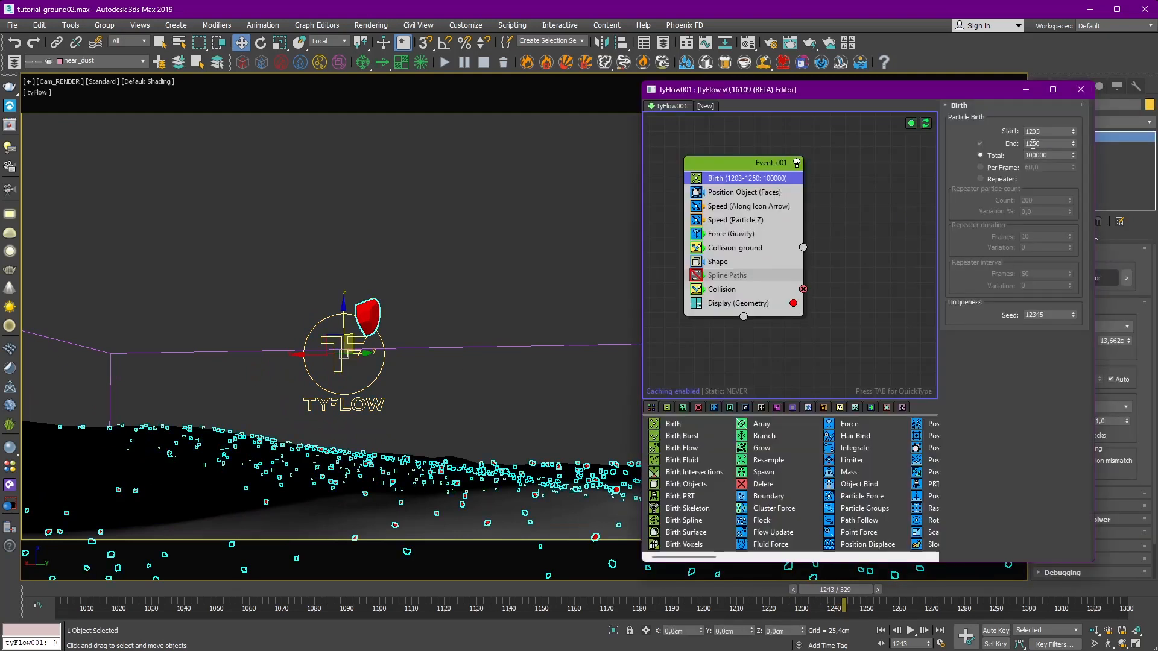
pyautogui.press('Return')
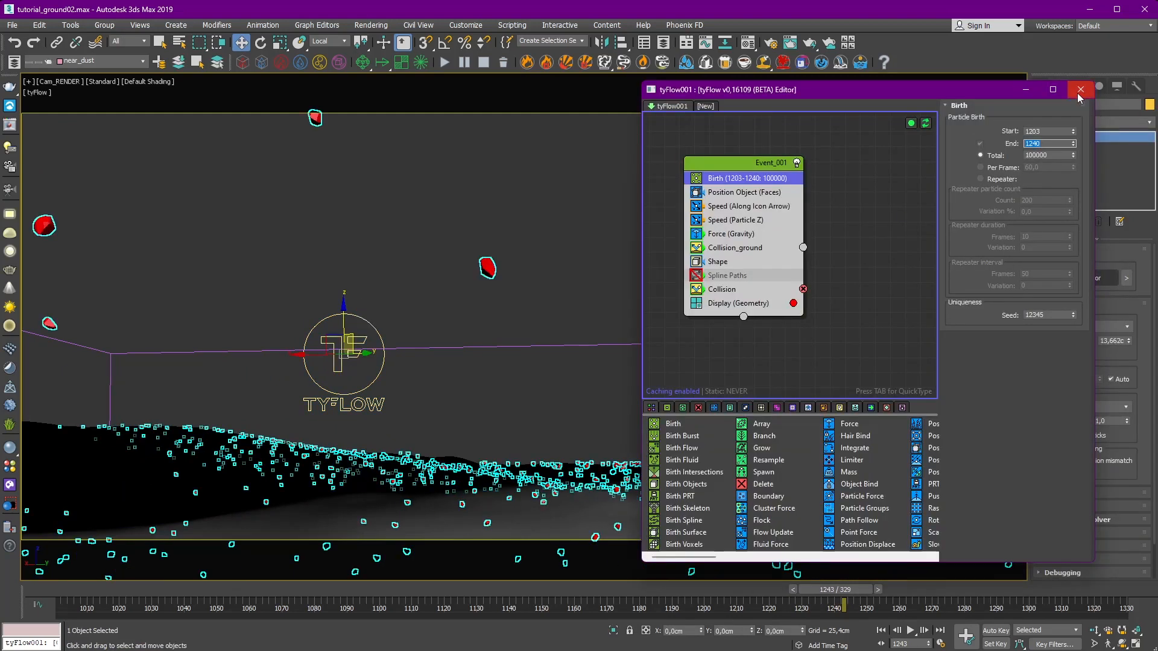
pyautogui.click(1080, 90)
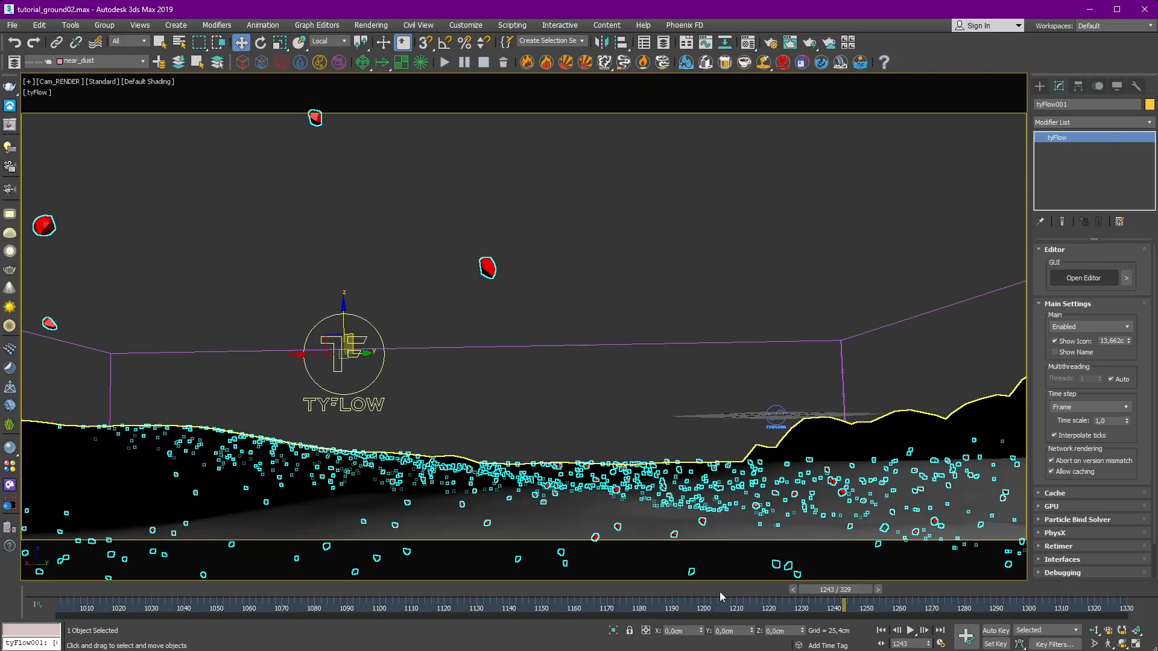
# Step: Scrub the timeline to frame 1253 and back to 1242 to check the denser rock emission in the camera view
pyautogui.moveTo(715, 591); pyautogui.dragTo(723, 591)
pyautogui.moveTo(741, 593); pyautogui.dragTo(840, 597)
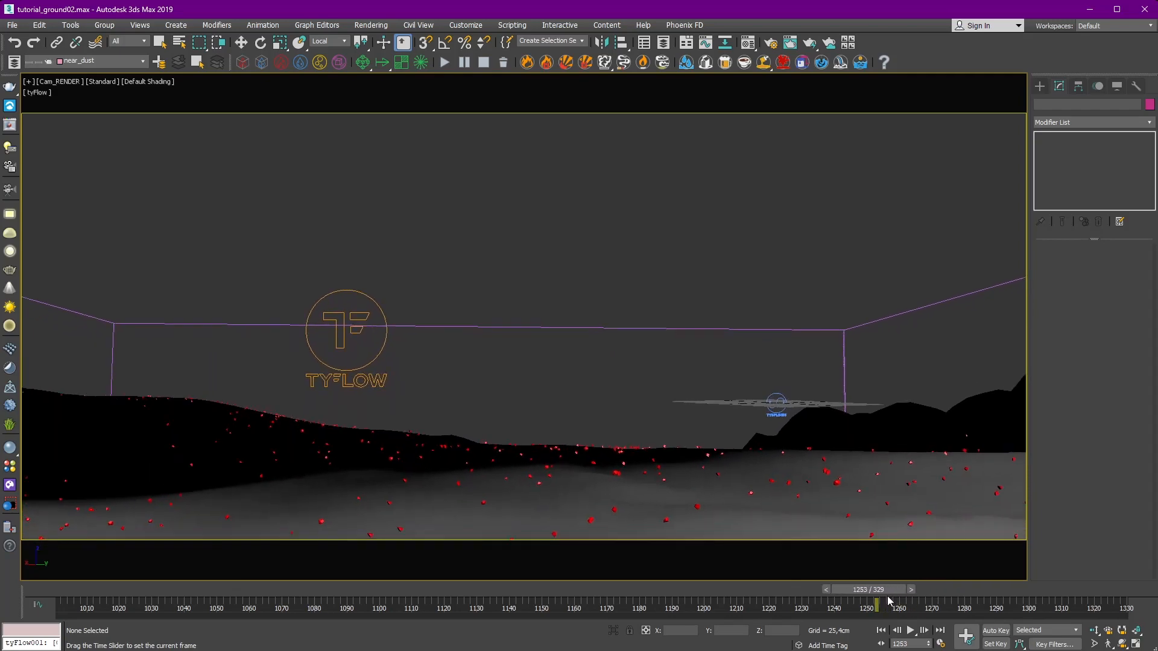
pyautogui.press('w')
# Step: Switch the viewport to an overview of the terrain in Perspective and shade the objects by Object Color
pyautogui.press('p')
pyautogui.scroll(-4, 697, 363)
pyautogui.keyDown('alt'); pyautogui.moveTo(696, 363); pyautogui.dragTo(742, 386, button='middle'); pyautogui.keyUp('alt')
pyautogui.click(1117, 87)
pyautogui.click(1094, 164)
pyautogui.scroll(3, 728, 305)
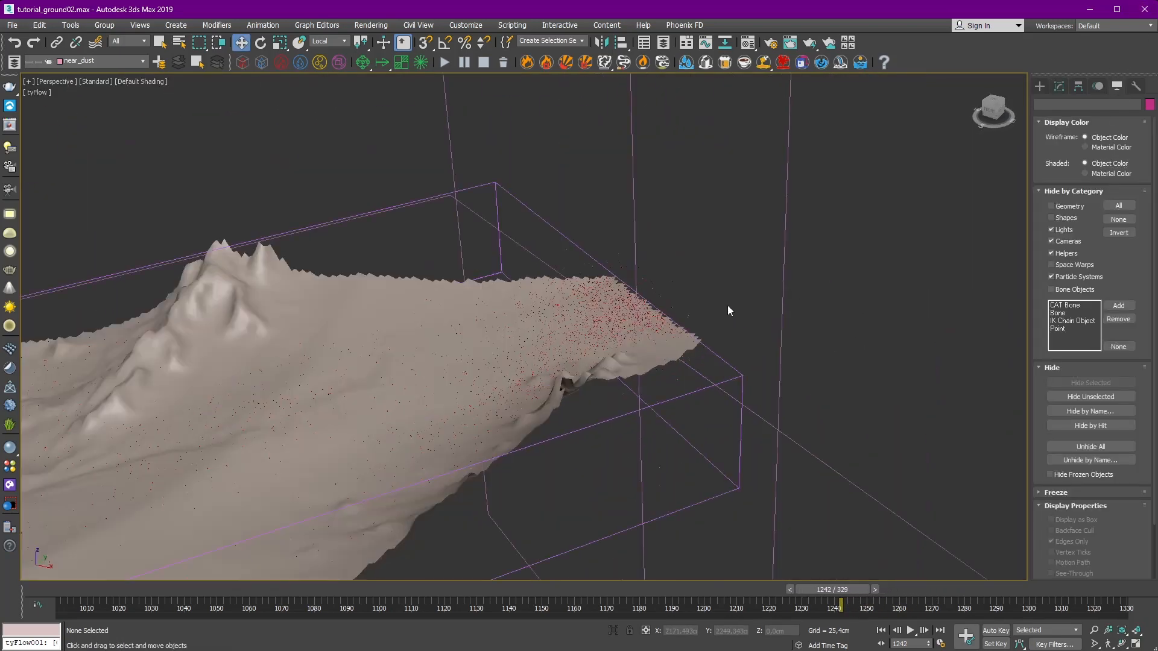
# Step: Scrub the animation up to frame 1259 and back to examine the rock distribution over the terrain in Perspective
pyautogui.moveTo(843, 591); pyautogui.dragTo(665, 581)
pyautogui.moveTo(744, 572); pyautogui.dragTo(896, 570)
pyautogui.moveTo(620, 402); pyautogui.dragTo(631, 408, button='middle')
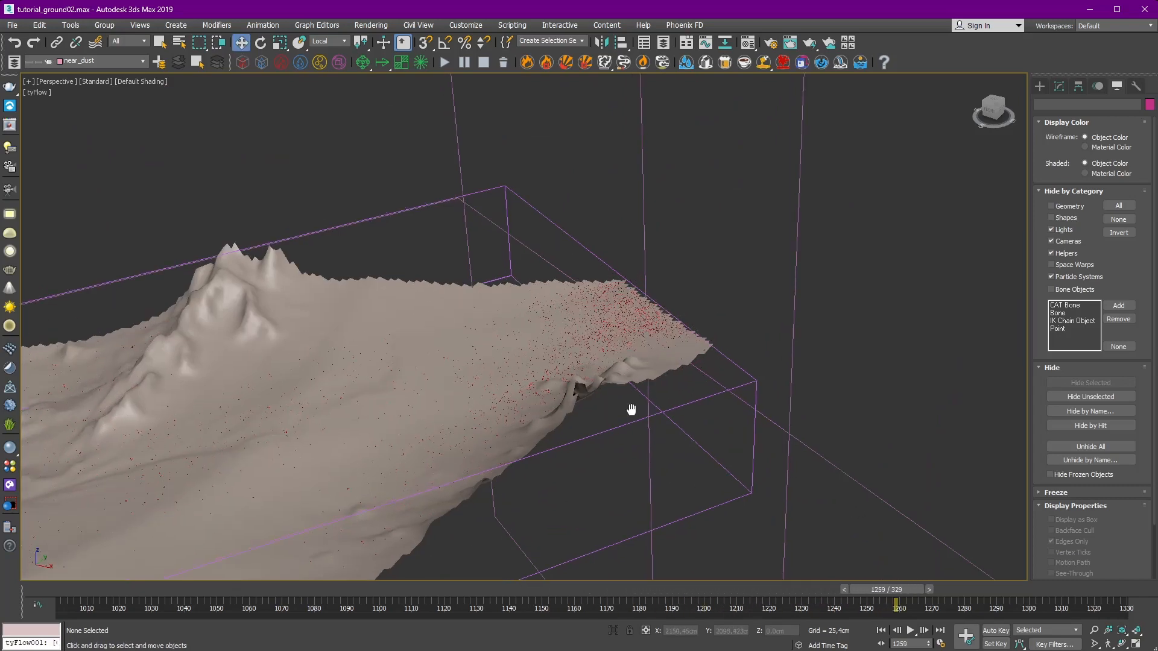
pyautogui.scroll(5, 611, 342)
pyautogui.moveTo(876, 596); pyautogui.dragTo(739, 592)
pyautogui.scroll(3, 680, 307)
pyautogui.scroll(-5, 579, 308)
# Step: Return to the camera view and scrub to frame 1208 to review the flying rocks
pyautogui.press('c')
pyautogui.doubleClick(556, 264)
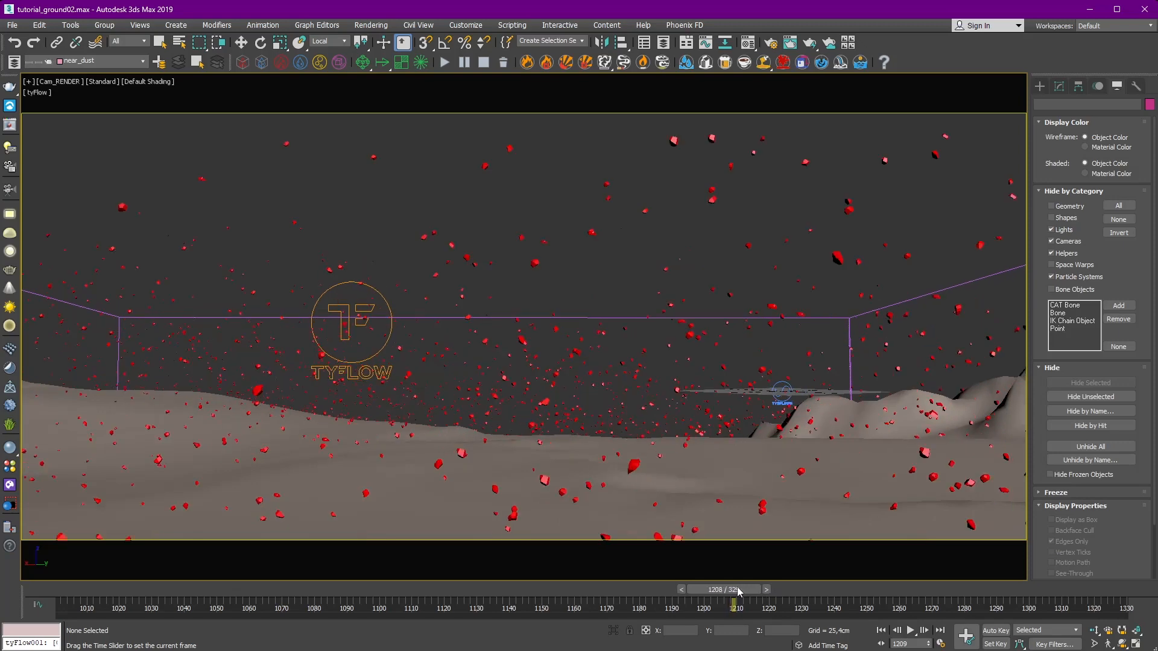
pyautogui.press('w')
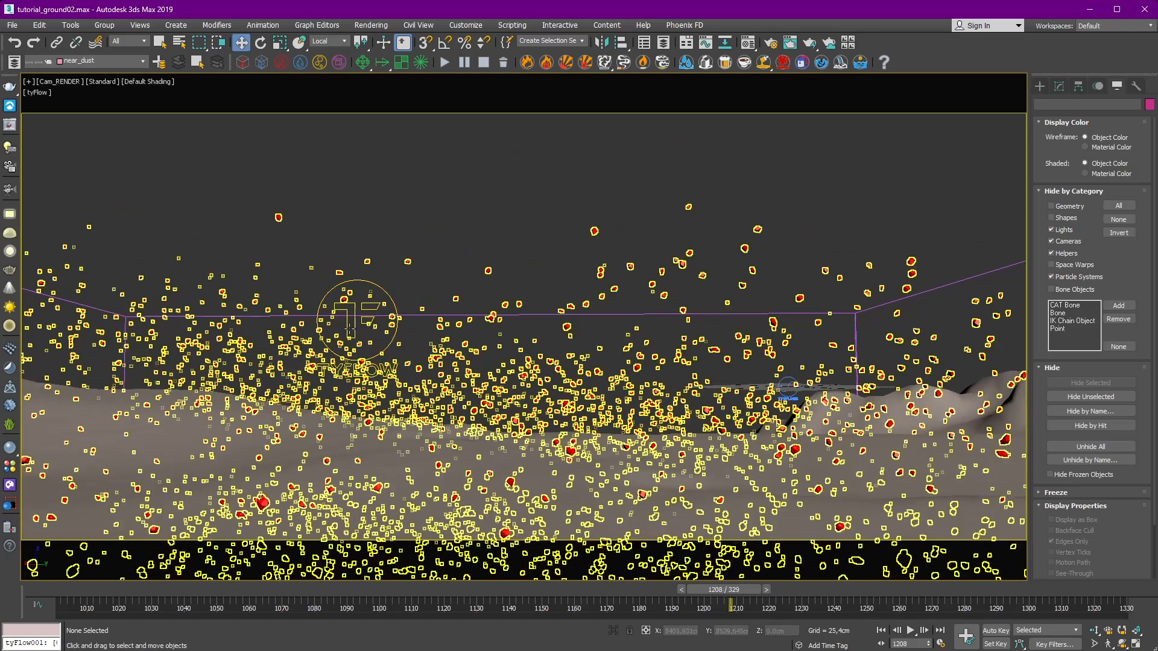
# Step: Open the tyFlow001 editor and add a Spin operator to Event_001 between Speed (Particle Z) and Force
pyautogui.click(352, 326)
pyautogui.click(1059, 86)
pyautogui.click(1087, 232)
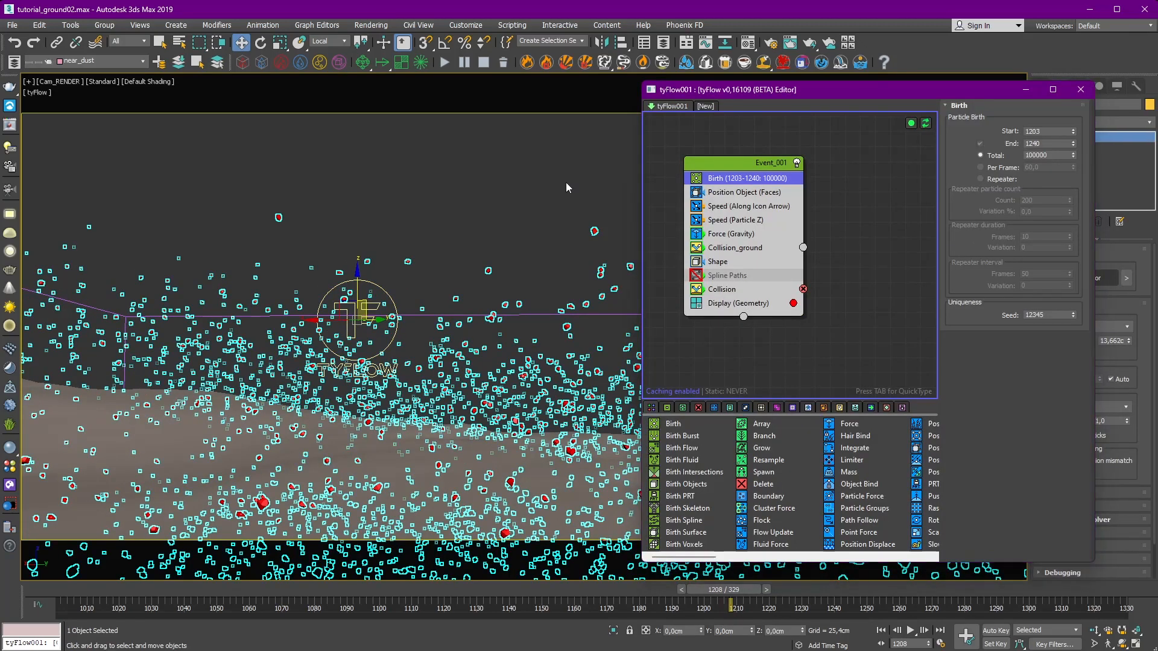
pyautogui.click(567, 188)
pyautogui.moveTo(705, 557); pyautogui.dragTo(737, 561)
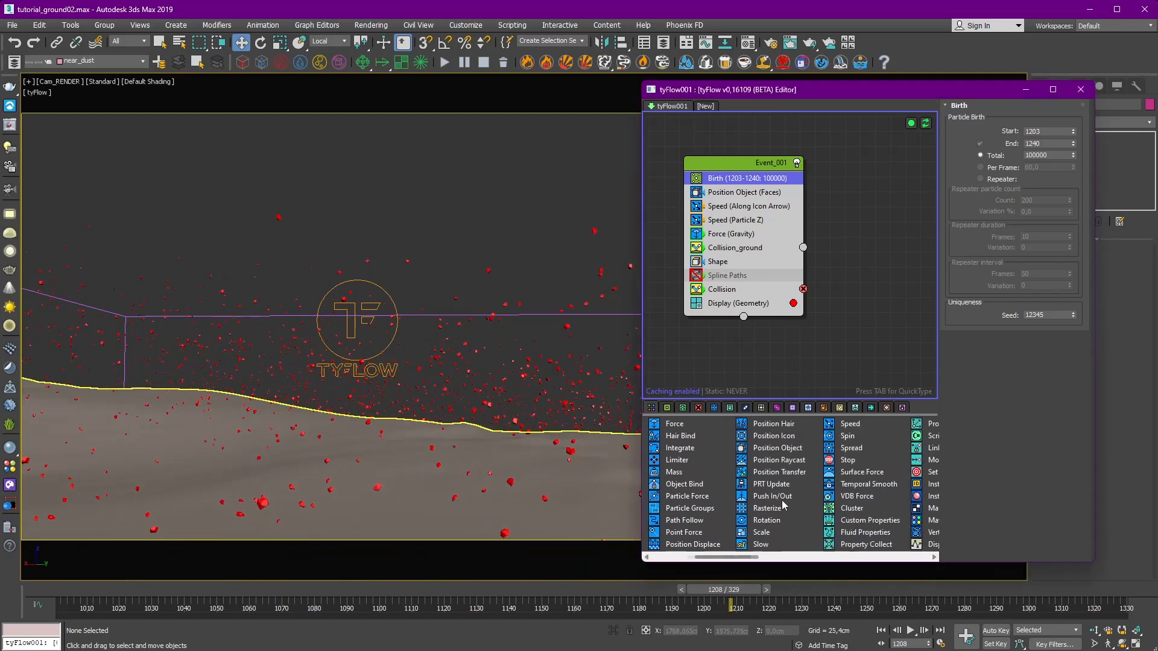
pyautogui.moveTo(847, 438); pyautogui.dragTo(716, 228)
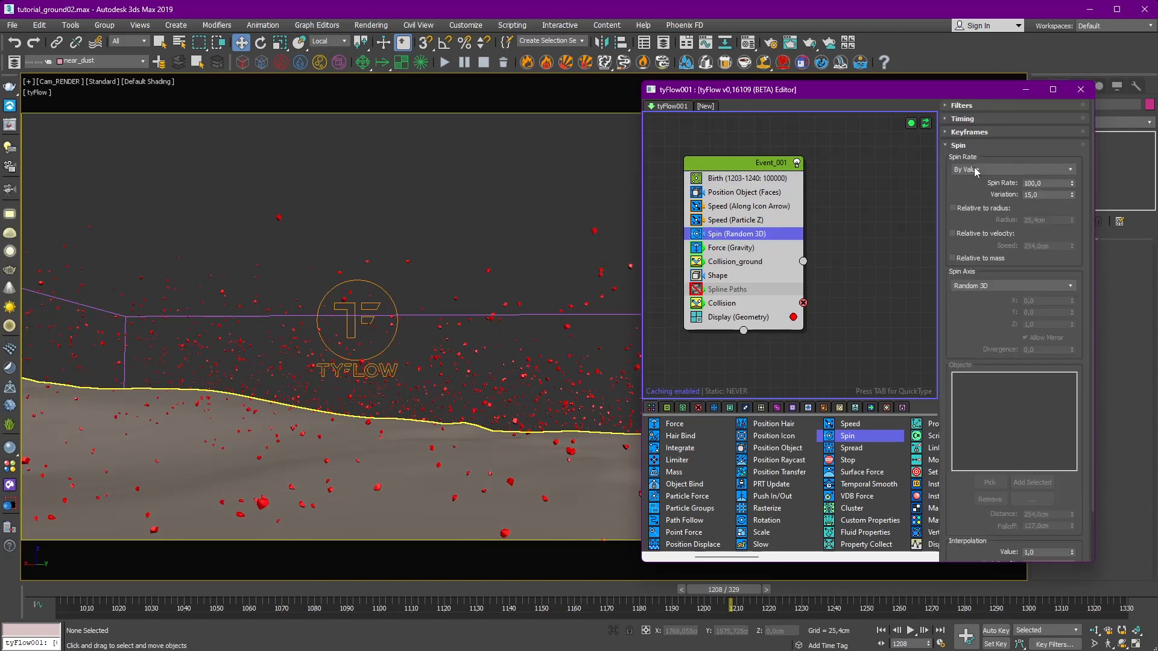
# Step: Configure the Spin operator with Travel Direction as spin axis, a spin rate of 1200 and a variation of 35
pyautogui.click(980, 170)
pyautogui.click(980, 171)
pyautogui.click(978, 287)
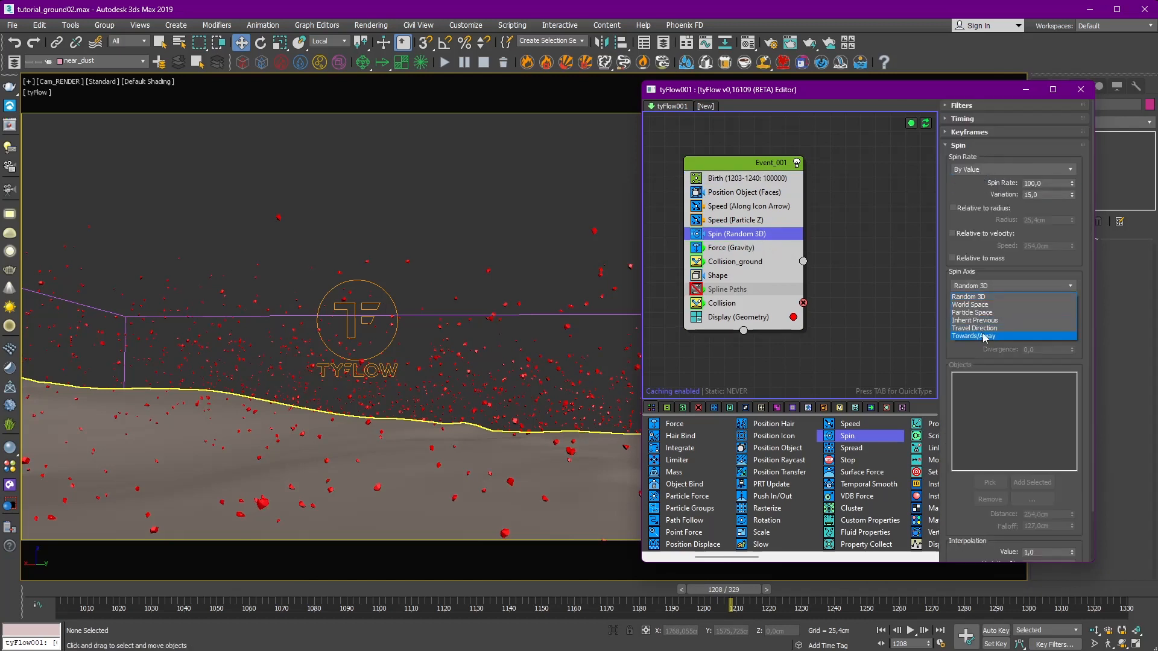
pyautogui.click(966, 329)
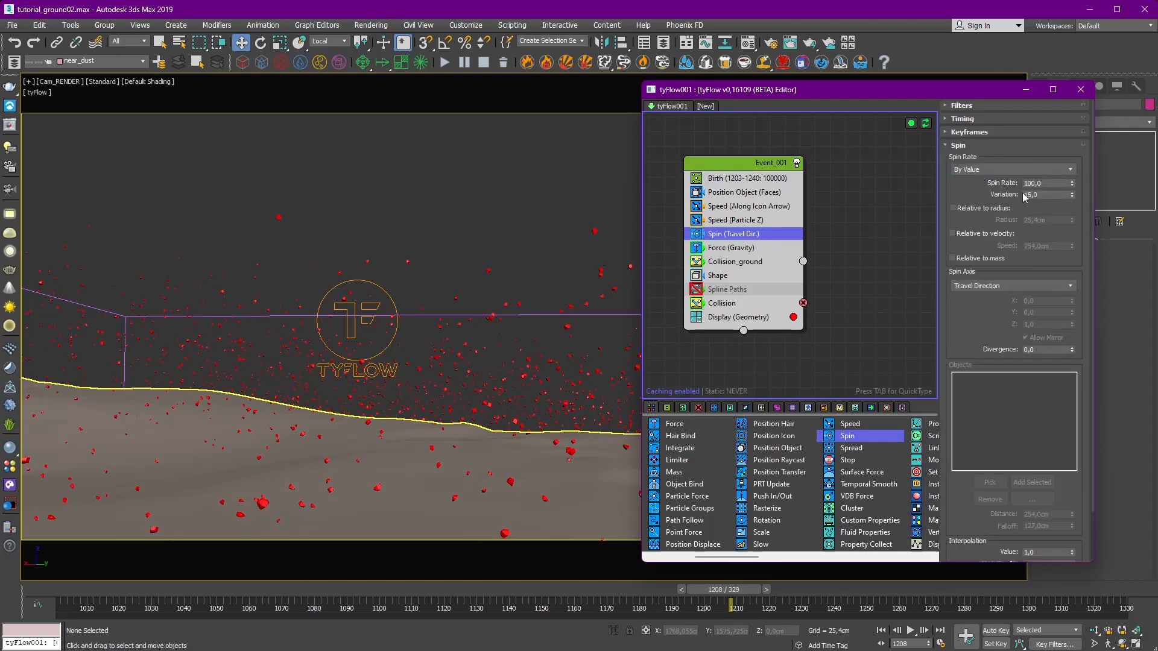
pyautogui.write('1200')
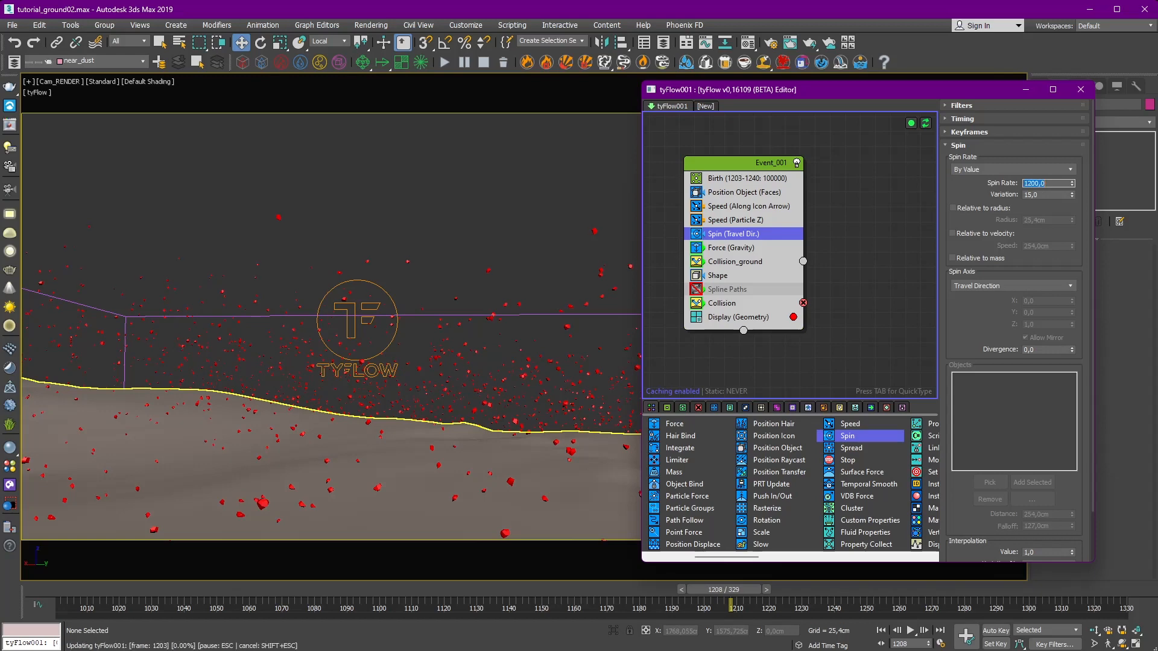
pyautogui.press('Tab')
pyautogui.write('35')
pyautogui.press('Return')
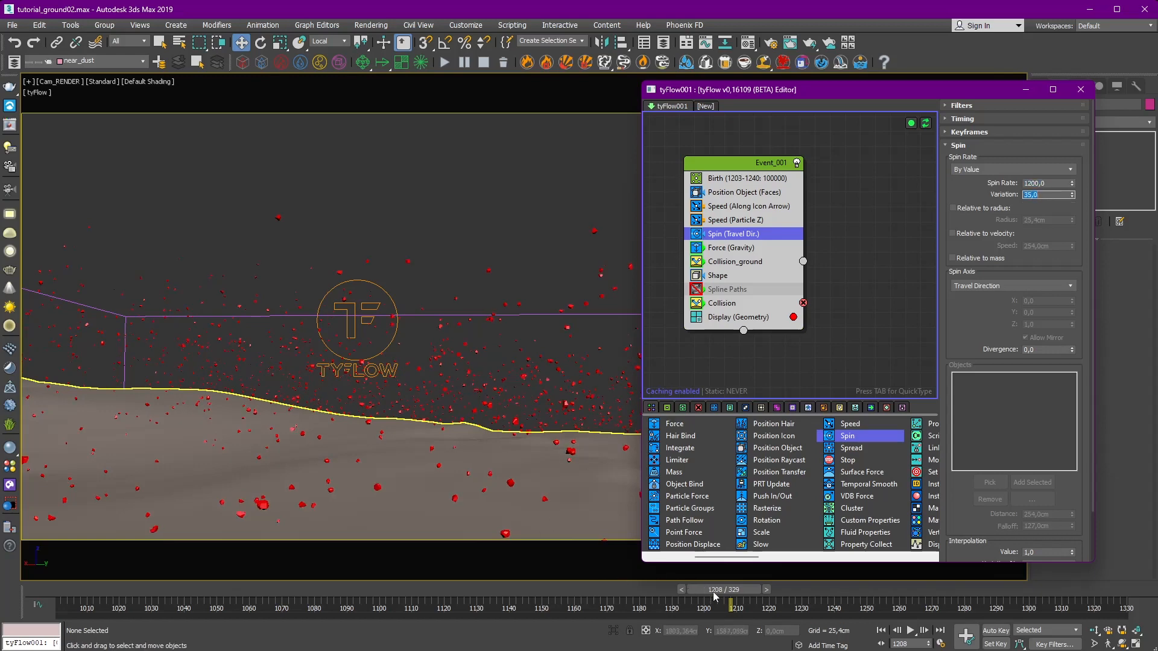
# Step: Scrub to frame 1212 and review the Position Object operator's location and density settings
pyautogui.moveTo(714, 596)
pyautogui.mouseDown()
pyautogui.moveTo(693, 594)
pyautogui.moveTo(732, 590)
pyautogui.mouseUp()
pyautogui.press('w')
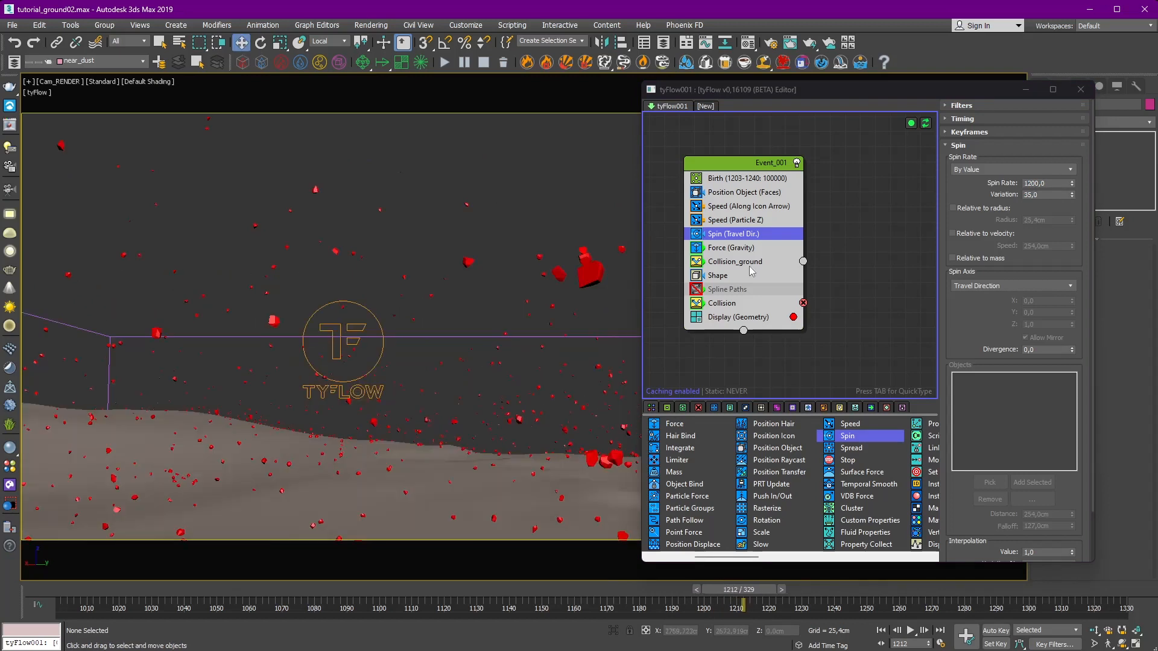
pyautogui.click(733, 193)
pyautogui.moveTo(974, 312); pyautogui.dragTo(1001, 197)
pyautogui.moveTo(972, 355); pyautogui.dragTo(972, 250)
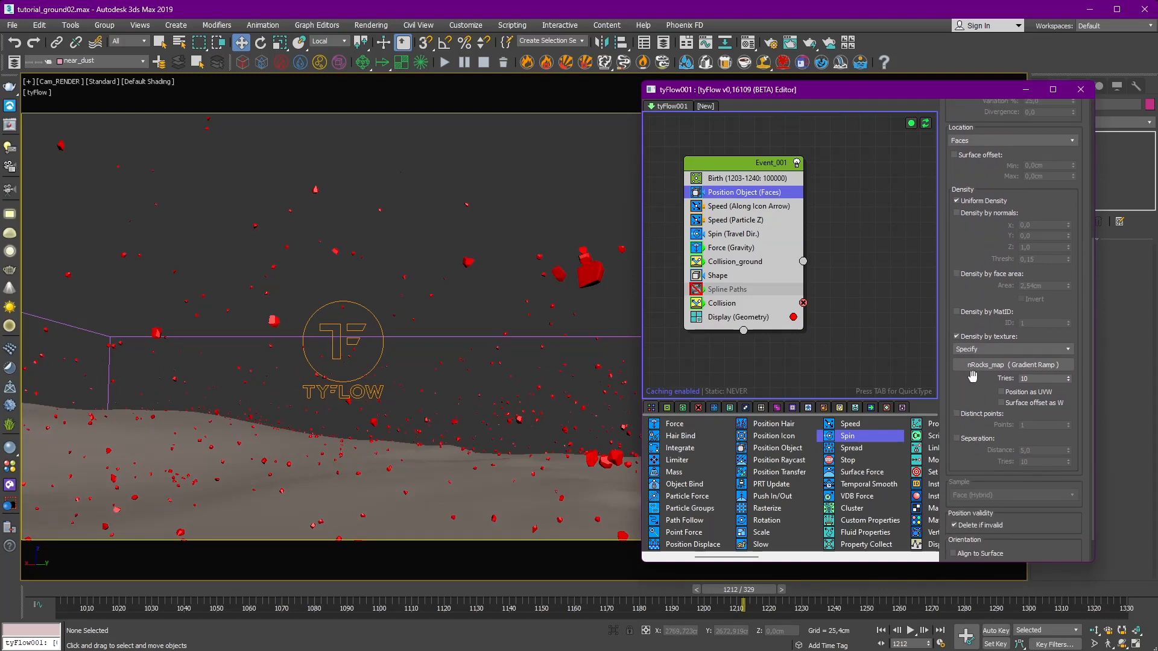
pyautogui.moveTo(977, 240); pyautogui.dragTo(1001, 570)
# Step: Set the Shape operator's size scale to 7% for the Chunks (Round) shape
pyautogui.click(717, 275)
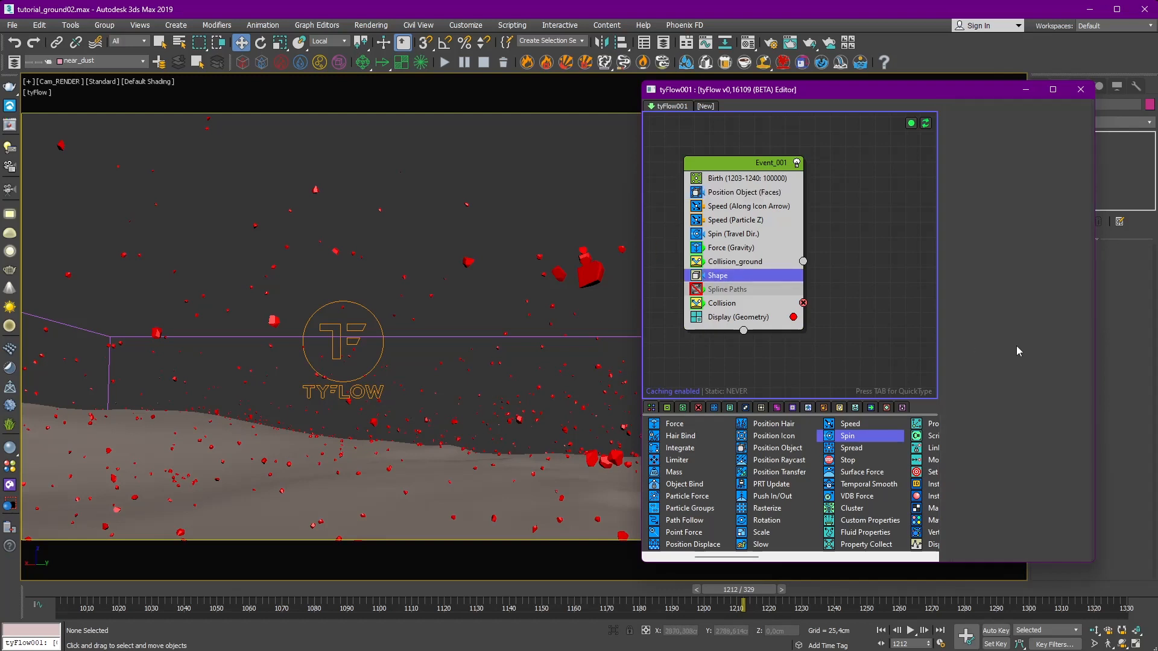
pyautogui.scroll(-10, 1018, 390)
pyautogui.scroll(-1, 1018, 391)
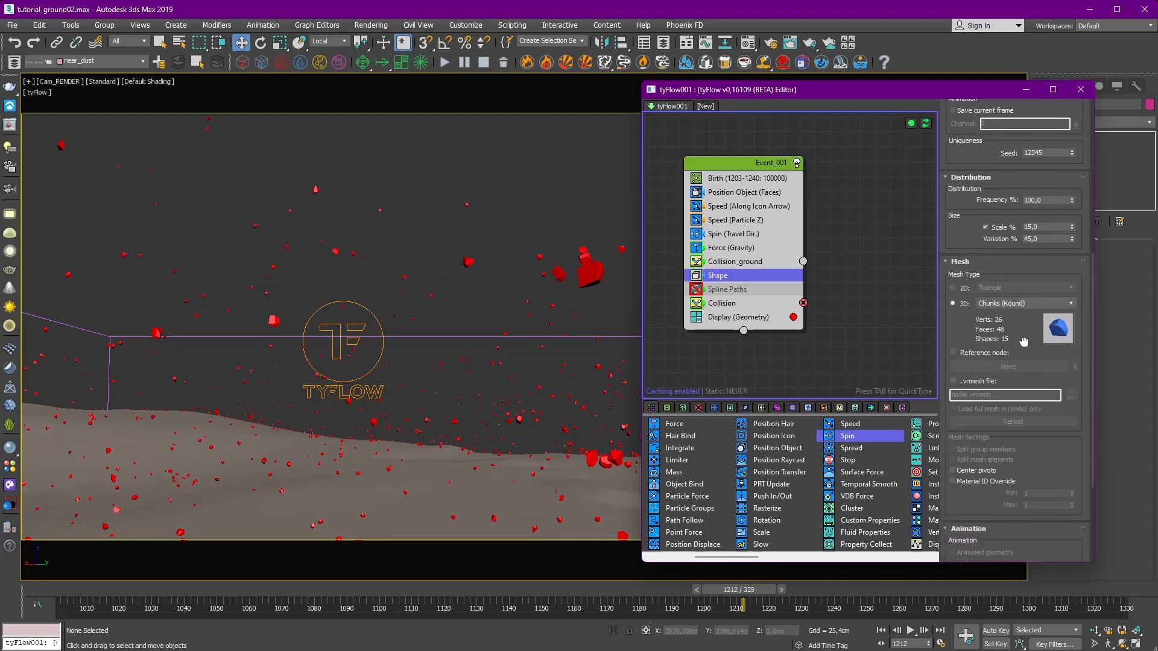
pyautogui.write('7')
pyautogui.press('Return')
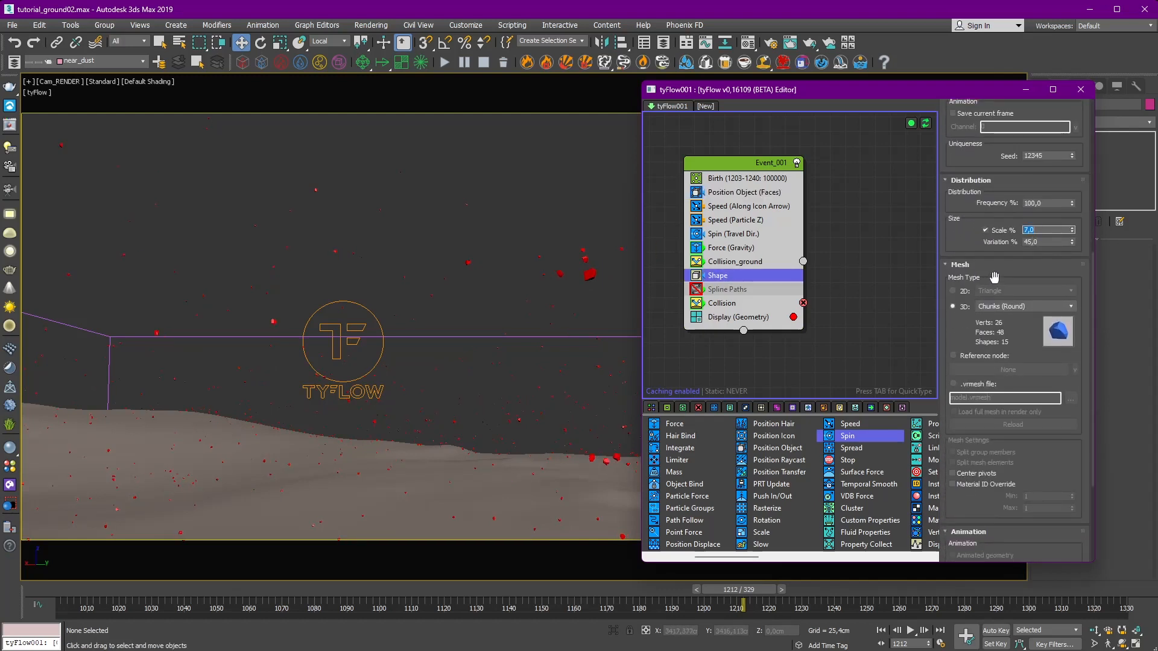
pyautogui.scroll(8, 1015, 189)
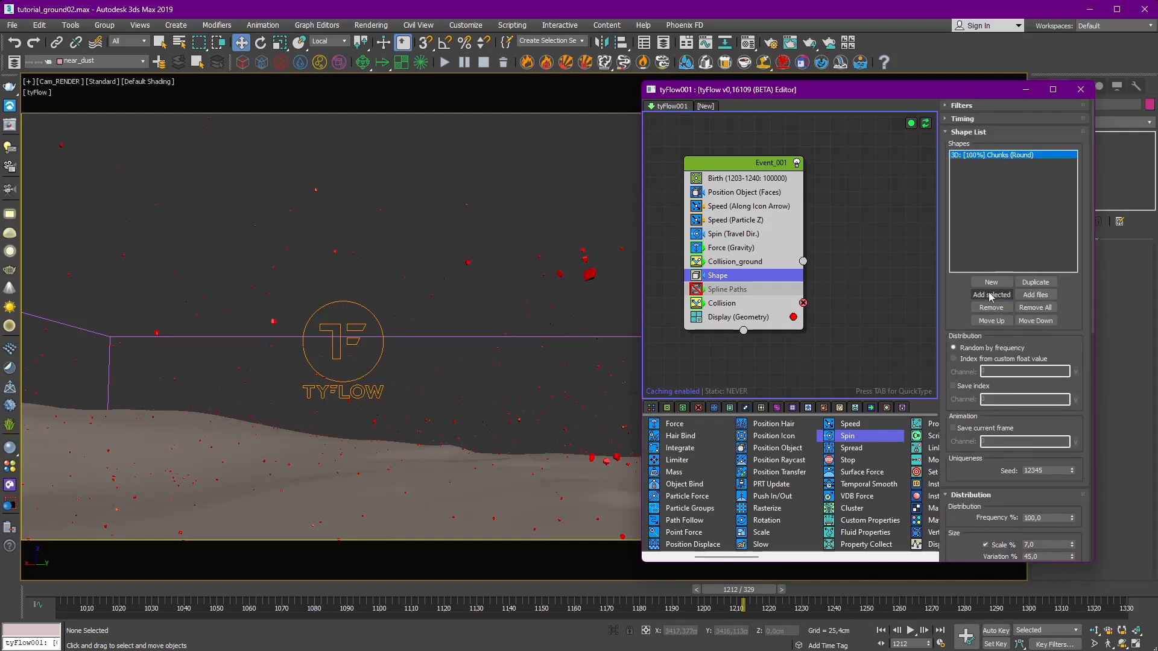
# Step: Duplicate the Chunks (Round) shape in the Shape operator and give the copy a 25% size scale and 20% frequency
pyautogui.click(1051, 284)
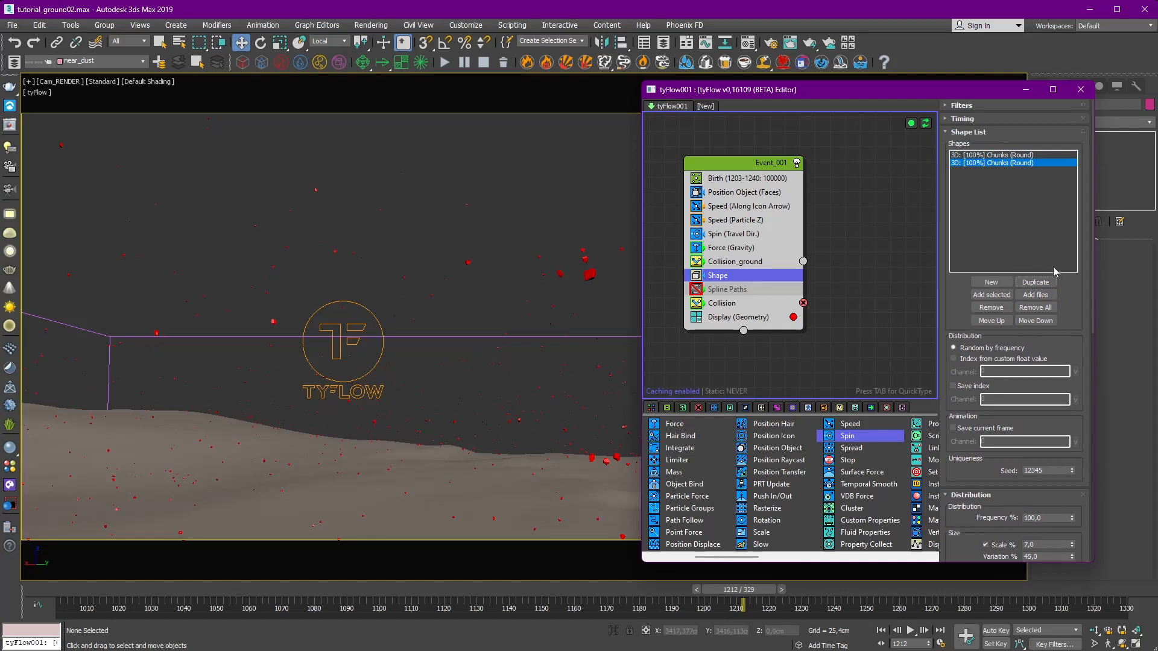
pyautogui.scroll(-5, 1070, 320)
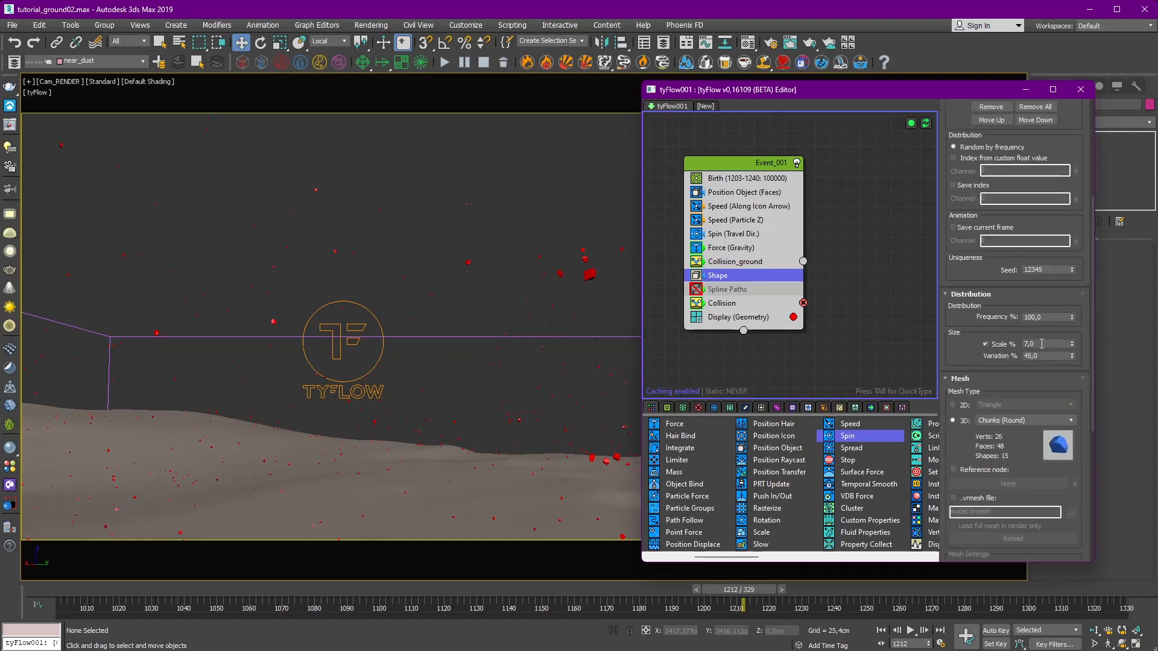
pyautogui.write('25')
pyautogui.press('Return')
pyautogui.click(1044, 318)
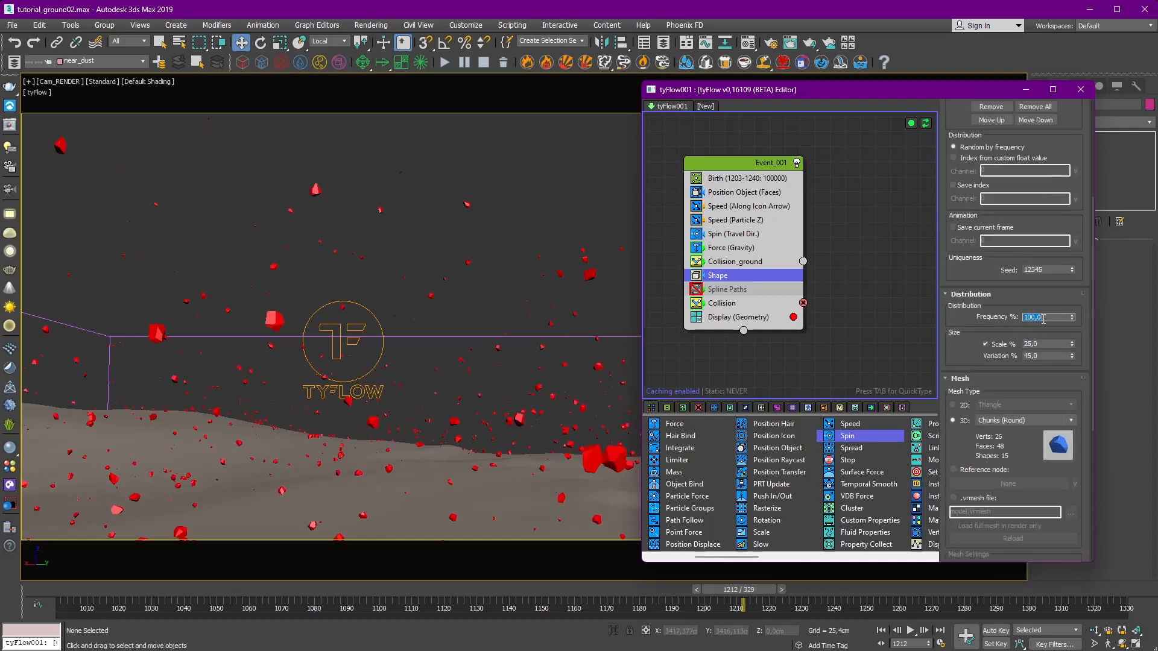
pyautogui.write('20')
pyautogui.press('Return')
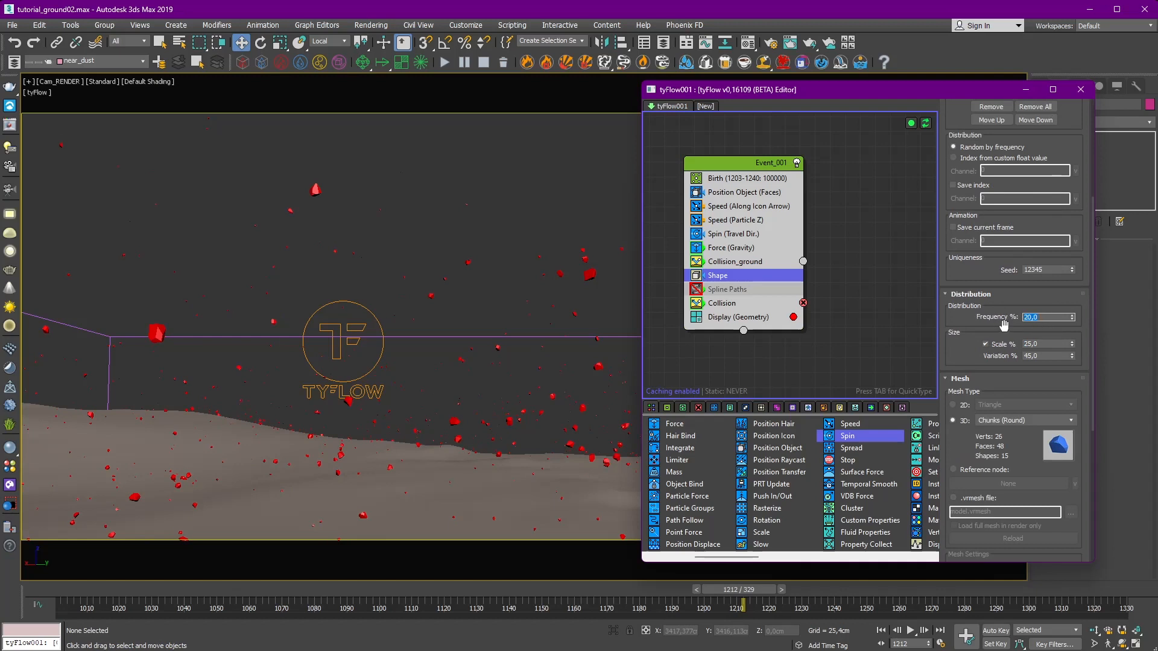
# Step: Duplicate the larger Chunks (Round) shape again and set the new copy's size scale to 30% and frequency to 15%
pyautogui.scroll(5, 960, 275)
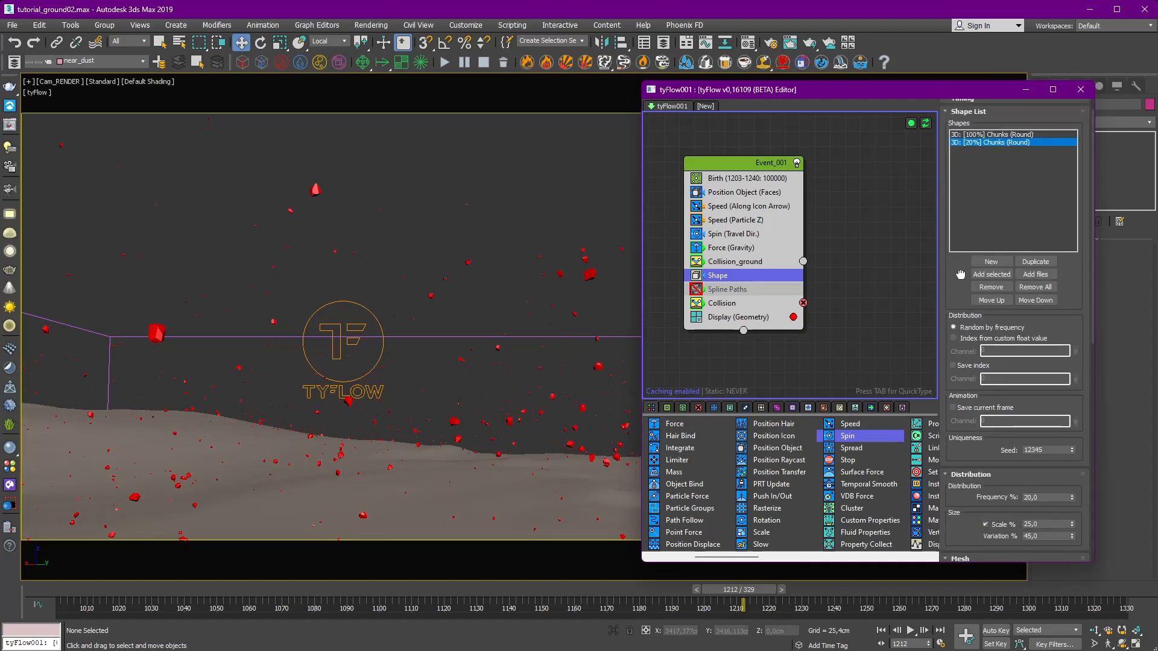
pyautogui.moveTo(961, 274); pyautogui.dragTo(966, 282)
pyautogui.click(1040, 279)
pyautogui.moveTo(1067, 331); pyautogui.dragTo(1067, 175)
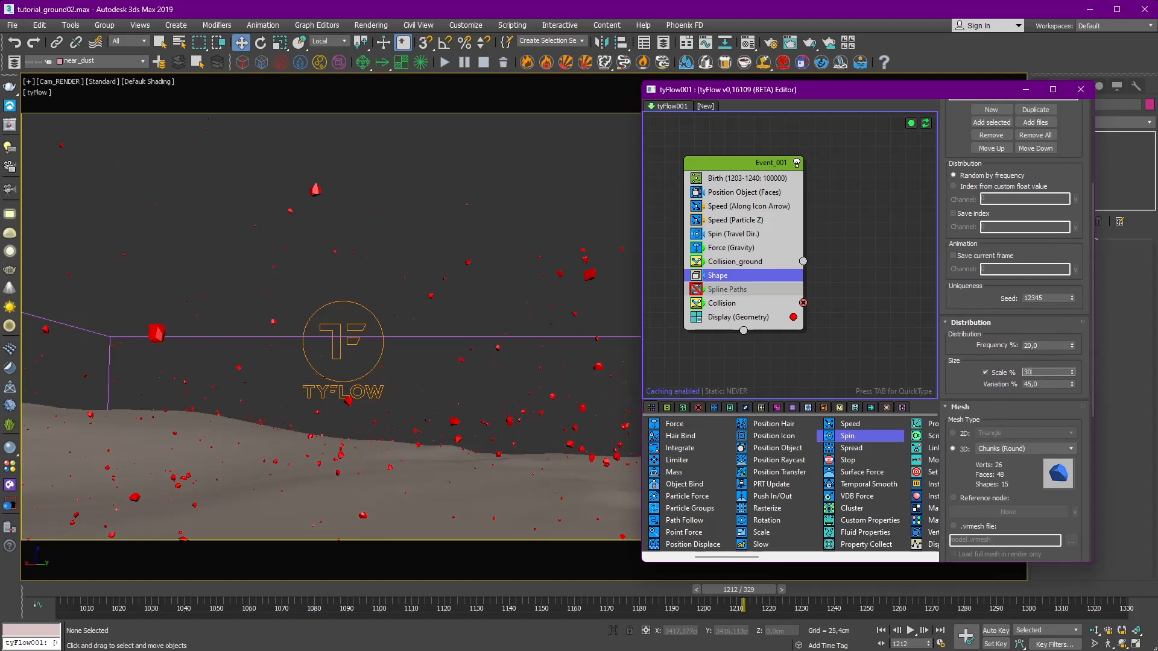
pyautogui.press('Return')
pyautogui.doubleClick(1052, 346)
pyautogui.write('15')
pyautogui.press('Return')
pyautogui.moveTo(1037, 328); pyautogui.dragTo(1031, 245)
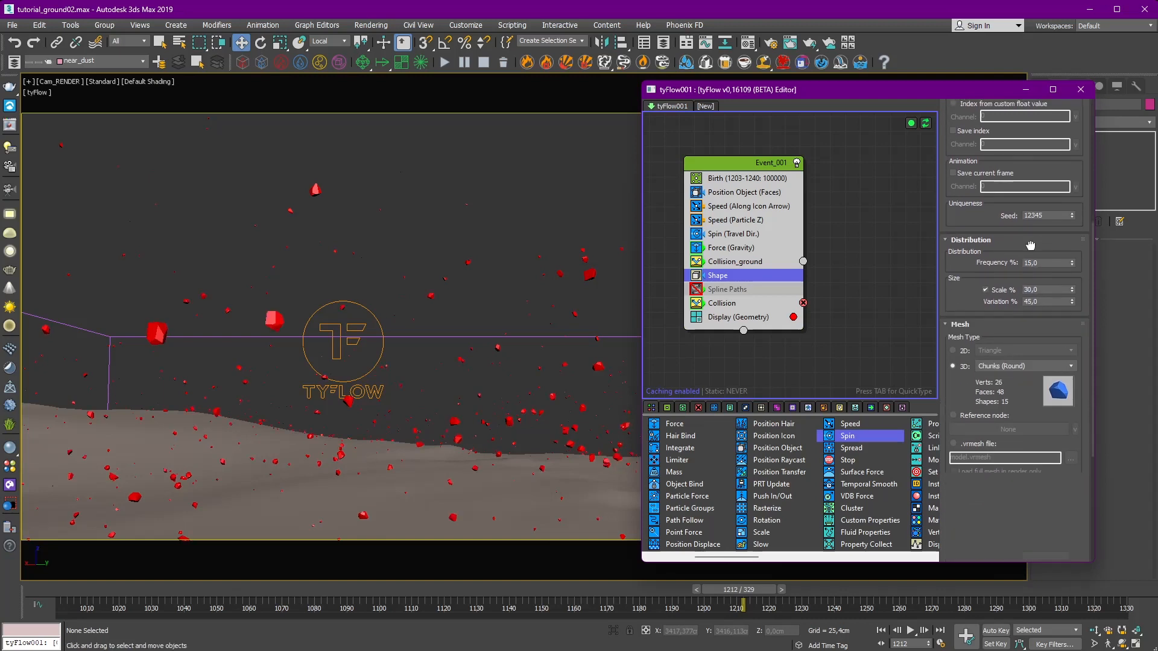
# Step: Change the third shape's 3D mesh type to Chunks (Flat) and set its size scale to 35%
pyautogui.click(1022, 366)
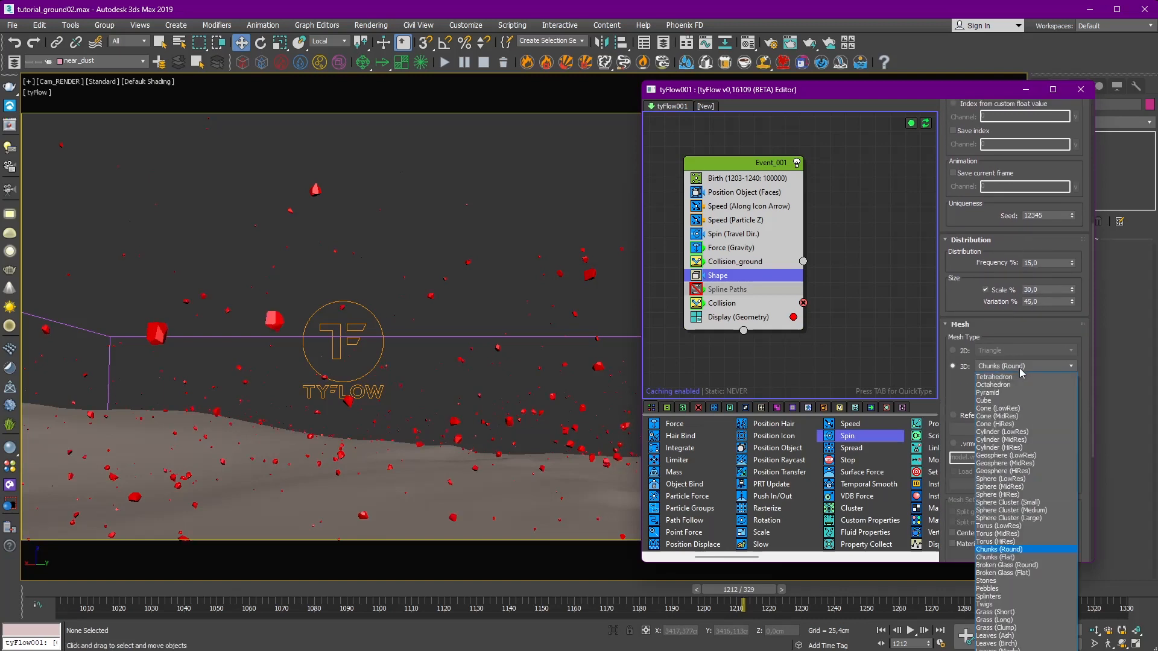
pyautogui.click(1016, 558)
pyautogui.moveTo(988, 228); pyautogui.dragTo(988, 241)
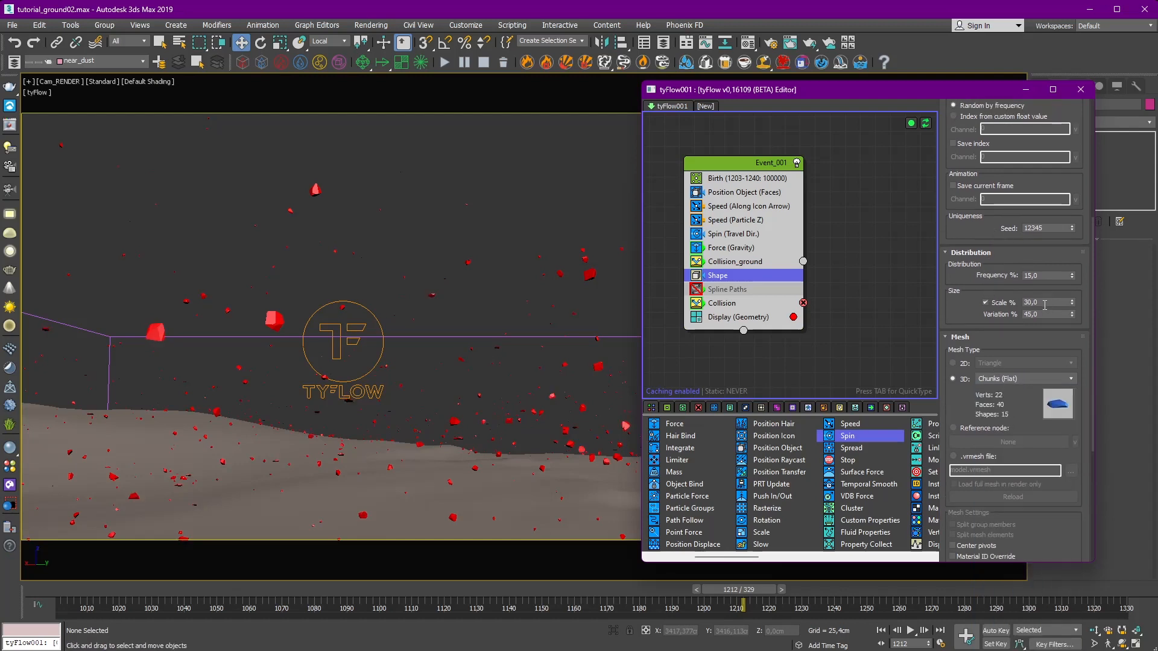
pyautogui.press('Return')
pyautogui.moveTo(961, 233); pyautogui.dragTo(977, 481)
# Step: Scrub the timeline around frames 1211 to 1213 to review the size and motion of the flying rocks in the camera view
pyautogui.click(565, 202)
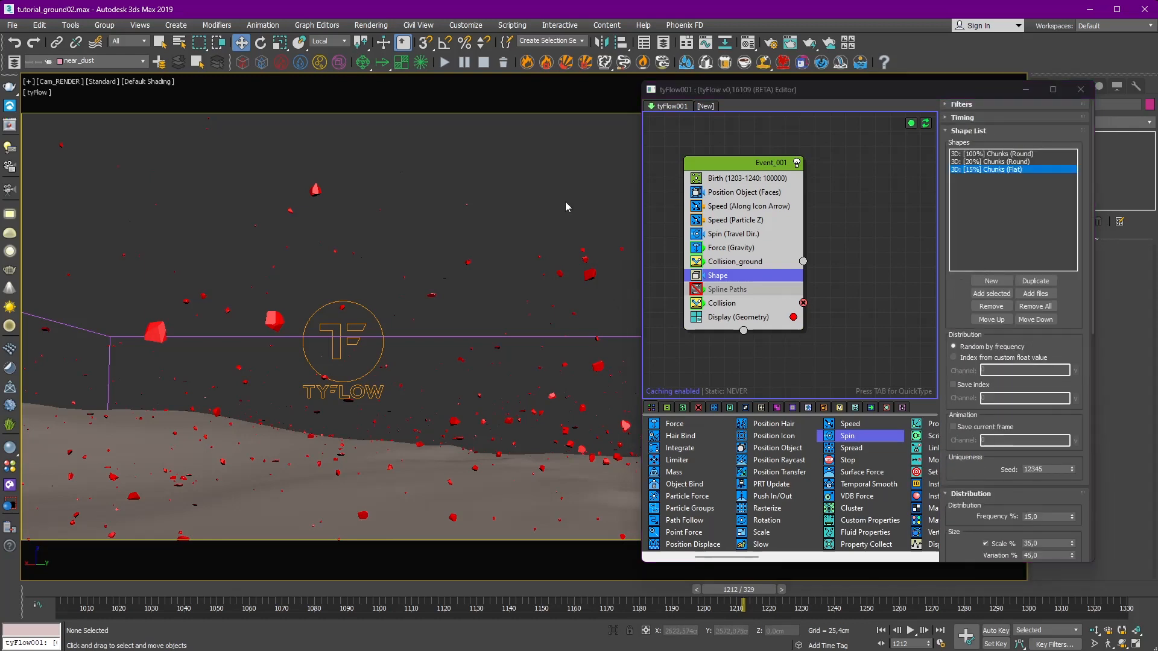
pyautogui.moveTo(597, 599); pyautogui.dragTo(746, 604)
pyautogui.press('w')
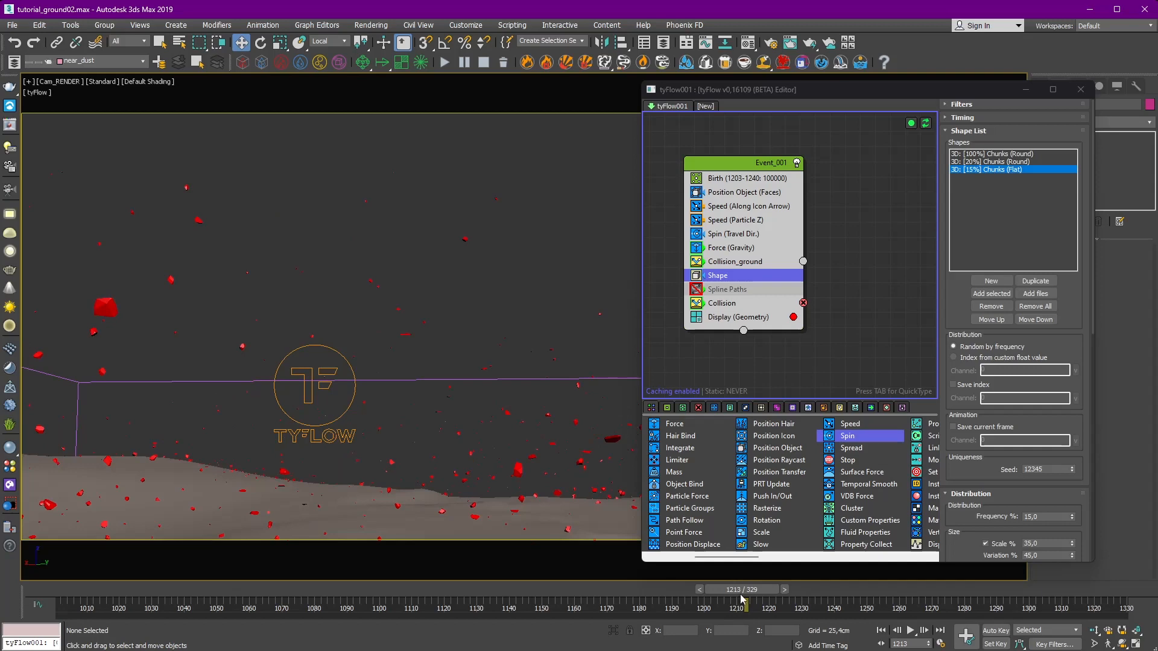
pyautogui.moveTo(747, 594); pyautogui.dragTo(771, 591)
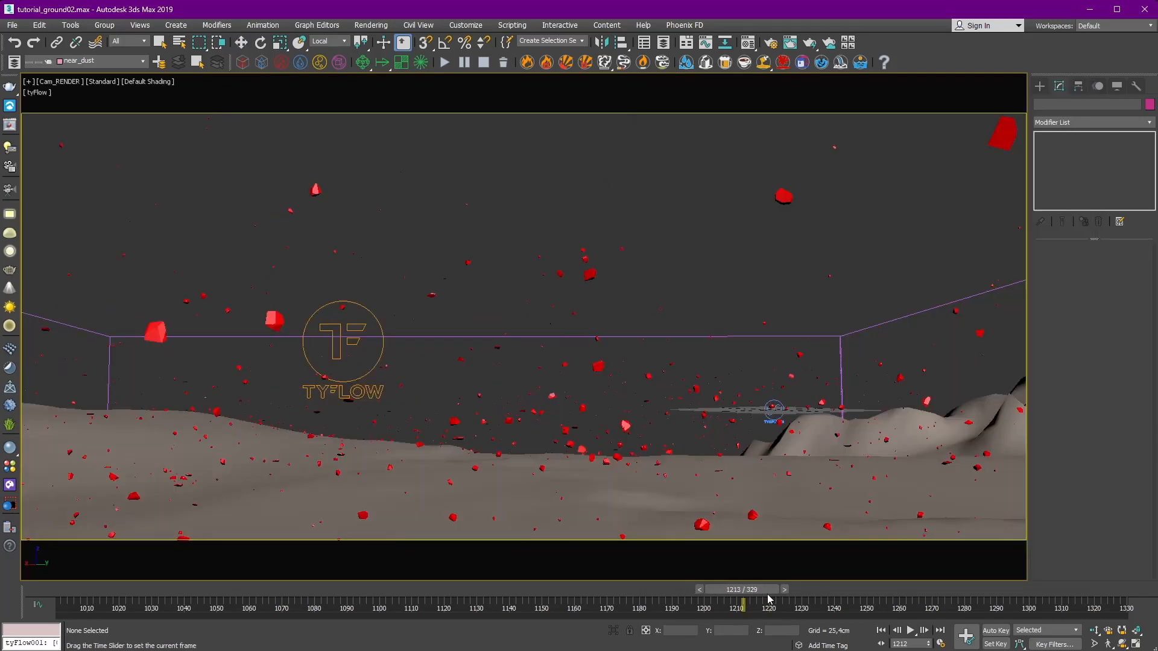
pyautogui.moveTo(766, 594)
pyautogui.mouseDown()
pyautogui.moveTo(787, 596)
pyautogui.moveTo(734, 601)
pyautogui.moveTo(773, 606)
pyautogui.moveTo(760, 608)
pyautogui.mouseUp()
pyautogui.press('w')
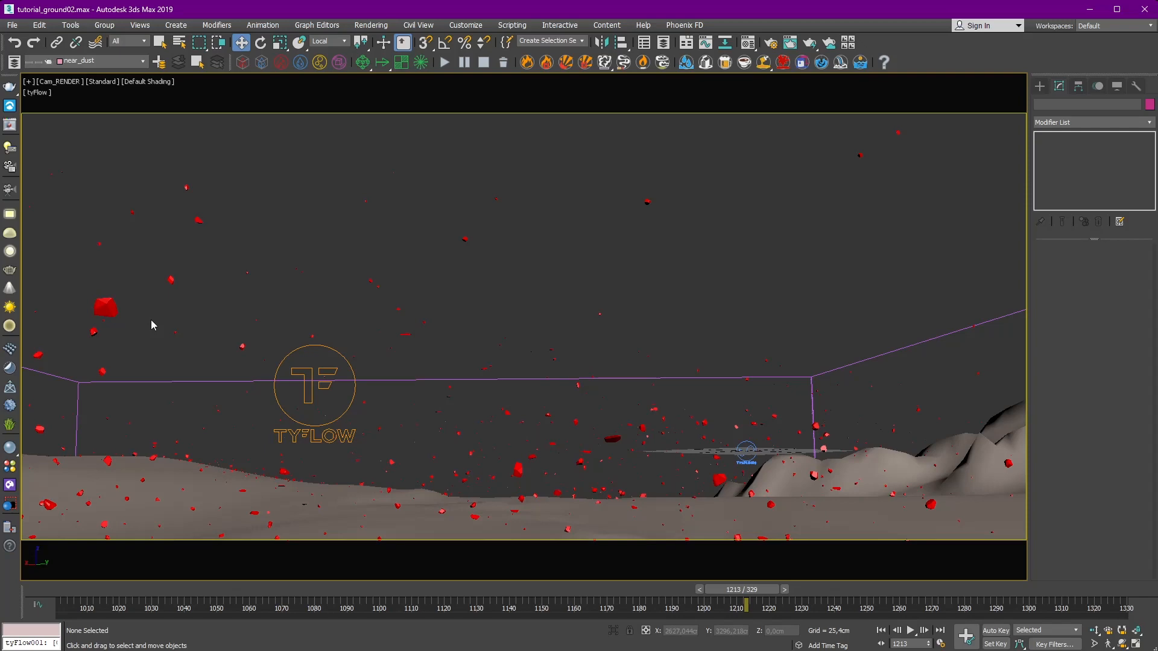
pyautogui.moveTo(750, 591); pyautogui.dragTo(743, 592)
# Step: Switch to the Perspective view, select the PhoenixFDFire003 container and frame it
pyautogui.press('p')
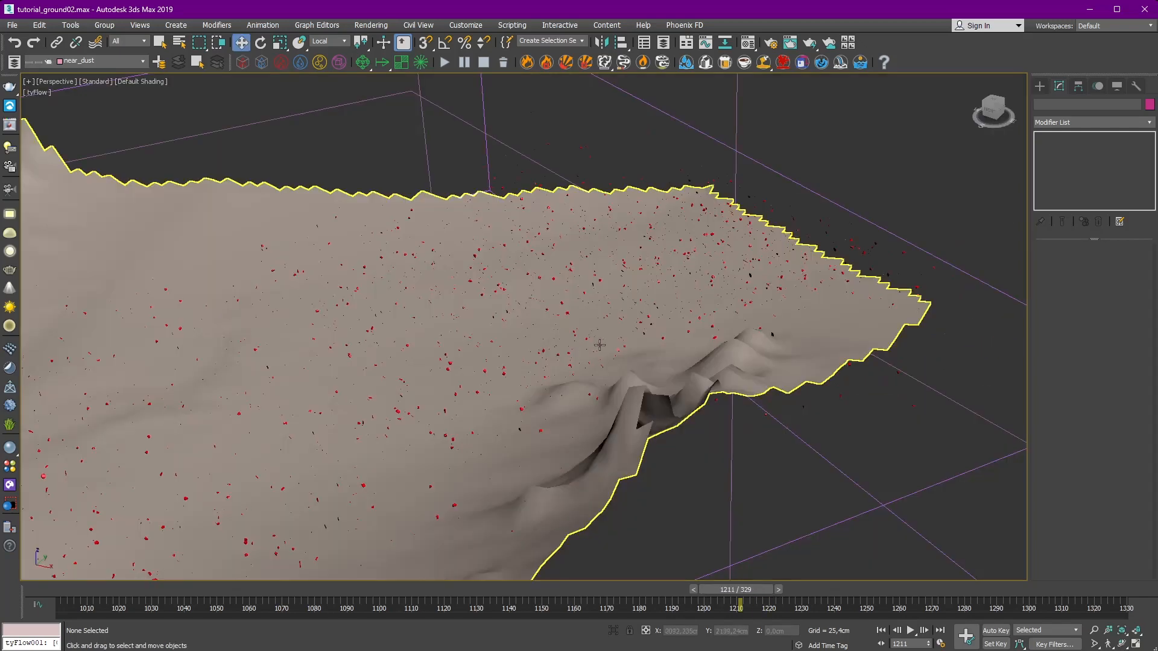
pyautogui.scroll(-6, 573, 340)
pyautogui.moveTo(664, 338); pyautogui.dragTo(519, 359, button='middle')
pyautogui.scroll(4, 572, 343)
pyautogui.click(572, 347)
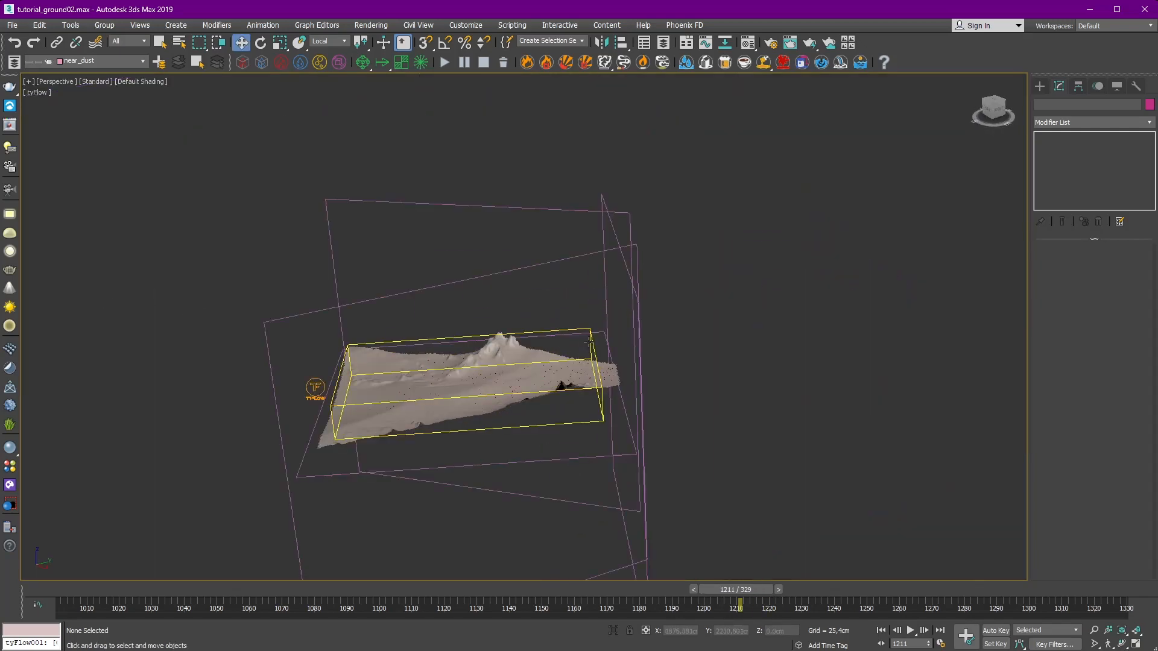
pyautogui.press('z')
pyautogui.keyDown('alt'); pyautogui.moveTo(446, 349); pyautogui.dragTo(479, 312, button='middle'); pyautogui.keyUp('alt')
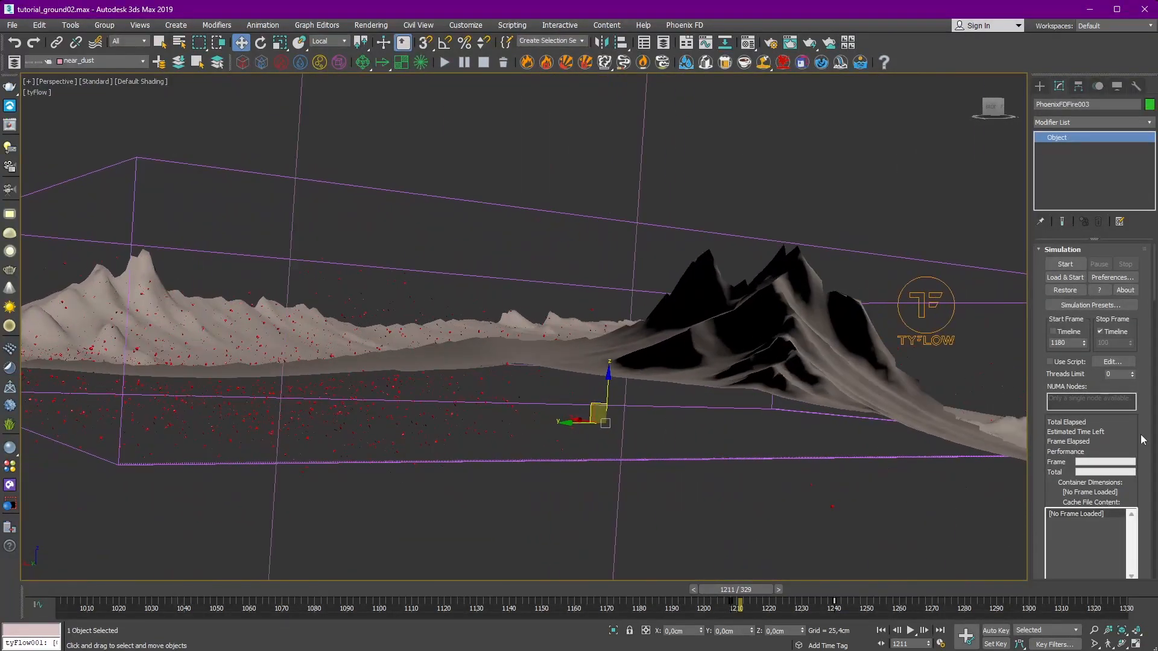
# Step: Set PhoenixFDFire003 to always read its cache for preview, and view the scene through the Cam_RENDER camera
pyautogui.moveTo(1155, 274); pyautogui.dragTo(1157, 442)
pyautogui.scroll(-5, 1077, 365)
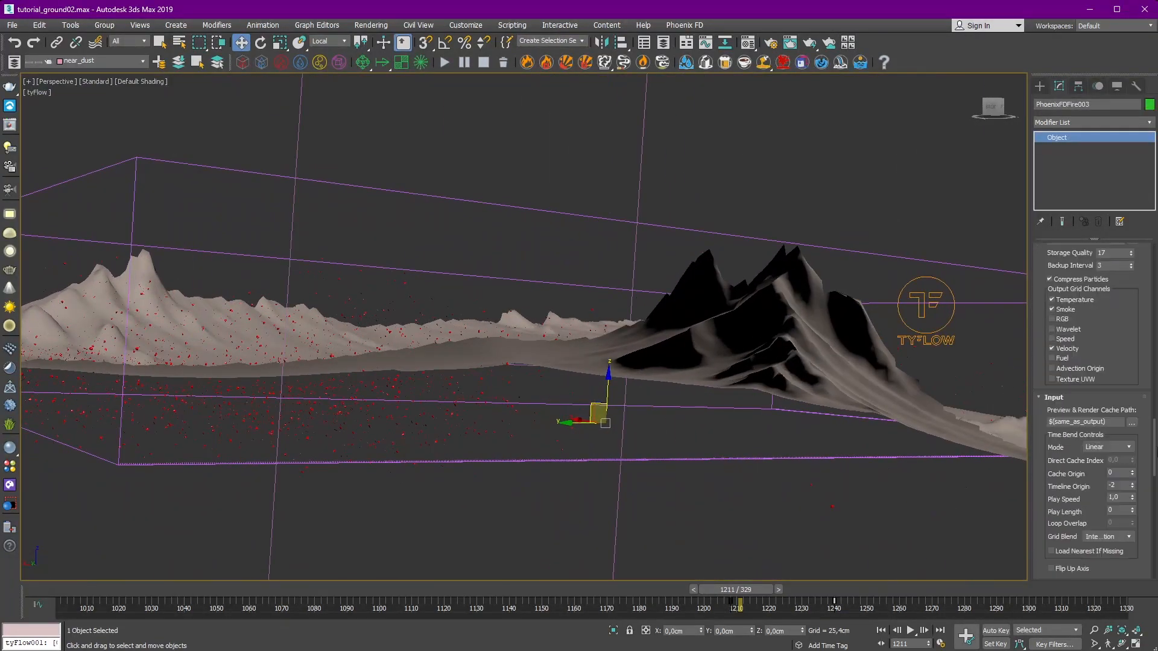
pyautogui.click(1077, 361)
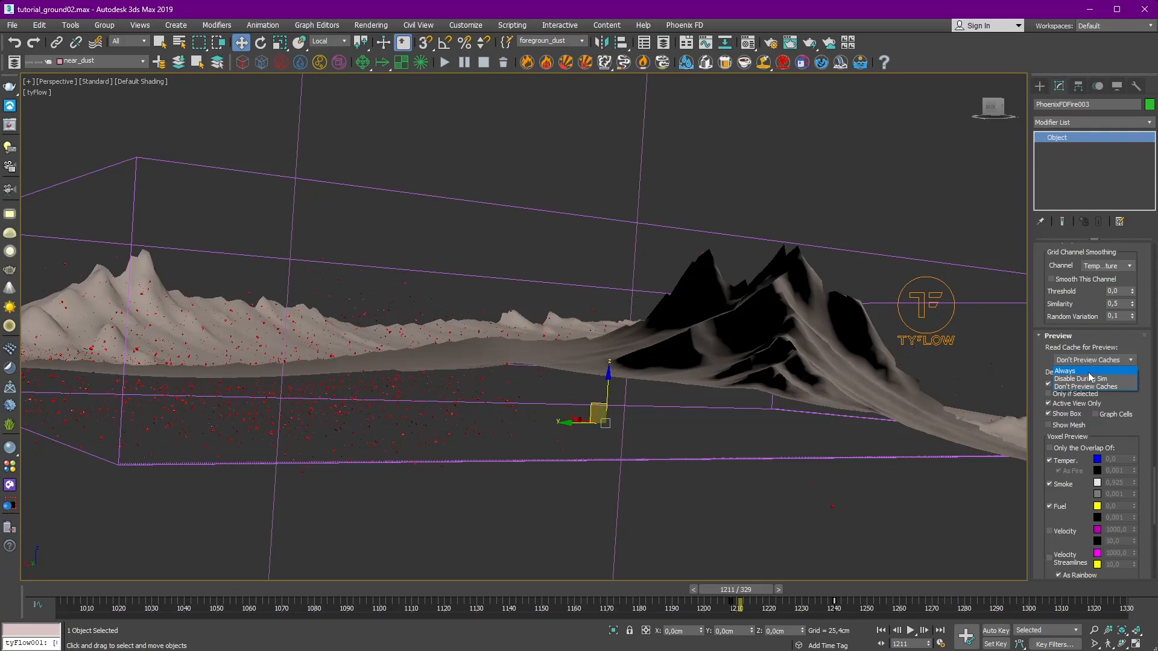
pyautogui.click(1090, 373)
pyautogui.keyDown('alt'); pyautogui.moveTo(558, 346); pyautogui.dragTo(523, 372, button='middle'); pyautogui.keyUp('alt')
pyautogui.press('c')
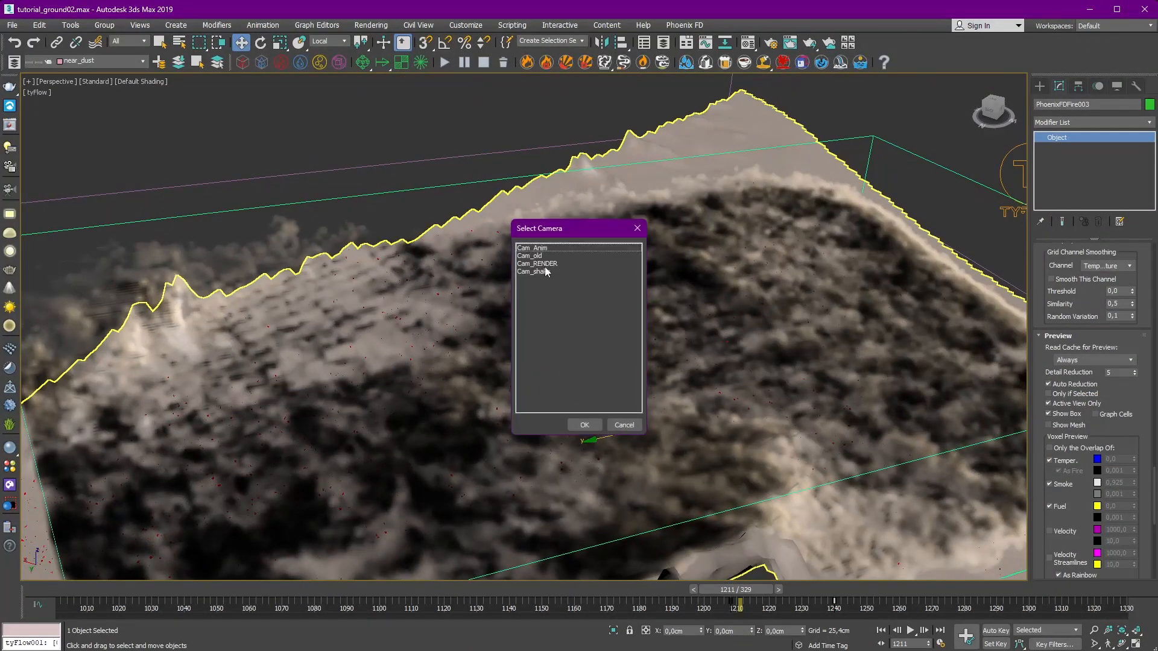
pyautogui.doubleClick(543, 265)
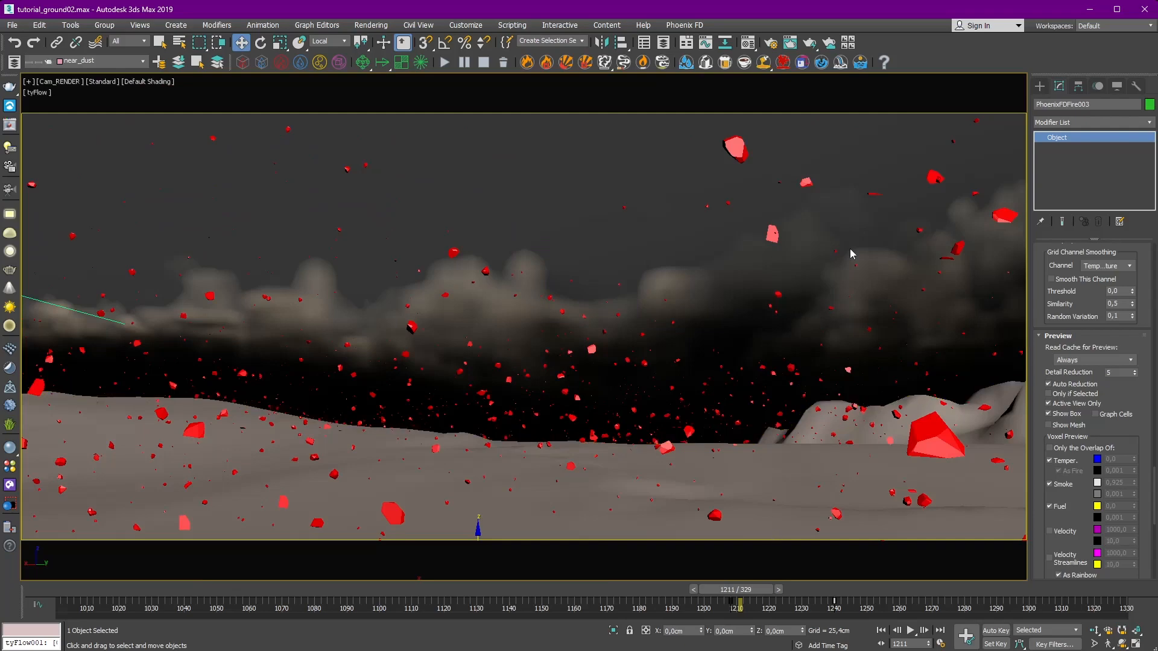
# Step: Create a VRayMtl in an unused Material Editor slot and name it Rocks
pyautogui.click(750, 42)
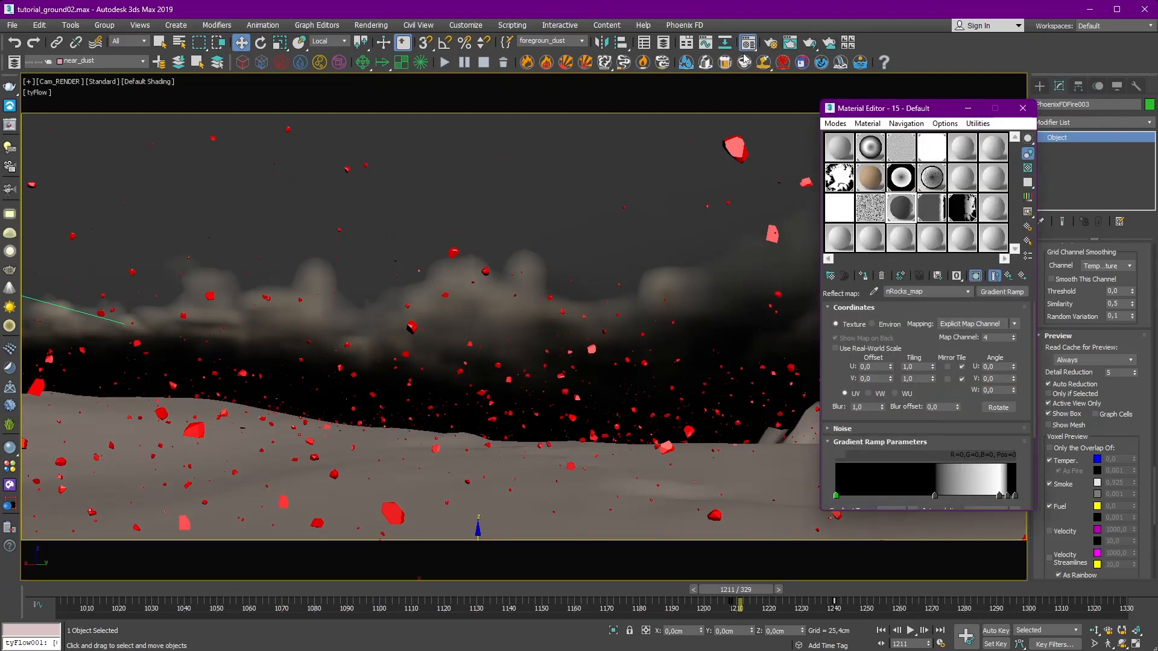
pyautogui.click(962, 178)
pyautogui.click(1002, 292)
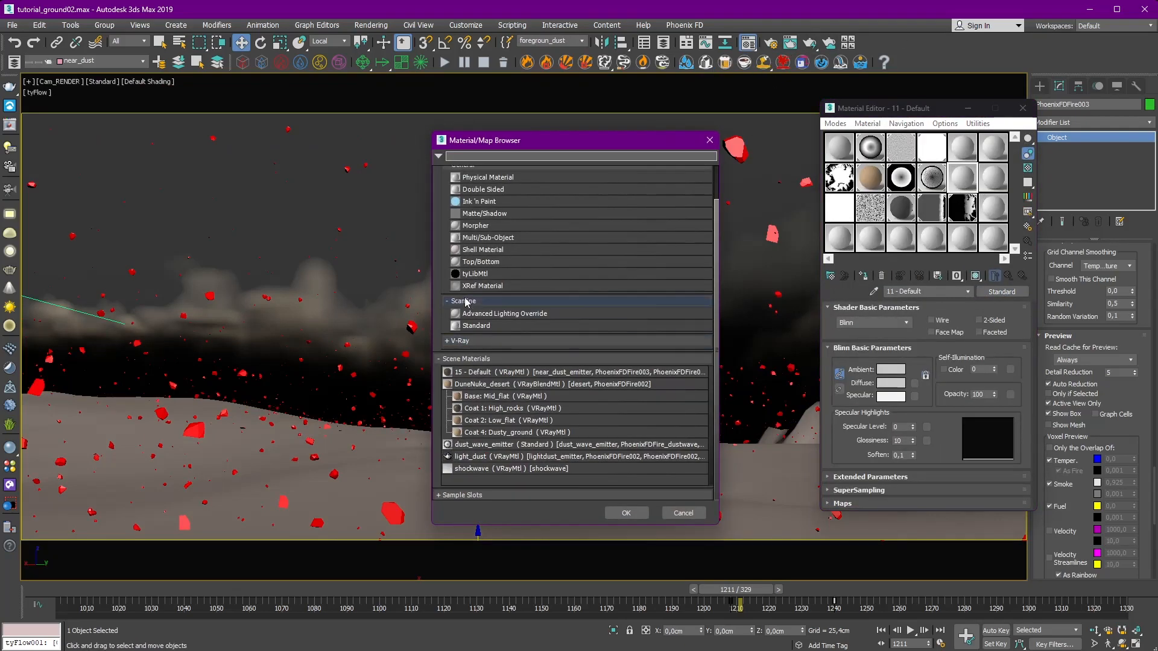
pyautogui.click(460, 347)
pyautogui.scroll(-3, 485, 483)
pyautogui.doubleClick(490, 466)
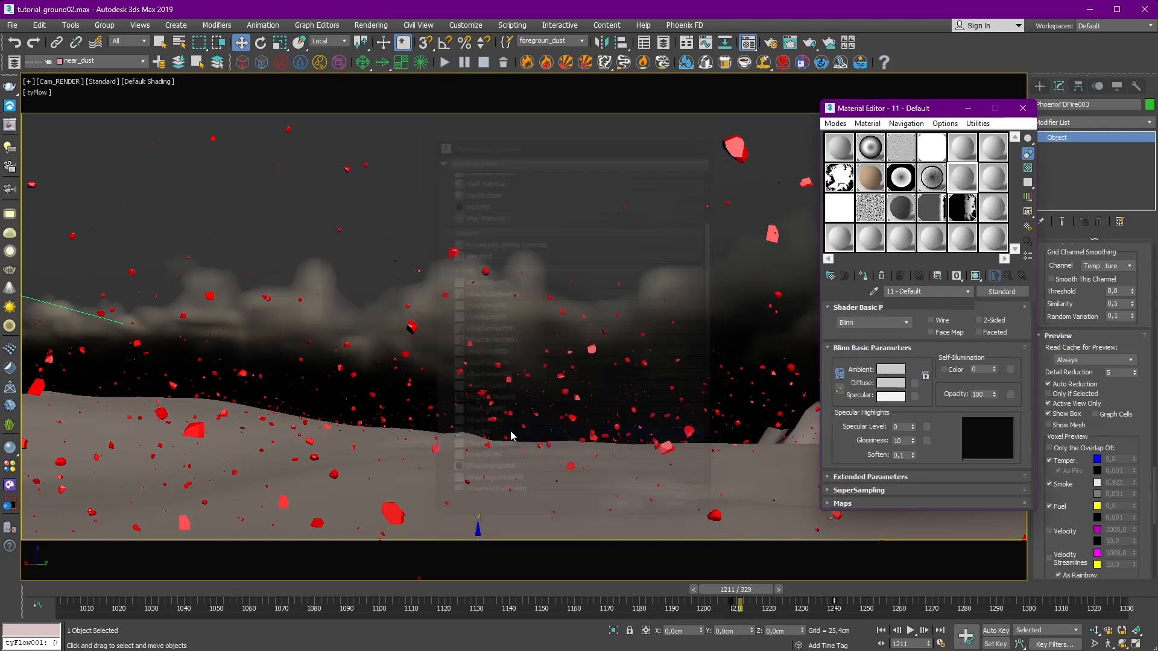
pyautogui.click(906, 291)
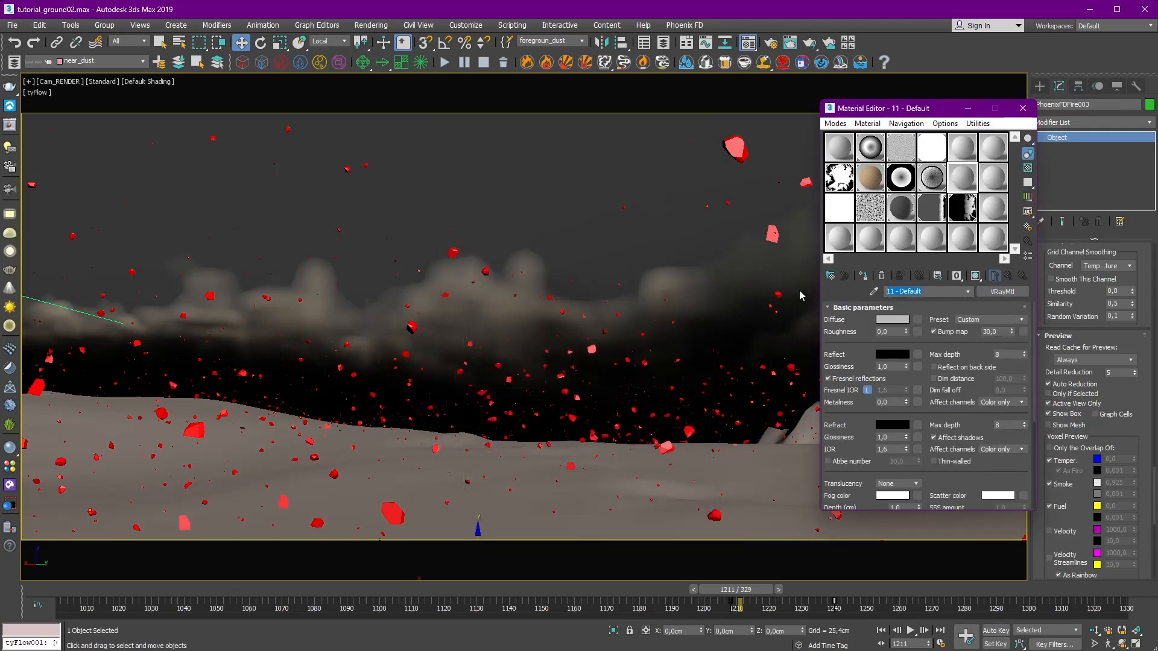
pyautogui.write('Rocks')
# Step: Set the Rocks material's diffuse colour to a muted grey-brown
pyautogui.click(893, 320)
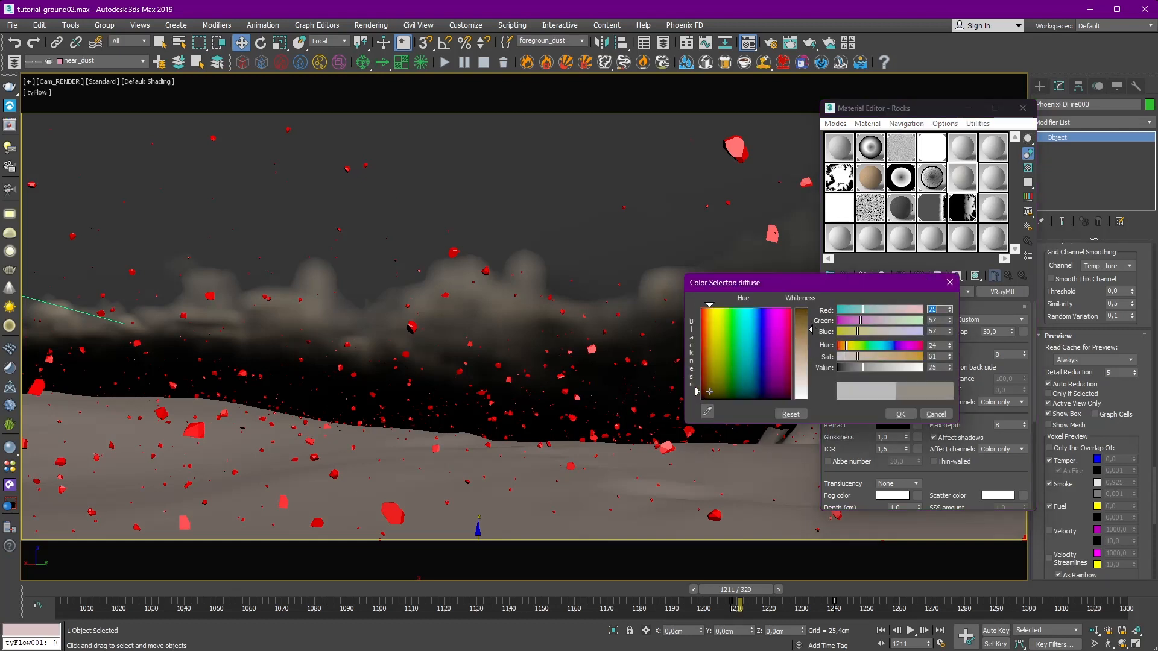
pyautogui.moveTo(858, 357); pyautogui.dragTo(872, 368)
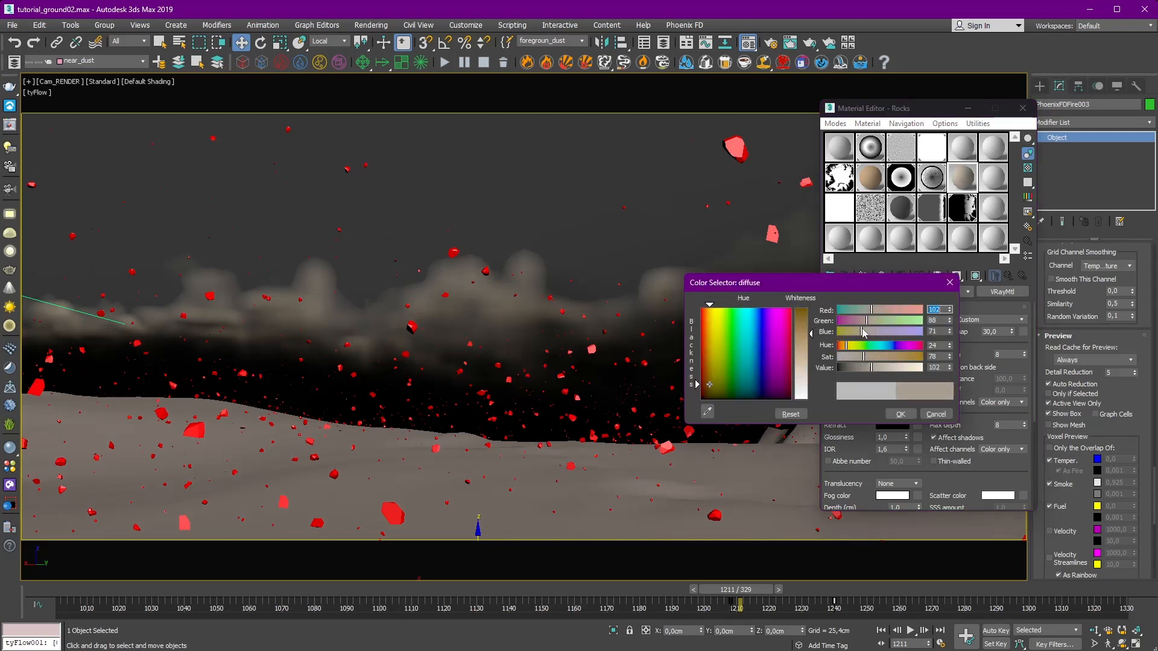
pyautogui.click(899, 414)
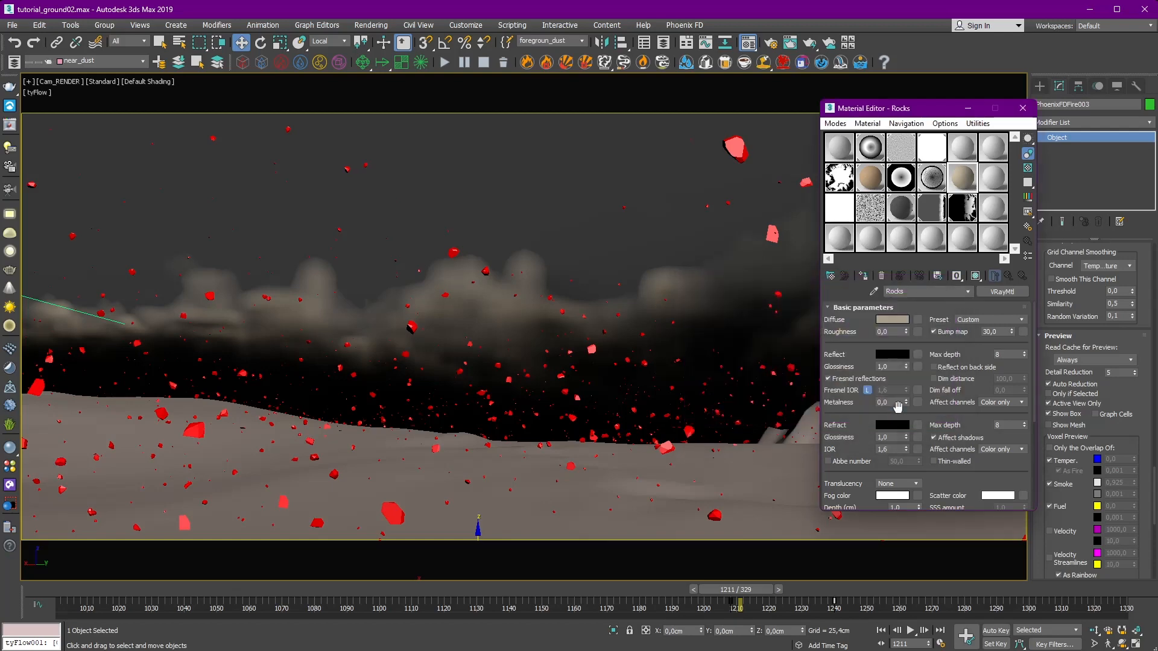
# Step: Assign a Falloff map from the General maps to the Rocks material's Reflect slot
pyautogui.click(919, 354)
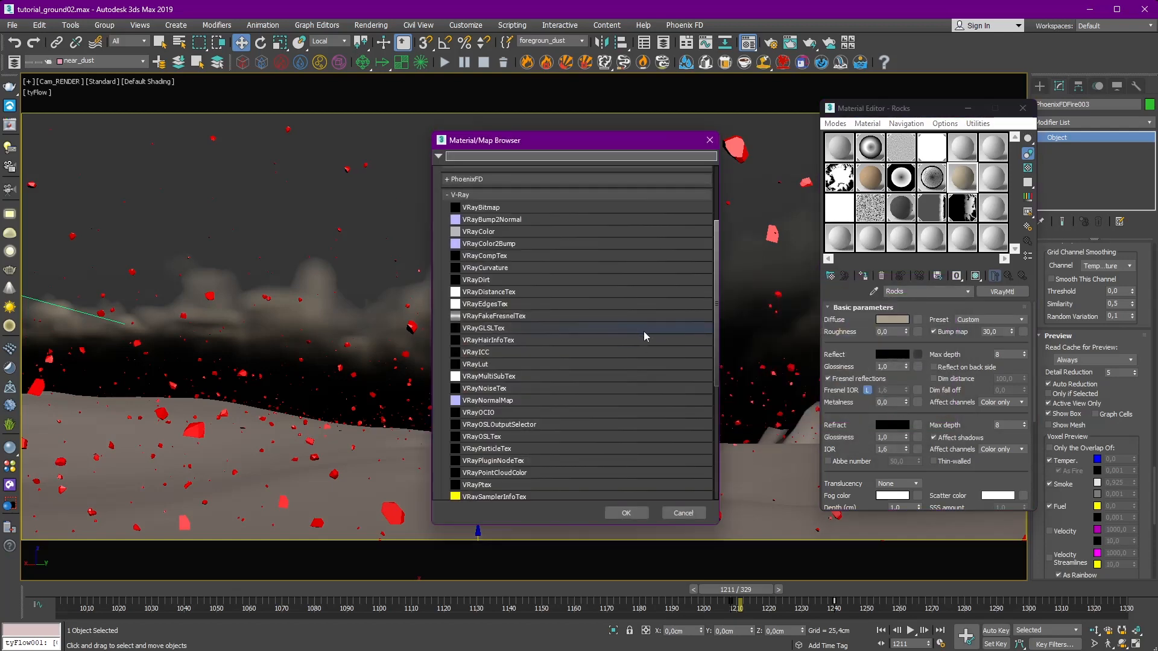
pyautogui.scroll(3, 484, 330)
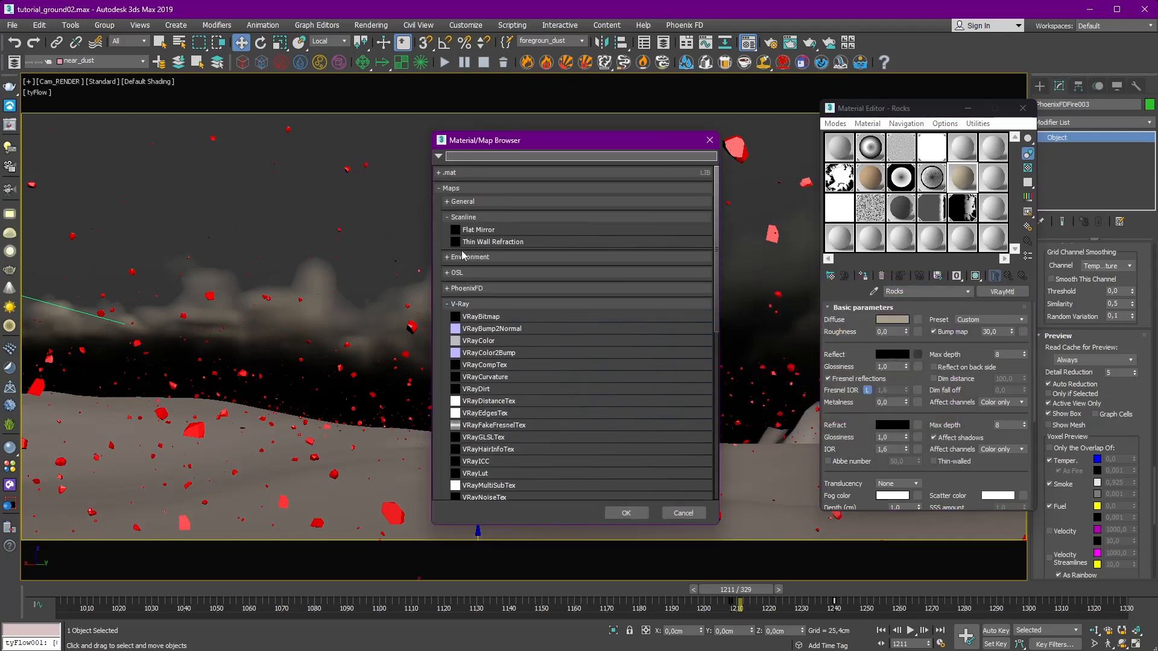
pyautogui.click(462, 203)
pyautogui.scroll(-2, 486, 455)
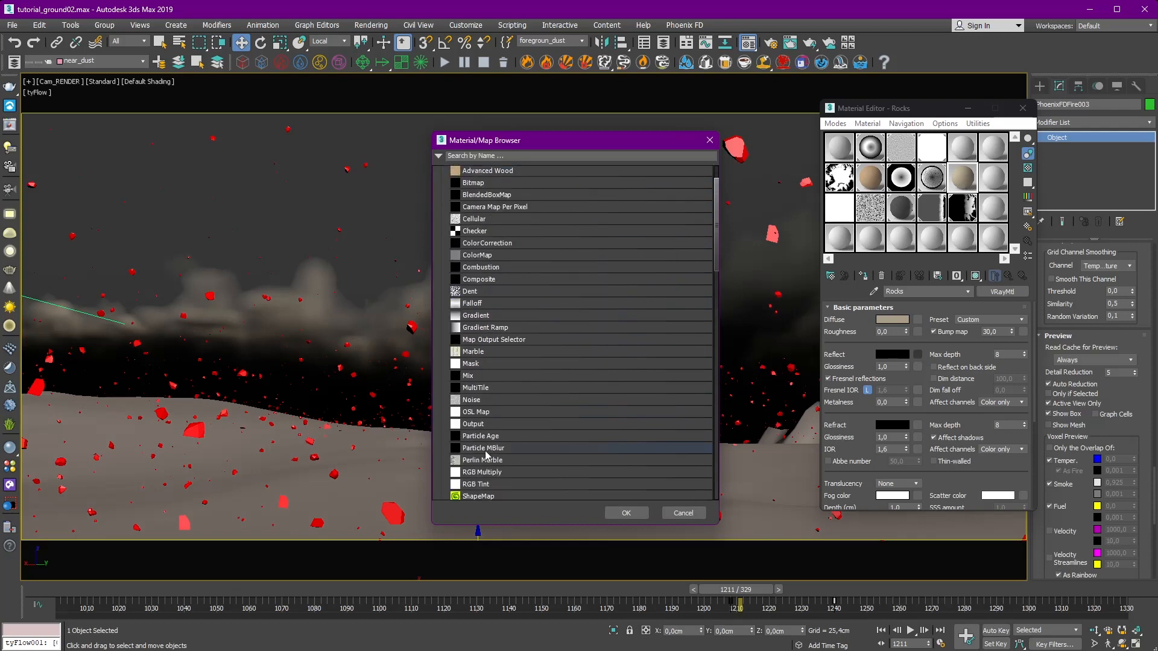
pyautogui.doubleClick(473, 304)
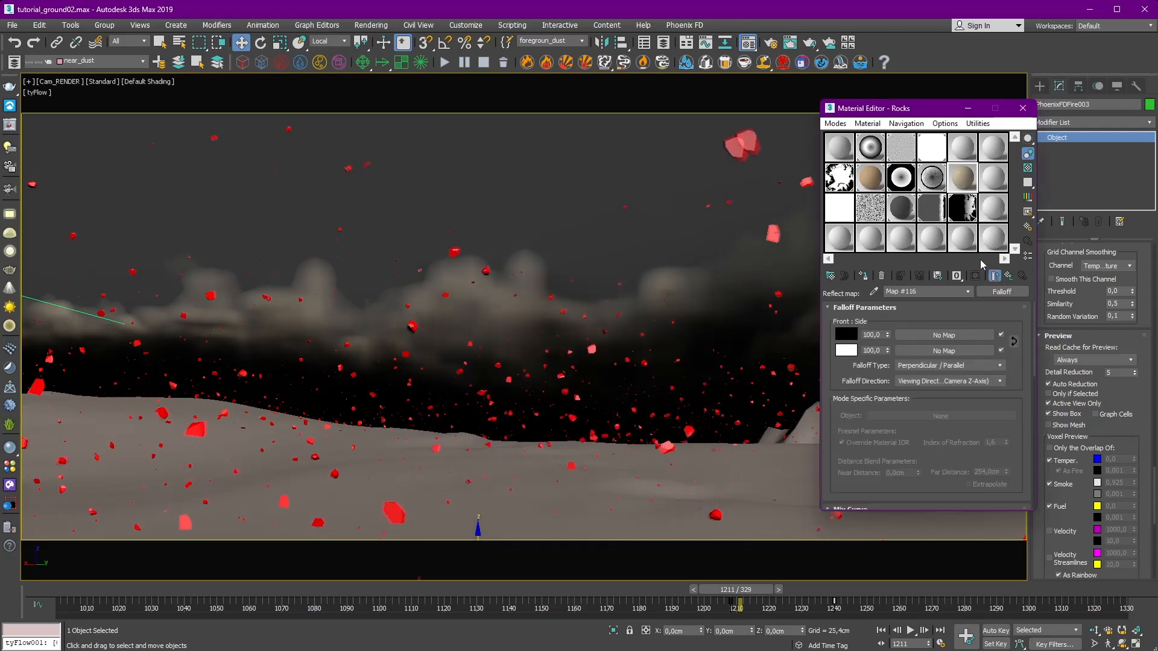
# Step: With an enlarged sample preview showing, raise the Falloff mix curve's start slightly and add a lowered Bezier point near its upper end
pyautogui.doubleClick(963, 178)
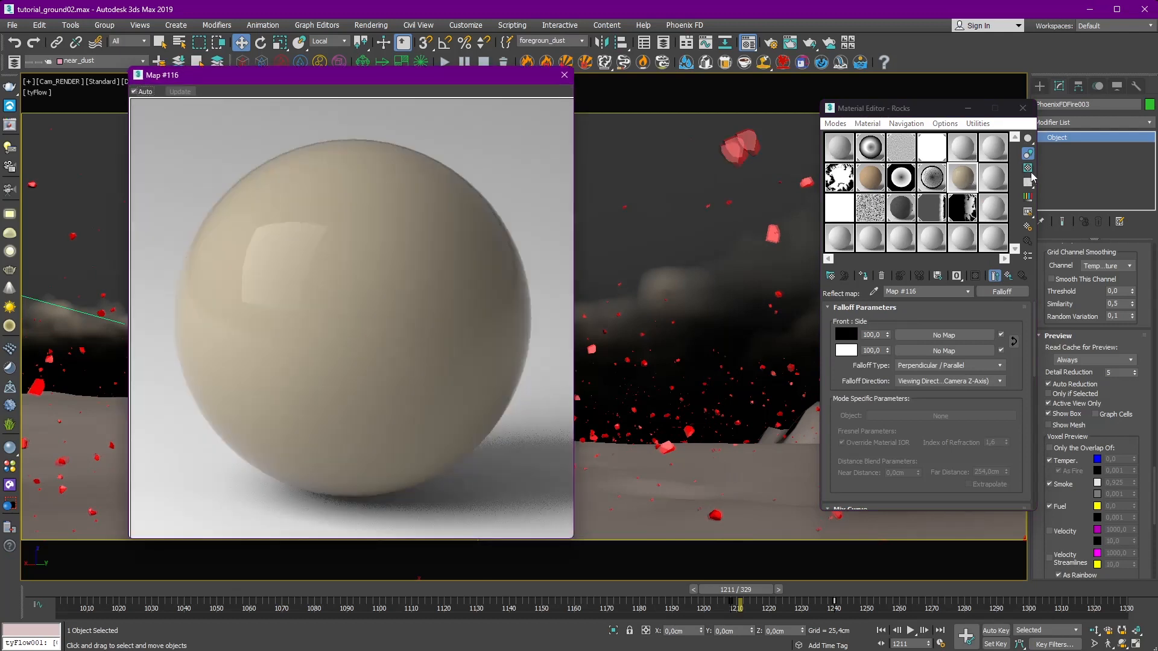
pyautogui.scroll(-1, 855, 339)
pyautogui.scroll(-5, 855, 339)
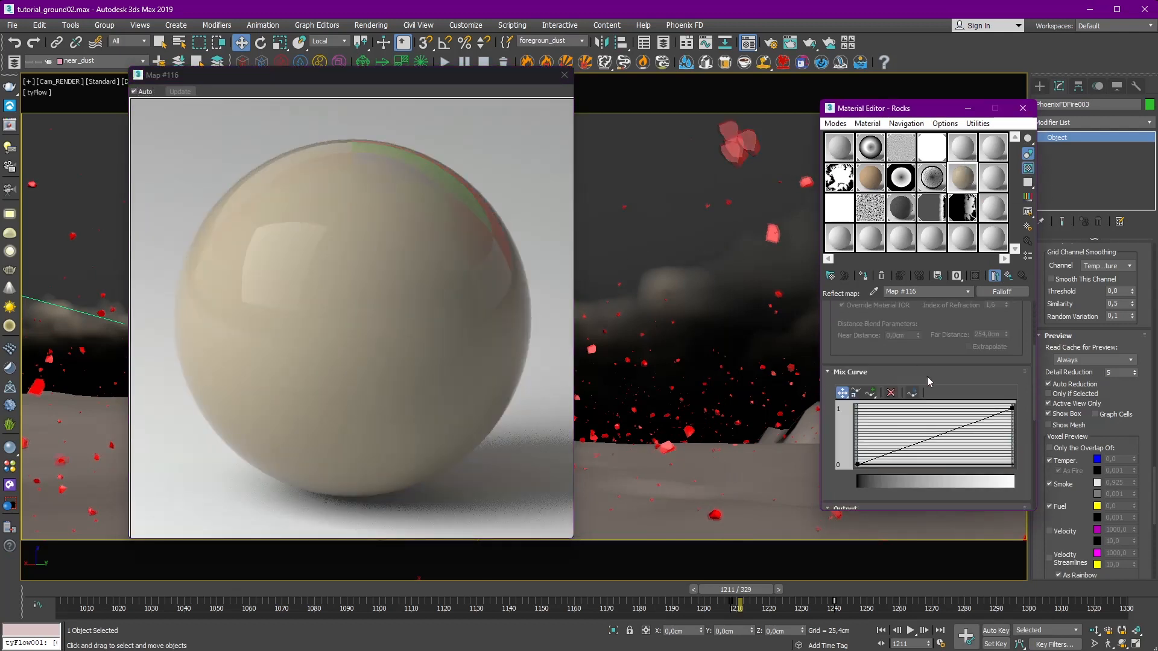
pyautogui.moveTo(856, 466); pyautogui.dragTo(857, 460)
pyautogui.click(870, 392)
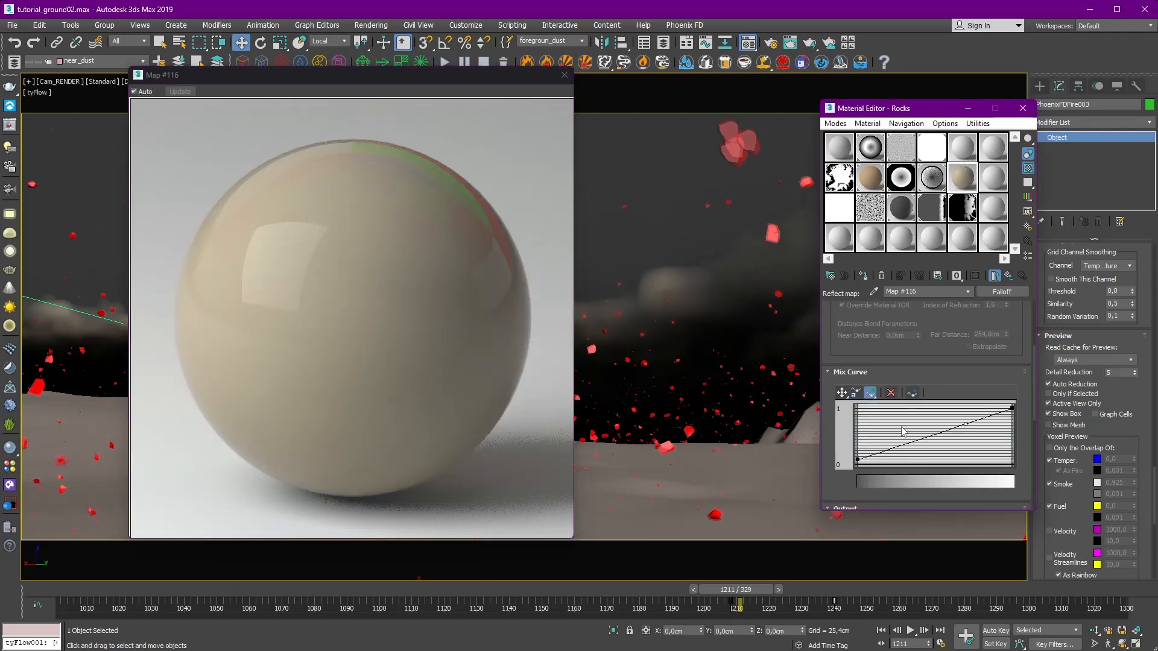
pyautogui.click(842, 393)
pyautogui.moveTo(966, 424); pyautogui.dragTo(1010, 435)
pyautogui.rightClick(982, 449)
pyautogui.click(1019, 473)
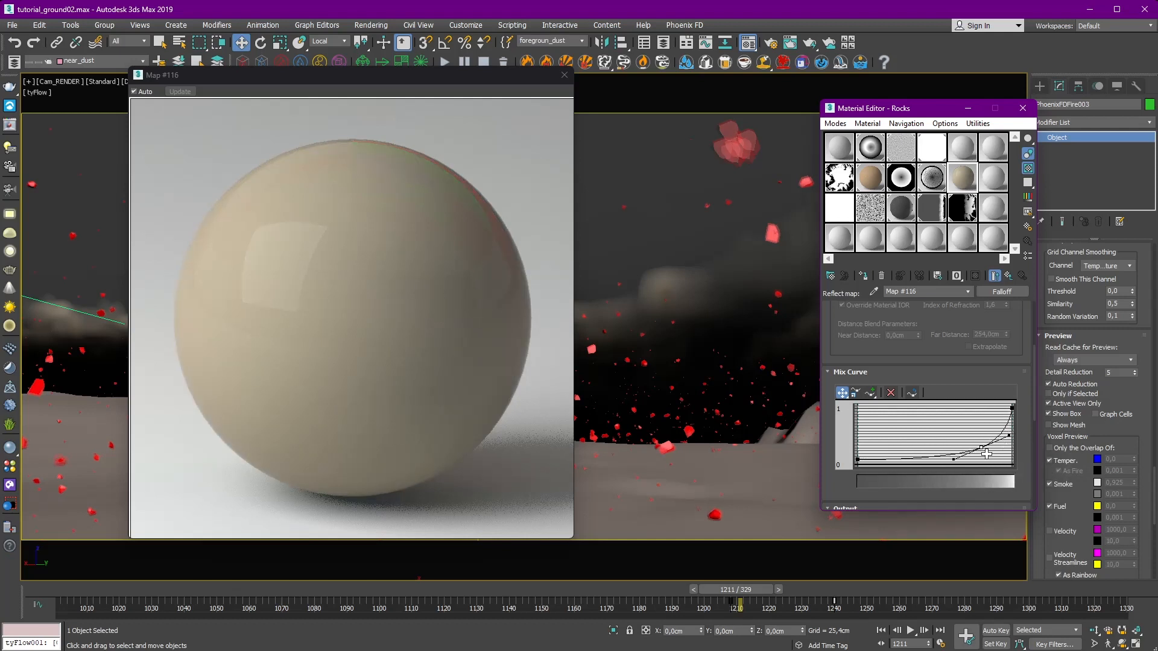
# Step: Set the Rocks material's reflection glossiness to 0,55 and close the enlarged sample preview
pyautogui.click(1009, 278)
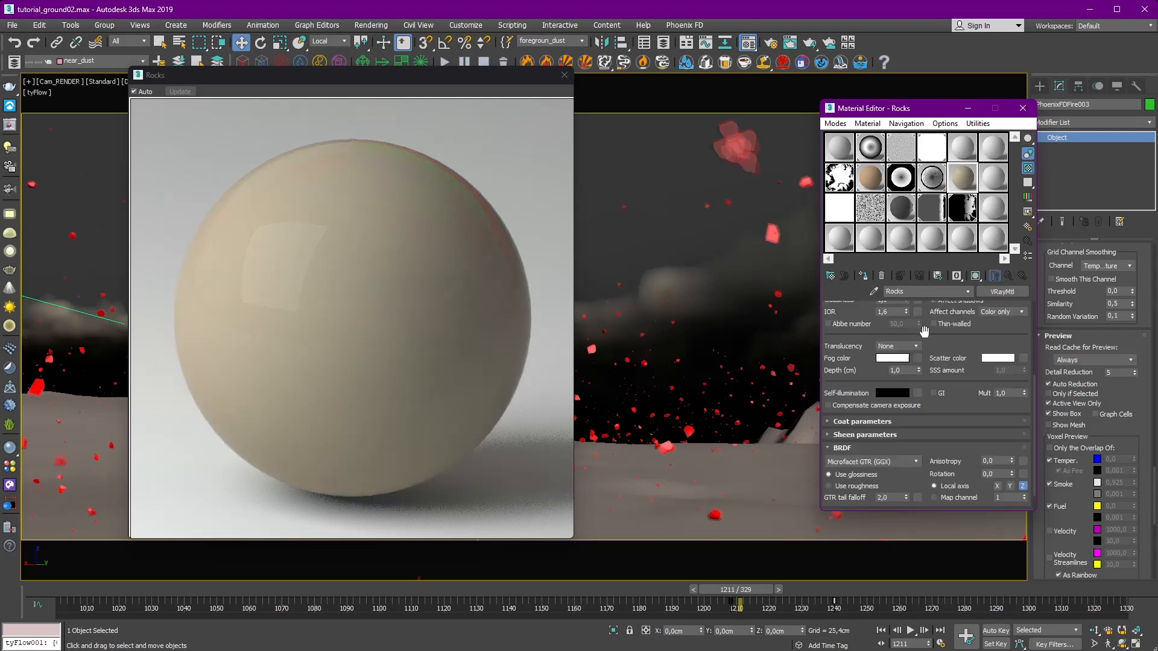
pyautogui.moveTo(924, 330); pyautogui.dragTo(922, 461)
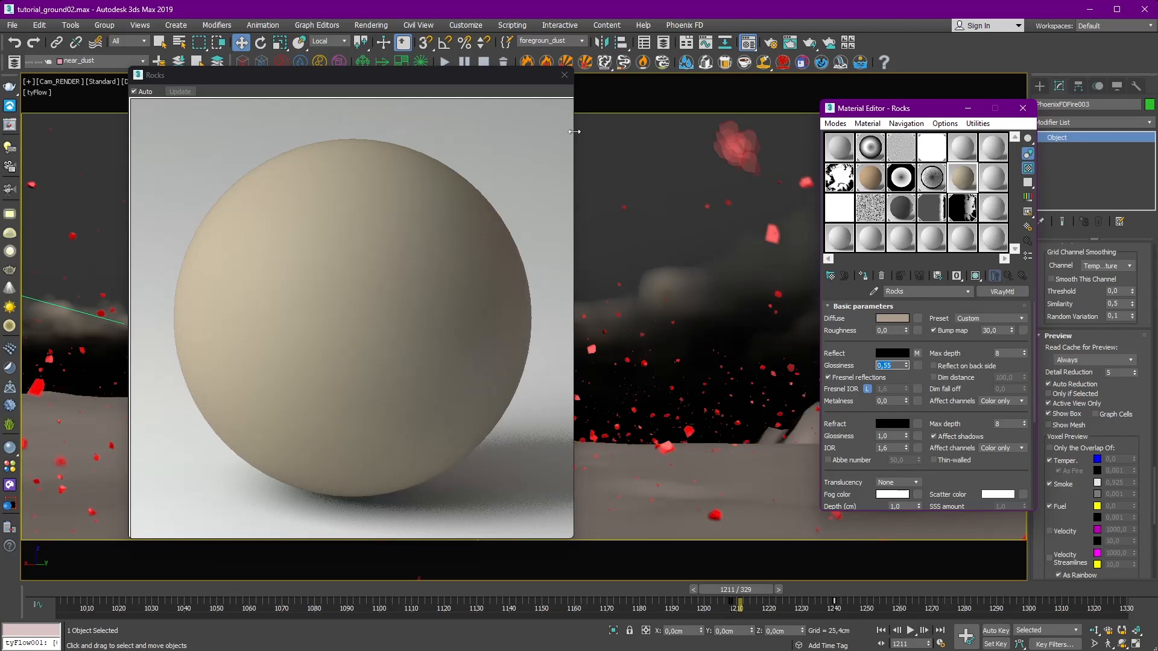
pyautogui.click(564, 75)
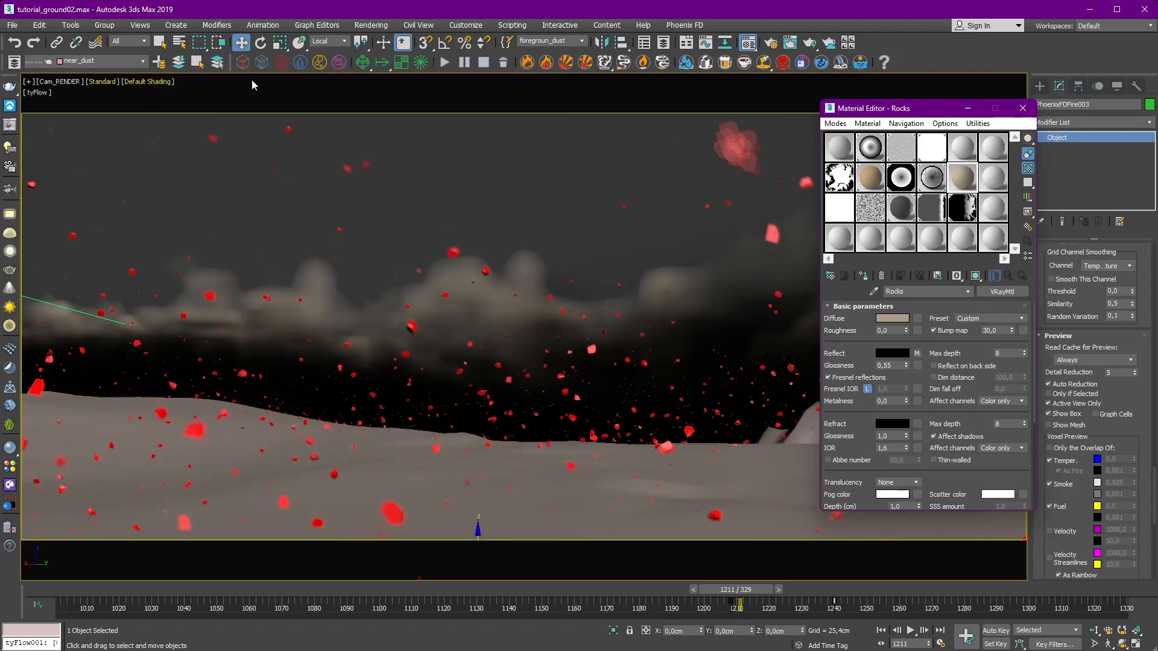
# Step: Set the render's time output to a single frame
pyautogui.click(770, 45)
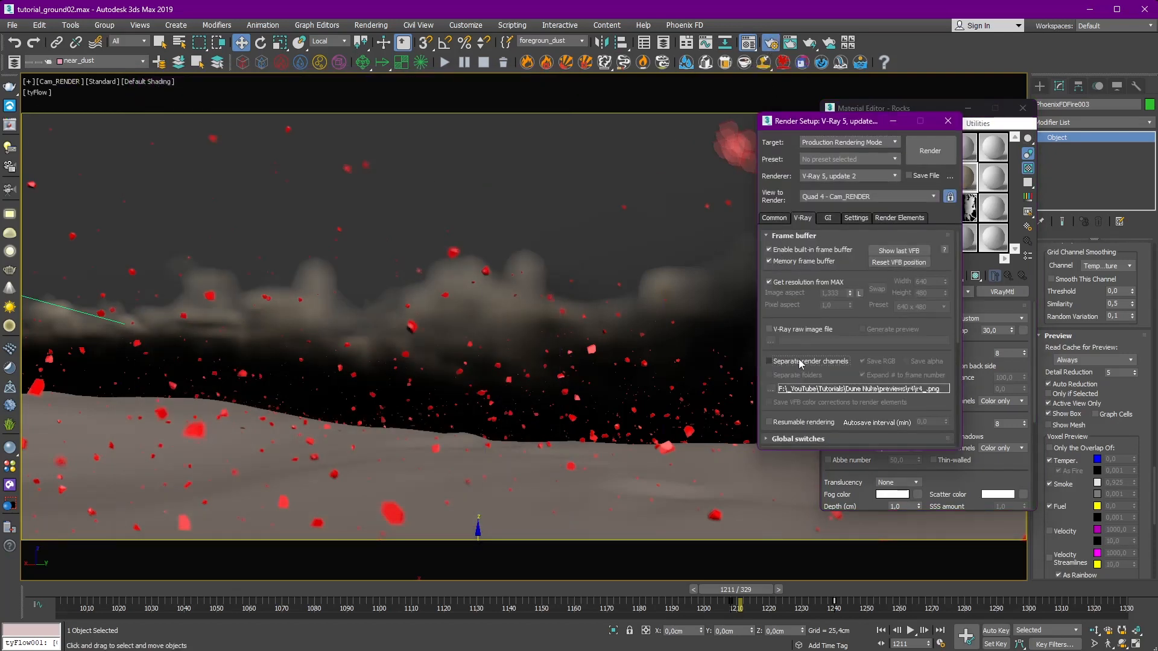
pyautogui.click(775, 218)
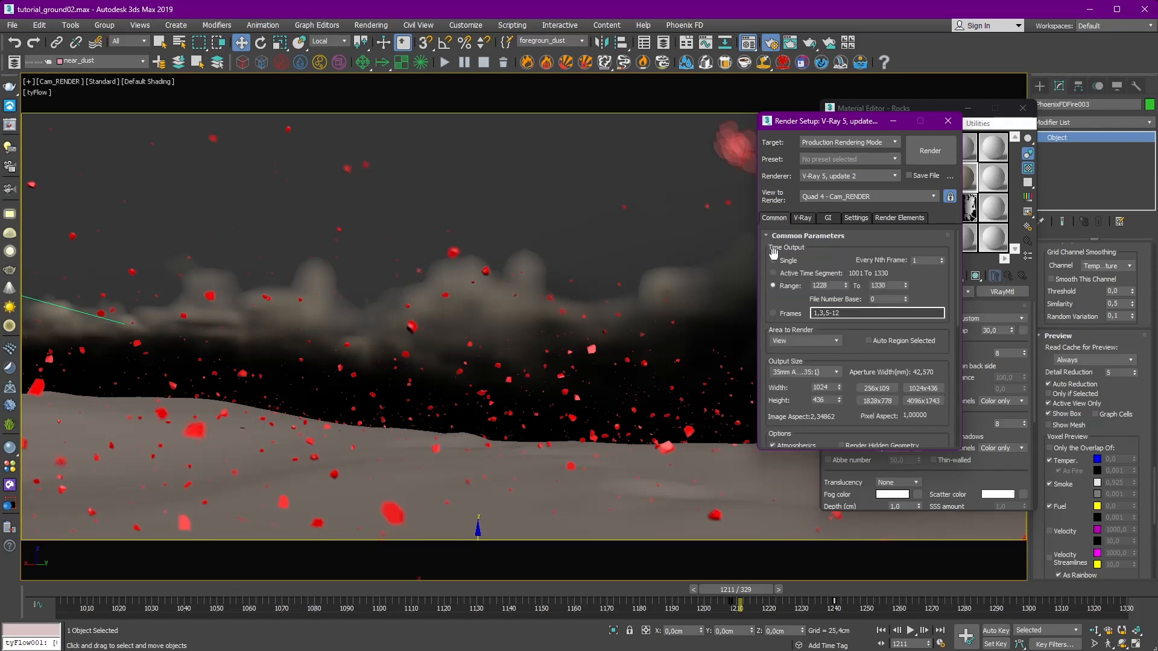
pyautogui.click(949, 121)
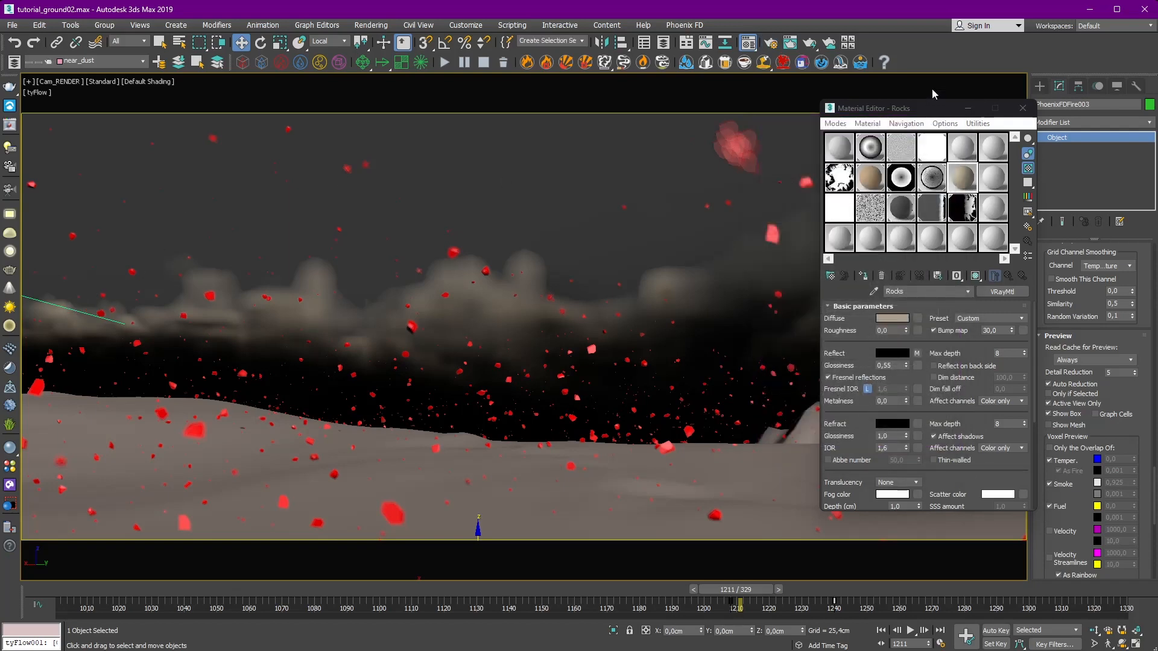
# Step: Hide the near_dust layer's Phoenix simulator and rename it PhoenixFDFire_near_dust
pyautogui.moveTo(905, 109); pyautogui.dragTo(797, 120)
pyautogui.moveTo(1095, 309); pyautogui.dragTo(1095, 400)
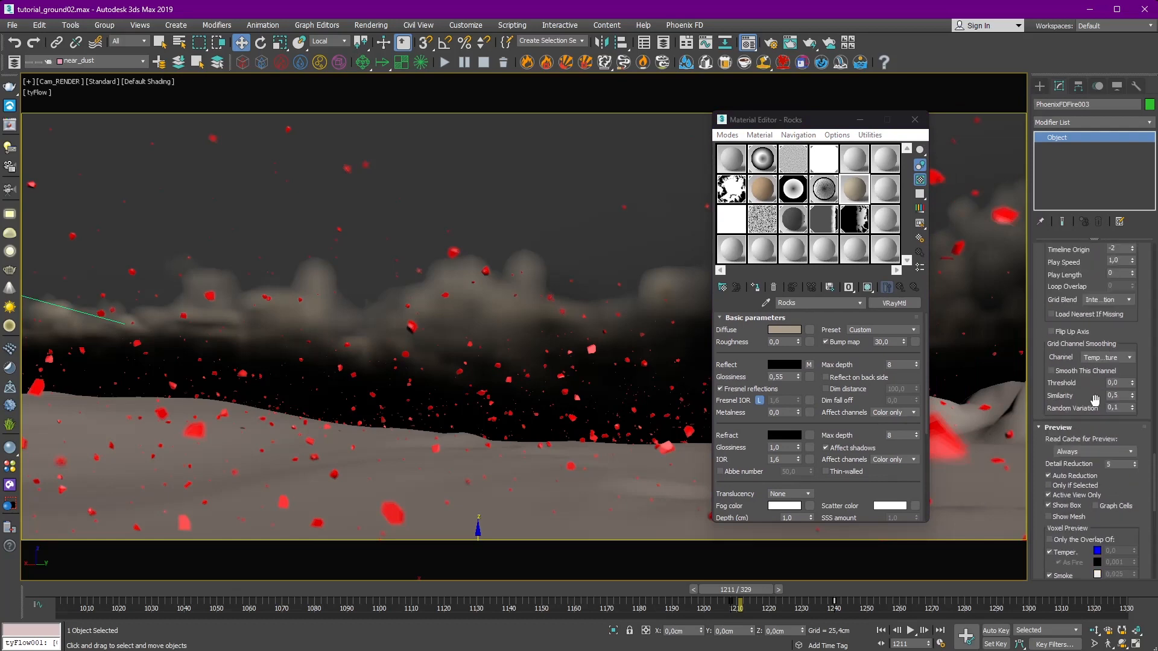
pyautogui.click(1053, 429)
pyautogui.click(1042, 281)
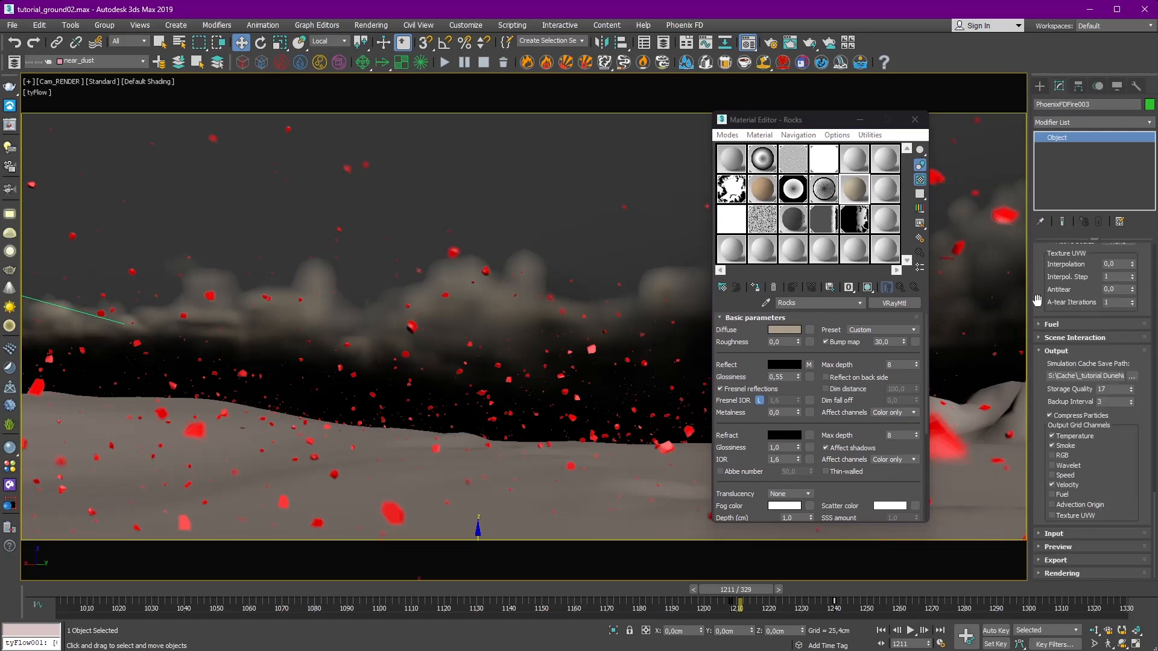
pyautogui.click(14, 62)
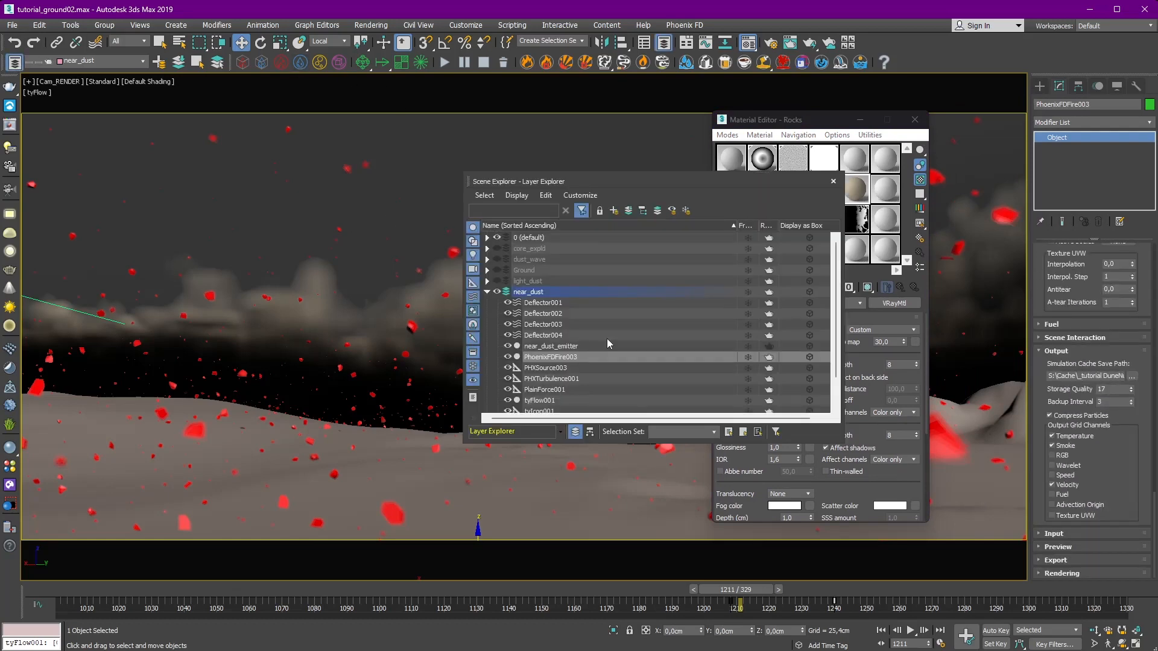
pyautogui.click(507, 358)
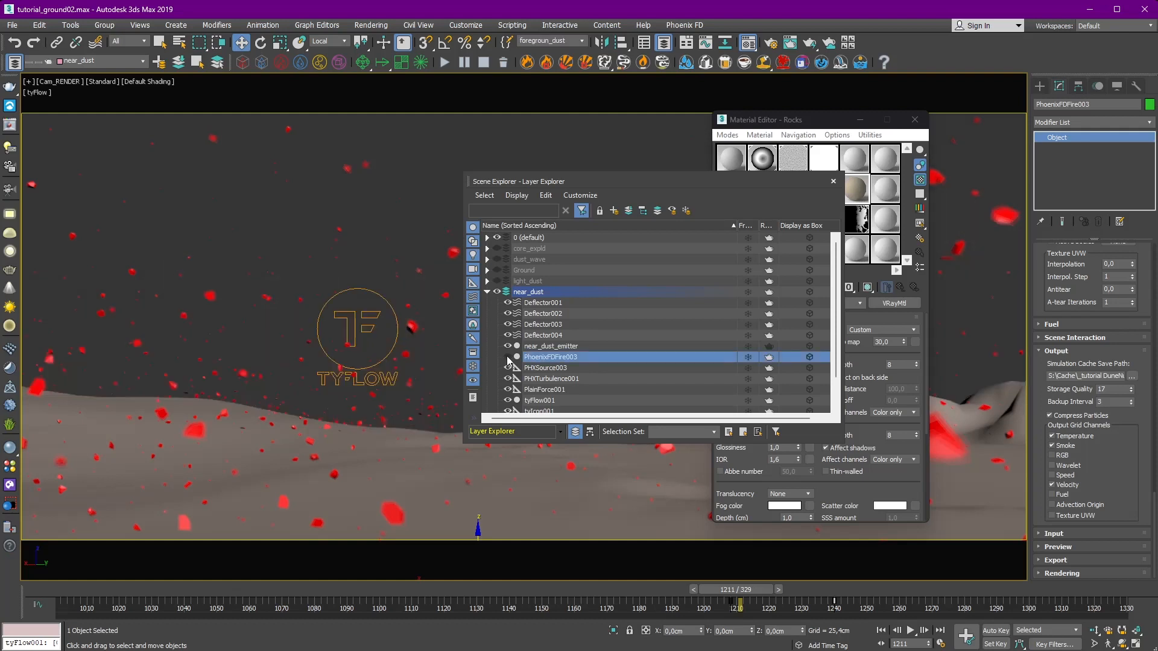
pyautogui.moveTo(1079, 105); pyautogui.dragTo(1157, 124)
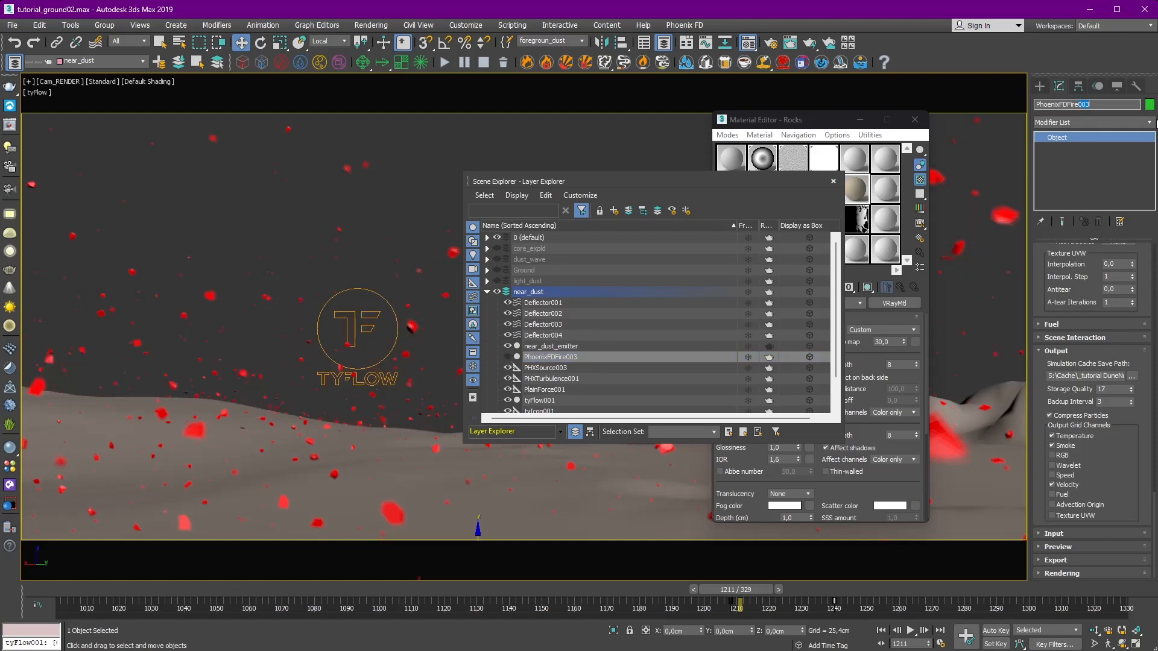
pyautogui.write('_near_dust')
# Step: Remove the foregroun_dust named selection set, create one called near_dust for the simulator, and clear the selection
pyautogui.click(506, 41)
pyautogui.rightClick(326, 215)
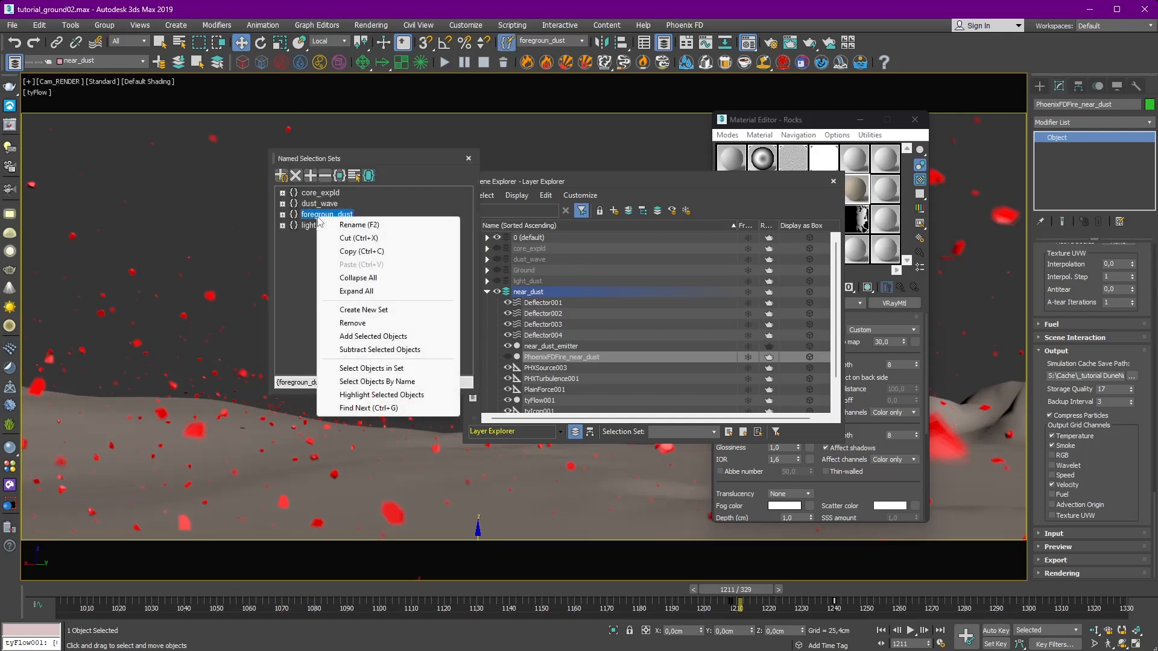
pyautogui.click(353, 323)
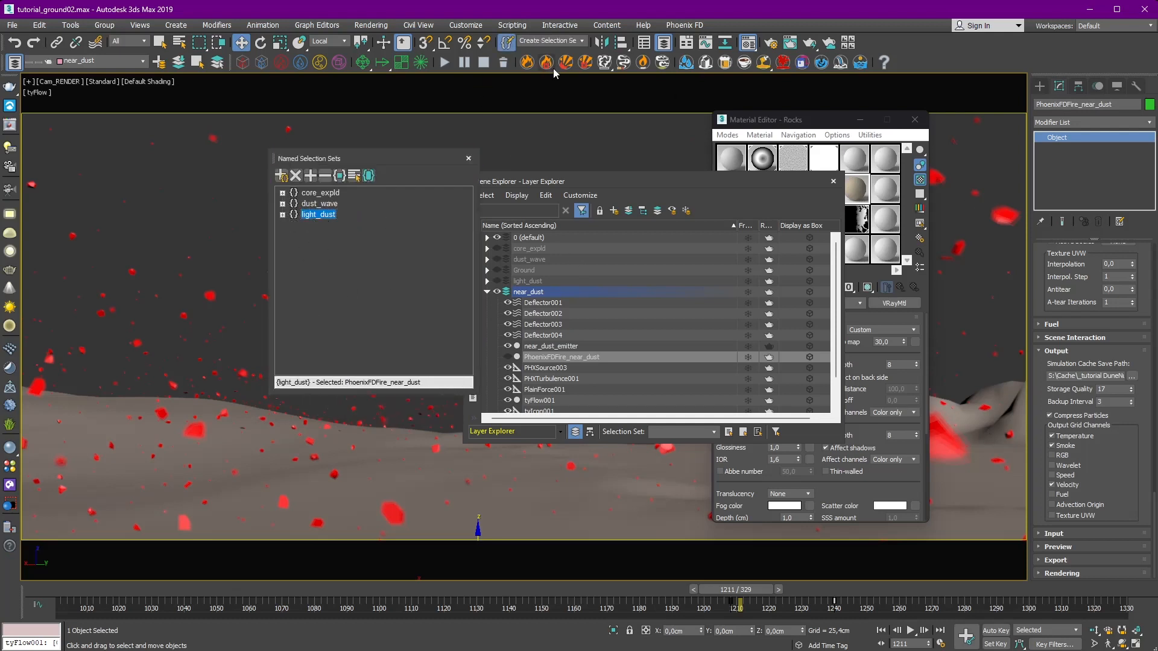
pyautogui.click(468, 160)
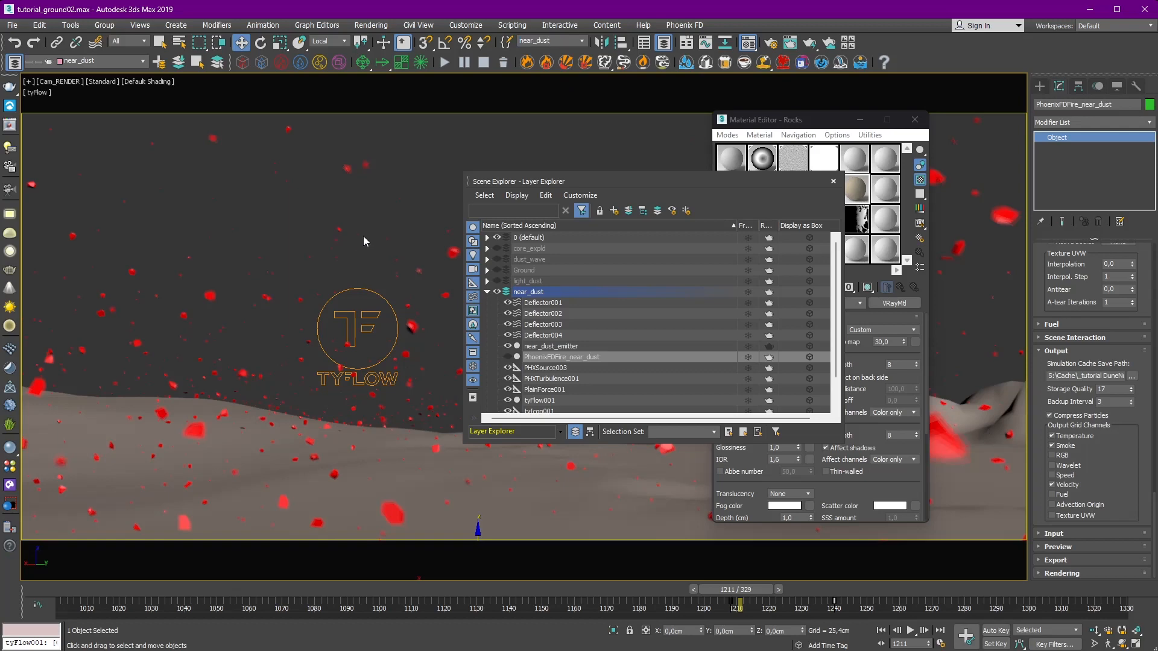
pyautogui.click(382, 196)
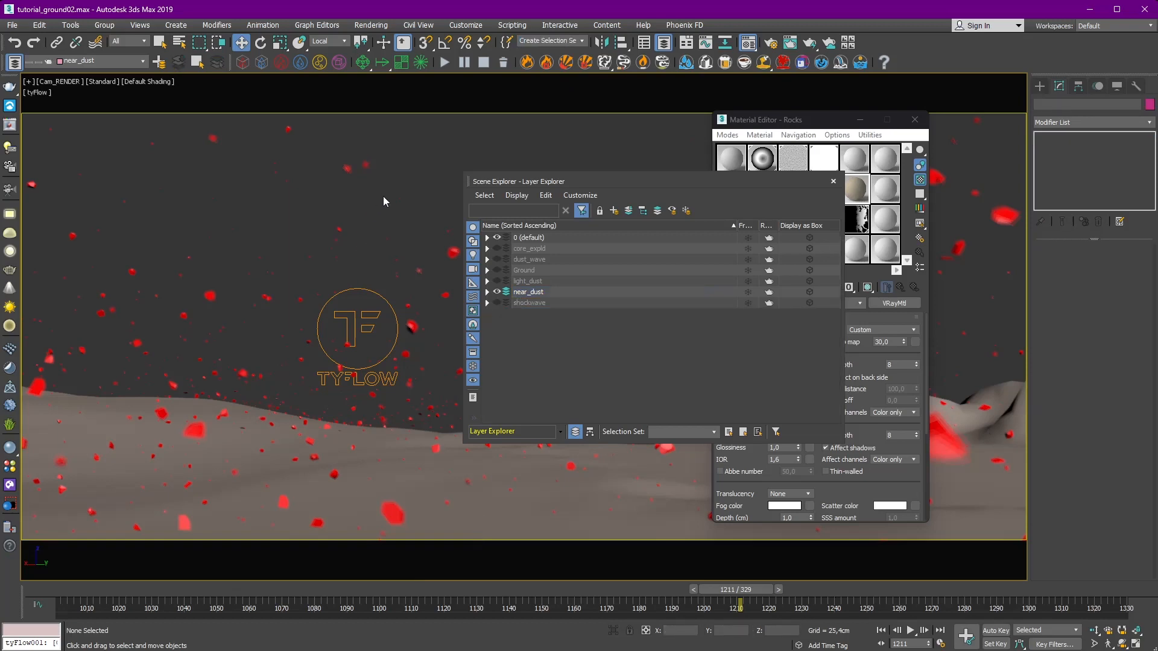
# Step: Test-render the current frame and unhide the Ground layer
pyautogui.click(810, 43)
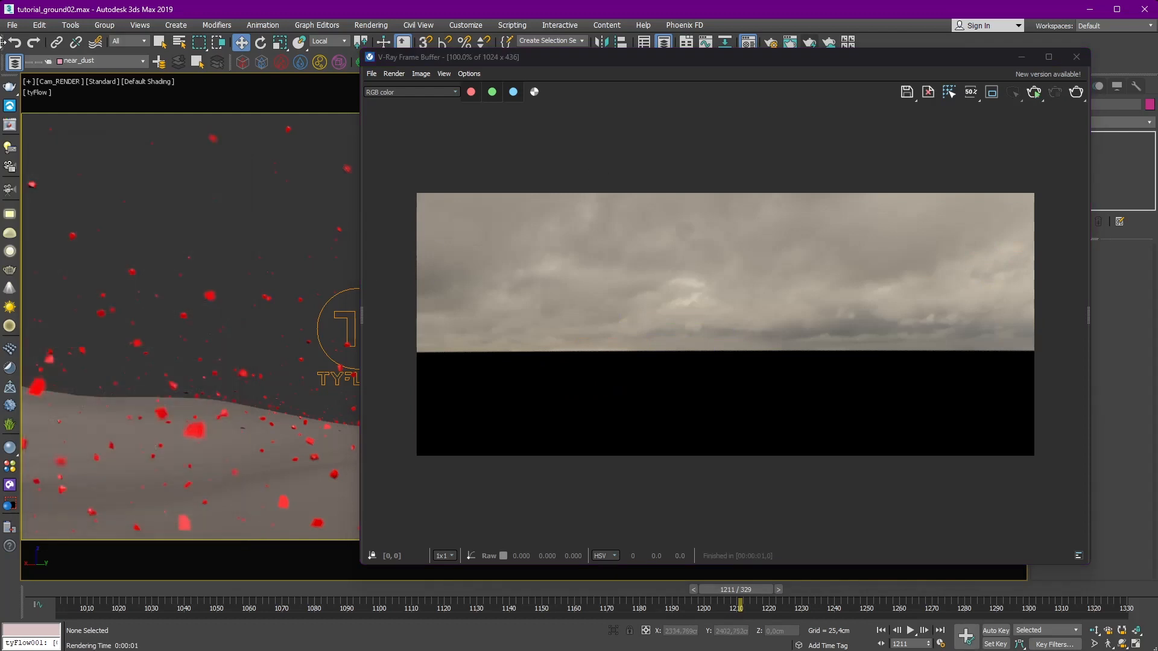
pyautogui.click(13, 64)
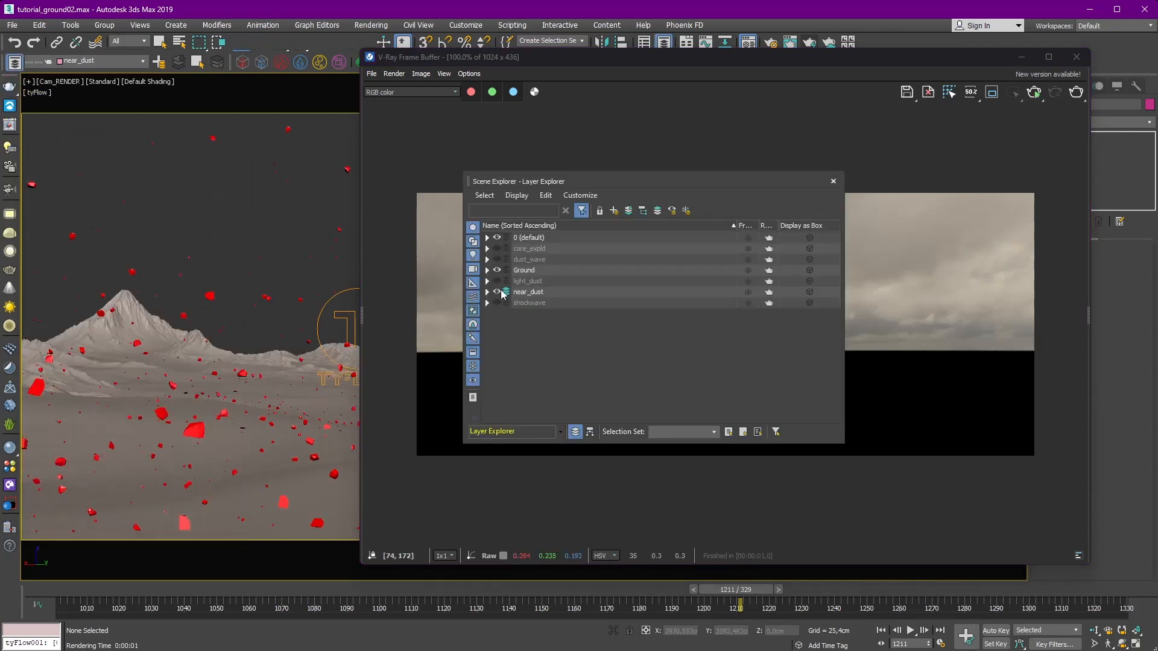
pyautogui.click(834, 181)
# Step: Add a Mesh operator just above Display in tyFlow001's Event_001 and render the frame
pyautogui.moveTo(888, 57); pyautogui.dragTo(571, 476)
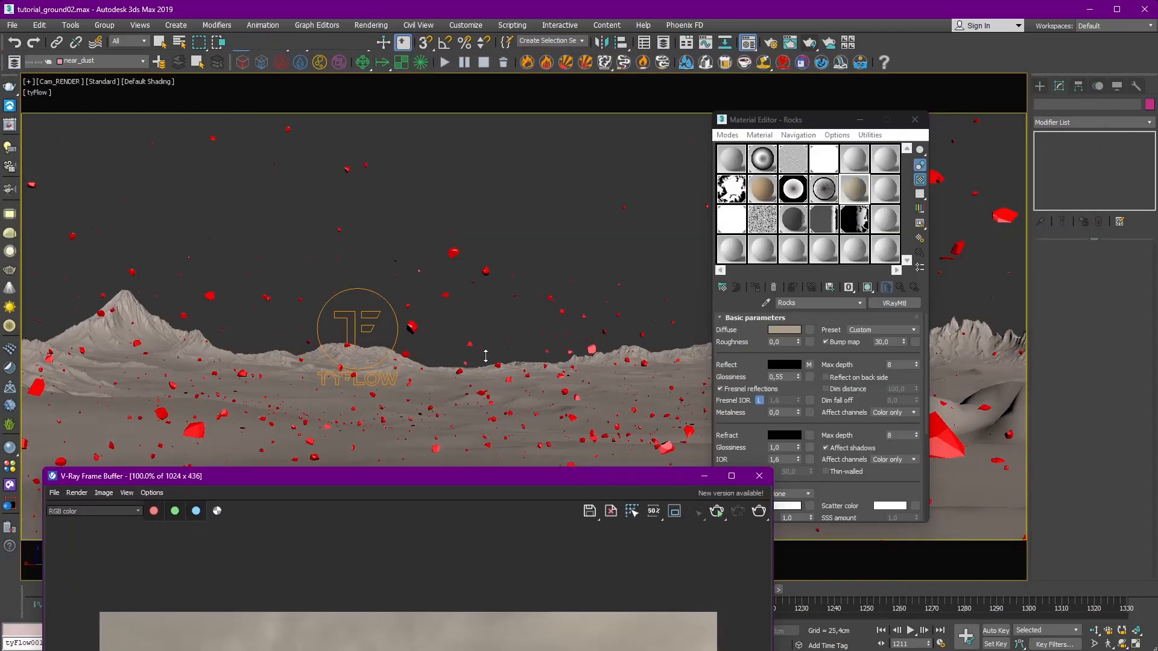
pyautogui.click(351, 312)
pyautogui.click(352, 312)
pyautogui.click(1083, 278)
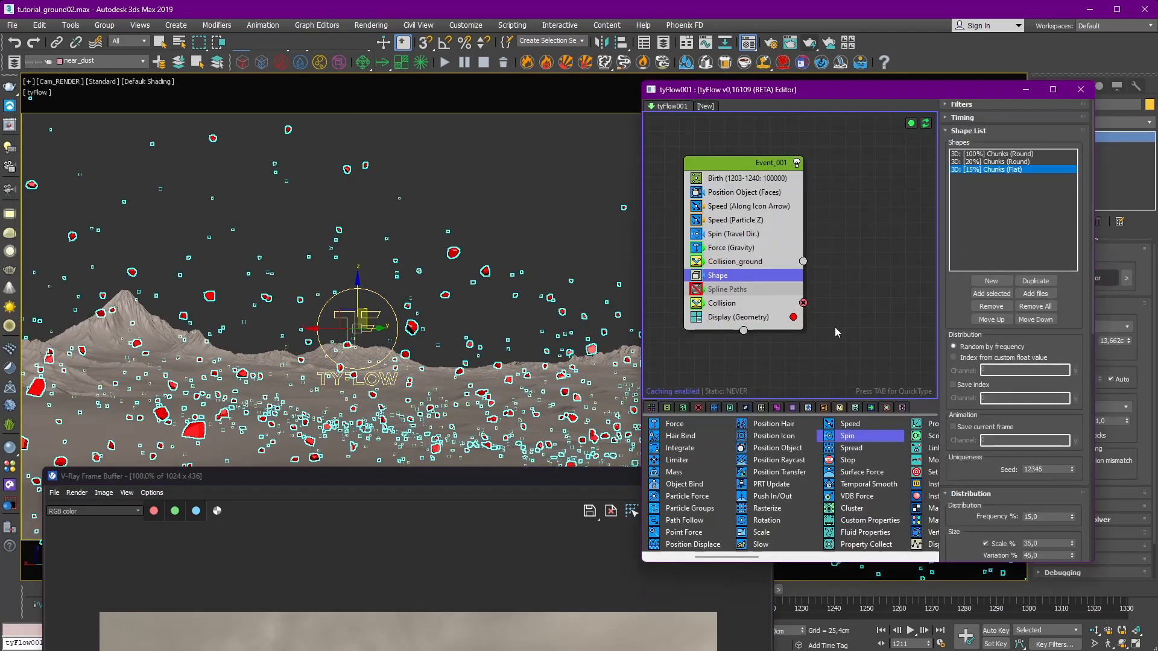
pyautogui.moveTo(715, 556); pyautogui.dragTo(831, 558)
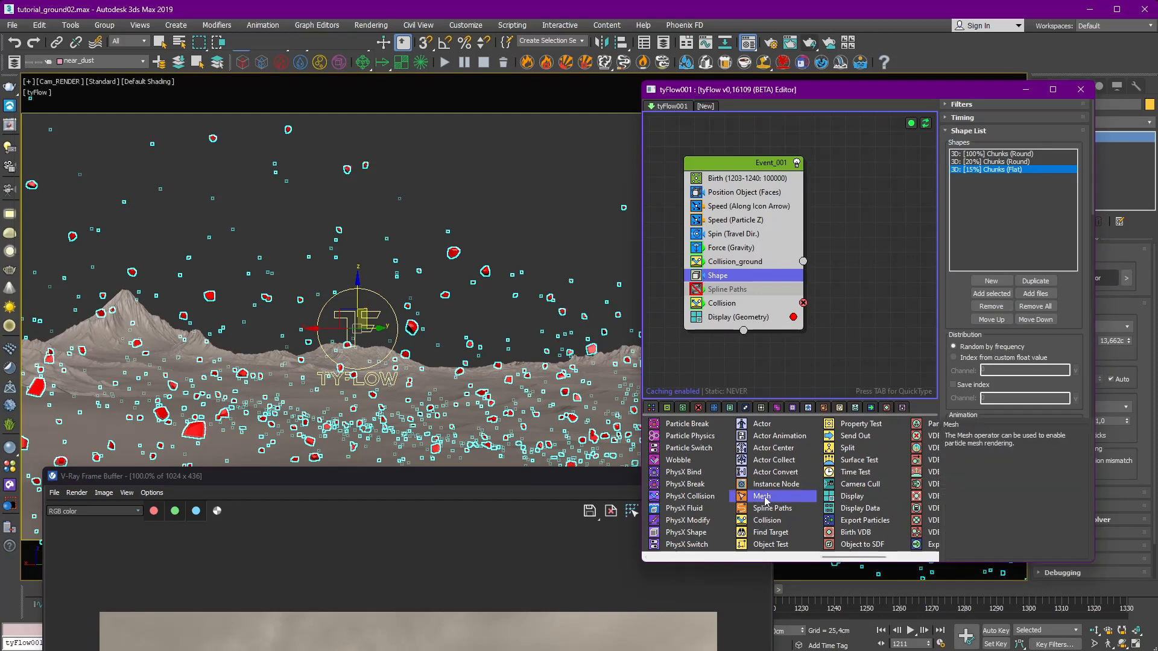
pyautogui.moveTo(715, 313); pyautogui.dragTo(716, 314)
pyautogui.hotkey('shift', 'q')
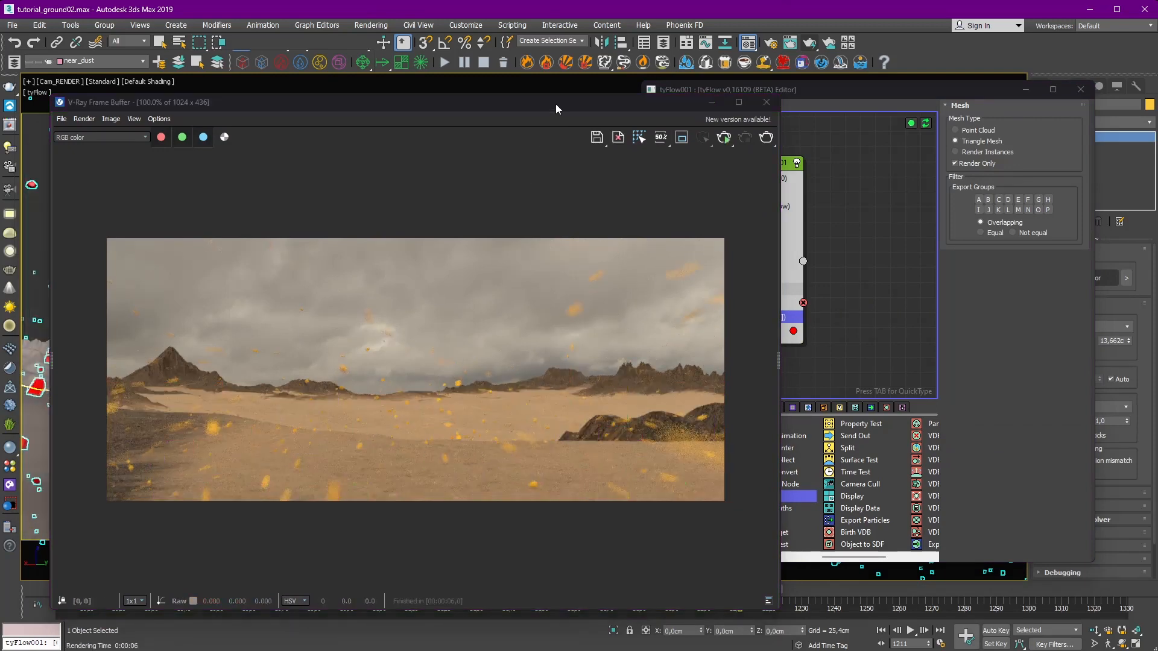
# Step: Try an Instance Material operator below Mesh in Event_001, using the Rocks material as an instance, and render the frame
pyautogui.moveTo(555, 104); pyautogui.dragTo(578, 264)
pyautogui.moveTo(691, 265); pyautogui.dragTo(554, 335)
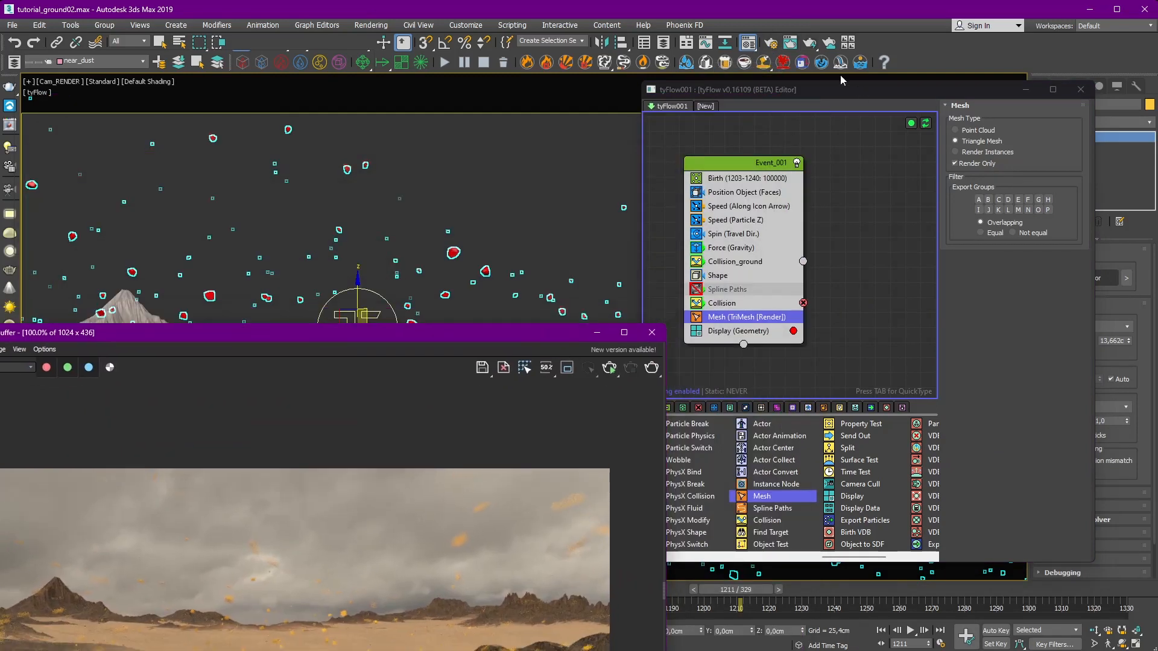
pyautogui.moveTo(836, 90); pyautogui.dragTo(359, 144)
pyautogui.moveTo(384, 613); pyautogui.dragTo(285, 621)
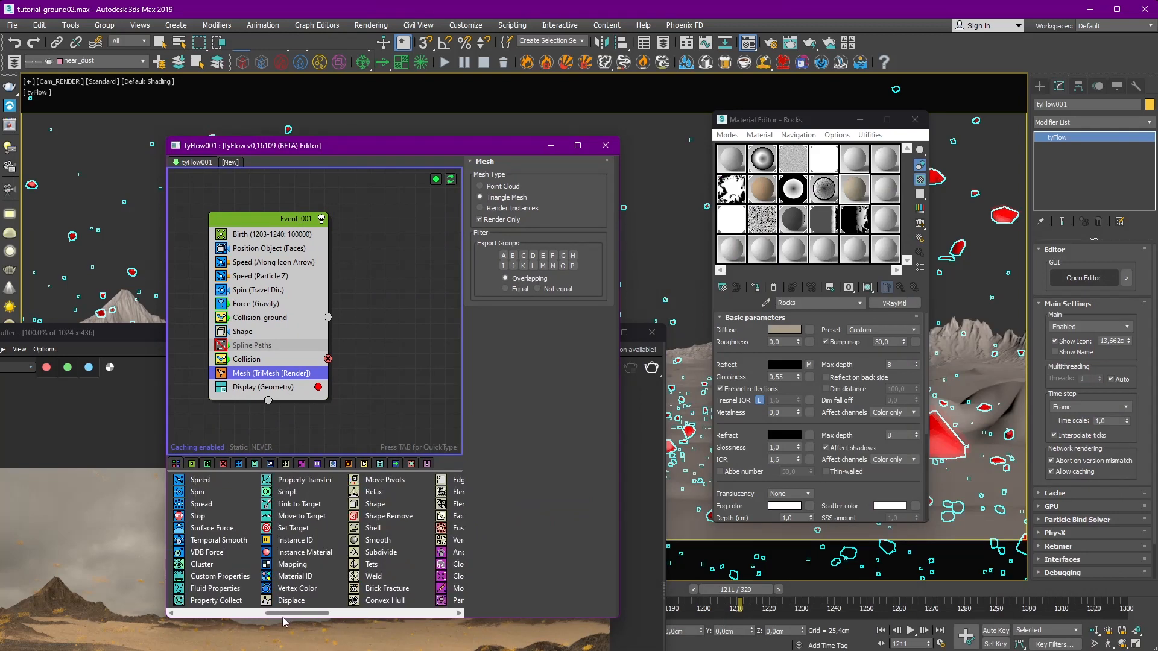
pyautogui.moveTo(302, 554); pyautogui.dragTo(251, 386)
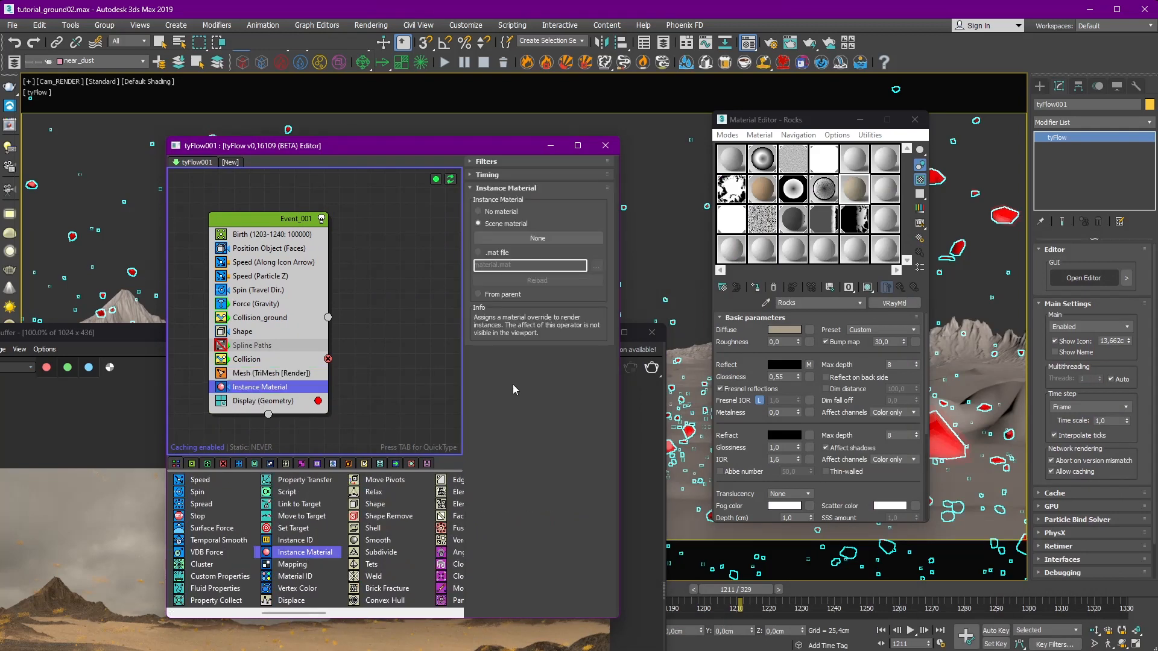
pyautogui.moveTo(895, 303); pyautogui.dragTo(542, 240)
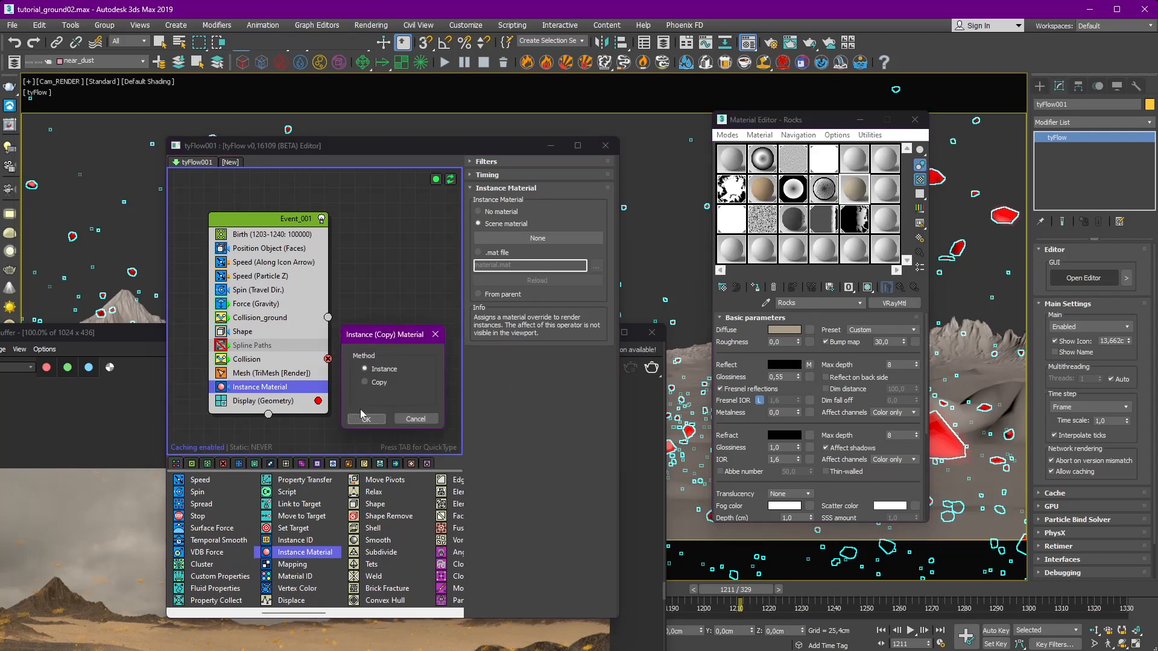
pyautogui.click(363, 422)
pyautogui.moveTo(154, 332); pyautogui.dragTo(381, 166)
pyautogui.click(857, 200)
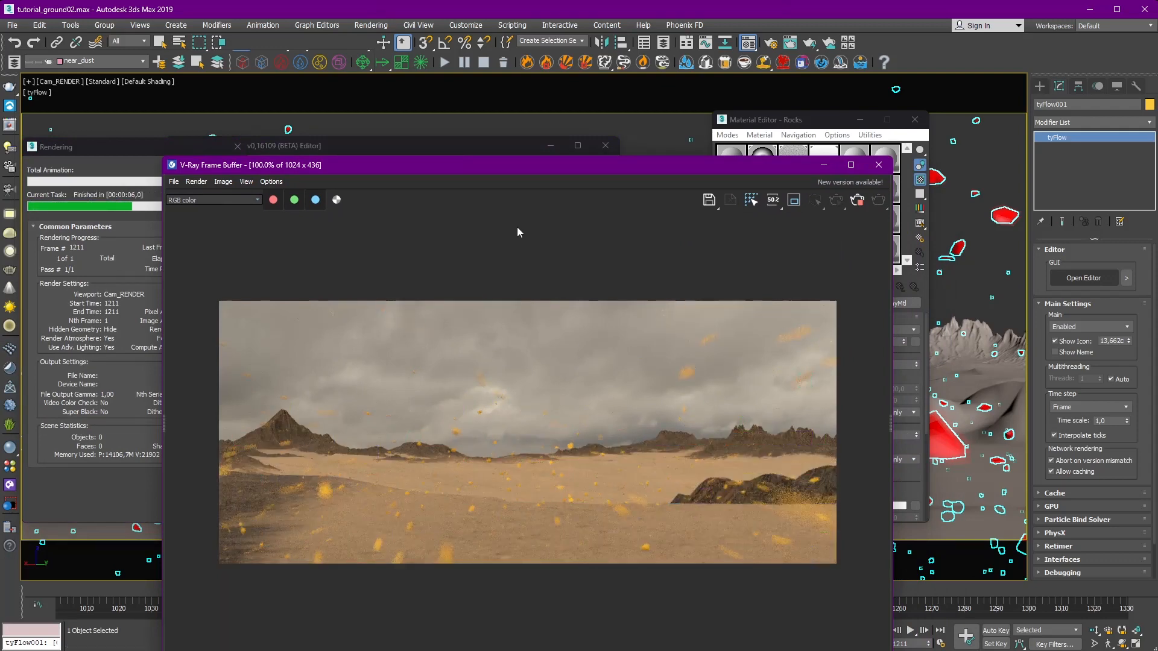
# Step: Assign the Rocks material directly to the selected tyFlow001 object and test-render the frame
pyautogui.moveTo(611, 161); pyautogui.dragTo(610, 262)
pyautogui.moveTo(766, 271); pyautogui.dragTo(649, 407)
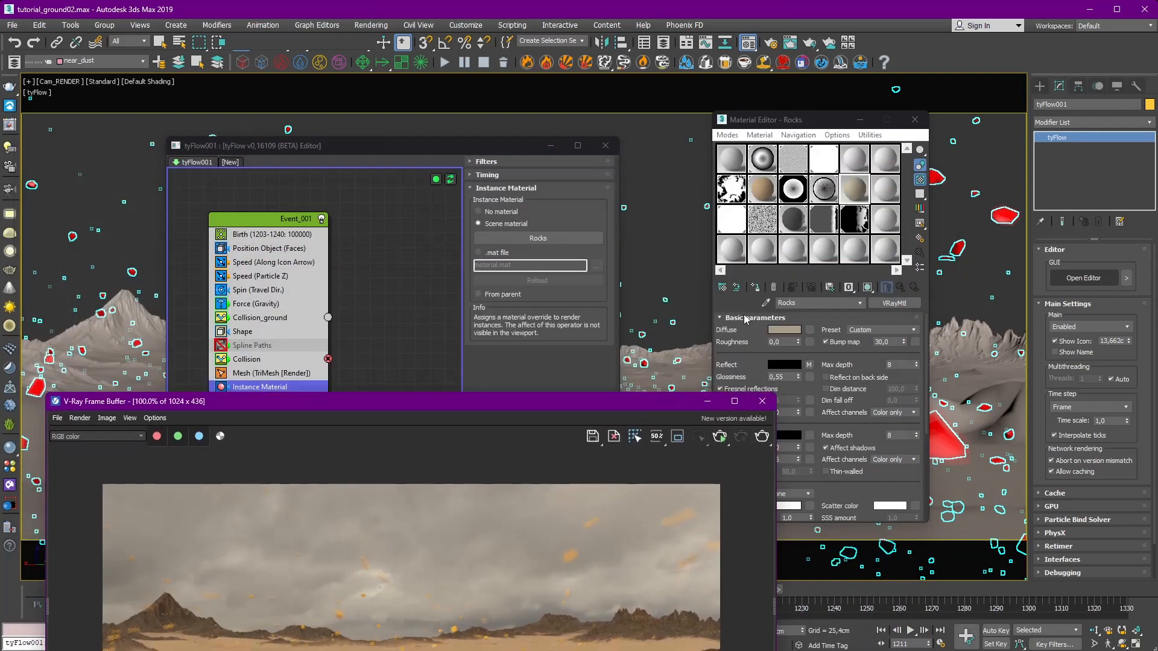
pyautogui.click(755, 288)
pyautogui.moveTo(553, 401); pyautogui.dragTo(597, 200)
pyautogui.hotkey('shift', 'q')
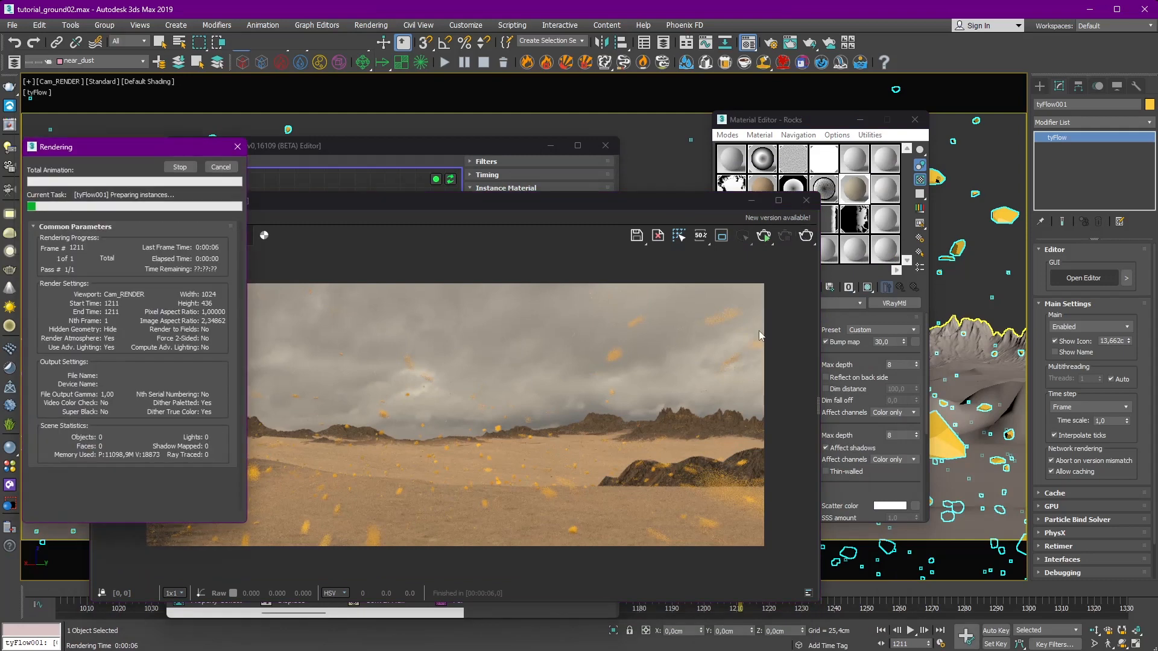
pyautogui.click(221, 167)
# Step: Remove the Instance Material operator from Event_001 and render the frame again
pyautogui.moveTo(331, 203); pyautogui.dragTo(409, 502)
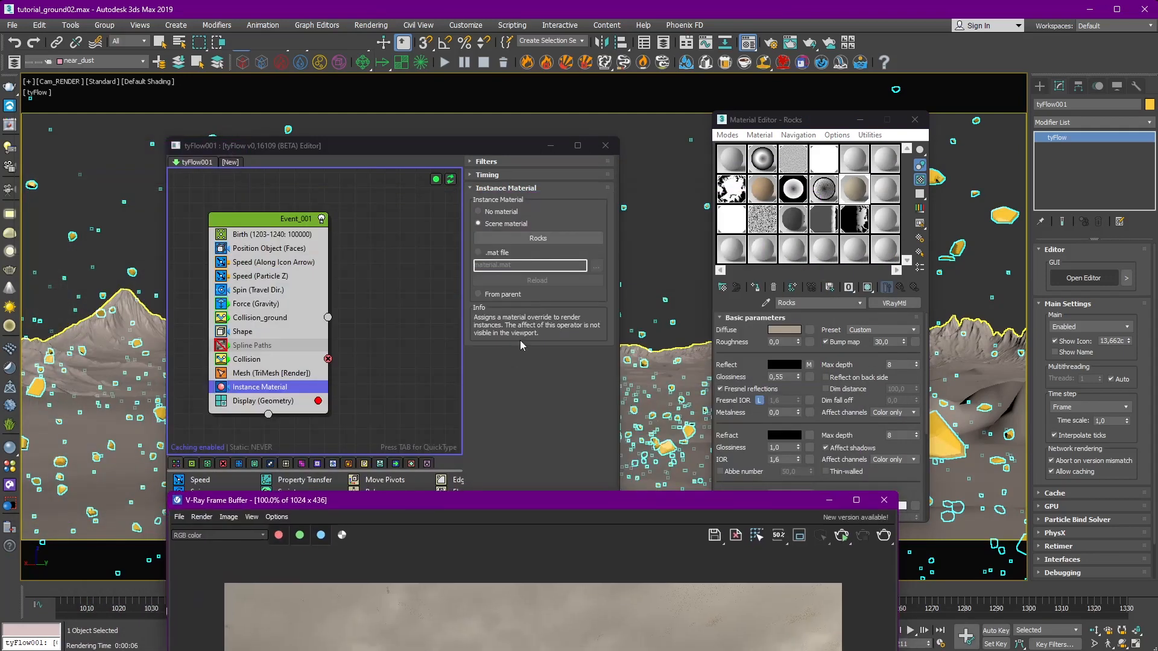
pyautogui.rightClick(251, 388)
pyautogui.click(285, 502)
pyautogui.moveTo(664, 501); pyautogui.dragTo(597, 190)
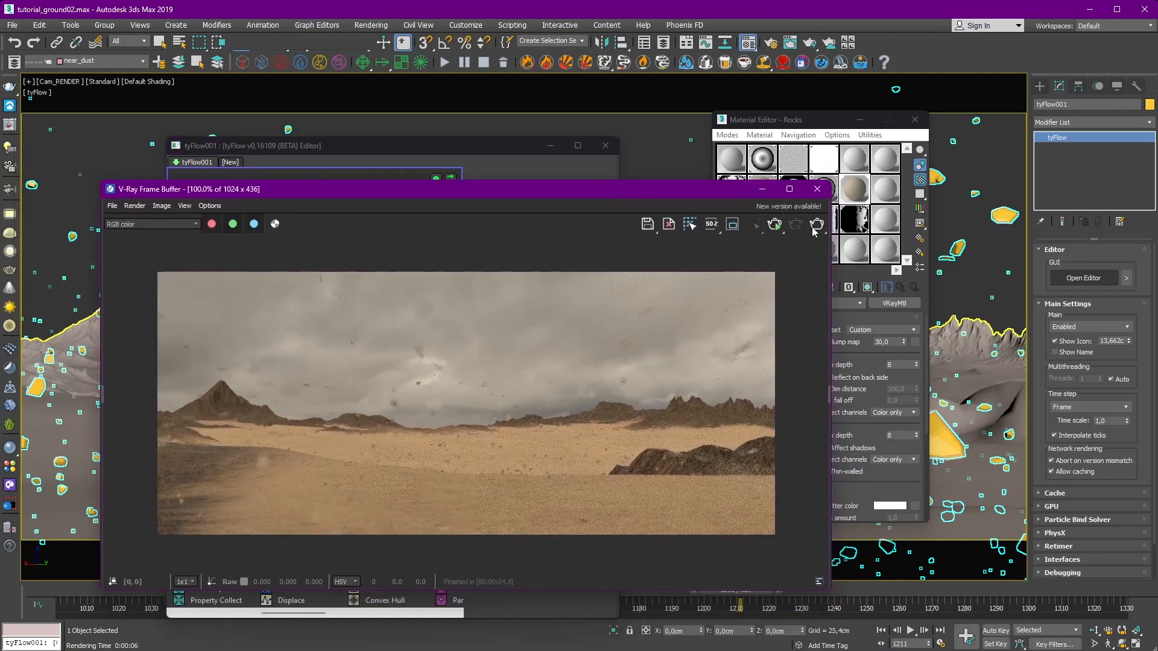
pyautogui.click(817, 225)
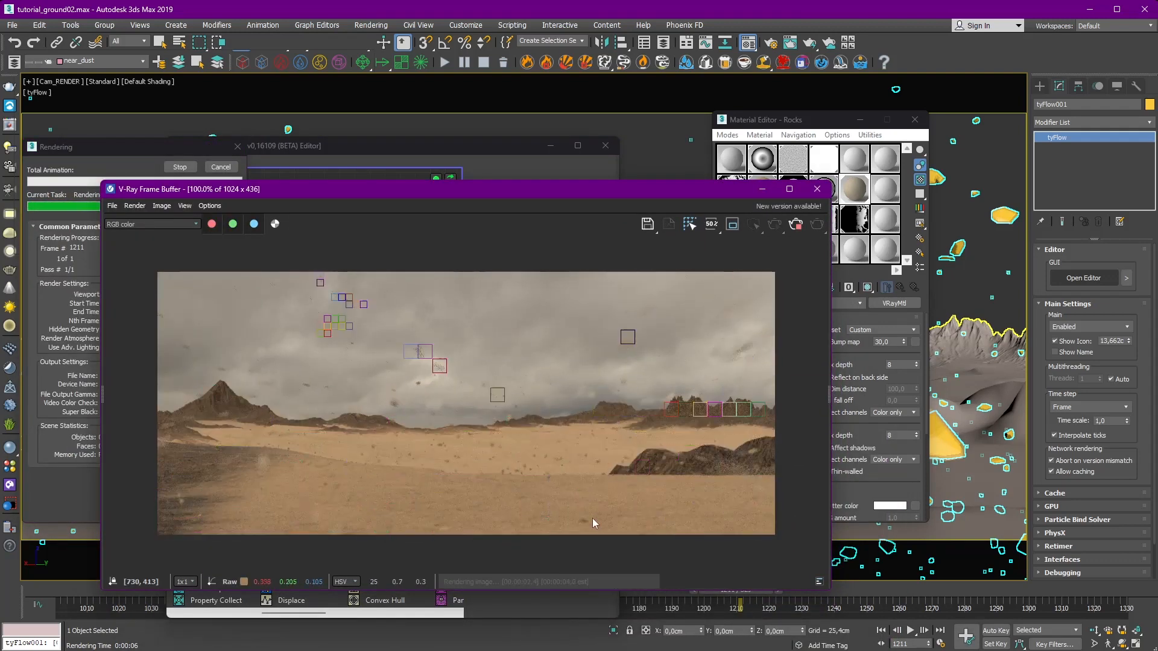
# Step: Enlarge the rendered image to 200% and define a render region over the flying rocks, spanning the horizon and sand
pyautogui.scroll(3, 491, 453)
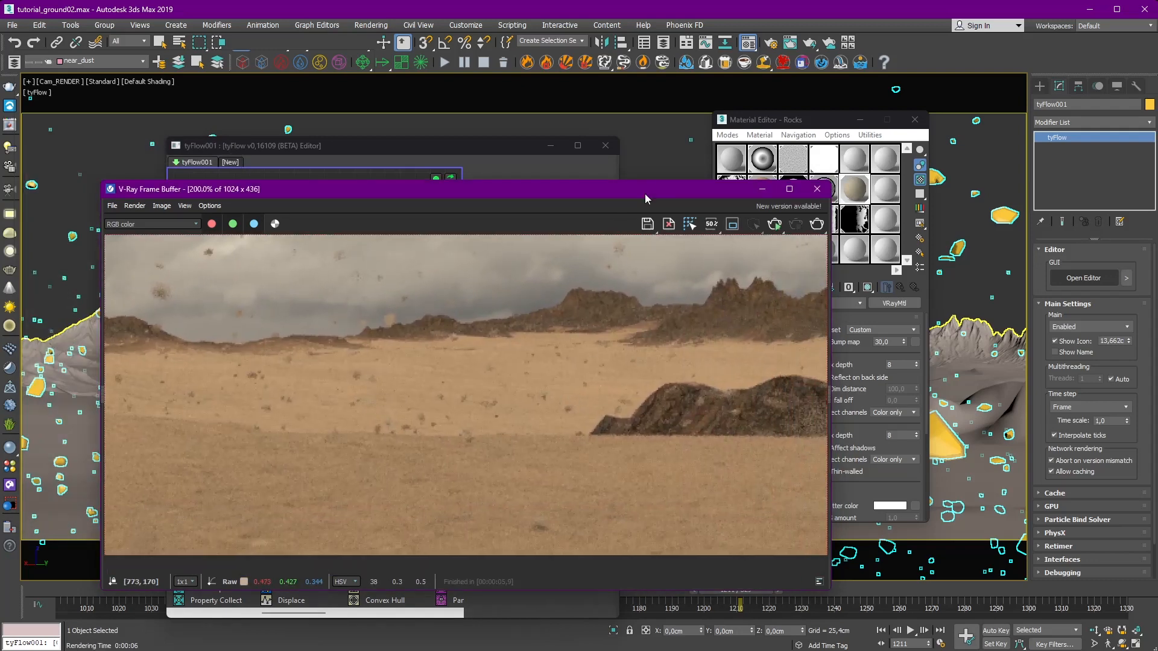
pyautogui.moveTo(645, 195); pyautogui.dragTo(481, 188)
pyautogui.click(567, 217)
pyautogui.moveTo(183, 272); pyautogui.dragTo(432, 544)
# Step: Shift the Rocks material's diffuse colour to a redder brown and re-render the region
pyautogui.click(784, 330)
pyautogui.moveTo(756, 282); pyautogui.dragTo(309, 313)
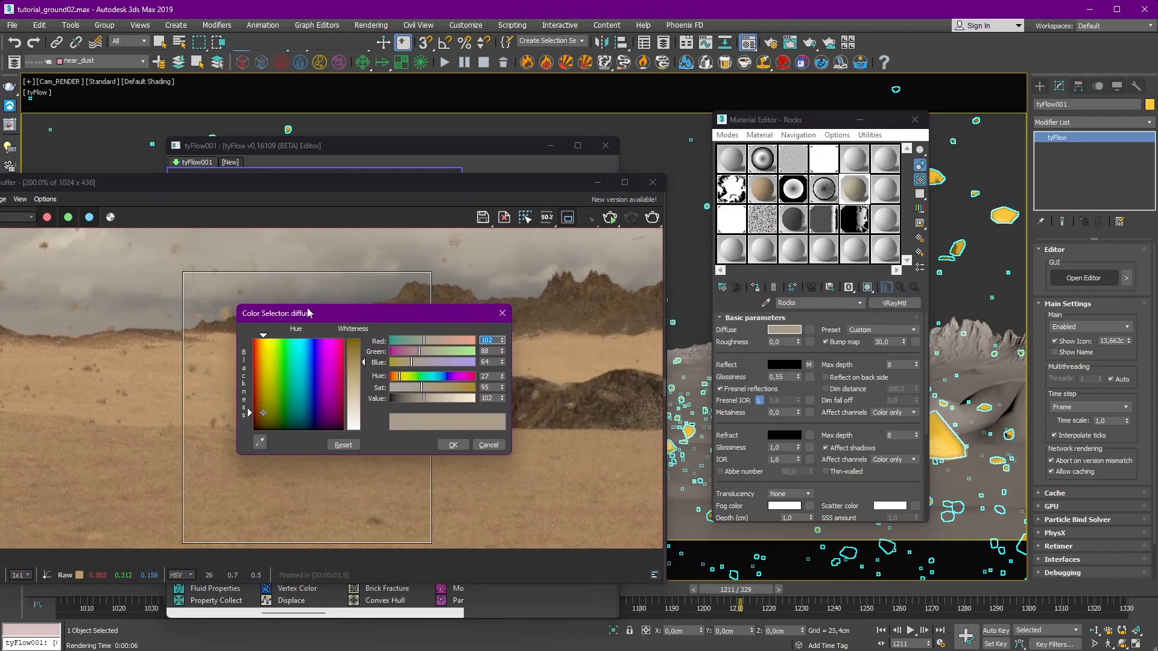
pyautogui.moveTo(425, 342); pyautogui.dragTo(435, 343)
pyautogui.moveTo(433, 400); pyautogui.dragTo(443, 388)
pyautogui.click(453, 446)
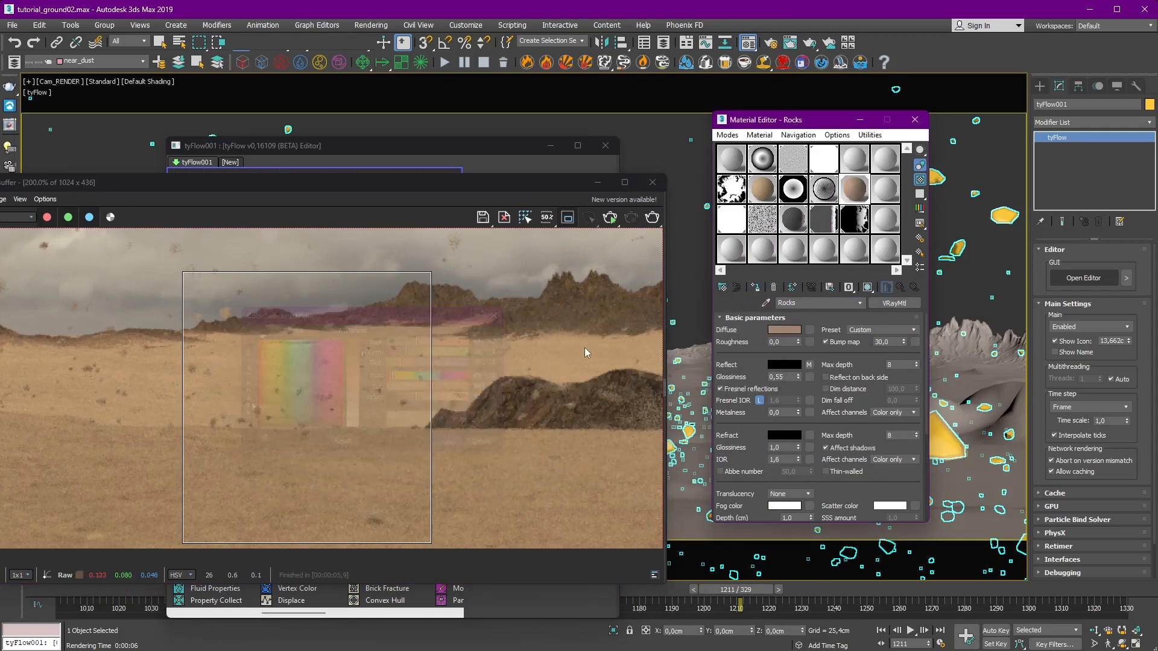
pyautogui.hotkey('shift', 'q')
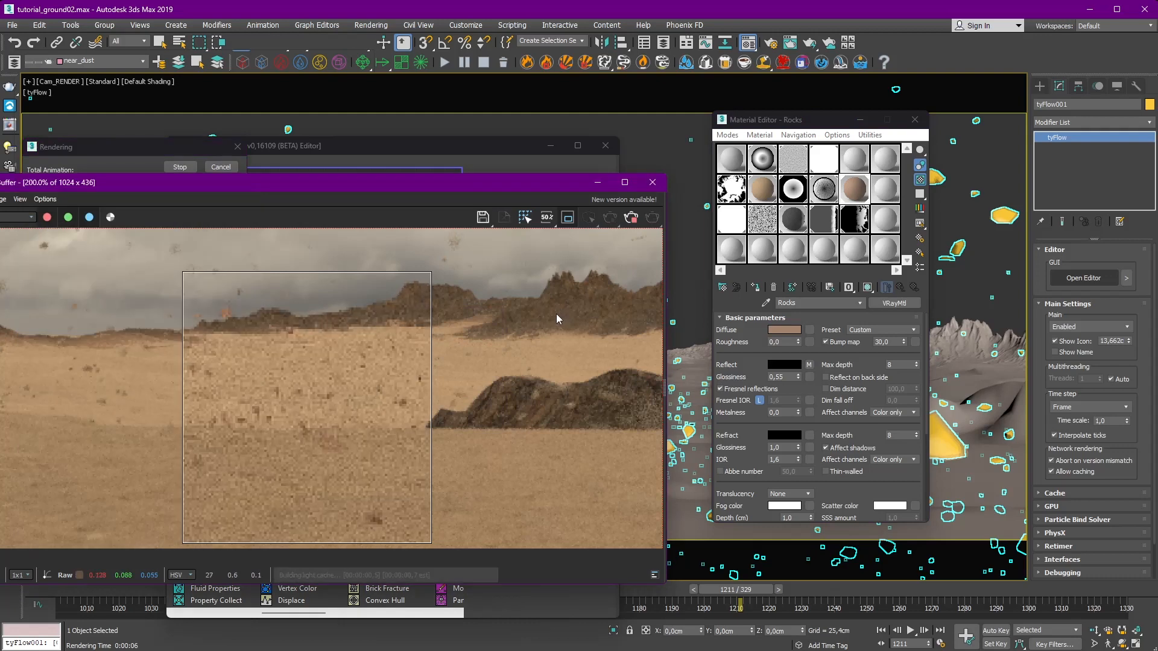
# Step: Set the Rocks material's diffuse colour to RGB 91, 63, 36 and re-render the region
pyautogui.click(784, 330)
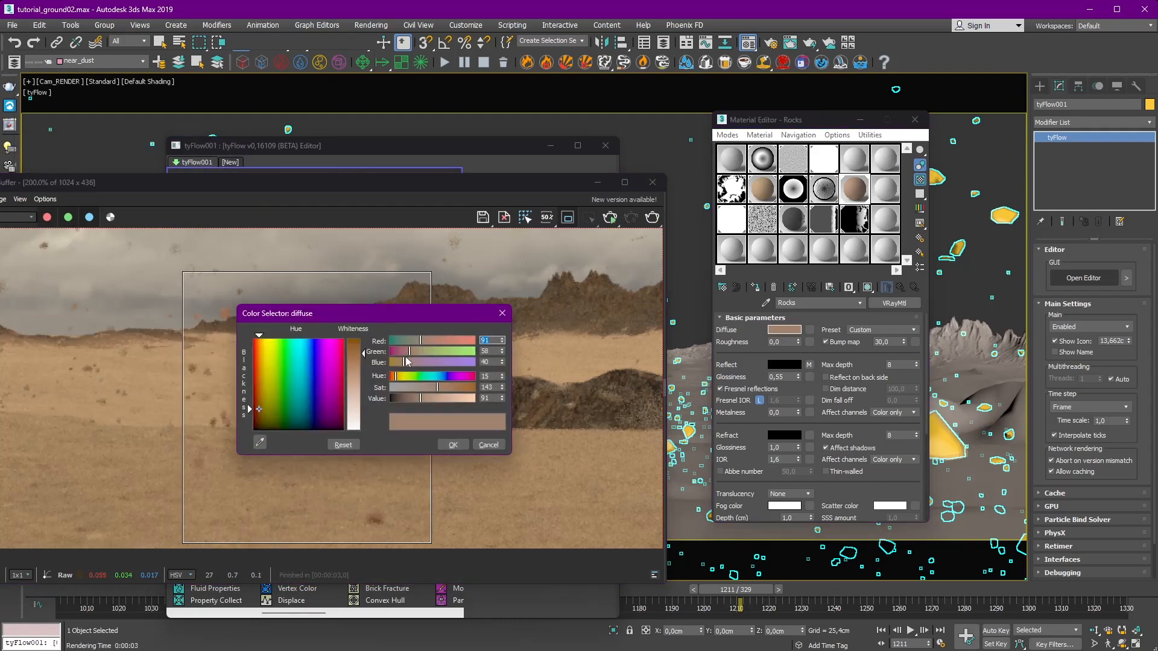
pyautogui.moveTo(401, 363); pyautogui.dragTo(398, 363)
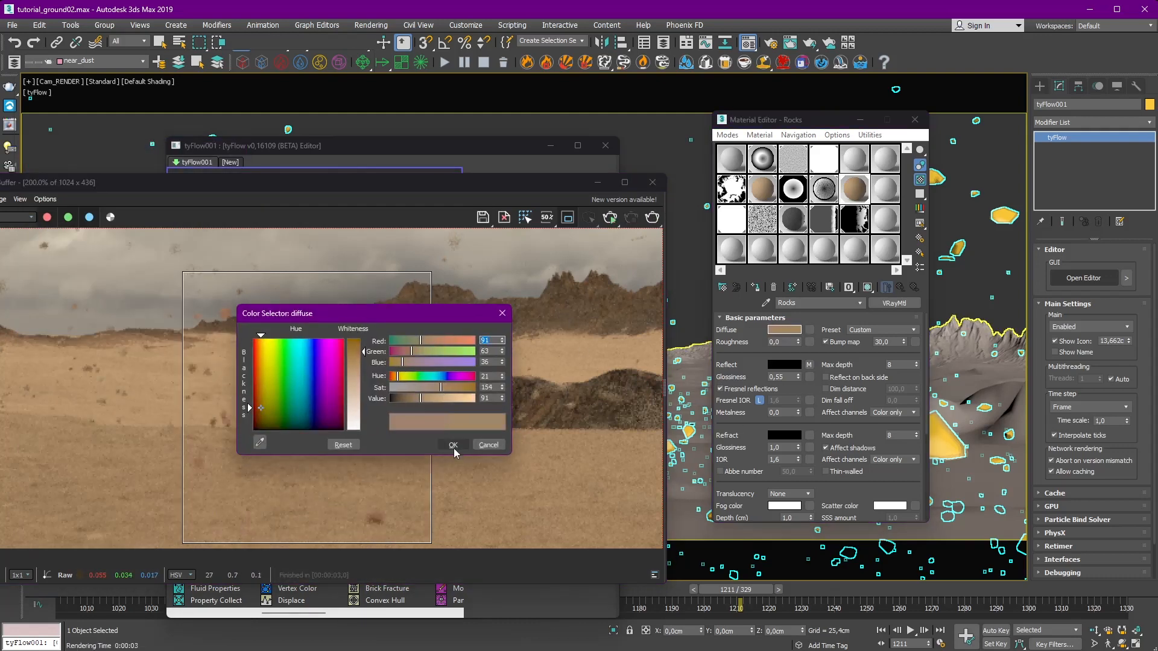
pyautogui.click(453, 445)
pyautogui.hotkey('shift', 'q')
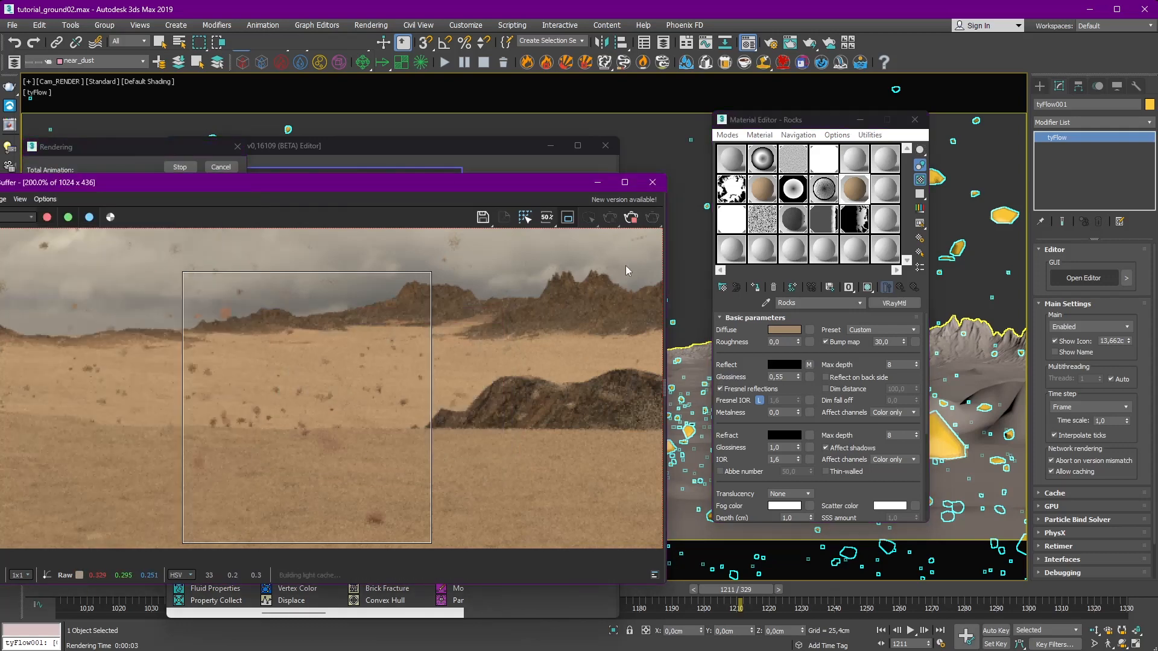
pyautogui.moveTo(300, 369); pyautogui.dragTo(464, 371, button='middle')
pyautogui.scroll(-1, 464, 370)
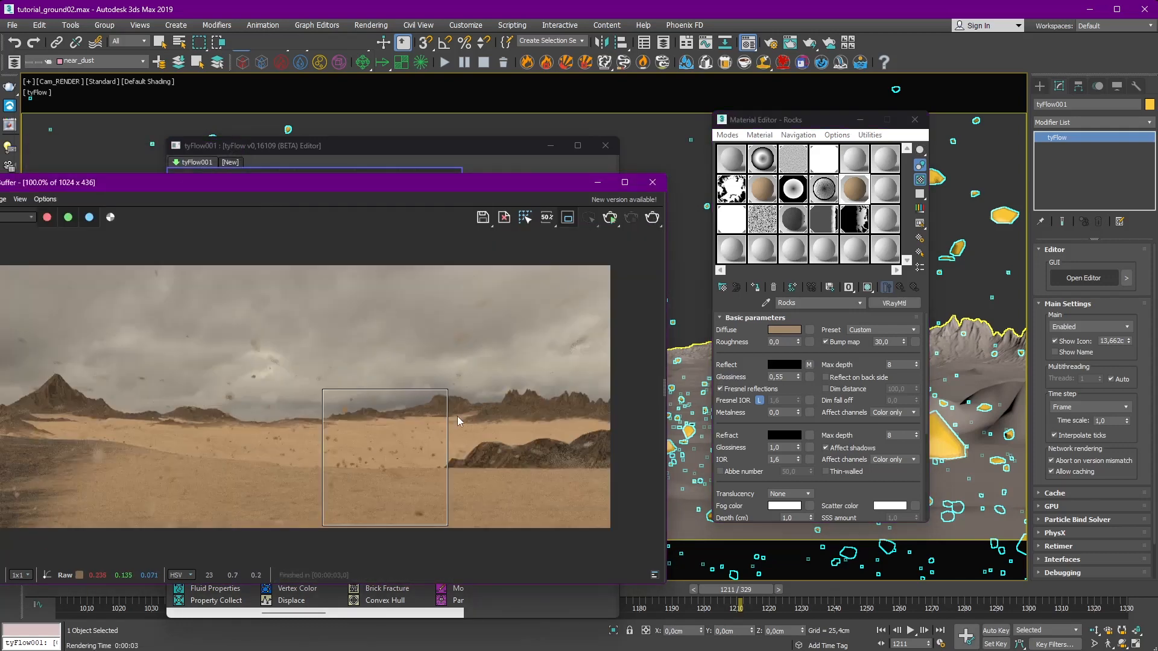
# Step: Turn off the render region and render the full frame at 1024x436
pyautogui.click(567, 220)
pyautogui.moveTo(538, 185); pyautogui.dragTo(657, 177)
pyautogui.click(770, 207)
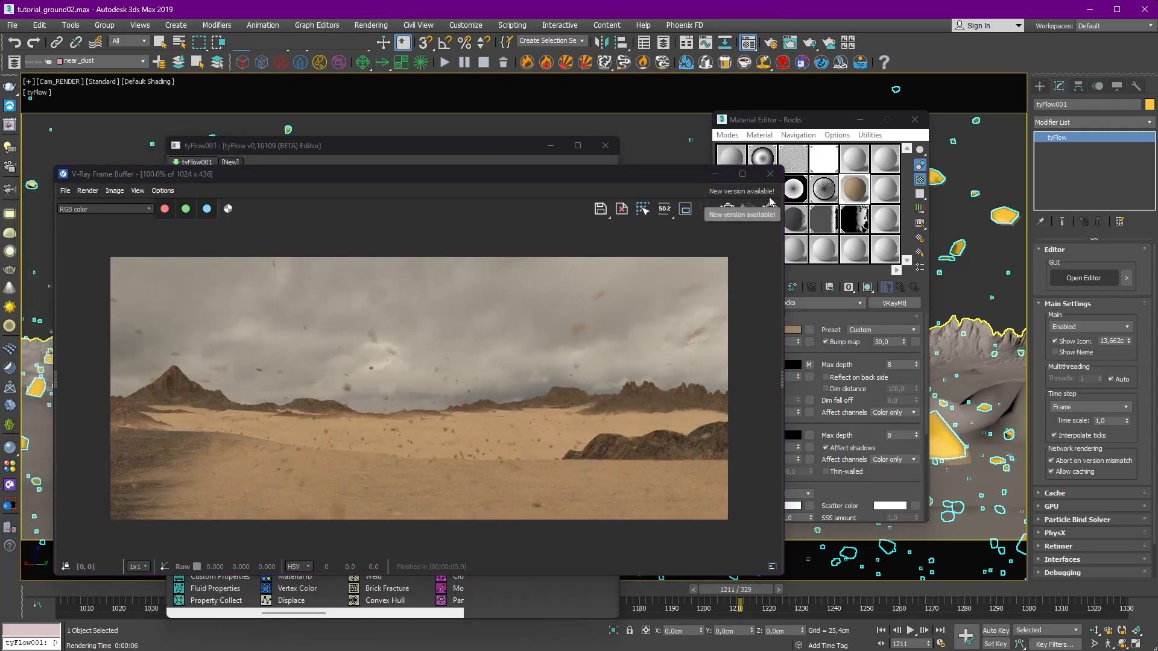
pyautogui.scroll(1, 342, 450)
pyautogui.scroll(-1, 460, 421)
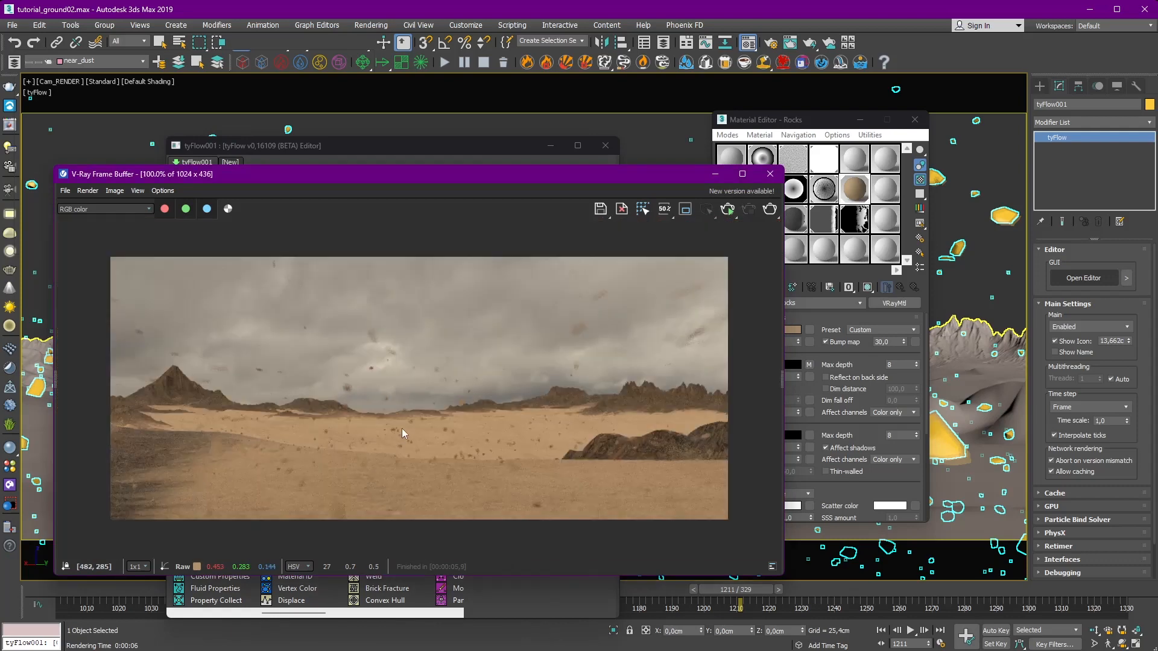
# Step: Enable the VRayDisplacementMod on the desert object and close the tyFlow and material editors
pyautogui.moveTo(386, 174); pyautogui.dragTo(528, 158)
pyautogui.click(102, 341)
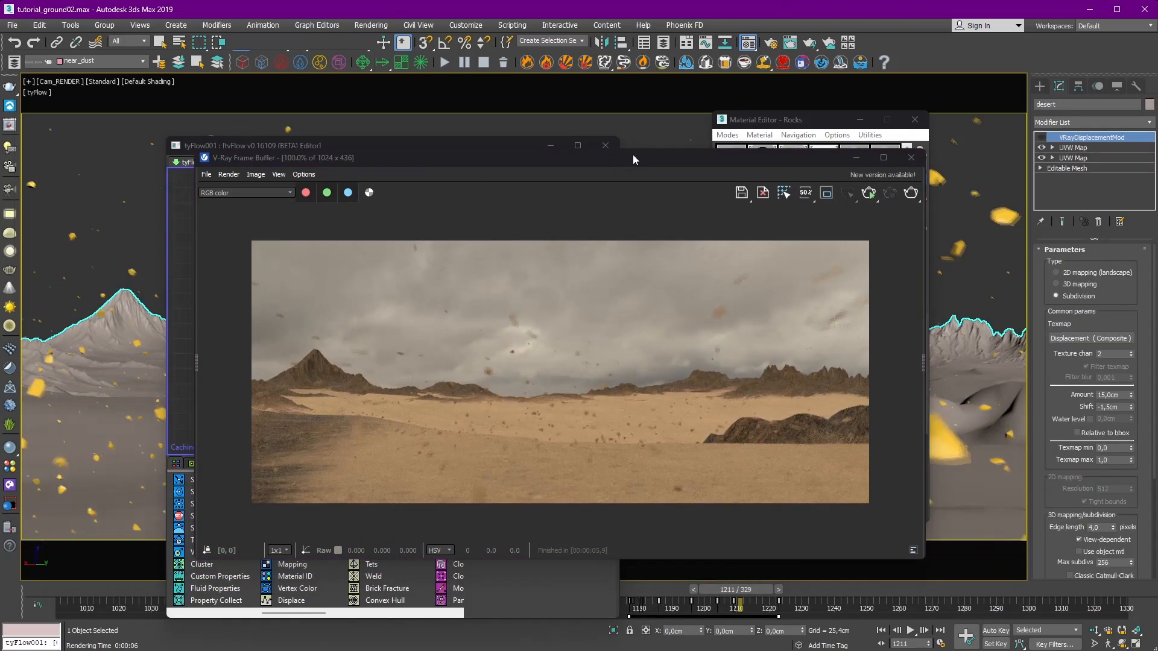
pyautogui.moveTo(633, 154); pyautogui.dragTo(562, 166)
pyautogui.moveTo(469, 148); pyautogui.dragTo(482, 147)
pyautogui.click(621, 147)
pyautogui.click(915, 119)
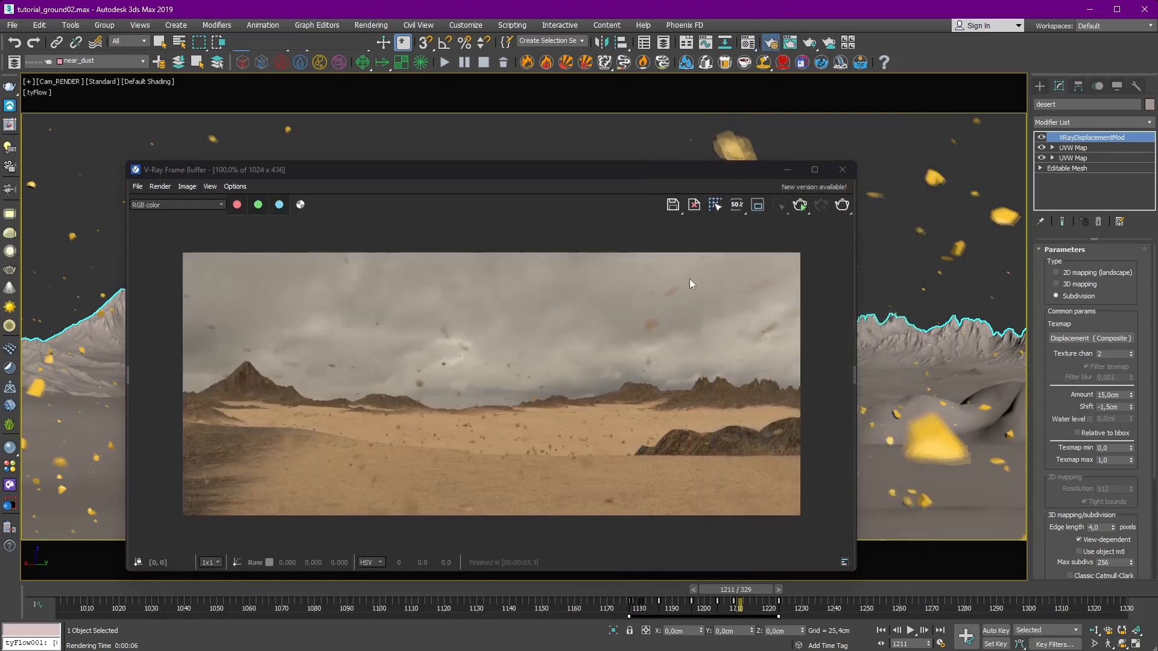
# Step: Set the output size to 1828x778, render the frame, and enlarge the frame buffer to inspect it
pyautogui.click(771, 42)
pyautogui.click(877, 401)
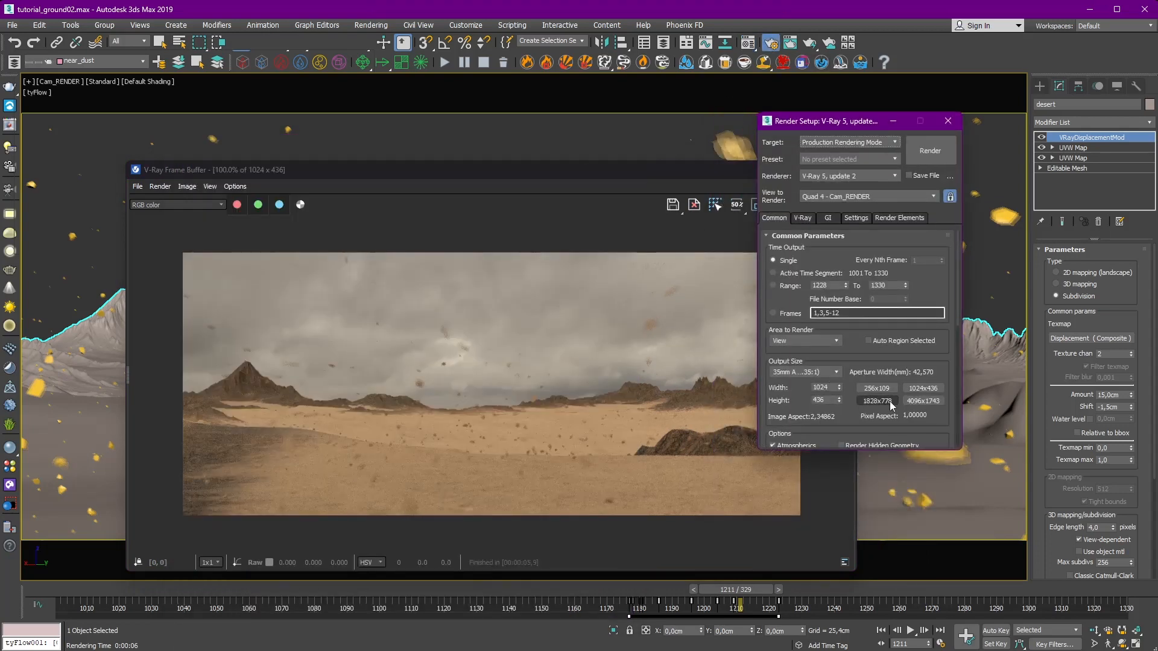
pyautogui.click(930, 150)
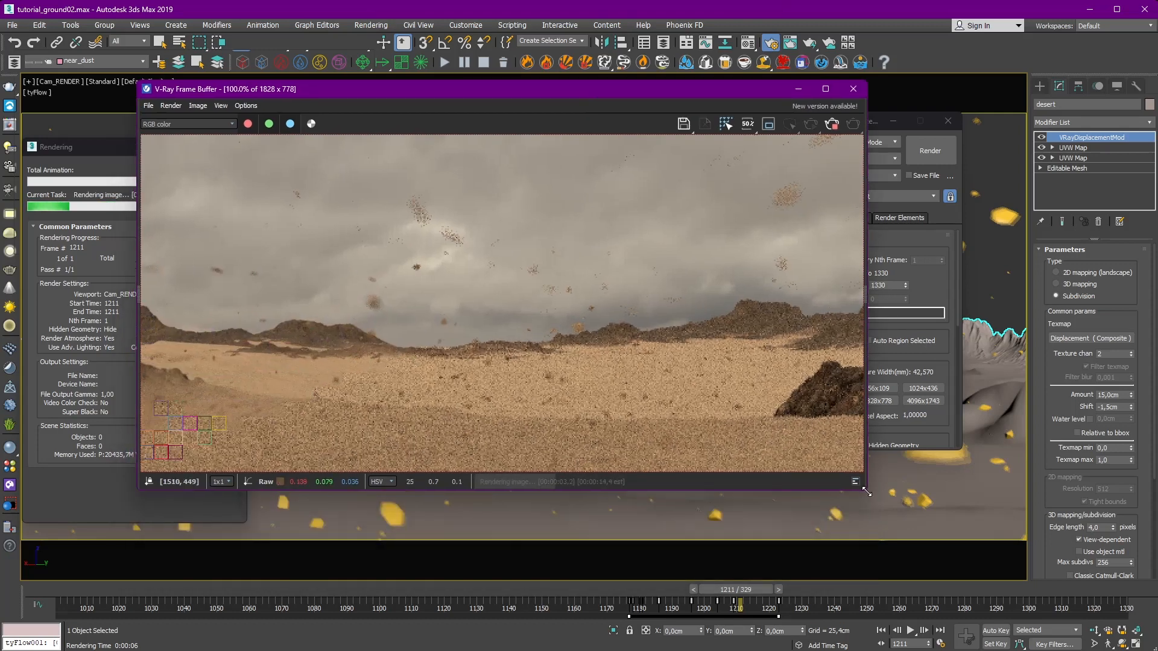
pyautogui.moveTo(869, 489); pyautogui.dragTo(1084, 633)
pyautogui.moveTo(739, 448); pyautogui.dragTo(773, 413, button='middle')
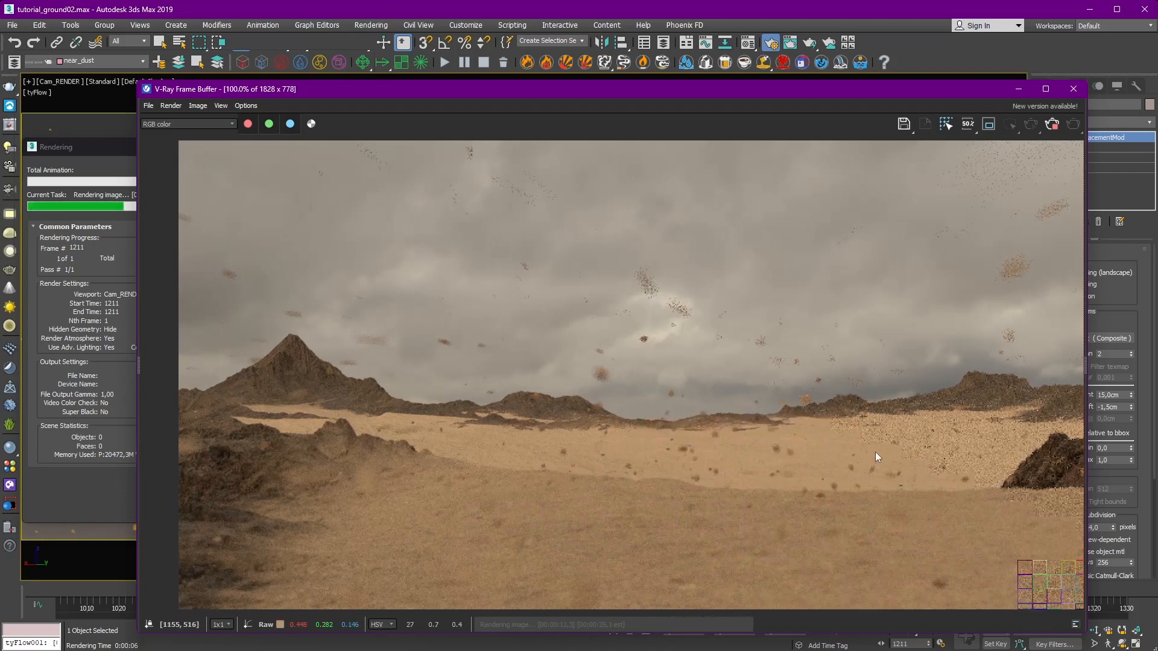
pyautogui.moveTo(873, 441); pyautogui.dragTo(628, 373, button='middle')
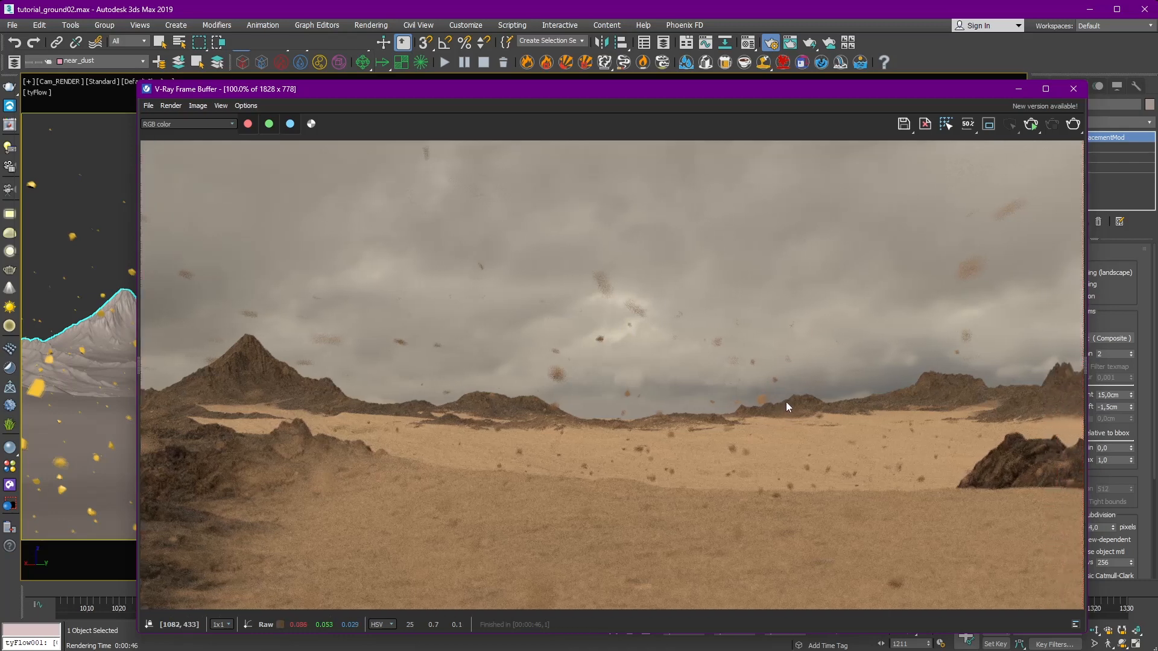
# Step: Define a render region over the flying rocks in the middle of the image, from the sky down to the sand
pyautogui.moveTo(772, 95)
pyautogui.mouseDown()
pyautogui.moveTo(677, 404)
pyautogui.moveTo(630, 357)
pyautogui.moveTo(688, 124)
pyautogui.mouseUp()
pyautogui.click(901, 153)
pyautogui.moveTo(393, 266)
pyautogui.mouseDown()
pyautogui.moveTo(652, 561)
pyautogui.moveTo(691, 569)
pyautogui.mouseUp()
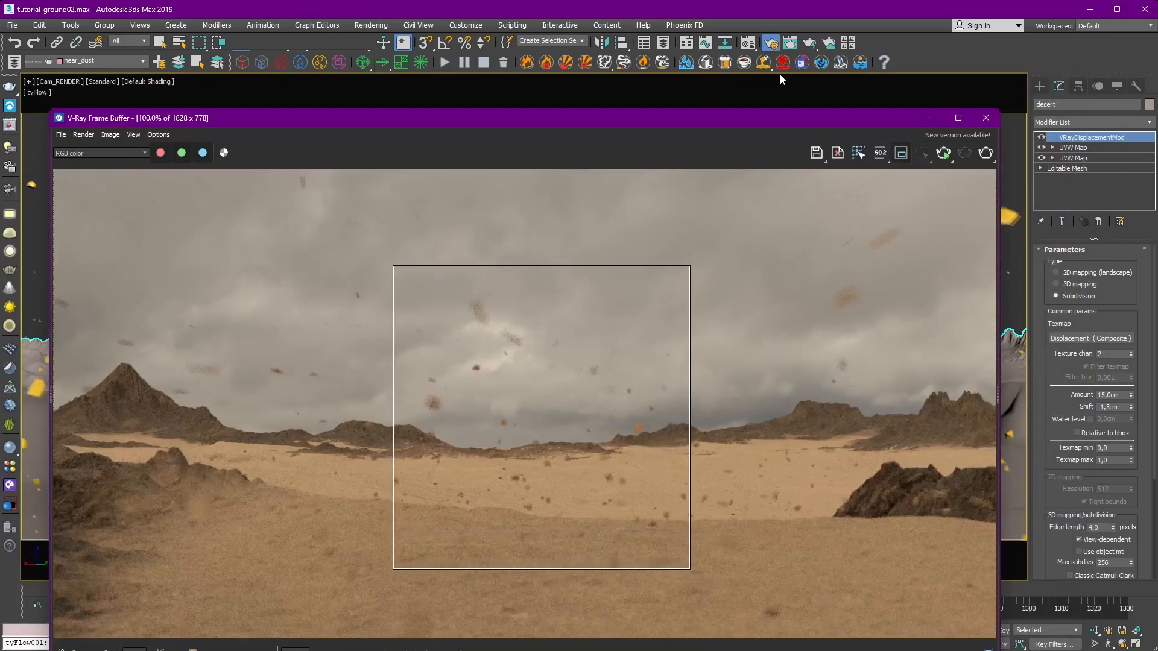
# Step: Change the Rocks material's diffuse colour to a darker, less saturated brown
pyautogui.click(748, 43)
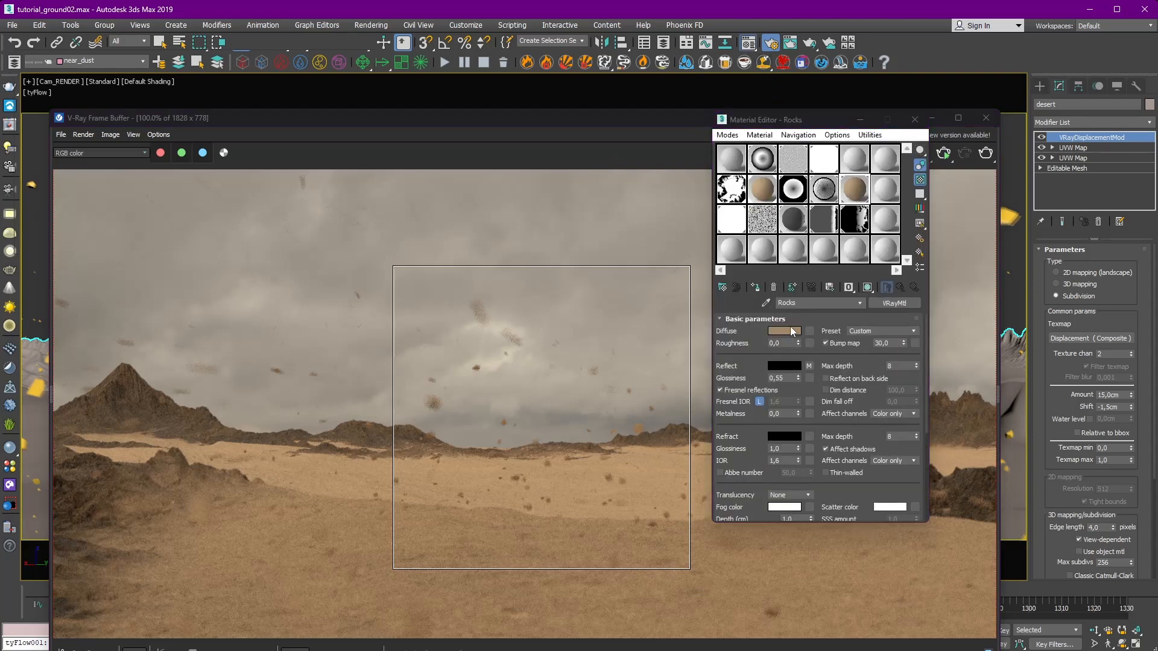
pyautogui.click(784, 331)
pyautogui.moveTo(419, 398); pyautogui.dragTo(435, 386)
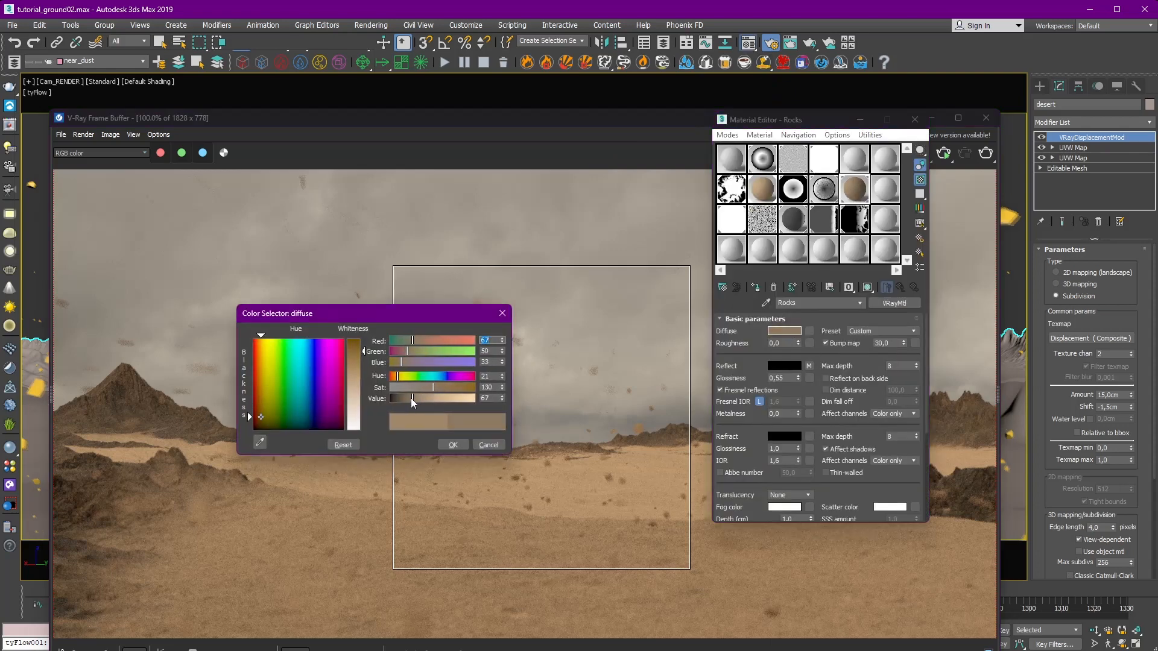
pyautogui.click(453, 445)
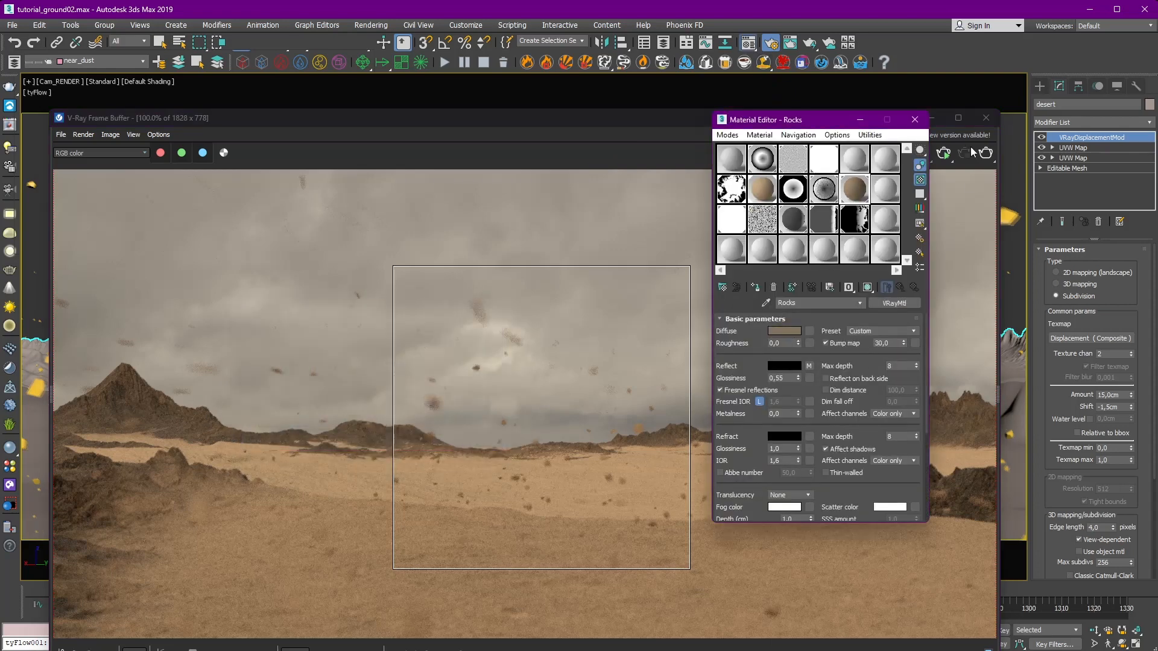
# Step: Disable the desert's VRayDisplacementMod, re-render the region, and turn the render region off
pyautogui.click(1045, 135)
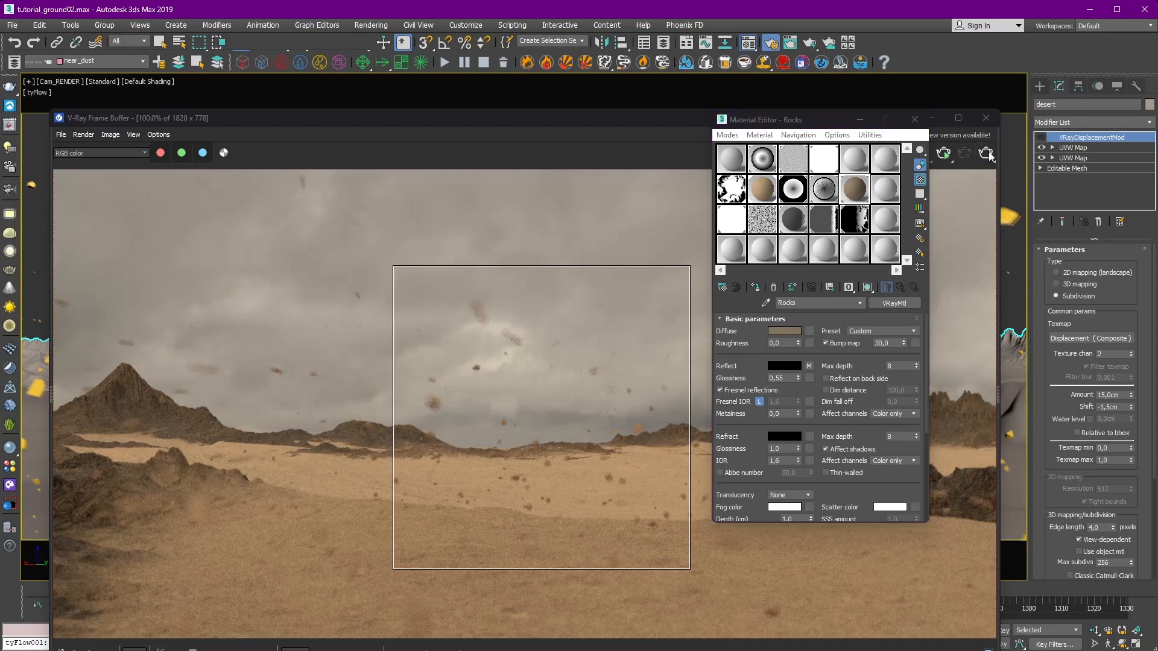
pyautogui.click(990, 154)
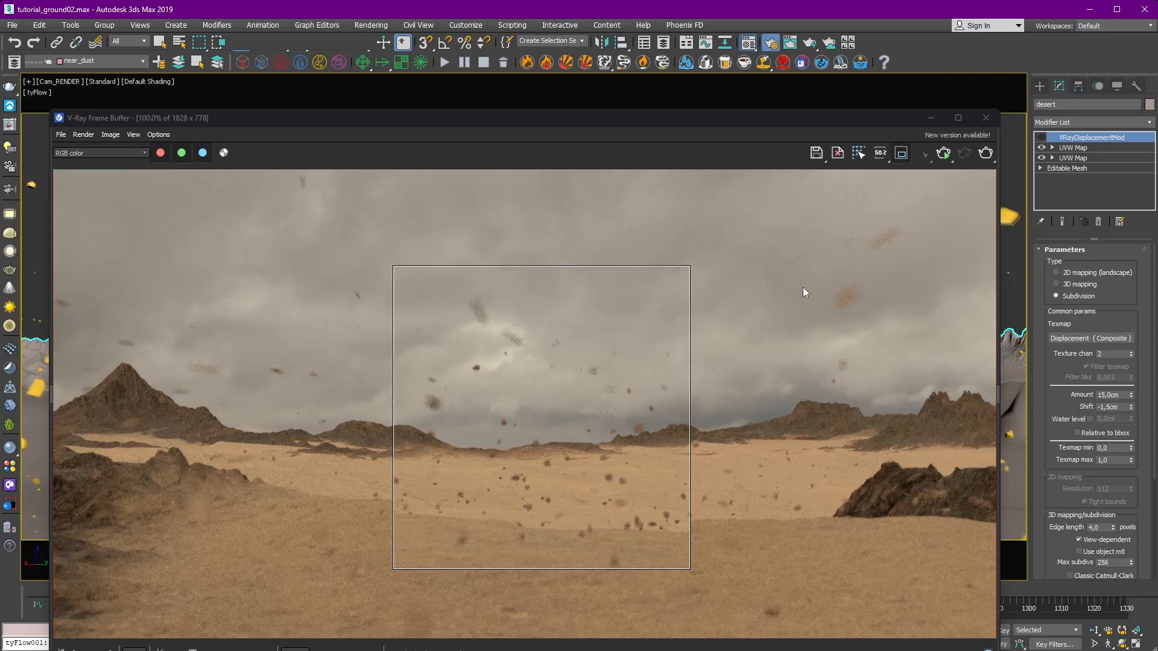
pyautogui.click(902, 153)
# Step: Select the near_dust selection set and unhide its objects
pyautogui.moveTo(765, 125); pyautogui.dragTo(748, 166)
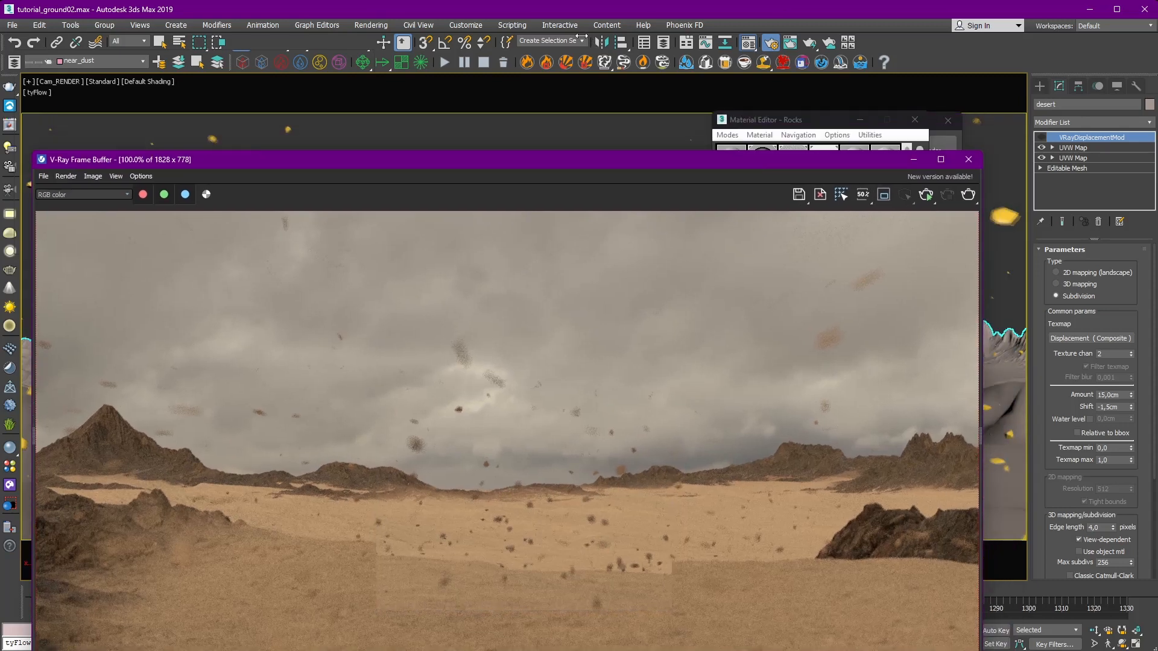
pyautogui.click(582, 40)
pyautogui.click(537, 61)
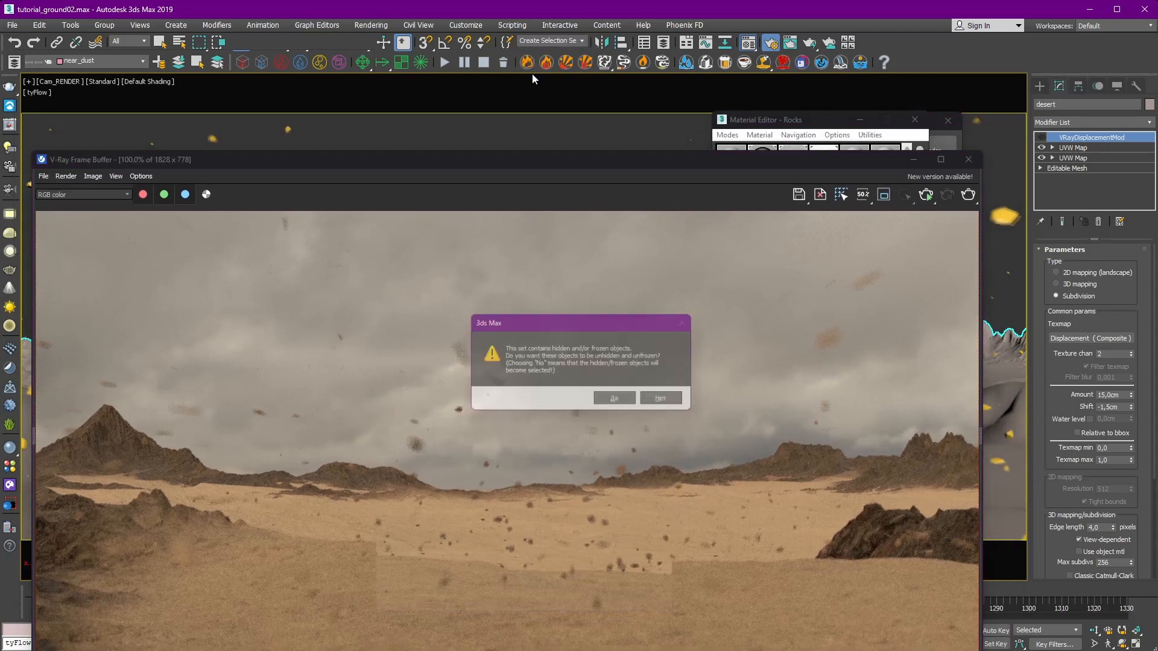
pyautogui.click(619, 404)
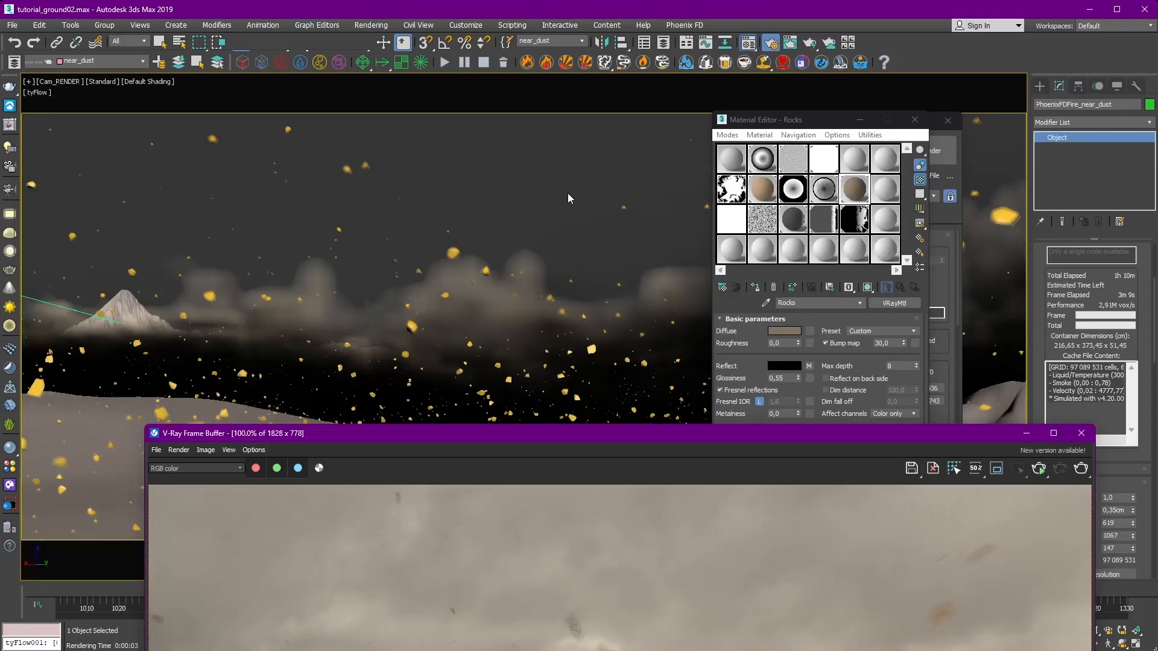
pyautogui.moveTo(526, 437); pyautogui.dragTo(421, 117)
# Step: Set Step % to 400 in the near-dust simulator's rendering settings, keeping the Volumetric mode
pyautogui.moveTo(1151, 340); pyautogui.dragTo(1150, 553)
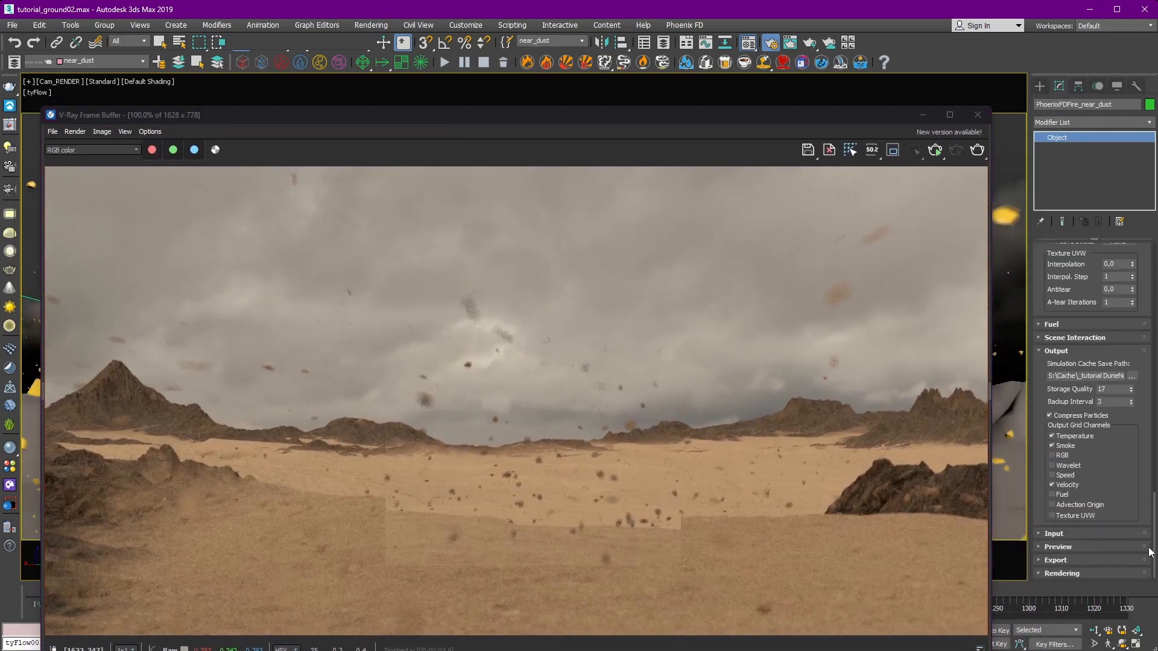
pyautogui.click(1083, 573)
pyautogui.click(1106, 290)
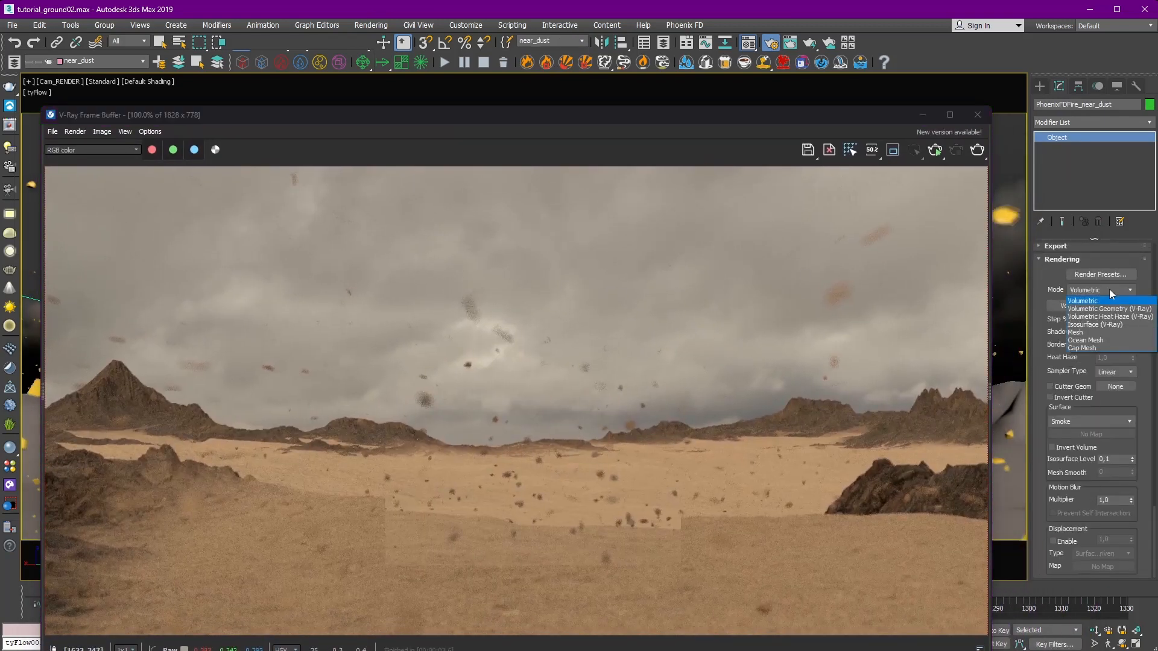
pyautogui.click(1107, 290)
pyautogui.doubleClick(1117, 319)
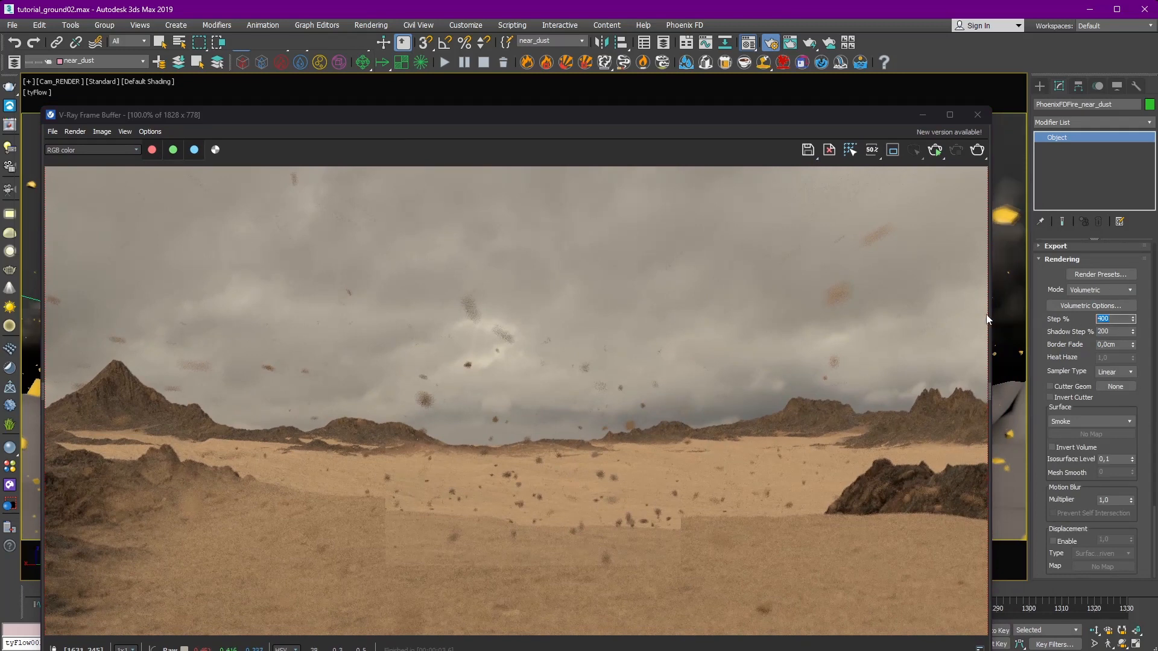
pyautogui.press('Return')
# Step: Define a render region over the left part of the frame, render the near dust with the rocks, and inspect it
pyautogui.click(892, 154)
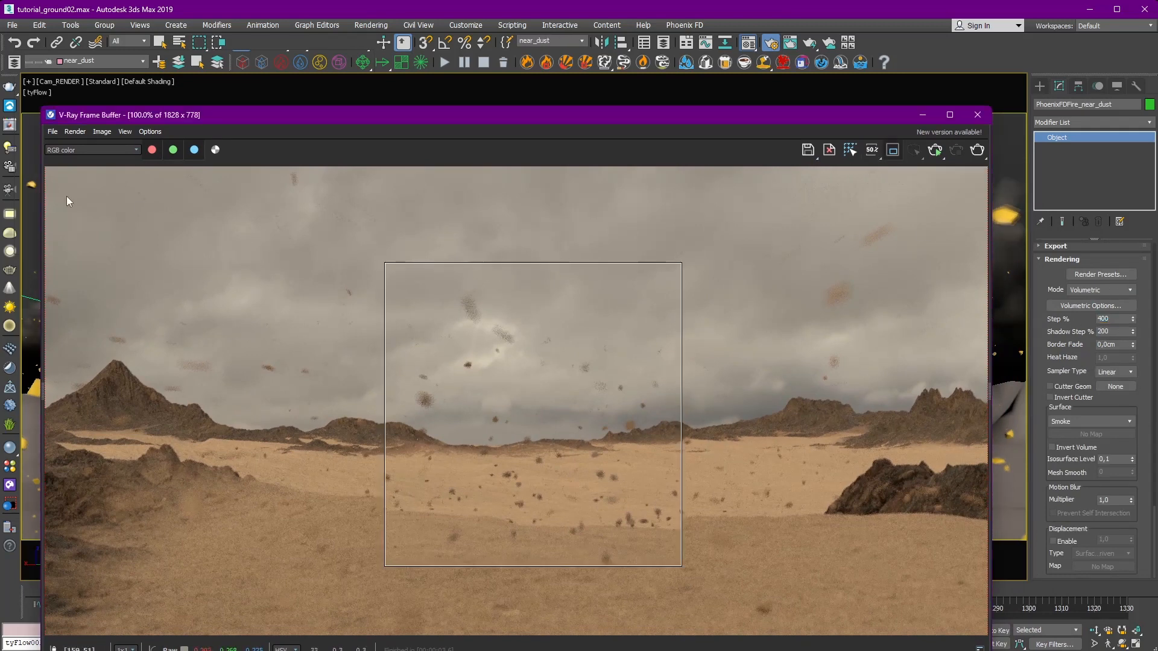
pyautogui.scroll(-1, 61, 193)
pyautogui.moveTo(53, 187); pyautogui.dragTo(442, 531)
pyautogui.scroll(1, 573, 455)
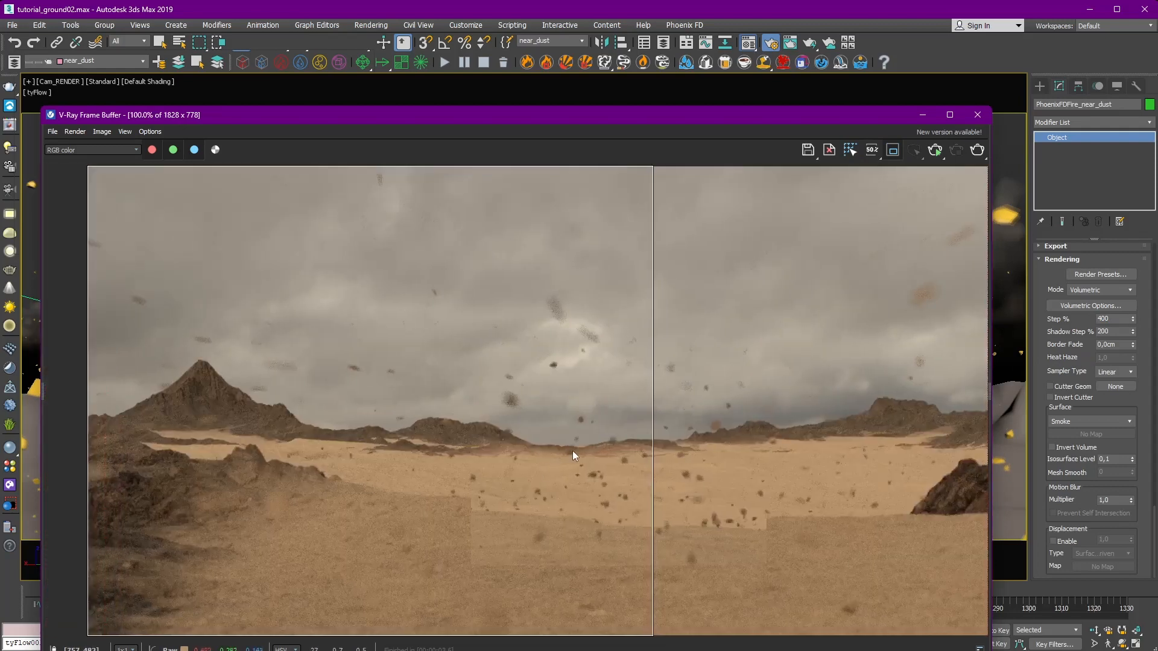
pyautogui.click(977, 151)
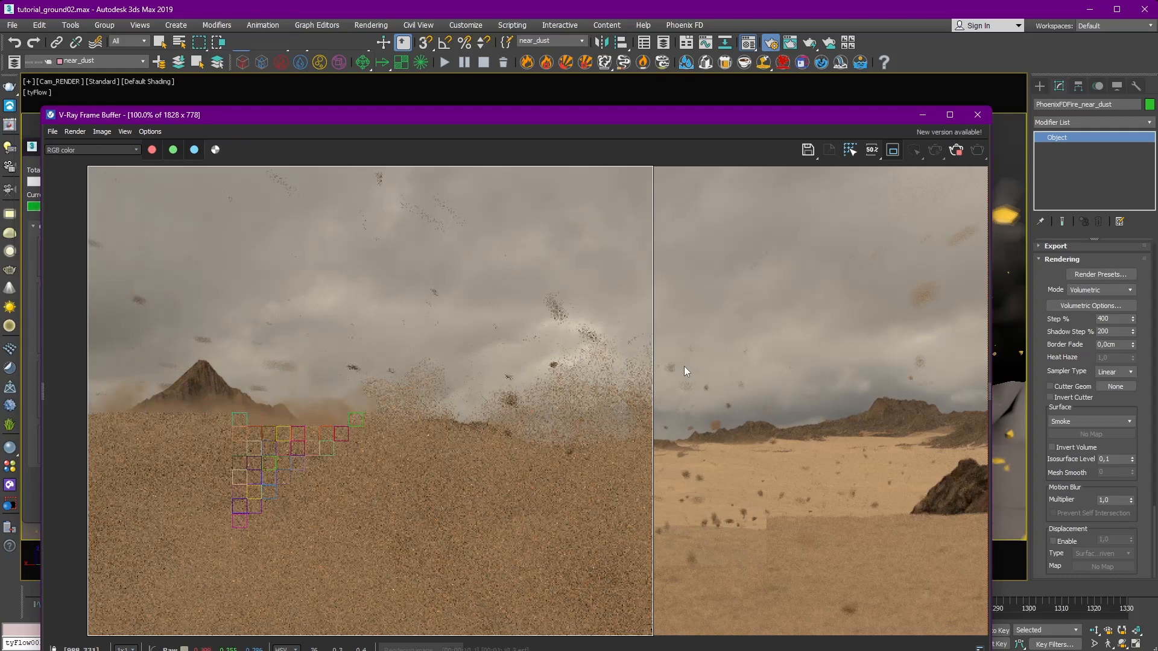
pyautogui.scroll(-1, 680, 369)
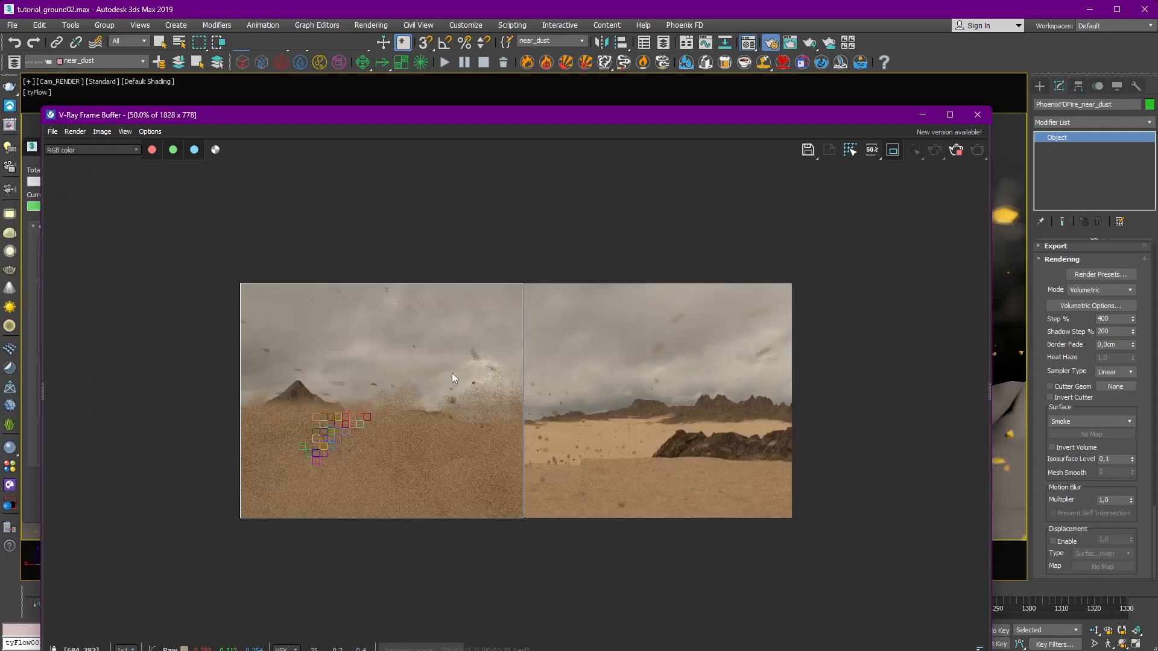
pyautogui.scroll(1, 454, 387)
pyautogui.moveTo(398, 395); pyautogui.dragTo(511, 360, button='middle')
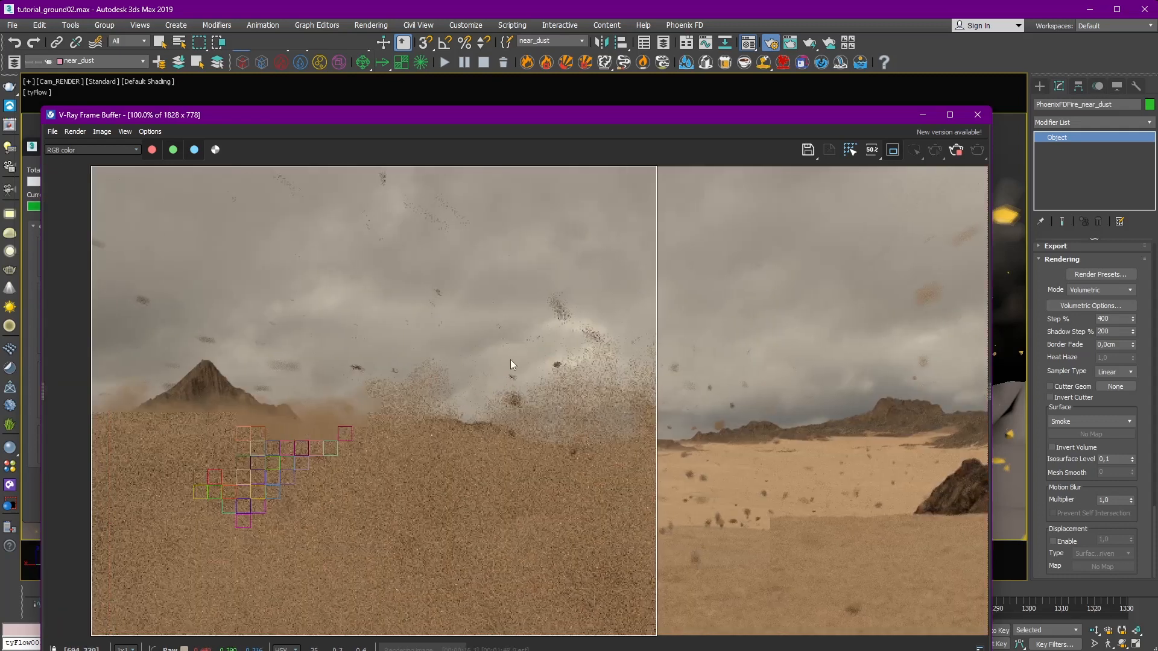
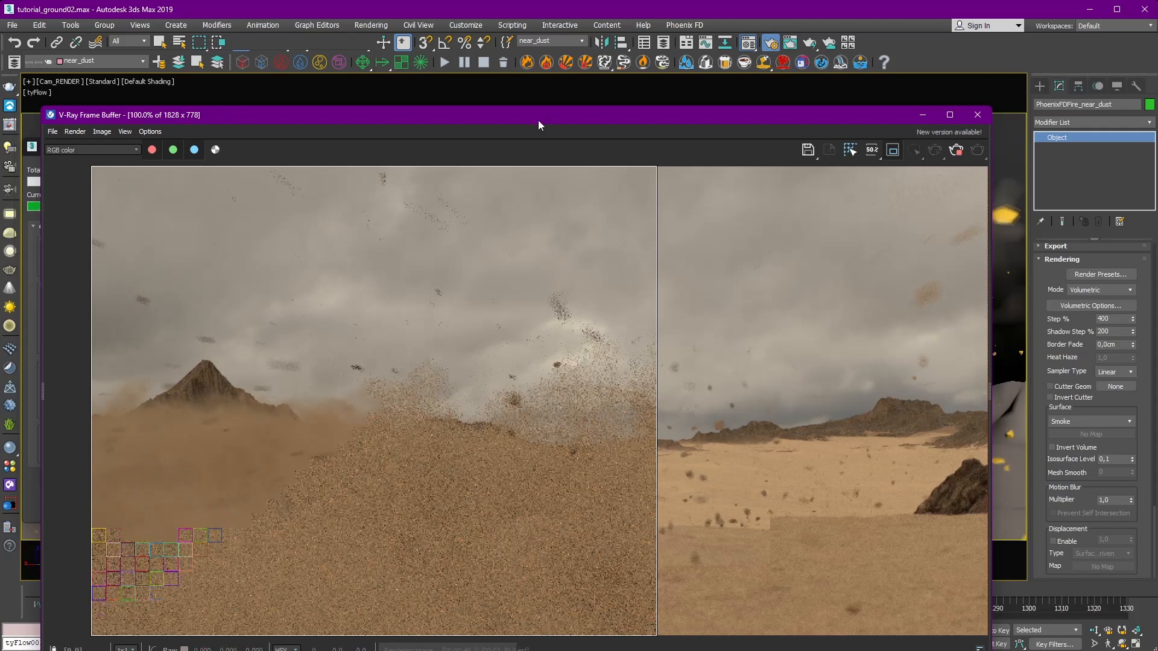
# Step: Move the frame buffer aside, stop the running render, and close the frame buffer
pyautogui.moveTo(538, 120); pyautogui.dragTo(570, 61)
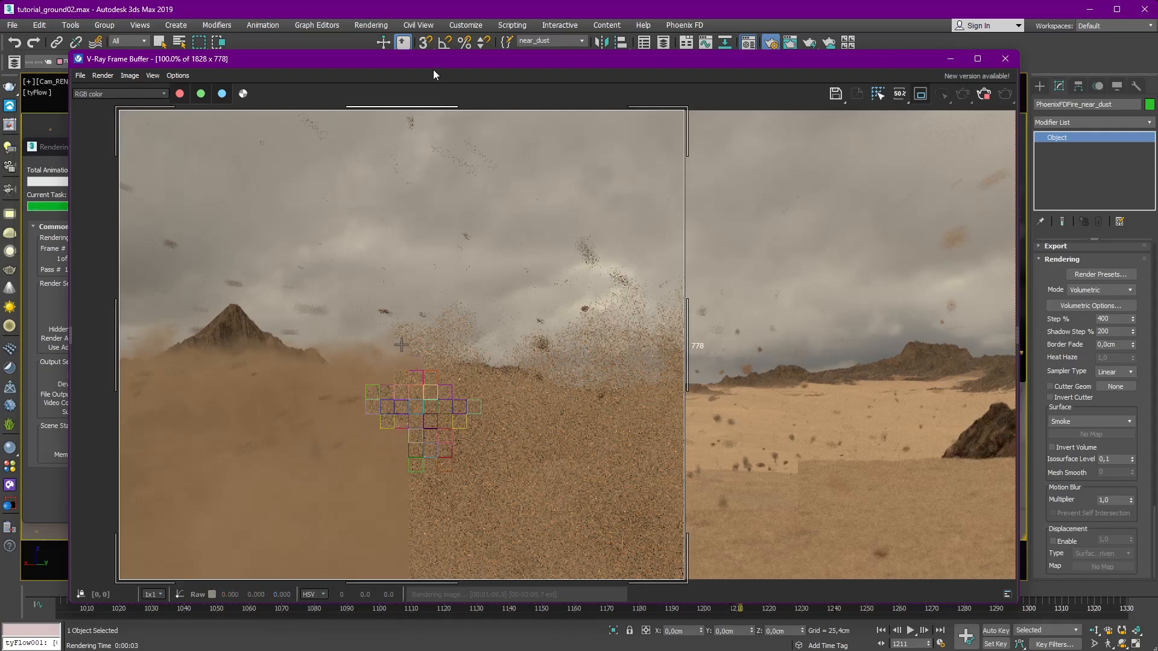
pyautogui.moveTo(439, 66); pyautogui.dragTo(491, 74)
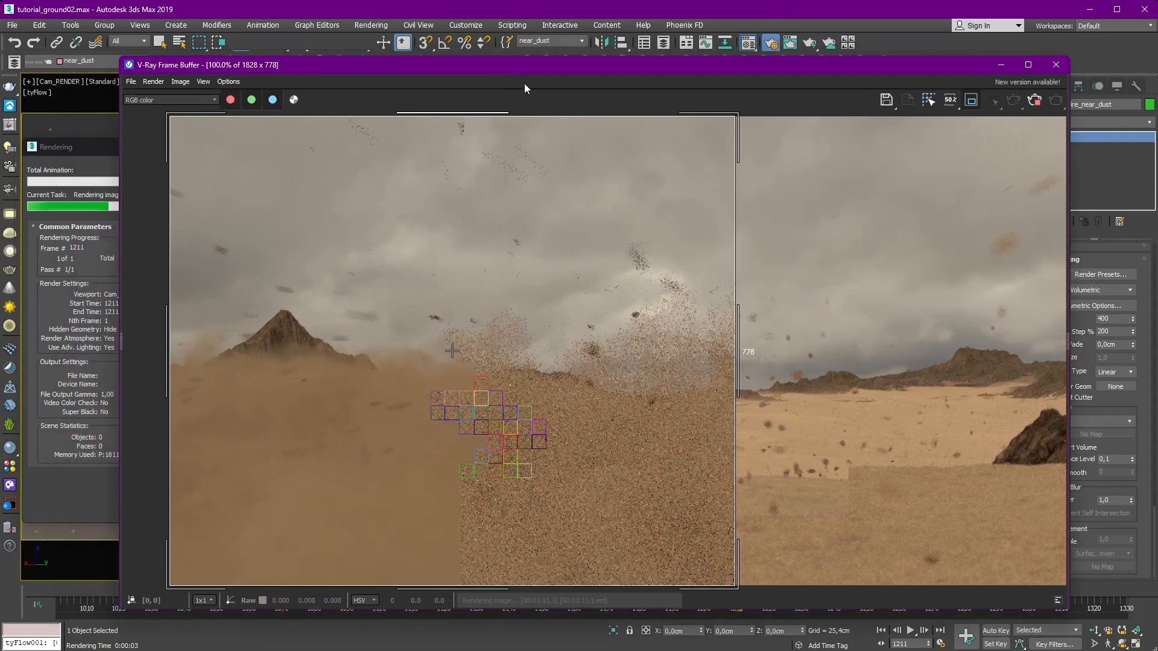
pyautogui.moveTo(422, 71); pyautogui.dragTo(539, 77)
pyautogui.moveTo(171, 154); pyautogui.dragTo(157, 153)
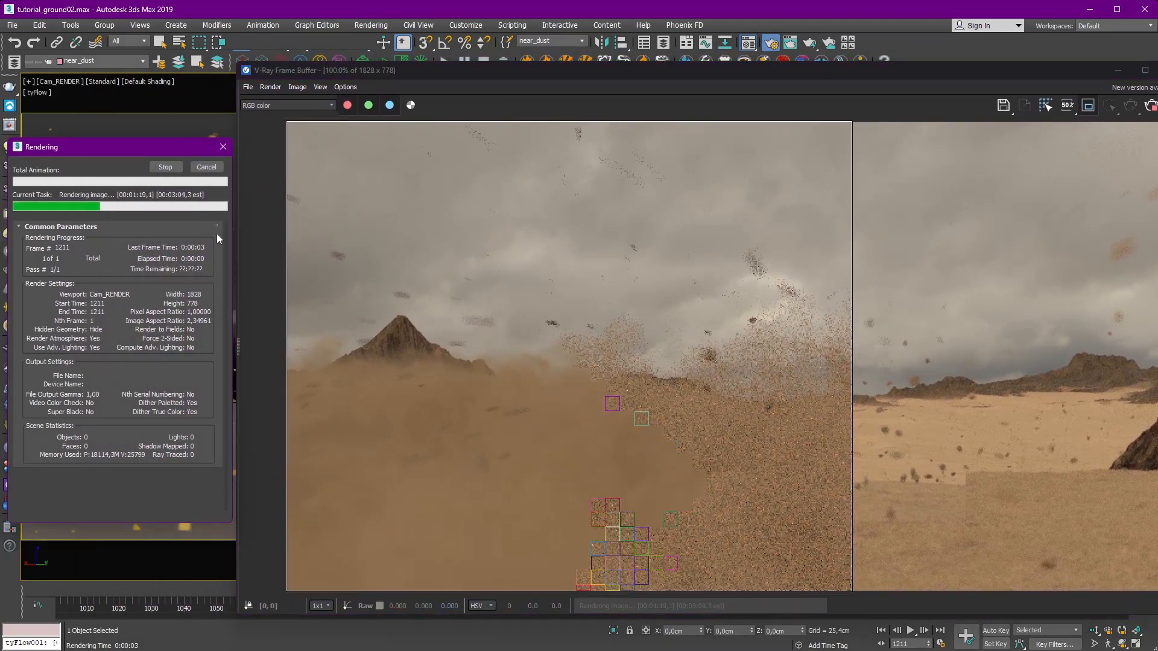
pyautogui.click(165, 167)
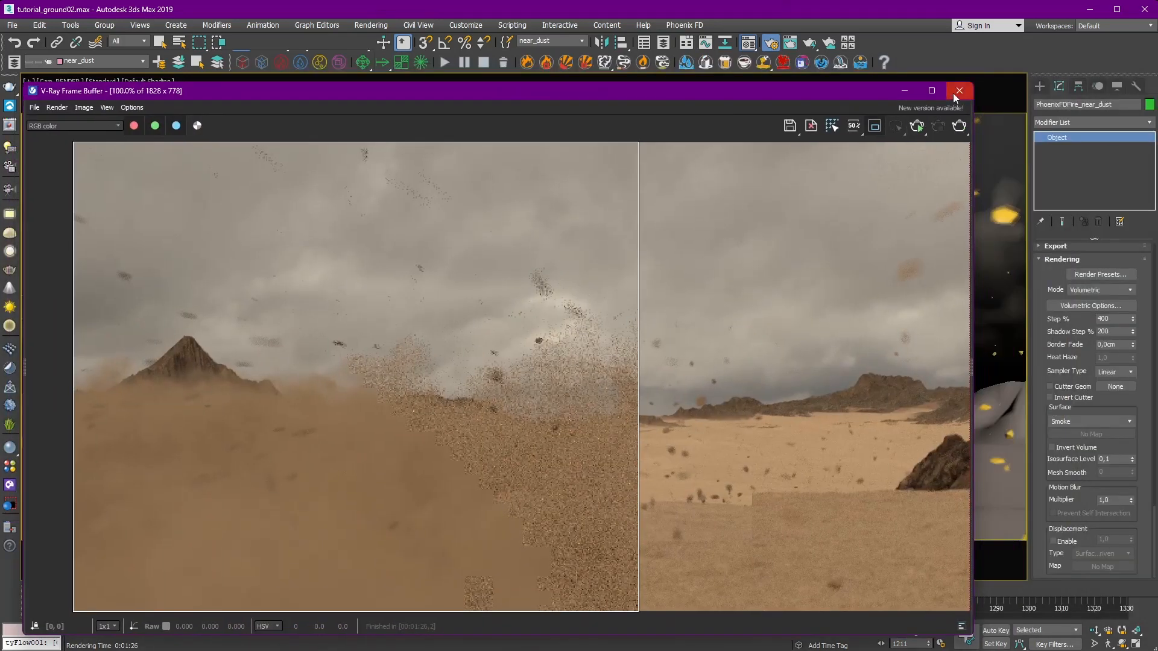
pyautogui.click(953, 93)
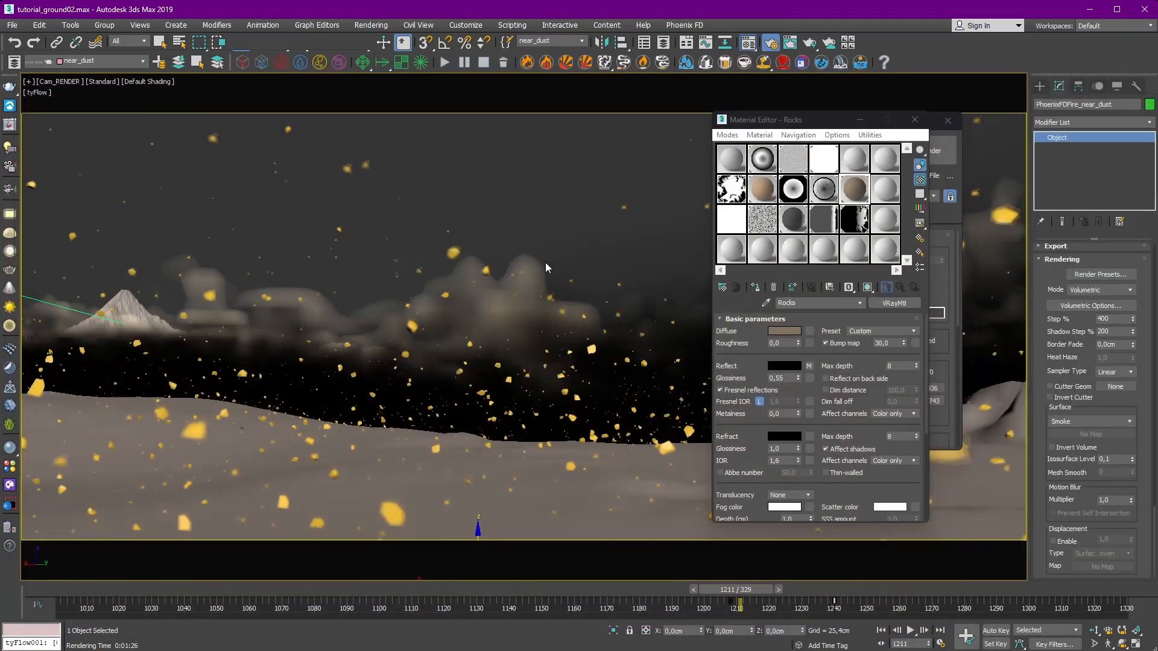
# Step: Close the Material Editor and the render setup window, and switch from the render camera to a perspective view around the near dust
pyautogui.click(915, 119)
pyautogui.click(949, 120)
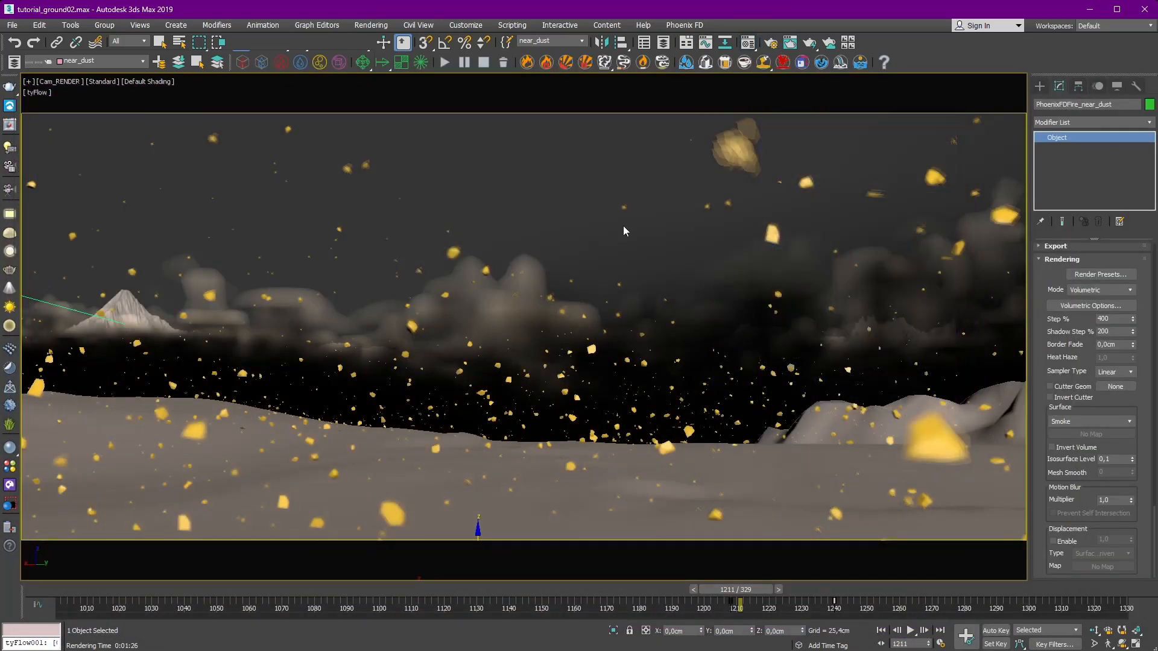
pyautogui.press('p')
pyautogui.keyDown('alt'); pyautogui.moveTo(510, 266); pyautogui.dragTo(820, 283, button='middle'); pyautogui.keyUp('alt')
pyautogui.scroll(5, 820, 290)
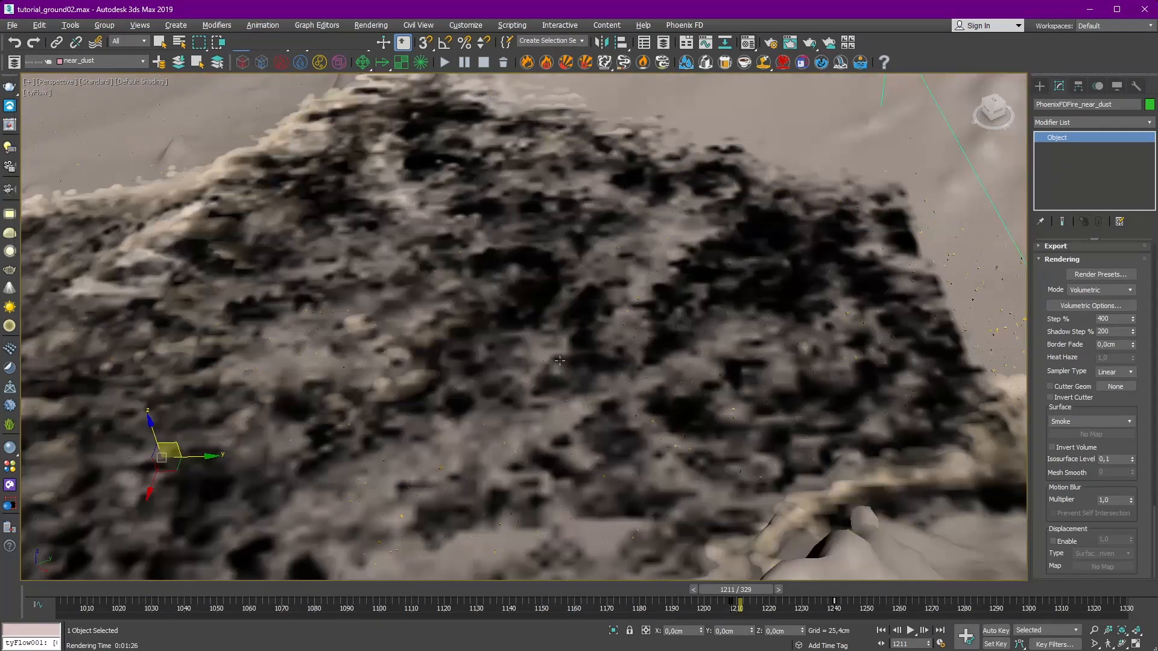
pyautogui.keyDown('alt'); pyautogui.moveTo(555, 404); pyautogui.dragTo(610, 325, button='middle'); pyautogui.keyUp('alt')
pyautogui.scroll(5, 406, 259)
pyautogui.scroll(-5, 542, 277)
pyautogui.moveTo(712, 202); pyautogui.dragTo(695, 242, button='middle')
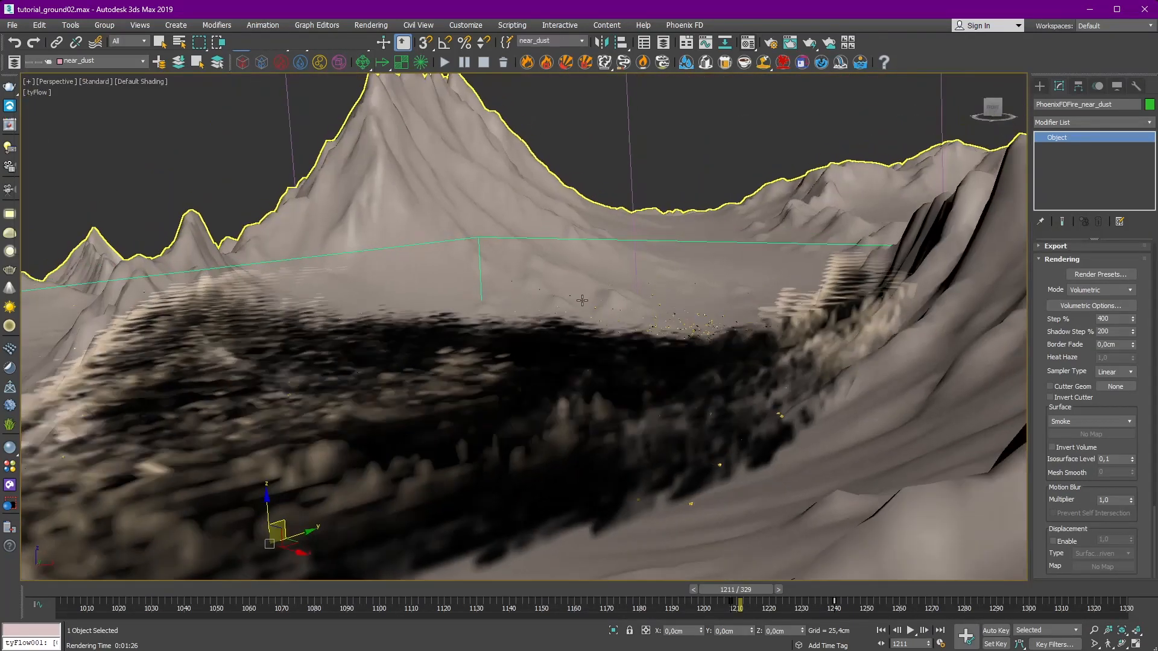
# Step: Disable the near-dust simulator's GPU preview in the viewport
pyautogui.scroll(-10, 1050, 284)
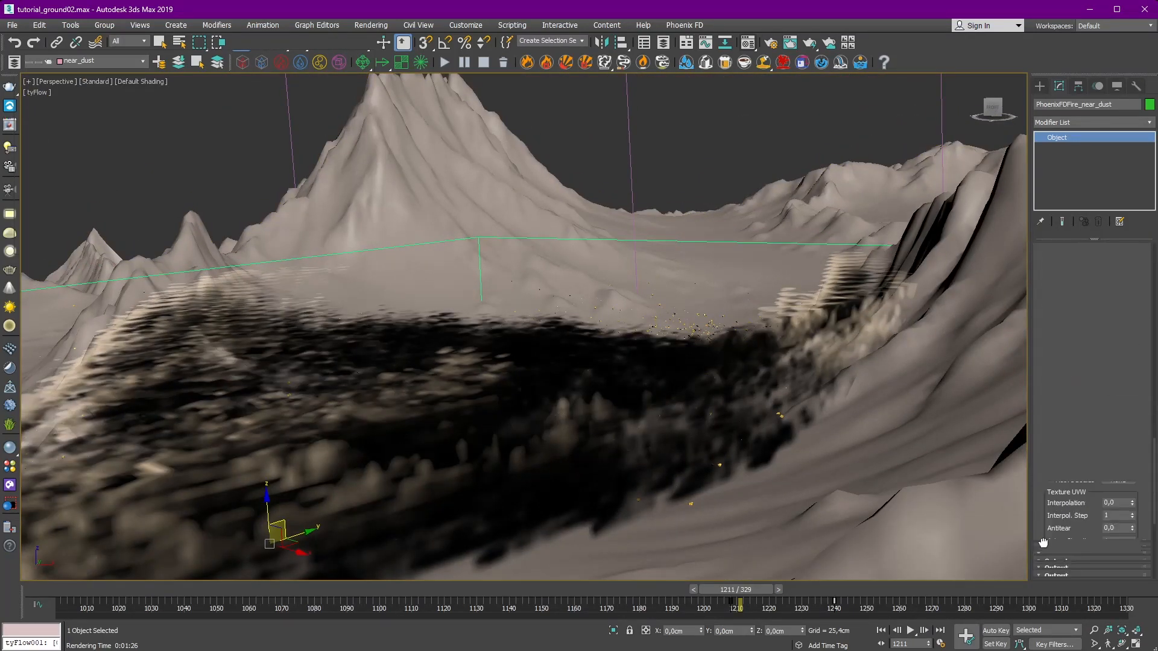
pyautogui.scroll(-8, 1048, 392)
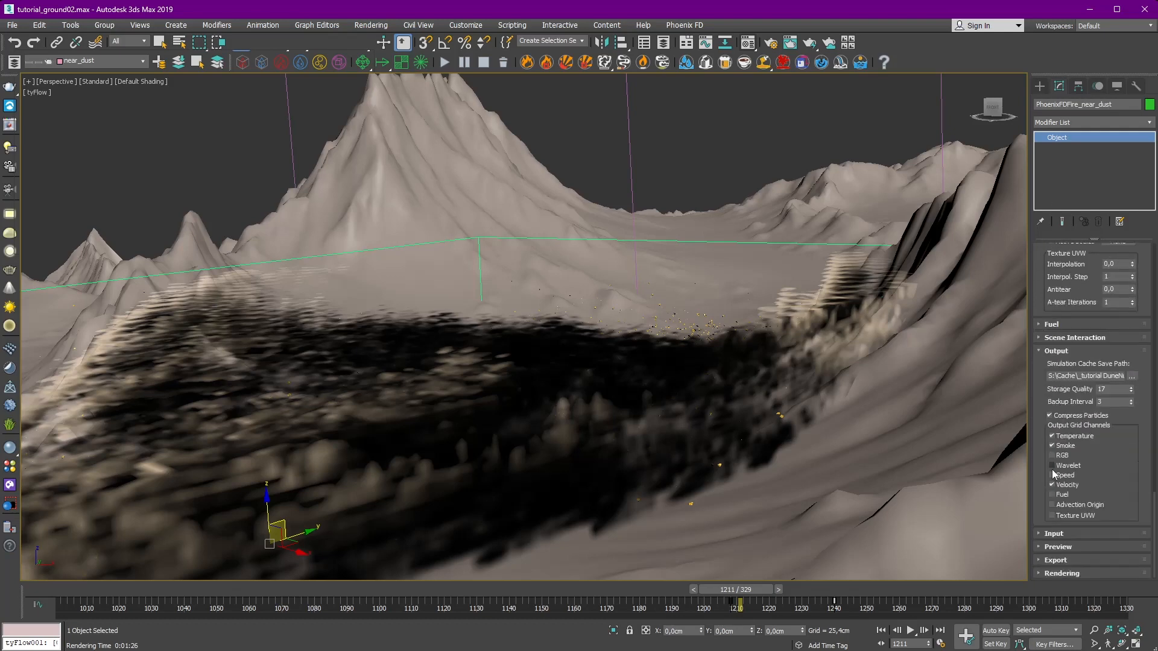
pyautogui.click(1068, 548)
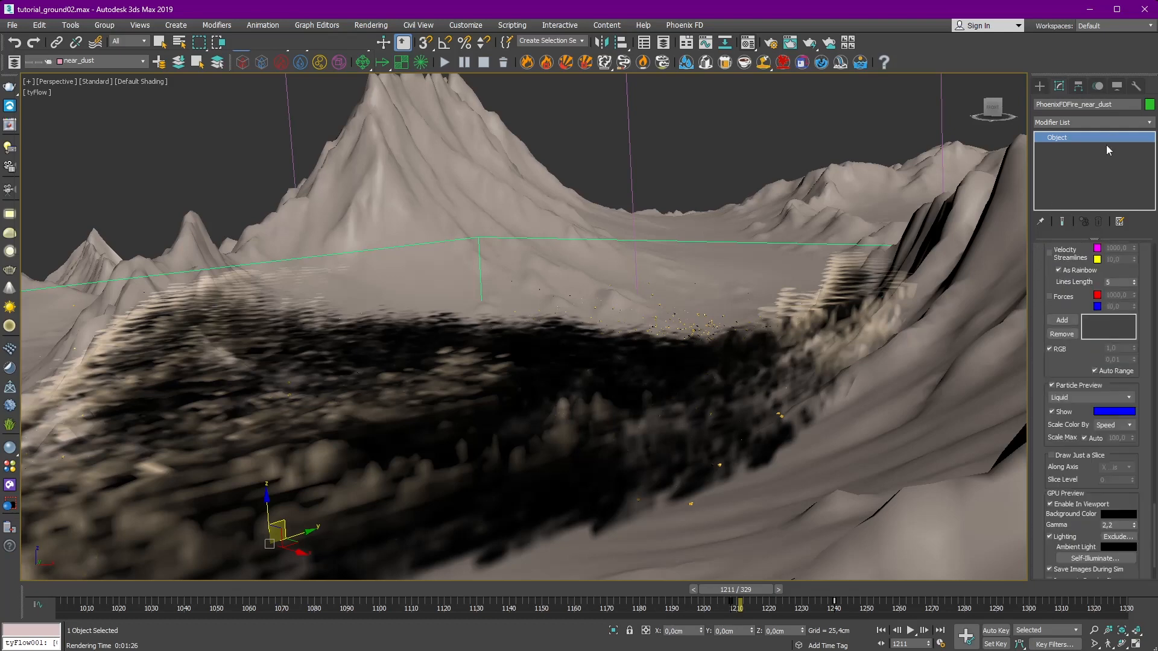
pyautogui.click(1071, 506)
pyautogui.moveTo(483, 422); pyautogui.dragTo(549, 356, button='middle')
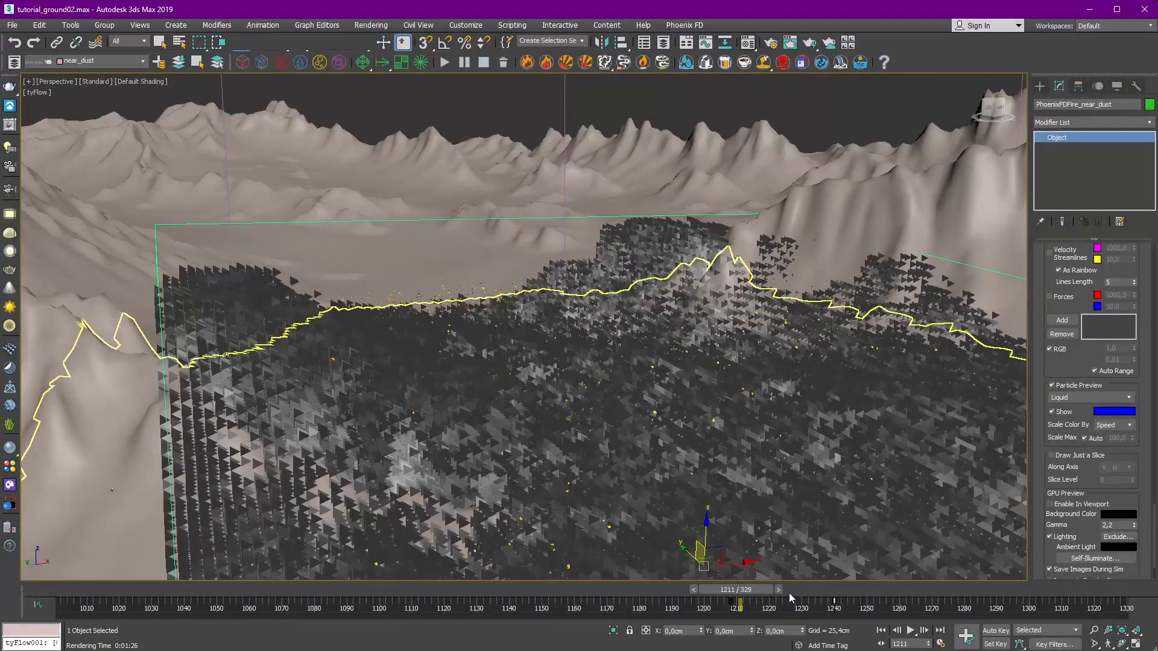
# Step: Scrub the timeline to frame 1231 and back to 1211 to examine how the near dust moves
pyautogui.moveTo(735, 589); pyautogui.dragTo(786, 578)
pyautogui.press('w')
pyautogui.keyDown('alt'); pyautogui.moveTo(602, 384); pyautogui.dragTo(570, 438, button='middle'); pyautogui.keyUp('alt')
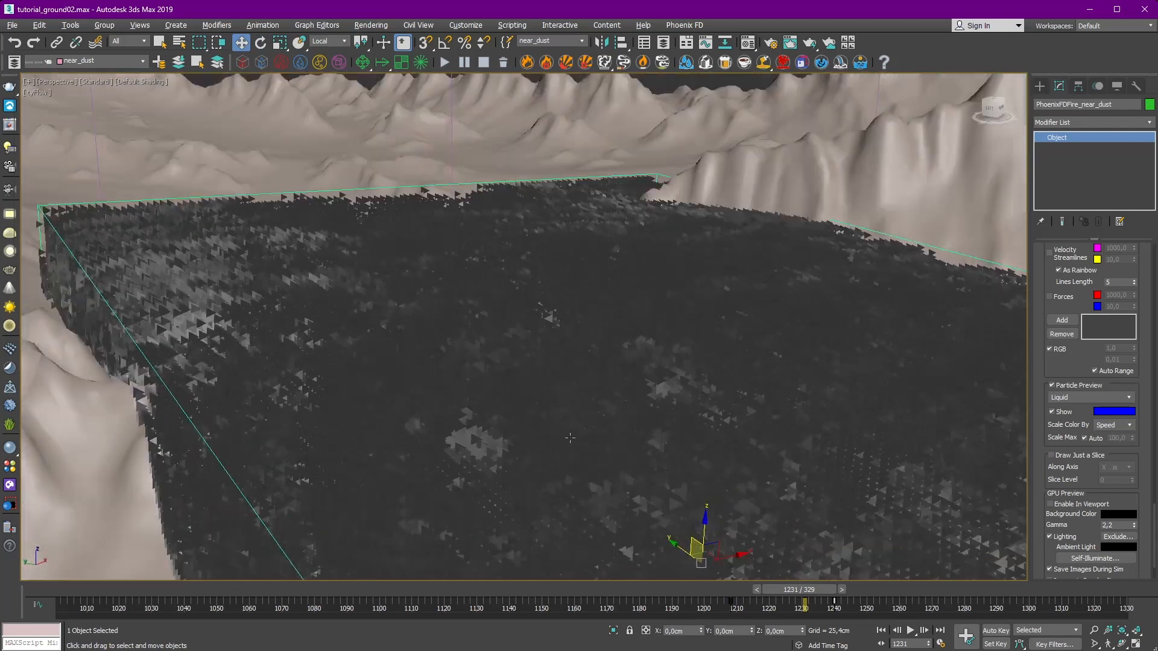
pyautogui.moveTo(785, 596); pyautogui.dragTo(727, 594)
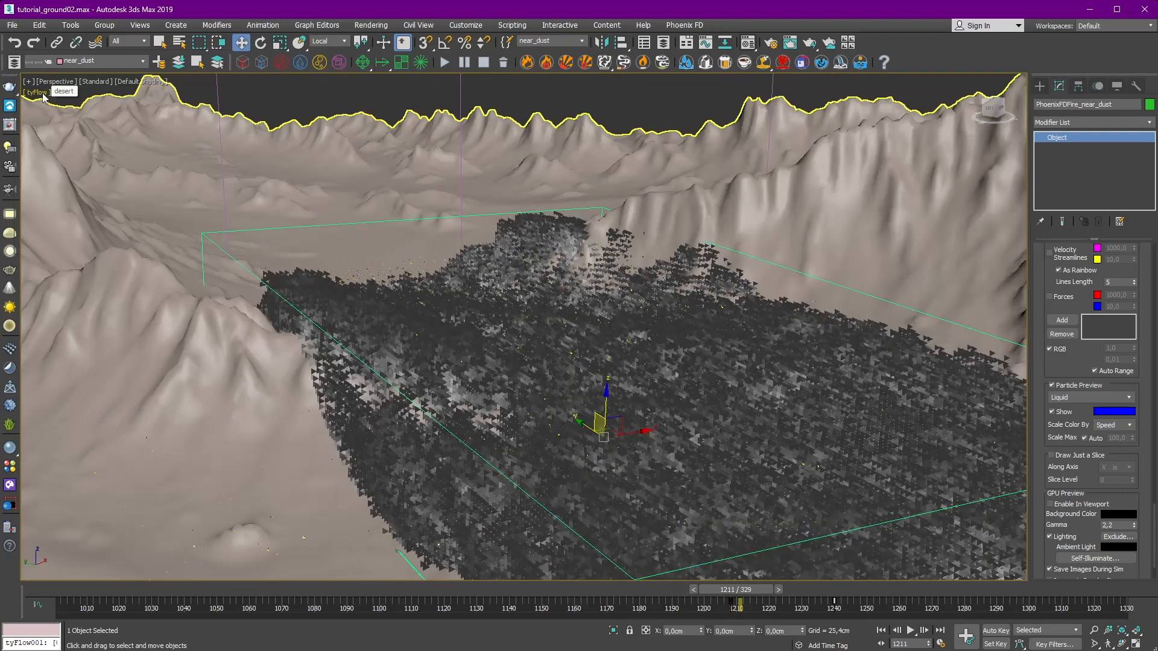
# Step: Select the tyFlow001 object, open its editor and move the editor window clear of the particles
pyautogui.click(41, 93)
pyautogui.moveTo(79, 151)
pyautogui.click(203, 197)
pyautogui.scroll(5, 566, 294)
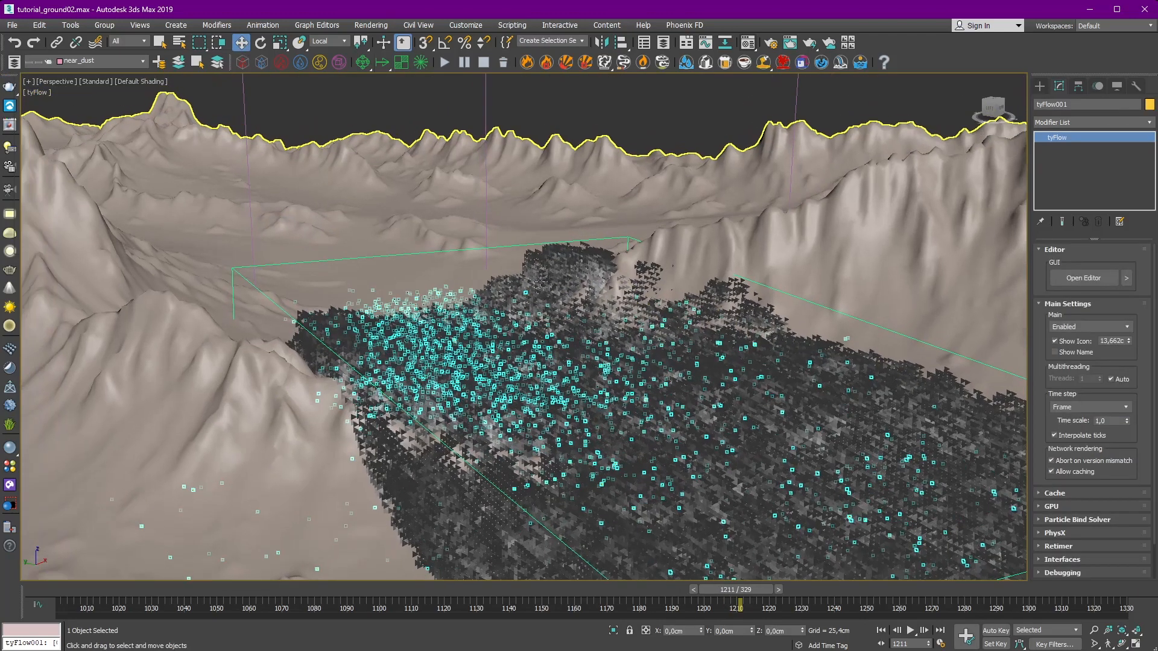
pyautogui.click(1064, 278)
pyautogui.moveTo(341, 158); pyautogui.dragTo(750, 75)
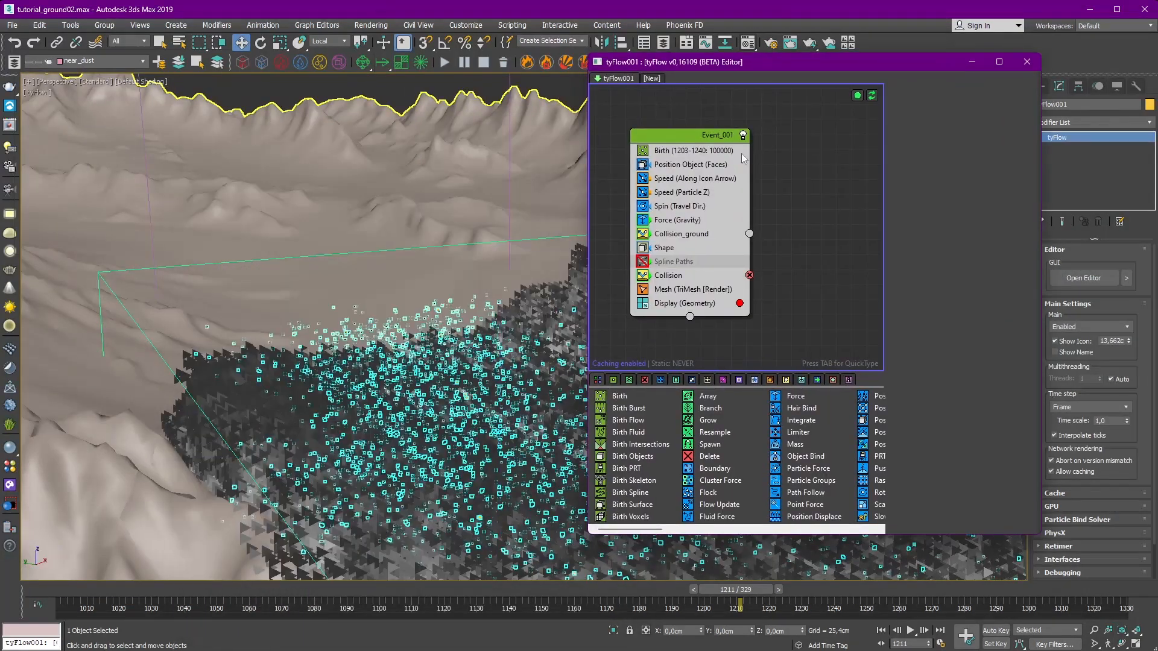
# Step: Set the Birth operator's total to 10000 particles and enable the Spline Paths operator in Event_001
pyautogui.click(694, 150)
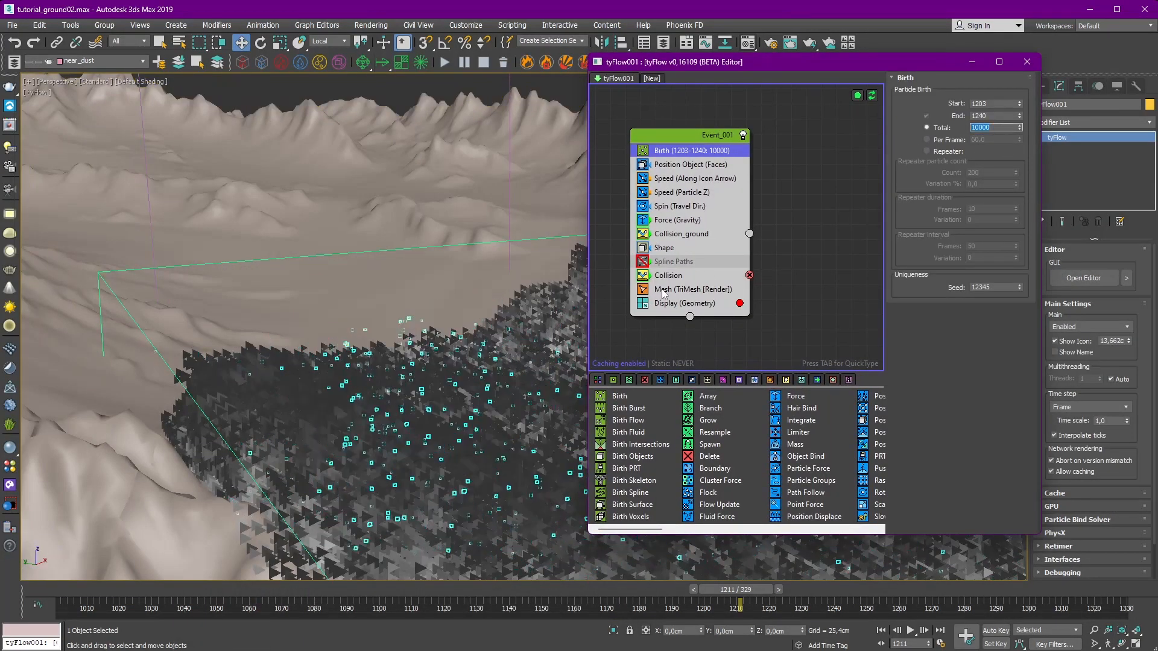
pyautogui.click(643, 261)
pyautogui.scroll(6, 362, 142)
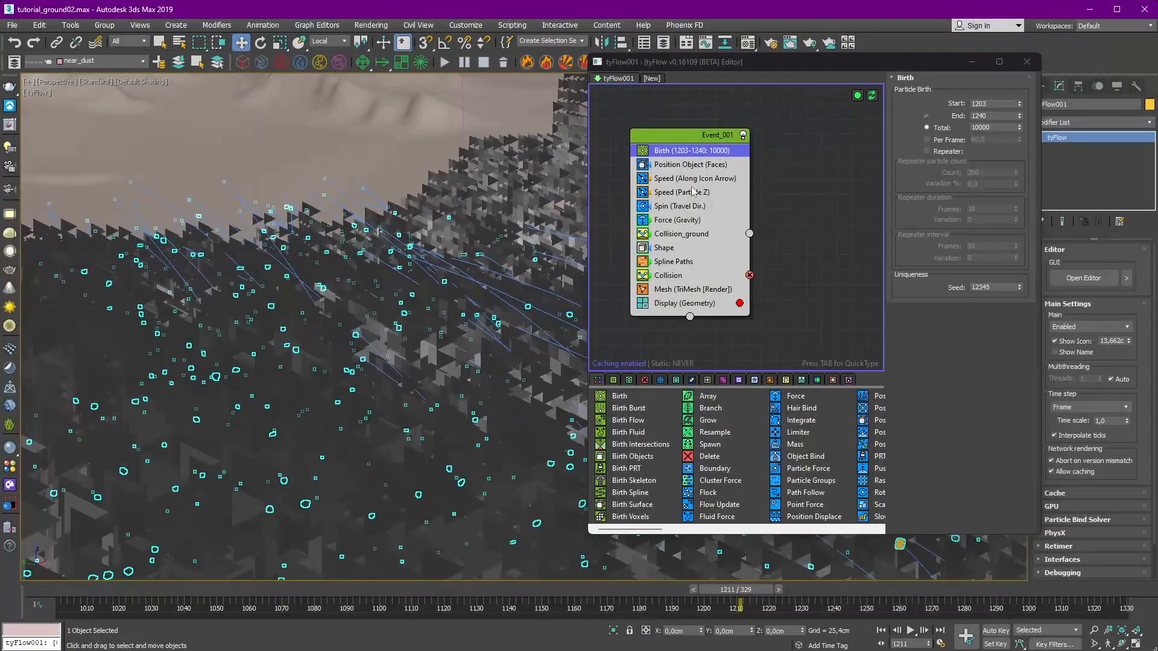
# Step: Set the magnitude of the Speed (Particle Z) operator to 3 cm and examine the resulting particle paths
pyautogui.click(694, 178)
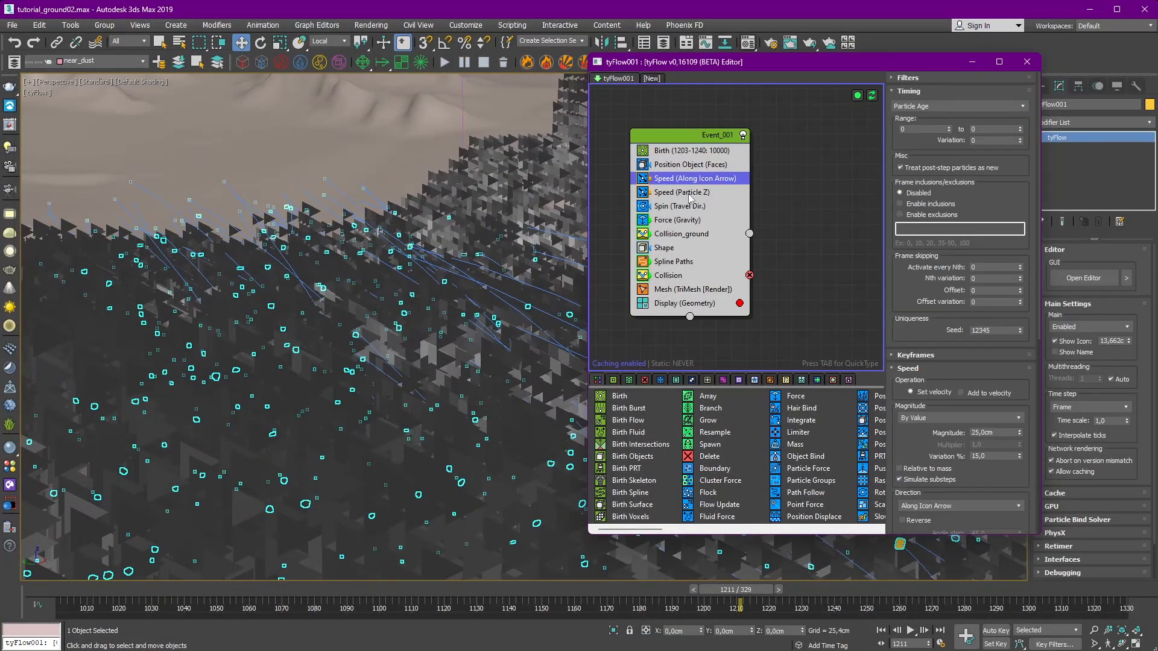
pyautogui.click(690, 195)
pyautogui.scroll(-2, 992, 393)
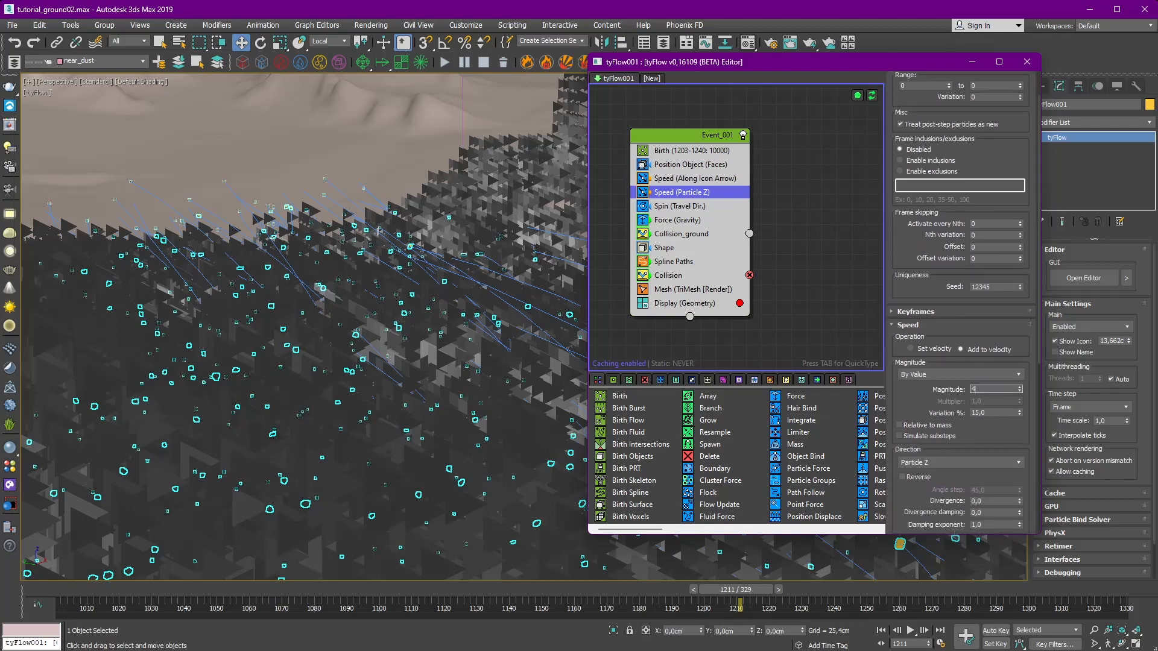
pyautogui.press('Return')
pyautogui.write('3')
pyautogui.press('Return')
pyautogui.scroll(-6, 426, 310)
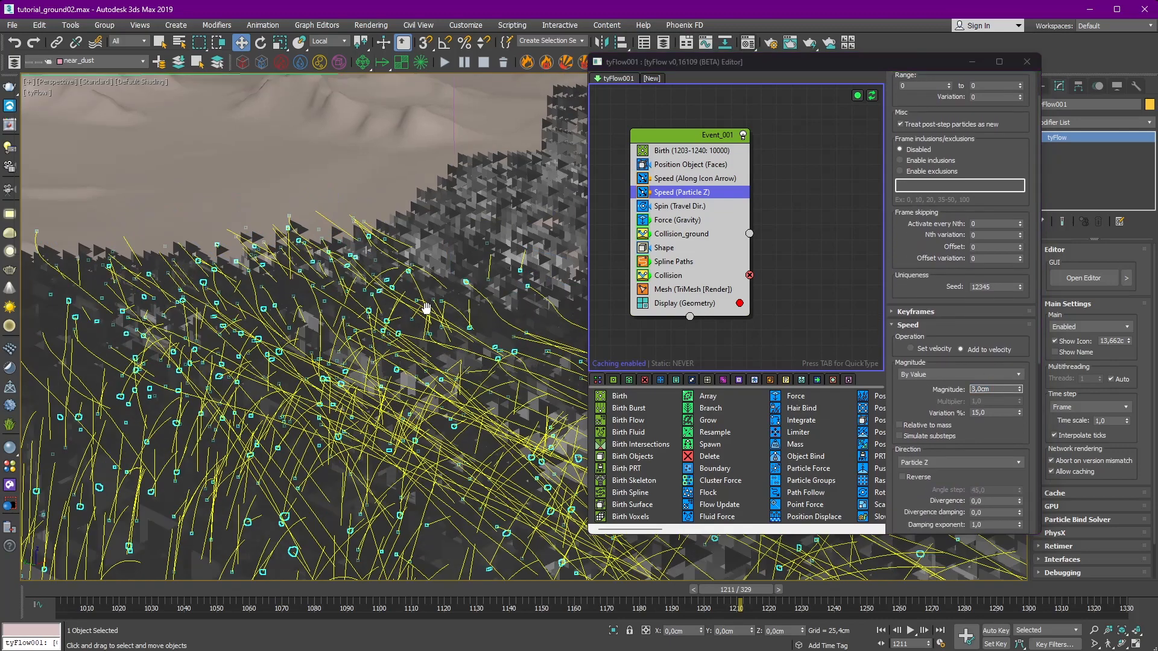
pyautogui.keyDown('alt'); pyautogui.moveTo(427, 310); pyautogui.dragTo(447, 283, button='middle'); pyautogui.keyUp('alt')
pyautogui.keyDown('alt'); pyautogui.moveTo(448, 283); pyautogui.dragTo(429, 312, button='middle'); pyautogui.keyUp('alt')
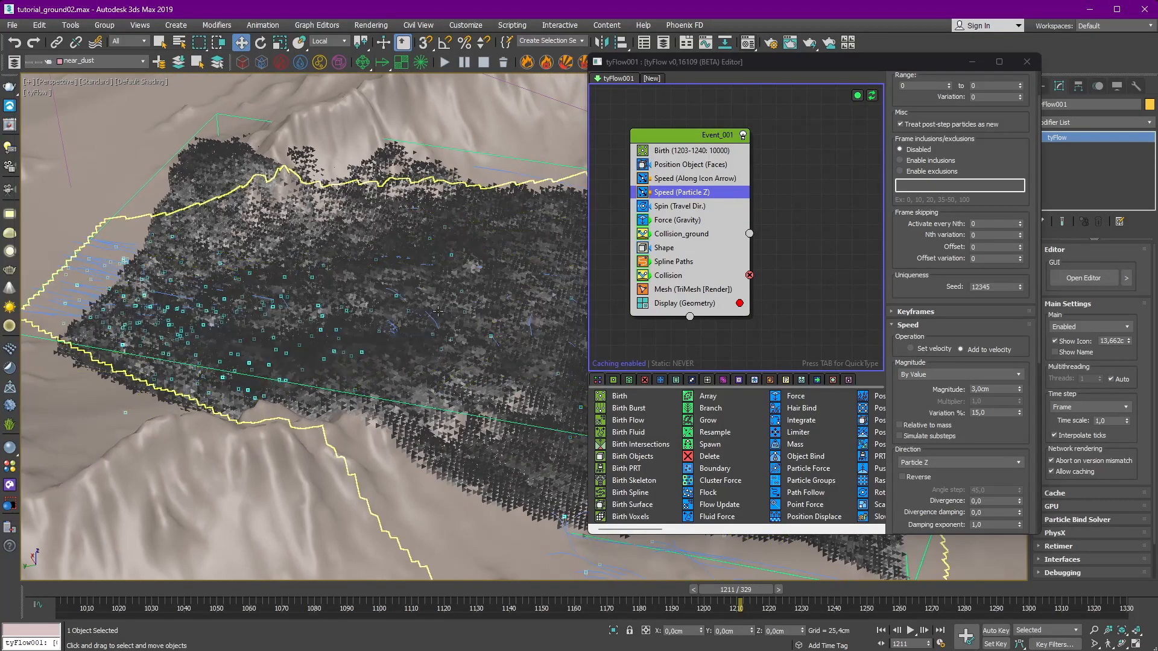
# Step: Set the Collision_ground operator's Bounce to 45 % and its bounce Variation to 25 %
pyautogui.click(684, 234)
pyautogui.scroll(-1, 1019, 429)
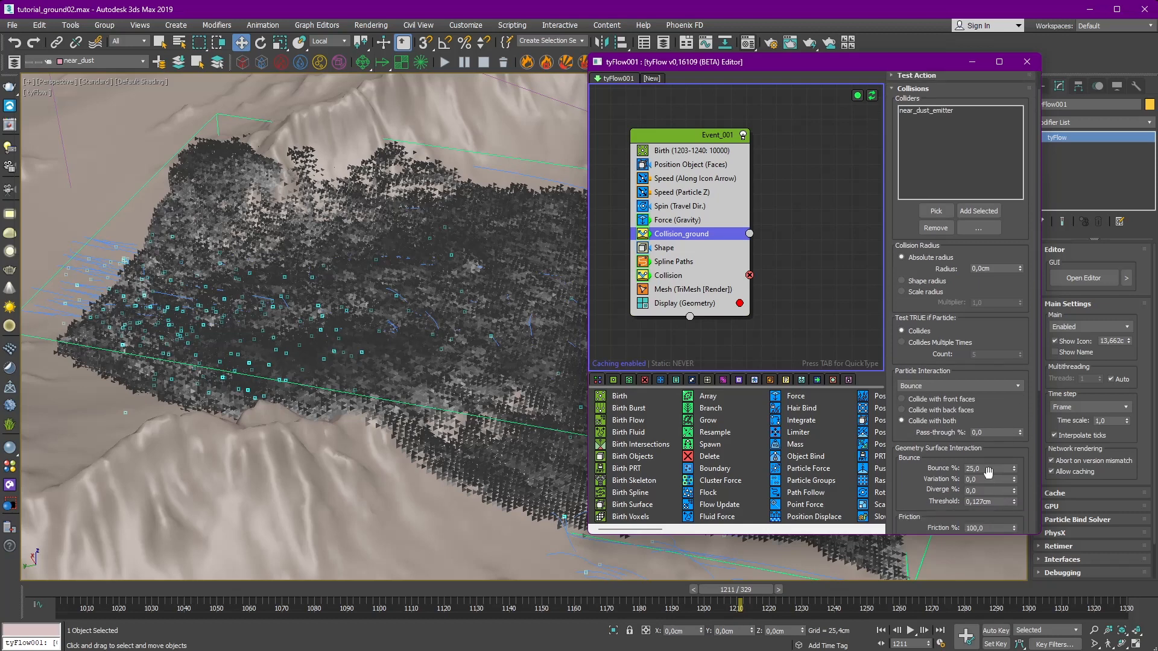
pyautogui.write('45')
pyautogui.press('Return')
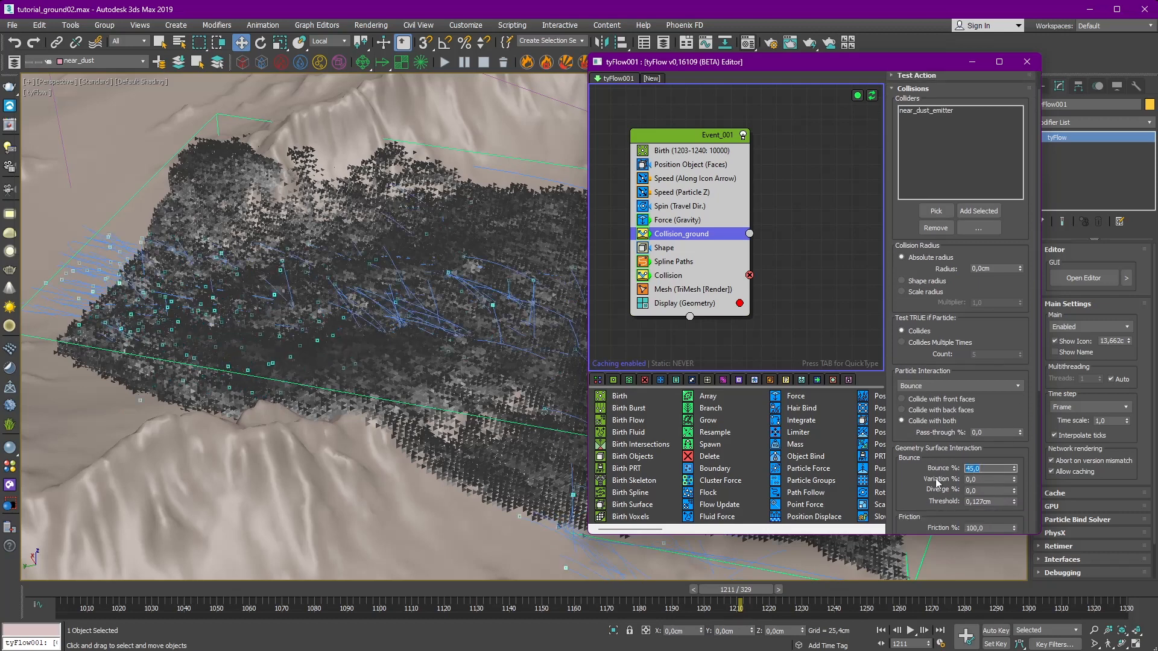
pyautogui.moveTo(961, 472); pyautogui.dragTo(962, 476)
pyautogui.write('25')
pyautogui.press('Return')
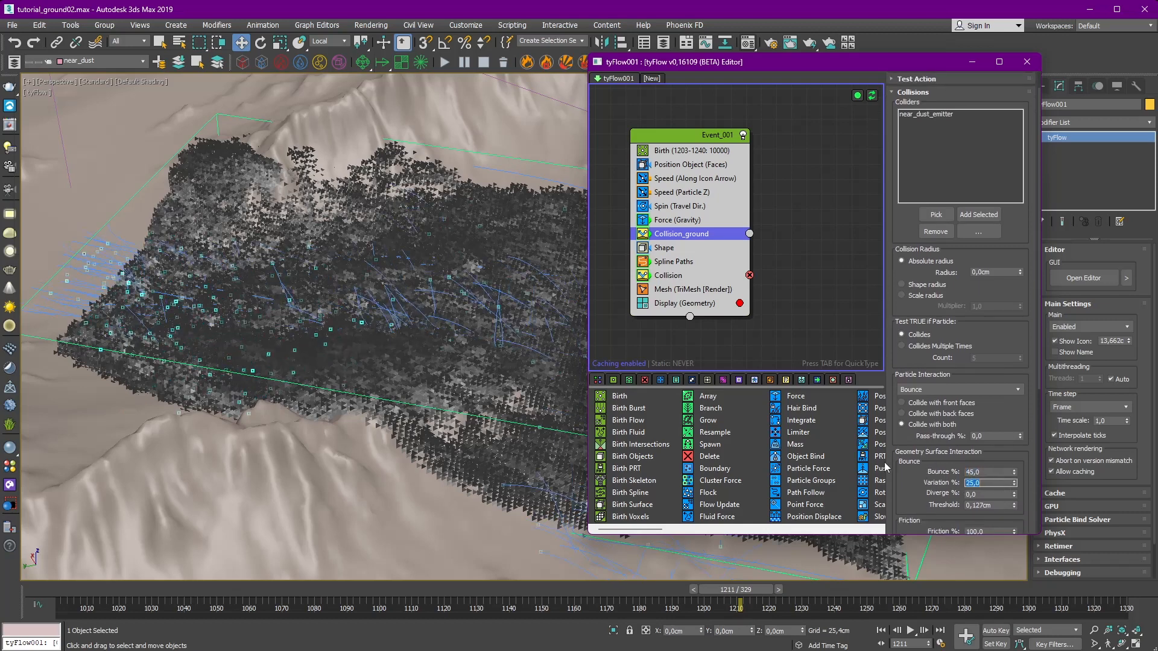
# Step: Move the timeline to frame 1214 and examine the bouncing particle paths up close
pyautogui.moveTo(585, 603); pyautogui.dragTo(747, 591)
pyautogui.press('w')
pyautogui.scroll(6, 540, 395)
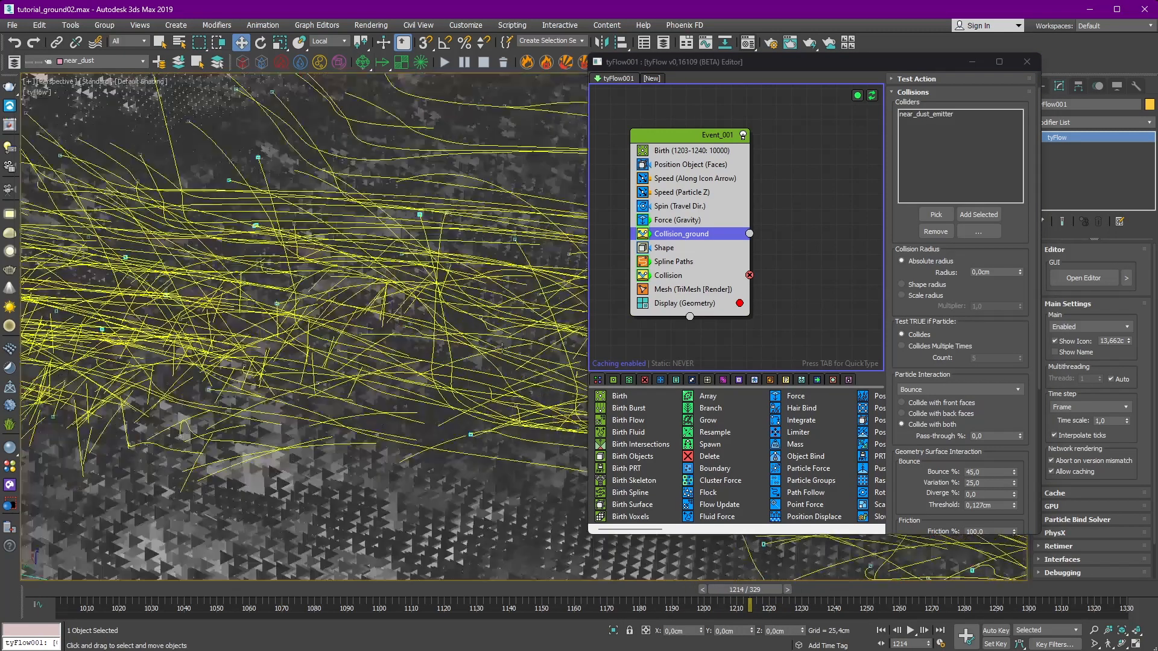
pyautogui.scroll(-6, 421, 303)
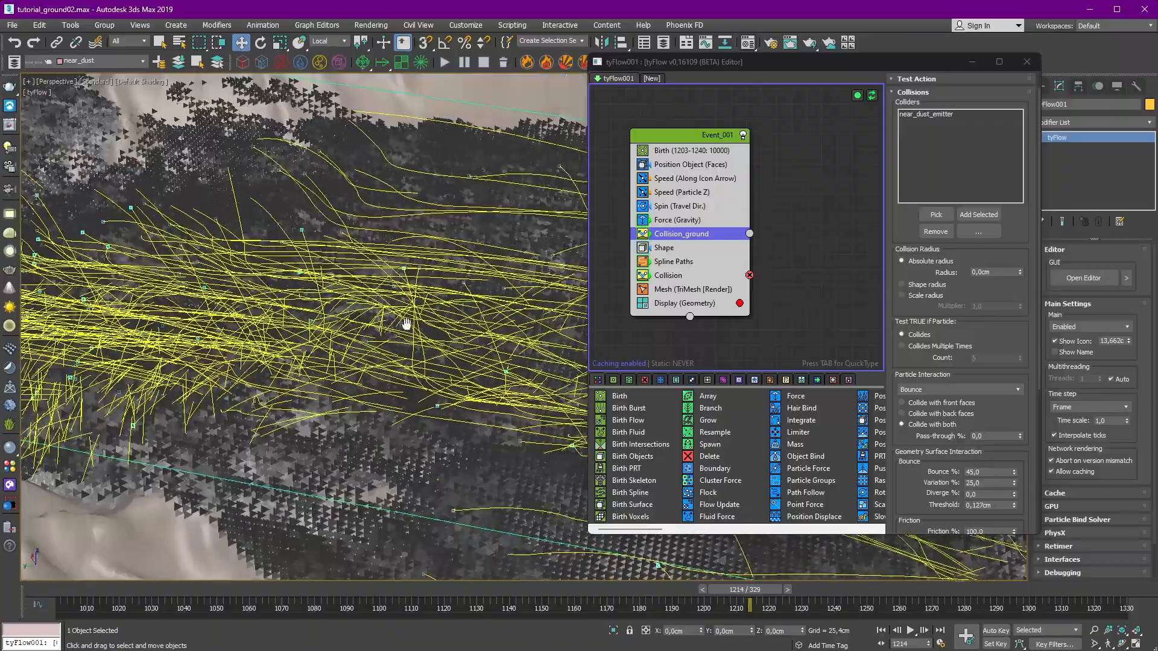
pyautogui.moveTo(406, 323)
pyautogui.mouseDown(button='middle')
pyautogui.moveTo(356, 396)
pyautogui.moveTo(352, 349)
pyautogui.moveTo(406, 315)
pyautogui.mouseUp(button='middle')
# Step: Try Bounce values of 5, 10 and 25 % for Collision_ground, comparing the resulting particle paths
pyautogui.doubleClick(978, 473)
pyautogui.write('5')
pyautogui.press('Return')
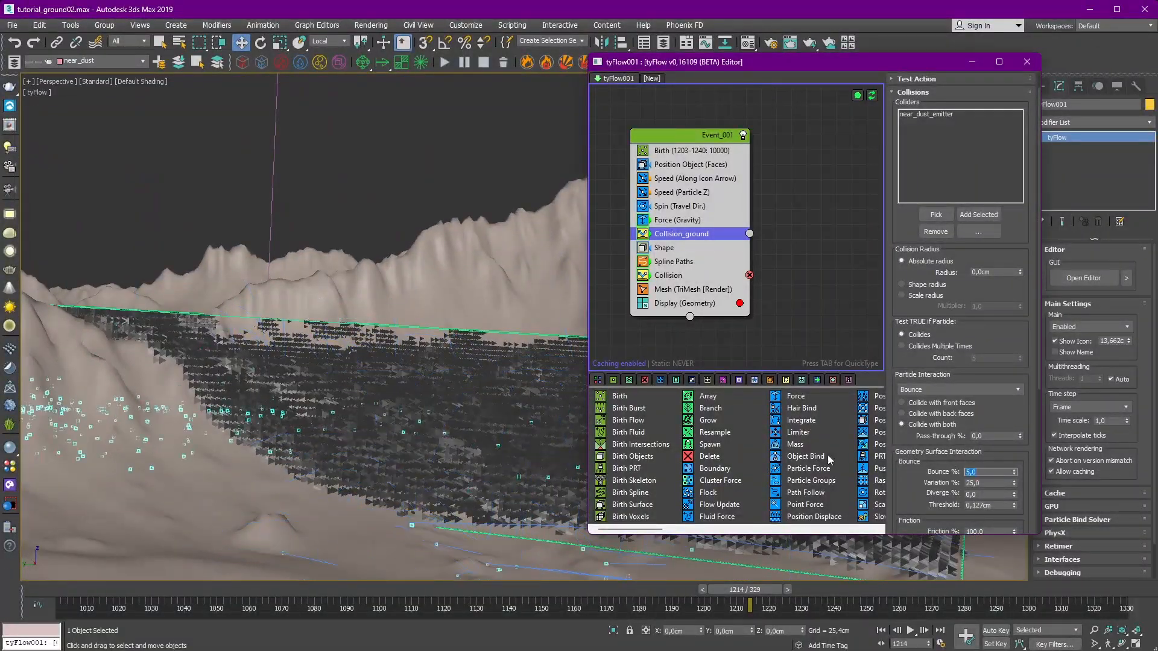
pyautogui.write('15')
pyautogui.press('Return')
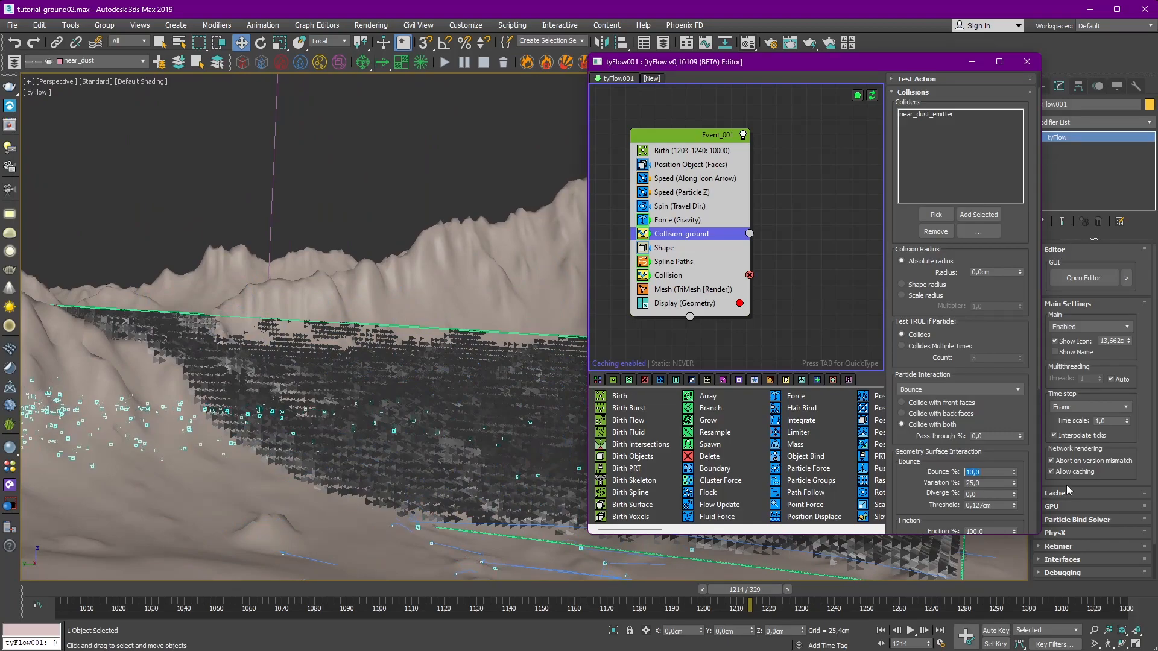
pyautogui.write('25')
pyautogui.press('Return')
pyautogui.scroll(-4, 372, 320)
pyautogui.keyDown('alt'); pyautogui.moveTo(277, 344); pyautogui.dragTo(352, 365, button='middle'); pyautogui.keyUp('alt')
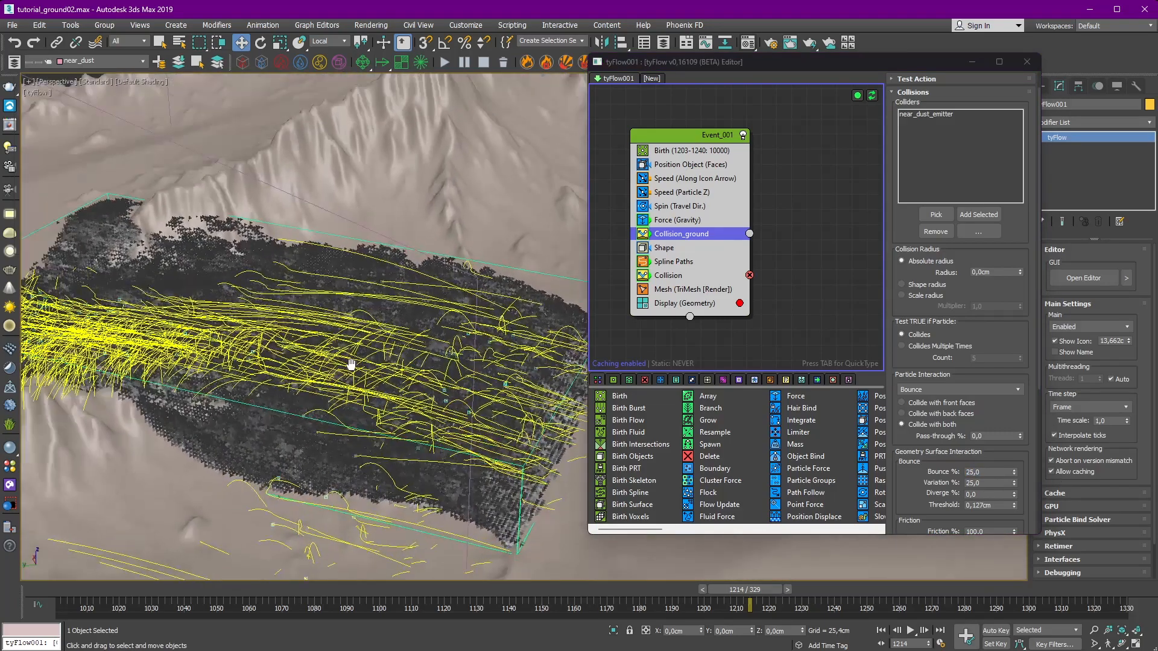
pyautogui.scroll(2, 355, 350)
pyautogui.scroll(4, 392, 356)
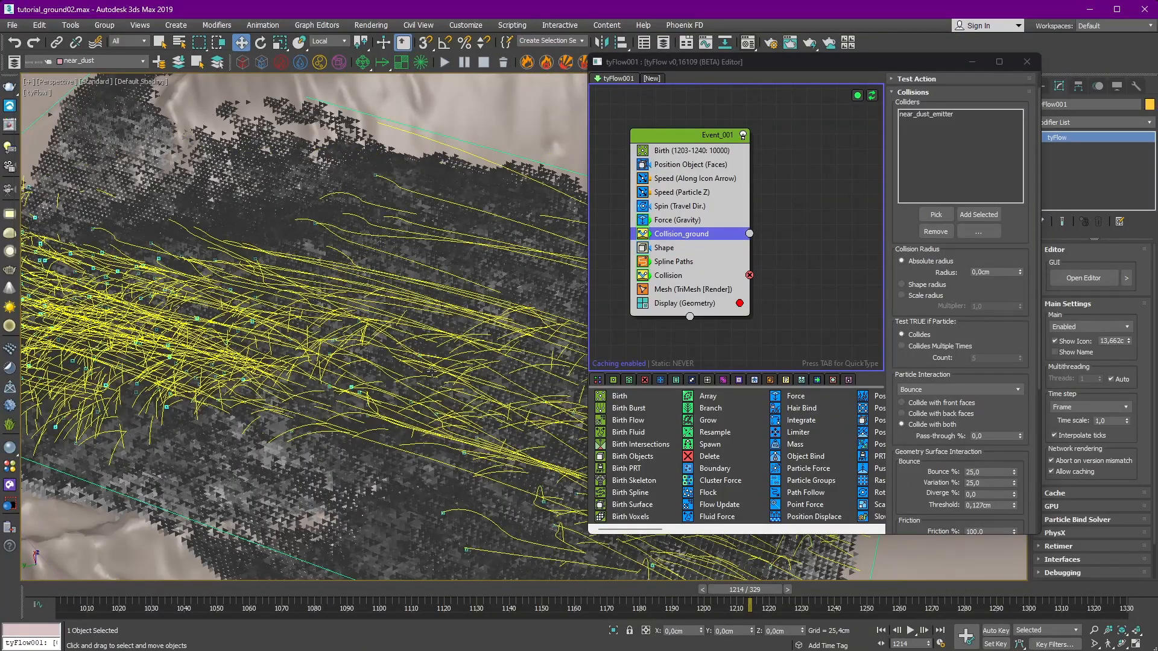
# Step: Set the Collision_ground Bounce to 15 % and check the particles over the near dust
pyautogui.doubleClick(1000, 473)
pyautogui.write('15')
pyautogui.press('Return')
pyautogui.scroll(-3, 411, 398)
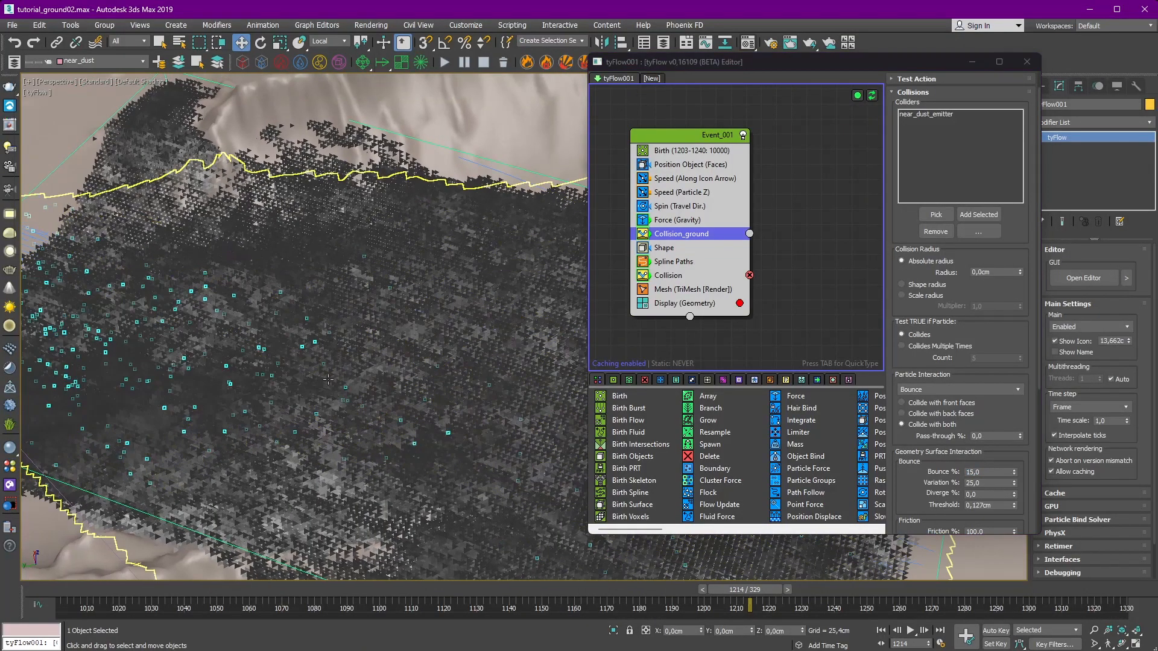
pyautogui.keyDown('alt'); pyautogui.moveTo(221, 356); pyautogui.dragTo(416, 409, button='middle'); pyautogui.keyUp('alt')
pyautogui.scroll(3, 424, 432)
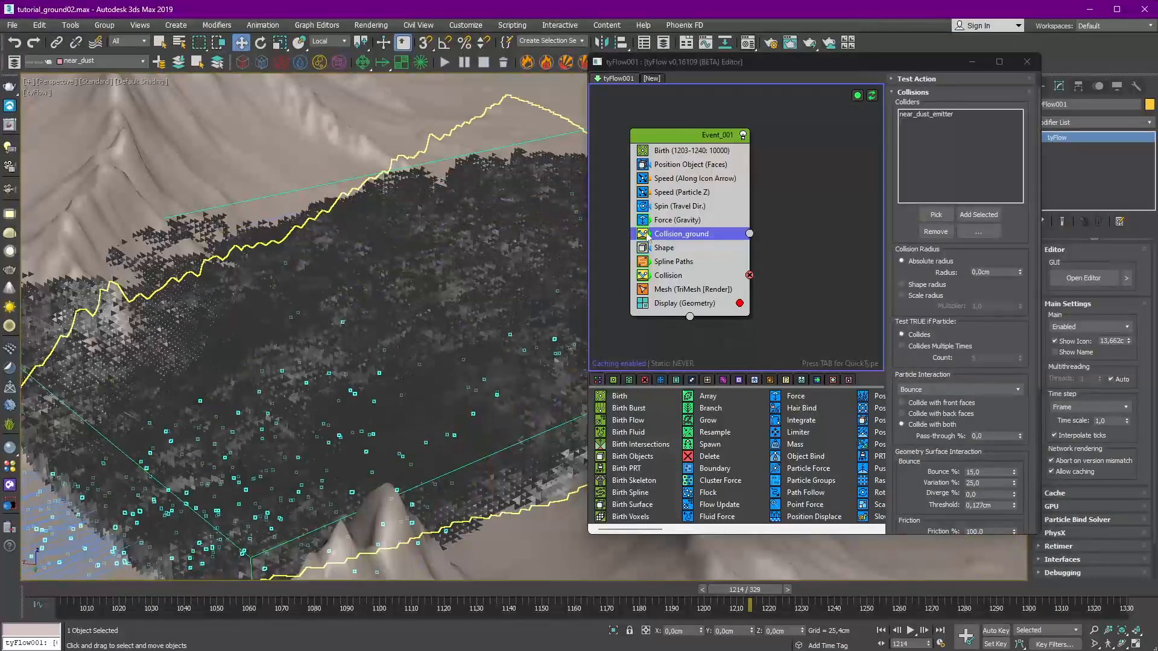
# Step: Set the Force operator's built-in gravity strength to -0.7 cm
pyautogui.click(667, 221)
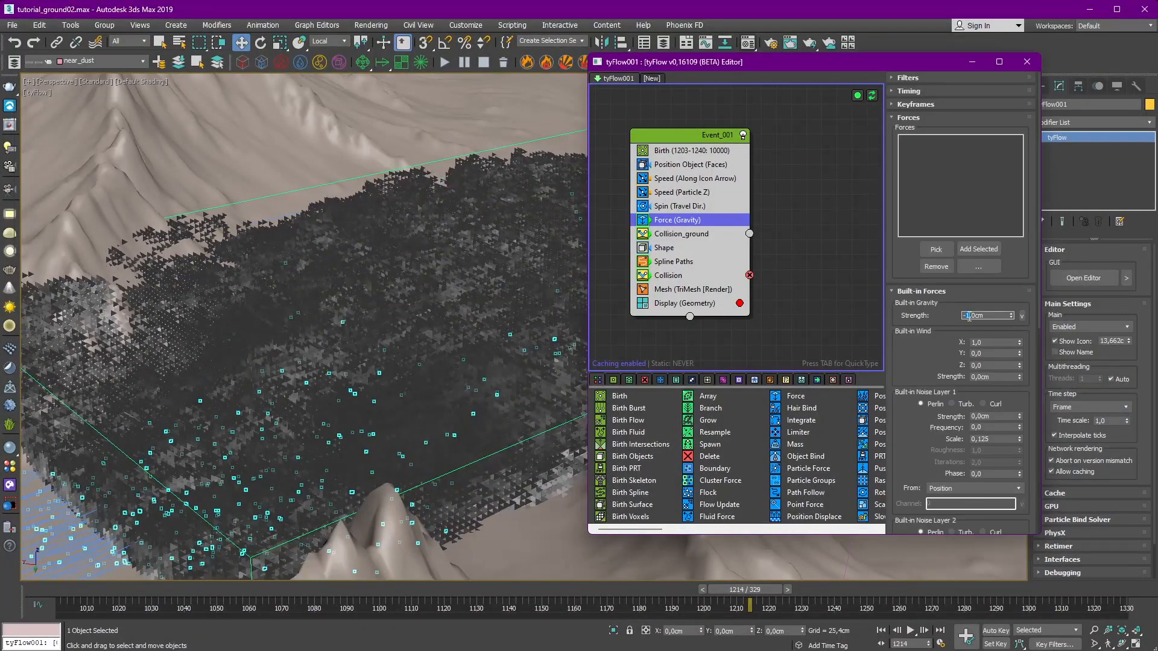
pyautogui.press('Return')
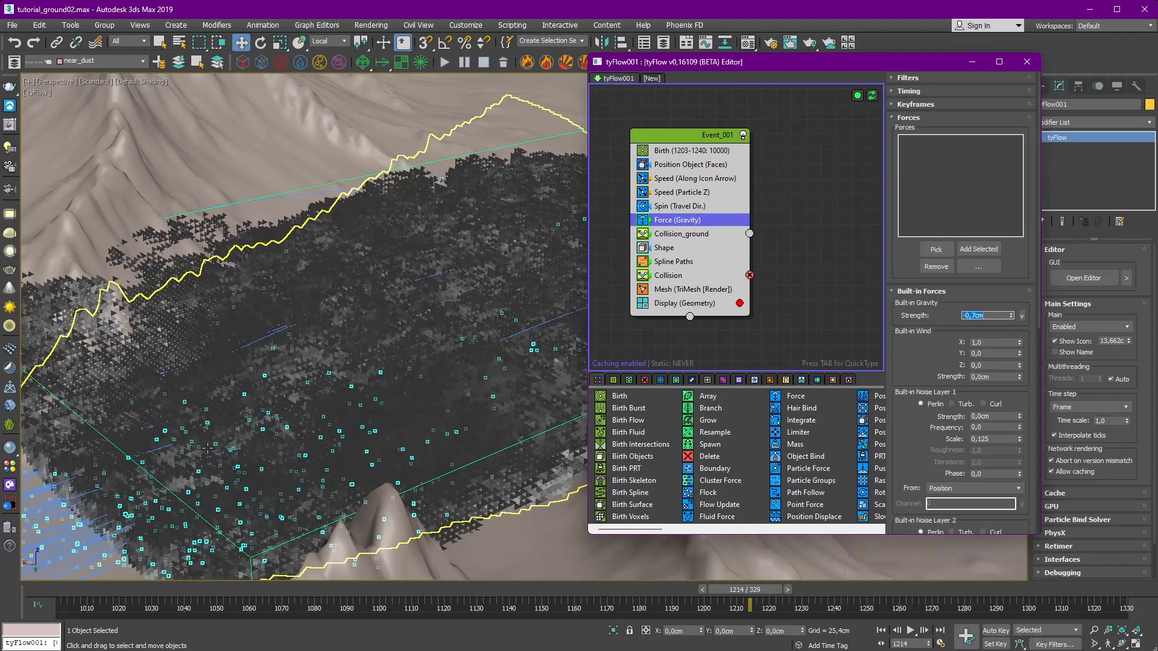
pyautogui.moveTo(202, 473); pyautogui.dragTo(360, 345, button='middle')
# Step: Review the bounce, friction and motion inheritance settings of the Collision_ground operator
pyautogui.click(695, 233)
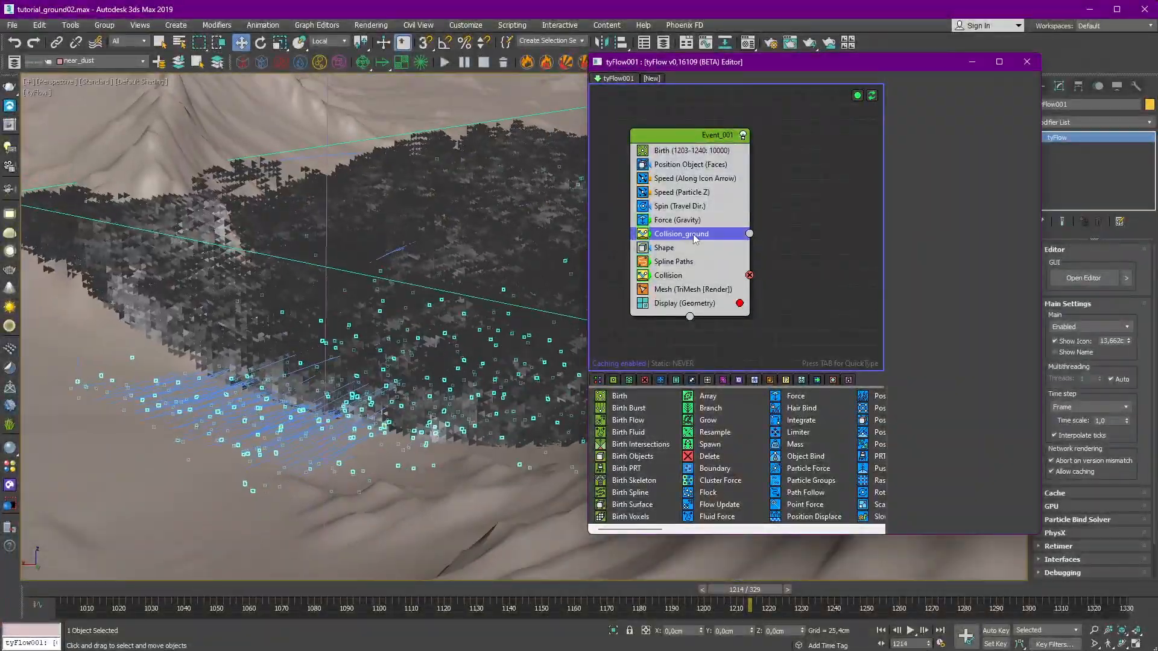
pyautogui.scroll(-5, 1034, 444)
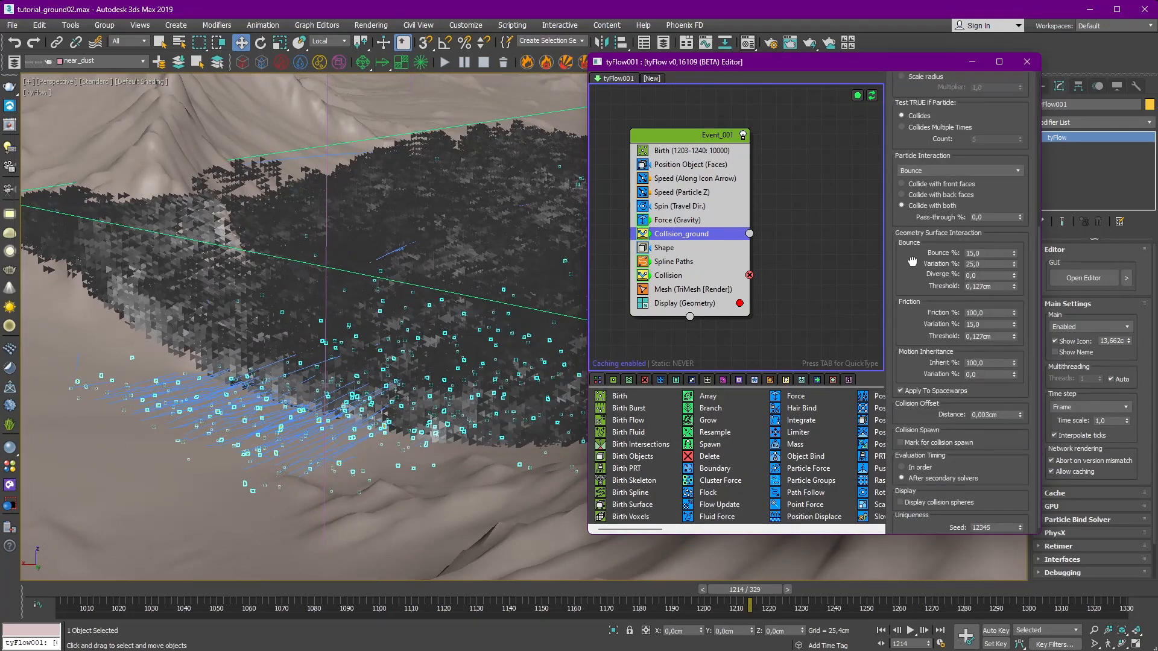
pyautogui.scroll(2, 914, 271)
pyautogui.scroll(3, 914, 271)
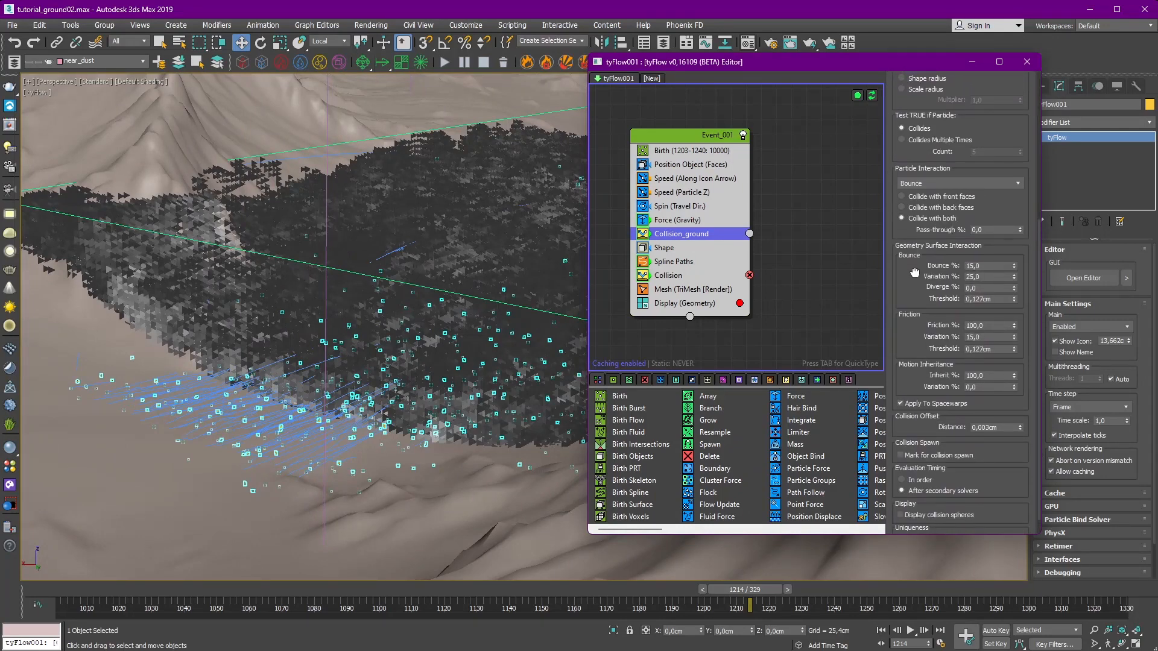
pyautogui.scroll(3, 918, 300)
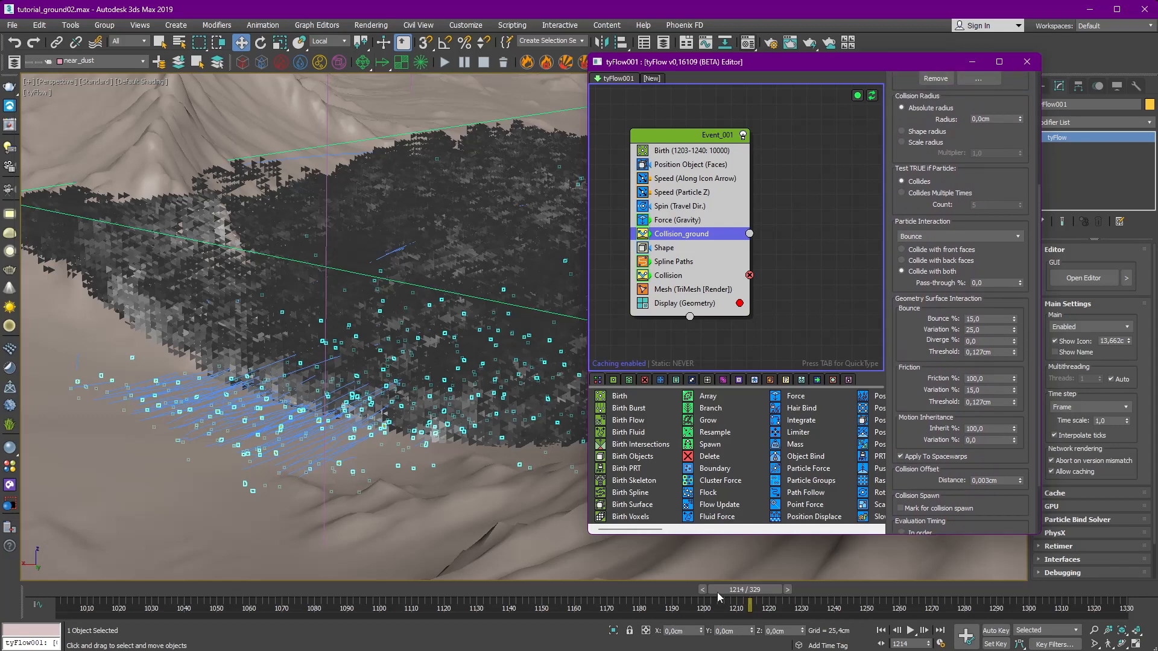
# Step: Hide the near dust simulation object and close the flow editor
pyautogui.click(260, 195)
pyautogui.rightClick(415, 133)
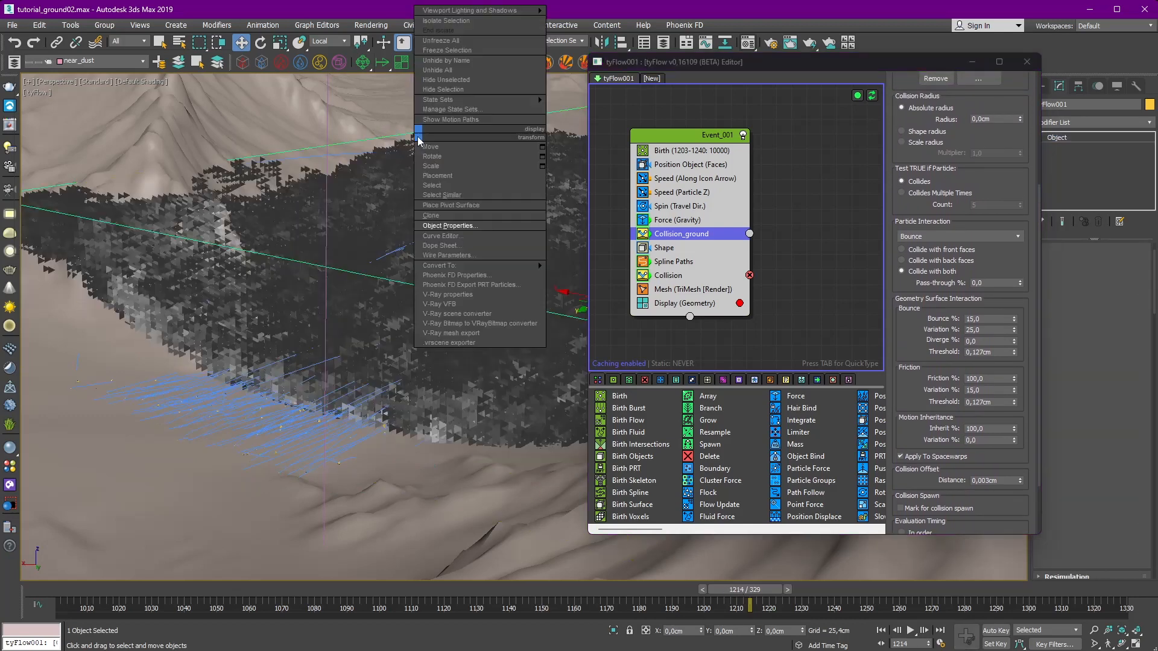
pyautogui.click(437, 91)
pyautogui.click(1028, 62)
# Step: Hide the Ground layer and scrub between about frames 1214 and 1222 to examine the debris paths over the emitter terrain
pyautogui.scroll(-7, 465, 251)
pyautogui.moveTo(465, 251); pyautogui.dragTo(471, 314, button='middle')
pyautogui.click(14, 63)
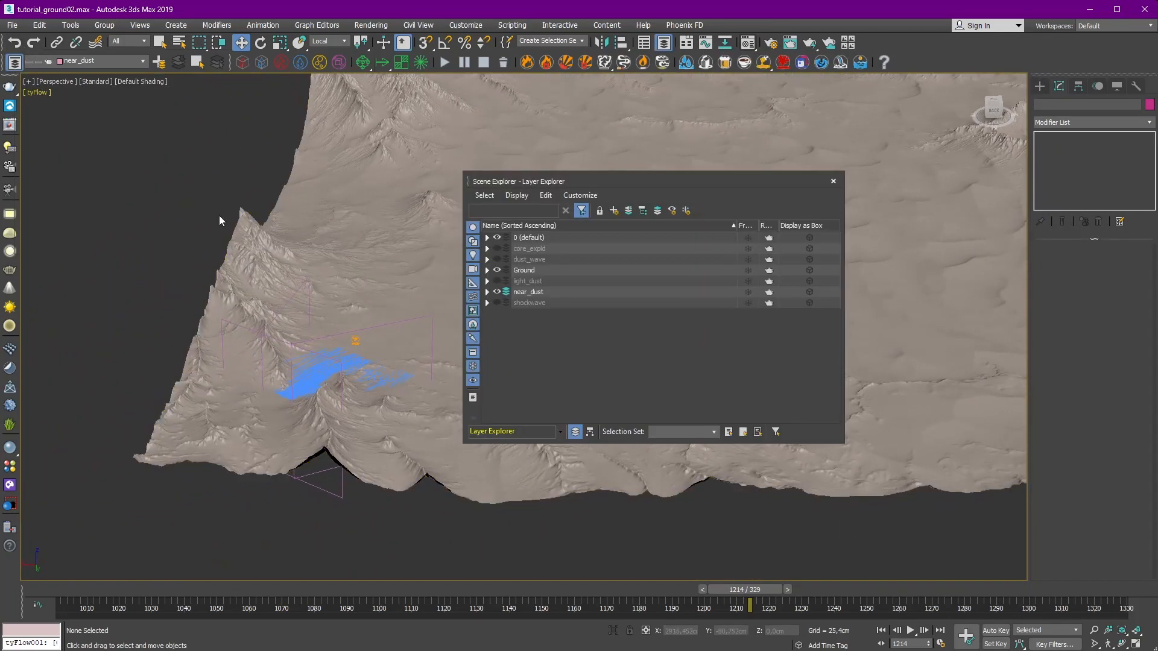
pyautogui.click(497, 272)
pyautogui.click(834, 181)
pyautogui.keyDown('alt'); pyautogui.moveTo(575, 277); pyautogui.dragTo(628, 300, button='middle'); pyautogui.keyUp('alt')
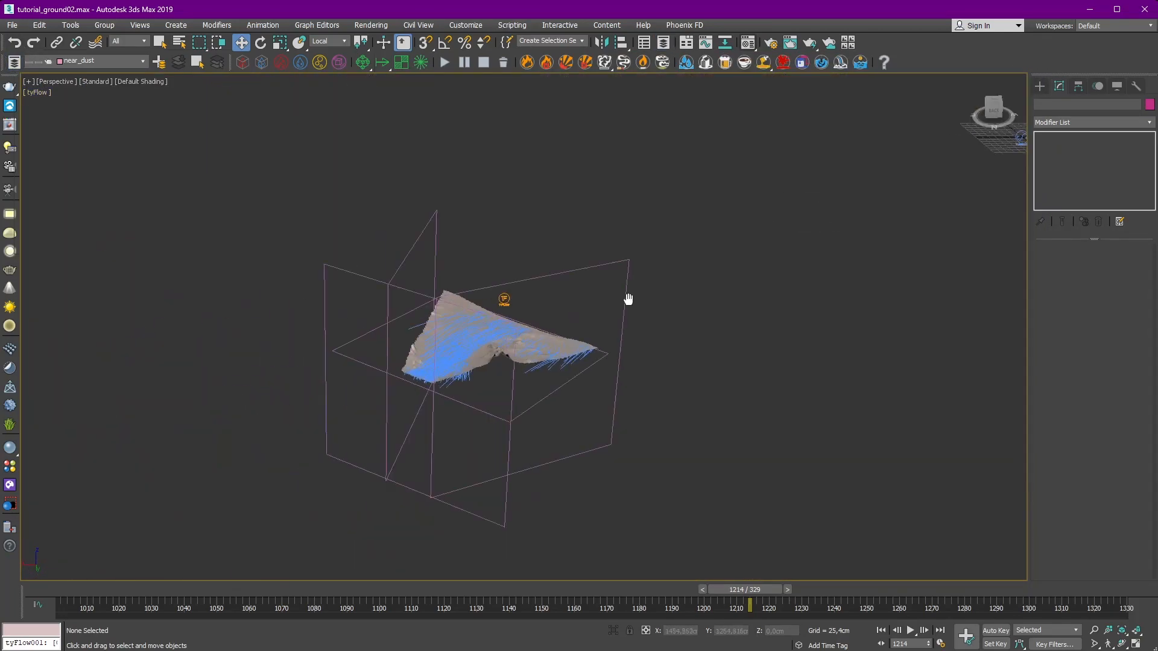
pyautogui.scroll(4, 628, 300)
pyautogui.scroll(10, 506, 356)
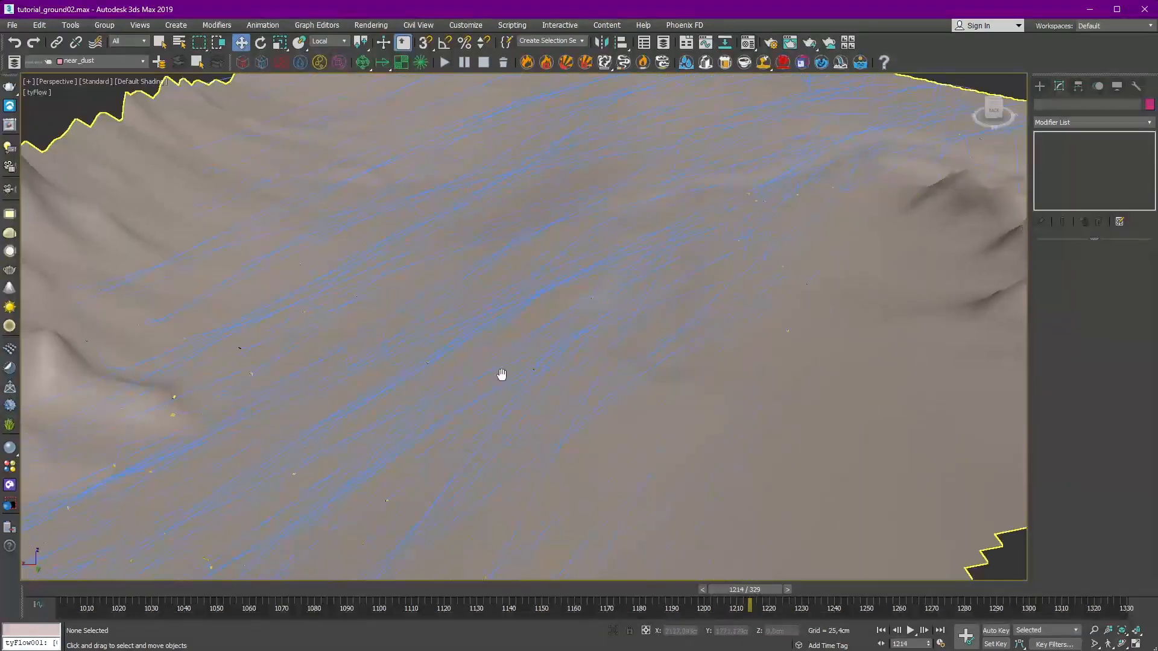
pyautogui.moveTo(725, 595); pyautogui.dragTo(784, 588)
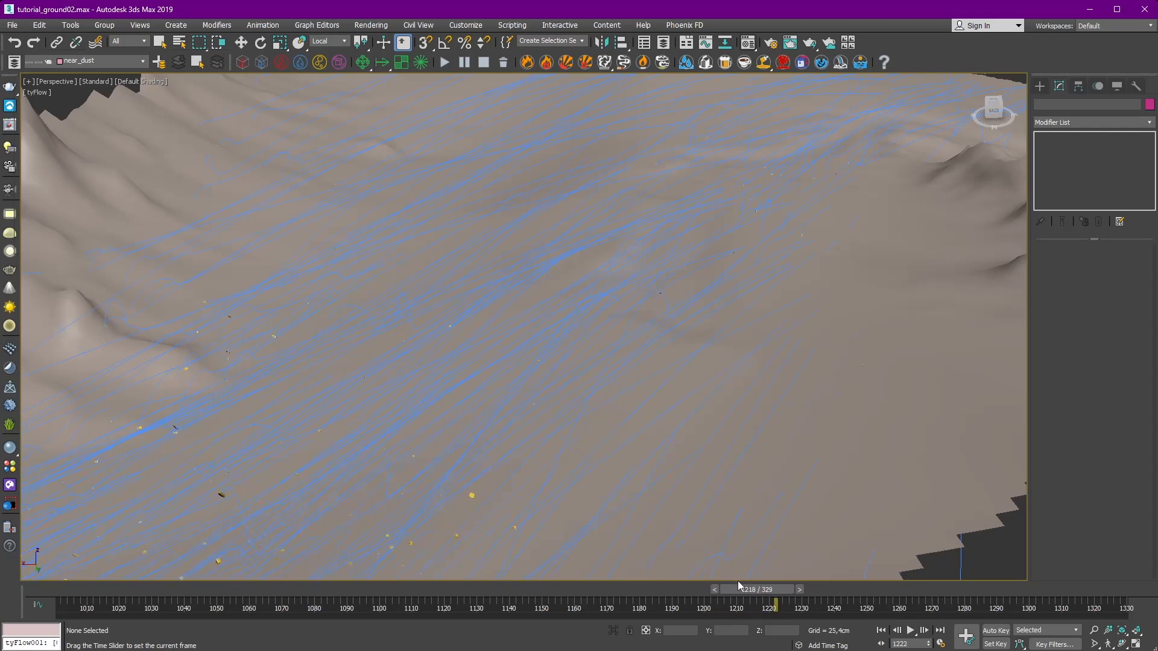
pyautogui.moveTo(753, 588); pyautogui.dragTo(750, 588)
# Step: Reopen the tyFlow001 editor and set the Collision_ground Friction to 65 %, trying 70 % first
pyautogui.click(36, 92)
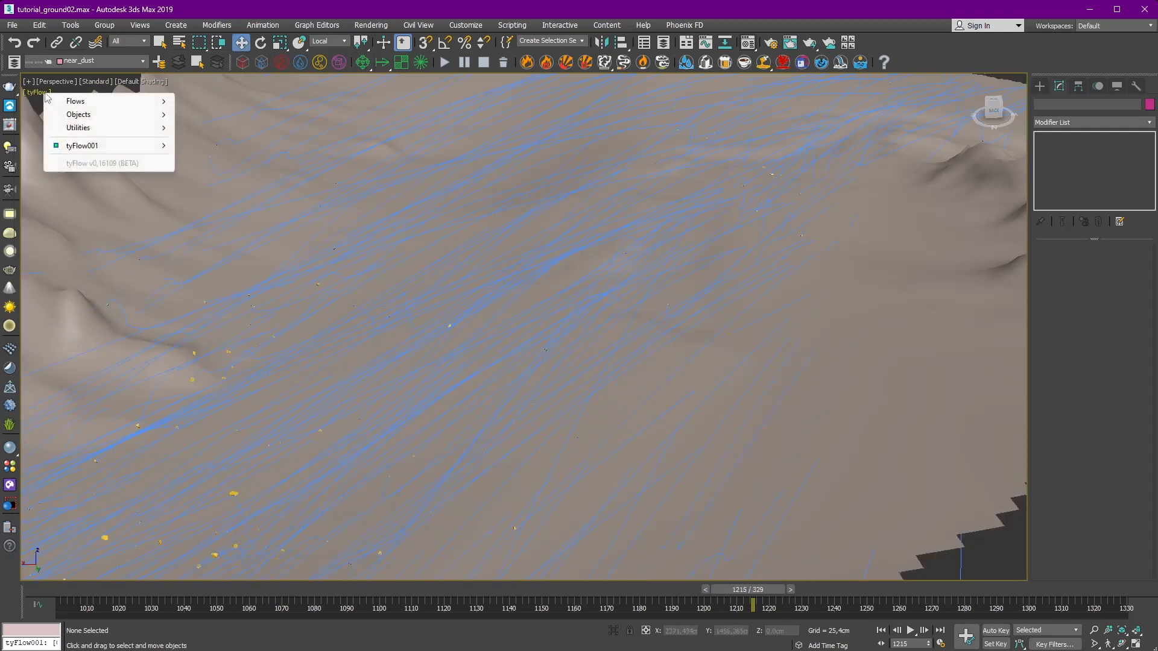
pyautogui.moveTo(109, 146)
pyautogui.click(204, 196)
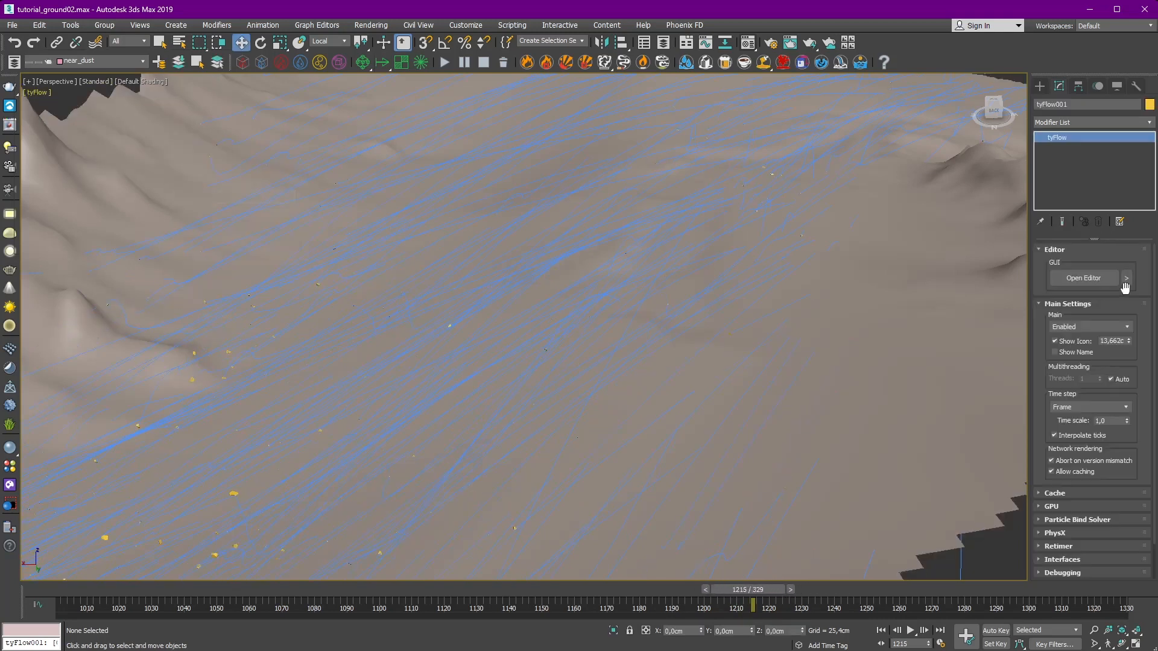
pyautogui.click(1059, 278)
pyautogui.scroll(-5, 1023, 424)
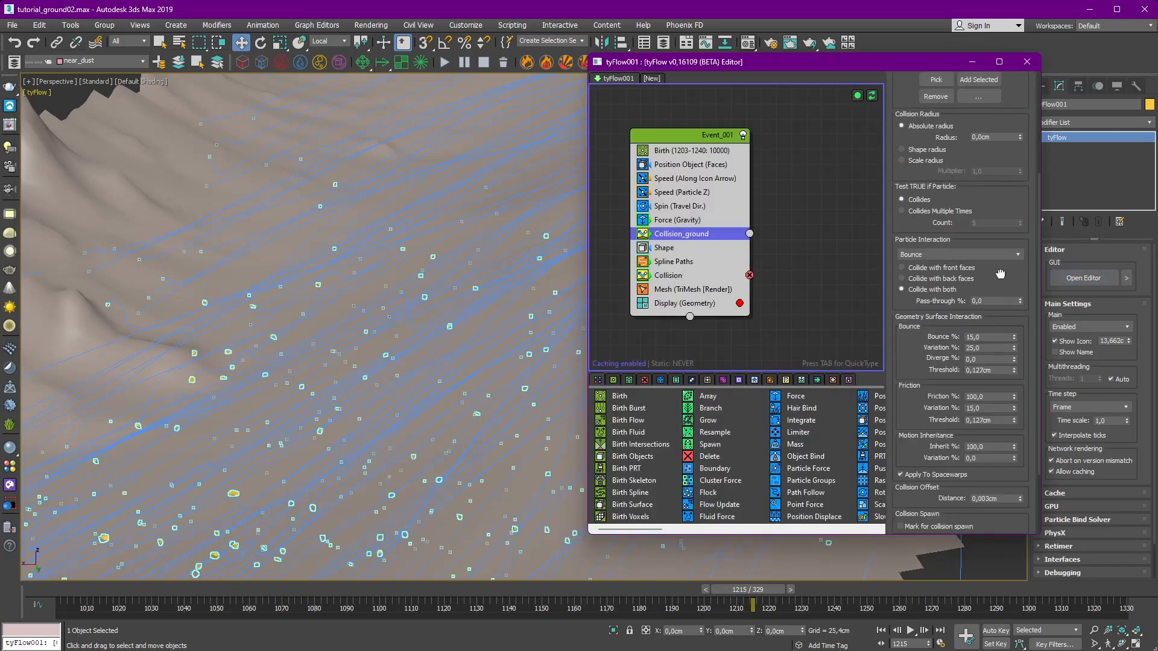
pyautogui.write('70')
pyautogui.press('Return')
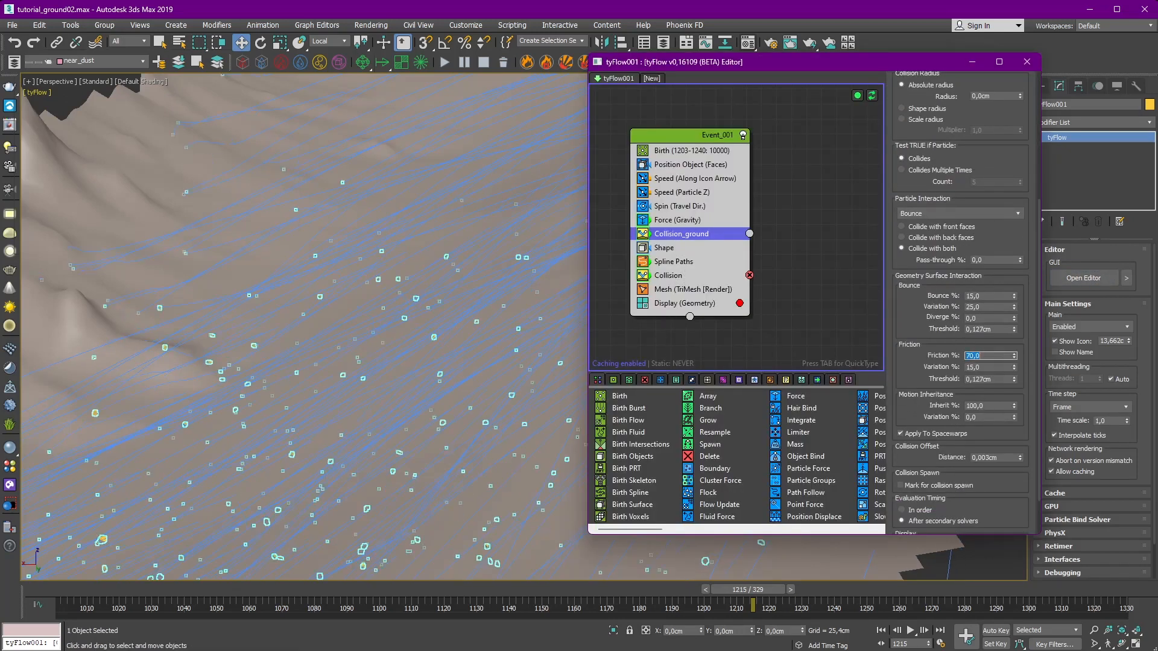
pyautogui.write('65')
pyautogui.press('Return')
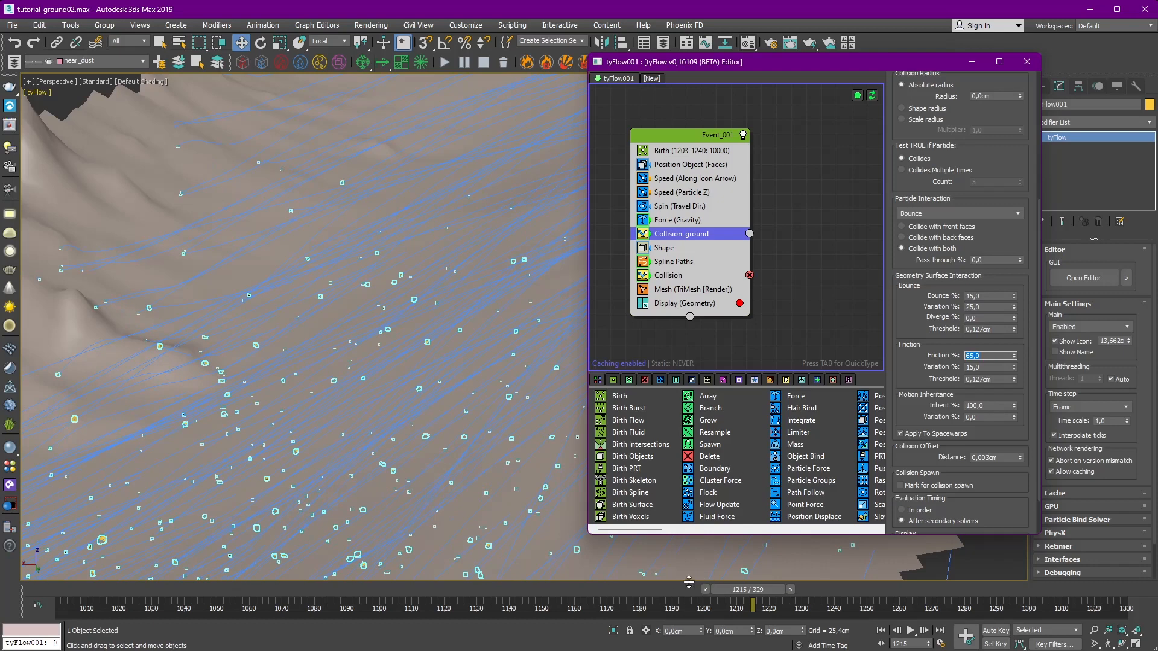
# Step: Switch the viewport to Cam_RENDER and turn off the Spline Paths operator
pyautogui.moveTo(714, 590); pyautogui.dragTo(799, 610)
pyautogui.press('c')
pyautogui.doubleClick(549, 266)
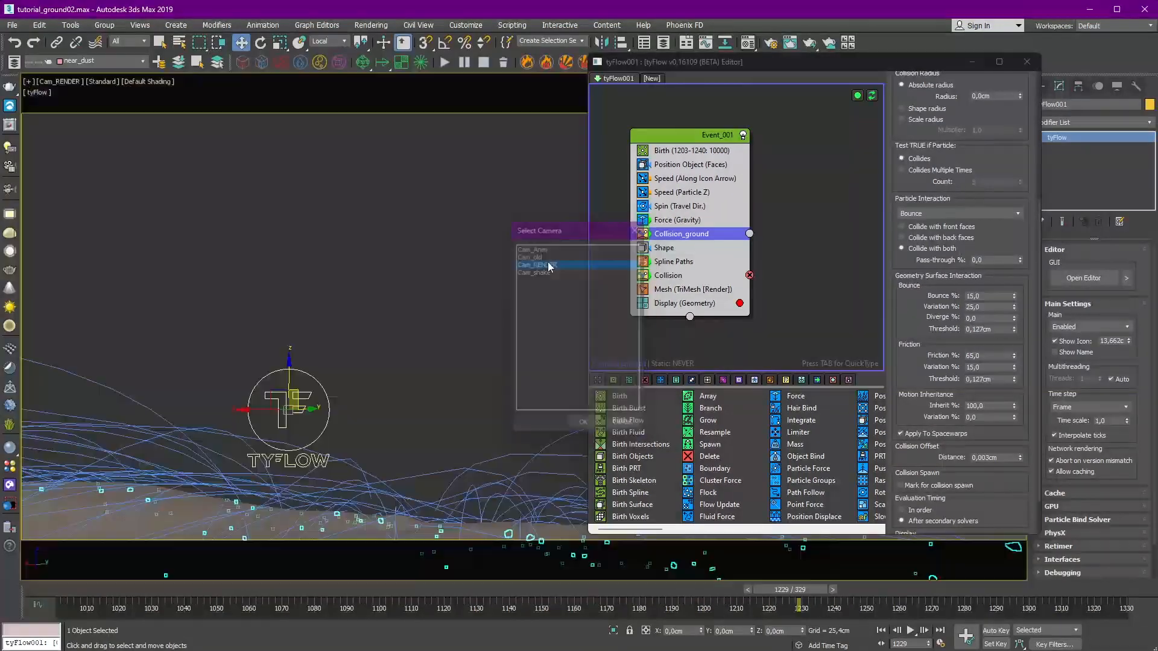
pyautogui.click(724, 263)
pyautogui.click(1027, 61)
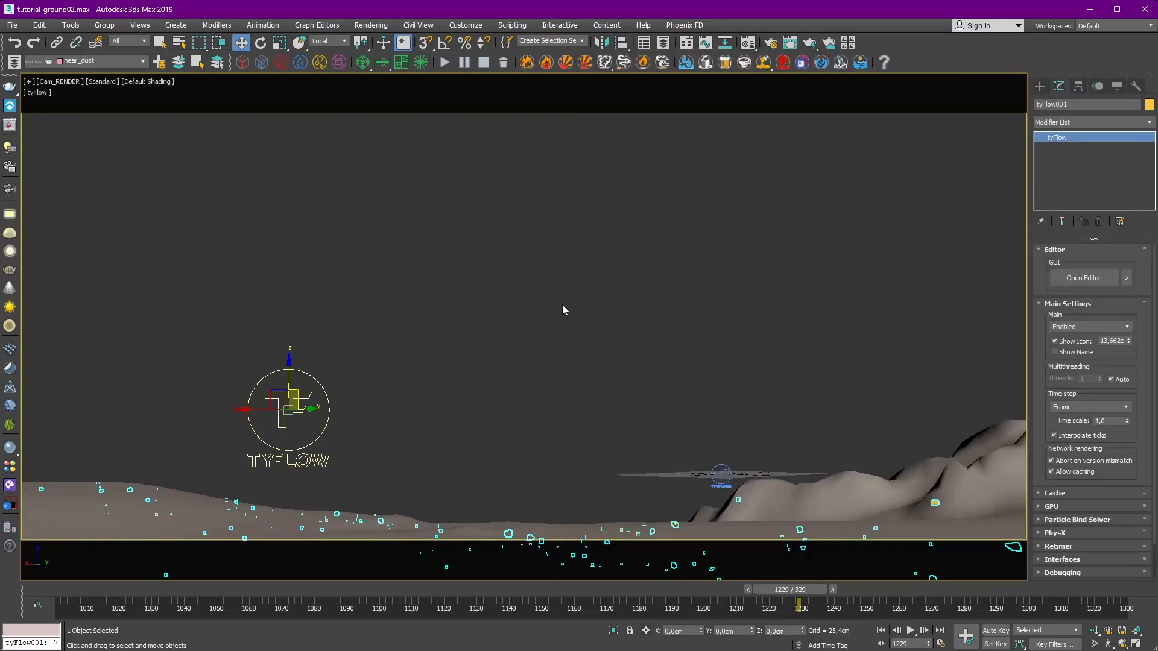
# Step: Set the Force operator's built-in gravity strength to -0.6 cm and check the debris motion through the render camera
pyautogui.click(562, 307)
pyautogui.moveTo(665, 590); pyautogui.dragTo(730, 595)
pyautogui.click(360, 319)
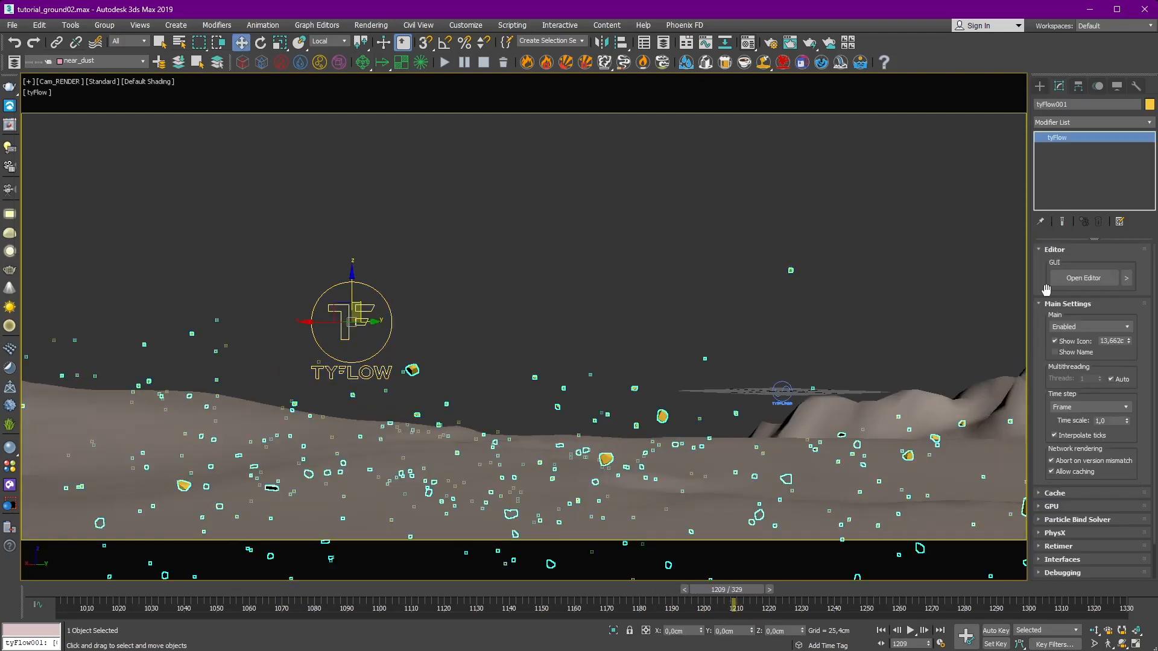
pyautogui.click(1083, 278)
pyautogui.click(674, 220)
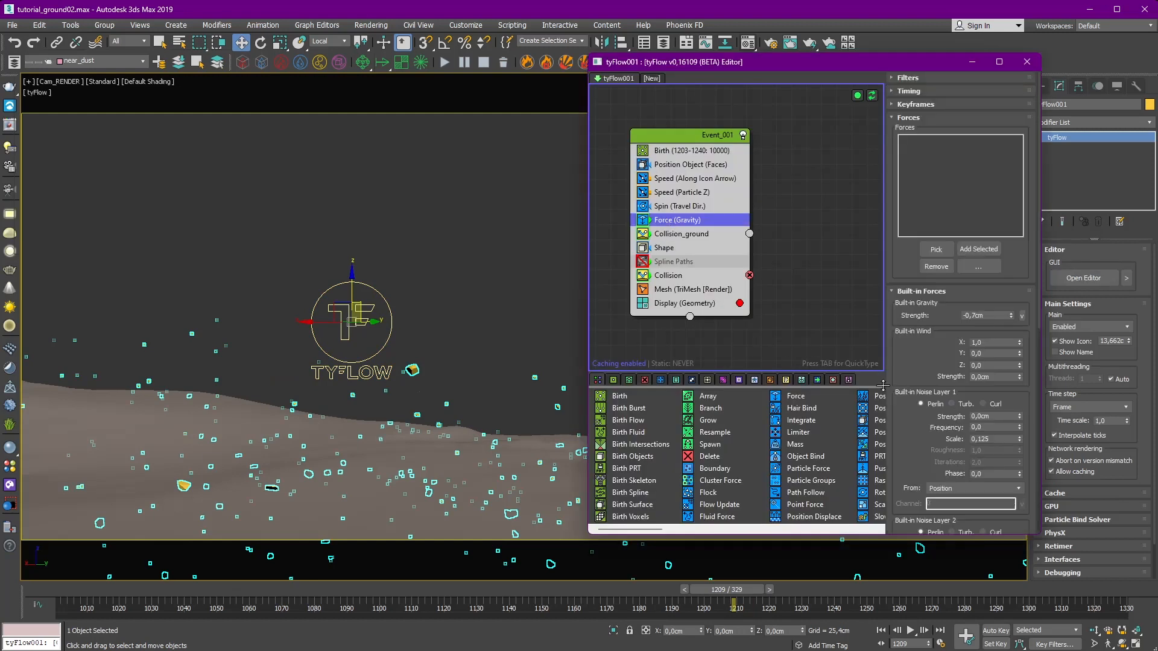
pyautogui.click(1012, 314)
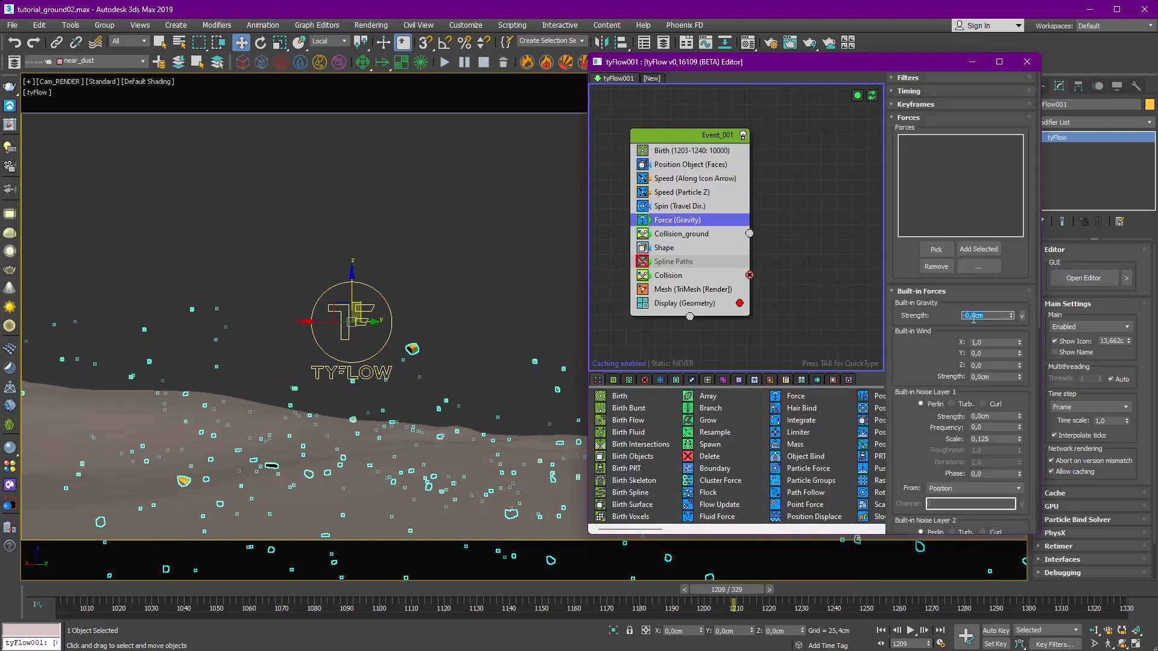
pyautogui.click(454, 319)
pyautogui.moveTo(727, 589); pyautogui.dragTo(763, 598)
# Step: Set the Birth operator's End to frame 1300 and its Total to 100000 particles
pyautogui.click(724, 150)
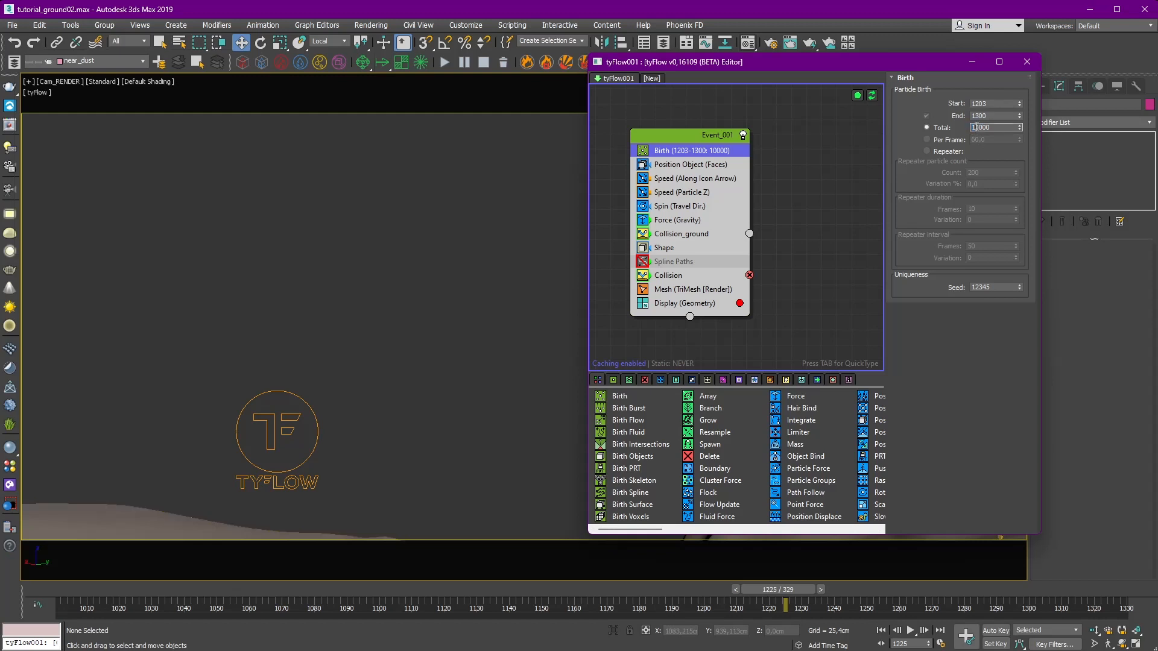
pyautogui.moveTo(786, 594); pyautogui.dragTo(903, 595)
pyautogui.press('w')
pyautogui.click(980, 116)
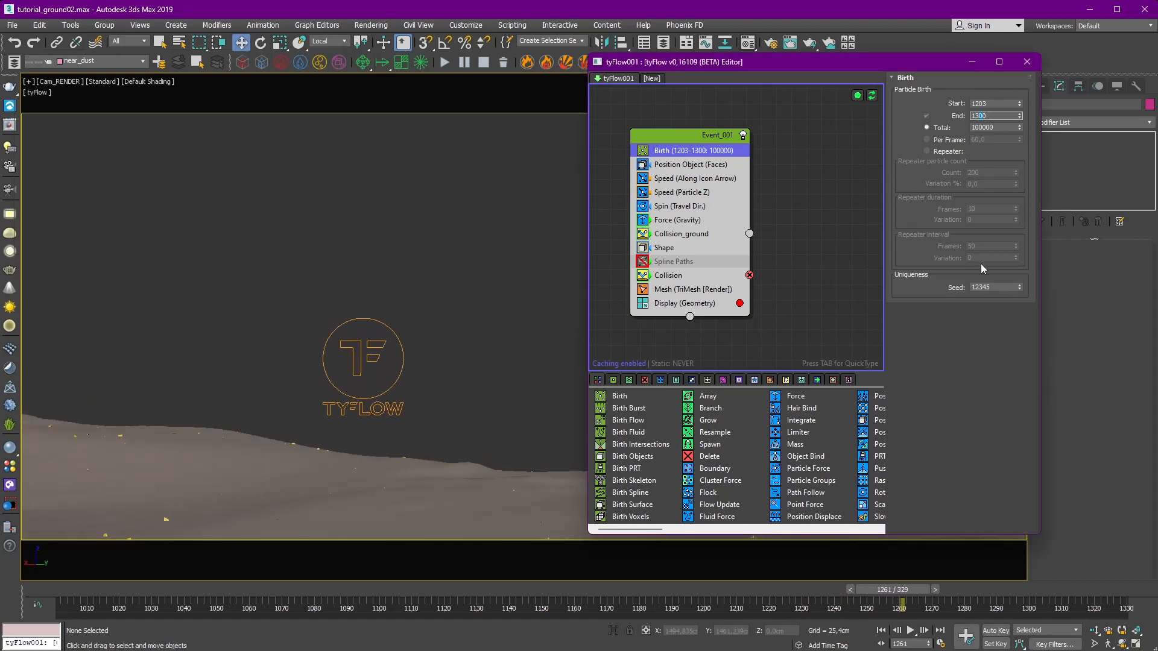
pyautogui.moveTo(903, 591); pyautogui.dragTo(843, 599)
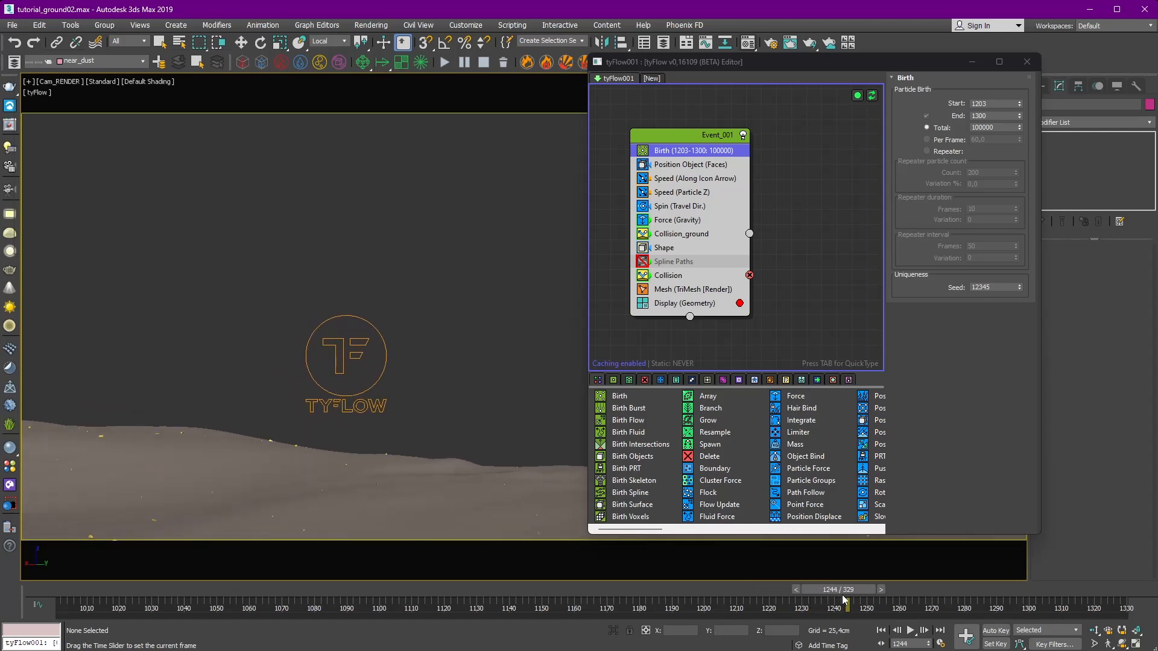
# Step: Move the flow editor aside and examine the Gradient Ramp flag position curves of near_dust_emitter in the Curve Editor
pyautogui.moveTo(671, 69); pyautogui.dragTo(765, 77)
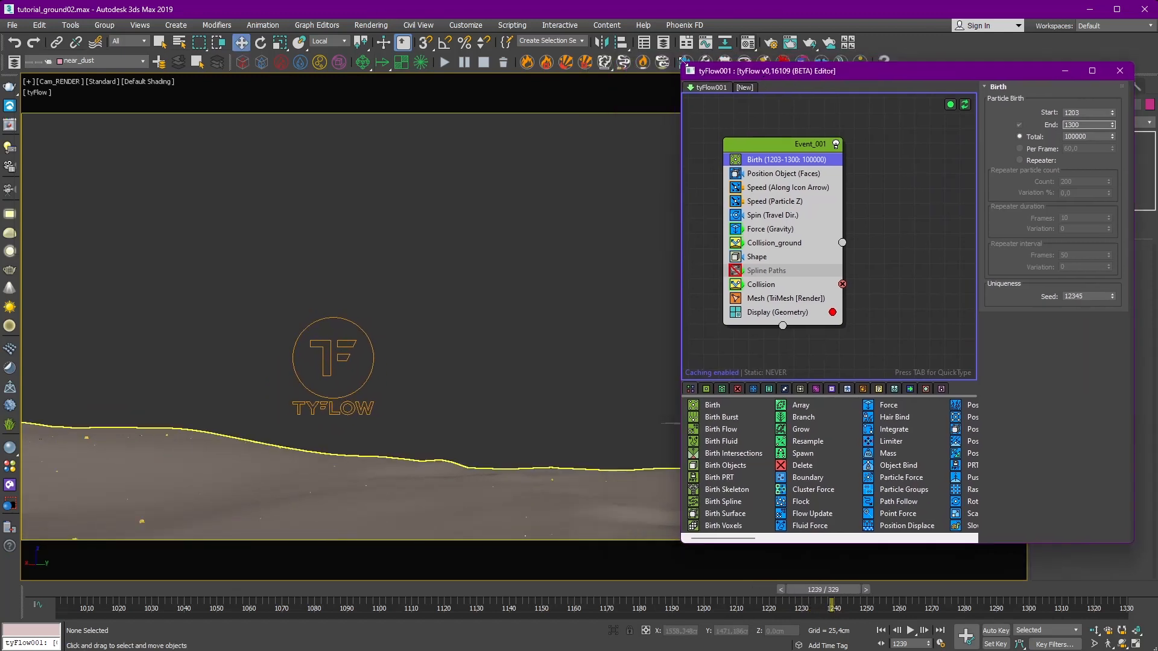
pyautogui.click(691, 71)
pyautogui.moveTo(847, 71); pyautogui.dragTo(1023, 128)
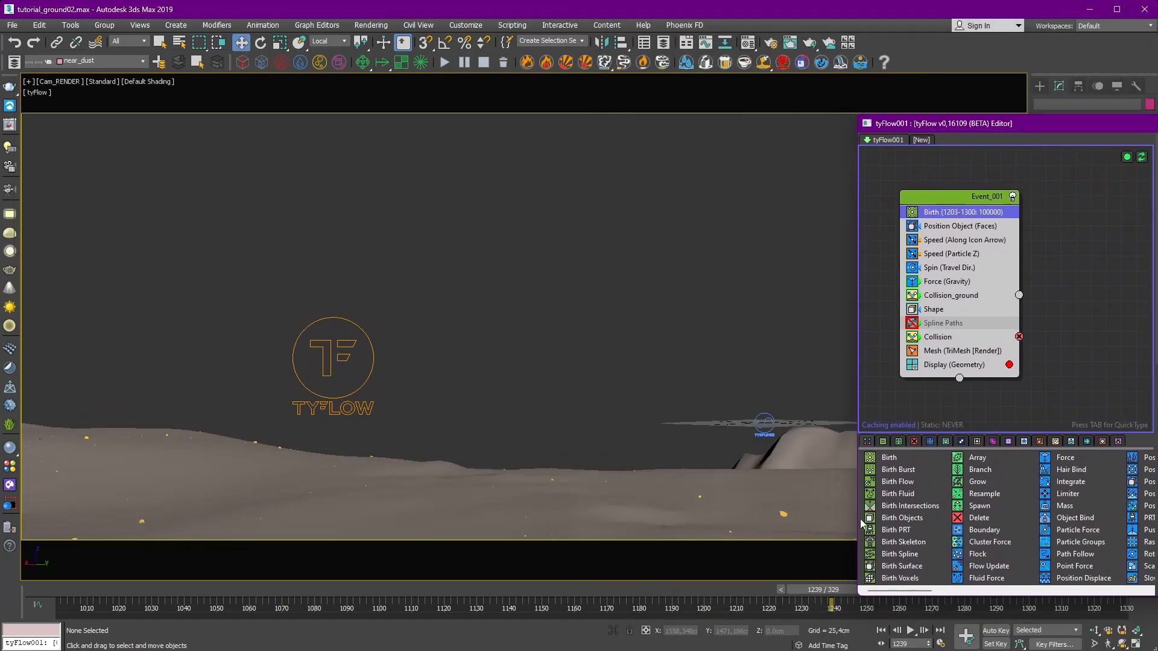
pyautogui.moveTo(831, 594); pyautogui.dragTo(863, 595)
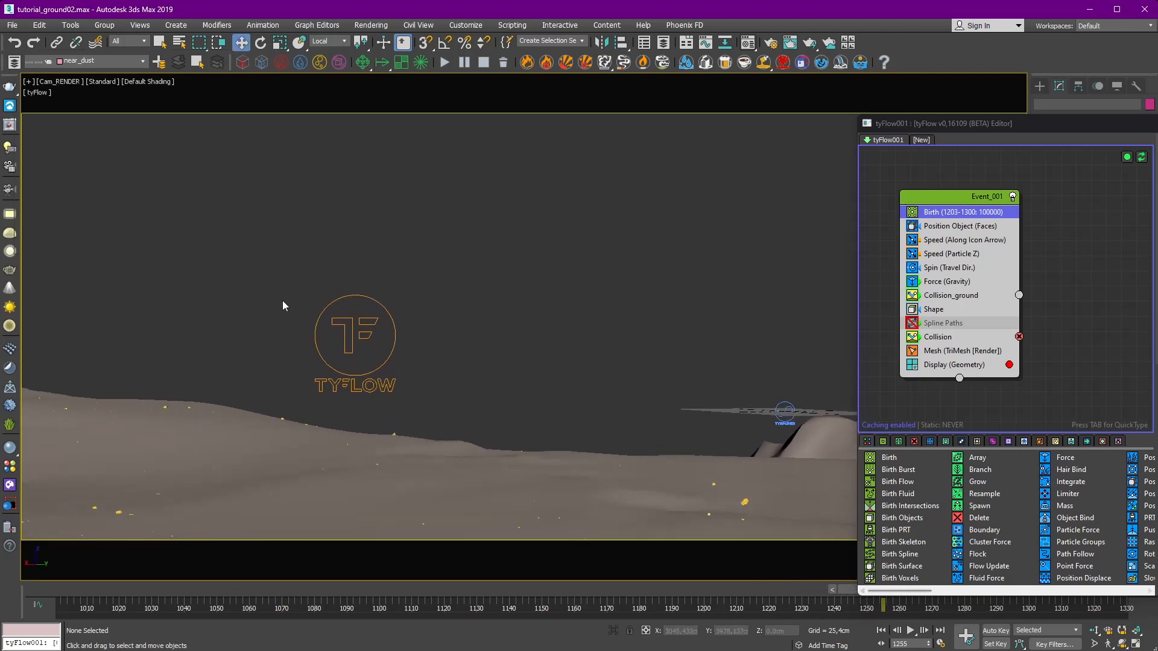
pyautogui.click(705, 47)
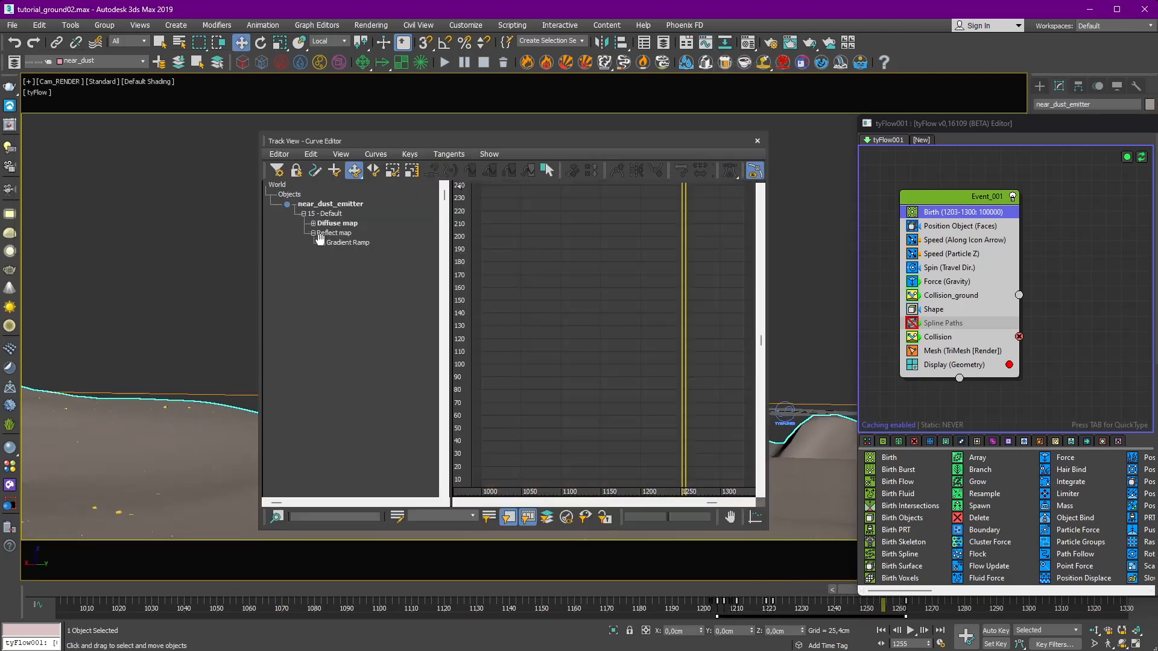
pyautogui.press('z')
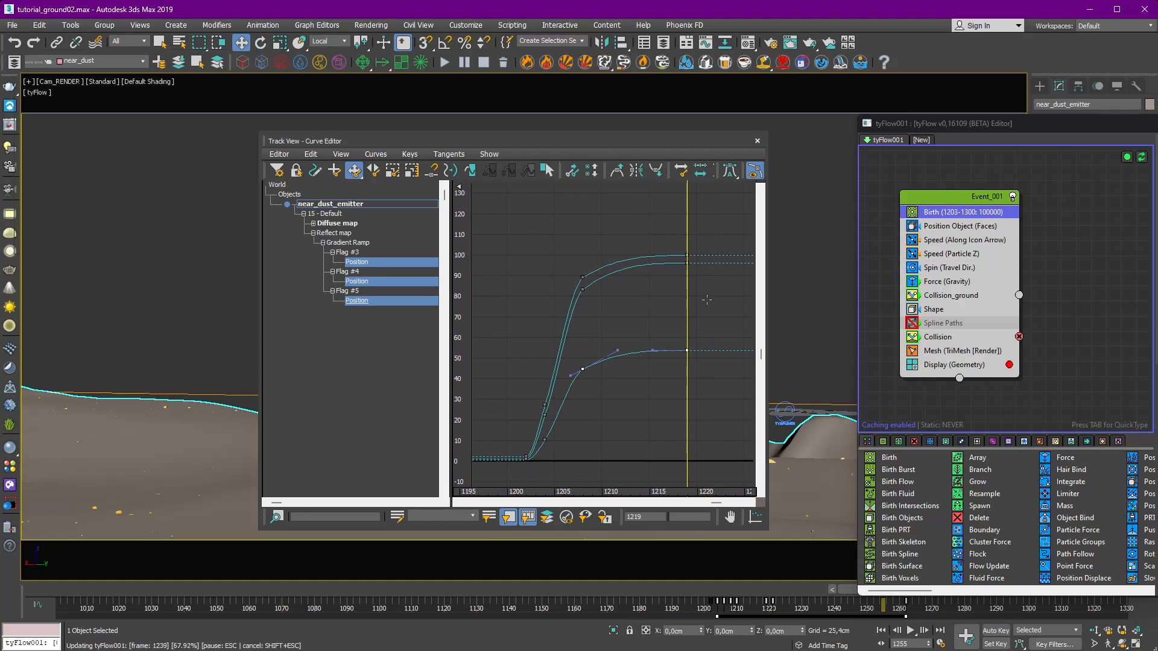
pyautogui.click(758, 142)
pyautogui.click(609, 339)
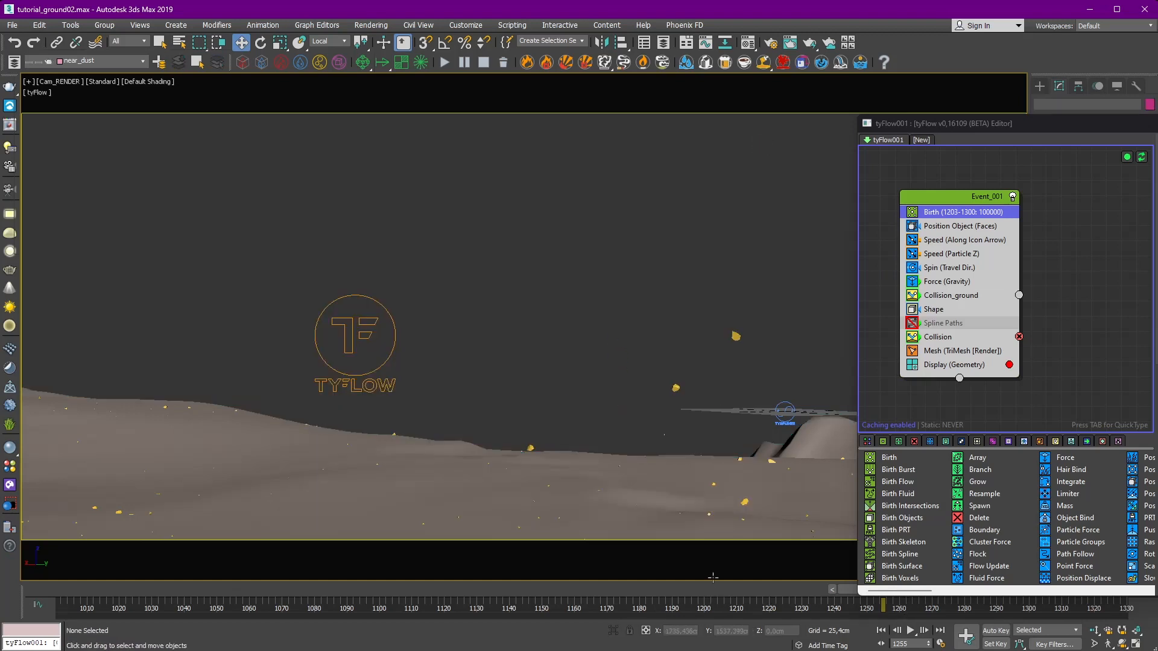
# Step: Set the Birth operator's End to frame 1330 and go to frame 1234
pyautogui.moveTo(842, 590); pyautogui.dragTo(1094, 610)
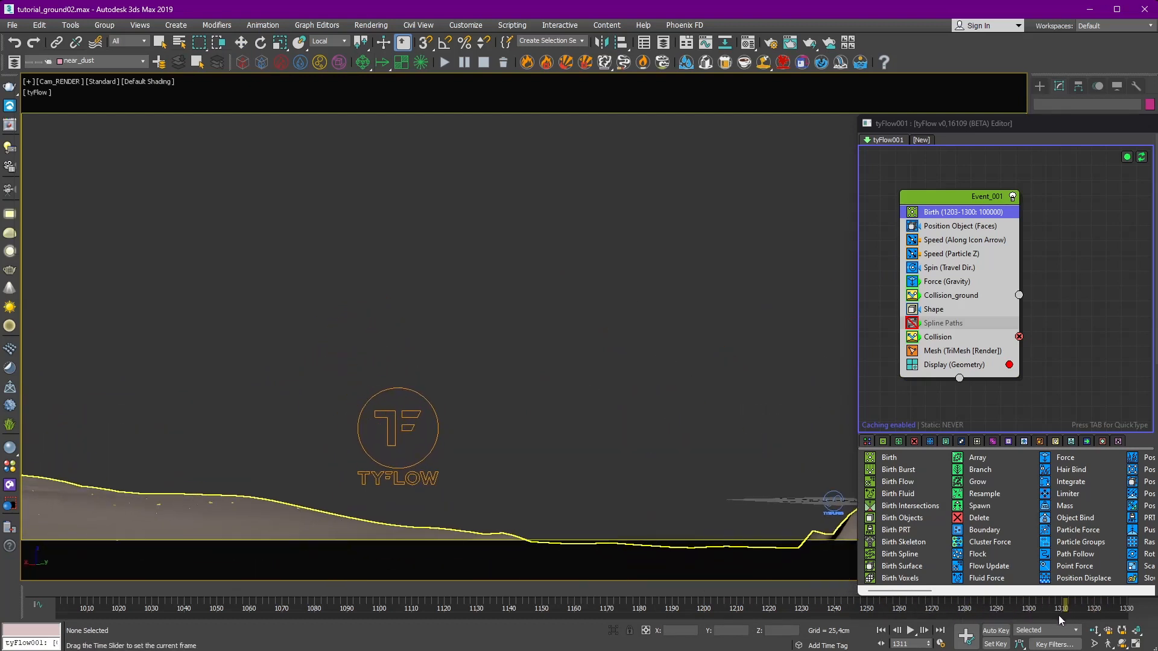
pyautogui.moveTo(1012, 128); pyautogui.dragTo(778, 117)
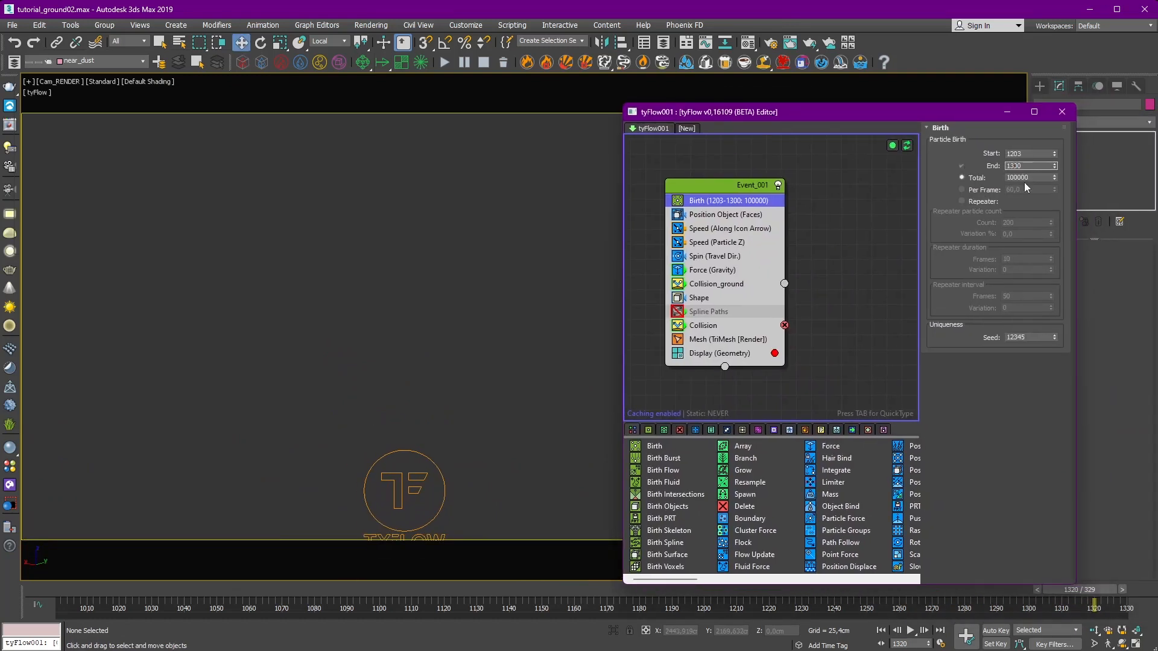
pyautogui.click(1006, 115)
pyautogui.moveTo(1078, 589); pyautogui.dragTo(808, 576)
pyautogui.press('w')
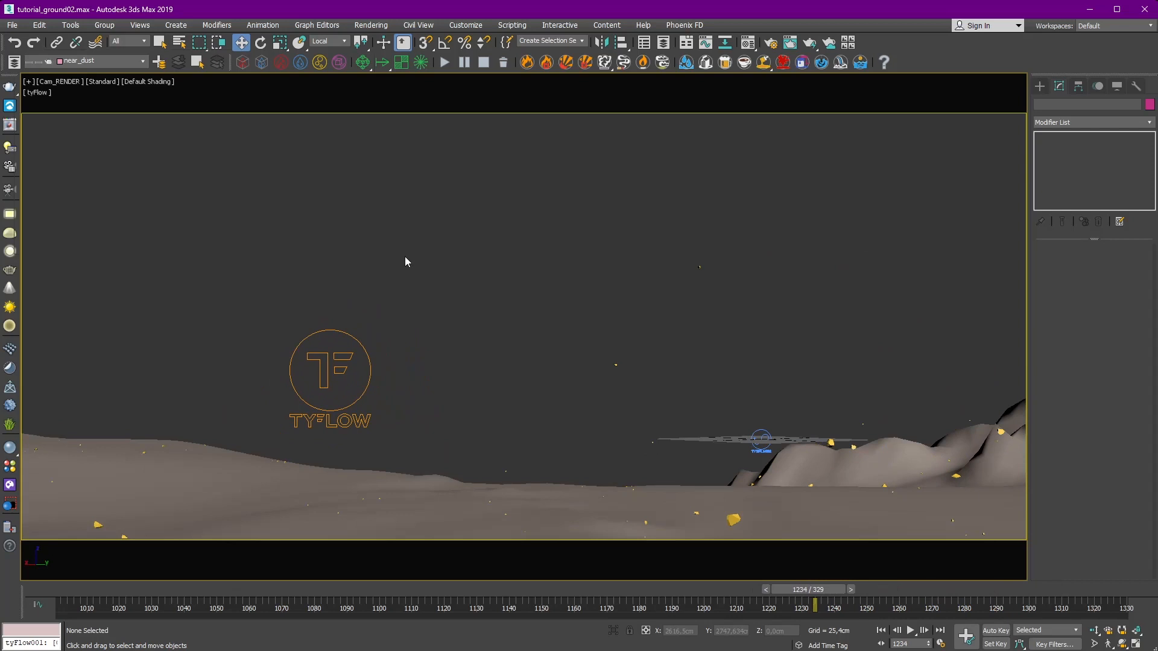
# Step: Make the Ground layer visible again and render frame 1234 with V-Ray to inspect the debris size and amount
pyautogui.click(9, 125)
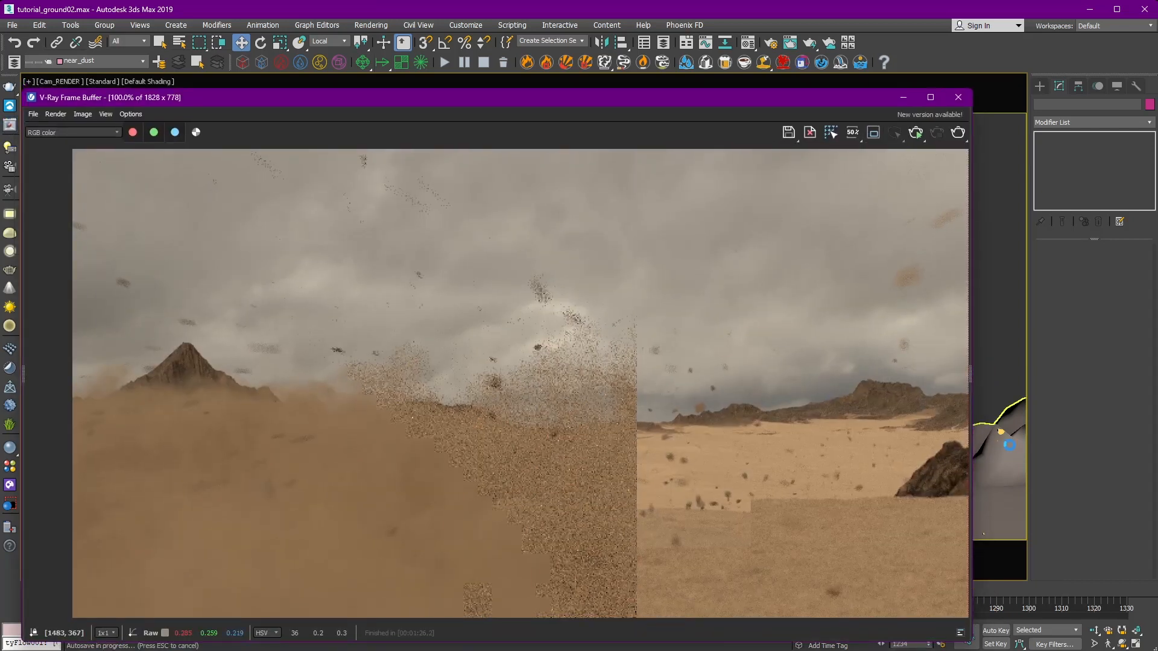
pyautogui.click(13, 63)
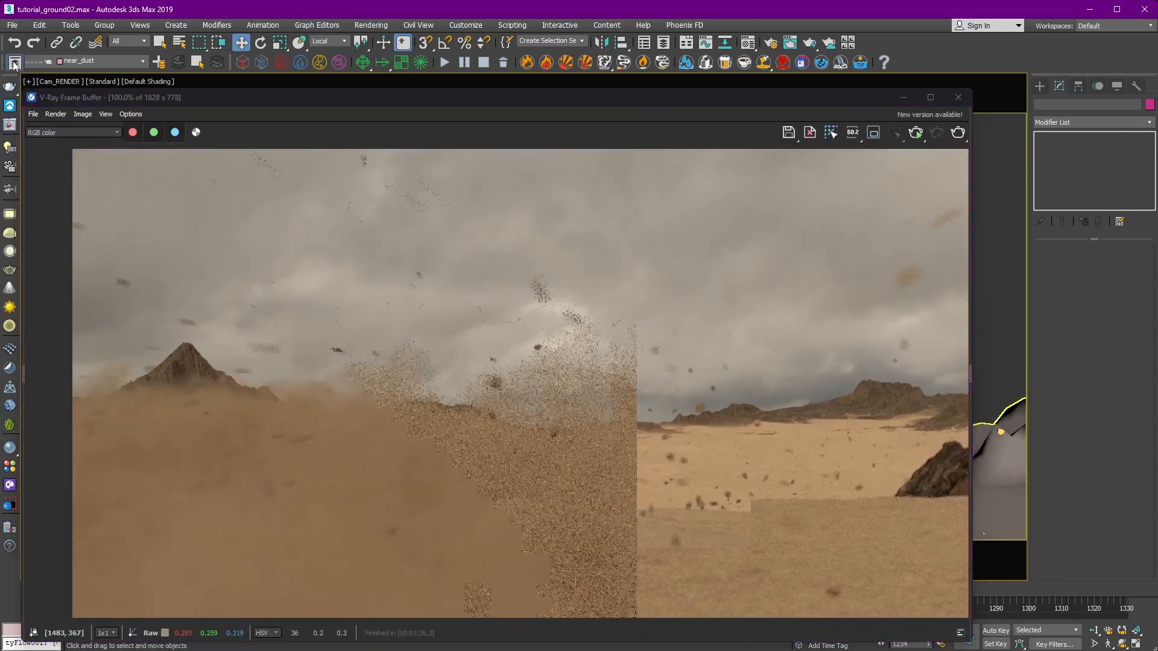
pyautogui.click(833, 181)
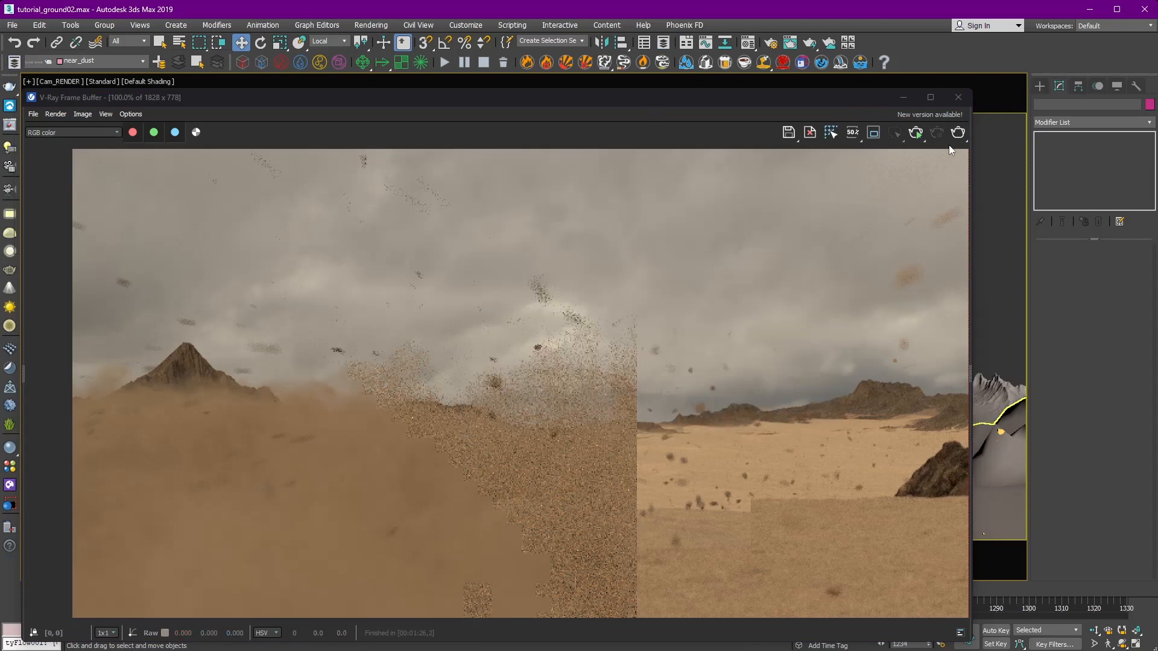
pyautogui.click(957, 133)
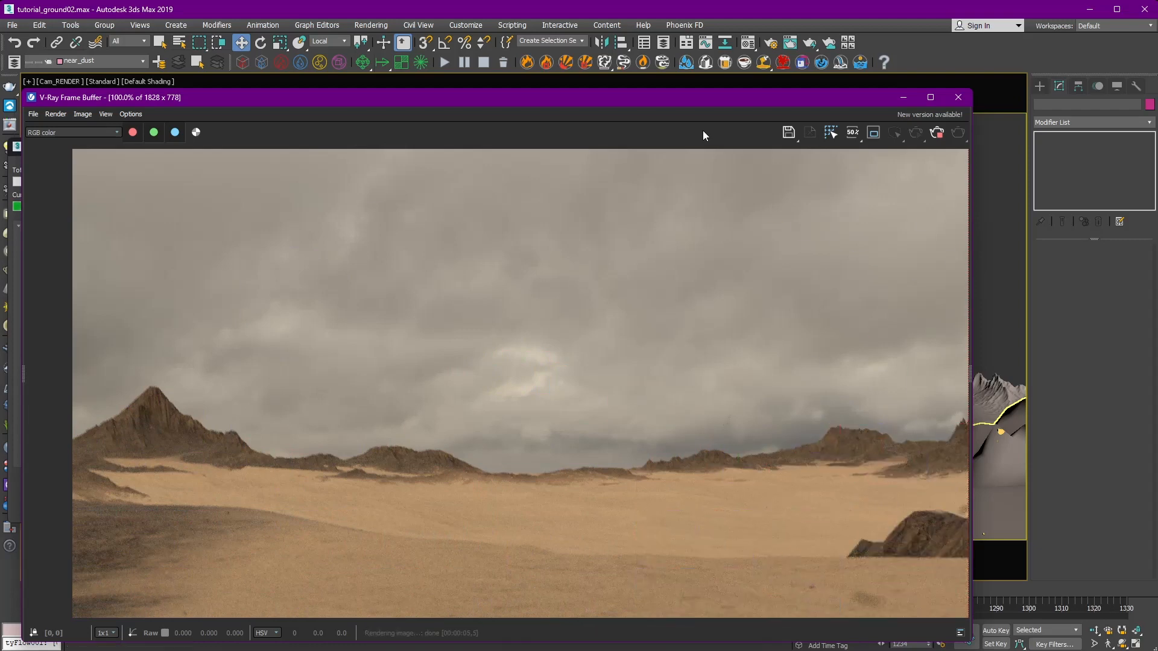
pyautogui.scroll(1, 737, 426)
pyautogui.moveTo(763, 442); pyautogui.dragTo(709, 336, button='middle')
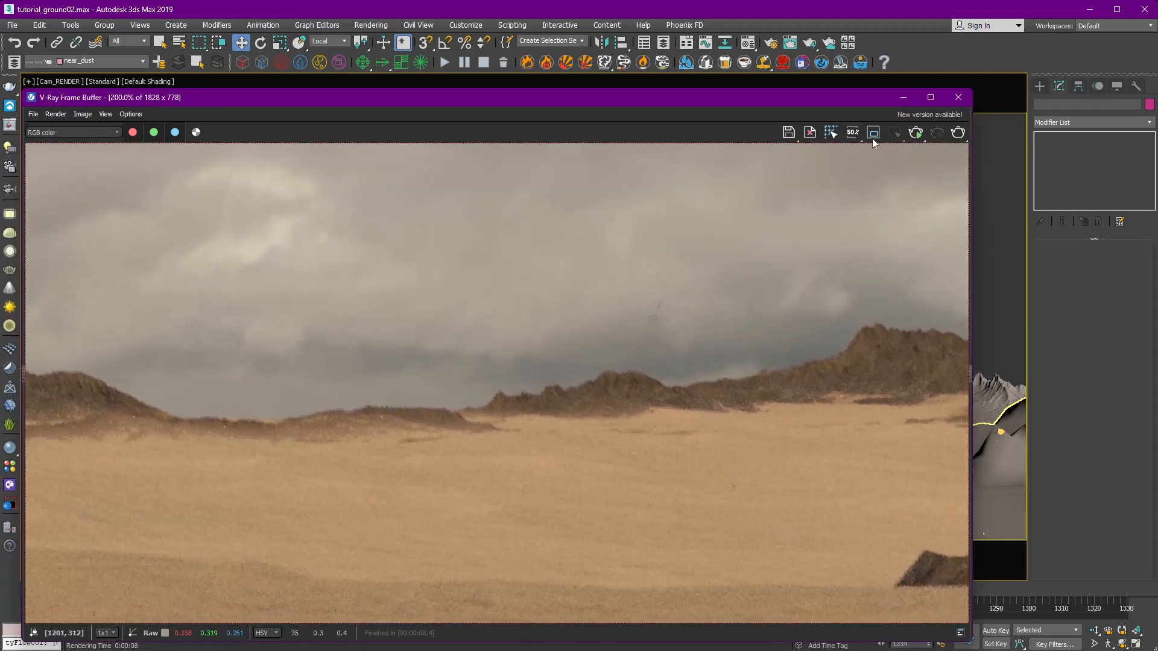
# Step: Go to frame 1270 and set the Birth operator's Total to 400000 particles
pyautogui.click(903, 97)
pyautogui.moveTo(823, 591); pyautogui.dragTo(937, 603)
pyautogui.click(402, 354)
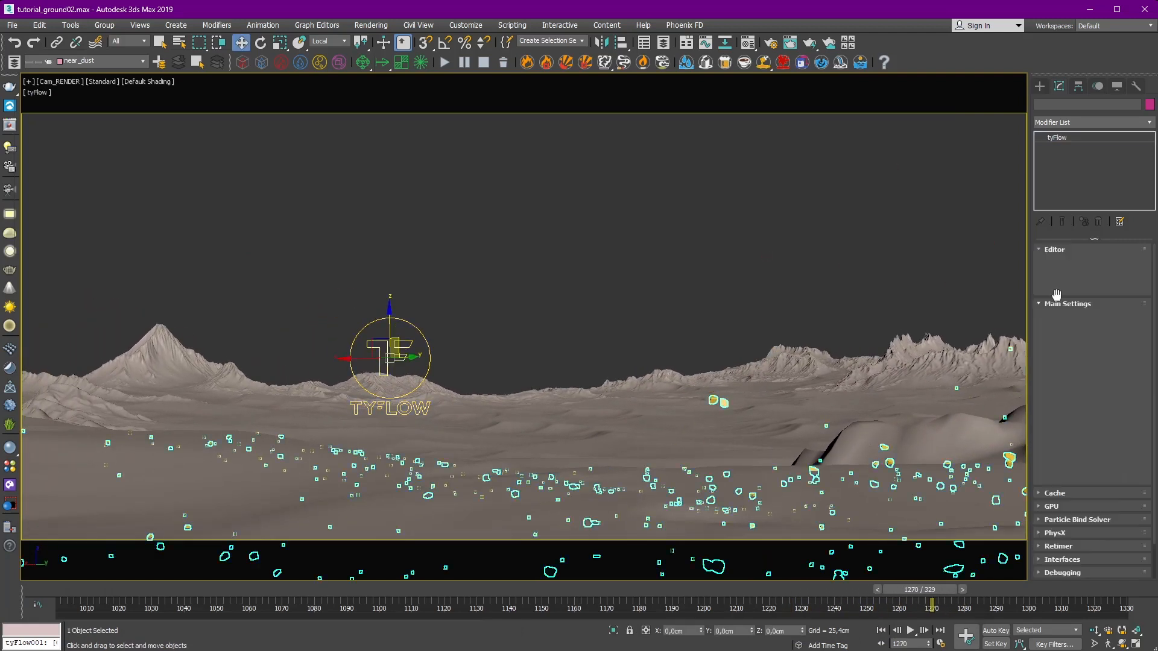
pyautogui.click(1080, 278)
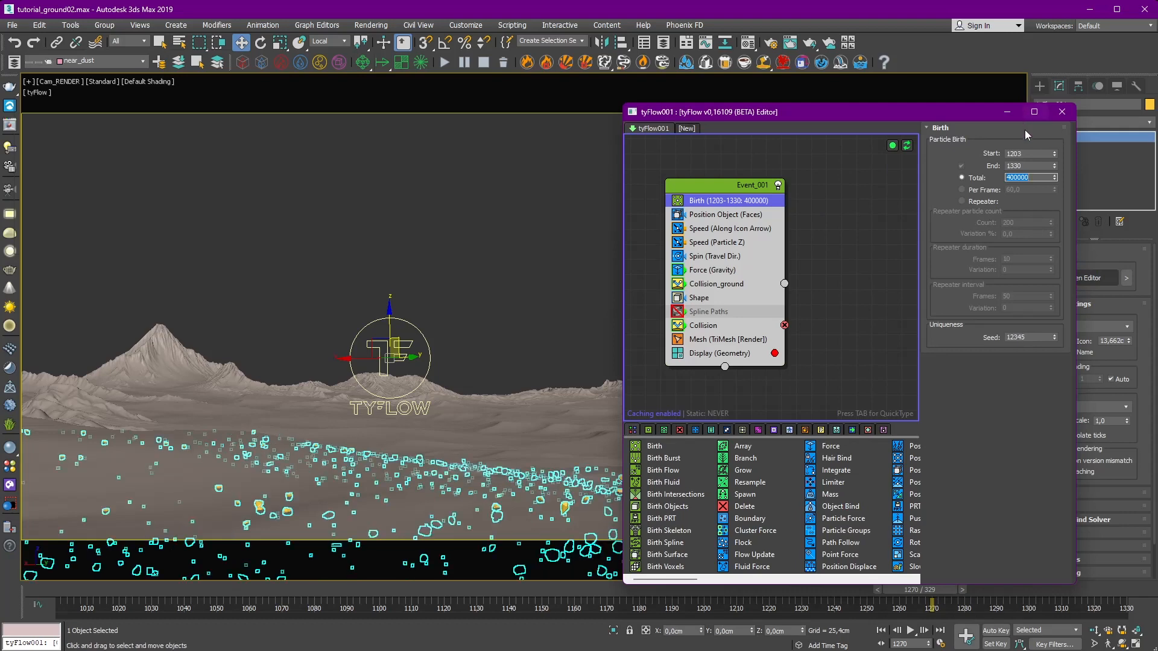
pyautogui.click(1062, 113)
pyautogui.click(721, 514)
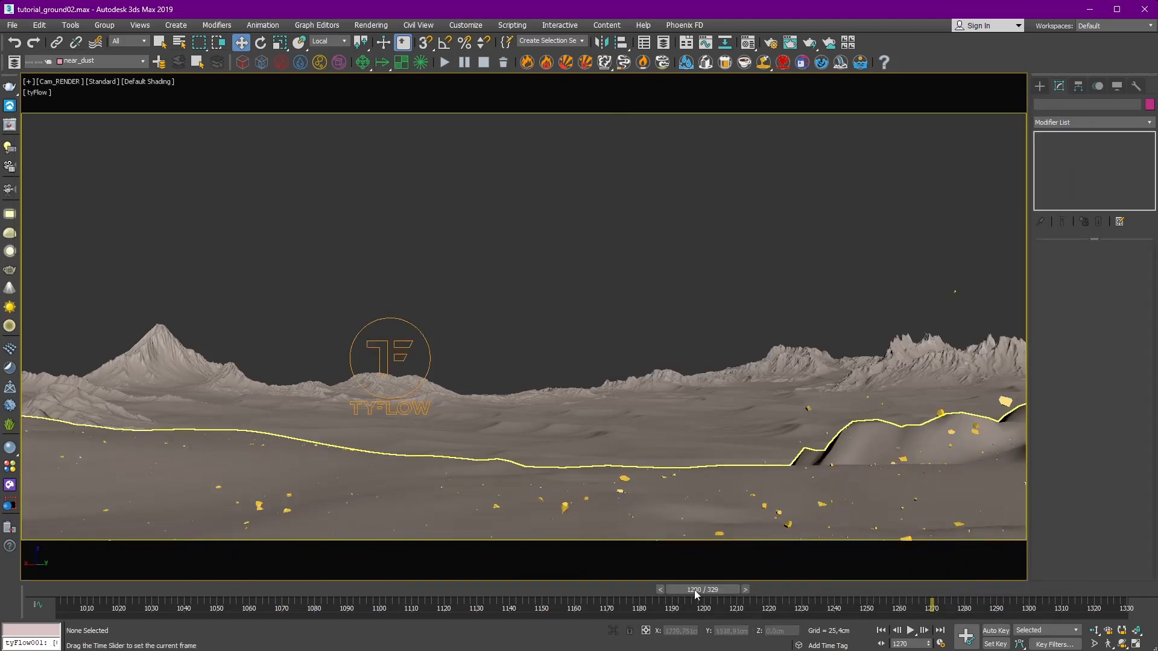
# Step: Go to frame 1283, render it with V-Ray and inspect the ground debris across the image, putting the frame buffer away at the end
pyautogui.moveTo(695, 594); pyautogui.dragTo(972, 570)
pyautogui.press('w')
pyautogui.click(810, 43)
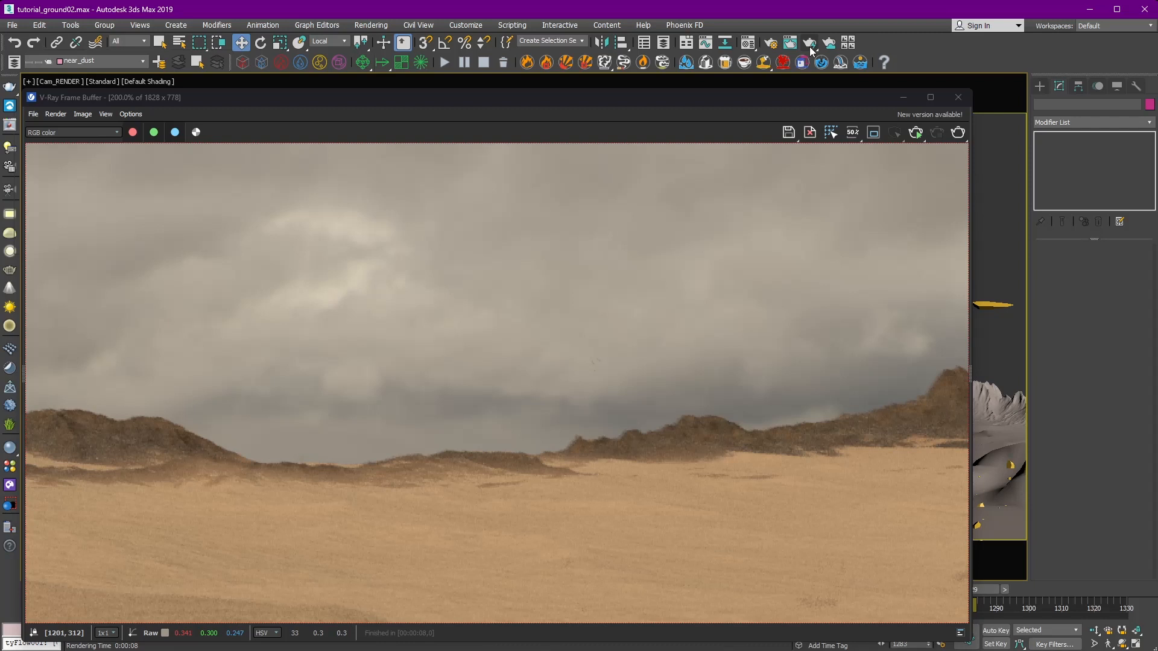
pyautogui.moveTo(706, 536); pyautogui.dragTo(408, 512, button='middle')
pyautogui.scroll(-1, 790, 495)
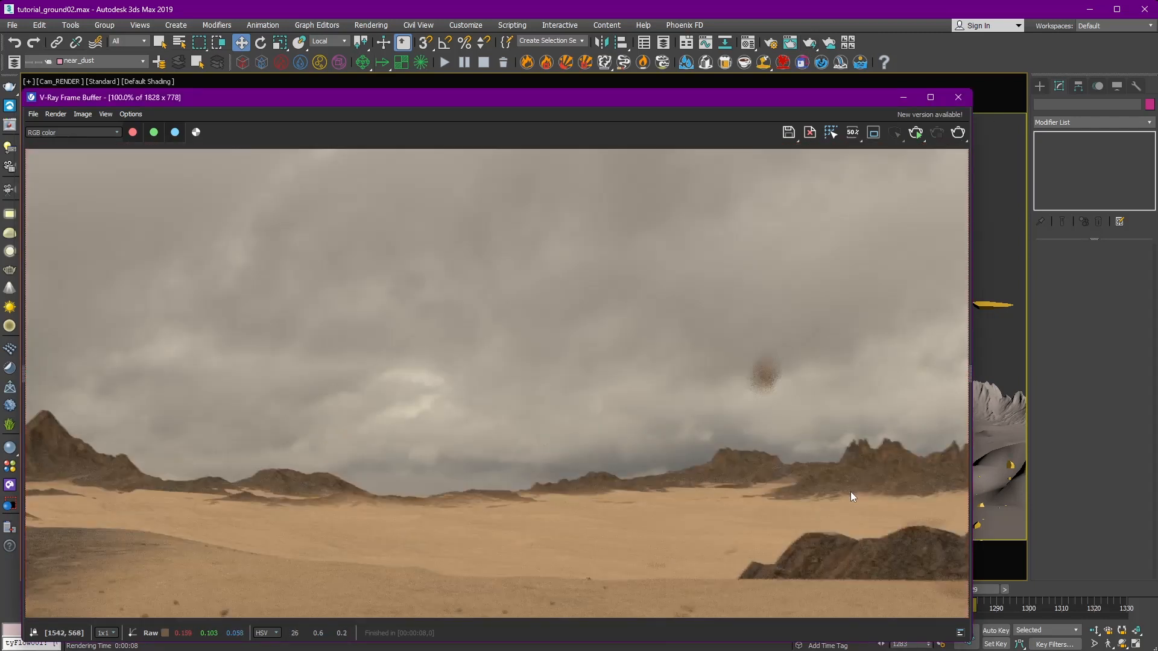
pyautogui.moveTo(851, 491); pyautogui.dragTo(494, 471, button='middle')
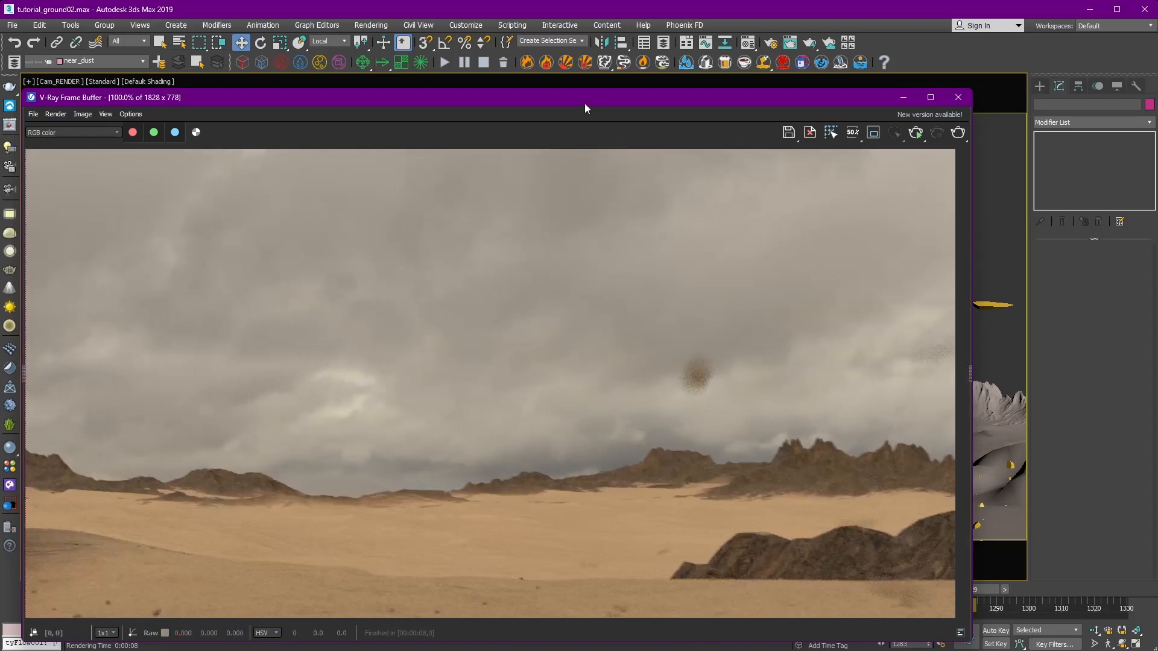
pyautogui.moveTo(585, 104); pyautogui.dragTo(618, 98)
pyautogui.moveTo(496, 326); pyautogui.dragTo(615, 338, button='middle')
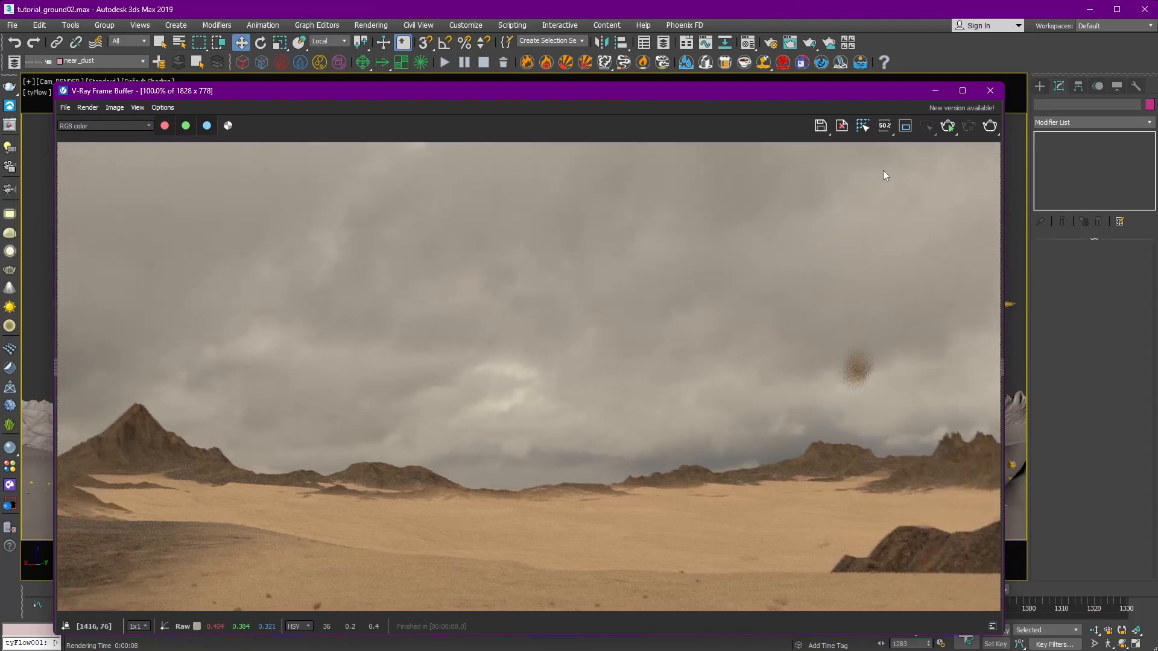
pyautogui.click(935, 90)
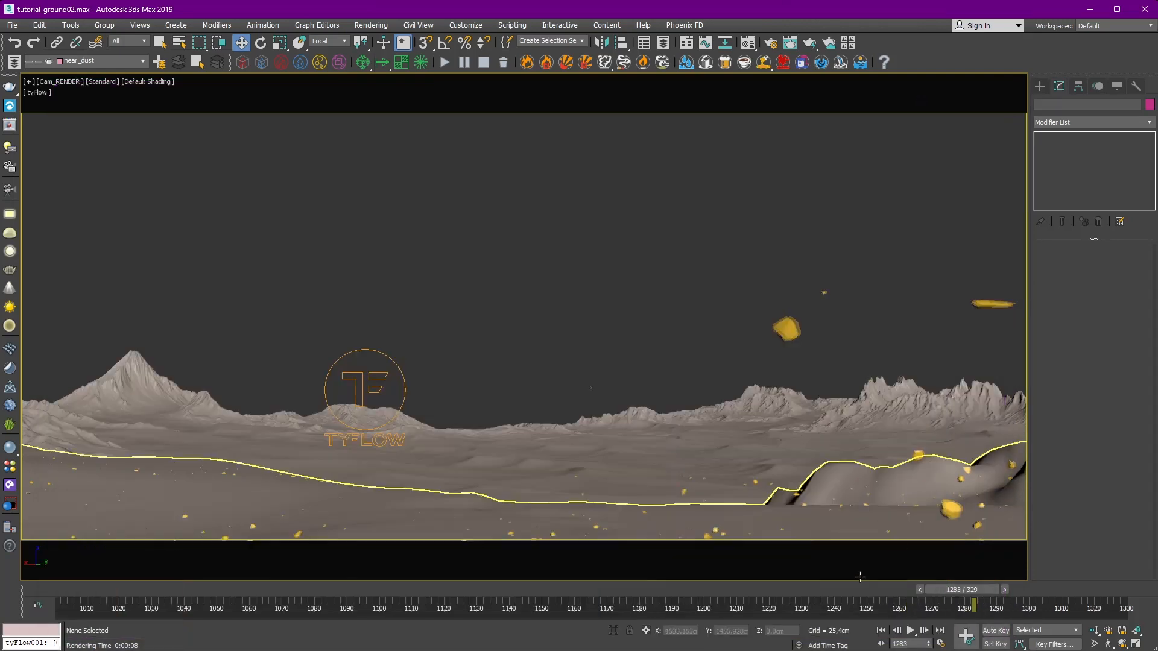
# Step: At frame 1246, unhide all objects, select the near_dust set and enable its GPU preview in the viewport
pyautogui.moveTo(965, 589); pyautogui.dragTo(852, 597)
pyautogui.press('w')
pyautogui.rightClick(456, 294)
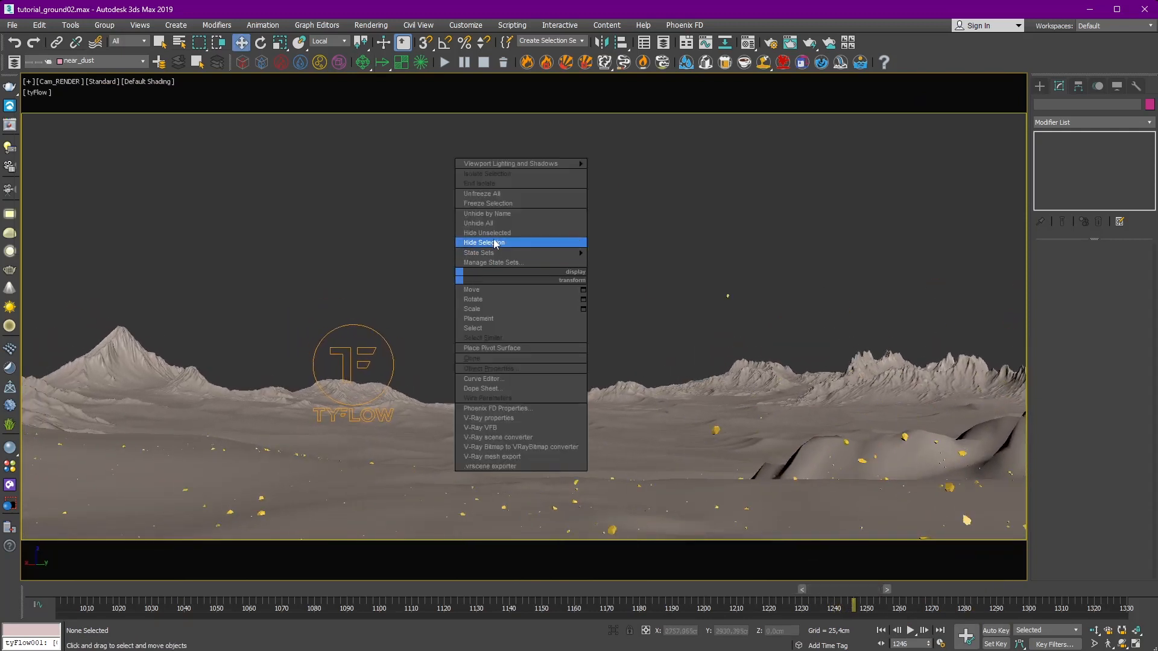
pyautogui.click(493, 225)
pyautogui.click(634, 371)
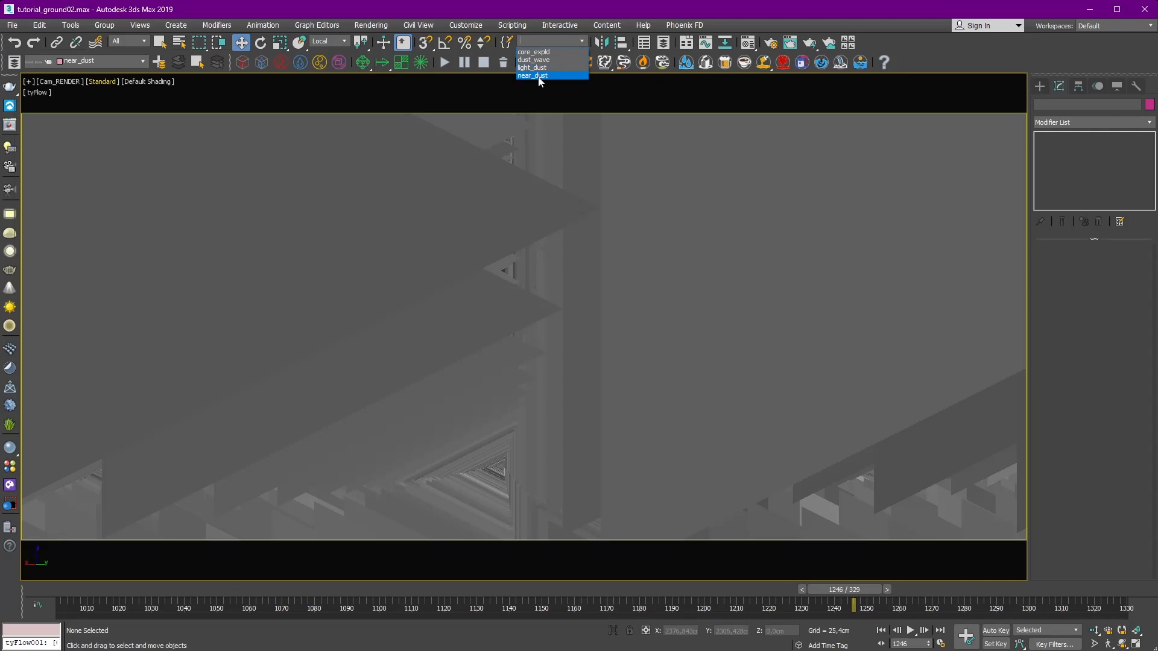
pyautogui.moveTo(1155, 294); pyautogui.dragTo(1157, 558)
pyautogui.click(1050, 493)
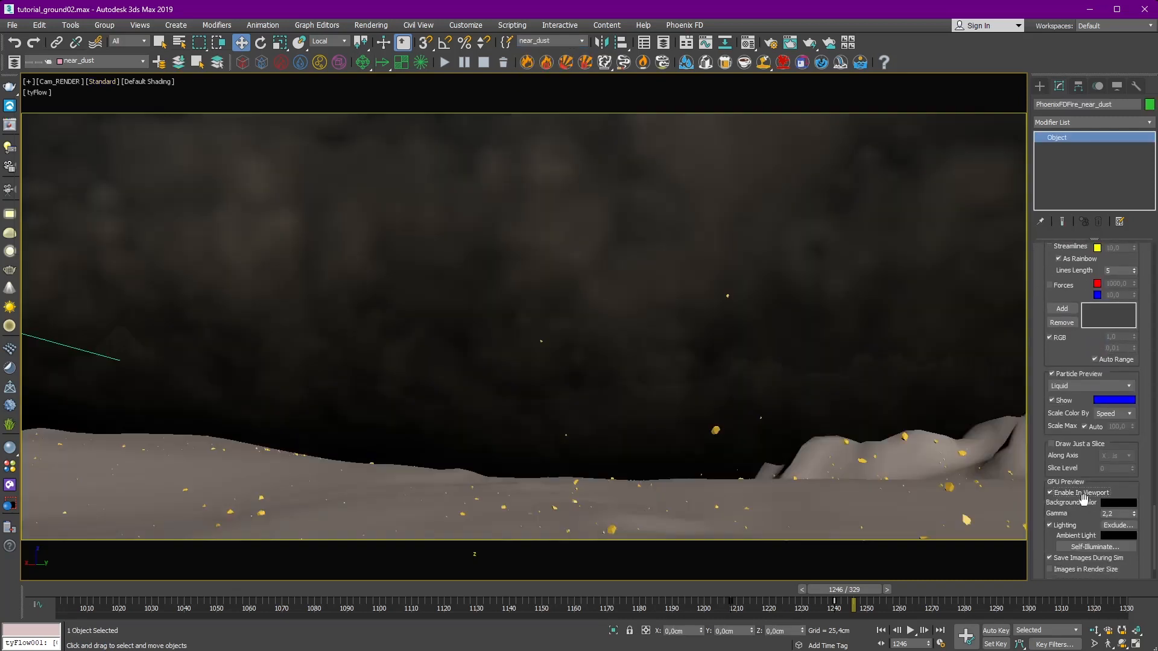
# Step: Go to frame 1211 and examine the near dust preview and the debris from several angles in the perspective view
pyautogui.moveTo(765, 596); pyautogui.dragTo(739, 596)
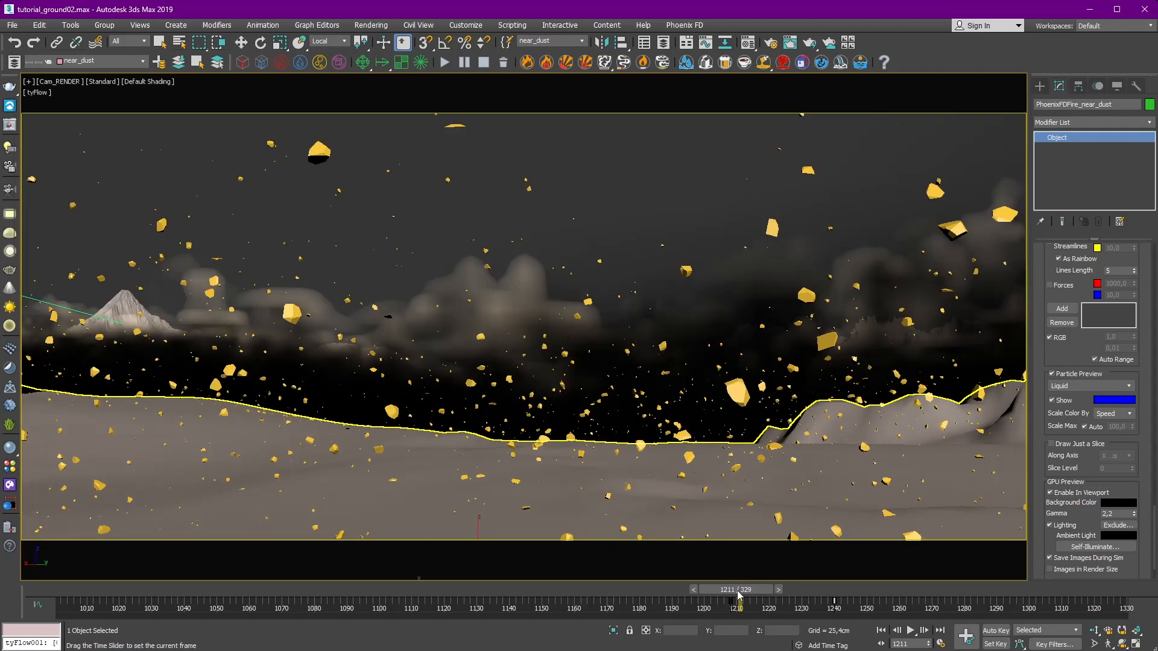
pyautogui.press('p')
pyautogui.scroll(-10, 587, 376)
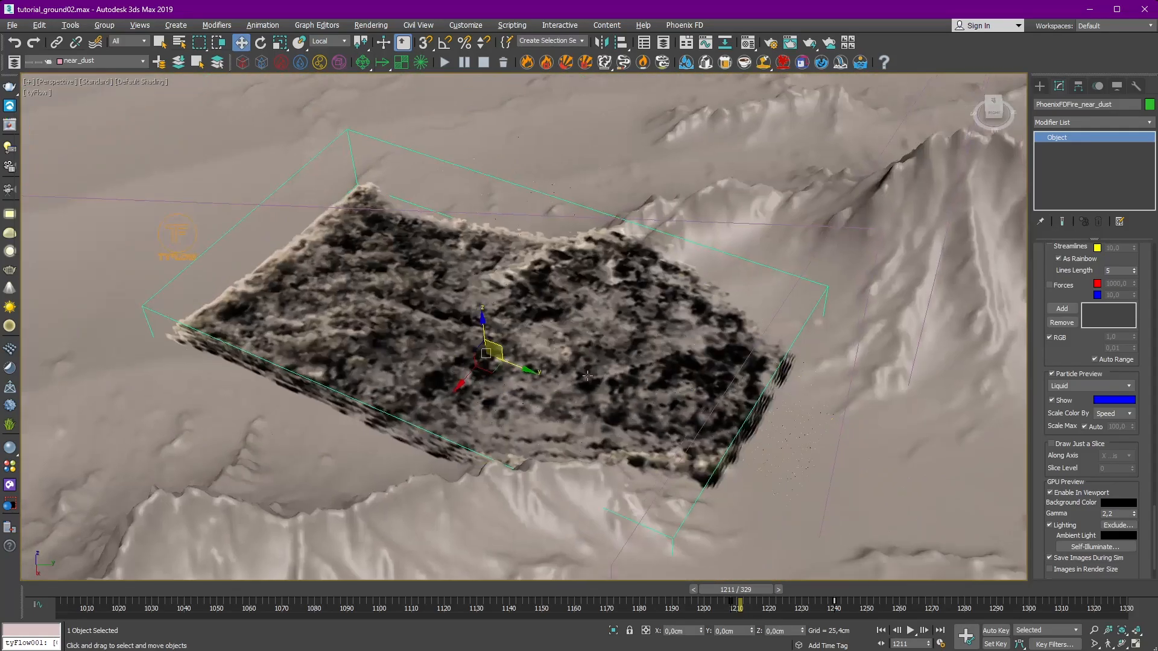
pyautogui.keyDown('alt'); pyautogui.moveTo(587, 376); pyautogui.dragTo(628, 289, button='middle'); pyautogui.keyUp('alt')
pyautogui.scroll(6, 548, 232)
pyautogui.keyDown('alt'); pyautogui.moveTo(548, 233); pyautogui.dragTo(573, 193, button='middle'); pyautogui.keyUp('alt')
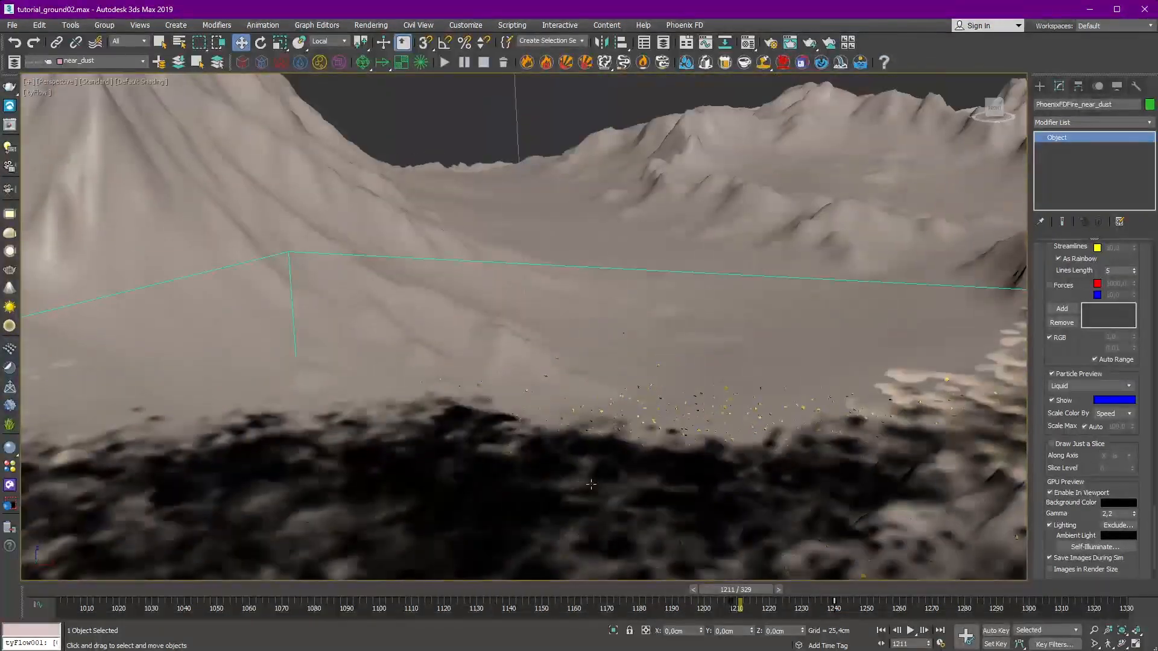
pyautogui.moveTo(594, 465); pyautogui.dragTo(670, 328, button='middle')
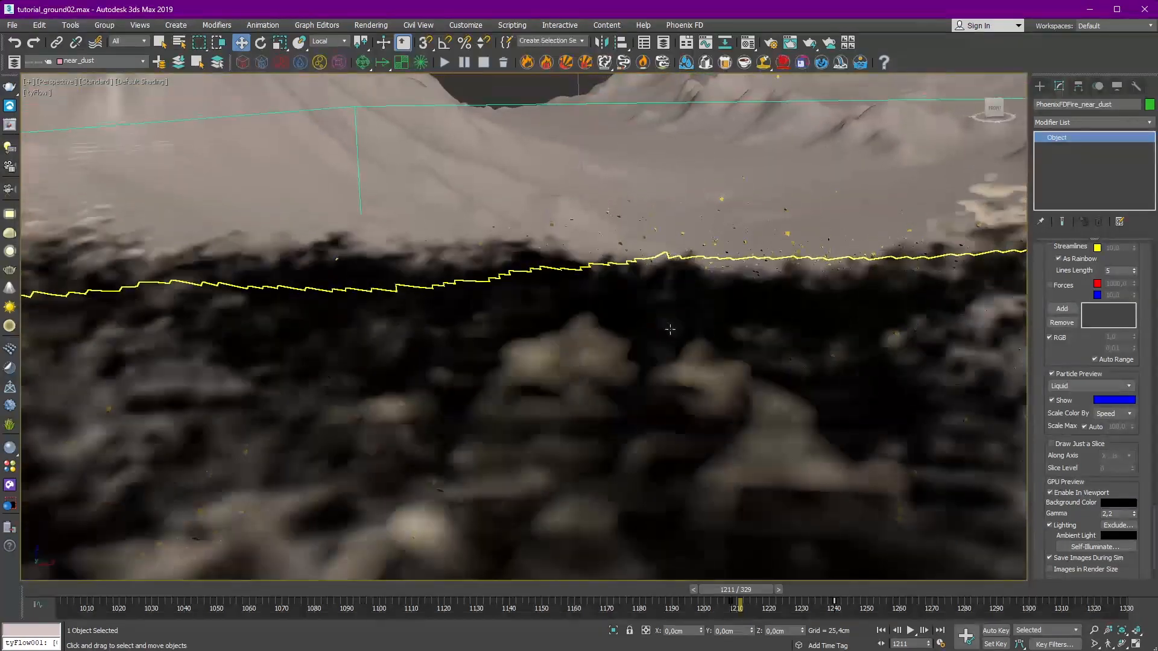
pyautogui.scroll(-5, 670, 328)
pyautogui.keyDown('alt'); pyautogui.moveTo(639, 265); pyautogui.dragTo(844, 304, button='middle'); pyautogui.keyUp('alt')
# Step: Set the near dust simulator's preview Detail Reduction to 2 and compare the finer smoke with the debris
pyautogui.moveTo(1072, 377); pyautogui.dragTo(1080, 648)
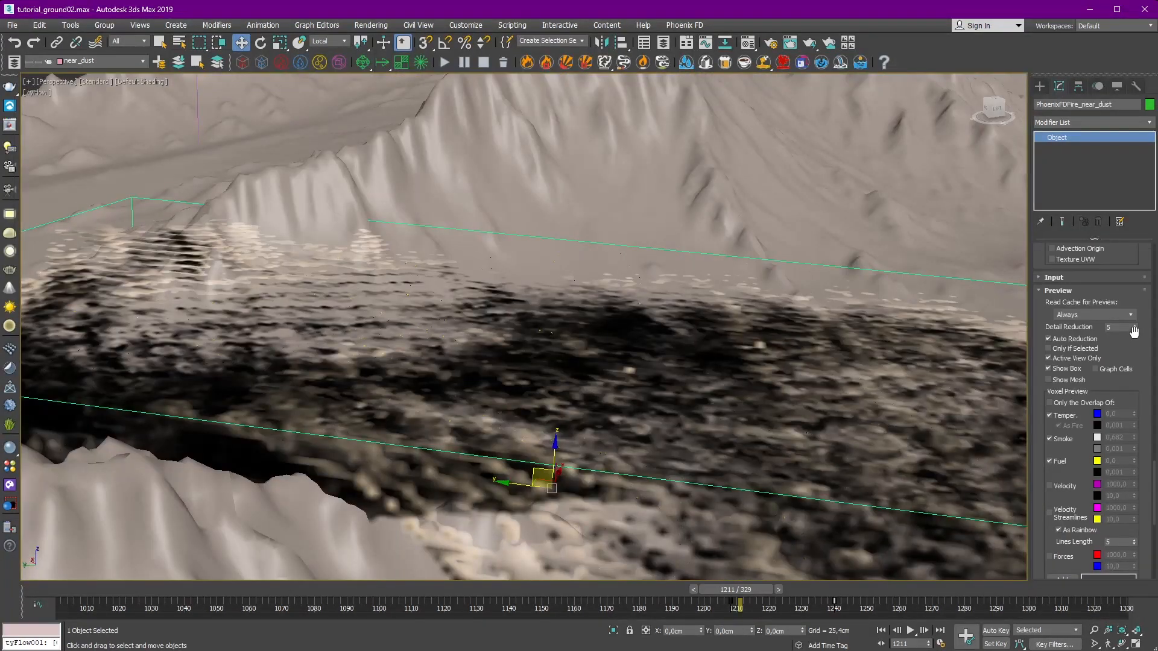
pyautogui.click(1135, 330)
pyautogui.click(1136, 330)
pyautogui.moveTo(528, 357)
pyautogui.mouseDown(button='middle')
pyautogui.moveTo(701, 415)
pyautogui.moveTo(526, 336)
pyautogui.mouseUp(button='middle')
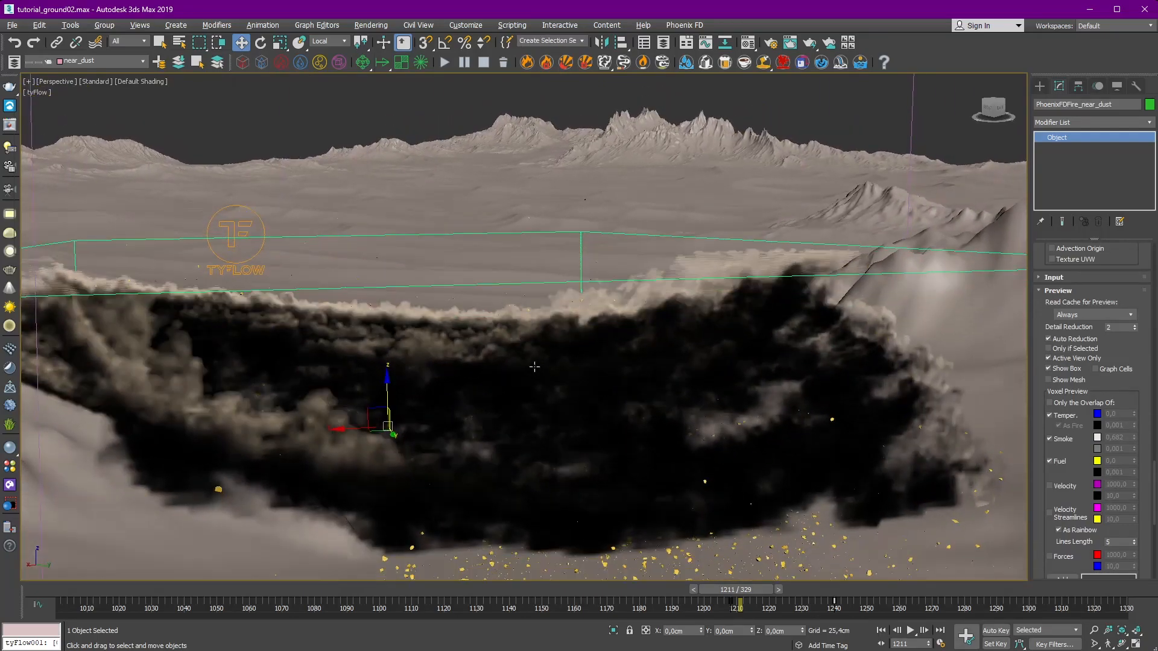
pyautogui.keyDown('alt'); pyautogui.moveTo(570, 386); pyautogui.dragTo(548, 365, button='middle'); pyautogui.keyUp('alt')
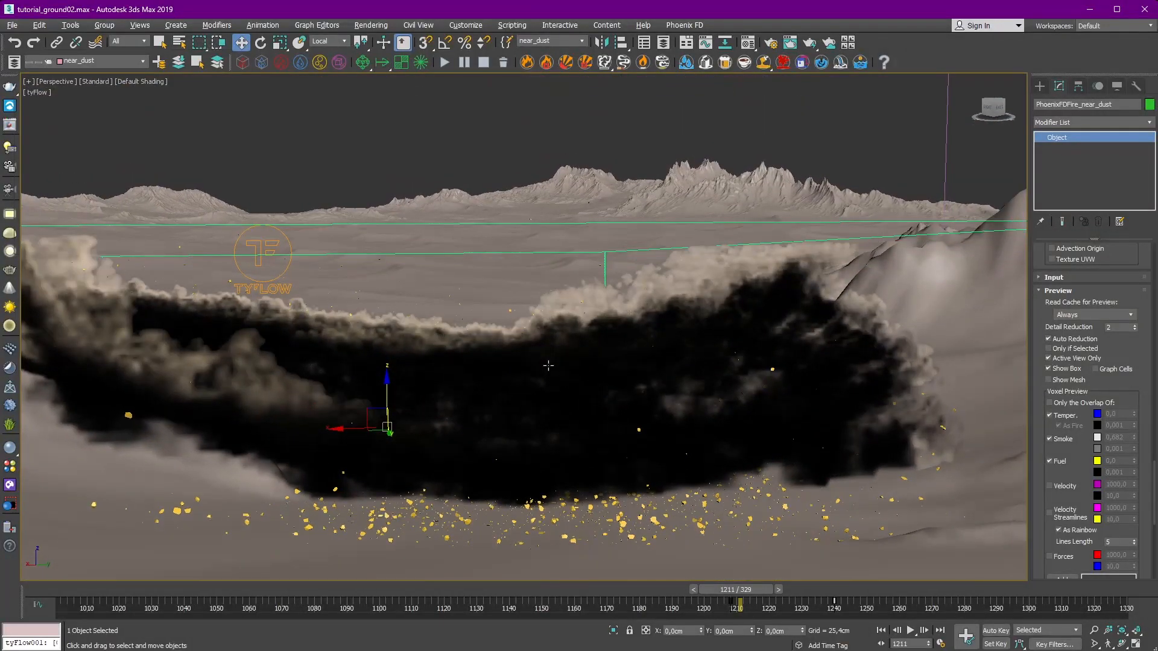
# Step: Open the editor of tyFlow001, try a Gravity Strength of -0,7 cm in the Force operator, and set it to -0,85 cm
pyautogui.click(260, 246)
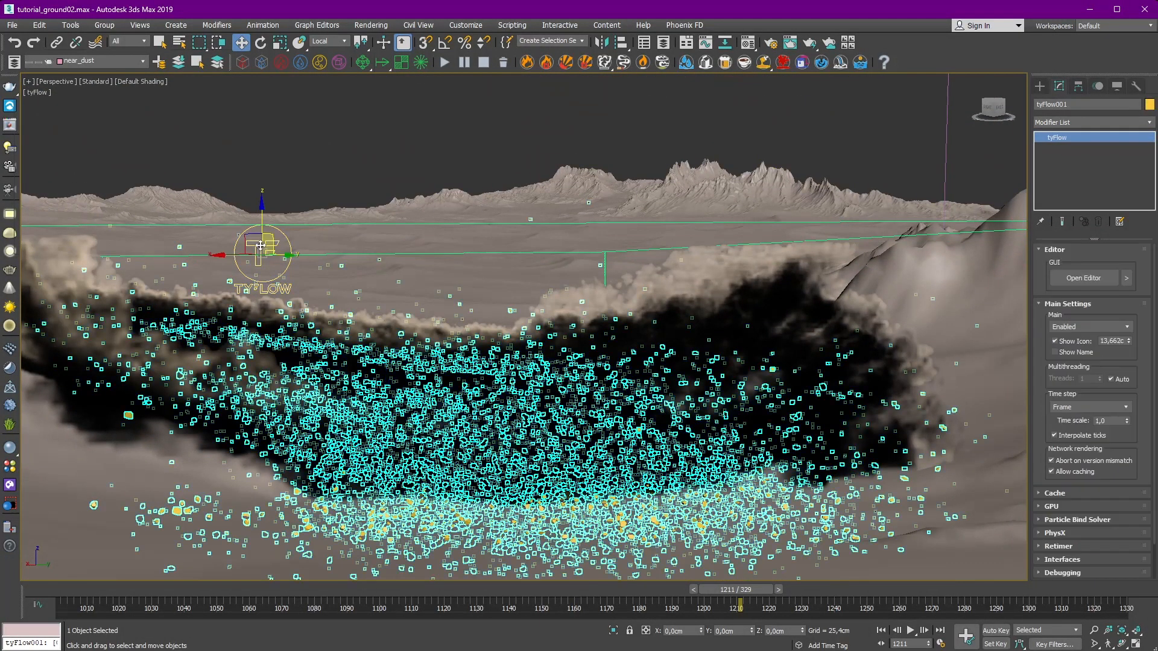
pyautogui.click(1104, 279)
pyautogui.moveTo(543, 254)
pyautogui.mouseDown(button='middle')
pyautogui.moveTo(522, 245)
pyautogui.moveTo(538, 252)
pyautogui.mouseUp(button='middle')
pyautogui.click(710, 271)
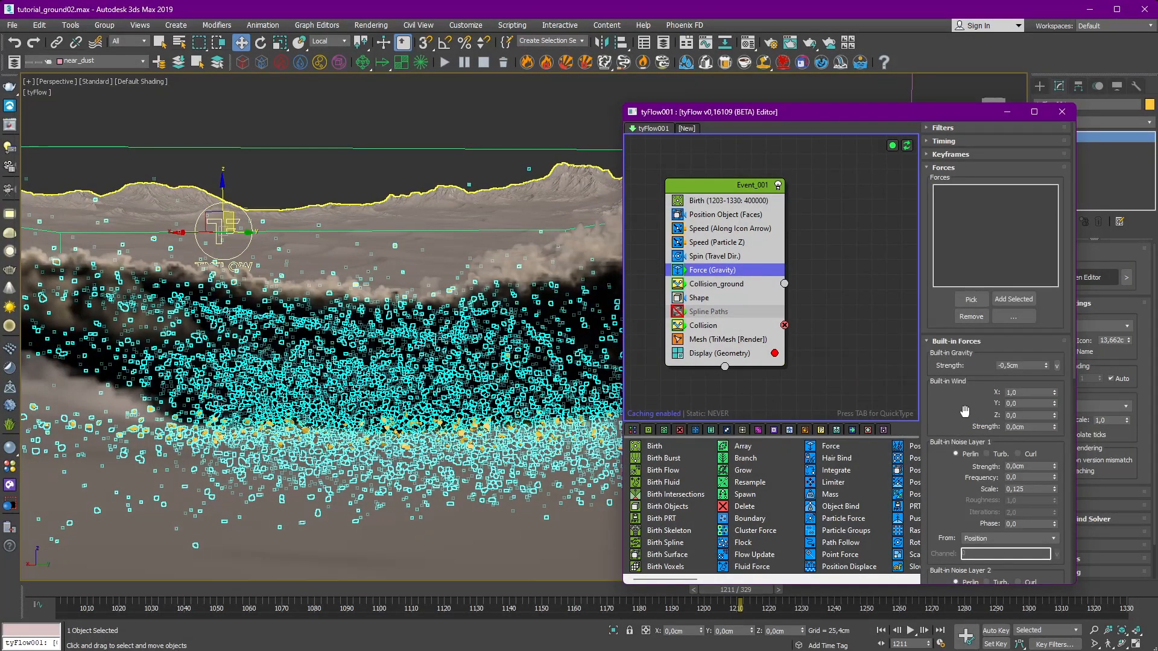
pyautogui.press('Return')
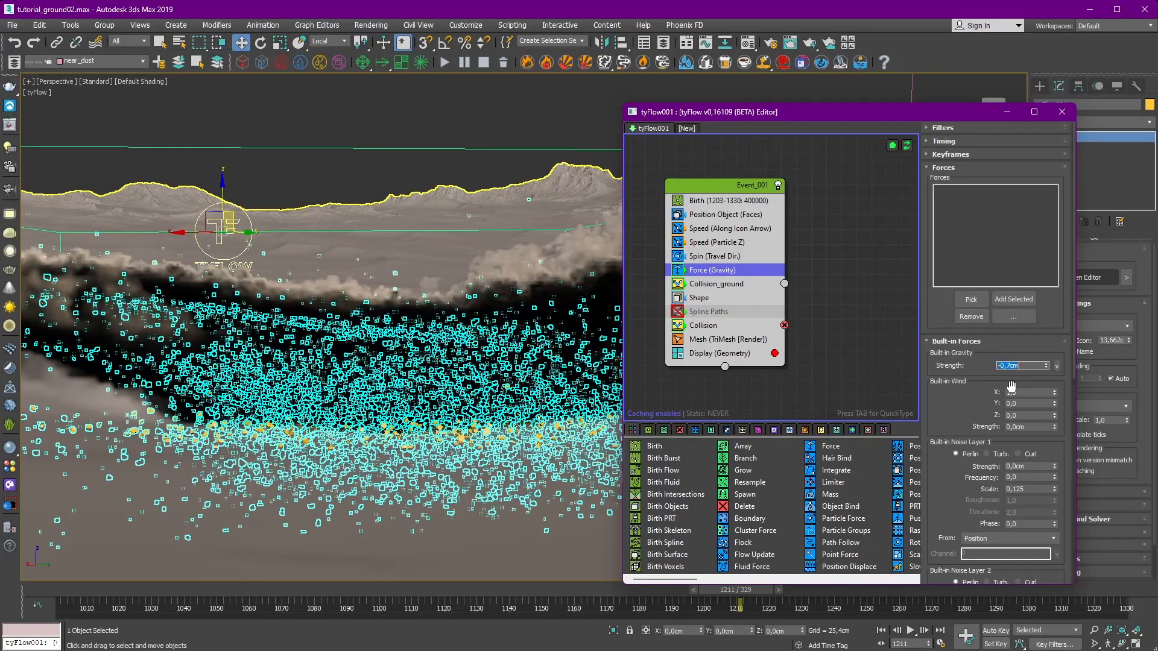
pyautogui.moveTo(473, 329); pyautogui.dragTo(463, 316, button='middle')
pyautogui.keyDown('alt'); pyautogui.moveTo(444, 302); pyautogui.dragTo(429, 355, button='middle'); pyautogui.keyUp('alt')
pyautogui.doubleClick(1007, 366)
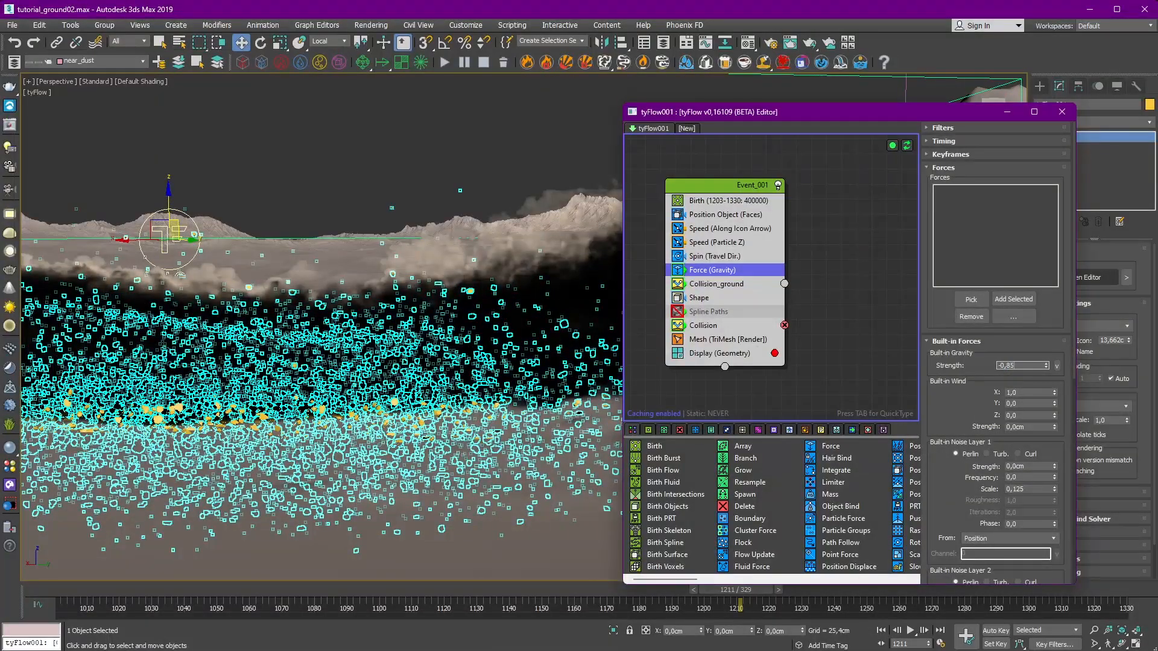
# Step: Turn on Auto Key, key the Gravity Strength of -0,85 cm at frame 1211, and move the flow editor clear of the time slider
pyautogui.click(995, 630)
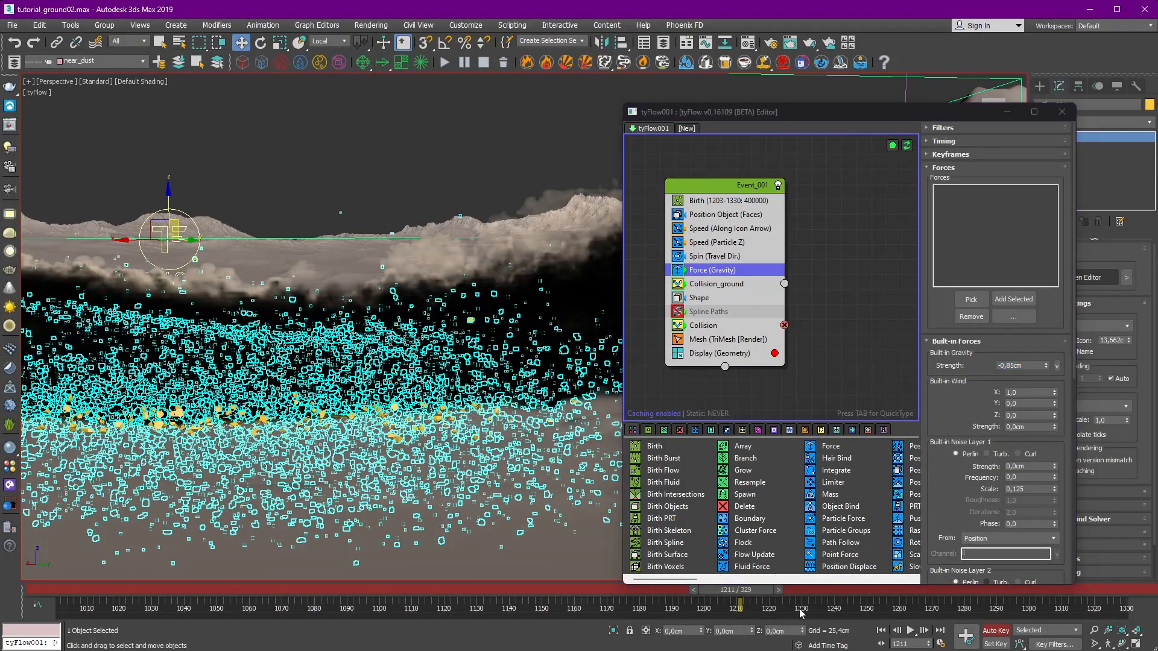
pyautogui.click(1048, 367)
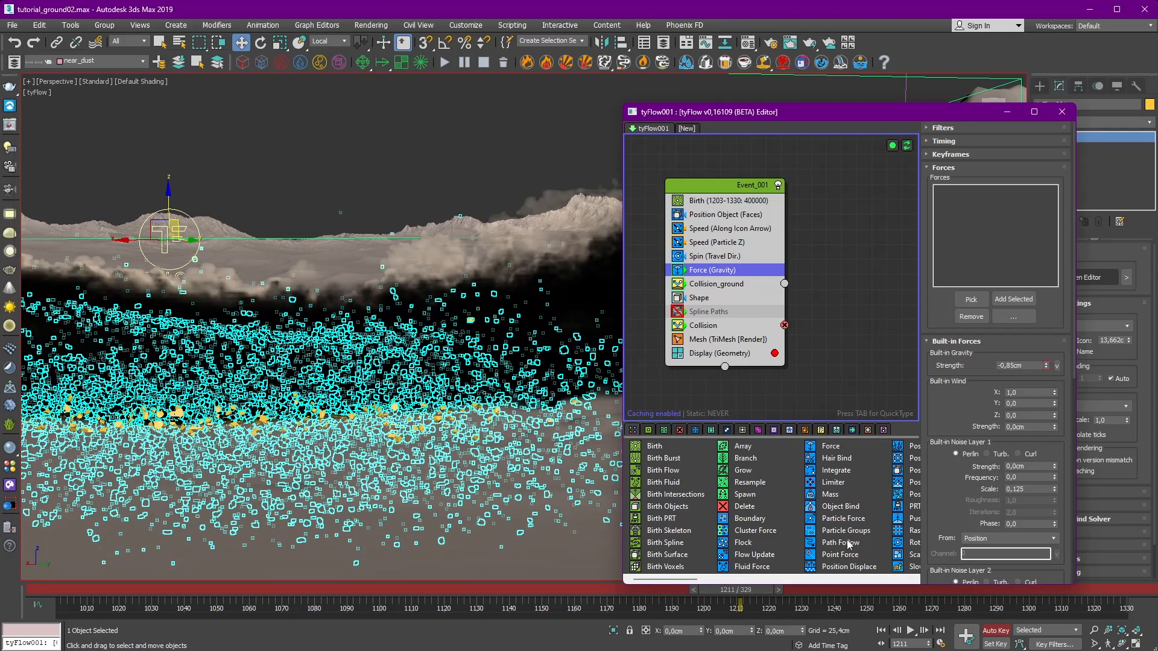
pyautogui.click(780, 595)
pyautogui.press('super+shift+Up')
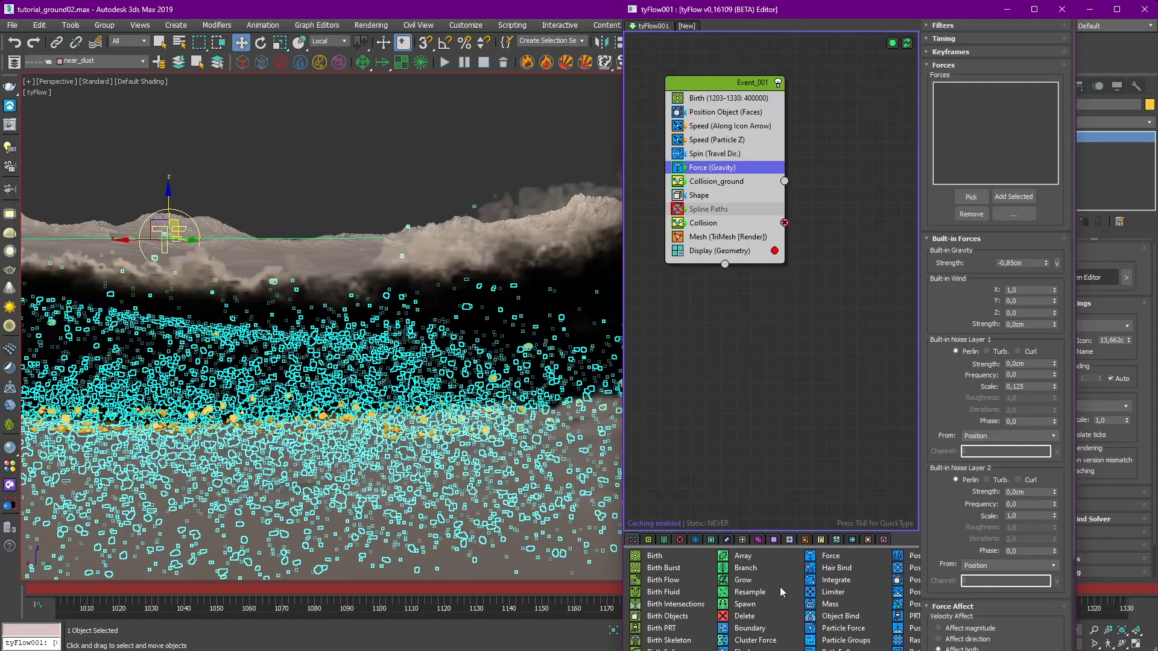
pyautogui.moveTo(939, 19); pyautogui.dragTo(812, 79)
# Step: Key the Gravity Strength at -0,4 cm on frame 1240, trying -0,5 first, and turn off Auto Key
pyautogui.click(820, 595)
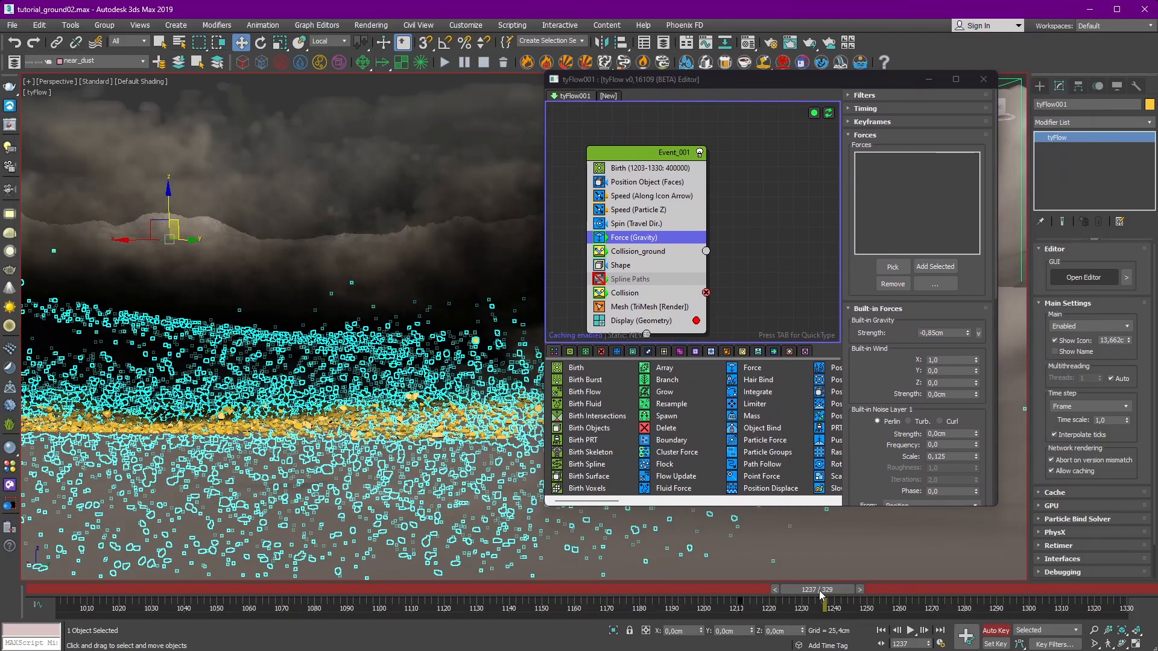
pyautogui.click(860, 591)
pyautogui.click(863, 591)
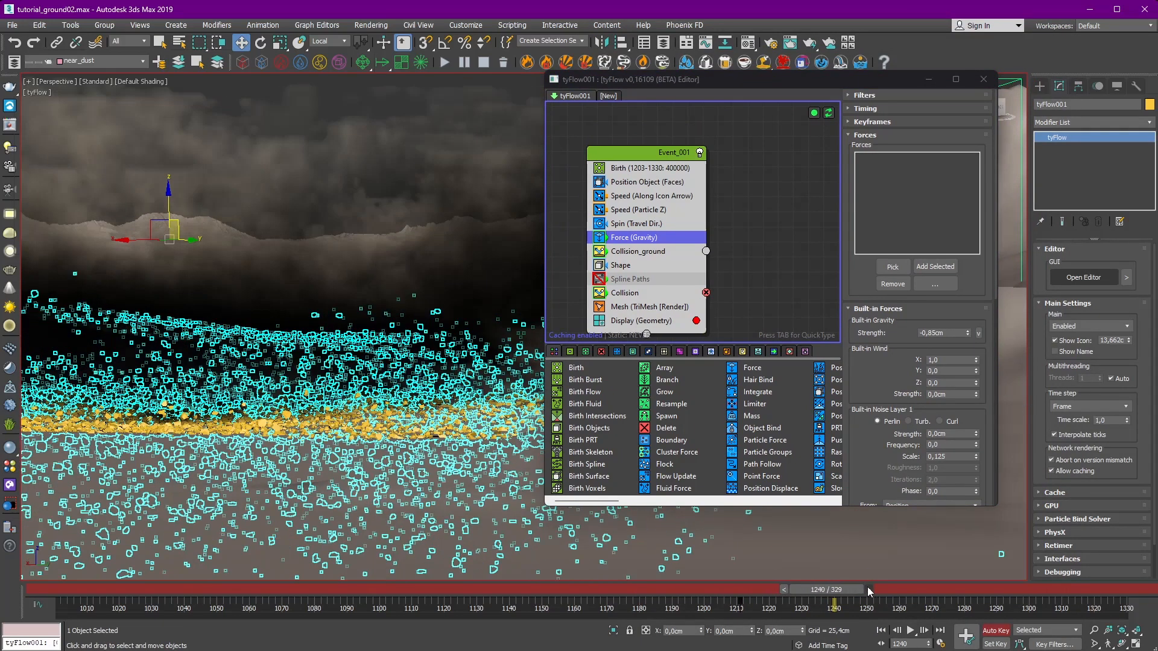
pyautogui.click(866, 591)
pyautogui.doubleClick(930, 333)
pyautogui.write('-0,5')
pyautogui.press('Return')
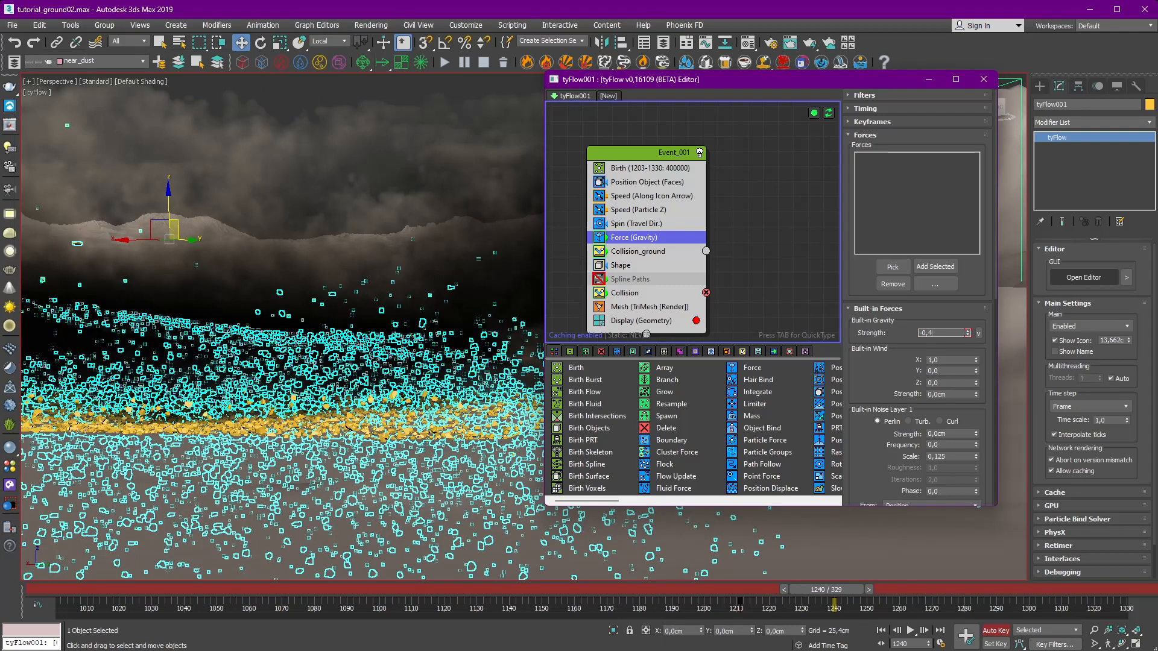
pyautogui.write('-0,4')
pyautogui.press('Return')
pyautogui.click(995, 631)
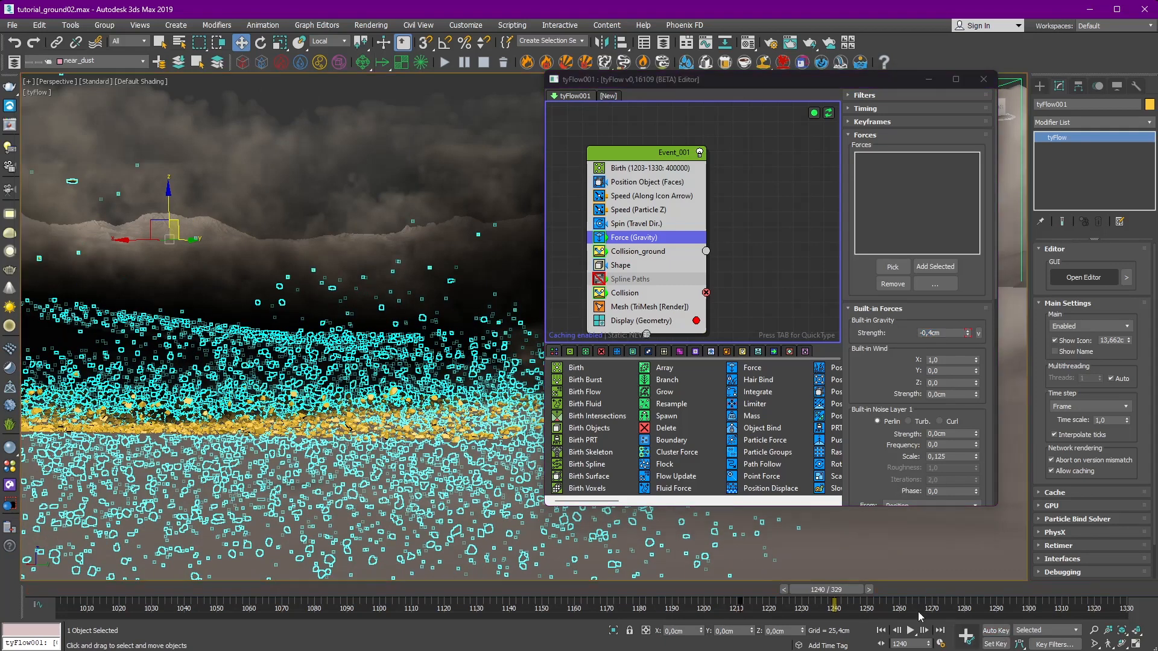
# Step: Go to frame 1212, switch to the Cam_RENDER view and minimize the flow editor to check the debris with the keyed gravity
pyautogui.click(746, 593)
pyautogui.moveTo(744, 590); pyautogui.dragTo(741, 590)
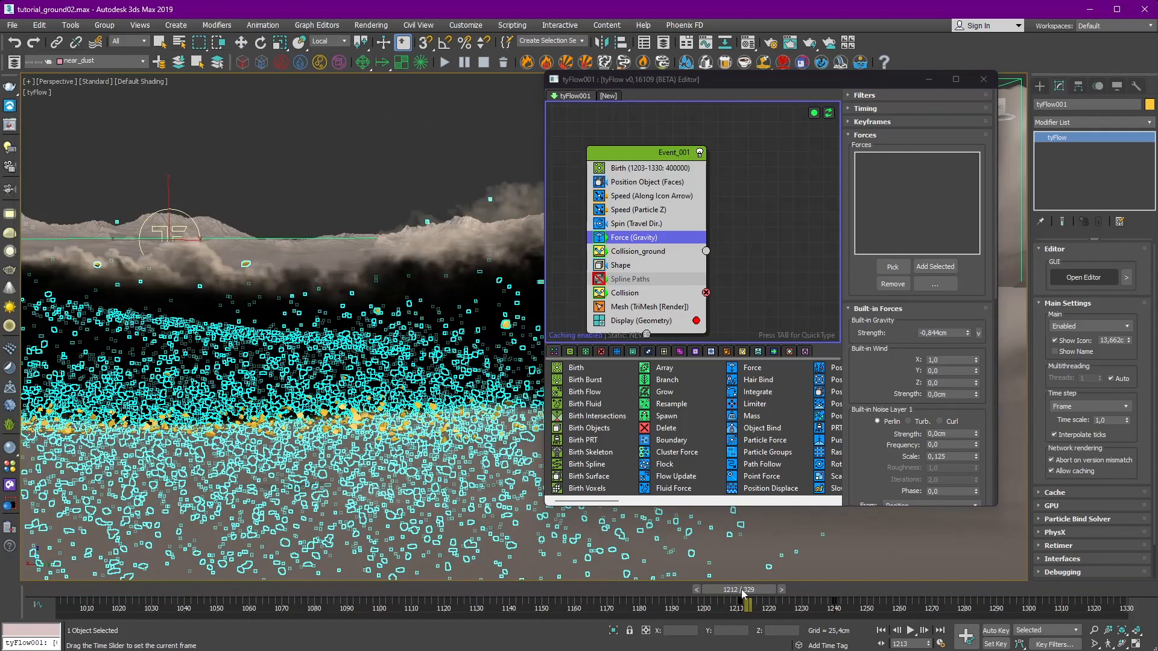
pyautogui.press('w')
pyautogui.press('c')
pyautogui.doubleClick(550, 264)
pyautogui.click(929, 79)
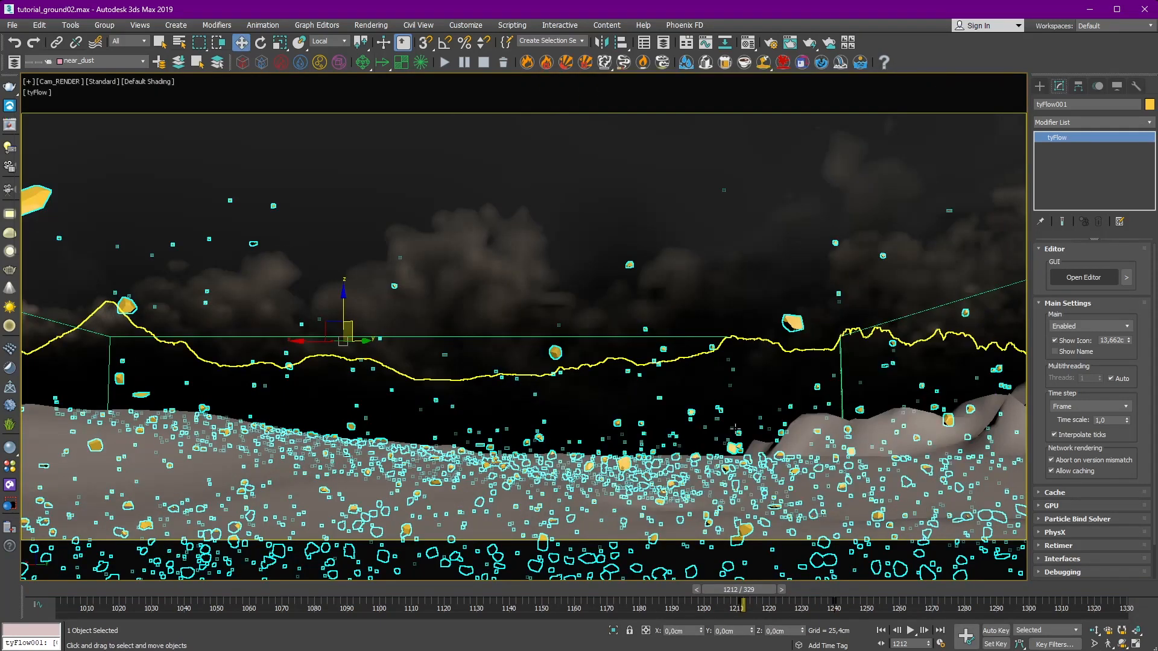
# Step: Go to frame 1207 and examine from above how far the debris and the near dust extend in the perspective view
pyautogui.moveTo(749, 594); pyautogui.dragTo(728, 581)
pyautogui.press('w')
pyautogui.press('p')
pyautogui.keyDown('alt'); pyautogui.moveTo(665, 351); pyautogui.dragTo(551, 383, button='middle'); pyautogui.keyUp('alt')
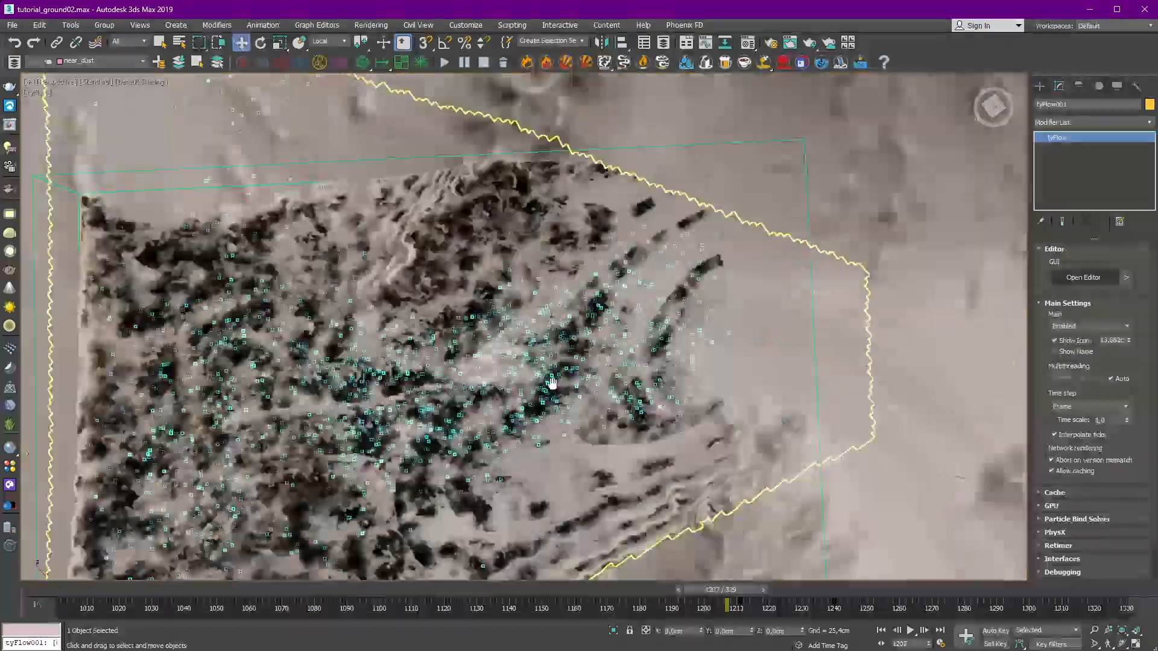
pyautogui.scroll(3, 713, 371)
pyautogui.keyDown('alt'); pyautogui.moveTo(714, 371); pyautogui.dragTo(731, 290, button='middle'); pyautogui.keyUp('alt')
pyautogui.scroll(-3, 672, 236)
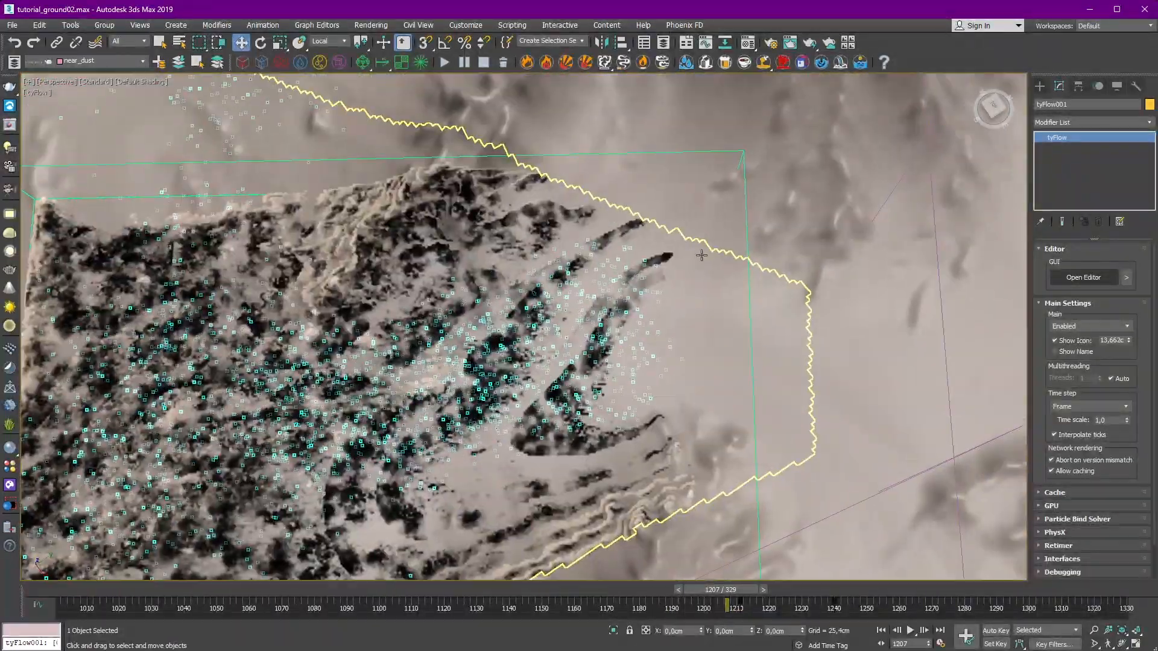
# Step: Select near_dust_emitter and show the Position curves of Gradient Ramp flags 3, 4 and 5 in the Curve Editor
pyautogui.click(692, 258)
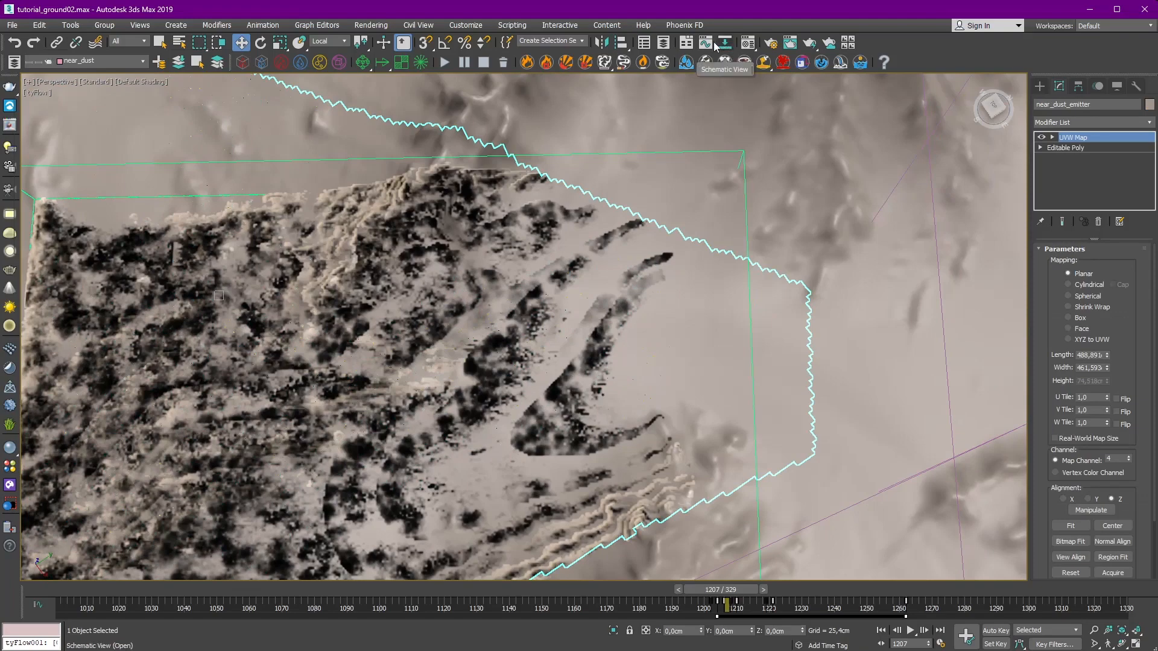
pyautogui.moveTo(634, 143); pyautogui.dragTo(954, 199)
pyautogui.moveTo(433, 301)
pyautogui.mouseDown(button='middle')
pyautogui.moveTo(303, 293)
pyautogui.moveTo(475, 298)
pyautogui.mouseUp(button='middle')
pyautogui.scroll(8, 467, 314)
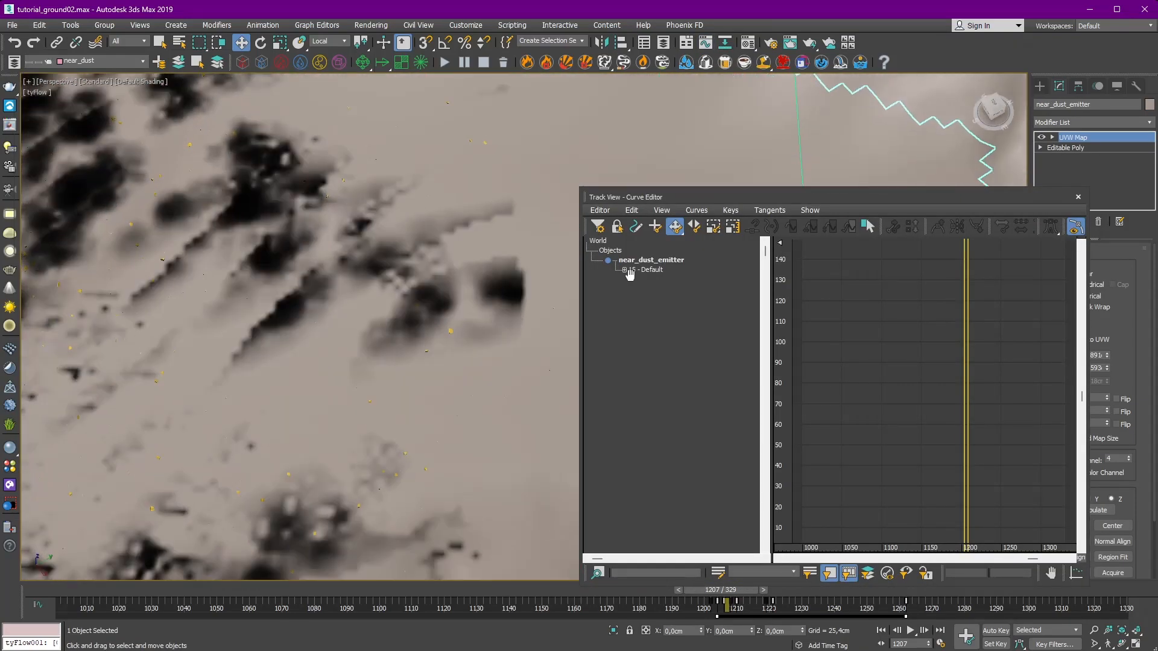
pyautogui.click(653, 308)
pyautogui.click(653, 327)
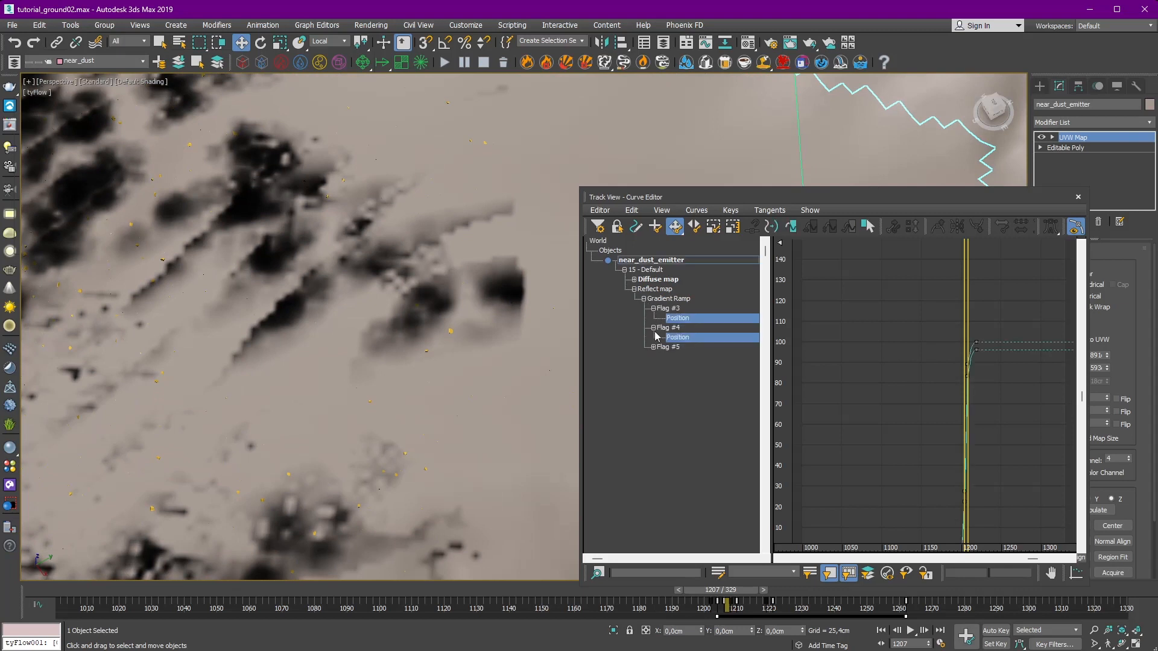
pyautogui.click(654, 347)
# Step: Shift the first keys of the three Gradient Ramp flag position curves in time to frame 1203
pyautogui.keyDown('ctrl'); pyautogui.keyDown('alt'); pyautogui.moveTo(990, 339); pyautogui.dragTo(937, 410, button='middle'); pyautogui.keyUp('alt'); pyautogui.keyUp('ctrl')
pyautogui.moveTo(960, 326); pyautogui.dragTo(869, 395)
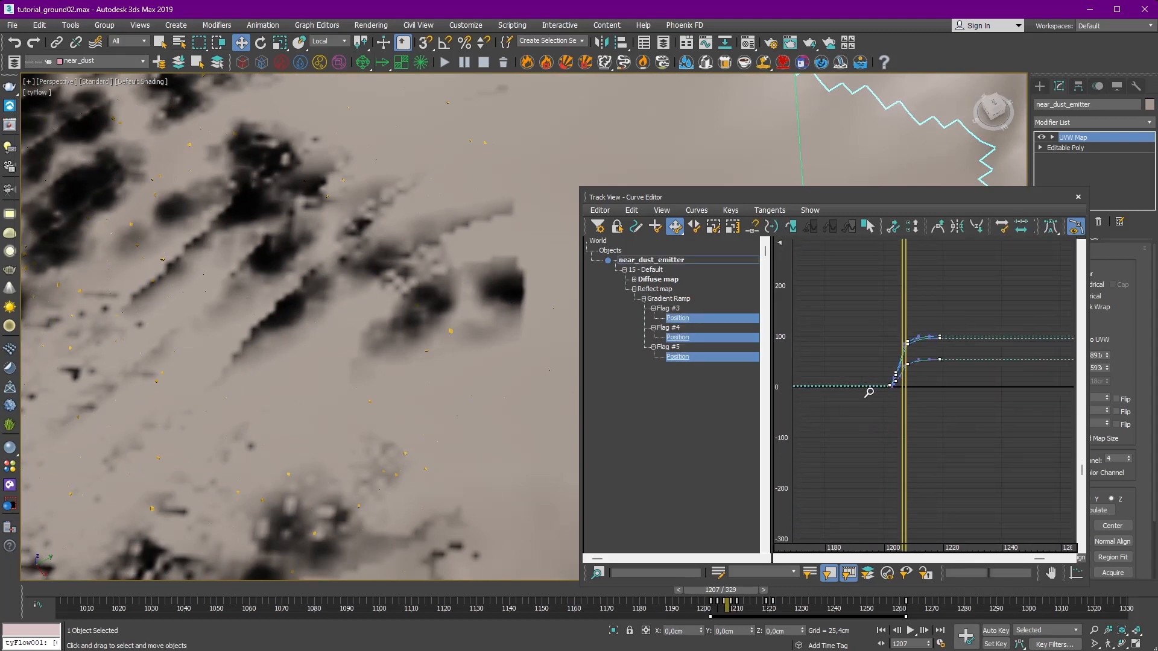
pyautogui.keyDown('ctrl'); pyautogui.keyDown('alt'); pyautogui.moveTo(869, 393); pyautogui.dragTo(939, 377, button='middle'); pyautogui.keyUp('alt'); pyautogui.keyUp('ctrl')
pyautogui.click(694, 228)
pyautogui.moveTo(972, 426); pyautogui.dragTo(955, 428, button='middle')
pyautogui.keyDown('ctrl'); pyautogui.keyDown('alt'); pyautogui.moveTo(883, 384); pyautogui.dragTo(841, 389, button='middle'); pyautogui.keyUp('alt'); pyautogui.keyUp('ctrl')
pyautogui.moveTo(870, 384); pyautogui.dragTo(889, 385)
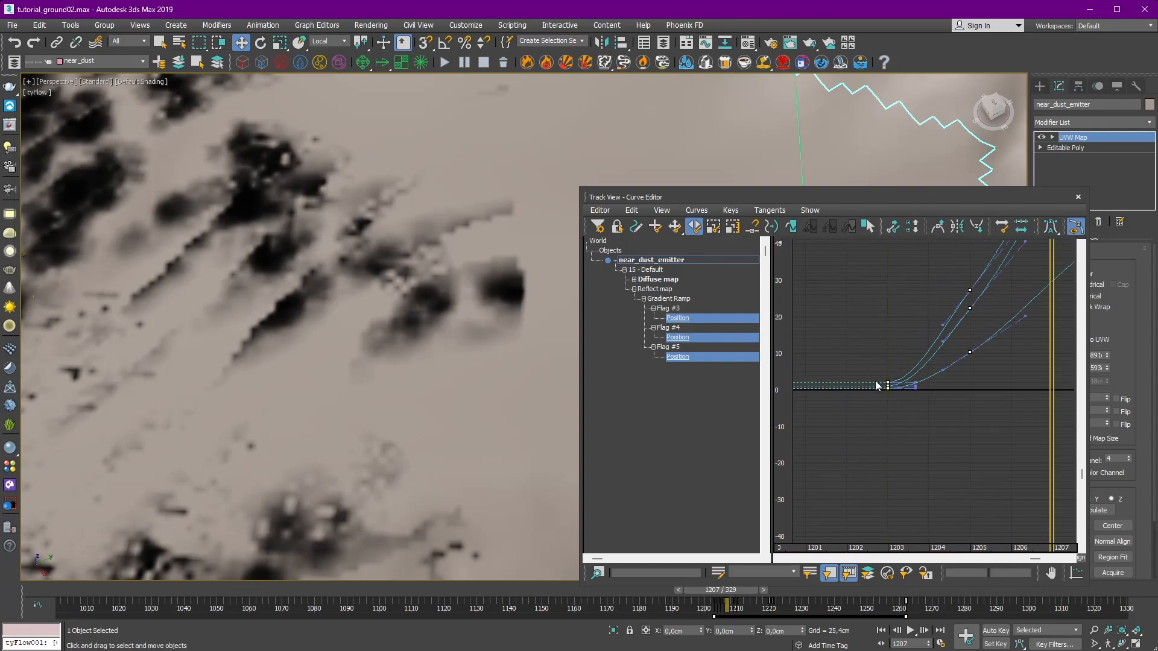
# Step: Close the Curve Editor, return to the Cam_RENDER view and clear the selection
pyautogui.click(894, 321)
pyautogui.click(1080, 200)
pyautogui.scroll(-10, 783, 271)
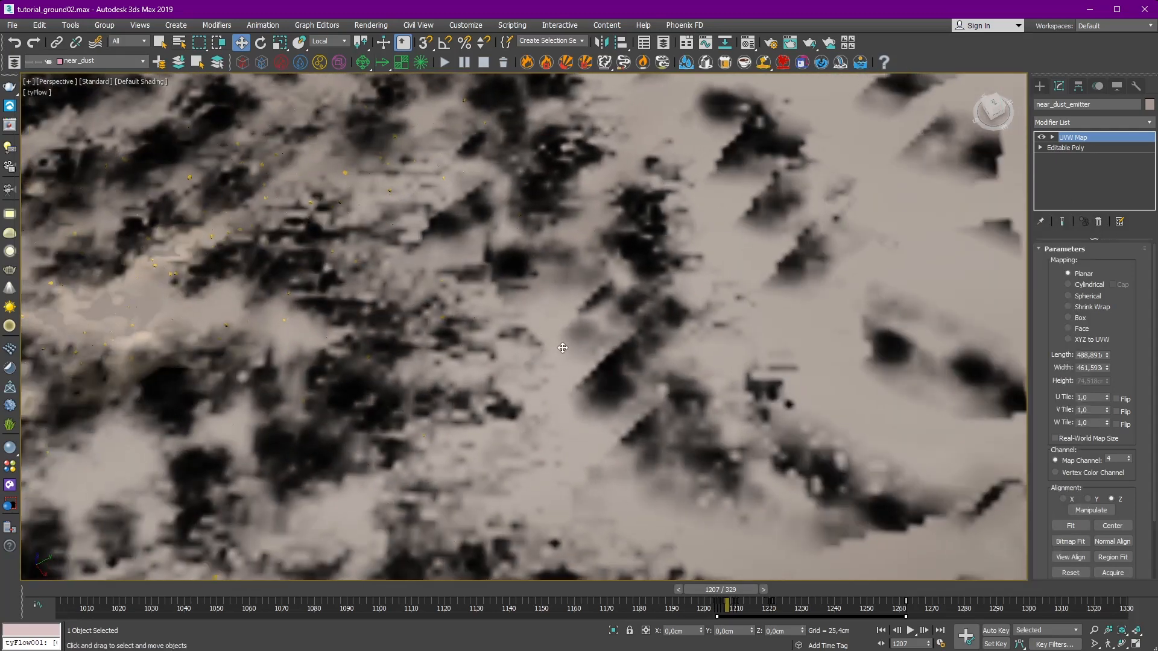
pyautogui.scroll(10, 586, 320)
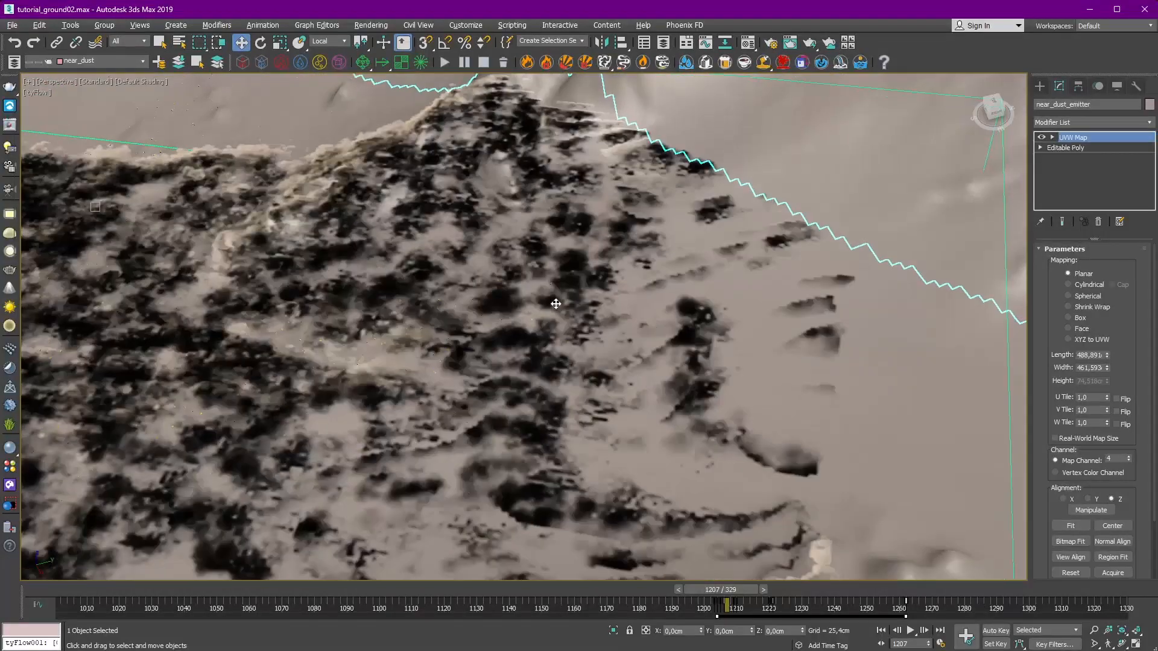
pyautogui.press('c')
pyautogui.click(546, 265)
pyautogui.doubleClick(549, 266)
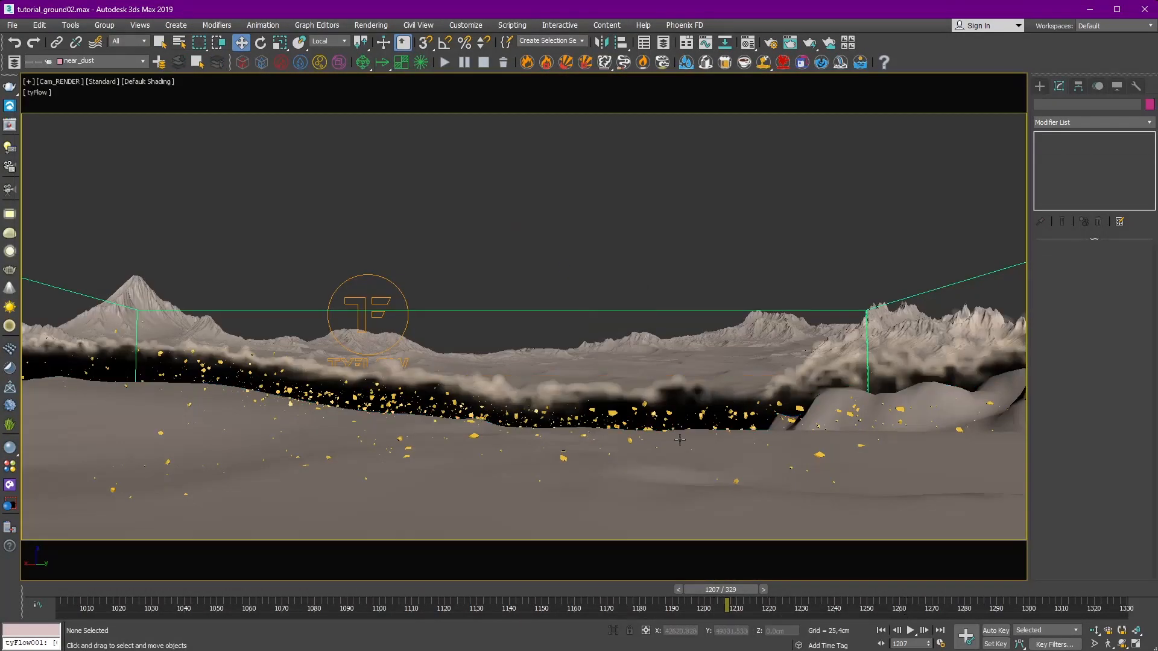
# Step: Step through frames 1207 to 1224 in the Cam_RENDER view to compare the debris timing with the near dust
pyautogui.click(765, 589)
pyautogui.click(769, 589)
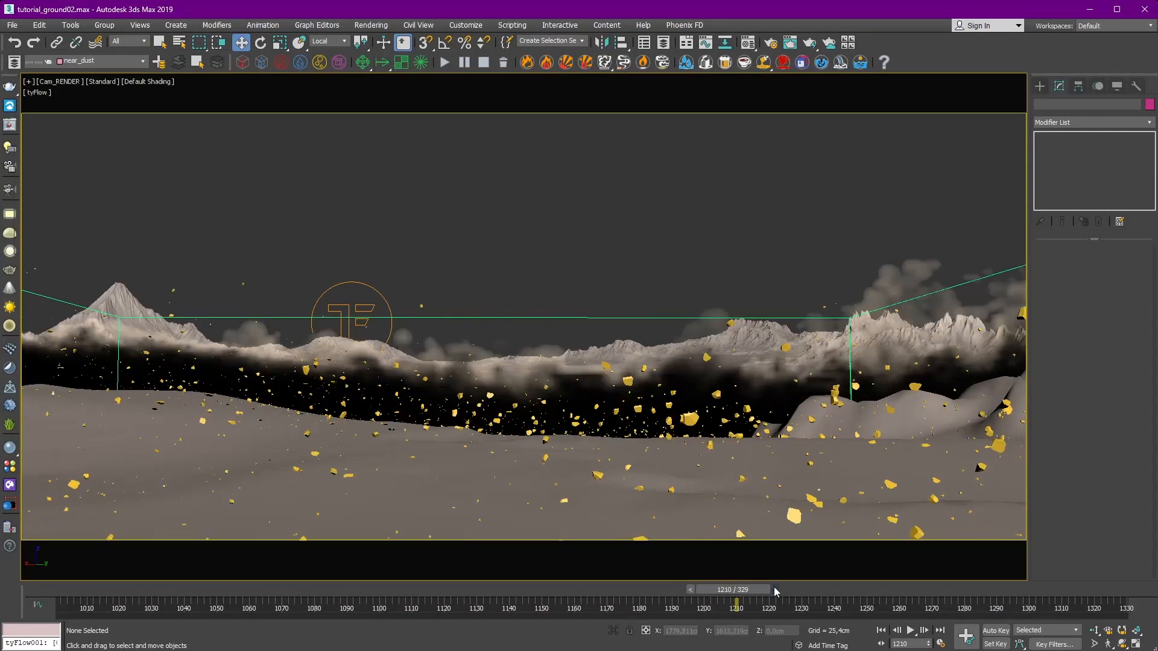
pyautogui.click(780, 590)
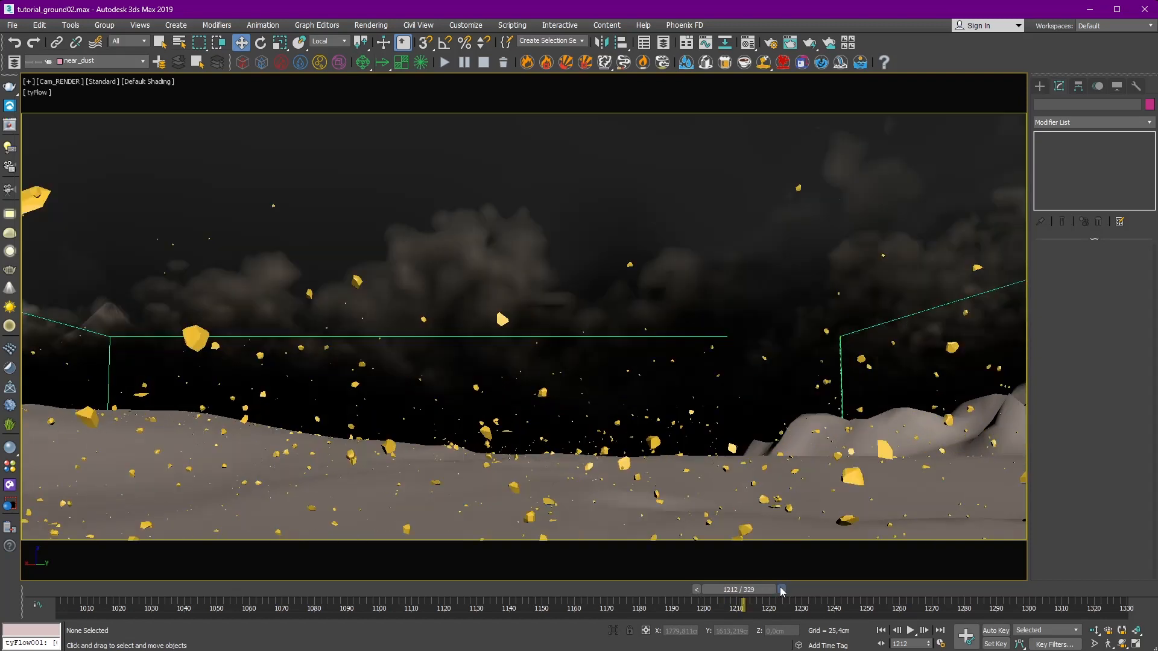
pyautogui.click(786, 590)
pyautogui.click(787, 588)
pyautogui.click(790, 588)
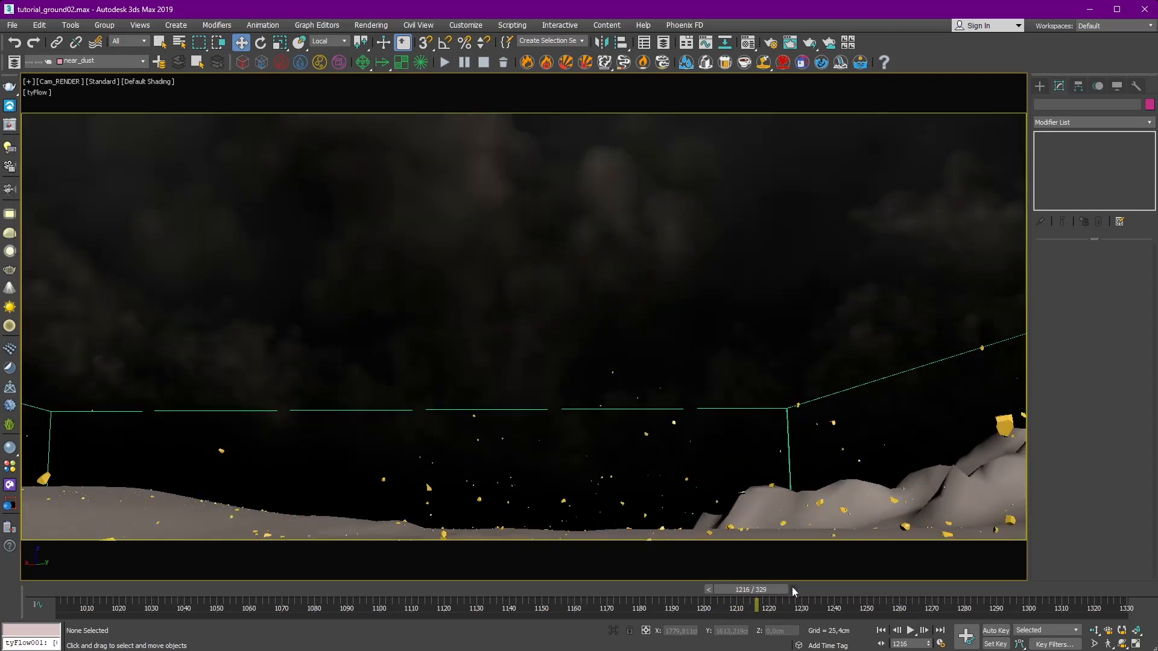
pyautogui.click(794, 589)
pyautogui.click(795, 588)
pyautogui.click(797, 589)
pyautogui.click(801, 589)
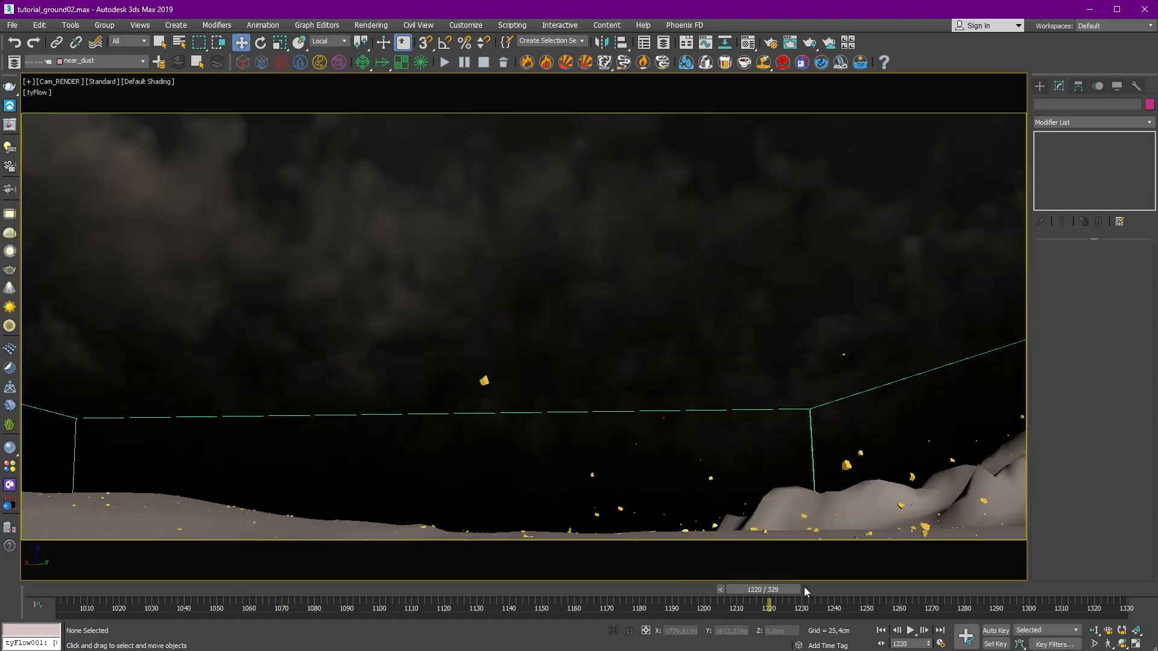
pyautogui.click(804, 589)
pyautogui.click(809, 588)
pyautogui.click(812, 589)
pyautogui.click(815, 588)
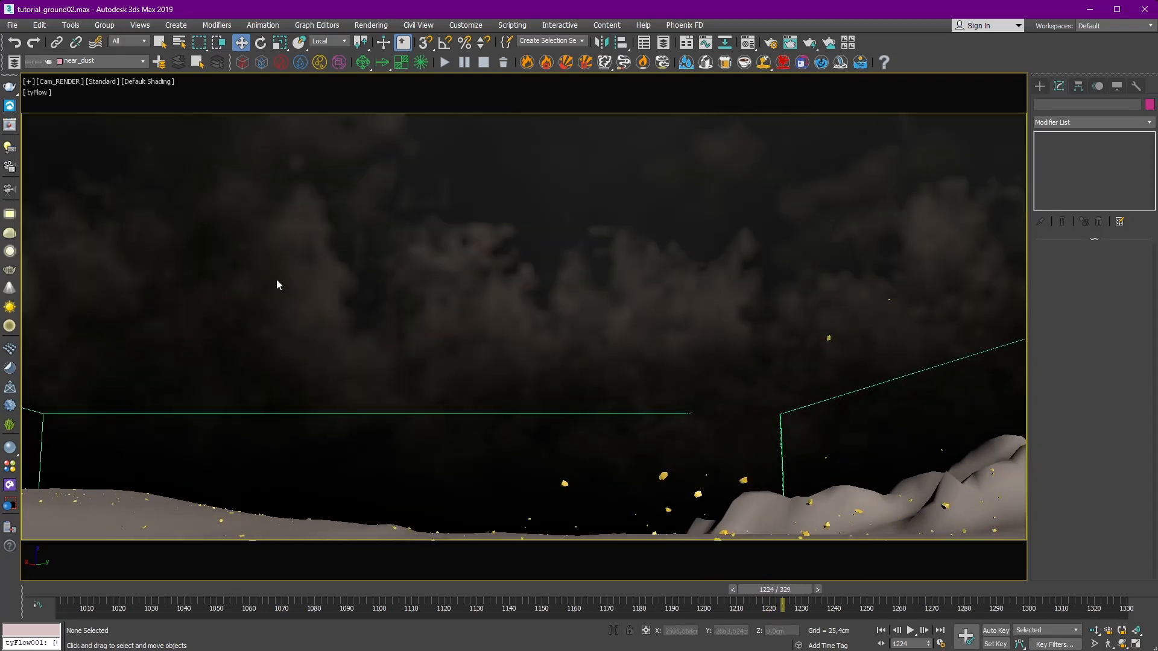
pyautogui.click(732, 589)
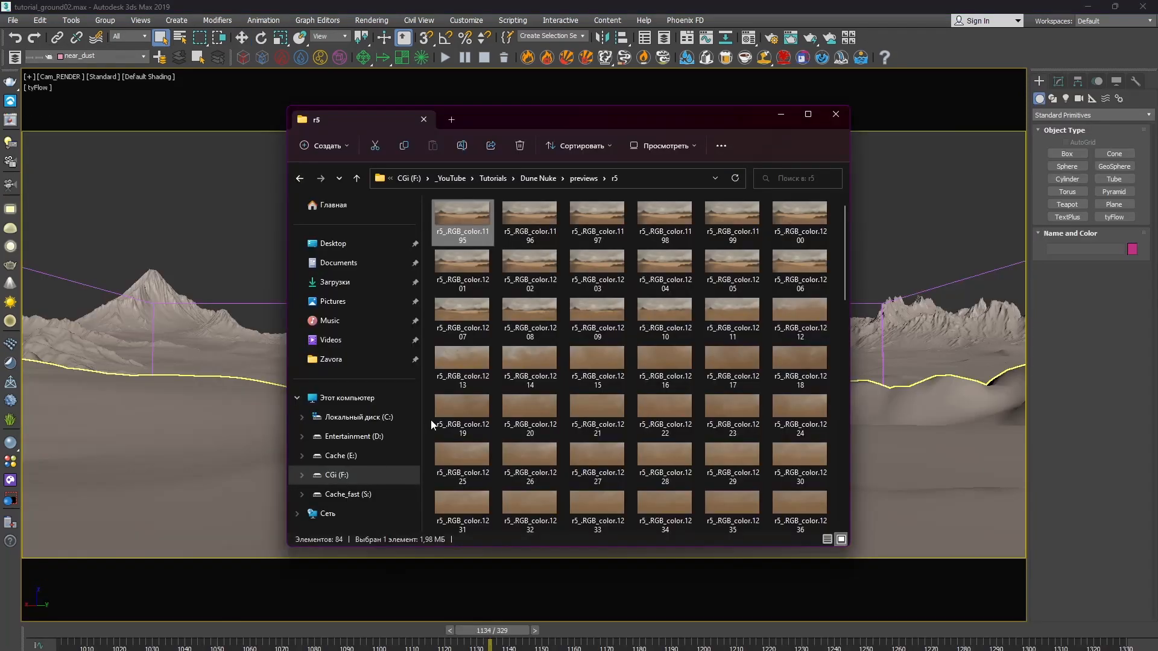
# Step: Open the r5_RGB_color.1195-1278 preview sequence from the r5 folder in djv, review it, and return to 3ds Max
pyautogui.doubleClick(458, 215)
pyautogui.doubleClick(490, 88)
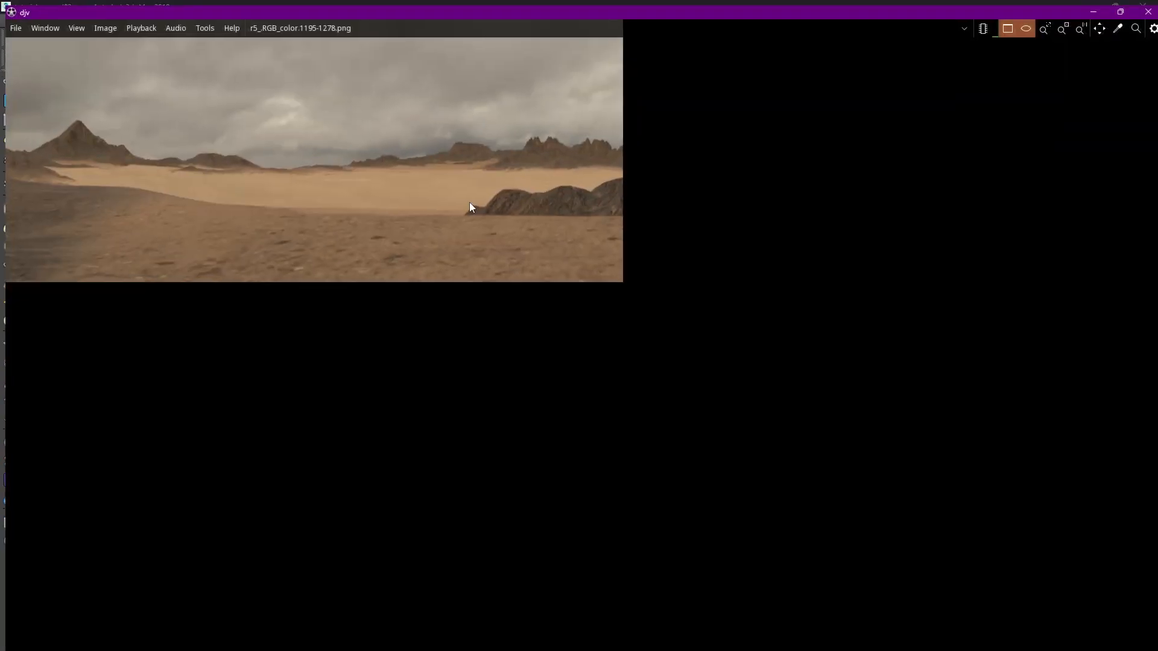
pyautogui.scroll(-3, 472, 244)
pyautogui.scroll(4, 614, 363)
pyautogui.scroll(1, 620, 332)
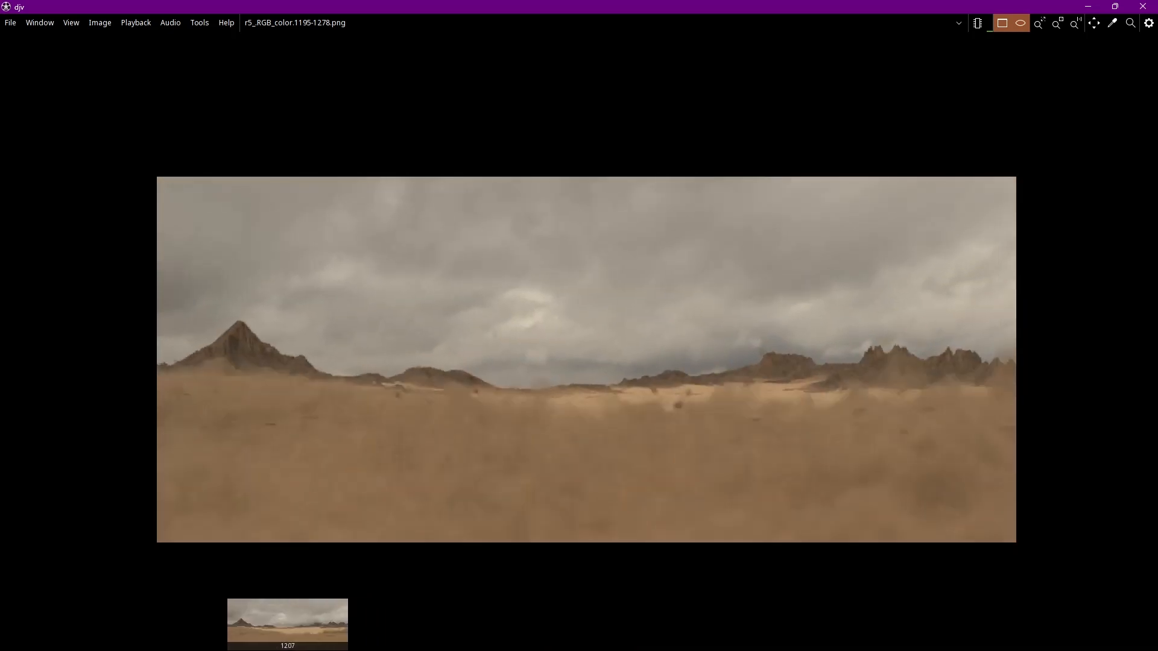
pyautogui.click(1143, 7)
pyautogui.click(785, 114)
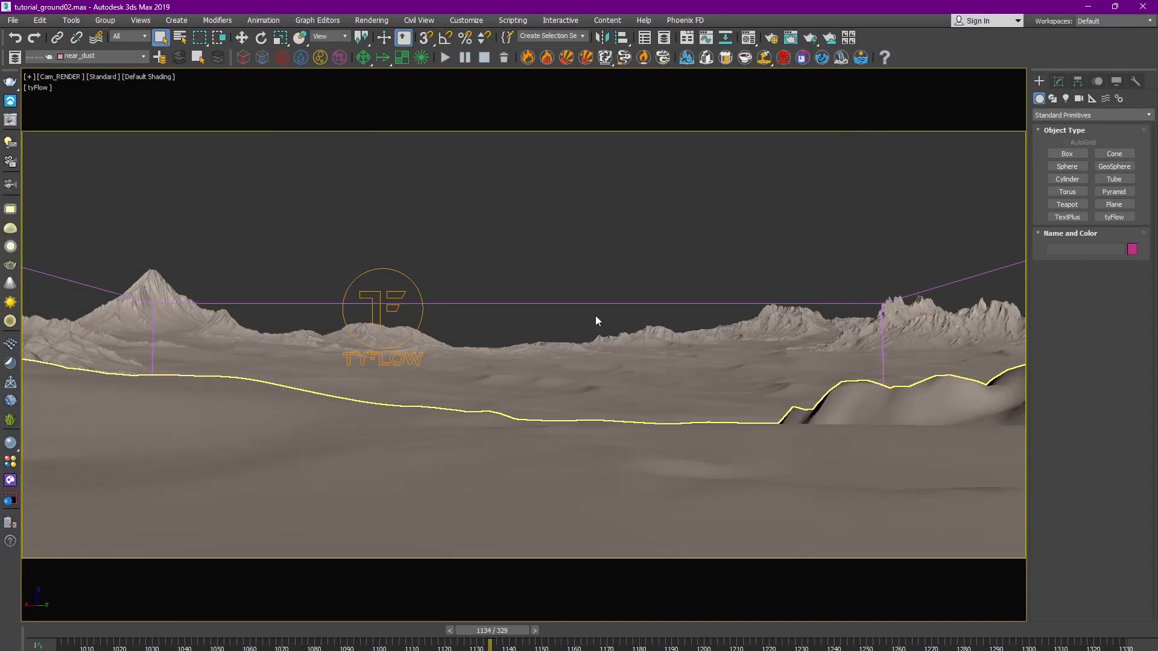
# Step: Hide the PhoenixFDFire_near_dust simulator in the camera view
pyautogui.click(507, 272)
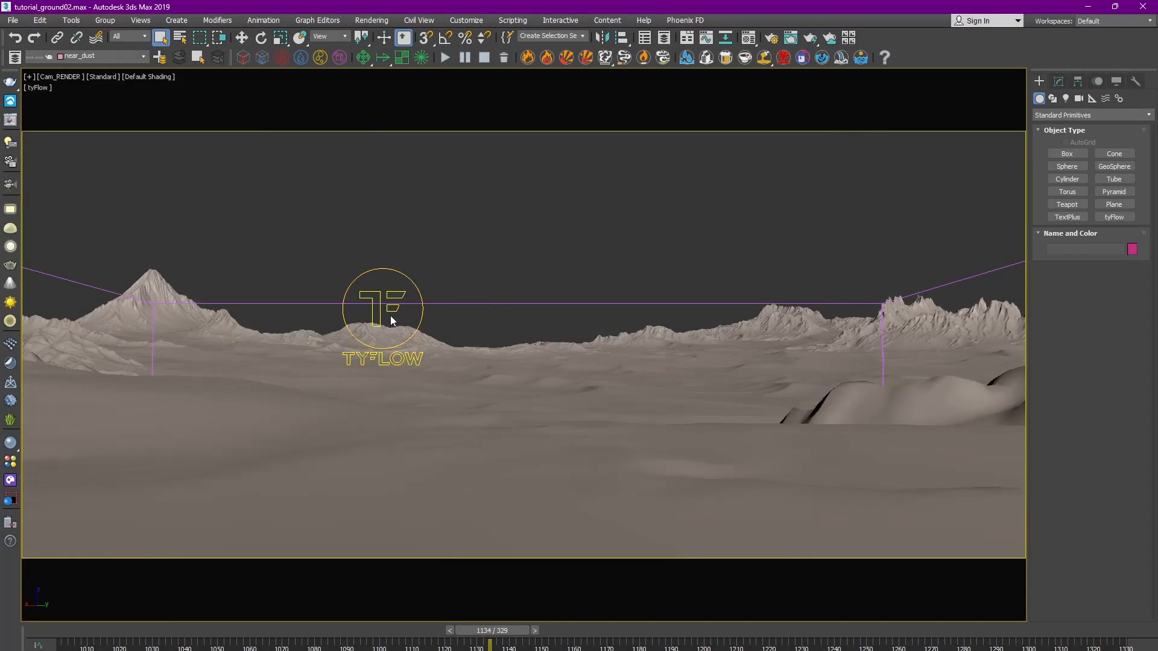
pyautogui.click(470, 304)
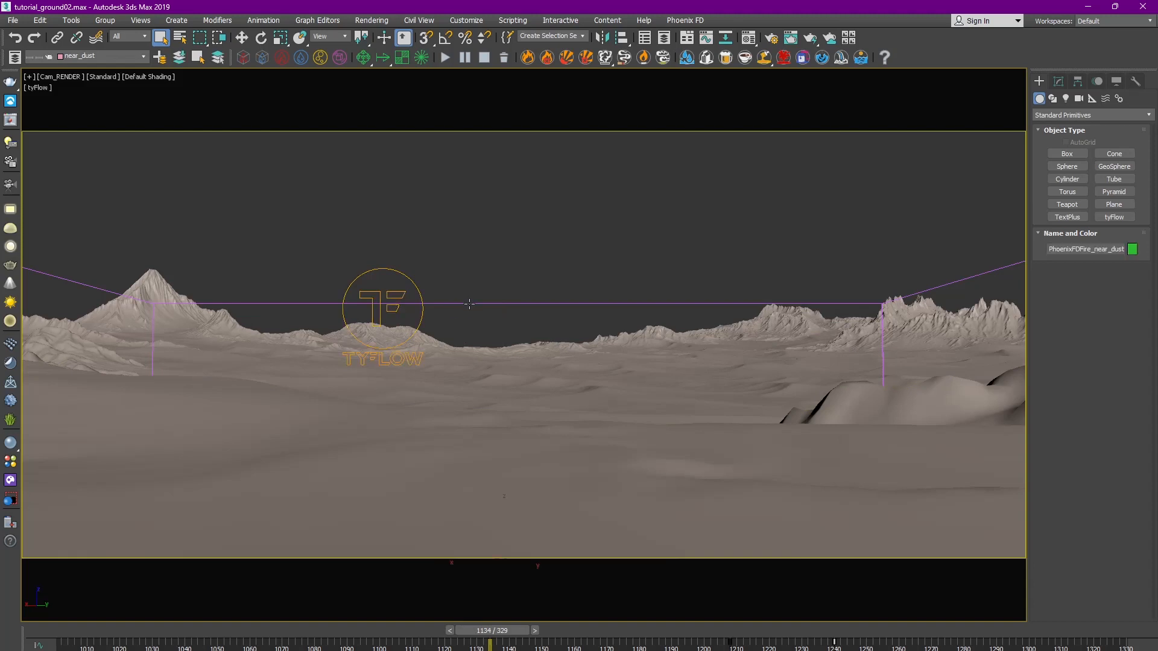
pyautogui.rightClick(501, 297)
pyautogui.click(519, 257)
# Step: Select tyFlow001, go to frame 1212 and open its flow editor
pyautogui.click(395, 296)
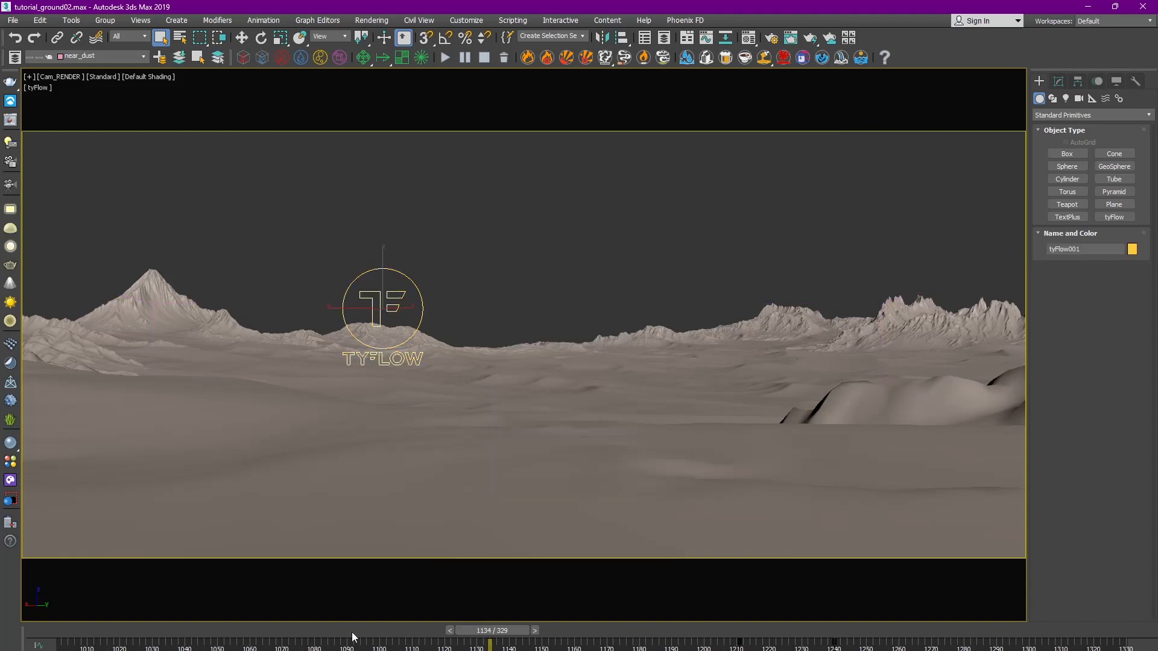
pyautogui.moveTo(533, 639)
pyautogui.mouseDown()
pyautogui.moveTo(792, 645)
pyautogui.moveTo(711, 644)
pyautogui.moveTo(765, 649)
pyautogui.mouseUp()
pyautogui.click(1058, 81)
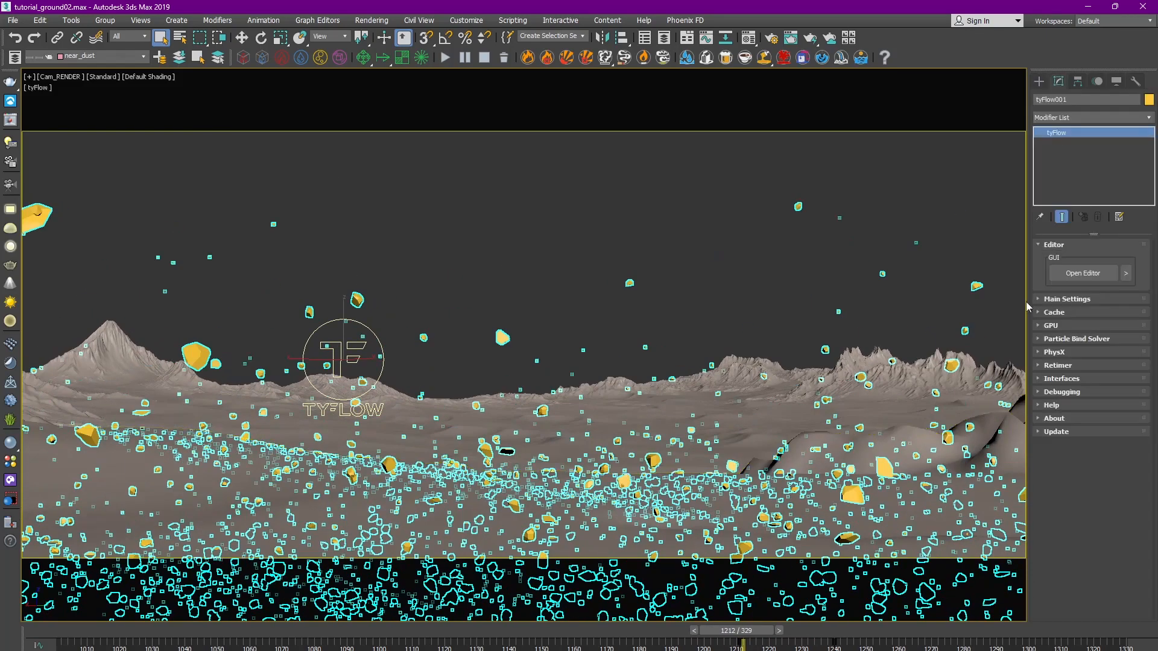
pyautogui.click(1083, 273)
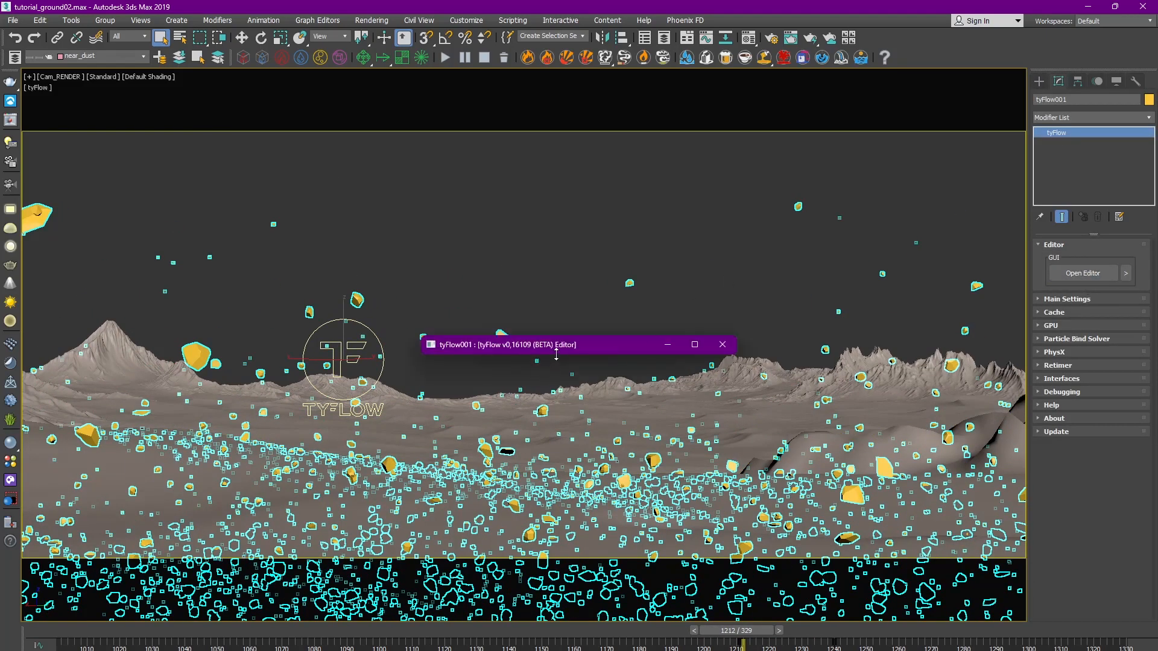
# Step: Enlarge the flow editor window to show all of Event_001 and bring Export Particles into view in the operator list
pyautogui.moveTo(543, 336); pyautogui.dragTo(518, 125)
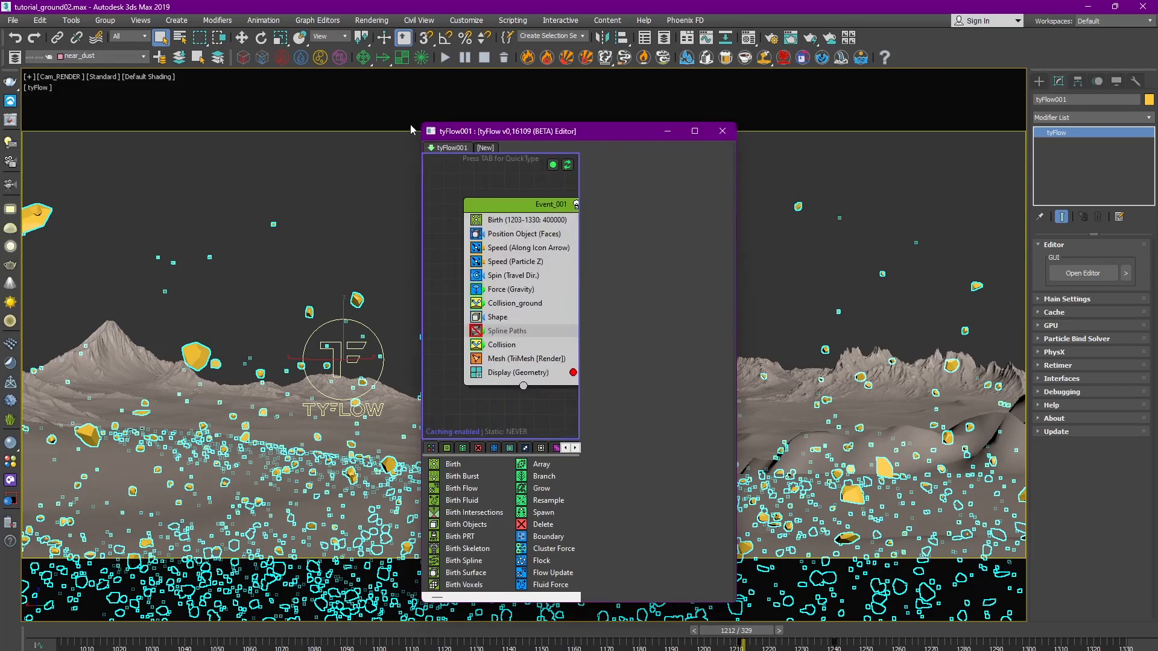
pyautogui.moveTo(411, 129); pyautogui.dragTo(109, 129)
pyautogui.moveTo(316, 136); pyautogui.dragTo(472, 99)
pyautogui.moveTo(504, 282); pyautogui.dragTo(639, 277, button='middle')
pyautogui.moveTo(503, 97); pyautogui.dragTo(488, 95)
pyautogui.moveTo(371, 563); pyautogui.dragTo(609, 568)
# Step: Add an Export Particles operator to Event_001 just above Display and set its export start frame to 1200
pyautogui.moveTo(552, 526); pyautogui.dragTo(504, 336)
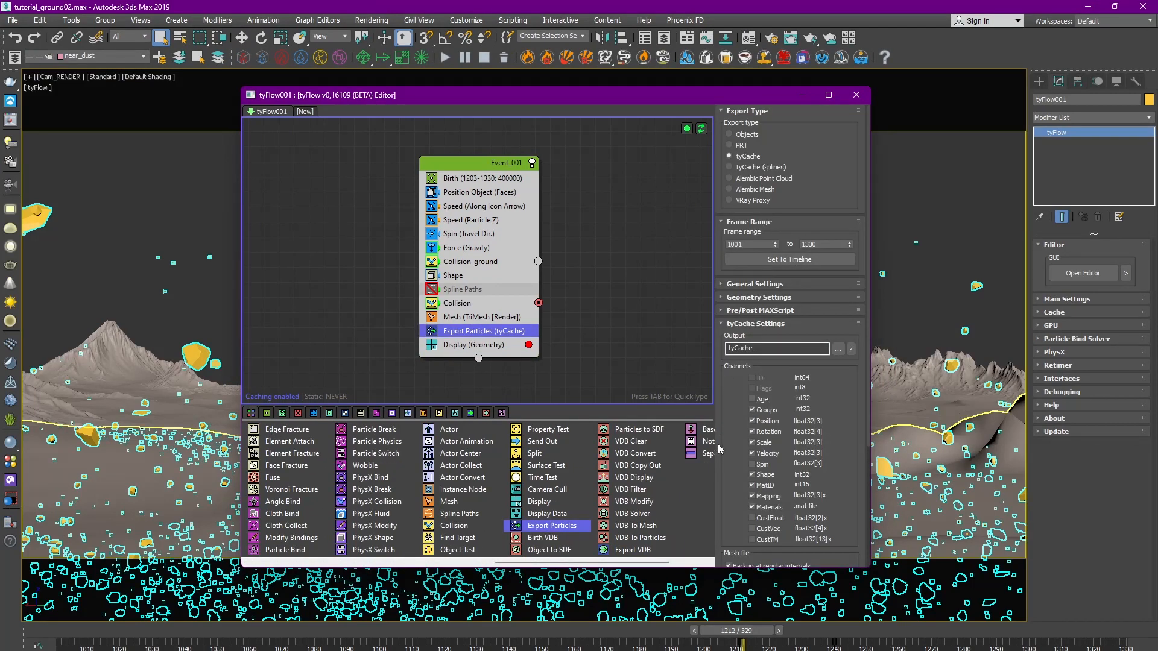
pyautogui.moveTo(710, 632); pyautogui.dragTo(678, 632)
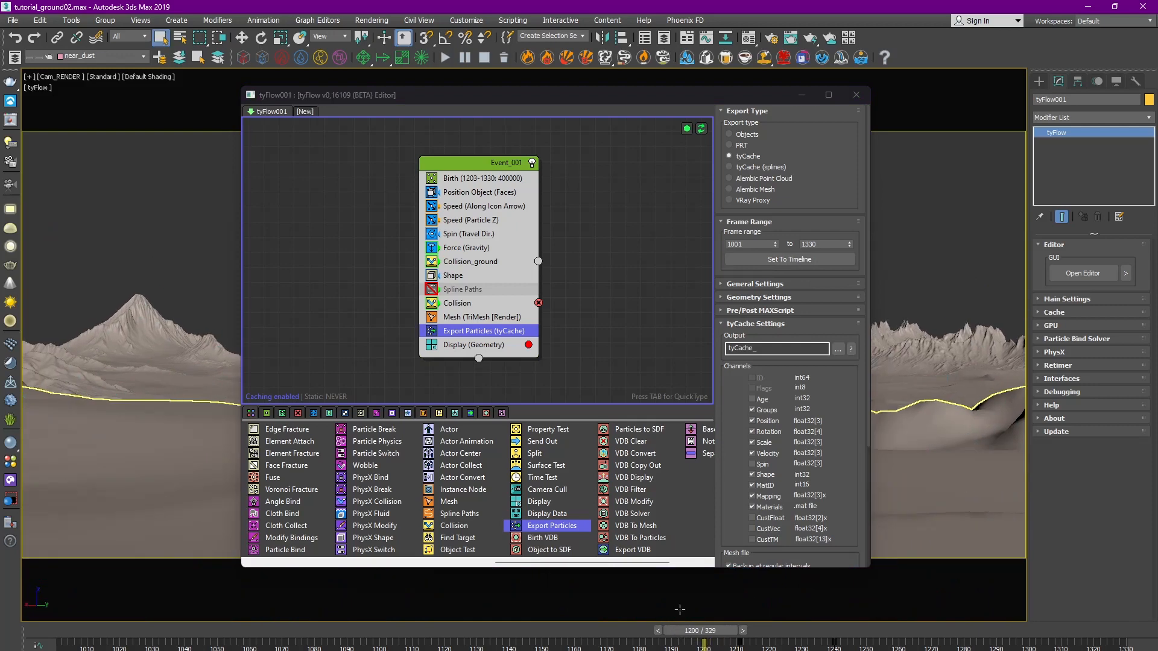
pyautogui.doubleClick(732, 244)
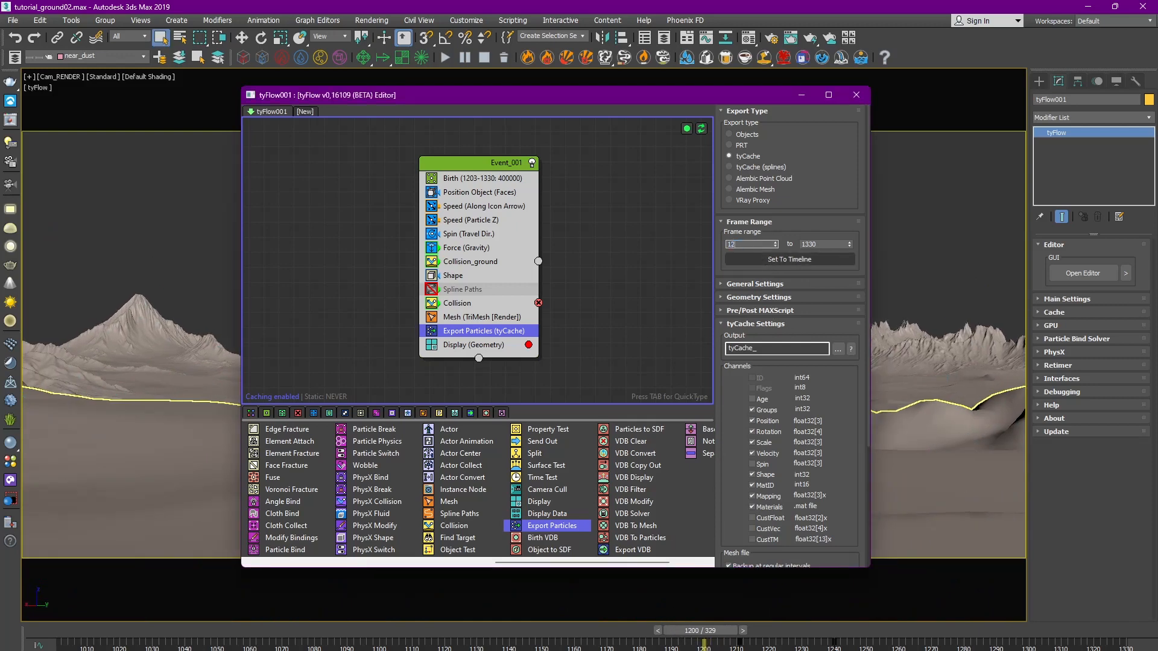
pyautogui.moveTo(784, 367); pyautogui.dragTo(784, 353)
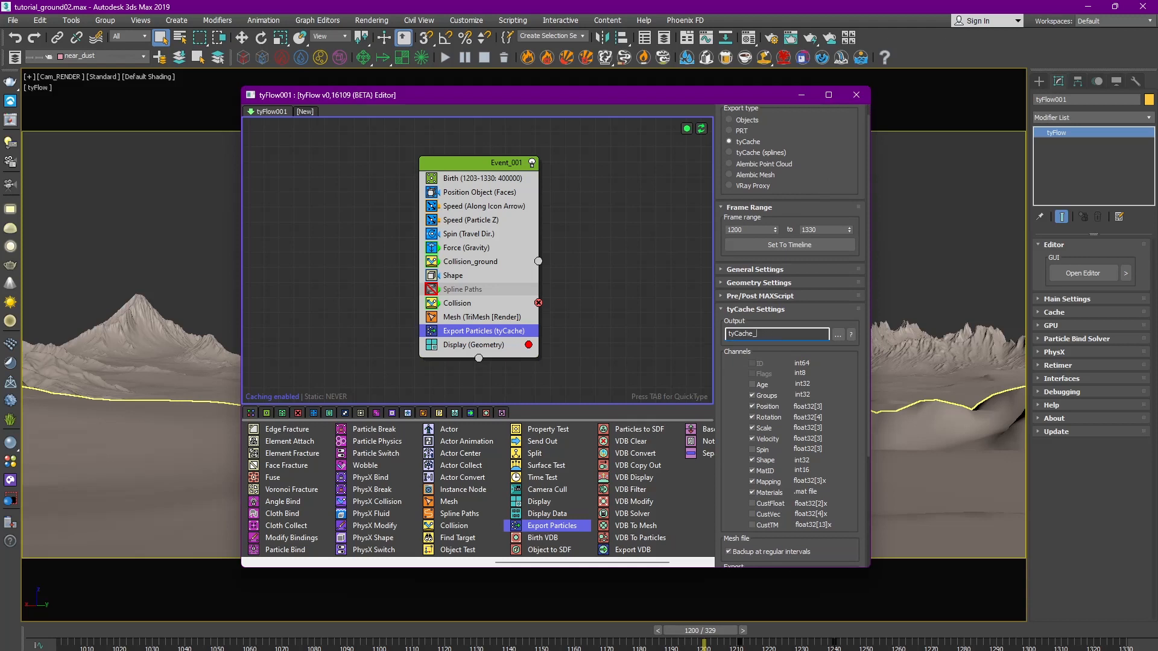
# Step: Name the tyCache output tyCache_rocks and enable the Age channel for export
pyautogui.moveTo(796, 299); pyautogui.dragTo(796, 295)
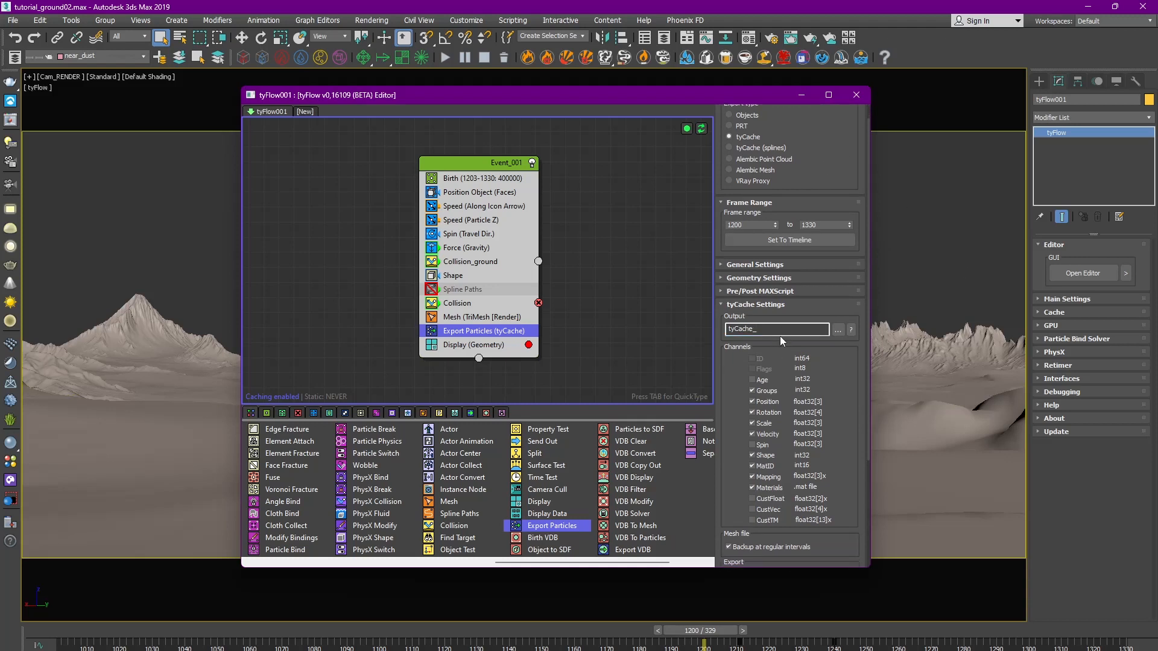
pyautogui.scroll(1, 835, 345)
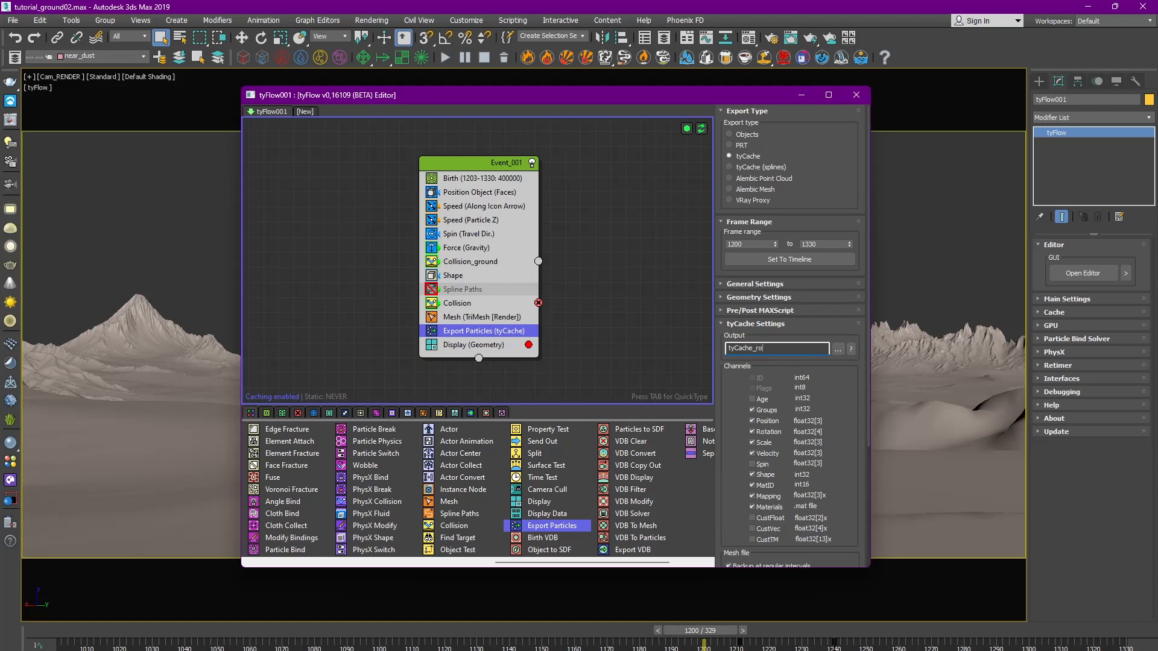
pyautogui.scroll(-5, 851, 385)
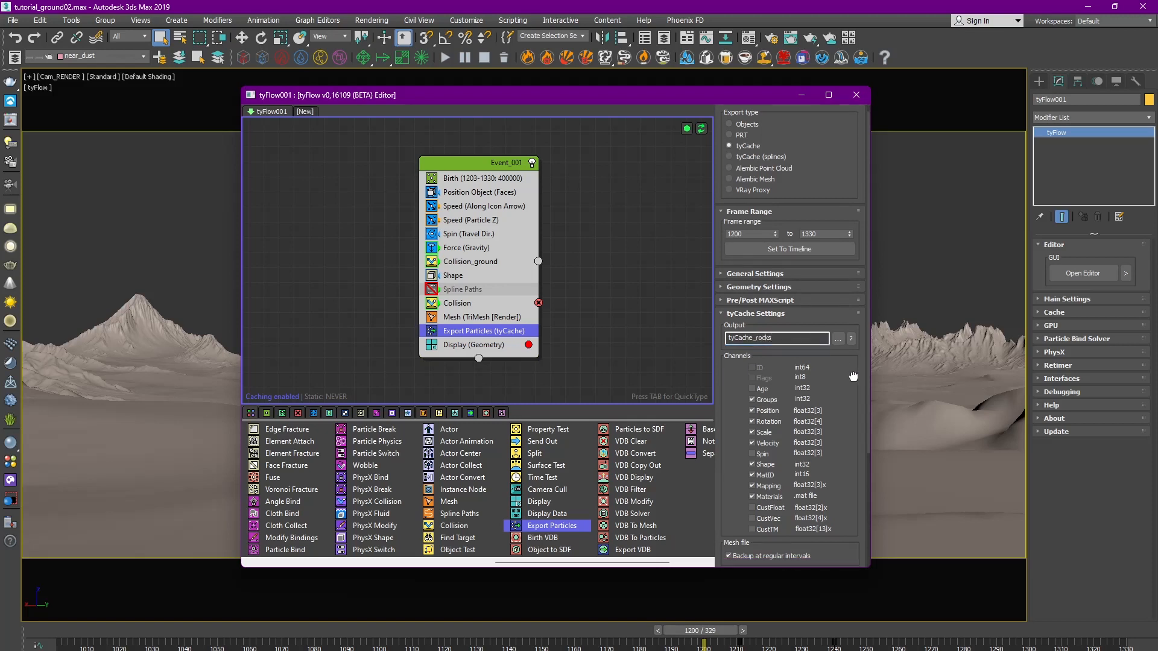
pyautogui.scroll(-2, 733, 371)
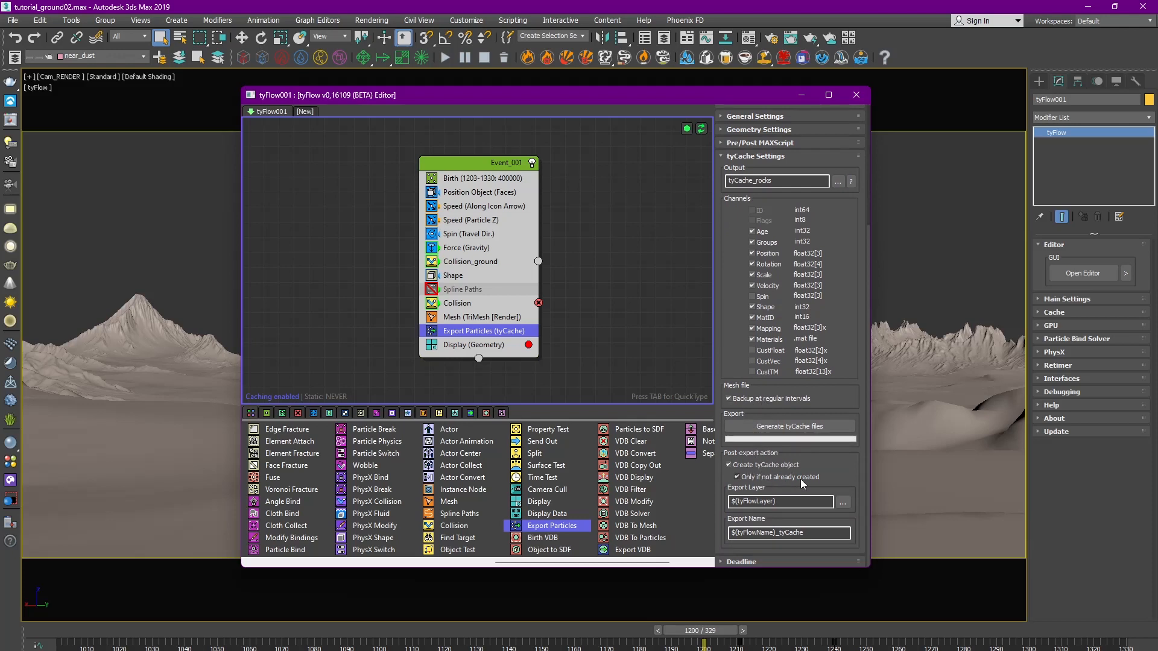
# Step: Try to generate the tyCache files with the Age channel enabled, then again with it disabled
pyautogui.click(790, 429)
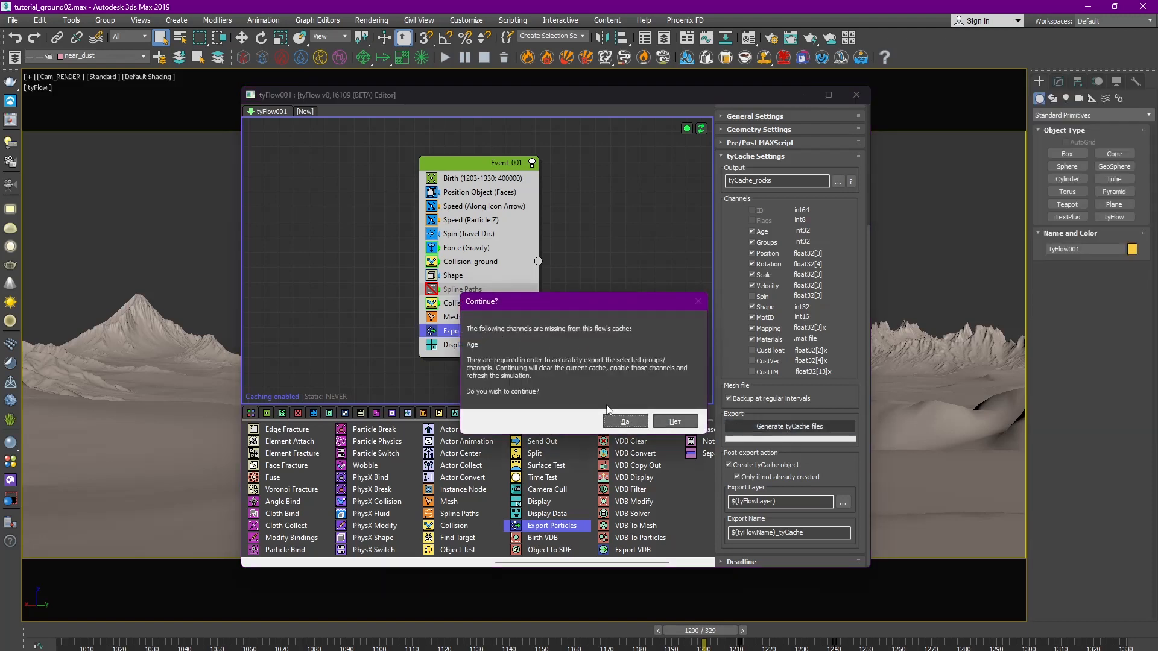
pyautogui.click(640, 427)
pyautogui.click(605, 399)
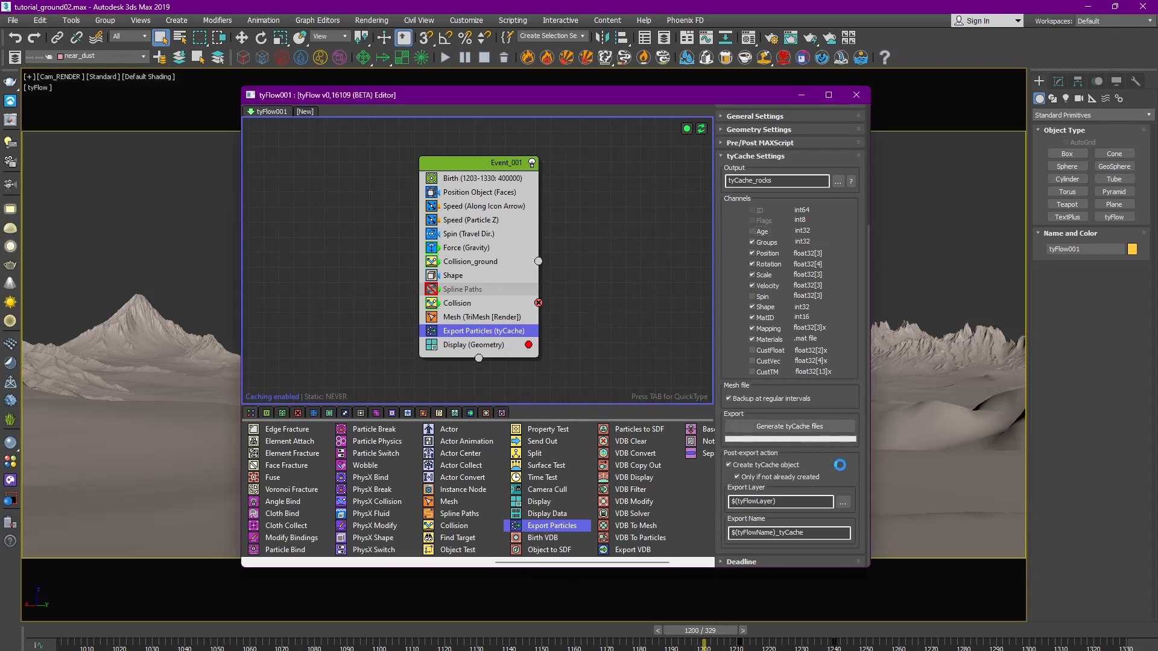
pyautogui.click(830, 429)
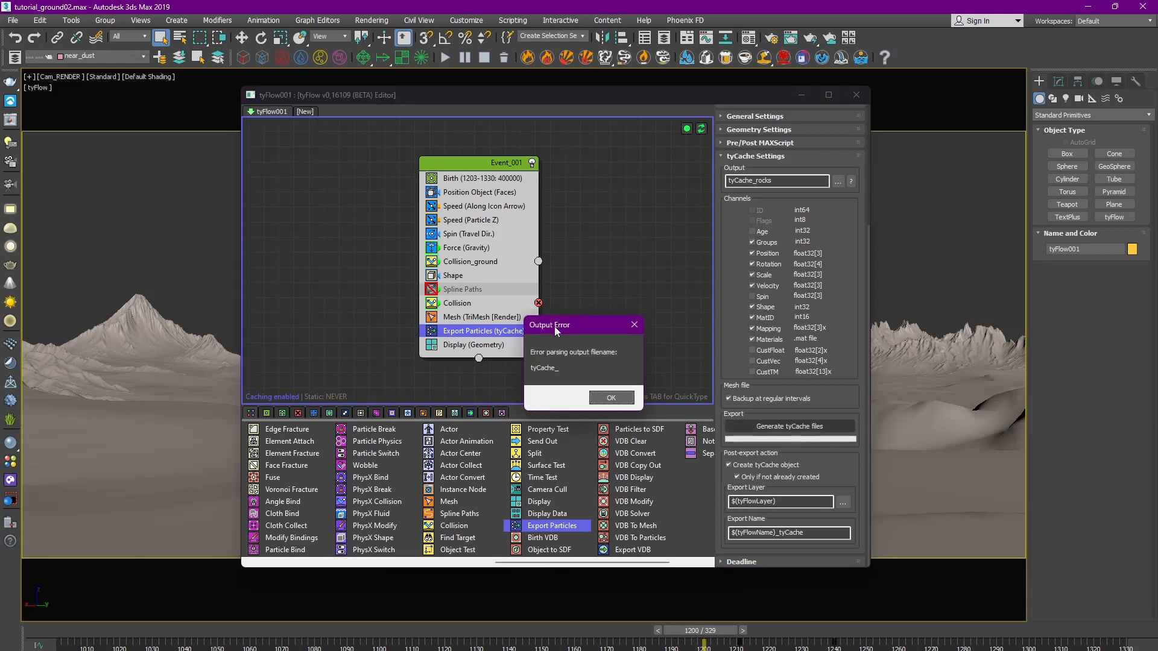
pyautogui.click(625, 400)
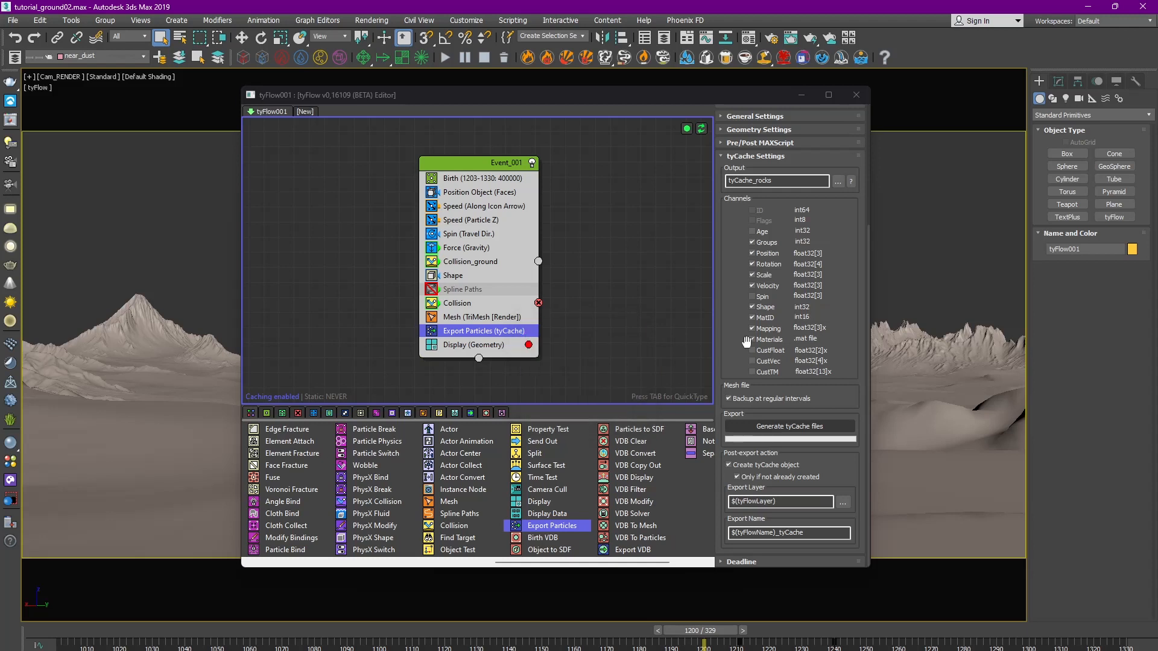
# Step: Check the export operator's General, Geometry and Pre/Post MAXScript settings
pyautogui.moveTo(840, 456); pyautogui.dragTo(843, 514)
pyautogui.click(760, 182)
pyautogui.click(760, 182)
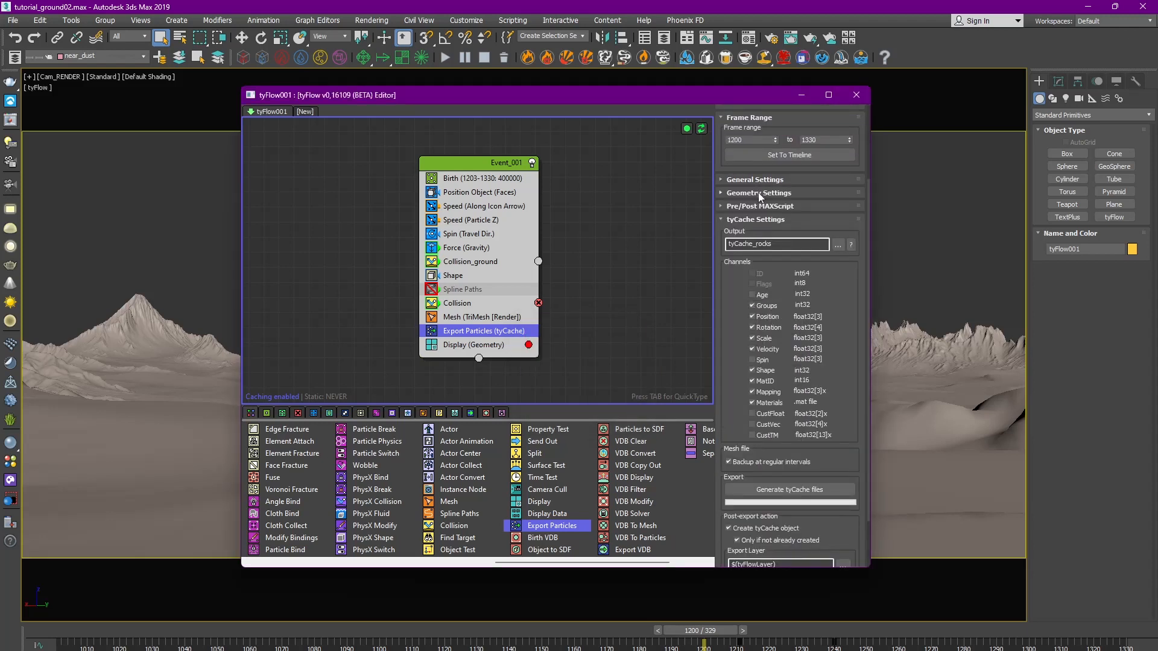
pyautogui.click(759, 194)
pyautogui.click(760, 194)
pyautogui.click(758, 207)
pyautogui.click(755, 166)
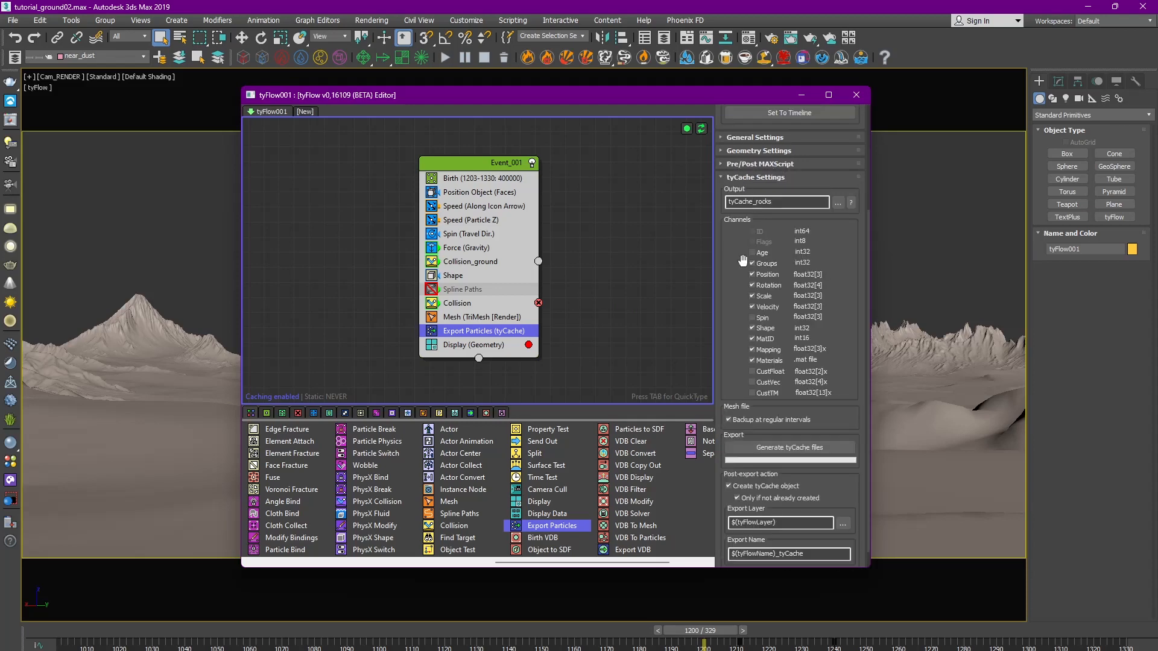
# Step: Set the tyCache save location to a new tyCache folder inside _tutorial DuneNuke, with the file name tyCache_
pyautogui.moveTo(743, 261); pyautogui.dragTo(742, 253)
pyautogui.click(838, 195)
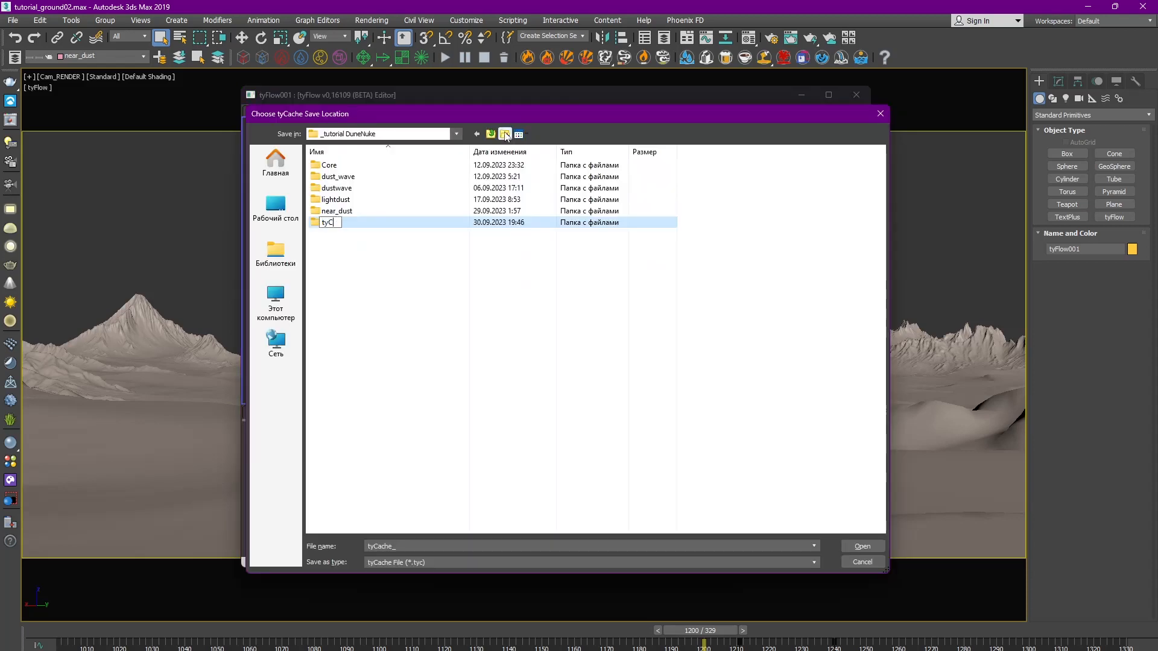
pyautogui.press('Return')
pyautogui.press('Return')
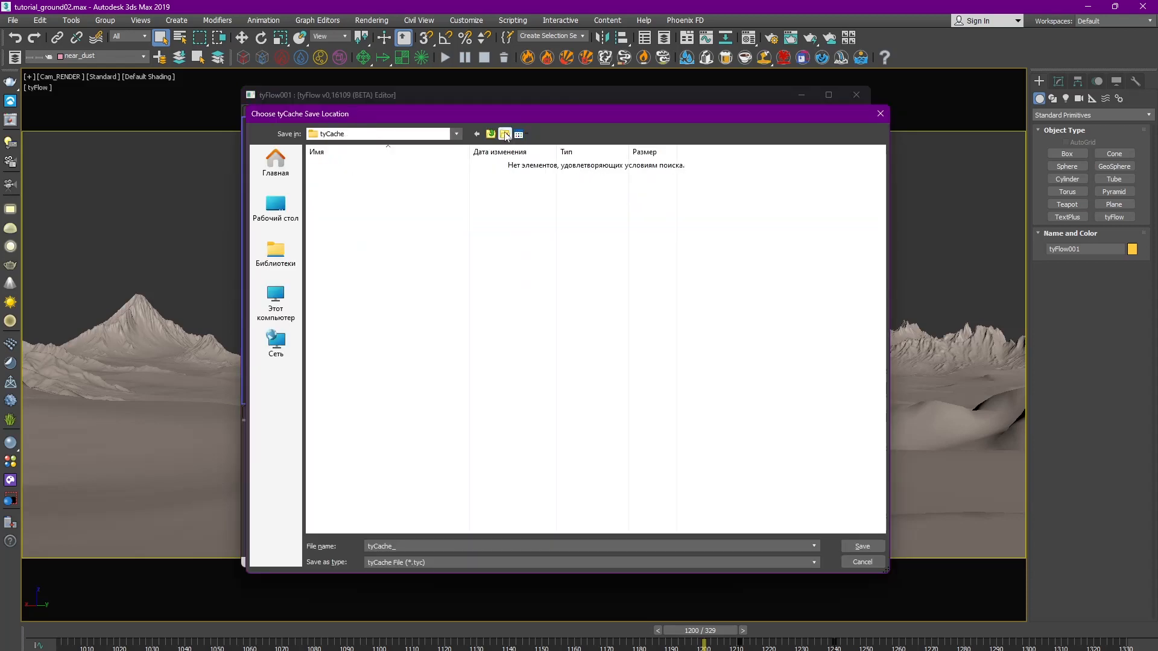
pyautogui.click(865, 547)
pyautogui.scroll(-1, 848, 396)
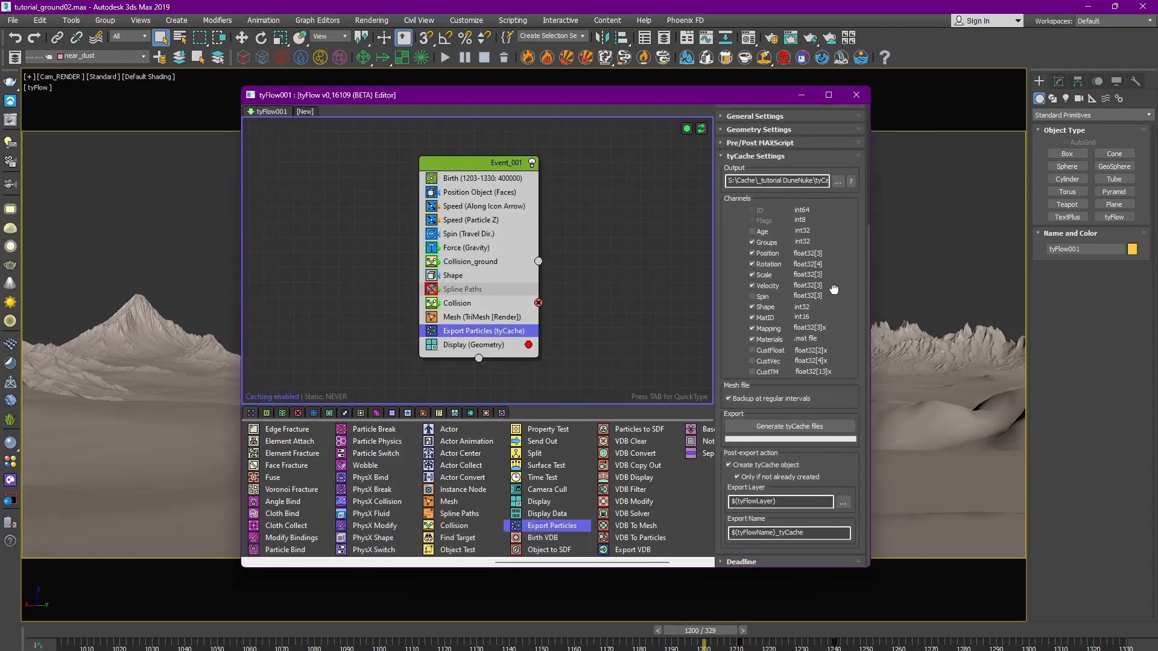
# Step: Generate the tyCache files, turn off the tyFlow001 simulation and minimize its editor
pyautogui.click(790, 426)
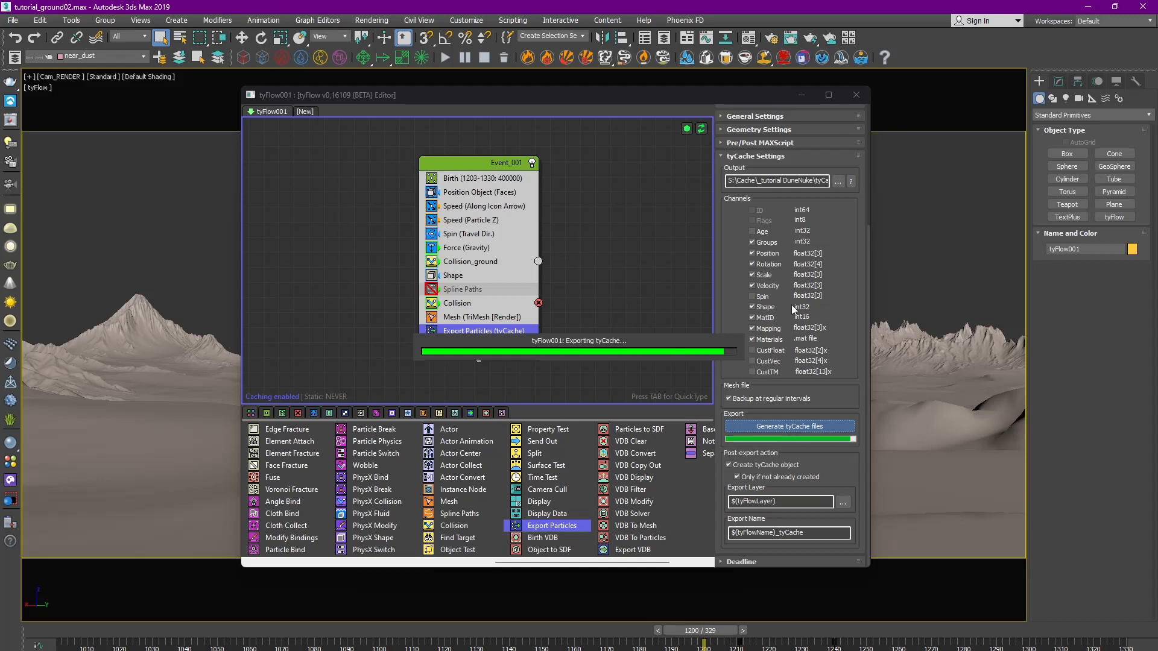
pyautogui.click(623, 390)
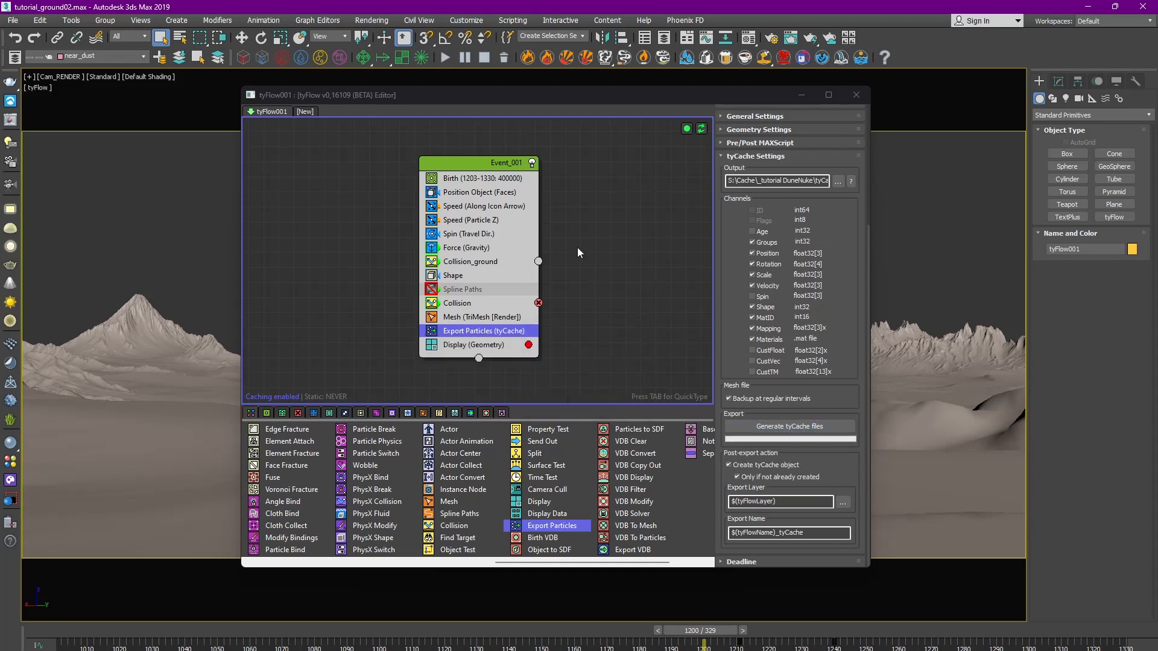
pyautogui.click(686, 131)
pyautogui.click(658, 239)
pyautogui.click(804, 94)
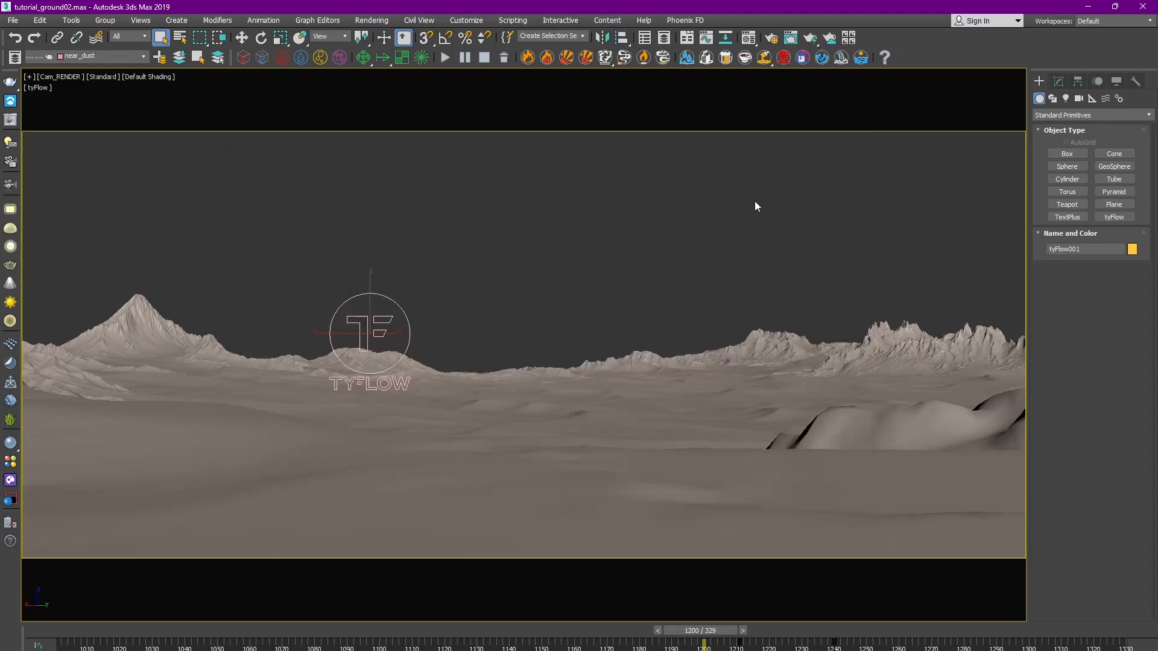
# Step: Go to frame 1214, select the tyFlow001_tyCache object by name and show its parameters
pyautogui.click(747, 211)
pyautogui.moveTo(708, 634); pyautogui.dragTo(750, 638)
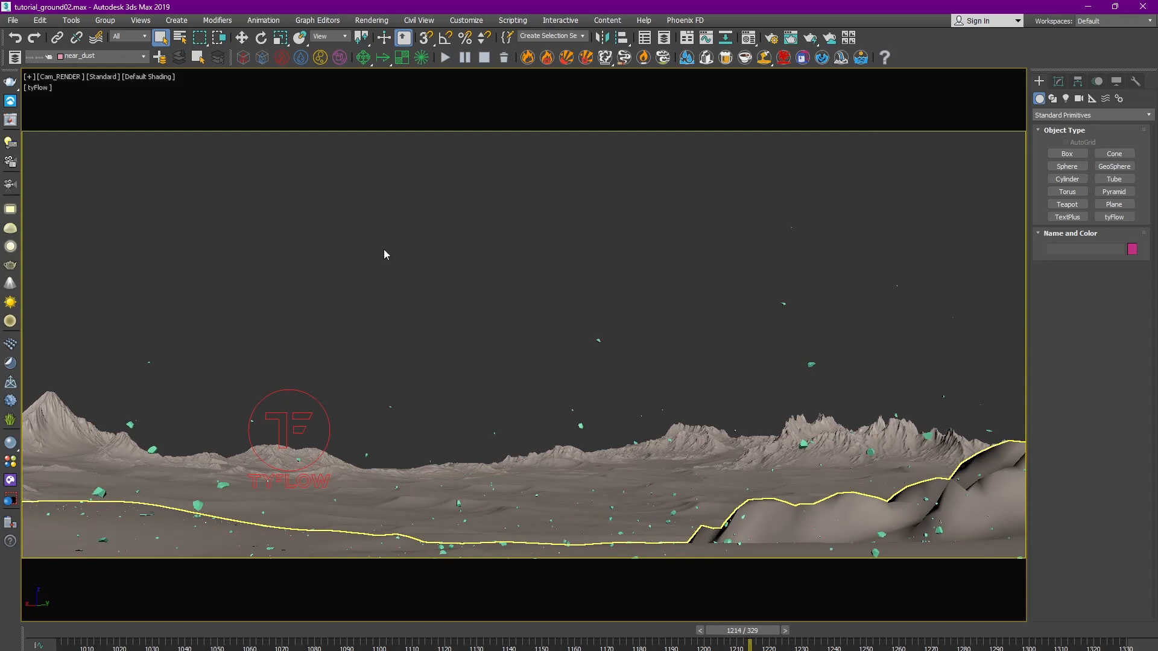
pyautogui.click(180, 37)
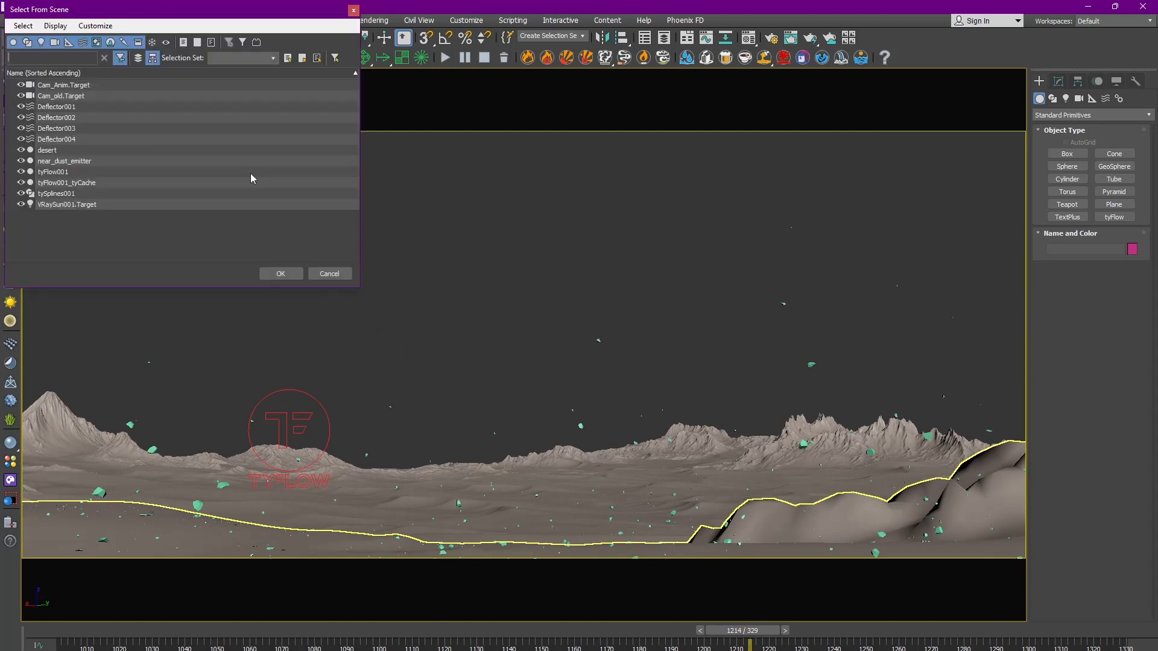
pyautogui.click(66, 182)
pyautogui.click(281, 273)
pyautogui.click(1060, 84)
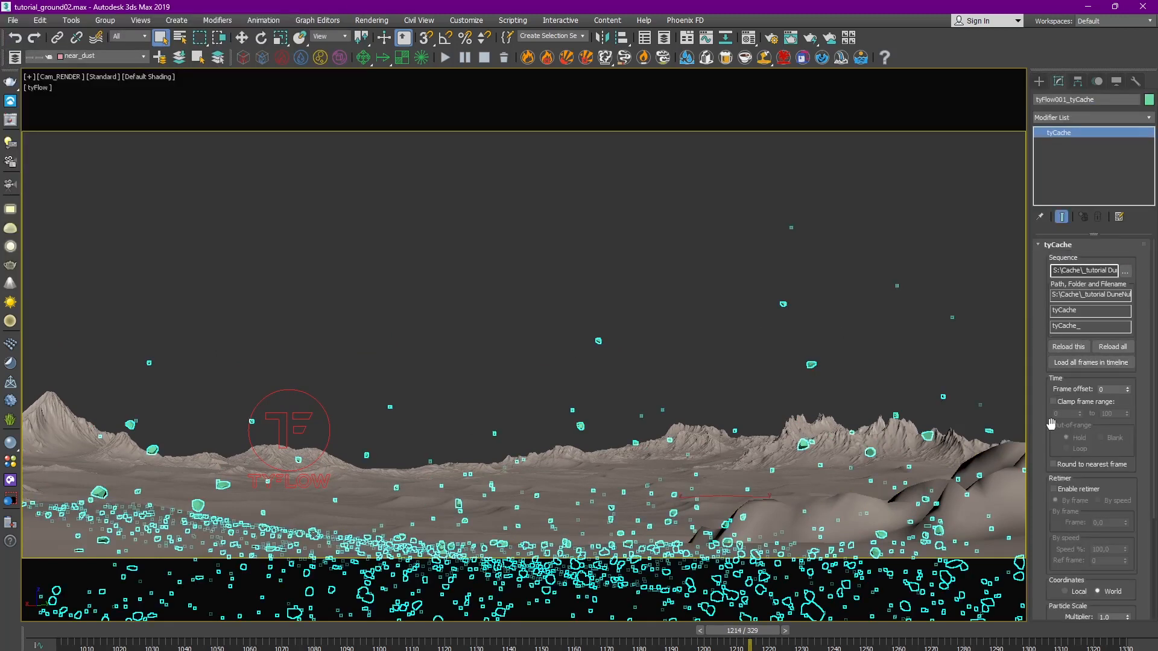
# Step: Check the tyCache object's parameters and the Rocks material in the Material Editor
pyautogui.scroll(-5, 1052, 424)
pyautogui.moveTo(1050, 326)
pyautogui.mouseDown()
pyautogui.moveTo(1047, 414)
pyautogui.moveTo(1038, 322)
pyautogui.mouseUp()
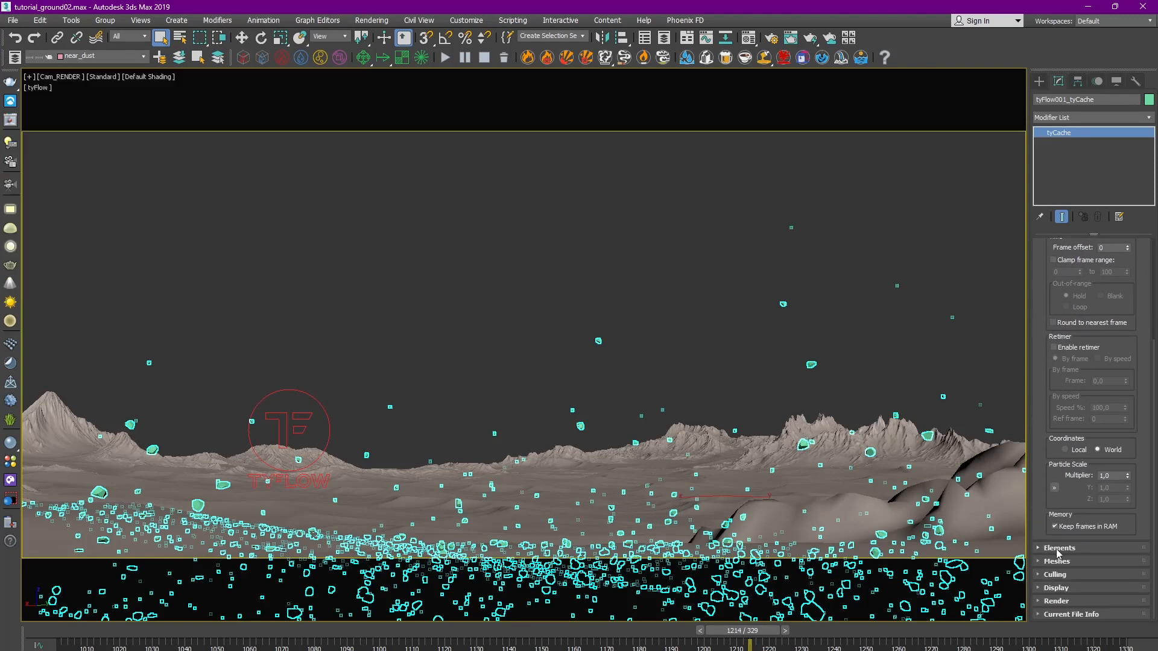
pyautogui.click(721, 268)
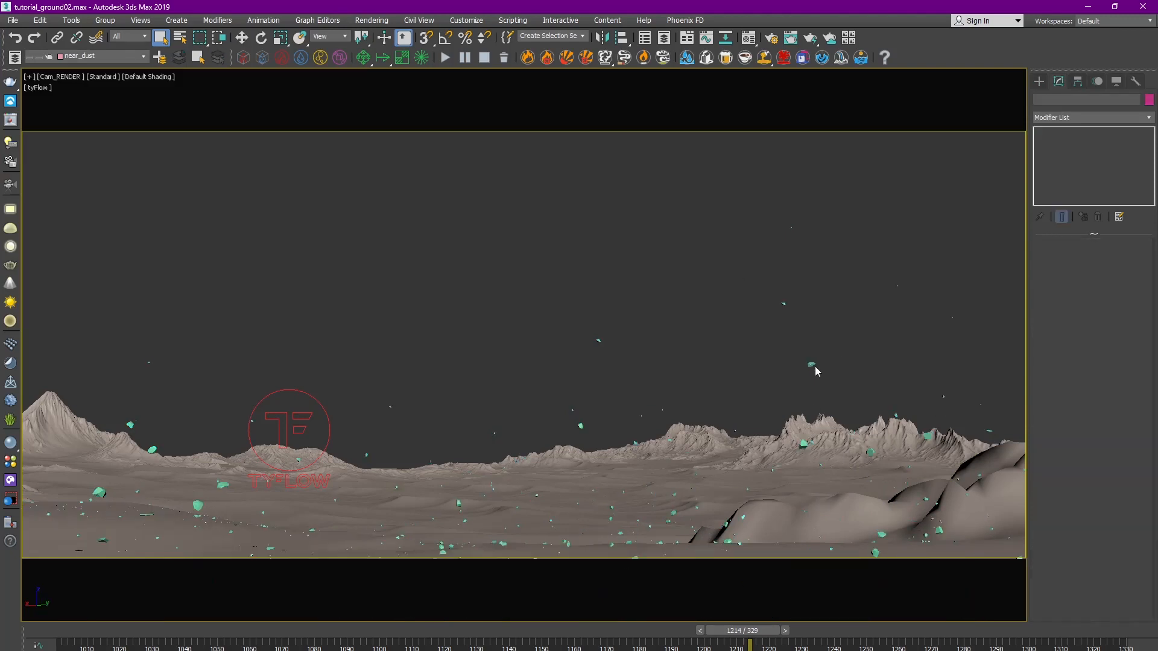
pyautogui.hotkey('ctrl', 'z')
pyautogui.click(748, 38)
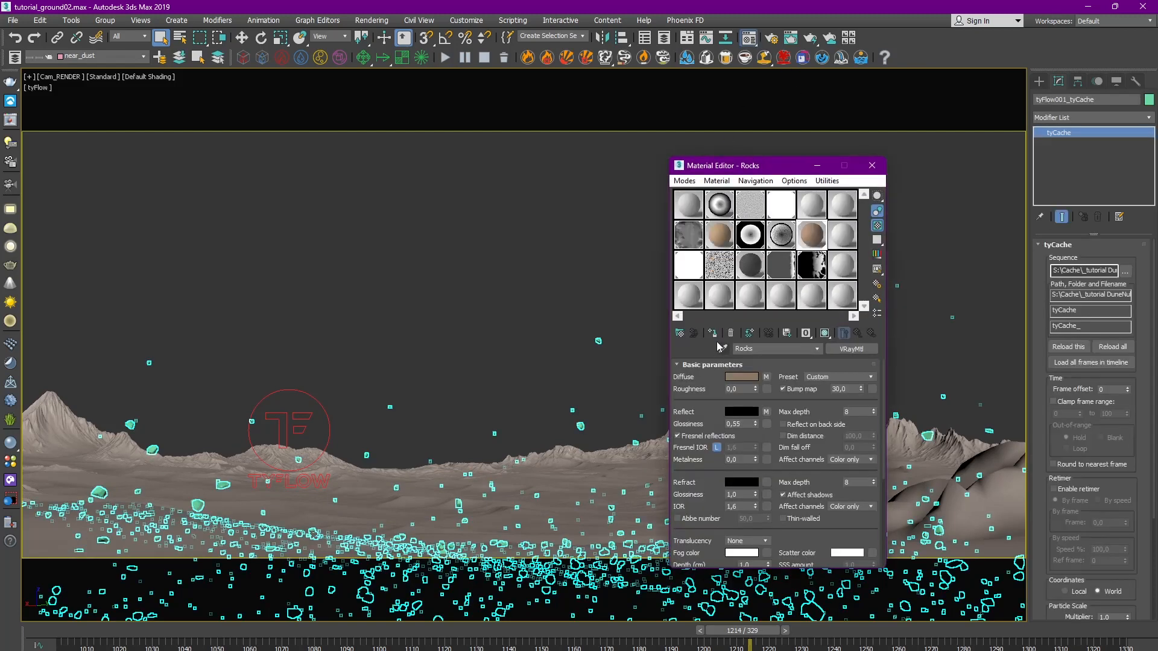
pyautogui.click(872, 165)
pyautogui.click(716, 191)
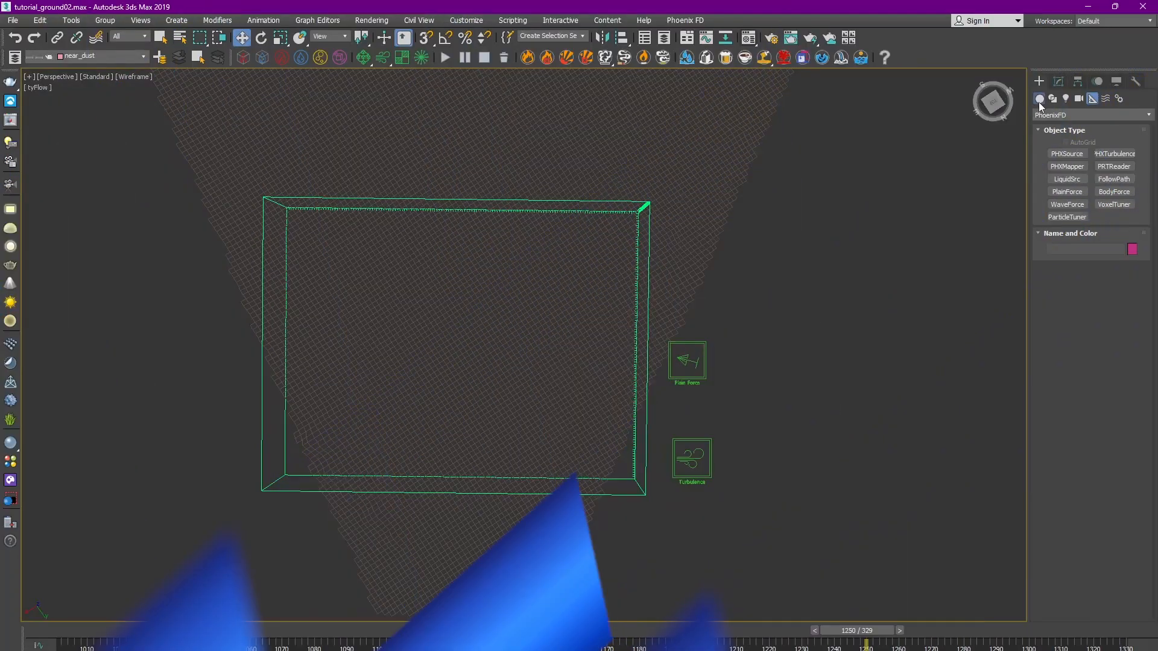
# Step: Create a new tyFlow object and move it between the Plain Force and Turbulence helpers
pyautogui.click(1060, 115)
pyautogui.click(1061, 123)
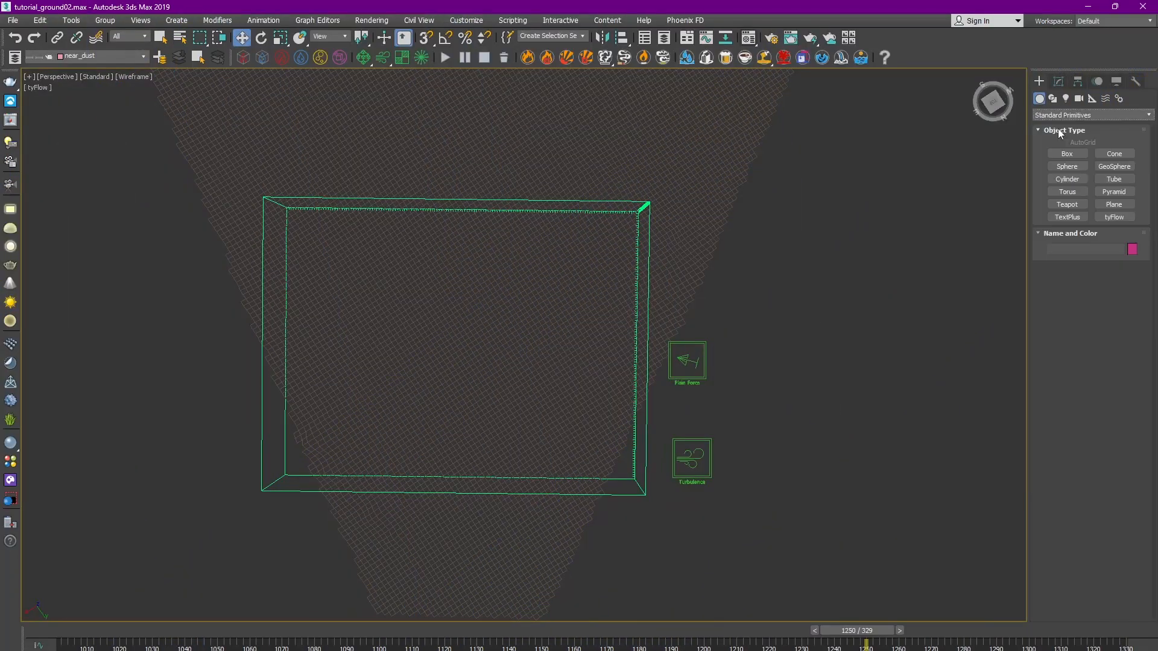
pyautogui.click(1114, 217)
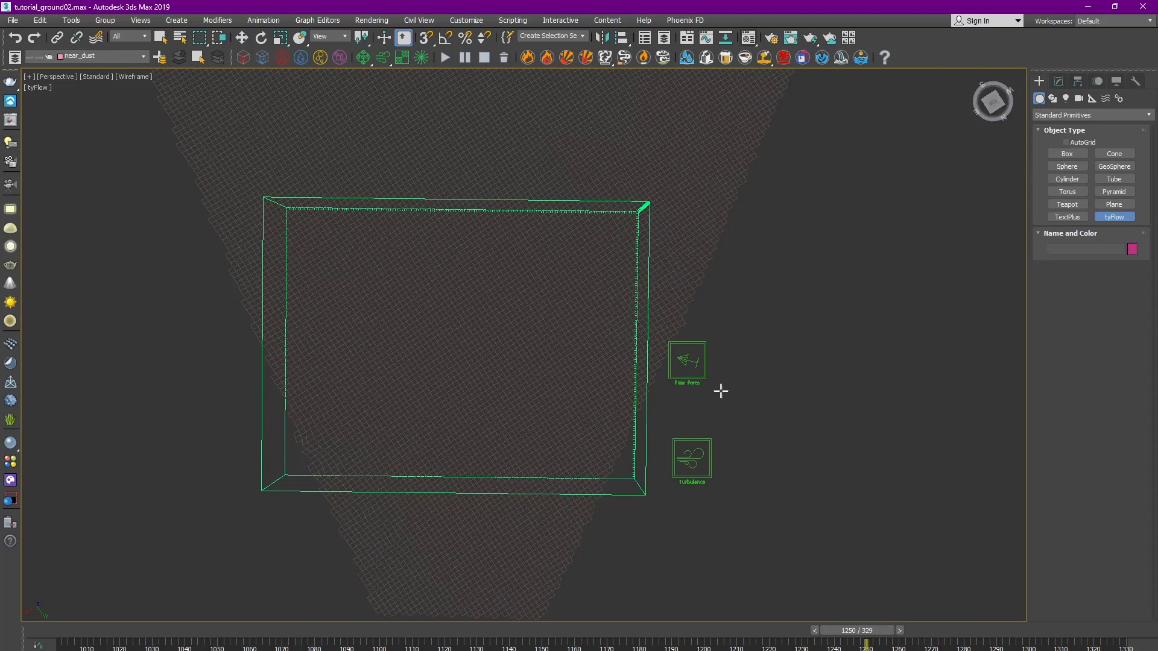
pyautogui.click(690, 410)
pyautogui.press('w')
pyautogui.keyDown('alt'); pyautogui.moveTo(766, 447); pyautogui.dragTo(751, 341, button='middle'); pyautogui.keyUp('alt')
pyautogui.moveTo(692, 371); pyautogui.dragTo(693, 151)
pyautogui.keyDown('alt'); pyautogui.moveTo(694, 151); pyautogui.dragTo(691, 208, button='middle'); pyautogui.keyUp('alt')
pyautogui.moveTo(691, 209); pyautogui.dragTo(662, 194)
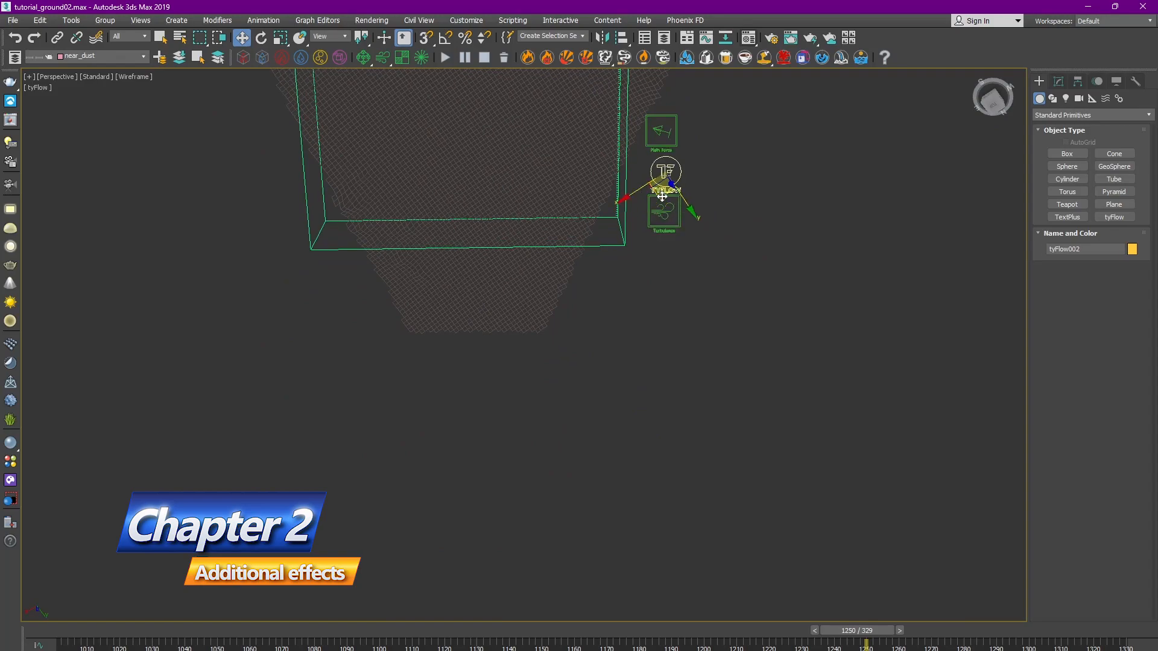
pyautogui.keyDown('alt'); pyautogui.moveTo(664, 202); pyautogui.dragTo(703, 329, button='middle'); pyautogui.keyUp('alt')
pyautogui.click(1120, 207)
pyautogui.rightClick(826, 248)
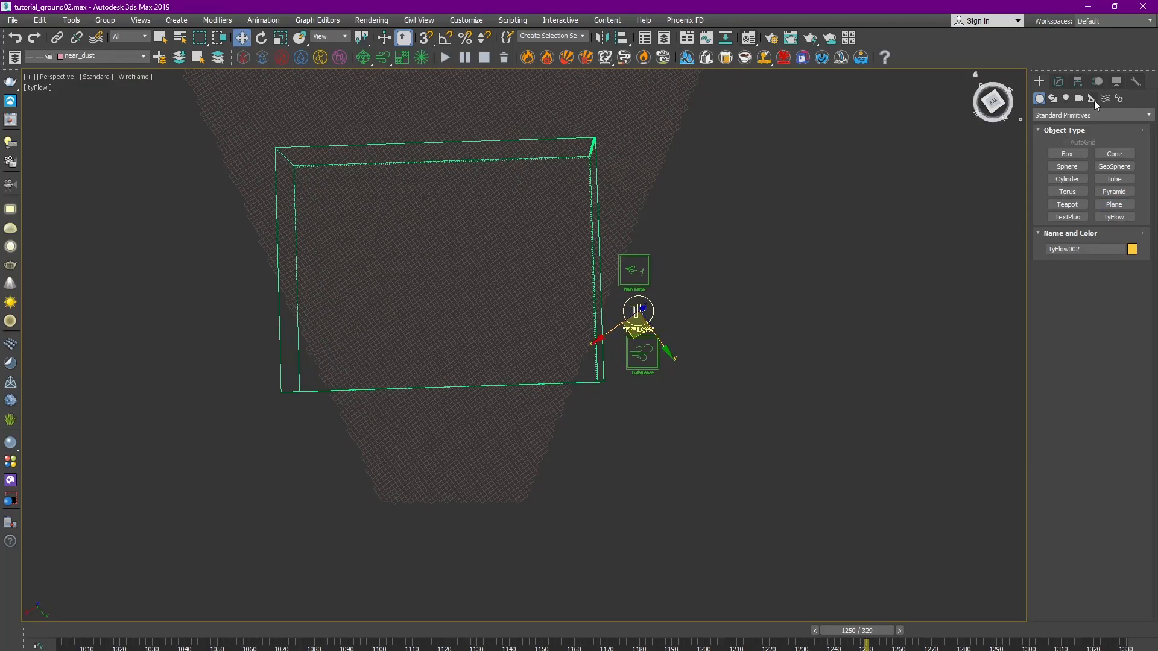
pyautogui.click(1104, 100)
pyautogui.click(1088, 116)
pyautogui.click(1084, 181)
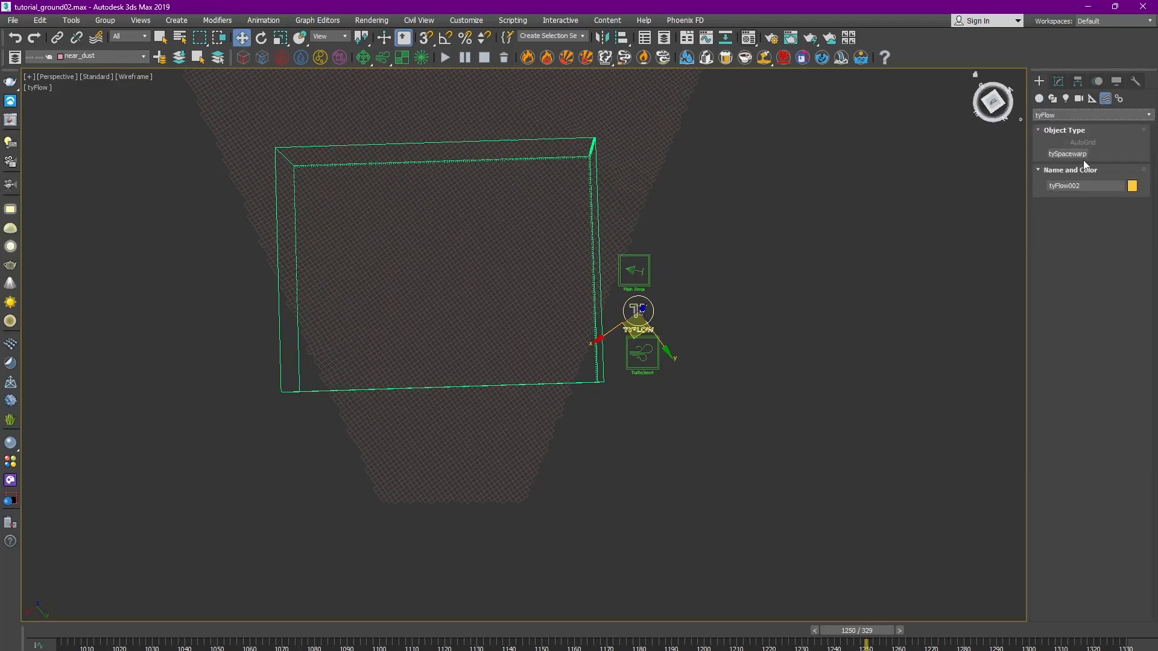
# Step: Create a rectangular tyIcon helper about 33 cm long and 81 cm wide beside the simulation box
pyautogui.click(1092, 98)
pyautogui.click(1092, 115)
pyautogui.click(1050, 241)
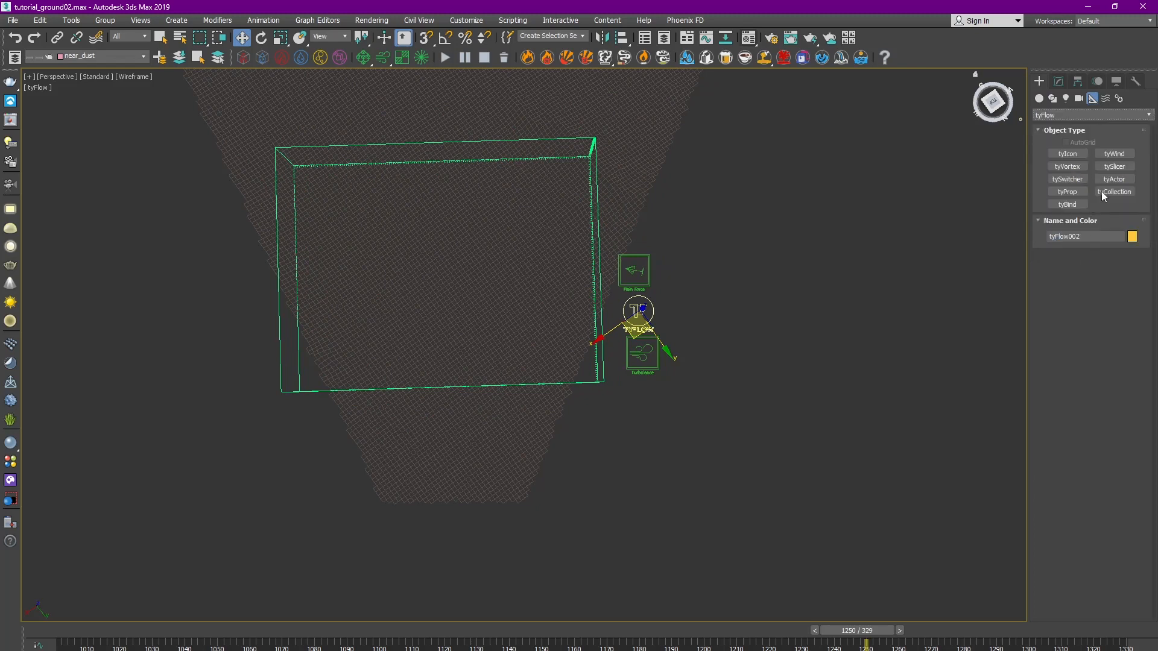
pyautogui.click(1076, 157)
pyautogui.moveTo(711, 312); pyautogui.dragTo(738, 416)
# Step: Move the tyIcon toward the edge of the simulation box near the forces and rotate it about 35° around Z
pyautogui.press('e')
pyautogui.press('w')
pyautogui.moveTo(800, 351); pyautogui.dragTo(691, 396, button='middle')
pyautogui.moveTo(625, 414); pyautogui.dragTo(502, 339)
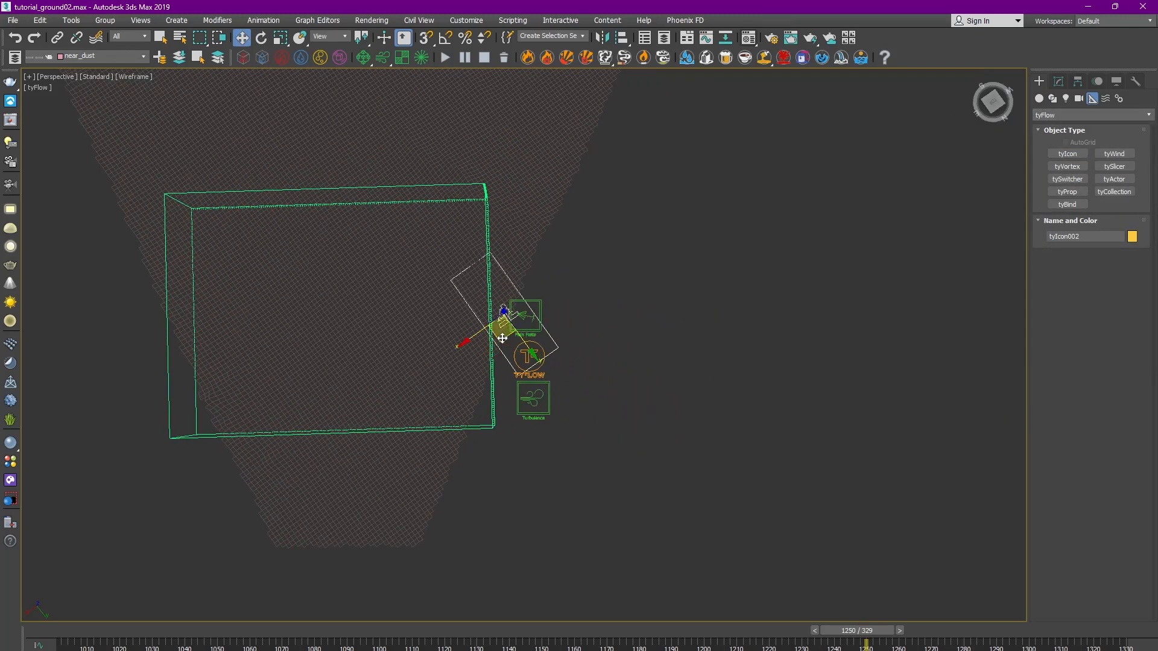
pyautogui.press('e')
pyautogui.moveTo(524, 299); pyautogui.dragTo(536, 344)
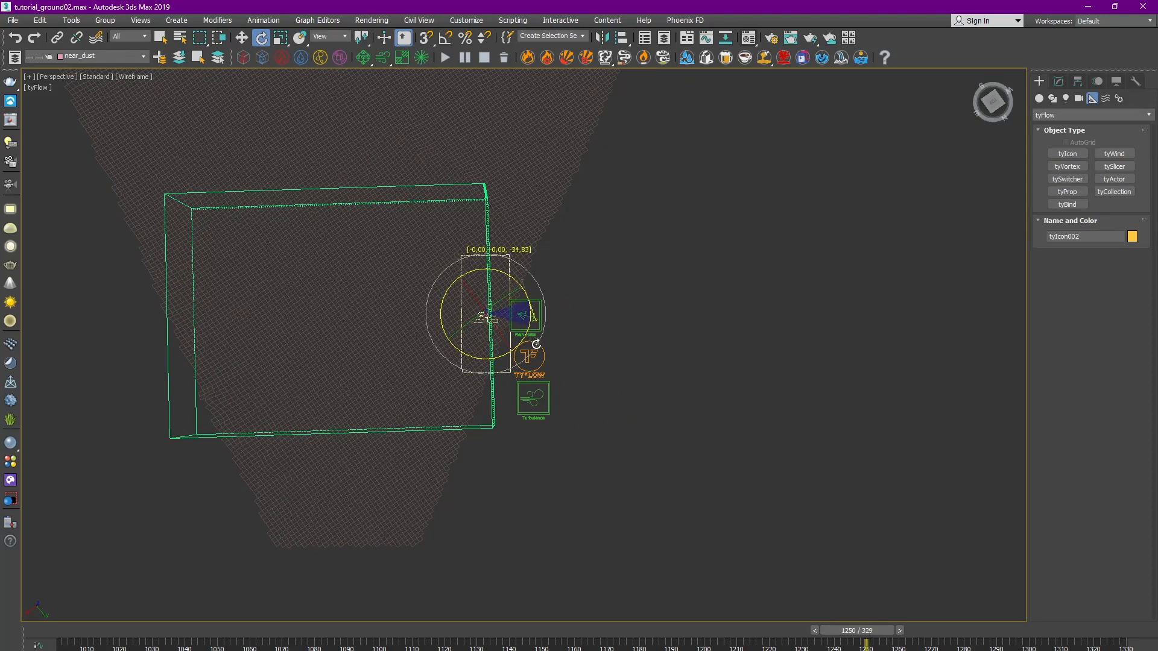
pyautogui.click(1058, 82)
# Step: Raise the tyIcon to the simulation box, tilt it upright with its arrow pointing inward, and place it just inside the box edge
pyautogui.keyDown('alt'); pyautogui.moveTo(530, 366); pyautogui.dragTo(470, 424, button='middle'); pyautogui.keyUp('alt')
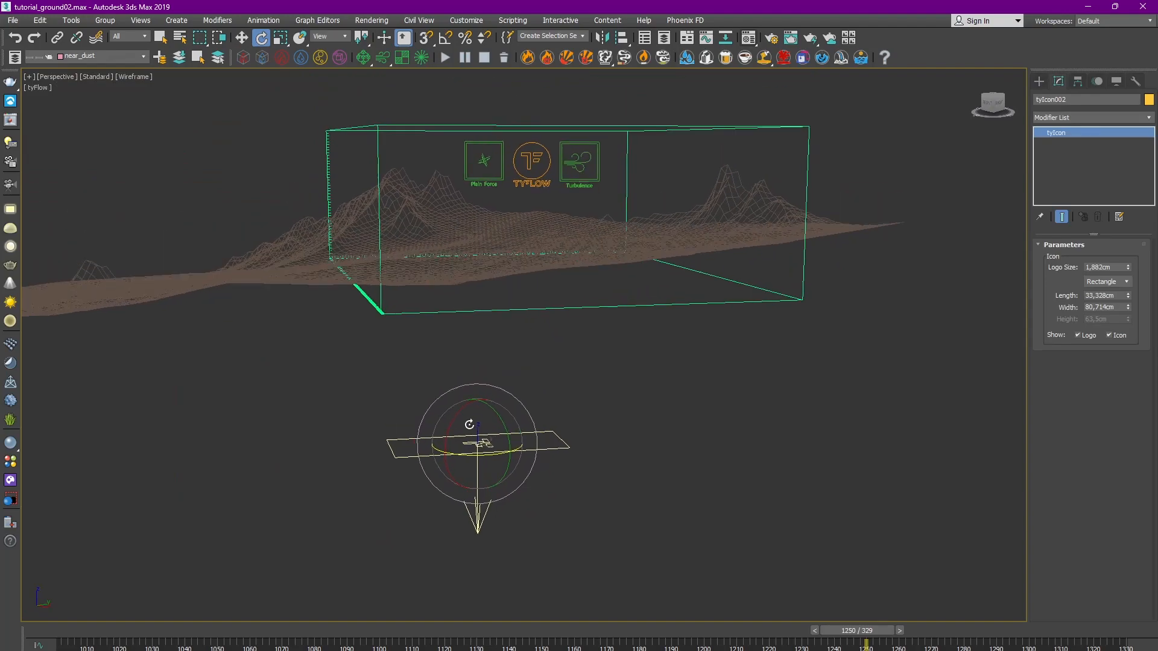
pyautogui.press('w')
pyautogui.moveTo(474, 425); pyautogui.dragTo(494, 151)
pyautogui.press('e')
pyautogui.keyDown('alt'); pyautogui.moveTo(524, 115); pyautogui.dragTo(525, 248, button='middle'); pyautogui.keyUp('alt')
pyautogui.press('w')
pyautogui.keyDown('alt'); pyautogui.moveTo(478, 124); pyautogui.dragTo(577, 289, button='middle'); pyautogui.keyUp('alt')
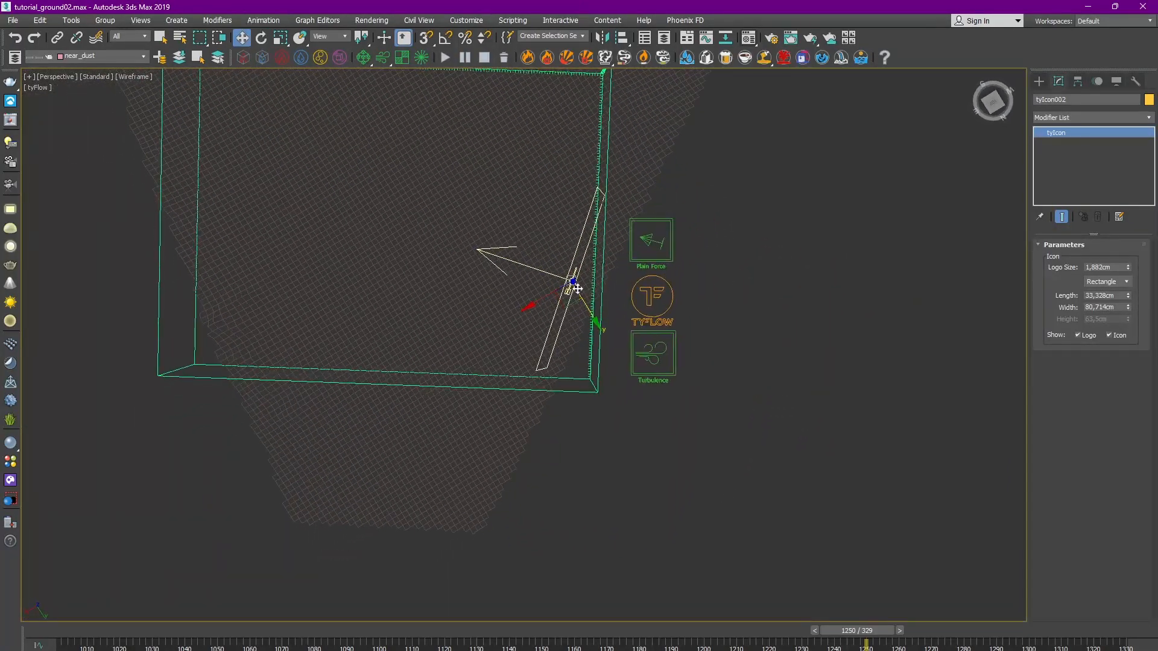
pyautogui.moveTo(578, 289); pyautogui.dragTo(551, 328)
pyautogui.keyDown('alt'); pyautogui.moveTo(551, 329); pyautogui.dragTo(840, 249, button='middle'); pyautogui.keyUp('alt')
# Step: Open the new tyFlow object's editor, rename the object tyFlow_flyDust and fit the editor window beside the emitter in the viewport
pyautogui.click(748, 238)
pyautogui.click(1083, 274)
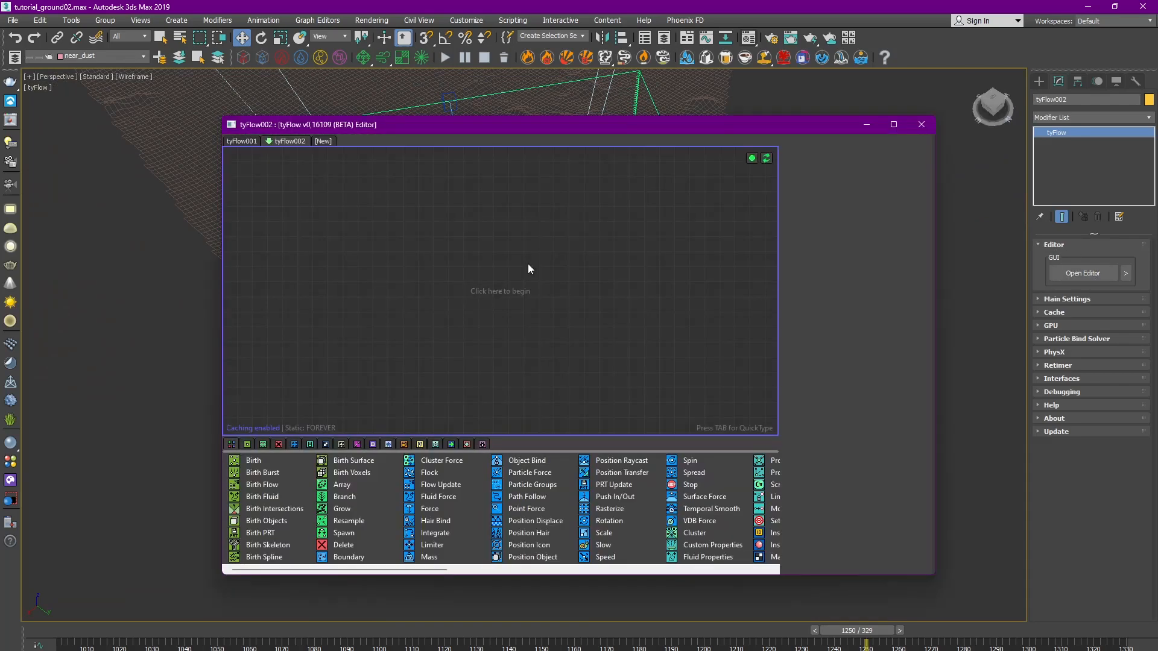
pyautogui.moveTo(528, 124); pyautogui.dragTo(480, 97)
pyautogui.click(1073, 99)
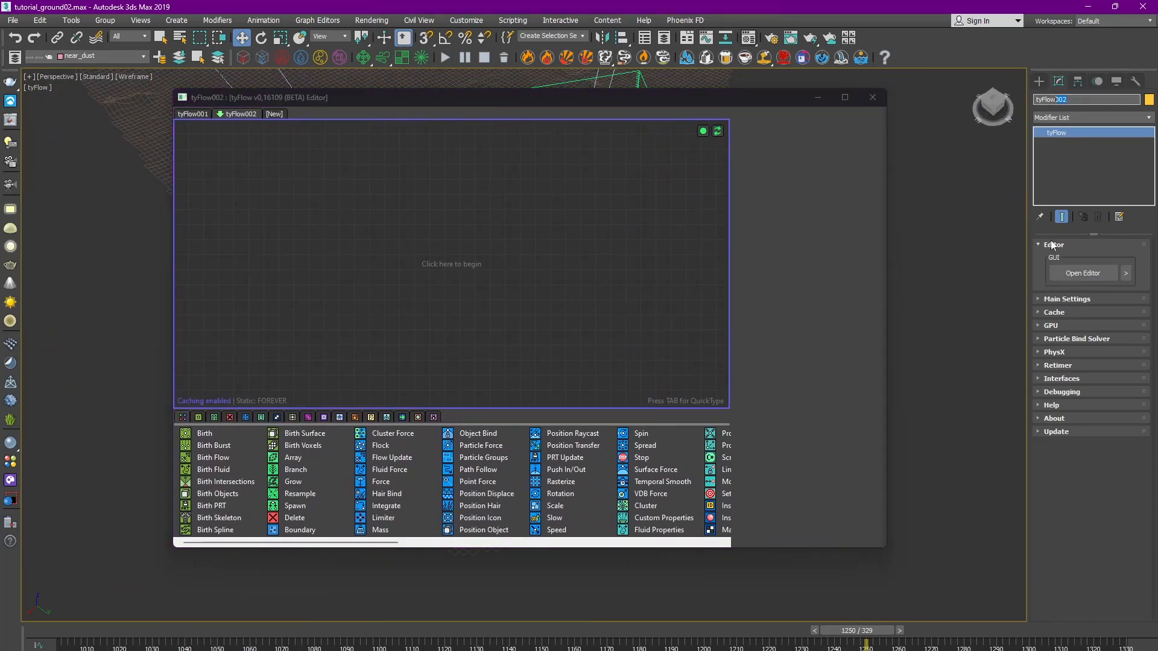
pyautogui.write('tyFlow_flyDust')
pyautogui.press('Return')
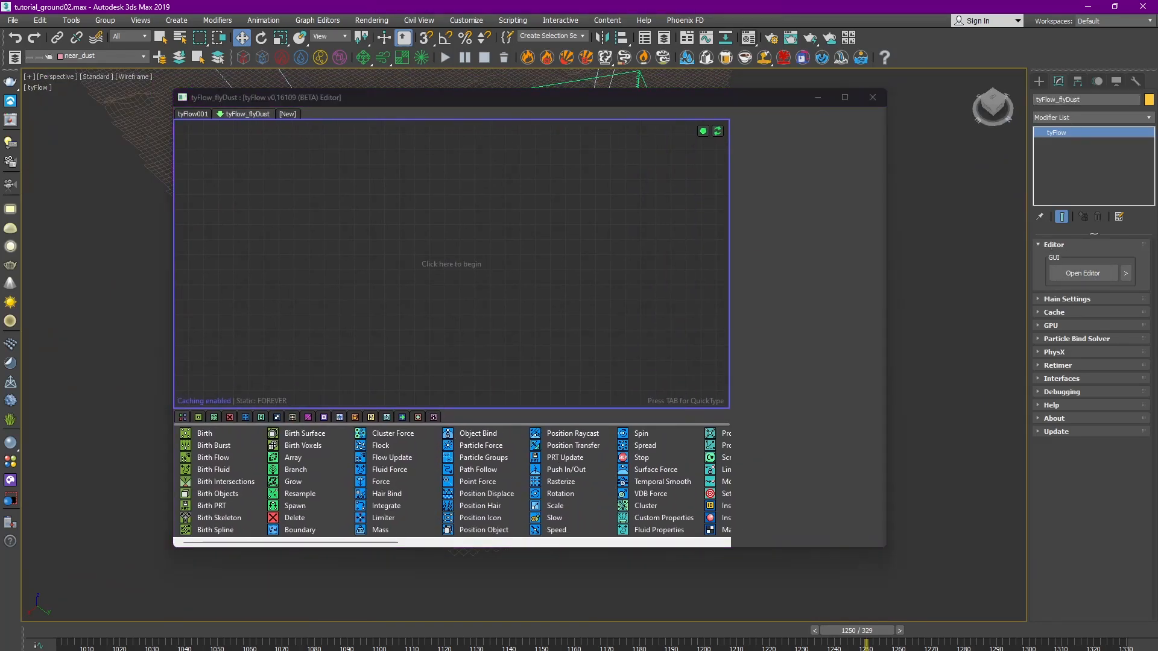
pyautogui.moveTo(574, 97); pyautogui.dragTo(429, 93)
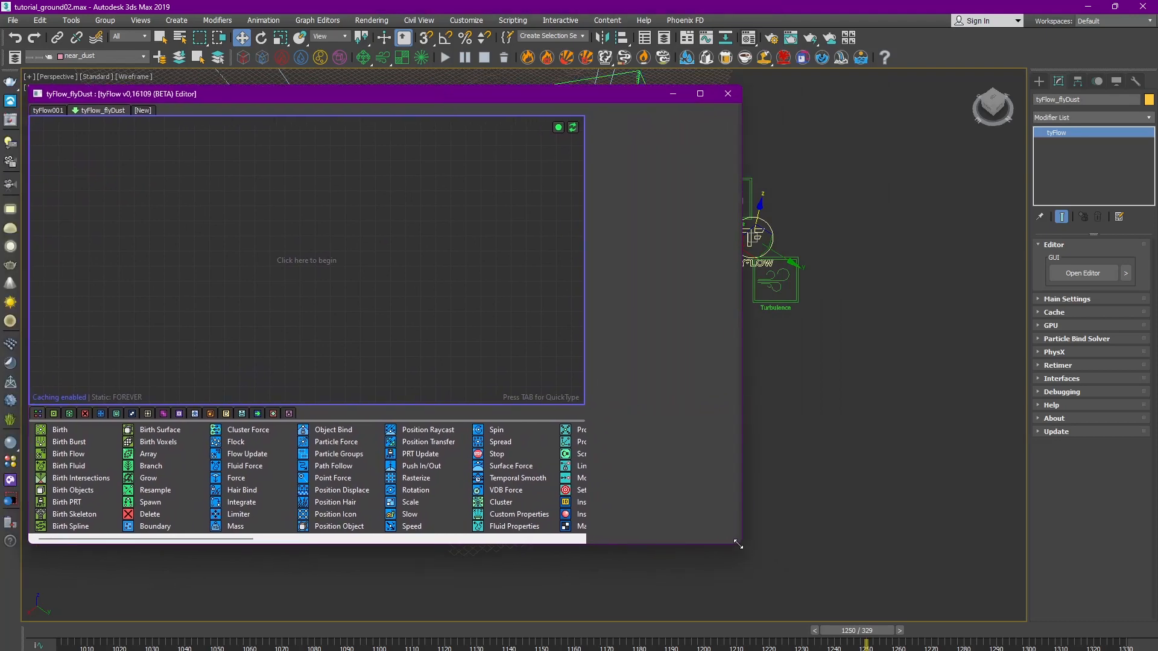
pyautogui.moveTo(738, 545); pyautogui.dragTo(522, 569)
# Step: Start an event with a Birth operator and display its particles as red Large Dots
pyautogui.moveTo(66, 456); pyautogui.dragTo(76, 170)
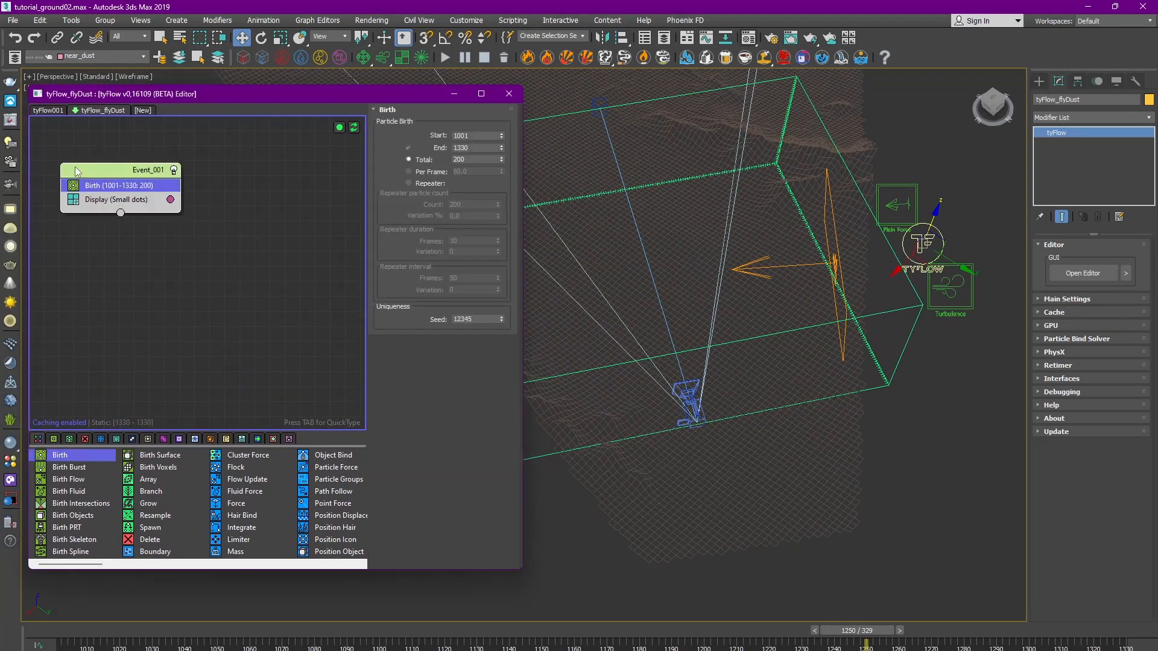
pyautogui.click(115, 199)
pyautogui.click(437, 134)
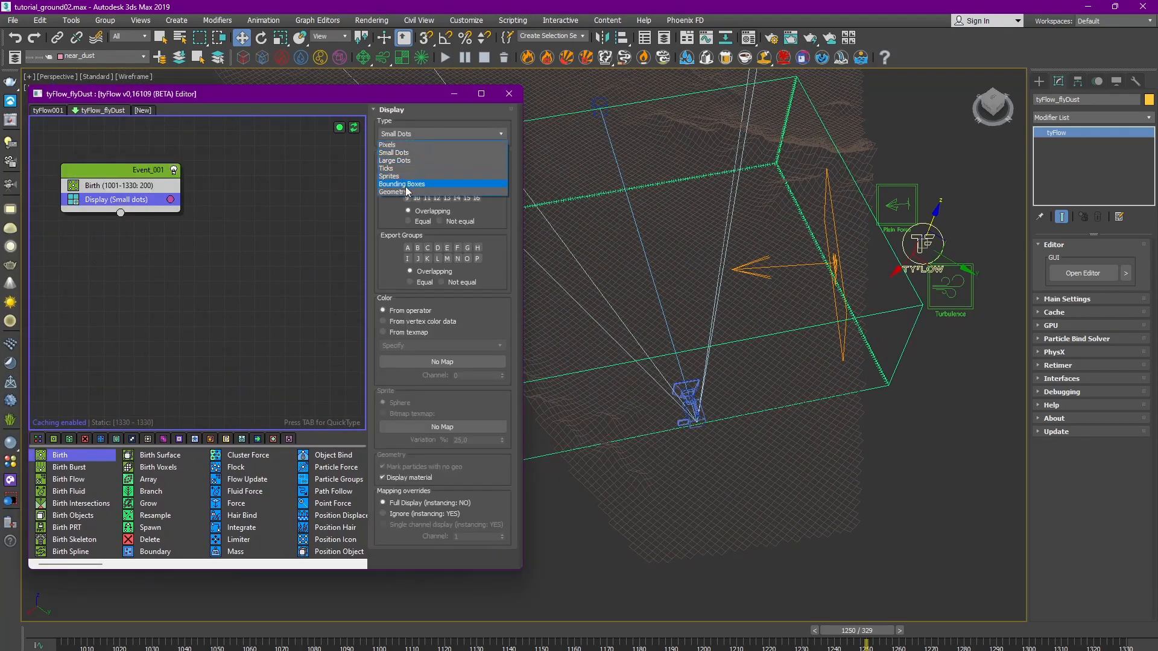
pyautogui.click(402, 160)
pyautogui.click(171, 200)
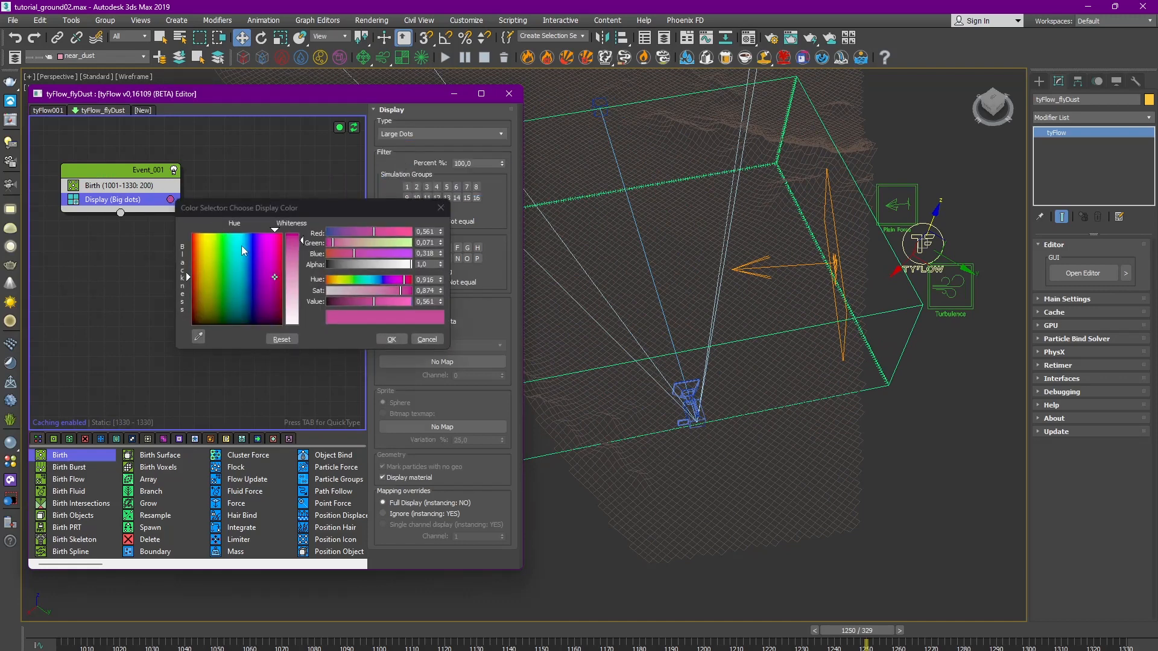
pyautogui.moveTo(241, 245); pyautogui.dragTo(191, 233)
pyautogui.moveTo(293, 241); pyautogui.dragTo(293, 229)
pyautogui.click(393, 339)
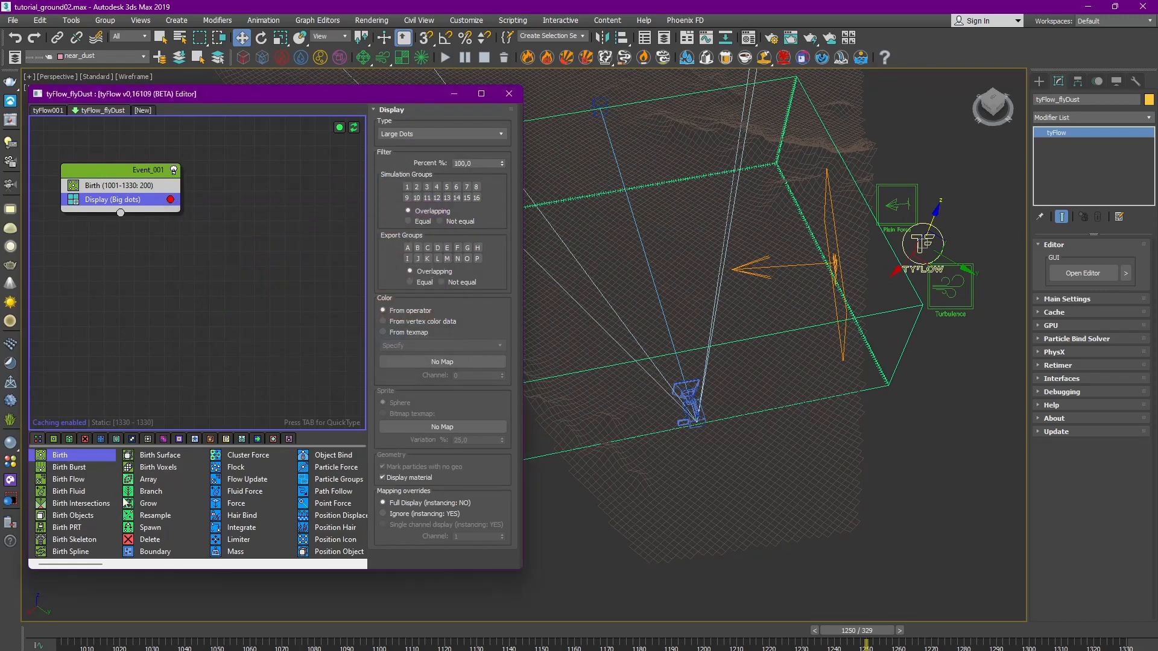
# Step: Set the Birth total to 2000 and add a Position Object operator that emits from tyIcon002
pyautogui.click(136, 187)
pyautogui.click(490, 159)
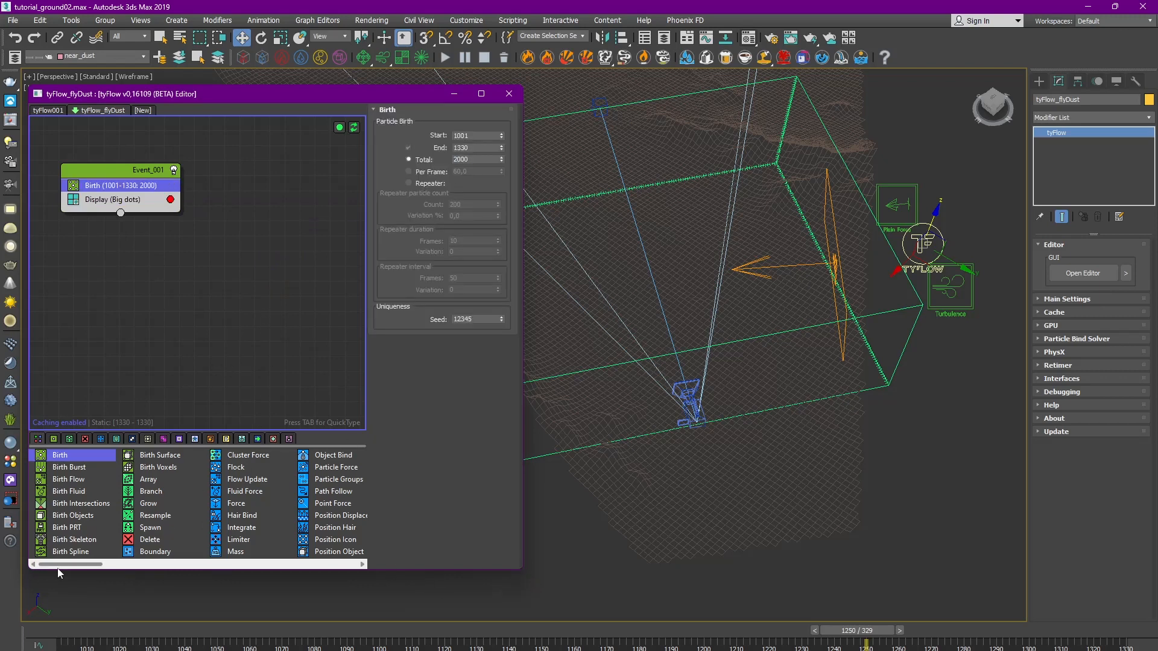
pyautogui.moveTo(60, 566); pyautogui.dragTo(88, 570)
pyautogui.moveTo(249, 555); pyautogui.dragTo(124, 206)
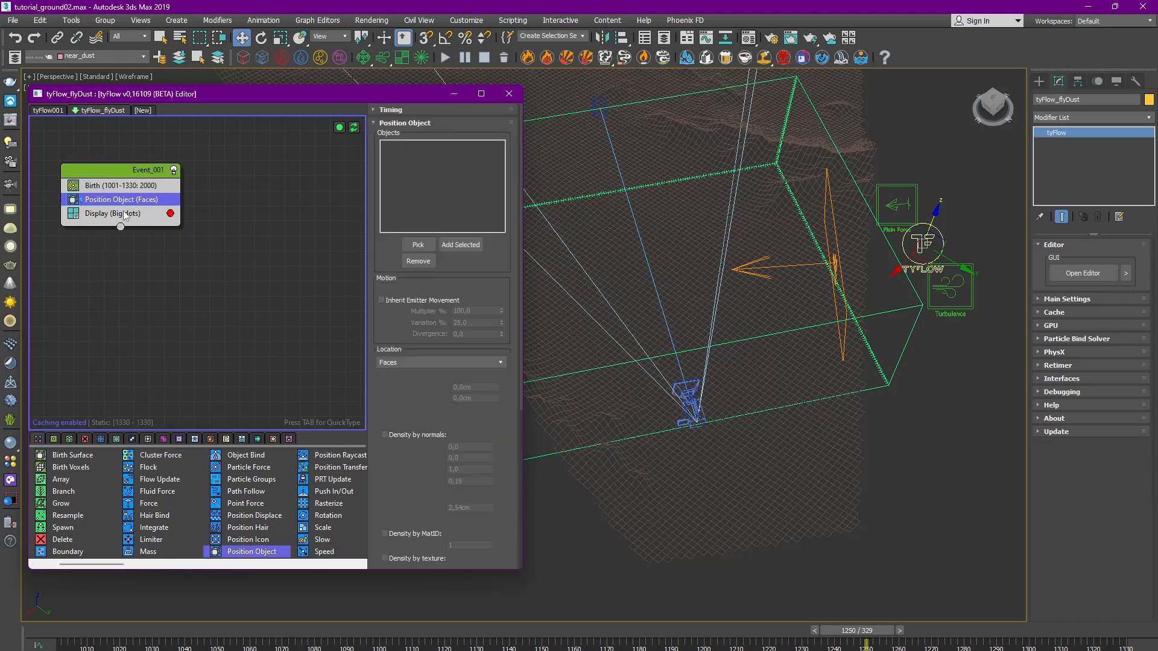
pyautogui.click(418, 245)
pyautogui.click(847, 295)
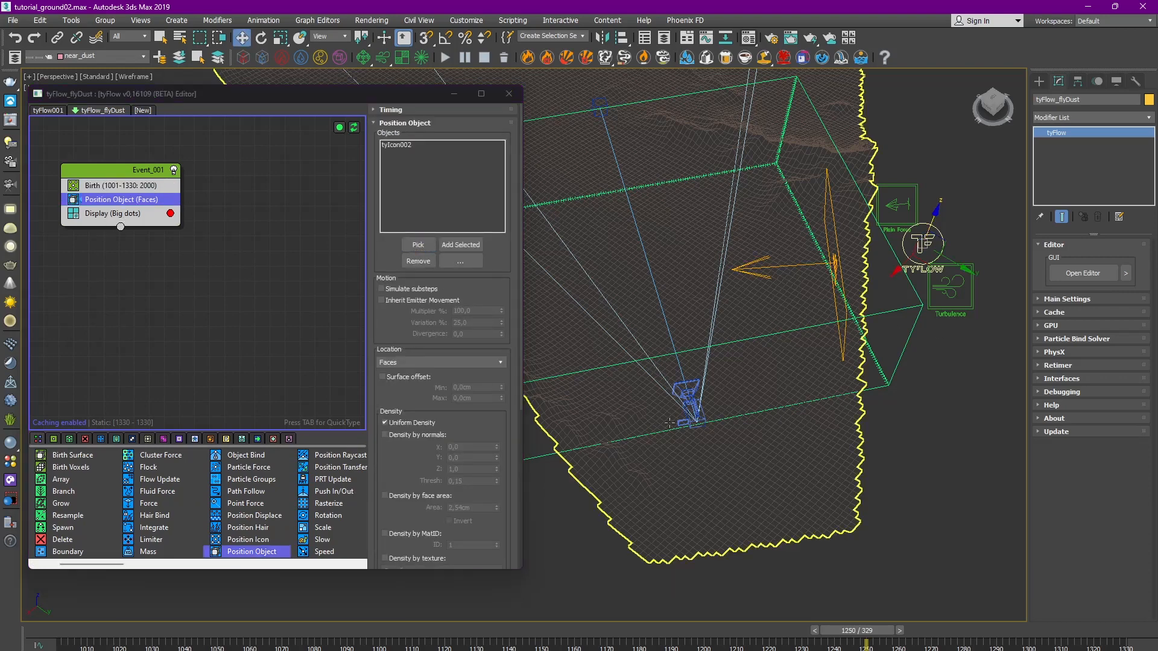
# Step: Check the particle emission around frame 1030 from another viewing angle and return to frame 1001
pyautogui.moveTo(88, 628); pyautogui.dragTo(169, 643)
pyautogui.press('w')
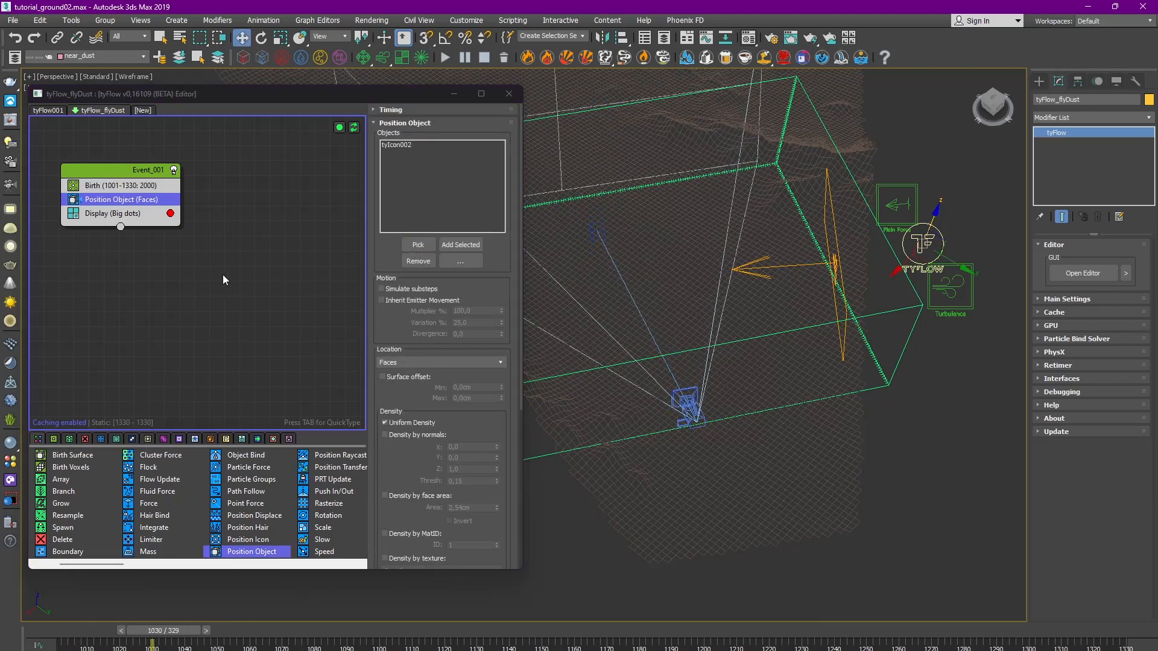
pyautogui.keyDown('alt'); pyautogui.moveTo(700, 317); pyautogui.dragTo(739, 280); pyautogui.keyUp('alt')
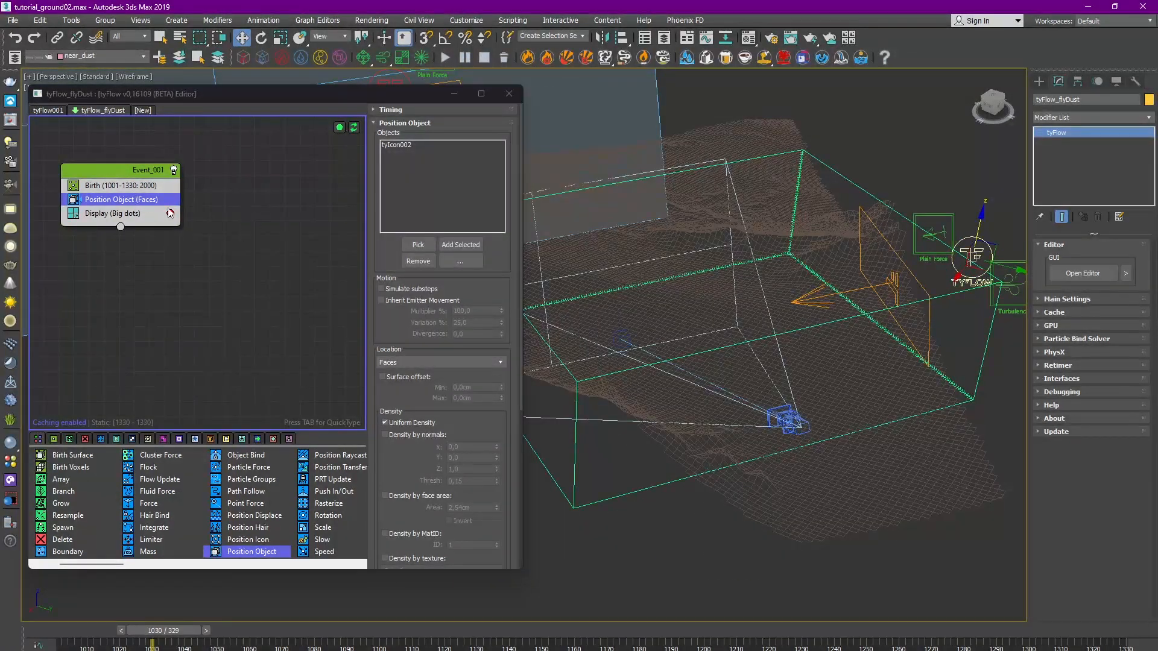
pyautogui.moveTo(155, 630); pyautogui.dragTo(60, 631)
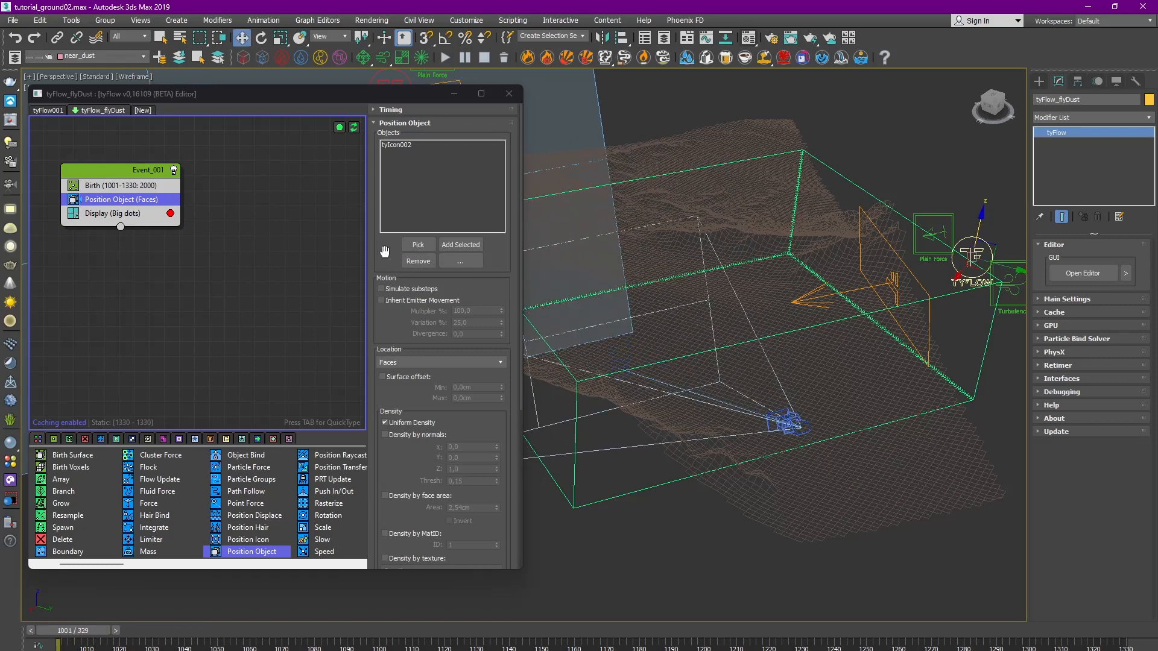
# Step: Enlarge the tyFlow editor and add a Speed operator to Event_001 directly below Position Object
pyautogui.moveTo(390, 249); pyautogui.dragTo(395, 216)
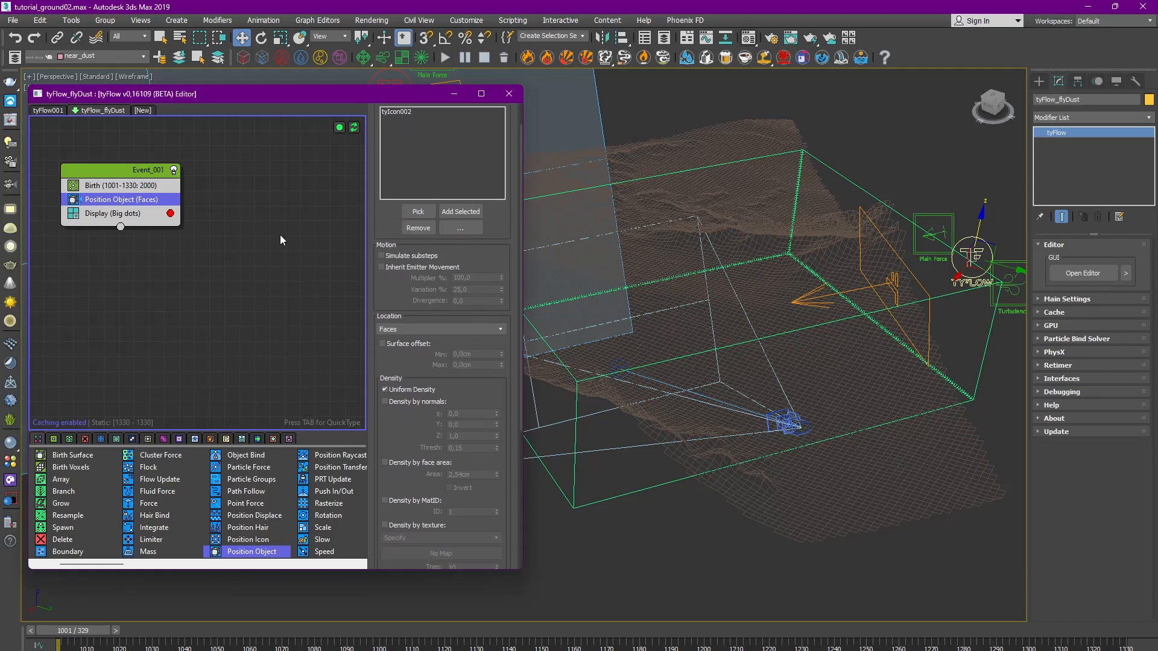
pyautogui.click(141, 189)
pyautogui.click(138, 200)
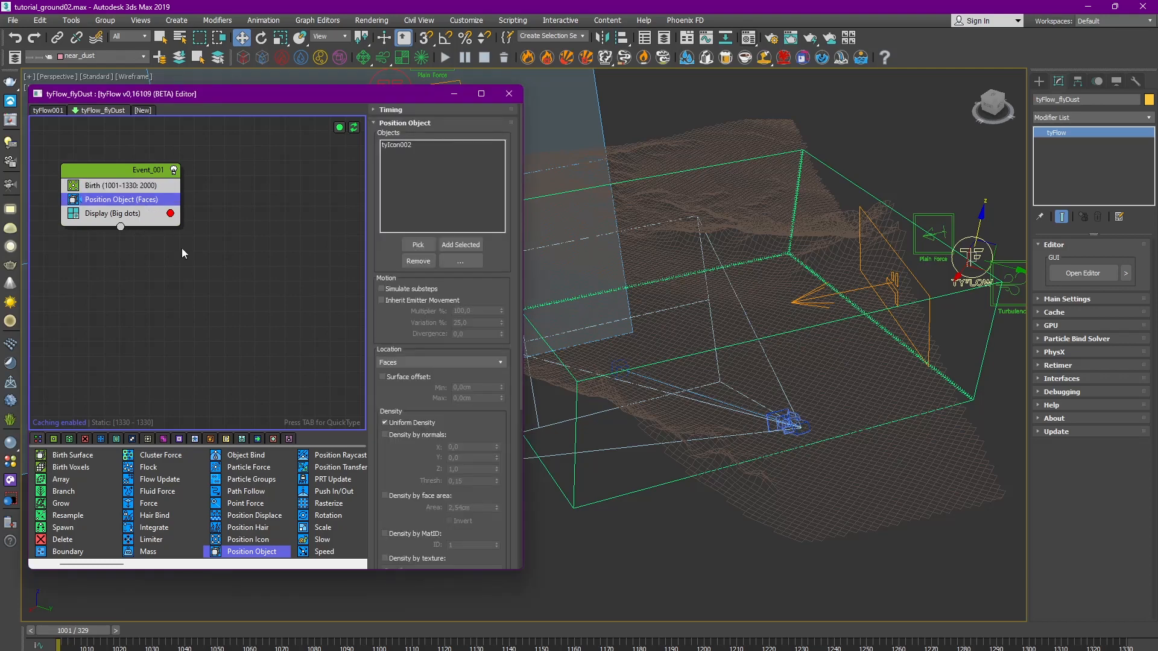
pyautogui.moveTo(523, 572); pyautogui.dragTo(600, 621)
pyautogui.click(132, 187)
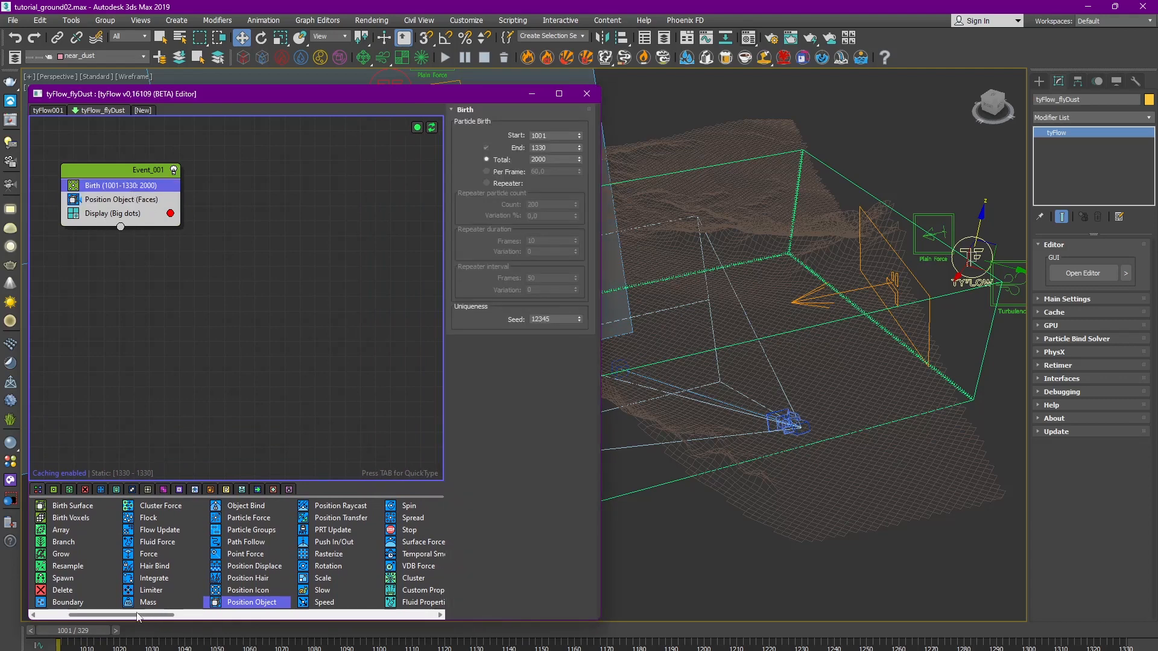
pyautogui.hscroll(1, 137, 616)
pyautogui.moveTo(249, 603); pyautogui.dragTo(106, 212)
# Step: Set the Speed operator's direction to Along Icon Arrow and assign tyIcon002 as its icon
pyautogui.click(491, 287)
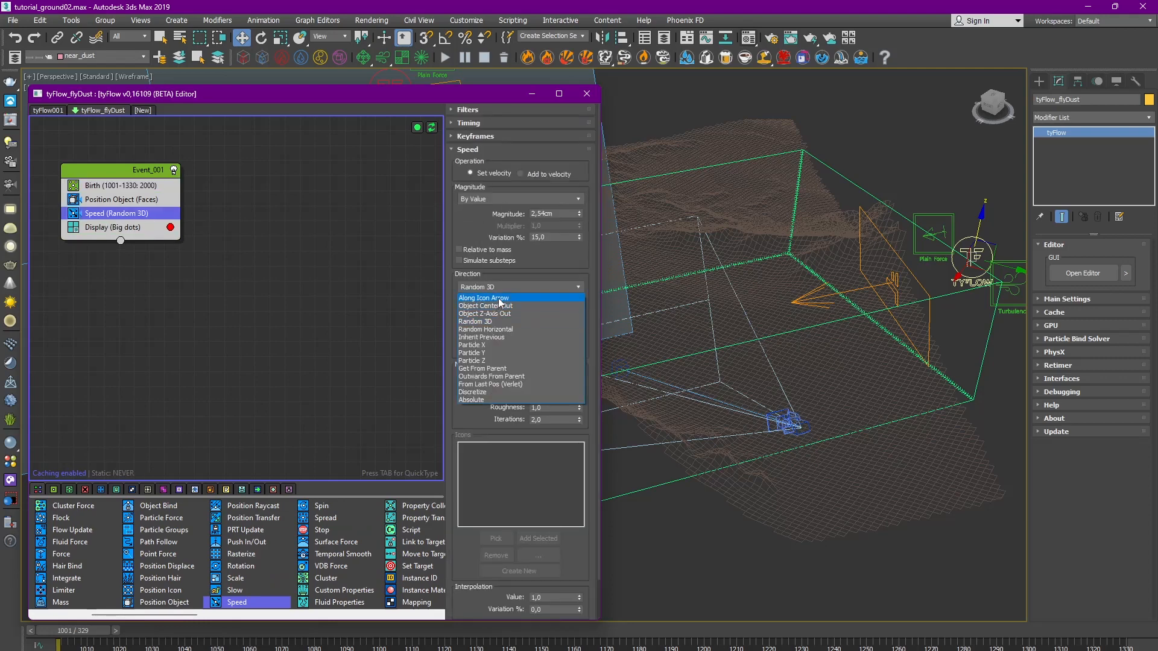
pyautogui.click(499, 299)
pyautogui.click(496, 538)
pyautogui.click(935, 291)
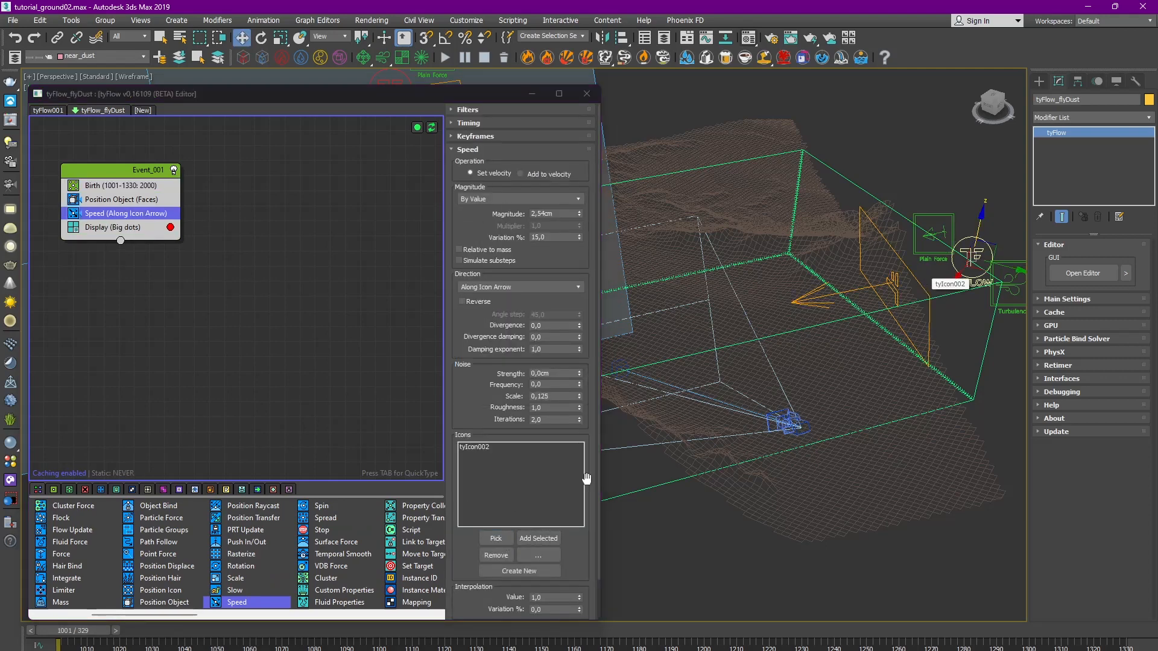
# Step: Scrub the timeline to frame 1039 and review the Birth, Position Object, Speed and Display operators' settings
pyautogui.moveTo(98, 635); pyautogui.dragTo(215, 640)
pyautogui.press('w')
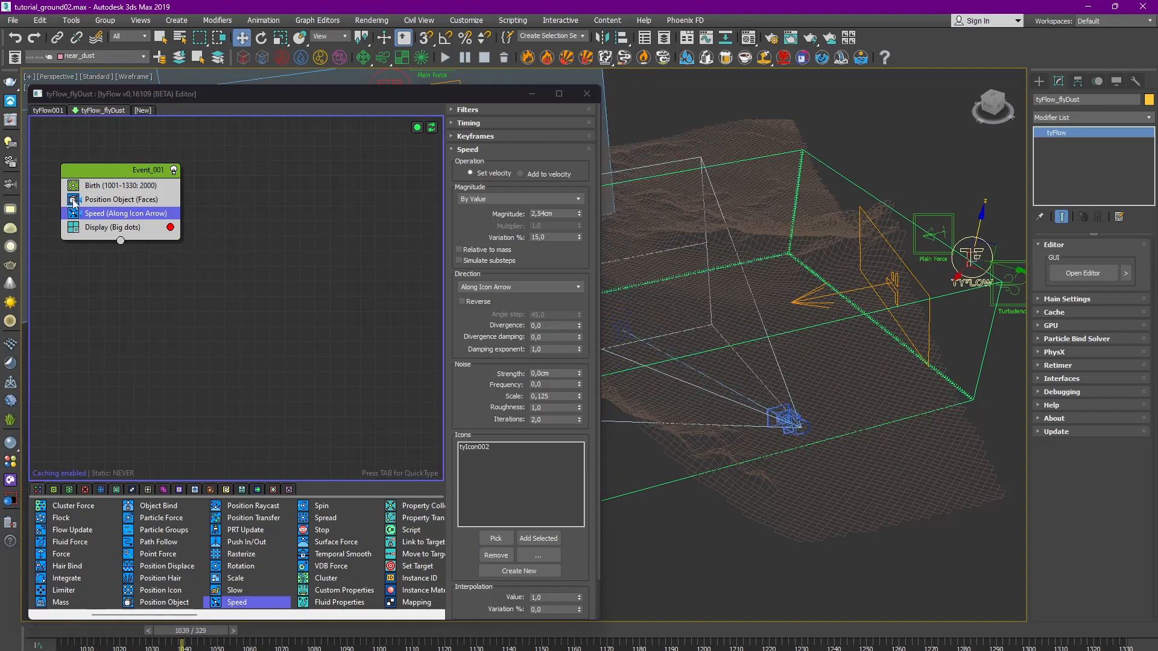
pyautogui.click(131, 186)
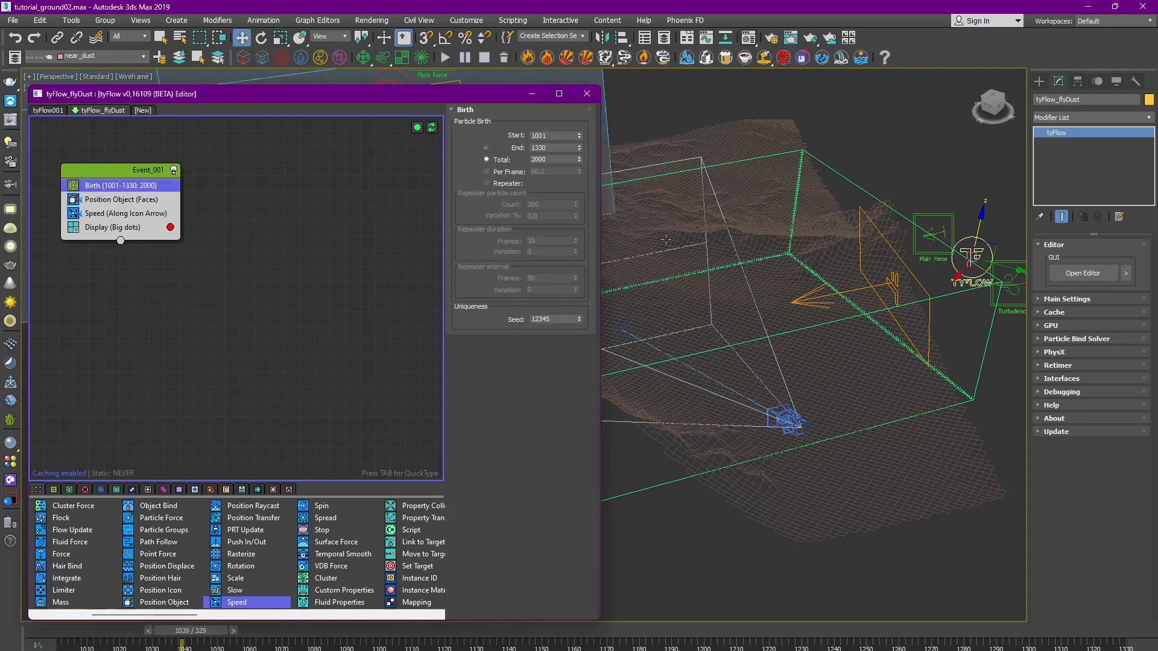
pyautogui.click(1073, 300)
pyautogui.click(1074, 300)
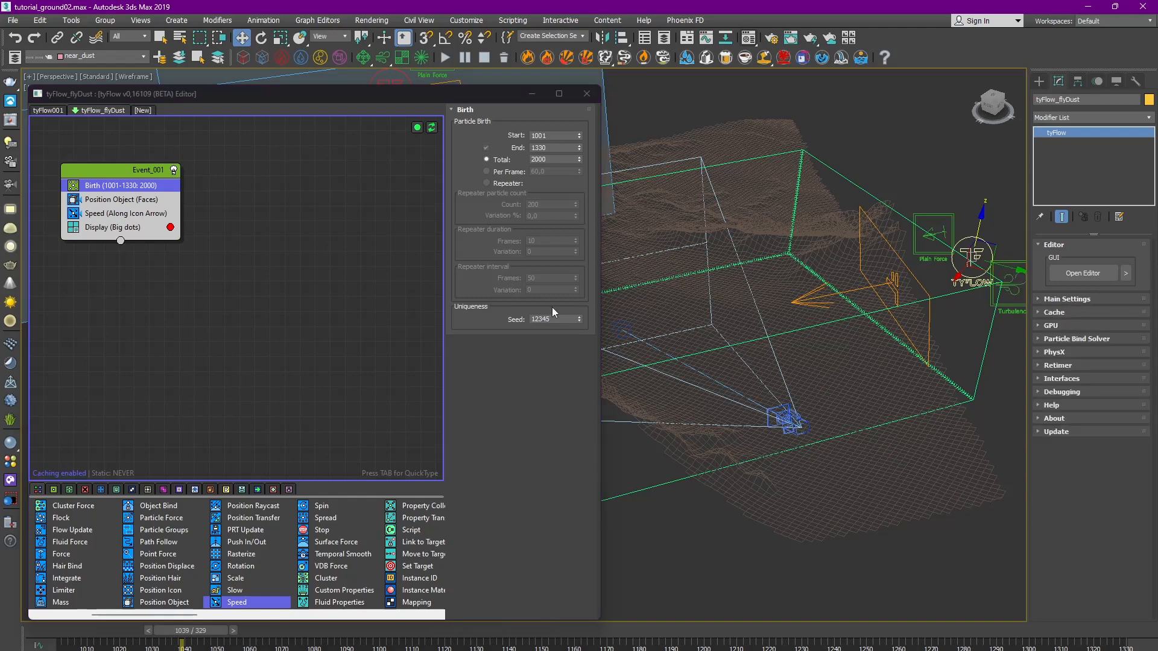
pyautogui.click(121, 200)
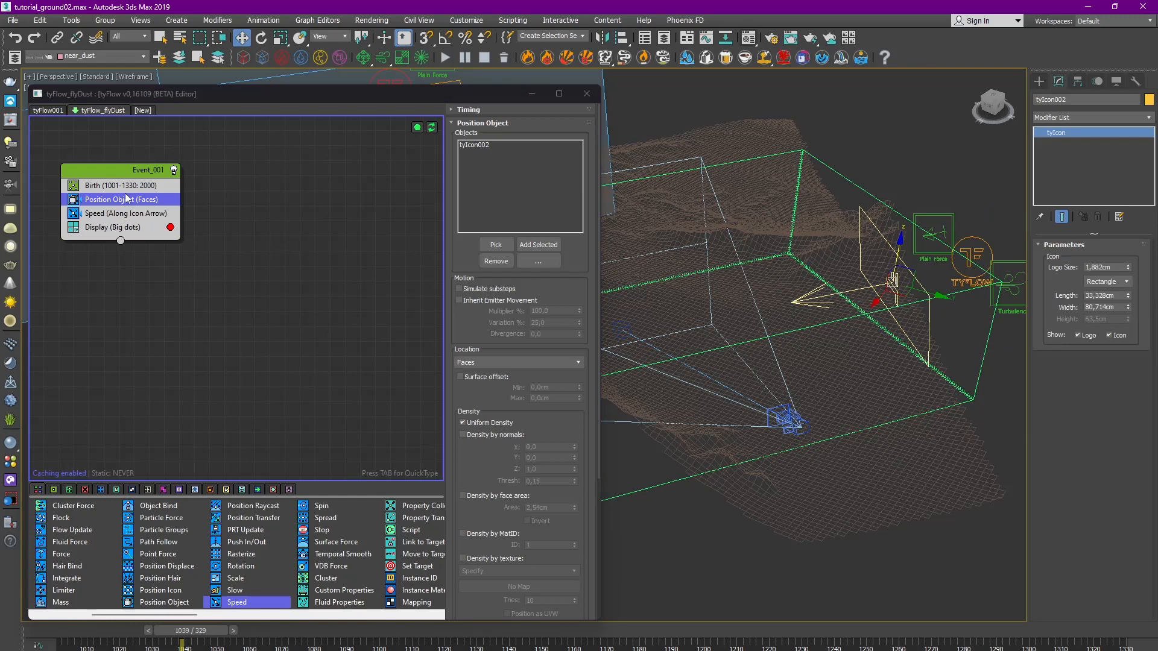
pyautogui.click(112, 214)
pyautogui.click(111, 227)
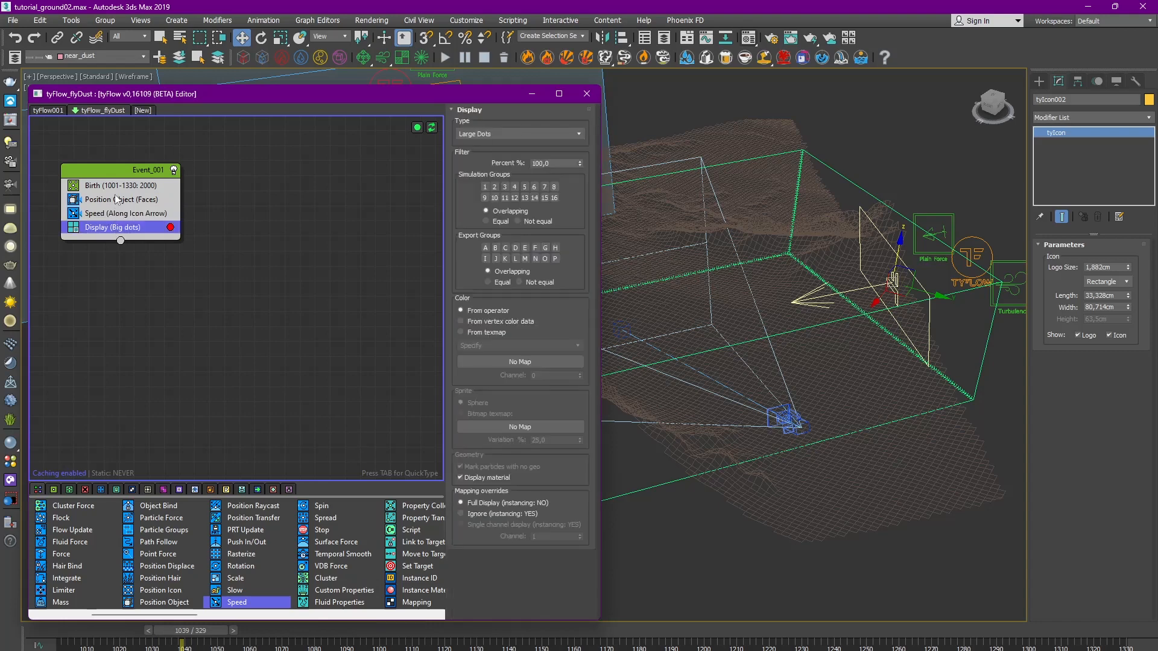
pyautogui.click(117, 186)
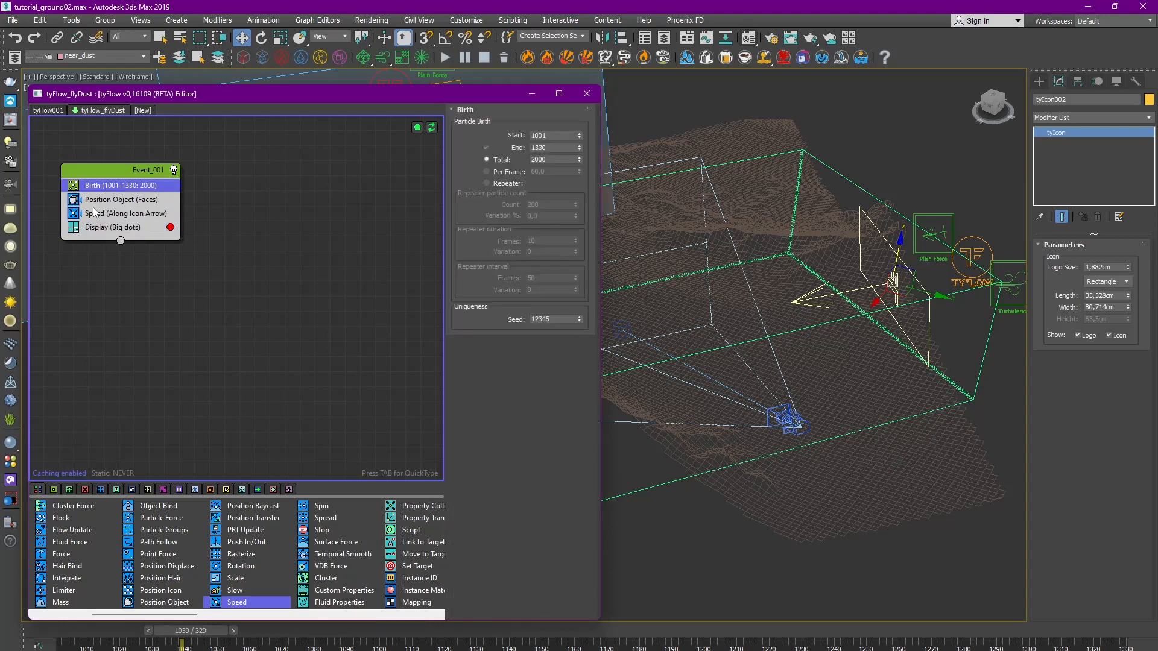
# Step: Try switching the Position Object operator off and on, and toggling its Align to Surface option
pyautogui.click(74, 200)
pyautogui.click(73, 200)
pyautogui.click(114, 201)
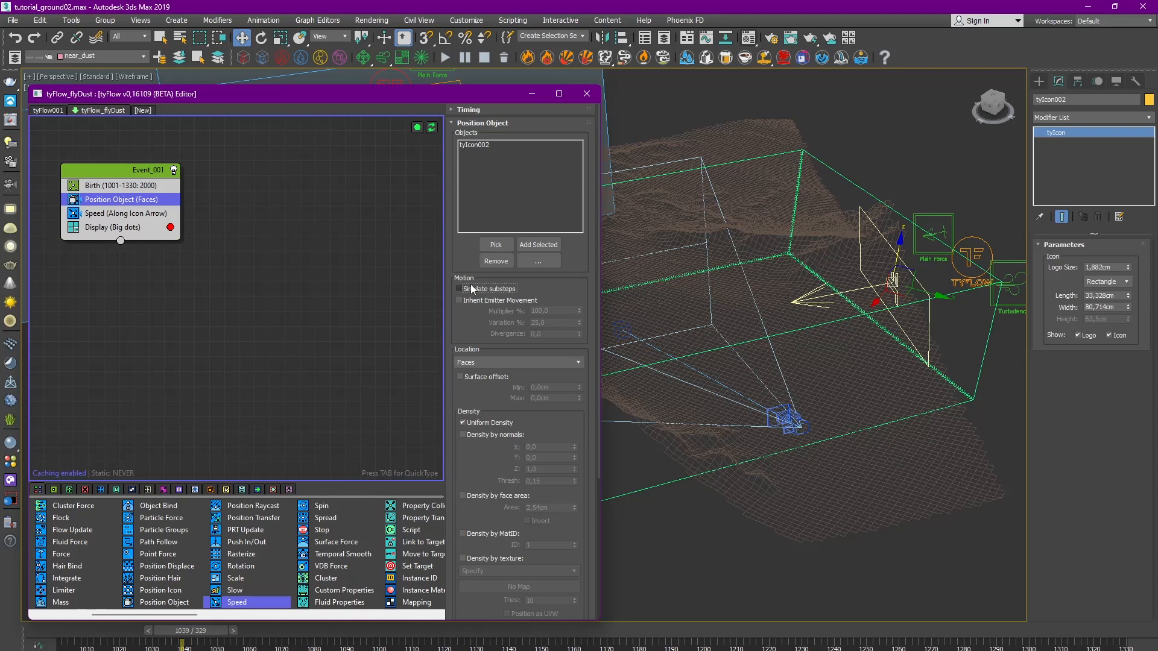
pyautogui.scroll(-5, 469, 347)
pyautogui.click(504, 577)
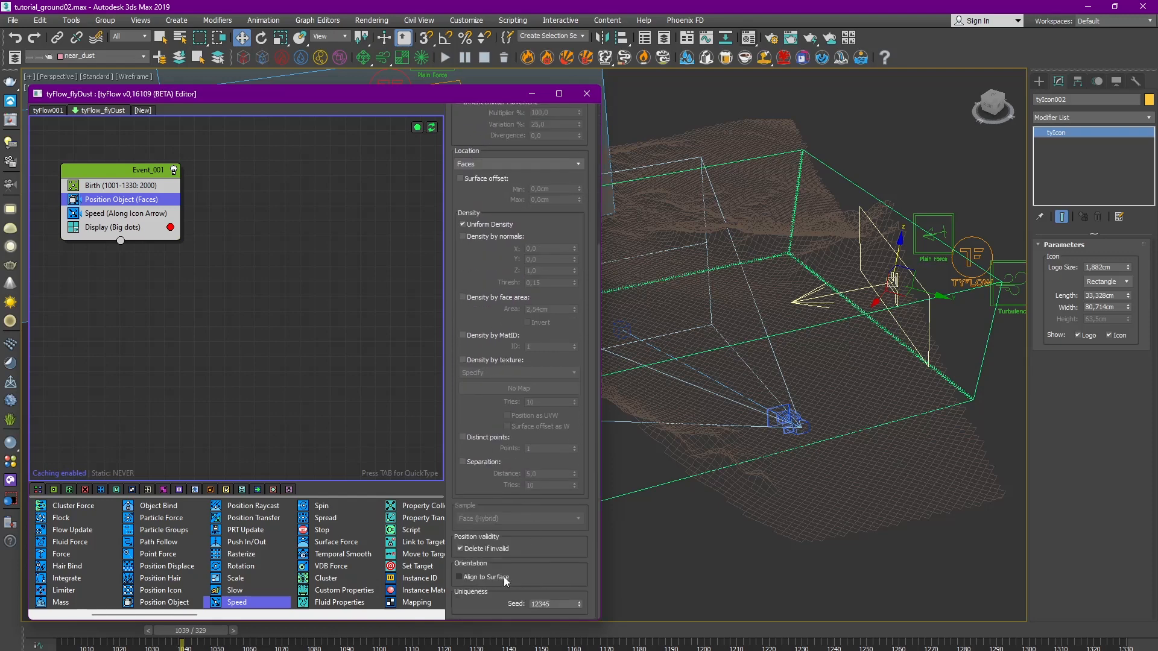
pyautogui.click(498, 574)
# Step: Check the tyFlow001 flow, return to tyFlow_flyDust, and inspect its particles at frame 1081 and its main settings
pyautogui.click(60, 113)
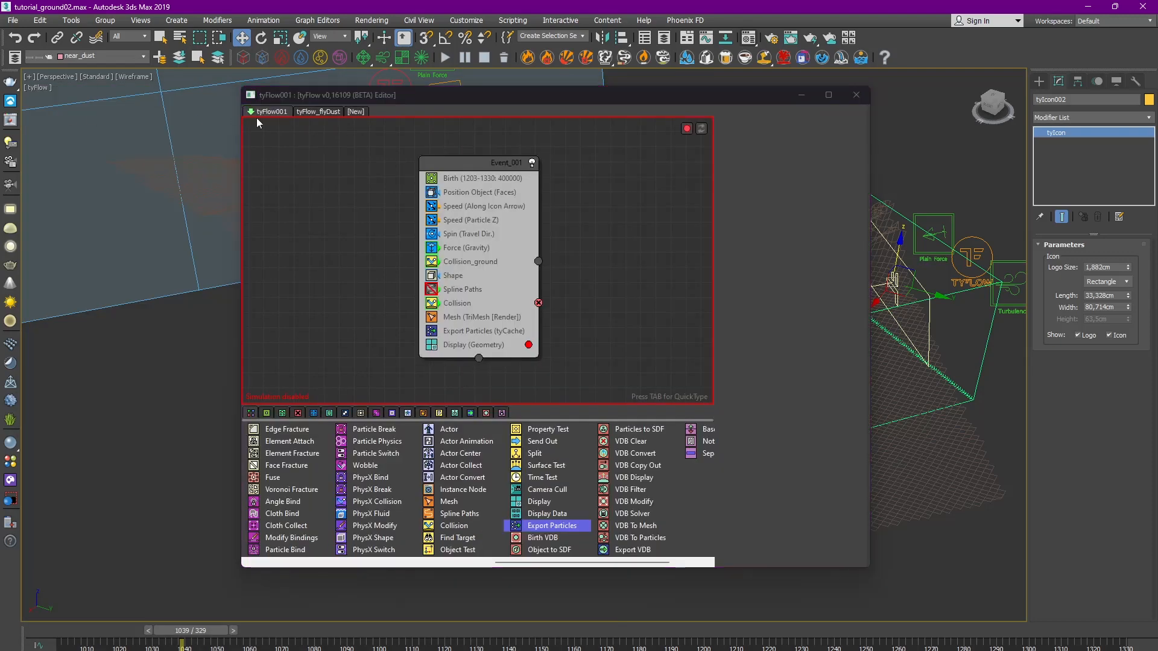
pyautogui.click(307, 111)
pyautogui.moveTo(328, 97); pyautogui.dragTo(111, 110)
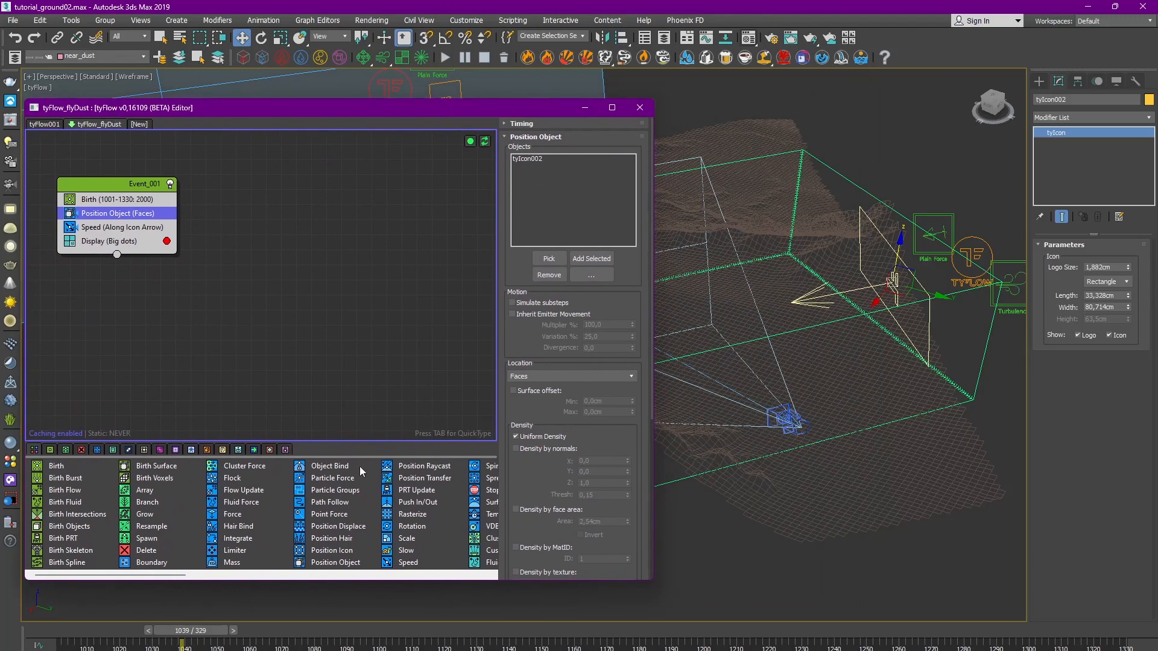
pyautogui.moveTo(202, 628); pyautogui.dragTo(333, 637)
pyautogui.click(972, 259)
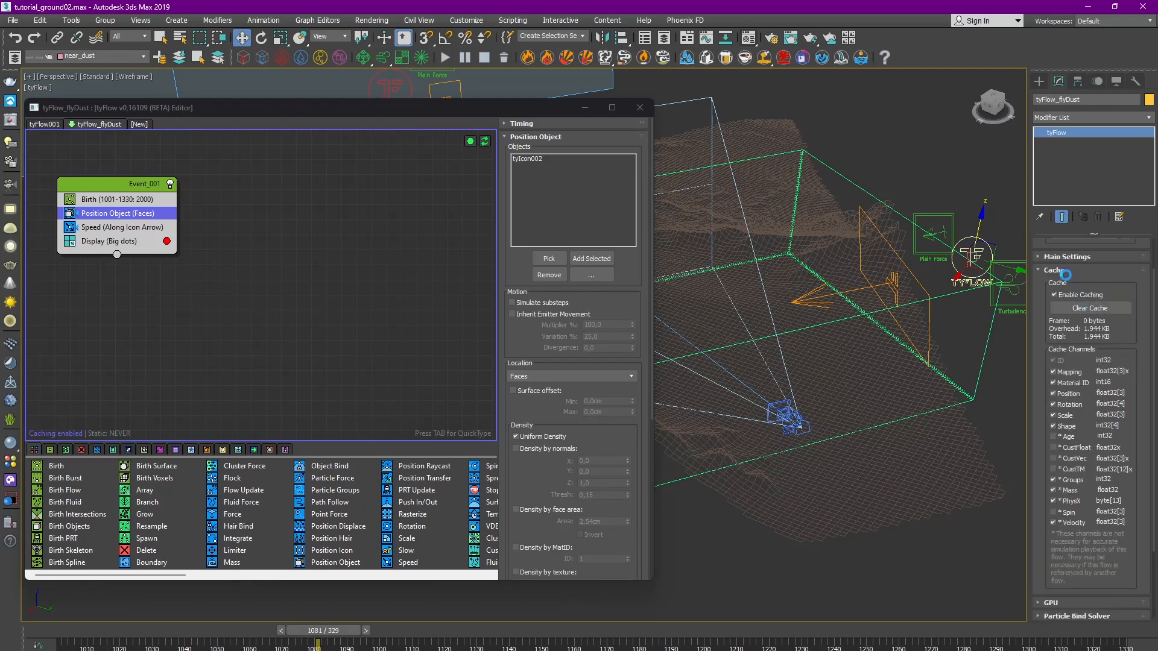
pyautogui.click(1055, 269)
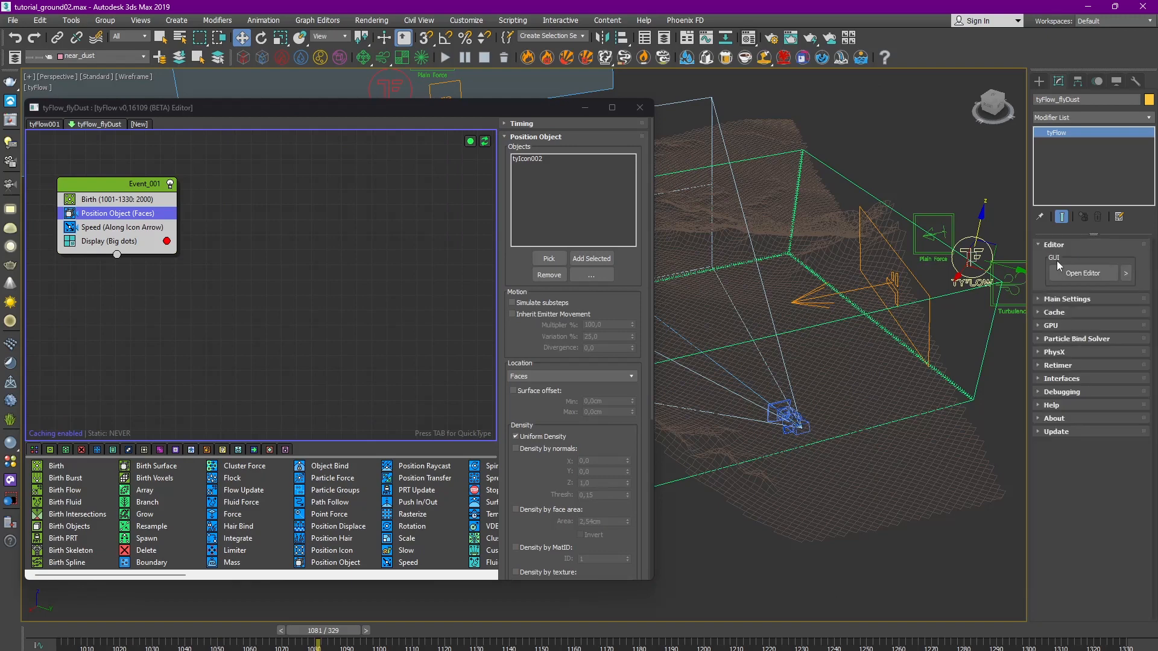
pyautogui.click(1061, 300)
pyautogui.click(1060, 299)
# Step: Try enabling Simulate substeps in the Position Object operator and recheck the Speed and Birth operators
pyautogui.click(539, 302)
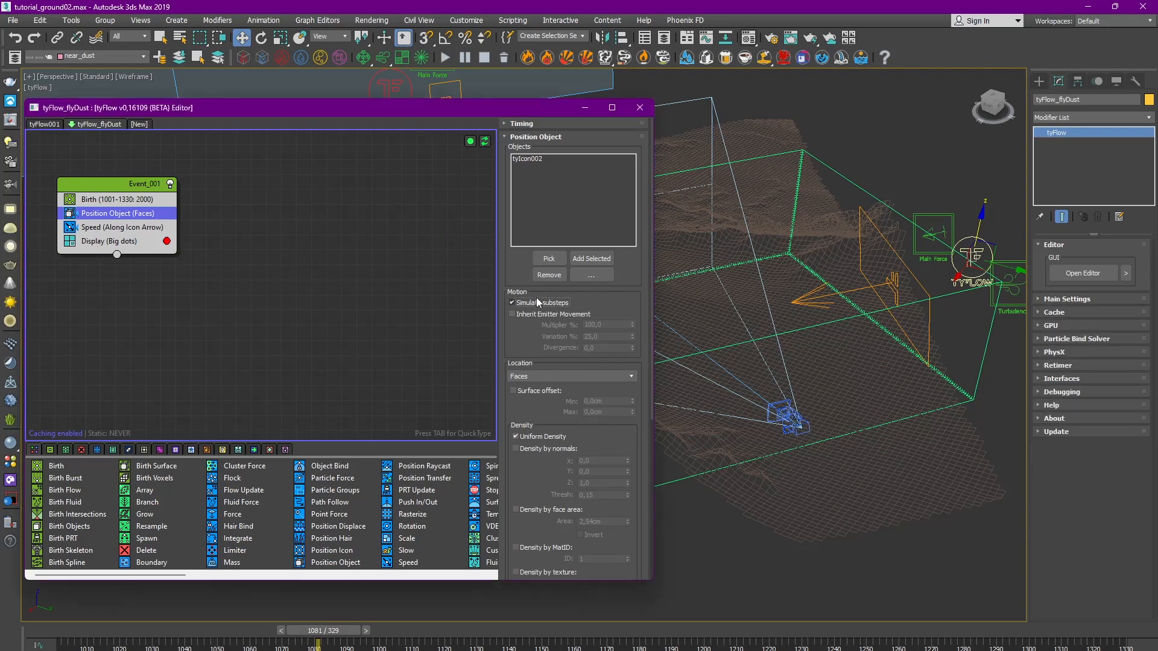
pyautogui.click(120, 227)
pyautogui.click(121, 199)
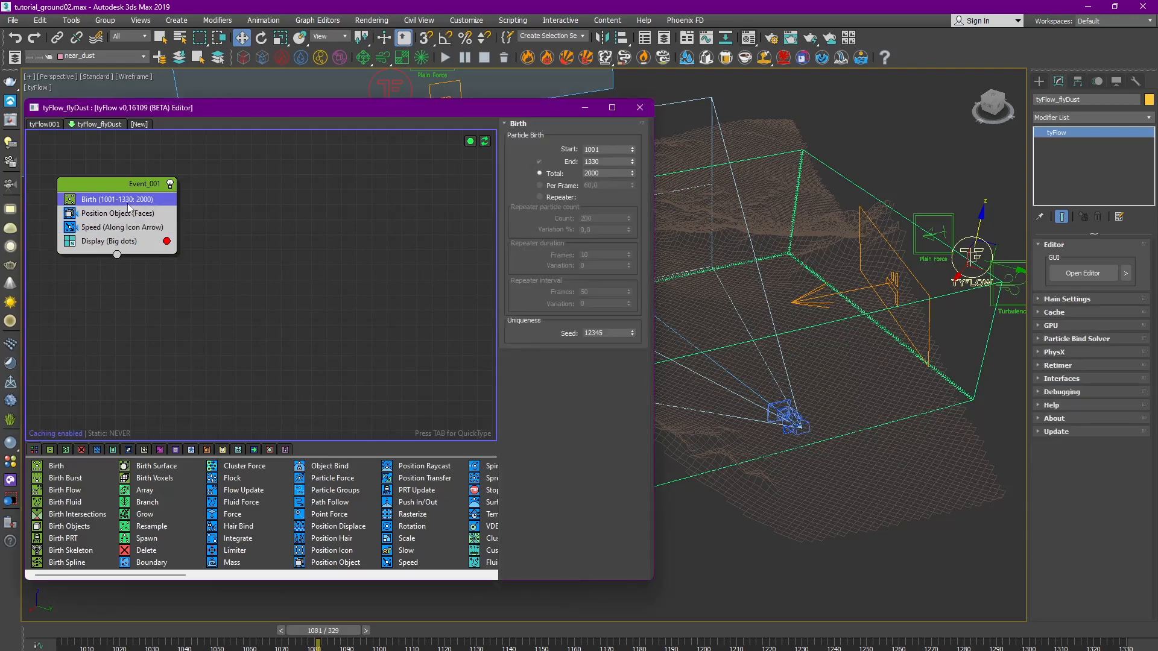
pyautogui.click(108, 214)
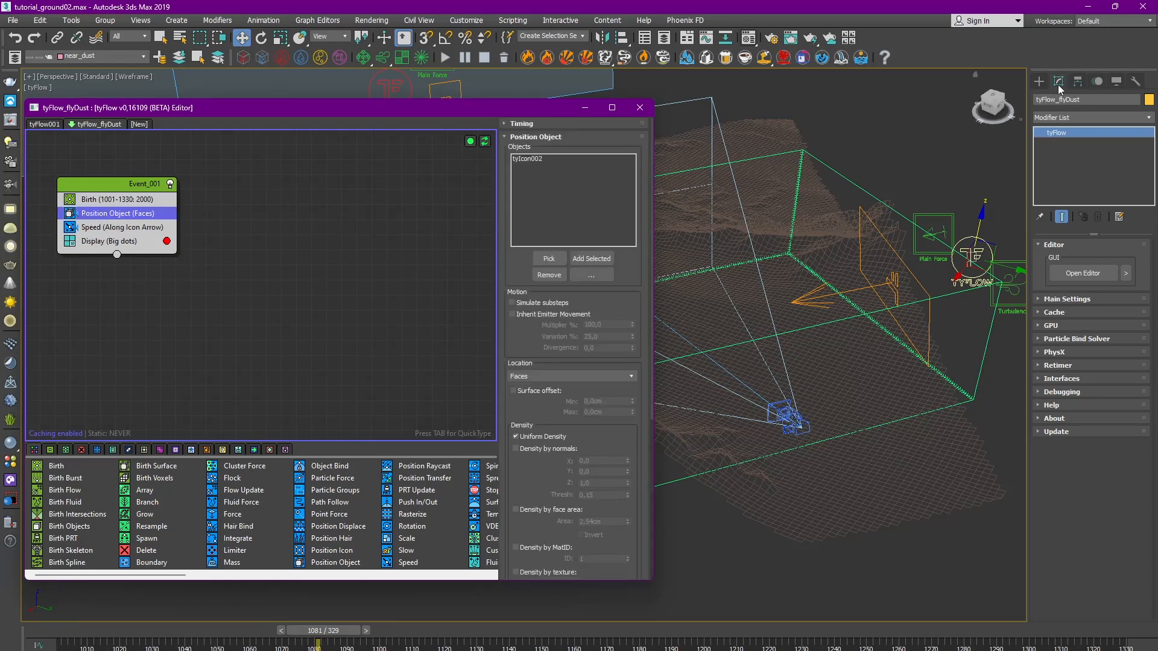
# Step: Create a standard Plane primitive on the terrain near the tyFlow icon
pyautogui.click(1040, 82)
pyautogui.click(1052, 116)
pyautogui.click(1051, 128)
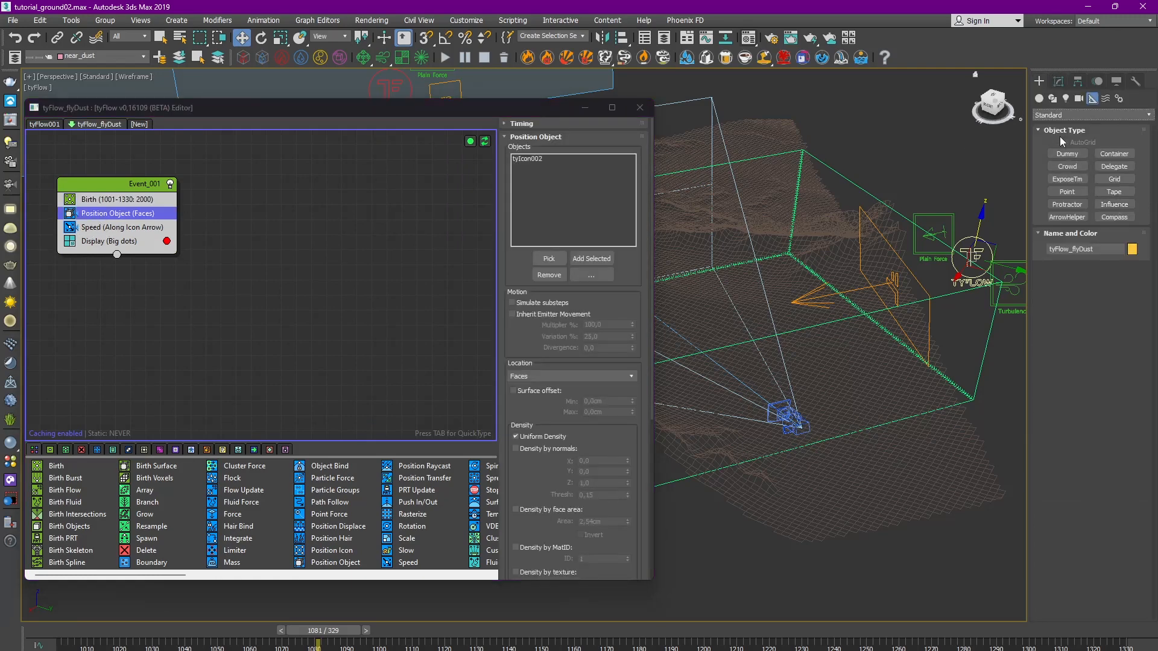
pyautogui.click(1039, 99)
pyautogui.click(1114, 205)
pyautogui.moveTo(969, 339)
pyautogui.mouseDown()
pyautogui.moveTo(995, 386)
pyautogui.moveTo(965, 443)
pyautogui.mouseUp()
# Step: Align the new plane to tyIcon002 in X, Y and Z position by pivot point, and match its orientation
pyautogui.rightClick(928, 320)
pyautogui.hotkey('alt', 'a')
pyautogui.click(919, 297)
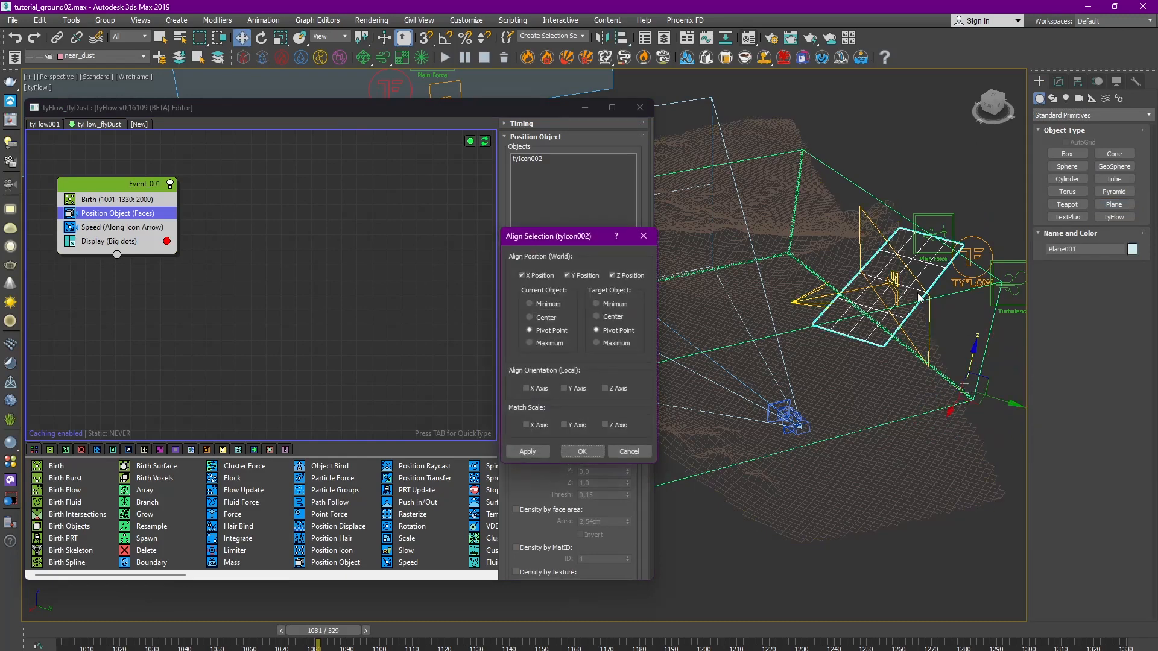
pyautogui.click(548, 388)
pyautogui.click(582, 452)
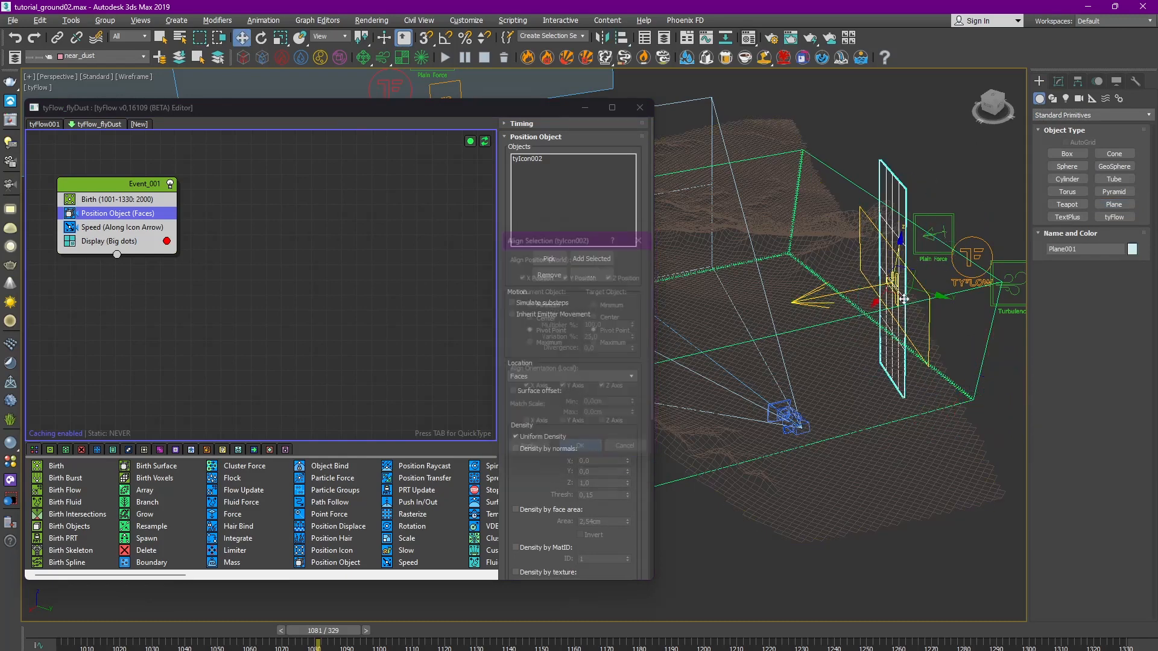
# Step: Resize the plane to a length of about 77.7 cm and a width of about 30.5 cm
pyautogui.click(1059, 81)
pyautogui.moveTo(1128, 259); pyautogui.dragTo(1131, 157)
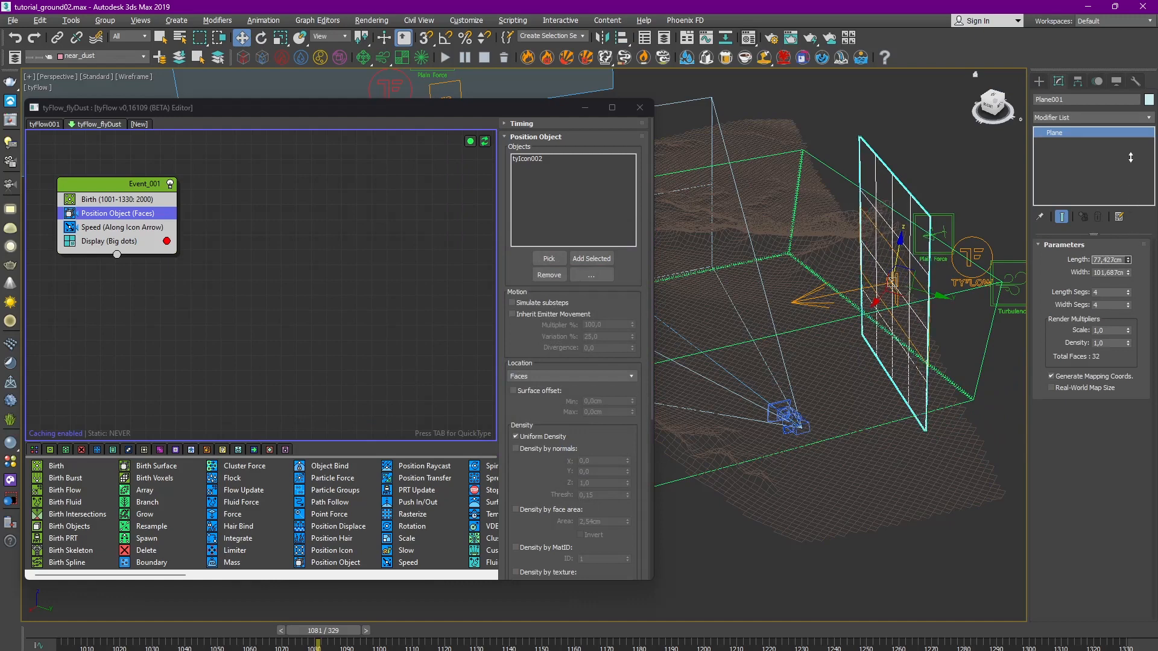
pyautogui.moveTo(1128, 274); pyautogui.dragTo(1136, 317)
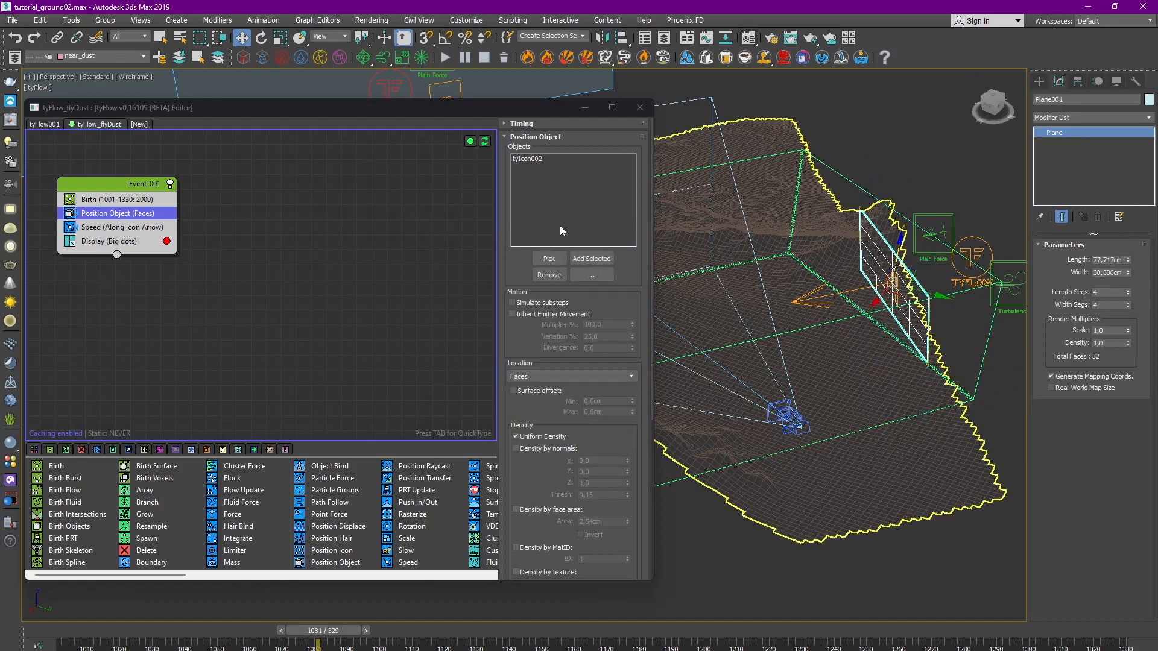
# Step: Replace tyIcon002 with Plane001 as the Position Object operator's emitter object and preview the particles at an earlier frame
pyautogui.click(531, 159)
pyautogui.click(549, 275)
pyautogui.click(548, 259)
pyautogui.click(917, 318)
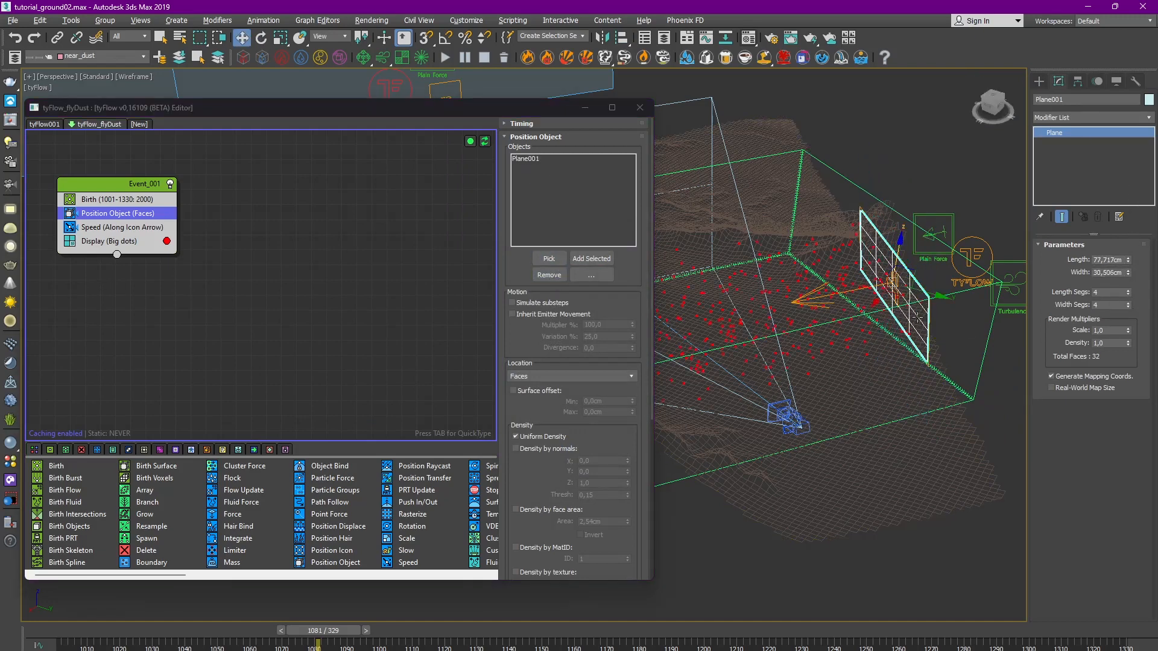
pyautogui.moveTo(197, 637); pyautogui.dragTo(169, 637)
# Step: Open and close the emitter plane's object properties, and examine the particle stream around frame 1064 from other angles
pyautogui.rightClick(903, 285)
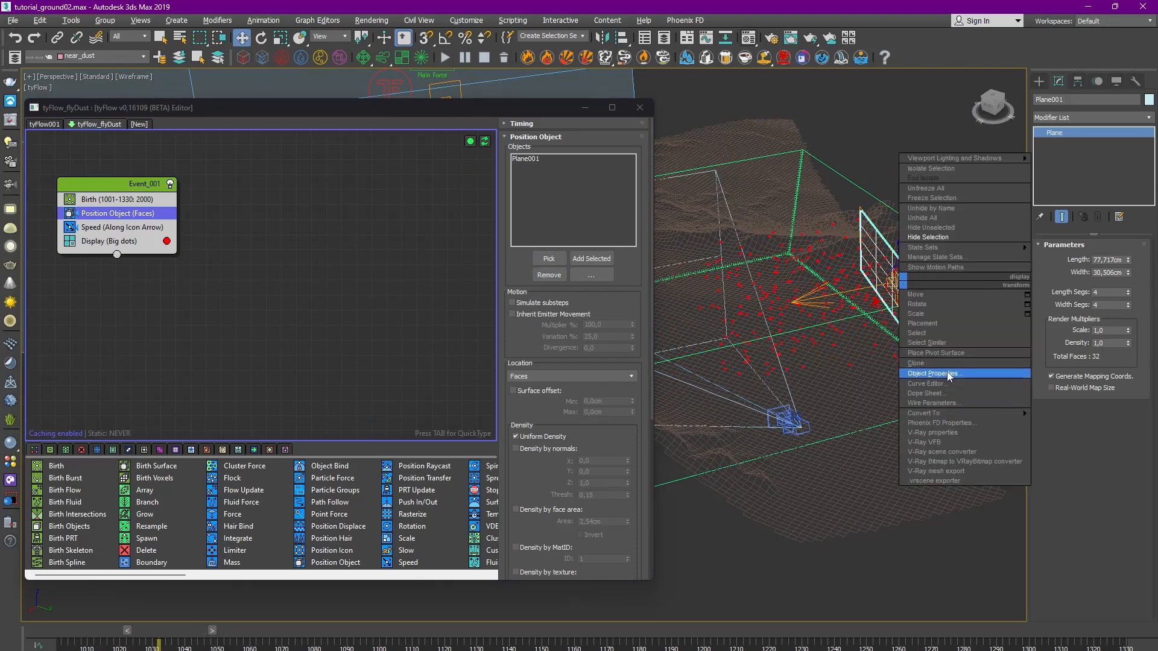
pyautogui.click(1001, 373)
pyautogui.click(619, 522)
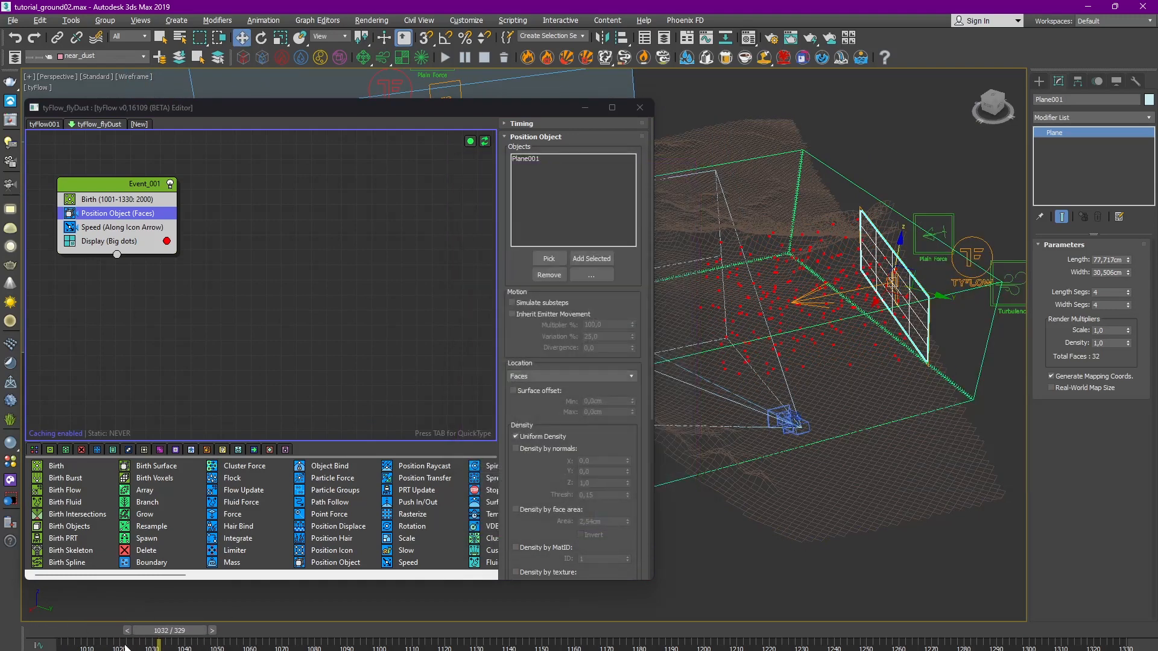
pyautogui.moveTo(164, 636); pyautogui.dragTo(270, 635)
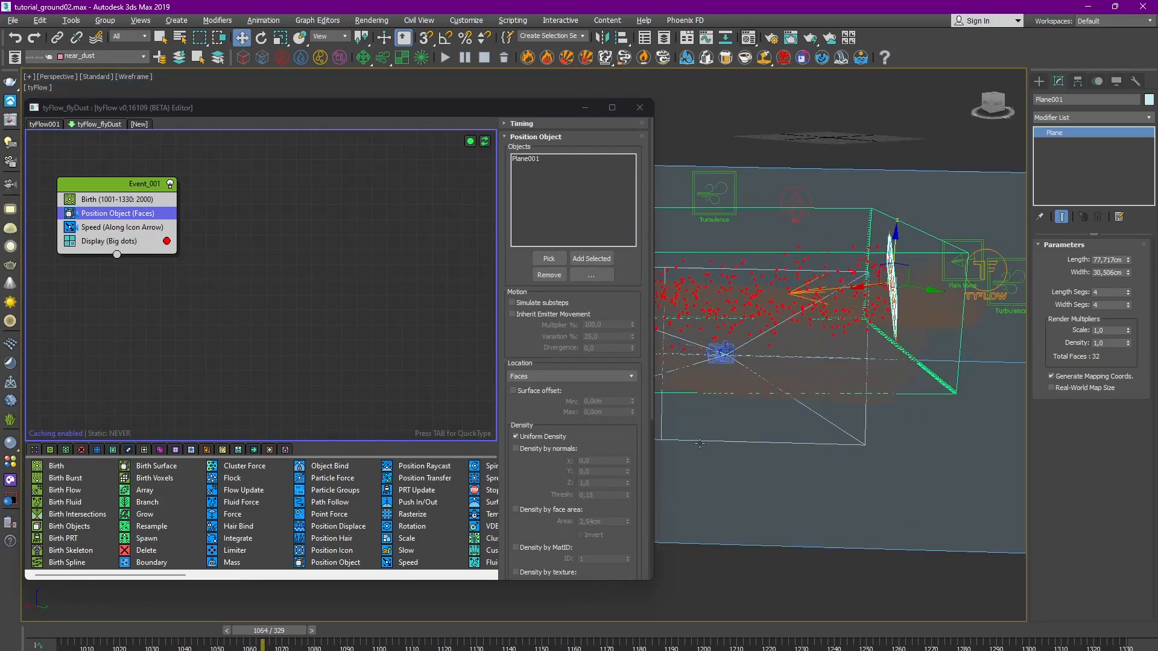
pyautogui.keyDown('alt'); pyautogui.moveTo(699, 444); pyautogui.dragTo(796, 480, button='middle'); pyautogui.keyUp('alt')
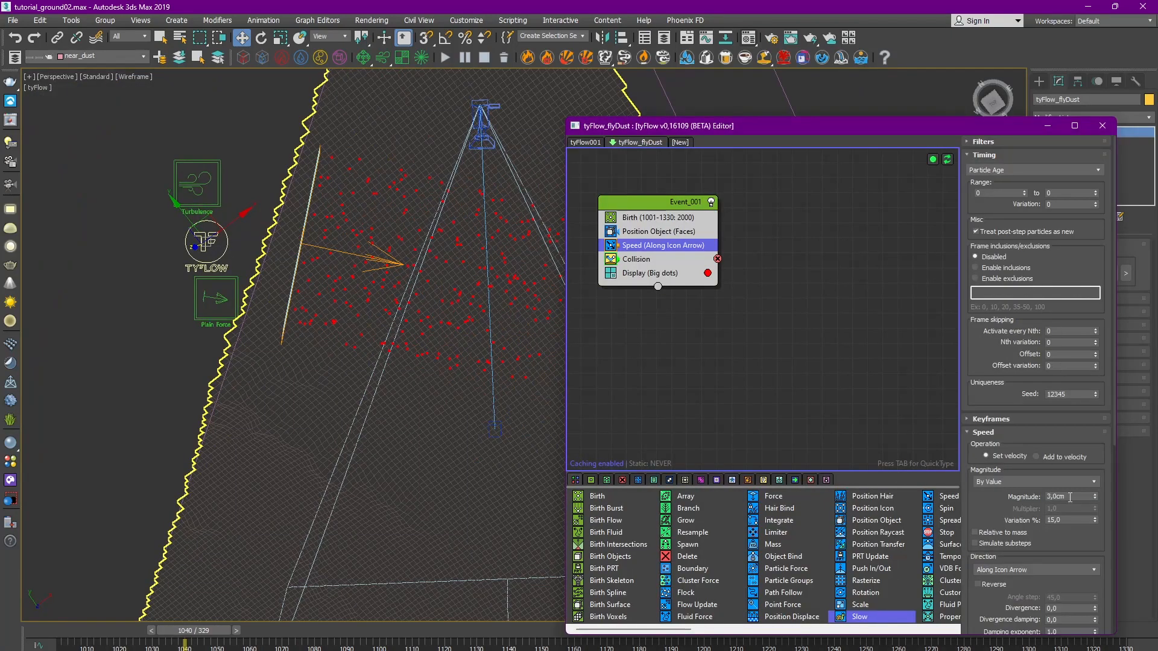
# Step: Set the Speed operator's magnitude to 1 cm
pyautogui.doubleClick(1070, 498)
pyautogui.write('1')
pyautogui.press('Return')
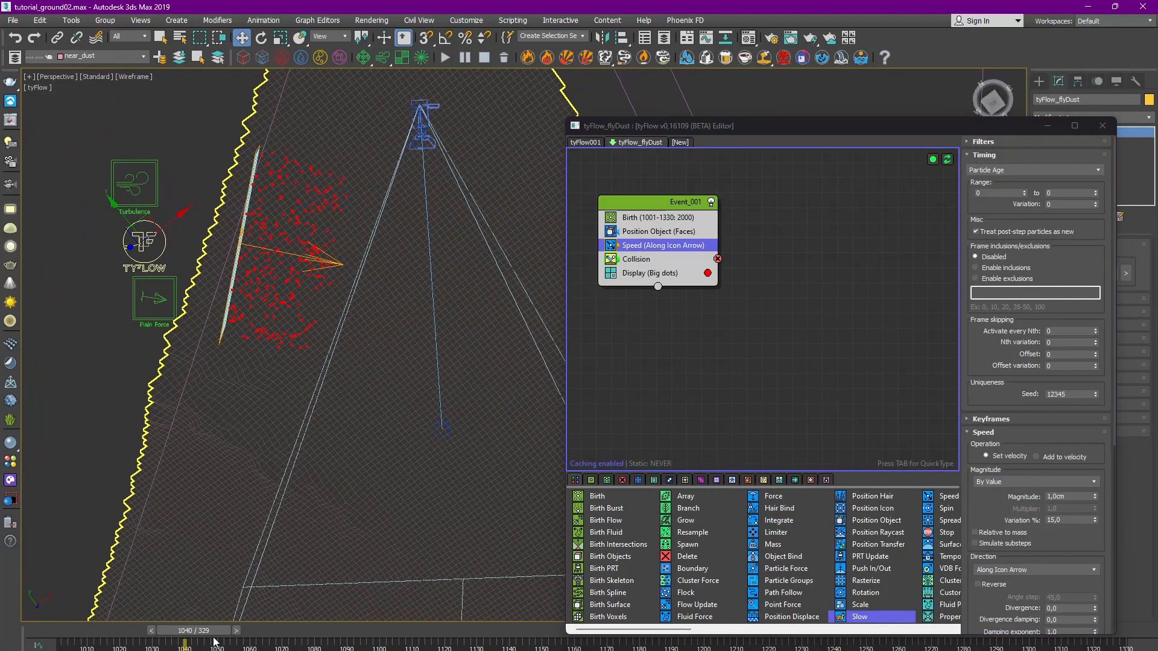
# Step: Set the Speed operator's magnitude to 0.55 cm and scrub the timeline to check the particle motion
pyautogui.doubleClick(1047, 497)
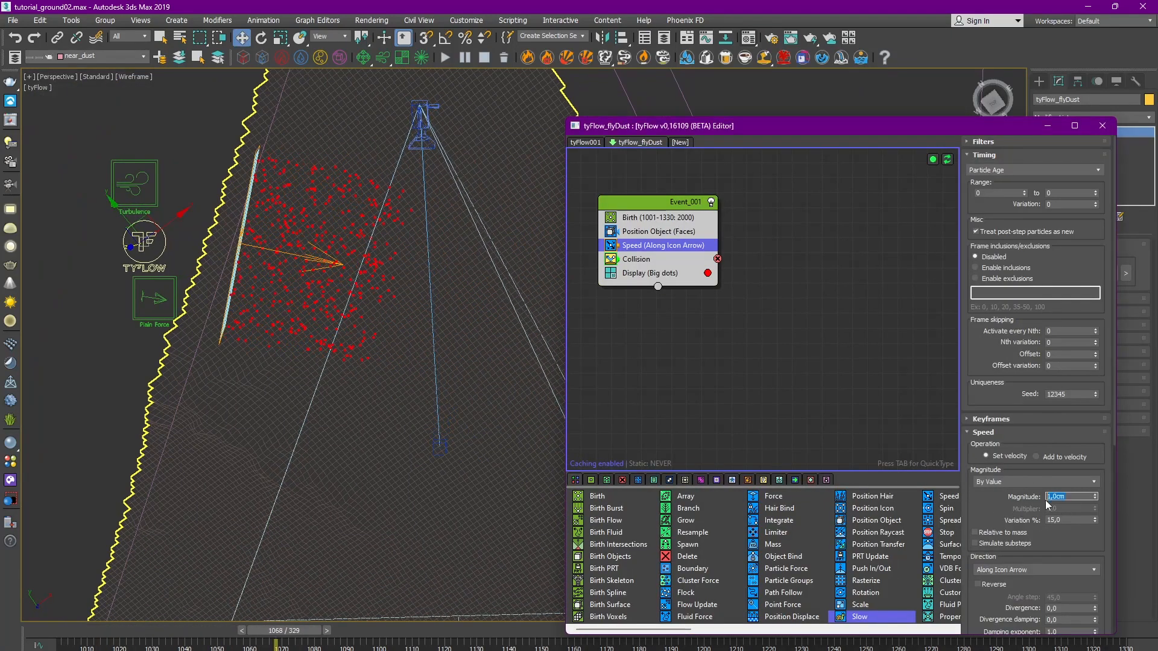
pyautogui.write('55')
pyautogui.press('Return')
pyautogui.moveTo(279, 631); pyautogui.dragTo(141, 630)
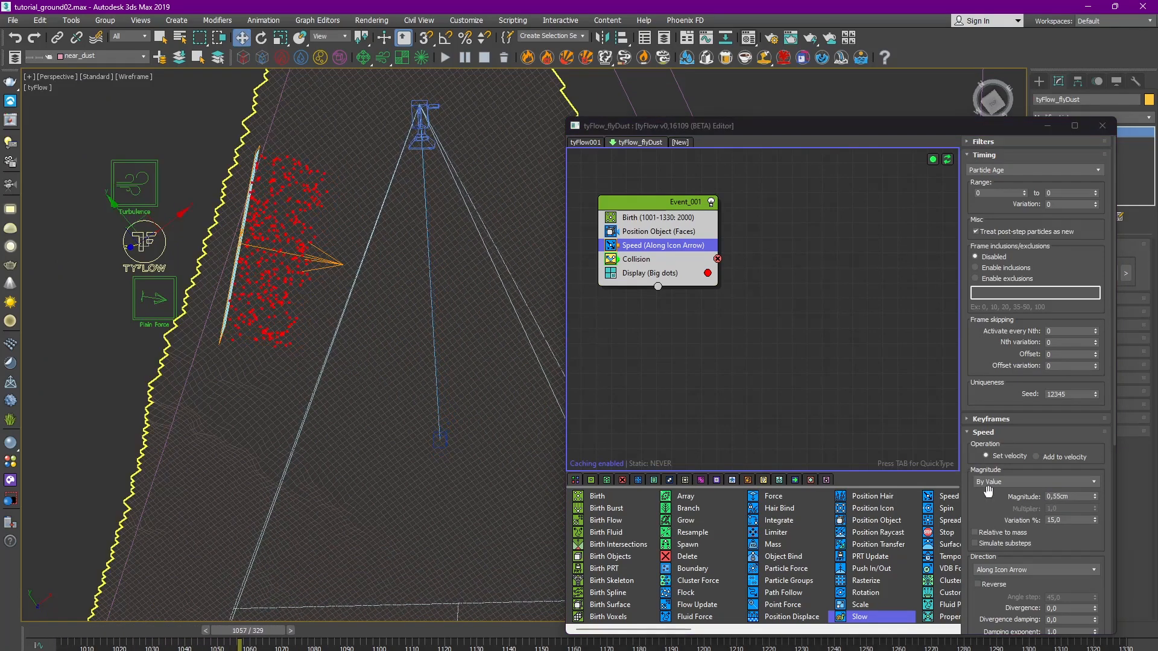
# Step: Select the emitter plane together with its direction icon and move both closer to the camera's field of view
pyautogui.click(266, 148)
pyautogui.press('w')
pyautogui.click(316, 252)
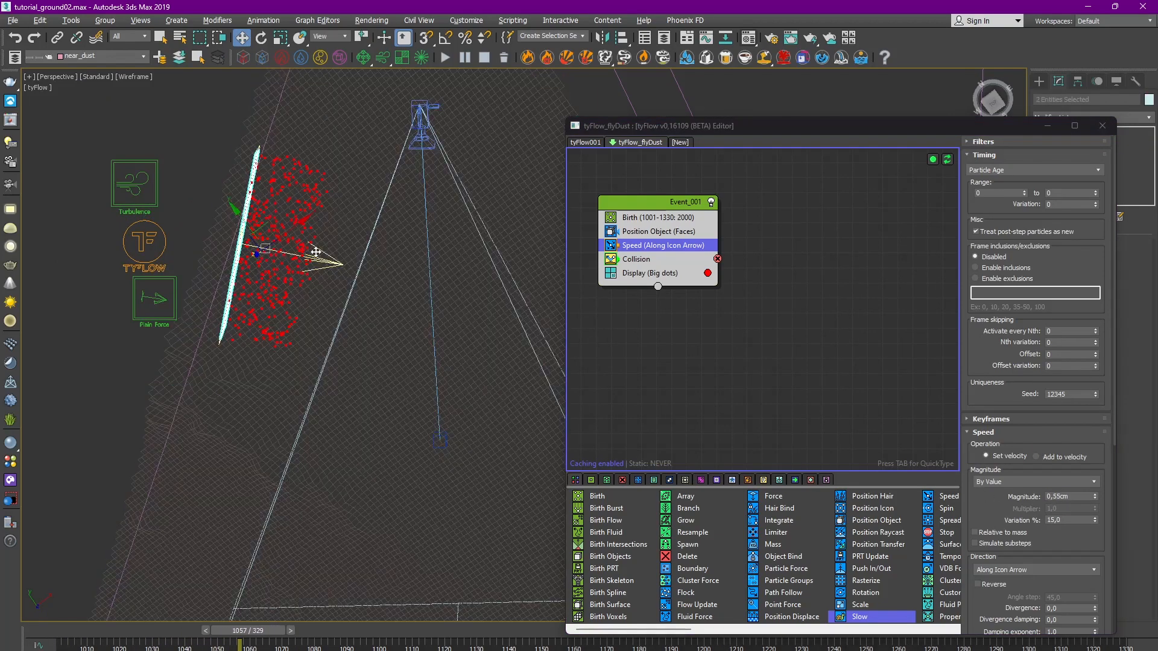
pyautogui.moveTo(271, 222); pyautogui.dragTo(337, 227)
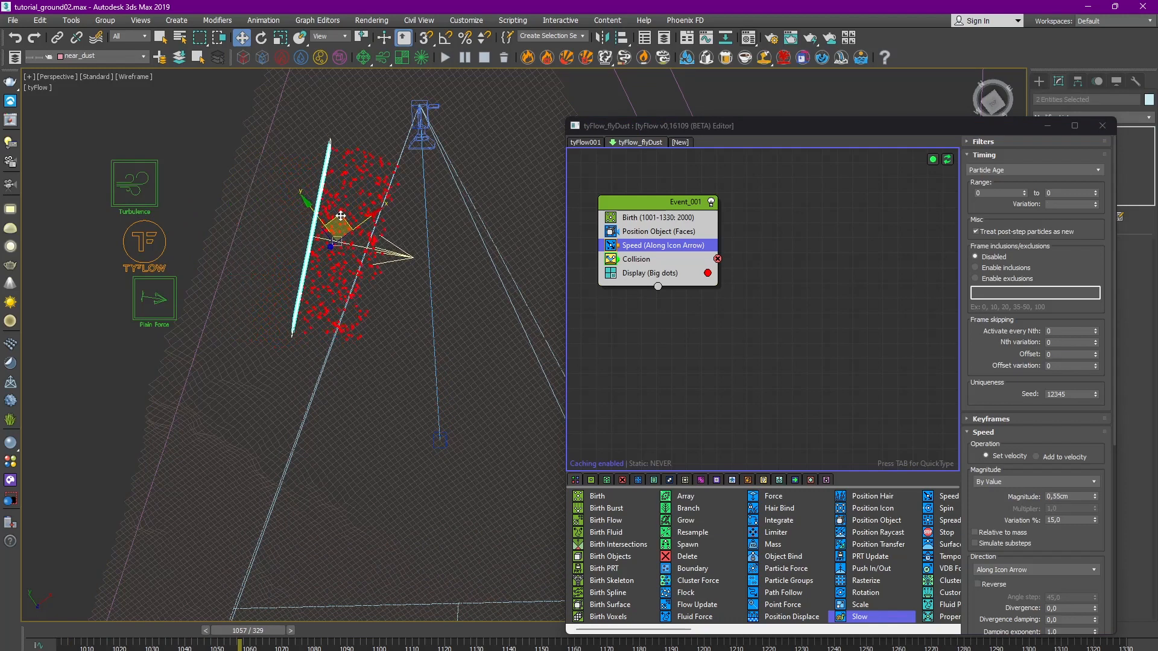
# Step: Delete the Turbulence and Plain Force helpers beside the dust system's tyFlow icon
pyautogui.moveTo(270, 638); pyautogui.dragTo(280, 609)
pyautogui.click(659, 353)
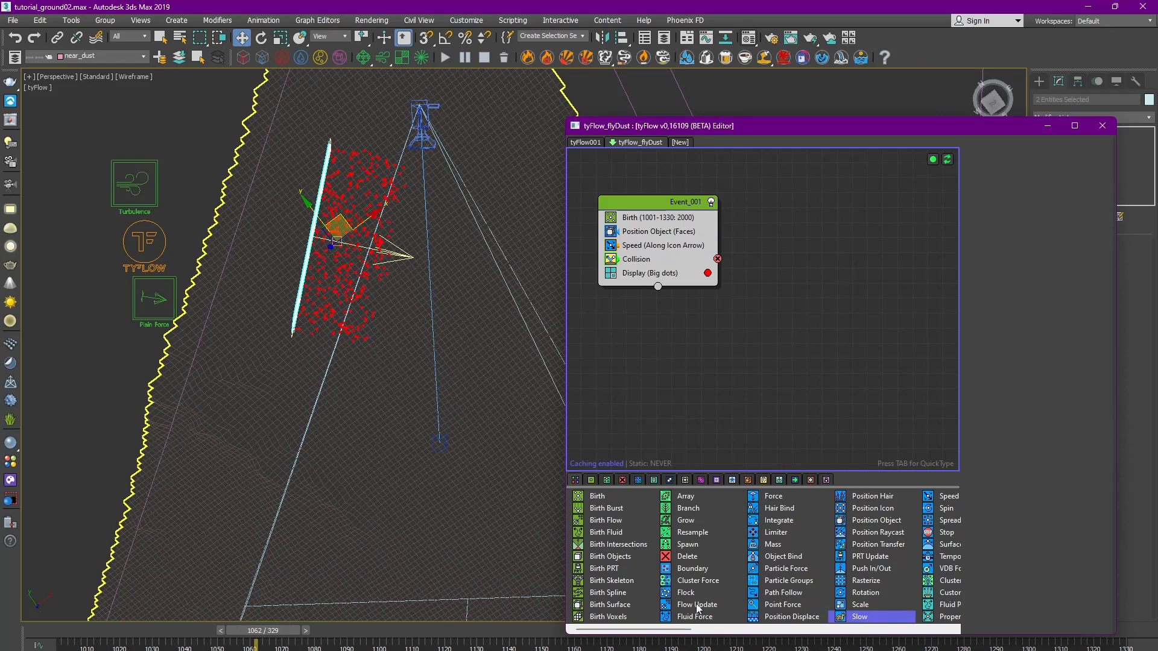
pyautogui.click(134, 180)
pyautogui.press('Delete')
pyautogui.click(151, 298)
pyautogui.press('Delete')
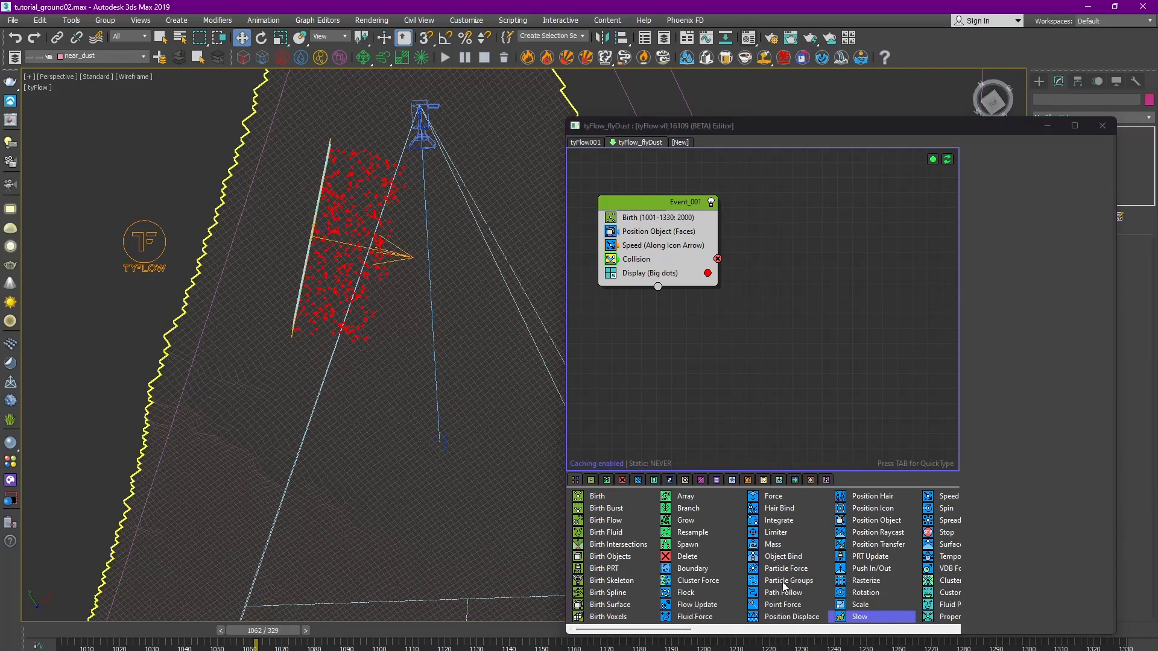
# Step: Insert a Force operator between the Speed and Collision operators, and select the tyFlow icon next to the emitter plane
pyautogui.moveTo(772, 496); pyautogui.dragTo(743, 449)
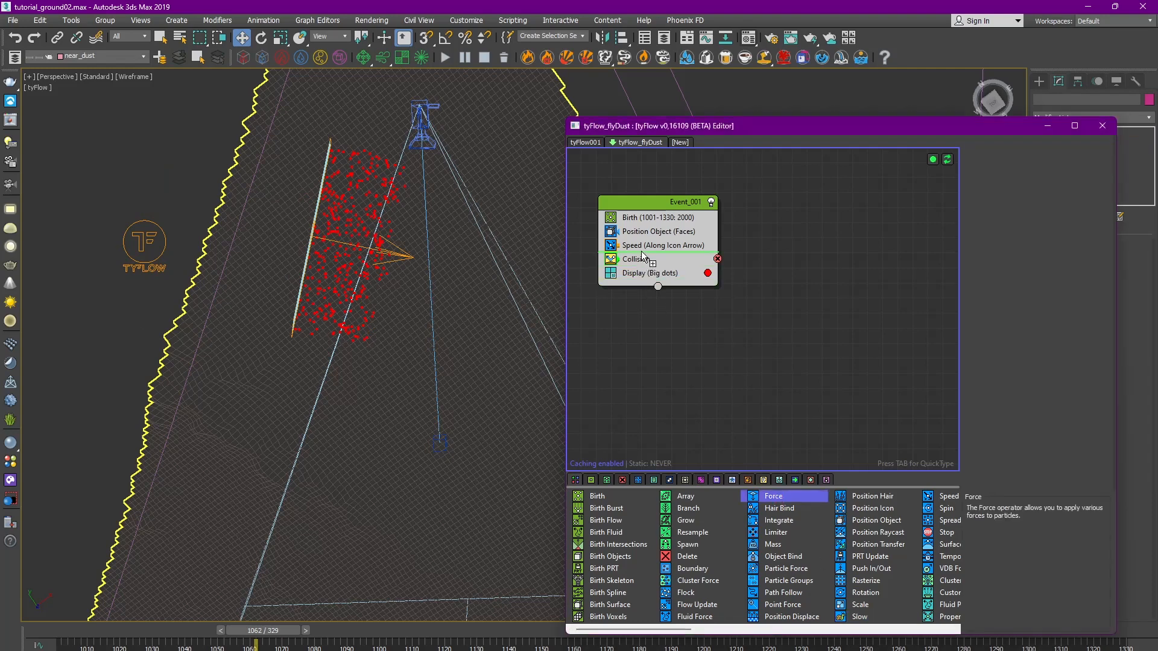
pyautogui.moveTo(643, 258); pyautogui.dragTo(640, 259)
pyautogui.moveTo(525, 358); pyautogui.dragTo(338, 318, button='middle')
pyautogui.scroll(-8, 339, 317)
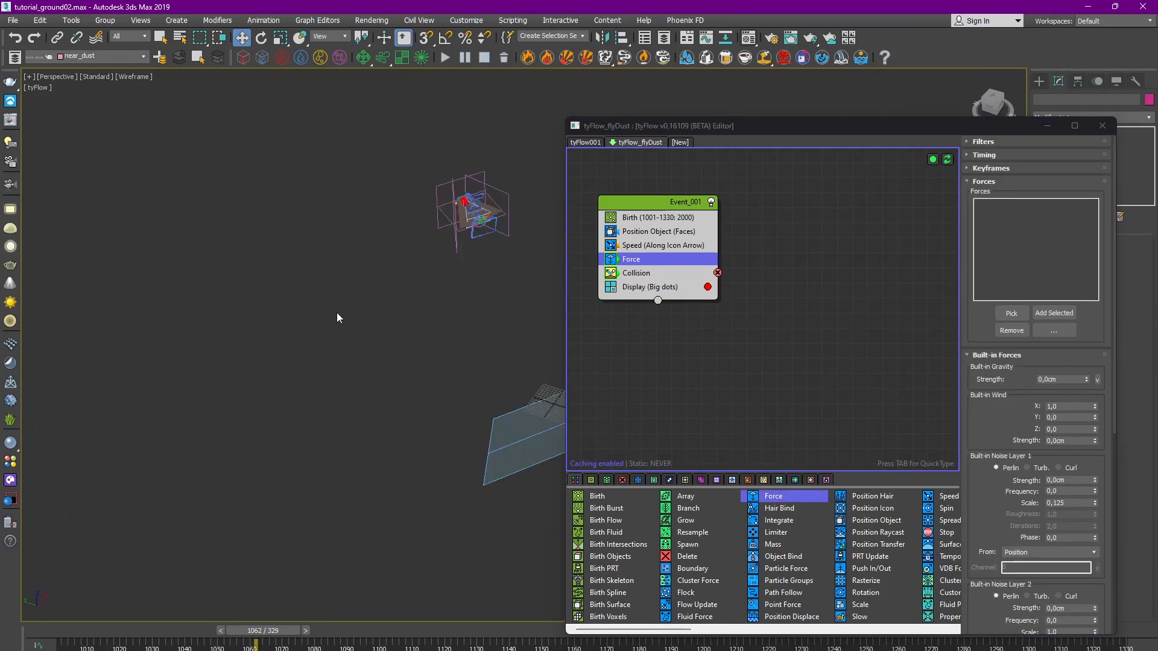
pyautogui.moveTo(541, 332); pyautogui.dragTo(306, 292, button='middle')
pyautogui.moveTo(181, 168); pyautogui.dragTo(324, 243, button='middle')
pyautogui.scroll(4, 324, 243)
pyautogui.scroll(5, 324, 247)
pyautogui.click(449, 374)
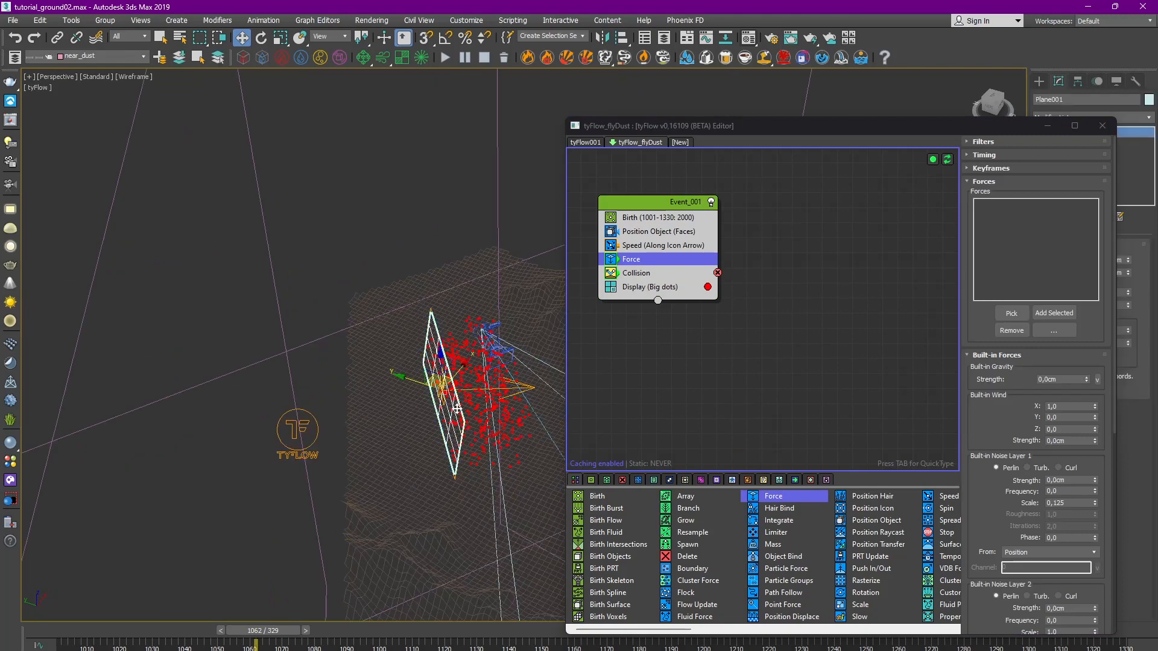
pyautogui.scroll(3, 446, 374)
pyautogui.moveTo(84, 504); pyautogui.dragTo(208, 329, button='middle')
pyautogui.click(278, 400)
# Step: Set the Force operator's built-in gravity strength to -0.05 cm and scrub the timeline to check the falling particles
pyautogui.moveTo(1087, 375); pyautogui.dragTo(1086, 382)
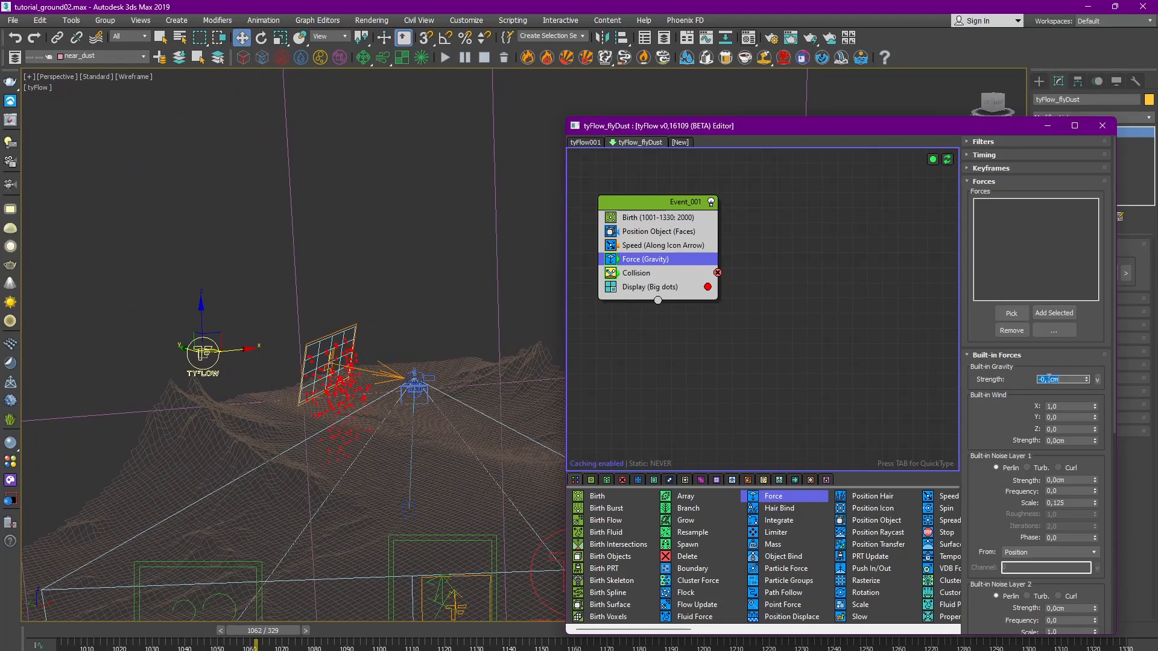
pyautogui.press('Return')
pyautogui.moveTo(266, 632); pyautogui.dragTo(201, 630)
# Step: Add a second Collision operator above the existing one with near_dust_emitter as collider, and scrub to check the terrain collision
pyautogui.click(644, 247)
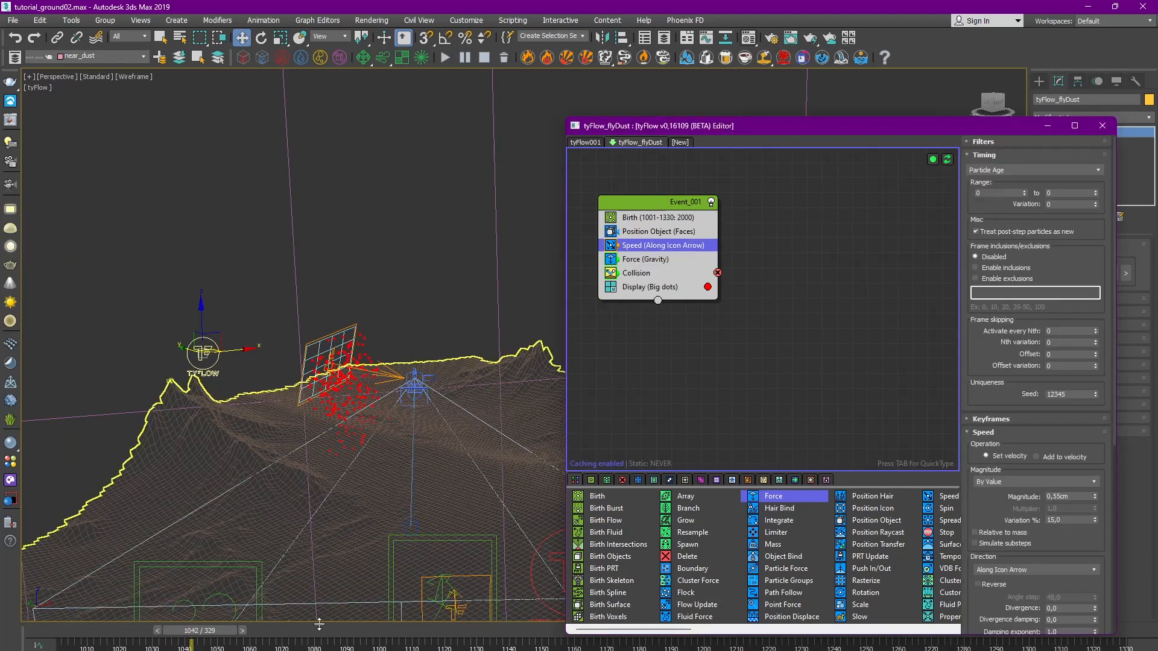
pyautogui.click(650, 273)
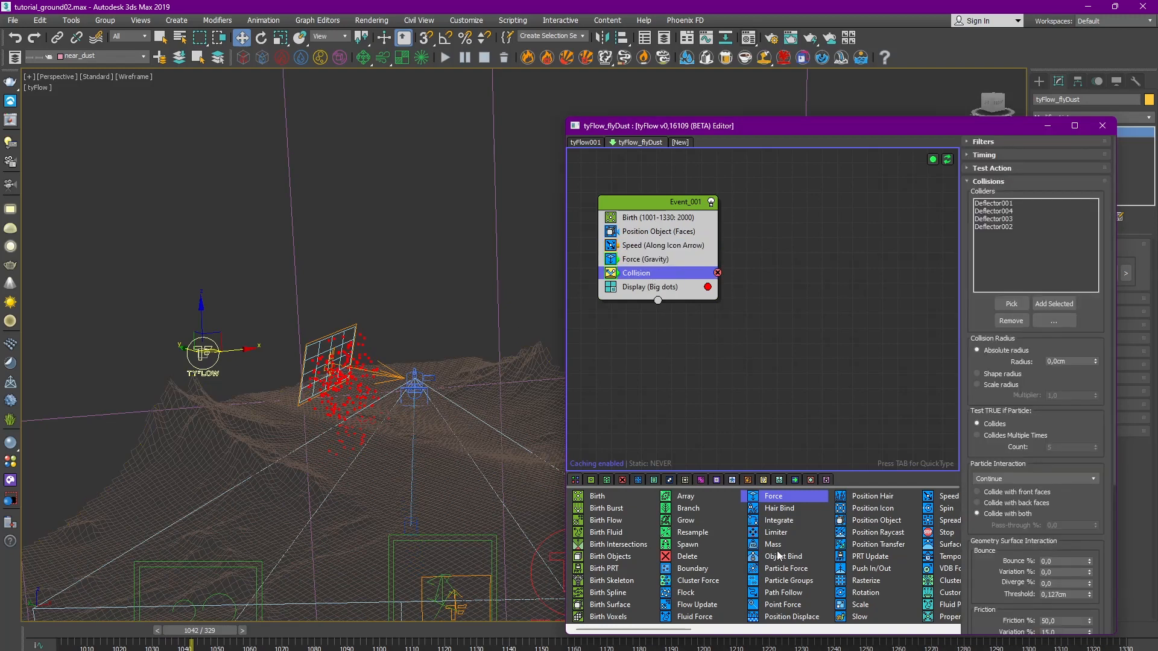
pyautogui.moveTo(628, 631); pyautogui.dragTo(860, 629)
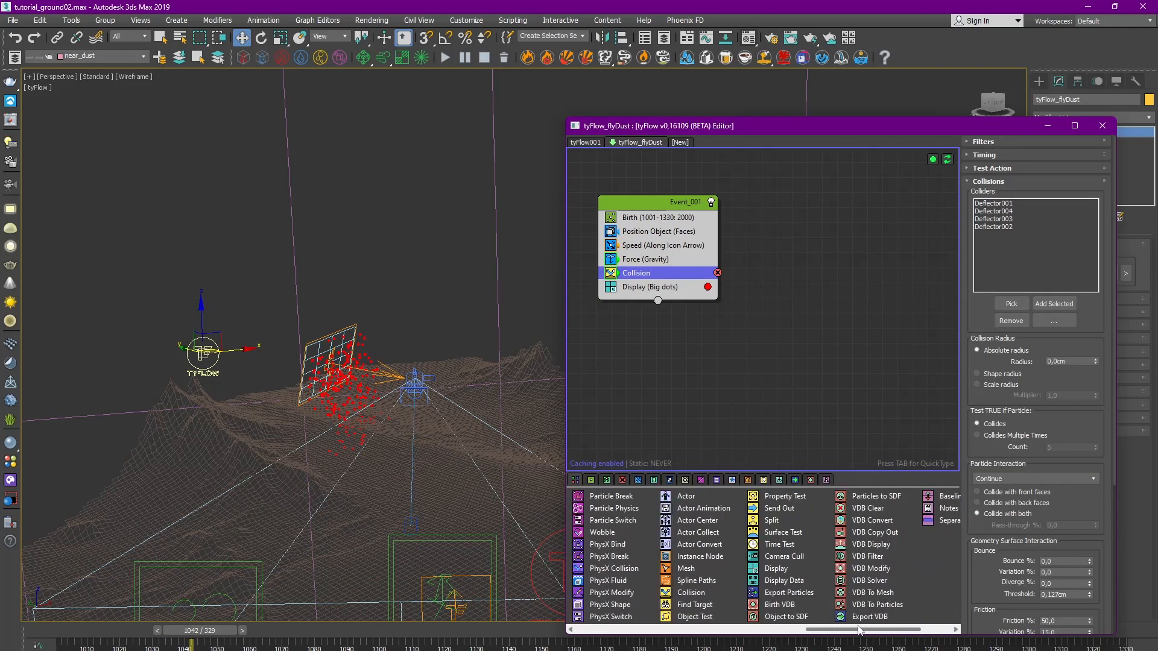
pyautogui.moveTo(689, 598); pyautogui.dragTo(642, 281)
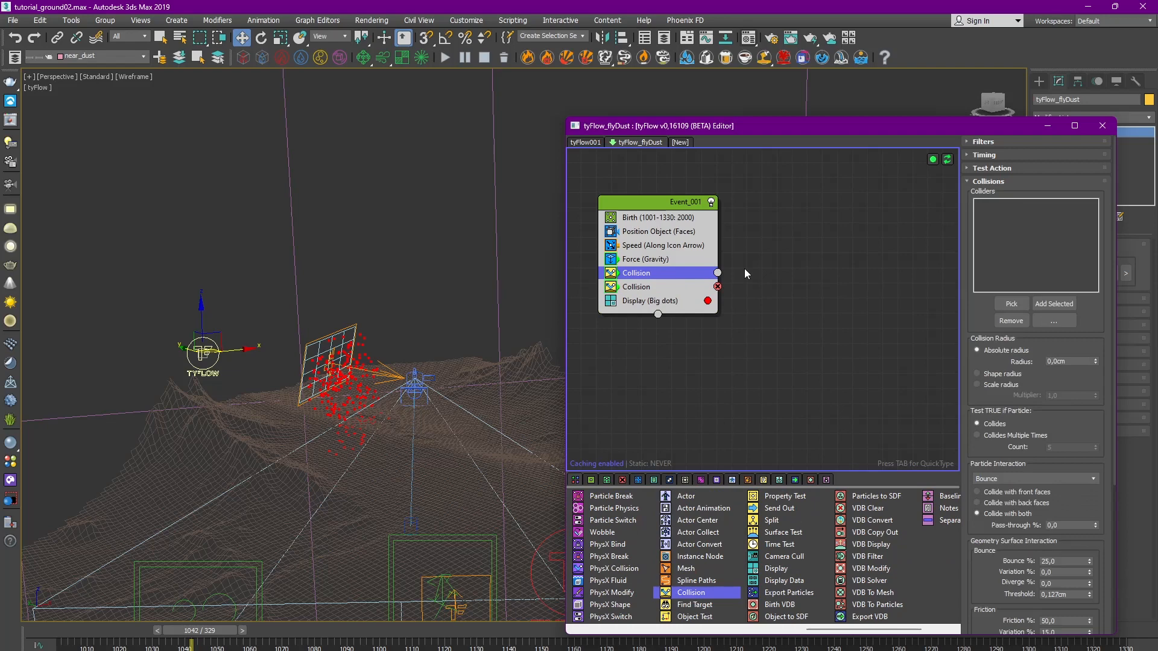
pyautogui.click(1005, 305)
pyautogui.moveTo(1072, 425); pyautogui.dragTo(1073, 414)
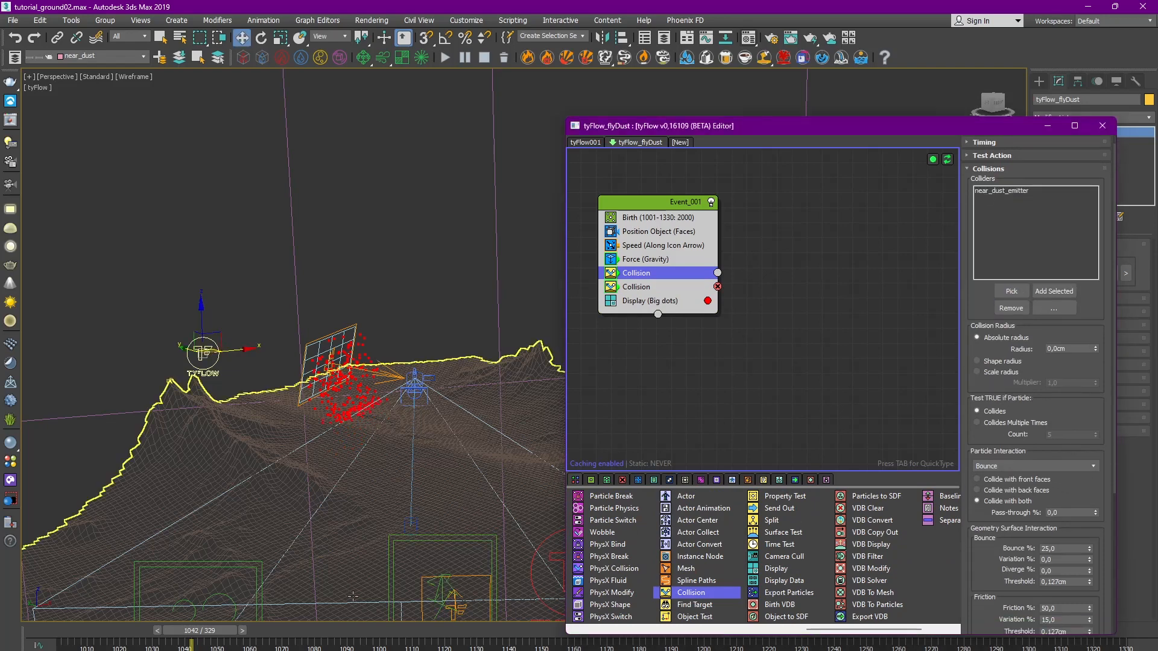
pyautogui.moveTo(219, 633); pyautogui.dragTo(288, 631)
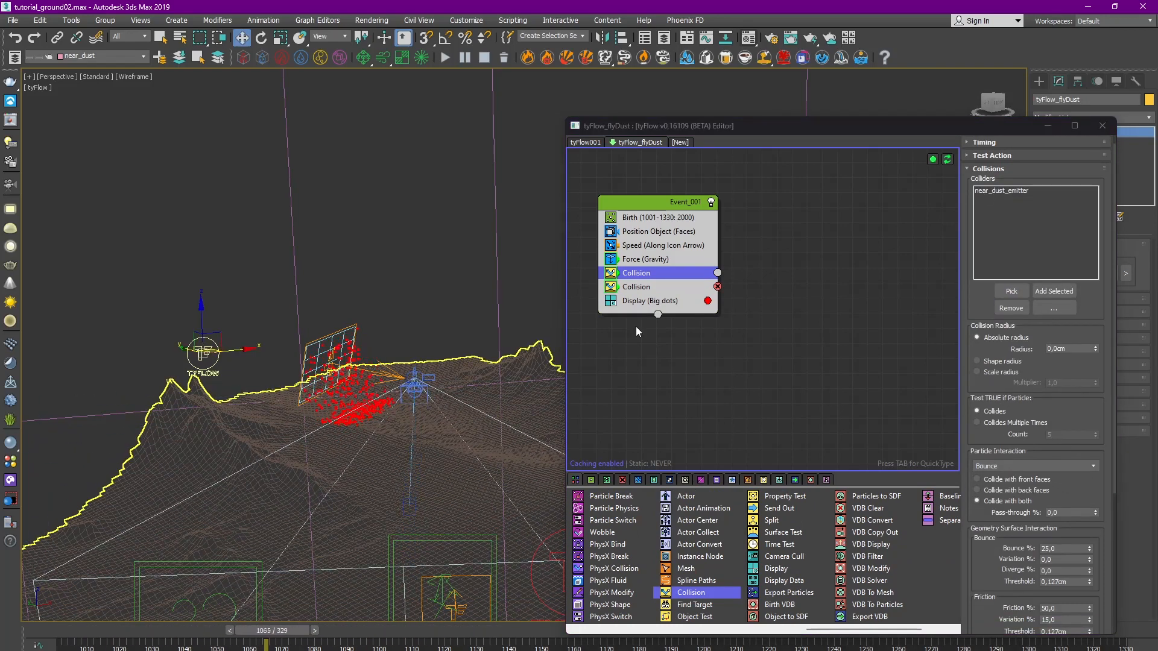
# Step: Set the Force operator's gravity strength to -0.005 cm and check the particle fall across the timeline
pyautogui.click(639, 246)
pyautogui.click(633, 260)
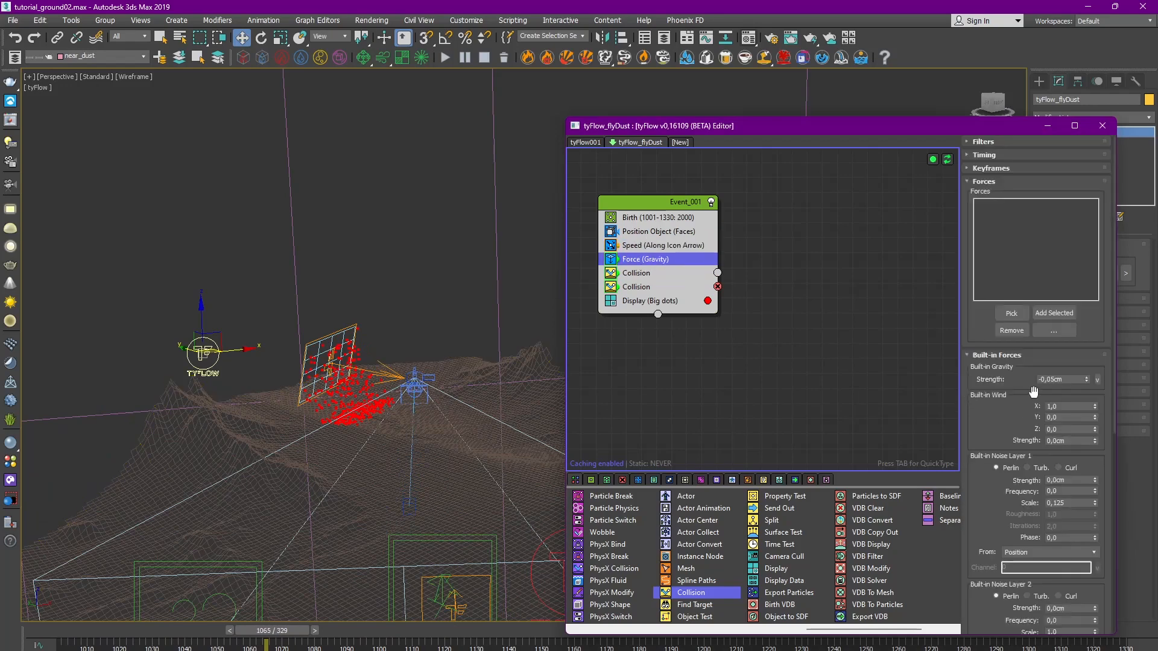
pyautogui.moveTo(278, 633); pyautogui.dragTo(321, 620)
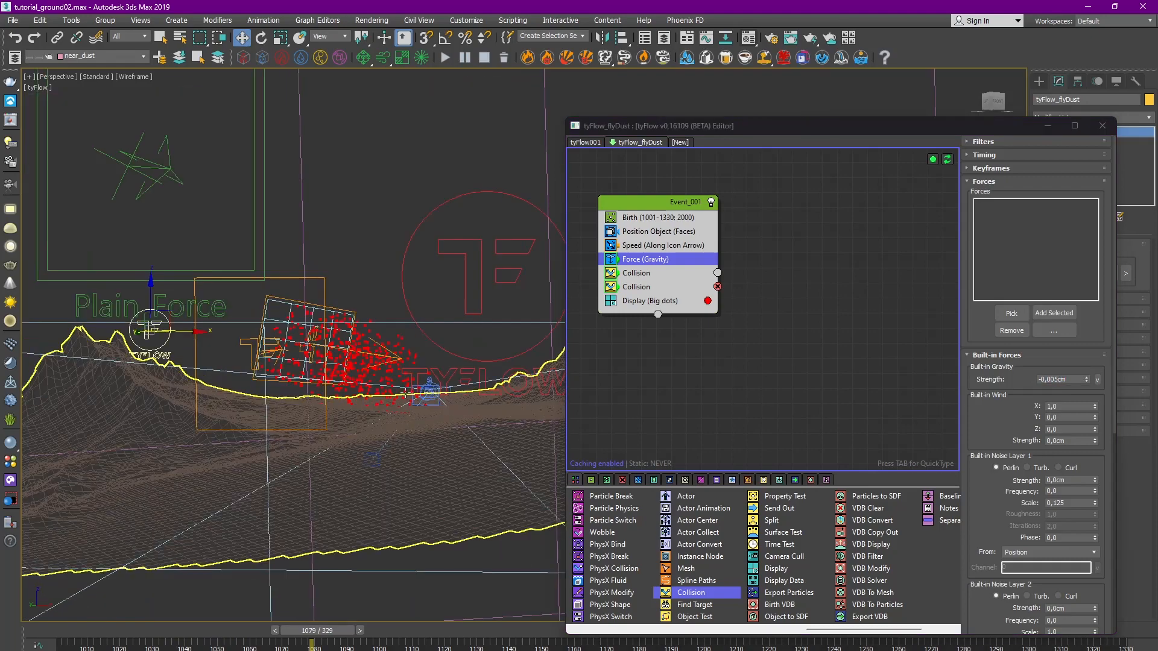
pyautogui.keyDown('alt'); pyautogui.moveTo(406, 393); pyautogui.dragTo(457, 410, button='middle'); pyautogui.keyUp('alt')
pyautogui.moveTo(326, 632); pyautogui.dragTo(451, 627)
pyautogui.press('w')
# Step: Set the Force operator's gravity strength to -0.002 cm and scrub forward to check the particles
pyautogui.doubleClick(1054, 384)
pyautogui.write('-0,002cm')
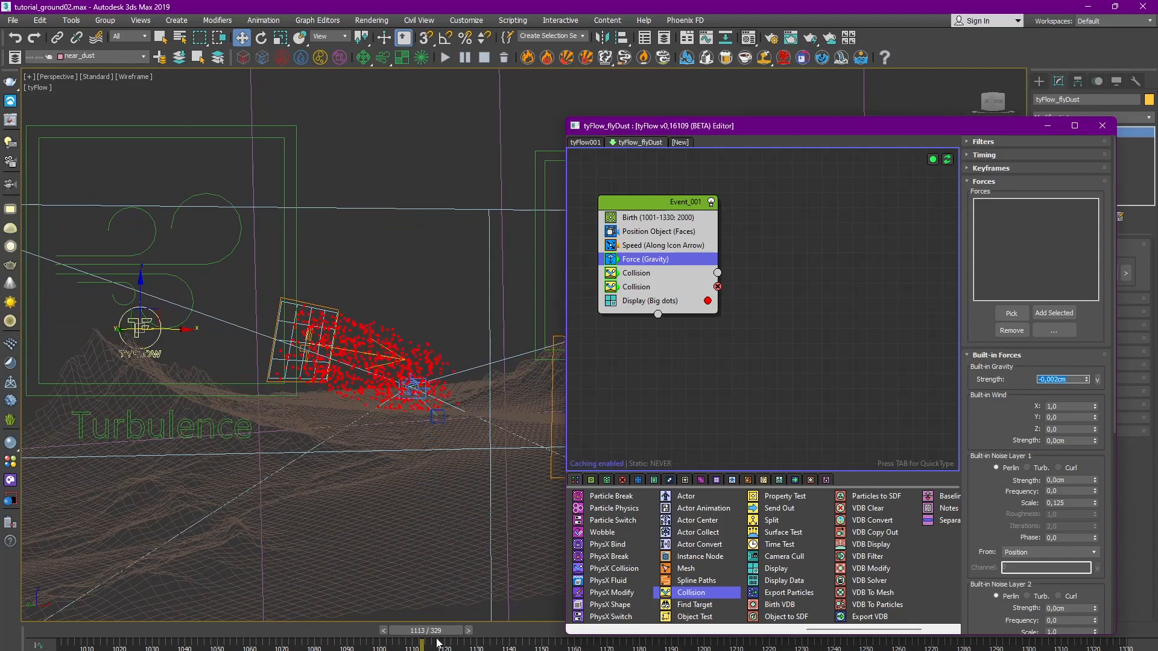
pyautogui.moveTo(438, 631); pyautogui.dragTo(501, 631)
# Step: Set the strength of Built-in Noise Layer 1 to 0.02 cm and scrub back to check the particle spread
pyautogui.moveTo(1063, 506); pyautogui.dragTo(1063, 360)
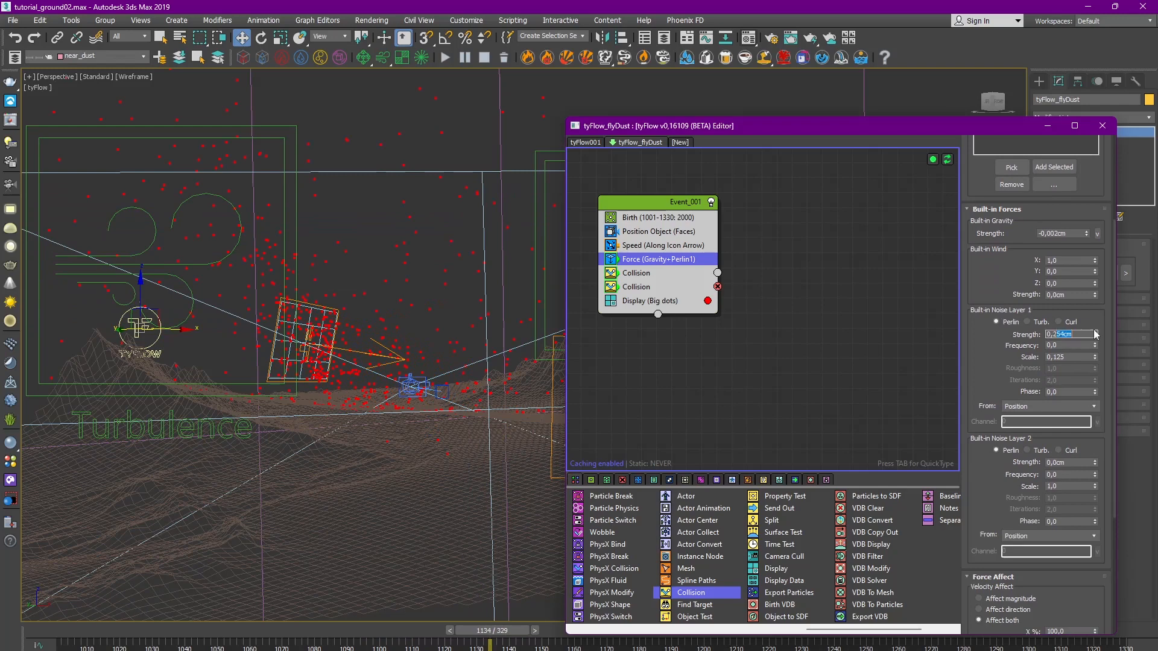
pyautogui.write('0,02')
pyautogui.press('Return')
pyautogui.moveTo(490, 631); pyautogui.dragTo(434, 631)
pyautogui.press('w')
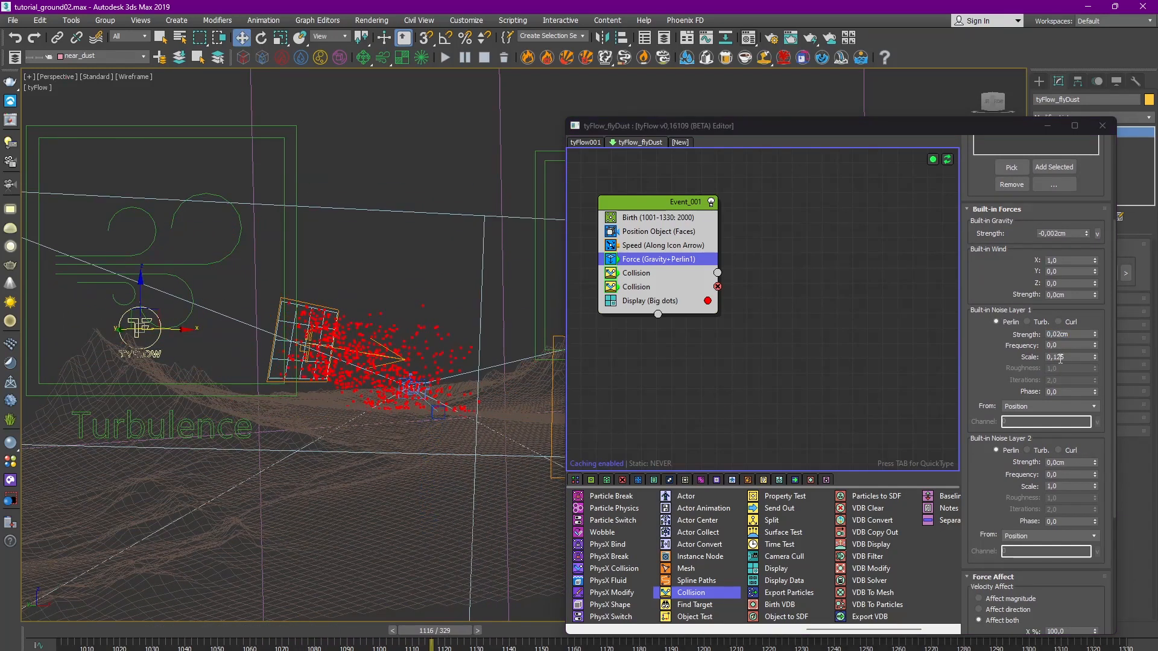
# Step: Set the scale of Built-in Noise Layer 1 to 0.5 and scrub the timeline to check the noise
pyautogui.moveTo(1054, 357); pyautogui.dragTo(1090, 359)
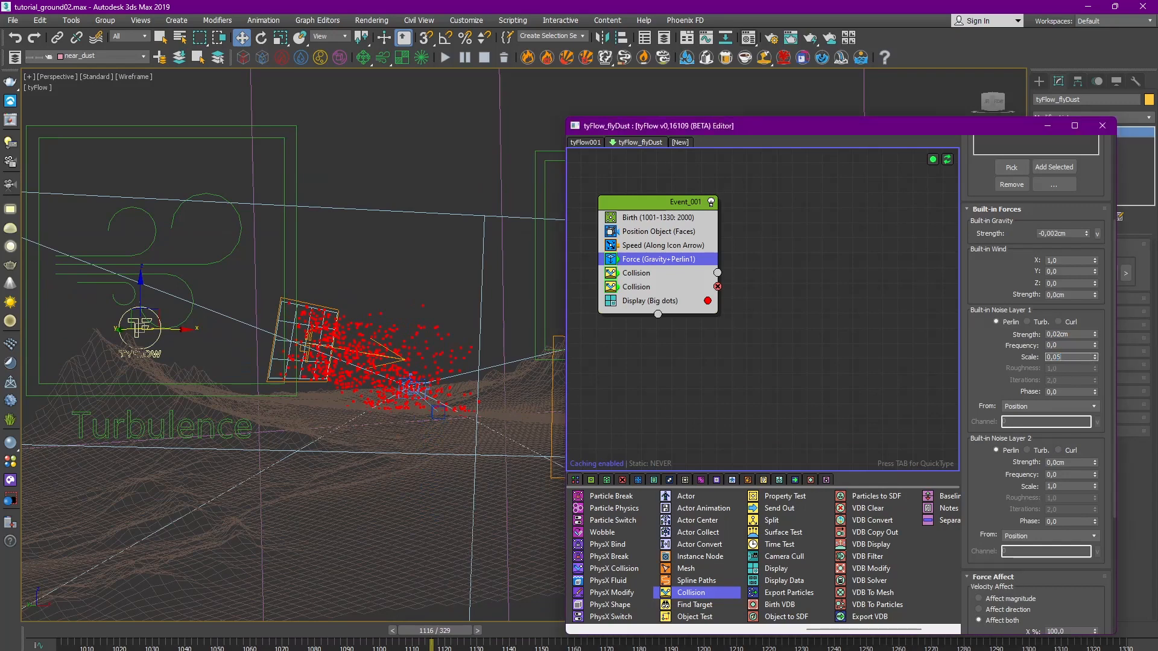
pyautogui.moveTo(420, 637); pyautogui.dragTo(627, 638)
pyautogui.press('Return')
pyautogui.press('w')
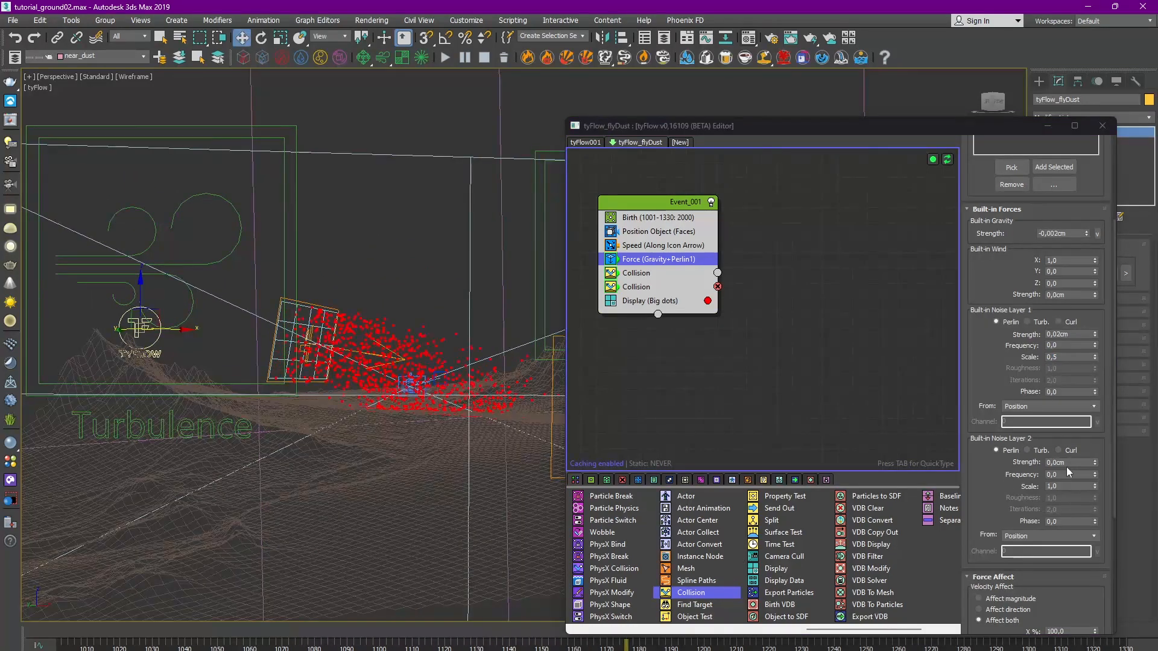
# Step: Set the strength of Built-in Noise Layer 2 to 0.01 cm and check the particles through the render camera
pyautogui.doubleClick(1059, 463)
pyautogui.press('Return')
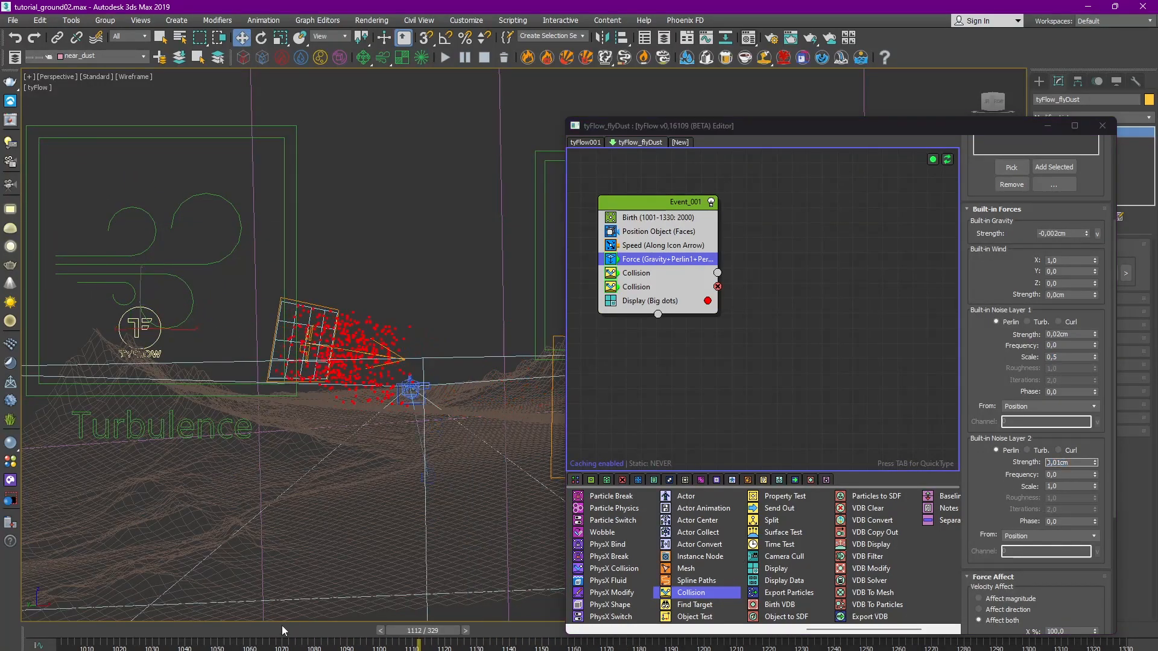
pyautogui.press('c')
pyautogui.doubleClick(573, 283)
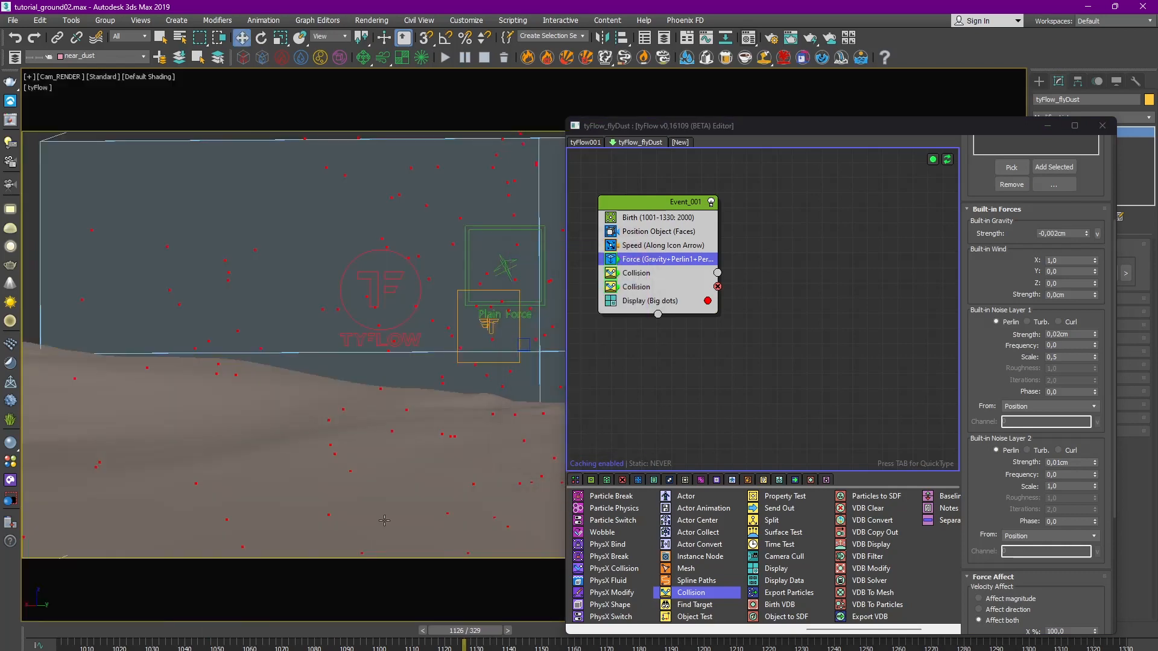
pyautogui.moveTo(645, 126); pyautogui.dragTo(739, 130)
pyautogui.moveTo(448, 631); pyautogui.dragTo(497, 622)
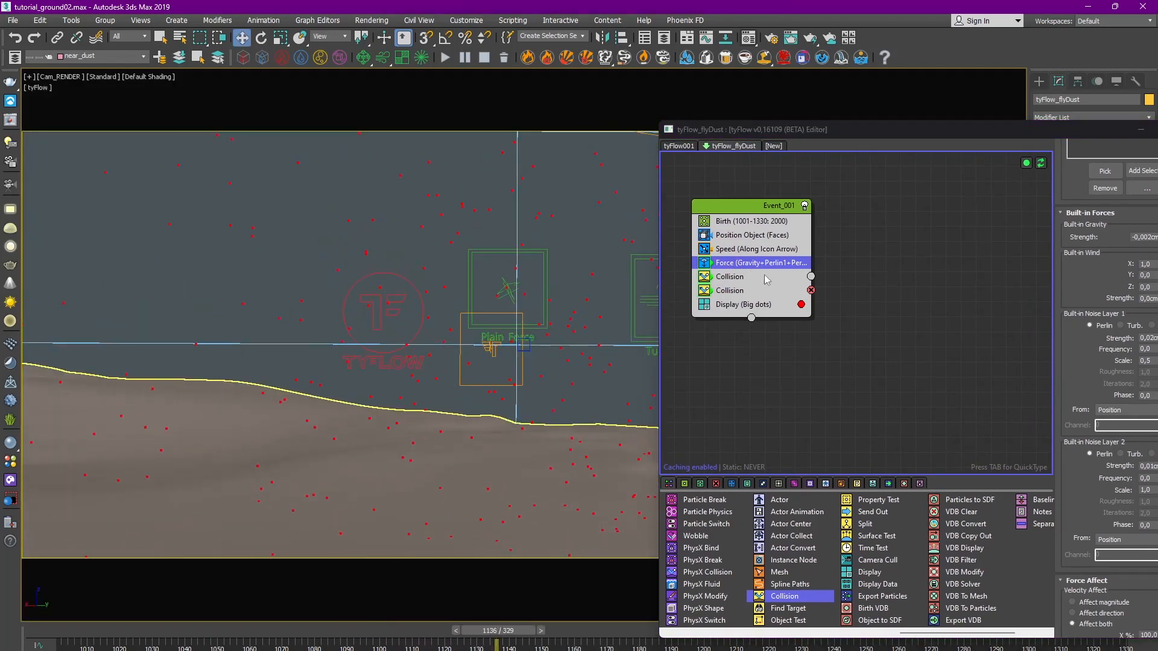
# Step: Set the Force operator's gravity strength to -0.001 cm and its wind strength to 0.01 cm after trying 0.02 cm
pyautogui.moveTo(820, 129); pyautogui.dragTo(737, 136)
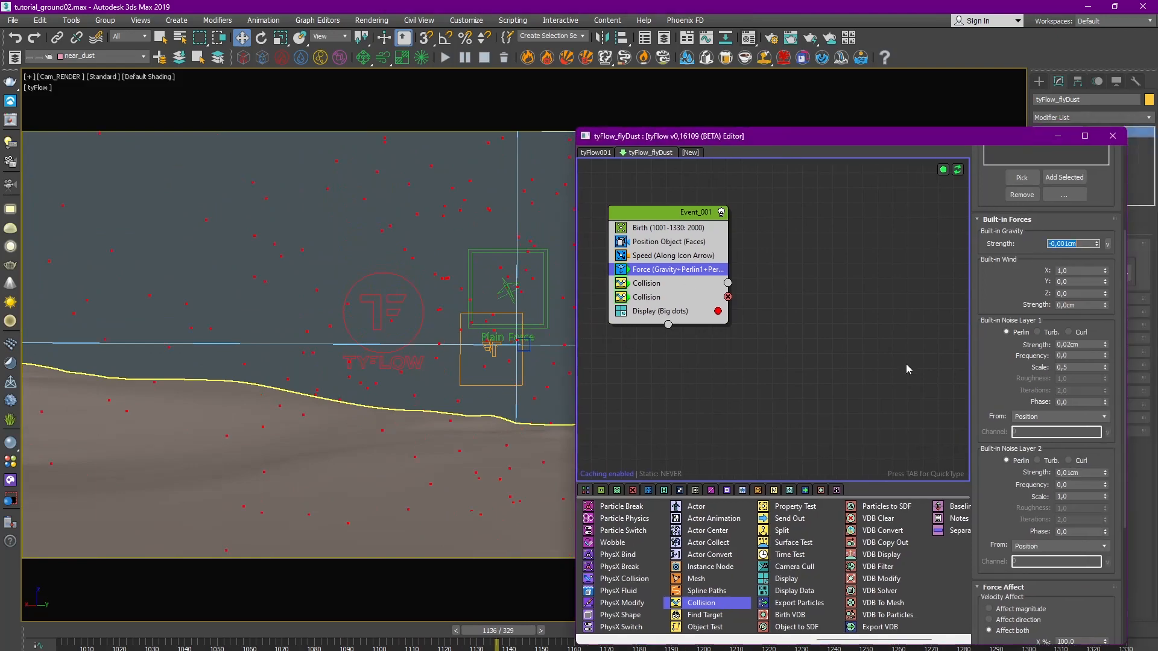
pyautogui.moveTo(513, 632); pyautogui.dragTo(566, 570)
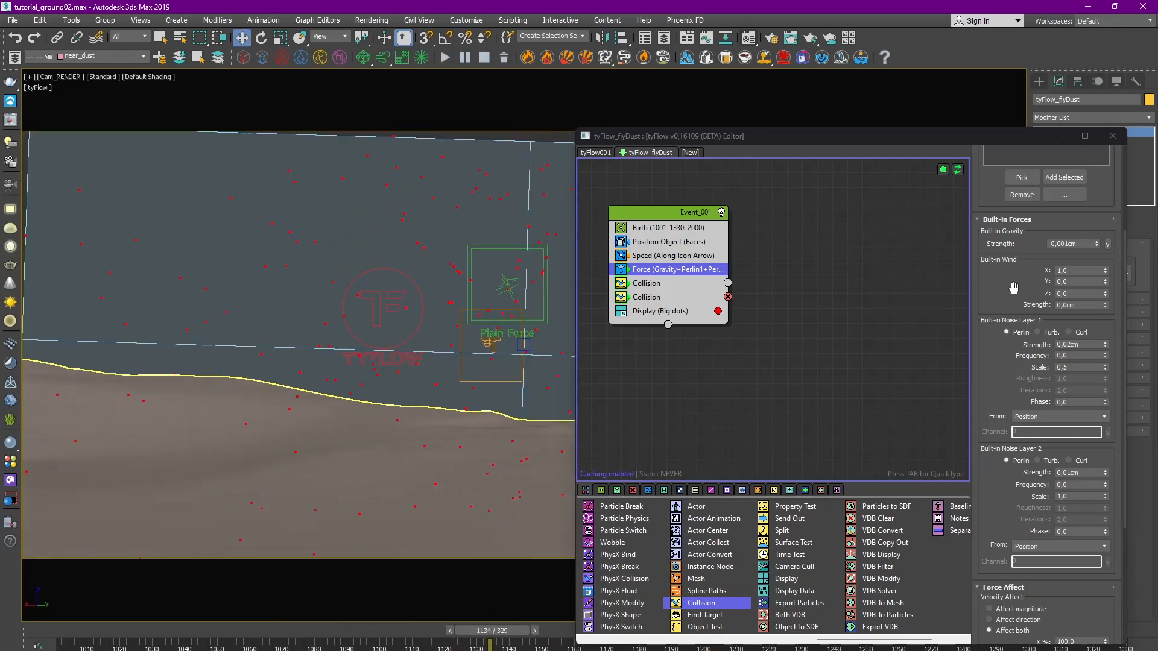
pyautogui.click(1064, 306)
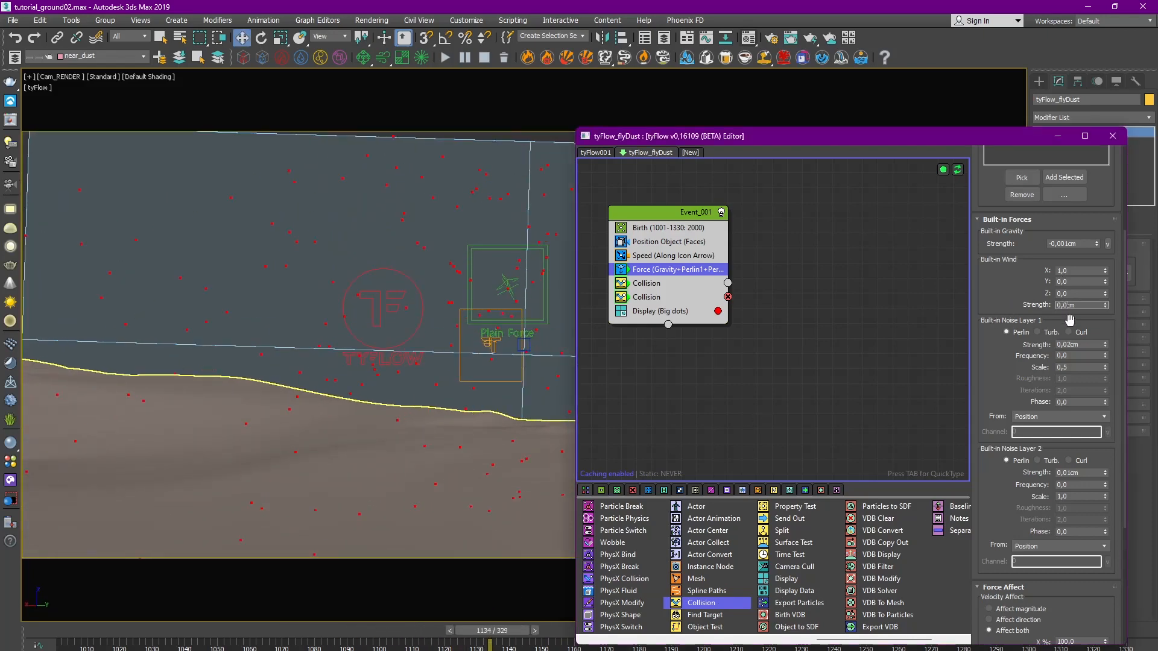
pyautogui.moveTo(386, 634); pyautogui.dragTo(490, 580)
pyautogui.click(1065, 306)
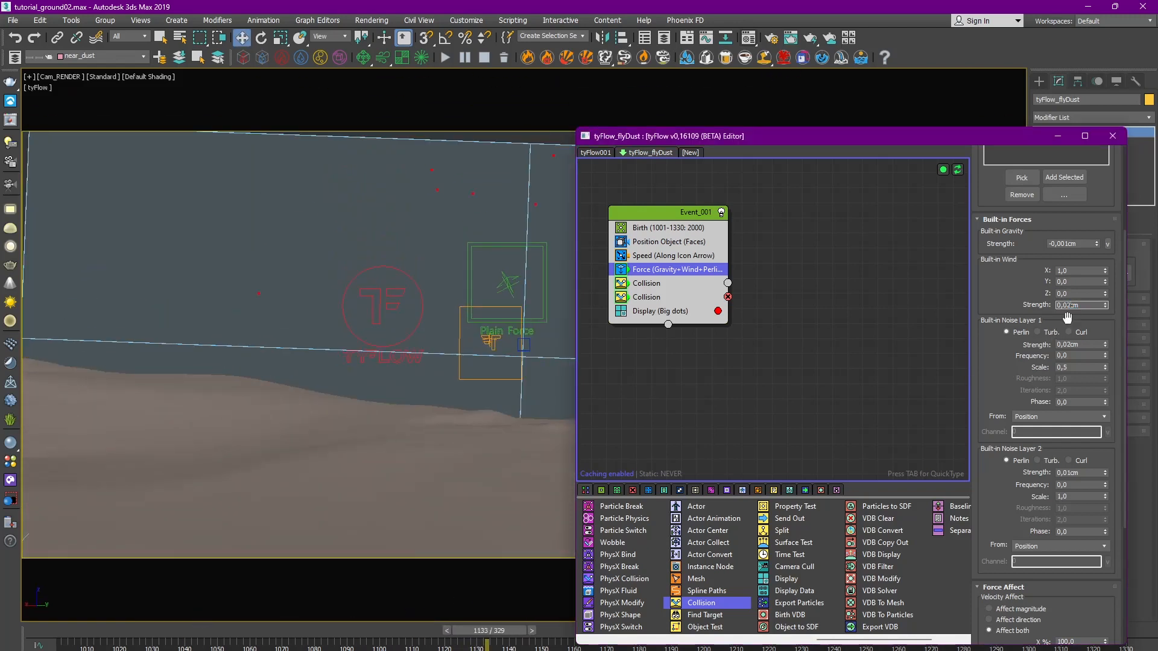
pyautogui.moveTo(486, 634); pyautogui.dragTo(450, 594)
pyautogui.click(1068, 305)
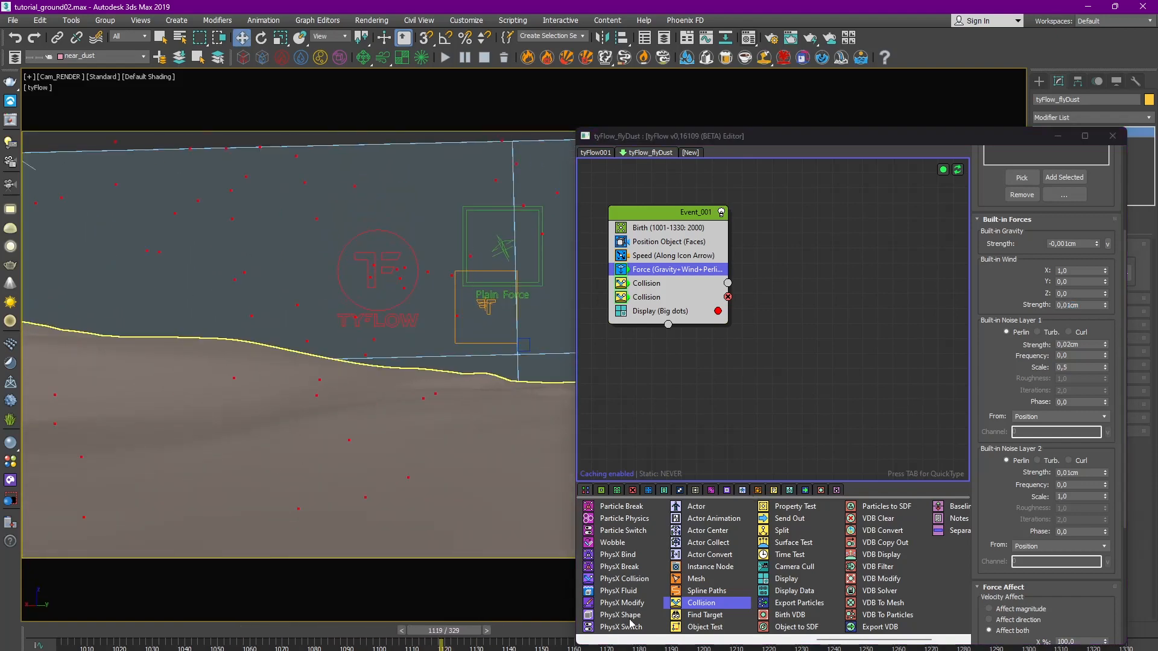
# Step: Insert a Slow operator between the Force and Collision operators, and check the particle motion in the perspective view
pyautogui.moveTo(839, 640); pyautogui.dragTo(649, 646)
pyautogui.moveTo(783, 626); pyautogui.dragTo(646, 281)
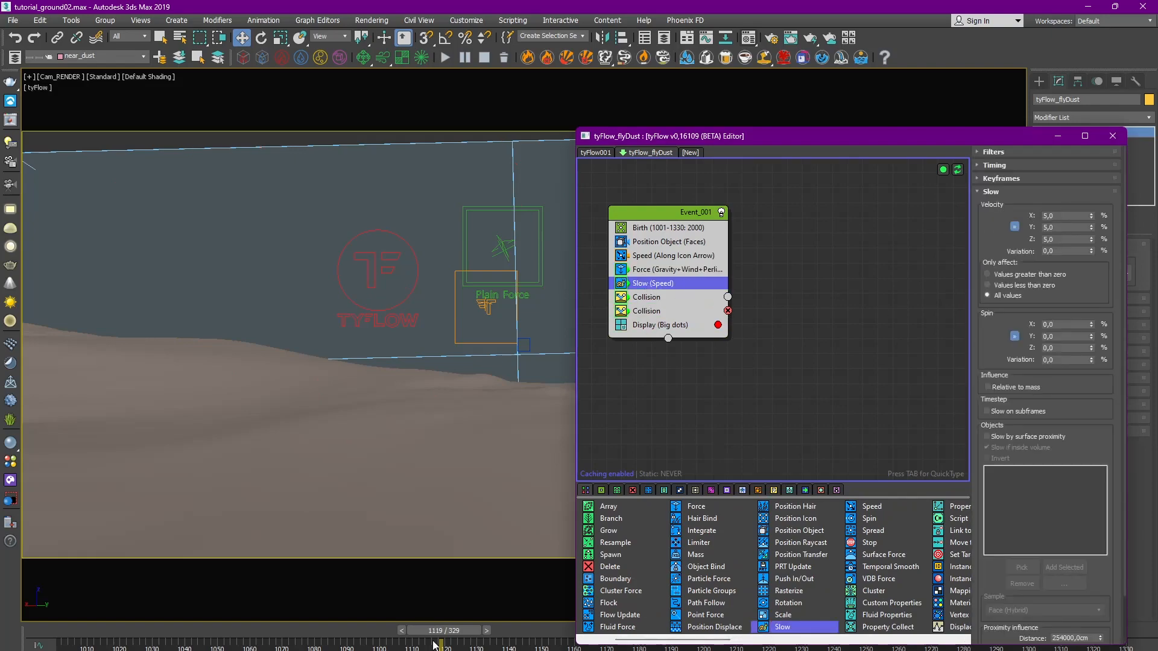
pyautogui.moveTo(449, 629); pyautogui.dragTo(326, 630)
pyautogui.press('p')
pyautogui.keyDown('alt'); pyautogui.moveTo(471, 370); pyautogui.dragTo(286, 386, button='middle'); pyautogui.keyUp('alt')
pyautogui.moveTo(287, 386); pyautogui.dragTo(362, 369, button='middle')
pyautogui.moveTo(338, 630); pyautogui.dragTo(588, 623)
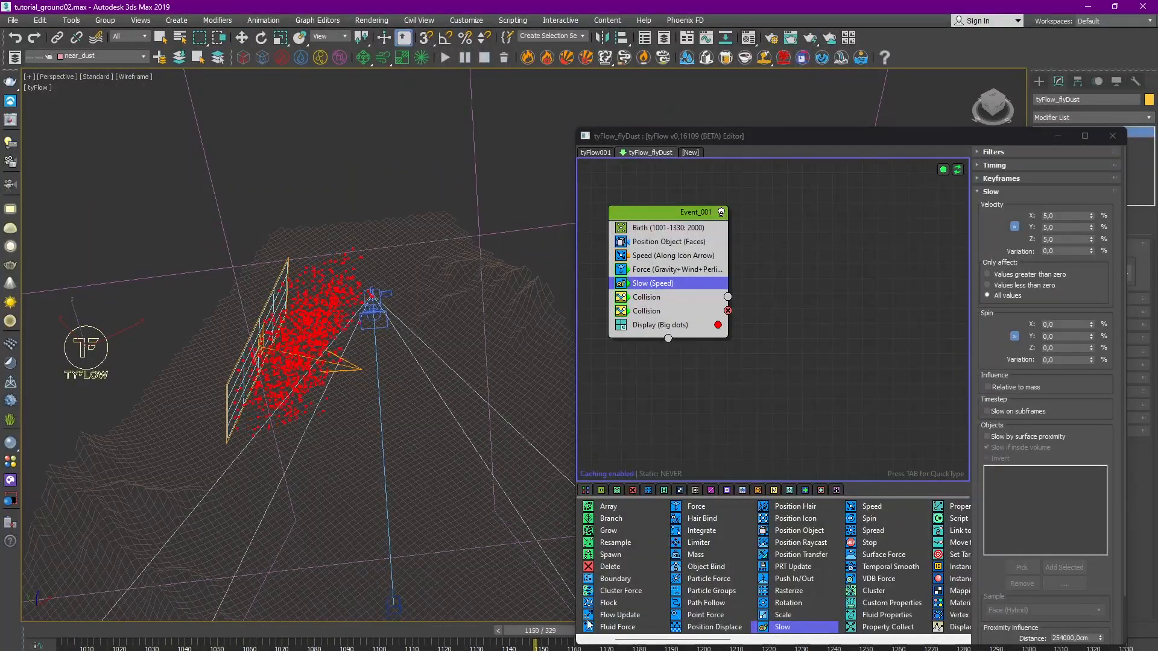
pyautogui.press('w')
pyautogui.keyDown('alt'); pyautogui.moveTo(413, 552); pyautogui.dragTo(397, 618, button='middle'); pyautogui.keyUp('alt')
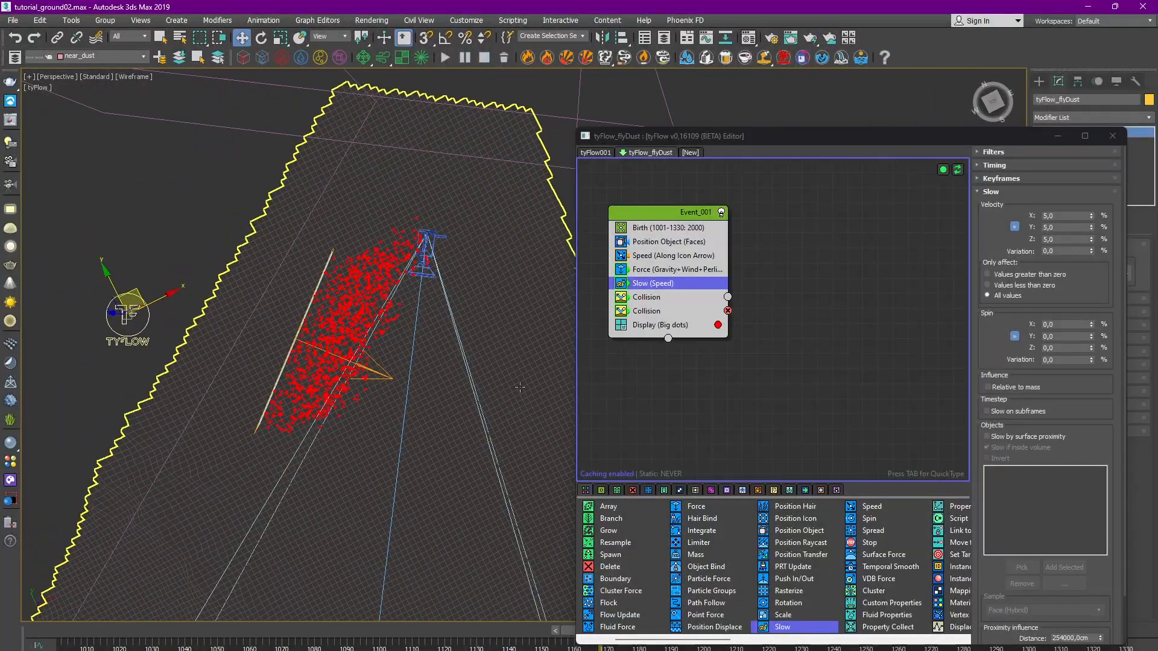
# Step: Set the Force operator's wind Y direction to -1.0 and scrub the timeline to check the particle drift
pyautogui.click(666, 271)
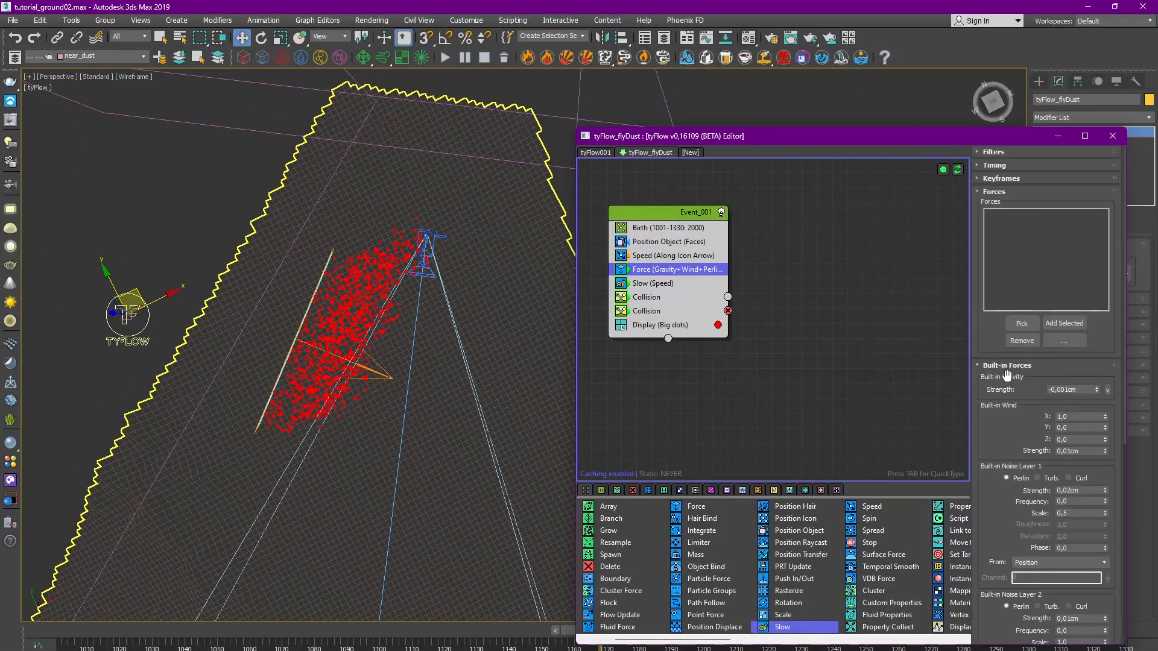
pyautogui.moveTo(1013, 438); pyautogui.dragTo(1022, 400)
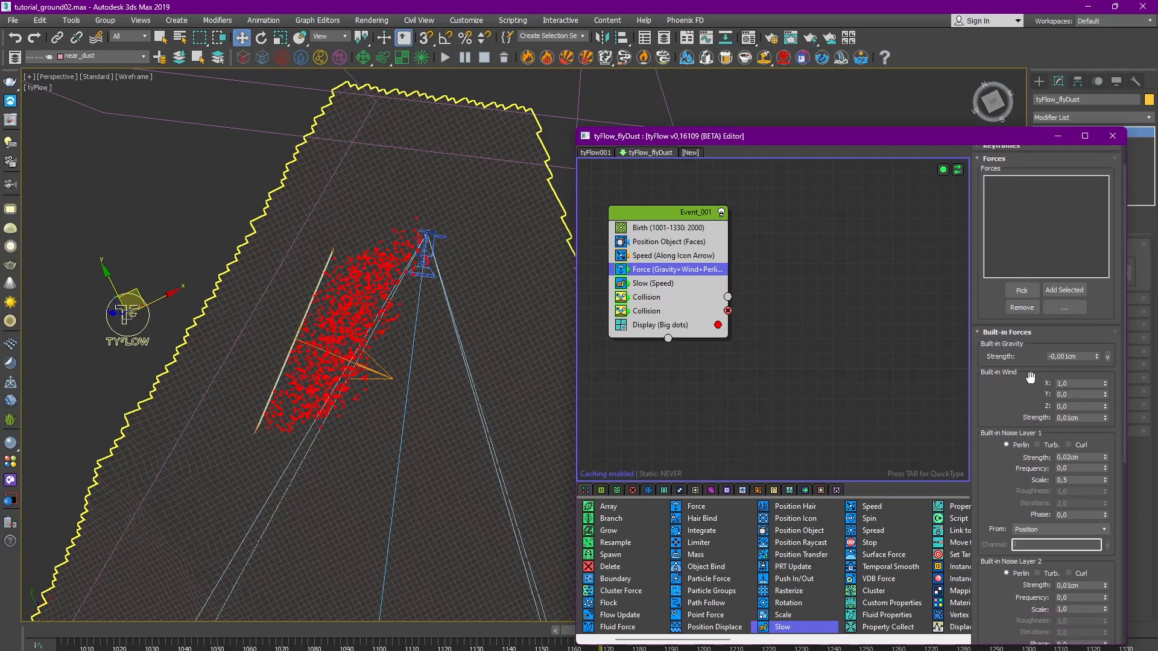
pyautogui.moveTo(1106, 396); pyautogui.dragTo(1103, 455)
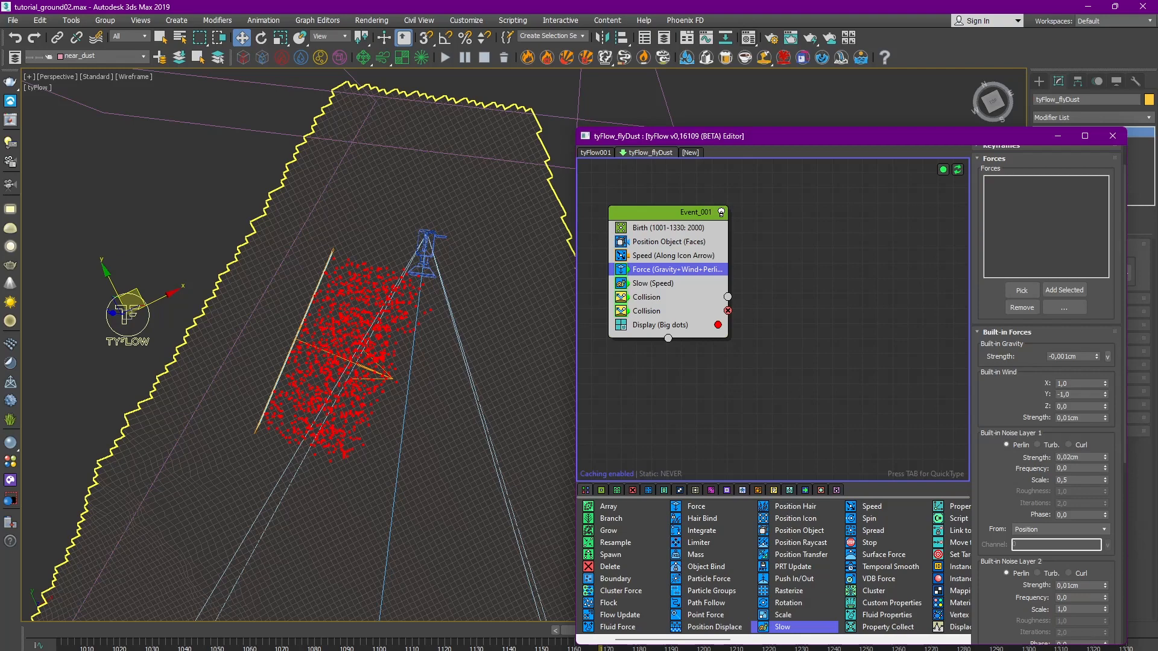
pyautogui.moveTo(566, 636); pyautogui.dragTo(454, 599)
pyautogui.keyDown('alt'); pyautogui.moveTo(455, 585); pyautogui.dragTo(455, 501, button='middle'); pyautogui.keyUp('alt')
pyautogui.moveTo(489, 633); pyautogui.dragTo(609, 580)
# Step: Set the Slow operator's X, Y and Z velocity to 2.0% and scrub the timeline to check the particles
pyautogui.click(659, 284)
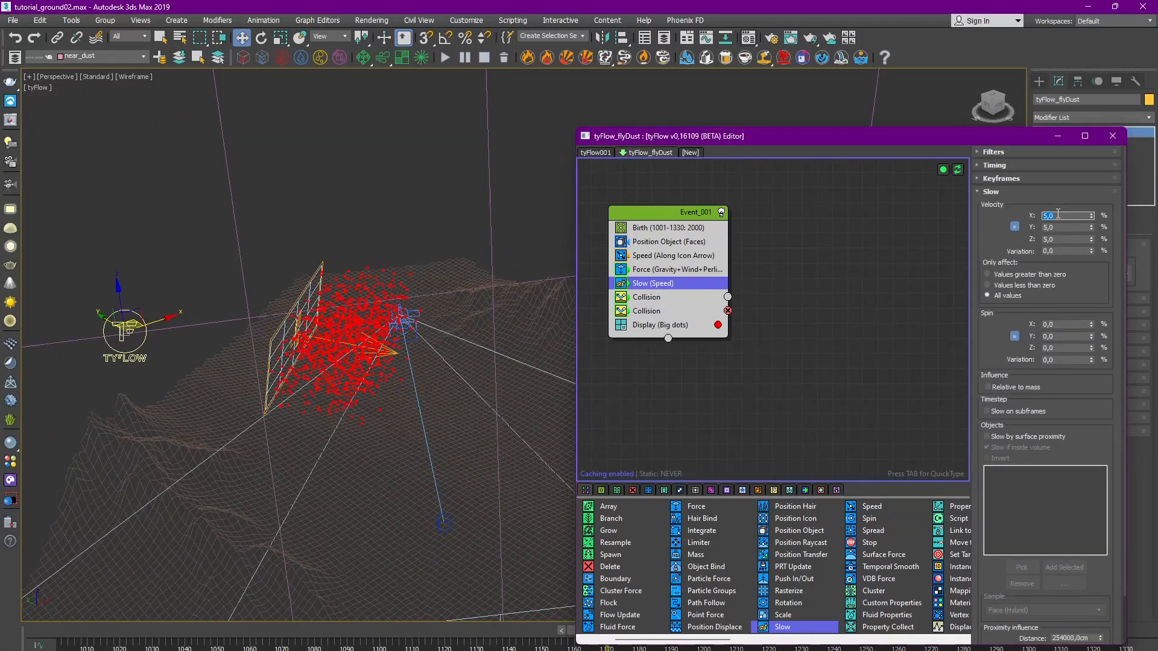
pyautogui.moveTo(533, 634); pyautogui.dragTo(363, 620)
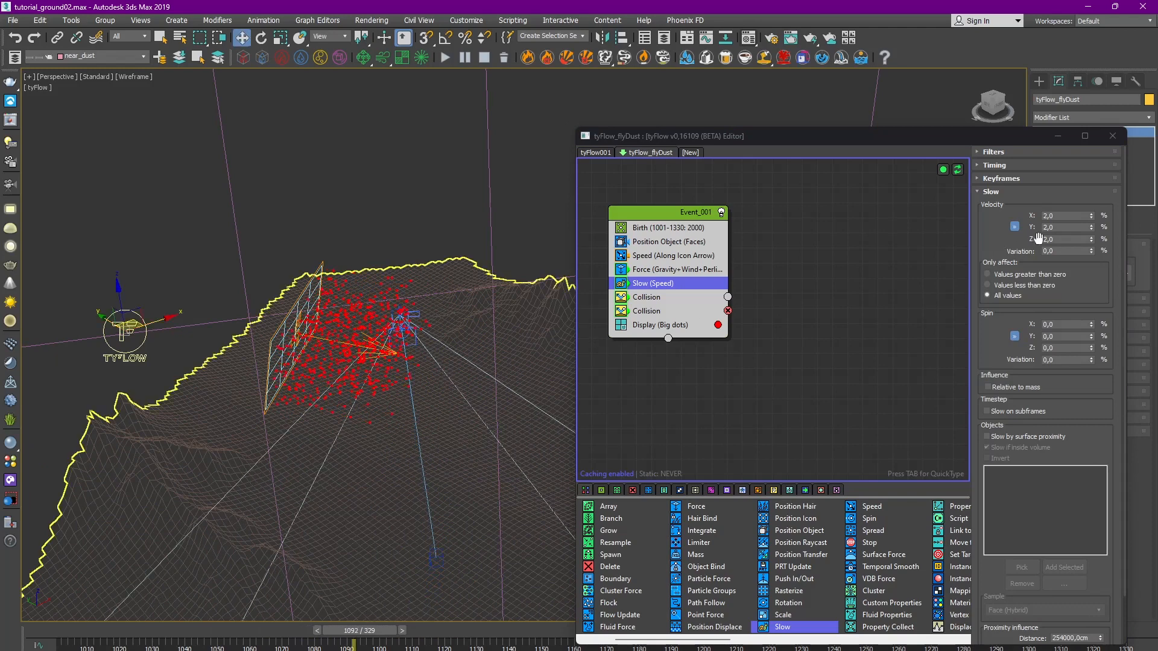
# Step: Scrub the timeline in the perspective view, switch to the Cam_RENDER camera view and check the dust motion there
pyautogui.doubleClick(1048, 216)
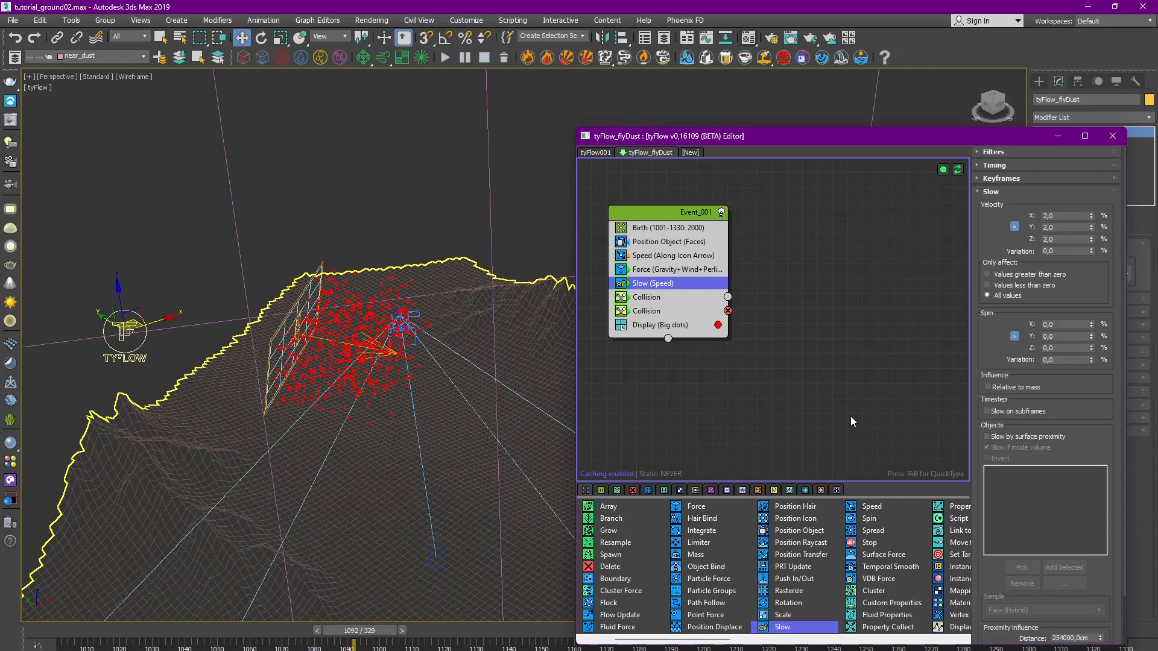
pyautogui.moveTo(378, 632); pyautogui.dragTo(567, 629)
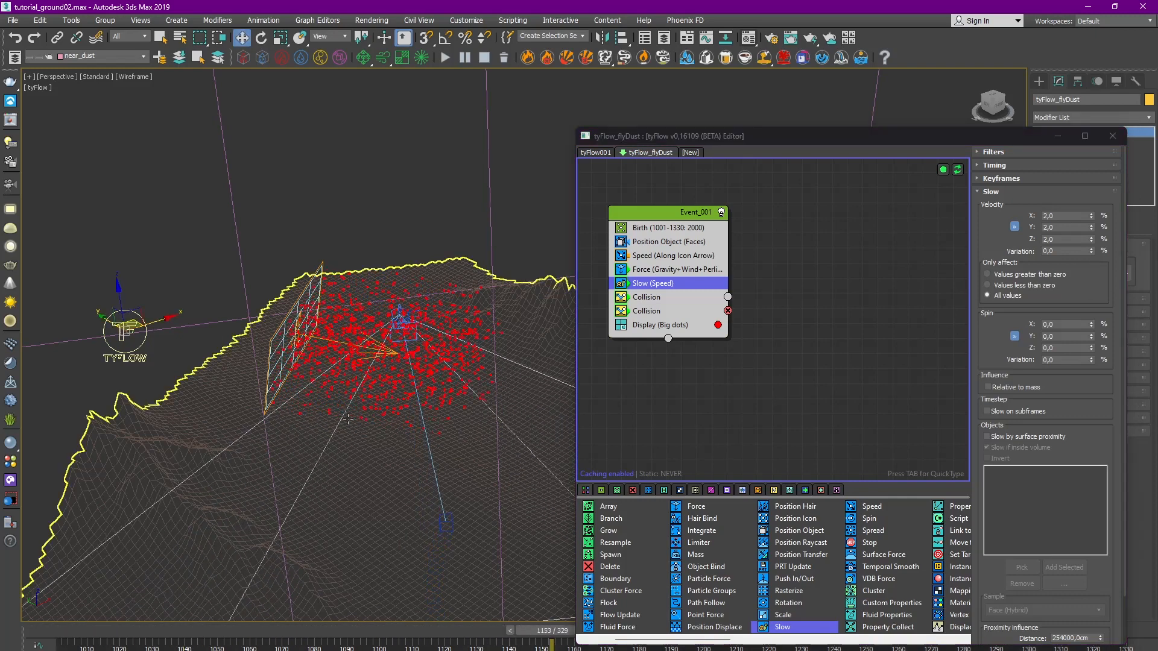
pyautogui.press('c')
pyautogui.doubleClick(537, 282)
pyautogui.moveTo(471, 631); pyautogui.dragTo(162, 634)
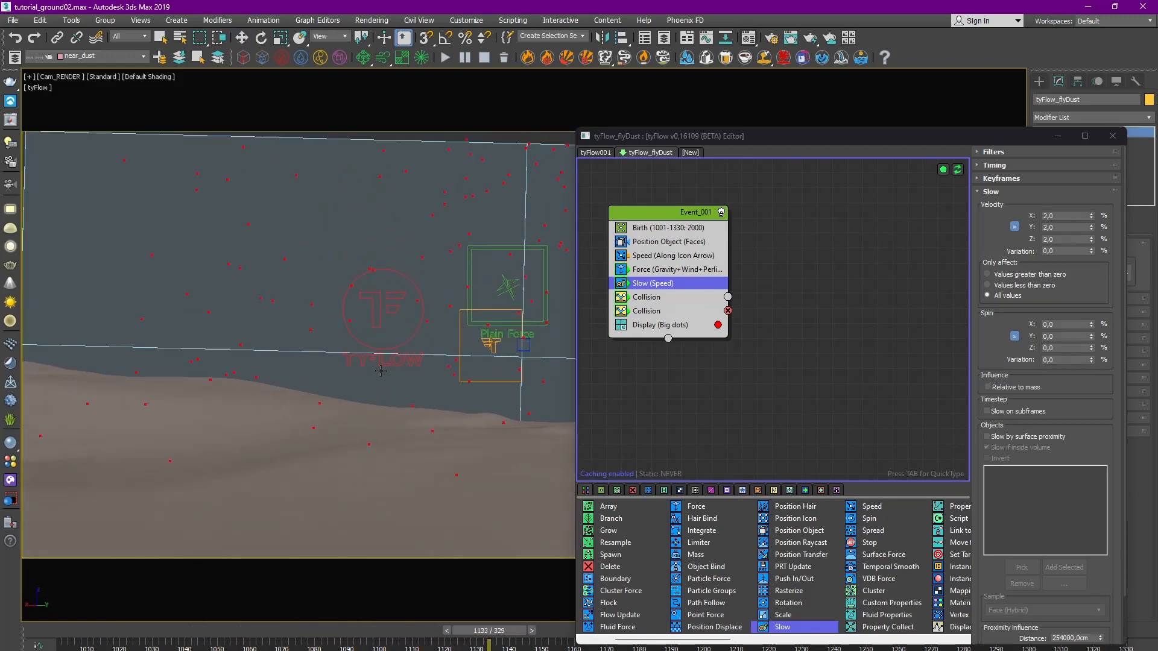
pyautogui.press('/')
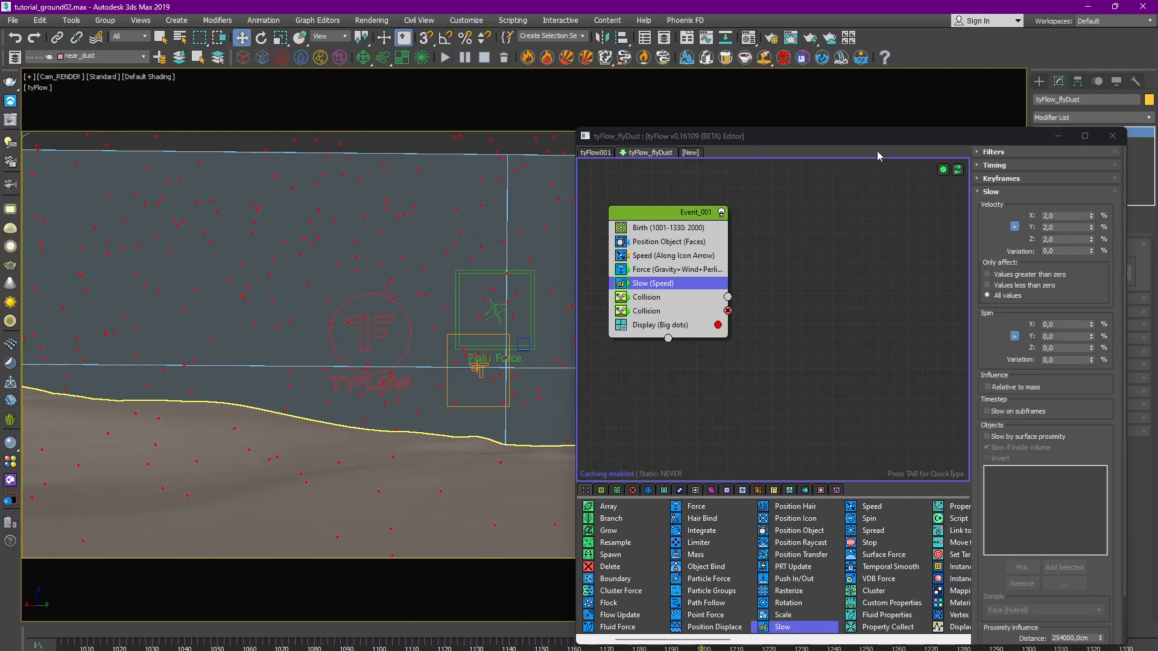
# Step: Review the Force operator's settings and scrub the timeline to check the dust through the camera
pyautogui.click(661, 270)
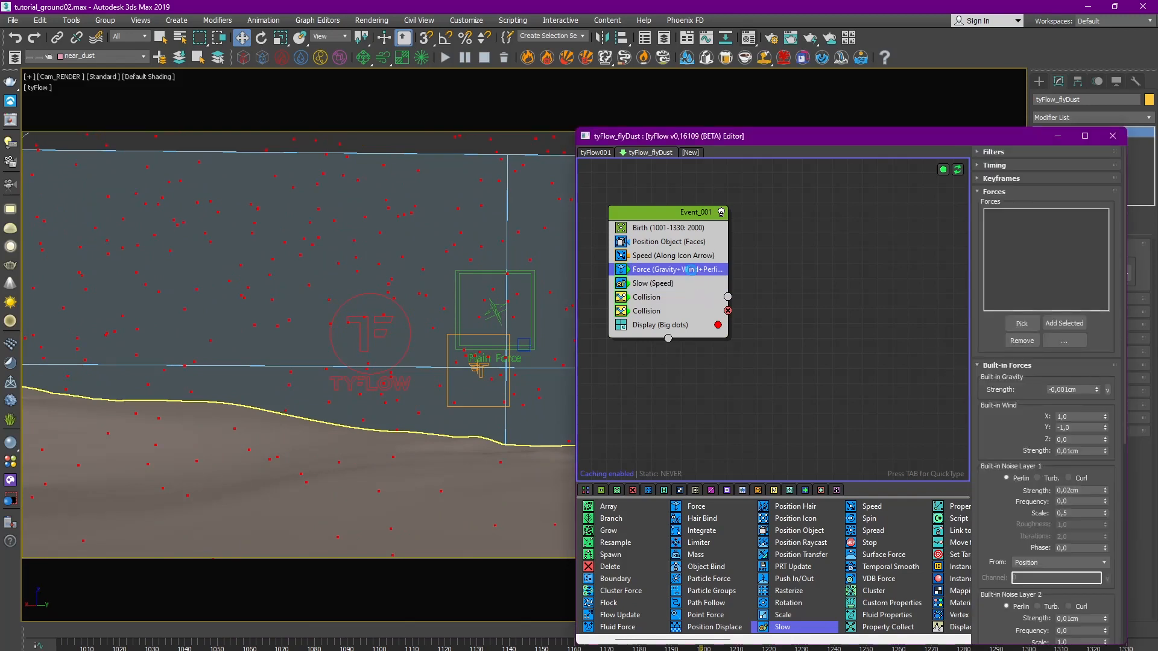
pyautogui.moveTo(422, 633); pyautogui.dragTo(656, 628)
pyautogui.click(620, 255)
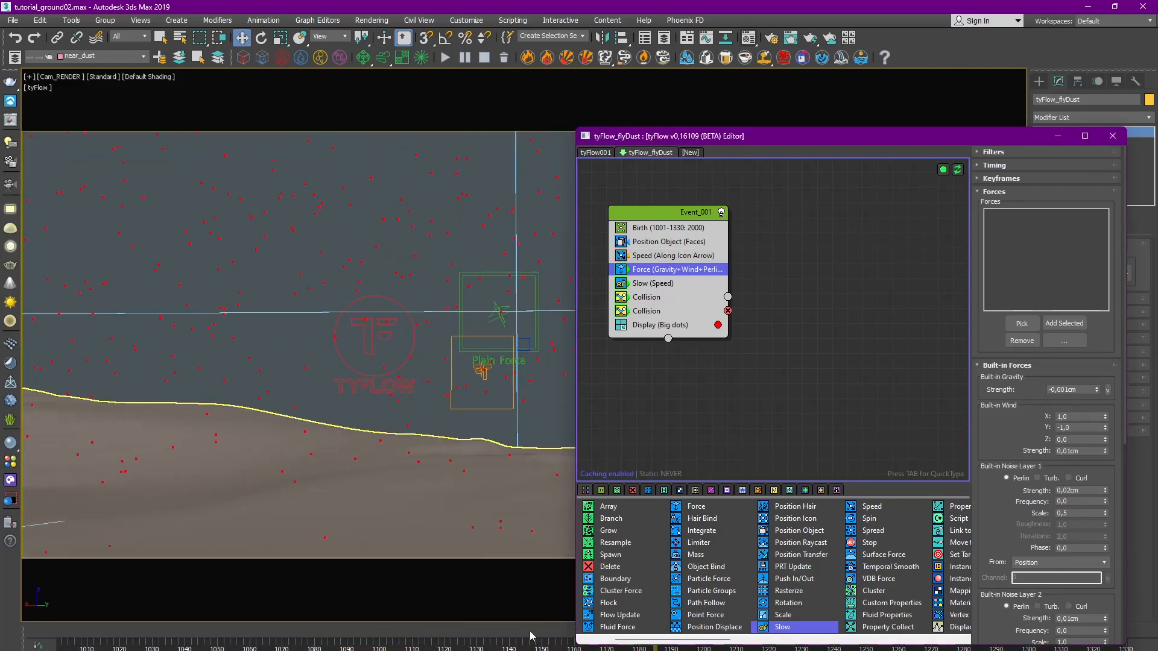
pyautogui.moveTo(531, 637); pyautogui.dragTo(605, 602)
# Step: Set the Slow operator's X, Y and Z velocity to 5.0% and scrub the timeline to check the particles
pyautogui.click(663, 283)
pyautogui.click(1051, 216)
pyautogui.moveTo(1057, 216); pyautogui.dragTo(1004, 215)
pyautogui.write('4')
pyautogui.press('Return')
pyautogui.moveTo(457, 631); pyautogui.dragTo(602, 603)
pyautogui.moveTo(1057, 216); pyautogui.dragTo(1034, 218)
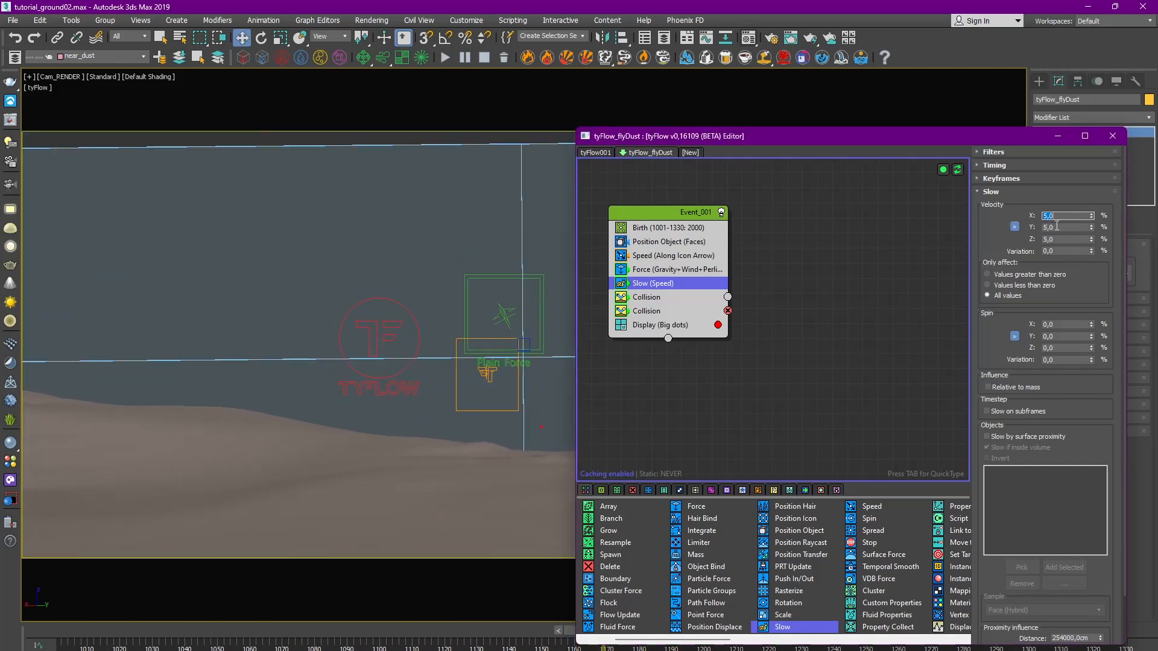
# Step: Set the Birth operator's start frame to 800 and scrub the timeline to check the particle coverage
pyautogui.click(658, 233)
pyautogui.moveTo(710, 137); pyautogui.dragTo(737, 142)
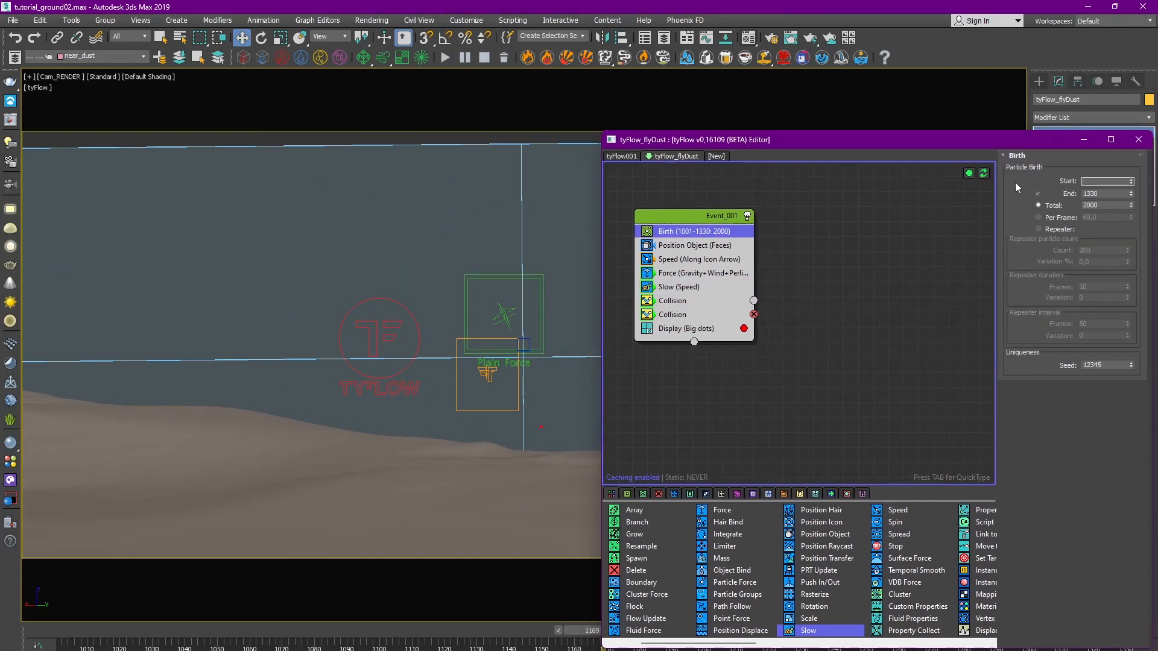
pyautogui.moveTo(127, 632); pyautogui.dragTo(475, 645)
pyautogui.press('w')
pyautogui.click(449, 369)
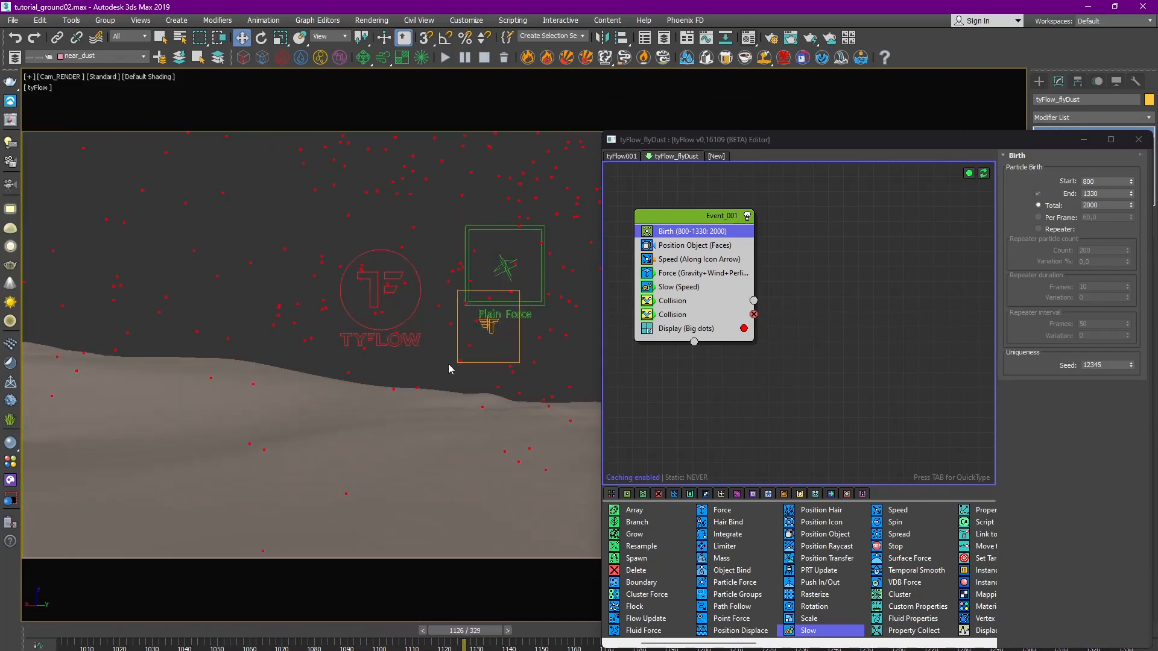
pyautogui.moveTo(325, 634); pyautogui.dragTo(551, 629)
# Step: Minimize the tyFlow editor and examine the dust distribution across the full camera view and in the perspective view
pyautogui.click(1082, 142)
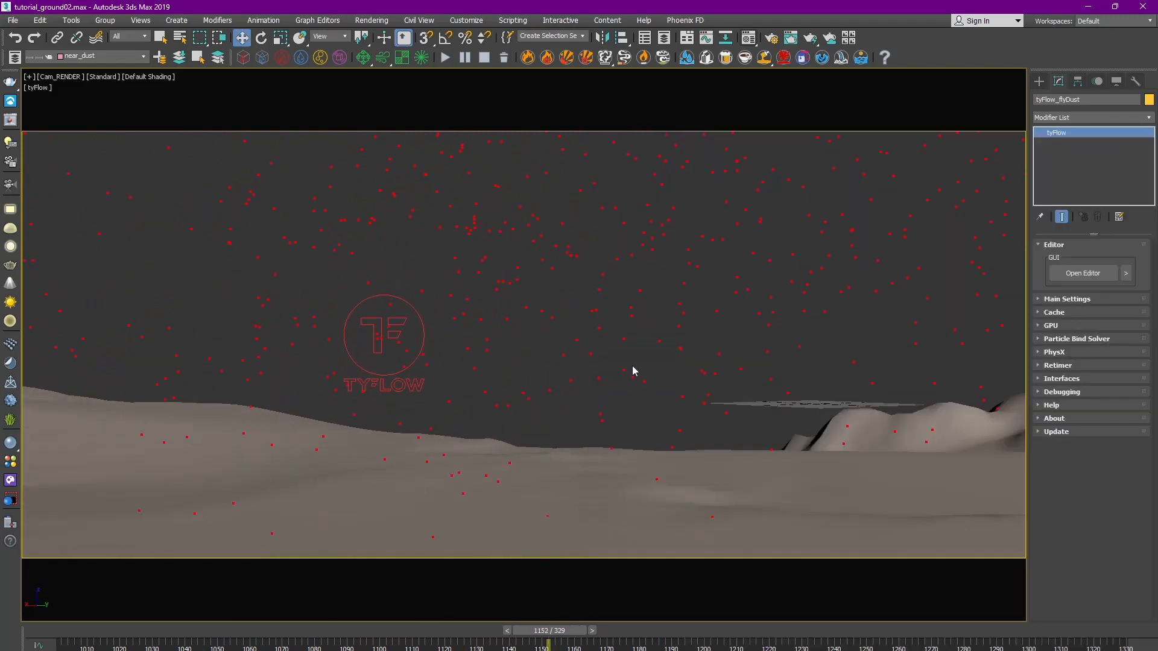
pyautogui.click(631, 280)
pyautogui.click(70, 631)
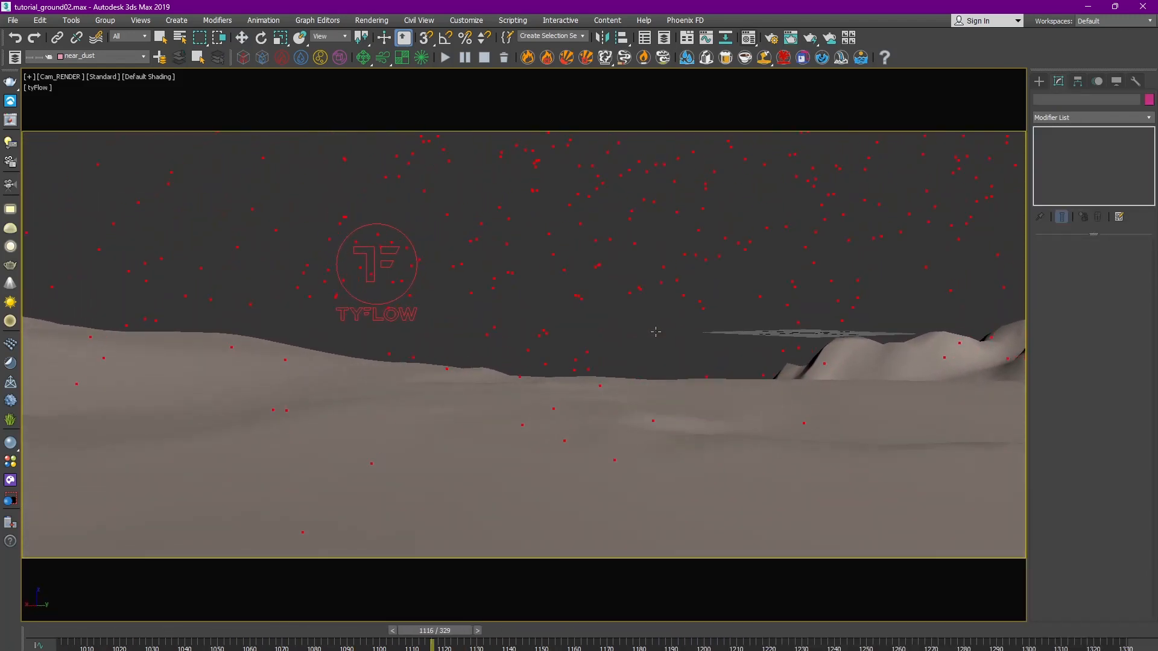
pyautogui.press('w')
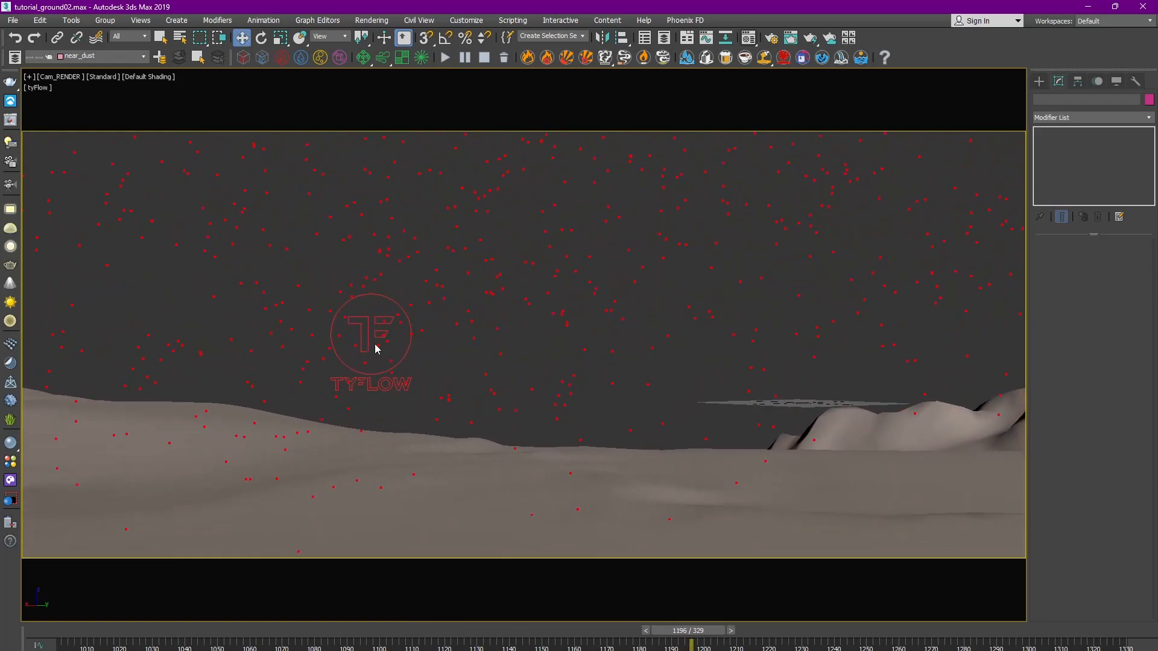
pyautogui.hotkey('alt', 'w')
pyautogui.click(665, 397)
pyautogui.hotkey('alt', 'w')
pyautogui.keyDown('alt'); pyautogui.moveTo(696, 376); pyautogui.dragTo(503, 351, button='middle'); pyautogui.keyUp('alt')
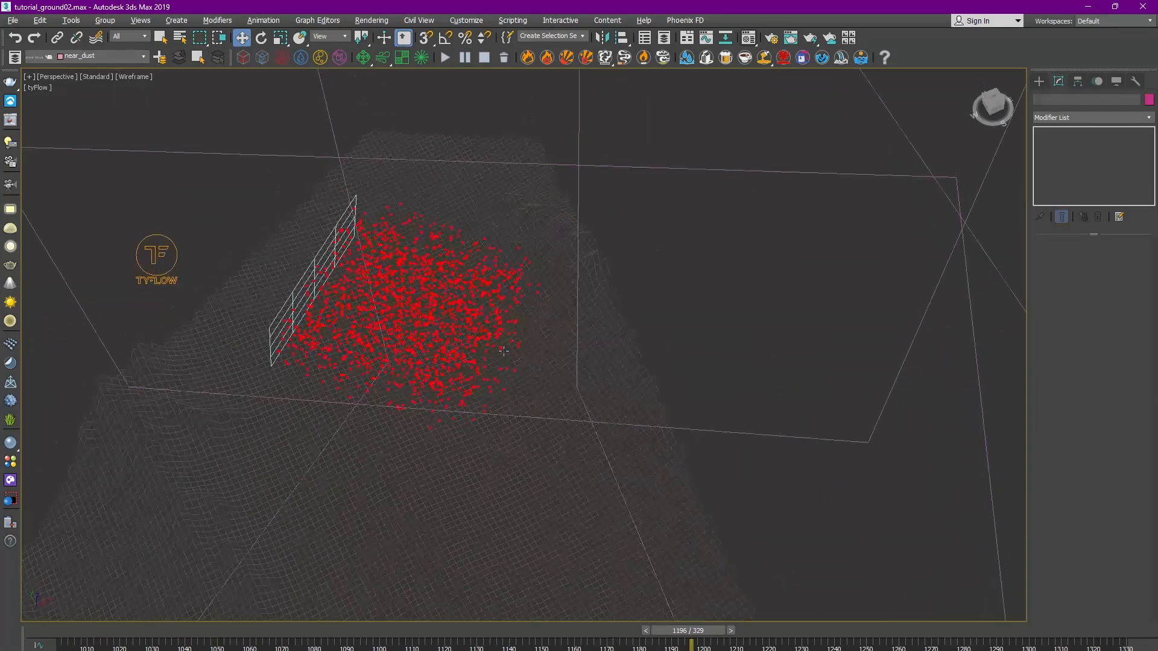
# Step: Reopen the editor for the tyFlow_flyDust system and set its Display operator type to Geometry
pyautogui.click(159, 254)
pyautogui.scroll(3, 535, 250)
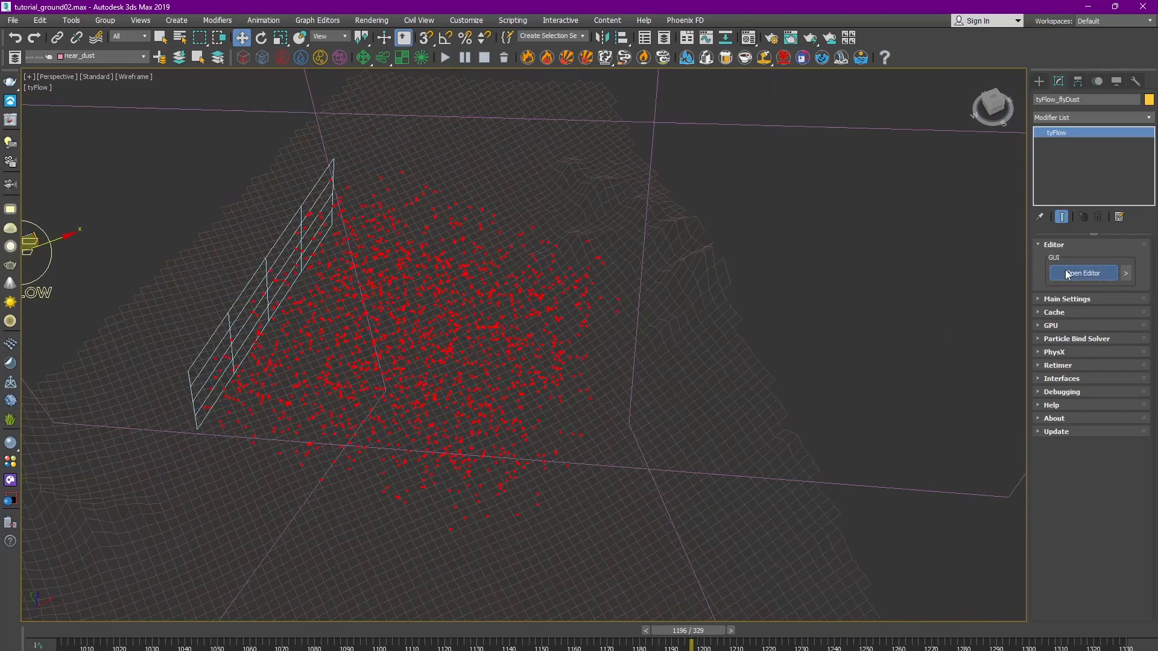
pyautogui.click(1069, 274)
pyautogui.click(686, 329)
pyautogui.click(1047, 180)
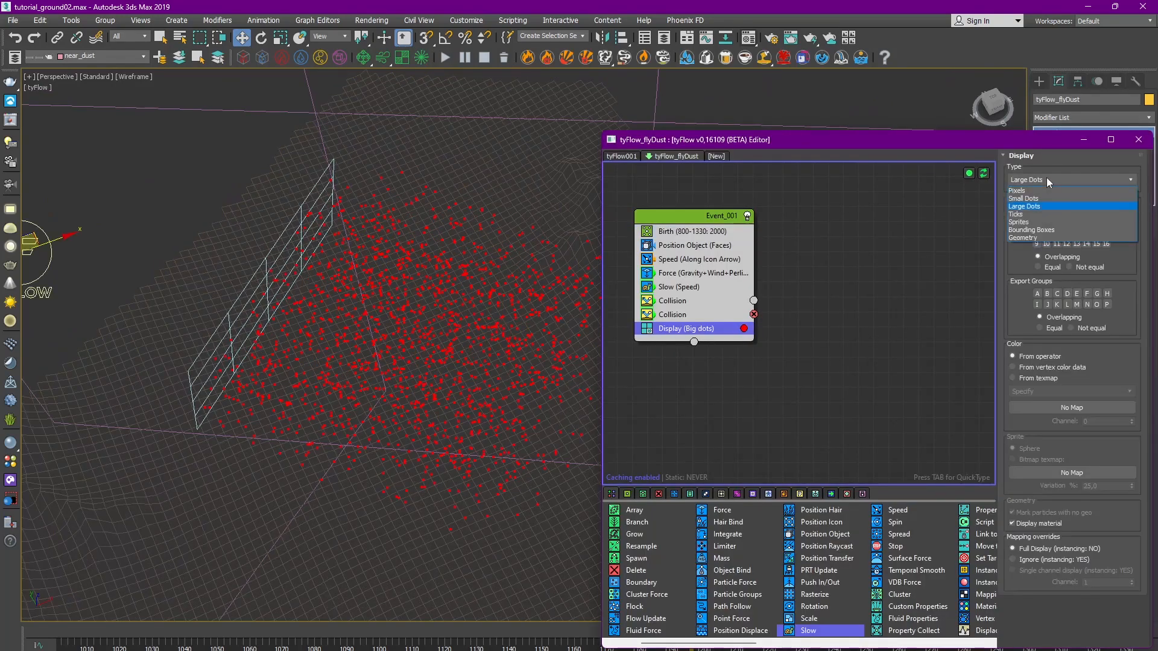
pyautogui.click(1024, 238)
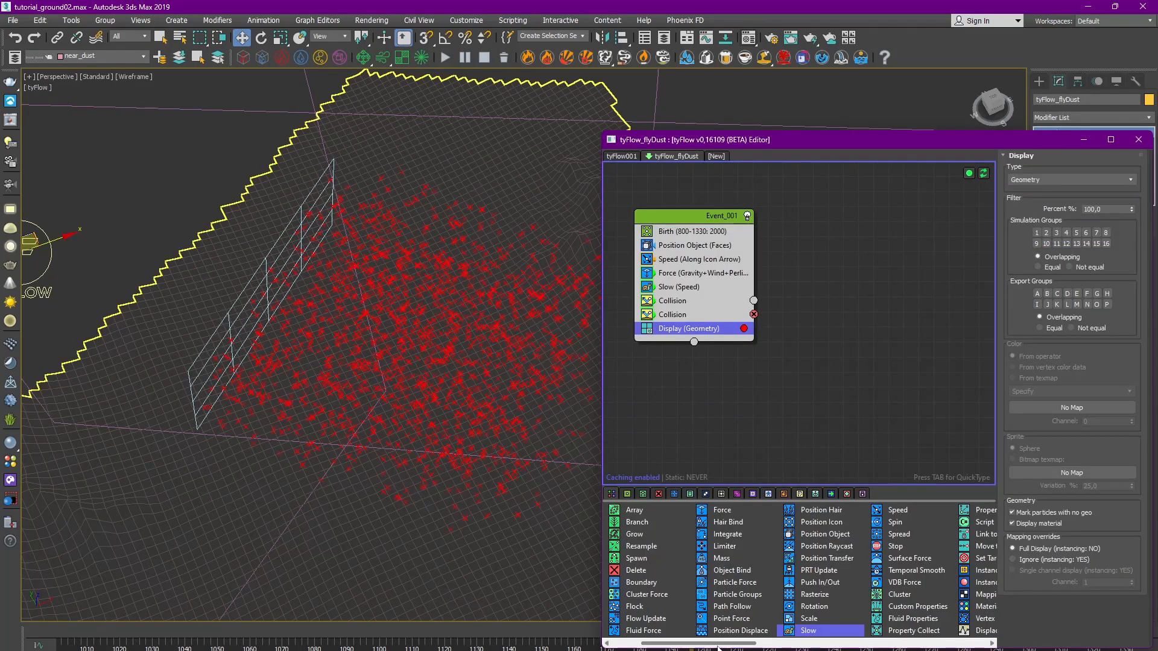
# Step: Add a Shape operator above the Display operator and set its mesh type to the 3D Octahedron
pyautogui.scroll(-3, 824, 574)
pyautogui.moveTo(811, 535); pyautogui.dragTo(675, 323)
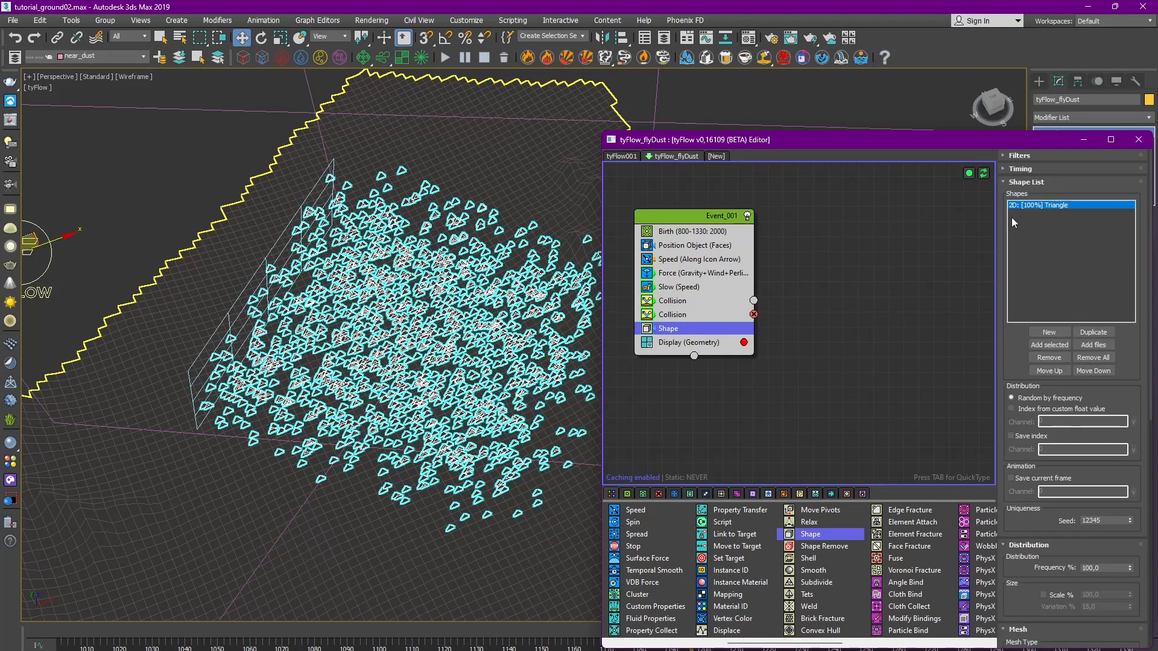
pyautogui.scroll(-3, 1017, 380)
pyautogui.click(1011, 501)
pyautogui.click(1082, 501)
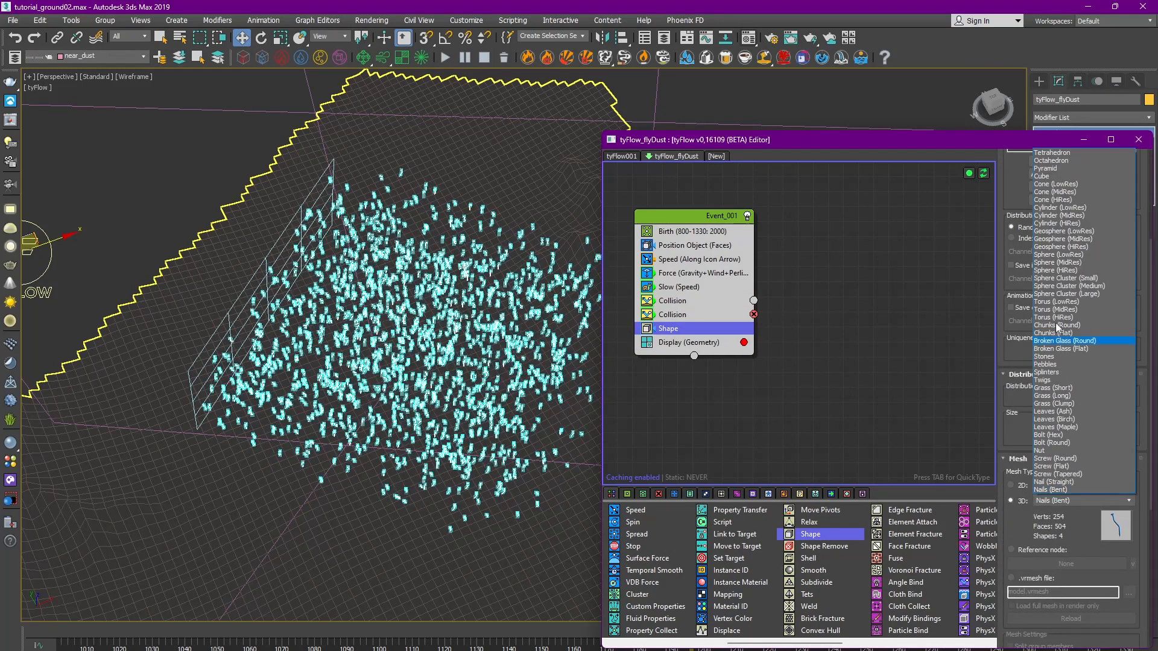
pyautogui.click(1052, 160)
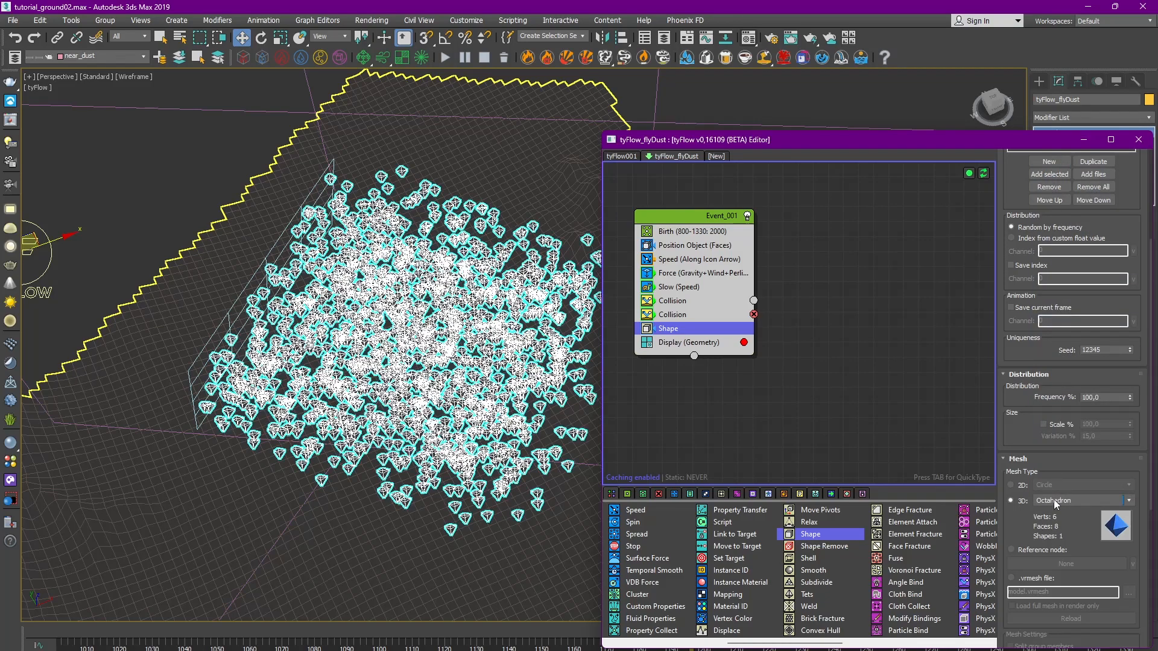
# Step: Copy the Rocks material to an empty slot, assign the copy to the dust system and rename it FlyDust
pyautogui.click(749, 38)
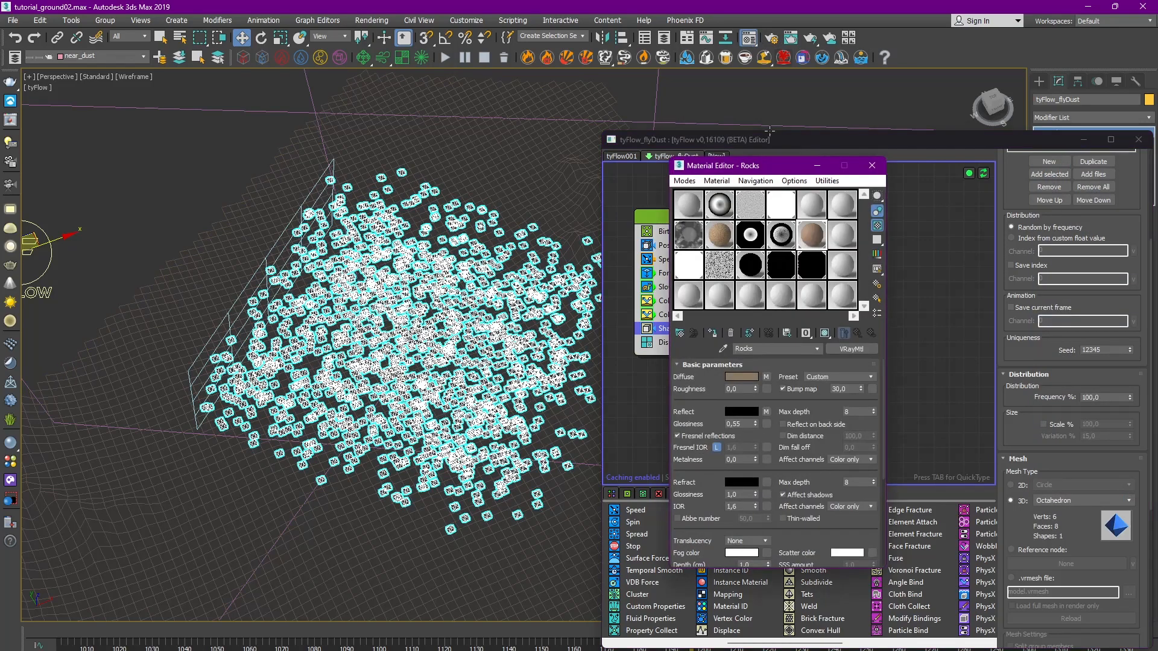
pyautogui.click(844, 237)
pyautogui.click(713, 333)
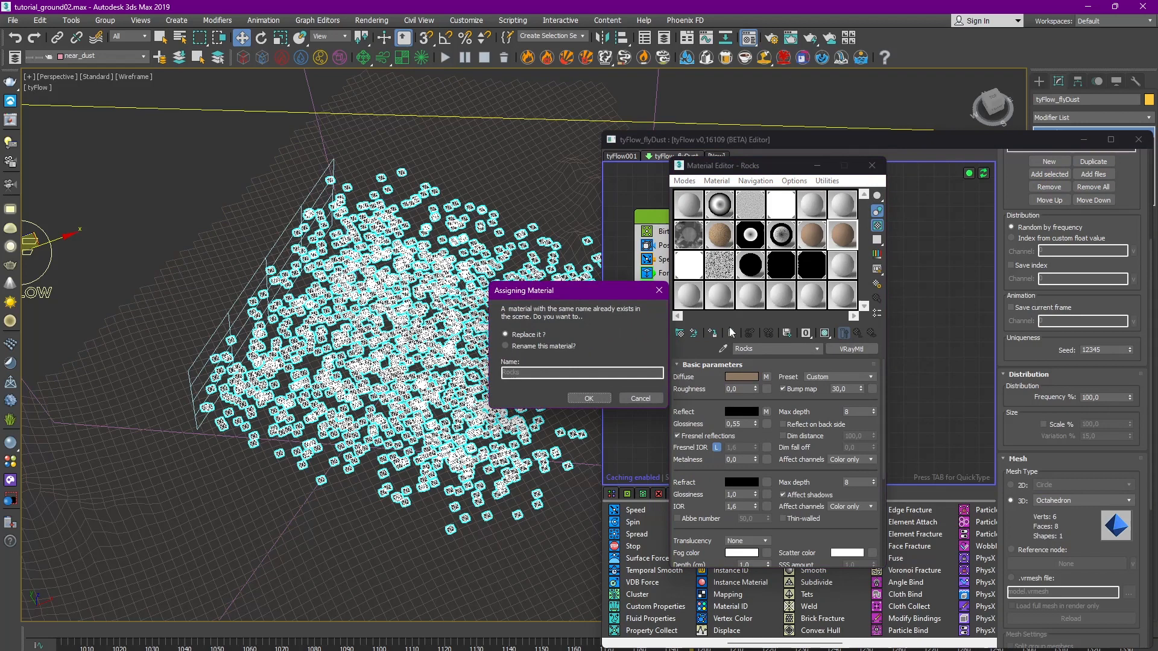
pyautogui.click(550, 347)
pyautogui.doubleClick(532, 372)
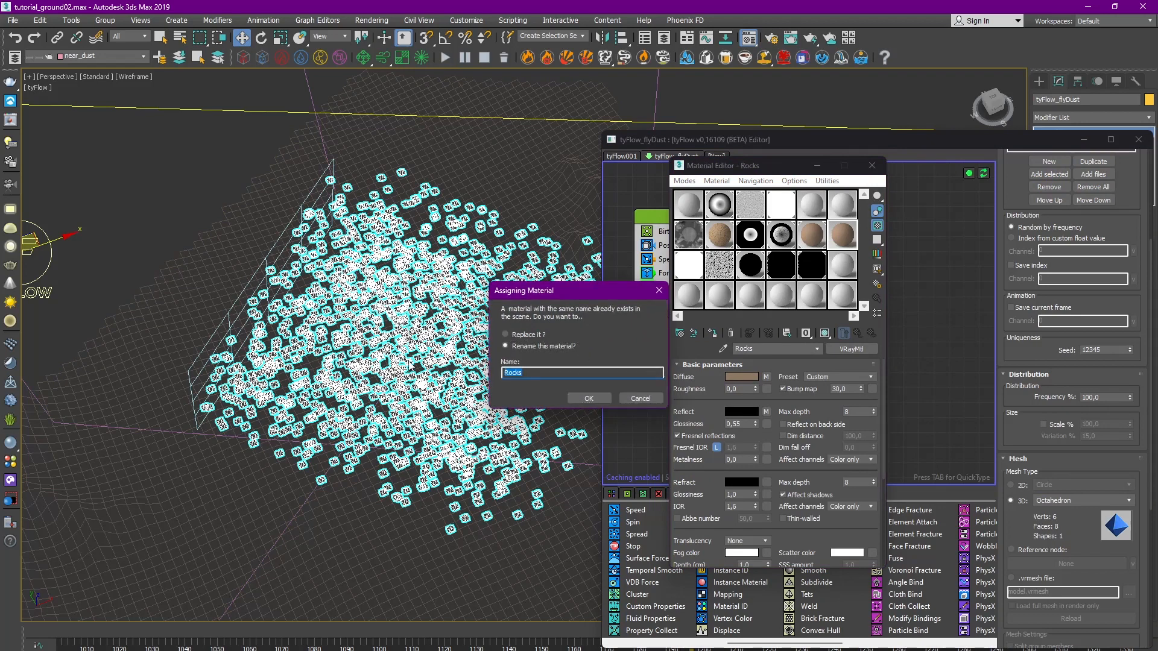
pyautogui.write('FlyDust')
pyautogui.press('Return')
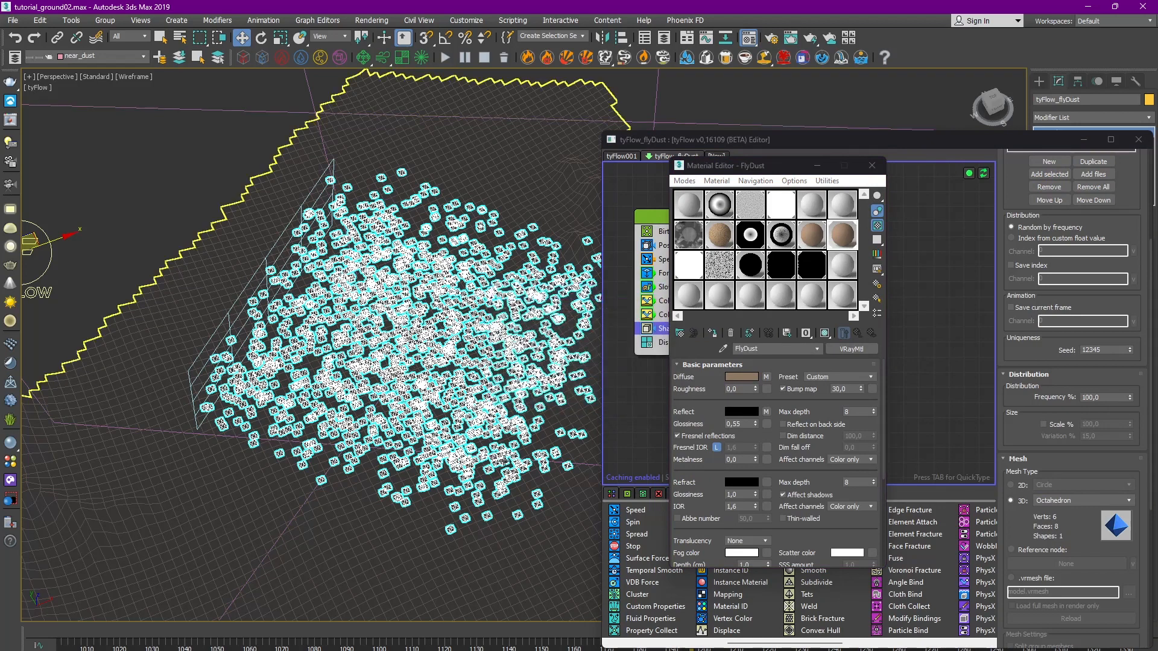
# Step: Add a Gradient Ramp map to the FlyDust material's Opacity channel
pyautogui.scroll(-3, 759, 476)
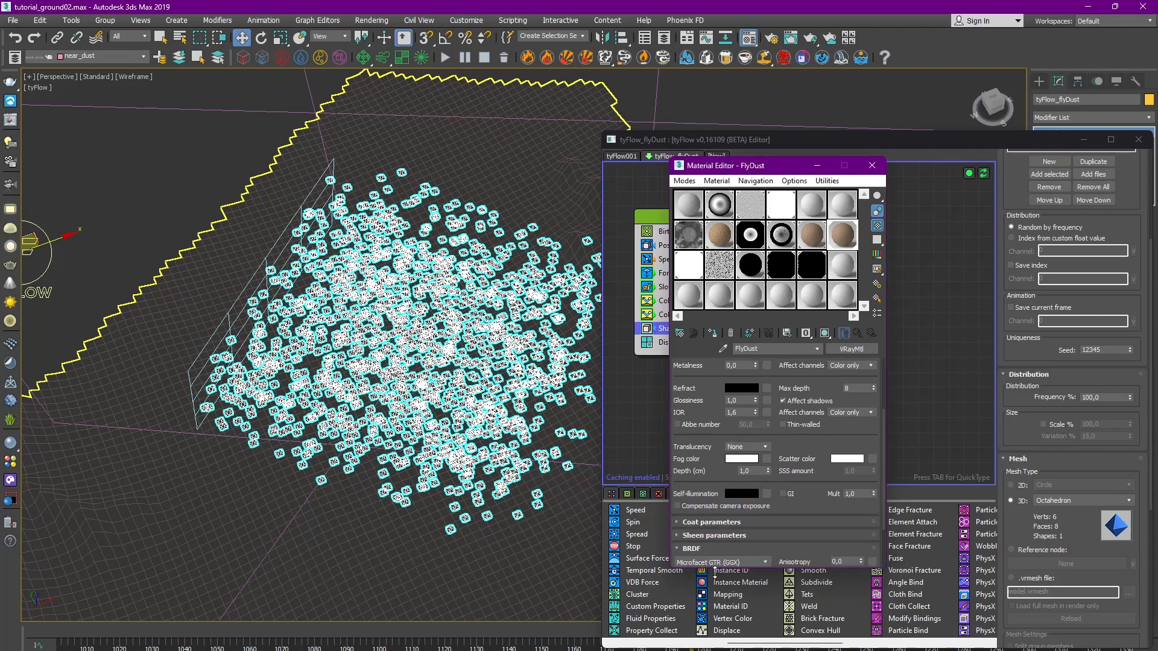
pyautogui.scroll(-15, 705, 481)
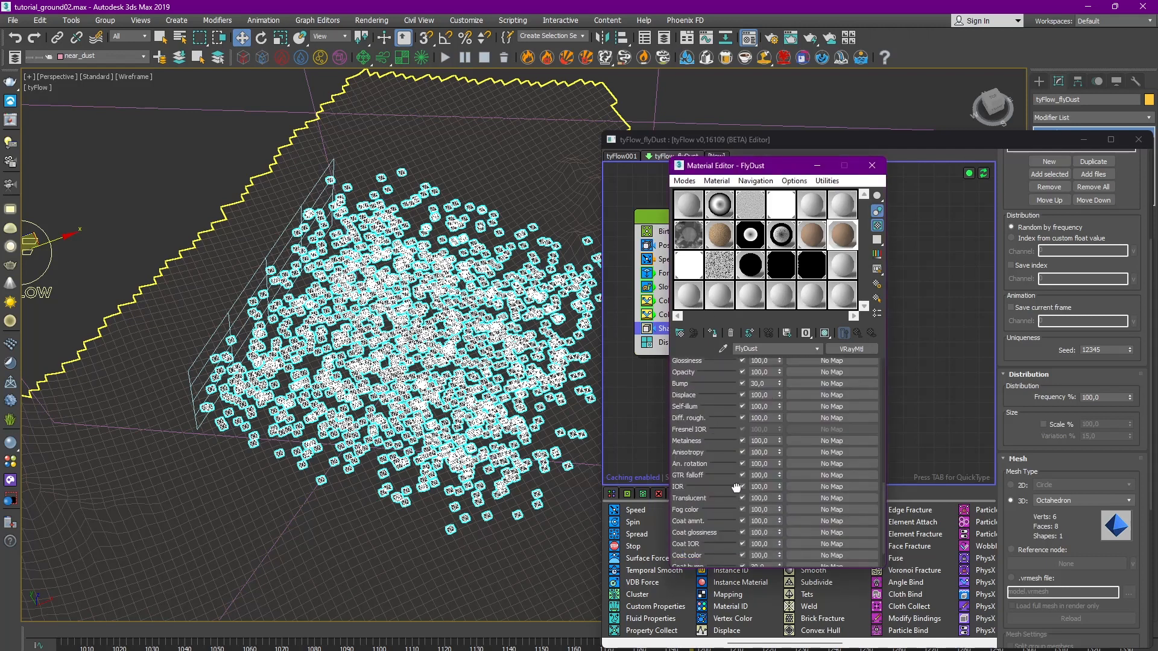
pyautogui.scroll(4, 724, 467)
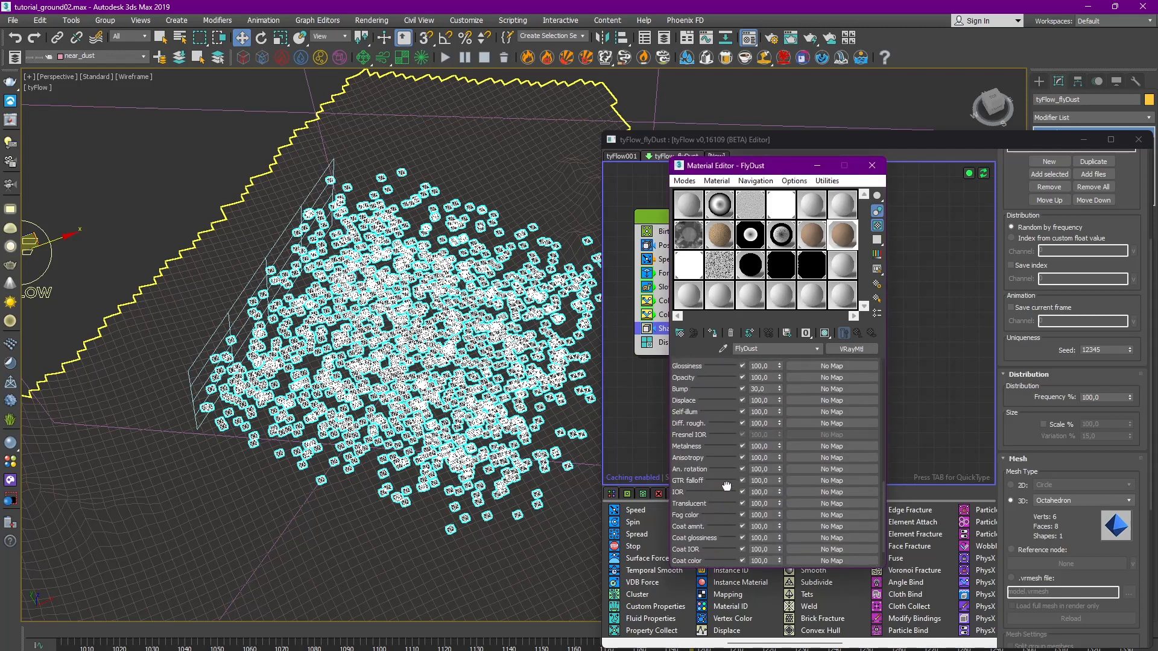
pyautogui.scroll(-2, 719, 457)
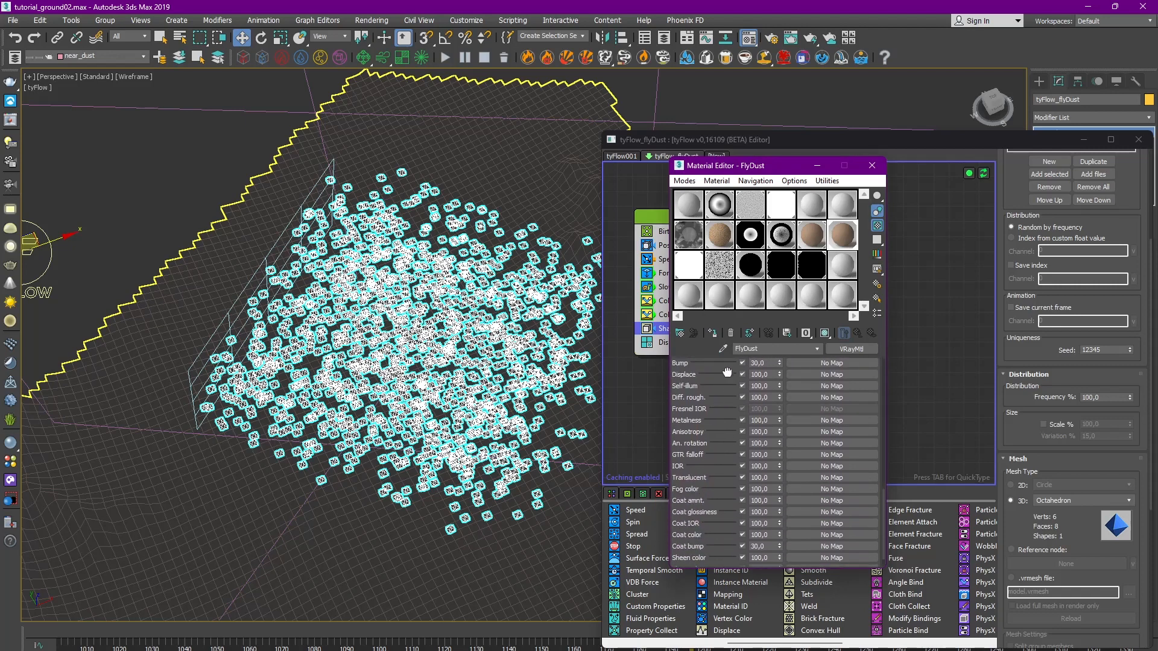
pyautogui.scroll(1, 723, 375)
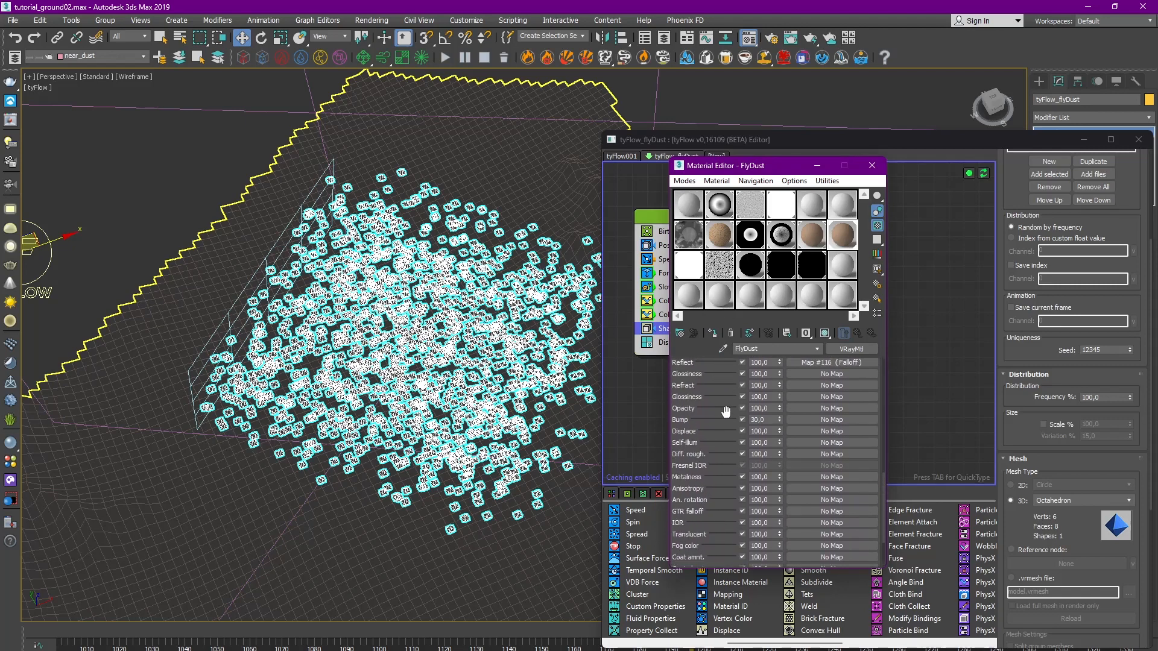
pyautogui.click(824, 409)
pyautogui.click(441, 174)
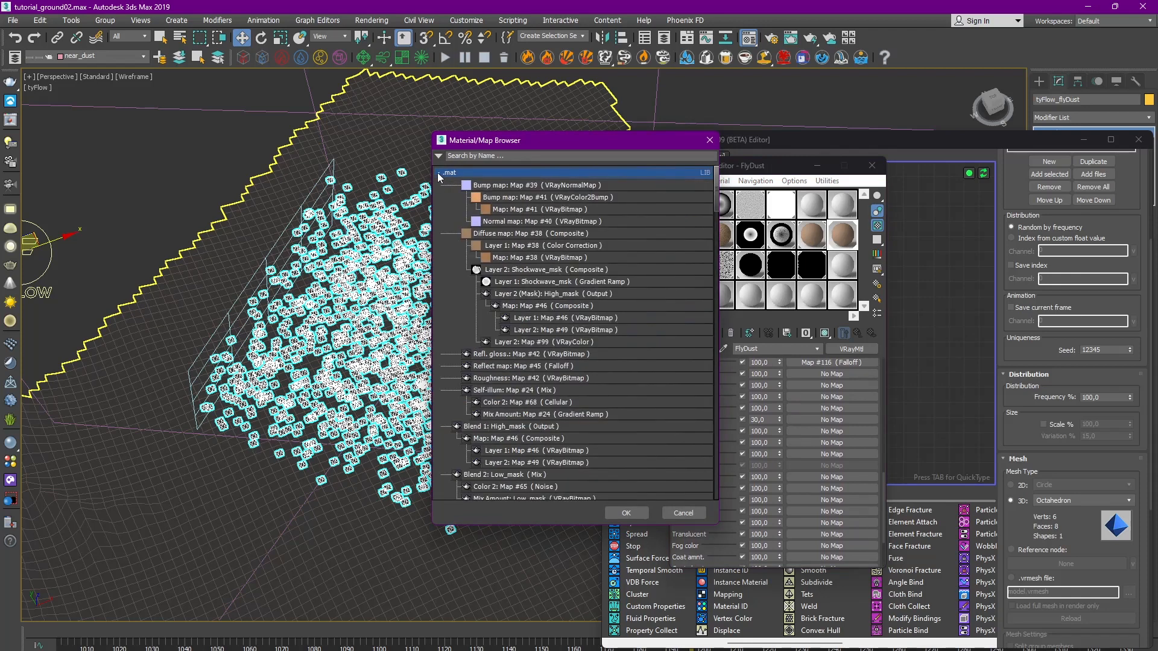
pyautogui.click(439, 173)
pyautogui.scroll(-3, 571, 414)
pyautogui.doubleClick(508, 280)
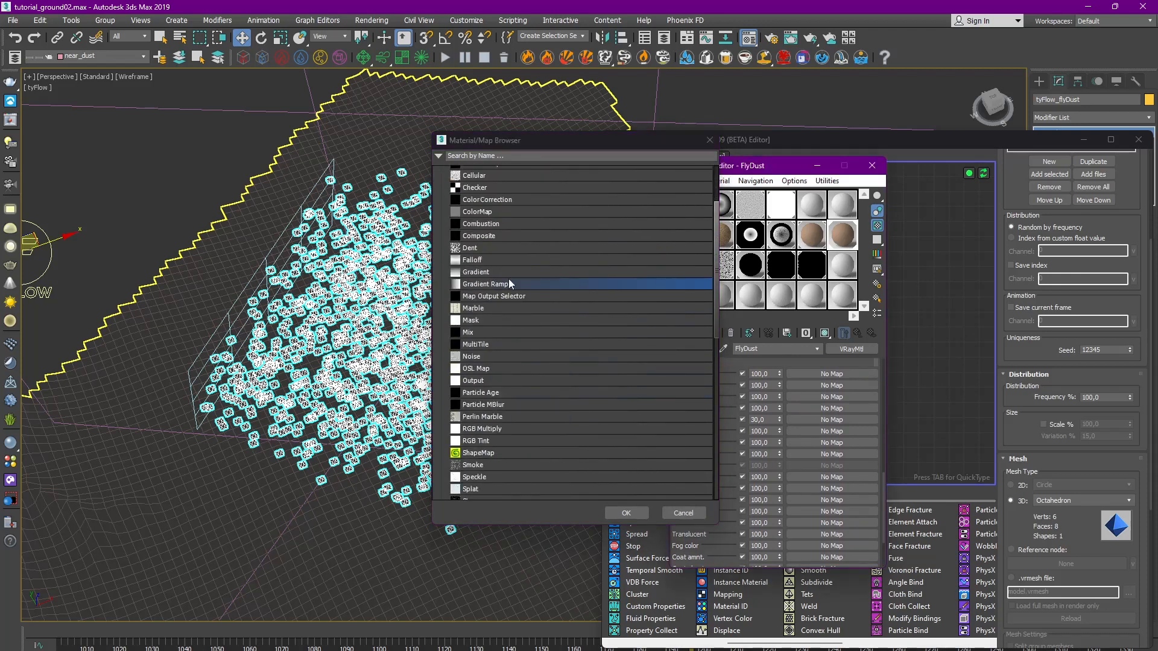
# Step: Open an enlarged preview of the FlyDust material and set the opacity Gradient Ramp's type to Radial
pyautogui.doubleClick(839, 230)
pyautogui.scroll(-3, 809, 416)
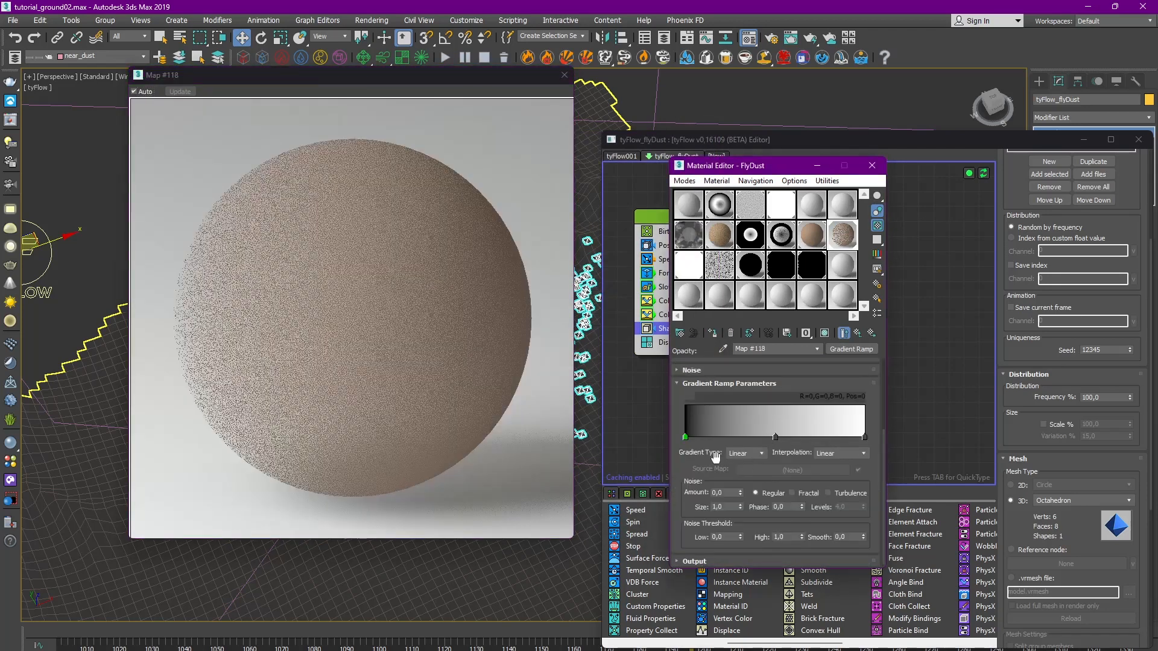
pyautogui.click(744, 453)
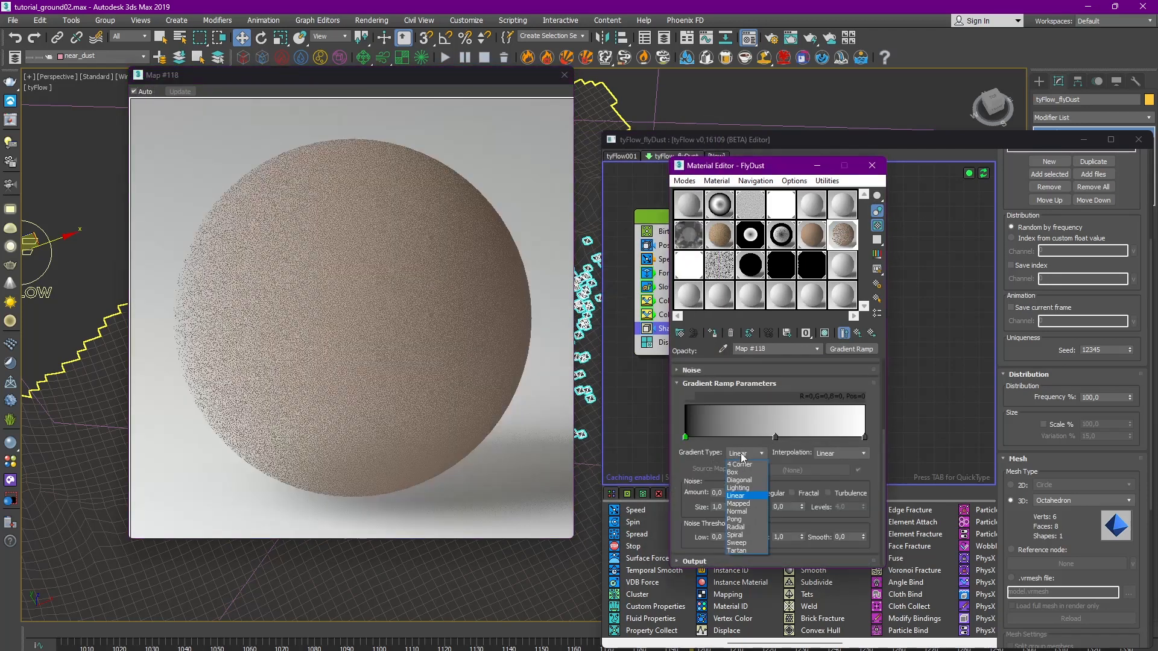
pyautogui.click(746, 529)
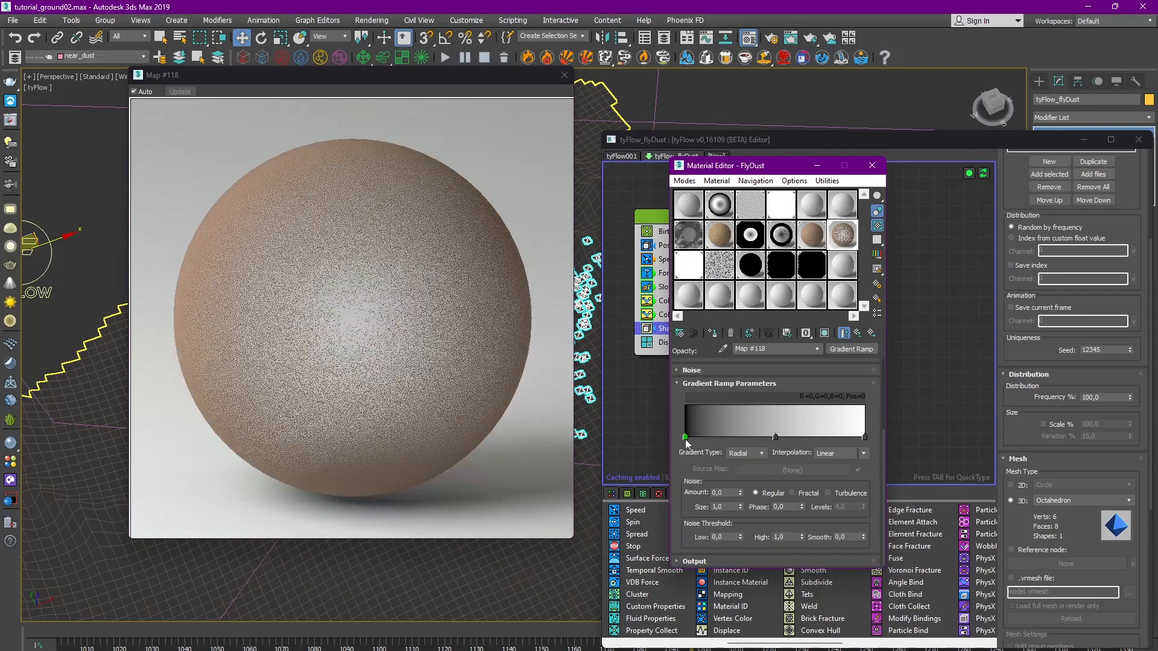
# Step: Make the opacity Gradient Ramp's start flag white and its end flag black
pyautogui.doubleClick(685, 438)
pyautogui.moveTo(398, 293); pyautogui.dragTo(425, 295)
pyautogui.click(395, 339)
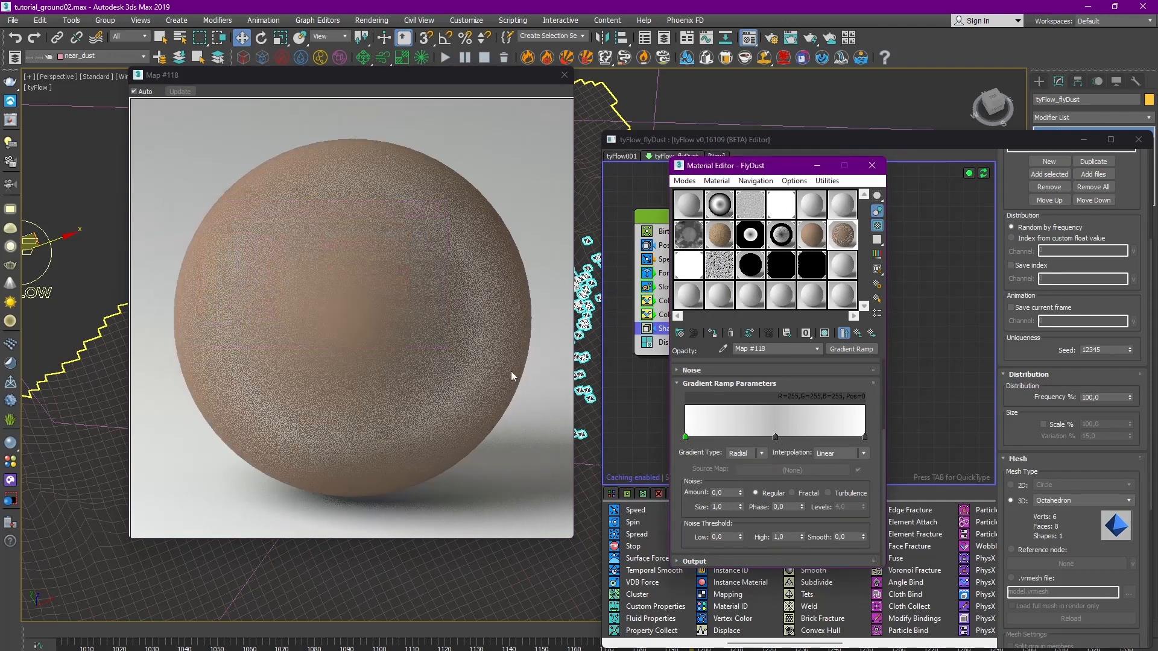
pyautogui.doubleClick(866, 437)
pyautogui.moveTo(408, 293); pyautogui.dragTo(301, 292)
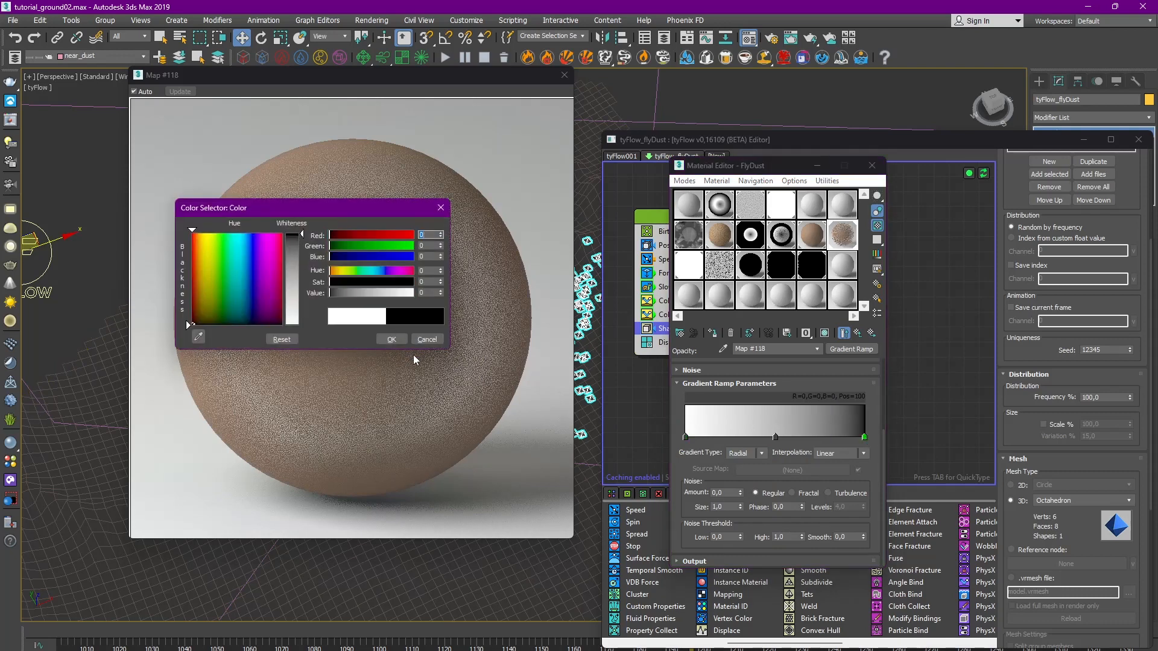
pyautogui.click(391, 339)
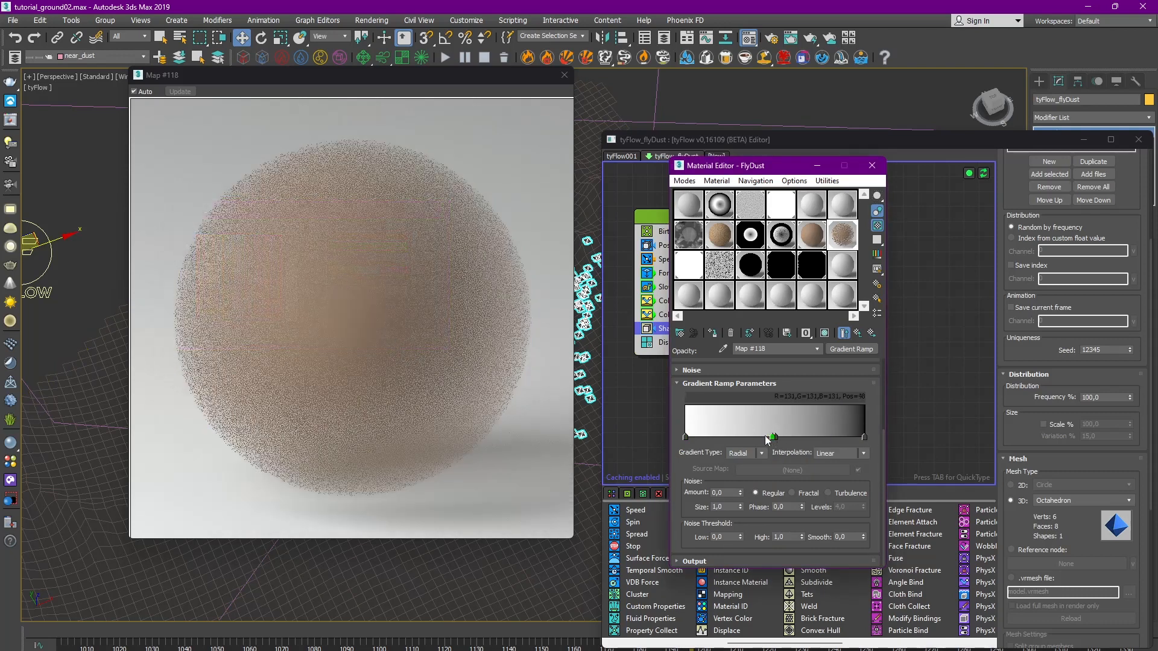
# Step: Set a white flag at position 26 and a black flag at position 59 on the opacity Gradient Ramp
pyautogui.moveTo(754, 437); pyautogui.dragTo(733, 436)
pyautogui.doubleClick(733, 435)
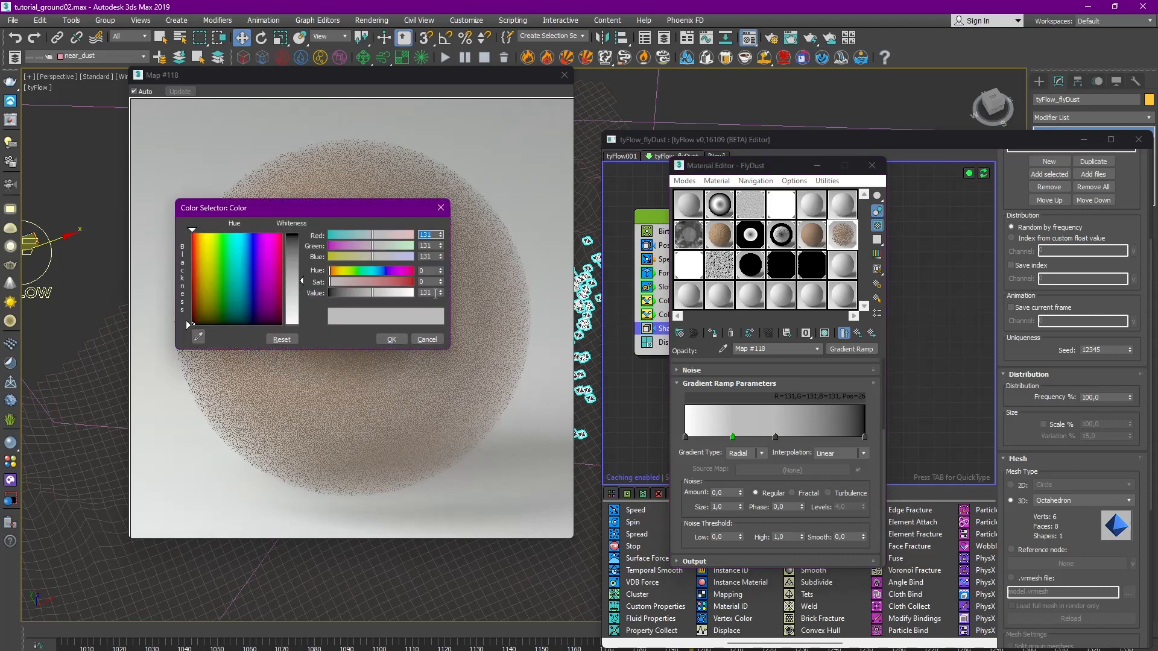
pyautogui.click(405, 294)
pyautogui.click(391, 339)
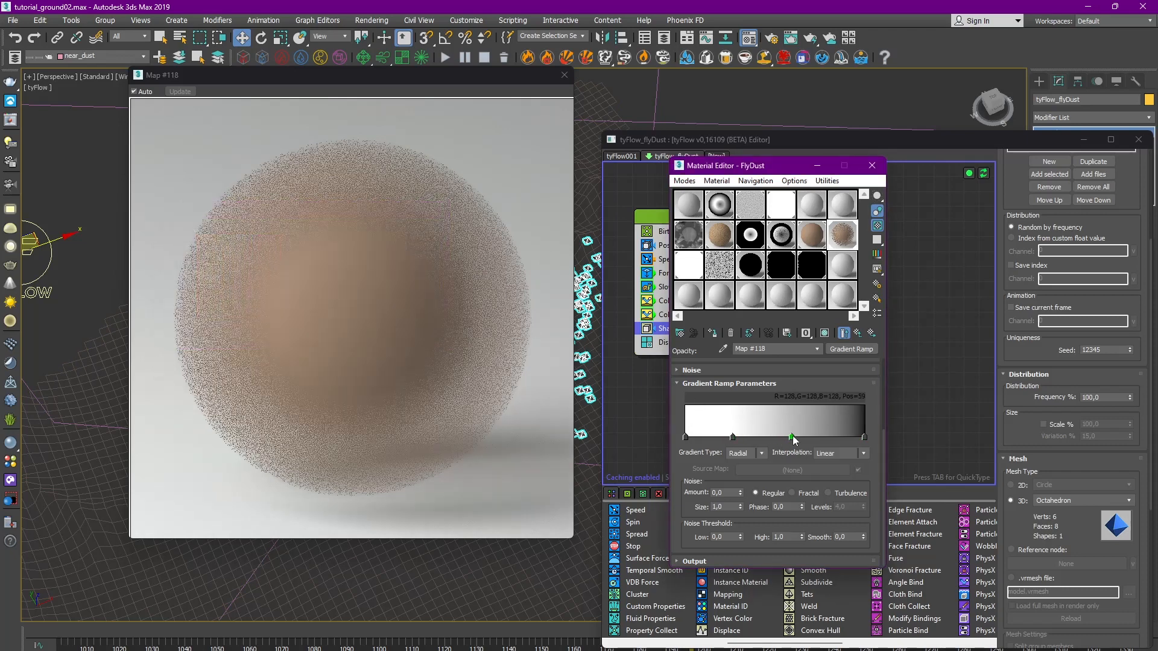
pyautogui.doubleClick(792, 437)
pyautogui.moveTo(370, 293); pyautogui.dragTo(325, 293)
pyautogui.click(393, 339)
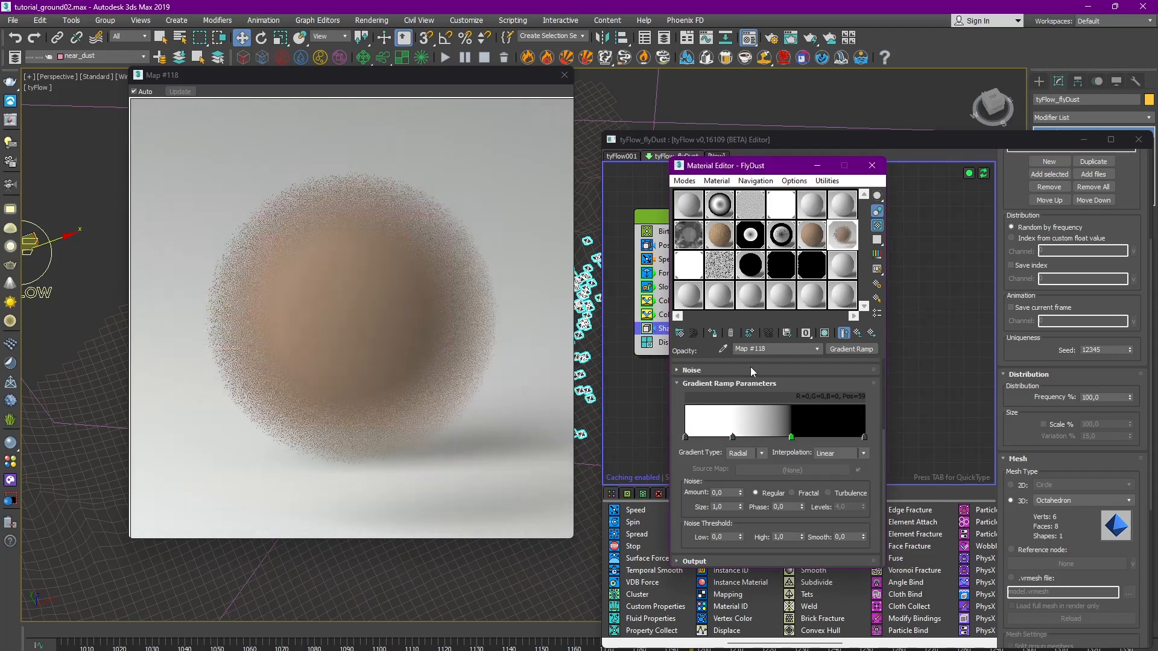
# Step: Set the Gradient Ramp's noise to Fractal with amount 0.15, and close the material preview and Material Editor
pyautogui.click(719, 494)
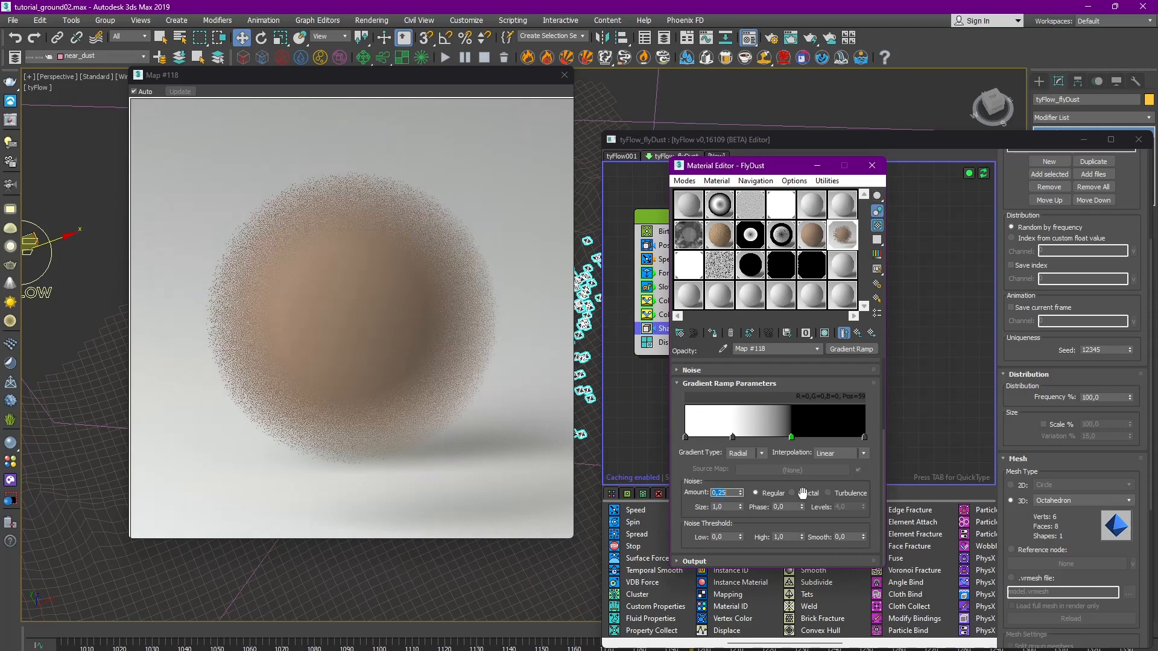
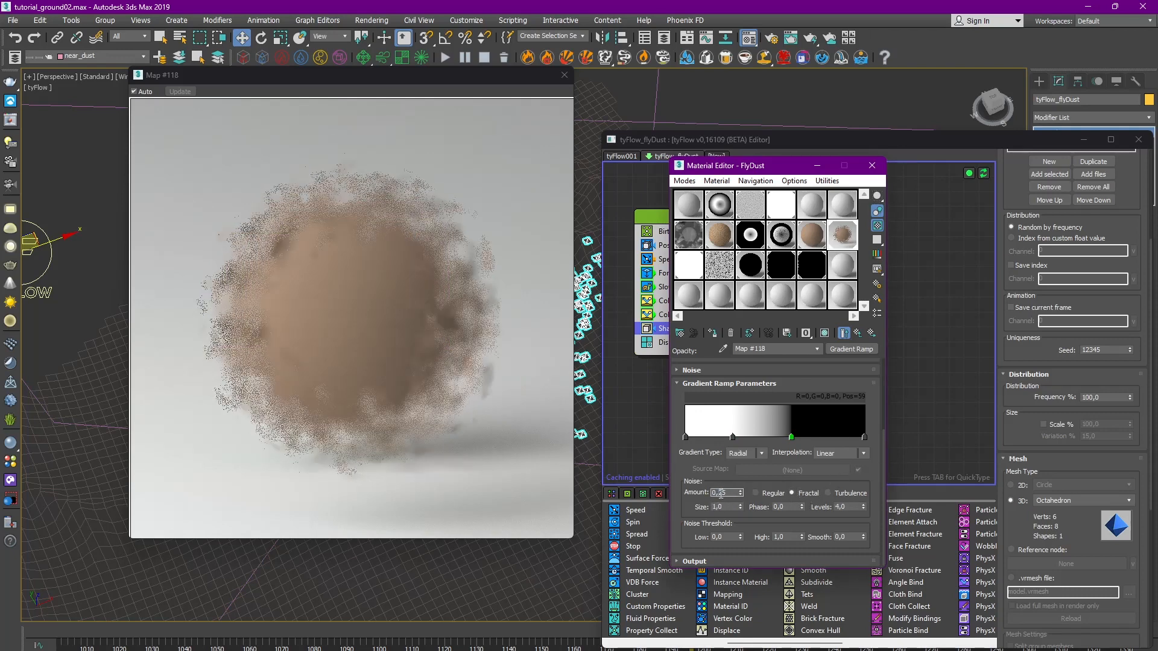
pyautogui.click(566, 77)
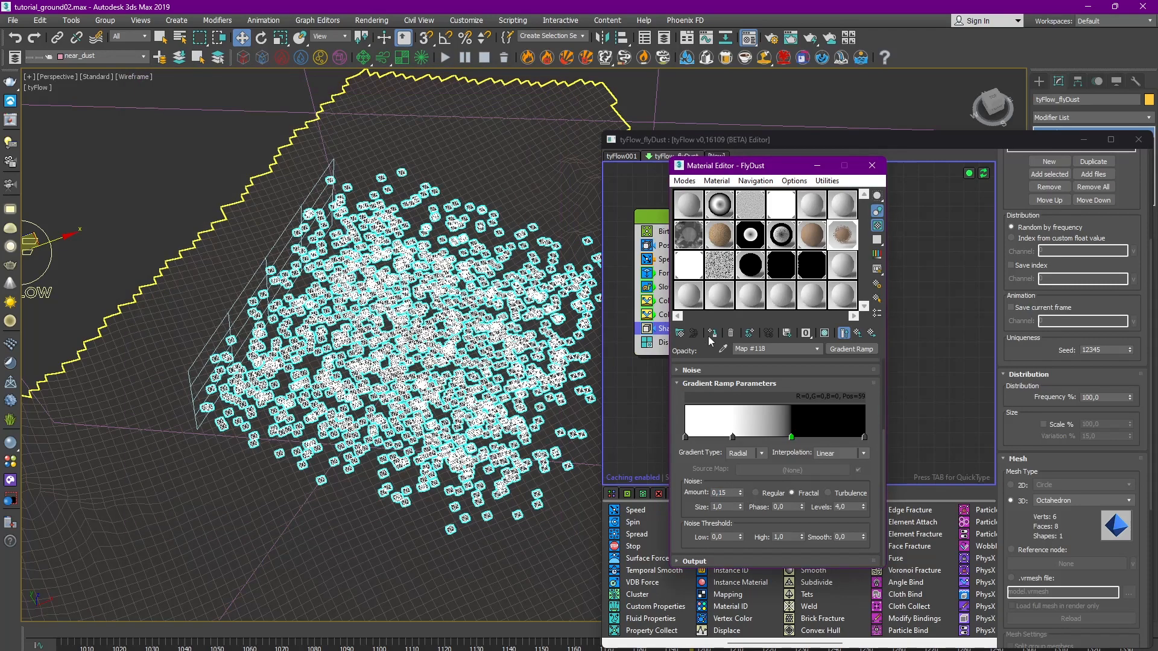
pyautogui.click(875, 168)
# Step: Shade the viewport, zoom to the dust particles and enable a Scale of 5% for the Shape operator's octahedron
pyautogui.press('F3')
pyautogui.press('z')
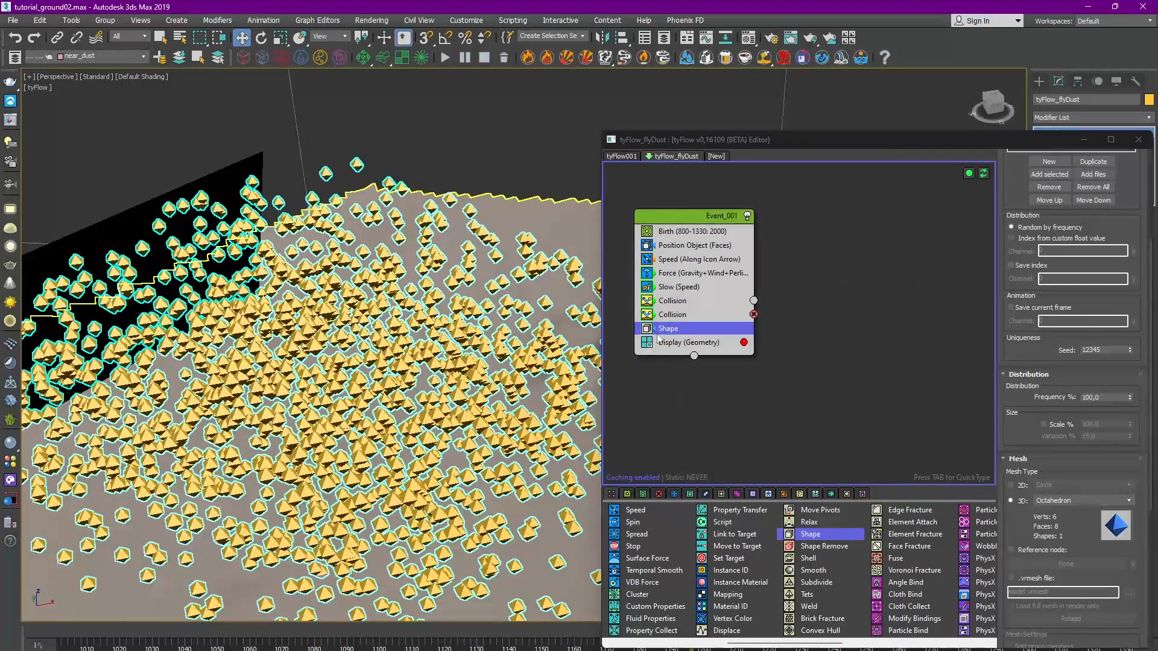
pyautogui.moveTo(1097, 435); pyautogui.dragTo(1096, 420)
pyautogui.click(1044, 409)
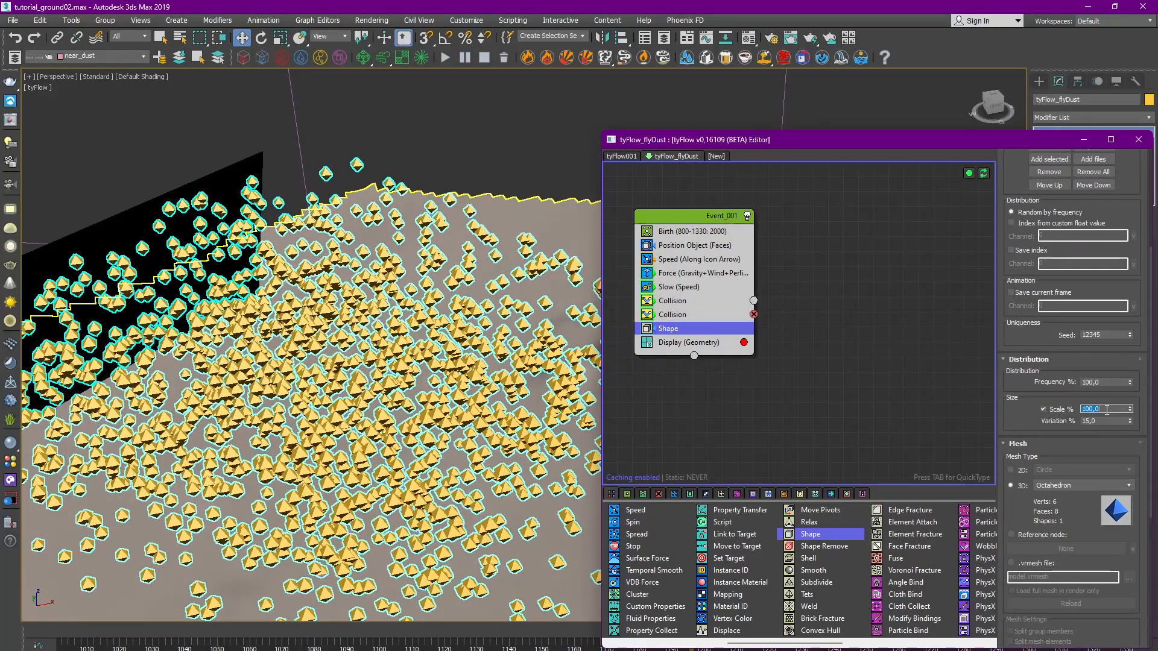
pyautogui.write('5')
pyautogui.press('Return')
# Step: Switch the viewport to the Cam_RENDER camera and unhide the Ground layer
pyautogui.press('c')
pyautogui.doubleClick(525, 266)
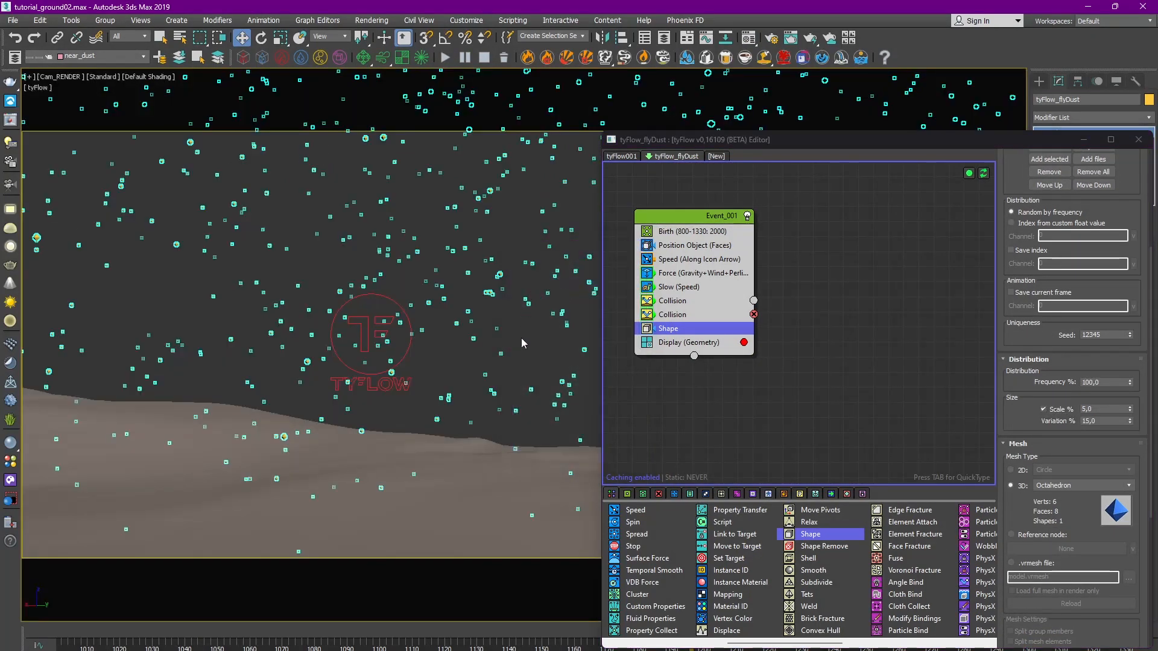
pyautogui.click(522, 338)
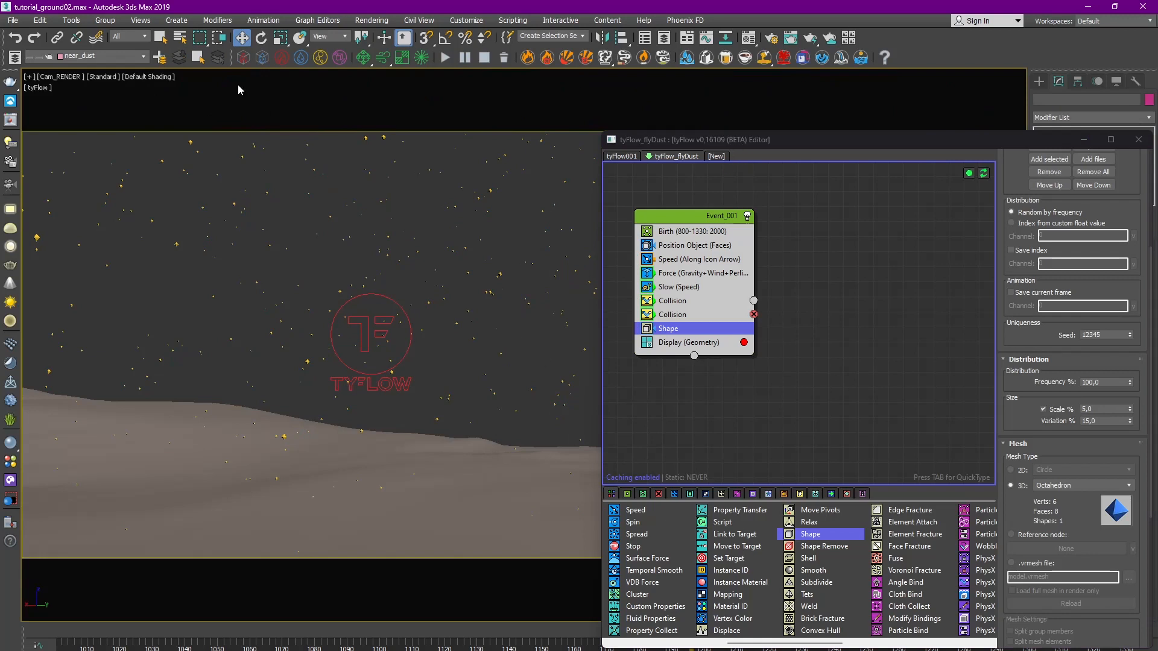
pyautogui.press('F10')
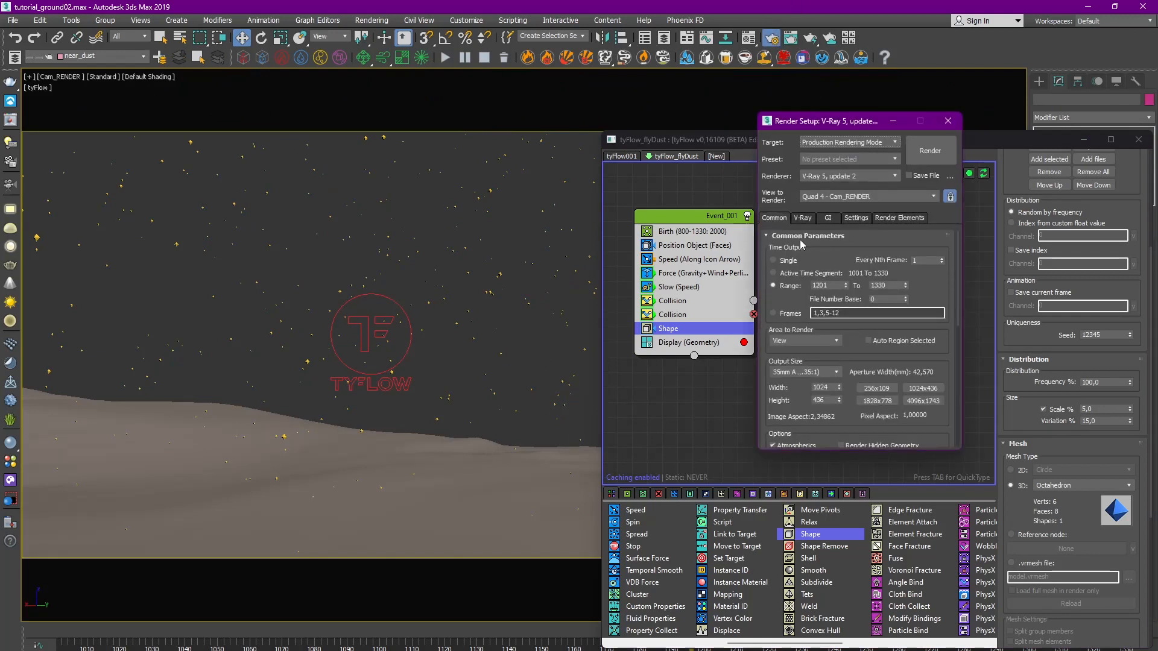
pyautogui.click(15, 57)
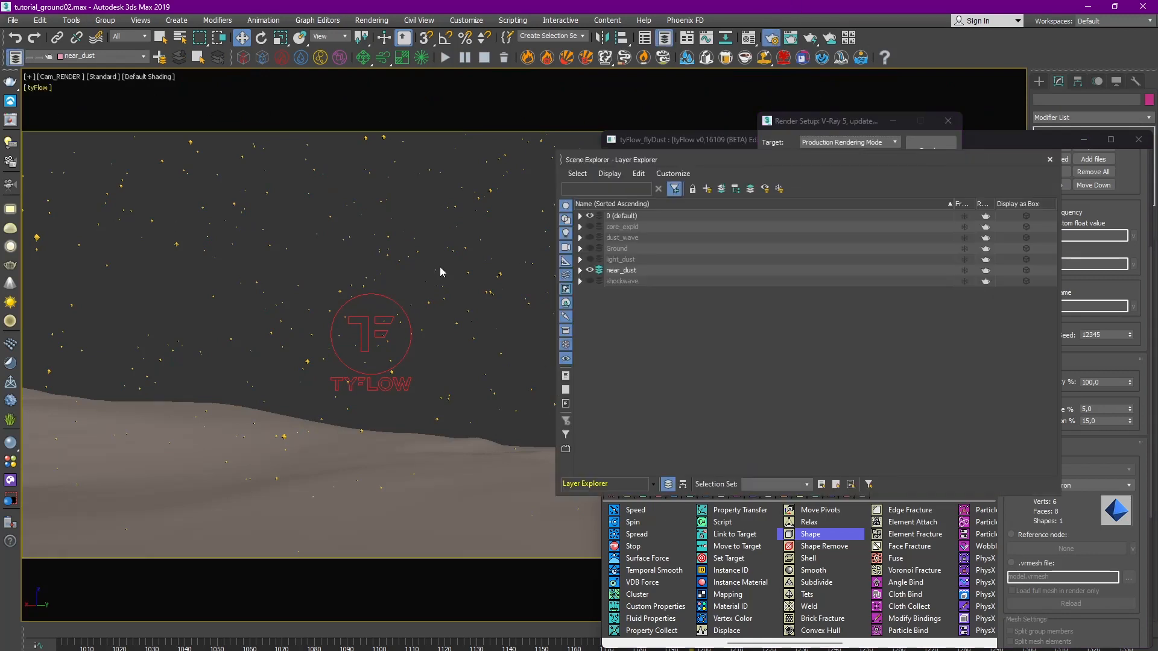
pyautogui.click(591, 249)
pyautogui.click(1050, 159)
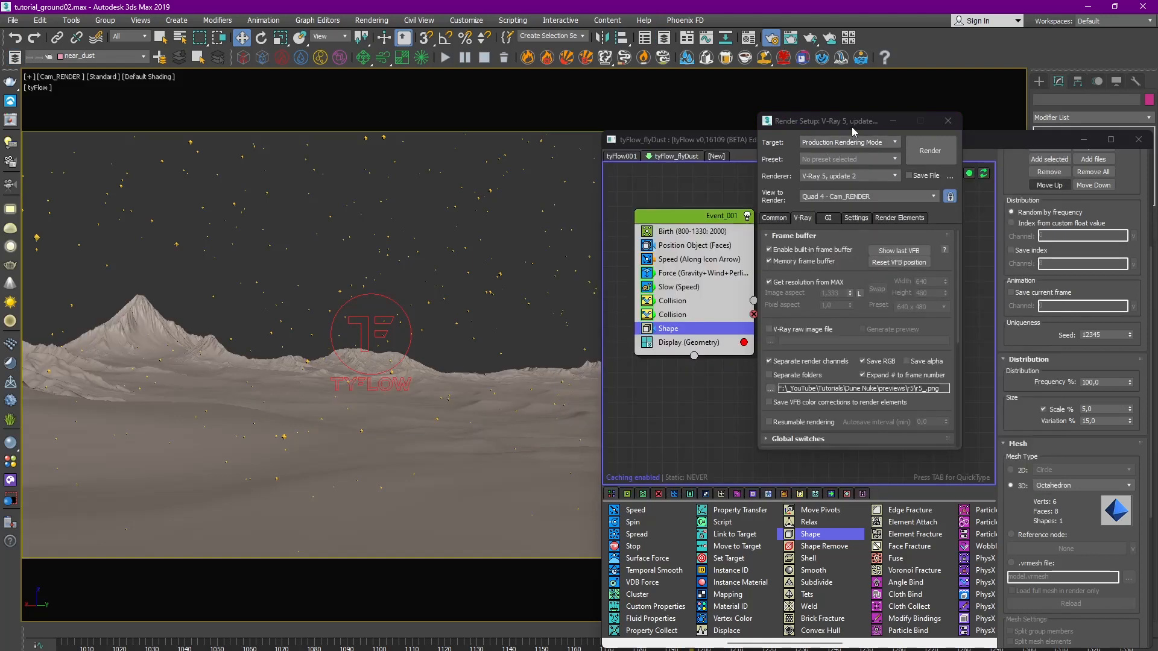
# Step: Set the render time output to Single, render the current frame and check its alpha channel
pyautogui.moveTo(844, 121); pyautogui.dragTo(438, 134)
pyautogui.click(389, 232)
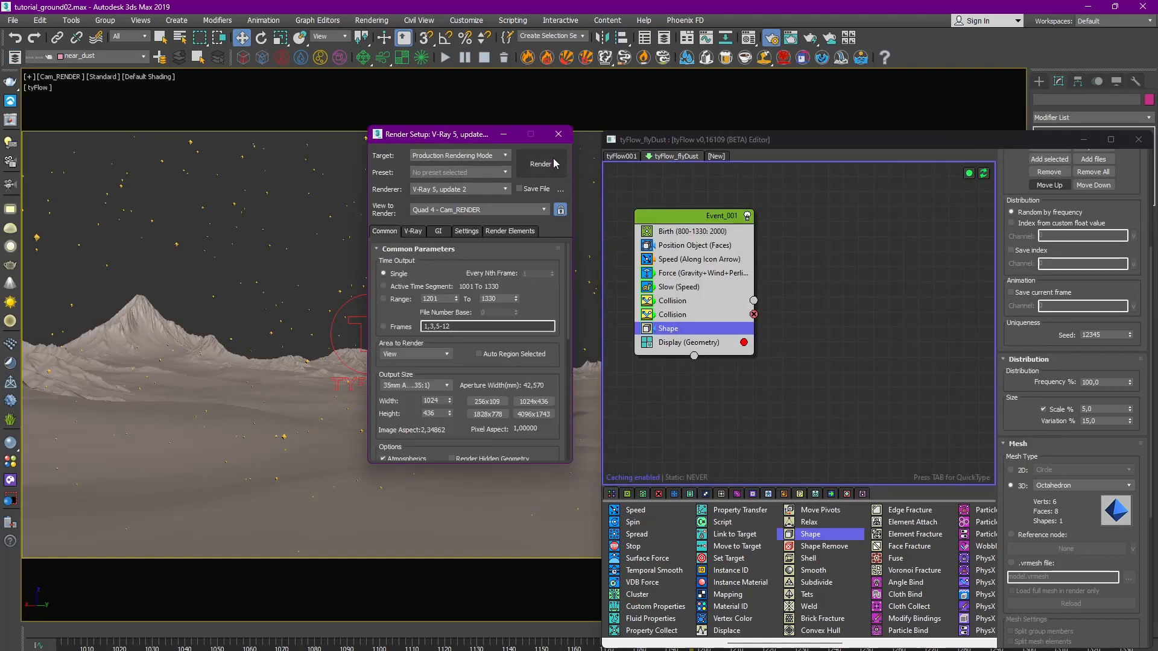
pyautogui.click(546, 162)
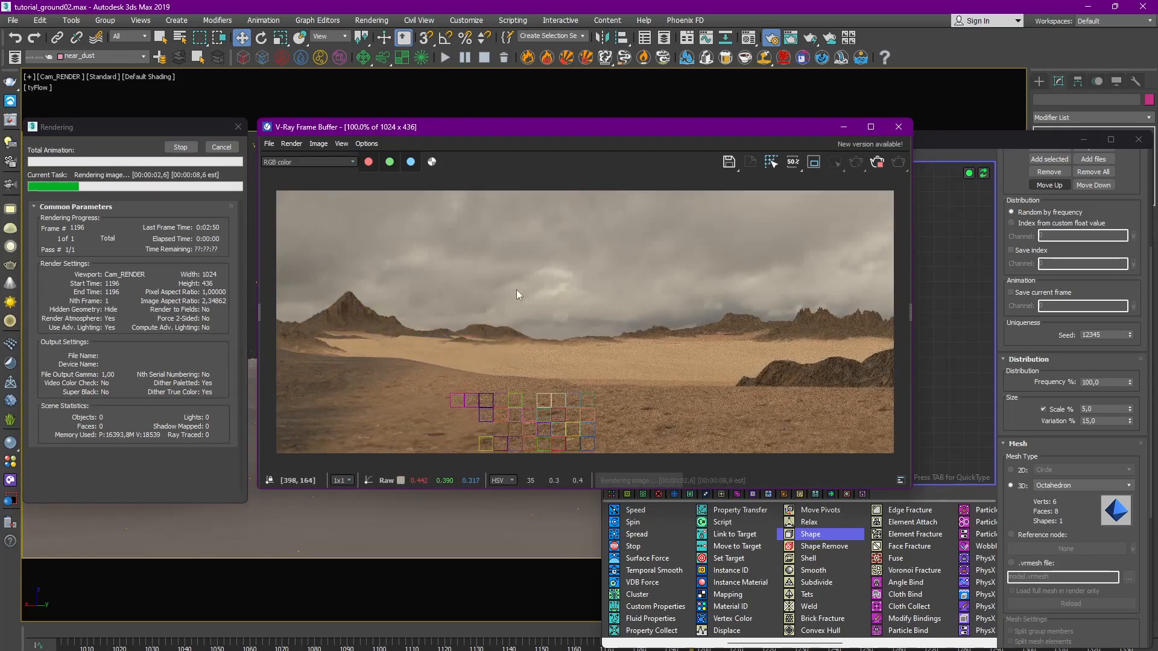
pyautogui.scroll(1, 516, 289)
pyautogui.scroll(-1, 530, 293)
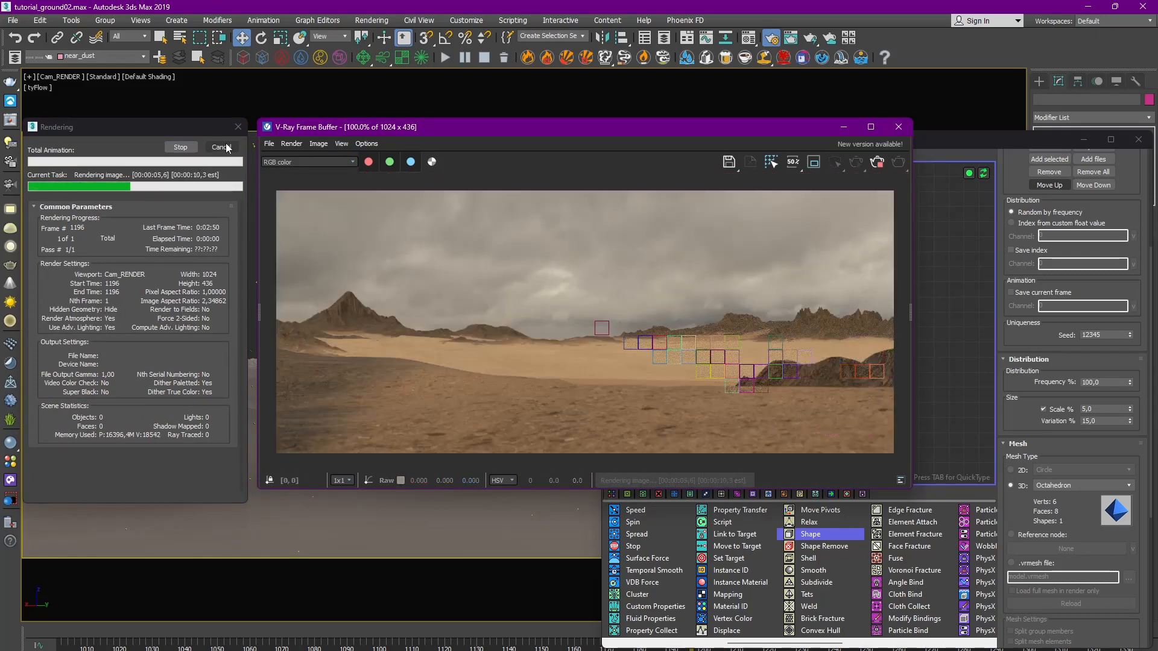
pyautogui.click(432, 162)
pyautogui.click(432, 163)
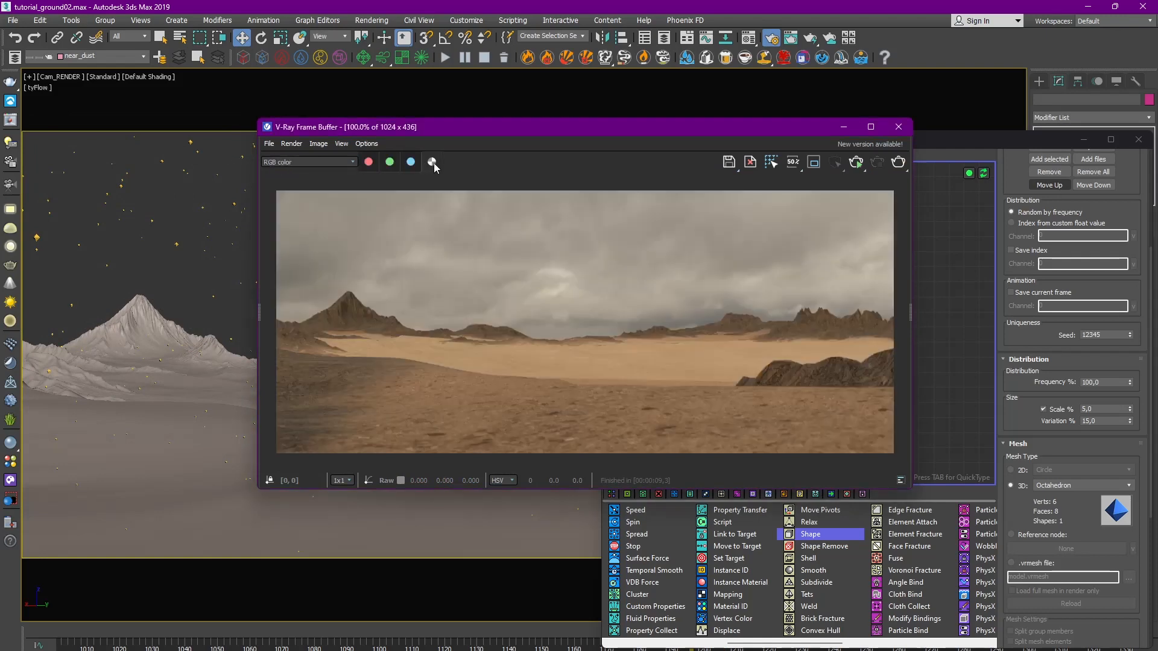
# Step: Add a Mesh operator between the Shape and Display operators in Event_001
pyautogui.moveTo(958, 136); pyautogui.dragTo(810, 100)
pyautogui.scroll(-5, 516, 522)
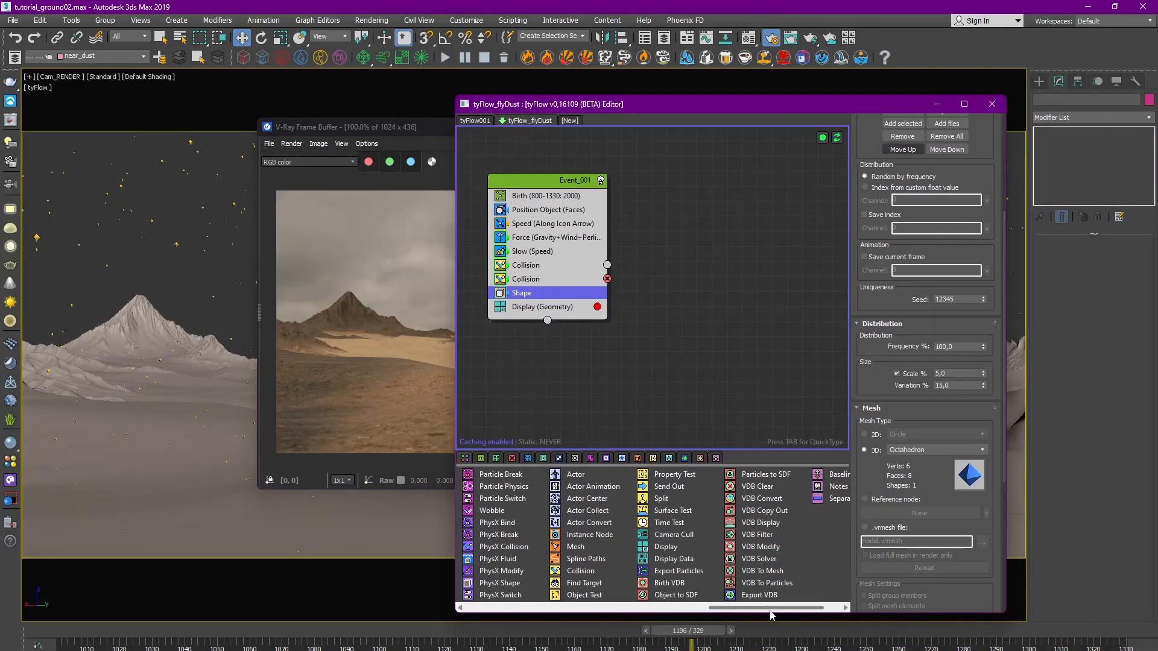
pyautogui.moveTo(488, 547); pyautogui.dragTo(557, 312)
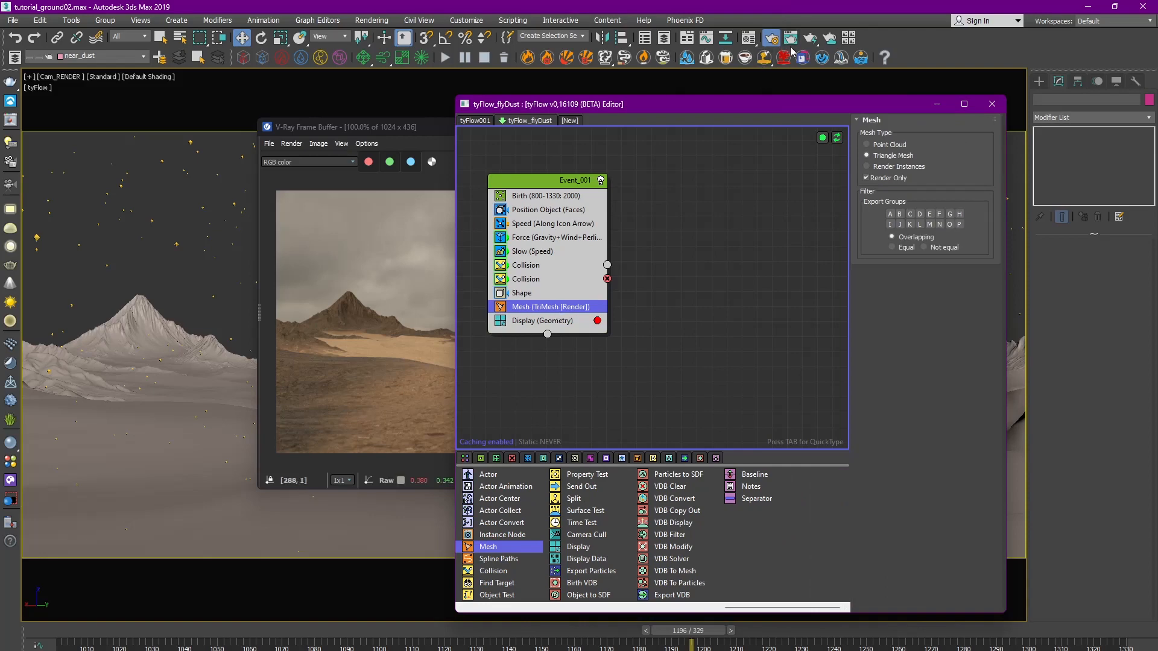
# Step: Render the camera frame again, examine the flying dust against the sky up close and minimize the frame buffer
pyautogui.click(749, 38)
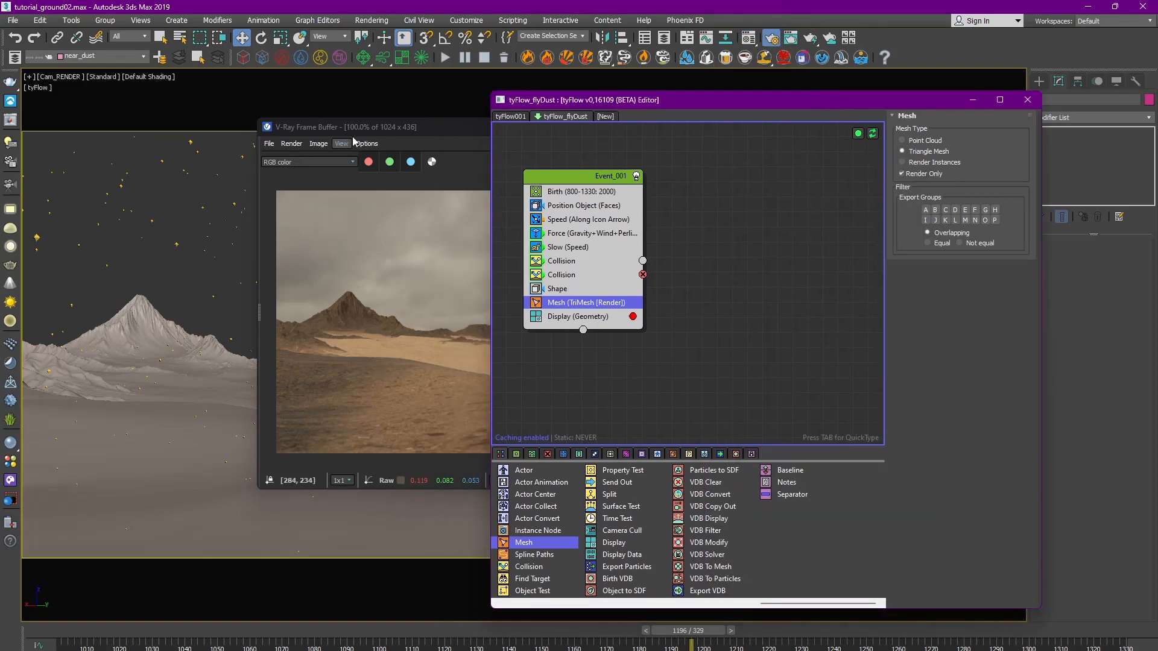
pyautogui.moveTo(359, 128); pyautogui.dragTo(253, 129)
pyautogui.click(790, 164)
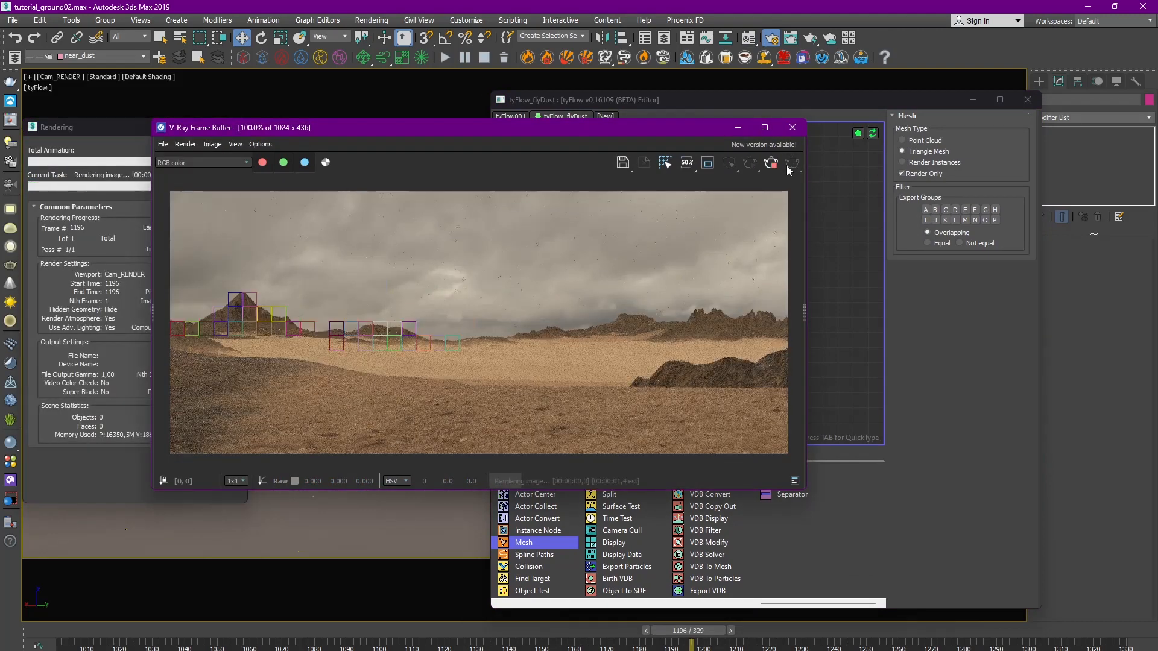
pyautogui.scroll(2, 436, 211)
pyautogui.moveTo(437, 211); pyautogui.dragTo(508, 263, button='middle')
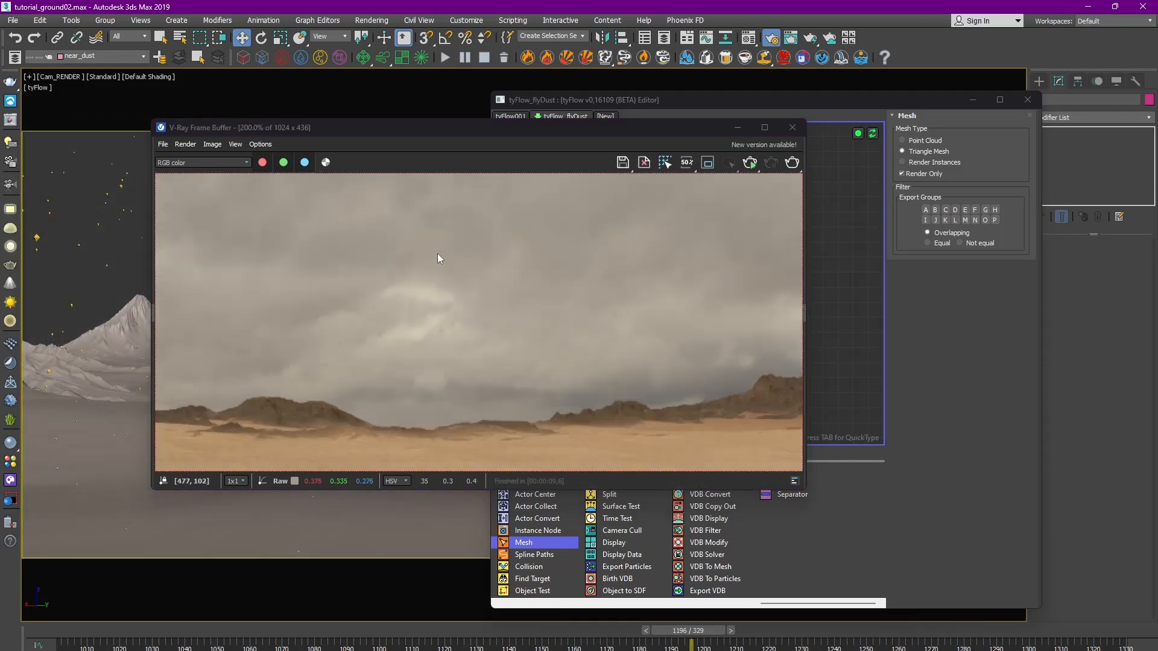
pyautogui.click(737, 128)
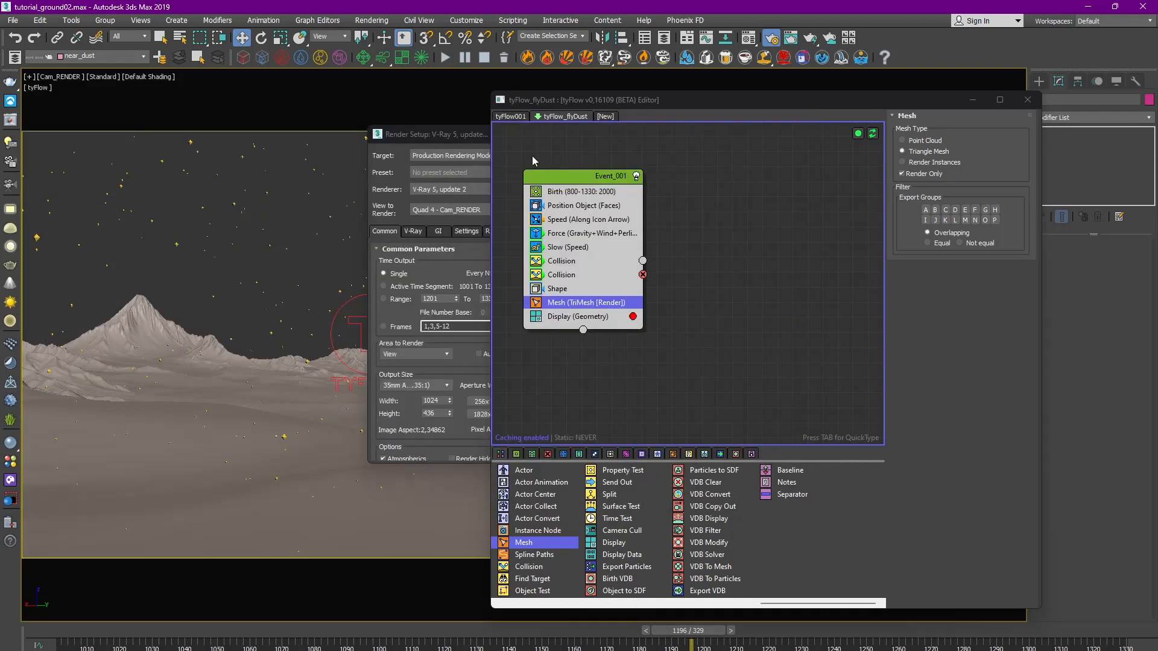
# Step: Set the Birth total to 750 particles and the Shape operator's size to 4% scale with 25% variation
pyautogui.click(631, 193)
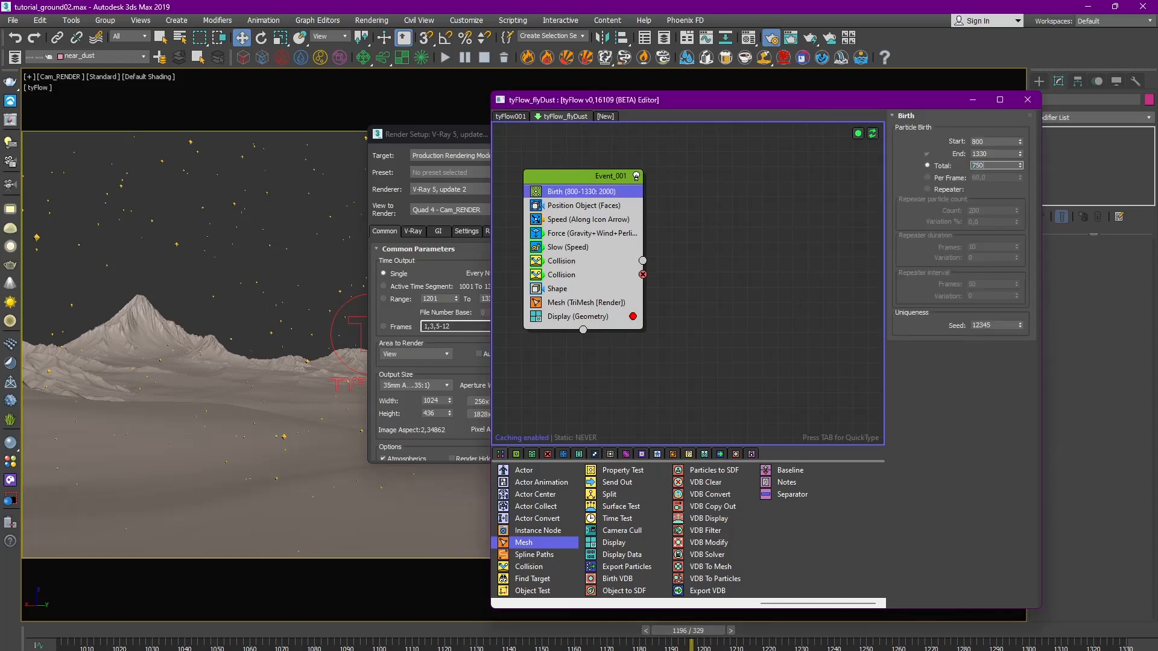
pyautogui.click(541, 292)
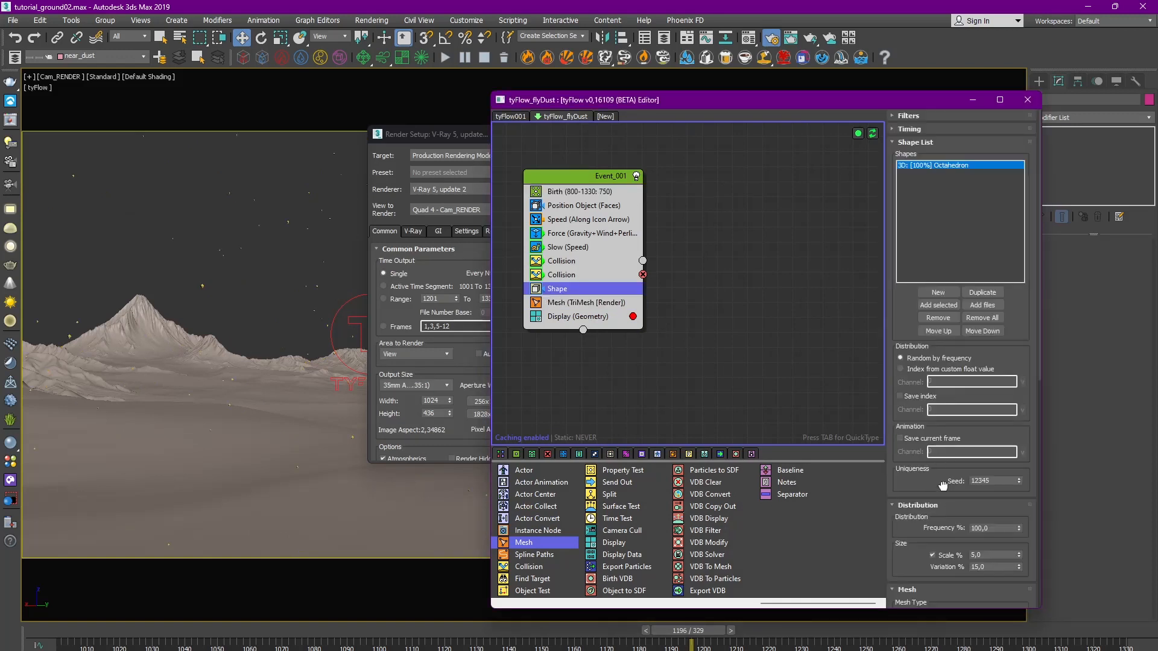
pyautogui.scroll(-2, 943, 487)
pyautogui.click(1002, 530)
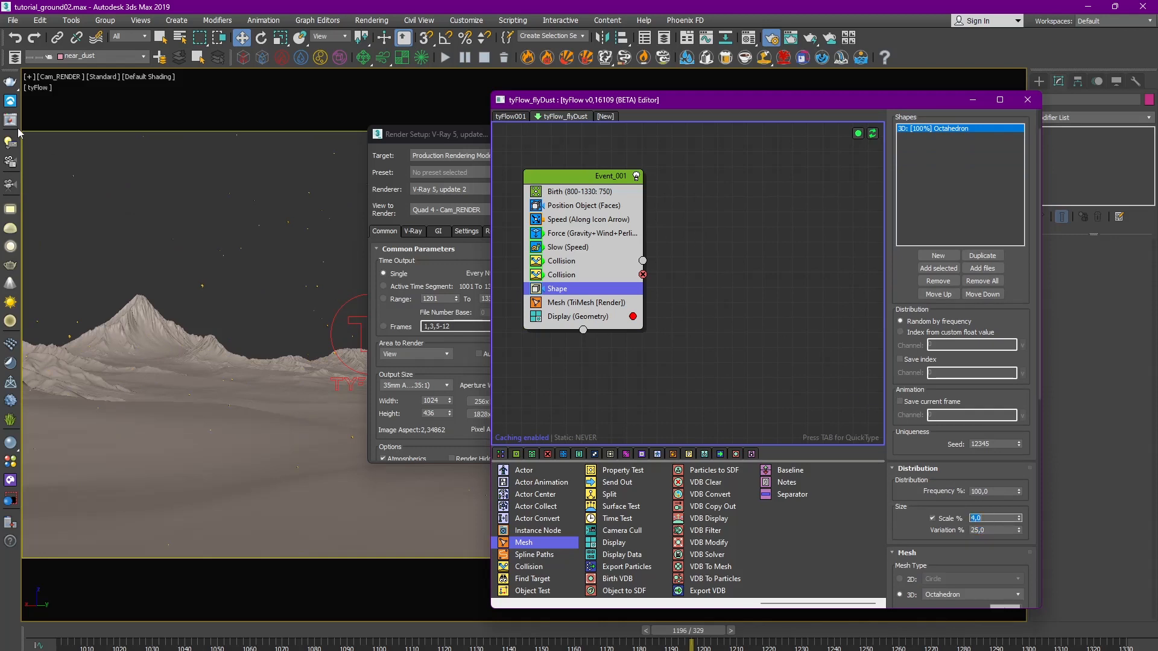
# Step: Set the Slow operator's X, Y and Z velocity to 7% and scrub the timeline to check the dust motion
pyautogui.click(567, 247)
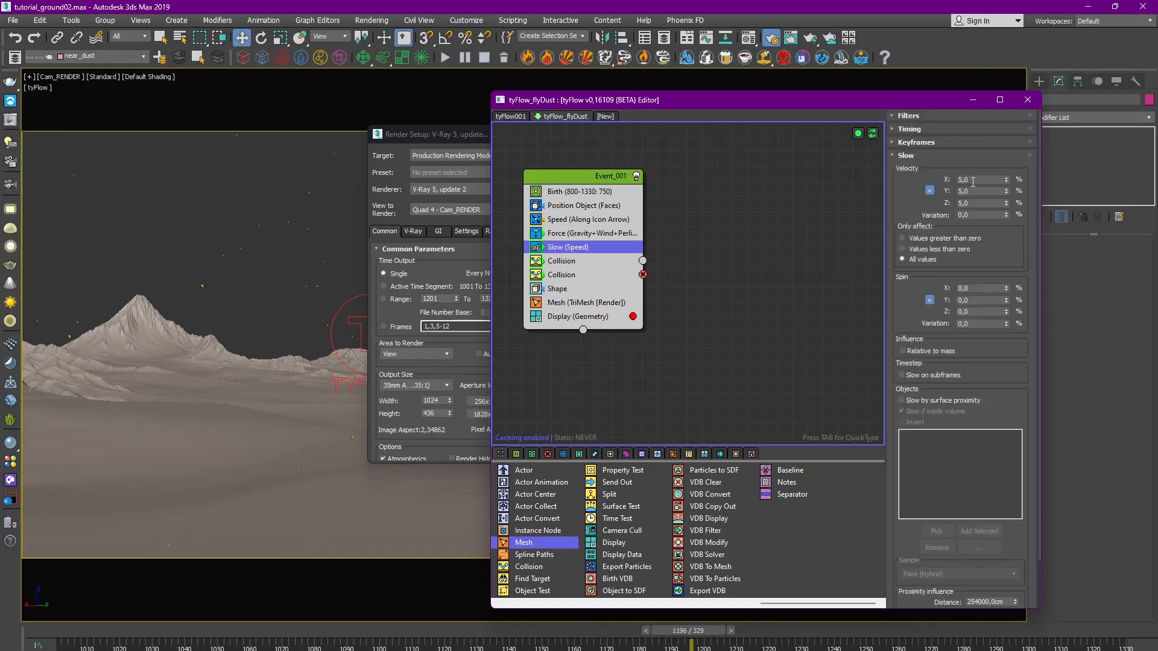
pyautogui.click(438, 640)
pyautogui.click(970, 180)
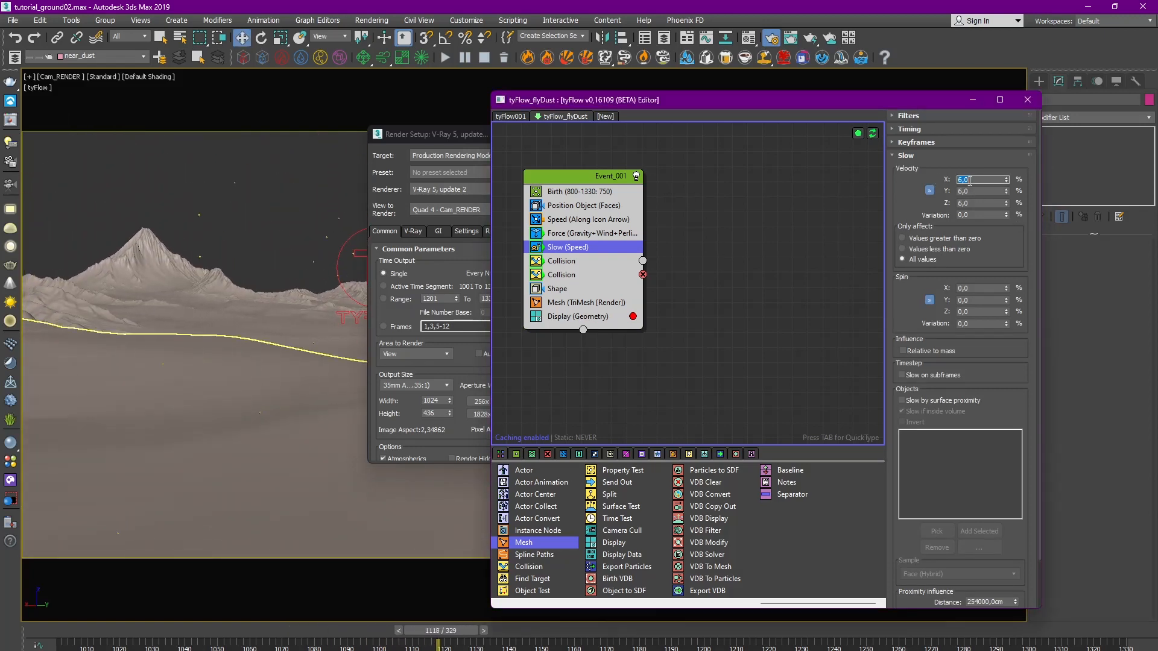
pyautogui.moveTo(454, 634); pyautogui.dragTo(606, 631)
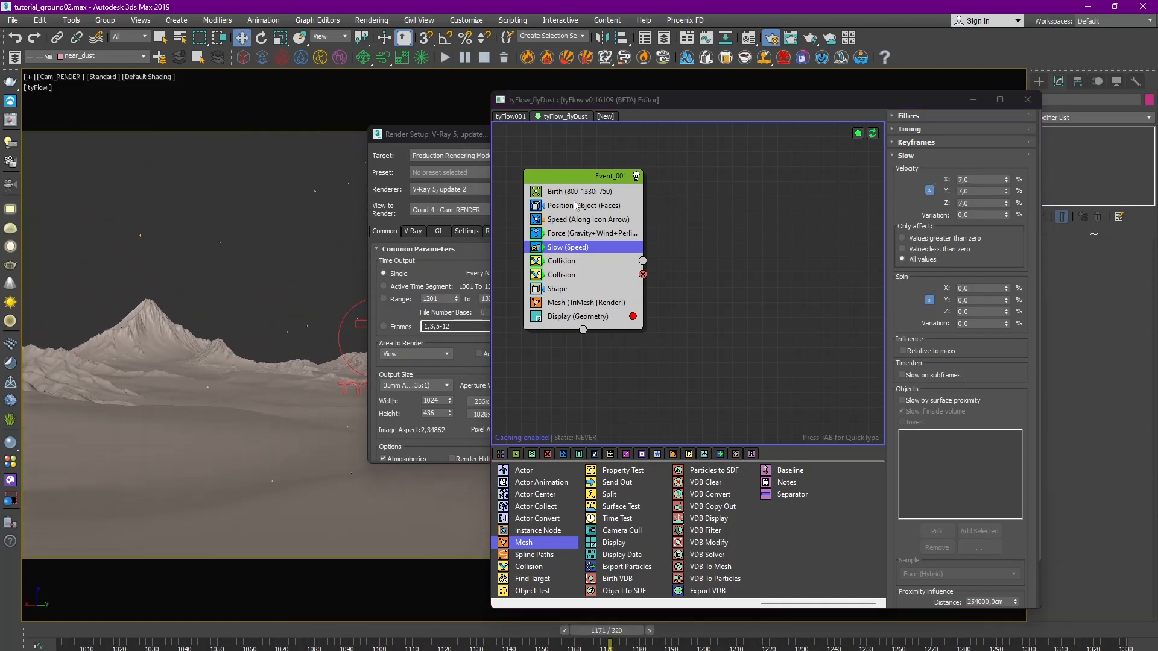
# Step: Set the Birth start to frame 700, minimize the tyFlow editor, close Render Setup and preview the dust animation
pyautogui.click(638, 192)
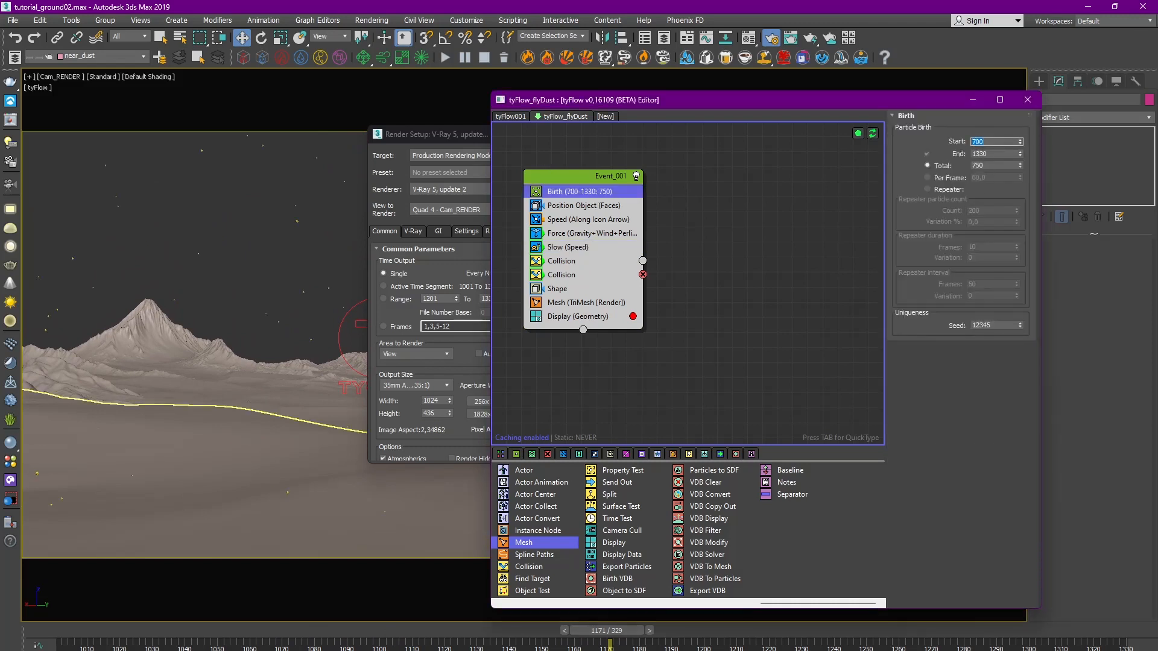
pyautogui.moveTo(436, 635); pyautogui.dragTo(522, 632)
pyautogui.click(972, 100)
pyautogui.click(559, 133)
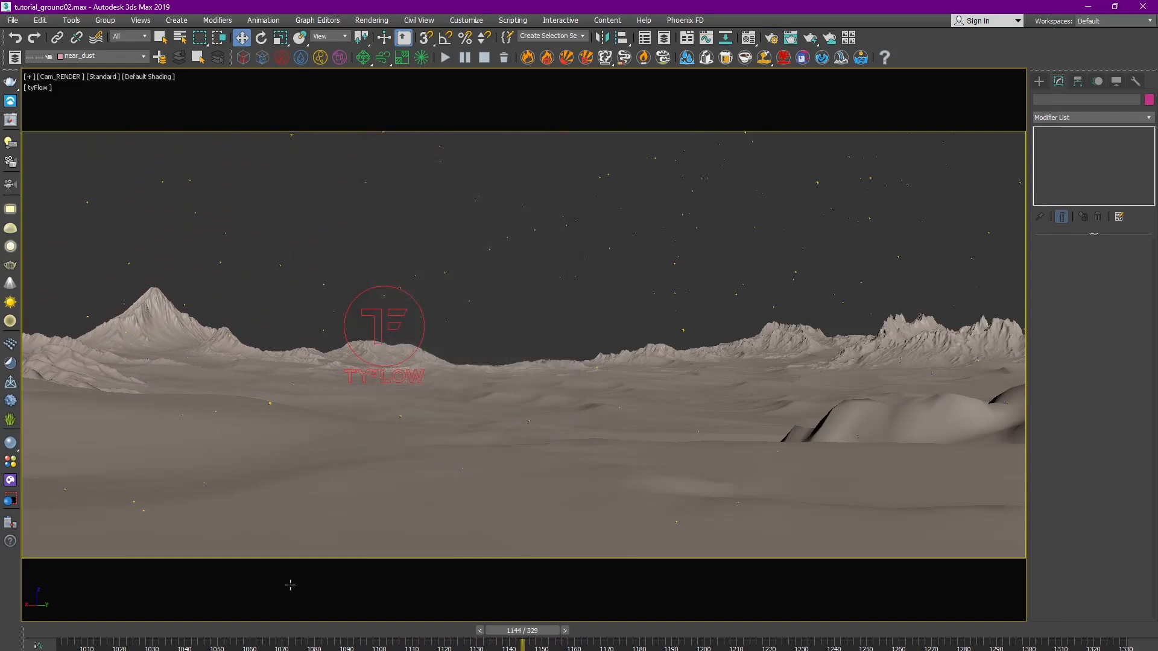
pyautogui.click(57, 631)
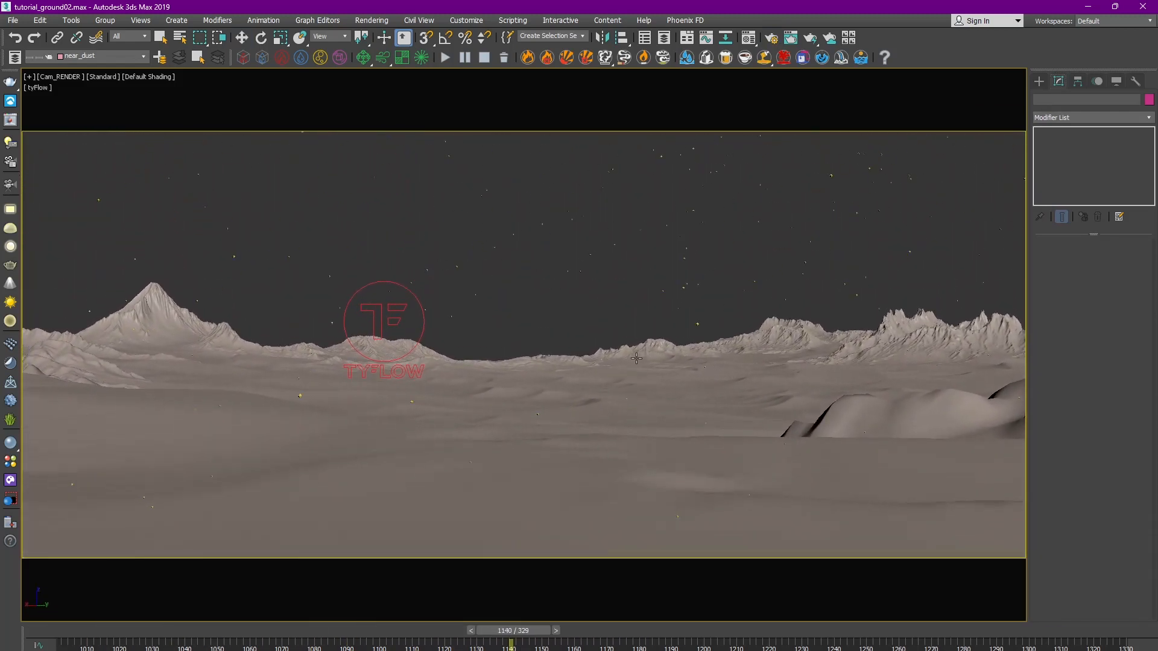
# Step: Replay the dust animation from an earlier frame to check the particle motion in the camera view
pyautogui.press('/')
pyautogui.moveTo(660, 632); pyautogui.dragTo(302, 631)
pyautogui.press('/')
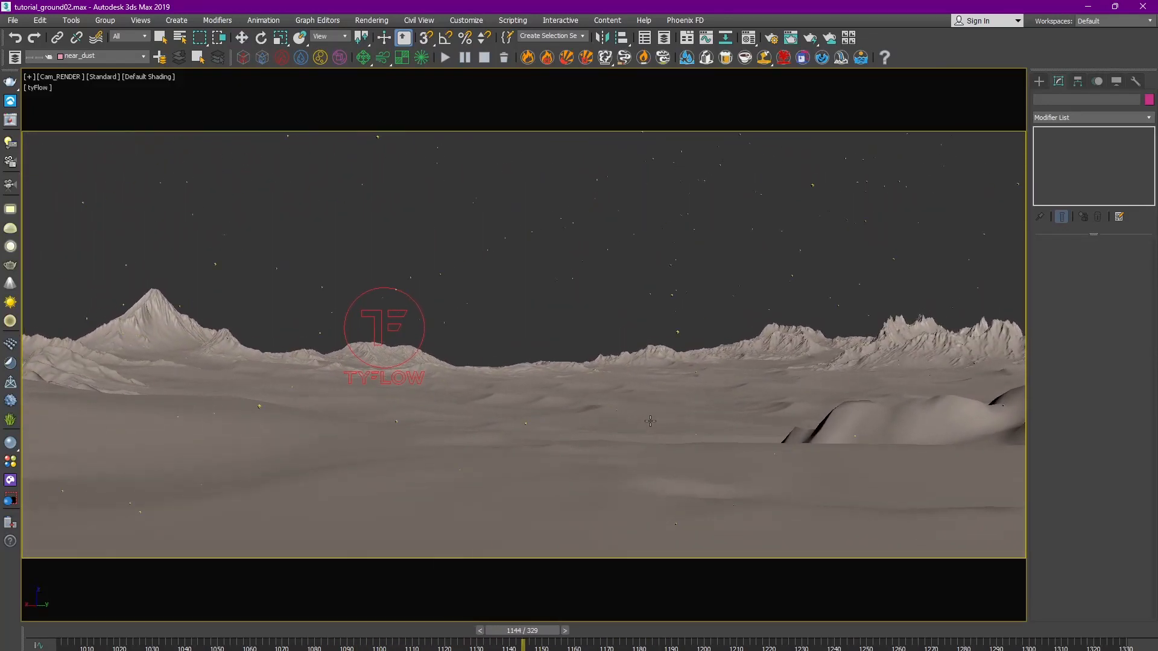
pyautogui.press('/')
# Step: Render frame 1177 from the camera, examine the dust up close in the RGB and alpha channels and close the frame buffer
pyautogui.hotkey('shift', 'q')
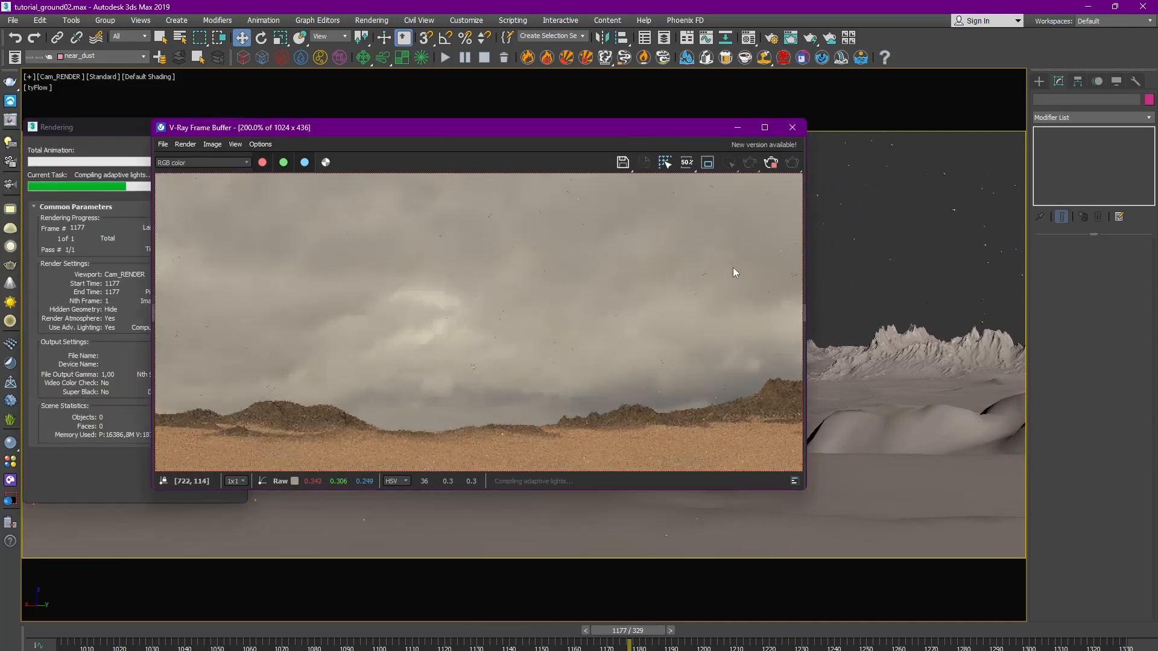
pyautogui.scroll(-1, 693, 284)
pyautogui.scroll(1, 573, 284)
pyautogui.moveTo(513, 278)
pyautogui.mouseDown(button='middle')
pyautogui.moveTo(574, 317)
pyautogui.moveTo(498, 266)
pyautogui.mouseUp(button='middle')
pyautogui.moveTo(493, 374); pyautogui.dragTo(565, 398, button='middle')
pyautogui.click(326, 162)
pyautogui.moveTo(458, 338); pyautogui.dragTo(453, 347, button='middle')
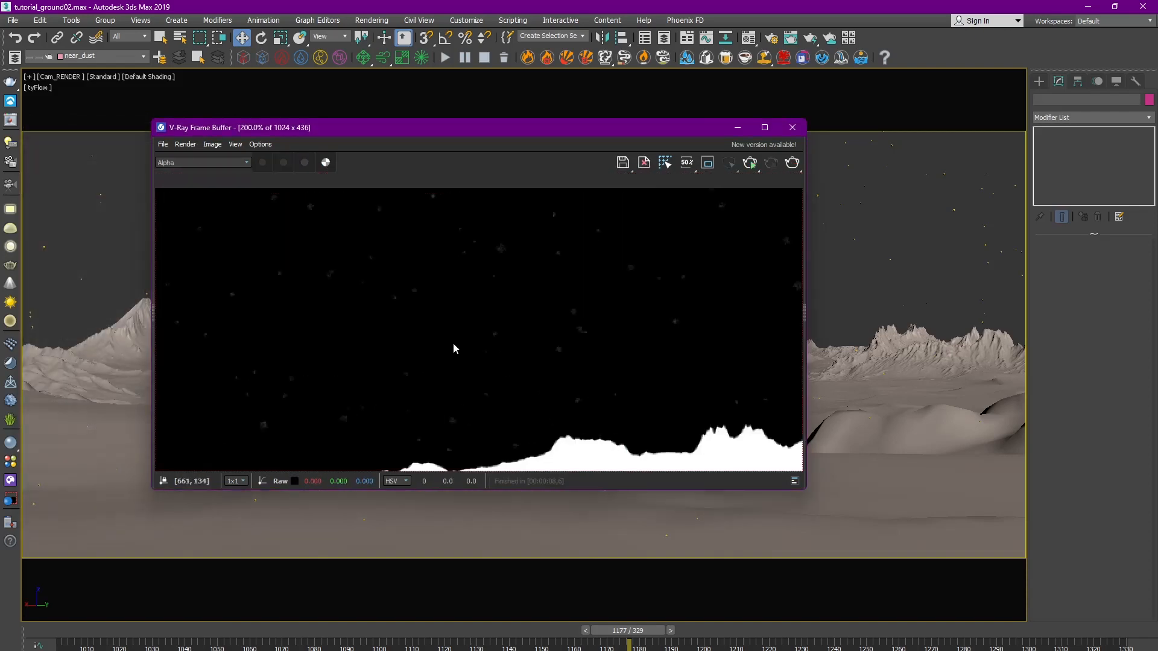
pyautogui.click(326, 162)
pyautogui.scroll(-1, 599, 284)
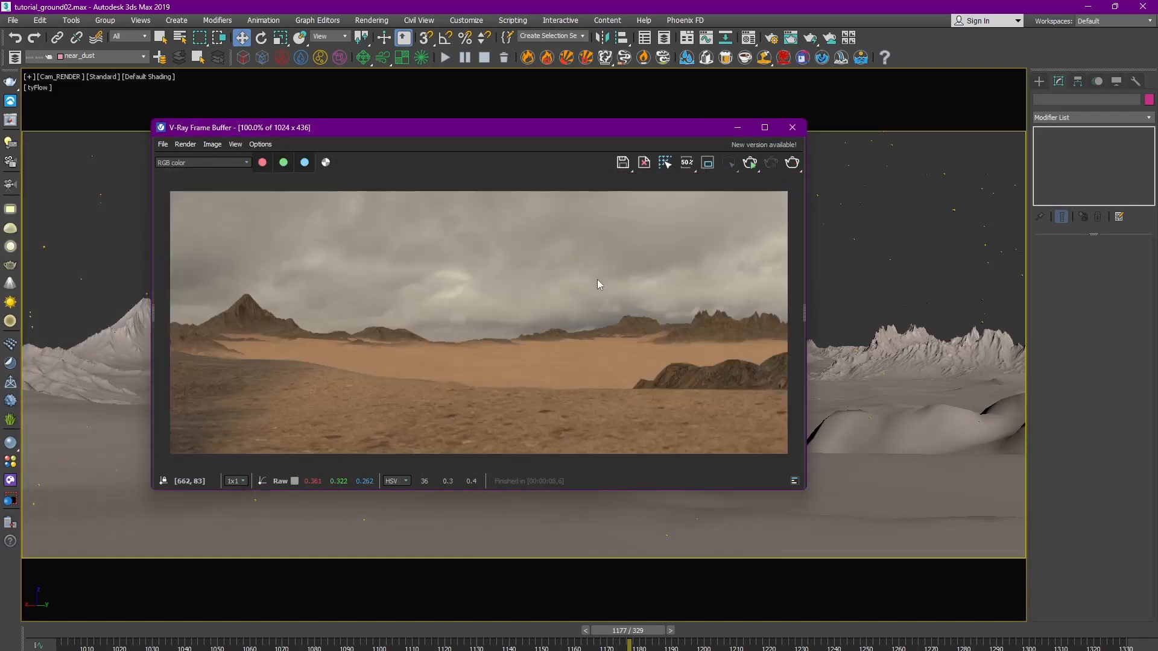
pyautogui.click(792, 128)
# Step: Select the tyFlow_flyDust flow and set the FlyDust material's translucency to SSS
pyautogui.click(42, 94)
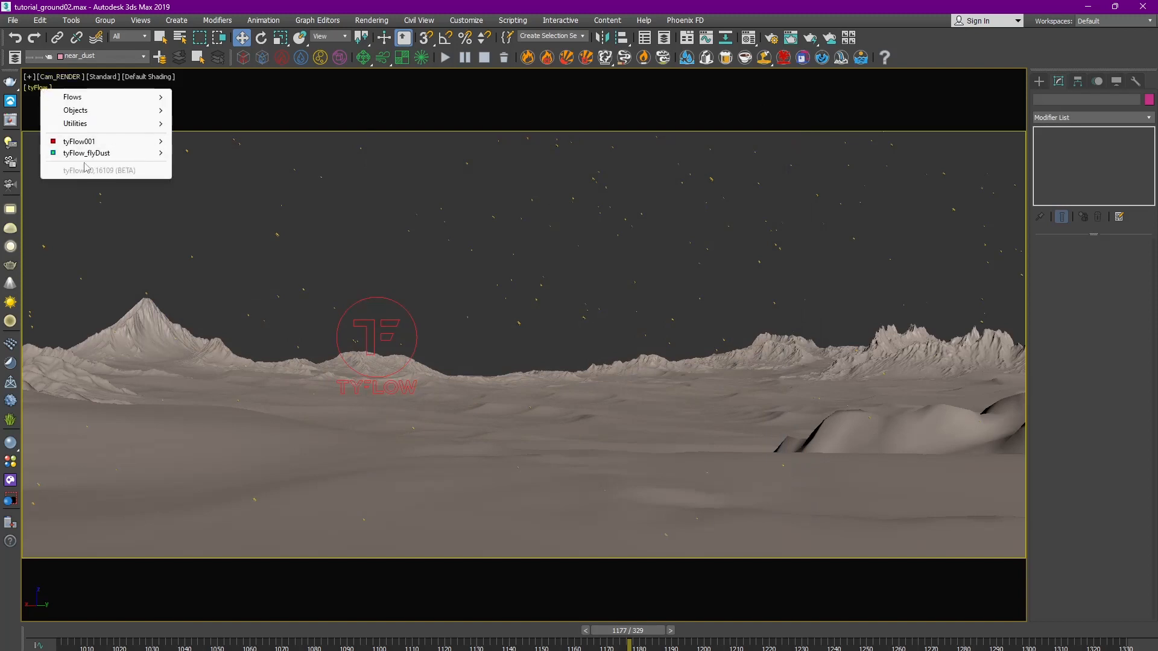
pyautogui.moveTo(91, 149)
pyautogui.click(261, 205)
pyautogui.click(748, 38)
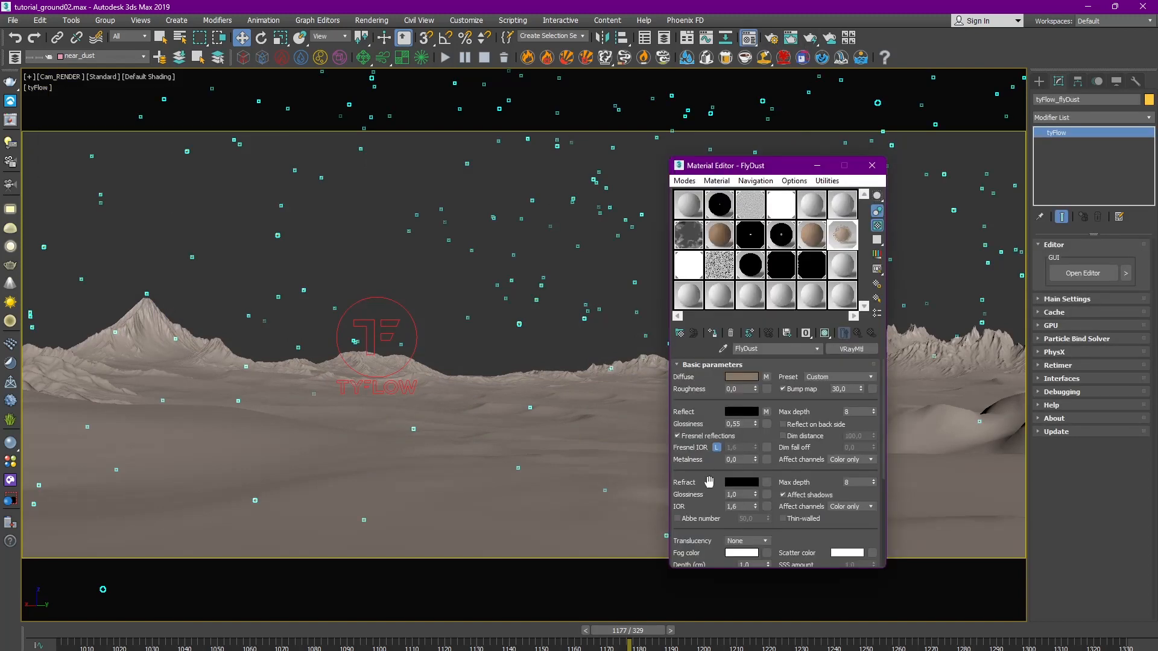
pyautogui.scroll(-5, 746, 478)
pyautogui.click(747, 459)
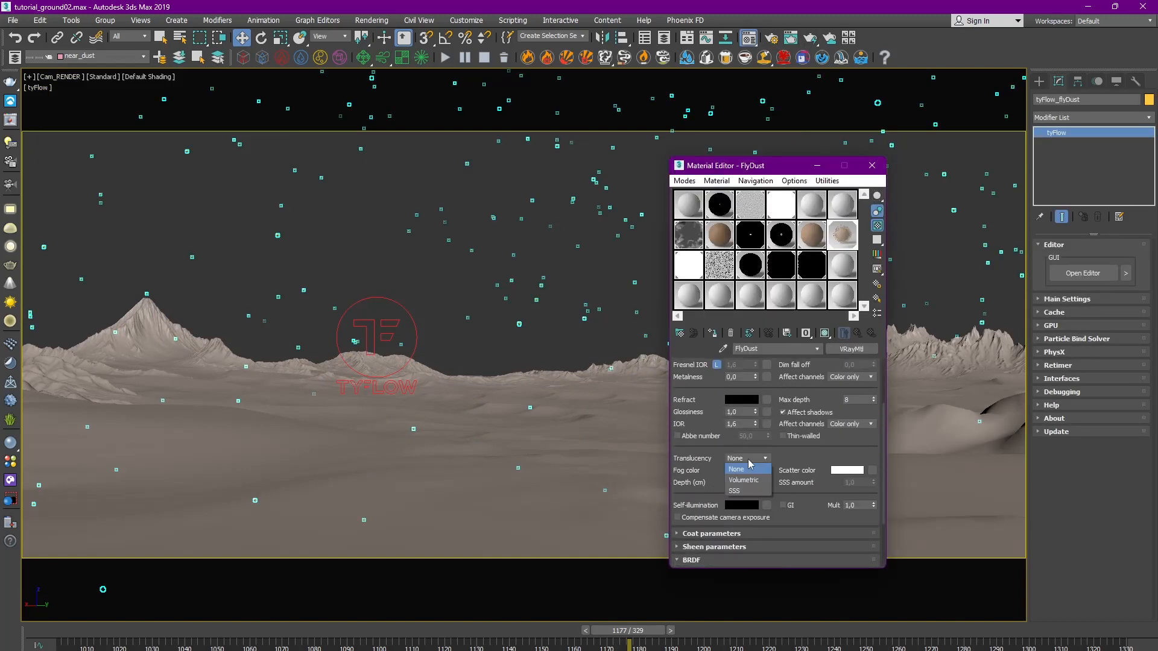
pyautogui.click(742, 486)
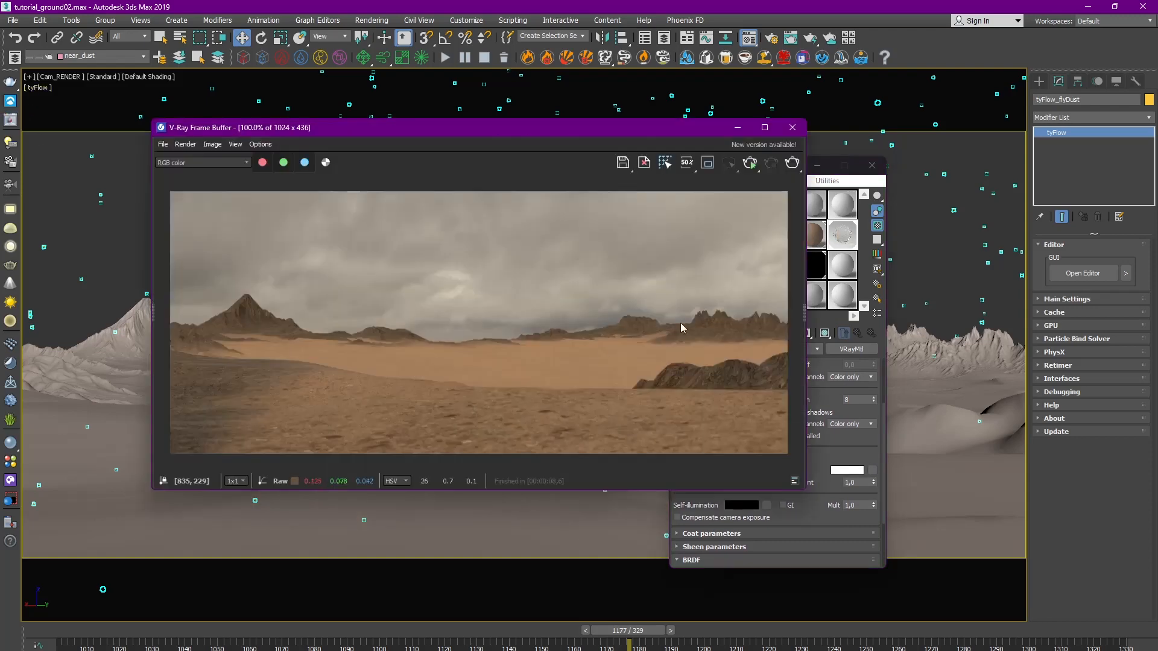
# Step: Region-render a part of the sky and compare the dust in the RGB and alpha channels
pyautogui.click(708, 162)
pyautogui.moveTo(477, 195); pyautogui.dragTo(675, 312)
pyautogui.click(751, 163)
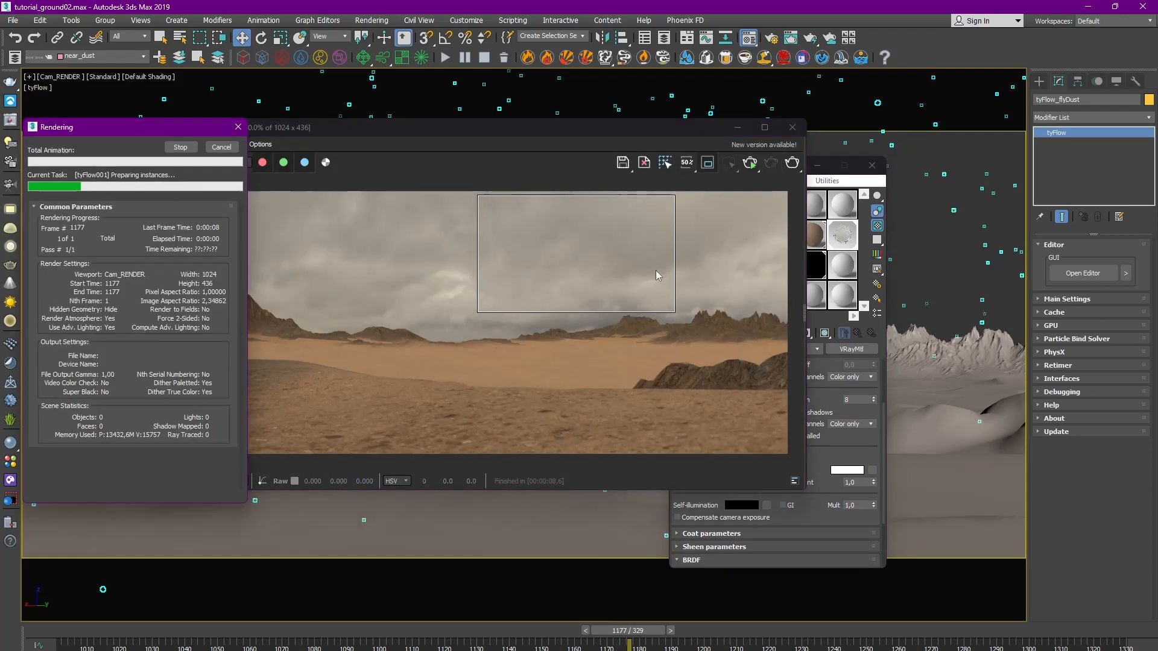
pyautogui.scroll(2, 640, 284)
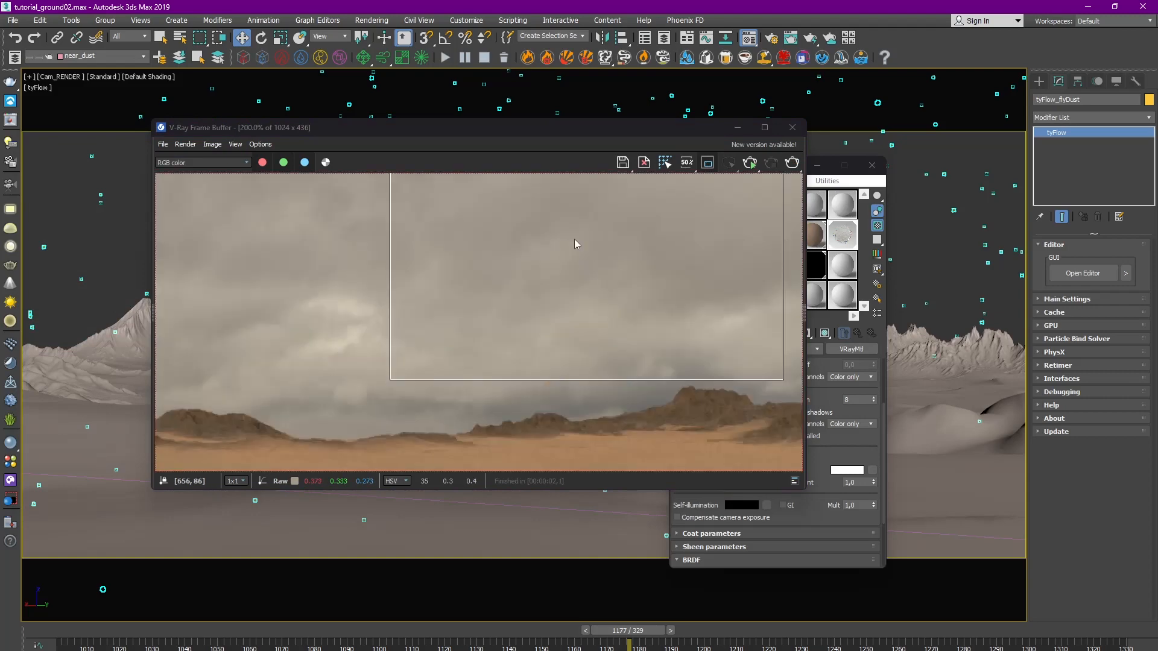
pyautogui.click(326, 162)
pyautogui.click(326, 162)
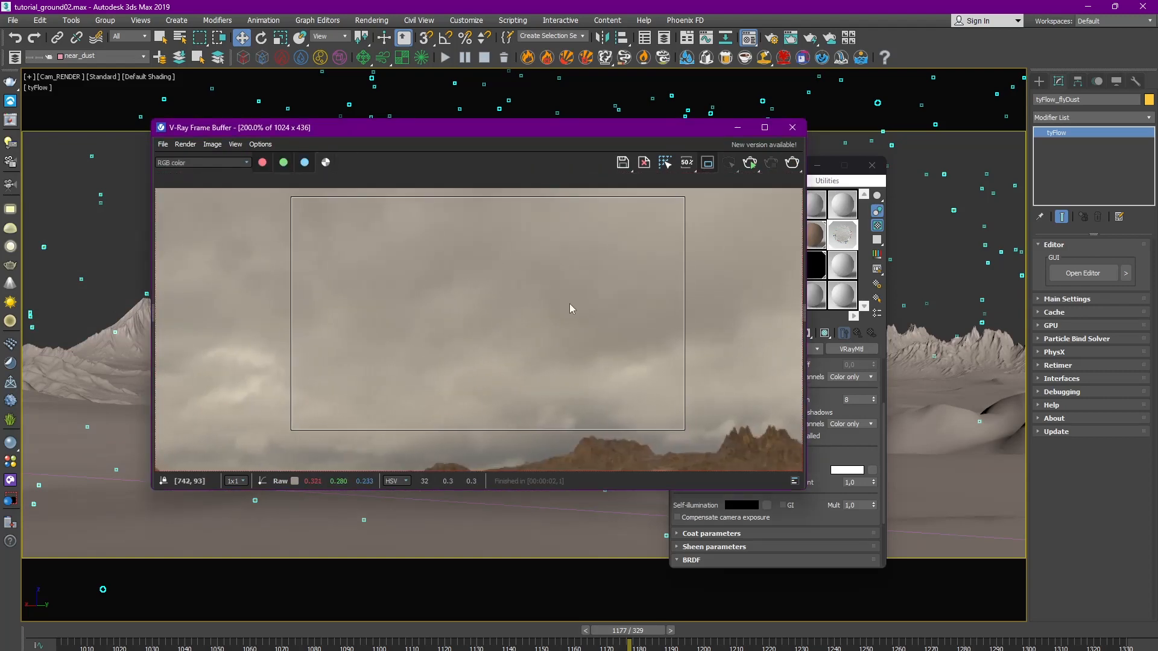
# Step: Set the FlyDust material's SSS amount to 0.25
pyautogui.click(861, 480)
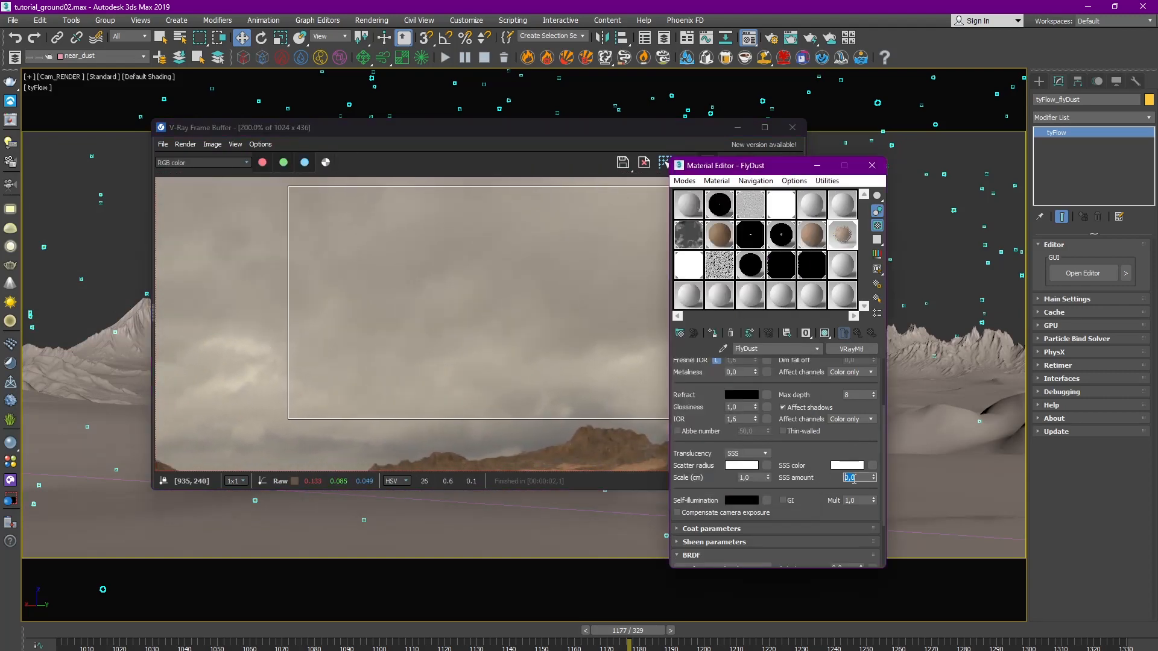
pyautogui.moveTo(699, 157); pyautogui.dragTo(775, 195)
pyautogui.doubleClick(870, 258)
pyautogui.click(564, 75)
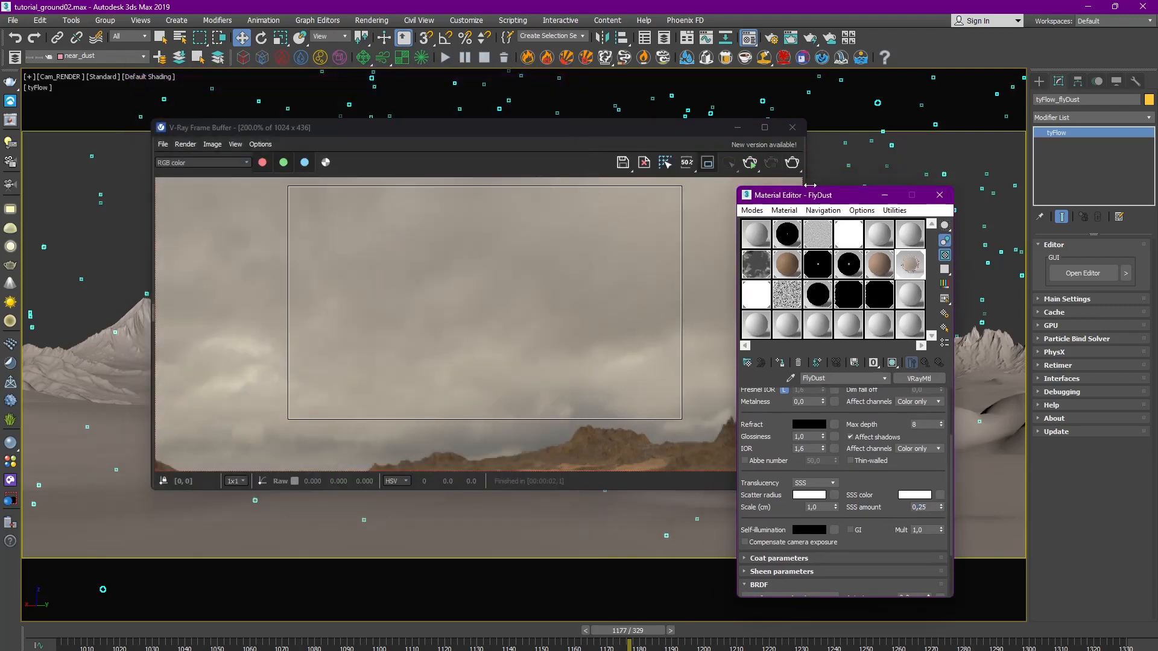
# Step: Render the sky region again, examine the dust up close and close the frame buffer and the Material Editor
pyautogui.click(771, 162)
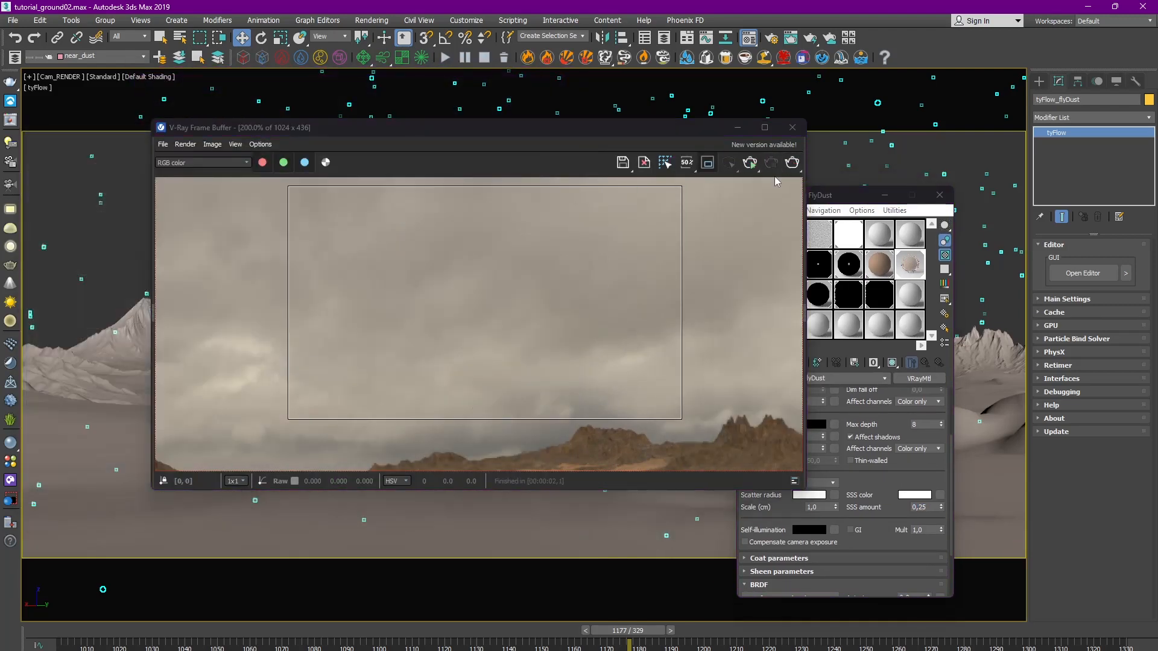
pyautogui.scroll(1, 624, 197)
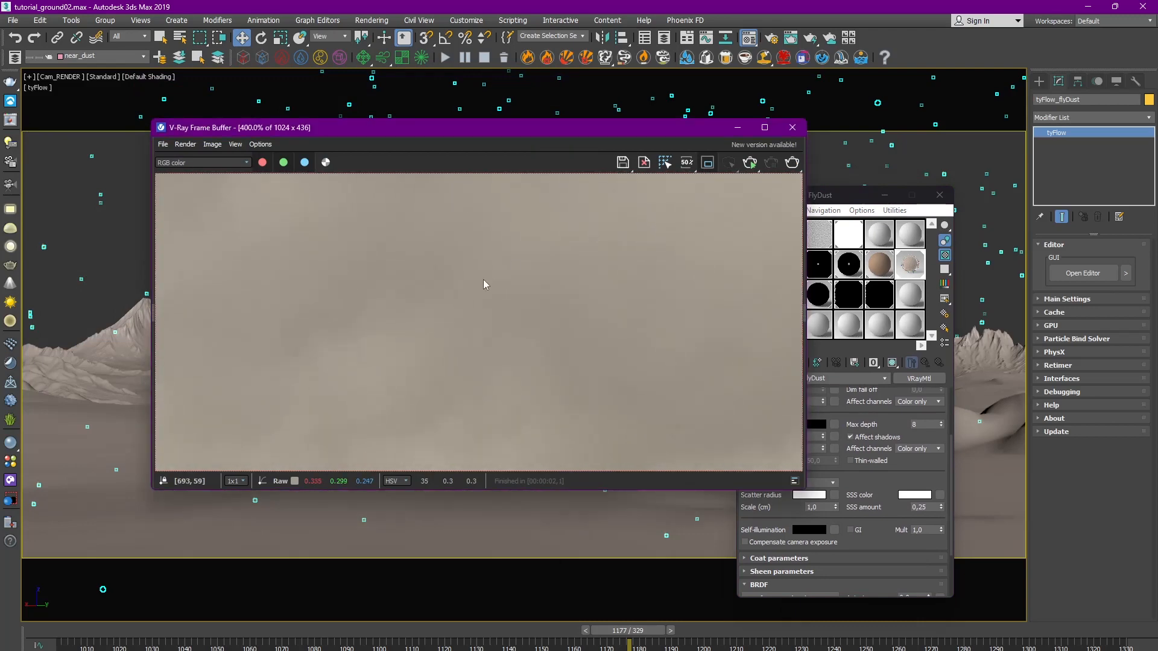
pyautogui.scroll(-1, 485, 280)
pyautogui.click(792, 128)
pyautogui.click(940, 195)
# Step: Set the flyDust Shape operator's size to 5% scale and close the tyFlow editor
pyautogui.click(1083, 272)
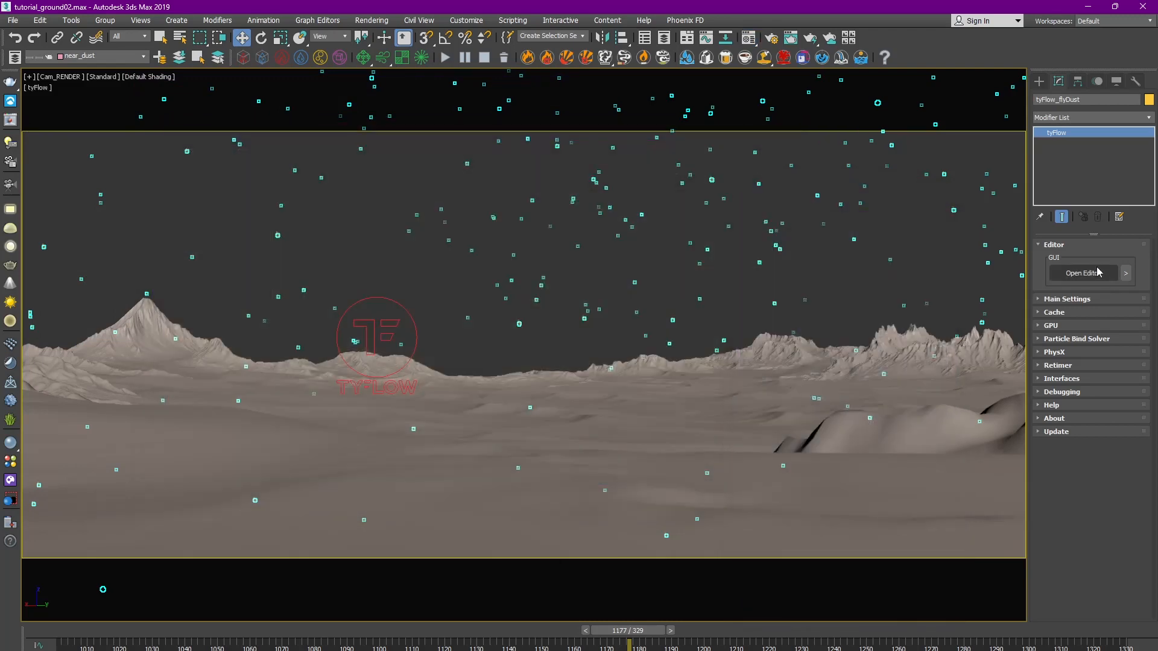
pyautogui.click(557, 289)
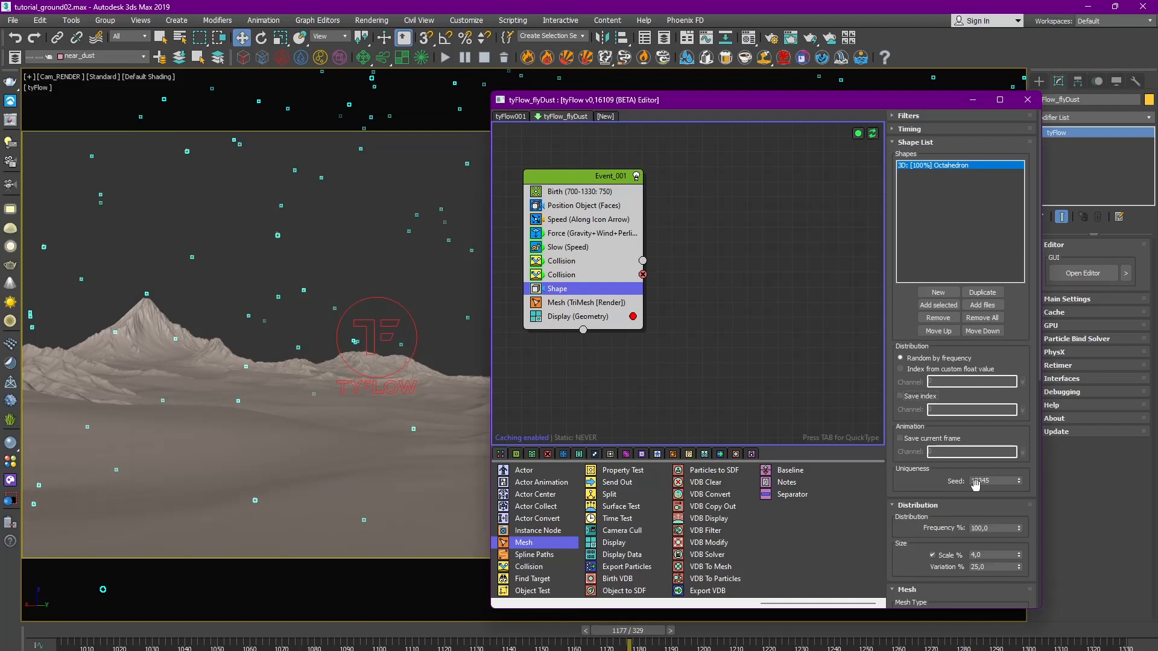
pyautogui.scroll(-1, 956, 554)
pyautogui.click(1027, 99)
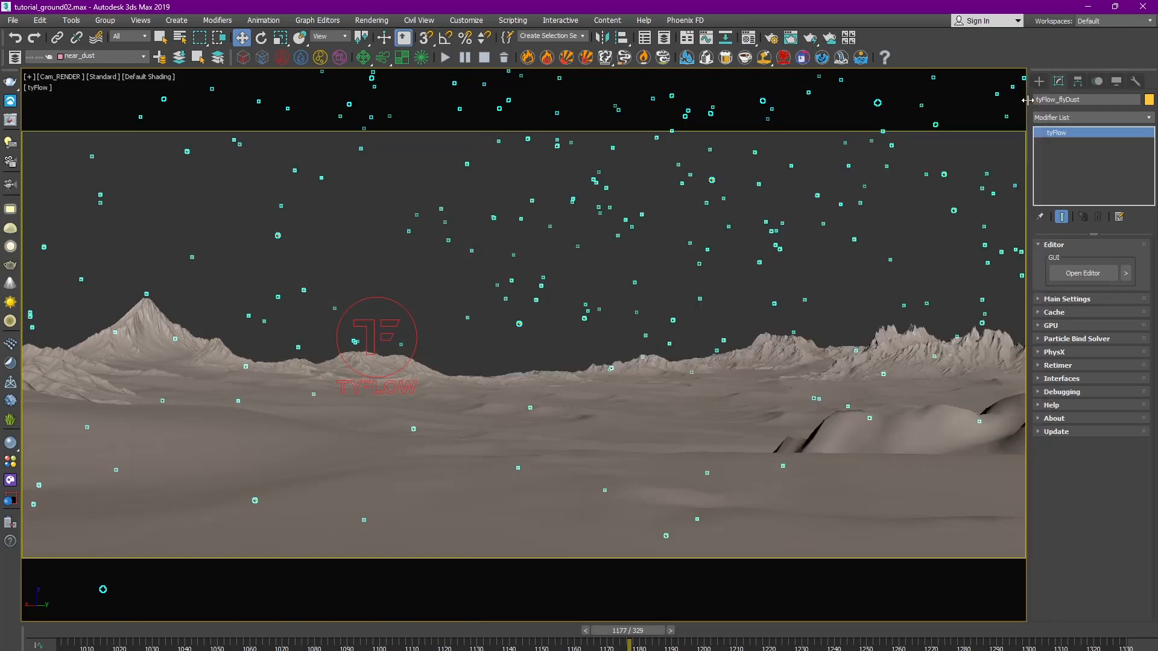
# Step: Set the render output size to 1828 x 778, review the V-Ray bucket sampler settings and render the sky region
pyautogui.press('F10')
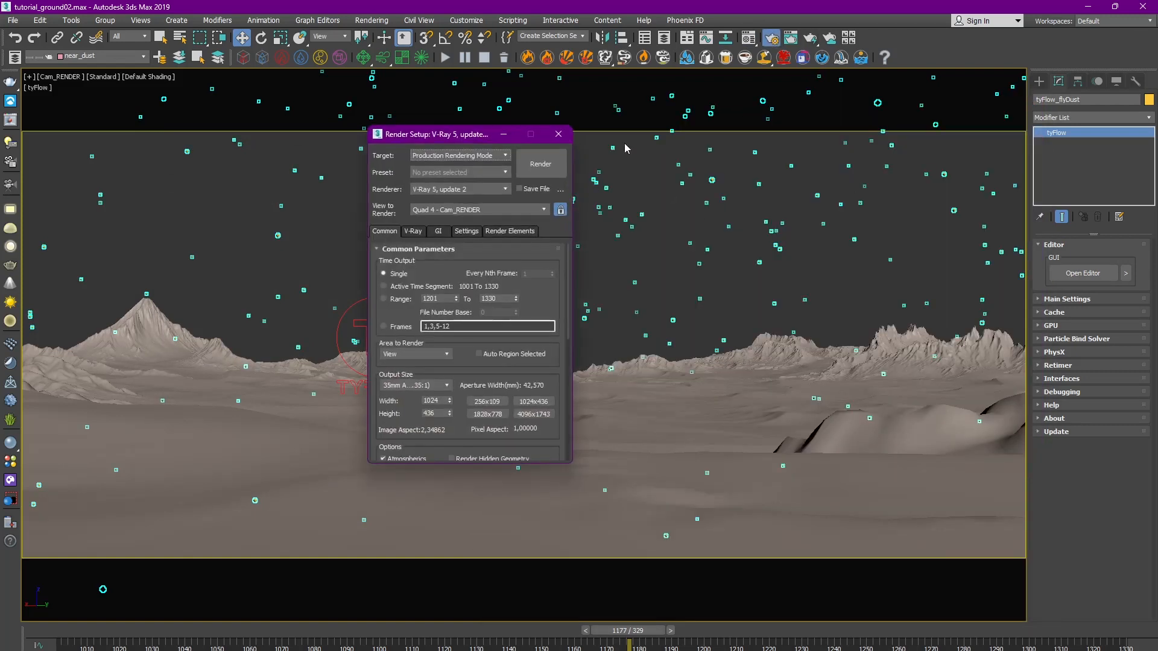
pyautogui.click(411, 230)
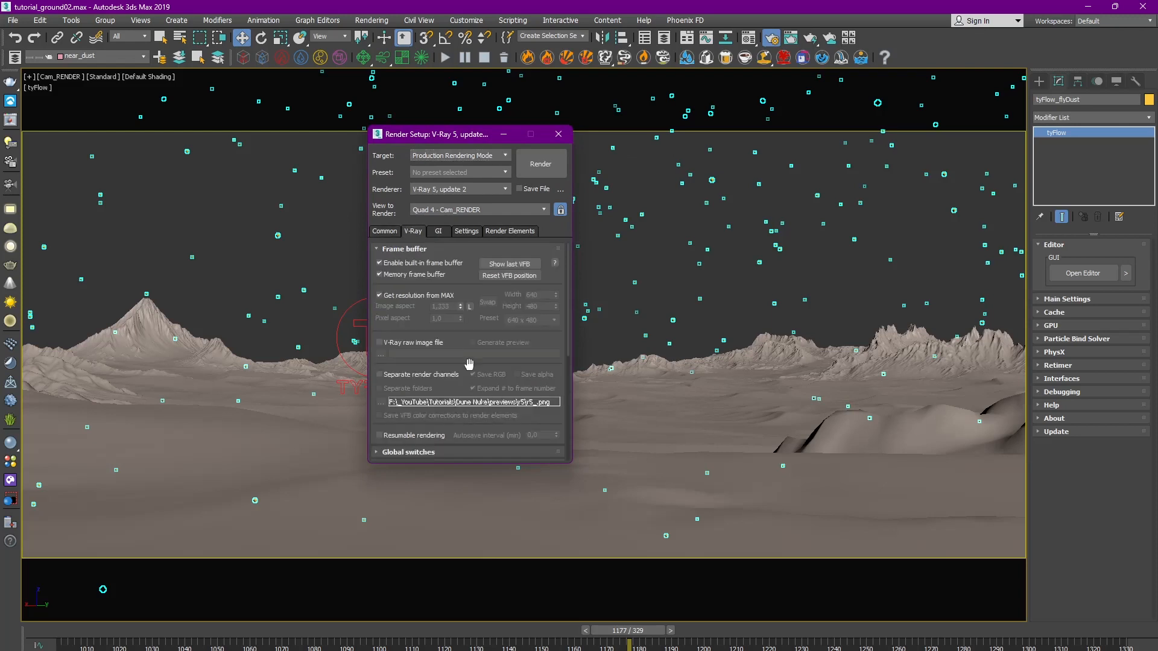
pyautogui.scroll(-3, 450, 284)
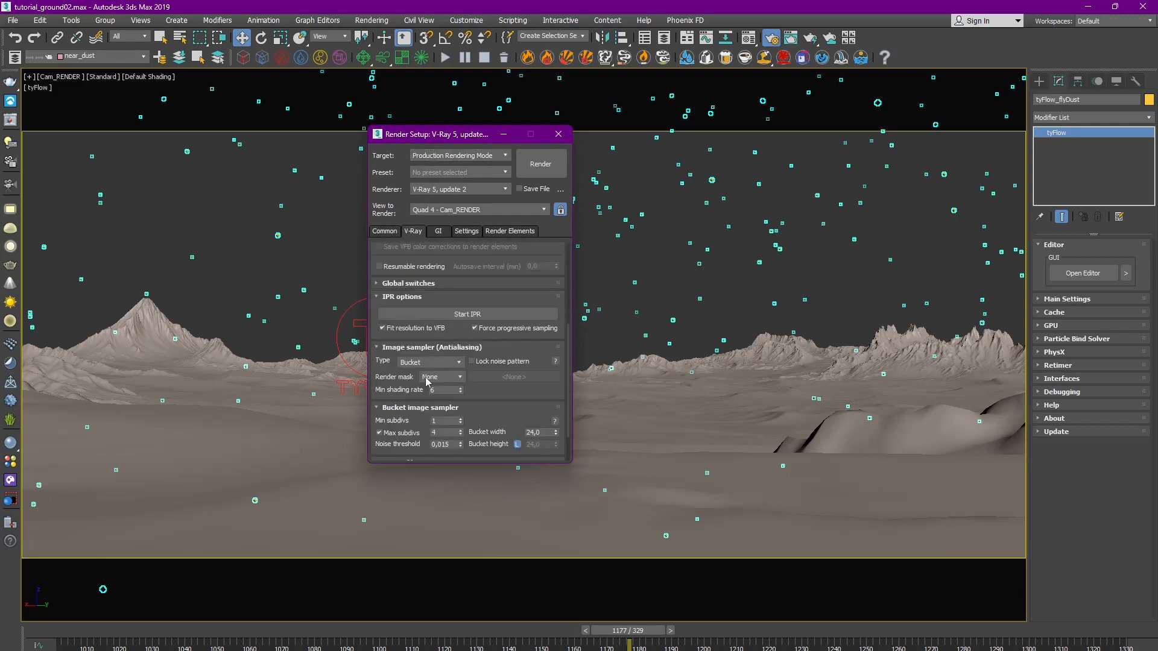
pyautogui.click(445, 433)
pyautogui.click(531, 408)
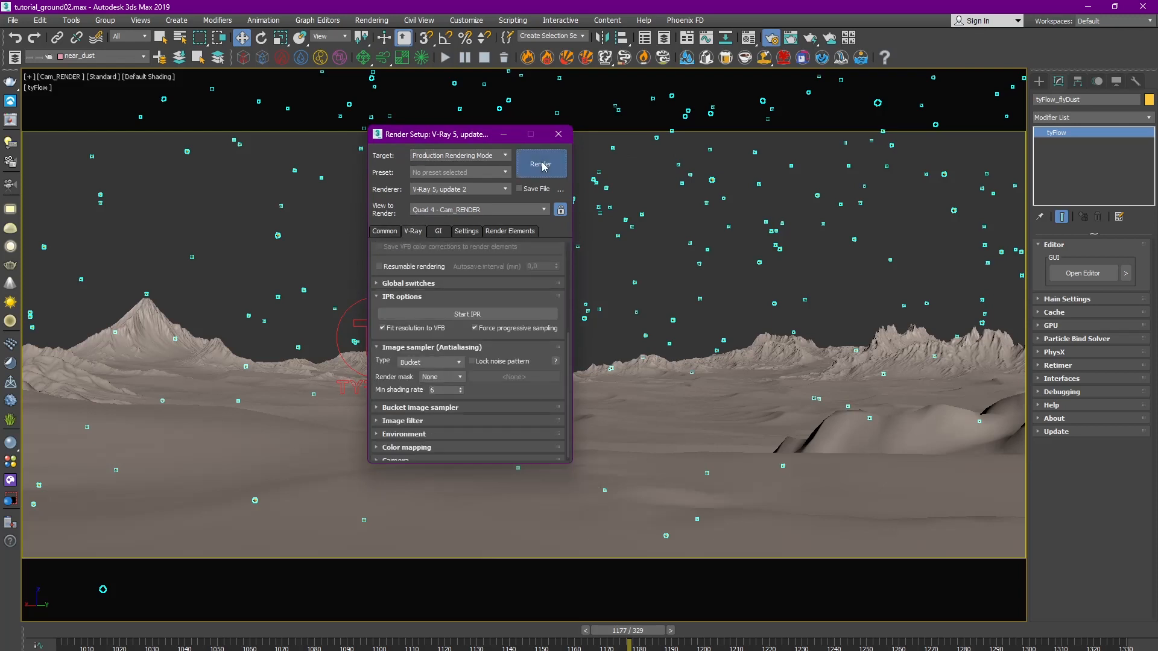
pyautogui.click(541, 164)
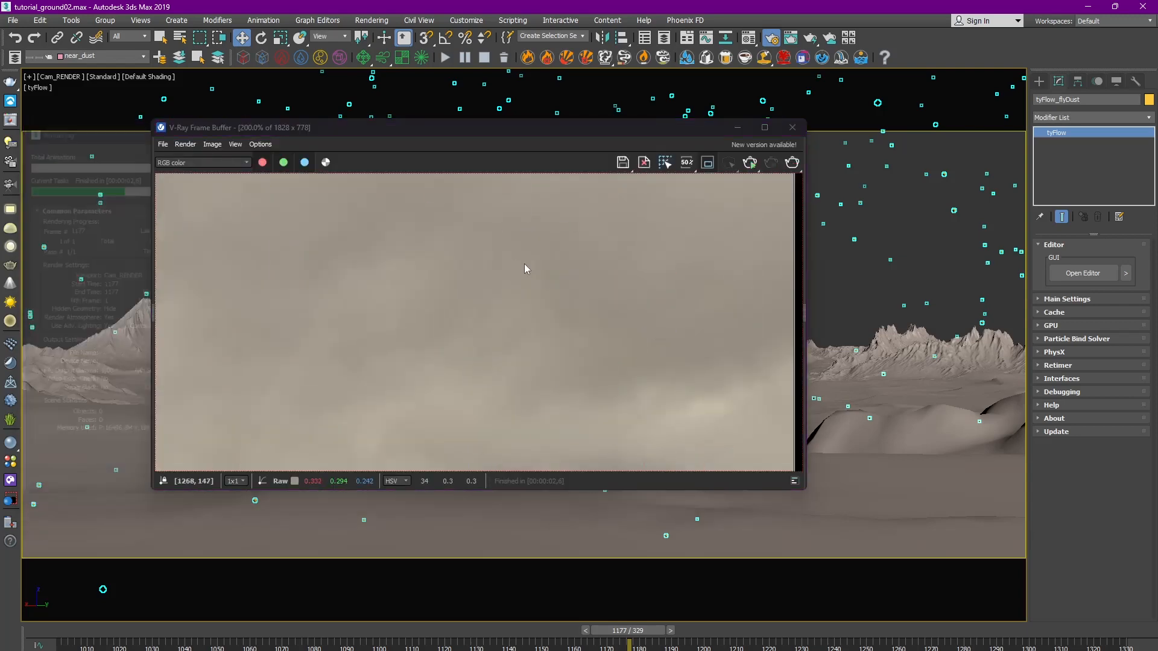
# Step: Examine the dust in the alpha and RGB channels of the larger render, and close the frame buffer and Render Setup
pyautogui.click(325, 163)
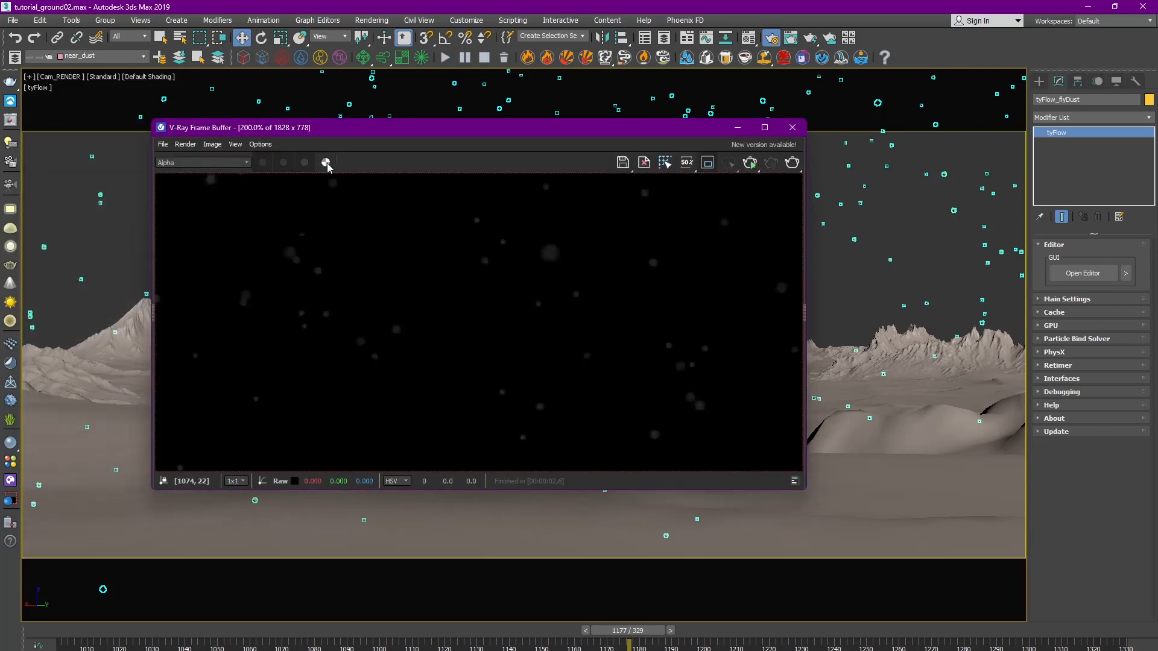
pyautogui.click(327, 162)
pyautogui.scroll(-2, 513, 267)
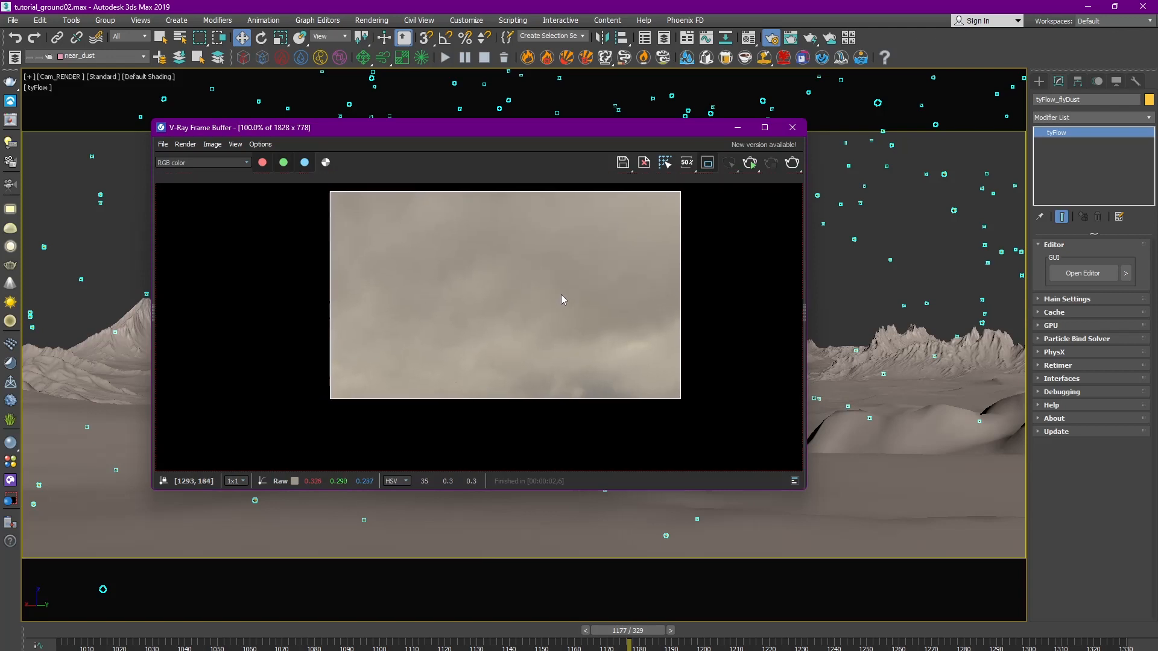
pyautogui.click(793, 127)
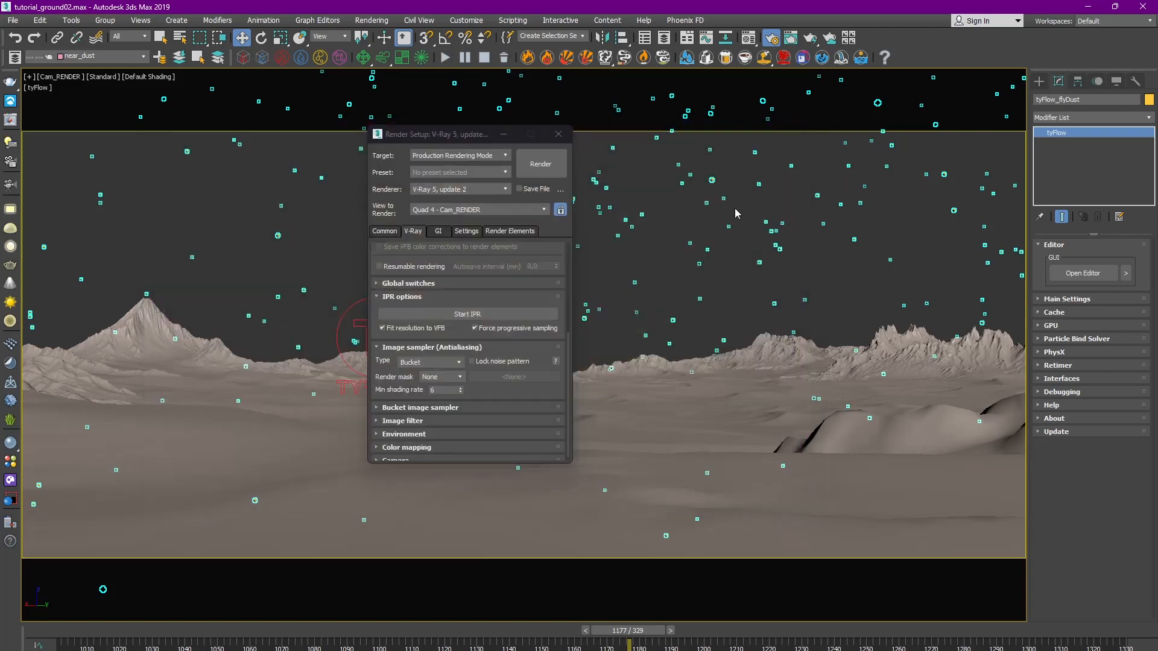
pyautogui.click(558, 134)
pyautogui.click(545, 162)
# Step: Play the animation from frame 1001 and replay it to check the dust motion in the camera view
pyautogui.click(71, 628)
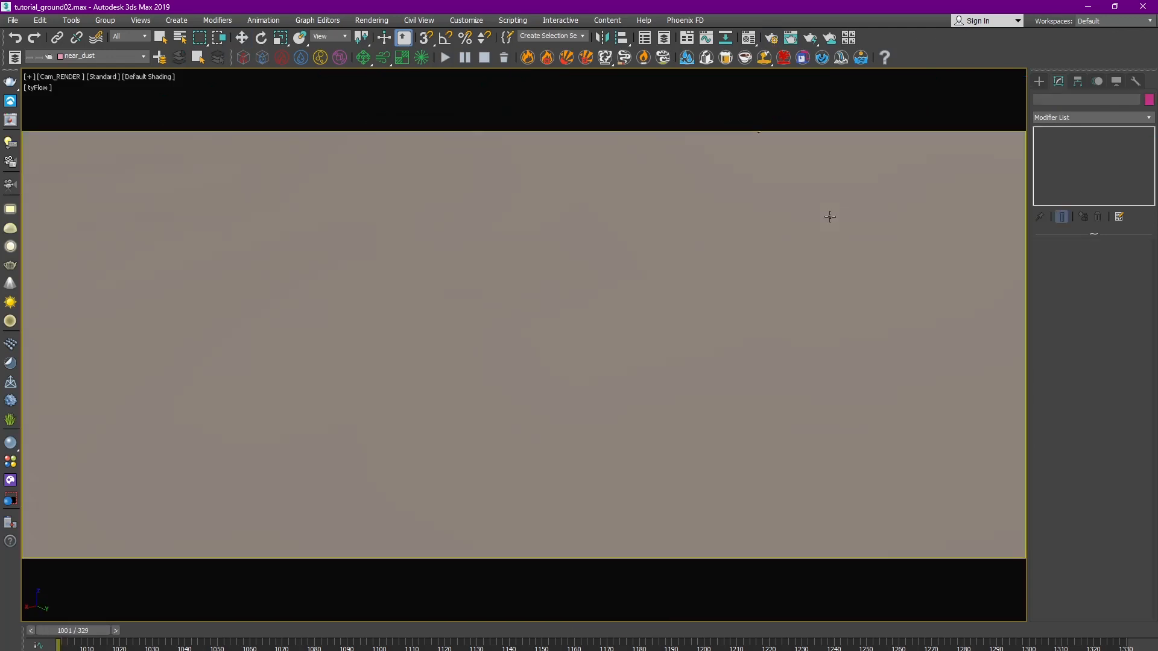
pyautogui.press('/')
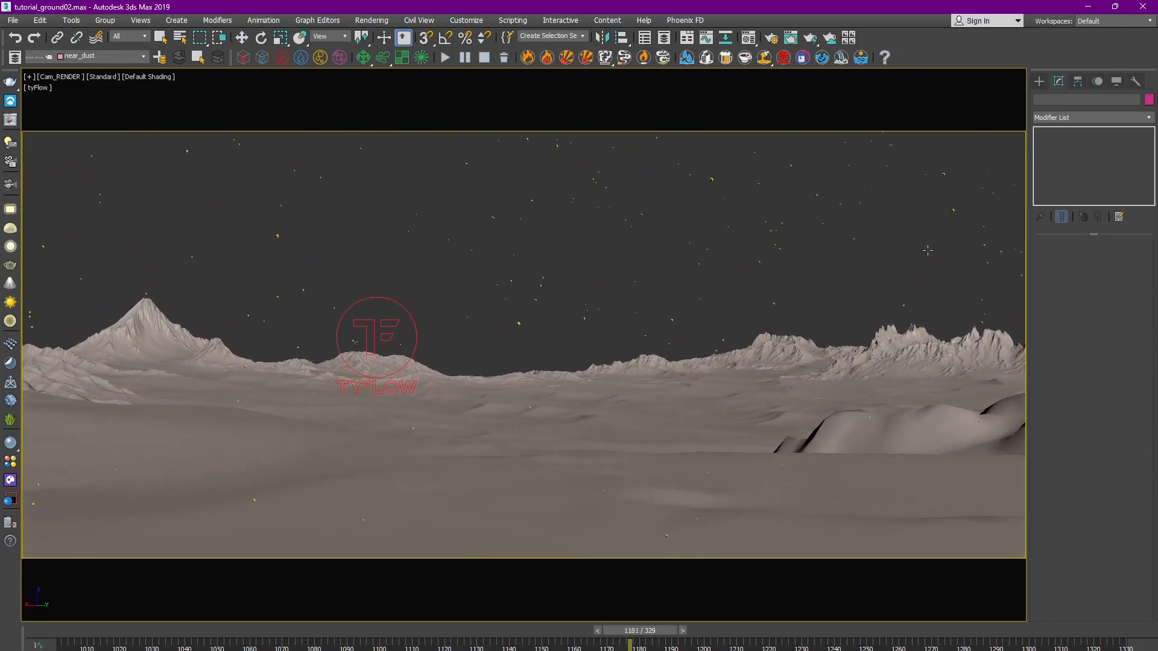
pyautogui.press('w')
pyautogui.click(451, 552)
pyautogui.click(111, 632)
pyautogui.press('/')
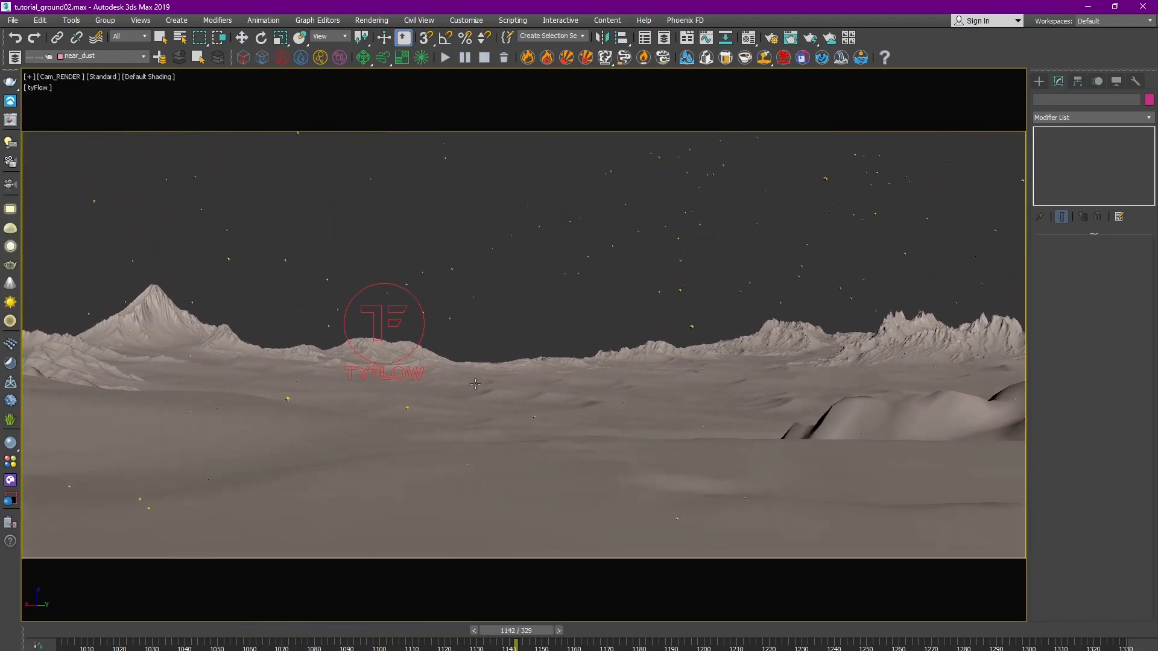
pyautogui.press('w')
pyautogui.click(387, 324)
# Step: Select the tyFlow_flyDust flow, open its editor and insert a Spin operator directly below Slow in the event
pyautogui.click(56, 87)
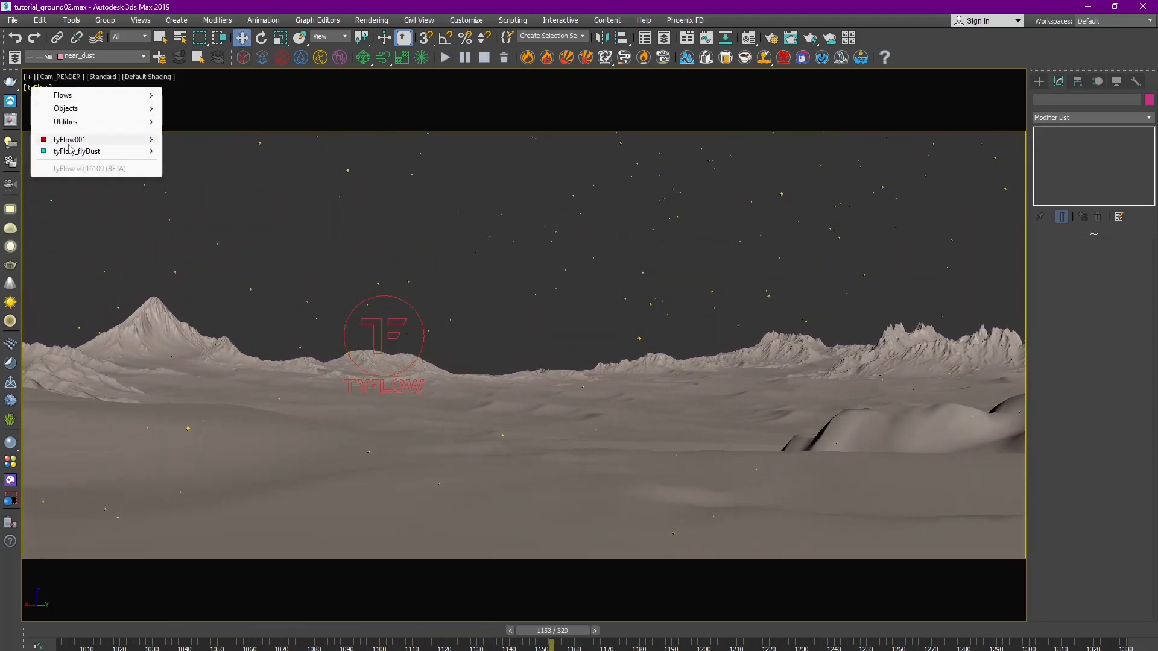
pyautogui.moveTo(90, 152)
pyautogui.click(193, 203)
pyautogui.click(1083, 273)
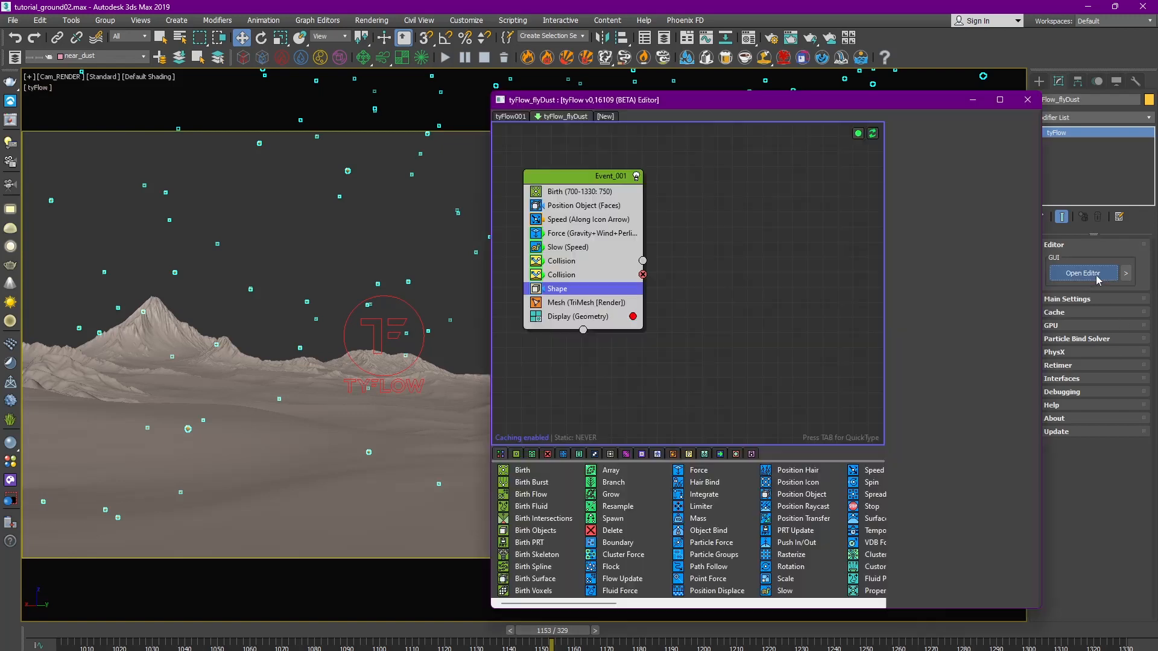
pyautogui.moveTo(601, 604); pyautogui.dragTo(628, 610)
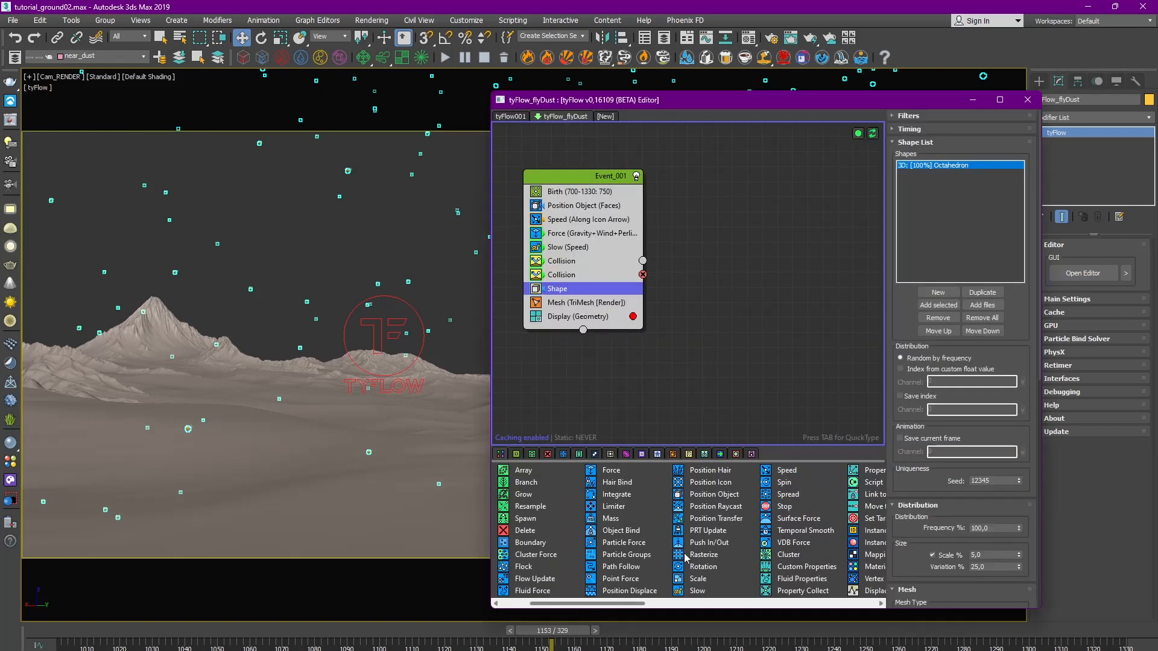
pyautogui.moveTo(783, 483); pyautogui.dragTo(611, 324)
pyautogui.moveTo(576, 282); pyautogui.dragTo(550, 292)
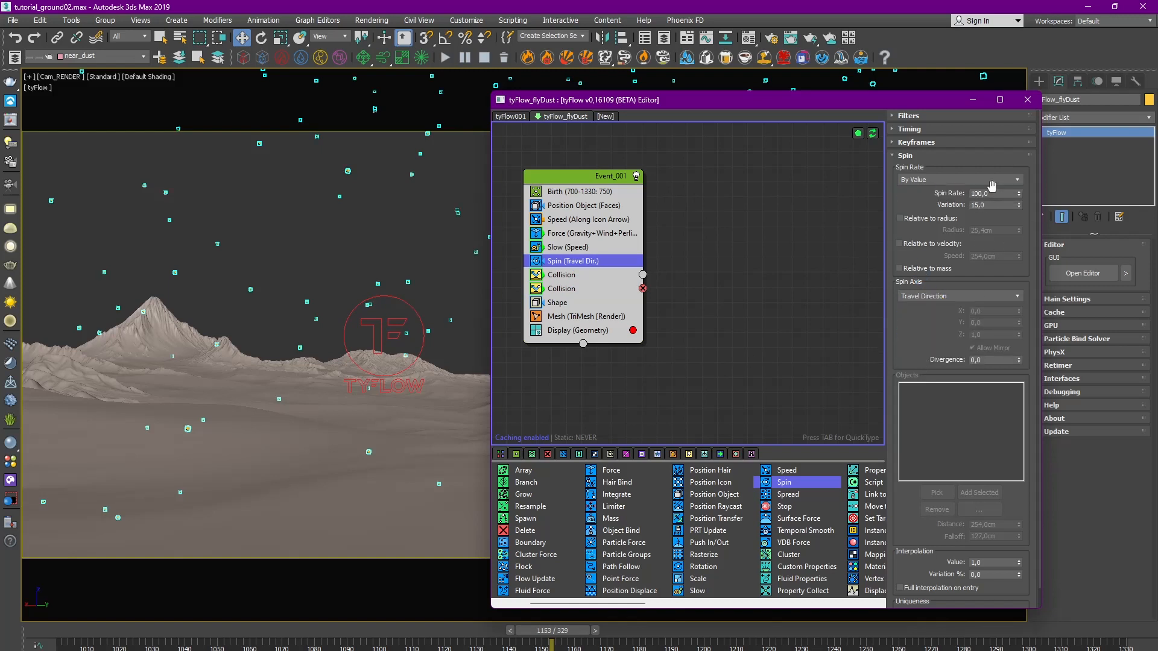
# Step: Set the Spin operator's spin rate to 700, move the tyFlow editor aside and preview the dust animation from an earlier frame
pyautogui.write('00')
pyautogui.click(356, 235)
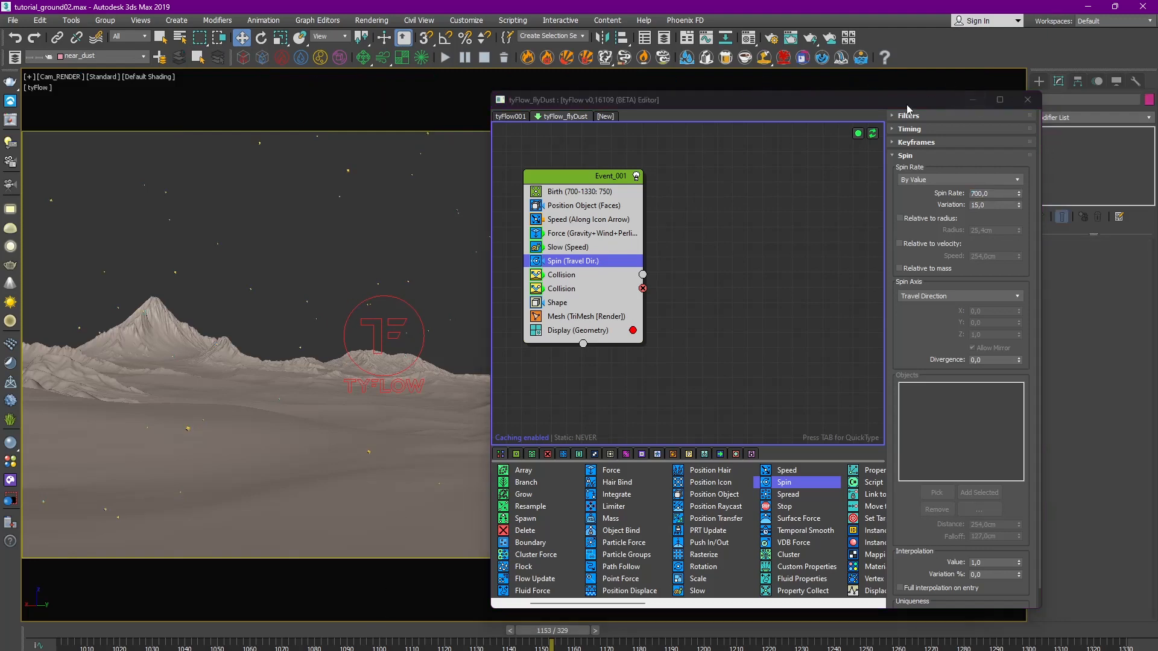
pyautogui.moveTo(907, 106); pyautogui.dragTo(1003, 537)
pyautogui.click(267, 631)
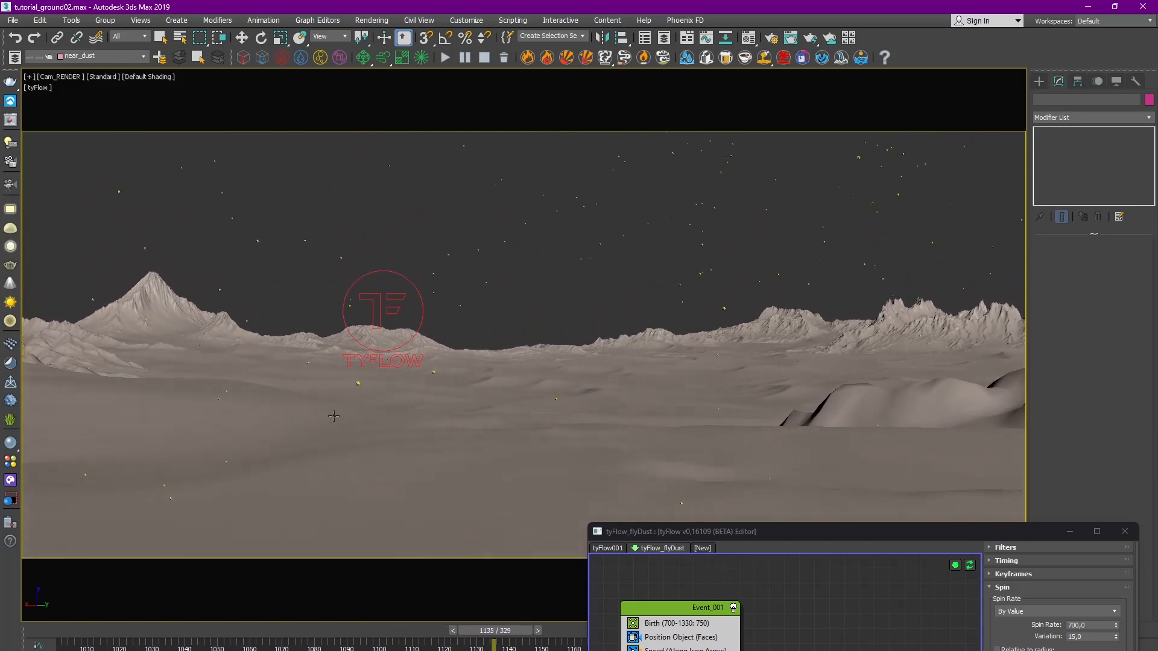
# Step: Set the Spin operator's spin rate to 250 and close the tyFlow editor
pyautogui.press('w')
pyautogui.moveTo(839, 530); pyautogui.dragTo(518, 287)
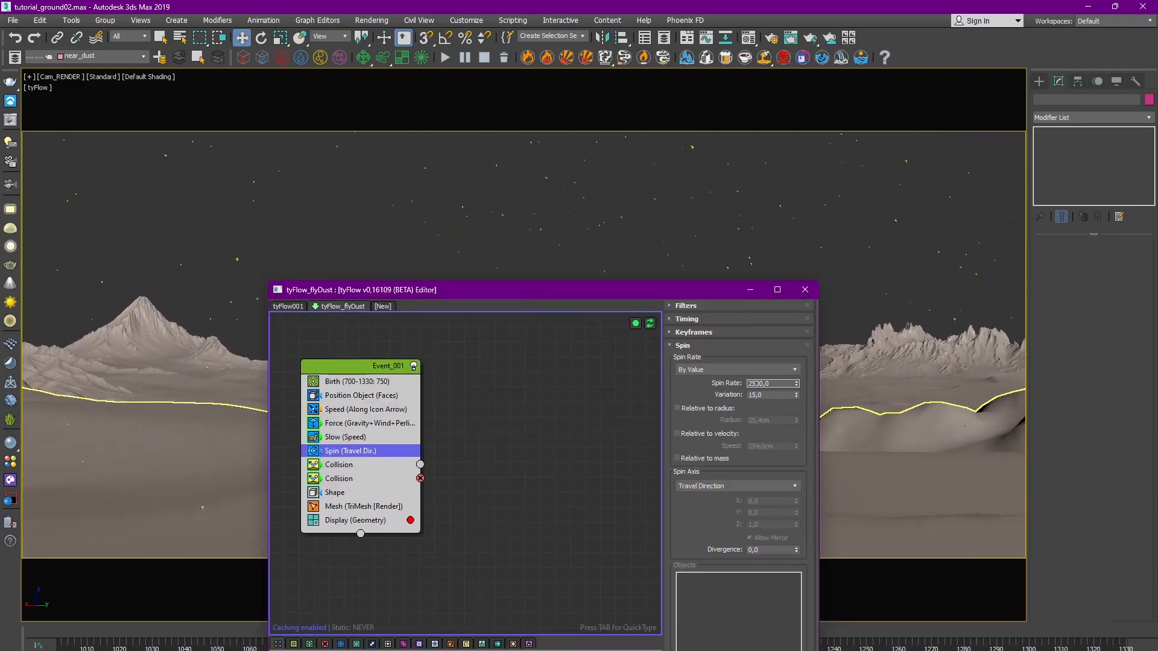
pyautogui.click(804, 290)
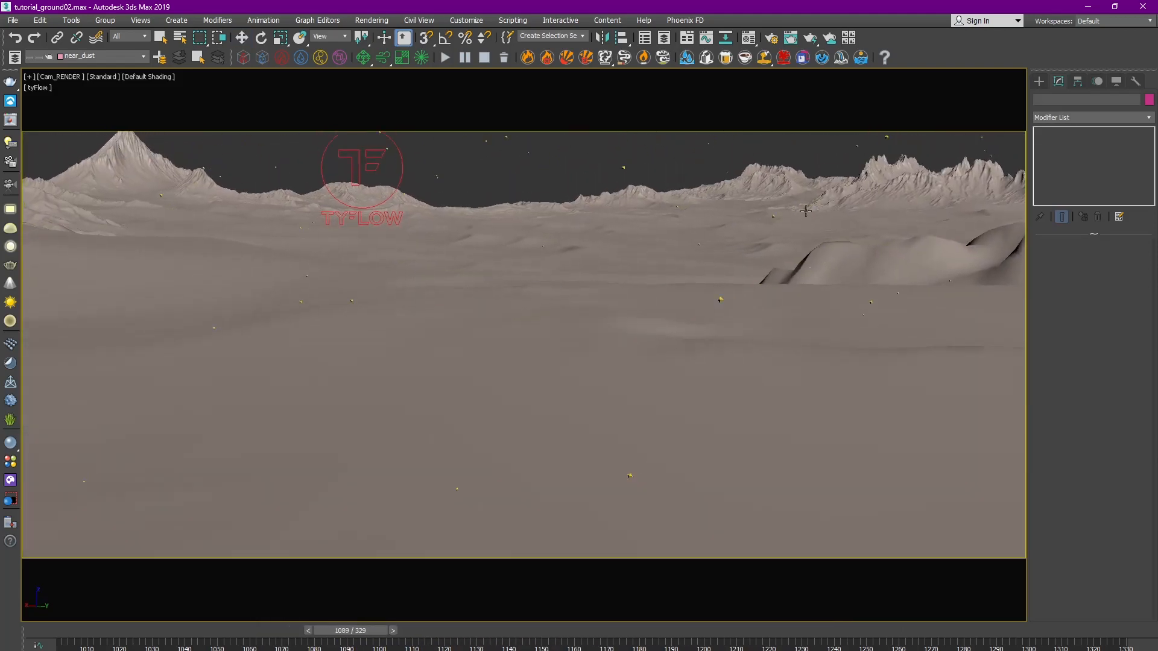
# Step: Inspect the spinning dust up close in the camera view with 2D Pan Zoom at several frames, and restore the normal camera framing
pyautogui.press('Escape')
pyautogui.click(49, 79)
pyautogui.click(25, 79)
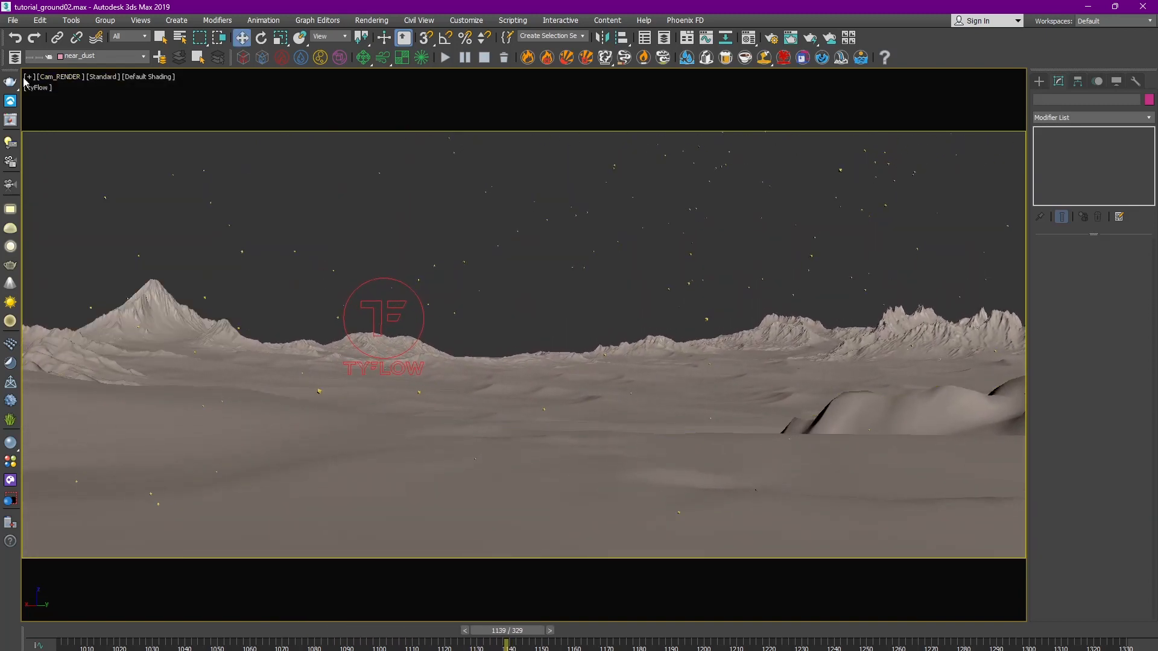
pyautogui.click(28, 79)
pyautogui.click(83, 241)
pyautogui.scroll(8, 867, 177)
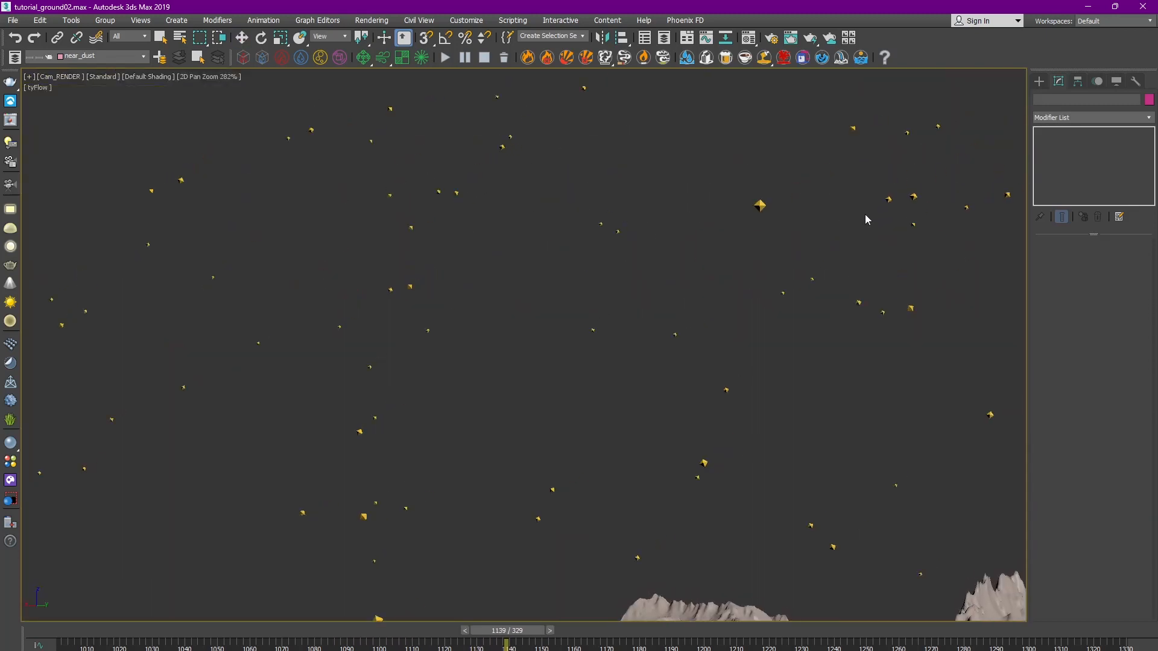
pyautogui.moveTo(626, 634); pyautogui.dragTo(552, 633)
pyautogui.scroll(-8, 448, 227)
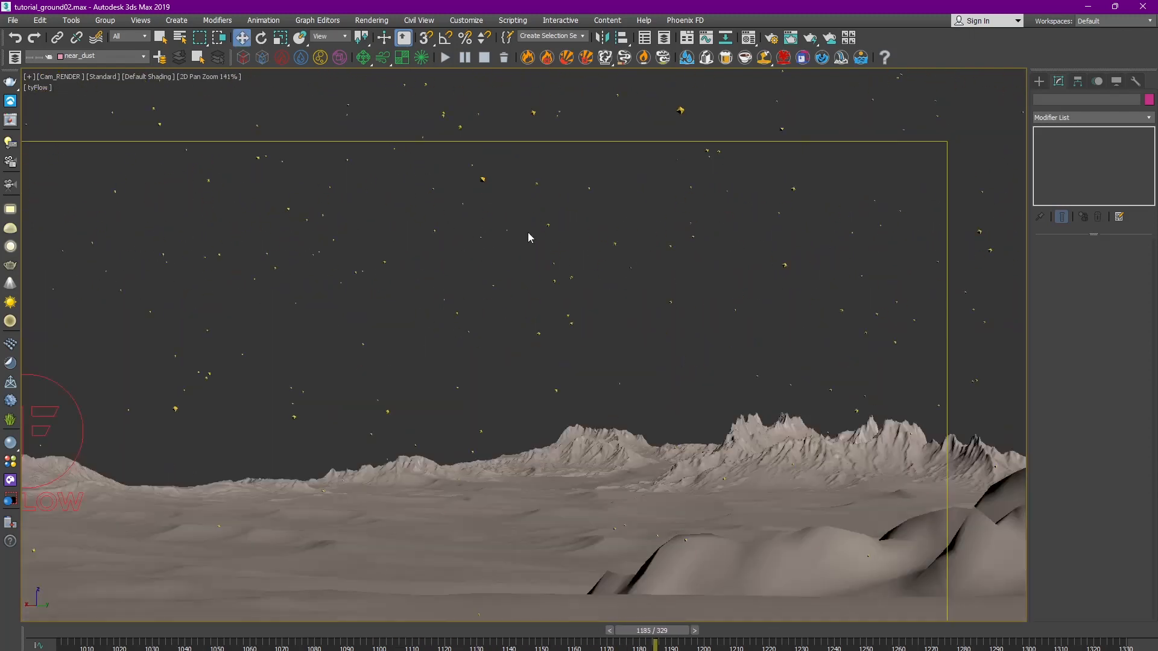
pyautogui.click(236, 89)
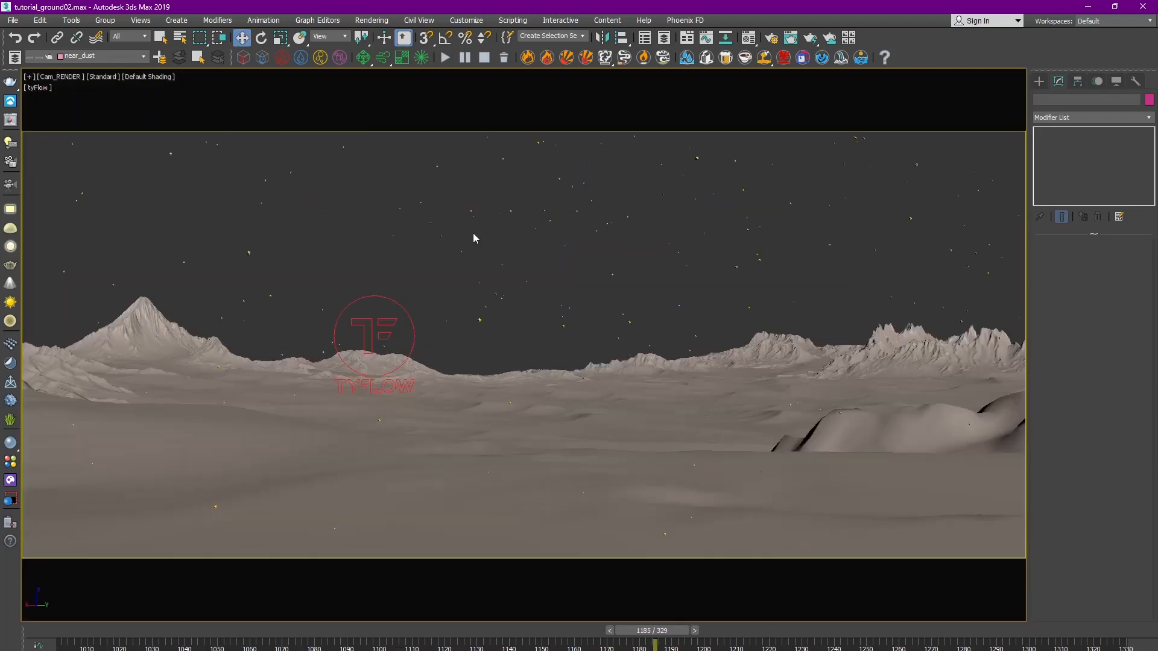
# Step: Switch to the perspective view of the whole terrain and make the shockwave layer visible
pyautogui.moveTo(563, 633); pyautogui.dragTo(503, 530)
pyautogui.press('w')
pyautogui.press('p')
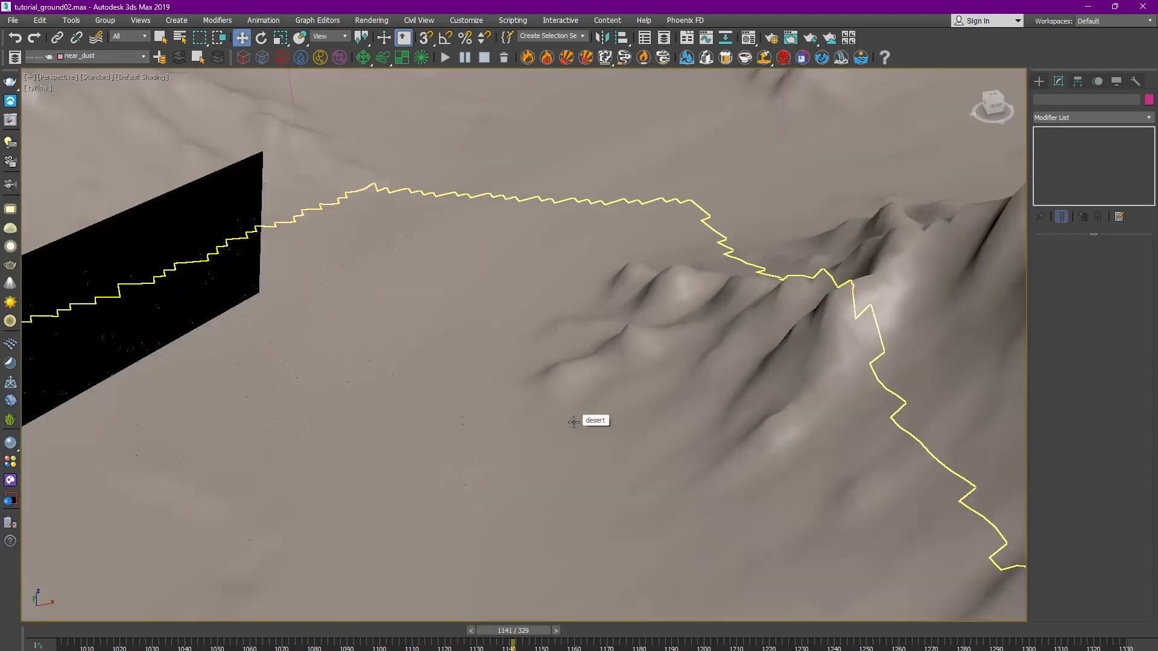
pyautogui.scroll(-10, 635, 363)
pyautogui.keyDown('alt'); pyautogui.moveTo(636, 363); pyautogui.dragTo(802, 410, button='middle'); pyautogui.keyUp('alt')
pyautogui.scroll(4, 491, 342)
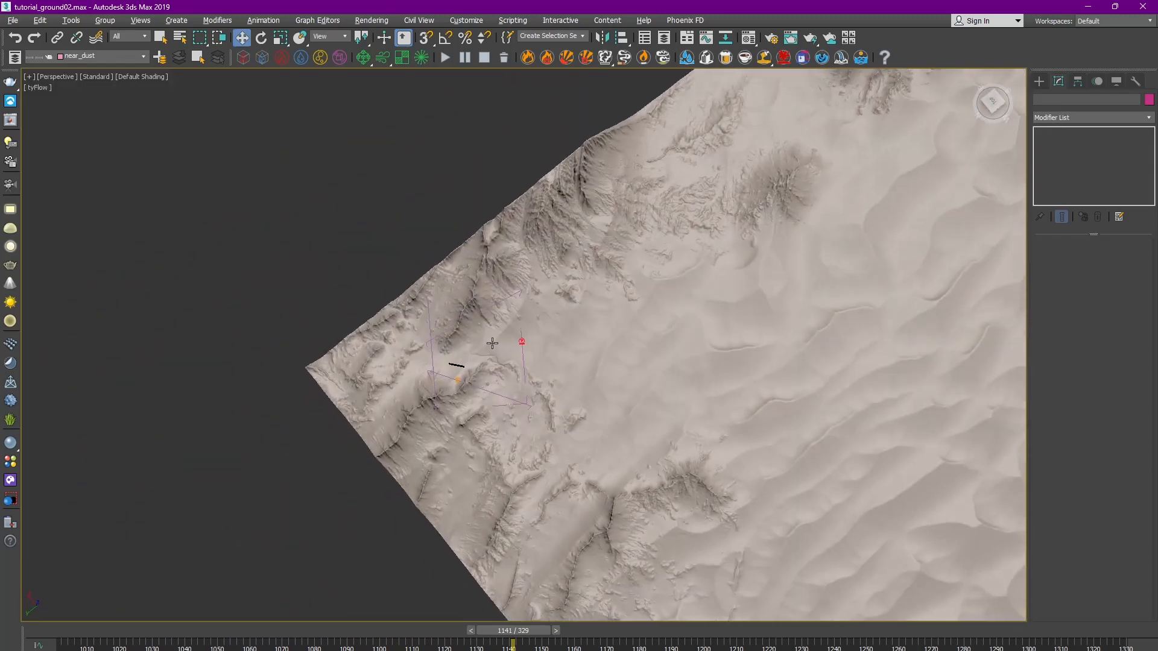
pyautogui.scroll(3, 491, 342)
pyautogui.click(20, 59)
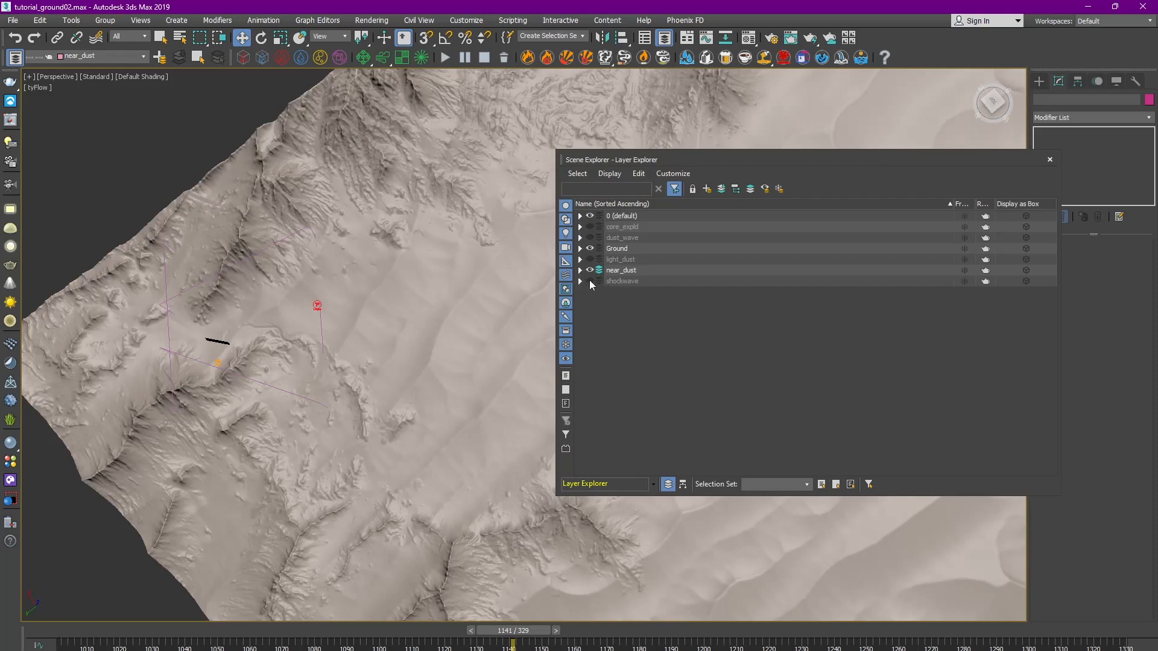
pyautogui.click(1050, 160)
pyautogui.scroll(-3, 516, 326)
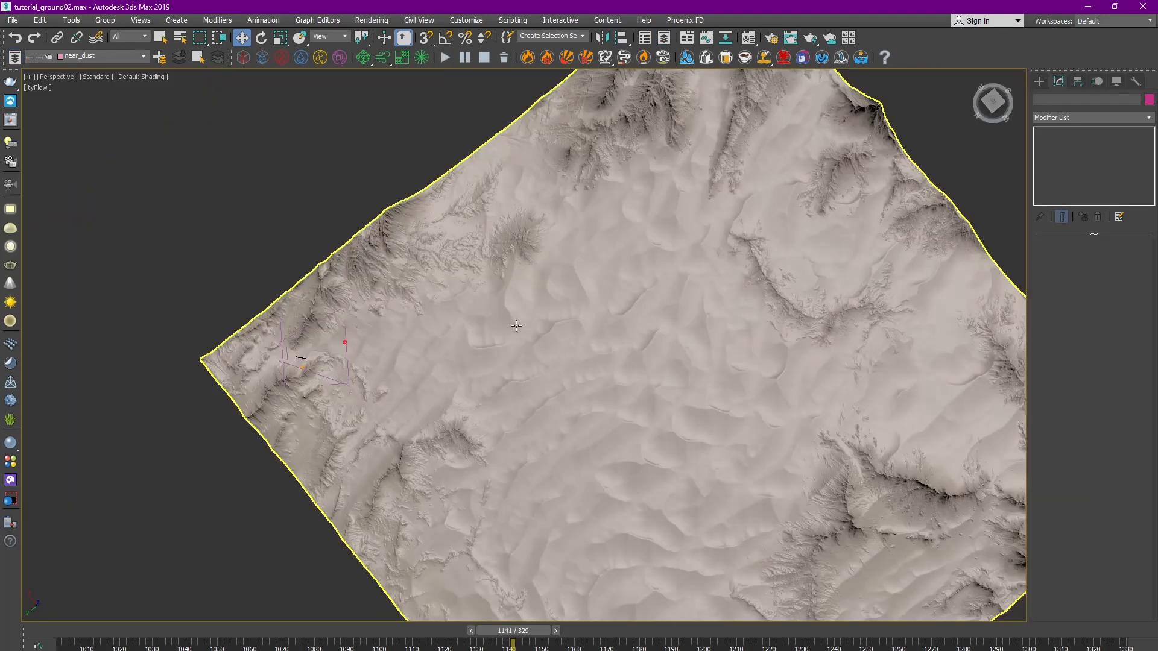
# Step: Go to frame 1198, select the tyFlow_flyDust flow near the emitter and display the perspective view as wireframe
pyautogui.moveTo(663, 635); pyautogui.dragTo(710, 640)
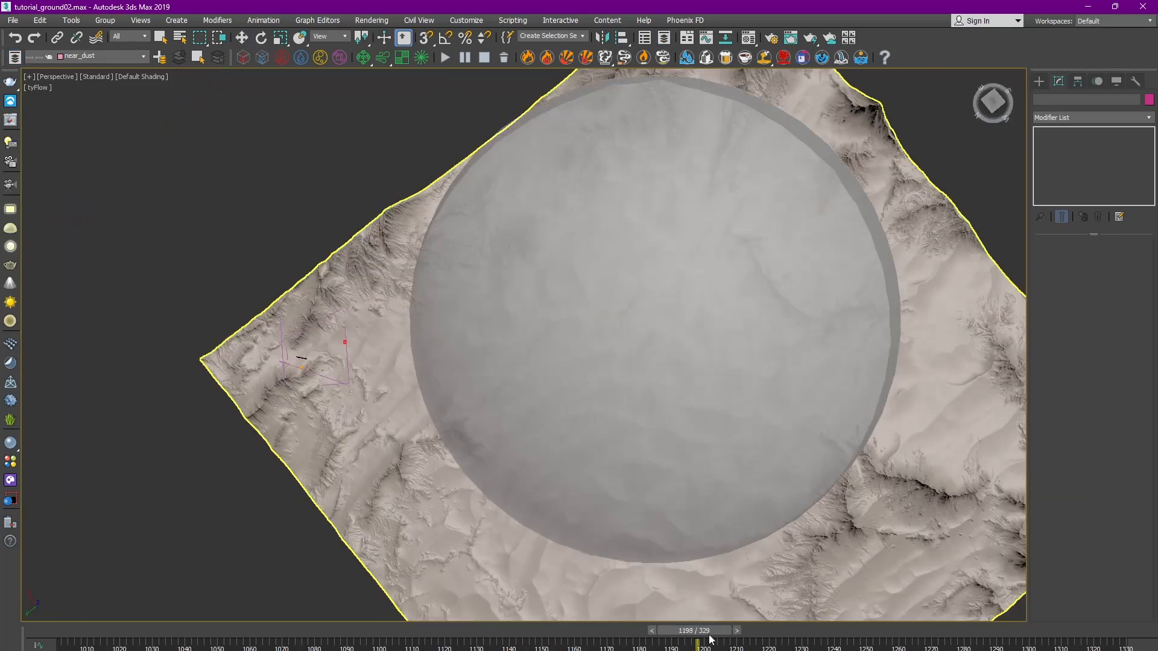
pyautogui.click(445, 330)
pyautogui.scroll(6, 412, 421)
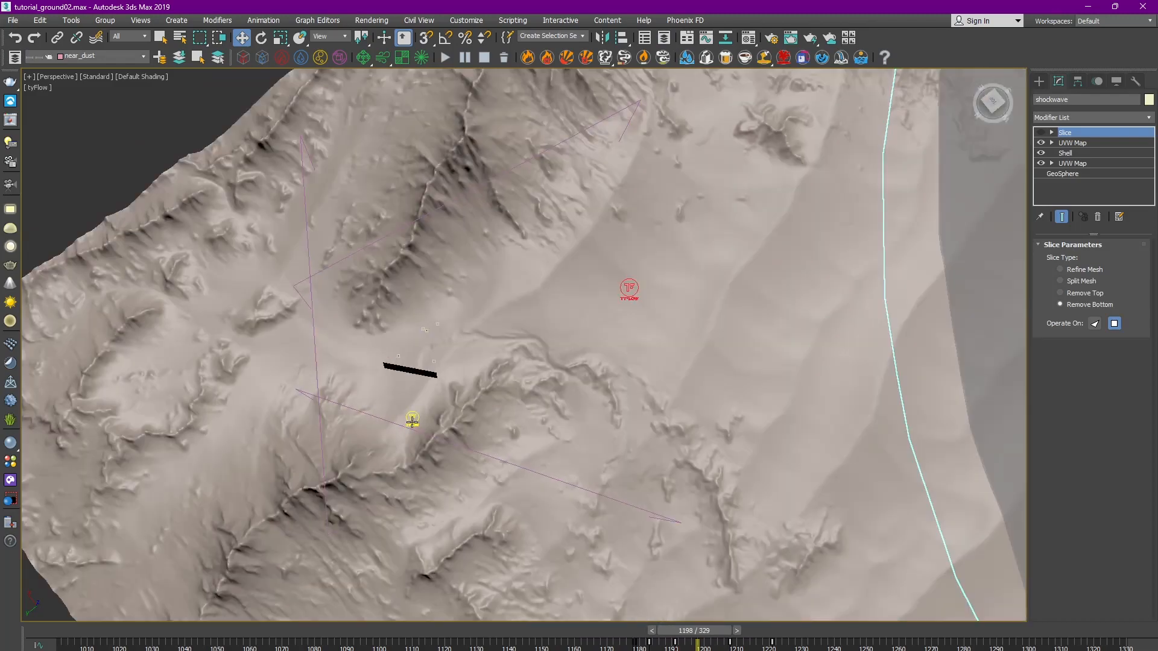
pyautogui.click(412, 418)
pyautogui.press('F3')
pyautogui.scroll(4, 412, 418)
pyautogui.scroll(-1, 414, 491)
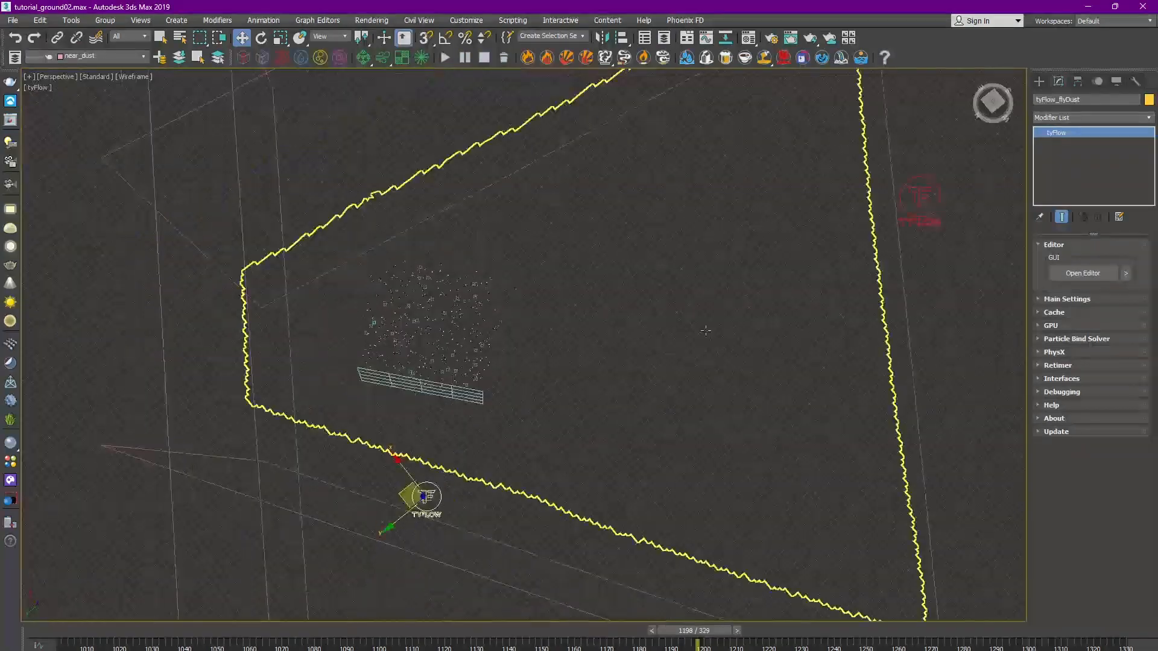
# Step: Open the editor of the selected flow and add a third Collision operator below the existing two in Event_001
pyautogui.click(1077, 274)
pyautogui.moveTo(522, 296); pyautogui.dragTo(815, 112)
pyautogui.moveTo(662, 524); pyautogui.dragTo(661, 452)
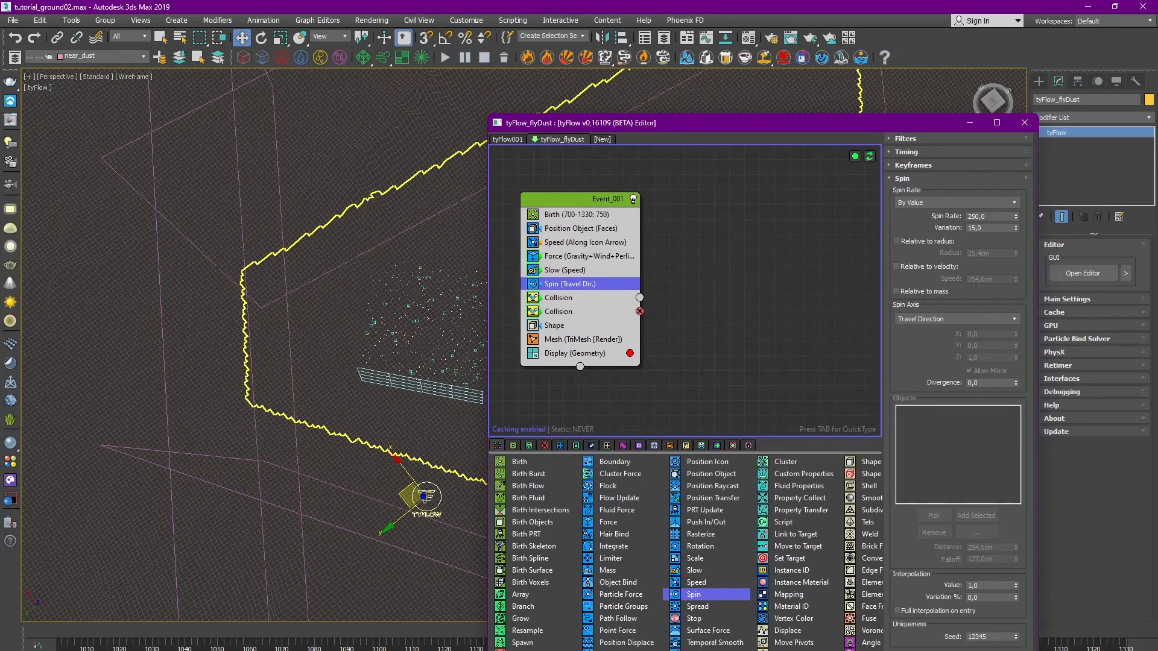
pyautogui.scroll(-5, 662, 542)
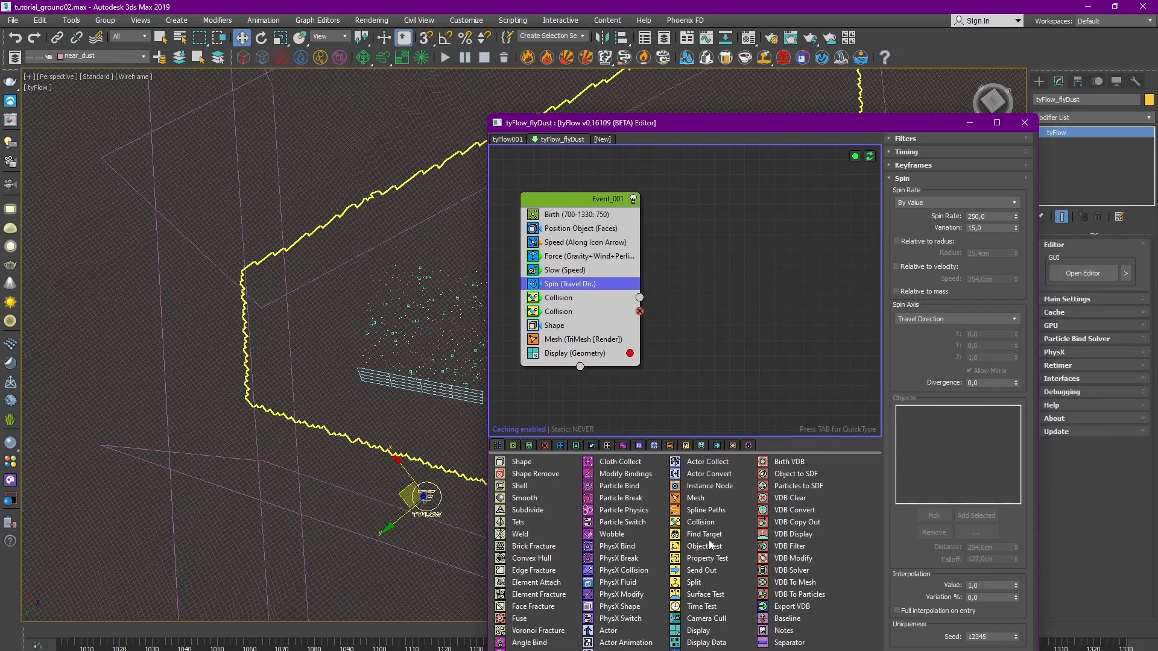
pyautogui.moveTo(701, 523); pyautogui.dragTo(571, 321)
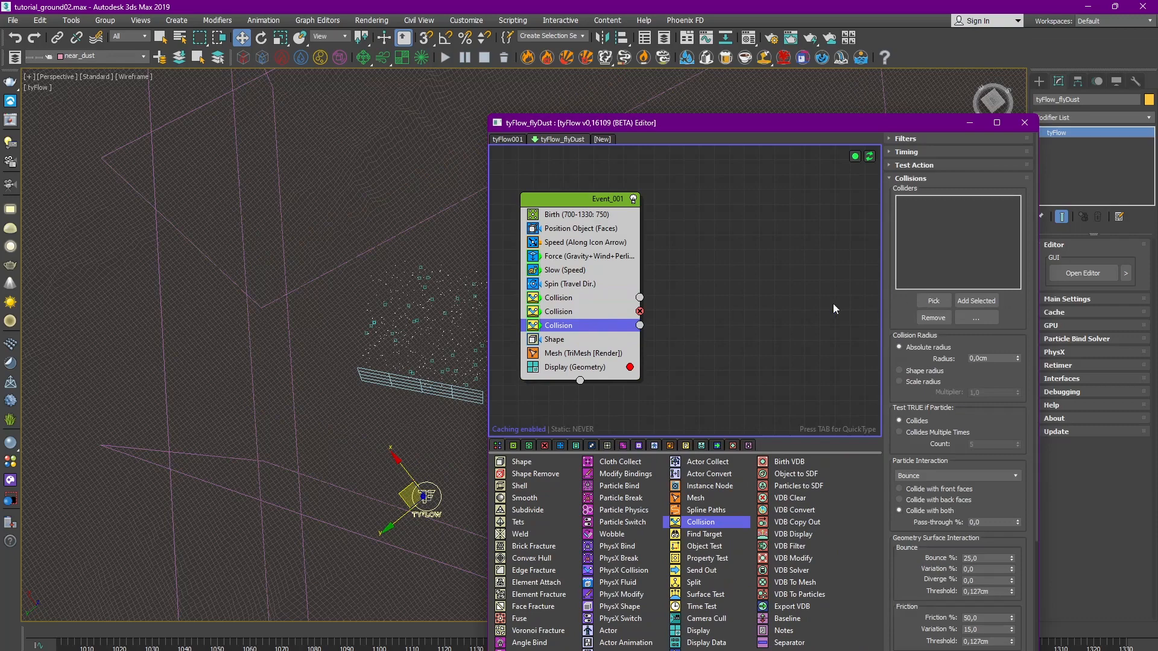
# Step: Pick the shockwave sphere in the scene as the collider of the new Collision operator
pyautogui.click(937, 300)
pyautogui.moveTo(712, 126); pyautogui.dragTo(333, 292)
pyautogui.scroll(-5, 778, 302)
pyautogui.moveTo(784, 311); pyautogui.dragTo(712, 410, button='middle')
pyautogui.keyDown('alt'); pyautogui.moveTo(712, 410); pyautogui.dragTo(742, 284, button='middle'); pyautogui.keyUp('alt')
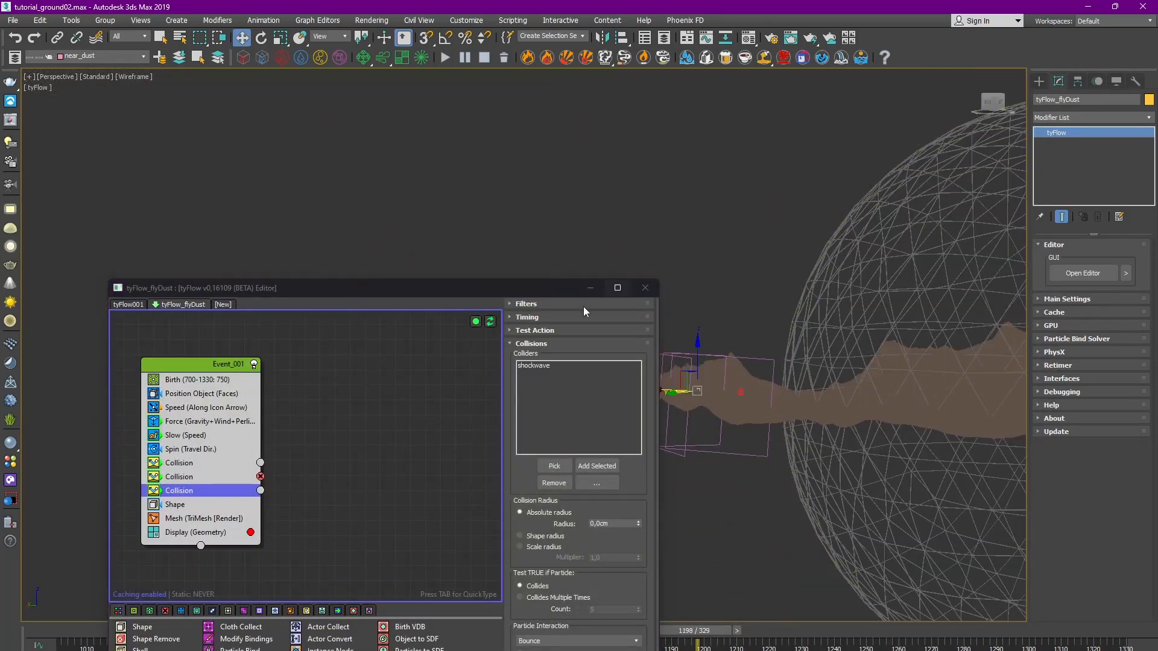
pyautogui.scroll(5, 809, 166)
pyautogui.moveTo(482, 289); pyautogui.dragTo(335, 93)
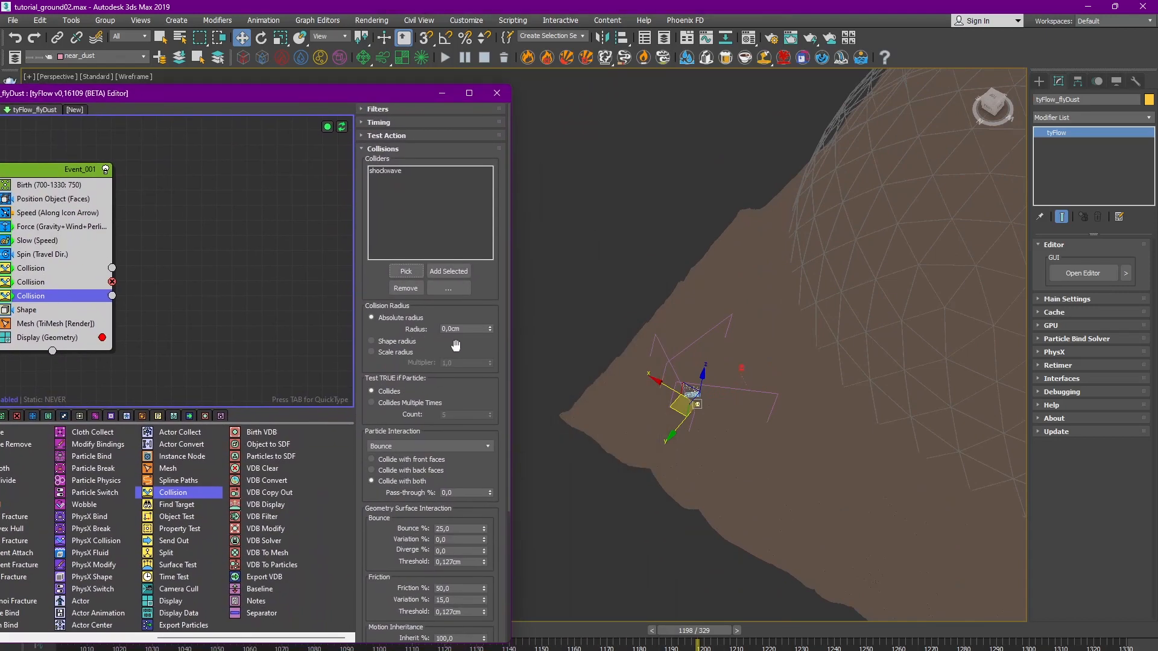
# Step: Review the new Collision settings, minimize the editor and check in the perspective view how the shockwave passes the dust around frame 1210
pyautogui.scroll(-3, 477, 302)
pyautogui.scroll(-2, 473, 331)
pyautogui.moveTo(477, 375); pyautogui.dragTo(505, 293)
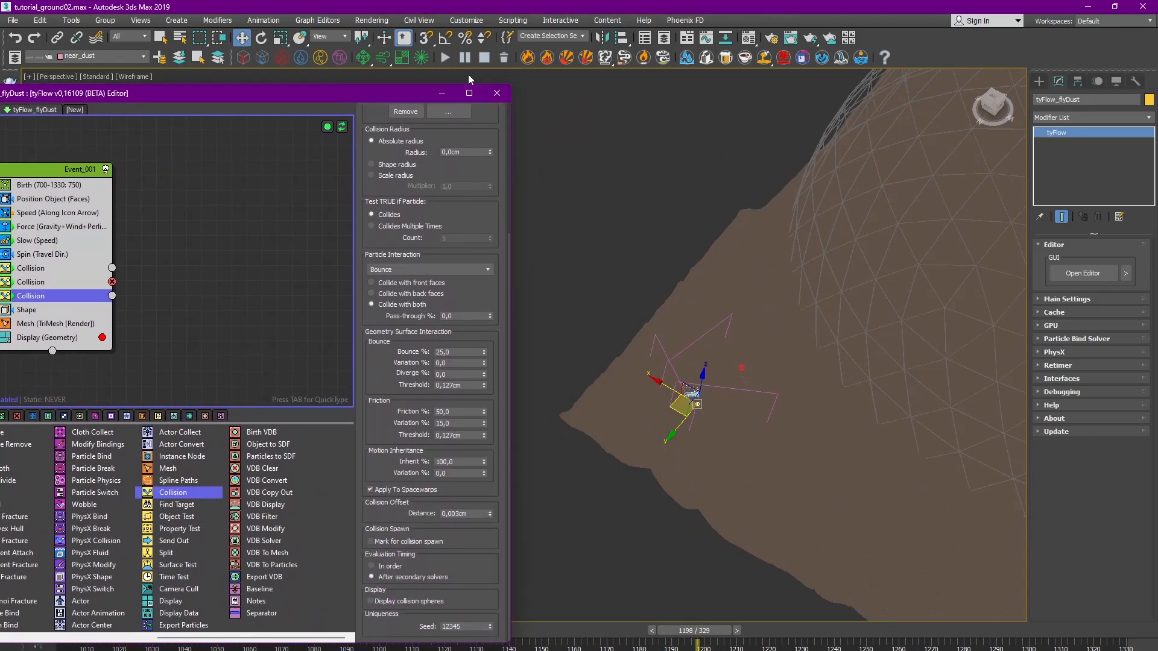
pyautogui.click(442, 95)
pyautogui.scroll(5, 770, 426)
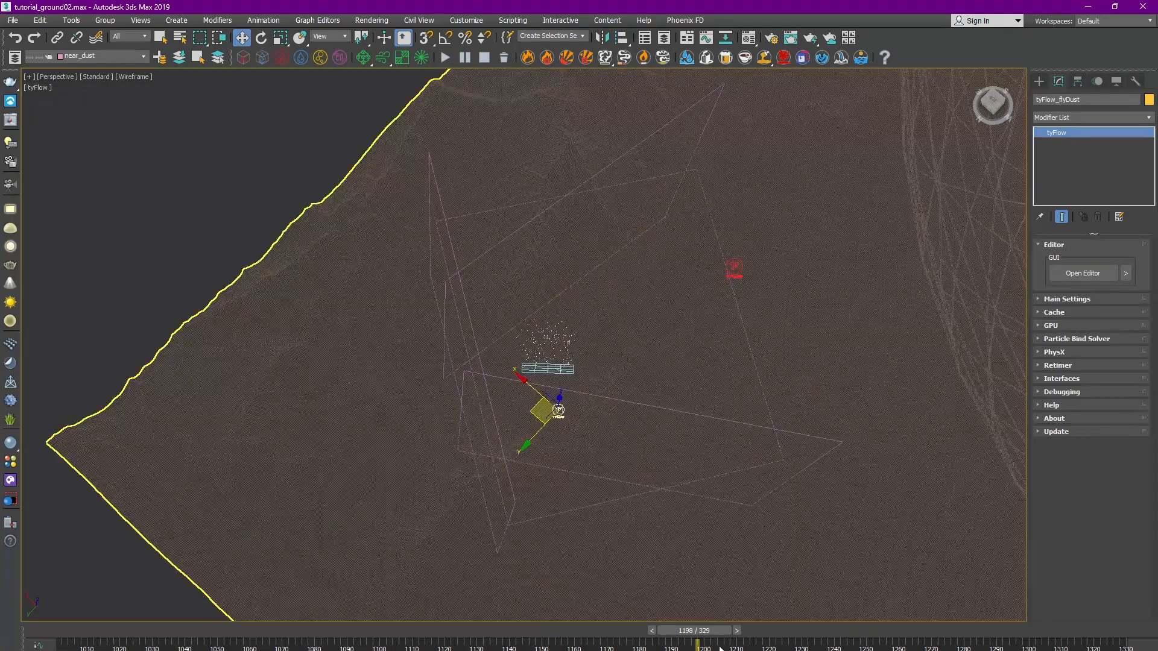
pyautogui.moveTo(744, 631); pyautogui.dragTo(773, 632)
pyautogui.scroll(3, 574, 386)
pyautogui.press('F3')
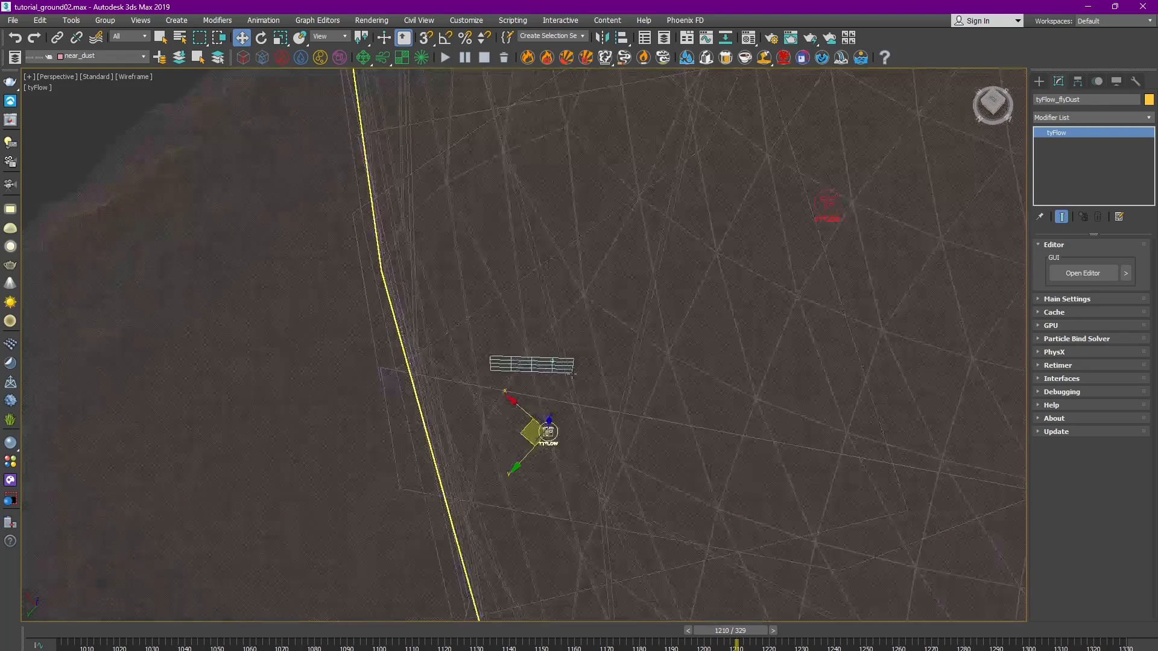
# Step: View the scene through Cam_RENDER and step through frames 1207 to 1210 to check how the dust reacts to the shockwave
pyautogui.press('c')
pyautogui.doubleClick(568, 281)
pyautogui.click(684, 631)
pyautogui.click(682, 630)
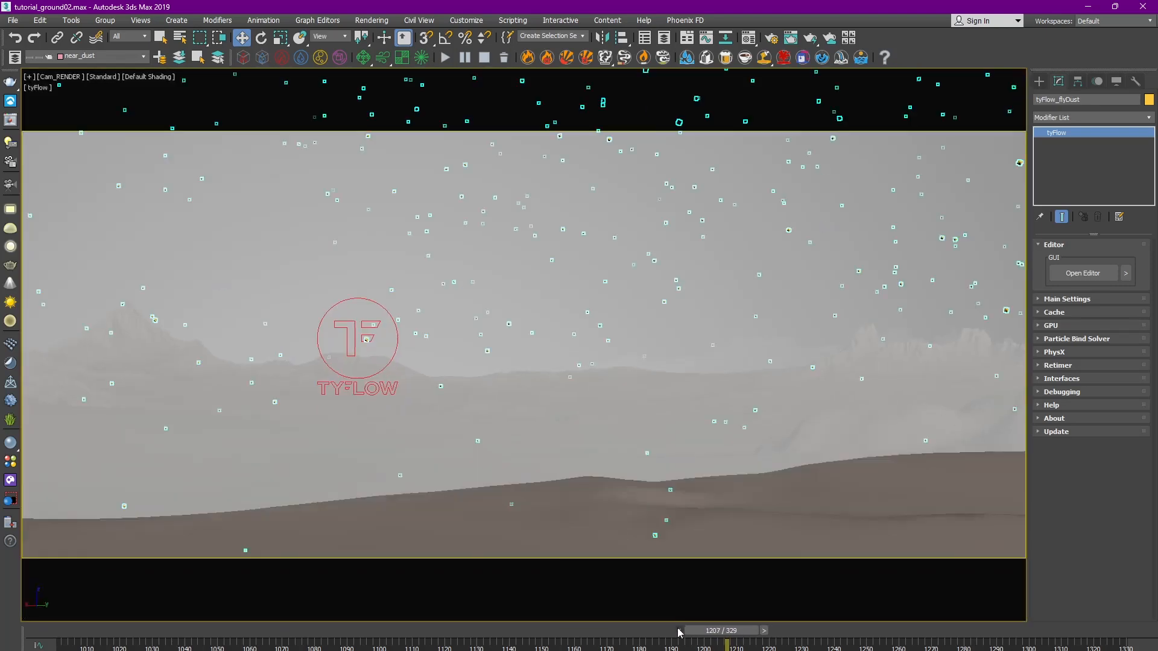
pyautogui.click(679, 631)
pyautogui.click(676, 631)
pyautogui.moveTo(761, 631); pyautogui.dragTo(774, 631)
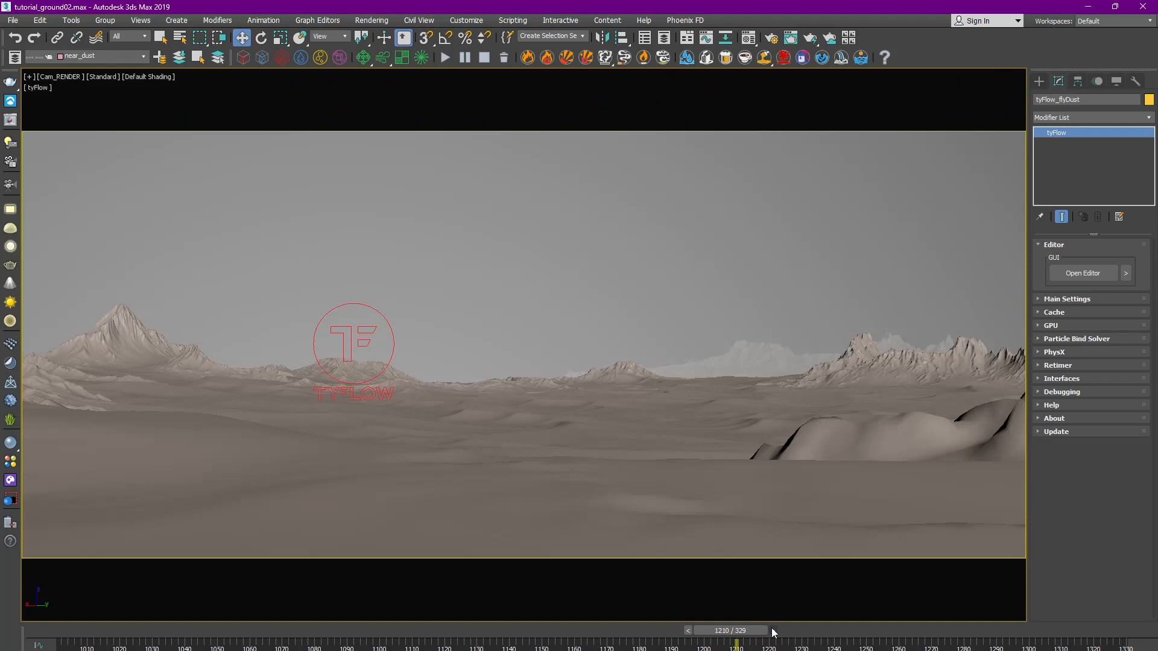
pyautogui.click(680, 631)
pyautogui.click(680, 631)
# Step: Unhide tyFlow001_tyCache in the near_dust layer, close the Layer Explorer and clear the selection
pyautogui.click(15, 56)
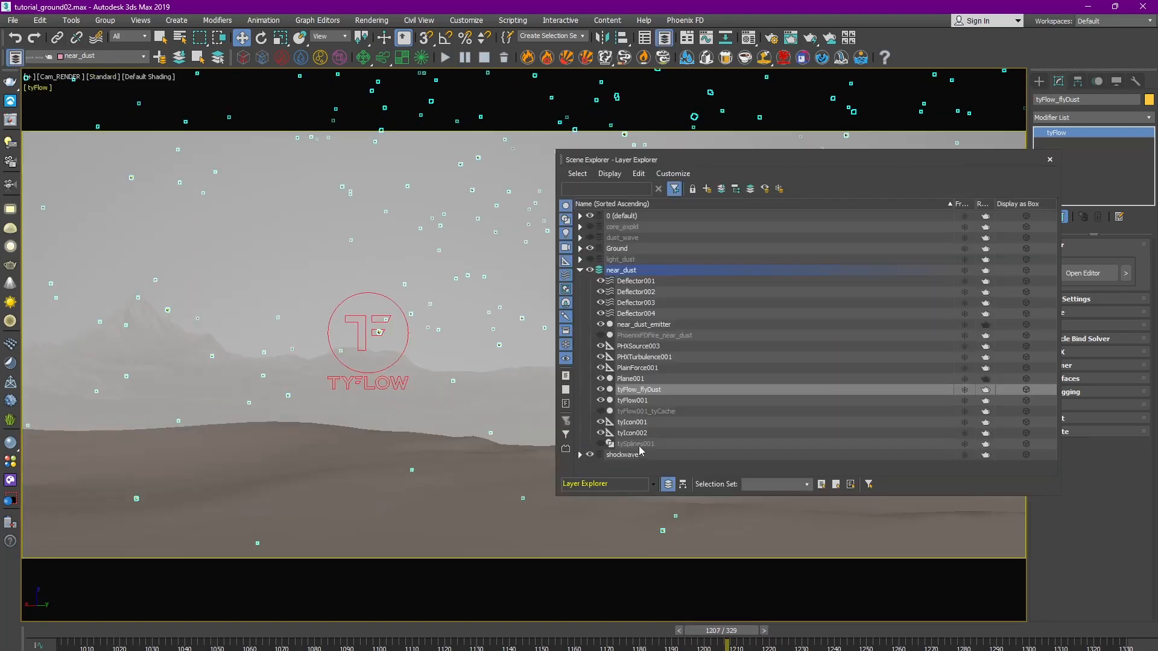
pyautogui.click(648, 412)
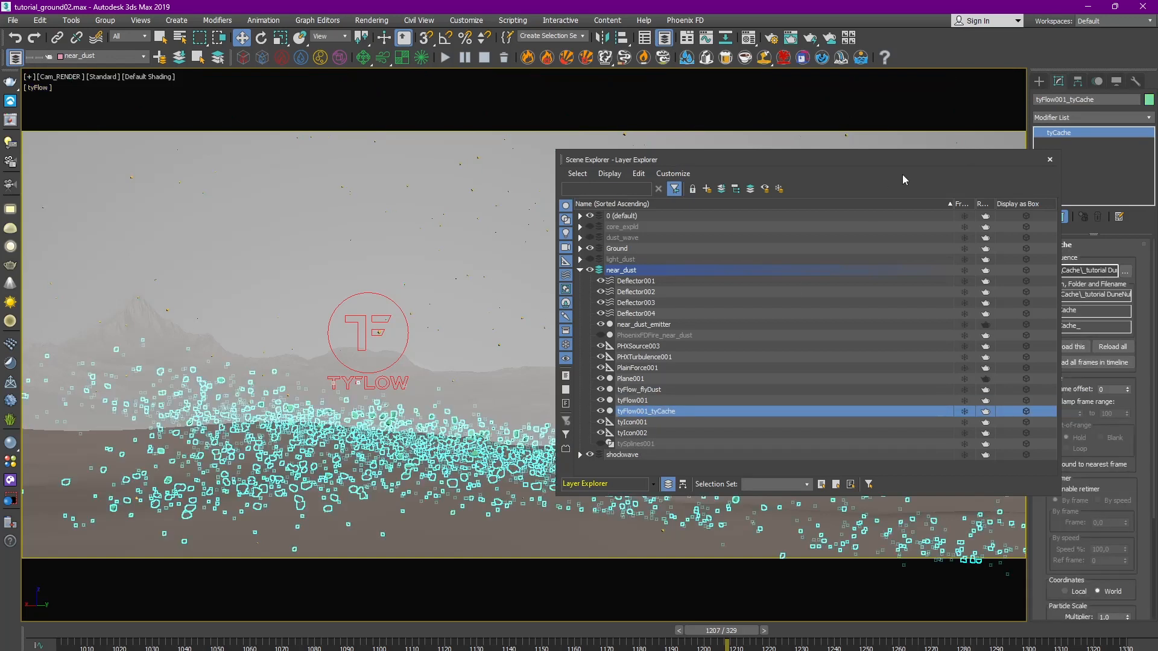
pyautogui.click(1050, 159)
pyautogui.click(679, 314)
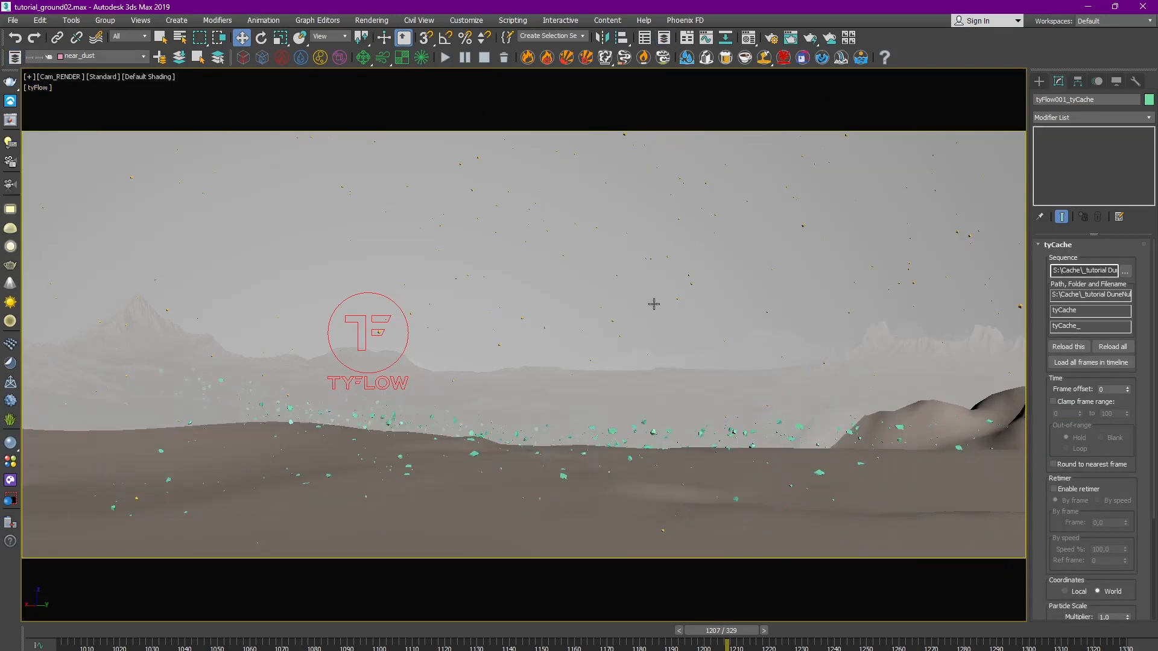
# Step: Step frame by frame from 1206 to compare the cached ground particles with the flying dust as the shockwave arrives
pyautogui.click(675, 630)
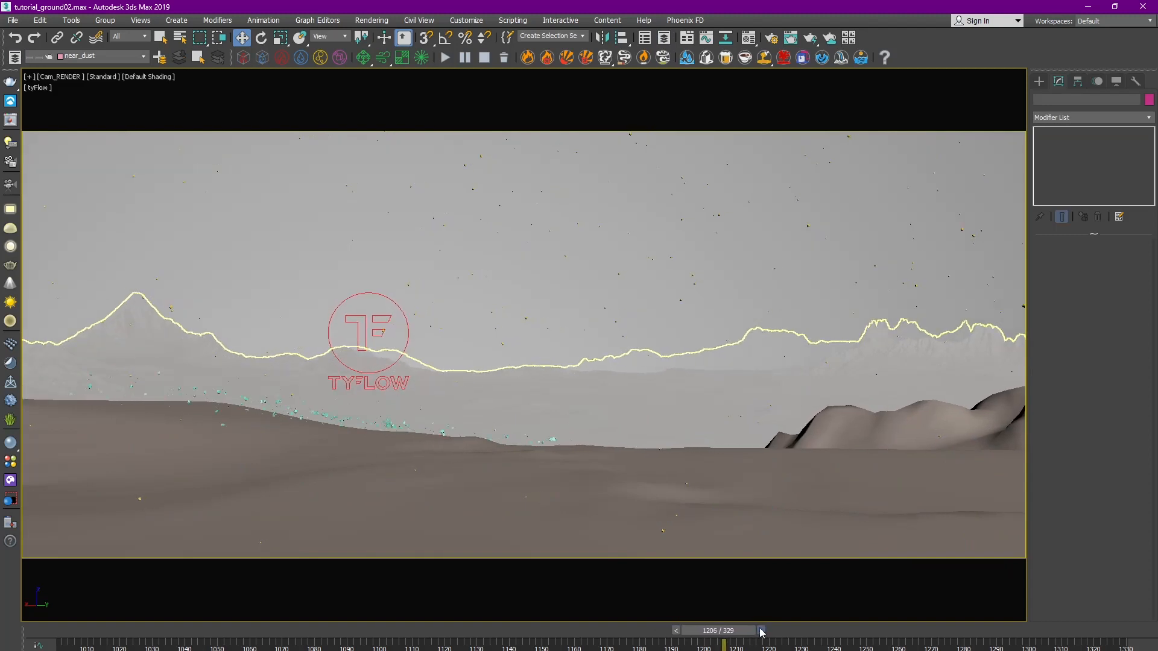
pyautogui.click(761, 631)
pyautogui.click(764, 631)
pyautogui.click(767, 631)
pyautogui.click(770, 631)
pyautogui.click(773, 631)
pyautogui.click(776, 631)
pyautogui.click(779, 631)
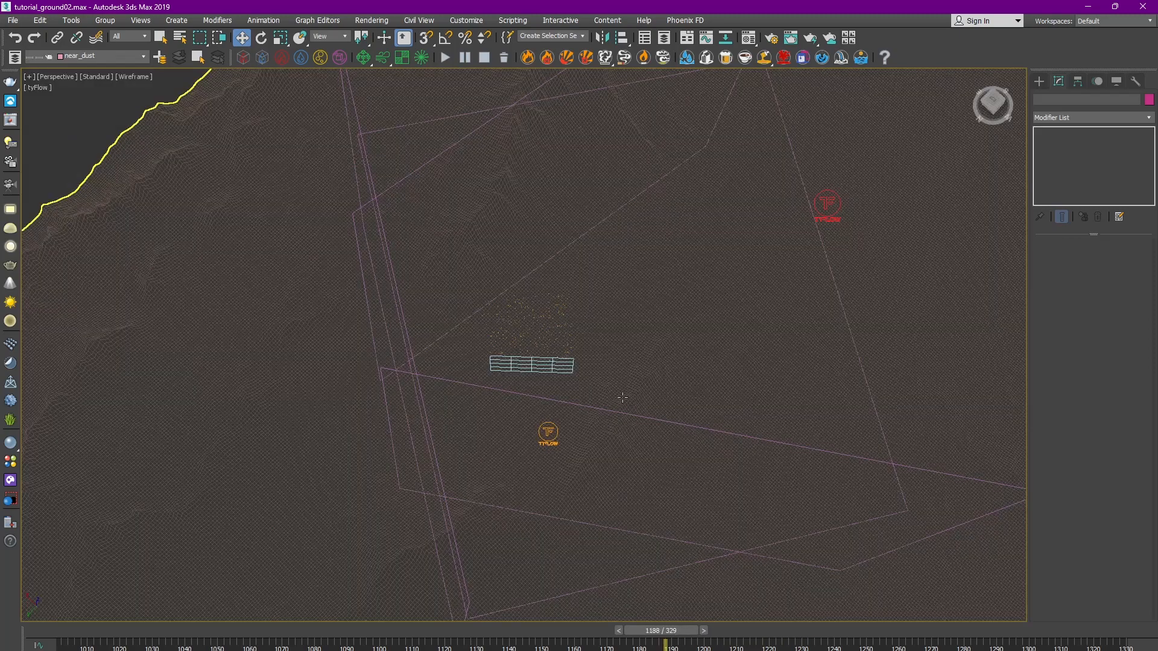
# Step: Look over the dust emitter and deflectors in the perspective view, and return to the Cam_RENDER view
pyautogui.keyDown('alt'); pyautogui.moveTo(623, 398); pyautogui.dragTo(484, 395, button='middle'); pyautogui.keyUp('alt')
pyautogui.scroll(-7, 637, 396)
pyautogui.scroll(3, 483, 396)
pyautogui.press('c')
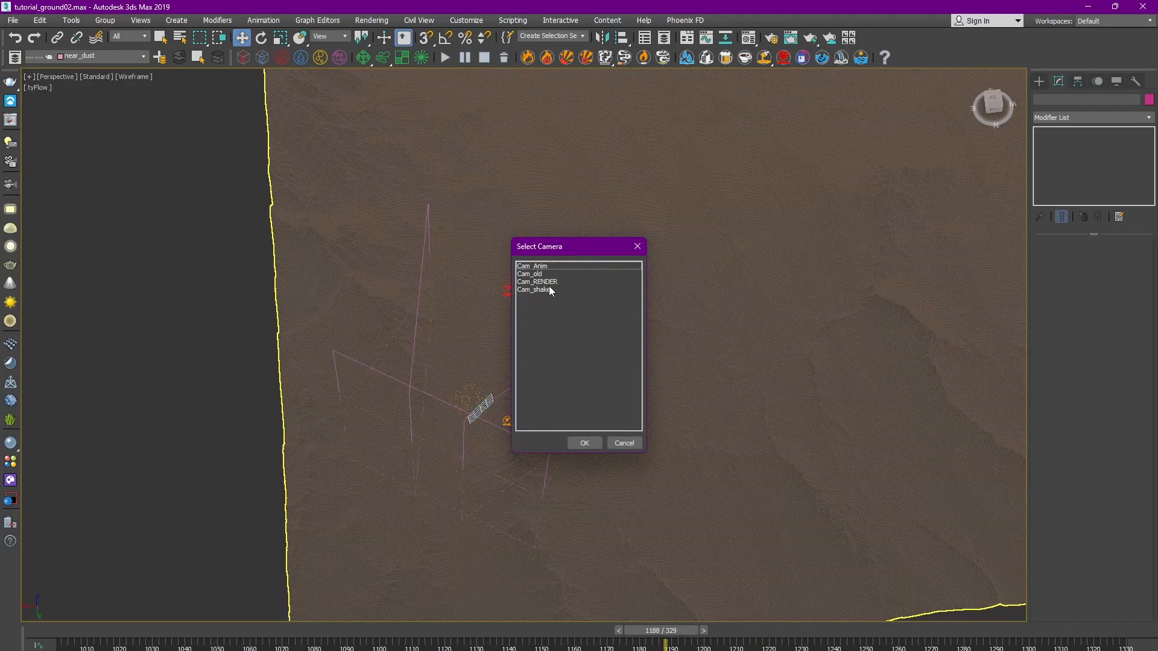
pyautogui.doubleClick(550, 282)
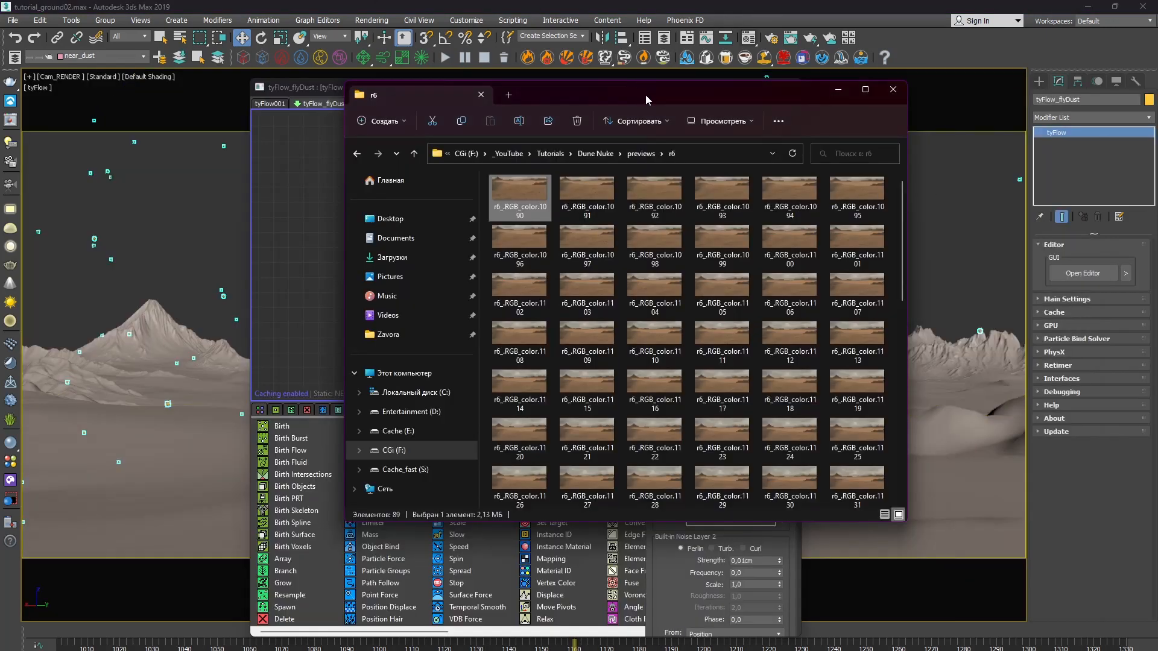
# Step: Open the r6_RGB_color preview sequence from frame 1090 of the r6 folder in the djv player and maximize it
pyautogui.moveTo(645, 96); pyautogui.dragTo(640, 101)
pyautogui.doubleClick(524, 196)
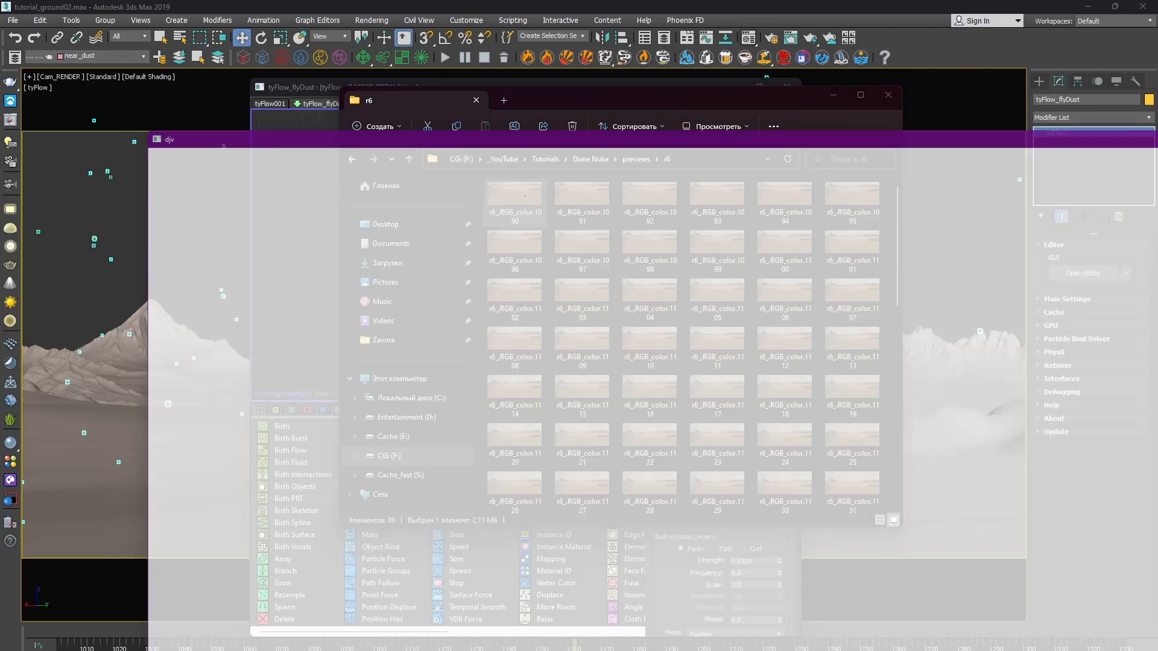
pyautogui.doubleClick(556, 117)
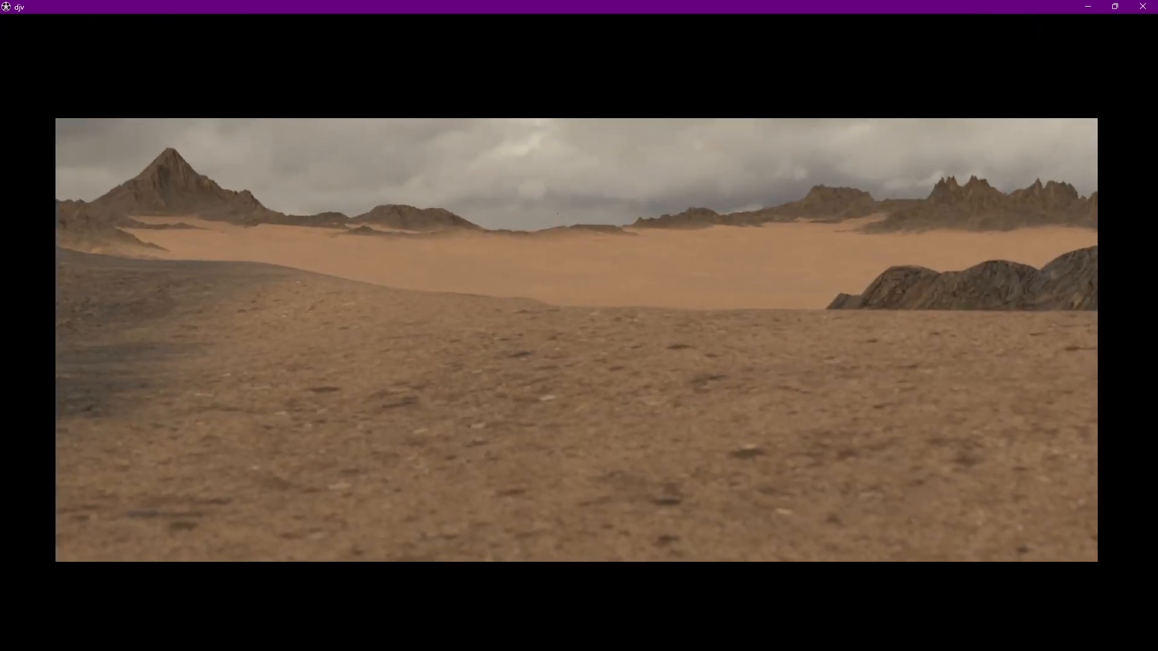
# Step: Zoom in on the mountains and sky of the r6 preview sequence to examine the flying dust
pyautogui.scroll(2, 237, 303)
pyautogui.moveTo(167, 284); pyautogui.dragTo(443, 318, button='middle')
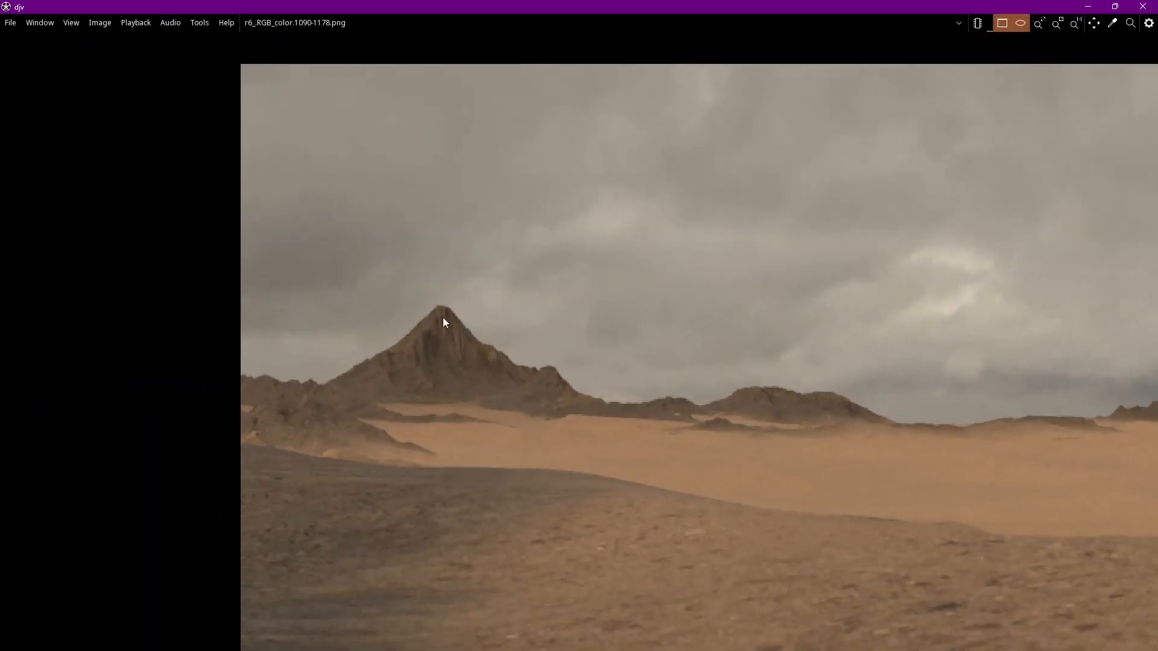
pyautogui.moveTo(485, 416); pyautogui.dragTo(436, 344, button='middle')
pyautogui.scroll(1, 397, 380)
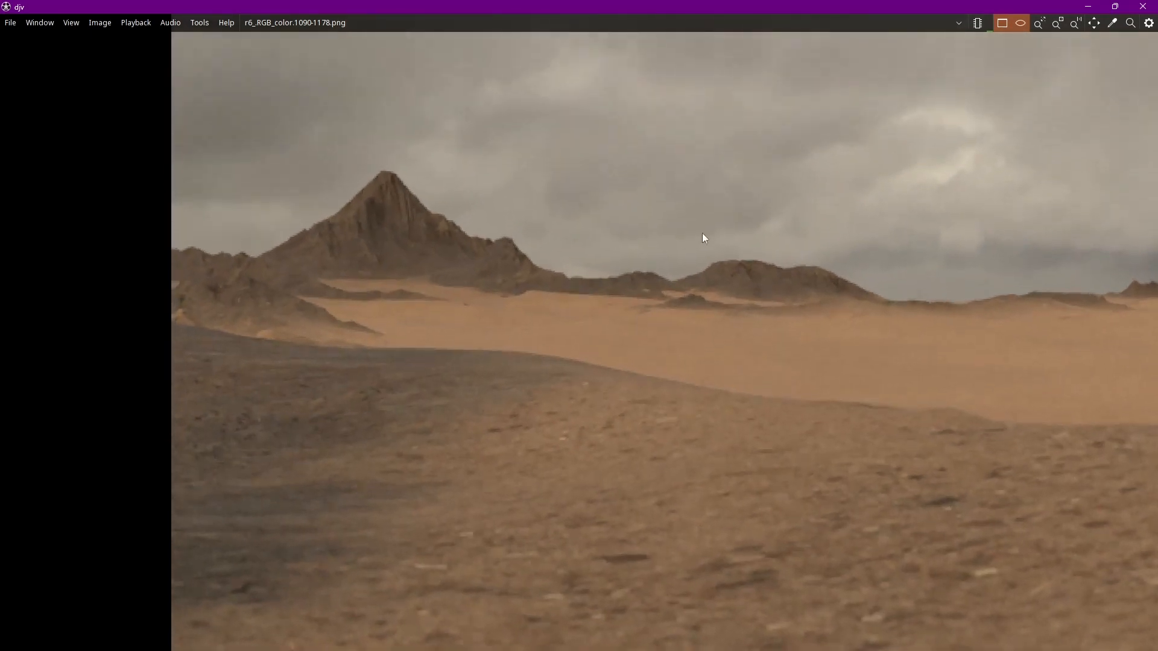
pyautogui.moveTo(704, 236); pyautogui.dragTo(573, 411, button='middle')
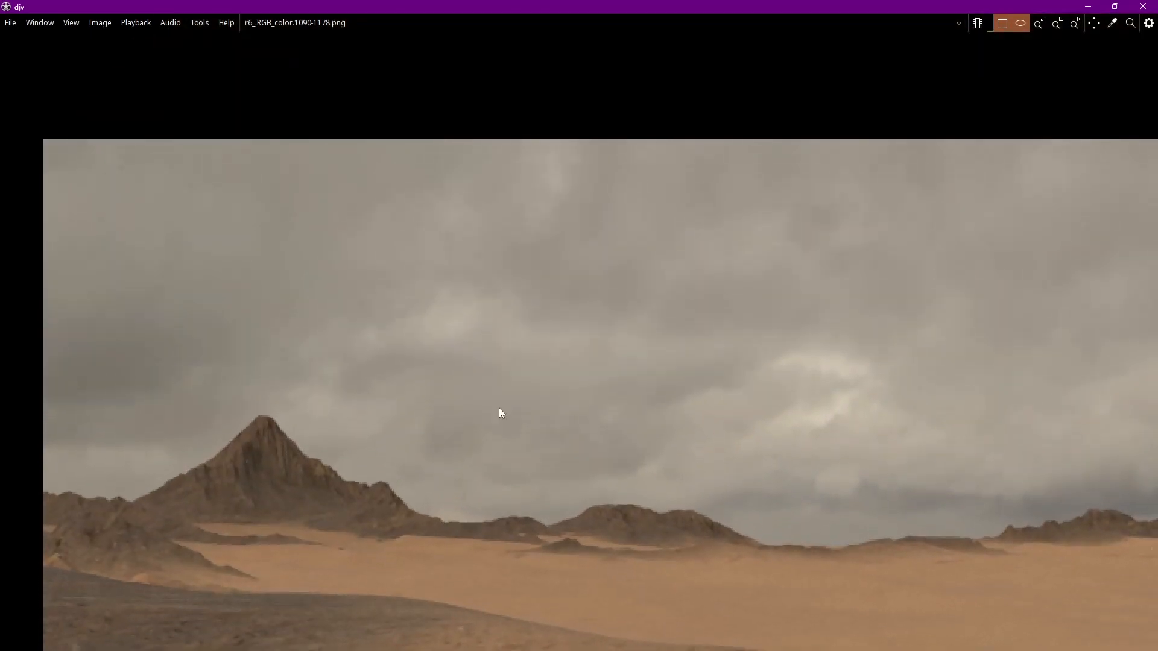
# Step: Pan and zoom the r6 preview for a closer check of the dust, close the r6 folder and return to the tyFlow_flyDust editor
pyautogui.moveTo(778, 409); pyautogui.dragTo(608, 402, button='middle')
pyautogui.scroll(2, 673, 389)
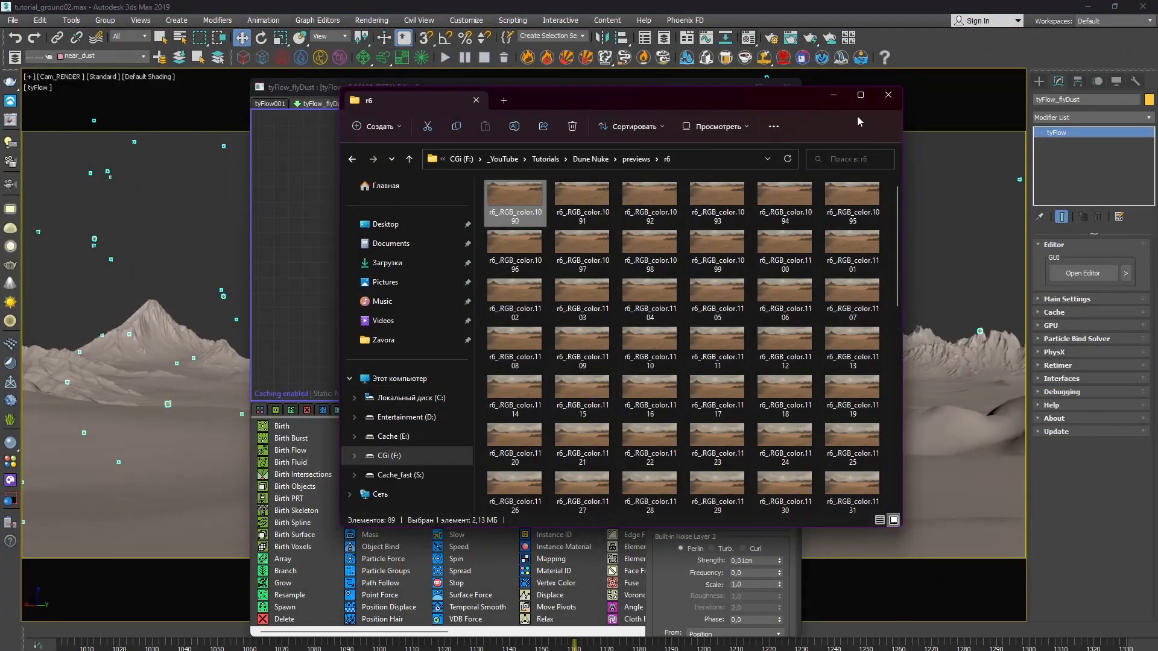
pyautogui.click(893, 102)
pyautogui.moveTo(534, 205); pyautogui.dragTo(542, 206, button='middle')
pyautogui.click(544, 206)
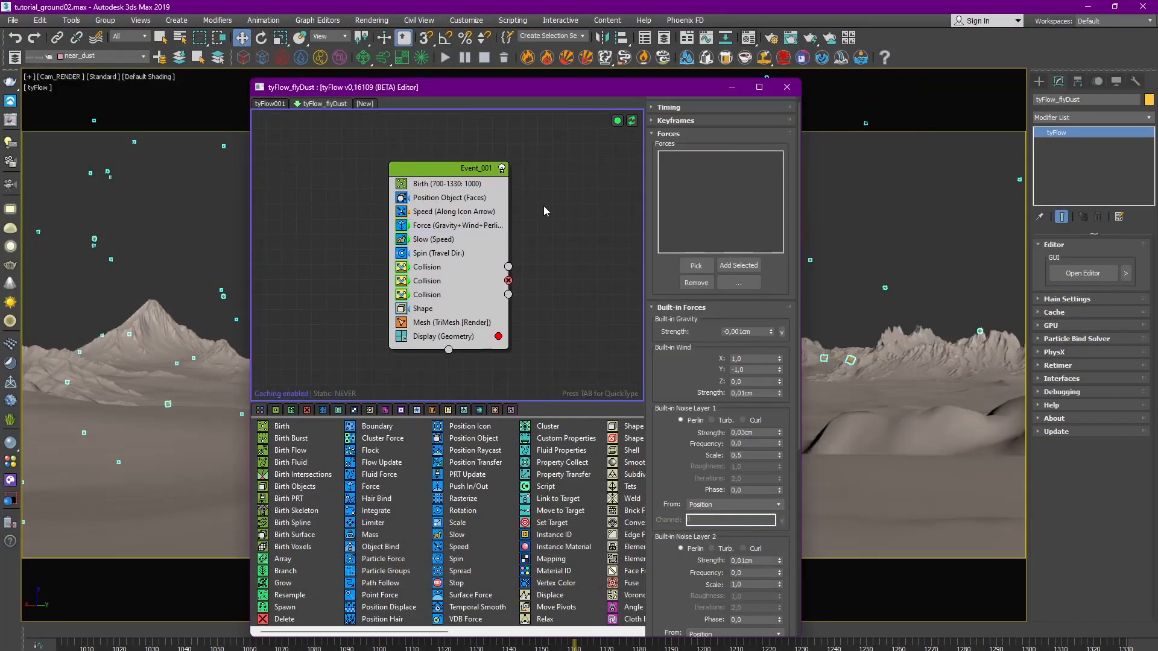
# Step: Review the total particle count of the Birth operator and the magnitude and direction of the Speed operator
pyautogui.click(461, 183)
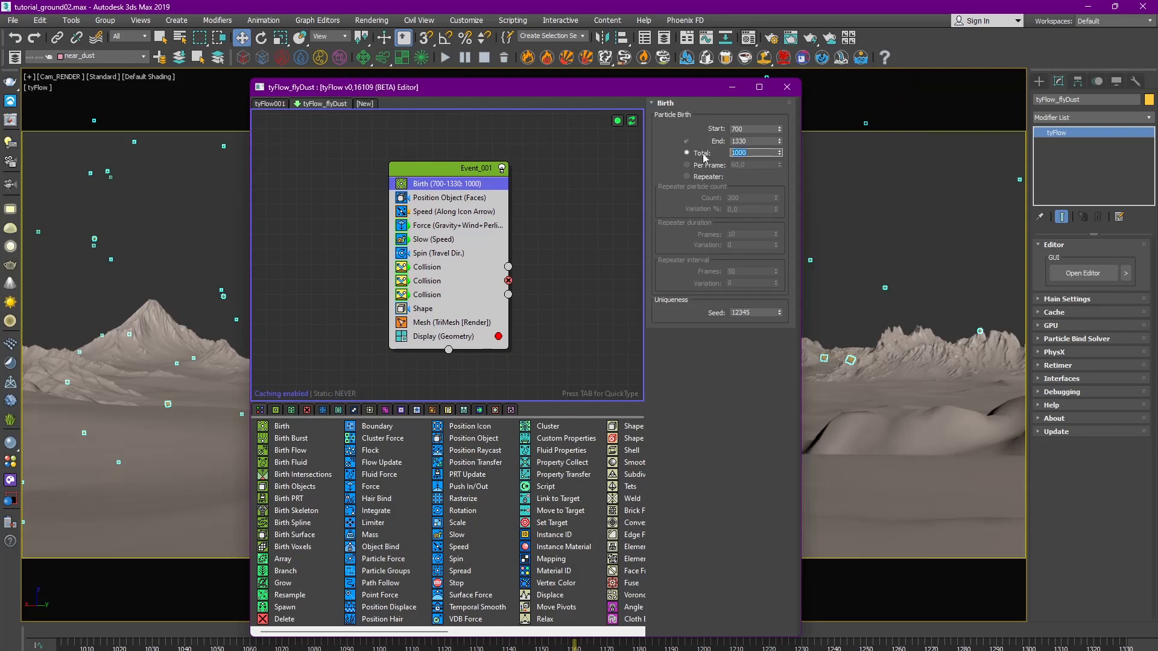
pyautogui.click(431, 212)
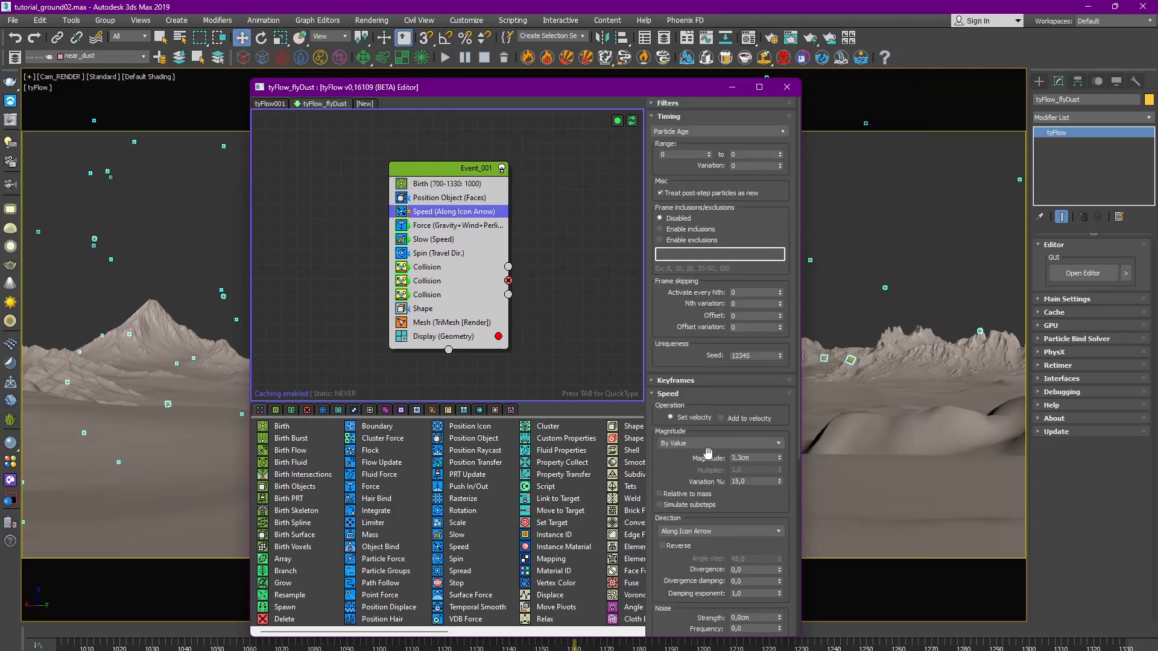
pyautogui.moveTo(676, 470); pyautogui.dragTo(674, 452)
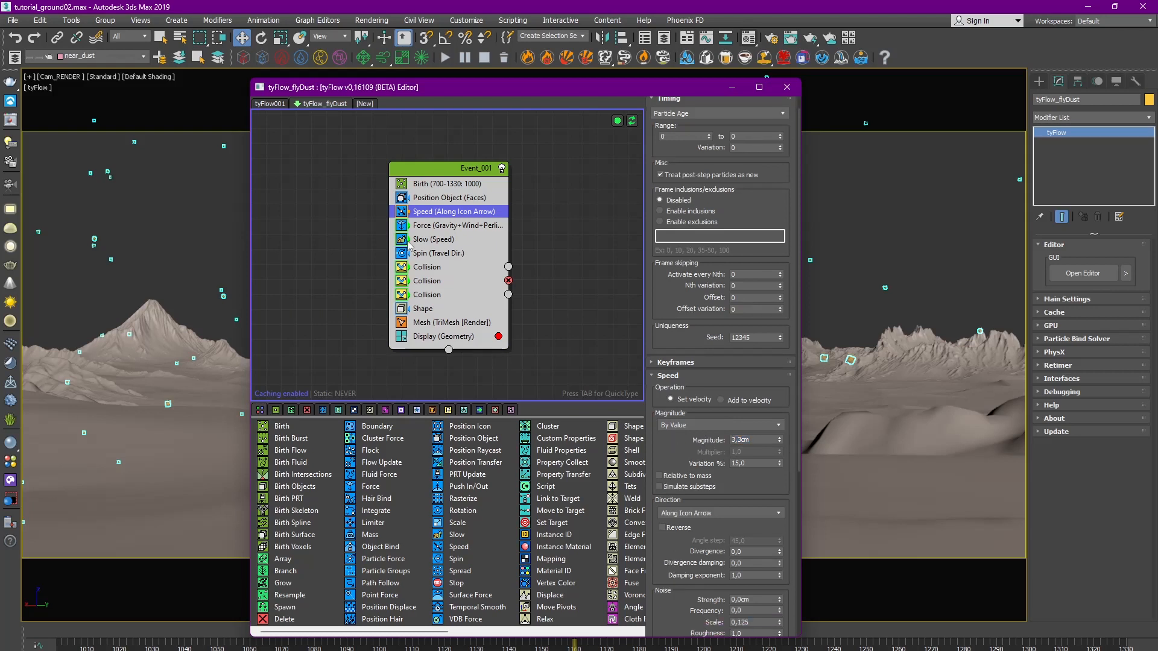
# Step: Review the gravity, wind and two noise layer settings of the flying dust's Force operator
pyautogui.click(427, 228)
pyautogui.moveTo(662, 285); pyautogui.dragTo(663, 249)
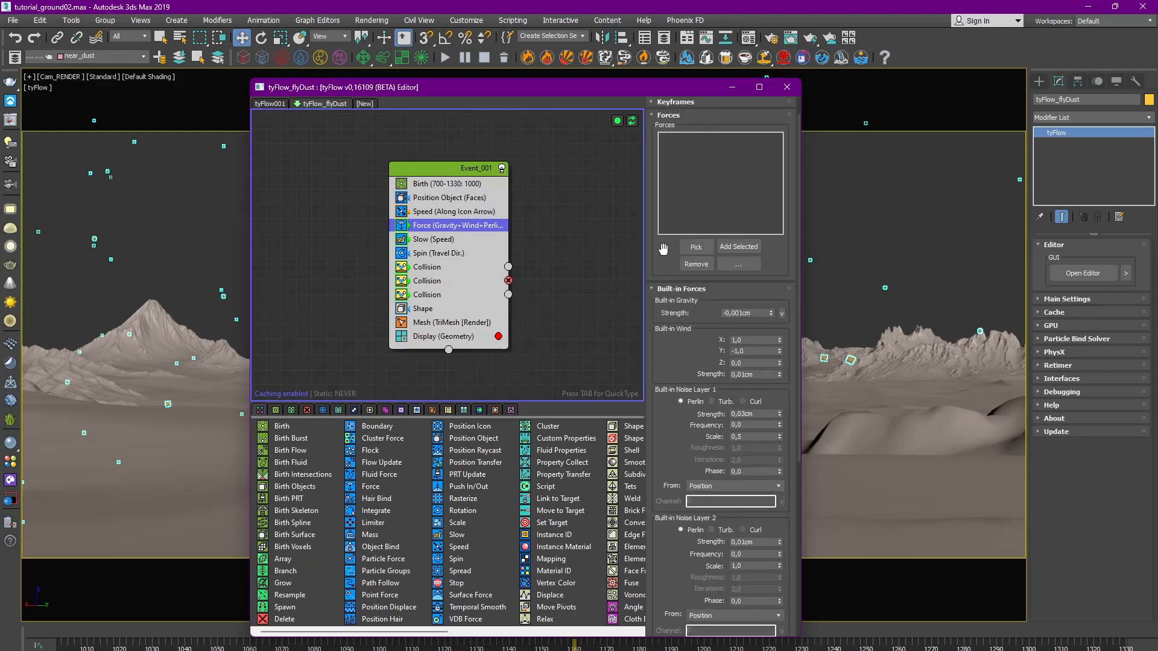
pyautogui.moveTo(695, 360); pyautogui.dragTo(698, 263)
pyautogui.moveTo(693, 346); pyautogui.dragTo(697, 300)
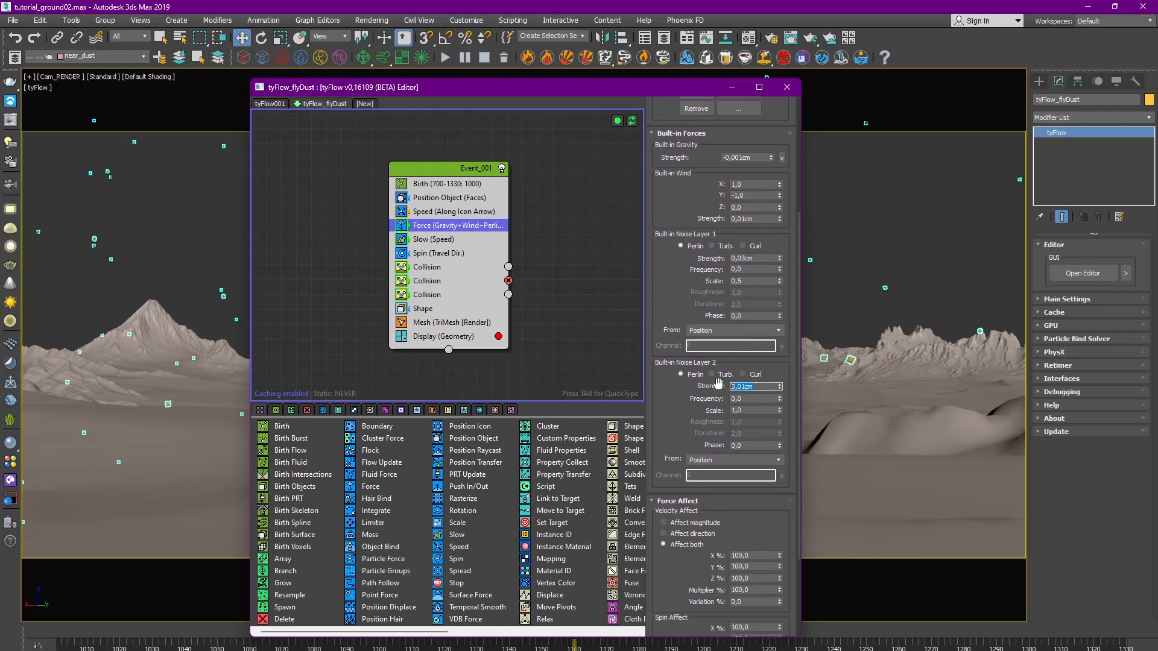
pyautogui.moveTo(687, 382); pyautogui.dragTo(691, 311)
# Step: Review the velocity percentages of the Slow operator, close the tyFlow editor and deselect the dust
pyautogui.click(436, 241)
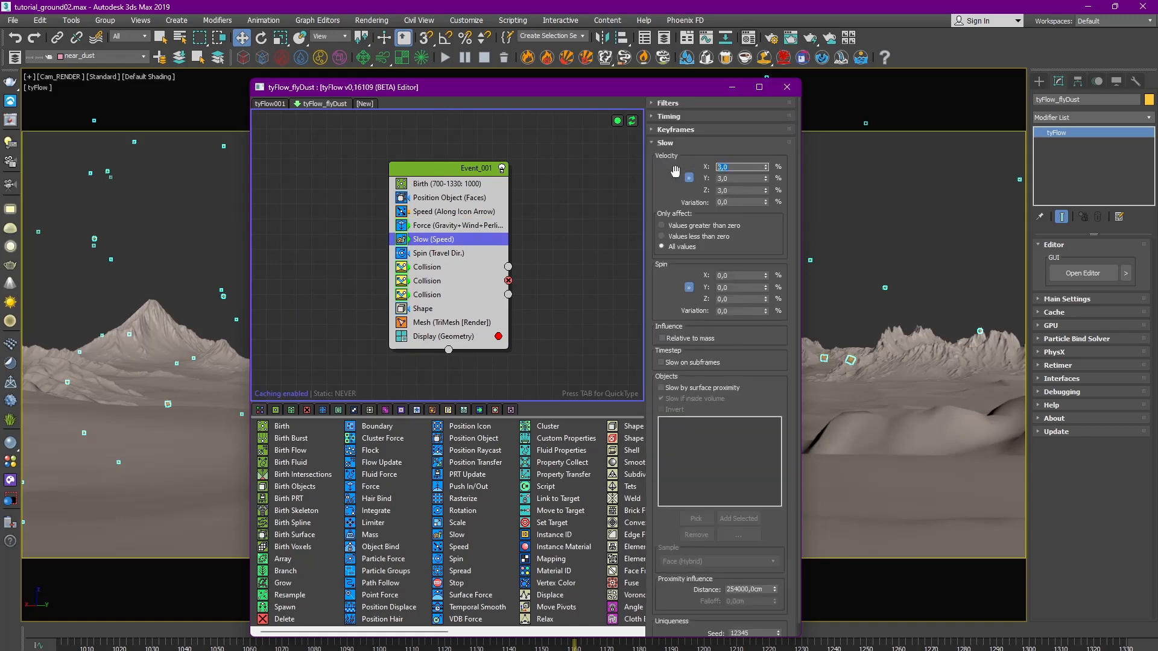
pyautogui.moveTo(671, 185); pyautogui.dragTo(672, 182)
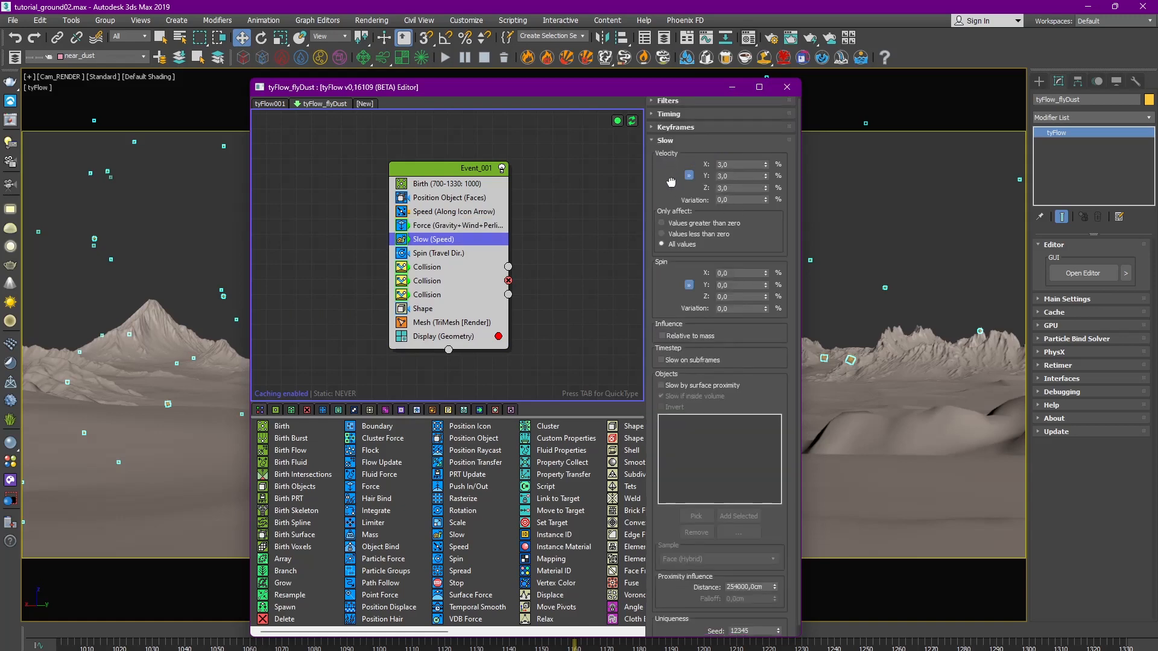
pyautogui.click(790, 89)
pyautogui.click(571, 203)
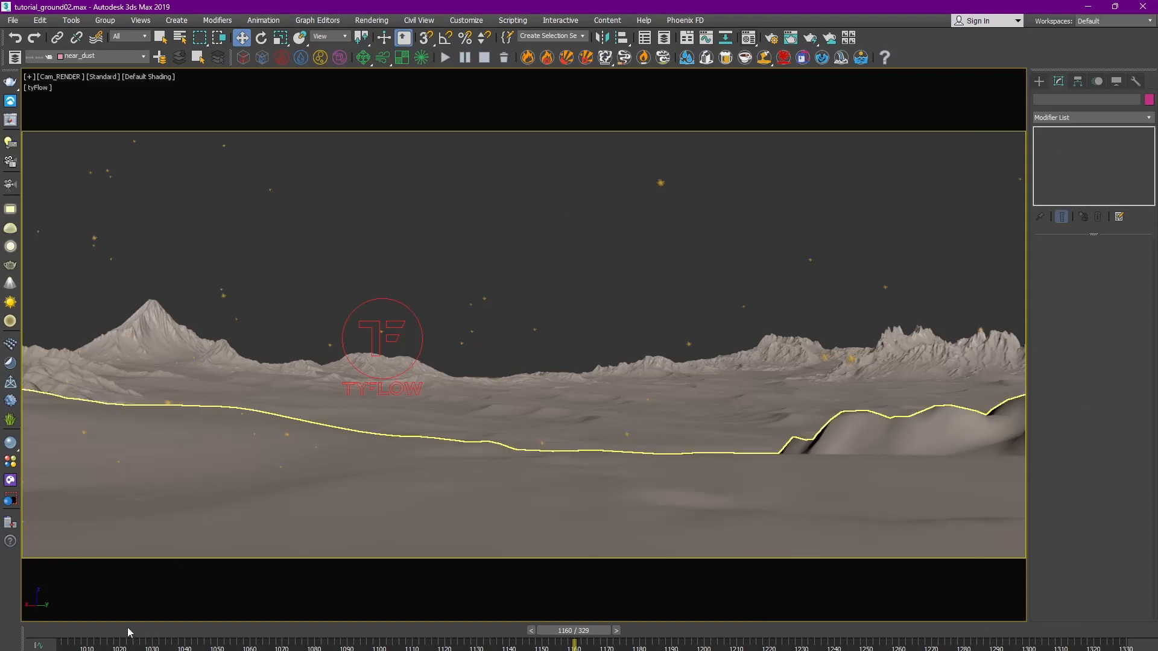
# Step: Scrub back and forth through the frames before the explosion to examine the flying dust in the Cam_RENDER view
pyautogui.moveTo(129, 632); pyautogui.dragTo(67, 633)
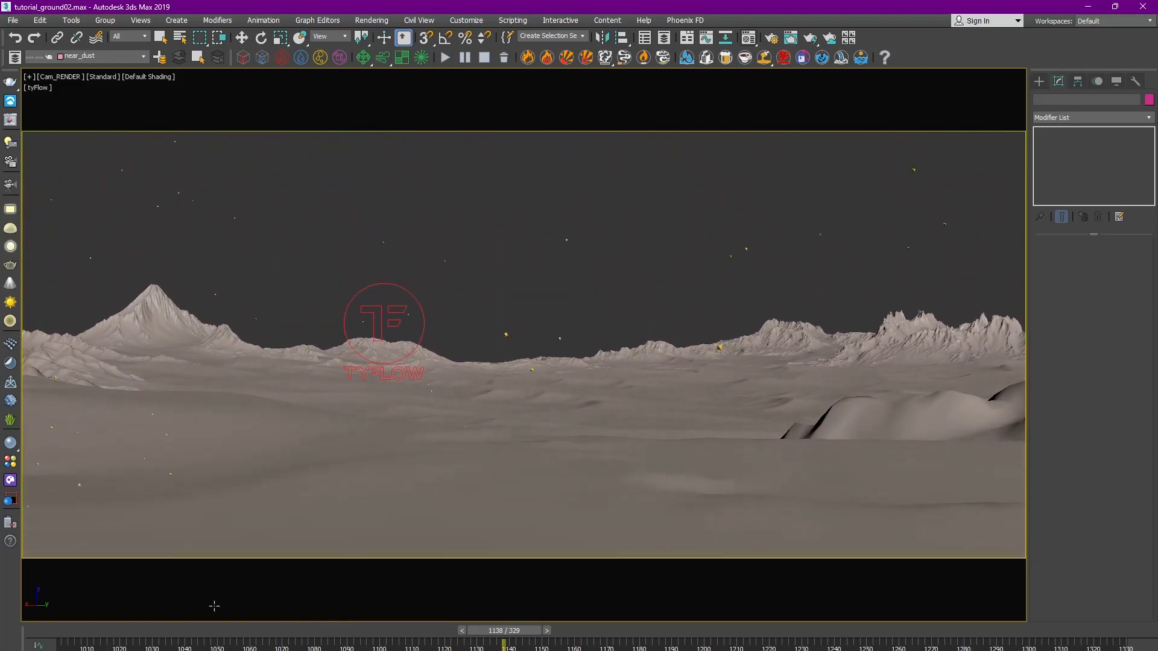
pyautogui.click(130, 632)
pyautogui.moveTo(172, 633); pyautogui.dragTo(257, 633)
pyautogui.press('/')
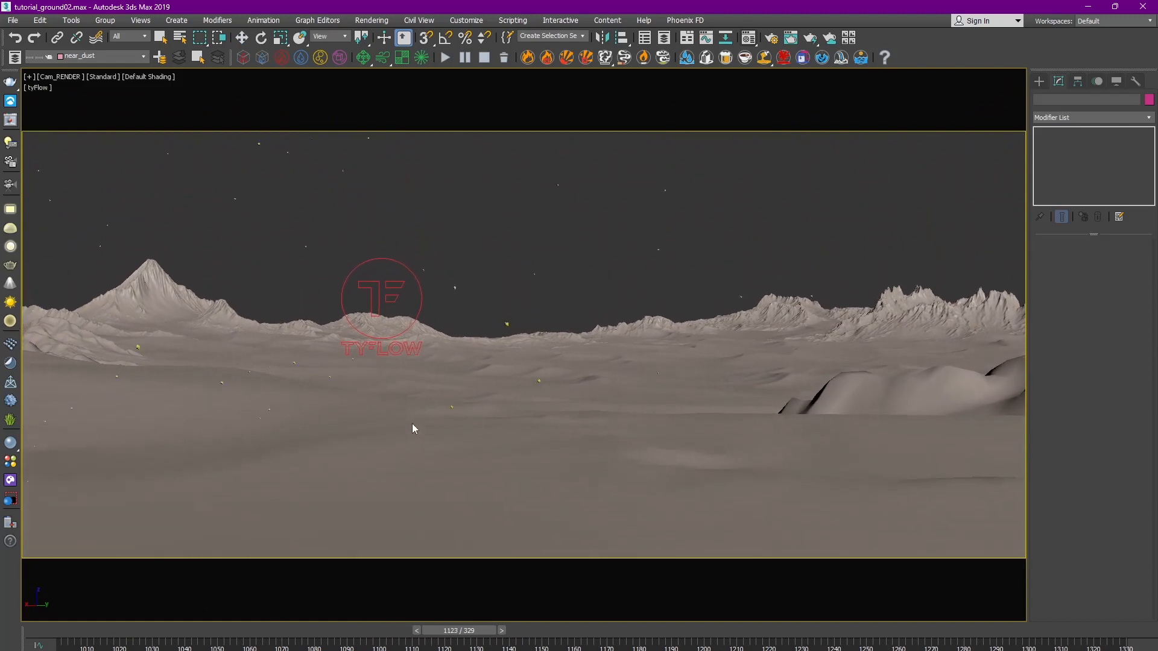
pyautogui.press('/')
pyautogui.click(230, 639)
pyautogui.press('/')
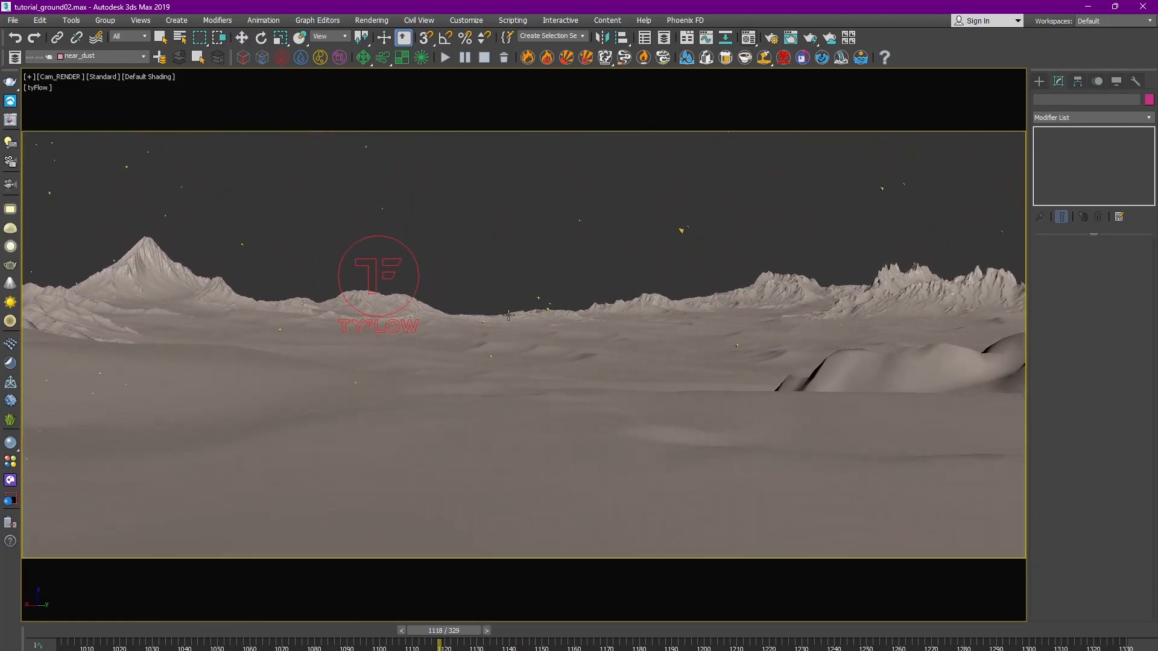
pyautogui.press('/')
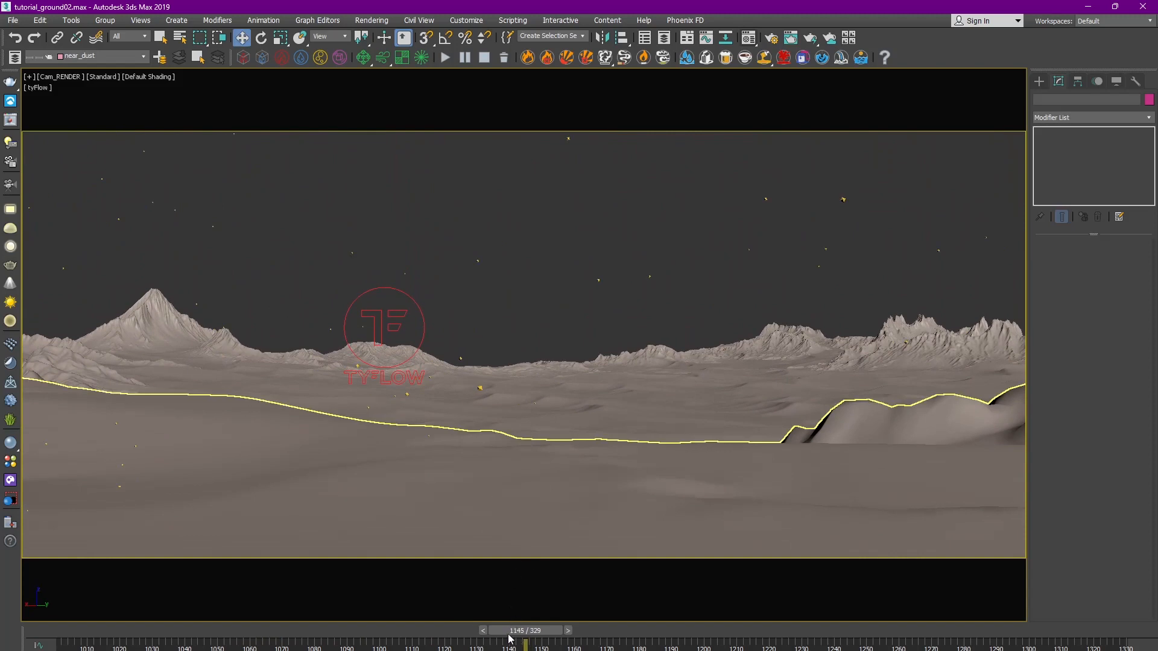
pyautogui.moveTo(505, 640); pyautogui.dragTo(432, 631)
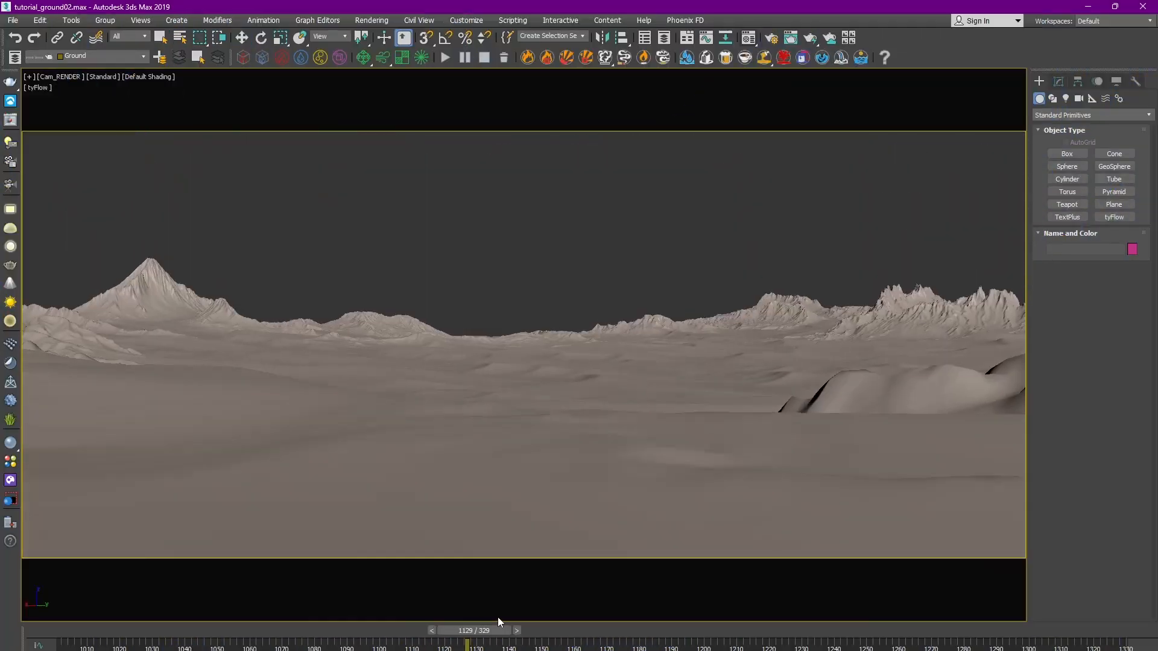
# Step: Scrub the timeline forward past the explosion and back to frame 1196 in the Cam_RENDER view
pyautogui.moveTo(499, 620); pyautogui.dragTo(755, 621)
pyautogui.moveTo(811, 629); pyautogui.dragTo(712, 638)
pyautogui.press('w')
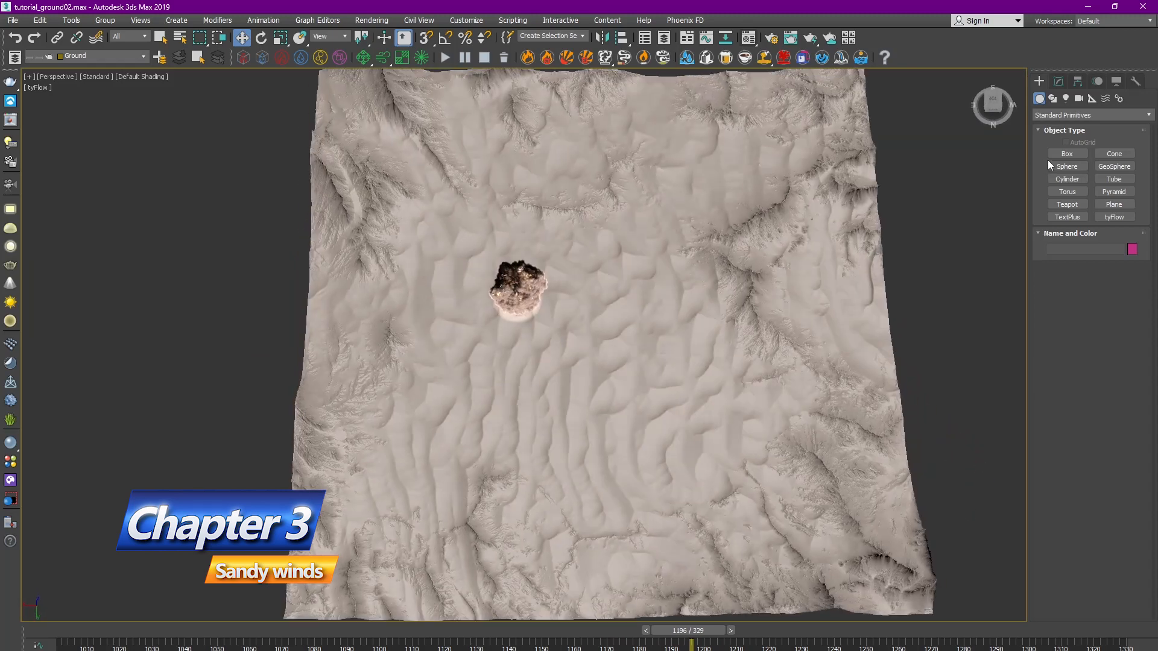
# Step: Create a square box centred on the explosion, about 3521 cm long and wide and about 109 cm high
pyautogui.click(1050, 155)
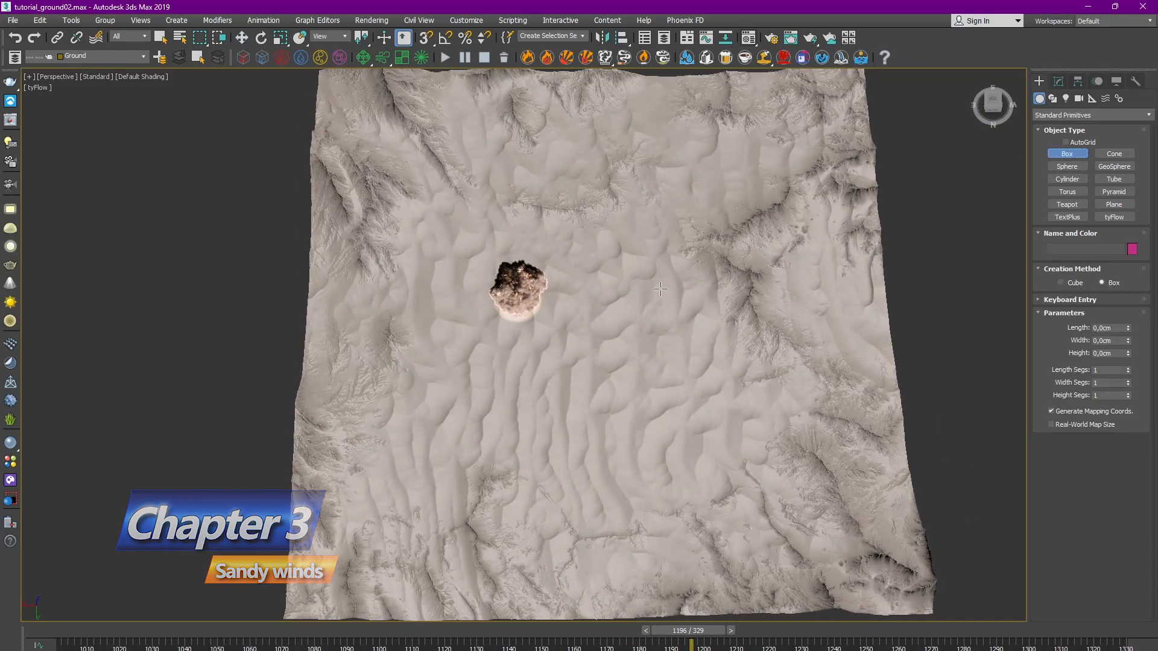
pyautogui.scroll(-3, 599, 328)
pyautogui.scroll(5, 599, 329)
pyautogui.keyDown('alt'); pyautogui.moveTo(599, 329); pyautogui.dragTo(585, 315, button='middle'); pyautogui.keyUp('alt')
pyautogui.scroll(-3, 585, 314)
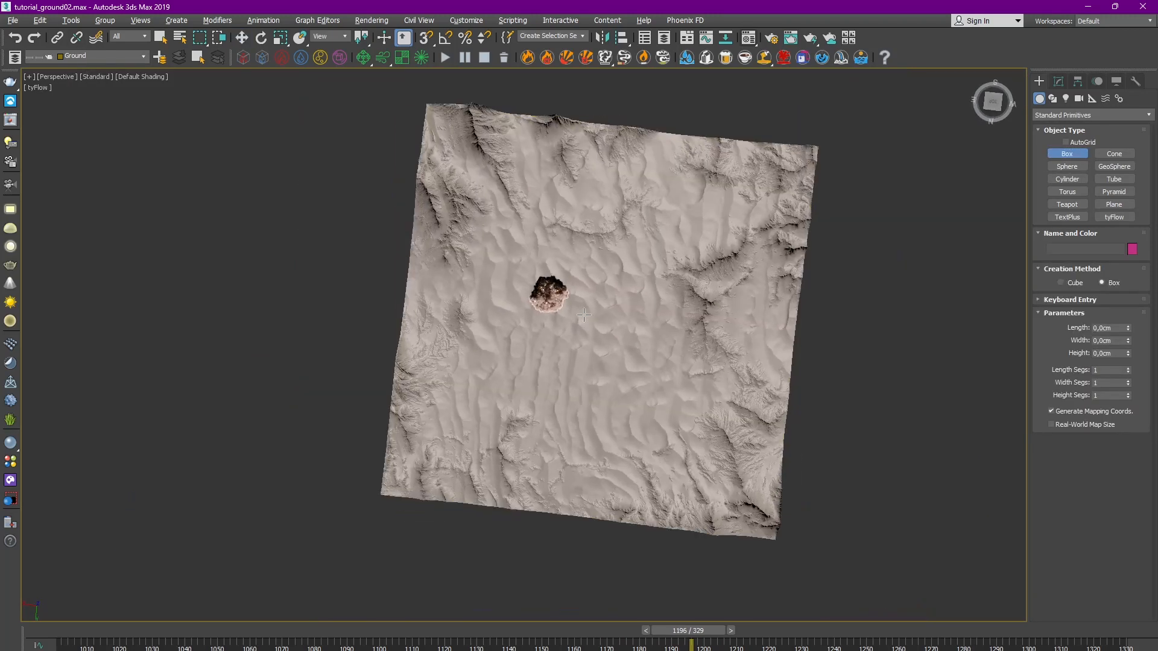
pyautogui.keyDown('ctrl'); pyautogui.moveTo(548, 294); pyautogui.dragTo(595, 163); pyautogui.keyUp('ctrl')
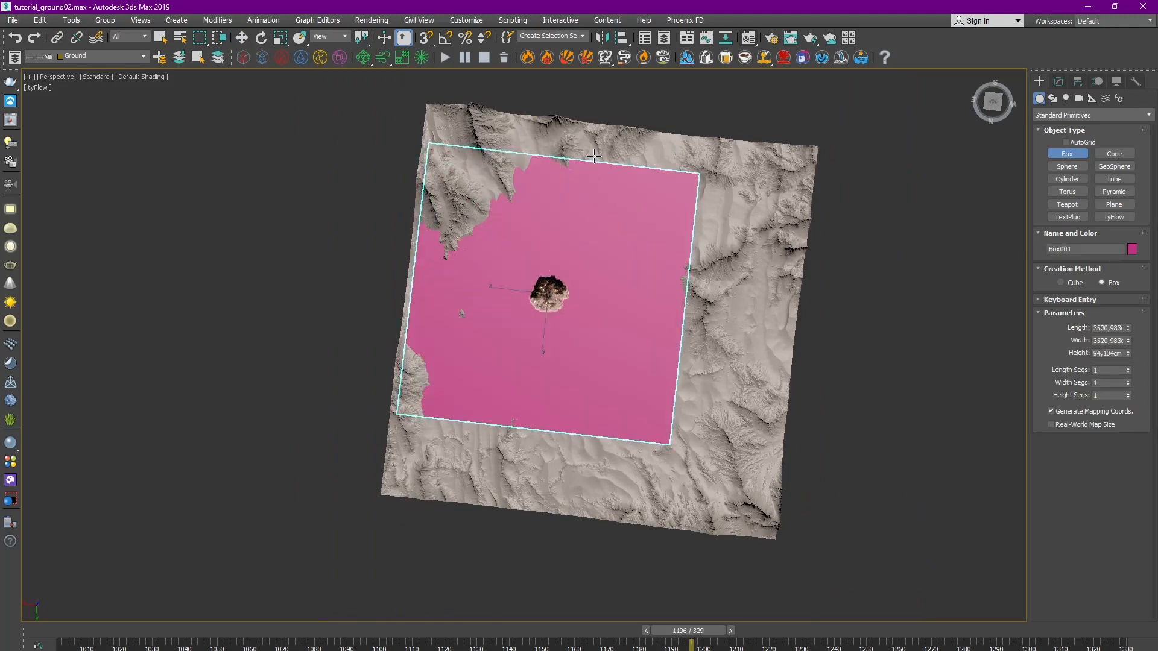
pyautogui.click(594, 152)
# Step: Lower the new box into the ground so the higher dunes and mountains rise through its top
pyautogui.keyDown('alt'); pyautogui.moveTo(620, 284); pyautogui.dragTo(1157, 362, button='middle'); pyautogui.keyUp('alt')
pyautogui.scroll(5, 550, 272)
pyautogui.press('F3')
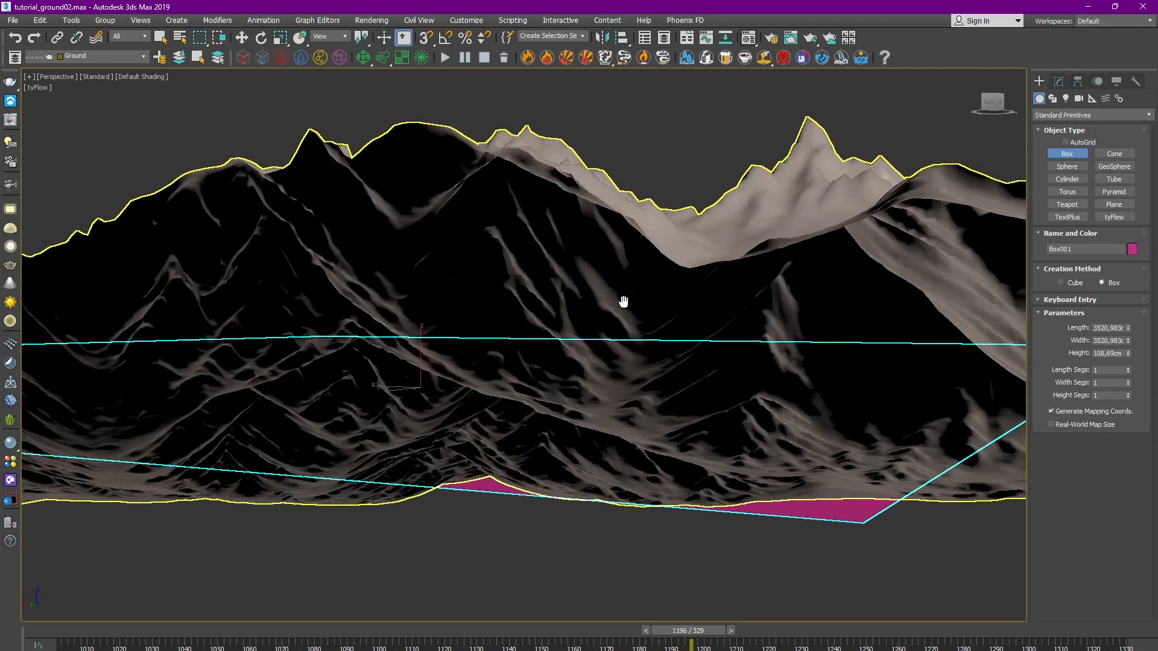
pyautogui.moveTo(623, 299)
pyautogui.keyDown('alt'); pyautogui.mouseDown(button='middle')
pyautogui.moveTo(607, 346)
pyautogui.moveTo(559, 312)
pyautogui.moveTo(519, 305)
pyautogui.moveTo(628, 269)
pyautogui.moveTo(600, 290)
pyautogui.moveTo(593, 281)
pyautogui.mouseUp(button='middle'); pyautogui.keyUp('alt')
pyautogui.press('w')
pyautogui.moveTo(592, 281); pyautogui.dragTo(592, 283)
pyautogui.keyDown('alt'); pyautogui.moveTo(593, 284); pyautogui.dragTo(584, 313, button='middle'); pyautogui.keyUp('alt')
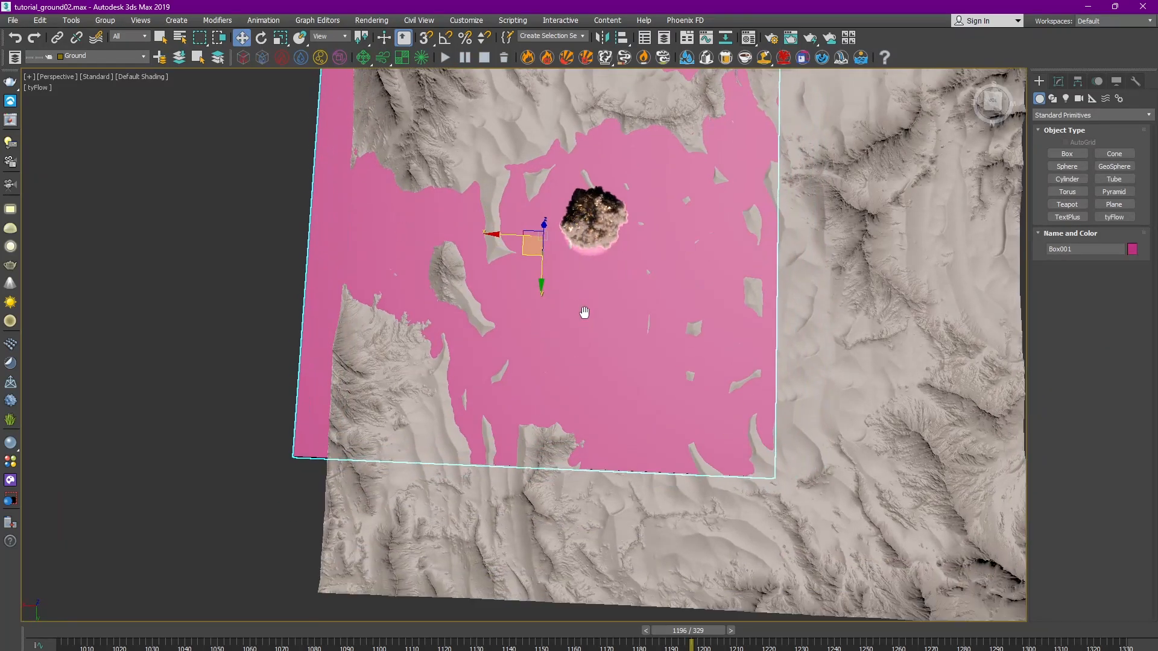
# Step: Reposition the box horizontally in the Cam_RENDER view and check its extent around the camera and explosion in the perspective view
pyautogui.press('c')
pyautogui.doubleClick(560, 284)
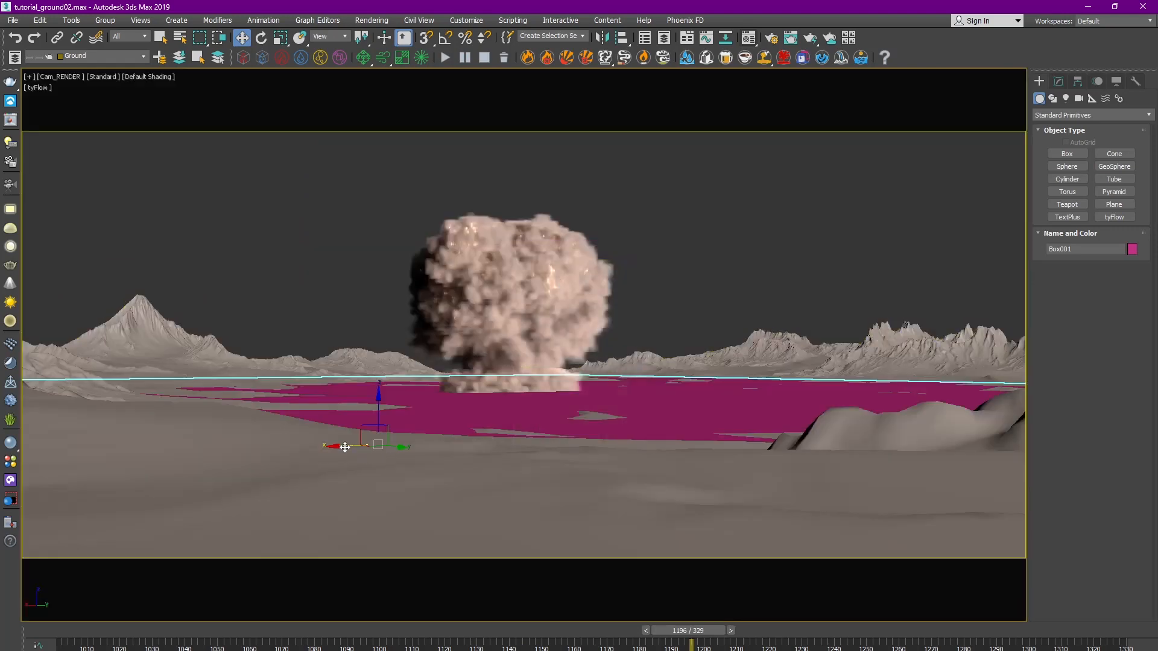
pyautogui.press('F4')
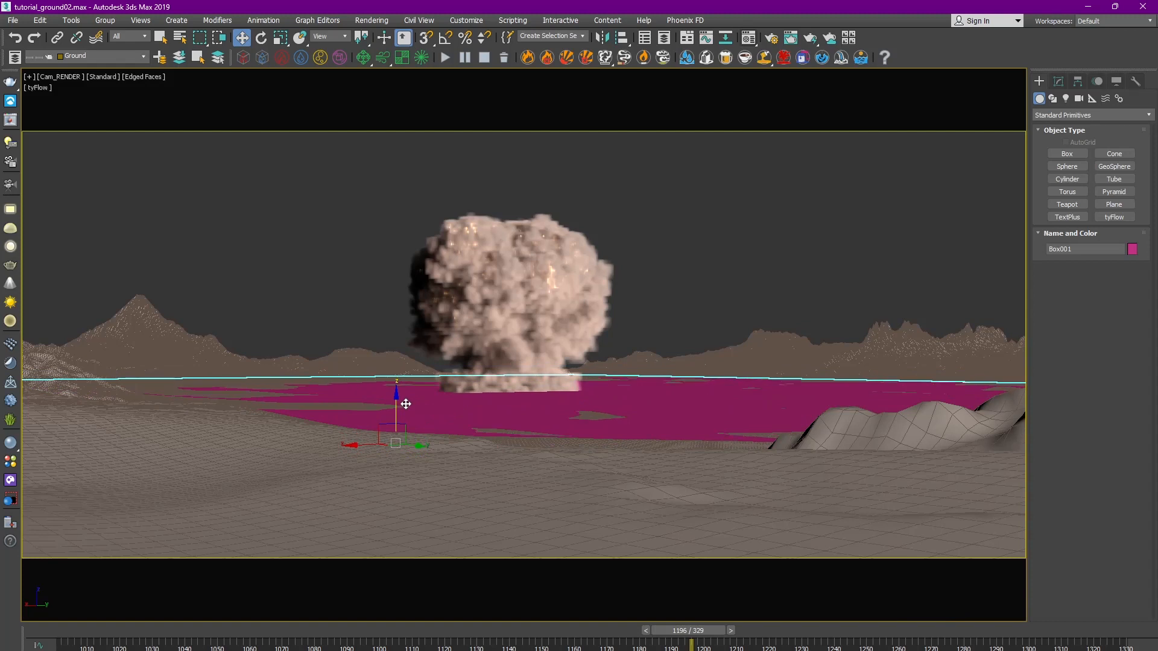
pyautogui.press('F4')
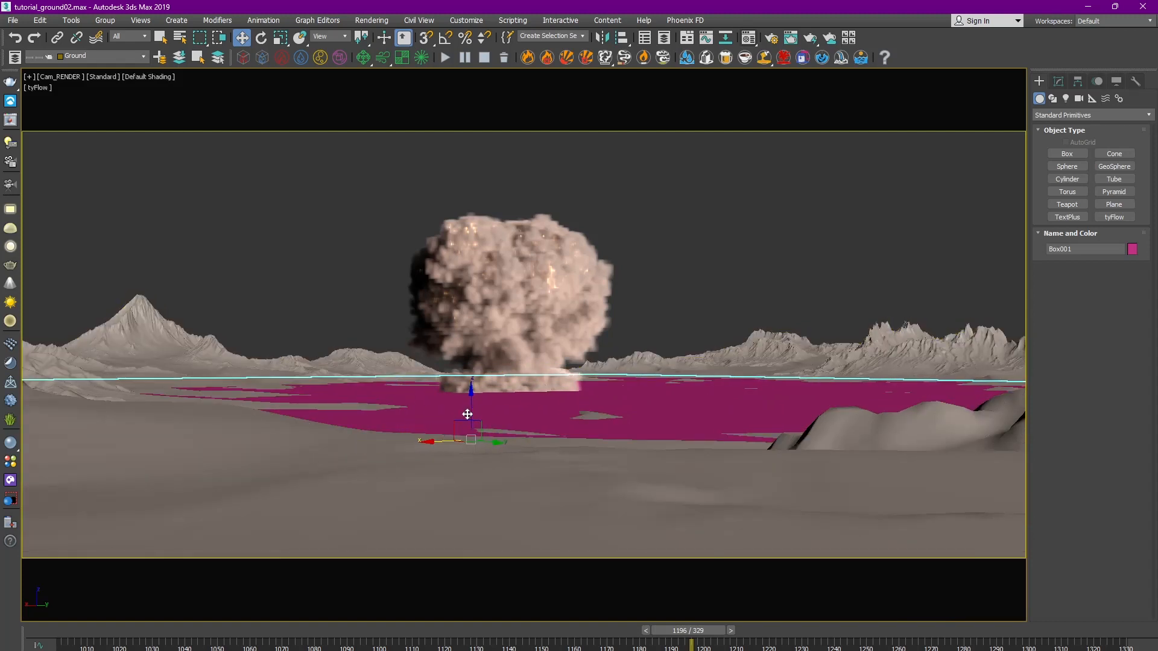
pyautogui.press('p')
pyautogui.keyDown('alt'); pyautogui.moveTo(536, 390); pyautogui.dragTo(664, 290, button='middle'); pyautogui.keyUp('alt')
pyautogui.moveTo(630, 369); pyautogui.dragTo(635, 270, button='middle')
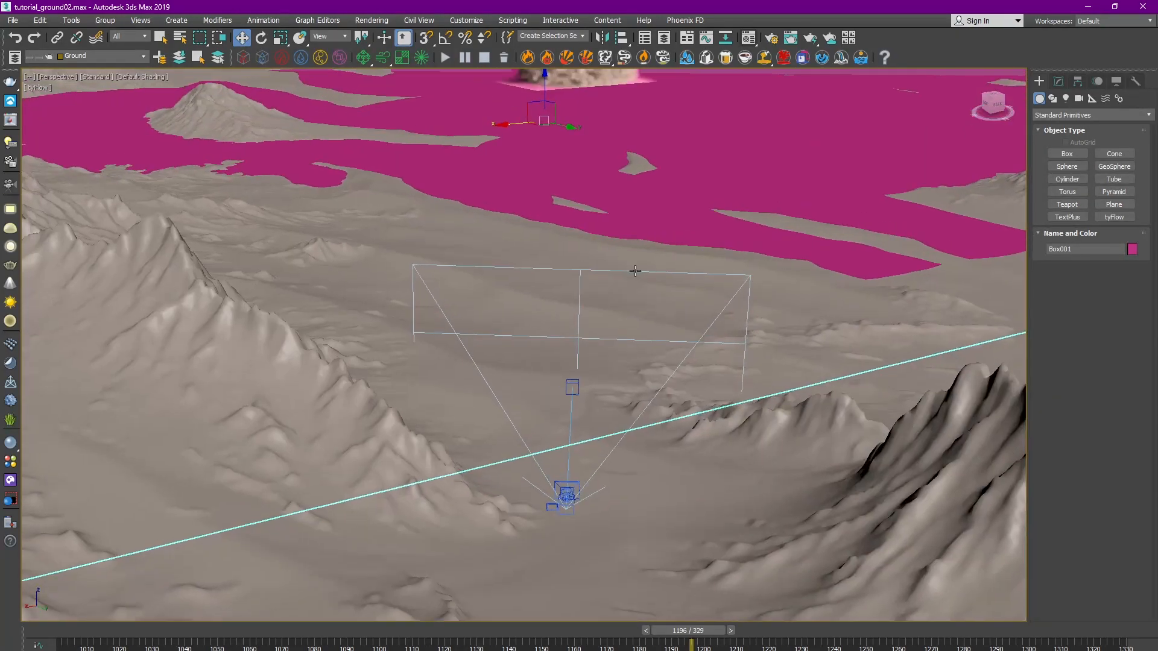
pyautogui.scroll(-8, 635, 270)
pyautogui.keyDown('alt'); pyautogui.moveTo(600, 330); pyautogui.dragTo(531, 386, button='middle'); pyautogui.keyUp('alt')
# Step: Set the box's length and width segments to 100 and display edged faces to judge the mesh density
pyautogui.click(1059, 81)
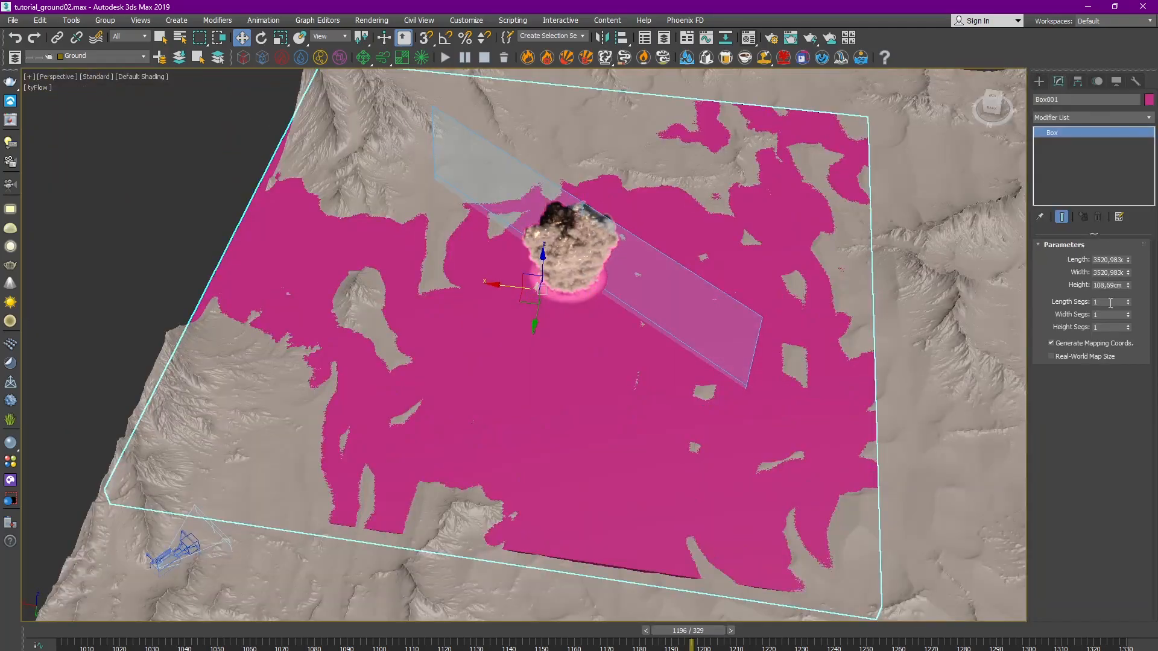
pyautogui.write('100')
pyautogui.press('Return')
pyautogui.write('100')
pyautogui.press('Return')
pyautogui.moveTo(681, 259)
pyautogui.keyDown('alt'); pyautogui.mouseDown(button='middle')
pyautogui.moveTo(670, 292)
pyautogui.moveTo(630, 315)
pyautogui.mouseUp(button='middle'); pyautogui.keyUp('alt')
pyautogui.press('F4')
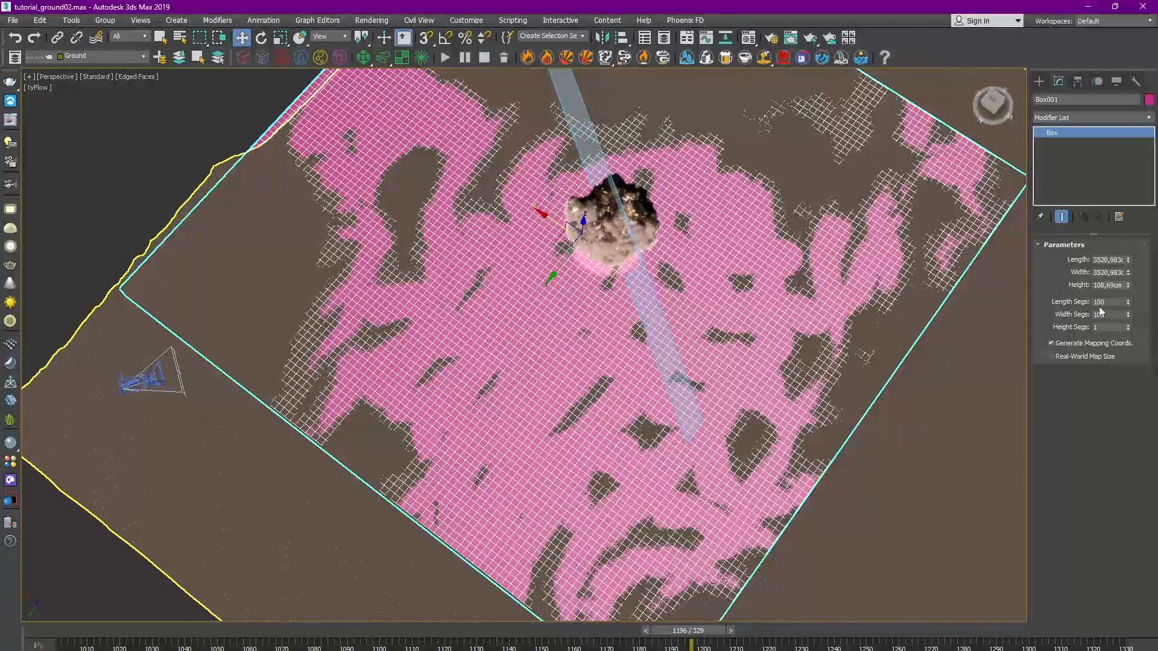
# Step: Set the box's length and width segments to 150, inspect the denser grid and turn edged faces off
pyautogui.moveTo(1109, 303); pyautogui.dragTo(1040, 307)
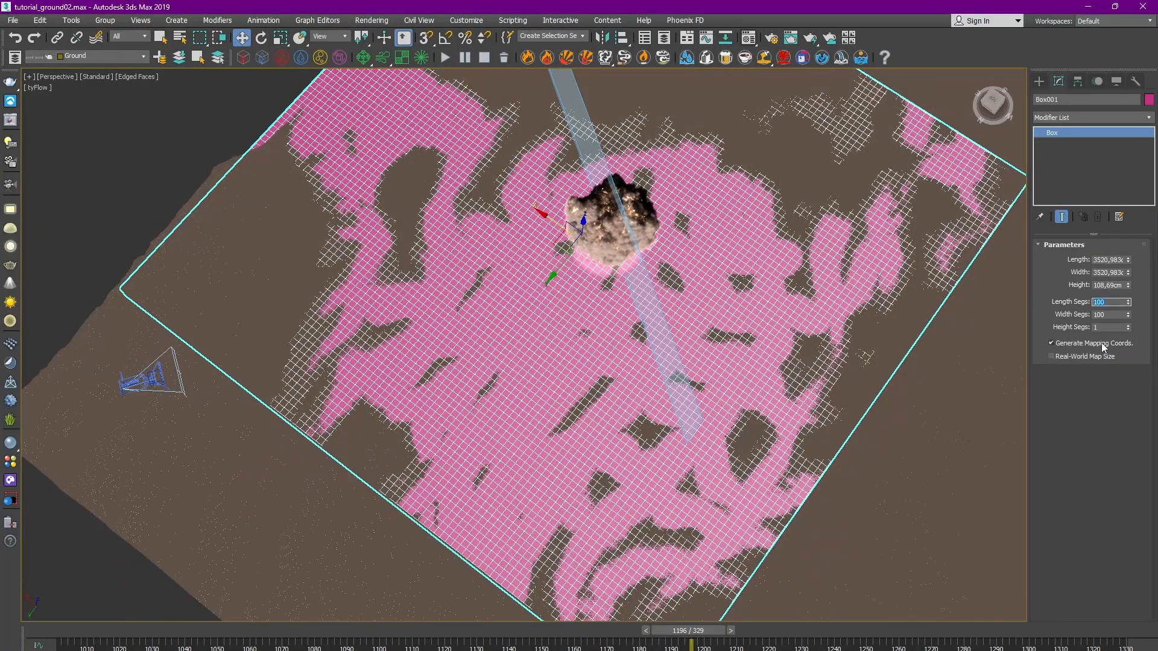
pyautogui.write('150')
pyautogui.press('Tab')
pyautogui.write('150')
pyautogui.press('Return')
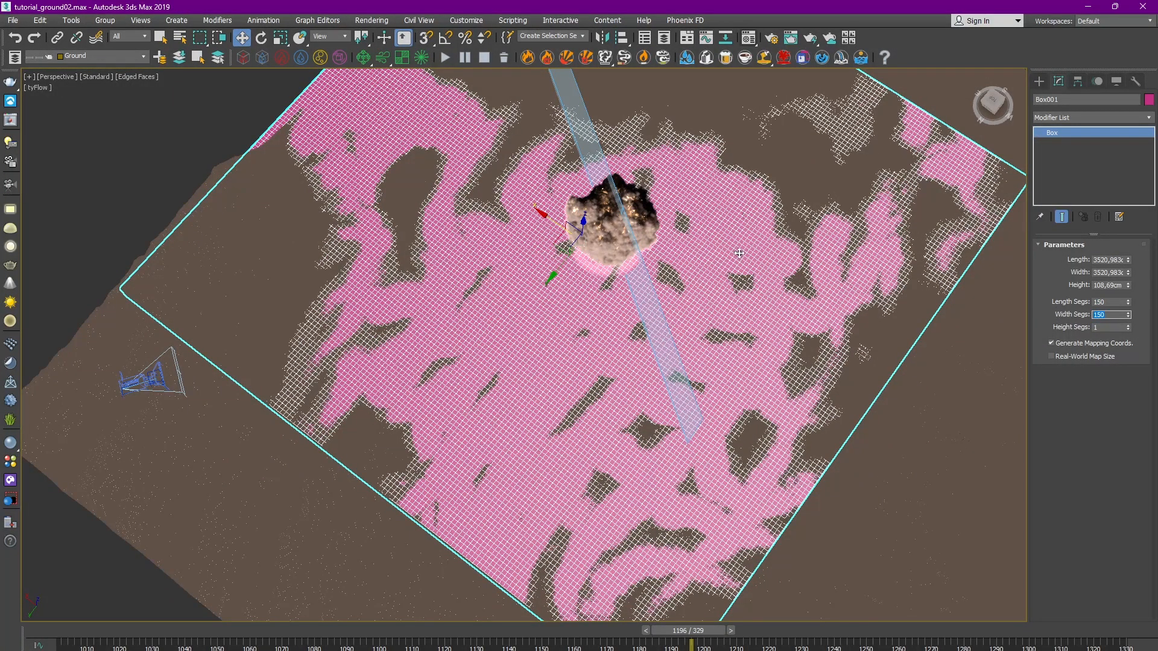
pyautogui.keyDown('alt'); pyautogui.moveTo(740, 253); pyautogui.dragTo(772, 235, button='middle'); pyautogui.keyUp('alt')
pyautogui.scroll(3, 620, 336)
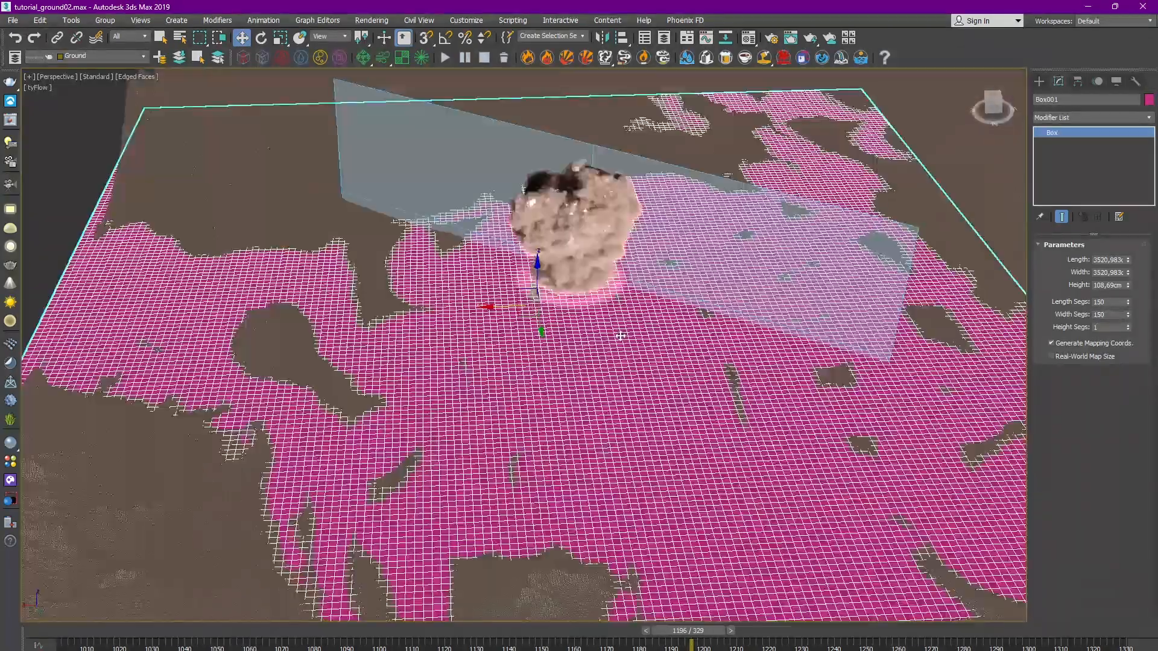
pyautogui.moveTo(620, 336)
pyautogui.mouseDown(button='middle')
pyautogui.moveTo(668, 288)
pyautogui.moveTo(628, 292)
pyautogui.moveTo(772, 337)
pyautogui.mouseUp(button='middle')
pyautogui.press('F4')
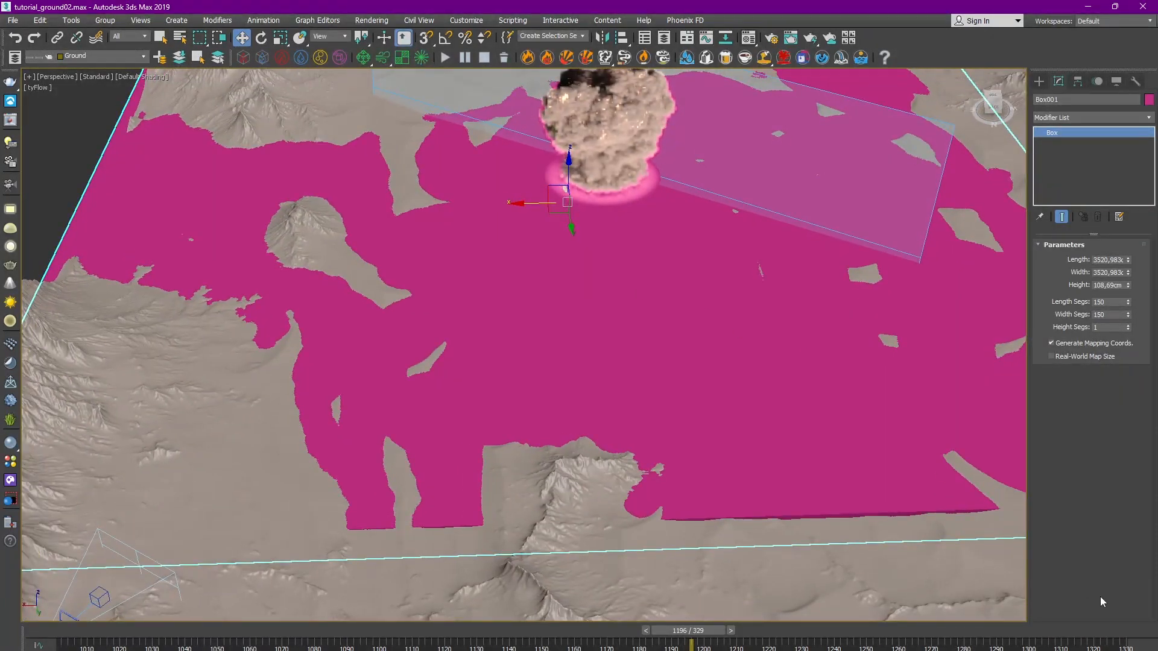
# Step: Add a Displace modifier to the segmented box around the explosion
pyautogui.keyDown('alt'); pyautogui.moveTo(772, 336); pyautogui.dragTo(636, 303, button='middle'); pyautogui.keyUp('alt')
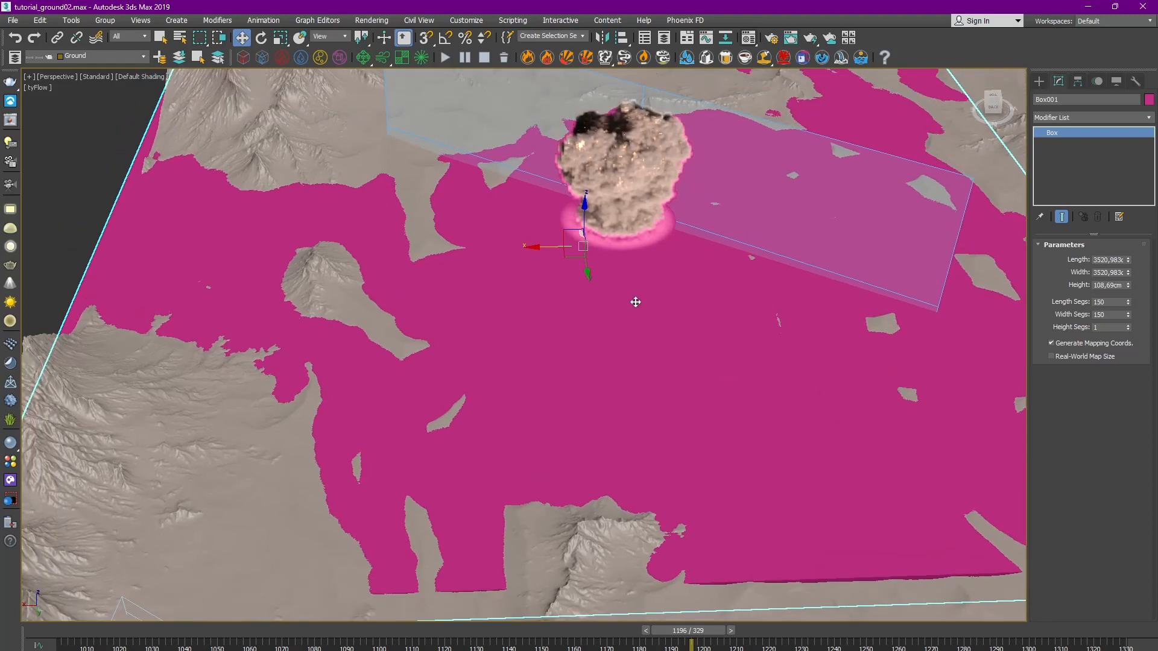
pyautogui.keyDown('alt'); pyautogui.moveTo(735, 280); pyautogui.dragTo(729, 320, button='middle'); pyautogui.keyUp('alt')
pyautogui.click(1083, 115)
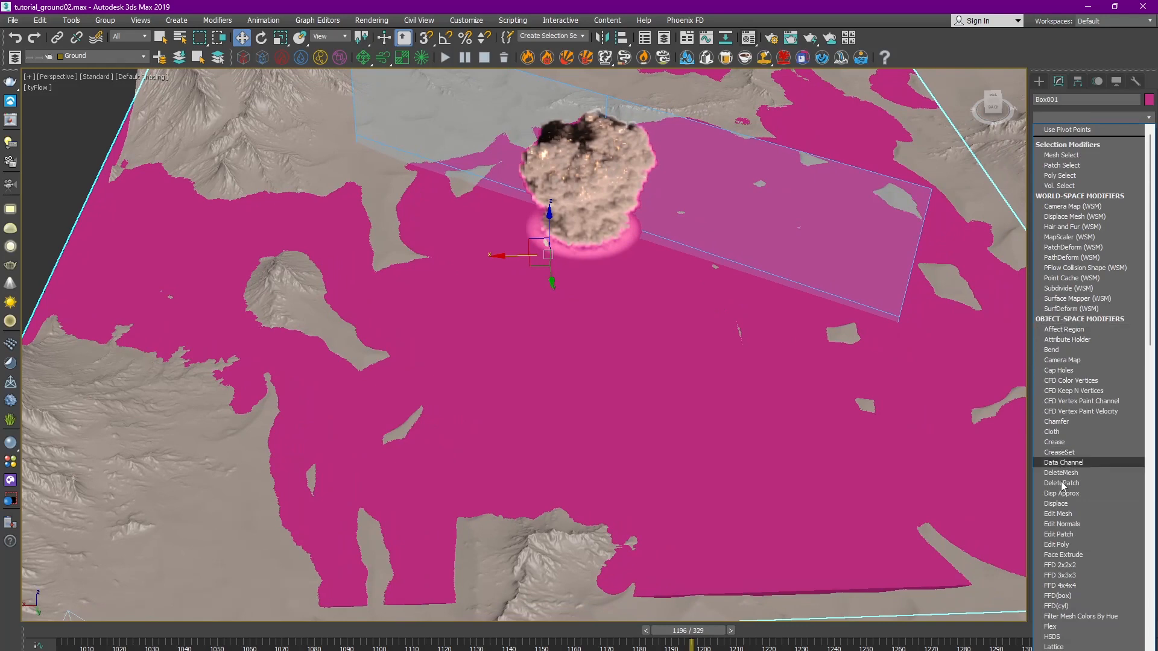
pyautogui.scroll(-7, 1063, 462)
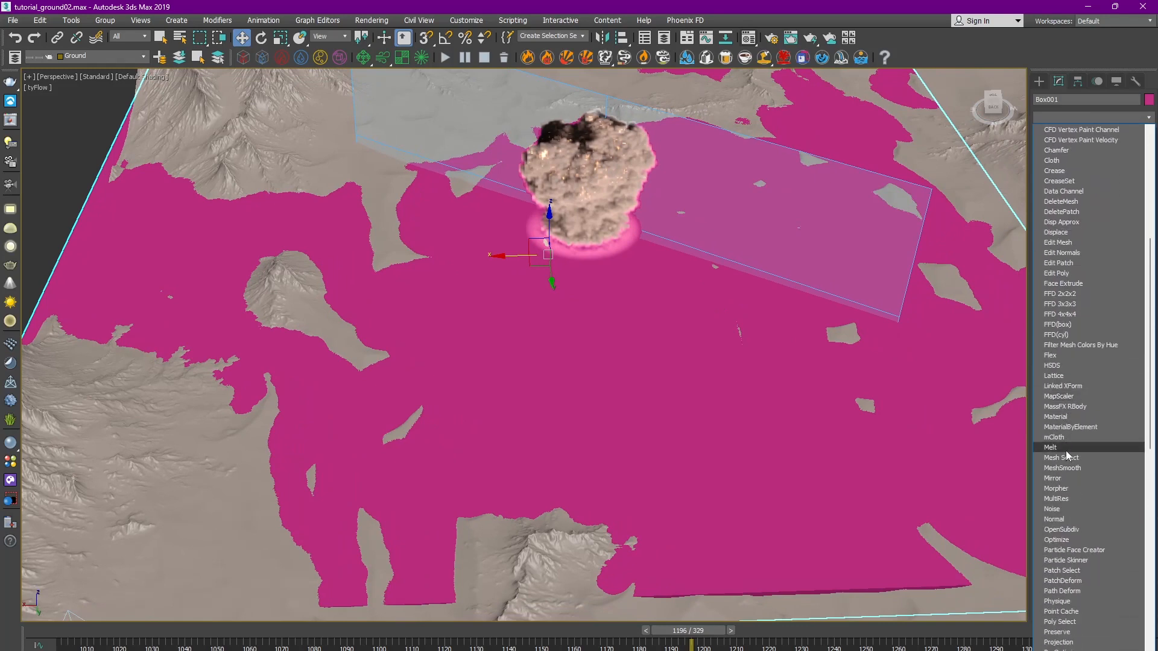
pyautogui.scroll(3, 1065, 450)
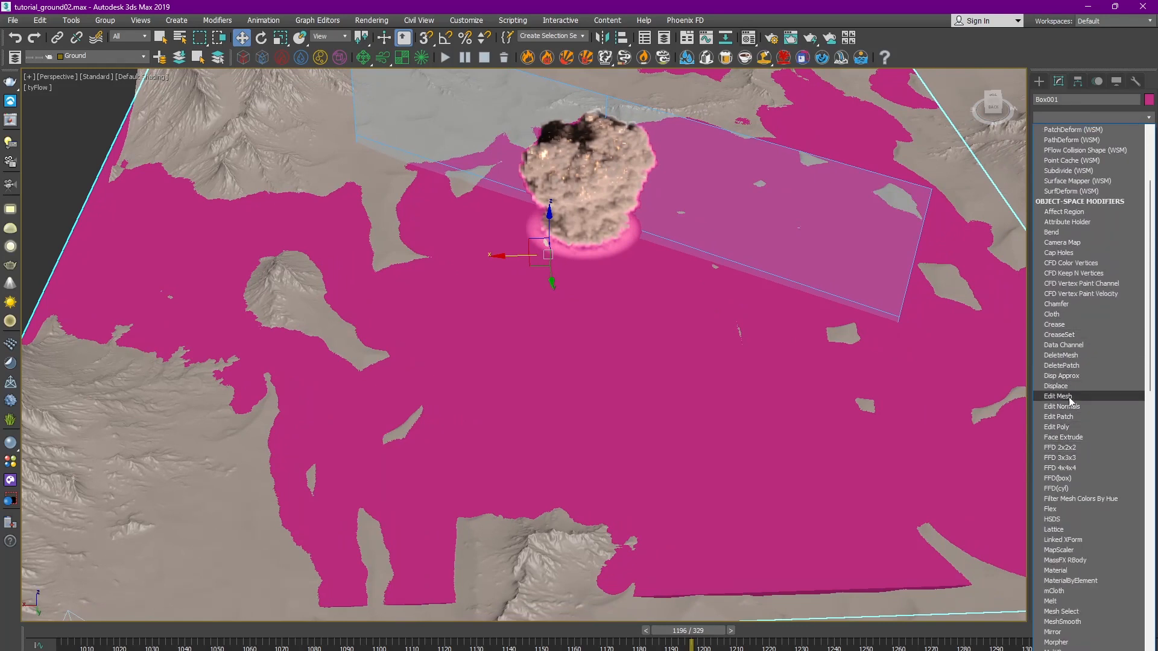
pyautogui.click(1050, 53)
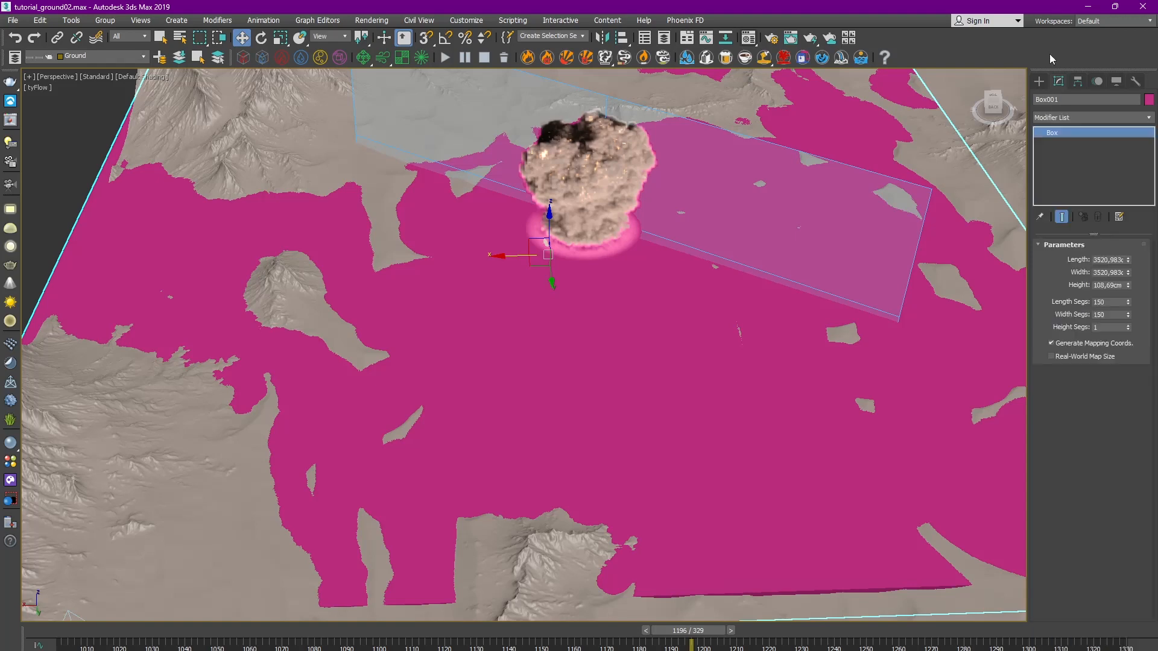
pyautogui.click(1093, 117)
pyautogui.scroll(-1, 1071, 470)
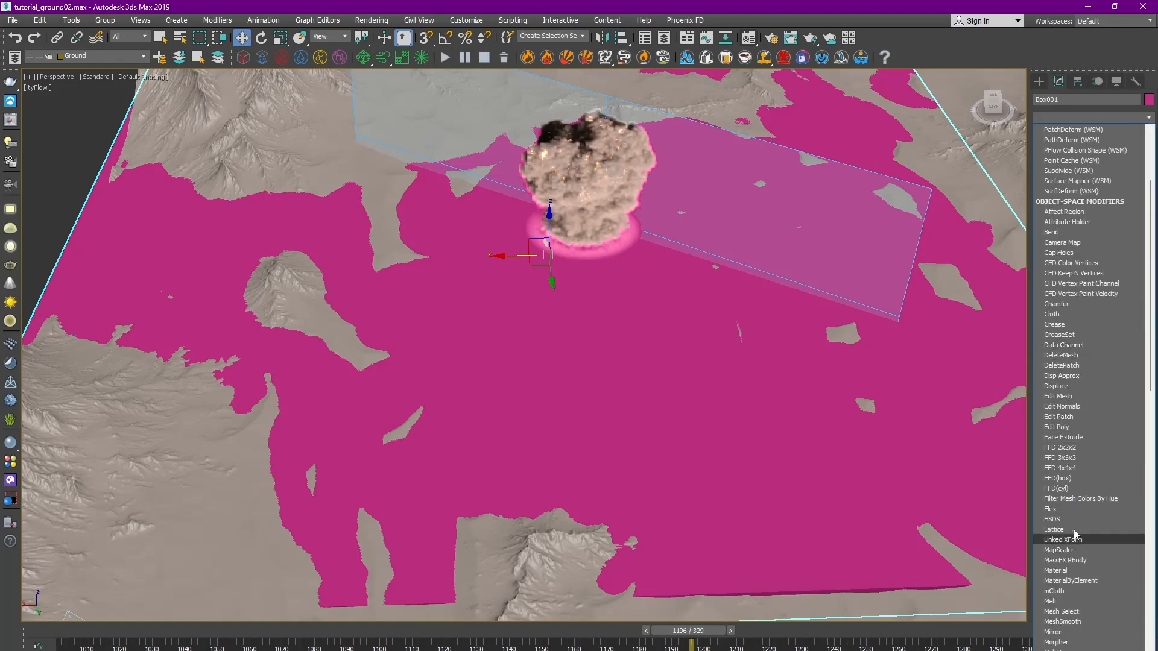
pyautogui.scroll(-7, 1075, 512)
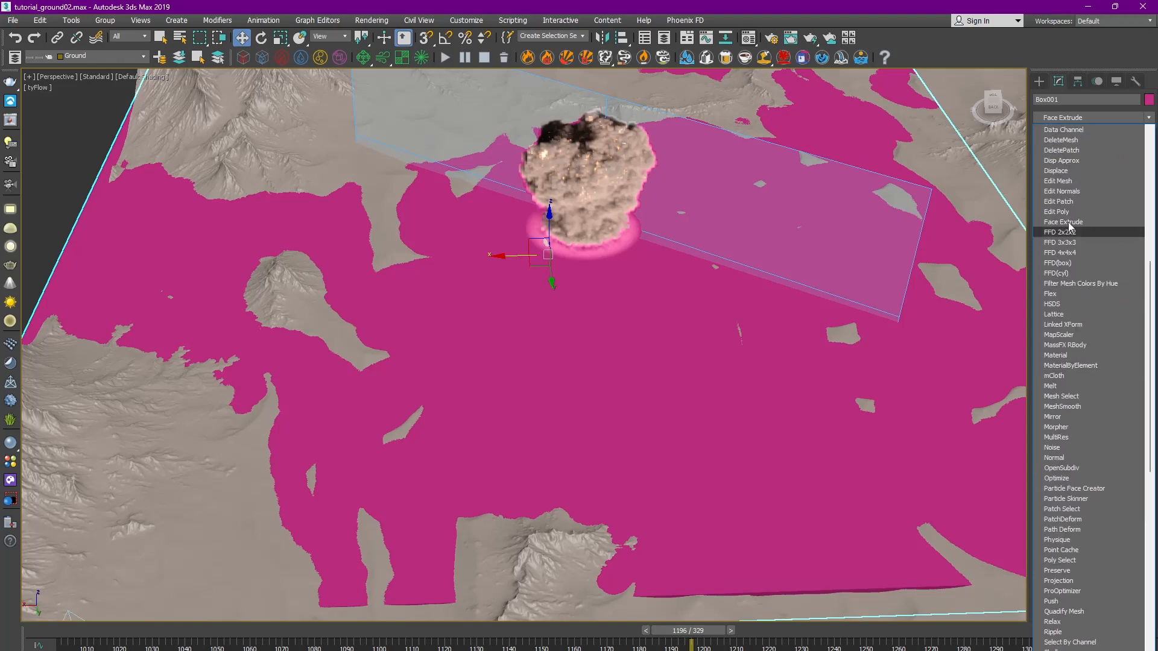
pyautogui.click(1060, 170)
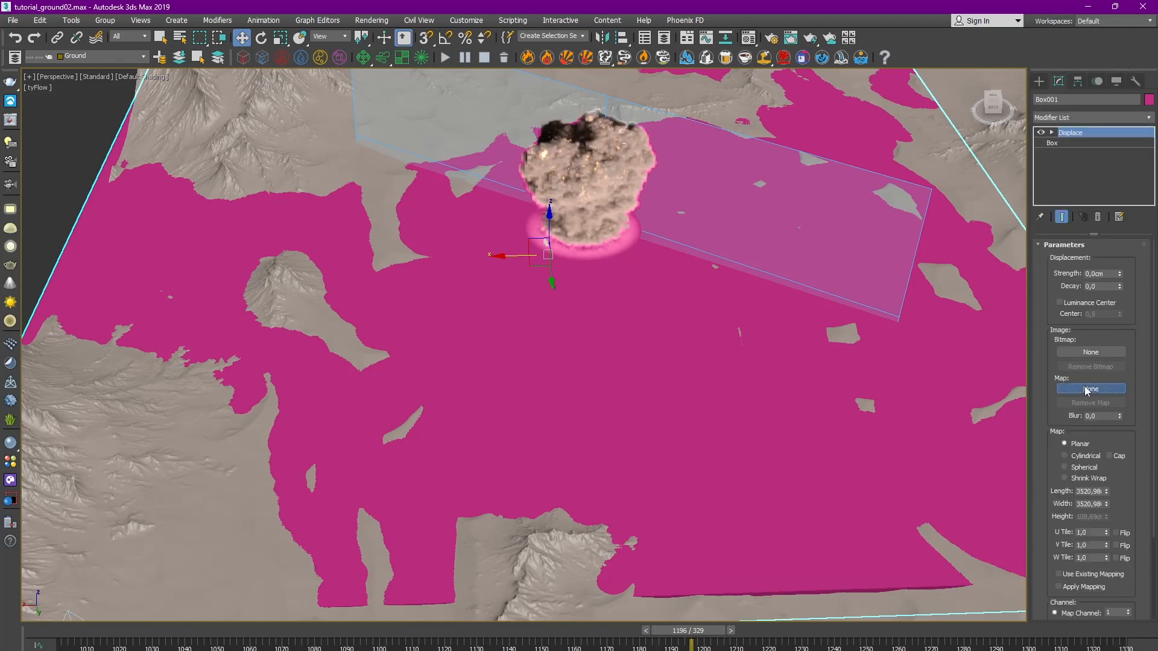
# Step: Assign a Cellular map to the Displace modifier and place it as an instance in a free Material Editor slot
pyautogui.click(1087, 389)
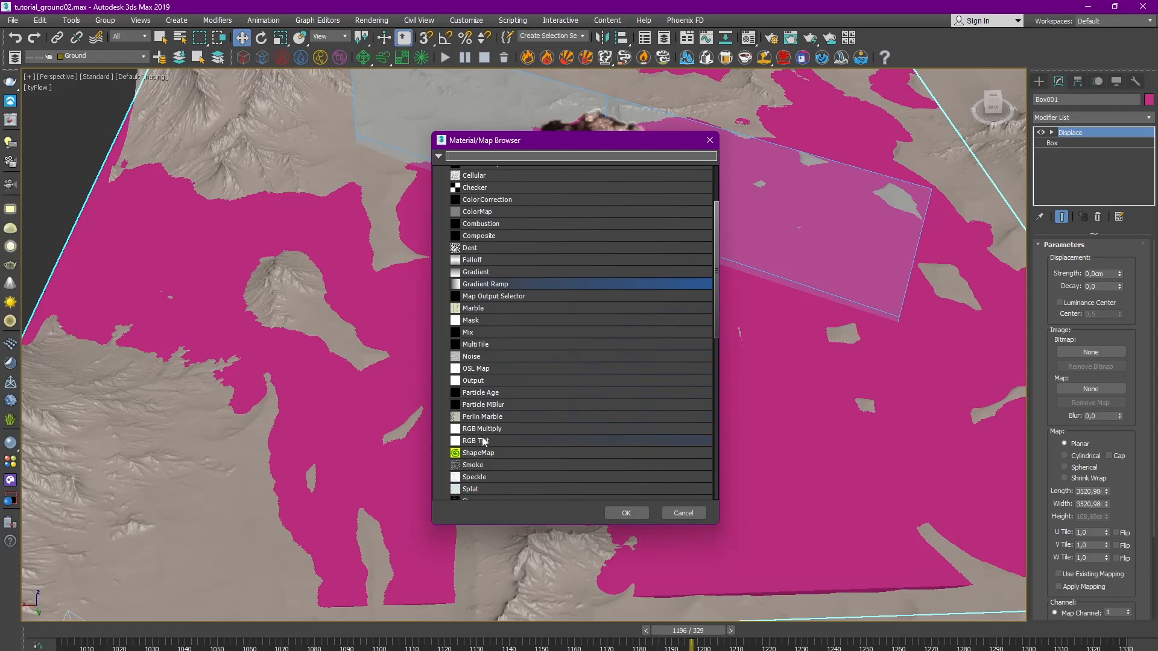
pyautogui.scroll(3, 480, 346)
pyautogui.doubleClick(483, 229)
pyautogui.click(749, 38)
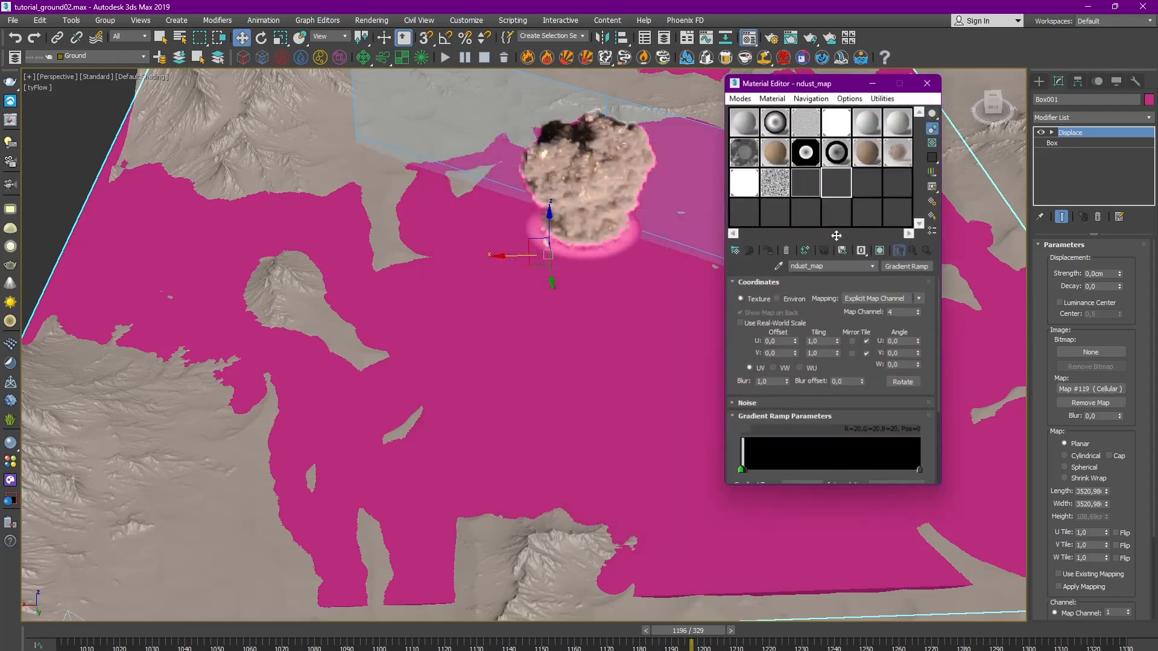
pyautogui.moveTo(854, 87); pyautogui.dragTo(836, 123)
pyautogui.moveTo(1084, 390); pyautogui.dragTo(881, 219)
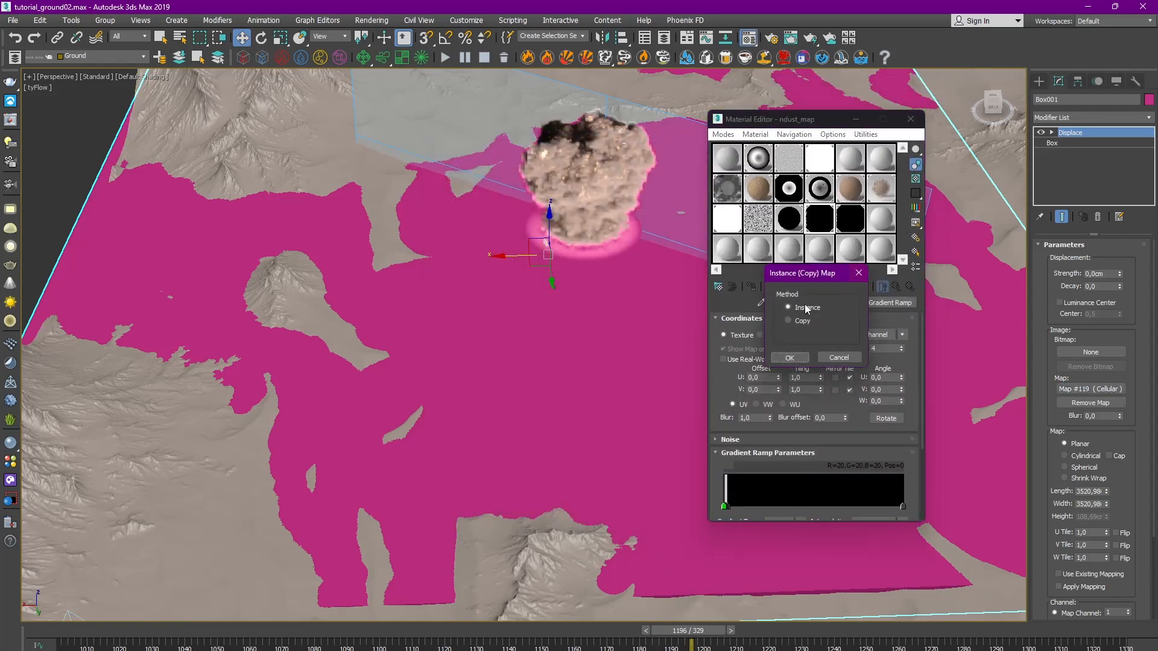
pyautogui.click(791, 358)
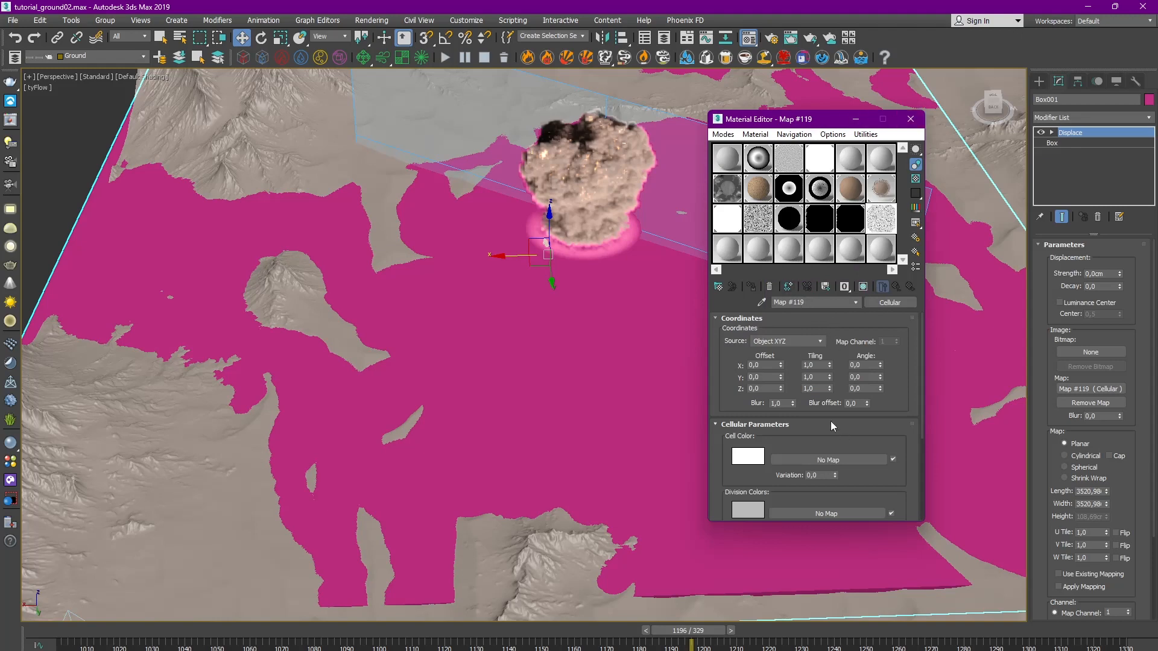
# Step: Set the Cellular map's cell size to 20 and close the Material Editor
pyautogui.scroll(-3, 802, 405)
pyautogui.press('Return')
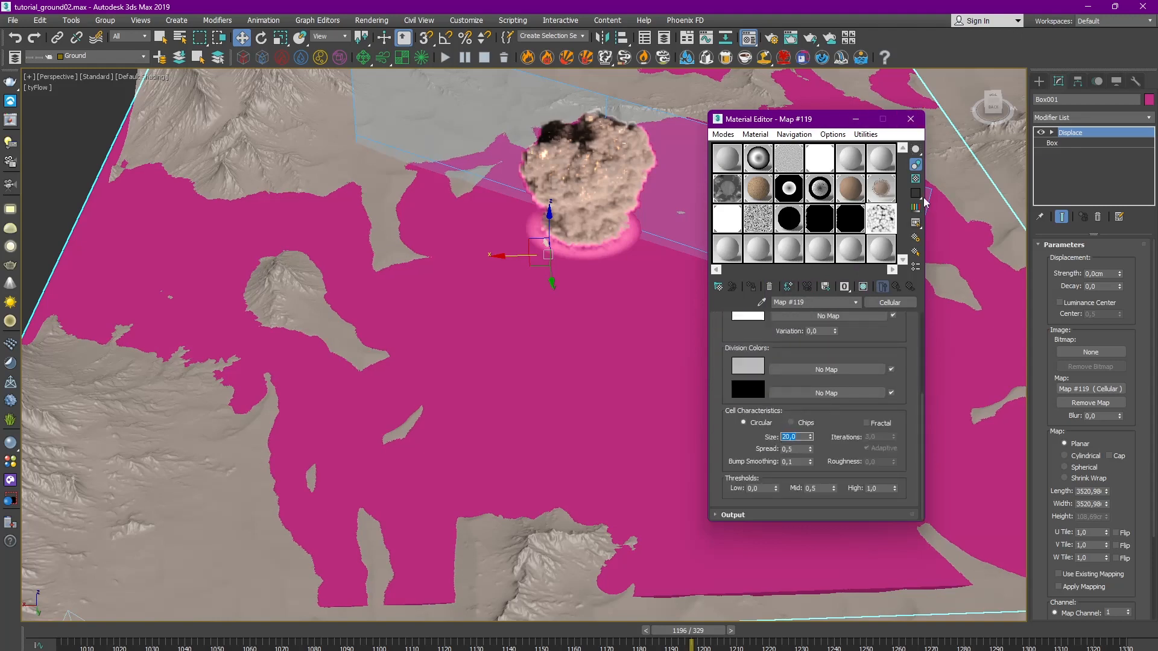
pyautogui.click(910, 120)
# Step: Raise the Displace modifier's strength, judge the relief on the box surface and settle at about 20 cm
pyautogui.keyDown('alt'); pyautogui.moveTo(860, 290); pyautogui.dragTo(1150, 343, button='middle'); pyautogui.keyUp('alt')
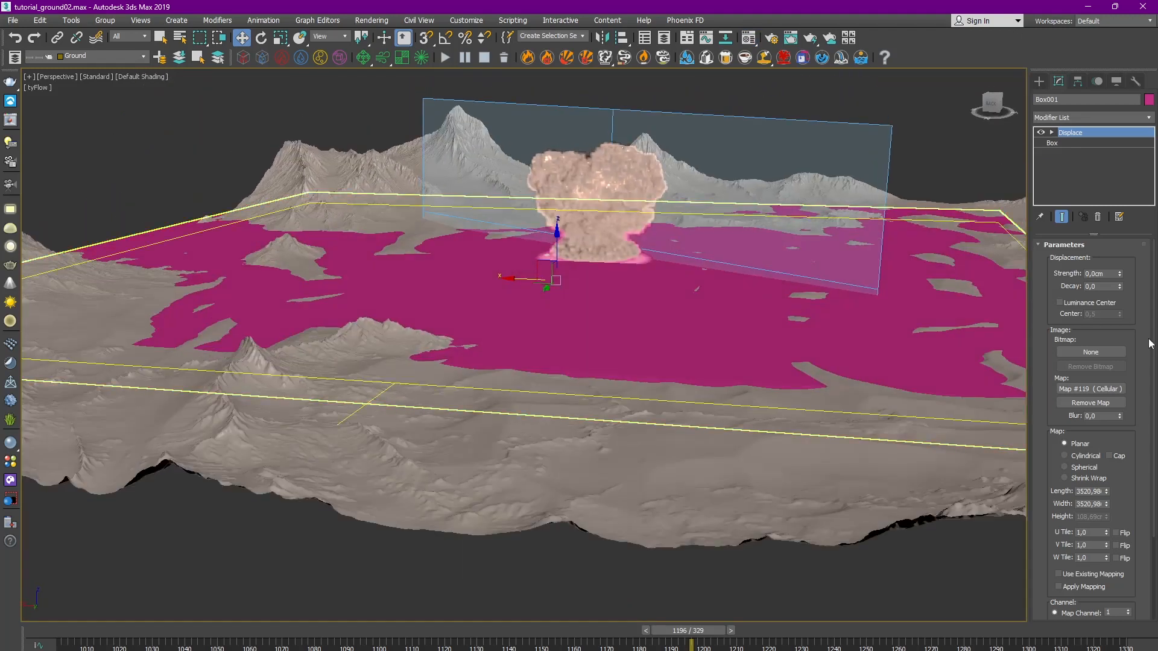
pyautogui.moveTo(1120, 274); pyautogui.dragTo(1119, 231)
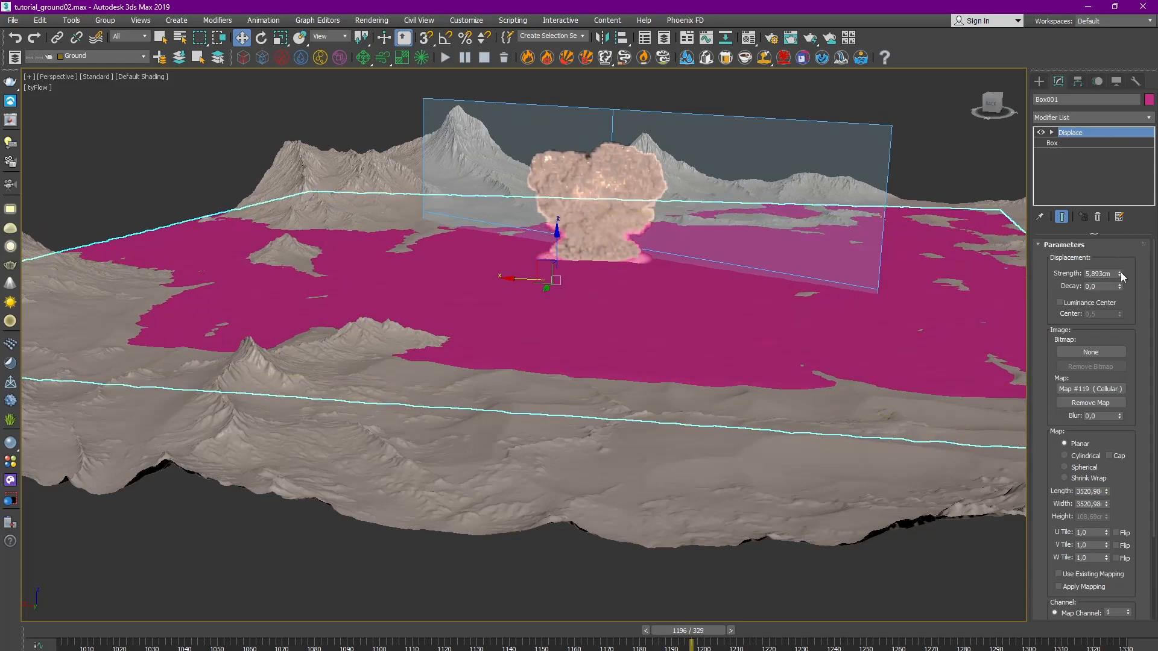
pyautogui.moveTo(1121, 276); pyautogui.dragTo(1081, 111)
pyautogui.keyDown('alt'); pyautogui.moveTo(558, 202); pyautogui.dragTo(607, 253, button='middle'); pyautogui.keyUp('alt')
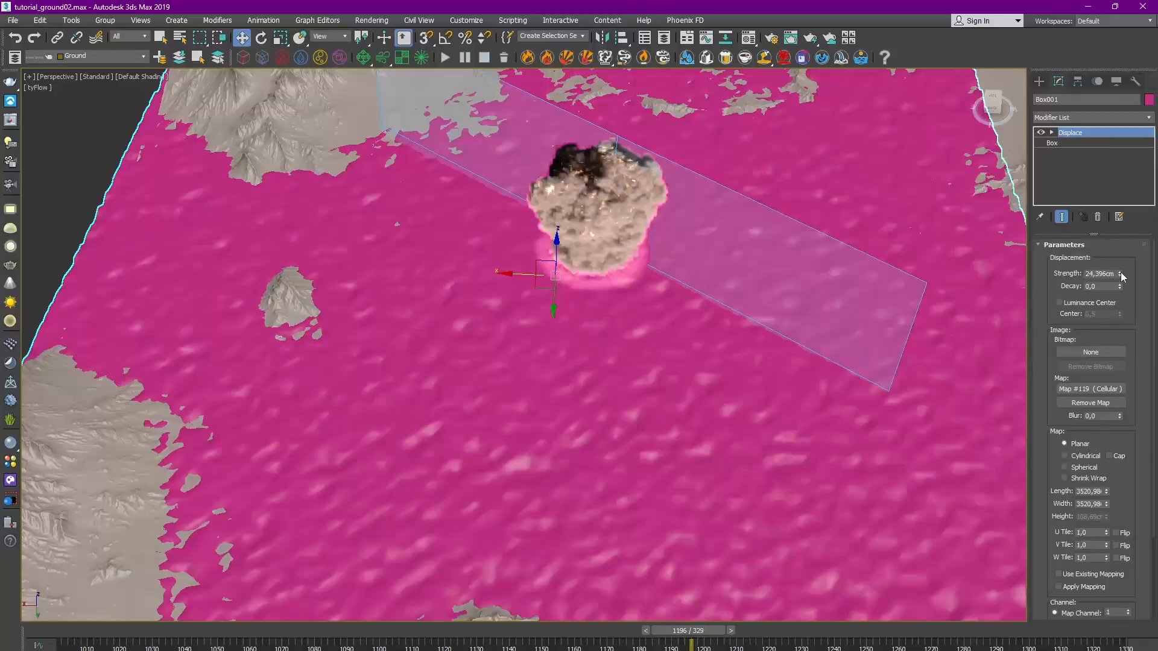
pyautogui.moveTo(1120, 275); pyautogui.dragTo(1121, 292)
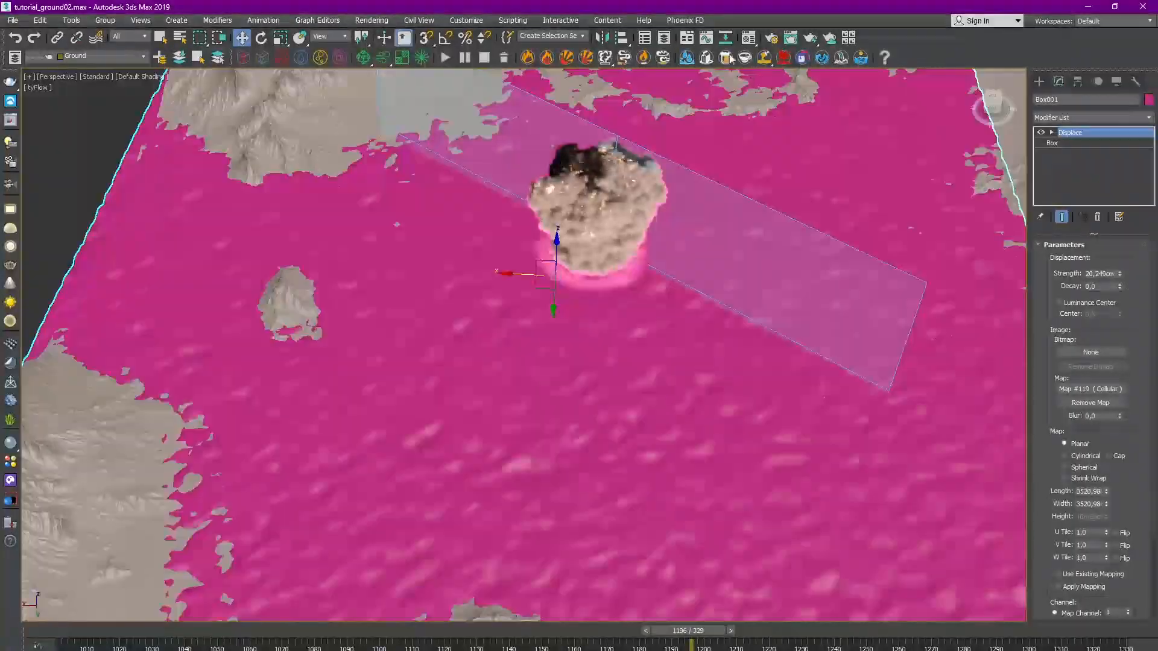
# Step: Reopen the Cellular map and try cell sizes of 15, 30 and 40, checking the box surface
pyautogui.click(748, 38)
pyautogui.scroll(-5, 788, 411)
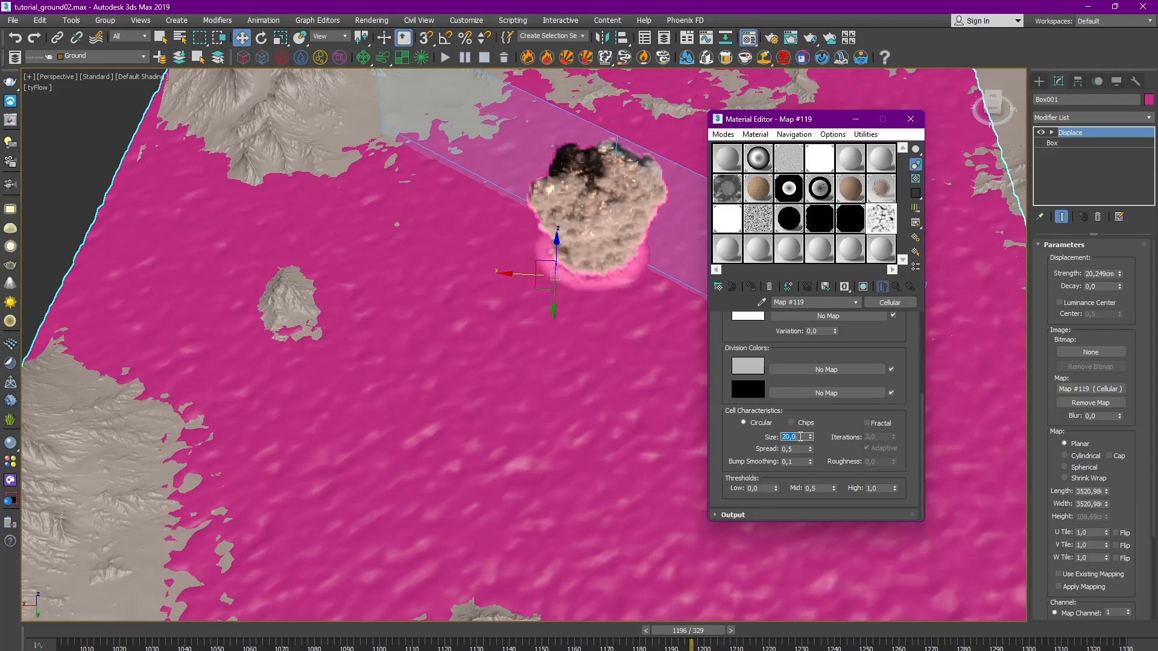
pyautogui.write('15')
pyautogui.press('Return')
pyautogui.scroll(3, 531, 316)
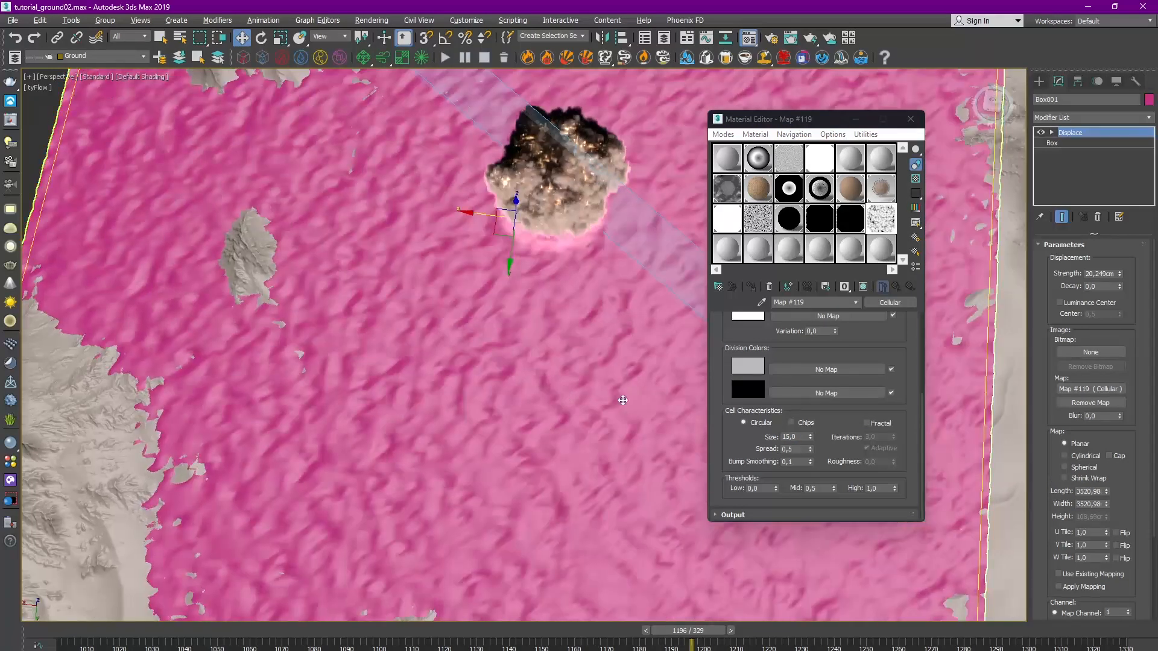
pyautogui.write('30')
pyautogui.press('Return')
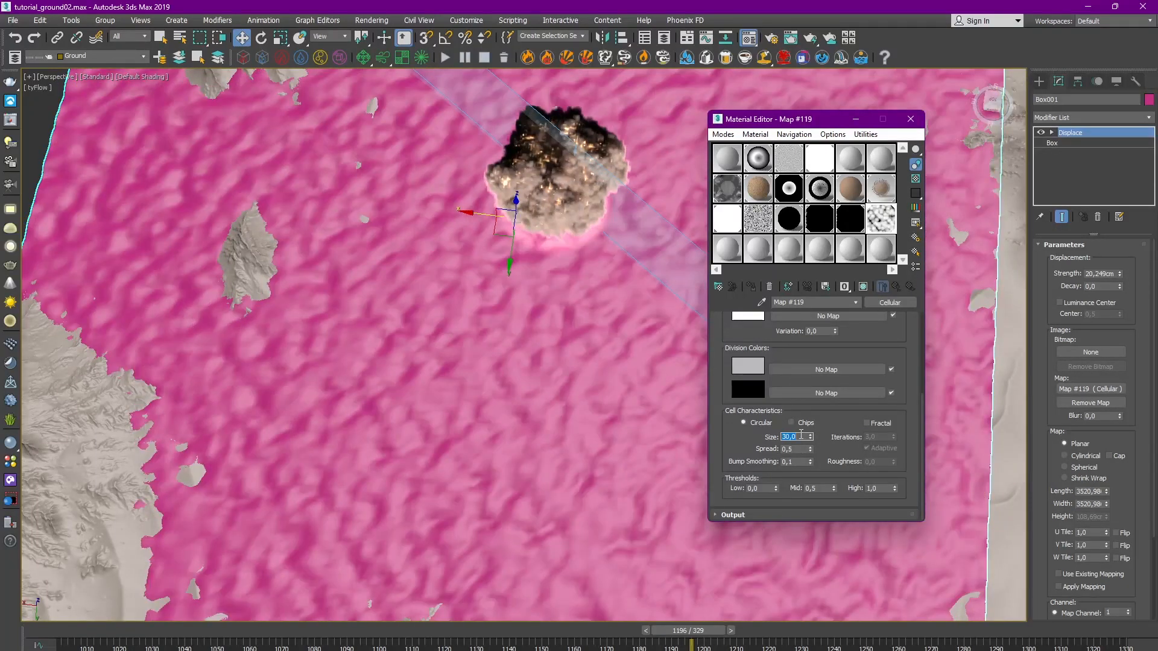
pyautogui.write('40')
pyautogui.press('Return')
pyautogui.scroll(-4, 468, 346)
pyautogui.keyDown('alt'); pyautogui.moveTo(465, 335); pyautogui.dragTo(482, 283, button='middle'); pyautogui.keyUp('alt')
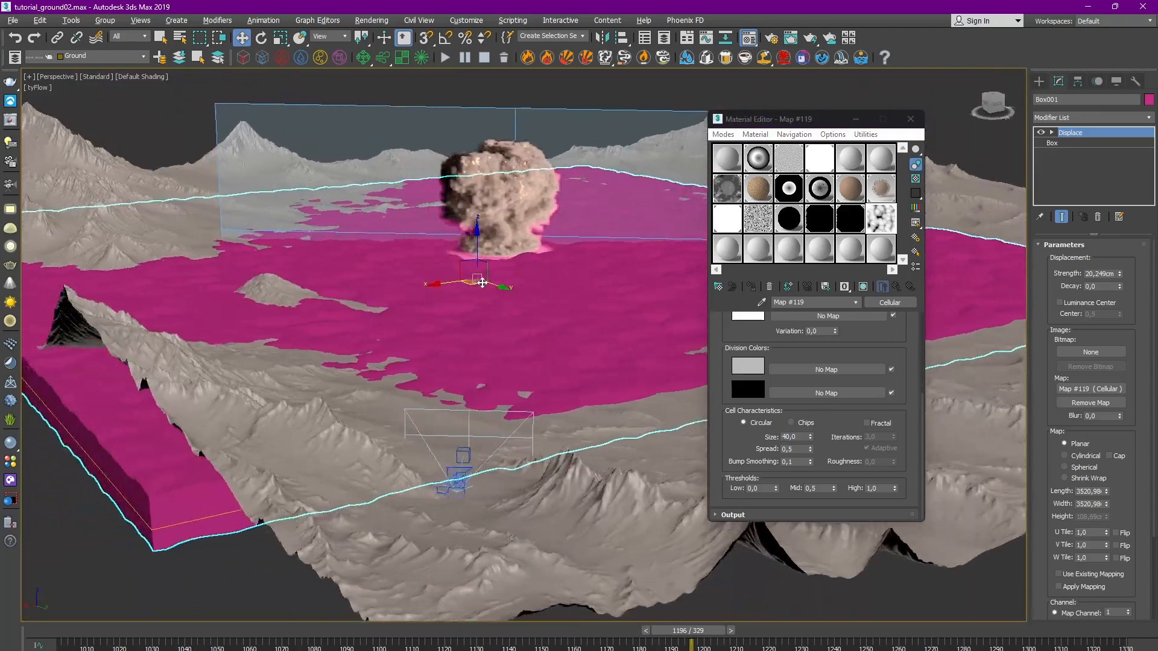
# Step: Lower the displaced box slightly so more of the ground rises through its surface
pyautogui.scroll(3, 486, 284)
pyautogui.press('F4')
pyautogui.moveTo(464, 243); pyautogui.dragTo(464, 255)
pyautogui.press('F4')
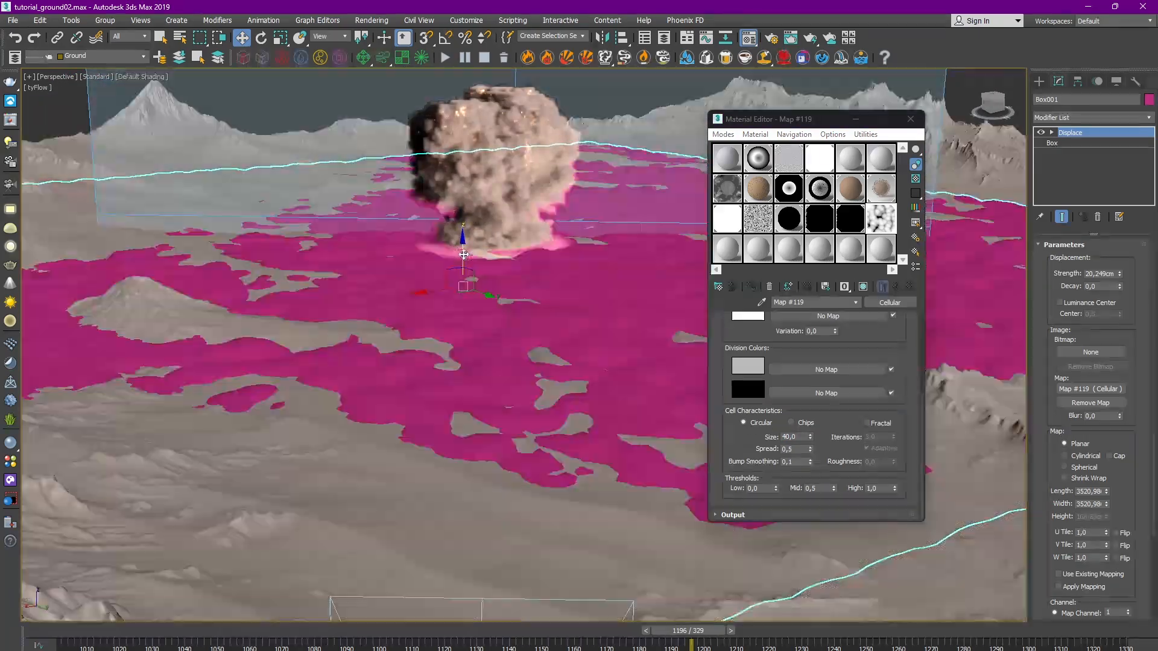
# Step: Examine the displaced box with edged faces, through the Cam_RENDER camera and from above in perspective
pyautogui.keyDown('alt'); pyautogui.moveTo(464, 255); pyautogui.dragTo(592, 294, button='middle'); pyautogui.keyUp('alt')
pyautogui.press('F4')
pyautogui.scroll(2, 614, 333)
pyautogui.keyDown('alt'); pyautogui.moveTo(614, 334); pyautogui.dragTo(567, 347, button='middle'); pyautogui.keyUp('alt')
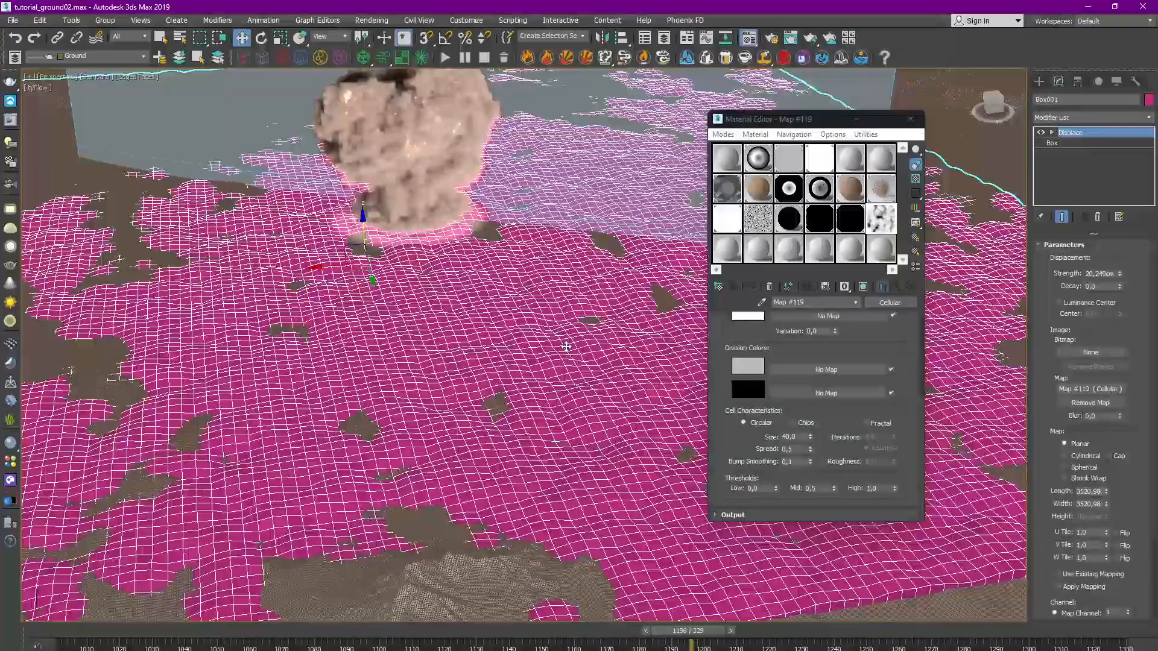
pyautogui.press('F4')
pyautogui.press('c')
pyautogui.doubleClick(549, 284)
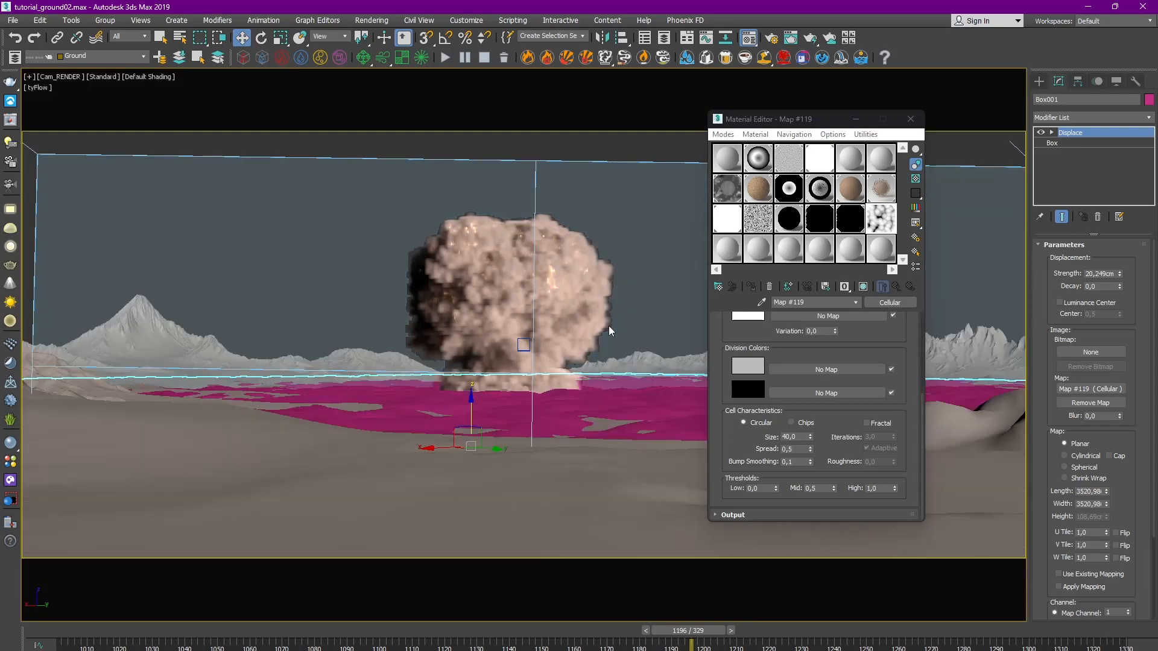
pyautogui.press('p')
pyautogui.keyDown('alt'); pyautogui.moveTo(609, 325); pyautogui.dragTo(594, 340, button='middle'); pyautogui.keyUp('alt')
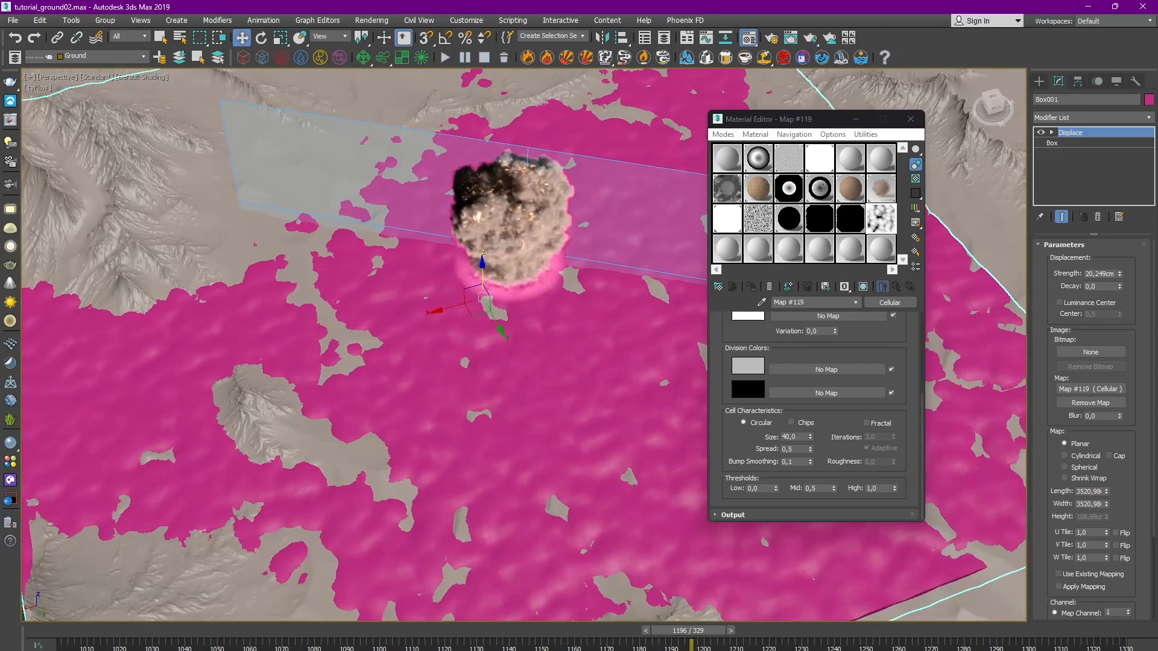
# Step: Rename the box's Displace modifier to Displace_surface
pyautogui.rightClick(1085, 139)
pyautogui.click(1086, 138)
pyautogui.rightClick(1092, 134)
pyautogui.click(1104, 137)
# Step: Set the Cellular map's cell size to 60 and inspect the box's relief with edged faces displayed
pyautogui.moveTo(798, 438); pyautogui.dragTo(701, 406)
pyautogui.write('60')
pyautogui.press('Return')
pyautogui.moveTo(627, 386)
pyautogui.keyDown('alt'); pyautogui.mouseDown(button='middle')
pyautogui.moveTo(571, 377)
pyautogui.moveTo(545, 343)
pyautogui.moveTo(597, 369)
pyautogui.moveTo(584, 364)
pyautogui.mouseUp(button='middle'); pyautogui.keyUp('alt')
pyautogui.scroll(-3, 545, 356)
pyautogui.scroll(4, 545, 370)
pyautogui.press('F4')
pyautogui.press('F4')
pyautogui.press('F4')
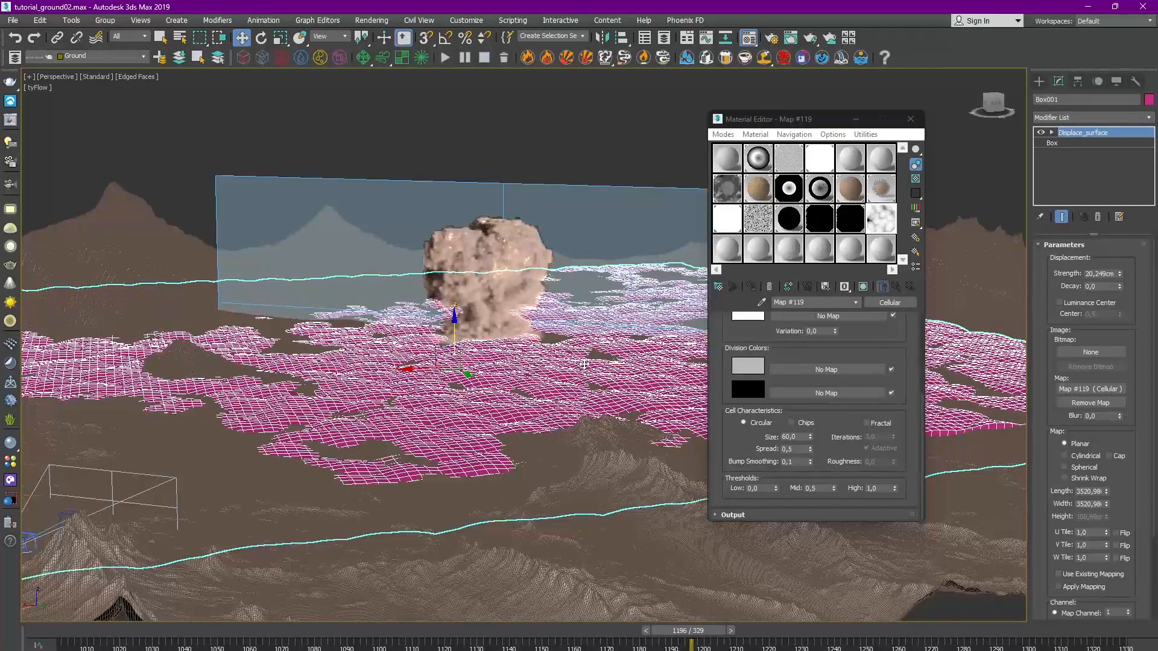
# Step: Enable Fractal on the Cellular map and set its iterations to 7
pyautogui.click(754, 284)
pyautogui.click(875, 425)
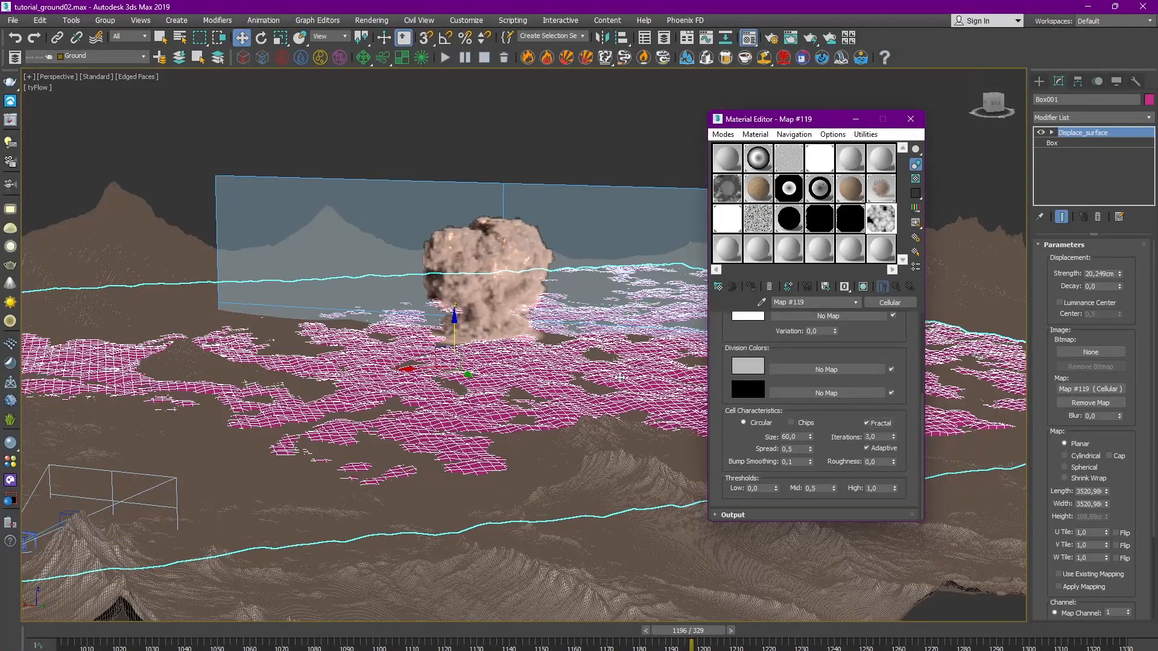
pyautogui.write('7')
pyautogui.press('Return')
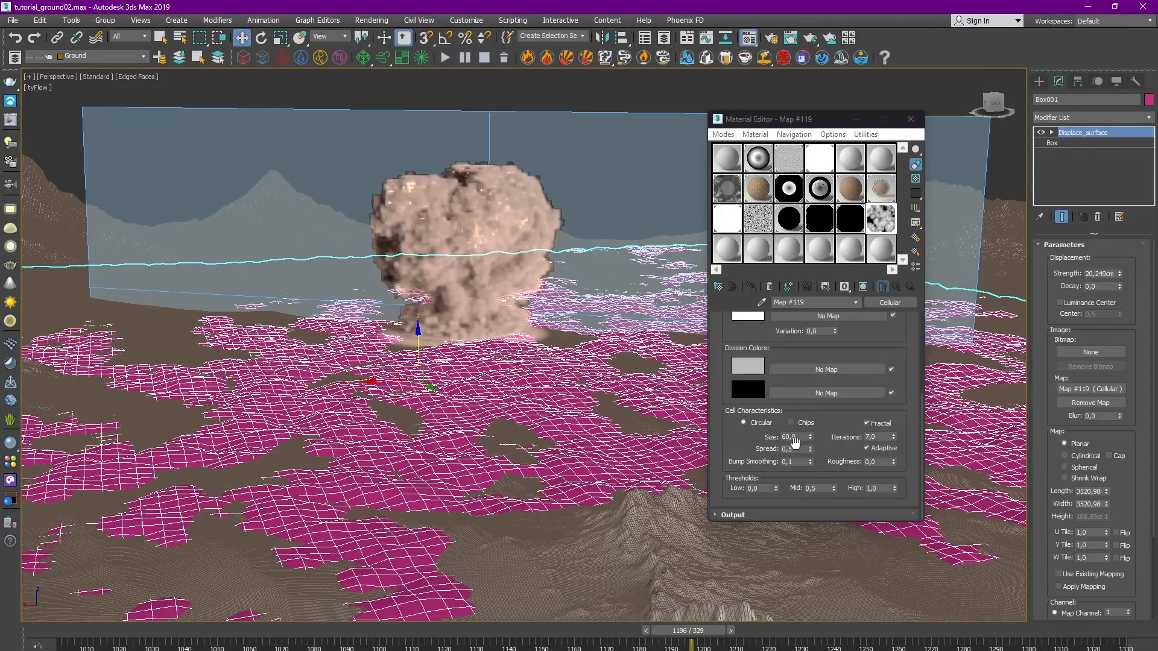
# Step: Try a cell spread of 0,35, change it to 0,38 and inspect the surface with edged faces on and off
pyautogui.doubleClick(798, 449)
pyautogui.write('0,35')
pyautogui.press('Return')
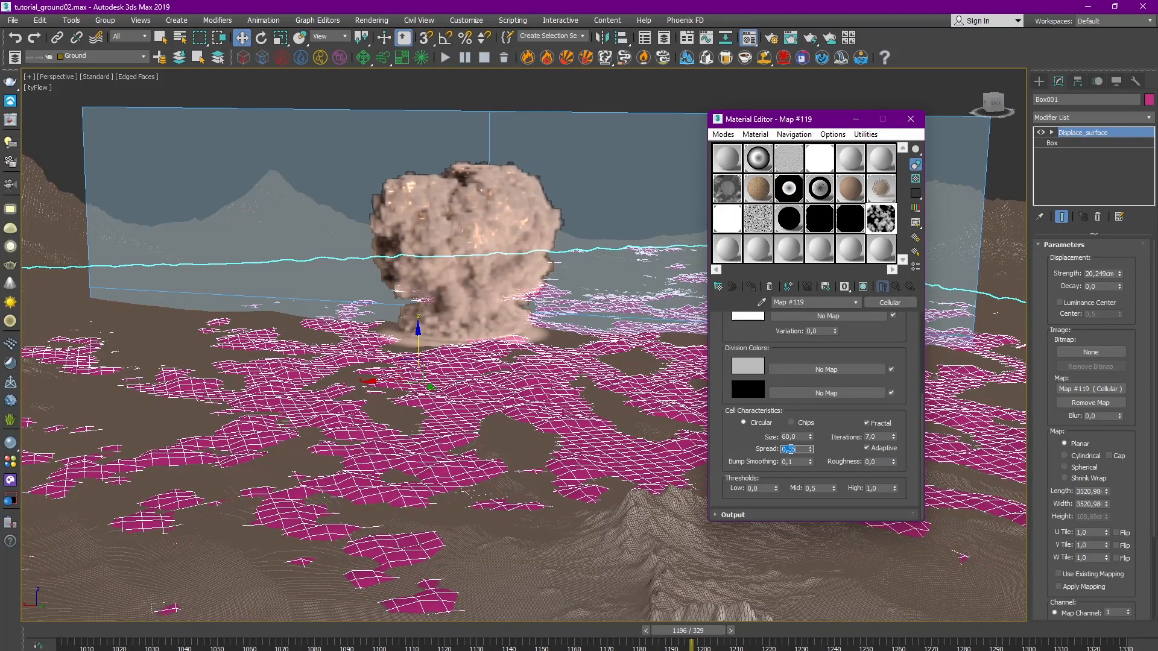
pyautogui.press('Return')
pyautogui.moveTo(631, 190); pyautogui.dragTo(525, 253, button='middle')
pyautogui.scroll(-5, 535, 251)
pyautogui.press('F4')
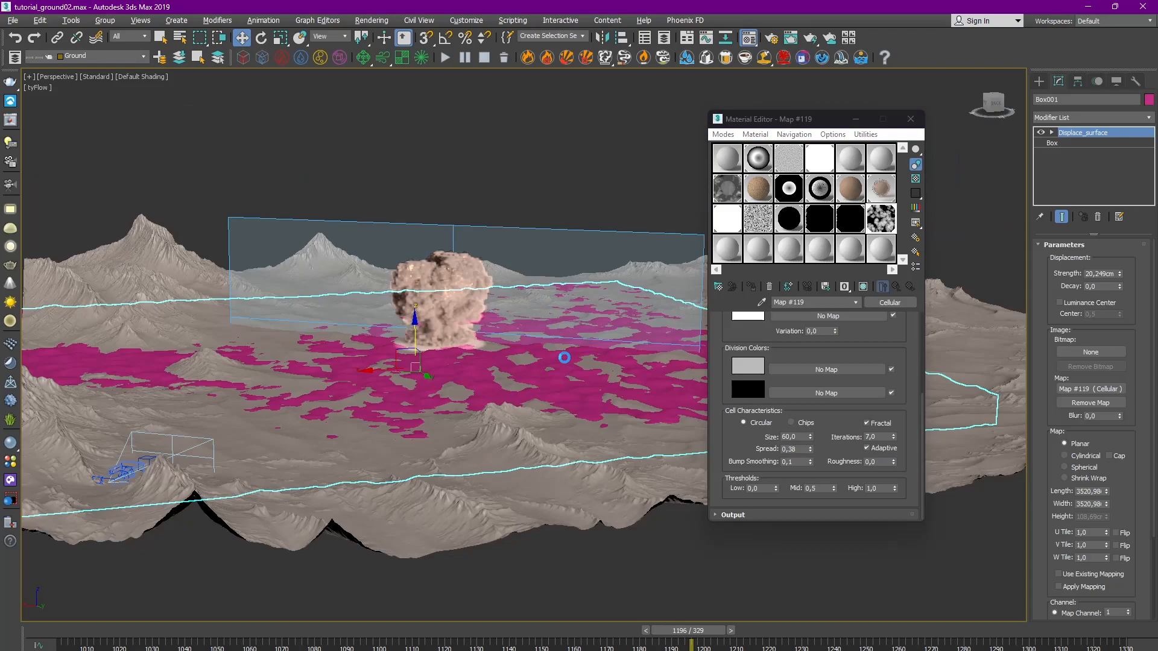
pyautogui.moveTo(564, 358)
pyautogui.keyDown('alt'); pyautogui.mouseDown(button='middle')
pyautogui.moveTo(512, 481)
pyautogui.moveTo(529, 390)
pyautogui.mouseUp(button='middle'); pyautogui.keyUp('alt')
pyautogui.scroll(4, 512, 481)
pyautogui.press('F4')
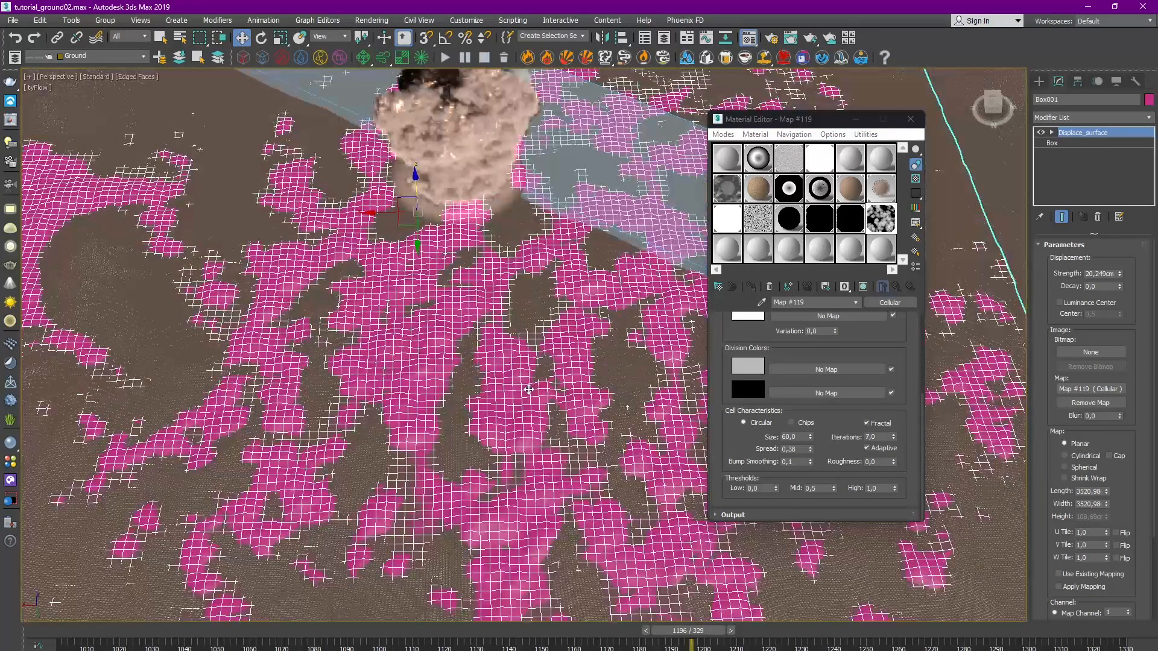
pyautogui.press('F4')
# Step: Set the Cellular map's cell size to 85 and check the larger patches across the ground
pyautogui.moveTo(798, 437); pyautogui.dragTo(739, 437)
pyautogui.press('Return')
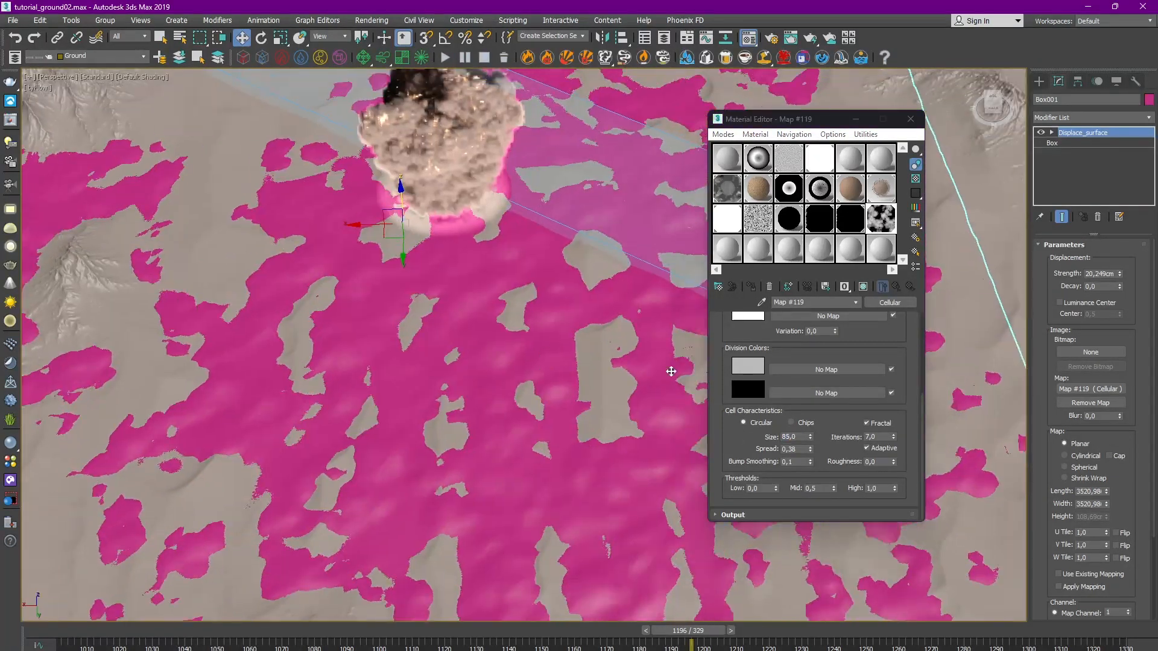
pyautogui.keyDown('alt'); pyautogui.moveTo(612, 384); pyautogui.dragTo(578, 297, button='middle'); pyautogui.keyUp('alt')
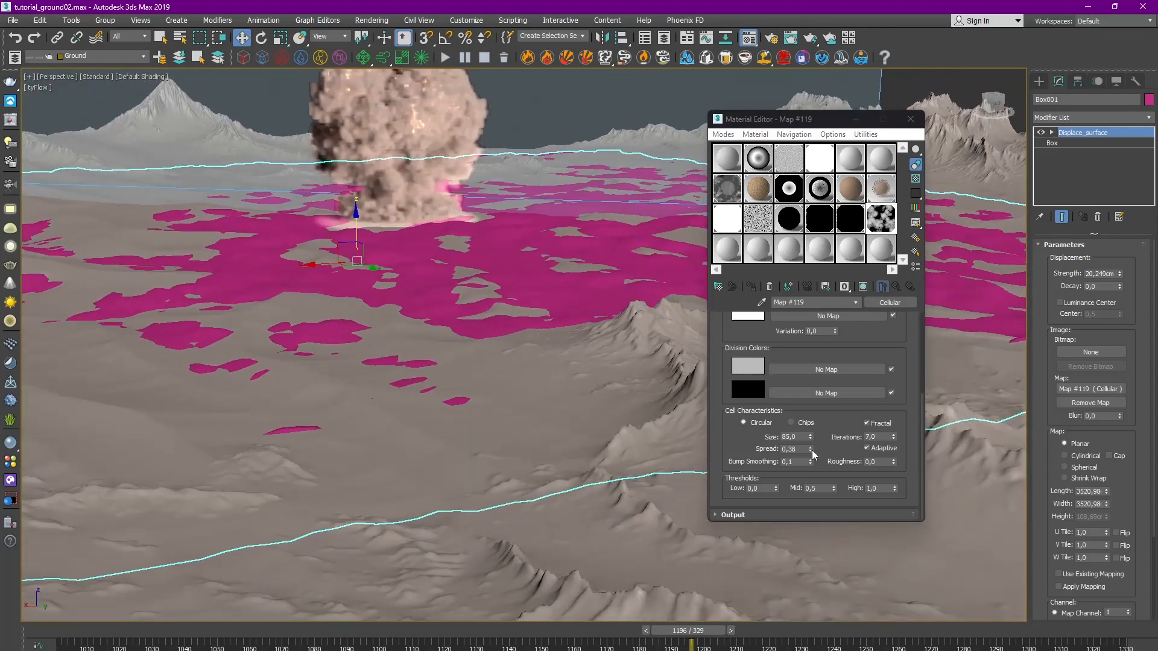
# Step: Raise the cell spread to 0,44 and the Displace_surface strength to about 23 cm
pyautogui.moveTo(812, 451); pyautogui.dragTo(814, 446)
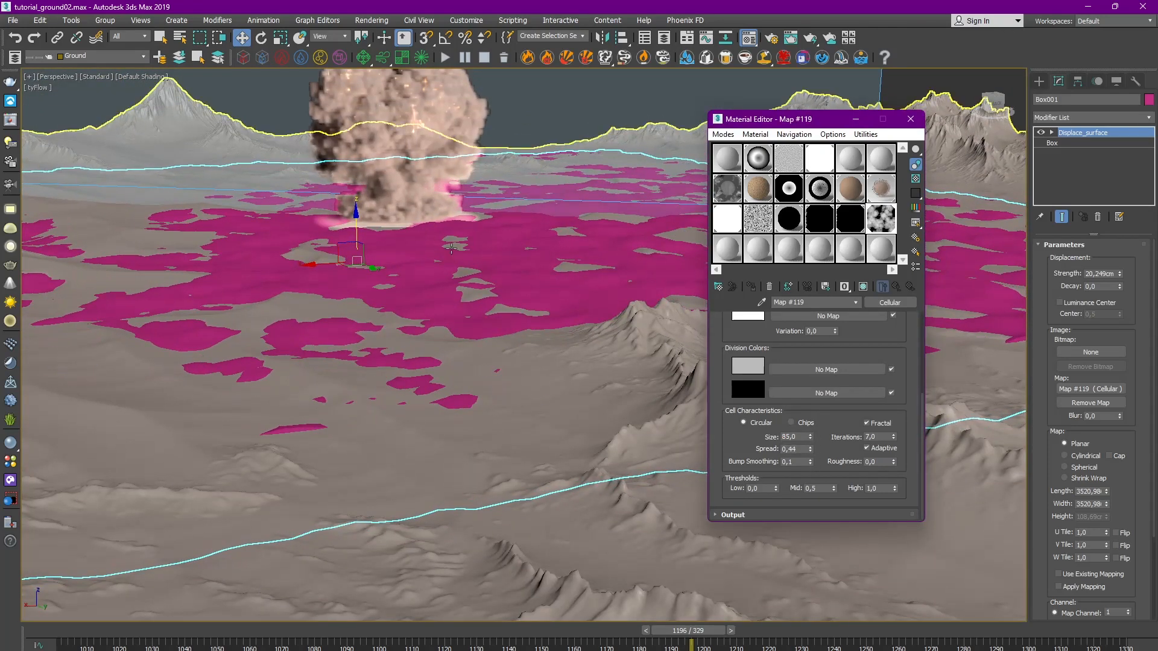
pyautogui.moveTo(1121, 274)
pyautogui.mouseDown()
pyautogui.moveTo(1120, 248)
pyautogui.moveTo(1120, 262)
pyautogui.mouseUp()
pyautogui.moveTo(435, 179); pyautogui.dragTo(439, 365, button='middle')
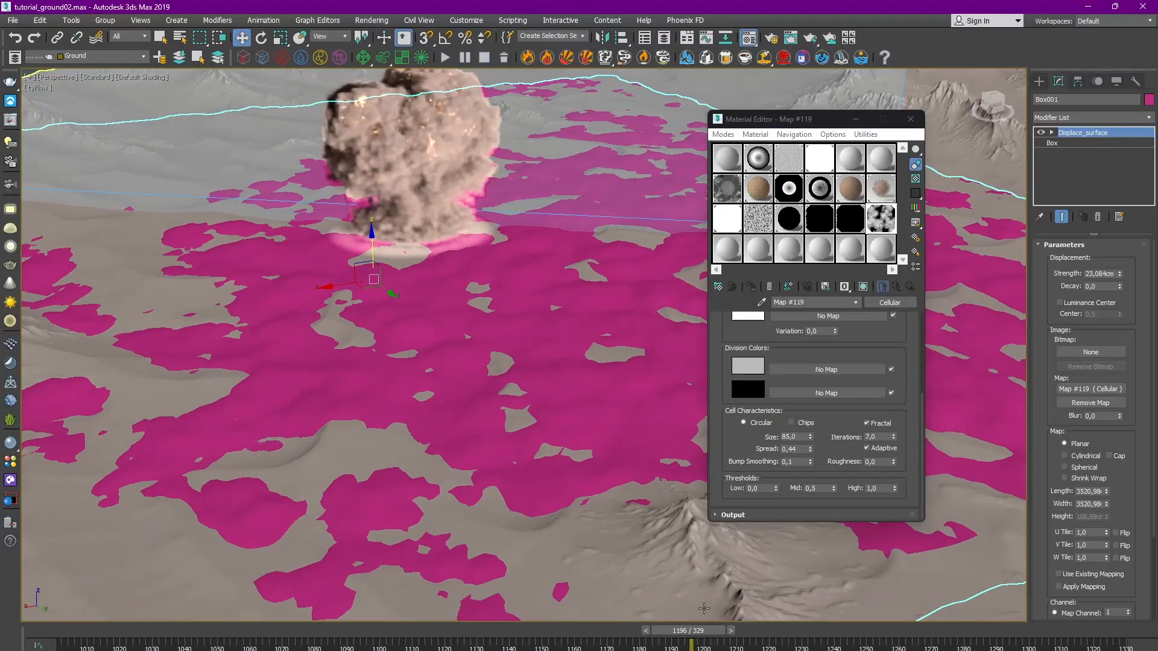
# Step: Turn on Auto Key at frame 1200, try a Displace_surface strength of 25 cm and inspect its Strength curve
pyautogui.moveTo(707, 634); pyautogui.dragTo(720, 633)
pyautogui.press('n')
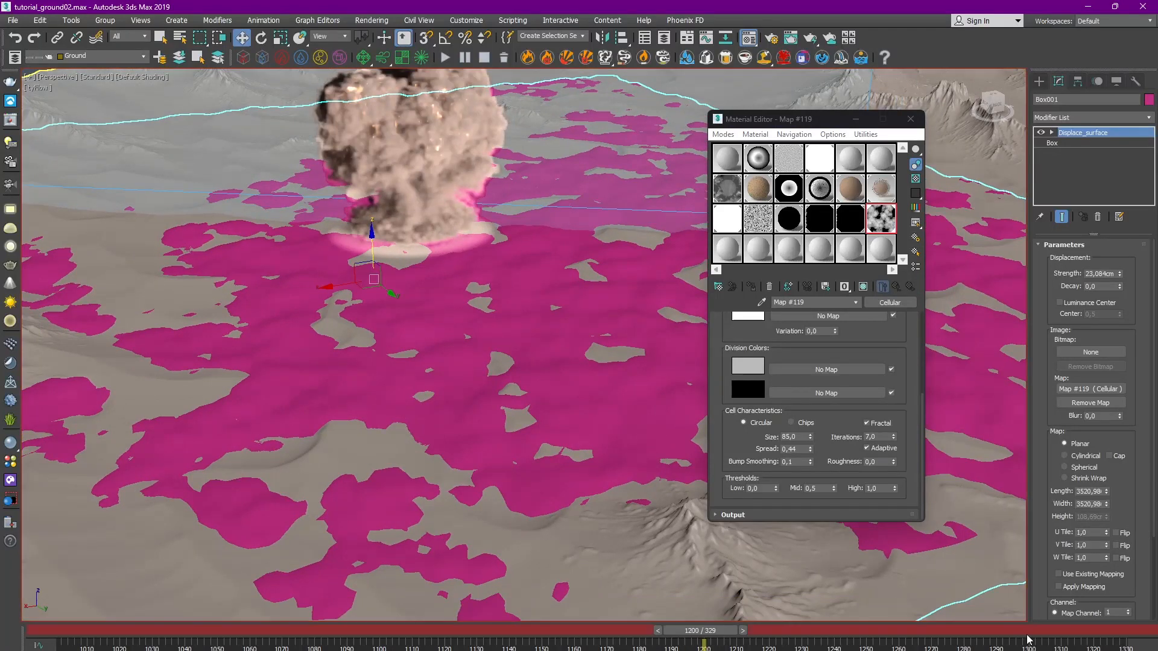
pyautogui.press('Return')
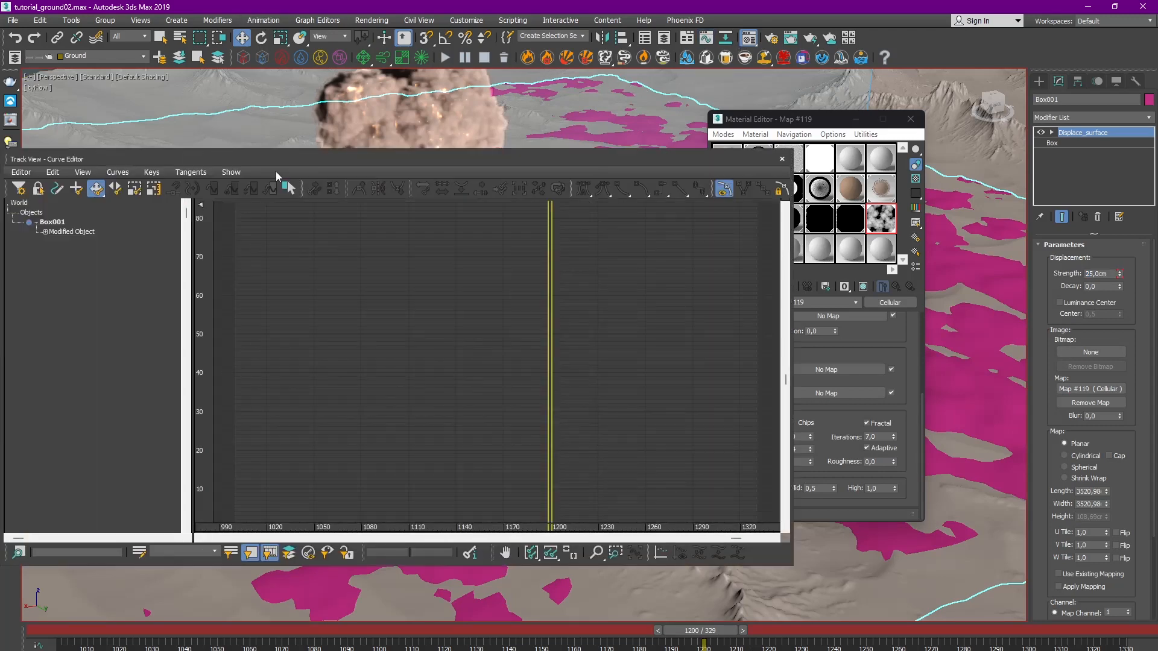
pyautogui.moveTo(360, 154); pyautogui.dragTo(486, 147)
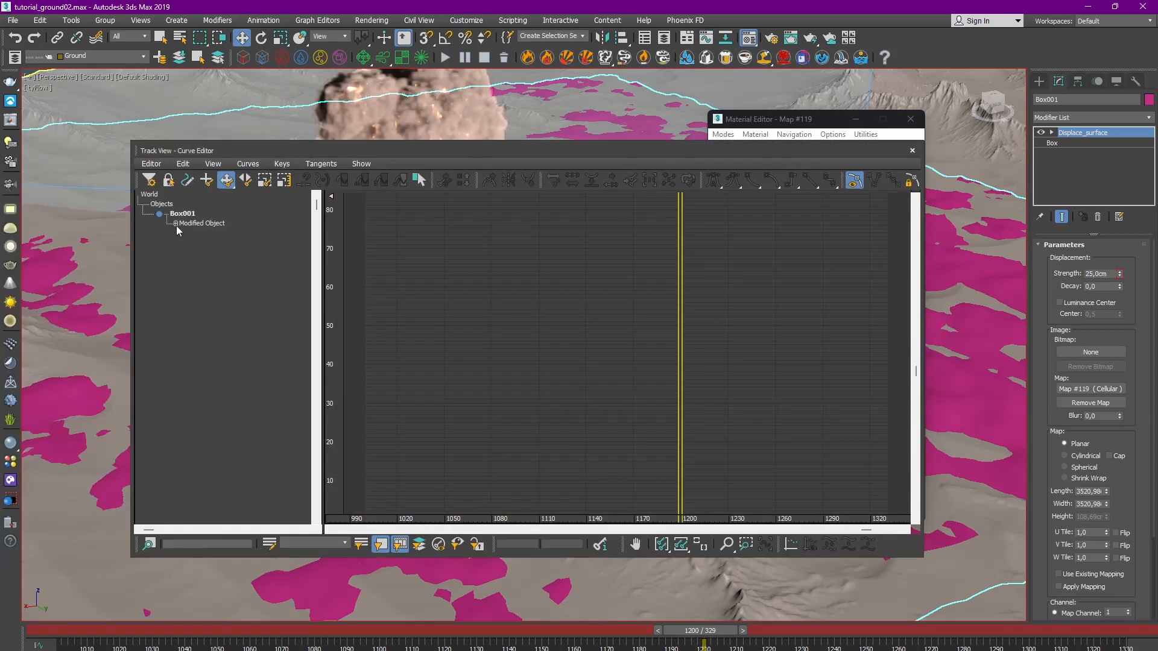
pyautogui.click(186, 233)
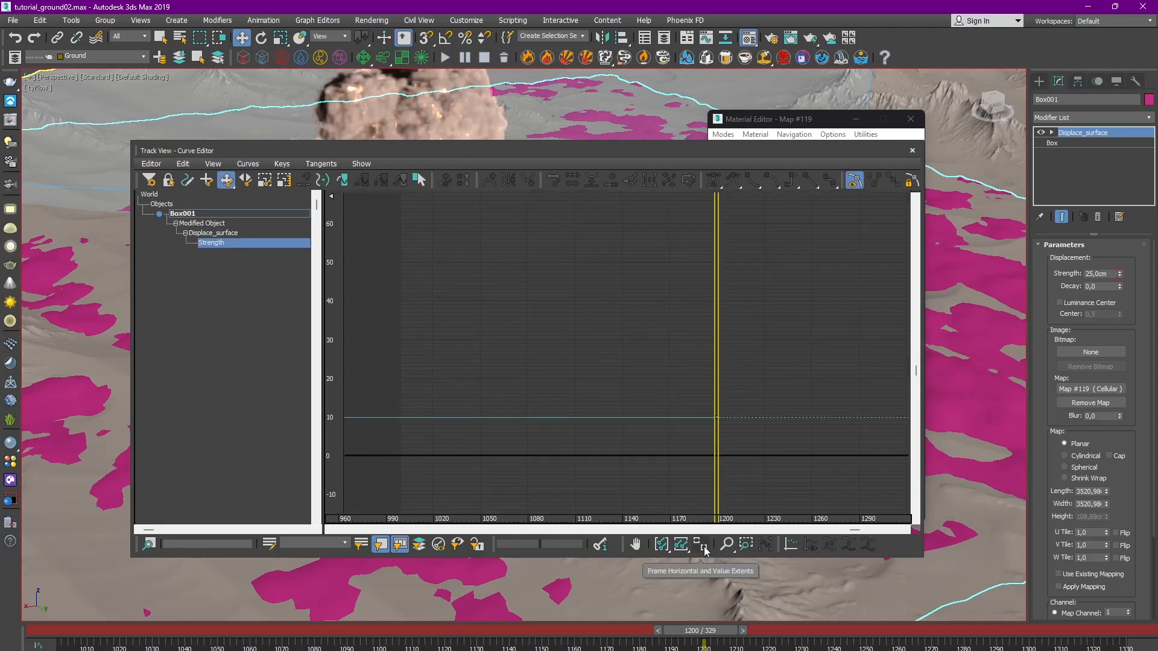
pyautogui.click(913, 151)
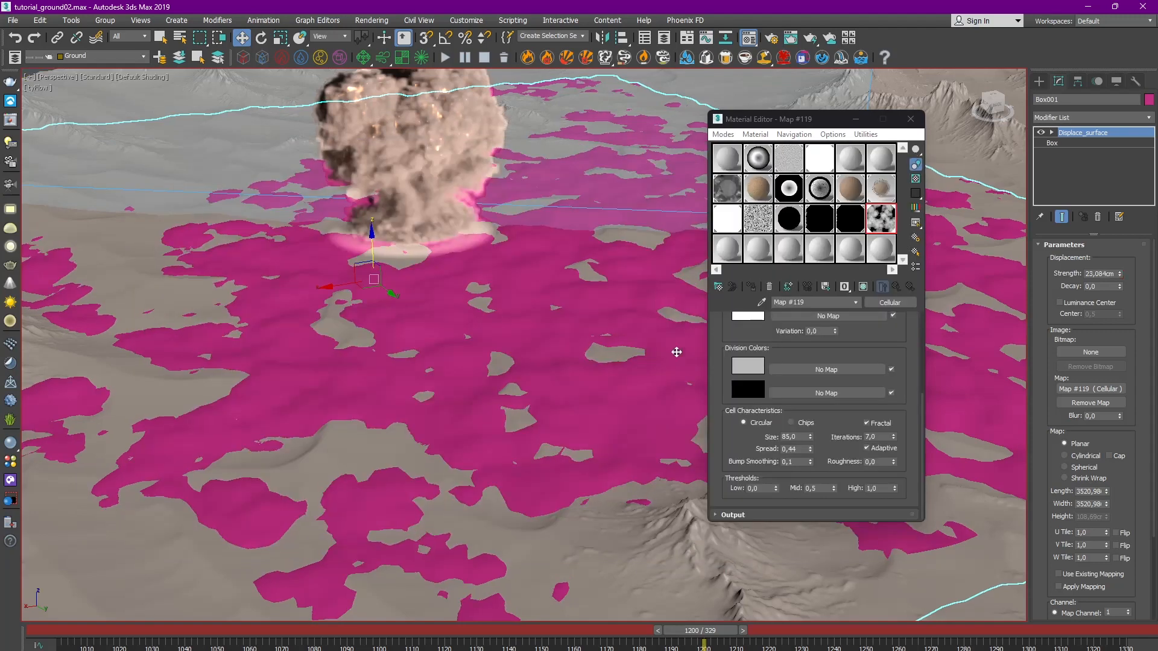
# Step: Animate the Cellular map's cell size to 86 at frame 1200 and end automatic keying
pyautogui.click(749, 427)
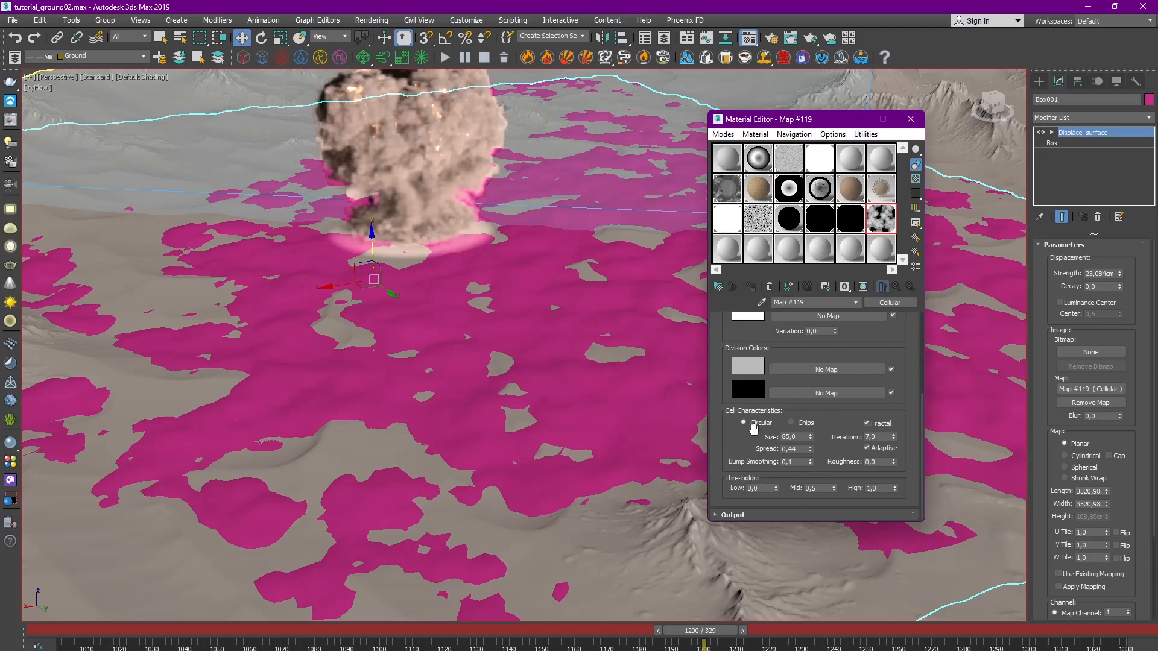
pyautogui.press('Return')
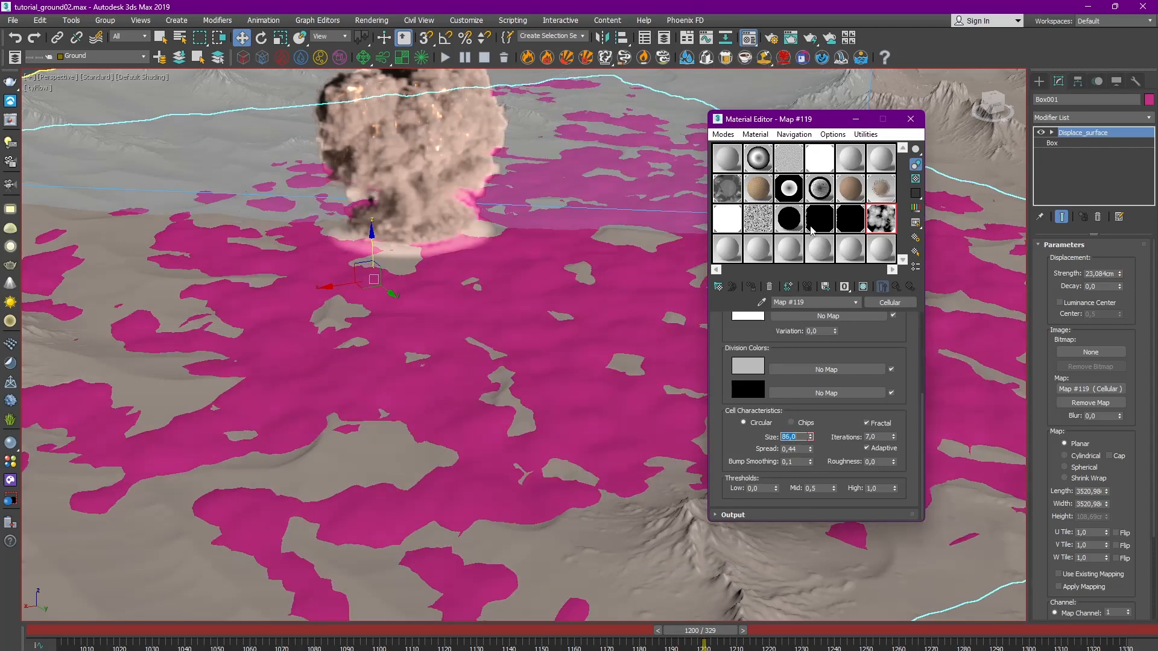
# Step: Instance the Cellular map into the Fresnel IOR slot of material 15 - Default and rename it low_fog_surface_map
pyautogui.click(790, 221)
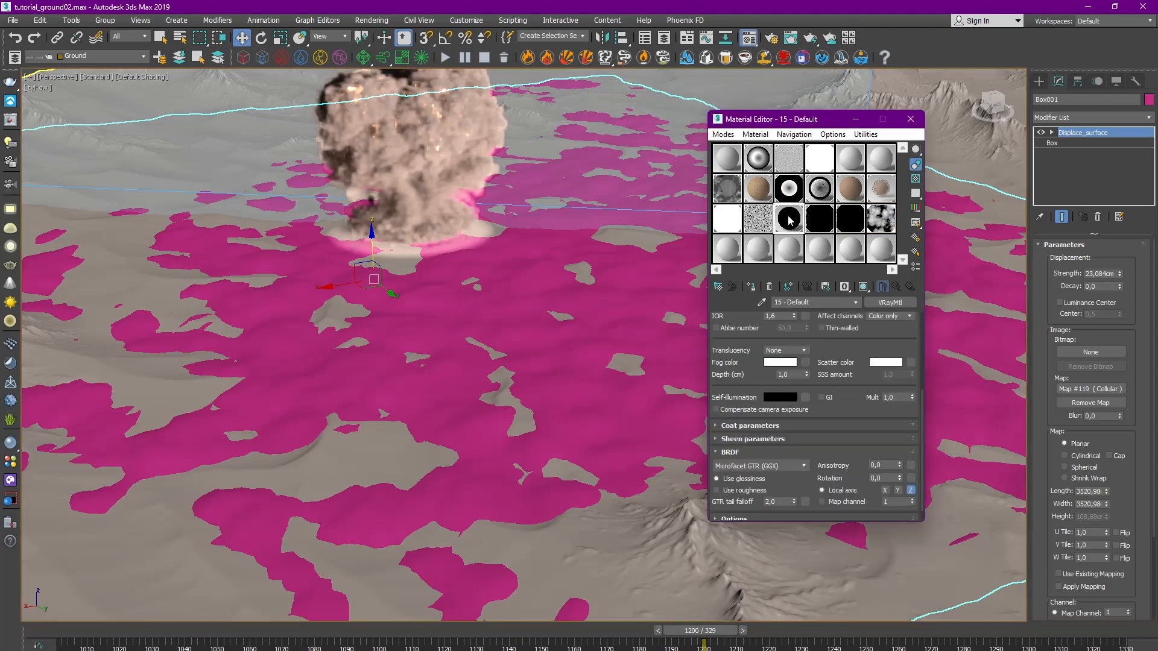
pyautogui.moveTo(843, 334); pyautogui.dragTo(846, 468)
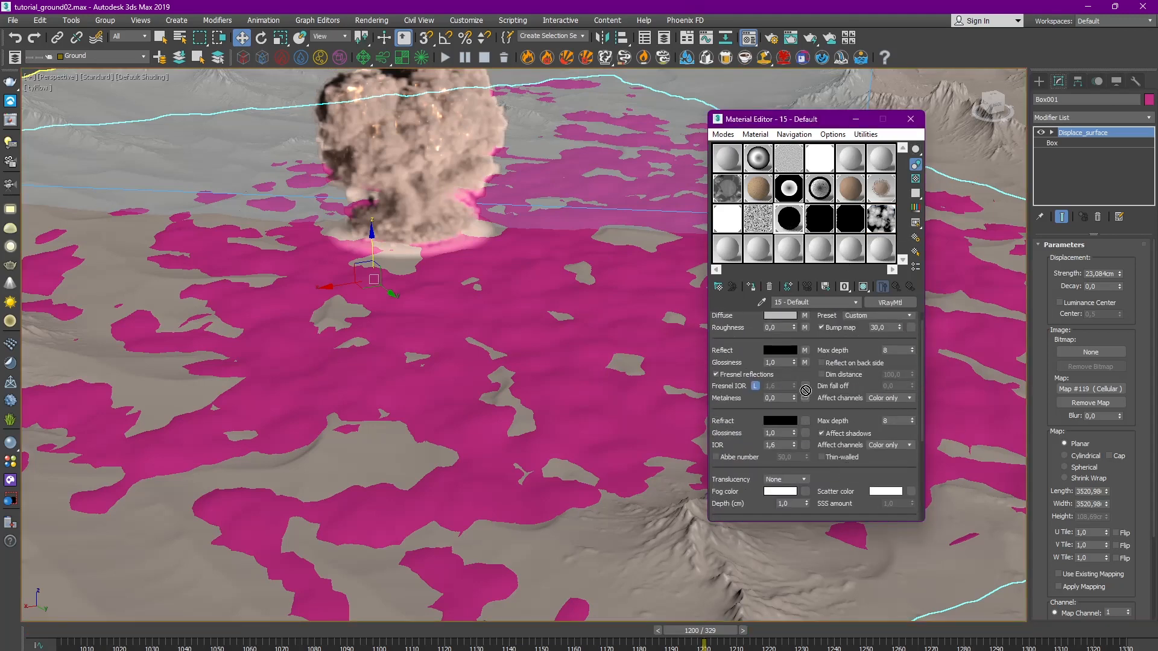
pyautogui.moveTo(804, 382); pyautogui.dragTo(805, 385)
pyautogui.click(791, 358)
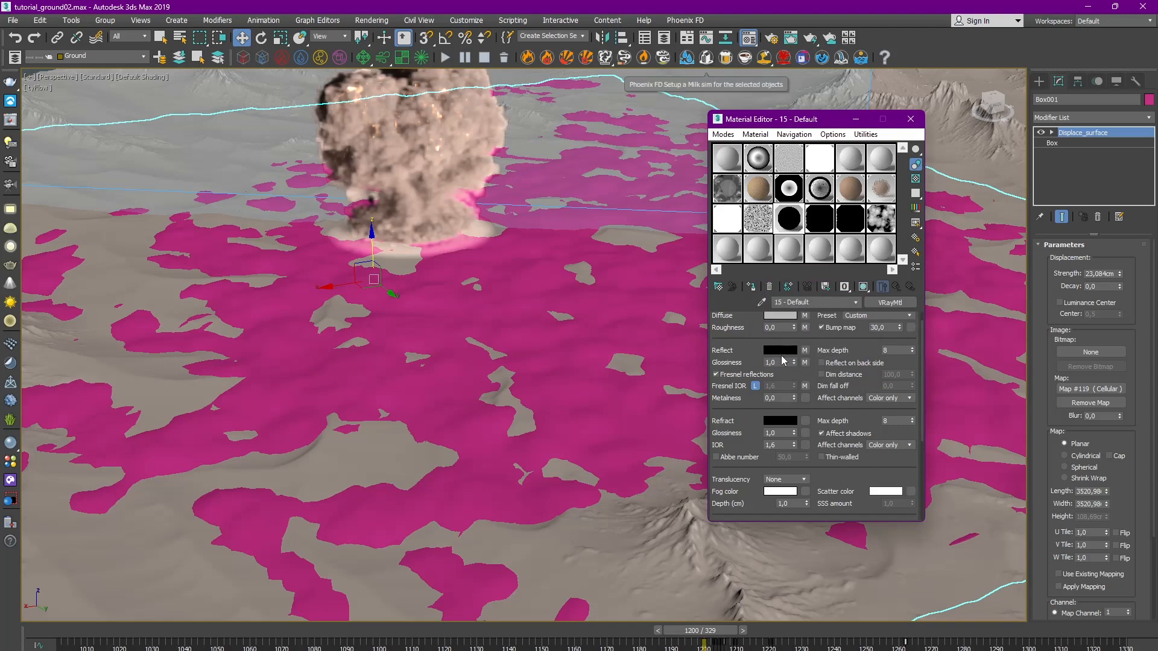
pyautogui.click(805, 386)
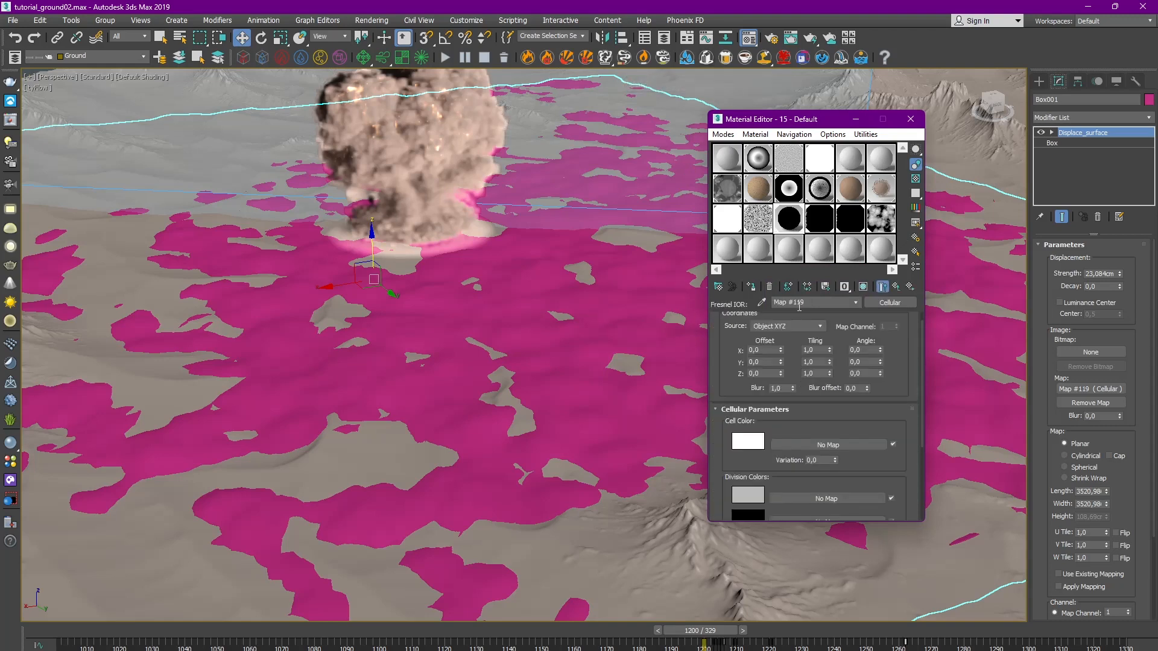
pyautogui.moveTo(804, 301); pyautogui.dragTo(750, 298)
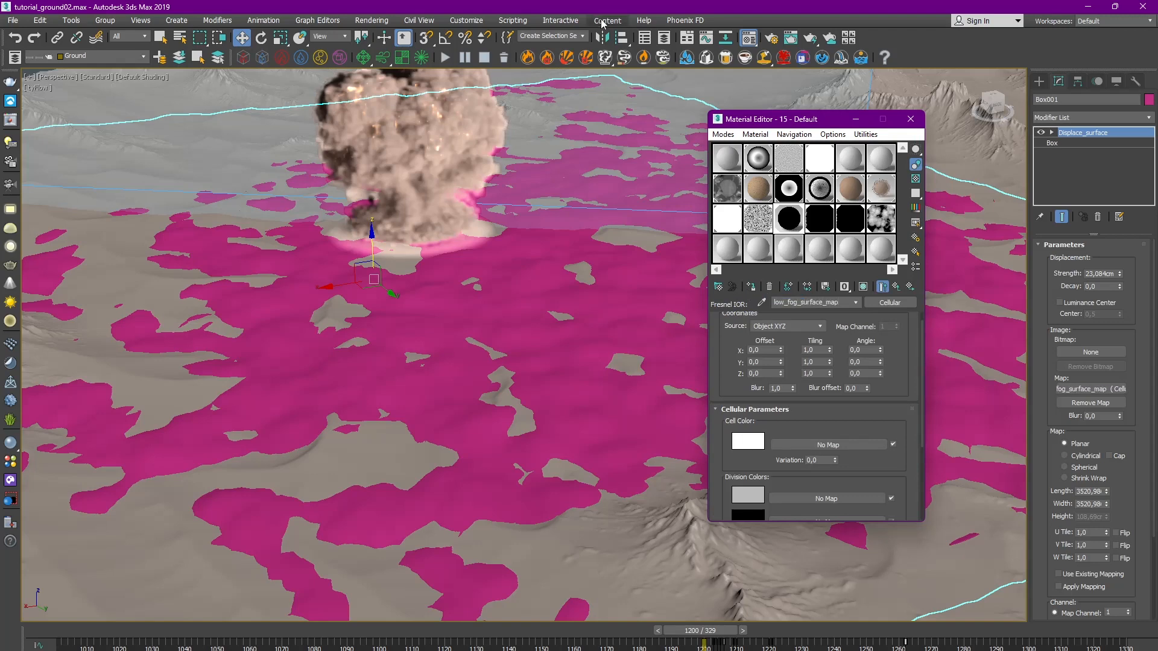
# Step: Show the Size curve of the Fresnel IOR map in the Curve Editor and make both keys' tangents linear
pyautogui.click(706, 38)
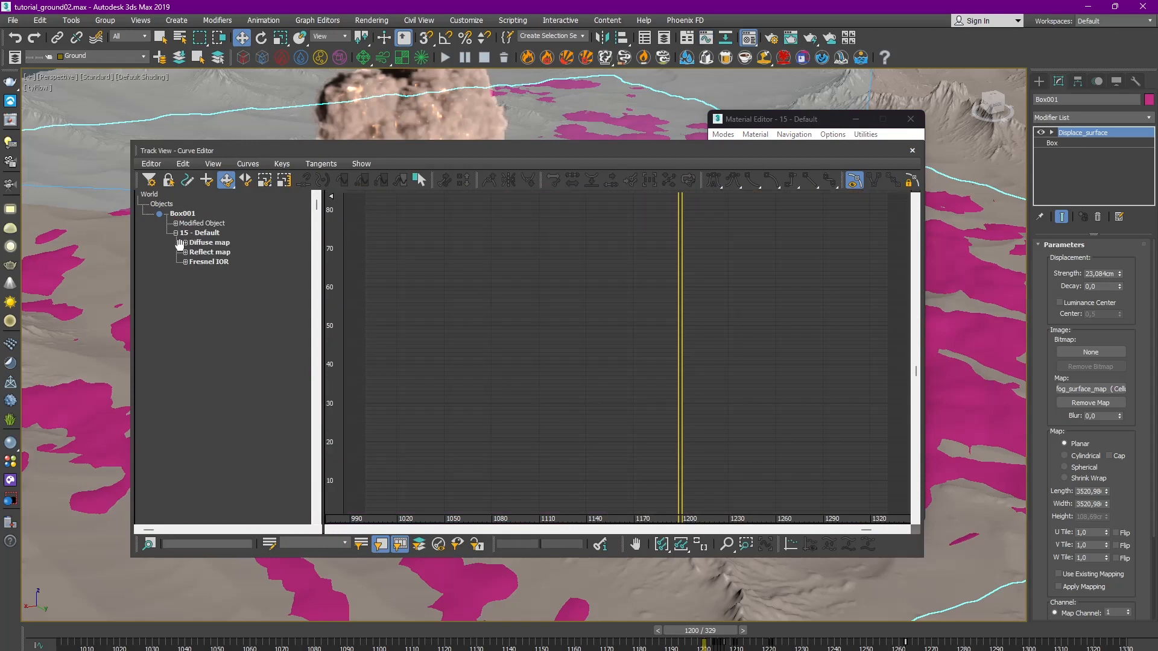
pyautogui.click(185, 262)
pyautogui.click(700, 545)
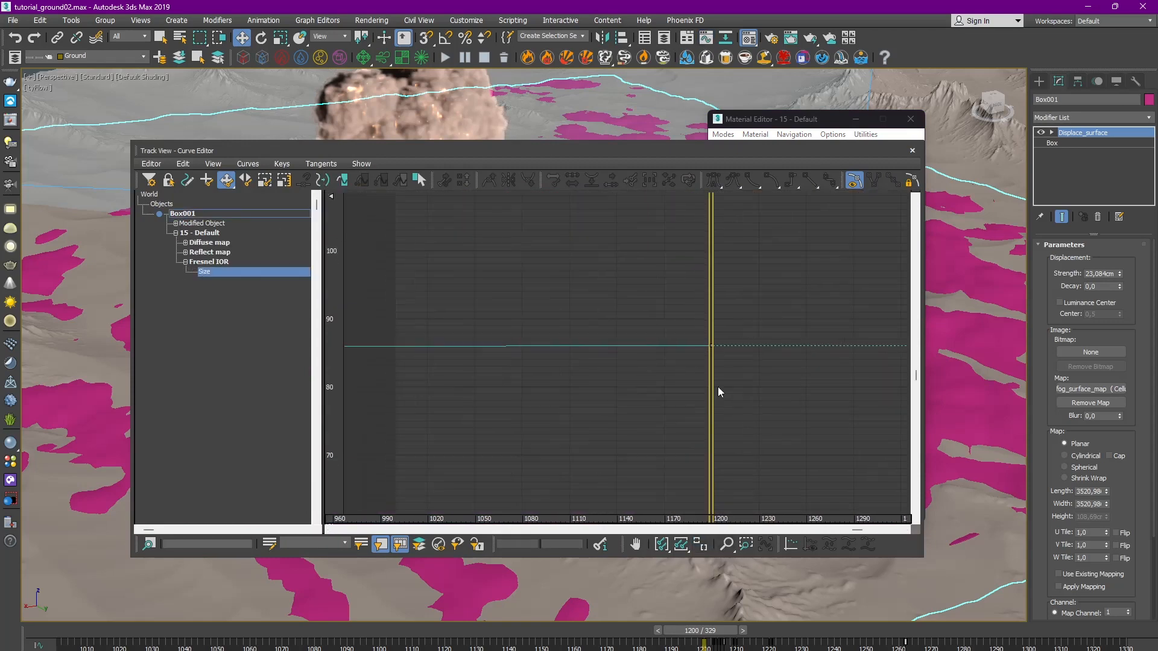
pyautogui.moveTo(646, 319); pyautogui.dragTo(751, 319)
pyautogui.moveTo(762, 318); pyautogui.dragTo(635, 364, button='middle')
pyautogui.scroll(5, 635, 364)
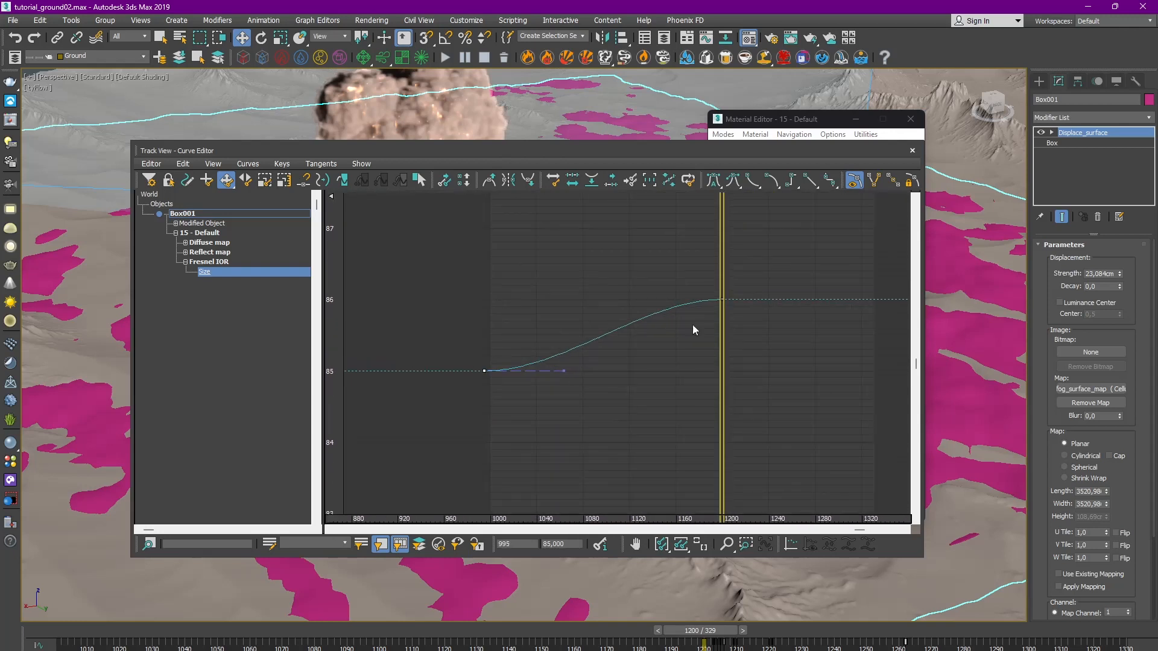
pyautogui.click(805, 183)
pyautogui.moveTo(469, 354); pyautogui.dragTo(501, 398)
pyautogui.moveTo(761, 306); pyautogui.dragTo(675, 313, button='middle')
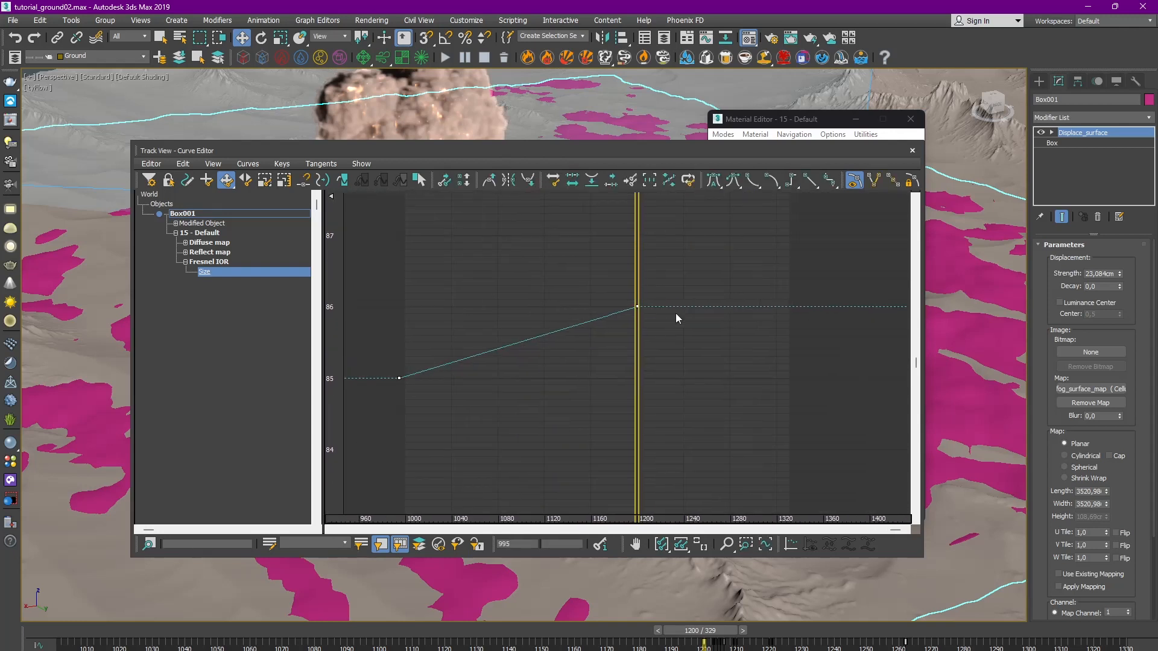
# Step: Move the last Size key past the end of the animation range and the first key to frame 981
pyautogui.moveTo(625, 290); pyautogui.dragTo(808, 306)
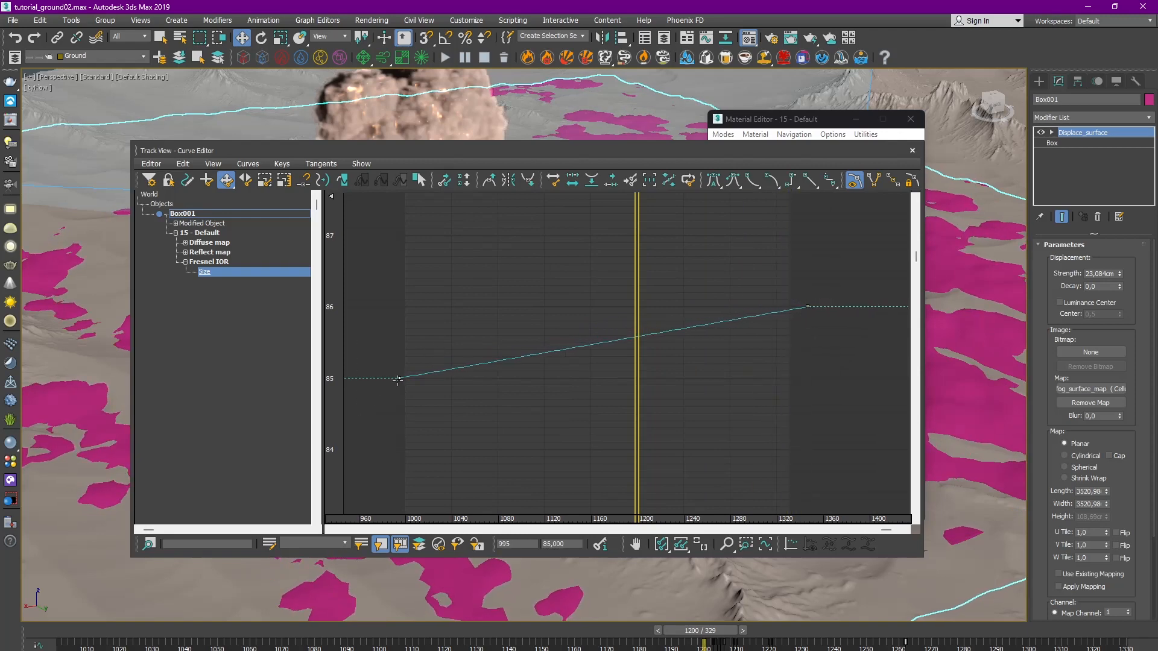
pyautogui.moveTo(399, 378); pyautogui.dragTo(384, 378)
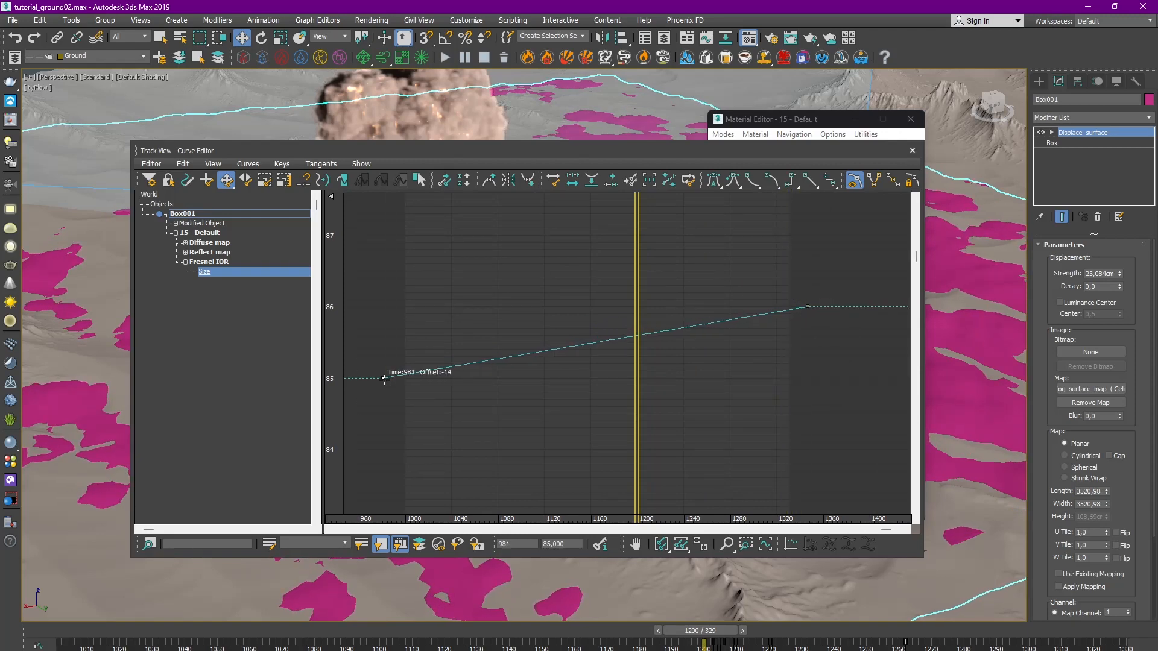
pyautogui.moveTo(768, 152)
pyautogui.mouseDown()
pyautogui.moveTo(849, 147)
pyautogui.moveTo(781, 141)
pyautogui.mouseUp()
pyautogui.click(925, 139)
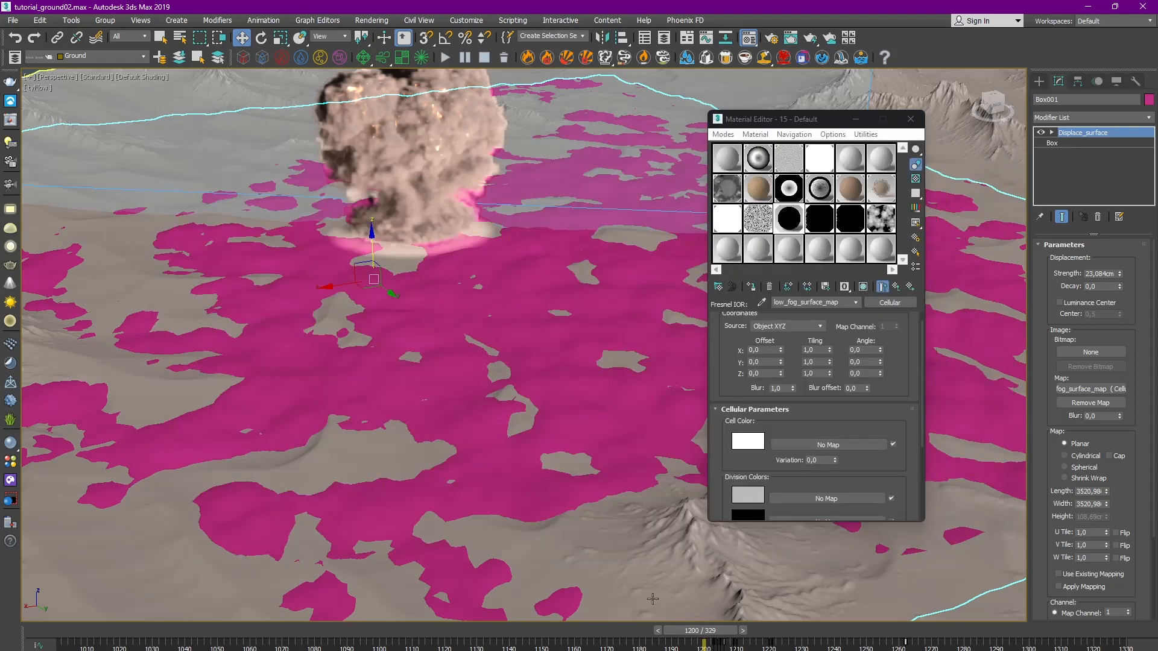
# Step: Scrub and play the animation to examine how the displaced patches evolve across the ground
pyautogui.click(629, 633)
pyautogui.moveTo(628, 637); pyautogui.dragTo(54, 640)
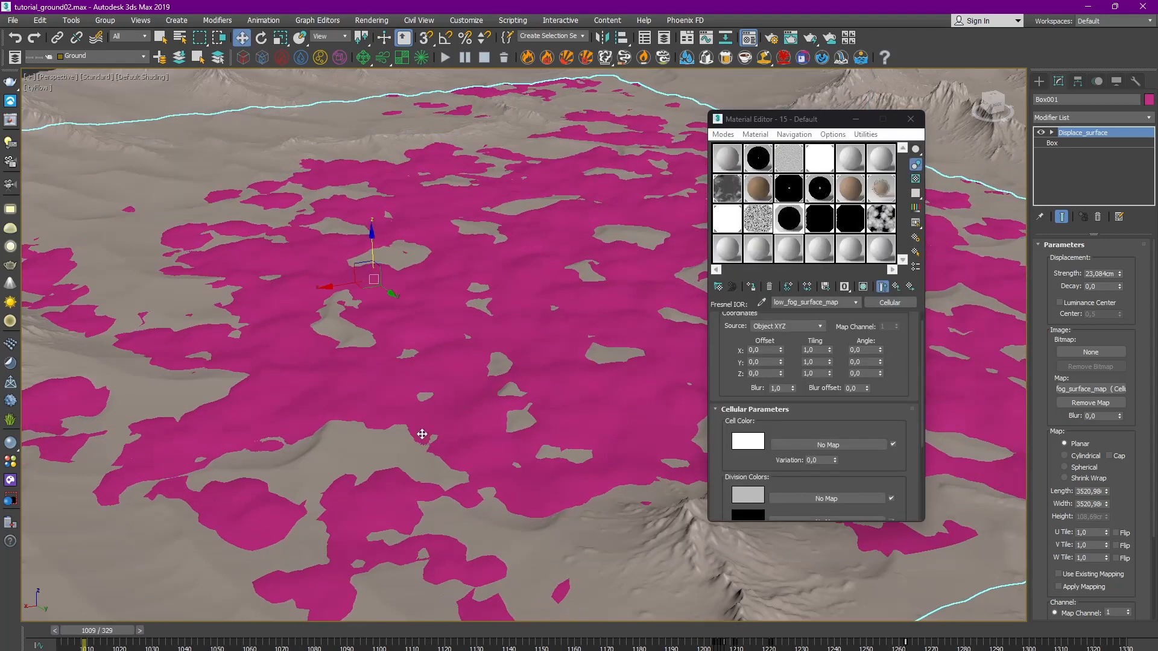
pyautogui.press('/')
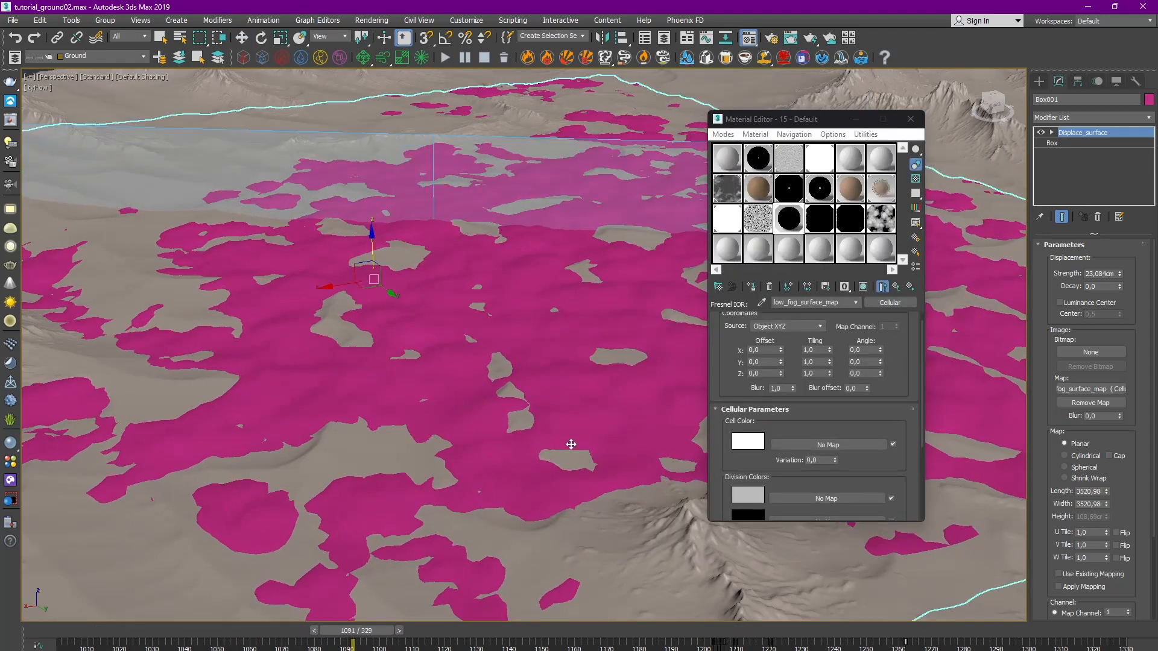
pyautogui.keyDown('alt'); pyautogui.moveTo(559, 402); pyautogui.dragTo(534, 392, button='middle'); pyautogui.keyUp('alt')
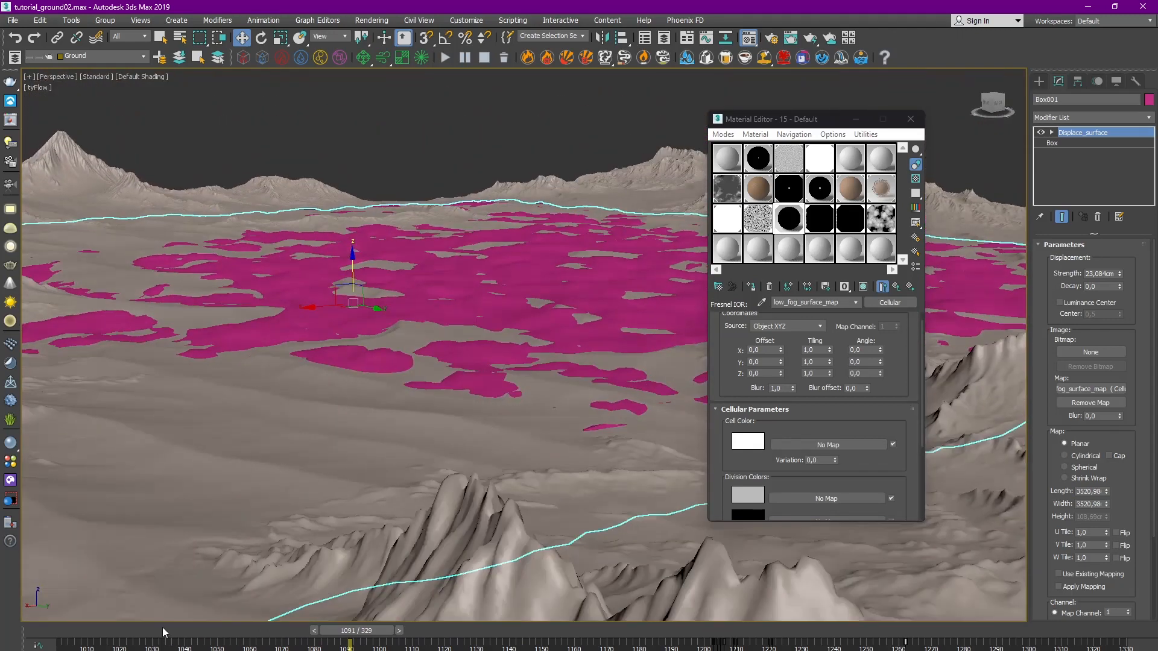
pyautogui.moveTo(163, 632); pyautogui.dragTo(209, 600)
pyautogui.keyDown('alt'); pyautogui.moveTo(495, 283); pyautogui.dragTo(494, 346, button='middle'); pyautogui.keyUp('alt')
pyautogui.scroll(-5, 494, 346)
# Step: Add a UVW Map modifier with map channel 2 to the box and isolate the box in shaded view
pyautogui.click(1088, 116)
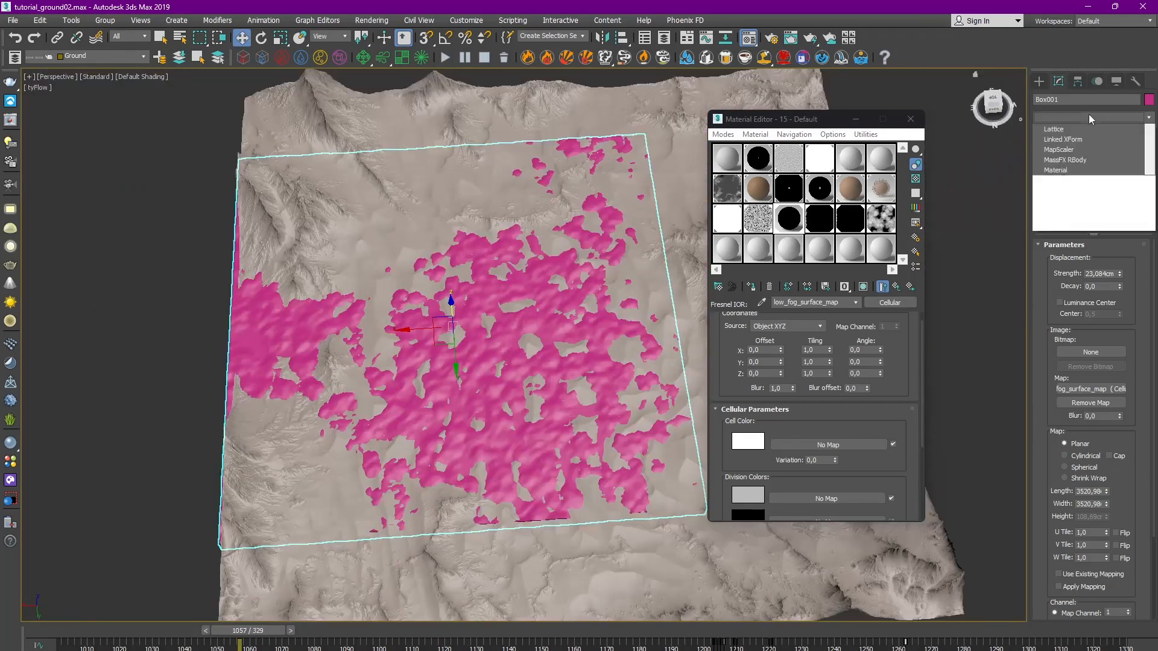
pyautogui.click(1068, 568)
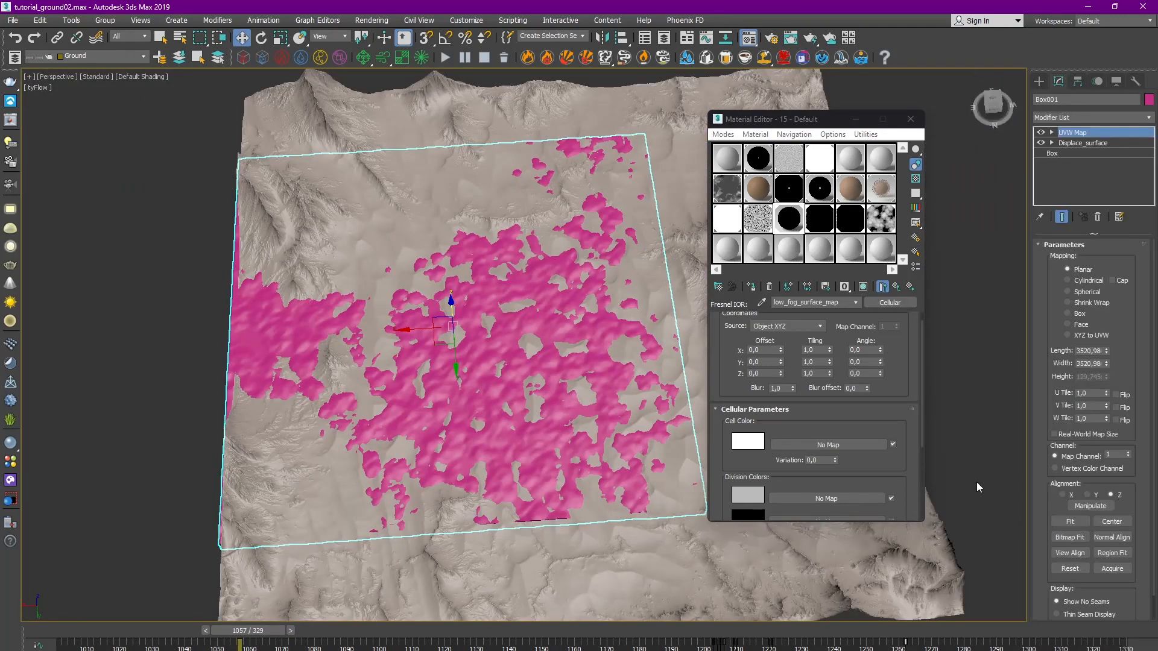
pyautogui.moveTo(455, 207); pyautogui.dragTo(430, 214, button='middle')
pyautogui.press('F3')
pyautogui.scroll(-3, 543, 269)
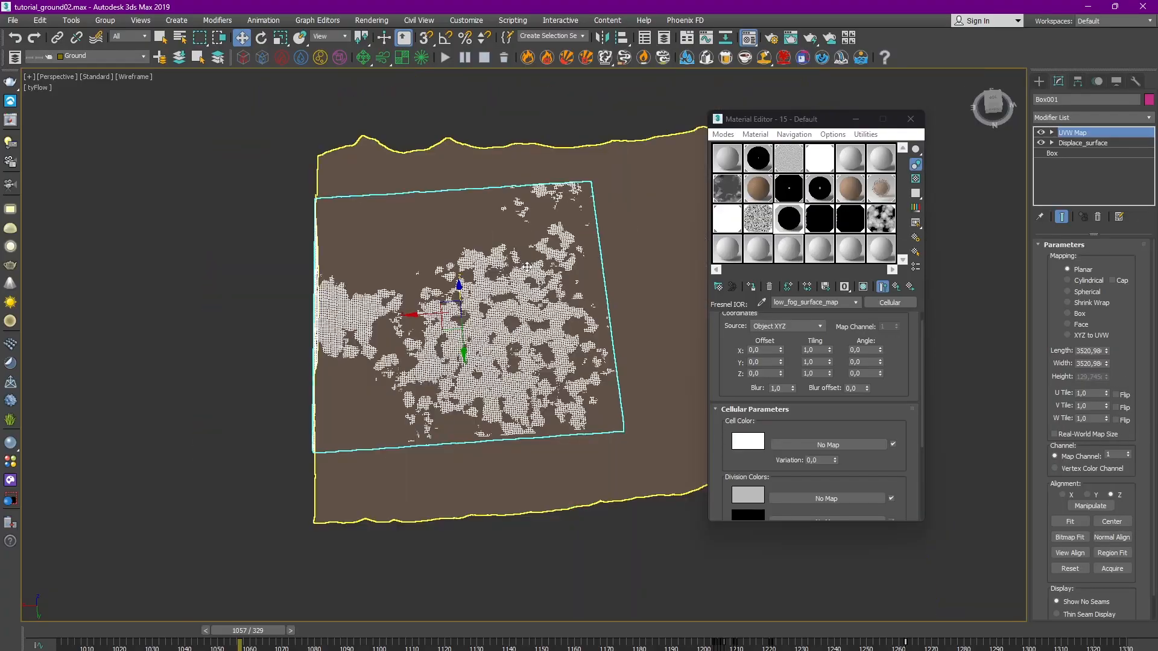
pyautogui.keyDown('alt'); pyautogui.moveTo(570, 274); pyautogui.dragTo(535, 238, button='middle'); pyautogui.keyUp('alt')
pyautogui.hotkey('alt', 'q')
pyautogui.moveTo(581, 297)
pyautogui.keyDown('alt'); pyautogui.mouseDown(button='middle')
pyautogui.moveTo(531, 326)
pyautogui.moveTo(346, 300)
pyautogui.mouseUp(button='middle'); pyautogui.keyUp('alt')
pyautogui.press('F3')
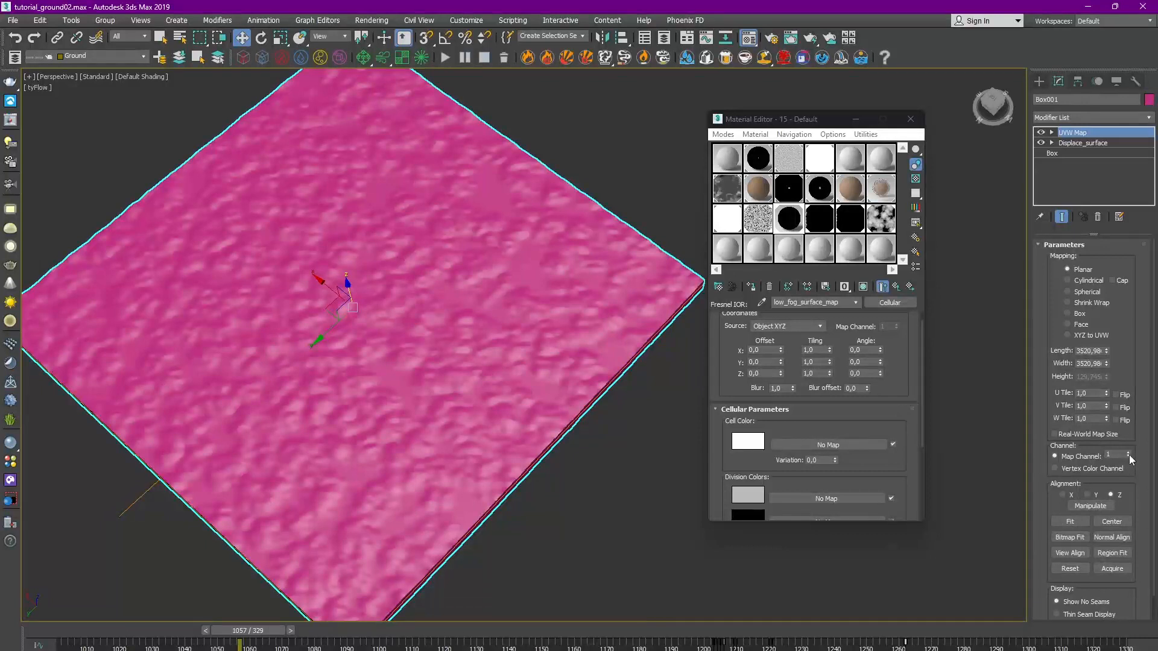
# Step: Add a second Displace modifier on top of the box's stack and name it Displace_wipeout
pyautogui.click(896, 288)
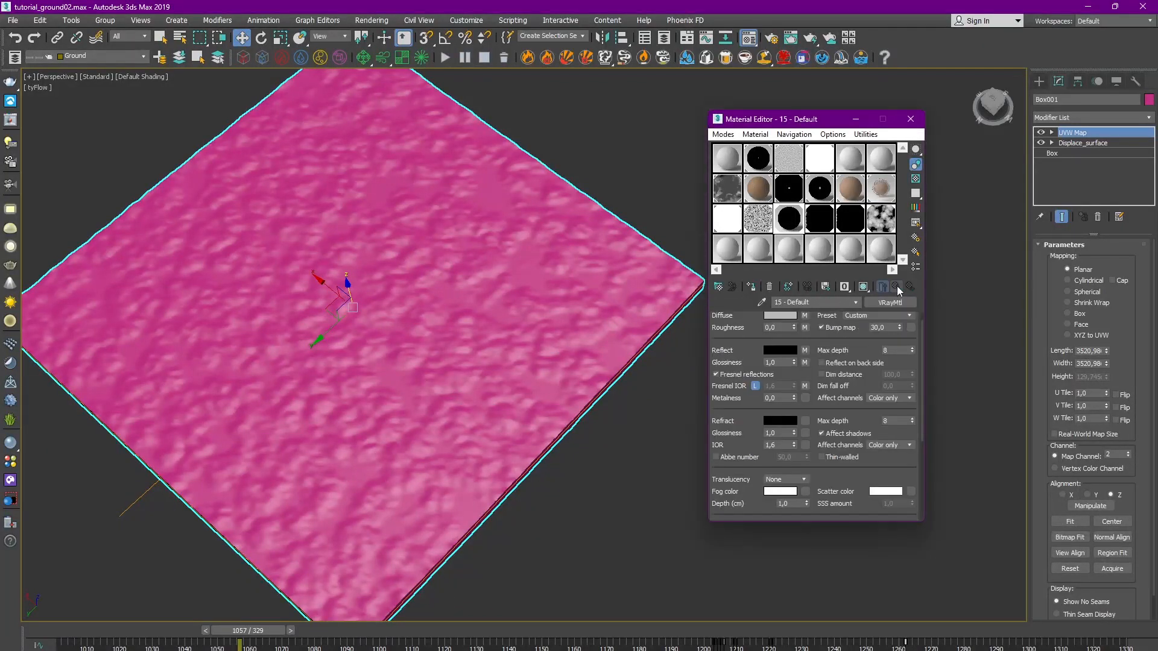
pyautogui.click(1086, 118)
pyautogui.click(1101, 248)
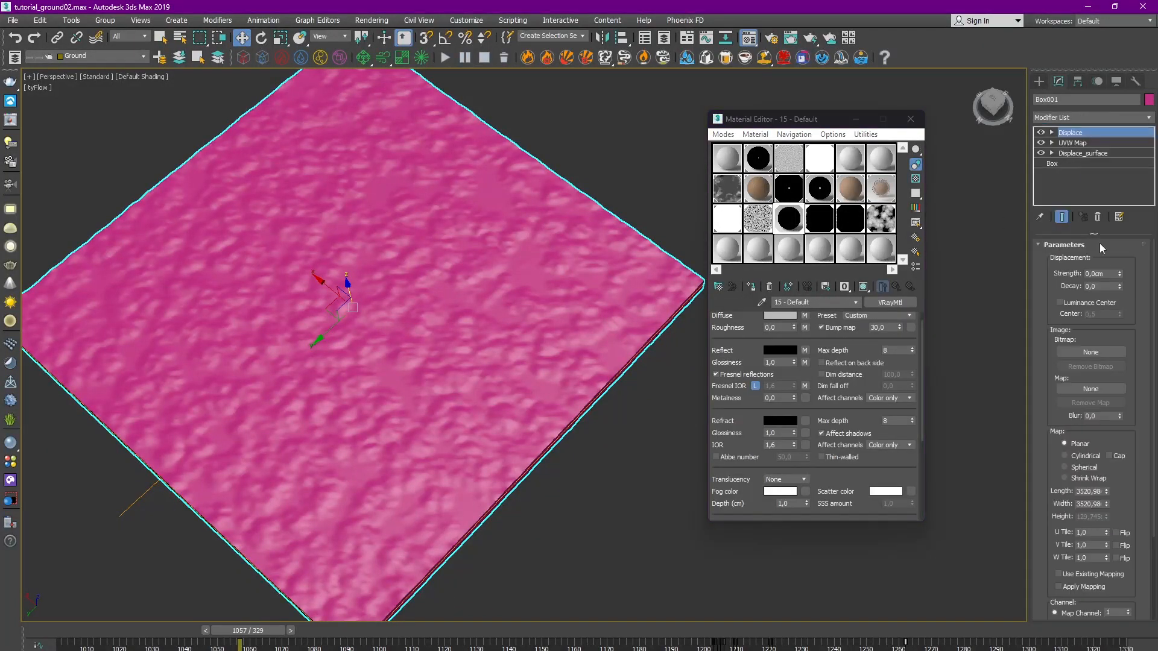
pyautogui.rightClick(1095, 138)
pyautogui.click(1095, 134)
# Step: Create a Gradient Ramp in the material's Metalness slot, name it low_fog_wipeout_map and instance it as the Displace_wipeout map
pyautogui.click(805, 399)
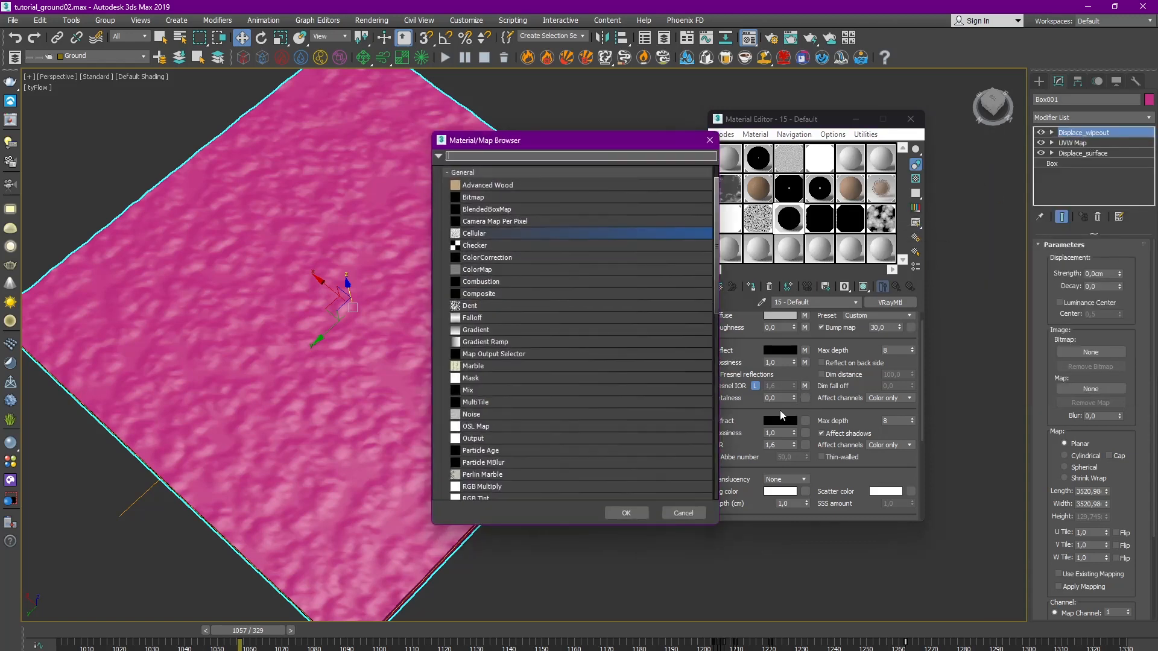
pyautogui.doubleClick(486, 342)
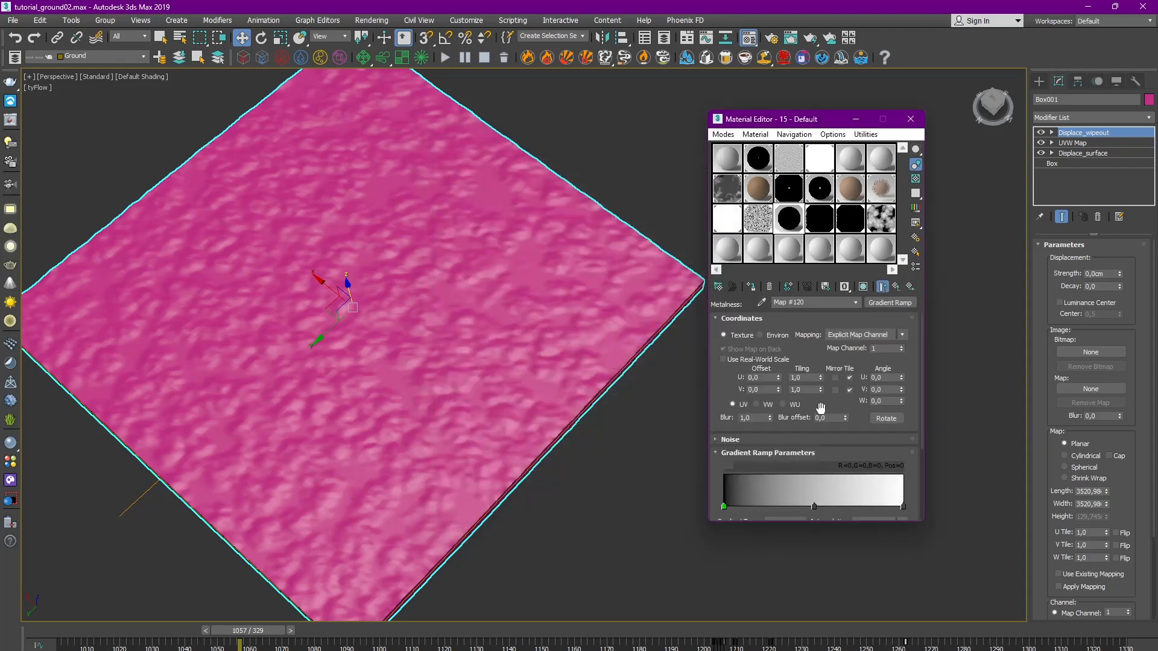
pyautogui.moveTo(878, 303); pyautogui.dragTo(1090, 391)
pyautogui.click(552, 390)
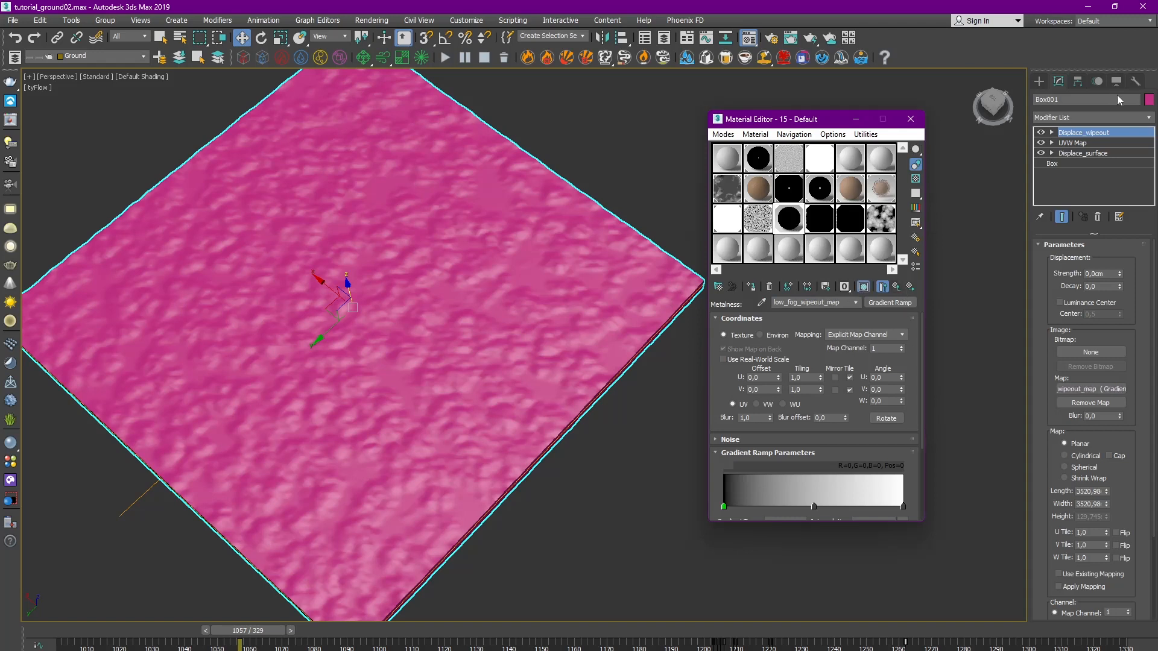
# Step: Display the shaded box with its material color and set the Gradient Ramp's type to Radial
pyautogui.click(1116, 81)
pyautogui.scroll(-3, 737, 396)
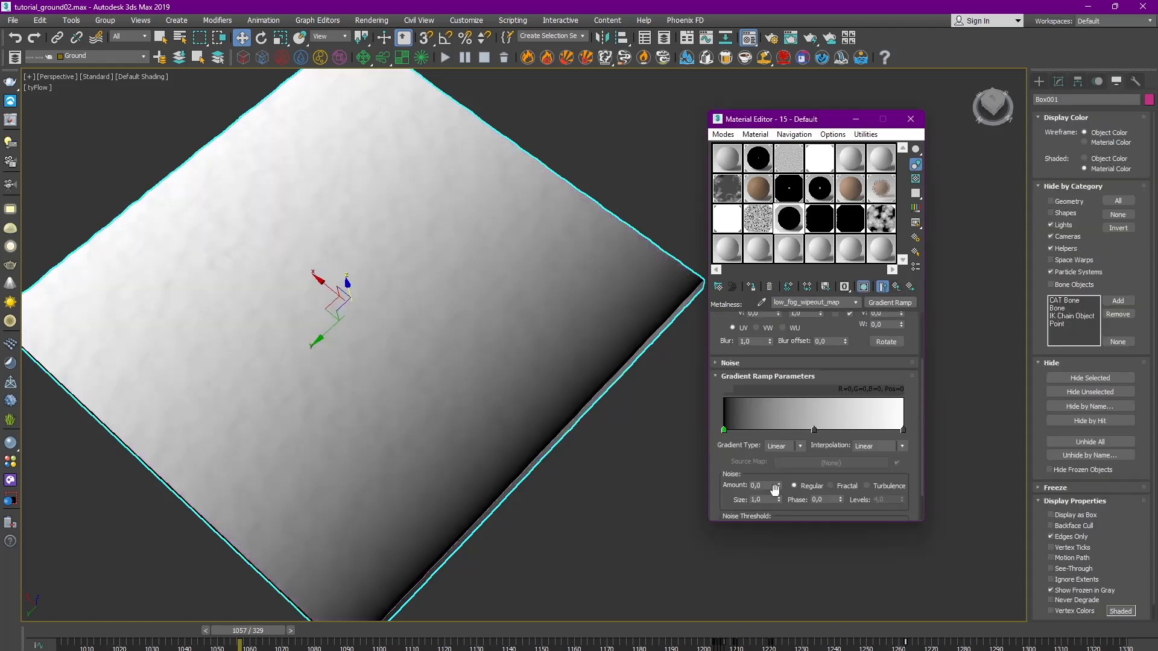
pyautogui.click(796, 446)
pyautogui.click(791, 520)
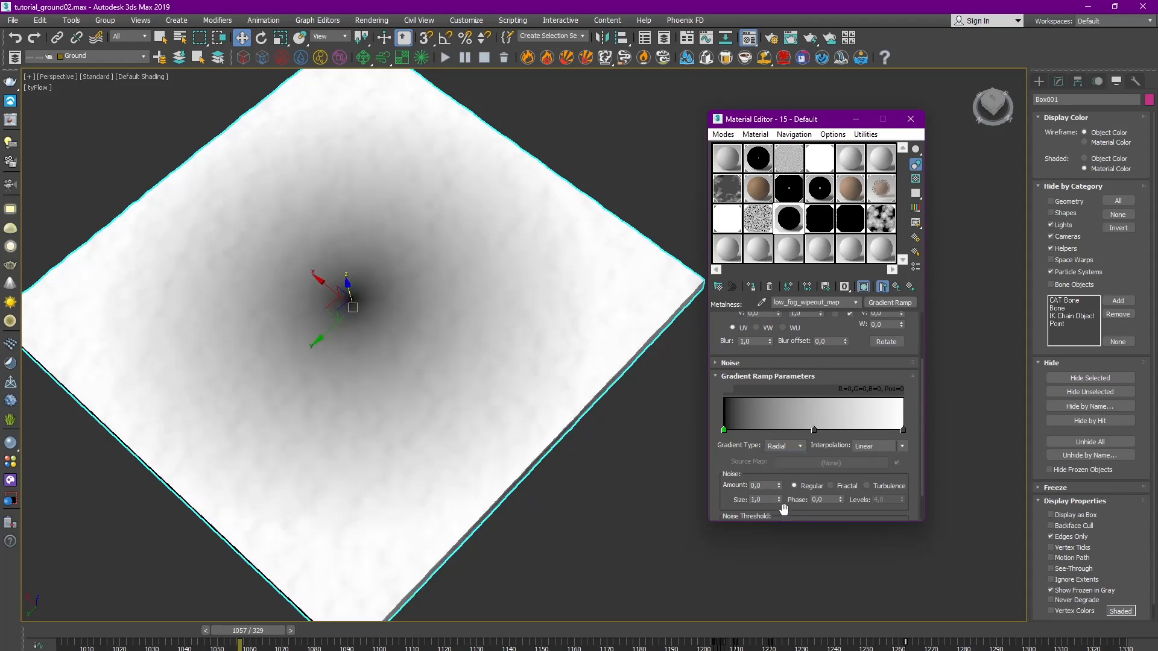
# Step: Move the gradient's middle flag to position 22, coloring the start flag white and the middle flag black
pyautogui.moveTo(814, 430); pyautogui.dragTo(765, 431)
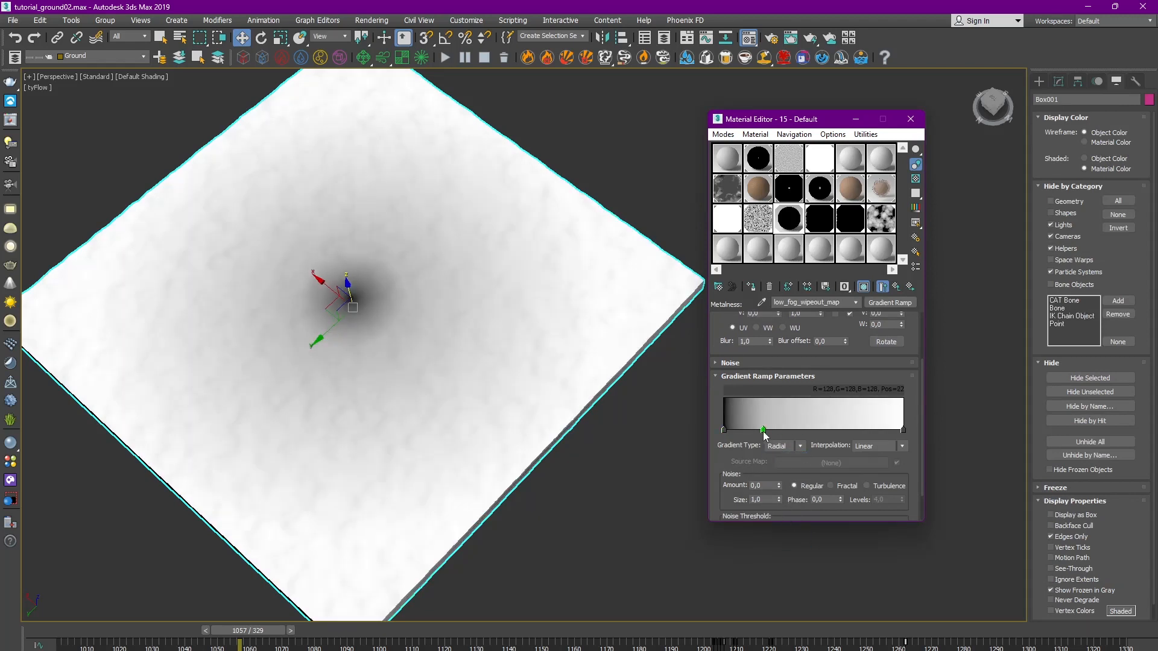
pyautogui.doubleClick(724, 430)
pyautogui.moveTo(298, 234); pyautogui.dragTo(300, 329)
pyautogui.click(390, 338)
pyautogui.doubleClick(764, 430)
pyautogui.moveTo(339, 292); pyautogui.dragTo(326, 292)
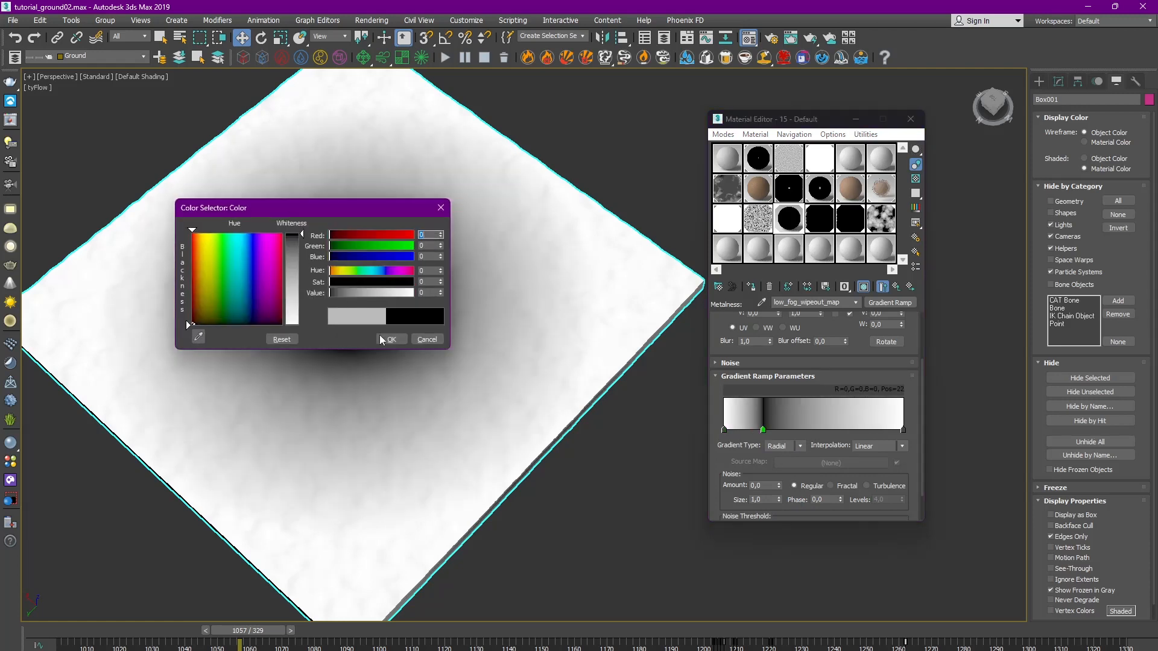
pyautogui.click(388, 338)
# Step: Set the Gradient Ramp's interpolation to Solid
pyautogui.click(874, 447)
pyautogui.click(874, 447)
pyautogui.moveTo(768, 456); pyautogui.dragTo(784, 446)
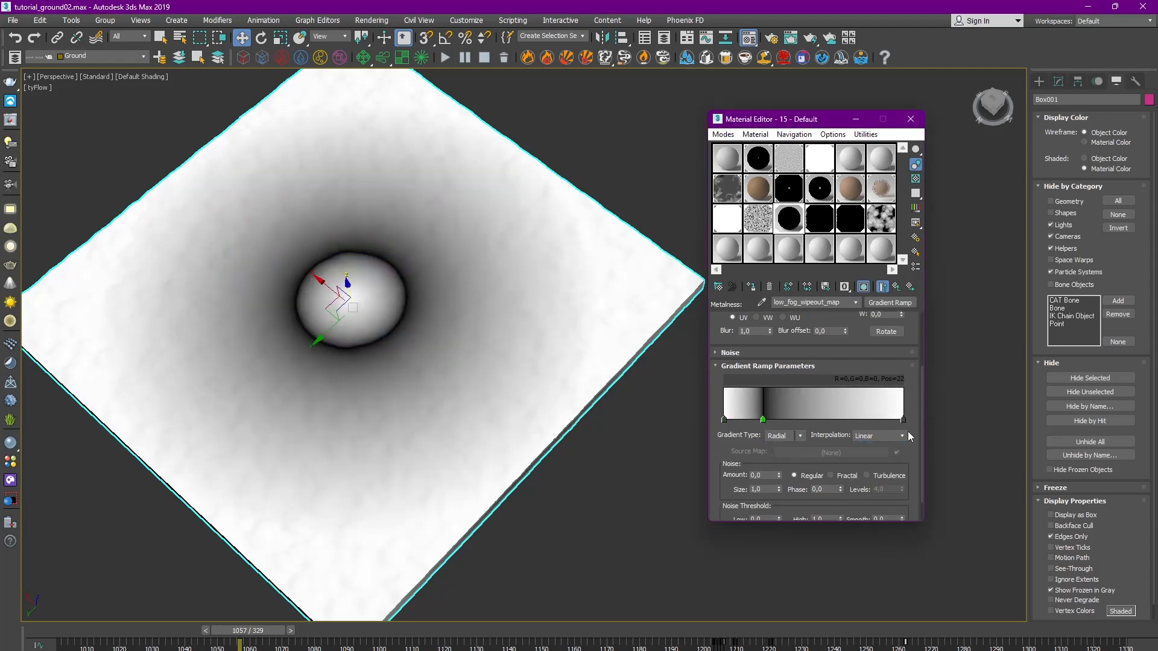
pyautogui.click(906, 434)
pyautogui.click(862, 483)
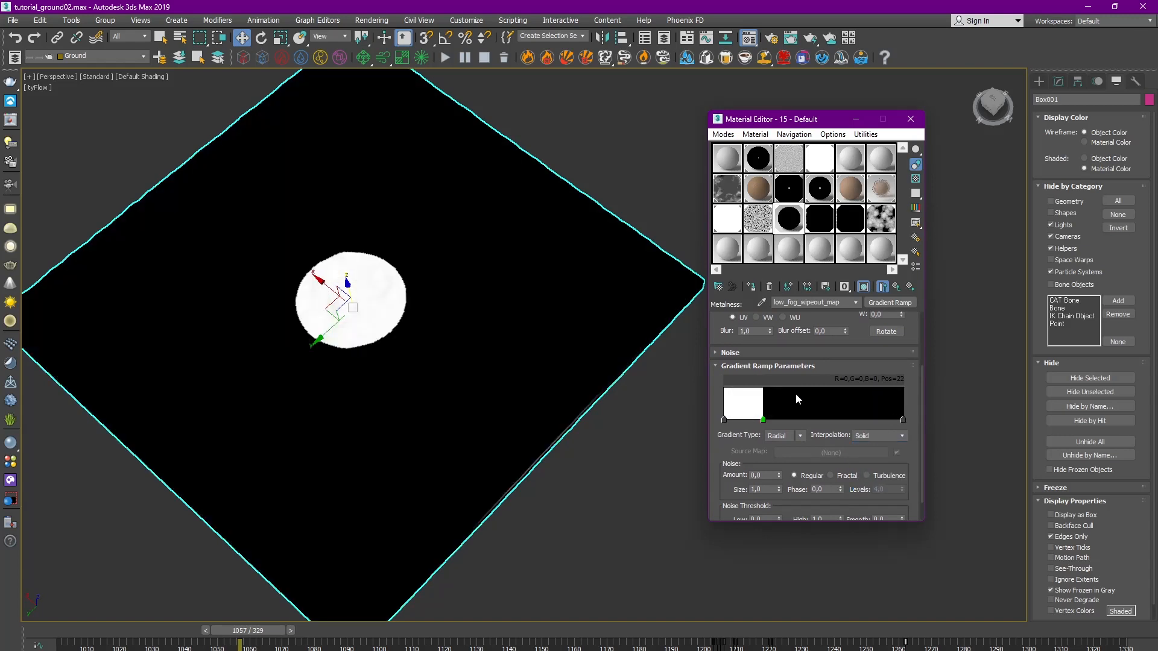
# Step: At frame 1183, move the black flag close to the gradient's start to shrink the white circle
pyautogui.keyDown('alt'); pyautogui.moveTo(538, 376); pyautogui.dragTo(458, 422, button='middle'); pyautogui.keyUp('alt')
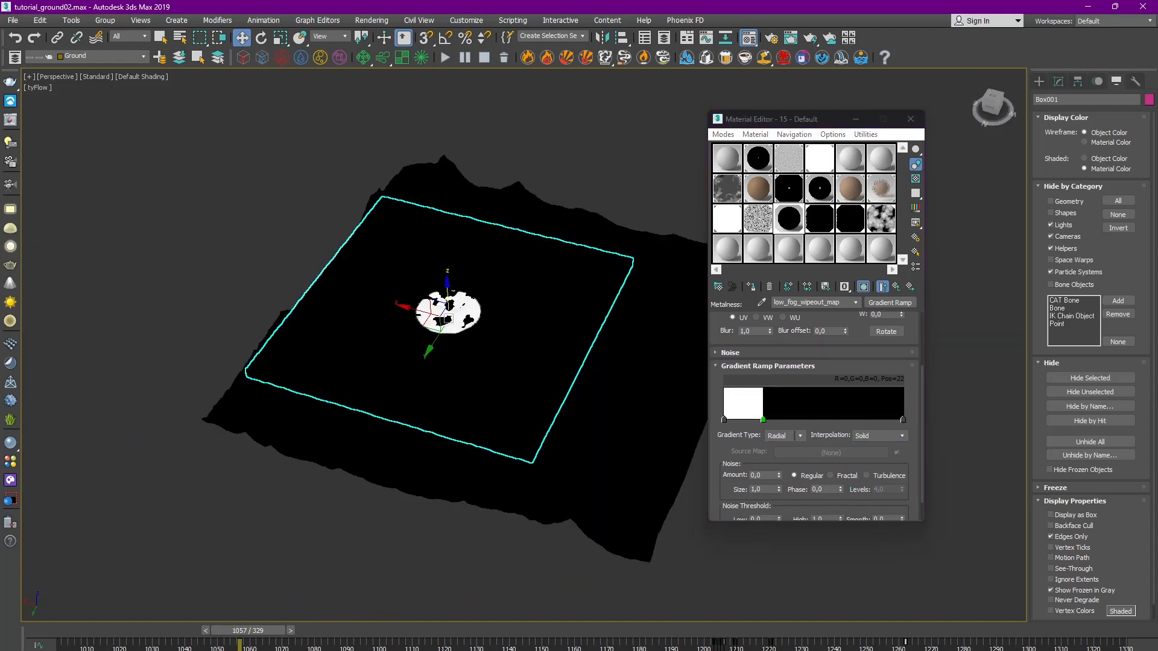
pyautogui.click(648, 631)
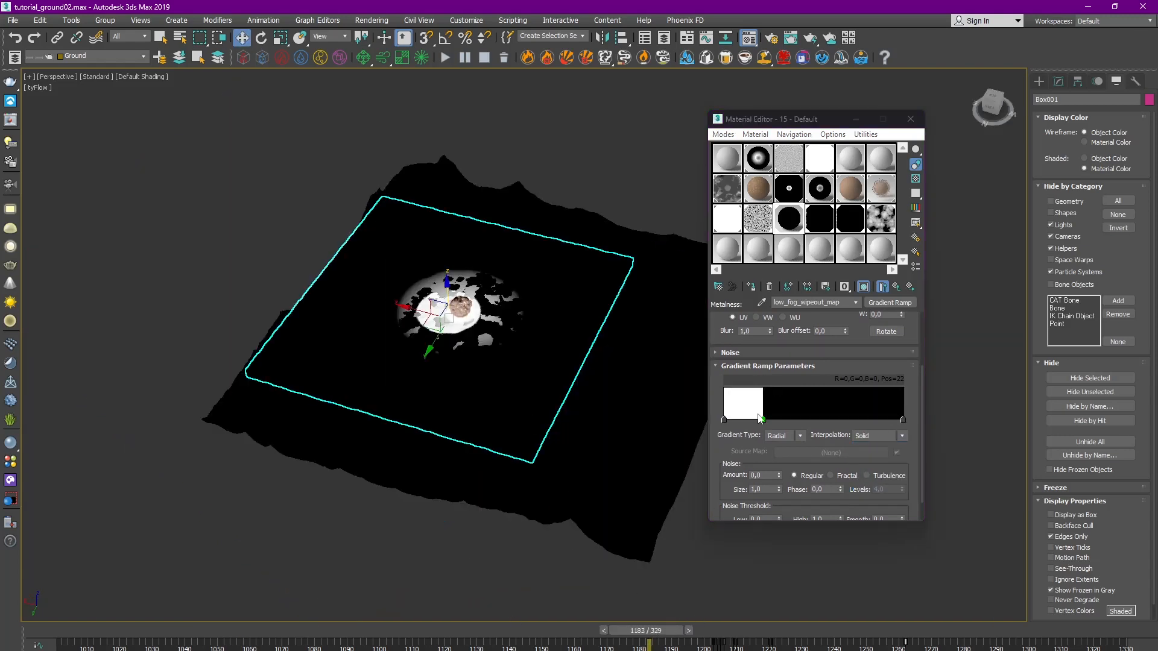
pyautogui.moveTo(763, 420); pyautogui.dragTo(740, 421)
pyautogui.scroll(5, 535, 302)
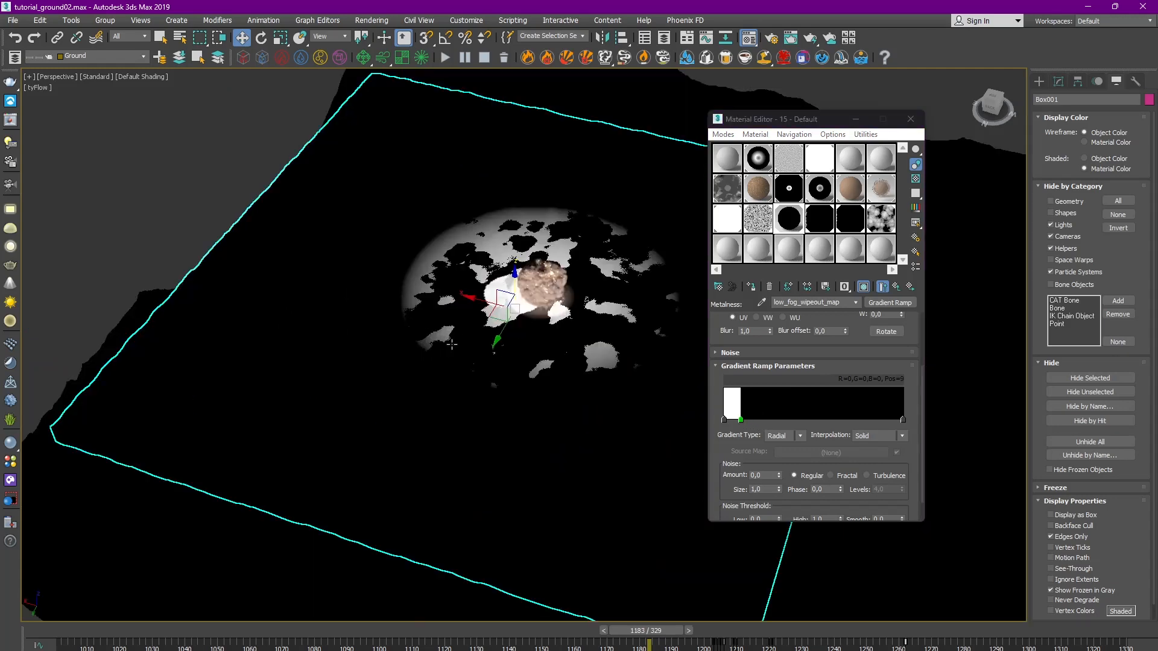
pyautogui.scroll(-5, 535, 302)
pyautogui.keyDown('alt'); pyautogui.moveTo(535, 302); pyautogui.dragTo(530, 288, button='middle'); pyautogui.keyUp('alt')
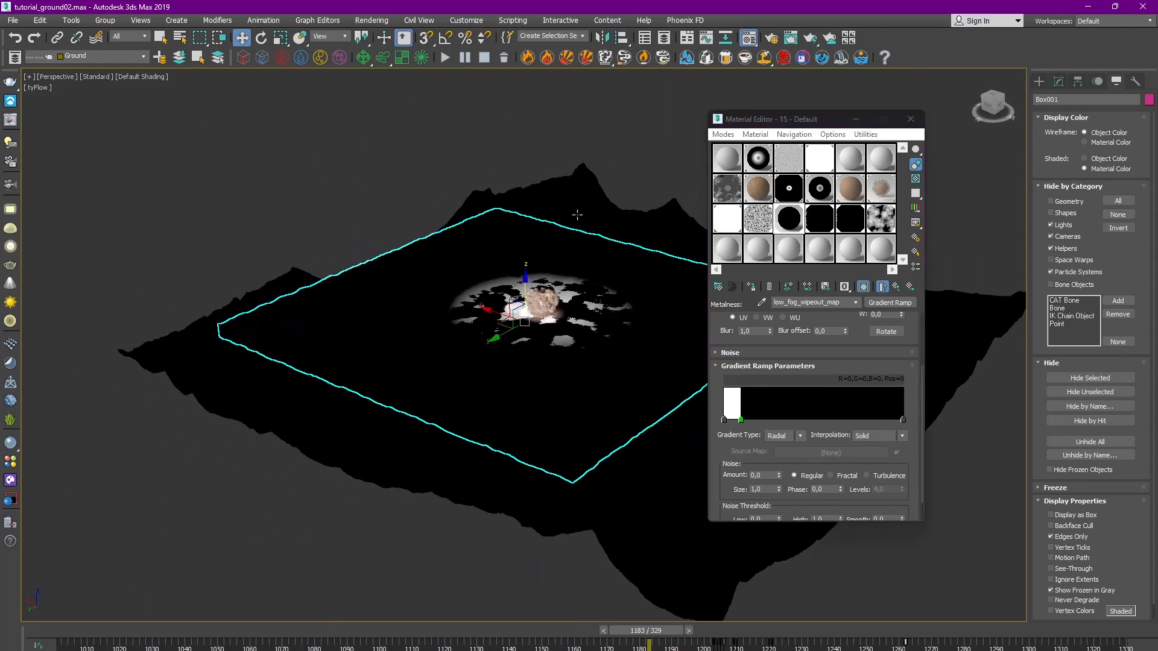
# Step: Activate the box's UVW Map gizmo and nudge the gradient's black flag to about position 9
pyautogui.click(586, 38)
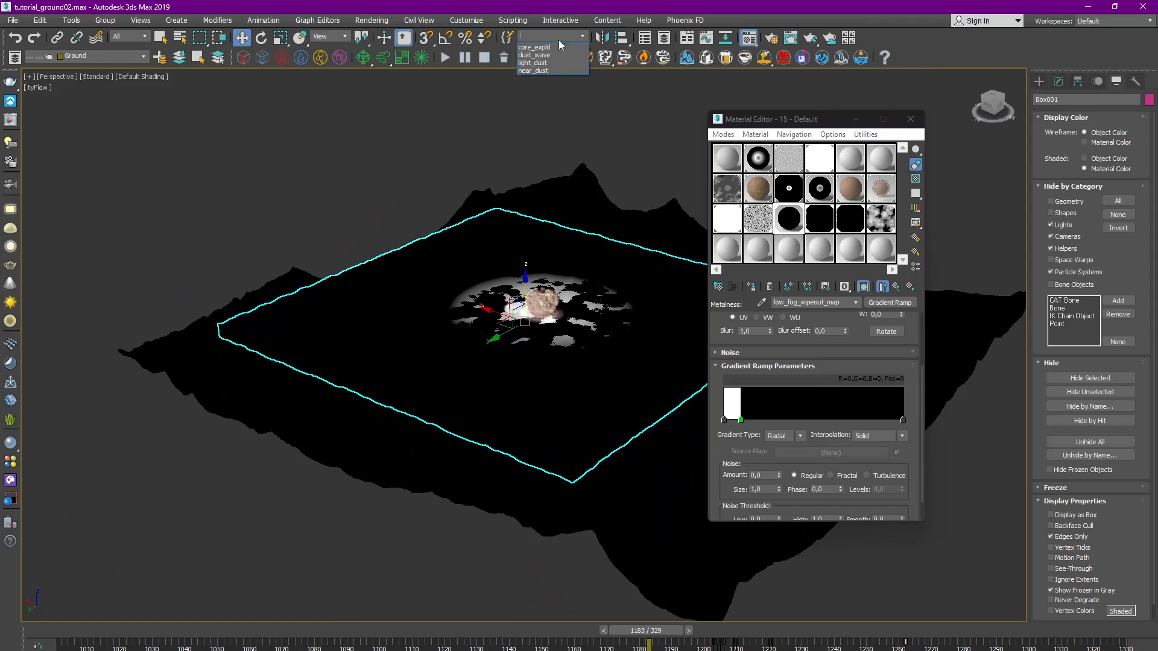
pyautogui.click(547, 57)
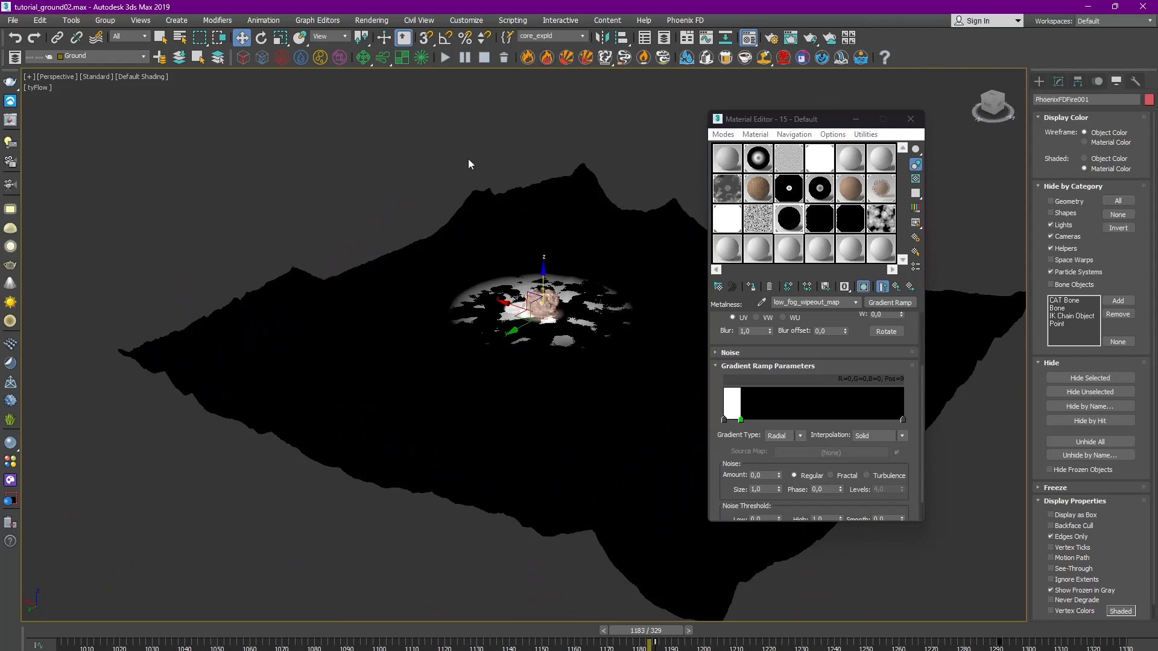
pyautogui.click(384, 256)
pyautogui.keyDown('alt'); pyautogui.moveTo(388, 254); pyautogui.dragTo(952, 172, button='middle'); pyautogui.keyUp('alt')
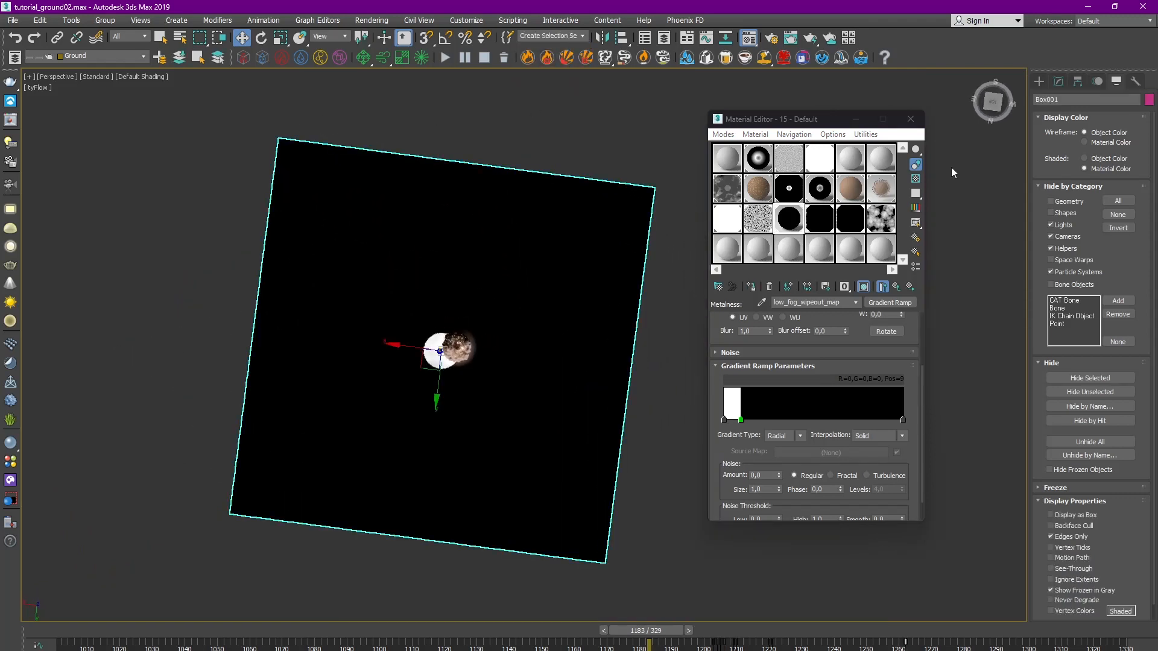
pyautogui.click(1058, 81)
pyautogui.click(1073, 143)
pyautogui.keyDown('alt'); pyautogui.moveTo(386, 338); pyautogui.dragTo(400, 371, button='middle'); pyautogui.keyUp('alt')
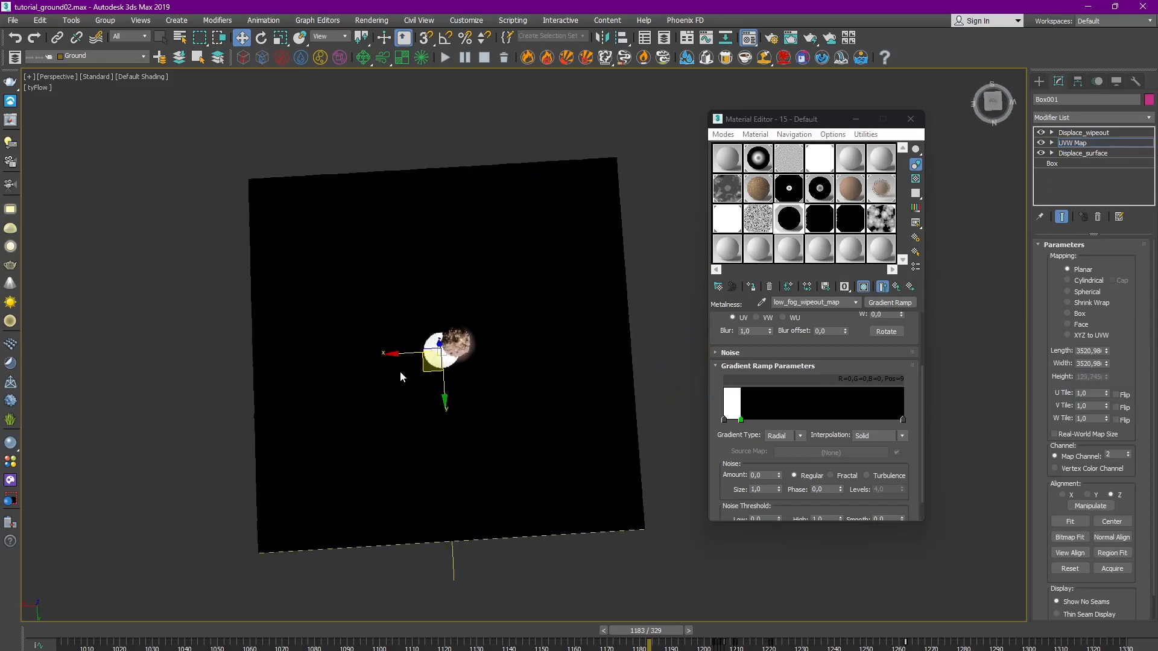
pyautogui.scroll(4, 400, 371)
pyautogui.moveTo(742, 421); pyautogui.dragTo(740, 421)
pyautogui.moveTo(534, 368); pyautogui.dragTo(529, 377, button='middle')
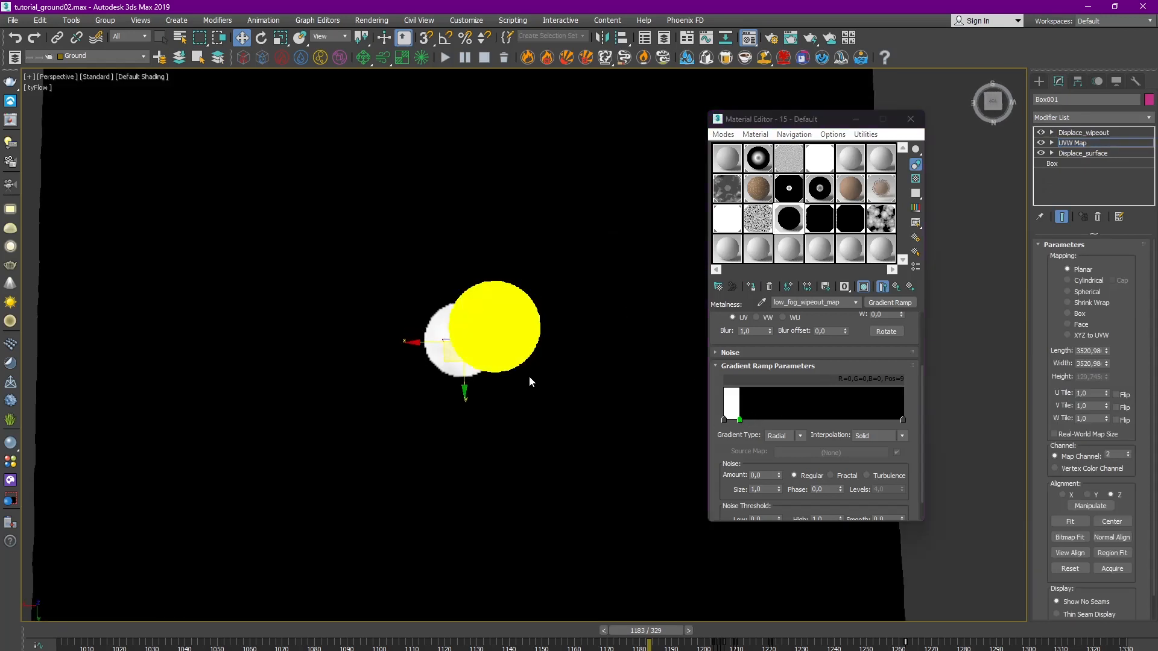
# Step: At frame 1180, center the UVW Map gizmo on the explosion and set the Gradient Ramp's map channel to 2
pyautogui.click(603, 632)
pyautogui.moveTo(592, 585); pyautogui.dragTo(576, 594, button='middle')
pyautogui.click(599, 631)
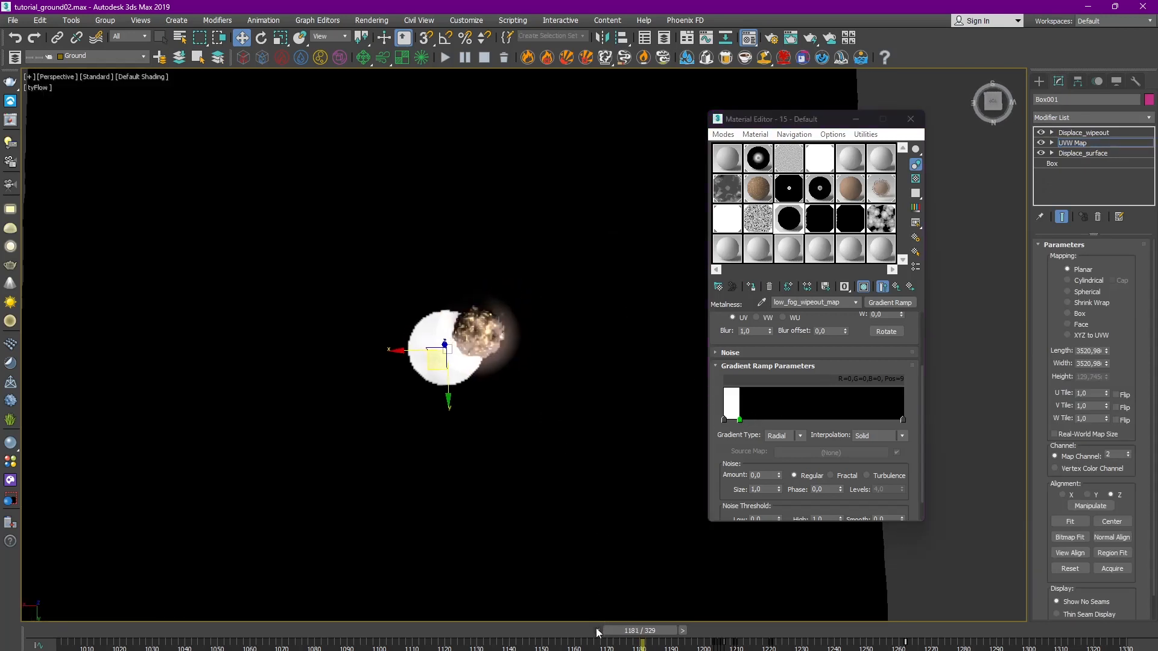
pyautogui.click(597, 631)
pyautogui.moveTo(432, 369); pyautogui.dragTo(464, 358)
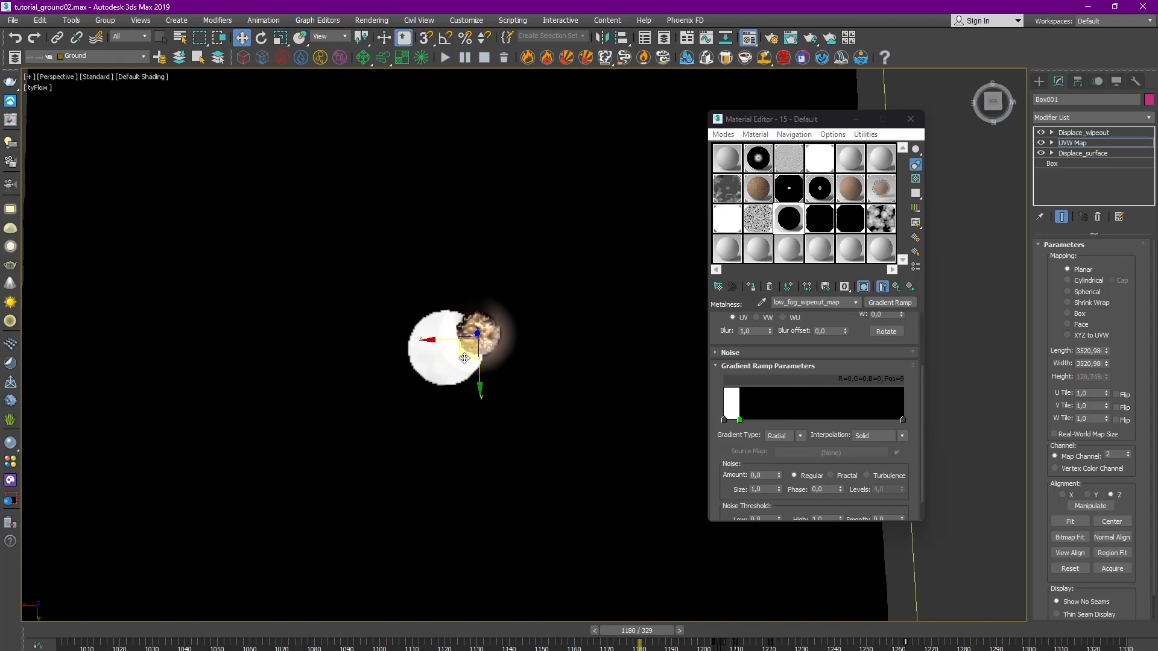
pyautogui.scroll(3, 848, 392)
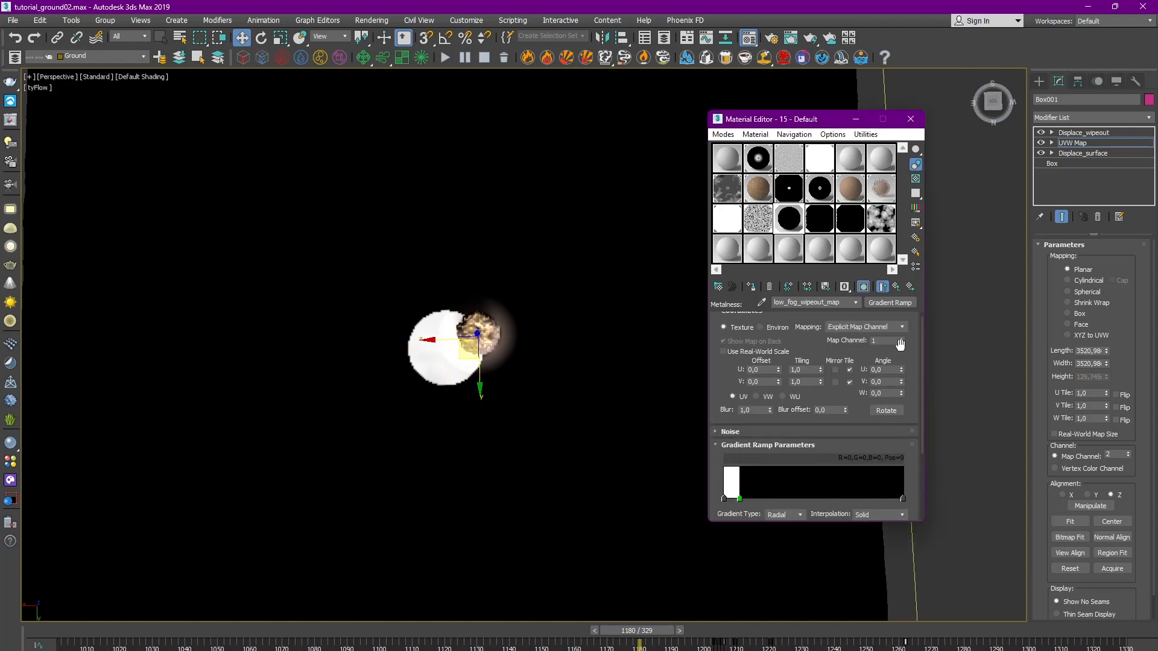
pyautogui.moveTo(464, 355); pyautogui.dragTo(464, 353)
pyautogui.click(1087, 147)
pyautogui.moveTo(558, 278); pyautogui.dragTo(527, 285, button='middle')
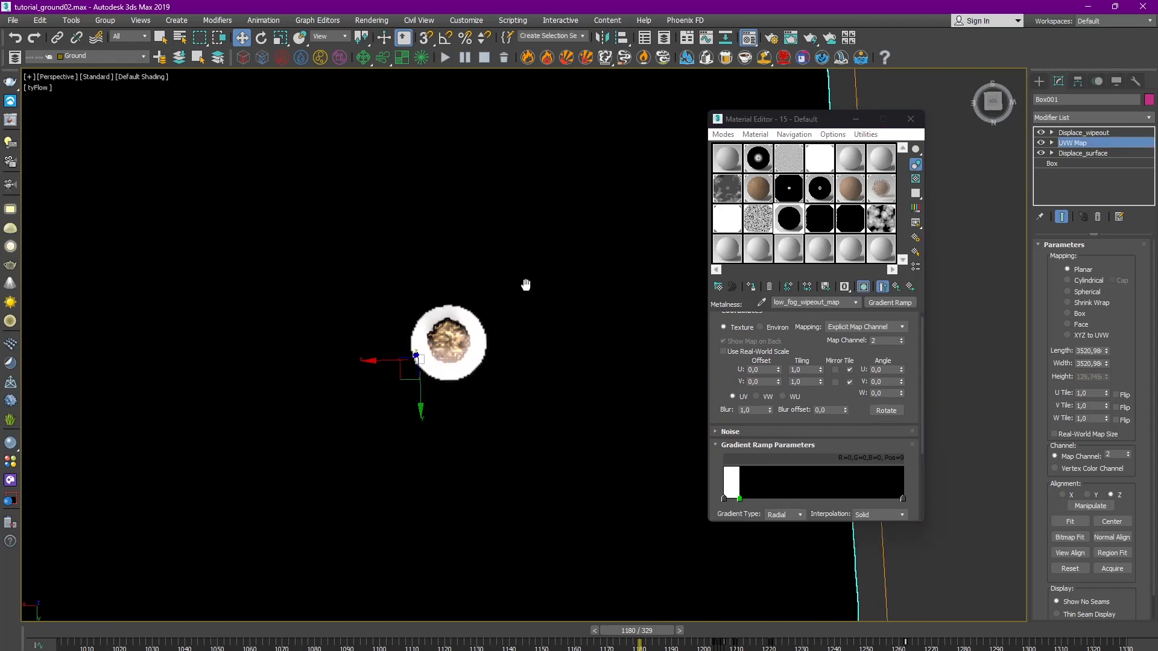
# Step: Scale the UVW Map gizmo up slightly so it extends beyond the box's edges, and leave gizmo editing
pyautogui.scroll(-5, 505, 324)
pyautogui.keyDown('alt'); pyautogui.moveTo(536, 344); pyautogui.dragTo(546, 348, button='middle'); pyautogui.keyUp('alt')
pyautogui.click(1073, 144)
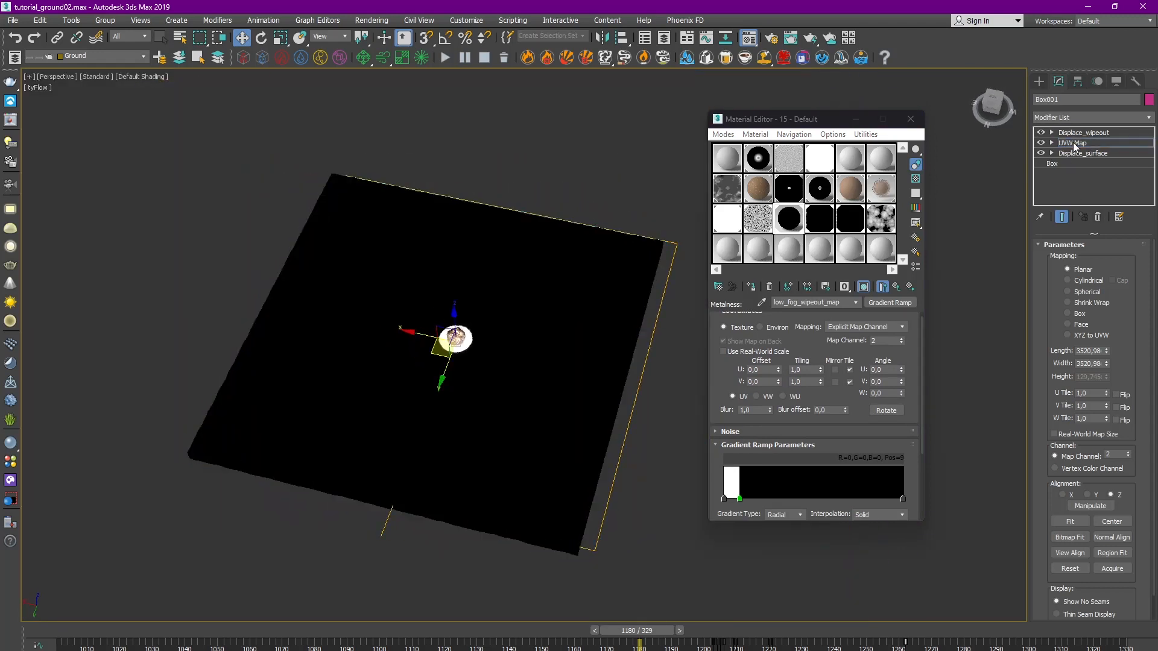
pyautogui.keyDown('alt'); pyautogui.moveTo(426, 363); pyautogui.dragTo(425, 374, button='middle'); pyautogui.keyUp('alt')
pyautogui.press('r')
pyautogui.moveTo(465, 362); pyautogui.dragTo(468, 364)
pyautogui.keyDown('alt'); pyautogui.moveTo(468, 364); pyautogui.dragTo(260, 164, button='middle'); pyautogui.keyUp('alt')
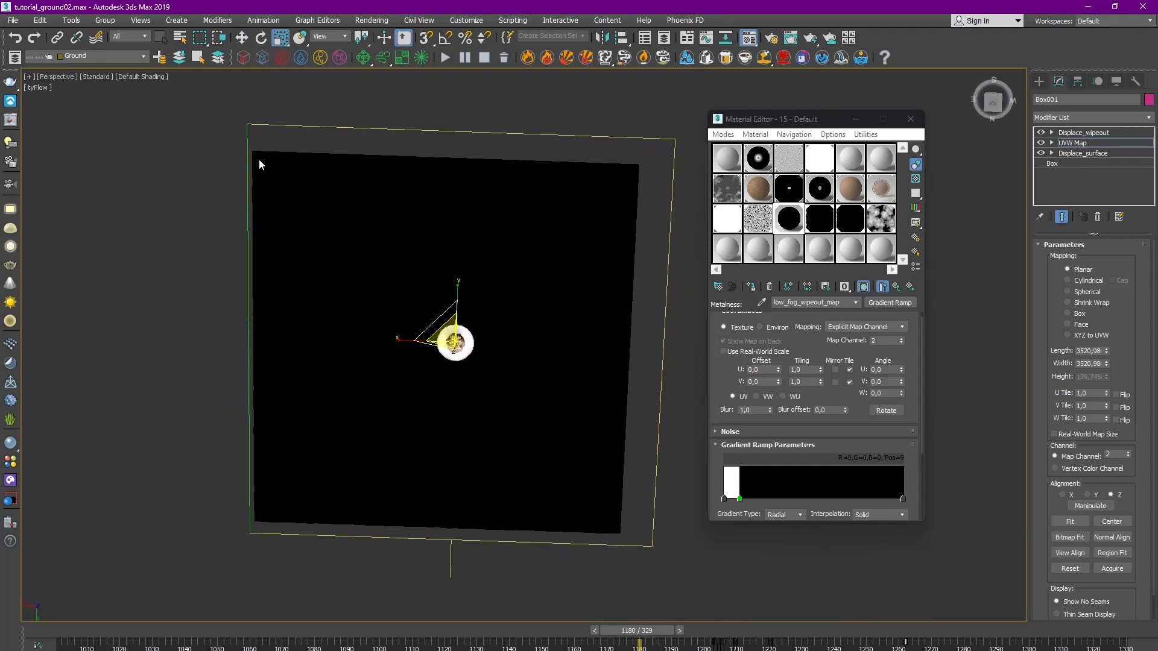
pyautogui.click(1089, 144)
pyautogui.press('w')
pyautogui.scroll(8, 459, 346)
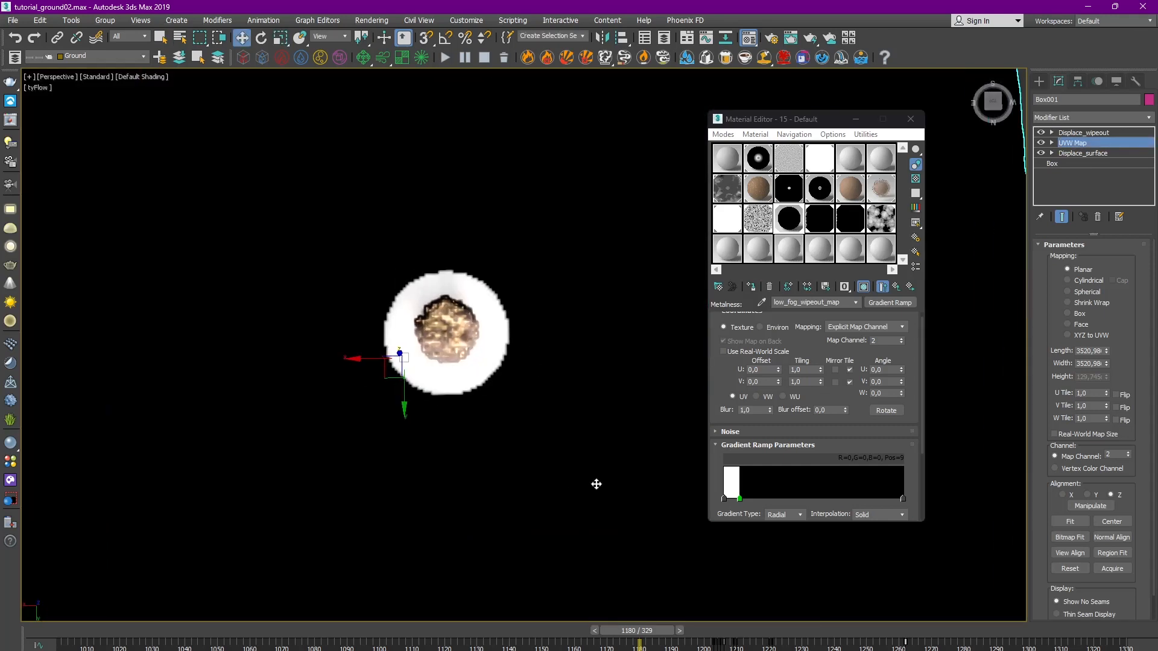
pyautogui.keyDown('alt'); pyautogui.moveTo(596, 484); pyautogui.dragTo(651, 604, button='middle'); pyautogui.keyUp('alt')
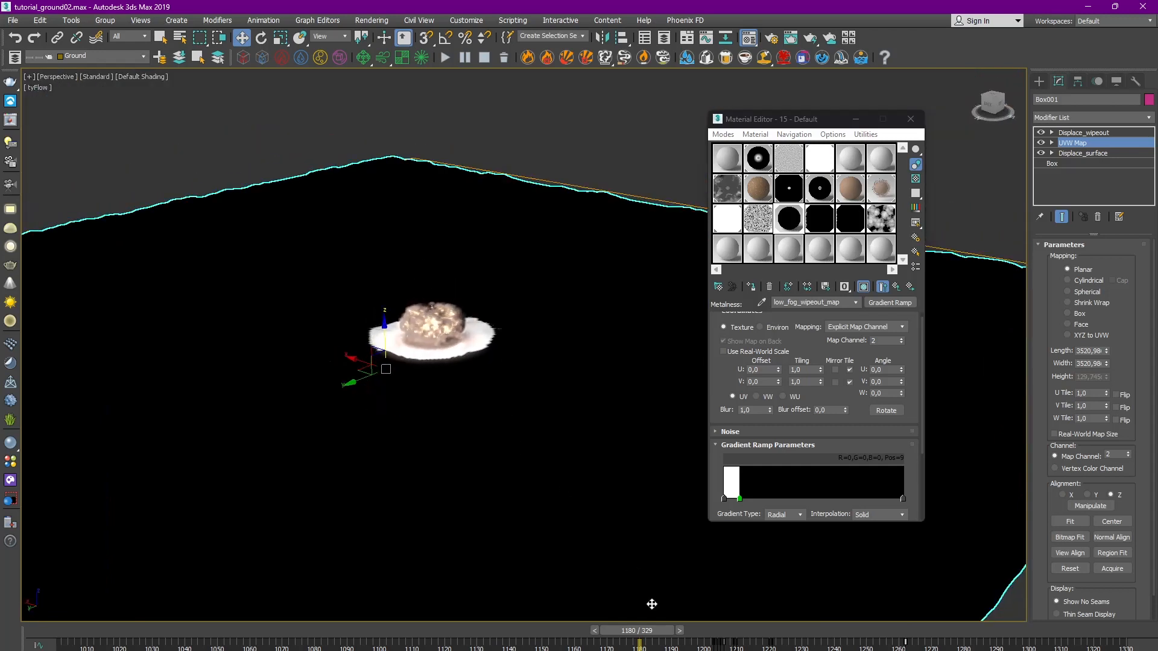
# Step: Go to frame 1178 and hide the core_expld layer
pyautogui.click(595, 632)
pyautogui.click(591, 632)
pyautogui.keyDown('alt'); pyautogui.moveTo(459, 422); pyautogui.dragTo(361, 301, button='middle'); pyautogui.keyUp('alt')
pyautogui.scroll(-3, 360, 302)
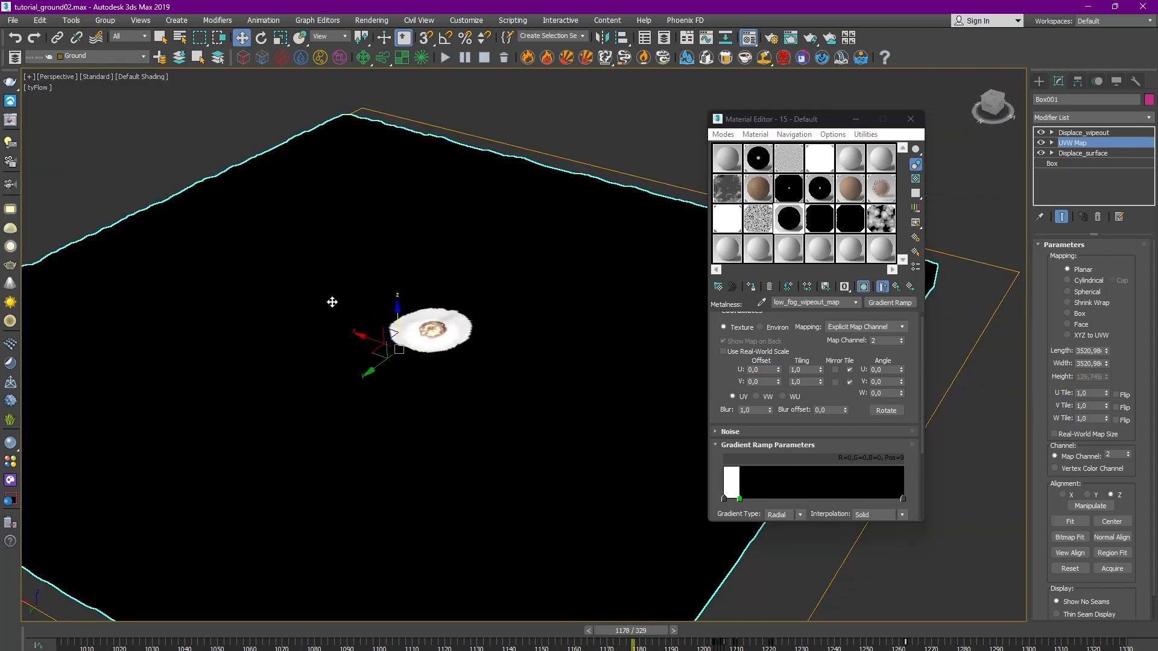
pyautogui.click(15, 61)
pyautogui.click(15, 61)
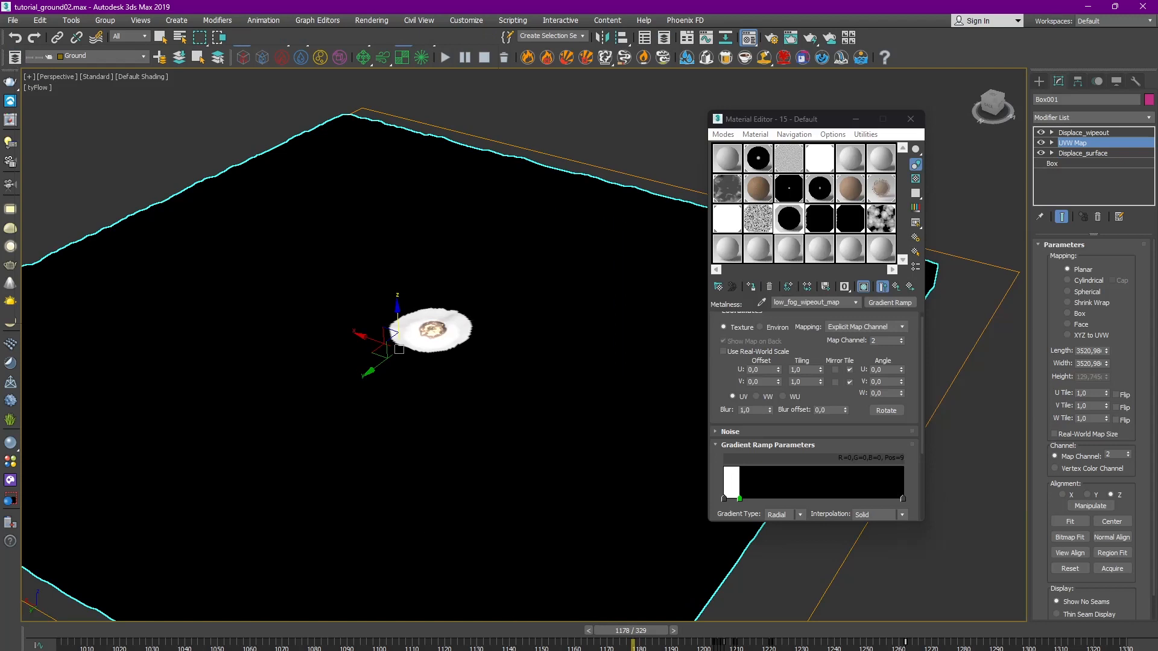
pyautogui.keyDown('alt'); pyautogui.moveTo(422, 477); pyautogui.dragTo(465, 451, button='middle'); pyautogui.keyUp('alt')
pyautogui.scroll(-4, 466, 451)
pyautogui.click(15, 59)
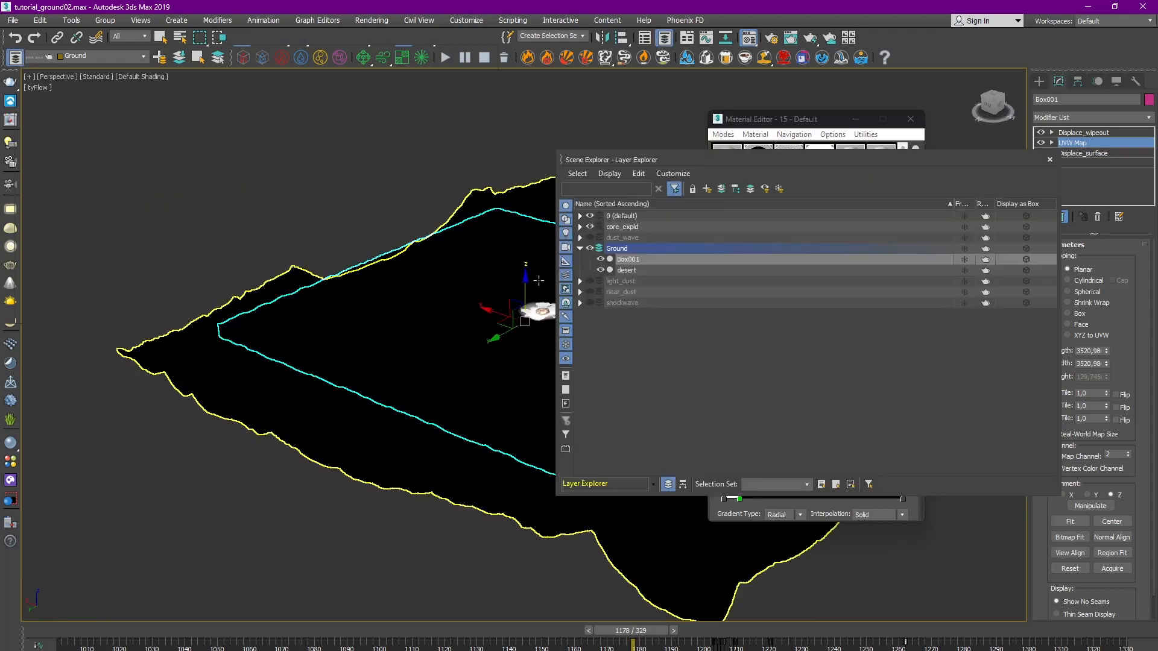
pyautogui.click(590, 227)
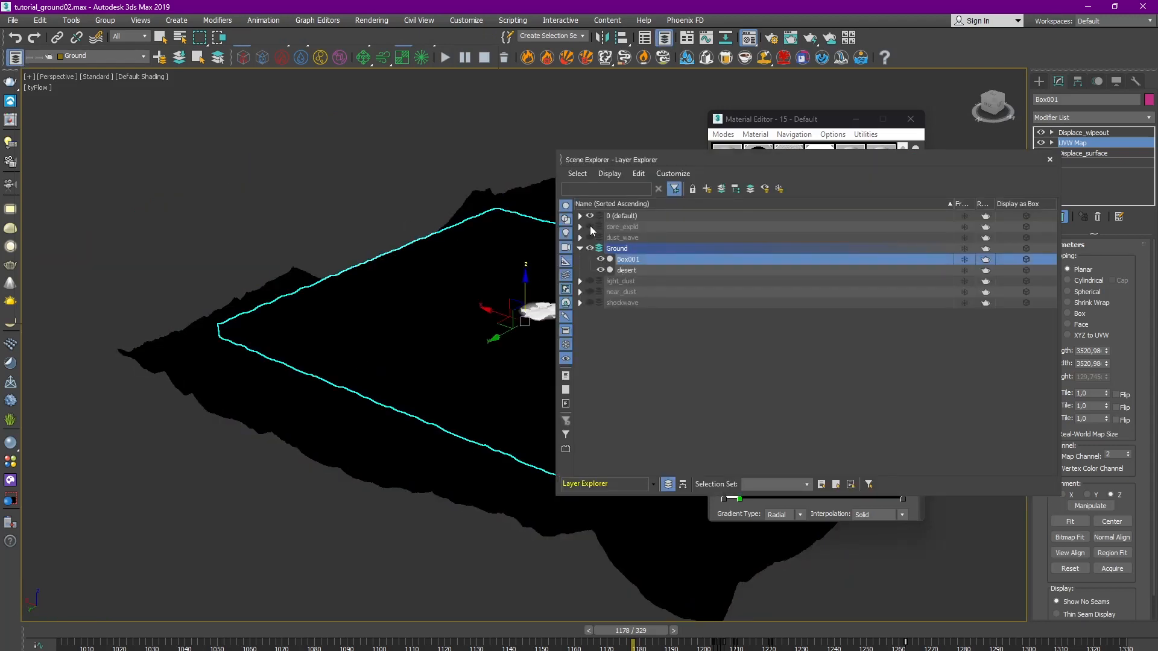
pyautogui.click(1050, 160)
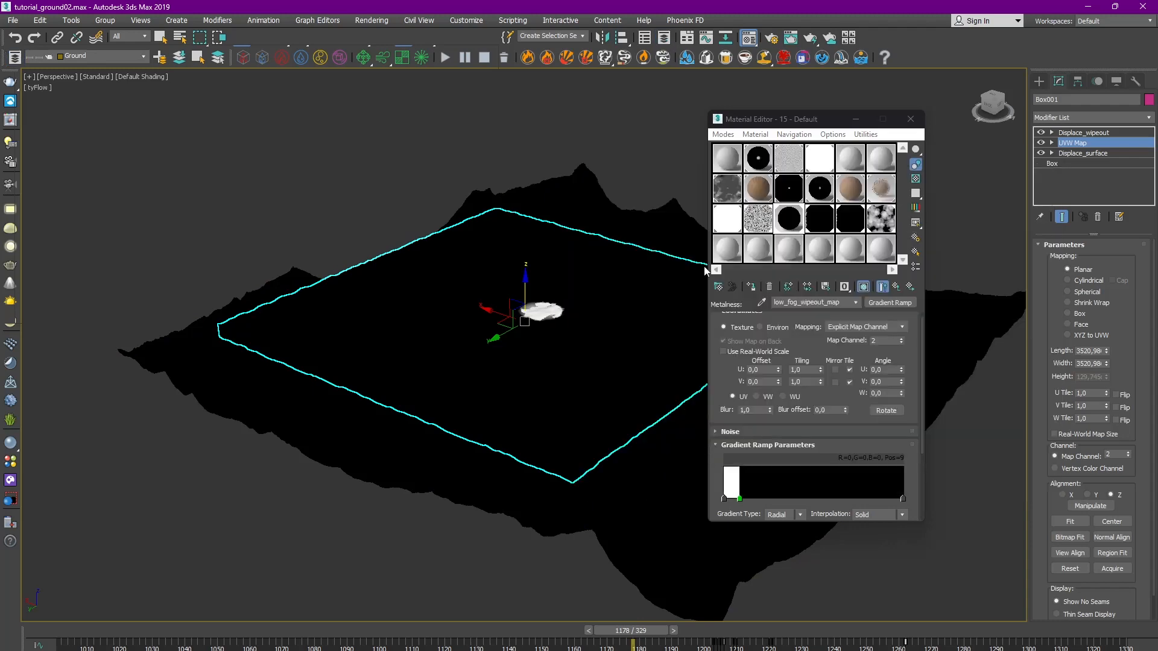
# Step: At frame 1179, hide the desert ground so only the box and the shockwave dome are displayed
pyautogui.scroll(4, 486, 310)
pyautogui.moveTo(486, 310)
pyautogui.keyDown('alt'); pyautogui.mouseDown(button='middle')
pyautogui.moveTo(540, 373)
pyautogui.moveTo(474, 349)
pyautogui.mouseUp(button='middle'); pyautogui.keyUp('alt')
pyautogui.press('F4')
pyautogui.press('F4')
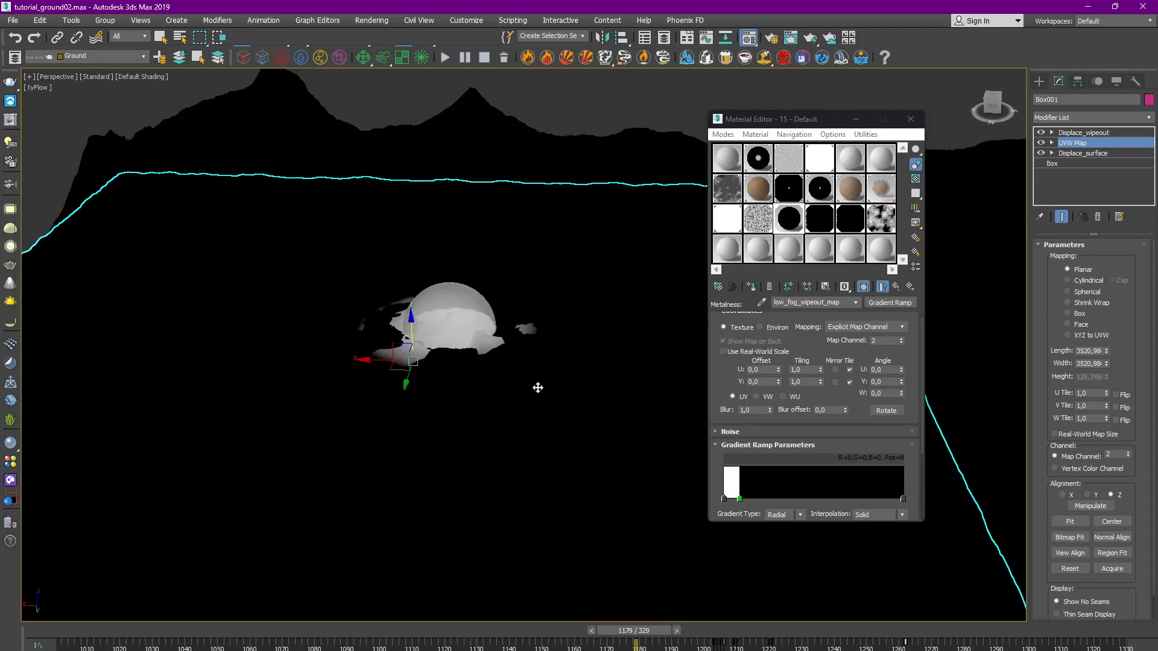
pyautogui.keyDown('alt'); pyautogui.moveTo(538, 388); pyautogui.dragTo(514, 392, button='middle'); pyautogui.keyUp('alt')
pyautogui.click(605, 161)
pyautogui.rightClick(605, 160)
pyautogui.click(628, 121)
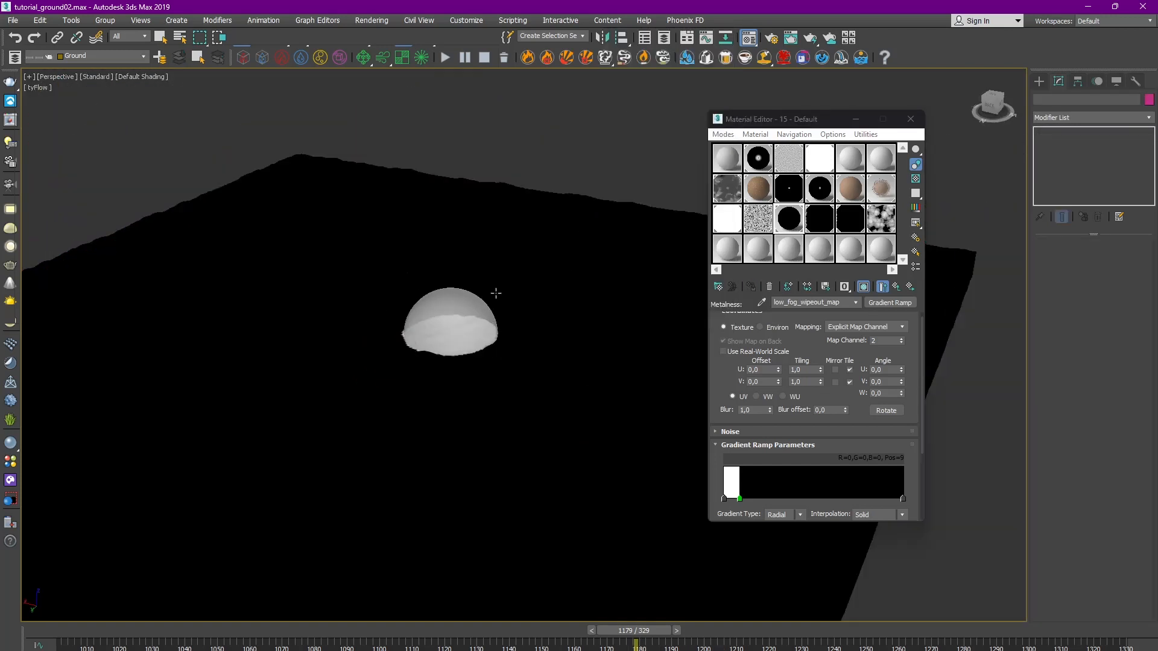
# Step: With Auto Key on, fit the box gradient's black flag to the dome at frame 1179 and move it nearer the start at frame 1178
pyautogui.click(540, 338)
pyautogui.scroll(-3, 531, 362)
pyautogui.scroll(9, 506, 355)
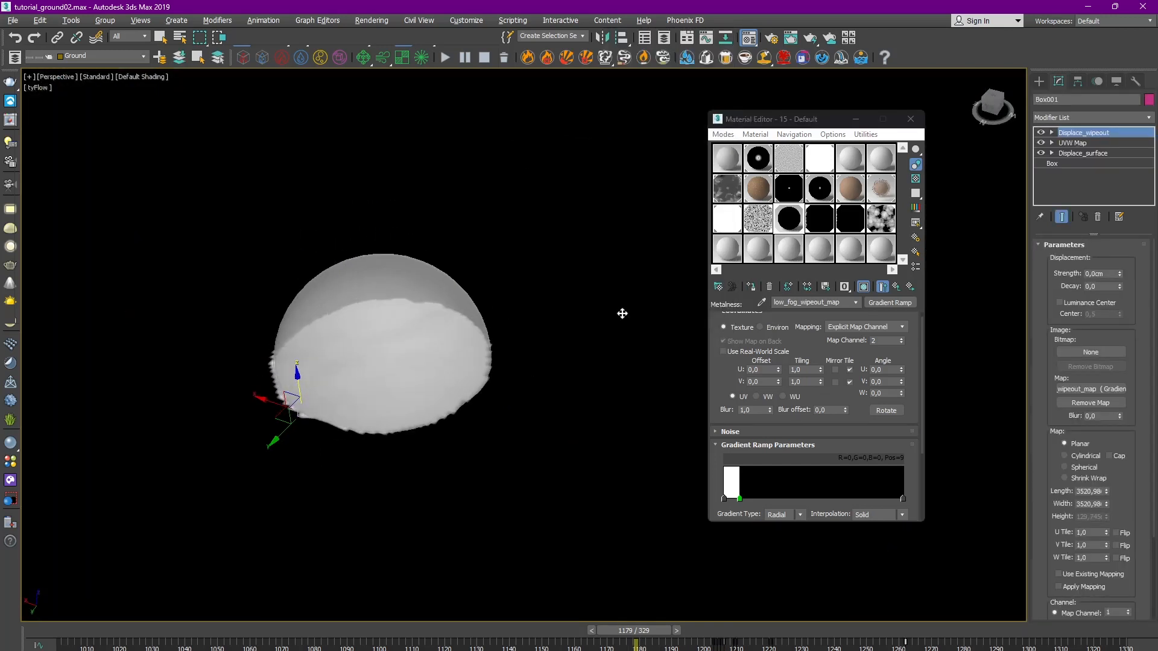
pyautogui.press('n')
pyautogui.moveTo(741, 500); pyautogui.dragTo(743, 501)
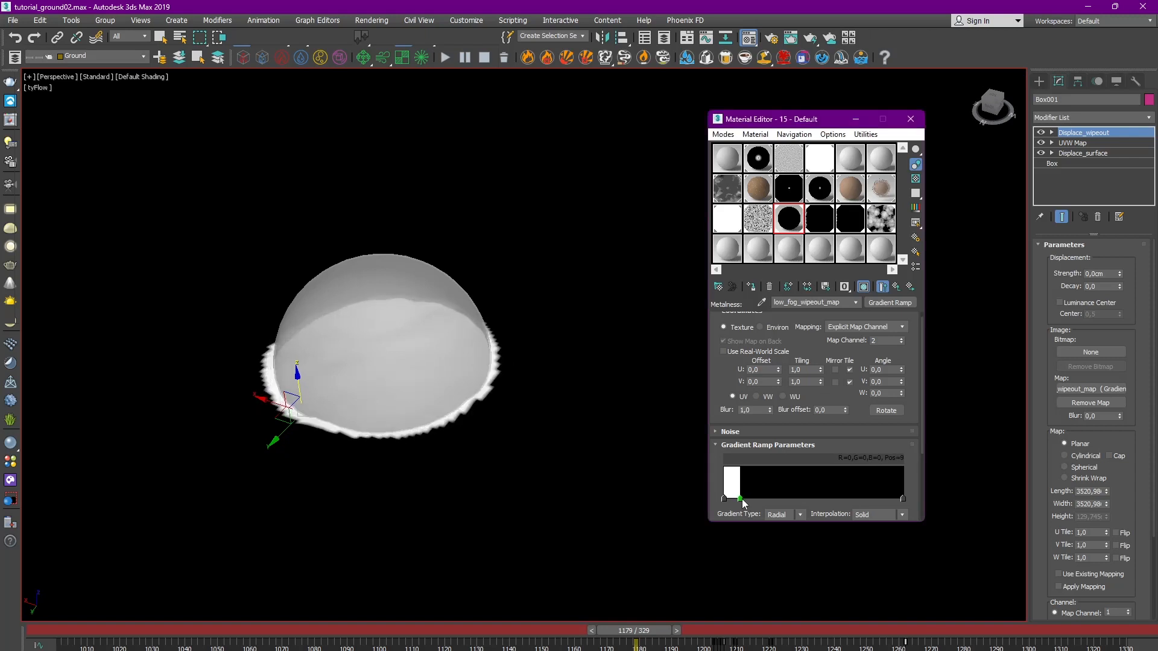
pyautogui.click(591, 632)
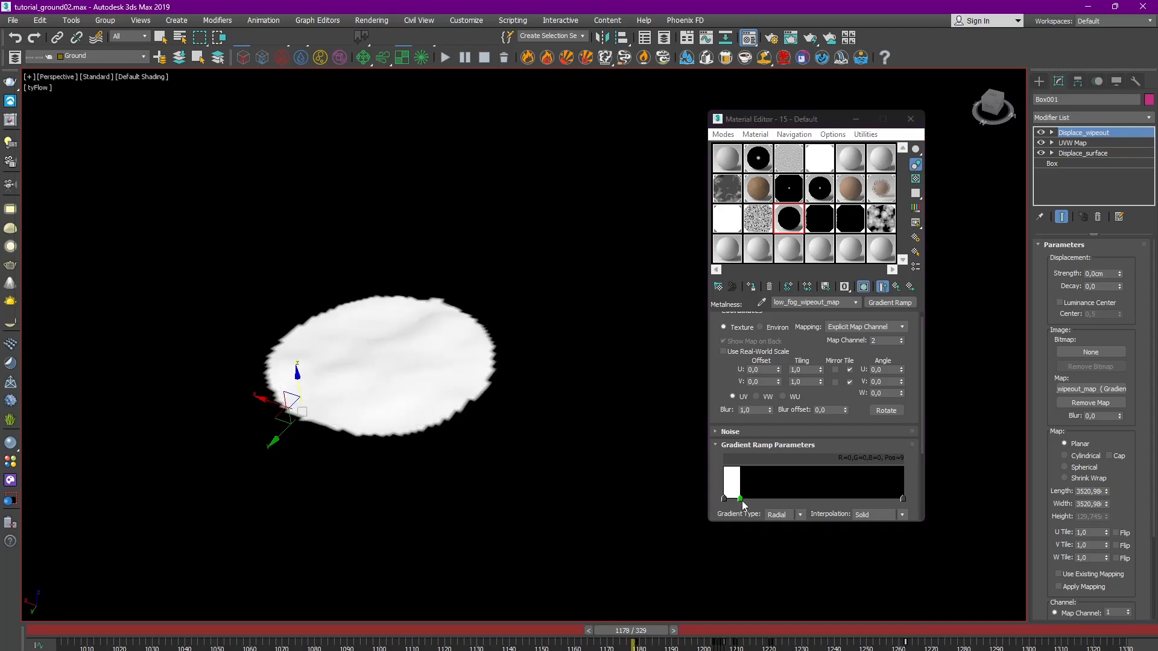
pyautogui.moveTo(742, 500); pyautogui.dragTo(729, 499)
# Step: At frame 1182, delete the stray extra flag and key the black flag at position 28 to match the dome
pyautogui.click(674, 630)
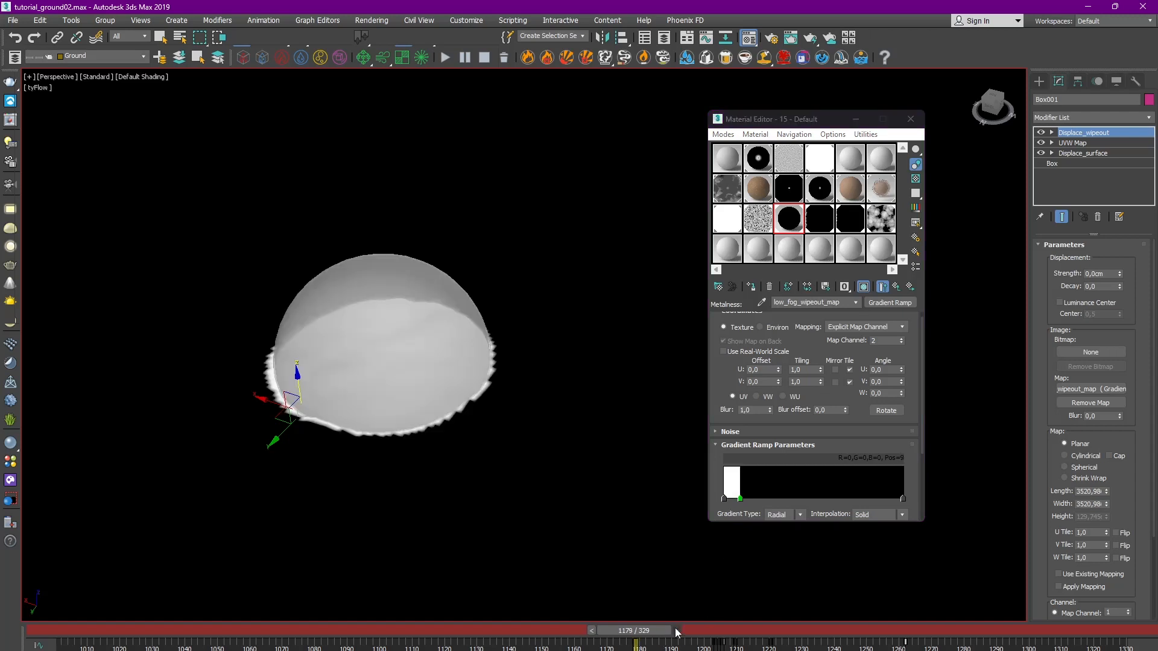
pyautogui.click(675, 632)
pyautogui.click(679, 632)
pyautogui.click(684, 631)
pyautogui.moveTo(742, 499); pyautogui.dragTo(758, 500)
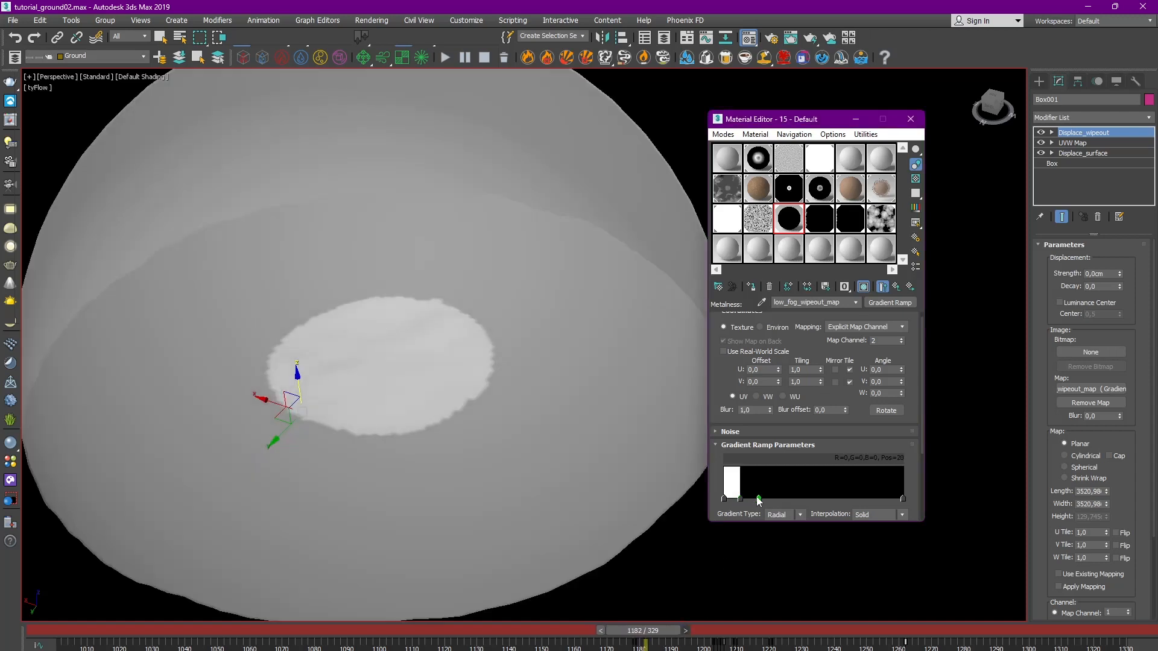
pyautogui.hotkey('ctrl', 'z')
pyautogui.rightClick(759, 500)
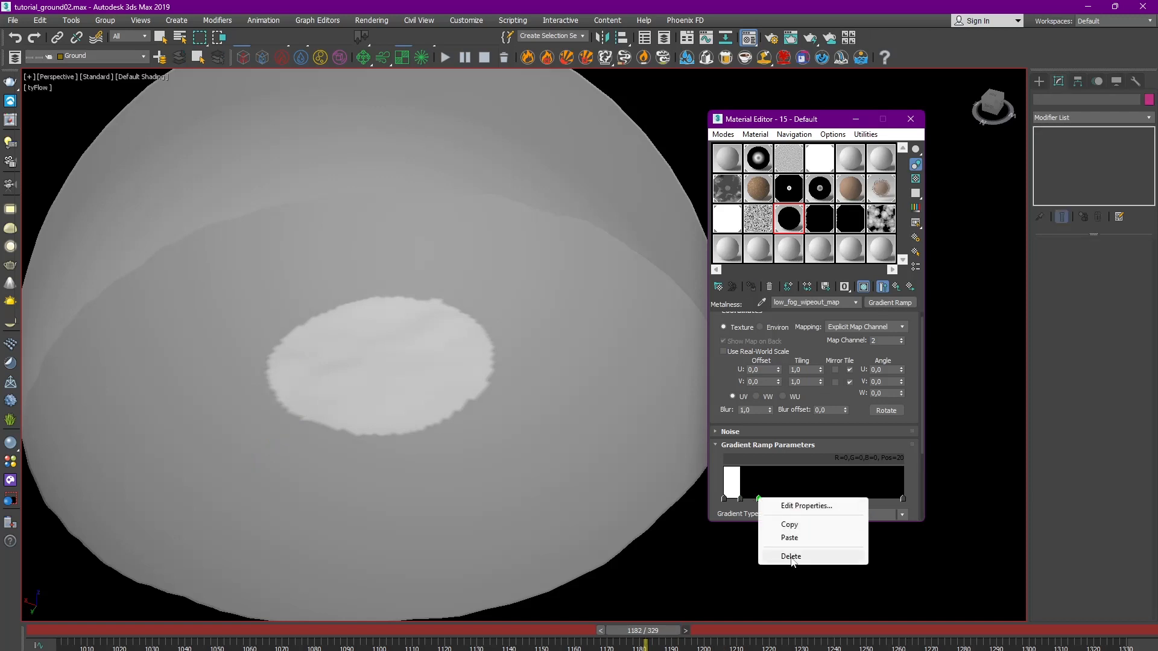
pyautogui.click(792, 557)
pyautogui.moveTo(741, 500); pyautogui.dragTo(776, 505)
pyautogui.click(757, 564)
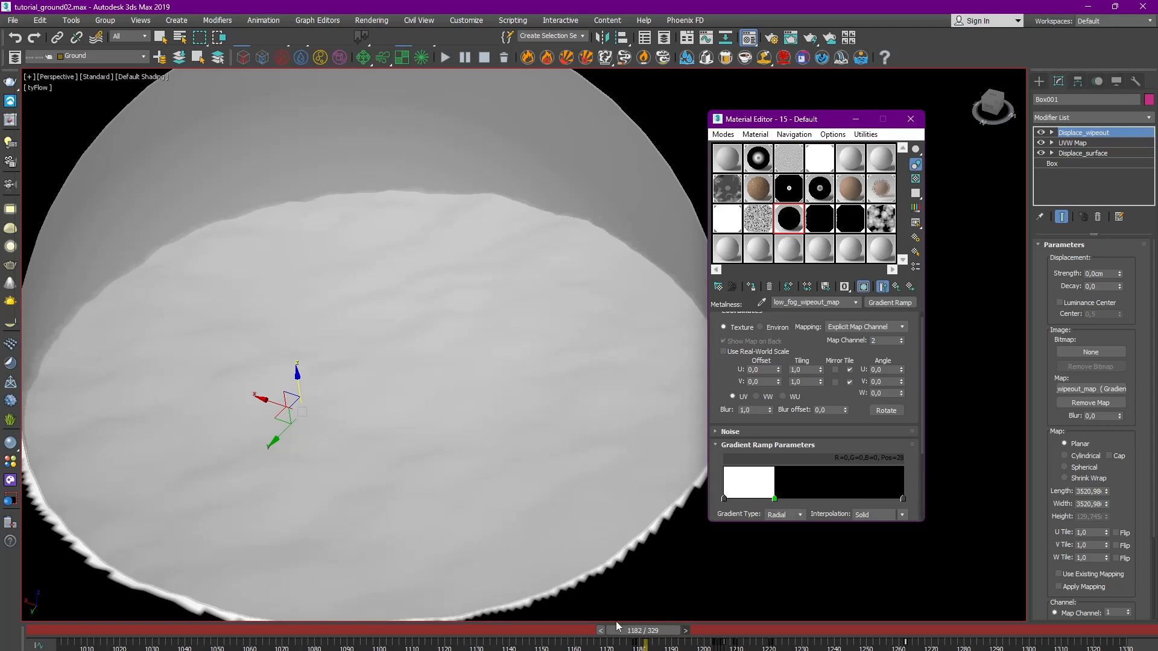
# Step: At frame 1181, key the black flag at position 23 so the white circle matches the dome's base
pyautogui.click(600, 630)
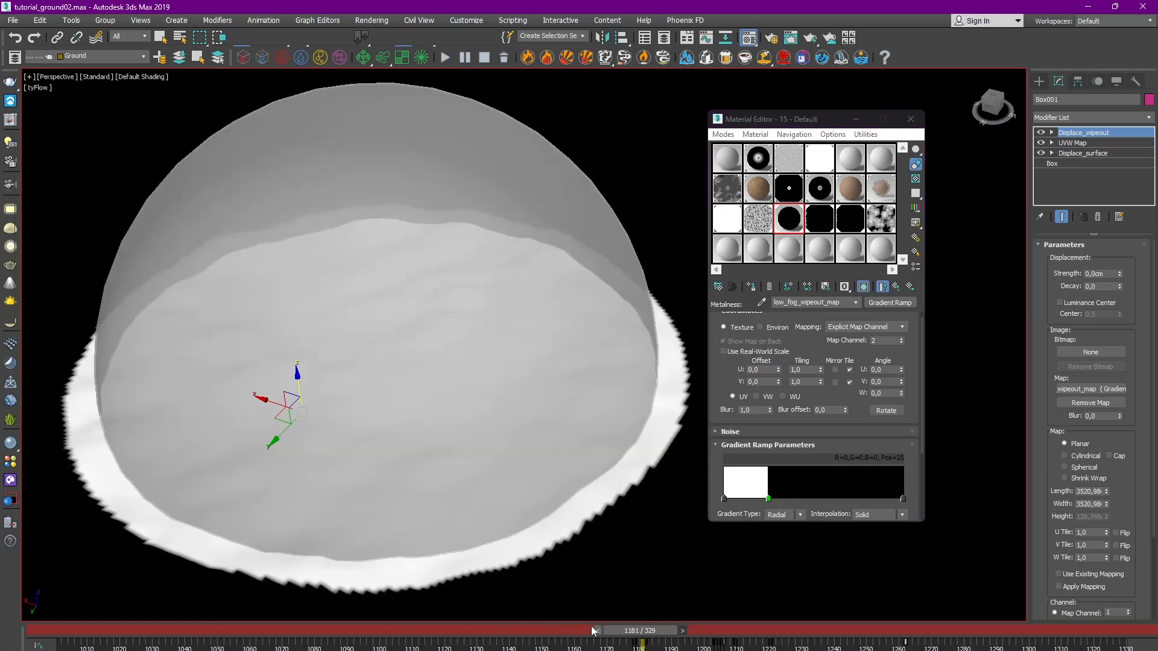
pyautogui.click(594, 630)
pyautogui.click(679, 631)
pyautogui.moveTo(773, 503); pyautogui.dragTo(767, 502)
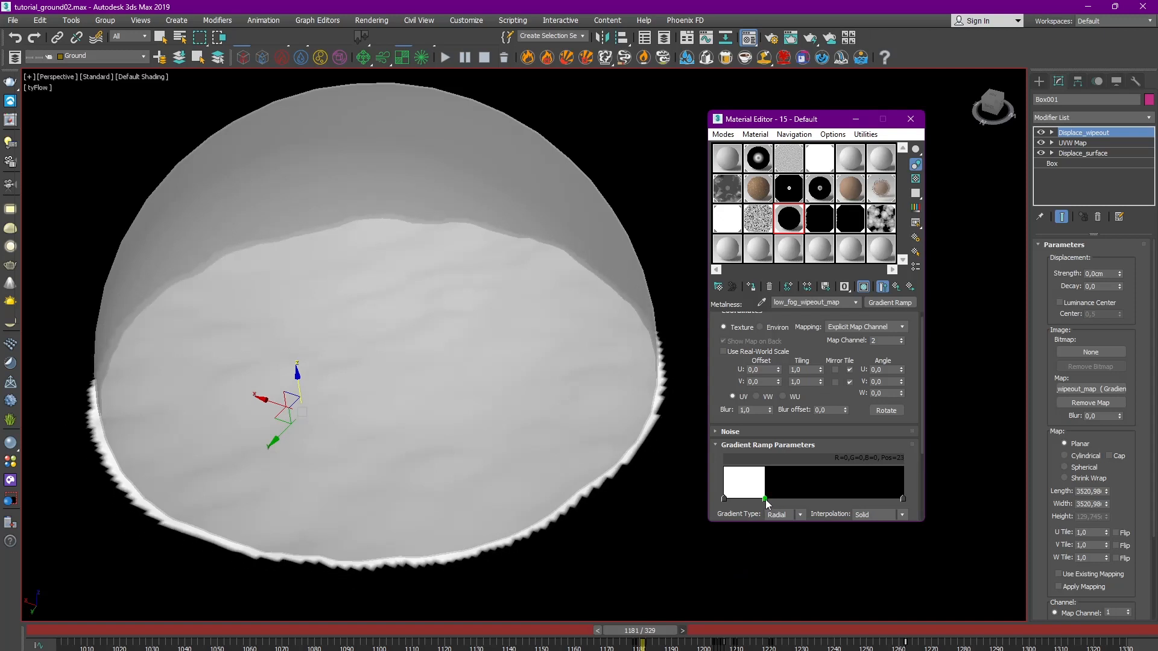
pyautogui.click(596, 631)
pyautogui.click(679, 631)
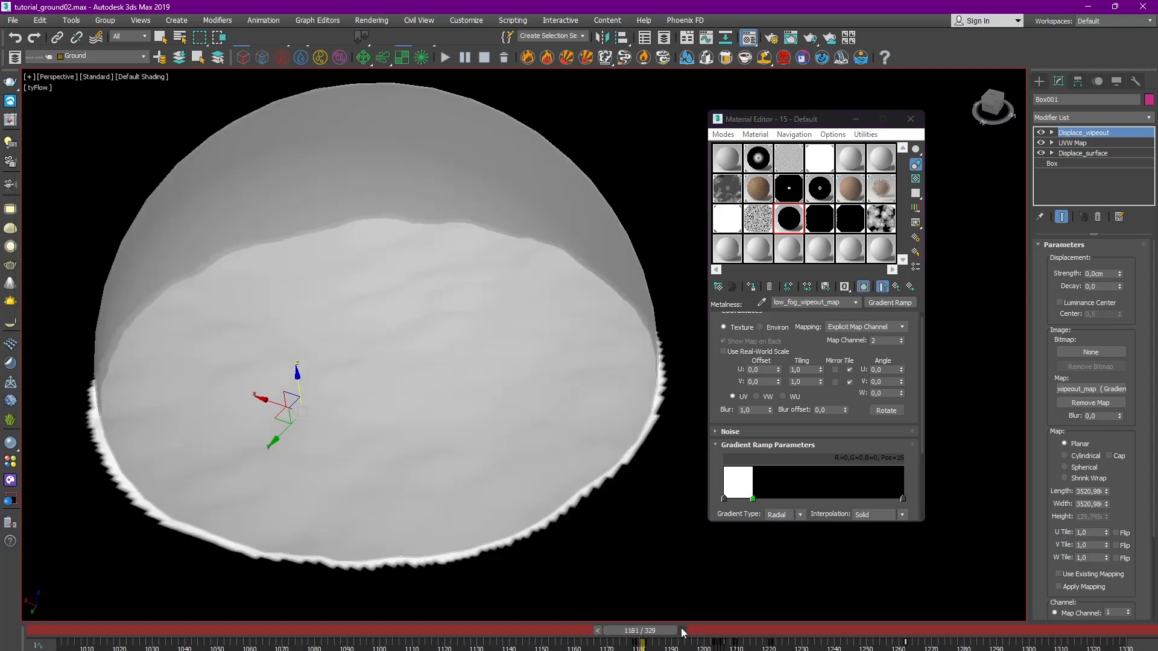
# Step: At frame 1190, key the black flag at position 62 so the white circle matches the dome's base
pyautogui.click(682, 631)
pyautogui.click(685, 631)
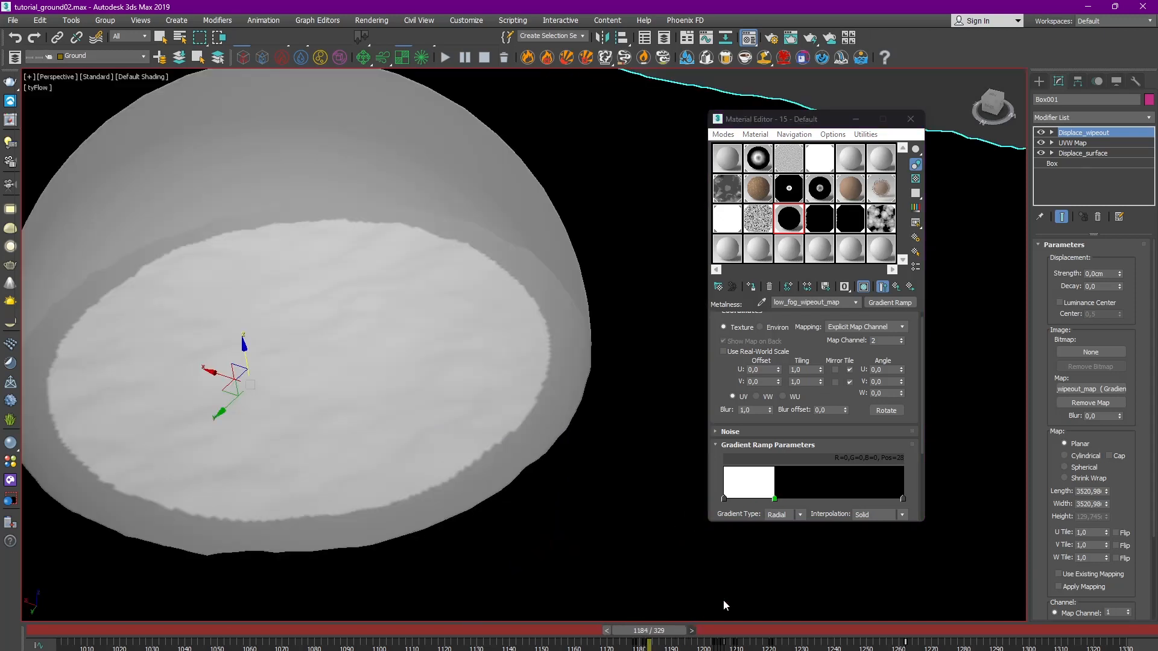
pyautogui.moveTo(775, 501); pyautogui.dragTo(835, 501)
pyautogui.click(692, 631)
pyautogui.click(694, 631)
pyautogui.click(698, 631)
pyautogui.click(701, 631)
pyautogui.click(705, 631)
pyautogui.click(707, 631)
pyautogui.scroll(-3, 503, 497)
pyautogui.moveTo(503, 497); pyautogui.dragTo(471, 372, button='middle')
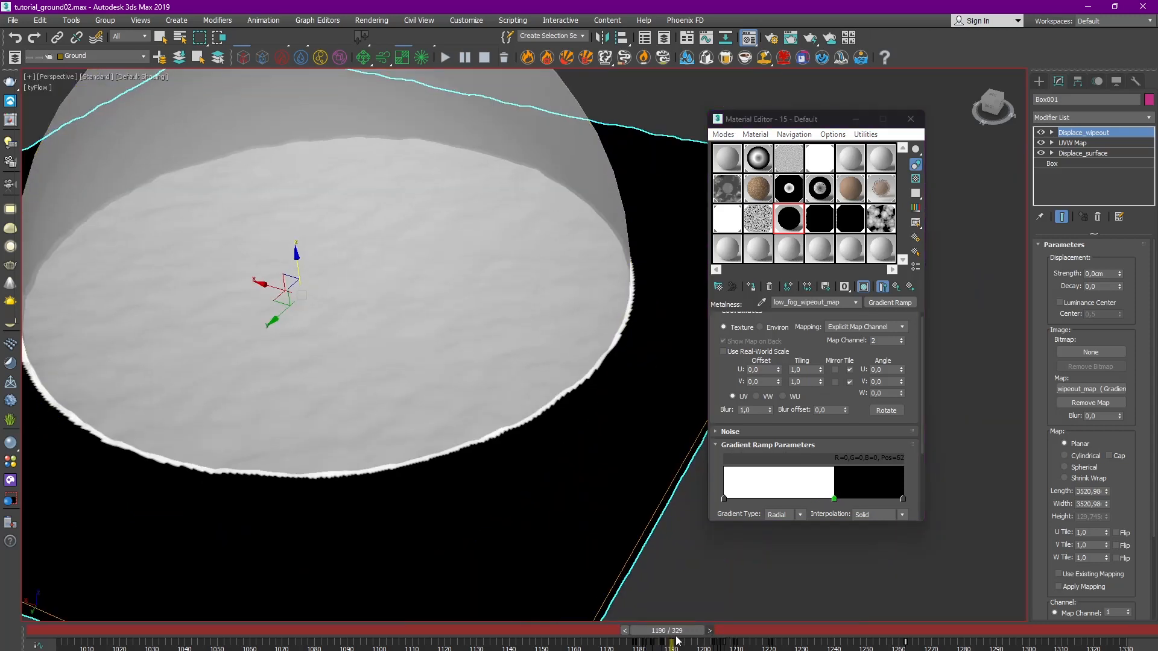
# Step: Keyframe the black flag of the low_fog_wipeout_map gradient ramp at about positions 73 and 85 on successive frames after 1190
pyautogui.click(713, 630)
pyautogui.click(713, 631)
pyautogui.moveTo(835, 500); pyautogui.dragTo(856, 500)
pyautogui.click(722, 634)
pyautogui.click(725, 631)
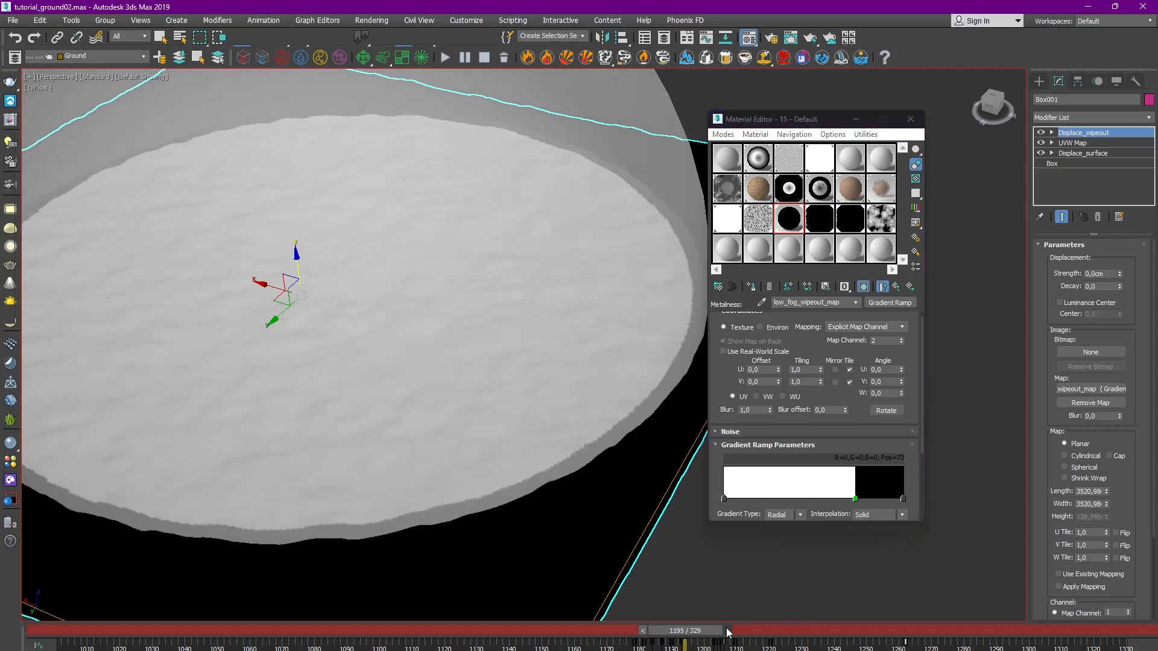
pyautogui.click(728, 631)
pyautogui.moveTo(857, 500); pyautogui.dragTo(878, 500)
# Step: Keyframe the gradient ramp's black flag at position 99 on frame 1200
pyautogui.click(733, 631)
pyautogui.click(736, 631)
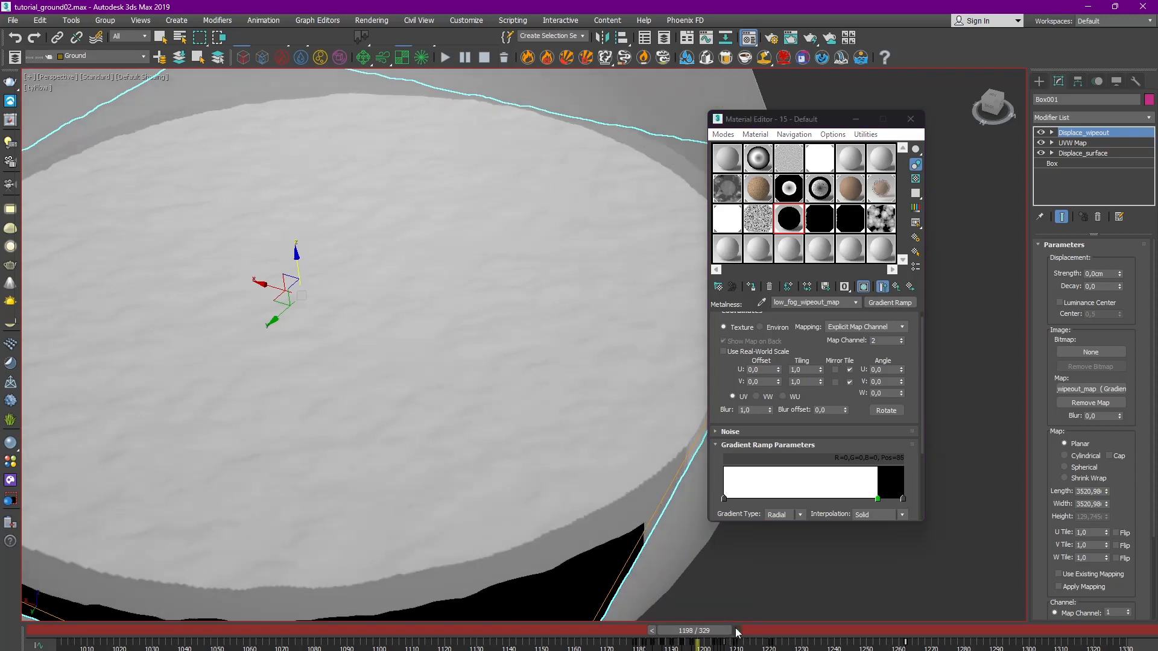
pyautogui.click(737, 631)
pyautogui.click(739, 631)
pyautogui.moveTo(626, 451); pyautogui.dragTo(664, 362, button='middle')
pyautogui.moveTo(876, 500); pyautogui.dragTo(903, 505)
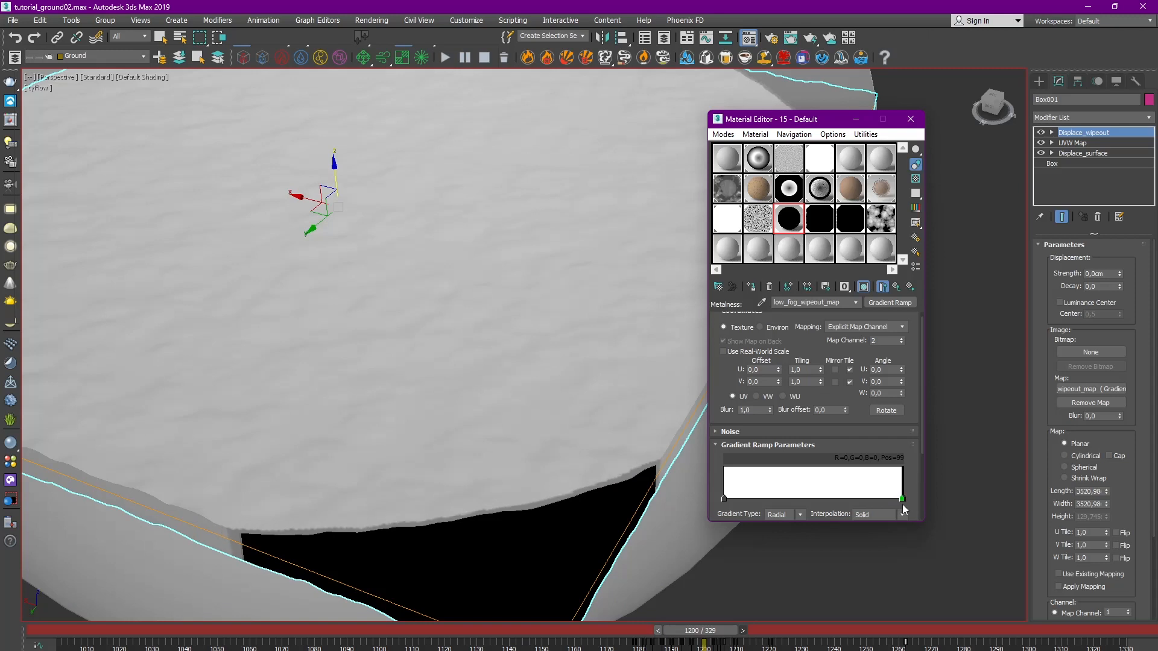
# Step: Scrub the timeline back to frame 1182 to review the growing white wipeout circle
pyautogui.moveTo(698, 635); pyautogui.dragTo(645, 633)
pyautogui.press('w')
pyautogui.scroll(-3, 570, 303)
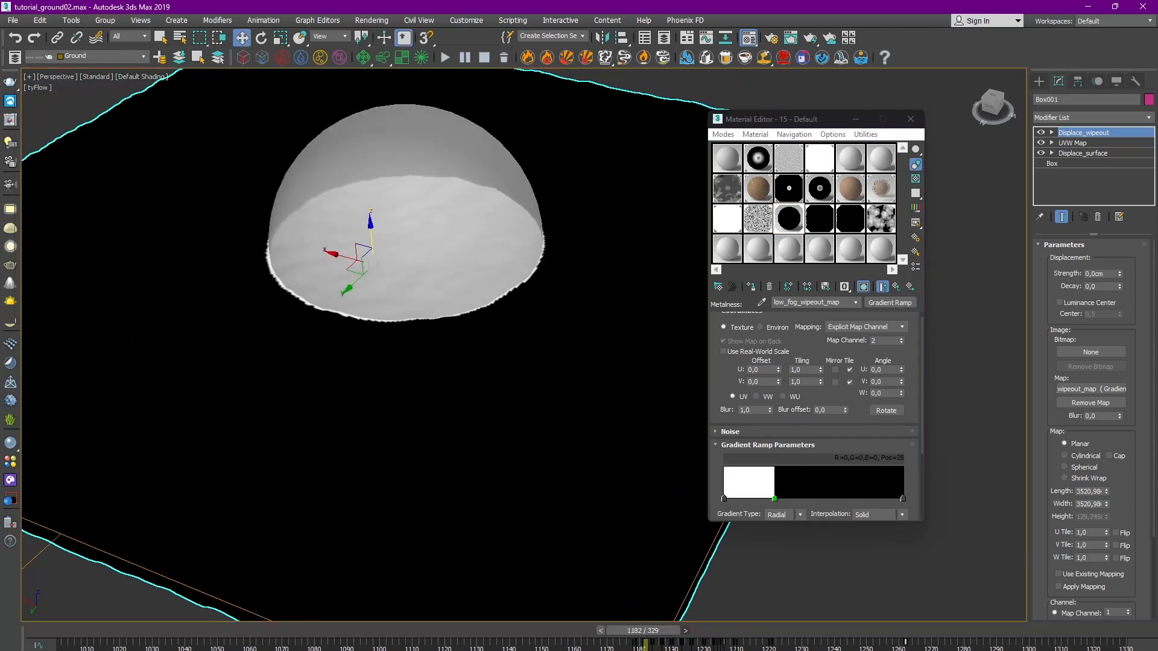
# Step: Unhide the desert terrain in the Ground layer and set the shaded viewport display to object color
pyautogui.click(16, 57)
pyautogui.click(590, 303)
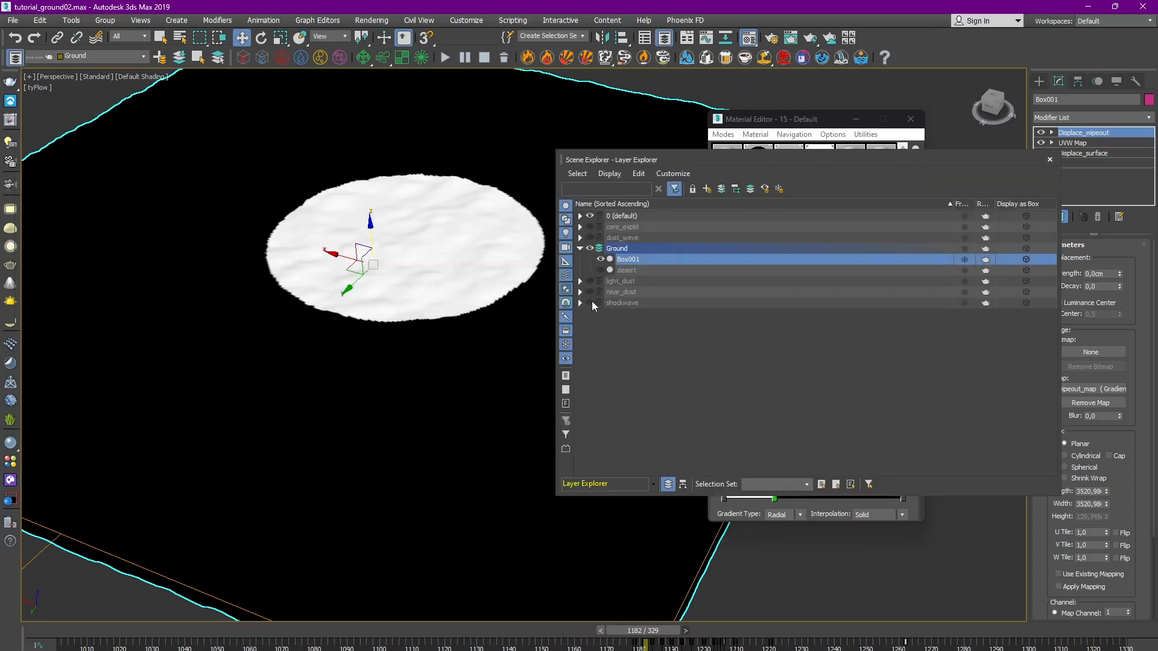
pyautogui.click(1117, 82)
pyautogui.moveTo(987, 160); pyautogui.dragTo(954, 197)
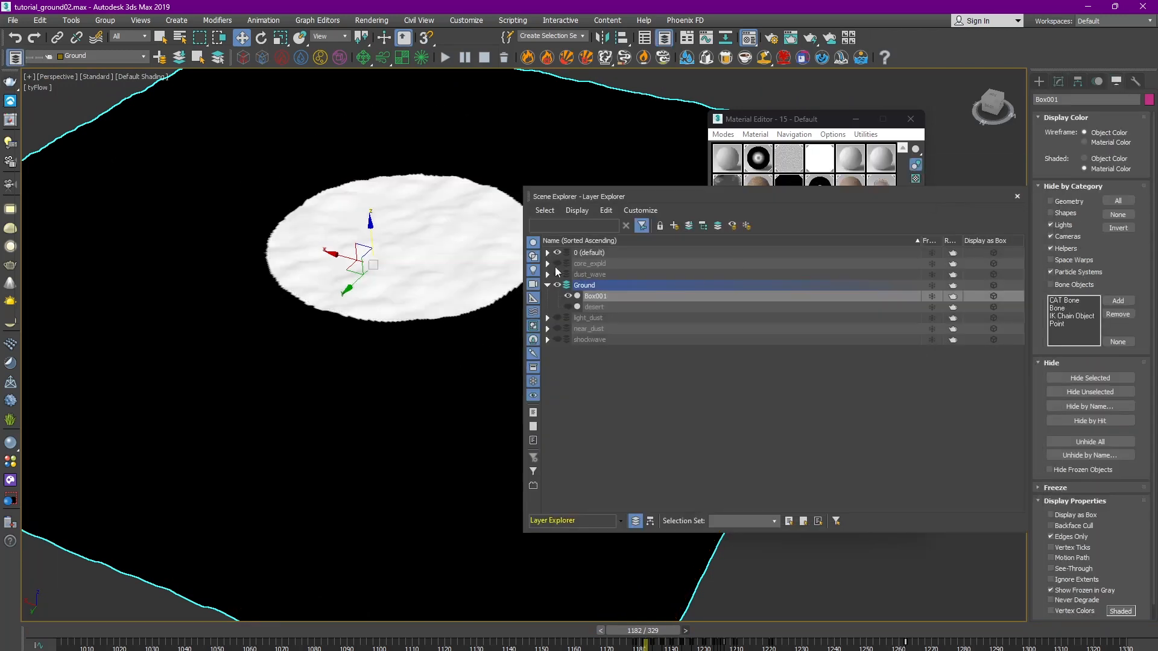
pyautogui.keyDown('alt'); pyautogui.moveTo(470, 281); pyautogui.dragTo(477, 229, button='middle'); pyautogui.keyUp('alt')
pyautogui.click(1099, 159)
pyautogui.click(1018, 197)
pyautogui.moveTo(429, 338); pyautogui.dragTo(523, 322, button='middle')
pyautogui.click(1059, 81)
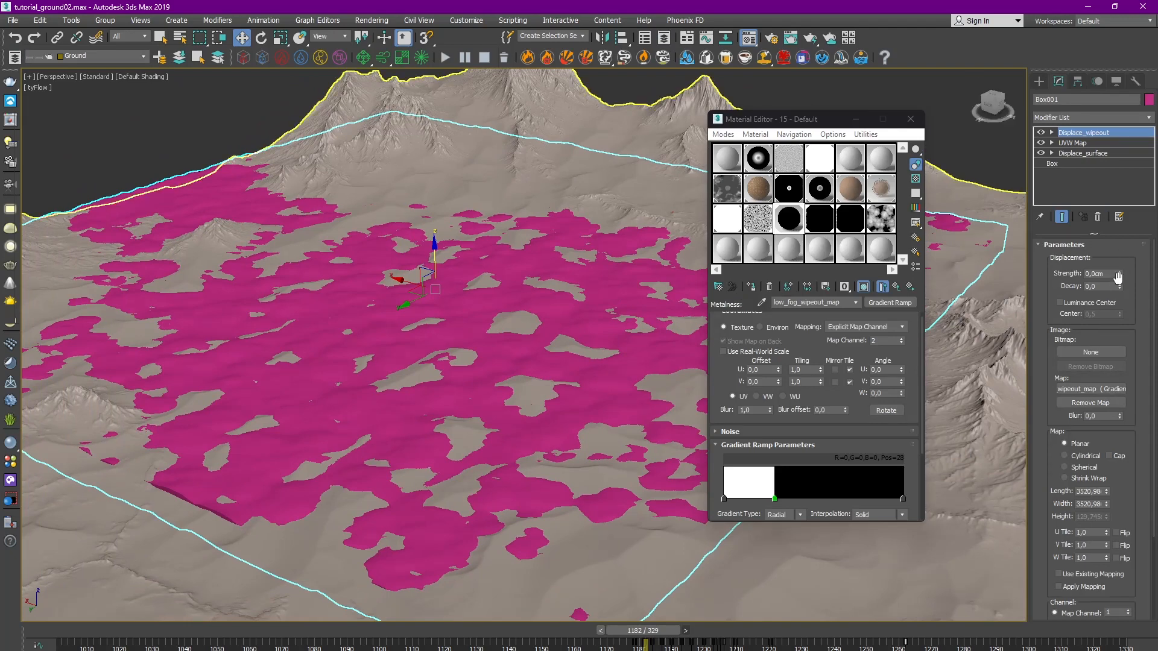
# Step: Invert the output of the low_fog_wipeout_map gradient ramp
pyautogui.moveTo(1118, 277); pyautogui.dragTo(1059, 375)
pyautogui.rightClick(1060, 373)
pyautogui.moveTo(721, 383); pyautogui.dragTo(754, 242)
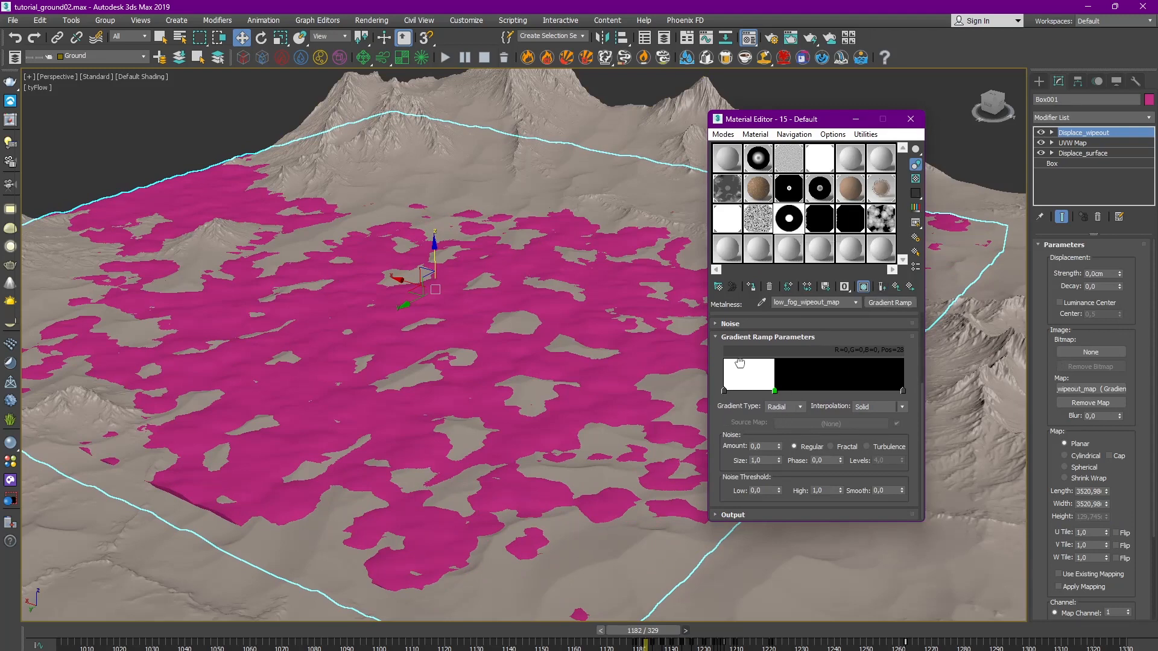
pyautogui.click(728, 517)
pyautogui.moveTo(800, 340); pyautogui.dragTo(798, 541)
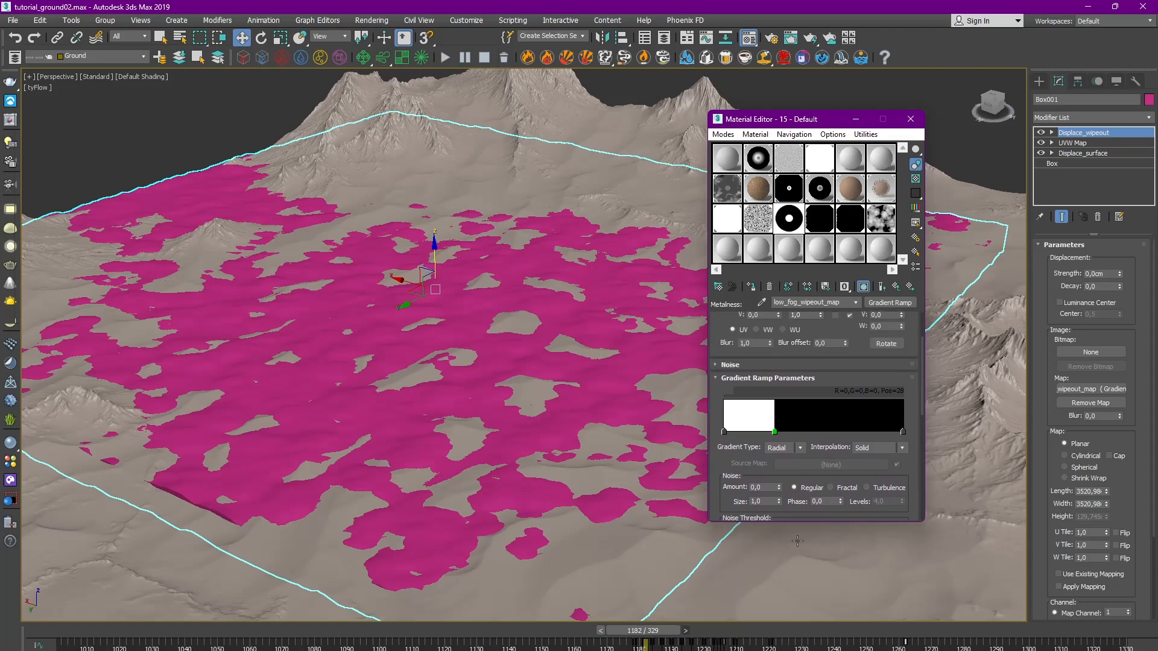
pyautogui.scroll(-3, 727, 362)
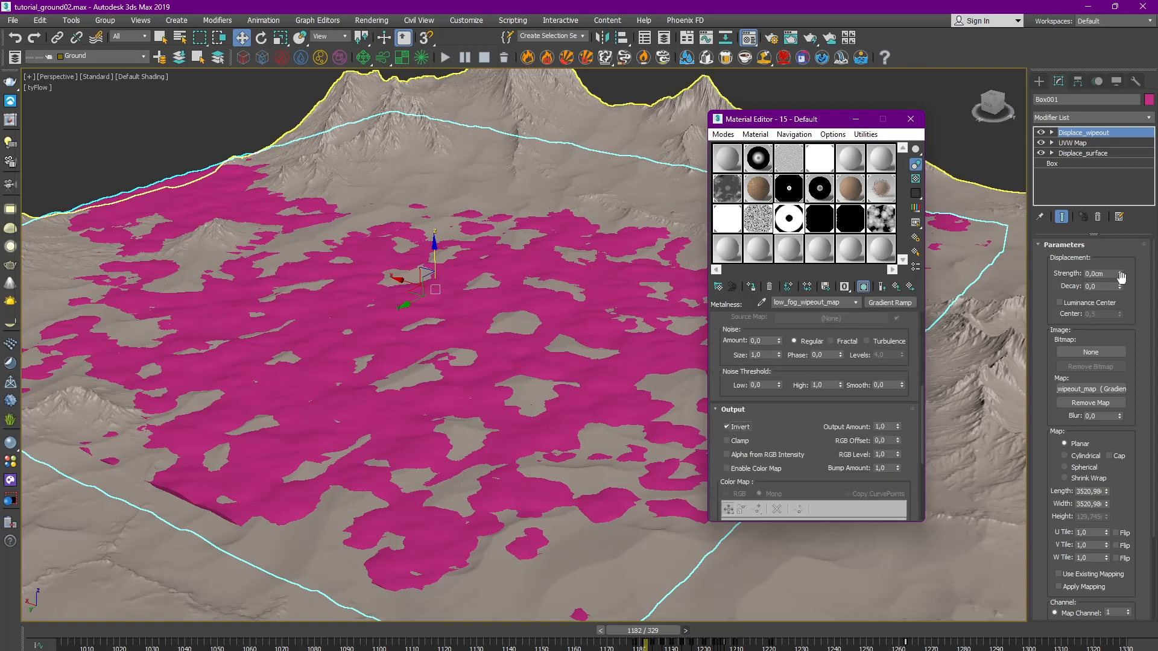
# Step: Set the Displace_wipeout strength to about 35.5 cm and enable Luminance Center with a center of 1.0
pyautogui.moveTo(1120, 275); pyautogui.dragTo(1046, 16)
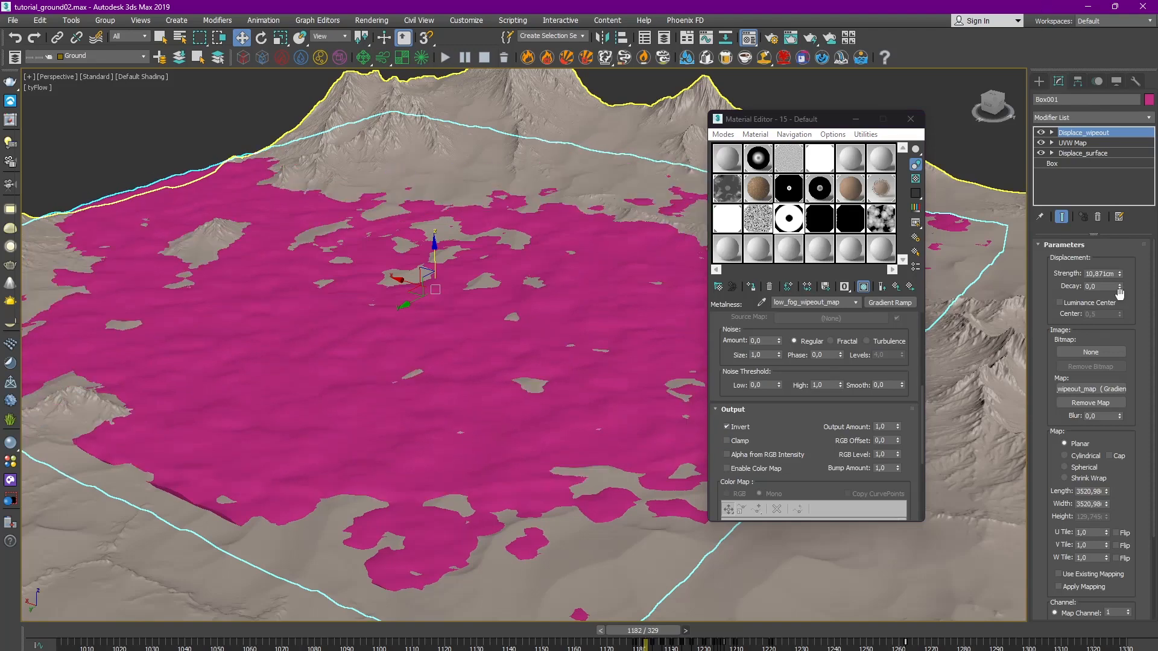
pyautogui.click(1084, 303)
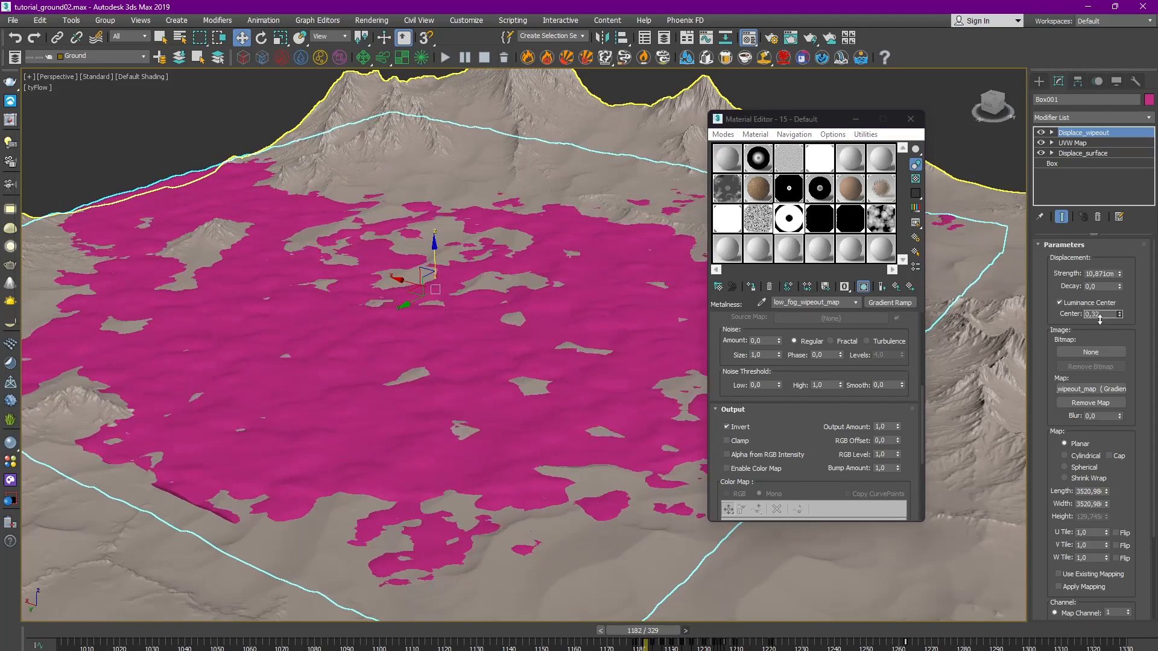
pyautogui.moveTo(1120, 314); pyautogui.dragTo(1117, 321)
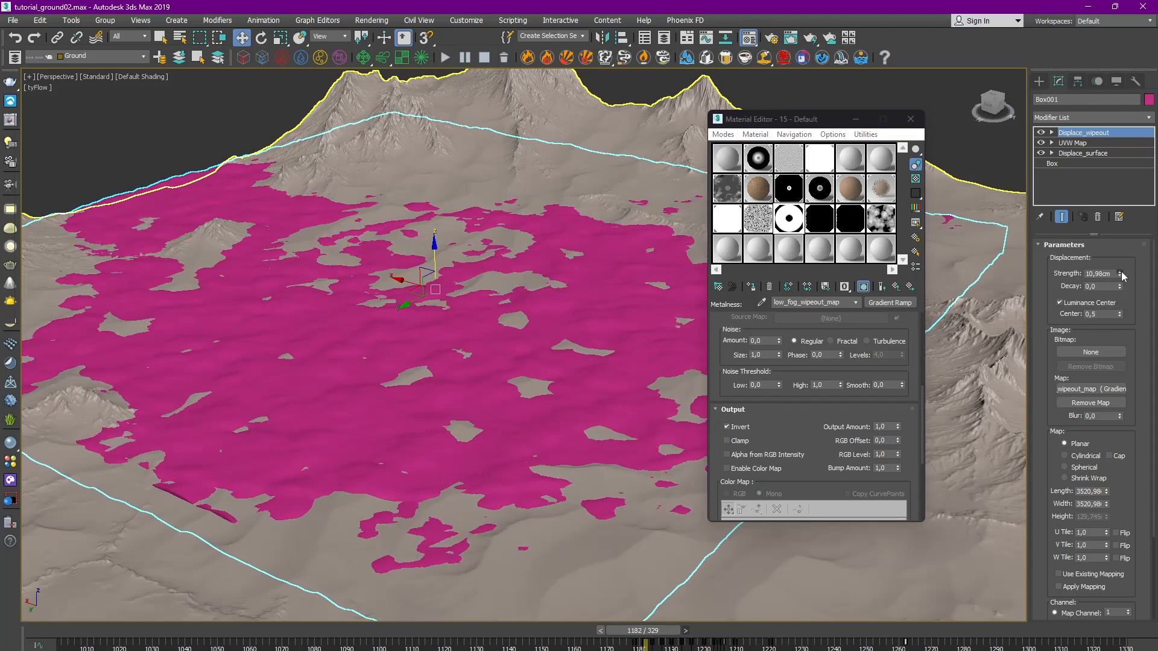
pyautogui.moveTo(1122, 275); pyautogui.dragTo(1089, 132)
pyautogui.moveTo(1120, 314); pyautogui.dragTo(1111, 233)
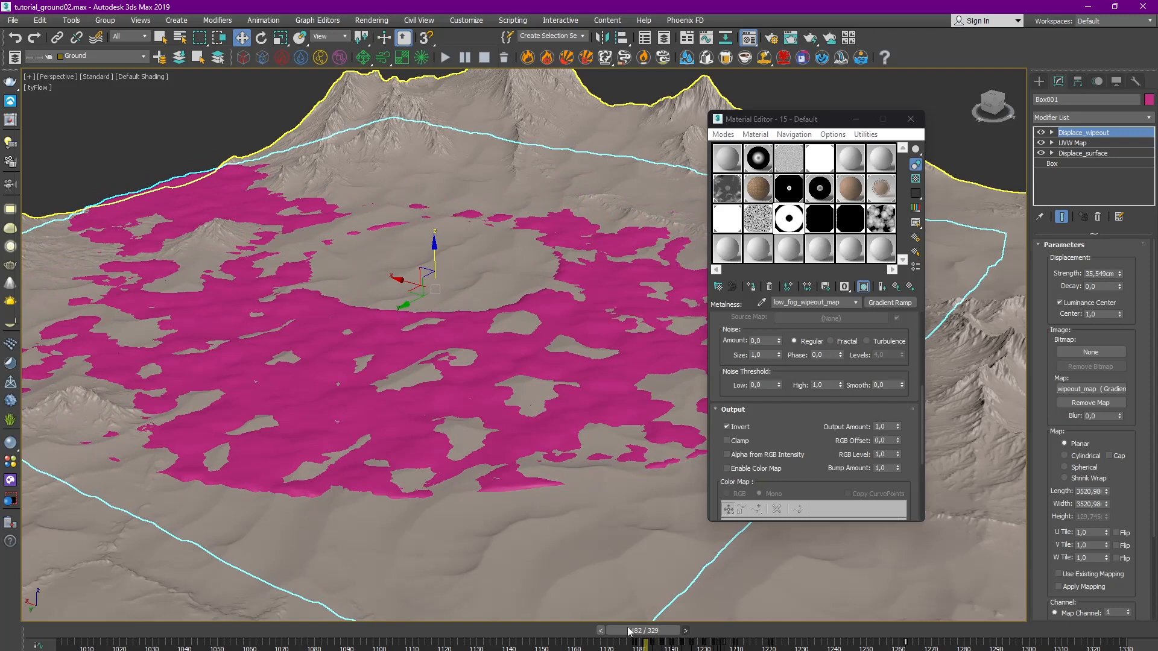
# Step: Examine the displaced box against the desert through the Cam_RENDER camera at frame 1203
pyautogui.moveTo(629, 632); pyautogui.dragTo(705, 633)
pyautogui.press('w')
pyautogui.press('c')
pyautogui.doubleClick(549, 285)
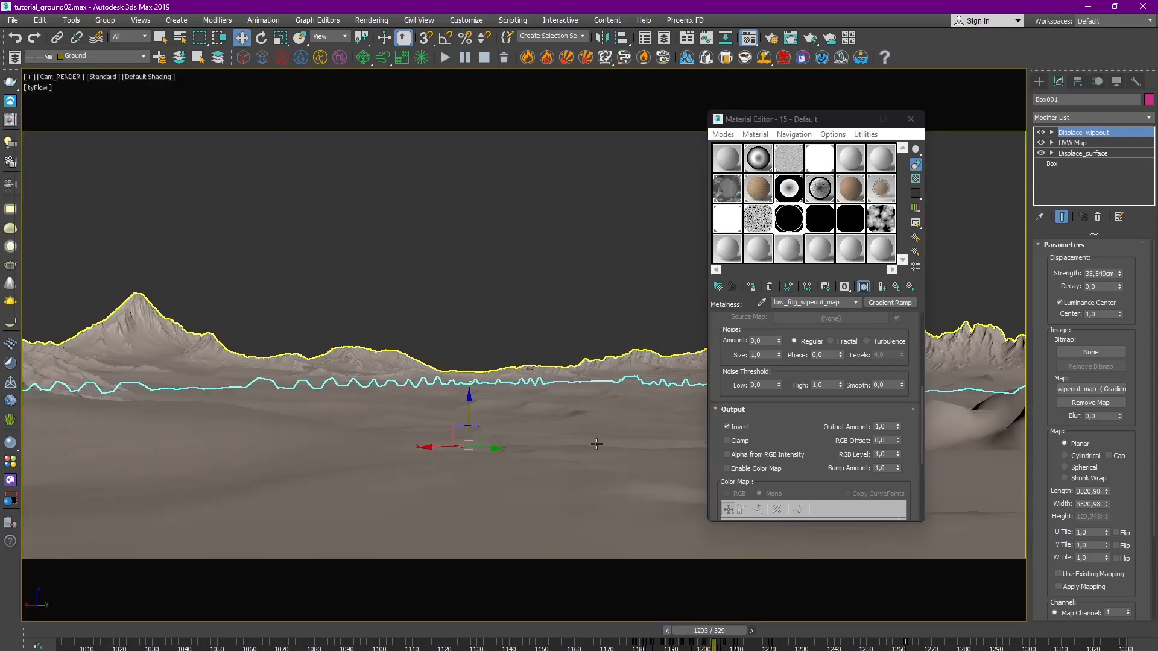
pyautogui.click(578, 269)
pyautogui.hotkey('ctrl', 'z')
# Step: Go back to frame 1184, close the material editor and return to the Perspective view
pyautogui.click(662, 631)
pyautogui.click(663, 632)
pyautogui.click(663, 631)
pyautogui.click(663, 631)
pyautogui.moveTo(673, 632); pyautogui.dragTo(634, 629)
pyautogui.click(911, 119)
pyautogui.press('p')
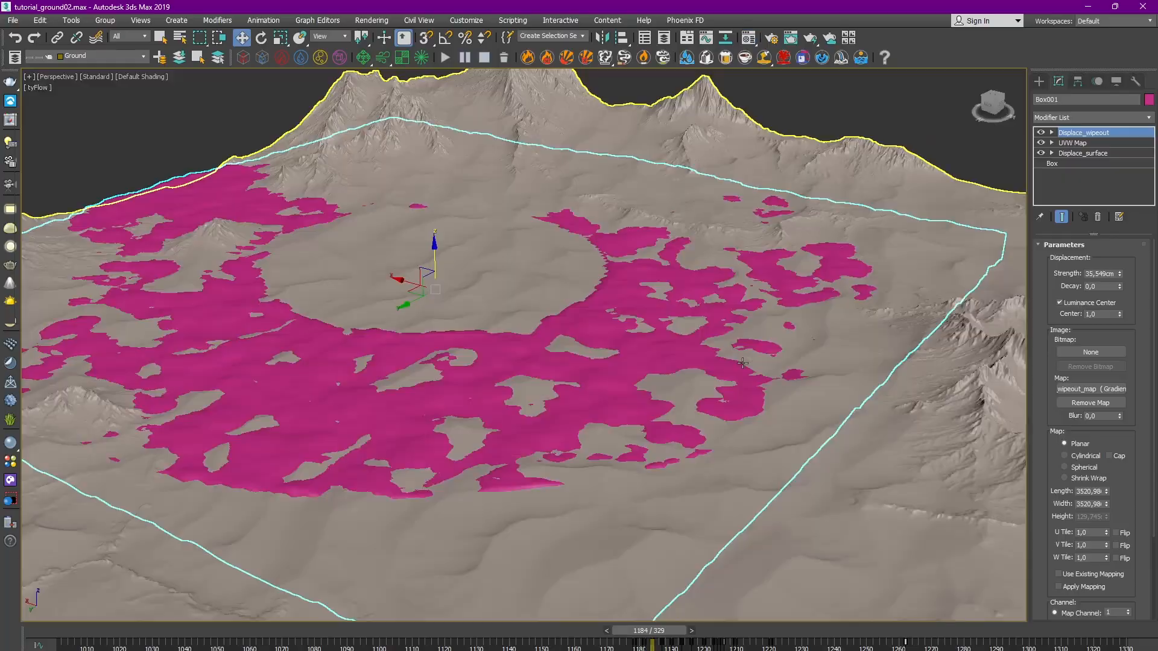
# Step: In wireframe display, animate the Displace_wipeout strength around frames 1178 and 1179 with Auto Key, using about 35.5 cm
pyautogui.scroll(8, 742, 362)
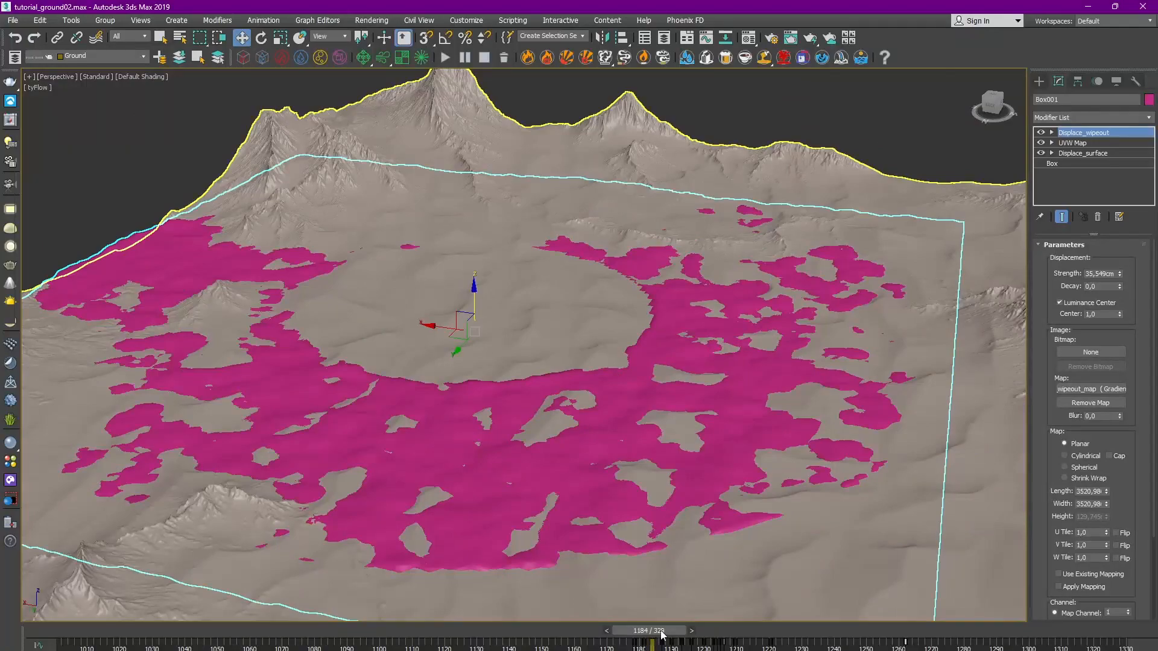
pyautogui.moveTo(646, 630); pyautogui.dragTo(644, 632)
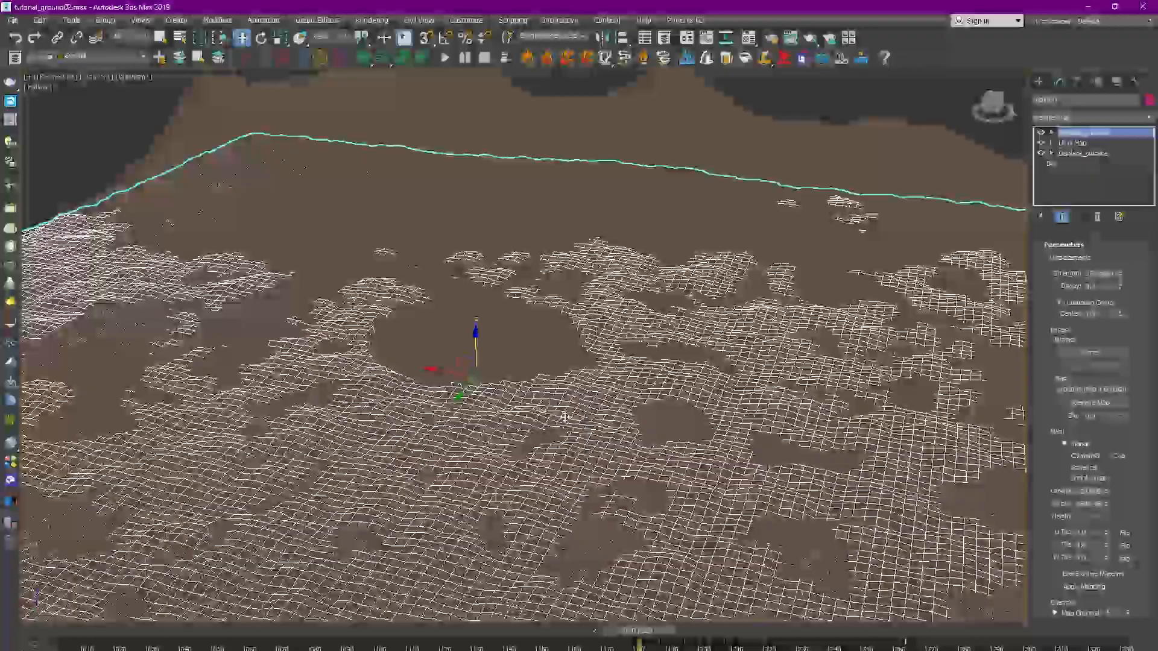
pyautogui.click(593, 631)
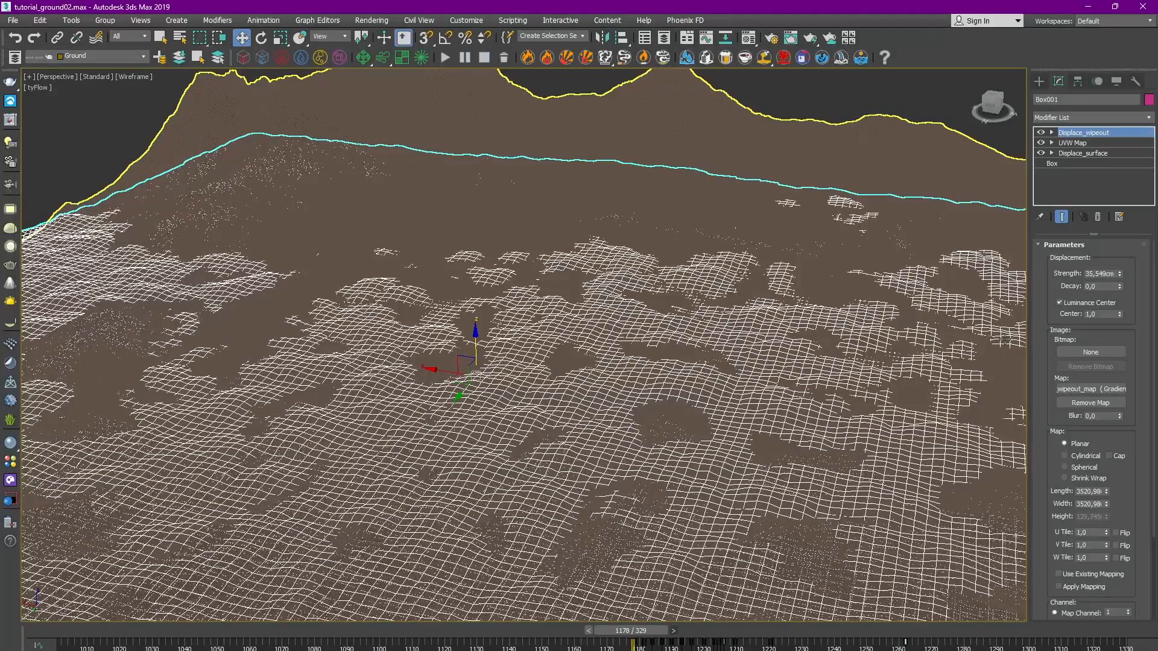
pyautogui.click(674, 631)
pyautogui.press('n')
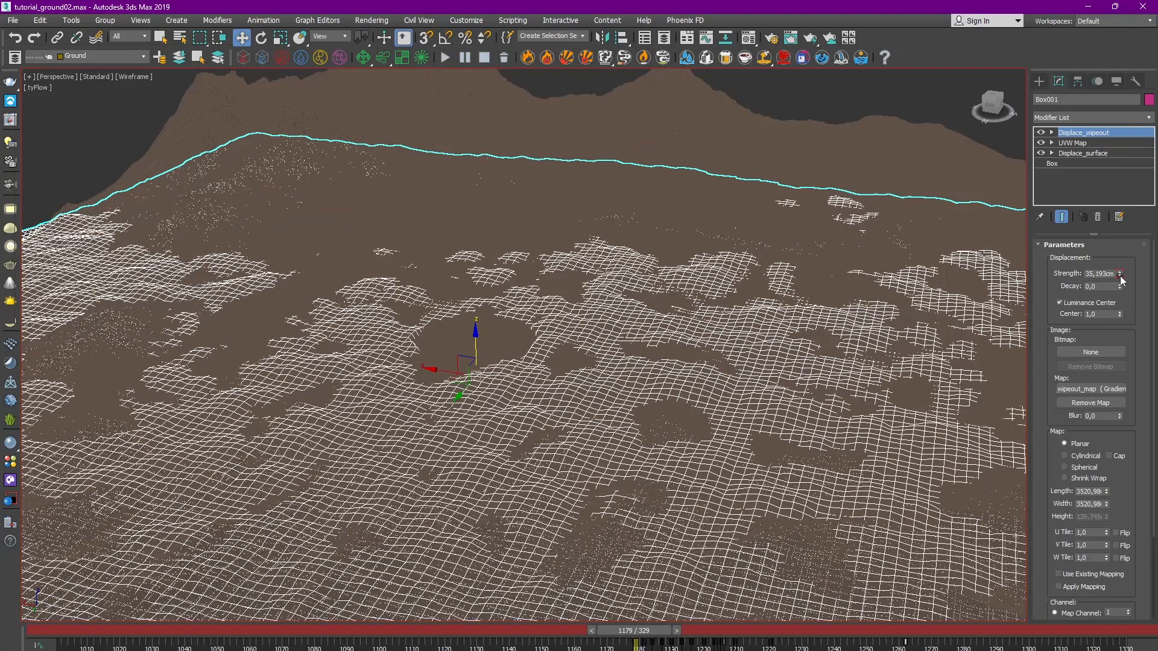
pyautogui.press(',')
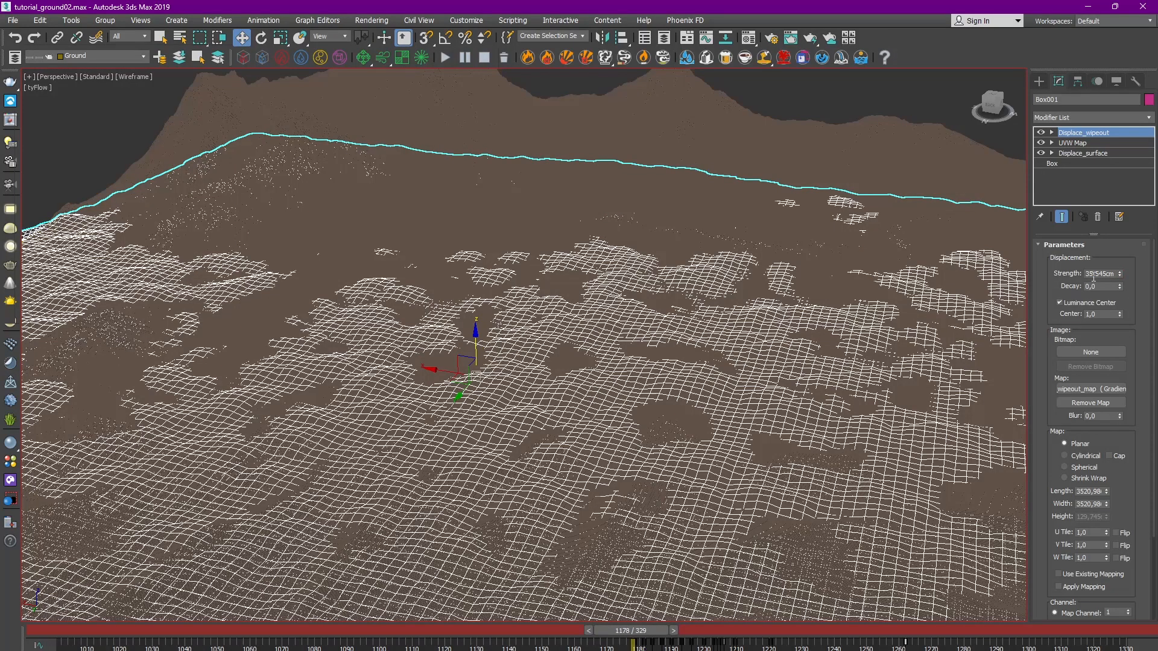
# Step: Play through the wipeout displacement from frame 1178 to 1192, and check it back at frame 1081
pyautogui.click(675, 631)
pyautogui.click(675, 631)
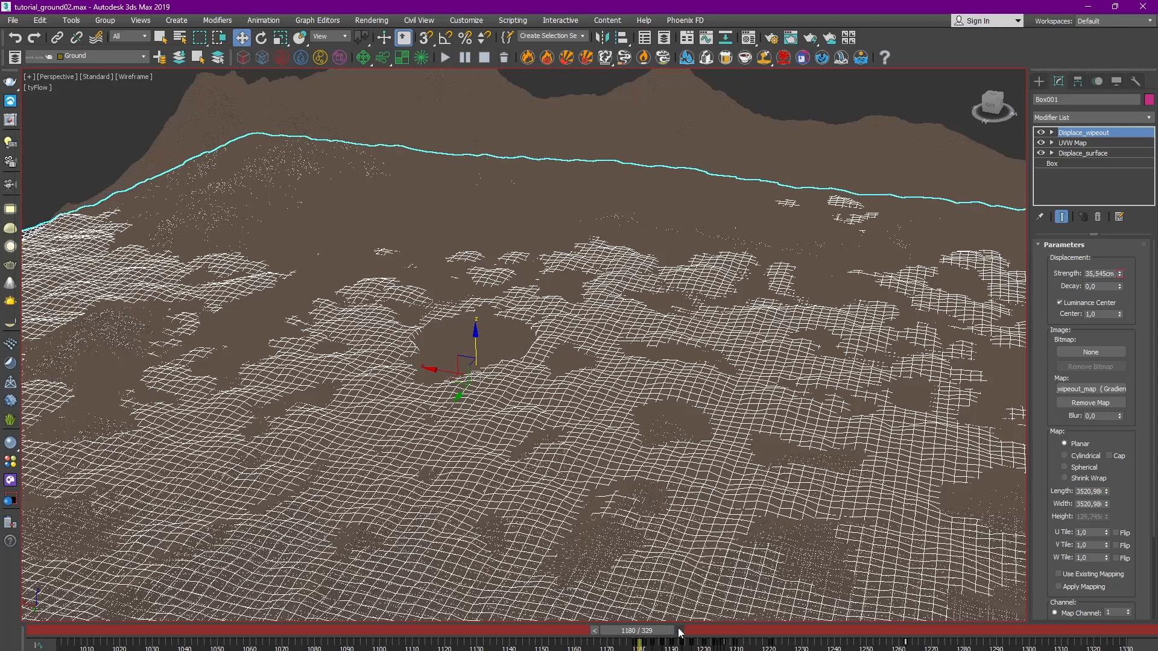
pyautogui.click(679, 630)
pyautogui.click(683, 630)
pyautogui.click(687, 630)
pyautogui.click(690, 629)
pyautogui.click(693, 630)
pyautogui.moveTo(666, 631); pyautogui.dragTo(696, 634)
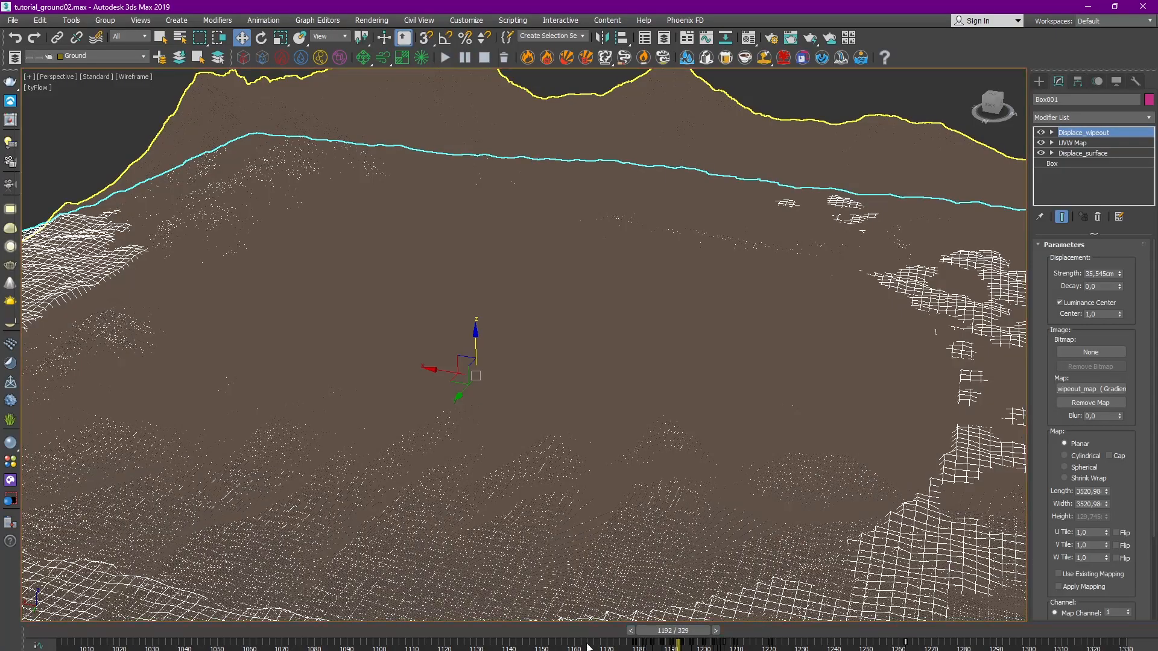
pyautogui.moveTo(706, 632)
pyautogui.mouseDown()
pyautogui.moveTo(233, 638)
pyautogui.moveTo(362, 639)
pyautogui.mouseUp()
# Step: Restore shaded viewport display and rename the displaced box as low_fog_driver
pyautogui.press('F3')
pyautogui.keyDown('alt'); pyautogui.moveTo(685, 370); pyautogui.dragTo(551, 305, button='middle'); pyautogui.keyUp('alt')
pyautogui.scroll(3, 656, 374)
pyautogui.keyDown('alt'); pyautogui.moveTo(657, 374); pyautogui.dragTo(662, 328, button='middle'); pyautogui.keyUp('alt')
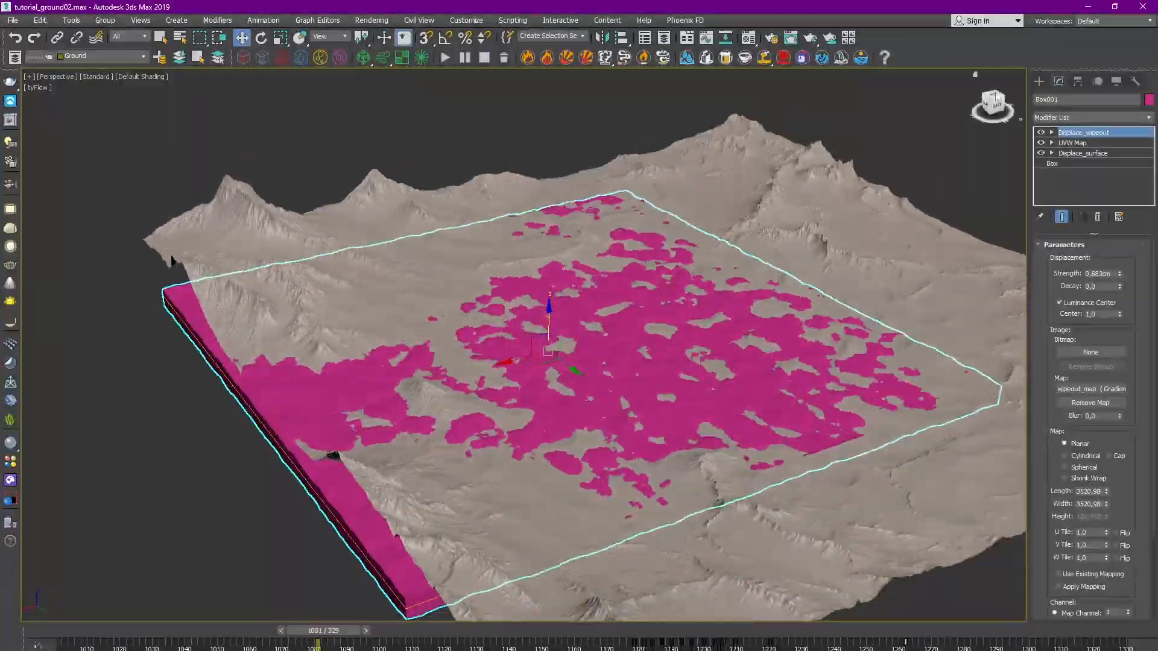
pyautogui.doubleClick(1047, 100)
pyautogui.write('low_fog_driver')
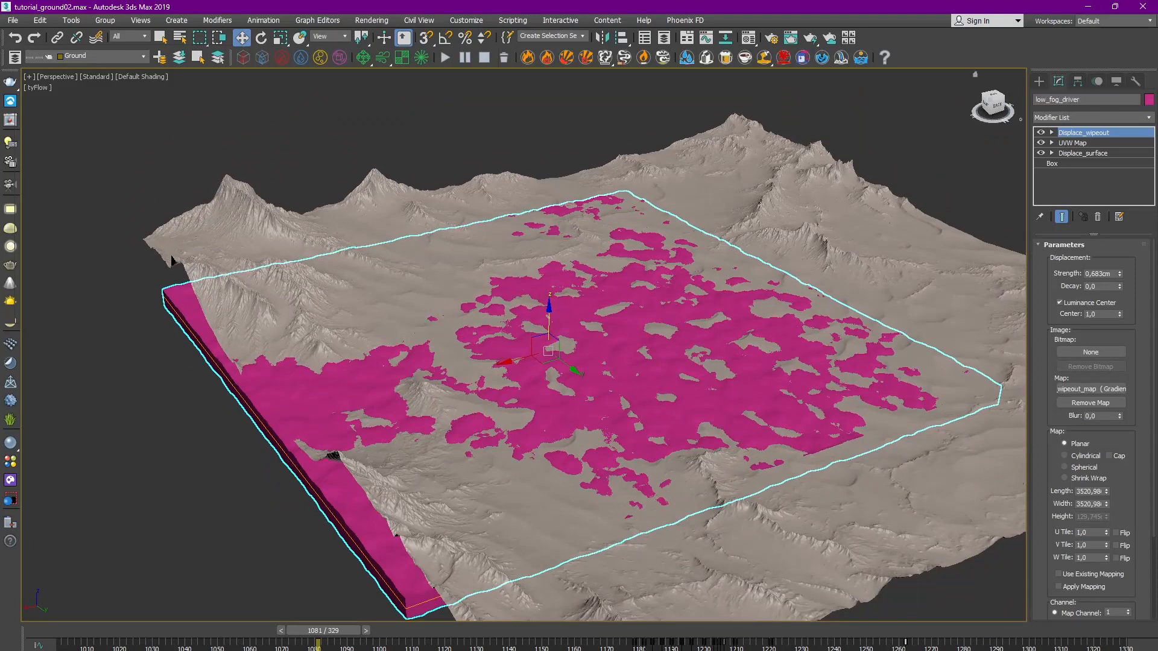
# Step: Add a second VRayEnvironmentFog atmosphere effect and name it VRayEnvironmentFog_low
pyautogui.keyDown('alt'); pyautogui.moveTo(577, 156); pyautogui.dragTo(535, 130, button='middle'); pyautogui.keyUp('alt')
pyautogui.click(535, 129)
pyautogui.click(371, 20)
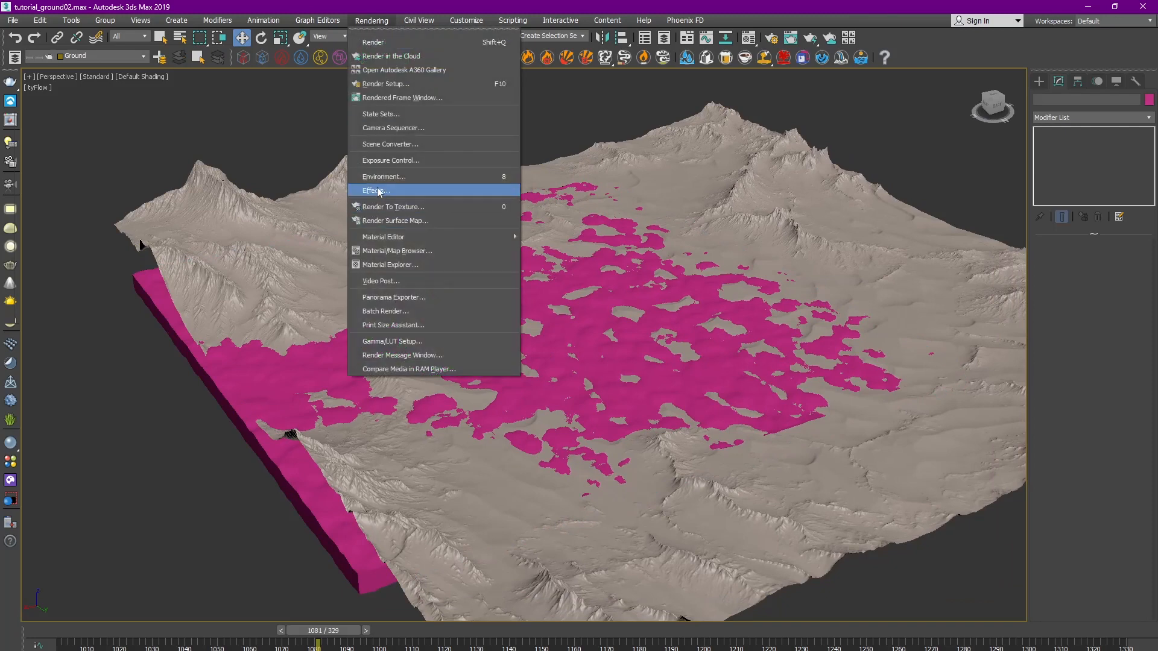
pyautogui.click(368, 189)
pyautogui.moveTo(326, 135); pyautogui.dragTo(516, 124)
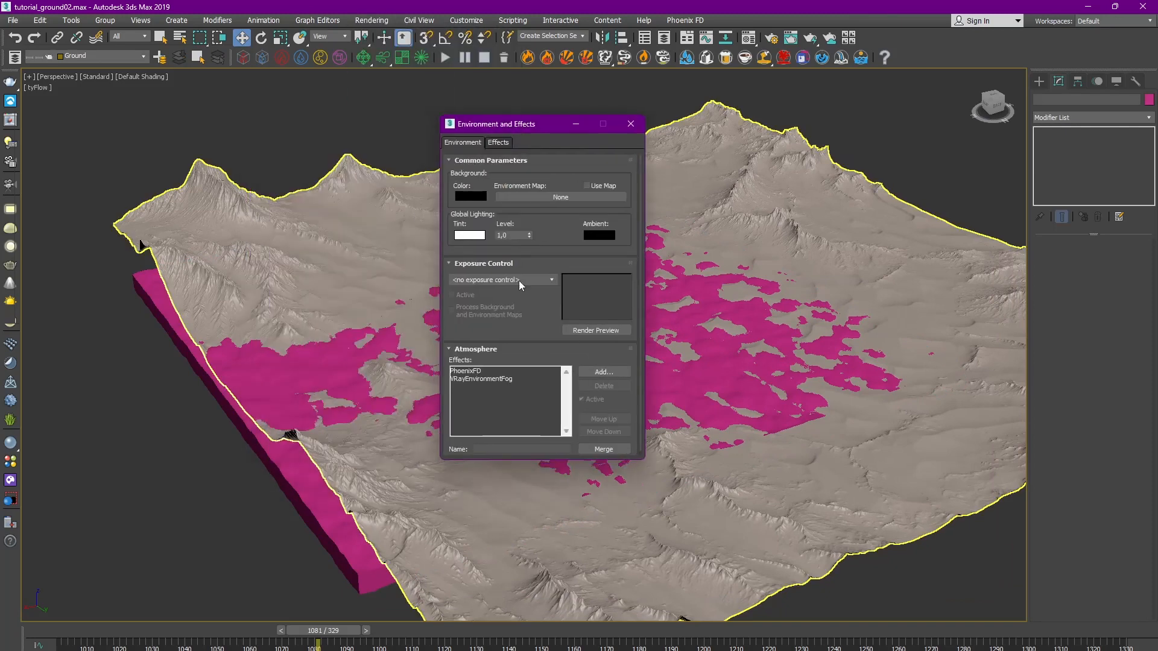
pyautogui.click(604, 372)
pyautogui.click(535, 335)
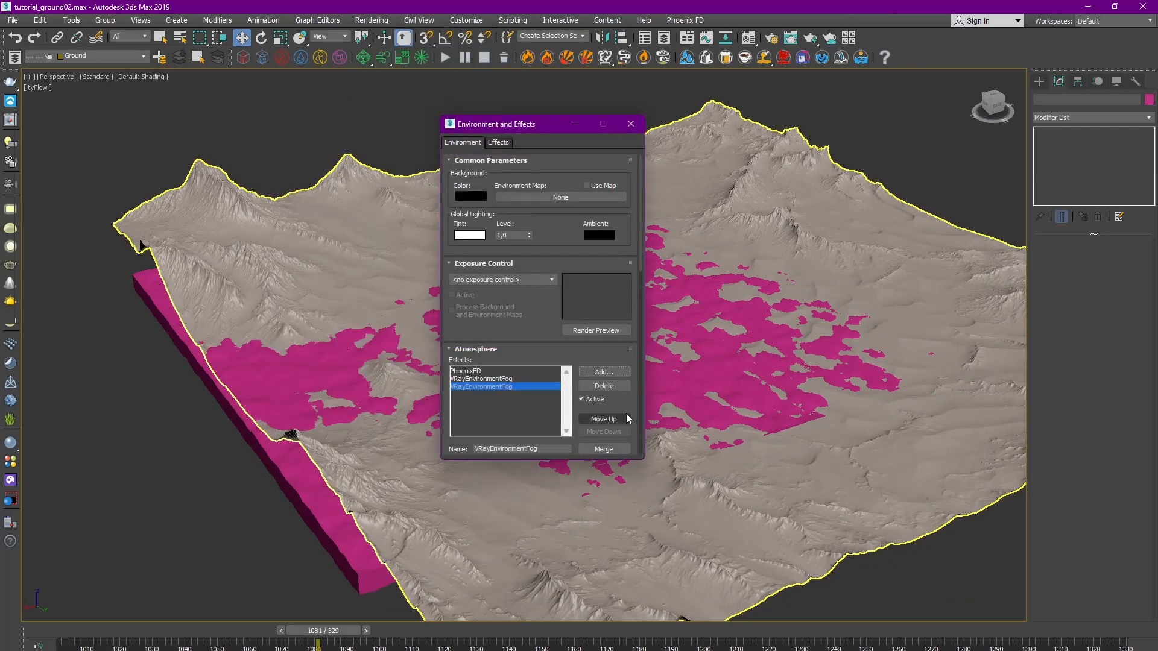
pyautogui.scroll(-3, 626, 414)
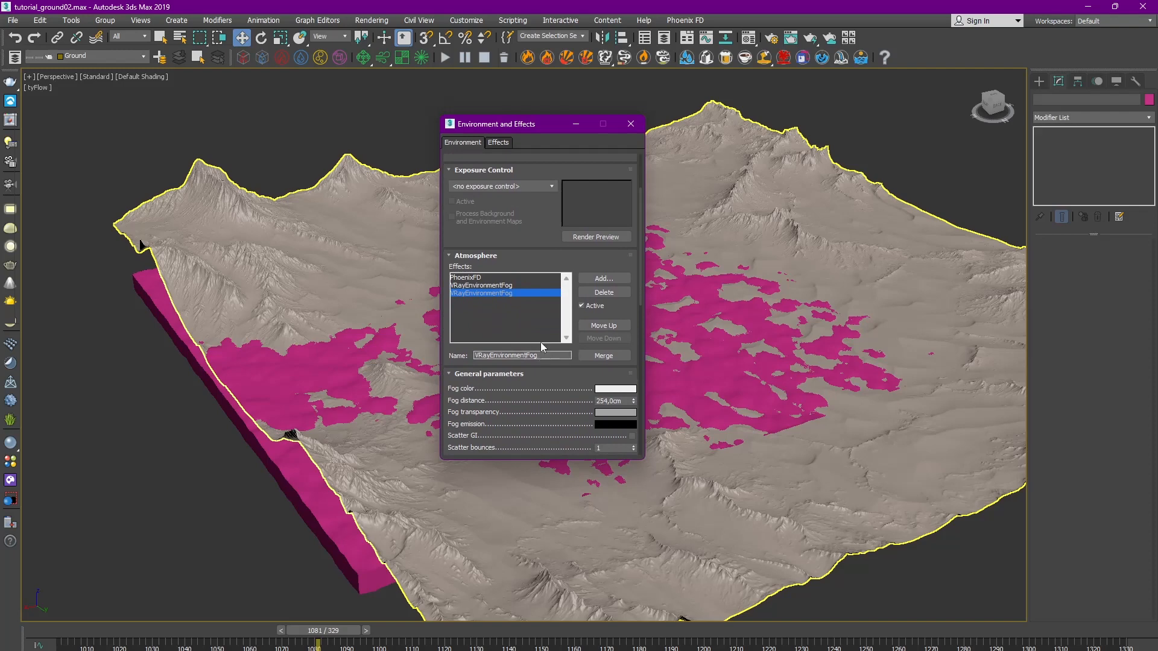
# Step: Add the low_fog_driver box as the gizmo of the VRayEnvironmentFog_low effect
pyautogui.scroll(-14, 517, 372)
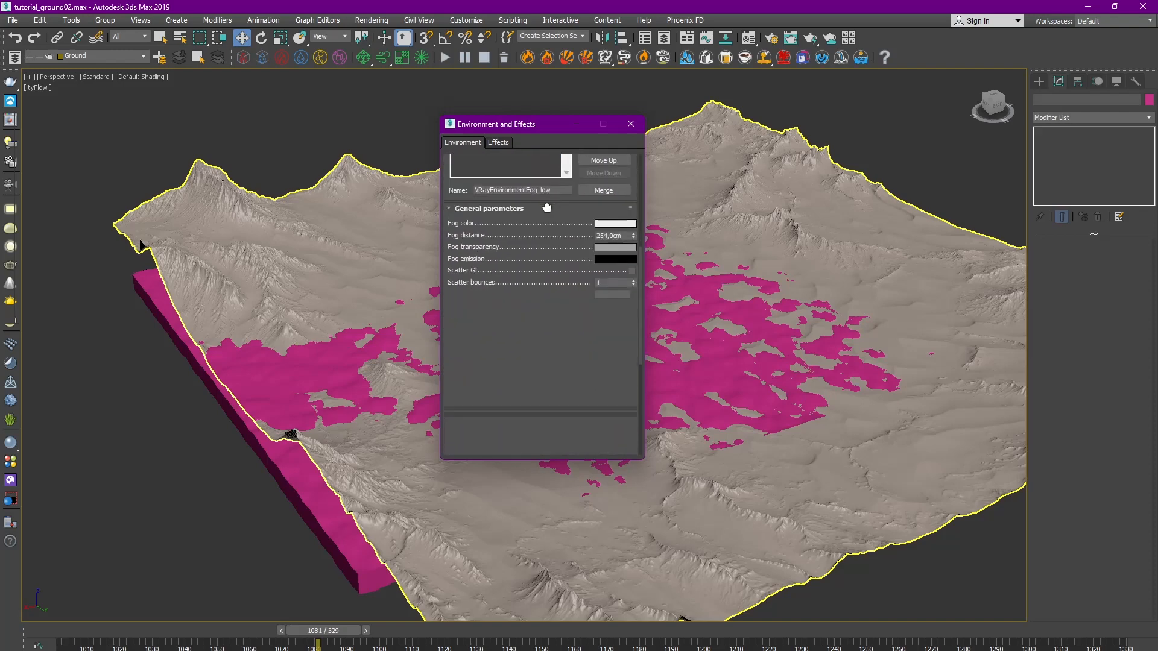
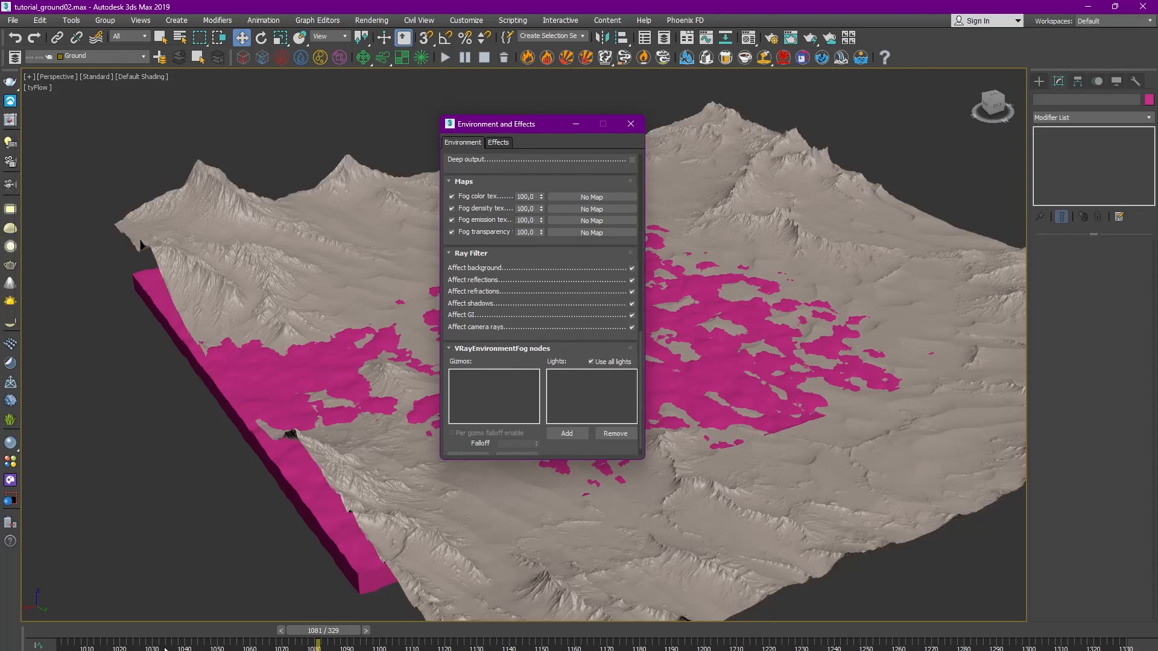
pyautogui.scroll(-1, 518, 334)
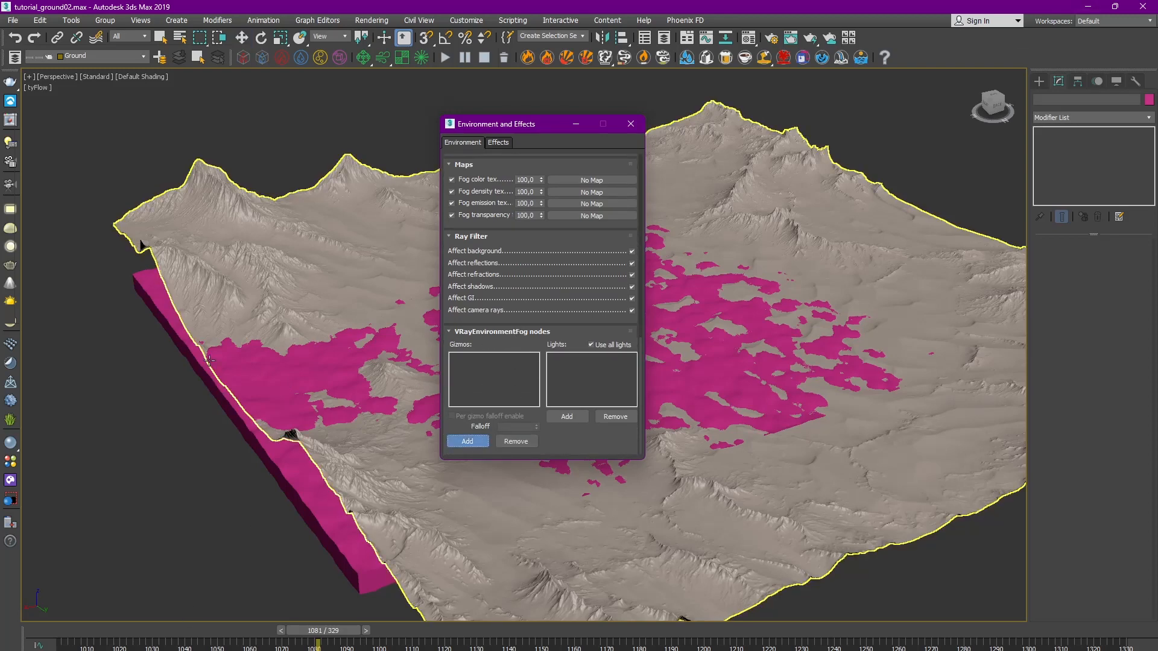
pyautogui.click(147, 289)
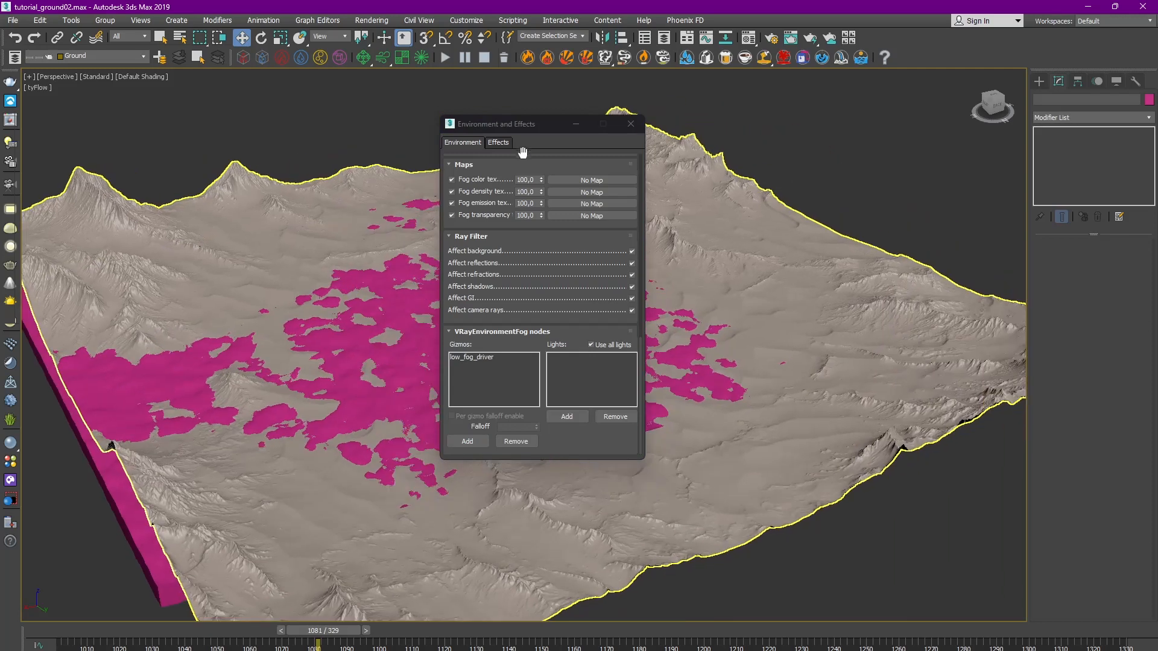
# Step: Set the fog color of VRayEnvironmentFog_low to a light orange and its fog distance to 125 cm
pyautogui.moveTo(519, 124); pyautogui.dragTo(720, 105)
pyautogui.scroll(8, 707, 201)
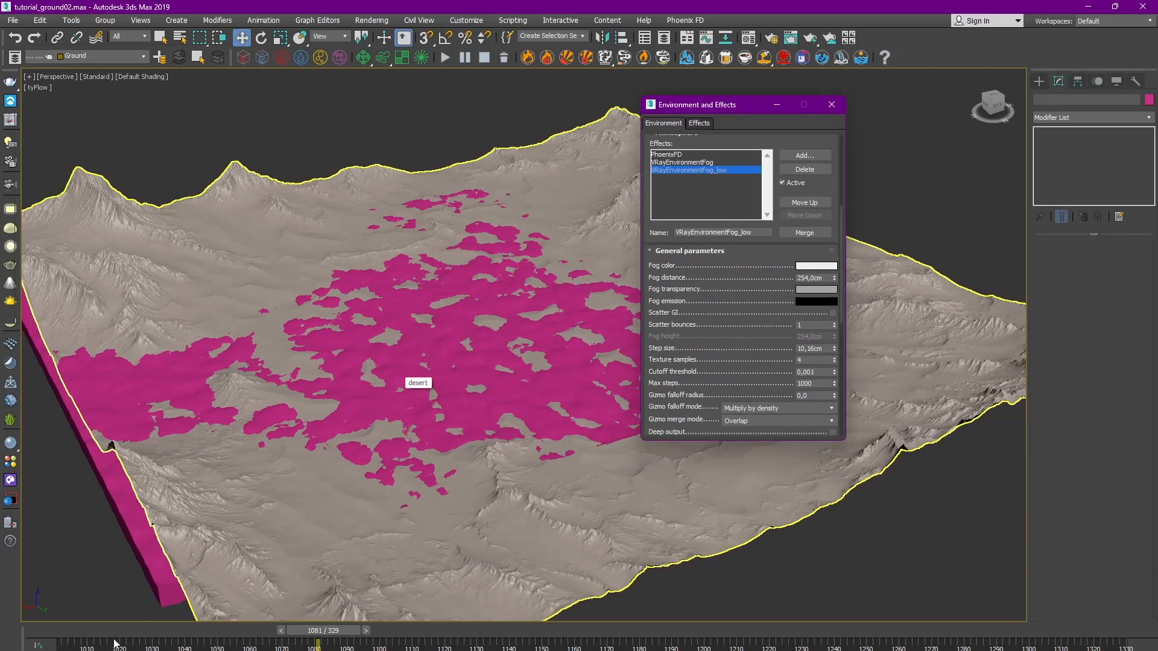
pyautogui.click(827, 267)
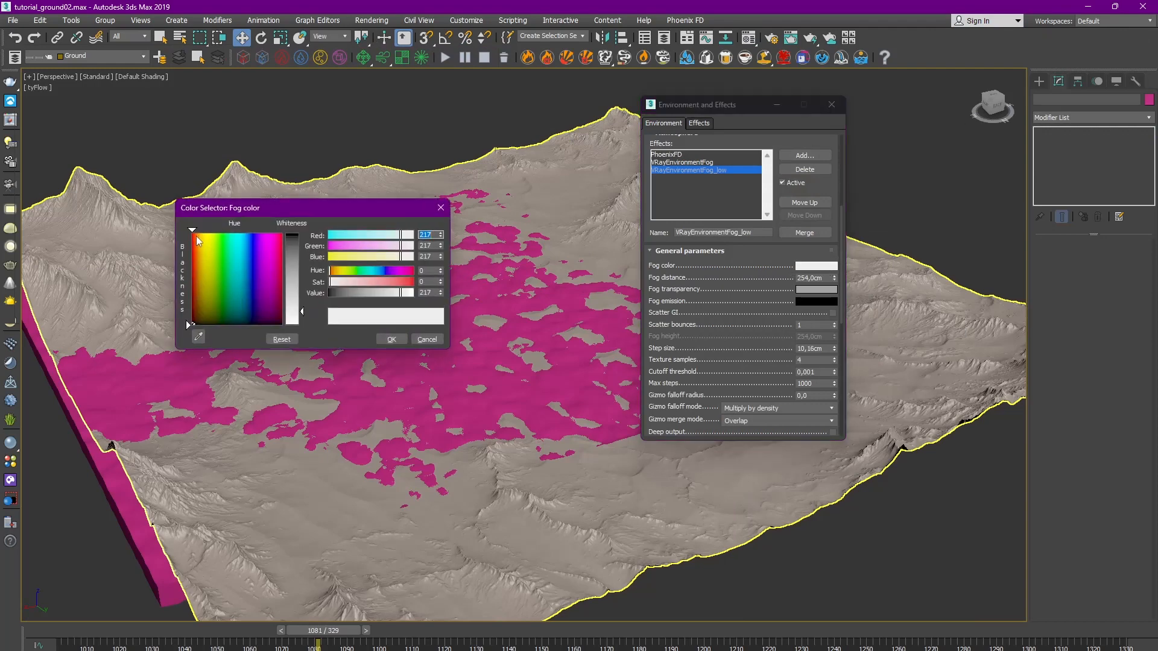
pyautogui.moveTo(198, 241); pyautogui.dragTo(198, 232)
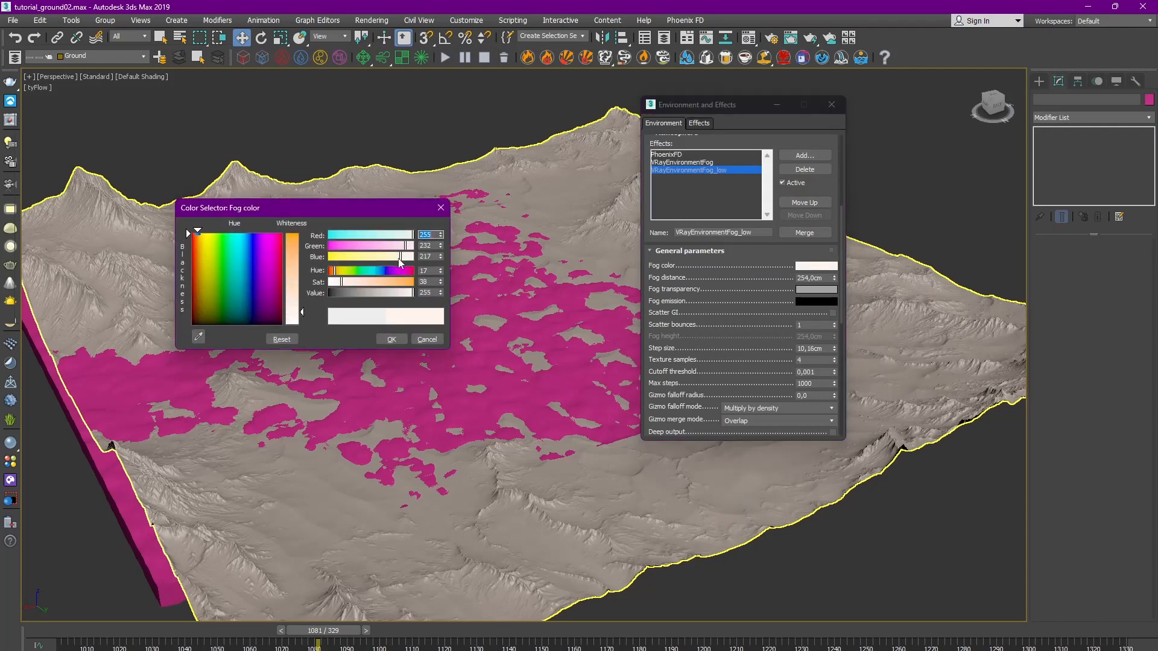
pyautogui.moveTo(401, 258); pyautogui.dragTo(381, 258)
pyautogui.moveTo(405, 246); pyautogui.dragTo(392, 253)
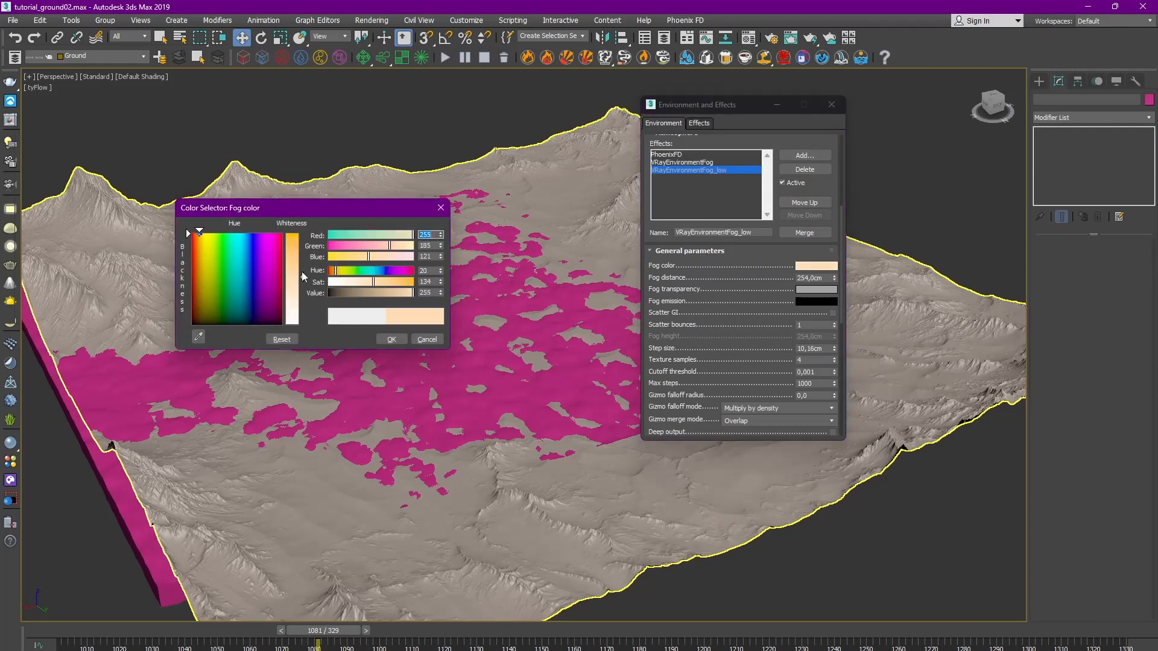
pyautogui.click(395, 339)
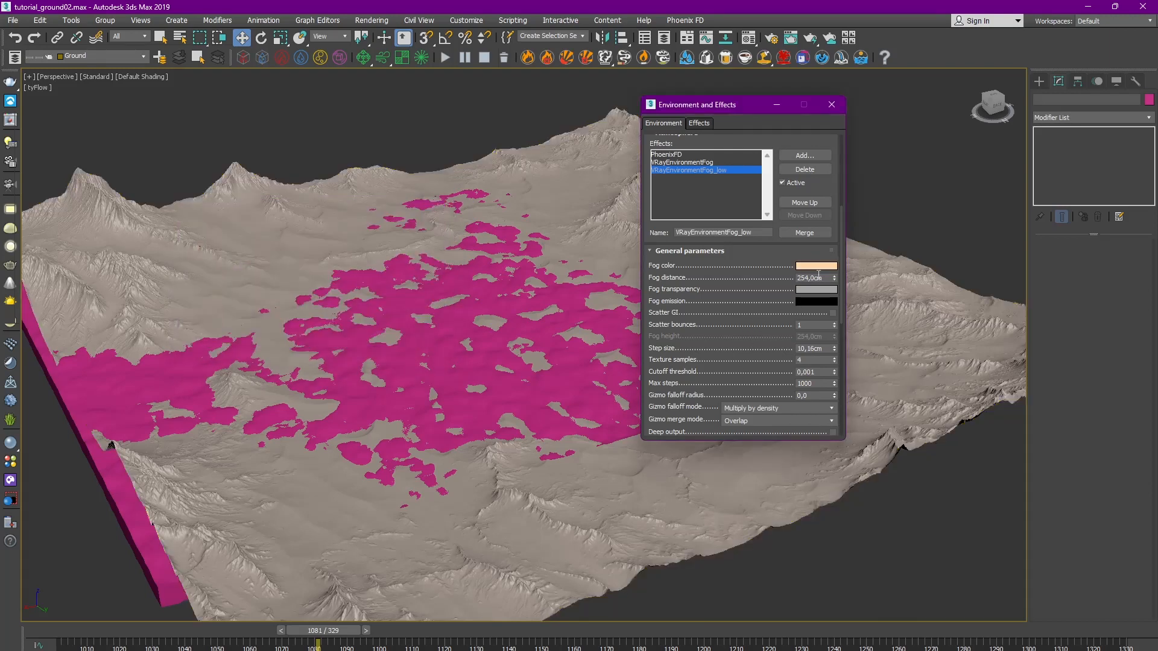
# Step: Switch the viewport to the Cam_RENDER camera and go to frame 1134
pyautogui.scroll(-5, 774, 311)
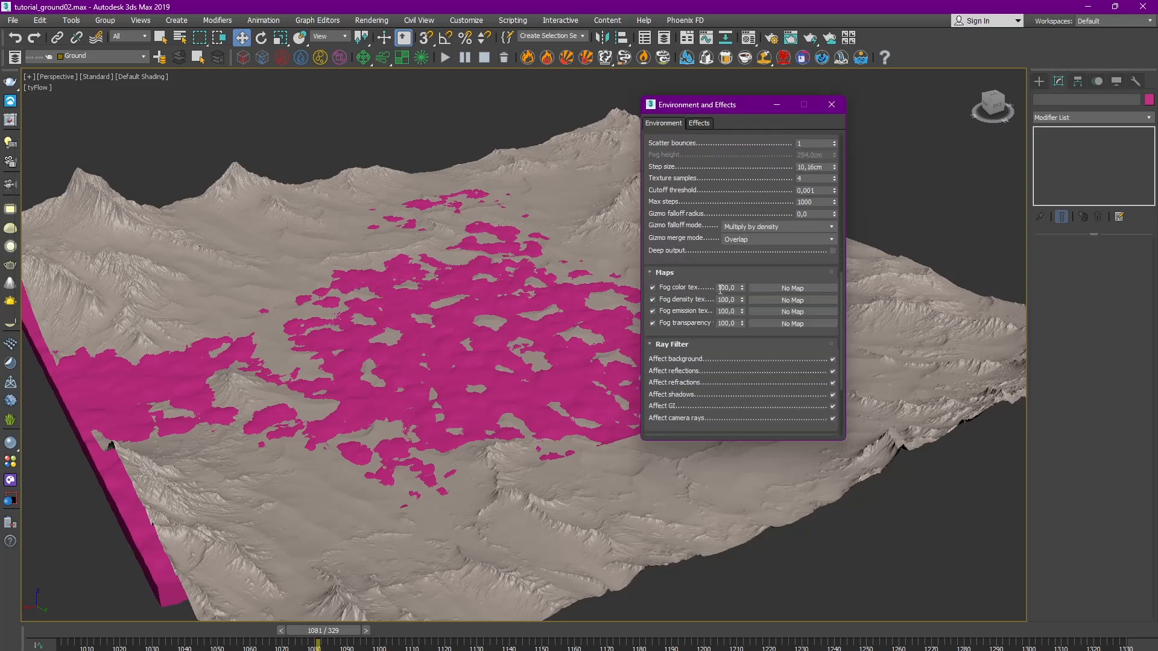
pyautogui.scroll(-3, 725, 270)
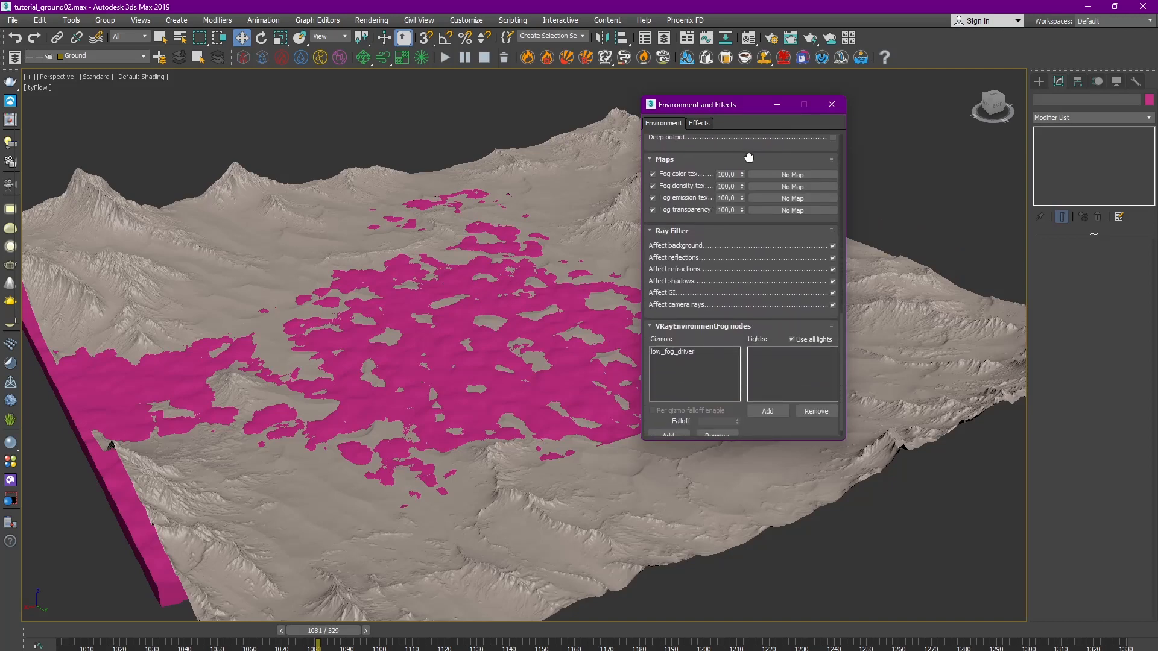
pyautogui.press('c')
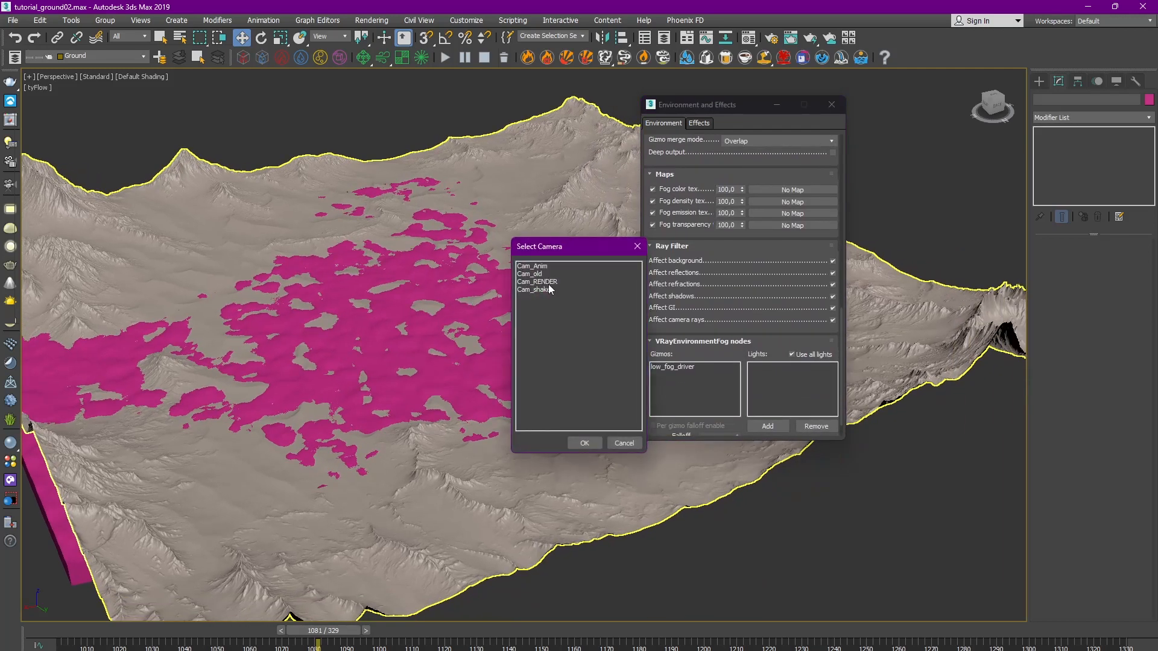
pyautogui.doubleClick(548, 283)
pyautogui.moveTo(362, 638); pyautogui.dragTo(531, 638)
# Step: Compare the settings of the VRayEnvironmentFog effect with those of VRayEnvironmentFog_low
pyautogui.scroll(8, 705, 208)
pyautogui.scroll(4, 704, 208)
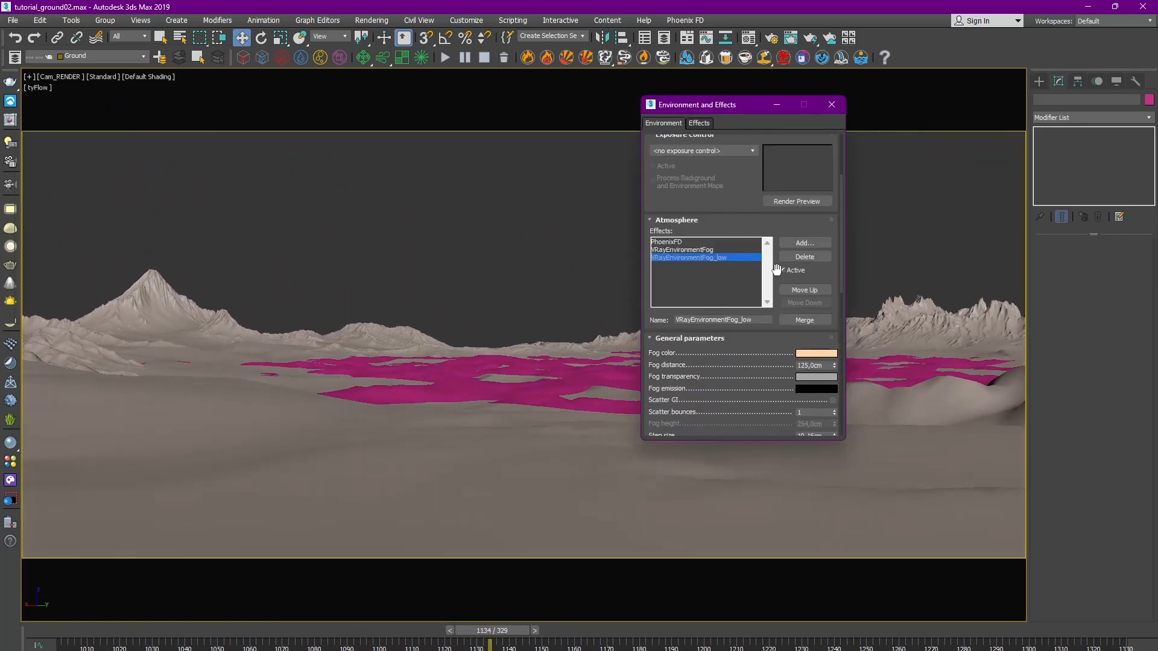
pyautogui.moveTo(730, 105); pyautogui.dragTo(854, 103)
pyautogui.click(831, 249)
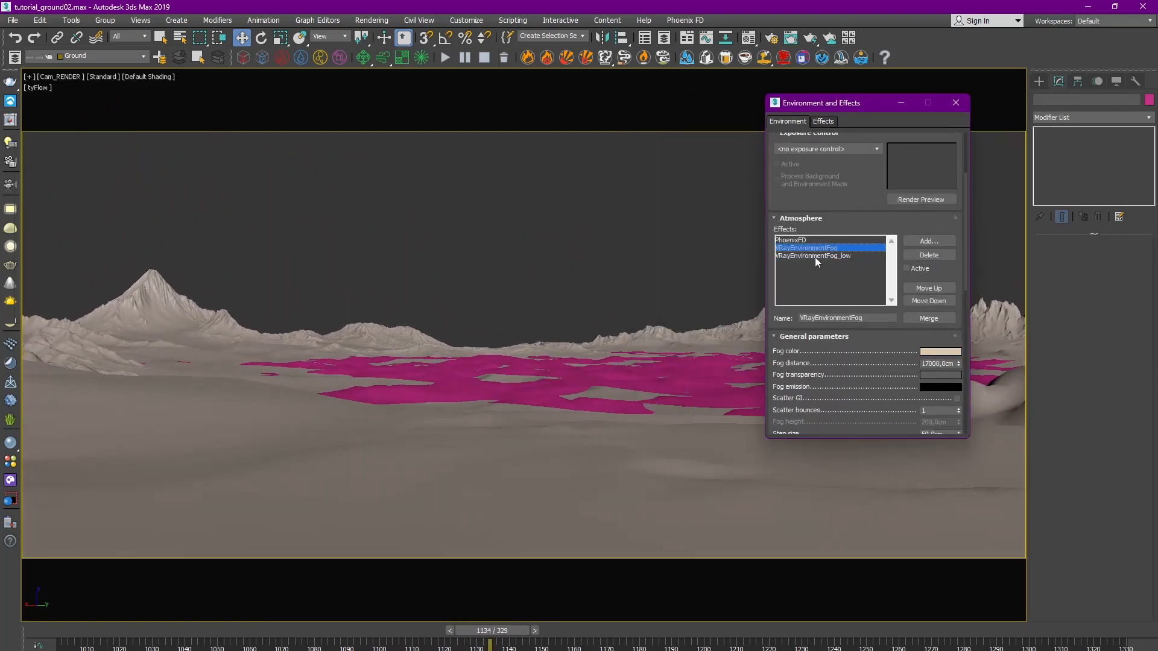
pyautogui.click(816, 257)
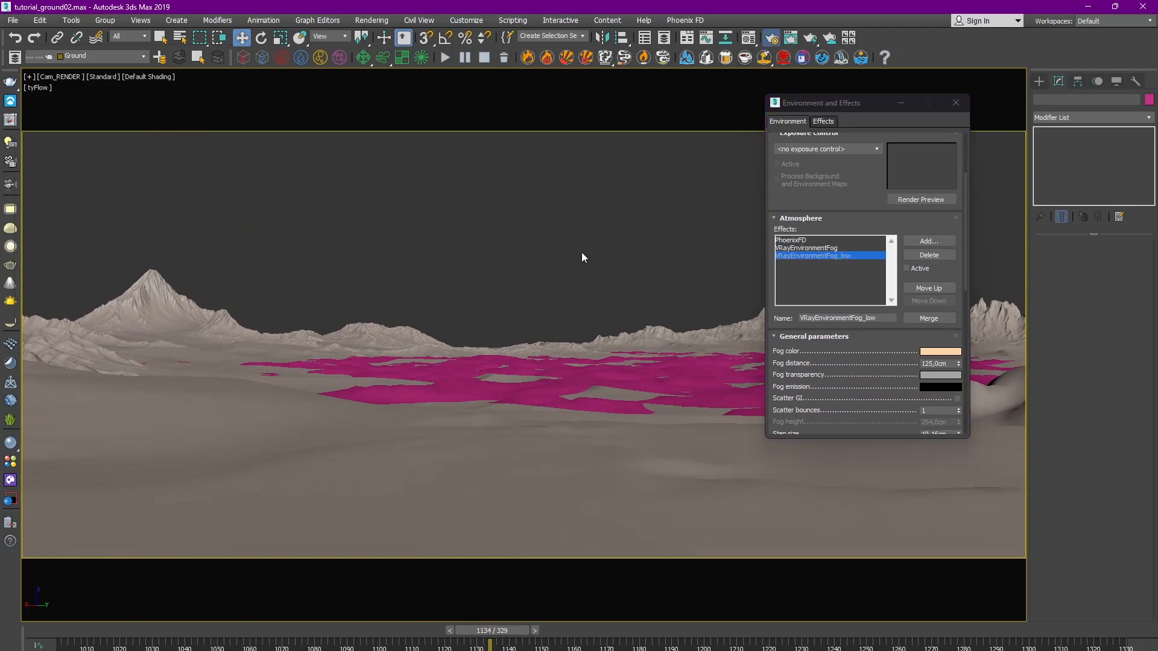
# Step: Set up a single-frame 1828 x 778 render without separate render channels, and briefly test-render frame 1134
pyautogui.press('F10')
pyautogui.click(259, 336)
pyautogui.click(237, 190)
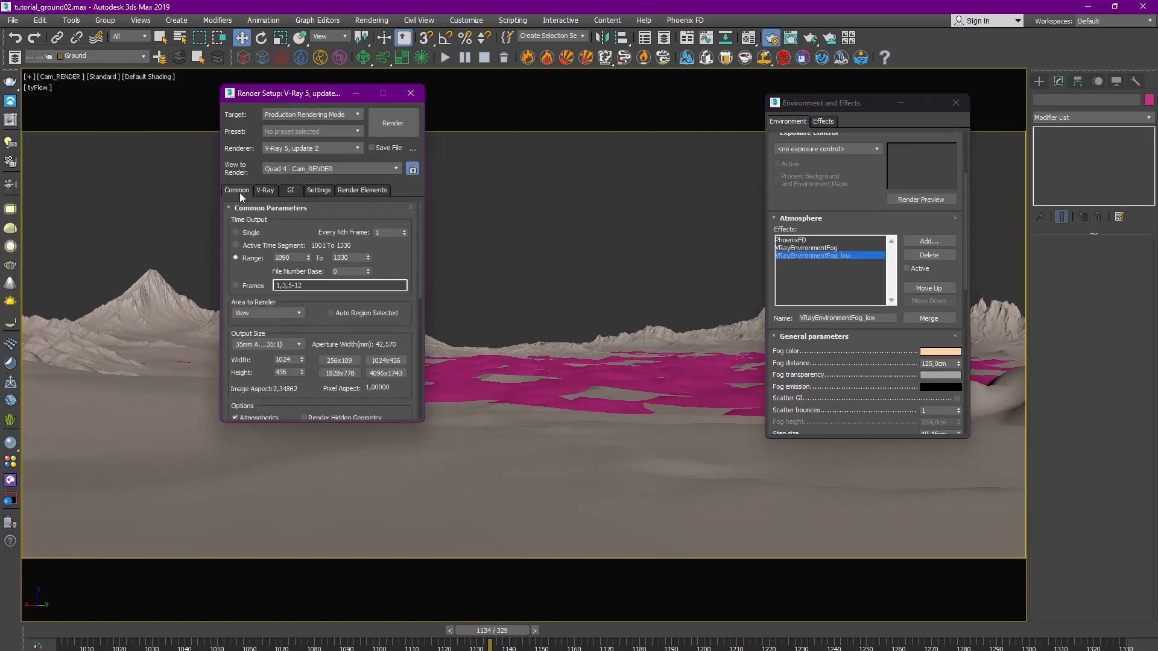
pyautogui.click(265, 190)
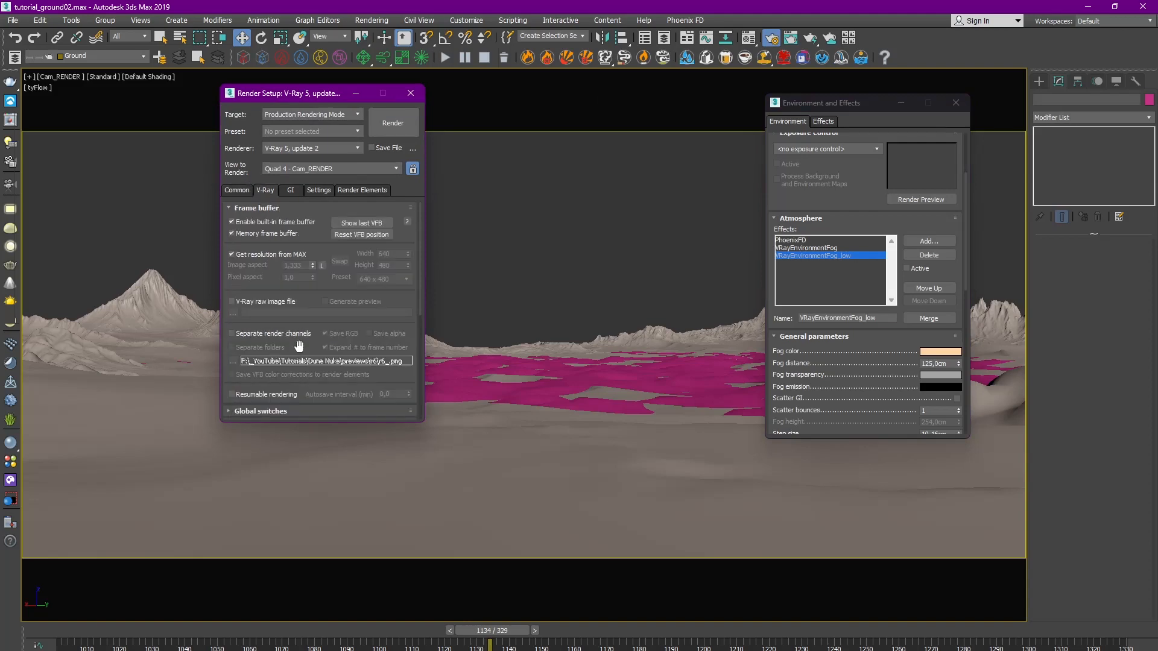
pyautogui.scroll(-3, 304, 332)
pyautogui.click(398, 123)
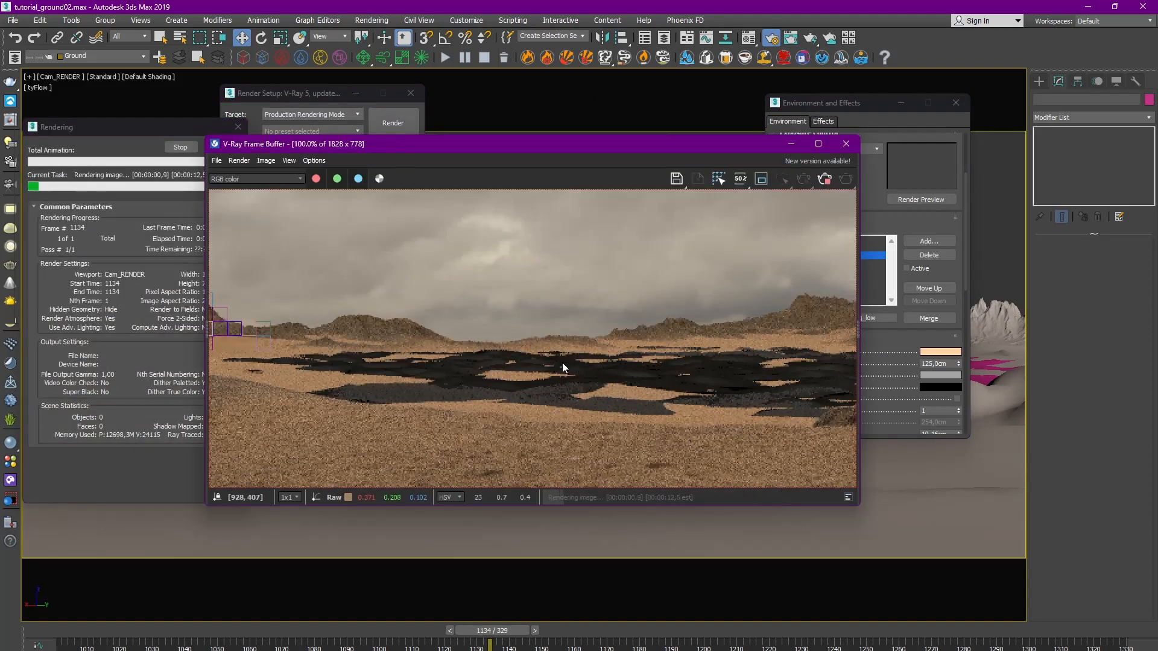
pyautogui.click(181, 147)
# Step: Make the low_fog_driver box non-renderable in its object properties
pyautogui.moveTo(289, 147); pyautogui.dragTo(677, 285)
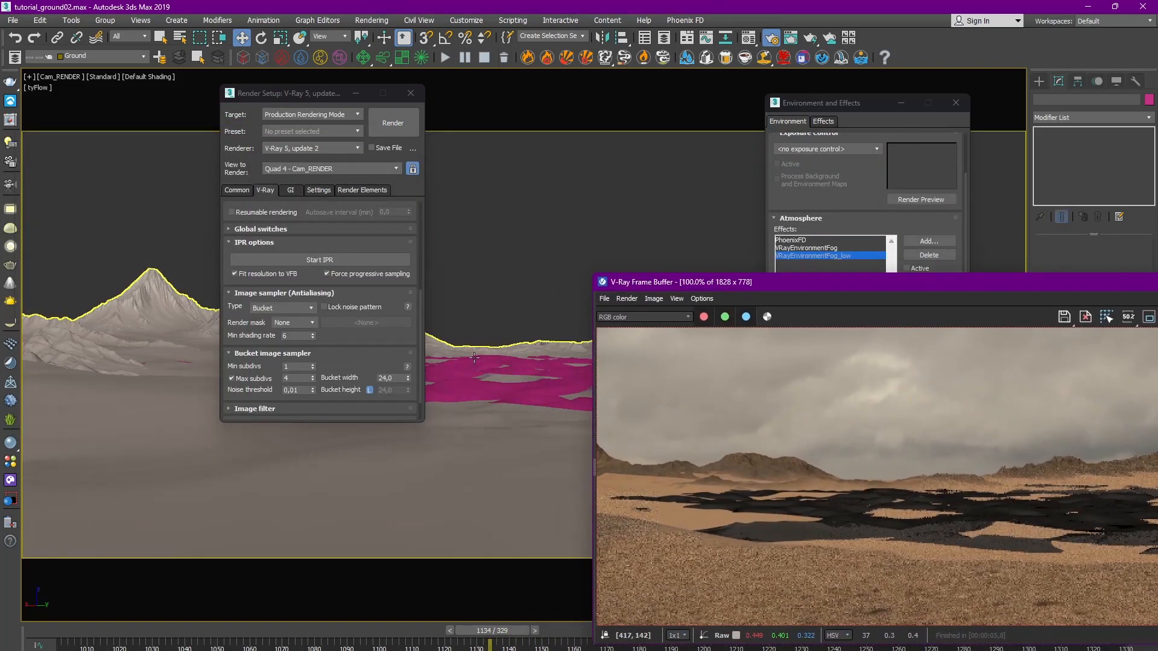
pyautogui.click(475, 358)
pyautogui.click(491, 325)
pyautogui.click(447, 392)
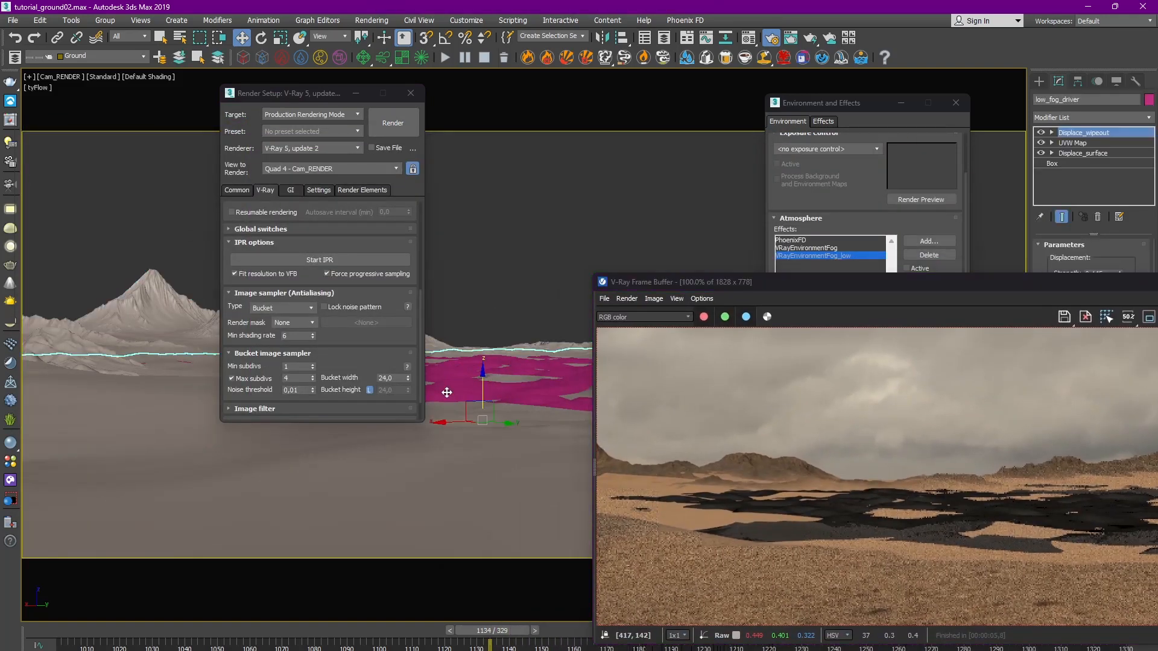
pyautogui.rightClick(513, 225)
pyautogui.click(552, 314)
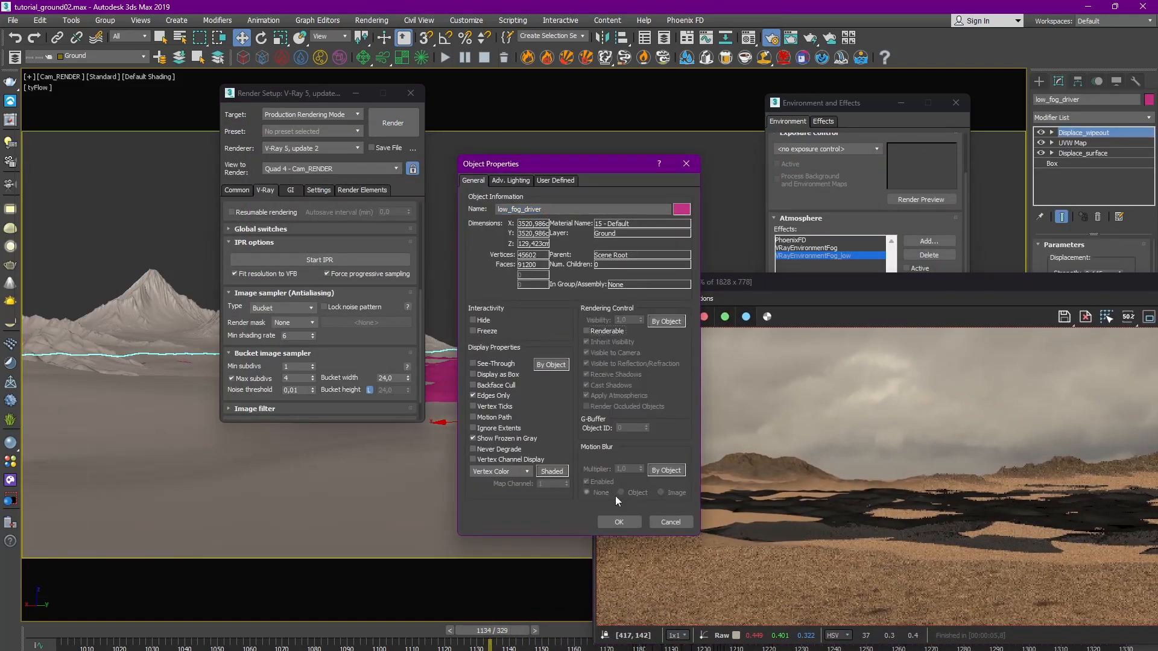
pyautogui.click(619, 523)
# Step: Render frame 1134 again and examine the low fog over the desert floor
pyautogui.moveTo(594, 279); pyautogui.dragTo(371, 192)
pyautogui.click(933, 221)
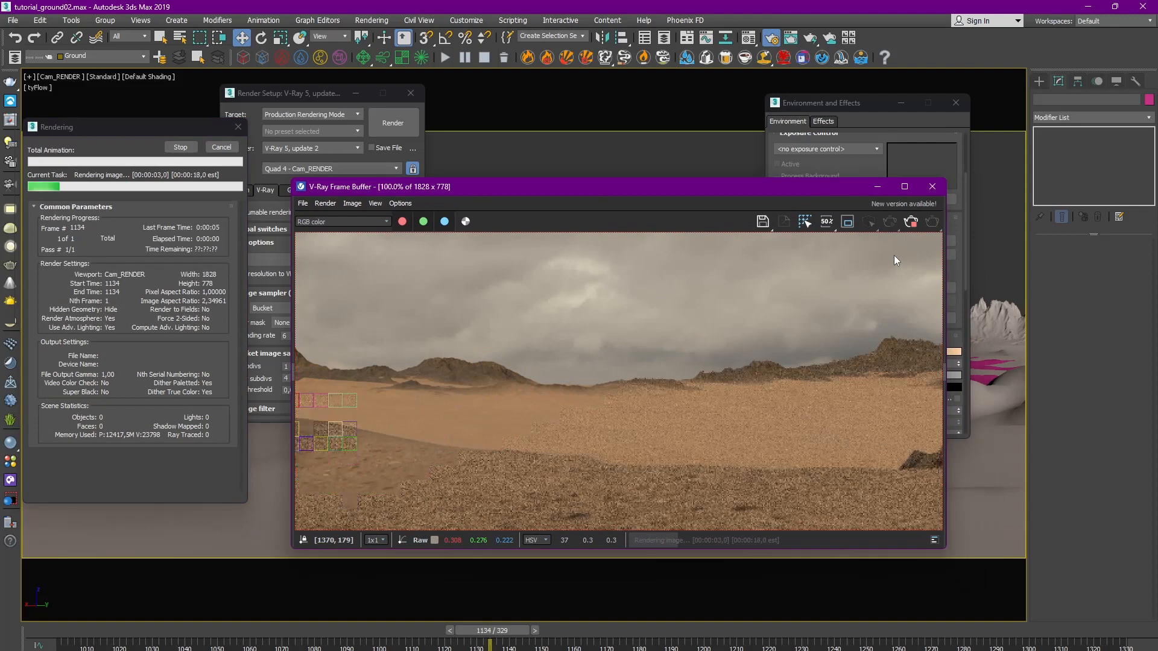
pyautogui.scroll(-1, 609, 345)
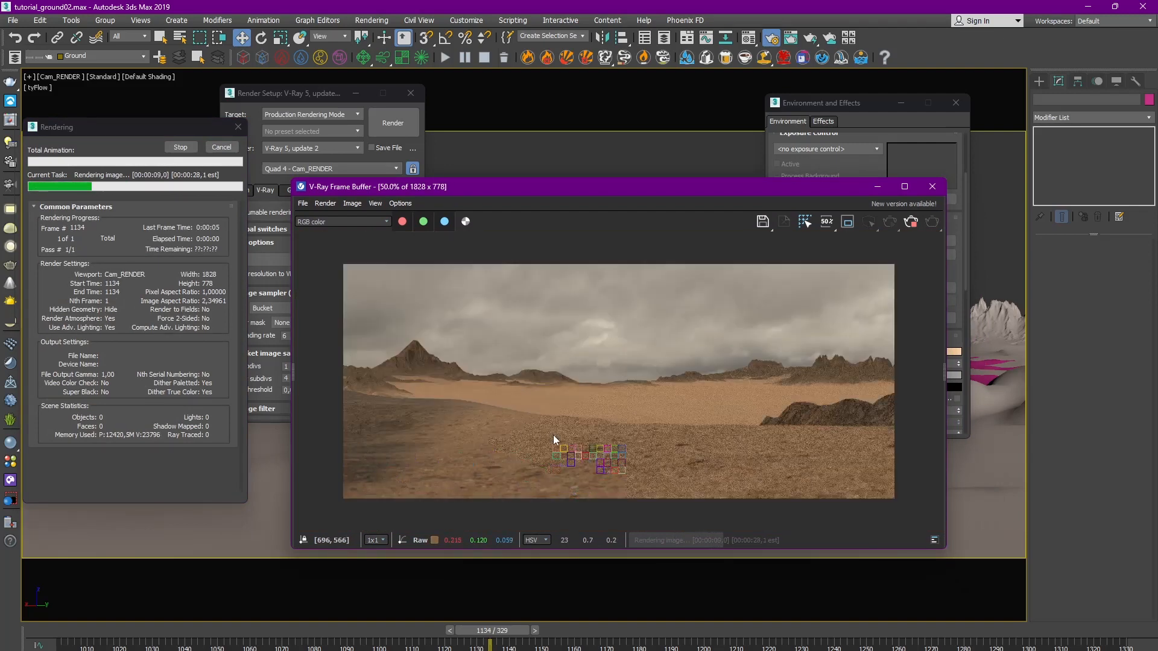
pyautogui.scroll(2, 631, 444)
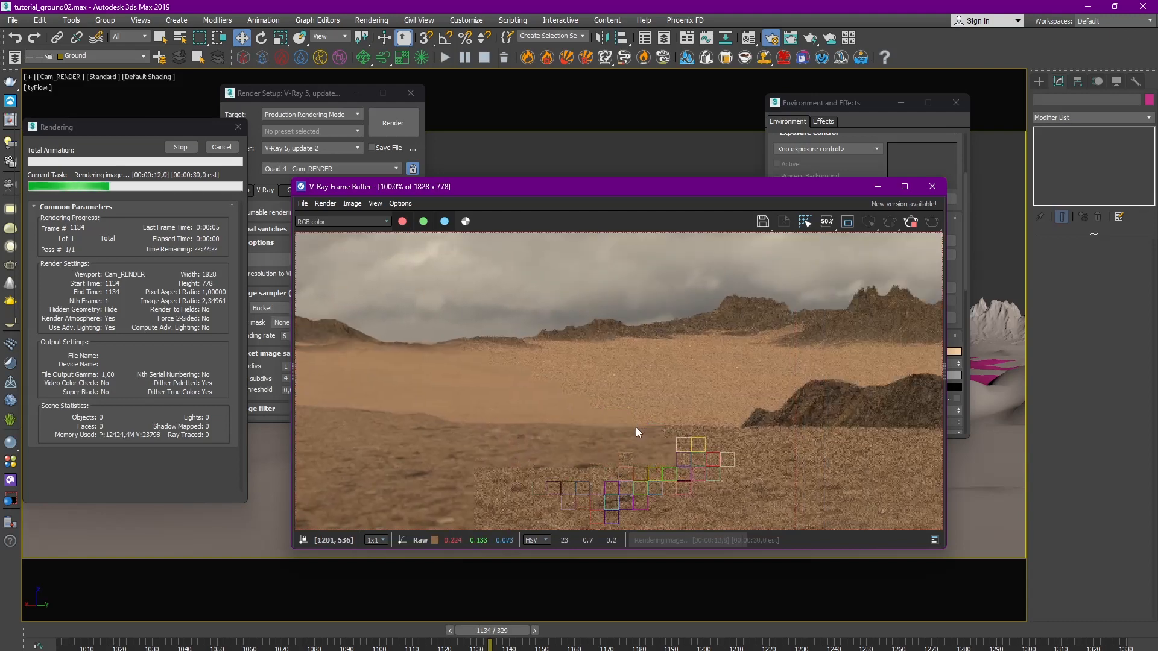
pyautogui.moveTo(760, 436); pyautogui.dragTo(736, 412, button='middle')
pyautogui.scroll(-1, 736, 412)
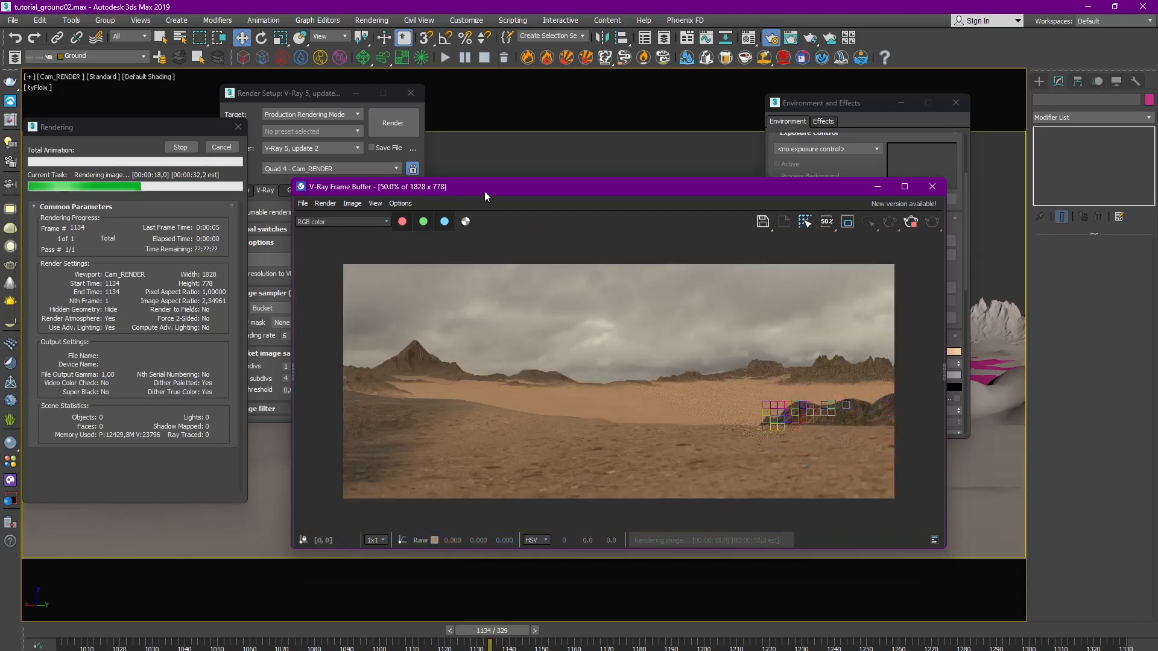
# Step: Enlarge the frame buffer and draw a render region across the foggy plain and distant mountains
pyautogui.moveTo(484, 191); pyautogui.dragTo(397, 154)
pyautogui.moveTo(857, 508); pyautogui.dragTo(1054, 587)
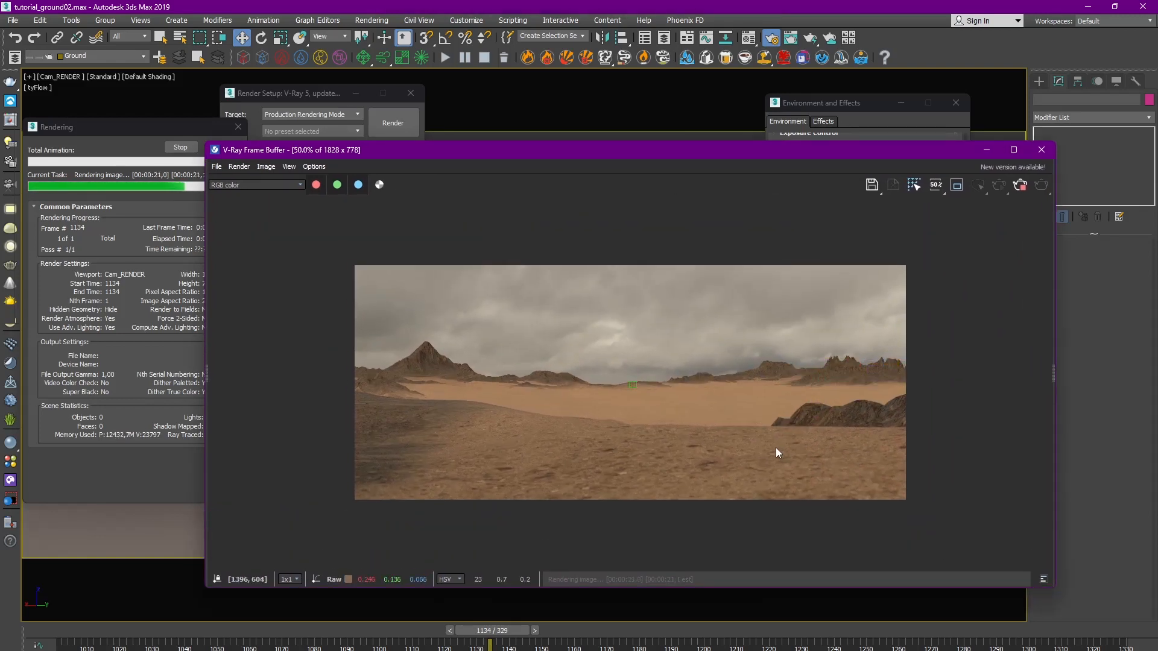
pyautogui.doubleClick(703, 337)
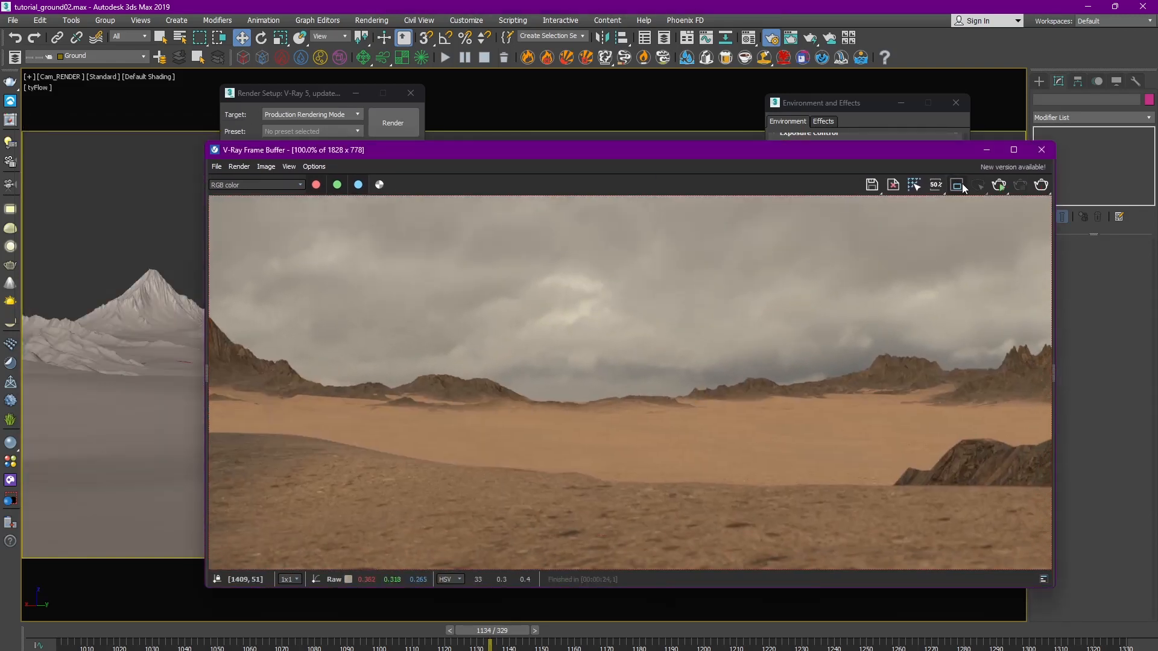
pyautogui.click(957, 184)
pyautogui.doubleClick(484, 397)
pyautogui.moveTo(405, 358); pyautogui.dragTo(865, 436)
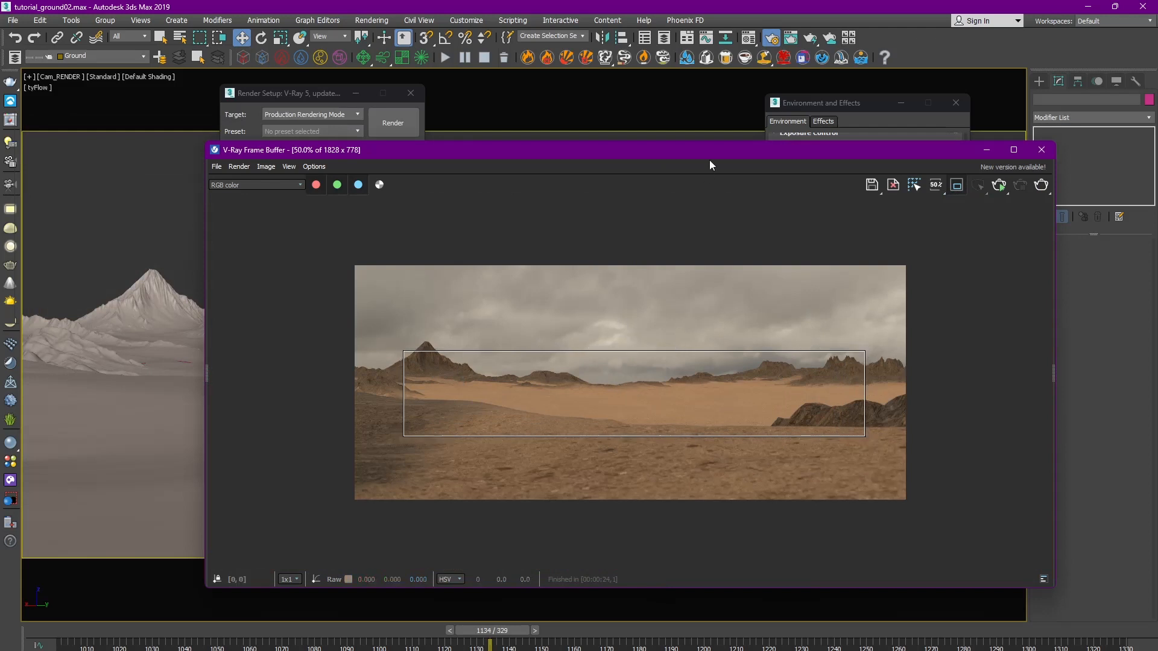
# Step: Render only the marked region and inspect the fog in it, keeping the fog settings within reach
pyautogui.moveTo(688, 152); pyautogui.dragTo(656, 185)
pyautogui.moveTo(845, 115); pyautogui.dragTo(872, 110)
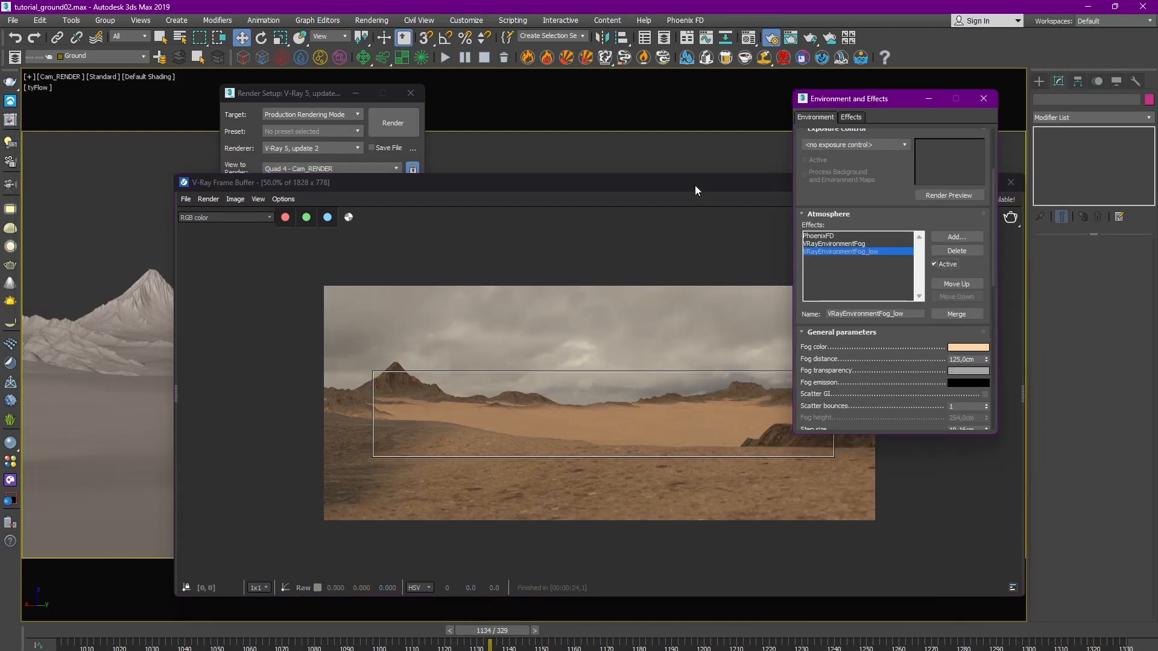
pyautogui.moveTo(696, 190); pyautogui.dragTo(680, 185)
pyautogui.click(974, 211)
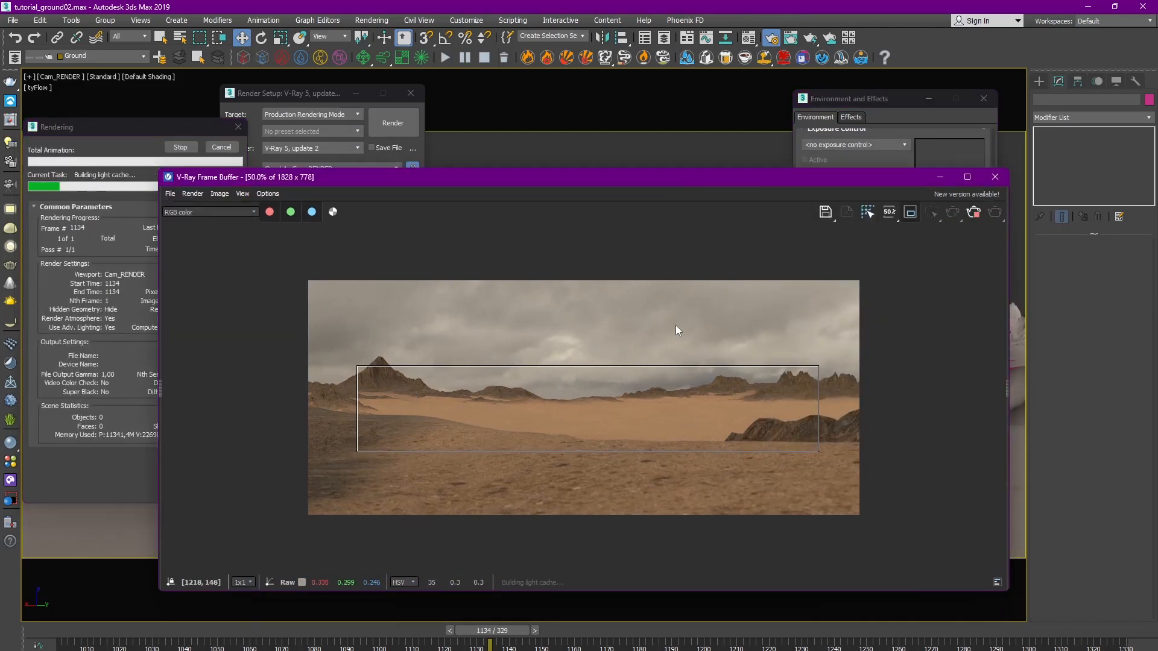
pyautogui.scroll(1, 579, 404)
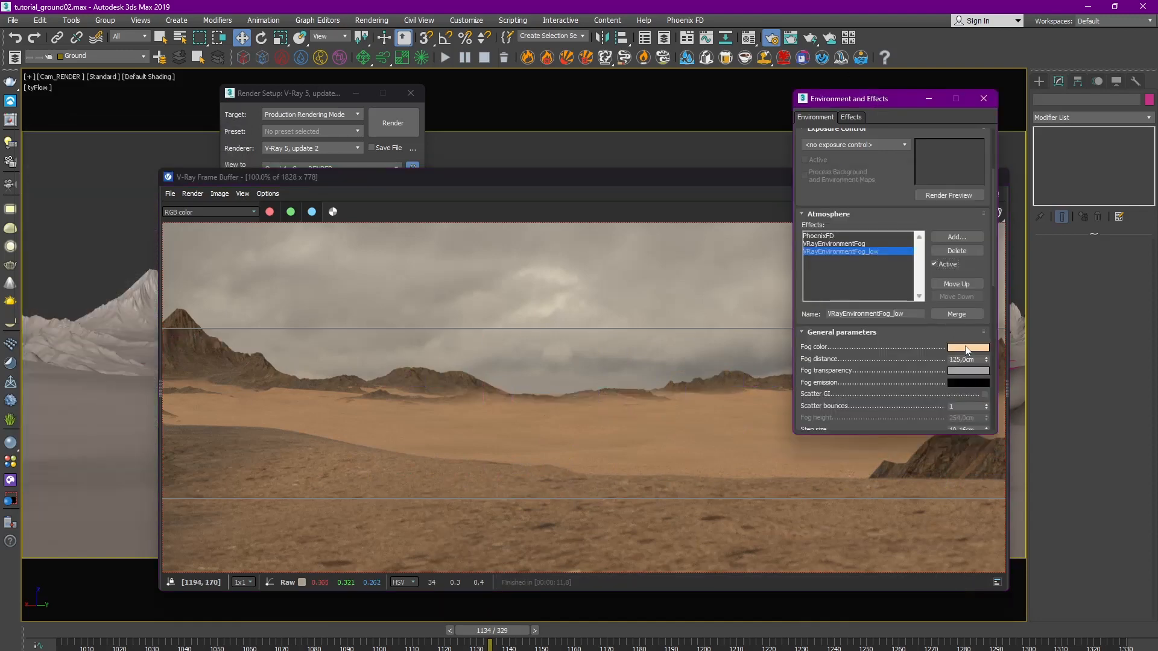
# Step: Set the low fog's distance to 50 cm and its fog color to a bright test green
pyautogui.write('50')
pyautogui.click(957, 346)
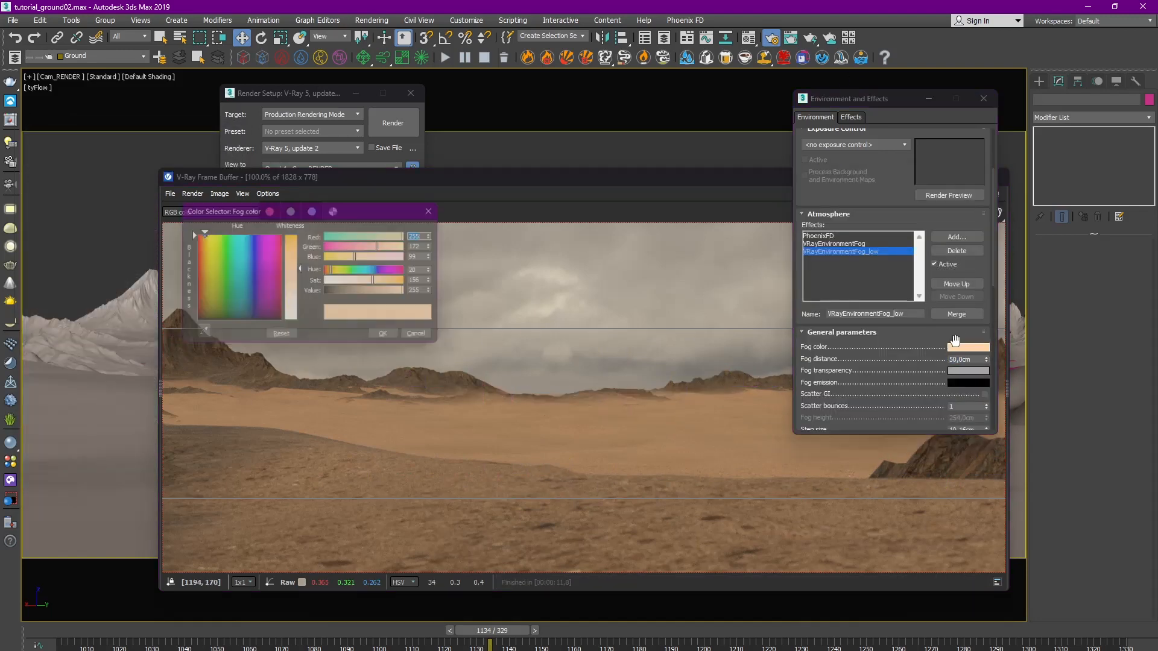
pyautogui.moveTo(203, 252); pyautogui.dragTo(220, 233)
pyautogui.moveTo(298, 293); pyautogui.dragTo(299, 233)
pyautogui.click(404, 339)
# Step: Render the region with the green fog and examine its coverage and edges up close
pyautogui.click(600, 182)
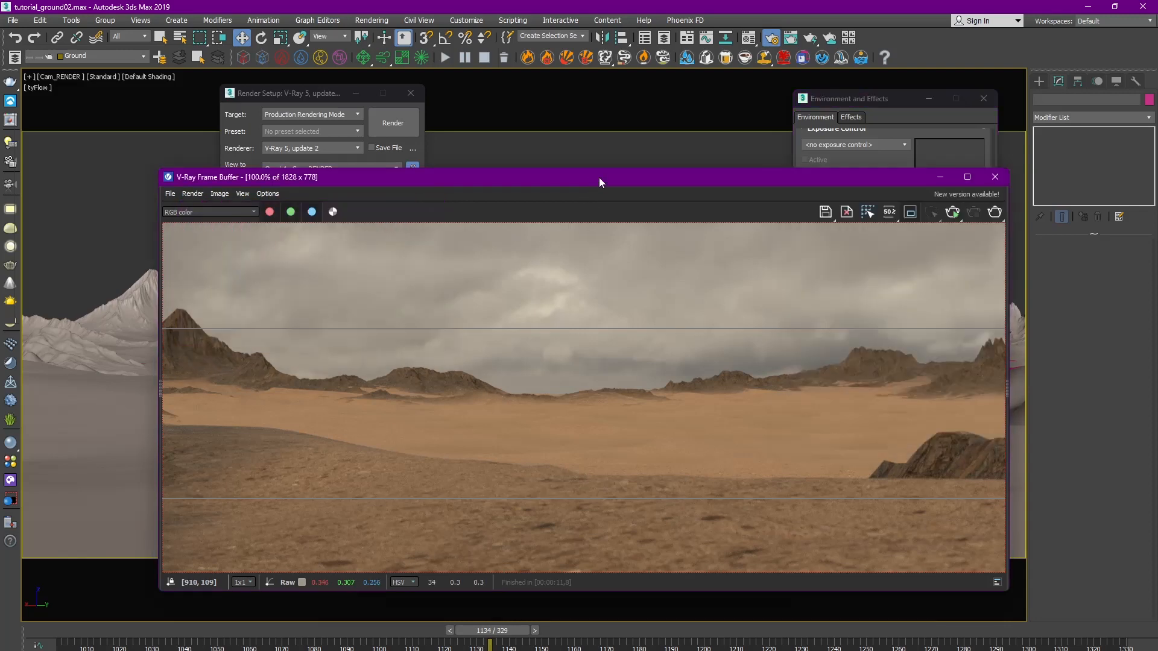
pyautogui.click(995, 212)
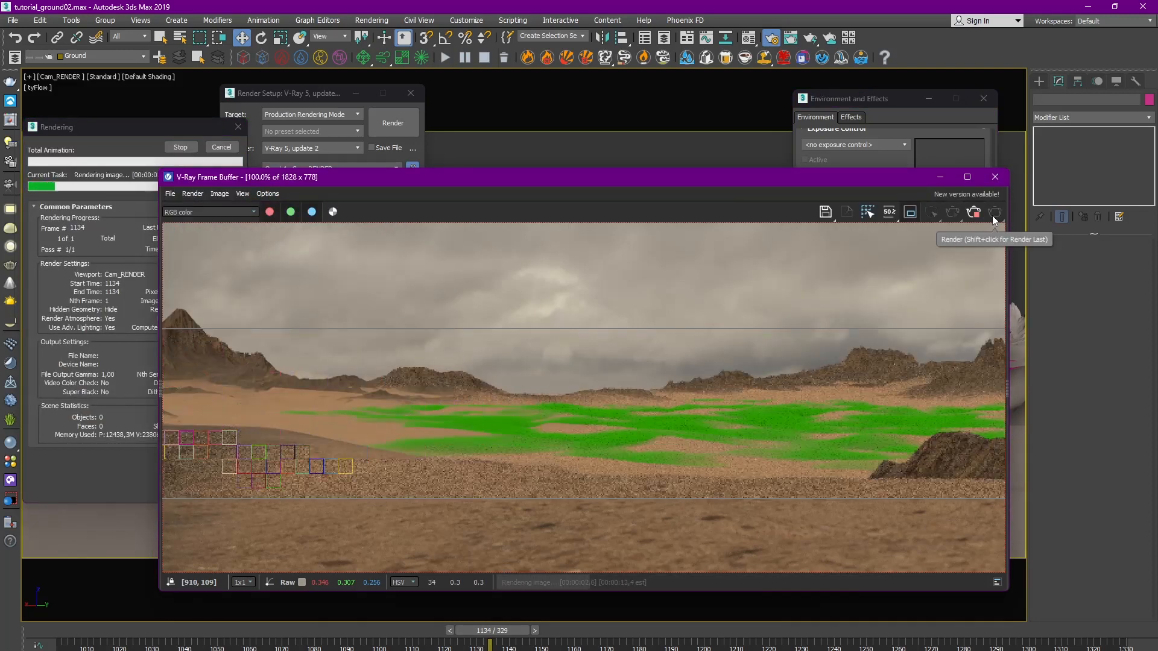
pyautogui.scroll(6, 578, 454)
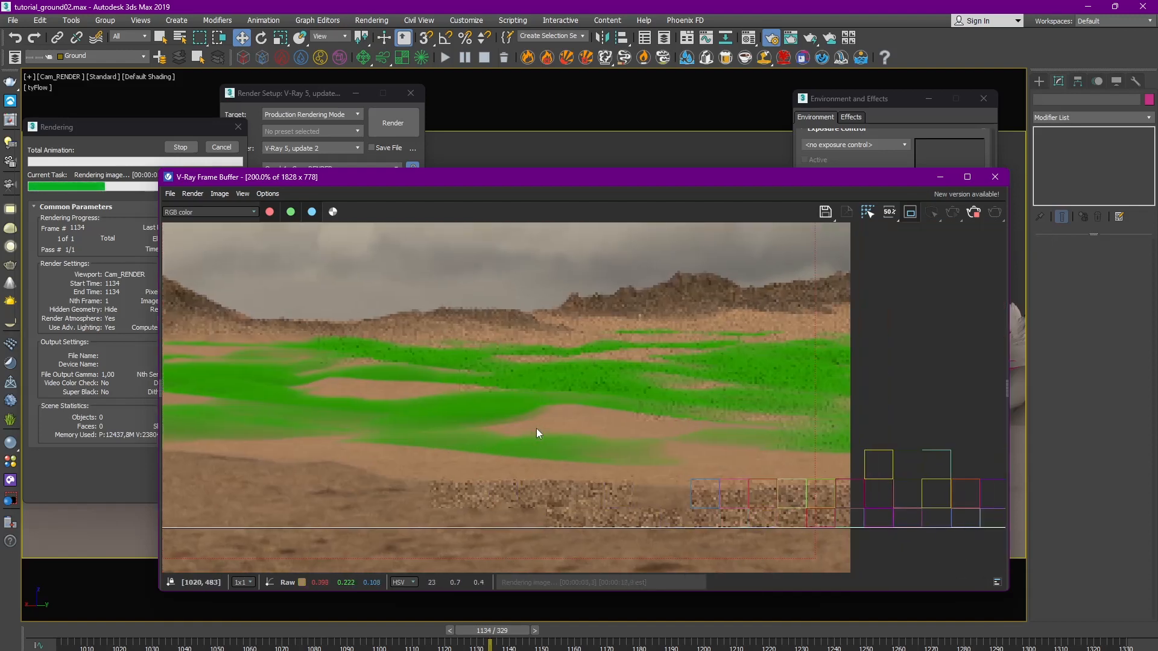
pyautogui.scroll(-3, 645, 457)
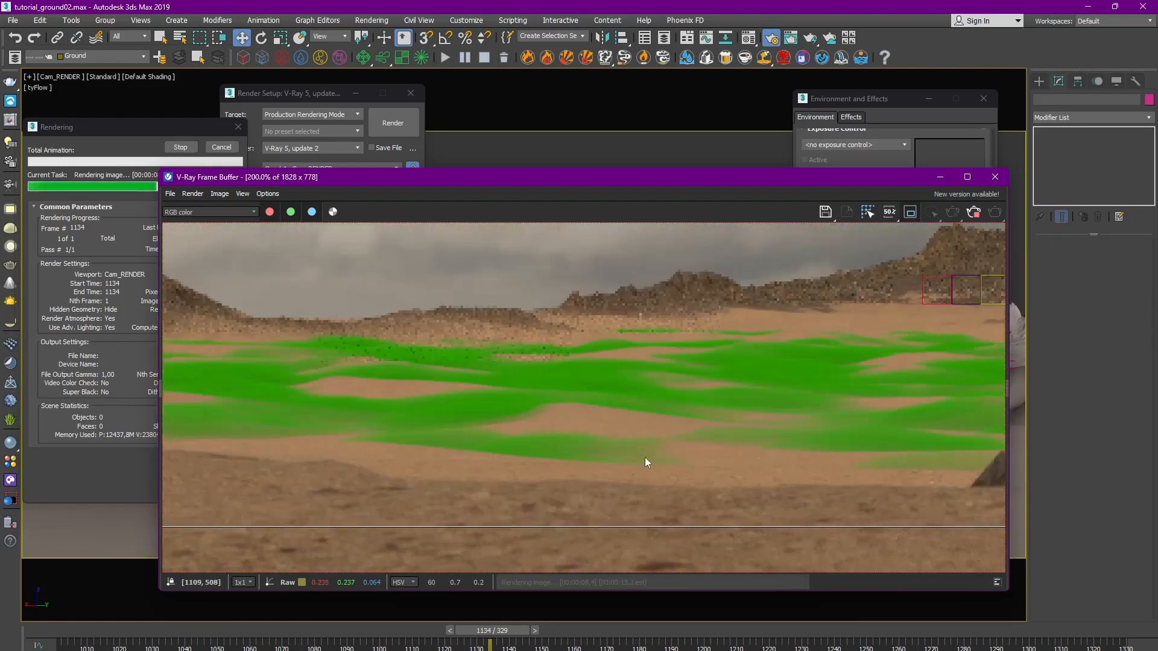
# Step: Set the low fog's distance to 100 cm and render the region again
pyautogui.click(847, 101)
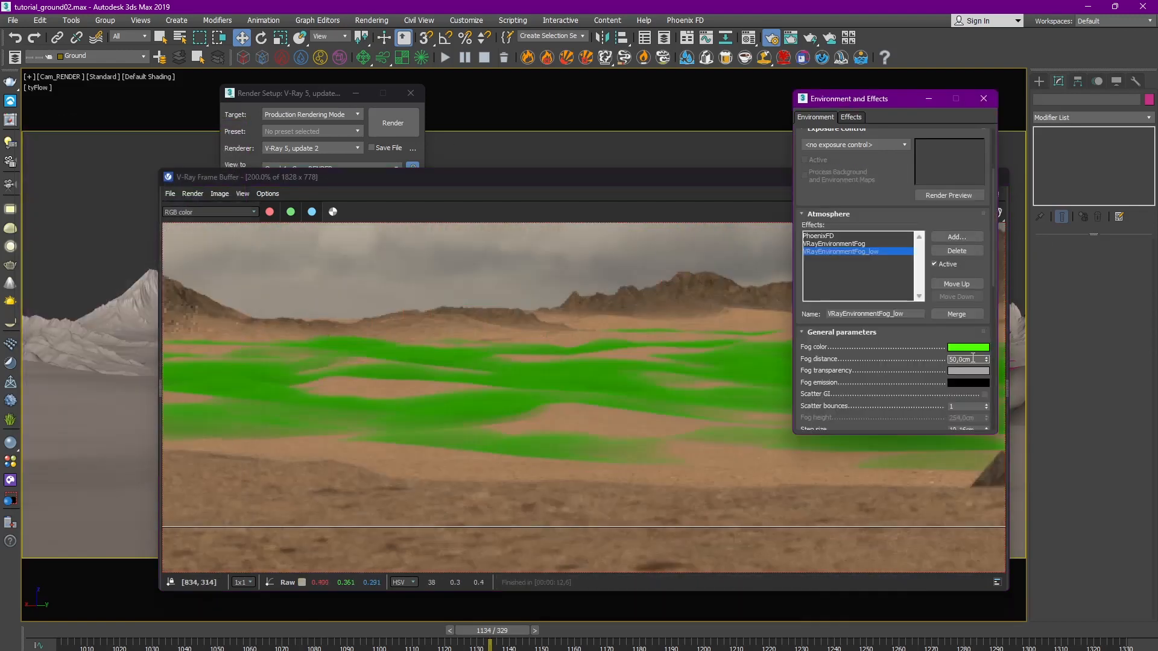
pyautogui.press('Return')
pyautogui.click(744, 173)
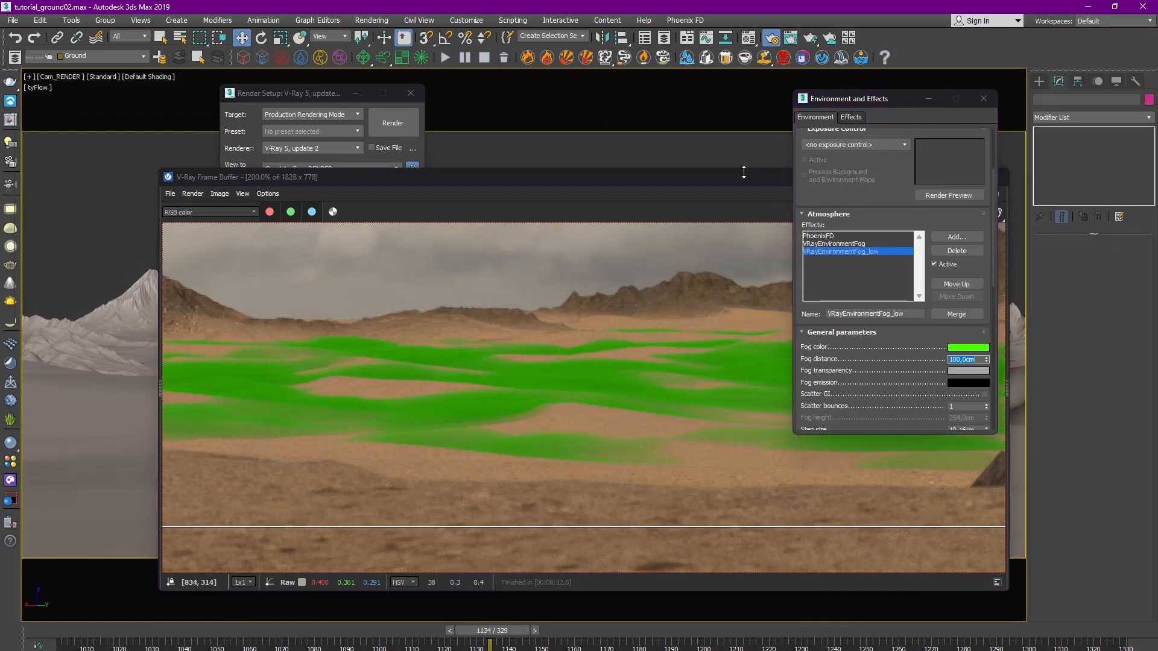
pyautogui.click(995, 215)
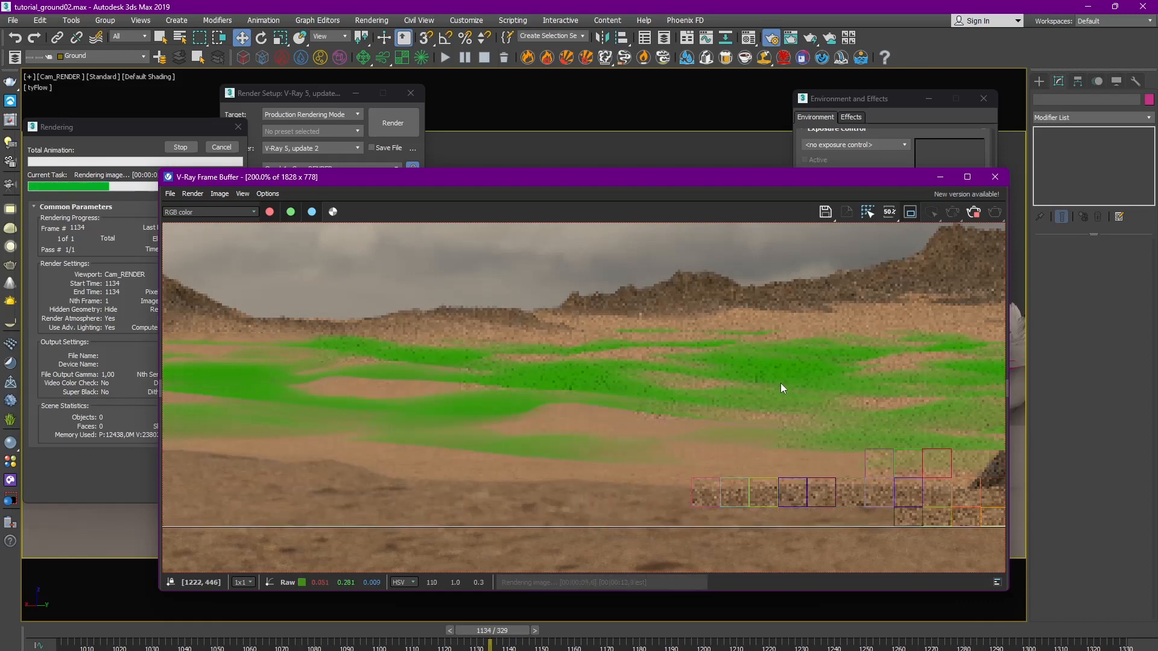
# Step: Assign a Cellular map to the low fog's density texture
pyautogui.scroll(-1, 780, 382)
pyautogui.scroll(1, 781, 383)
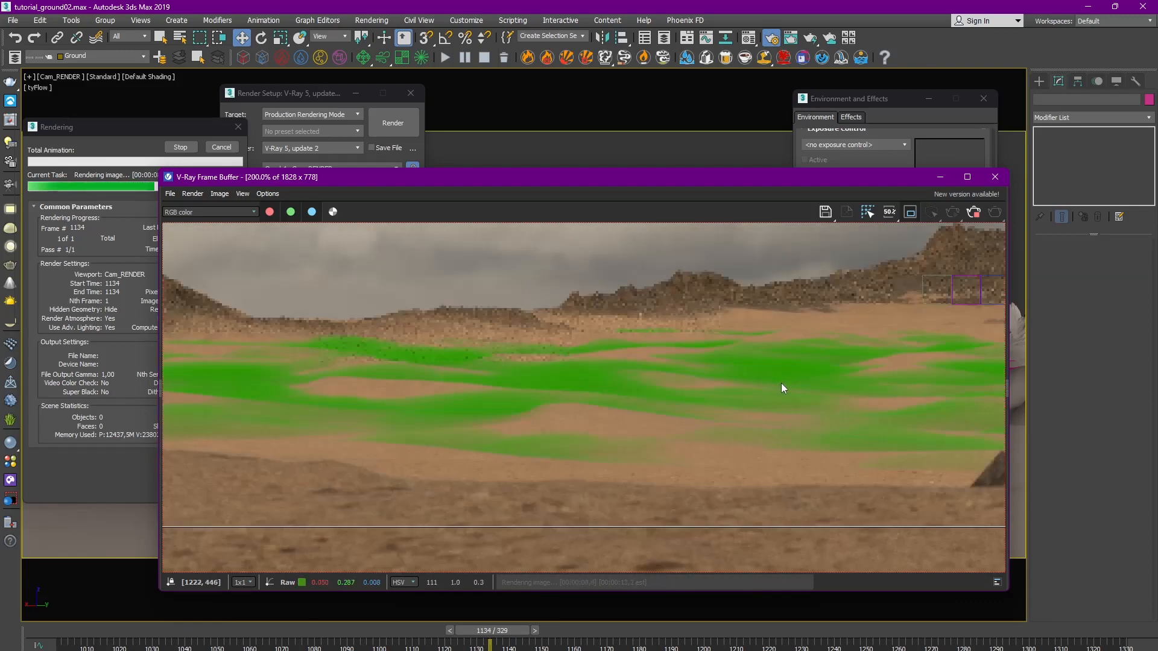
pyautogui.moveTo(741, 180); pyautogui.dragTo(647, 189)
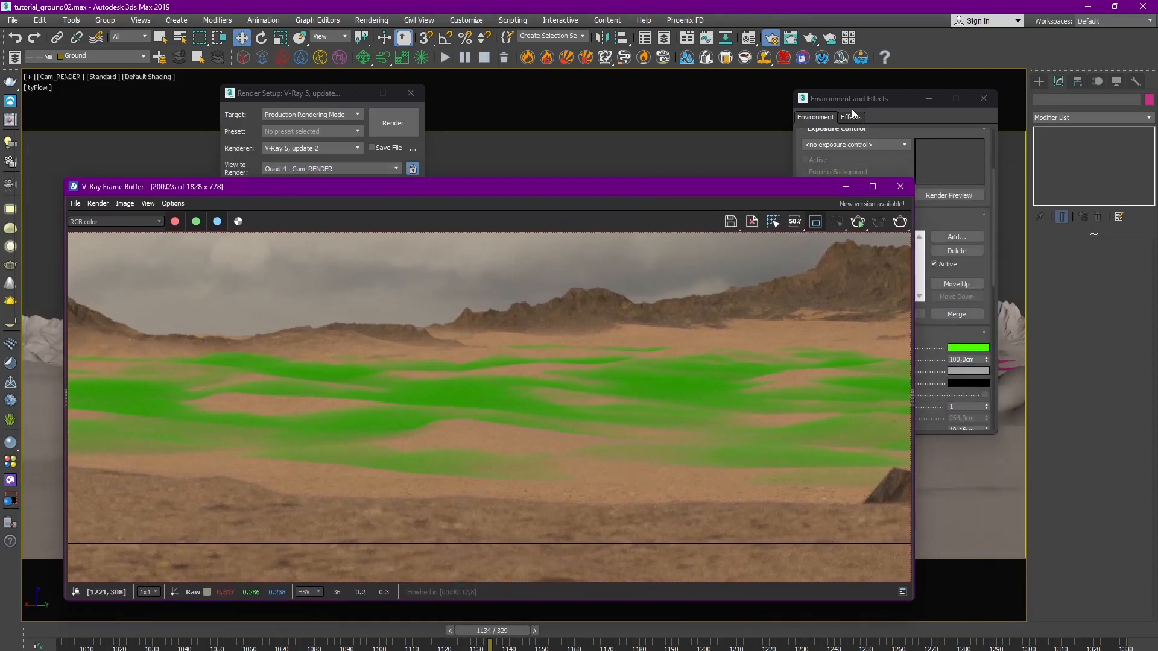
pyautogui.moveTo(870, 103); pyautogui.dragTo(875, 103)
pyautogui.moveTo(905, 351); pyautogui.dragTo(909, 168)
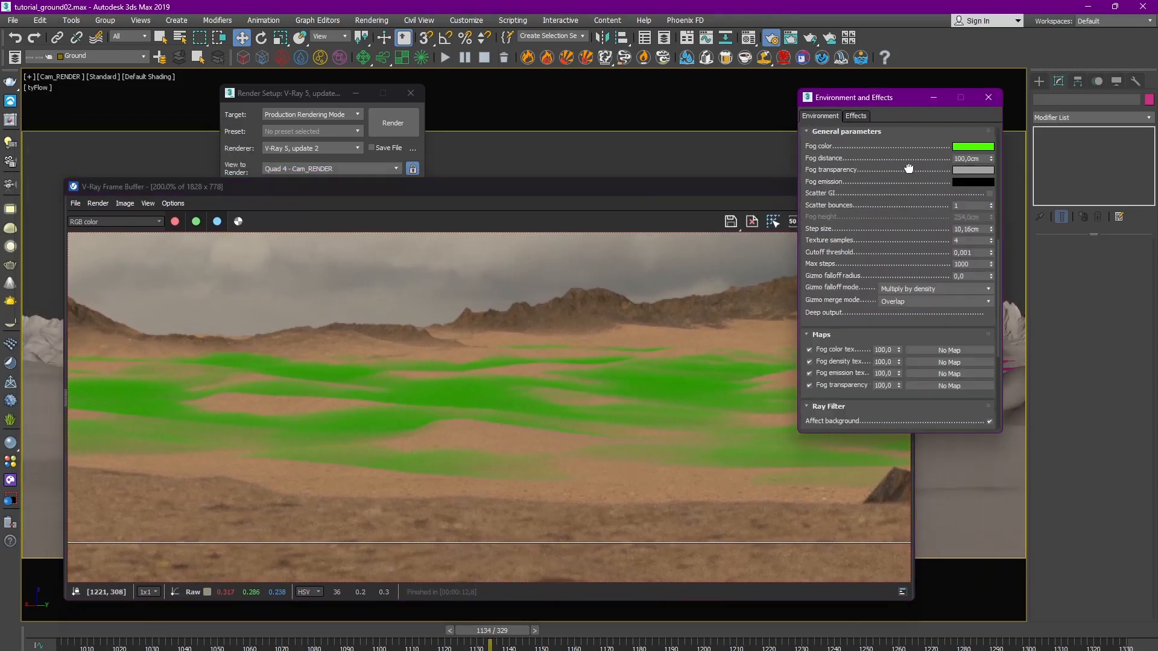
pyautogui.click(920, 365)
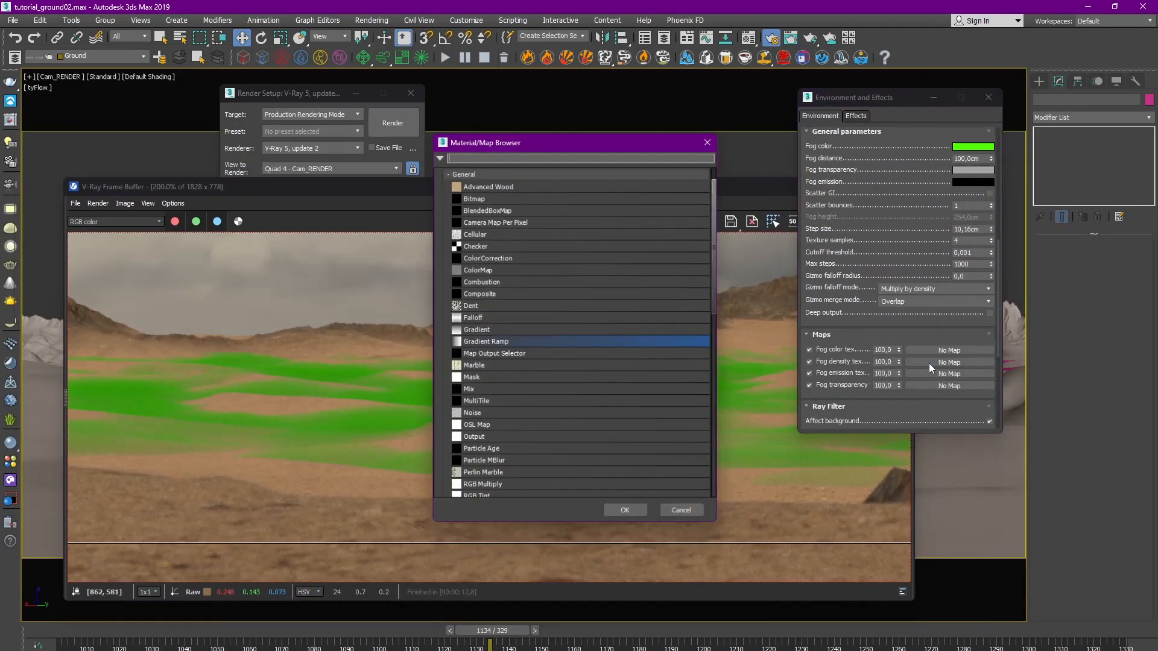
pyautogui.doubleClick(472, 240)
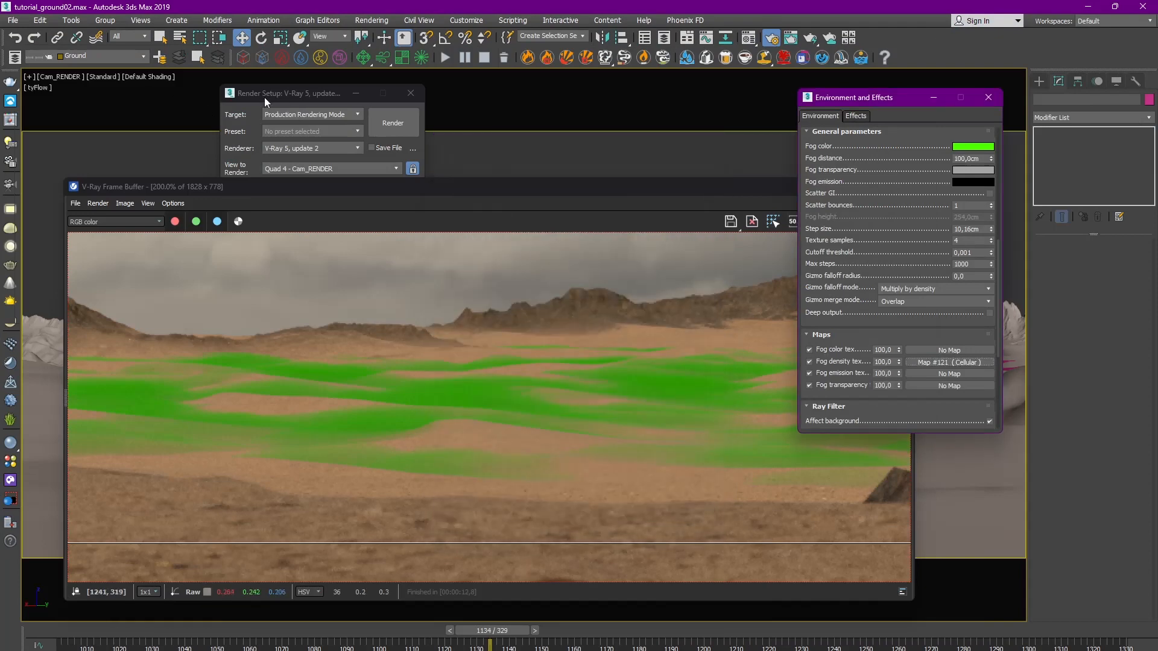
# Step: Link the fog density's Cellular map to an empty Material Editor slot and name it low_fog_texture
pyautogui.moveTo(264, 97); pyautogui.dragTo(285, 99)
pyautogui.click(748, 39)
pyautogui.moveTo(766, 116); pyautogui.dragTo(606, 58)
pyautogui.moveTo(965, 363); pyautogui.dragTo(641, 375)
pyautogui.press('Return')
pyautogui.click(640, 375)
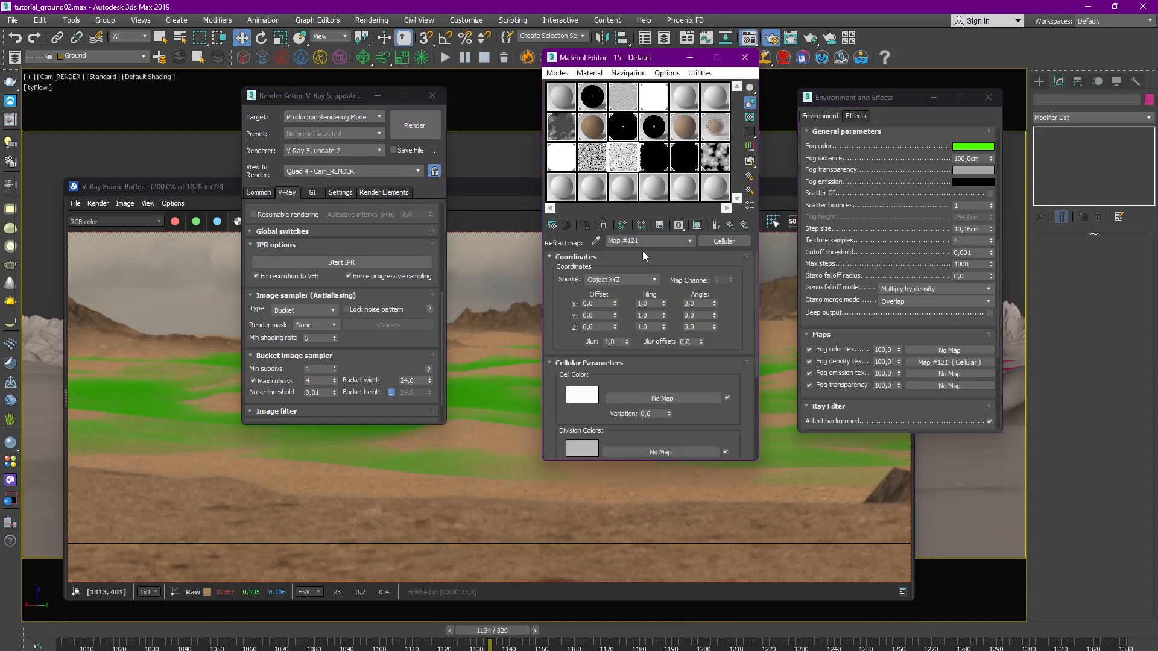
pyautogui.write('low_fog_texture')
# Step: Make low_fog_texture's cells fractal with 7 iterations, size 14.4 and spread 0.27
pyautogui.scroll(-5, 628, 367)
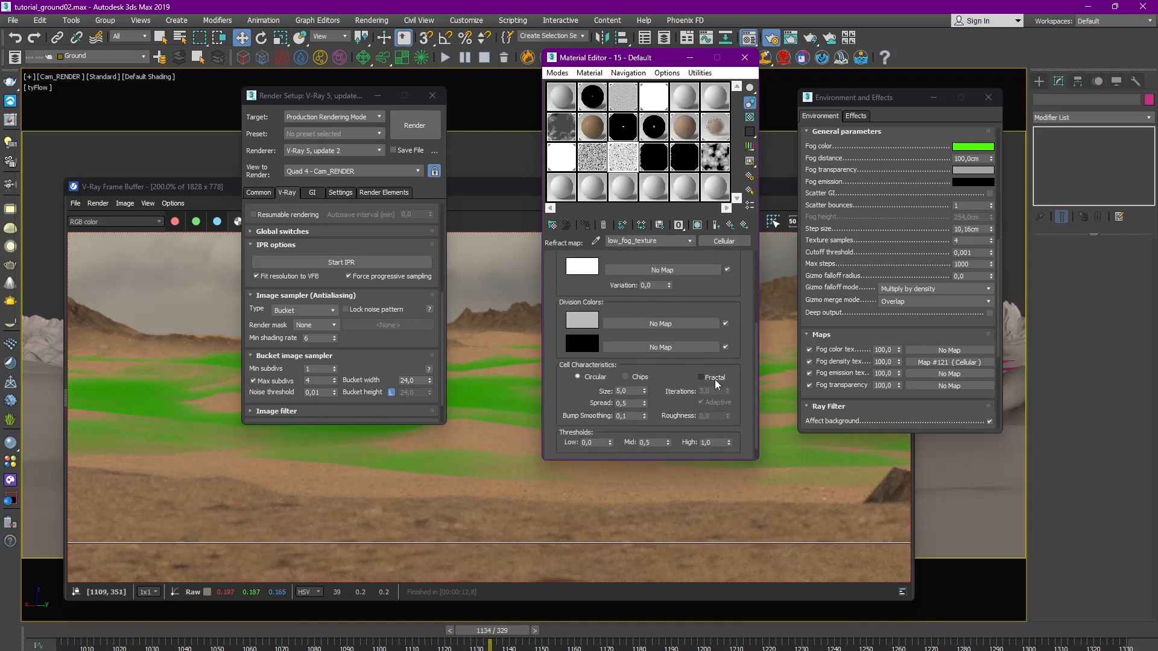
pyautogui.click(701, 378)
pyautogui.scroll(-1, 644, 386)
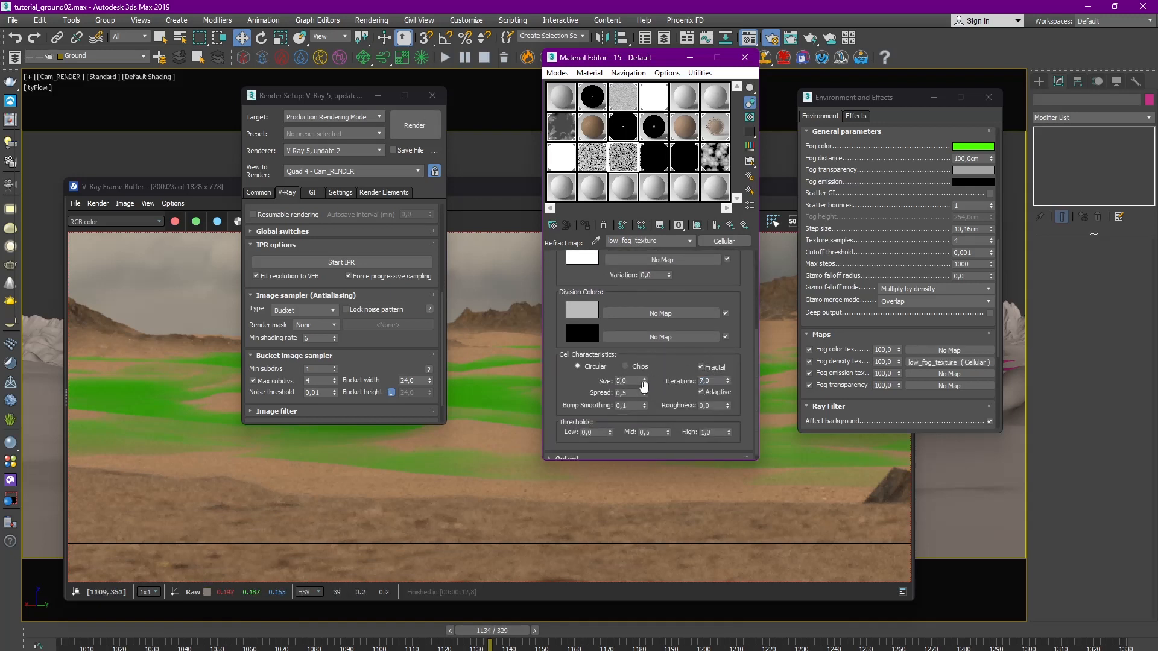
pyautogui.moveTo(645, 396); pyautogui.dragTo(649, 383)
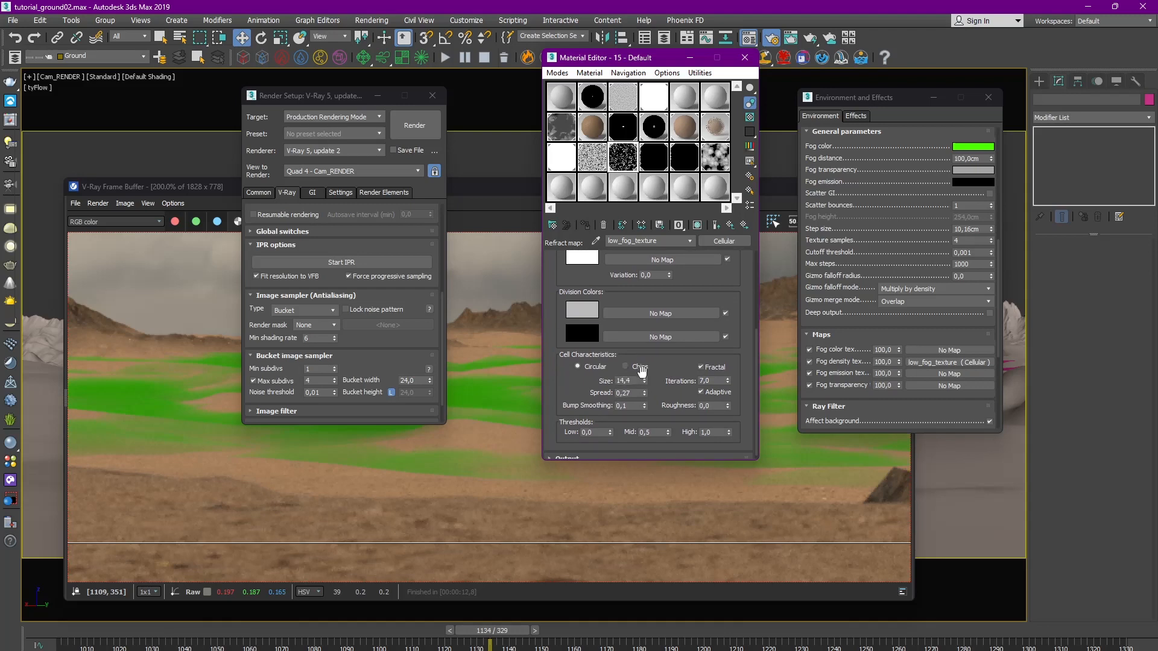
pyautogui.doubleClick(626, 168)
pyautogui.click(566, 77)
pyautogui.scroll(-1, 664, 357)
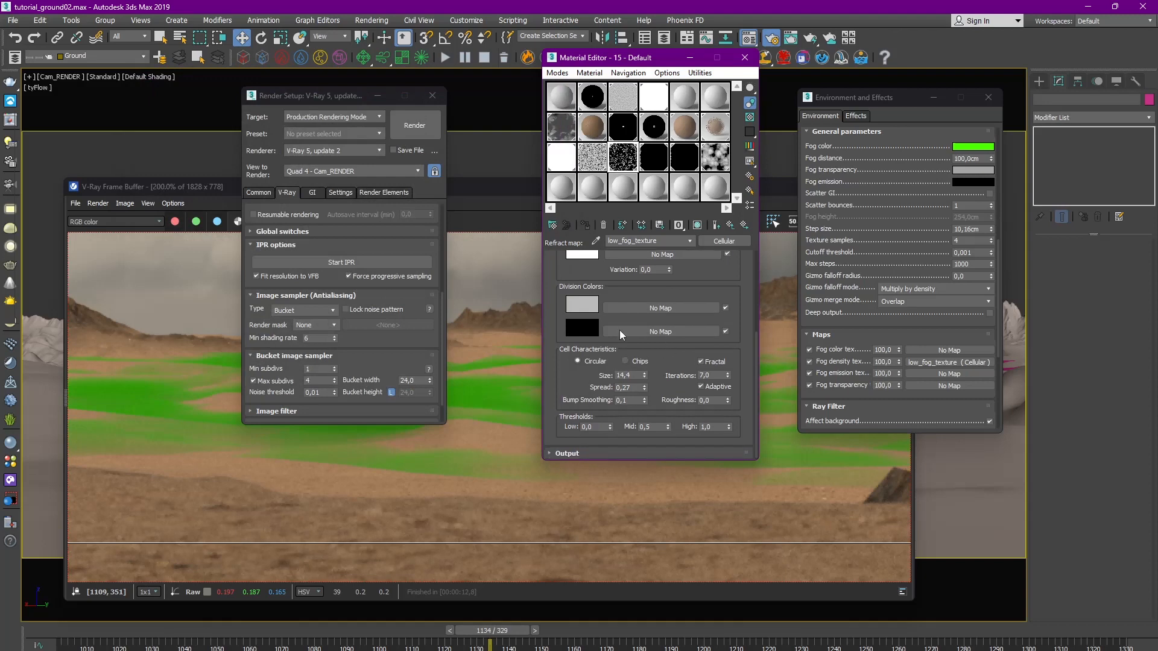
# Step: Enable low_fog_texture's output color map and shape its curve into a smooth S with Bezier end points
pyautogui.click(567, 454)
pyautogui.doubleClick(627, 158)
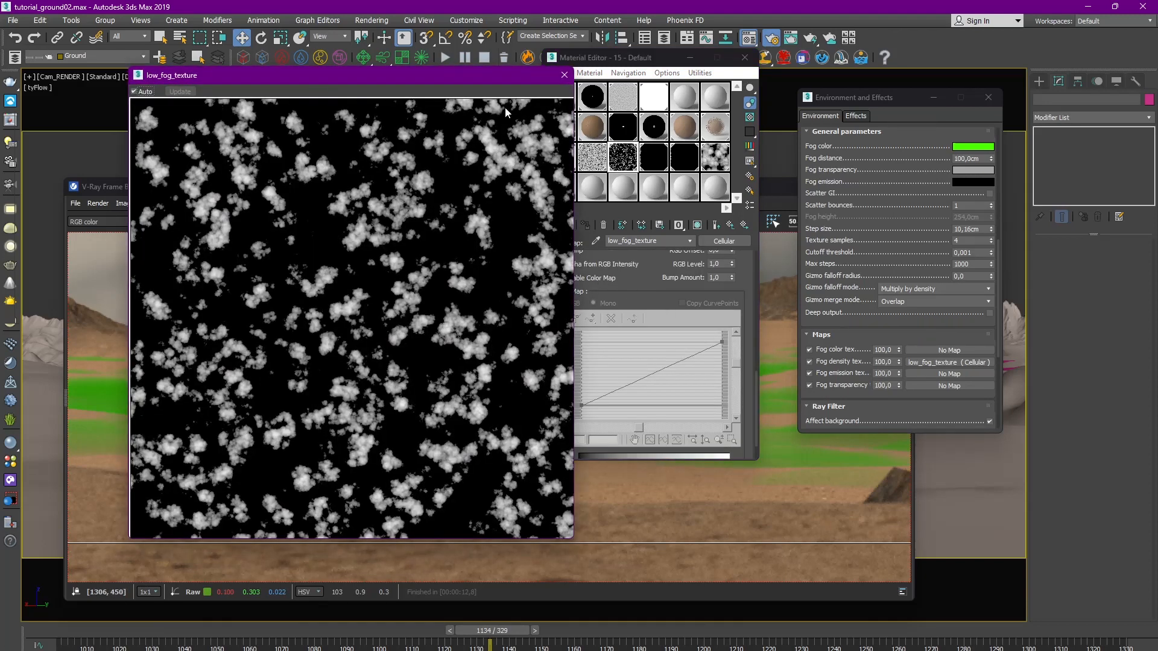
pyautogui.moveTo(474, 79); pyautogui.dragTo(371, 80)
pyautogui.rightClick(722, 341)
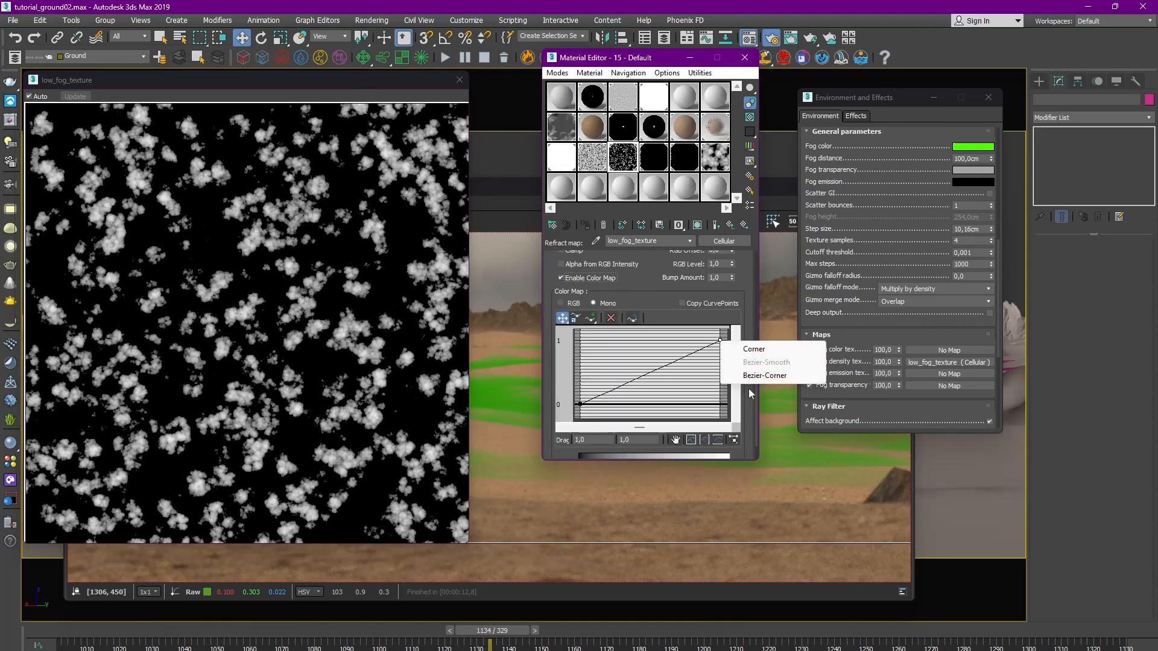
pyautogui.click(745, 361)
pyautogui.moveTo(689, 364); pyautogui.dragTo(638, 341)
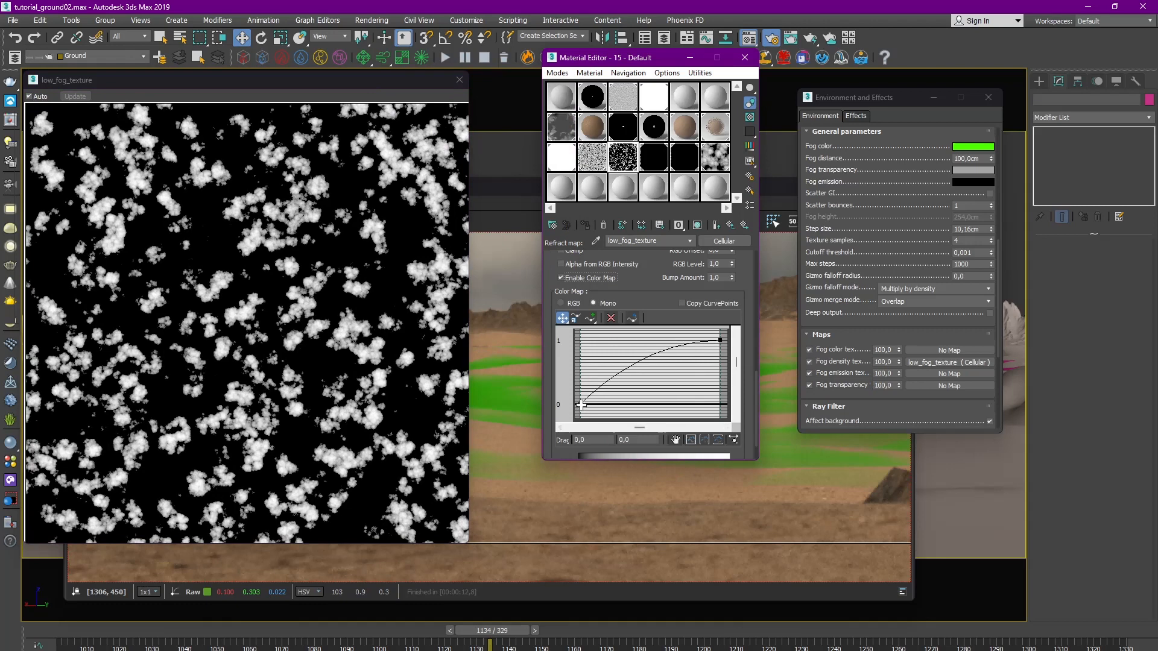
pyautogui.rightClick(581, 405)
pyautogui.click(604, 439)
pyautogui.moveTo(618, 383); pyautogui.dragTo(636, 402)
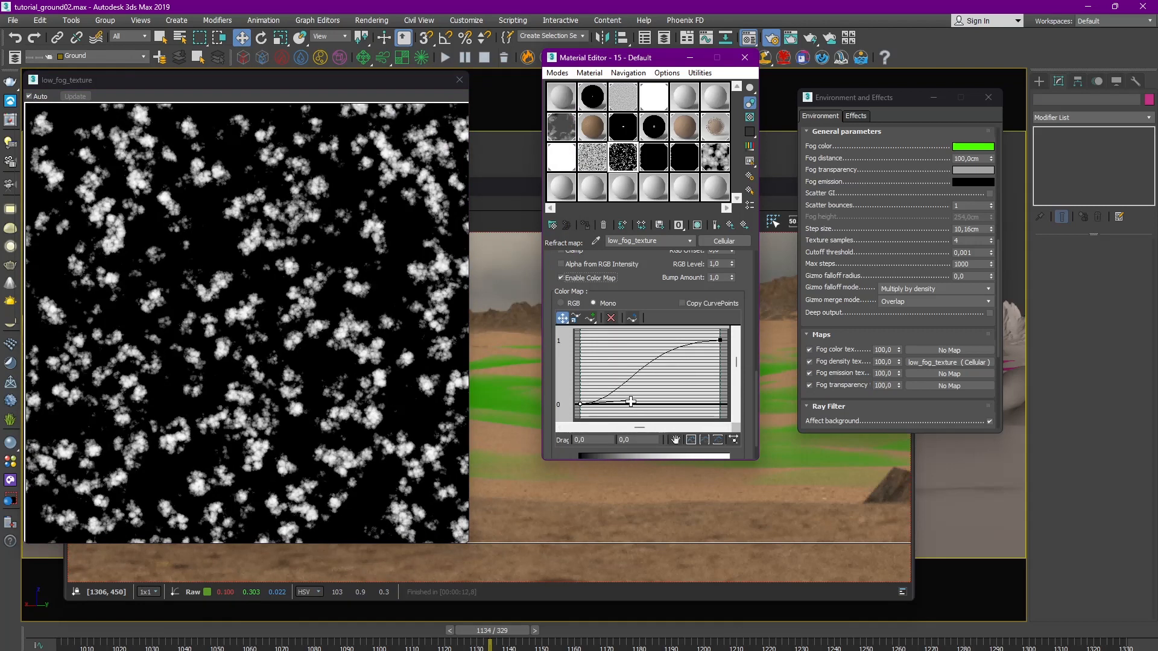
# Step: Set low_fog_texture's spread to 0.37 and render a smaller region over the distant fog
pyautogui.scroll(5, 634, 386)
pyautogui.moveTo(645, 303); pyautogui.dragTo(645, 307)
pyautogui.click(460, 80)
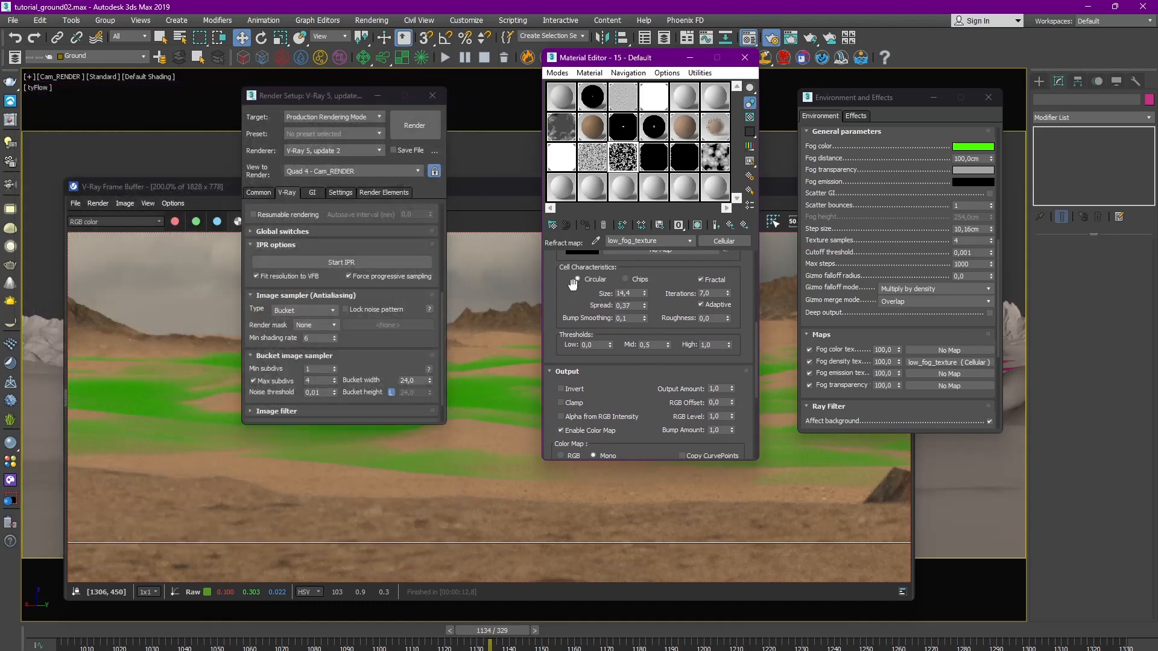
pyautogui.click(509, 369)
pyautogui.moveTo(453, 288); pyautogui.dragTo(838, 495)
pyautogui.click(900, 222)
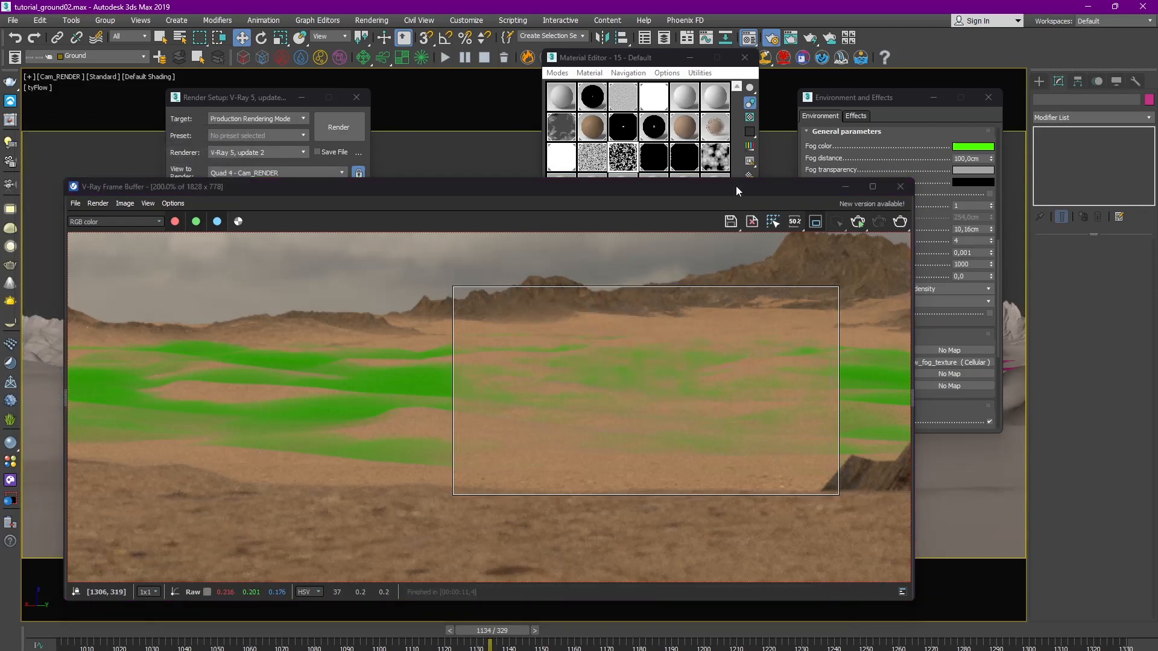
# Step: Animate low_fog_texture's cell size from 14 at frame 1001 to 16 at frame 1330
pyautogui.moveTo(736, 186); pyautogui.dragTo(308, 172)
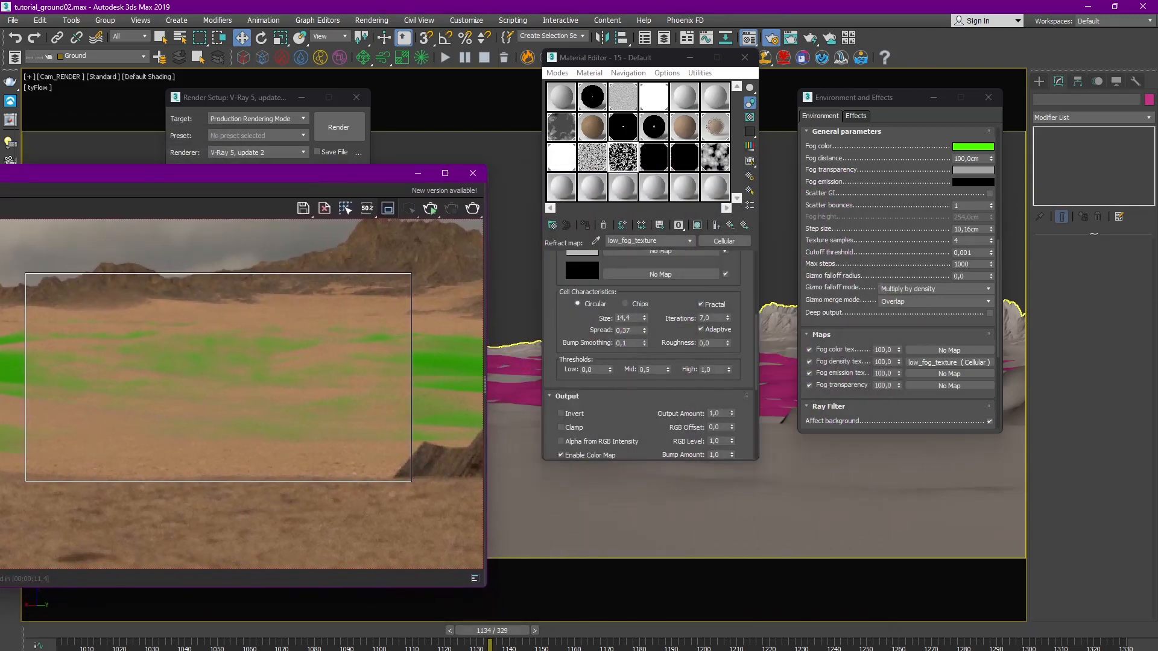
pyautogui.press('n')
pyautogui.press('End')
pyautogui.doubleClick(627, 318)
pyautogui.write('16')
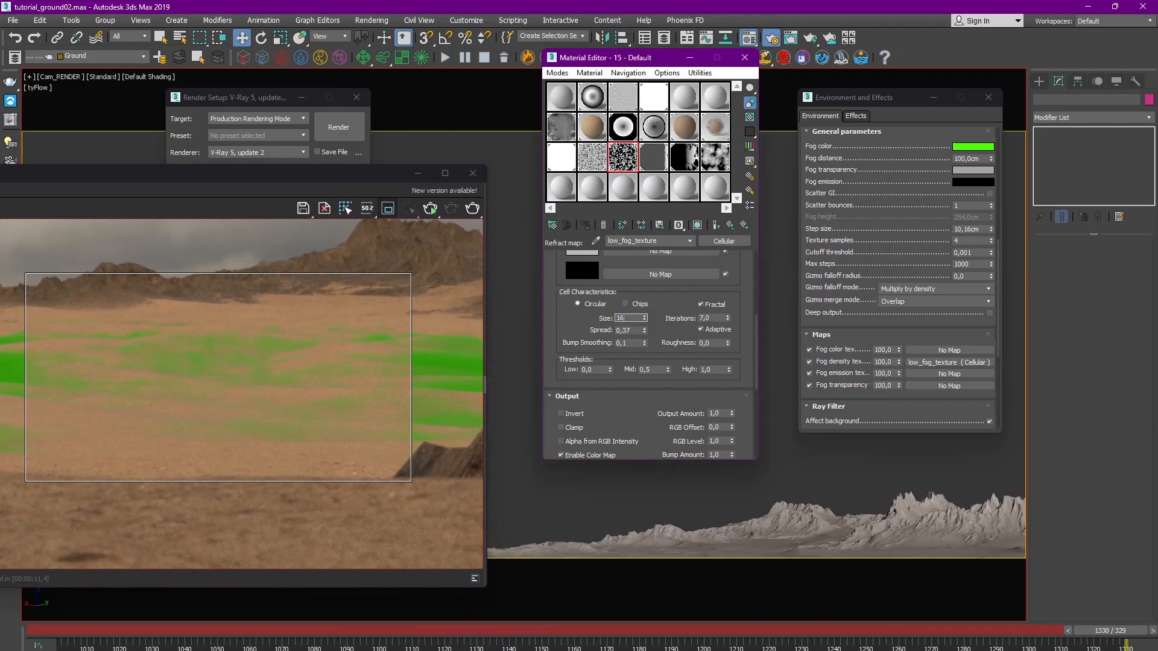
pyautogui.press('Return')
pyautogui.press('Home')
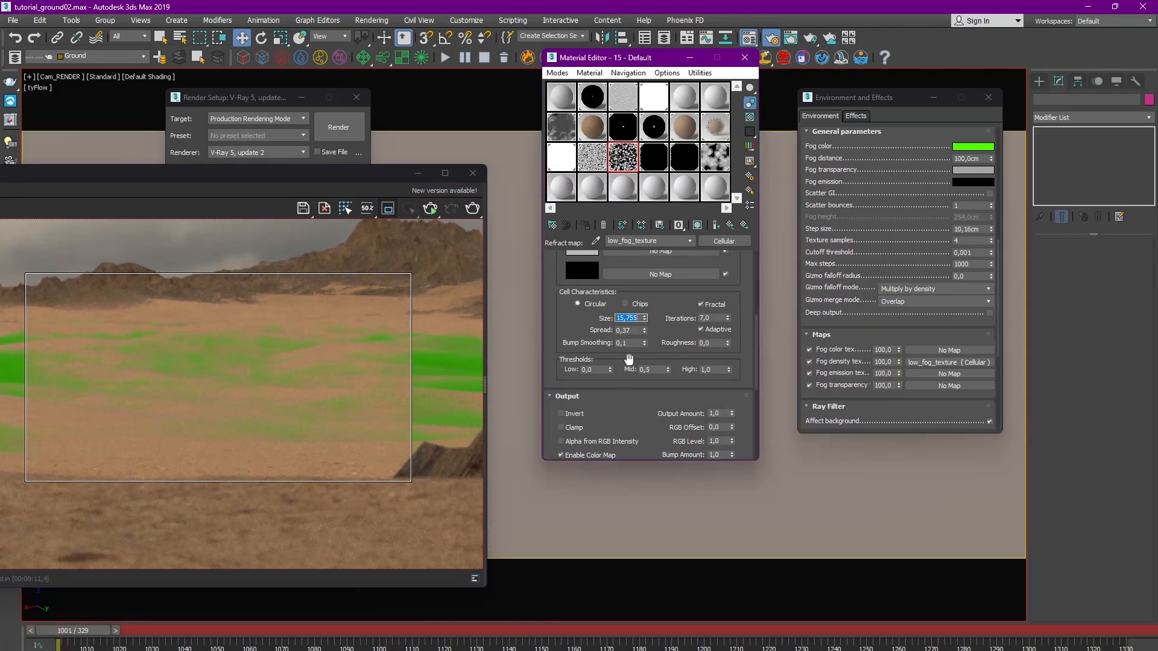
pyautogui.write('1')
pyautogui.press('Return')
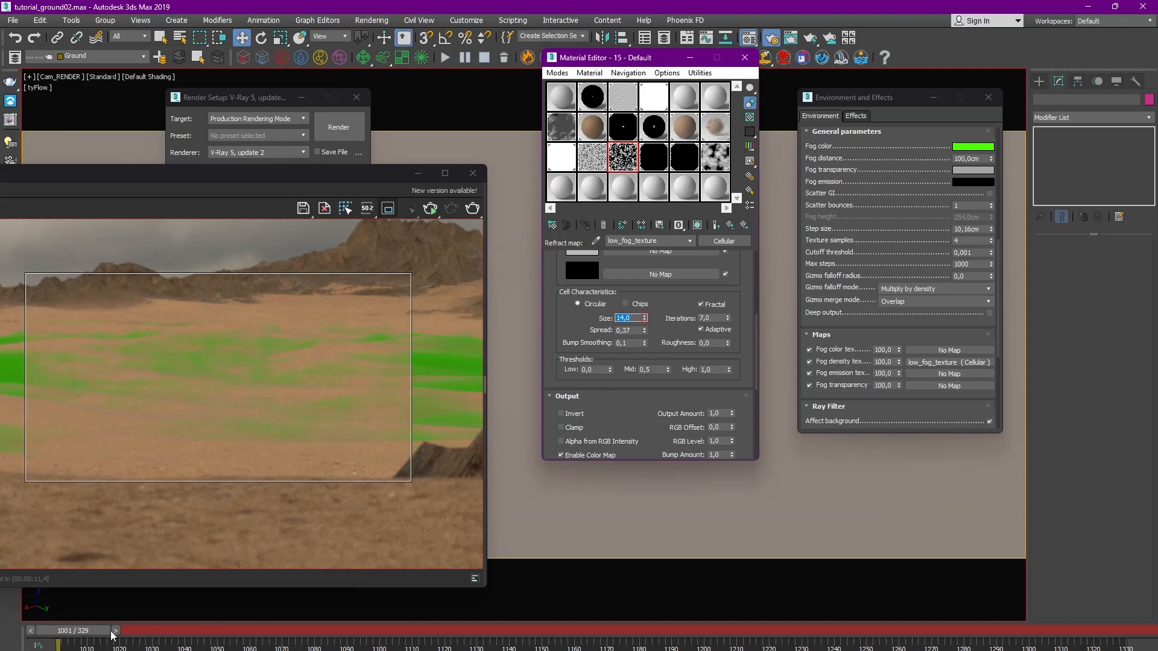
# Step: Scrub the timeline to frame 1145 while checking low_fog_texture's animation in its enlarged preview
pyautogui.moveTo(114, 633); pyautogui.dragTo(354, 643)
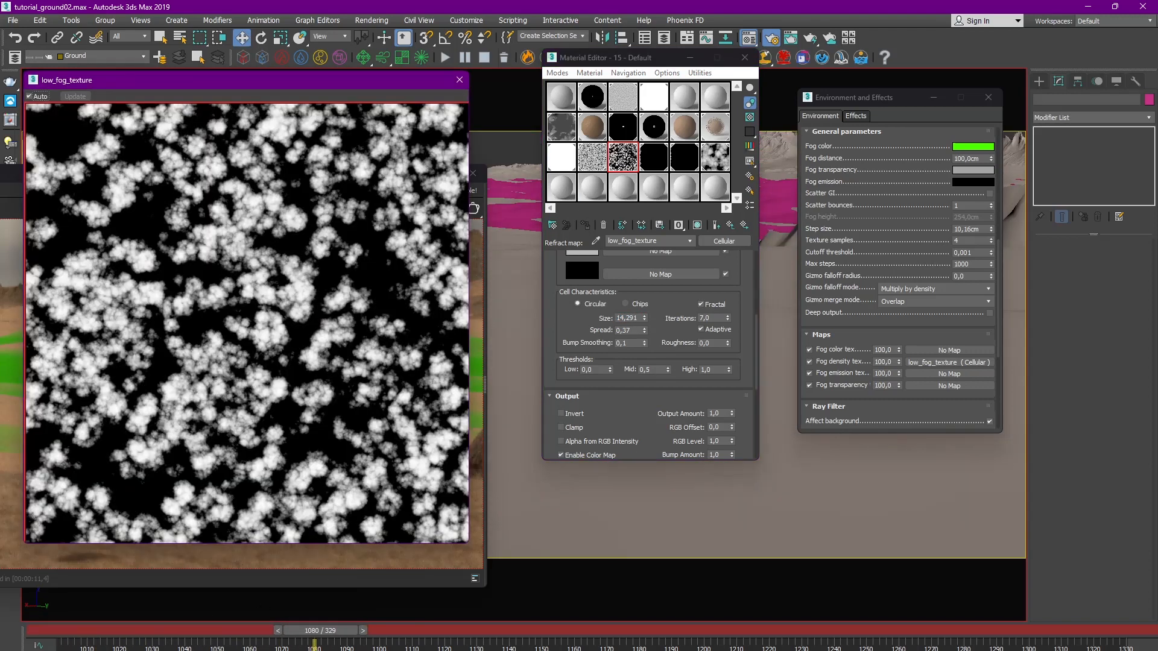
pyautogui.moveTo(276, 632); pyautogui.dragTo(549, 638)
pyautogui.click(242, 38)
pyautogui.click(459, 79)
pyautogui.scroll(5, 648, 362)
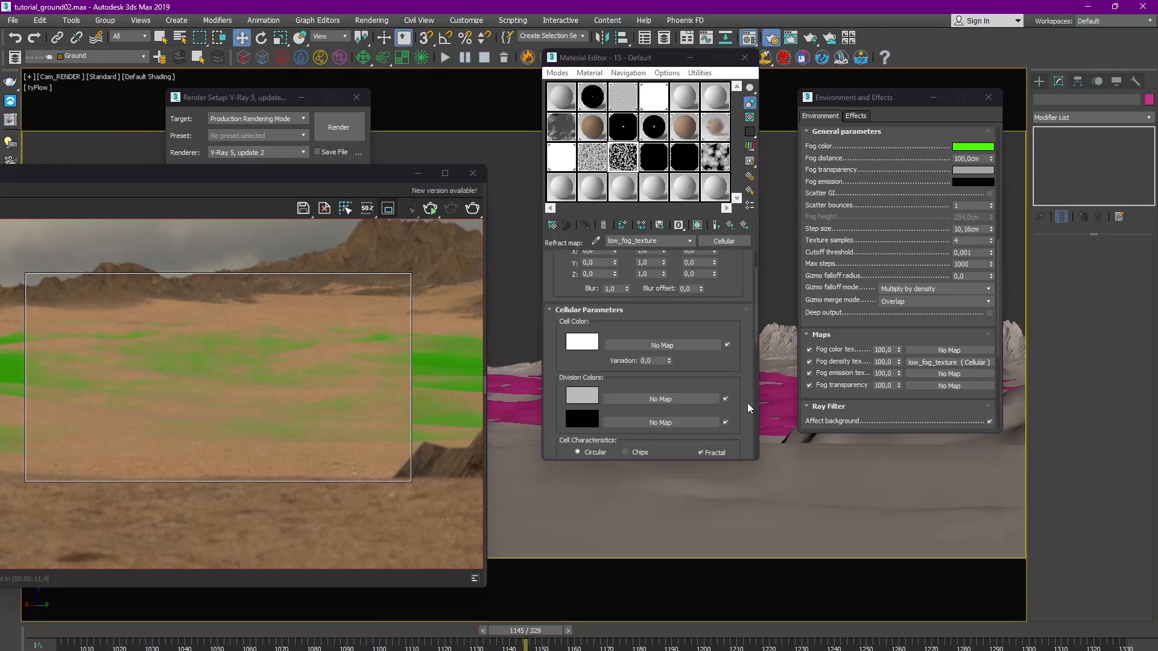
# Step: Change the fog color from test green to a light sandy orange and render the region
pyautogui.click(745, 57)
pyautogui.moveTo(893, 98); pyautogui.dragTo(857, 99)
pyautogui.click(938, 148)
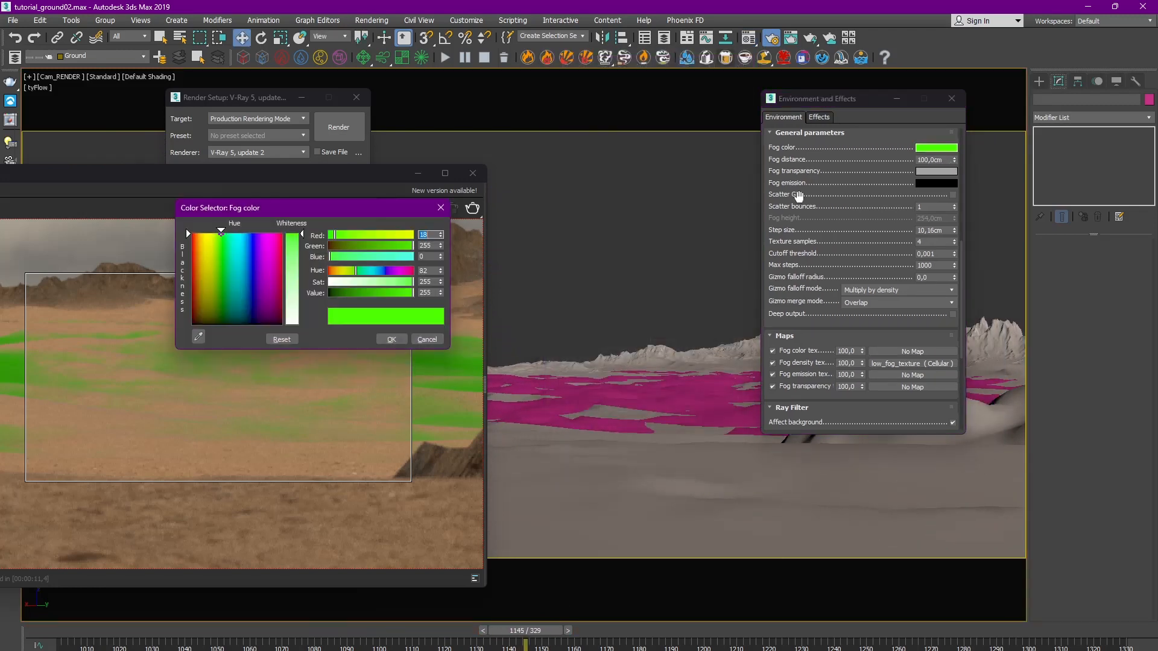
pyautogui.moveTo(335, 206); pyautogui.dragTo(659, 215)
pyautogui.click(523, 245)
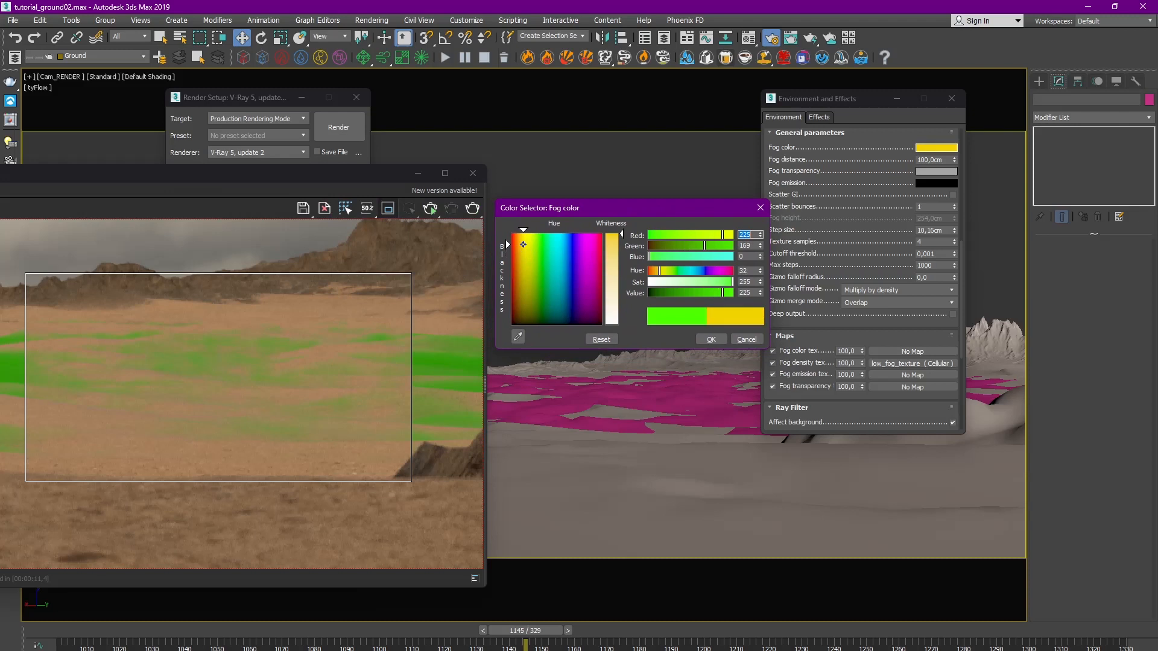
pyautogui.click(614, 263)
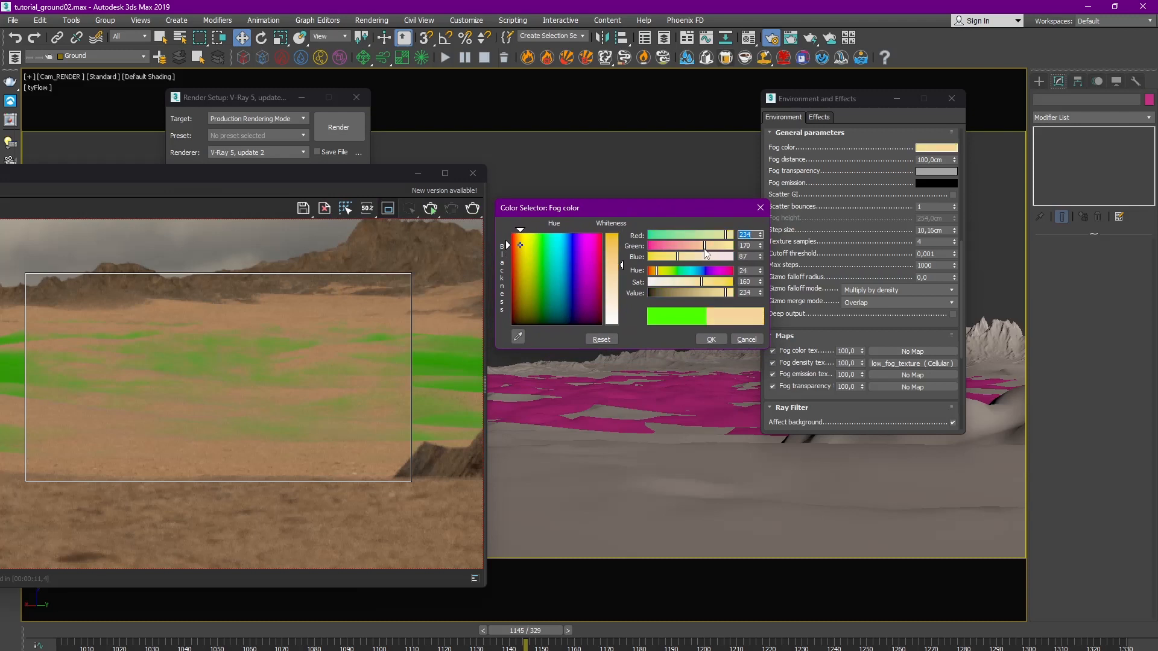
pyautogui.click(711, 339)
pyautogui.click(470, 208)
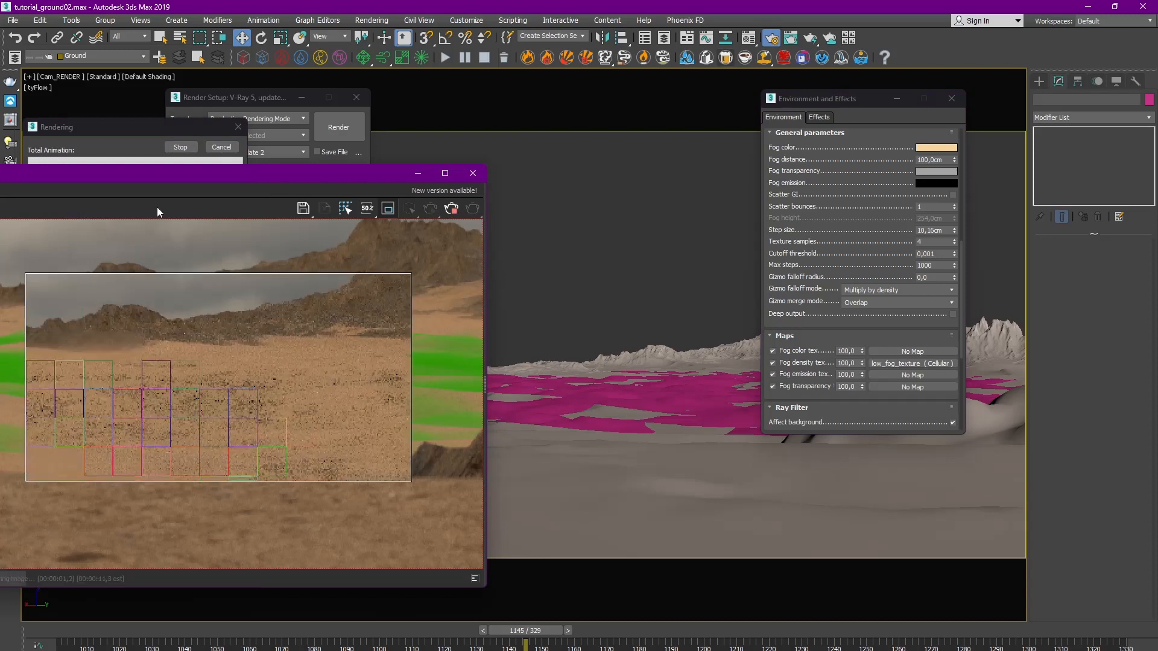
pyautogui.moveTo(254, 175); pyautogui.dragTo(520, 166)
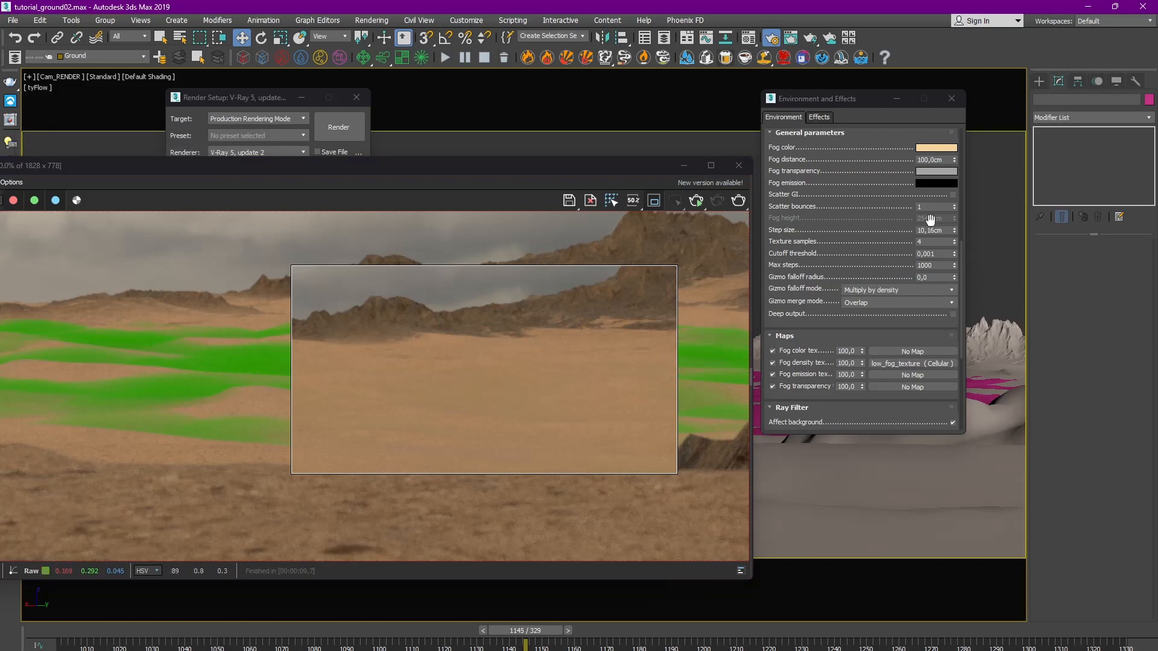
# Step: Desaturate the fog color to a paler beige and render the region again to check how it blends
pyautogui.click(936, 147)
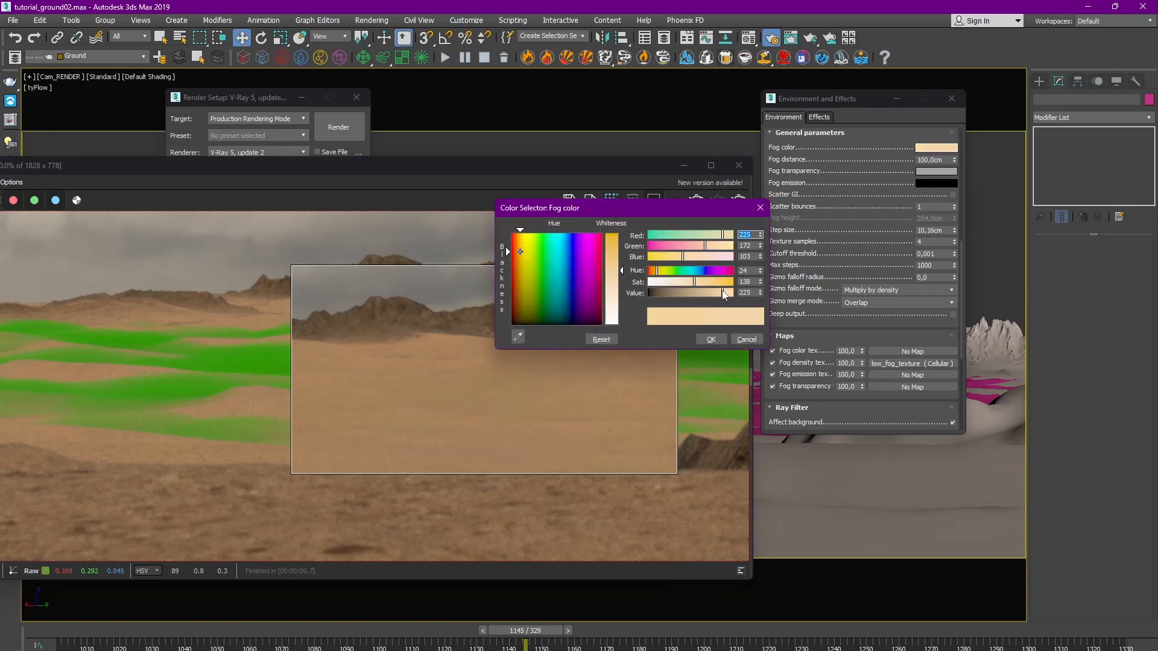
pyautogui.click(711, 340)
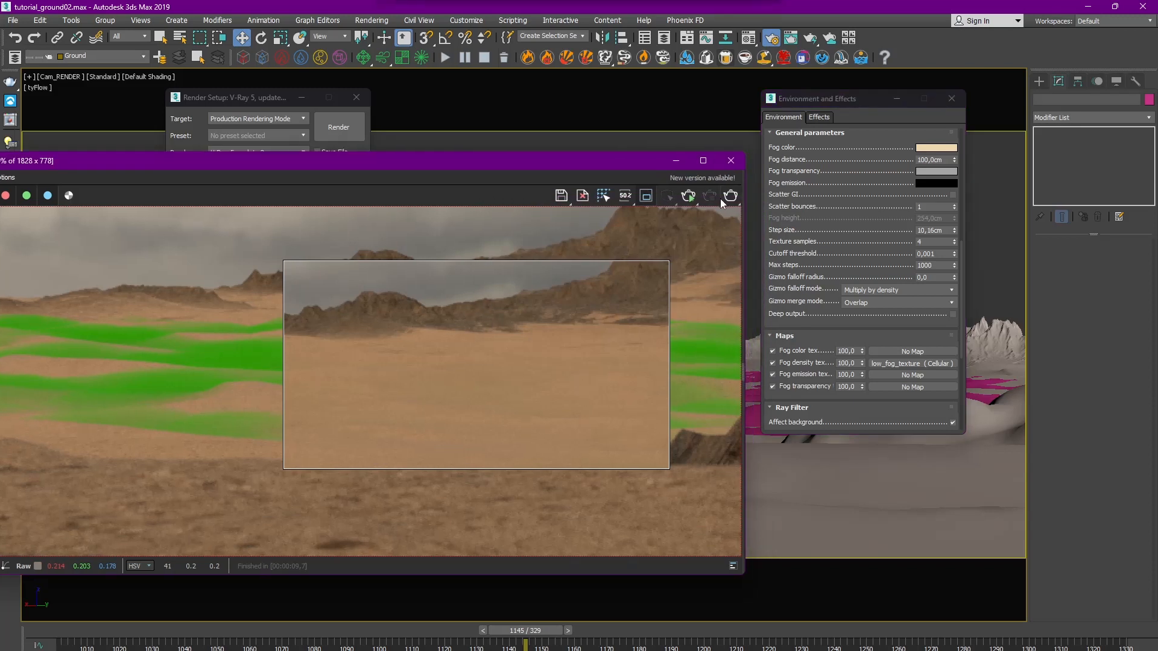
pyautogui.click(731, 196)
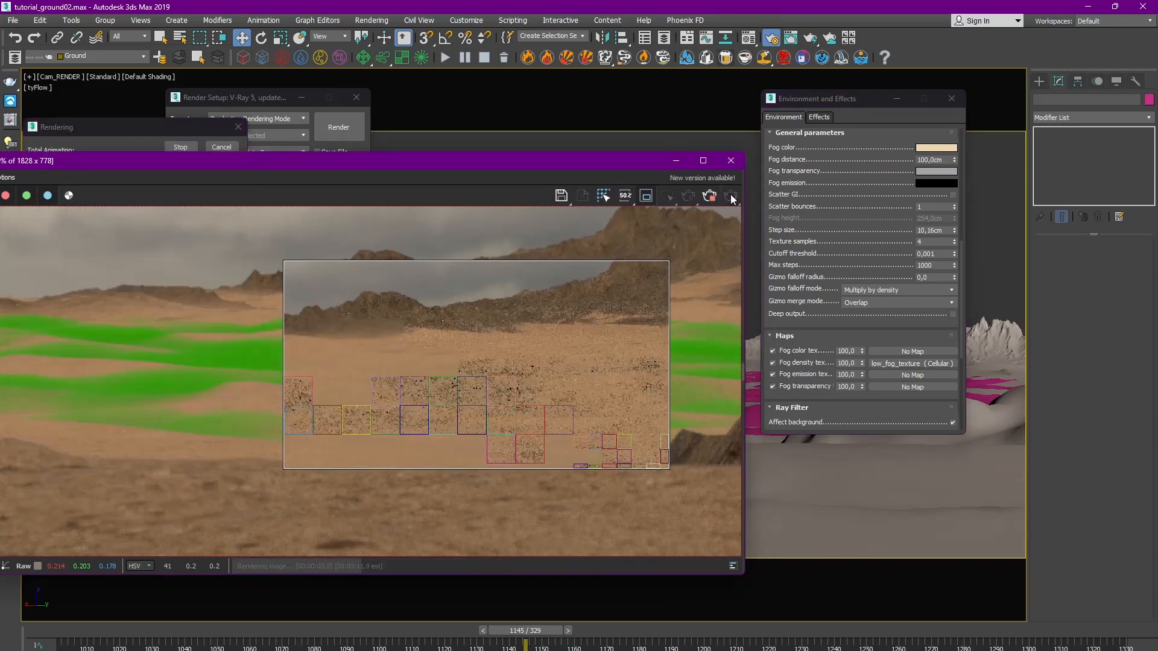
pyautogui.moveTo(551, 334); pyautogui.dragTo(528, 314, button='middle')
pyautogui.scroll(-3, 495, 350)
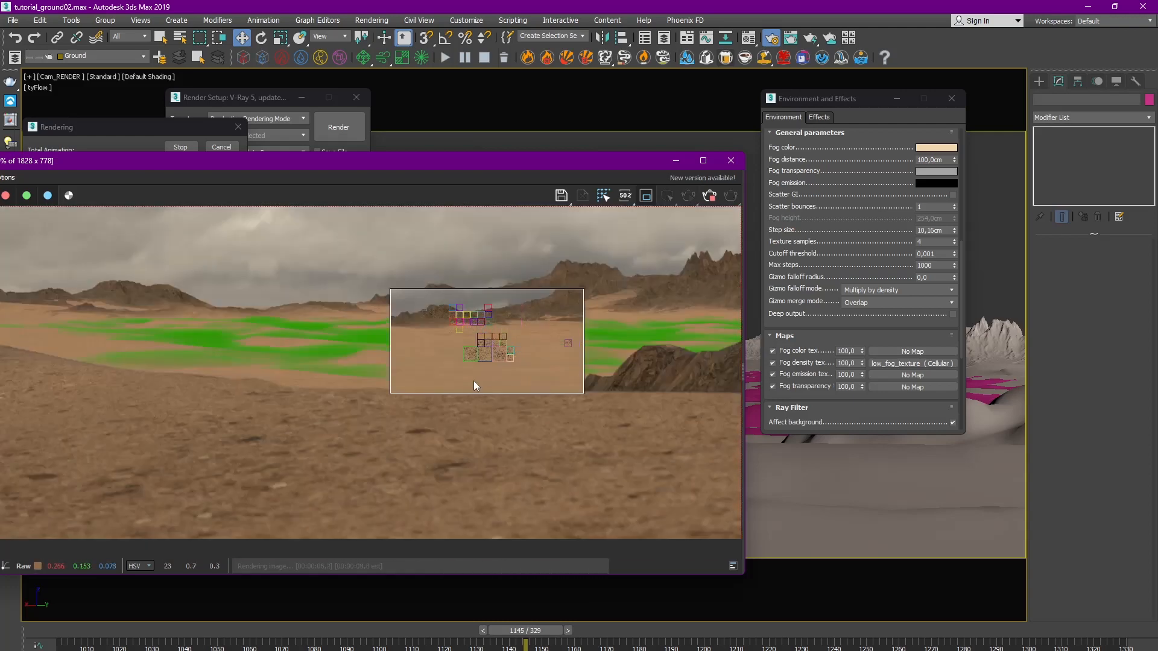
pyautogui.scroll(3, 503, 365)
# Step: Shift the fog color to a slightly warmer sand tone and render the region once more
pyautogui.click(936, 148)
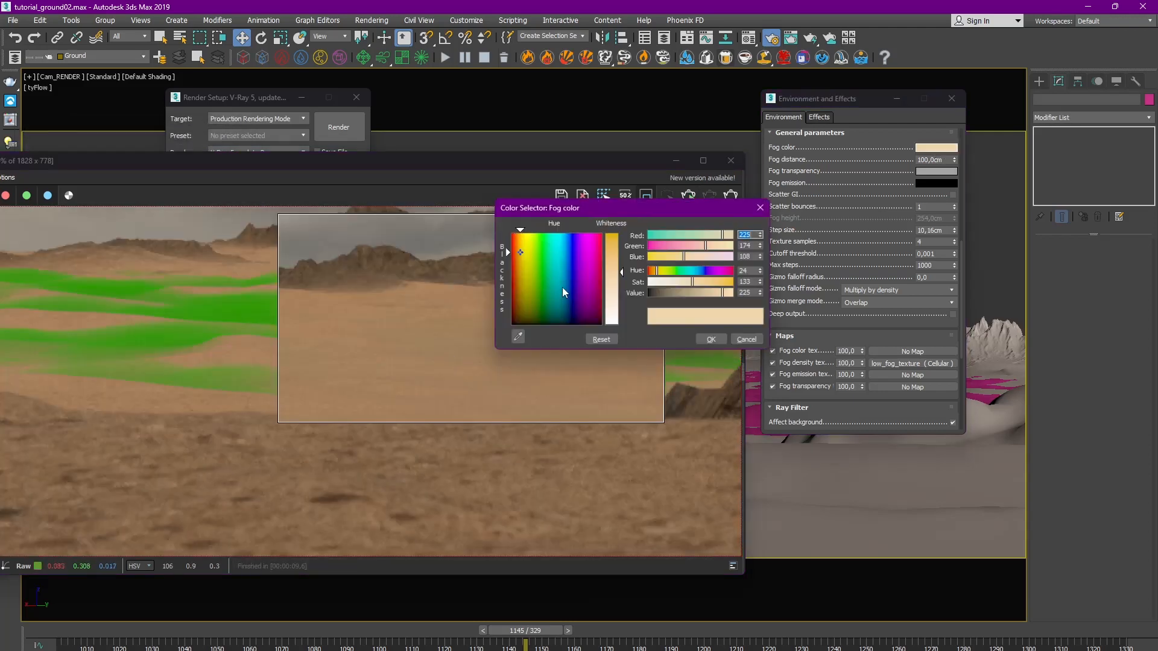
pyautogui.click(712, 339)
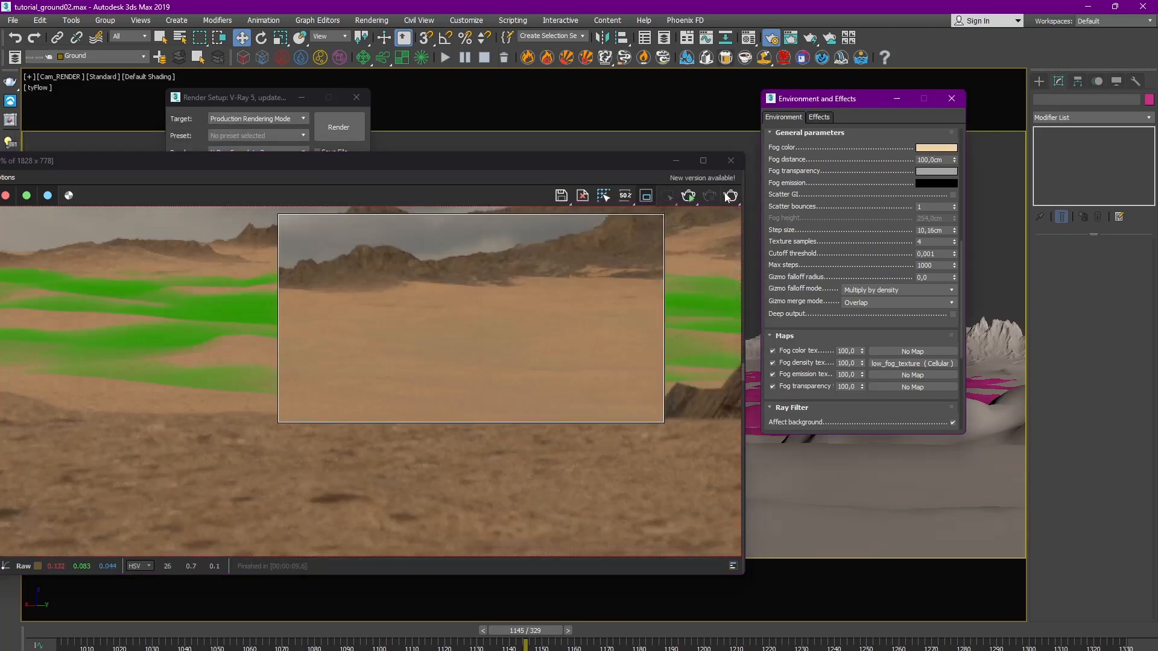
pyautogui.hotkey('shift', 'q')
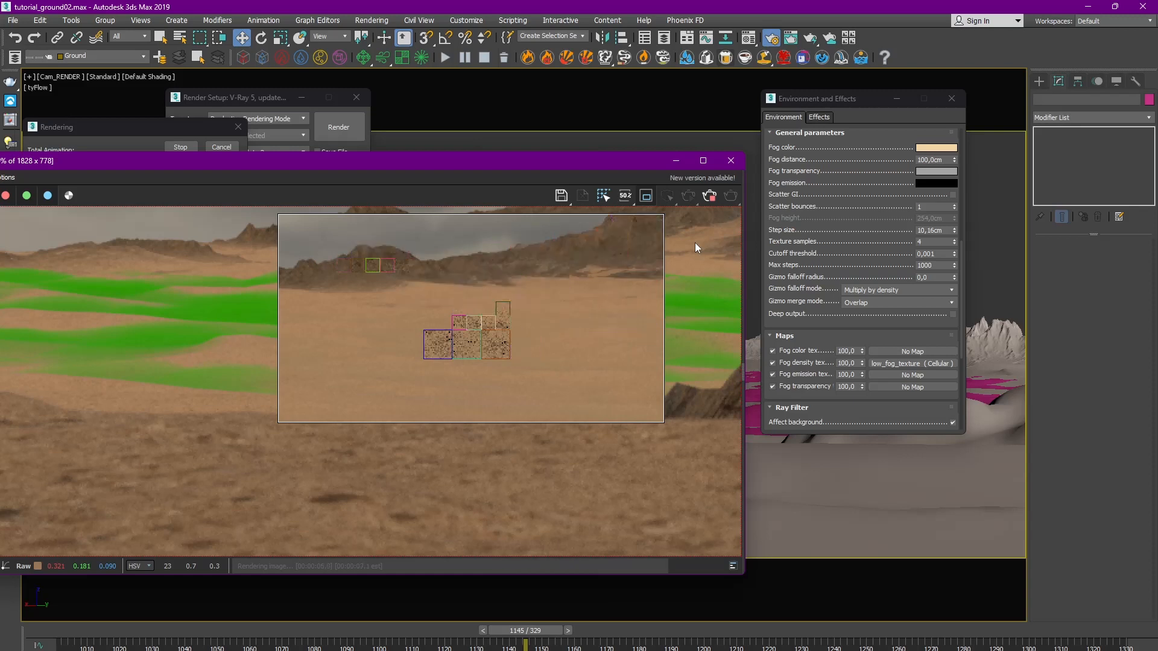
pyautogui.scroll(-2, 551, 365)
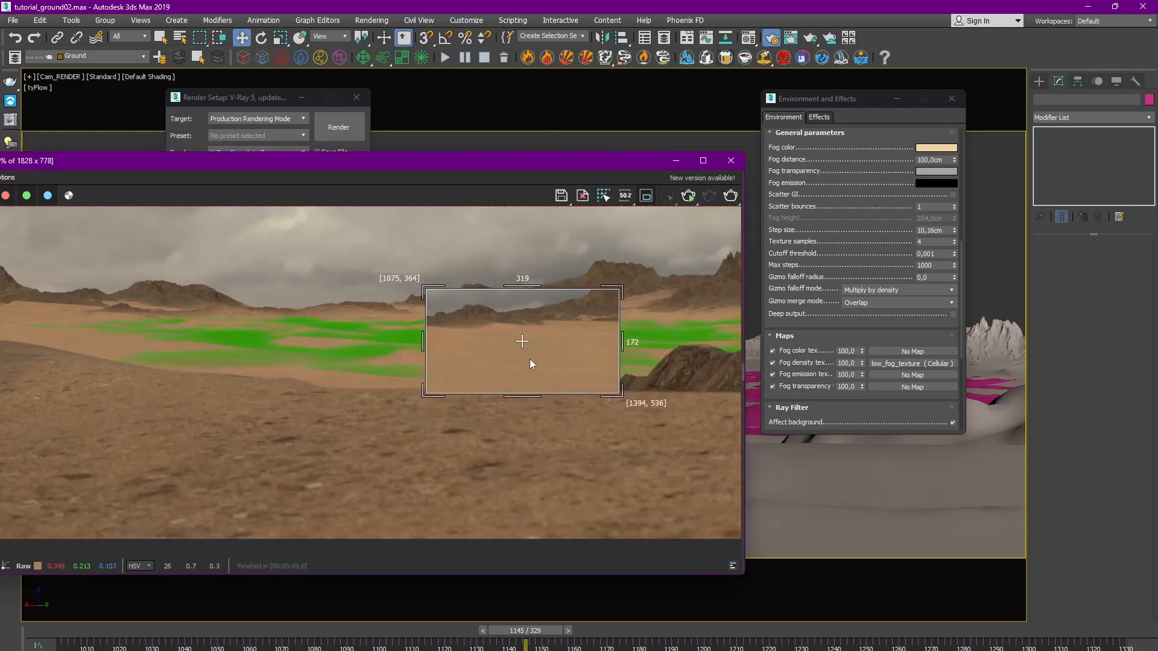
# Step: Fine-tune the fog color, darken the fog transparency to a deeper grey, and render the region again
pyautogui.scroll(3, 531, 362)
pyautogui.scroll(-1, 532, 362)
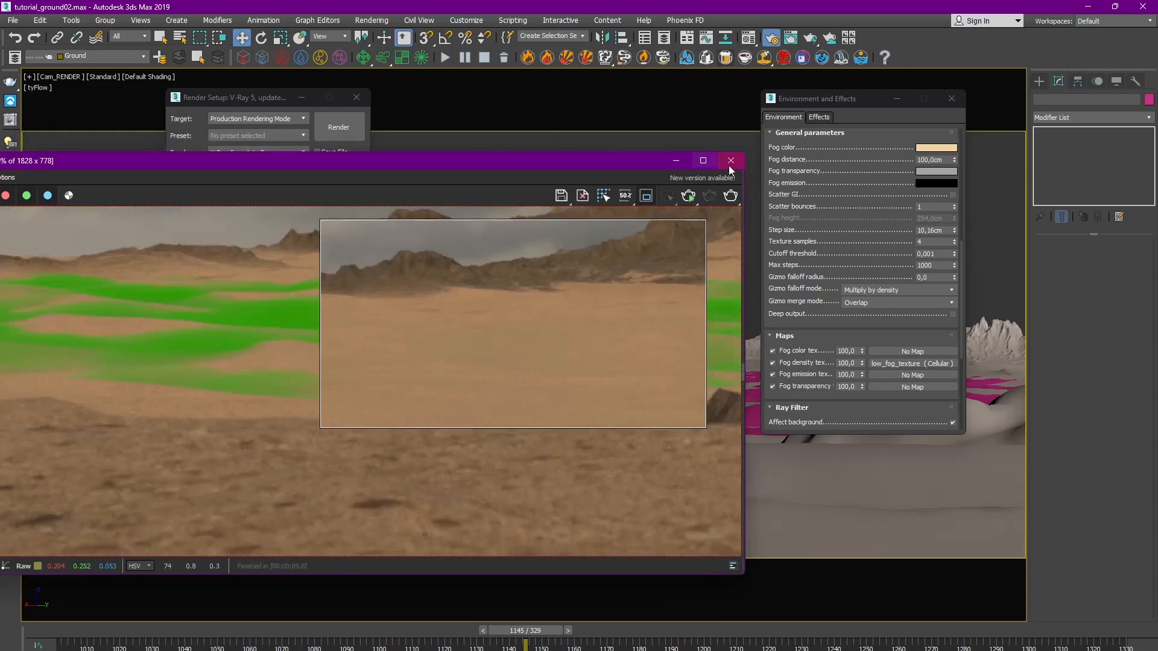
pyautogui.click(936, 148)
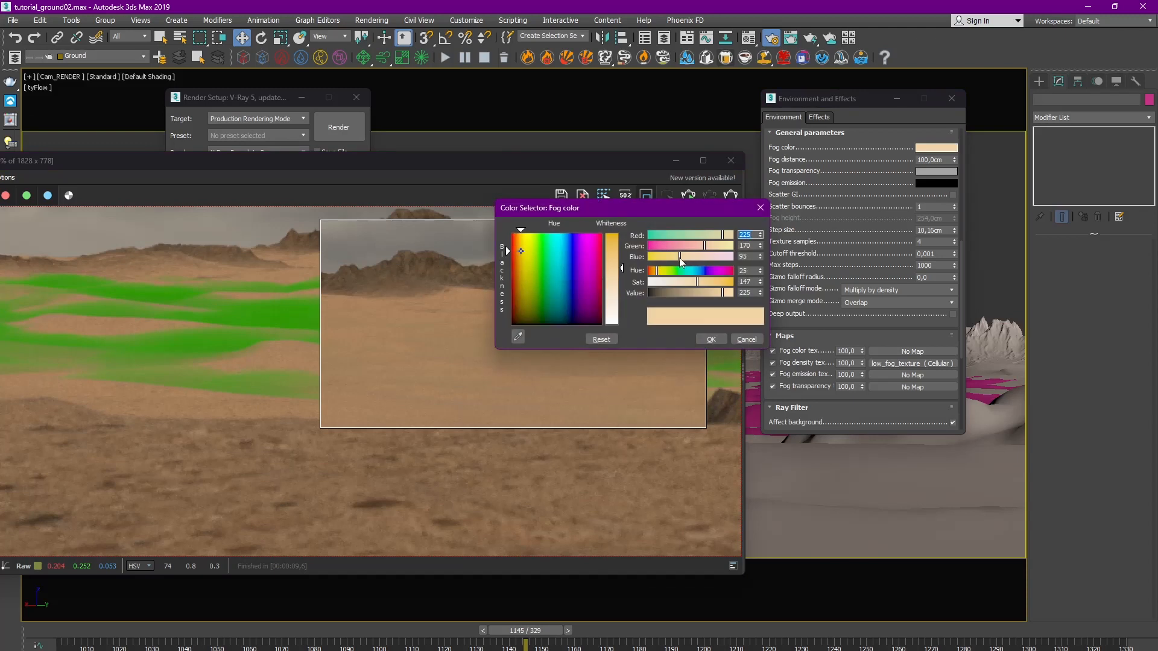
pyautogui.click(709, 339)
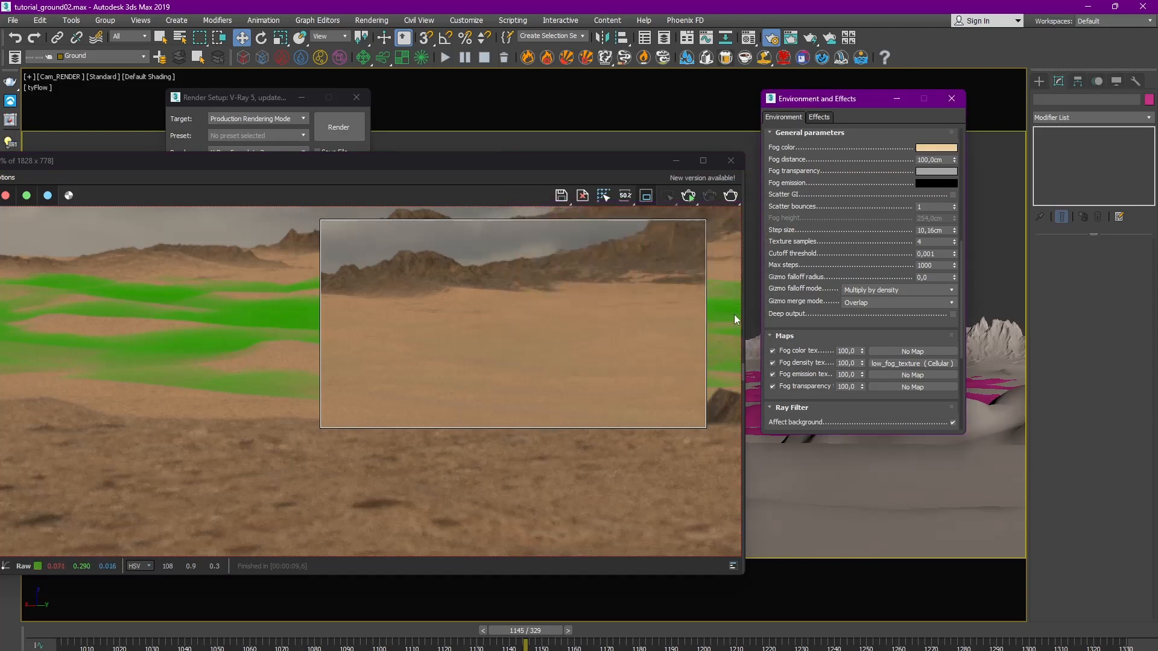
pyautogui.click(929, 172)
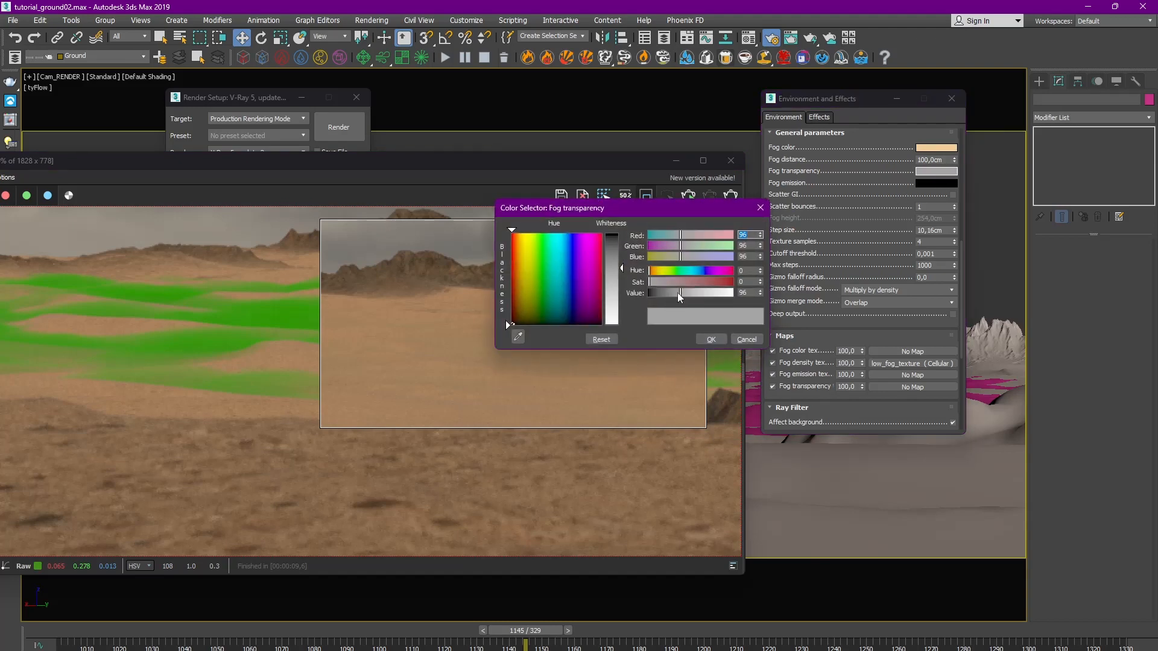
pyautogui.moveTo(680, 296); pyautogui.dragTo(670, 296)
pyautogui.click(711, 339)
pyautogui.click(720, 198)
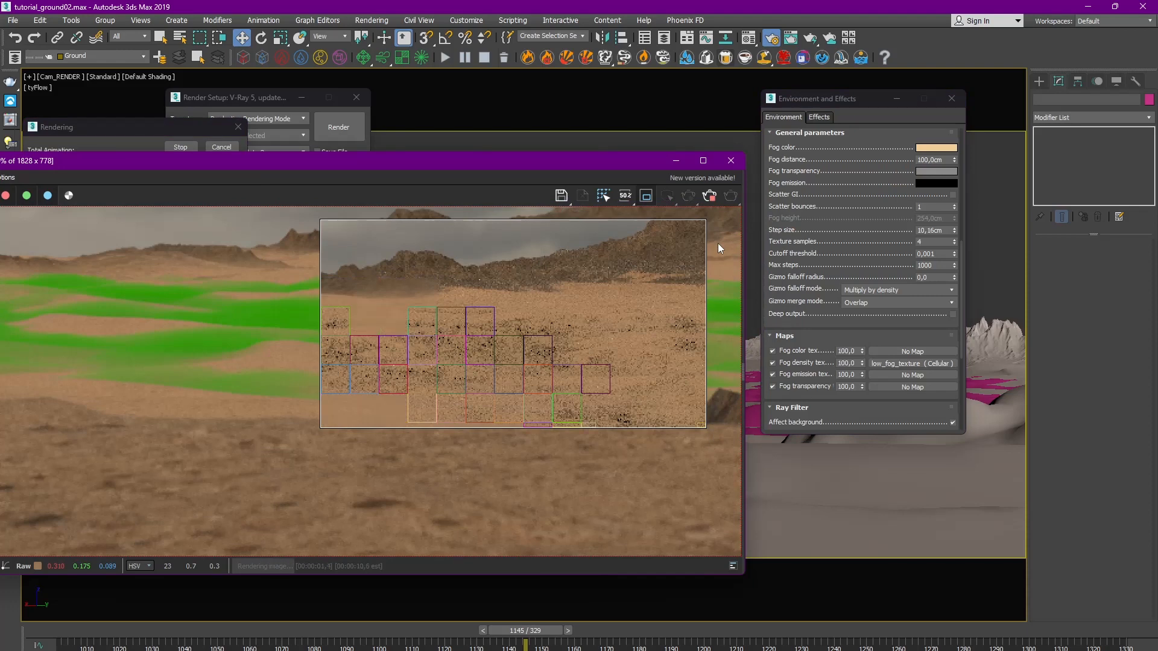
pyautogui.scroll(-3, 582, 320)
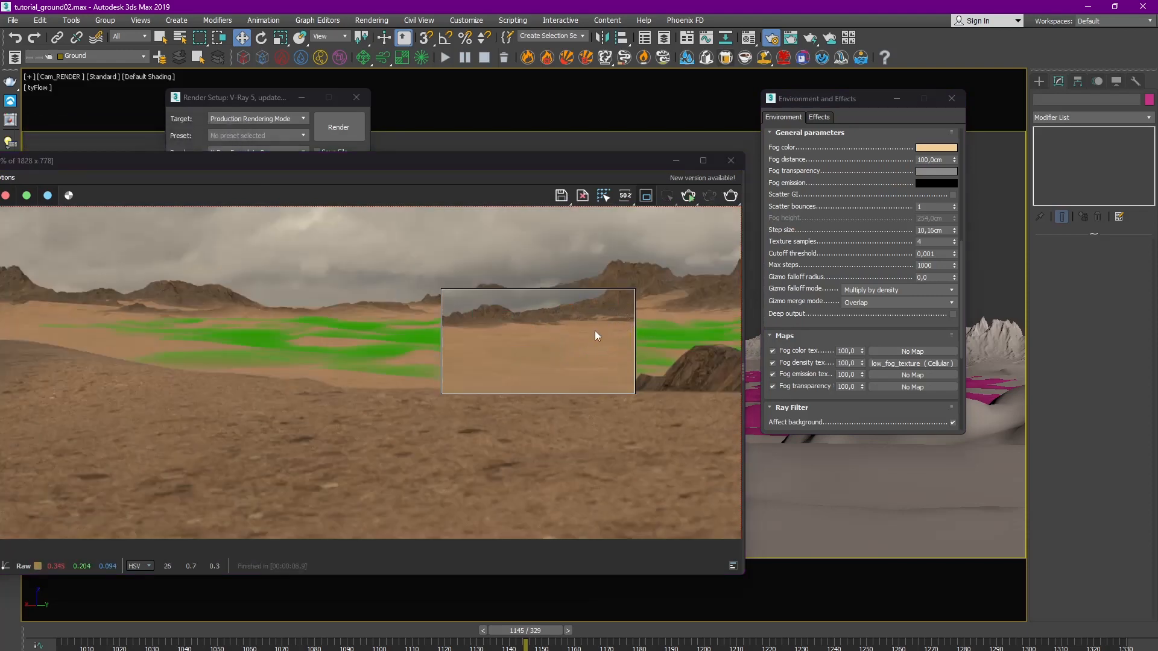
# Step: Review the Cellular parameters of low_fog_texture, its parent material, and the general parameters of VRayEnvironmentFog_low
pyautogui.click(749, 37)
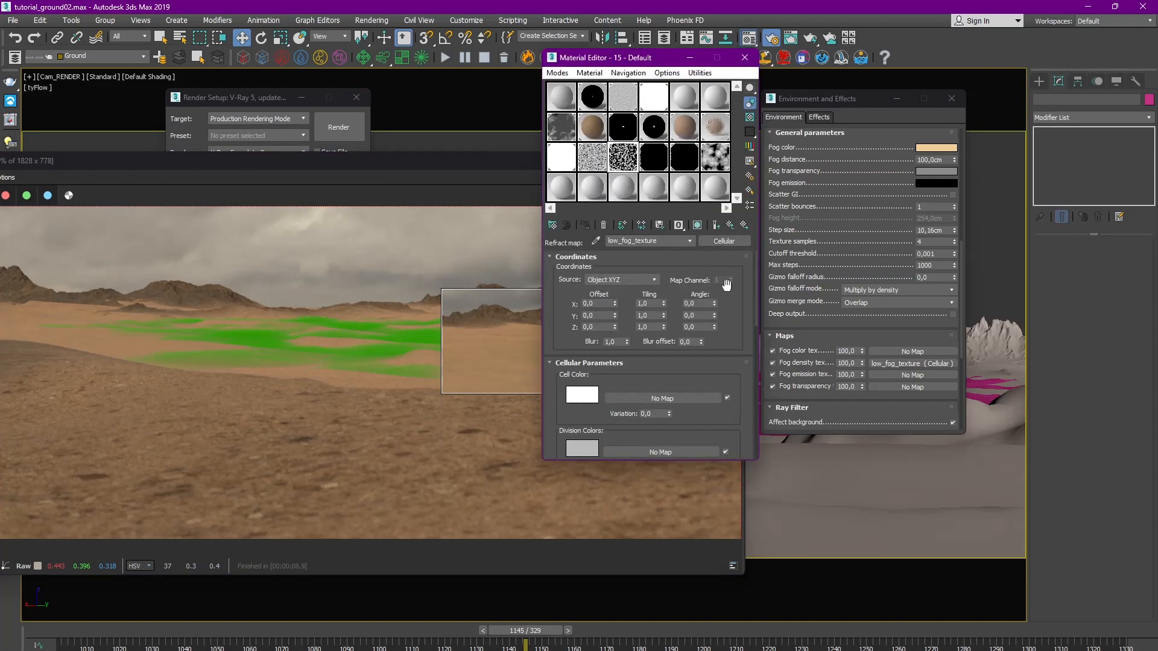
pyautogui.scroll(-2, 717, 356)
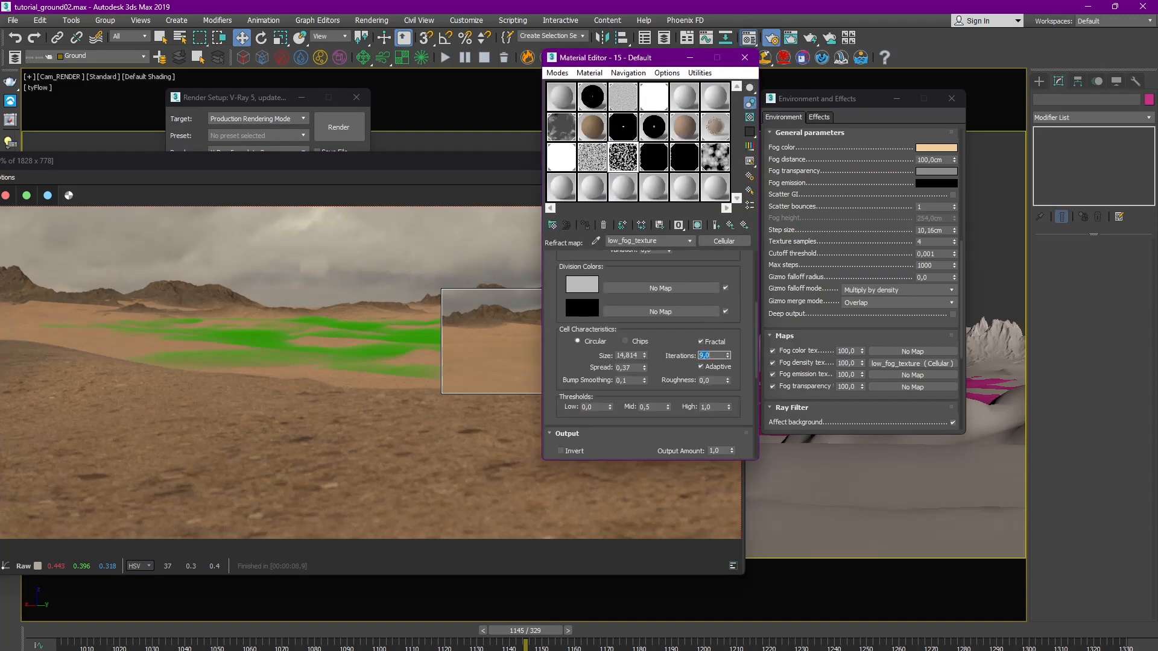
pyautogui.scroll(2, 702, 338)
pyautogui.click(716, 225)
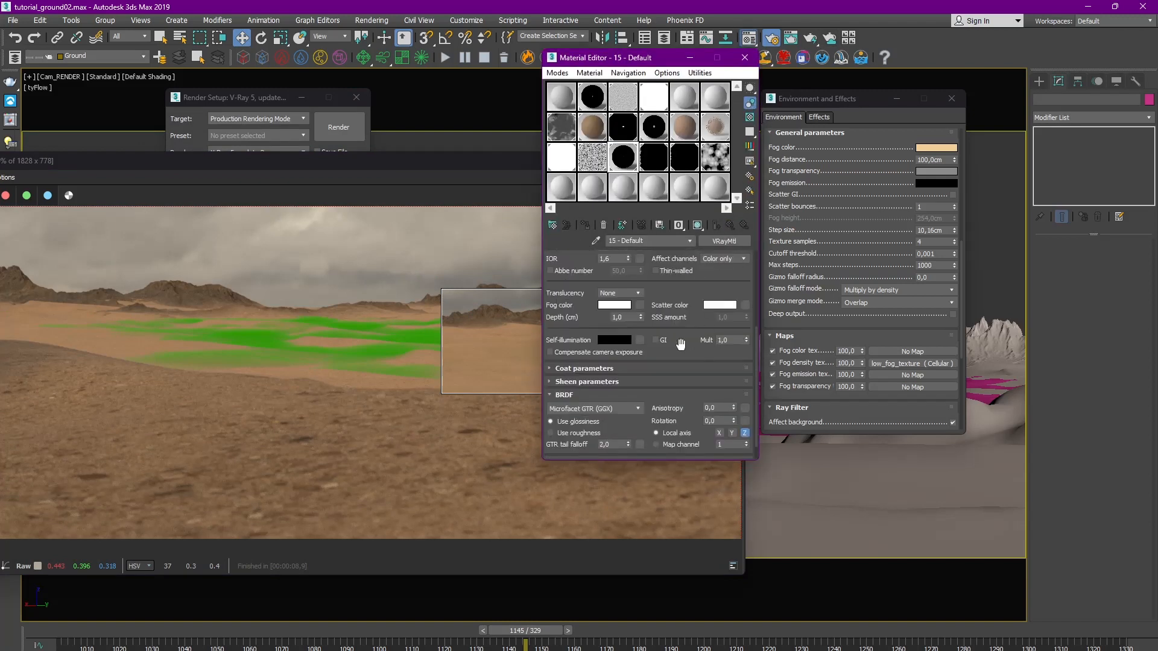
pyautogui.click(744, 58)
pyautogui.moveTo(861, 253); pyautogui.dragTo(870, 283)
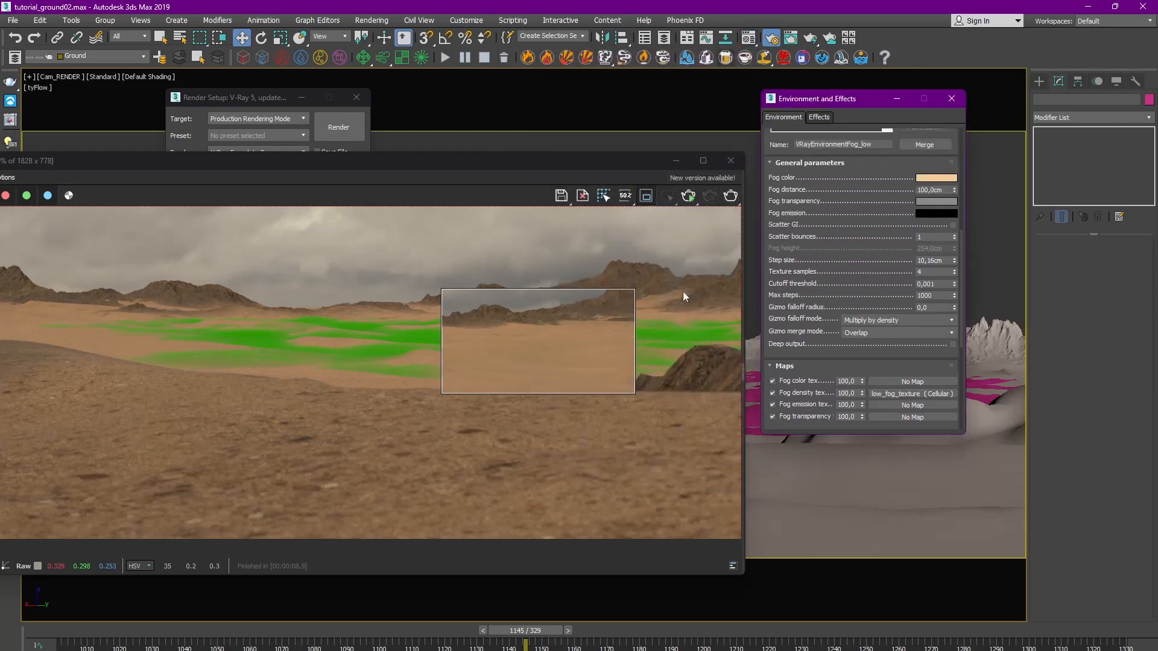
# Step: Close the environment effects, frame buffer and render setup windows, and check the scene's layer list
pyautogui.click(952, 98)
pyautogui.click(732, 160)
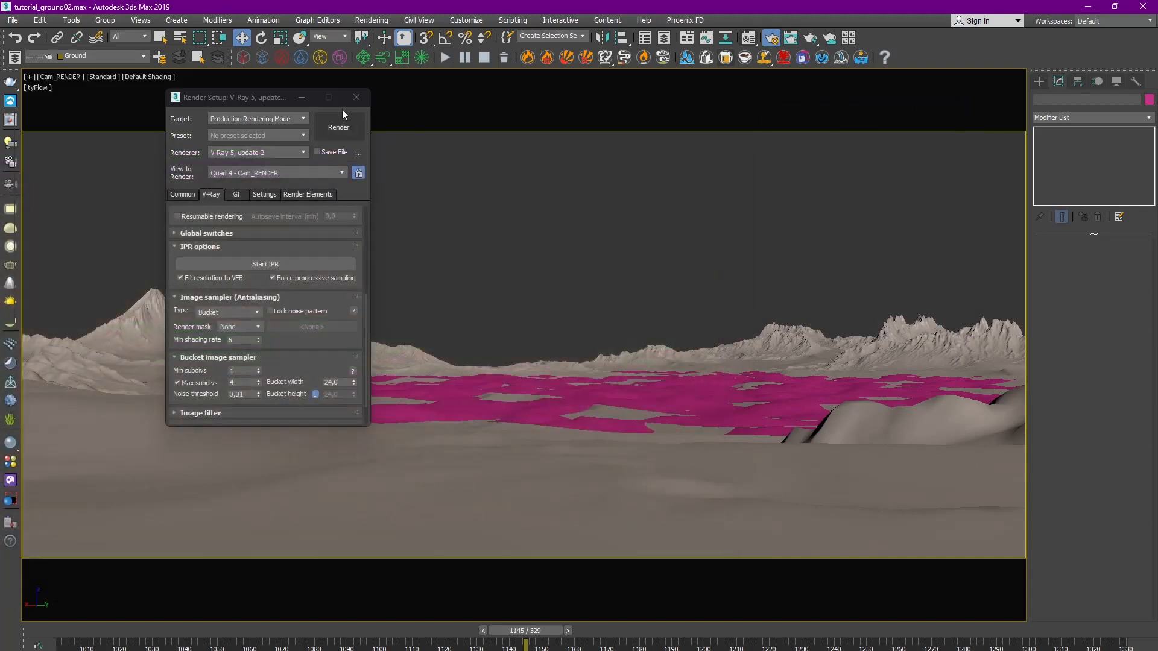
pyautogui.click(357, 97)
pyautogui.click(14, 57)
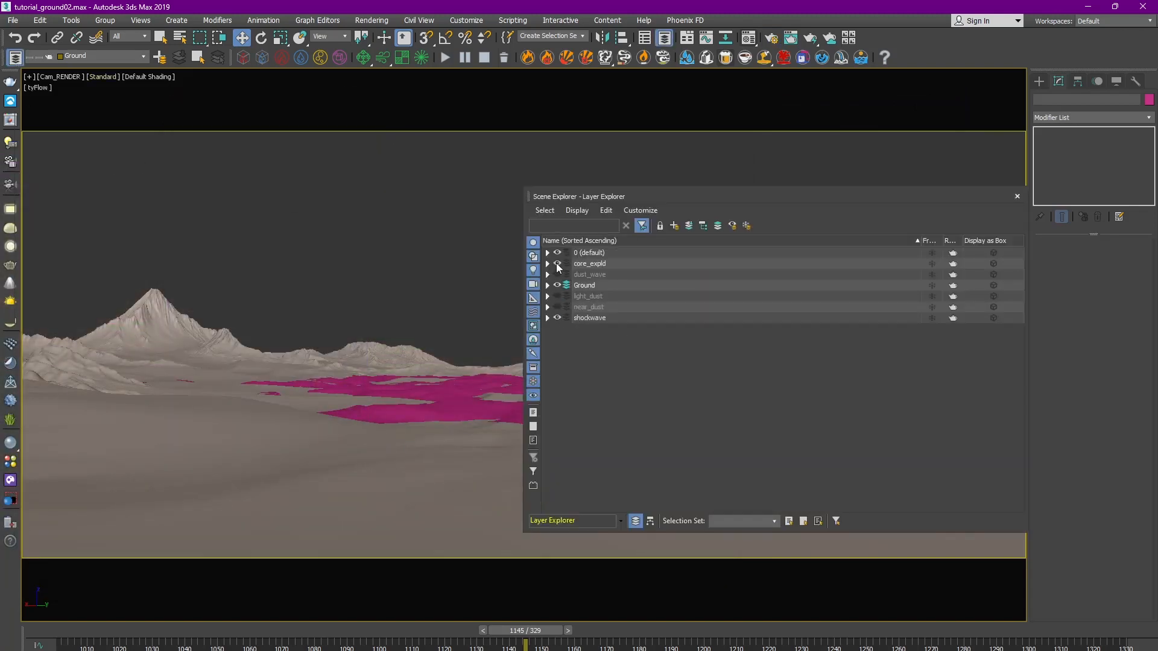
pyautogui.click(1017, 196)
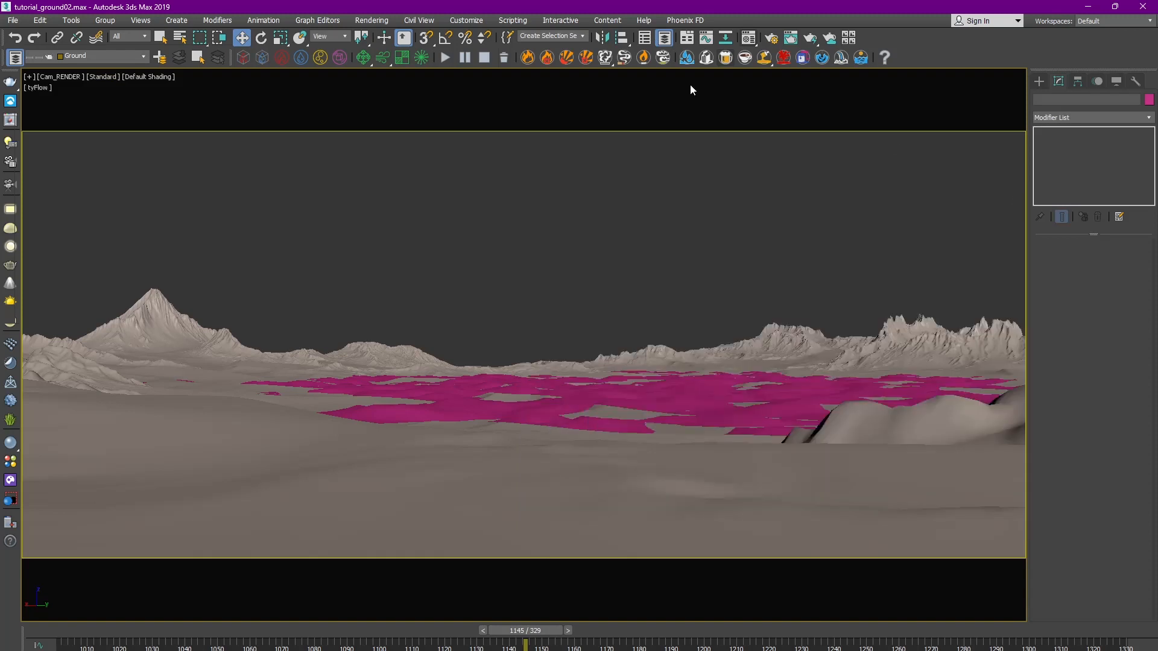
# Step: Select the core_expld selection set, review the Phoenix fire simulator's Rendering settings, and clear the selection
pyautogui.click(558, 36)
pyautogui.click(555, 53)
pyautogui.scroll(-10, 1091, 362)
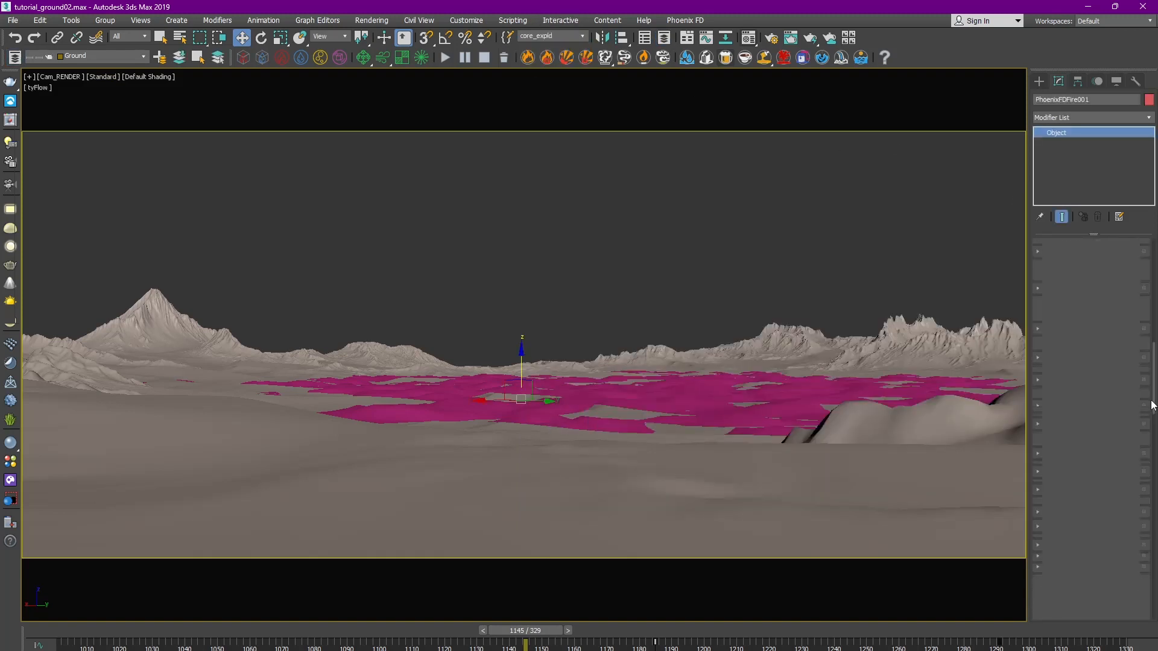
pyautogui.click(1109, 332)
pyautogui.click(1112, 342)
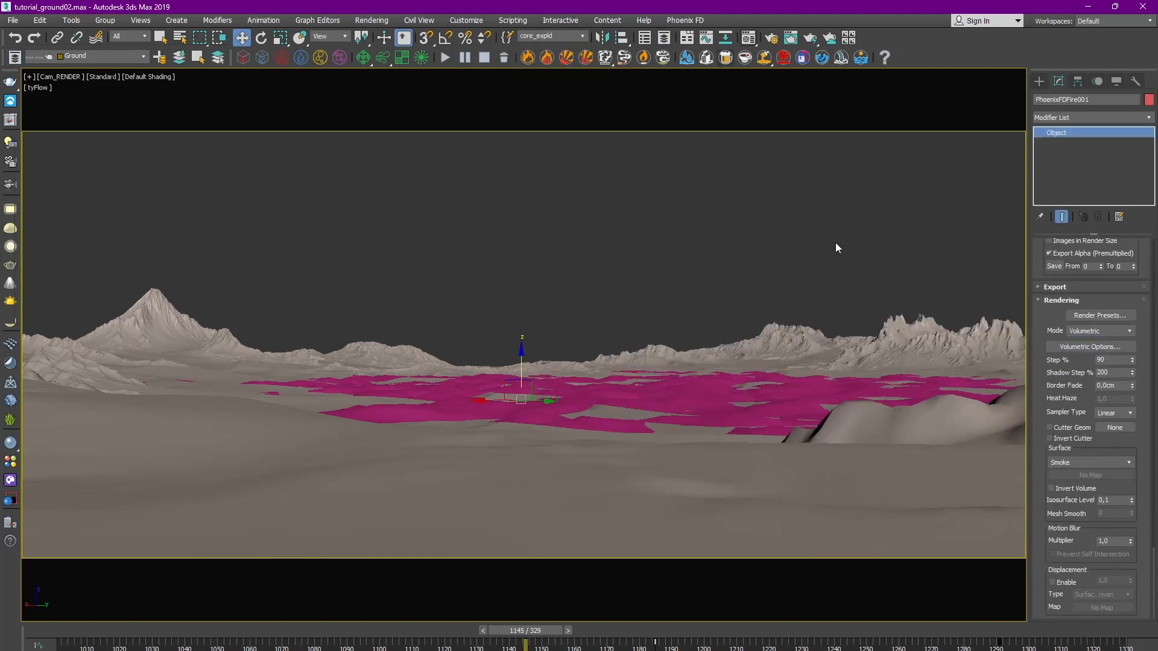
pyautogui.click(835, 248)
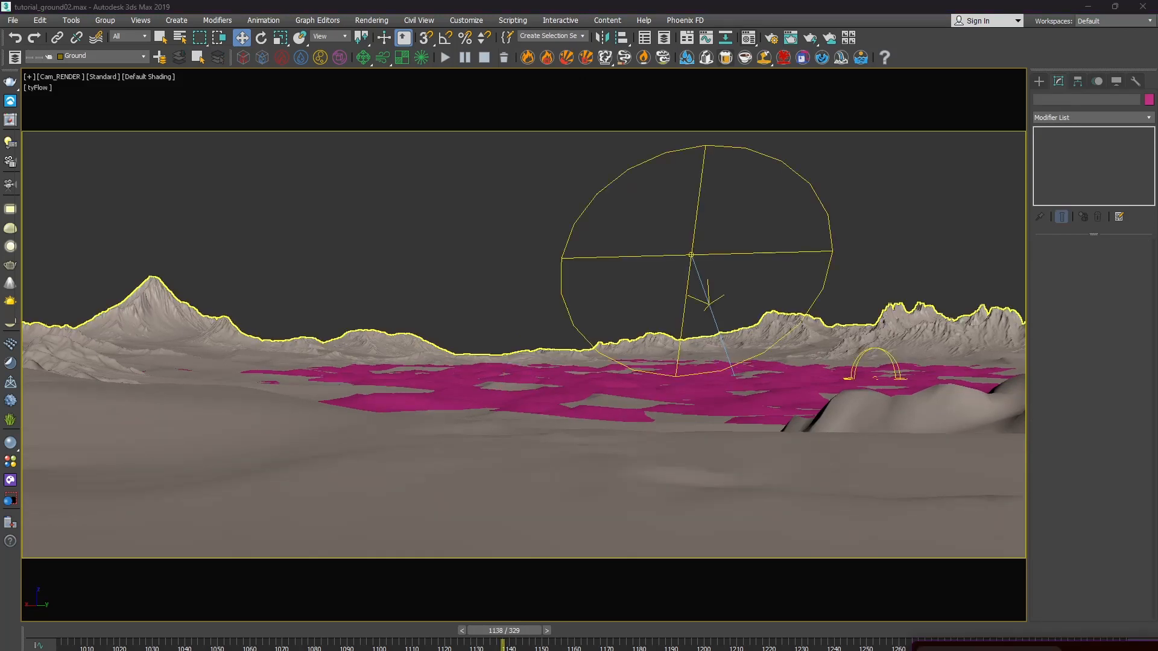
# Step: Switch to File Explorer, open the r7_RGB_color preview sequence in djv, and examine the ground fog and explosion up close
pyautogui.moveTo(1126, 650); pyautogui.dragTo(487, 132)
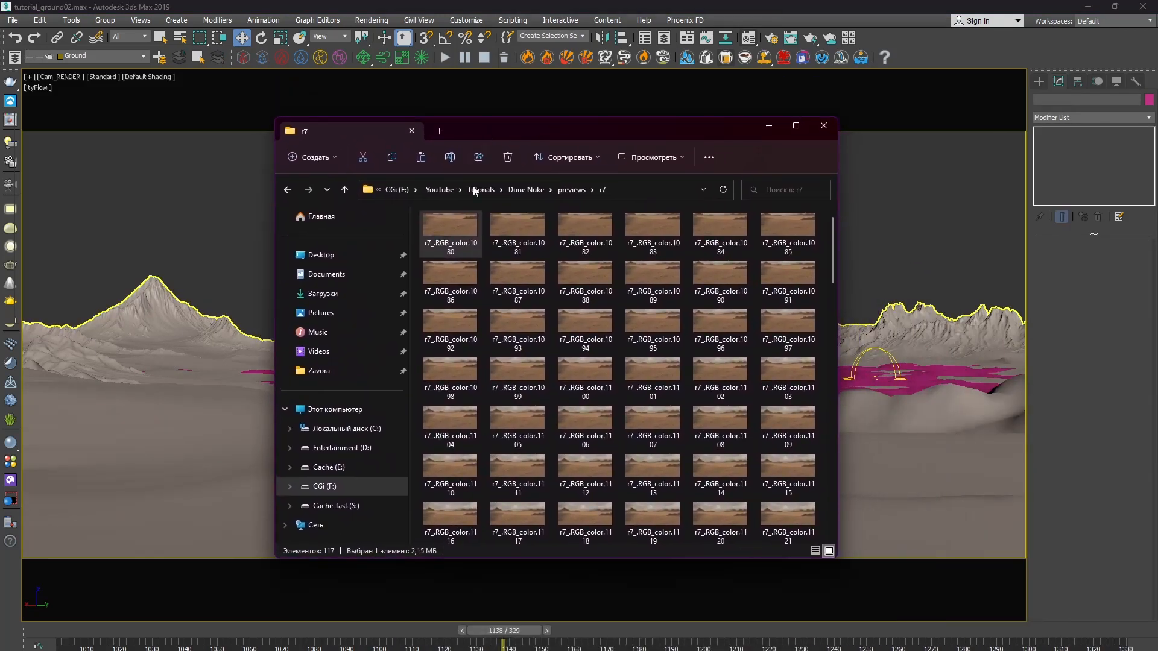
pyautogui.doubleClick(458, 228)
pyautogui.doubleClick(508, 121)
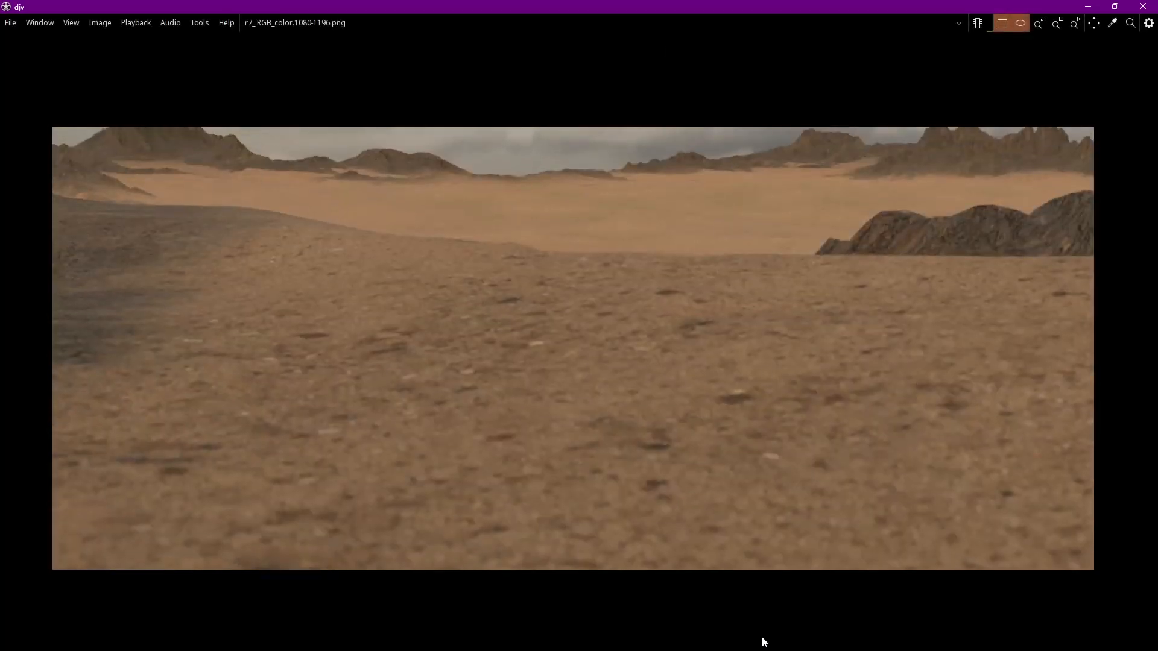
pyautogui.scroll(5, 783, 450)
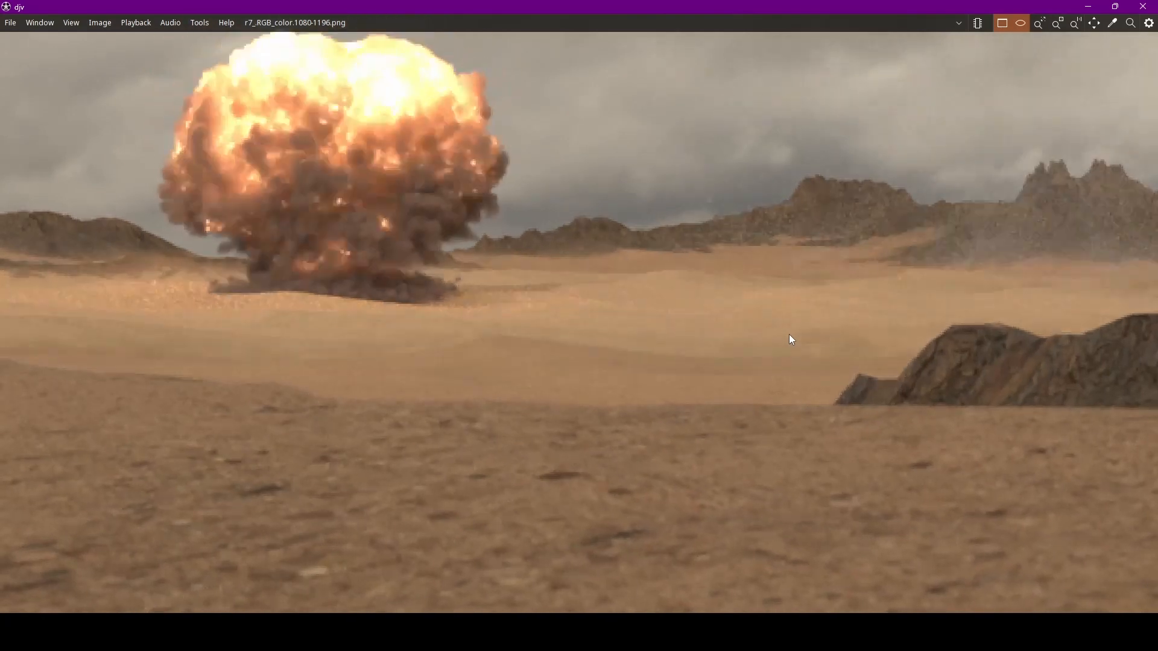
pyautogui.scroll(-5, 789, 335)
pyautogui.moveTo(509, 232); pyautogui.dragTo(544, 326, button='middle')
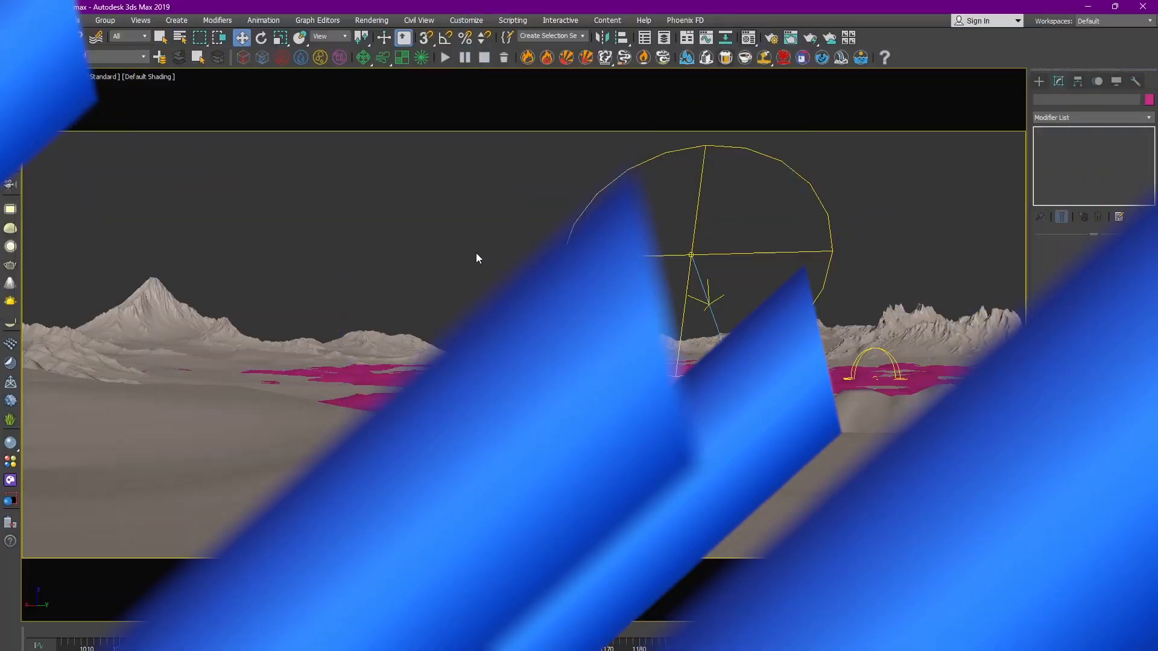
# Step: Hide the low_fog_driver object and move the timeline to frame 1127
pyautogui.click(457, 366)
pyautogui.rightClick(490, 312)
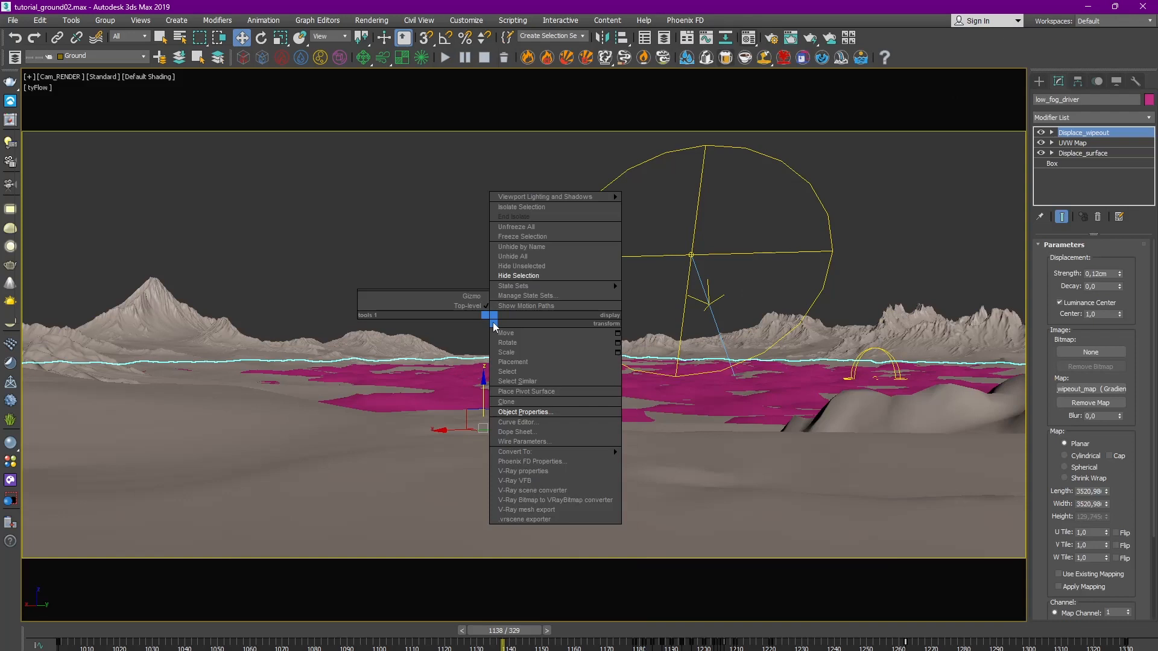
pyautogui.click(517, 275)
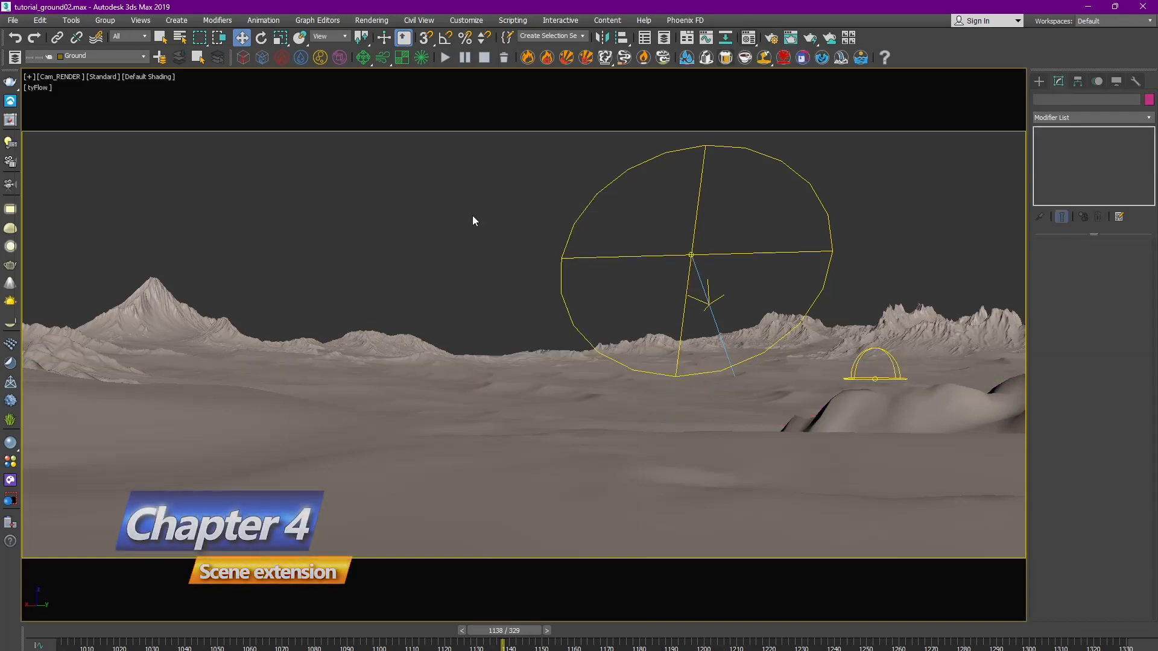
pyautogui.click(476, 413)
pyautogui.moveTo(504, 630); pyautogui.dragTo(468, 625)
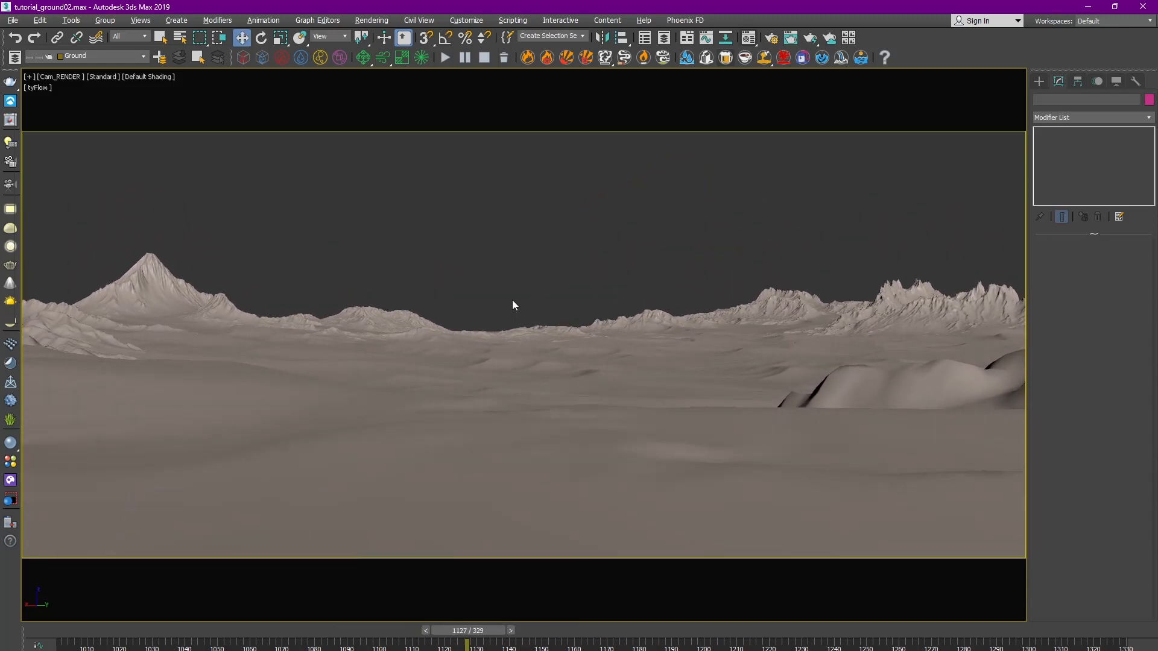
# Step: Show four viewports, change the maximized camera view to a Perspective view of the whole terrain, and select the desert mesh
pyautogui.hotkey('alt', 'w')
pyautogui.press('p')
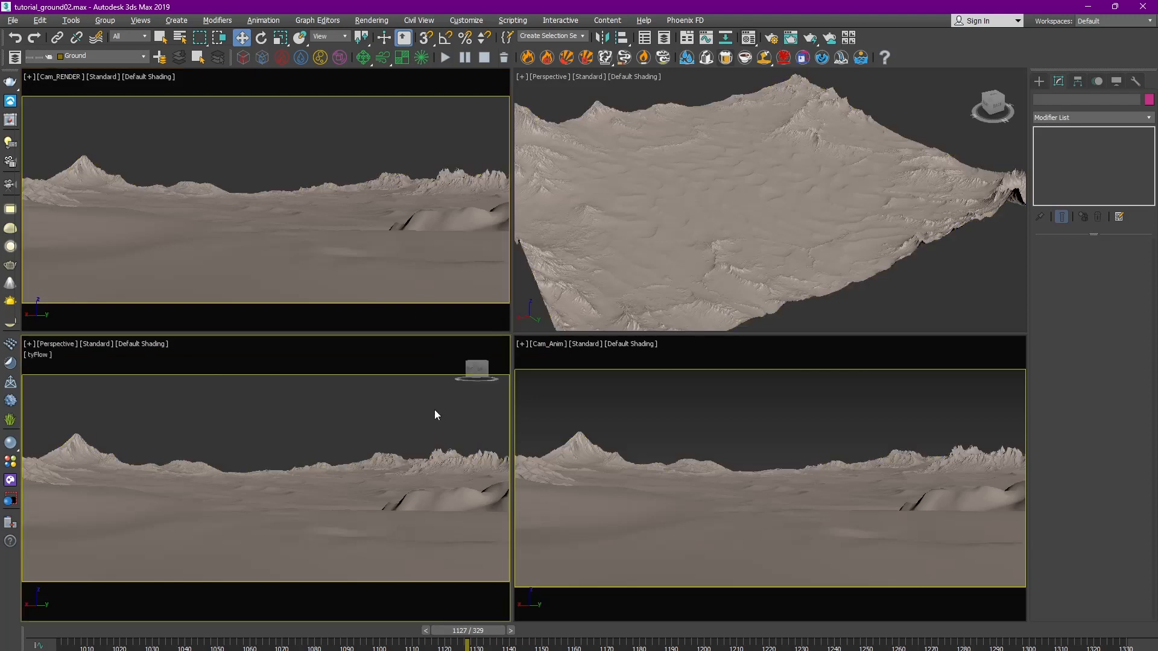
pyautogui.press('z')
pyautogui.keyDown('alt'); pyautogui.moveTo(308, 420); pyautogui.dragTo(301, 476, button='middle'); pyautogui.keyUp('alt')
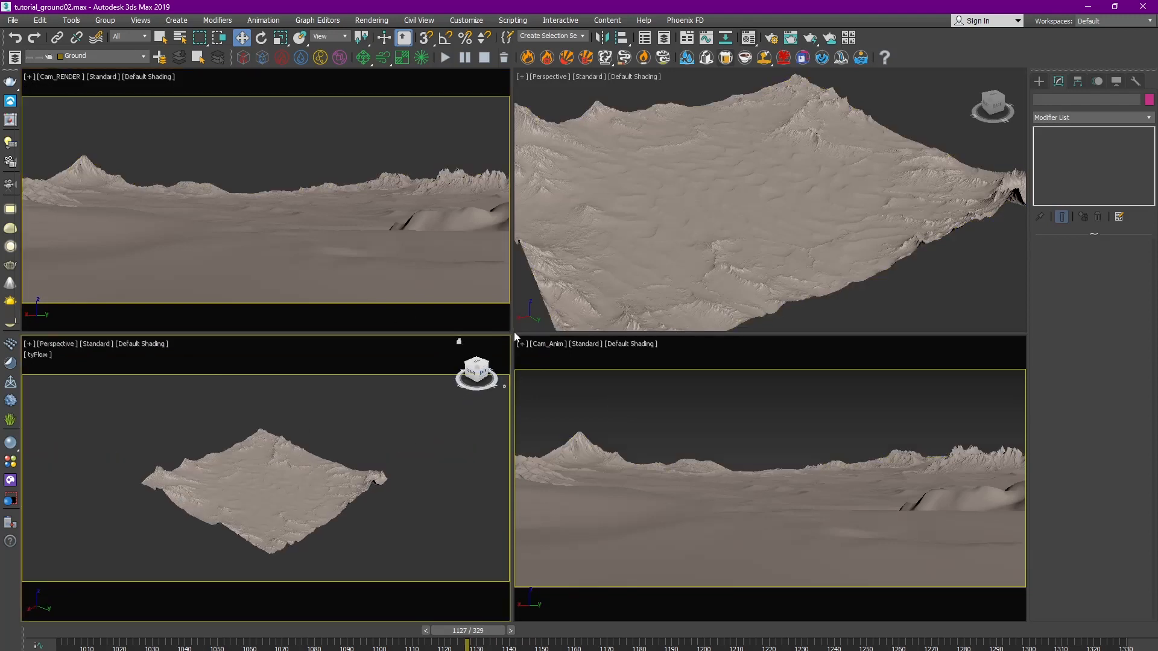
pyautogui.moveTo(514, 332); pyautogui.dragTo(550, 378)
pyautogui.scroll(6, 295, 471)
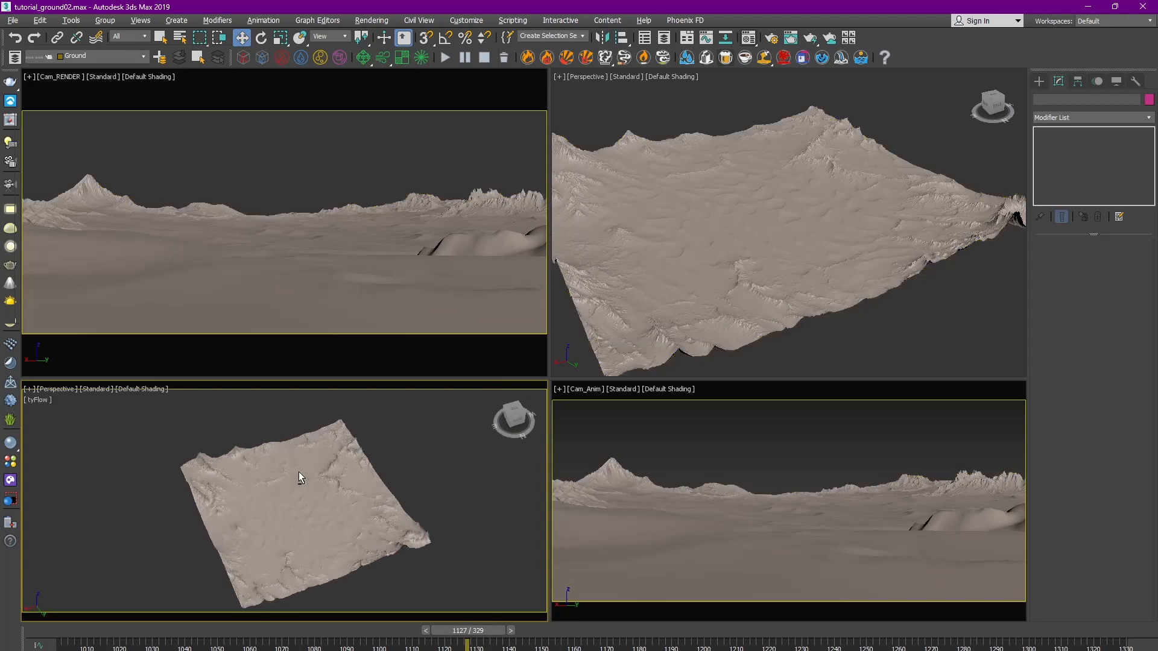
pyautogui.click(311, 500)
pyautogui.keyDown('alt'); pyautogui.moveTo(312, 500); pyautogui.dragTo(373, 395, button='middle'); pyautogui.keyUp('alt')
pyautogui.click(336, 483)
pyautogui.scroll(-3, 336, 483)
pyautogui.scroll(3, 275, 460)
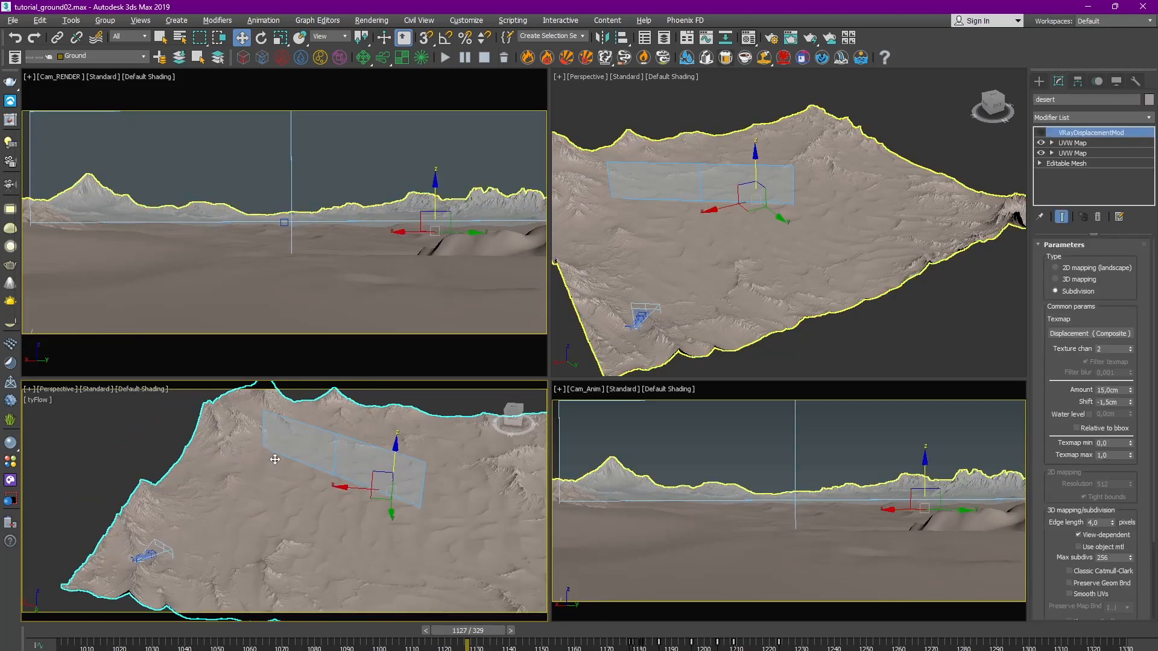
pyautogui.keyDown('alt'); pyautogui.moveTo(274, 460); pyautogui.dragTo(361, 514, button='middle'); pyautogui.keyUp('alt')
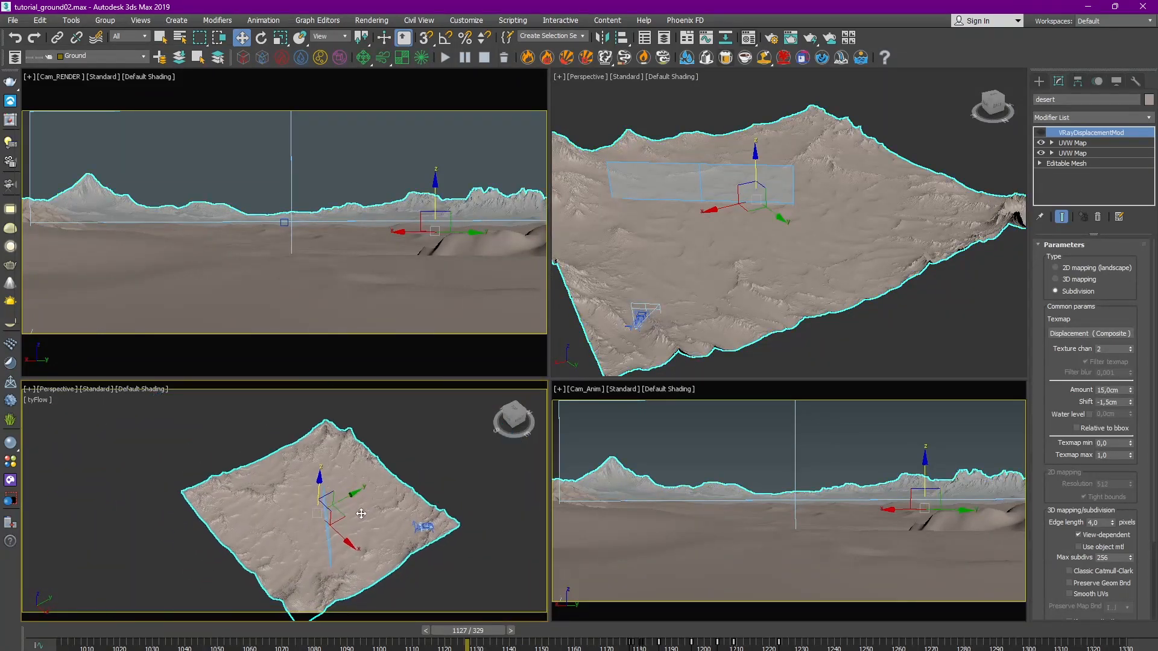
# Step: Check the desert mesh's transform locks and clone it as a copy named desert_ext1
pyautogui.click(1116, 80)
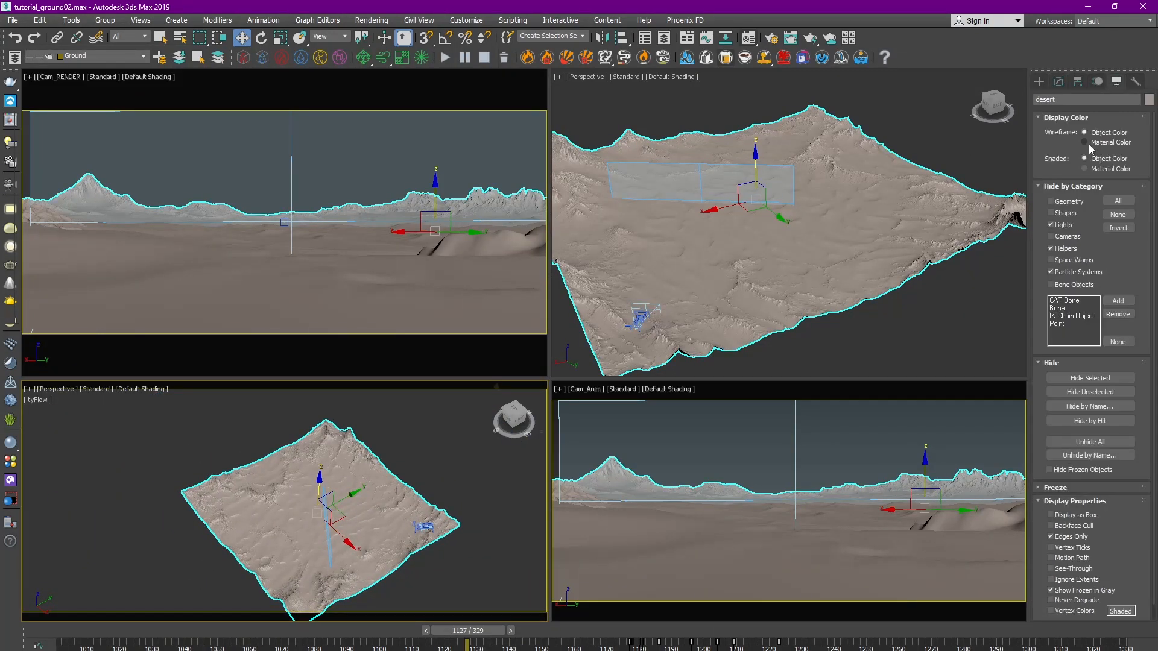
pyautogui.click(1077, 81)
pyautogui.click(1137, 119)
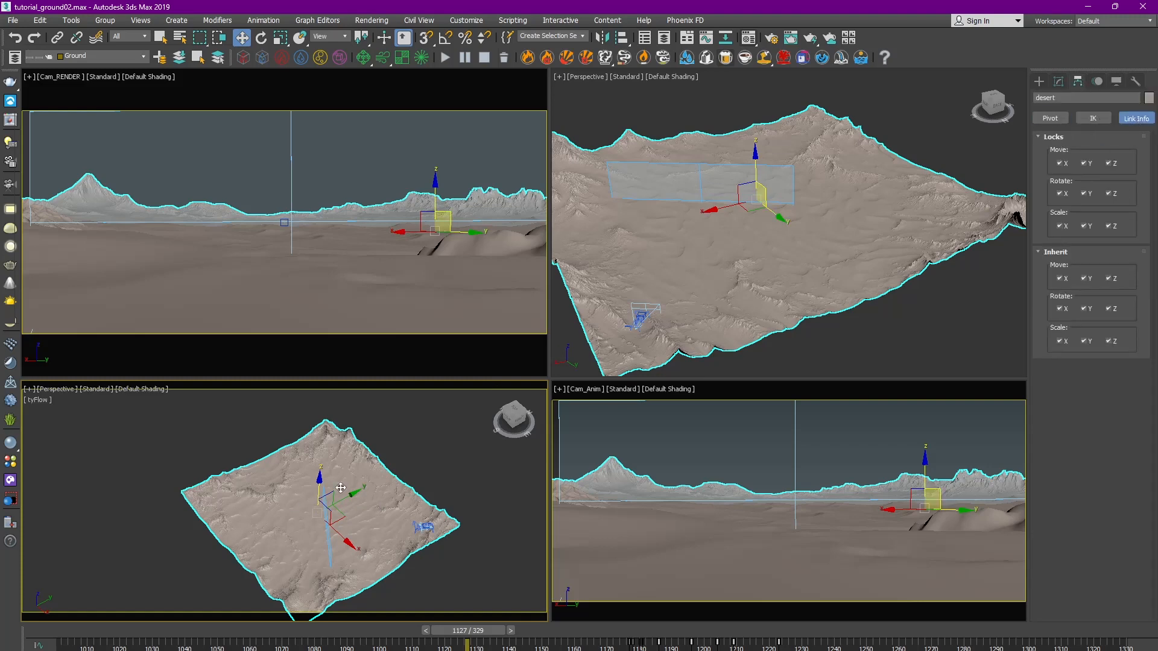
pyautogui.rightClick(391, 441)
pyautogui.click(403, 519)
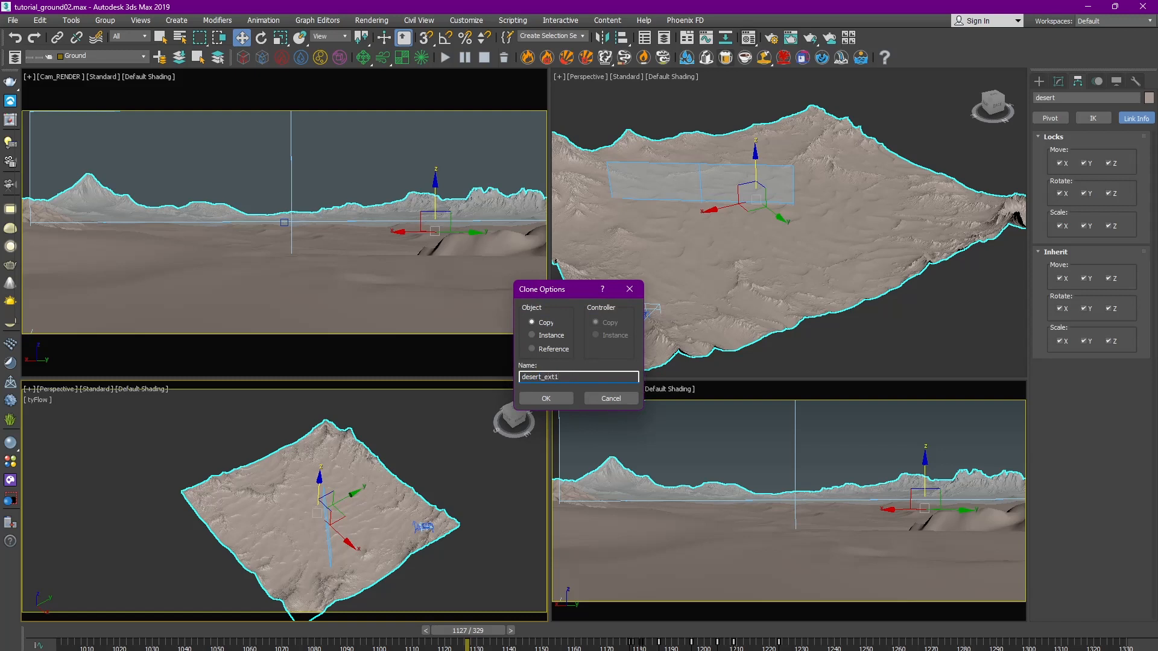
pyautogui.click(560, 393)
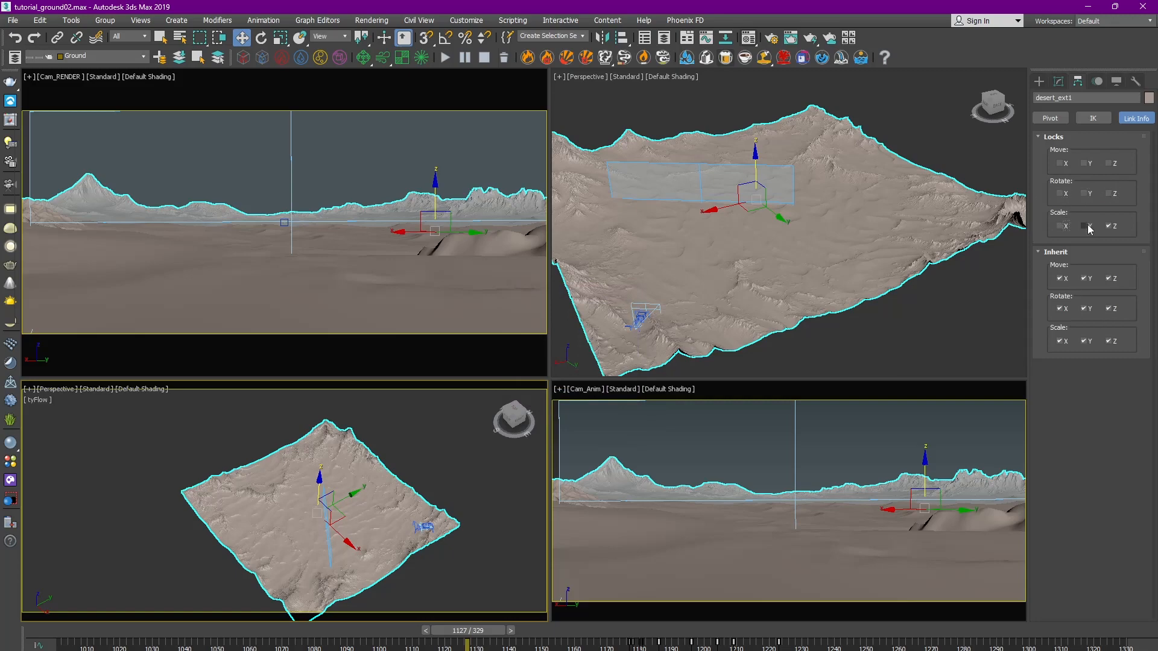
# Step: Unlock desert_ext1's move, rotate and scale axes, move it horizontally clear of the original terrain, and maximize the Perspective view
pyautogui.moveTo(341, 520)
pyautogui.mouseDown()
pyautogui.moveTo(202, 486)
pyautogui.moveTo(166, 439)
pyautogui.mouseUp()
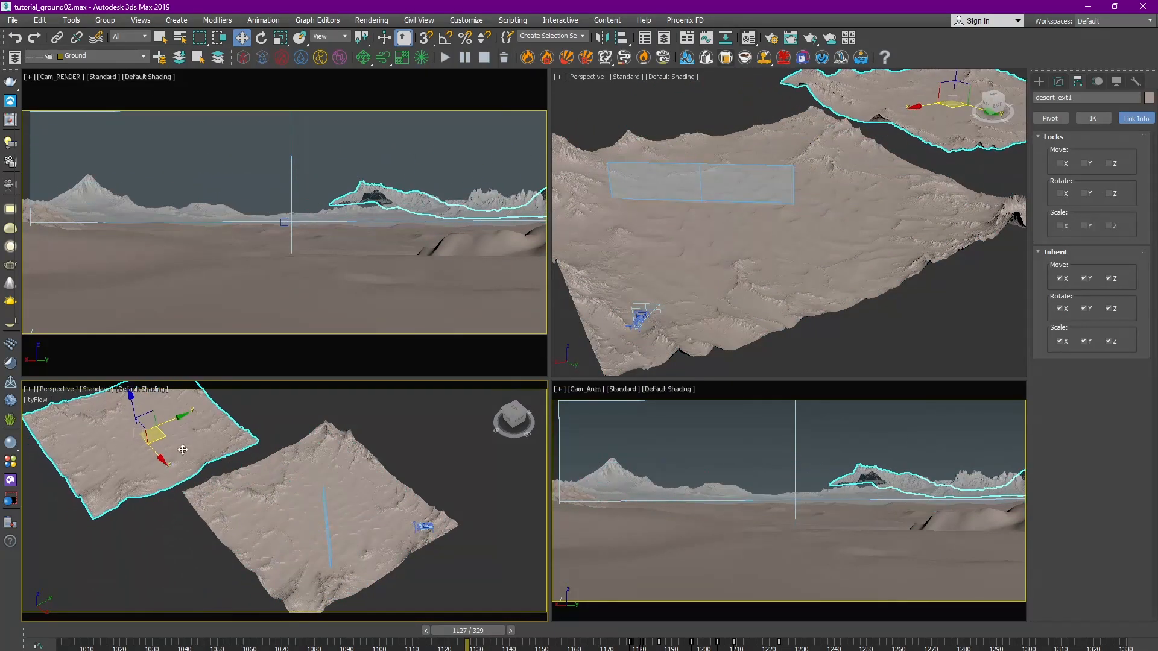
pyautogui.scroll(2, 241, 495)
pyautogui.hotkey('alt', 'w')
# Step: Convert desert_ext1 to an Editable Poly and enter polygon editing
pyautogui.keyDown('alt'); pyautogui.moveTo(390, 445); pyautogui.dragTo(543, 413, button='middle'); pyautogui.keyUp('alt')
pyautogui.scroll(3, 381, 308)
pyautogui.scroll(4, 590, 418)
pyautogui.scroll(-8, 543, 414)
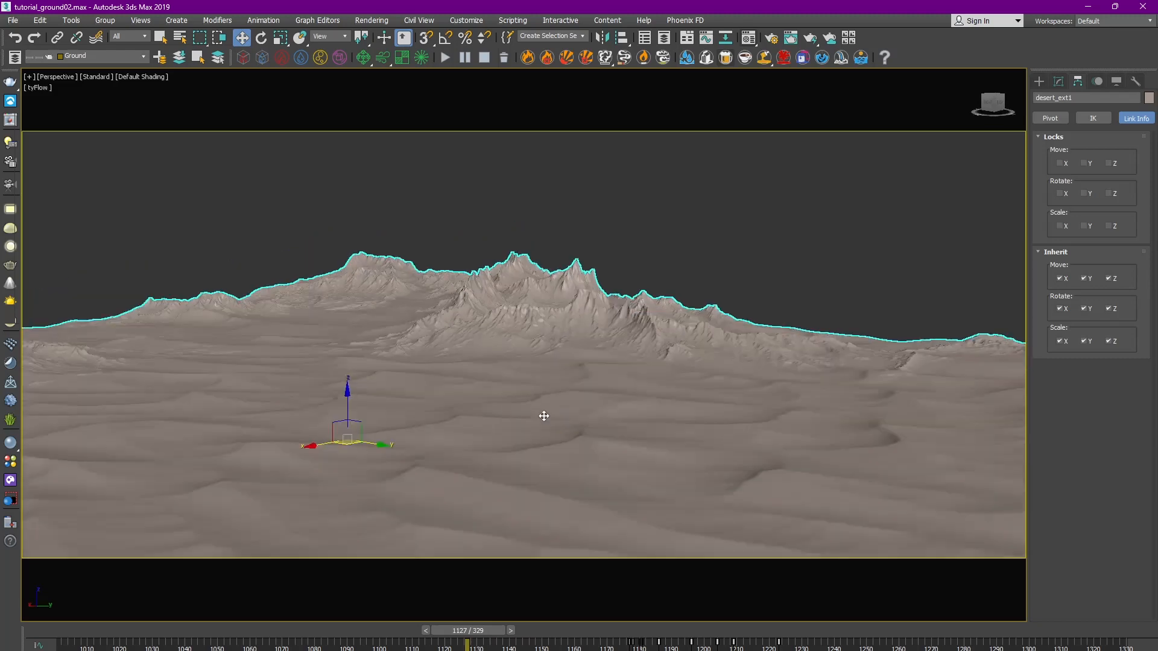
pyautogui.click(1060, 81)
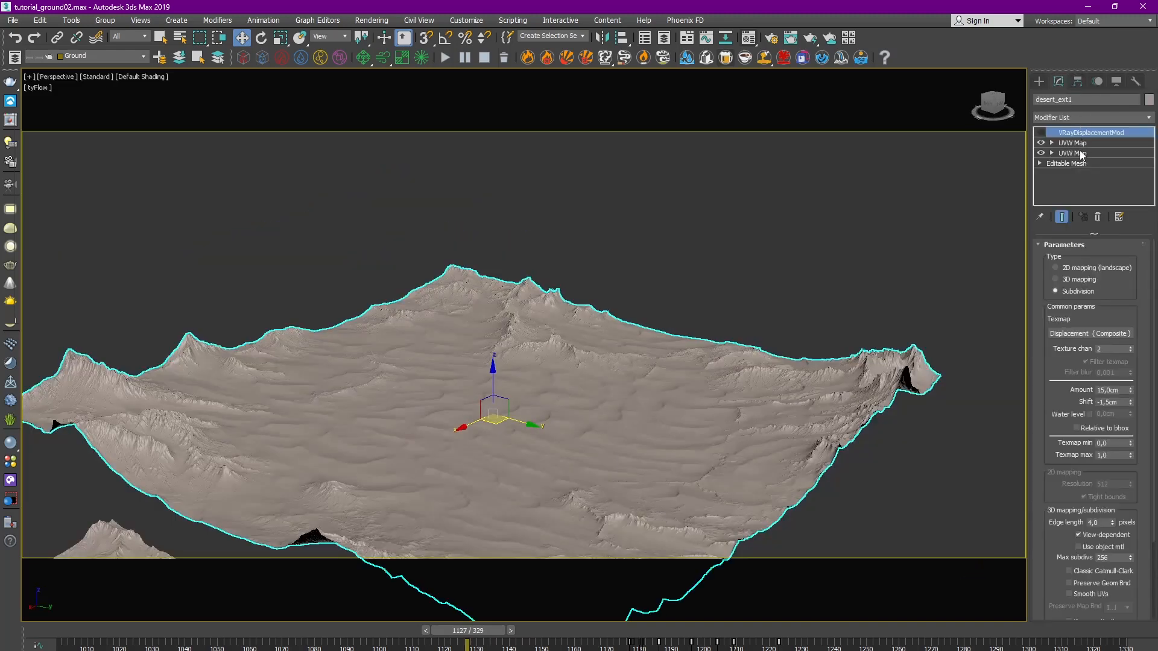
pyautogui.moveTo(640, 307); pyautogui.dragTo(625, 309, button='middle')
pyautogui.moveTo(535, 391); pyautogui.dragTo(560, 357)
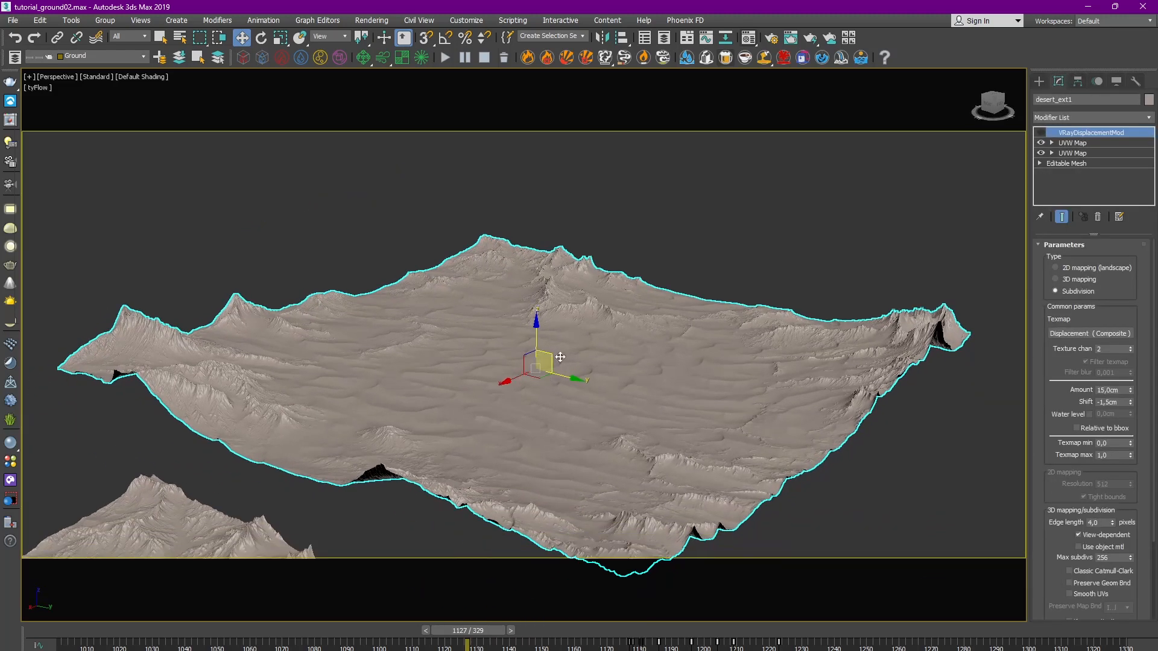
pyautogui.rightClick(593, 310)
pyautogui.moveTo(724, 429)
pyautogui.click(772, 436)
pyautogui.click(1106, 260)
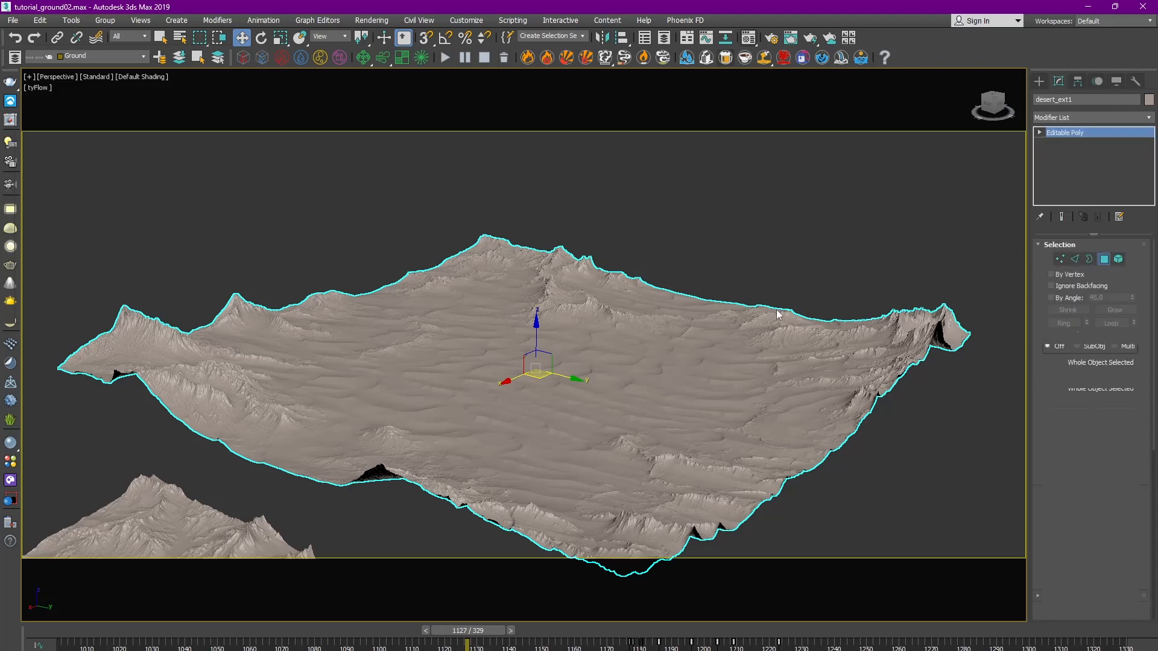
# Step: Delete all polygons of desert_ext1 except one mountainous corner section, and return to object level
pyautogui.keyDown('alt'); pyautogui.moveTo(500, 292); pyautogui.dragTo(525, 275, button='middle'); pyautogui.keyUp('alt')
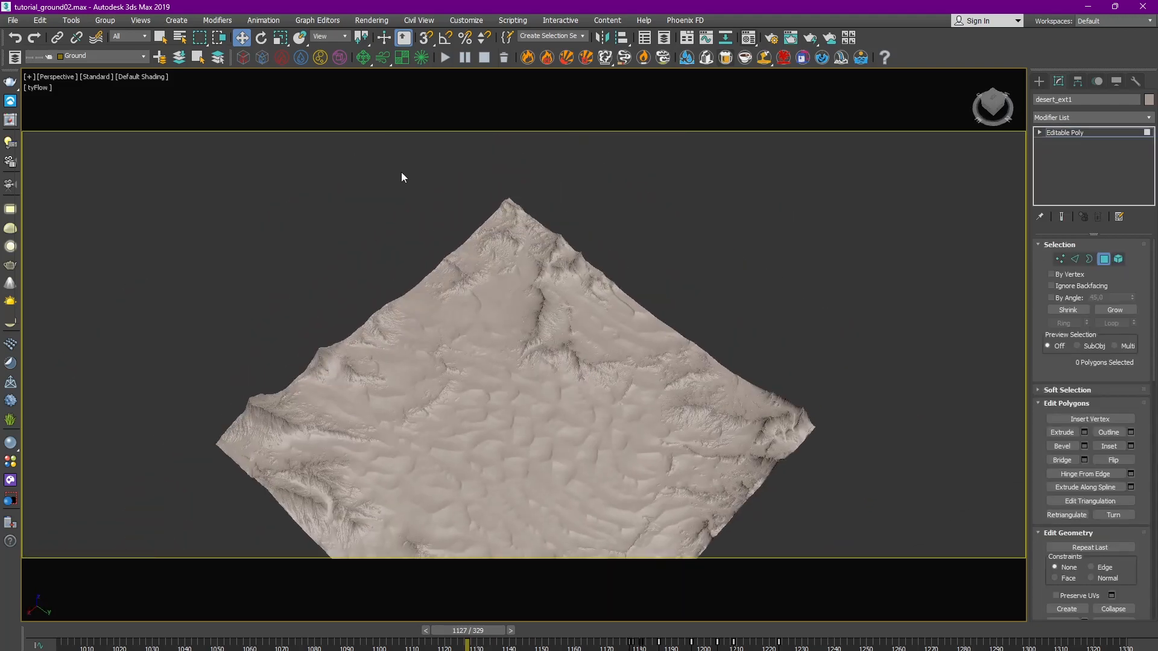
pyautogui.keyDown('alt'); pyautogui.moveTo(402, 176); pyautogui.dragTo(419, 193, button='middle'); pyautogui.keyUp('alt')
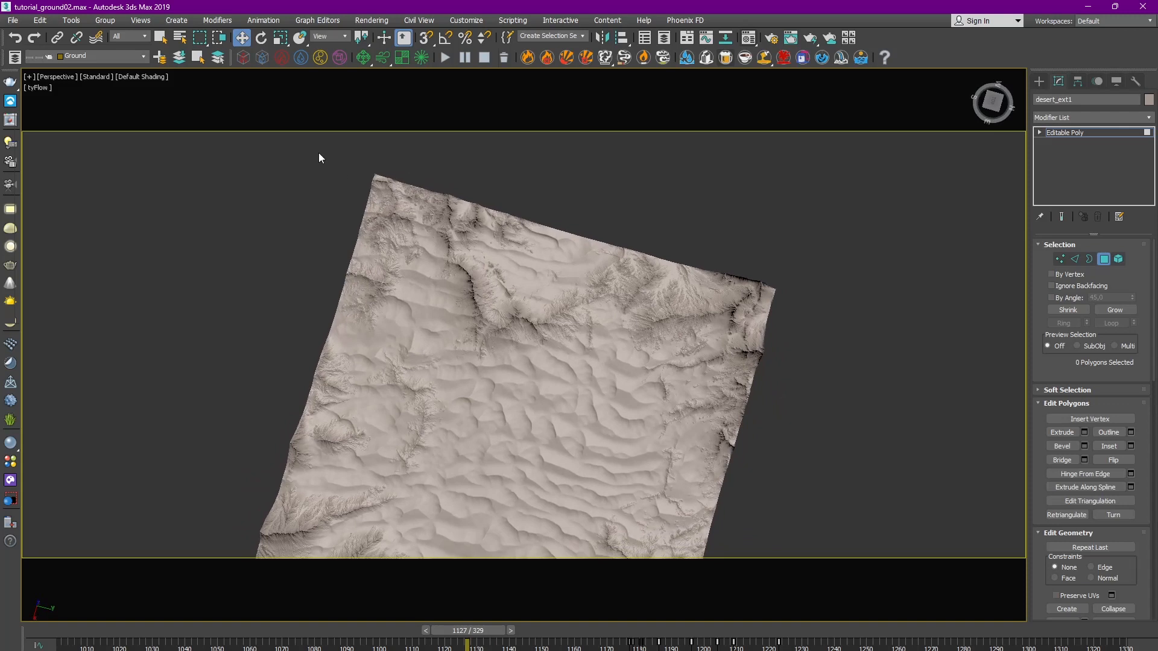
pyautogui.moveTo(615, 372); pyautogui.dragTo(615, 371)
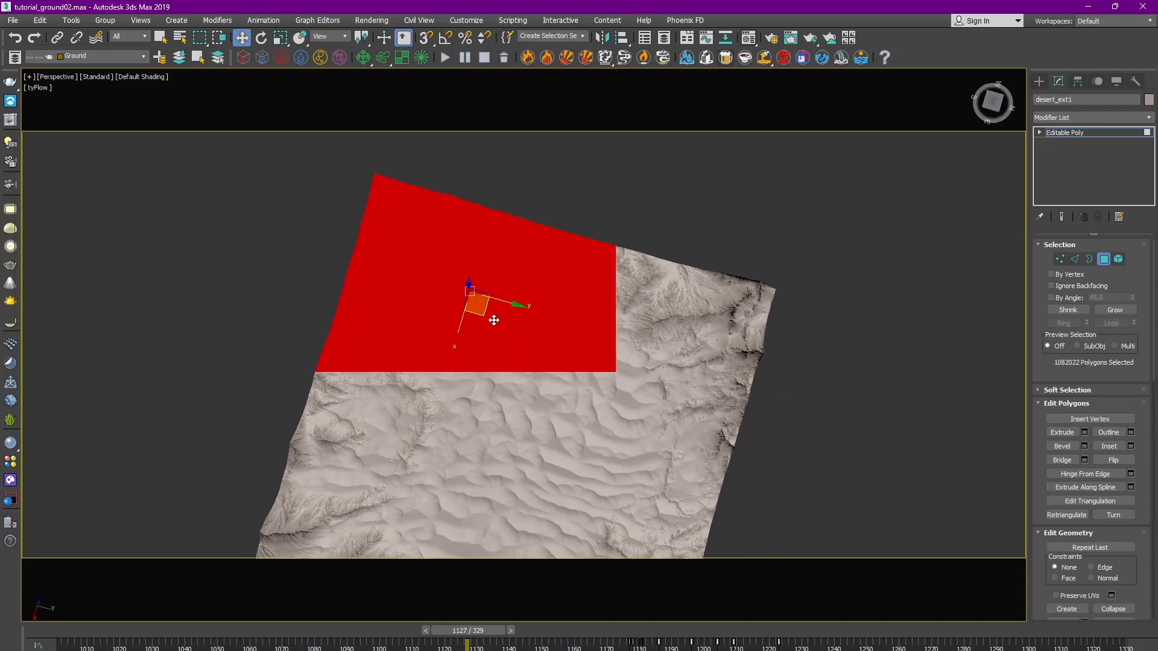
pyautogui.moveTo(510, 339); pyautogui.dragTo(544, 341, button='middle')
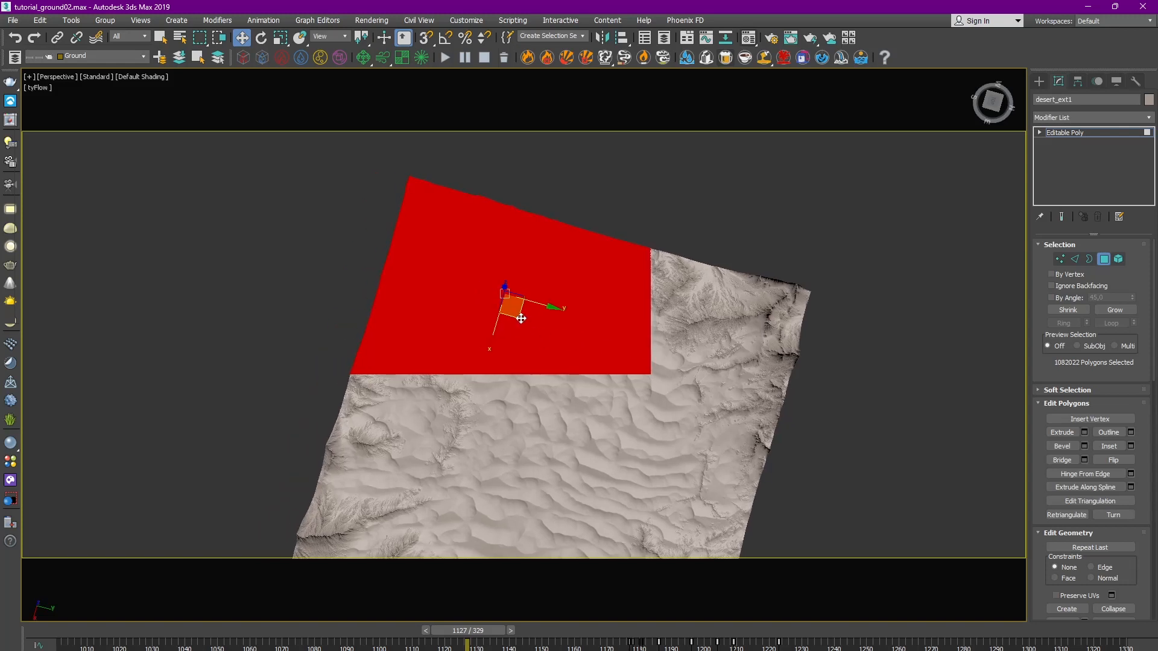
pyautogui.hotkey('ctrl', 'i')
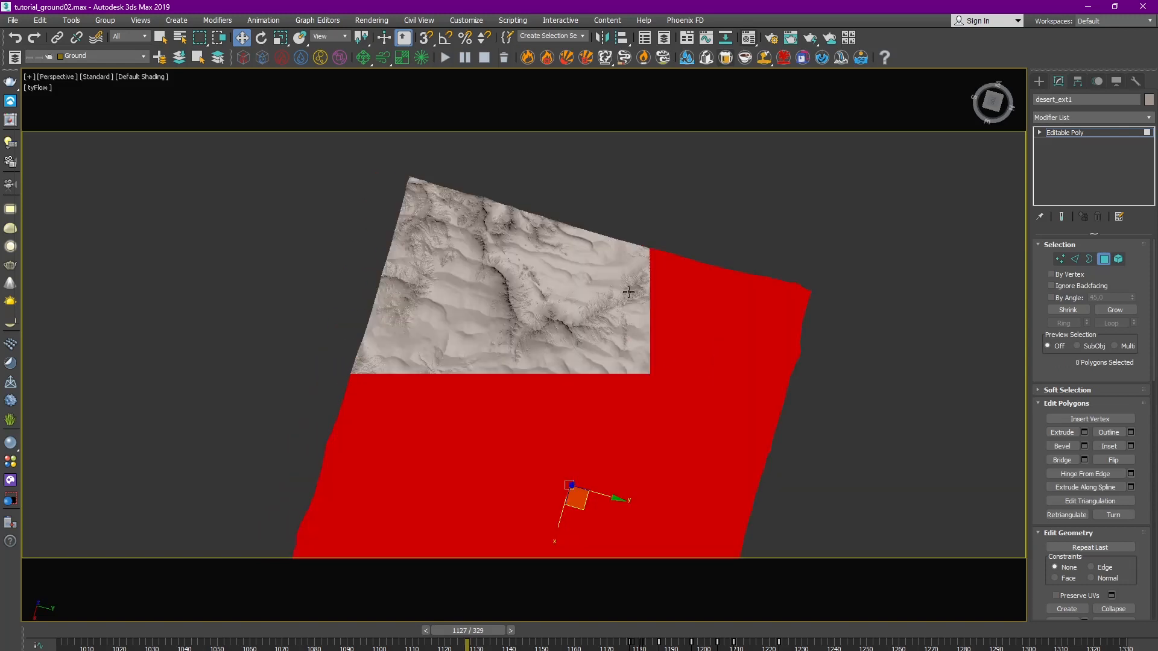
pyautogui.rightClick(684, 293)
pyautogui.click(667, 272)
# Step: Delete the narrow pointed end of the remaining desert_ext1 section and leave polygon editing
pyautogui.keyDown('alt'); pyautogui.moveTo(585, 344); pyautogui.dragTo(534, 275, button='middle'); pyautogui.keyUp('alt')
pyautogui.click(1105, 260)
pyautogui.moveTo(152, 251); pyautogui.dragTo(345, 384)
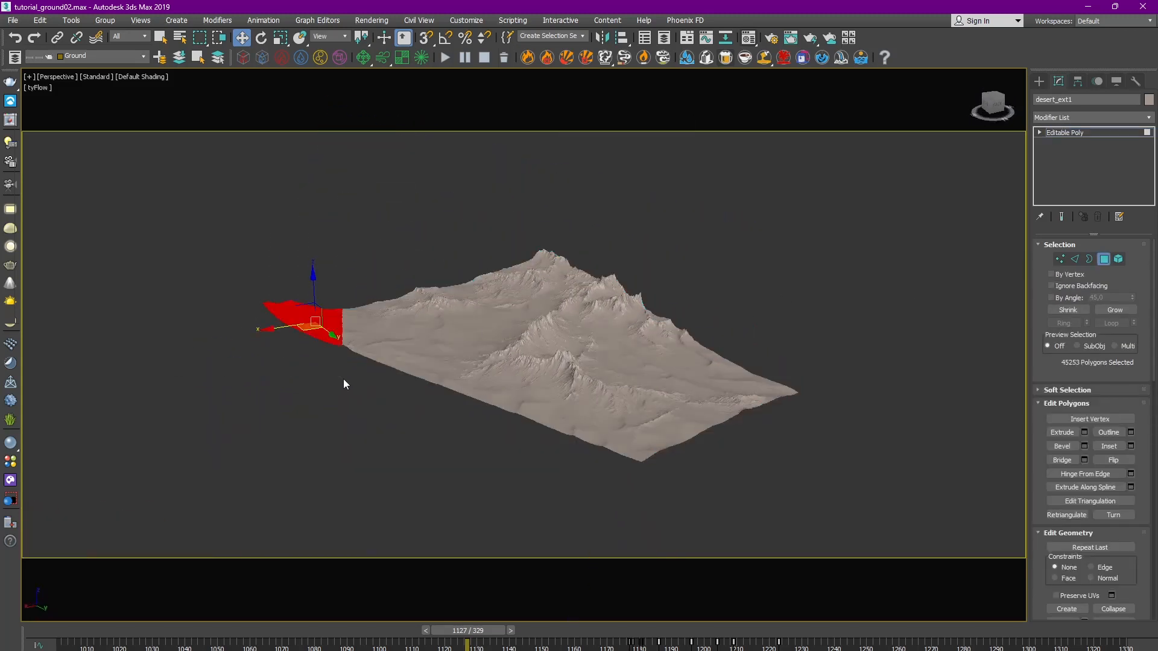
pyautogui.press('Delete')
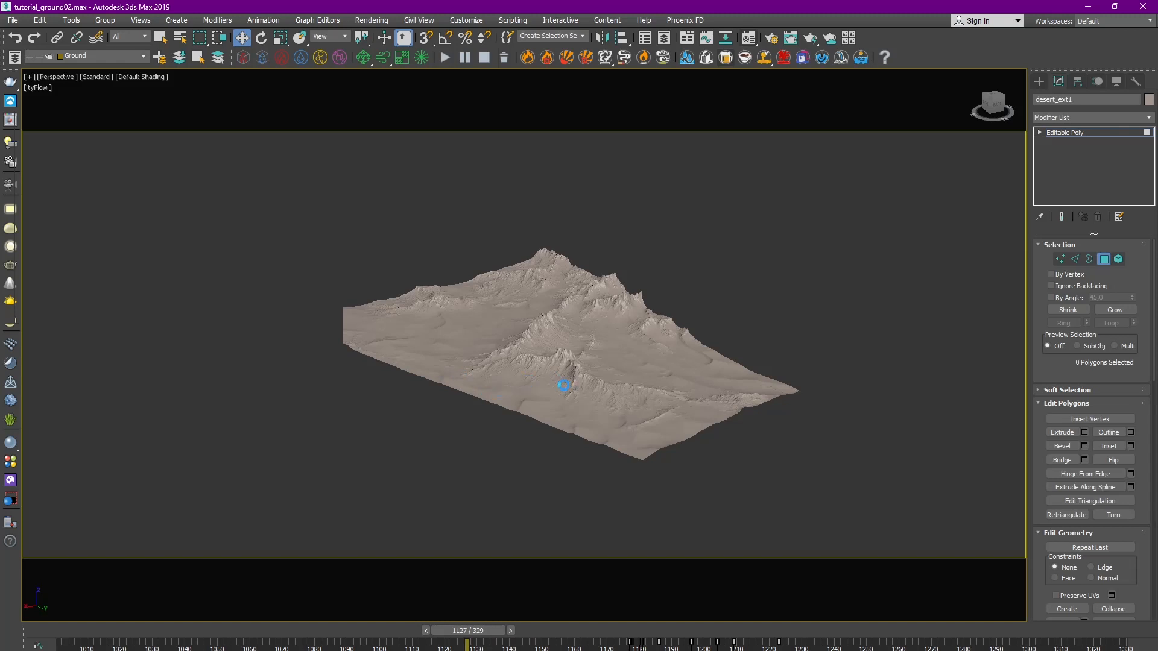
pyautogui.keyDown('alt'); pyautogui.moveTo(602, 400); pyautogui.dragTo(627, 380, button='middle'); pyautogui.keyUp('alt')
pyautogui.rightClick(673, 354)
pyautogui.click(656, 335)
# Step: Center desert_ext1's pivot on the trimmed object
pyautogui.click(1078, 81)
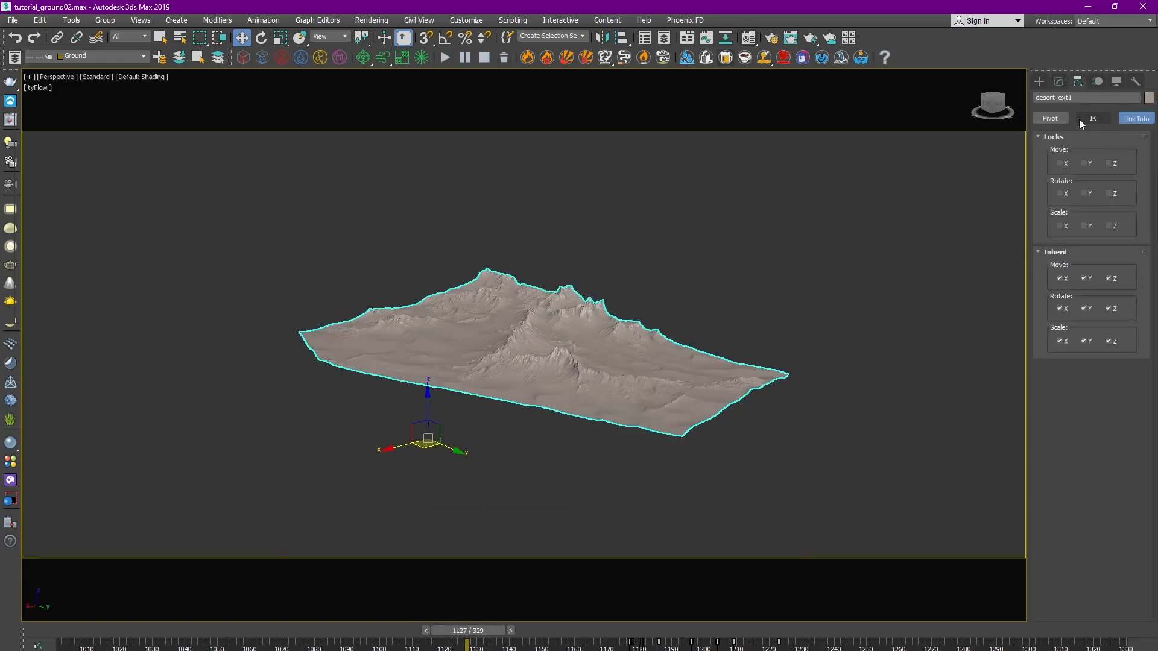
pyautogui.click(1092, 165)
pyautogui.click(1091, 166)
# Step: Move desert_ext1 against the far edge of the original terrain and look through the Cam_RENDER camera
pyautogui.scroll(-5, 684, 295)
pyautogui.moveTo(508, 317); pyautogui.dragTo(693, 346, button='middle')
pyautogui.moveTo(670, 330); pyautogui.dragTo(390, 362)
pyautogui.press('c')
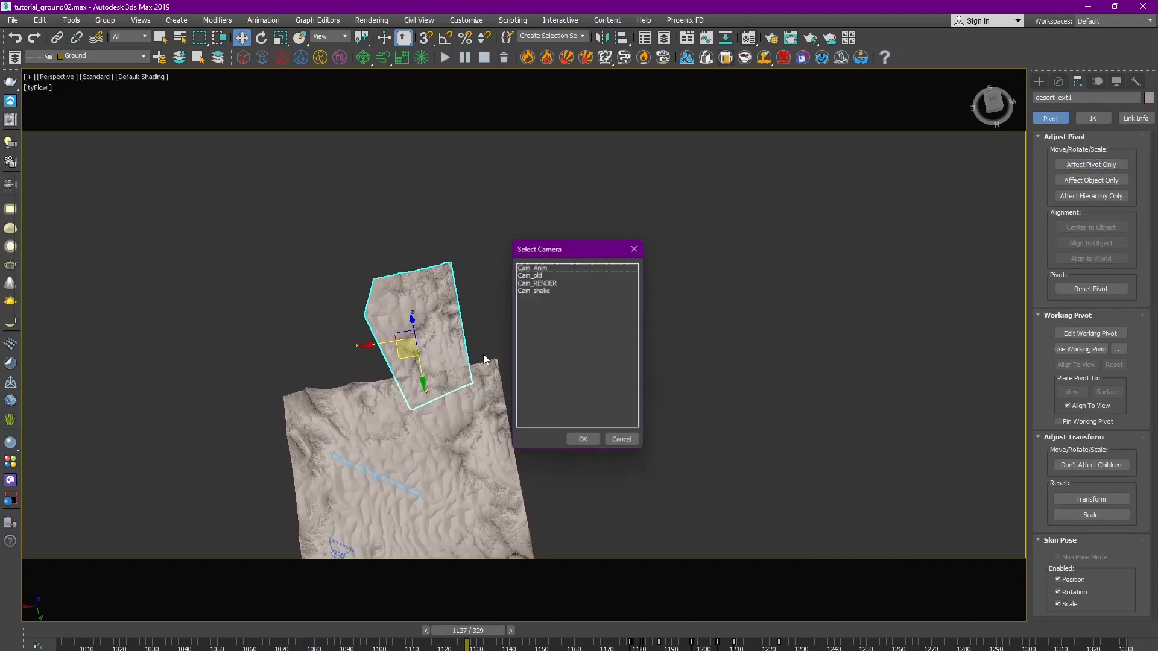
pyautogui.press('Return')
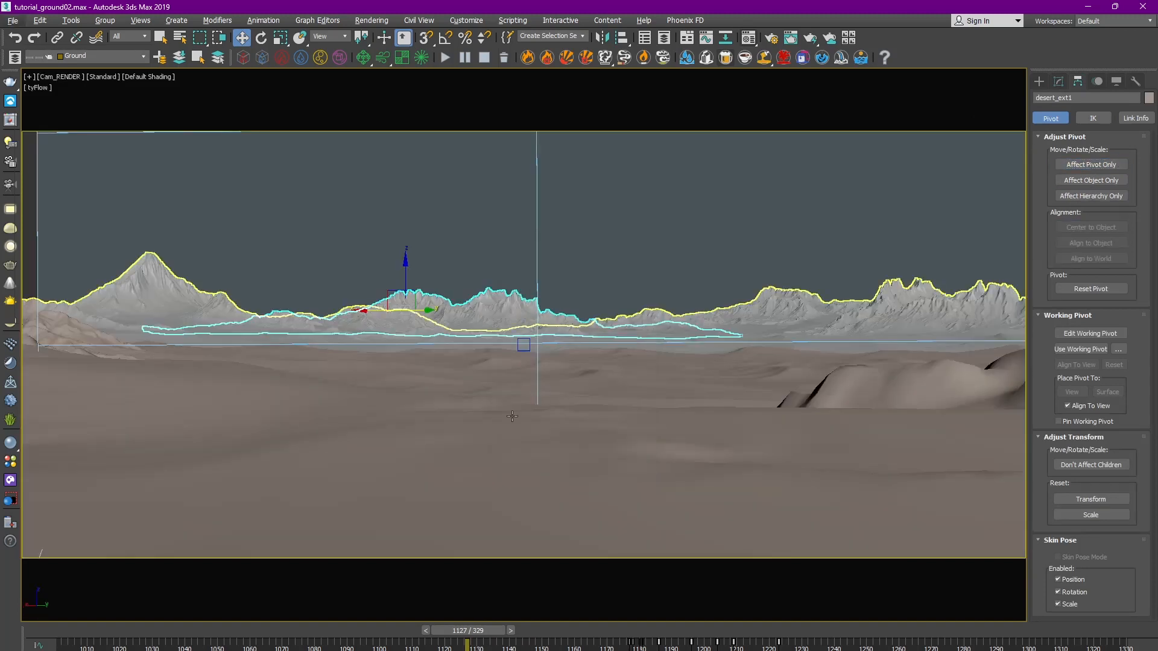
# Step: Rotate desert_ext1 within the Cam_RENDER view to spread its ridges along the horizon, and clear the selection
pyautogui.press('e')
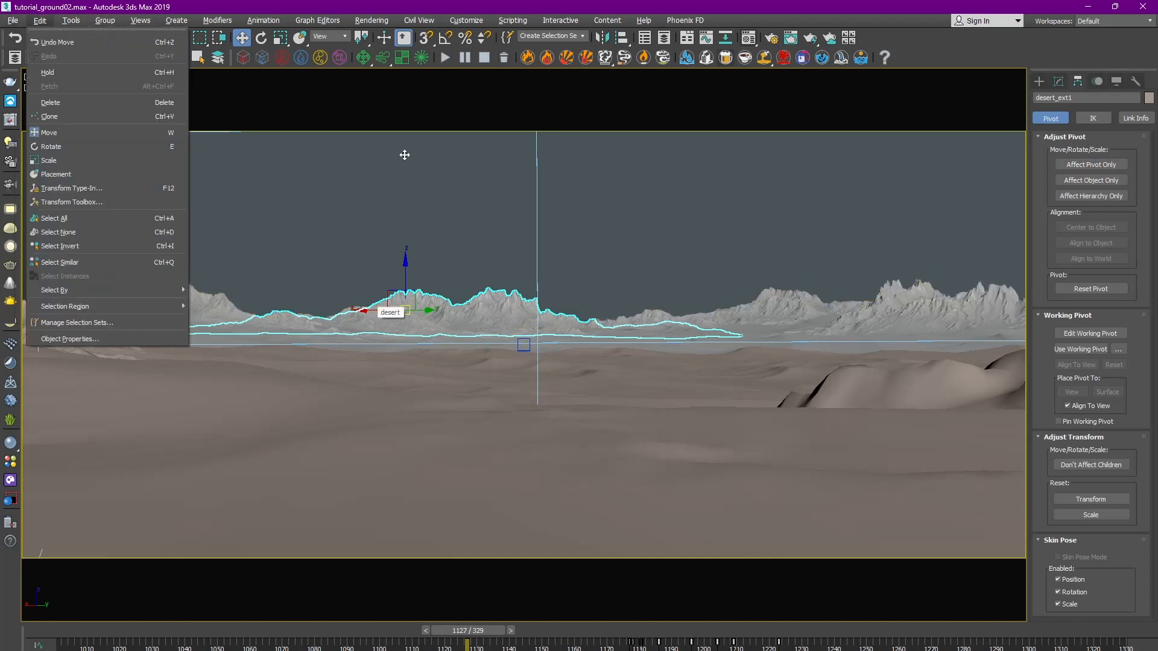
pyautogui.click(405, 155)
pyautogui.press('e')
pyautogui.moveTo(407, 311); pyautogui.dragTo(373, 321)
pyautogui.press('w')
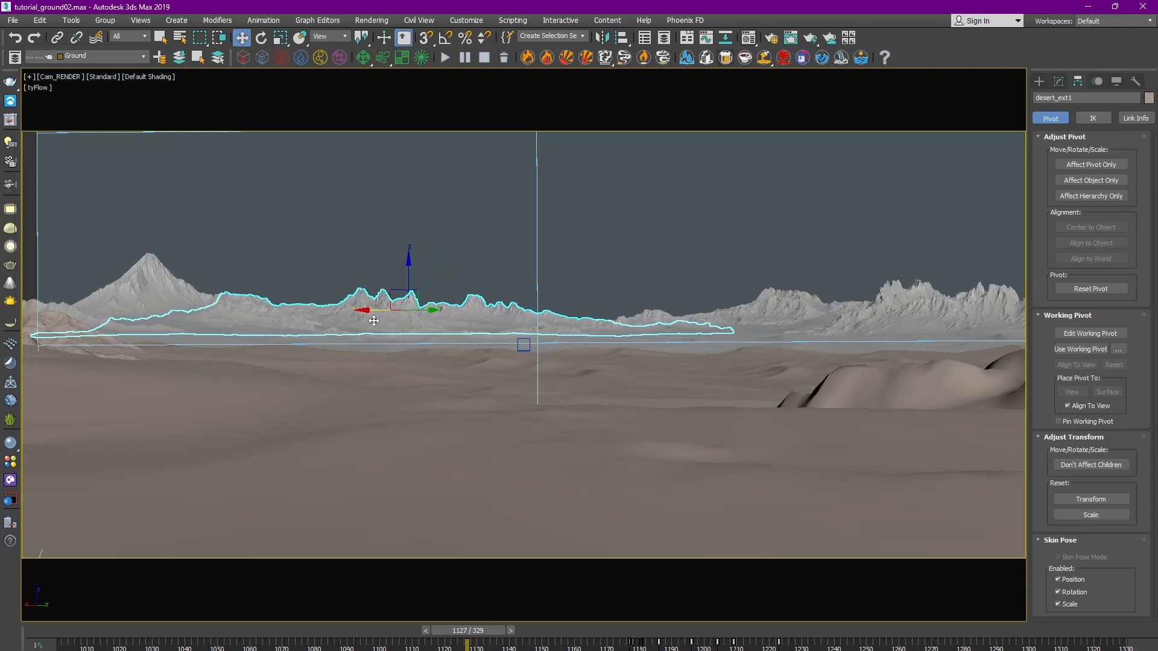
pyautogui.click(592, 260)
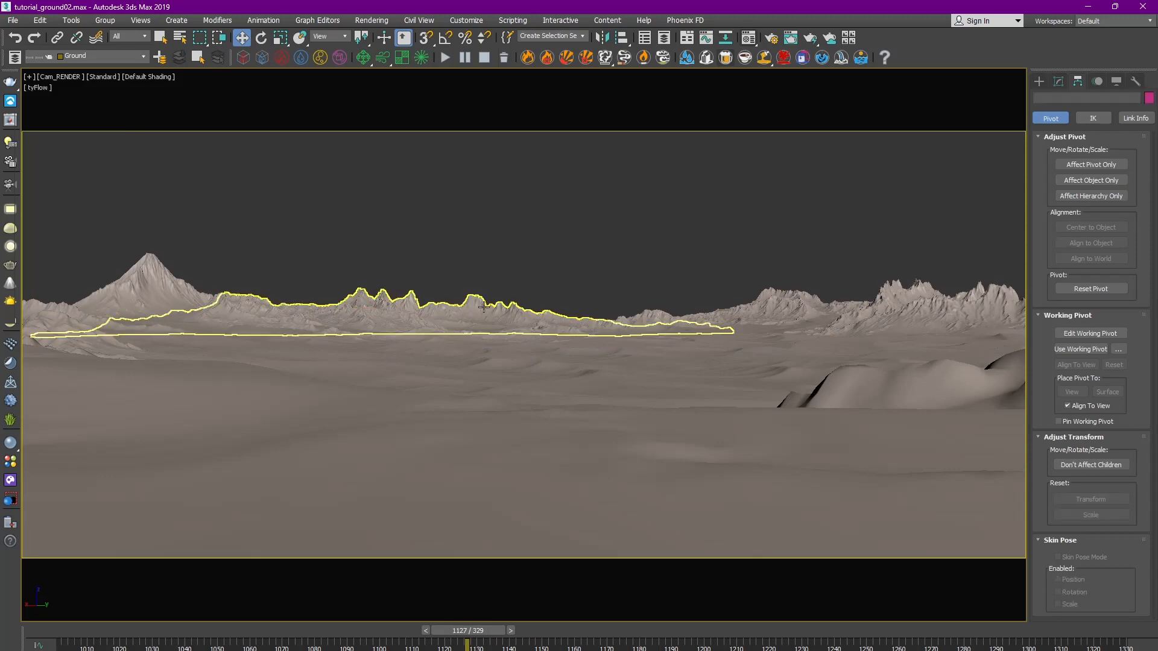
# Step: Move desert_ext1 farther behind the original terrain in a Perspective view, leaving a gap beyond its far edge
pyautogui.click(457, 320)
pyautogui.press('p')
pyautogui.scroll(4, 422, 359)
pyautogui.scroll(3, 422, 359)
pyautogui.moveTo(422, 359)
pyautogui.keyDown('alt'); pyautogui.mouseDown(button='middle')
pyautogui.moveTo(477, 275)
pyautogui.moveTo(488, 361)
pyautogui.mouseUp(button='middle'); pyautogui.keyUp('alt')
pyautogui.press('F4')
pyautogui.moveTo(472, 278); pyautogui.dragTo(468, 225)
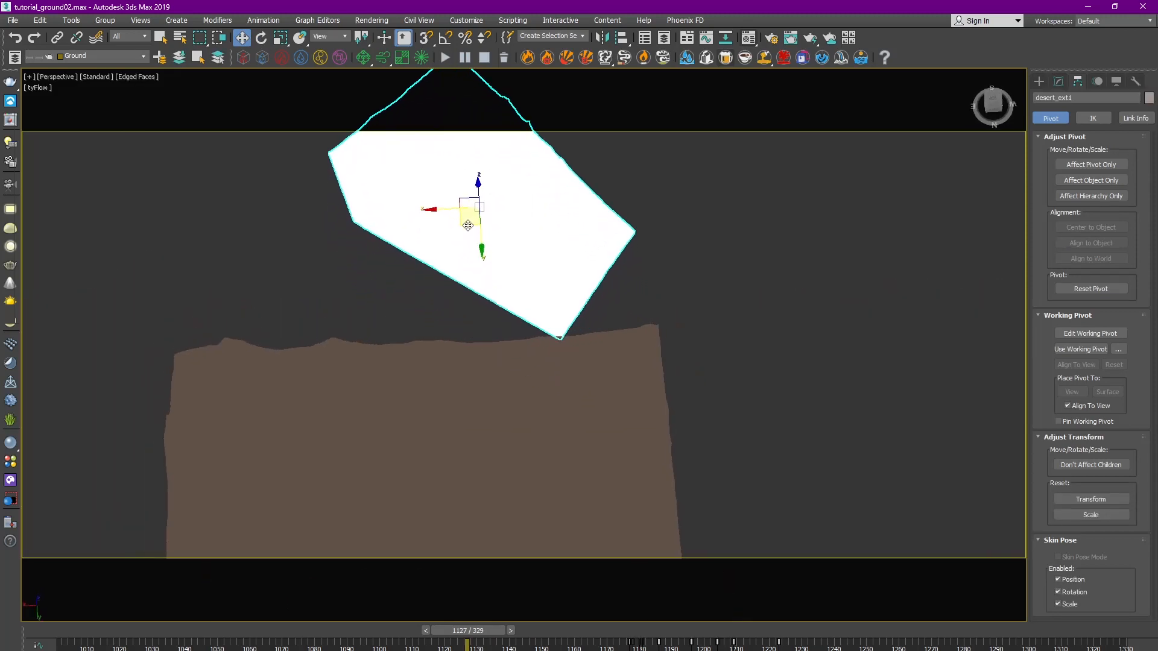
# Step: Return to the Cam_RENDER view and fine-tune desert_ext1's position behind the terrain
pyautogui.press('c')
pyautogui.doubleClick(540, 288)
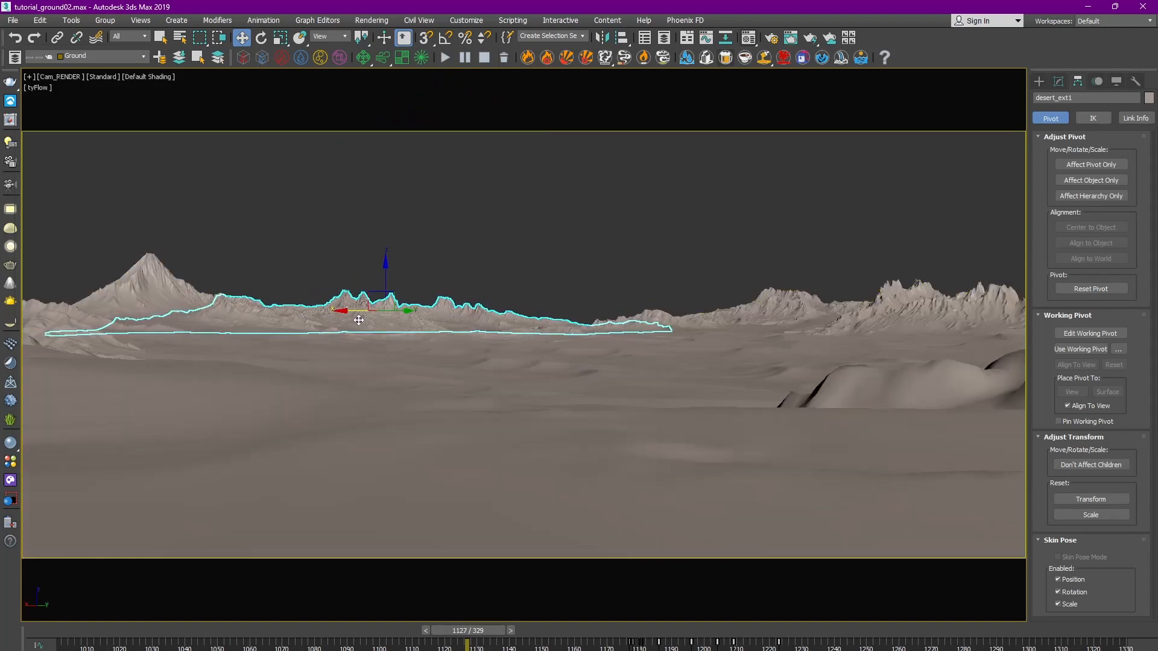
pyautogui.moveTo(357, 320)
pyautogui.mouseDown()
pyautogui.moveTo(763, 320)
pyautogui.moveTo(356, 324)
pyautogui.mouseUp()
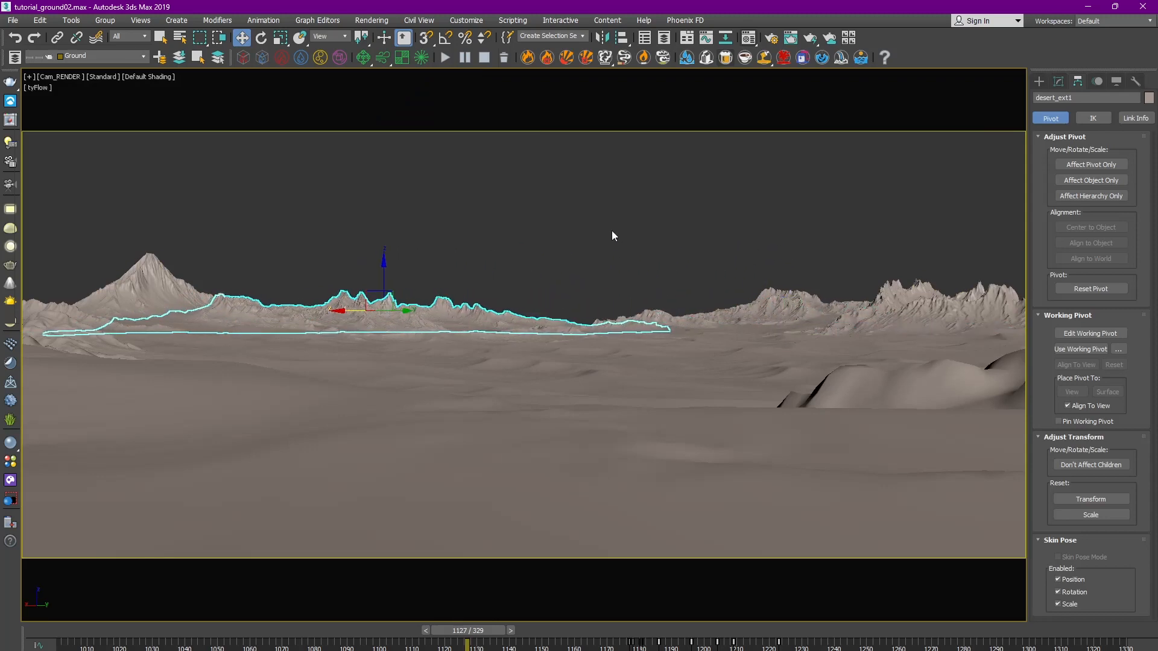
# Step: Examine the original desert's mountain ridges from several angles for another section to reuse as background
pyautogui.hotkey('shift', 'z')
pyautogui.scroll(-3, 621, 238)
pyautogui.keyDown('alt'); pyautogui.moveTo(634, 241); pyautogui.dragTo(522, 364, button='middle'); pyautogui.keyUp('alt')
pyautogui.click(555, 227)
pyautogui.scroll(3, 530, 303)
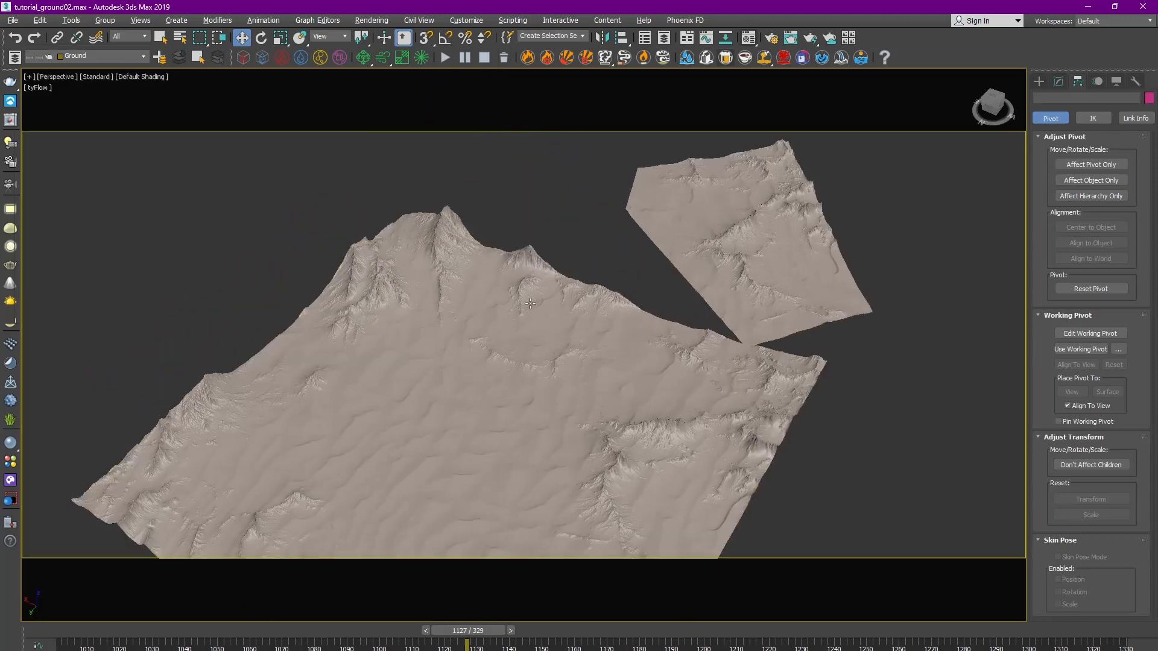
pyautogui.keyDown('alt'); pyautogui.moveTo(530, 304); pyautogui.dragTo(835, 266, button='middle'); pyautogui.keyUp('alt')
pyautogui.scroll(3, 535, 256)
pyautogui.keyDown('alt'); pyautogui.moveTo(535, 248); pyautogui.dragTo(545, 261, button='middle'); pyautogui.keyUp('alt')
pyautogui.scroll(4, 543, 261)
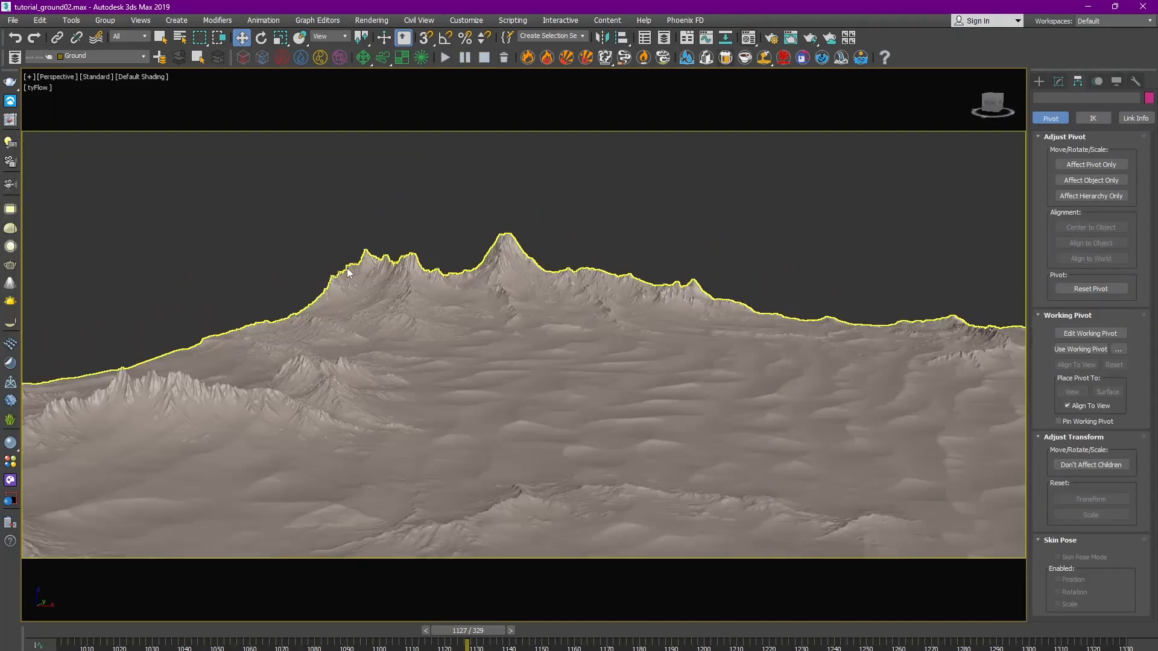
# Step: Clone the original desert mesh as a copy named desert_ext2
pyautogui.click(510, 293)
pyautogui.scroll(-5, 523, 302)
pyautogui.keyDown('alt'); pyautogui.moveTo(522, 302); pyautogui.dragTo(577, 270, button='middle'); pyautogui.keyUp('alt')
pyautogui.rightClick(592, 231)
pyautogui.click(629, 312)
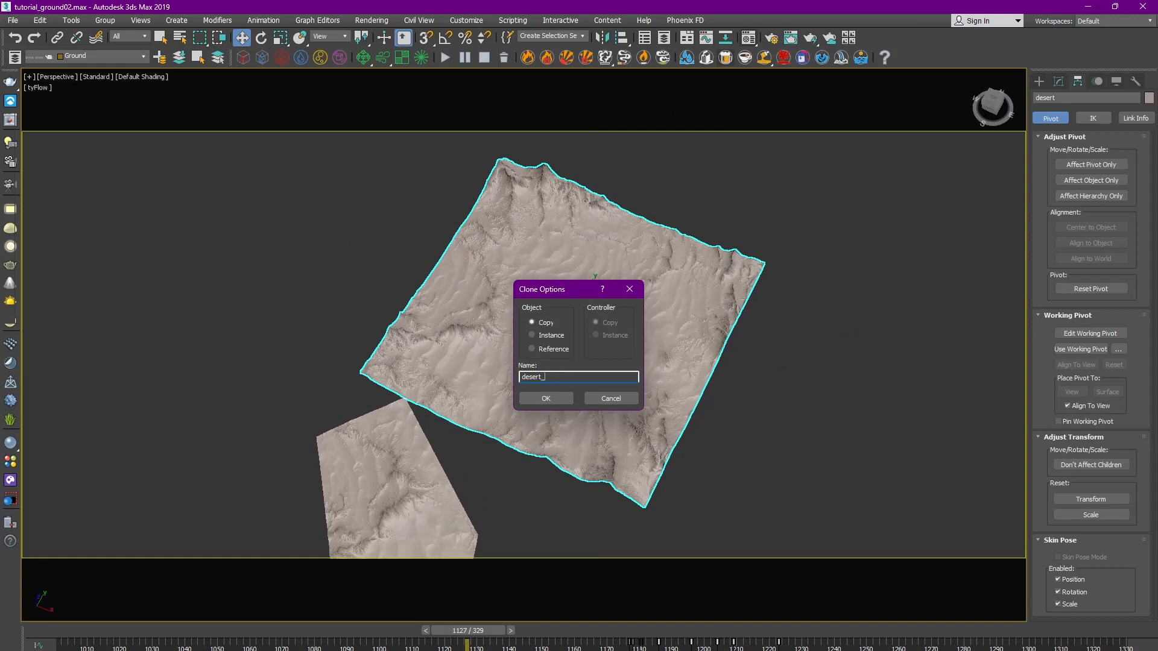
pyautogui.click(546, 398)
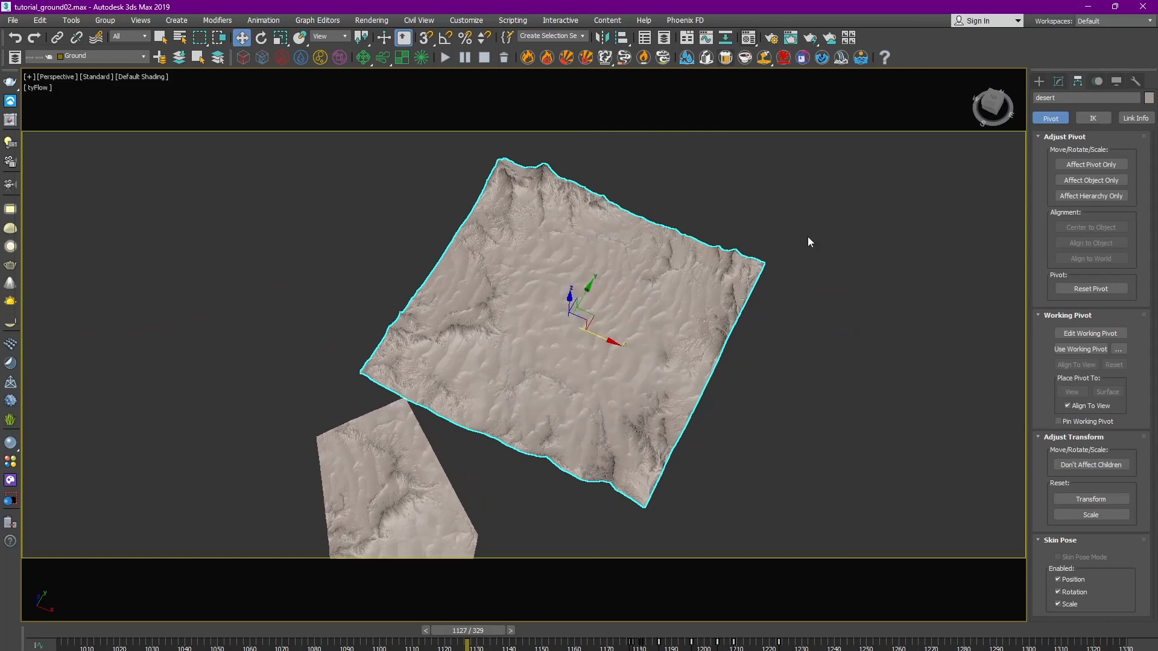
# Step: Unlock desert_ext2's move axes and move it horizontally clear of the original terrain
pyautogui.click(1127, 120)
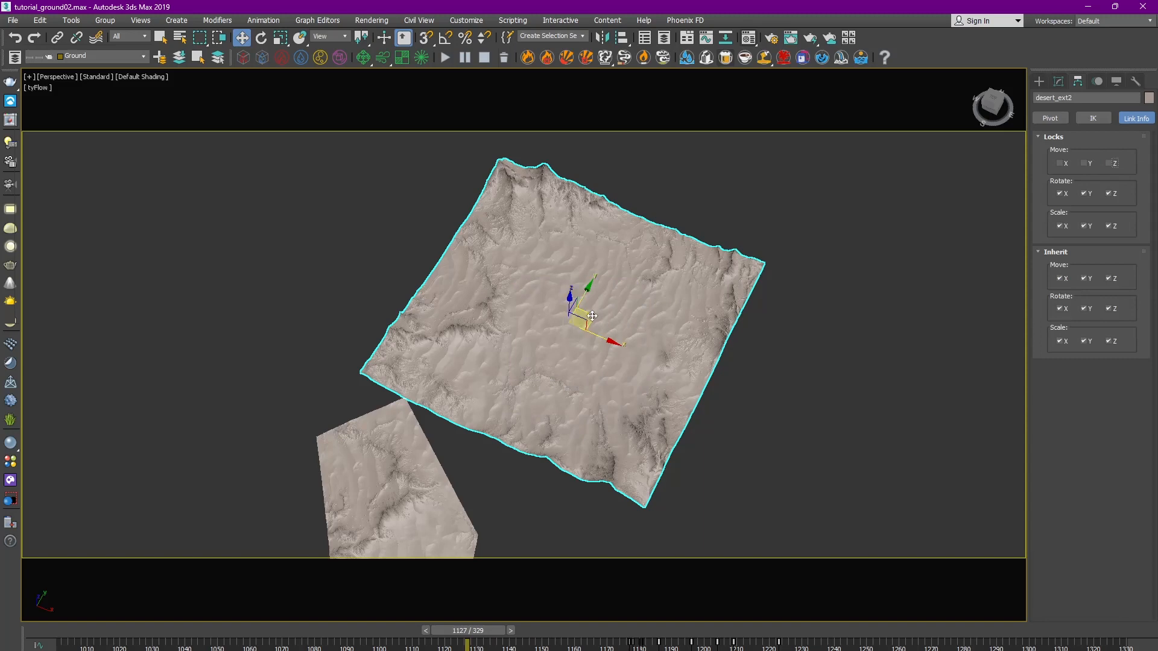
pyautogui.moveTo(592, 316); pyautogui.dragTo(244, 253)
pyautogui.press('z')
pyautogui.keyDown('alt'); pyautogui.moveTo(513, 364); pyautogui.dragTo(510, 296, button='middle'); pyautogui.keyUp('alt')
# Step: Convert desert_ext2 to an Editable Poly and show its modifier stack
pyautogui.rightClick(507, 293)
pyautogui.moveTo(566, 428)
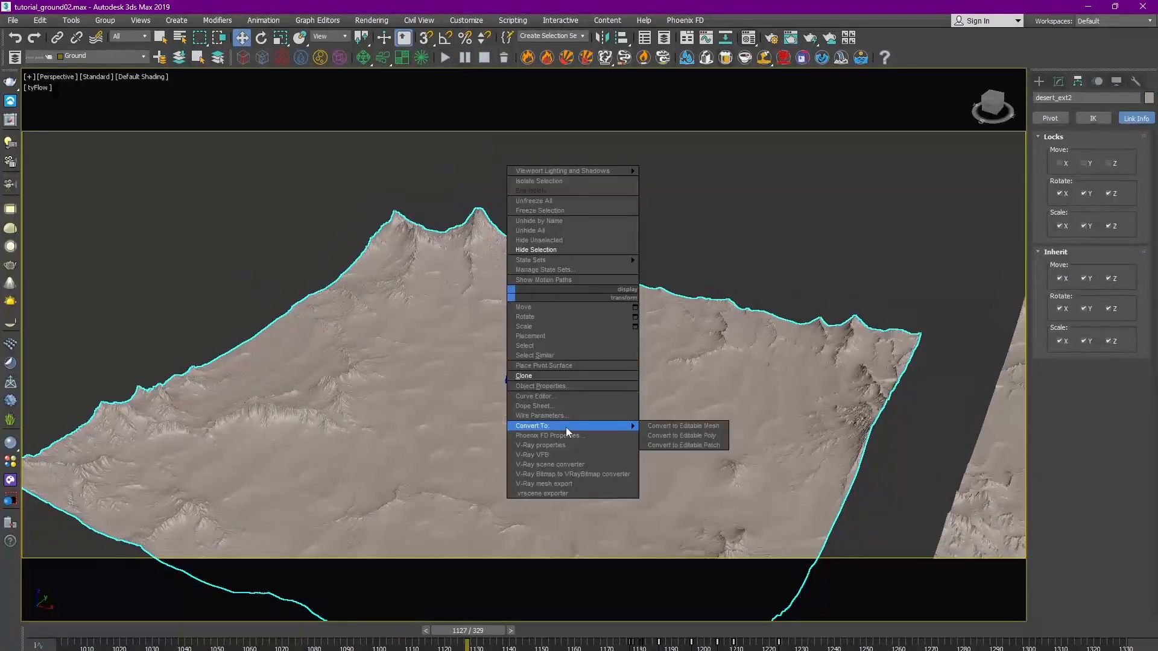
pyautogui.click(686, 434)
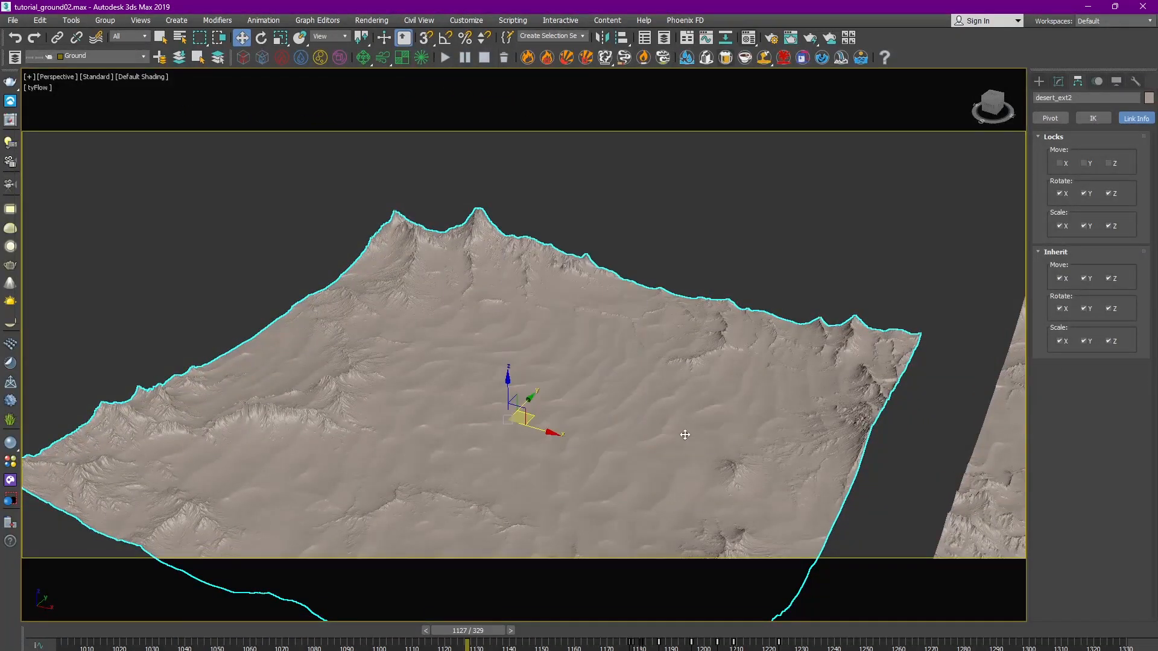
pyautogui.click(1059, 81)
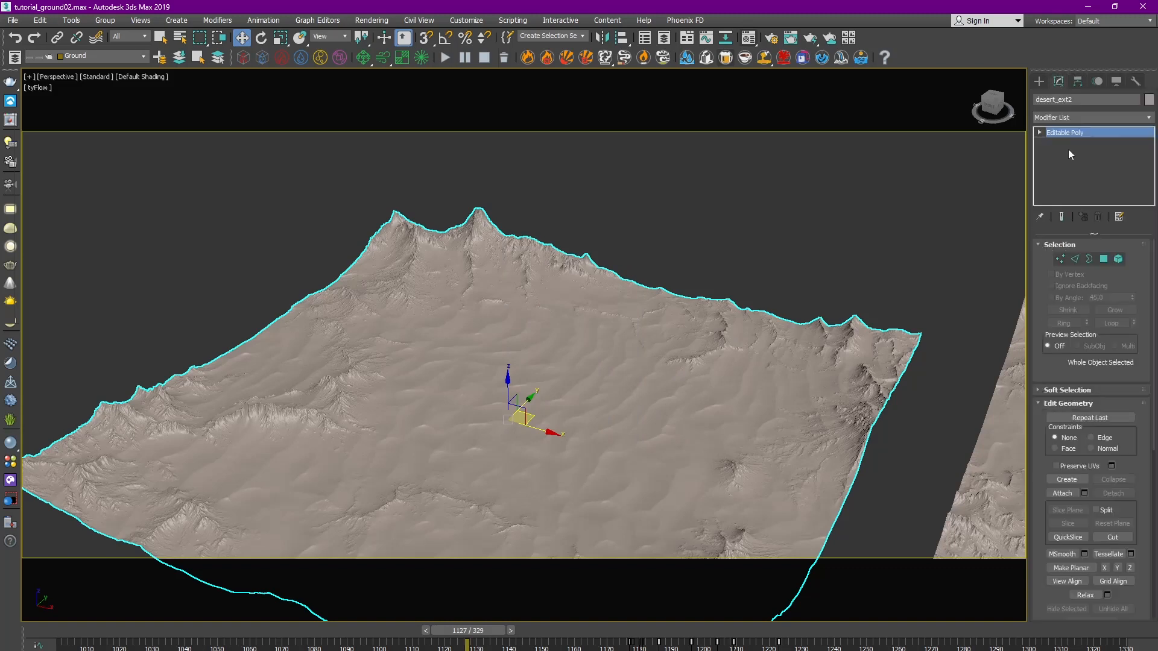
# Step: Delete all polygons of desert_ext2 except the far corner section with the two tall peaks
pyautogui.click(1104, 259)
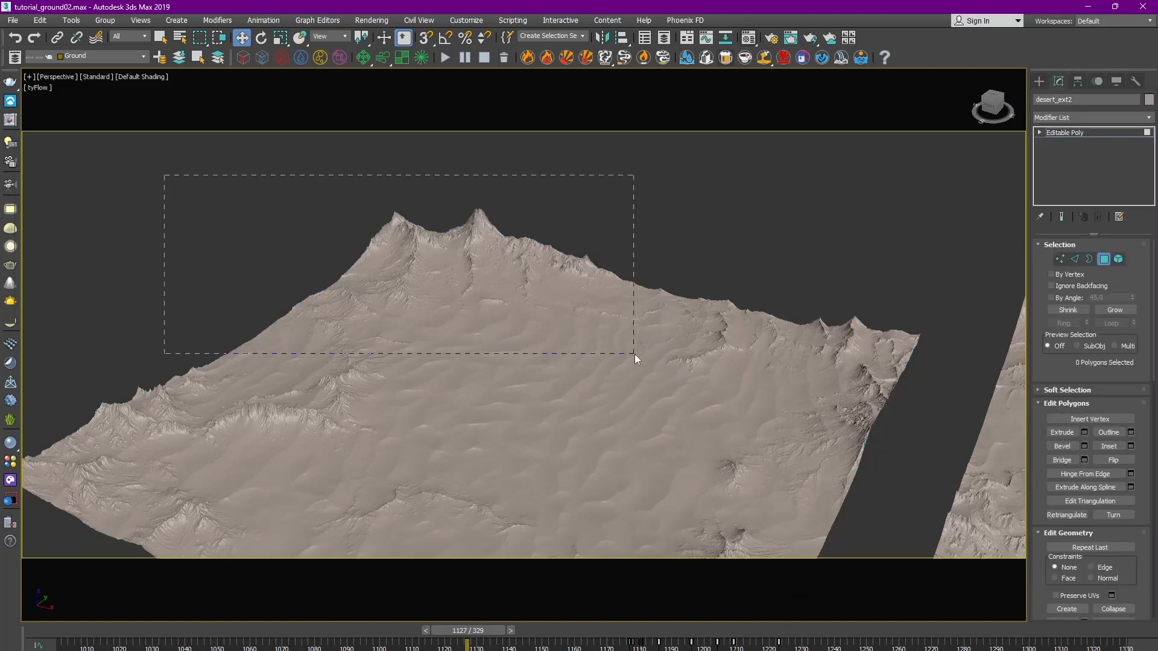
pyautogui.moveTo(634, 356); pyautogui.dragTo(634, 355)
pyautogui.hotkey('ctrl', 'i')
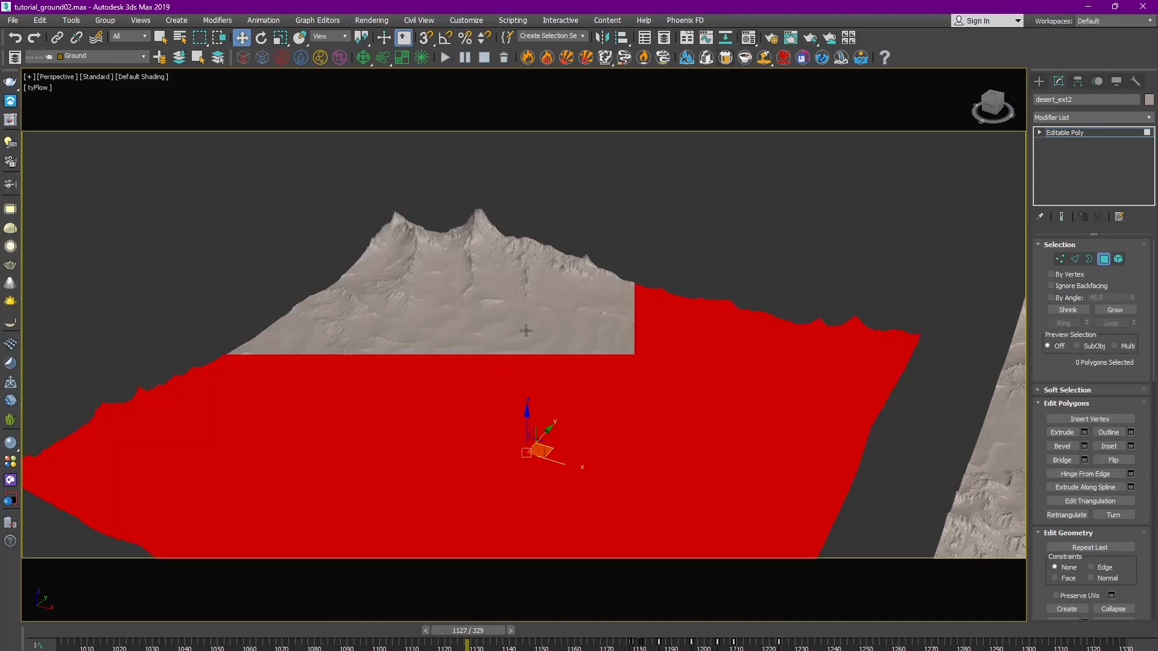
# Step: Delete the narrow pointed end of the desert_ext2 section and return to object level with the other terrain showing
pyautogui.keyDown('alt'); pyautogui.moveTo(534, 331); pyautogui.dragTo(393, 394, button='middle'); pyautogui.keyUp('alt')
pyautogui.moveTo(358, 300); pyautogui.dragTo(457, 385)
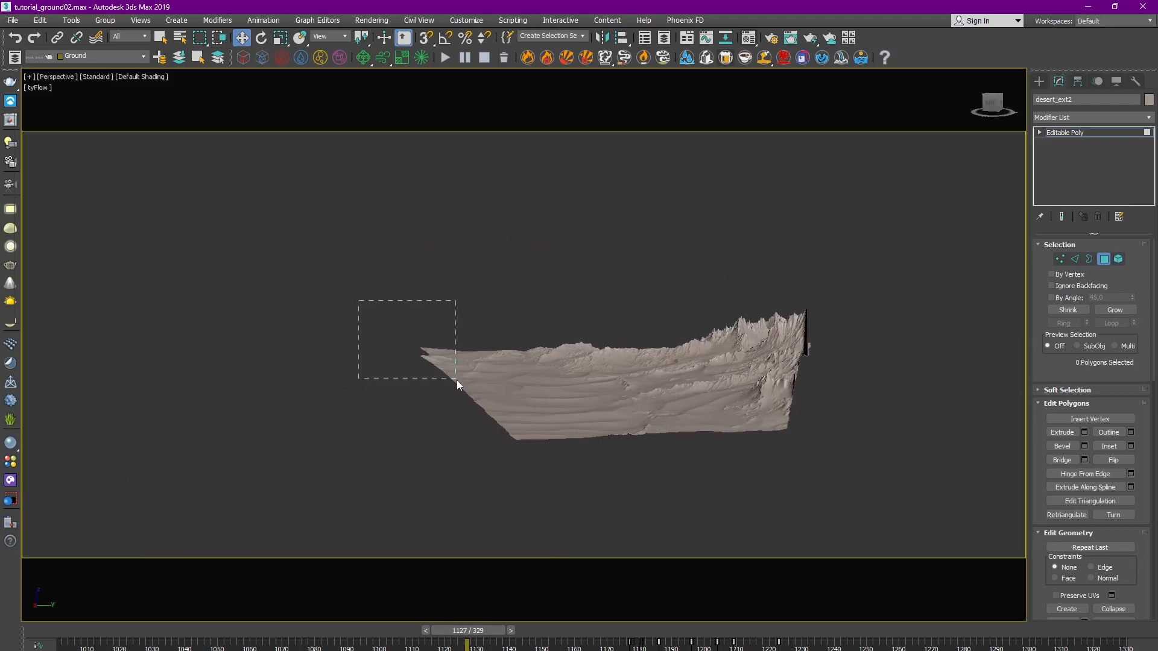
pyautogui.rightClick(662, 296)
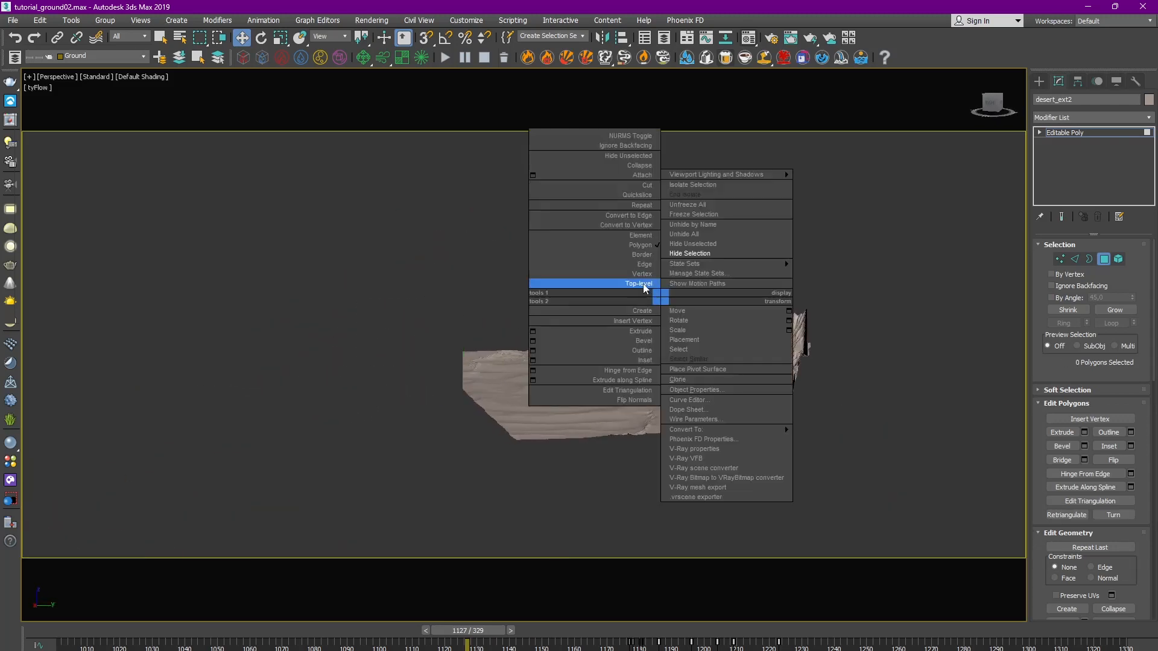
pyautogui.click(644, 285)
pyautogui.hotkey('alt', 'q')
# Step: Center desert_ext2's pivot on the trimmed object and frame it together with the other terrain pieces
pyautogui.keyDown('alt'); pyautogui.moveTo(602, 295); pyautogui.dragTo(609, 330, button='middle'); pyautogui.keyUp('alt')
pyautogui.scroll(-2, 618, 372)
pyautogui.click(1097, 80)
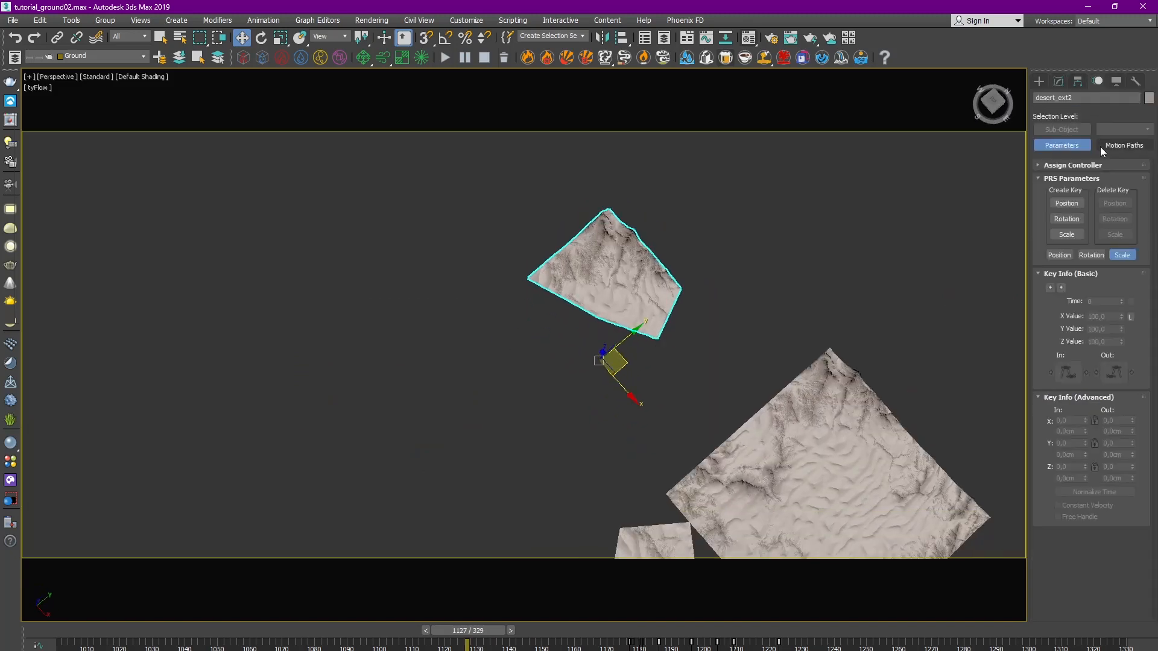
pyautogui.click(1078, 81)
pyautogui.click(1110, 164)
pyautogui.click(1099, 224)
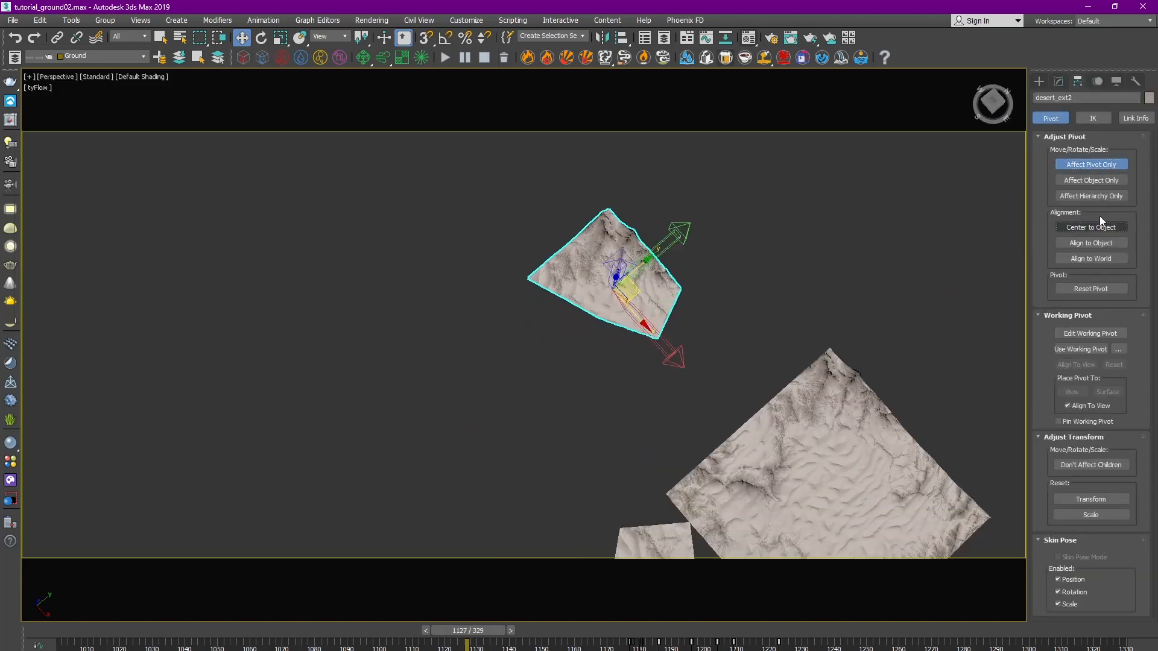
pyautogui.click(1095, 165)
pyautogui.moveTo(701, 315); pyautogui.dragTo(625, 222, button='middle')
pyautogui.moveTo(399, 244); pyautogui.dragTo(610, 344, button='middle')
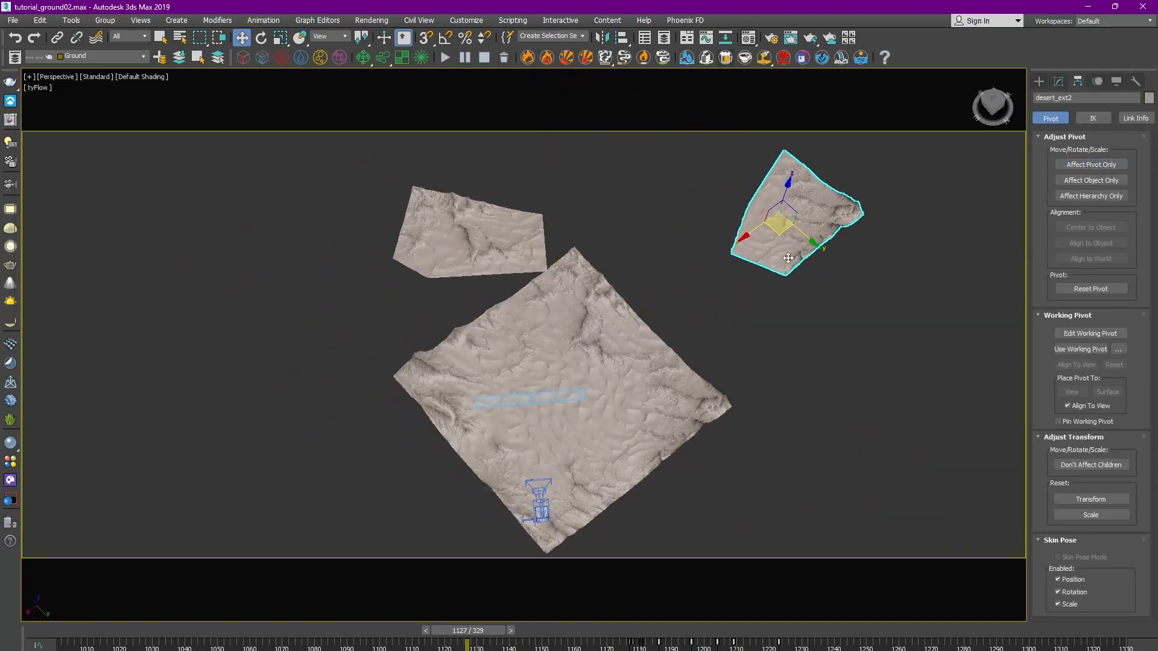
# Step: Move desert_ext2 closer to the far edge of the original terrain and look through the Cam_RENDER camera
pyautogui.moveTo(782, 229); pyautogui.dragTo(733, 194)
pyautogui.press('e')
pyautogui.click(1136, 119)
pyautogui.press('c')
pyautogui.doubleClick(538, 282)
pyautogui.press('w')
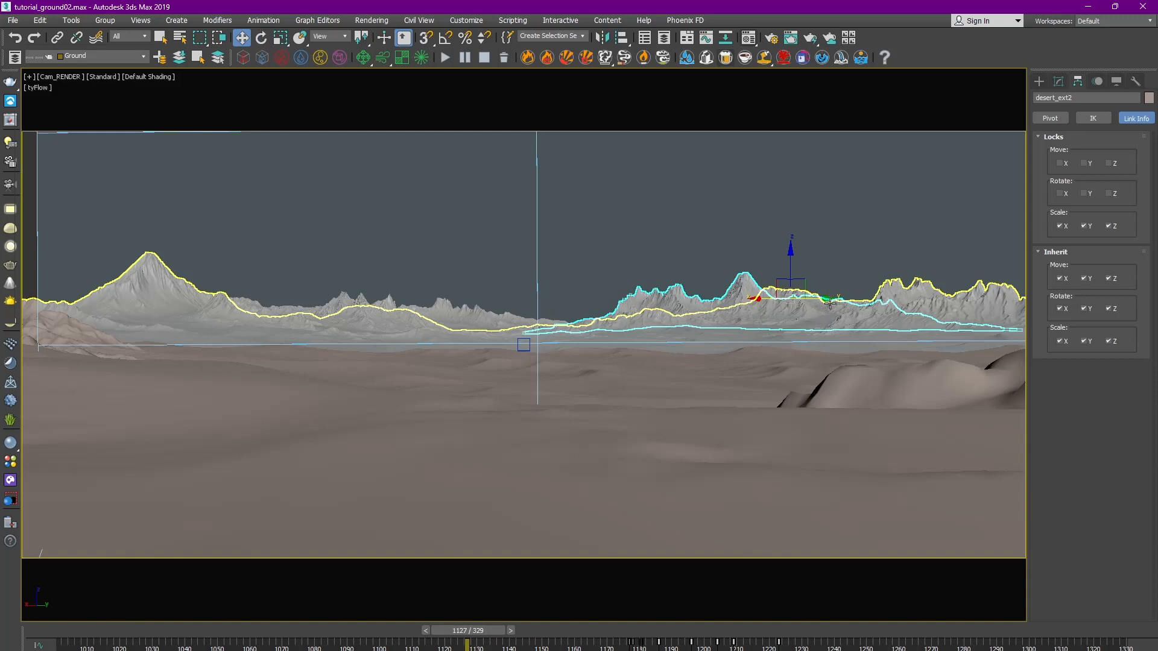
# Step: Move and rotate desert_ext2 in the camera view so its peaks fill the background gap beside desert_ext1
pyautogui.moveTo(829, 303); pyautogui.dragTo(754, 362)
pyautogui.press('e')
pyautogui.moveTo(689, 297); pyautogui.dragTo(713, 310)
pyautogui.moveTo(727, 312); pyautogui.dragTo(715, 274)
pyautogui.press('w')
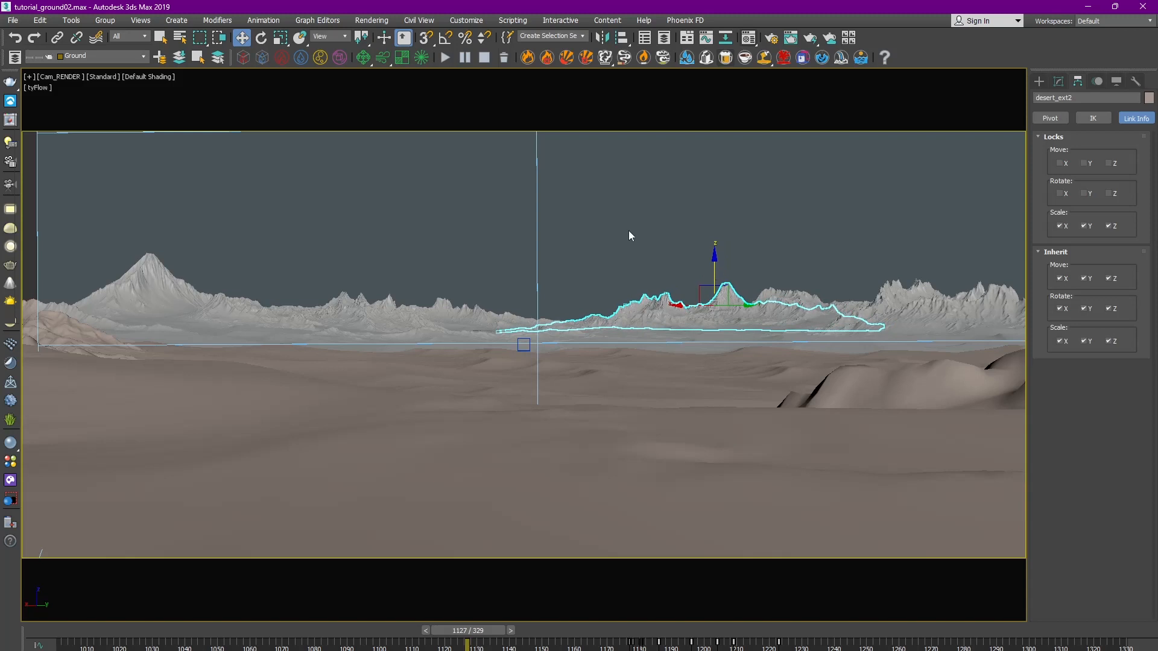
# Step: Check how the original desert terrain and the two extension pieces overlap along the horizon in the camera view
pyautogui.click(629, 232)
pyautogui.click(380, 305)
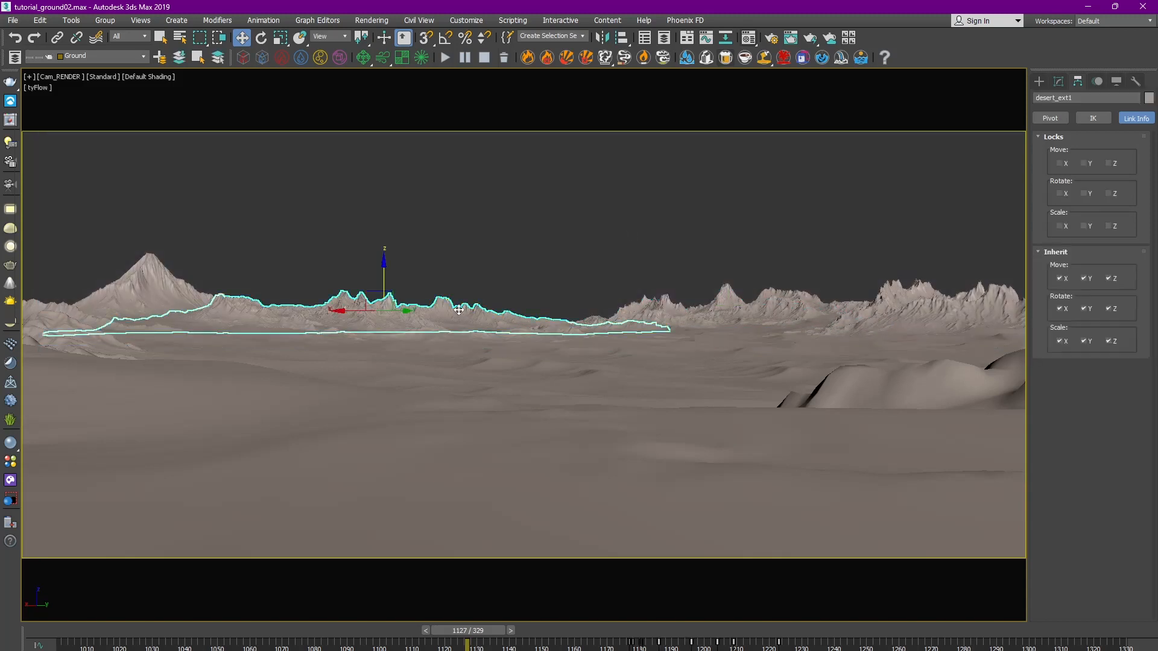
pyautogui.click(529, 249)
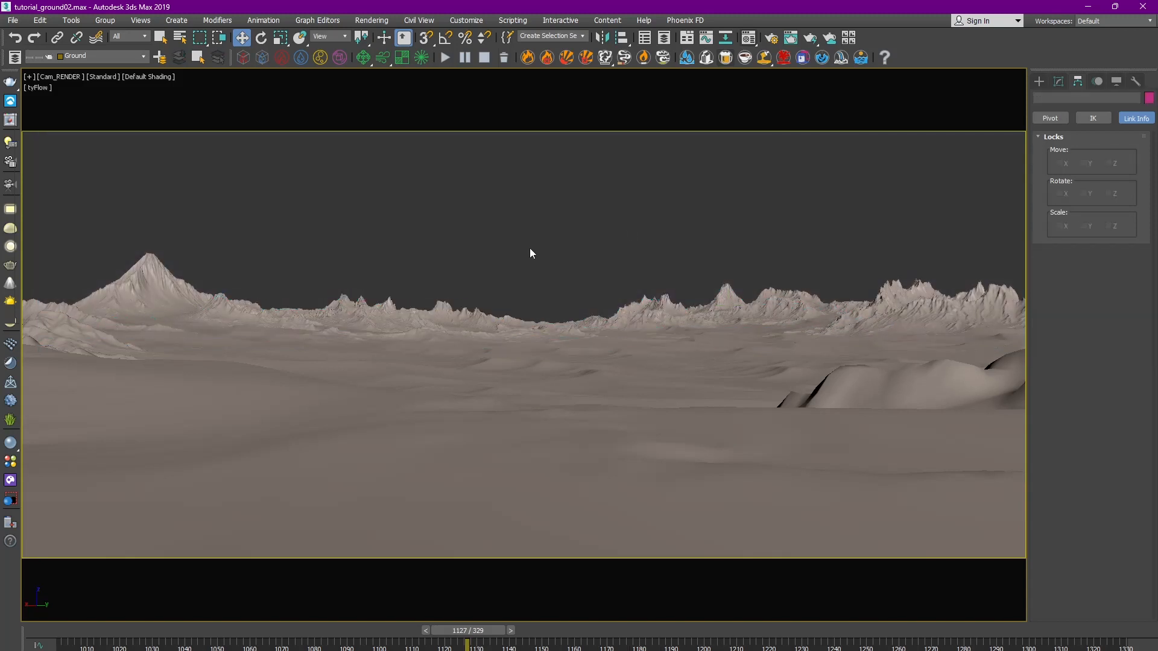
pyautogui.click(732, 308)
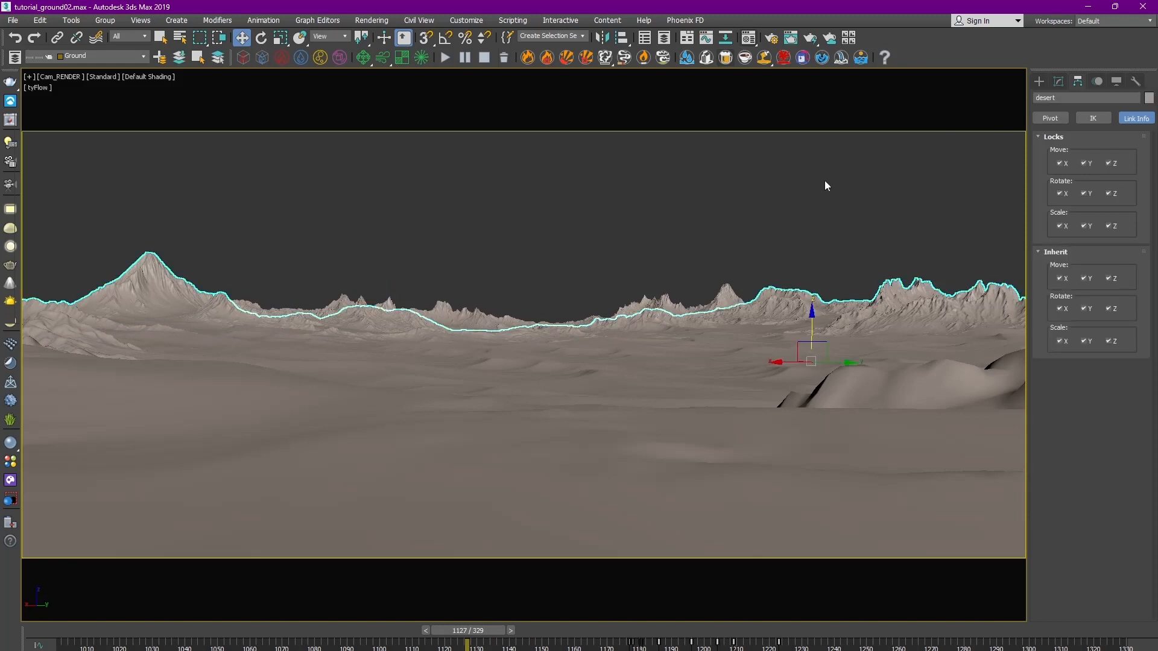
pyautogui.click(824, 179)
pyautogui.click(727, 296)
pyautogui.click(478, 287)
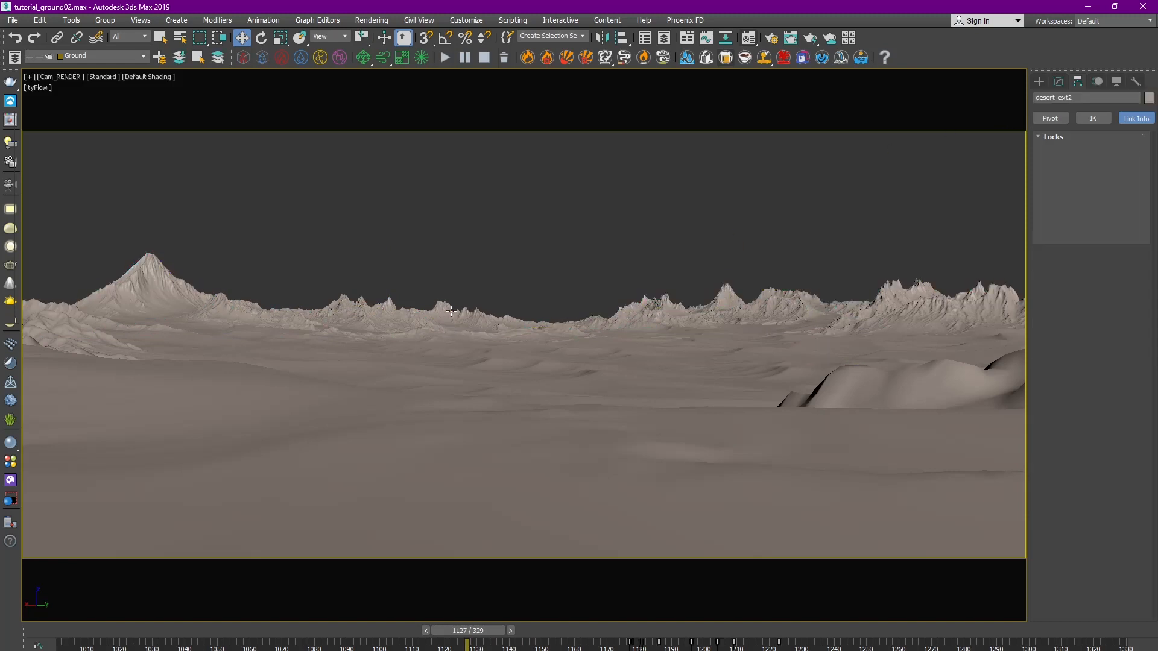
# Step: Select desert_ext1 and desert_ext2 together and rename the DuneNuke_desert blend material as DuneNuke_desert_ext
pyautogui.click(431, 316)
pyautogui.keyDown('ctrl'); pyautogui.click(661, 305); pyautogui.keyUp('ctrl')
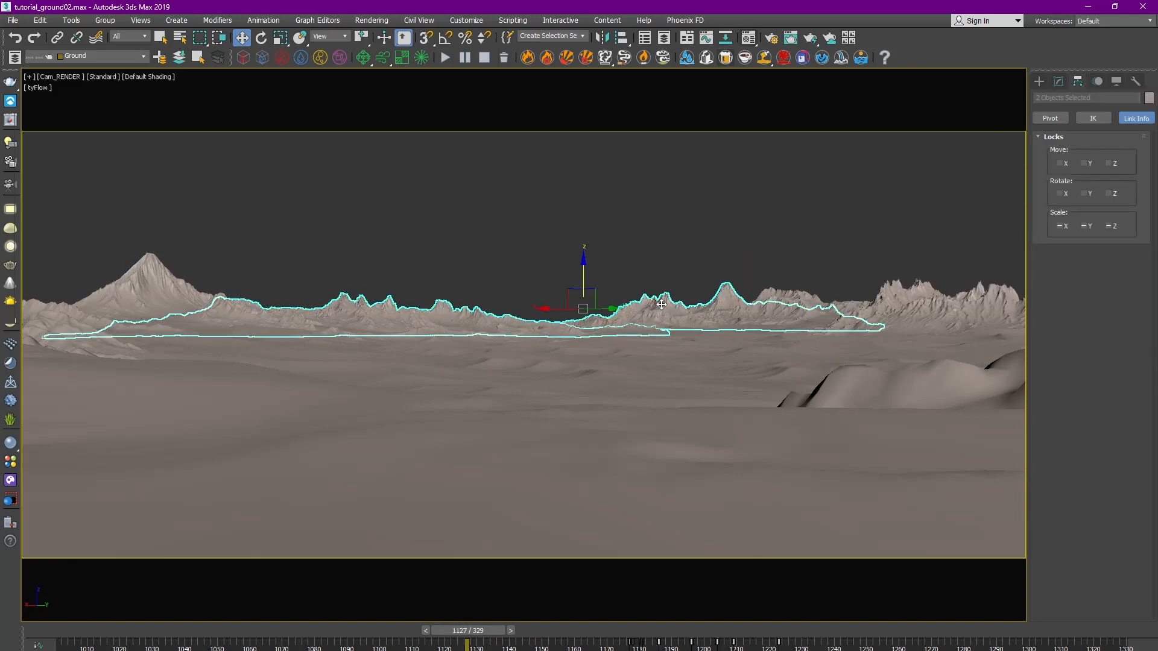
pyautogui.click(749, 38)
pyautogui.click(600, 130)
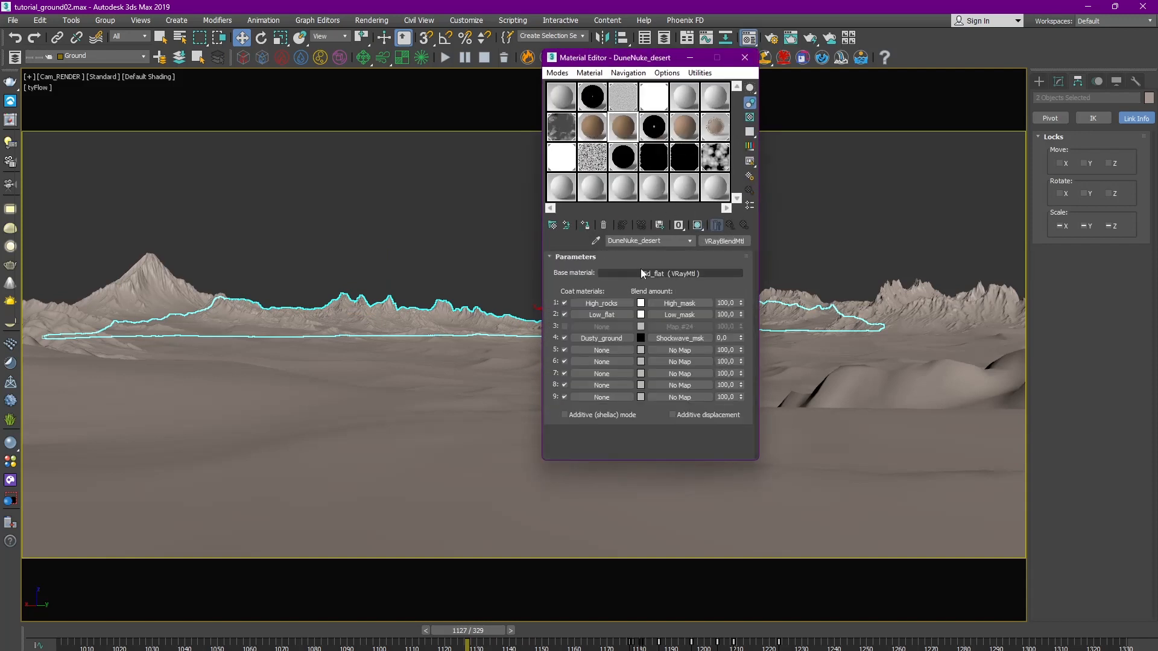
pyautogui.click(668, 240)
pyautogui.write('_ext')
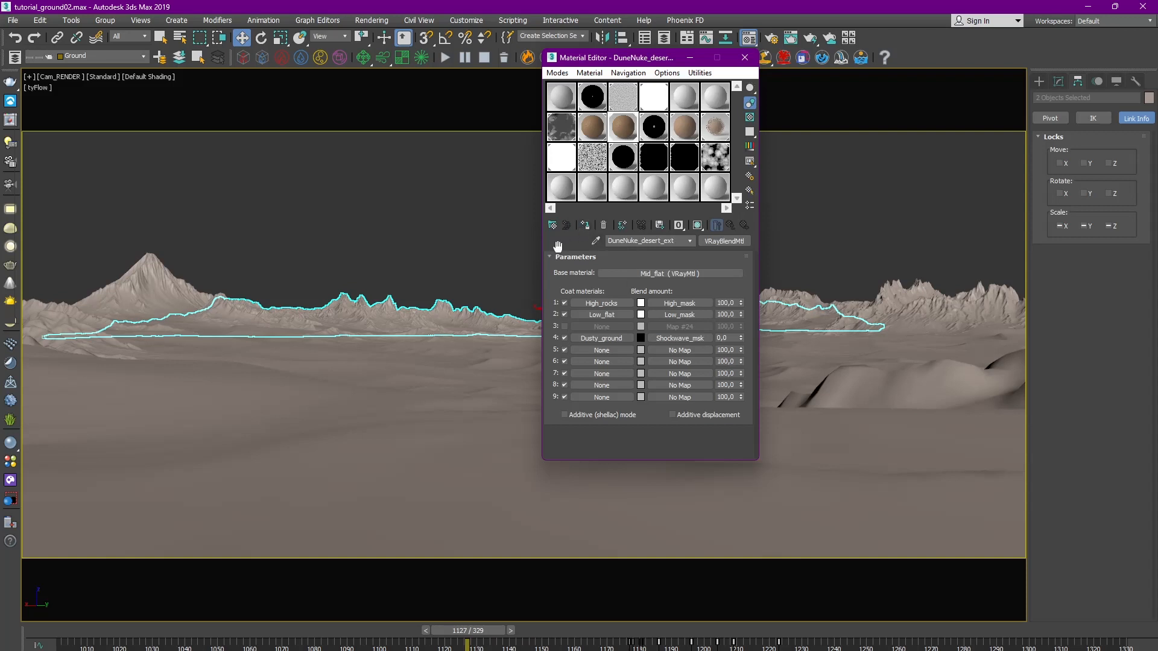
pyautogui.moveTo(625, 57); pyautogui.dragTo(729, 69)
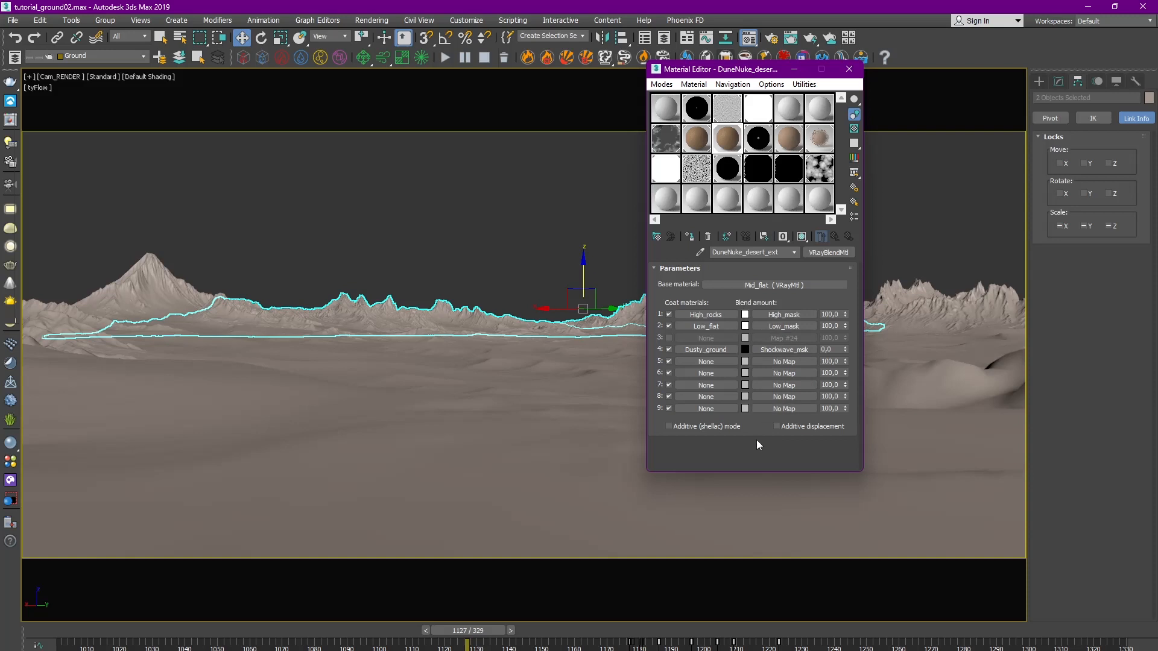
# Step: Inspect coat 4 of DuneNuke_desert_ext, Dusty_ground with its Shockwave_msk blend map, and disable that coat
pyautogui.click(710, 352)
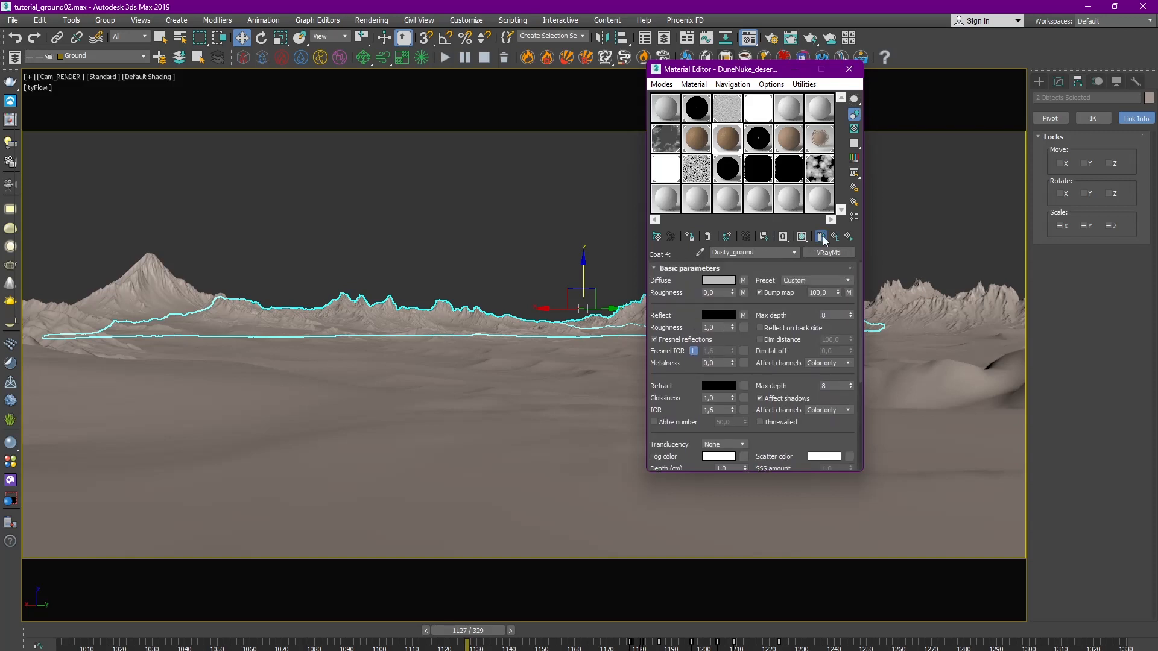
pyautogui.click(821, 236)
pyautogui.click(781, 355)
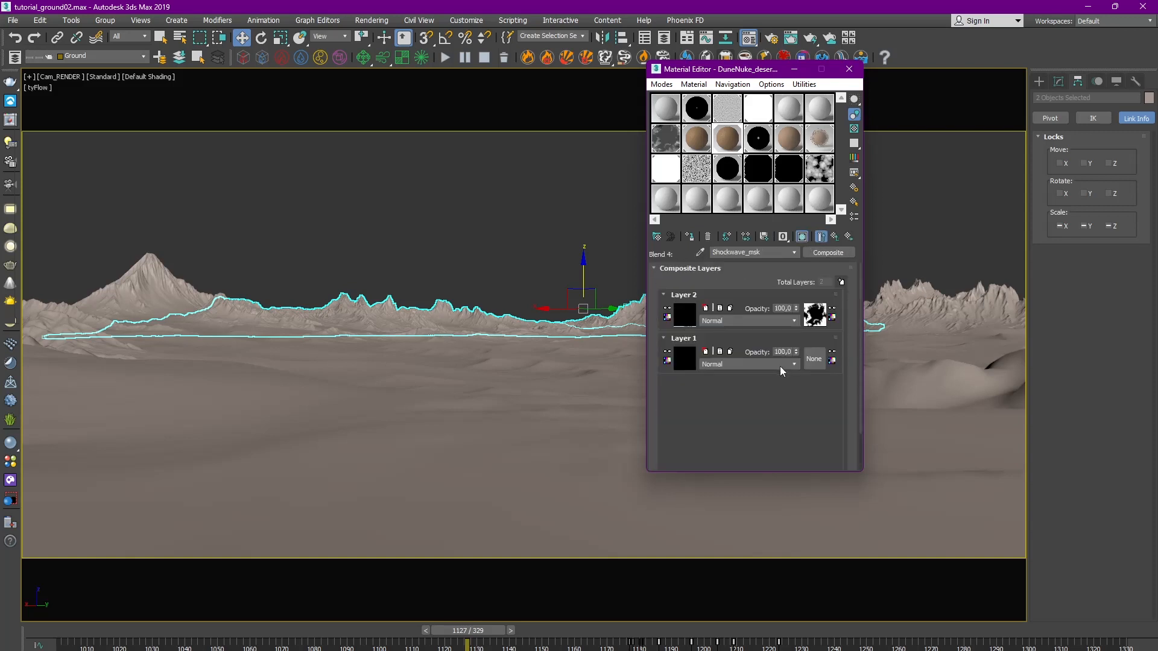
pyautogui.click(835, 236)
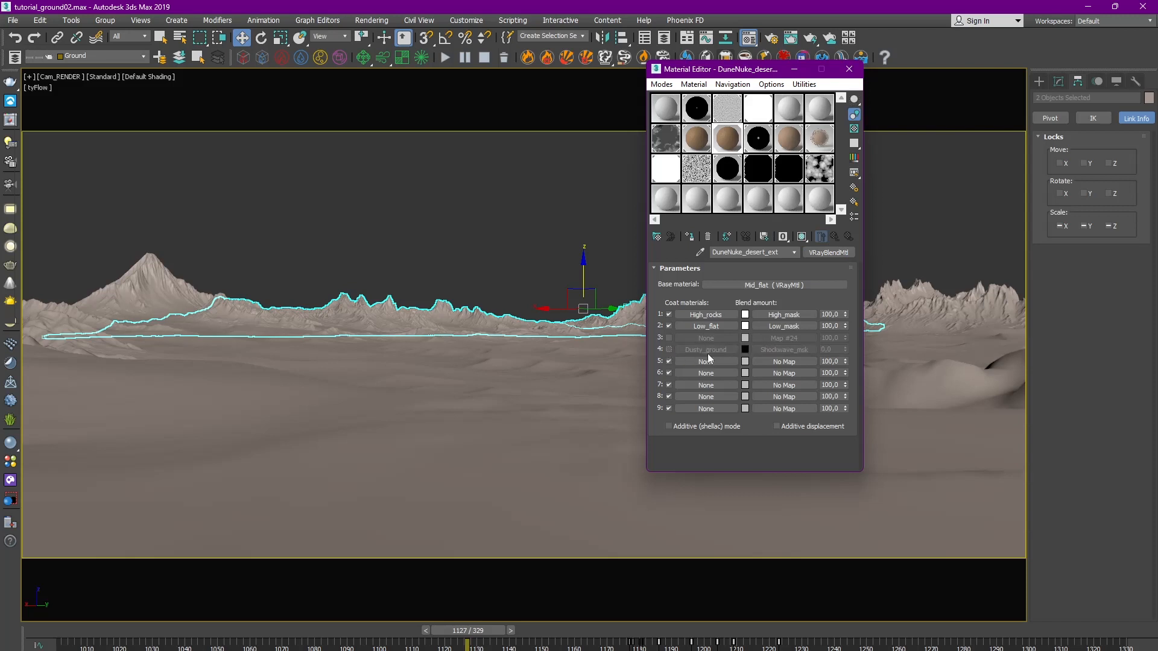
# Step: Examine the Mid_flat base material's diffuse map down to the color-corrected bitmap and return to the blend material
pyautogui.click(751, 285)
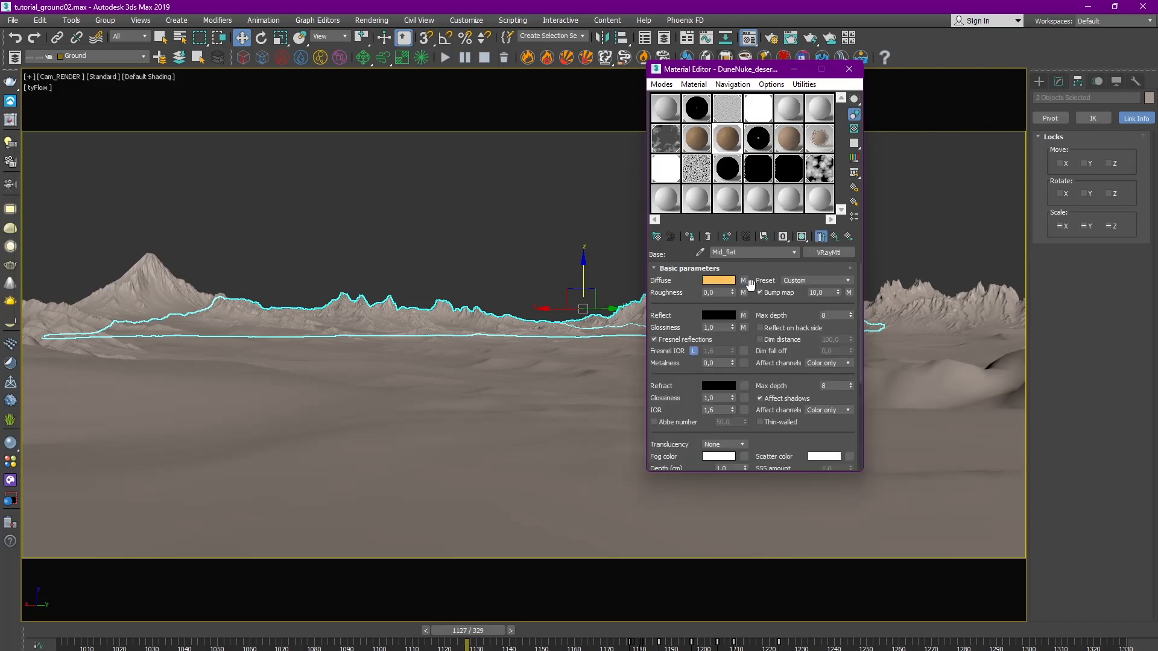
pyautogui.click(744, 281)
pyautogui.click(690, 368)
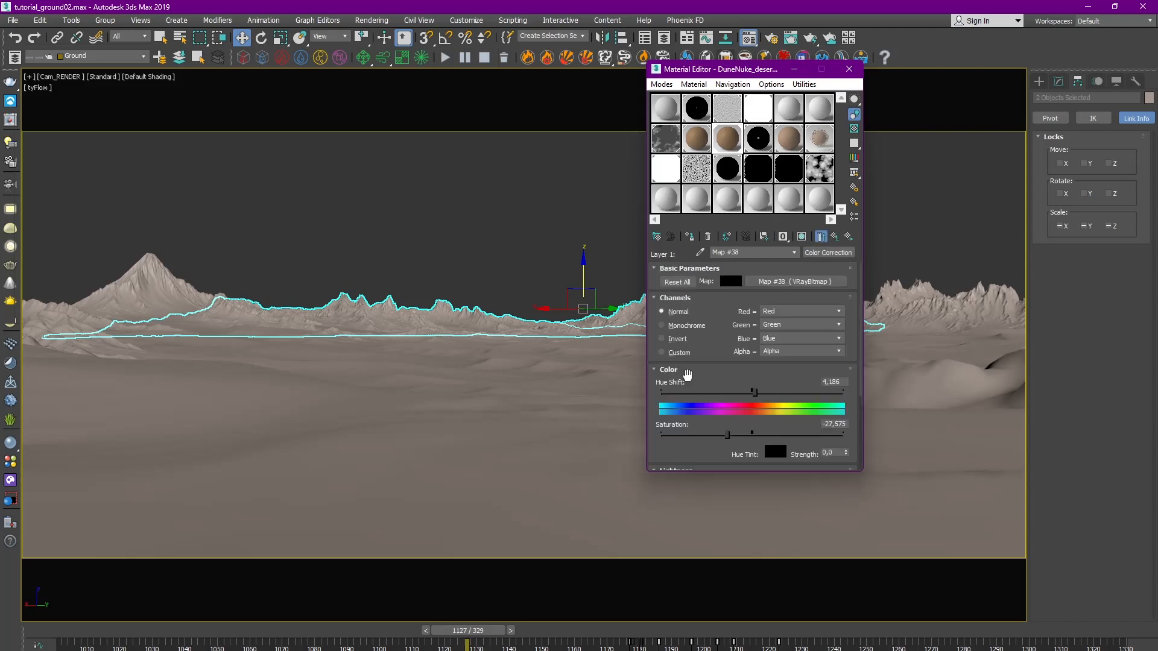
pyautogui.click(788, 286)
pyautogui.moveTo(804, 336); pyautogui.dragTo(820, 175)
pyautogui.click(835, 237)
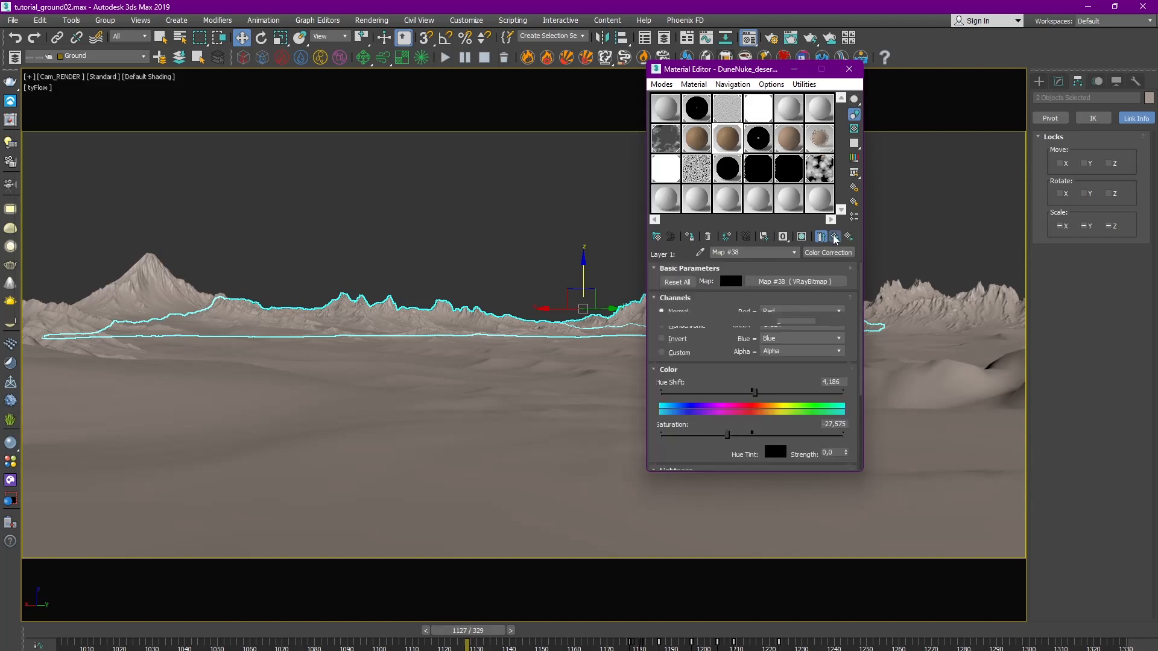
pyautogui.click(835, 237)
pyautogui.click(835, 237)
pyautogui.click(833, 238)
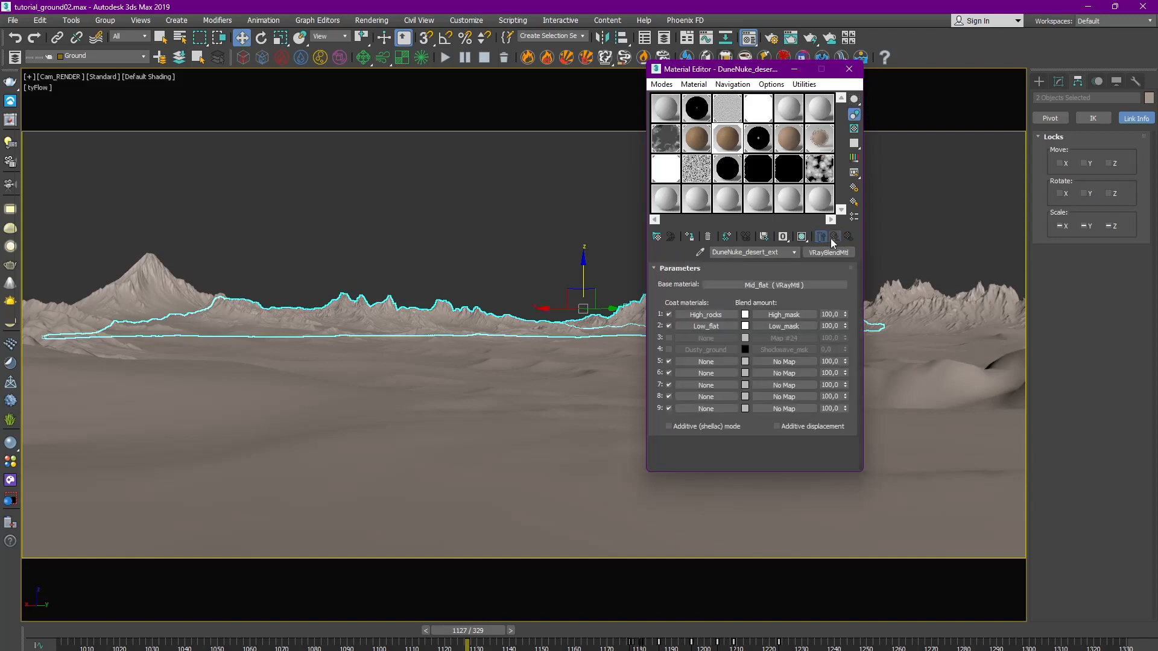
# Step: Review the High_rocks and Low_flat coat materials, including Low_flat's diffuse composite layers, and close the Material Editor
pyautogui.click(717, 315)
pyautogui.click(836, 237)
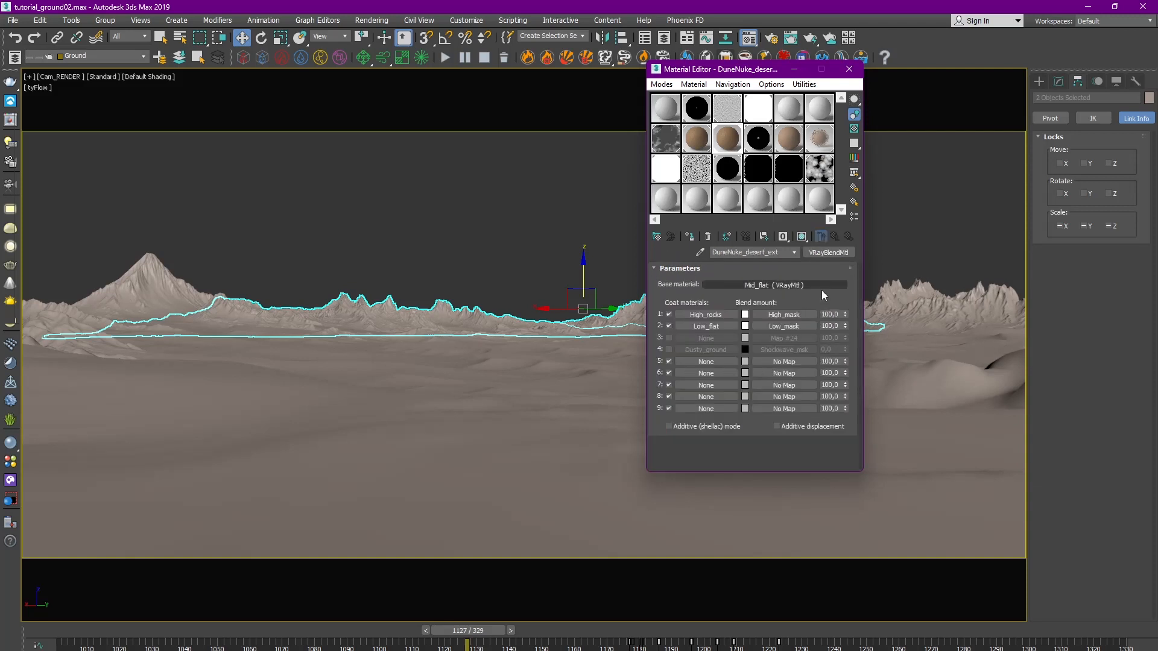
pyautogui.click(714, 326)
pyautogui.click(743, 281)
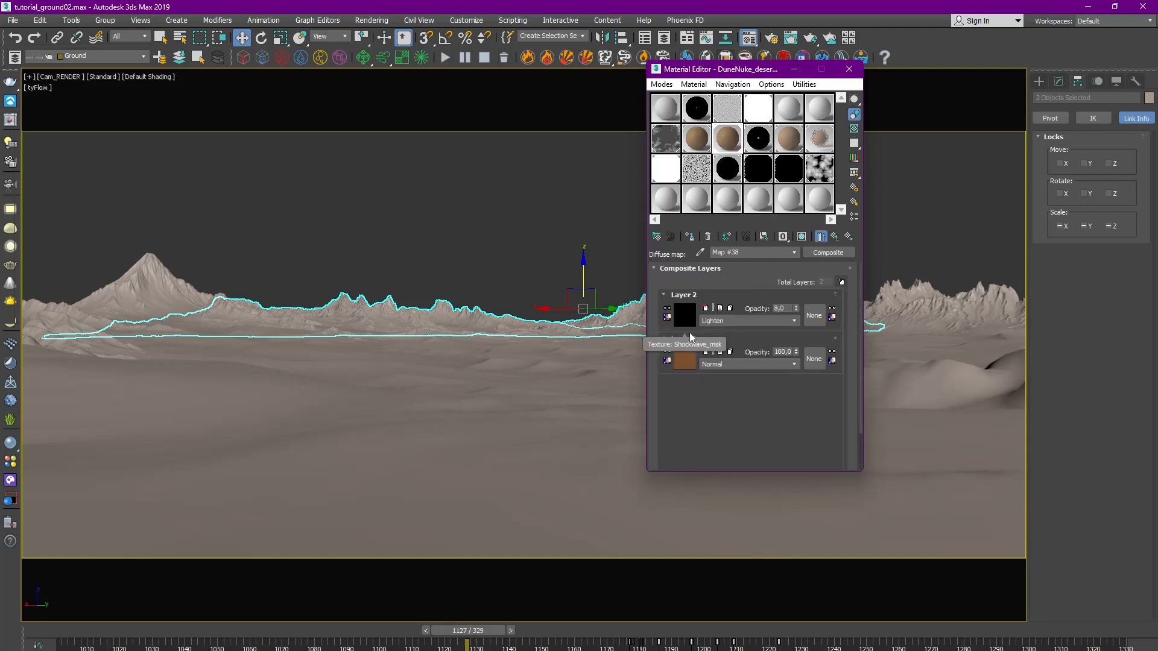
pyautogui.click(683, 361)
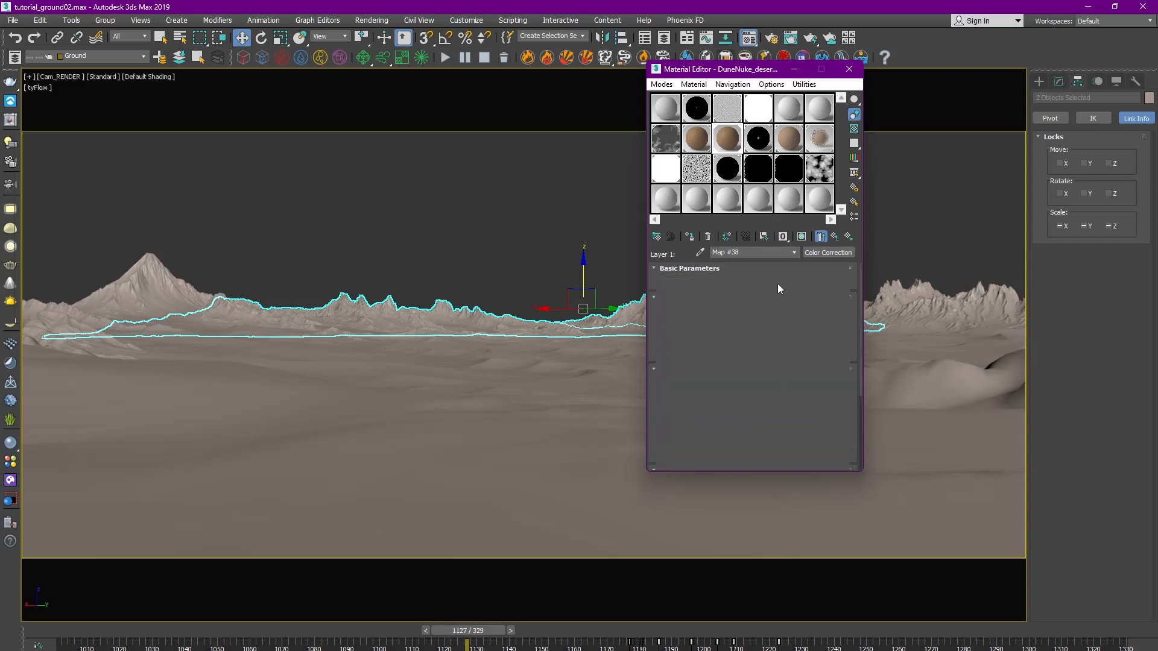
pyautogui.click(835, 236)
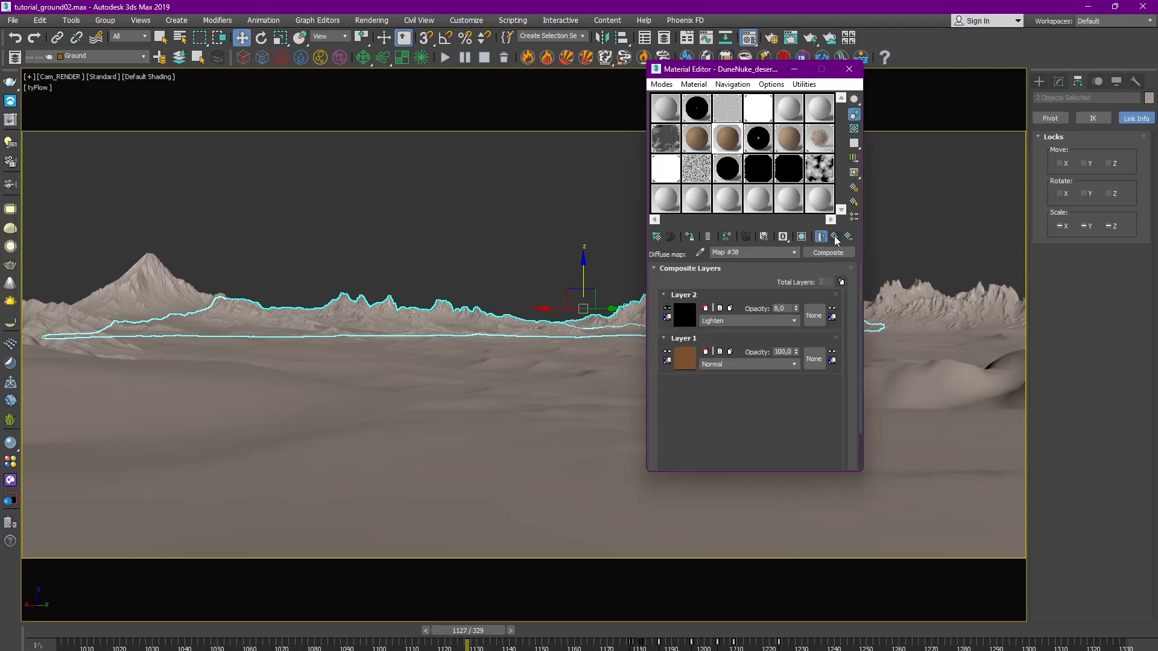
pyautogui.click(835, 236)
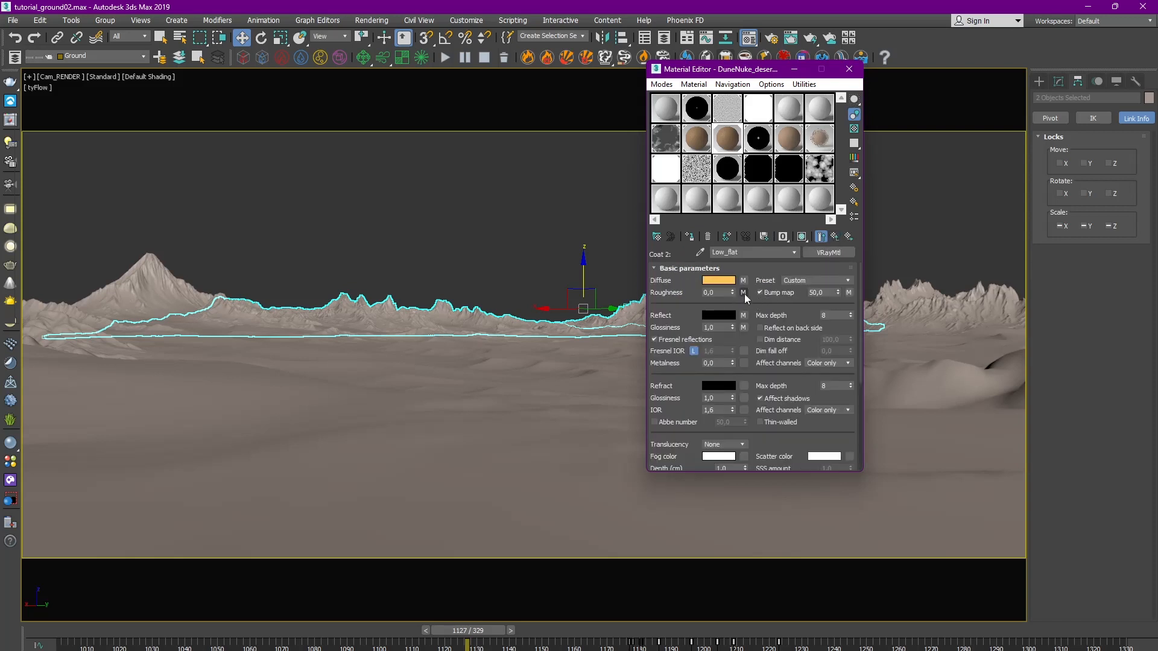
pyautogui.click(834, 236)
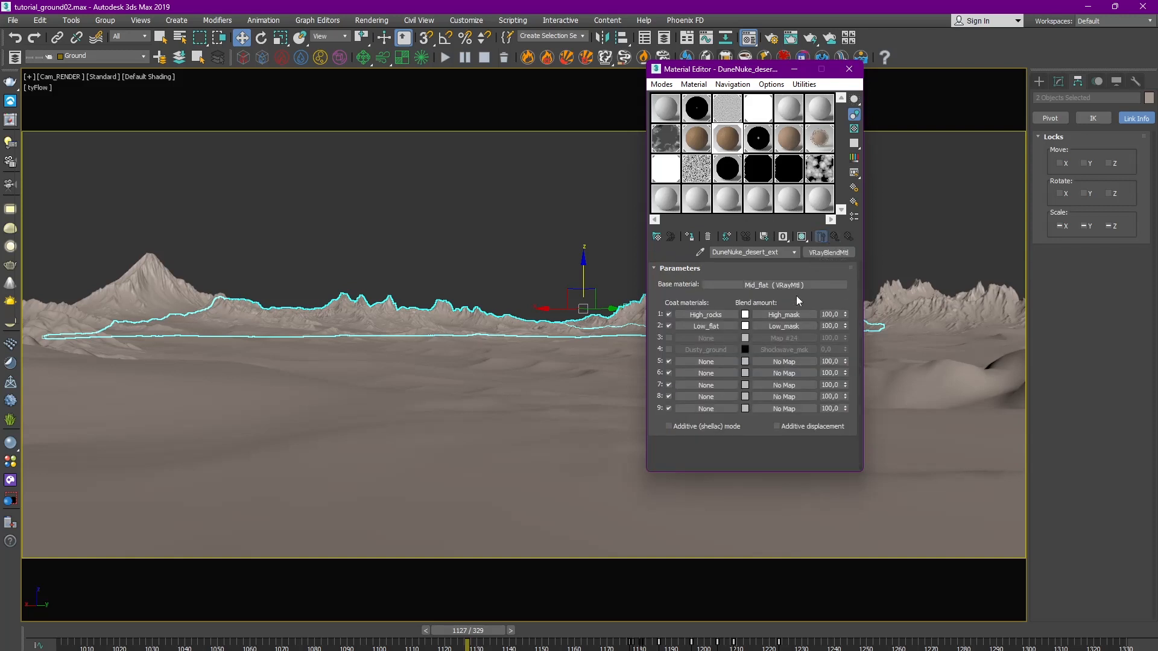
pyautogui.click(849, 69)
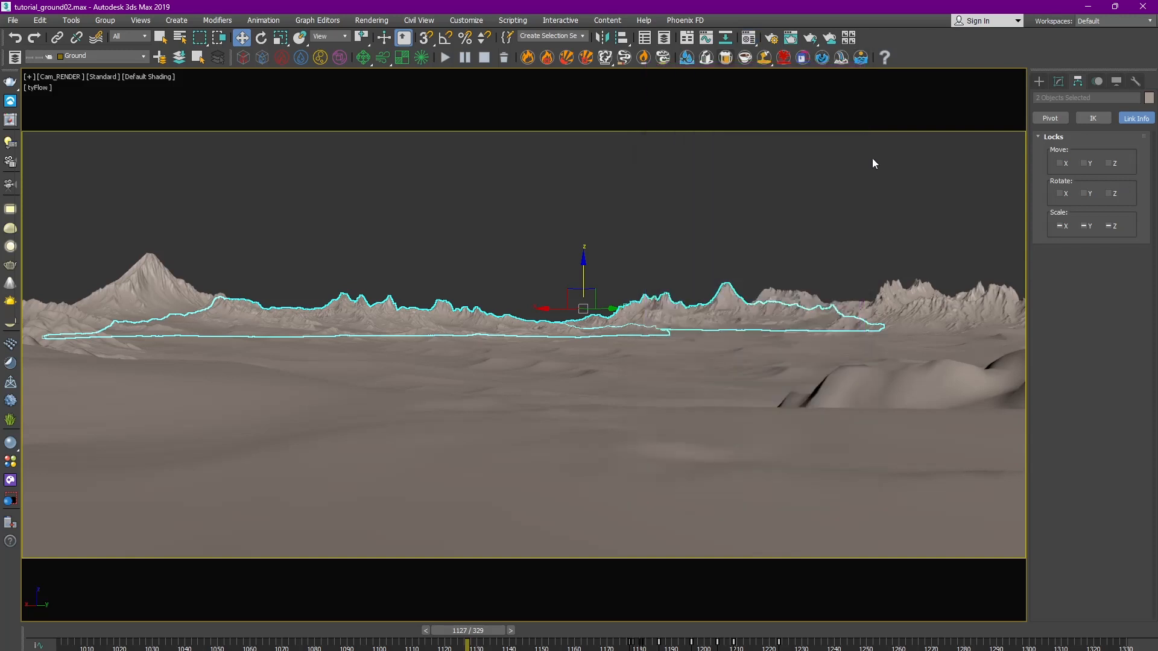
# Step: Toggle the VRayDisplacementMod modifier on the original desert terrain and deselect the terrain
pyautogui.click(874, 160)
pyautogui.click(760, 453)
pyautogui.click(1058, 81)
pyautogui.click(1040, 133)
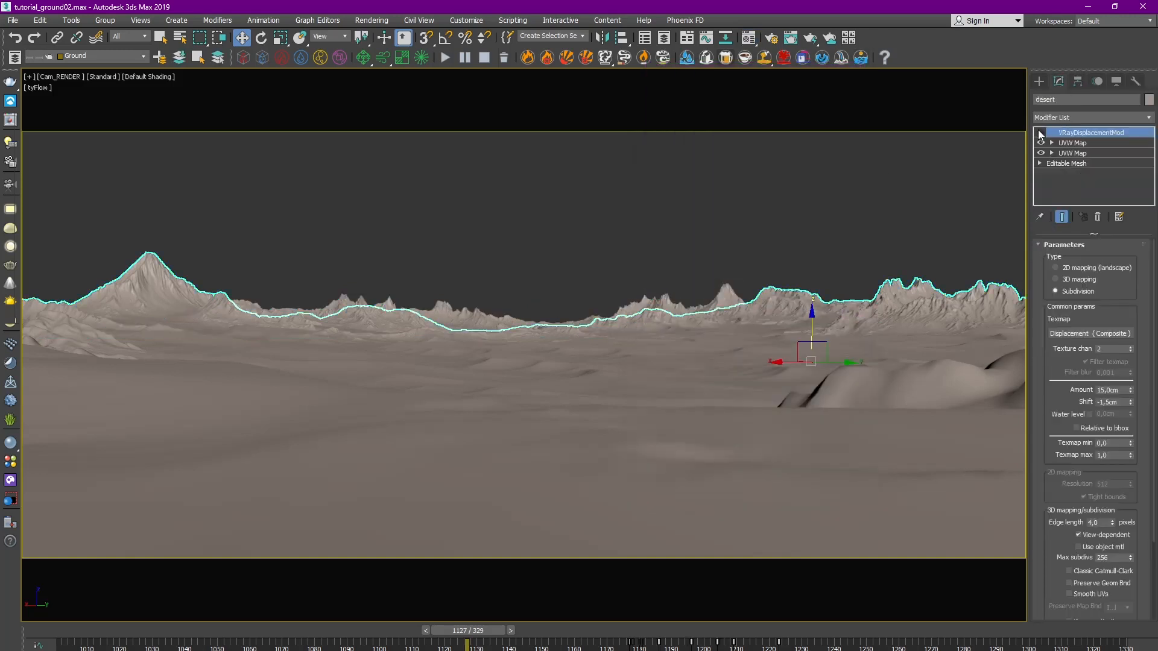
pyautogui.click(828, 197)
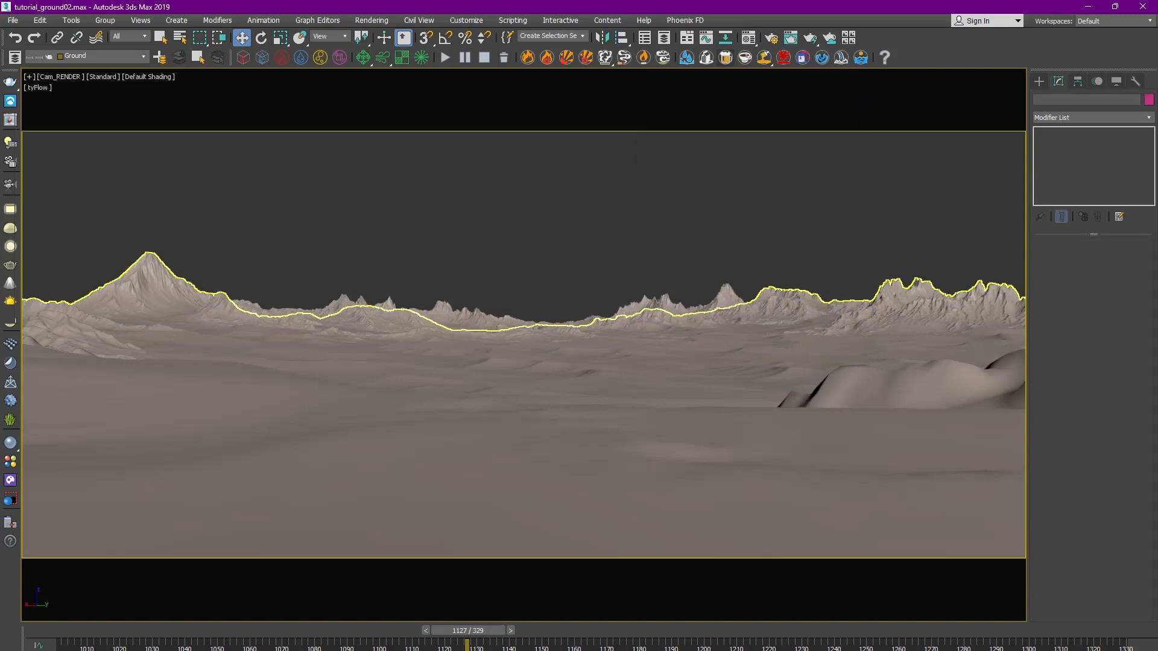
# Step: Go to frame 1191 and hide the shockwave layer
pyautogui.moveTo(489, 635); pyautogui.dragTo(681, 631)
pyautogui.press('w')
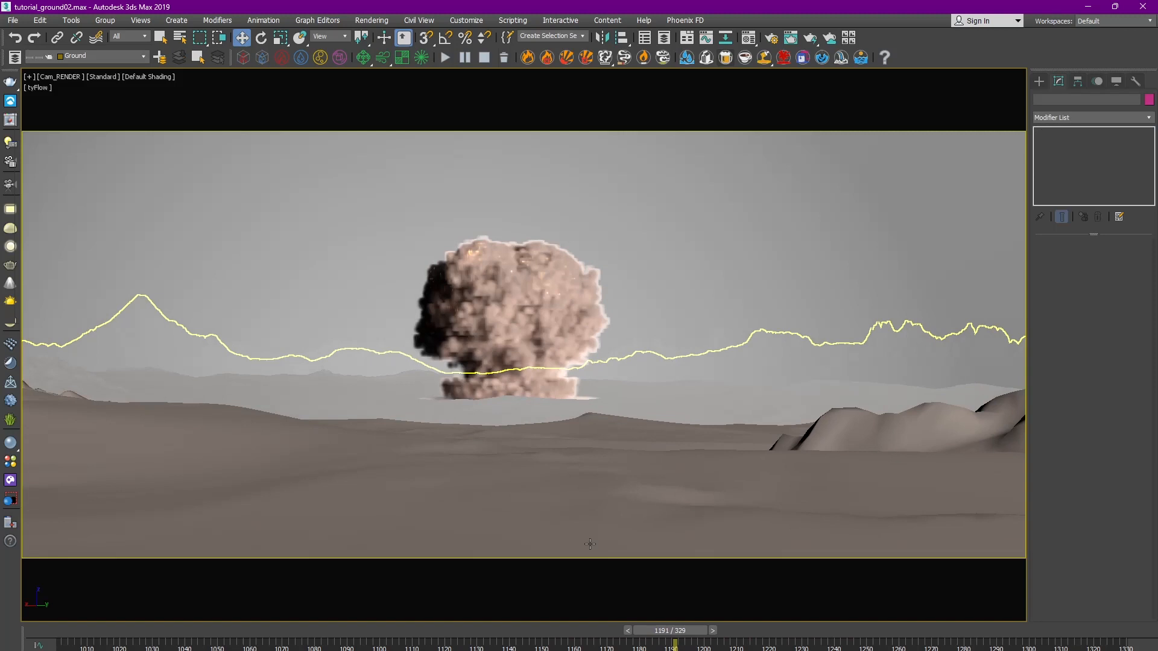
pyautogui.click(15, 57)
pyautogui.click(558, 318)
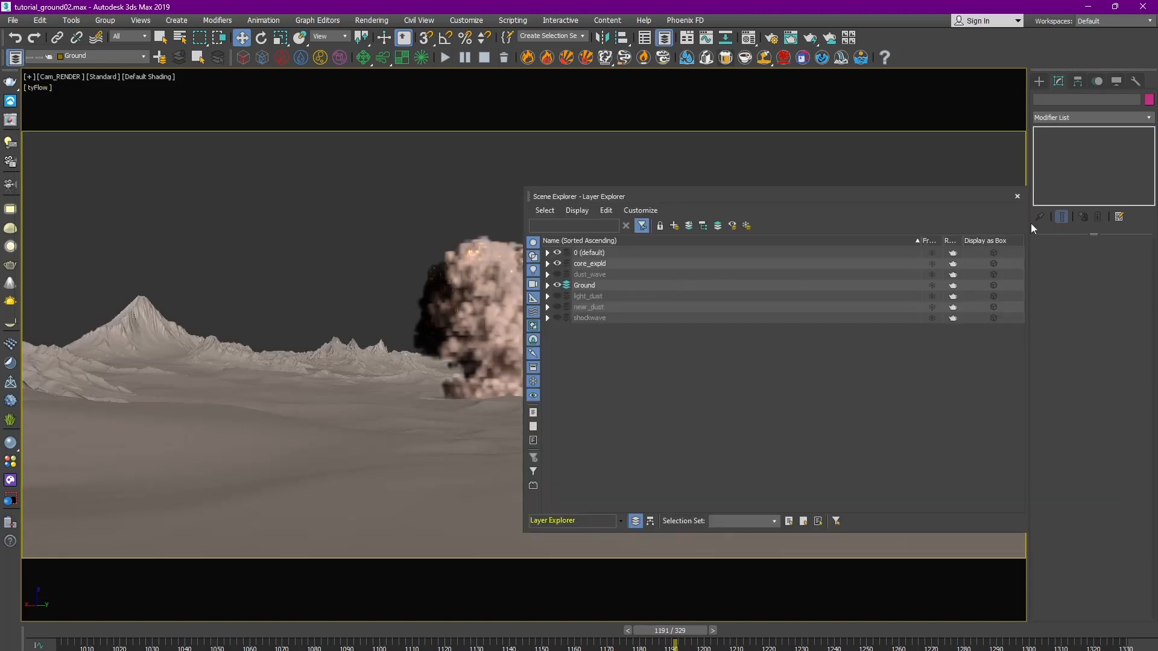
pyautogui.click(1017, 197)
# Step: Activate the VRayEnvironmentFog_low and VRayEnvironmentFog atmosphere effects in the environment settings
pyautogui.click(371, 20)
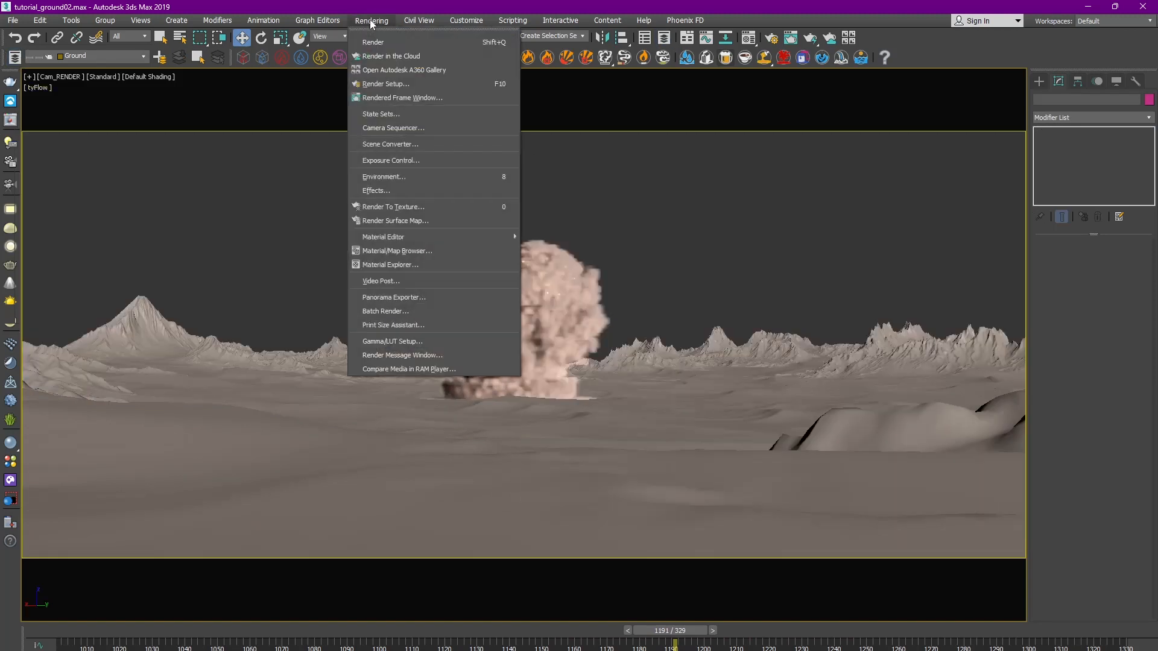
pyautogui.click(392, 160)
pyautogui.click(820, 361)
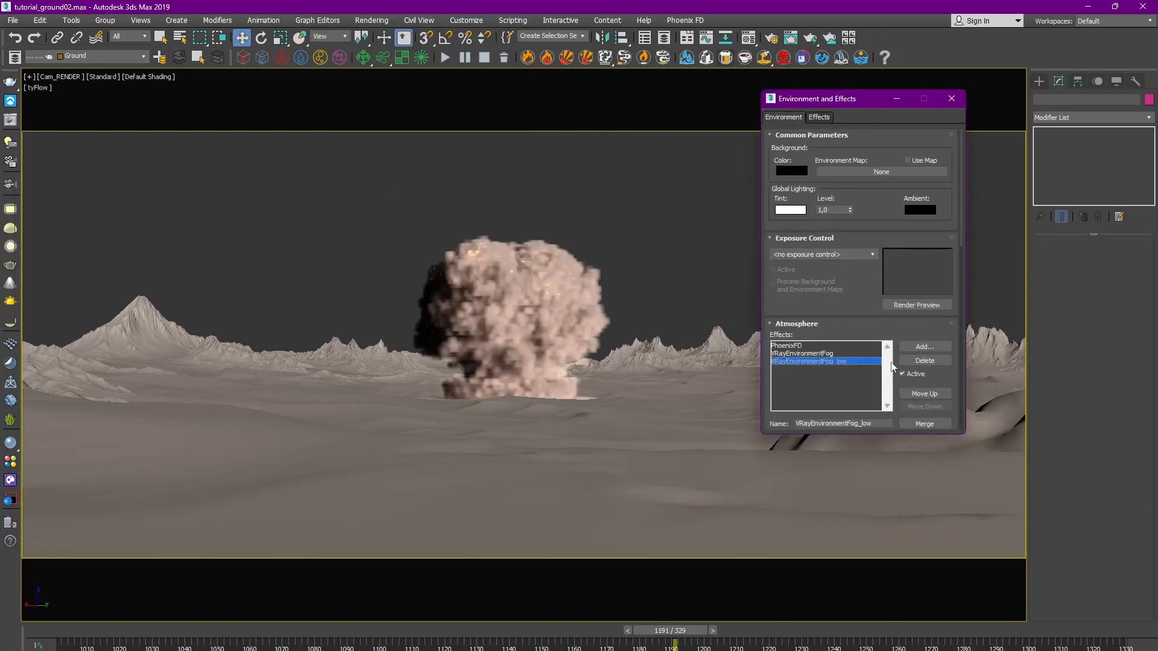
pyautogui.scroll(-3, 873, 243)
pyautogui.click(826, 300)
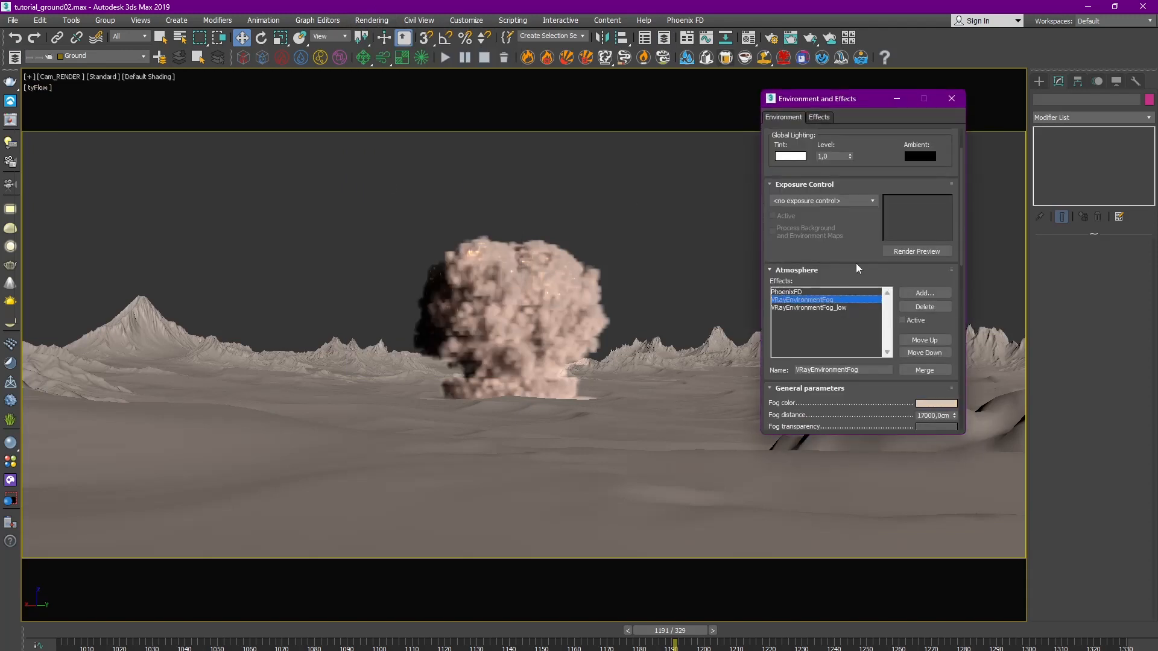
pyautogui.scroll(-1, 920, 305)
pyautogui.scroll(-2, 949, 266)
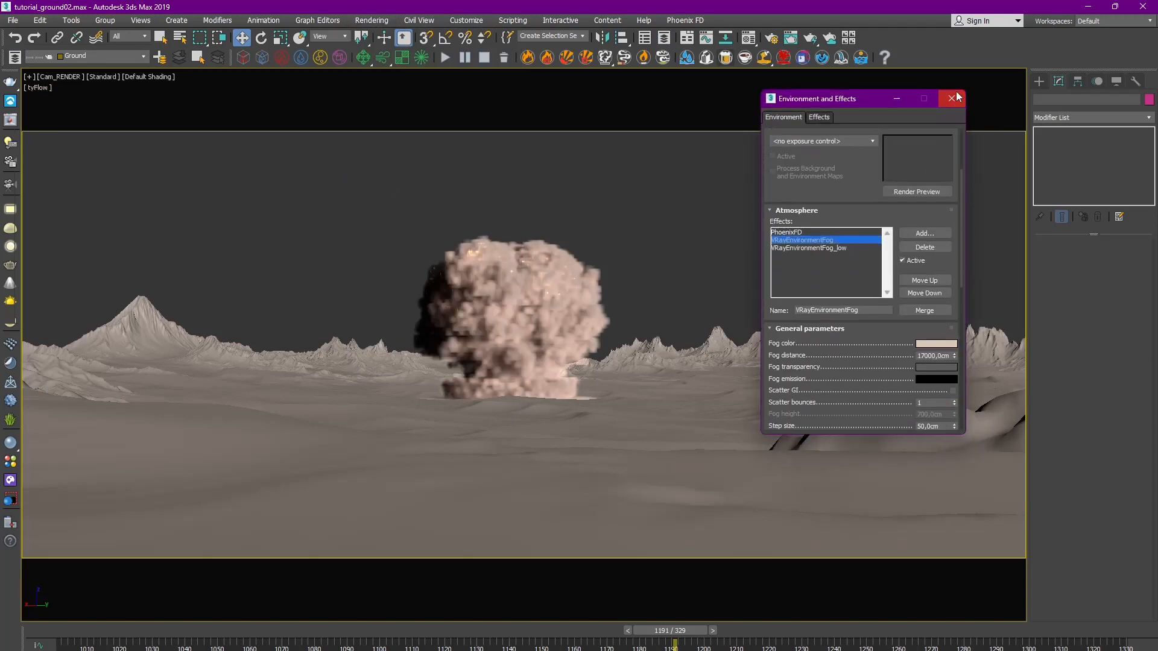
pyautogui.click(952, 99)
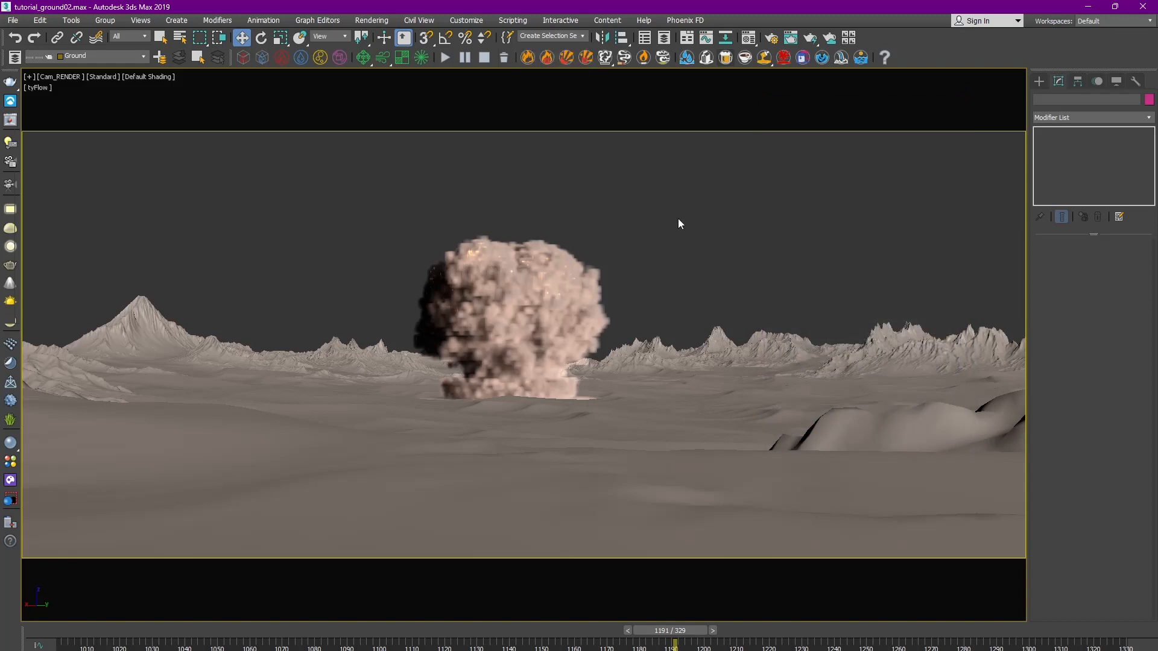
# Step: Show the near_dust layer, hide its tyFlow001_tyCache object and unhide tyFlow_flyDust in the Layer Explorer
pyautogui.click(14, 56)
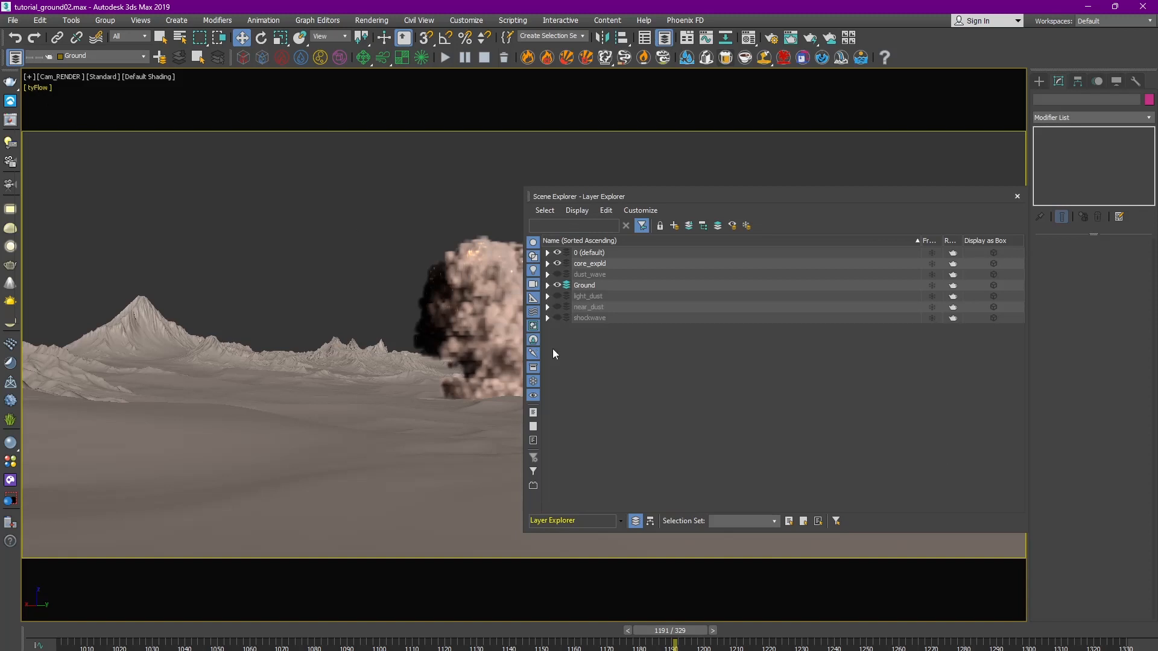
pyautogui.click(547, 285)
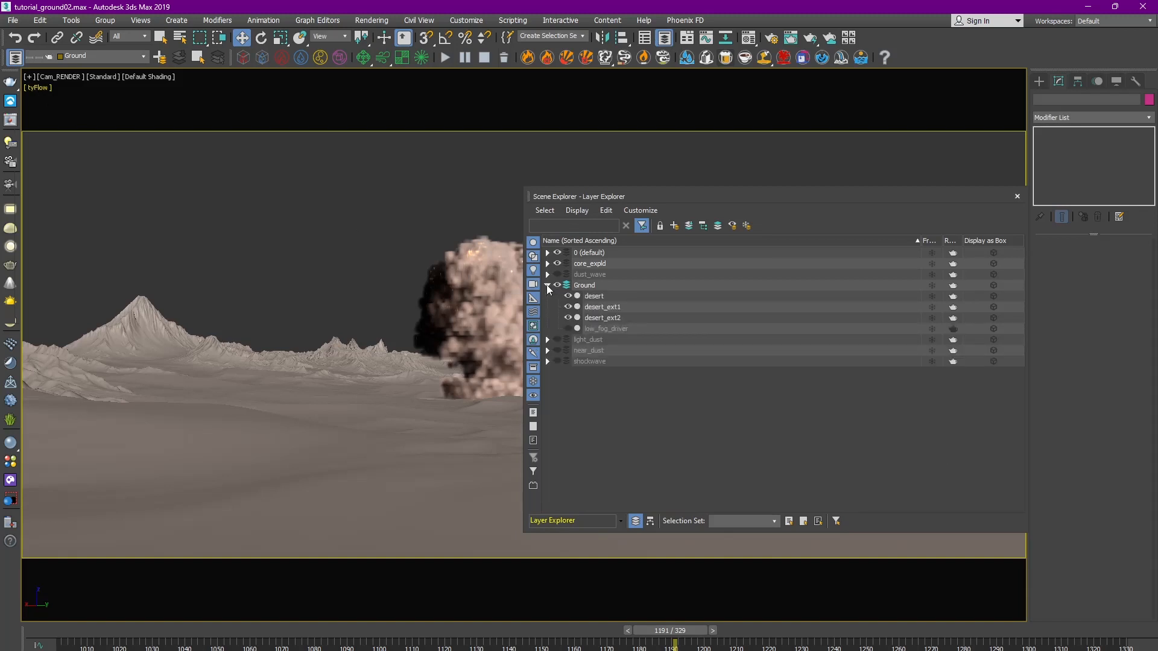
pyautogui.click(547, 285)
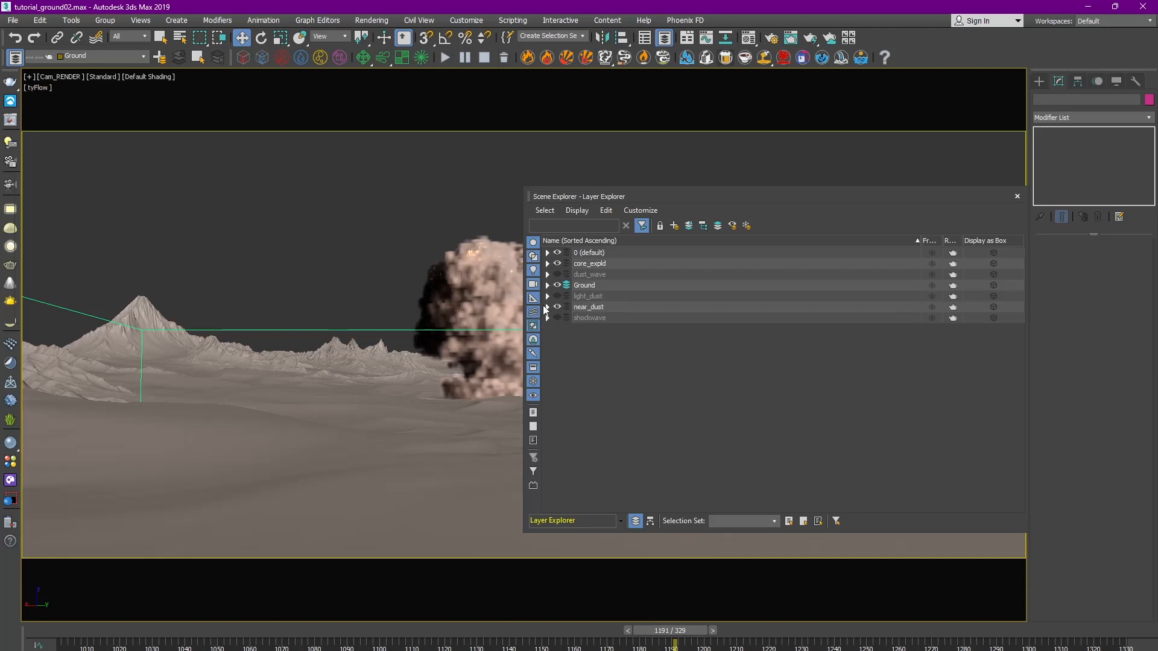
pyautogui.click(547, 307)
pyautogui.click(567, 448)
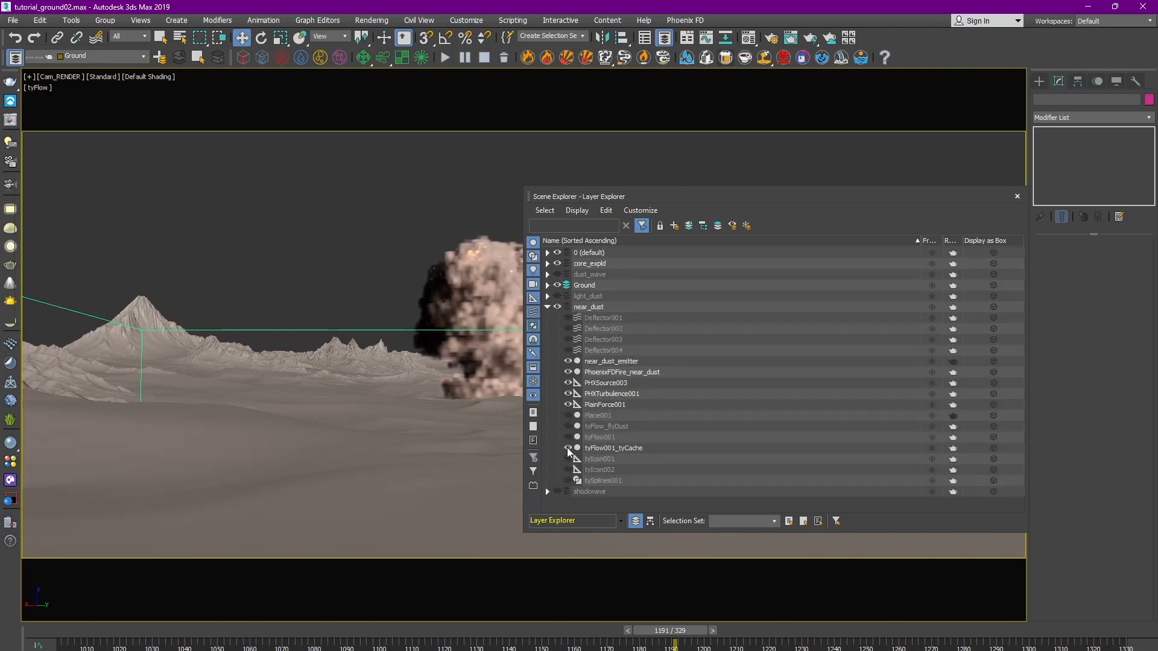
pyautogui.moveTo(619, 198)
pyautogui.mouseDown()
pyautogui.moveTo(664, 188)
pyautogui.moveTo(608, 185)
pyautogui.mouseUp()
pyautogui.click(556, 435)
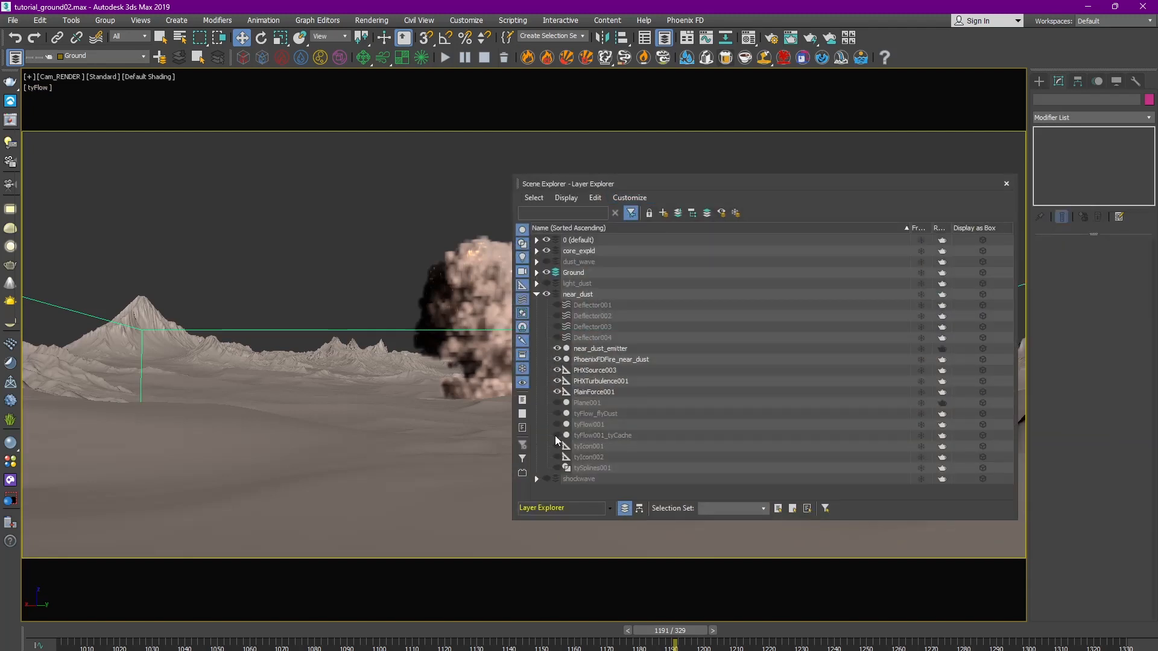
pyautogui.click(557, 414)
pyautogui.click(1006, 184)
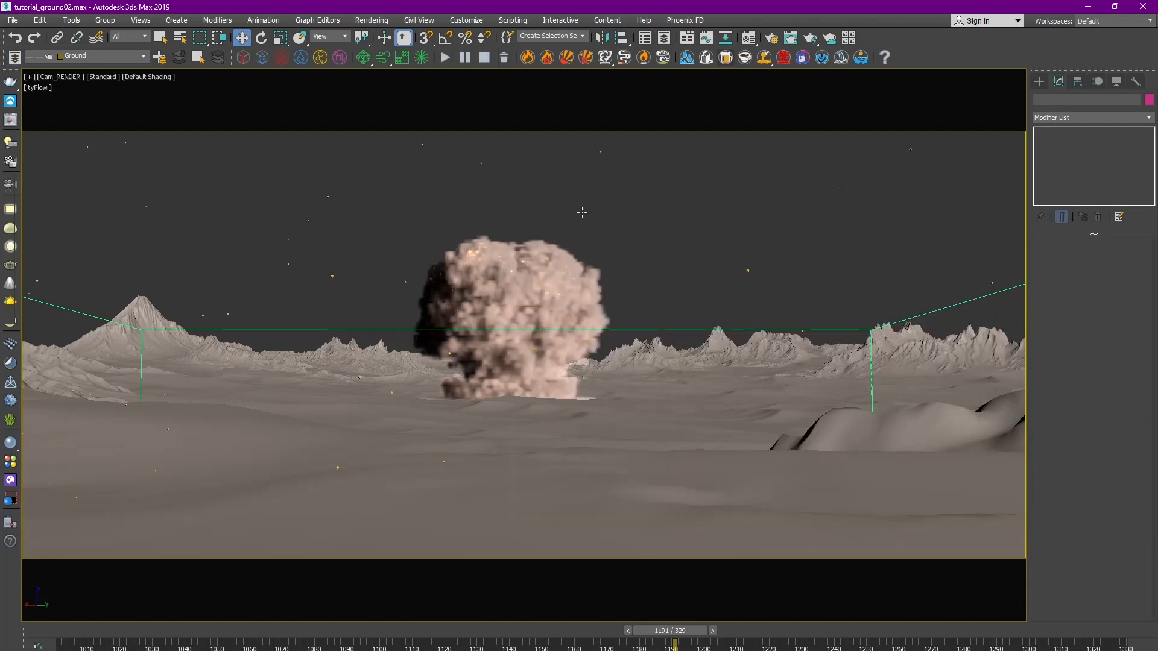
# Step: Hide the near-dust simulation grid in the camera view
pyautogui.click(673, 329)
pyautogui.rightClick(694, 288)
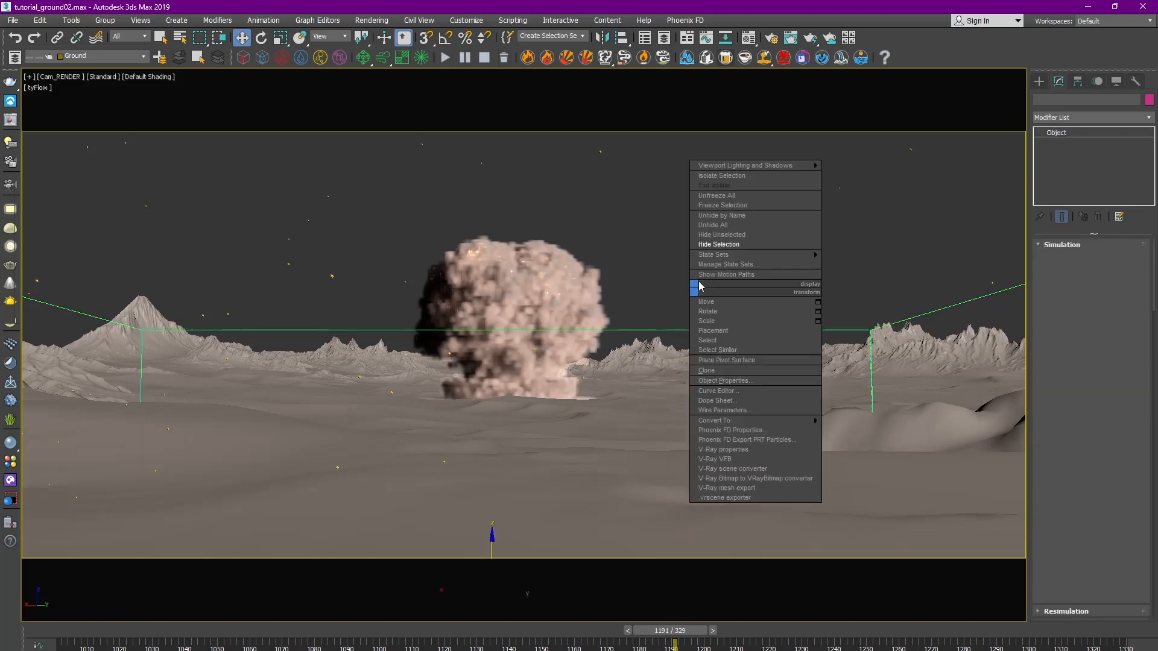
pyautogui.click(714, 244)
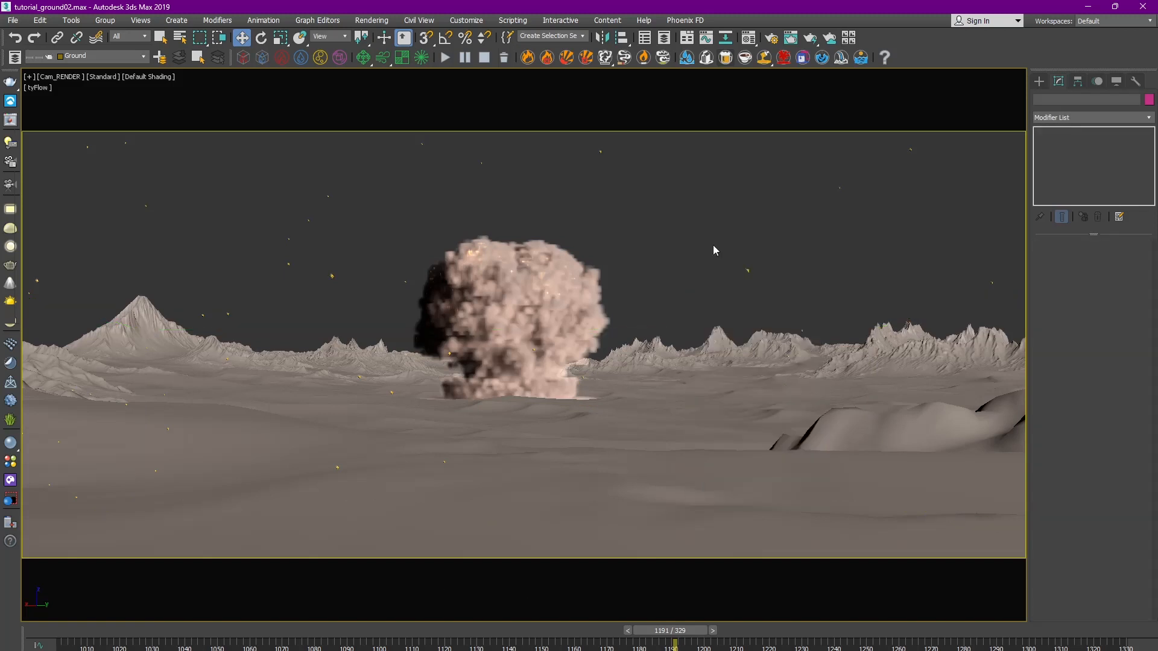
# Step: Set the render output size to 1828x778 and render the current frame from Cam_RENDER
pyautogui.click(771, 38)
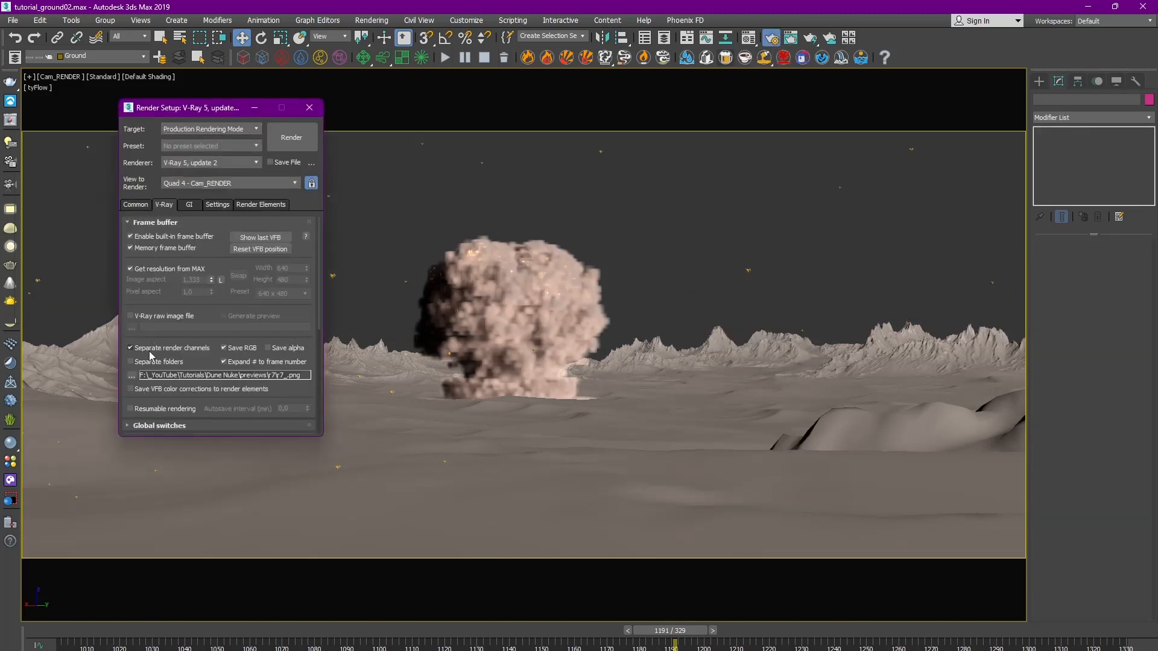
pyautogui.click(136, 205)
pyautogui.click(239, 387)
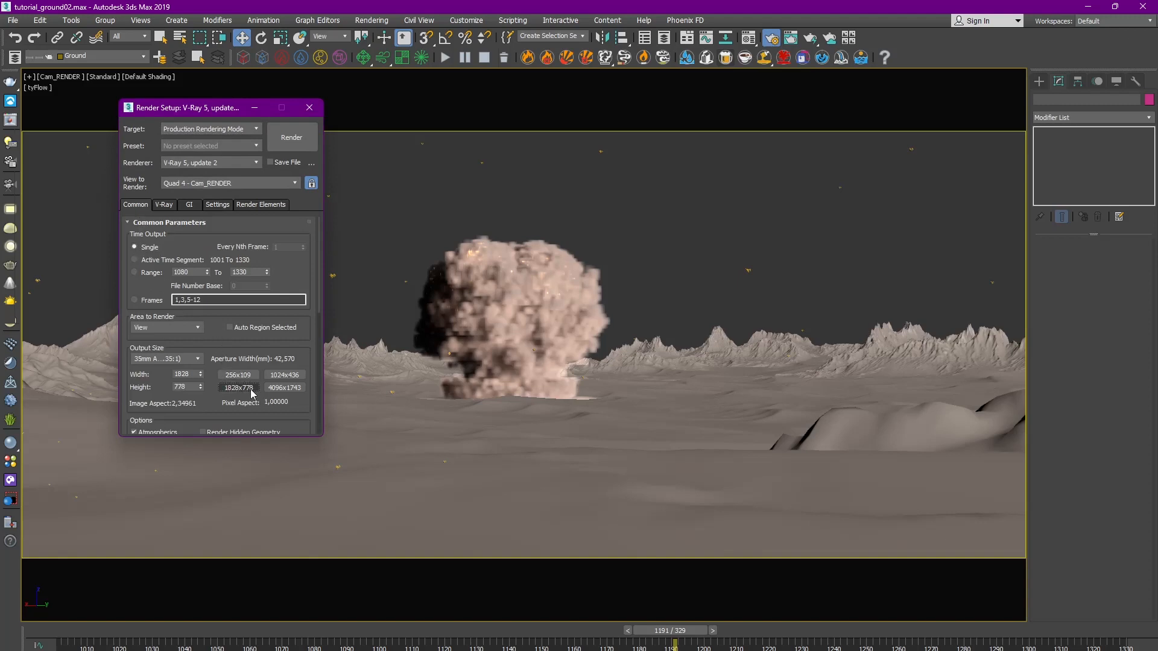
pyautogui.moveTo(211, 108); pyautogui.dragTo(871, 125)
pyautogui.click(950, 155)
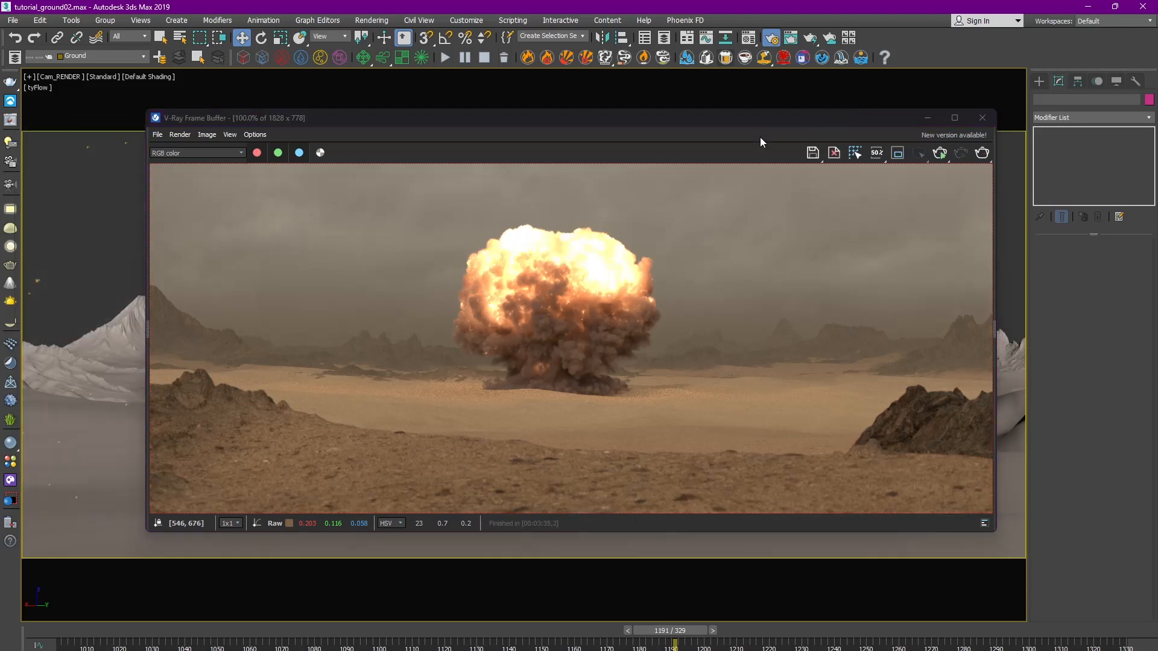
# Step: Open the frame buffer's render history, store the finished render there and widen the frame buffer window
pyautogui.moveTo(528, 118); pyautogui.dragTo(519, 116)
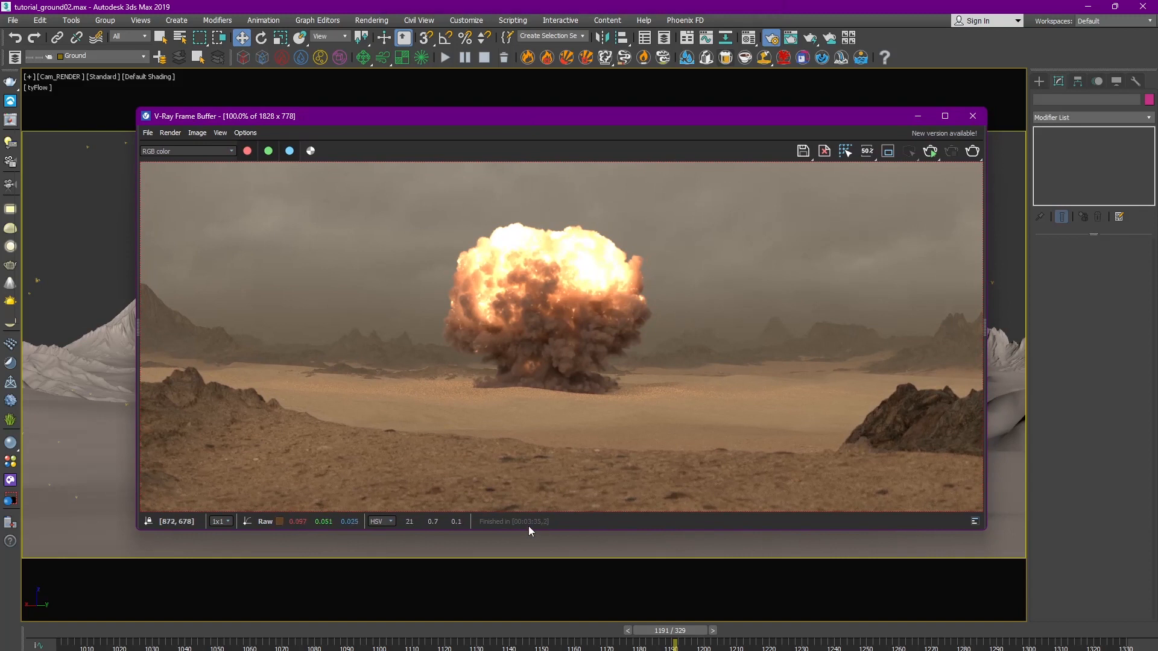
pyautogui.click(139, 330)
pyautogui.click(153, 152)
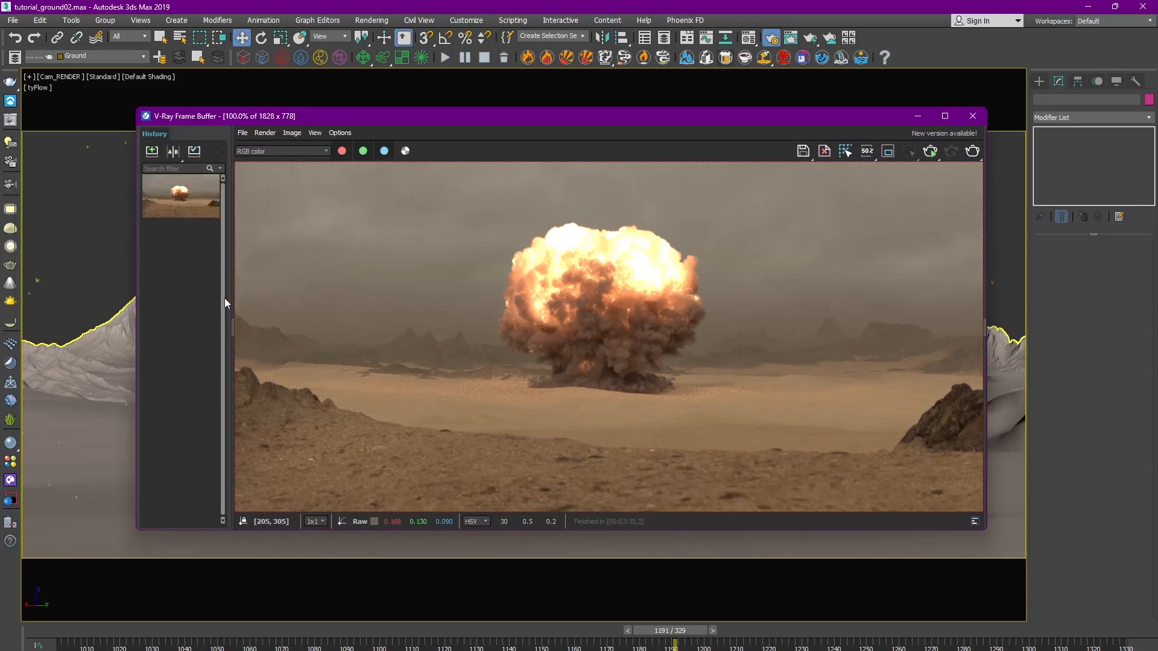
pyautogui.moveTo(490, 116); pyautogui.dragTo(456, 116)
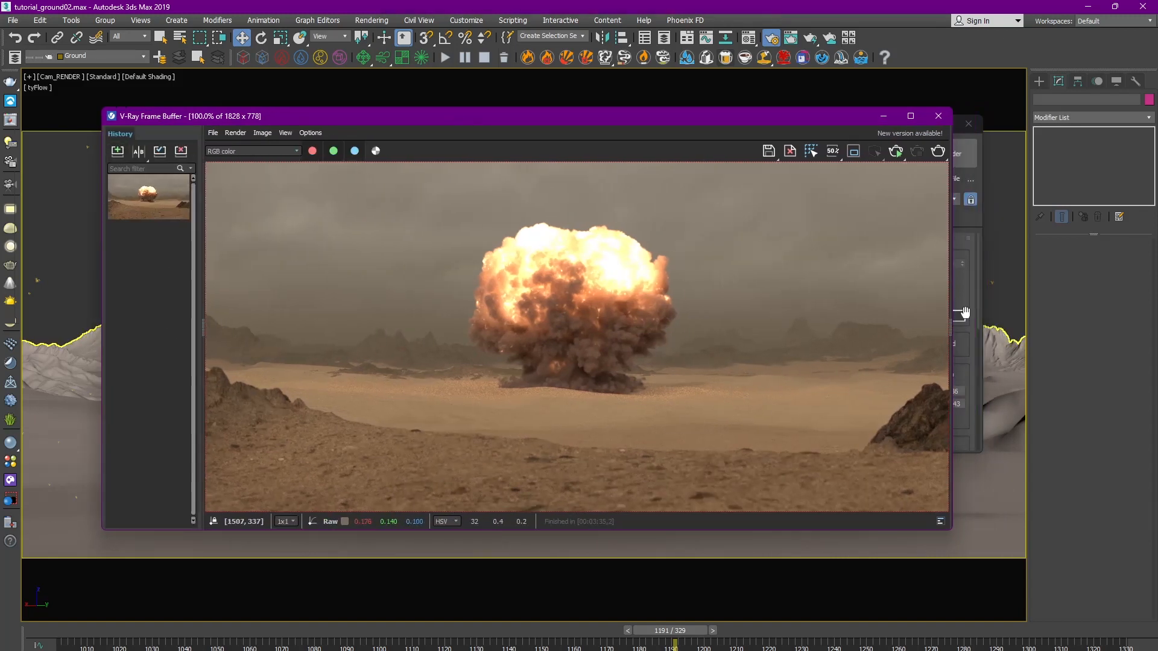
pyautogui.moveTo(952, 311); pyautogui.dragTo(1021, 313)
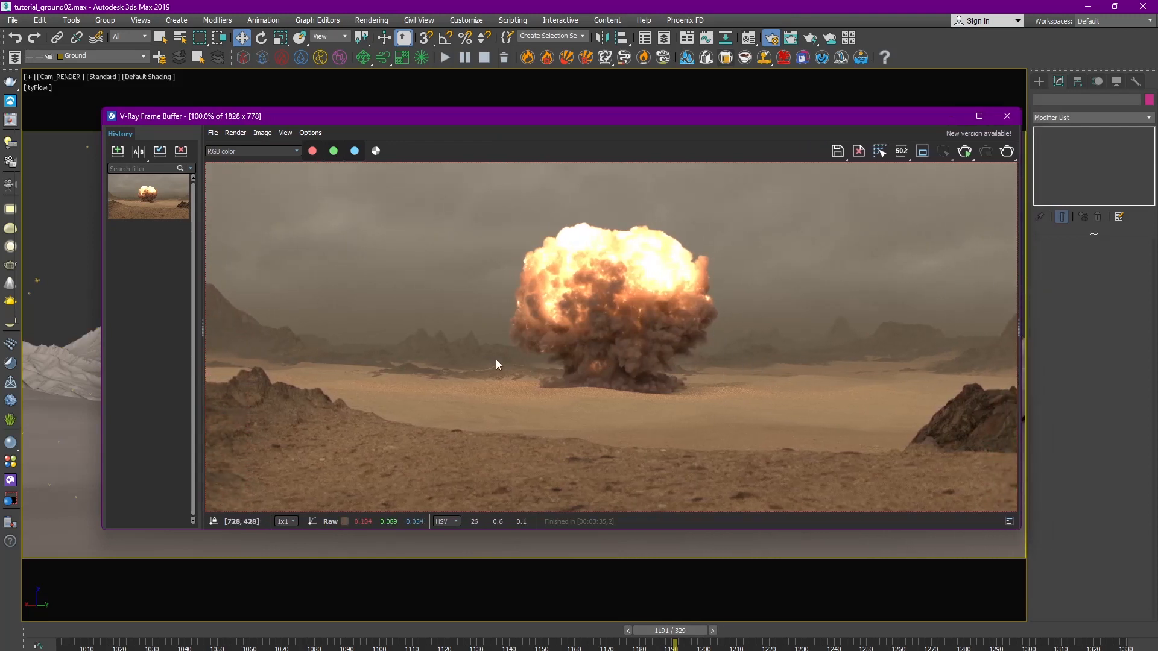
# Step: Select the core_expld simulator and set its rendering mode to Volumetric Geometry (V-Ray)
pyautogui.moveTo(718, 128); pyautogui.dragTo(267, 209)
pyautogui.click(582, 36)
pyautogui.click(534, 47)
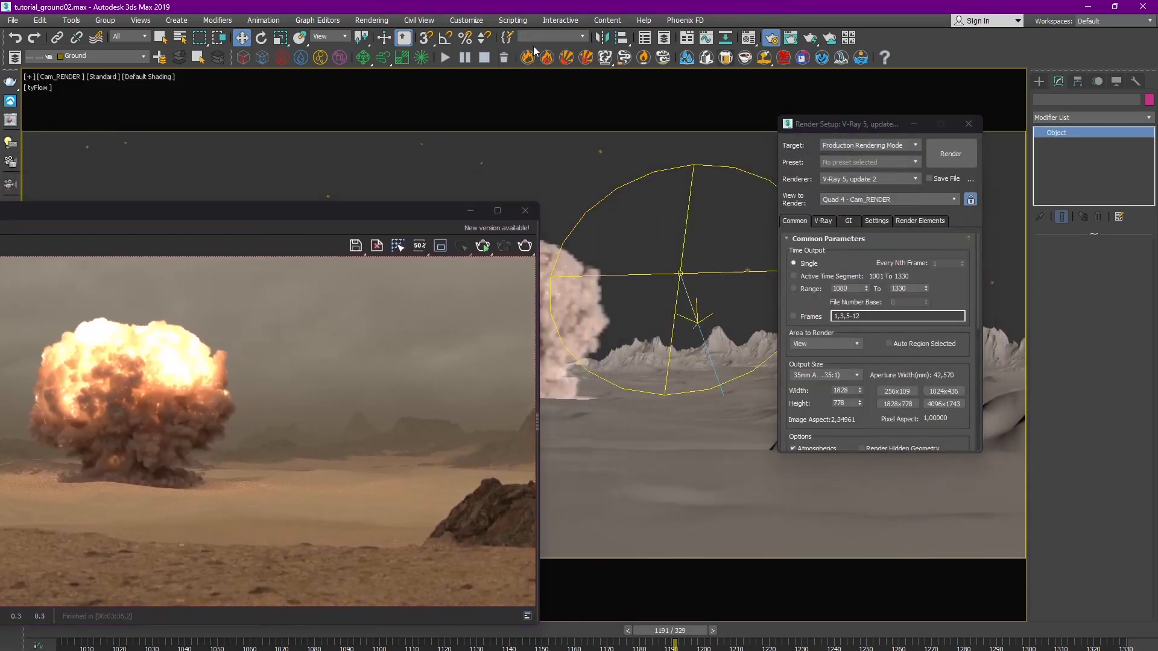
pyautogui.moveTo(375, 216); pyautogui.dragTo(722, 167)
pyautogui.scroll(-10, 1090, 294)
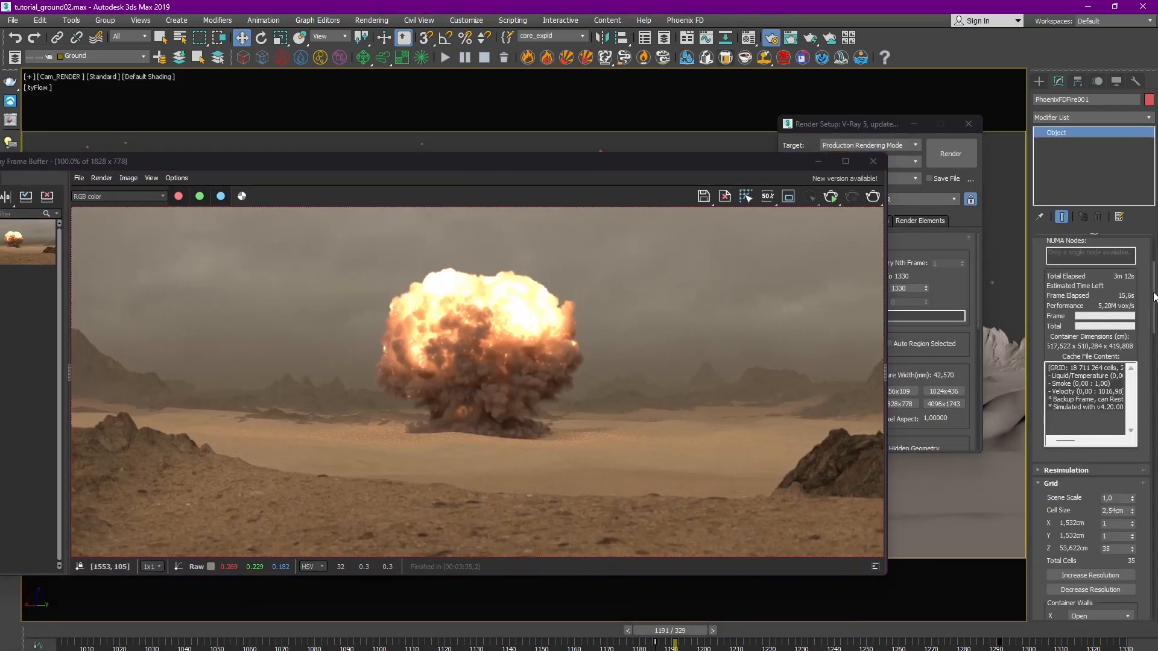
pyautogui.click(1120, 334)
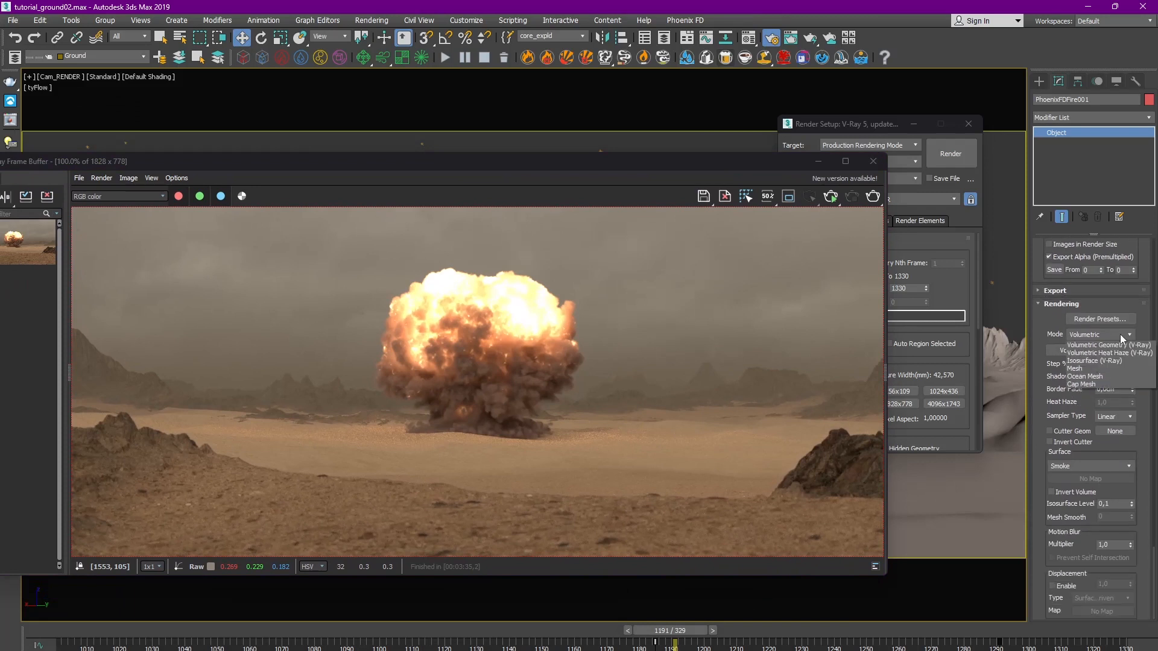
pyautogui.click(1119, 355)
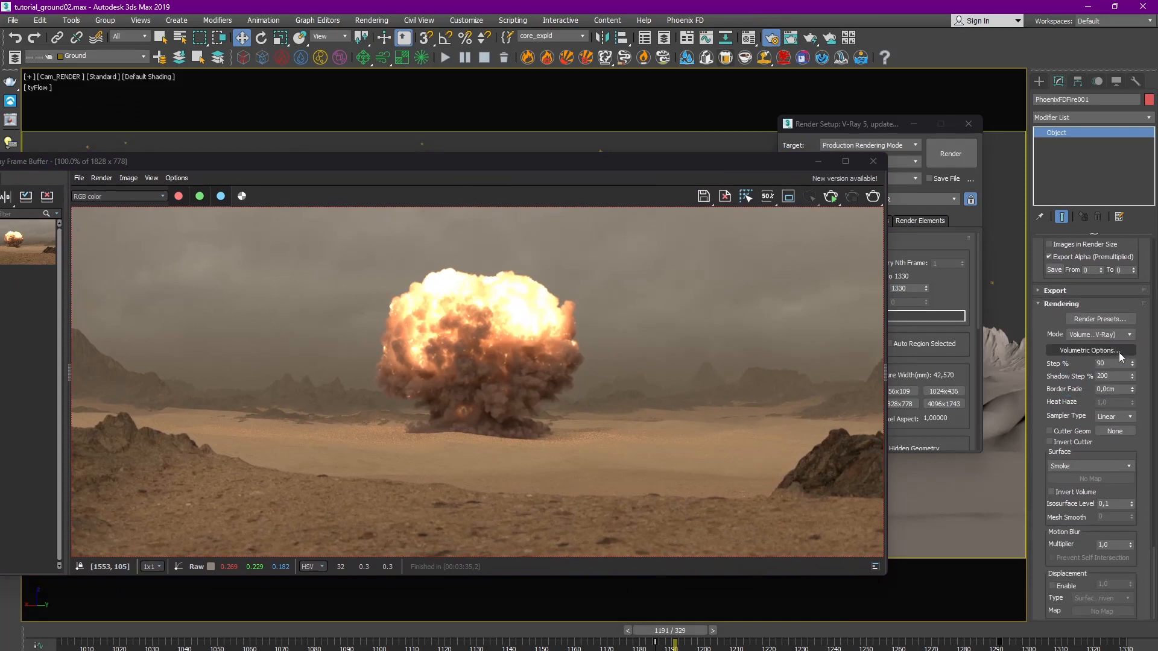
# Step: Render the frame again, store the new image in the render history and widen the history list
pyautogui.moveTo(646, 161); pyautogui.dragTo(758, 147)
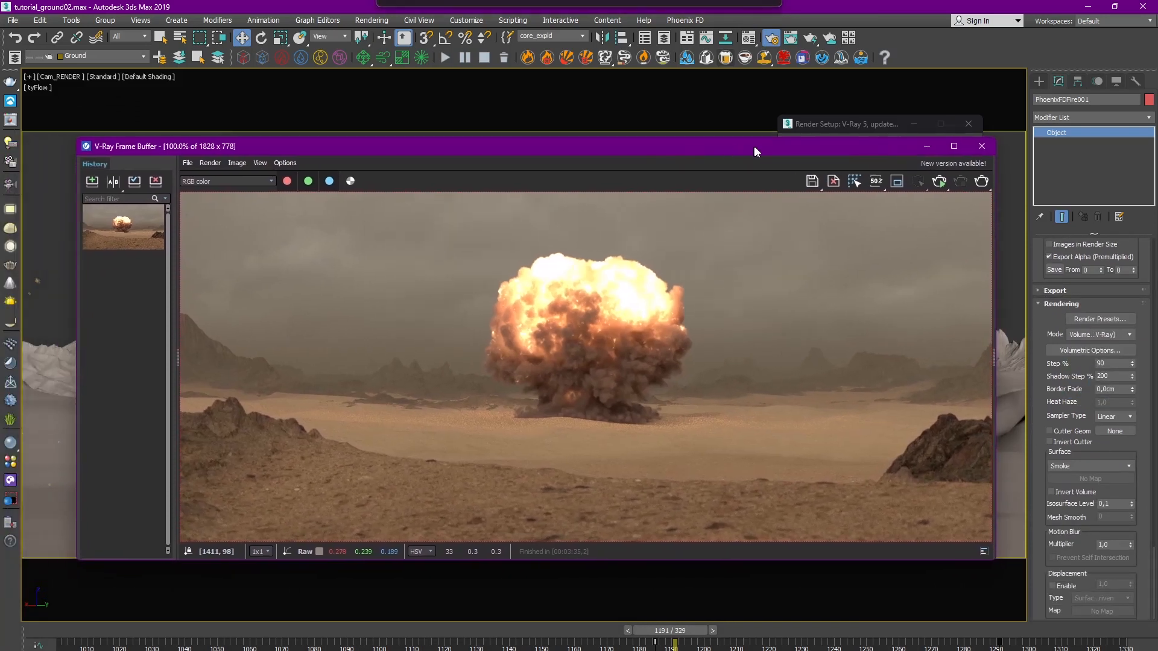
pyautogui.click(985, 181)
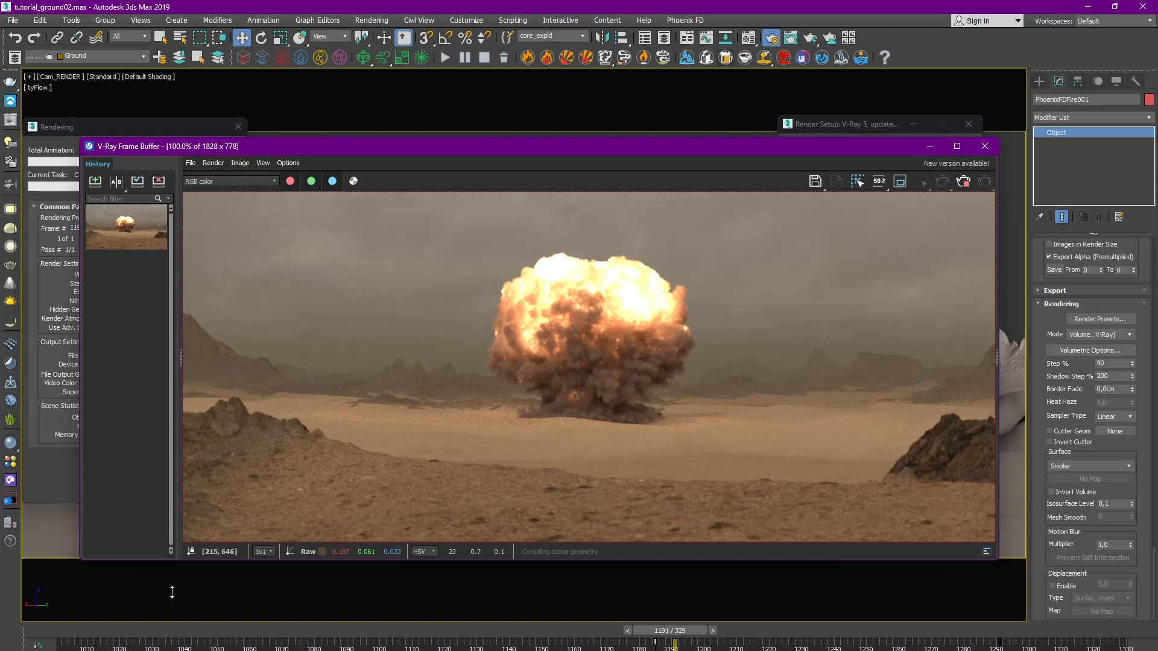
pyautogui.click(55, 343)
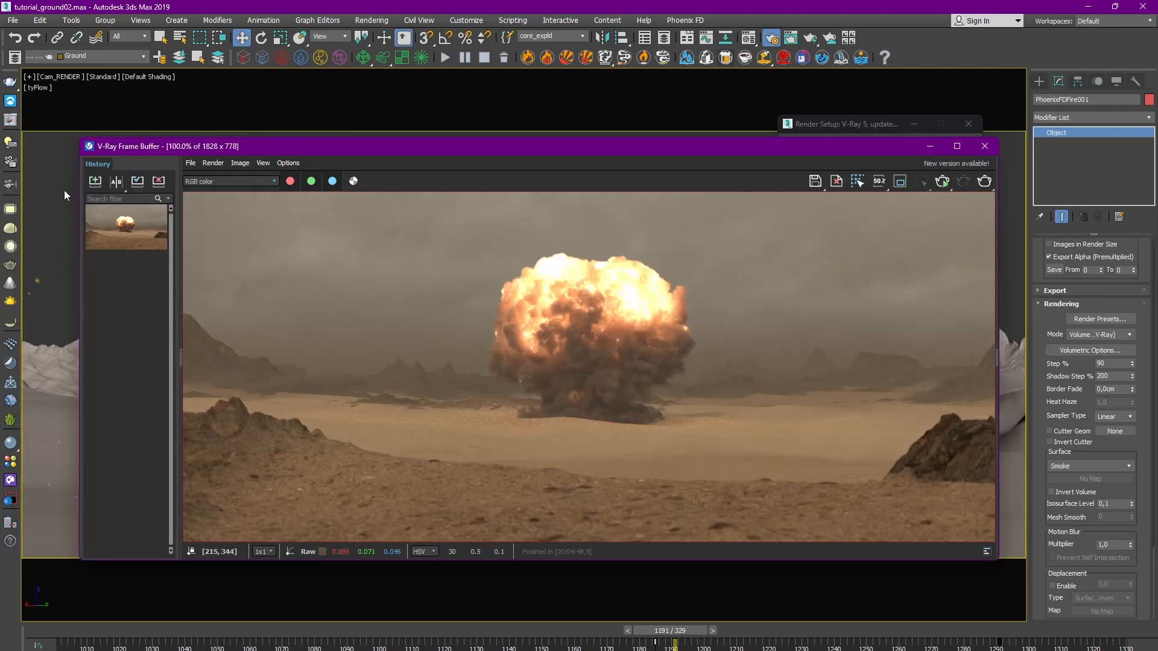
pyautogui.click(95, 181)
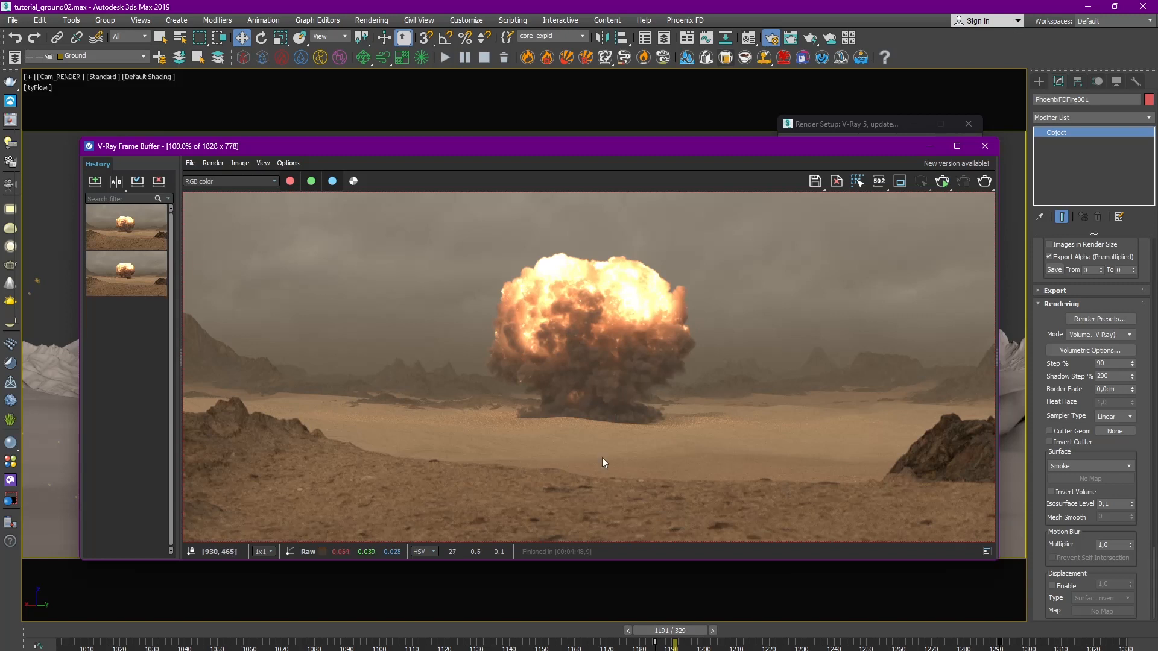
pyautogui.moveTo(180, 293); pyautogui.dragTo(227, 308)
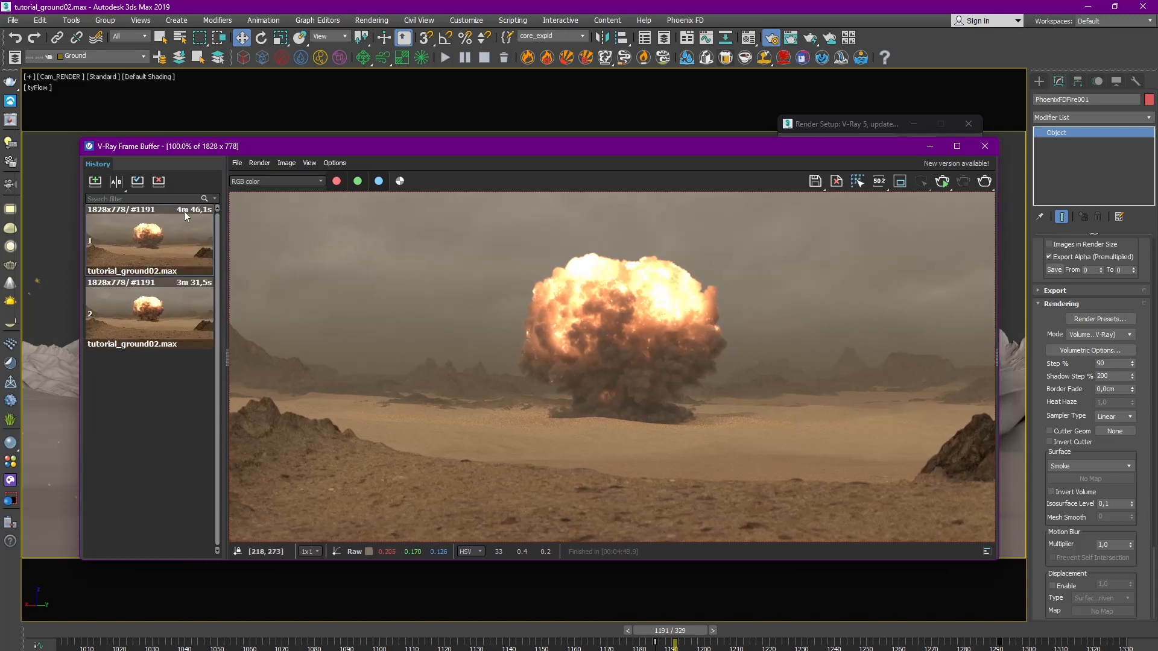
# Step: Compare the two stored explosion renders side by side by sliding the A/B divider across the image, and end the comparison
pyautogui.click(115, 184)
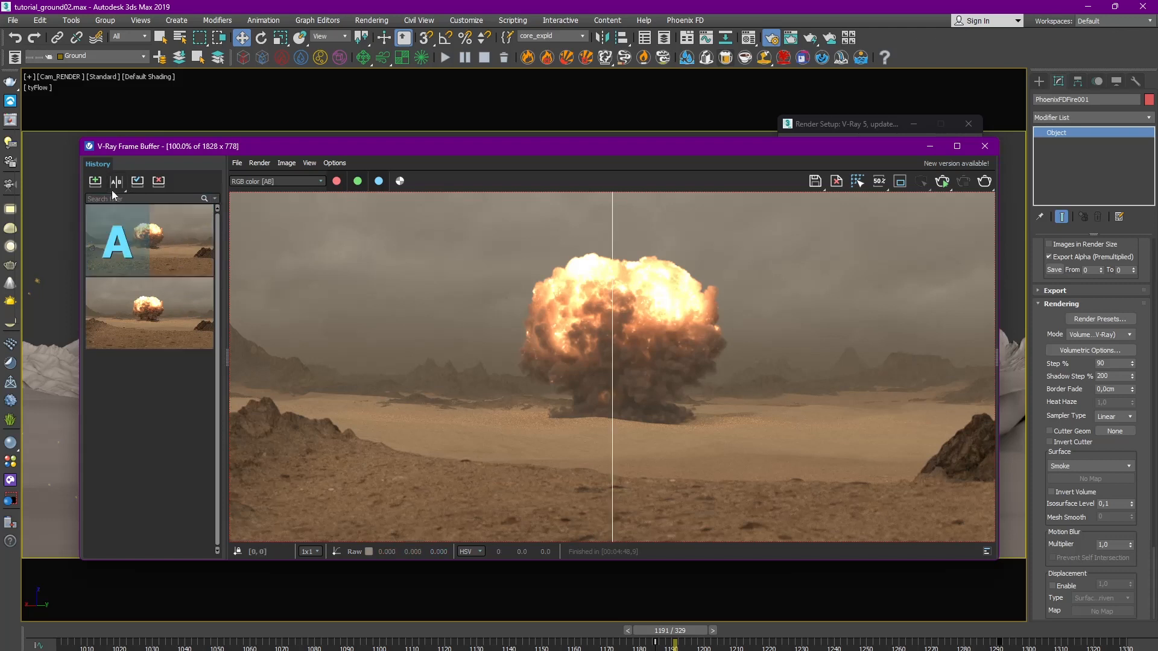
pyautogui.click(161, 314)
pyautogui.moveTo(610, 422); pyautogui.dragTo(790, 454)
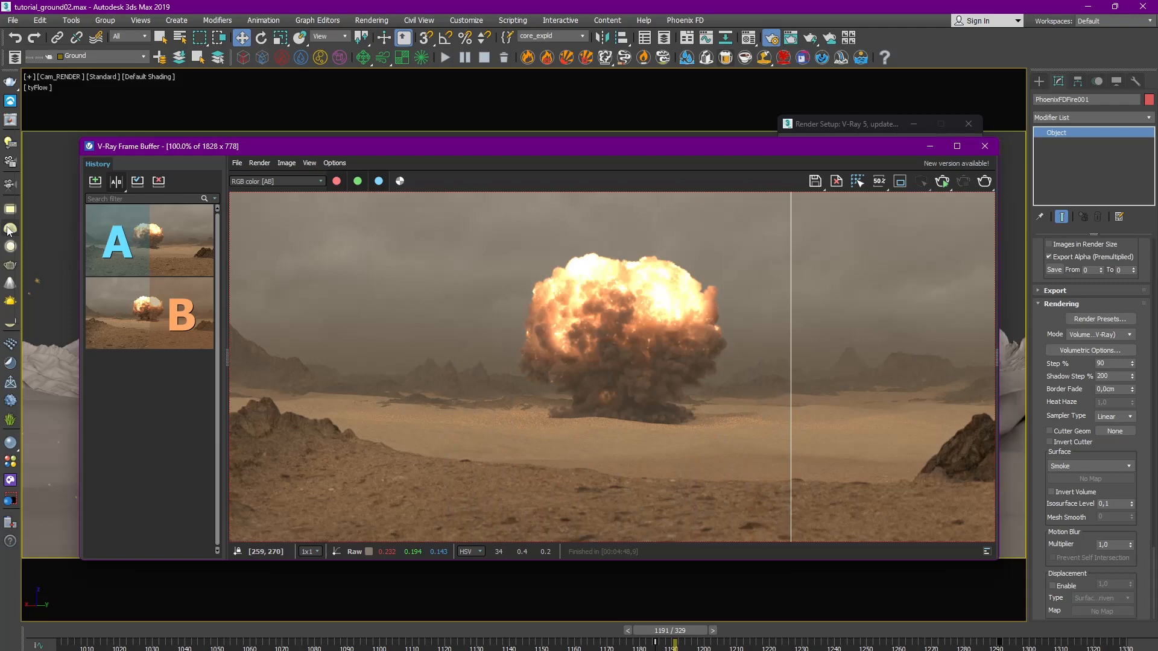
pyautogui.click(116, 182)
# Step: Examine the new explosion render close up and as a whole, and close the frame buffer
pyautogui.scroll(-3, 667, 317)
pyautogui.scroll(3, 665, 406)
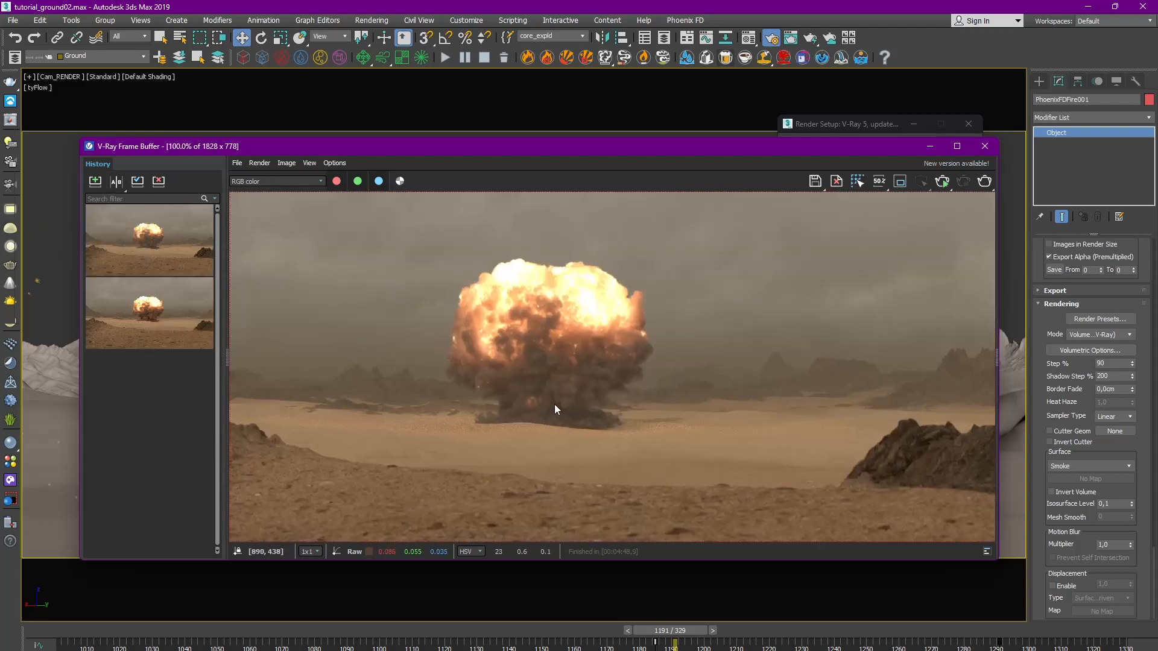
pyautogui.moveTo(555, 408); pyautogui.dragTo(593, 400, button='middle')
pyautogui.scroll(-2, 594, 399)
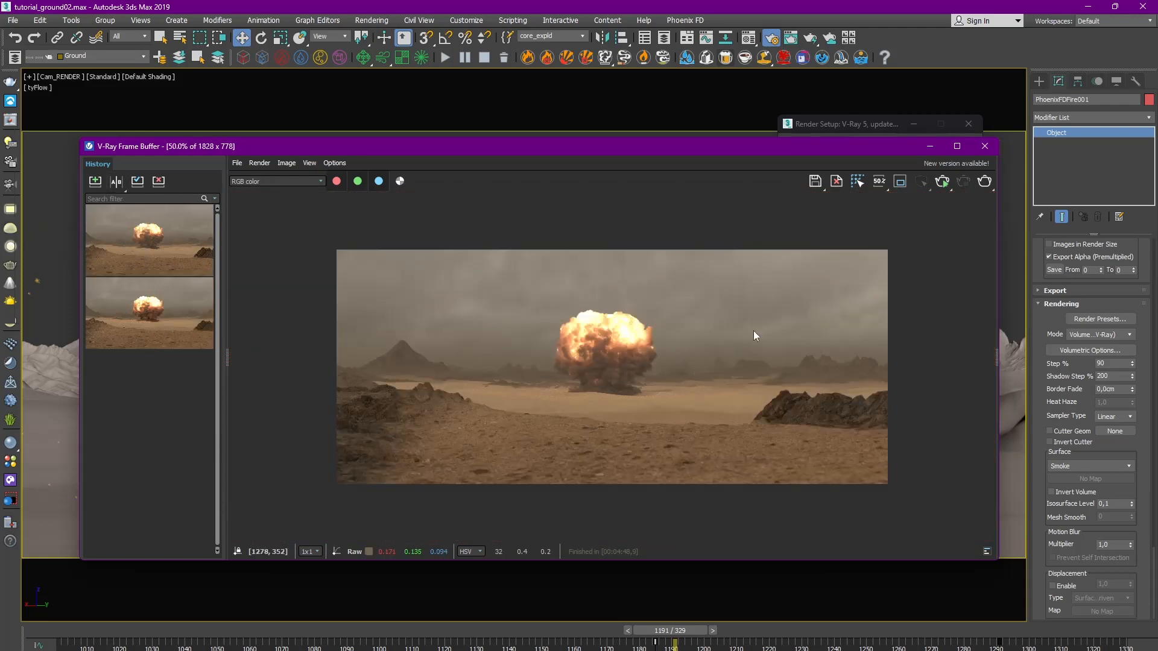
pyautogui.click(985, 147)
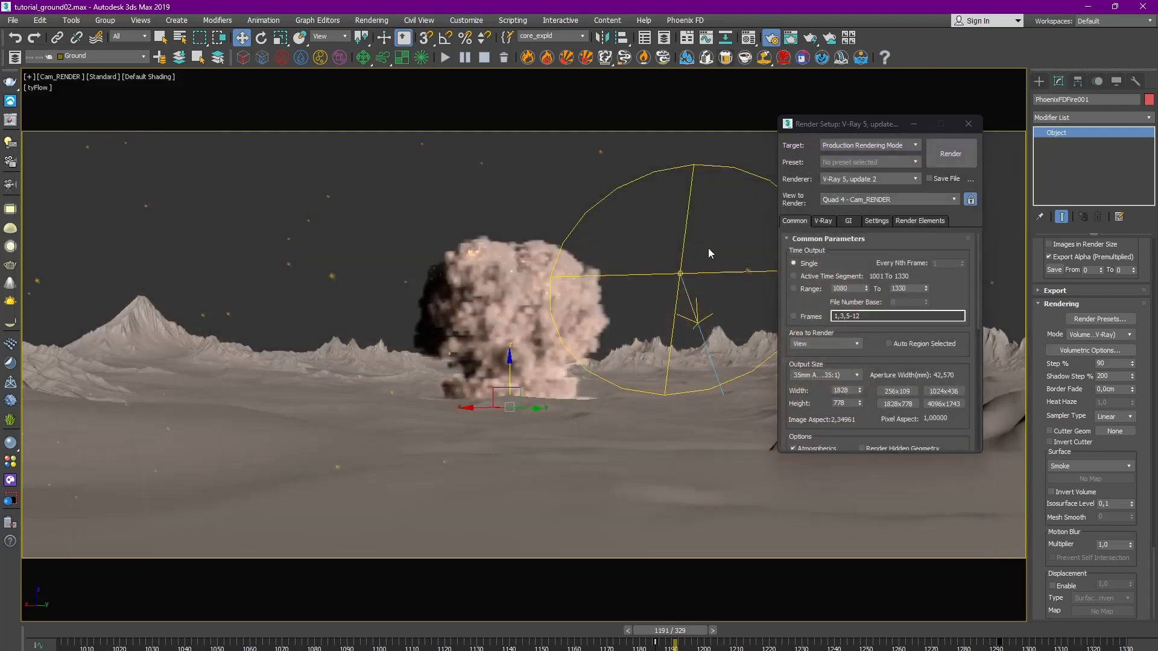
# Step: Make the light_dust, dust_wave and shockwave layers visible and close the Layer Explorer
pyautogui.click(15, 57)
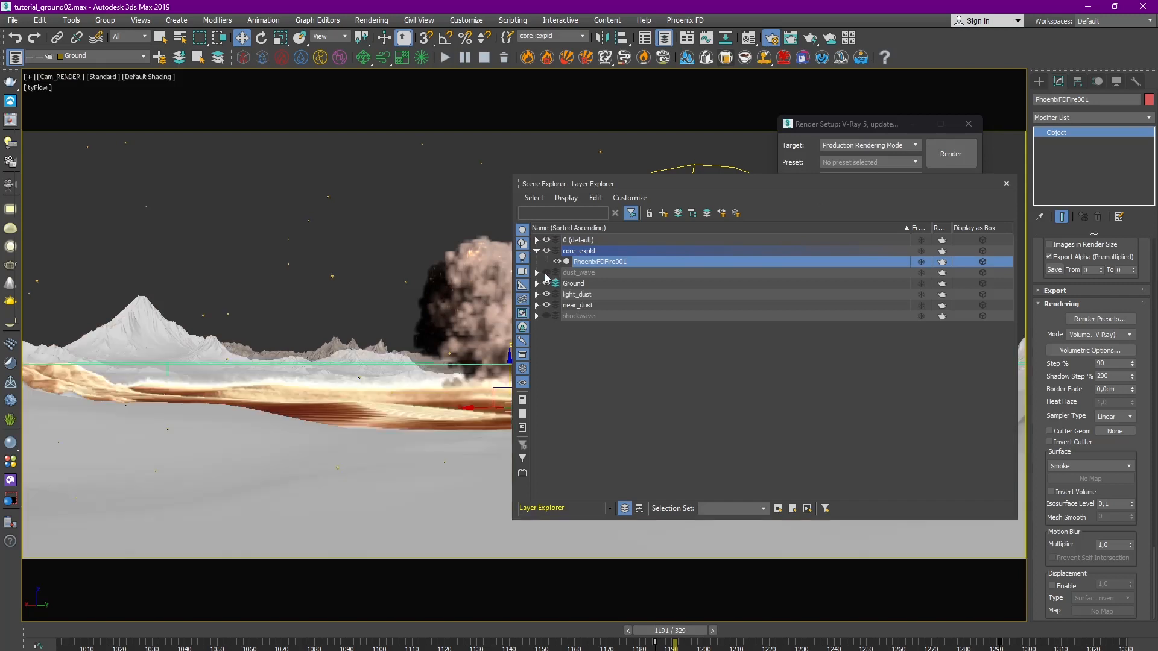
pyautogui.click(546, 273)
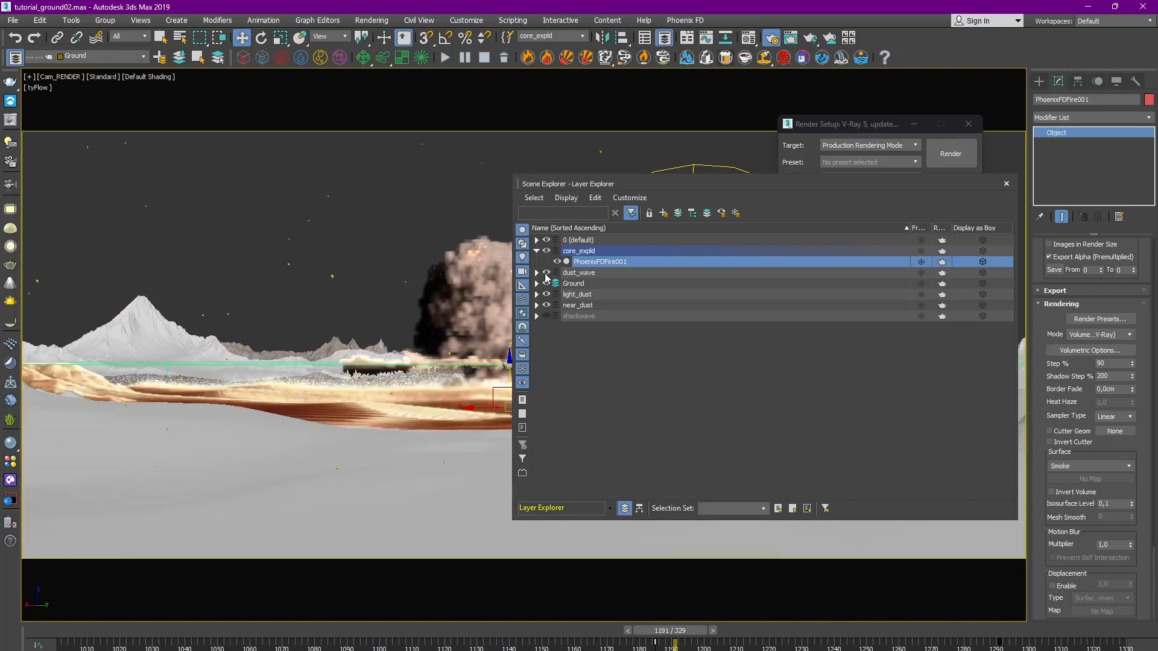
pyautogui.click(547, 316)
pyautogui.click(1006, 183)
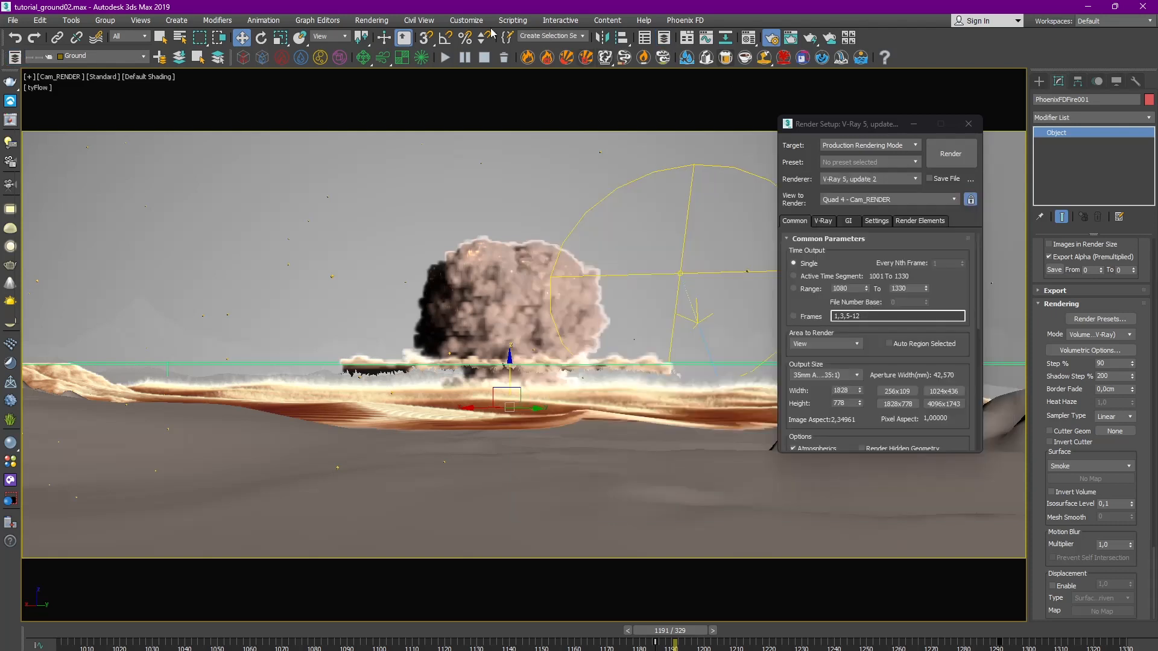
# Step: Set the rendering mode of the light_dust and dust_wave simulators to Volumetric Geometry (V-Ray)
pyautogui.click(583, 37)
pyautogui.click(545, 70)
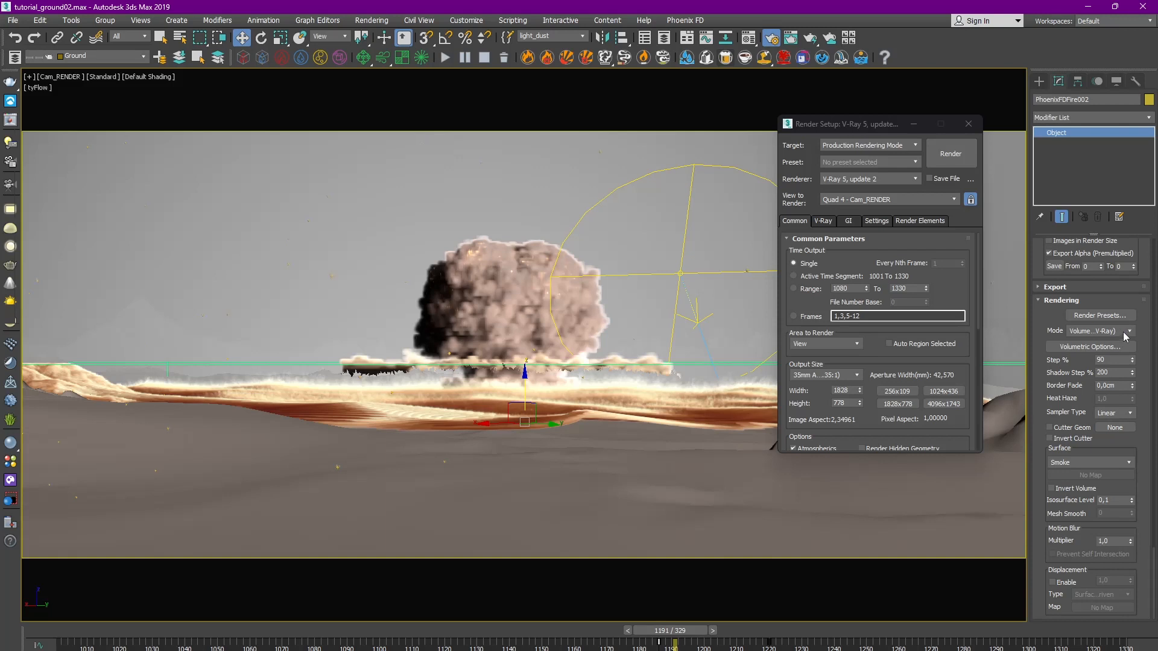
pyautogui.click(583, 36)
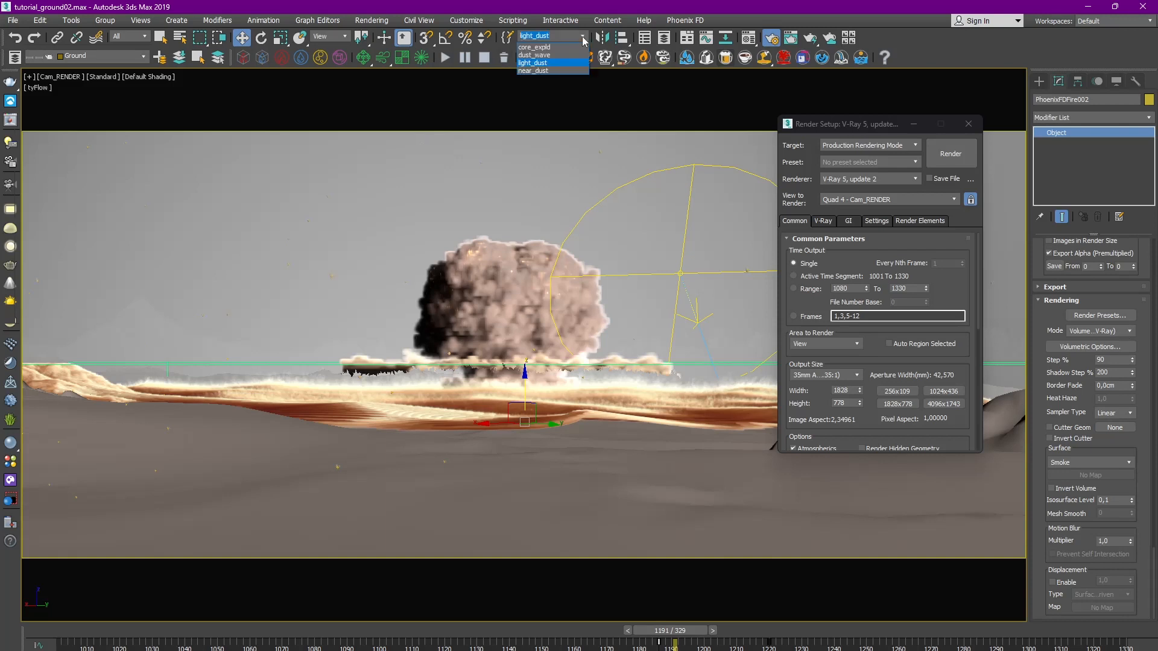
pyautogui.click(553, 63)
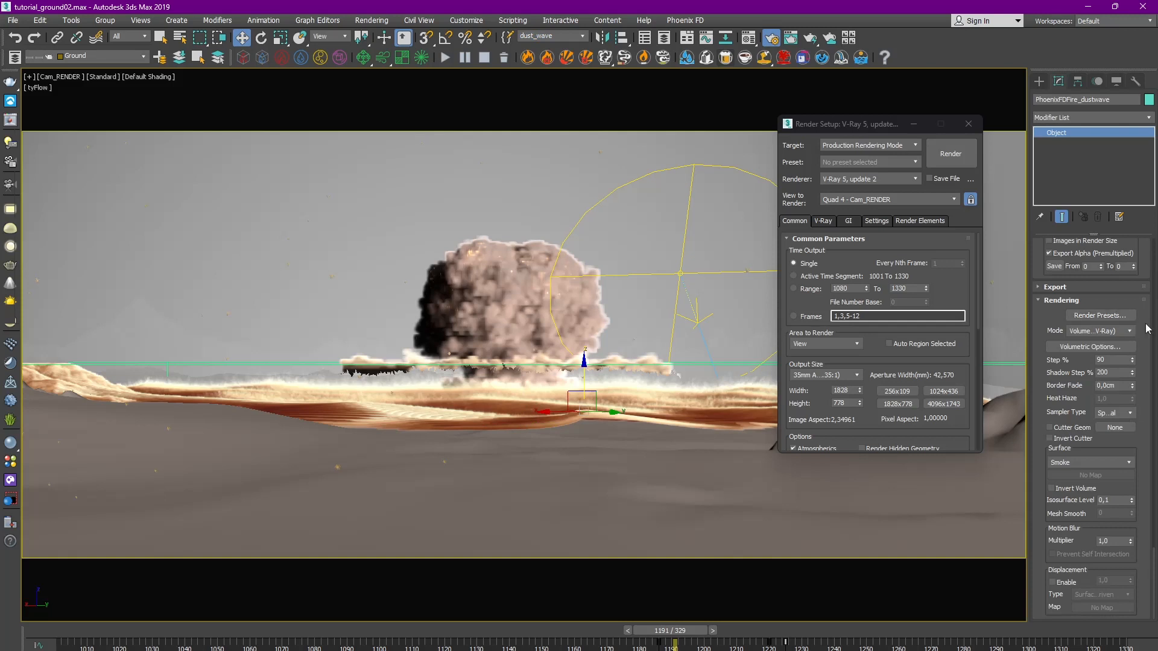
# Step: Render frame 1191 with the dust and shockwave simulators in the V-Ray frame buffer and dismiss the Phoenix FD warning
pyautogui.click(11, 120)
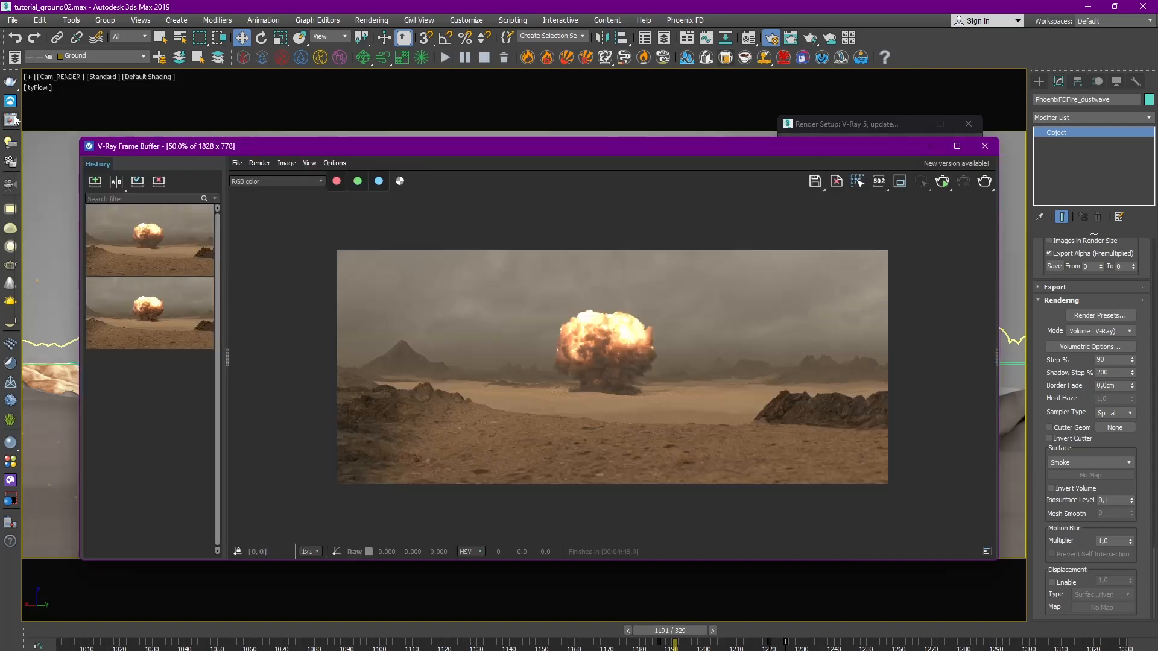
pyautogui.scroll(3, 527, 314)
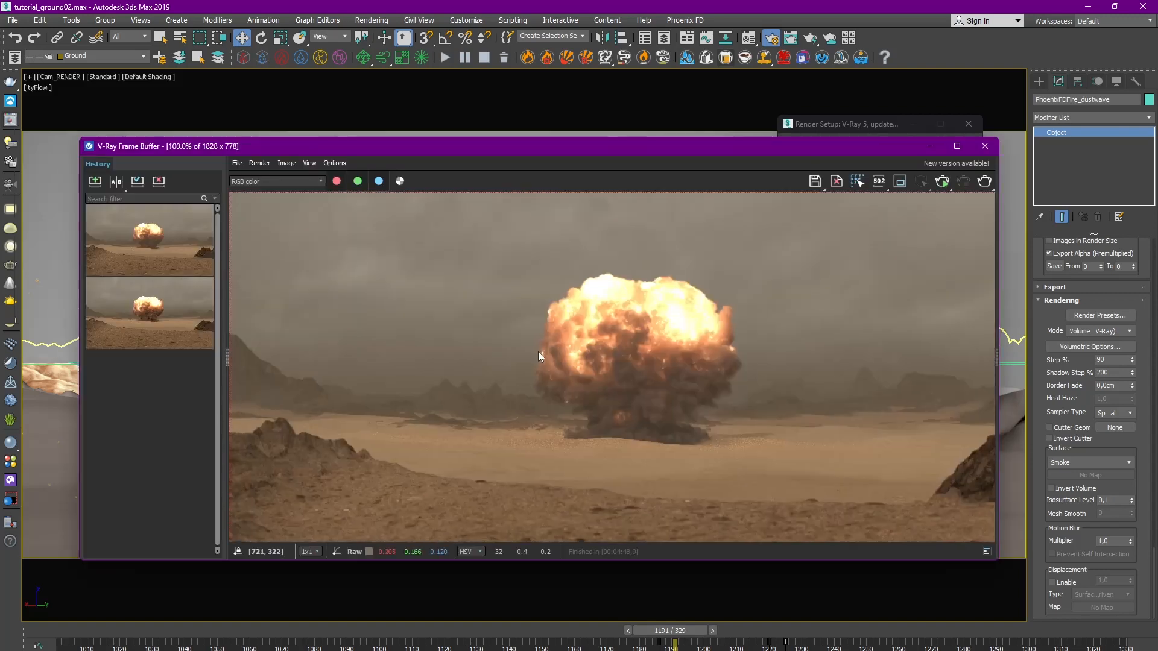
pyautogui.scroll(-3, 545, 324)
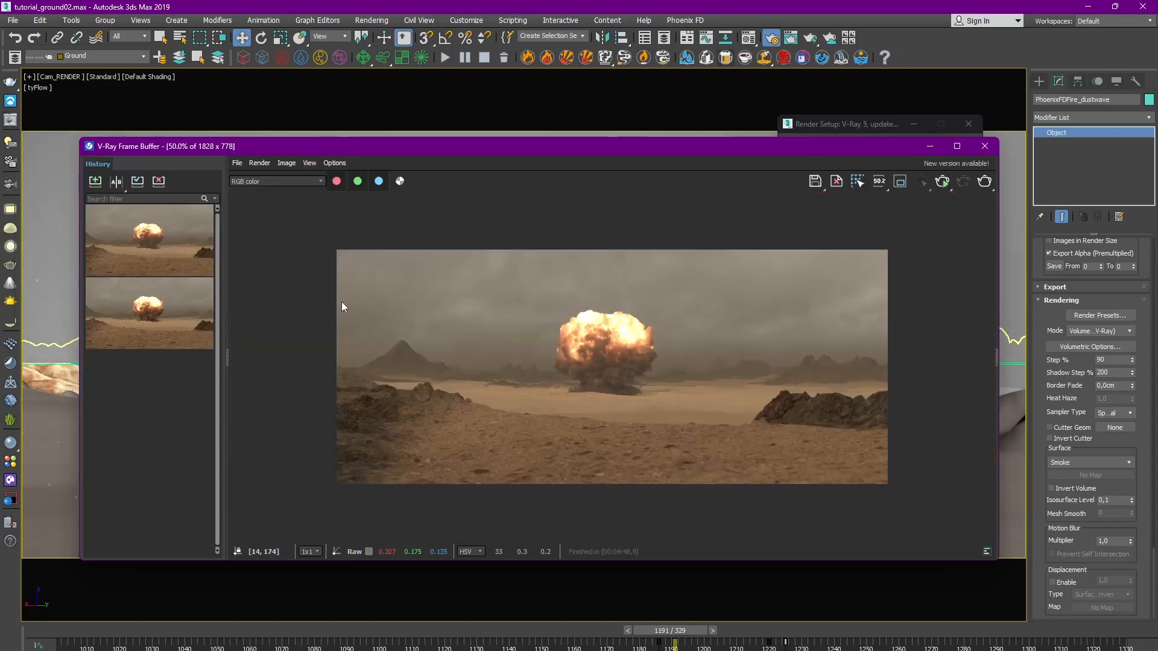
pyautogui.click(985, 182)
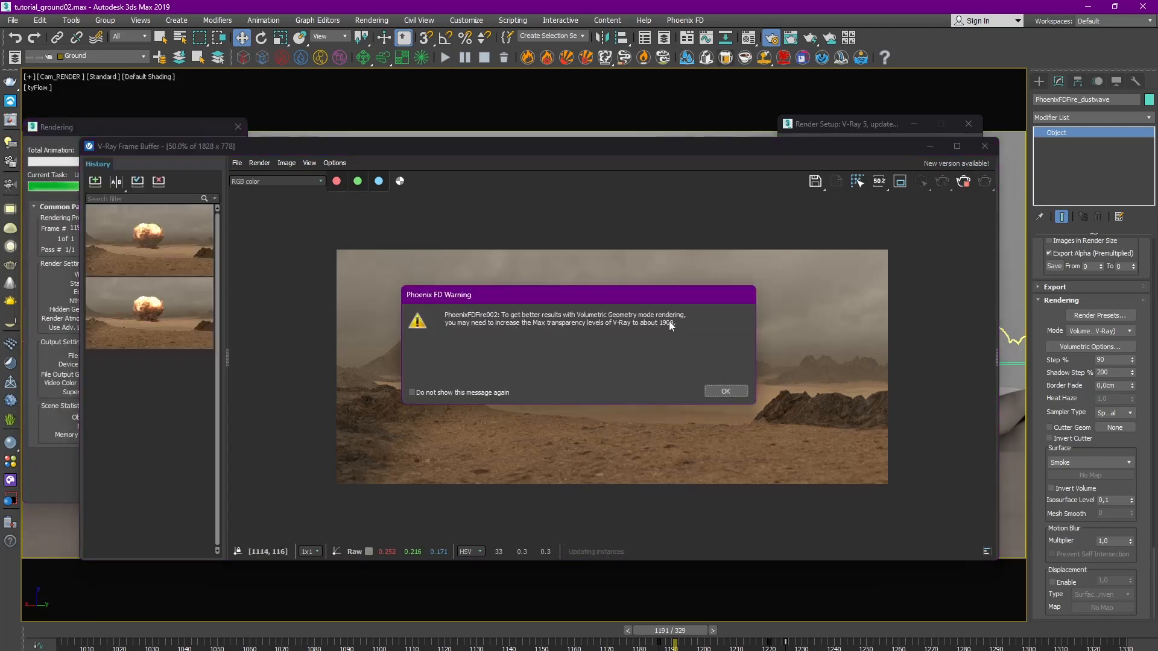
pyautogui.click(724, 392)
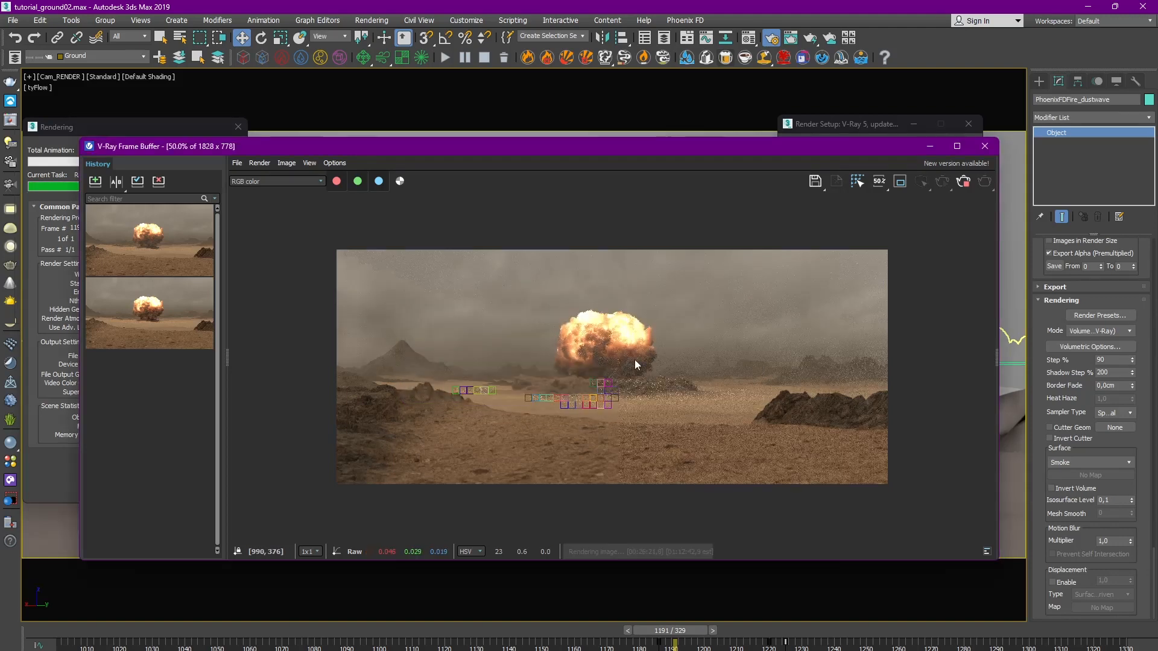
# Step: Check the explosion render close up while it processes, and store the finished image in the render history
pyautogui.scroll(2, 594, 385)
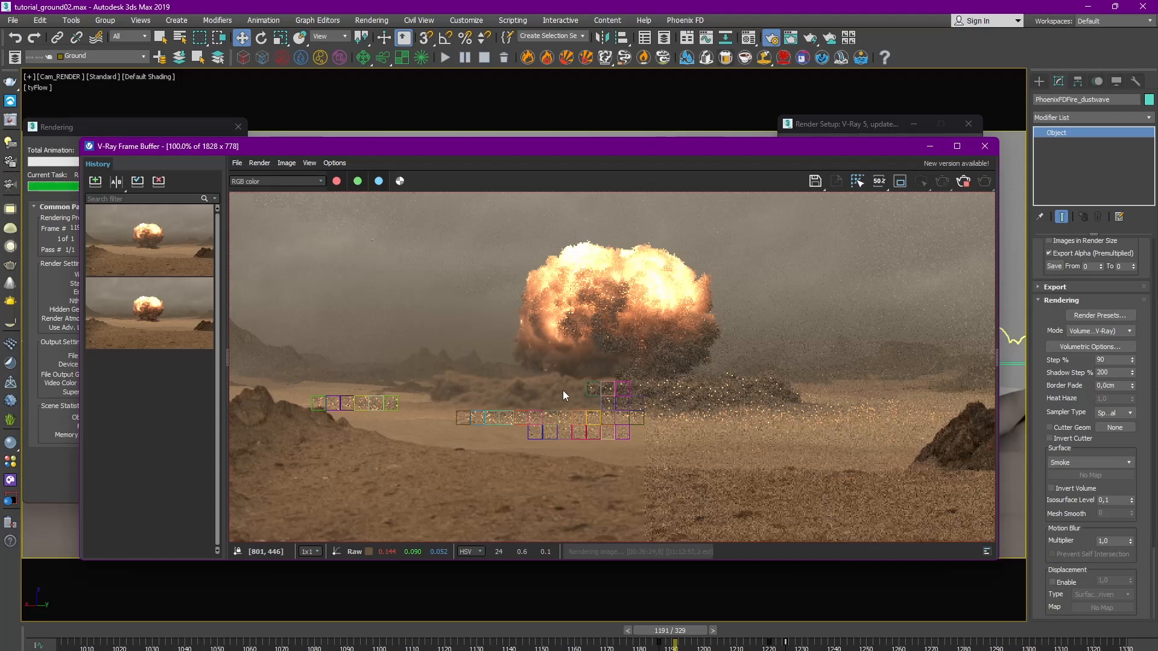
pyautogui.scroll(-2, 563, 390)
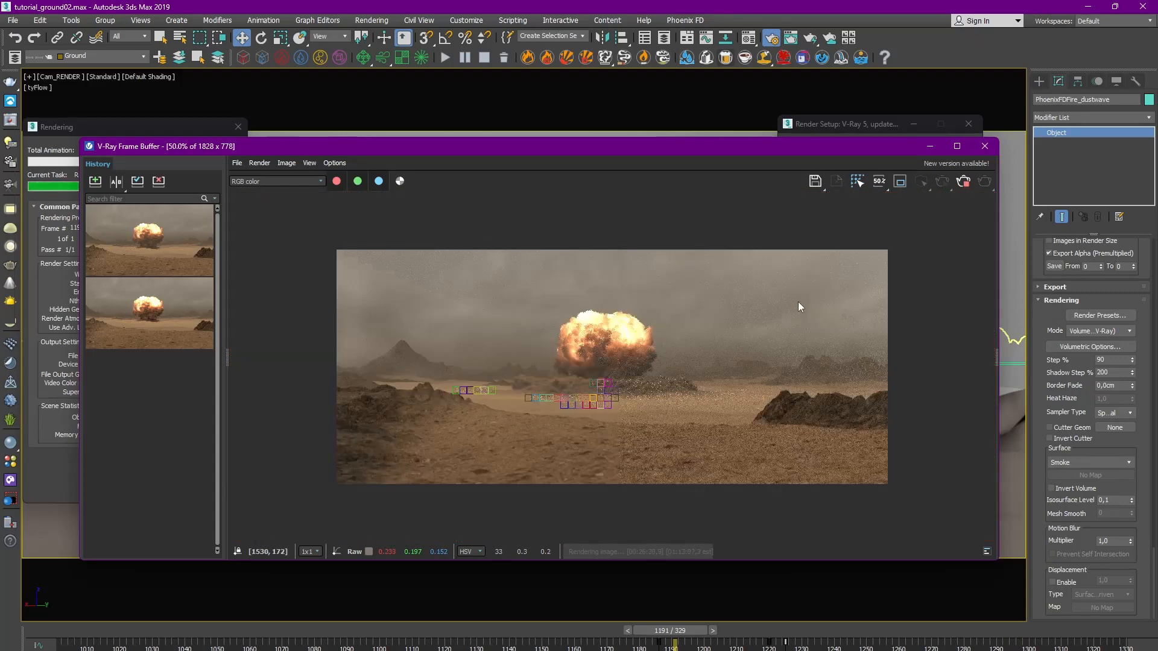
pyautogui.moveTo(446, 144); pyautogui.dragTo(602, 125)
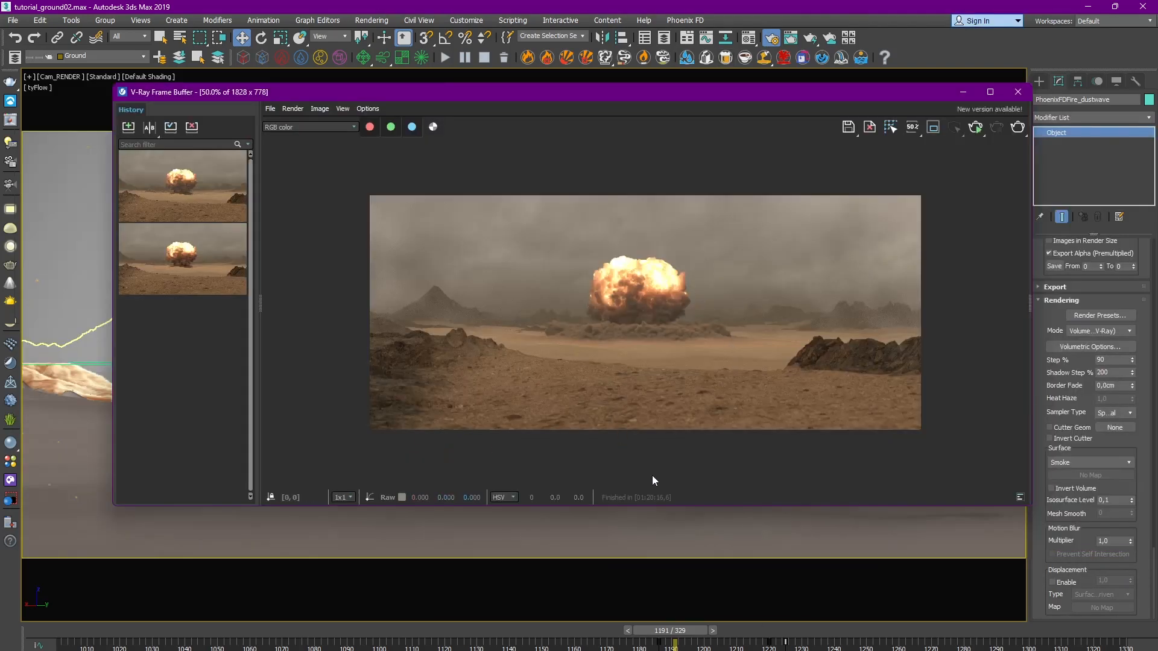
pyautogui.click(129, 127)
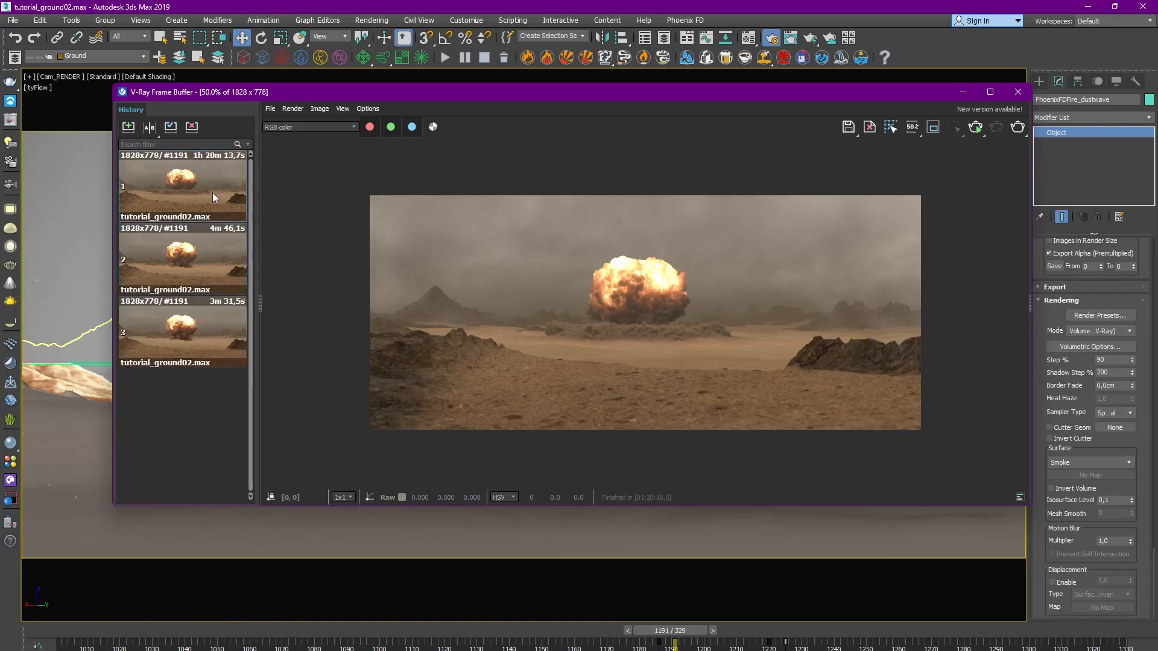
# Step: Compare the new render with the previous stored render by sliding the A/B divider across the dust wave, and end the comparison
pyautogui.click(149, 127)
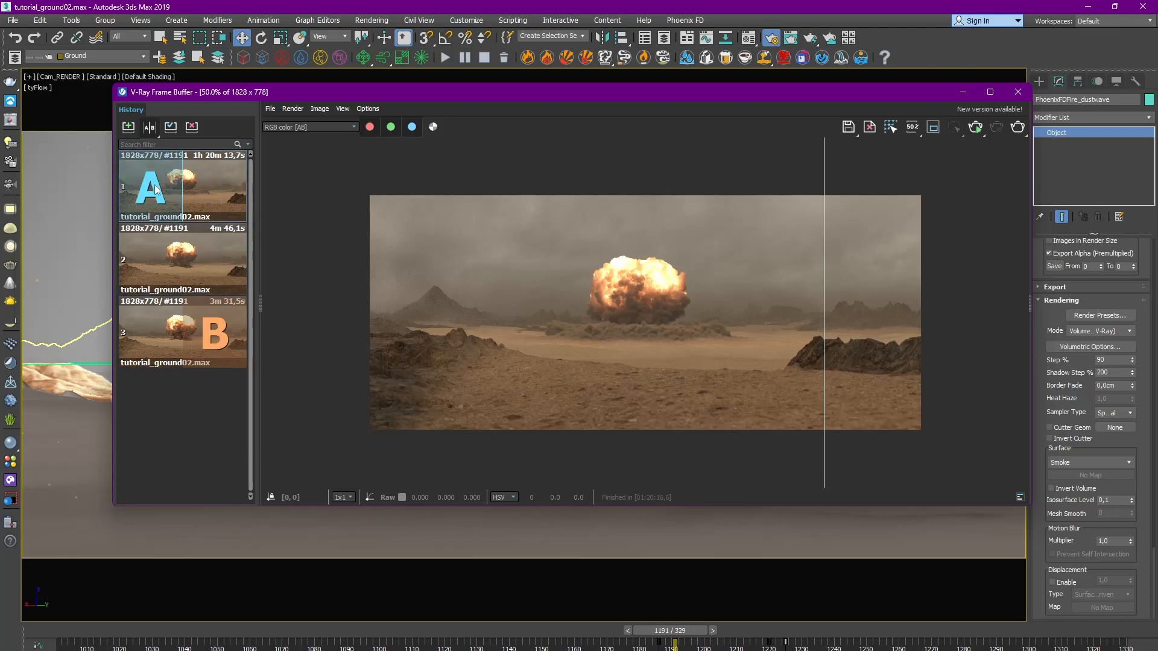
pyautogui.moveTo(831, 350); pyautogui.dragTo(663, 334)
pyautogui.scroll(2, 664, 333)
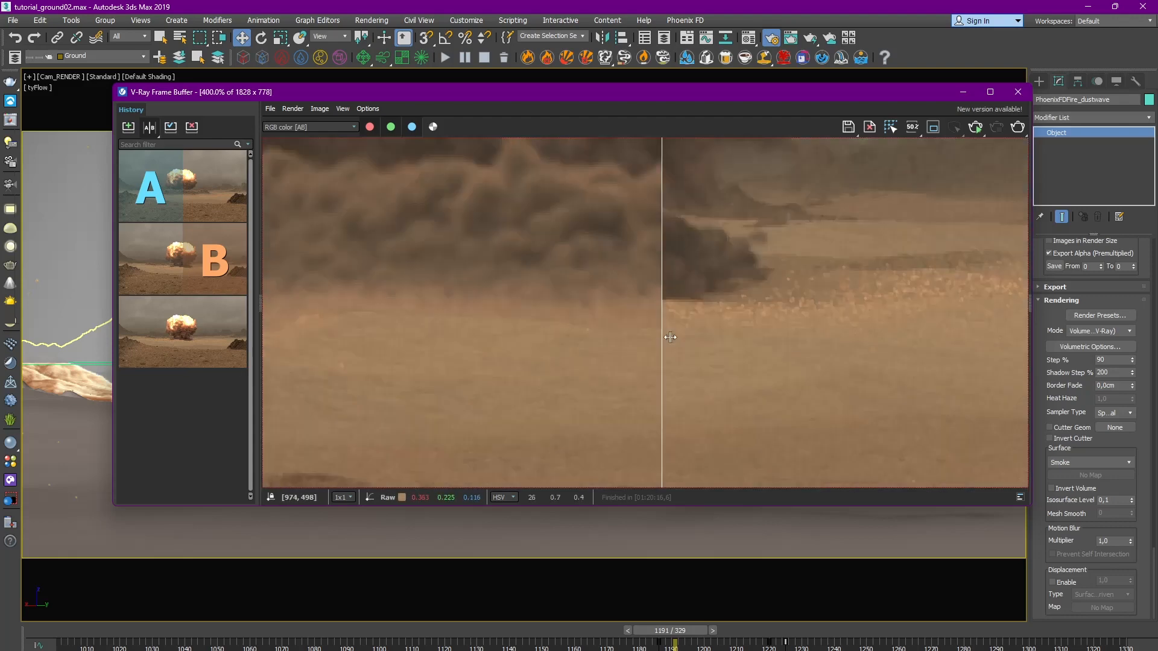
pyautogui.moveTo(647, 416); pyautogui.dragTo(753, 354)
pyautogui.scroll(-1, 753, 354)
pyautogui.moveTo(753, 354); pyautogui.dragTo(629, 377, button='middle')
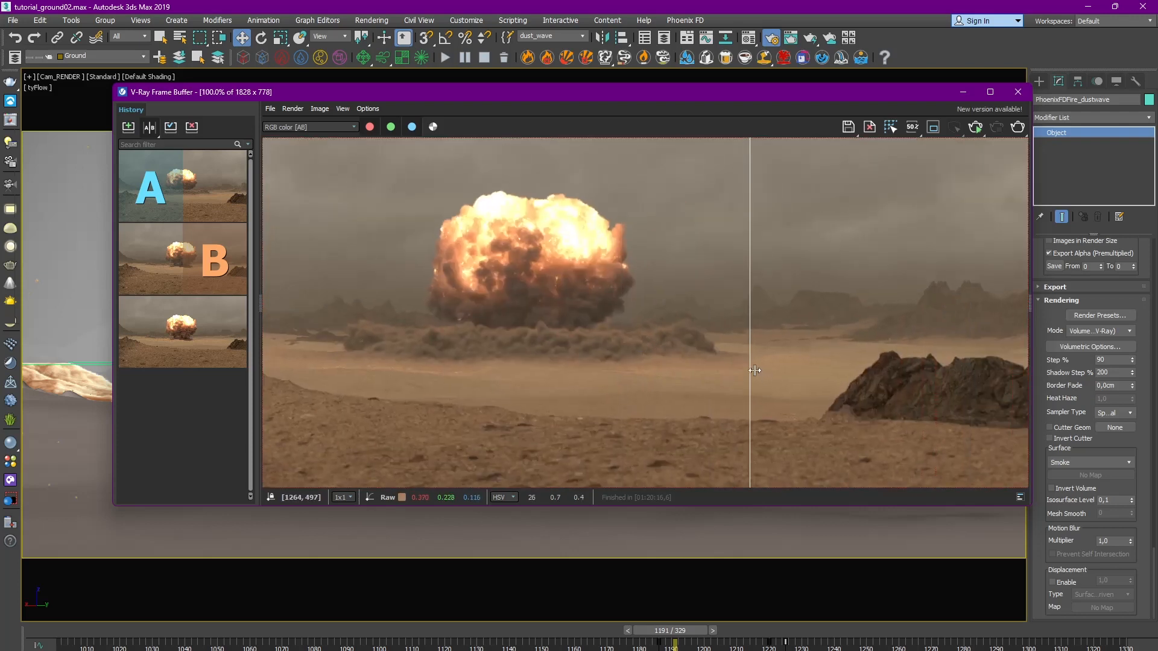
pyautogui.moveTo(755, 370); pyautogui.dragTo(952, 391)
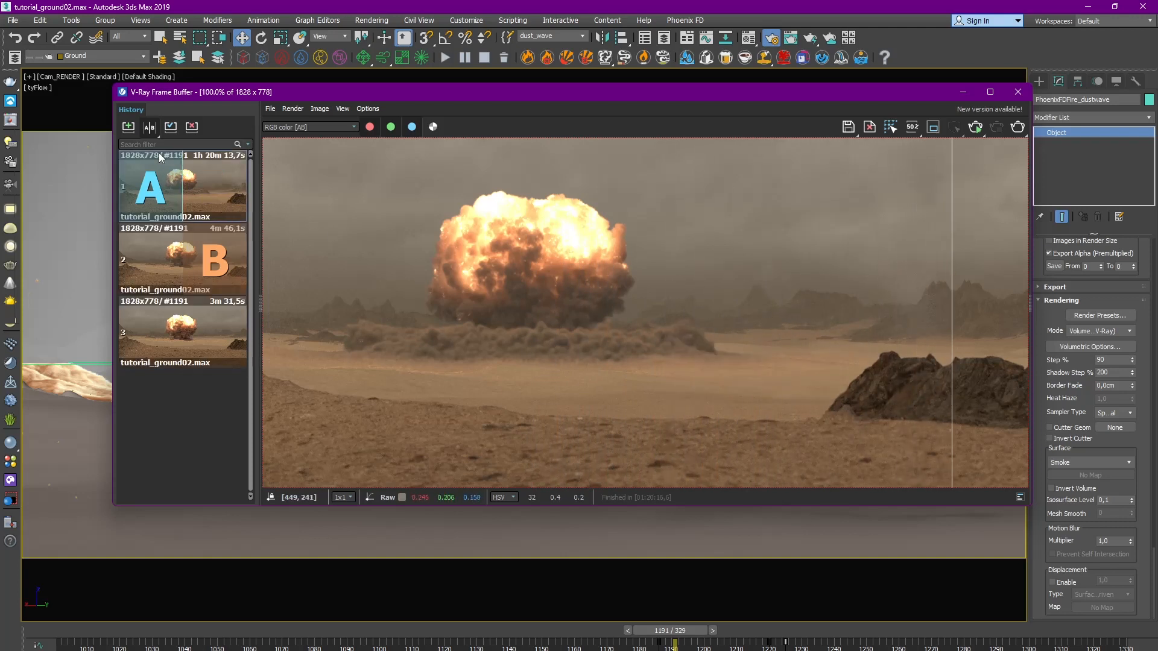
pyautogui.click(149, 127)
pyautogui.scroll(-1, 805, 345)
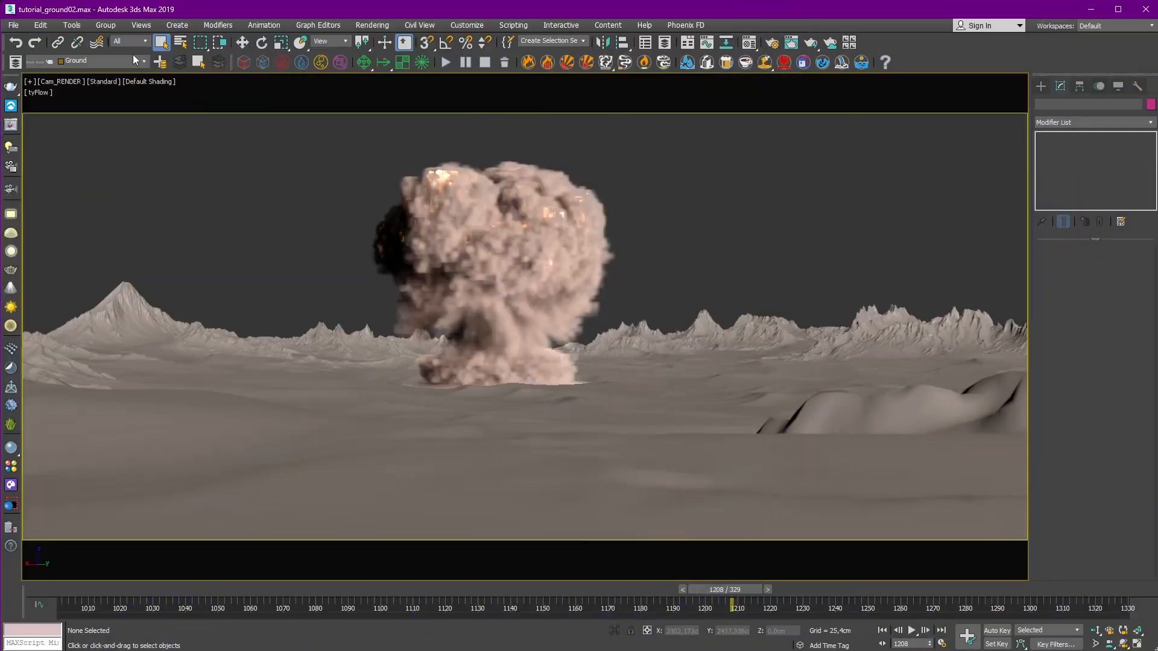
# Step: Create a new layer named missile and switch to a perspective view overlooking the whole terrain
pyautogui.click(160, 62)
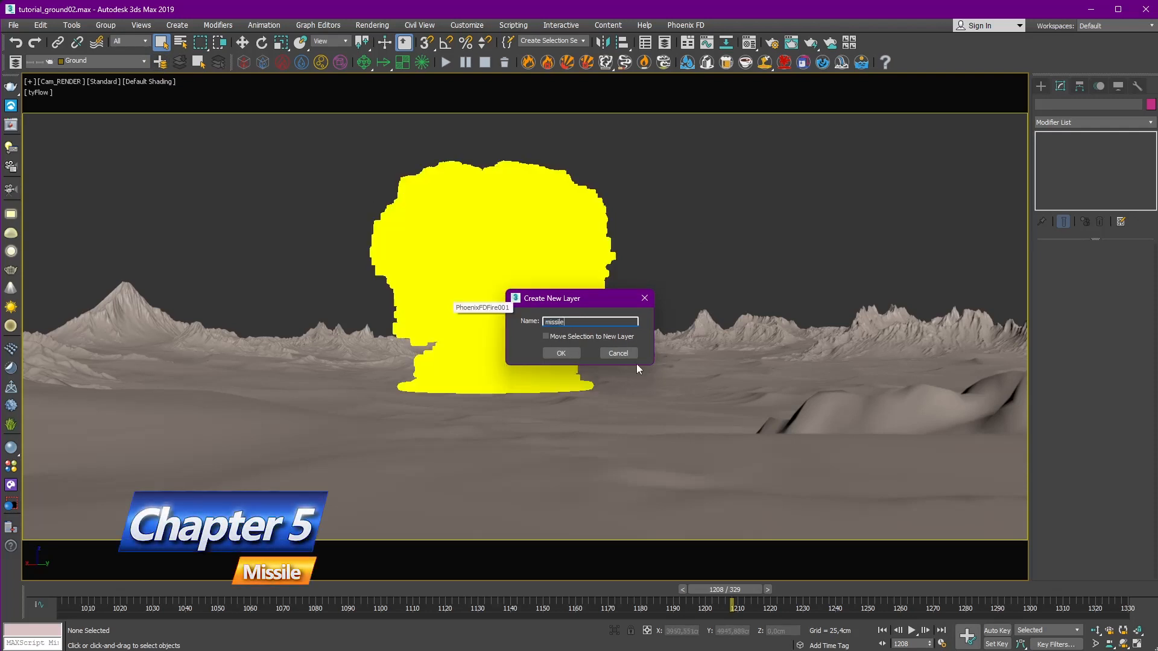
pyautogui.click(576, 356)
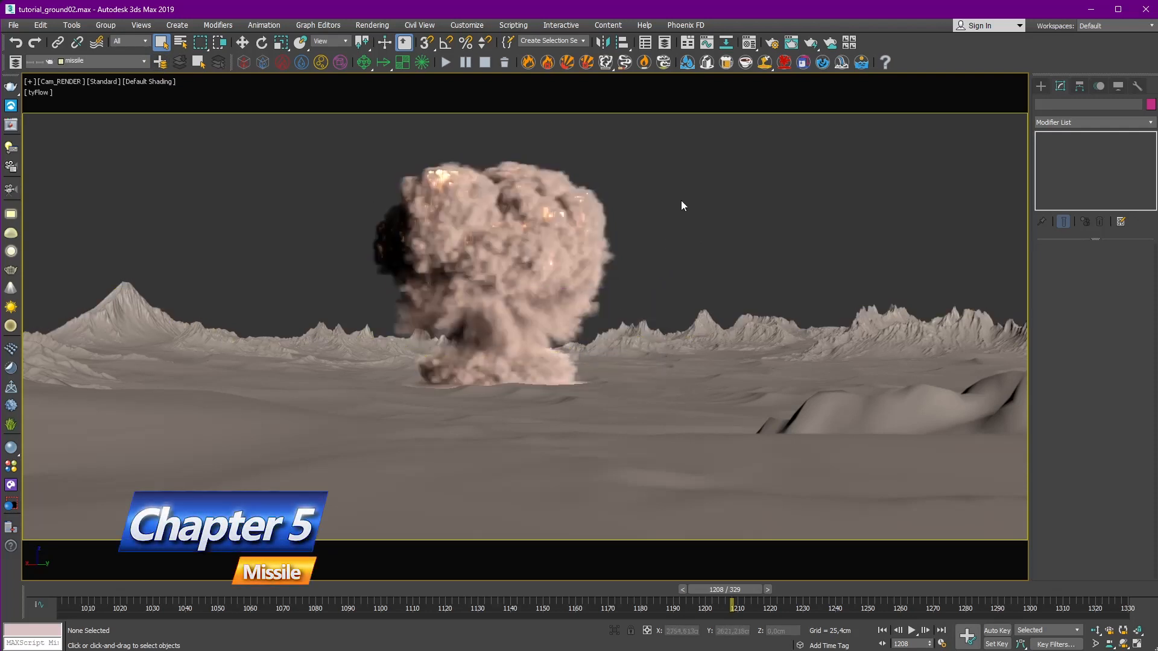
pyautogui.press('p')
pyautogui.keyDown('alt'); pyautogui.moveTo(690, 203); pyautogui.dragTo(718, 326, button='middle'); pyautogui.keyUp('alt')
pyautogui.moveTo(717, 326); pyautogui.dragTo(722, 361, button='middle')
pyautogui.scroll(3, 722, 361)
pyautogui.moveTo(60, 176); pyautogui.dragTo(274, 343)
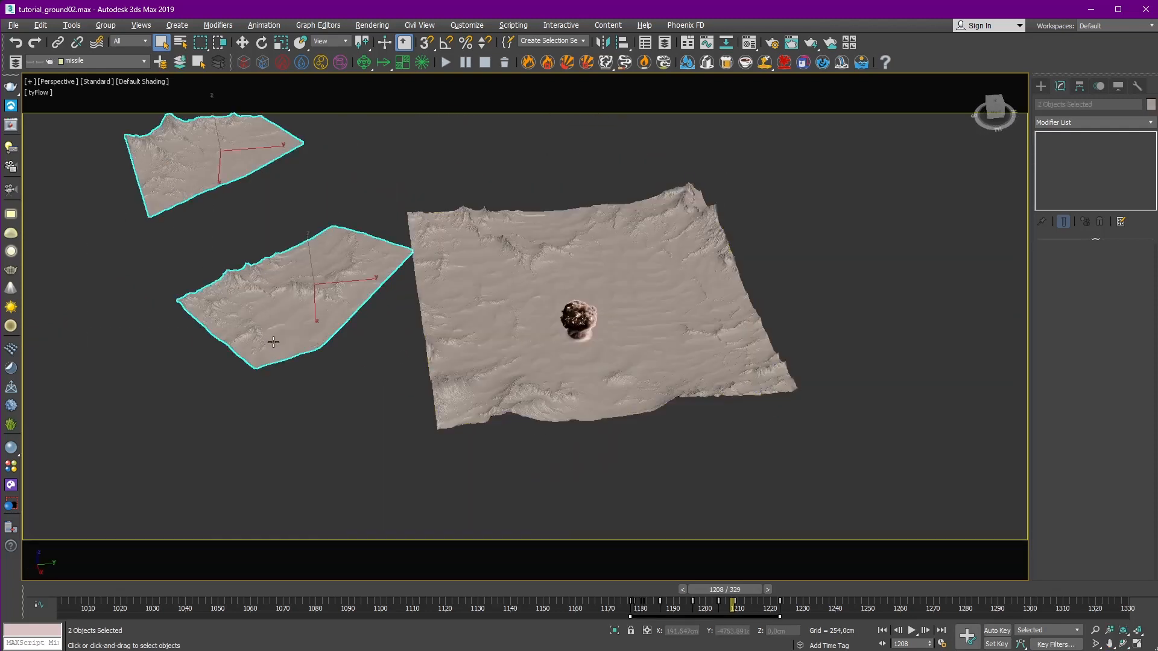
pyautogui.rightClick(278, 273)
pyautogui.click(1080, 86)
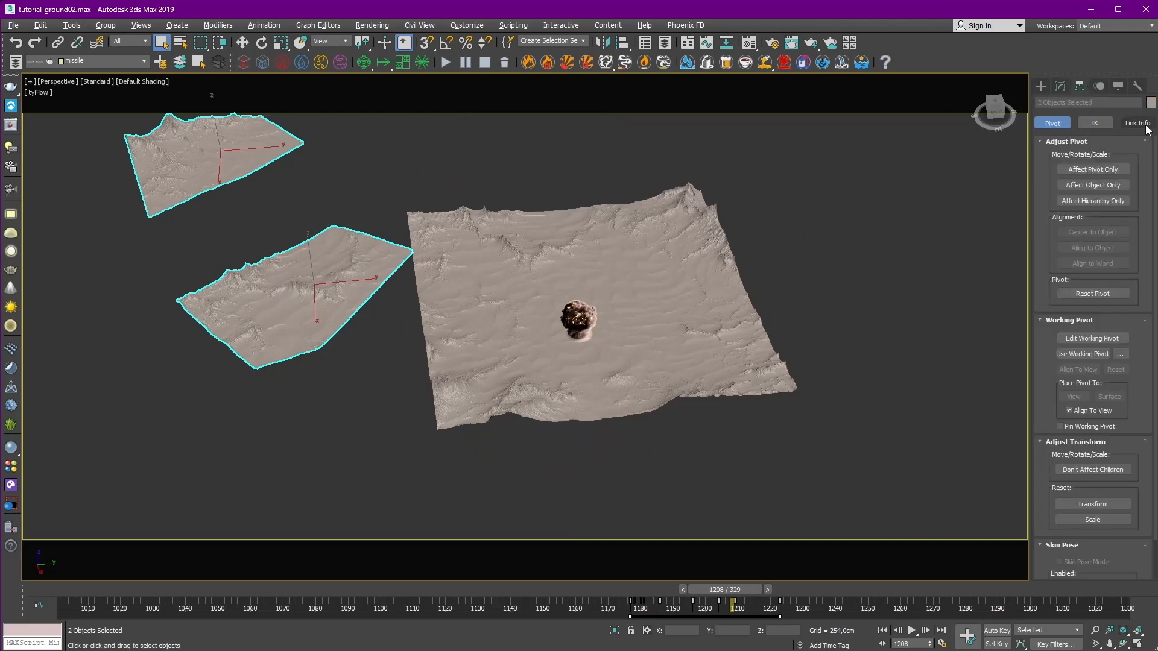
pyautogui.click(1138, 123)
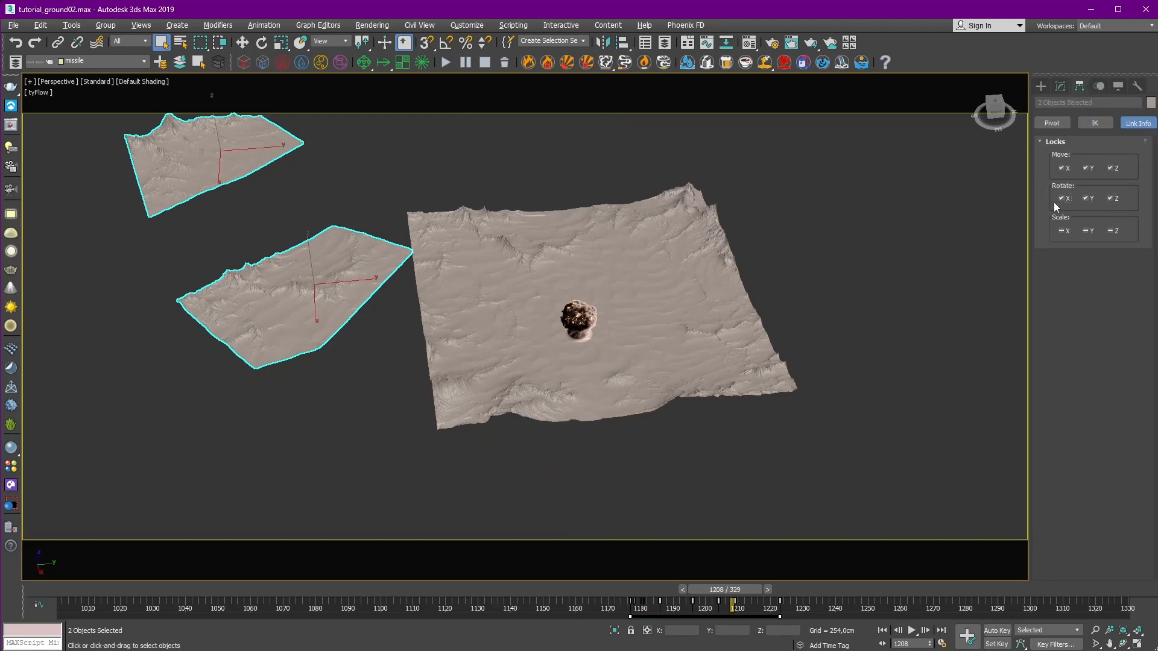
pyautogui.click(724, 114)
pyautogui.moveTo(718, 109); pyautogui.dragTo(823, 195, button='middle')
pyautogui.scroll(1, 824, 195)
pyautogui.keyDown('alt'); pyautogui.moveTo(718, 208); pyautogui.dragTo(758, 212, button='middle'); pyautogui.keyUp('alt')
pyautogui.scroll(-2, 758, 212)
pyautogui.moveTo(845, 236); pyautogui.dragTo(809, 222, button='middle')
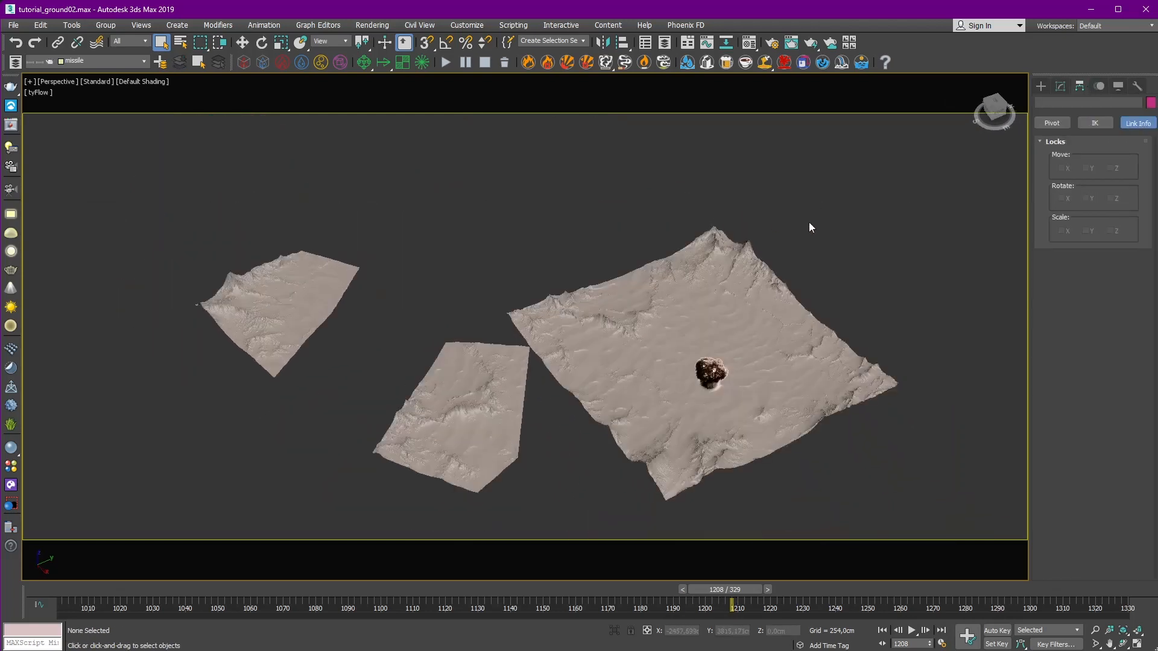
# Step: Enable Ignore Extents in the properties of the two separate background terrain pieces and frame the rest of the scene
pyautogui.moveTo(443, 439); pyautogui.dragTo(443, 438)
pyautogui.rightClick(446, 365)
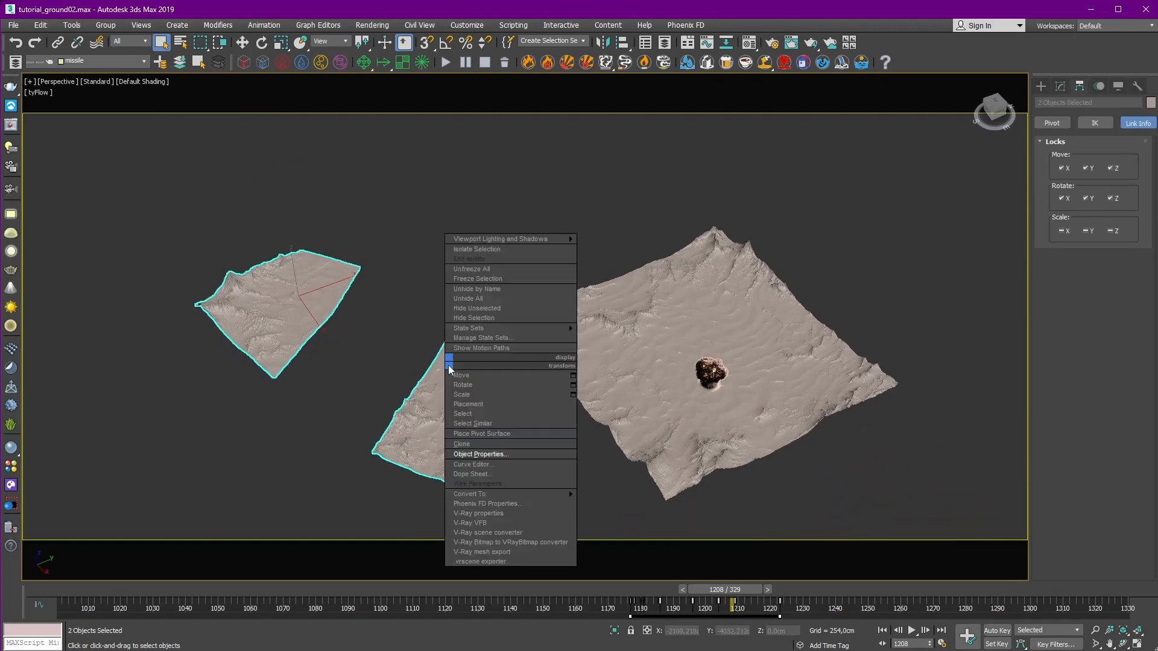
pyautogui.click(483, 473)
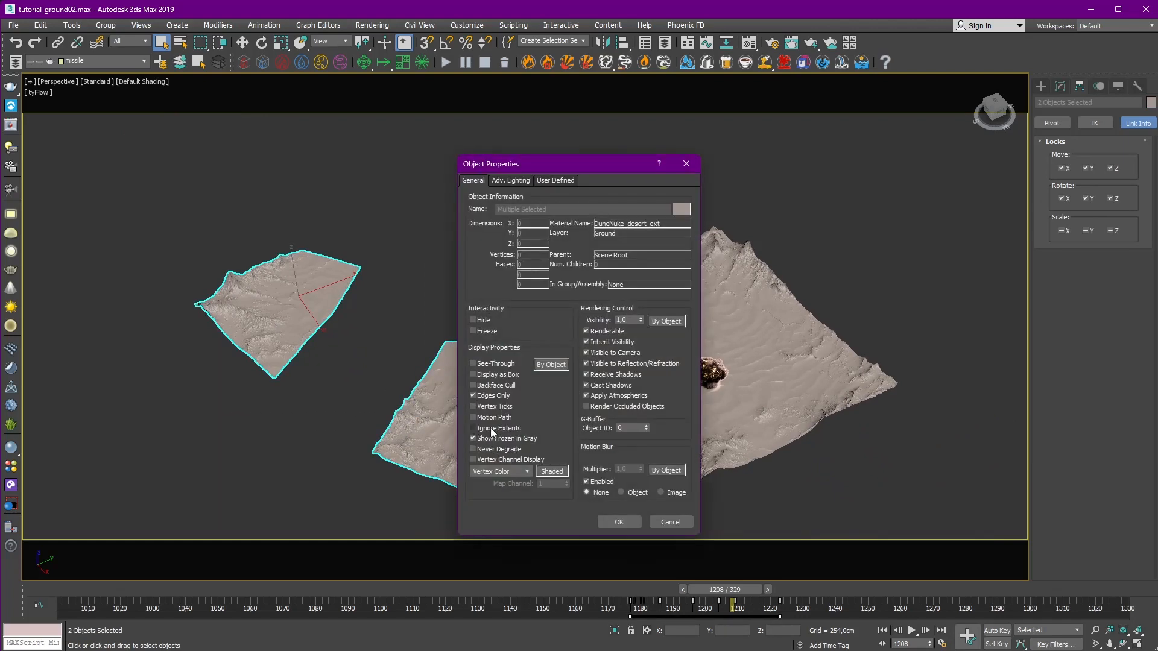
pyautogui.click(621, 524)
pyautogui.click(849, 219)
pyautogui.press('z')
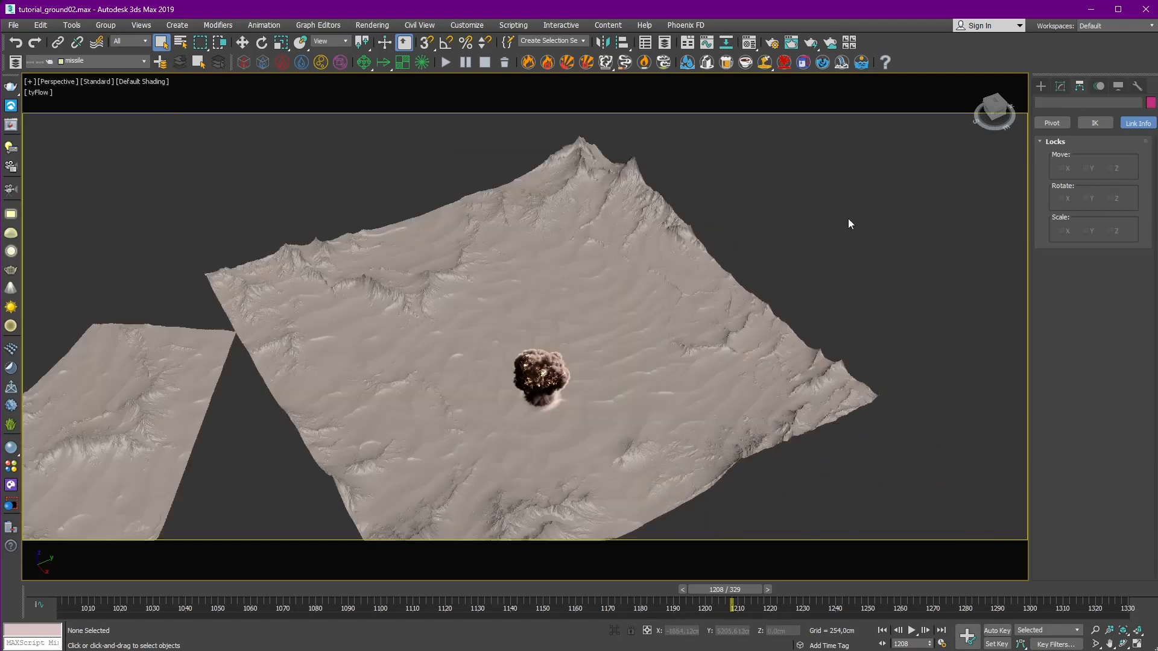
pyautogui.keyDown('alt'); pyautogui.moveTo(900, 301); pyautogui.dragTo(790, 314, button='middle'); pyautogui.keyUp('alt')
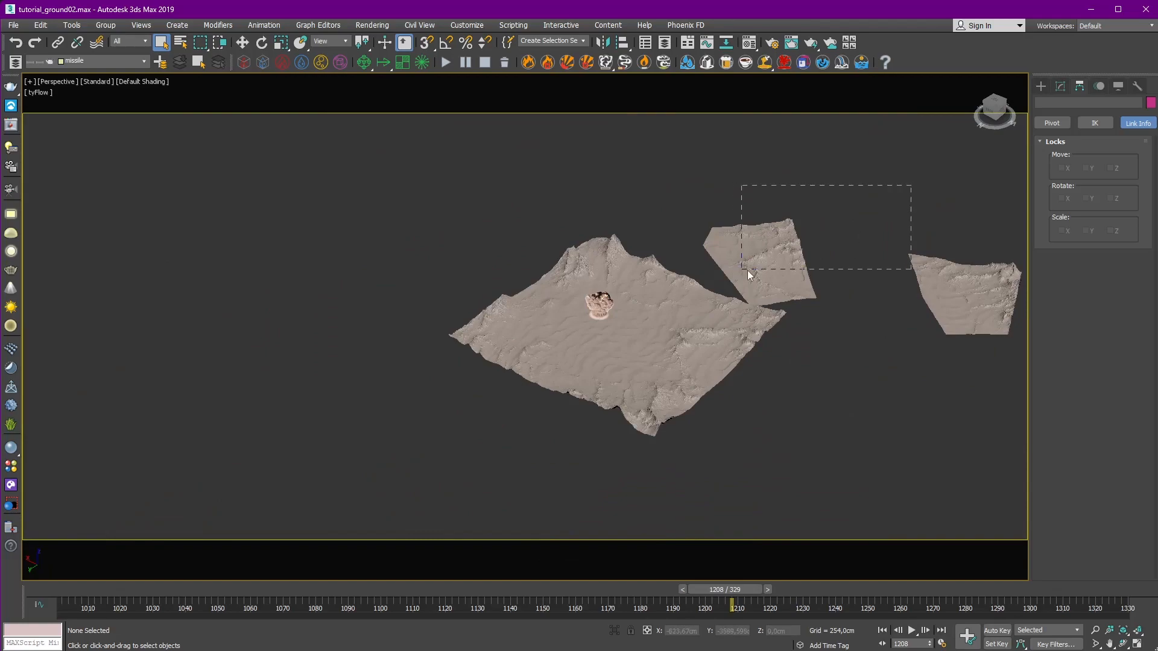
pyautogui.moveTo(748, 274); pyautogui.dragTo(750, 275)
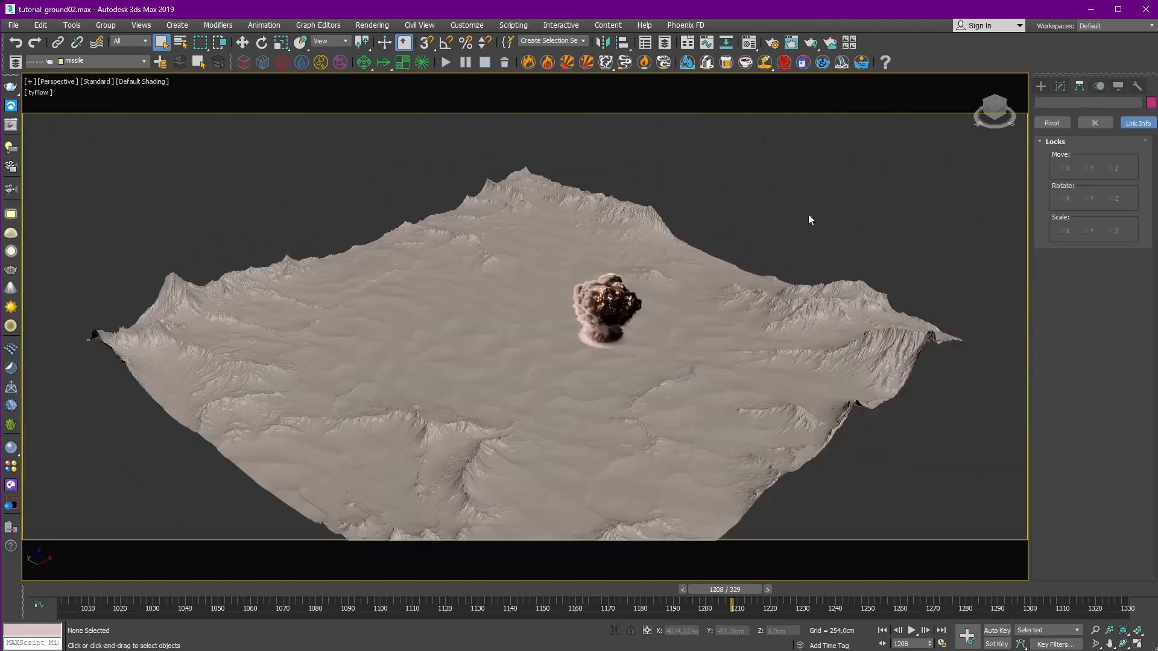
# Step: Draw a straight two-point spline line in the Front view, rising diagonally from the ground near the explosion into the sky
pyautogui.keyDown('alt'); pyautogui.moveTo(809, 215); pyautogui.dragTo(702, 331, button='middle'); pyautogui.keyUp('alt')
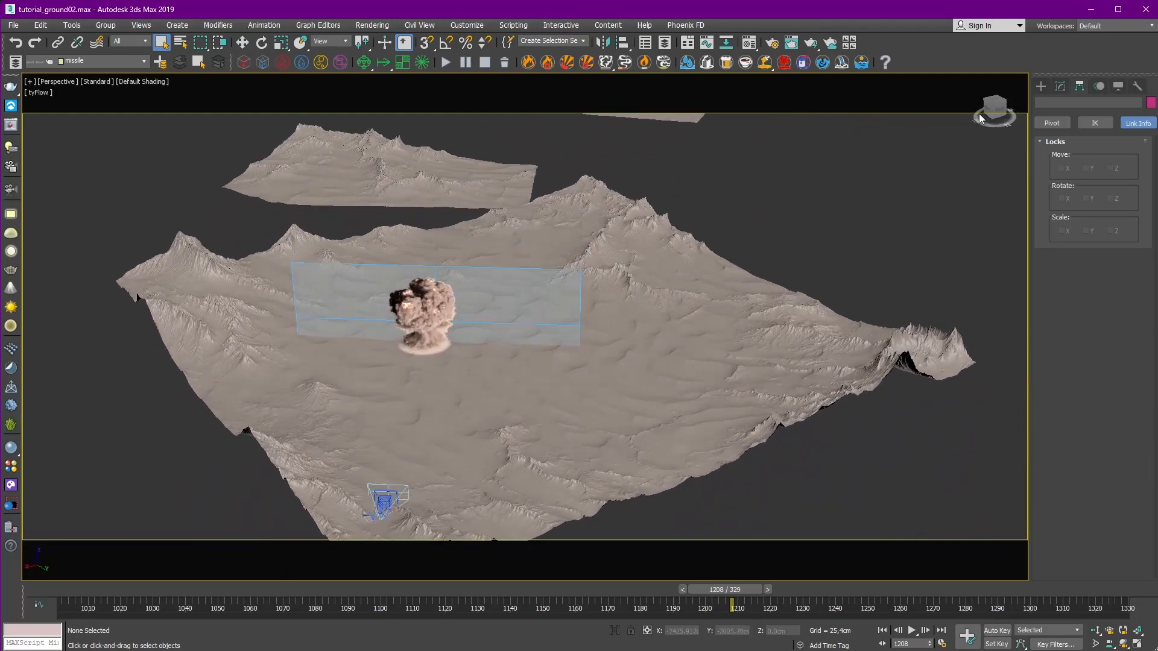
pyautogui.click(1041, 86)
pyautogui.click(1054, 103)
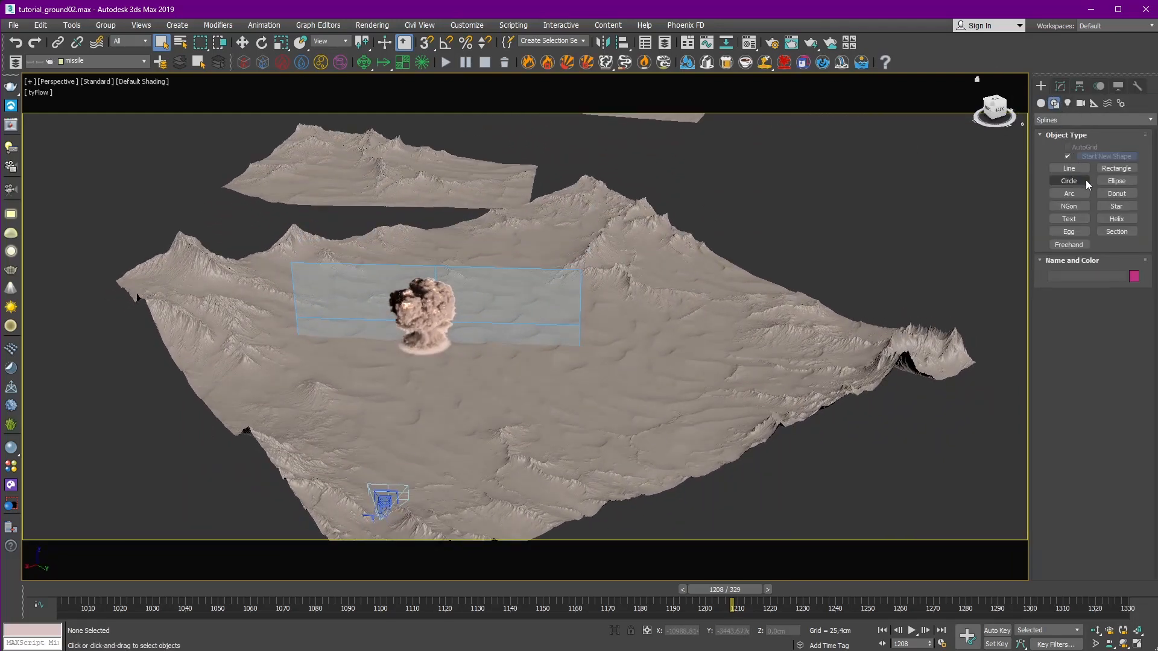
pyautogui.click(1069, 168)
pyautogui.press('f')
pyautogui.moveTo(720, 272); pyautogui.dragTo(668, 292, button='middle')
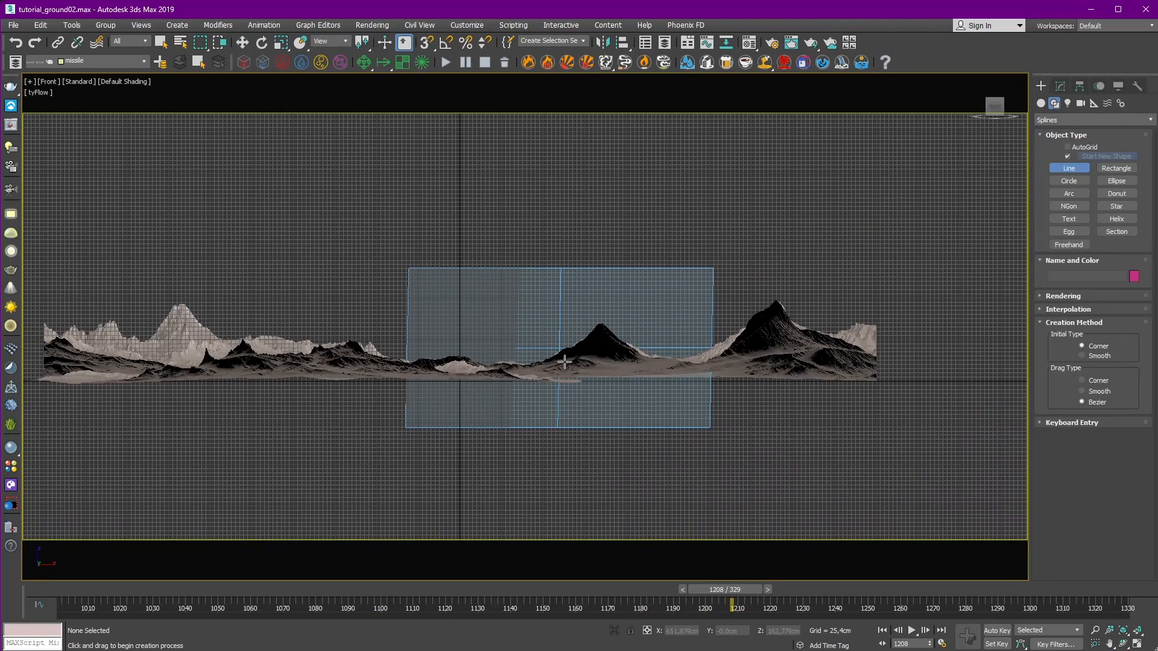
pyautogui.click(555, 362)
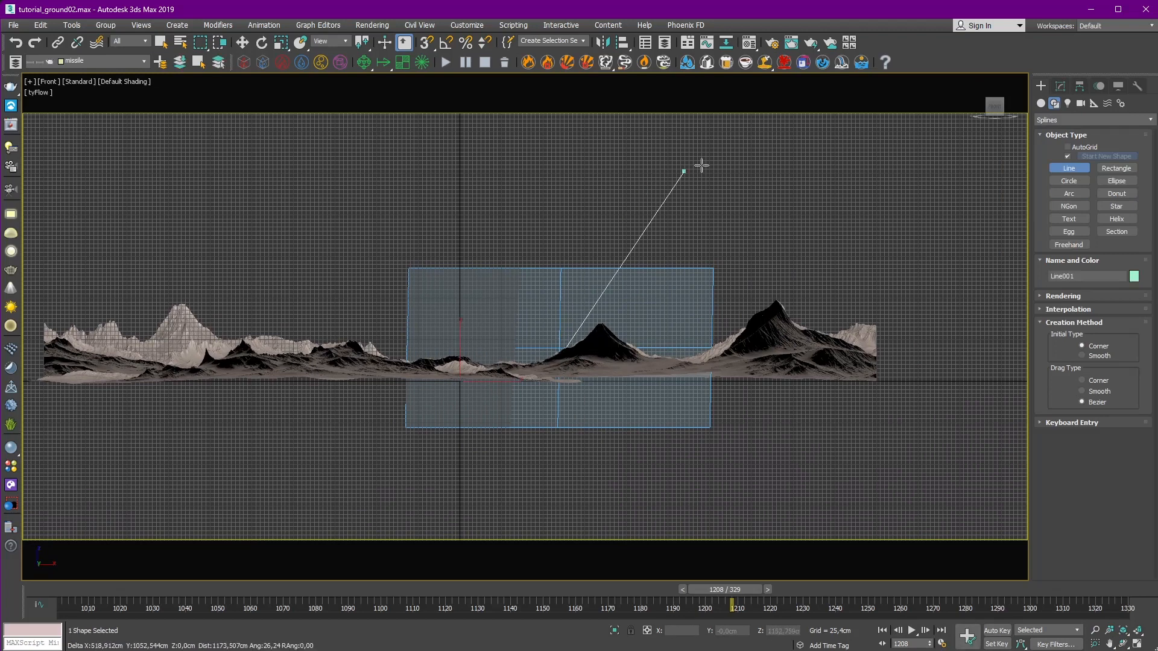
pyautogui.click(775, 36)
pyautogui.rightClick(809, 215)
# Step: Go to frame 1177 and move the line's lower vertex across the ground to the explosion's origin
pyautogui.press('p')
pyautogui.scroll(-5, 470, 235)
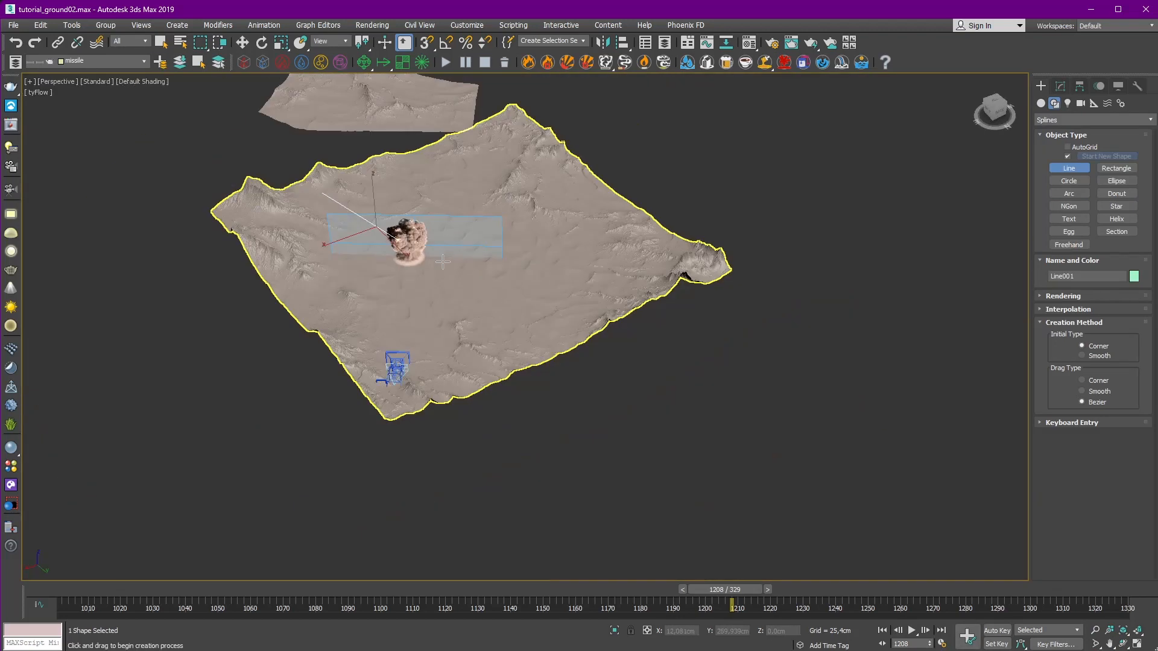
pyautogui.keyDown('alt'); pyautogui.moveTo(471, 236); pyautogui.dragTo(485, 307, button='middle'); pyautogui.keyUp('alt')
pyautogui.press('1')
pyautogui.click(502, 220)
pyautogui.scroll(3, 503, 219)
pyautogui.moveTo(704, 589); pyautogui.dragTo(611, 592)
pyautogui.keyDown('alt'); pyautogui.moveTo(530, 290); pyautogui.dragTo(531, 306, button='middle'); pyautogui.keyUp('alt')
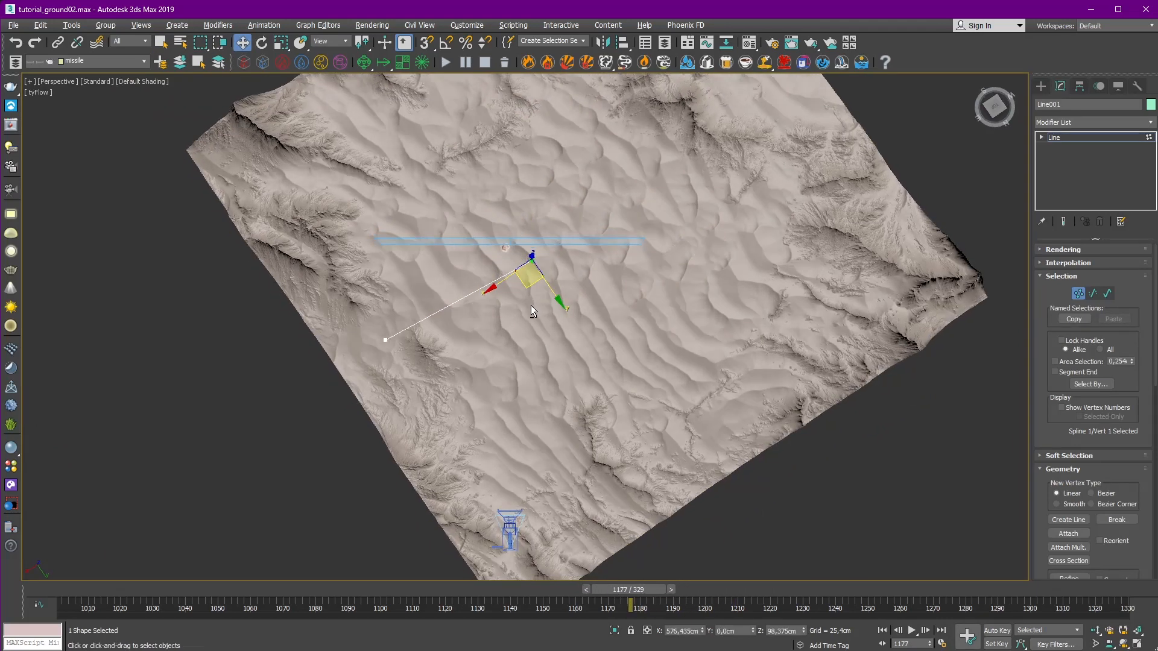
pyautogui.scroll(3, 531, 305)
pyautogui.moveTo(536, 278); pyautogui.dragTo(496, 261)
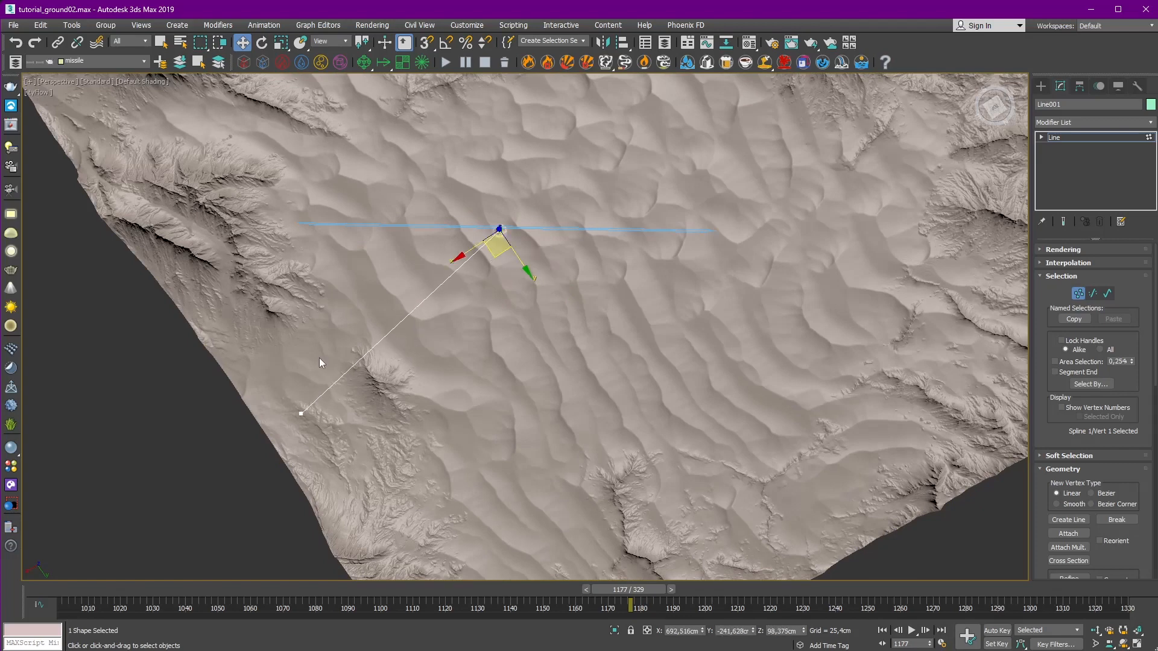
# Step: Move the line's upper vertex to the opposite side of the explosion, above the far terrain, and adjust its height
pyautogui.click(301, 413)
pyautogui.scroll(-3, 313, 446)
pyautogui.moveTo(307, 444); pyautogui.dragTo(610, 166)
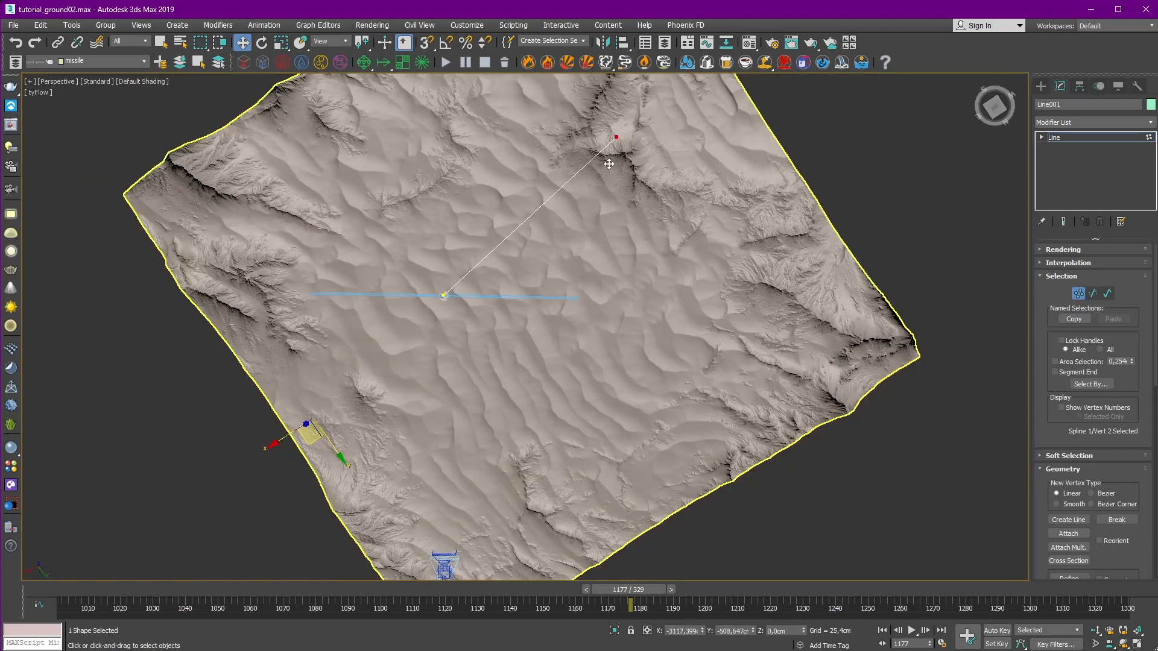
pyautogui.scroll(-3, 613, 289)
pyautogui.keyDown('alt'); pyautogui.moveTo(592, 334); pyautogui.dragTo(592, 227, button='middle'); pyautogui.keyUp('alt')
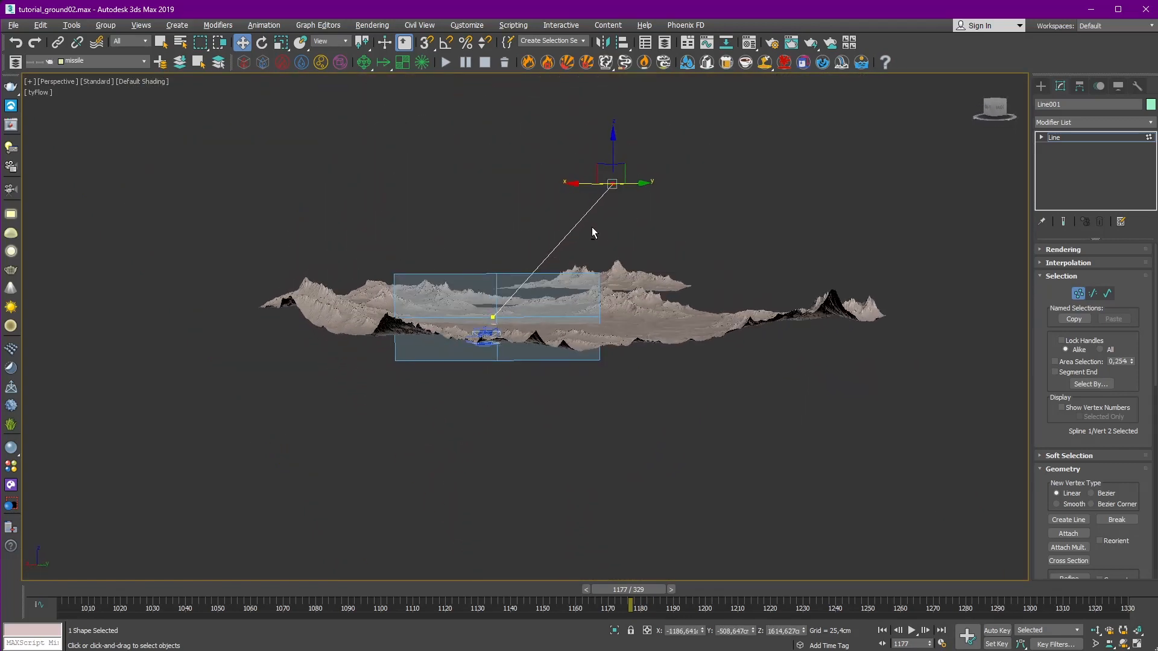
pyautogui.moveTo(612, 150); pyautogui.dragTo(593, 211)
# Step: Convert the line's two corner vertices to Bezier vertices with adjustable tangent handles
pyautogui.keyDown('alt'); pyautogui.moveTo(569, 225); pyautogui.dragTo(579, 309, button='middle'); pyautogui.keyUp('alt')
pyautogui.moveTo(459, 155); pyautogui.dragTo(702, 457)
pyautogui.rightClick(652, 304)
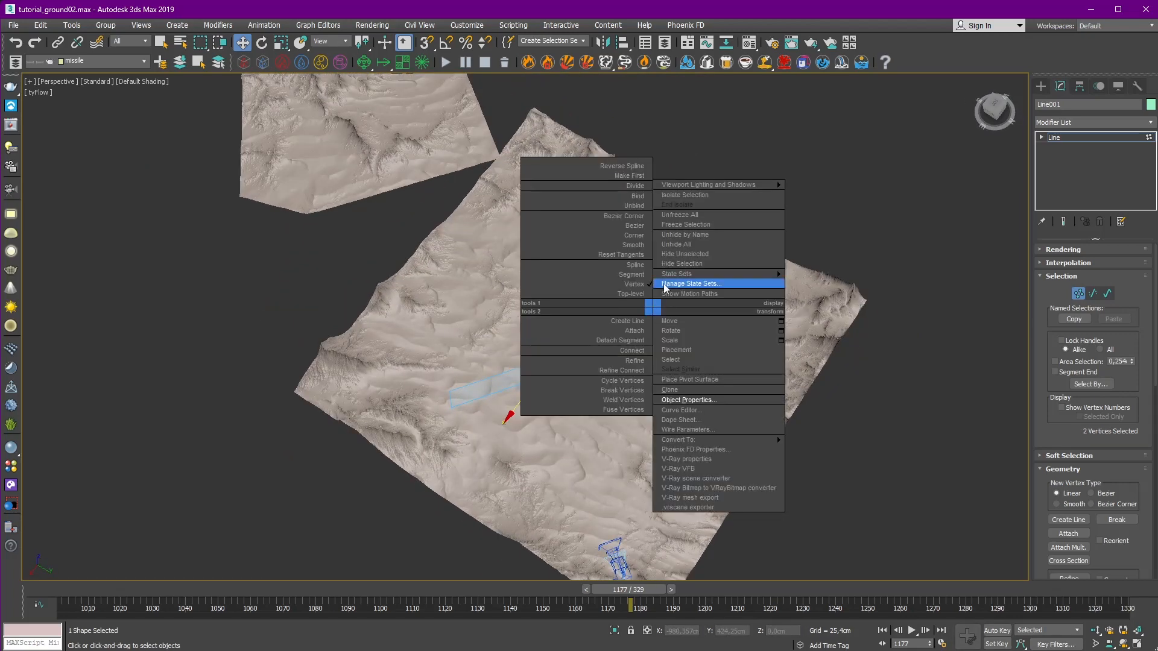
pyautogui.click(630, 244)
pyautogui.click(537, 380)
pyautogui.keyDown('alt'); pyautogui.moveTo(593, 427); pyautogui.dragTo(593, 348, button='middle'); pyautogui.keyUp('alt')
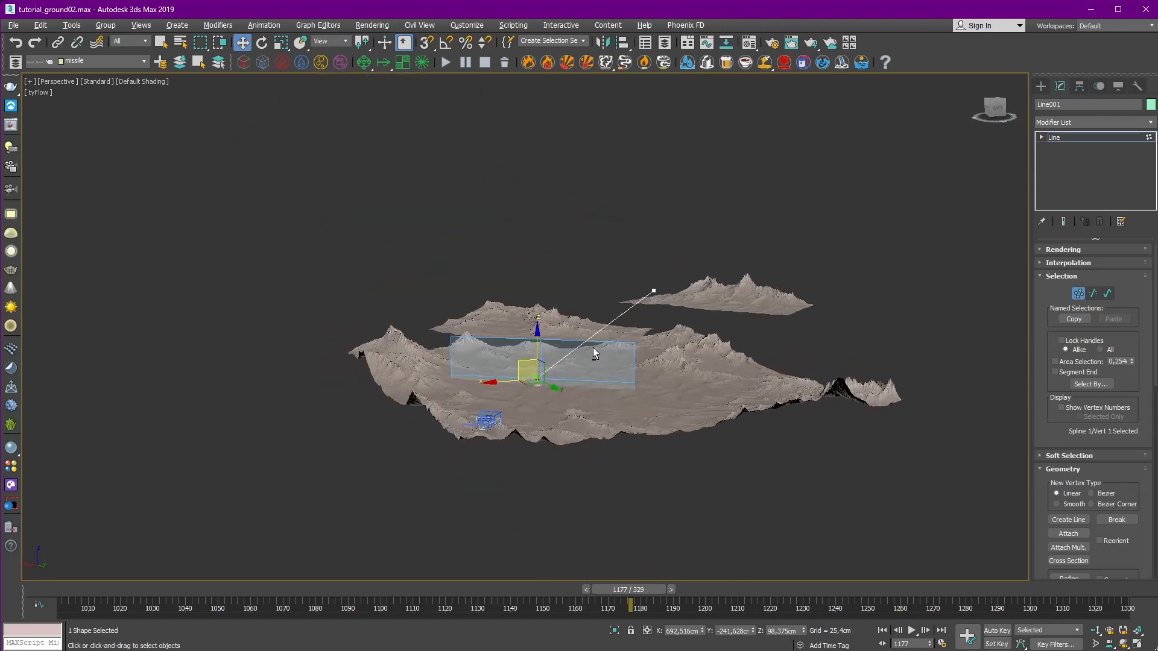
pyautogui.scroll(5, 592, 348)
pyautogui.rightClick(587, 388)
pyautogui.click(563, 319)
pyautogui.rightClick(579, 419)
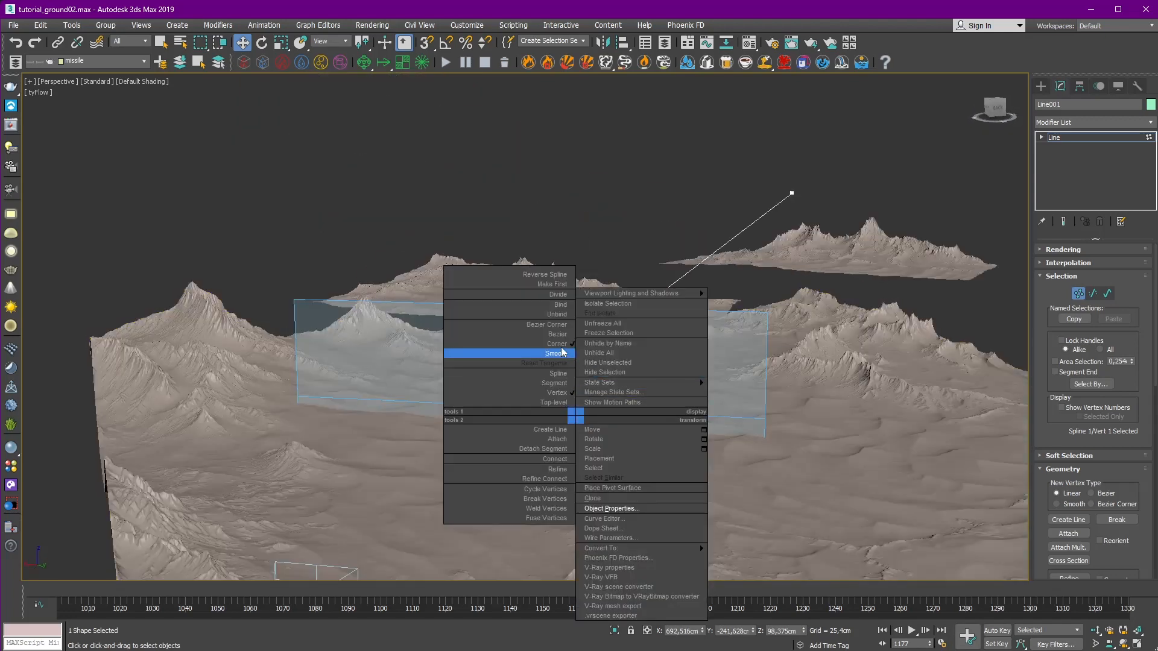
pyautogui.click(545, 360)
# Step: Shape the line into an upward-bulging arc by moving the tangent handles of its upper and lower vertices
pyautogui.moveTo(590, 349); pyautogui.dragTo(583, 248)
pyautogui.click(792, 193)
pyautogui.moveTo(662, 294); pyautogui.dragTo(670, 256)
pyautogui.click(510, 408)
pyautogui.moveTo(589, 245); pyautogui.dragTo(584, 306)
pyautogui.click(792, 193)
pyautogui.keyDown('alt'); pyautogui.moveTo(869, 292); pyautogui.dragTo(687, 242, button='middle'); pyautogui.keyUp('alt')
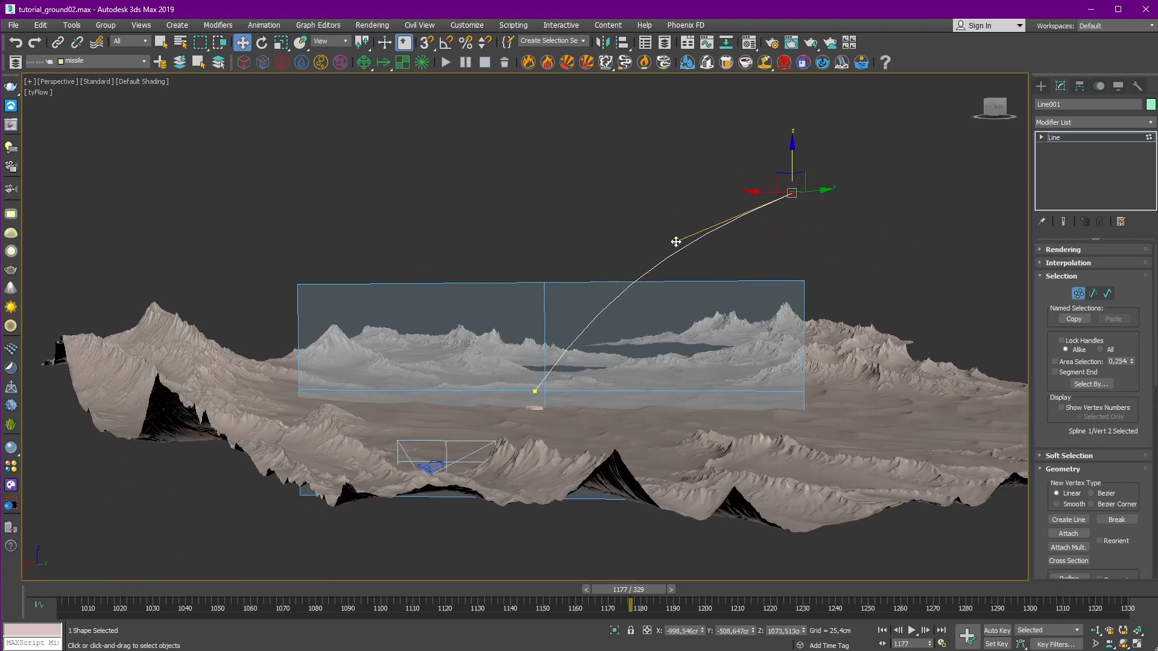
pyautogui.moveTo(676, 242); pyautogui.dragTo(679, 236)
pyautogui.click(535, 392)
pyautogui.moveTo(607, 289); pyautogui.dragTo(607, 299)
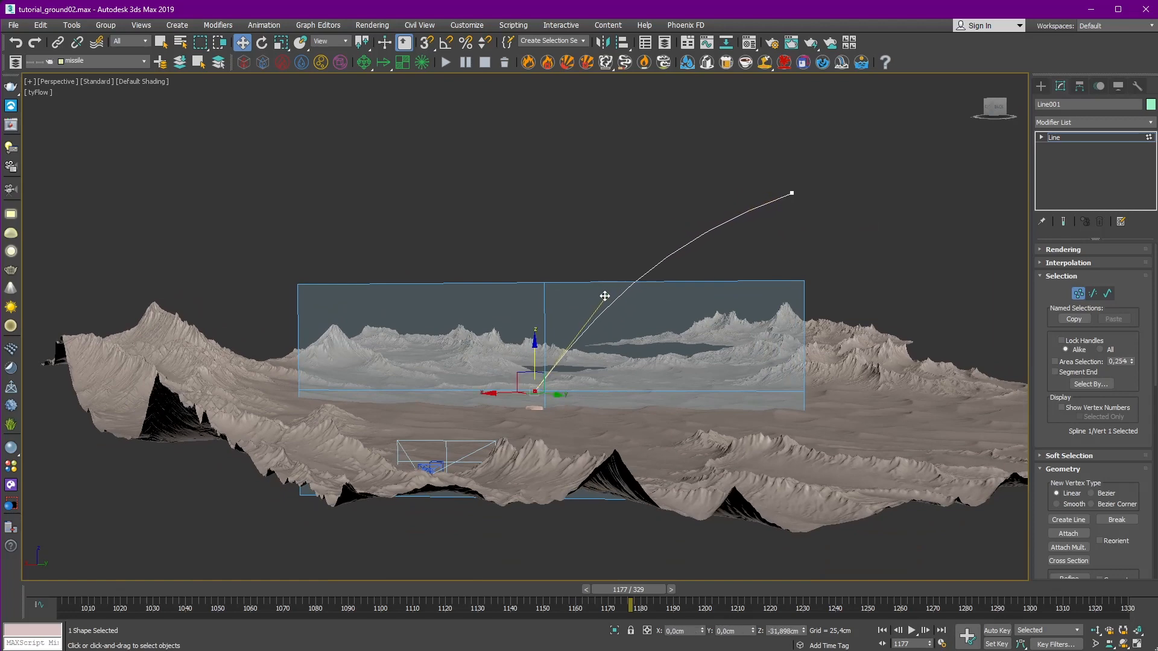
# Step: Leave vertex editing and set the line's interpolation to 32 steps
pyautogui.rightClick(713, 288)
pyautogui.click(693, 275)
pyautogui.scroll(-1, 1071, 431)
pyautogui.click(1043, 457)
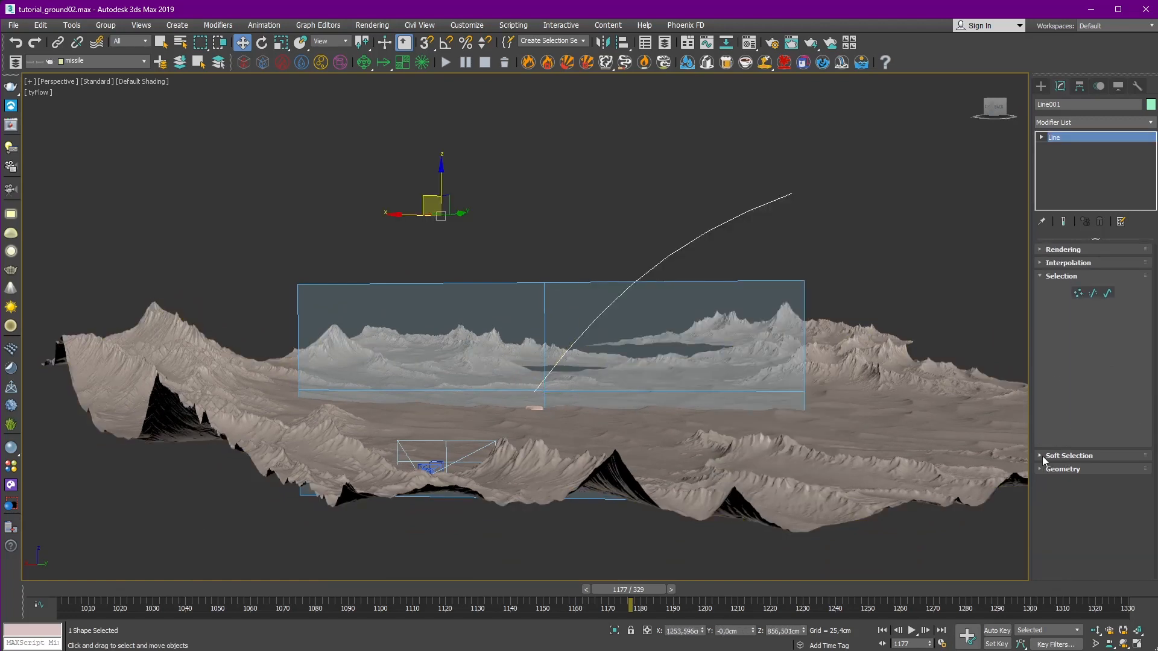
pyautogui.click(1050, 469)
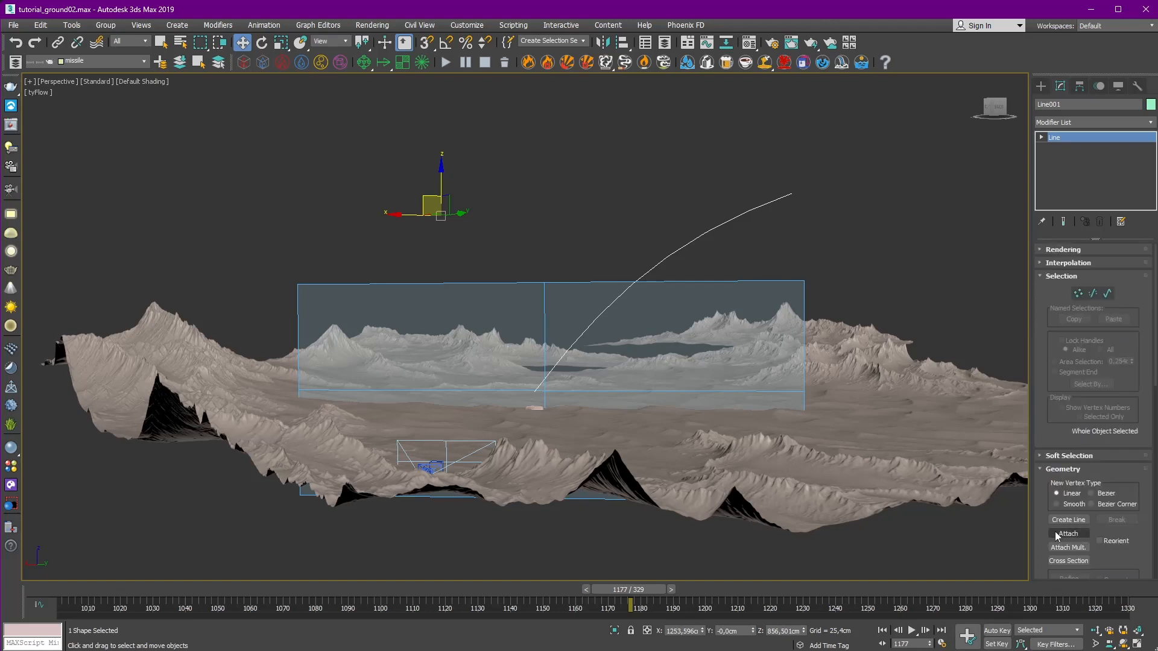
pyautogui.click(1067, 263)
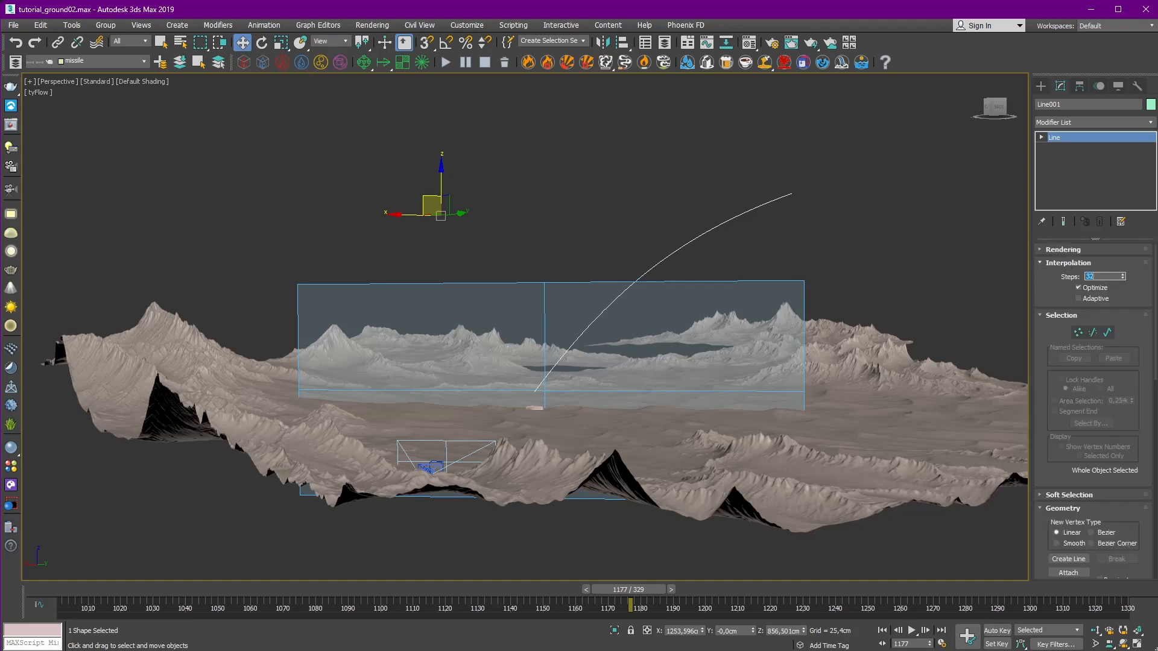
pyautogui.click(728, 178)
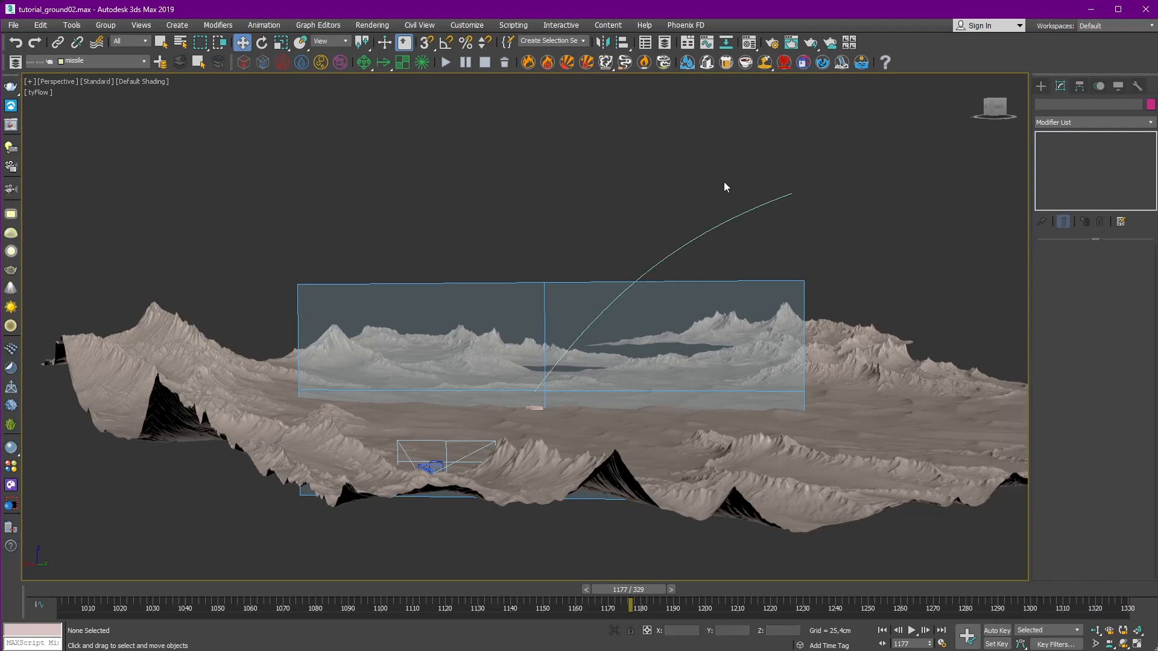
# Step: Straighten the line between its vertices and move the upper vertex closer to the explosion, to about X -128, Y -362 cm
pyautogui.press('c')
pyautogui.doubleClick(525, 268)
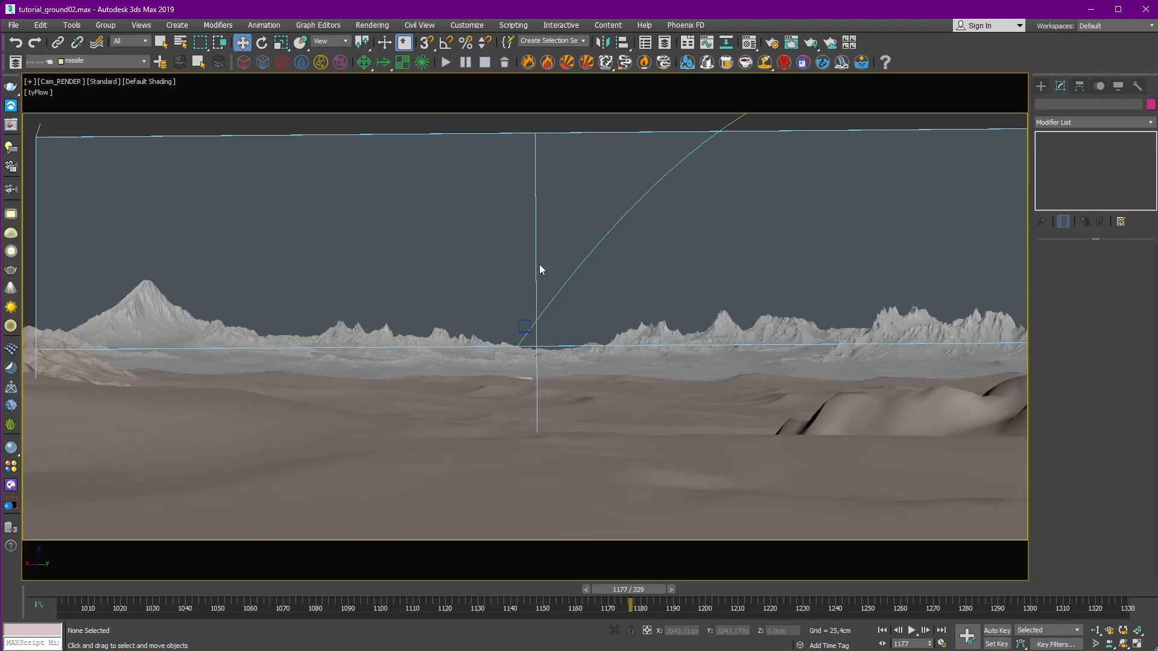
pyautogui.hotkey('alt', 'w')
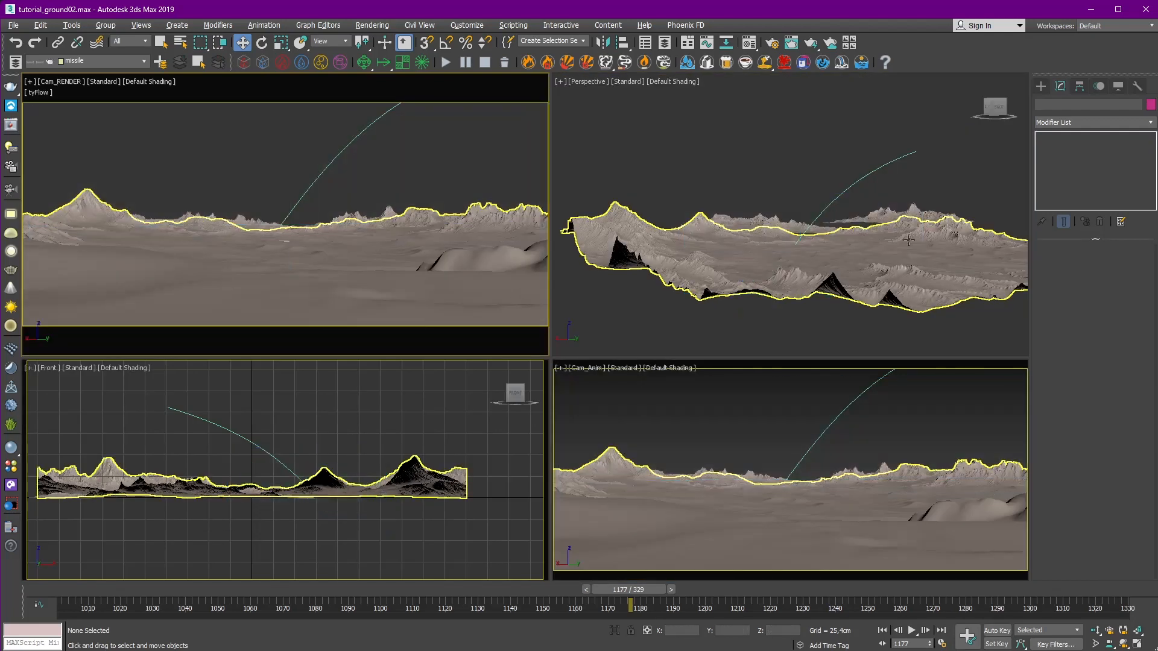
pyautogui.click(894, 161)
pyautogui.press('z')
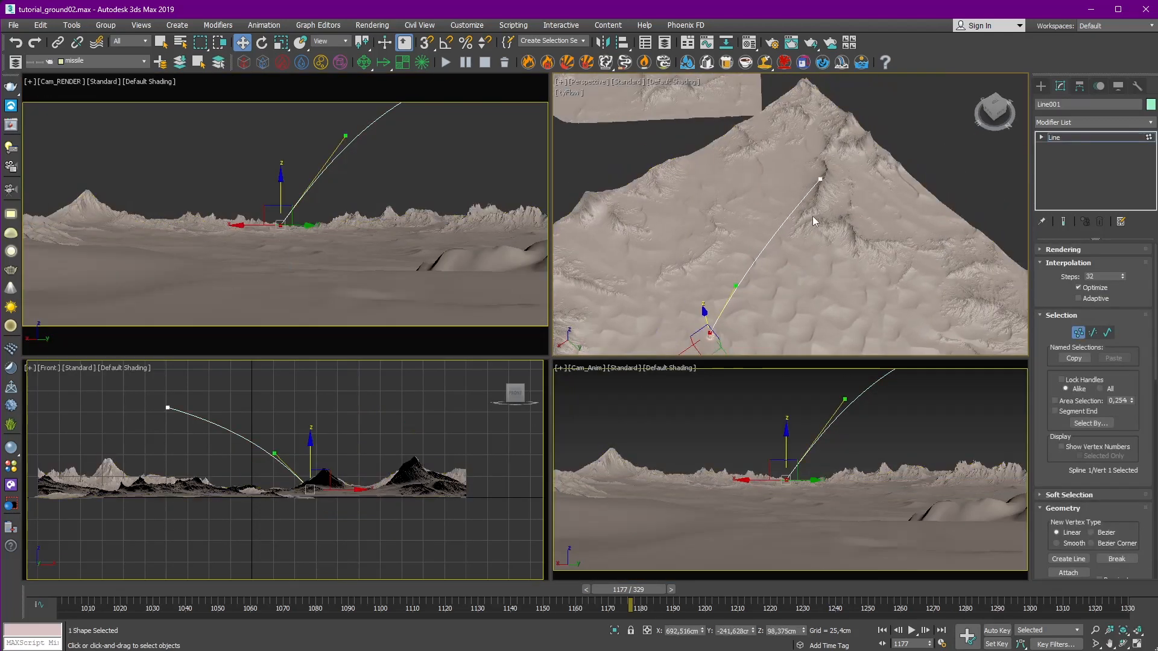
pyautogui.rightClick(835, 244)
pyautogui.click(833, 225)
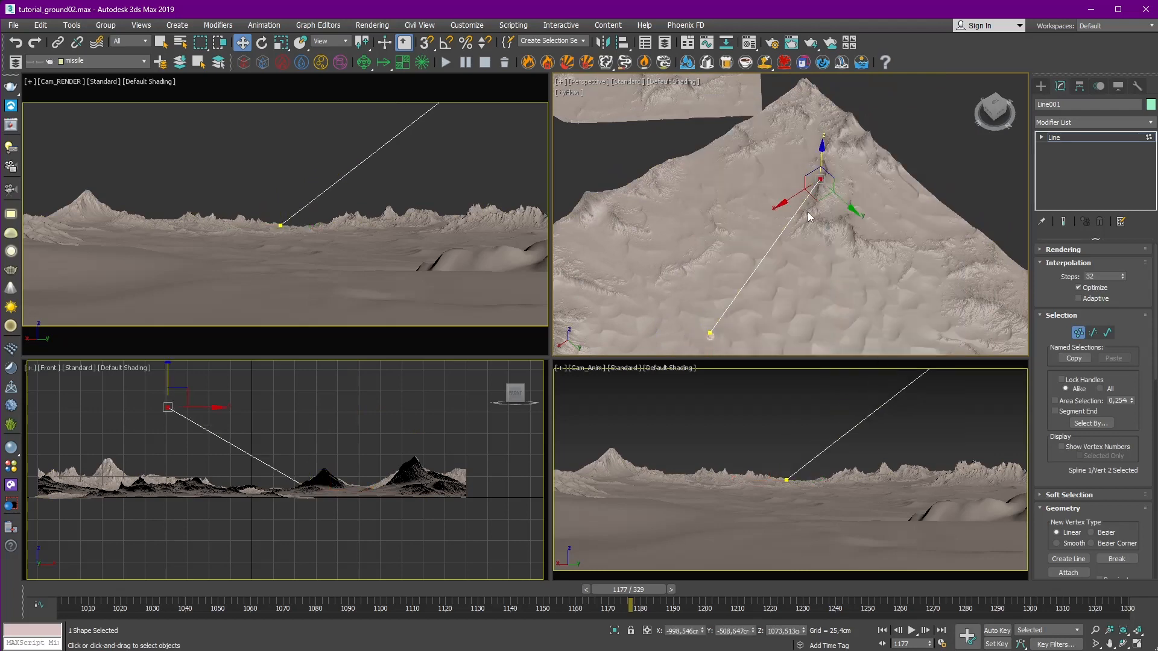
pyautogui.press('z')
pyautogui.moveTo(806, 143); pyautogui.dragTo(765, 228)
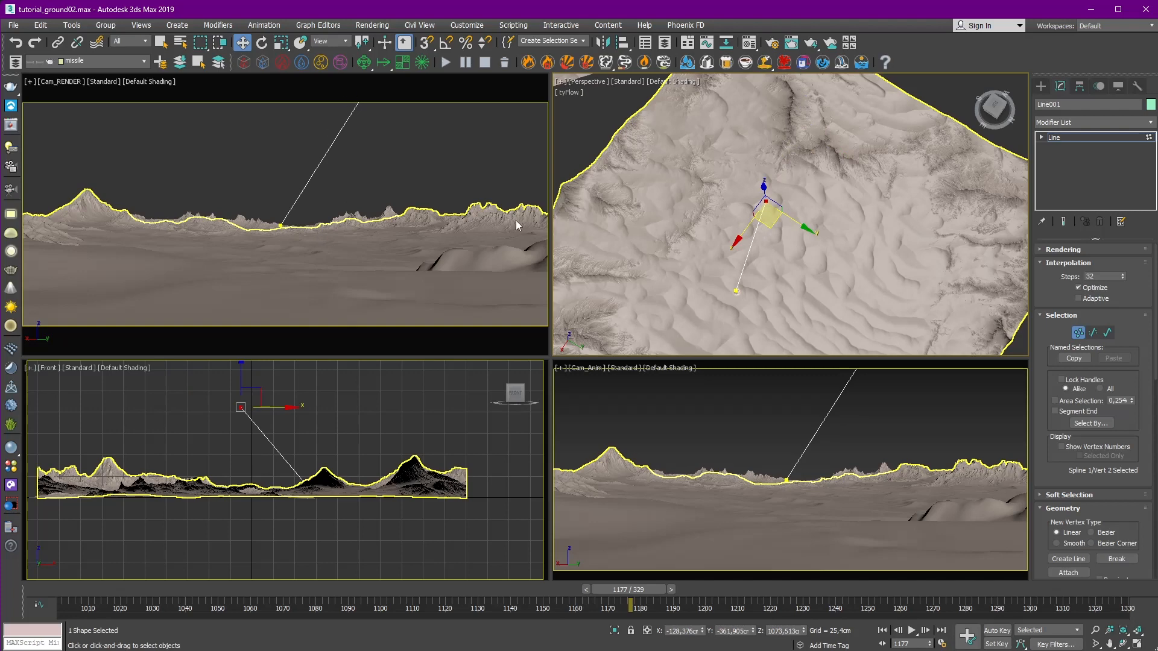
# Step: Convert both line vertices back to Bezier and bend the path into a steeper arc with their tangent handles
pyautogui.moveTo(701, 153); pyautogui.dragTo(826, 295)
pyautogui.rightClick(823, 290)
pyautogui.click(802, 210)
pyautogui.keyDown('alt'); pyautogui.moveTo(810, 286); pyautogui.dragTo(712, 322, button='middle'); pyautogui.keyUp('alt')
pyautogui.click(717, 274)
pyautogui.click(750, 278)
pyautogui.click(713, 297)
pyautogui.moveTo(737, 267); pyautogui.dragTo(760, 223)
pyautogui.click(787, 201)
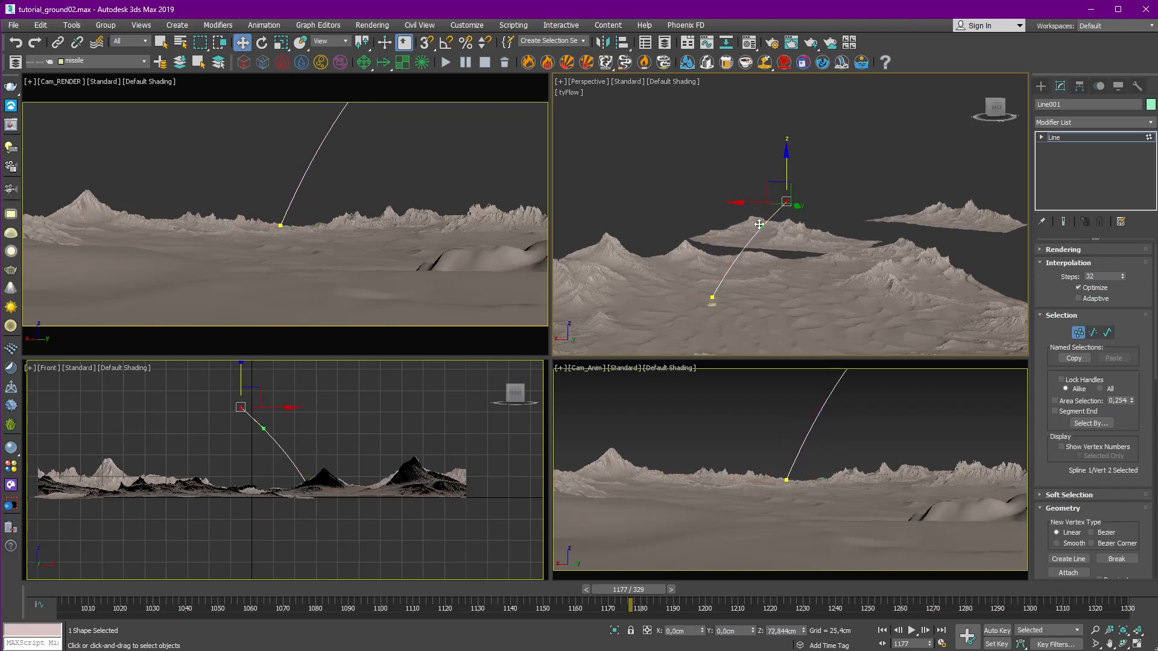
pyautogui.click(712, 298)
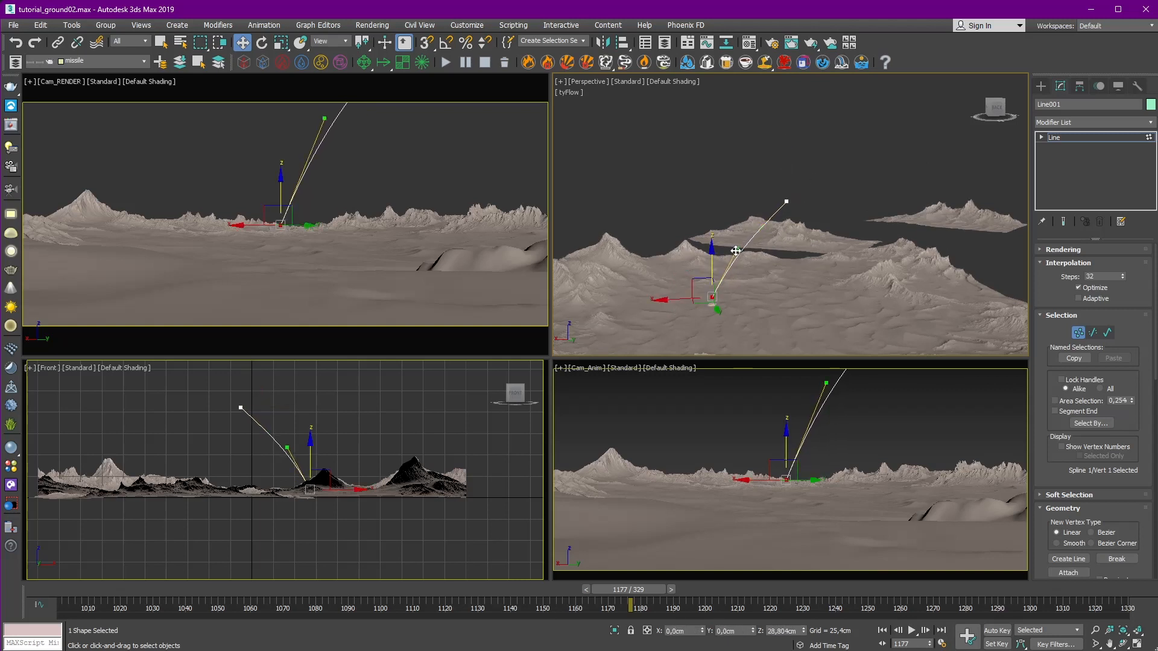
# Step: Move the line's lower vertex down below the ground and past the explosion's origin, so the path passes through it
pyautogui.keyDown('alt'); pyautogui.moveTo(731, 273); pyautogui.dragTo(761, 268, button='middle'); pyautogui.keyUp('alt')
pyautogui.rightClick(829, 268)
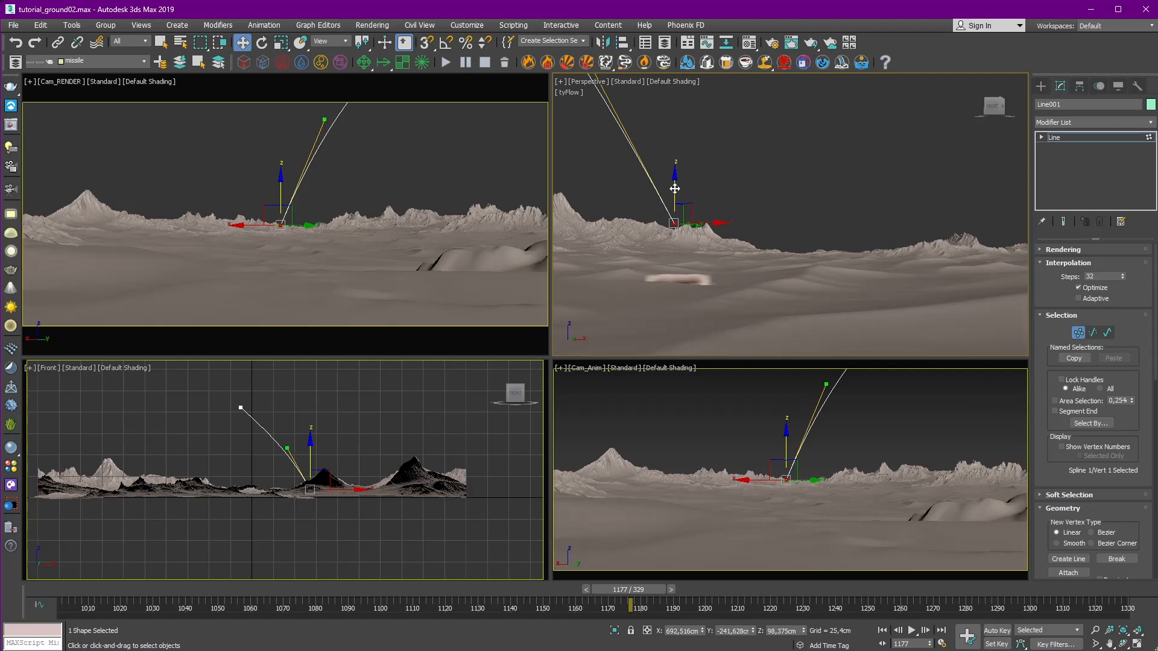
pyautogui.moveTo(675, 190); pyautogui.dragTo(680, 257)
pyautogui.keyDown('alt'); pyautogui.moveTo(680, 257); pyautogui.dragTo(699, 319, button='middle'); pyautogui.keyUp('alt')
pyautogui.moveTo(698, 287); pyautogui.dragTo(710, 287)
pyautogui.moveTo(710, 287)
pyautogui.keyDown('alt'); pyautogui.mouseDown(button='middle')
pyautogui.moveTo(747, 208)
pyautogui.moveTo(727, 249)
pyautogui.moveTo(768, 223)
pyautogui.moveTo(651, 253)
pyautogui.moveTo(778, 228)
pyautogui.moveTo(710, 275)
pyautogui.mouseUp(button='middle'); pyautogui.keyUp('alt')
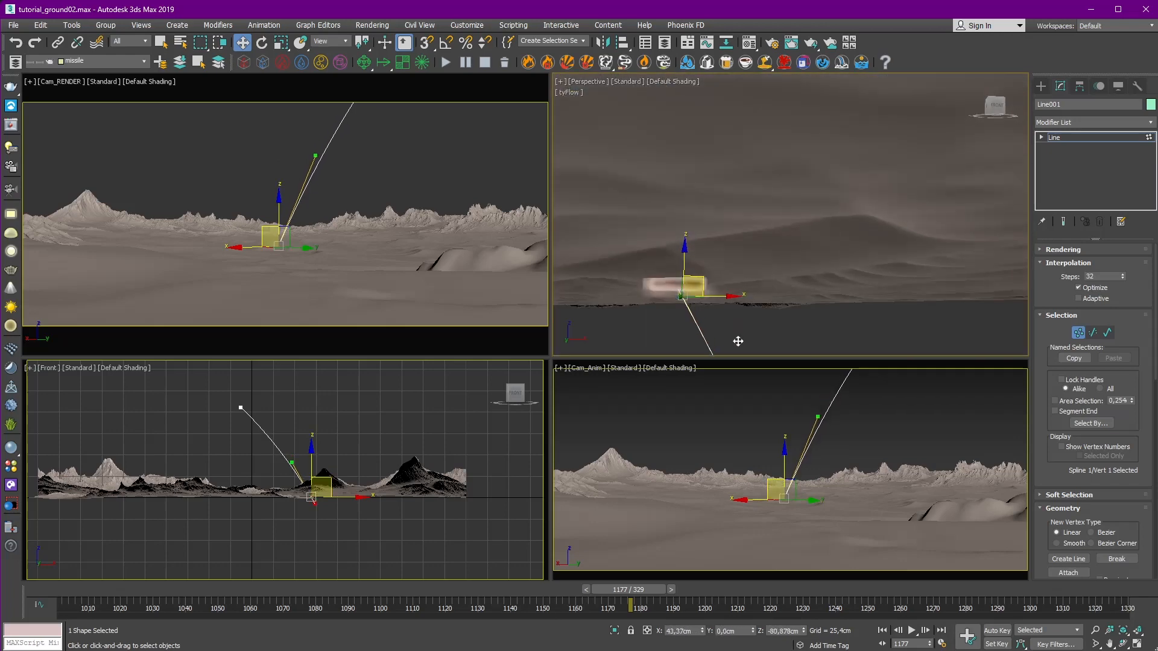
pyautogui.moveTo(739, 341); pyautogui.dragTo(739, 342)
pyautogui.keyDown('alt'); pyautogui.moveTo(738, 341); pyautogui.dragTo(685, 364, button='middle'); pyautogui.keyUp('alt')
pyautogui.keyDown('alt'); pyautogui.moveTo(778, 246); pyautogui.dragTo(769, 278, button='middle'); pyautogui.keyUp('alt')
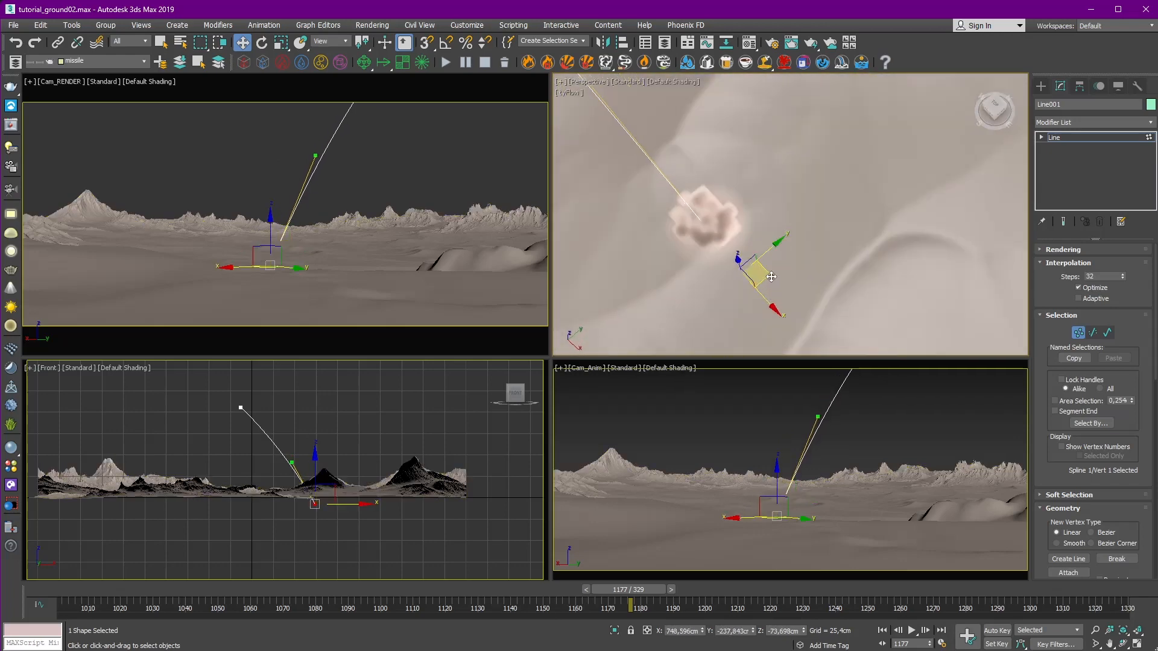
# Step: Try to move the line's upper vertex across the terrain and undo the move
pyautogui.scroll(-4, 776, 277)
pyautogui.keyDown('alt'); pyautogui.moveTo(868, 234); pyautogui.dragTo(808, 236, button='middle'); pyautogui.keyUp('alt')
pyautogui.scroll(-6, 847, 198)
pyautogui.click(817, 197)
pyautogui.moveTo(809, 236); pyautogui.dragTo(823, 204)
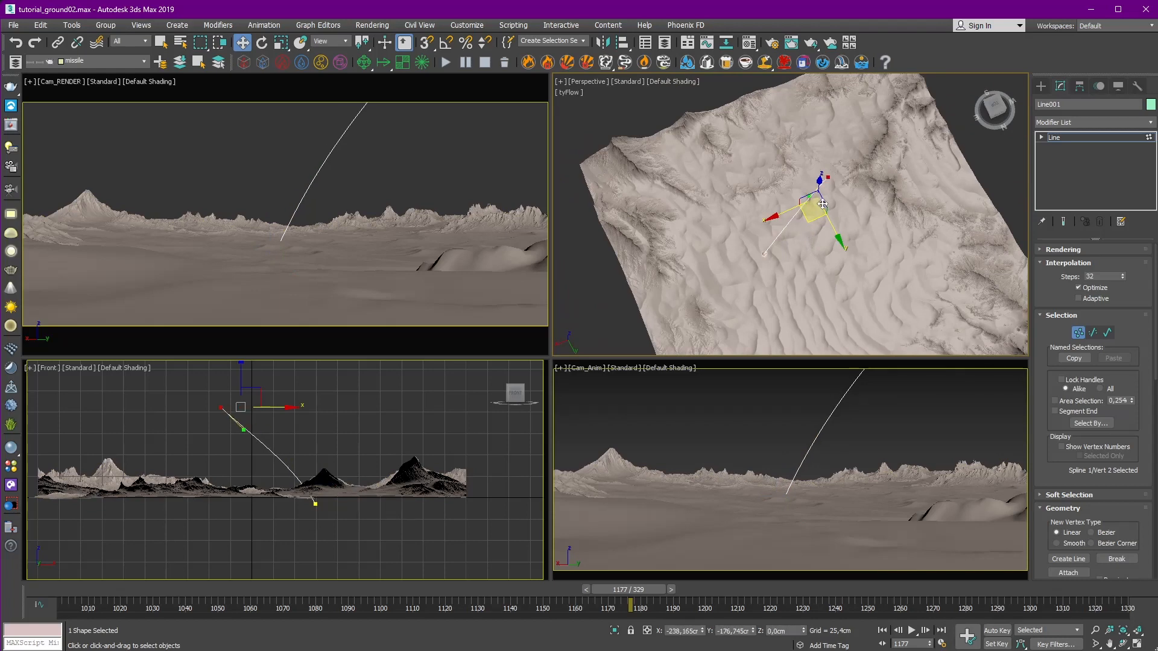
pyautogui.hotkey('ctrl', 'z')
# Step: Raise the line's upper vertex to a height of about 1445 cm
pyautogui.rightClick(825, 213)
pyautogui.click(809, 205)
pyautogui.keyDown('alt'); pyautogui.moveTo(812, 227); pyautogui.dragTo(815, 188, button='middle'); pyautogui.keyUp('alt')
pyautogui.press('1')
pyautogui.moveTo(814, 188); pyautogui.dragTo(822, 138)
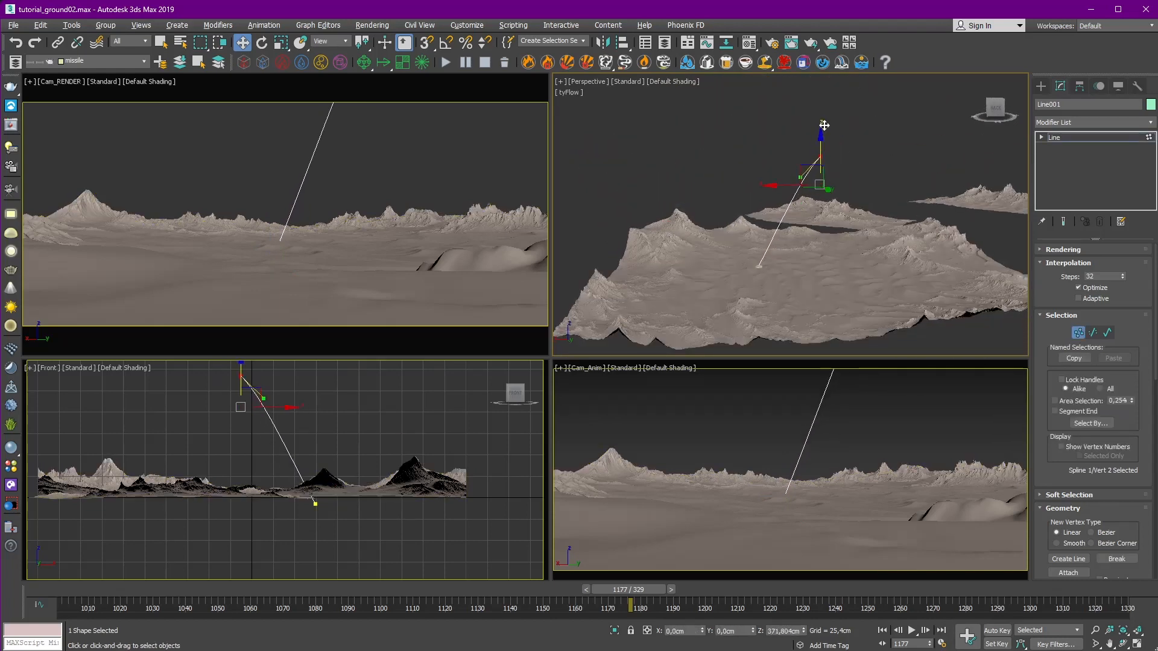
pyautogui.keyDown('alt'); pyautogui.moveTo(824, 125); pyautogui.dragTo(803, 107, button='middle'); pyautogui.keyUp('alt')
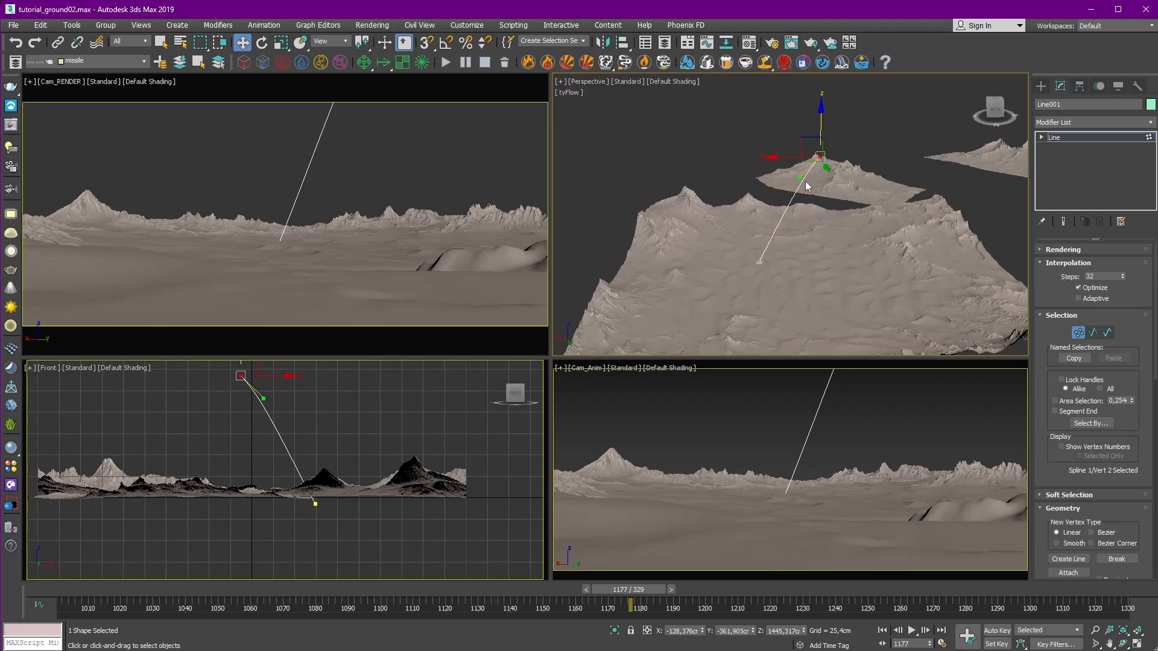
# Step: Adjust both vertices' tangent handles to curve the path and scale the lower vertex's handle to 75% in the XY plane
pyautogui.moveTo(799, 178); pyautogui.dragTo(801, 191)
pyautogui.click(760, 262)
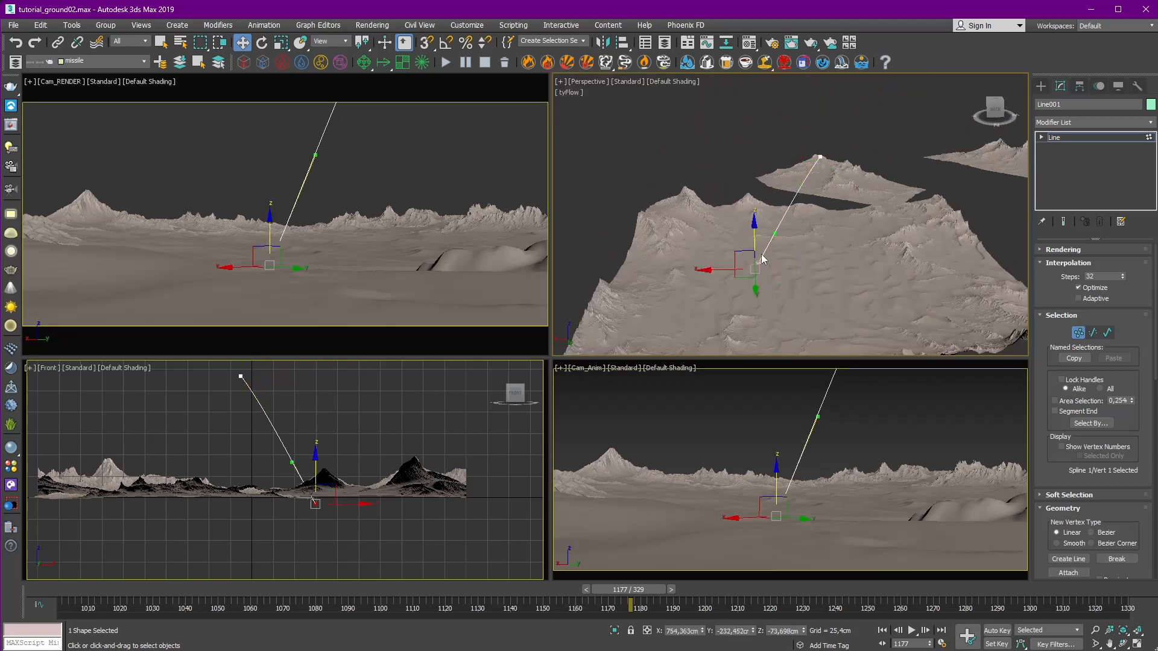
pyautogui.moveTo(775, 234); pyautogui.dragTo(777, 228)
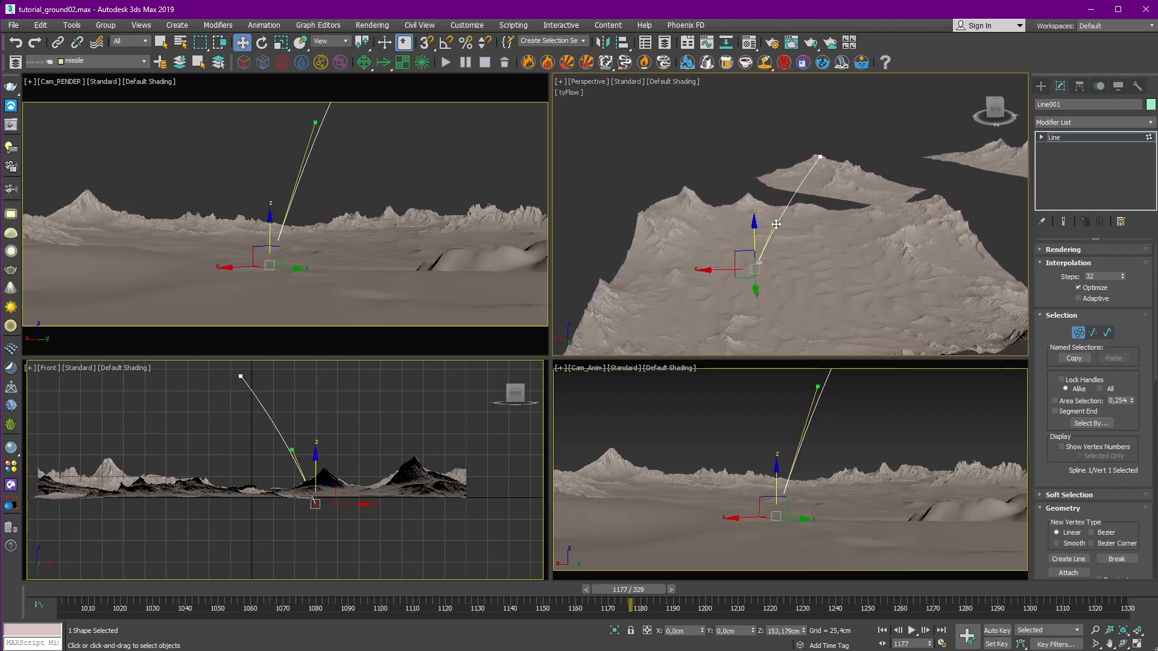
pyautogui.keyDown('alt'); pyautogui.moveTo(776, 224); pyautogui.dragTo(835, 303, button='middle'); pyautogui.keyUp('alt')
pyautogui.press('r')
pyautogui.moveTo(768, 299); pyautogui.dragTo(764, 288)
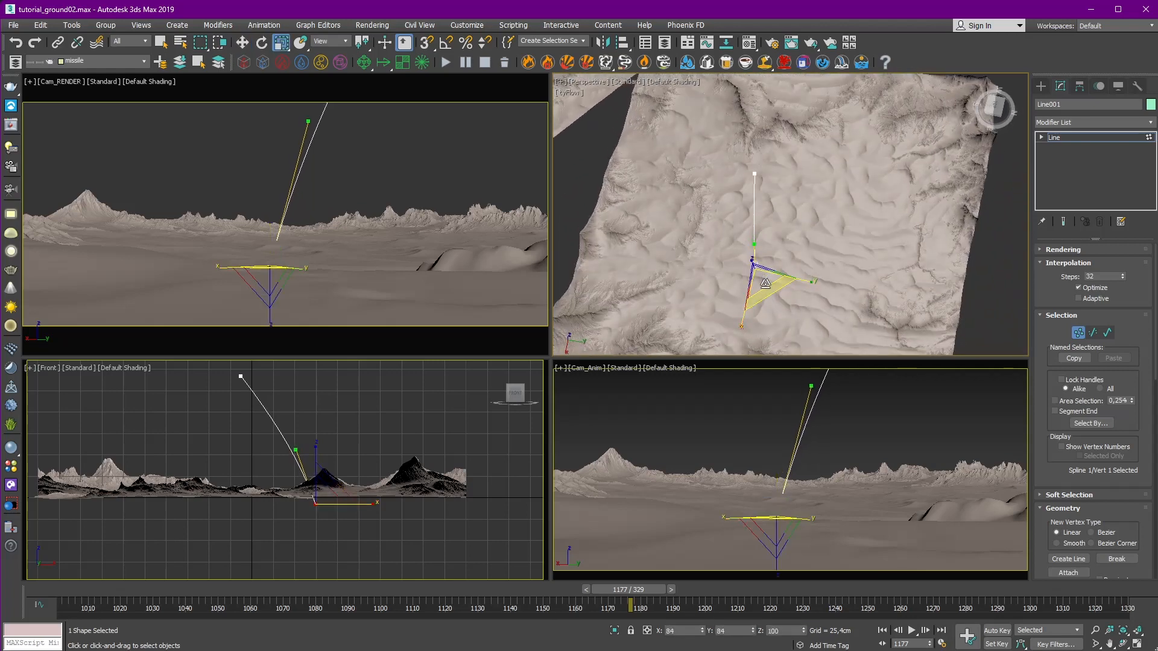
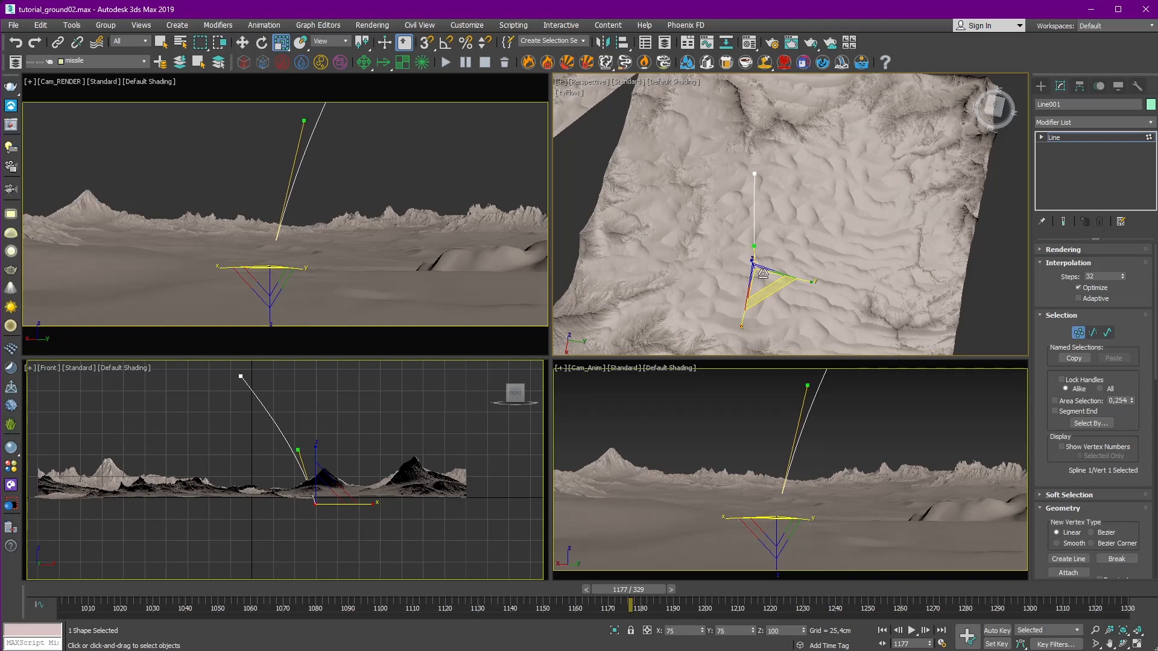
pyautogui.keyDown('alt'); pyautogui.moveTo(763, 274); pyautogui.dragTo(755, 152, button='middle'); pyautogui.keyUp('alt')
pyautogui.hotkey('ctrl', 'b')
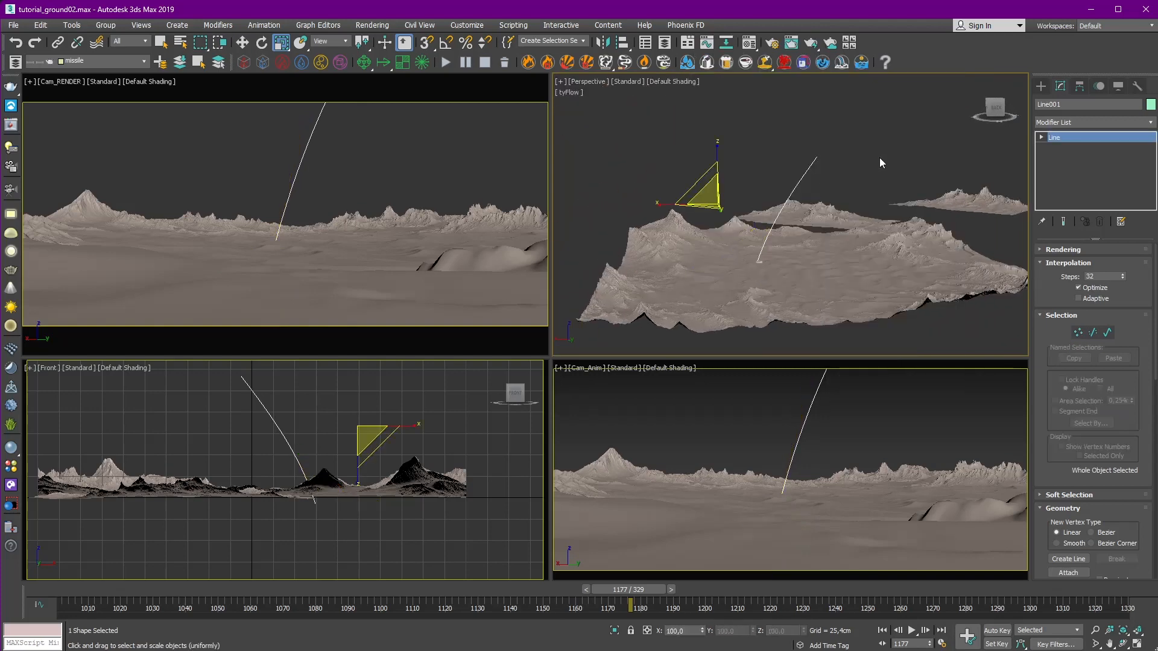
# Step: Create a thin cylinder in the Front view near the path, about 1.4 cm in radius and 35 cm long
pyautogui.click(1041, 85)
pyautogui.click(1055, 103)
pyautogui.click(1042, 103)
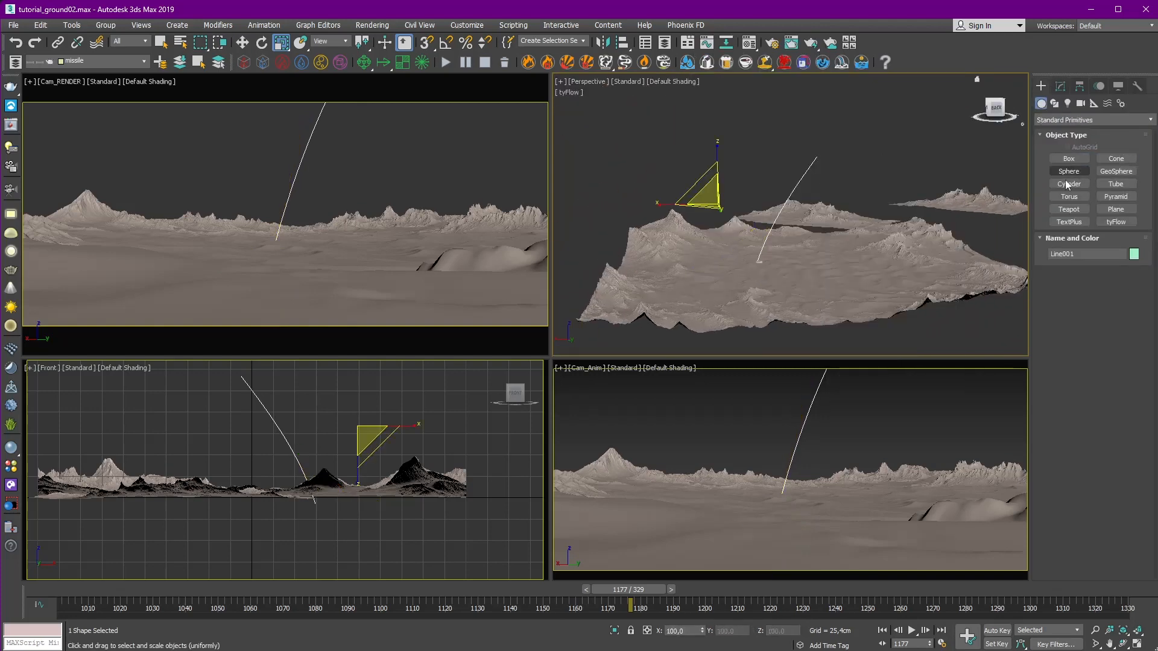
pyautogui.click(1068, 183)
pyautogui.press('f')
pyautogui.scroll(4, 769, 196)
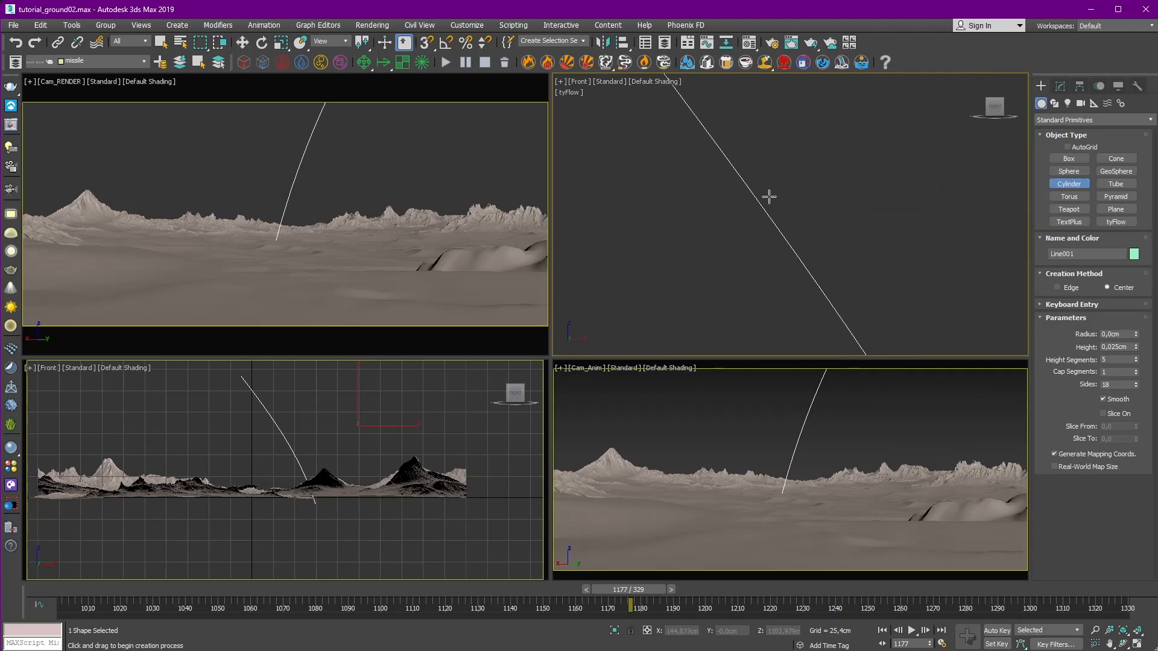
pyautogui.press('r')
pyautogui.press('z')
pyautogui.press('p')
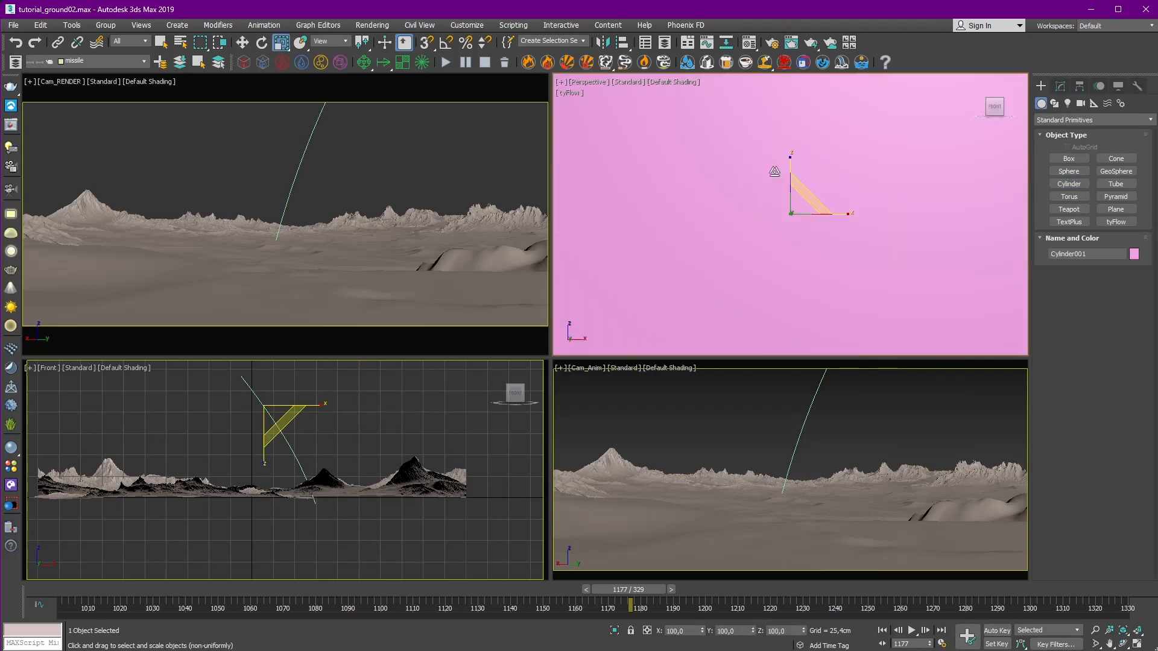
# Step: Move the cylinder to the side of the flight path and rotate it 90 degrees about the Z axis with angle snap
pyautogui.scroll(-4, 773, 175)
pyautogui.moveTo(773, 174)
pyautogui.keyDown('alt'); pyautogui.mouseDown(button='middle')
pyautogui.moveTo(748, 235)
pyautogui.moveTo(777, 185)
pyautogui.mouseUp(button='middle'); pyautogui.keyUp('alt')
pyautogui.scroll(-8, 749, 237)
pyautogui.moveTo(790, 249)
pyautogui.keyDown('alt'); pyautogui.mouseDown(button='middle')
pyautogui.moveTo(776, 233)
pyautogui.moveTo(800, 178)
pyautogui.moveTo(776, 238)
pyautogui.mouseUp(button='middle'); pyautogui.keyUp('alt')
pyautogui.press('w')
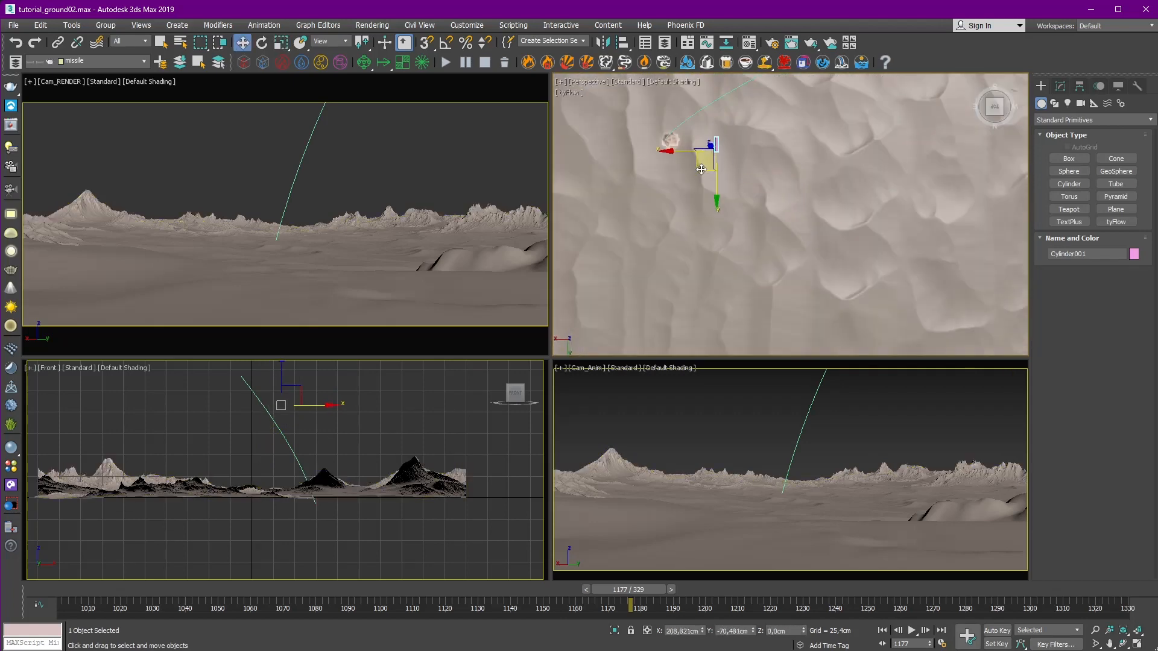
pyautogui.press('e')
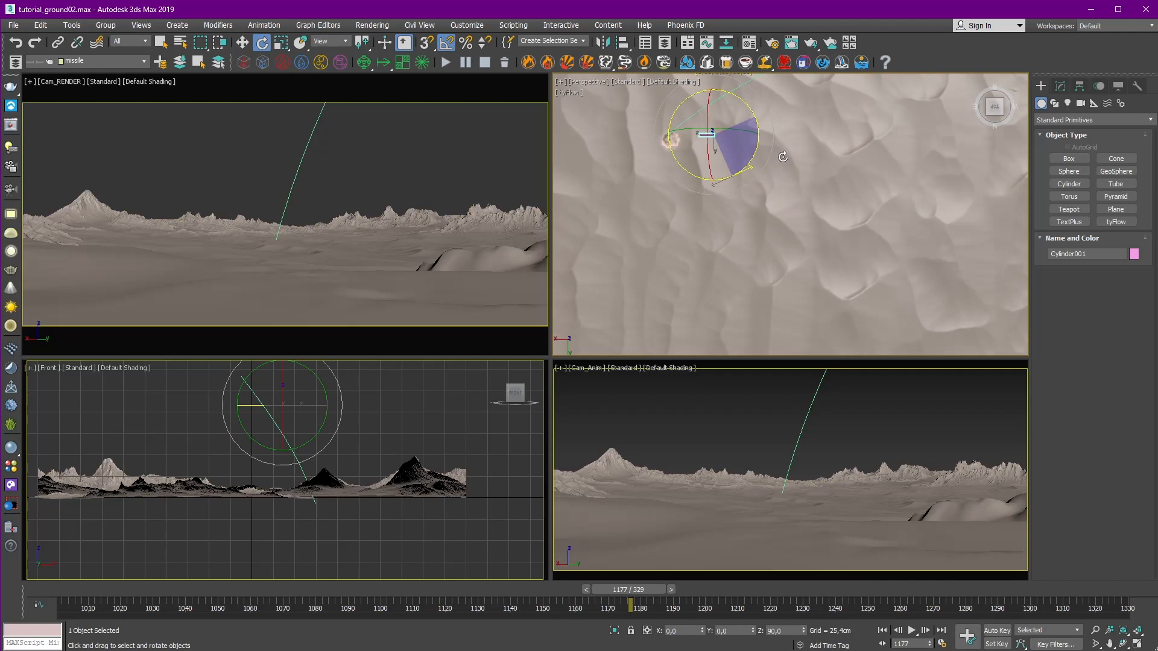
pyautogui.moveTo(783, 157); pyautogui.dragTo(783, 158)
pyautogui.press('a')
pyautogui.moveTo(772, 175); pyautogui.dragTo(801, 204, button='middle')
# Step: Frame the cylinder in the Front view, open its parameters and display it with edged faces
pyautogui.press('f')
pyautogui.press('z')
pyautogui.scroll(-10, 801, 204)
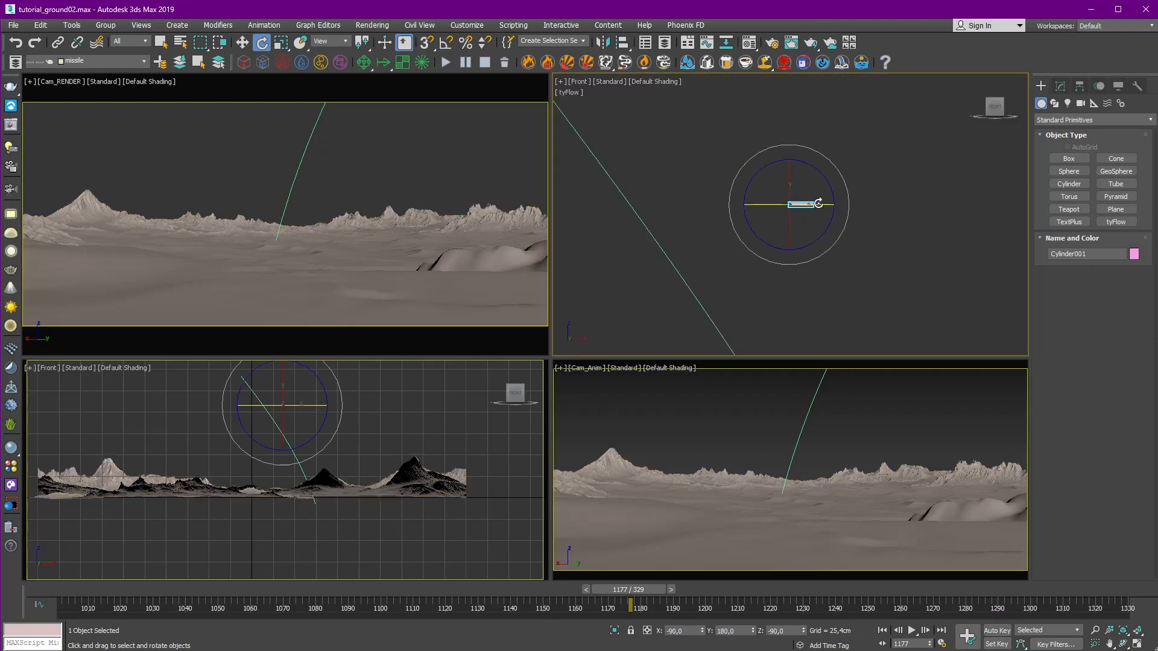
pyautogui.scroll(-6, 818, 203)
pyautogui.scroll(5, 838, 199)
pyautogui.press('w')
pyautogui.click(1060, 88)
pyautogui.scroll(4, 845, 196)
pyautogui.press('F4')
pyautogui.moveTo(765, 194); pyautogui.dragTo(909, 176, button='middle')
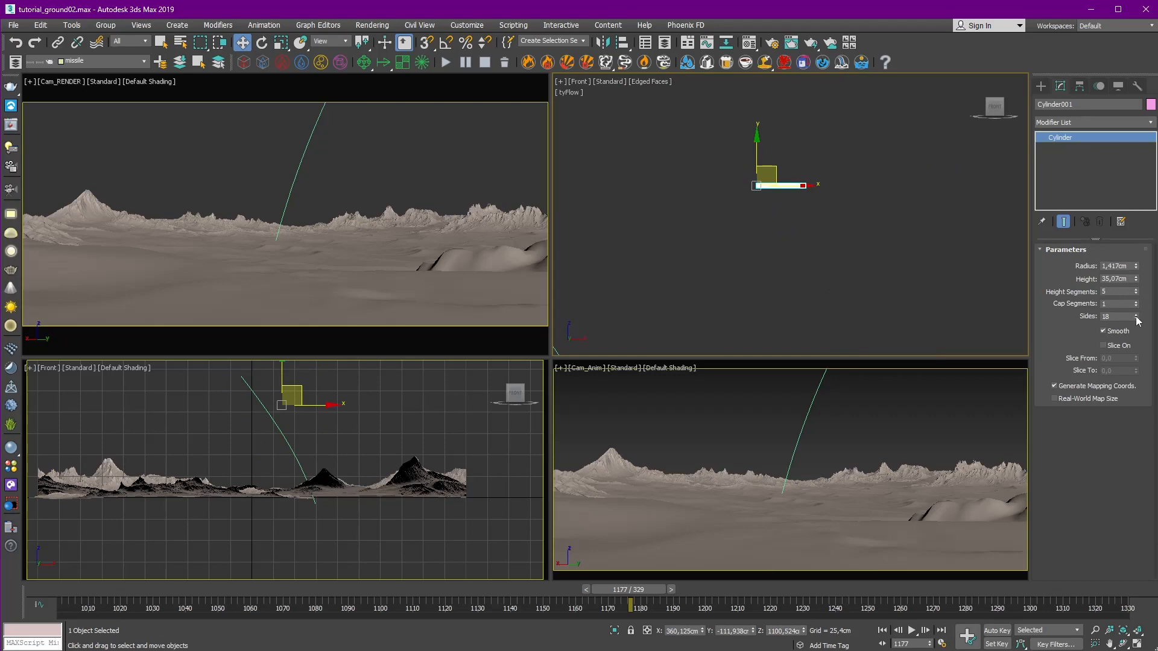
pyautogui.scroll(-3, 809, 178)
pyautogui.scroll(3, 788, 117)
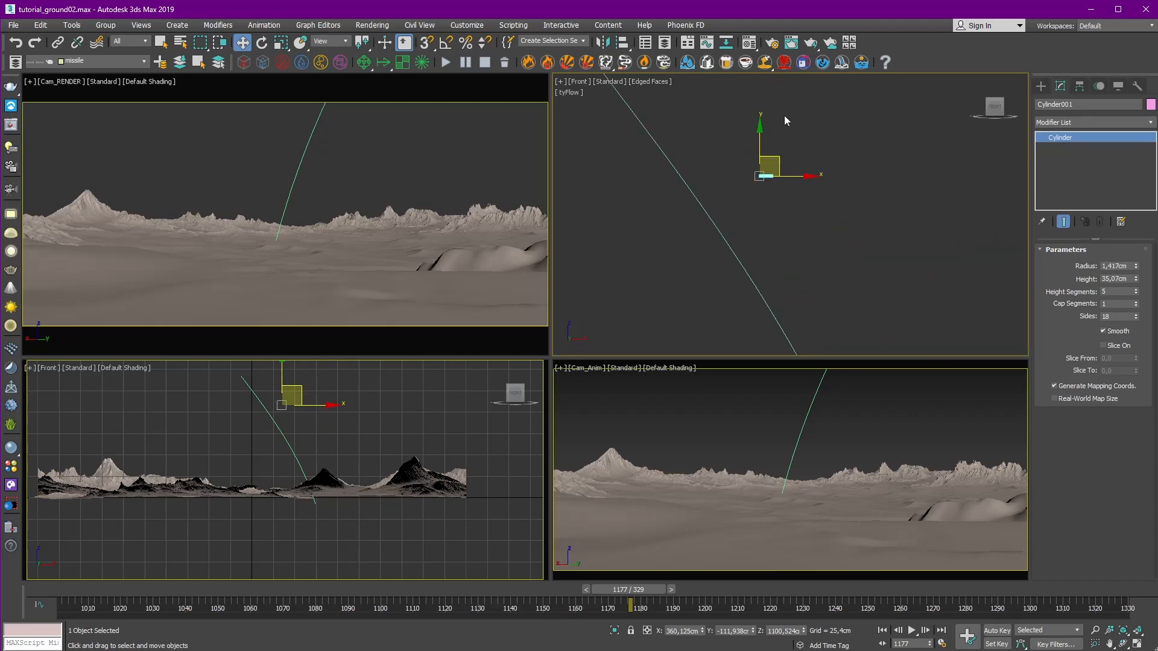
# Step: Resize the cylinder to a radius of 0.833 cm and a height of 12.225 cm with three height segments
pyautogui.press('p')
pyautogui.keyDown('alt'); pyautogui.moveTo(818, 197); pyautogui.dragTo(785, 241, button='middle'); pyautogui.keyUp('alt')
pyautogui.scroll(5, 751, 288)
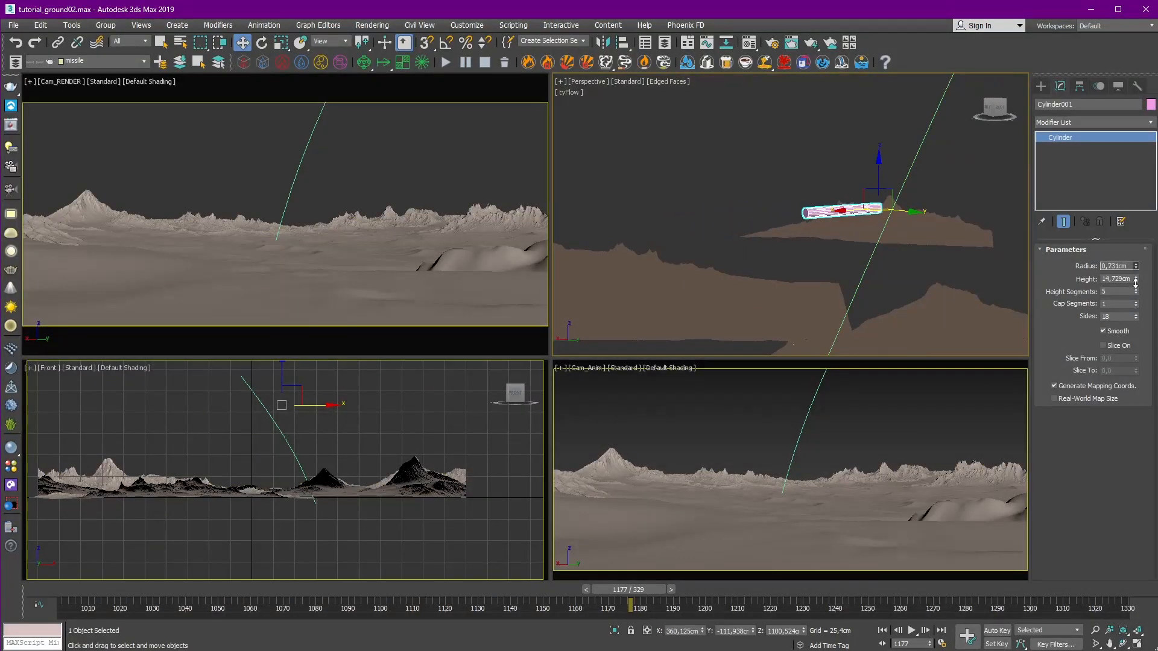
pyautogui.keyDown('alt'); pyautogui.moveTo(998, 292); pyautogui.dragTo(1122, 331, button='middle'); pyautogui.keyUp('alt')
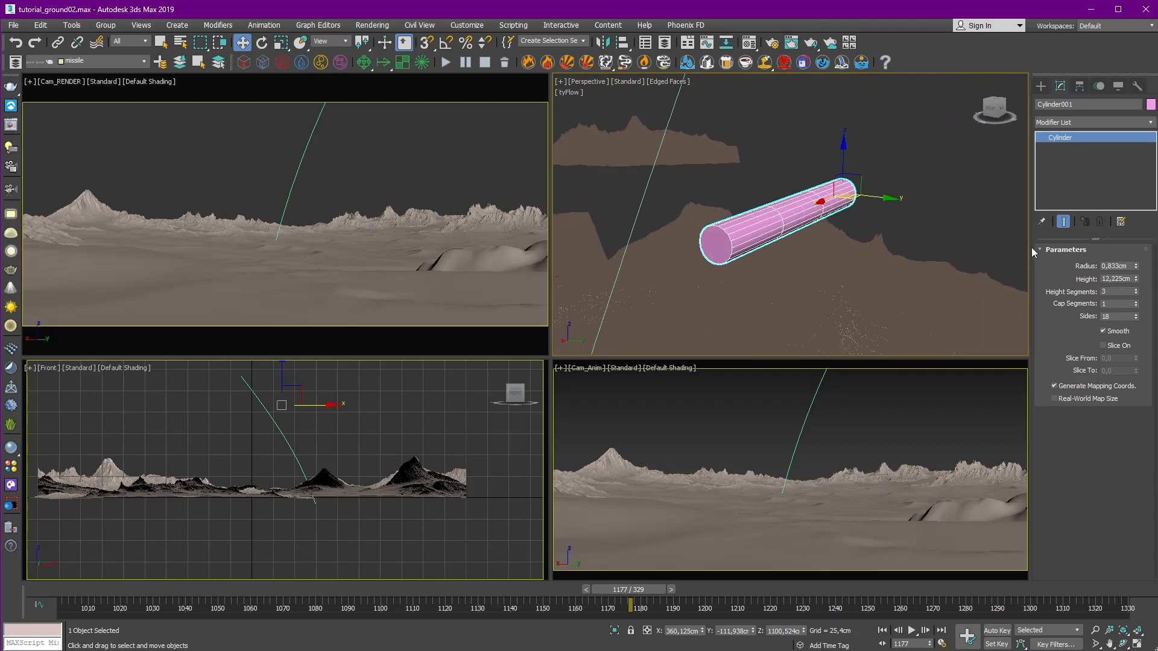
# Step: Add an Edit Poly modifier to the cylinder and switch to vertex editing
pyautogui.click(1074, 121)
pyautogui.click(1079, 227)
pyautogui.press('1')
pyautogui.keyDown('alt'); pyautogui.moveTo(784, 241); pyautogui.dragTo(754, 259, button='middle'); pyautogui.keyUp('alt')
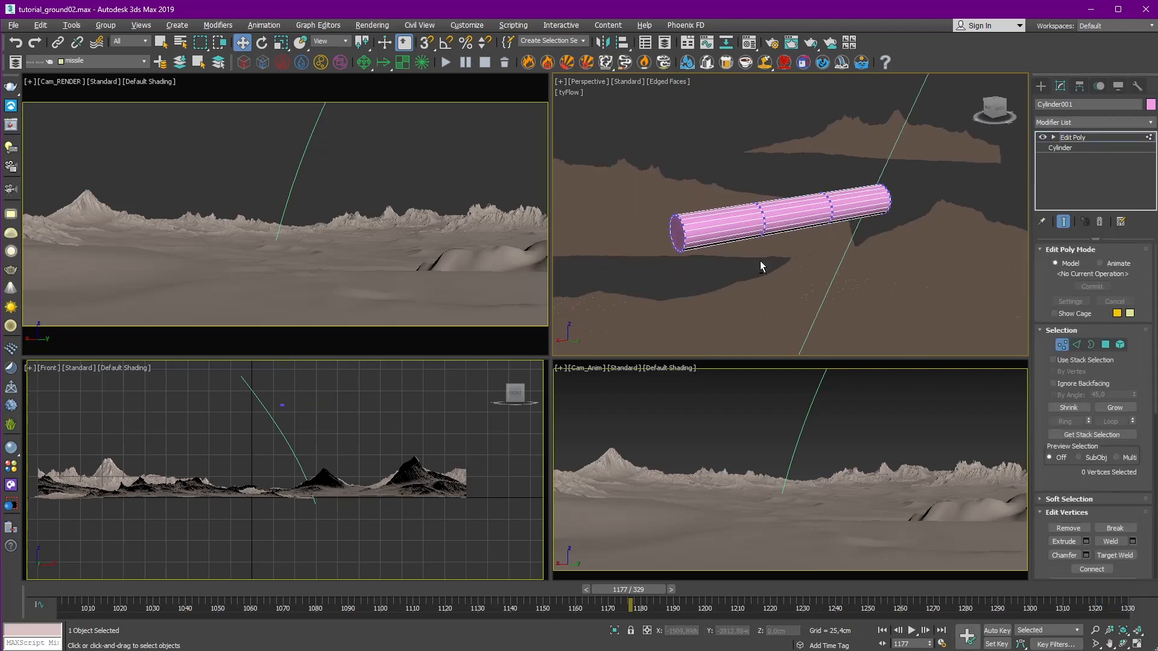
# Step: Scale down the vertex rings at both ends of the cylinder to taper it into a missile body
pyautogui.moveTo(645, 181); pyautogui.dragTo(683, 281)
pyautogui.press('r')
pyautogui.press('w')
pyautogui.keyDown('alt'); pyautogui.moveTo(735, 241); pyautogui.dragTo(755, 258, button='middle'); pyautogui.keyUp('alt')
pyautogui.press('r')
pyautogui.scroll(5, 861, 212)
pyautogui.scroll(-5, 772, 209)
pyautogui.scroll(-6, 755, 258)
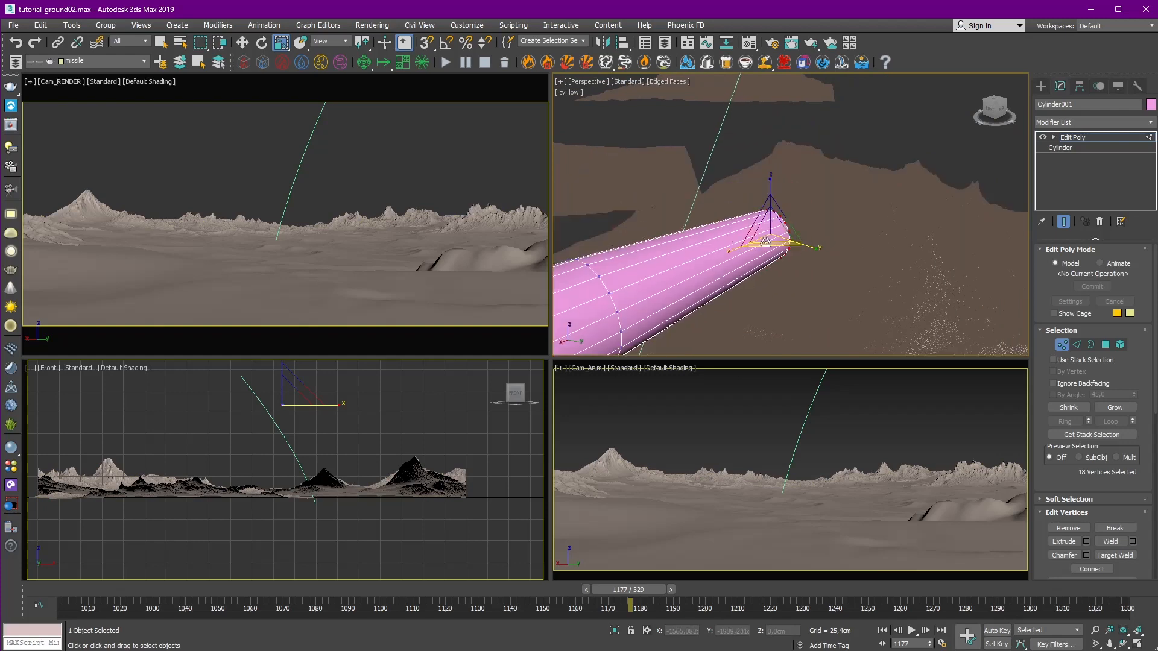
# Step: Bevel the front end cap polygon by about 0.267 cm with an outline of about -0.428 cm and return to object level
pyautogui.scroll(-3, 766, 241)
pyautogui.press('4')
pyautogui.scroll(4, 872, 280)
pyautogui.rightClick(896, 262)
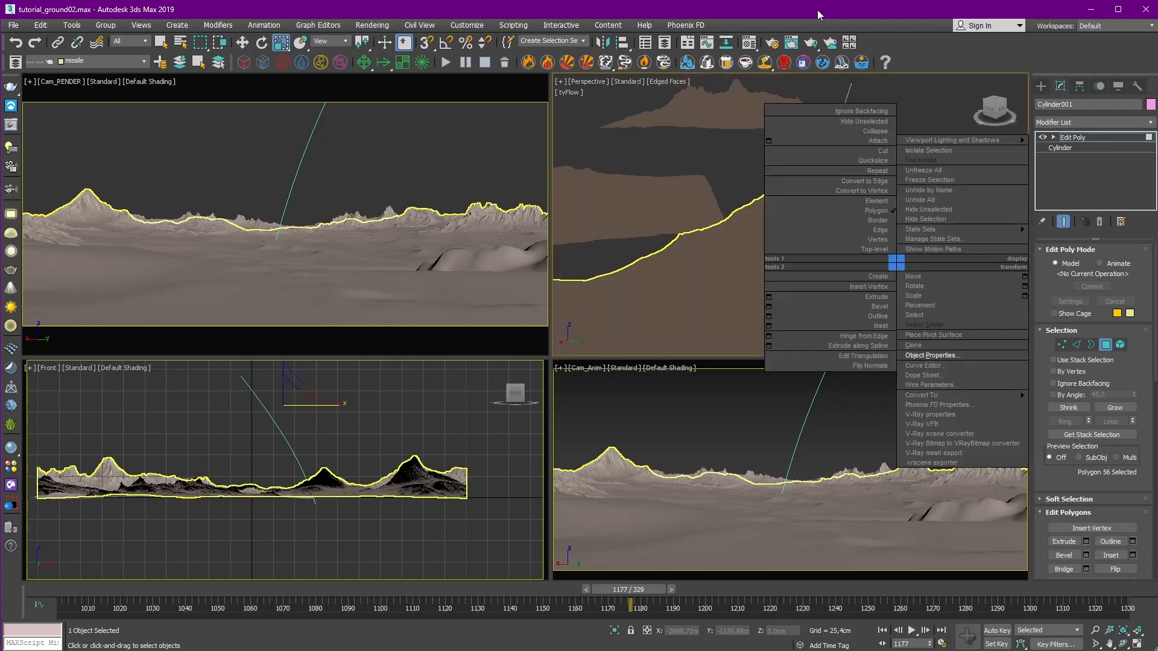
pyautogui.press('Escape')
pyautogui.rightClick(834, 202)
pyautogui.click(708, 247)
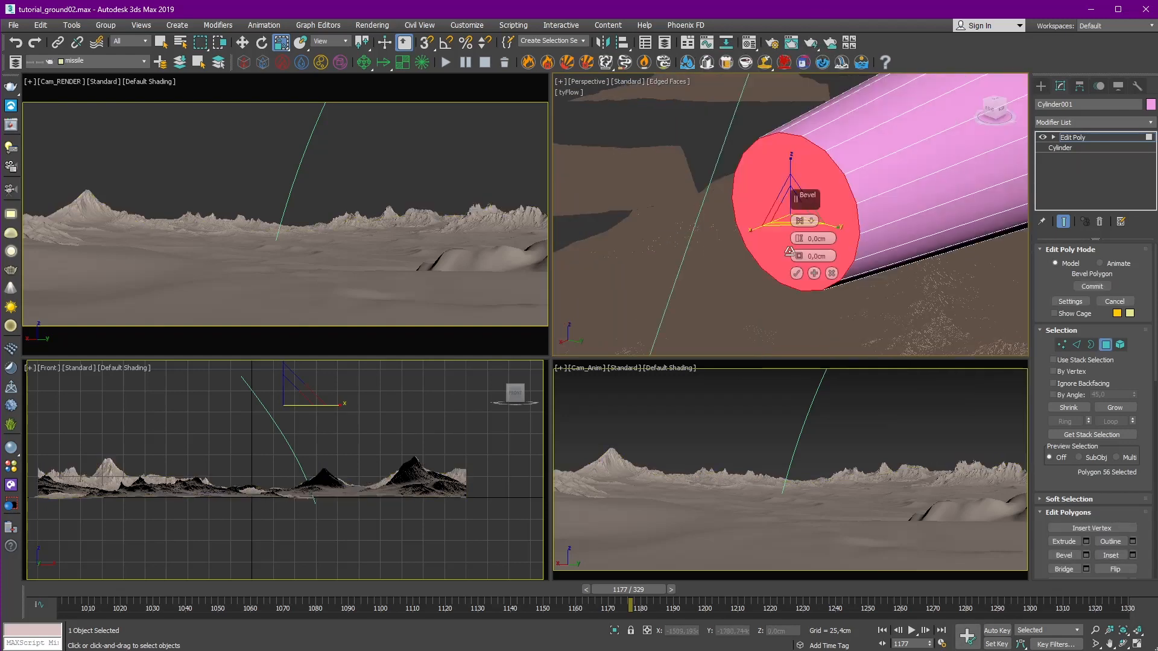
pyautogui.moveTo(800, 239)
pyautogui.mouseDown()
pyautogui.moveTo(801, 258)
pyautogui.moveTo(806, 234)
pyautogui.mouseUp()
pyautogui.scroll(-5, 711, 205)
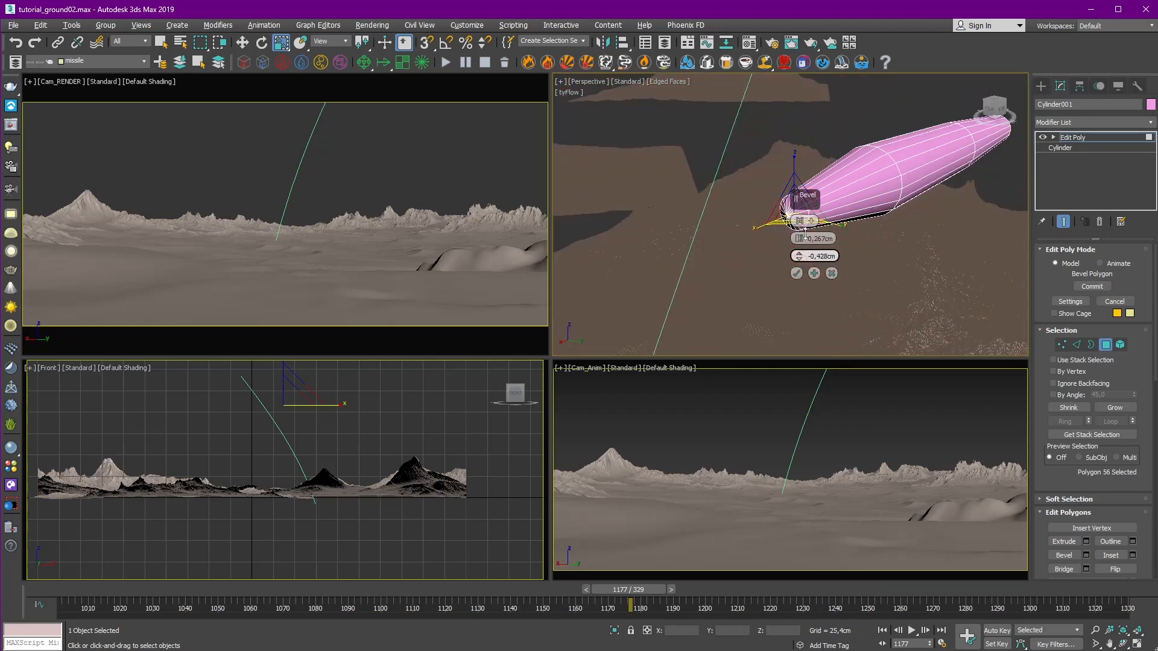
pyautogui.keyDown('alt'); pyautogui.moveTo(798, 274); pyautogui.dragTo(836, 210, button='middle'); pyautogui.keyUp('alt')
pyautogui.press('w')
pyautogui.rightClick(864, 205)
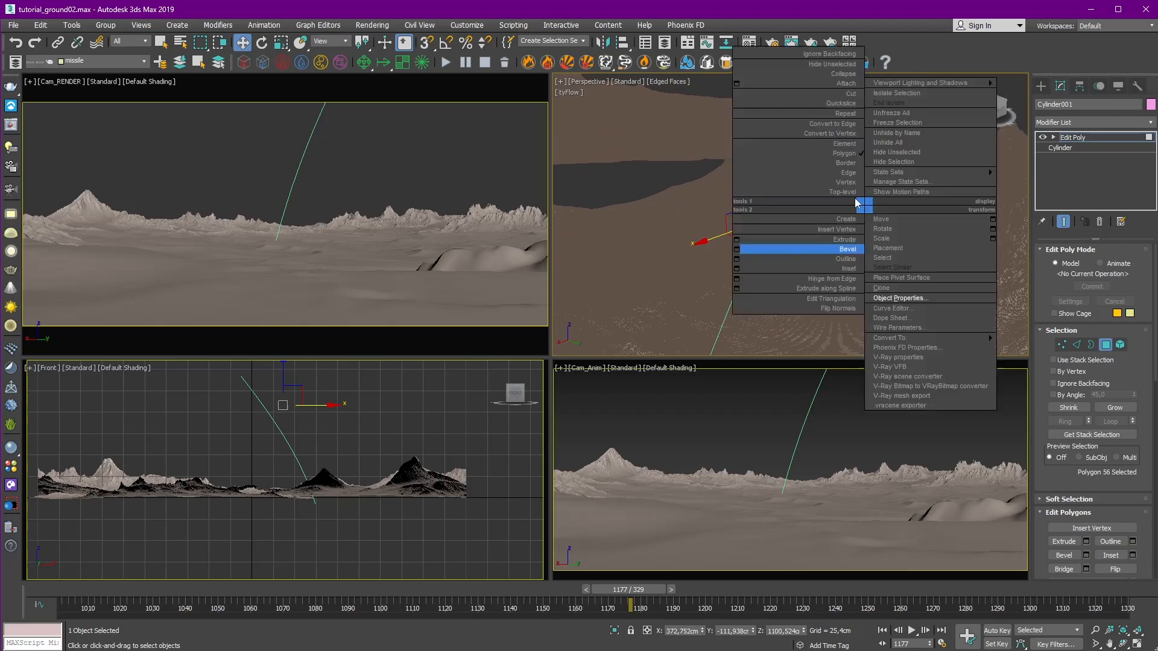
pyautogui.click(855, 192)
pyautogui.moveTo(928, 198)
pyautogui.keyDown('alt'); pyautogui.mouseDown(button='middle')
pyautogui.moveTo(898, 166)
pyautogui.moveTo(913, 192)
pyautogui.mouseUp(button='middle'); pyautogui.keyUp('alt')
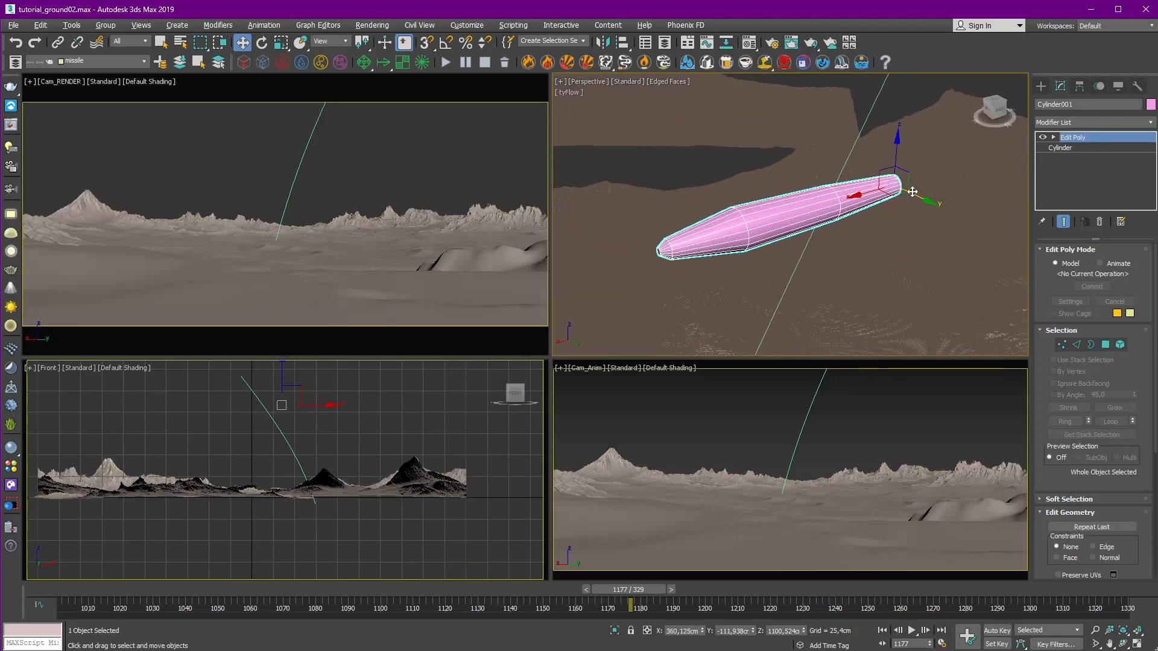
# Step: Select only the bevelled nose polygons, without the front cap, and assign them to smoothing group 2
pyautogui.click(1104, 345)
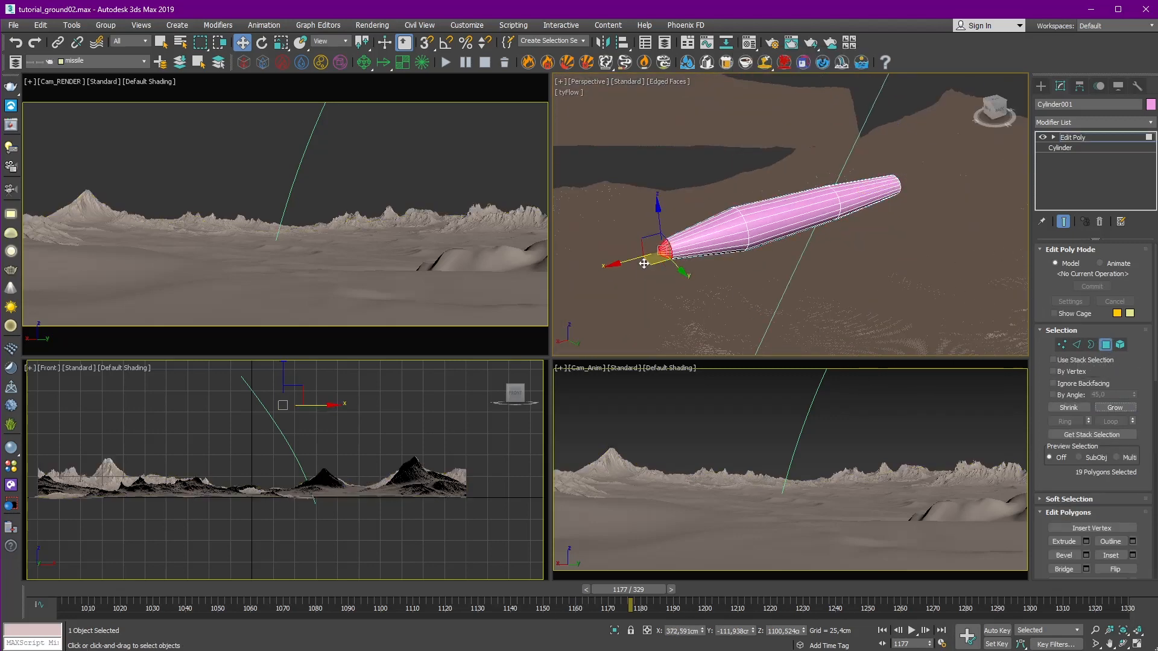
pyautogui.keyDown('alt'); pyautogui.moveTo(644, 264); pyautogui.dragTo(664, 252, button='middle'); pyautogui.keyUp('alt')
pyautogui.keyDown('alt'); pyautogui.moveTo(780, 267); pyautogui.dragTo(844, 200, button='middle'); pyautogui.keyUp('alt')
pyautogui.scroll(-5, 1076, 373)
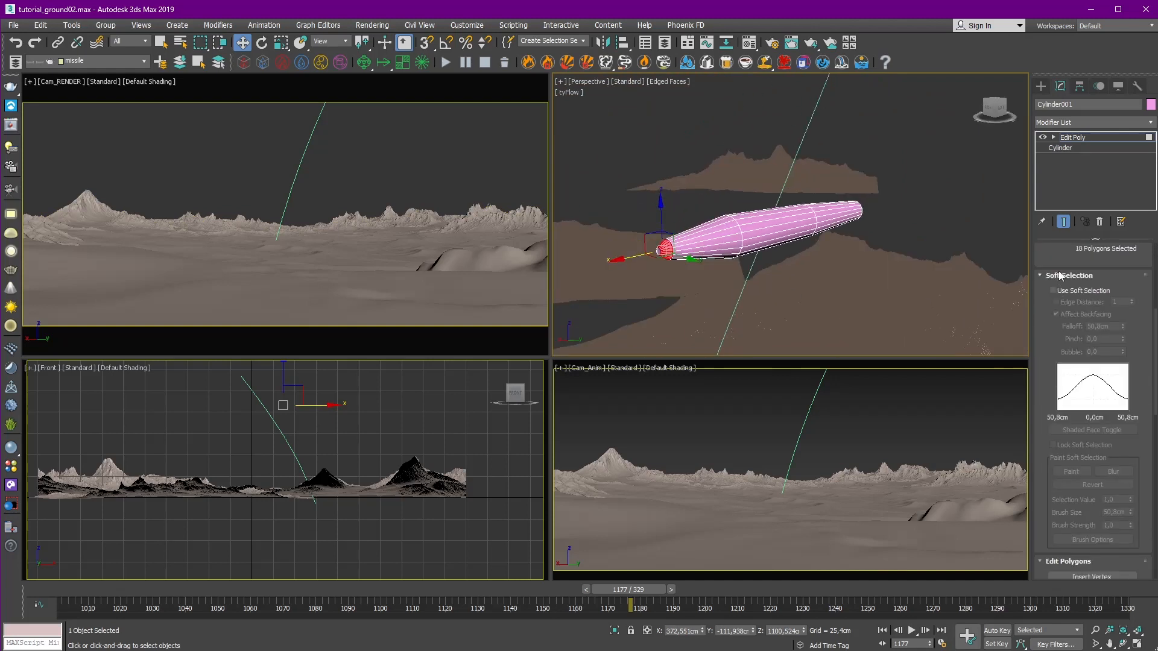
pyautogui.scroll(-8, 1061, 275)
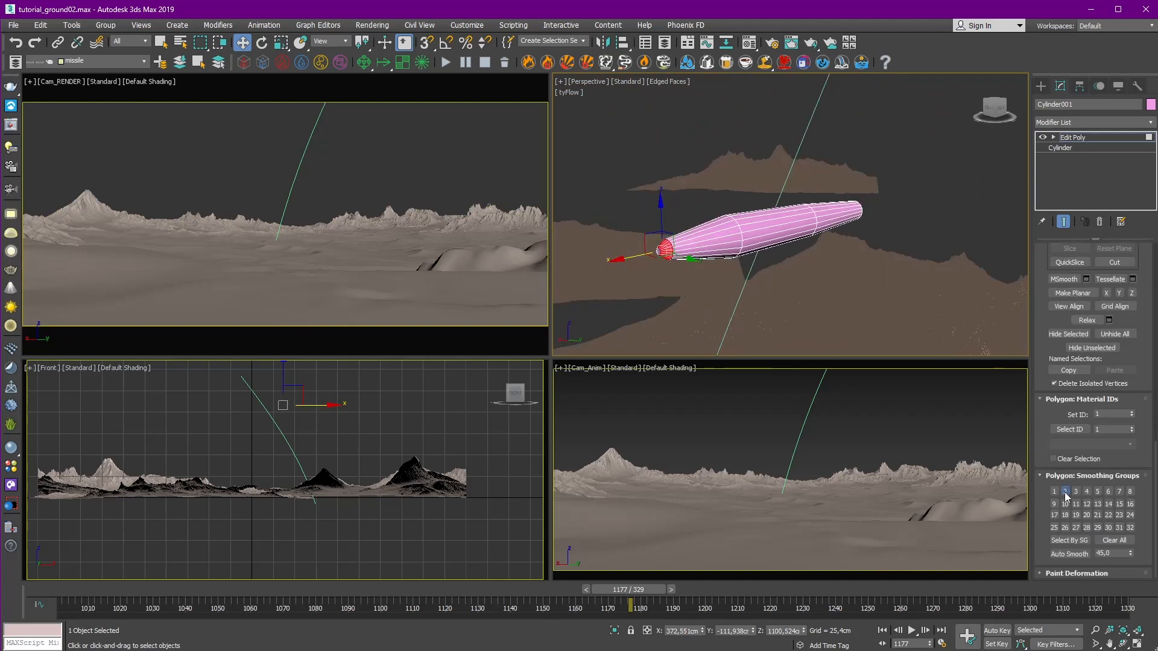
# Step: Assign the missile's body polygons behind the nose to smoothing group 2 and leave polygon editing with edged faces off
pyautogui.keyDown('alt'); pyautogui.moveTo(800, 273); pyautogui.dragTo(772, 249, button='middle'); pyautogui.keyUp('alt')
pyautogui.press('F3')
pyautogui.moveTo(729, 216); pyautogui.dragTo(928, 327)
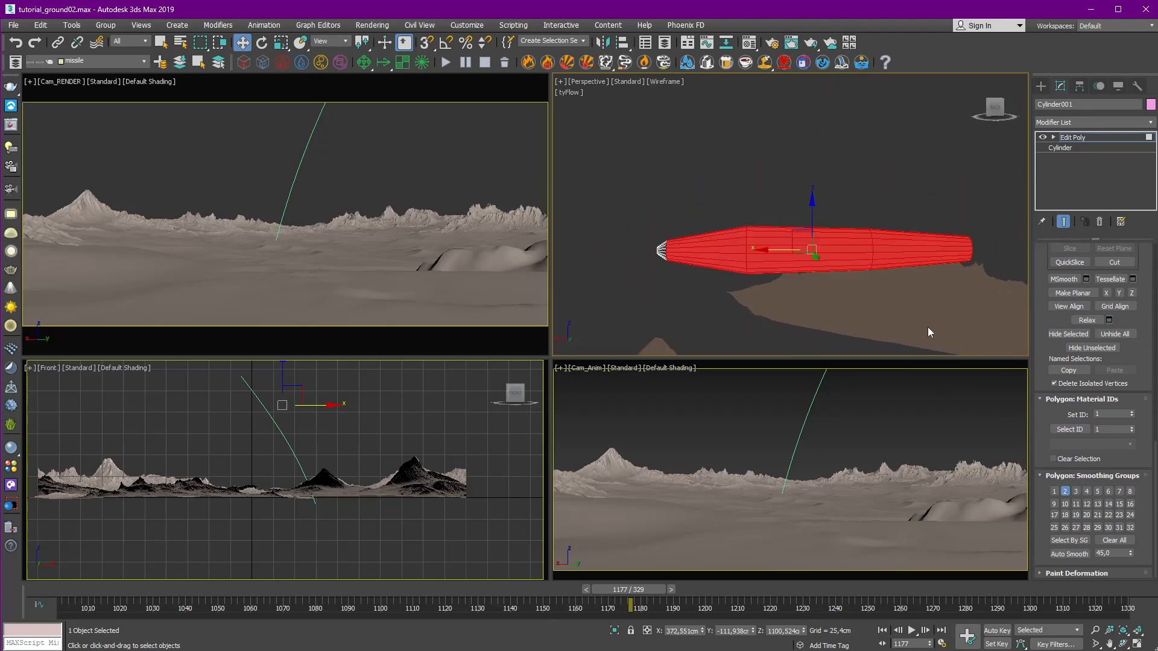
pyautogui.click(896, 192)
pyautogui.rightClick(893, 185)
pyautogui.click(876, 176)
pyautogui.press('F3')
pyautogui.moveTo(871, 187)
pyautogui.keyDown('alt'); pyautogui.mouseDown(button='middle')
pyautogui.moveTo(899, 221)
pyautogui.moveTo(989, 199)
pyautogui.mouseUp(button='middle'); pyautogui.keyUp('alt')
# Step: Move only the missile's pivot along its length from the tail end to the middle of the body
pyautogui.click(1080, 86)
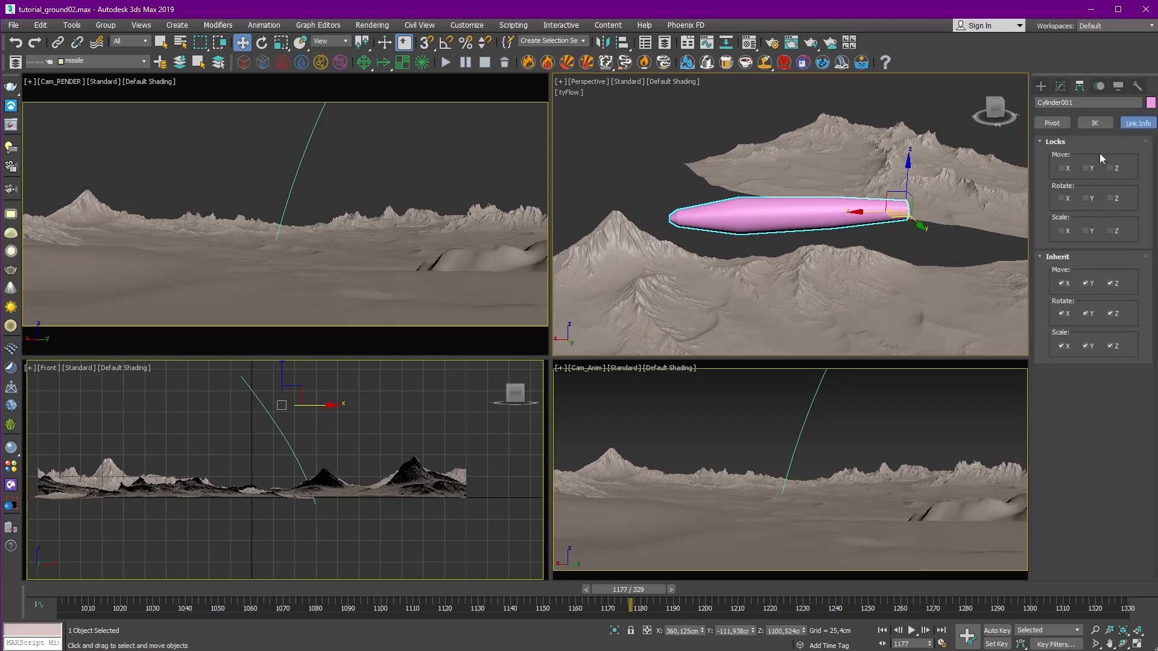
pyautogui.click(1090, 171)
pyautogui.keyDown('alt'); pyautogui.moveTo(880, 215); pyautogui.dragTo(856, 215, button='middle'); pyautogui.keyUp('alt')
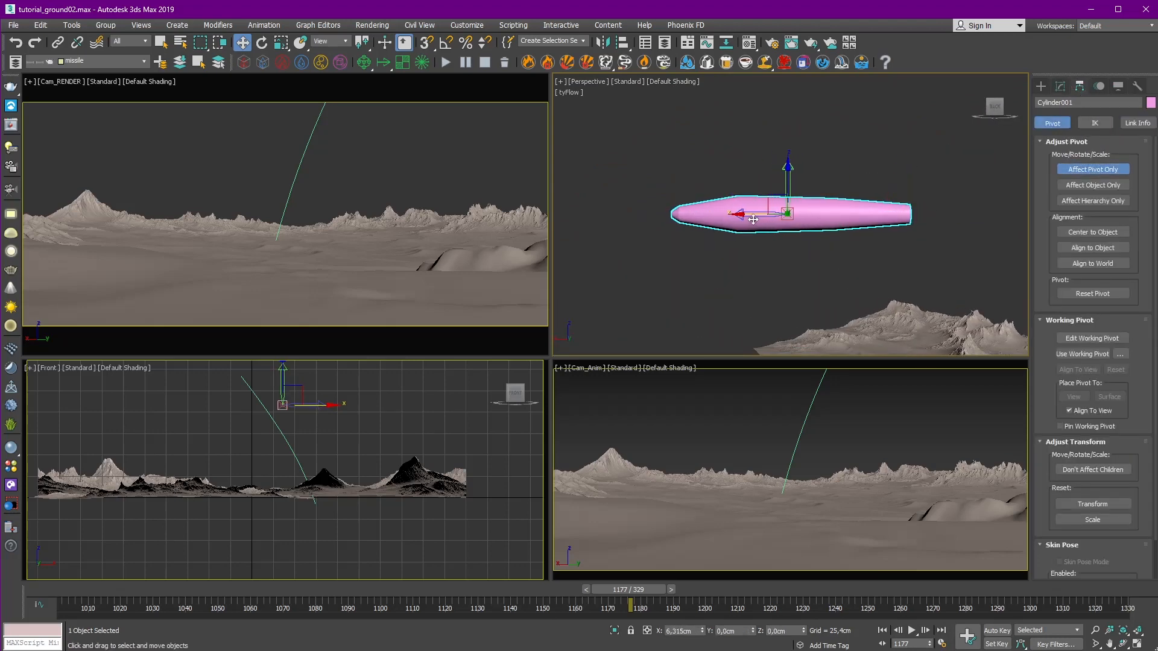
pyautogui.keyDown('alt'); pyautogui.moveTo(753, 220); pyautogui.dragTo(795, 224, button='middle'); pyautogui.keyUp('alt')
pyautogui.click(1076, 171)
pyautogui.scroll(-5, 888, 211)
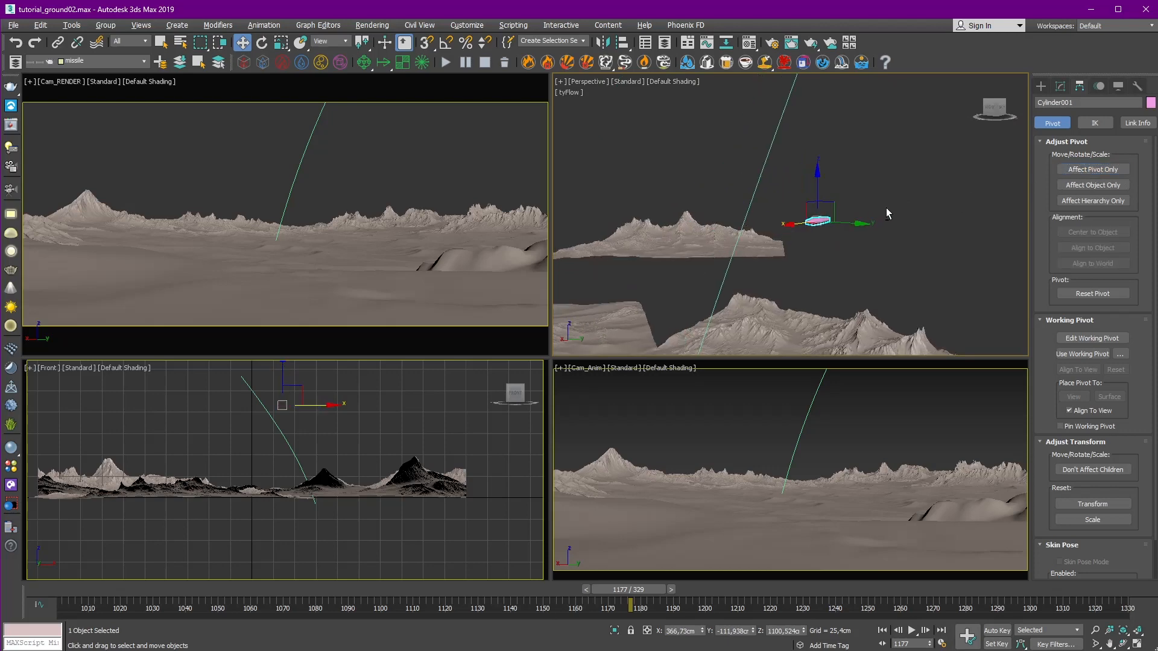
# Step: Attach the missile to the curved flight path line with a Path Constraint
pyautogui.keyDown('alt'); pyautogui.moveTo(887, 213); pyautogui.dragTo(740, 189, button='middle'); pyautogui.keyUp('alt')
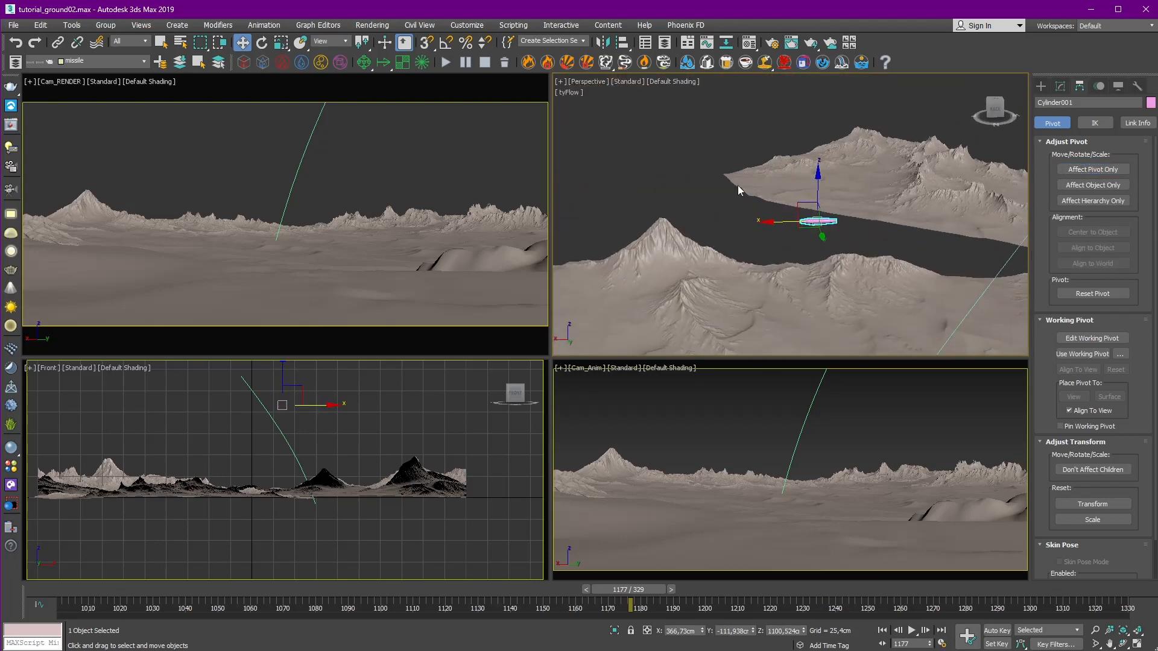
pyautogui.click(263, 25)
pyautogui.moveTo(339, 93)
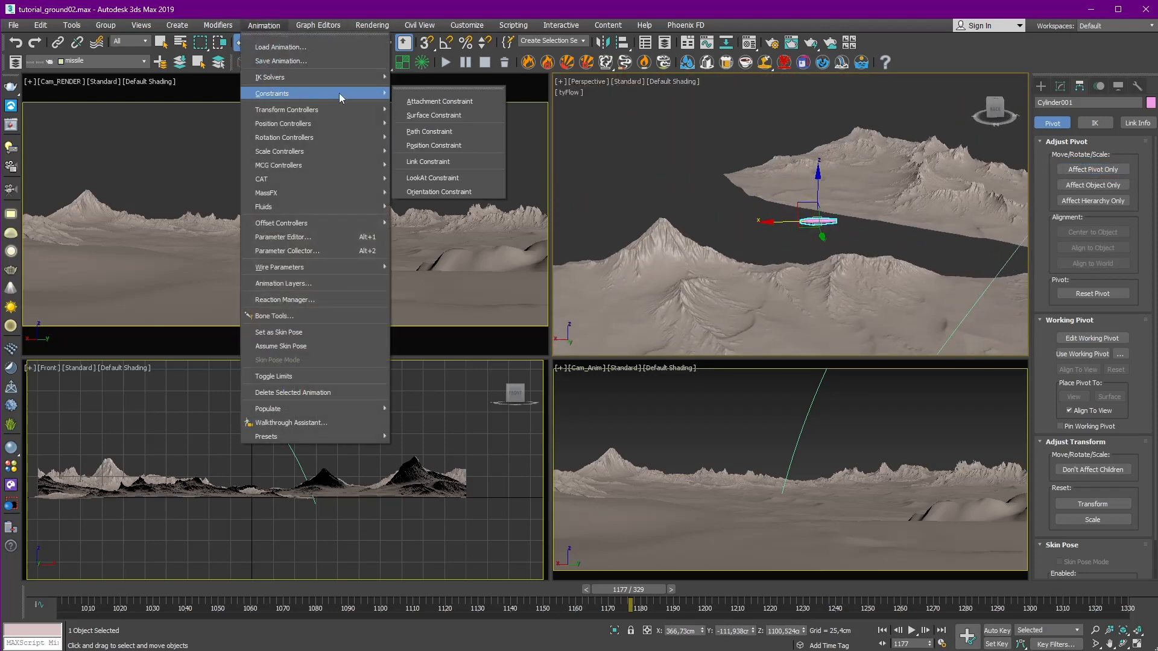
pyautogui.click(410, 131)
pyautogui.click(314, 146)
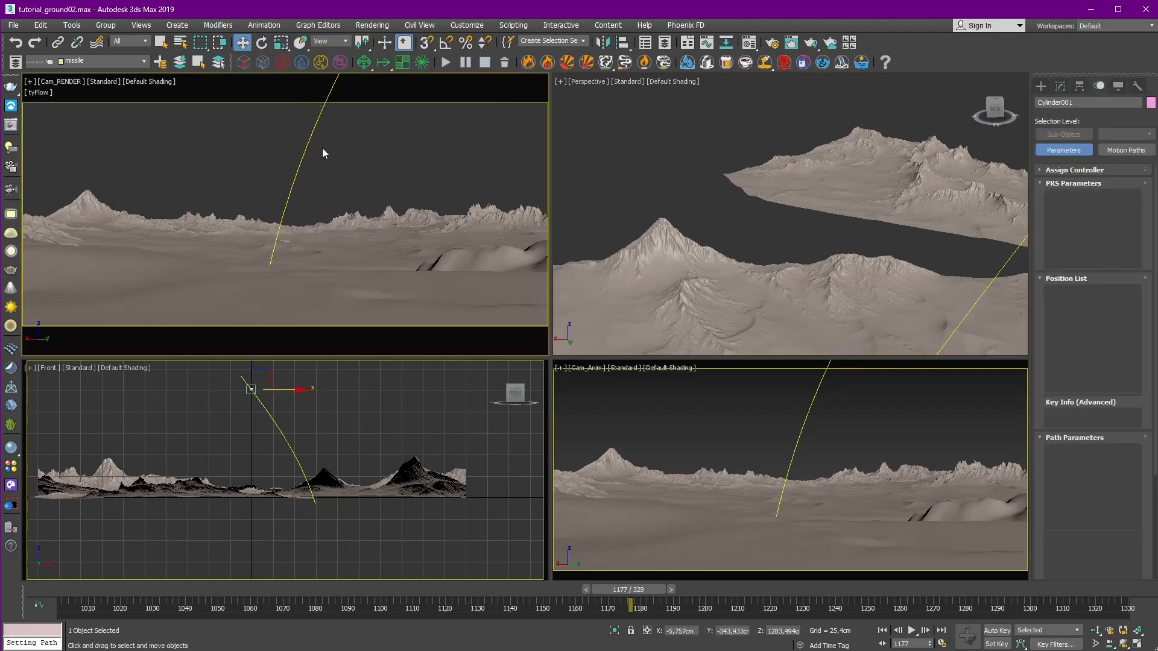
pyautogui.rightClick(699, 167)
pyautogui.press('z')
# Step: Scrub the timeline between frames 1213 and 1177 to check the missile's travel along the path against the explosion
pyautogui.scroll(-5, 693, 172)
pyautogui.keyDown('alt'); pyautogui.moveTo(693, 172); pyautogui.dragTo(757, 213, button='middle'); pyautogui.keyUp('alt')
pyautogui.scroll(-5, 736, 193)
pyautogui.moveTo(630, 590); pyautogui.dragTo(748, 602)
pyautogui.press('w')
pyautogui.click(15, 63)
pyautogui.click(15, 62)
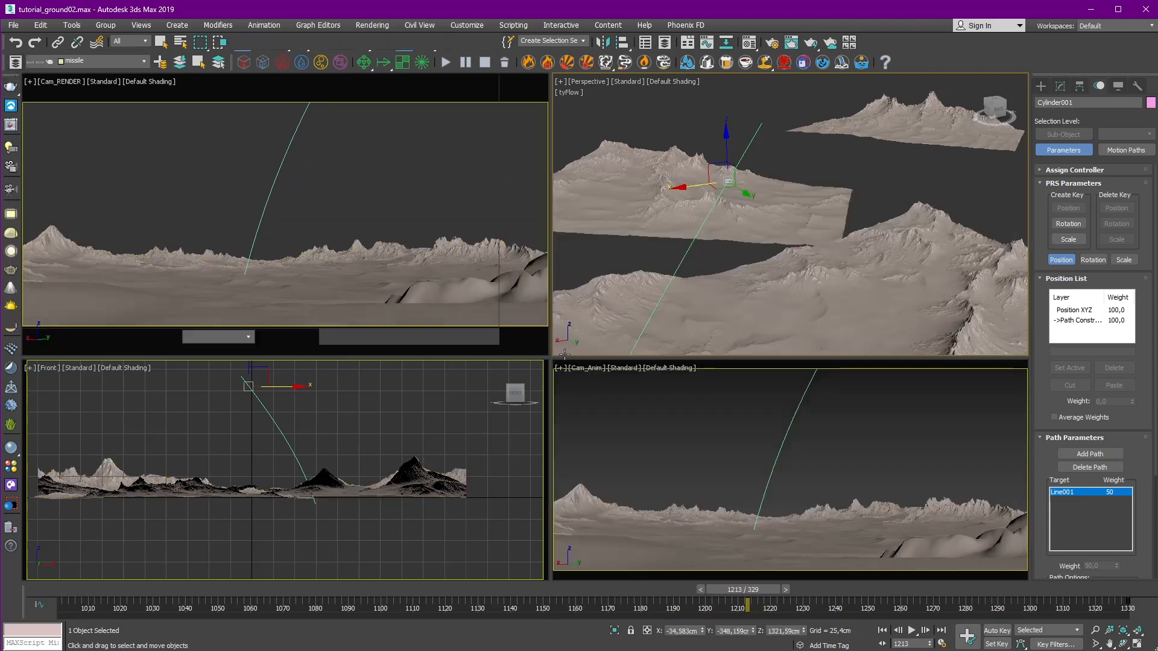
pyautogui.rightClick(672, 404)
pyautogui.moveTo(757, 594); pyautogui.dragTo(651, 597)
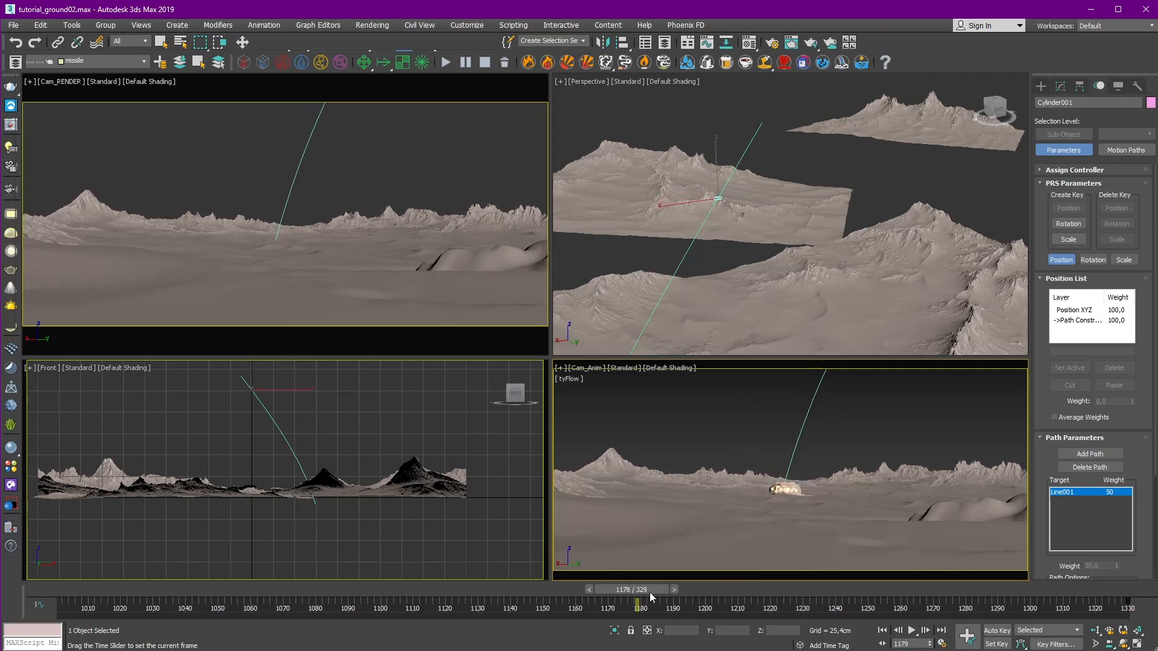
pyautogui.press('w')
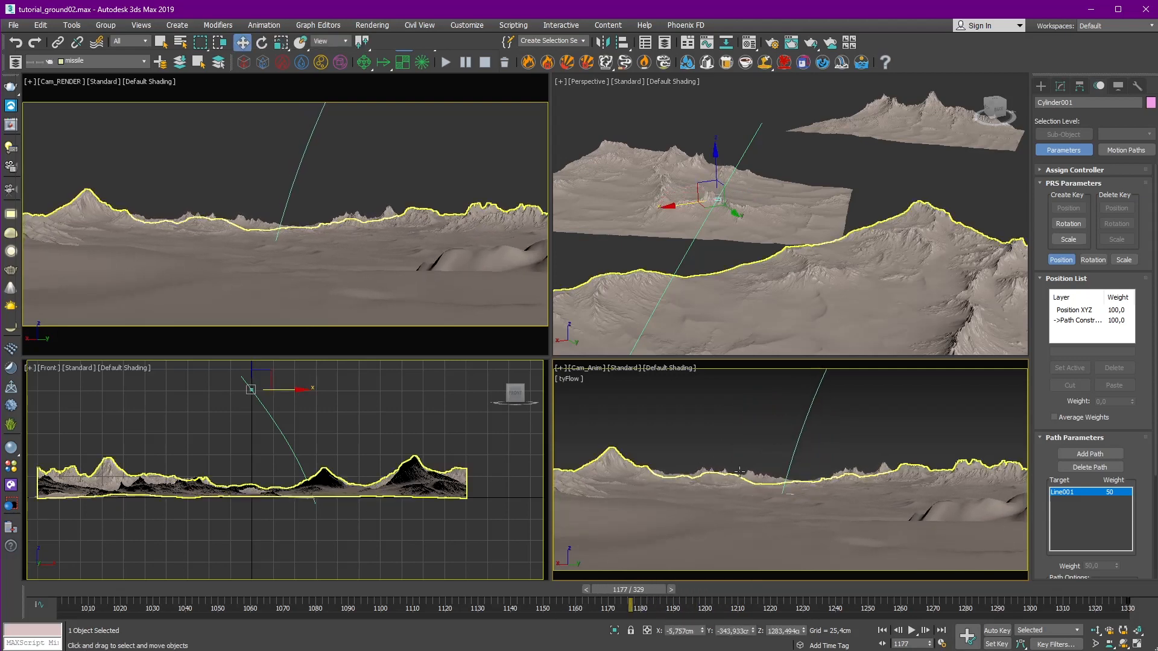
# Step: Go to frame 1176 and select the flight path line beside the explosion on the ground
pyautogui.scroll(5, 750, 191)
pyautogui.keyDown('alt'); pyautogui.moveTo(746, 228); pyautogui.dragTo(779, 212, button='middle'); pyautogui.keyUp('alt')
pyautogui.click(586, 589)
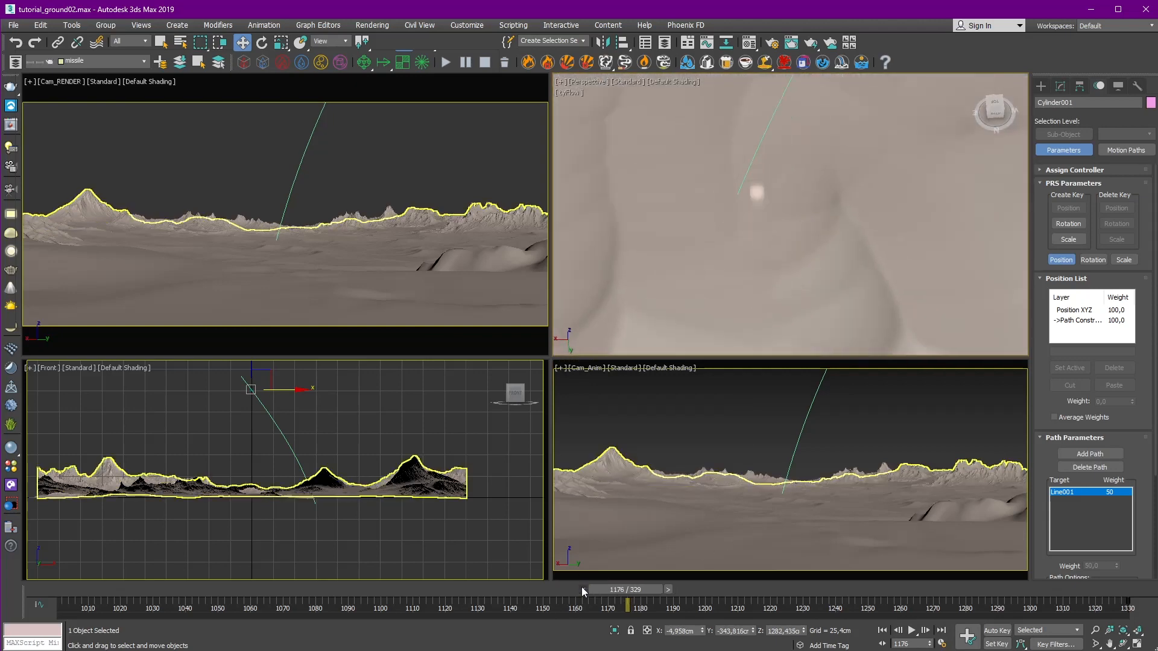
pyautogui.rightClick(755, 154)
pyautogui.click(757, 156)
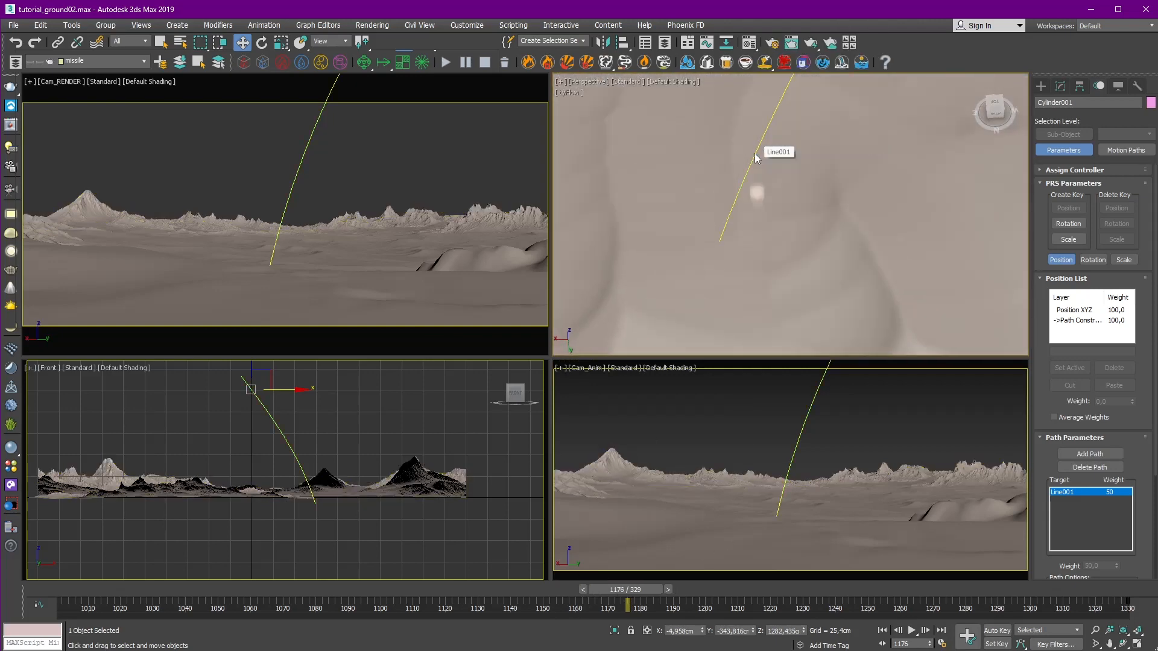
pyautogui.click(688, 163)
pyautogui.click(749, 169)
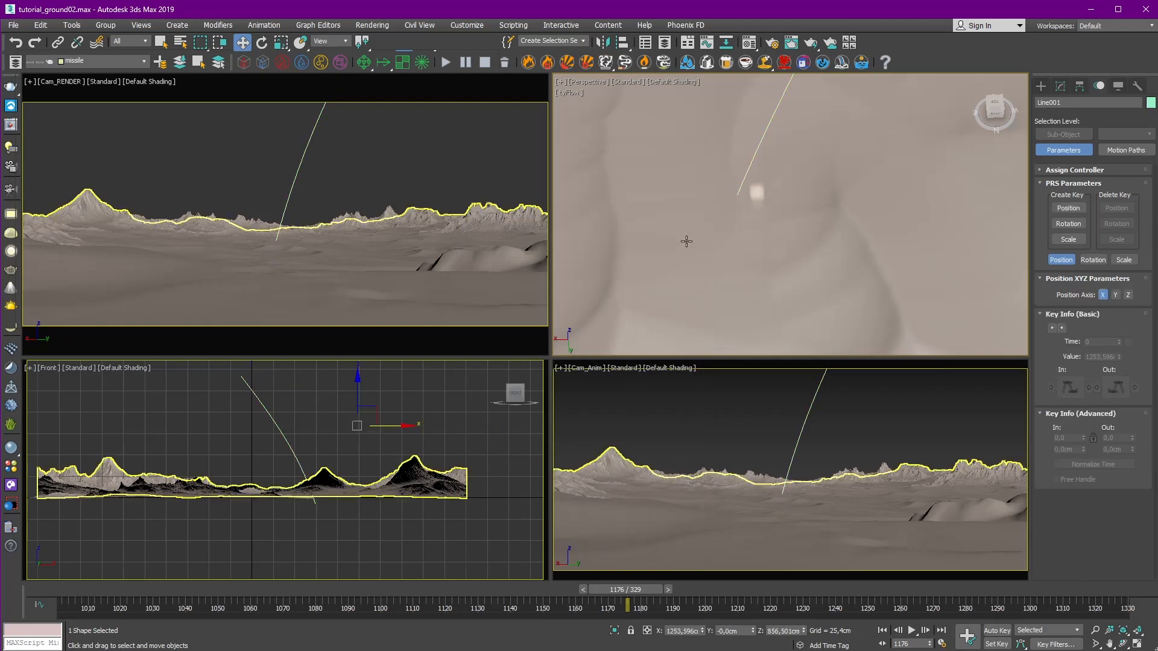
# Step: Move the path's lower end vertex in the XY plane to line up with the explosion and leave vertex editing
pyautogui.press('F3')
pyautogui.click(1062, 87)
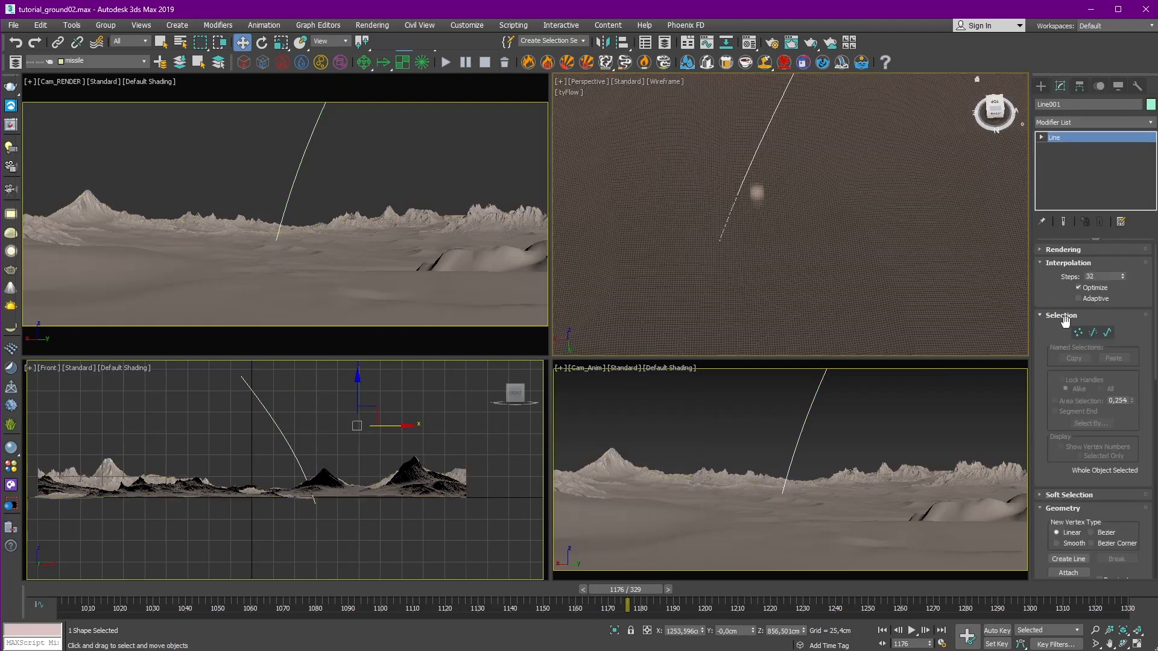
pyautogui.click(1078, 333)
pyautogui.press('F3')
pyautogui.keyDown('alt'); pyautogui.moveTo(697, 276); pyautogui.dragTo(741, 257, button='middle'); pyautogui.keyUp('alt')
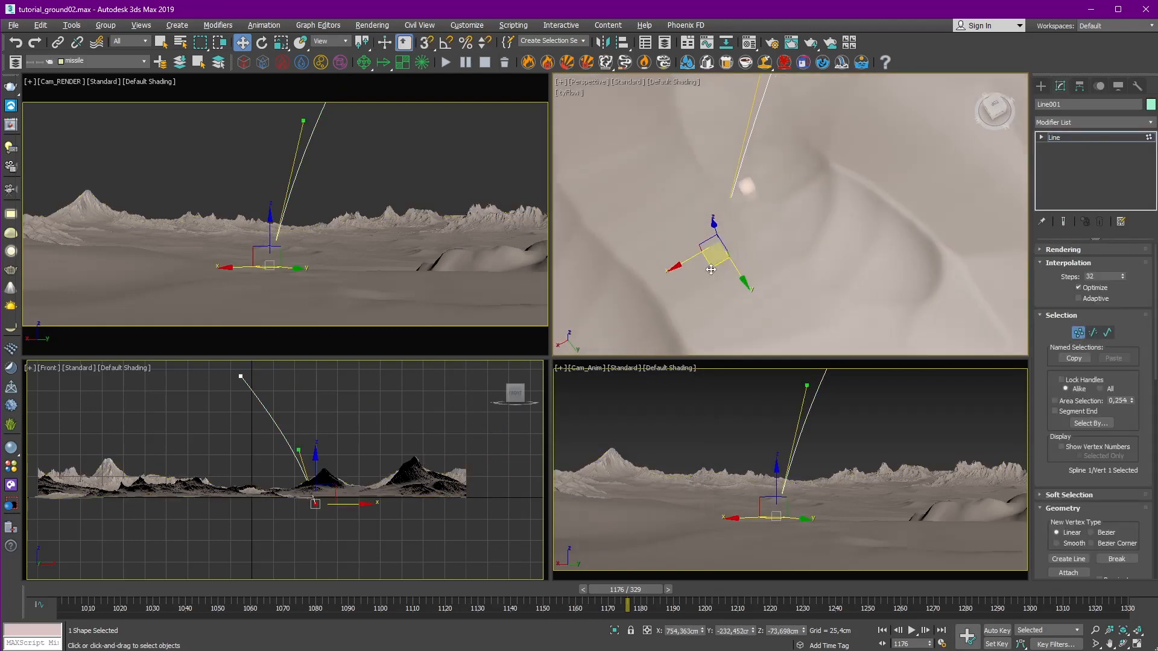
pyautogui.moveTo(711, 270); pyautogui.dragTo(737, 246)
pyautogui.keyDown('alt'); pyautogui.moveTo(856, 212); pyautogui.dragTo(824, 146, button='middle'); pyautogui.keyUp('alt')
pyautogui.scroll(-8, 809, 194)
pyautogui.keyDown('alt'); pyautogui.moveTo(807, 193); pyautogui.dragTo(782, 196, button='middle'); pyautogui.keyUp('alt')
pyautogui.rightClick(781, 196)
pyautogui.click(767, 188)
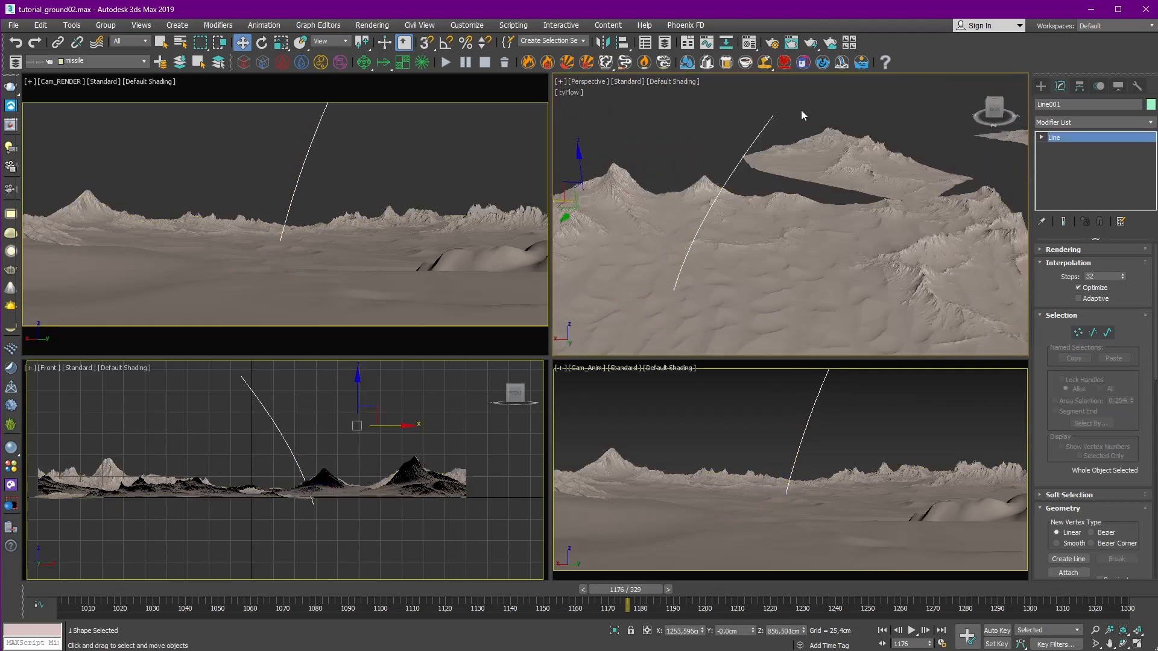
# Step: At frame 1134, select the missile, frame it in the Perspective view and name its selection set "rocket"
pyautogui.click(801, 110)
pyautogui.keyDown('alt'); pyautogui.moveTo(801, 110); pyautogui.dragTo(762, 194, button='middle'); pyautogui.keyUp('alt')
pyautogui.scroll(-4, 763, 195)
pyautogui.moveTo(625, 590); pyautogui.dragTo(493, 584)
pyautogui.press('w')
pyautogui.moveTo(773, 193); pyautogui.dragTo(732, 228)
pyautogui.keyDown('alt'); pyautogui.click(739, 248); pyautogui.keyUp('alt')
pyautogui.press('z')
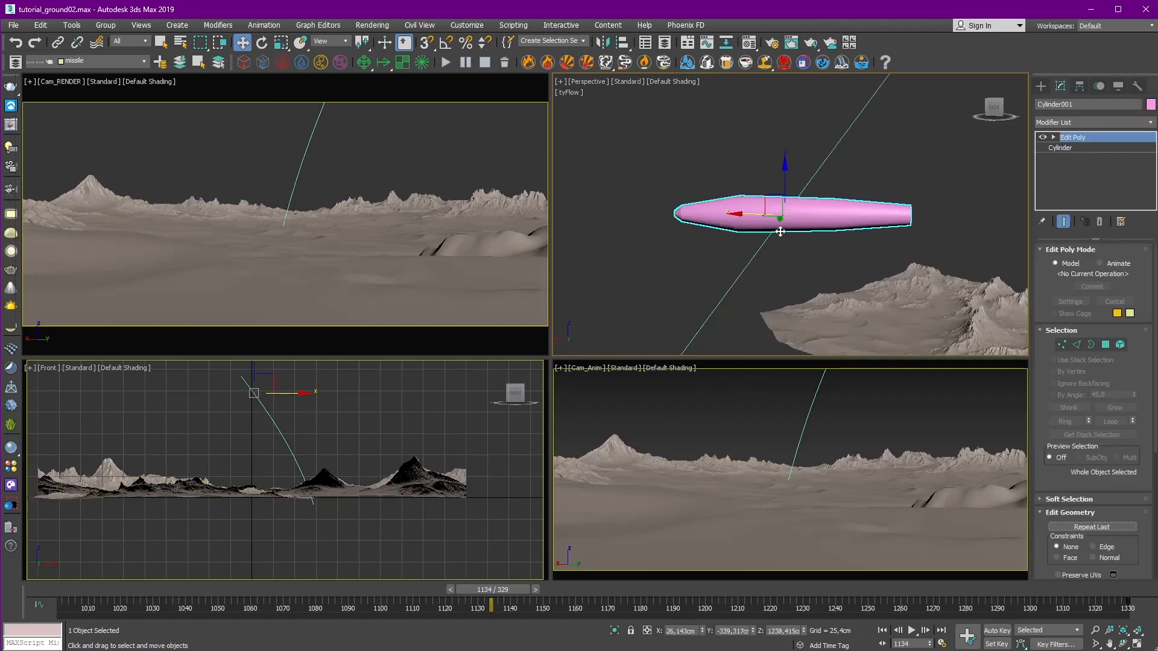
pyautogui.keyDown('alt'); pyautogui.moveTo(615, 109); pyautogui.dragTo(633, 138, button='middle'); pyautogui.keyUp('alt')
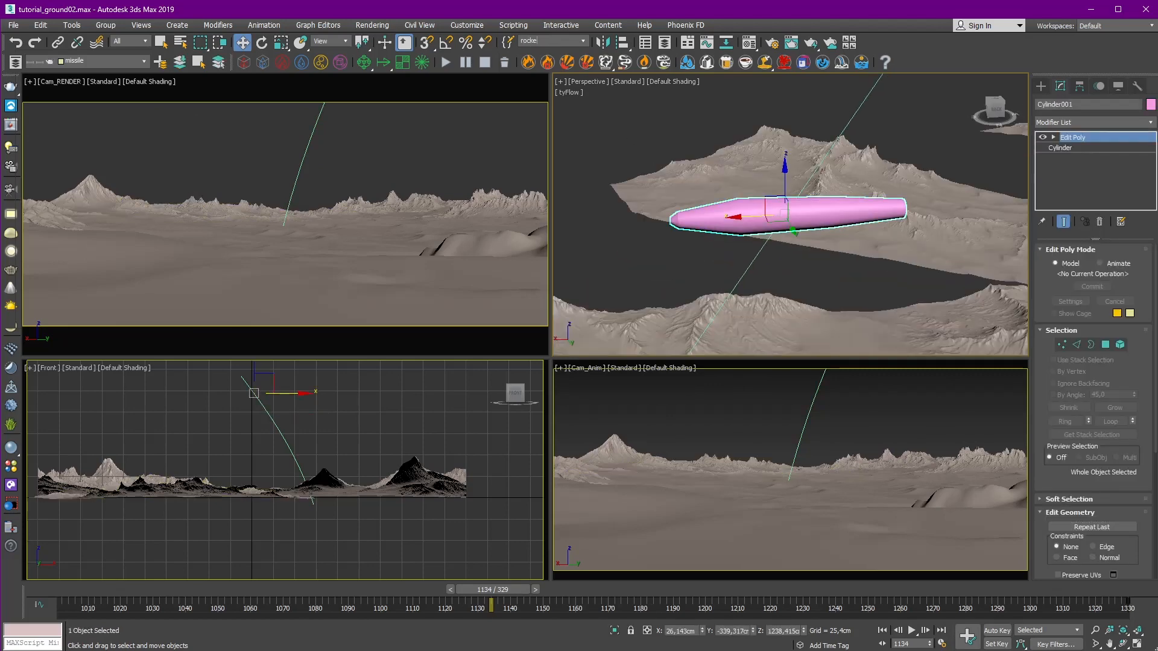
pyautogui.keyDown('alt'); pyautogui.moveTo(793, 226); pyautogui.dragTo(797, 206, button='middle'); pyautogui.keyUp('alt')
# Step: Enable Follow and Flip on the X axis in the missile's path constraint so it points down the path
pyautogui.click(1081, 88)
pyautogui.click(1099, 86)
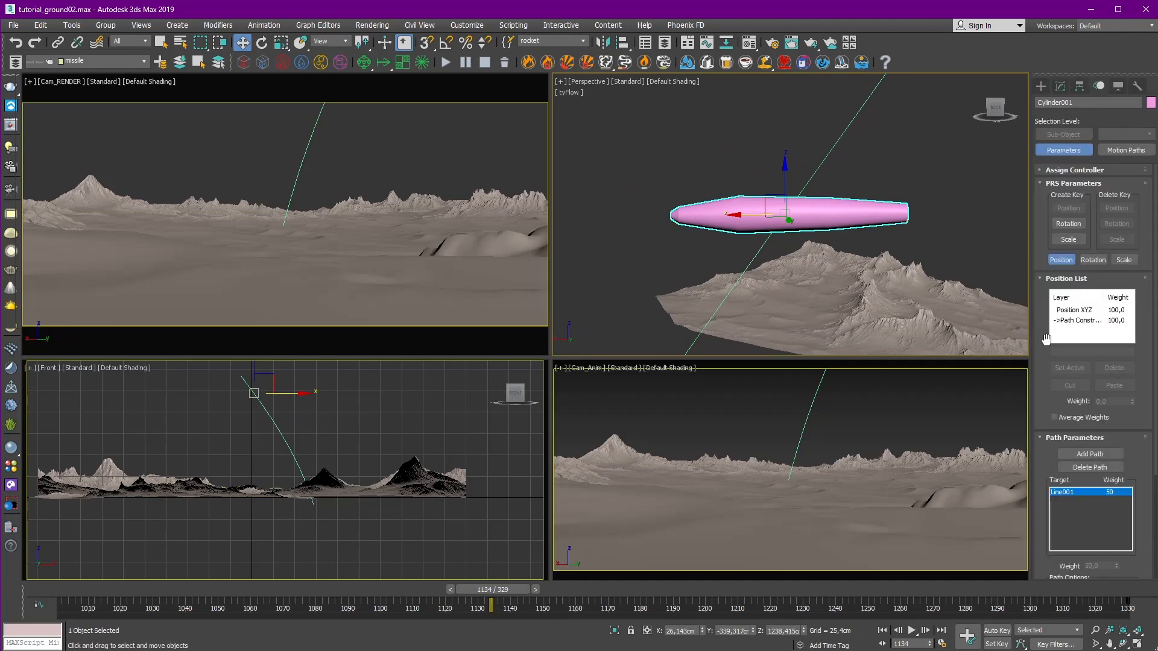
pyautogui.scroll(-3, 1047, 339)
pyautogui.click(1057, 473)
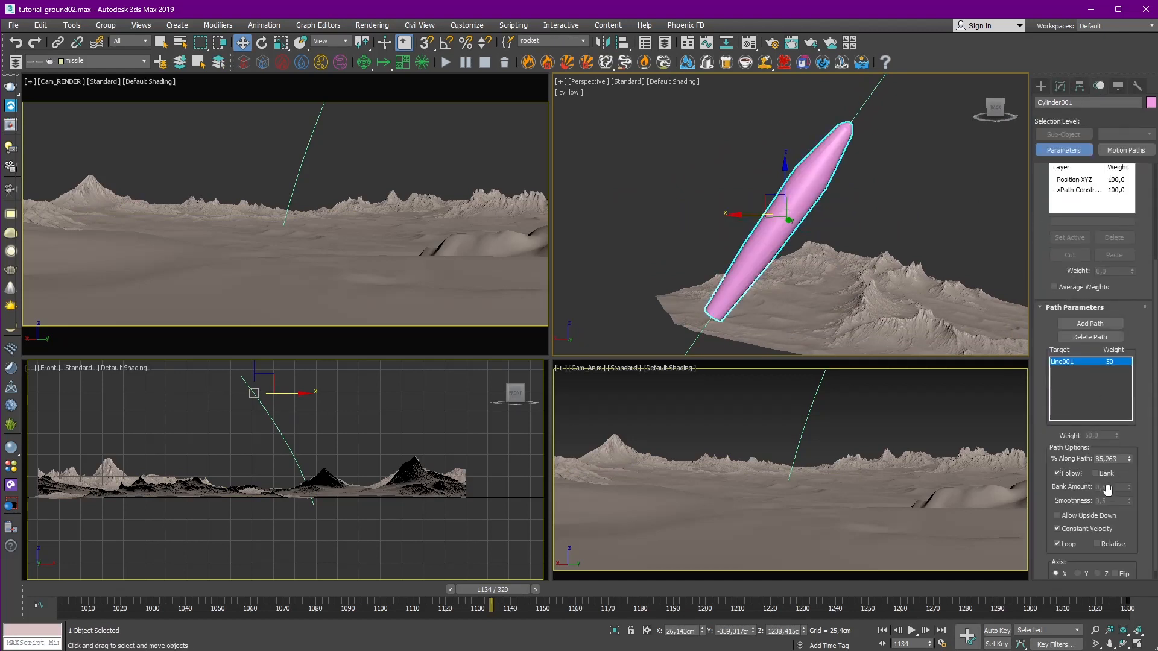
pyautogui.scroll(-1, 1132, 535)
pyautogui.click(1116, 563)
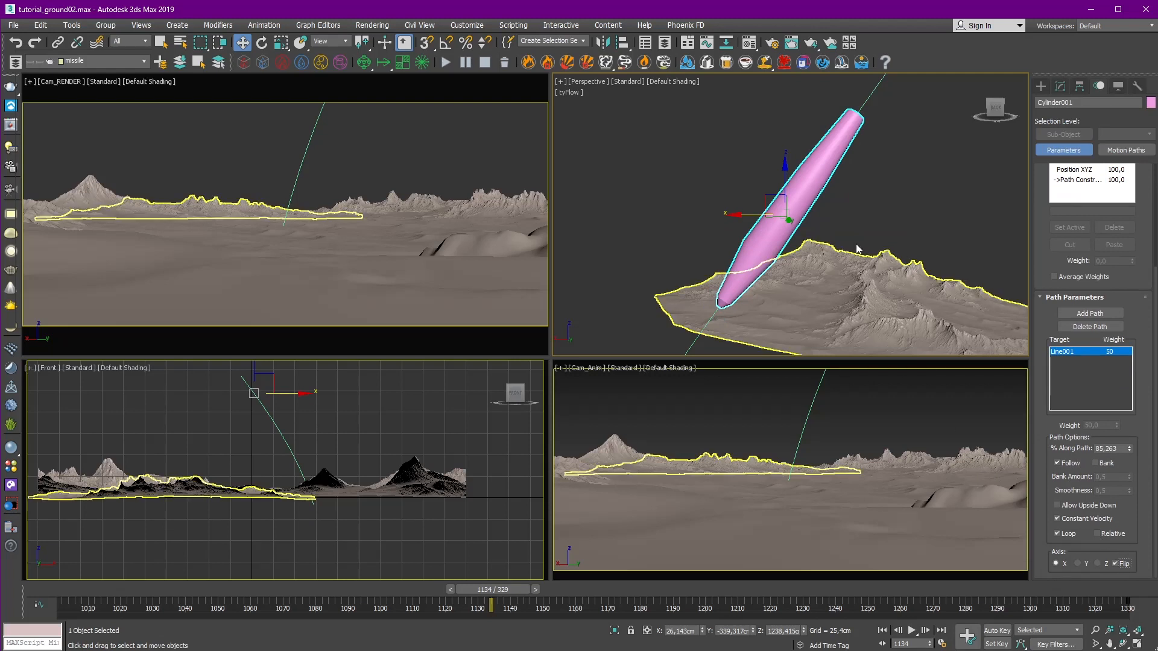
pyautogui.scroll(1, 775, 218)
# Step: Tilt the Perspective view around the missile and its path, and create a physical camera from that view
pyautogui.keyDown('alt'); pyautogui.moveTo(777, 220); pyautogui.dragTo(805, 256, button='middle'); pyautogui.keyUp('alt')
pyautogui.scroll(-3, 840, 198)
pyautogui.click(1123, 644)
pyautogui.moveTo(876, 140); pyautogui.dragTo(803, 198)
pyautogui.moveTo(912, 176); pyautogui.dragTo(883, 182, button='middle')
pyautogui.press('w')
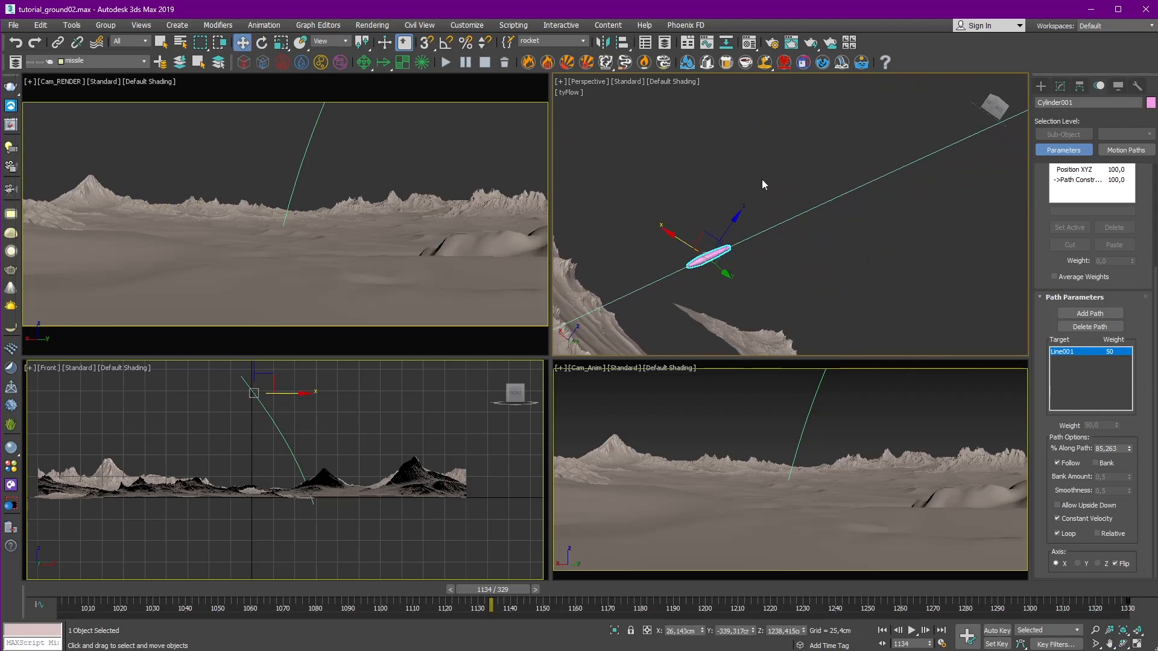
pyautogui.click(762, 179)
pyautogui.hotkey('ctrl', 'c')
# Step: Select the new physical camera through its viewport and turn off its Targeted option
pyautogui.click(593, 82)
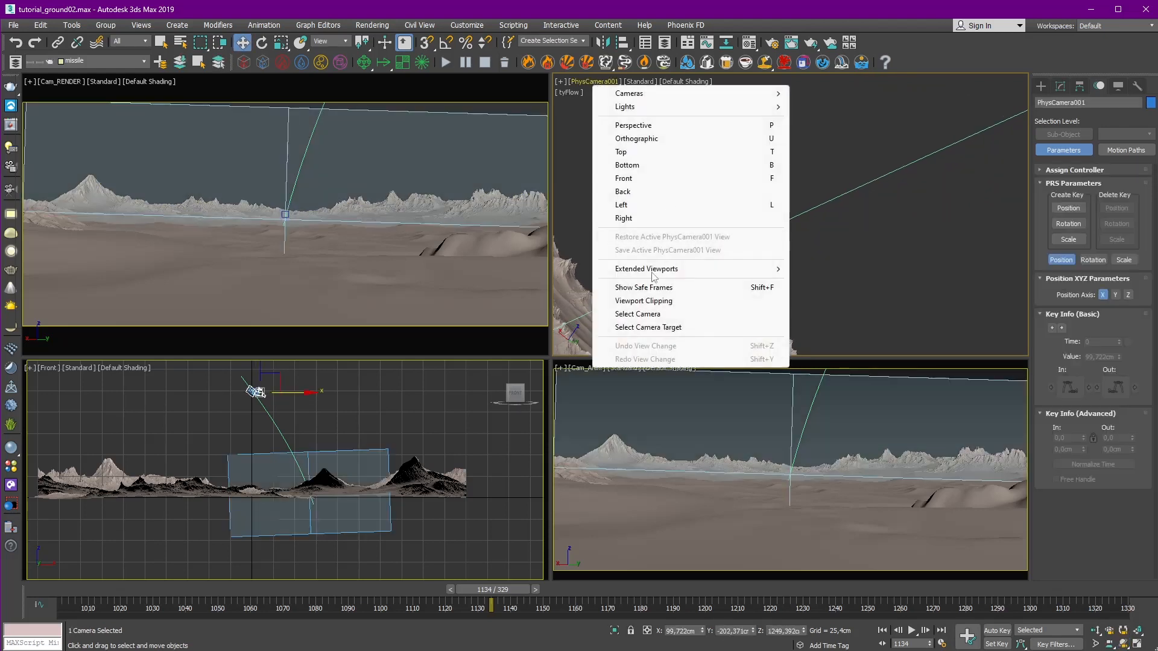
pyautogui.click(643, 313)
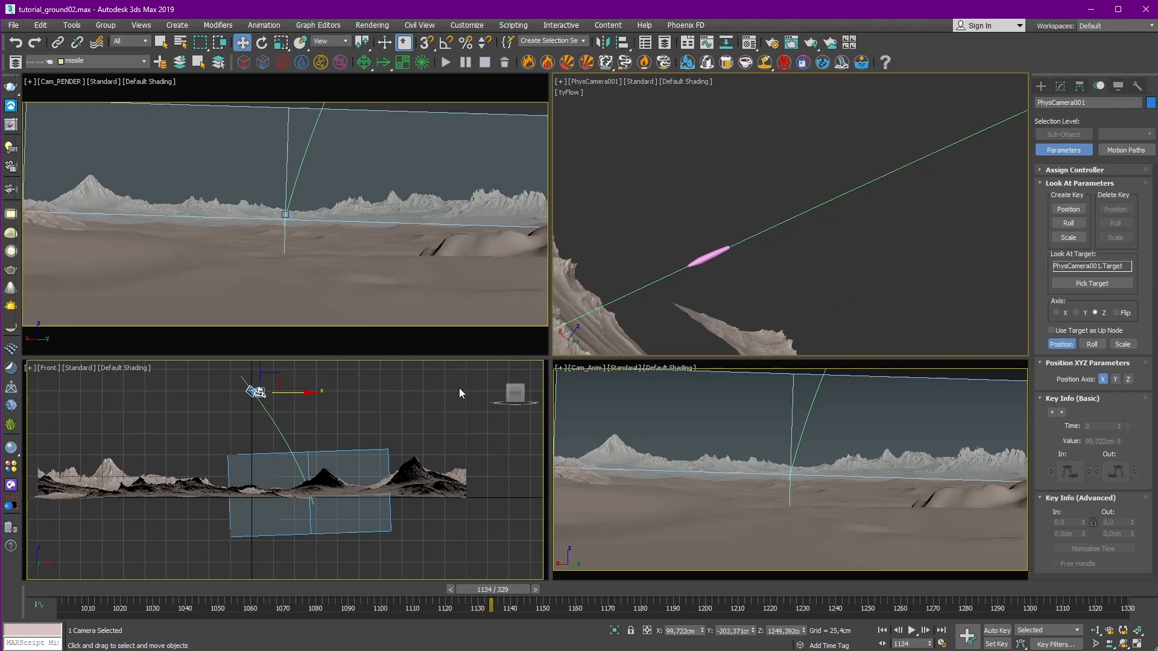
pyautogui.keyDown('alt'); pyautogui.moveTo(459, 393); pyautogui.dragTo(414, 457, button='middle'); pyautogui.keyUp('alt')
pyautogui.click(1060, 87)
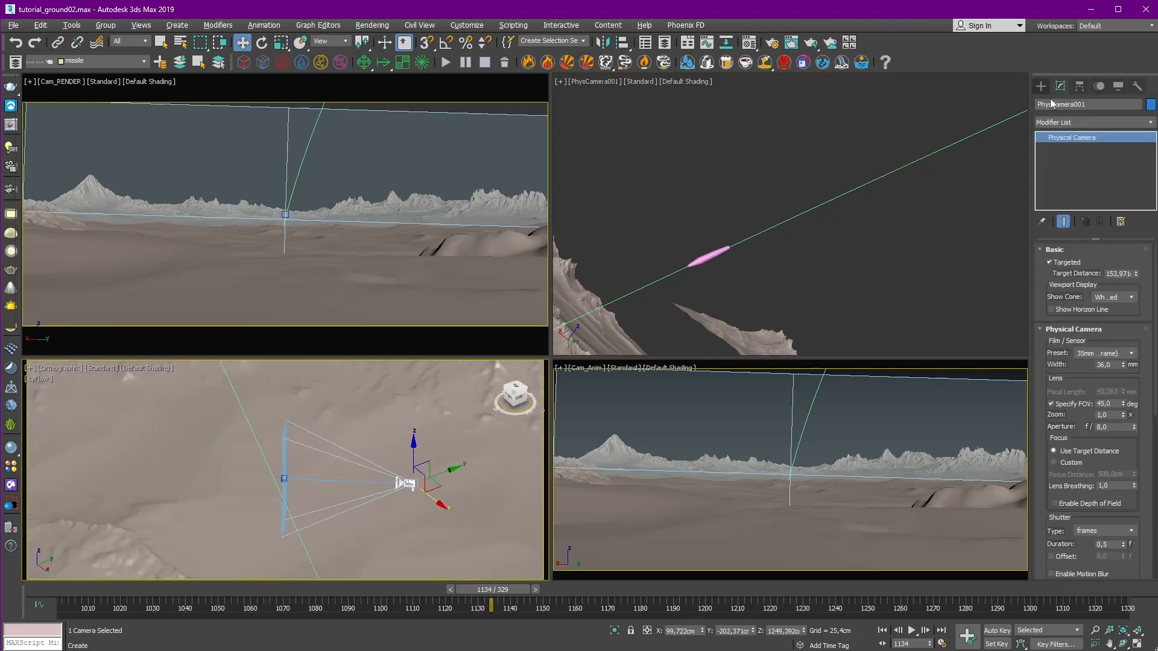
pyautogui.click(1051, 263)
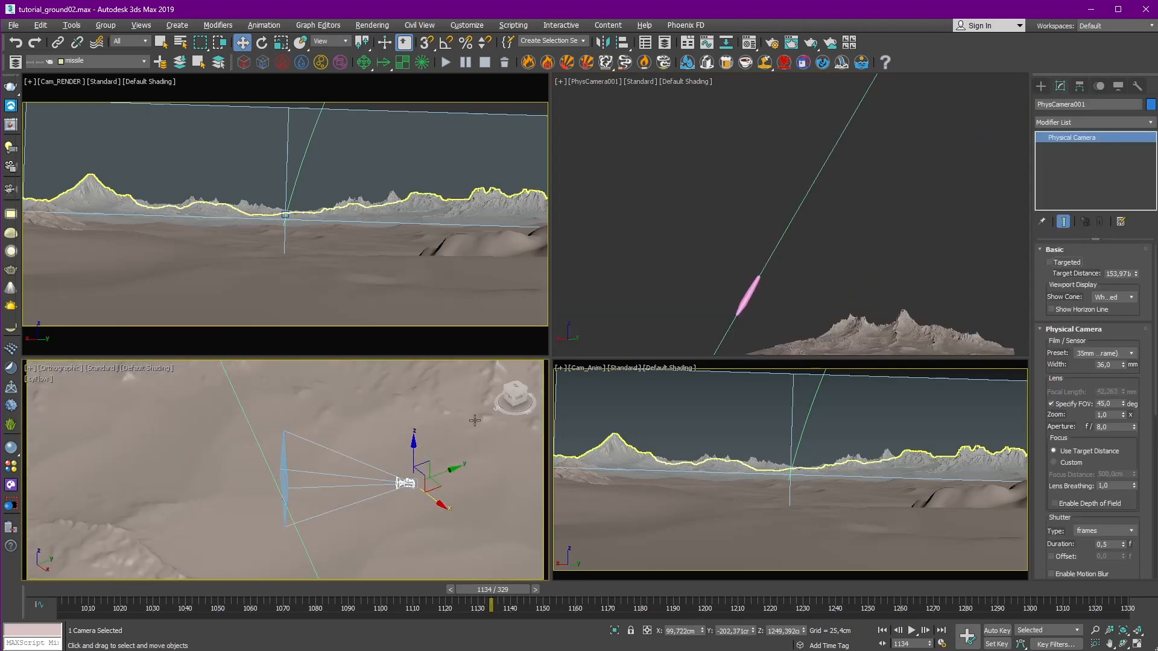
# Step: Orbit the PhysCamera001 view around the missile to see it from a more side-on angle
pyautogui.rightClick(759, 239)
pyautogui.moveTo(873, 224); pyautogui.dragTo(879, 248)
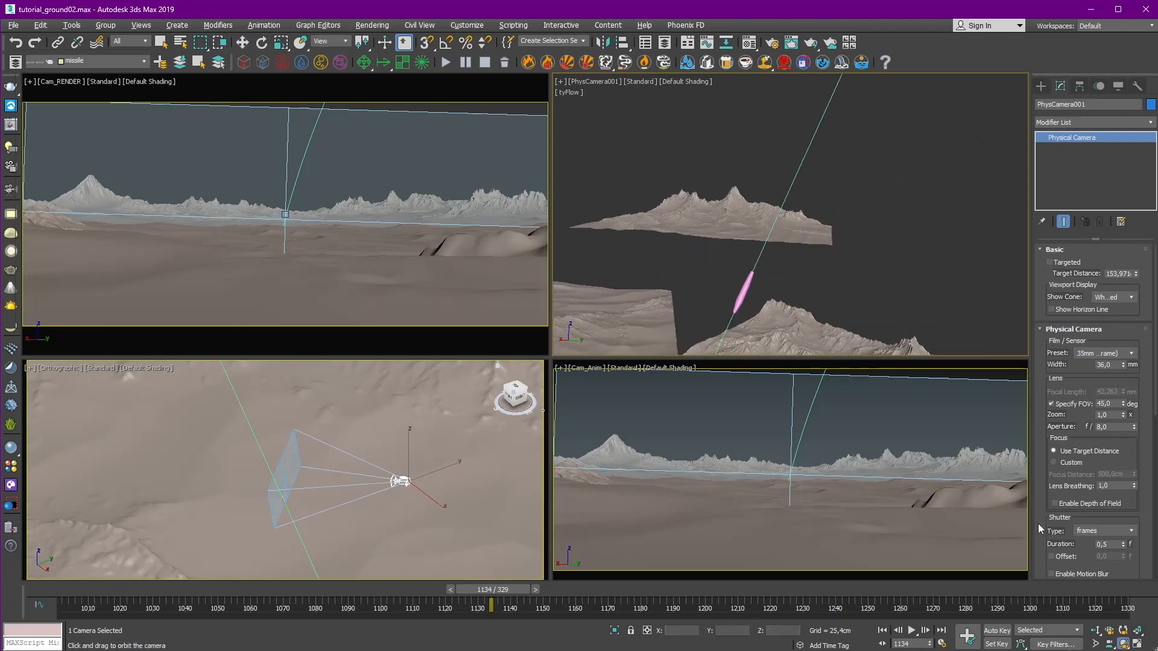
pyautogui.hotkey('ctrl', 'z')
pyautogui.click(1124, 631)
pyautogui.moveTo(810, 192); pyautogui.dragTo(789, 168)
pyautogui.press('w')
# Step: Select the Line001 flight path and freeze it
pyautogui.keyDown('alt'); pyautogui.moveTo(388, 478); pyautogui.dragTo(312, 384, button='middle'); pyautogui.keyUp('alt')
pyautogui.click(313, 385)
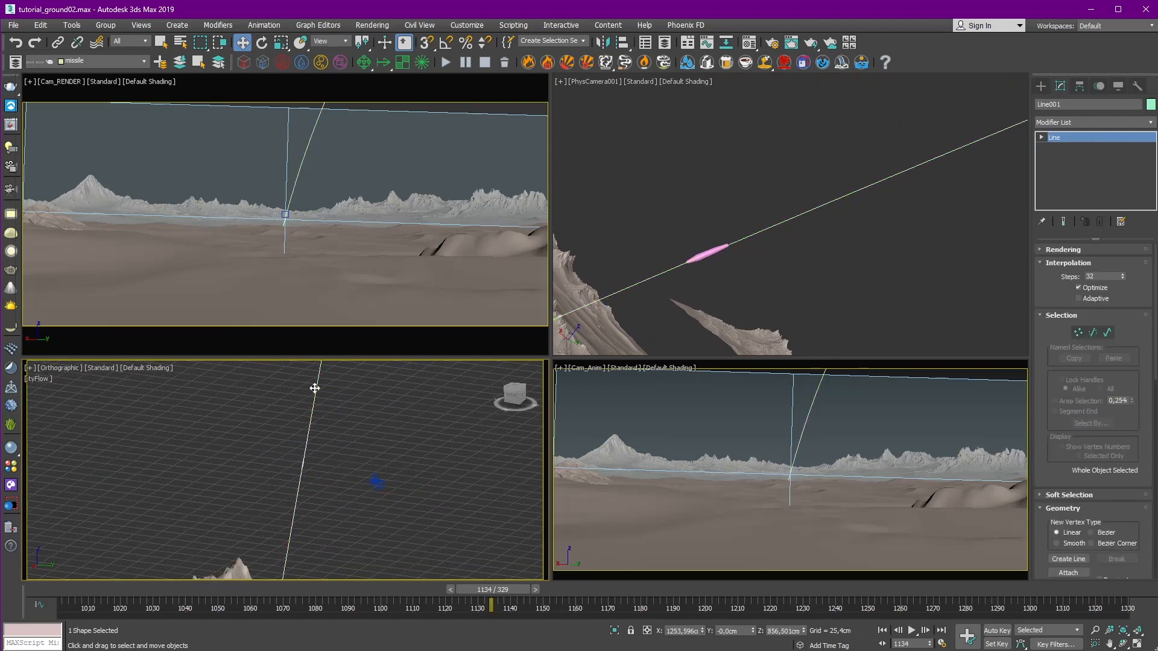
pyautogui.rightClick(311, 384)
pyautogui.click(323, 321)
# Step: Link PhysCamera001 to the missile and scrub to frame 1171 to check that the camera follows it
pyautogui.click(389, 493)
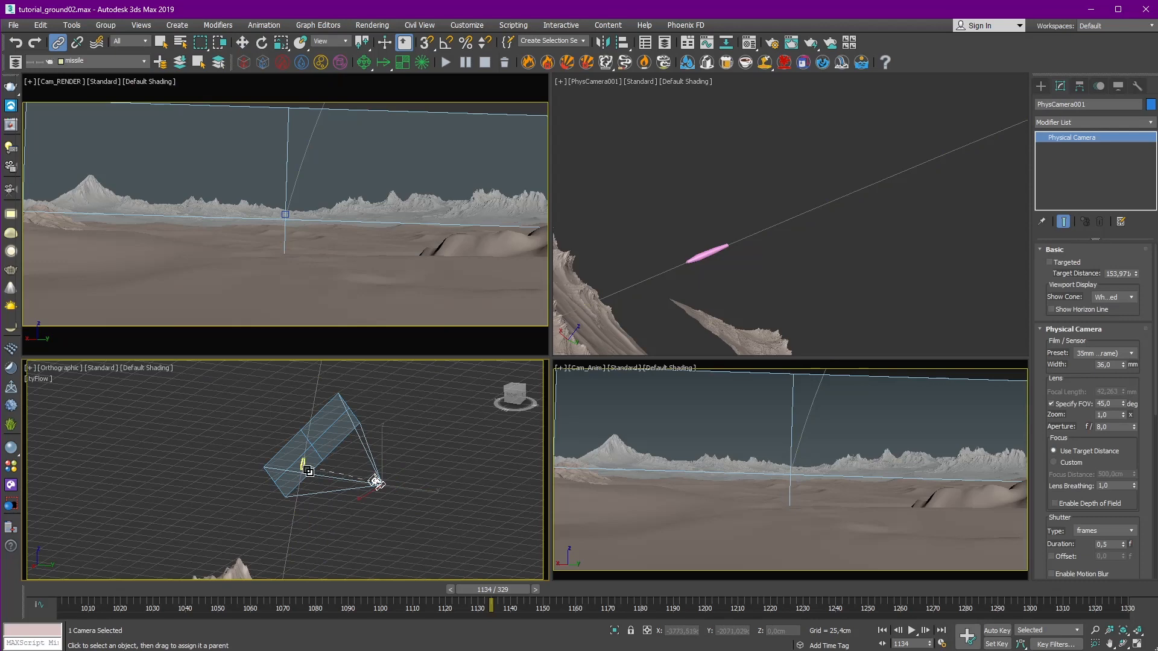
pyautogui.rightClick(815, 296)
pyautogui.moveTo(492, 590); pyautogui.dragTo(611, 590)
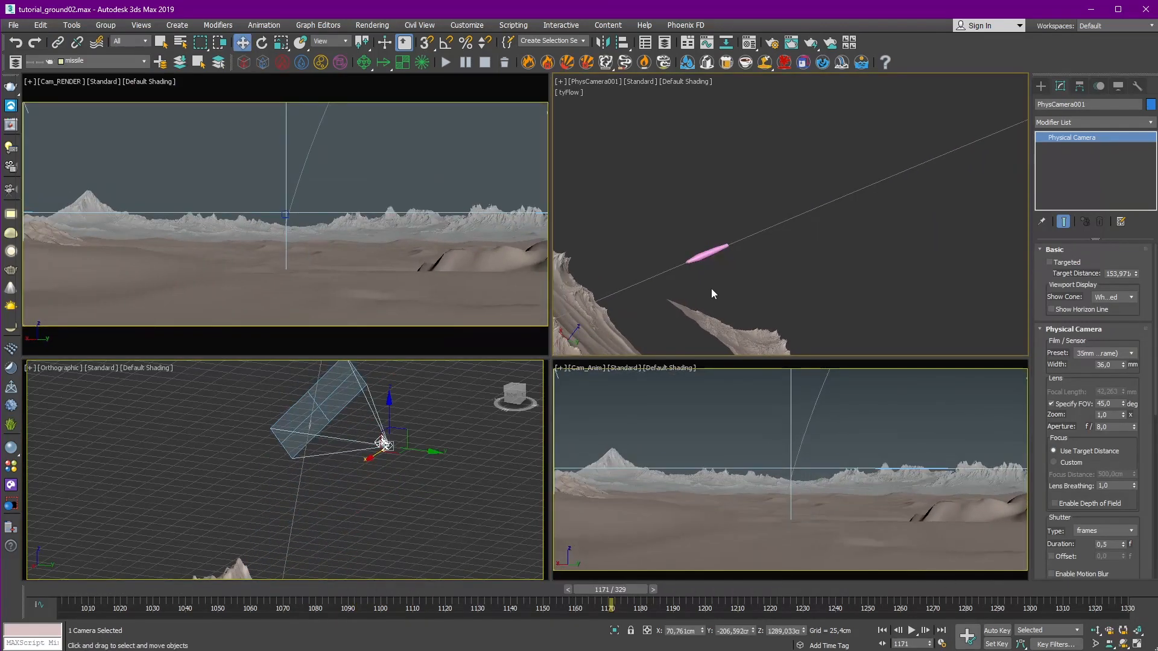
# Step: Select the missile cylinder and rename it "rocket"
pyautogui.click(707, 254)
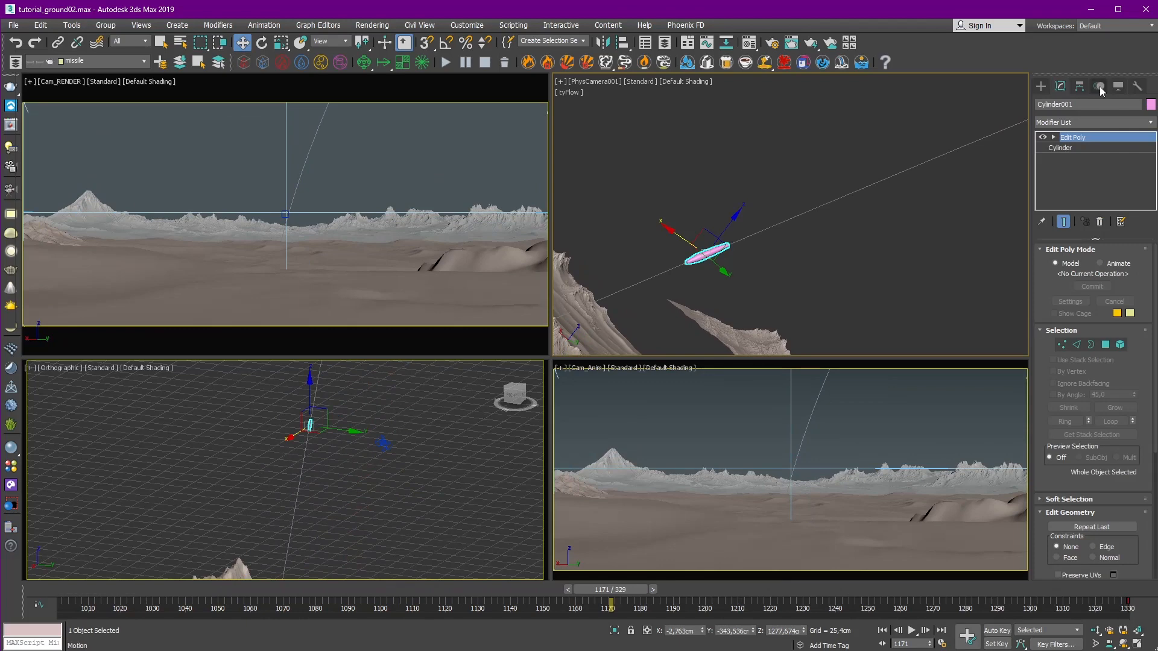
pyautogui.click(1066, 104)
pyautogui.write('rocket')
pyautogui.press('Return')
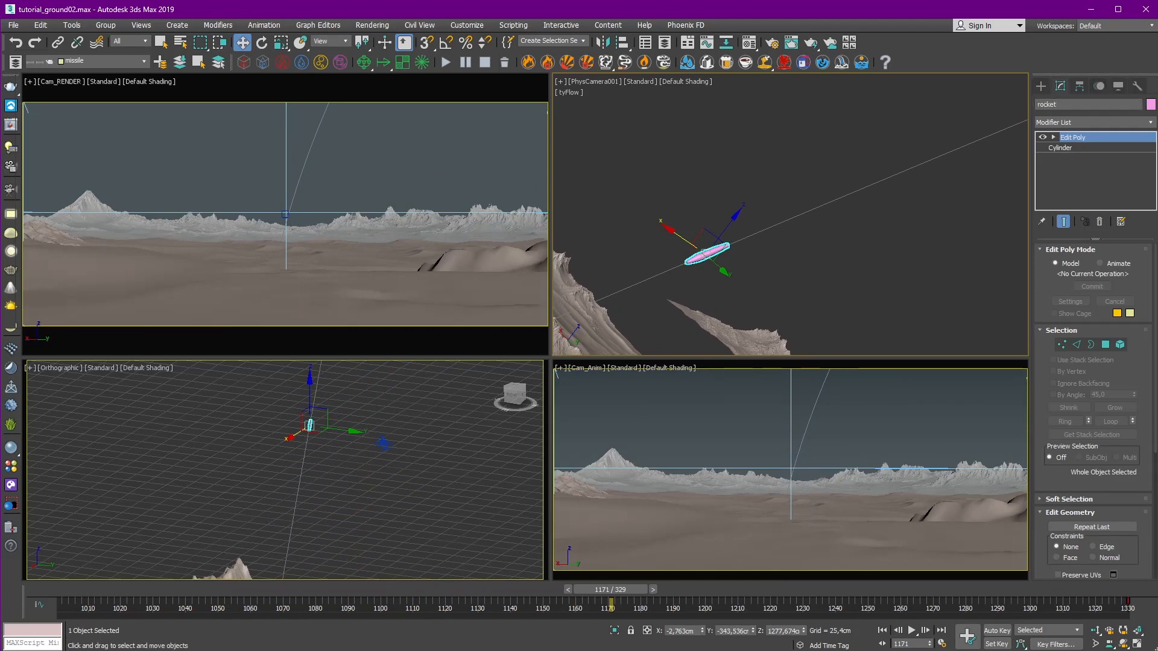
# Step: Show the rocket's path constraint parameters and scrub the timeline to about frame 1214 to inspect its motion
pyautogui.click(1099, 86)
pyautogui.scroll(-5, 1043, 400)
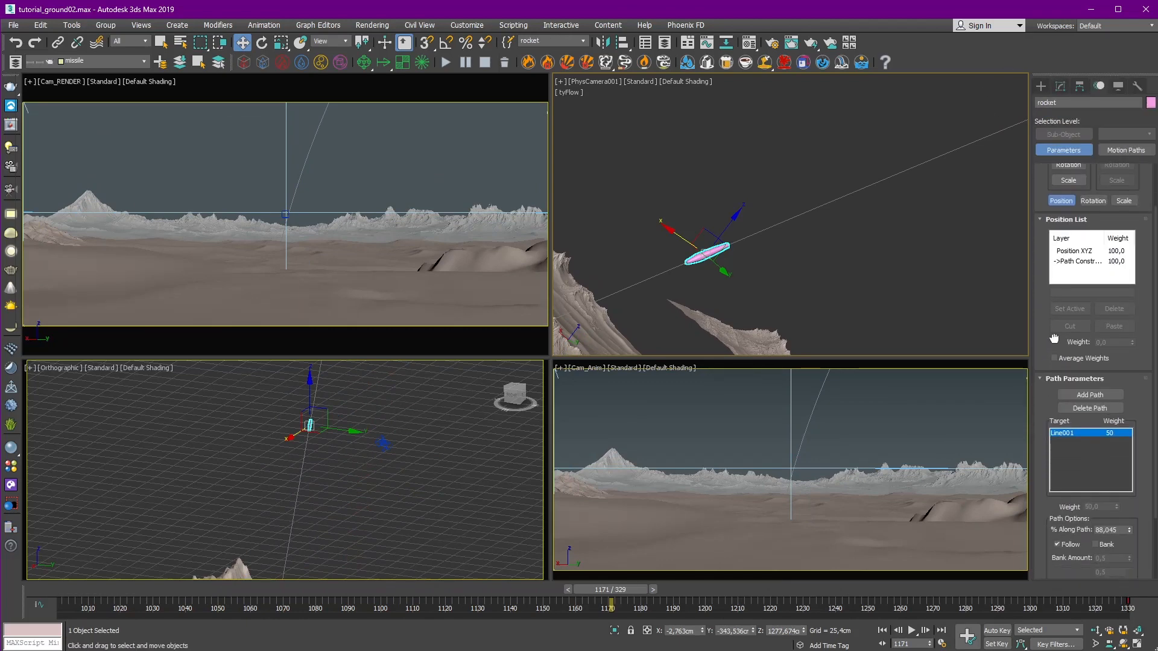
pyautogui.moveTo(651, 597); pyautogui.dragTo(762, 606)
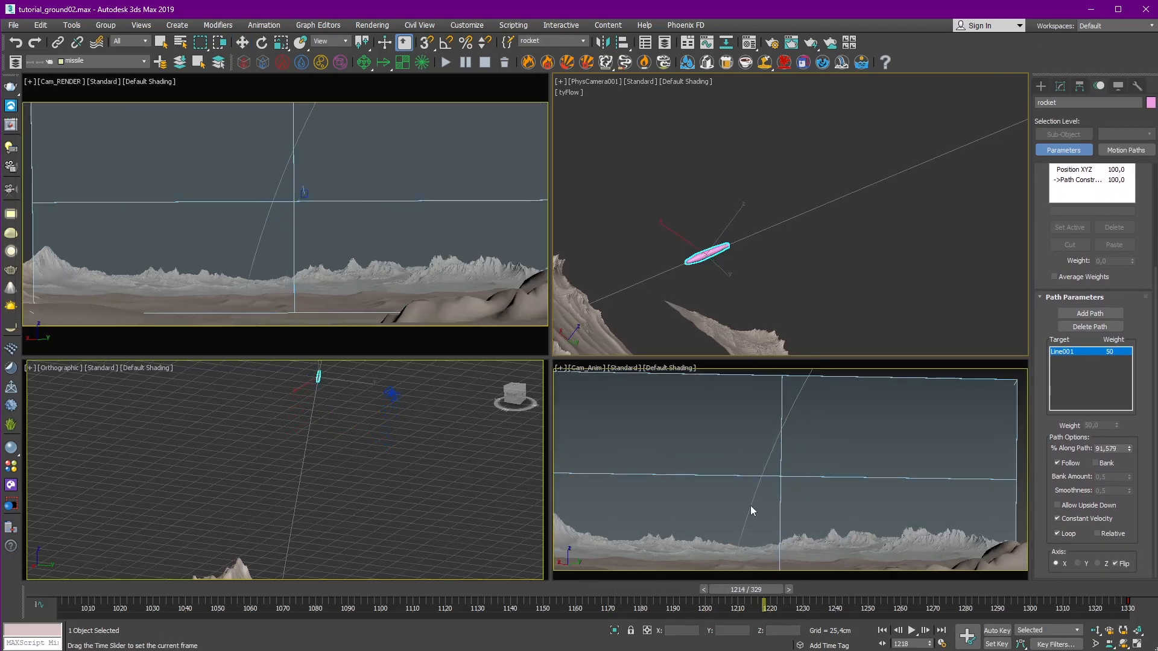
# Step: Focus the Orthographic viewport on the rocket and switch it to a Perspective view over the terrain
pyautogui.press('w')
pyautogui.middleClick(471, 469)
pyautogui.press('z')
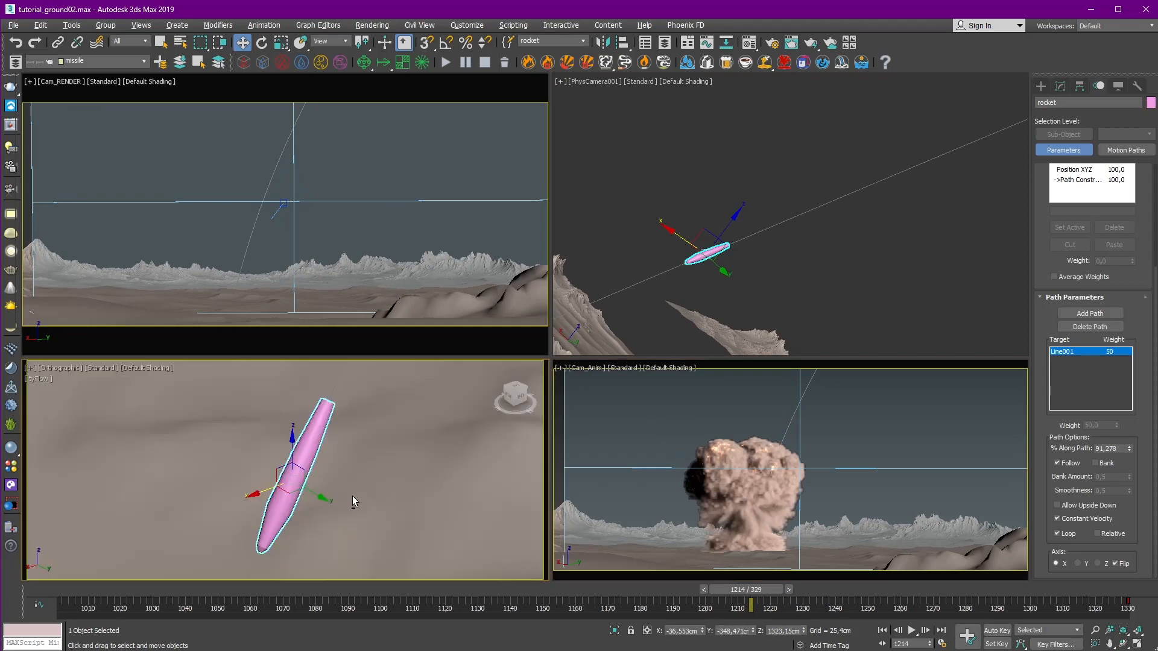
pyautogui.press('p')
pyautogui.scroll(-8, 353, 494)
pyautogui.keyDown('alt'); pyautogui.moveTo(352, 494); pyautogui.dragTo(374, 410, button='middle'); pyautogui.keyUp('alt')
pyautogui.scroll(5, 271, 527)
# Step: At frame 1176, clear the rocket's earlier path keys and key % Along Path at 5 with Auto Key on
pyautogui.moveTo(747, 593); pyautogui.dragTo(625, 591)
pyautogui.scroll(-10, 343, 449)
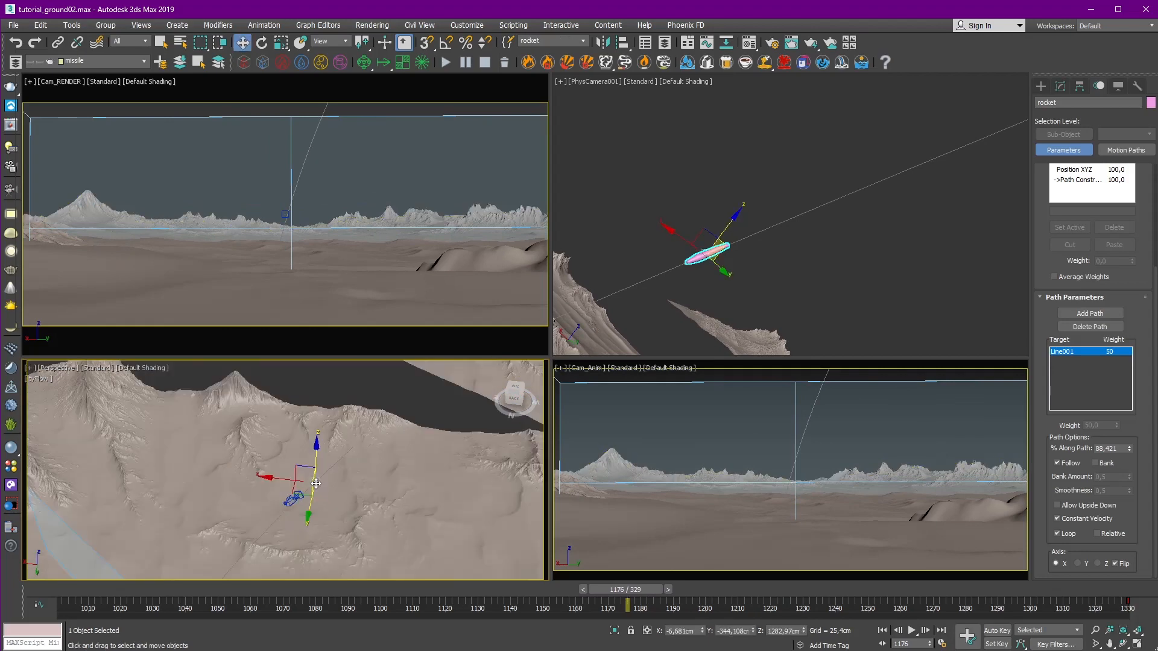
pyautogui.scroll(10, 362, 494)
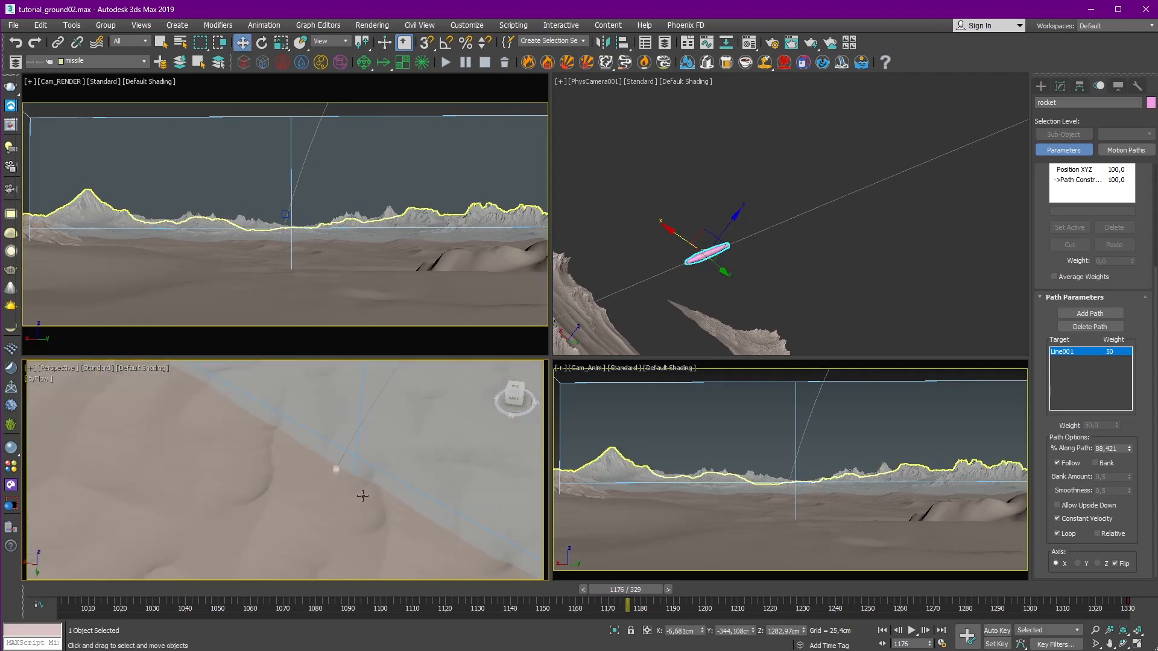
pyautogui.click(668, 590)
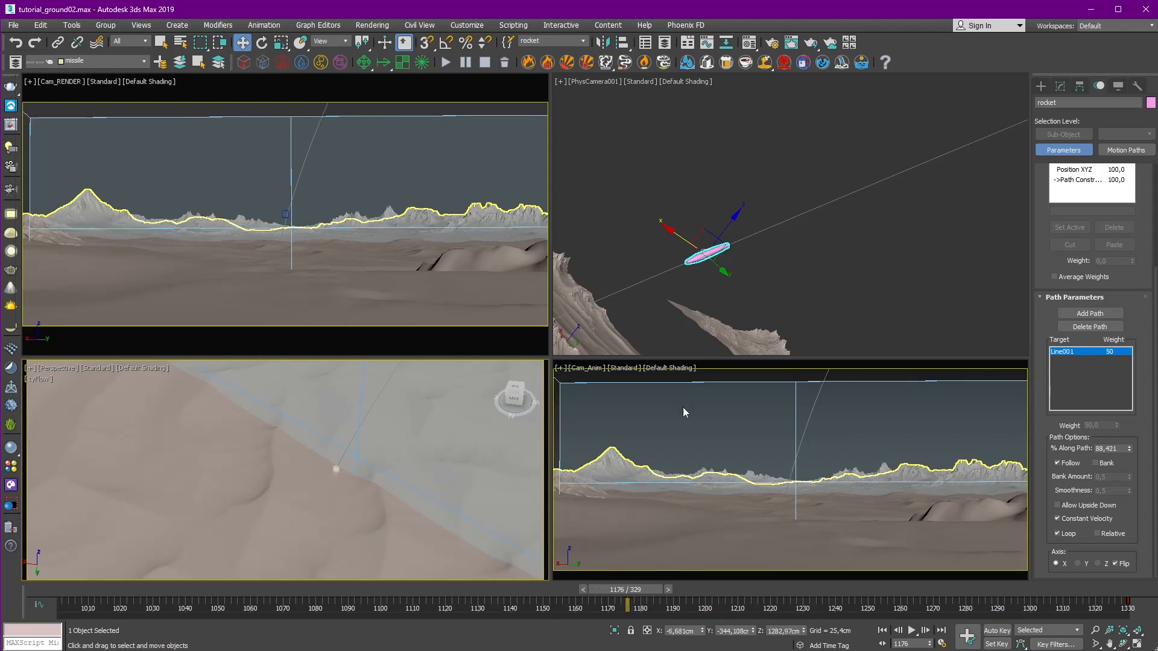
pyautogui.press('n')
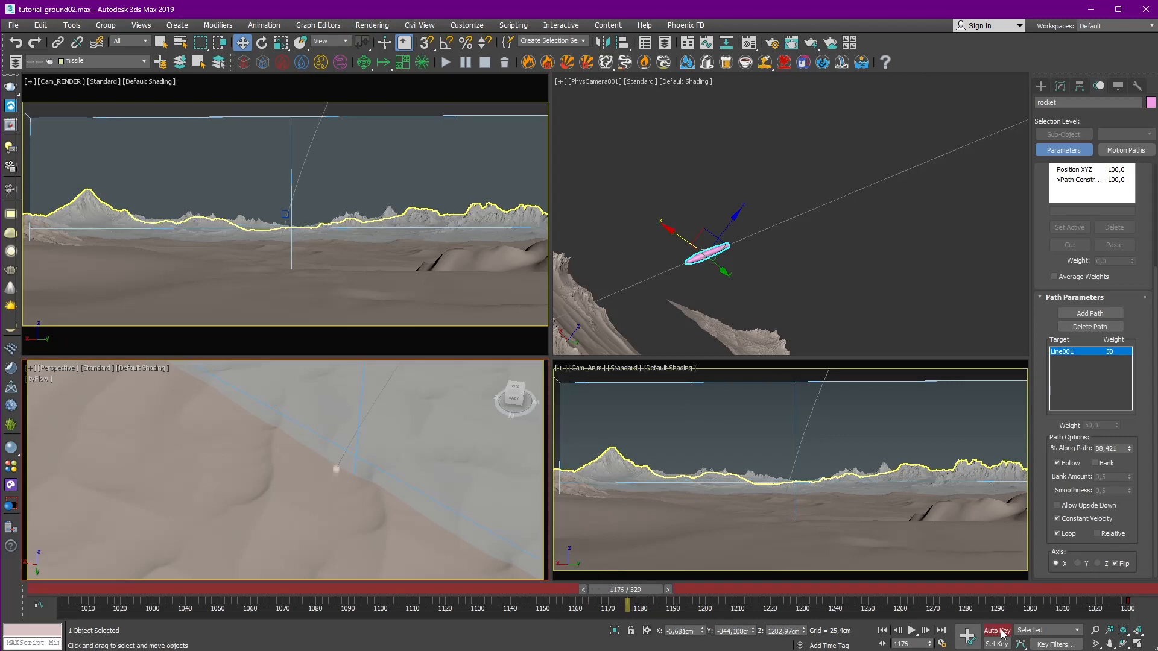
pyautogui.click(999, 631)
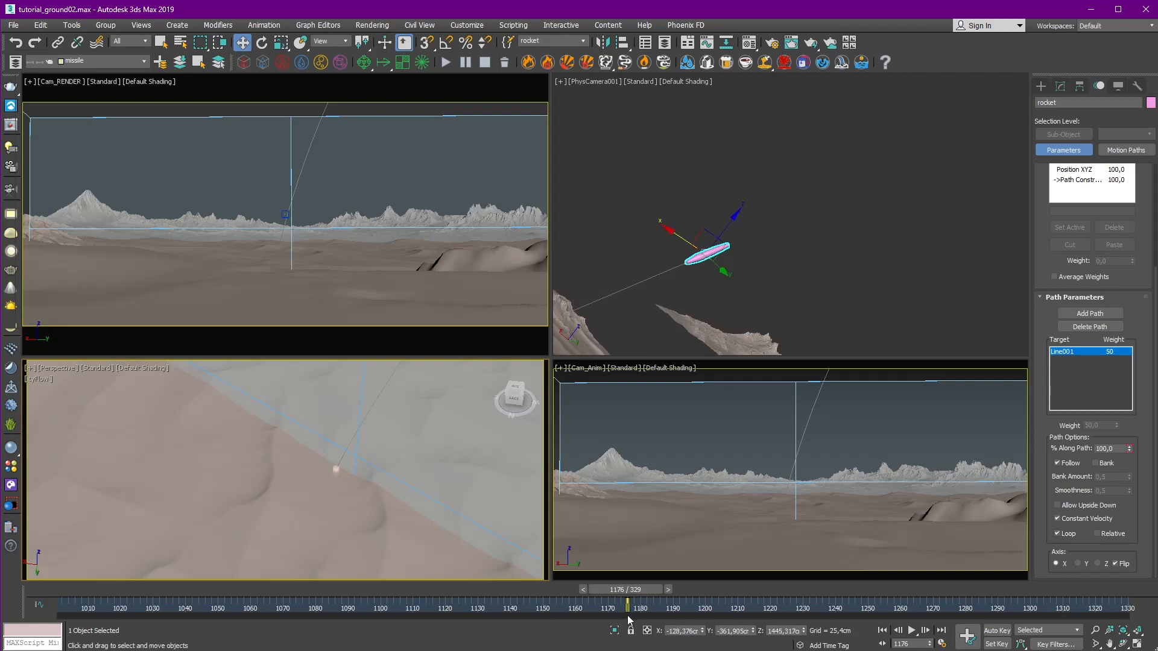
pyautogui.click(1006, 630)
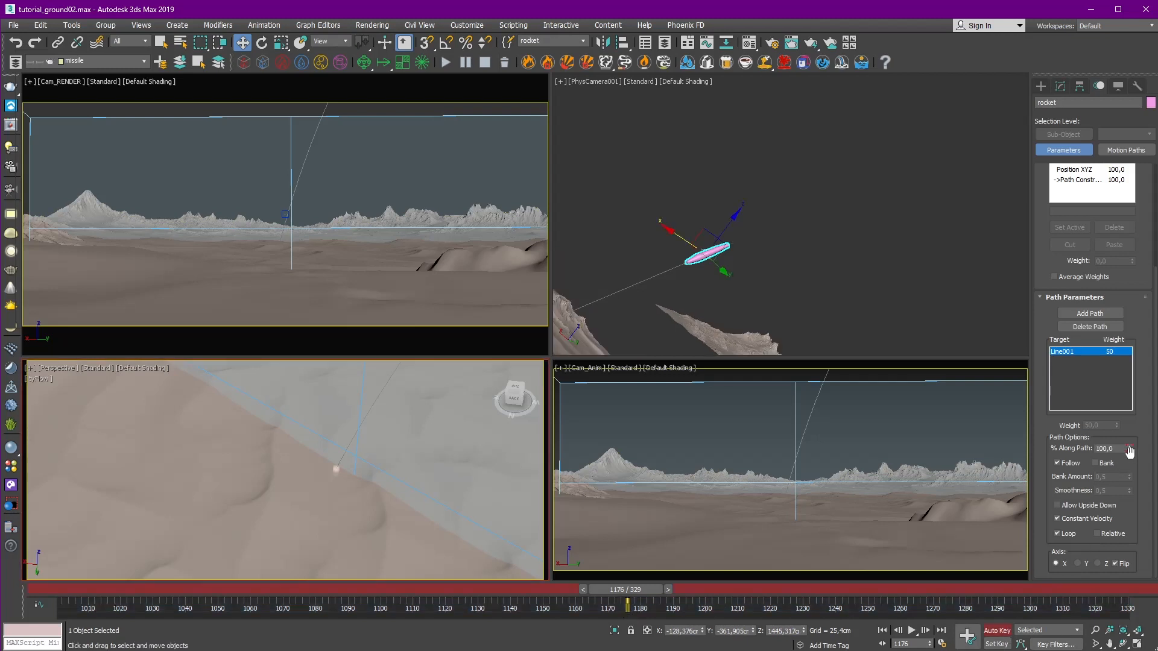
pyautogui.moveTo(1130, 452); pyautogui.dragTo(1126, 509)
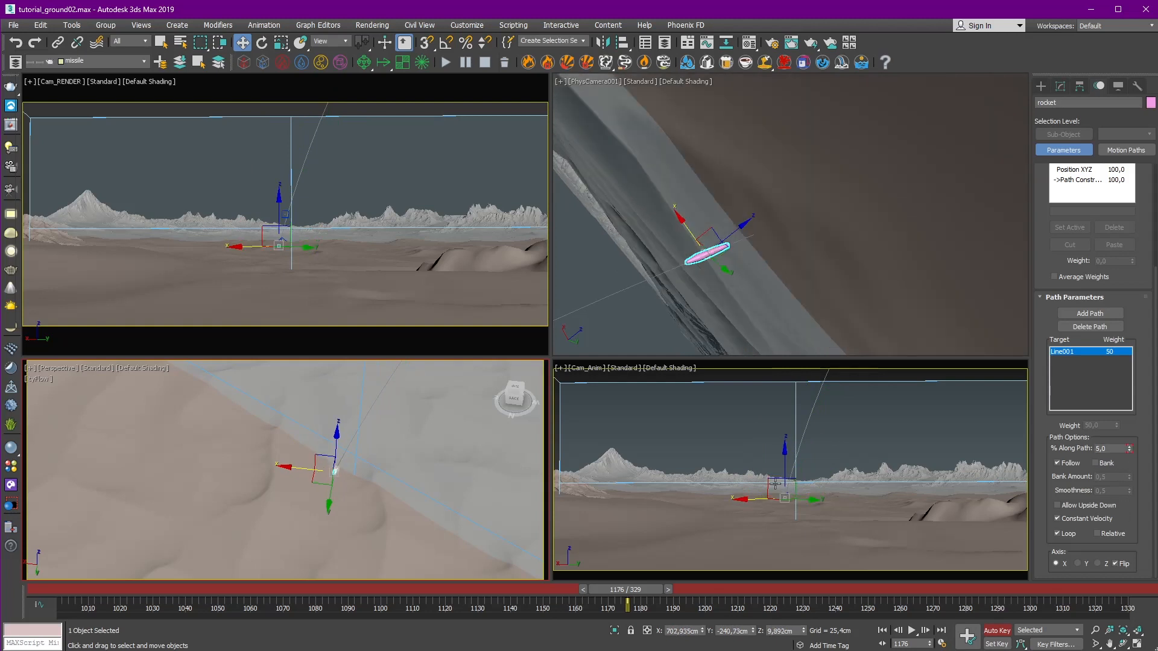
# Step: Move the first key of the rocket's path Percent curve to frame 1165 in the Curve Editor
pyautogui.click(706, 43)
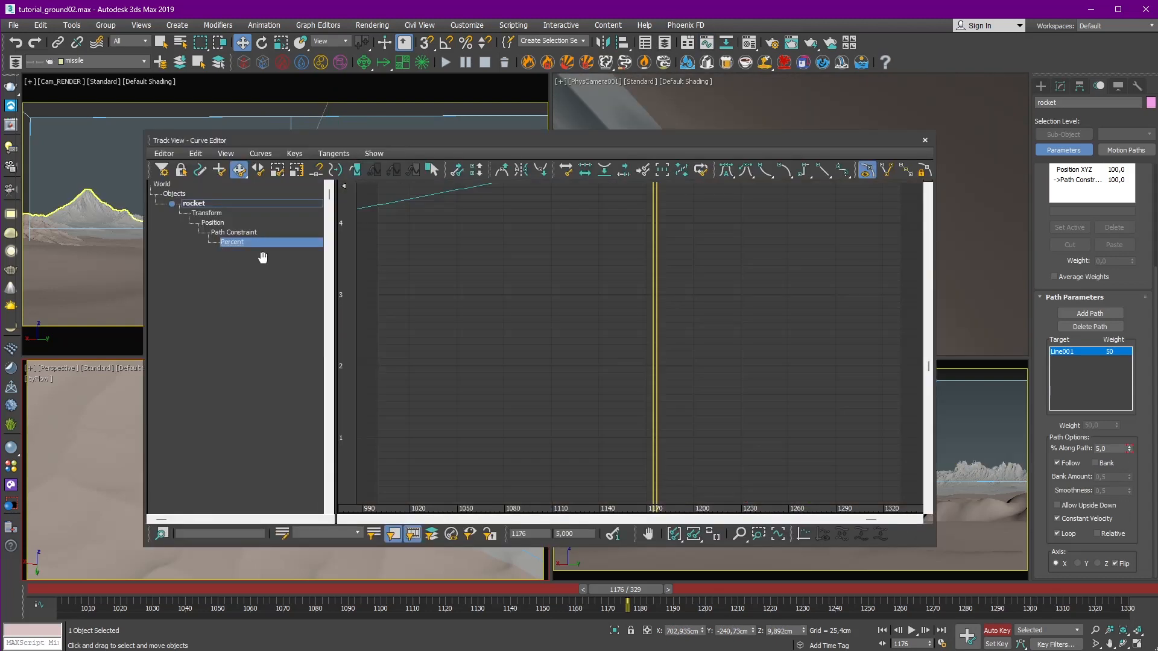
pyautogui.click(715, 532)
pyautogui.moveTo(729, 349); pyautogui.dragTo(663, 373, button='middle')
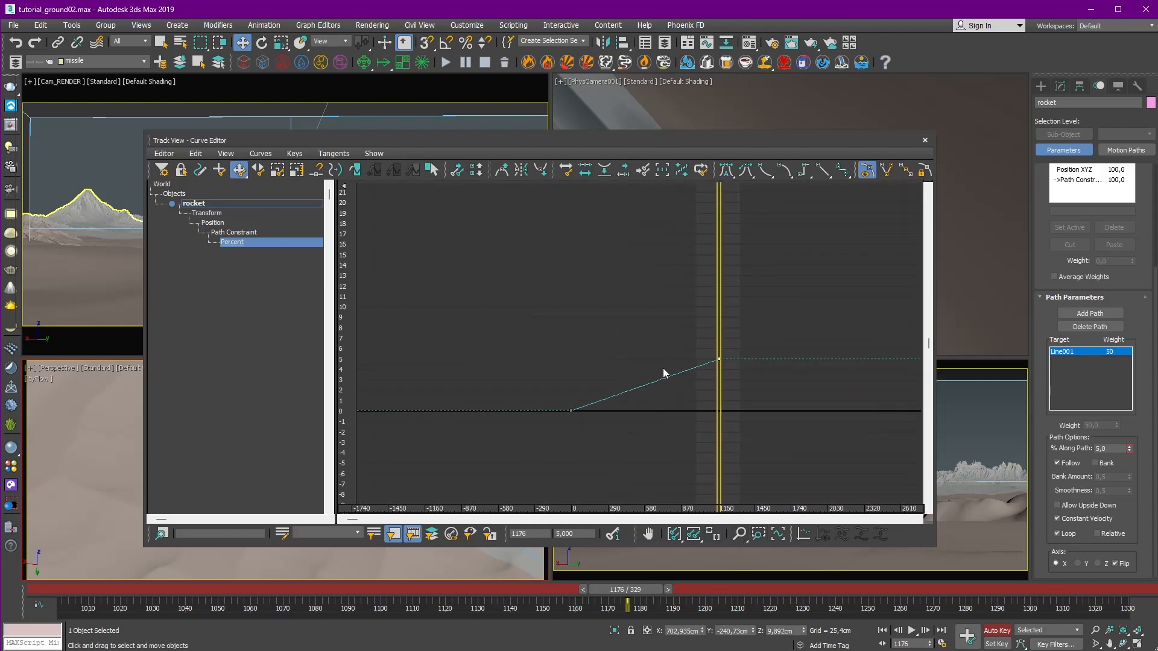
pyautogui.moveTo(570, 412); pyautogui.dragTo(706, 411)
pyautogui.keyDown('ctrl'); pyautogui.keyDown('alt'); pyautogui.moveTo(726, 368); pyautogui.dragTo(767, 375, button='middle'); pyautogui.keyUp('alt'); pyautogui.keyUp('ctrl')
pyautogui.moveTo(580, 404); pyautogui.dragTo(712, 399)
pyautogui.click(925, 140)
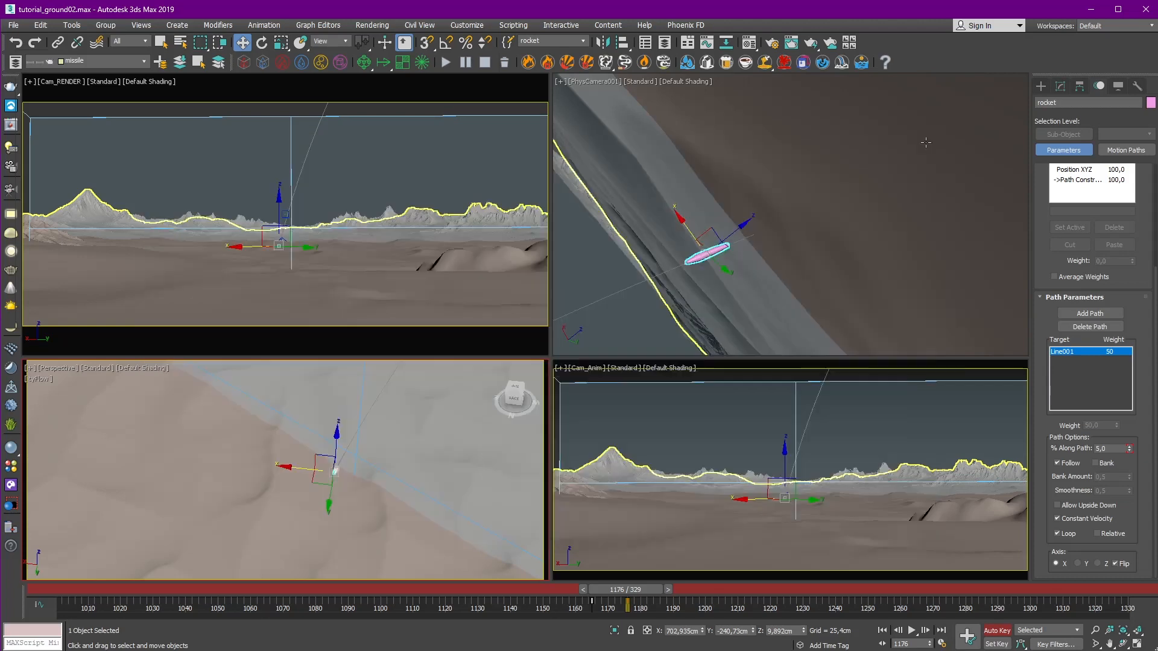
# Step: Key the rocket's % Along Path at 99 on frame 1165 and check the motion in a maximized Cam_Anim view
pyautogui.moveTo(639, 590); pyautogui.dragTo(609, 590)
pyautogui.moveTo(1130, 449); pyautogui.dragTo(1139, 389)
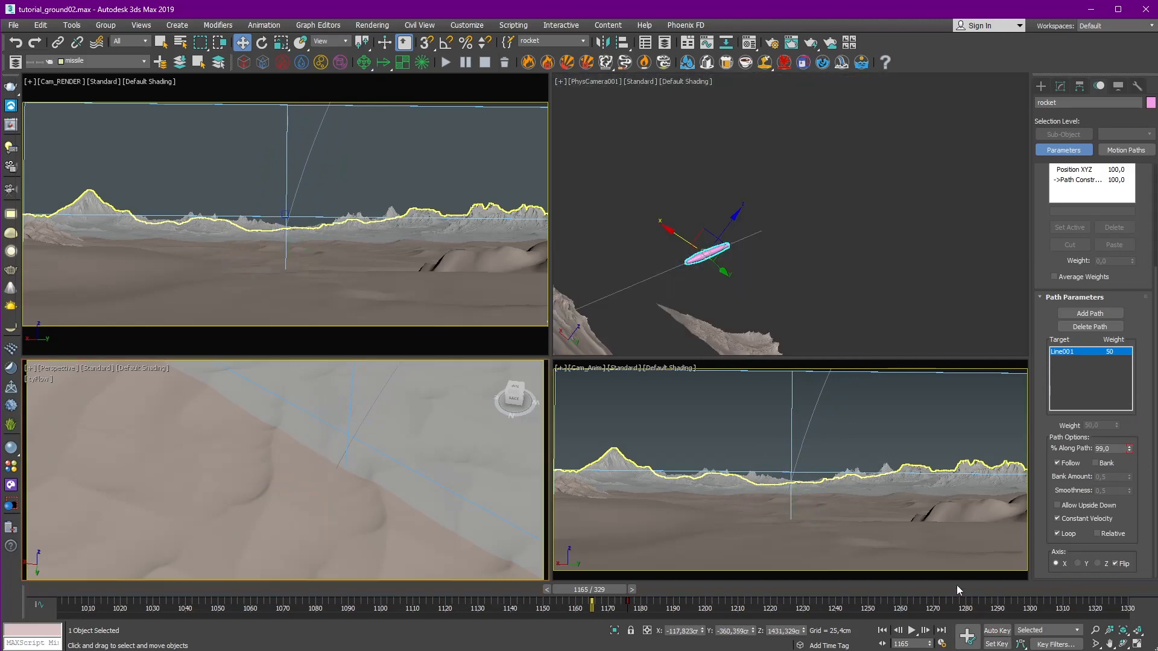
pyautogui.moveTo(607, 593)
pyautogui.mouseDown()
pyautogui.moveTo(650, 599)
pyautogui.moveTo(604, 597)
pyautogui.moveTo(634, 603)
pyautogui.moveTo(609, 603)
pyautogui.moveTo(620, 606)
pyautogui.mouseUp()
pyautogui.press('w')
pyautogui.hotkey('alt', 'w')
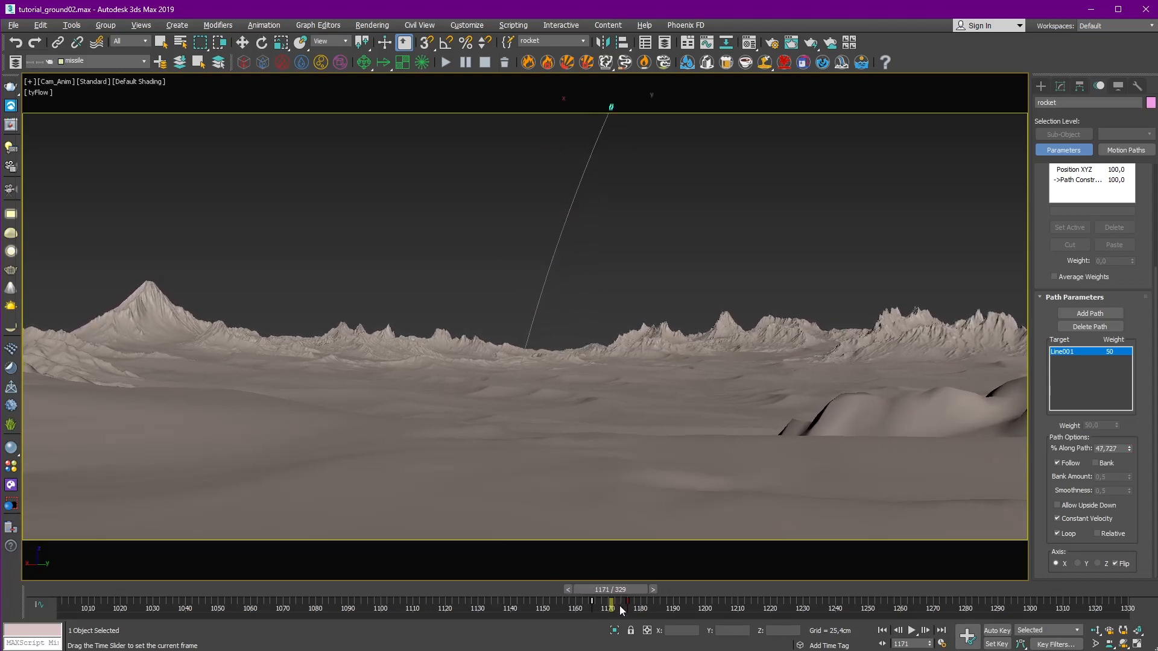
# Step: Step frame by frame from 1171 to 1176 to examine the rocket's descent through the camera view
pyautogui.press('w')
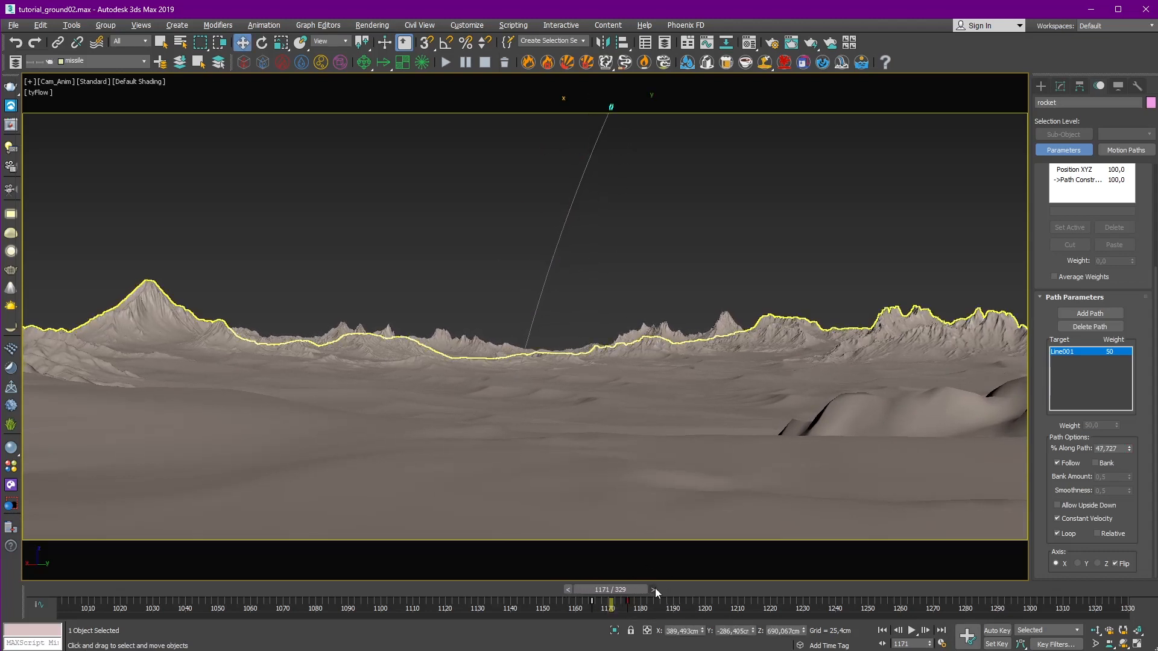
pyautogui.click(655, 588)
pyautogui.click(656, 588)
pyautogui.click(658, 588)
pyautogui.click(661, 588)
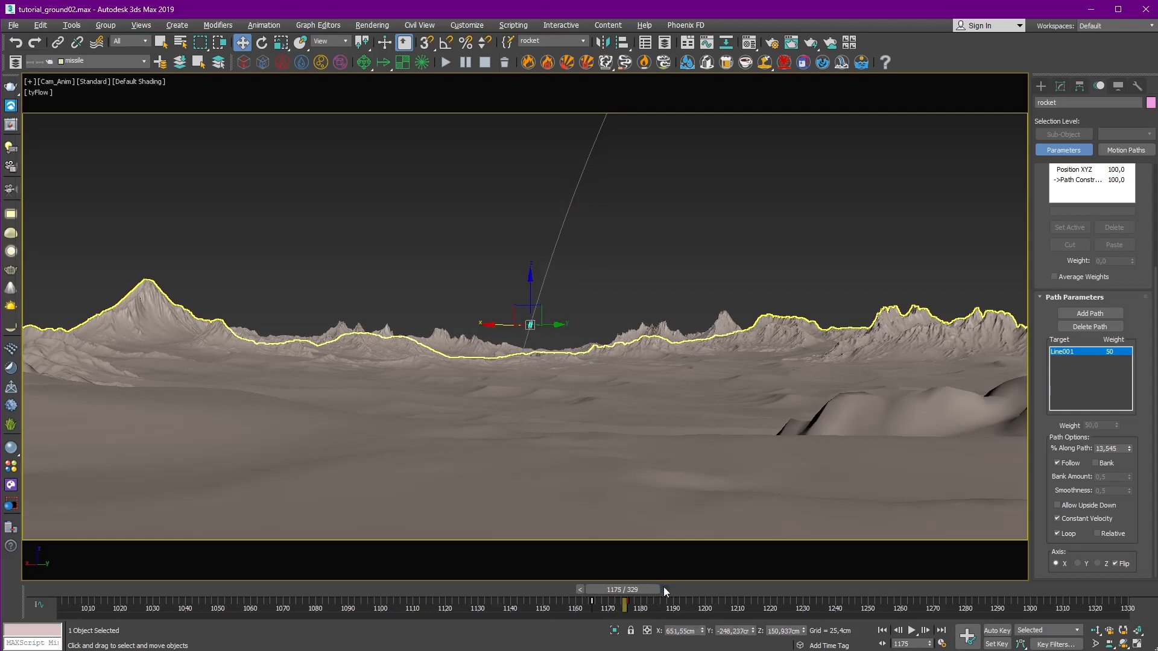
pyautogui.click(663, 588)
# Step: Move the rocket's starting path key to frame 1169 and preview the faster descent up to frame 1176
pyautogui.moveTo(642, 591)
pyautogui.mouseDown()
pyautogui.moveTo(600, 604)
pyautogui.moveTo(623, 591)
pyautogui.mouseUp()
pyautogui.press('w')
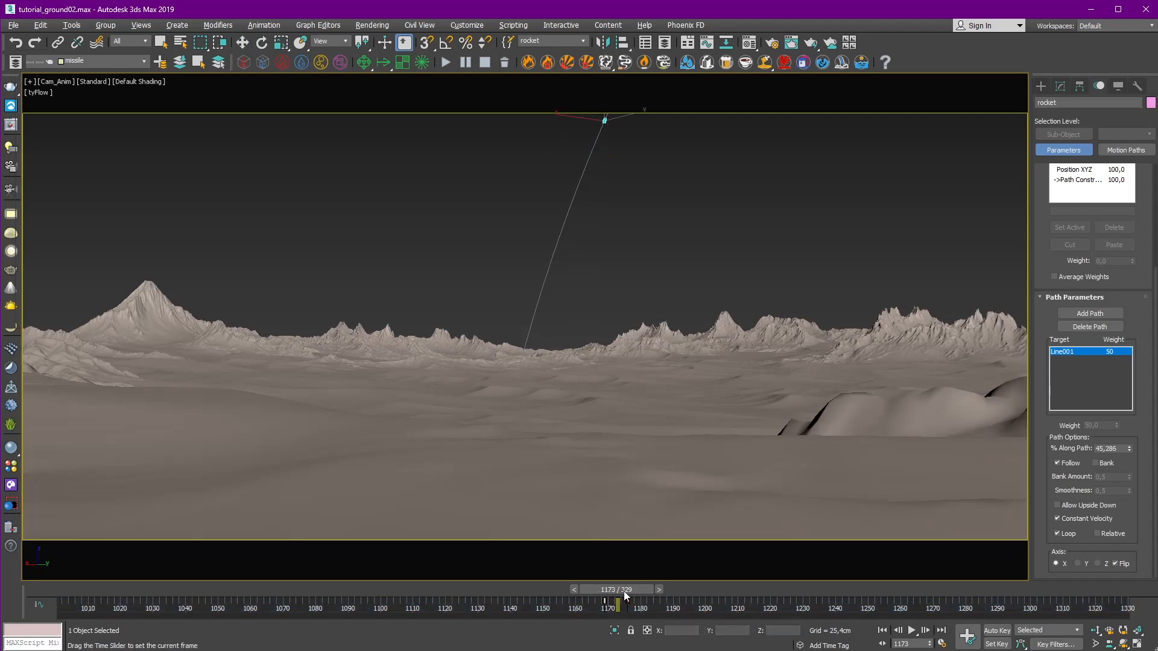
pyautogui.click(661, 590)
pyautogui.click(663, 589)
pyautogui.click(667, 589)
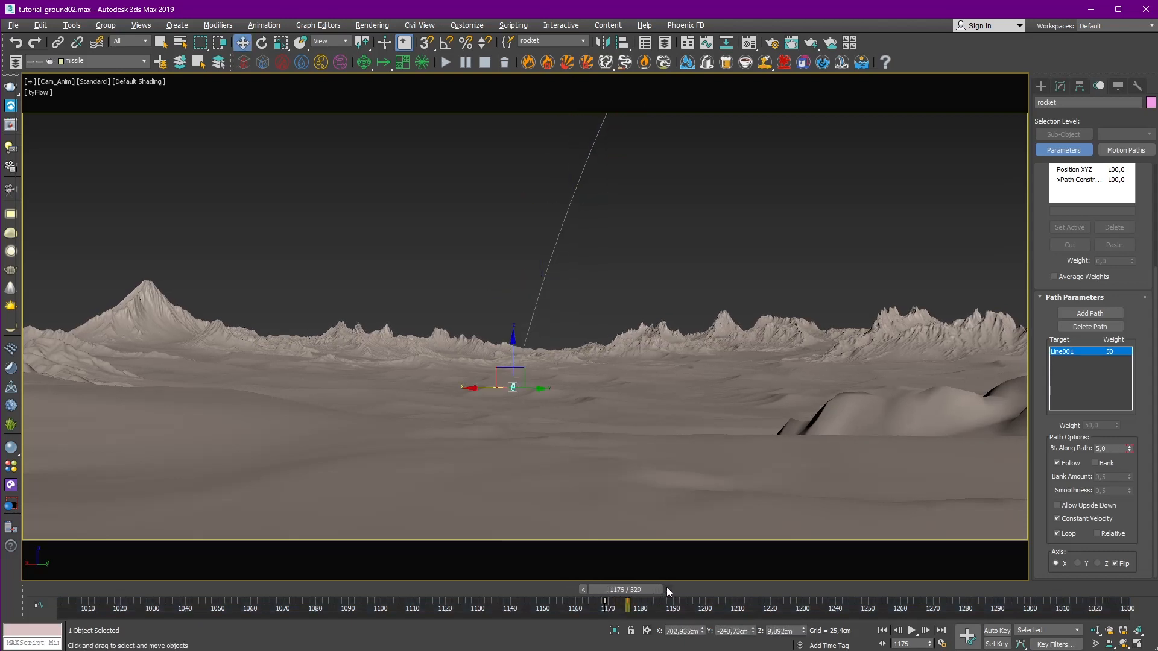
pyautogui.moveTo(632, 591); pyautogui.dragTo(624, 620)
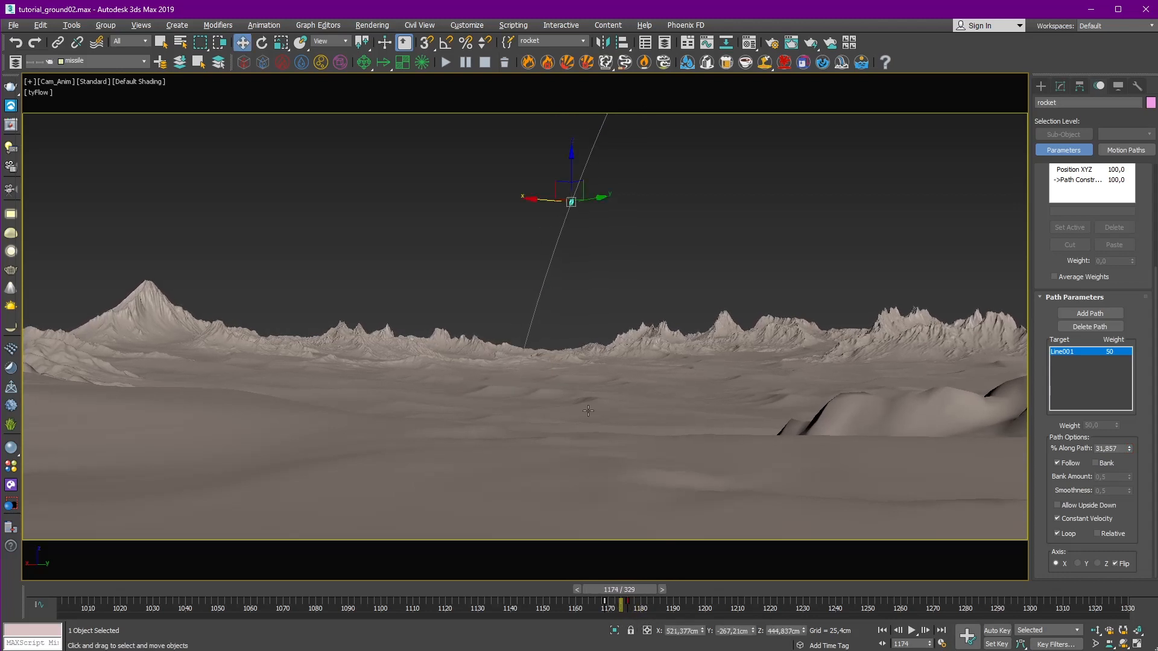
# Step: Return to the four-viewport layout and switch the Cam_Anim viewport to a Front view centred on the rocket
pyautogui.hotkey('alt', 'w')
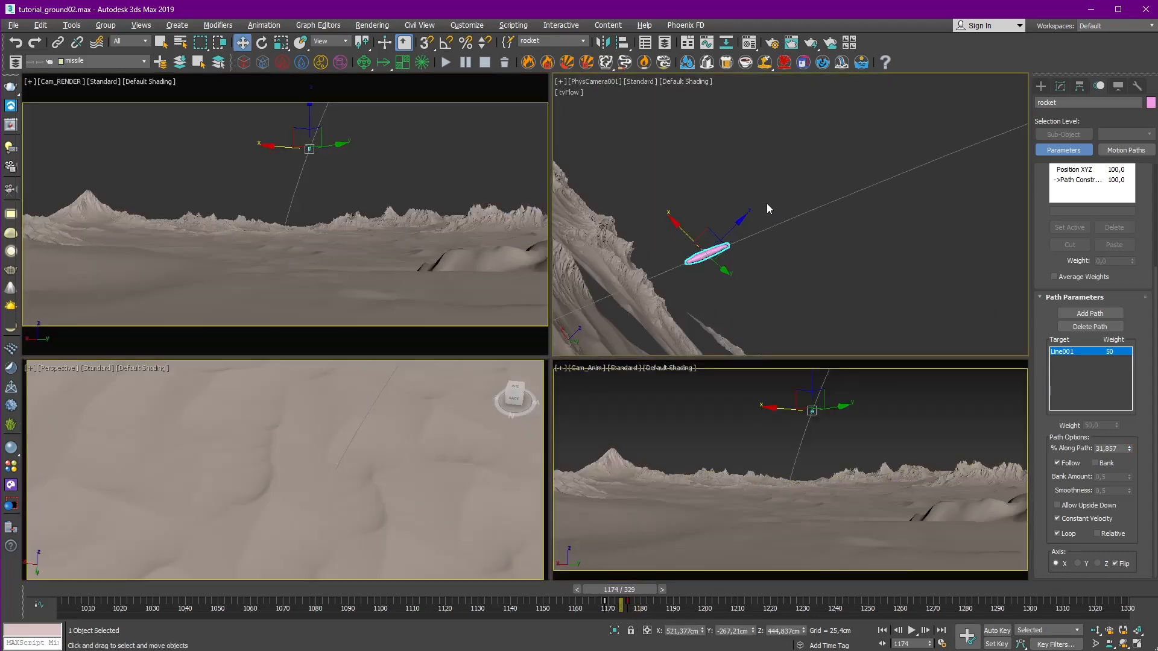
pyautogui.press('f')
pyautogui.press('z')
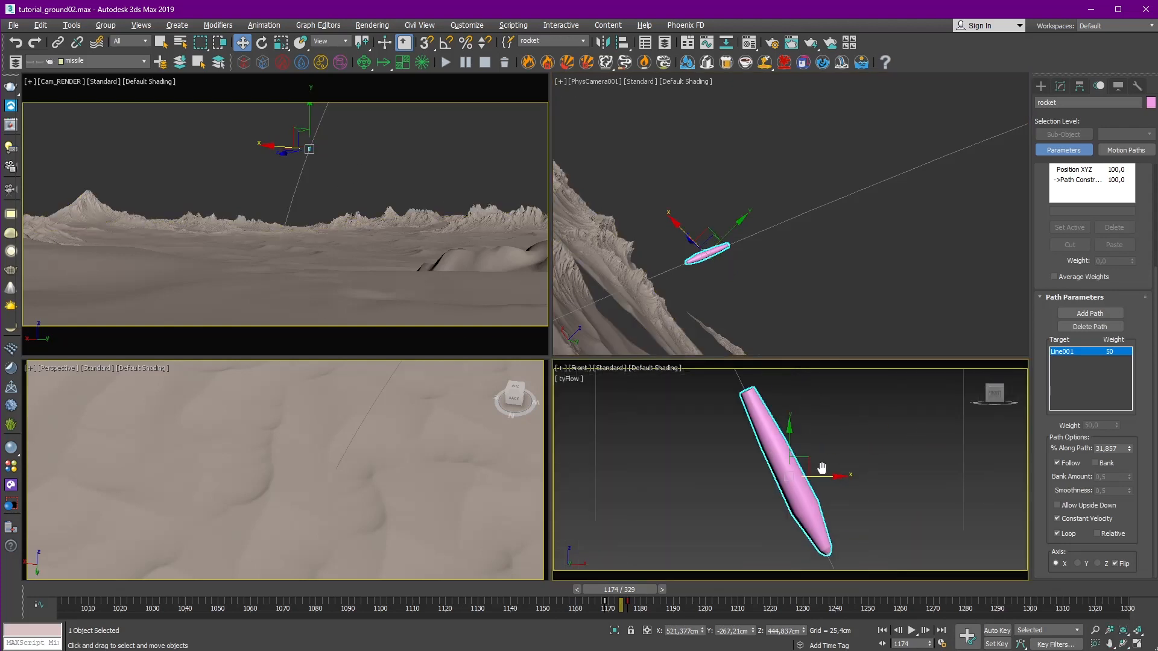
pyautogui.scroll(-6, 822, 468)
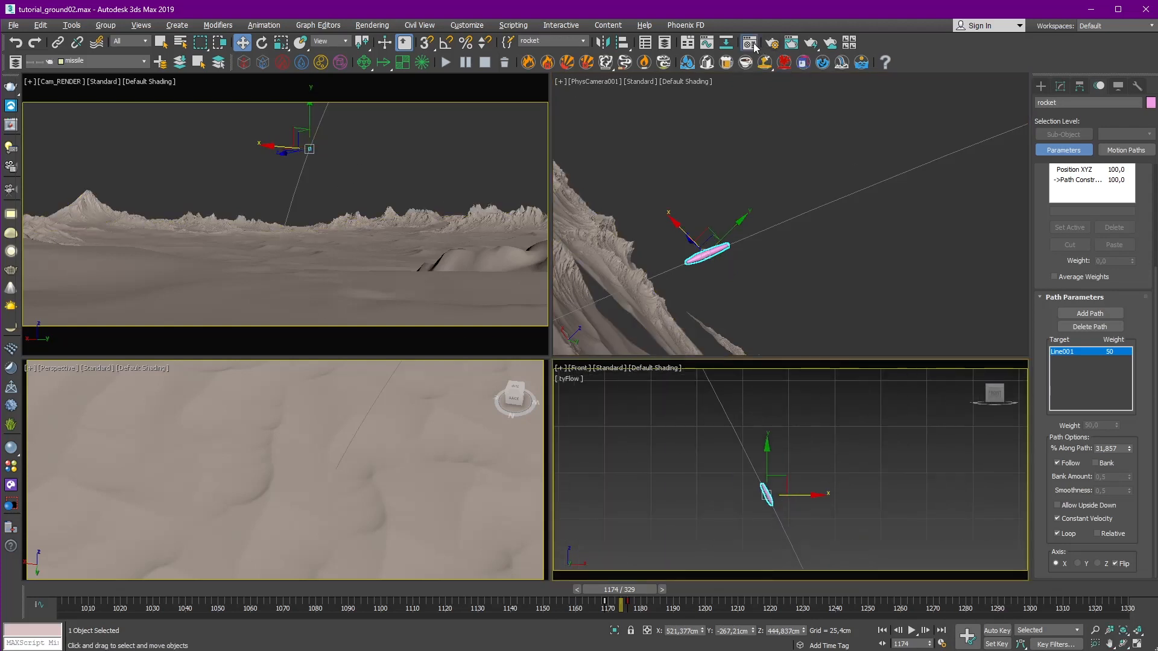
# Step: Turn the 05 - Default material into a VRayMtl and name it "Rocket"
pyautogui.click(751, 44)
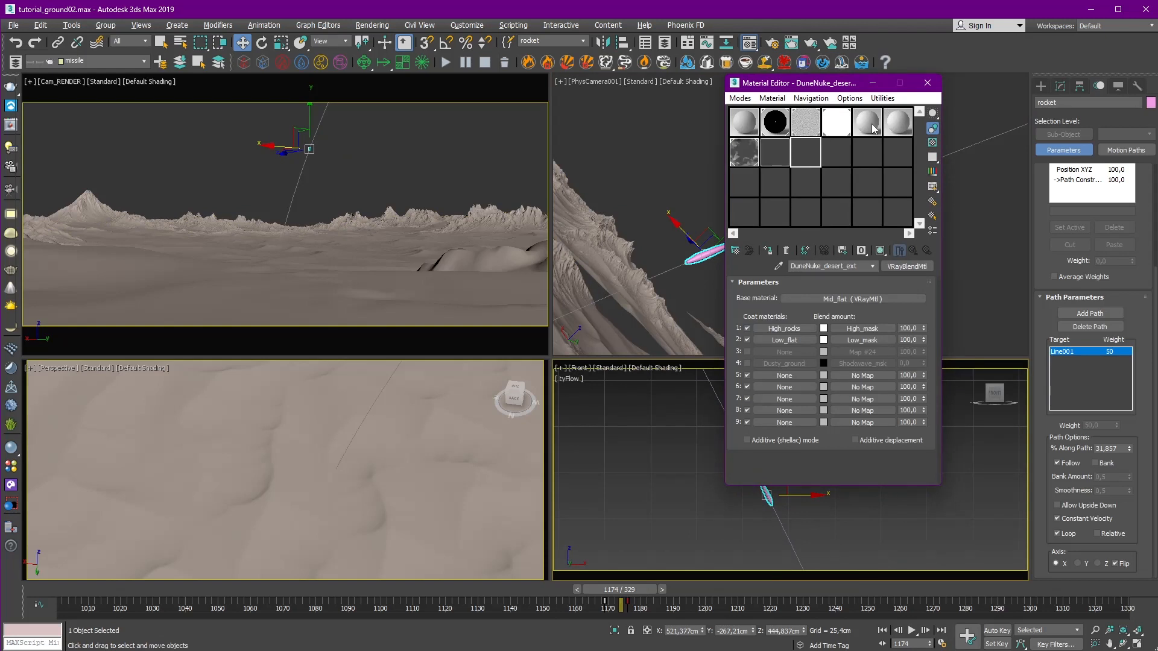
pyautogui.click(873, 128)
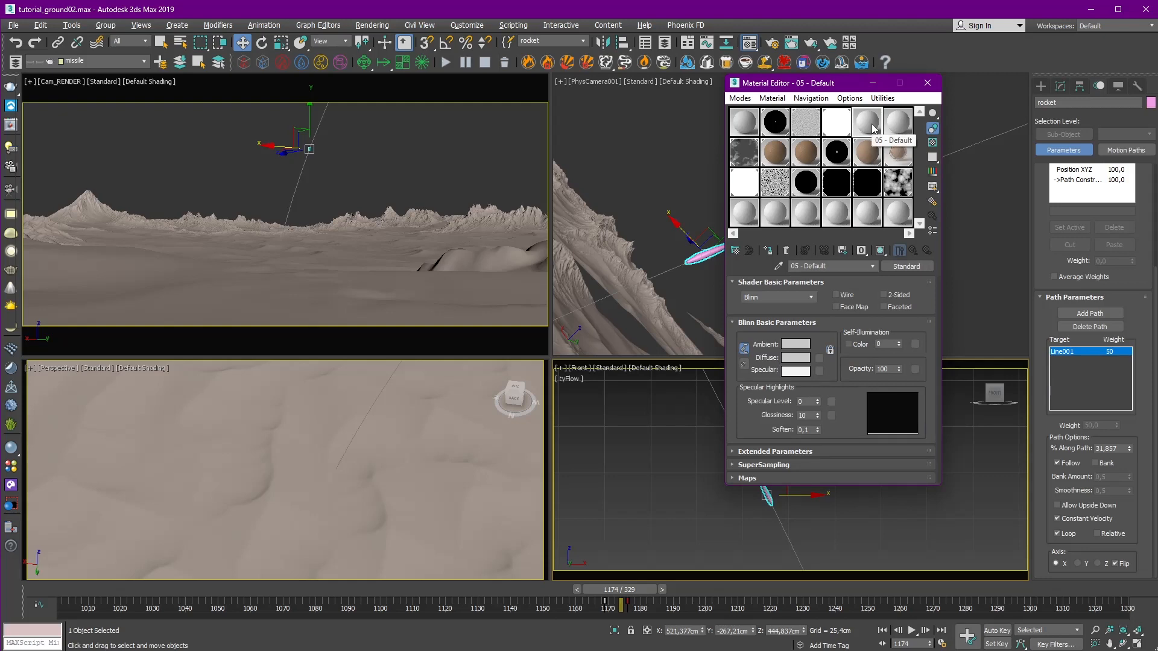
pyautogui.click(735, 251)
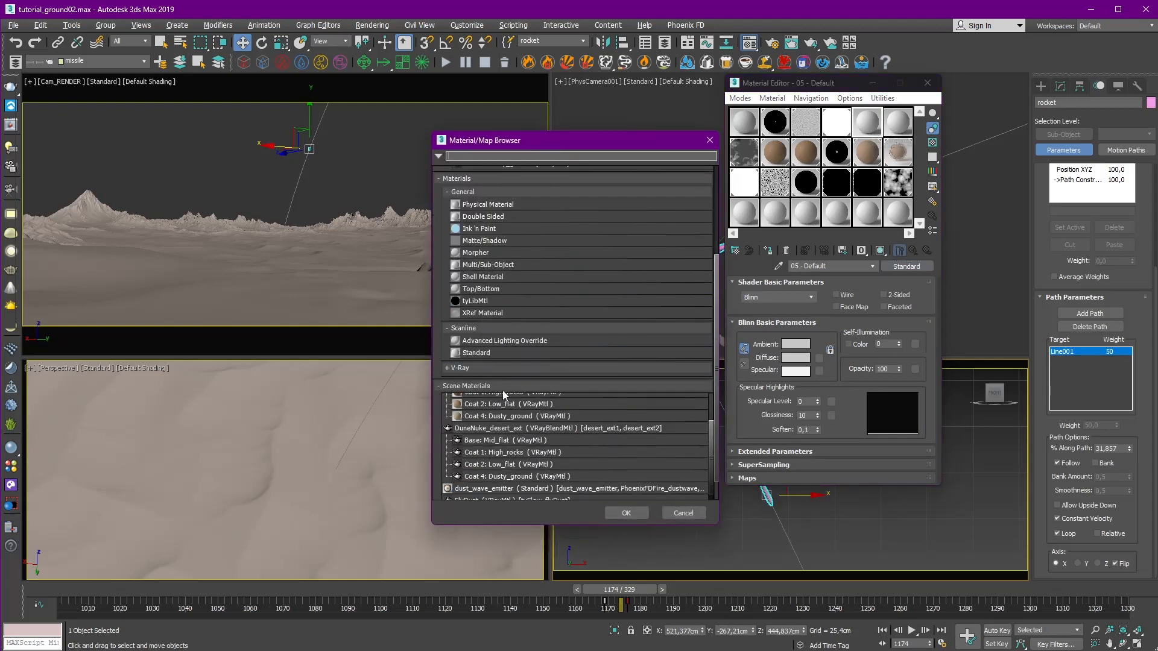
pyautogui.click(477, 366)
pyautogui.scroll(-3, 477, 377)
pyautogui.doubleClick(472, 449)
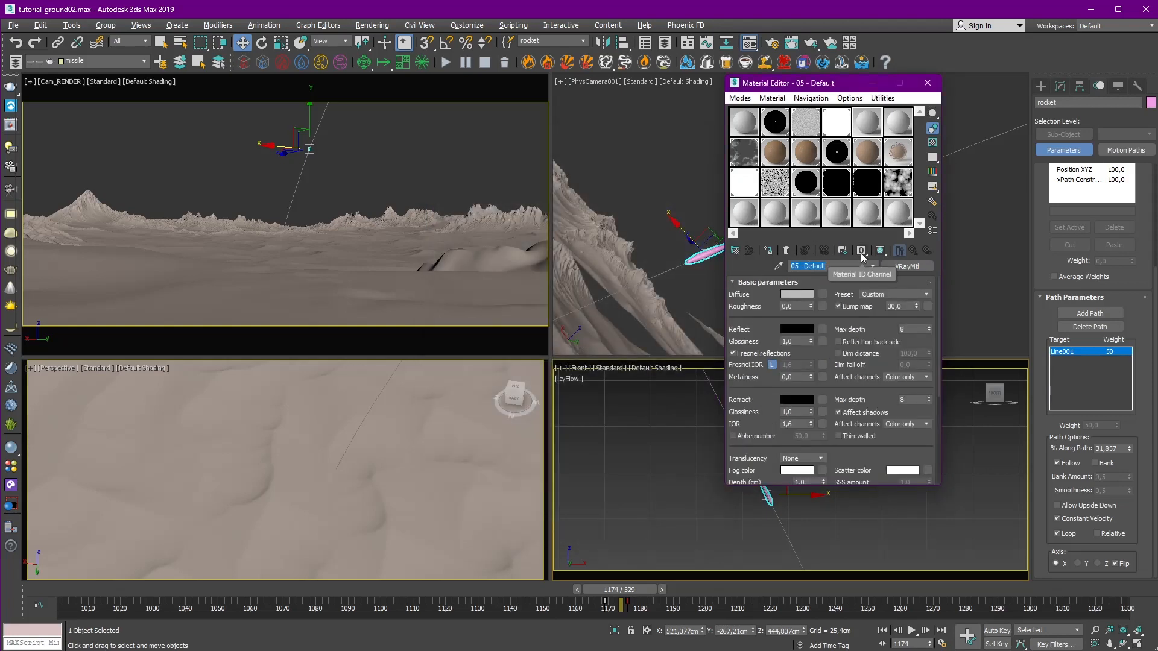
pyautogui.write('Rocket')
pyautogui.press('Return')
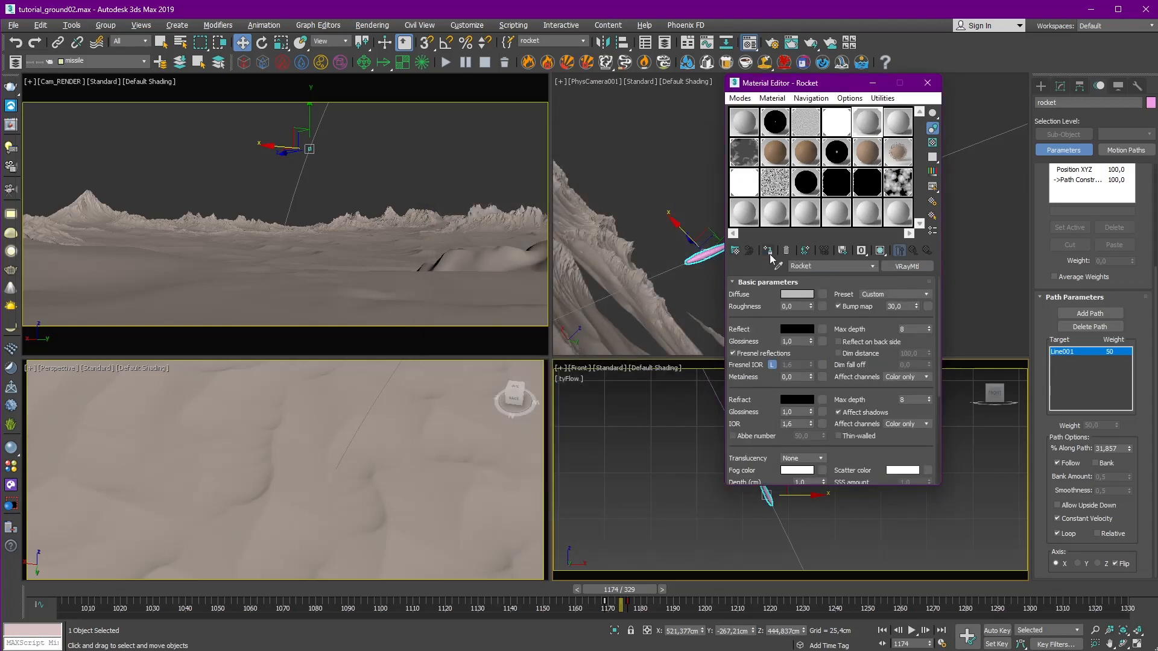
# Step: Set the Rocket material's diffuse colour to a dark grey-green with hue 64 and saturation 49
pyautogui.click(796, 294)
pyautogui.click(411, 139)
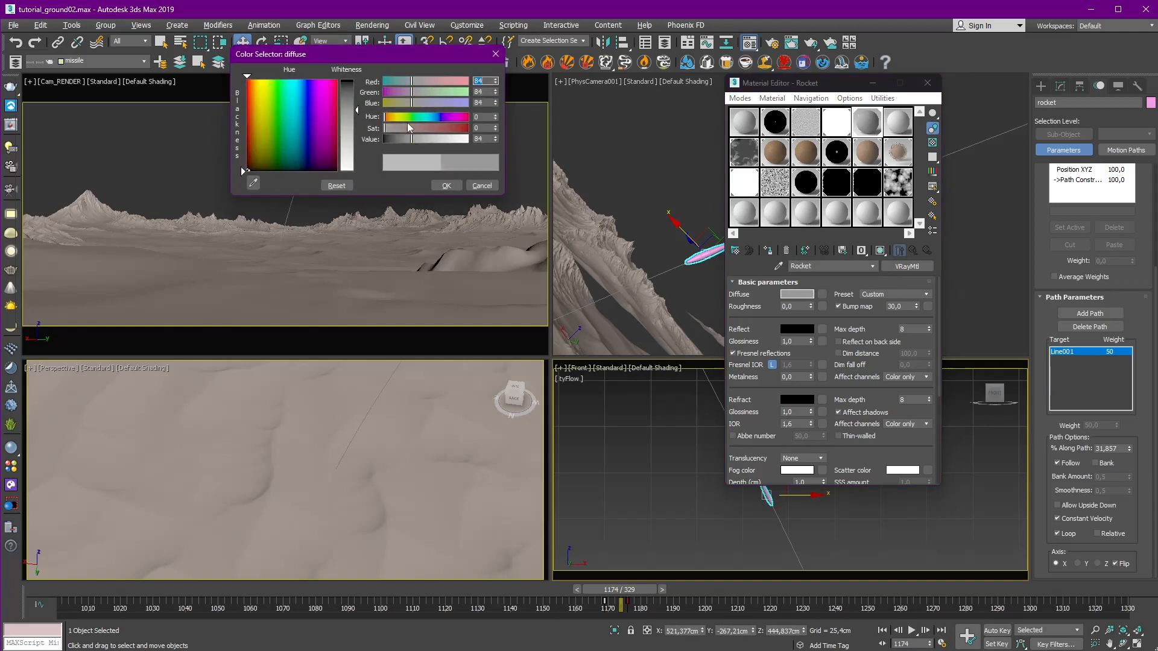
pyautogui.click(408, 103)
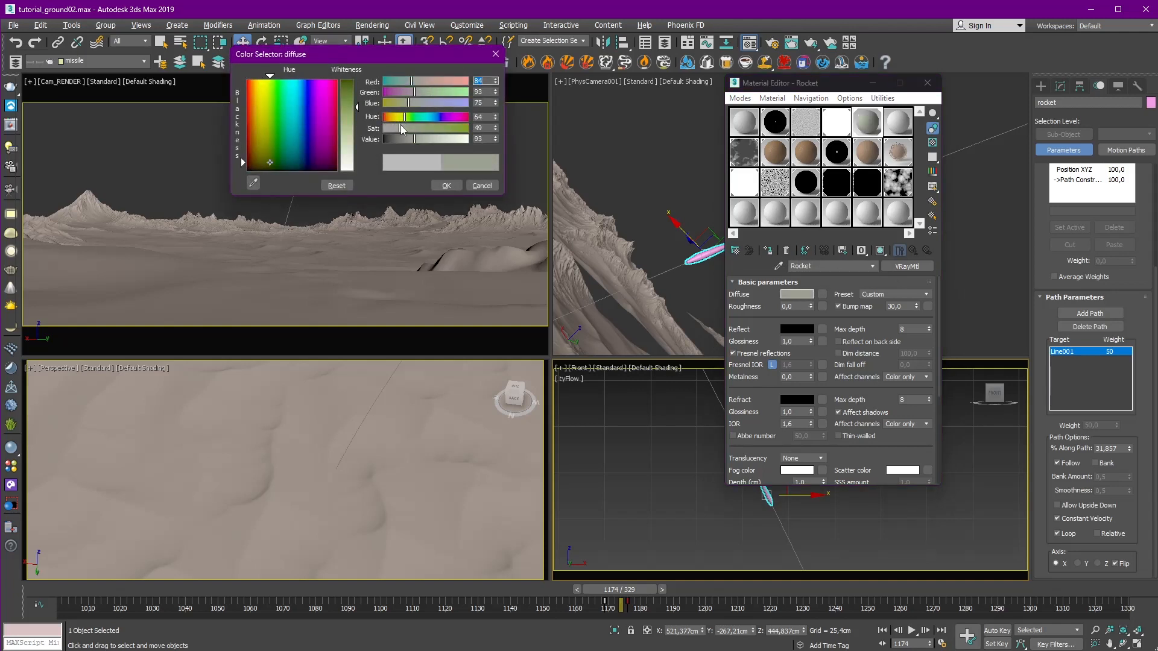
pyautogui.moveTo(414, 139); pyautogui.dragTo(405, 140)
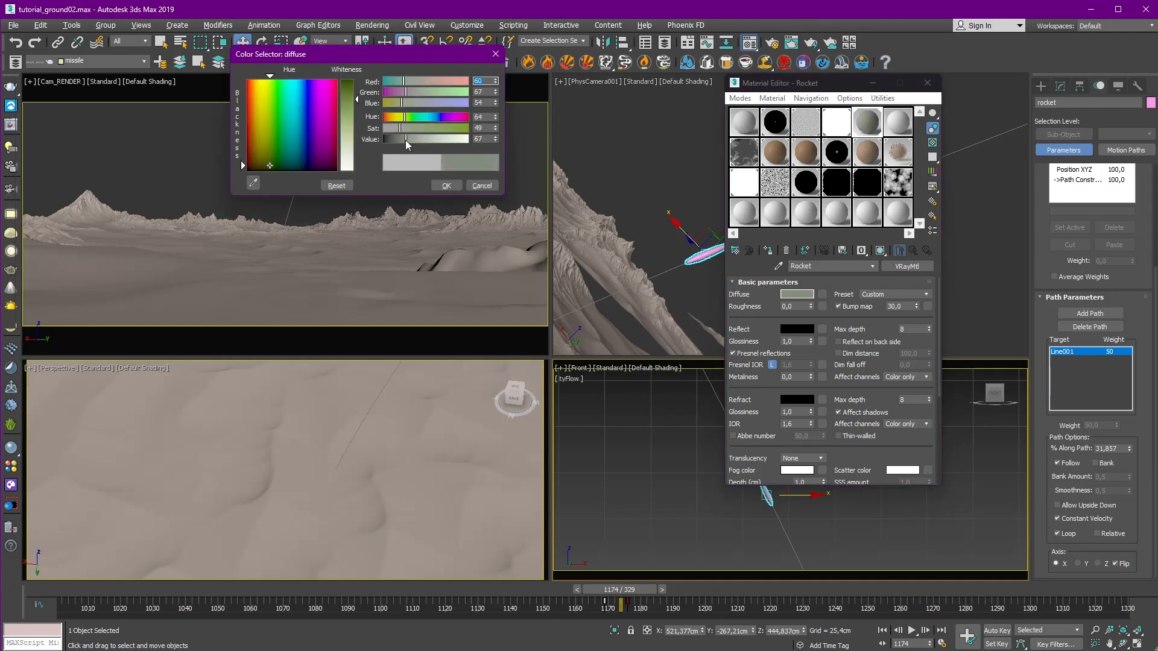
pyautogui.click(447, 185)
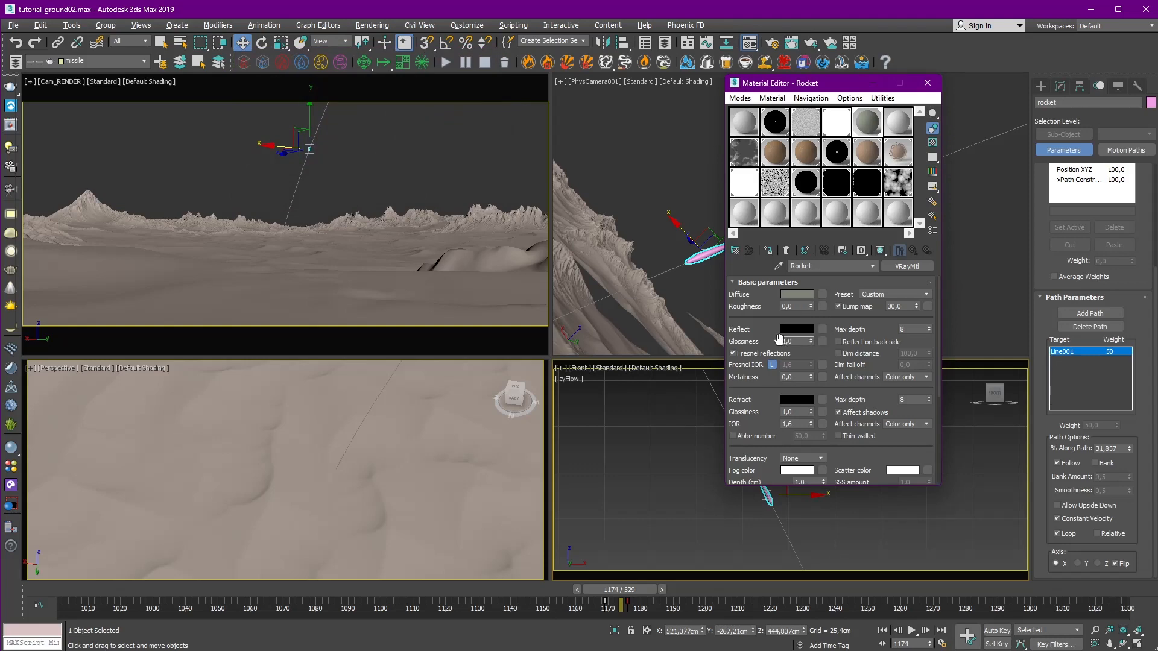
# Step: Open an enlarged sample preview of the Rocket material and turn on its background
pyautogui.doubleClick(866, 123)
pyautogui.moveTo(24, 72); pyautogui.dragTo(266, 234)
pyautogui.moveTo(288, 243); pyautogui.dragTo(361, 214)
pyautogui.click(933, 201)
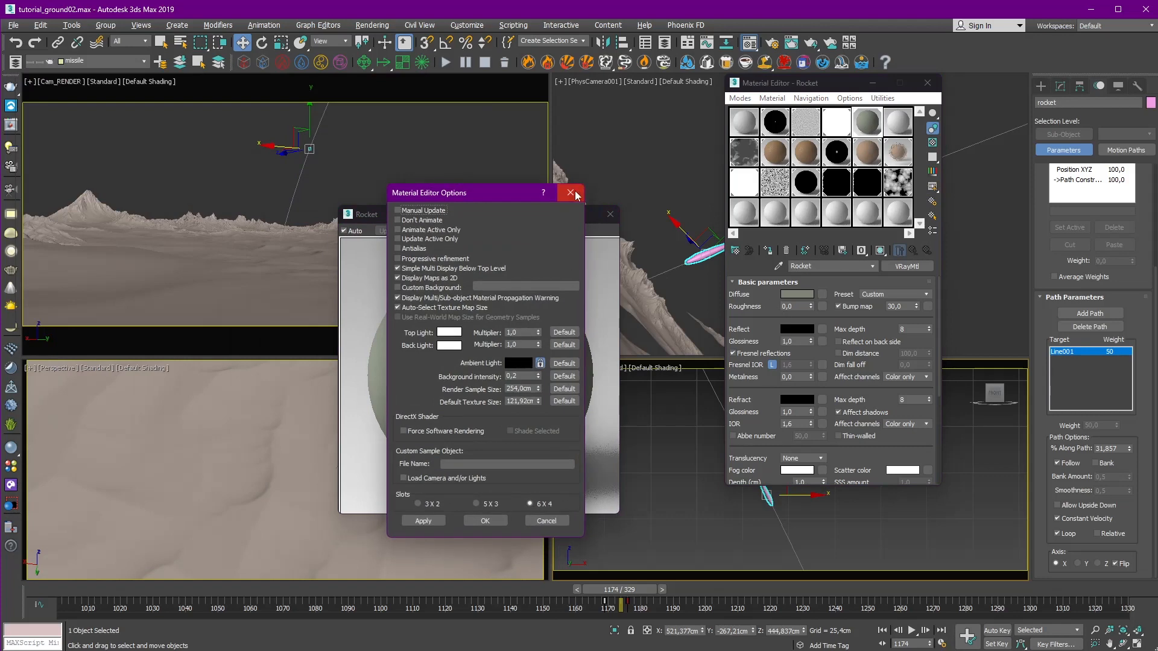
pyautogui.click(570, 194)
pyautogui.click(933, 143)
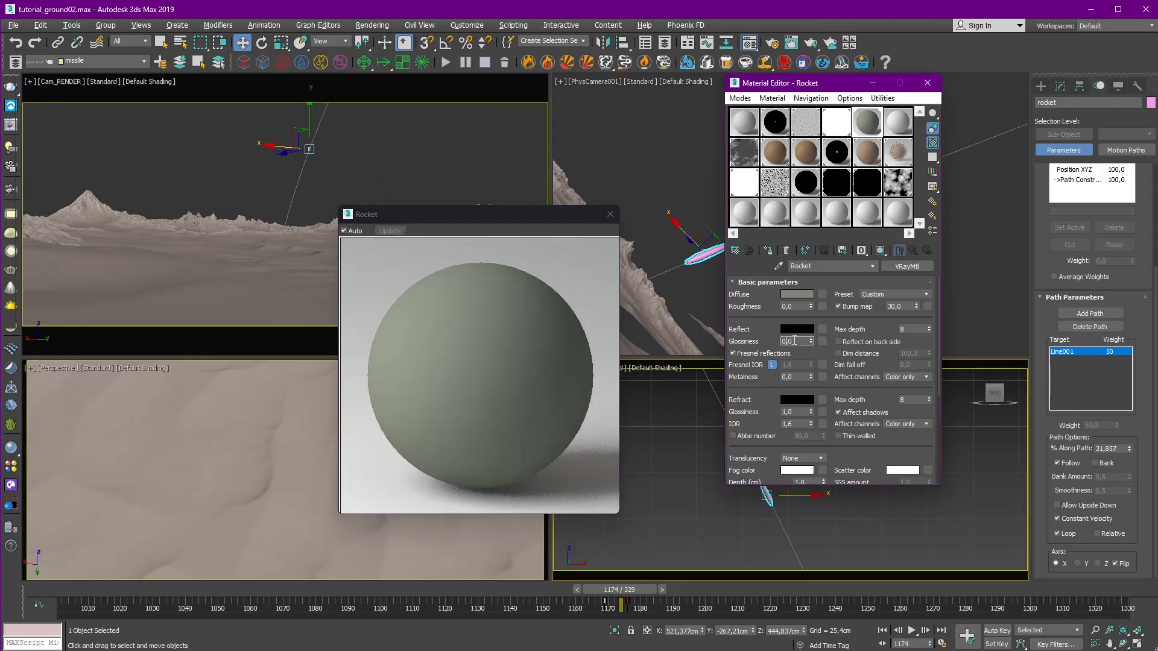
# Step: Set the reflection glossiness to 0.8 and assign a Falloff map to the Reflect channel
pyautogui.write('8')
pyautogui.click(823, 331)
pyautogui.scroll(8, 451, 186)
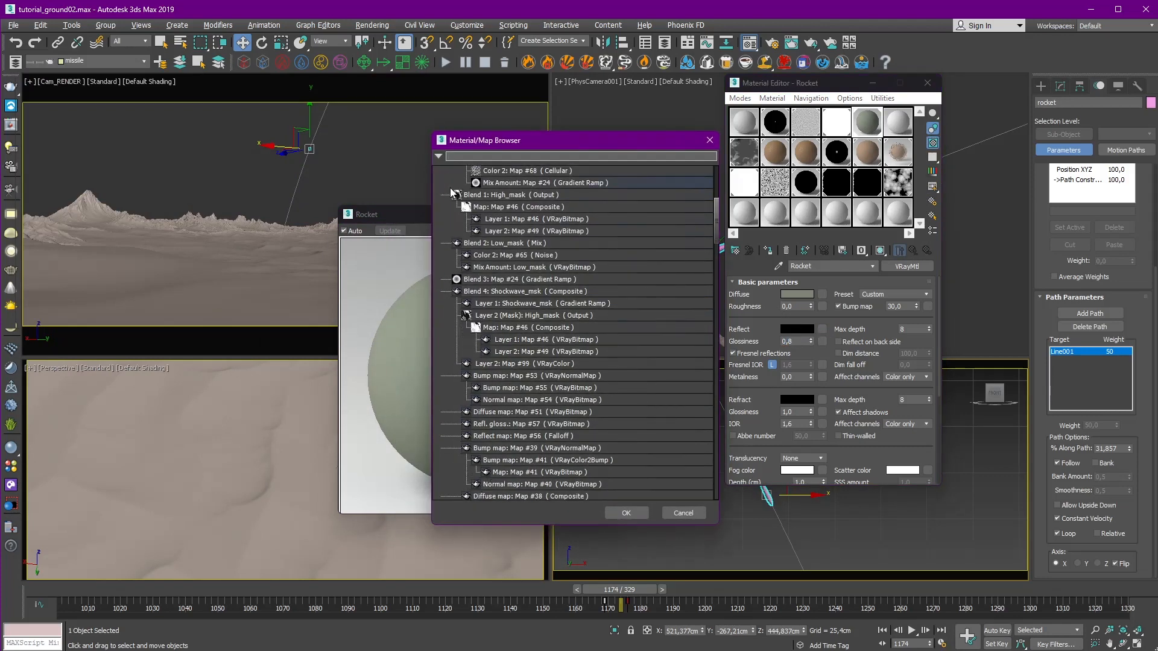
pyautogui.scroll(5, 474, 194)
pyautogui.click(439, 173)
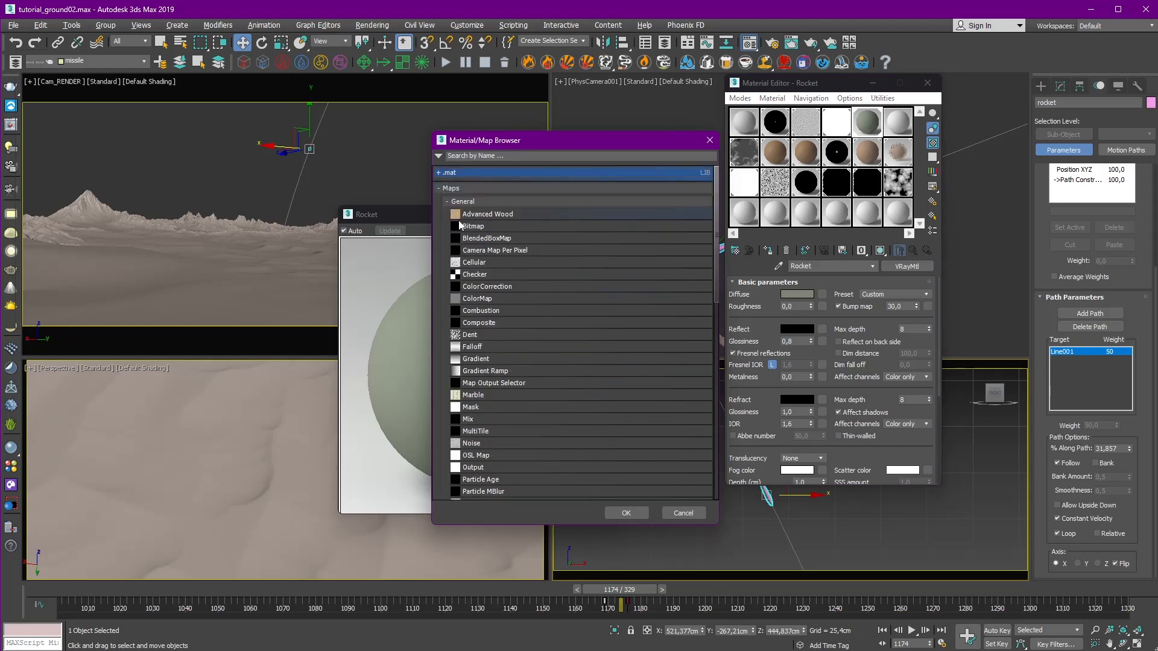
pyautogui.doubleClick(476, 348)
# Step: Shape the Falloff mix curve by raising its start point and adding a low Bezier point near the end, then return to the Rocket material
pyautogui.scroll(-5, 770, 421)
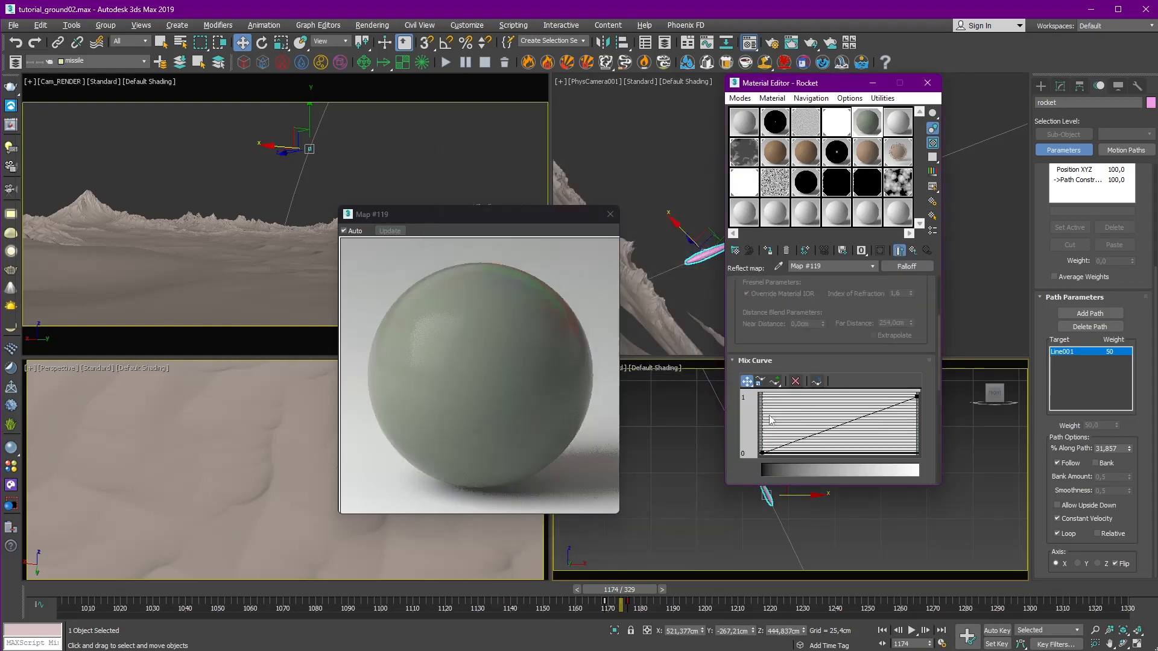
pyautogui.moveTo(765, 454); pyautogui.dragTo(764, 445)
pyautogui.click(775, 381)
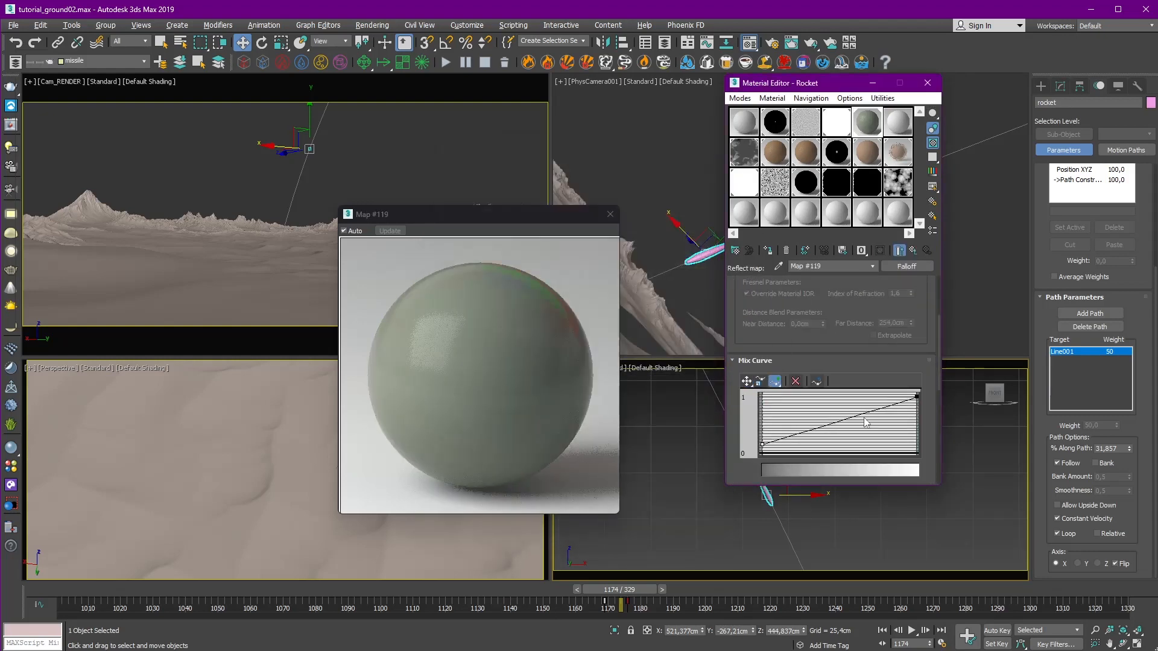
pyautogui.click(746, 381)
pyautogui.moveTo(865, 413); pyautogui.dragTo(912, 424)
pyautogui.rightClick(884, 431)
pyautogui.click(903, 455)
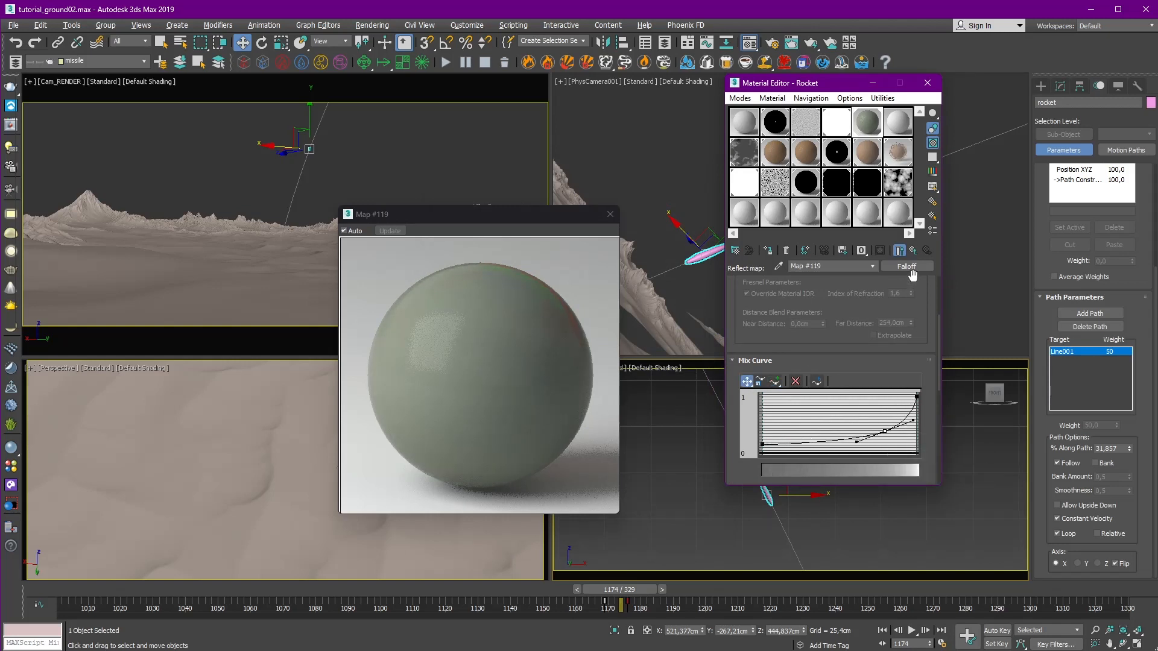
pyautogui.click(914, 251)
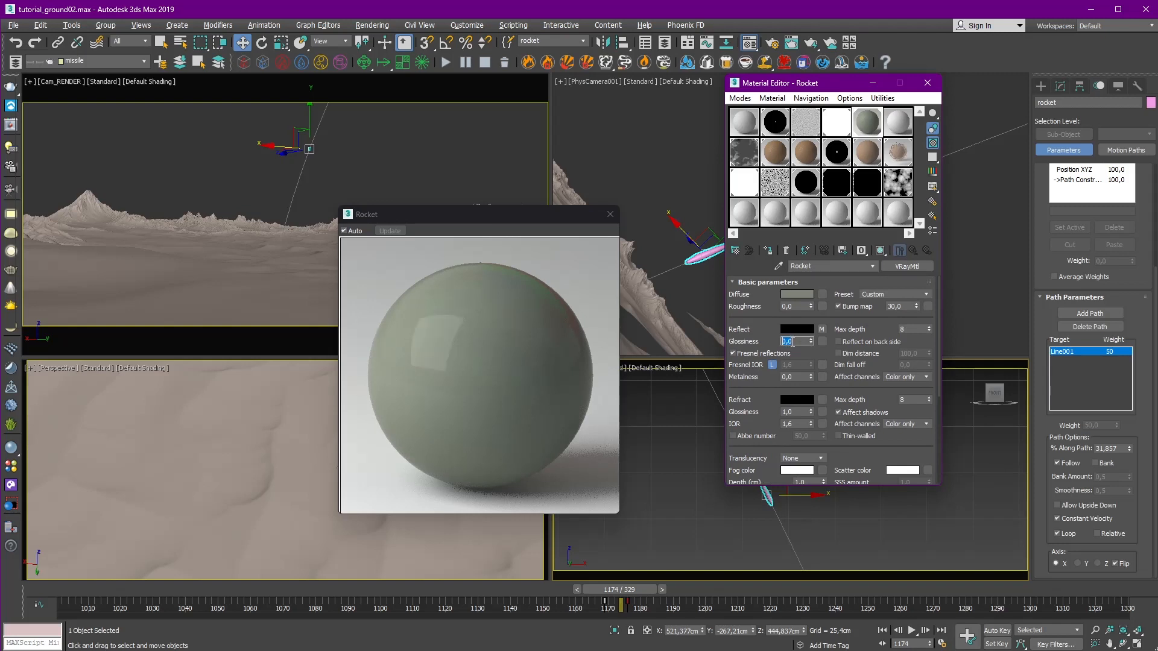
# Step: Set the Rocket material's reflection glossiness to 0.7 and its metalness to 0.25
pyautogui.write('0,75')
pyautogui.press('Return')
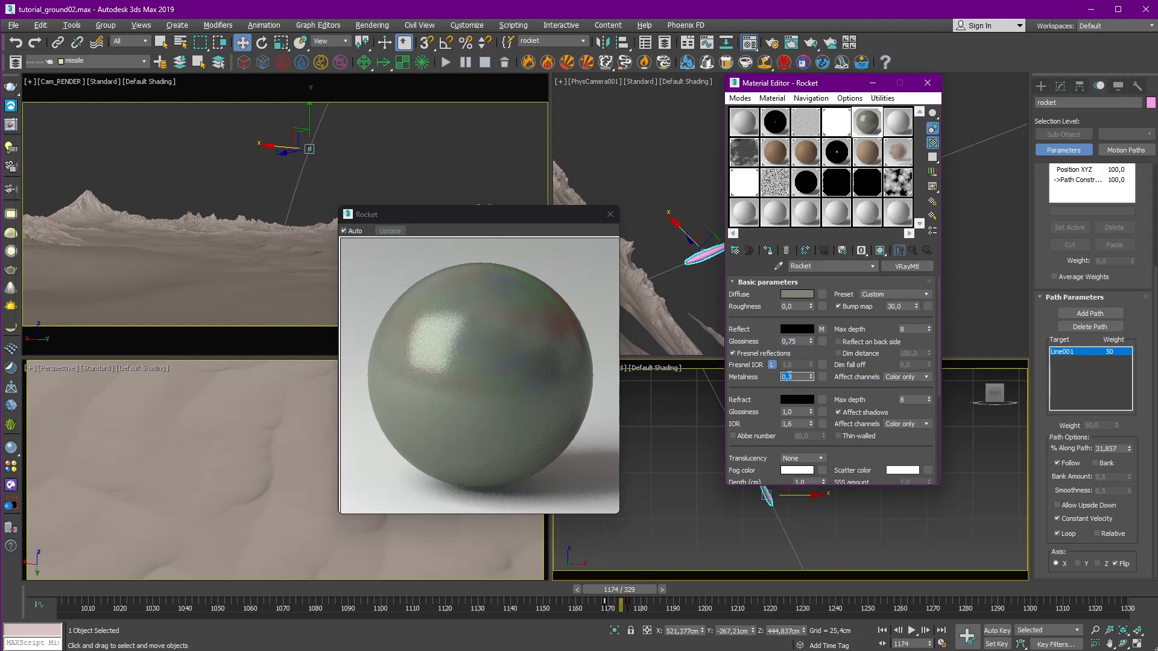
pyautogui.press('BackSpace')
pyautogui.write('25')
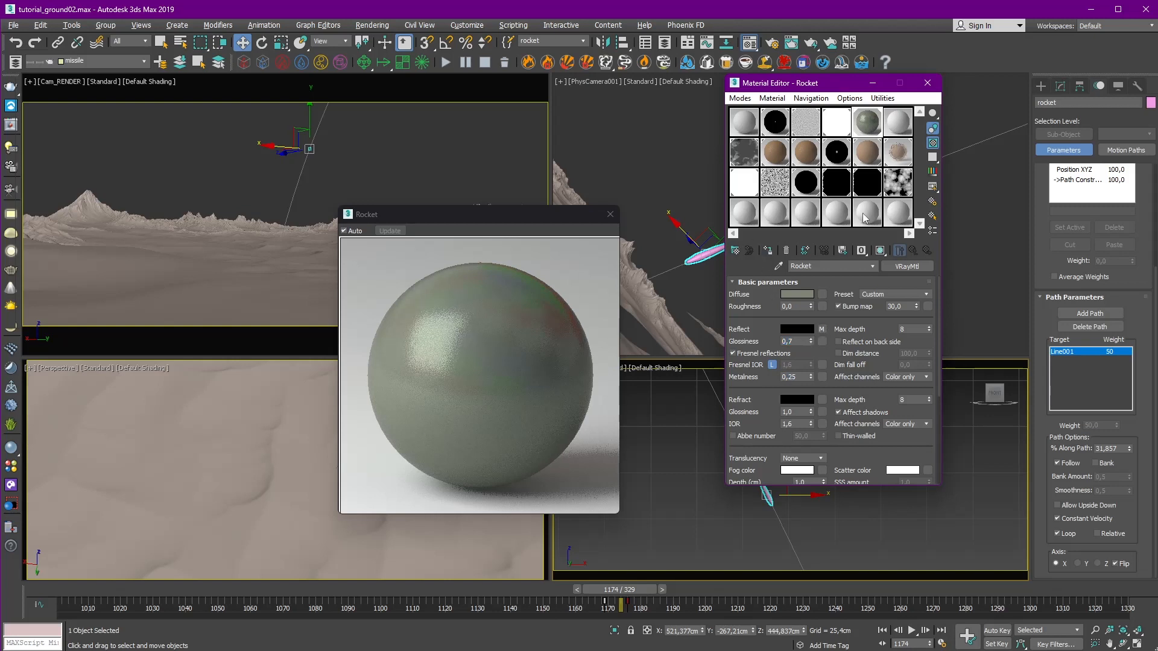
# Step: Adjust the Rocket material's diffuse colour to saturation 44, close the material editor and deselect the rocket
pyautogui.click(786, 295)
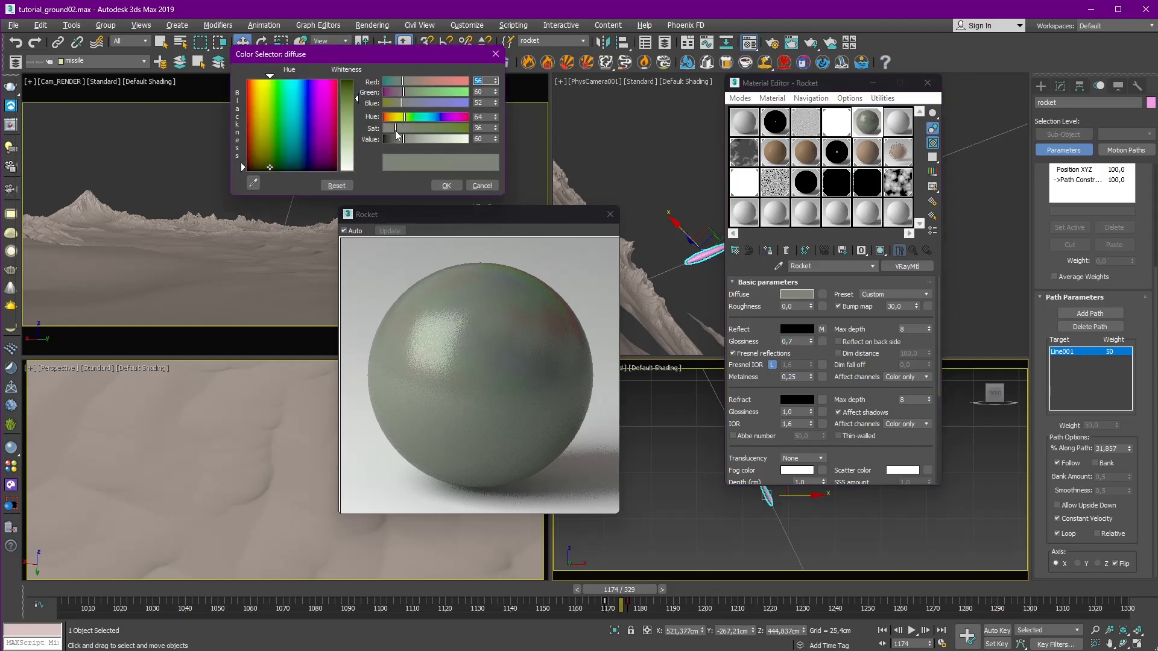
pyautogui.moveTo(397, 134); pyautogui.dragTo(400, 132)
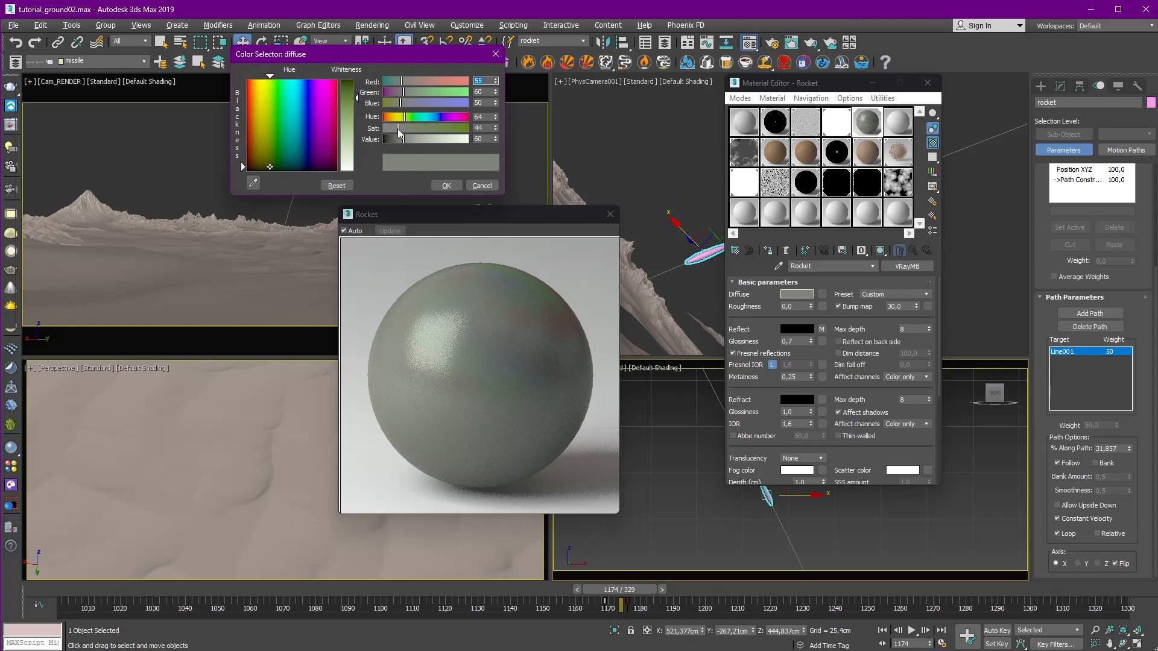
pyautogui.click(447, 185)
pyautogui.click(927, 84)
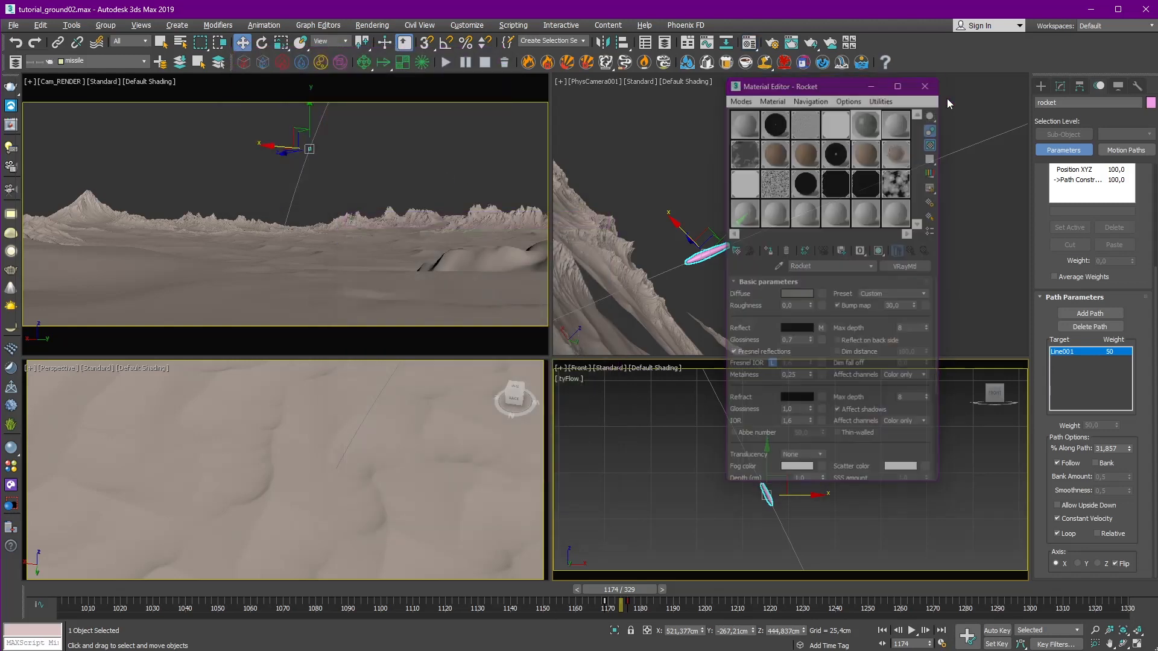
pyautogui.click(1117, 88)
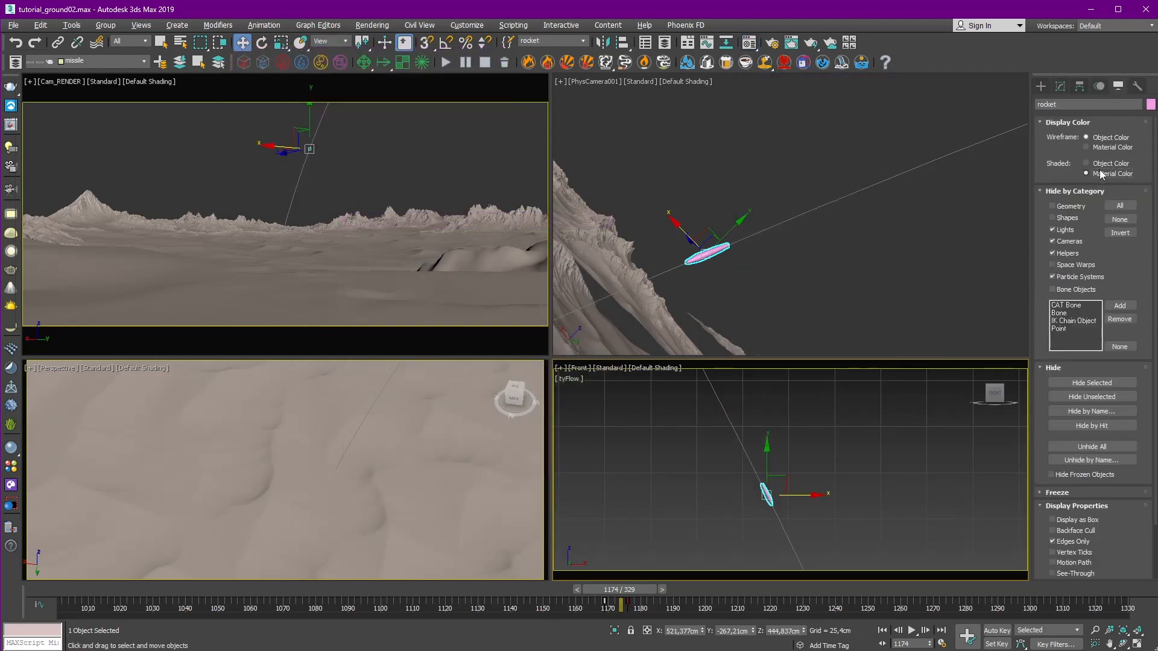
pyautogui.click(910, 259)
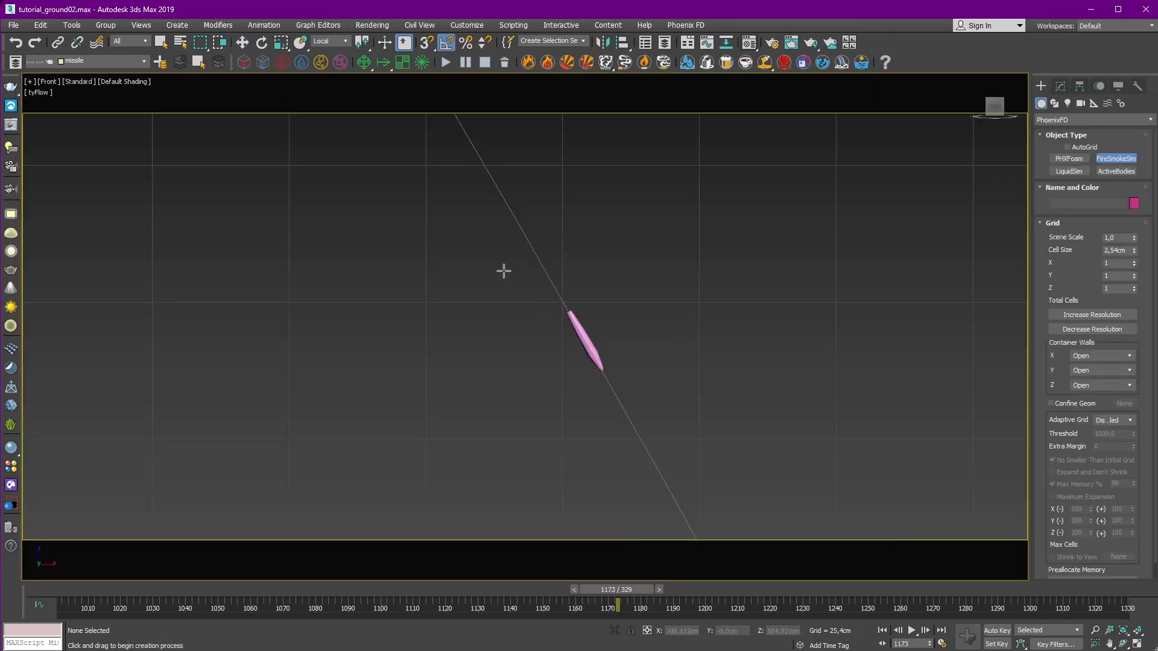
# Step: Draw a Phoenix FireSmokeSim grid around the rocket in the Front view and set its X and Y sizes to 35 cells
pyautogui.moveTo(505, 261); pyautogui.dragTo(882, 587)
pyautogui.click(863, 238)
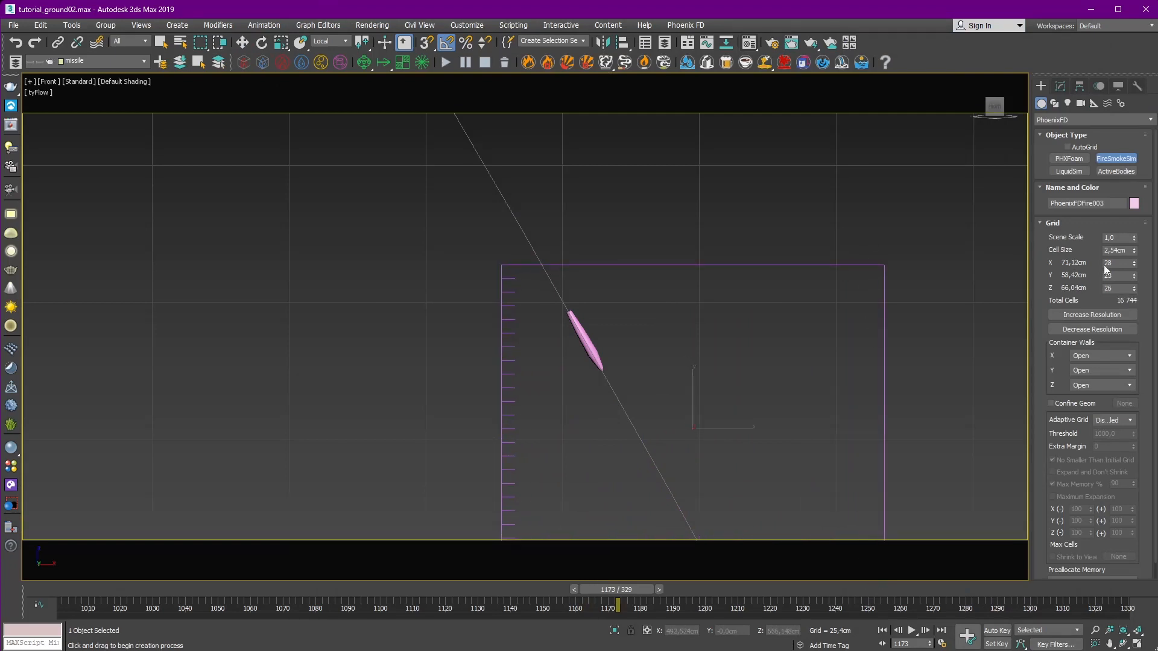
pyautogui.write('35')
pyautogui.press('Tab')
pyautogui.write('35')
pyautogui.press('Return')
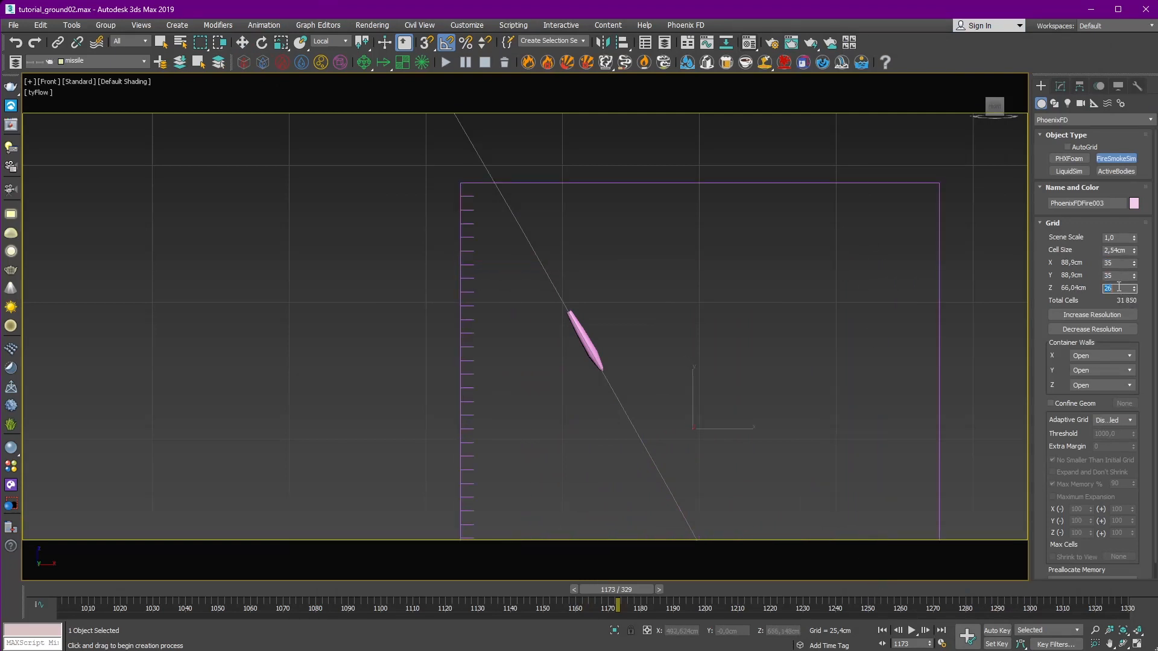
pyautogui.press('Return')
# Step: Move the fire simulator onto the rocket and align its pivot position and orientation to the rocket on all axes
pyautogui.moveTo(695, 394); pyautogui.dragTo(698, 385, button='middle')
pyautogui.press('w')
pyautogui.moveTo(709, 404); pyautogui.dragTo(615, 335)
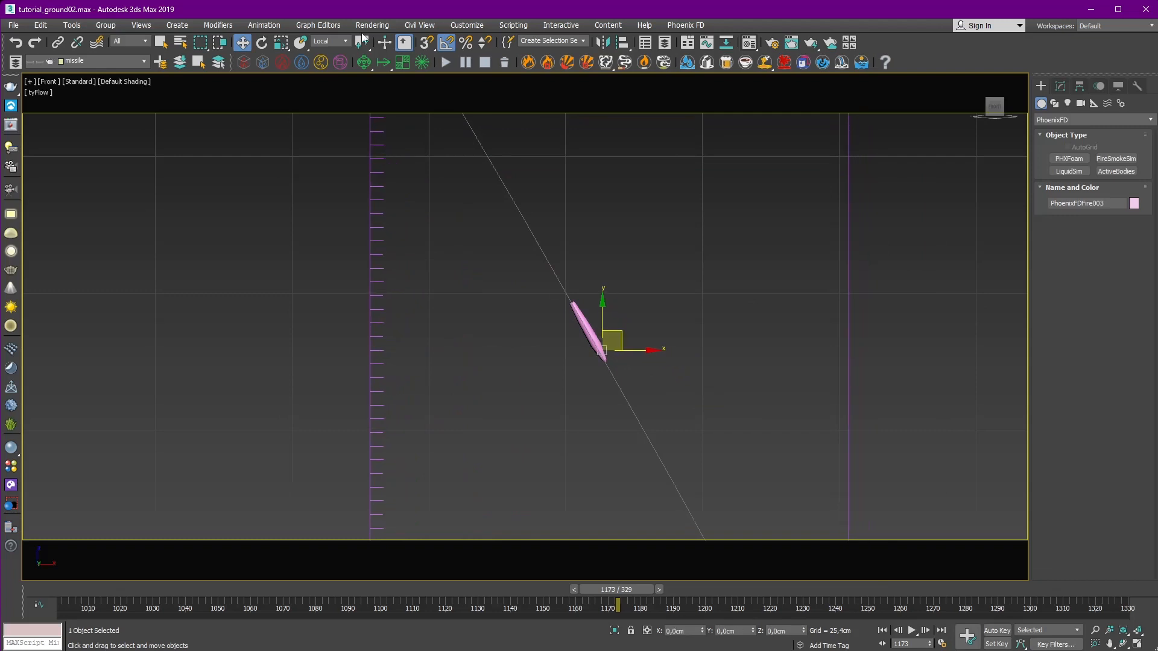
pyautogui.click(622, 42)
pyautogui.click(594, 336)
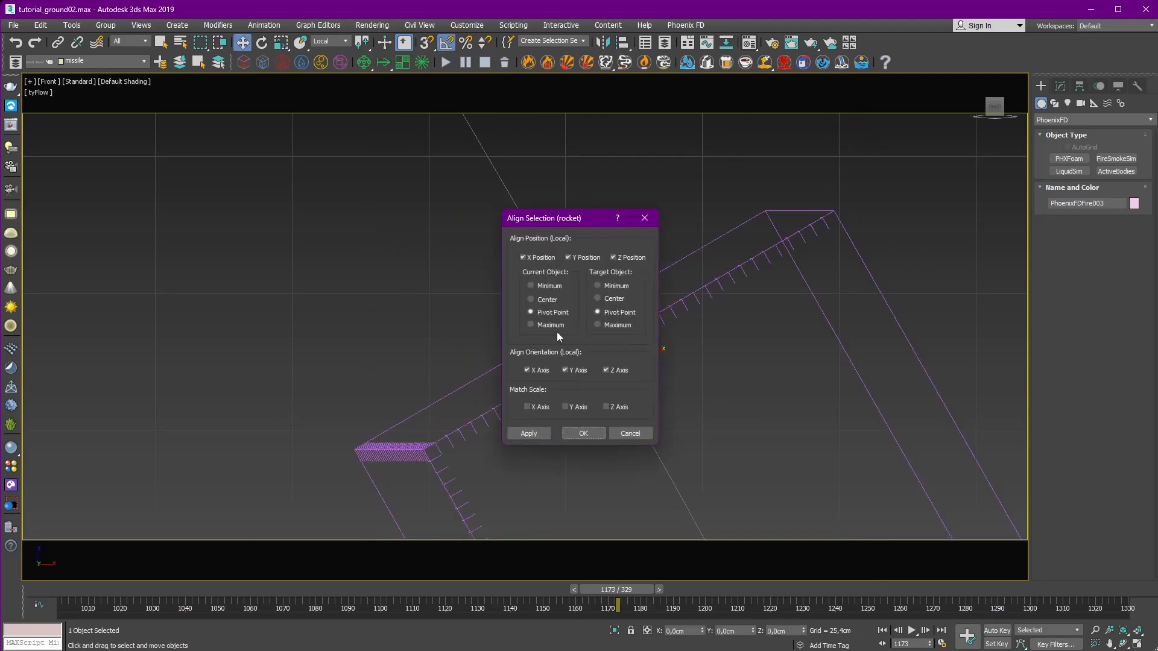
pyautogui.click(583, 433)
# Step: Rotate the simulator grid to trail behind the rocket along the path and shift it to enclose the rocket
pyautogui.scroll(-5, 633, 308)
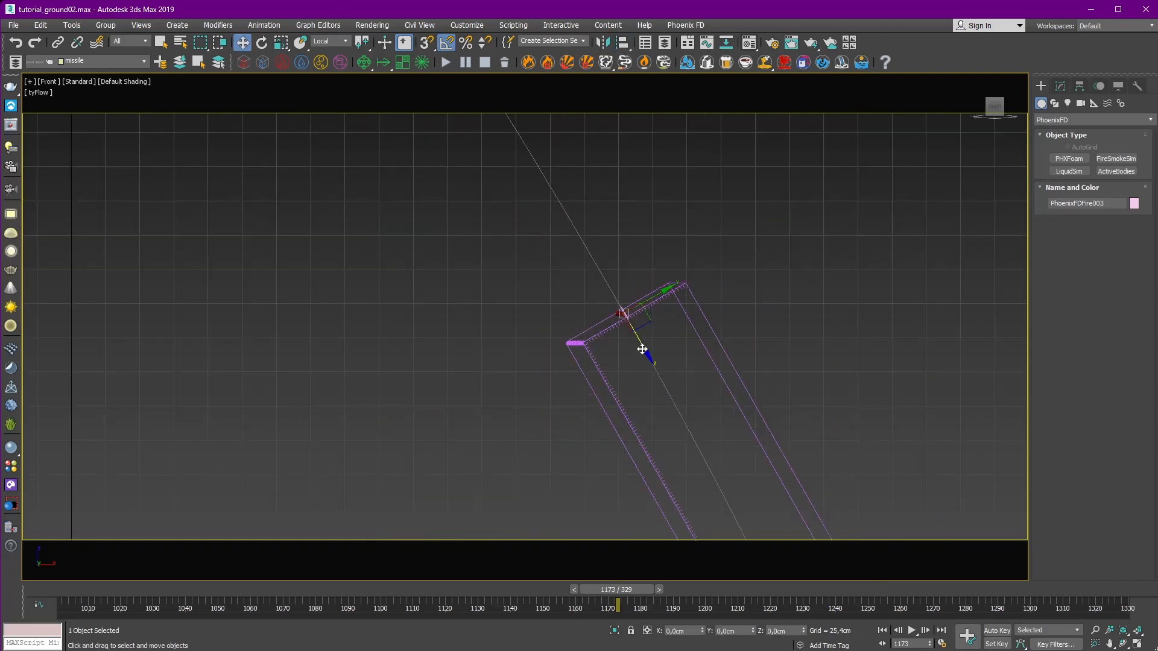
pyautogui.press('e')
pyautogui.moveTo(638, 327); pyautogui.dragTo(572, 235)
pyautogui.press('w')
pyautogui.press('p')
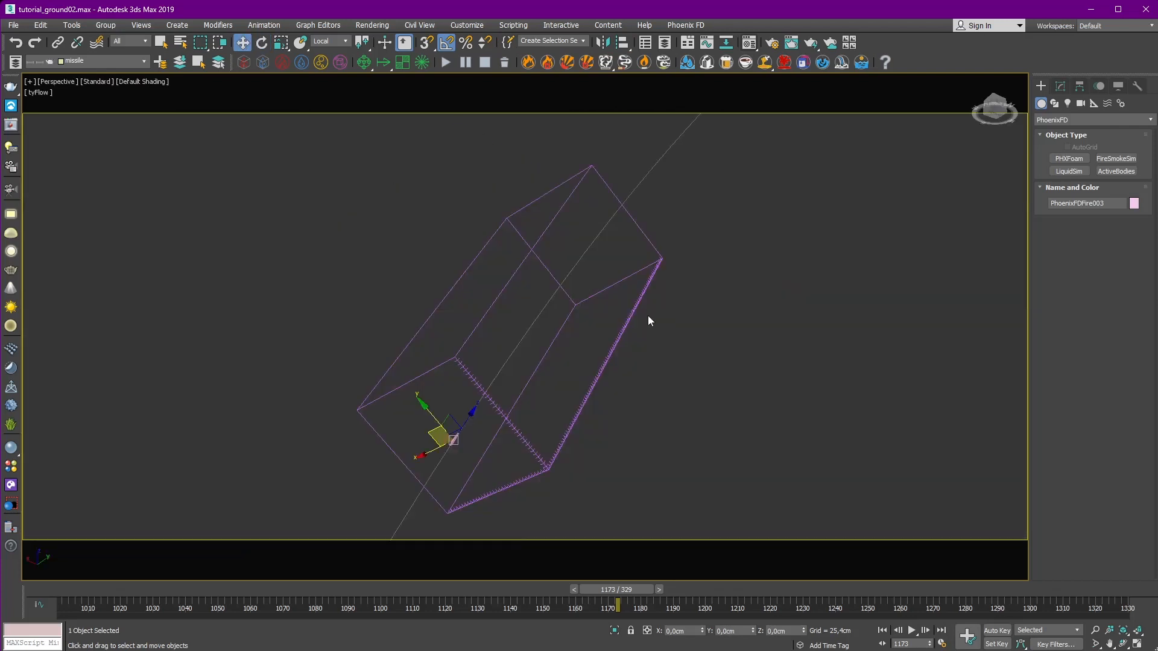
pyautogui.keyDown('alt'); pyautogui.moveTo(577, 326); pyautogui.dragTo(568, 315, button='middle'); pyautogui.keyUp('alt')
pyautogui.moveTo(451, 454); pyautogui.dragTo(443, 467)
# Step: Resize the simulator grid to 16 cells in X and Y and 51 cells in Z
pyautogui.click(1061, 86)
pyautogui.keyDown('alt'); pyautogui.moveTo(519, 380); pyautogui.dragTo(643, 367, button='middle'); pyautogui.keyUp('alt')
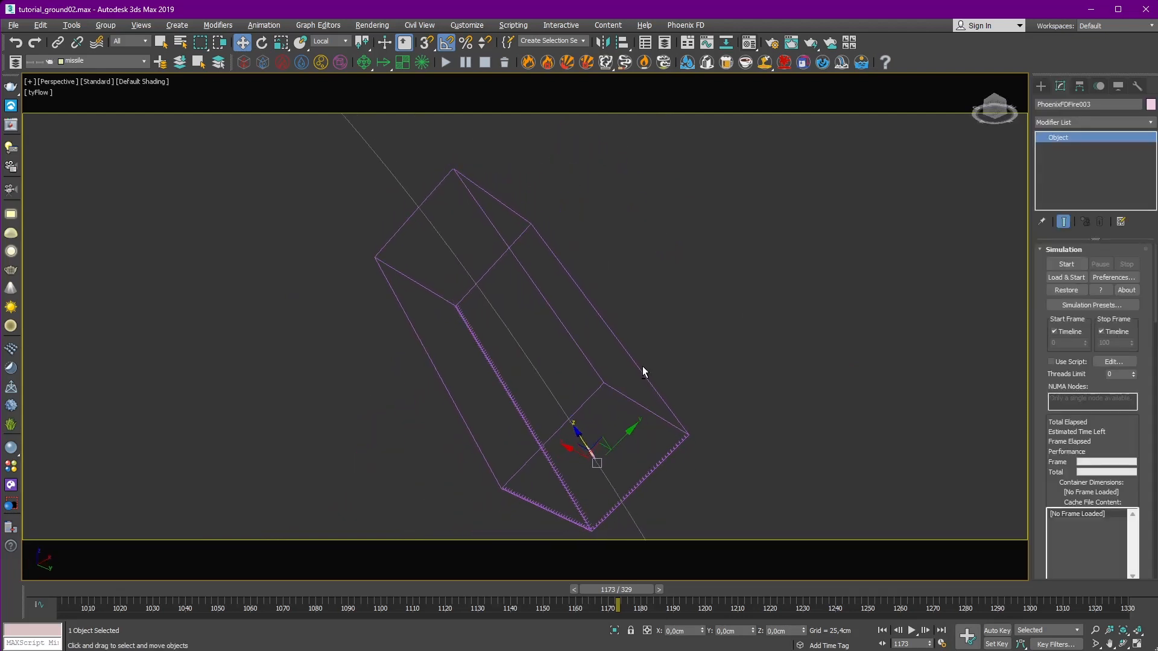
pyautogui.moveTo(1126, 415); pyautogui.dragTo(1121, 237)
pyautogui.moveTo(1135, 494); pyautogui.dragTo(1134, 505)
pyautogui.keyDown('alt'); pyautogui.moveTo(664, 490); pyautogui.dragTo(645, 325, button='middle'); pyautogui.keyUp('alt')
pyautogui.write('16')
pyautogui.press('Return')
pyautogui.moveTo(1134, 519); pyautogui.dragTo(1134, 548)
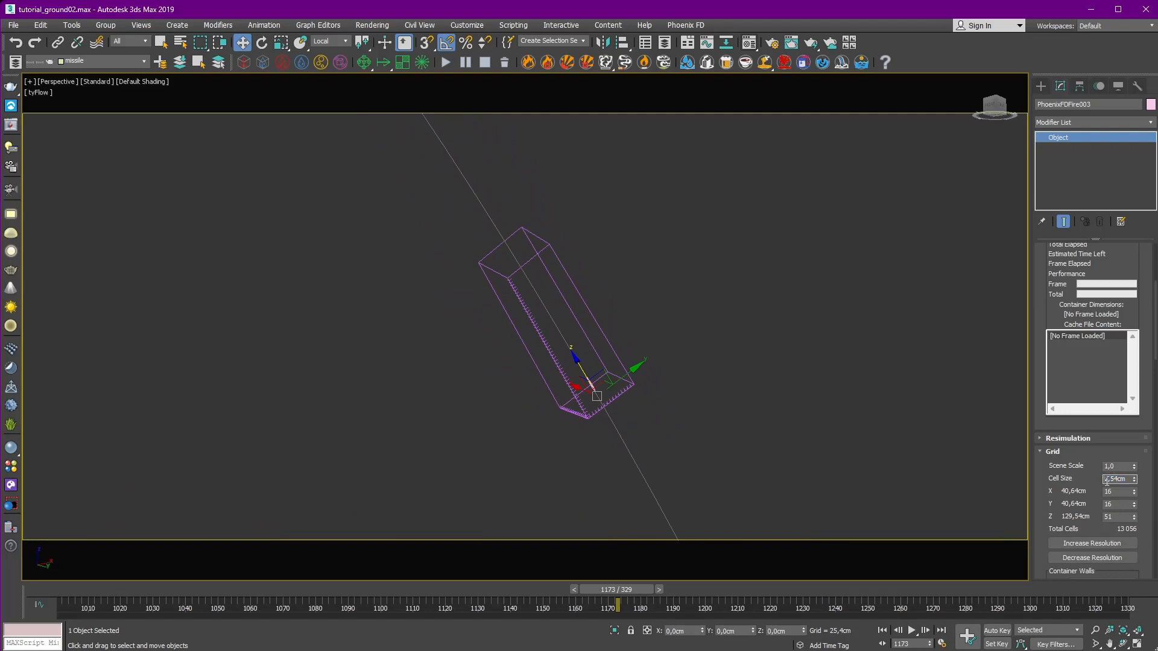
# Step: Set the simulator's cell size to 0.35 cm and link the simulator to the rocket
pyautogui.write('0')
pyautogui.press('Return')
pyautogui.keyDown('alt'); pyautogui.moveTo(693, 374); pyautogui.dragTo(468, 388, button='middle'); pyautogui.keyUp('alt')
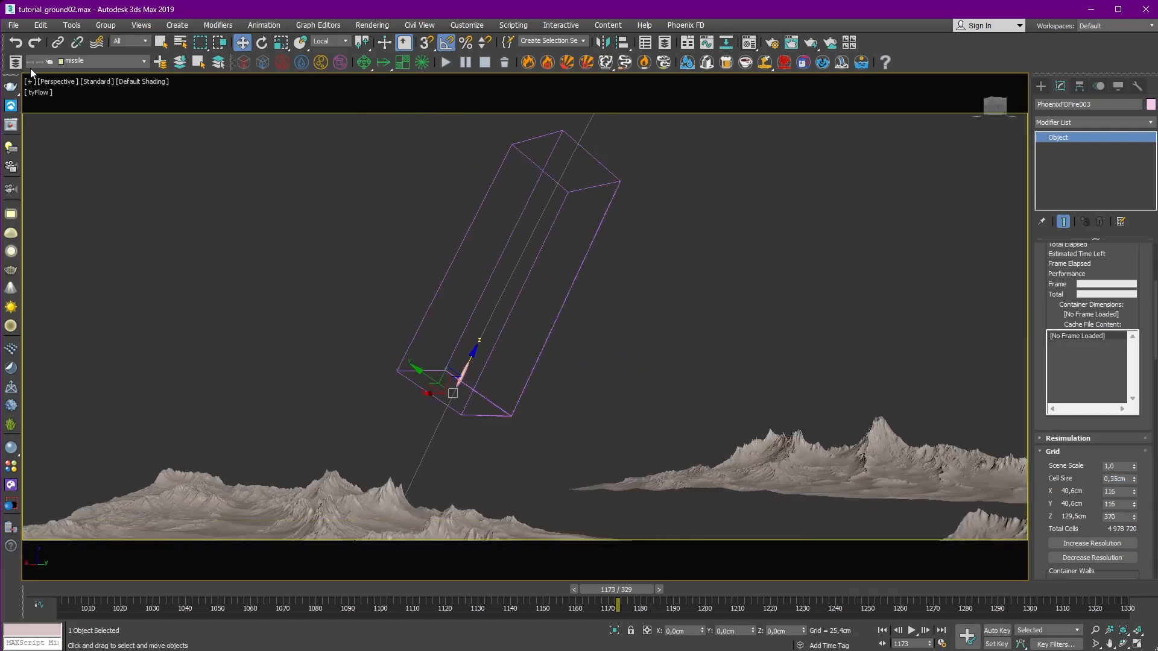
pyautogui.click(58, 42)
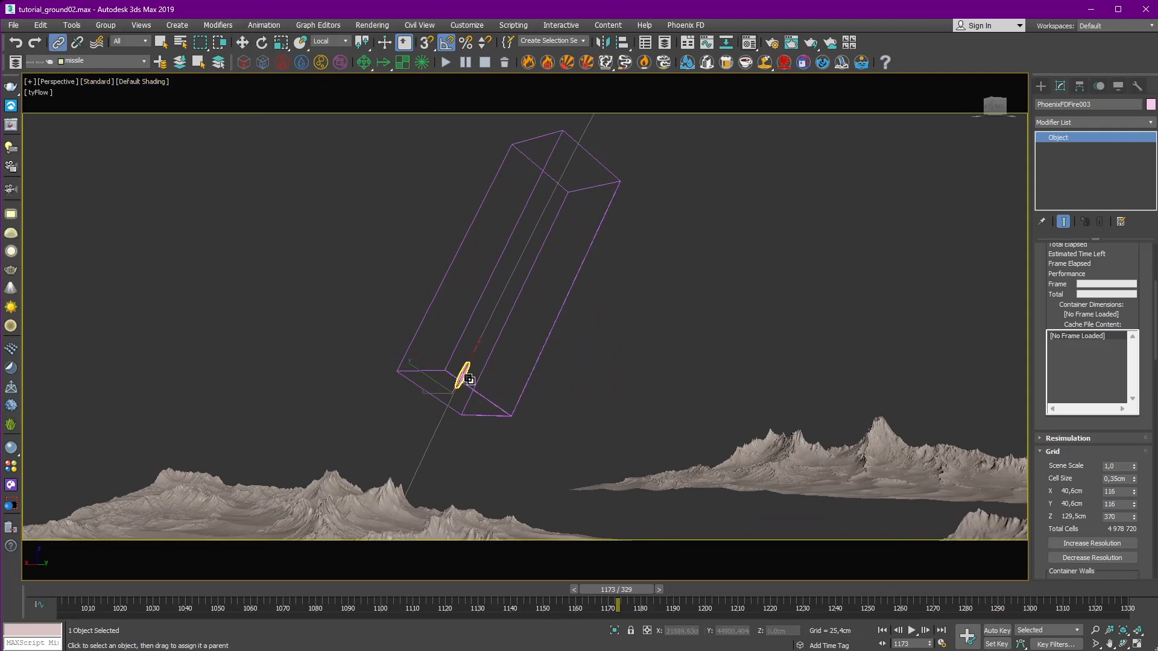
# Step: Set the simulator's gravity, cooling and Classic Vorticity to 0 and its time scale to 3, with Massive Vorticity off
pyautogui.scroll(-6, 1053, 479)
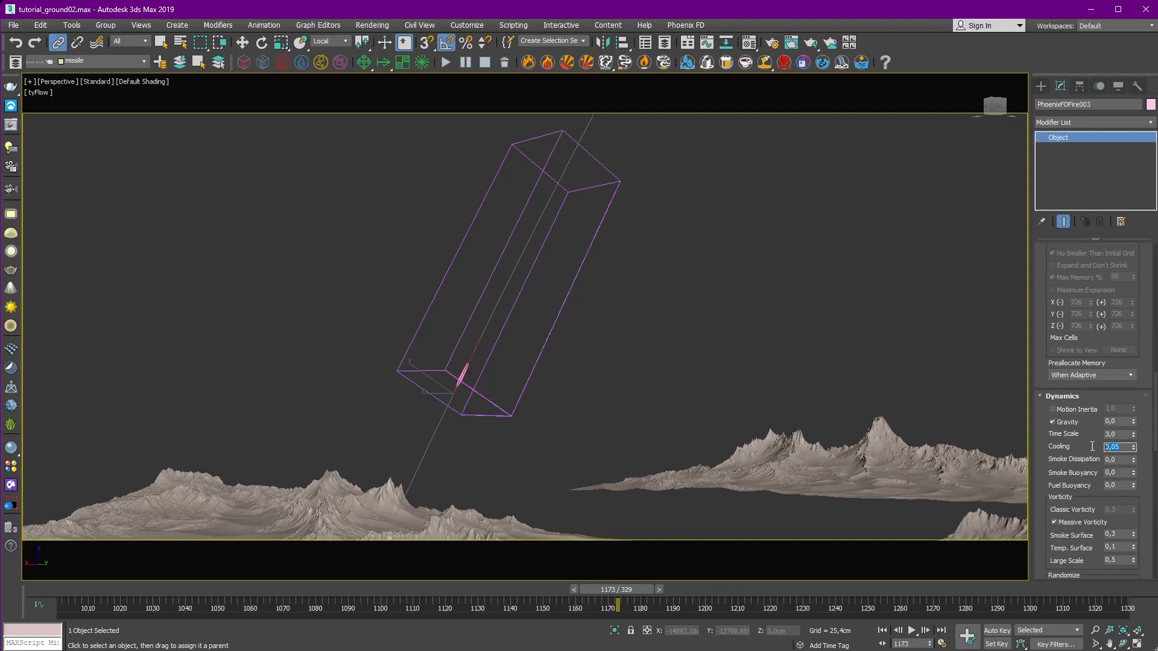
pyautogui.scroll(-2, 1042, 460)
pyautogui.click(1055, 424)
pyautogui.click(1114, 412)
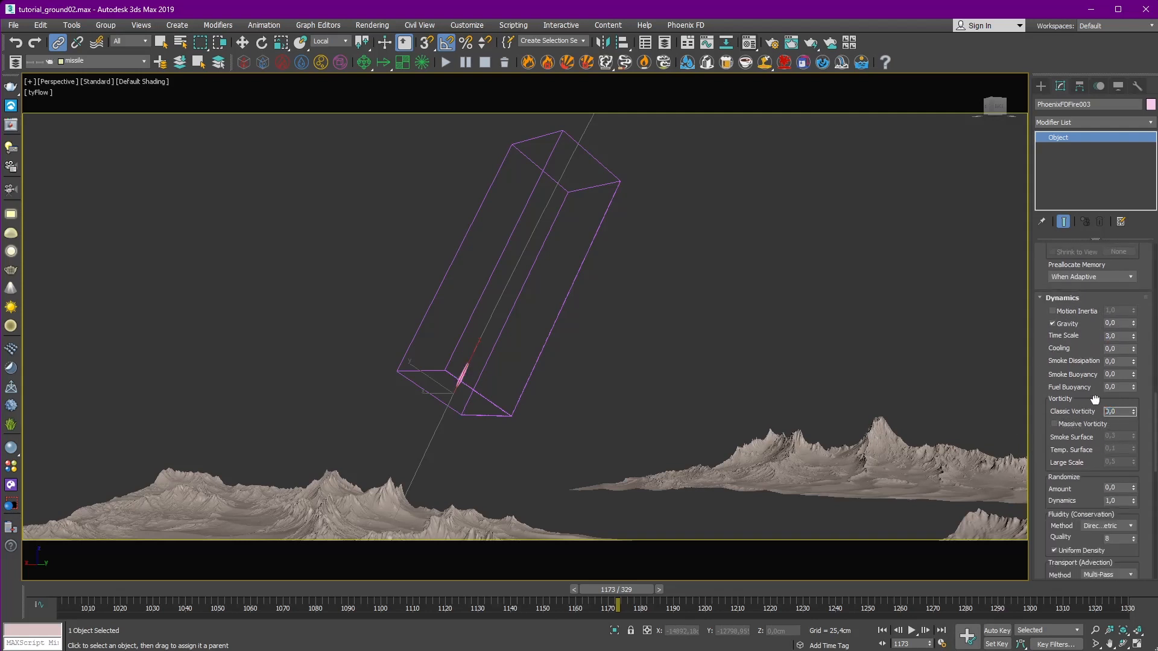
# Step: Use Direct Smooth fluidity with quality 1 and Multi-Pass advection with 16 steps per frame for the simulator
pyautogui.scroll(-3, 1095, 400)
pyautogui.click(1114, 436)
pyautogui.click(1109, 462)
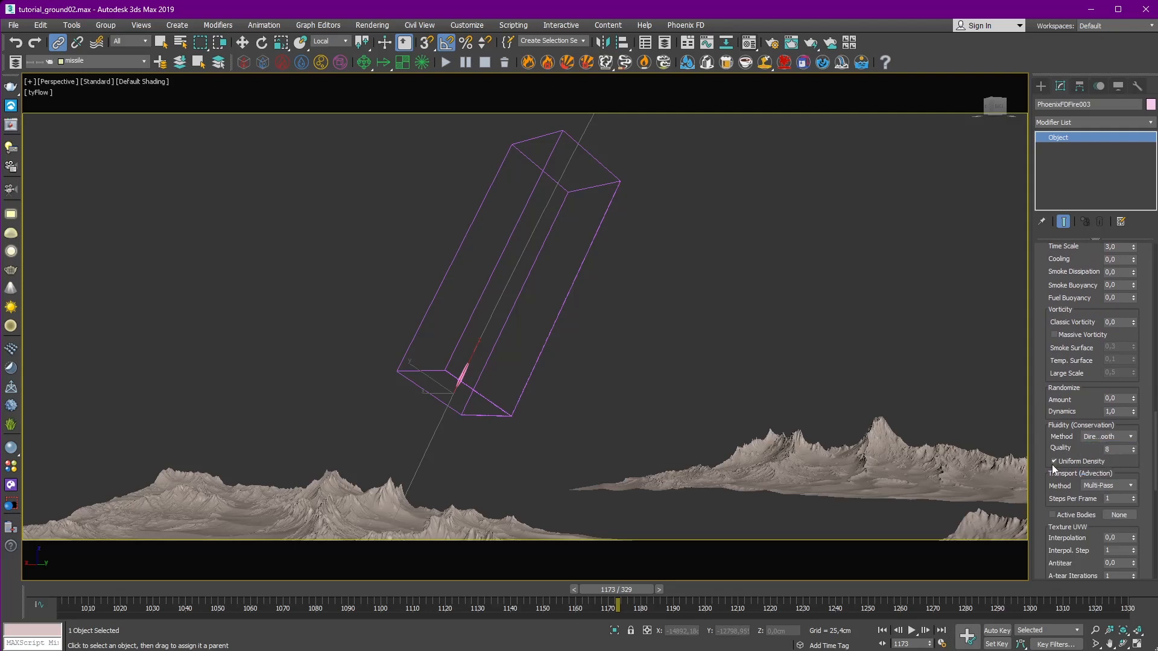
pyautogui.write('1')
pyautogui.scroll(-1, 1123, 461)
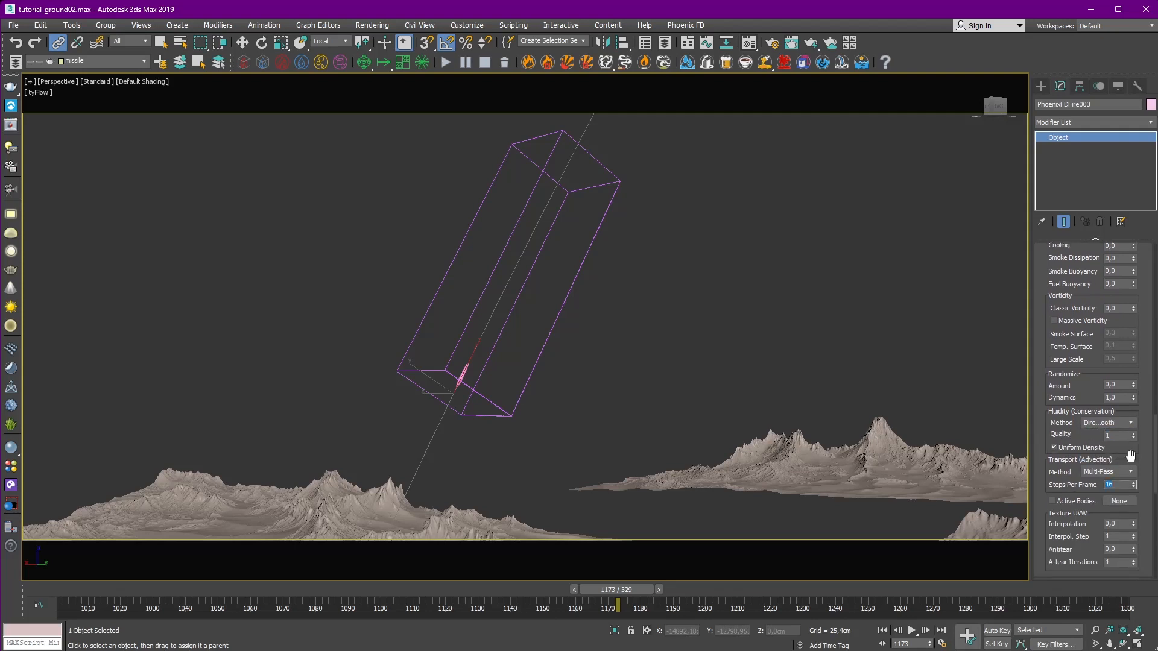
pyautogui.moveTo(1130, 455); pyautogui.dragTo(1103, 267)
# Step: Create a Phoenix FD fire source near the tilted simulator box in the front view
pyautogui.click(282, 63)
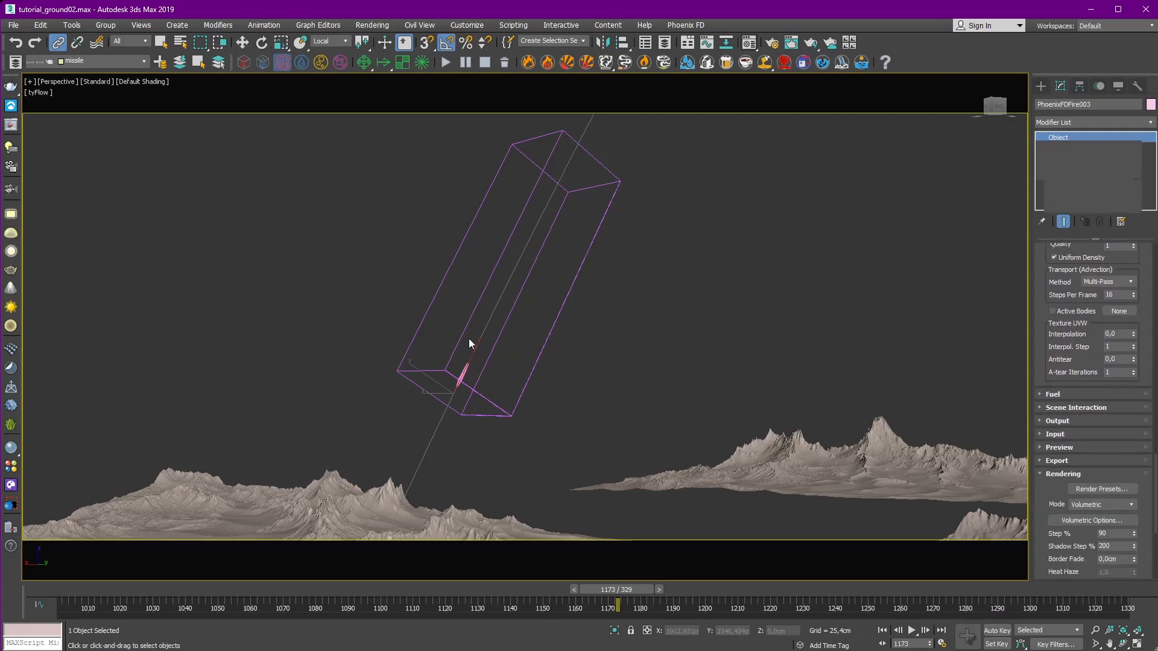
pyautogui.press('f')
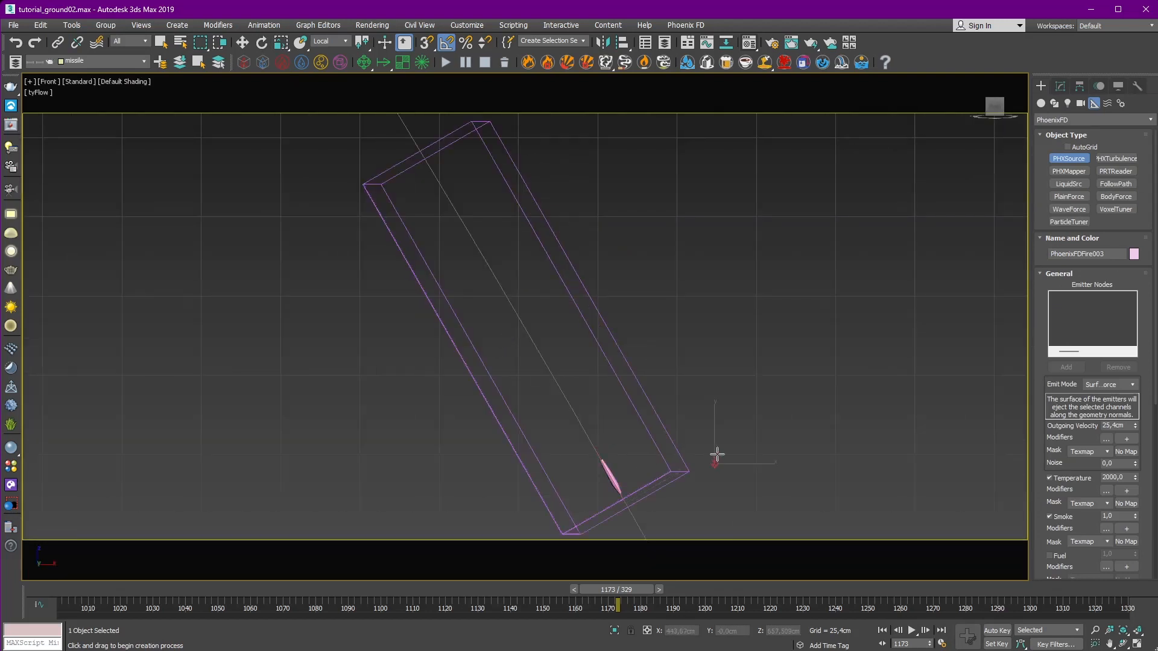
pyautogui.click(717, 455)
pyautogui.rightClick(717, 456)
# Step: Align the new fire source to the simulator, offset beside the box, and link it to the simulator
pyautogui.click(624, 46)
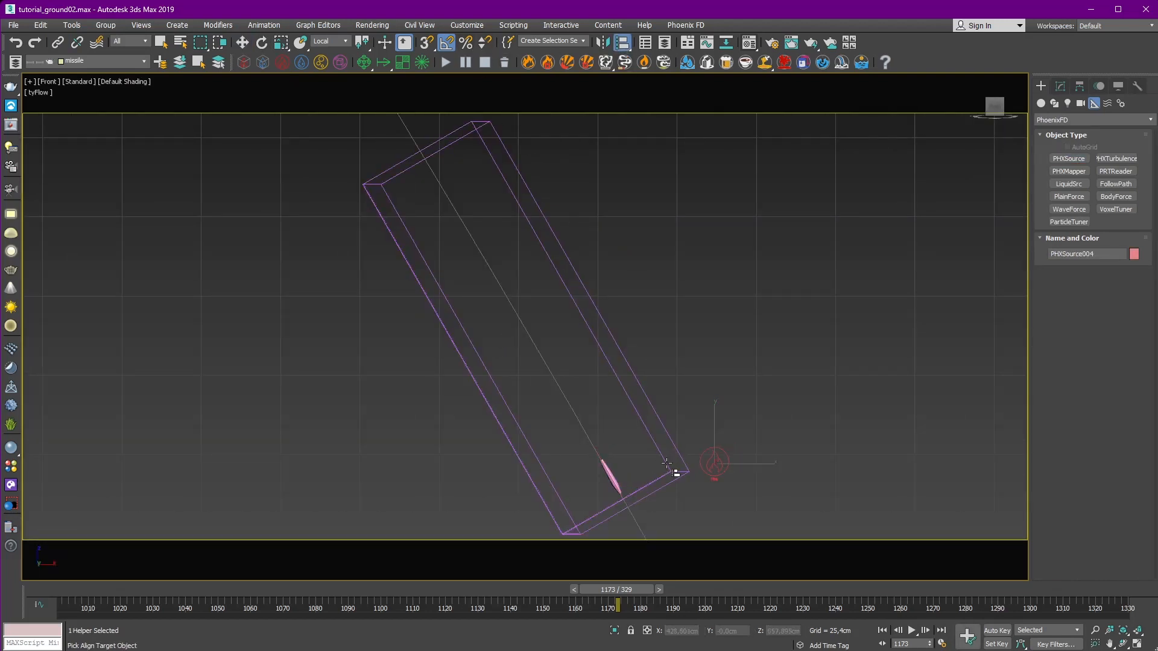
pyautogui.click(677, 473)
pyautogui.click(576, 432)
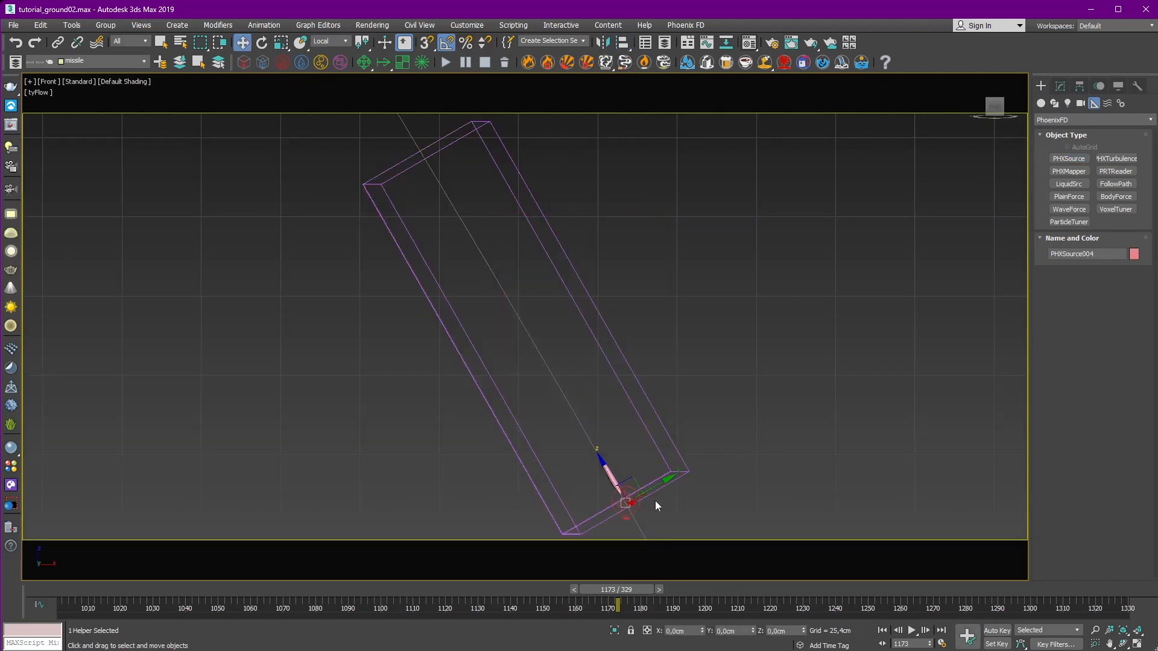
pyautogui.click(58, 42)
pyautogui.moveTo(689, 486); pyautogui.dragTo(688, 477)
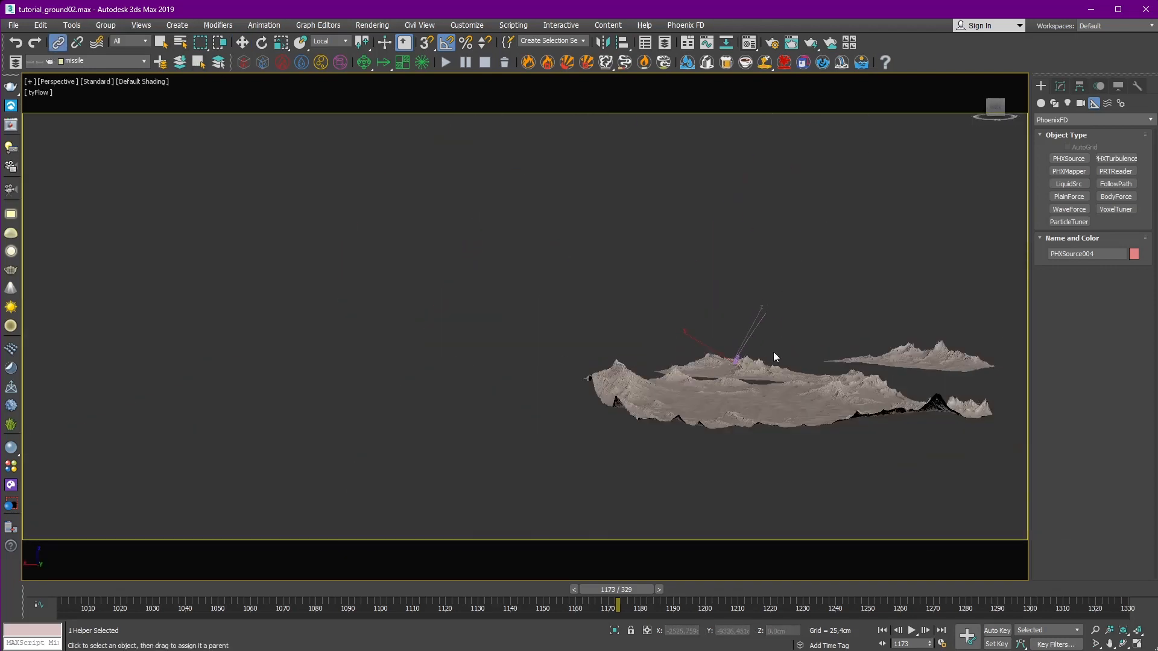
# Step: Create a physical camera from a close perspective view of the rocket and simulator, and select it
pyautogui.scroll(10, 774, 356)
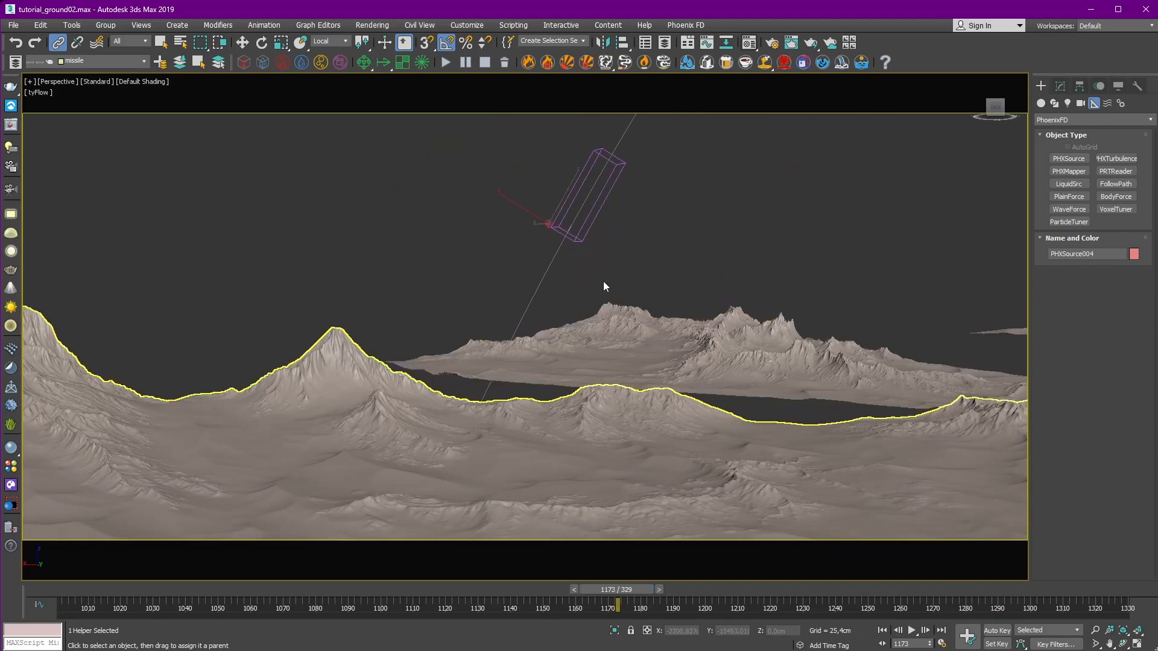
pyautogui.press('z')
pyautogui.scroll(-8, 746, 339)
pyautogui.keyDown('alt'); pyautogui.moveTo(690, 313); pyautogui.dragTo(666, 326, button='middle'); pyautogui.keyUp('alt')
pyautogui.press('c')
pyautogui.click(71, 82)
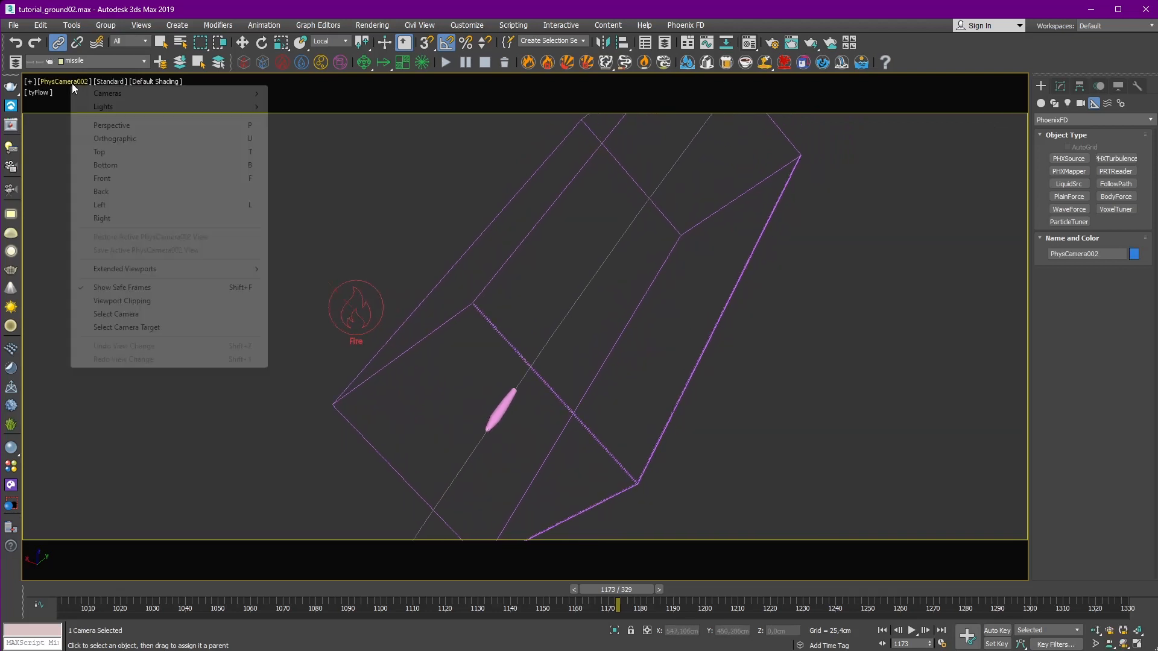
pyautogui.click(115, 314)
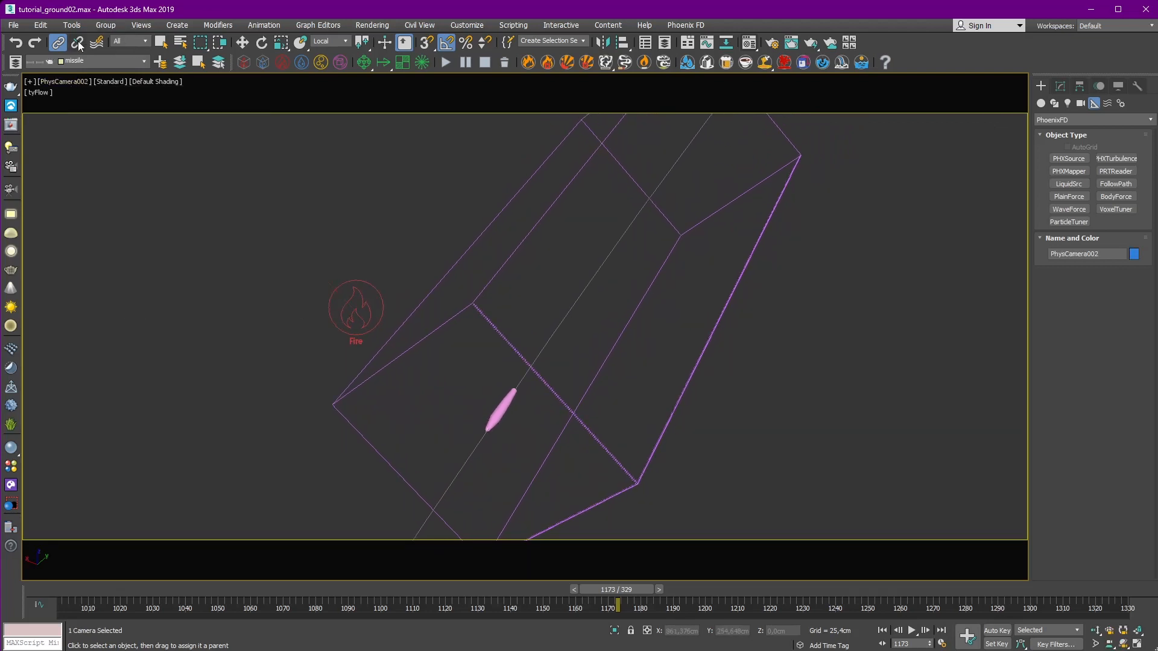
# Step: Link the new physical camera to the Phoenix FD simulator
pyautogui.press('p')
pyautogui.scroll(-8, 517, 269)
pyautogui.keyDown('alt'); pyautogui.moveTo(516, 269); pyautogui.dragTo(592, 318, button='middle'); pyautogui.keyUp('alt')
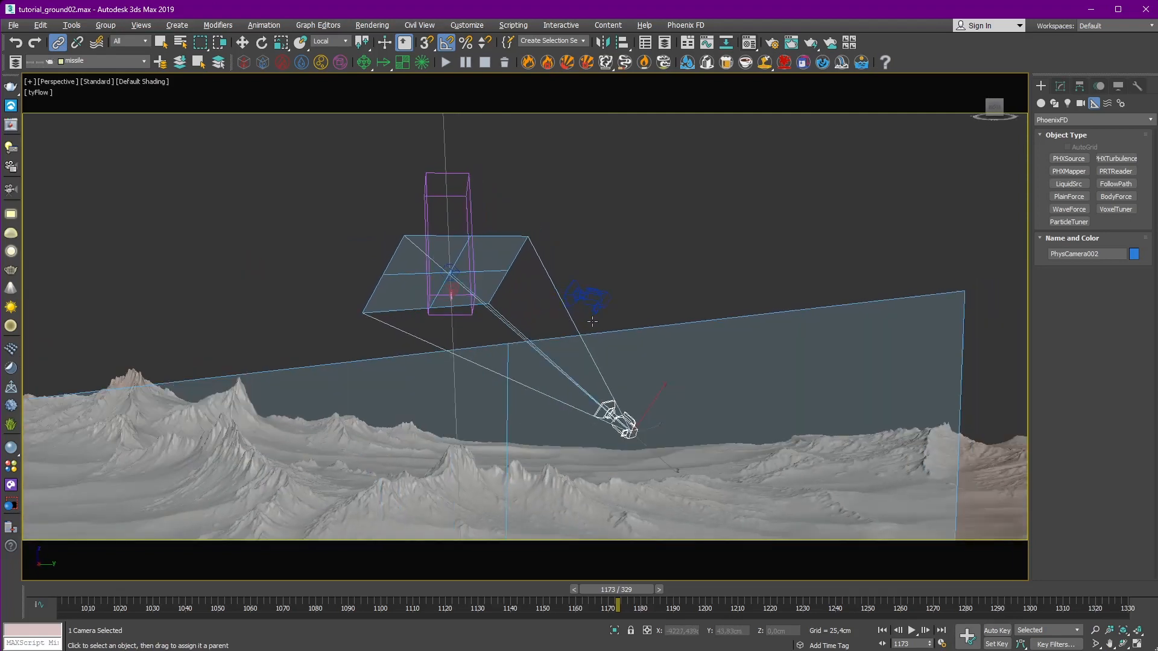
pyautogui.click(595, 307)
pyautogui.click(617, 424)
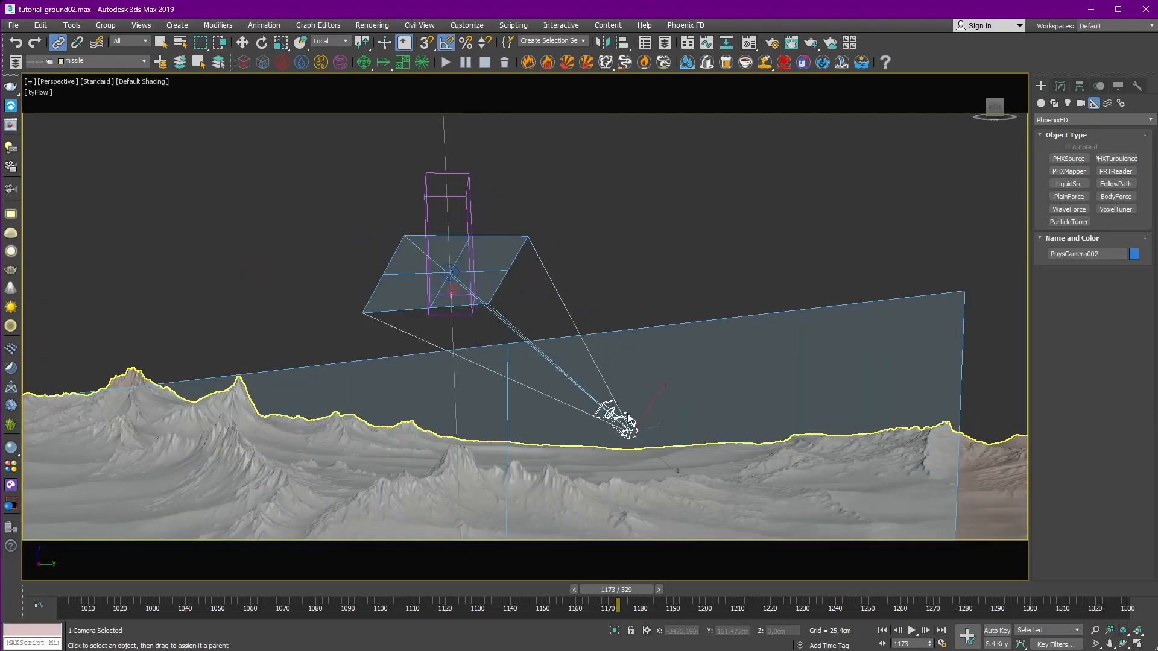
pyautogui.moveTo(617, 424); pyautogui.dragTo(468, 296)
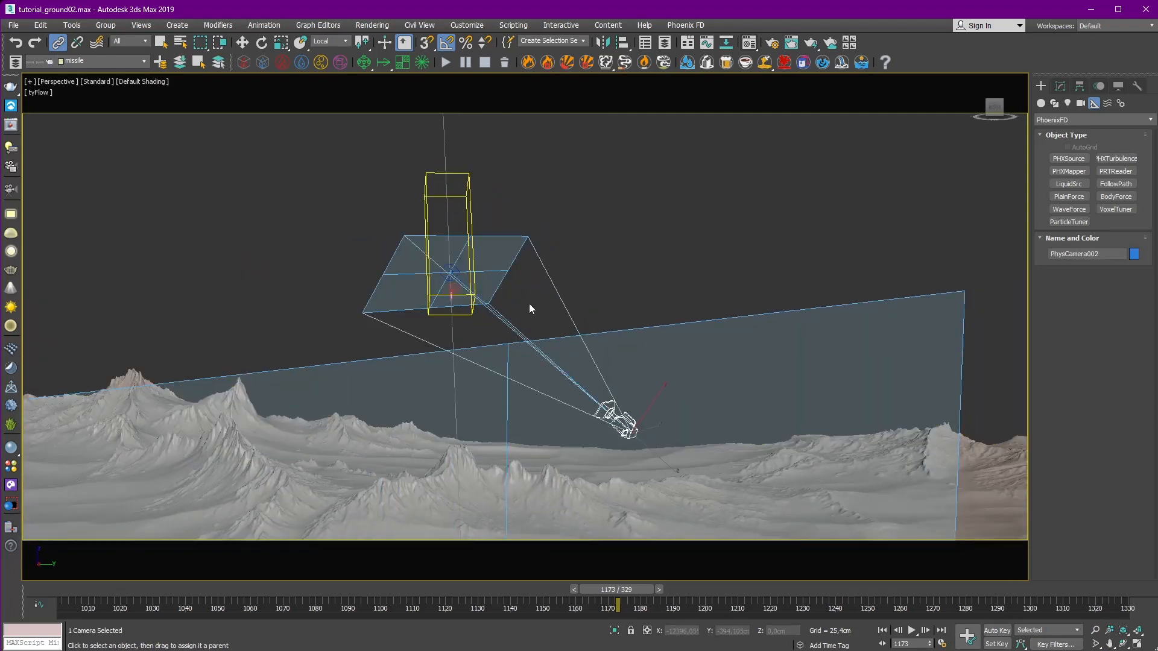
# Step: Check the linked camera's view along the timeline and turn off the camera's Targeted option
pyautogui.press('c')
pyautogui.moveTo(612, 601)
pyautogui.mouseDown()
pyautogui.moveTo(606, 589)
pyautogui.moveTo(629, 585)
pyautogui.moveTo(617, 587)
pyautogui.mouseUp()
pyautogui.click(58, 43)
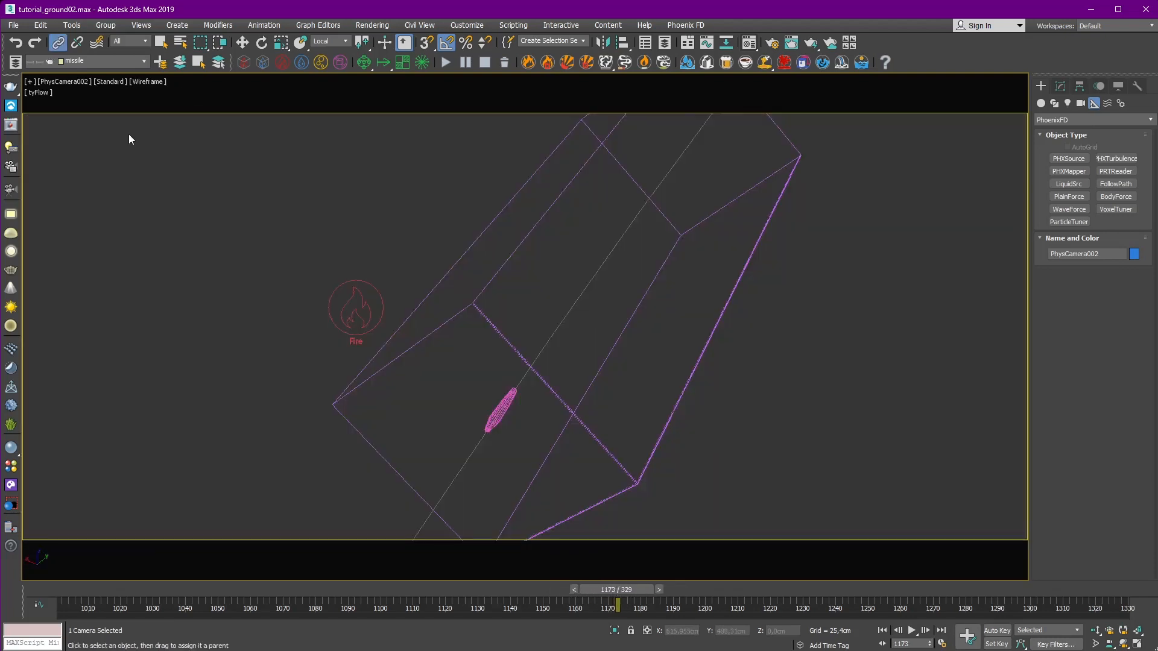
pyautogui.click(63, 81)
pyautogui.click(114, 315)
pyautogui.click(1061, 86)
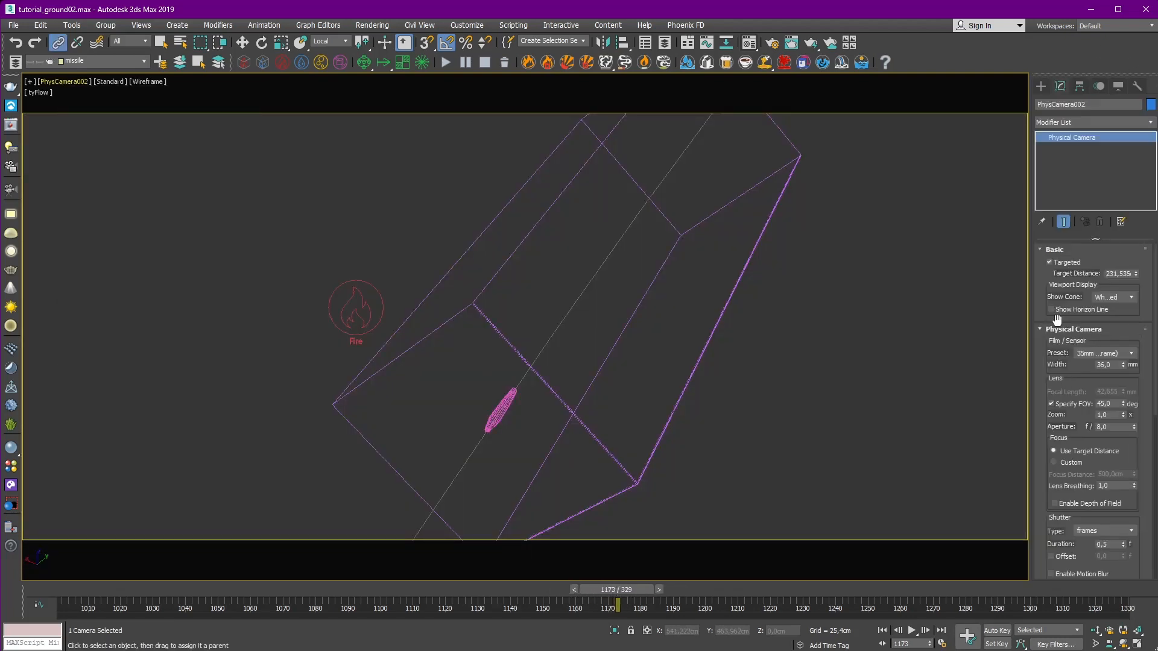
pyautogui.click(1063, 264)
# Step: Rotate, orbit and adjust the camera so it frames the rocket, fire source and front of the simulator box at an angle
pyautogui.press('p')
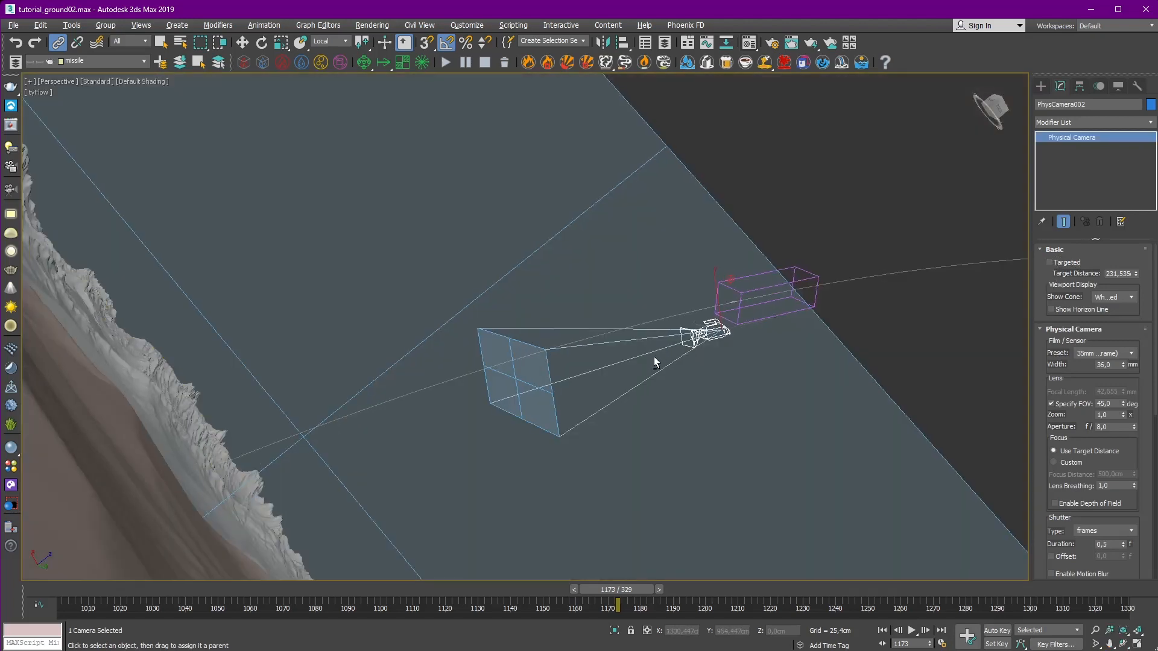
pyautogui.keyDown('alt'); pyautogui.moveTo(655, 362); pyautogui.dragTo(753, 309, button='middle'); pyautogui.keyUp('alt')
pyautogui.press('e')
pyautogui.moveTo(668, 365); pyautogui.dragTo(546, 256)
pyautogui.press('c')
pyautogui.click(1123, 644)
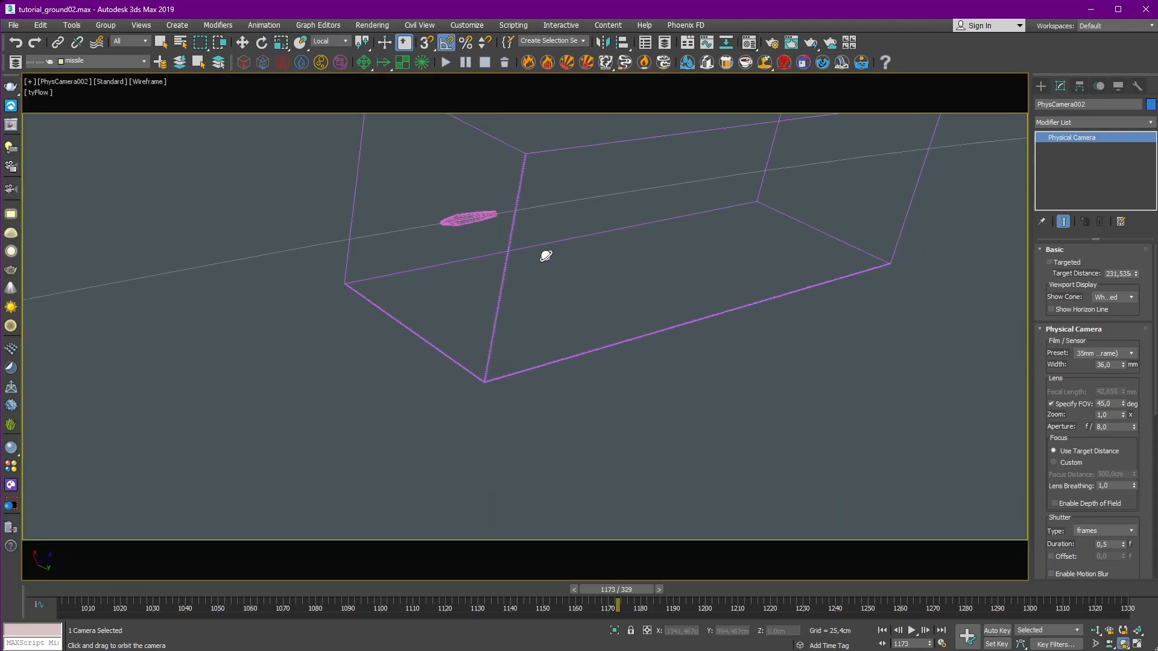
pyautogui.moveTo(486, 166); pyautogui.dragTo(520, 287)
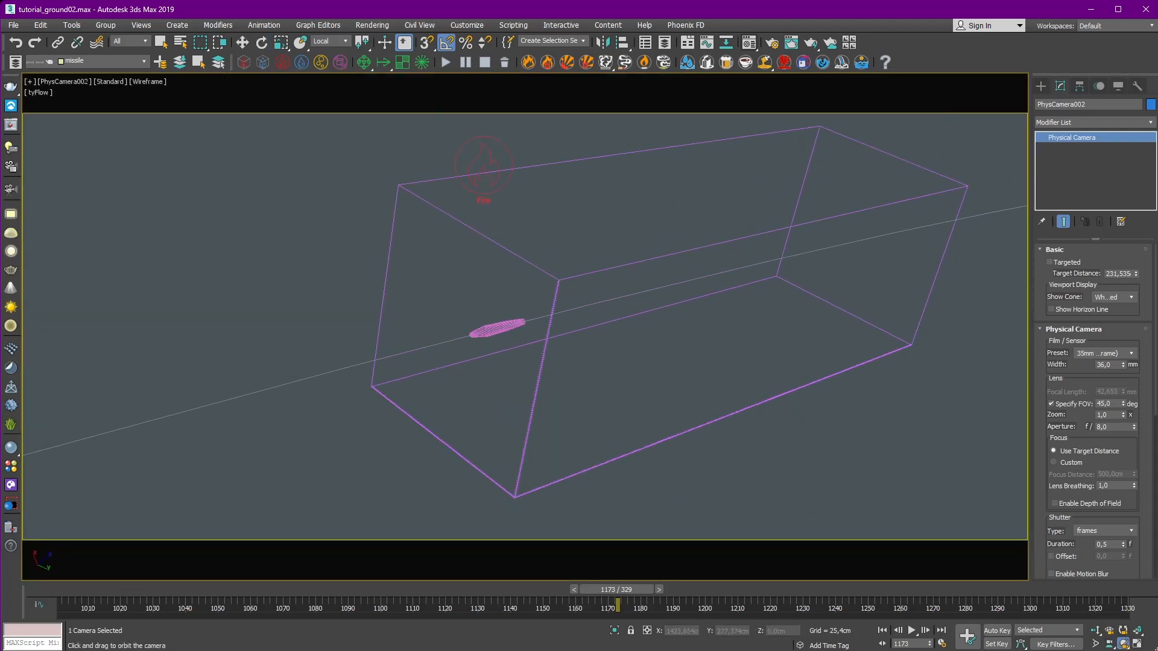
pyautogui.click(1123, 630)
pyautogui.moveTo(801, 318)
pyautogui.mouseDown()
pyautogui.moveTo(804, 294)
pyautogui.moveTo(867, 331)
pyautogui.moveTo(794, 331)
pyautogui.mouseUp()
pyautogui.rightClick(928, 320)
pyautogui.click(800, 250)
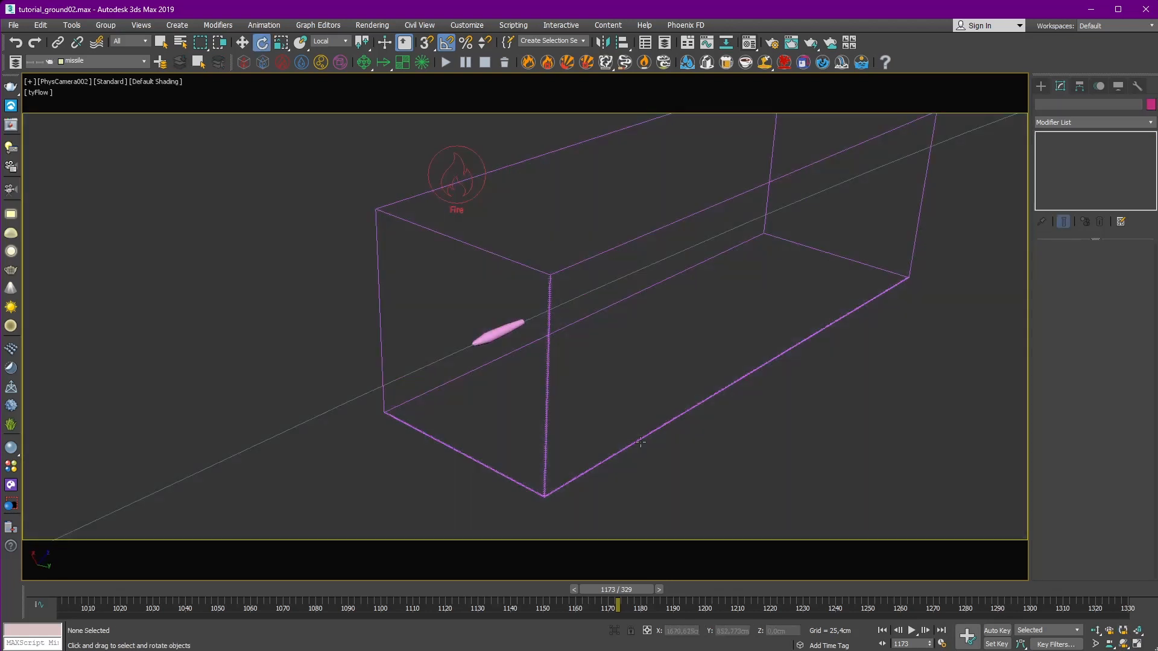
# Step: Scrub to frame 1170 and examine the rocket, source and simulator from the perspective view
pyautogui.moveTo(625, 591)
pyautogui.mouseDown()
pyautogui.moveTo(659, 593)
pyautogui.moveTo(536, 593)
pyautogui.moveTo(643, 586)
pyautogui.moveTo(615, 586)
pyautogui.moveTo(631, 588)
pyautogui.mouseUp()
pyautogui.press('p')
pyautogui.scroll(8, 582, 287)
pyautogui.press('e')
pyautogui.click(613, 231)
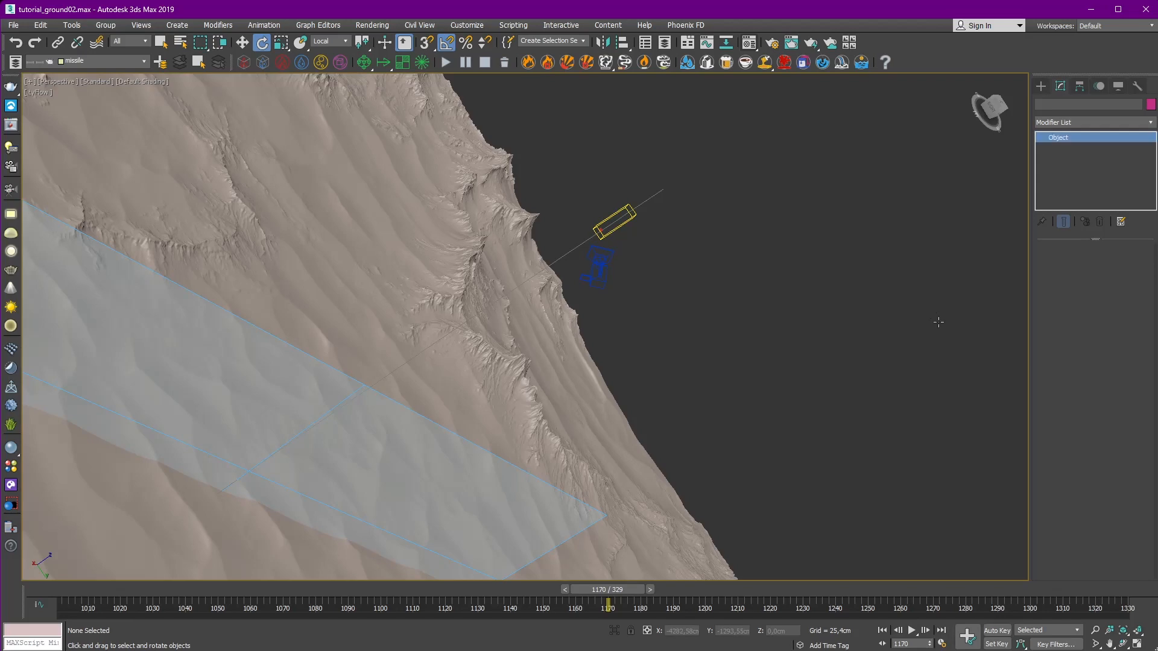
pyautogui.scroll(-5, 1157, 408)
pyautogui.scroll(-3, 1156, 407)
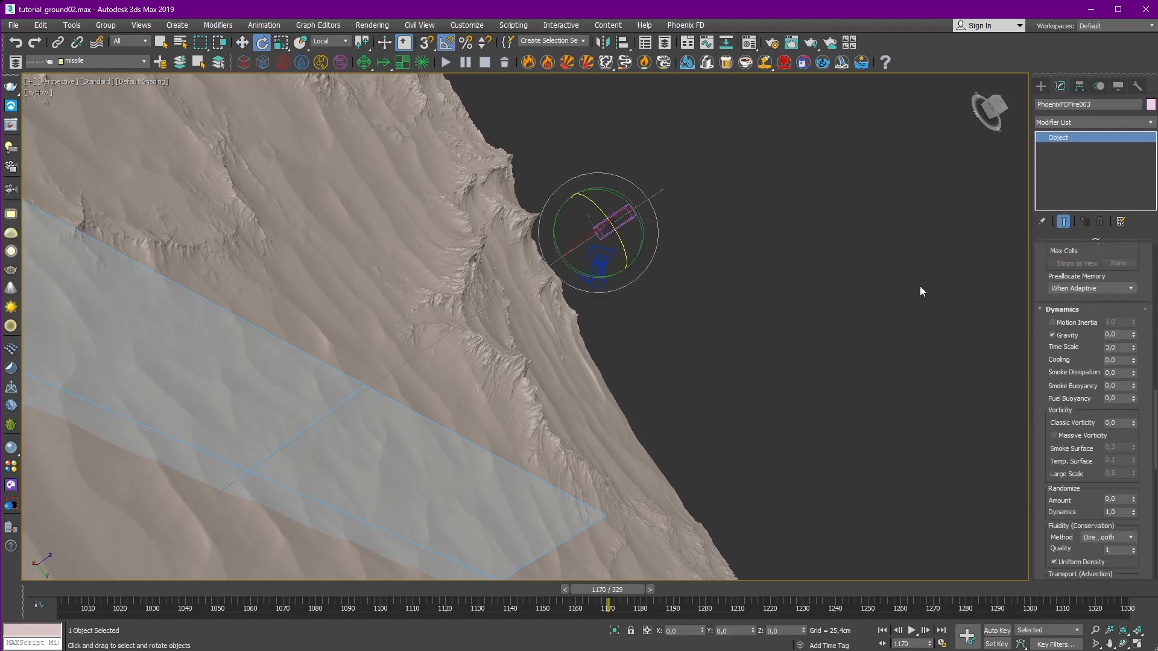
pyautogui.keyDown('alt'); pyautogui.moveTo(920, 289); pyautogui.dragTo(444, 313, button='middle'); pyautogui.keyUp('alt')
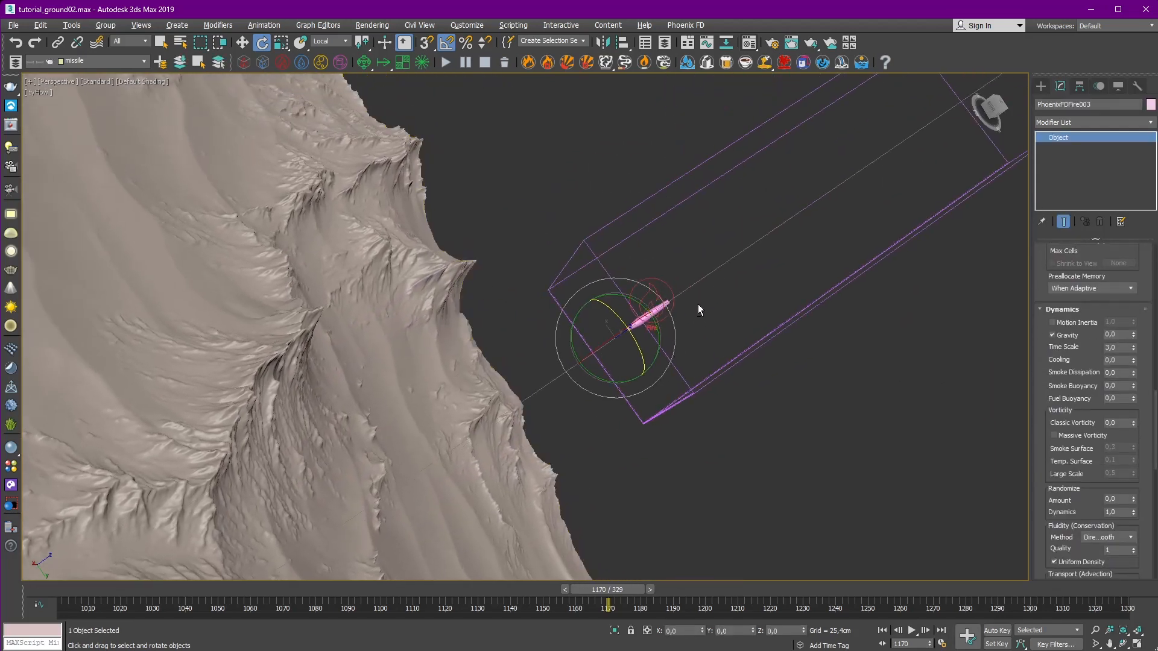
pyautogui.keyDown('alt'); pyautogui.moveTo(698, 304); pyautogui.dragTo(648, 275, button='middle'); pyautogui.keyUp('alt')
# Step: Select all polygons of the rocket's Edit Poly and use material ID 1 for them
pyautogui.press('w')
pyautogui.click(632, 288)
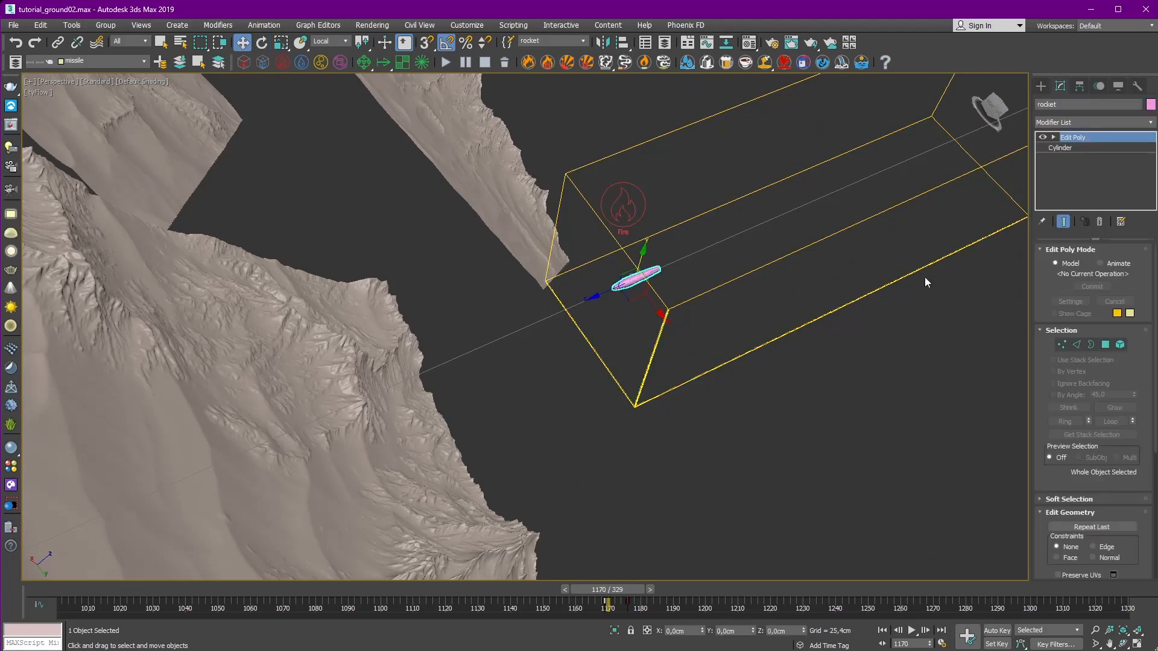
pyautogui.click(1105, 326)
pyautogui.scroll(-10, 1055, 509)
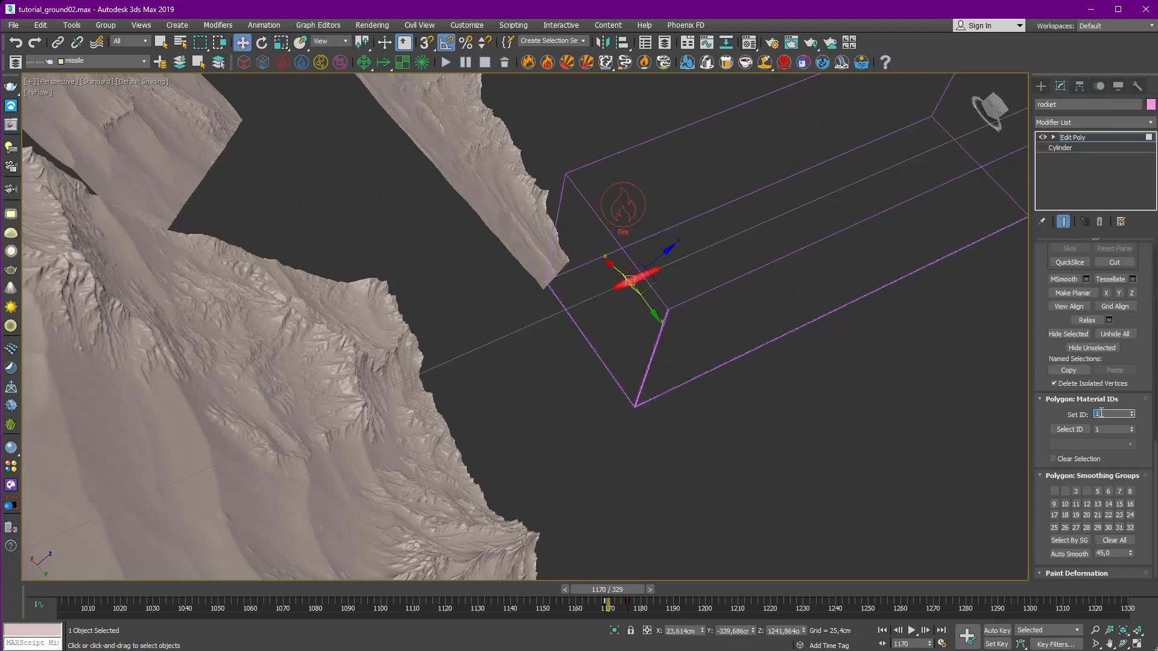
# Step: Use material ID 2 for the flat tail cap polygon of the rocket and leave polygon editing
pyautogui.moveTo(786, 331); pyautogui.dragTo(524, 309, button='middle')
pyautogui.press('z')
pyautogui.click(748, 290)
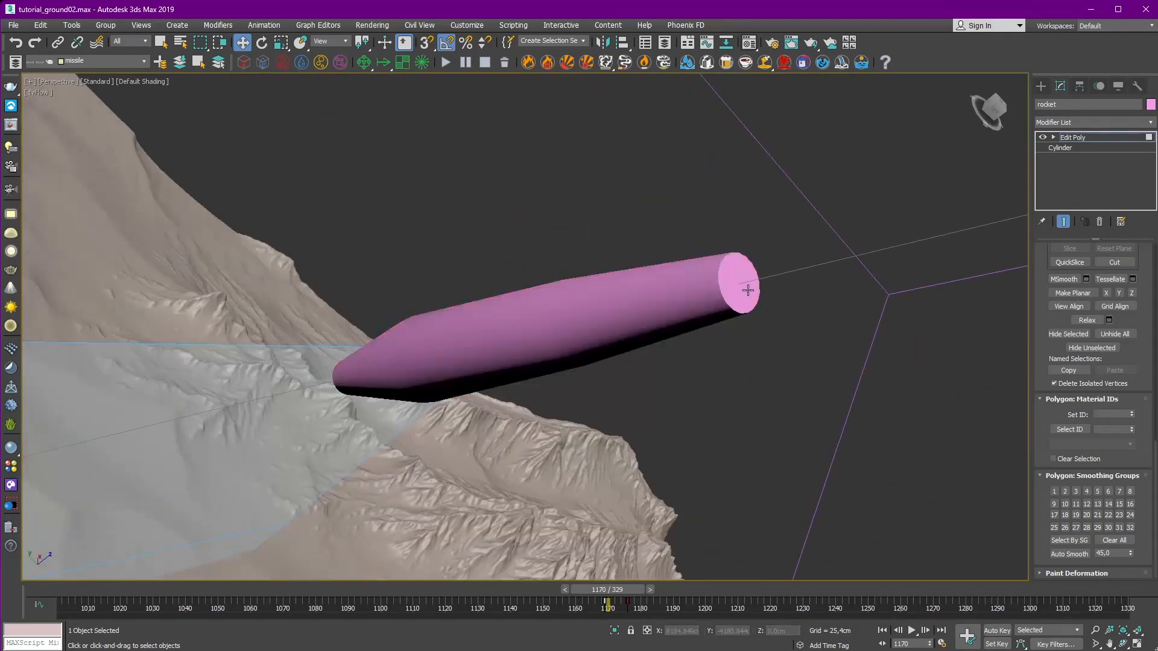
pyautogui.click(769, 354)
pyautogui.keyDown('alt'); pyautogui.moveTo(765, 380); pyautogui.dragTo(539, 355, button='middle'); pyautogui.keyUp('alt')
pyautogui.click(723, 266)
pyautogui.click(762, 244)
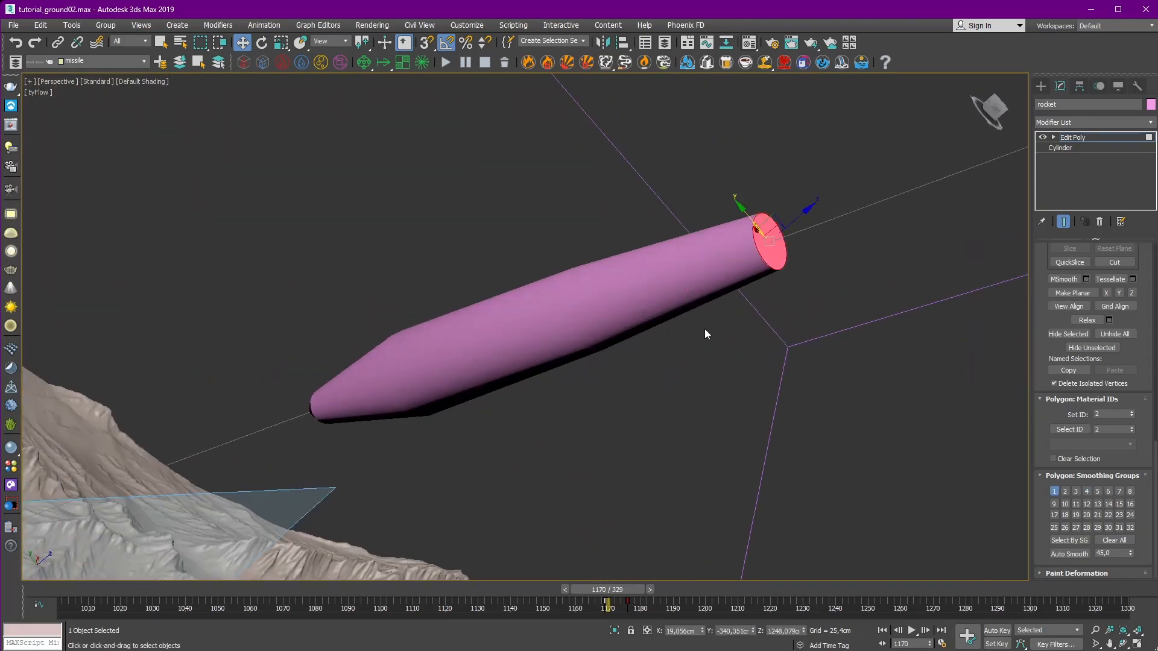
pyautogui.keyDown('alt'); pyautogui.moveTo(707, 335); pyautogui.dragTo(640, 316, button='middle'); pyautogui.keyUp('alt')
pyautogui.scroll(-10, 641, 317)
pyautogui.scroll(5, 674, 377)
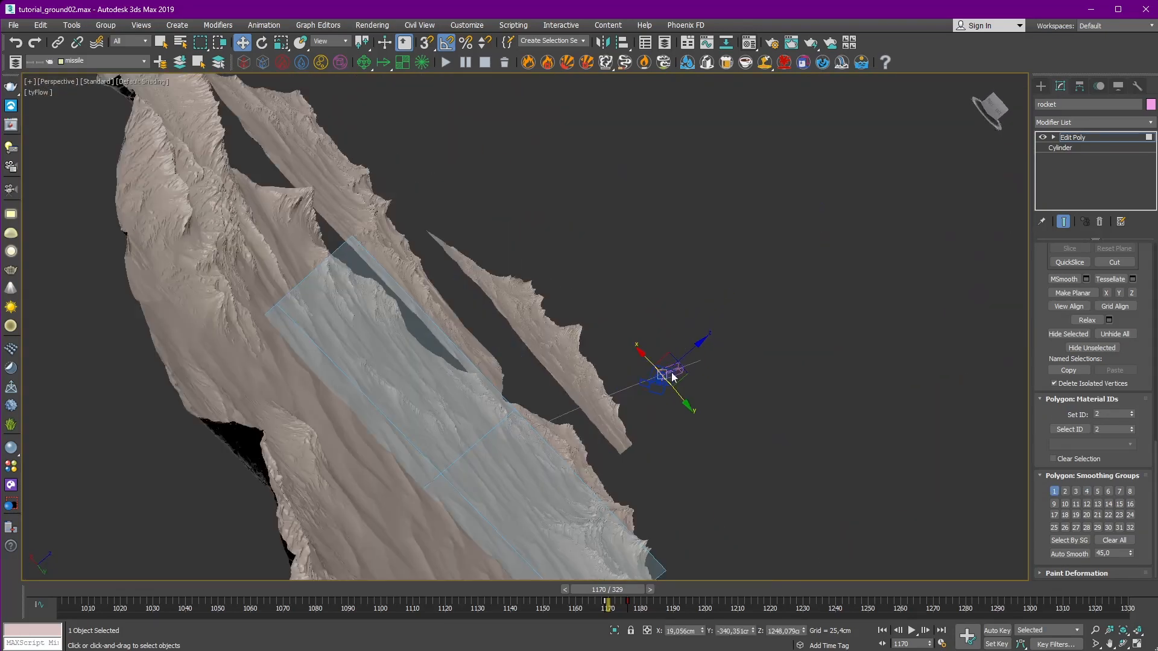
pyautogui.scroll(7, 672, 374)
pyautogui.rightClick(666, 316)
# Step: Clear the selection and return to the PhysCamera002 view
pyautogui.click(653, 303)
pyautogui.click(594, 317)
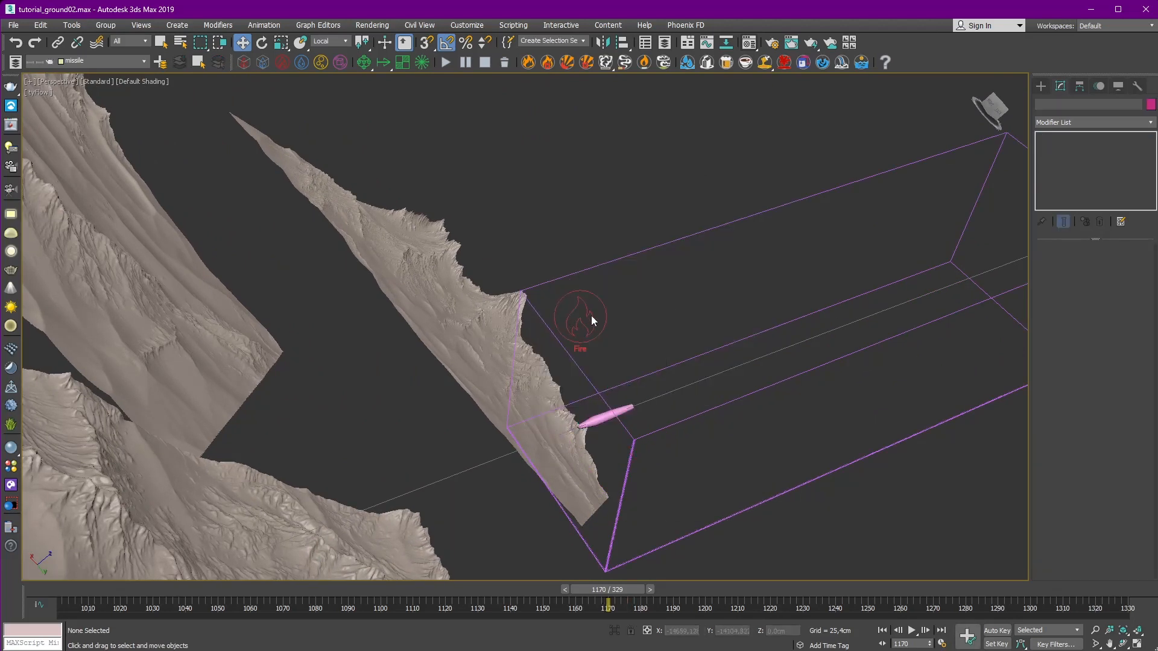
pyautogui.moveTo(579, 315); pyautogui.dragTo(639, 419)
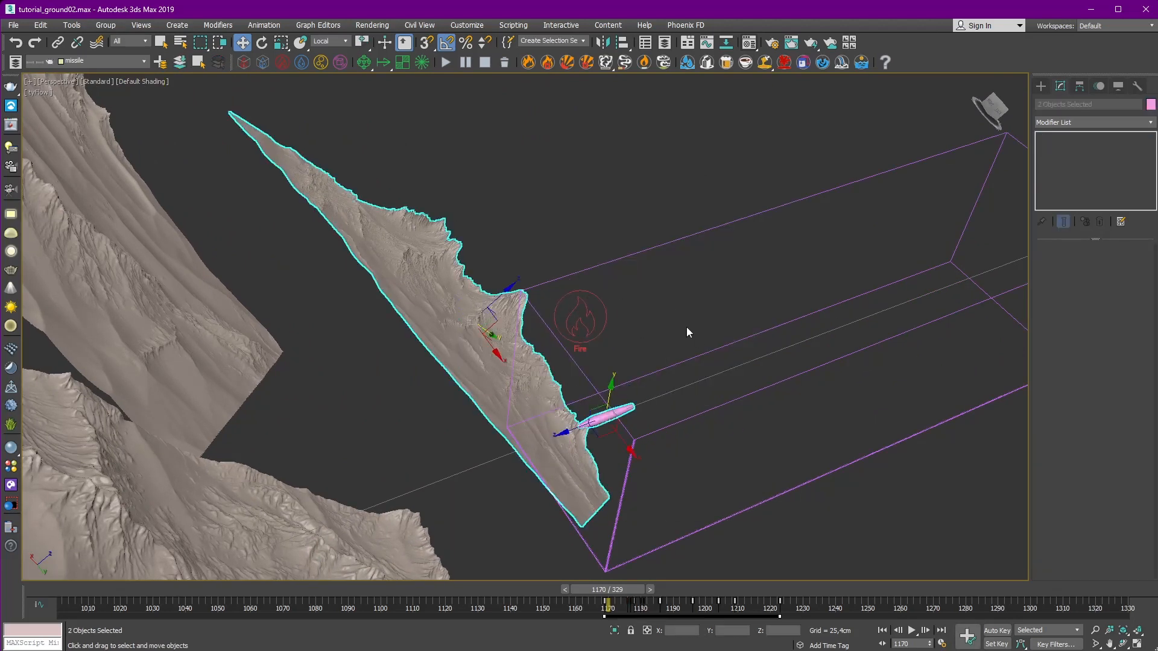
pyautogui.click(686, 327)
pyautogui.moveTo(614, 377); pyautogui.dragTo(503, 414, button='middle')
pyautogui.press('c')
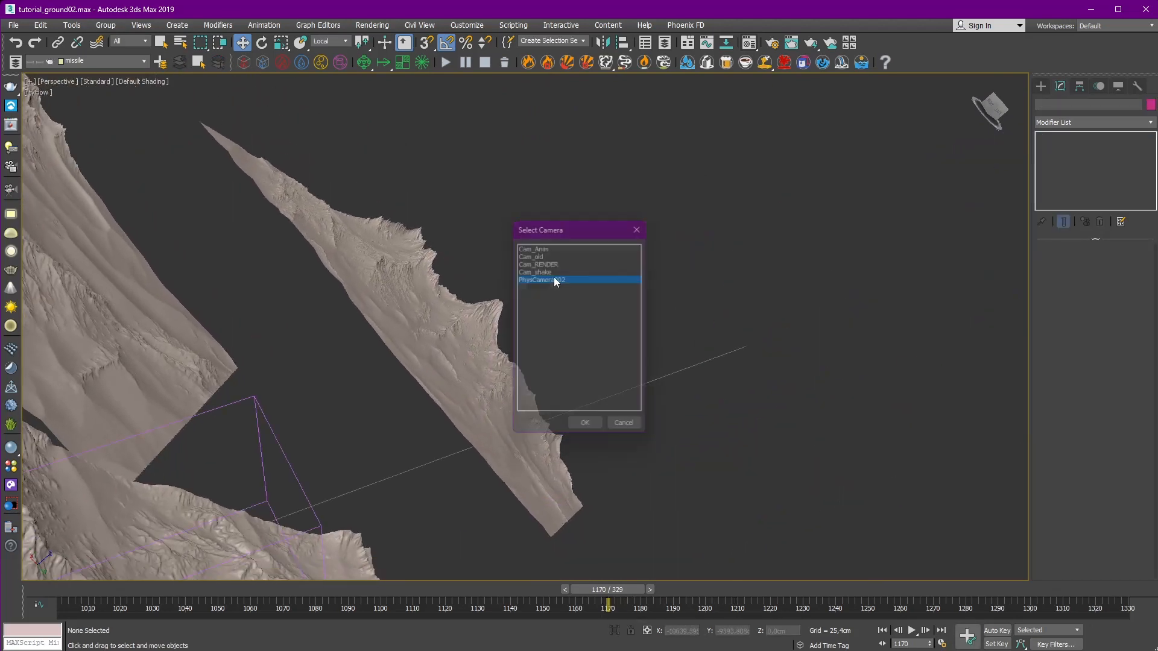
pyautogui.doubleClick(553, 279)
# Step: Add the rocket as the fire source's emitter node, with outgoing velocity 300 and polygon ID 2
pyautogui.click(457, 180)
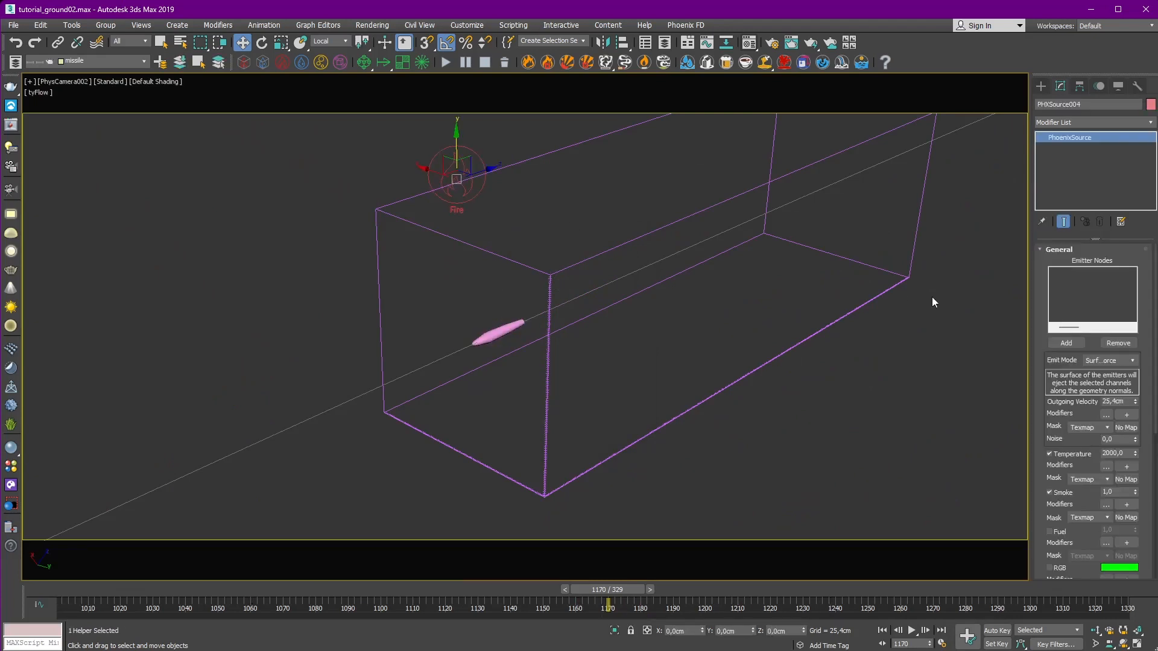
pyautogui.click(1065, 342)
pyautogui.click(494, 342)
pyautogui.write('300')
pyautogui.scroll(-6, 1086, 446)
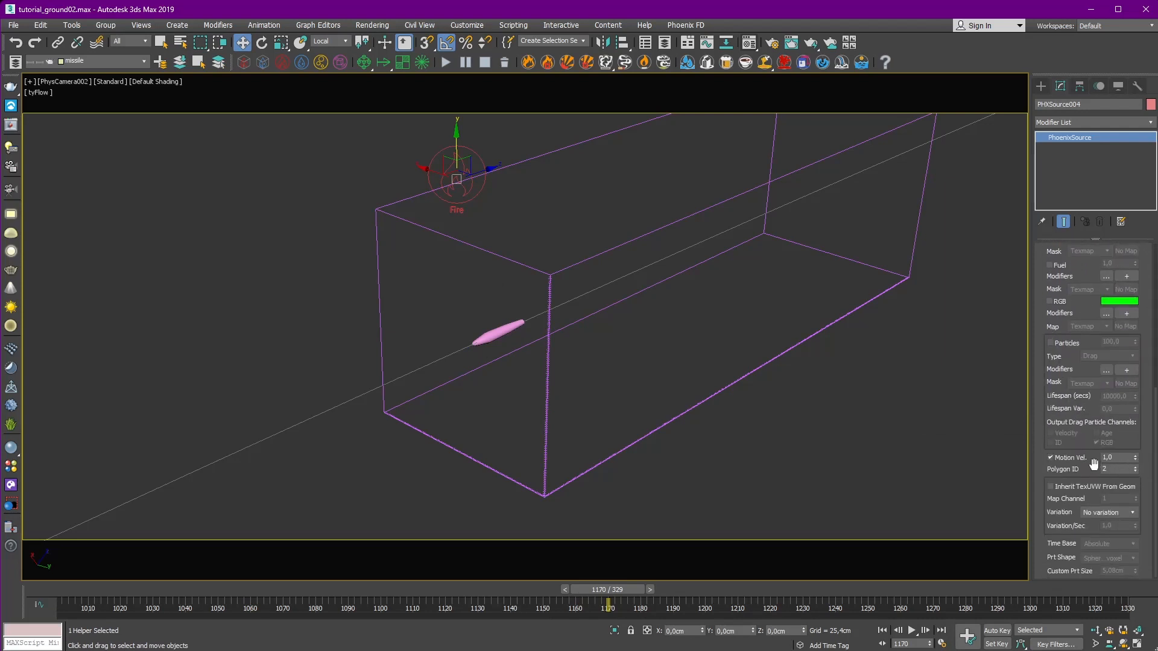
pyautogui.doubleClick(1113, 469)
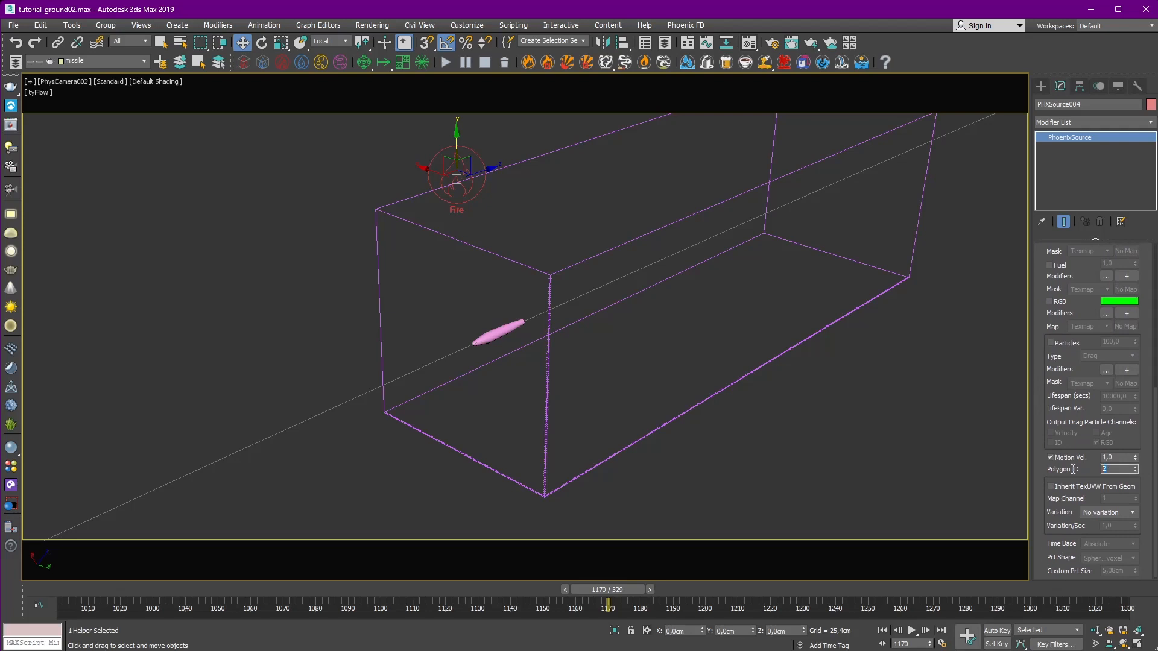
# Step: Limit the simulator's scene interaction to an include list with the rocket and the fire source PHXSource004
pyautogui.click(657, 315)
pyautogui.click(694, 408)
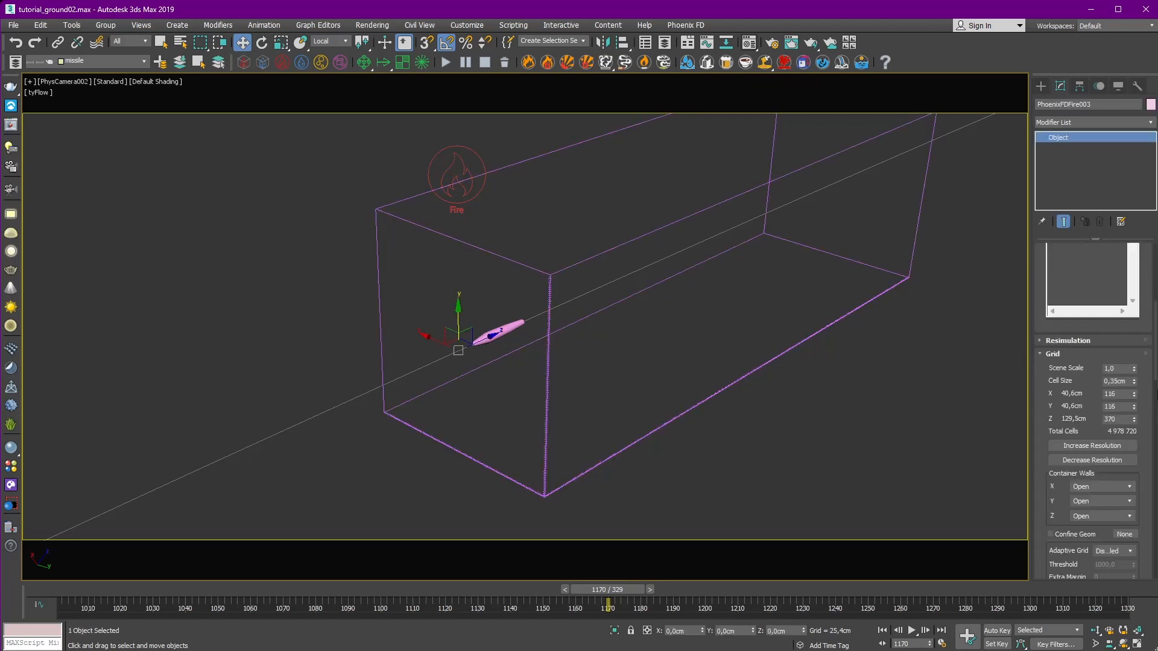
pyautogui.scroll(-10, 1090, 349)
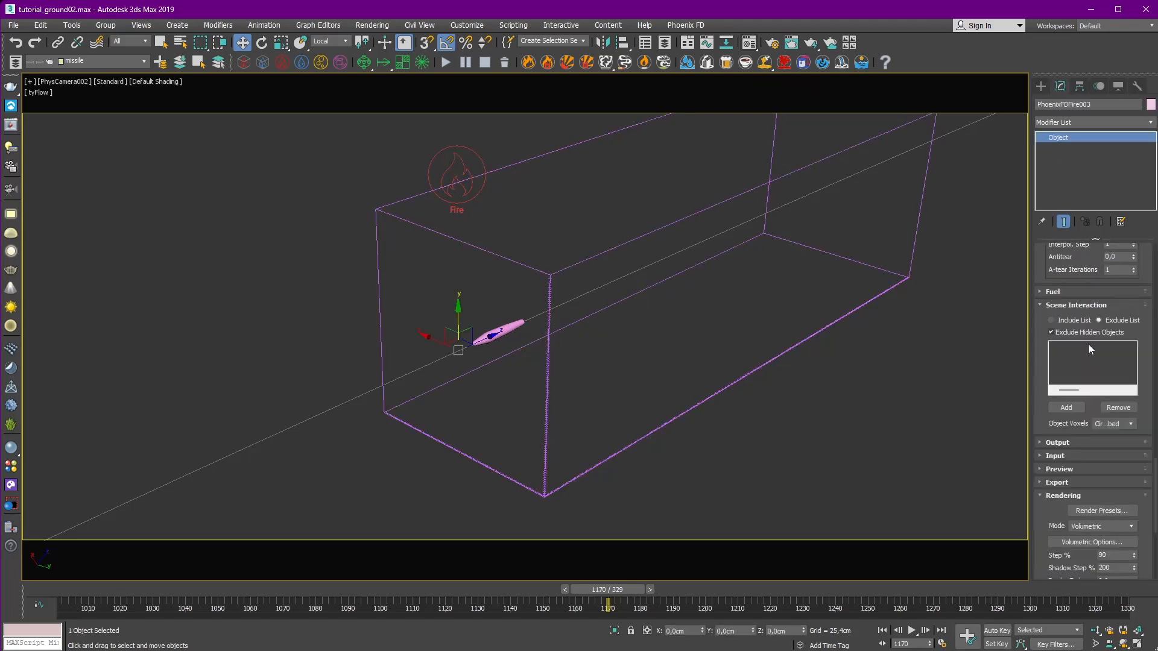
pyautogui.click(1067, 408)
pyautogui.click(508, 330)
pyautogui.click(1066, 407)
pyautogui.click(457, 180)
# Step: Configure the simulator output with the Velocity channel, storage quality 17, backup interval 3, and cache file missile_ in the missile folder
pyautogui.click(1066, 443)
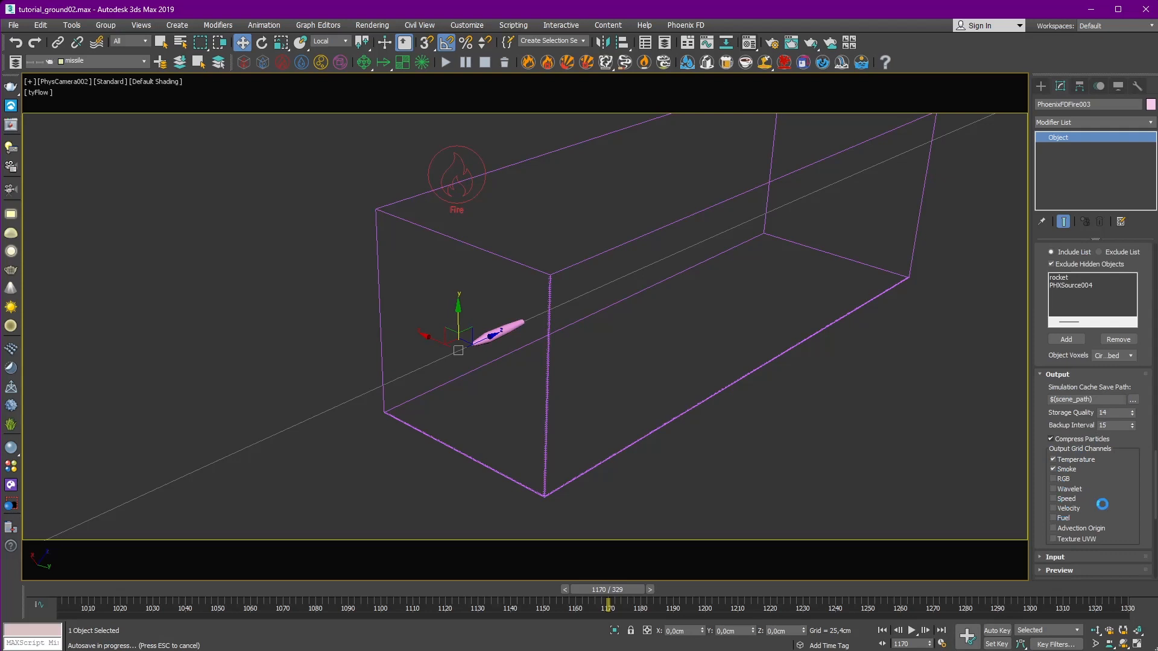
pyautogui.click(1084, 510)
pyautogui.click(1133, 400)
pyautogui.write('missle_')
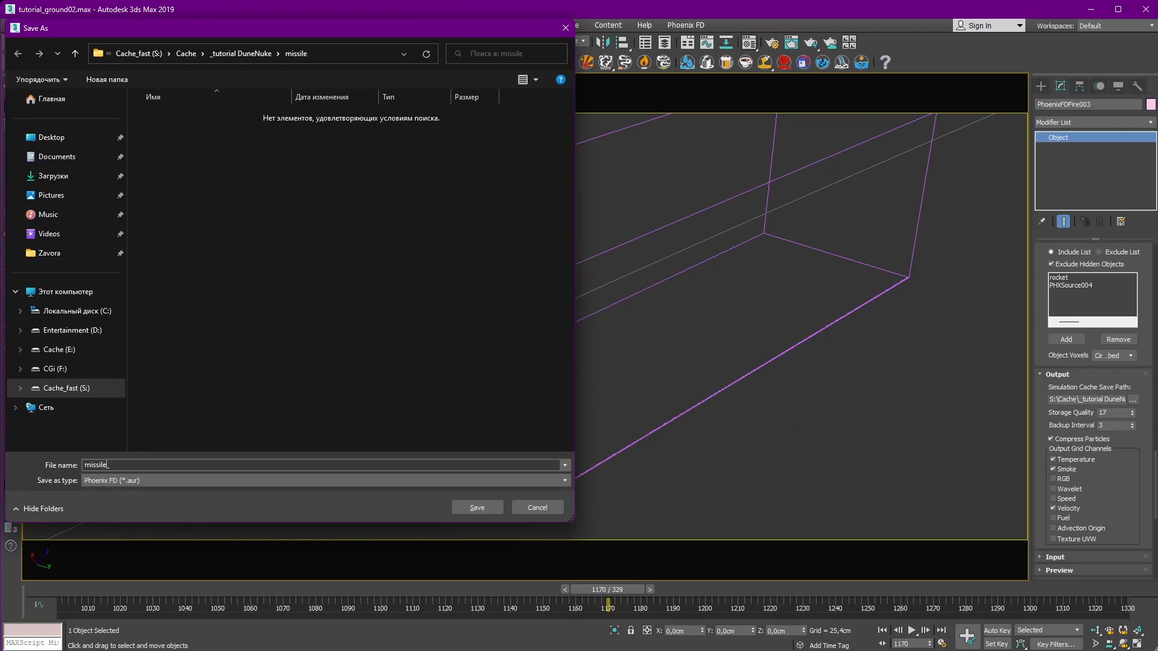
pyautogui.press('Return')
# Step: Move the timeline to frame 1160 and use a custom simulation start frame of 1160 instead of the timeline start
pyautogui.moveTo(1145, 490); pyautogui.dragTo(1116, 469)
pyautogui.click(1041, 349)
pyautogui.moveTo(1041, 283); pyautogui.dragTo(1043, 537)
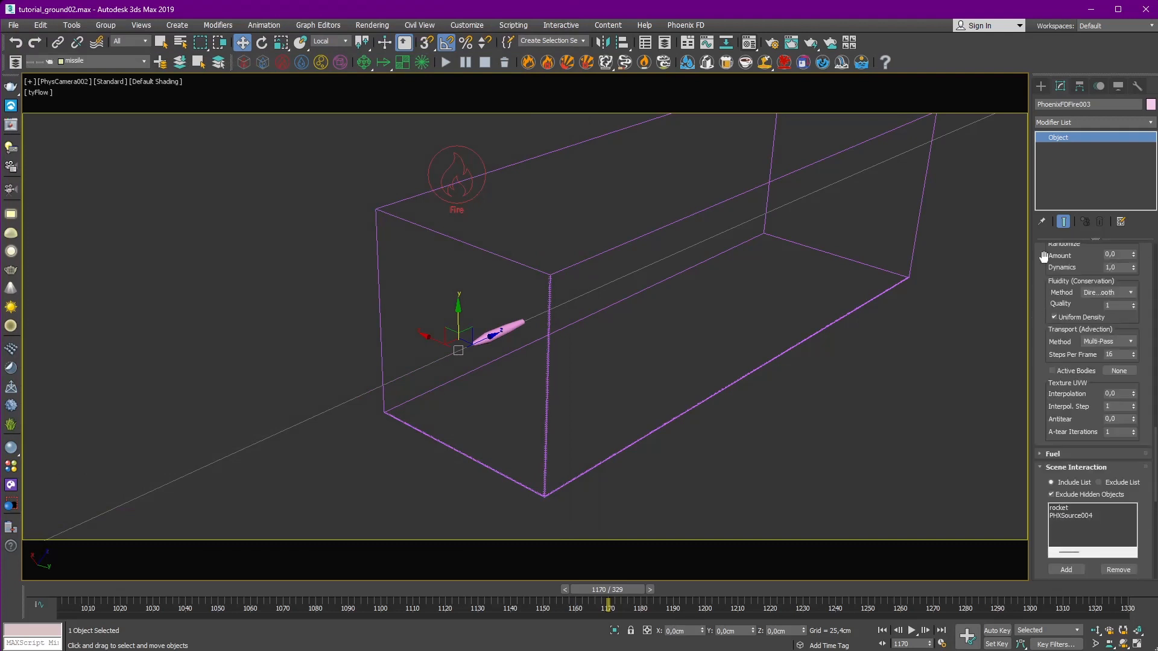
pyautogui.moveTo(1045, 257); pyautogui.dragTo(1044, 364)
pyautogui.moveTo(1054, 284); pyautogui.dragTo(1040, 569)
pyautogui.moveTo(1044, 262); pyautogui.dragTo(1054, 497)
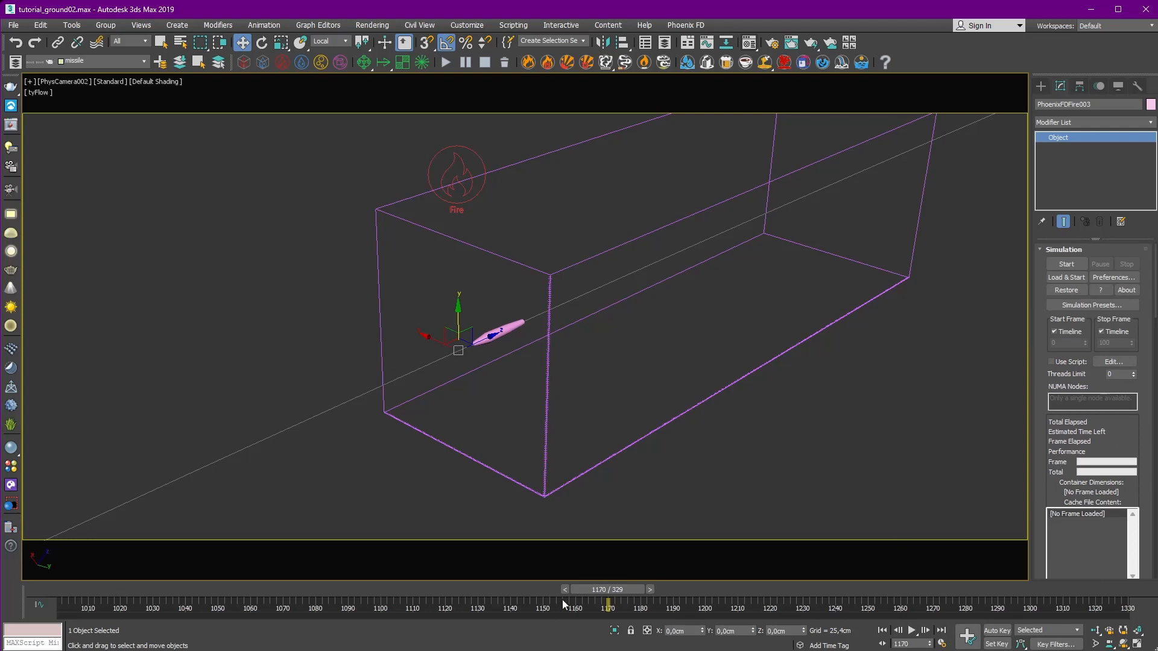
pyautogui.moveTo(559, 588); pyautogui.dragTo(534, 589)
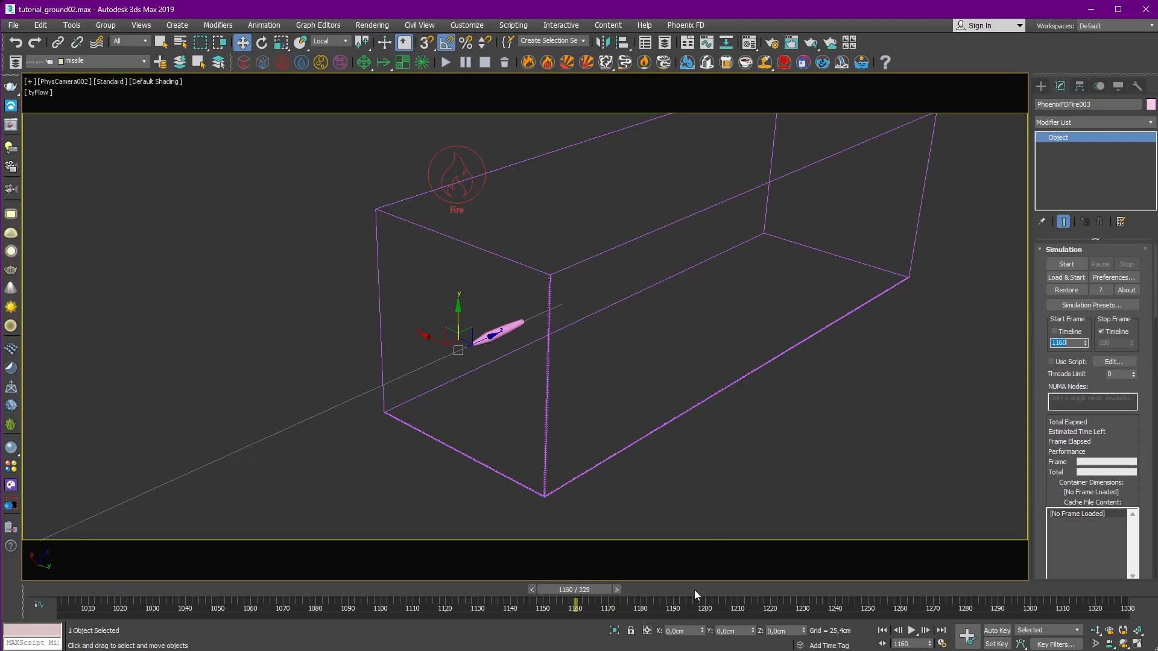
# Step: Switch the camera view to wireframe, check the frames up to 1180, and select the rocket at frame 1174
pyautogui.moveTo(620, 586); pyautogui.dragTo(673, 587)
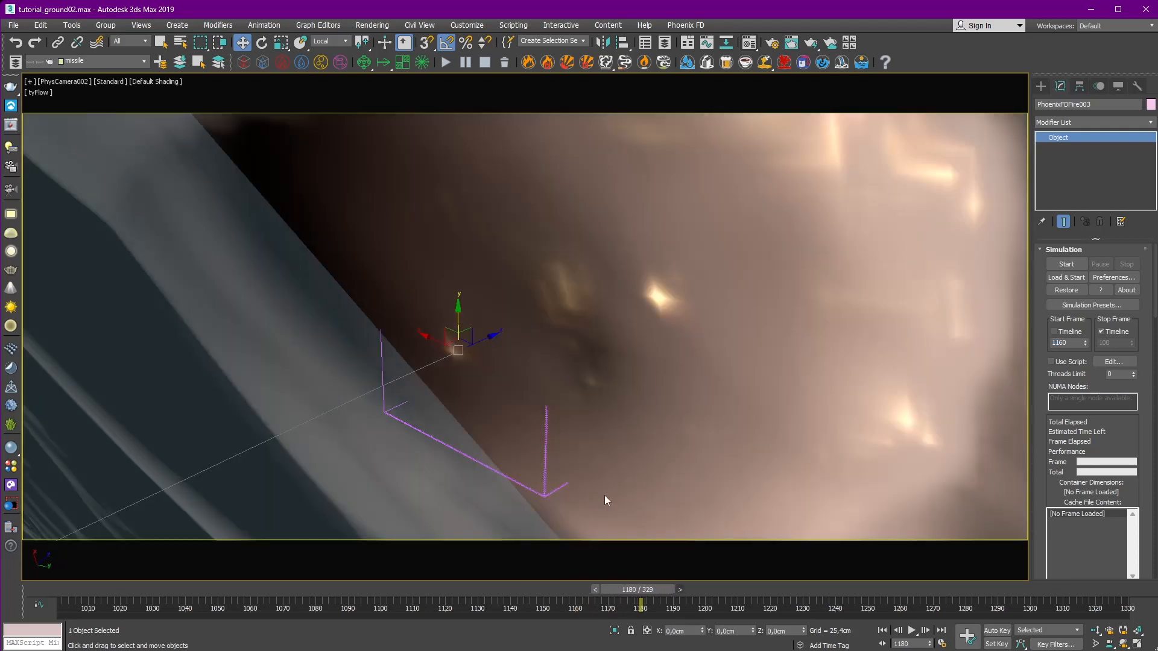
pyautogui.press('F3')
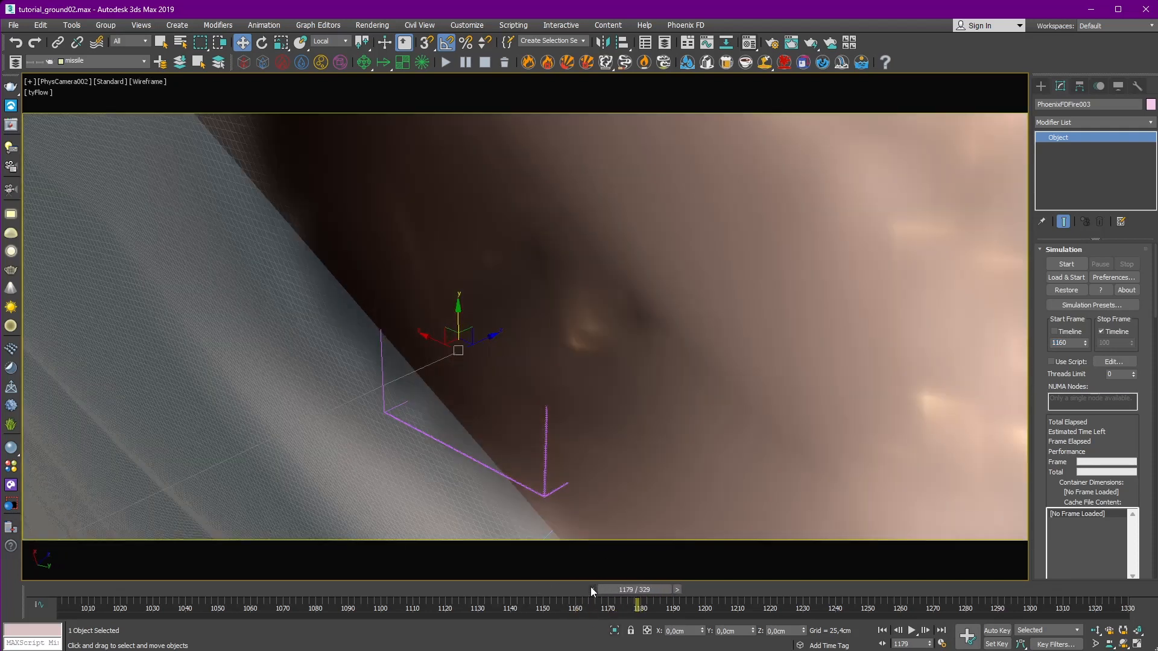
pyautogui.moveTo(591, 587); pyautogui.dragTo(576, 587)
pyautogui.click(505, 342)
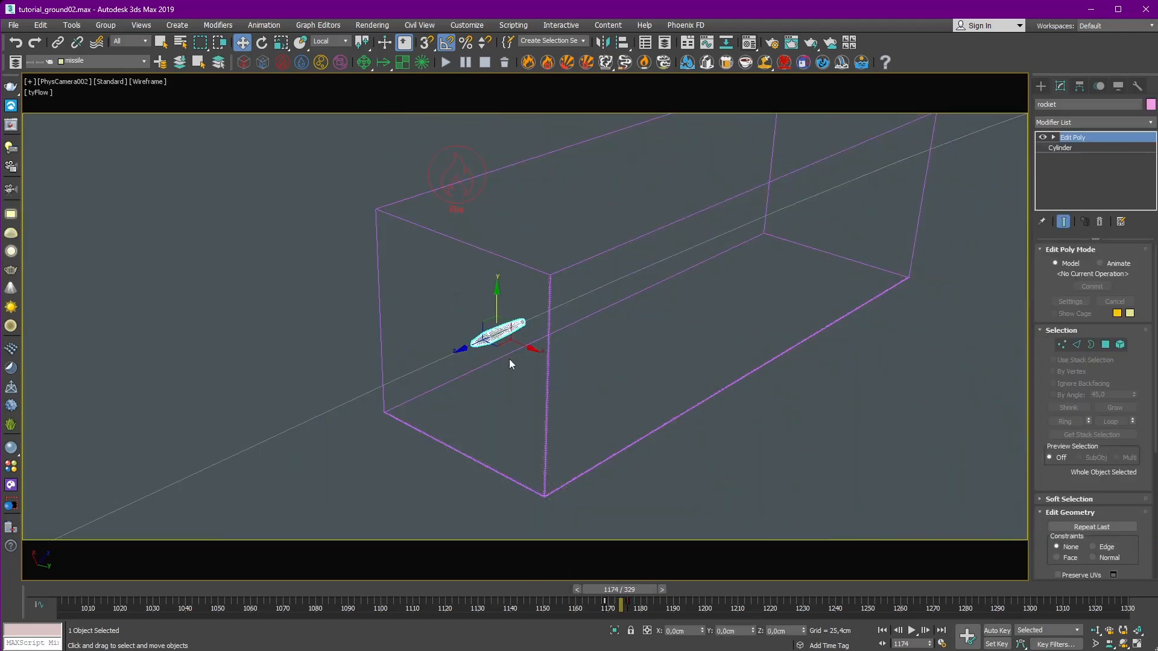
# Step: Examine the rocket's impact timing against the ground explosion in a wide perspective view, going through the frames up to 1178
pyautogui.press('p')
pyautogui.press('F3')
pyautogui.press('z')
pyautogui.keyDown('alt'); pyautogui.moveTo(545, 374); pyautogui.dragTo(655, 344, button='middle'); pyautogui.keyUp('alt')
pyautogui.press('l')
pyautogui.press('p')
pyautogui.press('z')
pyautogui.moveTo(570, 349)
pyautogui.keyDown('alt'); pyautogui.mouseDown(button='middle')
pyautogui.moveTo(543, 354)
pyautogui.moveTo(585, 375)
pyautogui.mouseUp(button='middle'); pyautogui.keyUp('alt')
pyautogui.scroll(-10, 542, 354)
pyautogui.scroll(5, 605, 414)
pyautogui.moveTo(605, 414); pyautogui.dragTo(613, 369, button='middle')
pyautogui.moveTo(613, 370)
pyautogui.keyDown('alt'); pyautogui.mouseDown(button='middle')
pyautogui.moveTo(652, 350)
pyautogui.moveTo(628, 365)
pyautogui.mouseUp(button='middle'); pyautogui.keyUp('alt')
pyautogui.click(664, 587)
pyautogui.click(667, 588)
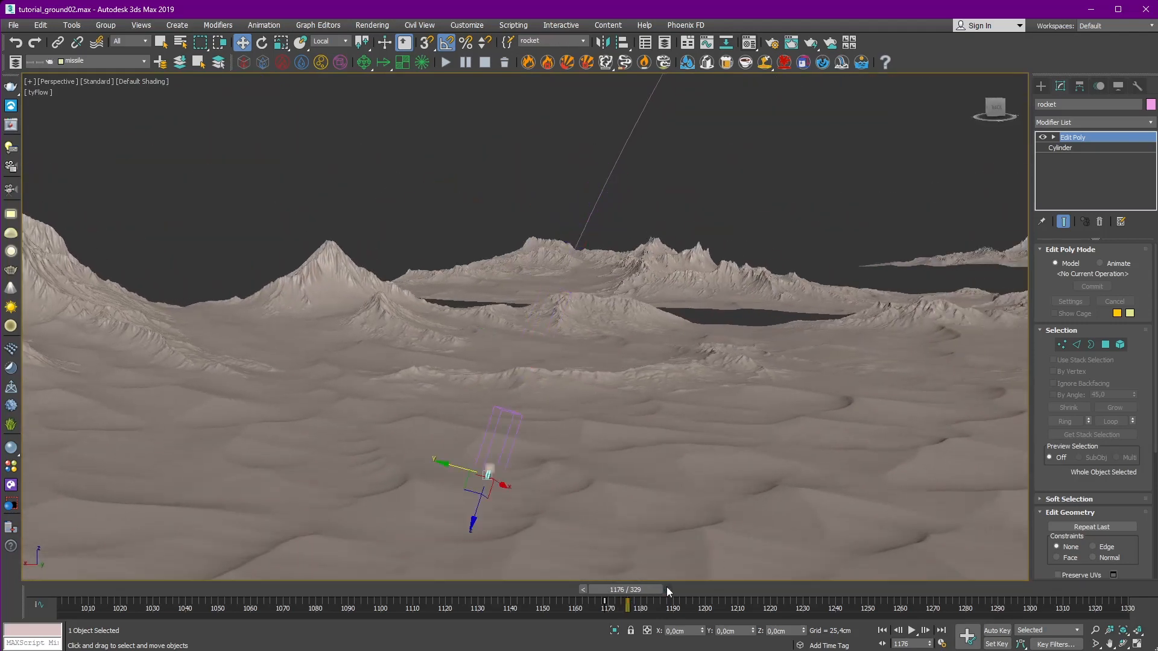
pyautogui.click(667, 587)
pyautogui.click(669, 588)
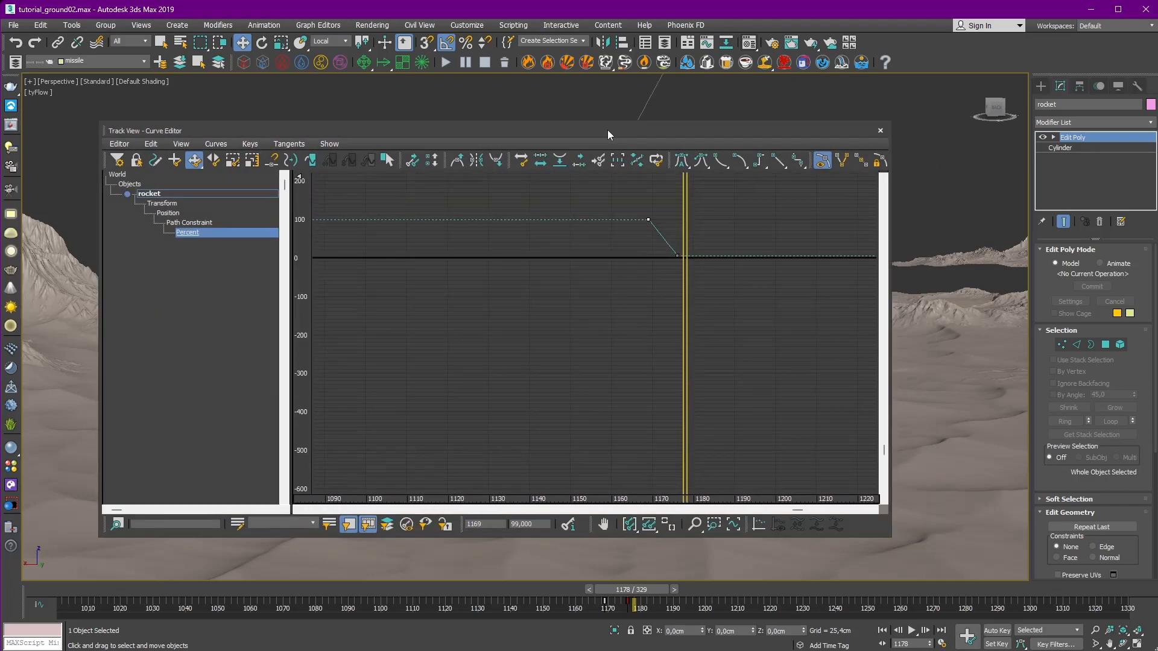
# Step: Lower the rocket's path constraint Percent key at frame 1176 to just above 0 in the Curve Editor
pyautogui.moveTo(607, 130); pyautogui.dragTo(549, 137)
pyautogui.moveTo(824, 545); pyautogui.dragTo(491, 387)
pyautogui.moveTo(465, 204); pyautogui.dragTo(373, 246, button='middle')
pyautogui.moveTo(470, 258); pyautogui.dragTo(375, 235, button='middle')
pyautogui.scroll(4, 376, 237)
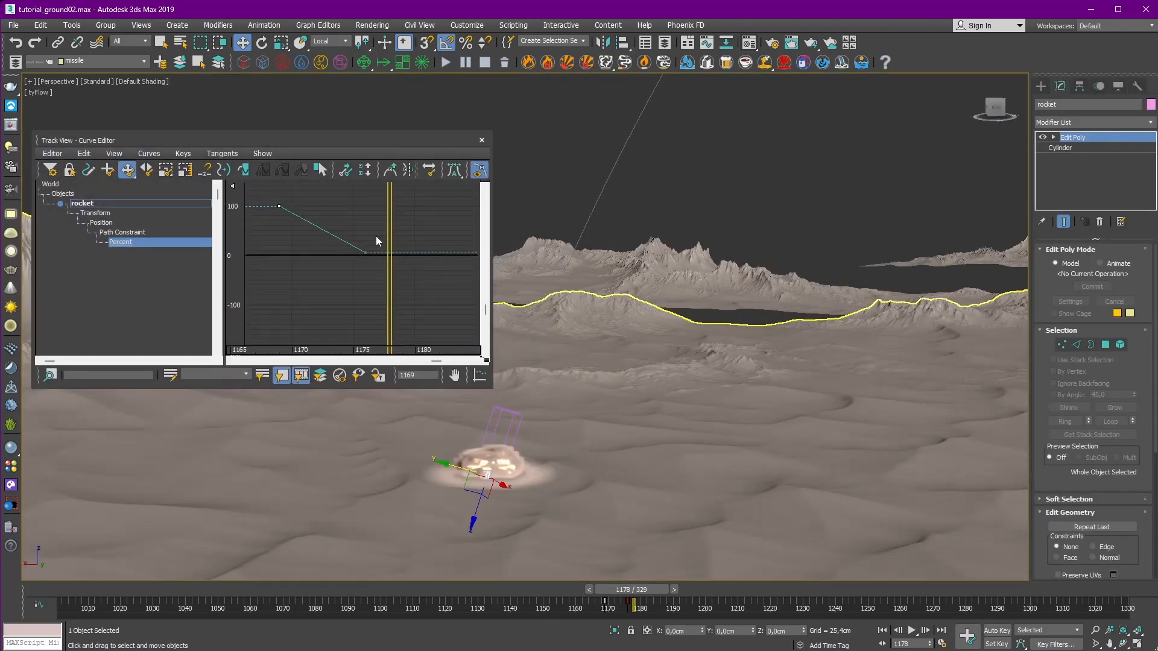
pyautogui.scroll(6, 389, 253)
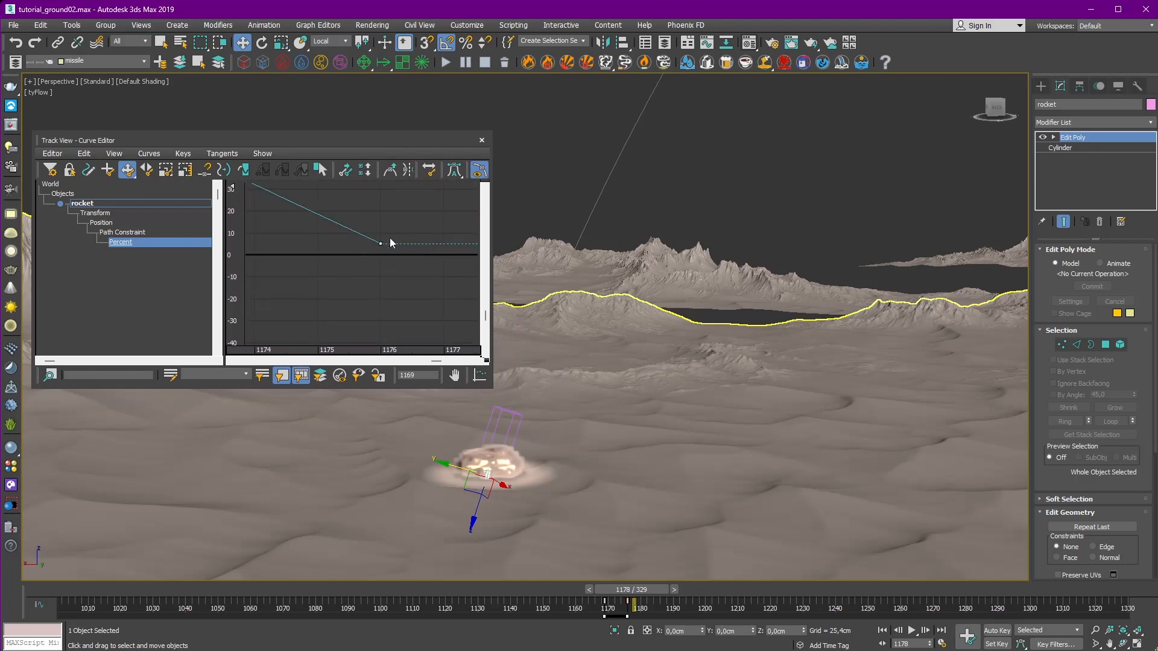
pyautogui.scroll(3, 380, 244)
pyautogui.moveTo(377, 242); pyautogui.dragTo(377, 261)
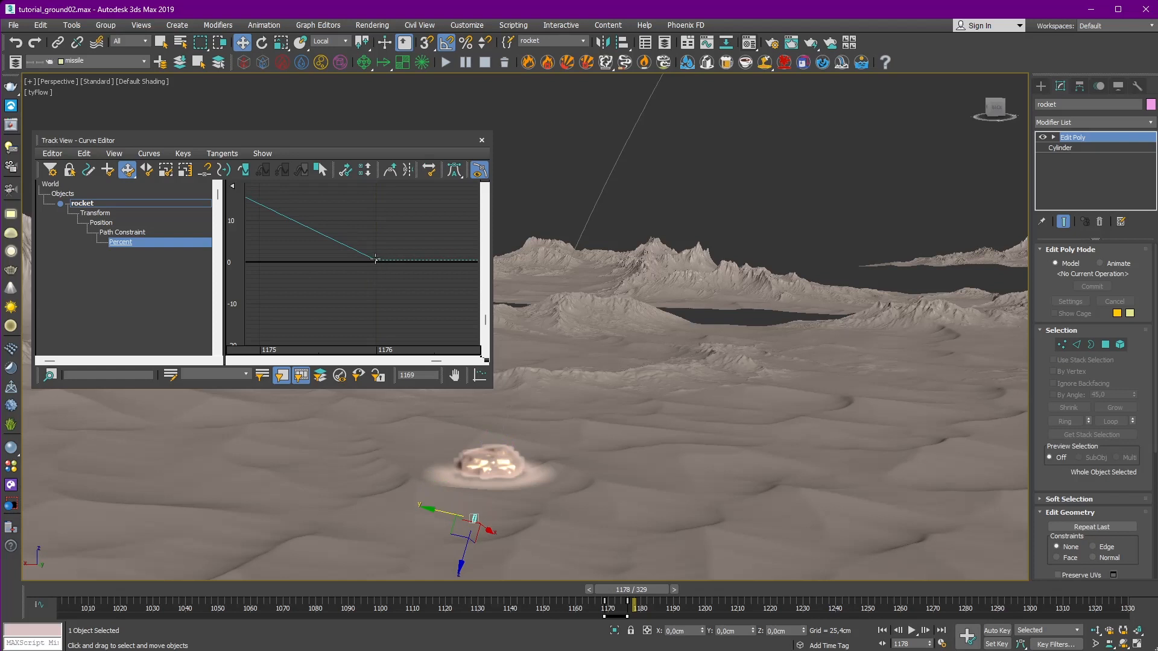
# Step: Go back and forth frame by frame between about 1174 and 1181 to check the rocket's impact against the explosion
pyautogui.click(589, 589)
pyautogui.click(589, 590)
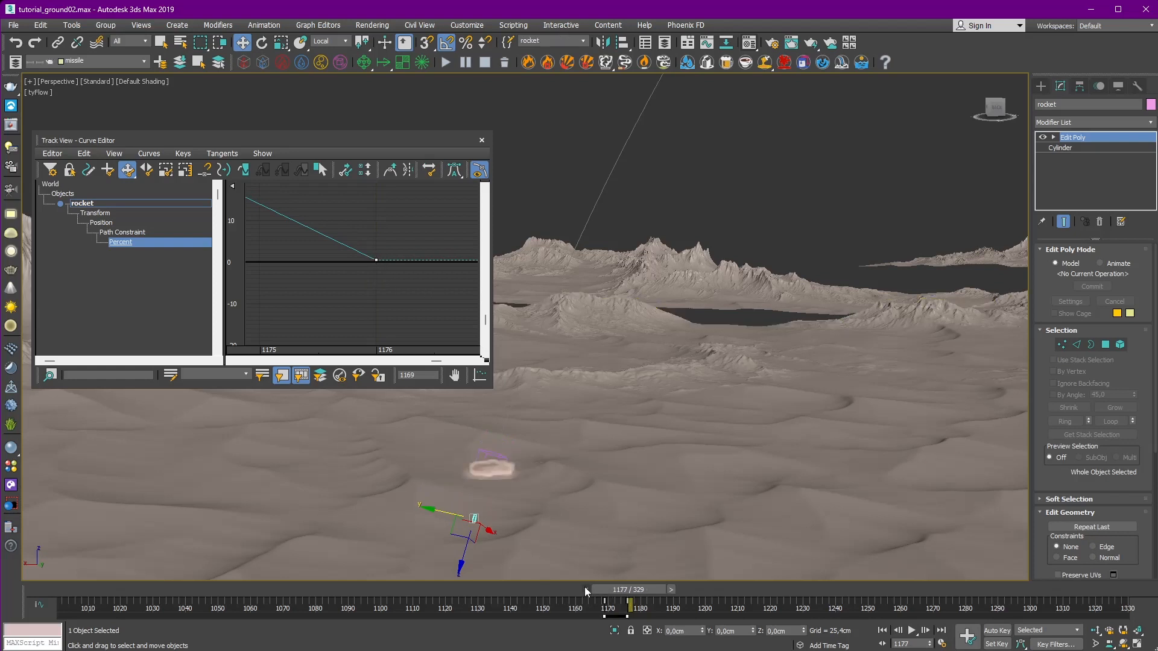
pyautogui.click(581, 589)
pyautogui.click(667, 589)
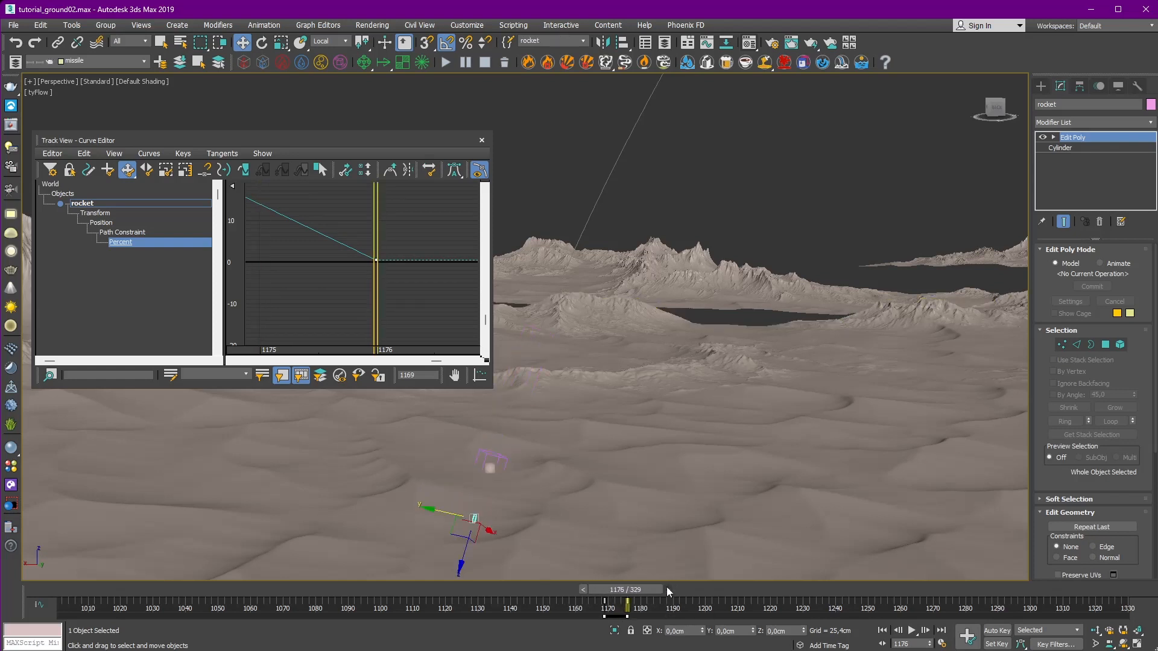
pyautogui.click(582, 589)
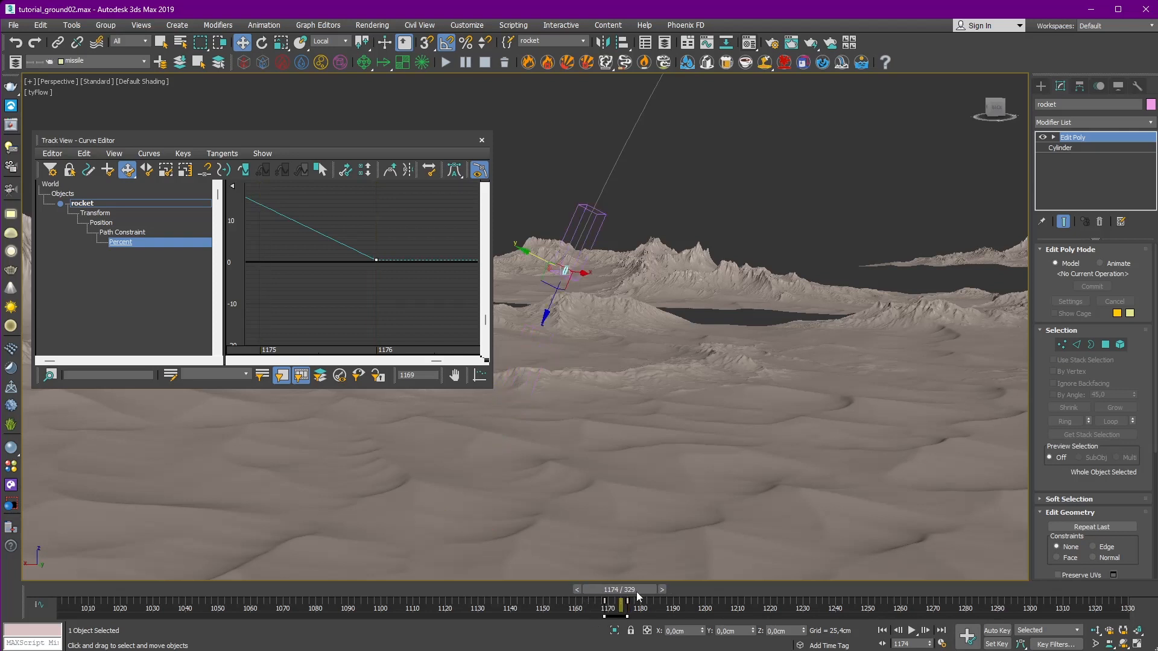
pyautogui.click(667, 590)
pyautogui.click(670, 589)
pyautogui.click(672, 589)
pyautogui.click(675, 589)
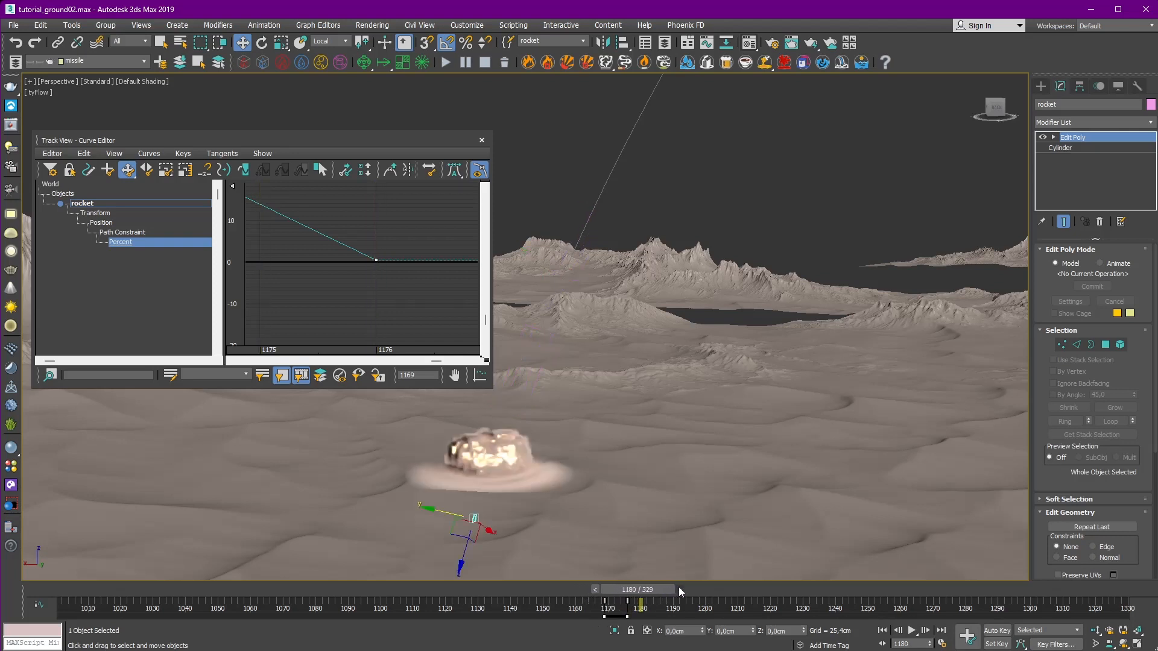
pyautogui.click(678, 589)
pyautogui.click(681, 589)
pyautogui.click(594, 589)
pyautogui.click(591, 589)
pyautogui.click(588, 589)
pyautogui.click(585, 589)
pyautogui.click(582, 590)
pyautogui.click(579, 589)
pyautogui.click(576, 590)
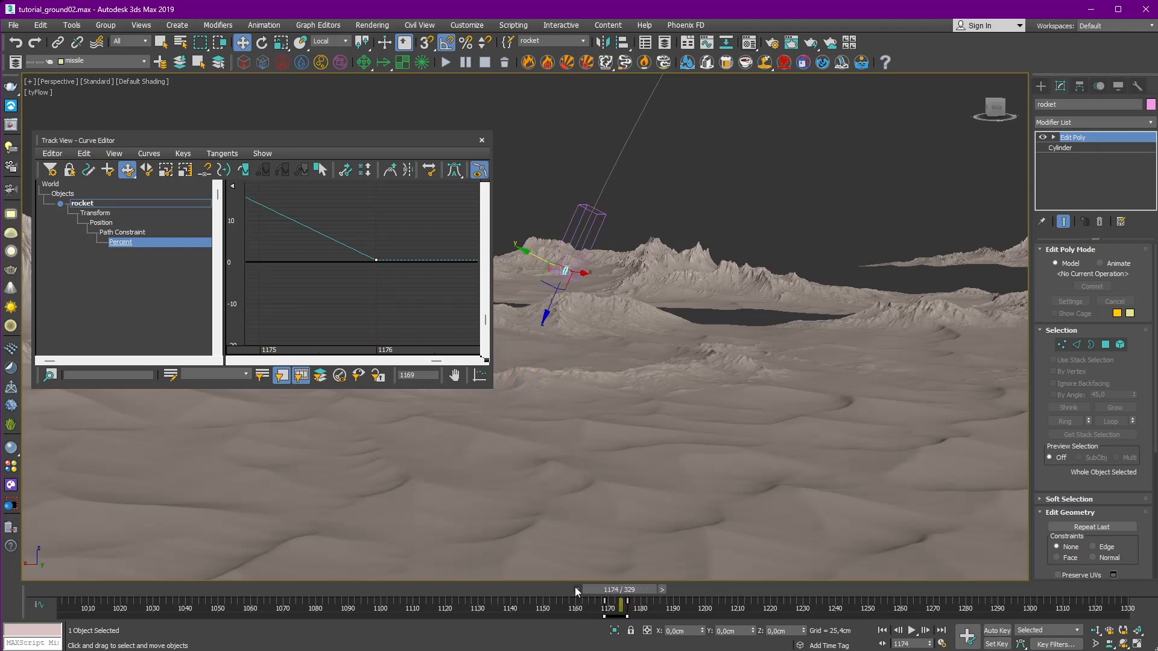
pyautogui.click(573, 589)
# Step: Close the Curve Editor, return to the PhysCamera002 view at frame 1166, and start the PhoenixFDFire003 simulation
pyautogui.click(482, 140)
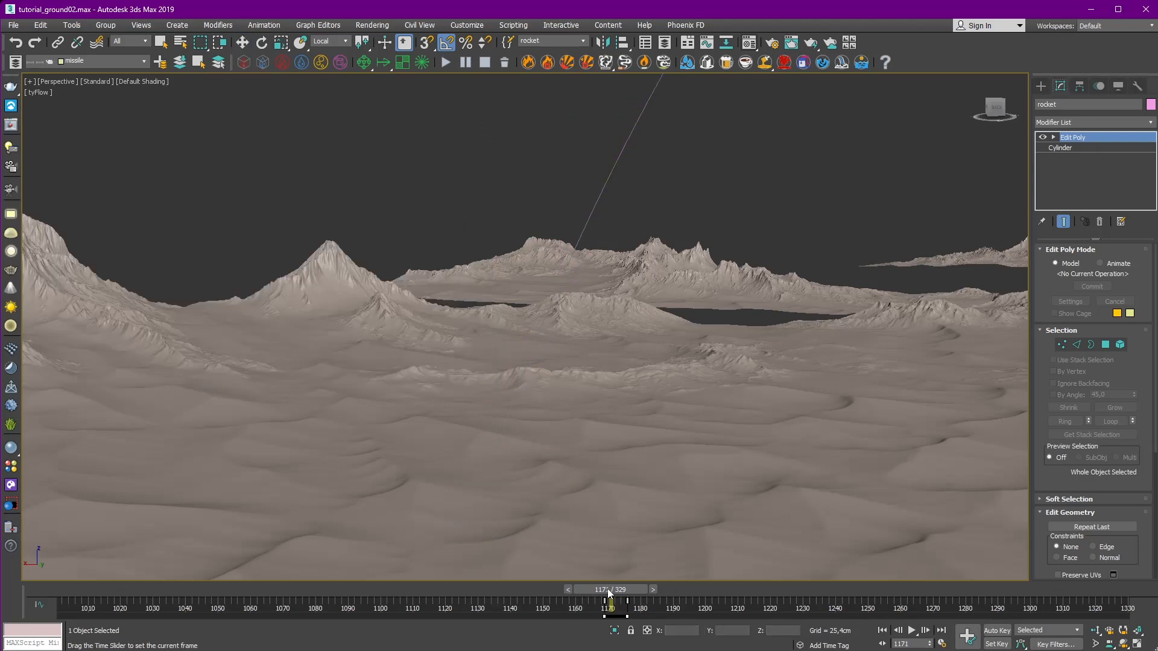
pyautogui.moveTo(613, 590); pyautogui.dragTo(593, 591)
pyautogui.press('c')
pyautogui.doubleClick(538, 277)
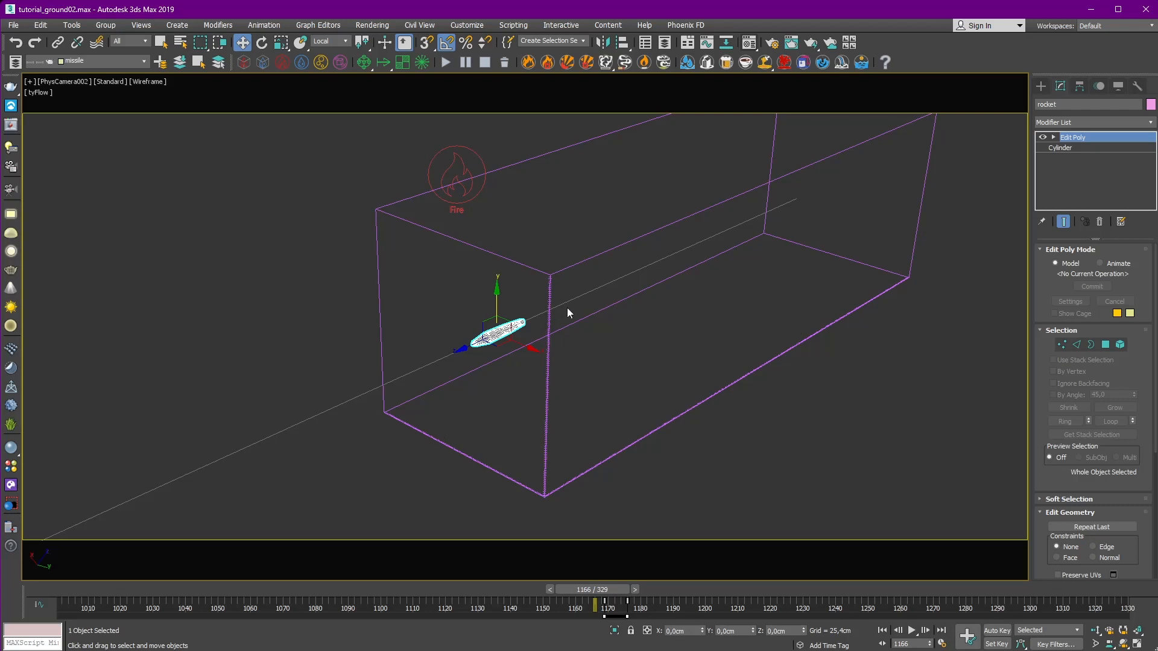
pyautogui.click(550, 383)
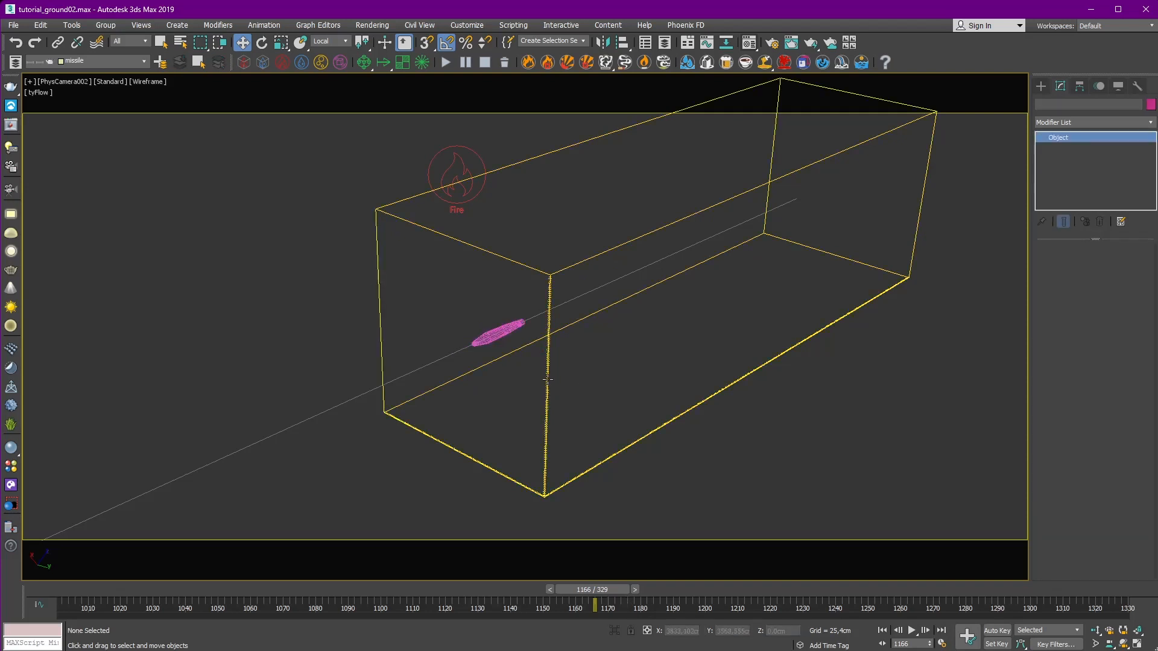
pyautogui.click(1066, 265)
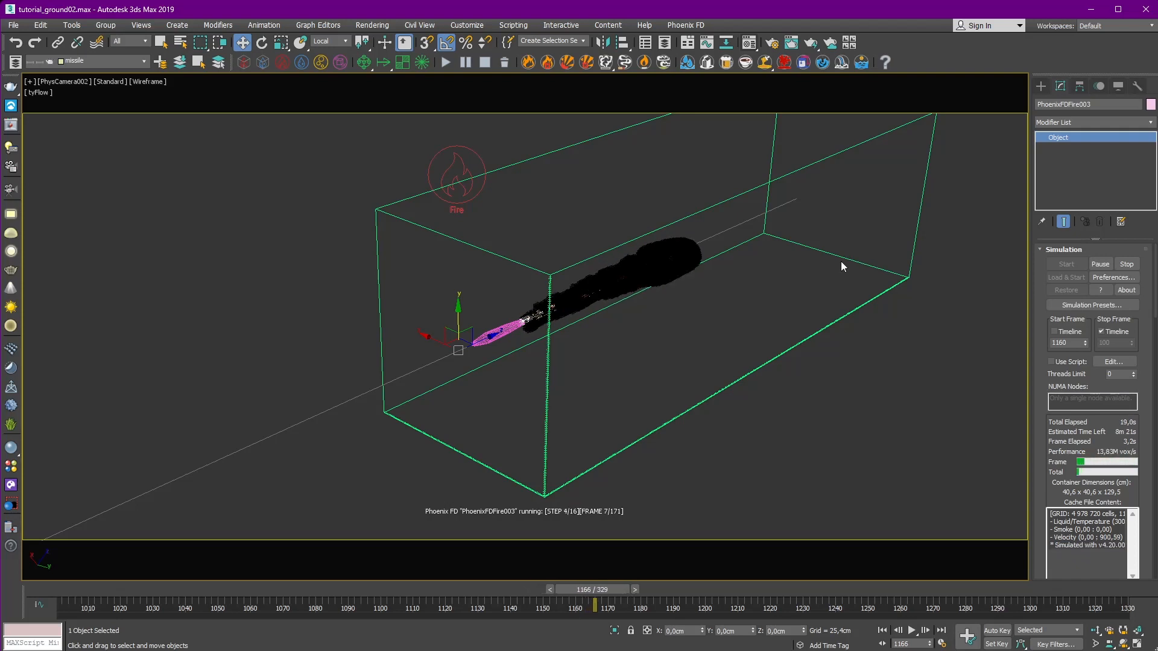
# Step: Review the fire source's emission settings and enable the simulator's GPU preview in the viewport
pyautogui.click(456, 176)
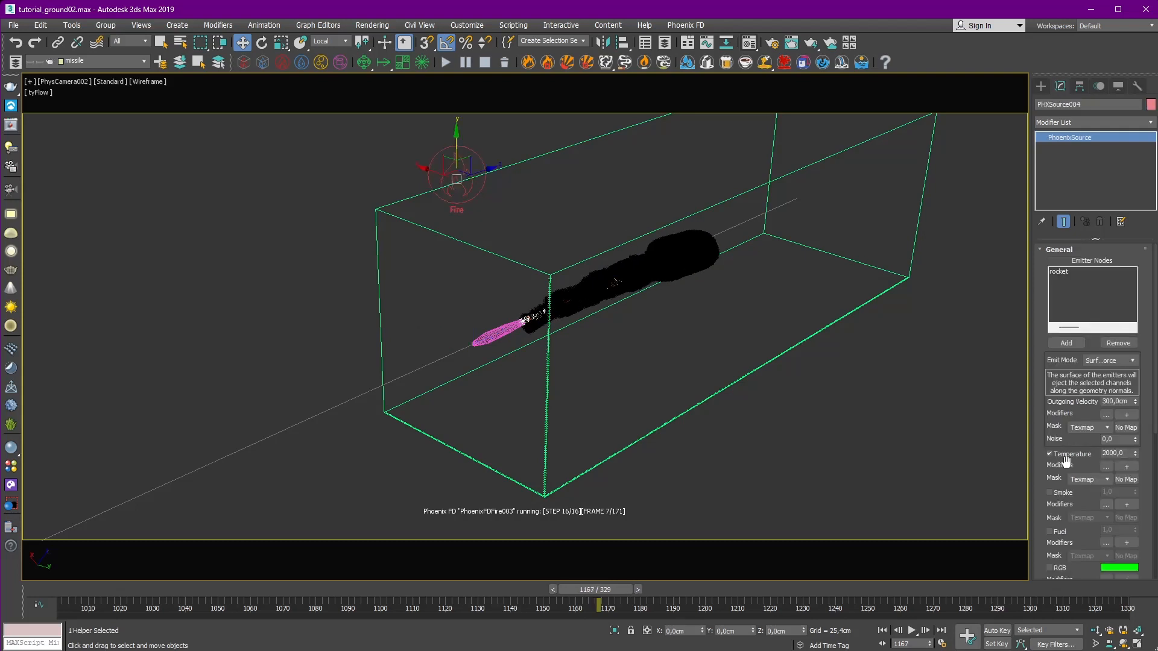
pyautogui.click(549, 281)
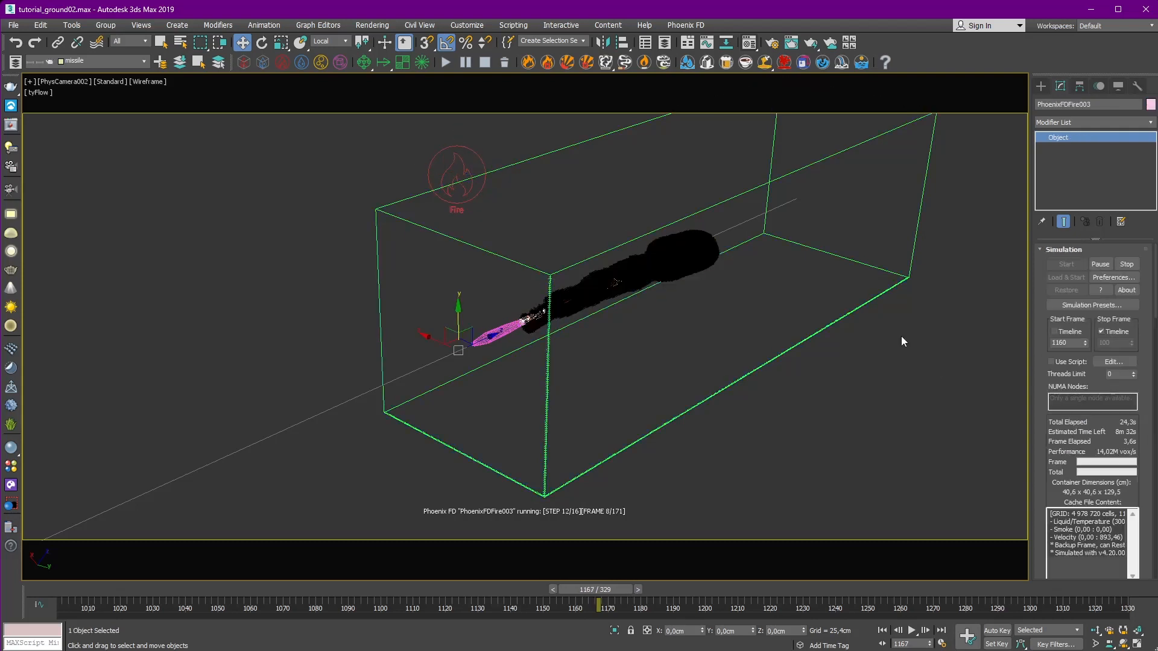
pyautogui.scroll(-10, 1148, 451)
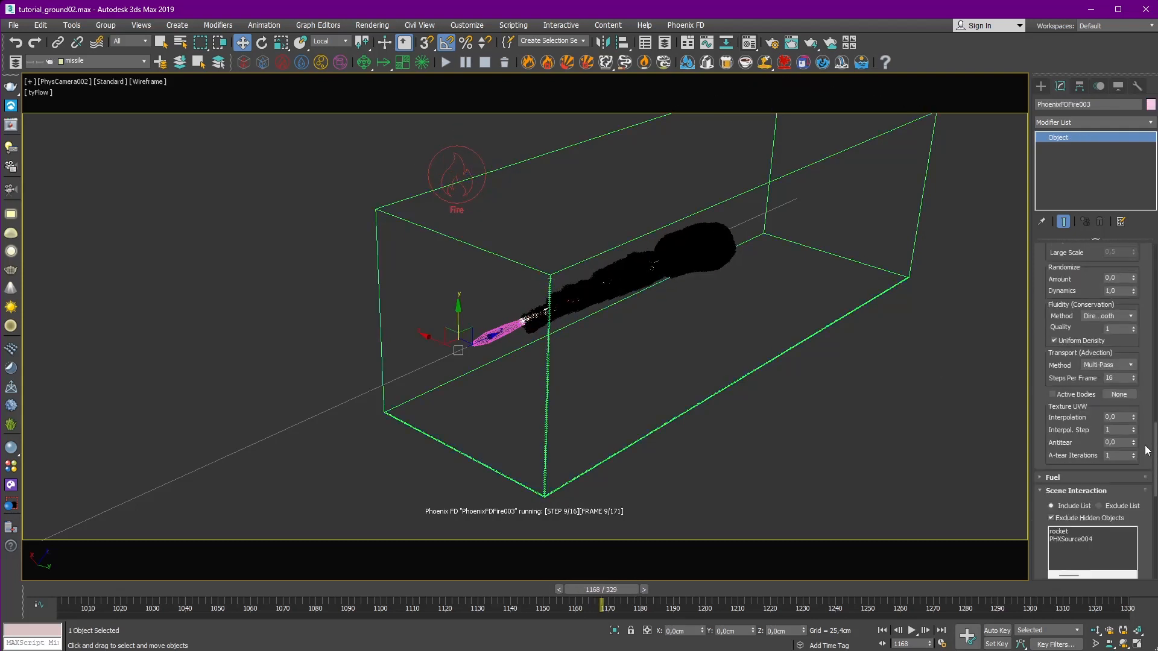
pyautogui.scroll(-8, 1148, 544)
pyautogui.scroll(-10, 1084, 442)
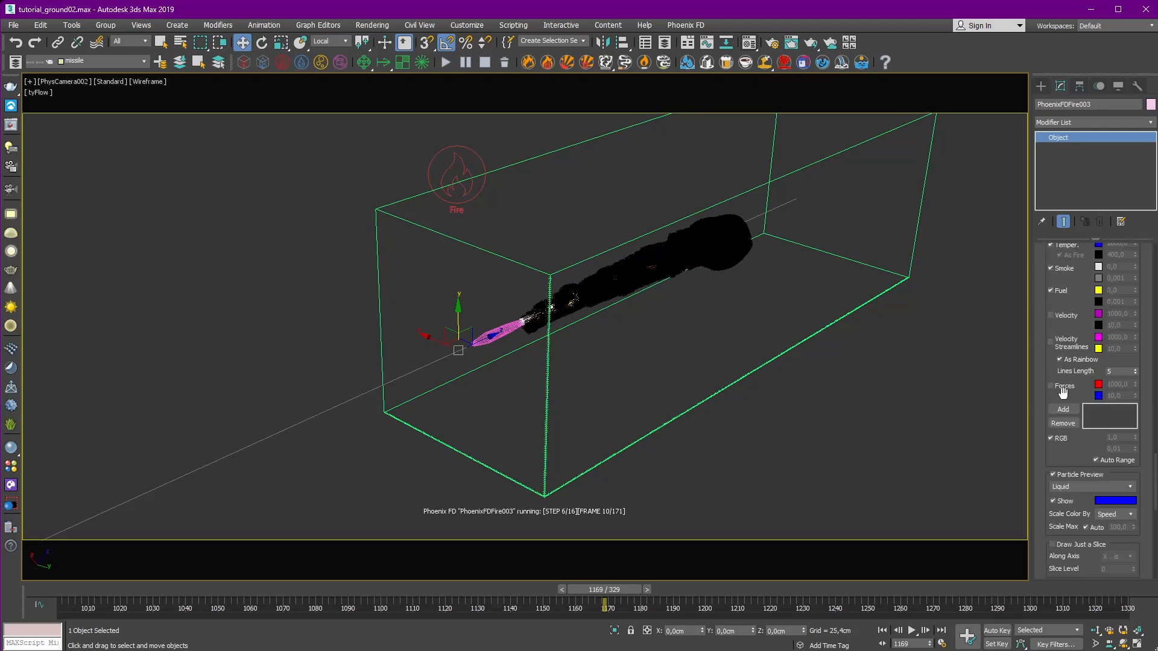
pyautogui.click(1059, 545)
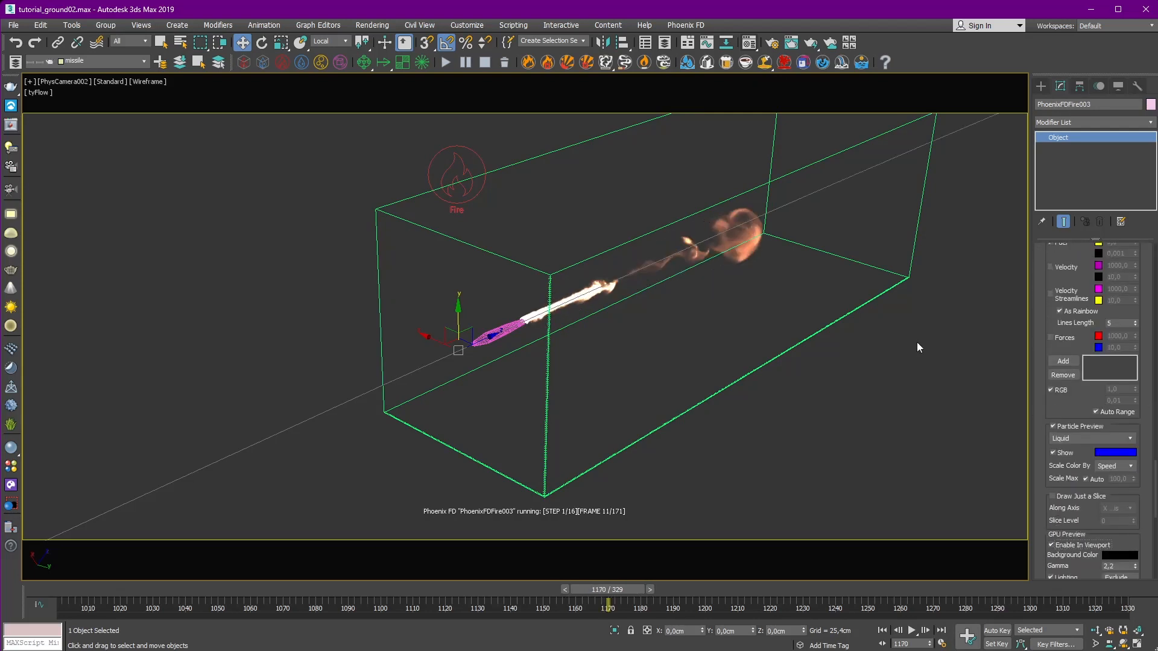
# Step: Stop the running simulation and turn off Uniform Density in the simulator's fluidity settings
pyautogui.scroll(-3, 1039, 349)
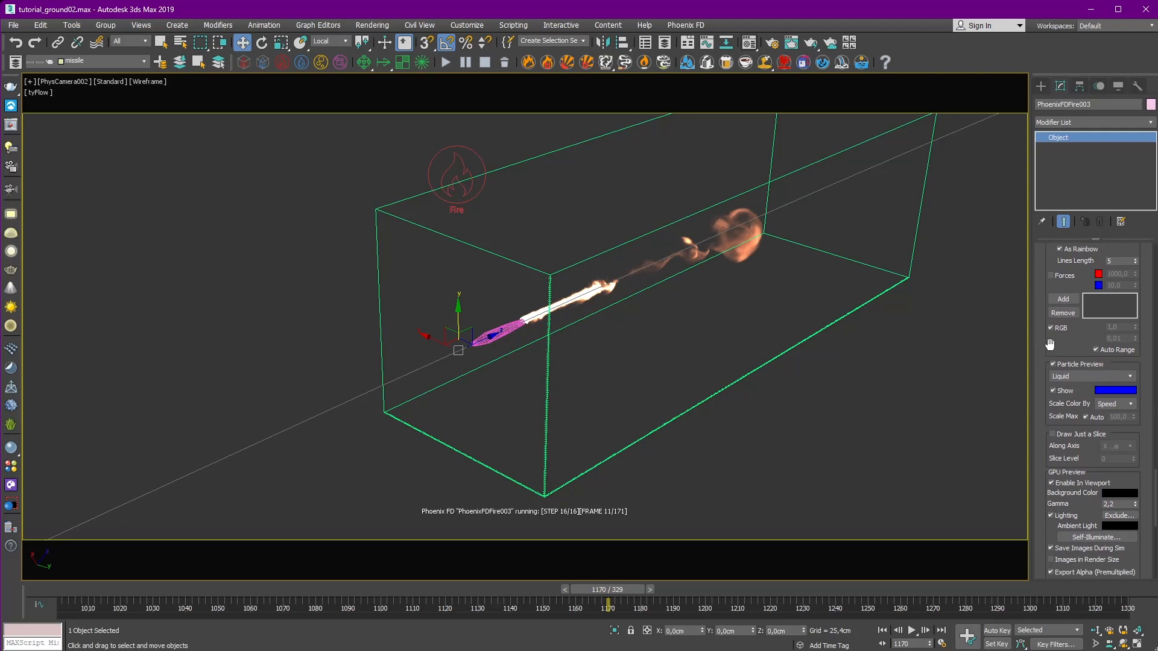
pyautogui.scroll(15, 1039, 342)
pyautogui.scroll(7, 1048, 375)
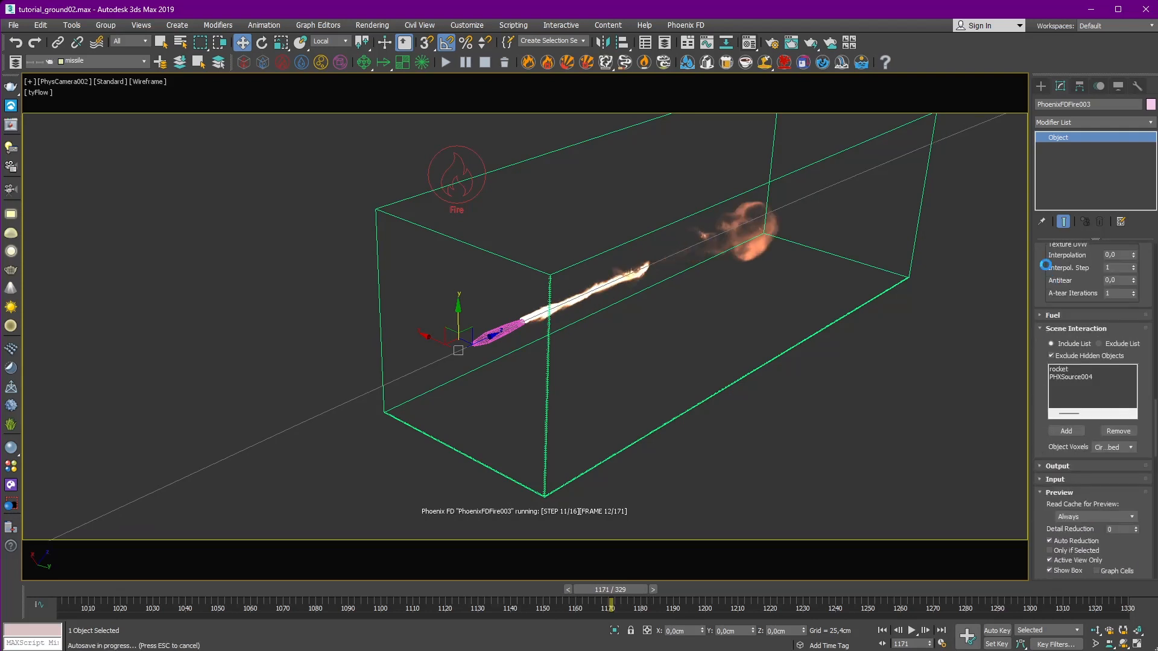
pyautogui.scroll(9, 1046, 265)
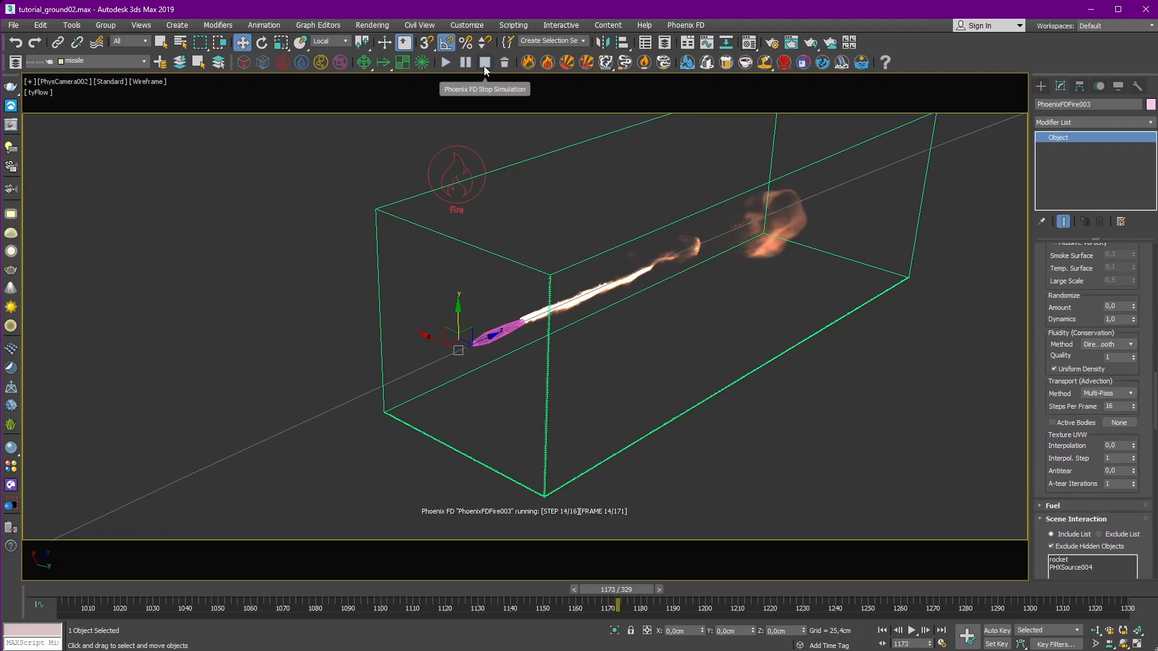
pyautogui.scroll(15, 1057, 367)
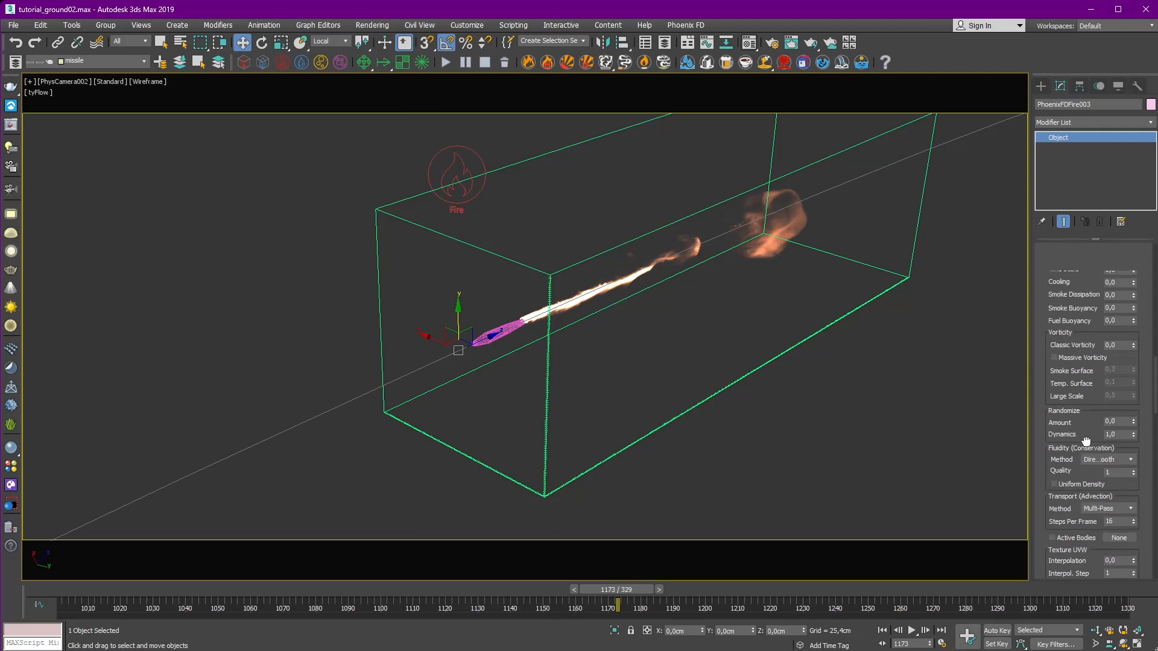
pyautogui.scroll(-5, 1145, 481)
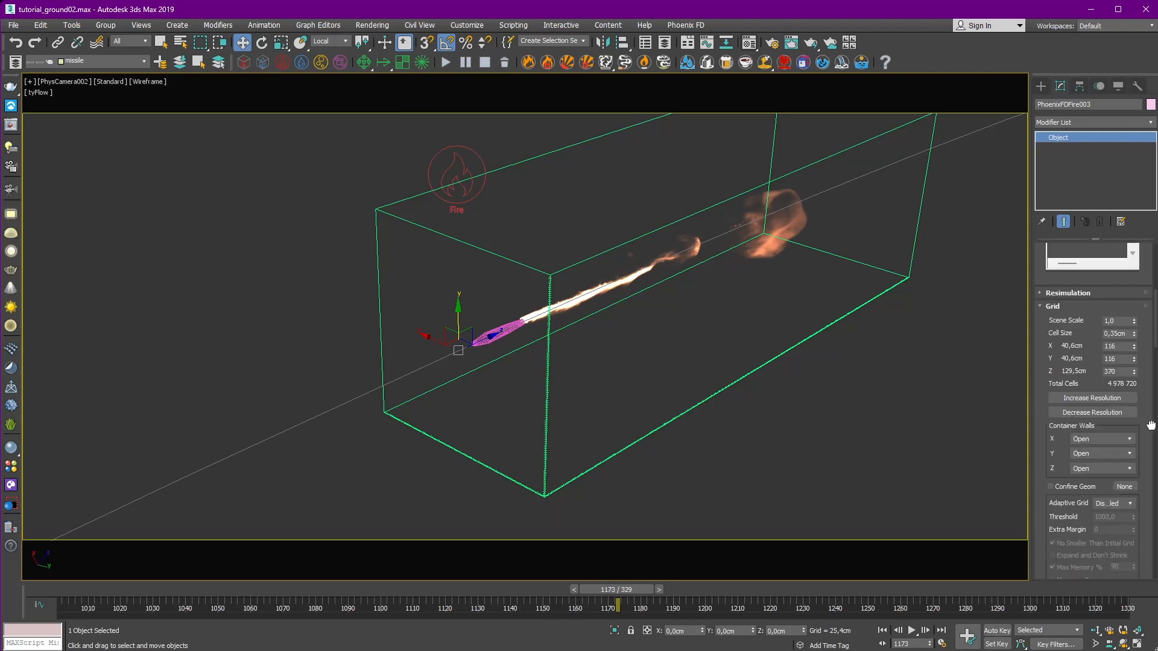
pyautogui.moveTo(1045, 437); pyautogui.dragTo(1048, 230)
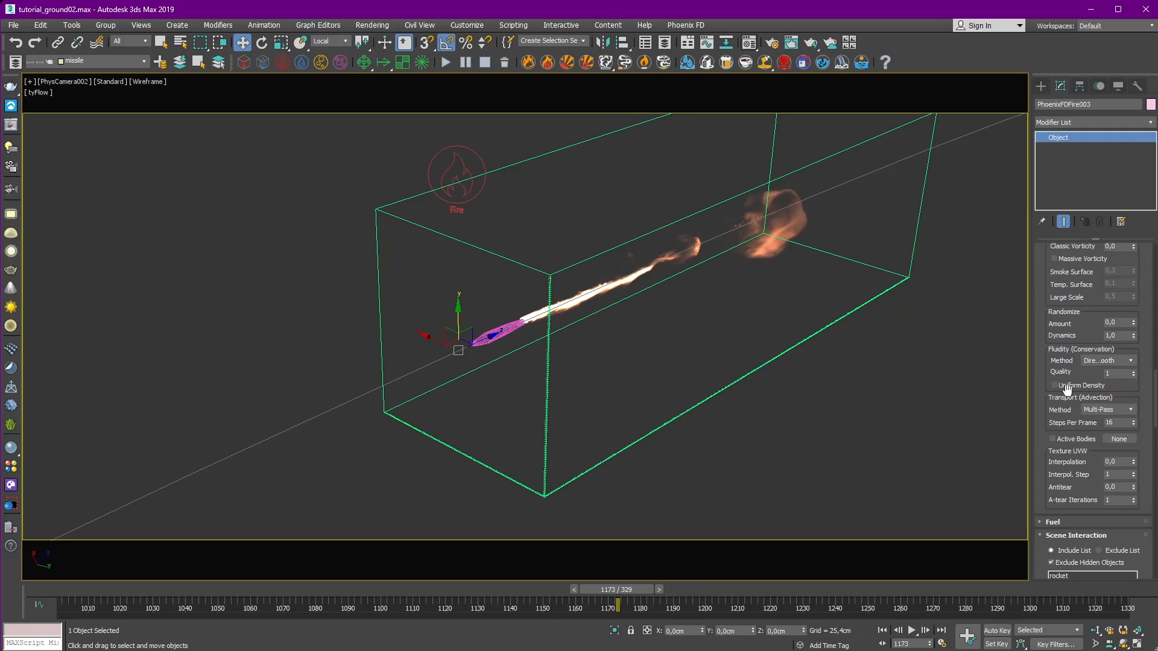
# Step: Run the rocket exhaust simulation again with the changed fluidity setting
pyautogui.click(446, 63)
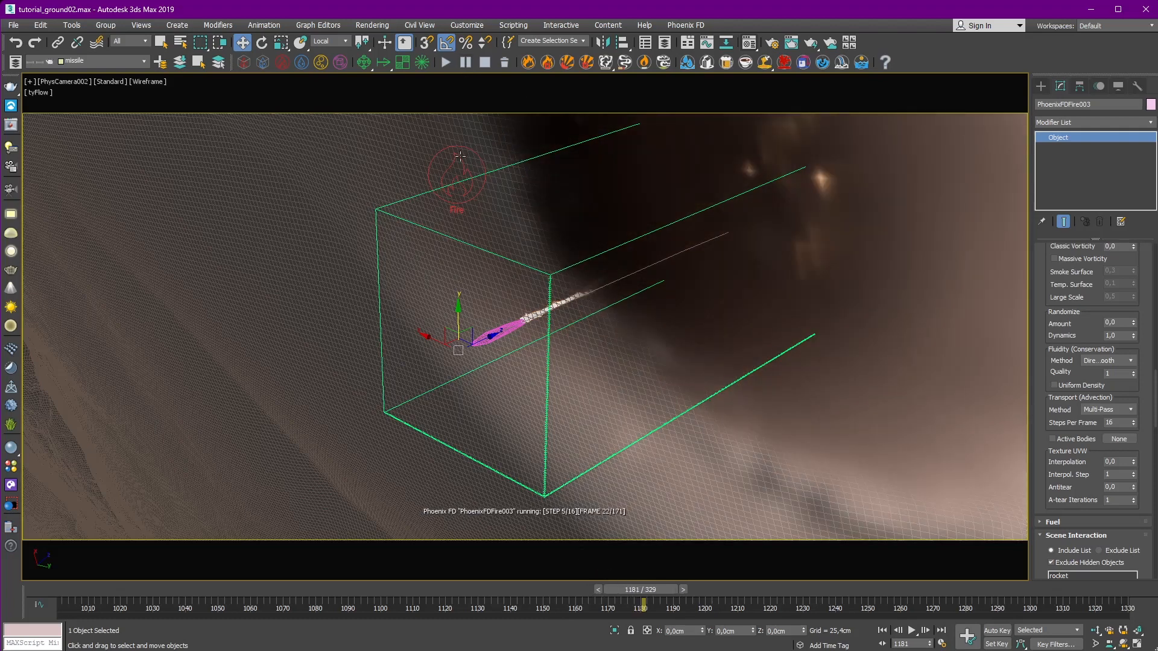
pyautogui.scroll(-5, 1068, 337)
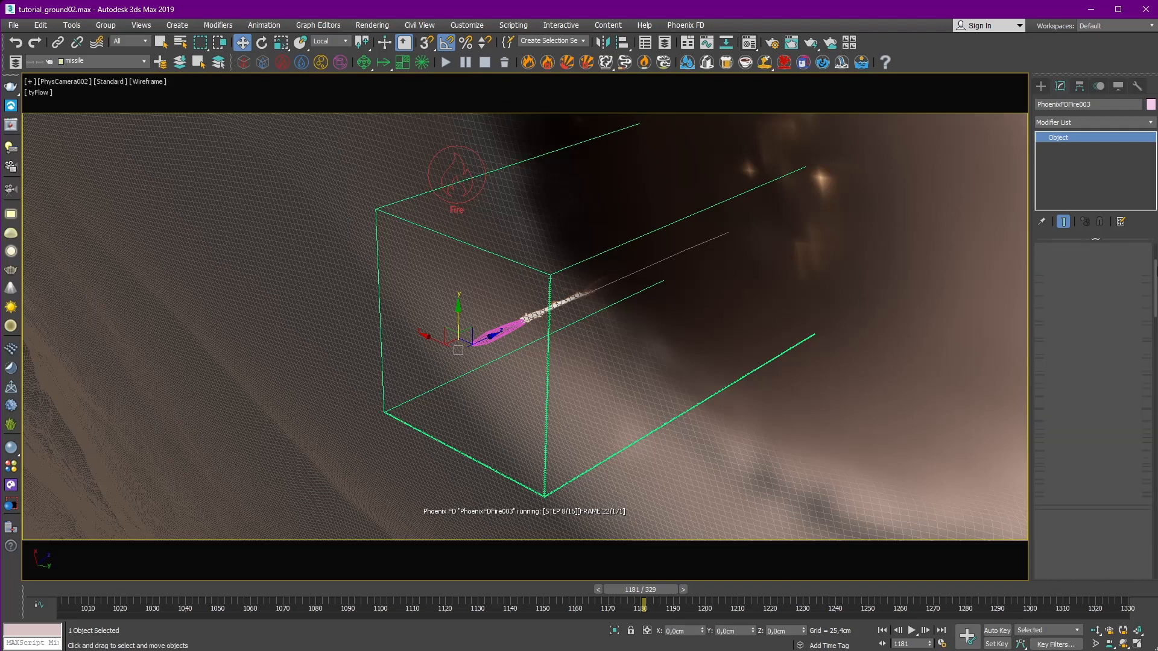
# Step: Step back and forth through frames 1175 to 1181 to examine the simulated exhaust trail behind the rocket
pyautogui.moveTo(1156, 272); pyautogui.dragTo(1157, 255)
pyautogui.click(599, 588)
pyautogui.click(594, 588)
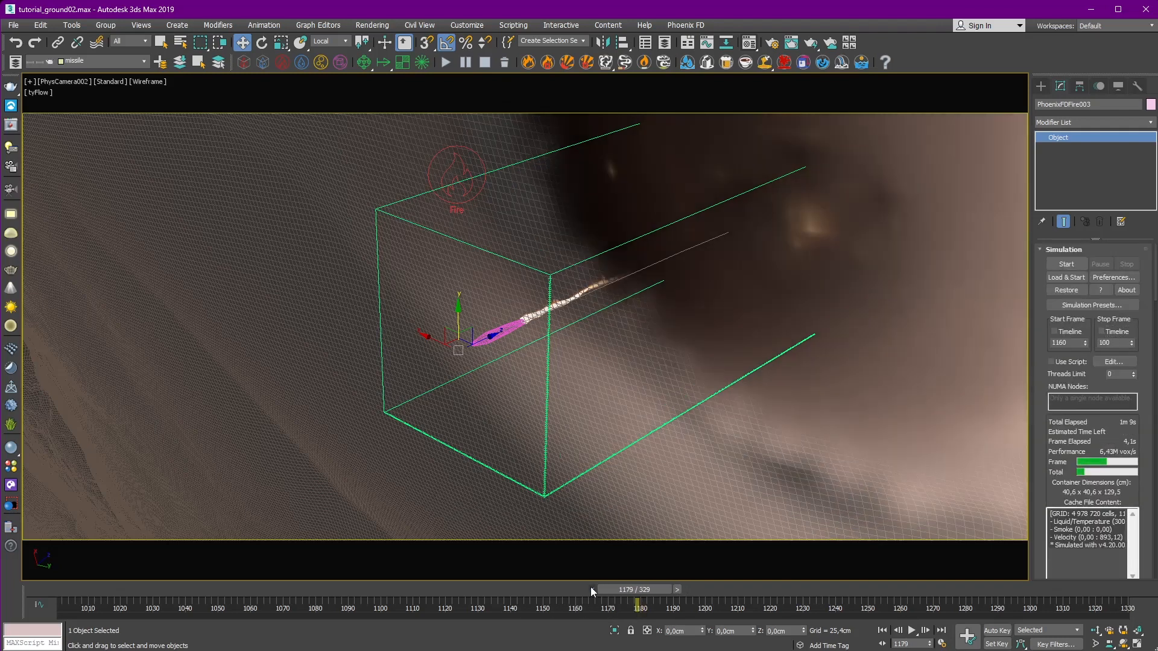
pyautogui.click(591, 588)
pyautogui.click(589, 589)
pyautogui.click(584, 589)
pyautogui.click(581, 588)
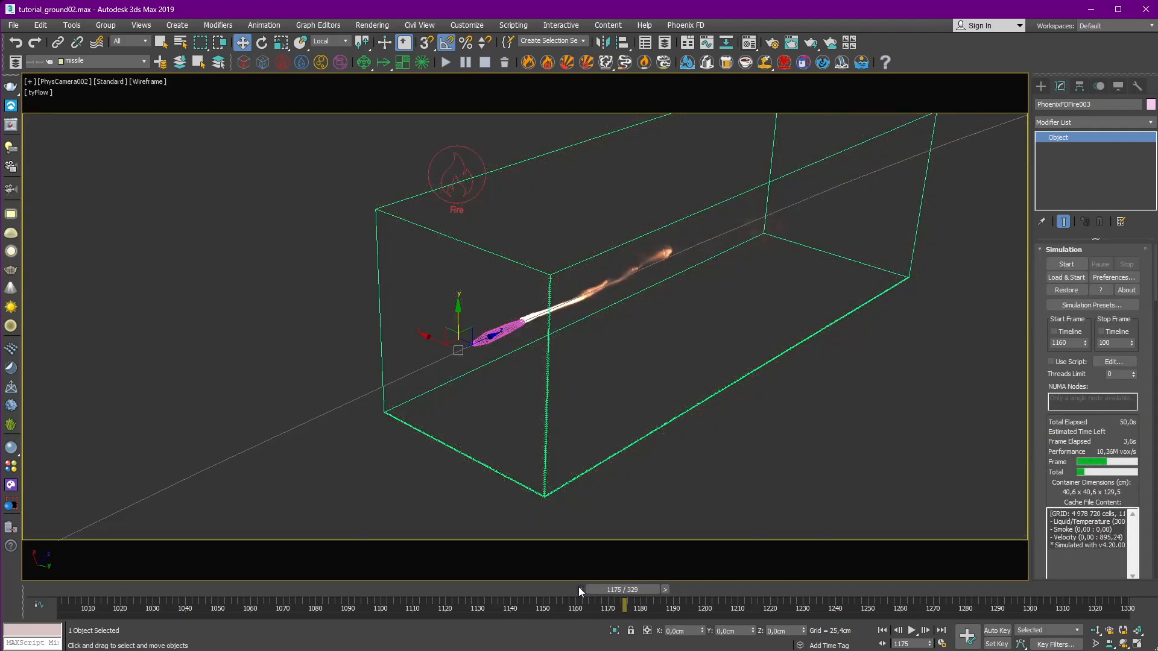
pyautogui.click(666, 589)
pyautogui.click(669, 589)
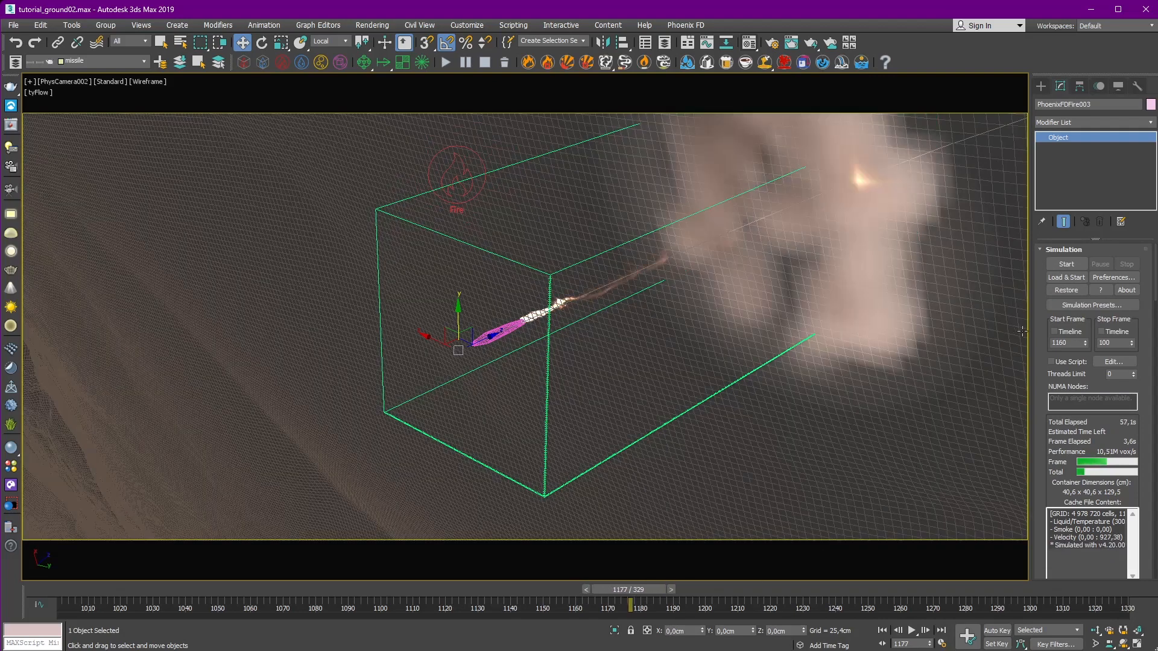
# Step: Set the fire simulator's stop frame to 1177 and return the timeline to frame 1175
pyautogui.doubleClick(1106, 343)
pyautogui.write('1177')
pyautogui.press('Return')
pyautogui.click(581, 588)
pyautogui.click(579, 589)
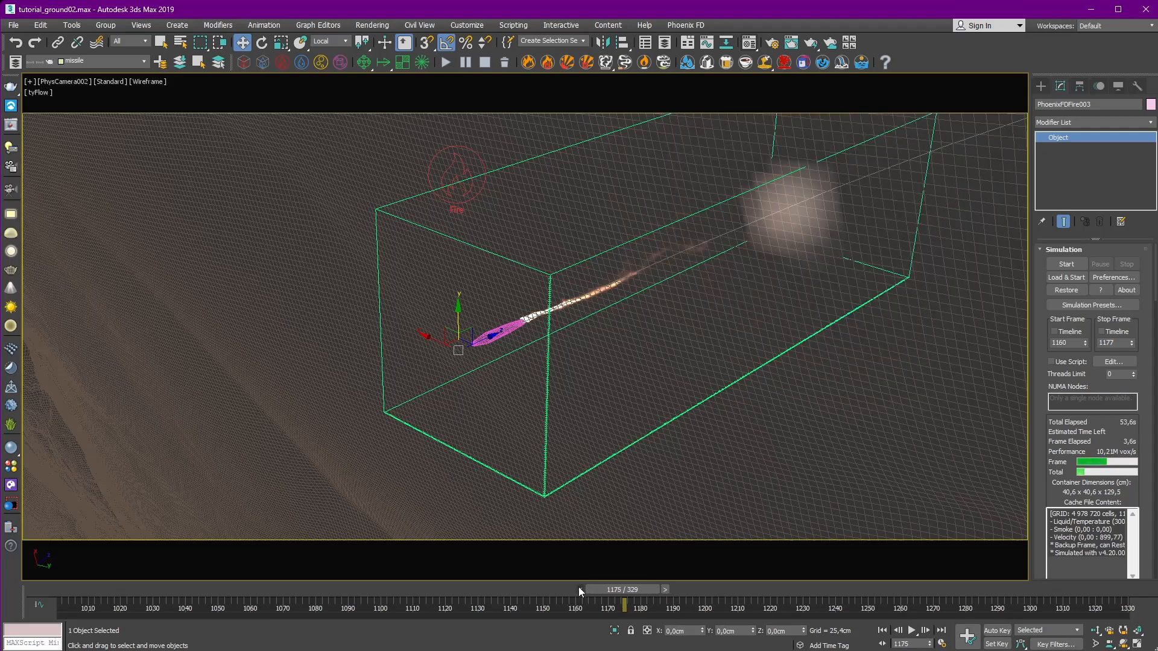
# Step: Render frame 1175 through the Cam_RENDER camera and inspect the rocket's exhaust trail in the result
pyautogui.press('c')
pyautogui.doubleClick(559, 261)
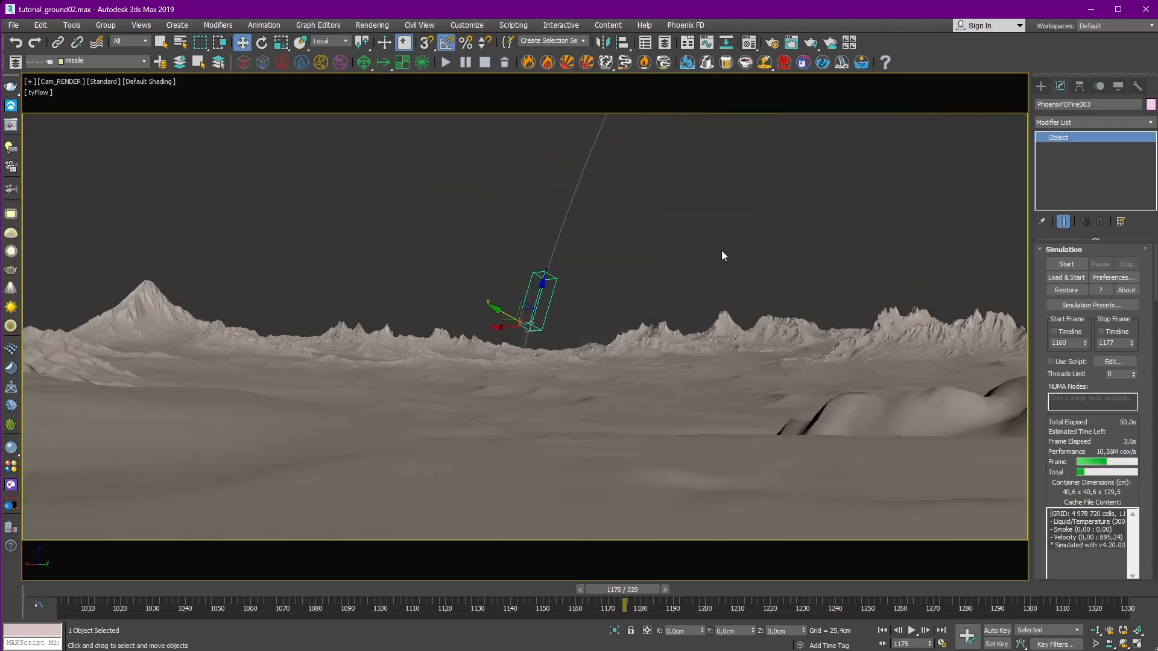
pyautogui.scroll(-5, 1041, 386)
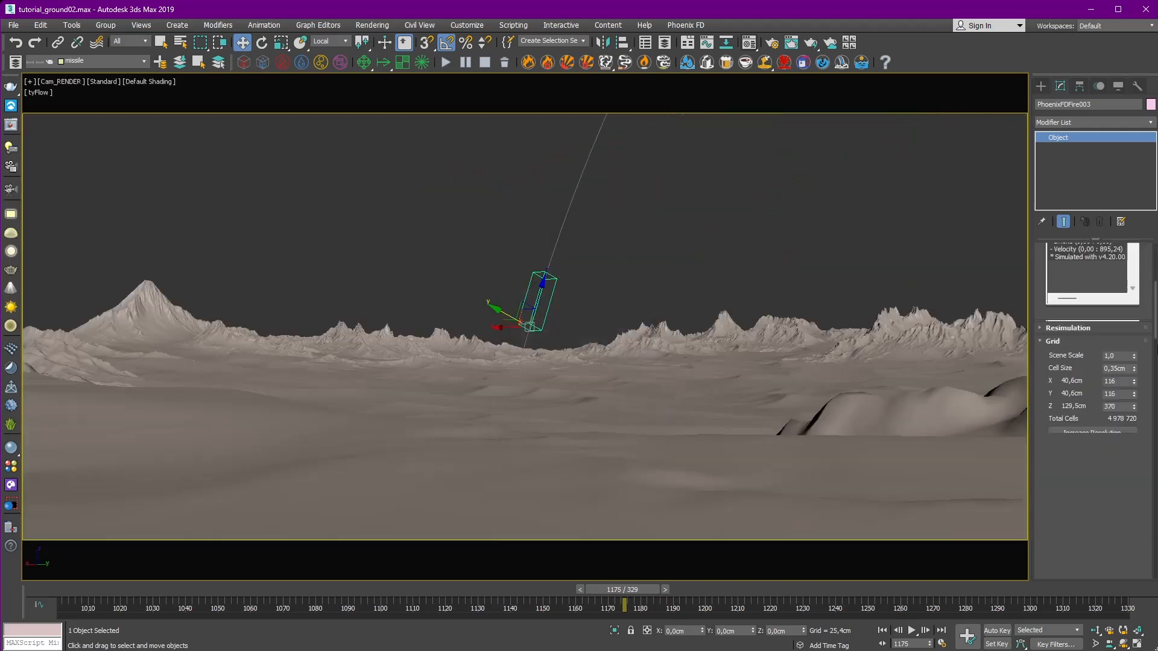
pyautogui.scroll(-10, 1151, 544)
pyautogui.moveTo(1151, 545); pyautogui.dragTo(1156, 366)
pyautogui.click(11, 125)
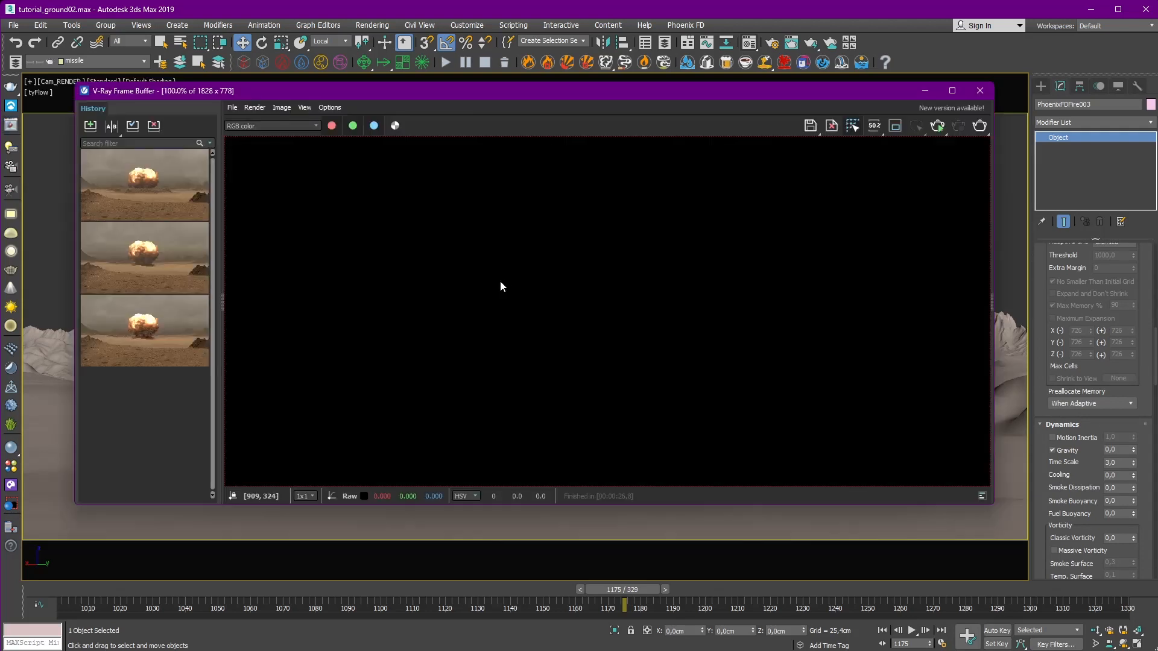
pyautogui.click(979, 126)
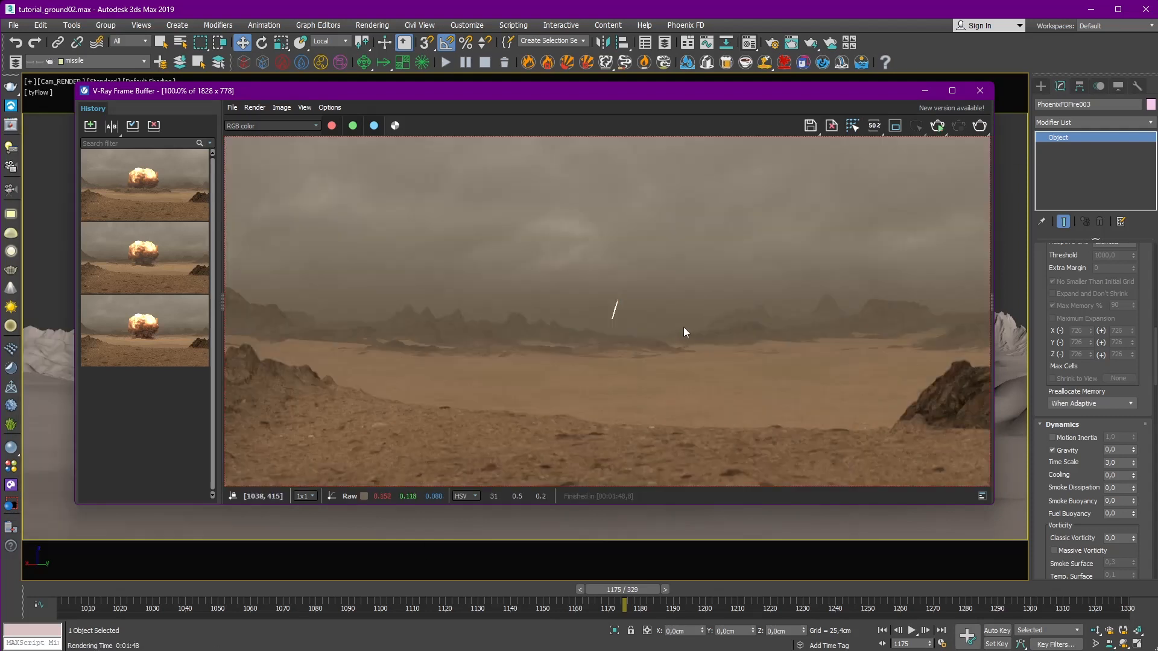
pyautogui.scroll(-2, 626, 322)
pyautogui.scroll(4, 625, 330)
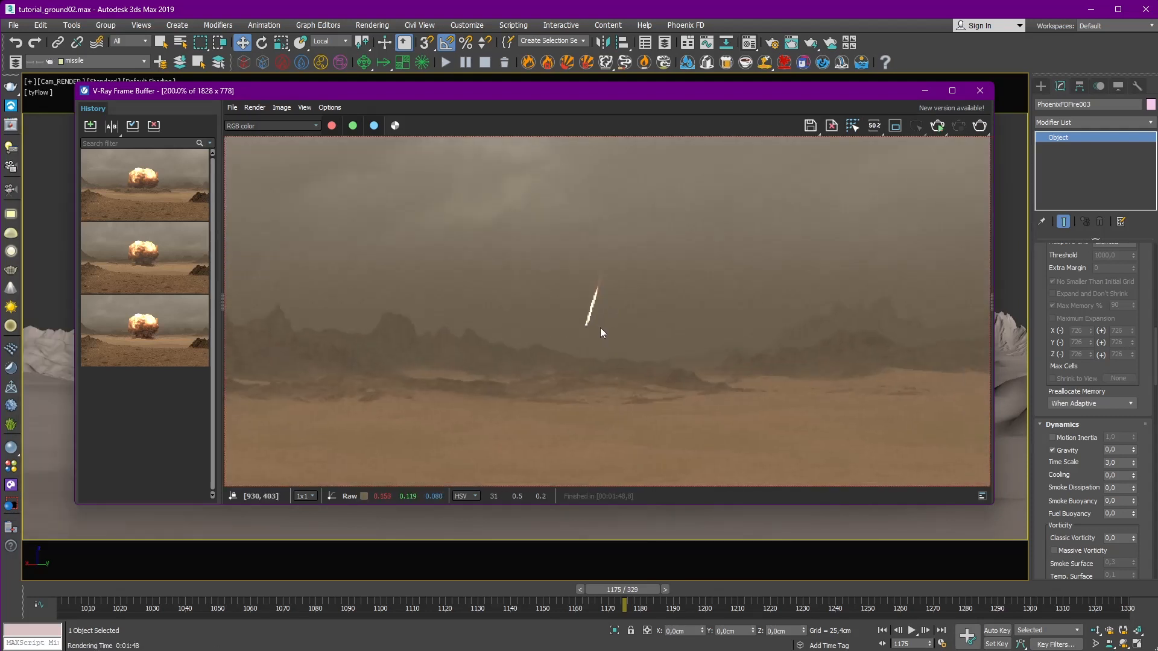
# Step: Enable region rendering in the V-Ray Frame Buffer and draw a region around the rocket and its trail
pyautogui.click(896, 125)
pyautogui.moveTo(535, 200); pyautogui.dragTo(648, 354)
pyautogui.moveTo(902, 93)
pyautogui.mouseDown()
pyautogui.moveTo(524, 342)
pyautogui.moveTo(782, 136)
pyautogui.moveTo(903, 99)
pyautogui.mouseUp()
# Step: Return to the PhysCamera002 view and open the simulator's volumetric render settings for fire
pyautogui.moveTo(1156, 341); pyautogui.dragTo(1152, 534)
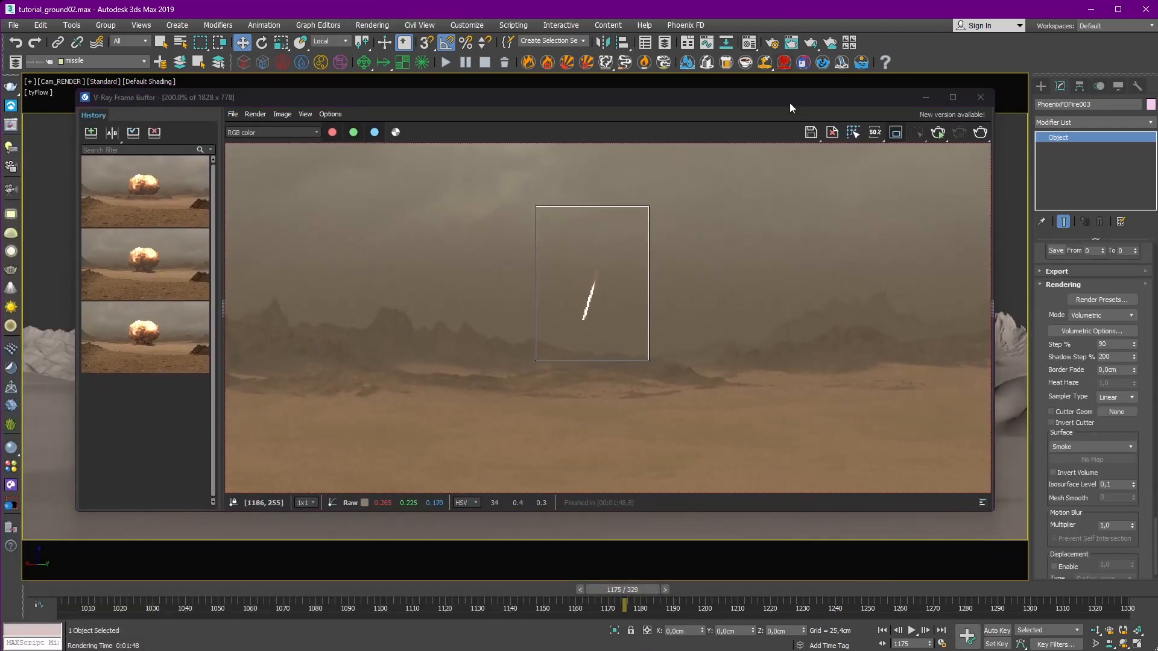
pyautogui.click(926, 98)
pyautogui.press('c')
pyautogui.doubleClick(546, 279)
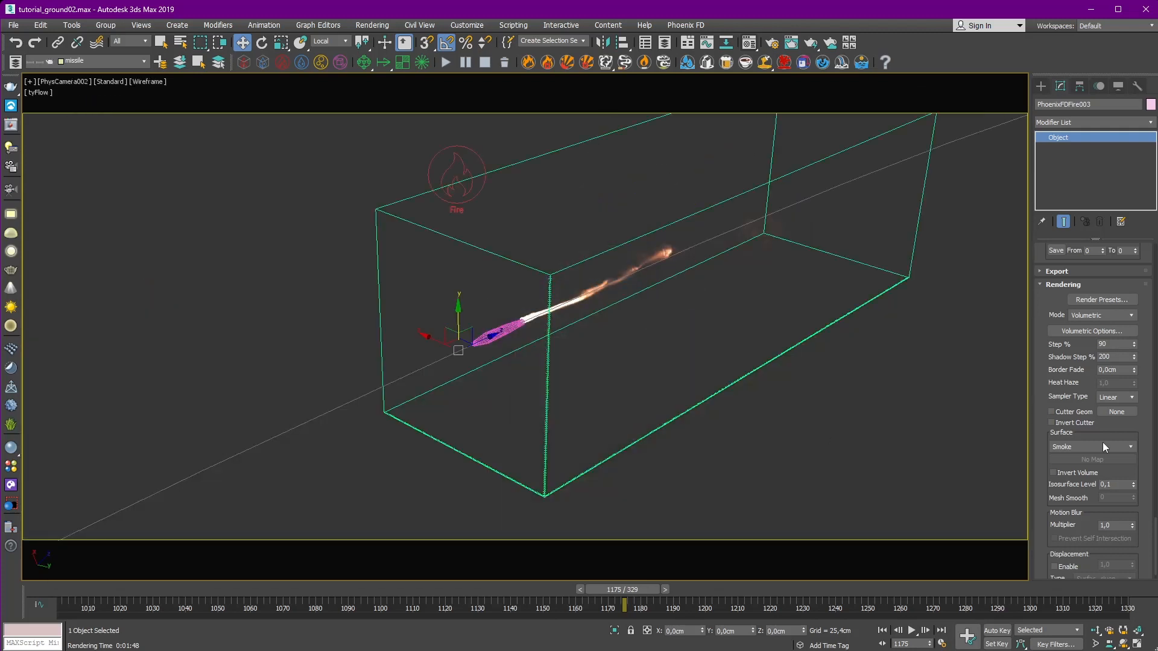
pyautogui.scroll(-2, 1098, 476)
pyautogui.click(1082, 306)
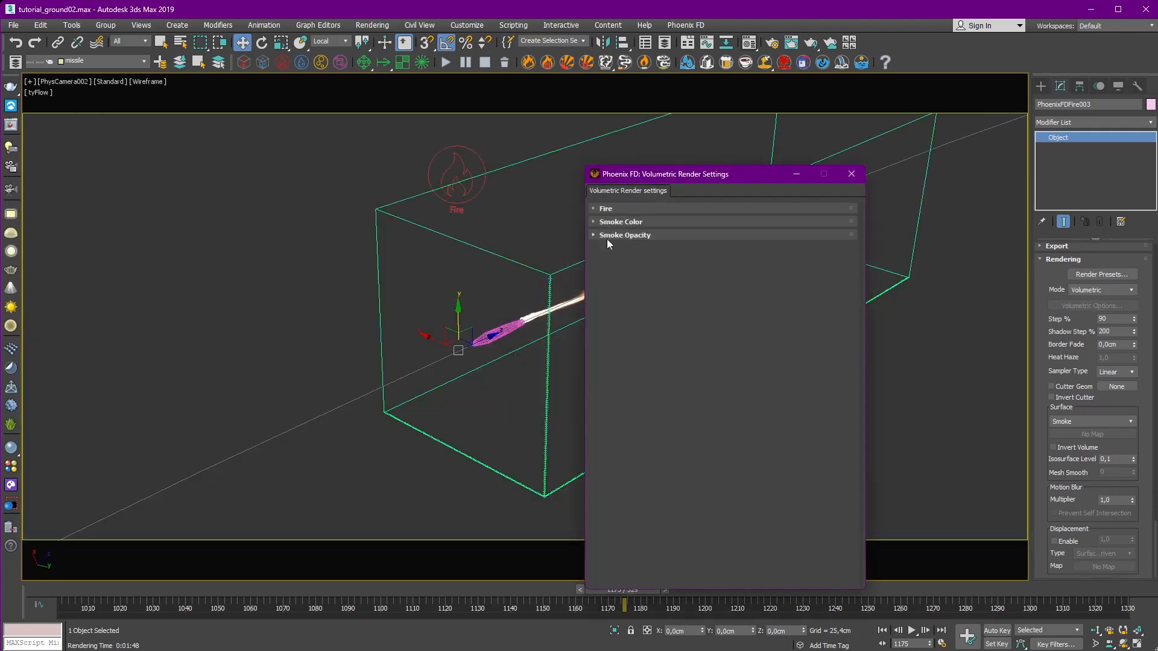
pyautogui.scroll(-1, 840, 321)
# Step: Convert the lower point of the fire intensity curve to Bezier and flatten its handle along the zero line
pyautogui.rightClick(759, 487)
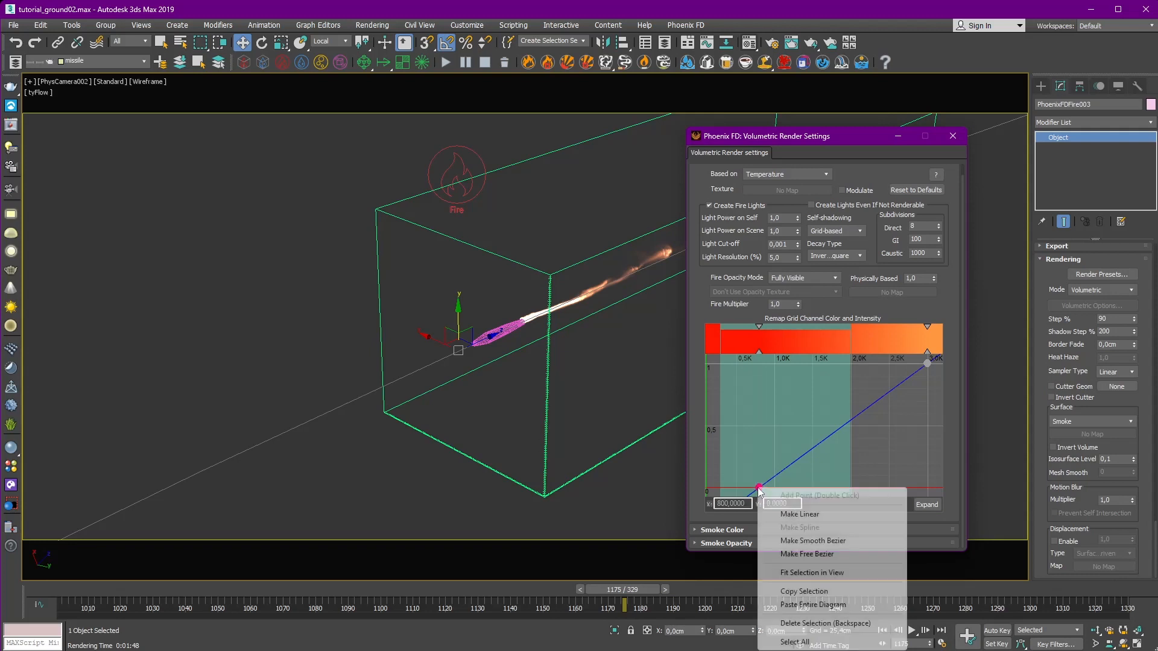
pyautogui.click(828, 524)
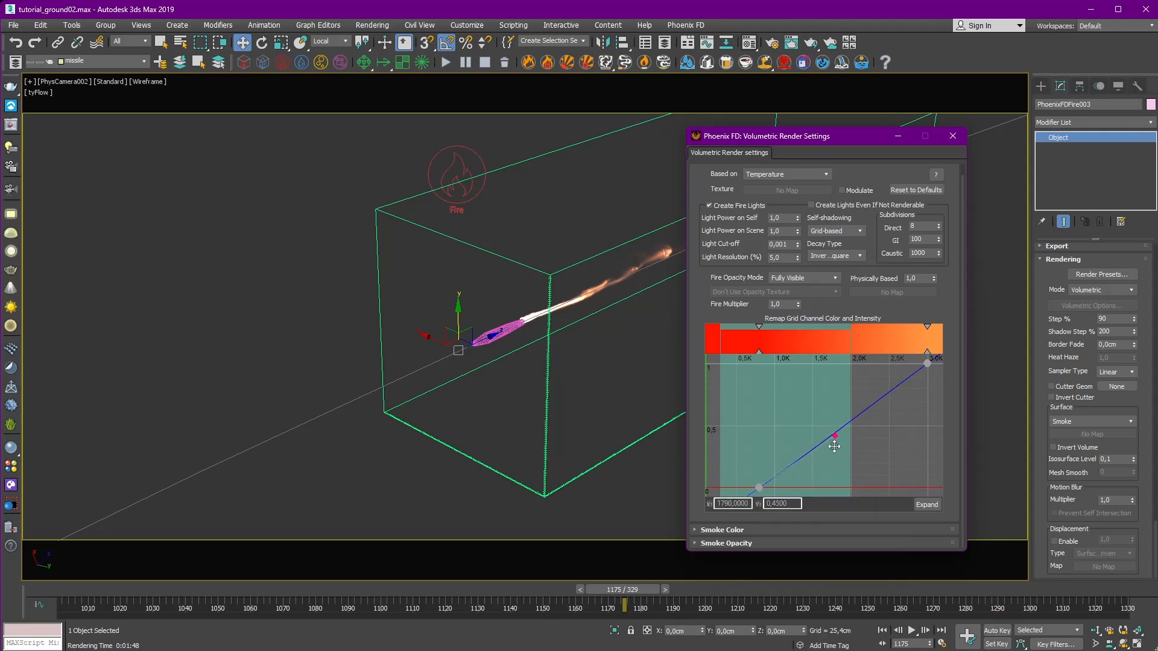
pyautogui.moveTo(834, 433); pyautogui.dragTo(845, 495)
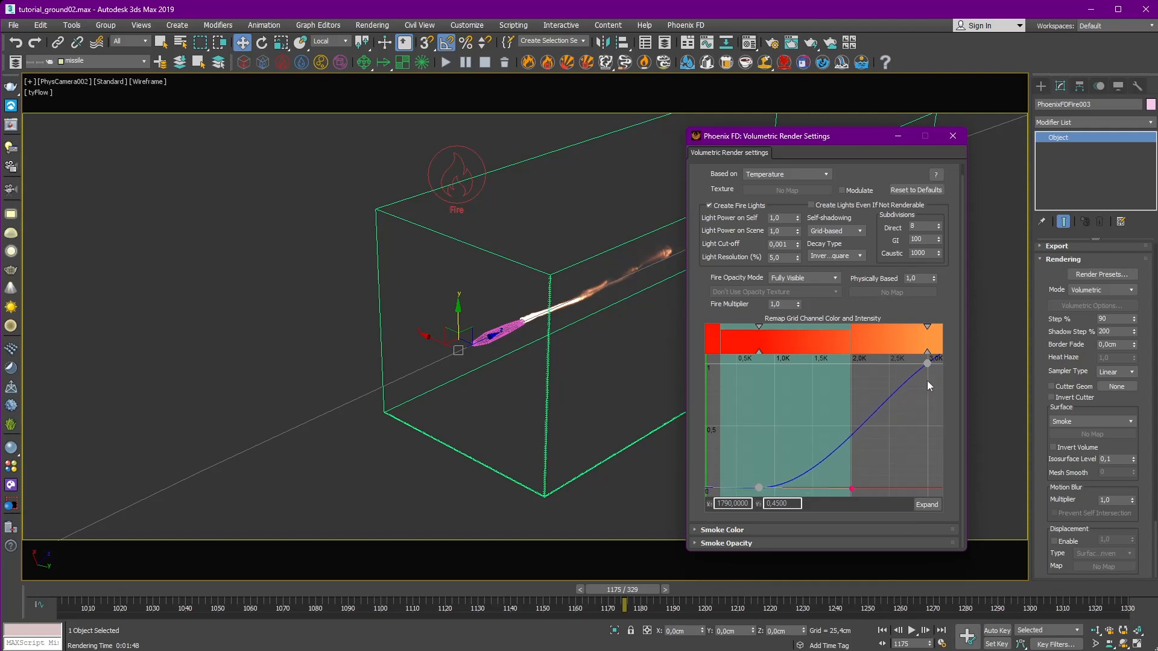
# Step: Move the curve's upper point to about 2028 temperature and 0.98 intensity, convert it to Bezier, and steepen its handle
pyautogui.moveTo(927, 363); pyautogui.dragTo(853, 365)
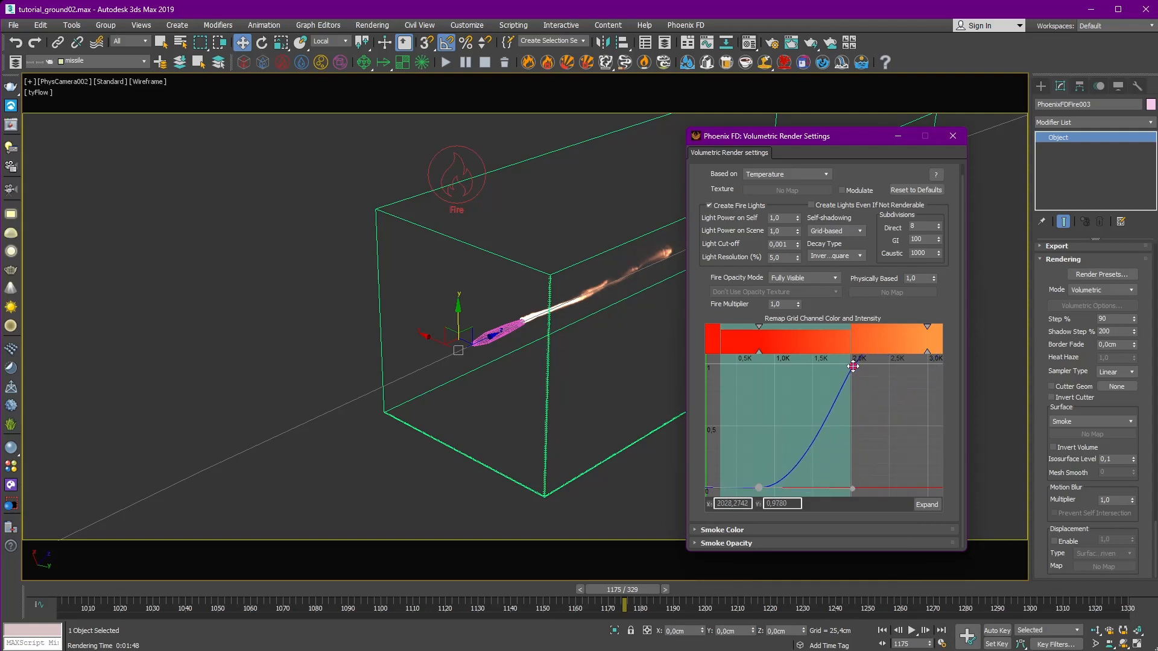
pyautogui.rightClick(854, 365)
pyautogui.click(893, 424)
pyautogui.moveTo(809, 431); pyautogui.dragTo(832, 431)
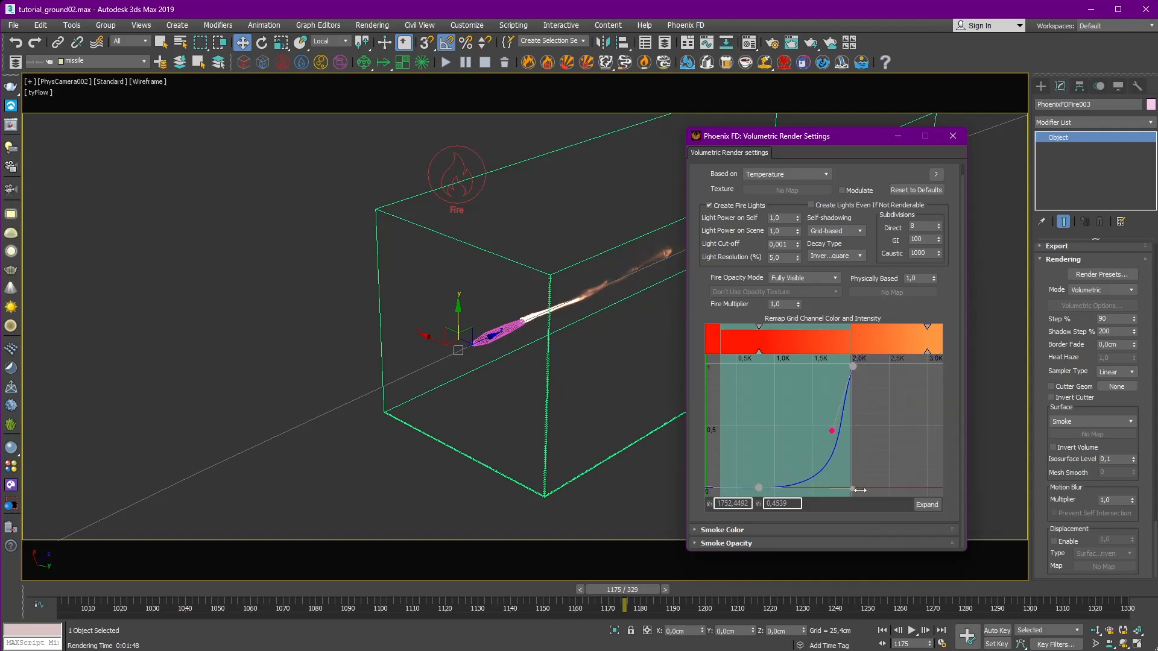
# Step: Adjust the curve's lower handle, shift the red gradient marker toward higher temperatures, and set the Fire Multiplier to 0,075
pyautogui.click(857, 491)
pyautogui.moveTo(853, 488); pyautogui.dragTo(872, 488)
pyautogui.moveTo(760, 351); pyautogui.dragTo(807, 351)
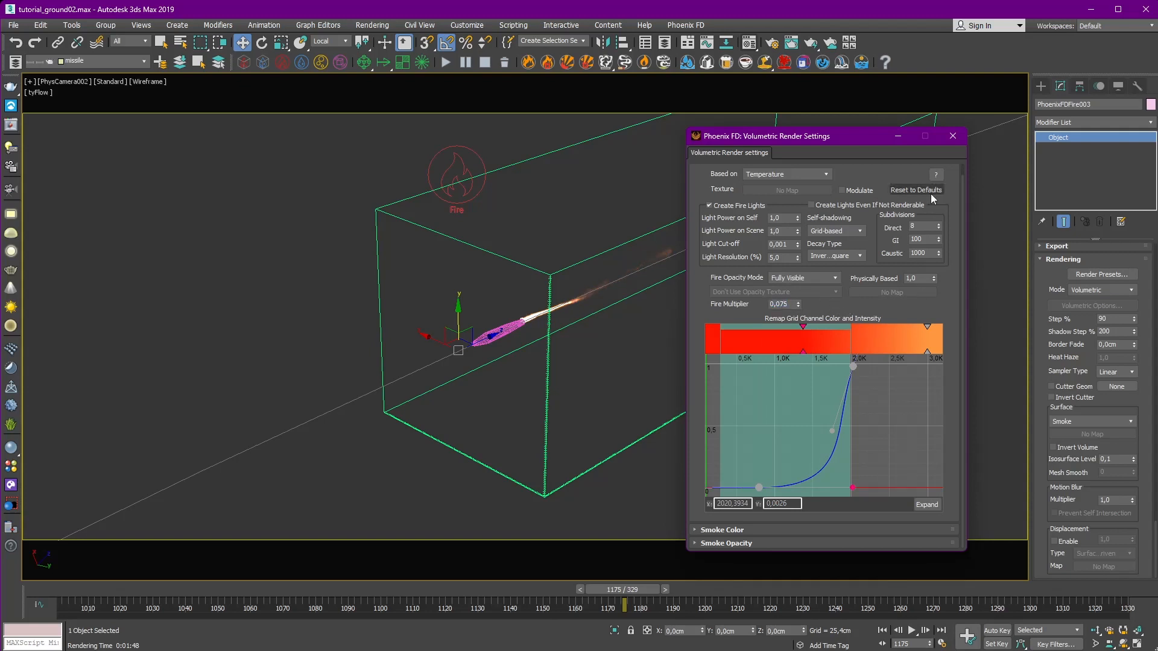
pyautogui.click(953, 135)
# Step: Switch the viewport to Cam_RENDER and re-render the region to check the dimmed exhaust
pyautogui.click(60, 82)
pyautogui.click(229, 116)
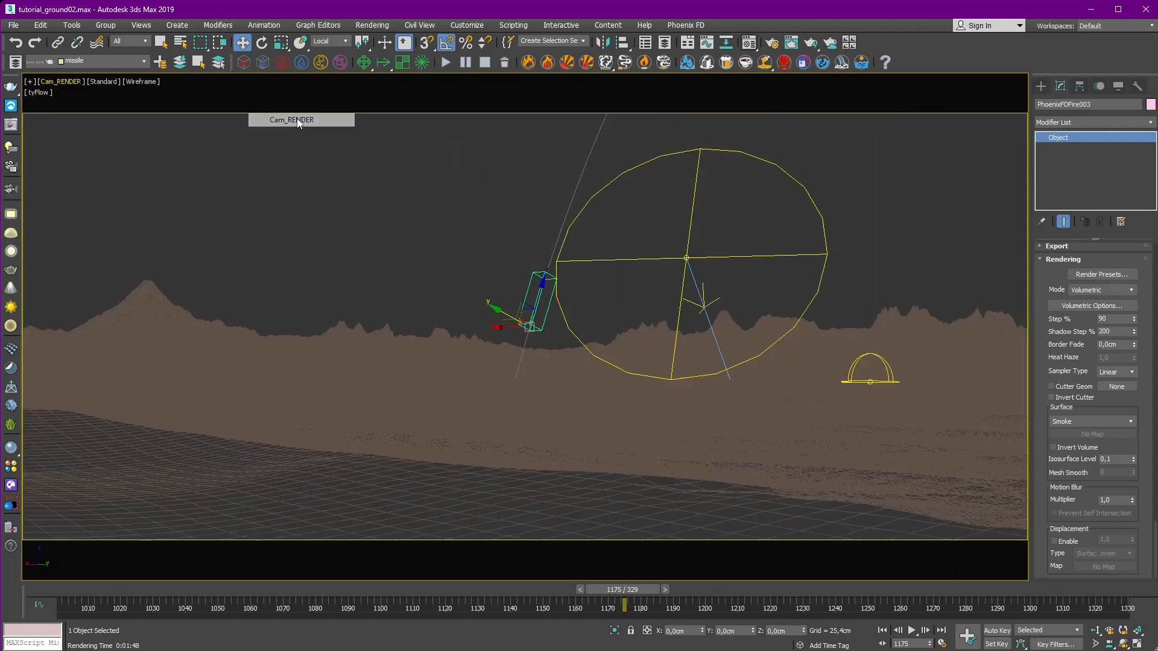
pyautogui.hotkey('ctrl', 'i')
pyautogui.click(980, 132)
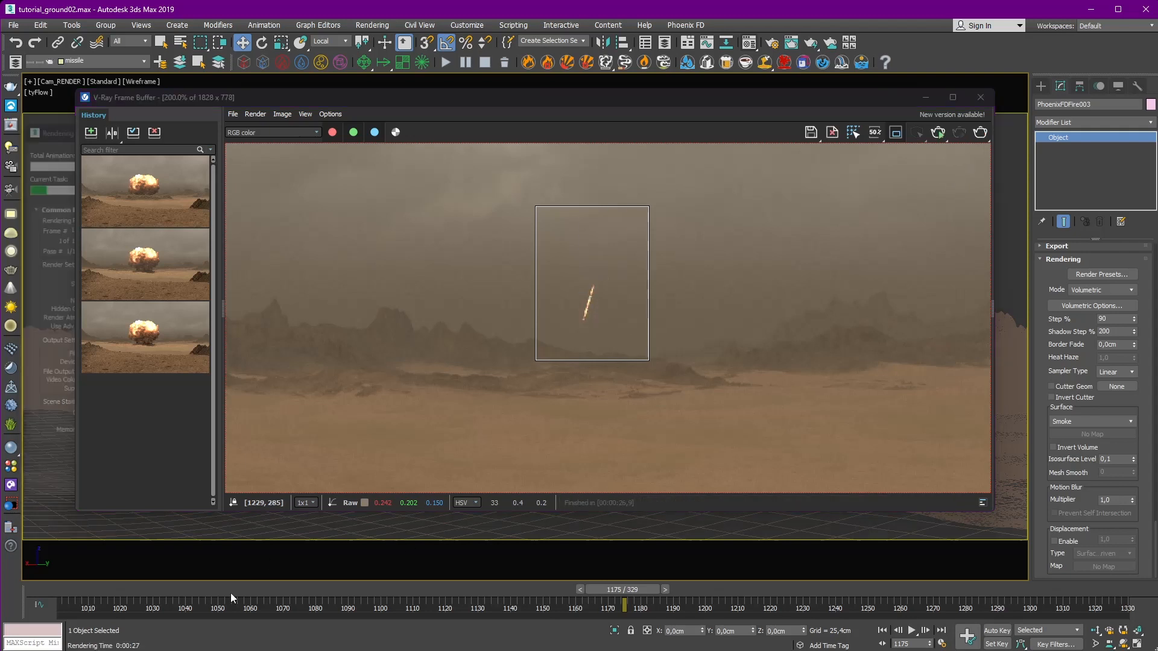
pyautogui.scroll(-1, 603, 332)
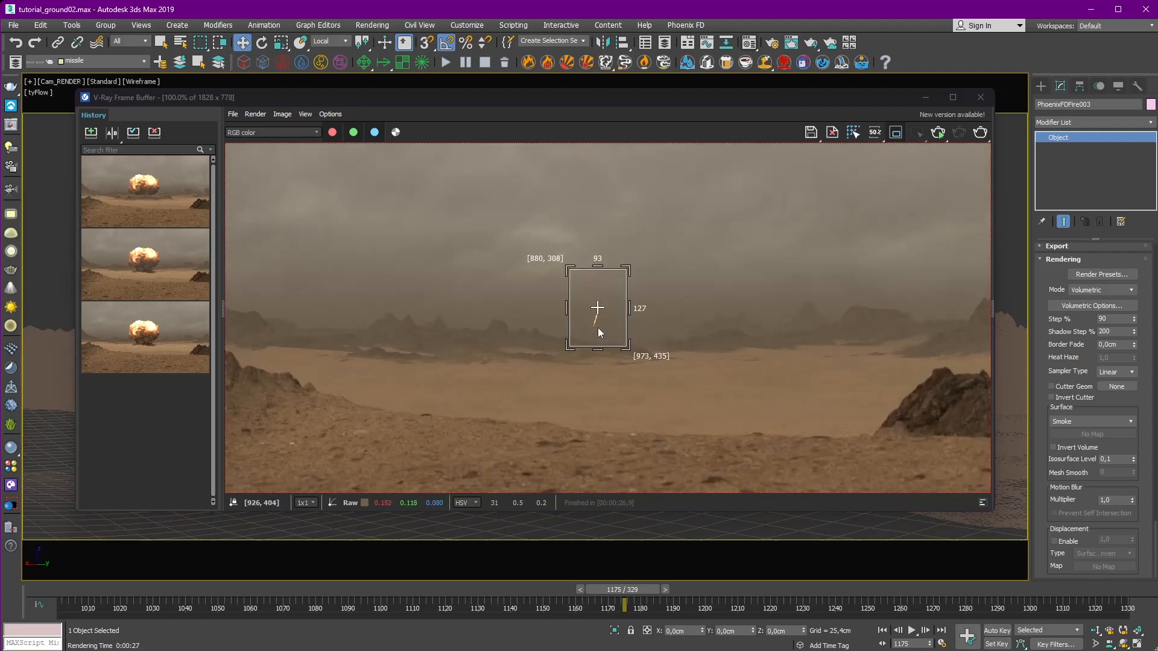
pyautogui.scroll(2, 599, 327)
# Step: Pull the fire curve's lower handle back to about 1549 temperature and 0.03 intensity, and set the Fire Multiplier to 0,15
pyautogui.click(1093, 306)
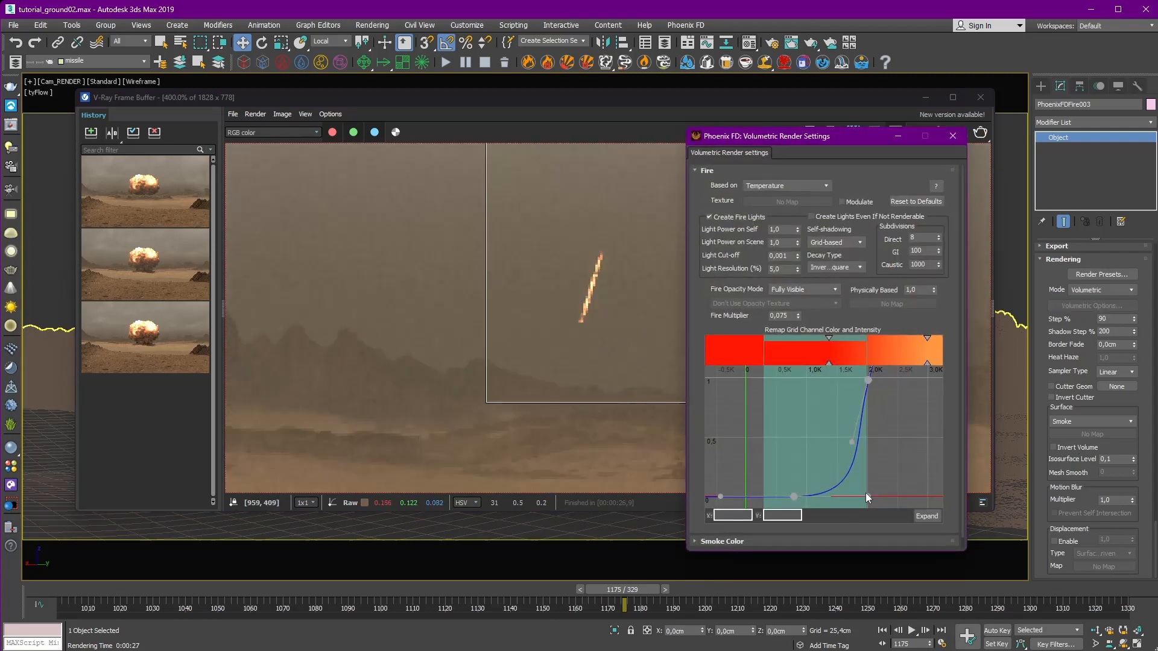
pyautogui.moveTo(868, 495); pyautogui.dragTo(840, 493)
pyautogui.doubleClick(780, 318)
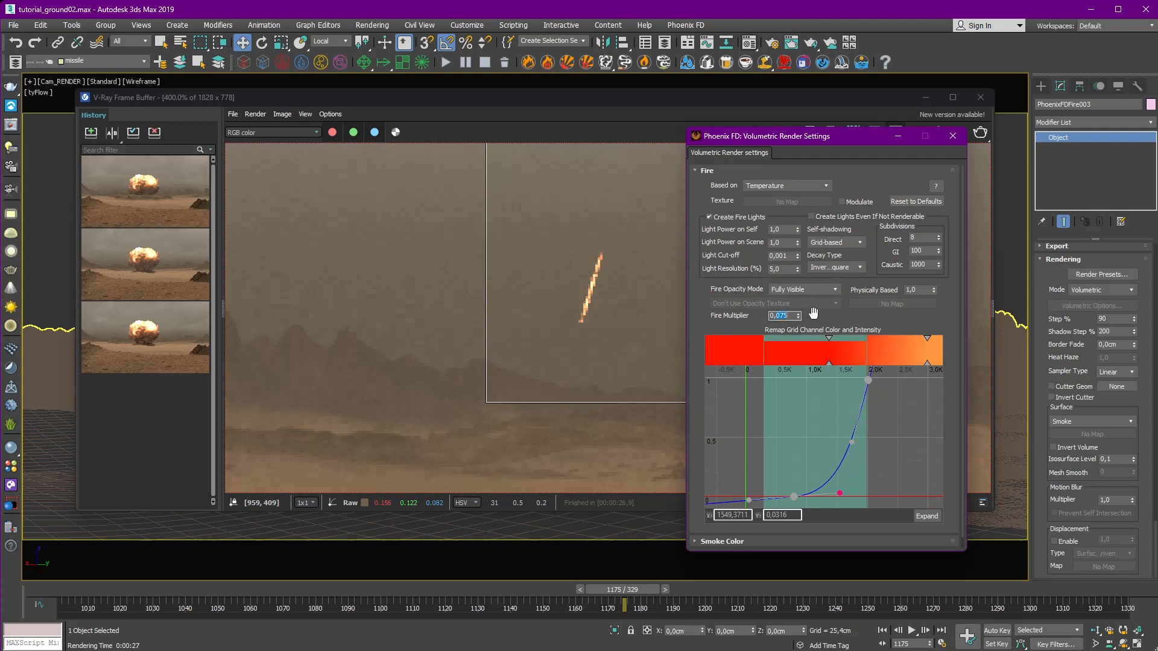
pyautogui.write('0,15')
pyautogui.press('Return')
pyautogui.click(953, 137)
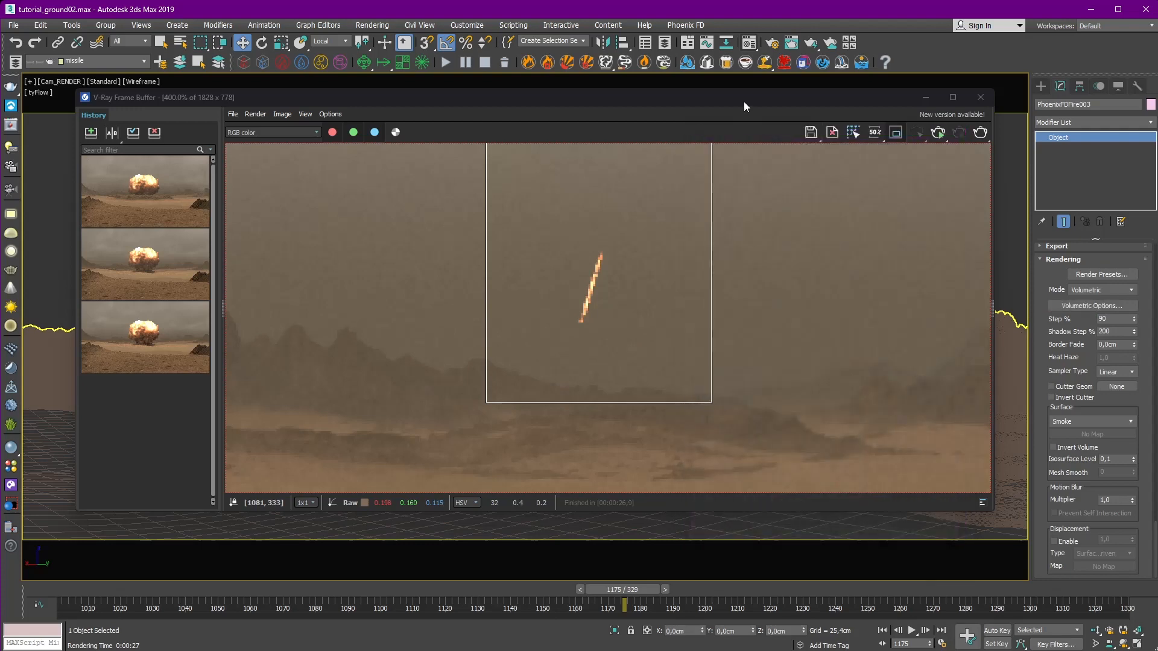
# Step: Render the region around the rocket again and inspect the trail's brightness up close
pyautogui.scroll(-1, 727, 238)
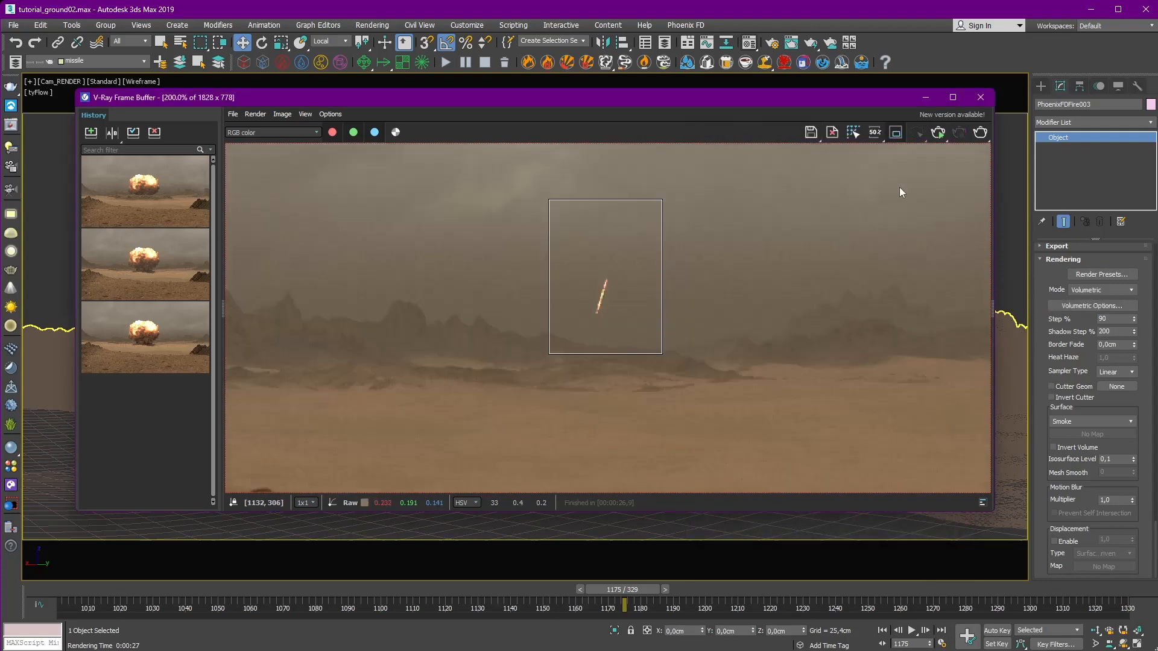
pyautogui.click(981, 132)
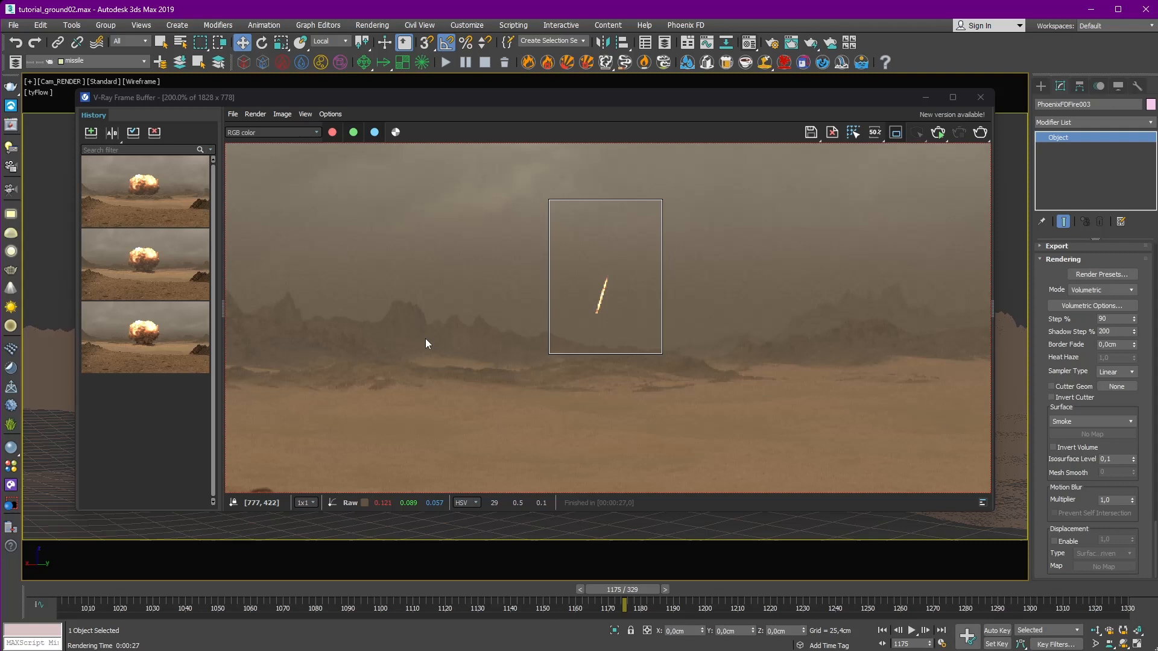
pyautogui.click(622, 293)
pyautogui.scroll(1, 621, 314)
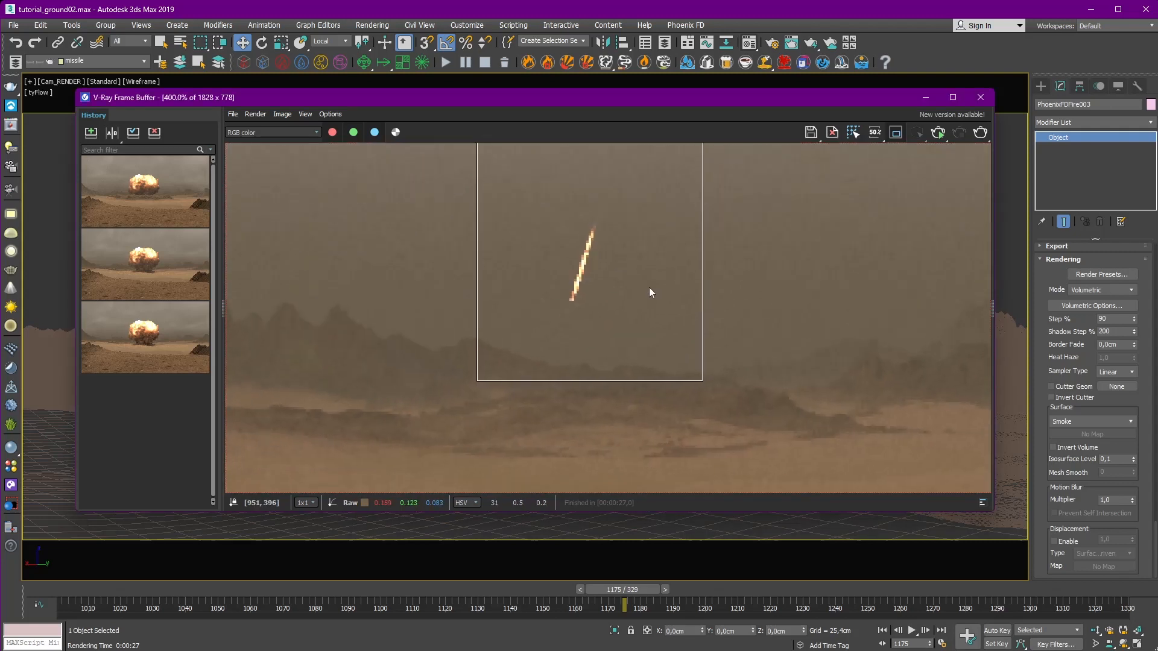
pyautogui.moveTo(649, 287); pyautogui.dragTo(651, 269, button='middle')
pyautogui.moveTo(696, 97); pyautogui.dragTo(677, 153)
pyautogui.scroll(-1, 584, 353)
# Step: Set the Rocket material's diffuse colour to a value of 119 in the Material Editor
pyautogui.press('m')
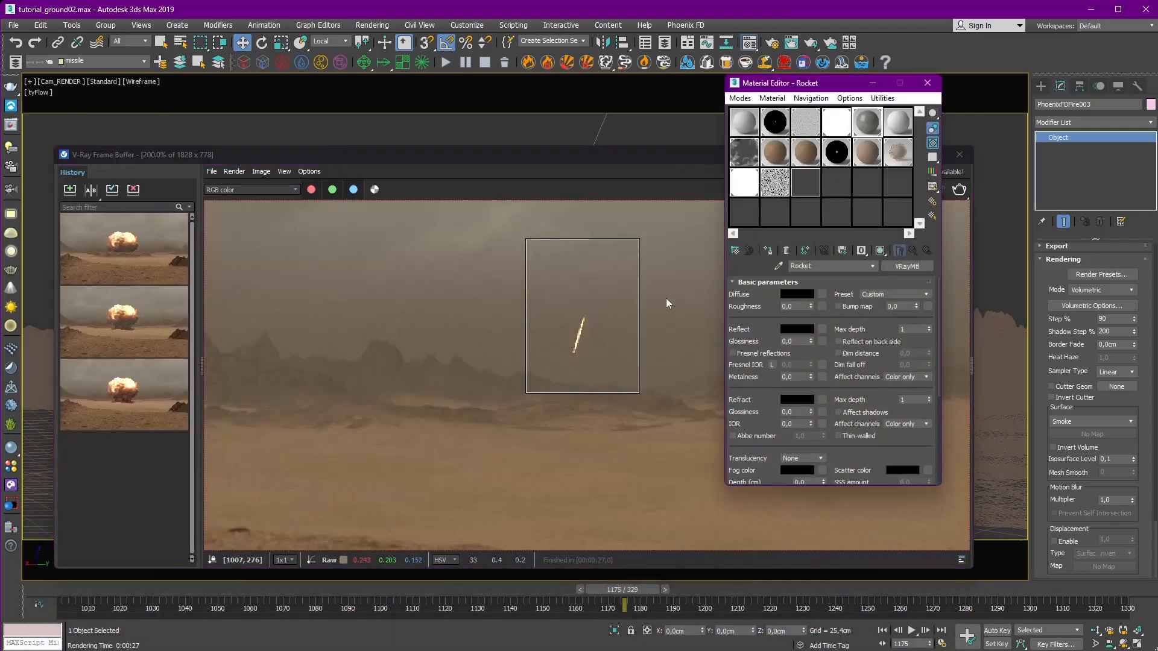
pyautogui.click(797, 294)
pyautogui.moveTo(413, 140); pyautogui.dragTo(422, 141)
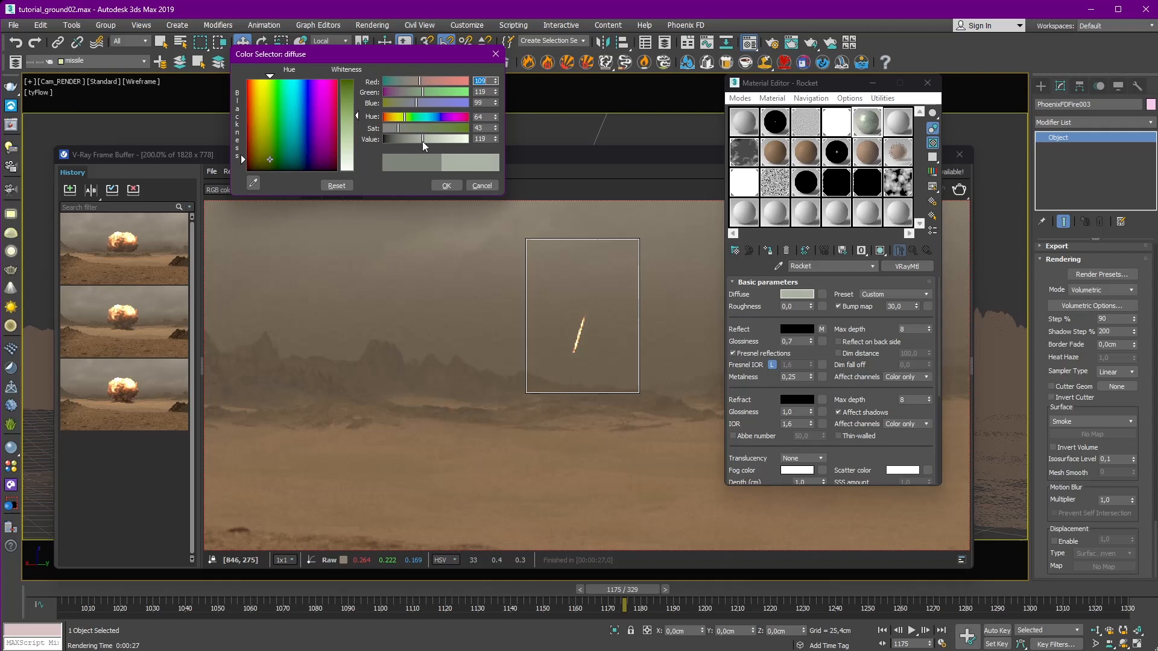
pyautogui.click(448, 184)
pyautogui.click(927, 82)
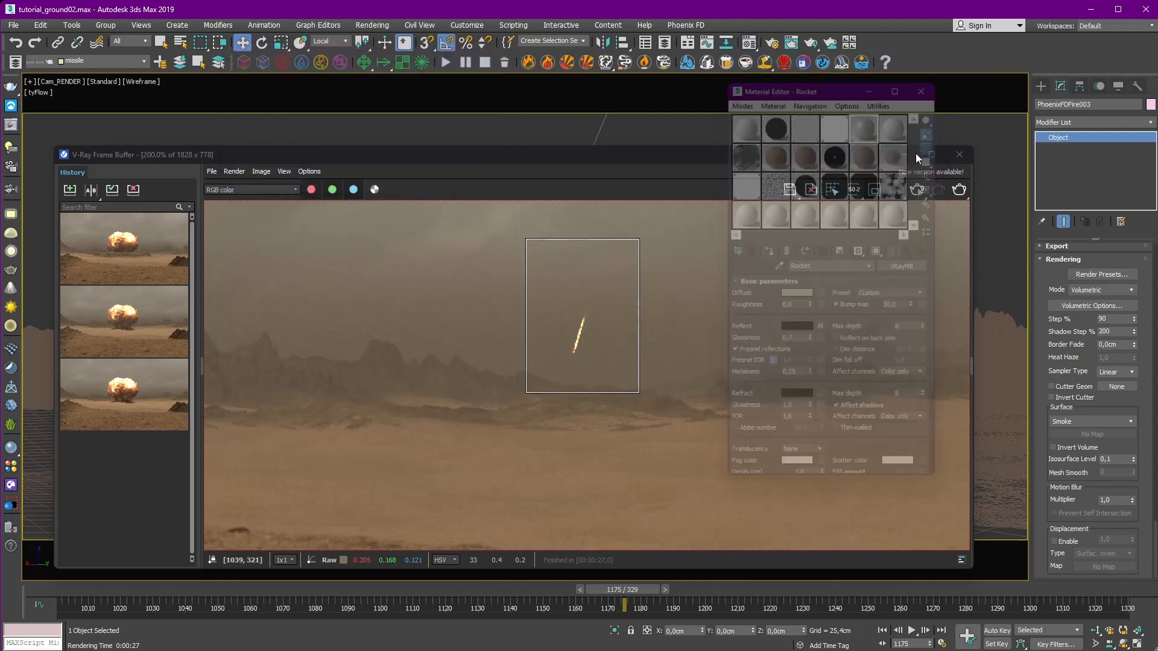
# Step: Examine the whole rendered desert frame with the rocket, and close the V-Ray Frame Buffer
pyautogui.moveTo(916, 154); pyautogui.dragTo(962, 136)
pyautogui.moveTo(673, 217); pyautogui.dragTo(656, 242, button='middle')
pyautogui.doubleClick(658, 243)
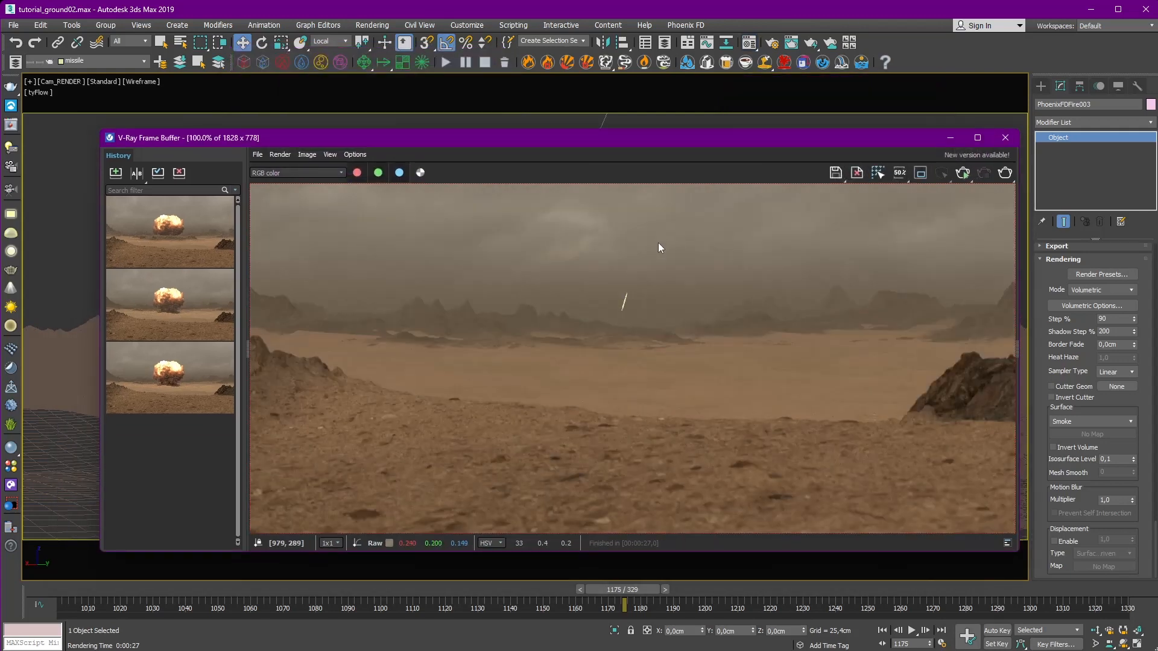
pyautogui.moveTo(875, 247); pyautogui.dragTo(871, 293, button='middle')
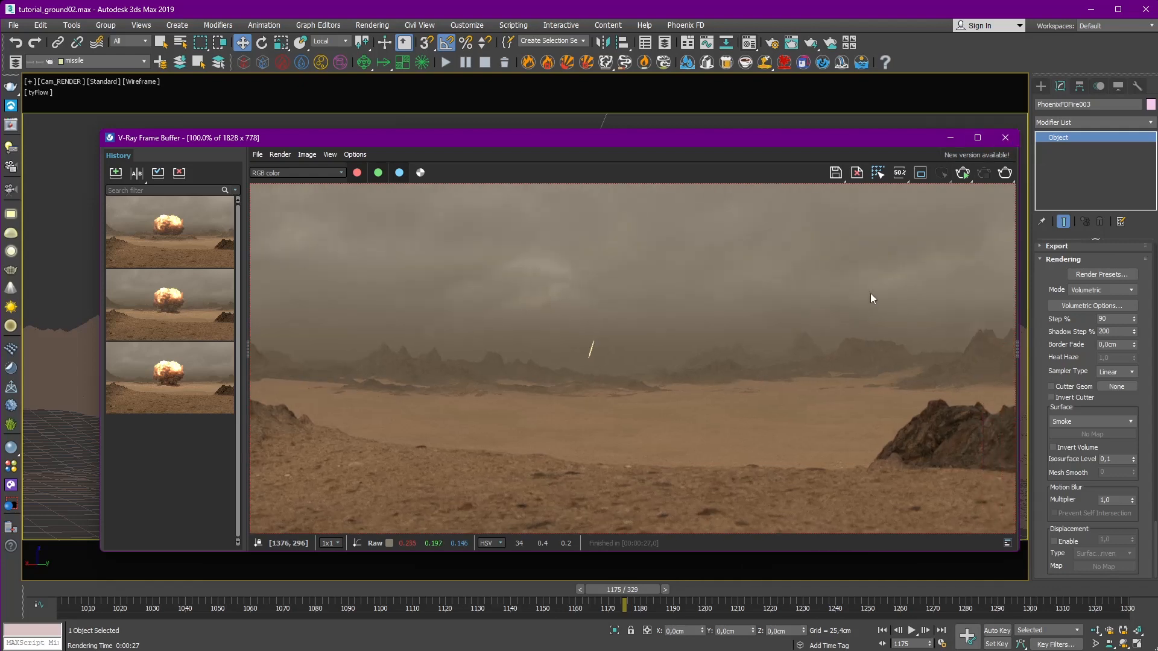
pyautogui.click(1005, 139)
# Step: Clear the selection, switch the render camera view to default shading, and review the scene's missile, Ground and shockwave layers
pyautogui.click(652, 198)
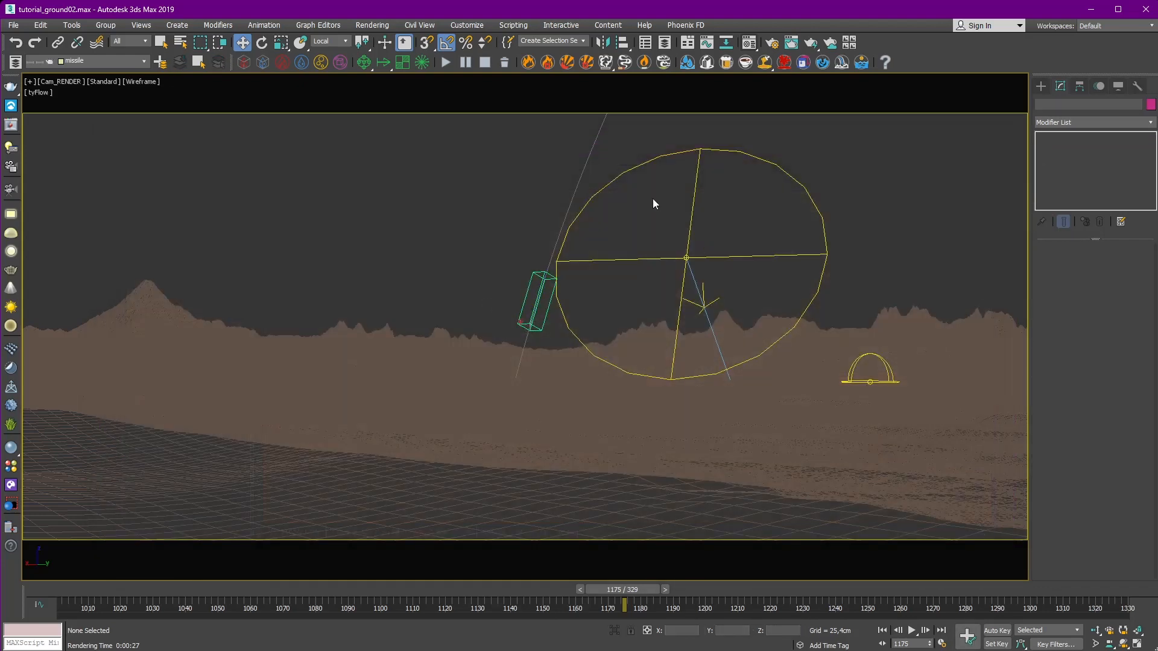
pyautogui.press('F3')
pyautogui.click(15, 62)
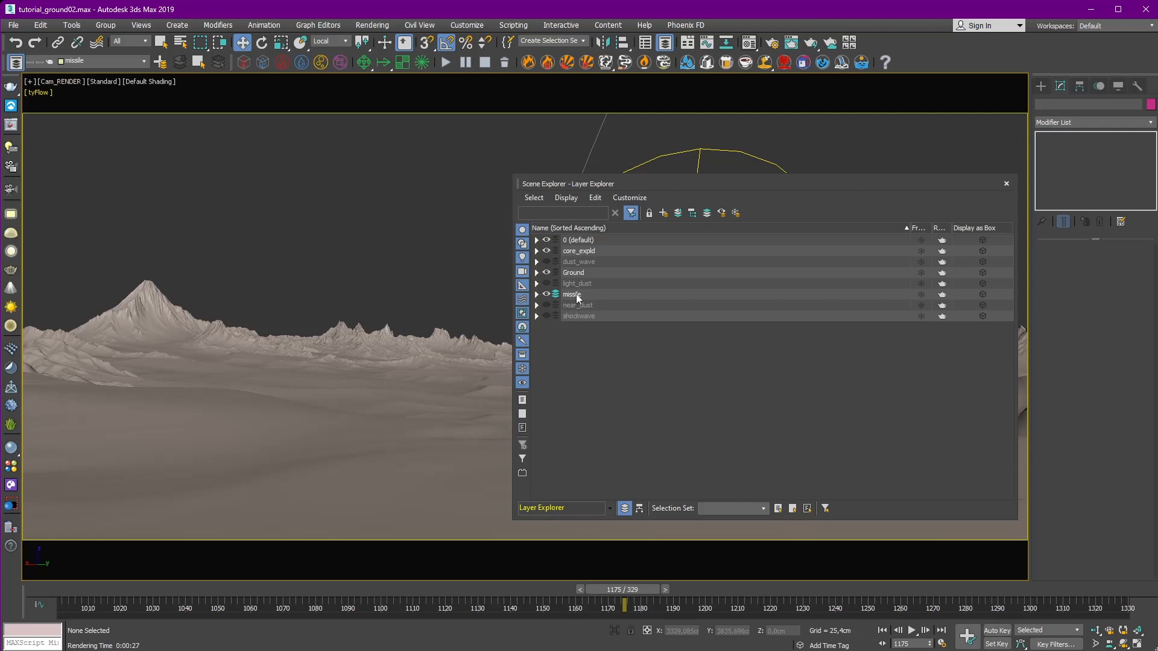
pyautogui.click(577, 295)
pyautogui.click(580, 273)
pyautogui.click(579, 293)
pyautogui.click(579, 274)
pyautogui.click(581, 318)
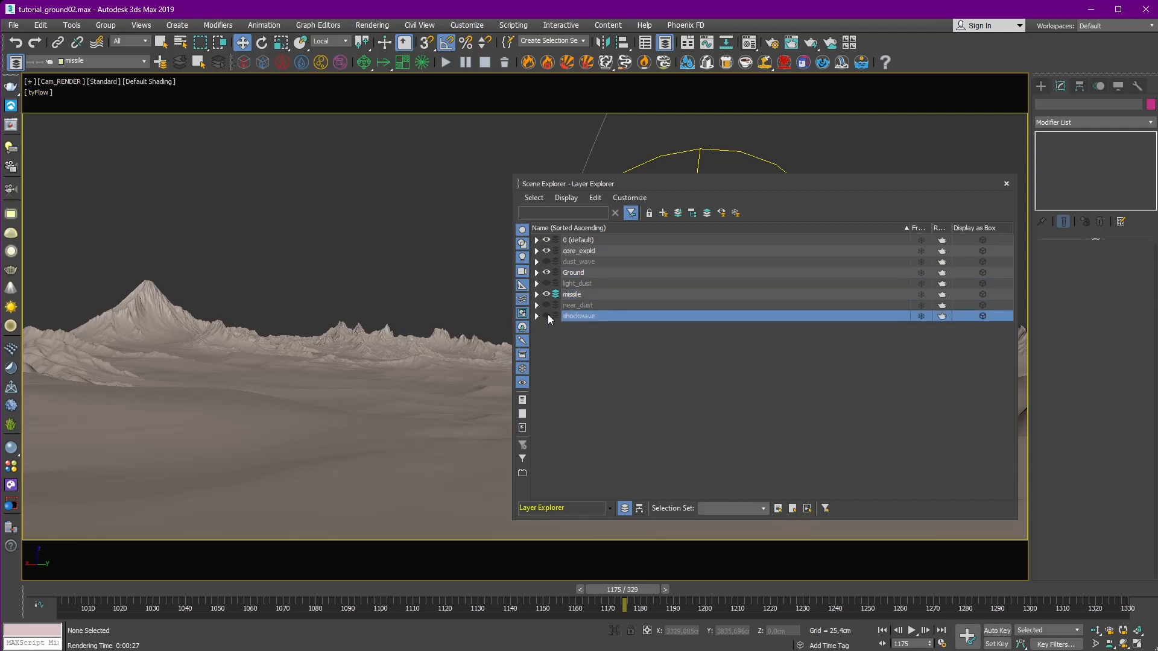
pyautogui.click(1007, 184)
# Step: Go through the timeline from frame 1160 to 1190 and set the render range to frames 1160 to 1200
pyautogui.moveTo(616, 590); pyautogui.dragTo(569, 600)
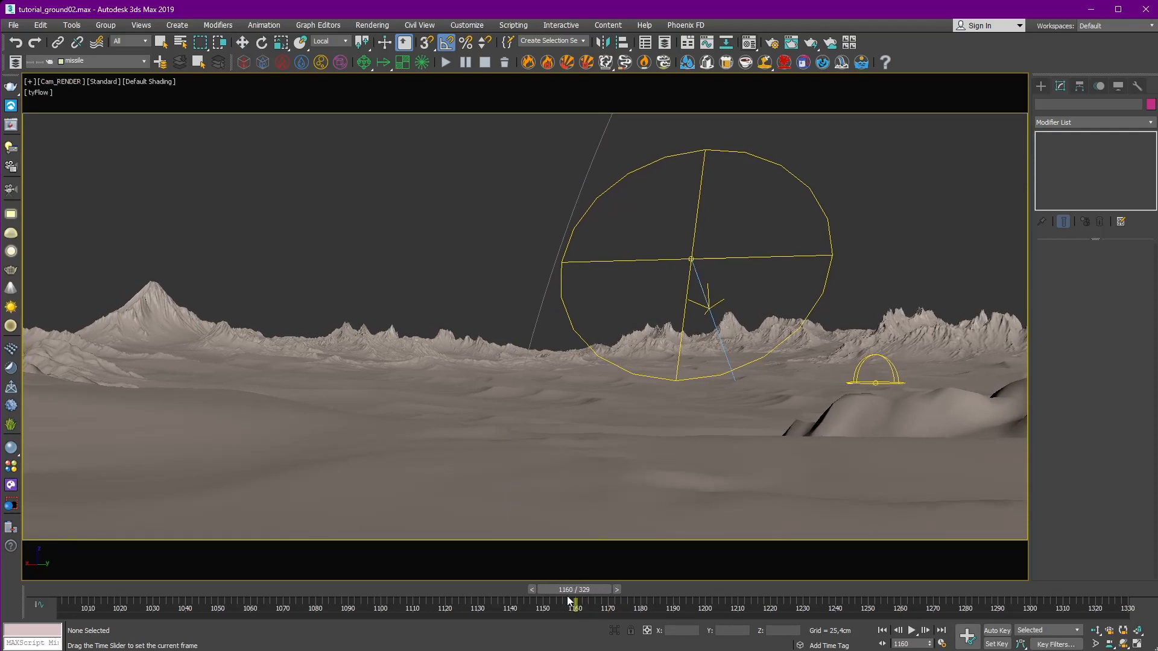
pyautogui.click(815, 390)
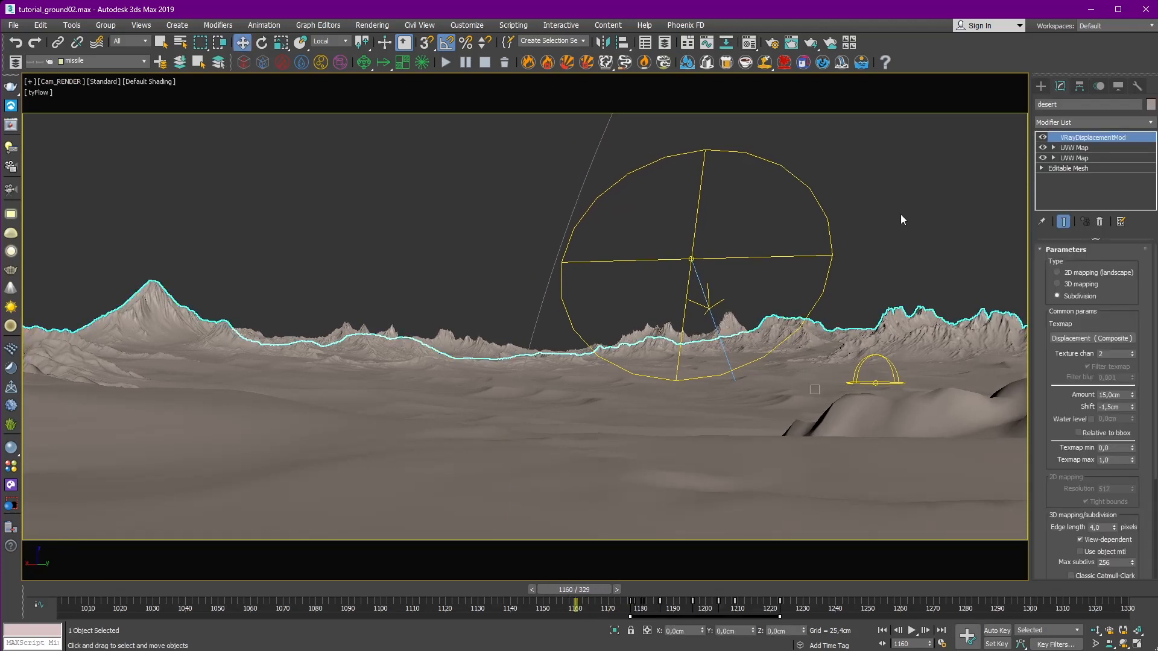
pyautogui.click(676, 489)
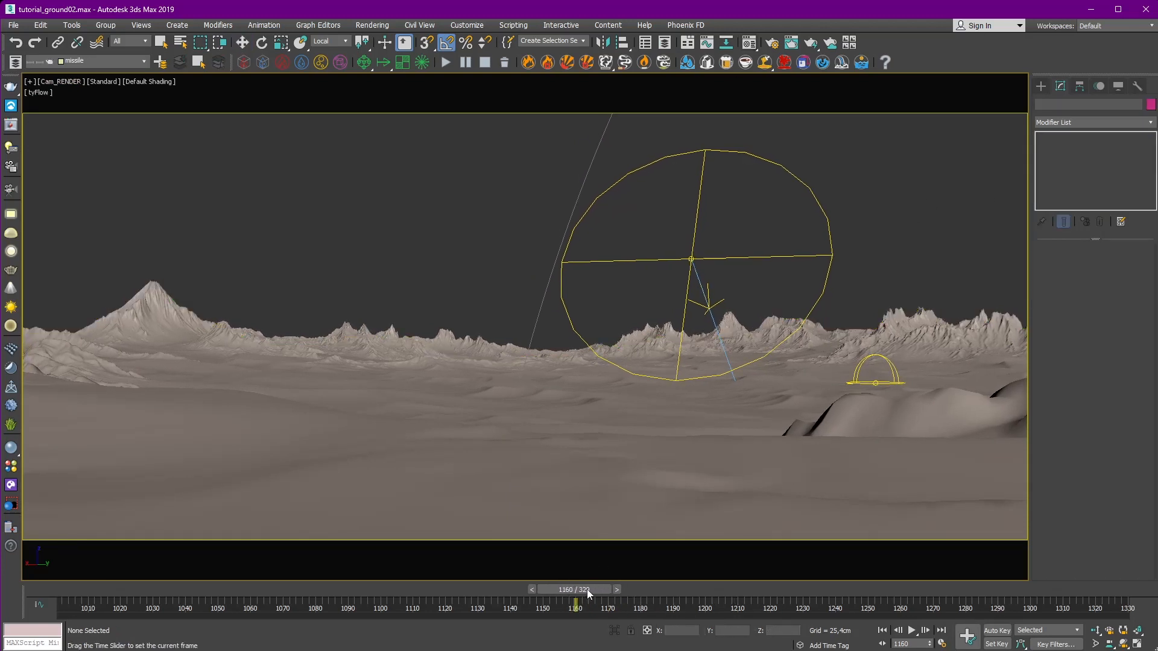
pyautogui.press('F10')
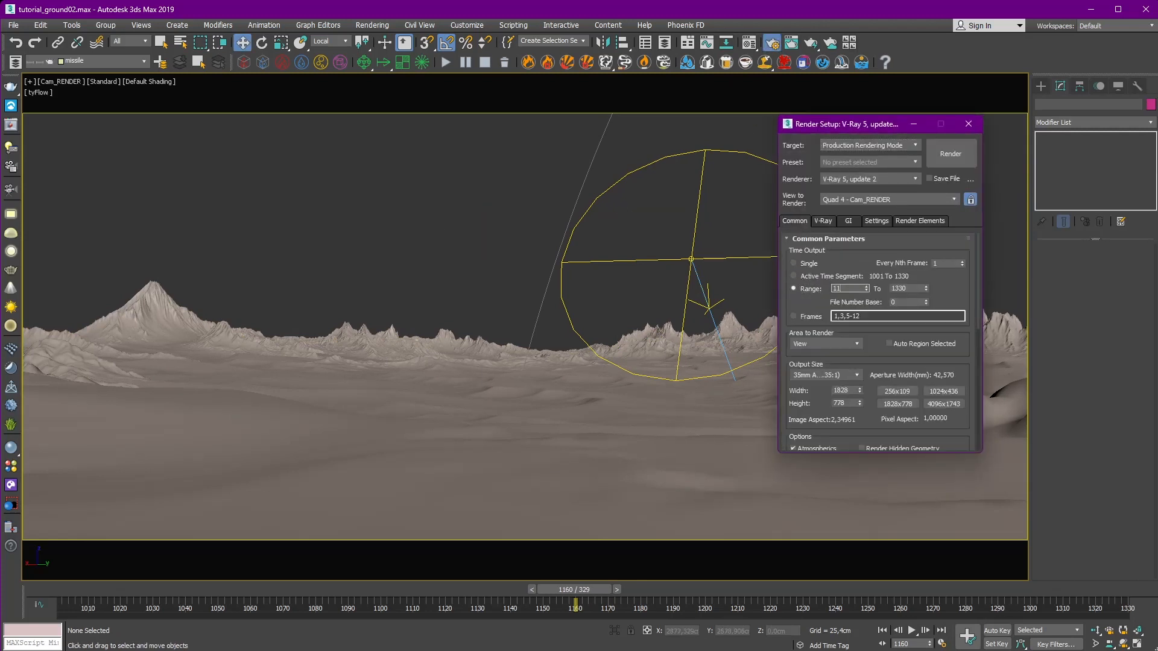
pyautogui.write('1160')
pyautogui.press('Return')
pyautogui.moveTo(650, 595); pyautogui.dragTo(683, 595)
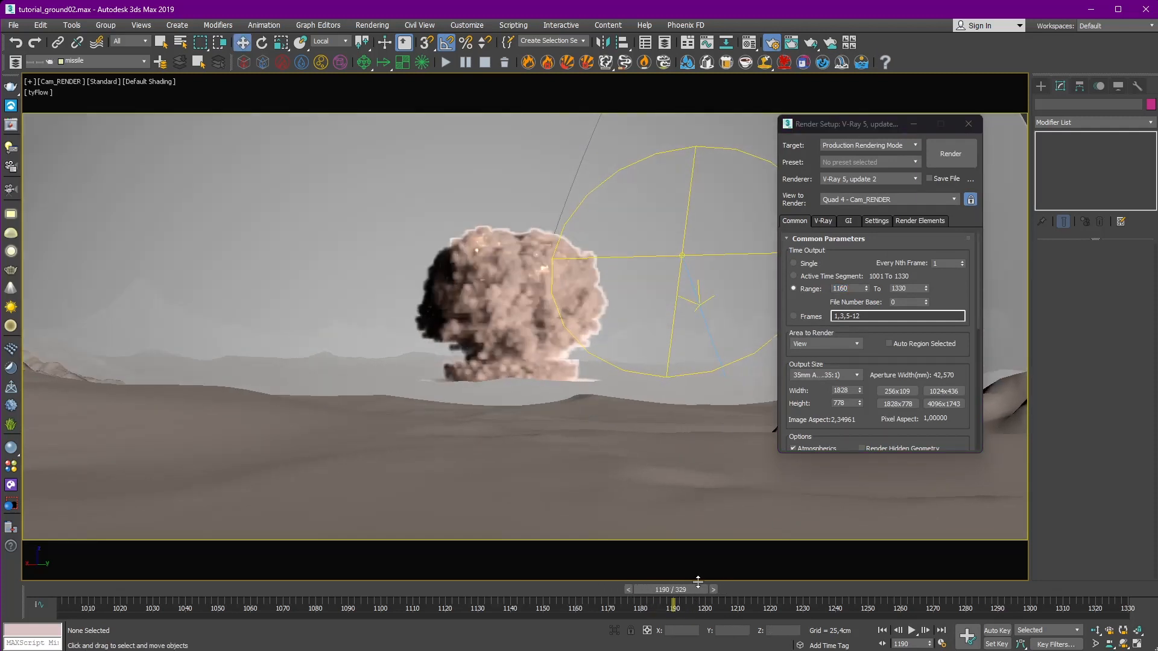
pyautogui.click(905, 292)
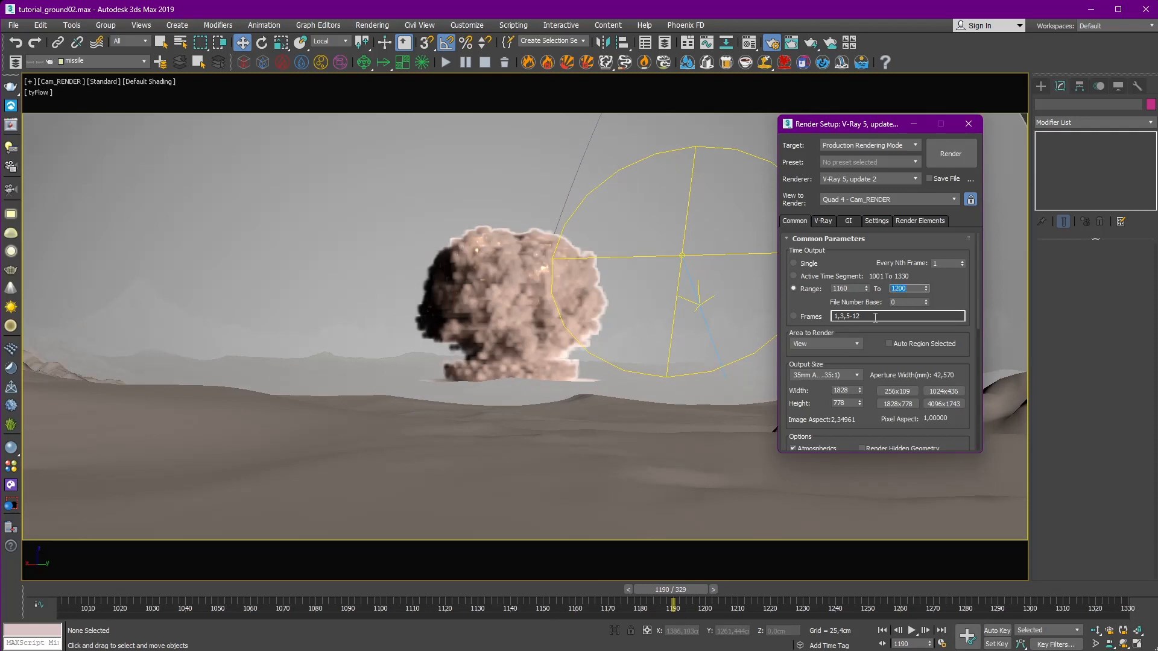
# Step: Set the V-Ray separate render channels to save as PNG files named r8_ in the r8 previews folder
pyautogui.click(824, 222)
pyautogui.click(790, 392)
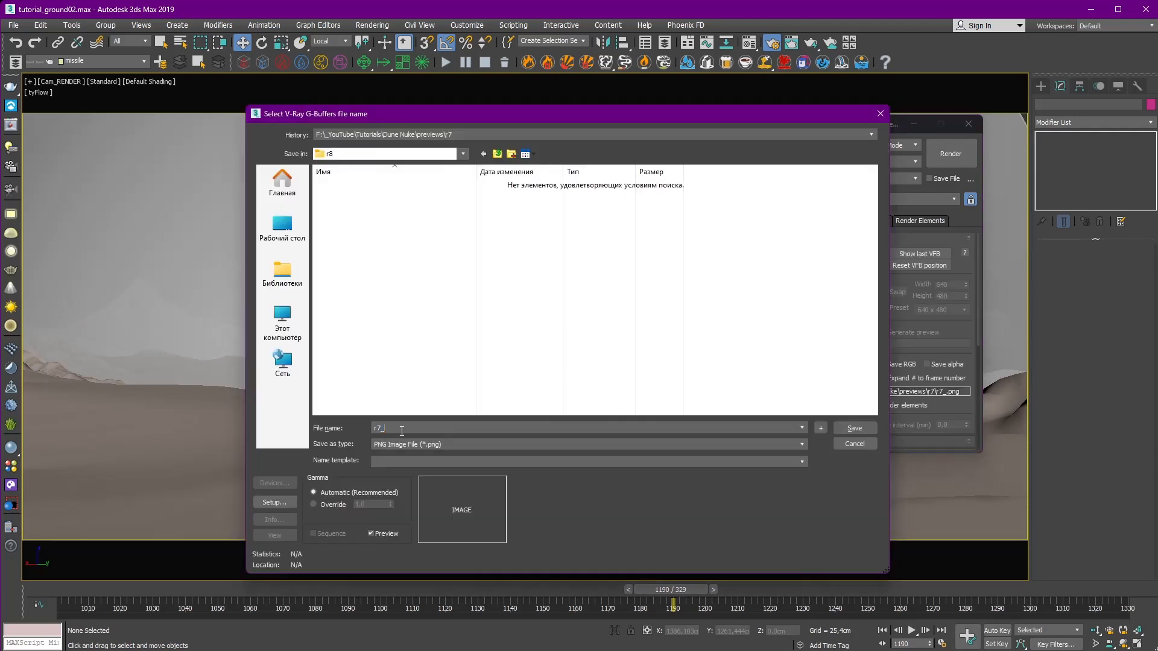
pyautogui.write('8')
pyautogui.press('Return')
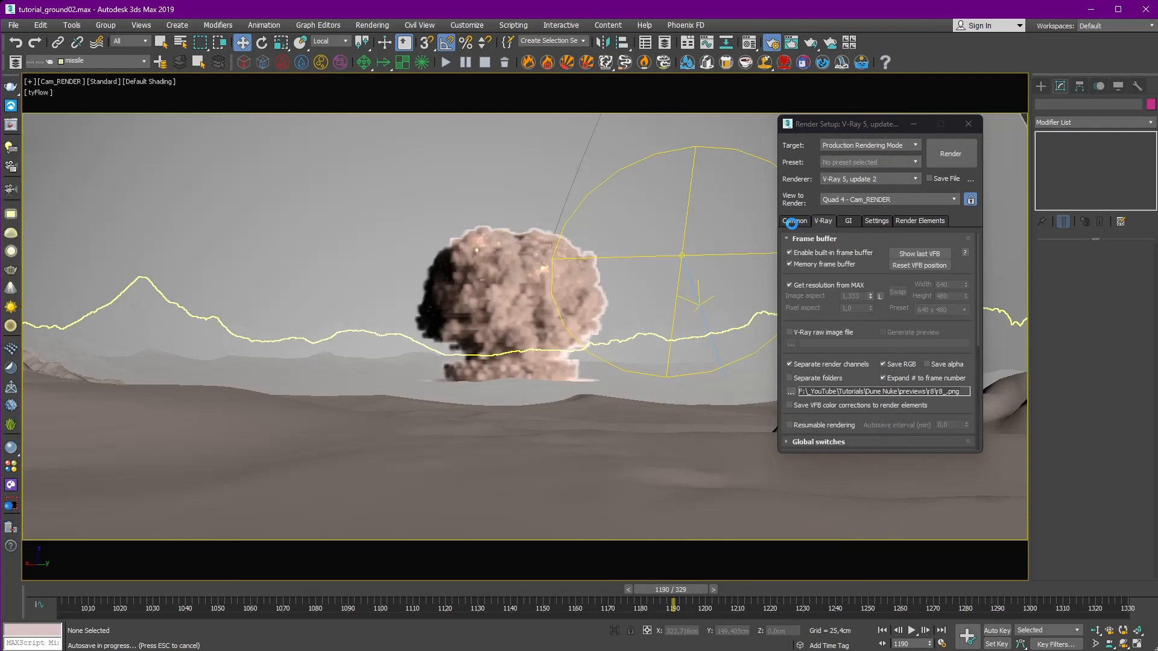
# Step: Set the output size to 1024x436 and start rendering the animation
pyautogui.click(794, 222)
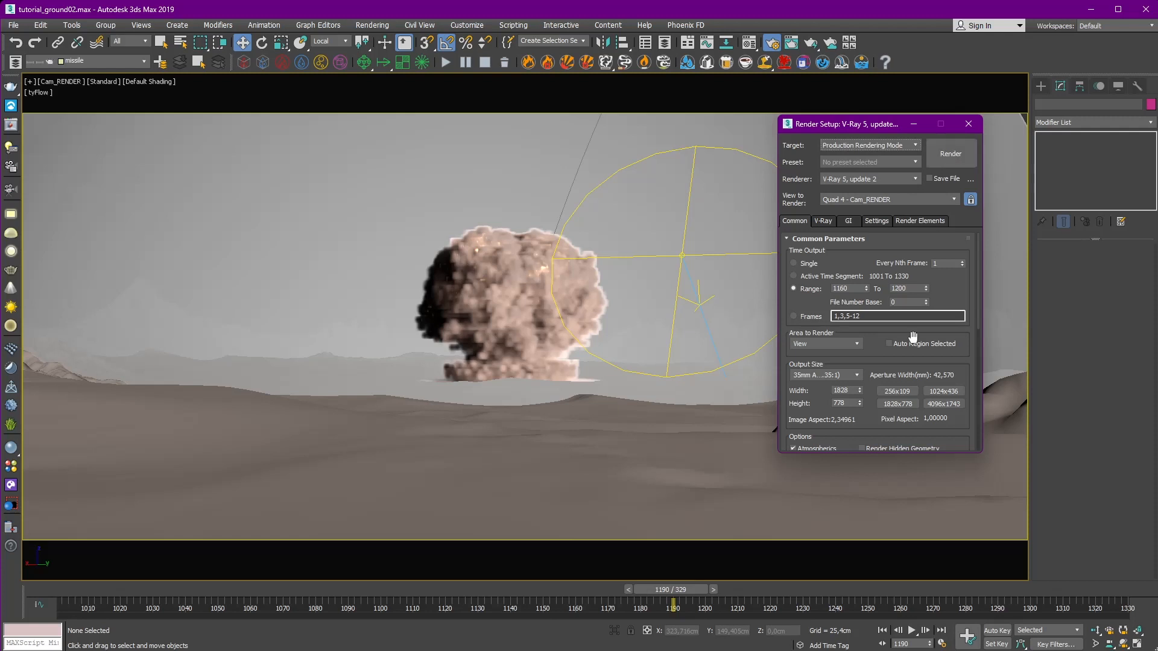
pyautogui.click(939, 393)
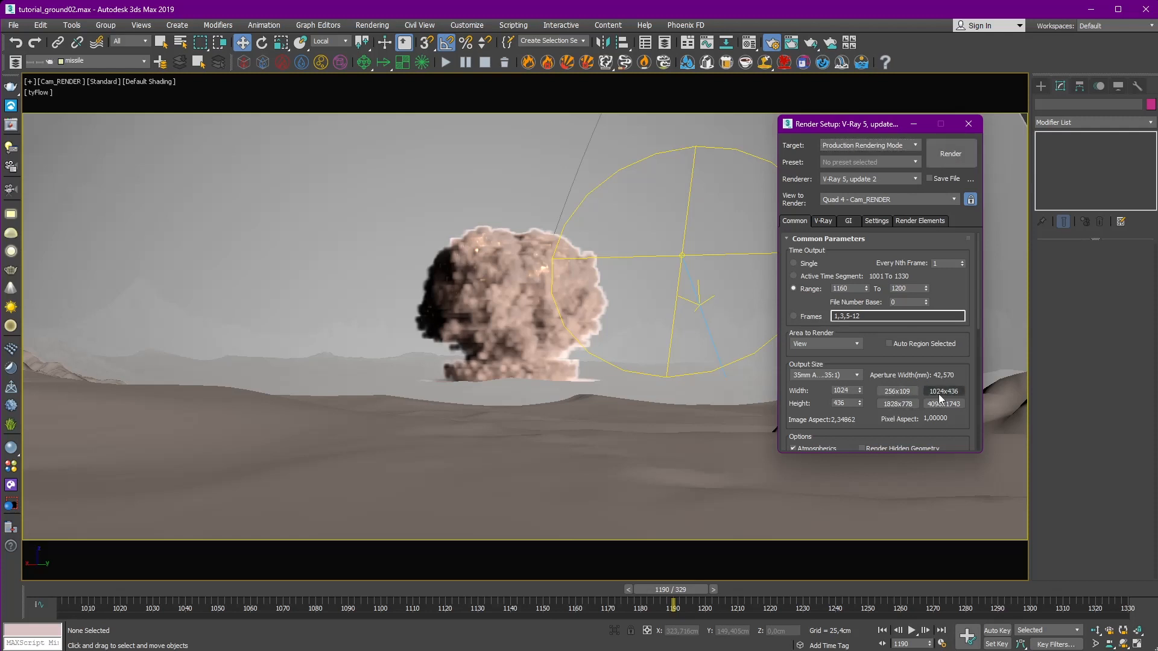
pyautogui.click(950, 157)
pyautogui.click(662, 404)
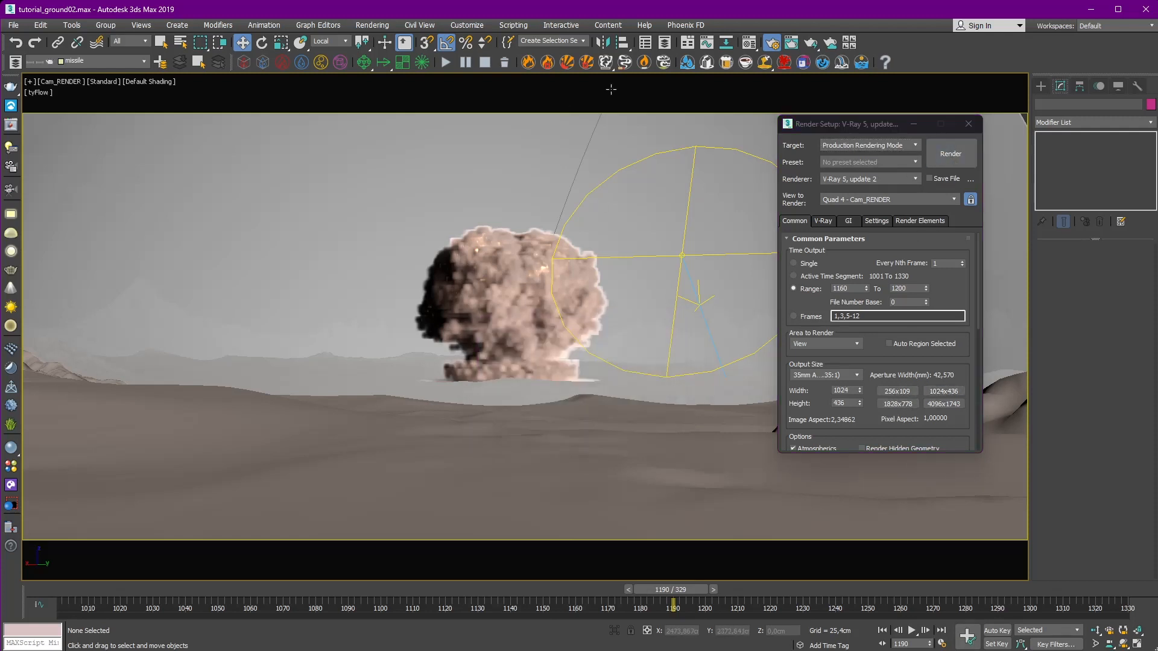
pyautogui.click(574, 42)
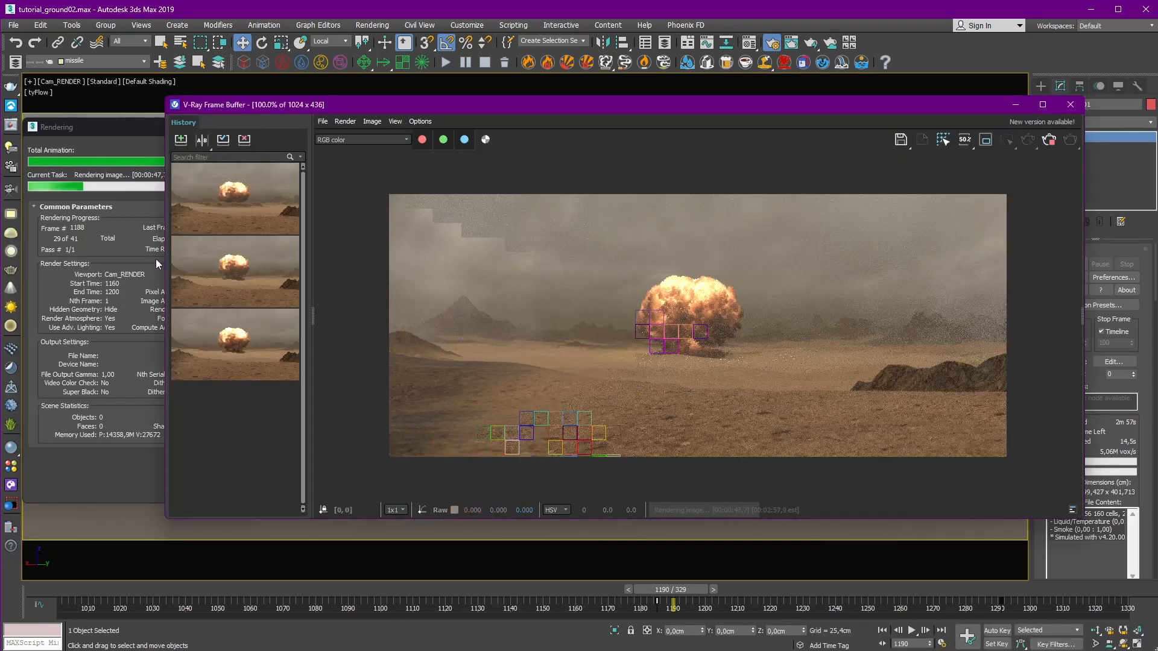
# Step: Stop the running animation render and open the rendered r8 RGB color sequence in the djv viewer
pyautogui.click(124, 230)
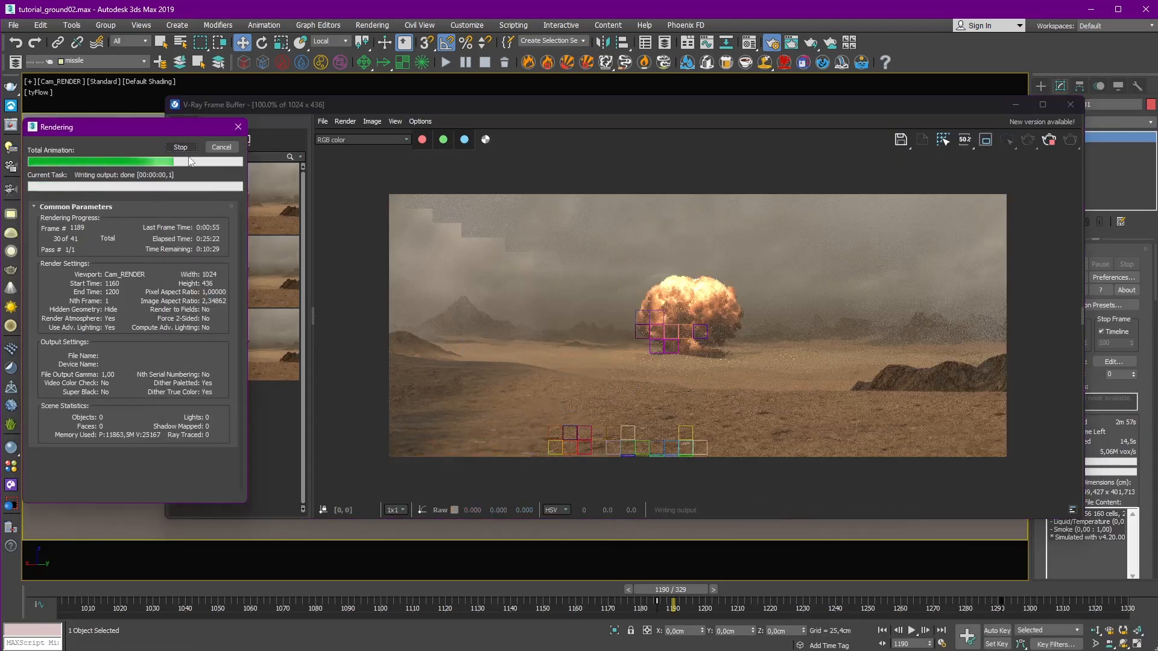
pyautogui.click(181, 148)
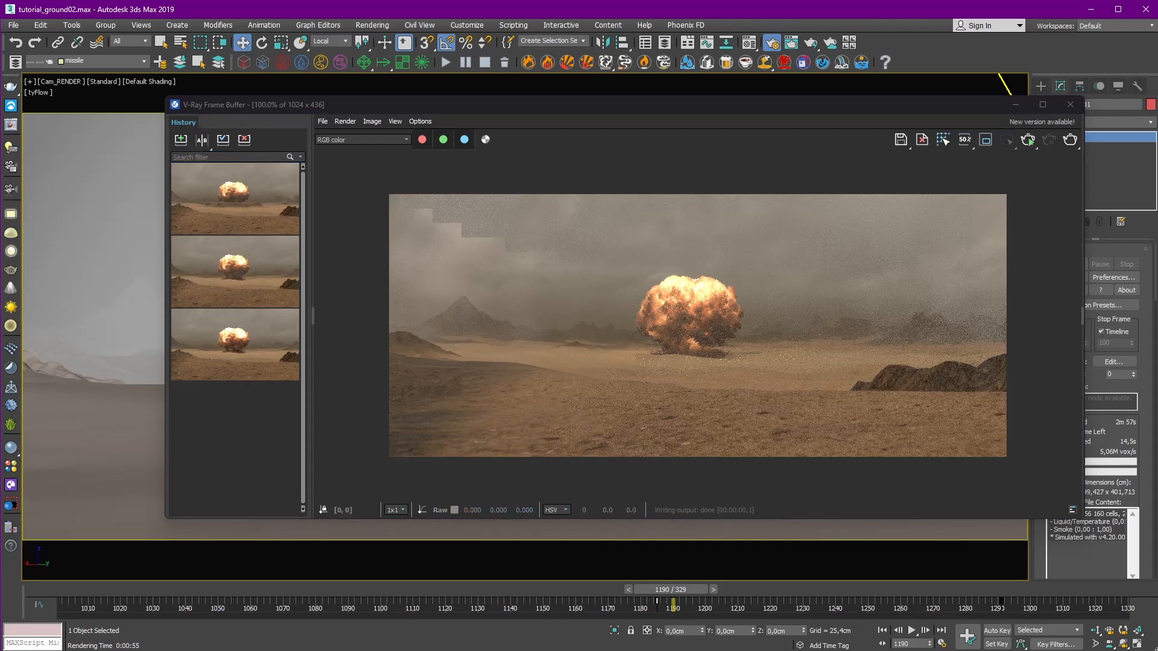
pyautogui.hotkey('alt', 'Tab')
pyautogui.moveTo(999, 634); pyautogui.dragTo(438, 154)
pyautogui.doubleClick(428, 244)
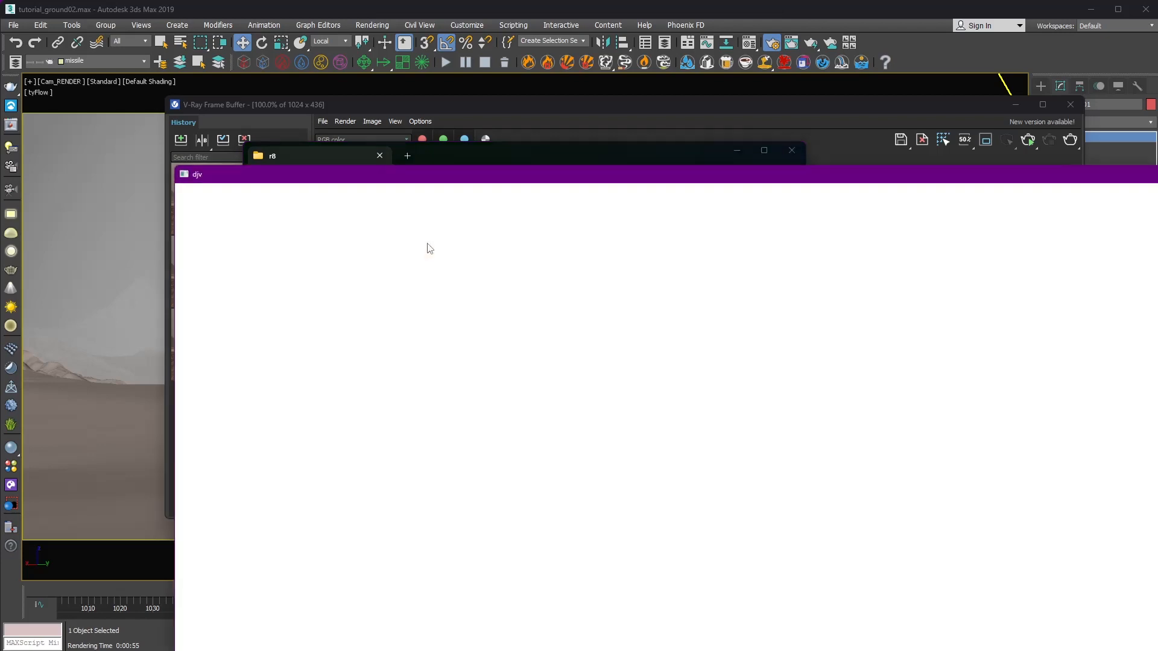
pyautogui.scroll(-2, 459, 253)
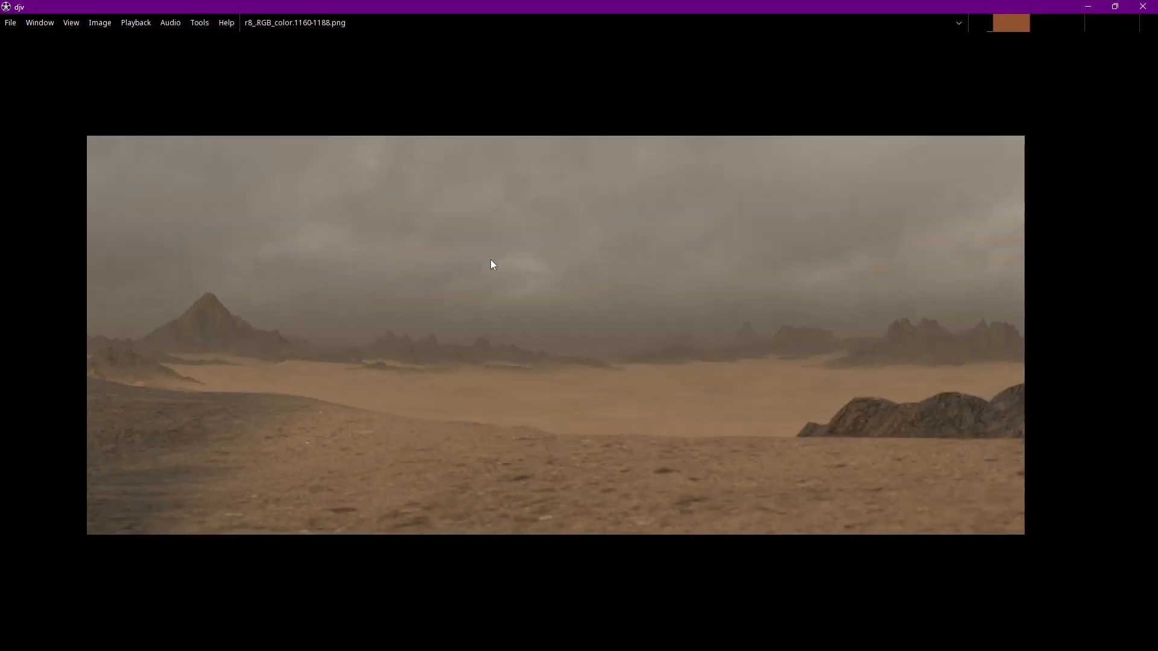
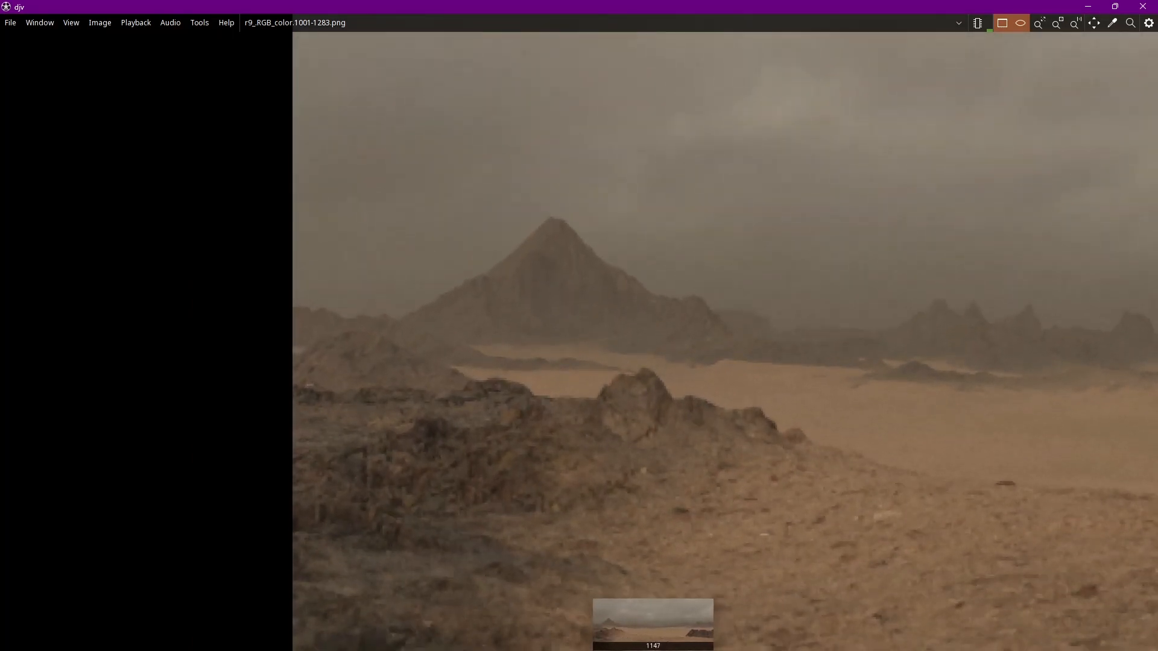
# Step: Examine the r9 RGB color sequence in djv, looking closely at the fireball and the dust at its base around frame 1202
pyautogui.moveTo(944, 449); pyautogui.dragTo(539, 432, button='middle')
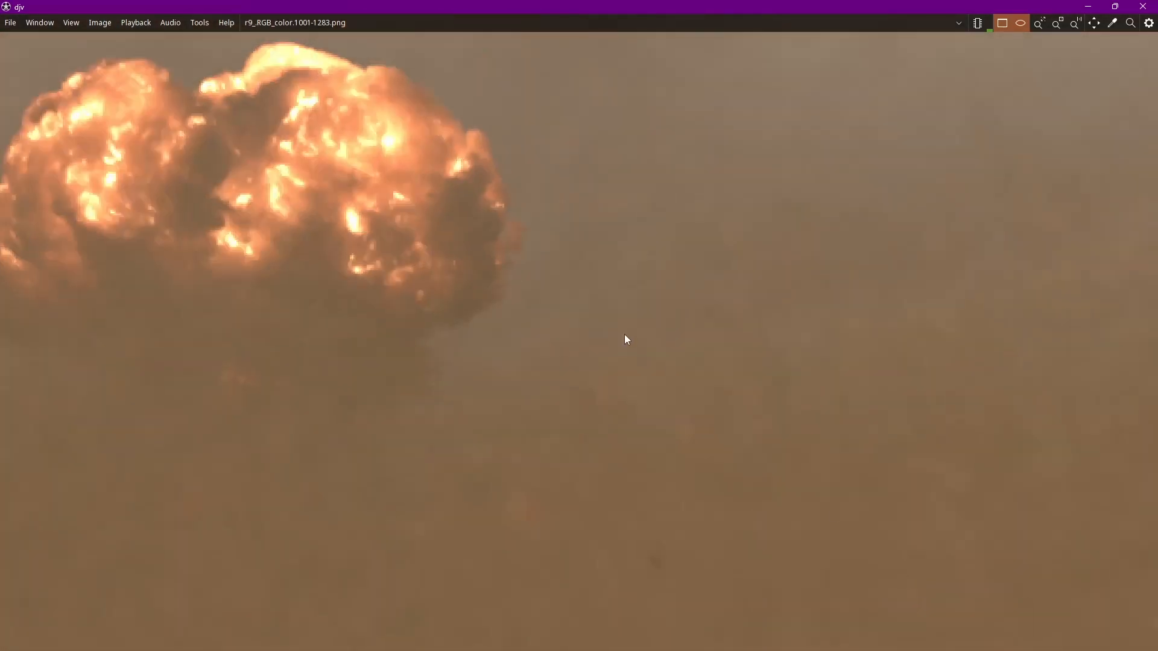
pyautogui.scroll(-5, 625, 334)
pyautogui.moveTo(429, 339); pyautogui.dragTo(606, 372, button='middle')
pyautogui.scroll(-1, 606, 372)
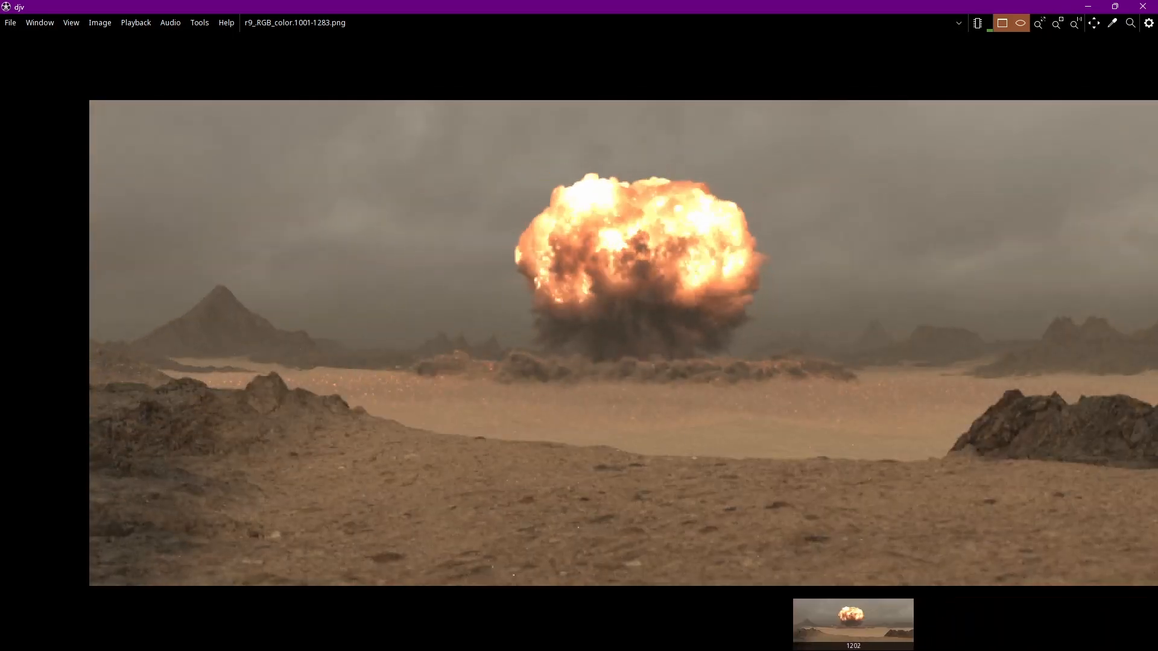
pyautogui.scroll(1, 467, 353)
pyautogui.scroll(4, 467, 352)
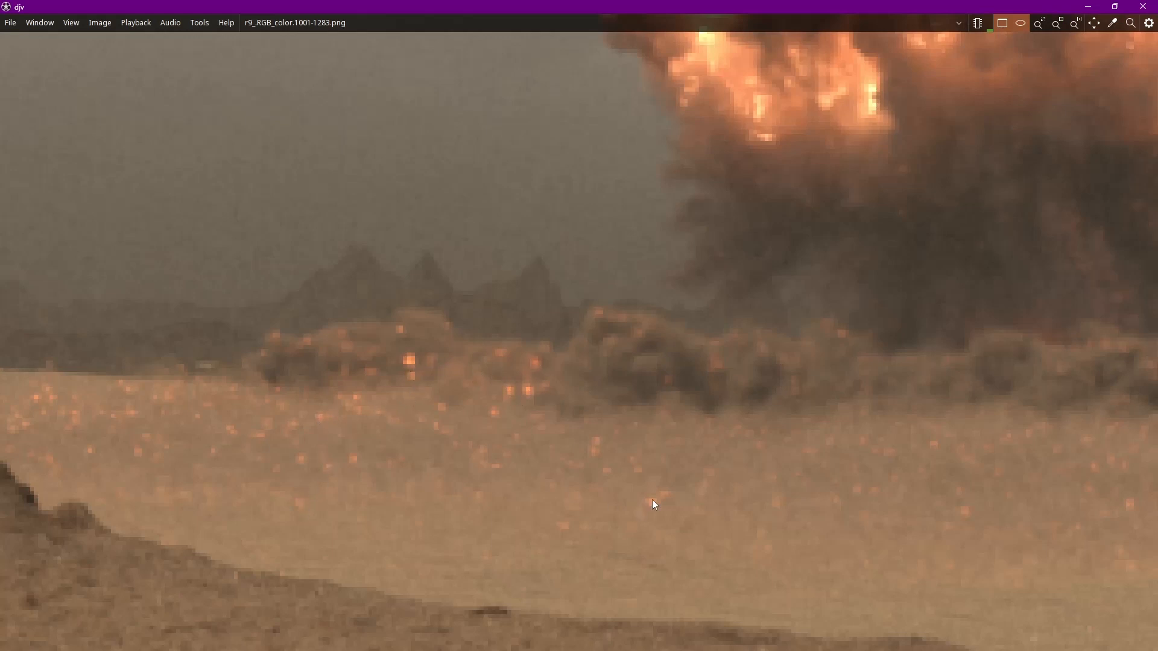
pyautogui.scroll(-4, 758, 489)
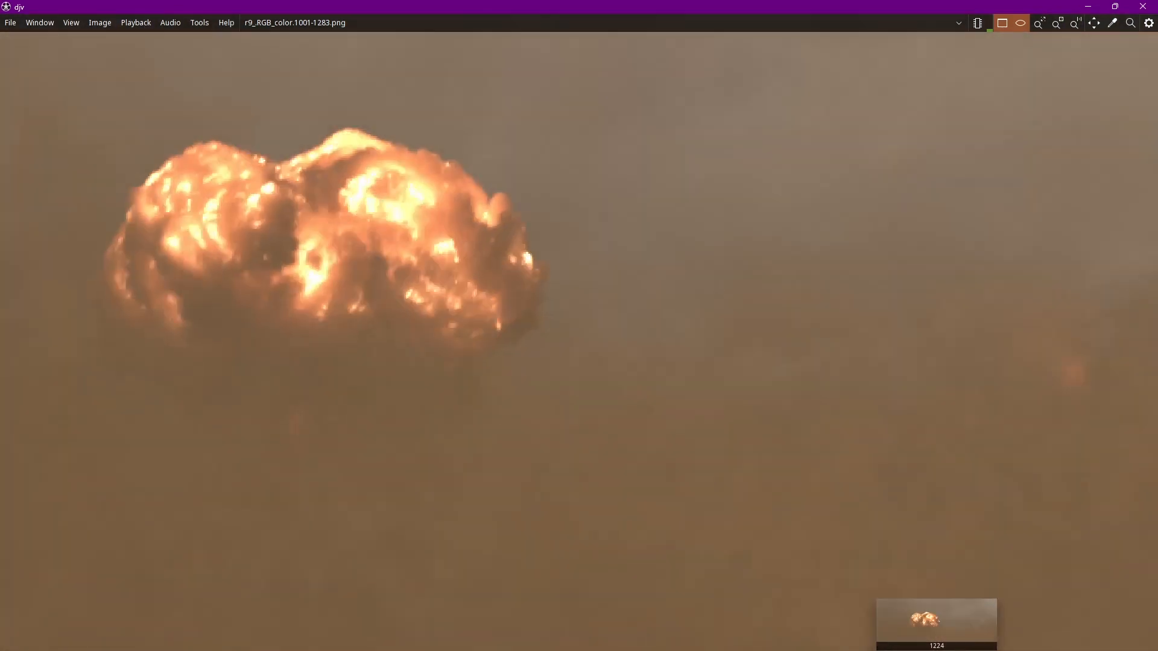
# Step: Review the later r9 frames up to about 1267, checking how the dust covers the mushroom cloud and landscape
pyautogui.scroll(-4, 842, 476)
pyautogui.scroll(1, 722, 472)
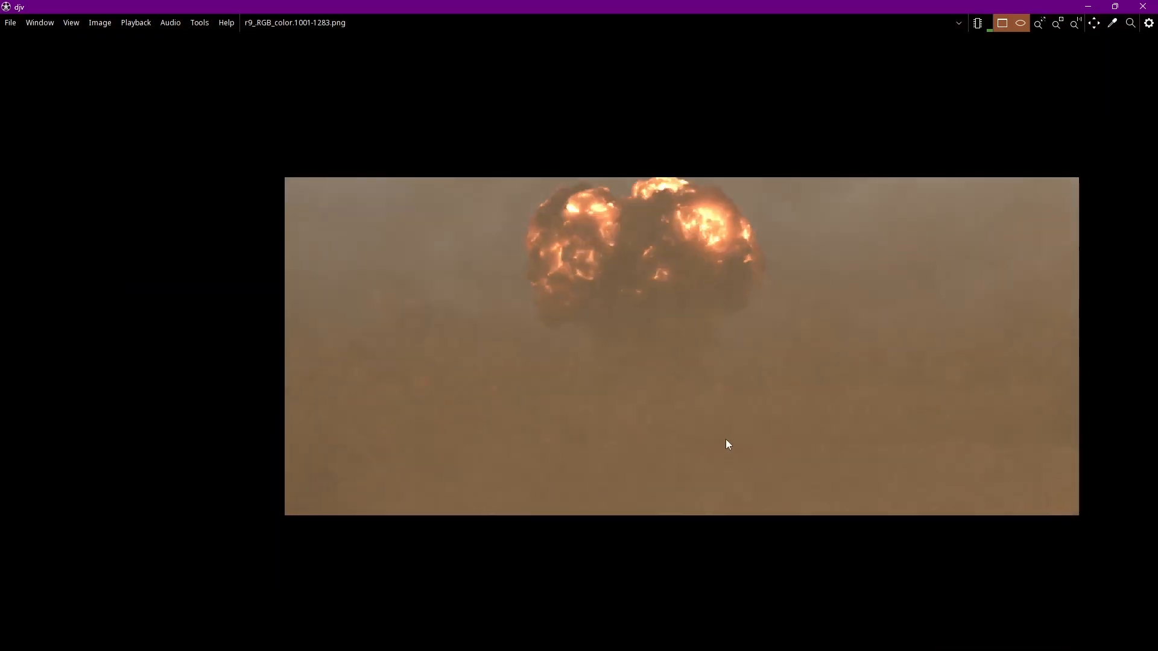
pyautogui.scroll(3, 716, 388)
pyautogui.scroll(-1, 720, 383)
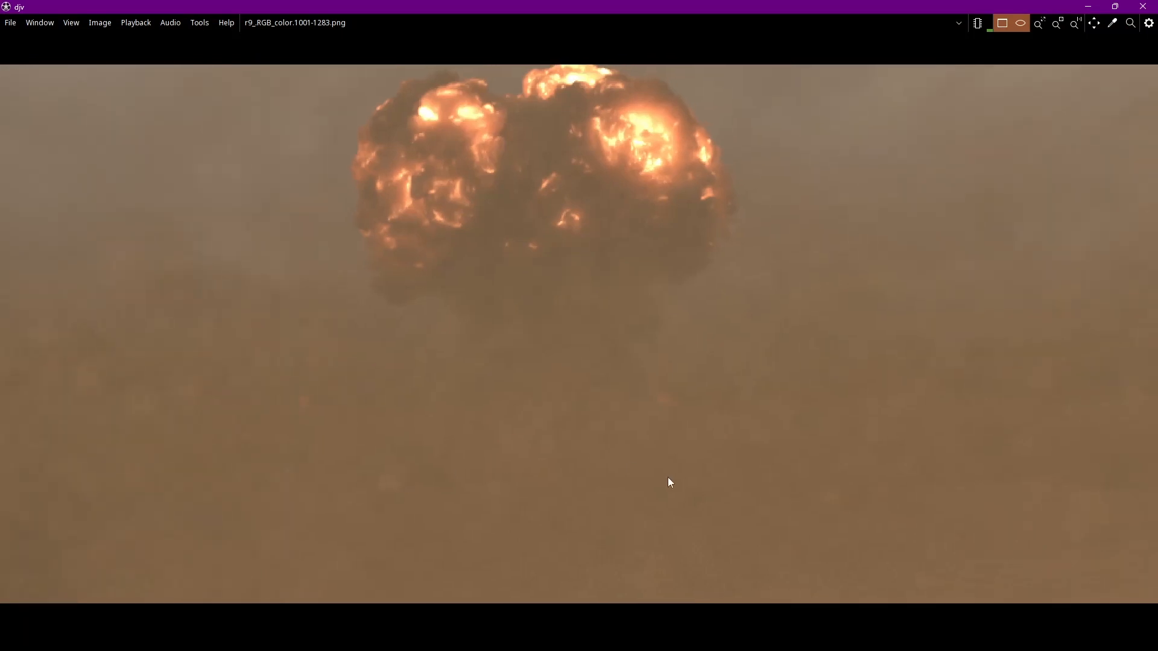
pyautogui.scroll(-2, 795, 454)
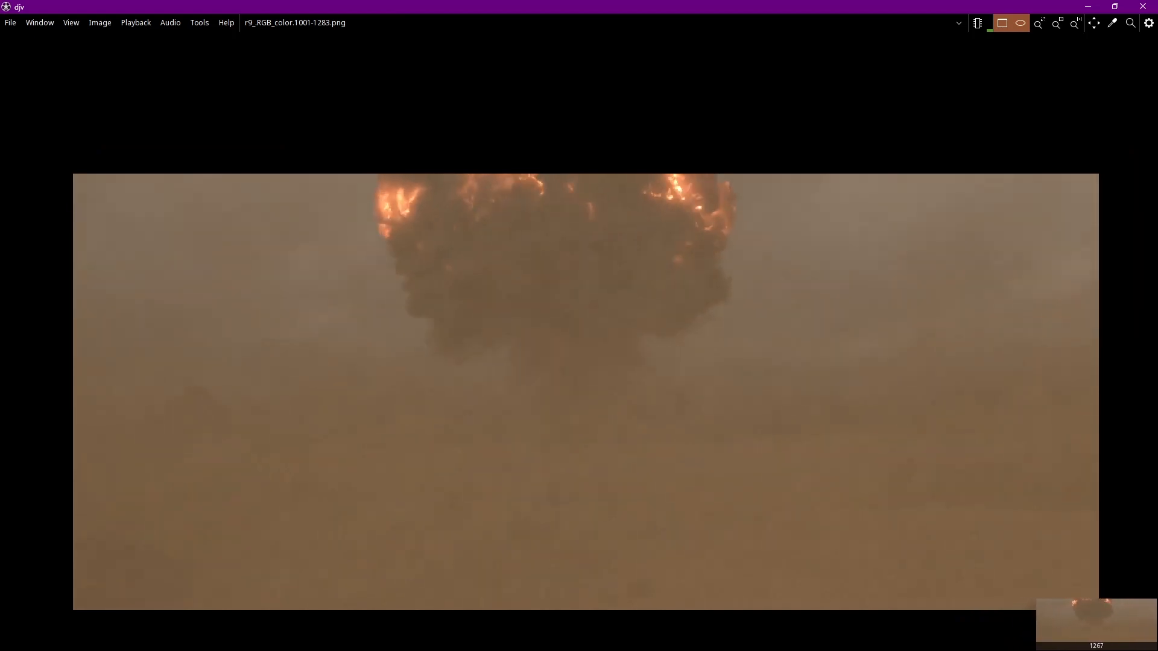
pyautogui.moveTo(1104, 648); pyautogui.dragTo(1075, 649)
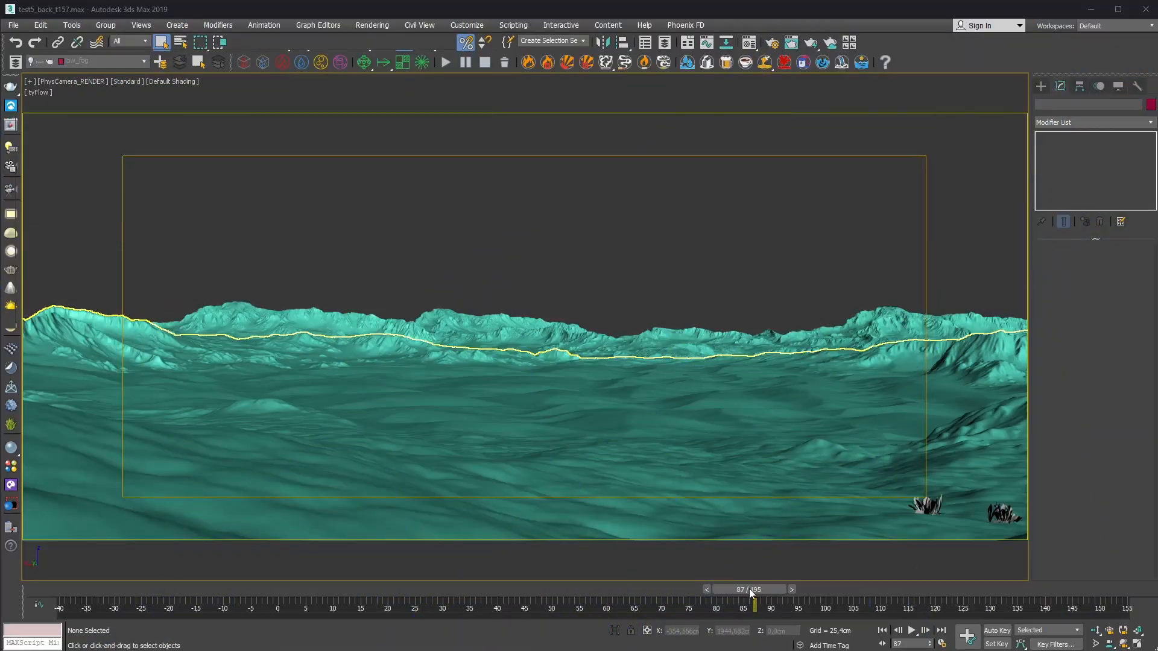
# Step: Switch to the test5_back_t157 scene in 3ds Max and scrub its camera animation, stopping at frame 67
pyautogui.moveTo(751, 594); pyautogui.dragTo(382, 611)
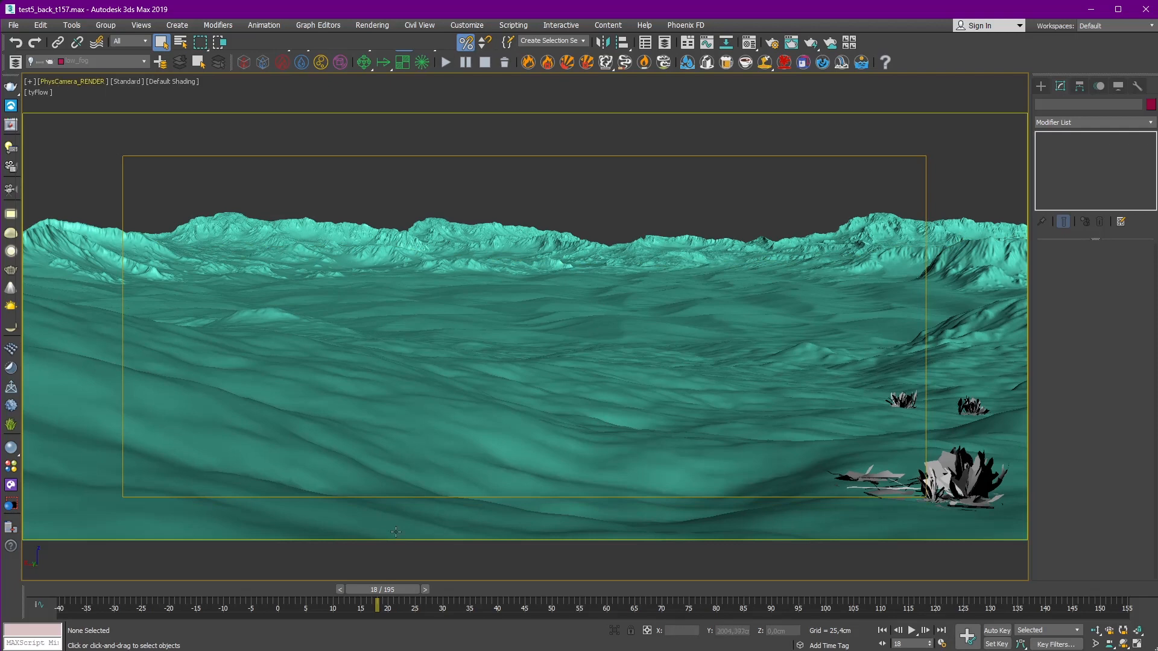
pyautogui.click(567, 599)
pyautogui.moveTo(567, 598); pyautogui.dragTo(646, 600)
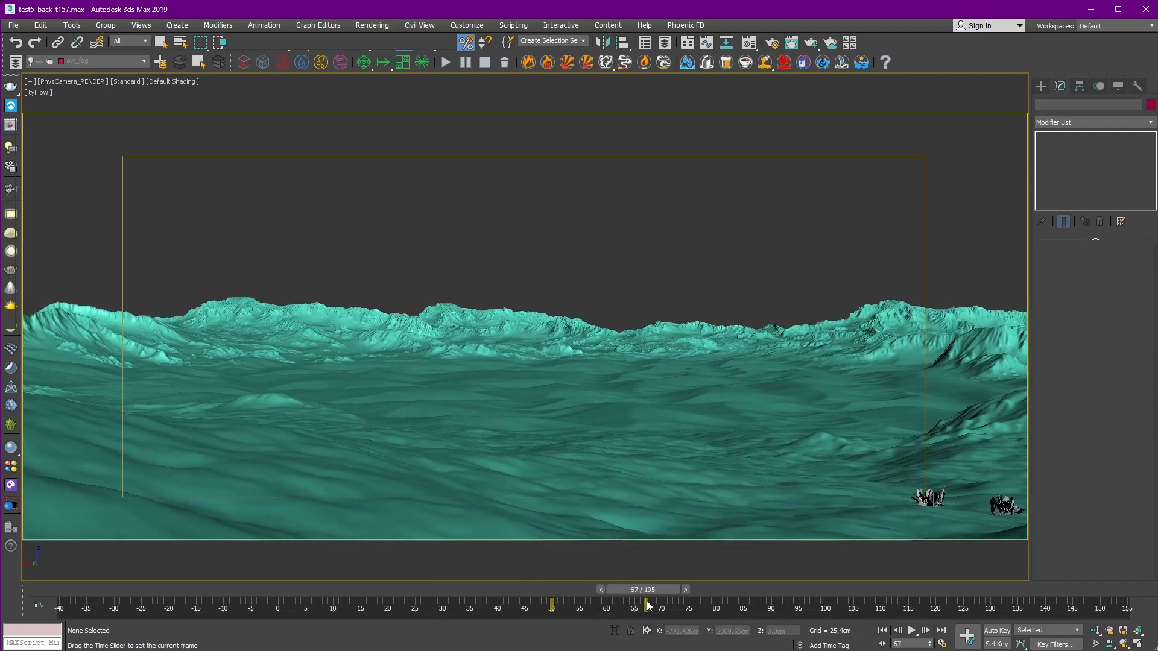
# Step: Show the Explosion layer, move the Layer Explorer clear of the explosion, and advance the timeline to frame 82
pyautogui.click(18, 65)
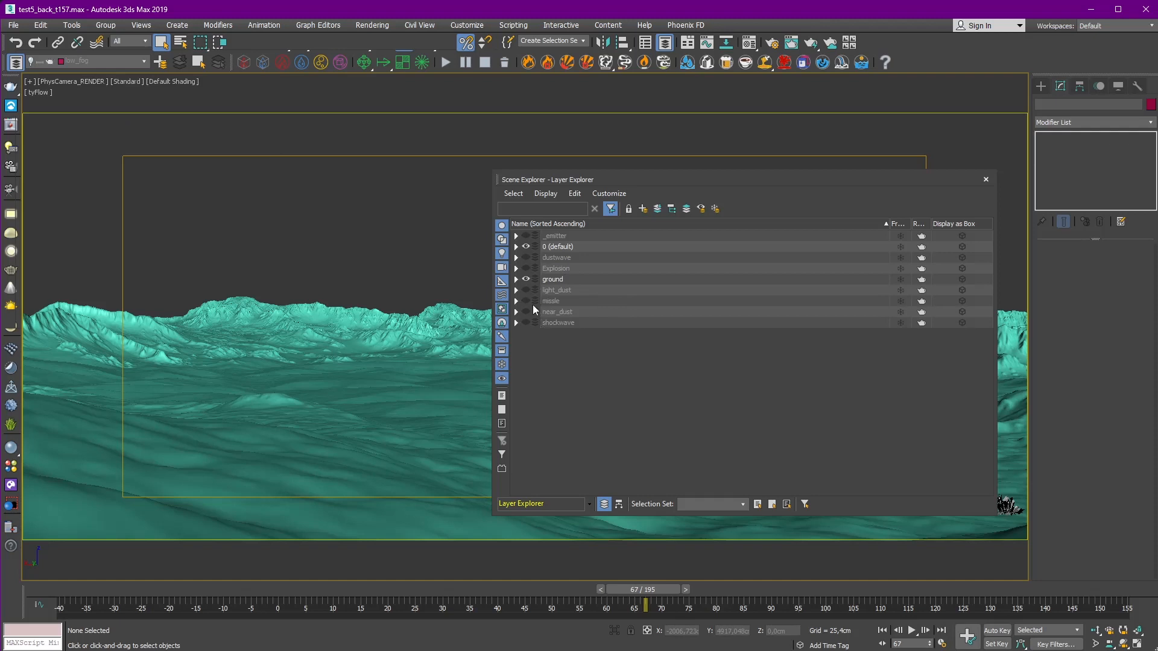
pyautogui.click(526, 269)
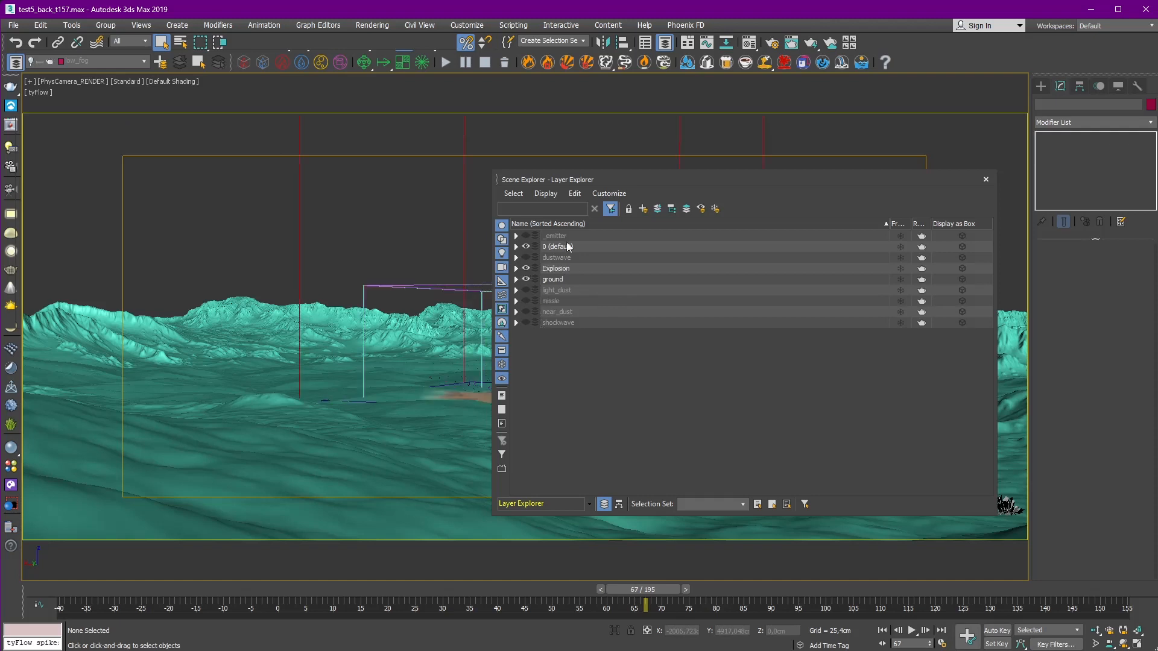
pyautogui.moveTo(712, 180); pyautogui.dragTo(270, 135)
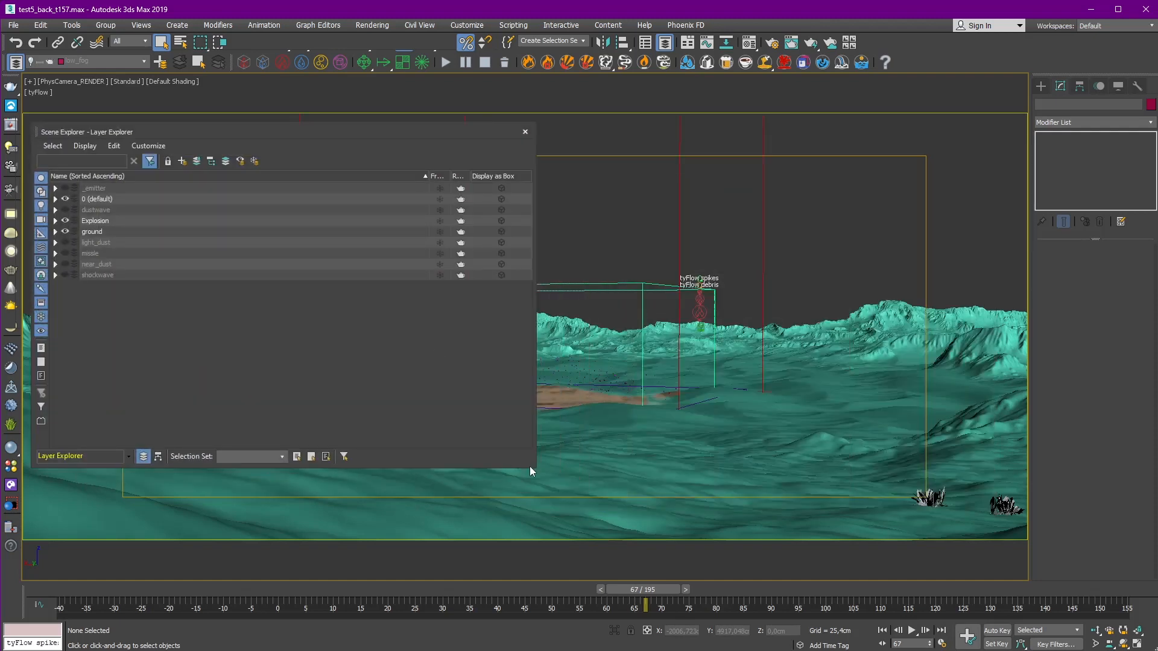
pyautogui.moveTo(447, 138); pyautogui.dragTo(455, 483)
pyautogui.moveTo(667, 589); pyautogui.dragTo(694, 587)
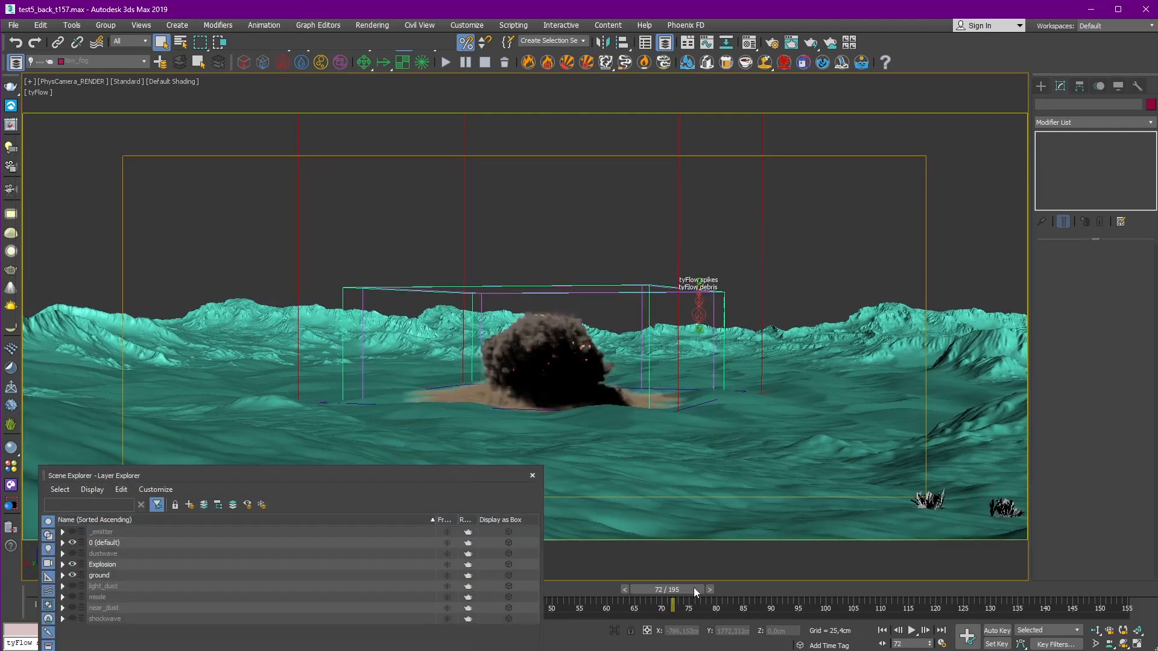
pyautogui.click(726, 589)
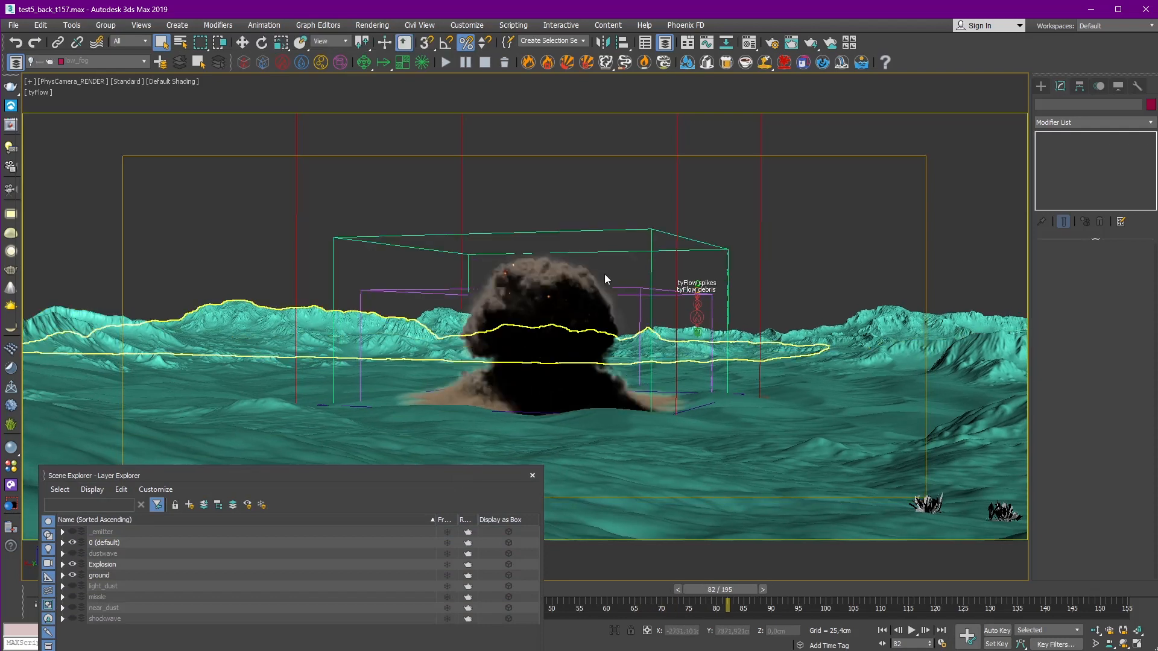
# Step: Select the PhoenixFDFire_expld simulator and turn off Show Box in its preview settings
pyautogui.click(598, 283)
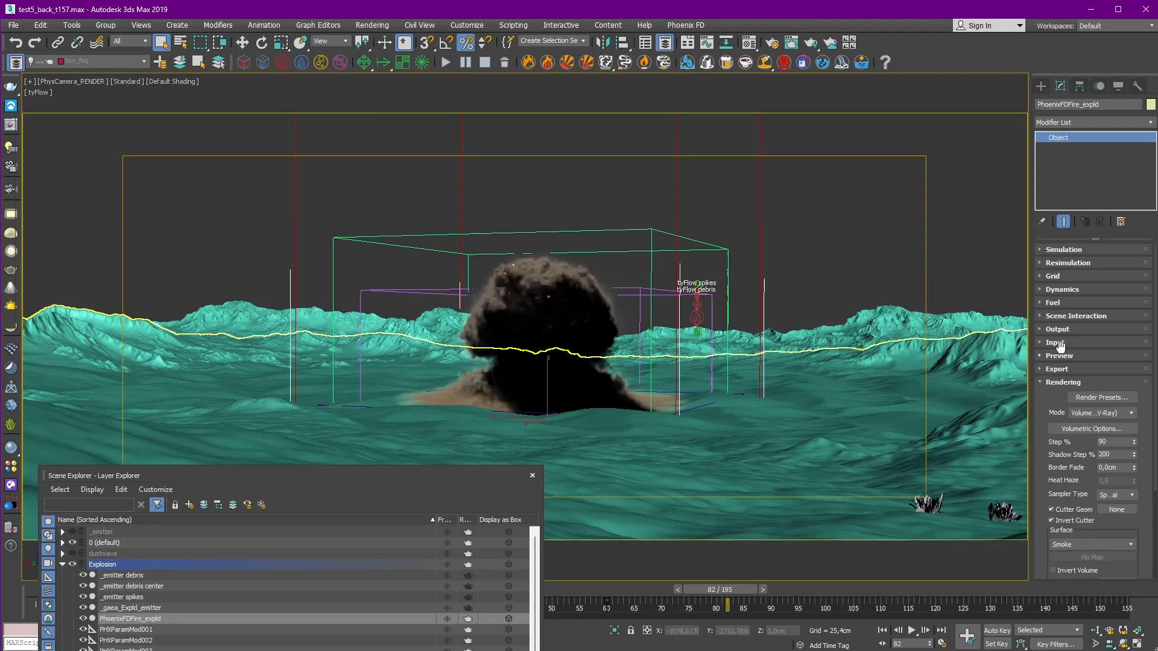
pyautogui.click(1059, 356)
pyautogui.scroll(-2, 1085, 474)
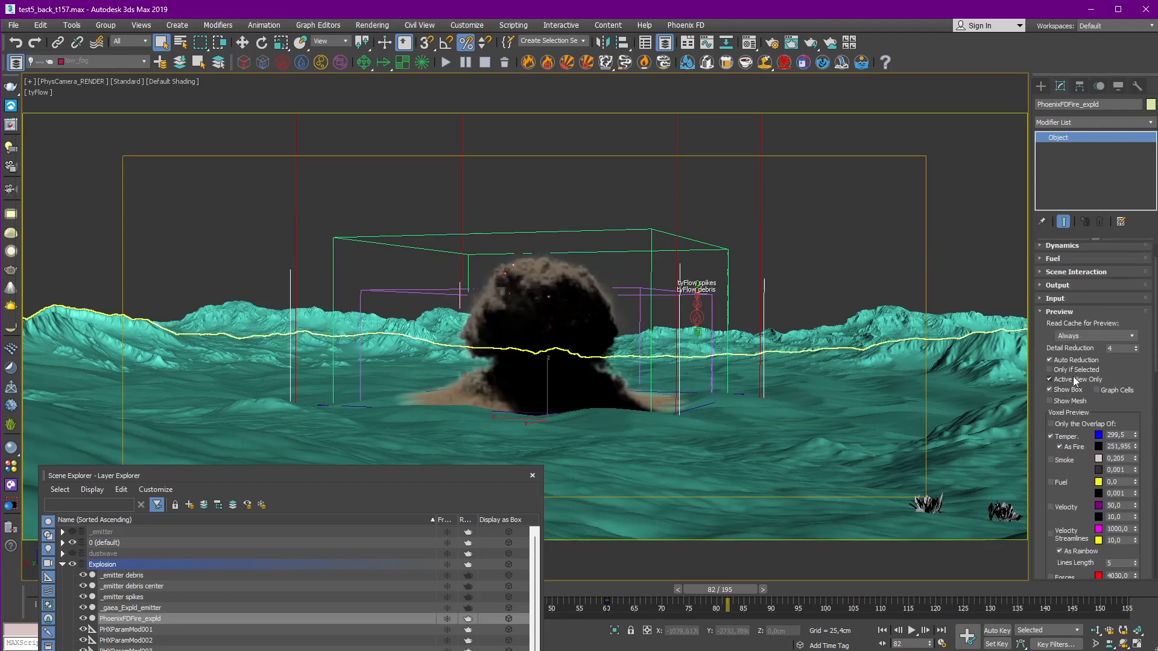
pyautogui.click(1065, 389)
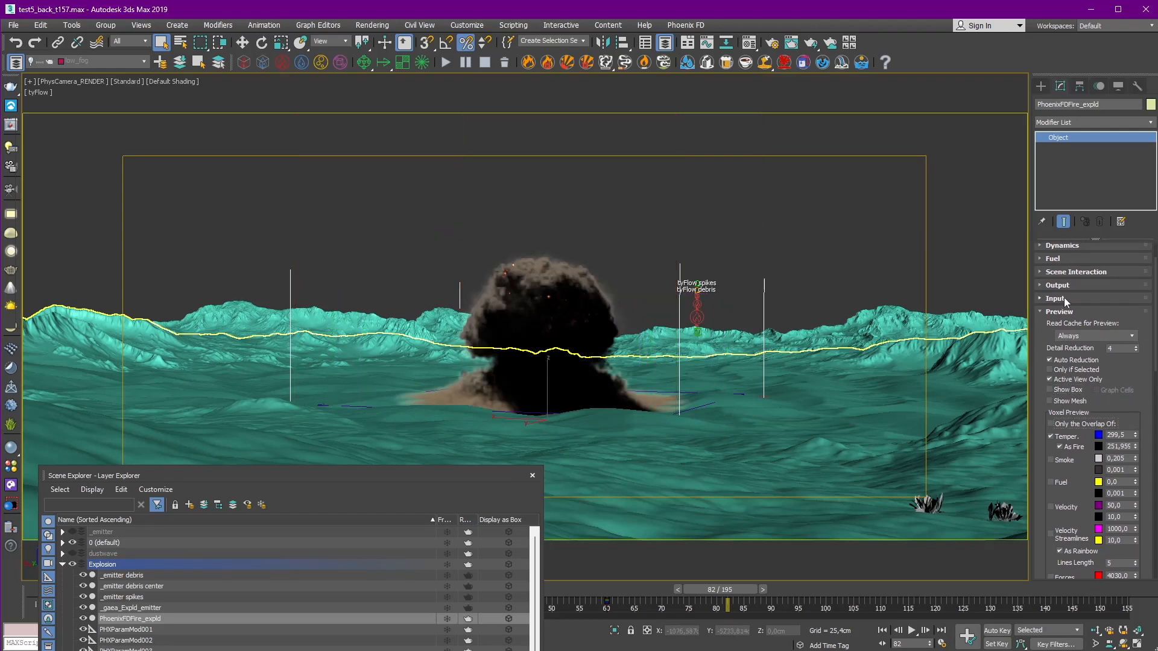
pyautogui.click(1044, 311)
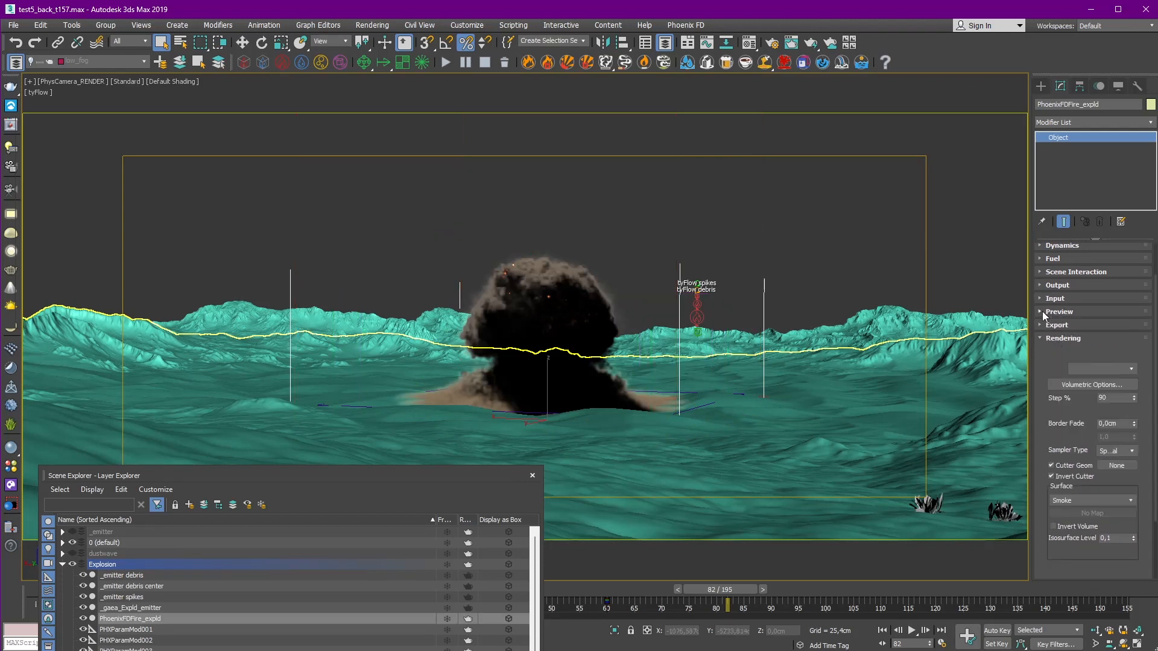
# Step: Examine the explosion simulator's Rendering settings, looking at Step %, Shadow Step % and the available render modes
pyautogui.click(1057, 340)
pyautogui.moveTo(1058, 342); pyautogui.dragTo(1062, 316)
pyautogui.doubleClick(1104, 355)
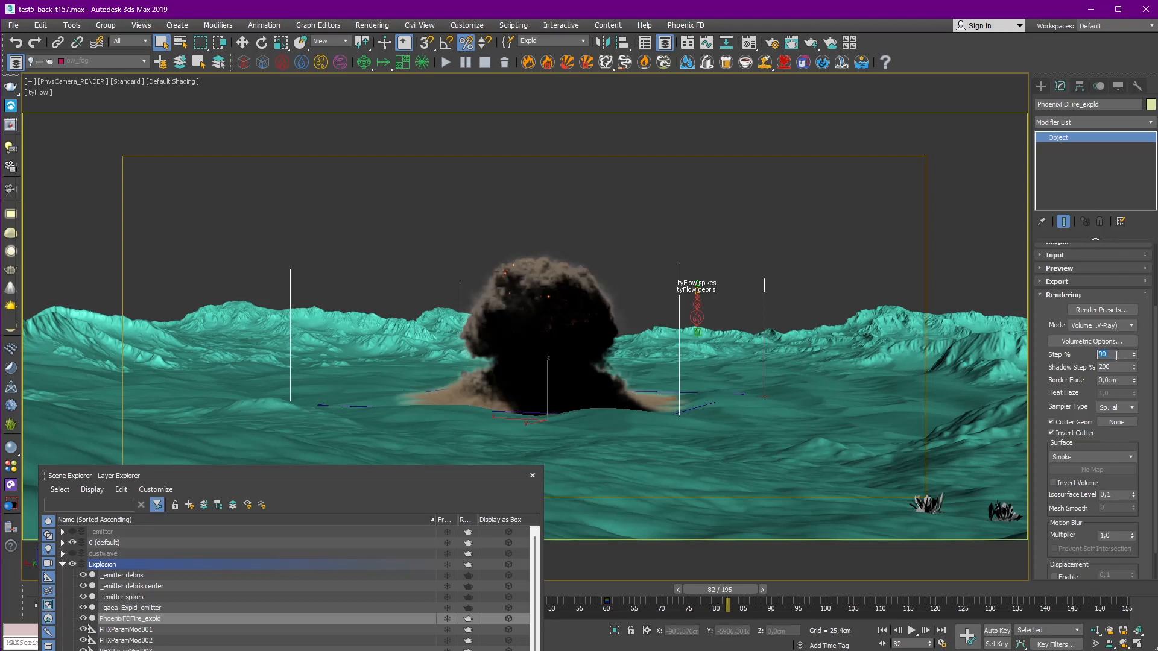
pyautogui.click(1099, 368)
pyautogui.click(1109, 354)
pyautogui.click(1134, 327)
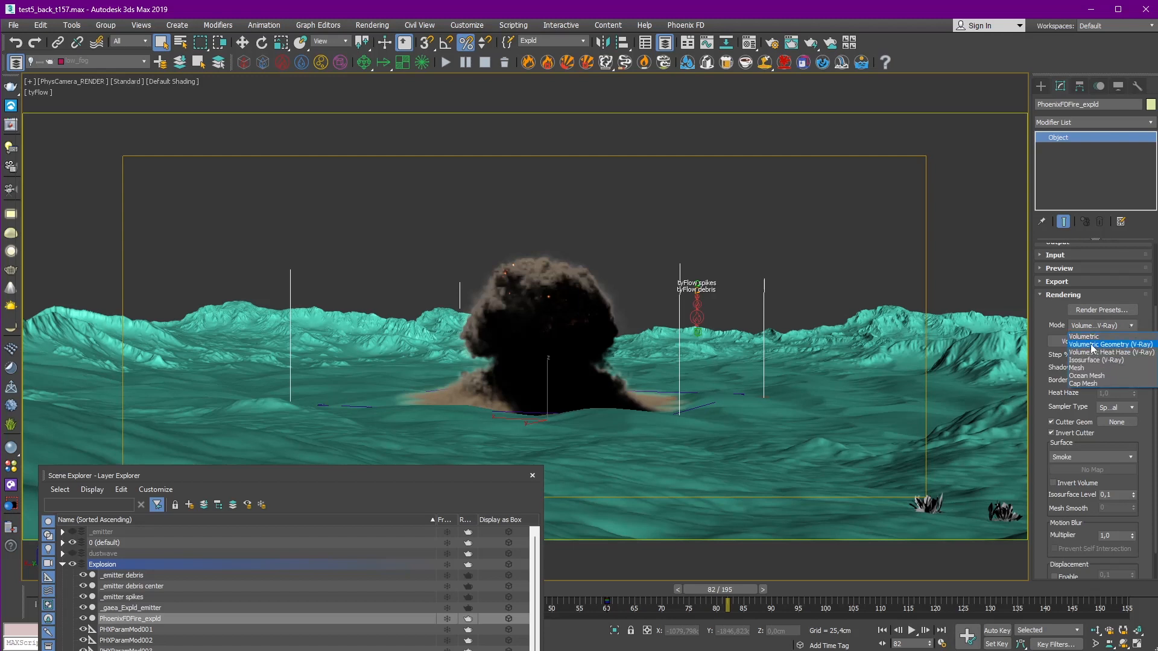
pyautogui.click(1094, 326)
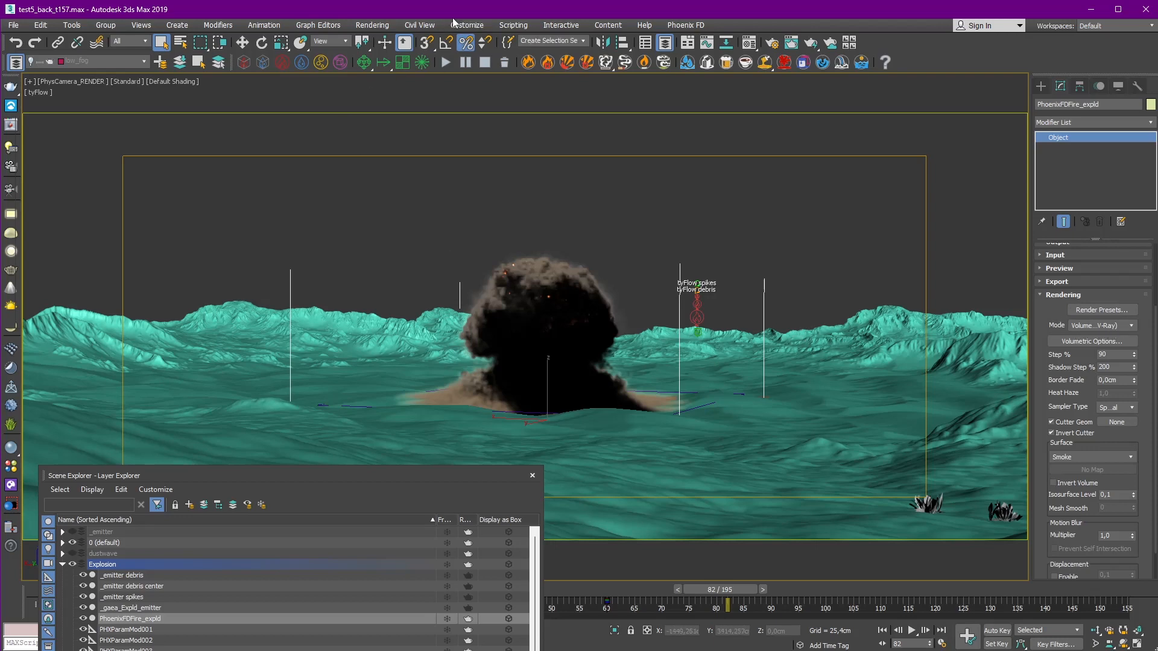
# Step: Review the VRayEnvironmentFog and VRayEnvironmentFog_low atmosphere effects in the environment settings
pyautogui.click(372, 24)
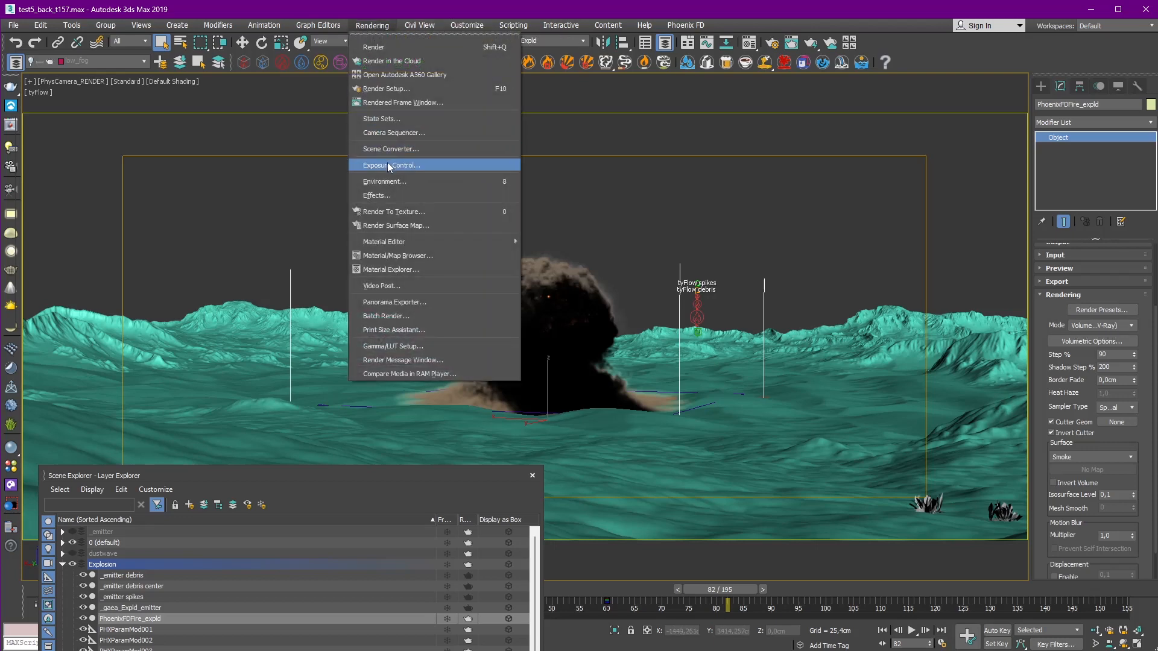
pyautogui.click(391, 180)
pyautogui.click(160, 361)
pyautogui.click(158, 368)
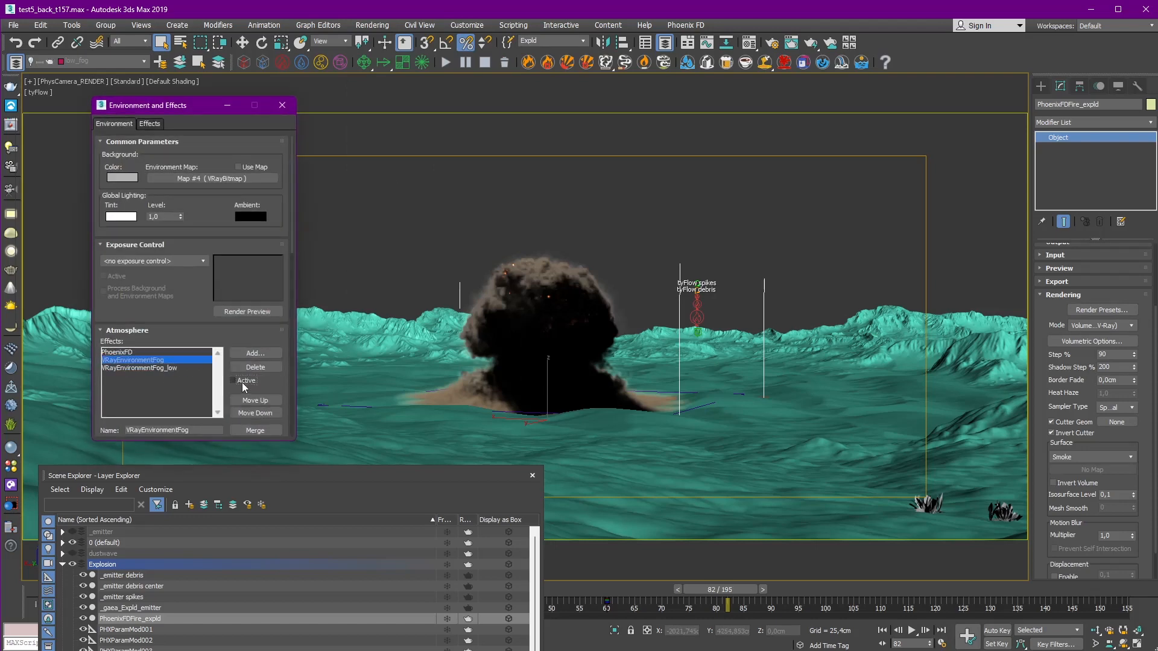
pyautogui.click(155, 368)
pyautogui.click(154, 367)
pyautogui.click(154, 361)
pyautogui.click(155, 368)
pyautogui.click(156, 362)
pyautogui.click(147, 369)
pyautogui.click(282, 105)
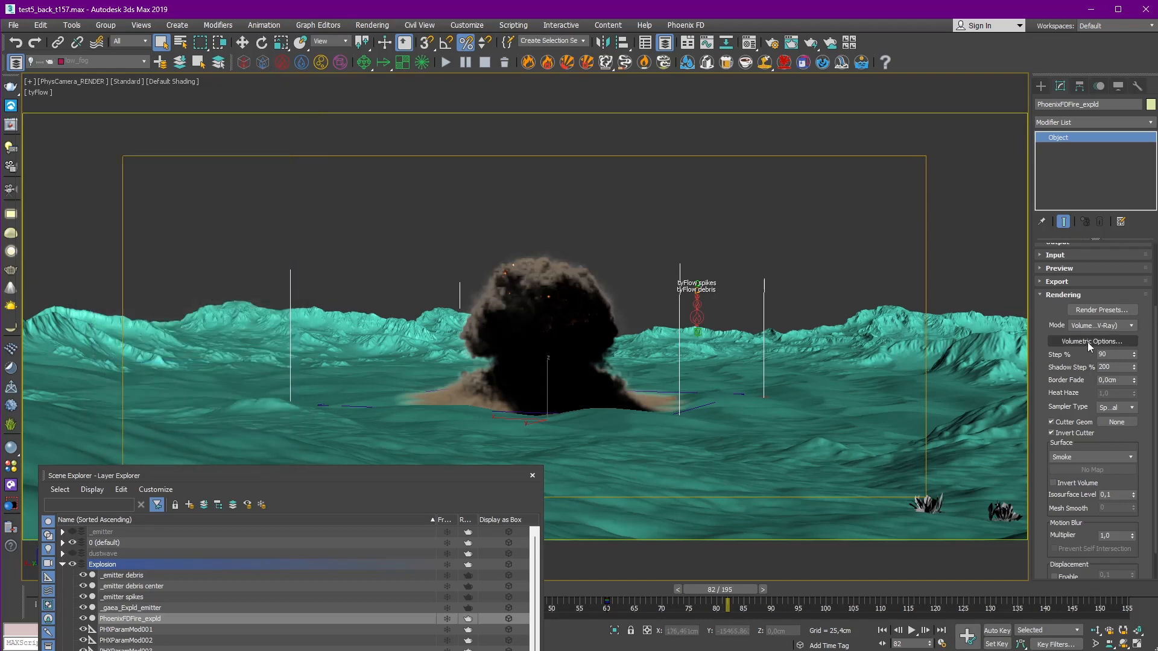
# Step: Check the explosion simulator's Volumetric Geometry (V-Ray) mode and examine the Fire settings and intensity curve in its volumetric render settings
pyautogui.click(1103, 325)
pyautogui.click(1103, 345)
pyautogui.click(1091, 342)
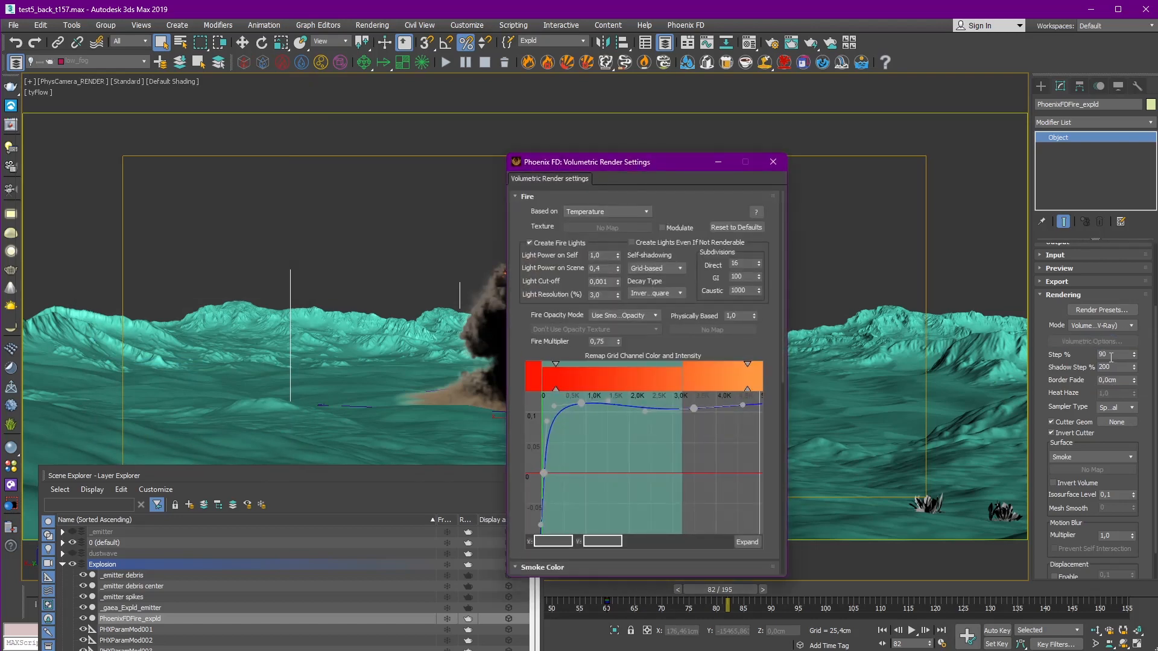
pyautogui.moveTo(644, 168); pyautogui.dragTo(665, 97)
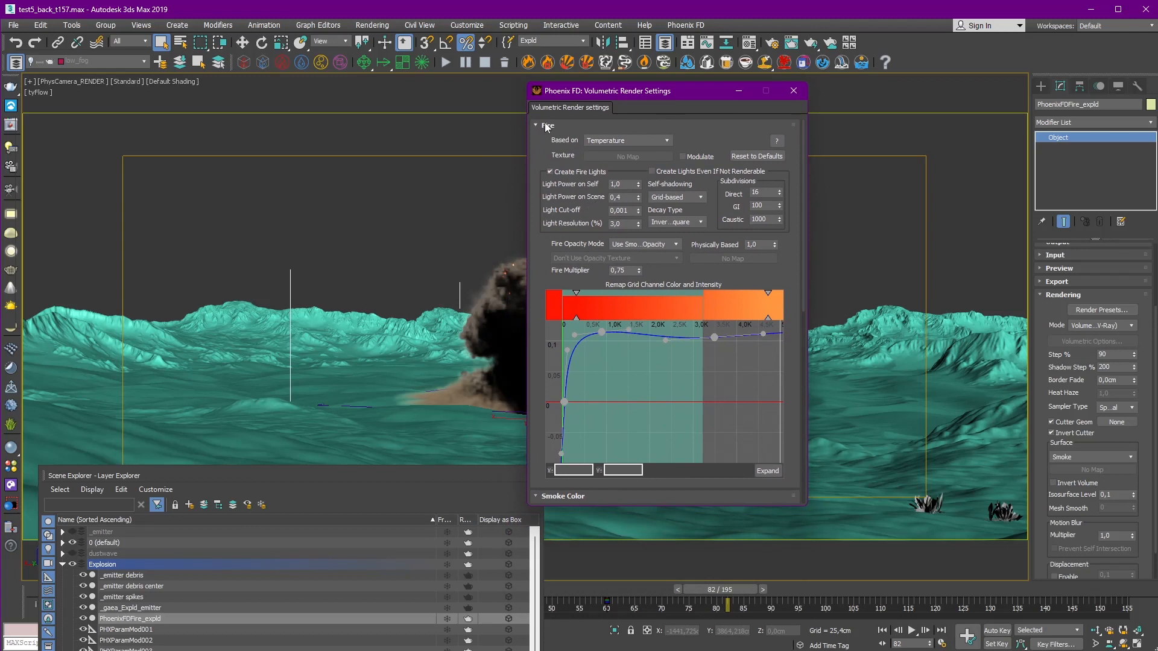
pyautogui.moveTo(554, 245); pyautogui.dragTo(560, 228)
pyautogui.moveTo(660, 349); pyautogui.dragTo(673, 392, button='middle')
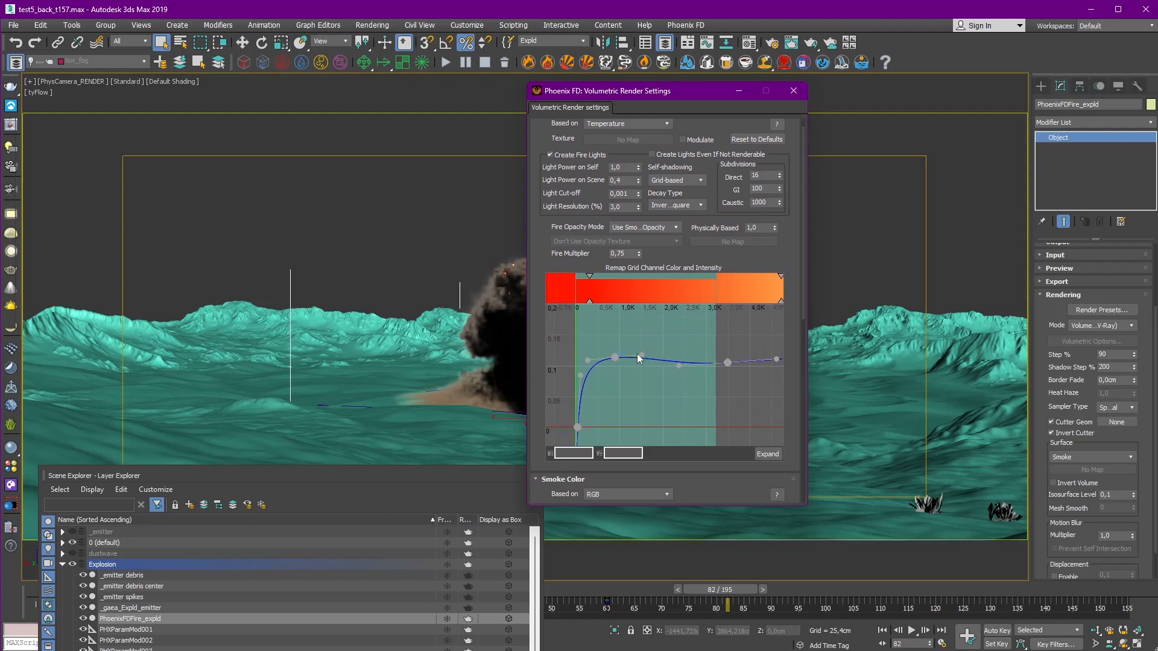
pyautogui.moveTo(622, 92); pyautogui.dragTo(658, 99)
pyautogui.moveTo(726, 196)
pyautogui.mouseDown()
pyautogui.moveTo(732, 183)
pyautogui.moveTo(732, 213)
pyautogui.mouseUp()
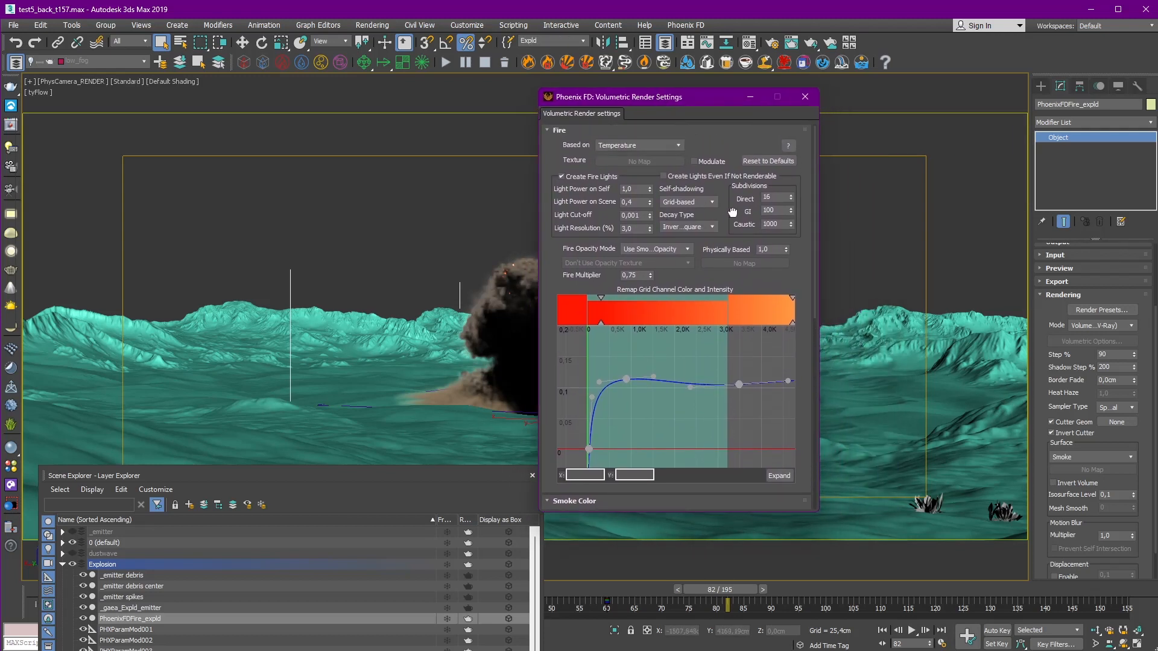
# Step: Examine the fire's Light Resolution and Light Cut-off values, moving the render settings window clear of the explosion
pyautogui.click(638, 231)
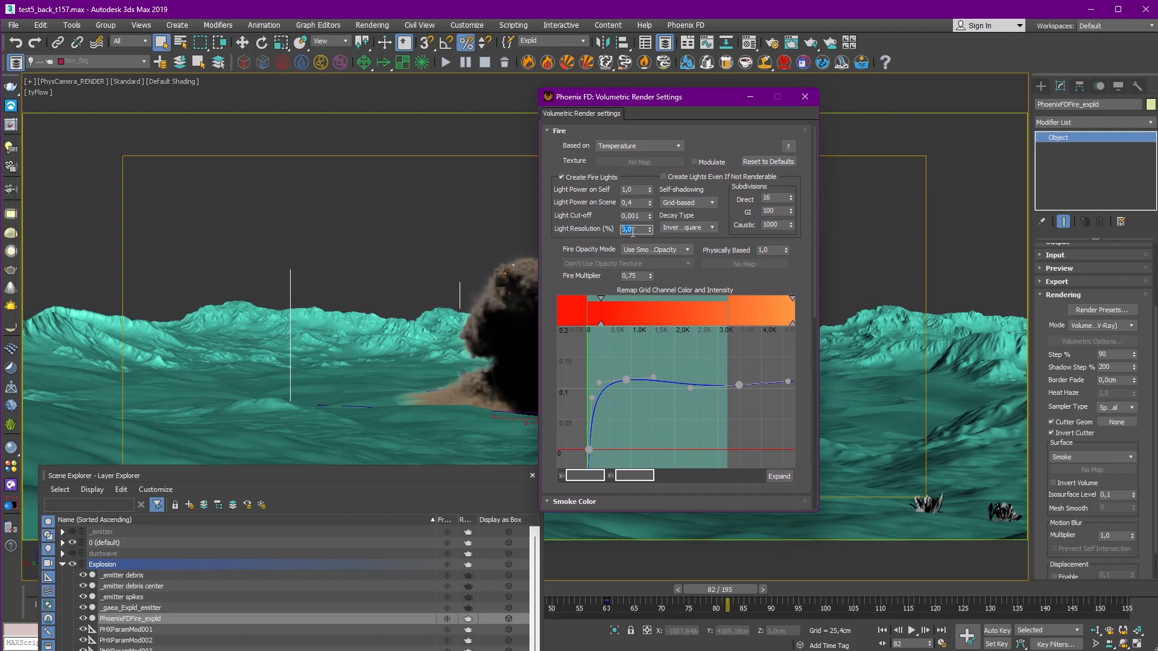
pyautogui.moveTo(611, 96); pyautogui.dragTo(717, 97)
pyautogui.click(537, 339)
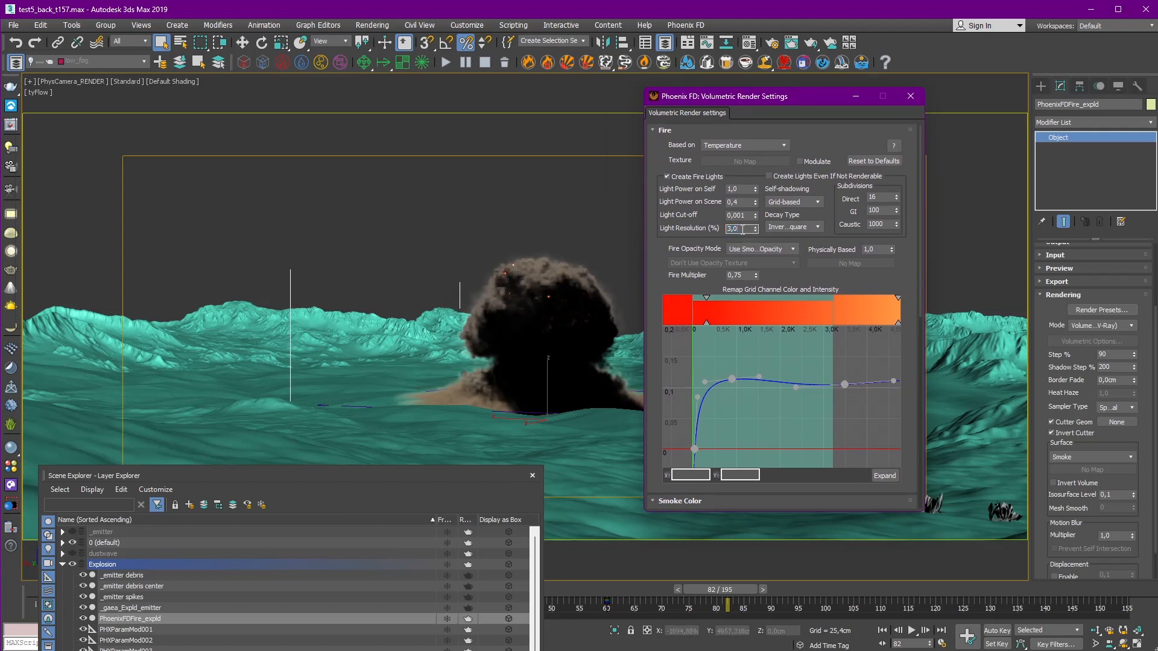
pyautogui.moveTo(735, 229); pyautogui.dragTo(730, 231)
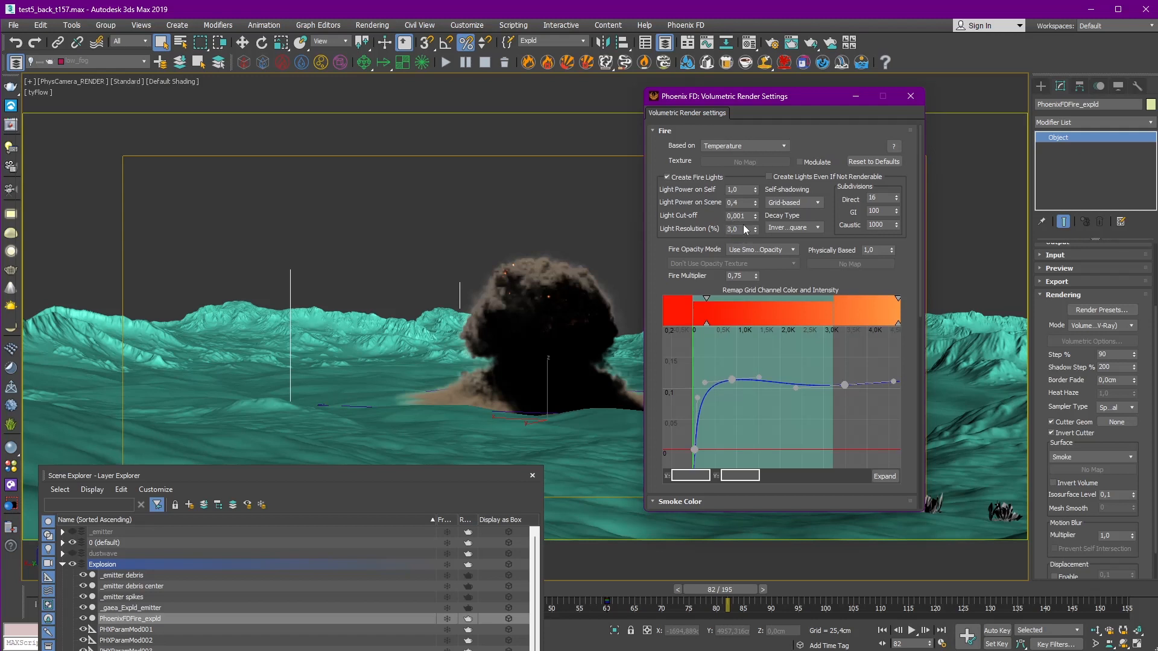
pyautogui.click(712, 216)
# Step: Examine the Smoke Color settings of the explosion, focusing on scattering and the Light Cache Speedup value
pyautogui.scroll(-3, 713, 216)
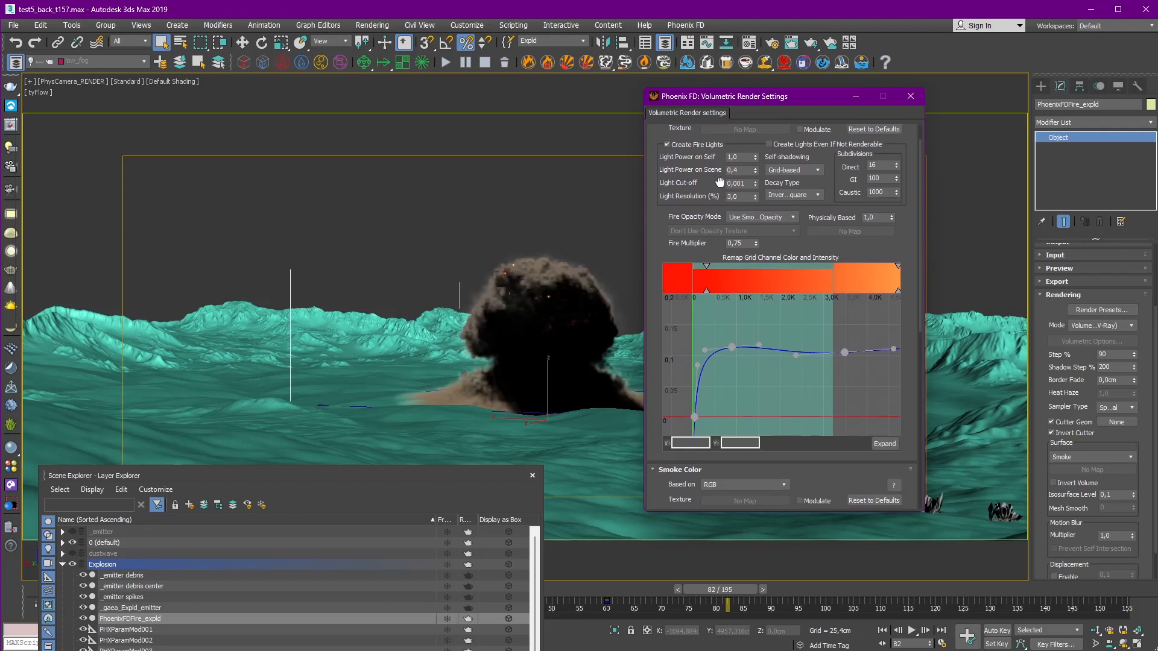
pyautogui.scroll(-3, 658, 313)
pyautogui.scroll(-3, 663, 287)
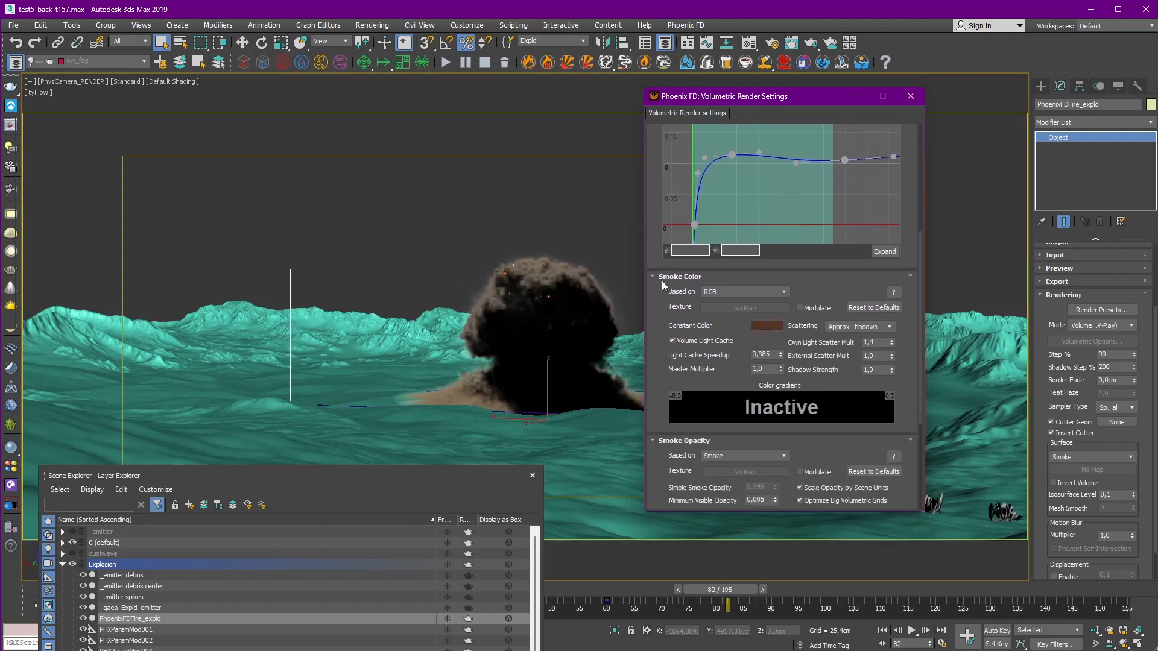
pyautogui.scroll(-2, 665, 338)
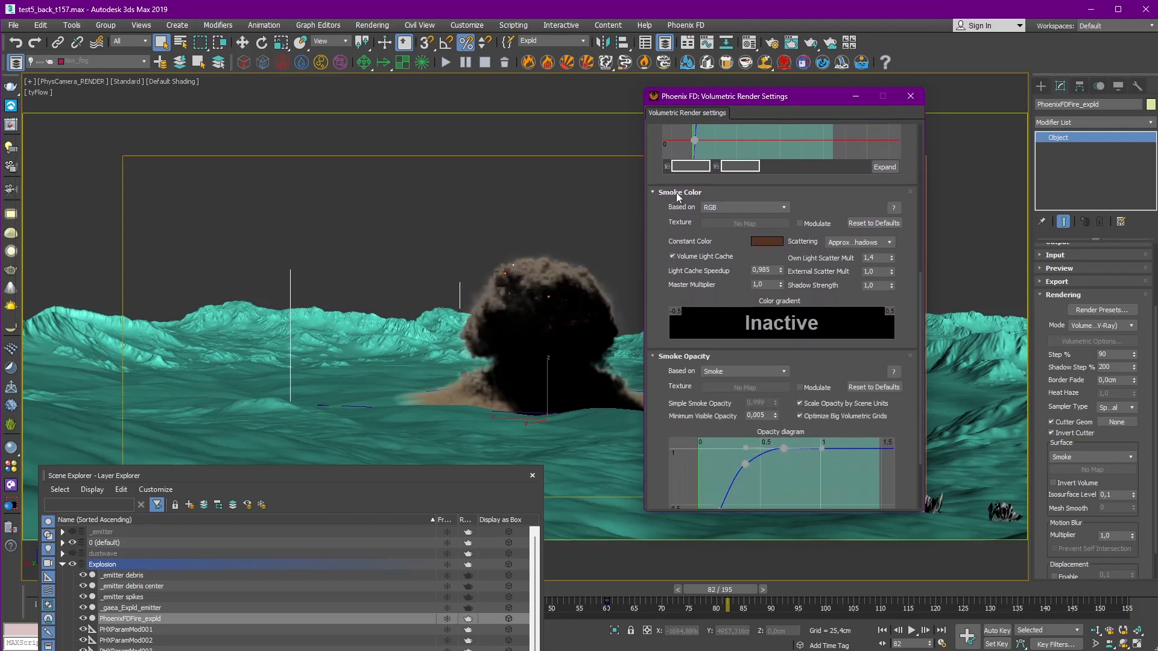
pyautogui.moveTo(735, 276); pyautogui.dragTo(729, 238)
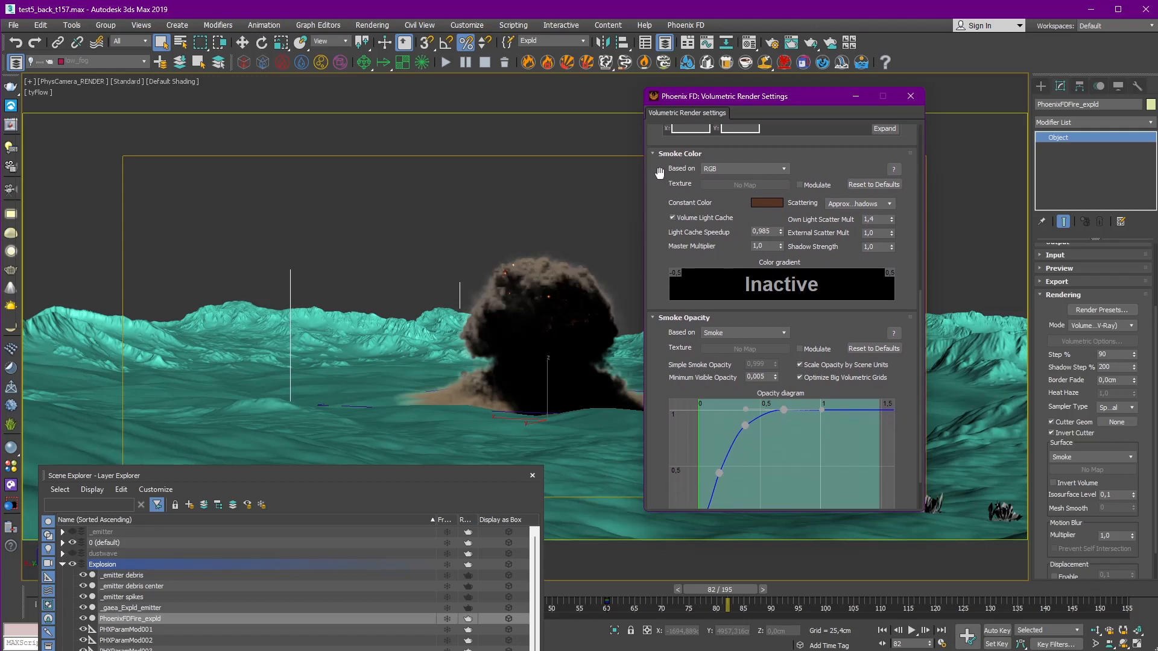
pyautogui.click(542, 299)
pyautogui.moveTo(737, 250); pyautogui.dragTo(737, 271)
pyautogui.doubleClick(763, 252)
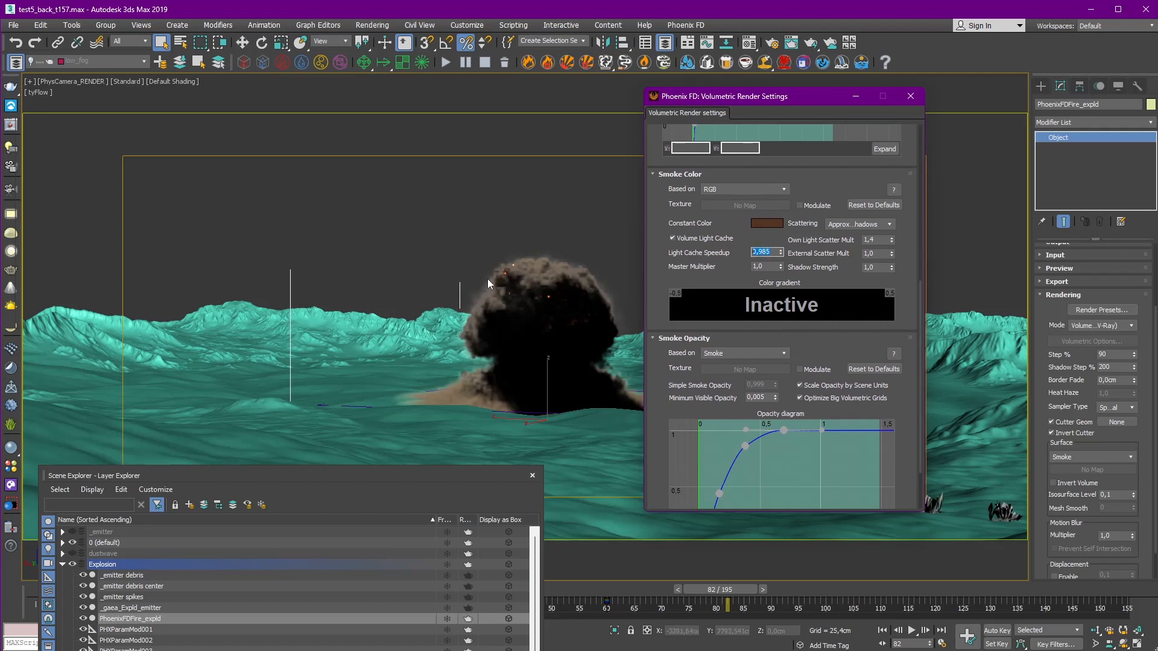
pyautogui.click(769, 254)
pyautogui.moveTo(770, 252); pyautogui.dragTo(763, 254)
pyautogui.moveTo(760, 248); pyautogui.dragTo(755, 247)
# Step: Examine the Smoke Opacity settings of the explosion, focusing on Minimum Visible Opacity and the opacity diagram
pyautogui.moveTo(738, 272); pyautogui.dragTo(739, 188)
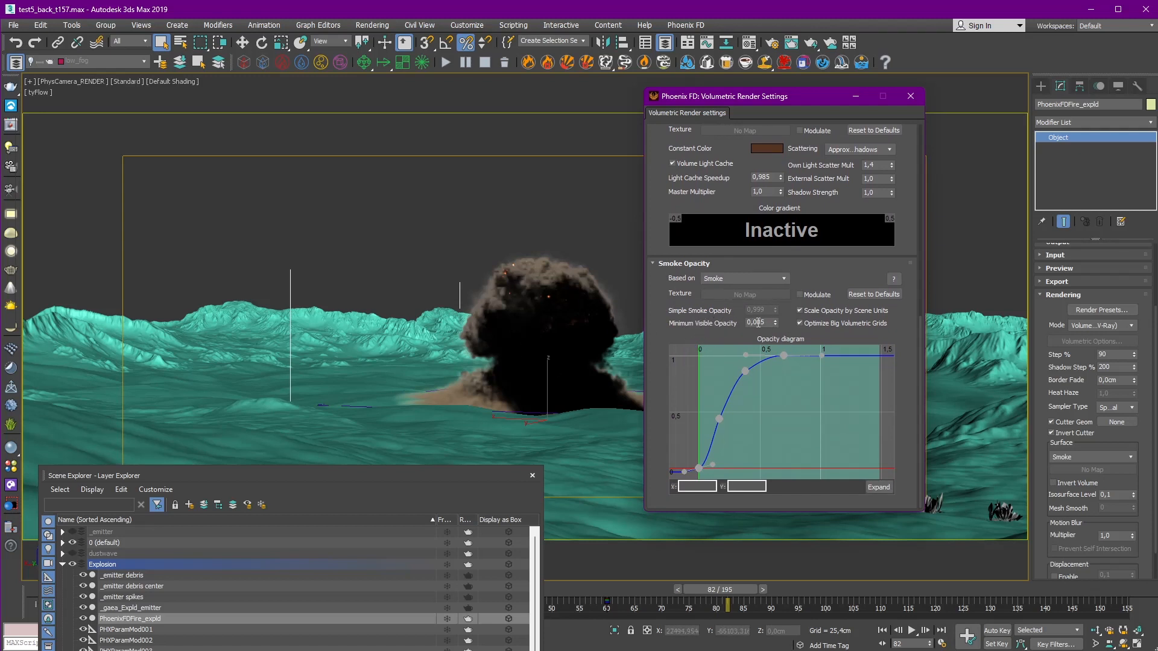
pyautogui.moveTo(767, 322); pyautogui.dragTo(733, 322)
pyautogui.click(762, 324)
pyautogui.click(767, 322)
pyautogui.moveTo(770, 322); pyautogui.dragTo(750, 318)
pyautogui.click(763, 322)
pyautogui.click(621, 396)
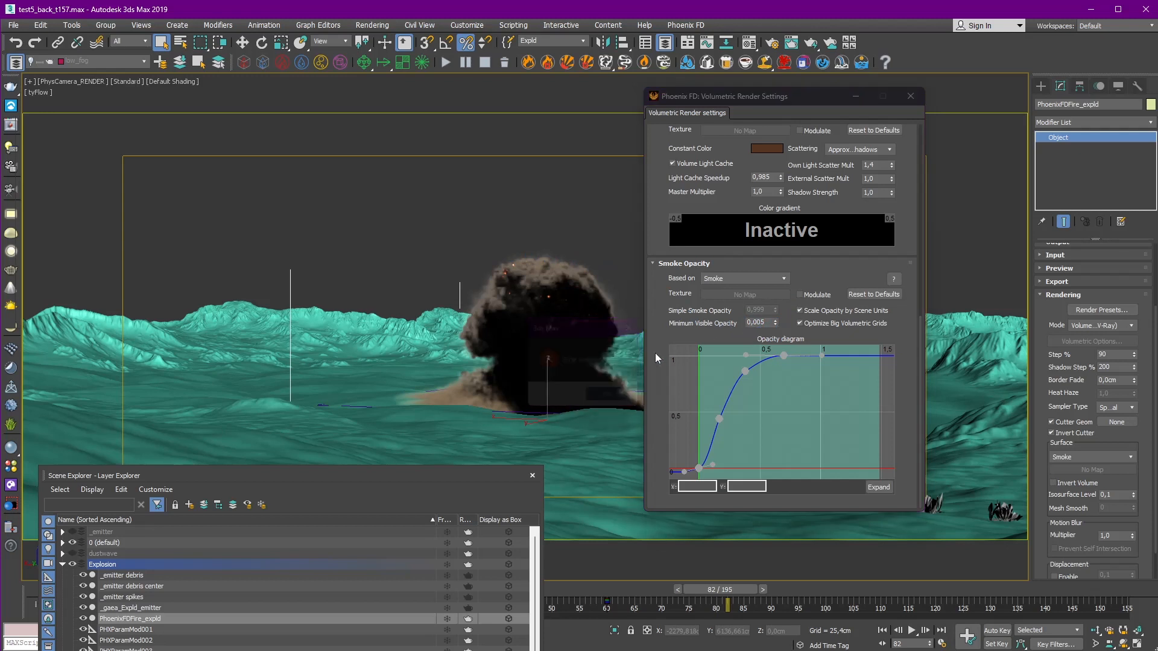
pyautogui.click(762, 323)
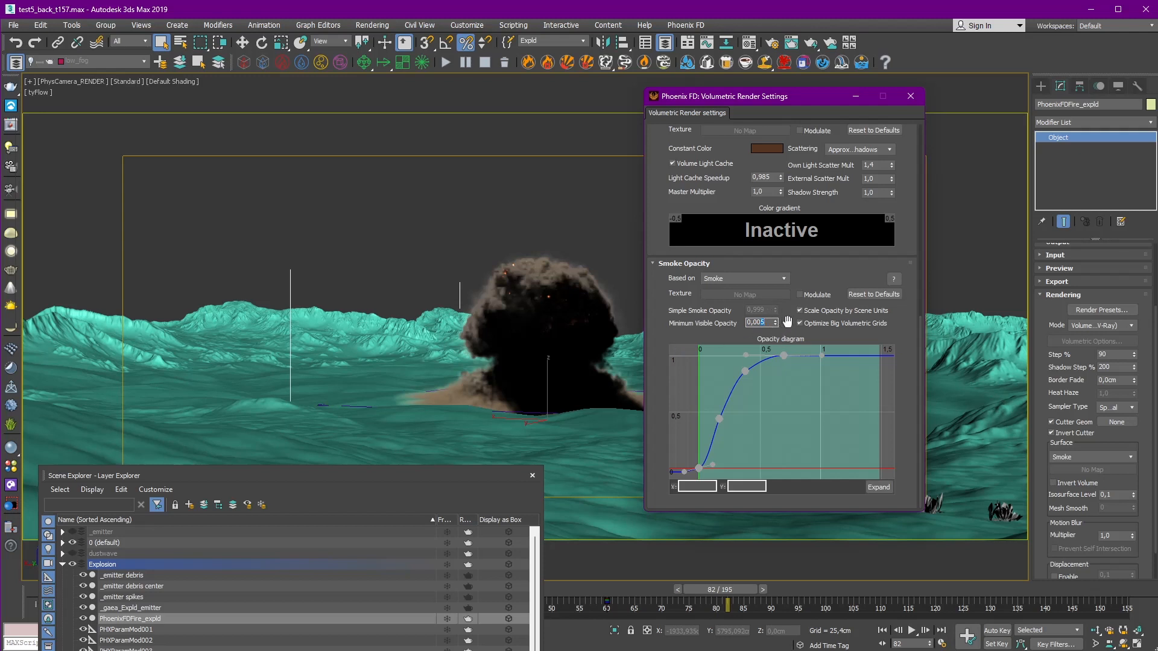
# Step: Look back through the smoke color and fire settings, and close the volumetric render settings
pyautogui.scroll(2, 793, 320)
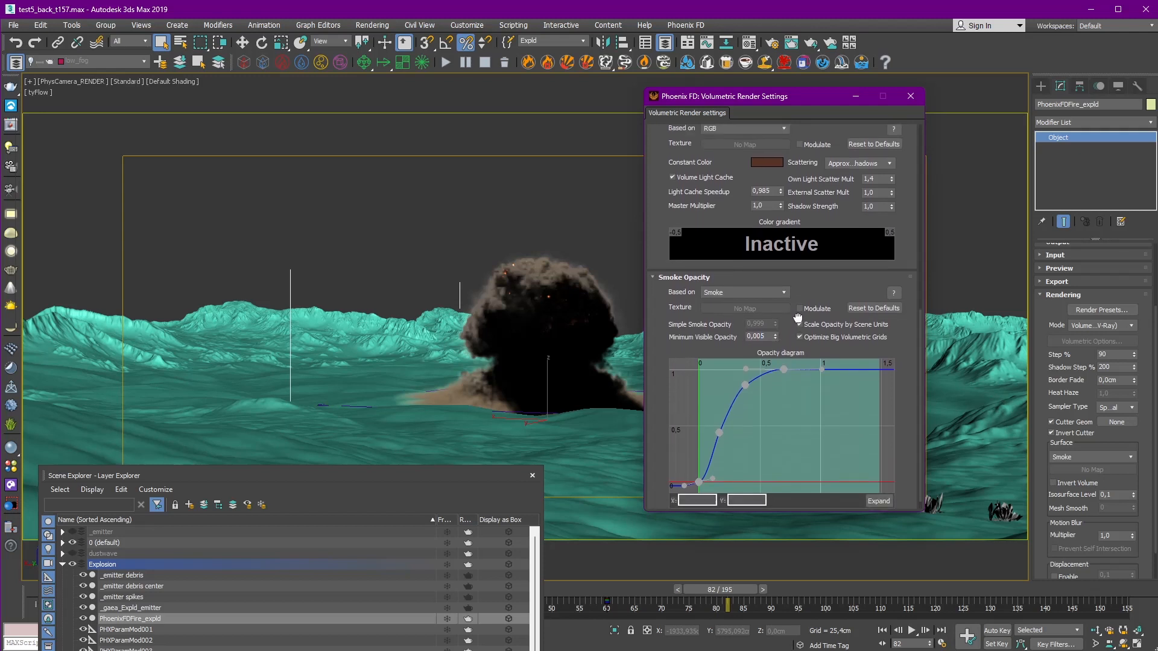
pyautogui.scroll(5, 724, 254)
pyautogui.scroll(10, 655, 163)
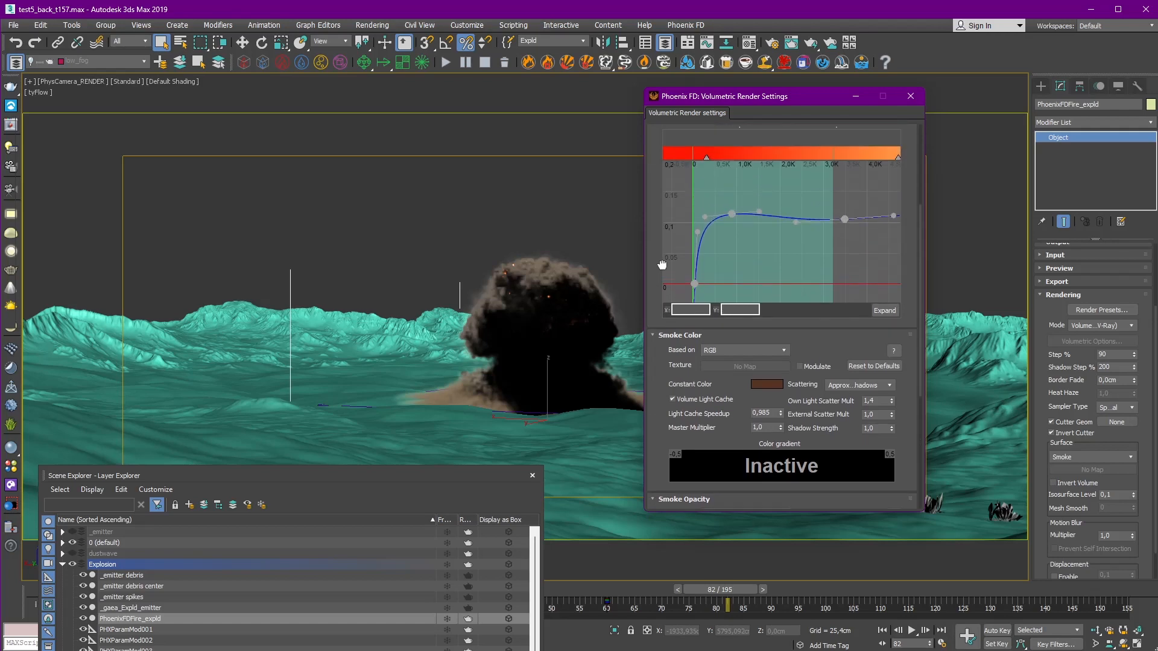
pyautogui.scroll(2, 663, 221)
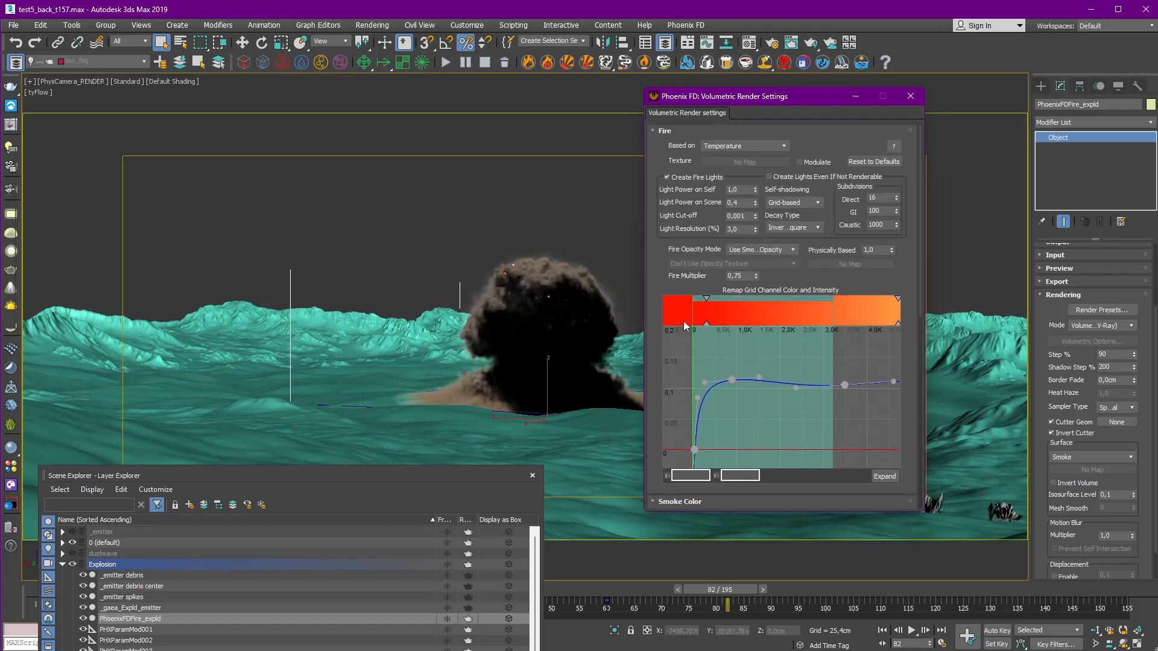
pyautogui.click(910, 97)
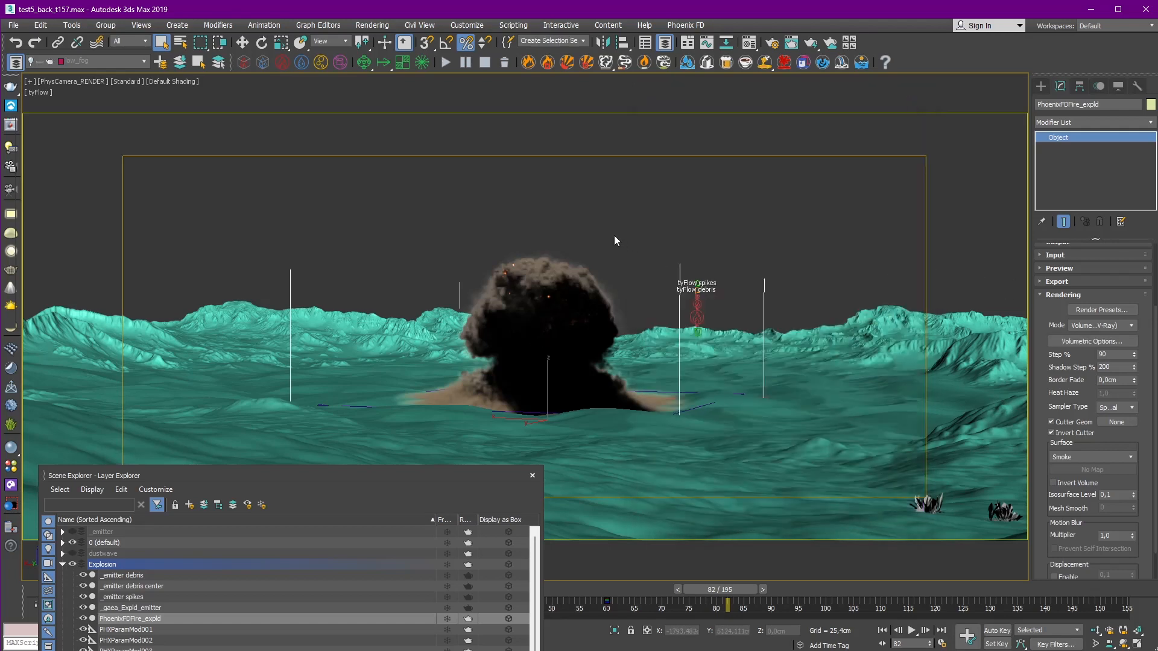
# Step: Collapse the Explosion layer, show the dustwave layer, and move the Layer Explorer clear of the dust
pyautogui.moveTo(306, 474); pyautogui.dragTo(370, 218)
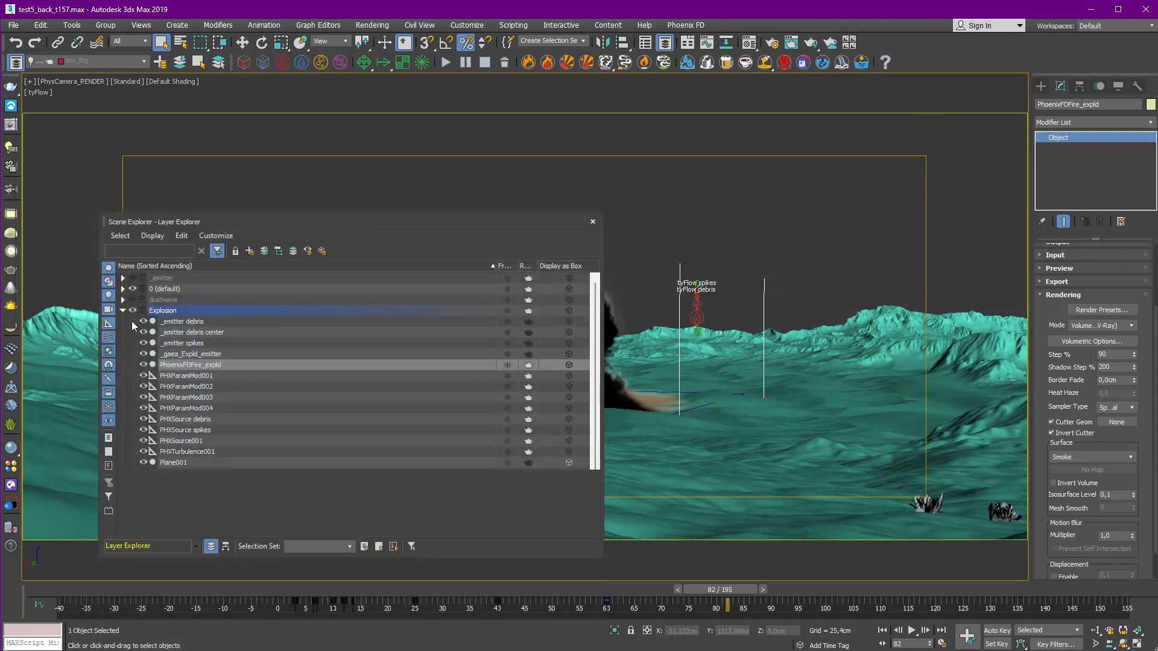
pyautogui.click(123, 311)
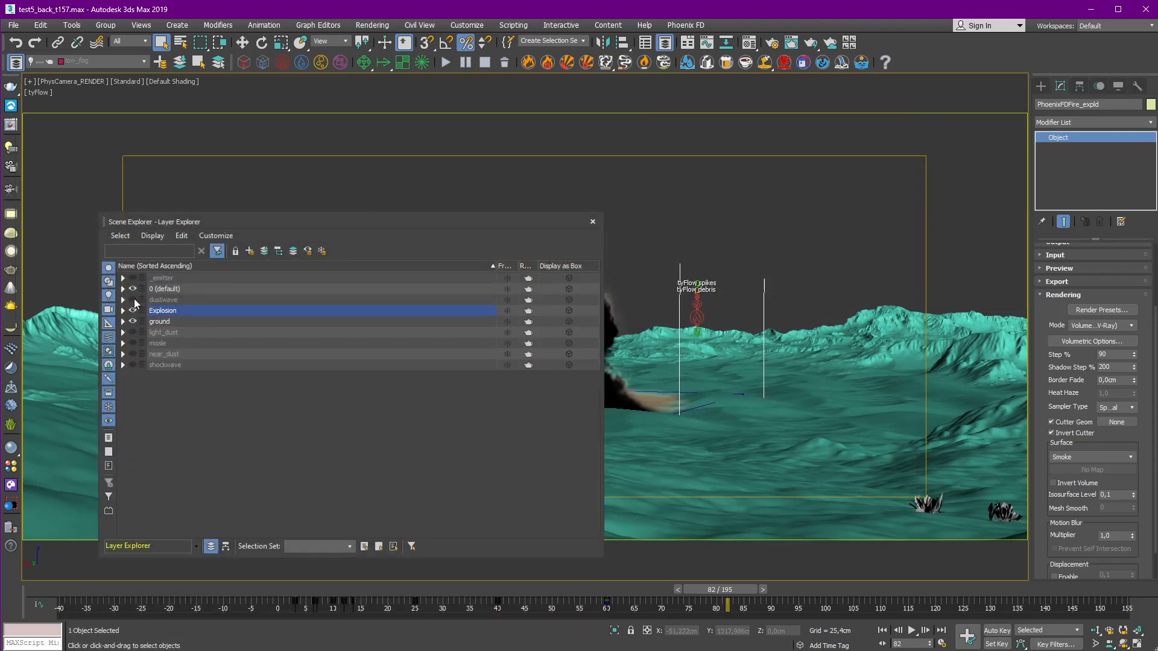
pyautogui.click(133, 300)
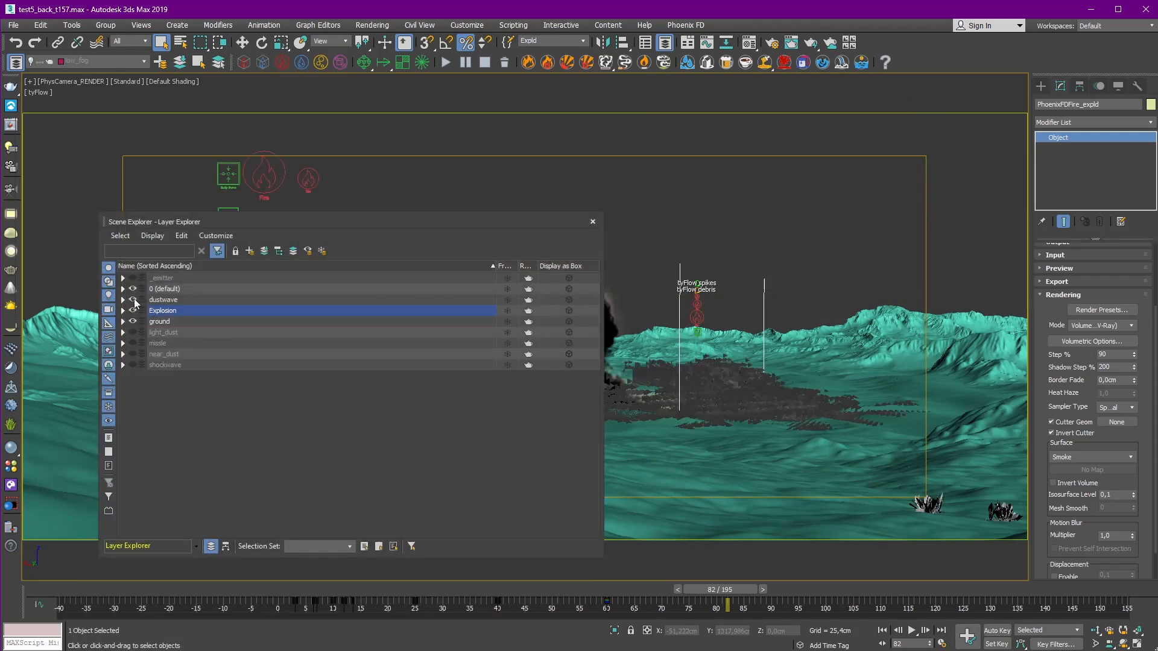
pyautogui.moveTo(415, 222); pyautogui.dragTo(327, 475)
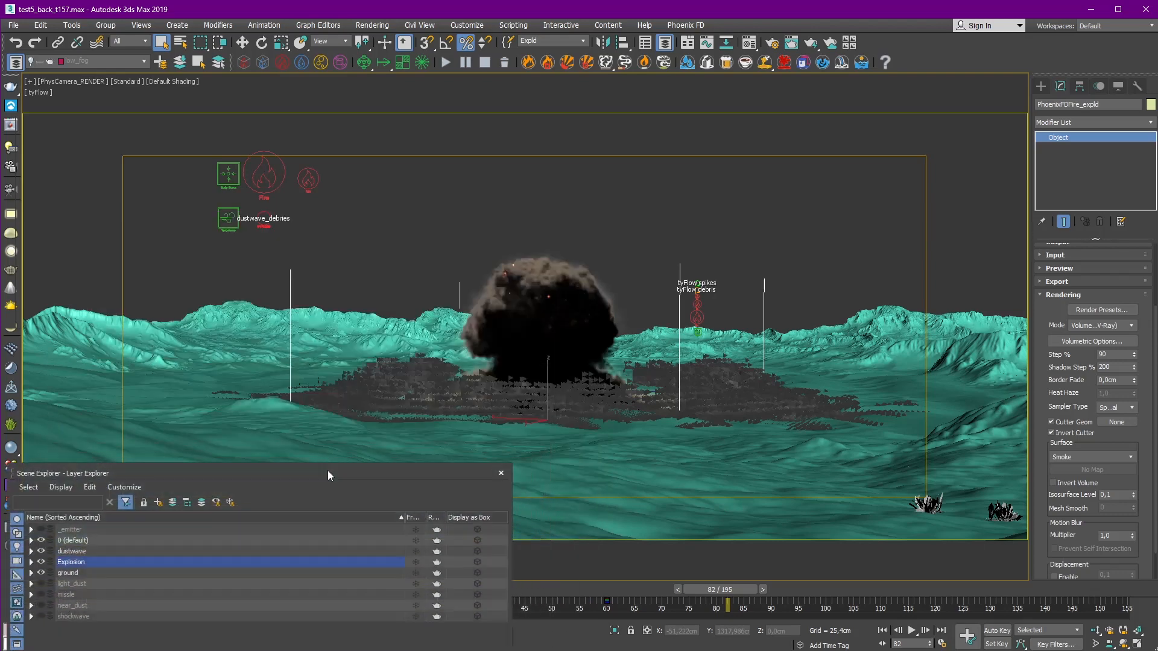
# Step: Clear the current selection and select the dust wave simulator through the Dustwave selection set
pyautogui.click(452, 189)
pyautogui.click(584, 41)
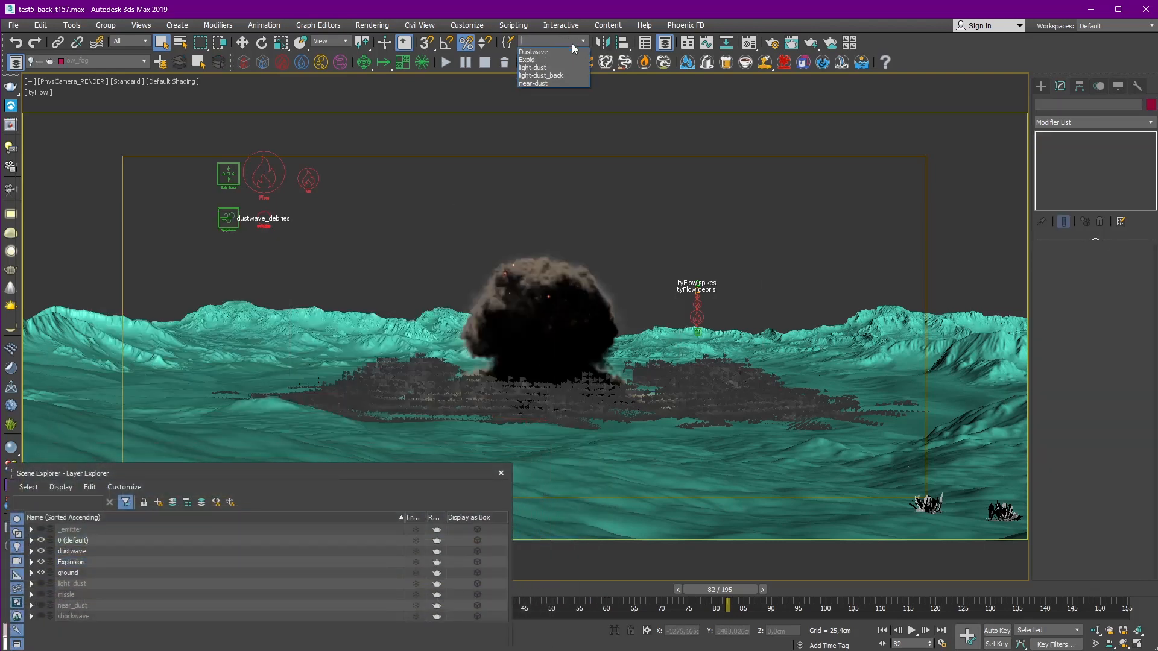
pyautogui.click(547, 59)
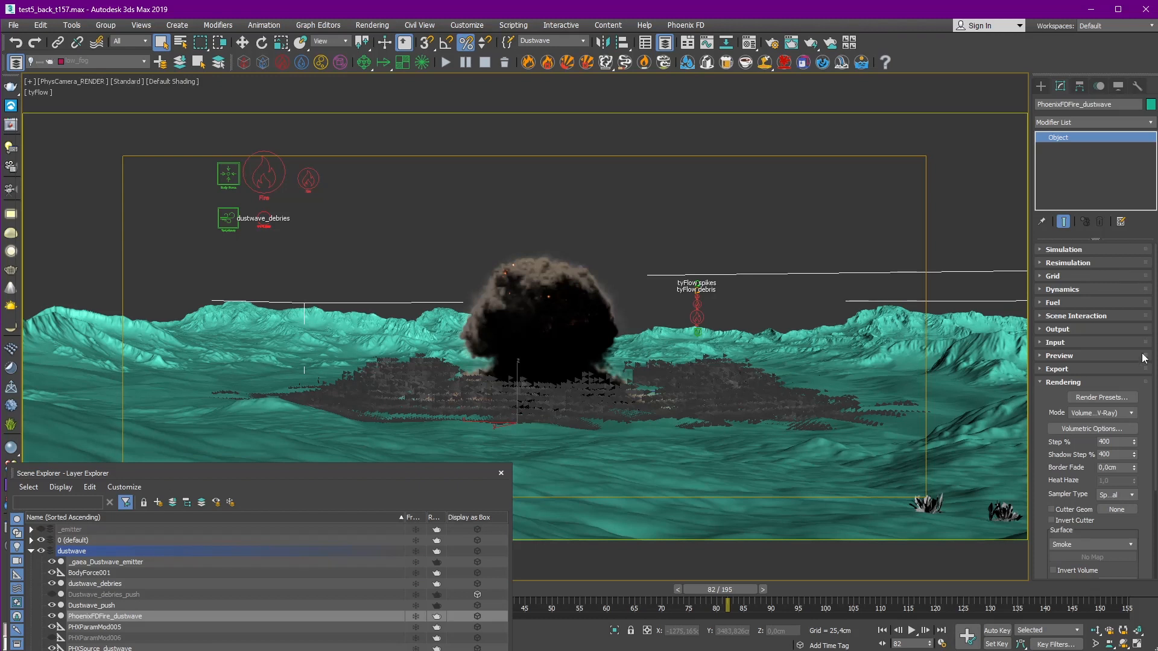
# Step: Examine the dust wave simulator's Rendering settings, focusing on its Step % value
pyautogui.scroll(-3, 1053, 362)
pyautogui.moveTo(1053, 340); pyautogui.dragTo(1053, 297)
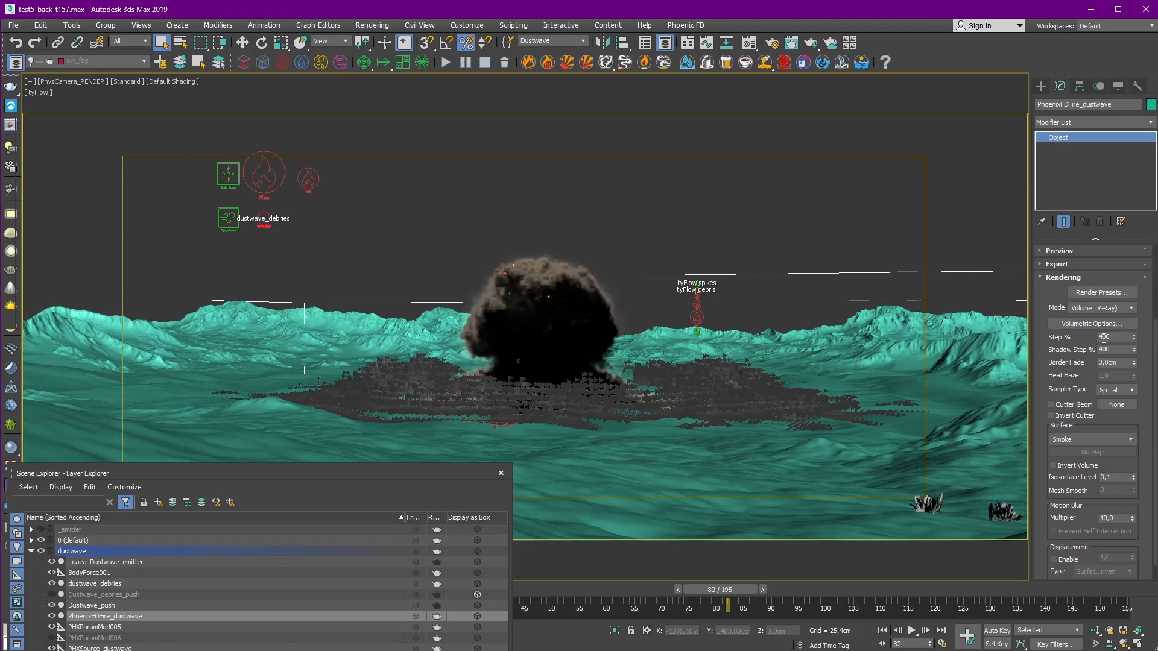
pyautogui.doubleClick(1103, 337)
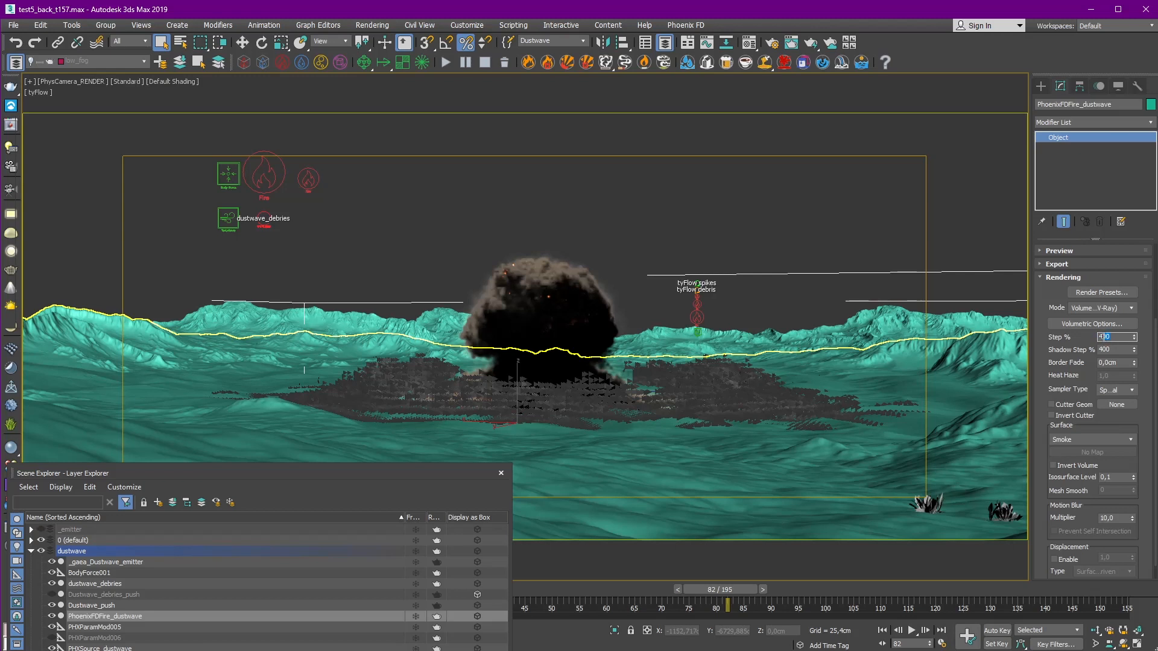
pyautogui.press('Return')
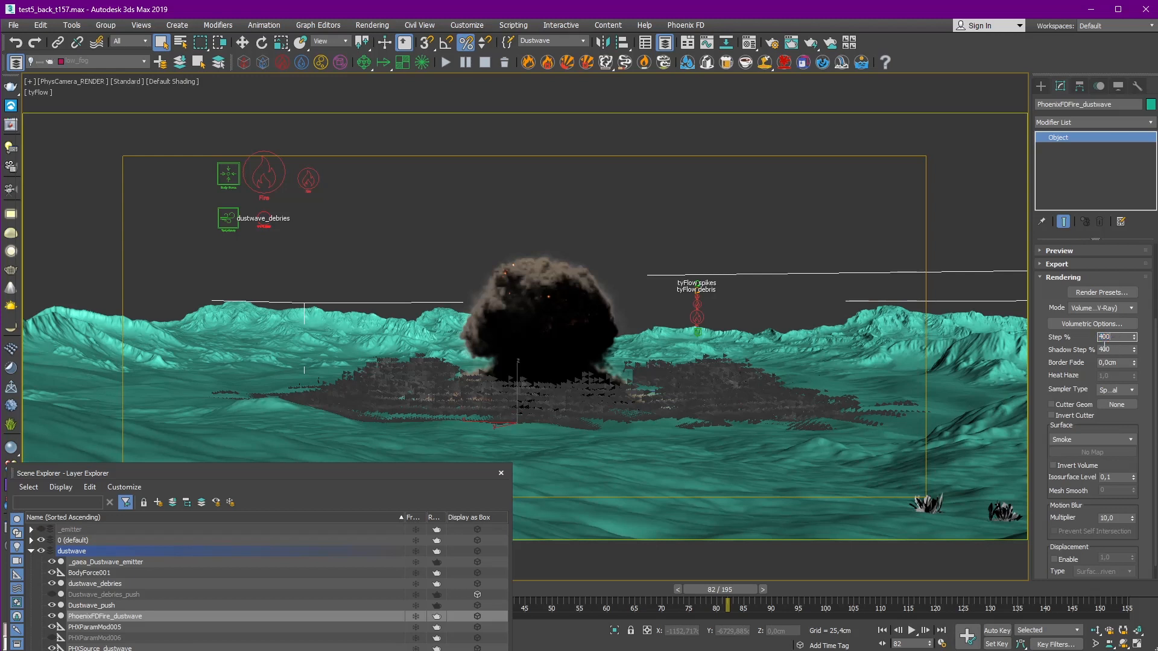
# Step: Open the dust wave's volumetric render settings, collapse Fire, and examine the Smoke Color settings, focusing on Light Cache Speedup
pyautogui.click(1116, 326)
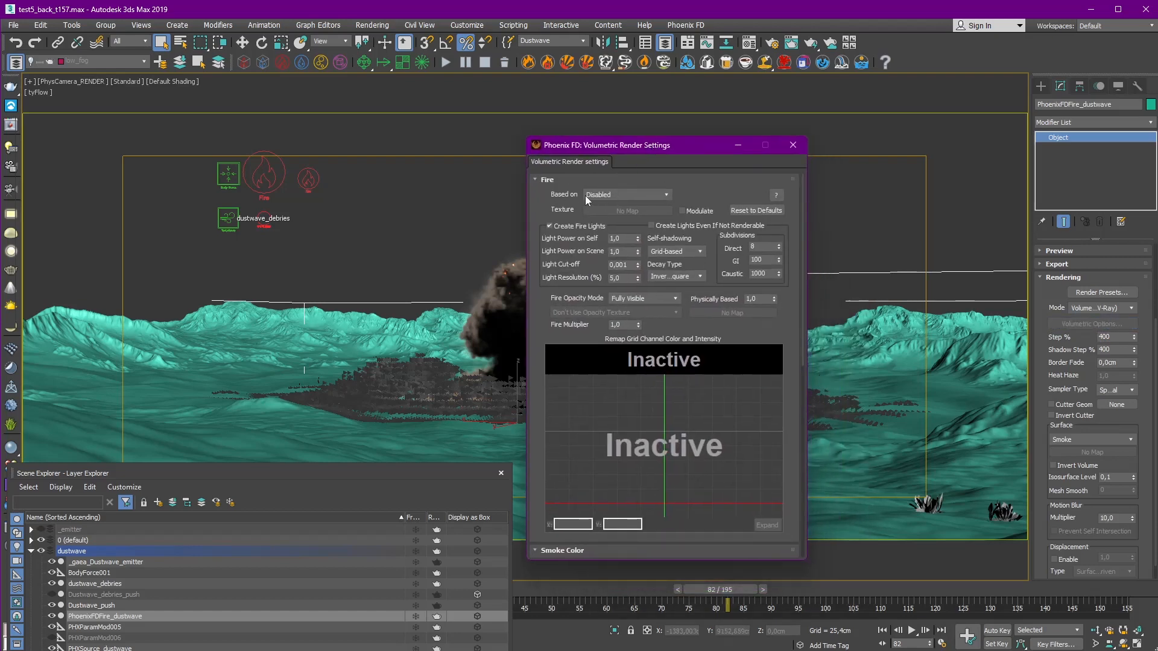
pyautogui.click(541, 179)
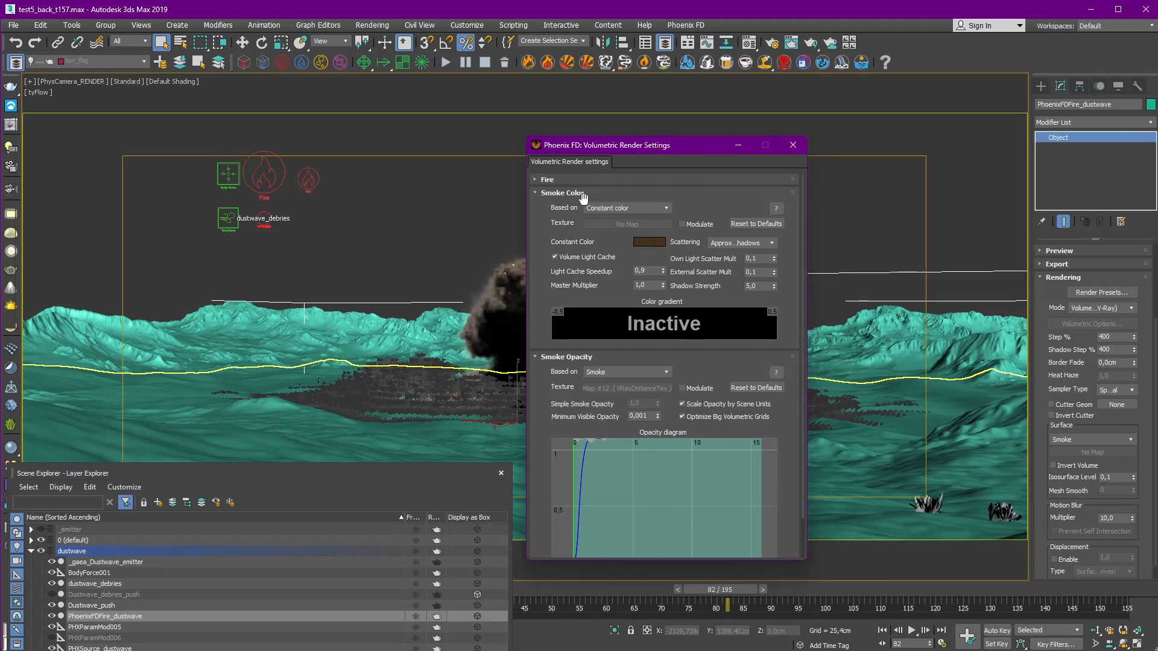
pyautogui.doubleClick(644, 270)
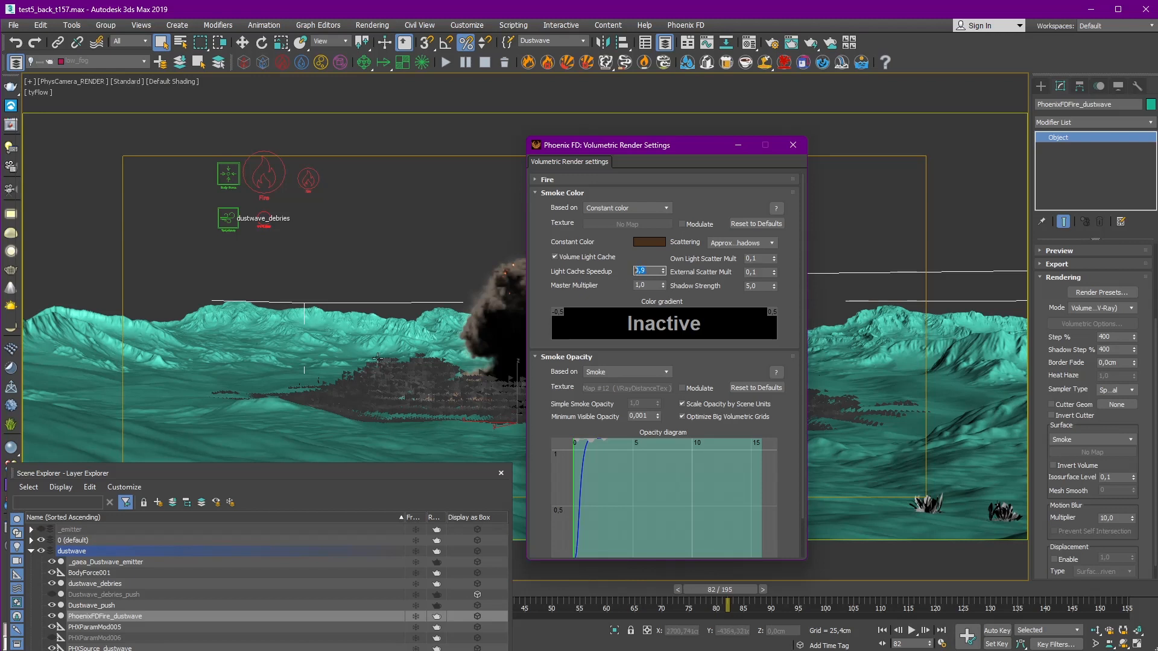
pyautogui.click(430, 359)
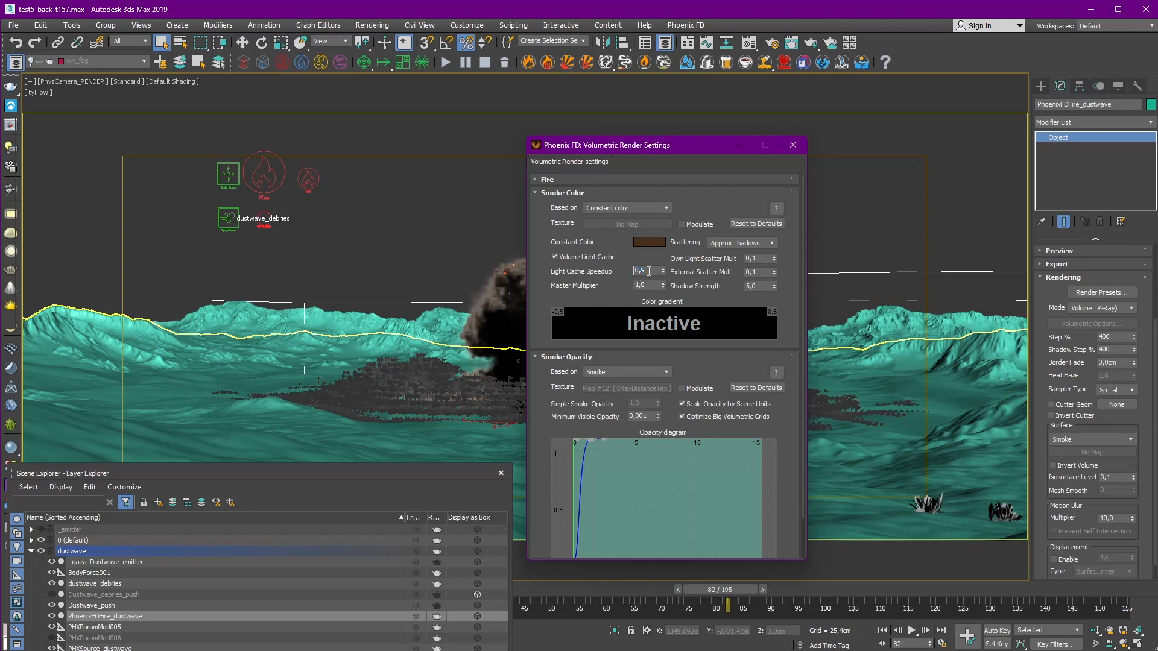
pyautogui.hotkey('ctrl', 'z')
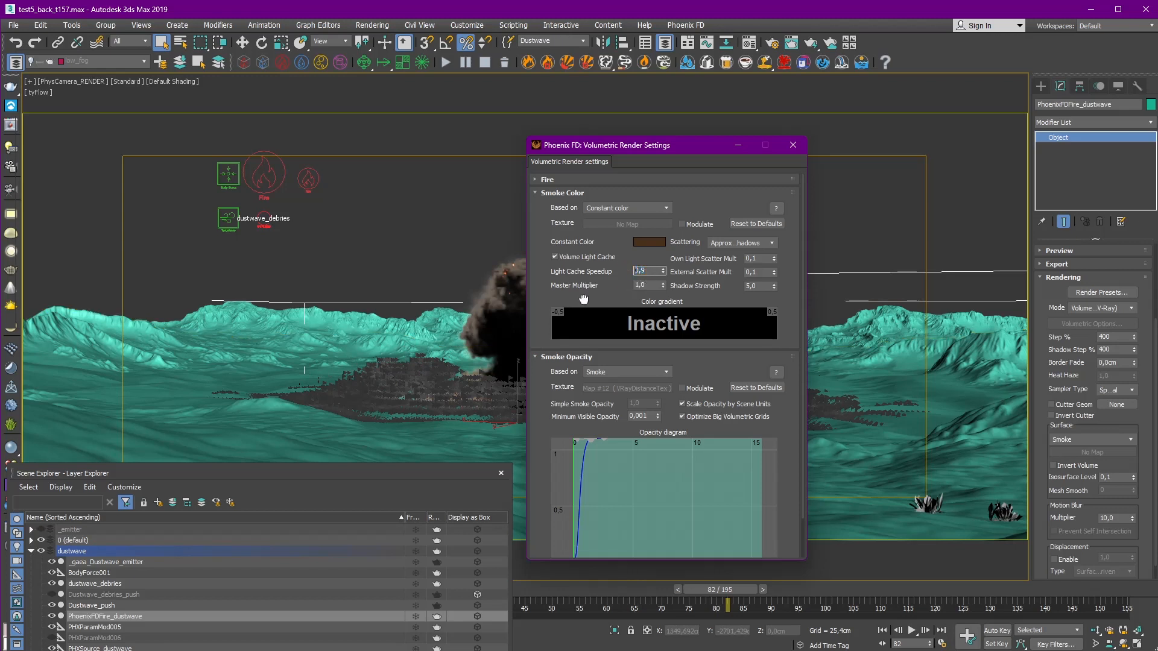
# Step: Examine the dust wave's Smoke Opacity settings, including Minimum Visible Opacity and the opacity diagram, and close the volumetric render settings
pyautogui.scroll(-1, 580, 296)
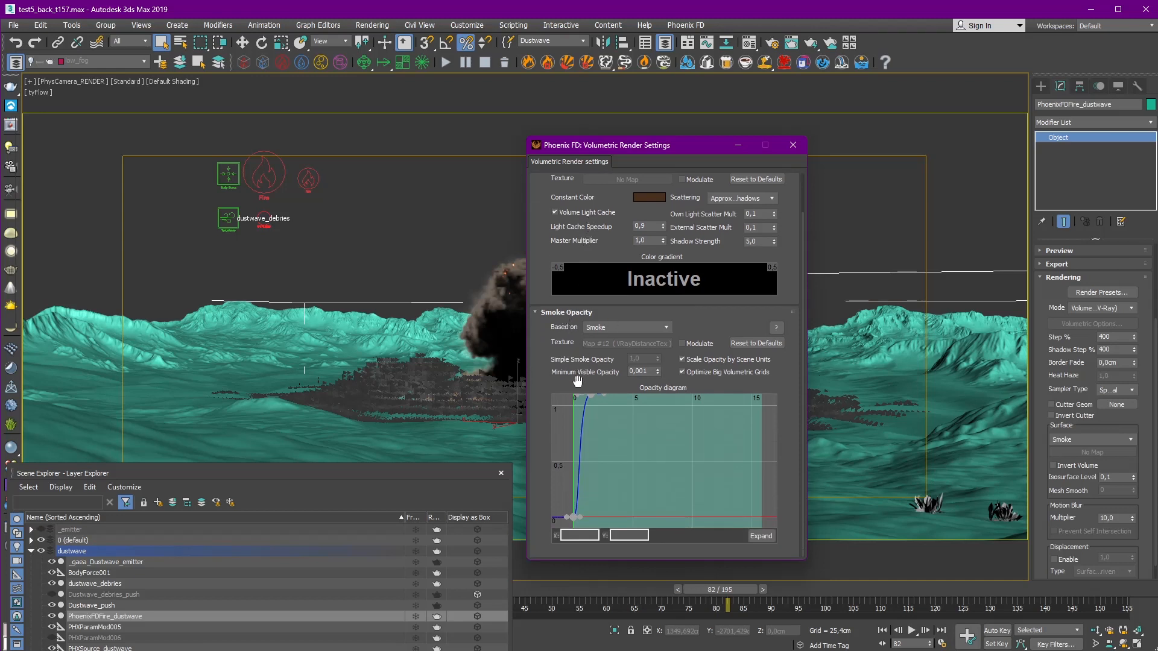
pyautogui.click(647, 370)
pyautogui.scroll(1, 702, 334)
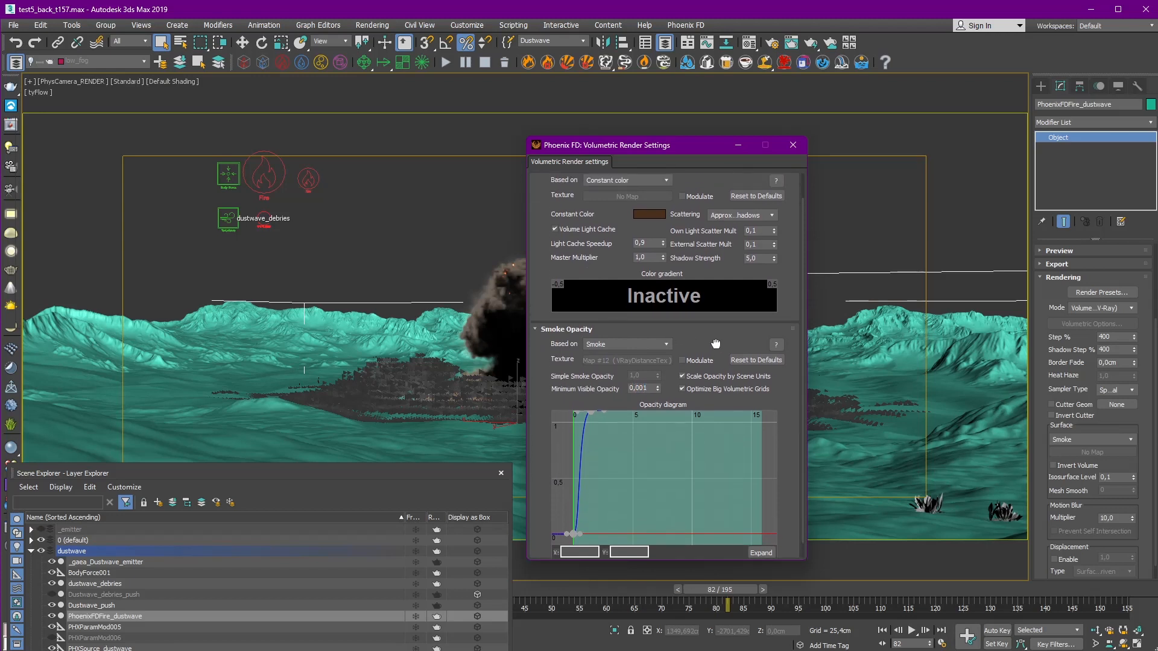
pyautogui.click(794, 145)
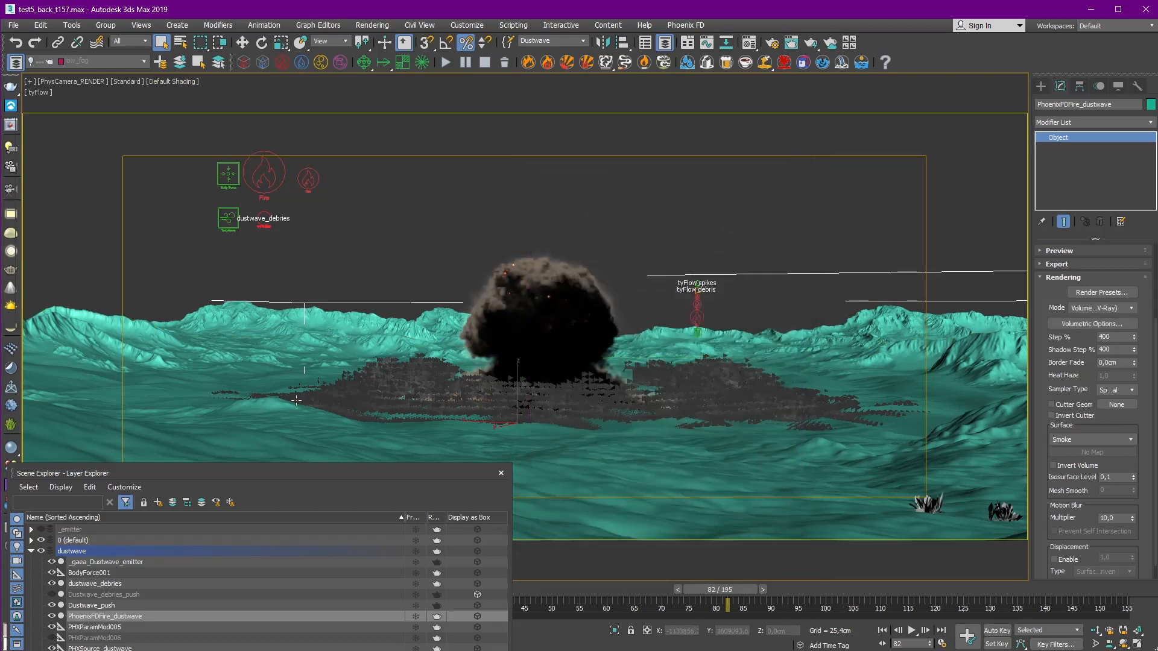
# Step: Collapse the dustwave layer, show the light_dust layer, and close the Layer Explorer
pyautogui.moveTo(370, 474); pyautogui.dragTo(453, 256)
pyautogui.click(114, 334)
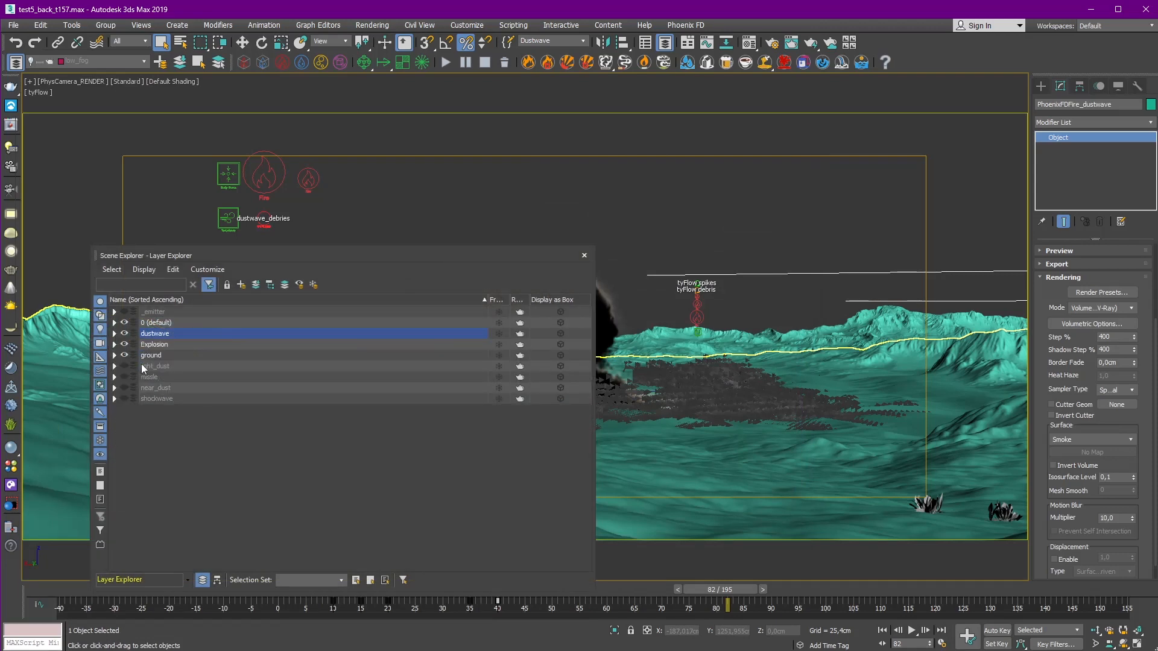
pyautogui.click(164, 366)
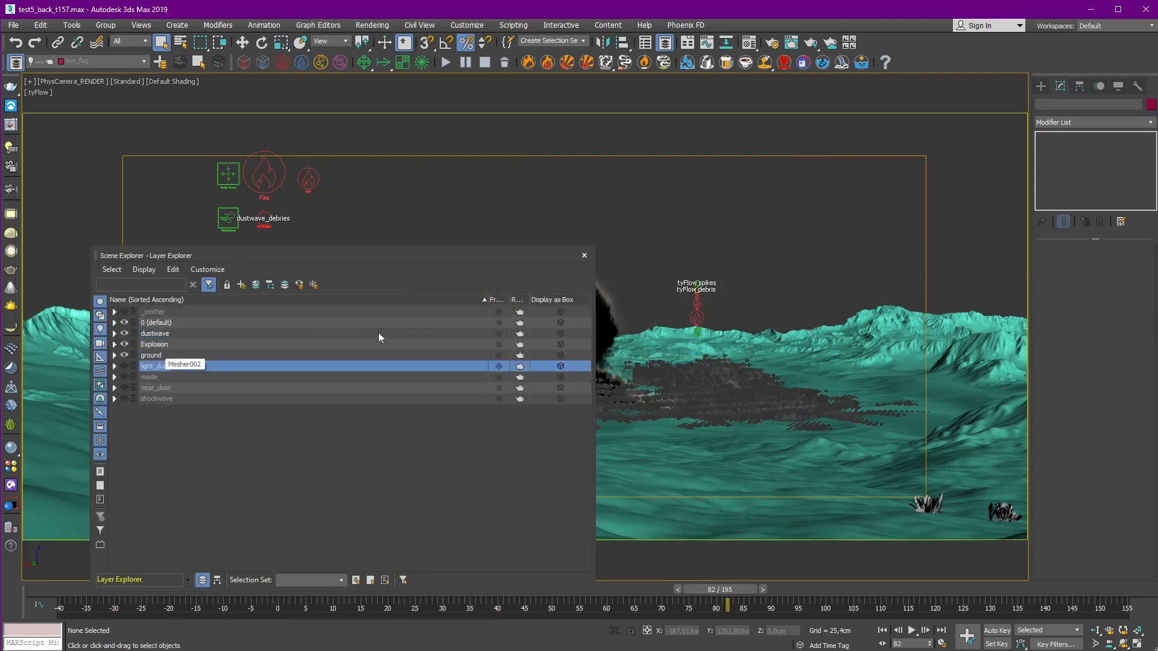
pyautogui.click(584, 255)
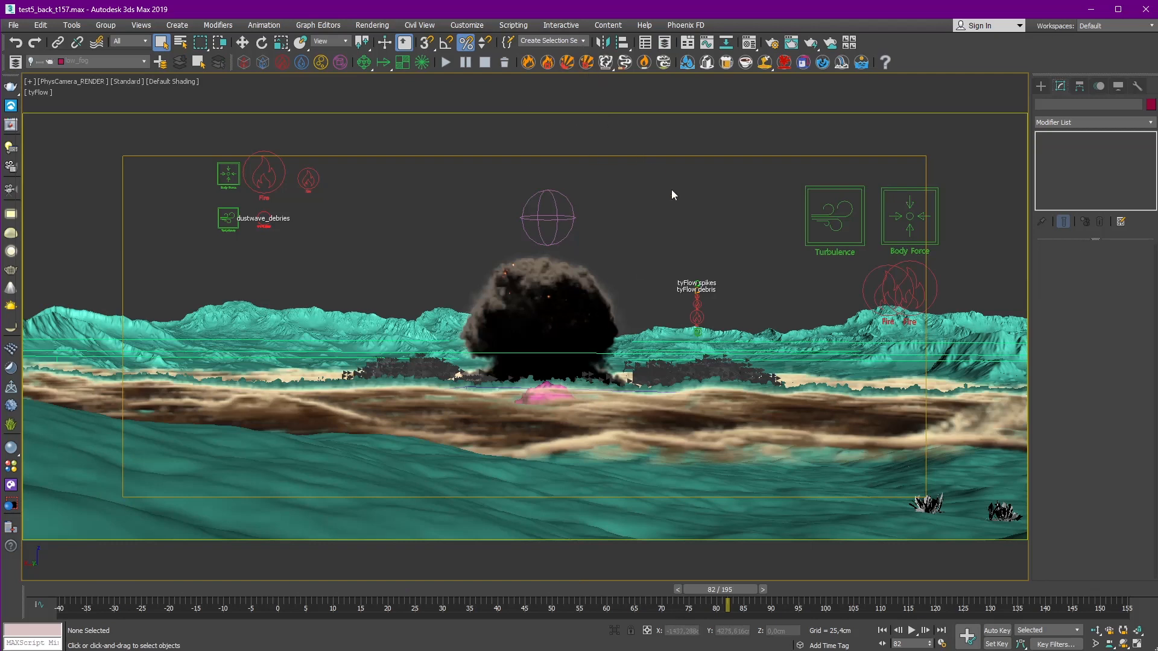
# Step: Switch to the perspective view, frame the terrain from above, and select the front light dust simulator
pyautogui.press('p')
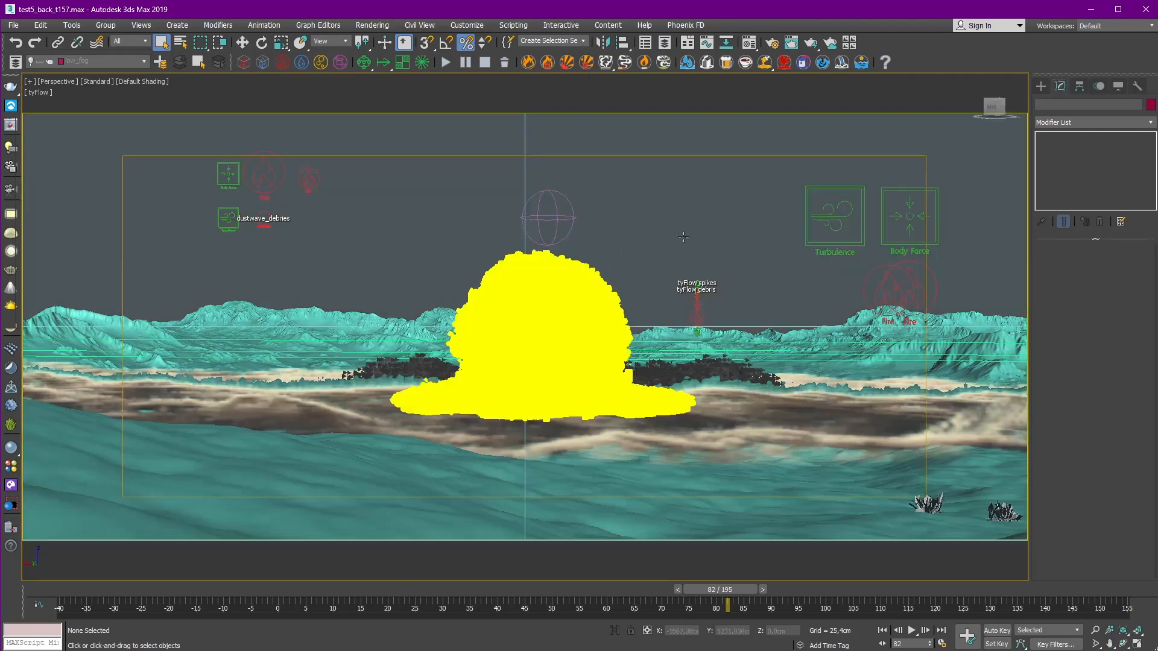
pyautogui.scroll(-8, 683, 236)
pyautogui.keyDown('alt'); pyautogui.moveTo(659, 236); pyautogui.dragTo(694, 276, button='middle'); pyautogui.keyUp('alt')
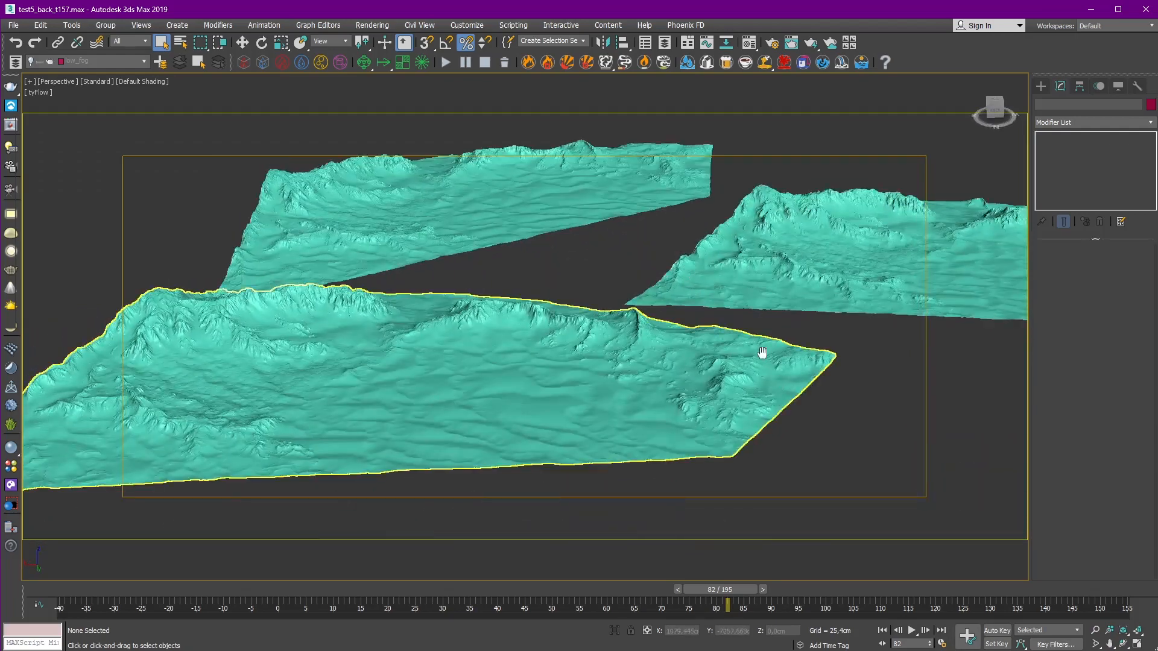
pyautogui.moveTo(771, 371); pyautogui.dragTo(594, 272, button='middle')
pyautogui.scroll(-3, 597, 350)
pyautogui.keyDown('alt'); pyautogui.moveTo(600, 354); pyautogui.dragTo(558, 206, button='middle'); pyautogui.keyUp('alt')
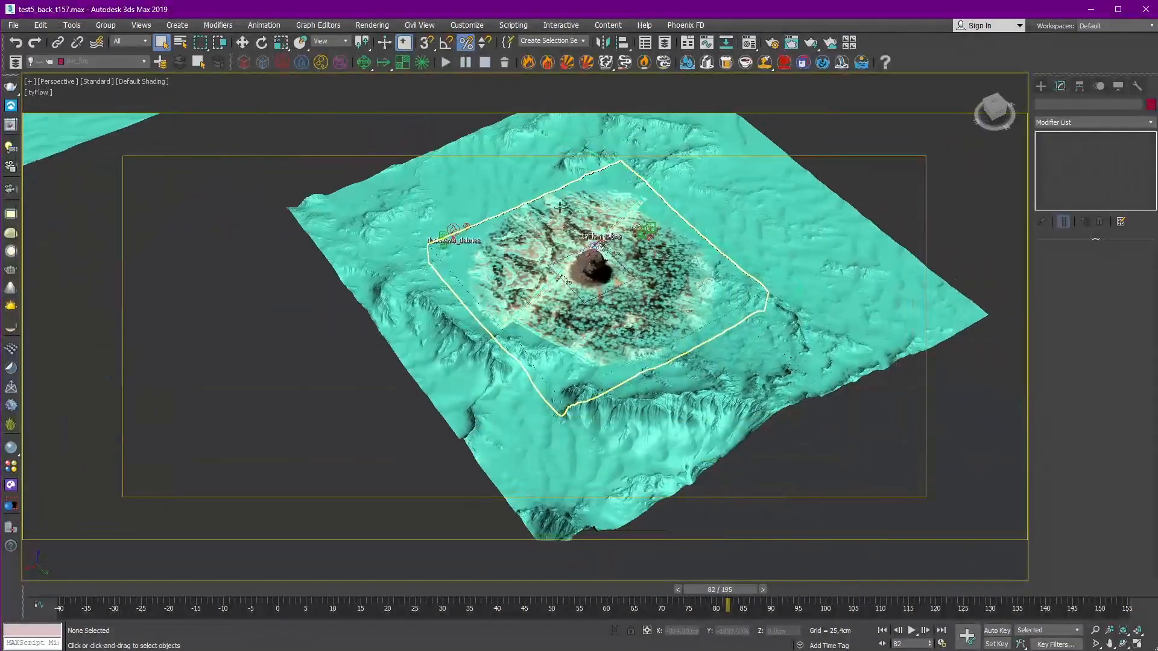
pyautogui.scroll(3, 558, 206)
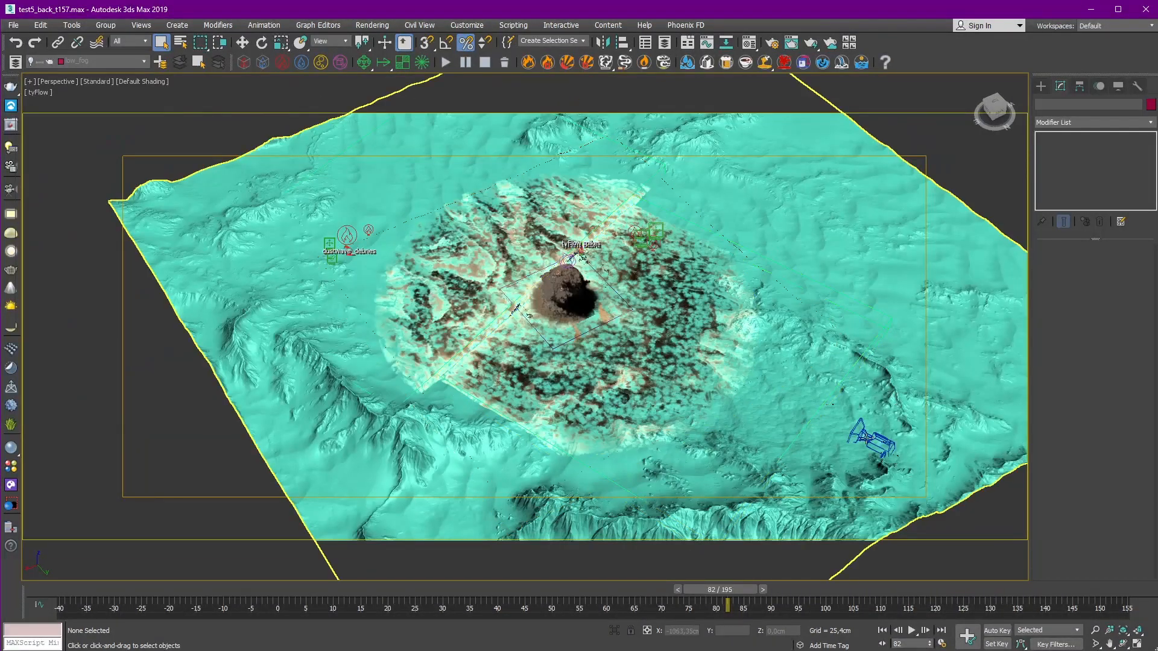
pyautogui.click(887, 321)
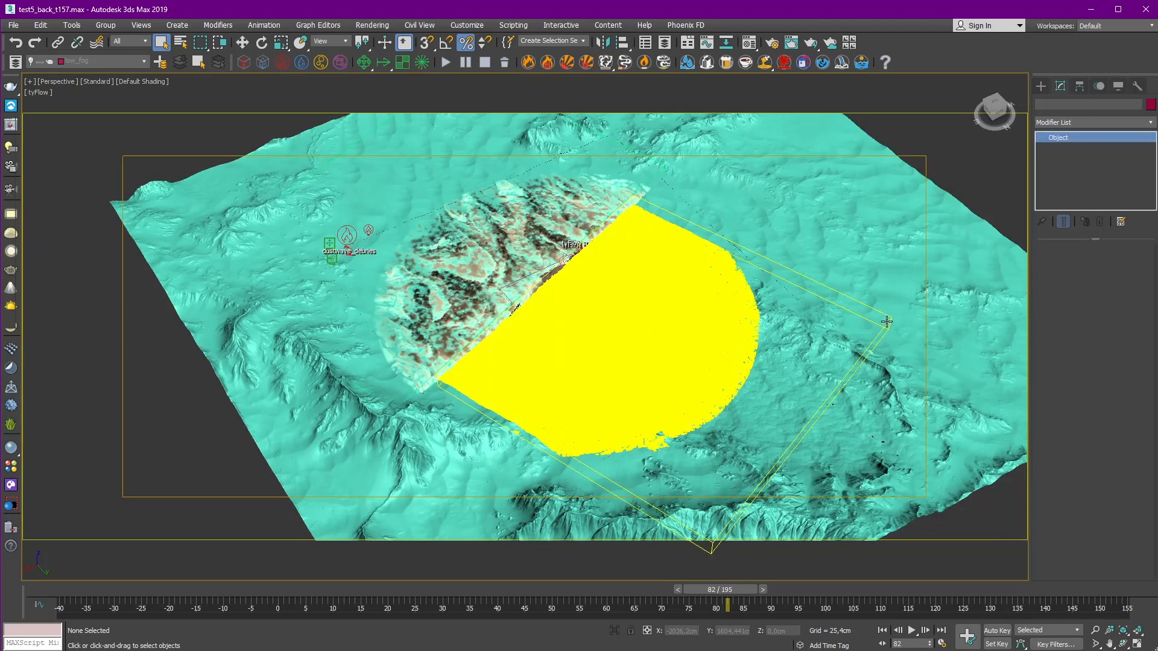
pyautogui.click(885, 322)
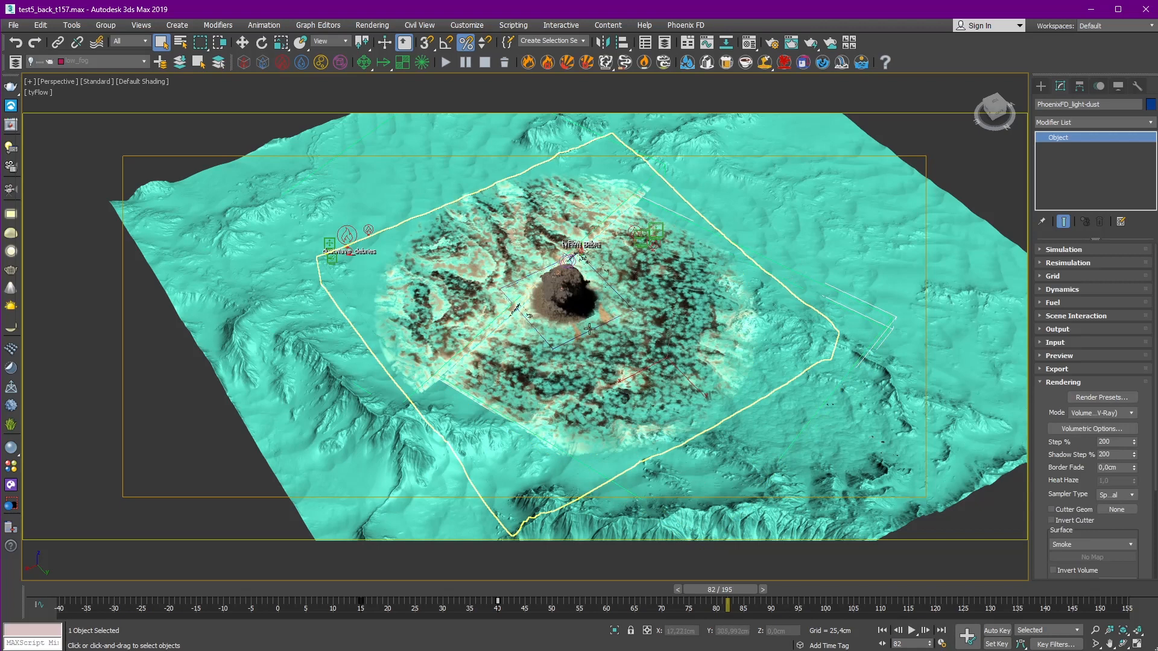
# Step: Check the back light dust simulator, reselect the front one, and return to the render camera view
pyautogui.click(662, 166)
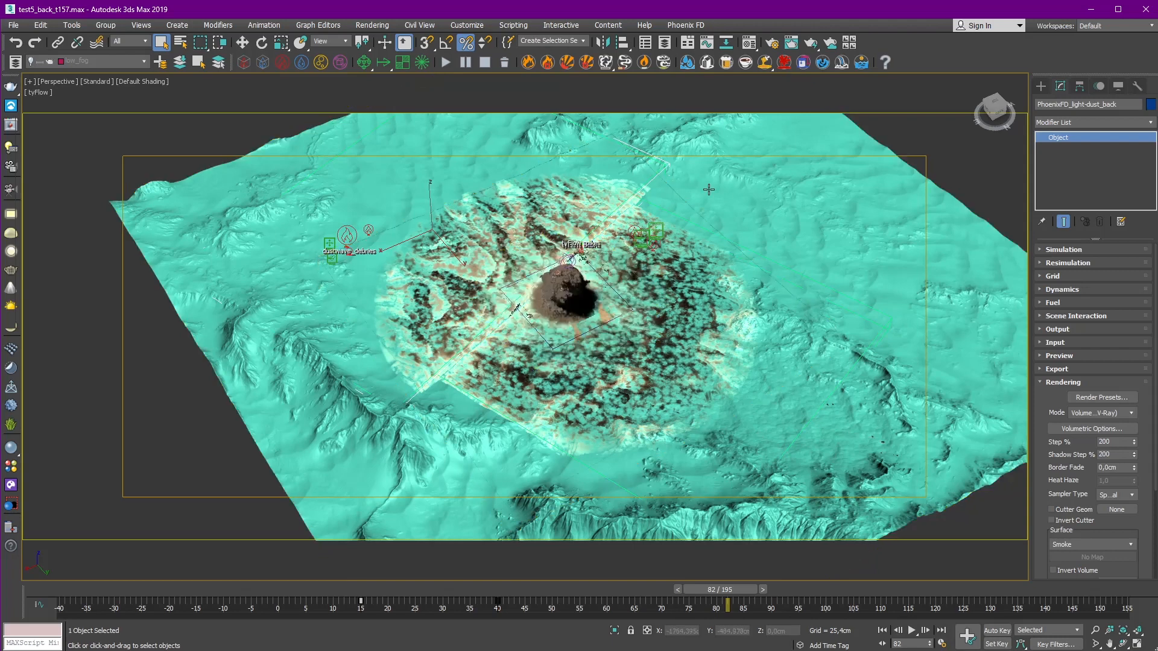
pyautogui.moveTo(730, 195); pyautogui.dragTo(699, 200, button='middle')
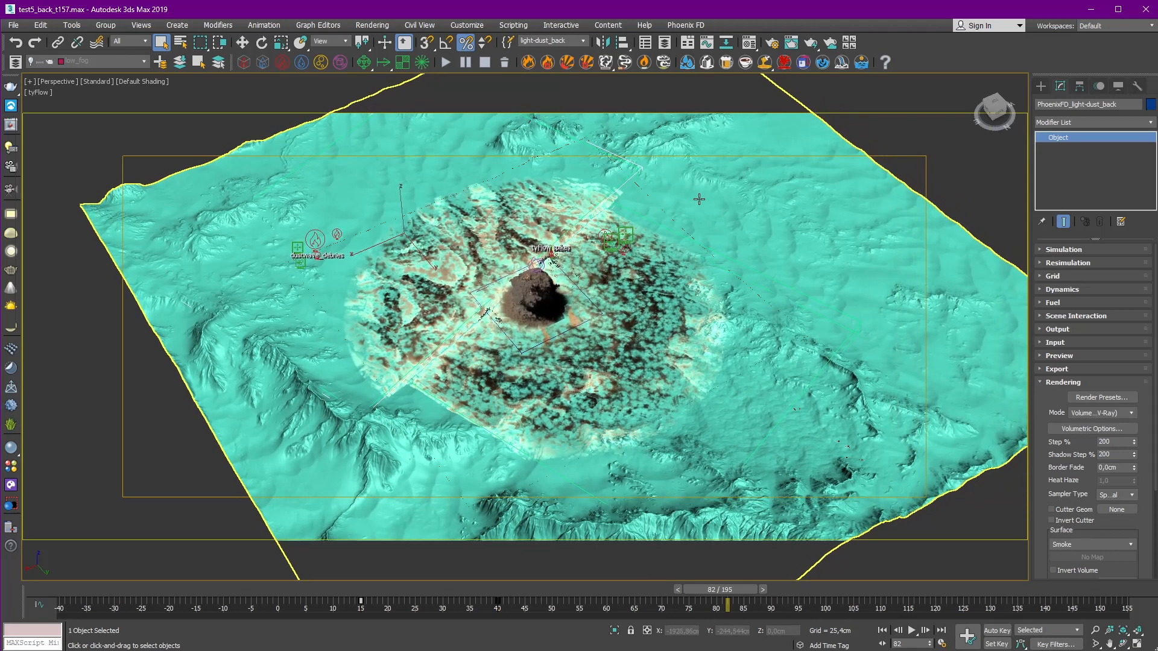
pyautogui.click(741, 264)
pyautogui.press('c')
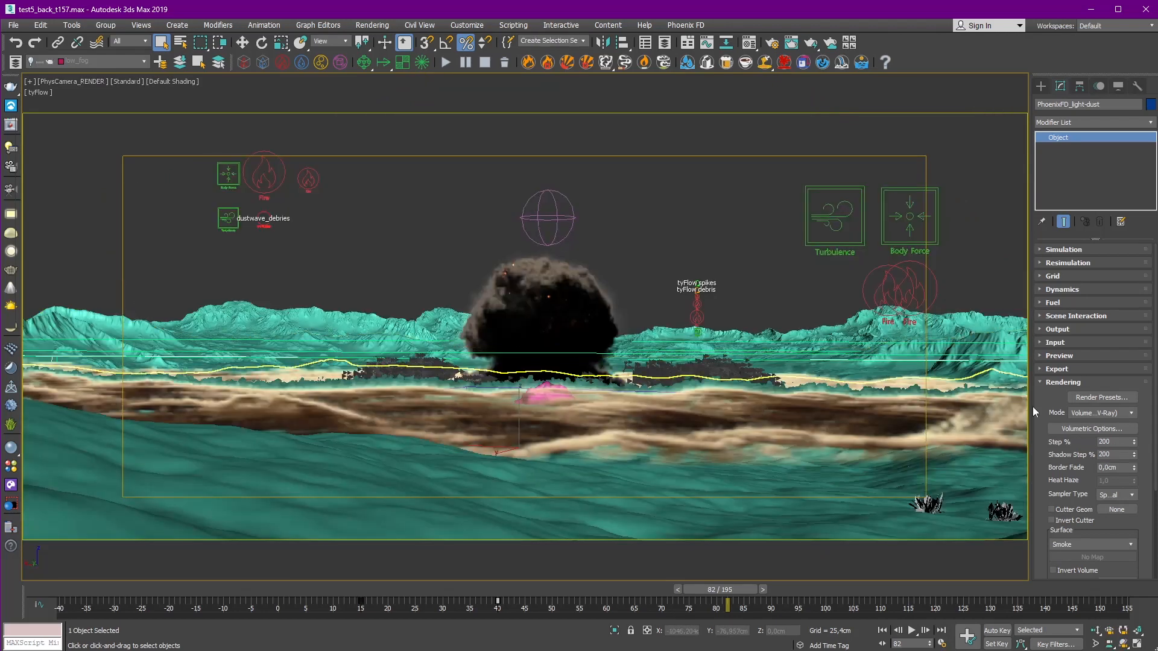
# Step: Examine the light dust simulator's Rendering settings, including its Step % and the available render modes
pyautogui.moveTo(1050, 399); pyautogui.dragTo(1055, 304)
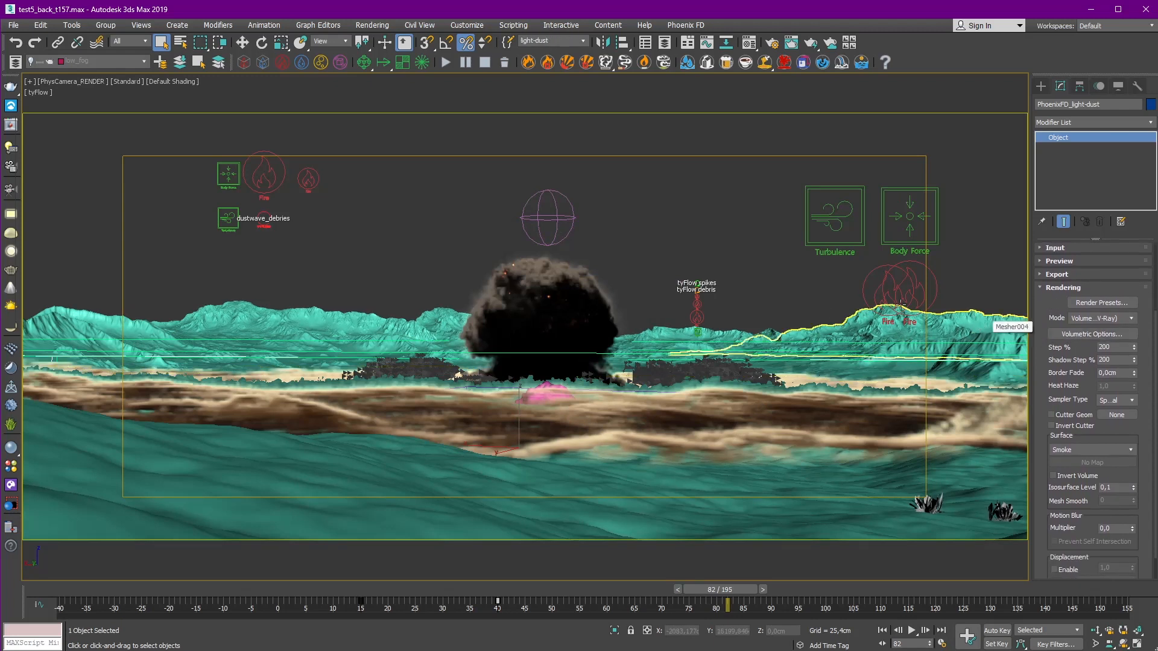
pyautogui.doubleClick(1110, 348)
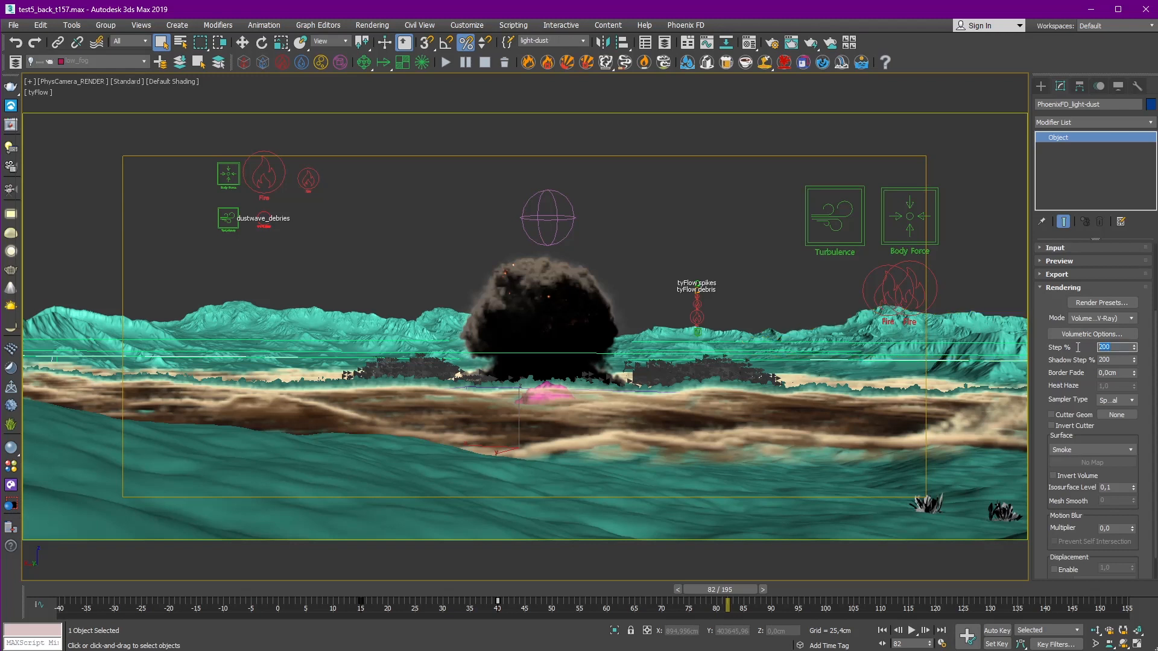
pyautogui.click(1089, 318)
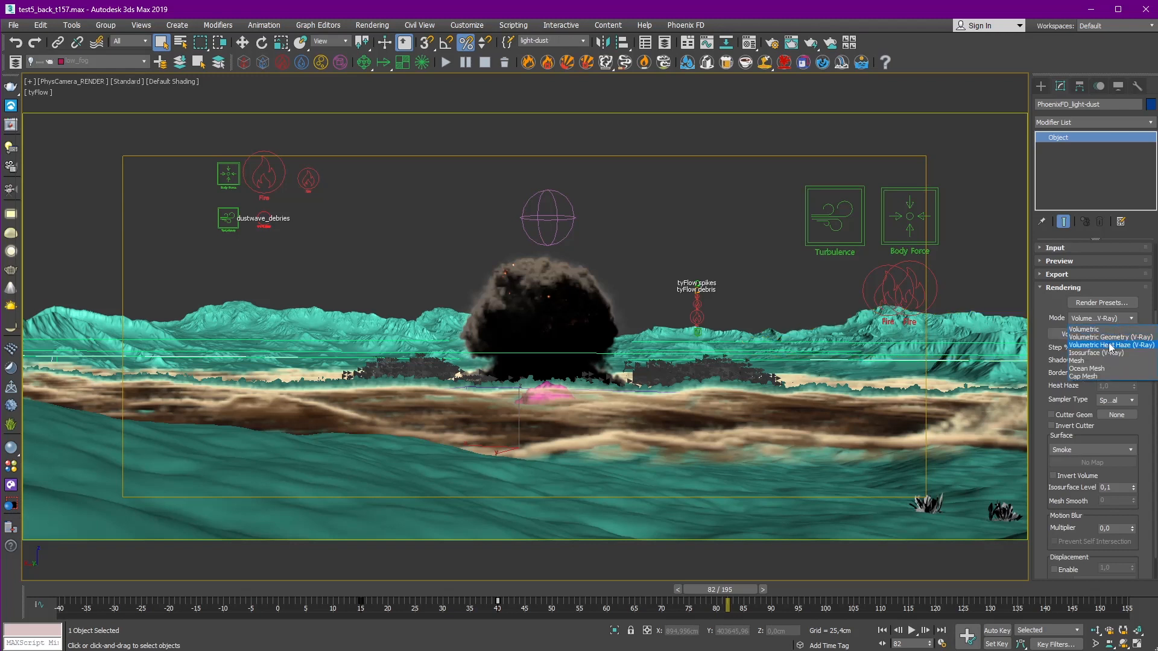
pyautogui.click(1047, 296)
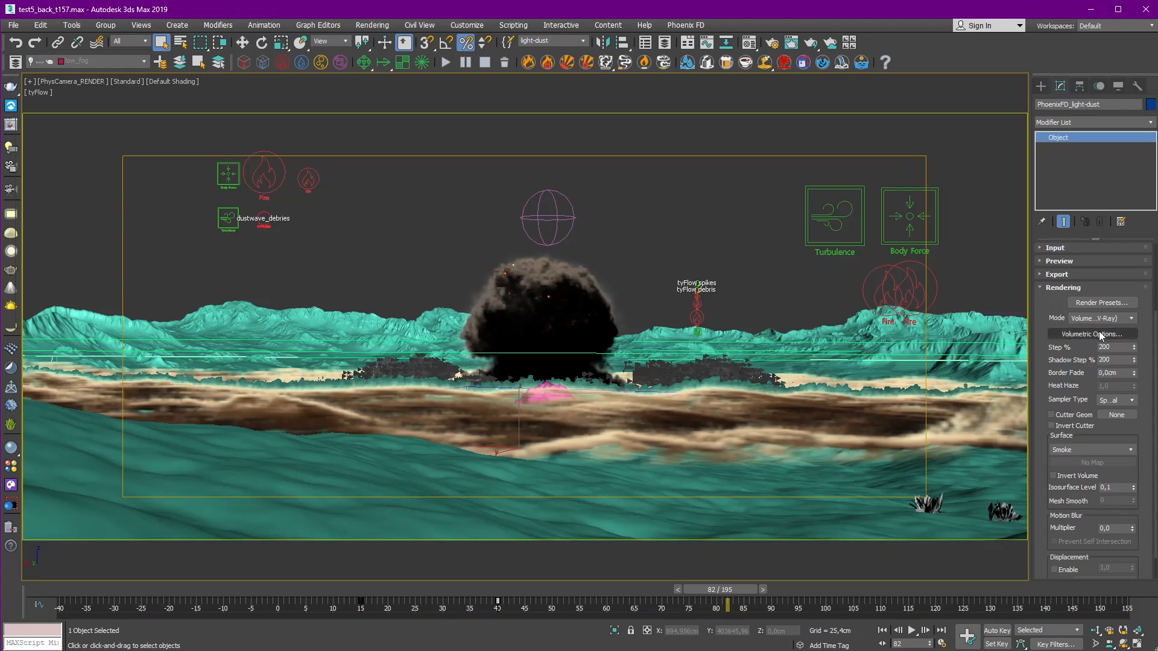
# Step: Open the light dust's volumetric render settings and examine Smoke Color, focusing on the Light Cache Speedup
pyautogui.click(1093, 334)
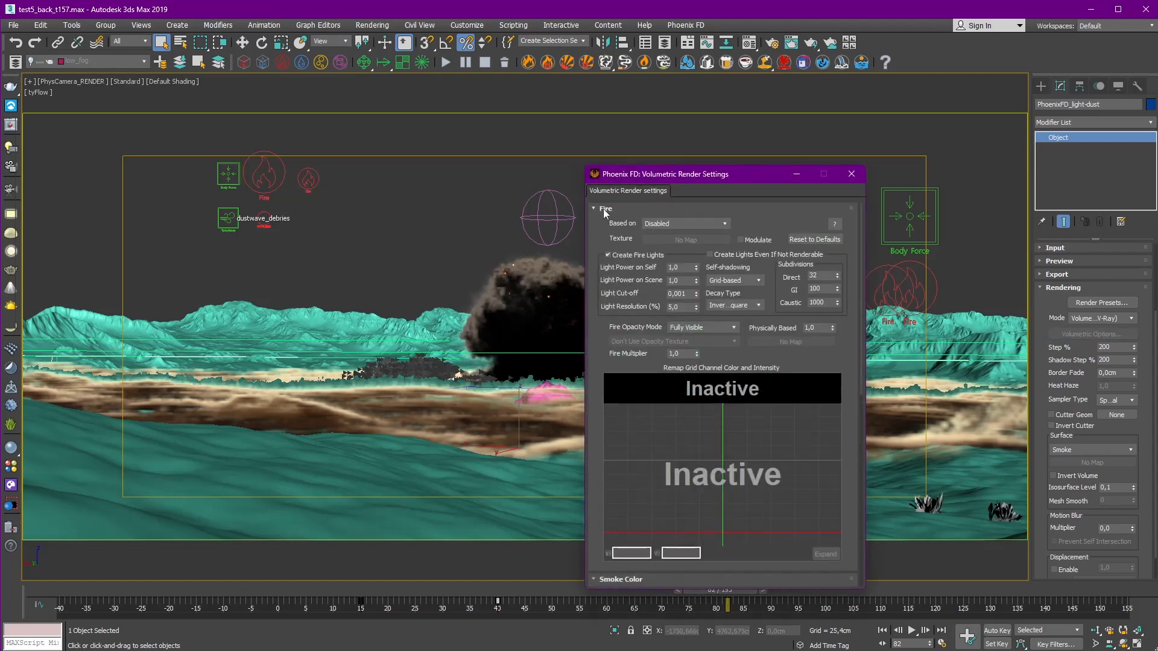
pyautogui.click(602, 209)
pyautogui.scroll(-1, 596, 278)
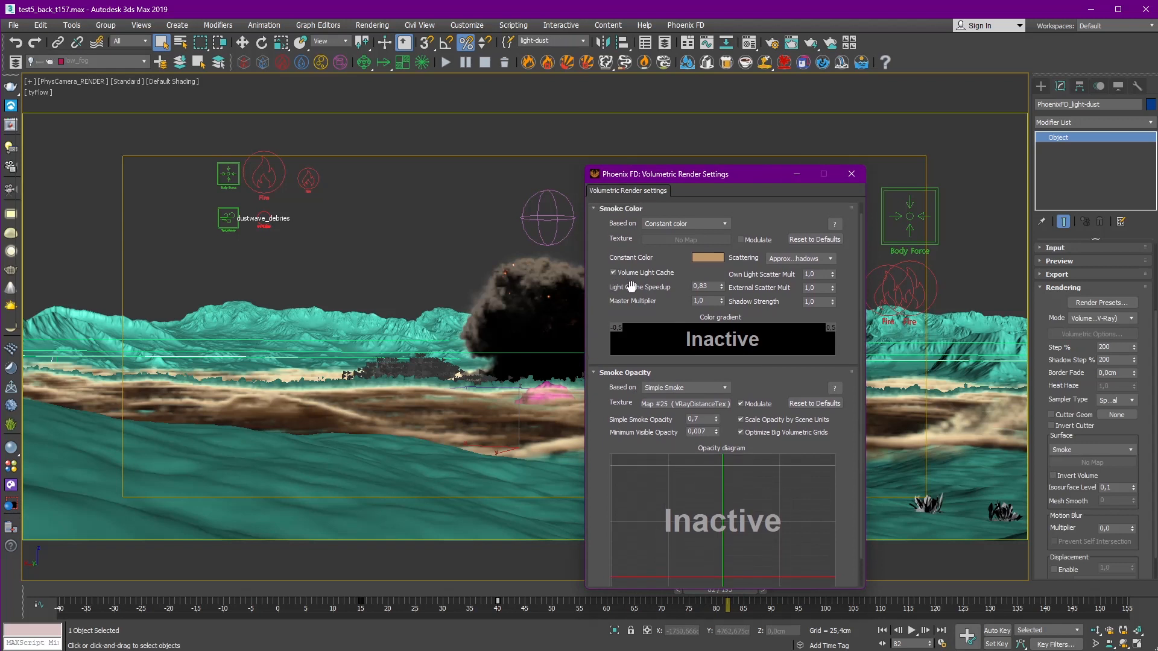
pyautogui.doubleClick(701, 286)
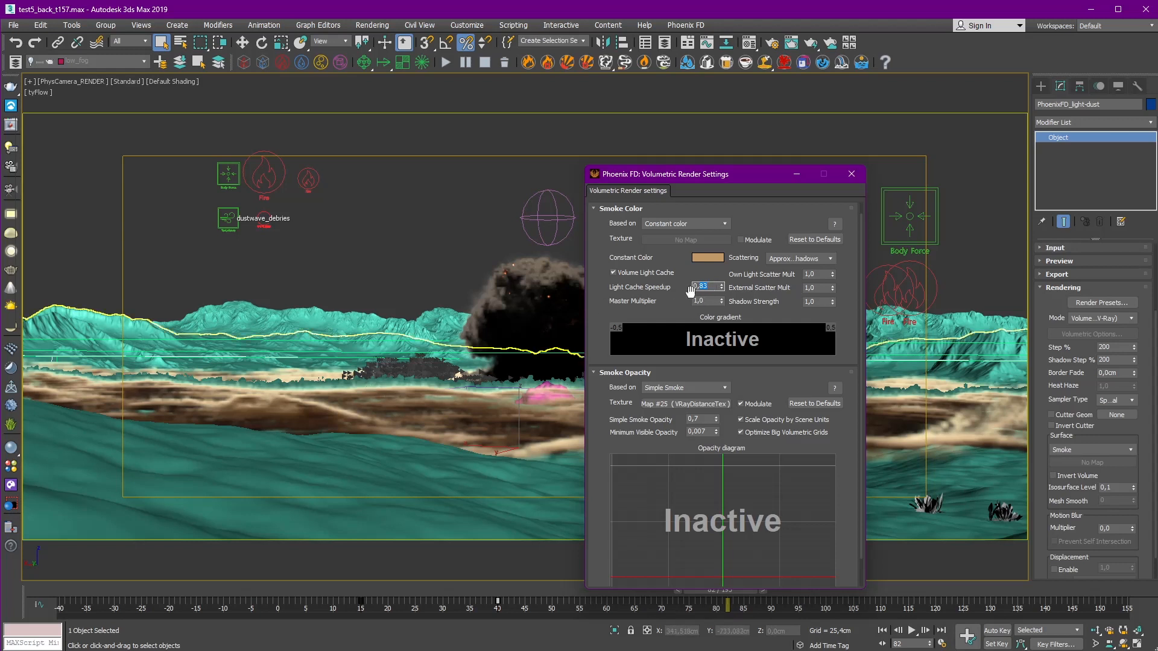
pyautogui.click(706, 287)
pyautogui.doubleClick(701, 286)
pyautogui.click(338, 407)
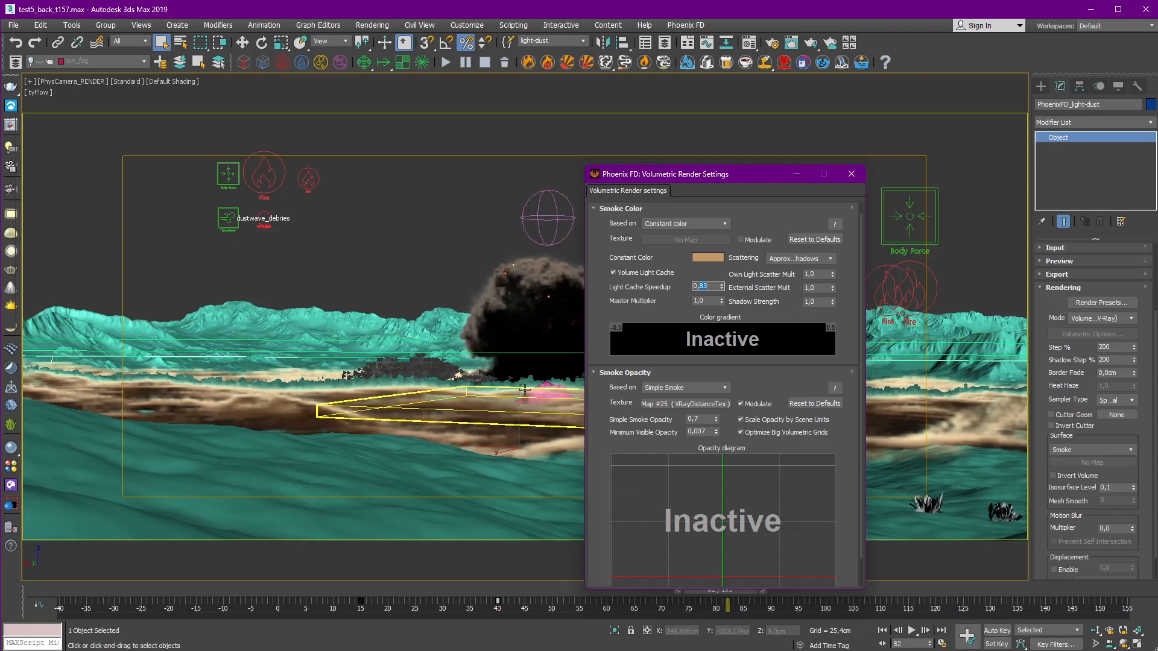
pyautogui.click(712, 284)
pyautogui.moveTo(712, 287); pyautogui.dragTo(692, 288)
# Step: Examine the light dust's Smoke Opacity settings, focusing on Minimum Visible Opacity, and close the volumetric render settings
pyautogui.scroll(-2, 686, 272)
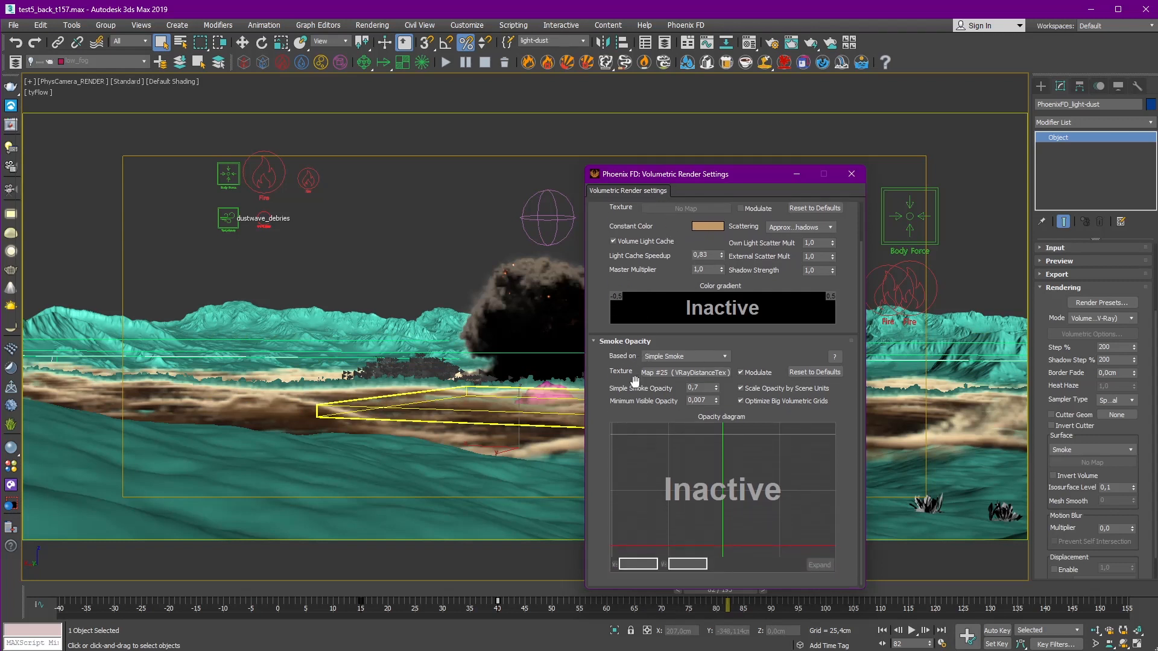
pyautogui.click(697, 401)
pyautogui.click(249, 412)
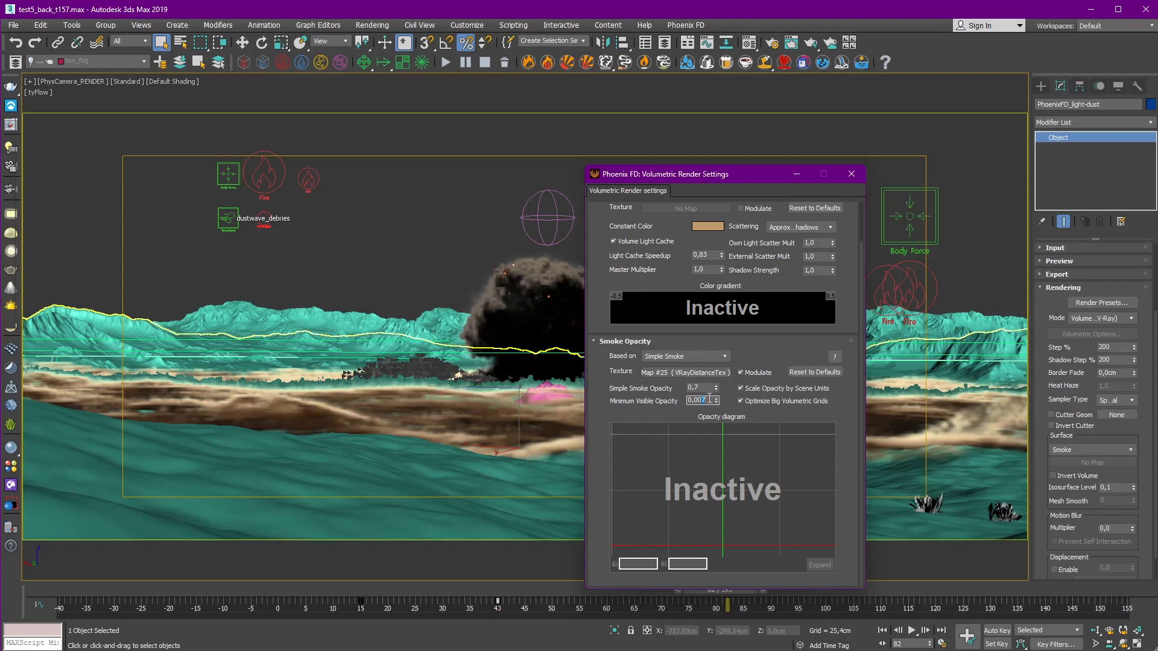
pyautogui.moveTo(703, 400); pyautogui.dragTo(701, 399)
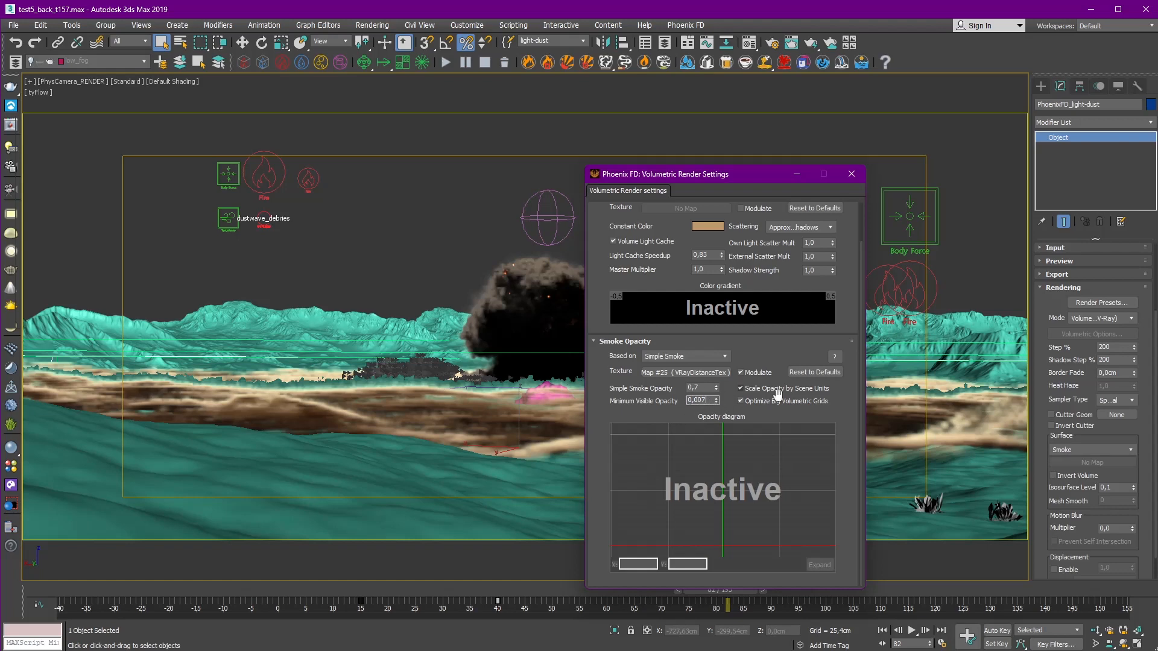
pyautogui.click(851, 173)
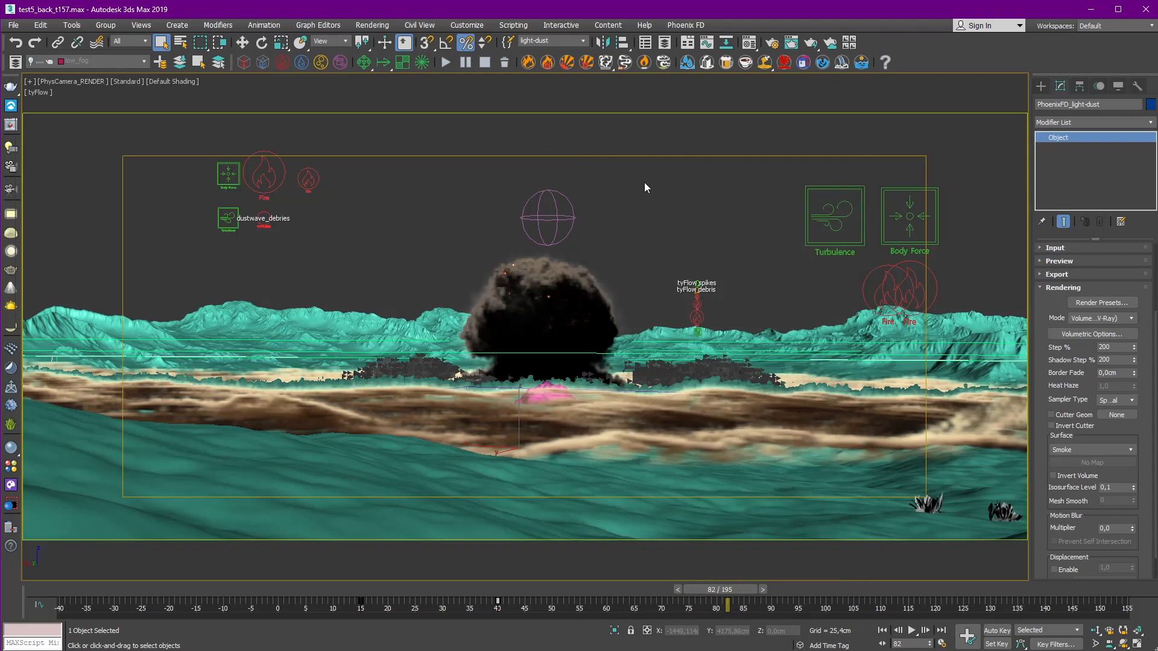
# Step: Deselect the light dust simulator, unhide the near_dust layer in the Layer Explorer, and close the explorer
pyautogui.click(646, 187)
pyautogui.click(16, 62)
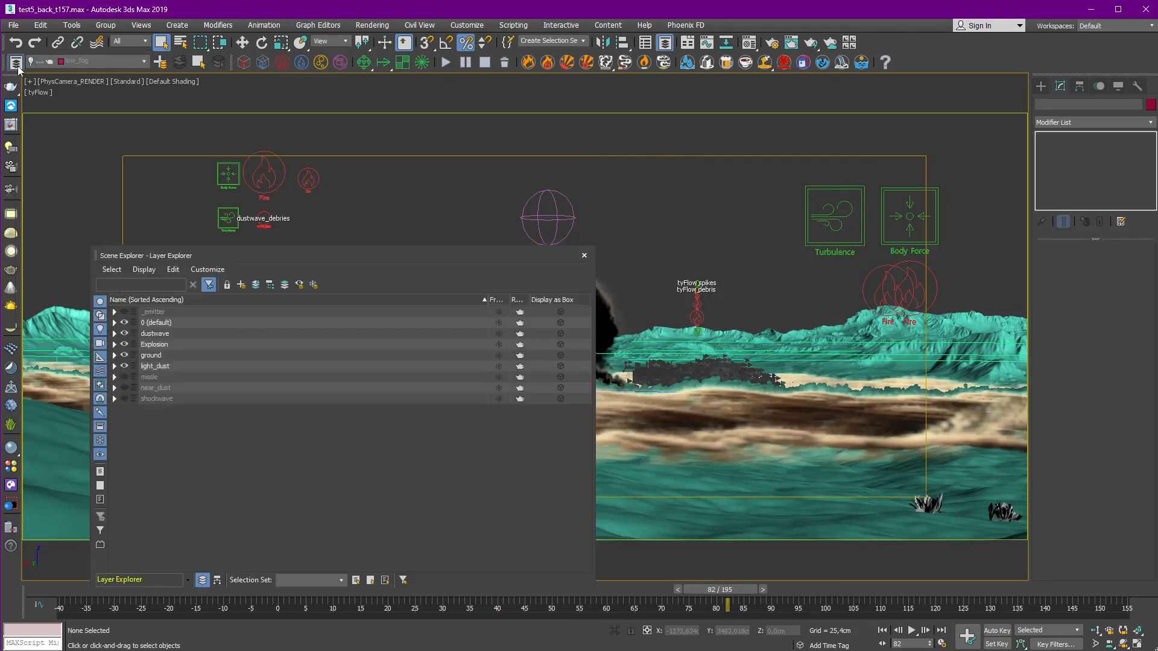
pyautogui.moveTo(392, 254); pyautogui.dragTo(437, 145)
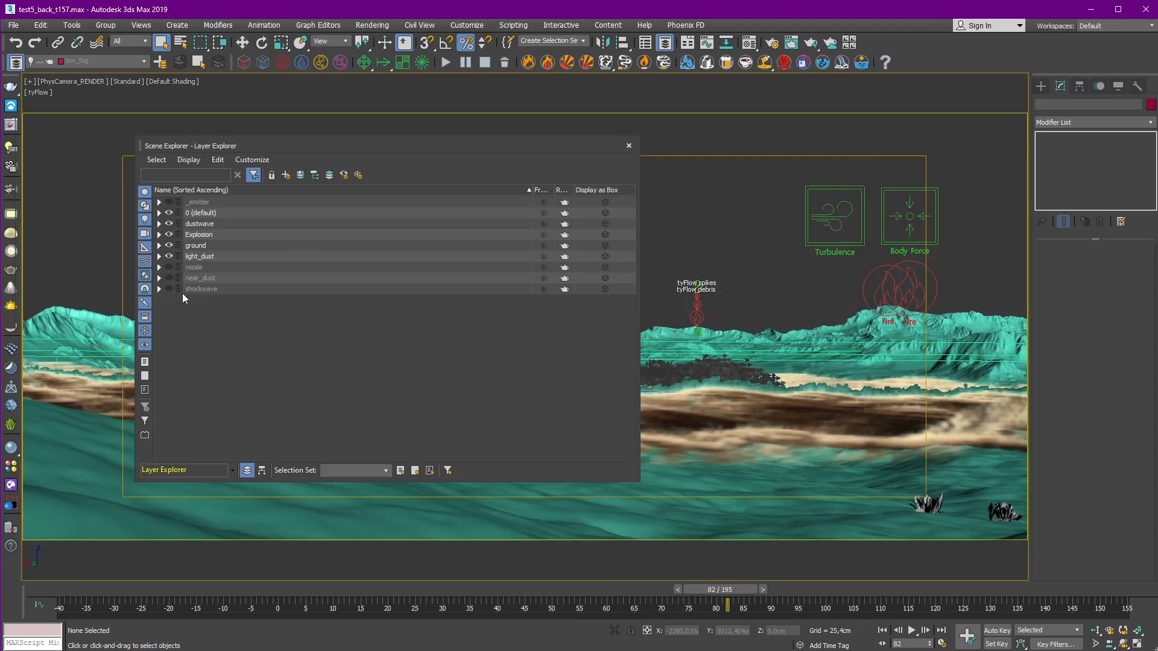
pyautogui.click(205, 279)
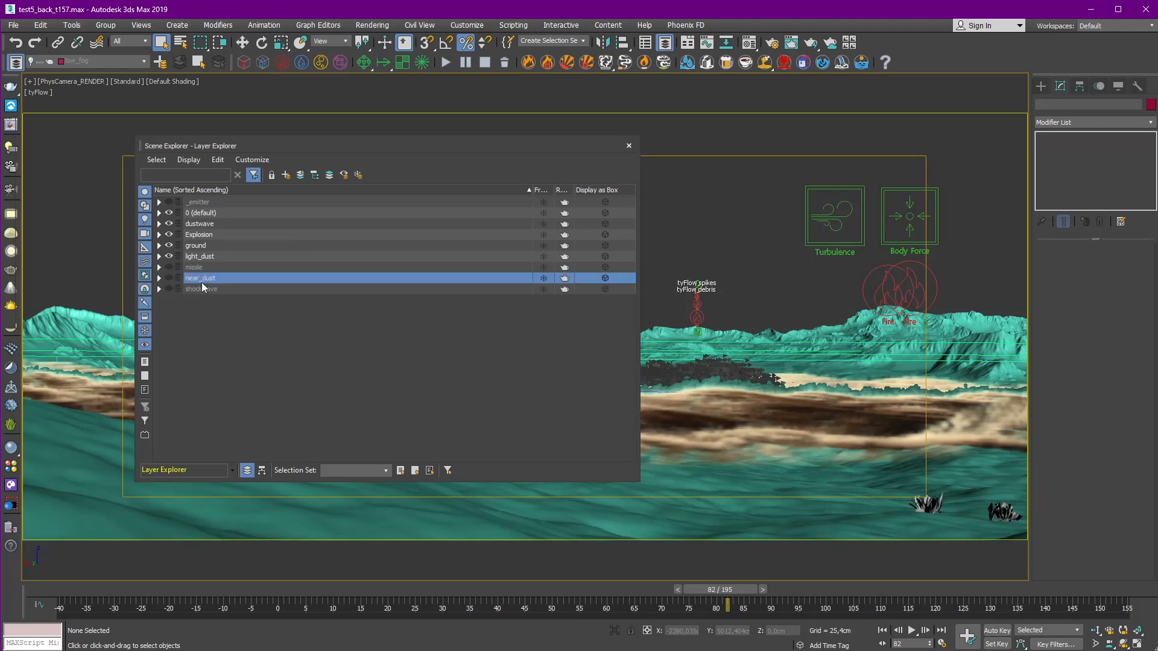
pyautogui.click(169, 279)
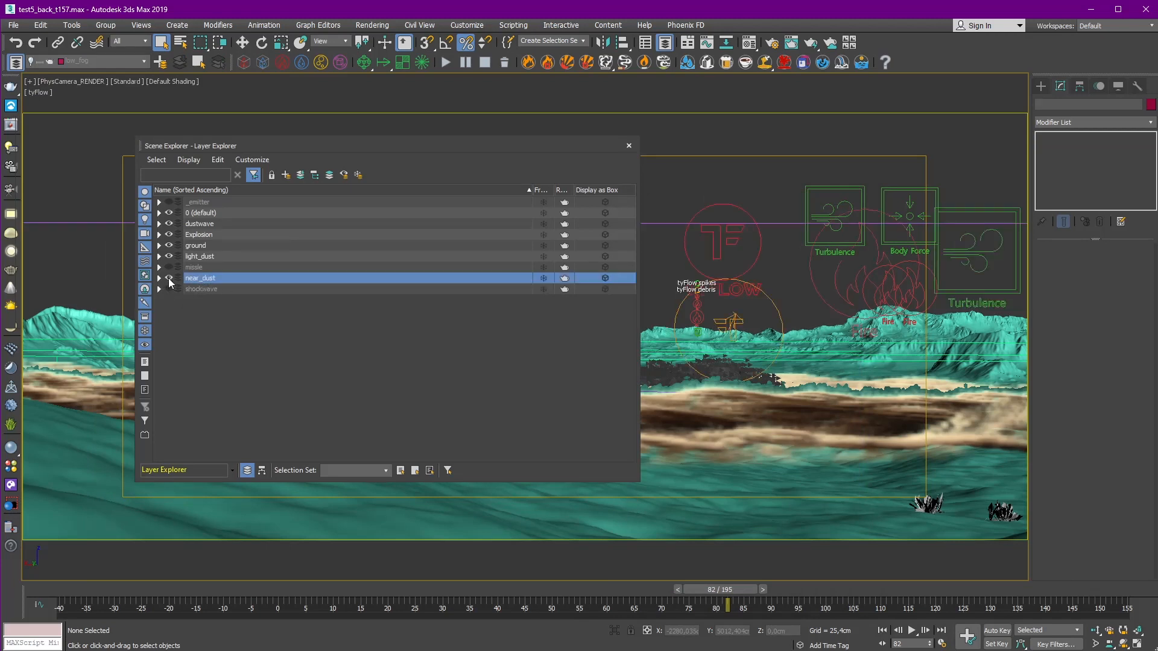
pyautogui.click(629, 147)
# Step: Select the near-dust simulator, examine its Rendering Step %, and go to frame 122 to view the dust
pyautogui.click(583, 41)
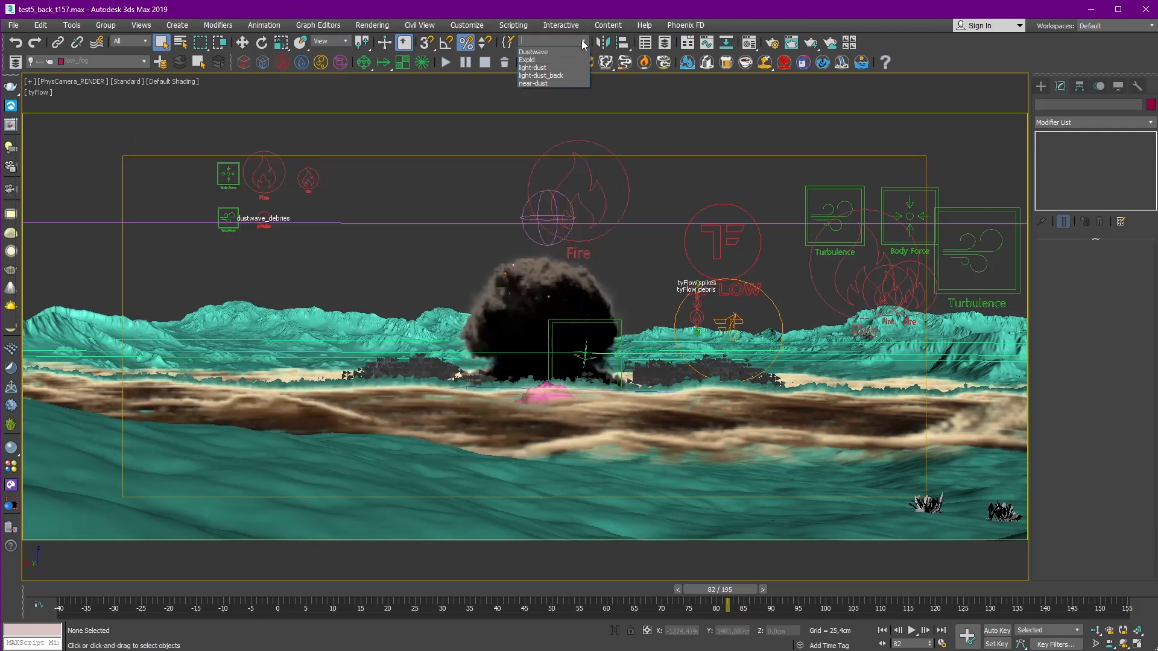
pyautogui.click(533, 83)
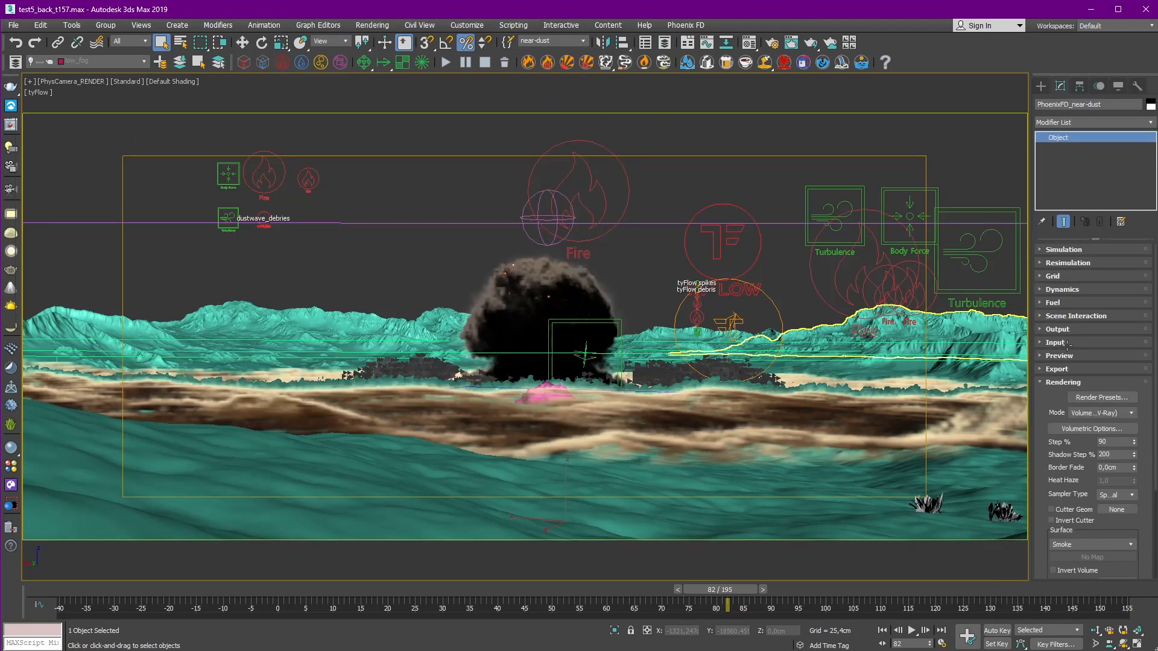
pyautogui.scroll(-3, 1059, 385)
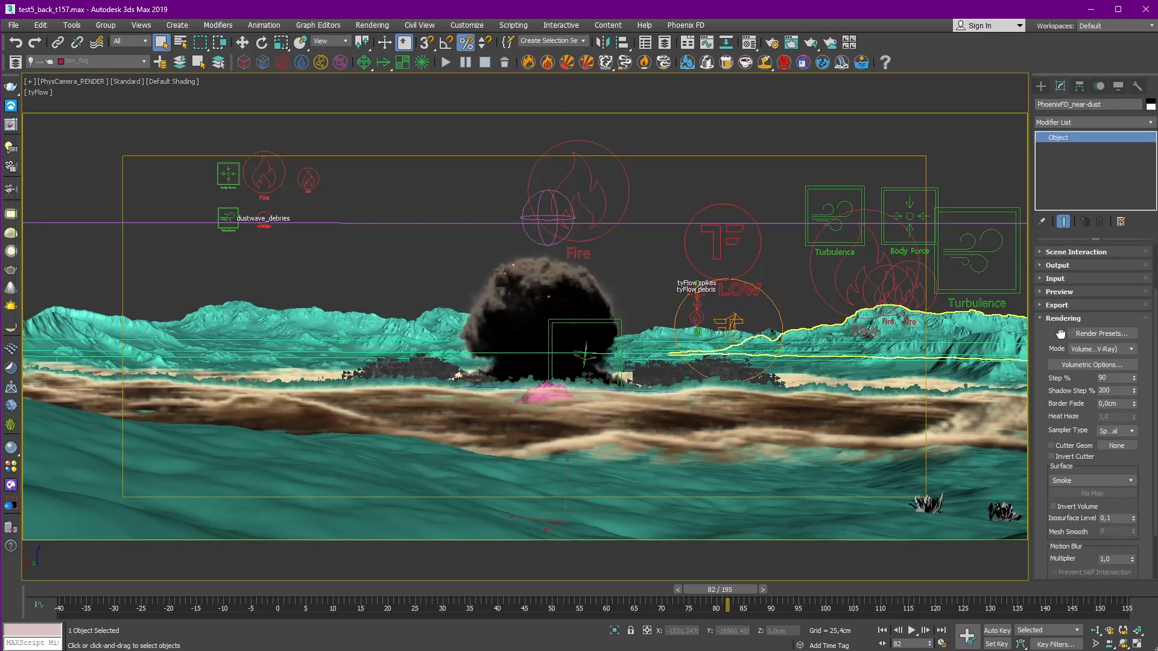
pyautogui.click(1098, 373)
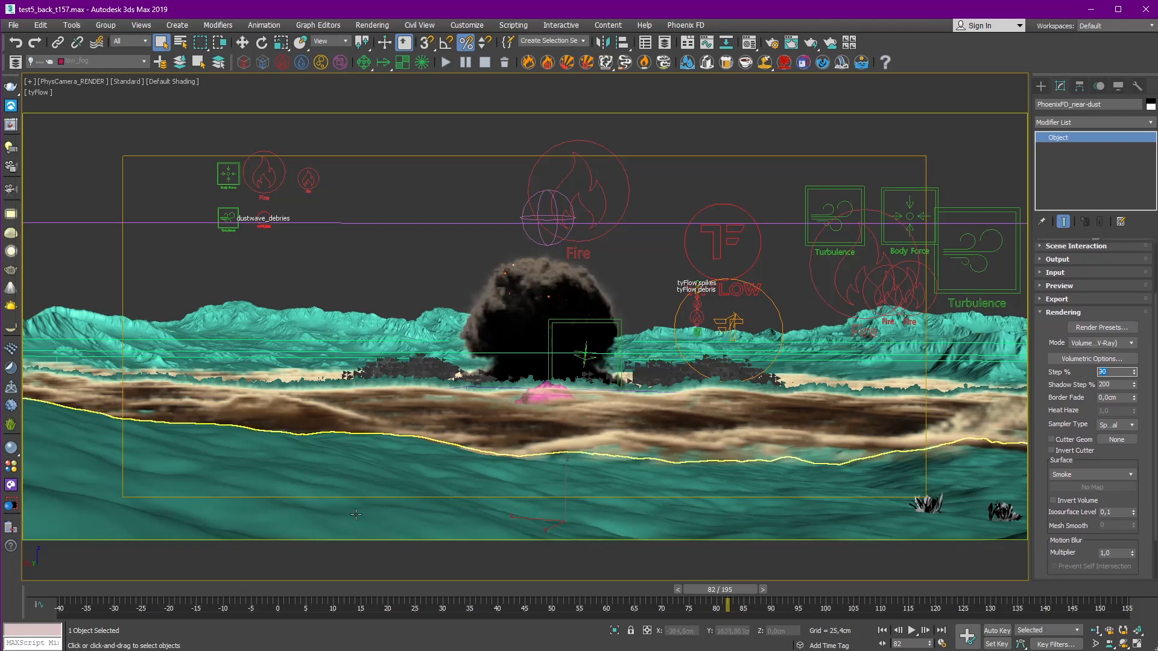
pyautogui.click(939, 592)
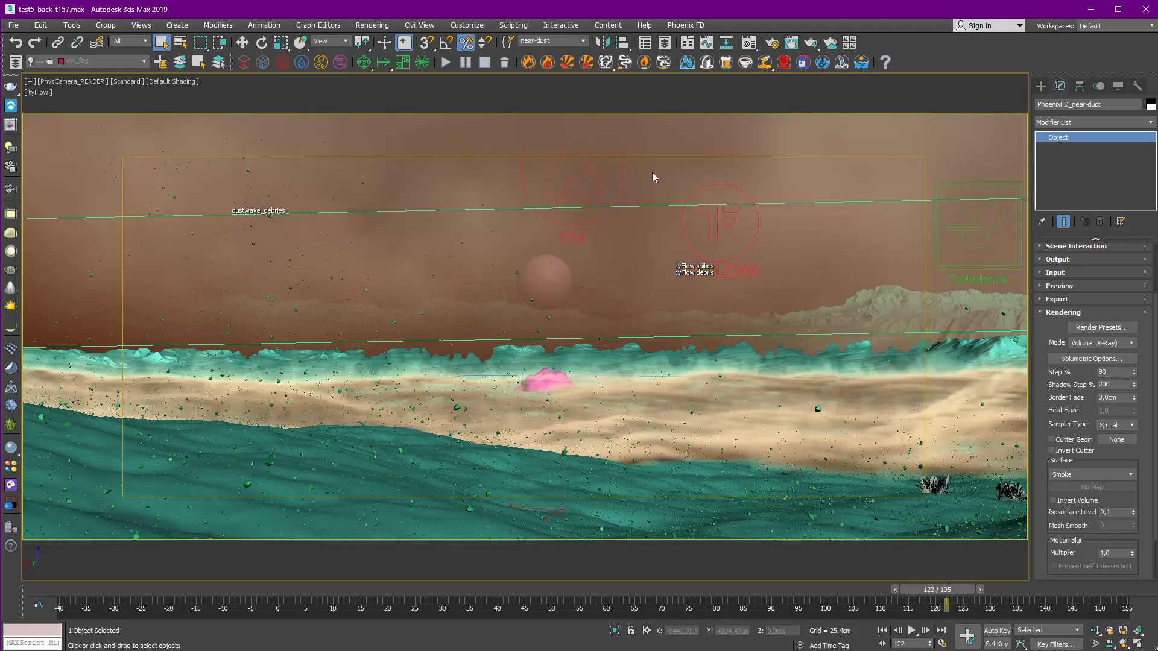
pyautogui.doubleClick(1099, 373)
# Step: Open the near dust's volumetric render settings and examine Smoke Color, including the Light Cache Speedup
pyautogui.click(1094, 359)
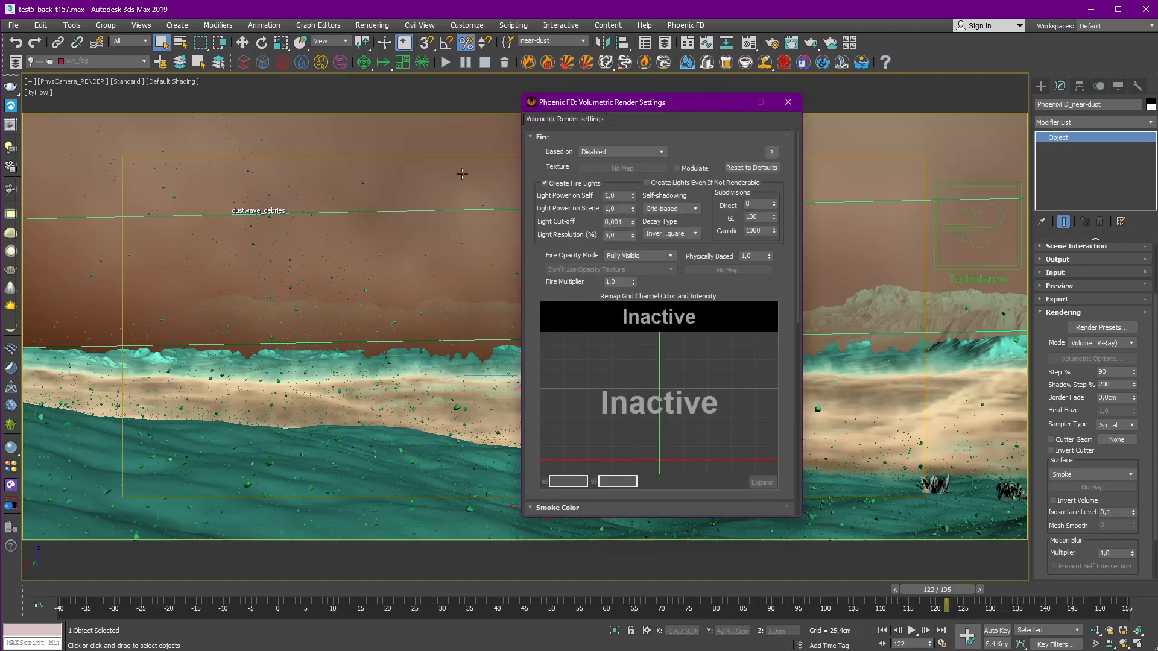
pyautogui.click(533, 139)
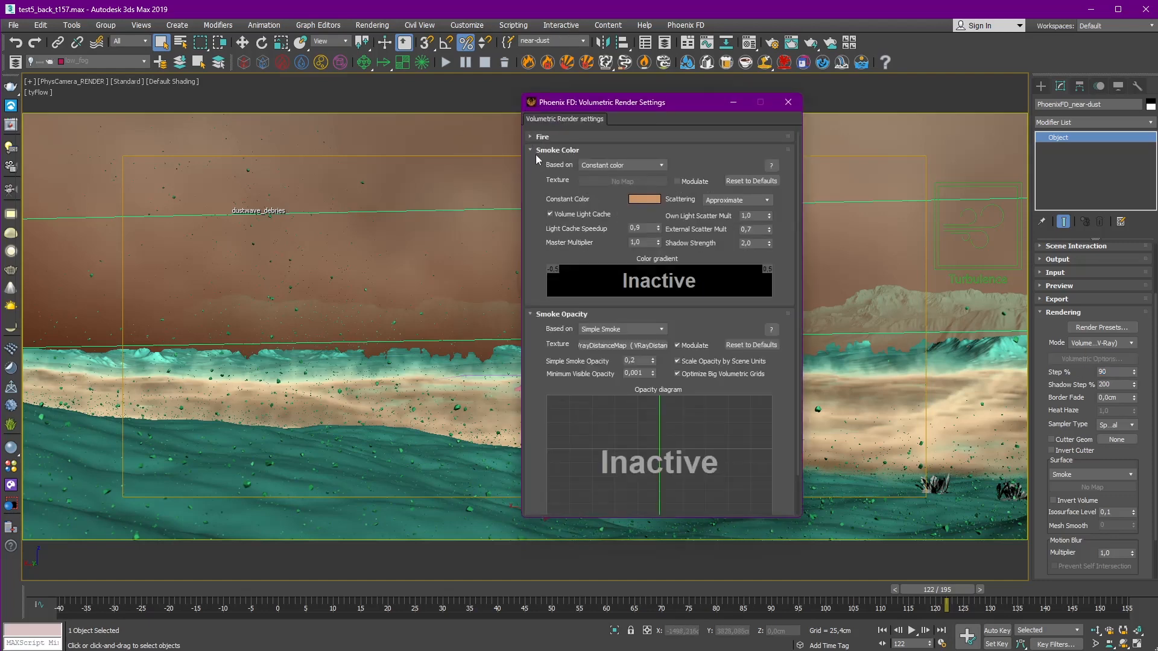
pyautogui.click(640, 228)
pyautogui.click(539, 281)
pyautogui.moveTo(538, 281); pyautogui.dragTo(541, 152)
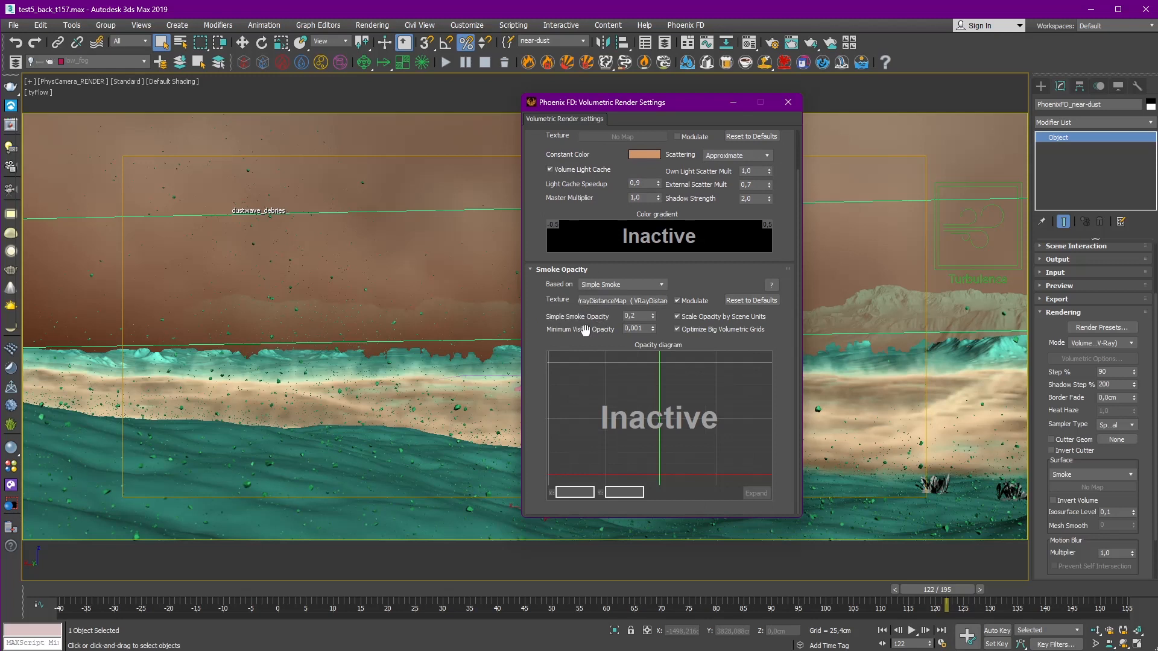
# Step: Examine the near dust's Minimum Visible Opacity and Simple Smoke Opacity, and close the volumetric render settings
pyautogui.moveTo(646, 329); pyautogui.dragTo(636, 331)
pyautogui.write('1')
pyautogui.click(641, 316)
pyautogui.scroll(2, 673, 287)
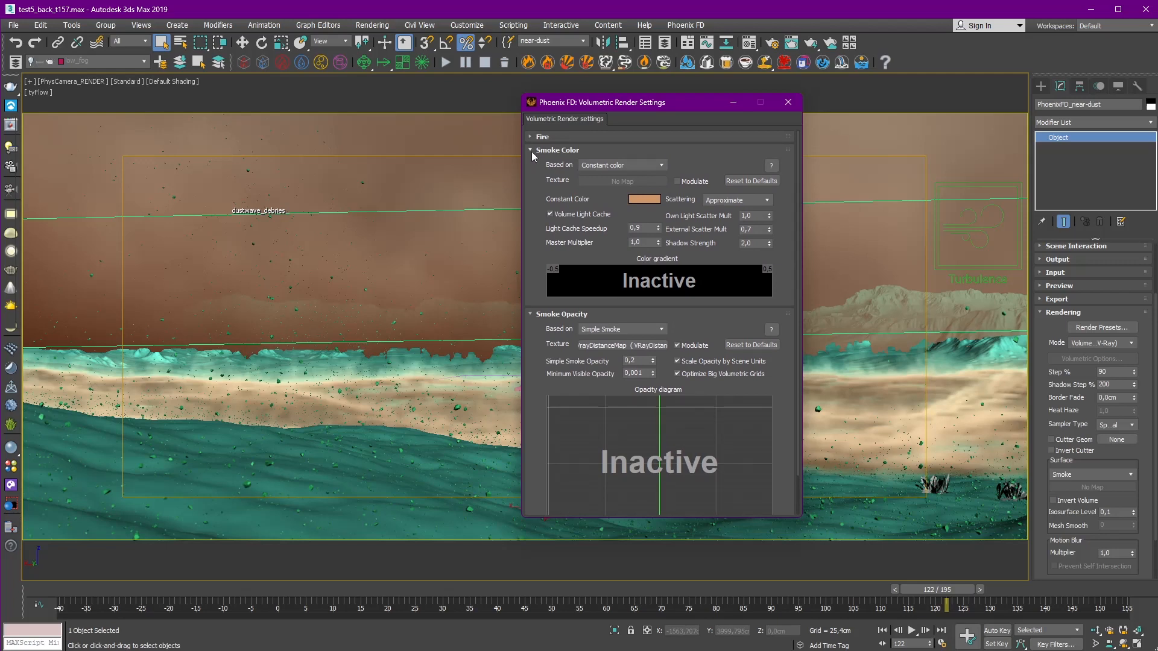
pyautogui.click(532, 152)
pyautogui.click(788, 103)
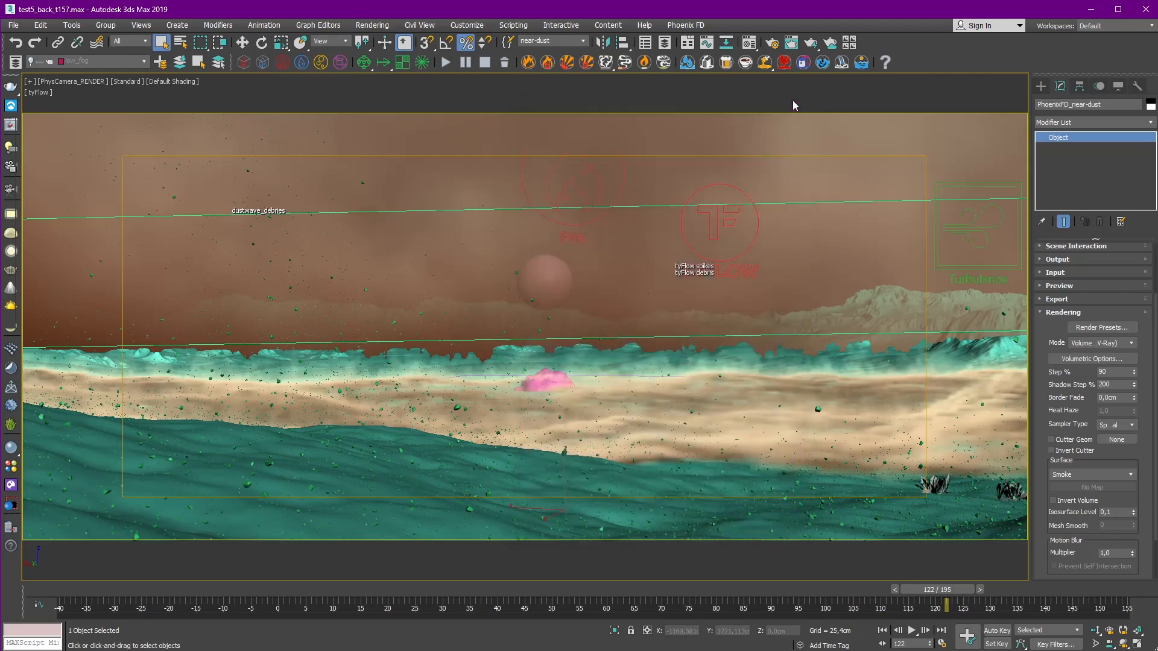
# Step: Hide the near_dust, light_dust and dustwave layers and unhide the missle layer in the Layer Explorer
pyautogui.click(15, 62)
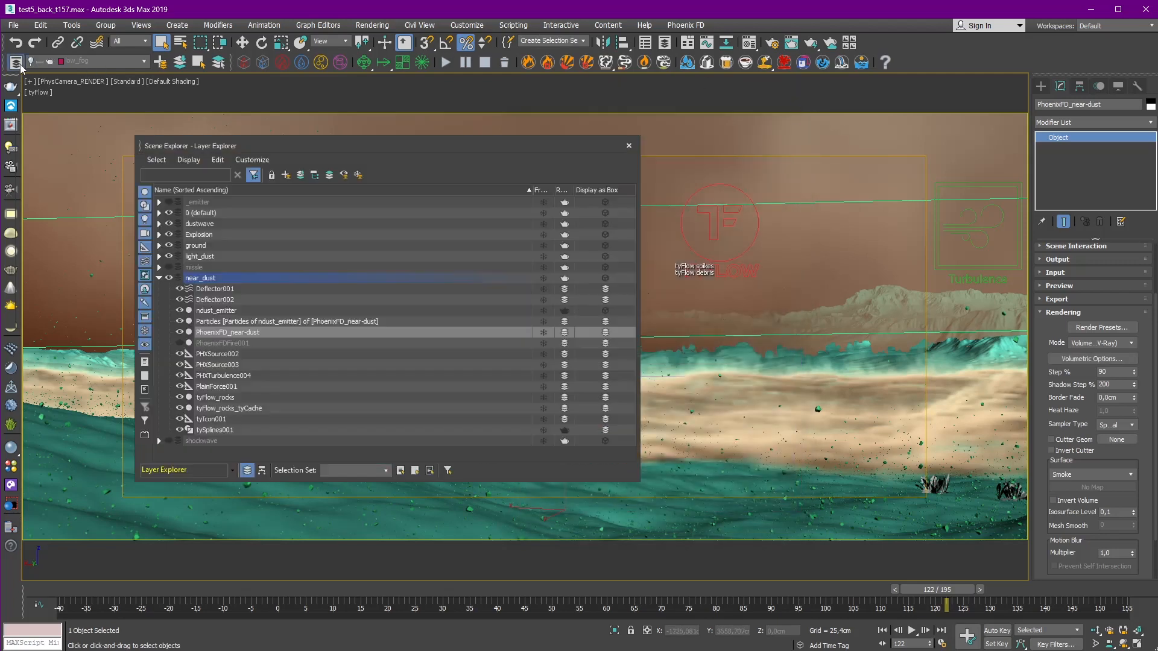
pyautogui.click(160, 278)
pyautogui.click(169, 278)
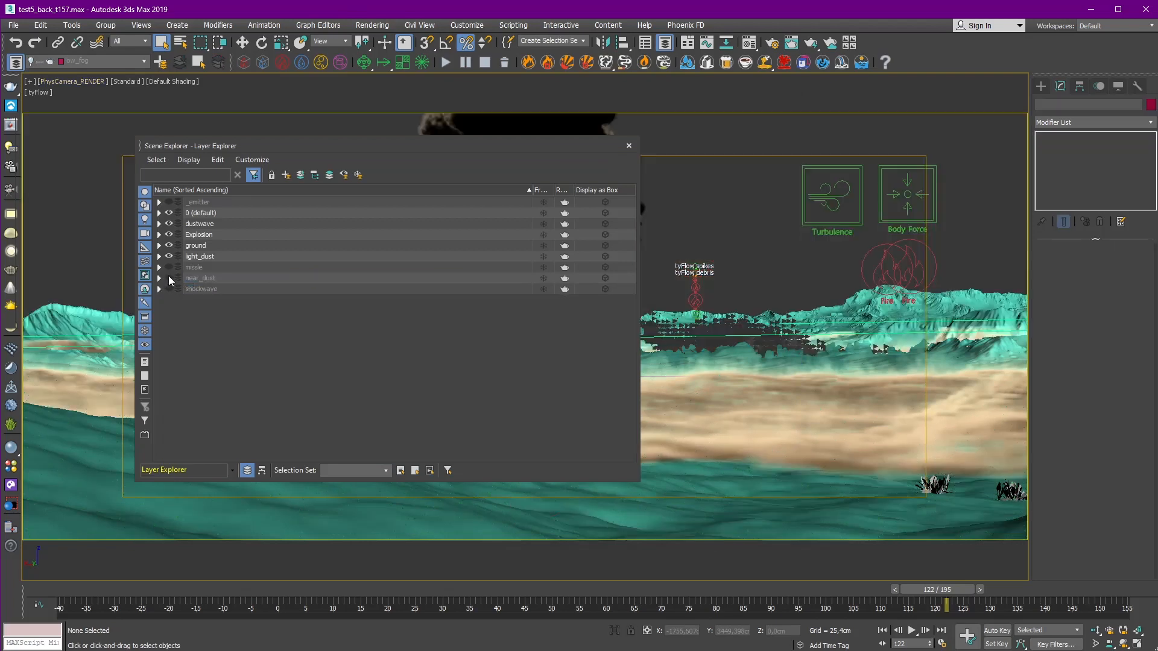
pyautogui.click(169, 257)
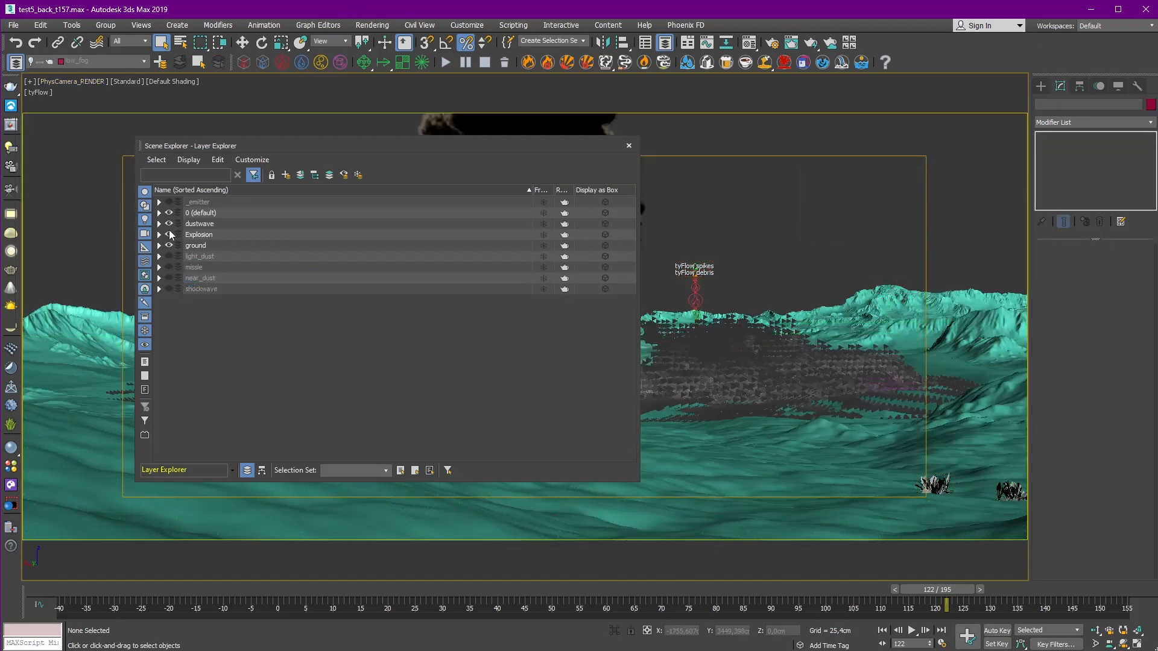
pyautogui.click(169, 224)
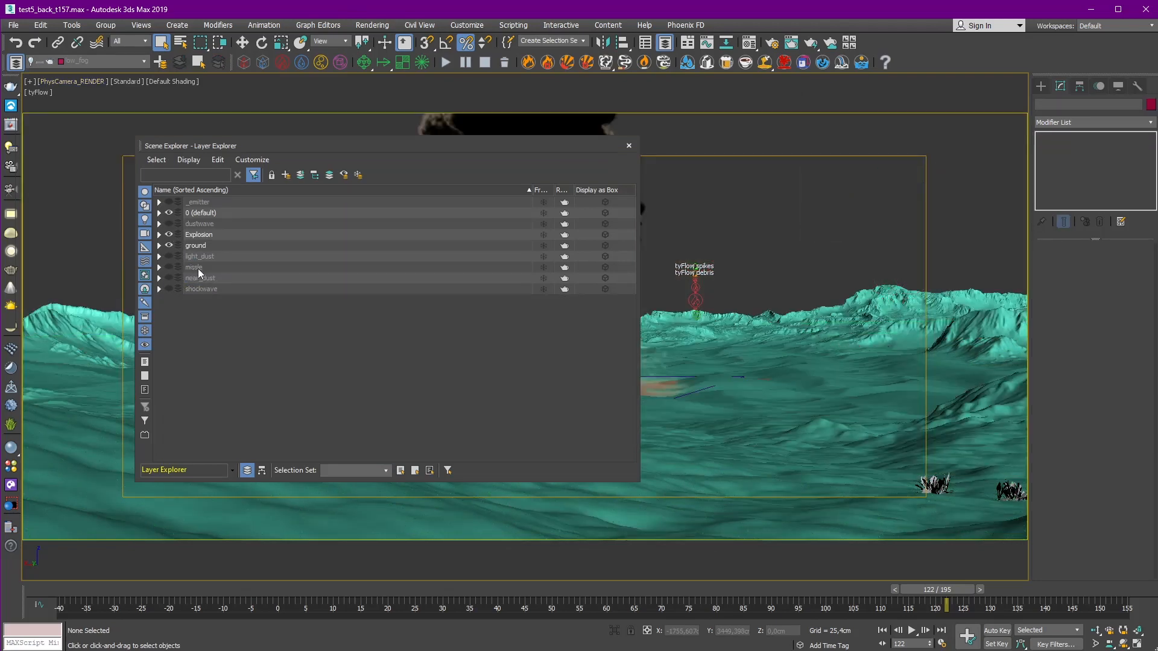
pyautogui.click(169, 267)
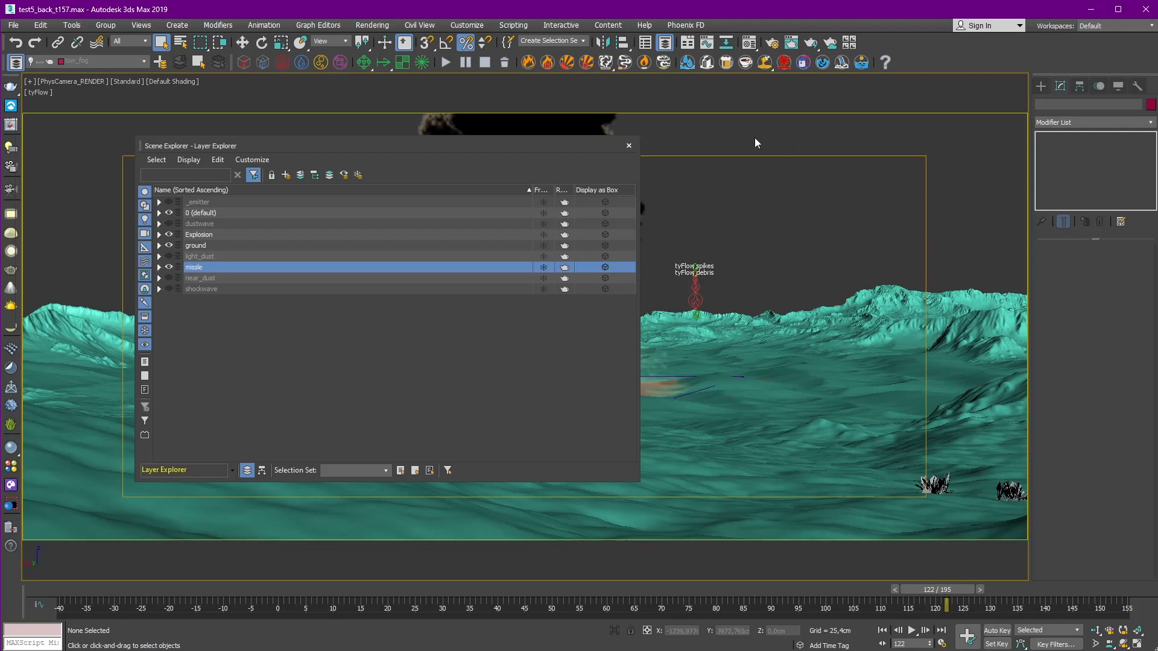
# Step: Select PhoenixFDFire002 in the missle layer and examine its Rendering settings, with the Layer Explorer moved aside
pyautogui.click(159, 267)
pyautogui.click(217, 289)
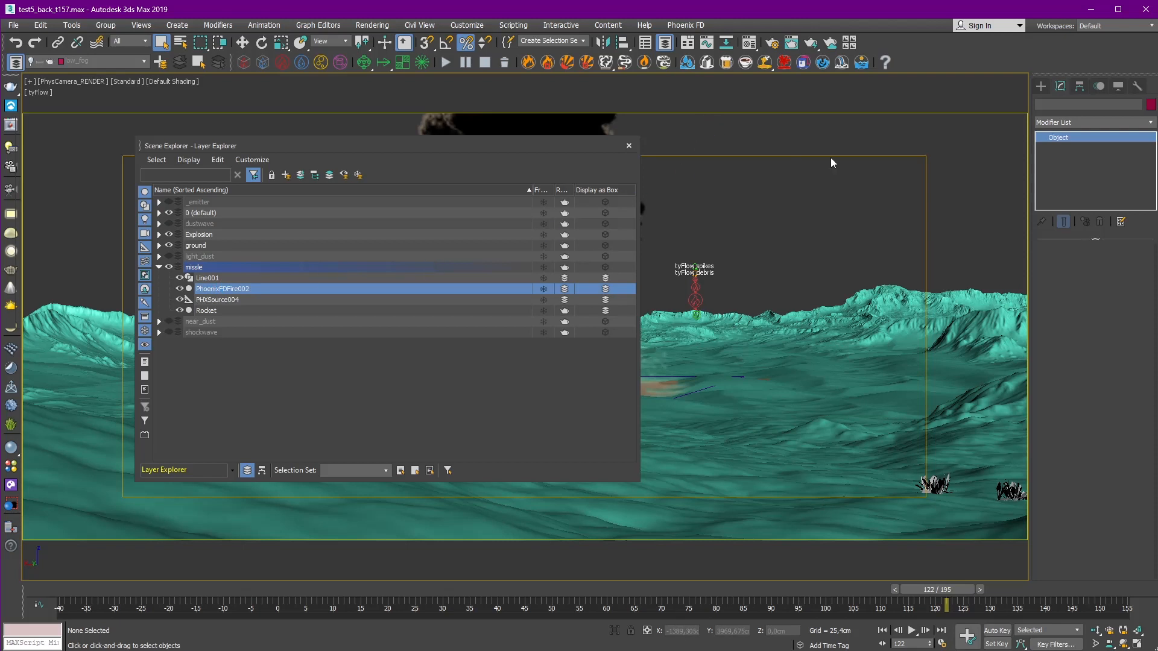
pyautogui.scroll(-2, 1059, 397)
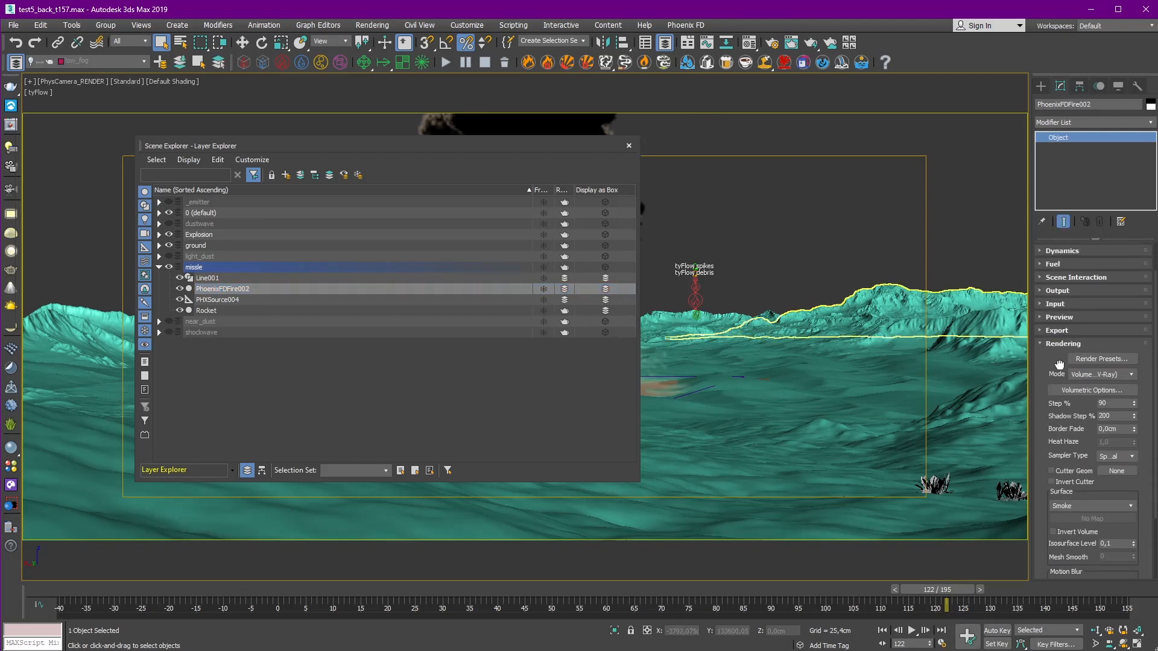
pyautogui.moveTo(465, 148); pyautogui.dragTo(374, 182)
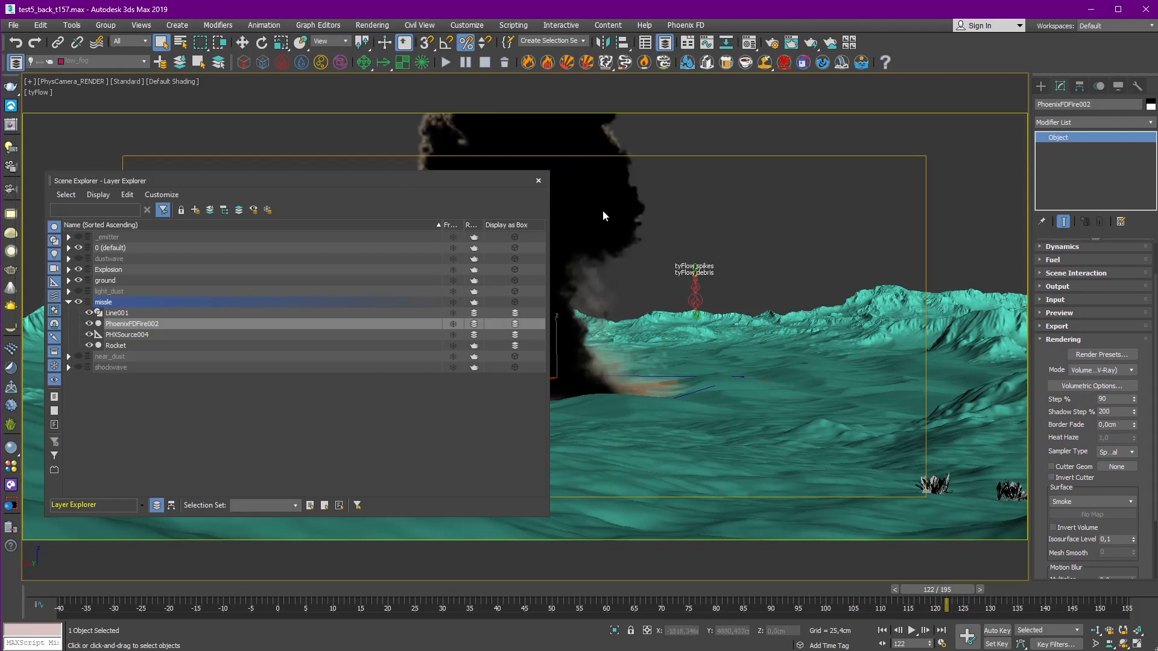
# Step: Examine the missile simulator's volumetric Fire and Smoke Color settings, close both windows, and clear the selection
pyautogui.click(1092, 386)
pyautogui.click(607, 210)
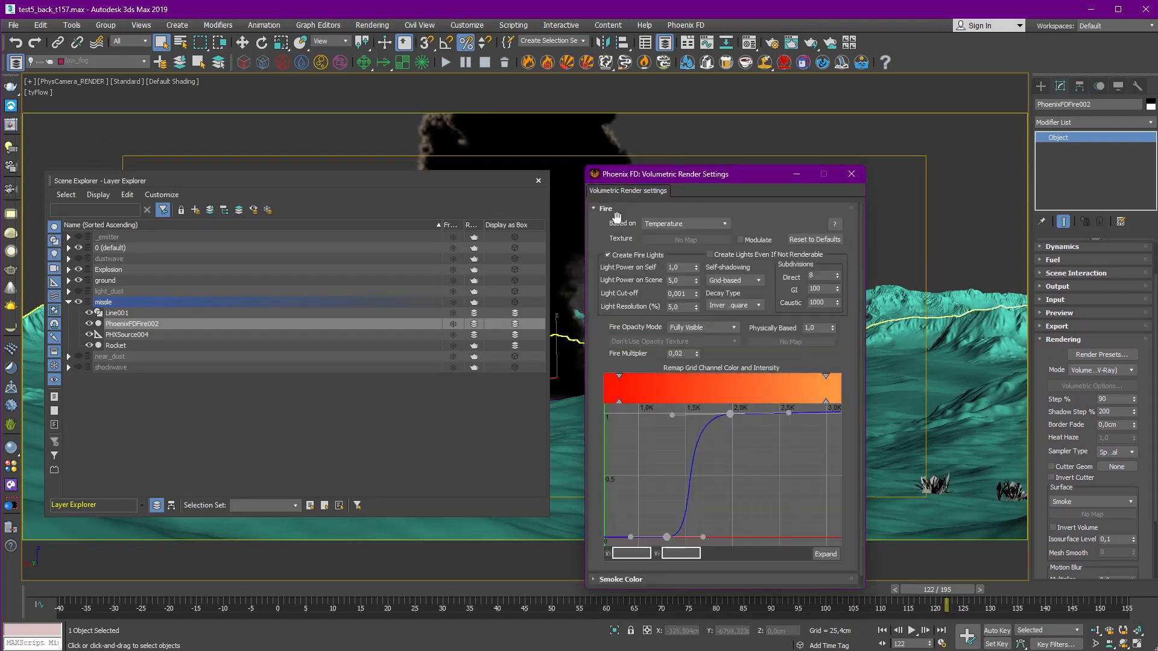
pyautogui.scroll(-1, 610, 359)
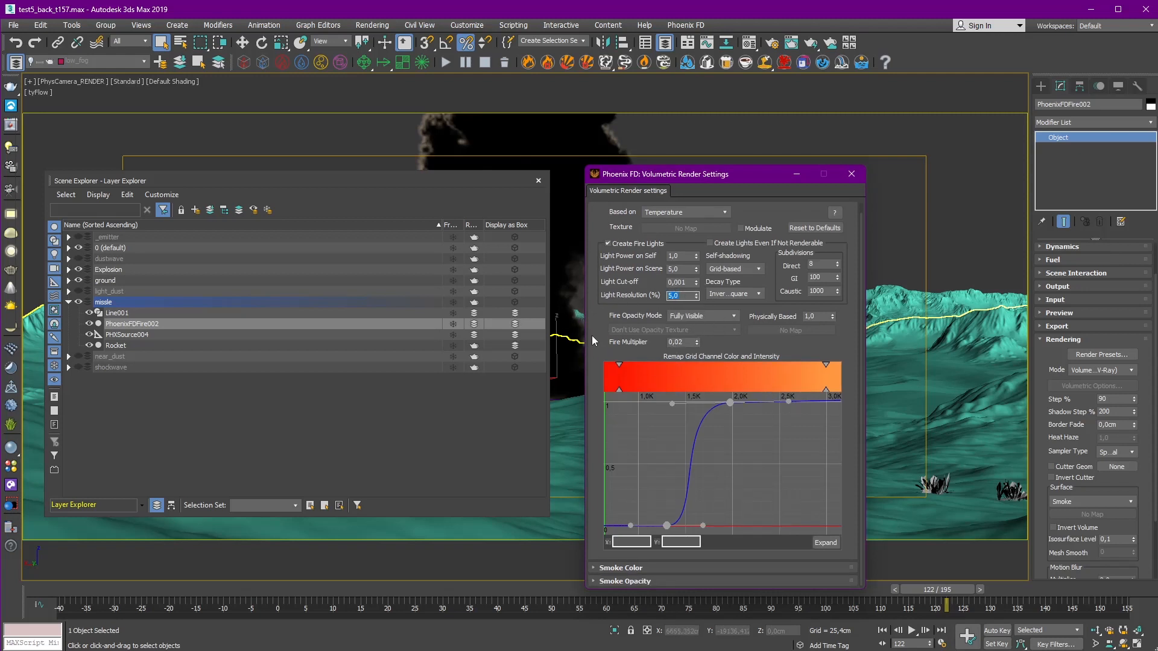
pyautogui.click(632, 568)
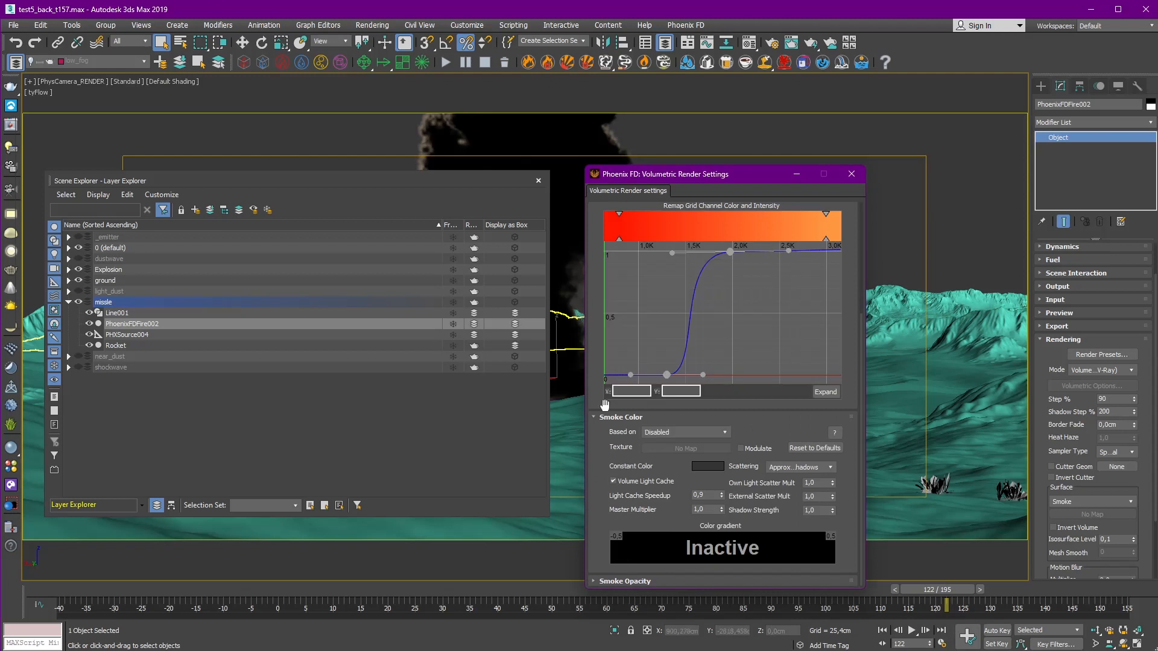
pyautogui.click(704, 498)
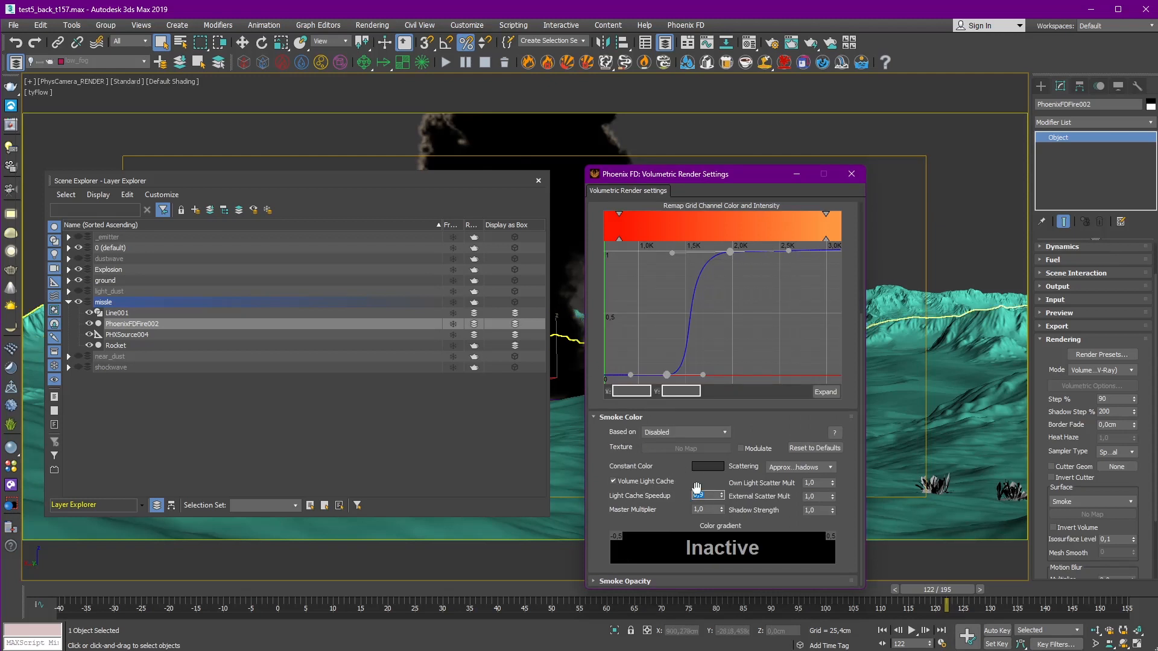
pyautogui.click(614, 455)
pyautogui.click(851, 174)
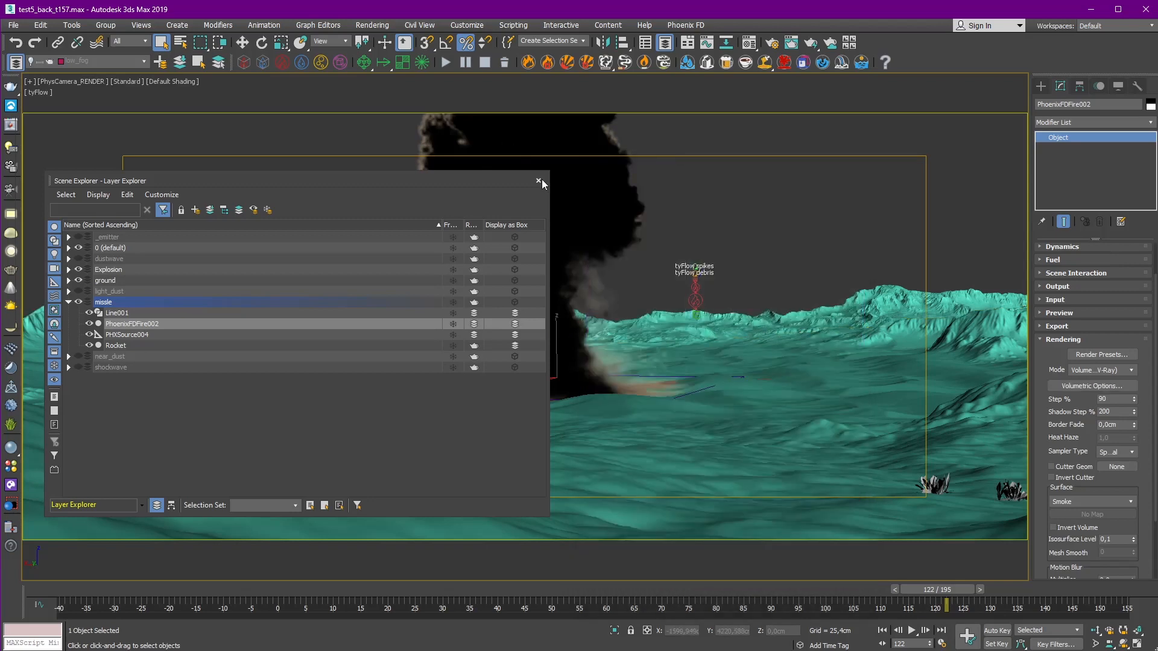
pyautogui.click(538, 182)
pyautogui.click(708, 137)
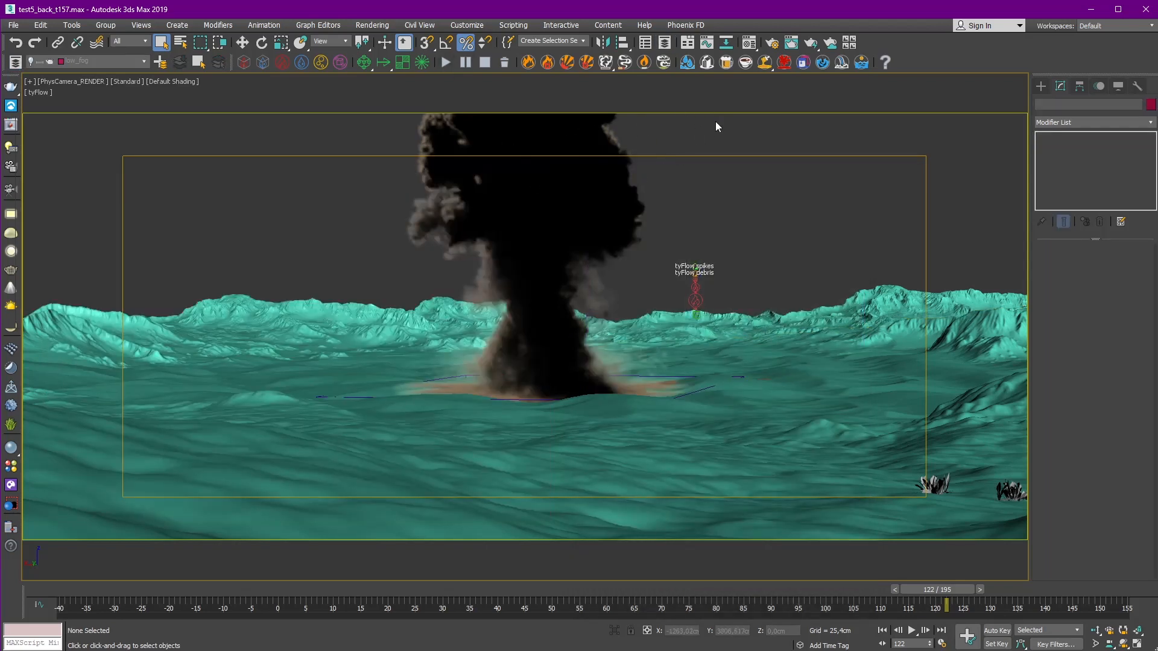
# Step: Open the Environment settings and examine the general parameters of the VRayEnvironmentFog atmosphere effect
pyautogui.click(386, 26)
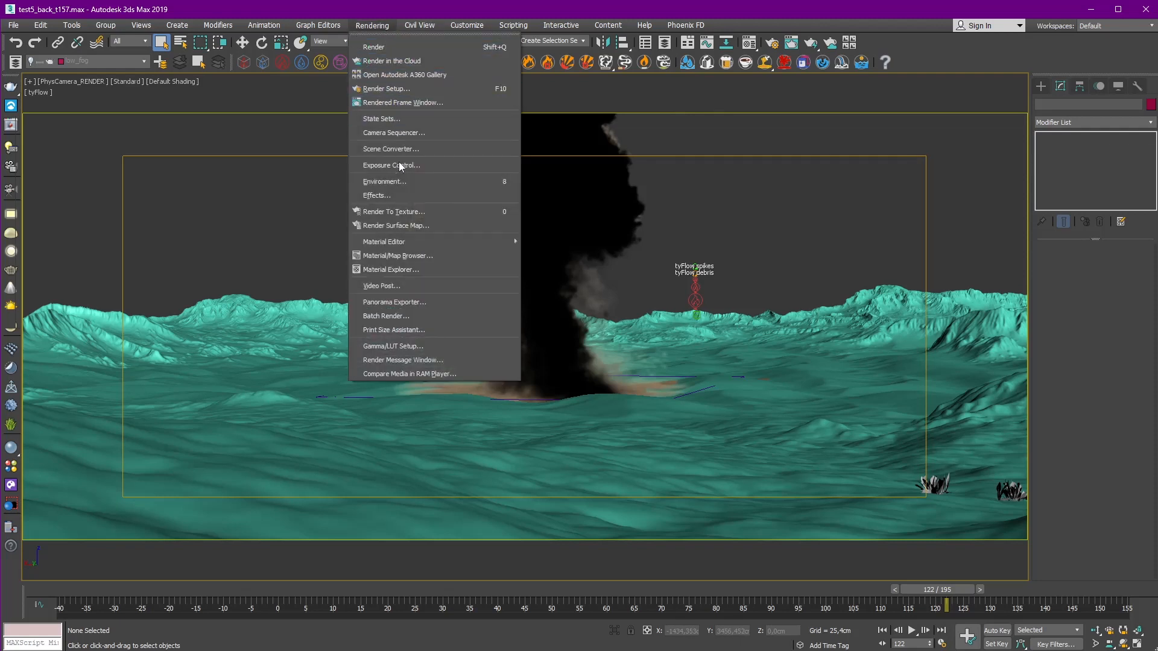
pyautogui.click(392, 181)
pyautogui.moveTo(214, 116); pyautogui.dragTo(618, 114)
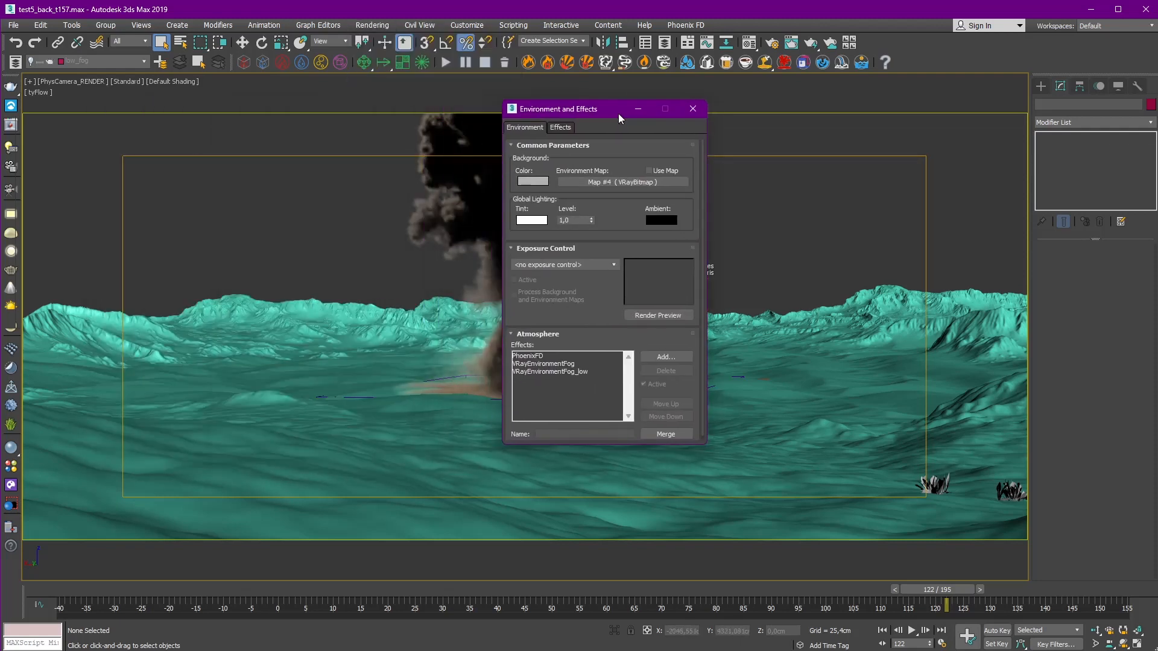
pyautogui.click(559, 364)
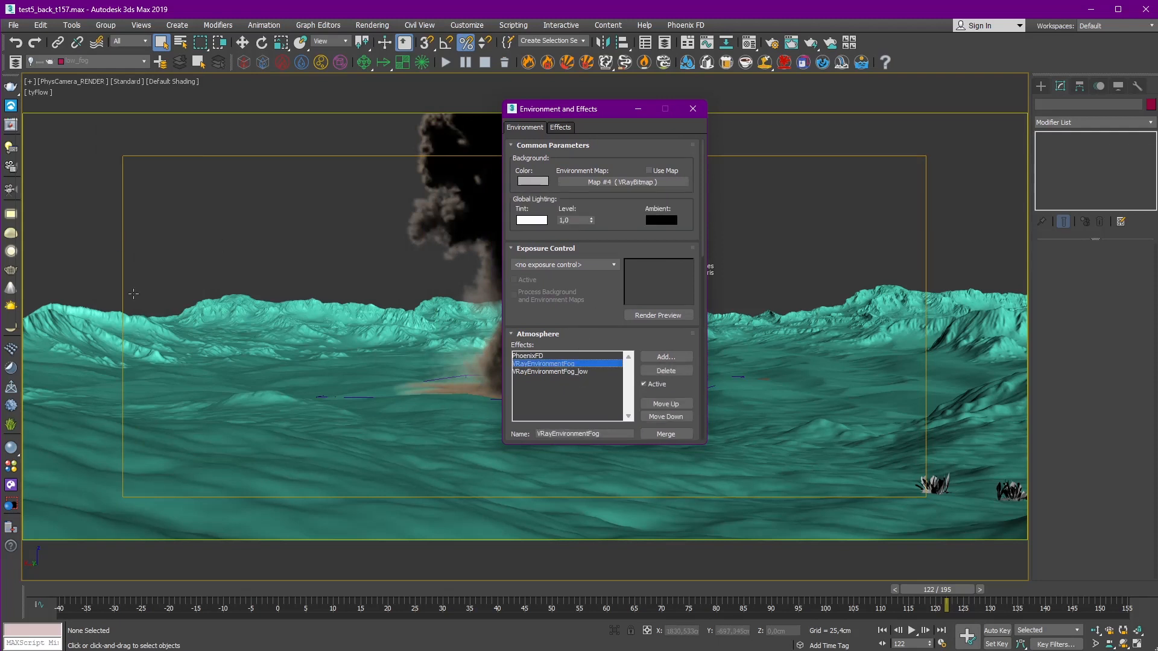
pyautogui.scroll(-5, 597, 330)
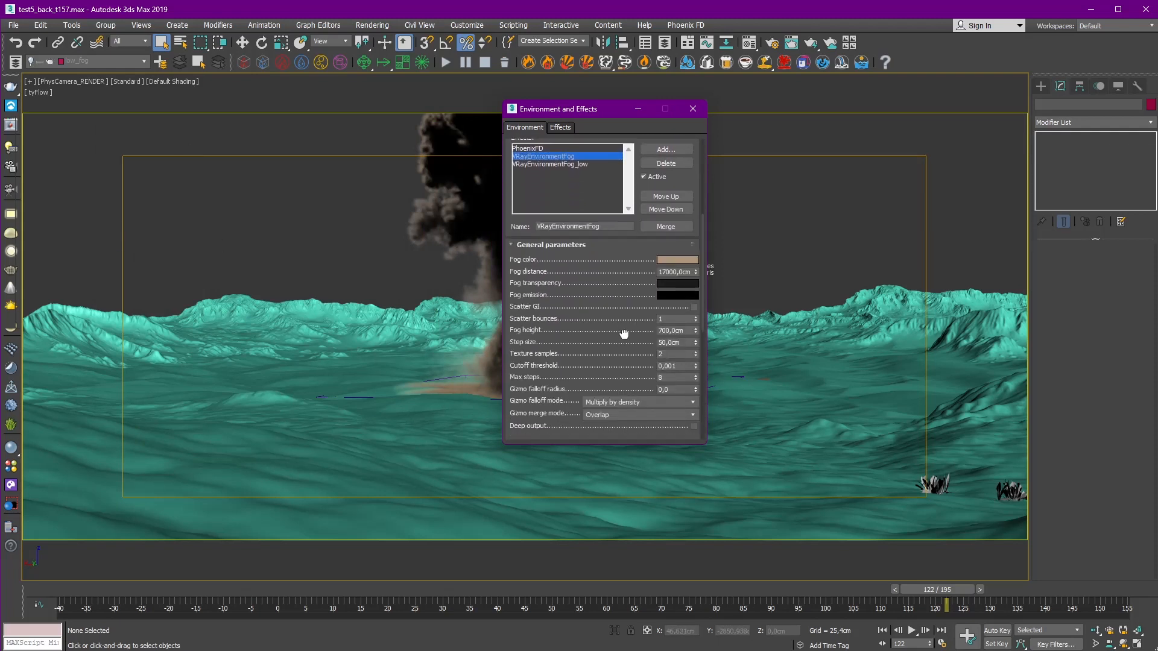
pyautogui.moveTo(627, 309); pyautogui.dragTo(638, 274)
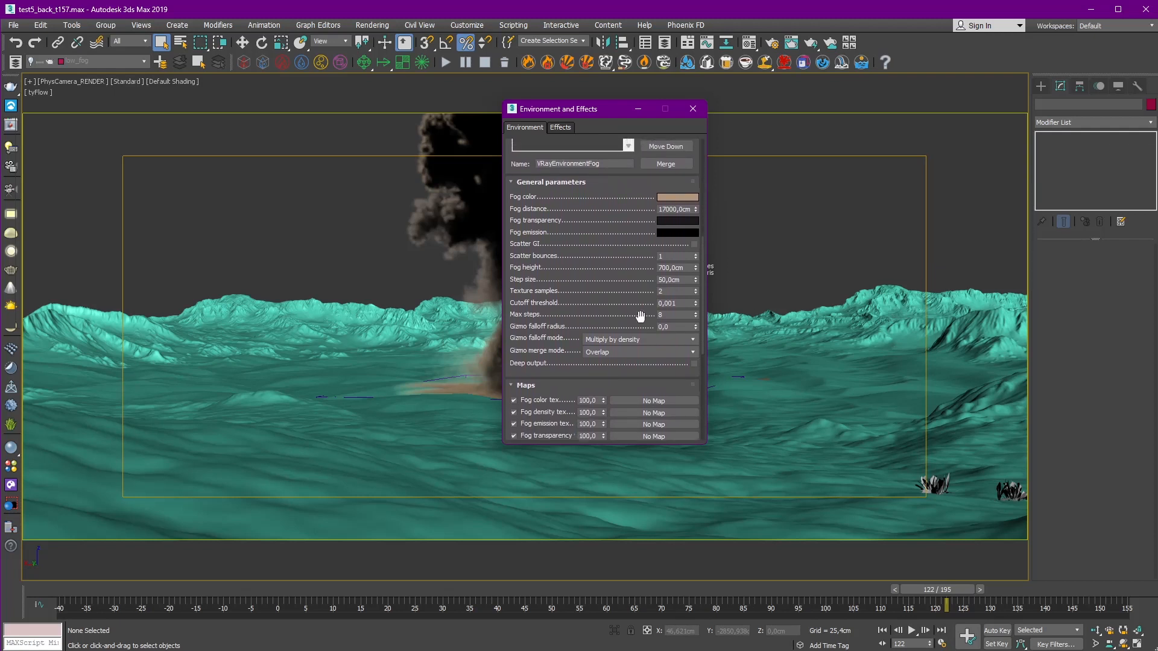
# Step: Examine the environment fog's Max steps, uncover the explosion by moving the settings window, and dismiss the file save error
pyautogui.click(666, 314)
pyautogui.click(672, 316)
pyautogui.moveTo(607, 111); pyautogui.dragTo(800, 102)
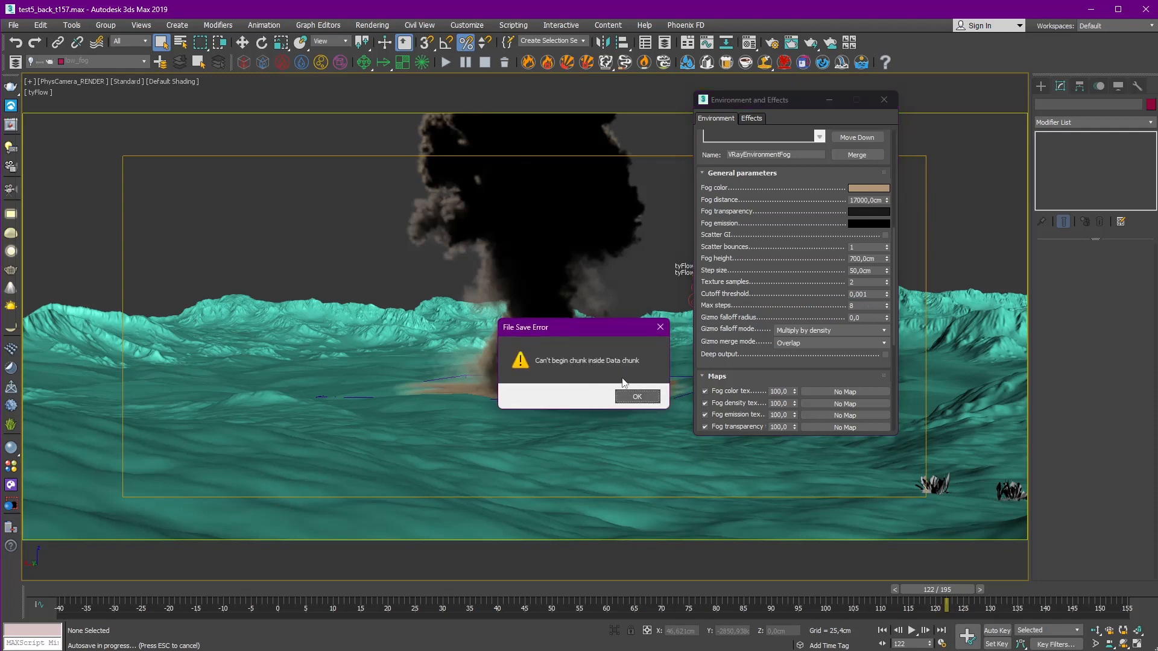
pyautogui.click(622, 398)
pyautogui.click(623, 398)
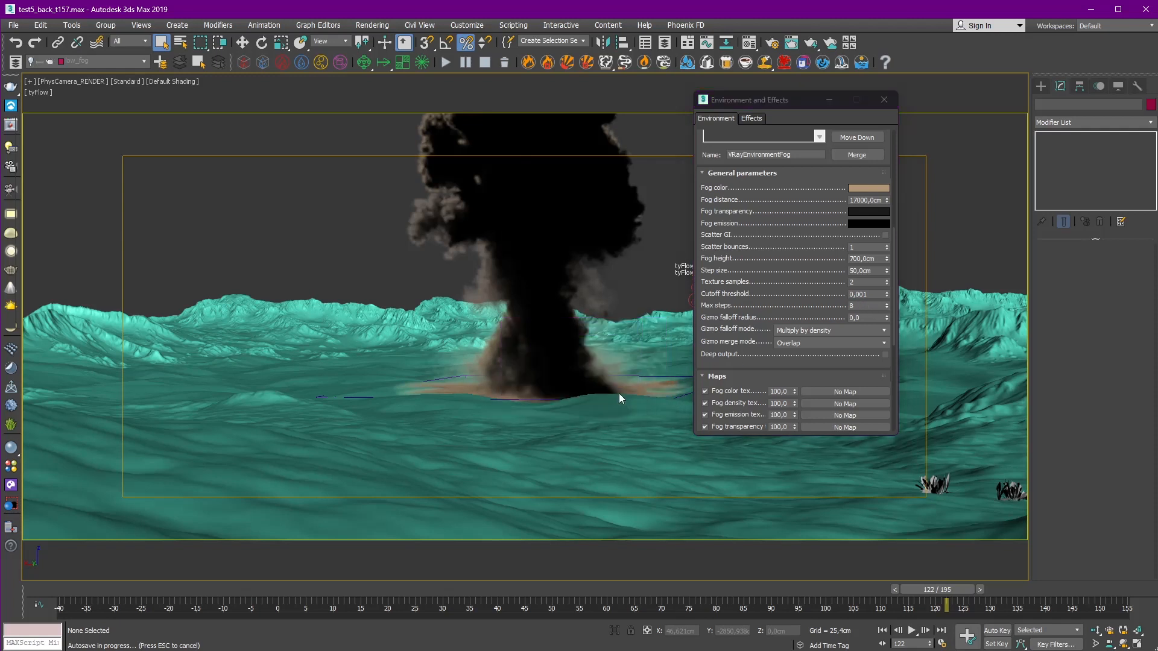
# Step: Move the Environment settings window aside and enter 8 as the Max steps of VRayEnvironmentFog
pyautogui.moveTo(793, 107); pyautogui.dragTo(755, 103)
pyautogui.doubleClick(816, 303)
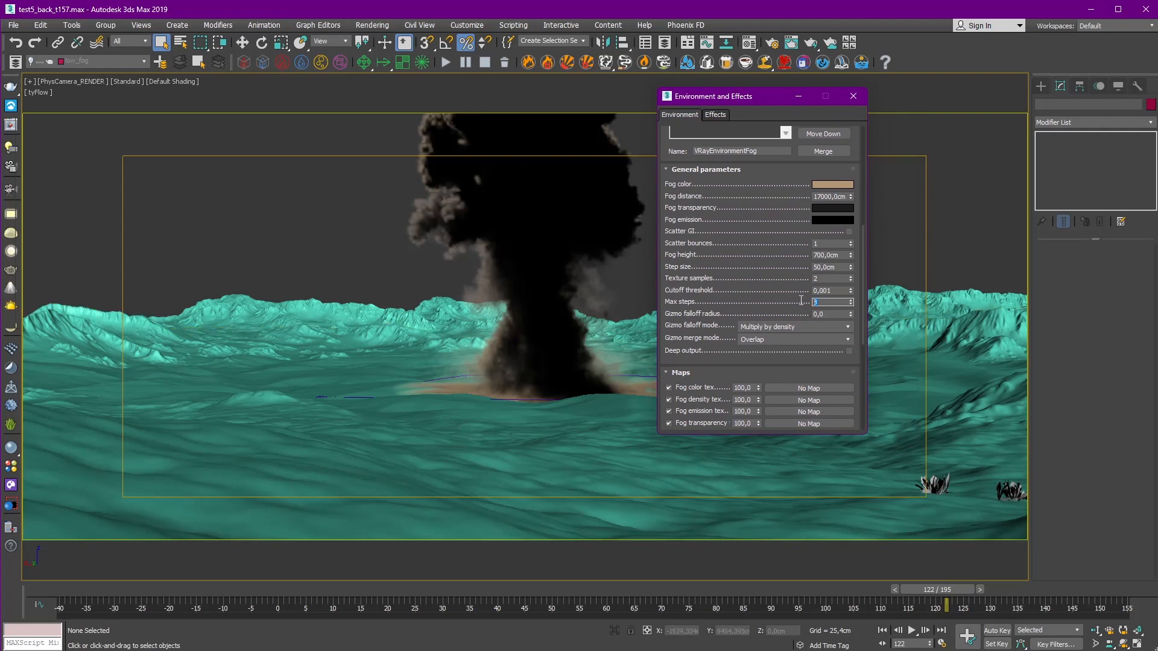
pyautogui.write('8')
pyautogui.press('Return')
pyautogui.write('3')
pyautogui.press('Return')
pyautogui.write('3')
pyautogui.press('Return')
# Step: Examine the step size, fog height and other general parameters of VRayEnvironmentFog
pyautogui.moveTo(783, 274)
pyautogui.mouseDown()
pyautogui.moveTo(795, 299)
pyautogui.moveTo(785, 286)
pyautogui.mouseUp()
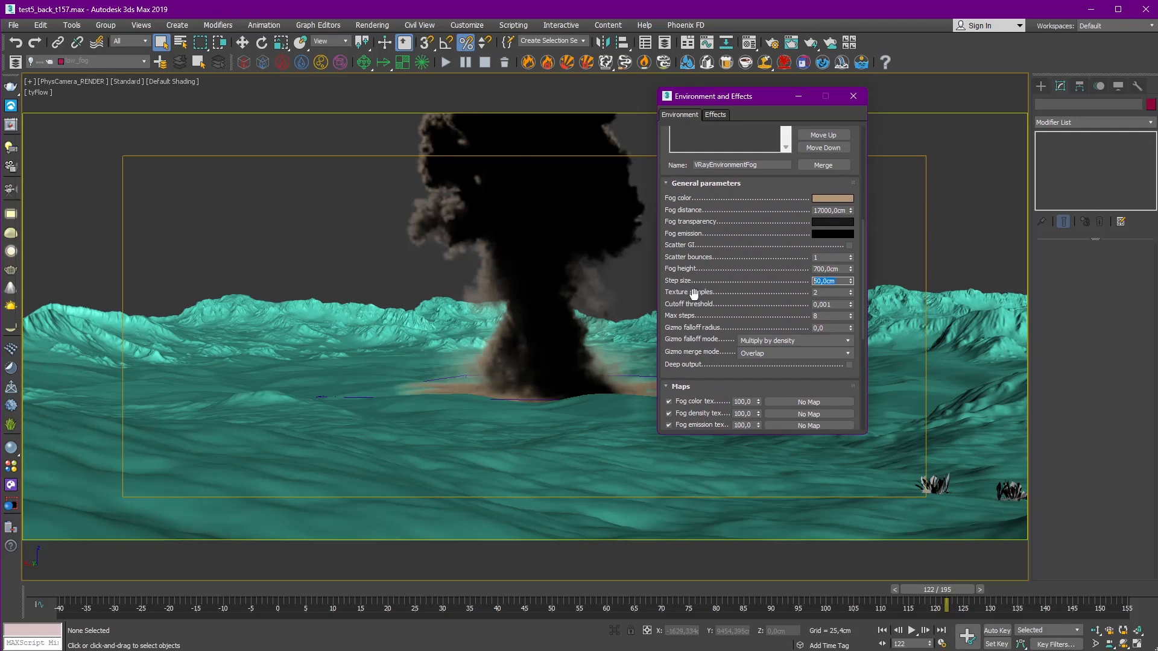
pyautogui.scroll(-8, 694, 293)
pyautogui.scroll(8, 789, 193)
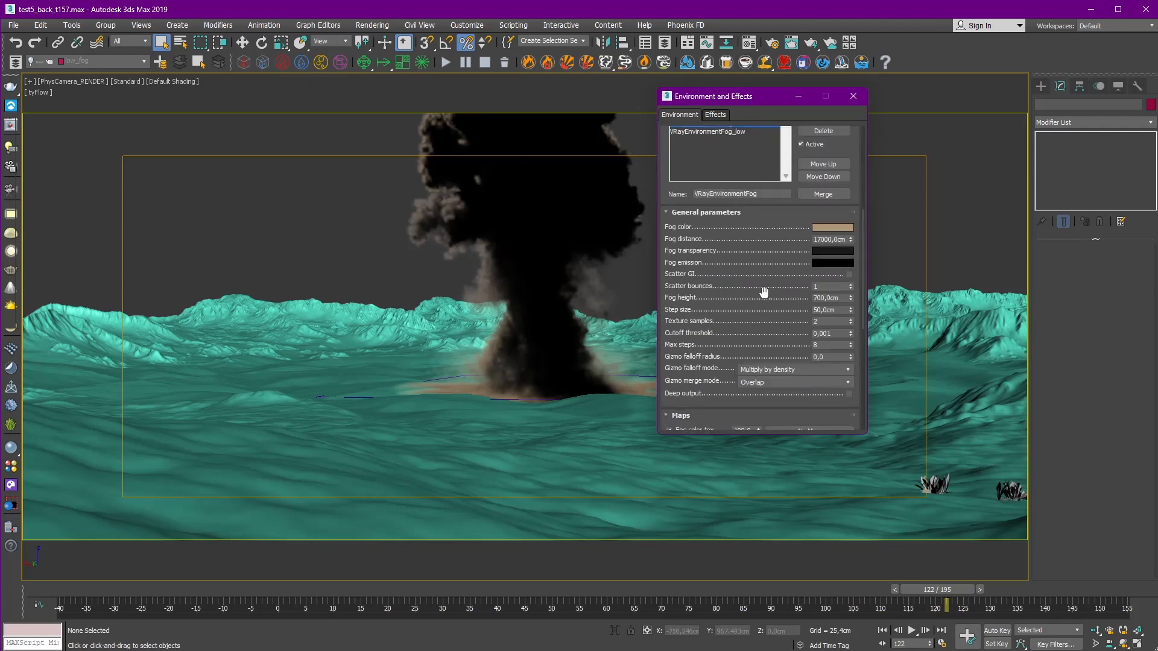
pyautogui.moveTo(781, 340); pyautogui.dragTo(789, 289)
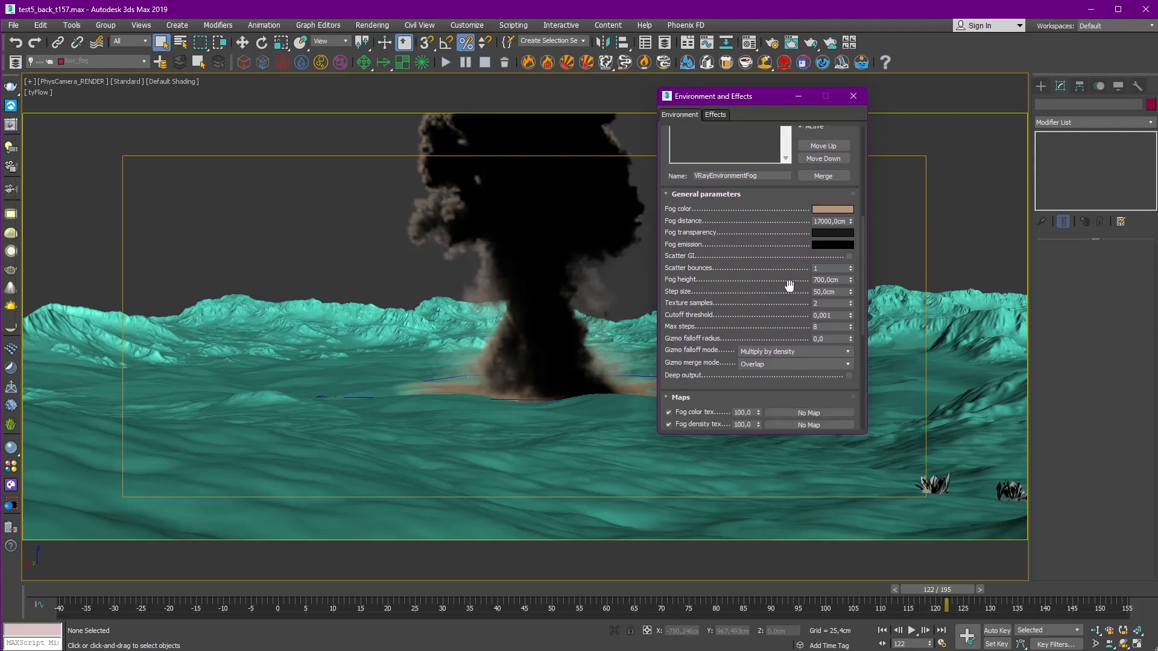
# Step: Select the VRayEnvironmentFog_low effect, examine its Max steps and Maps settings, and close the Environment settings
pyautogui.scroll(5, 786, 249)
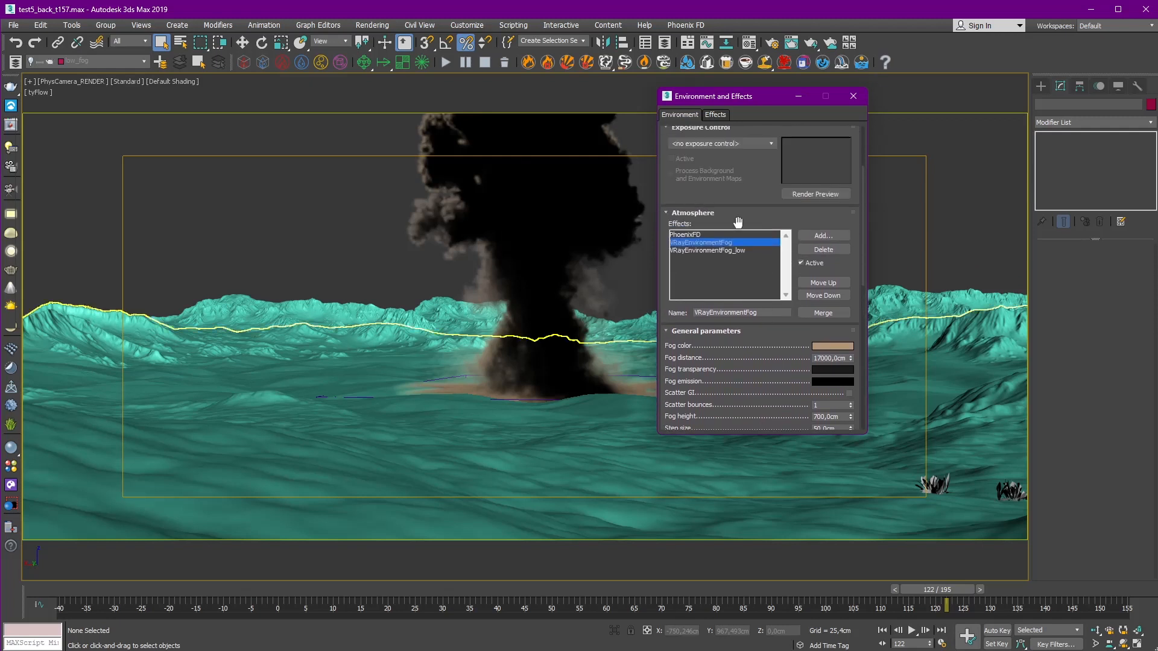
pyautogui.click(728, 250)
pyautogui.moveTo(751, 352); pyautogui.dragTo(757, 150)
pyautogui.moveTo(764, 193); pyautogui.dragTo(784, 229)
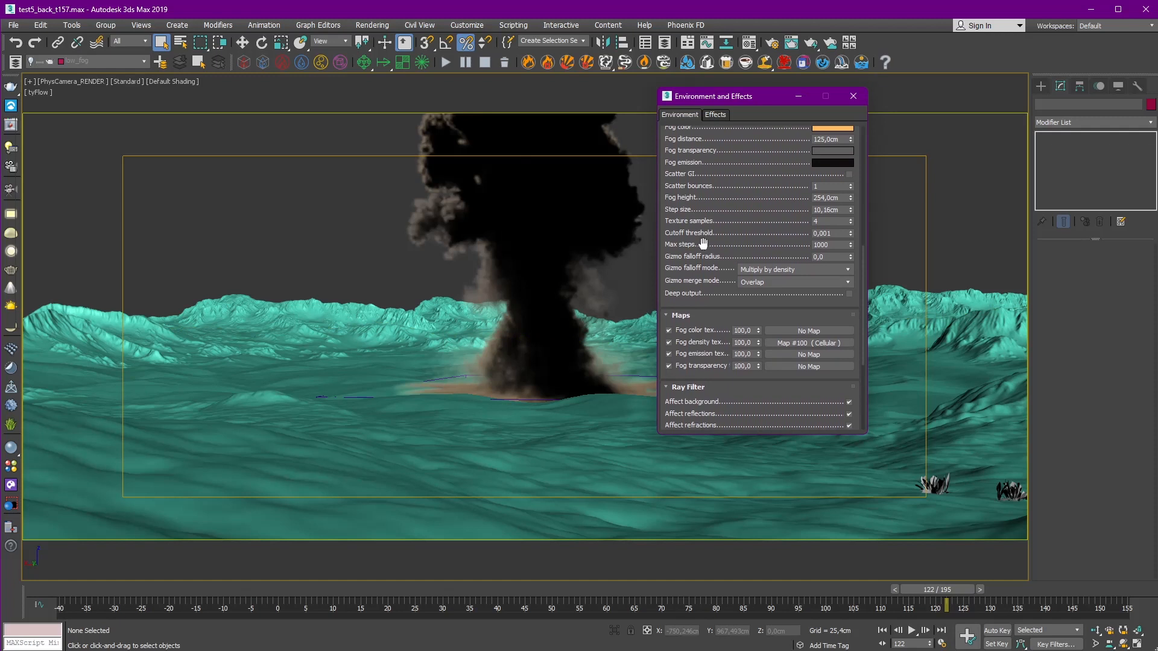
pyautogui.doubleClick(819, 244)
pyautogui.moveTo(778, 211); pyautogui.dragTo(784, 233)
pyautogui.moveTo(831, 267); pyautogui.dragTo(820, 264)
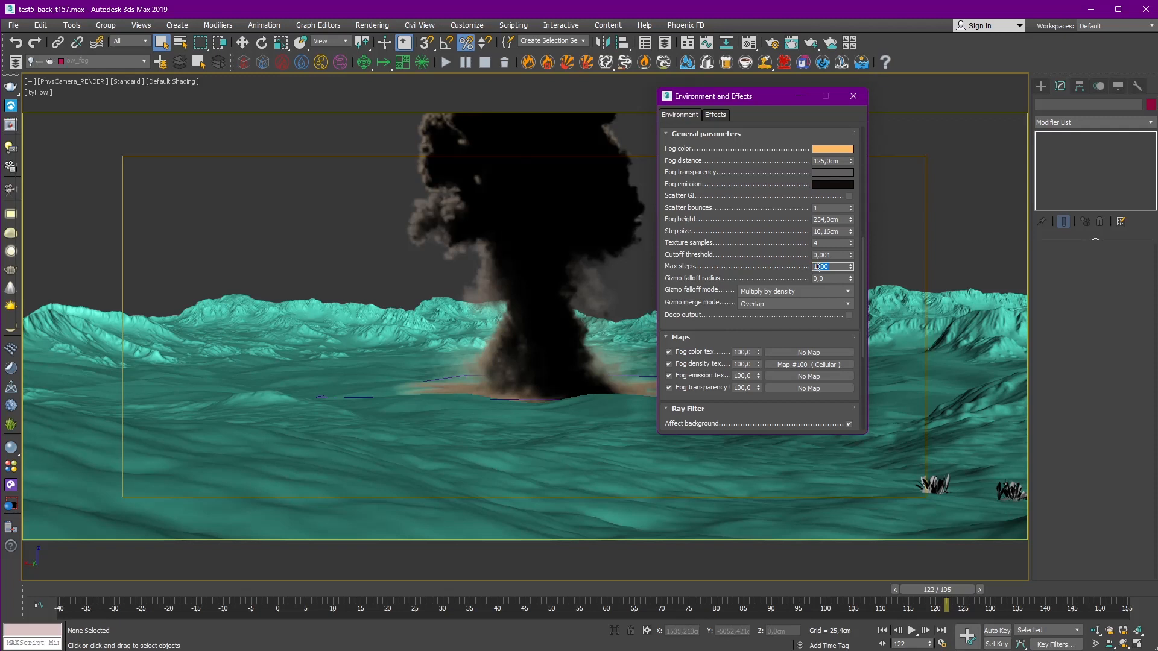
pyautogui.moveTo(774, 244); pyautogui.dragTo(795, 441)
pyautogui.moveTo(769, 166); pyautogui.dragTo(770, 250)
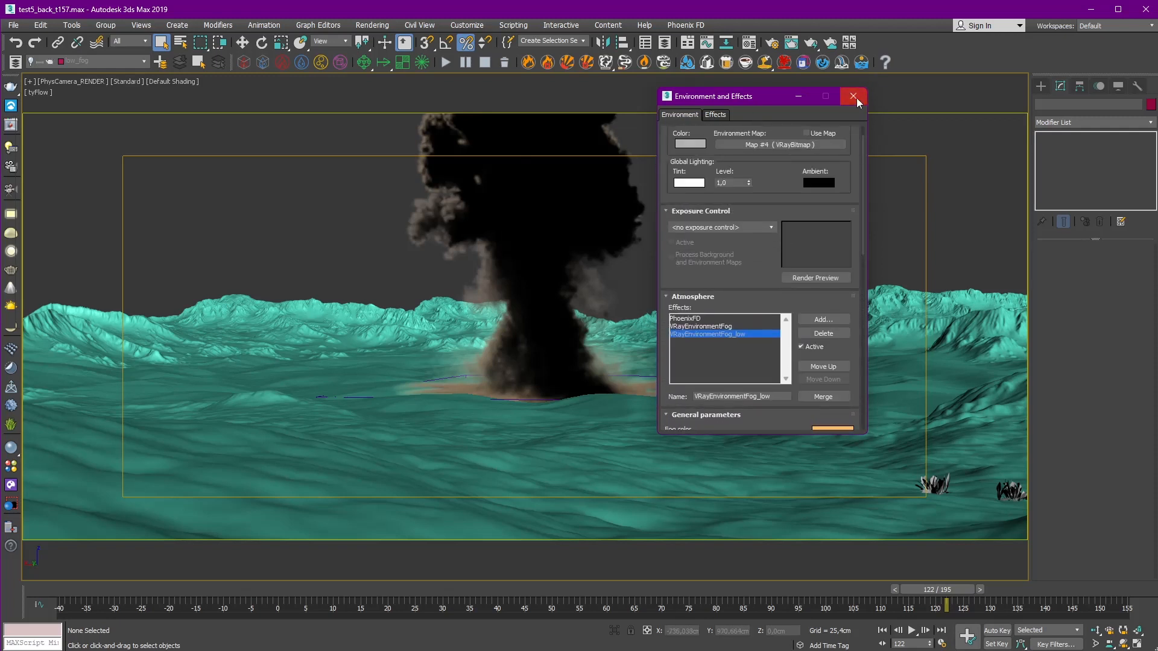
pyautogui.click(855, 97)
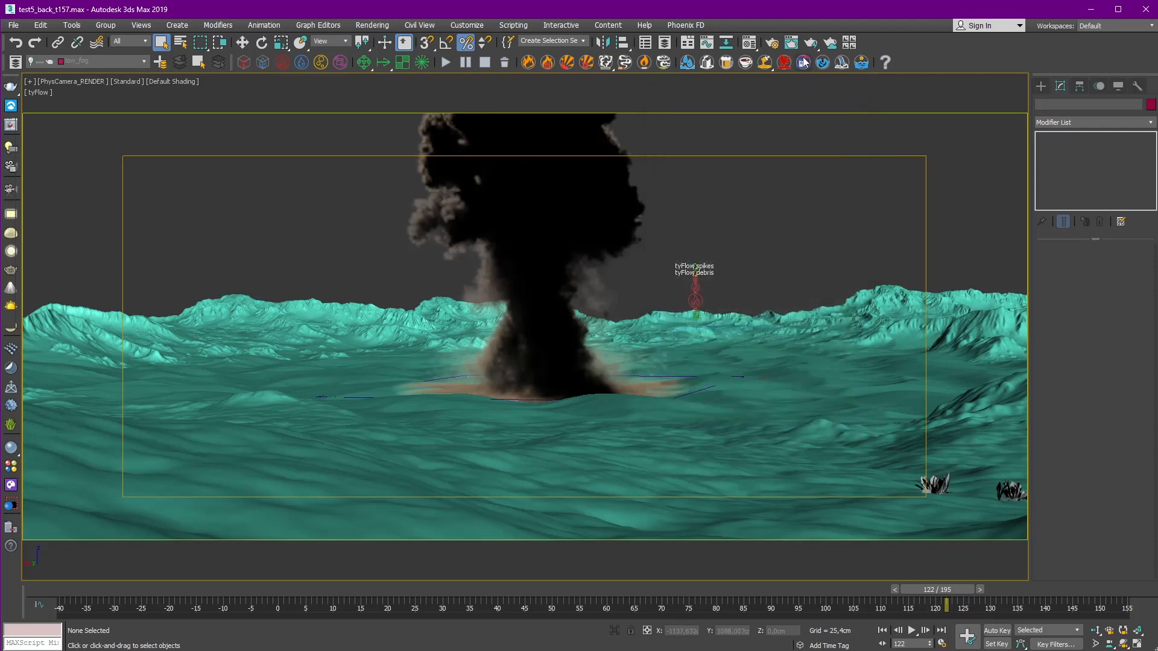
# Step: Open Render Setup, move its window aside, and examine V-Ray's image sampler settings
pyautogui.click(773, 42)
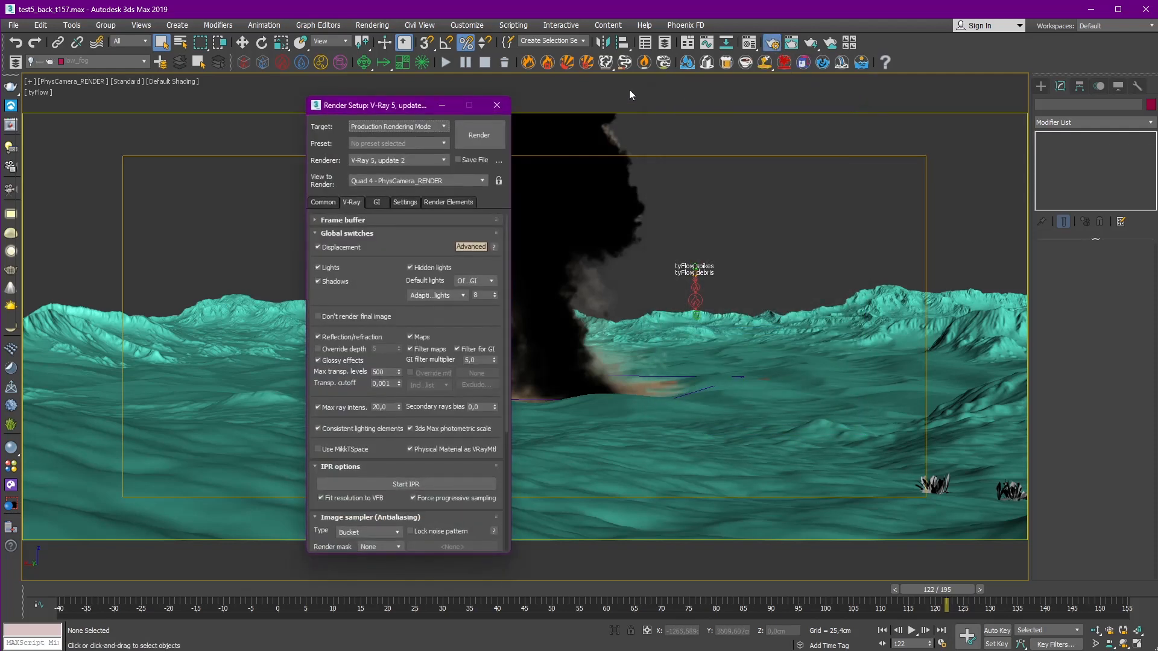
pyautogui.moveTo(383, 105); pyautogui.dragTo(629, 71)
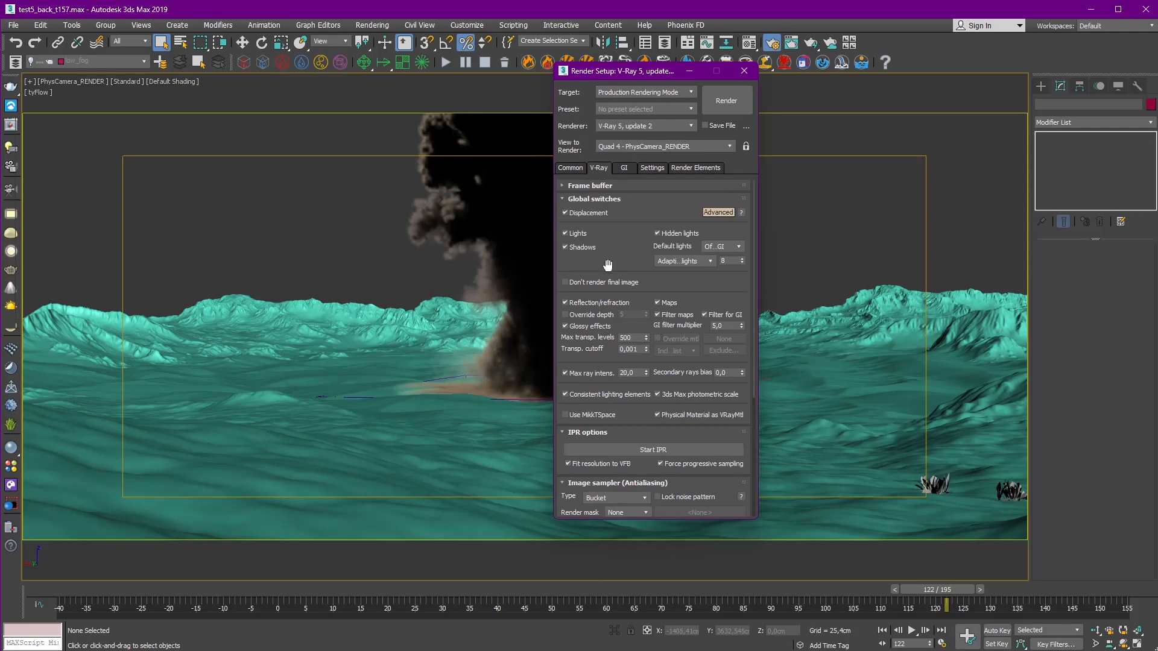
pyautogui.scroll(-5, 627, 220)
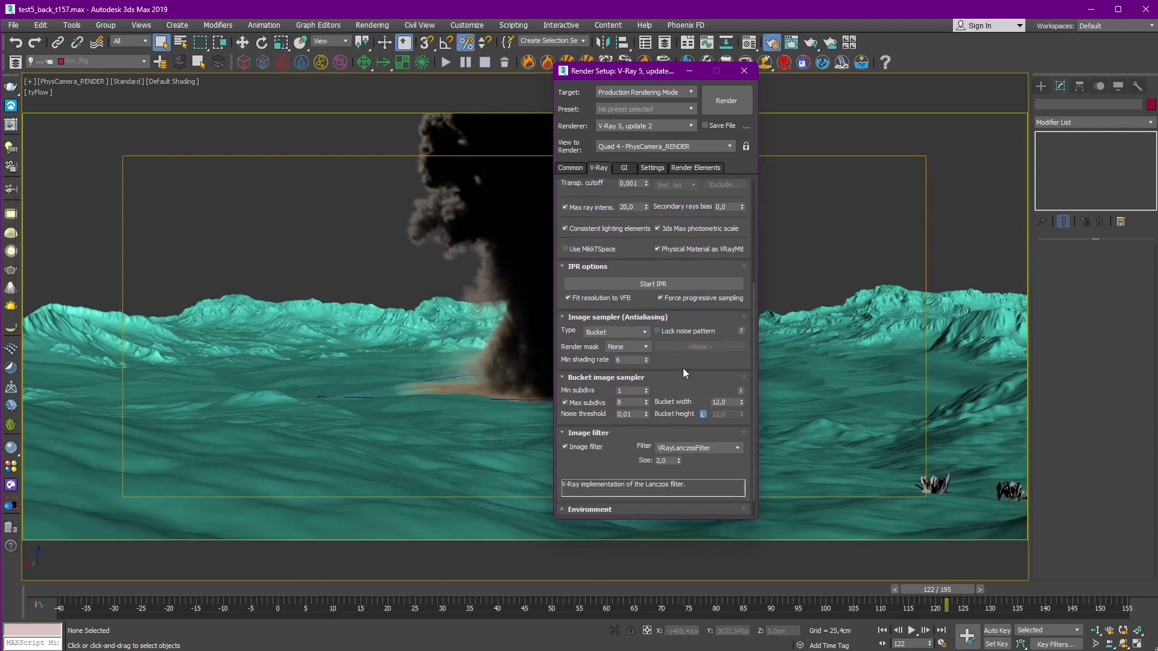
pyautogui.scroll(-1, 679, 361)
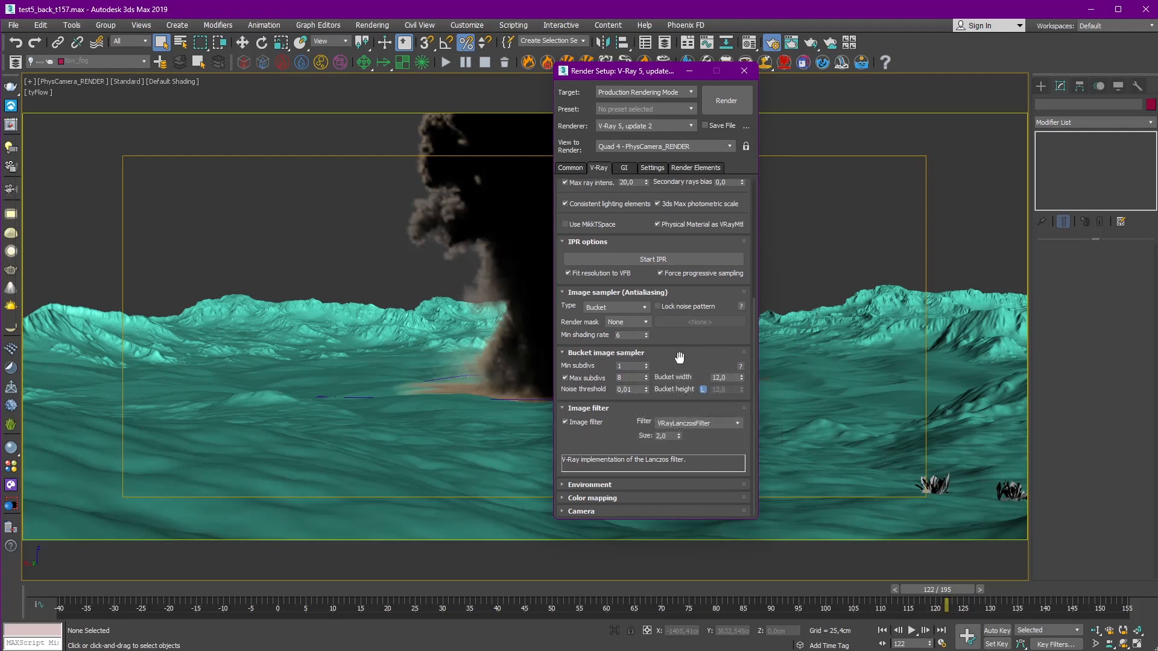
# Step: Try other Min and Max subdivs values in the Bucket image sampler and restore them to 1 and 8
pyautogui.doubleClick(625, 378)
pyautogui.write('3')
pyautogui.click(627, 390)
pyautogui.click(695, 361)
pyautogui.click(646, 364)
pyautogui.moveTo(629, 378); pyautogui.dragTo(490, 363)
pyautogui.write('1')
pyautogui.click(646, 367)
pyautogui.click(646, 380)
pyautogui.click(647, 380)
# Step: Examine V-Ray's Environment, Color mapping and Camera motion blur settings, collapsing each section again
pyautogui.click(590, 485)
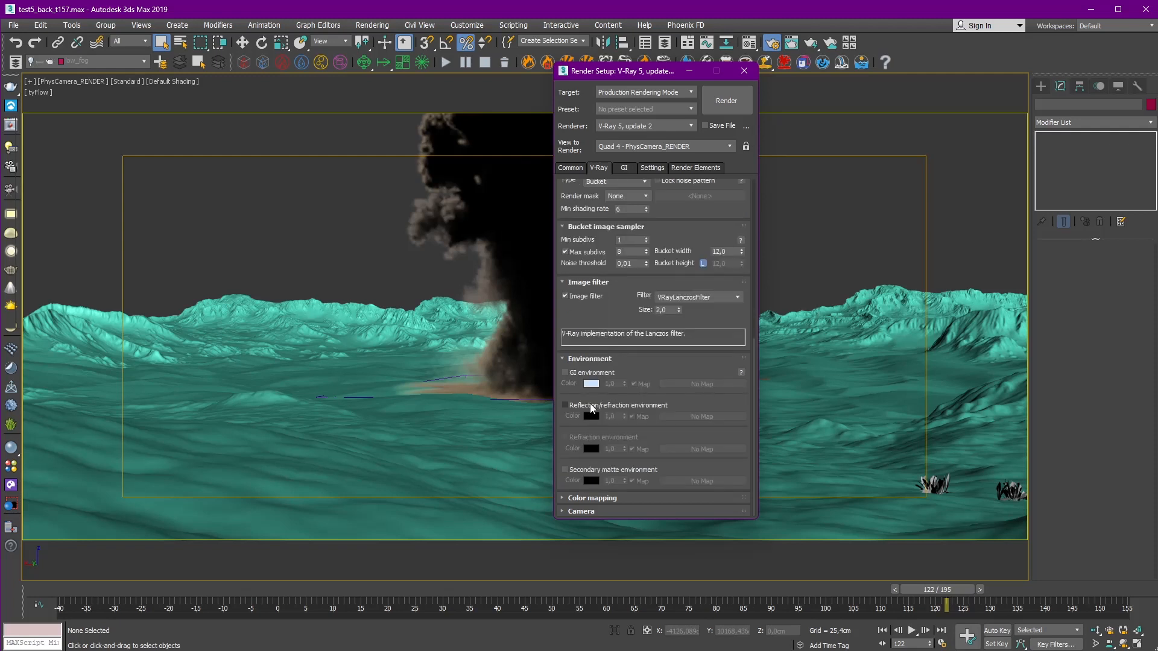
pyautogui.click(573, 358)
pyautogui.click(584, 498)
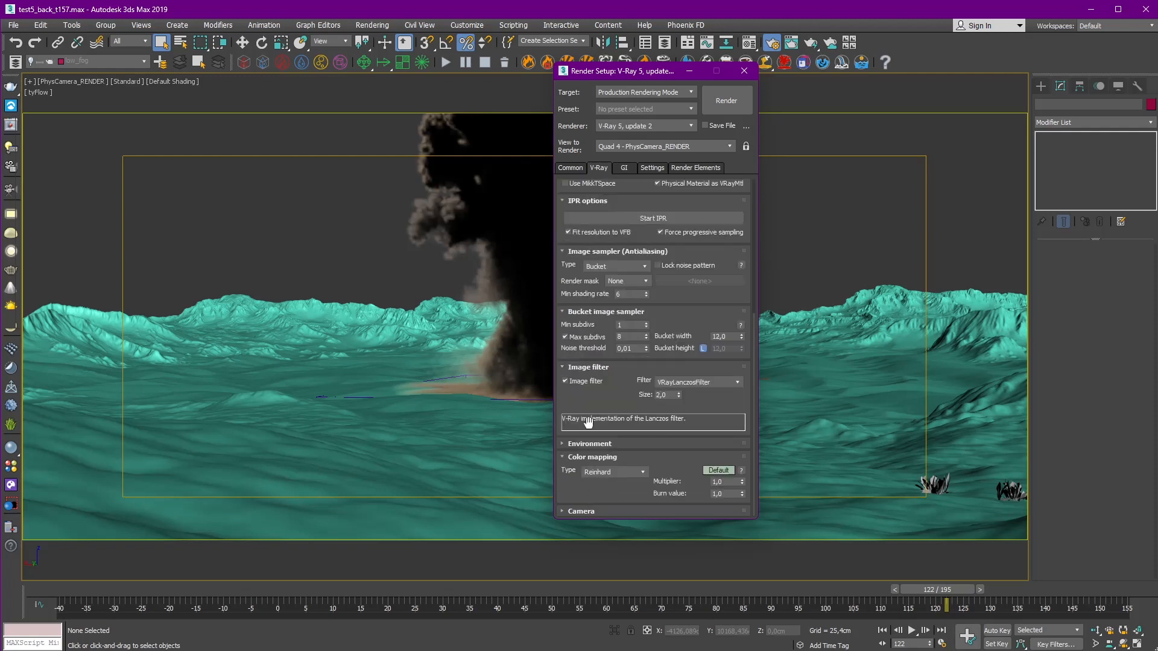
pyautogui.click(579, 458)
pyautogui.click(585, 510)
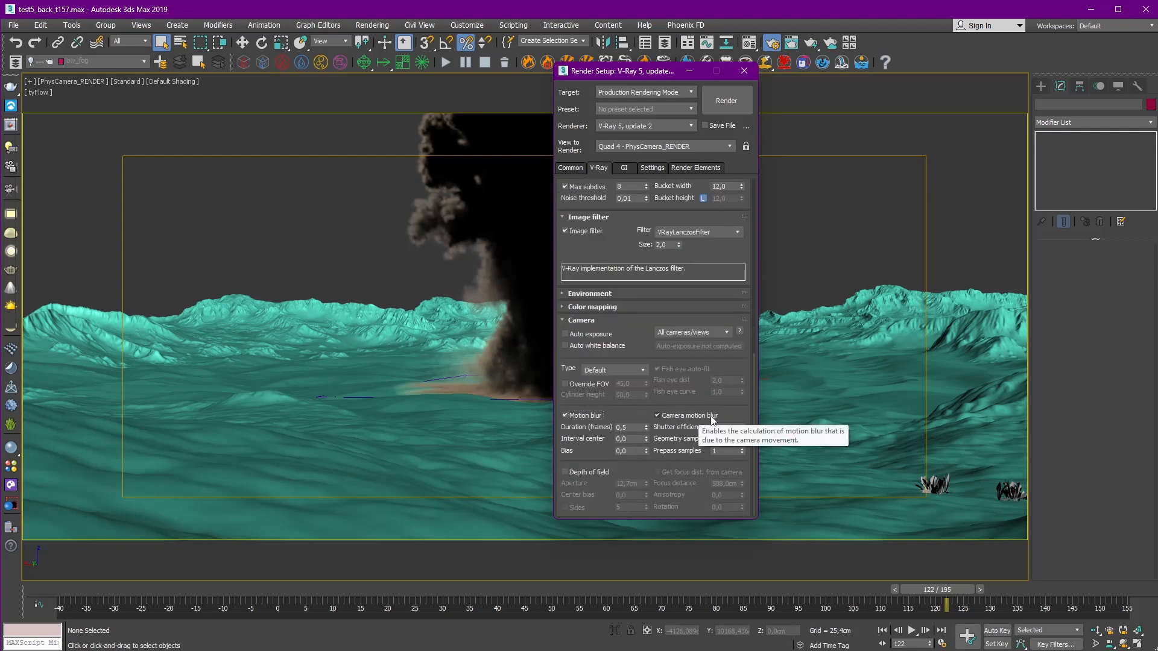
pyautogui.click(592, 324)
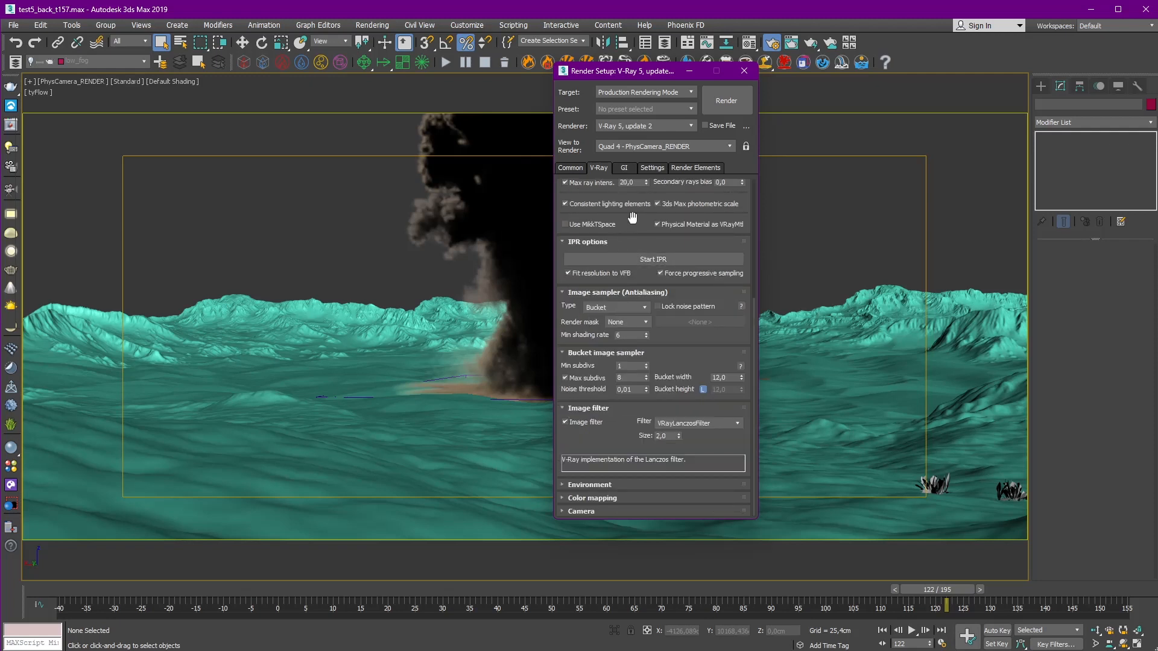
# Step: Examine the Max transp. levels value in V-Ray's Global switches
pyautogui.moveTo(633, 214); pyautogui.dragTo(636, 423)
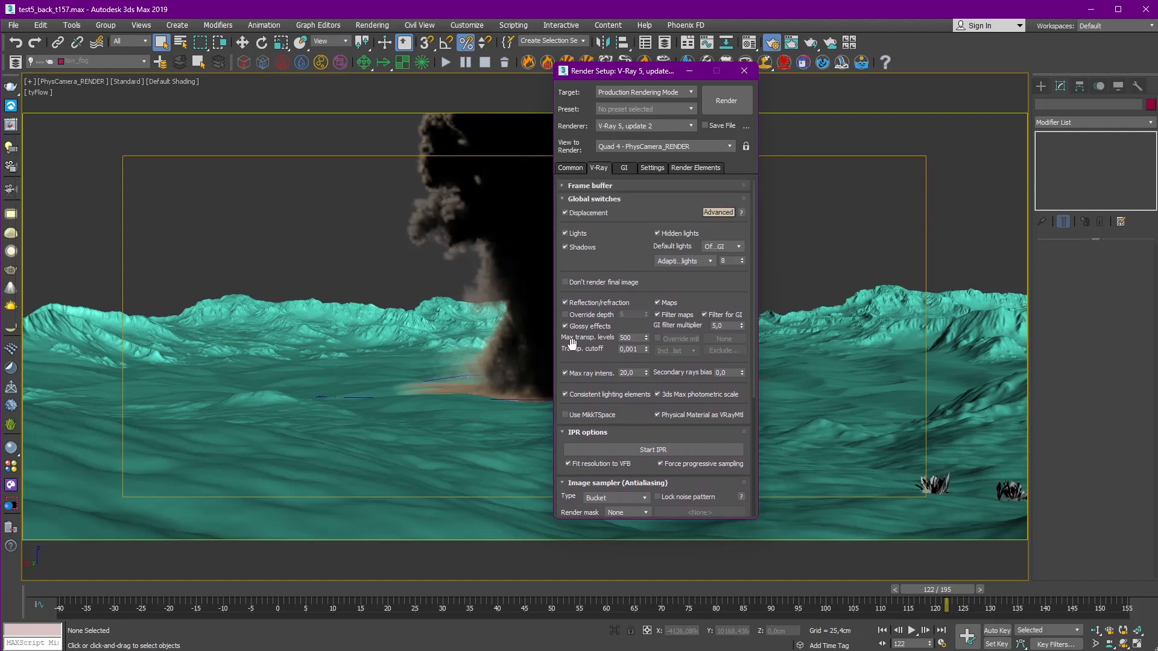
pyautogui.click(626, 337)
pyautogui.moveTo(626, 337); pyautogui.dragTo(621, 336)
pyautogui.doubleClick(639, 337)
# Step: Select the explosion simulator with the Expld selection set and examine its rendering modes alongside Max transp. levels
pyautogui.click(574, 40)
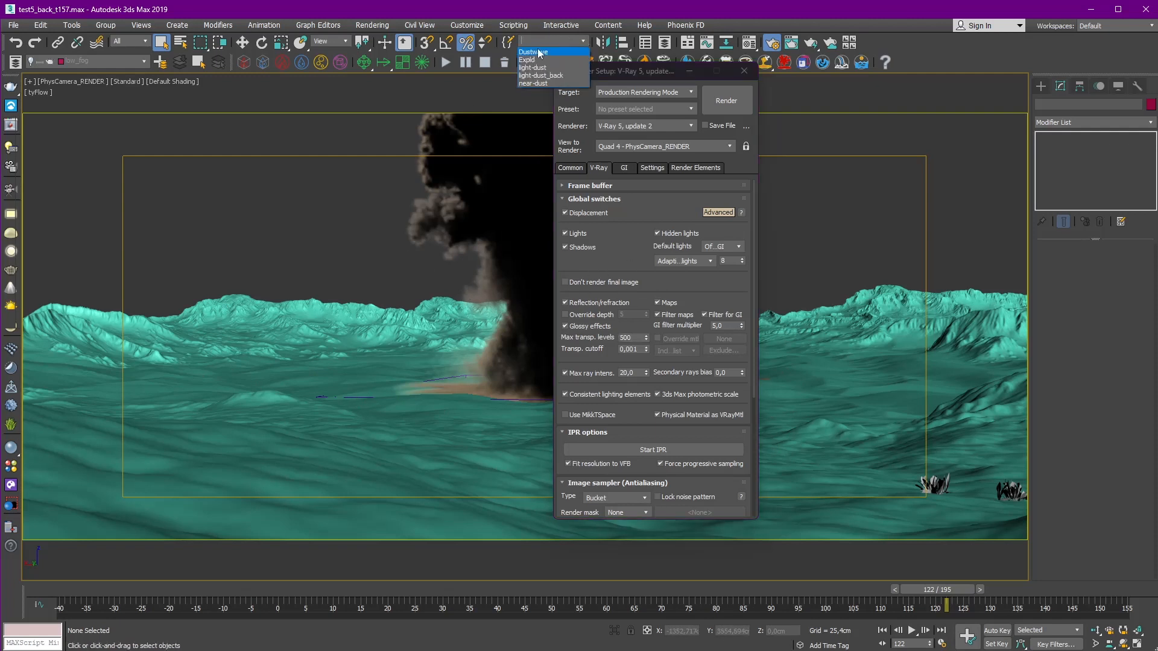
pyautogui.click(530, 60)
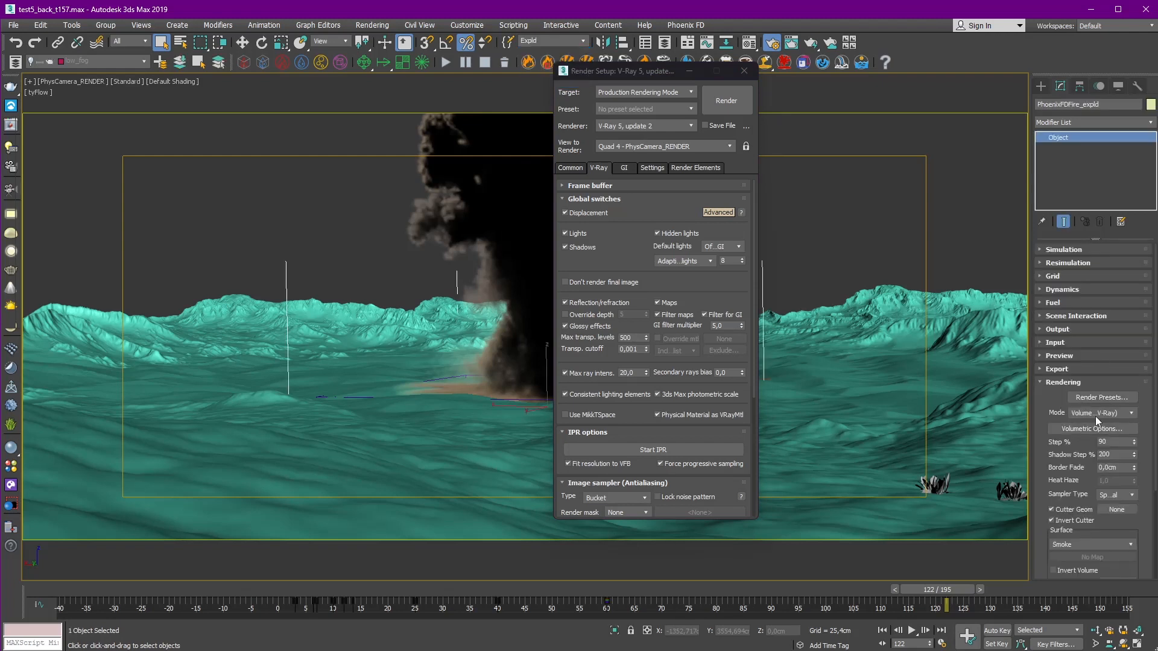
pyautogui.click(1103, 415)
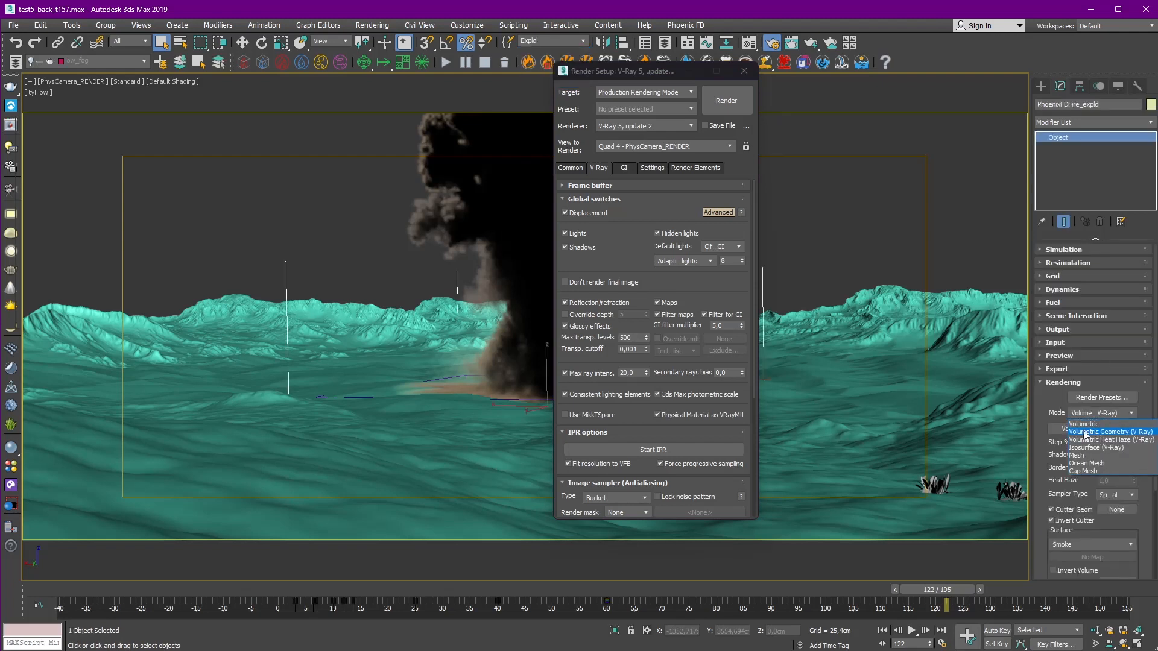
pyautogui.click(653, 205)
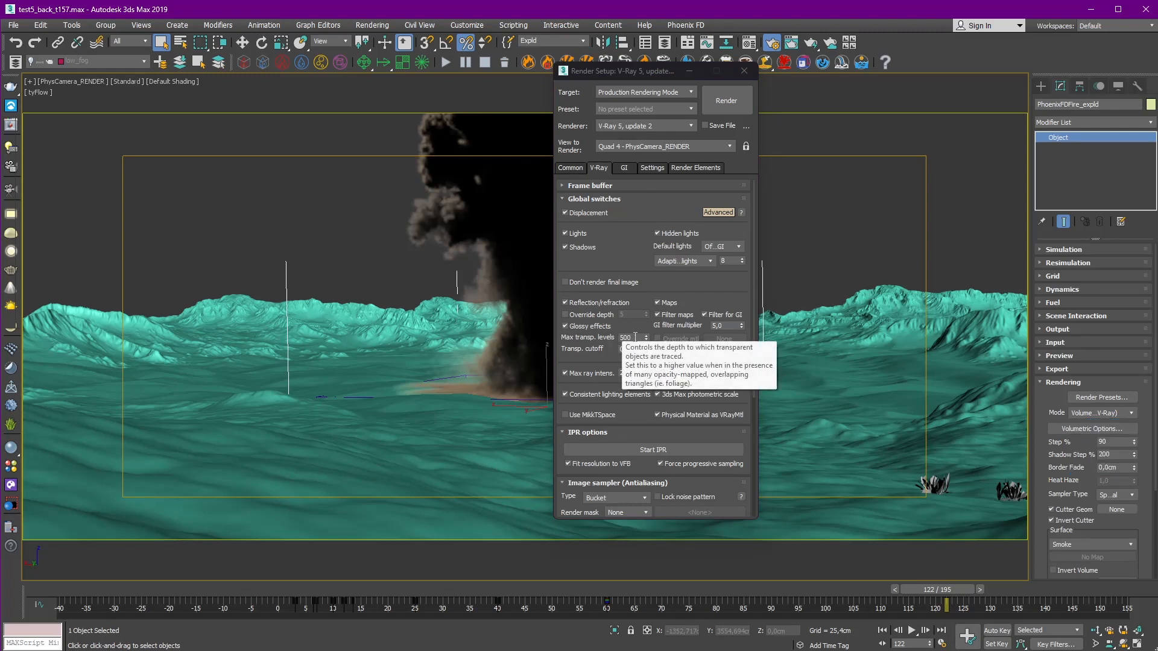
pyautogui.click(632, 338)
pyautogui.moveTo(633, 338); pyautogui.dragTo(625, 339)
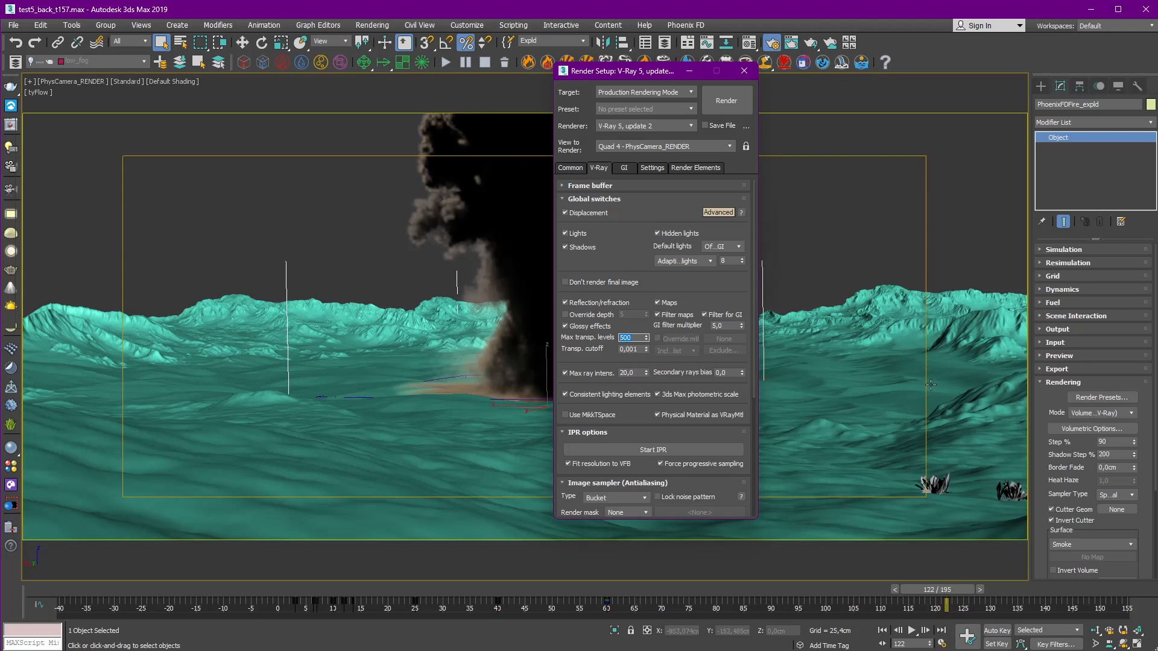
# Step: Set V-Ray's Max transp. levels to 25
pyautogui.scroll(-1, 633, 330)
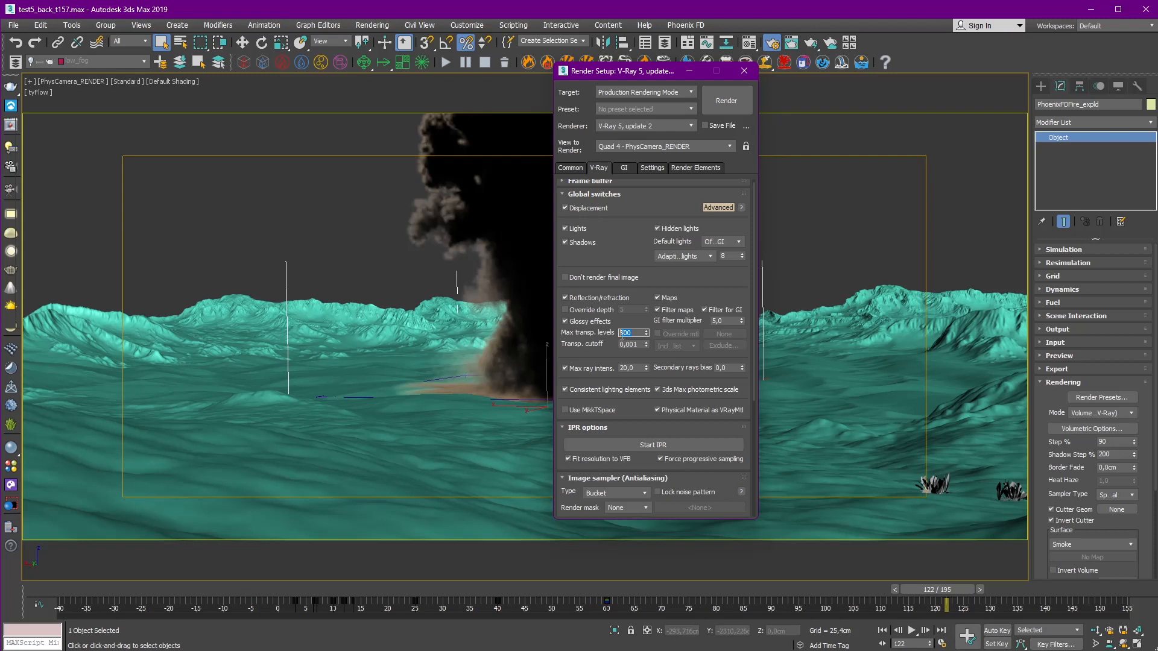
pyautogui.moveTo(622, 336); pyautogui.dragTo(629, 336)
pyautogui.write('25')
pyautogui.moveTo(624, 257); pyautogui.dragTo(624, 235)
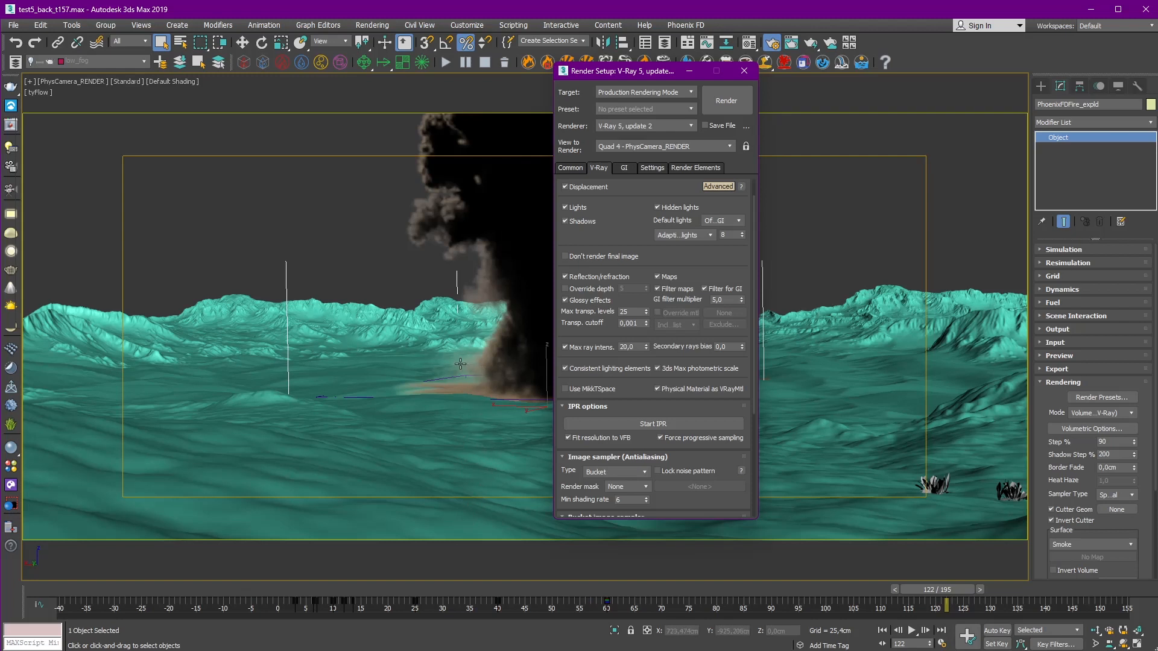
# Step: Uncover the explosion by moving the Render Setup window, and review the simulator's rendering mode list and Max transp. levels
pyautogui.moveTo(654, 71); pyautogui.dragTo(860, 73)
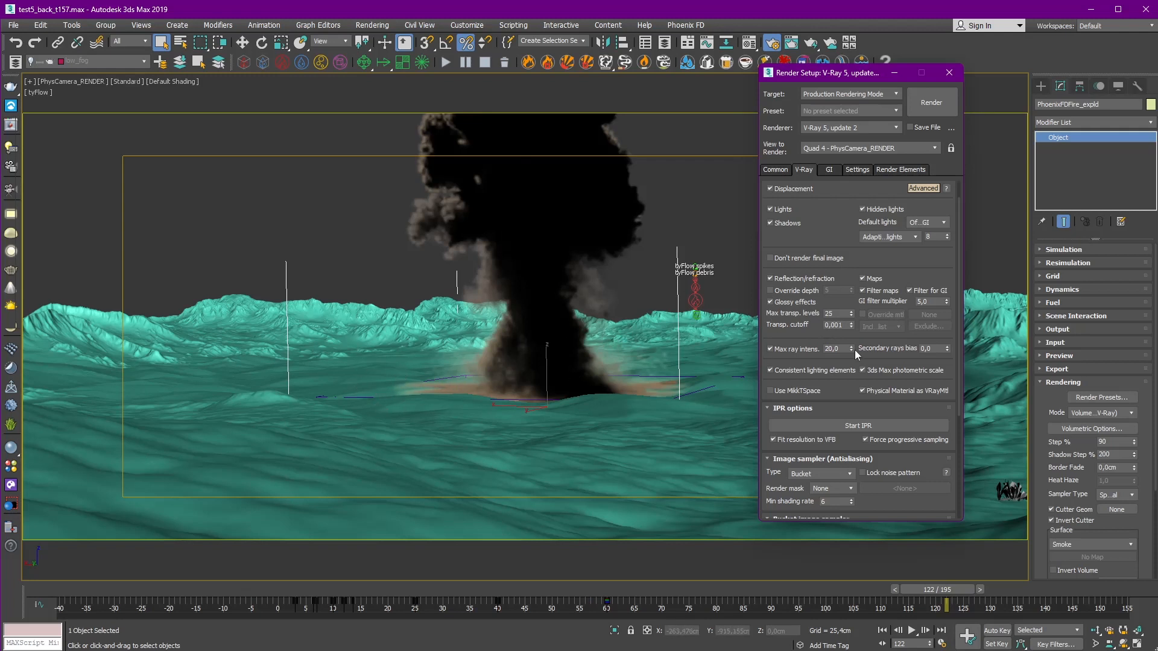
pyautogui.doubleClick(828, 313)
pyautogui.moveTo(787, 233); pyautogui.dragTo(788, 223)
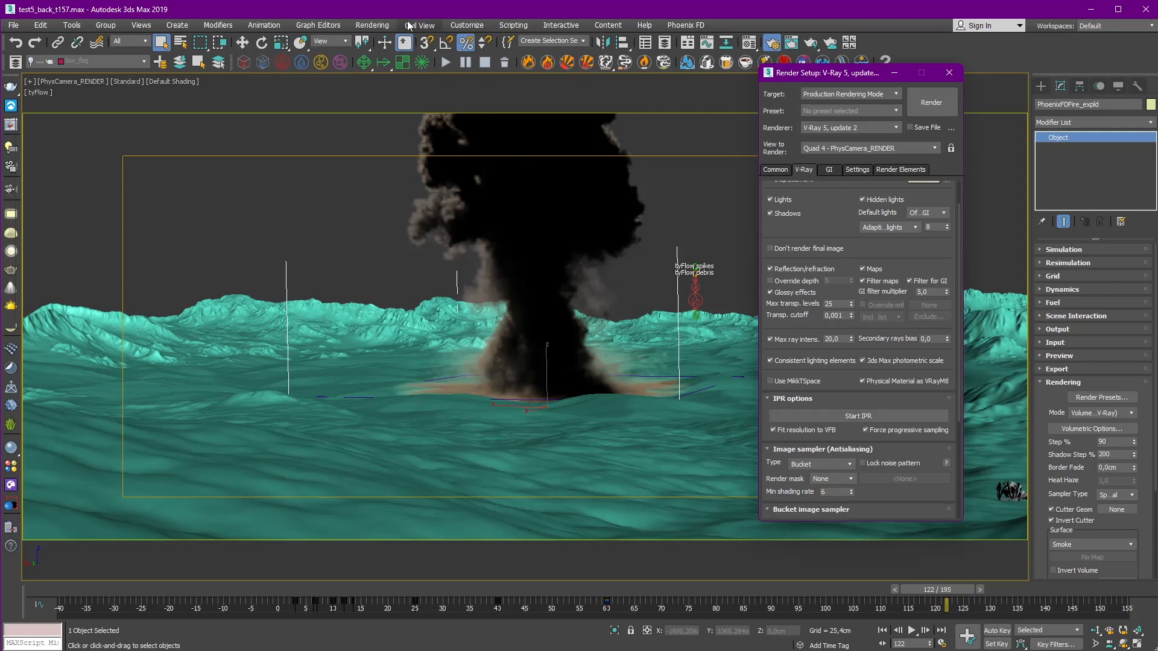
pyautogui.click(1120, 413)
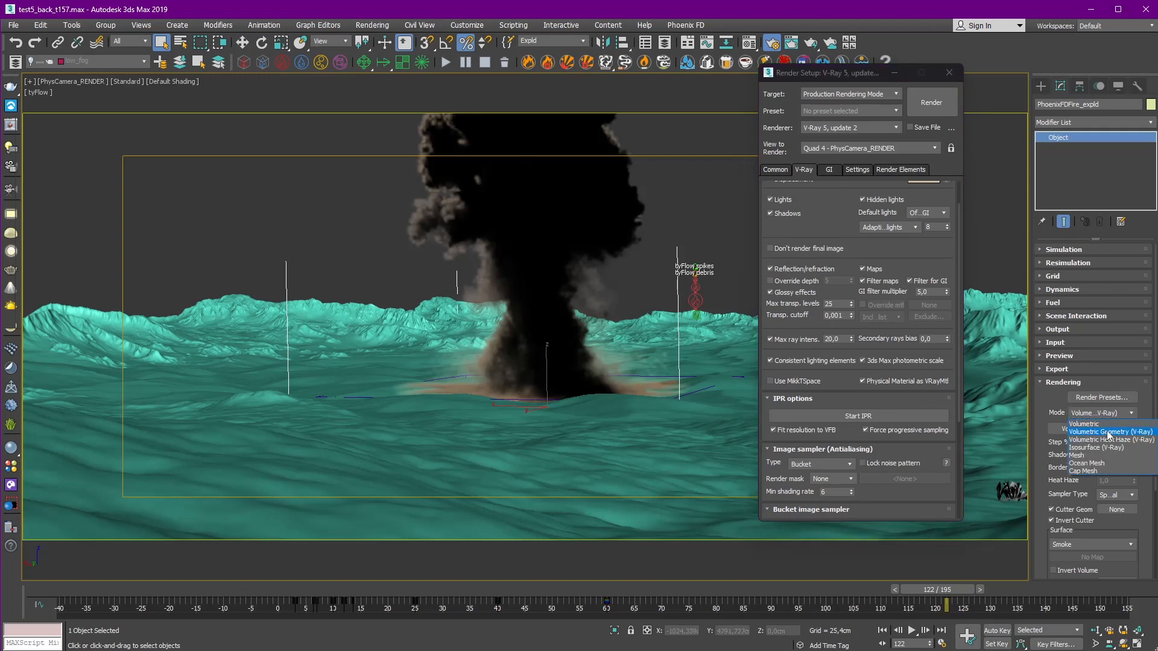
pyautogui.click(824, 313)
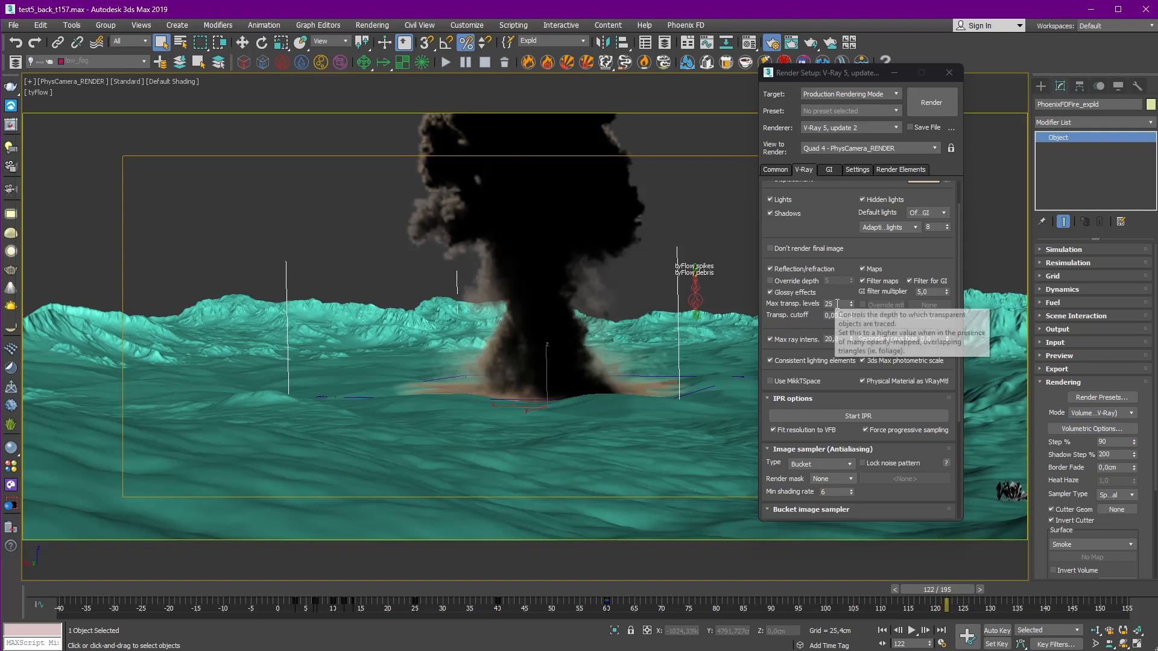
pyautogui.click(824, 312)
# Step: Try other Max transp. levels values and restore the setting to 500
pyautogui.doubleClick(831, 304)
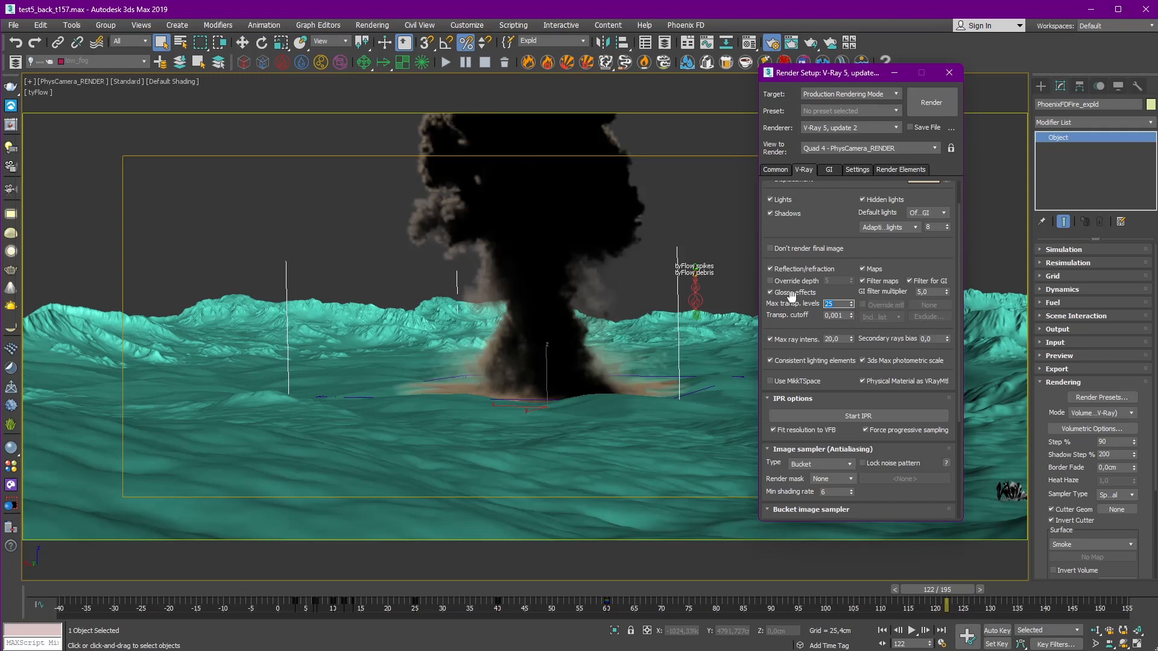
pyautogui.write('2')
pyautogui.write('150')
pyautogui.write('5')
pyautogui.click(837, 304)
pyautogui.doubleClick(837, 304)
pyautogui.click(831, 304)
# Step: Expand V-Ray's Frame buffer settings and examine the separate render channels output
pyautogui.moveTo(909, 258); pyautogui.dragTo(915, 292)
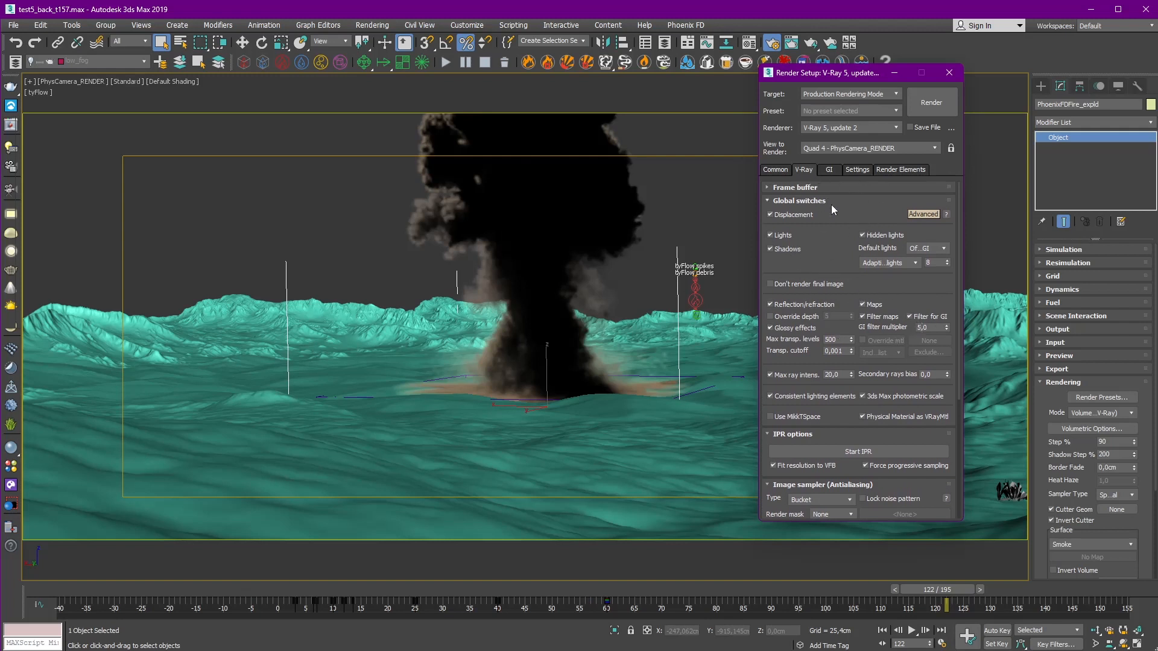
pyautogui.click(796, 187)
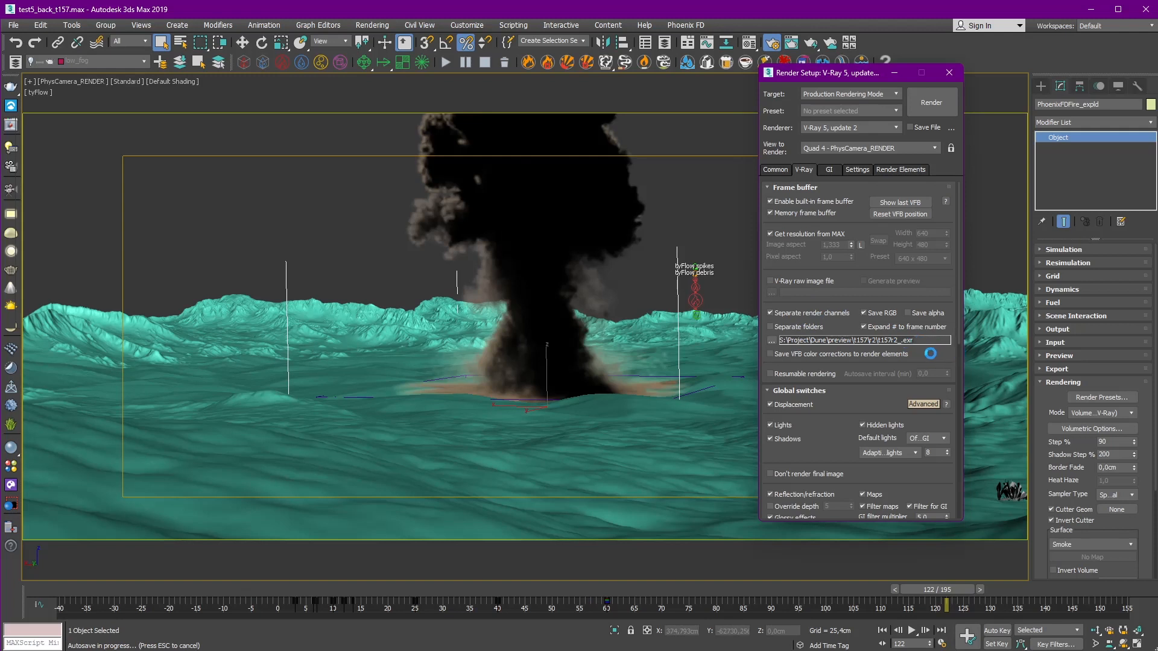
pyautogui.click(601, 399)
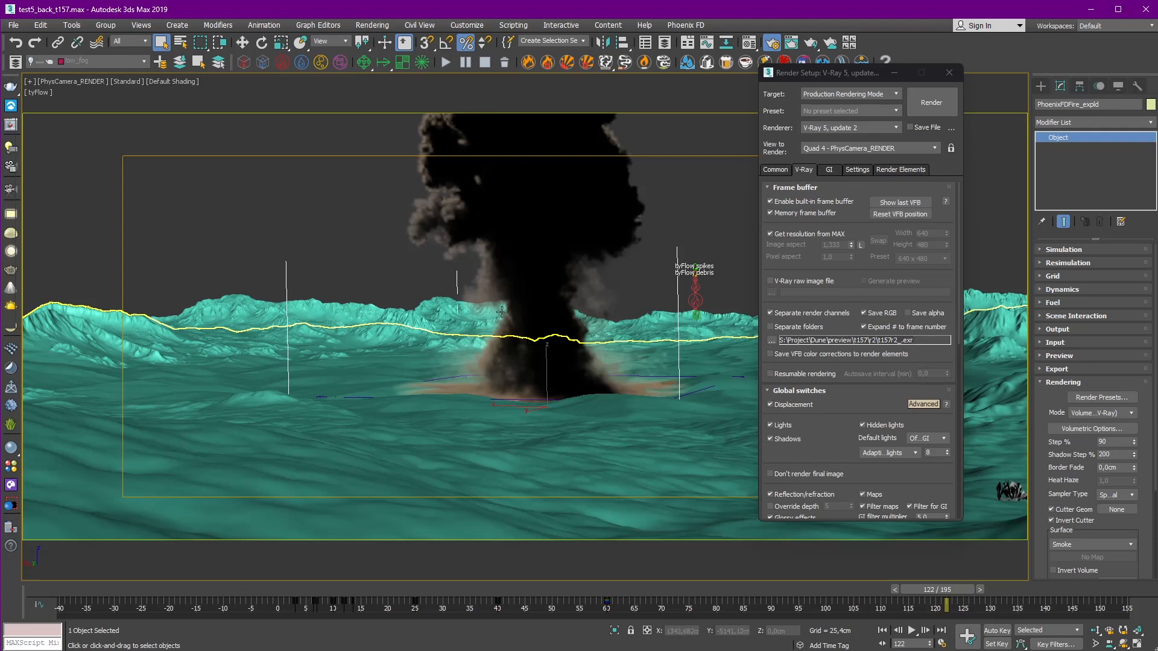
# Step: Try the Spiral bucket sequence in V-Ray's System settings and return it to Left->Right
pyautogui.click(859, 171)
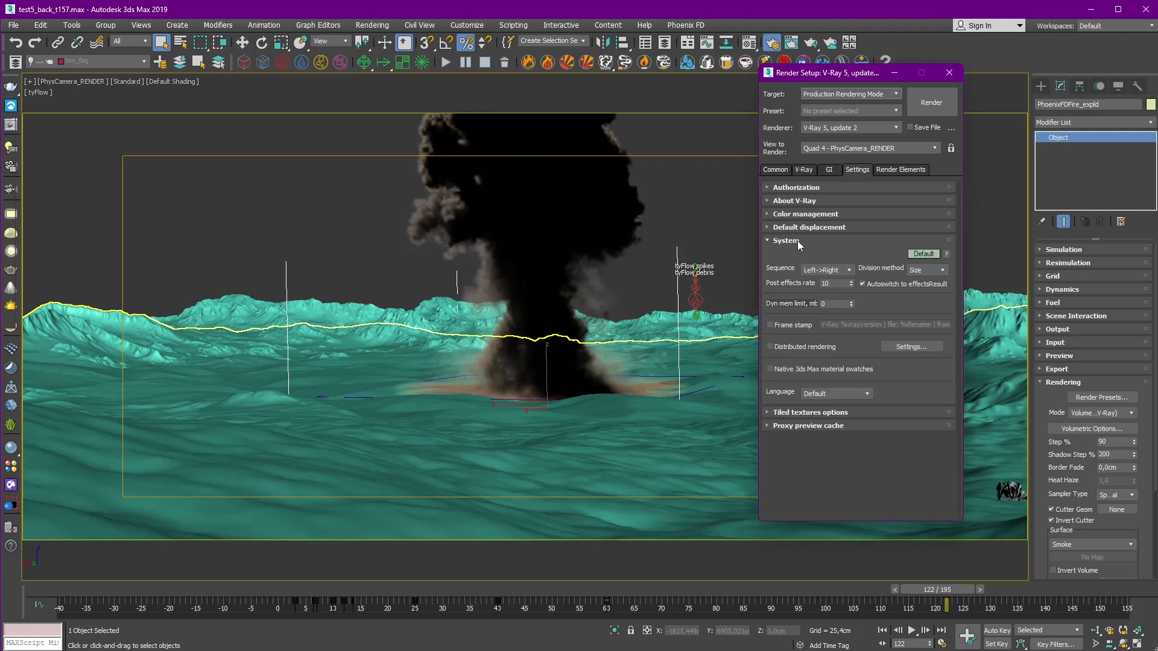
pyautogui.click(830, 271)
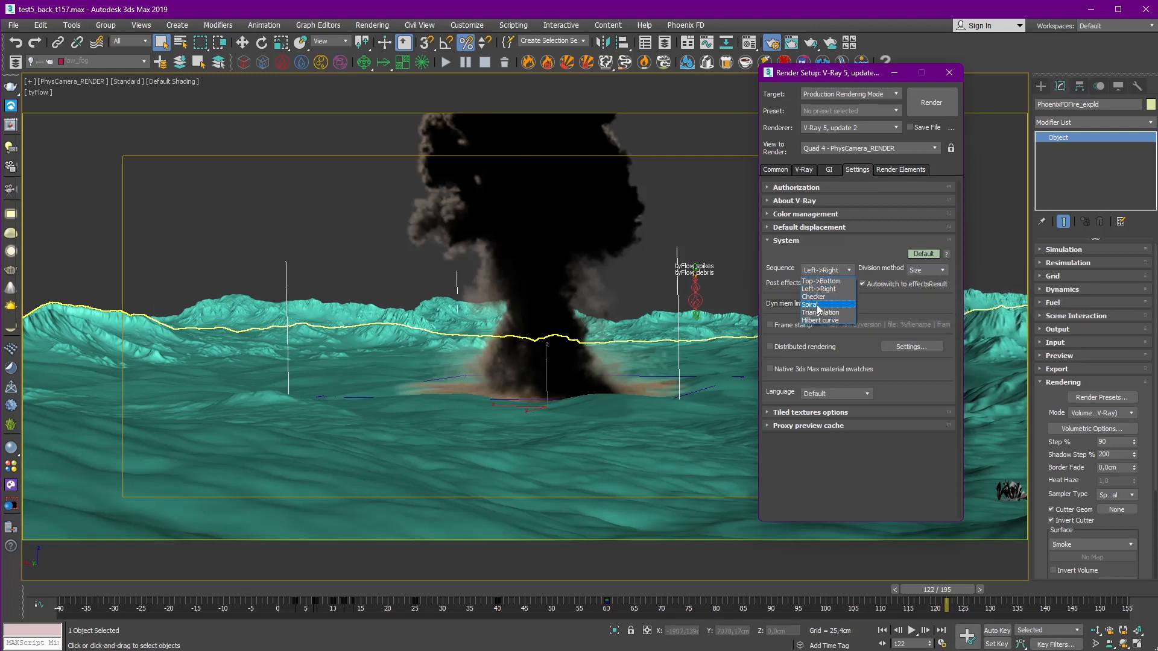
pyautogui.click(820, 305)
pyautogui.click(830, 272)
pyautogui.click(826, 289)
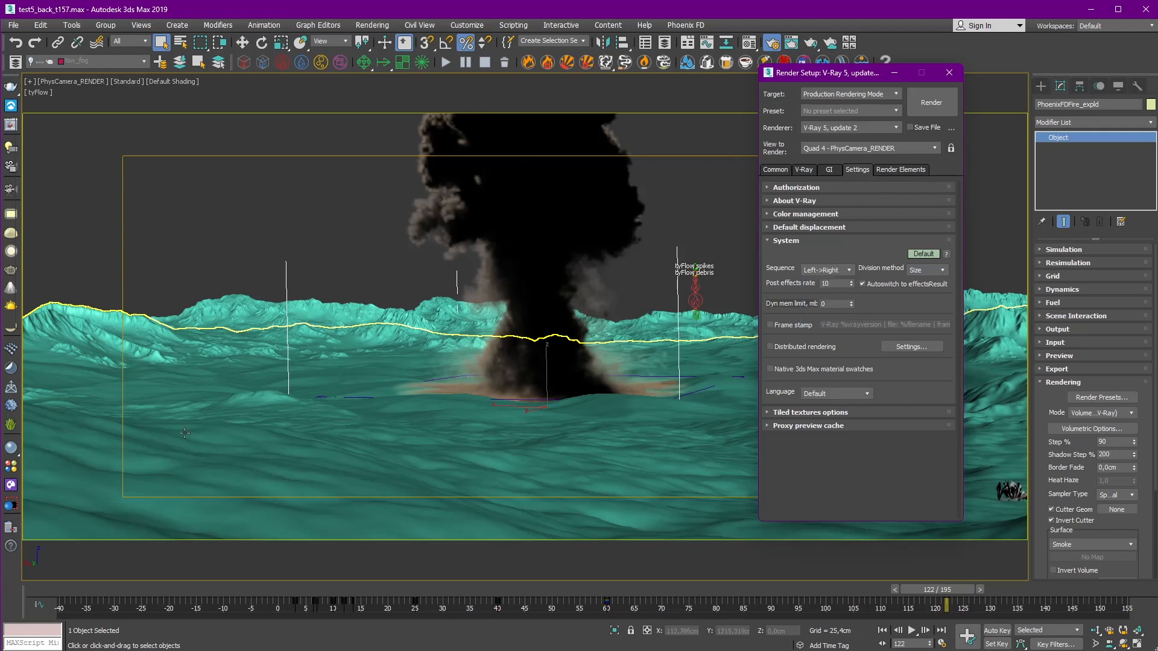
# Step: Expand and examine V-Ray's Global illumination, Light cache and Caustics settings
pyautogui.click(832, 169)
pyautogui.click(799, 187)
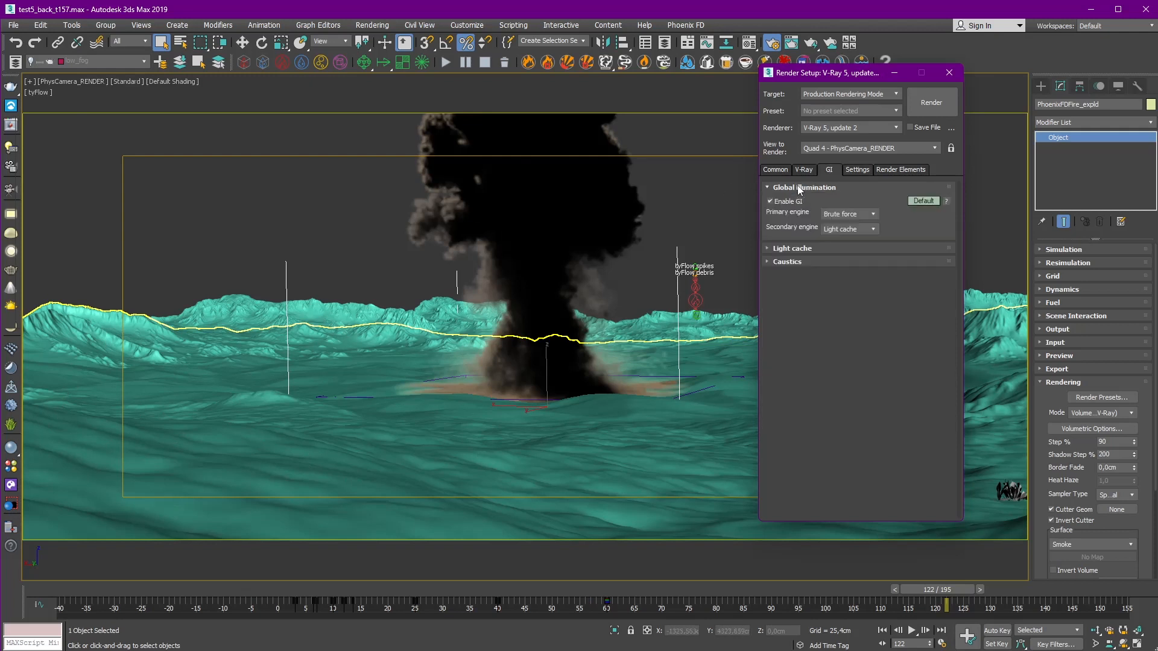
pyautogui.click(802, 247)
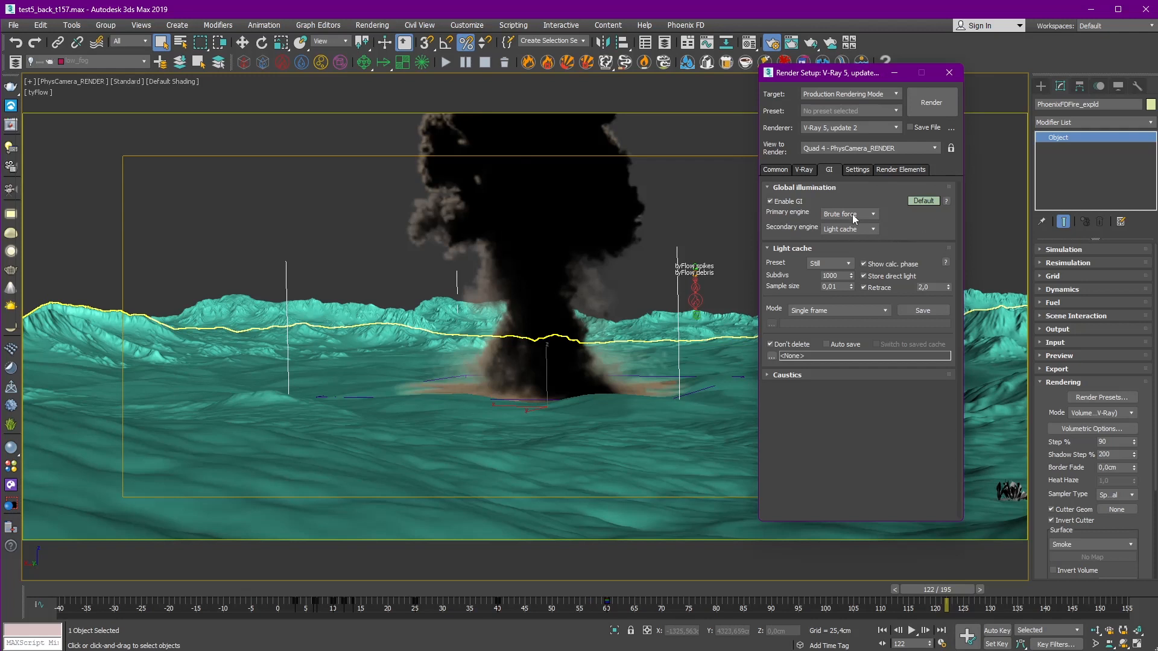
pyautogui.click(784, 375)
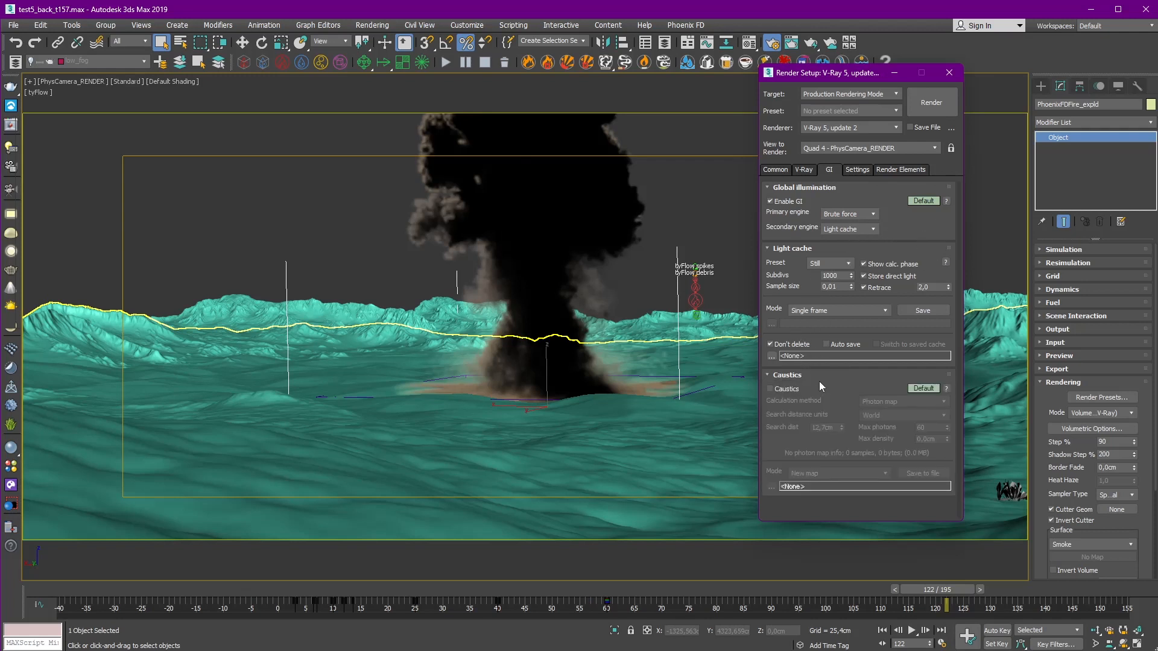
# Step: Review the V-Ray render settings, covering light cache subdivisions, render elements and frame buffer output, and close the render setup
pyautogui.doubleClick(830, 275)
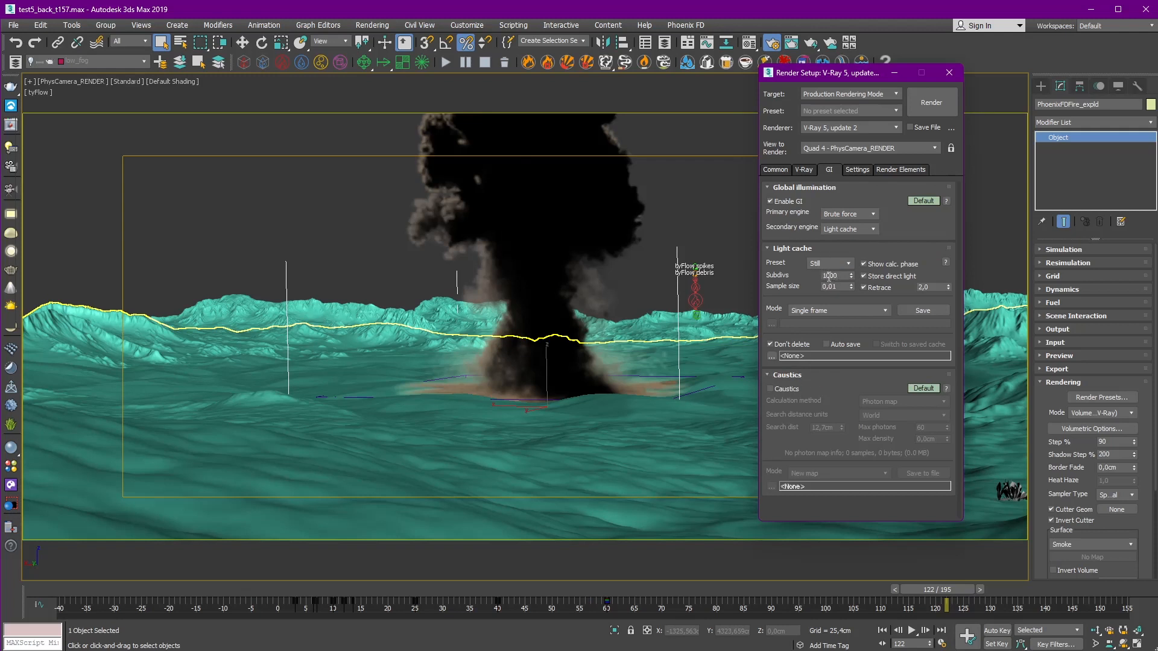
pyautogui.click(895, 172)
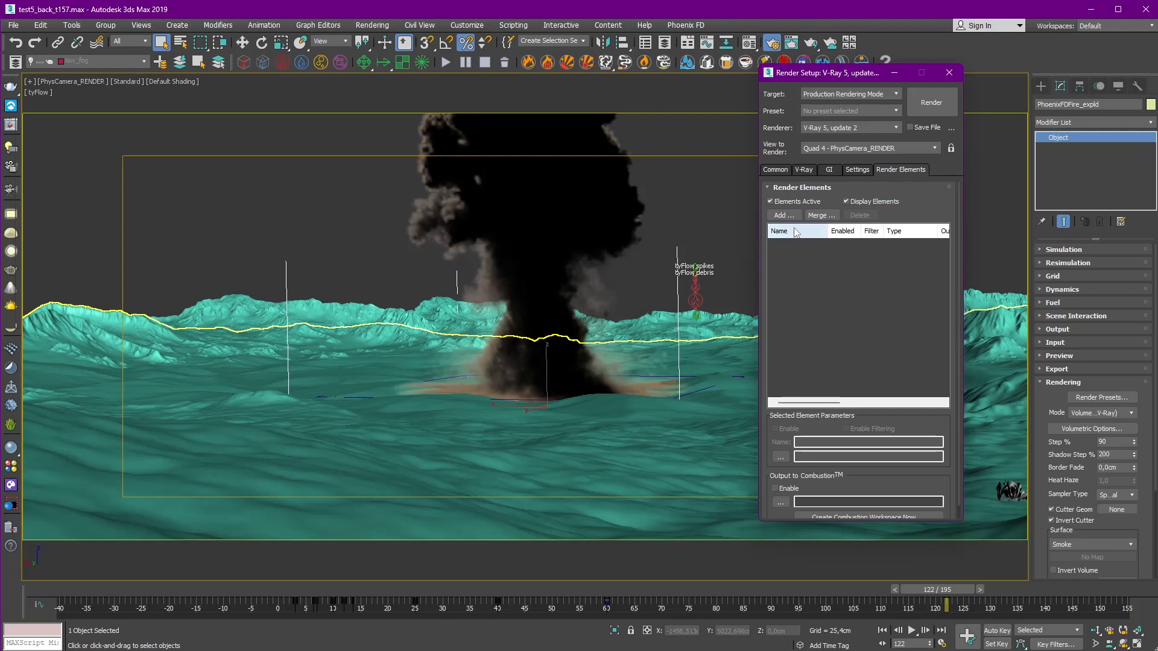
pyautogui.moveTo(872, 73); pyautogui.dragTo(935, 86)
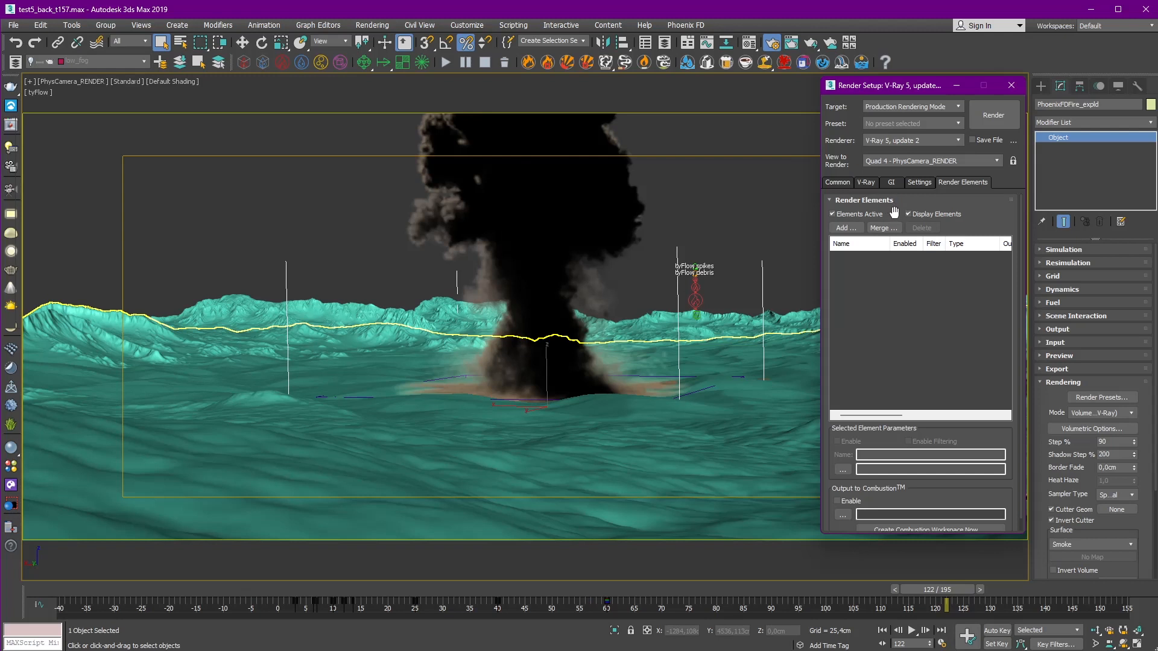
pyautogui.click(865, 184)
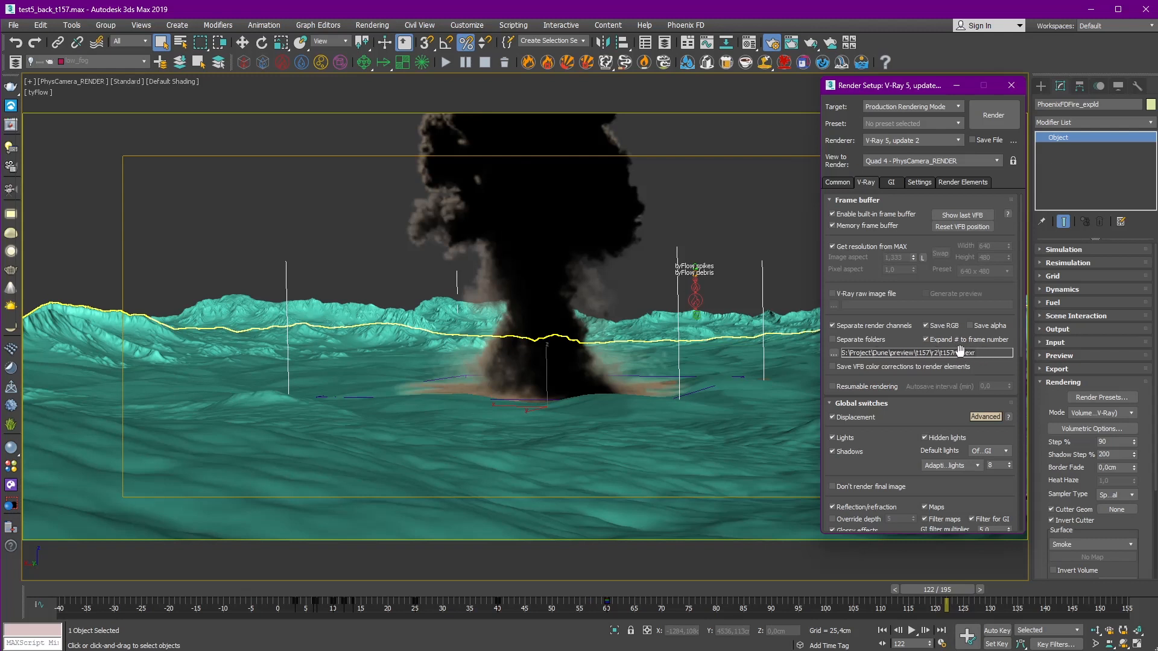
pyautogui.click(961, 182)
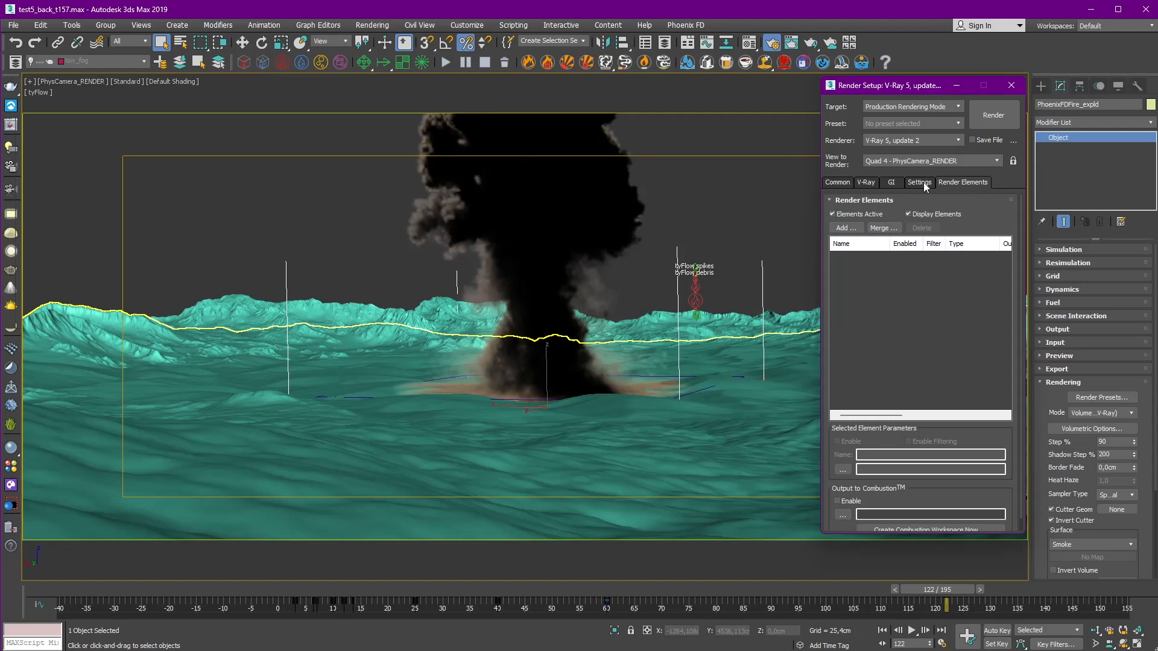
pyautogui.click(1012, 86)
pyautogui.click(856, 196)
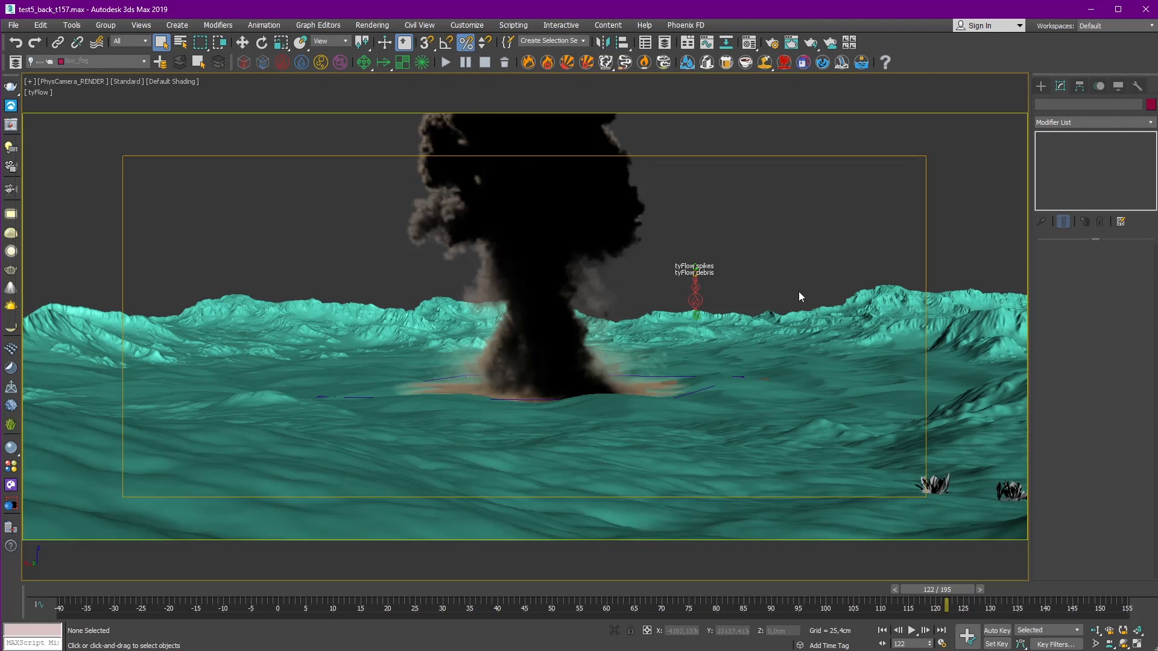
# Step: Examine the terrain mesh's VRayDisplacementMod parameters, including edge length and max subdivs, deselect the mesh and dismiss the error message
pyautogui.click(841, 430)
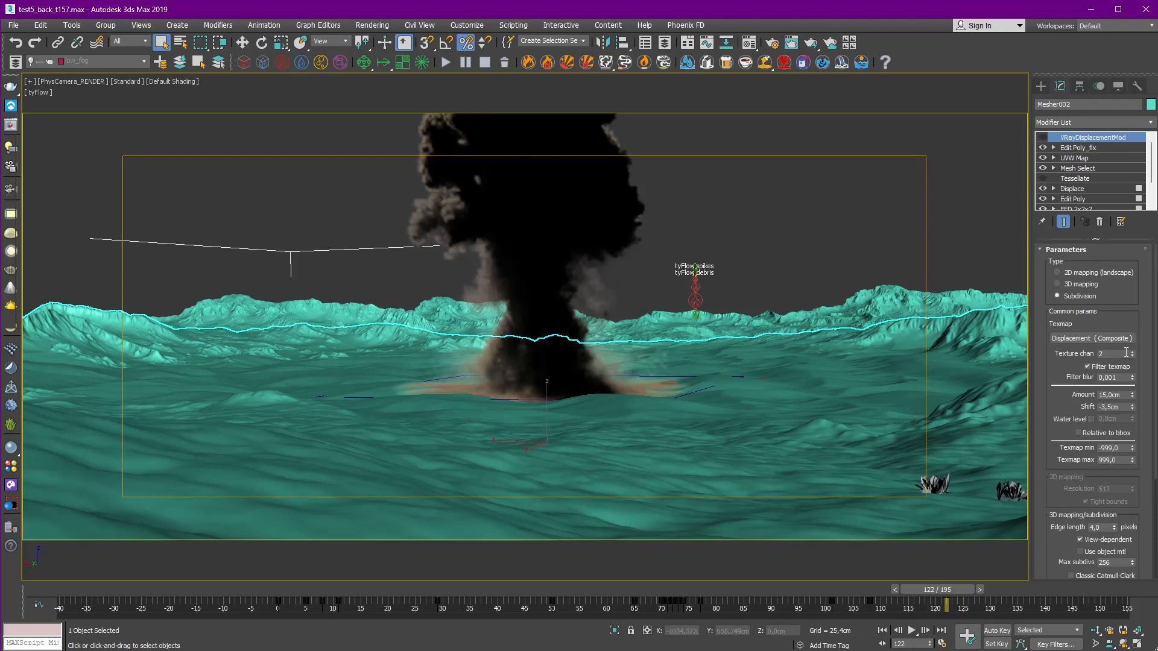
pyautogui.scroll(-3, 1092, 349)
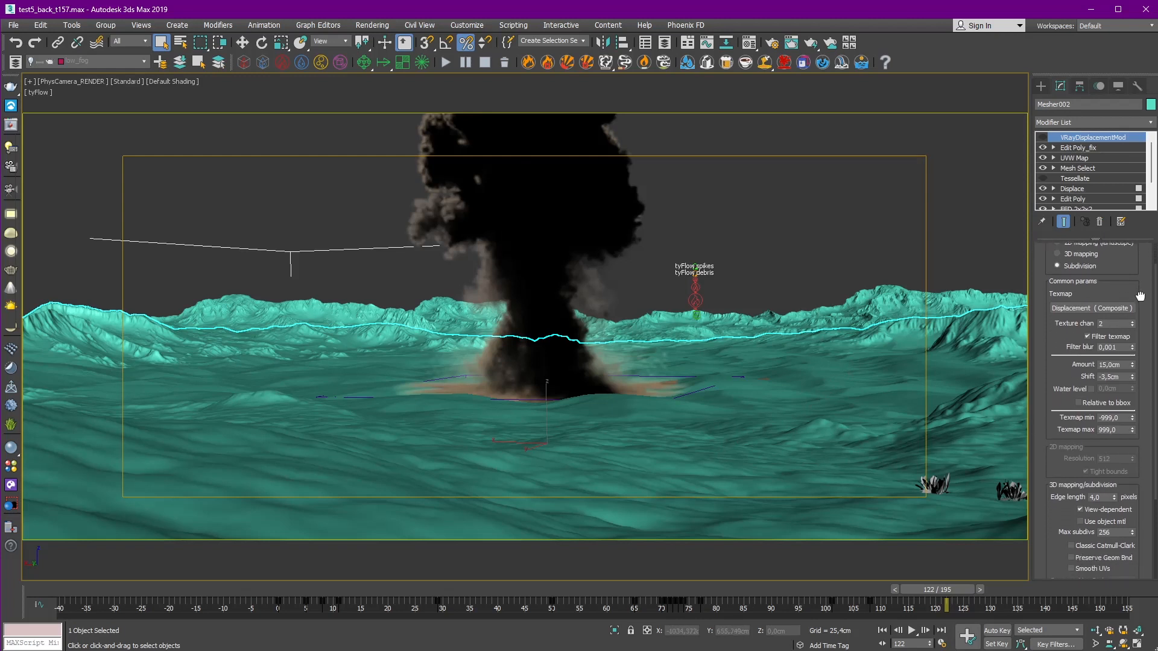
pyautogui.moveTo(1041, 412); pyautogui.dragTo(1042, 297)
pyautogui.click(1096, 381)
pyautogui.moveTo(1113, 417); pyautogui.dragTo(1072, 415)
pyautogui.click(1044, 404)
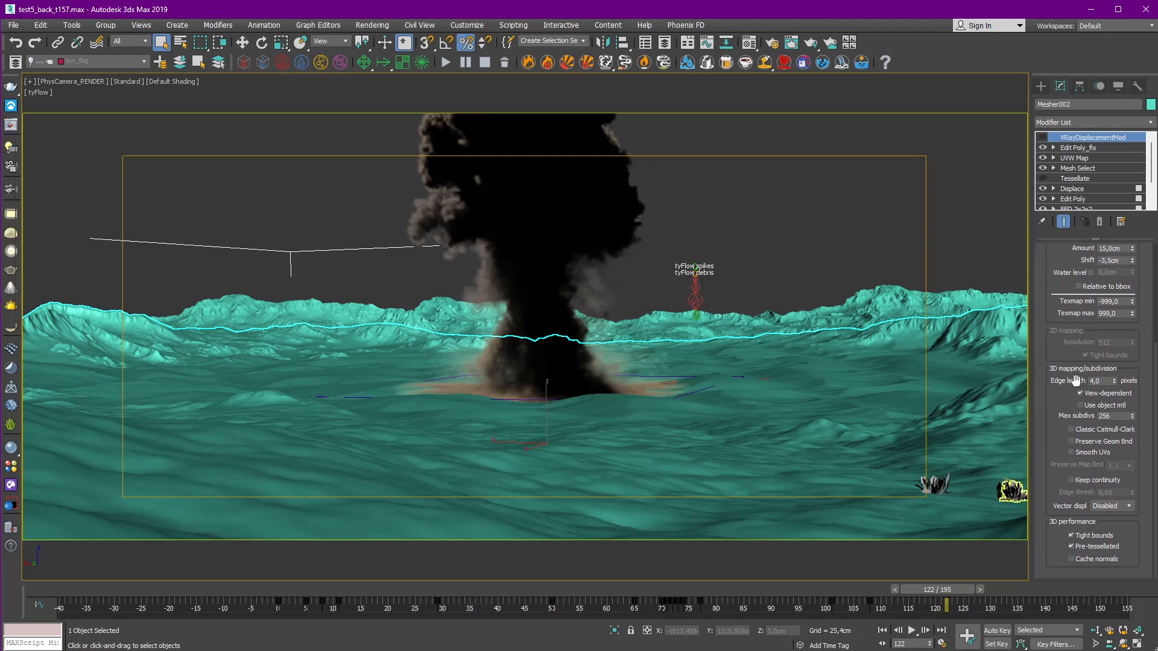
pyautogui.doubleClick(1094, 382)
pyautogui.moveTo(1117, 417); pyautogui.dragTo(1099, 417)
pyautogui.moveTo(1048, 319); pyautogui.dragTo(1046, 481)
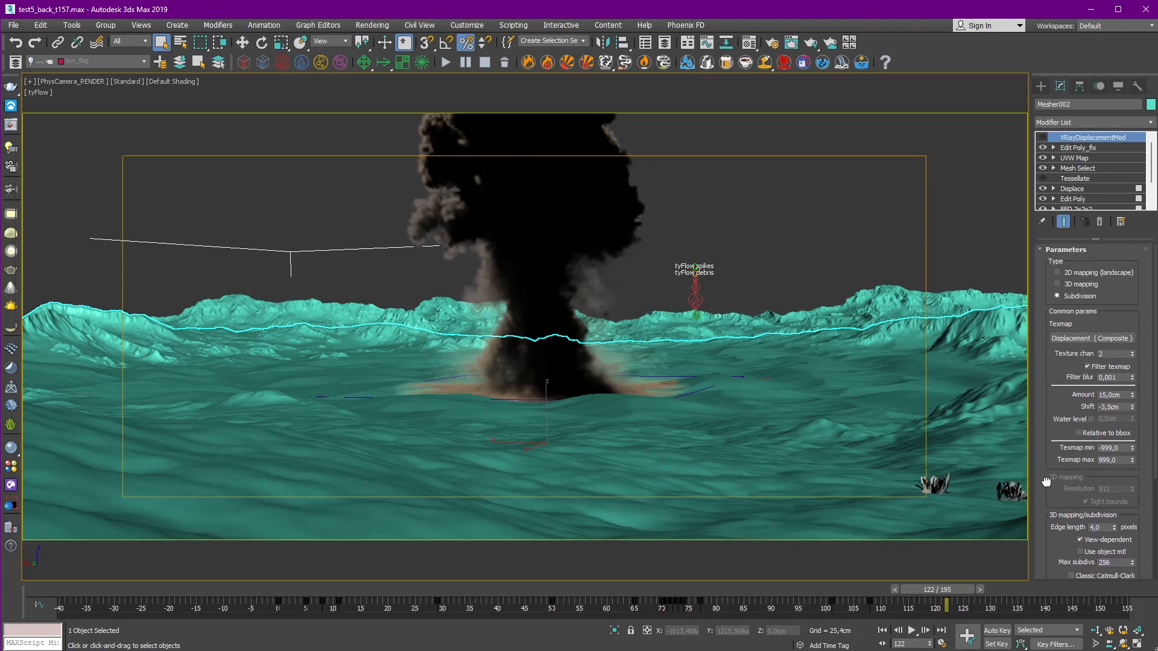
pyautogui.click(984, 169)
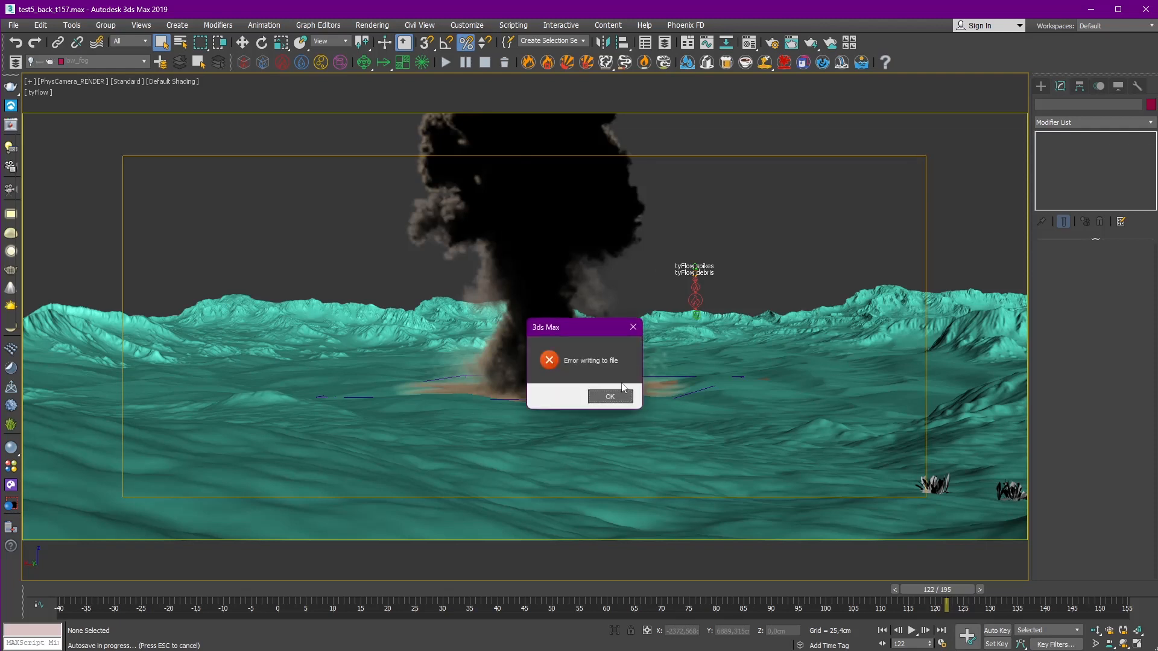
pyautogui.click(624, 396)
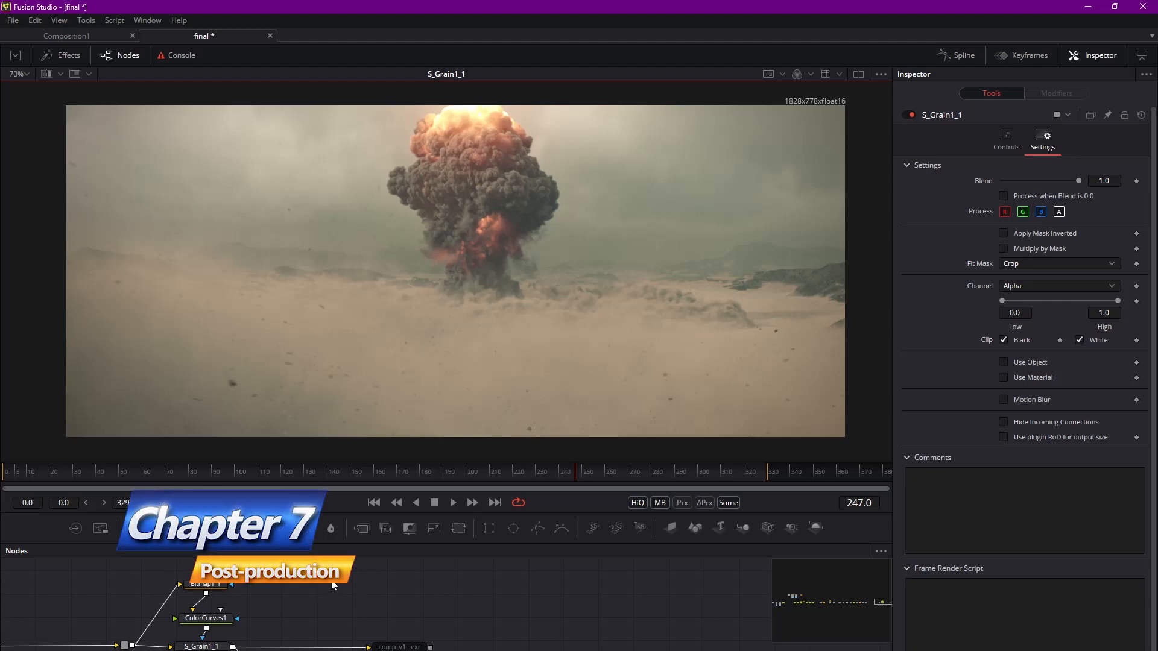
# Step: Switch to Fusion Studio and inspect the pipe router and Bitmap1_1 mask node feeding the S_Grain1_1 node
pyautogui.moveTo(301, 592); pyautogui.dragTo(416, 595, button='middle')
pyautogui.click(486, 642)
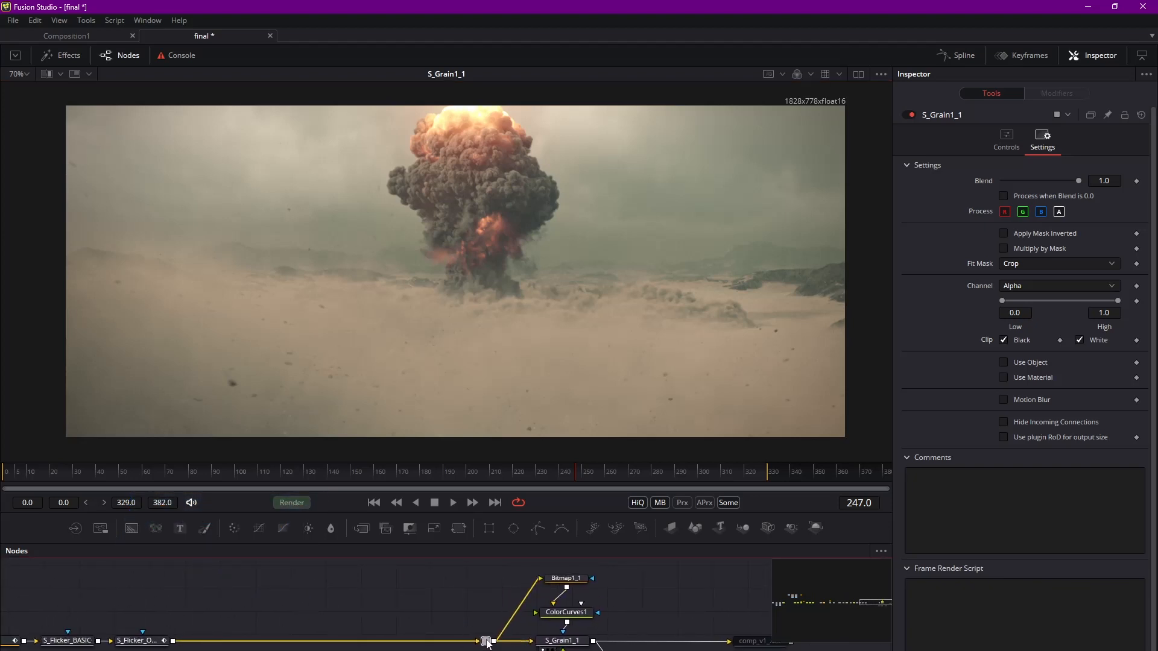
pyautogui.click(486, 642)
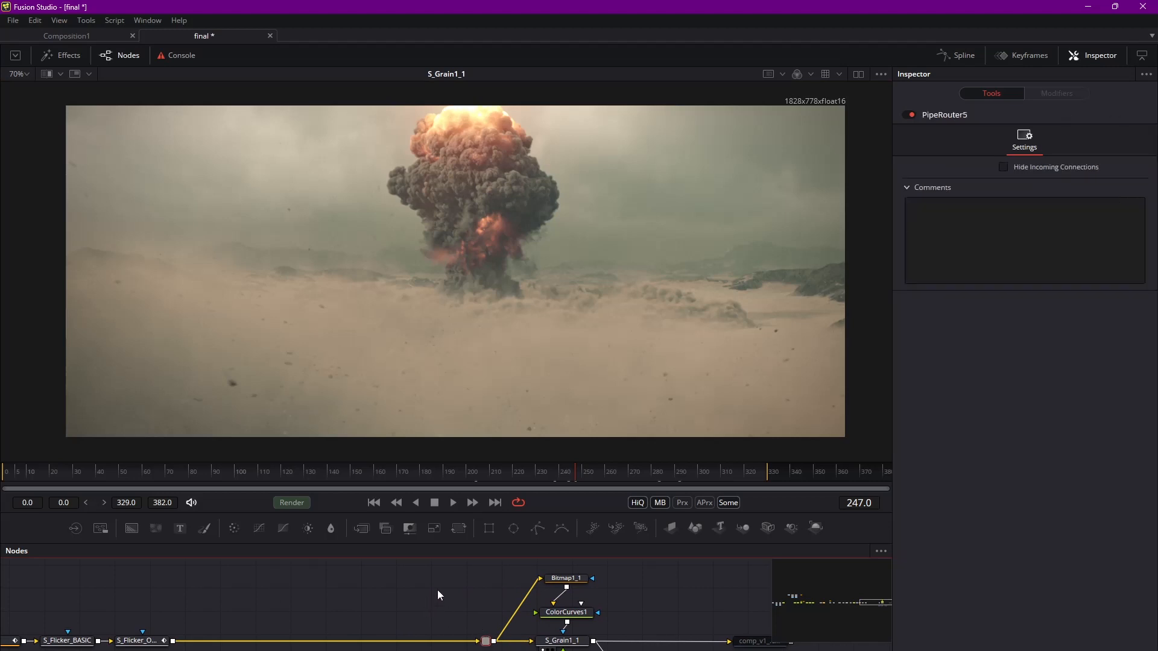
pyautogui.moveTo(449, 596); pyautogui.dragTo(493, 605, button='middle')
pyautogui.moveTo(440, 252); pyautogui.dragTo(433, 252, button='middle')
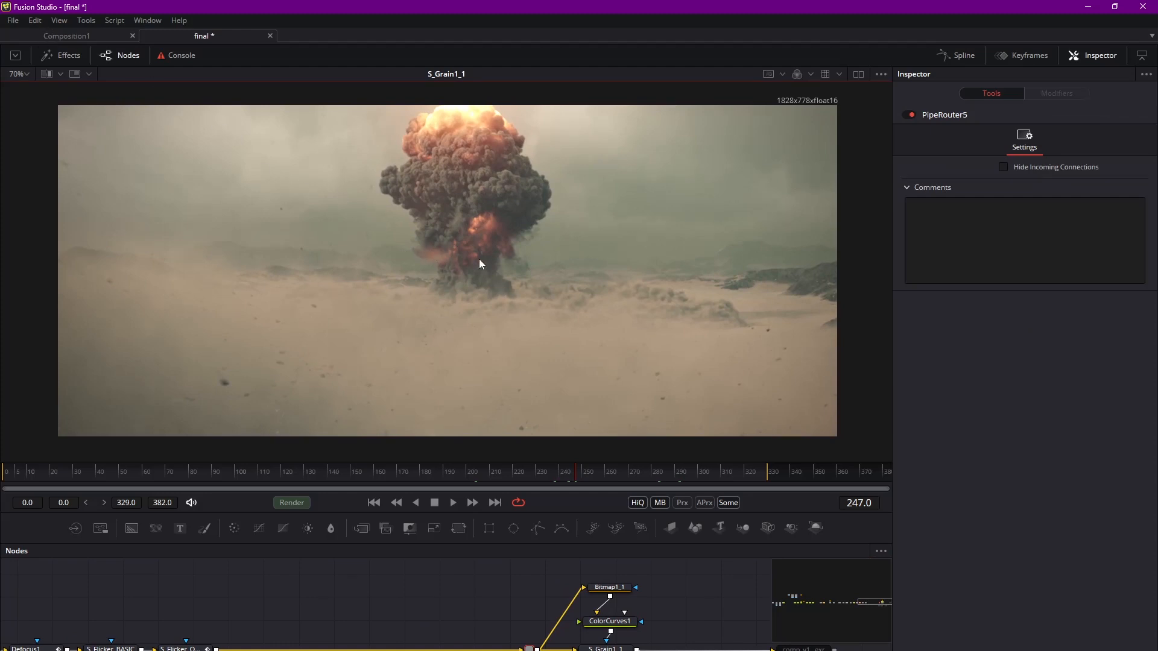
pyautogui.moveTo(352, 261)
pyautogui.mouseDown(button='middle')
pyautogui.moveTo(408, 258)
pyautogui.moveTo(348, 264)
pyautogui.mouseUp(button='middle')
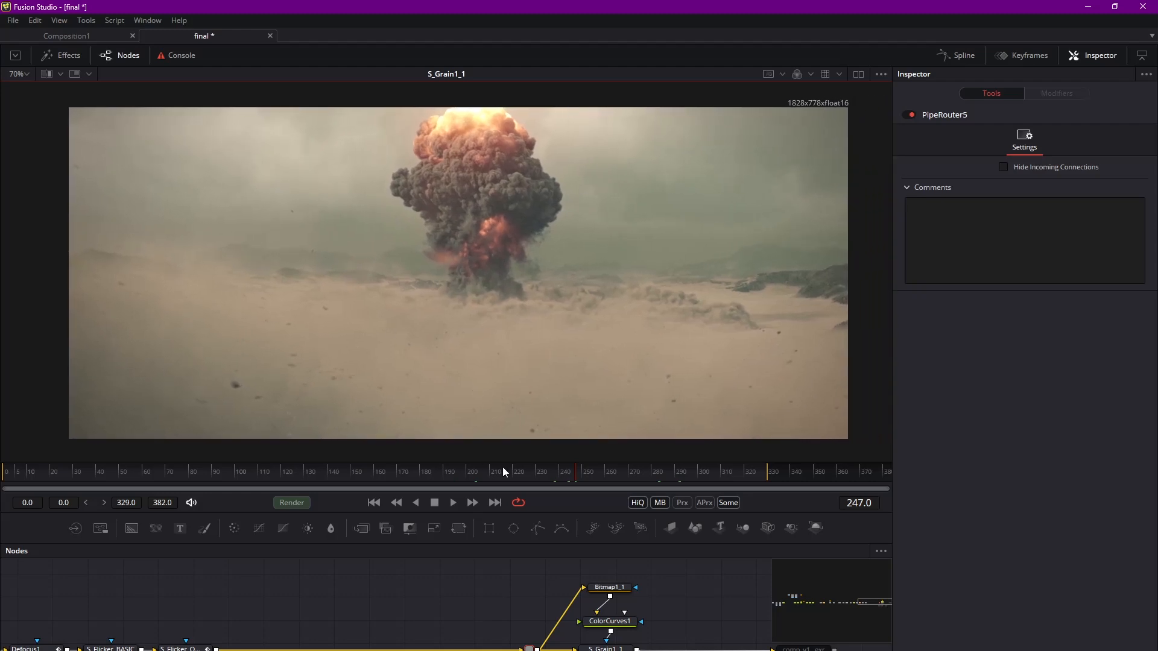
pyautogui.moveTo(656, 580); pyautogui.dragTo(619, 591)
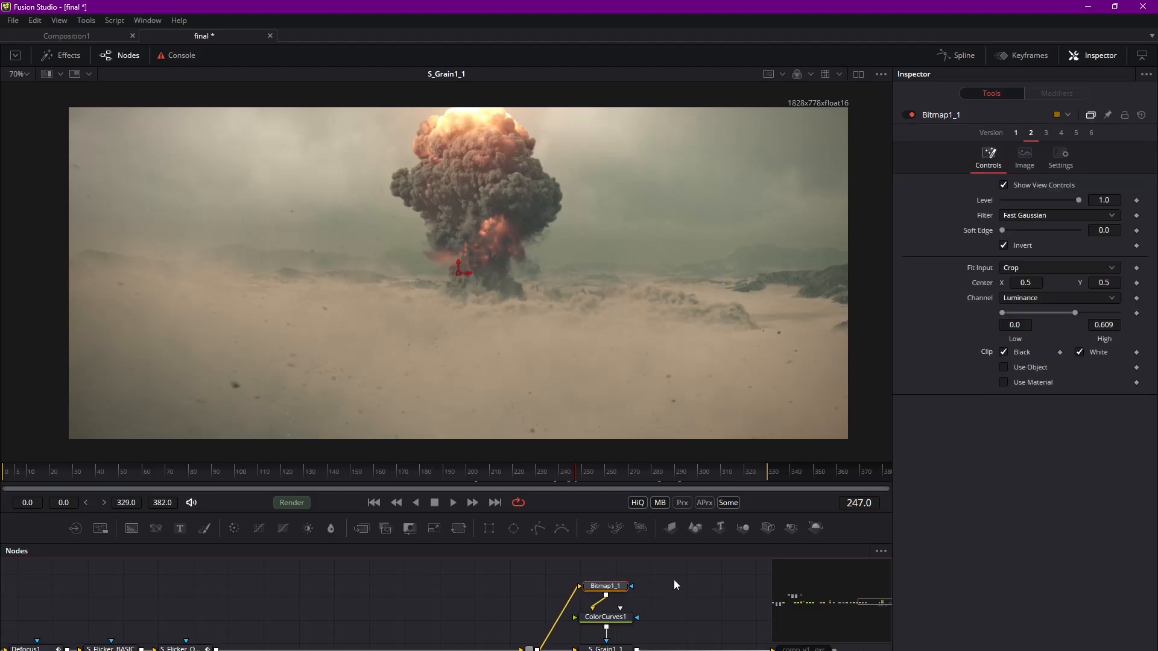
pyautogui.click(664, 581)
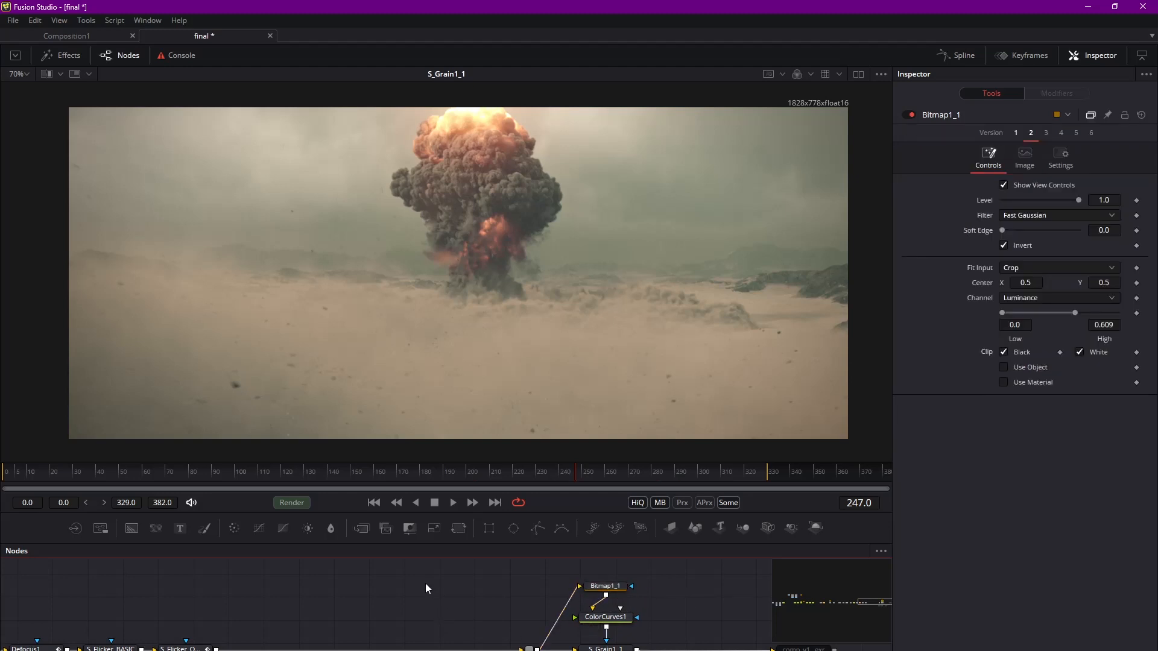
# Step: Trace the node flow back from the flicker and grading nodes to the Loader2 and Dissolve nodes at its start
pyautogui.moveTo(416, 584); pyautogui.dragTo(574, 586, button='middle')
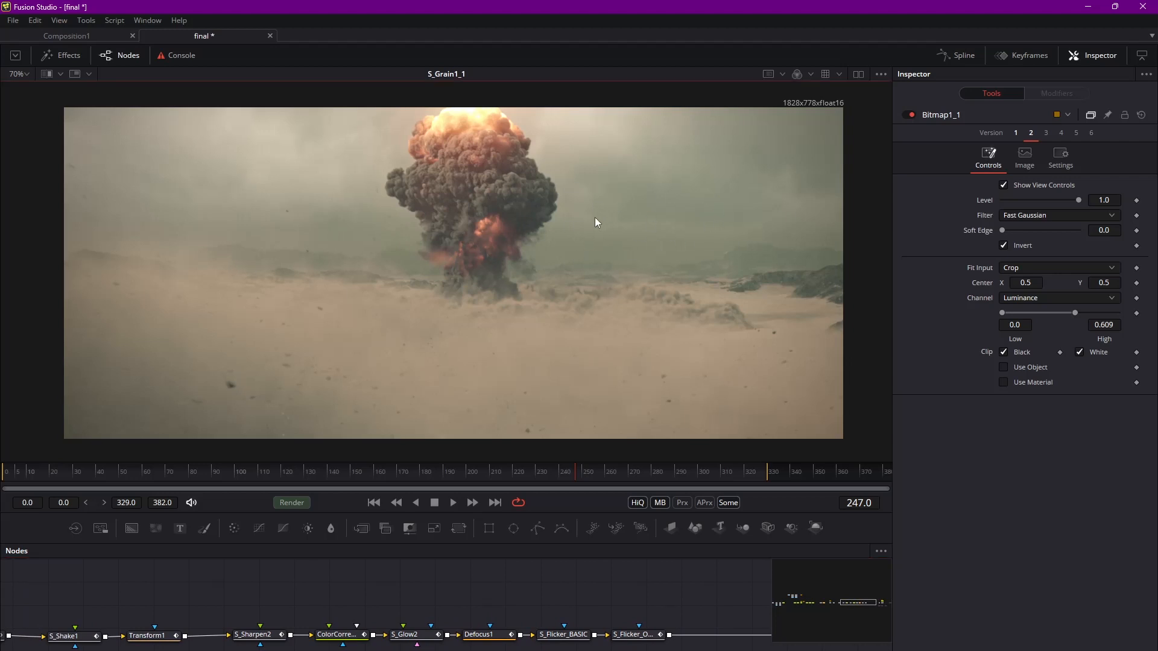
pyautogui.moveTo(601, 215); pyautogui.dragTo(577, 216, button='middle')
pyautogui.moveTo(339, 594)
pyautogui.mouseDown(button='middle')
pyautogui.moveTo(509, 596)
pyautogui.moveTo(526, 565)
pyautogui.moveTo(346, 582)
pyautogui.moveTo(576, 546)
pyautogui.mouseUp(button='middle')
pyautogui.keyDown('ctrl'); pyautogui.scroll(-2, 482, 581); pyautogui.keyUp('ctrl')
pyautogui.moveTo(421, 609)
pyautogui.mouseDown(button='middle')
pyautogui.moveTo(499, 633)
pyautogui.moveTo(627, 643)
pyautogui.mouseUp(button='middle')
pyautogui.moveTo(313, 631); pyautogui.dragTo(630, 642, button='middle')
pyautogui.moveTo(333, 632); pyautogui.dragTo(484, 629, button='middle')
pyautogui.moveTo(401, 641); pyautogui.dragTo(641, 644, button='middle')
pyautogui.moveTo(333, 634); pyautogui.dragTo(532, 637, button='middle')
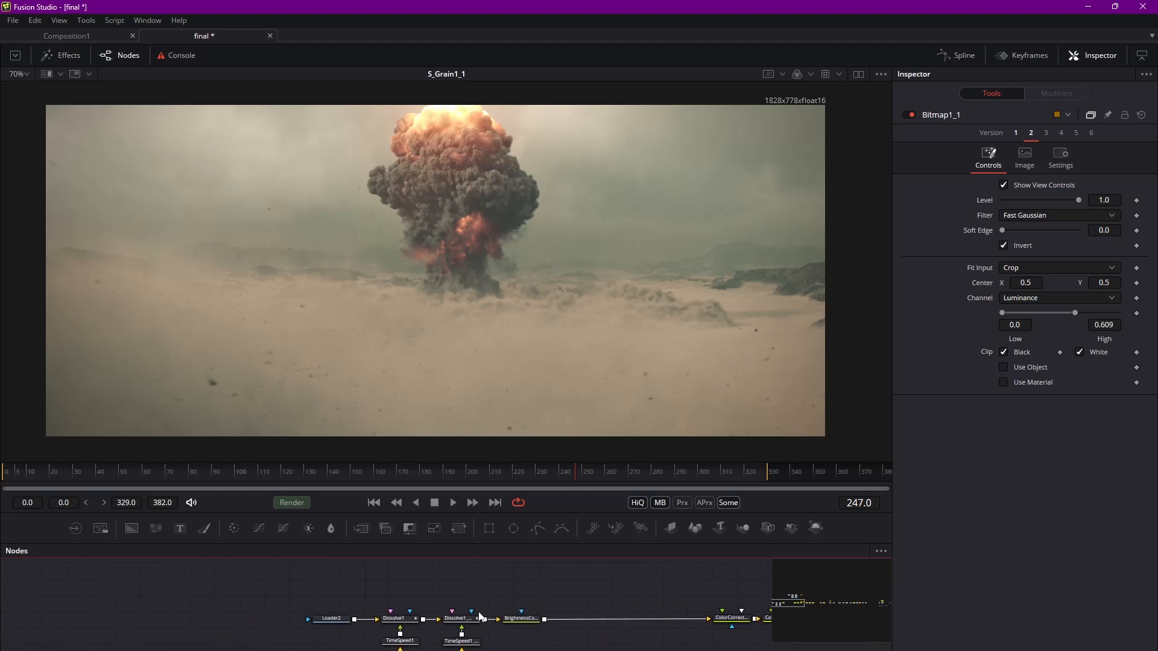
pyautogui.keyDown('ctrl'); pyautogui.scroll(2, 532, 613); pyautogui.keyUp('ctrl')
pyautogui.moveTo(604, 588); pyautogui.dragTo(562, 565, button='middle')
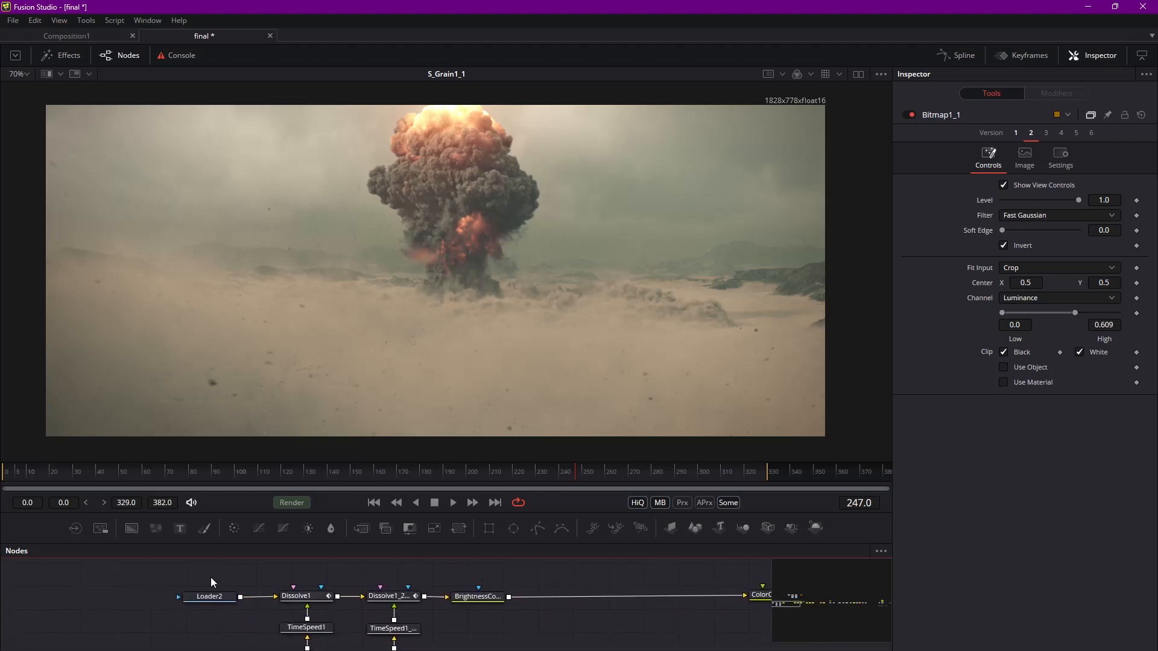
# Step: Enlarge the node area and shift the Loader, Dissolve and TimeSpeed nodes as a group slightly away from the brightness/contrast node
pyautogui.moveTo(201, 574); pyautogui.dragTo(425, 650)
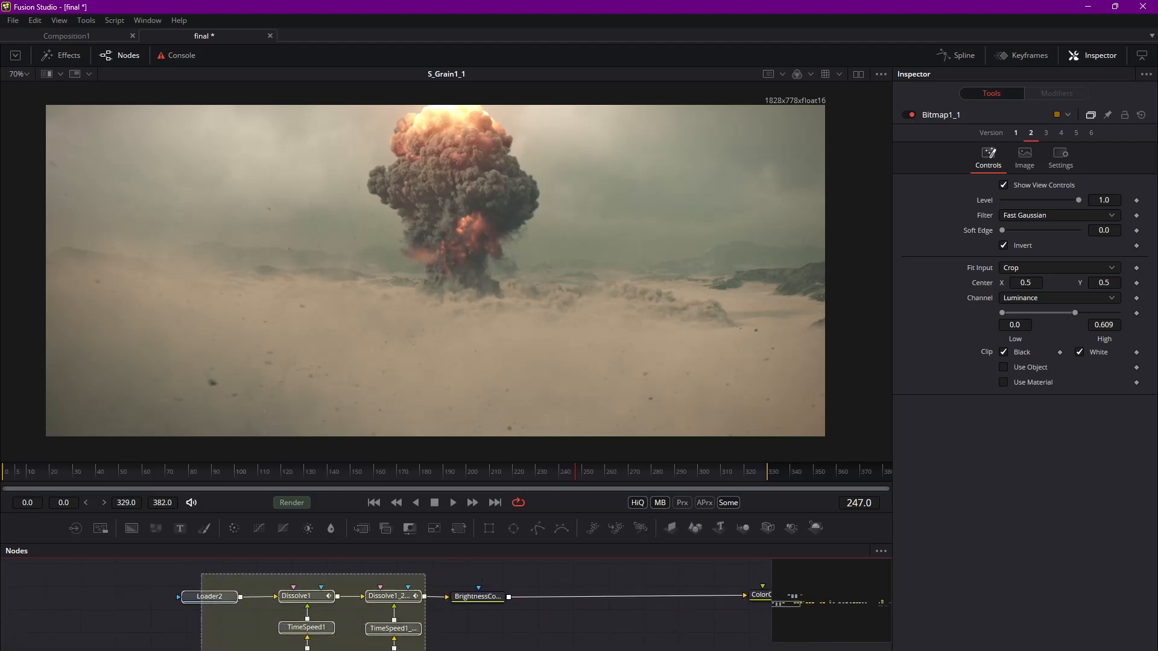
pyautogui.moveTo(442, 631); pyautogui.dragTo(463, 626, button='middle')
pyautogui.moveTo(457, 544); pyautogui.dragTo(471, 531)
pyautogui.moveTo(451, 555); pyautogui.dragTo(467, 558, button='middle')
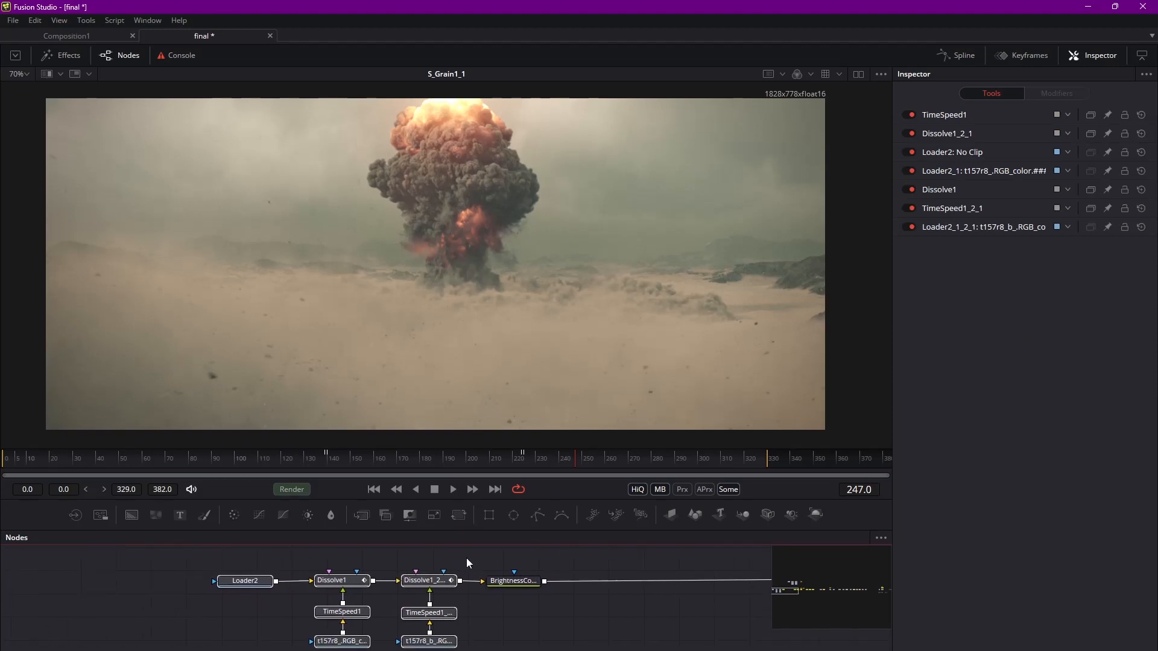
pyautogui.moveTo(436, 584); pyautogui.dragTo(406, 582)
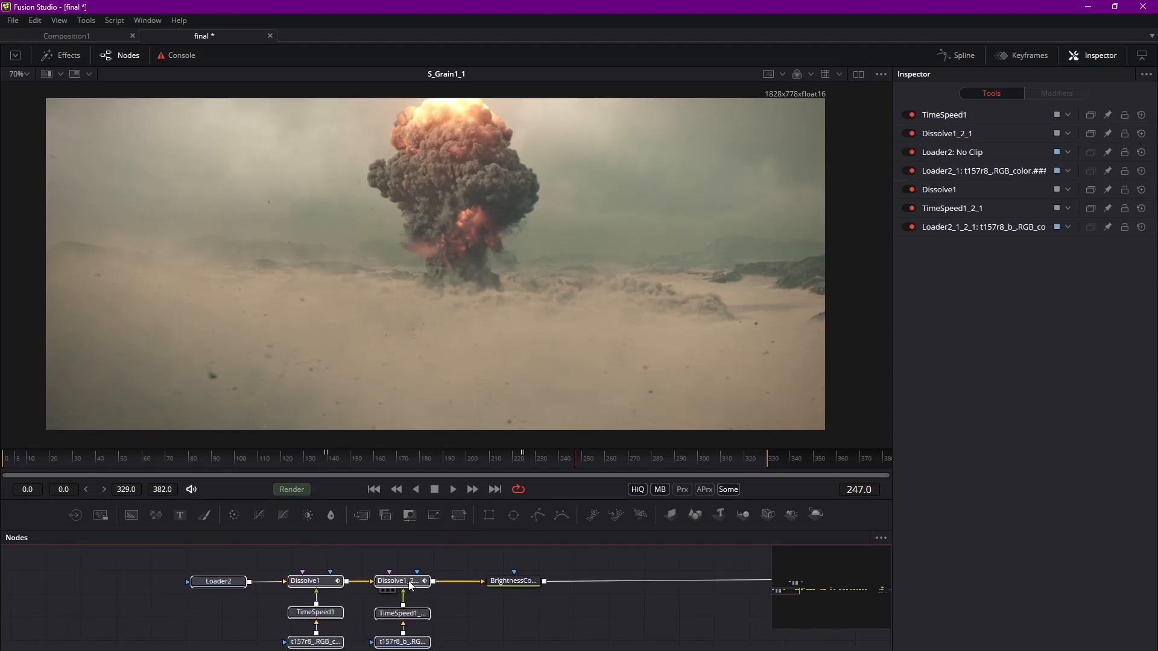
pyautogui.click(384, 567)
pyautogui.moveTo(210, 566); pyautogui.dragTo(440, 650)
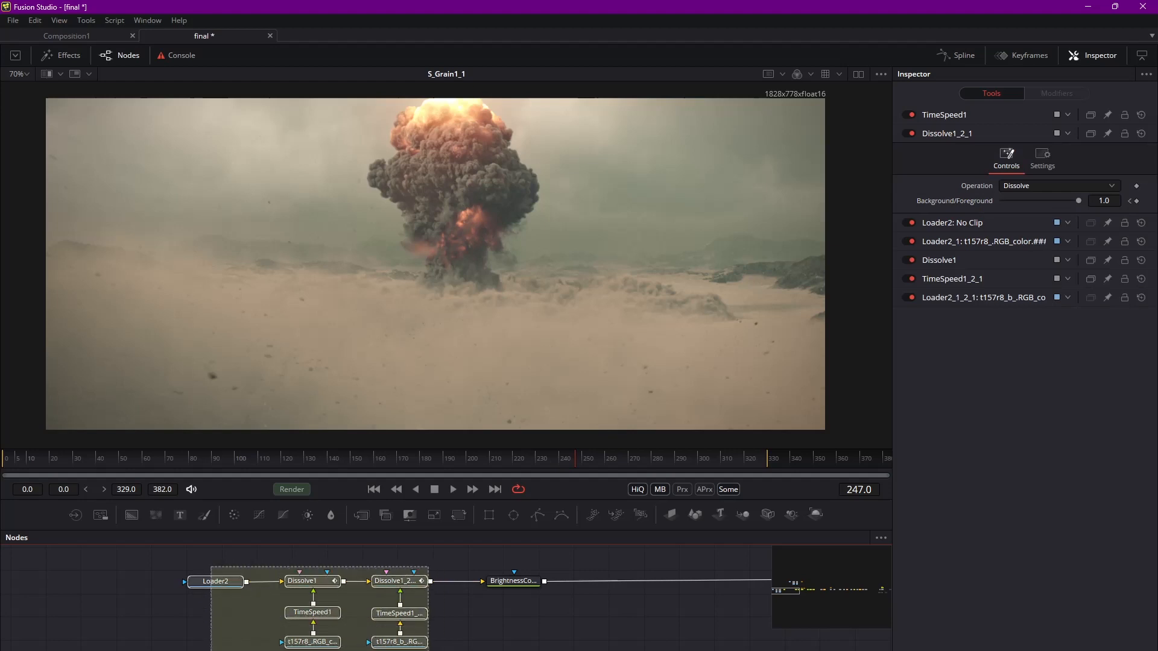
pyautogui.click(386, 625)
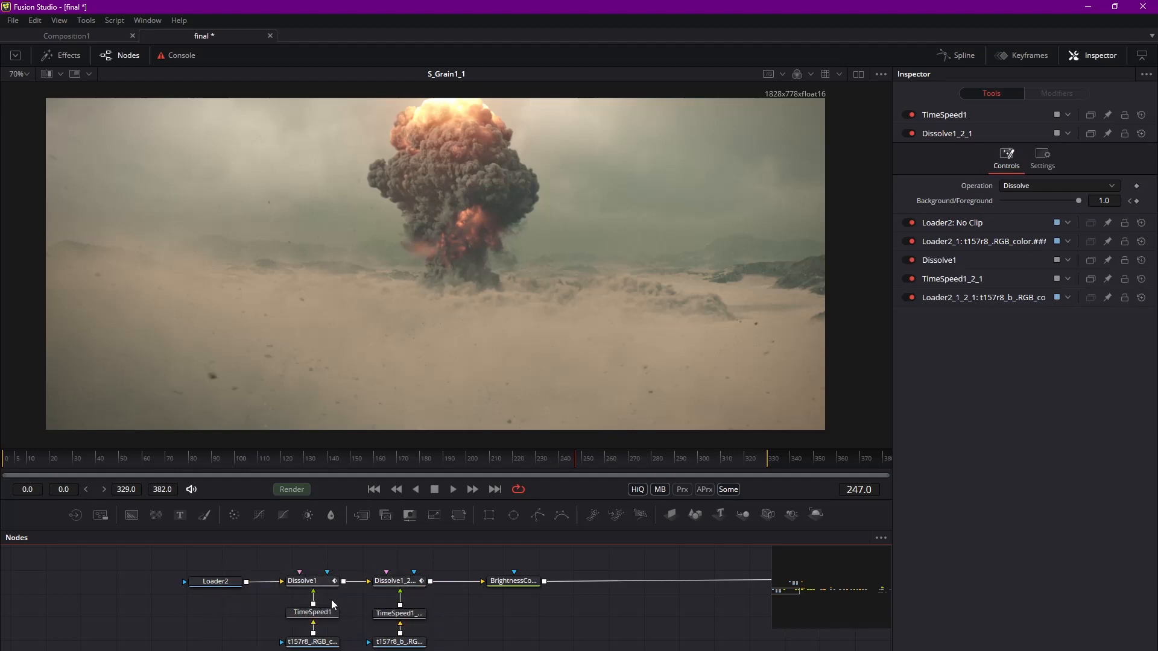
# Step: Examine the file settings of the t157r8 RGB color loader under TimeSpeed1 and of Loader2, briefly checking 3ds Max in between
pyautogui.click(326, 643)
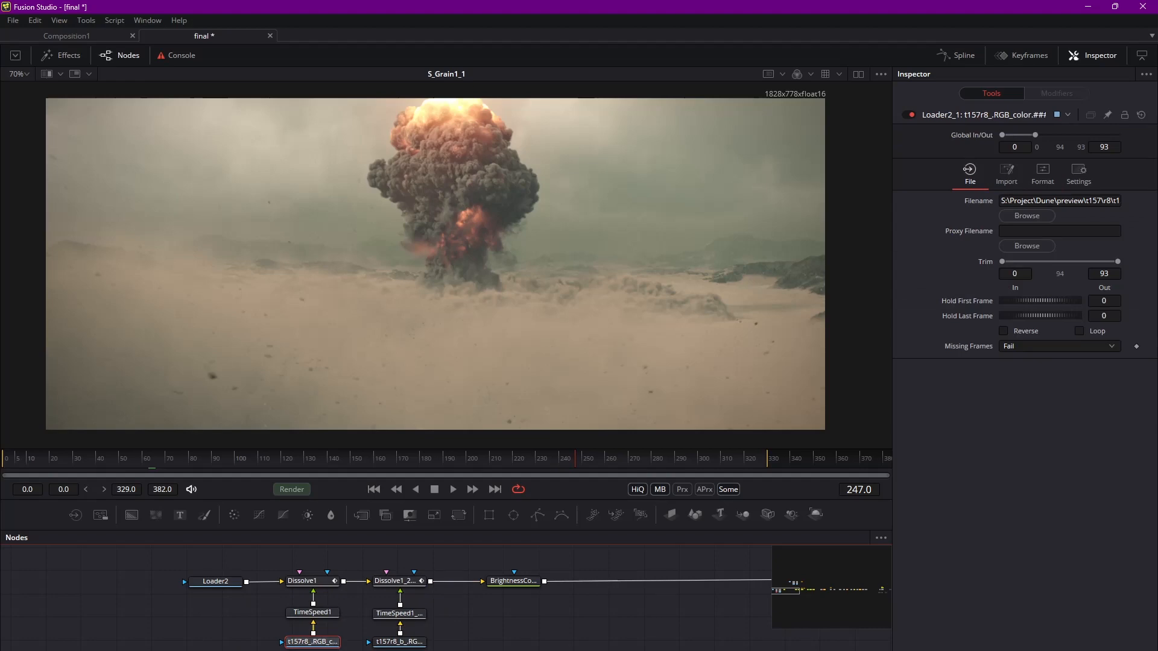
pyautogui.moveTo(153, 650)
pyautogui.click(152, 631)
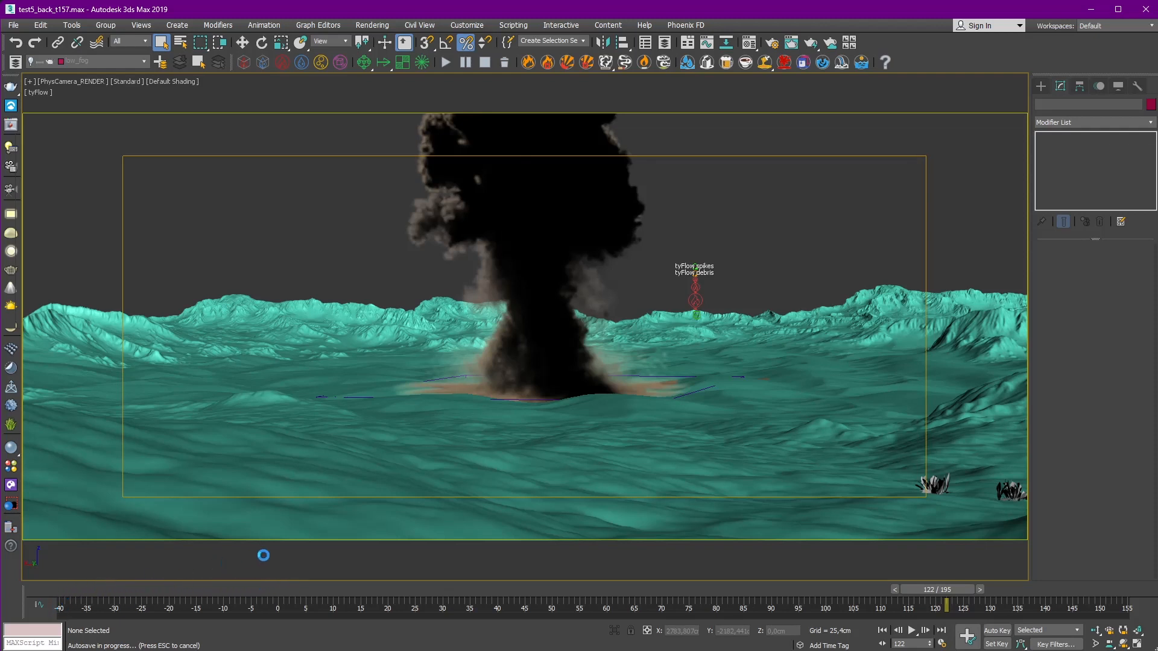
pyautogui.click(181, 639)
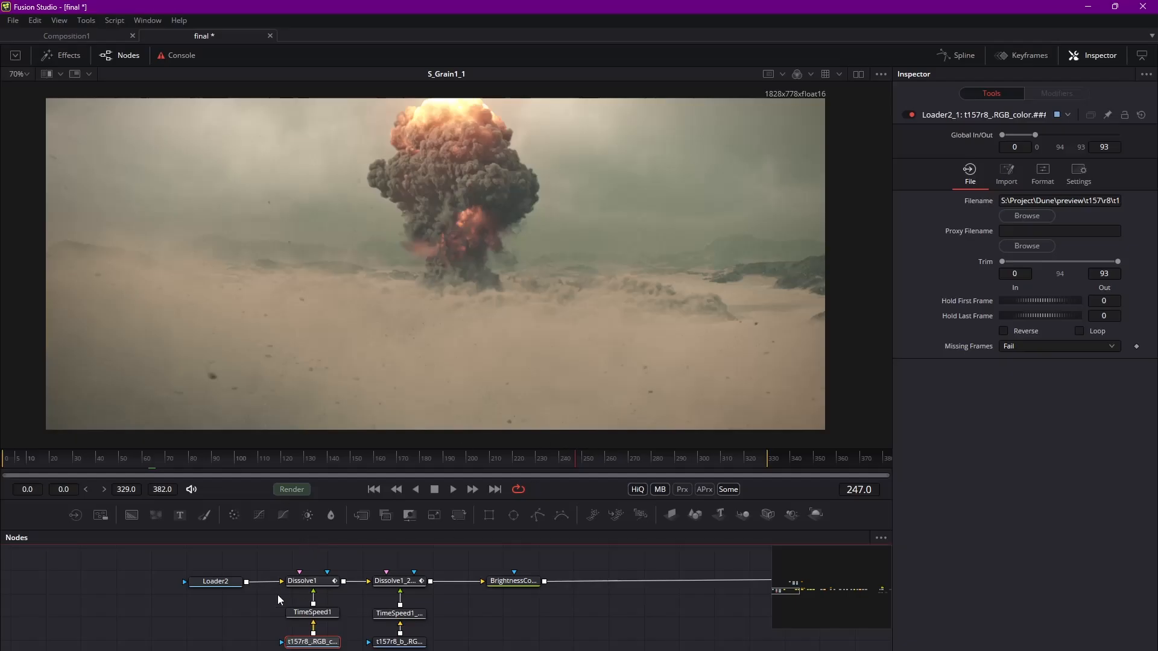
pyautogui.moveTo(230, 587); pyautogui.dragTo(236, 588)
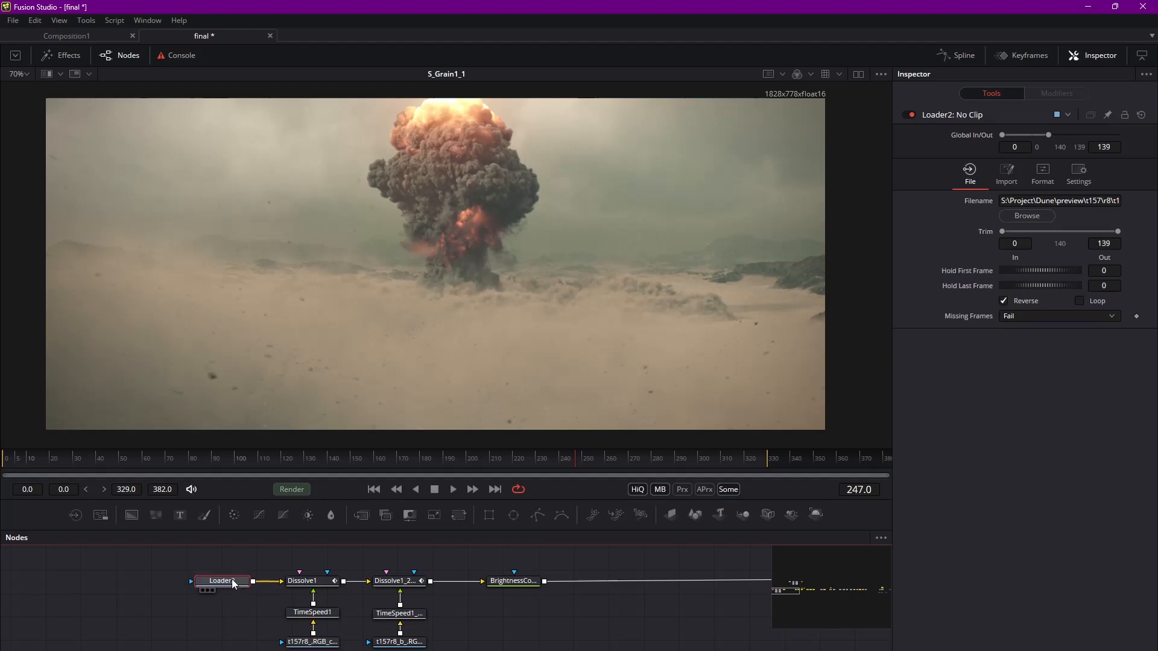
pyautogui.click(175, 650)
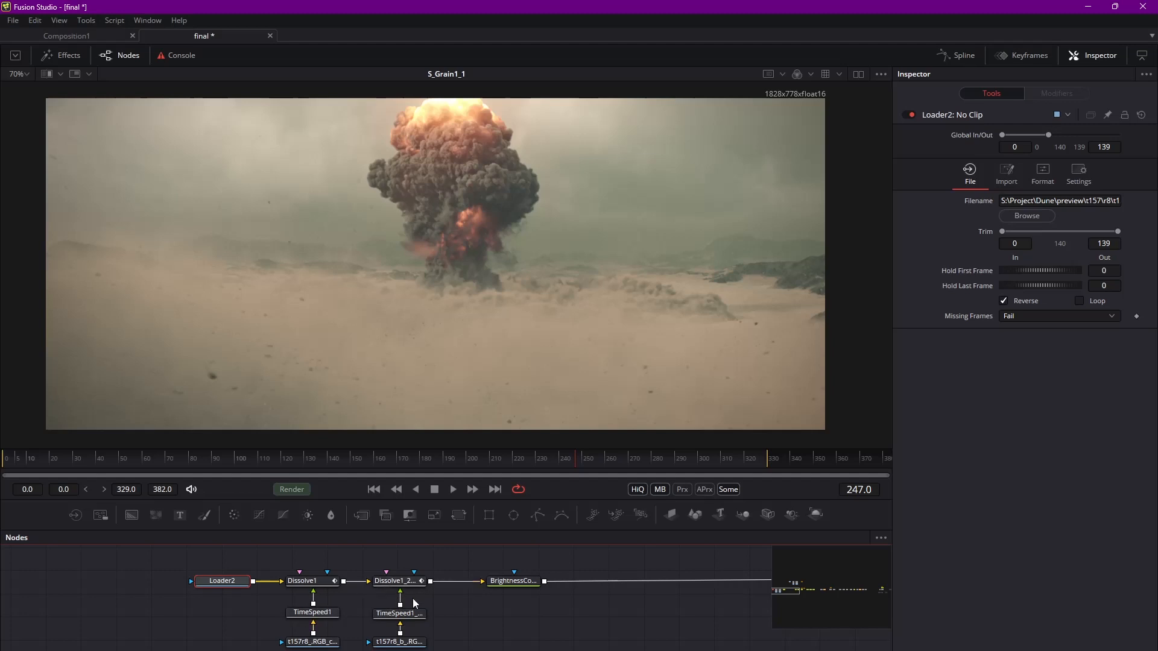
# Step: Display the Dissolve1_2_1 output in the viewer, scrub to frame 251 and open the BrightnessContrast1_1 controls for inspection
pyautogui.moveTo(482, 614); pyautogui.dragTo(472, 611, button='middle')
pyautogui.click(398, 580)
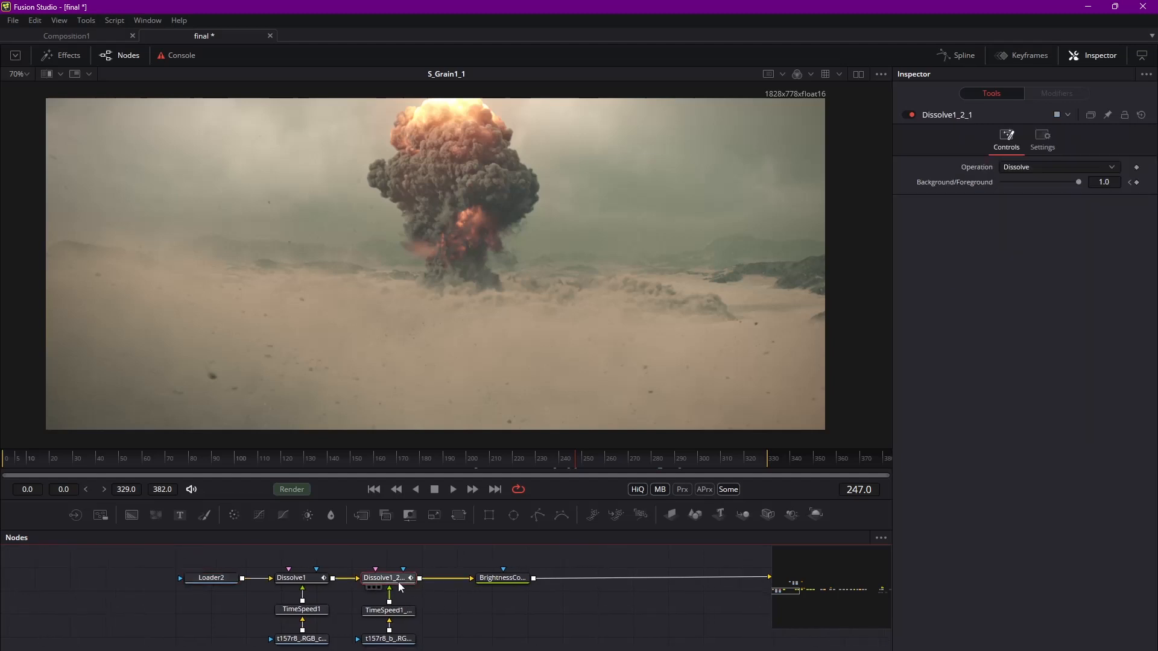
pyautogui.press('1')
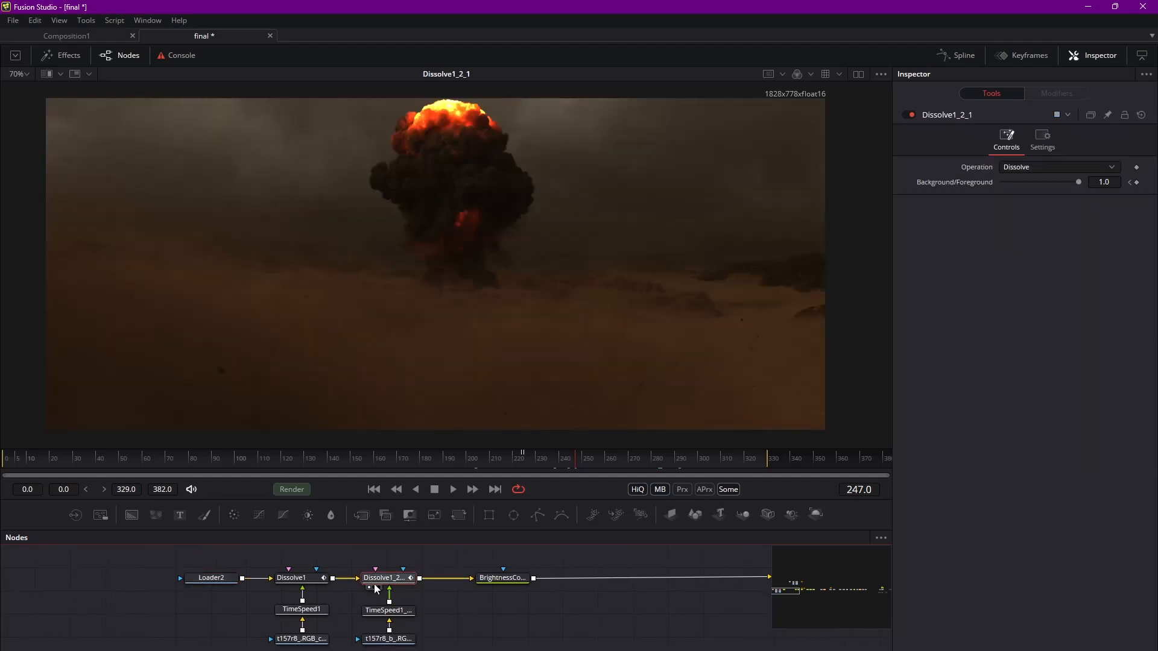
pyautogui.moveTo(206, 556); pyautogui.dragTo(470, 649)
pyautogui.moveTo(392, 583); pyautogui.dragTo(394, 584)
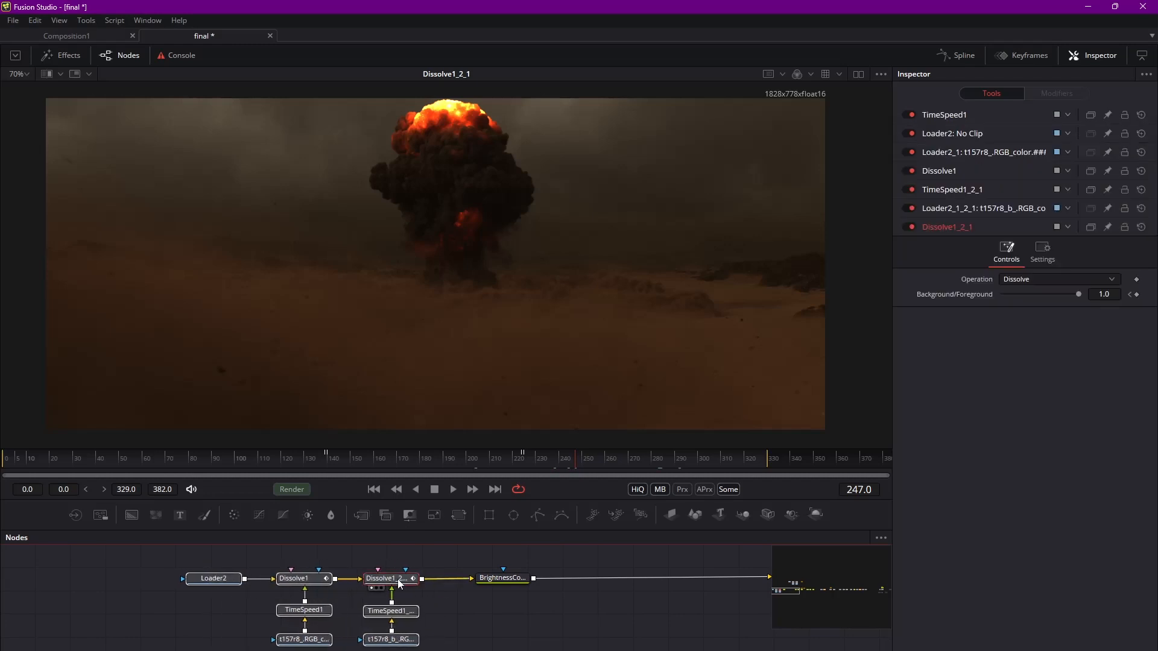
pyautogui.moveTo(549, 462); pyautogui.dragTo(584, 477)
pyautogui.click(517, 582)
pyautogui.moveTo(513, 580); pyautogui.dragTo(521, 580)
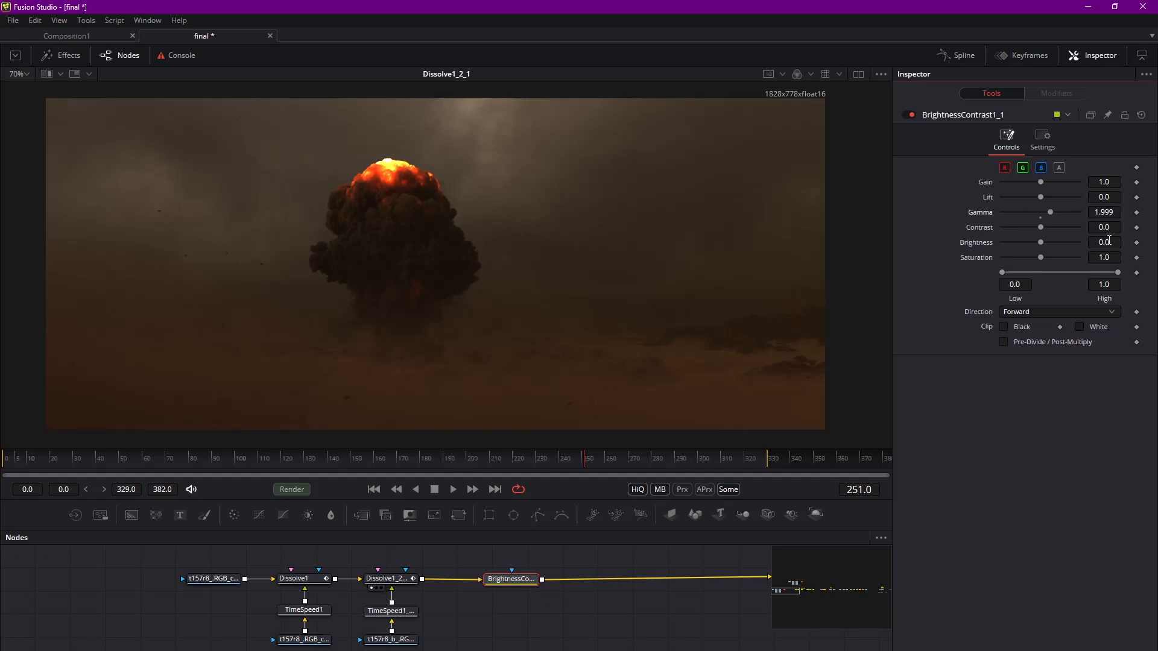
# Step: Display the BrightnessContrast1_1 output in the viewer to inspect its gamma 2.0 brightening
pyautogui.press('1')
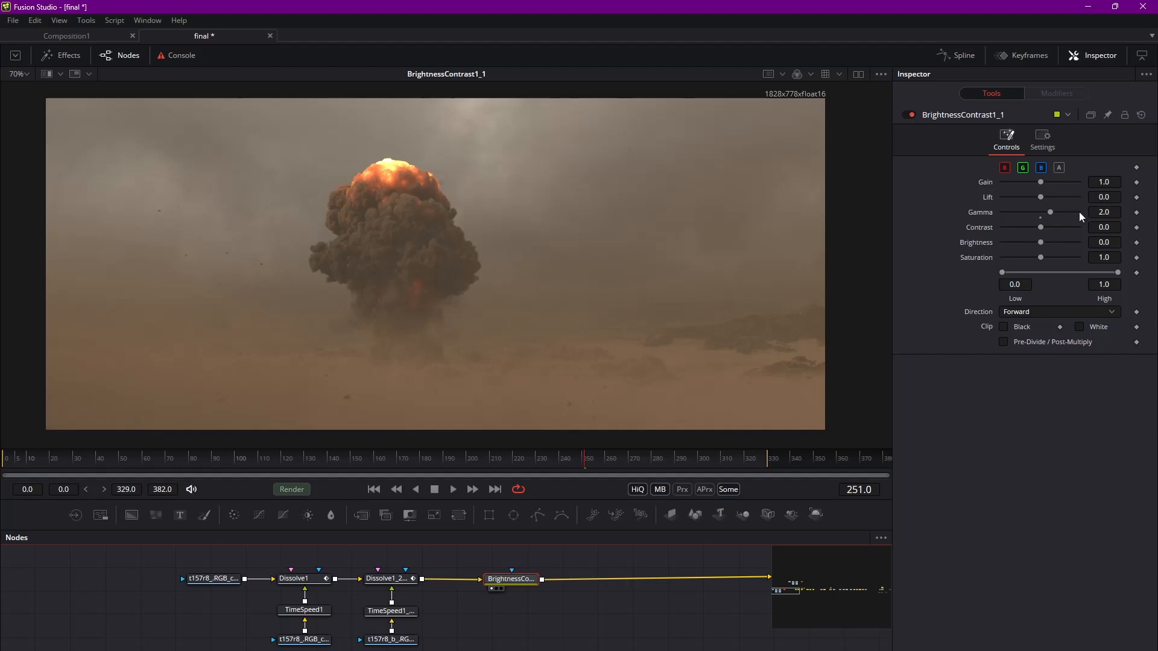
pyautogui.moveTo(521, 581); pyautogui.dragTo(519, 582)
pyautogui.moveTo(507, 296); pyautogui.dragTo(541, 305, button='middle')
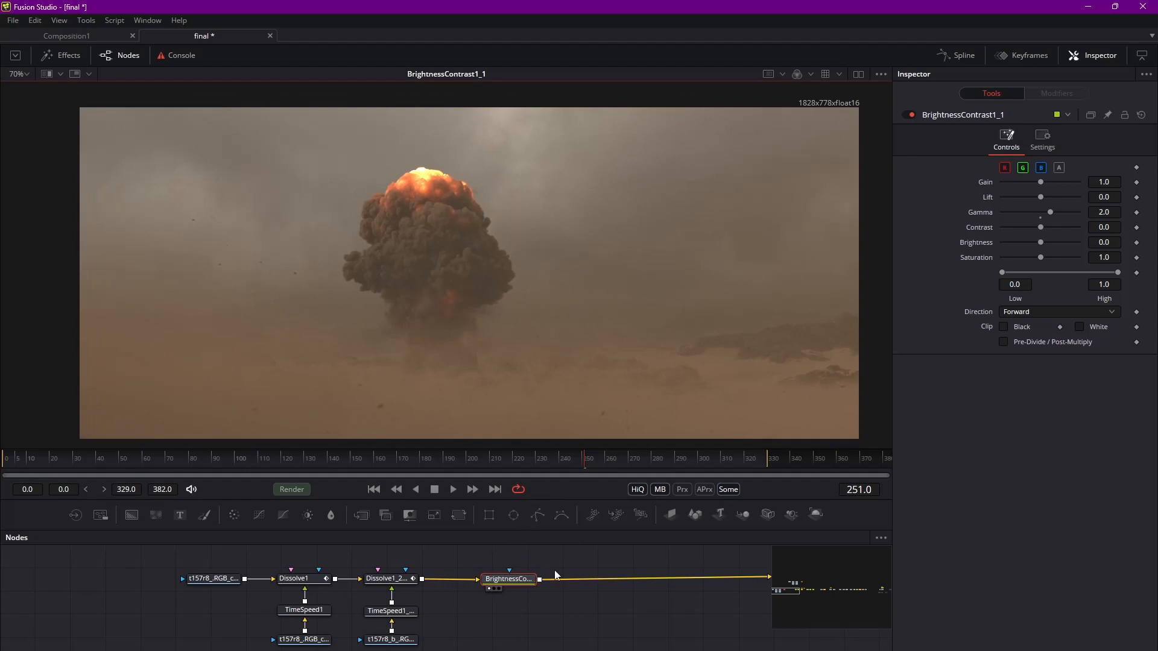
# Step: Select the loader, Dissolve, TimeSpeed and BrightnessContrast1_1 nodes together and nudge the group slightly away from the color correctors
pyautogui.moveTo(208, 553); pyautogui.dragTo(522, 649)
pyautogui.moveTo(527, 581)
pyautogui.mouseDown()
pyautogui.moveTo(502, 605)
pyautogui.moveTo(519, 586)
pyautogui.moveTo(527, 594)
pyautogui.moveTo(533, 573)
pyautogui.moveTo(529, 583)
pyautogui.mouseUp()
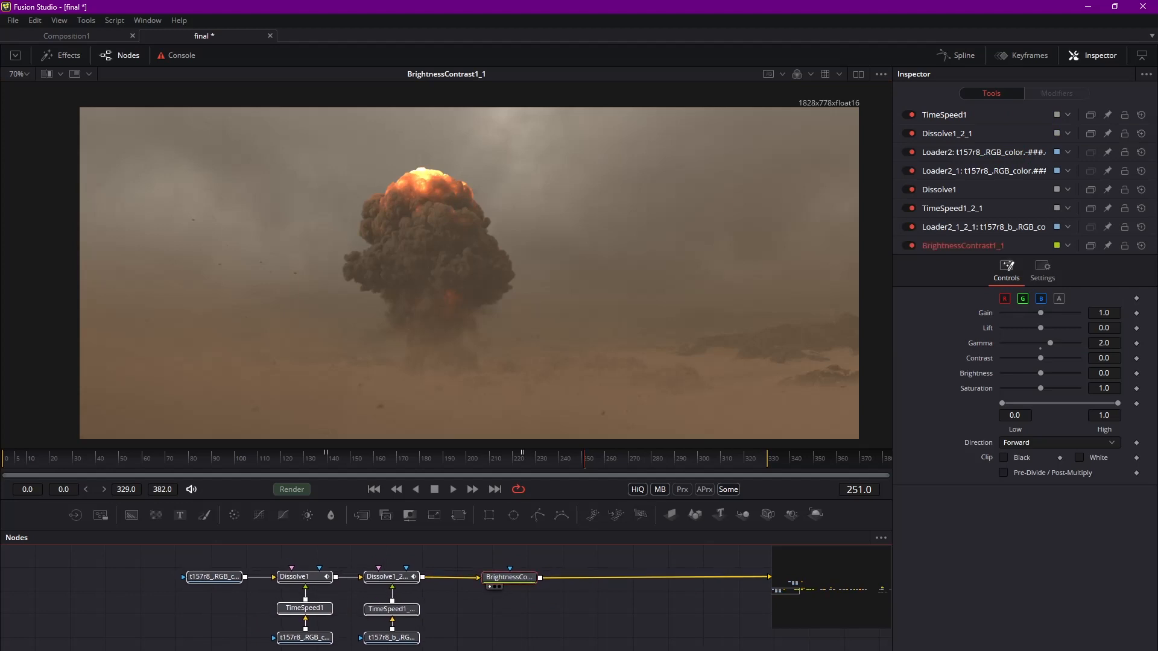
pyautogui.moveTo(152, 650)
pyautogui.moveTo(422, 548); pyautogui.dragTo(144, 650)
pyautogui.moveTo(379, 580)
pyautogui.mouseDown()
pyautogui.moveTo(392, 580)
pyautogui.moveTo(378, 582)
pyautogui.mouseUp()
pyautogui.moveTo(538, 558); pyautogui.dragTo(107, 650)
pyautogui.moveTo(512, 556); pyautogui.dragTo(467, 594, button='middle')
pyautogui.moveTo(479, 589); pyautogui.dragTo(466, 591)
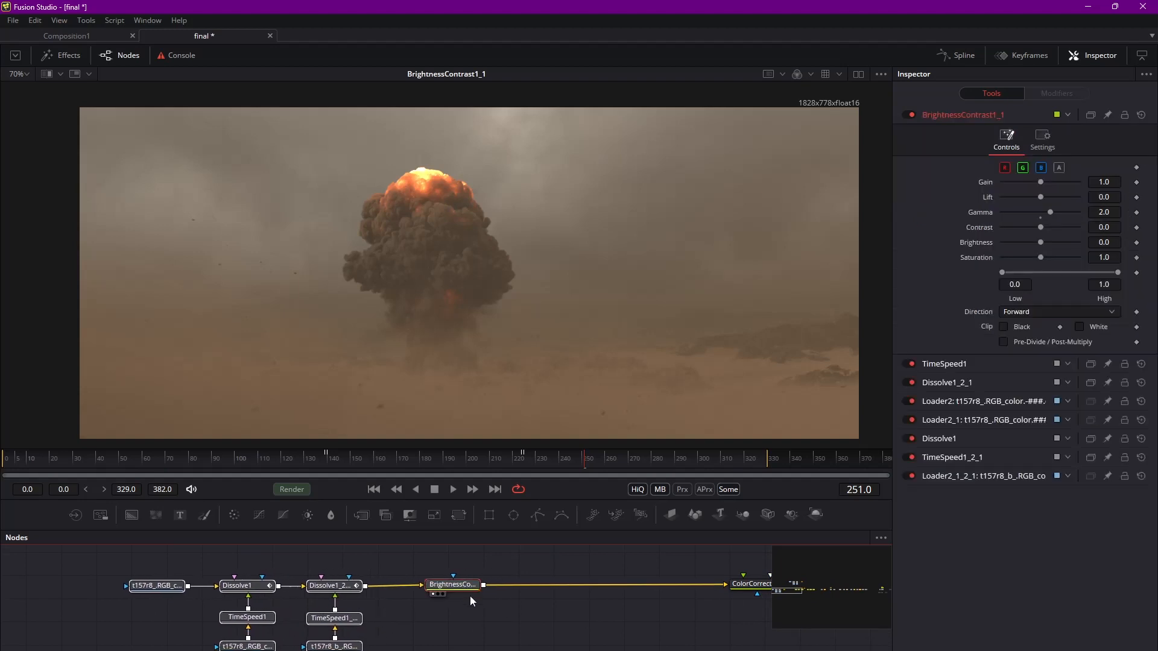
# Step: Follow the node flow from BrightnessContrast1_1 to ColorCorrector3_1 and display that color corrector's output in the viewer
pyautogui.click(475, 587)
pyautogui.moveTo(664, 571); pyautogui.dragTo(325, 576, button='middle')
pyautogui.click(417, 589)
pyautogui.scroll(3, 413, 613)
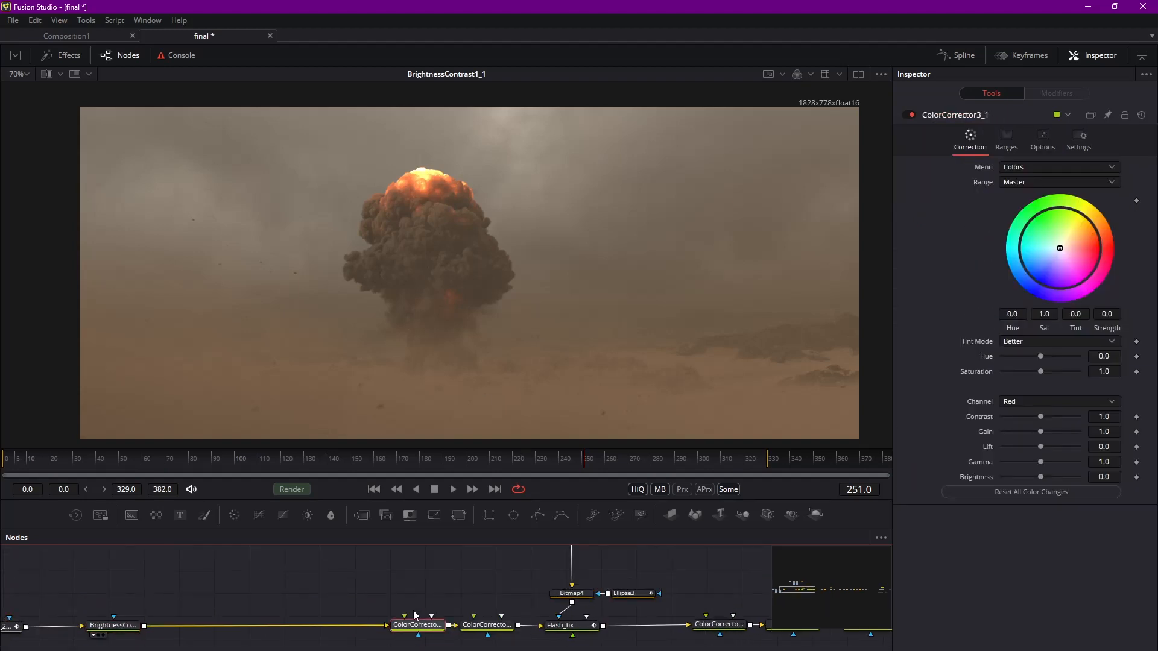
pyautogui.moveTo(468, 607); pyautogui.dragTo(470, 646, button='middle')
pyautogui.moveTo(485, 573); pyautogui.dragTo(542, 610, button='middle')
pyautogui.keyDown('ctrl'); pyautogui.scroll(-5, 543, 610); pyautogui.keyUp('ctrl')
pyautogui.moveTo(642, 604); pyautogui.dragTo(491, 547, button='middle')
pyautogui.keyDown('ctrl'); pyautogui.scroll(8, 392, 603); pyautogui.keyUp('ctrl')
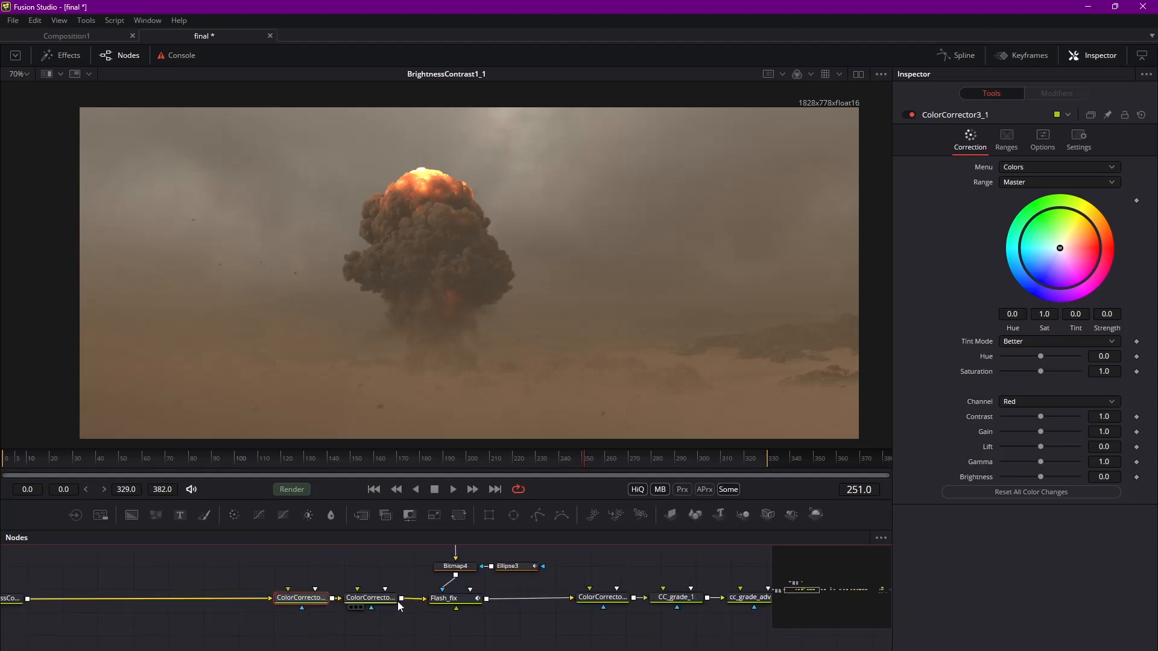
pyautogui.moveTo(346, 603); pyautogui.dragTo(334, 599)
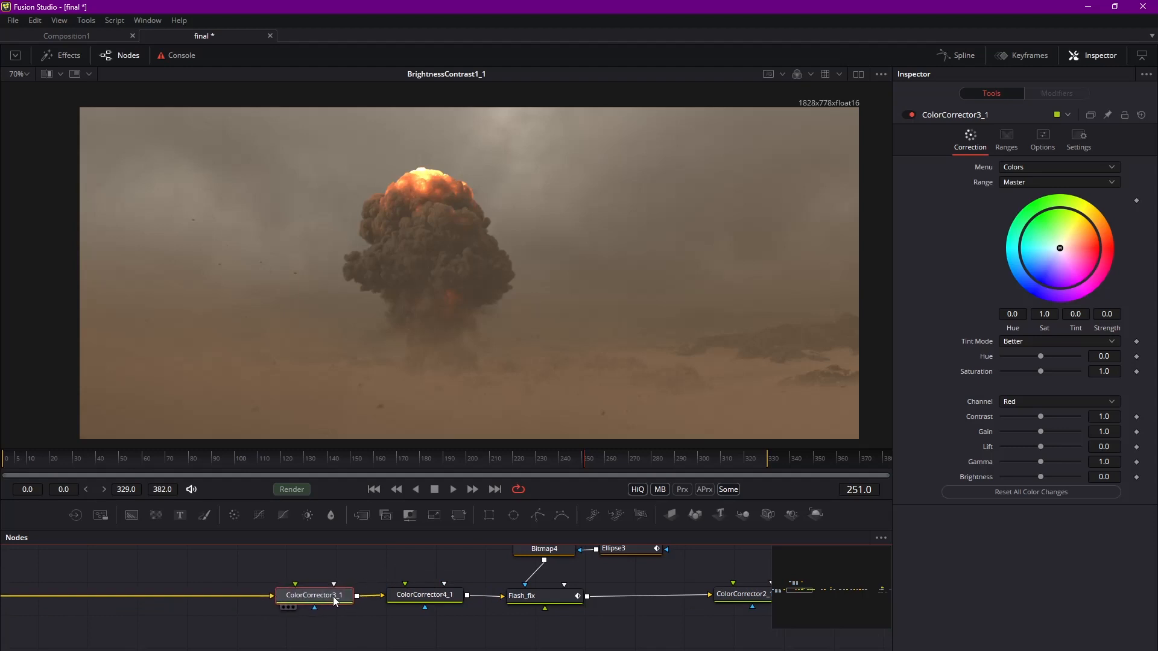
pyautogui.press('1')
pyautogui.moveTo(373, 601); pyautogui.dragTo(563, 614, button='middle')
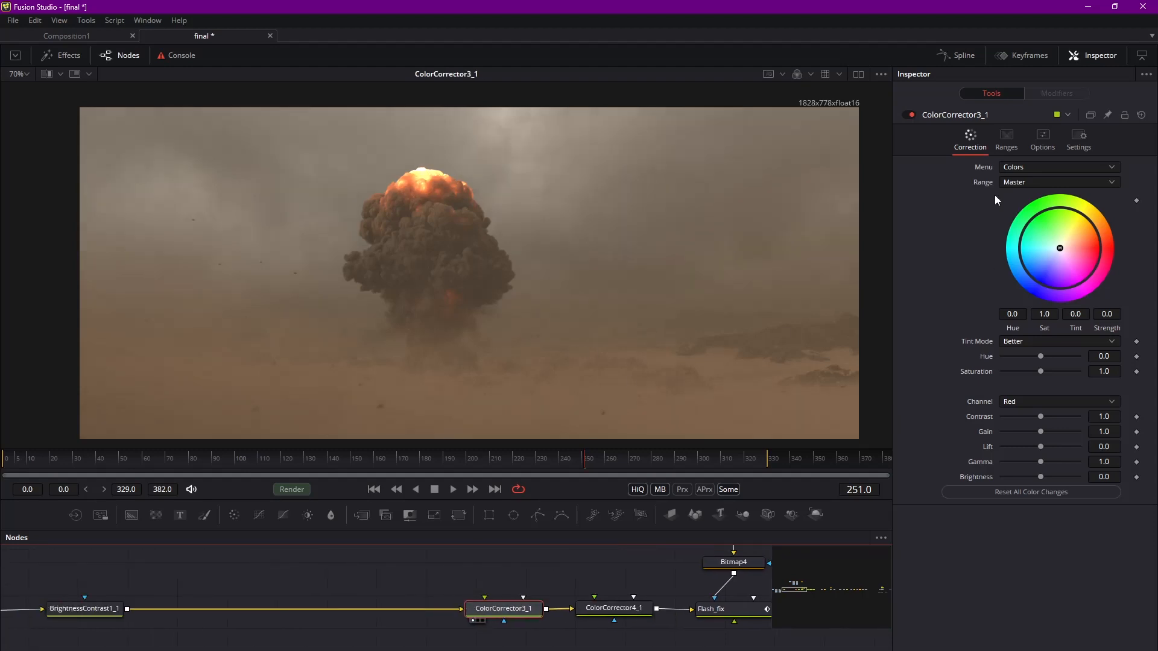
# Step: Examine the ColorCorrector3_1 settings across its color channels and tonal ranges, ending on the Blue channel and Highlights range
pyautogui.click(1022, 404)
pyautogui.click(1032, 392)
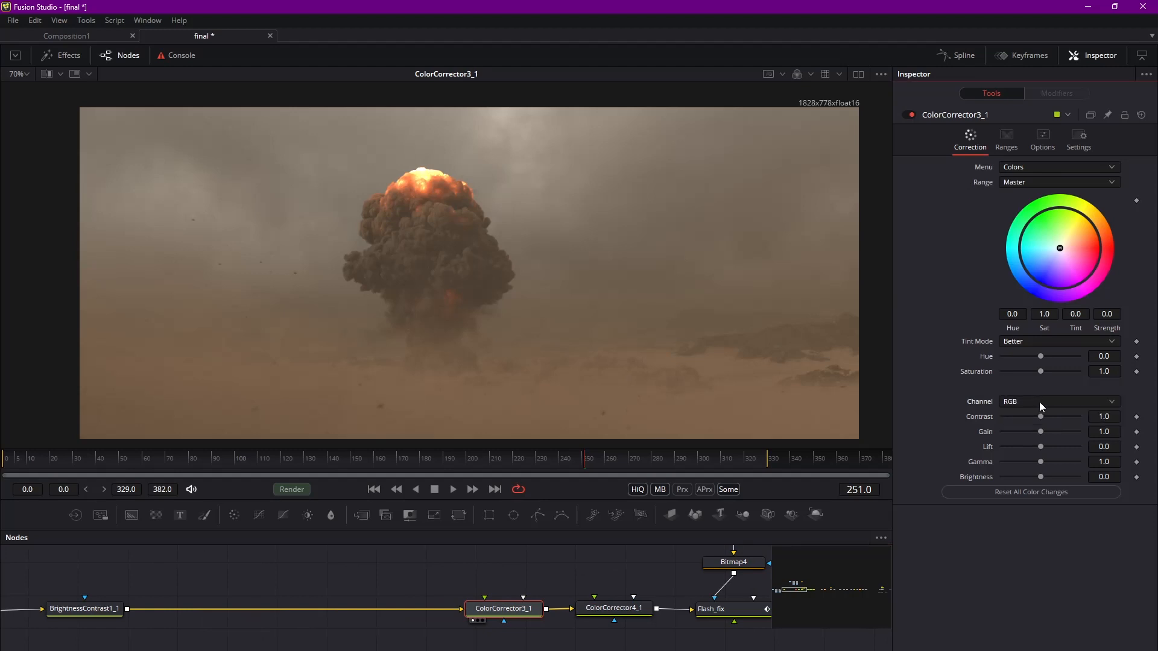
pyautogui.click(1022, 404)
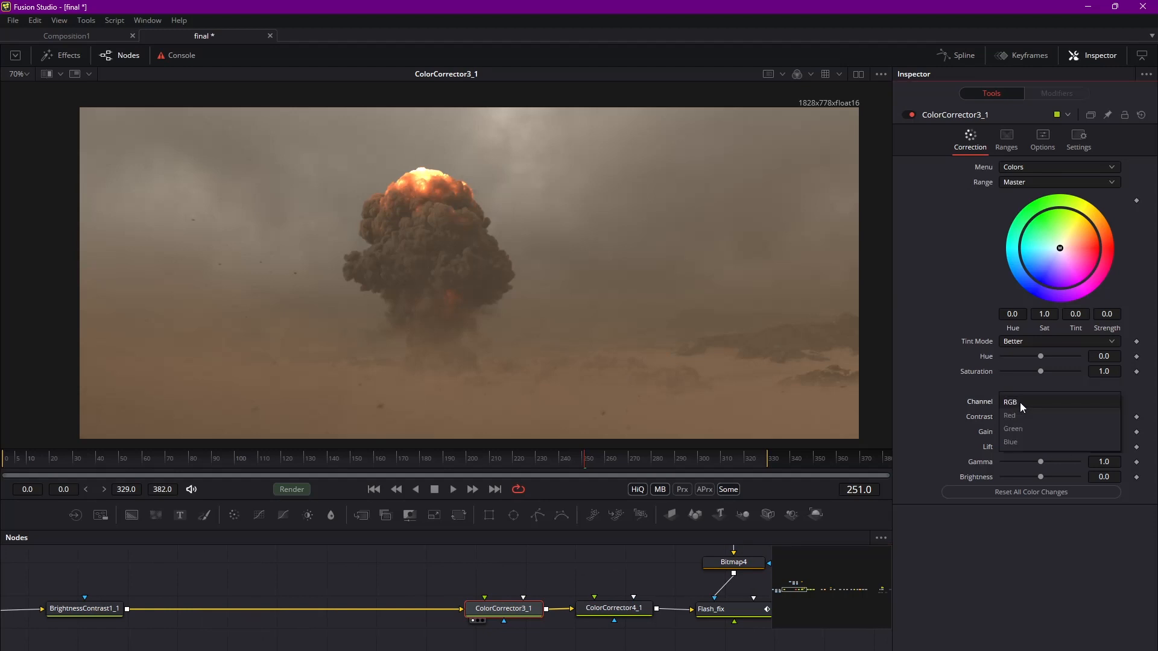
pyautogui.click(1023, 403)
pyautogui.click(1019, 407)
pyautogui.click(1016, 419)
pyautogui.click(1021, 181)
pyautogui.click(1023, 194)
pyautogui.click(1022, 182)
pyautogui.click(1021, 205)
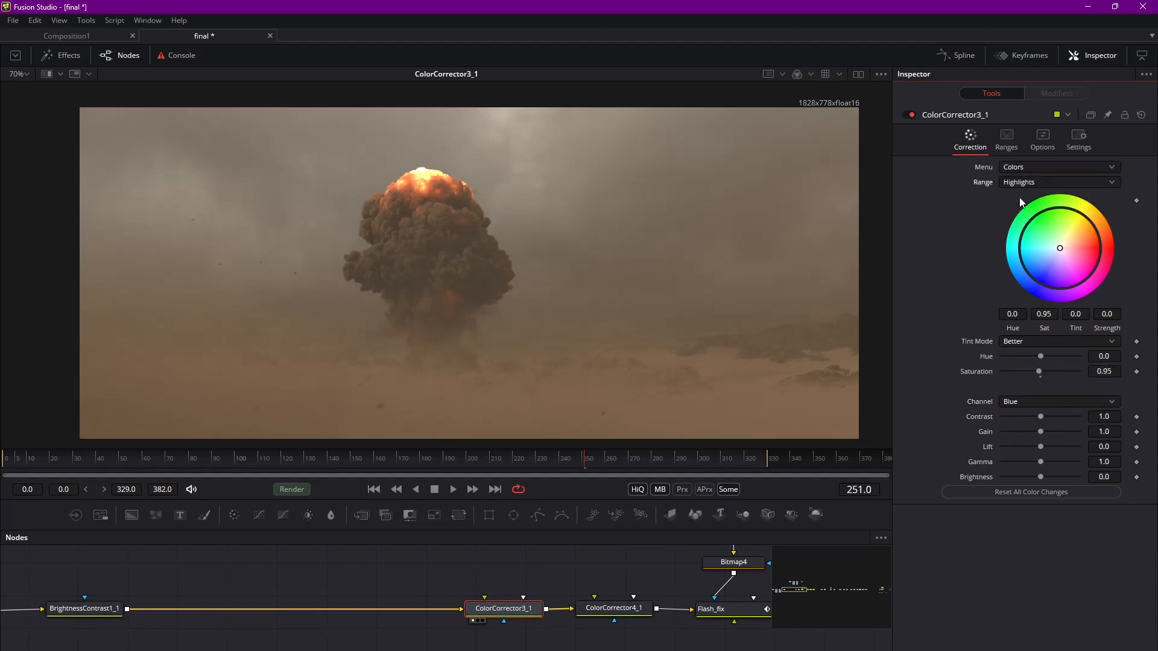
# Step: Compare the BrightnessContrast1_1 and ColorCorrector3_1 outputs on a close-up of the fireball at frame 220
pyautogui.moveTo(521, 612)
pyautogui.mouseDown()
pyautogui.moveTo(481, 611)
pyautogui.moveTo(500, 612)
pyautogui.mouseUp()
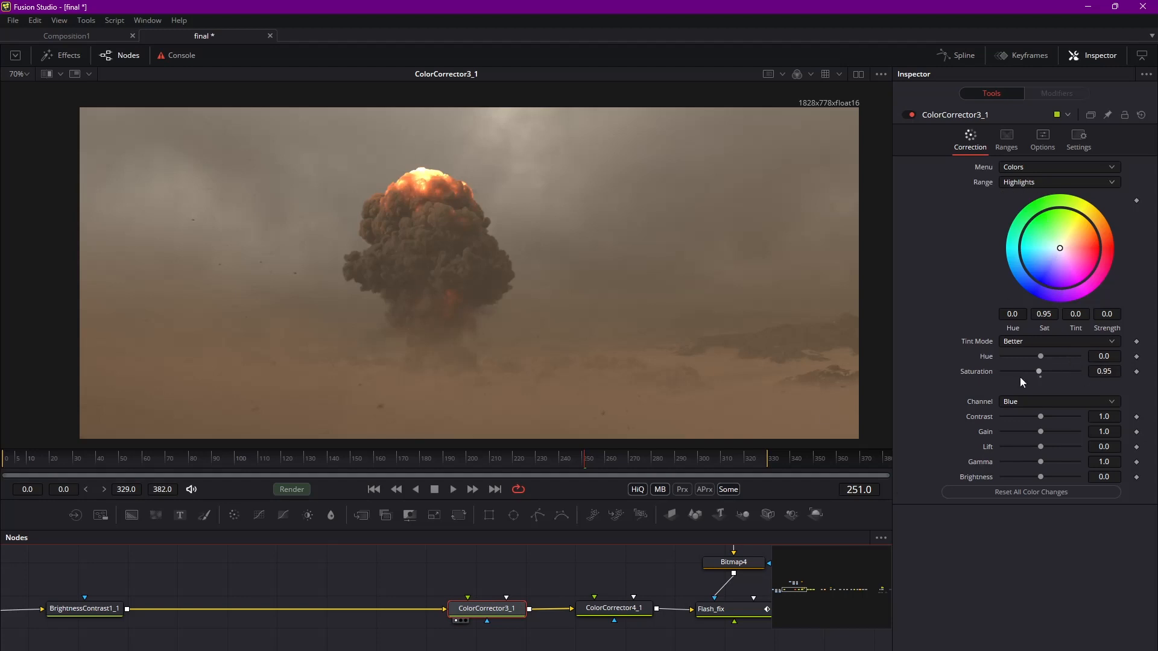
pyautogui.moveTo(479, 460); pyautogui.dragTo(508, 463)
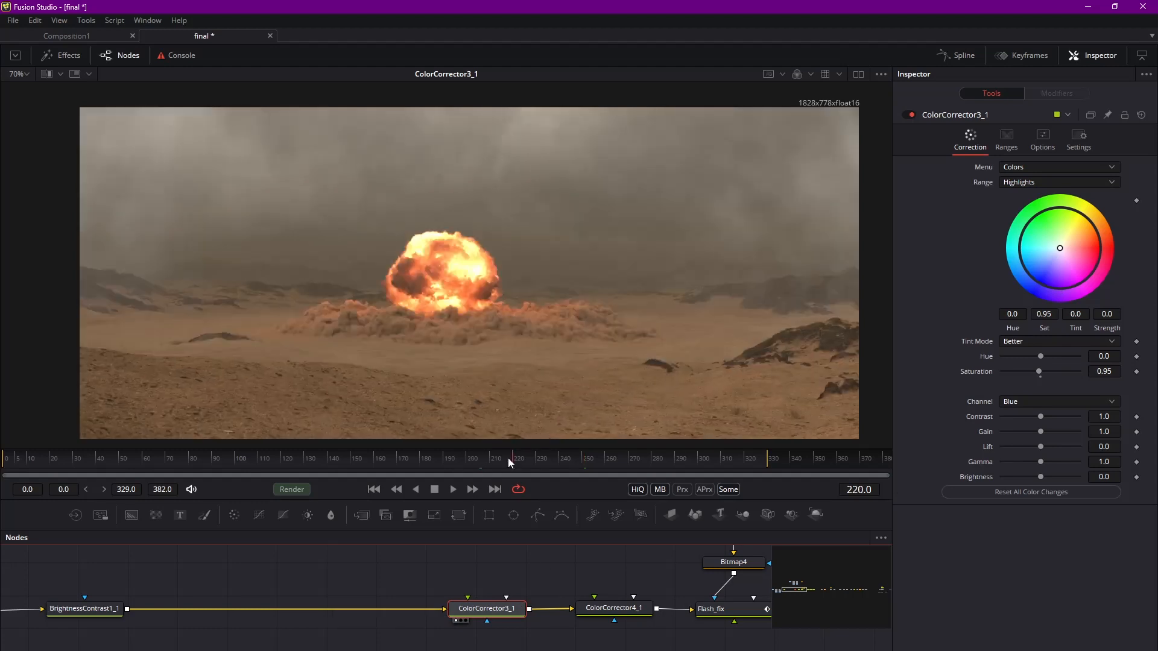
pyautogui.keyDown('ctrl'); pyautogui.scroll(8, 451, 280); pyautogui.keyUp('ctrl')
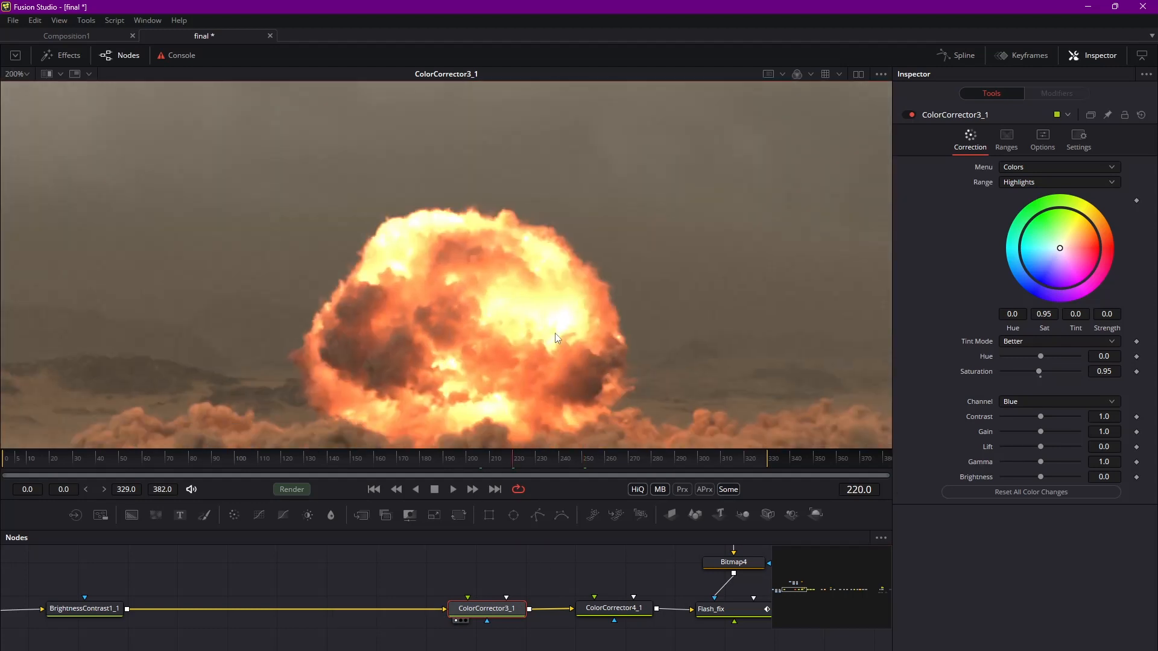
pyautogui.click(84, 609)
pyautogui.press('1')
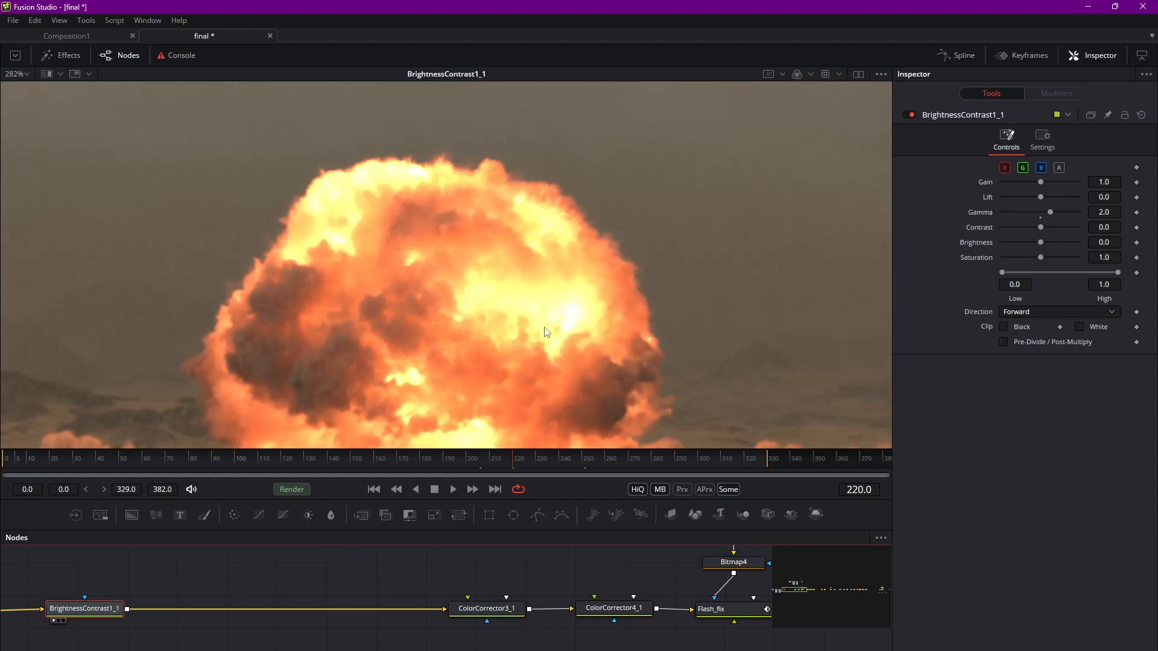
pyautogui.click(498, 615)
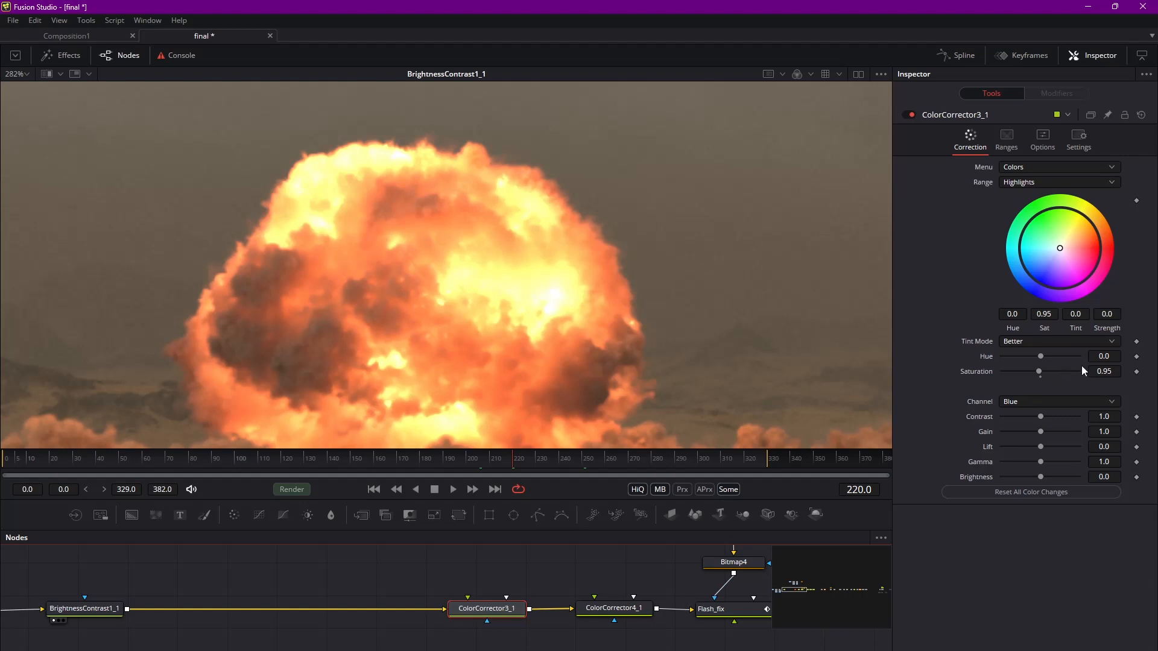
pyautogui.moveTo(506, 611); pyautogui.dragTo(502, 609)
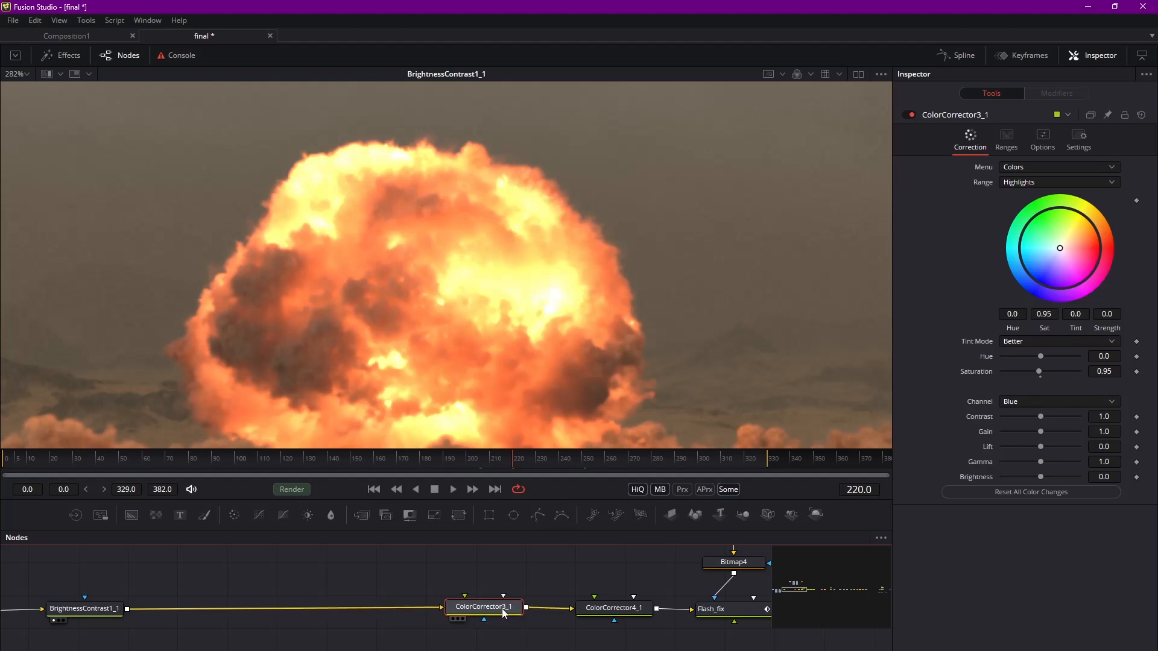
pyautogui.press('1')
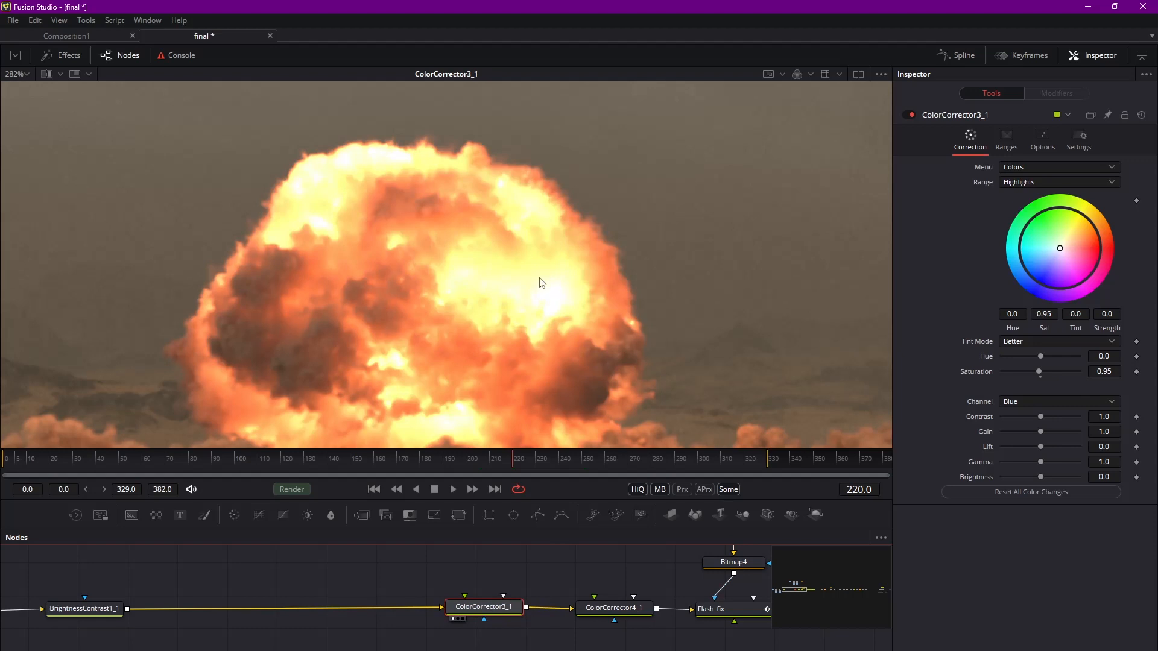
# Step: Examine the ColorCorrector4_1 correction values in the Midtones, Master and Shadows ranges
pyautogui.click(616, 609)
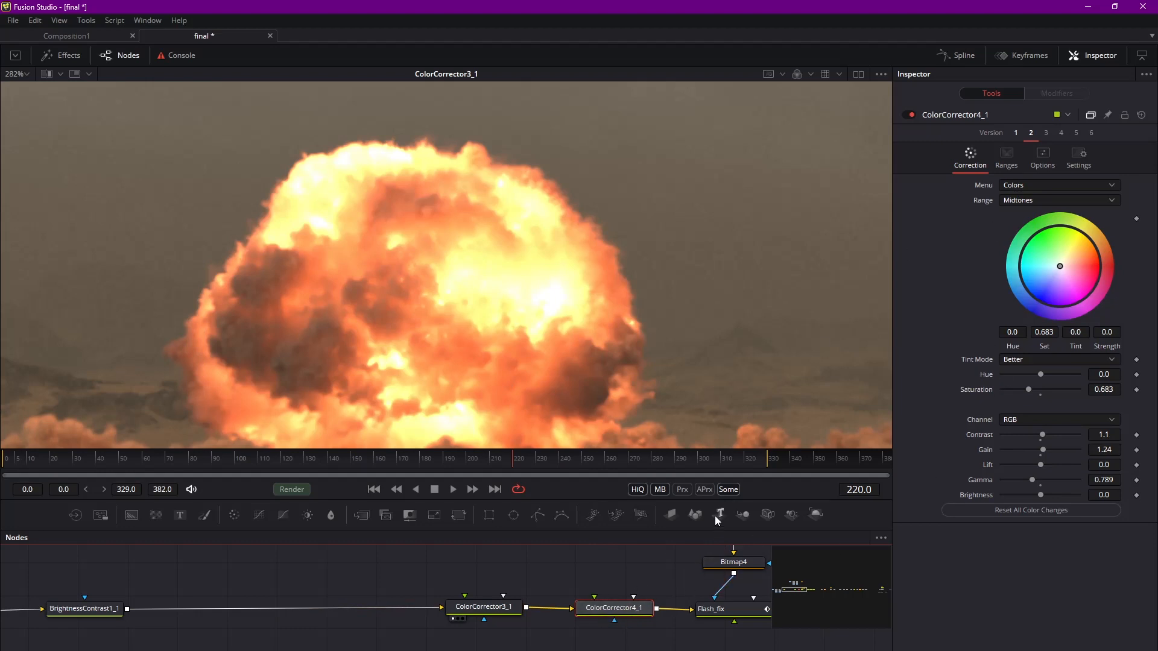
pyautogui.moveTo(591, 582); pyautogui.dragTo(522, 592, button='middle')
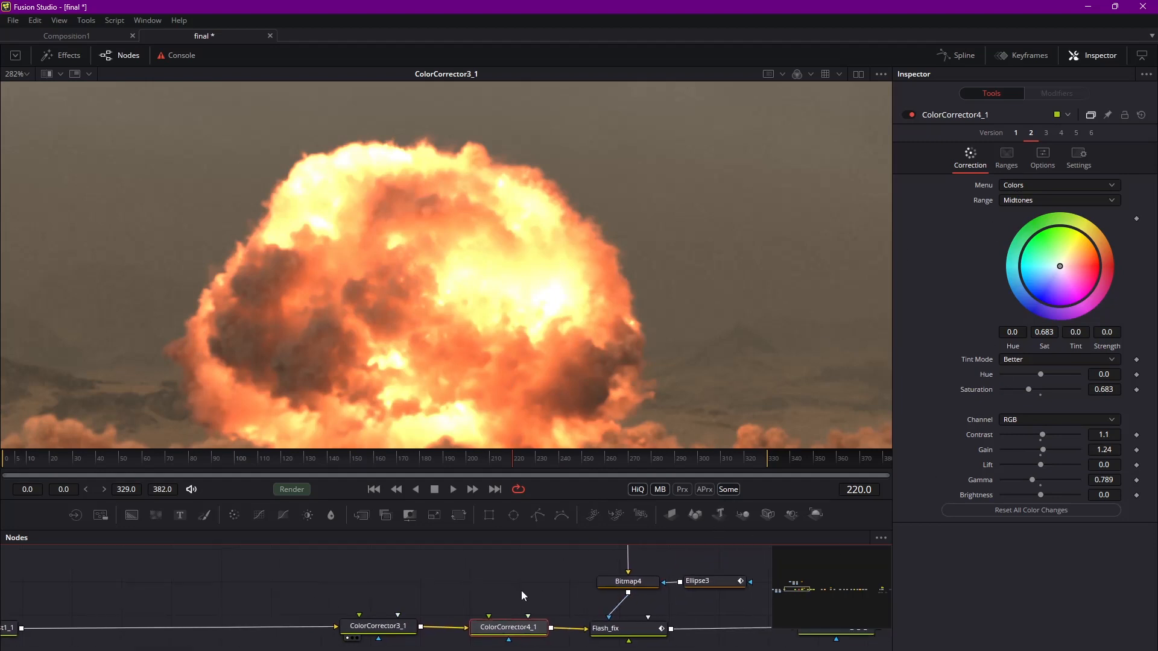
pyautogui.click(1026, 203)
pyautogui.click(1026, 176)
pyautogui.click(1038, 201)
pyautogui.click(1035, 214)
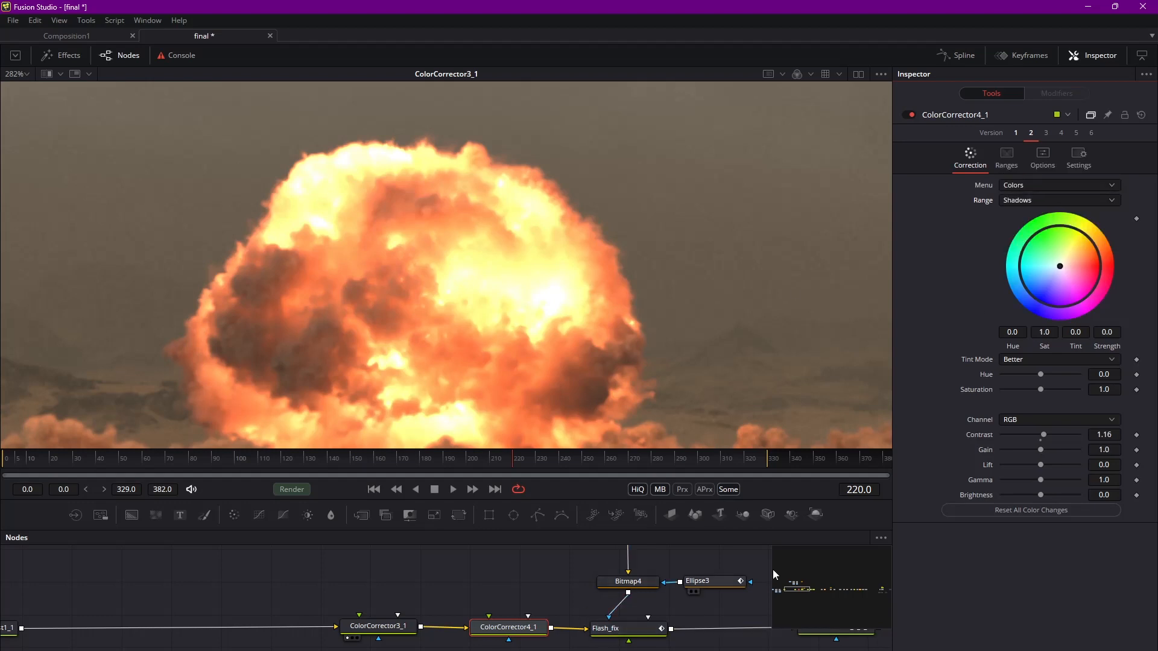
# Step: Display the ColorCorrector4_1 output and compare the ground dust cloud with the node bypassed and enabled
pyautogui.moveTo(445, 377); pyautogui.dragTo(447, 185, button='middle')
pyautogui.moveTo(112, 256); pyautogui.dragTo(525, 299, button='middle')
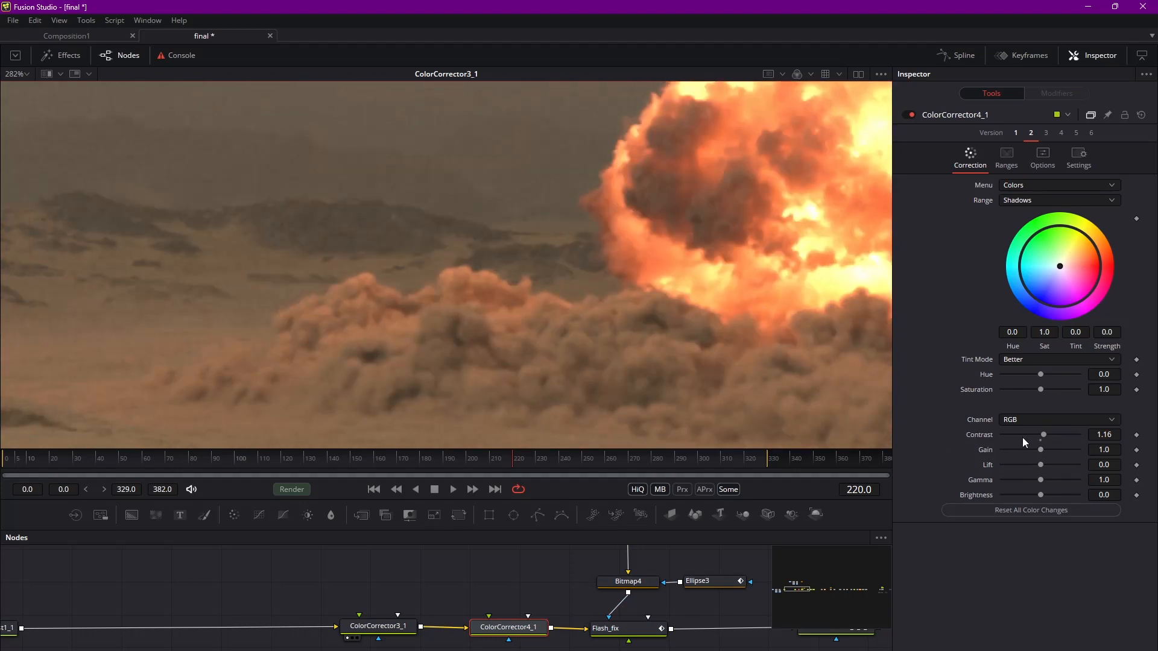
pyautogui.click(490, 638)
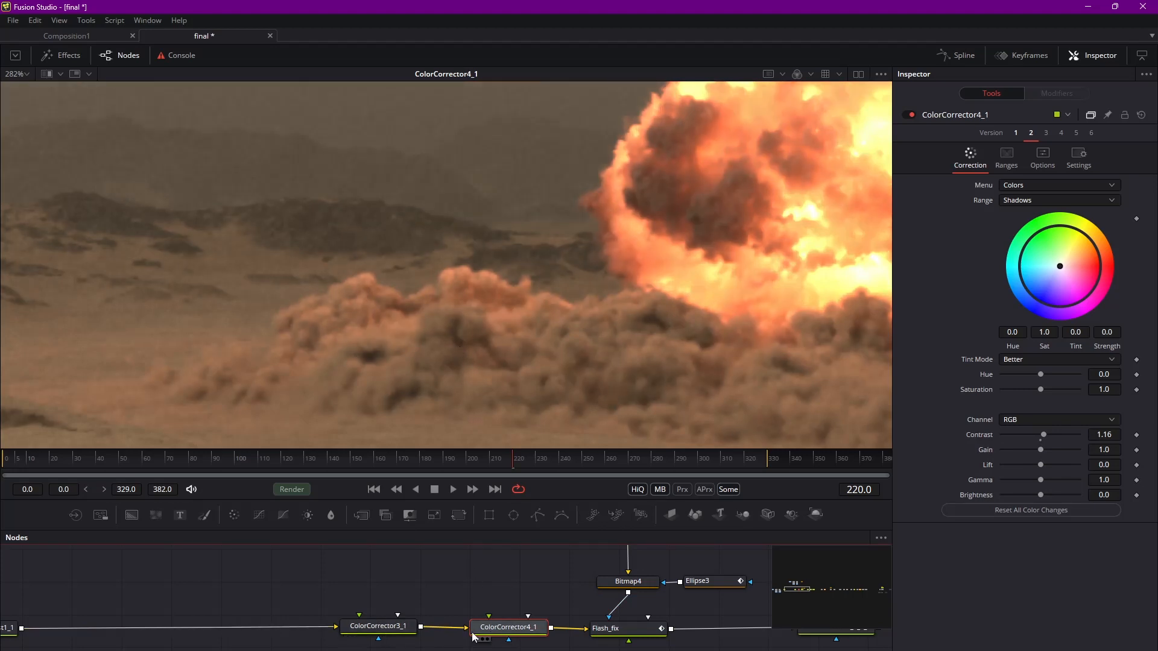
pyautogui.hotkey('ctrl', 'p')
pyautogui.hotkey('ctrl', 'p')
pyautogui.hotkey('ctrl', 'p')
pyautogui.hotkey('ctrl', 'p')
pyautogui.hotkey('ctrl', 'p')
pyautogui.hotkey('ctrl', 'p')
pyautogui.hotkey('ctrl', 'p')
pyautogui.hotkey('ctrl', 'p')
# Step: Show ColorCorrector4_1's Midtones range and compare the fireball and wider desert shot with the node bypassed and enabled
pyautogui.click(1046, 201)
pyautogui.click(1026, 215)
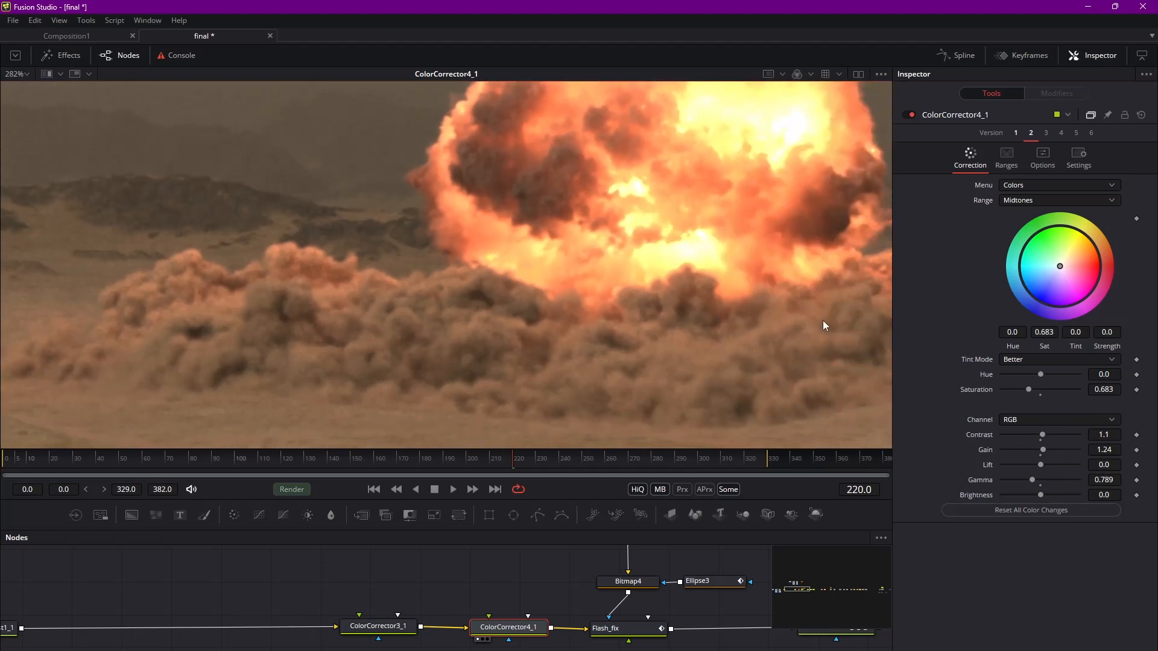
pyautogui.moveTo(740, 287); pyautogui.dragTo(606, 277, button='middle')
pyautogui.hotkey('ctrl', 'p')
pyautogui.hotkey('ctrl', 'p')
pyautogui.hotkey('ctrl', 'p')
pyautogui.hotkey('ctrl', 'p')
pyautogui.moveTo(683, 290); pyautogui.dragTo(586, 310, button='middle')
pyautogui.keyDown('ctrl'); pyautogui.scroll(-3, 585, 310); pyautogui.keyUp('ctrl')
pyautogui.moveTo(650, 277); pyautogui.dragTo(581, 273, button='middle')
pyautogui.hotkey('ctrl', 'p')
pyautogui.hotkey('ctrl', 'p')
pyautogui.hotkey('ctrl', 'p')
pyautogui.hotkey('ctrl', 'p')
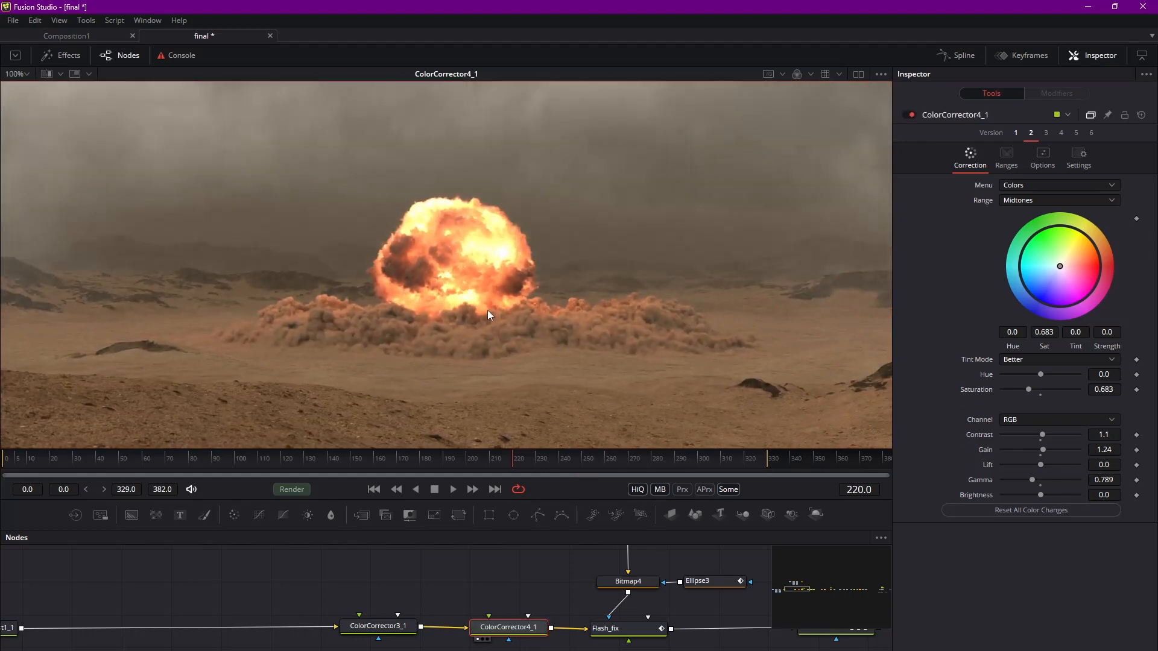
pyautogui.hotkey('ctrl', 'p')
pyautogui.hotkey('ctrl', 'p')
# Step: Move ColorCorrector4_1 and ColorCorrector3_1 closer to the brightness/contrast node and select both color correctors
pyautogui.moveTo(523, 630); pyautogui.dragTo(501, 627)
pyautogui.moveTo(510, 577); pyautogui.dragTo(411, 629)
pyautogui.moveTo(511, 623); pyautogui.dragTo(476, 629)
pyautogui.moveTo(502, 587); pyautogui.dragTo(369, 628)
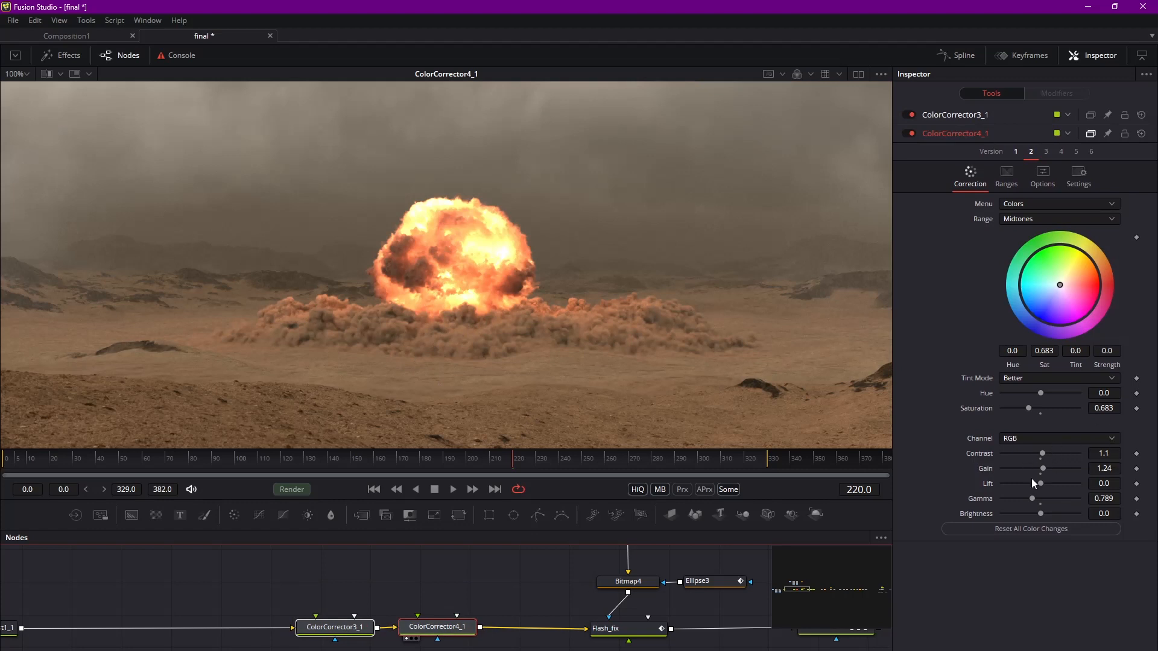
pyautogui.moveTo(476, 599); pyautogui.dragTo(308, 640)
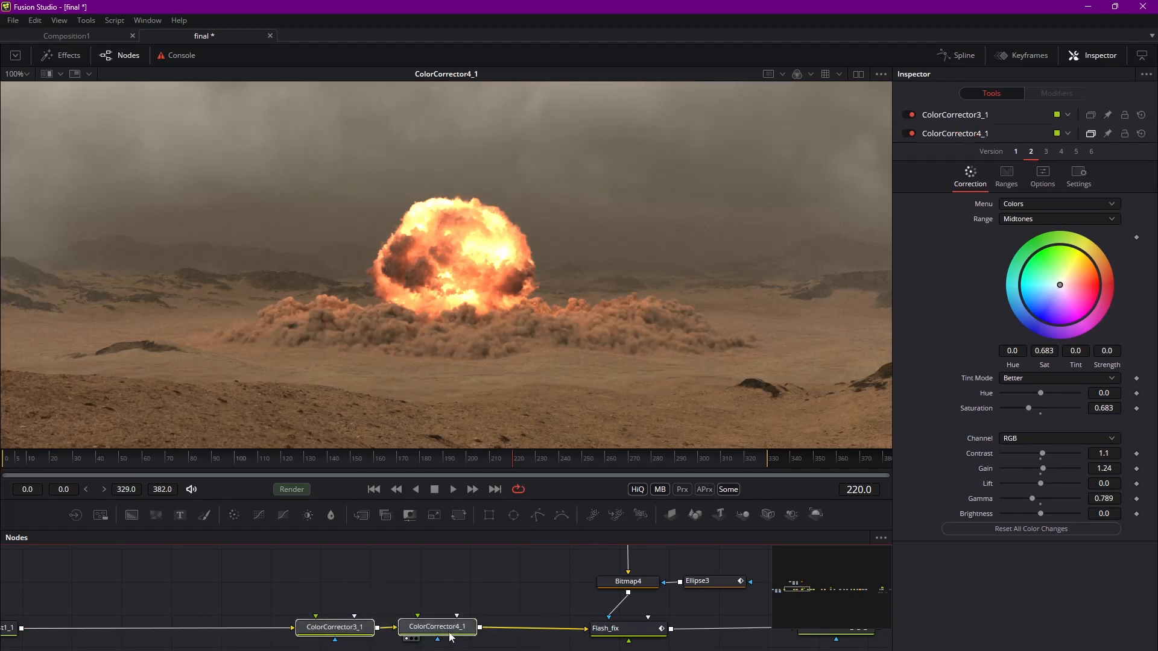
# Step: Examine the Flash_fix node and the loader, Dissolve and Bitmap branch masking it, and open the Bitmap4 controls
pyautogui.click(642, 632)
pyautogui.keyDown('ctrl'); pyautogui.scroll(-5, 566, 631); pyautogui.keyUp('ctrl')
pyautogui.moveTo(349, 571); pyautogui.dragTo(570, 624)
pyautogui.moveTo(570, 624)
pyautogui.mouseDown(button='middle')
pyautogui.moveTo(557, 592)
pyautogui.moveTo(562, 633)
pyautogui.mouseUp(button='middle')
pyautogui.moveTo(532, 650); pyautogui.dragTo(538, 650)
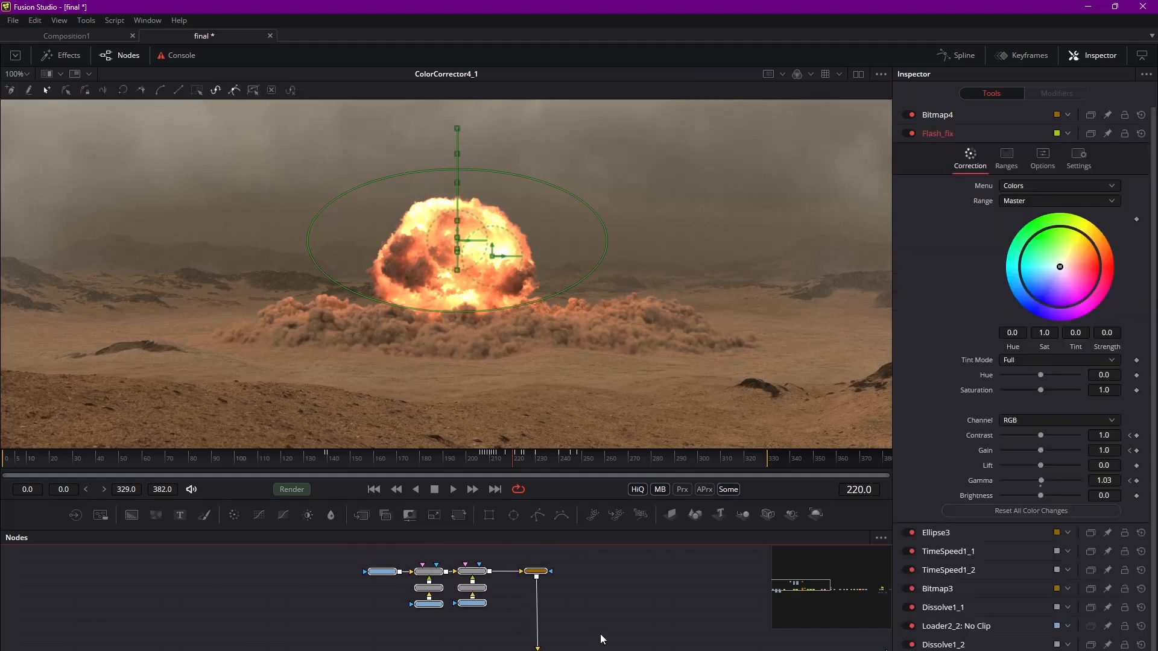
pyautogui.click(643, 568)
pyautogui.moveTo(499, 581); pyautogui.dragTo(556, 582)
pyautogui.keyDown('ctrl'); pyautogui.scroll(2, 546, 598); pyautogui.keyUp('ctrl')
pyautogui.click(557, 584)
# Step: Scrub back and forth between frames 209 and 212 to examine the brightness flicker at the start of the explosion
pyautogui.click(483, 458)
pyautogui.moveTo(480, 458)
pyautogui.mouseDown()
pyautogui.moveTo(498, 463)
pyautogui.moveTo(489, 462)
pyautogui.mouseUp()
pyautogui.scroll(1, 437, 336)
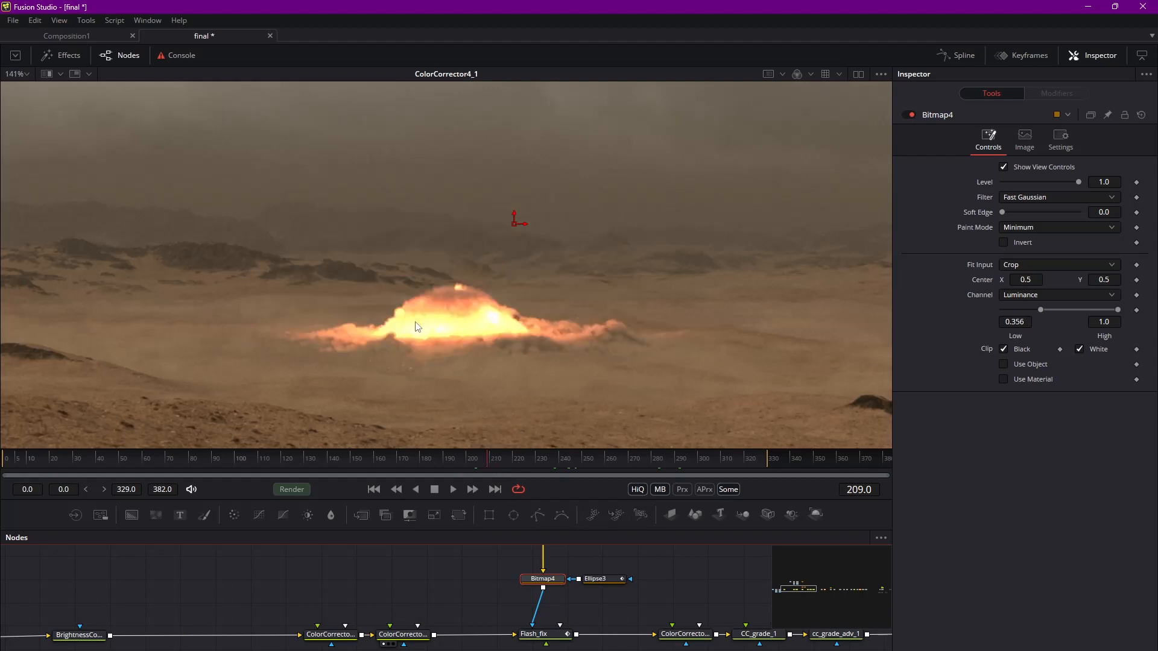
pyautogui.moveTo(485, 457); pyautogui.dragTo(488, 457)
pyautogui.moveTo(490, 458); pyautogui.dragTo(492, 457)
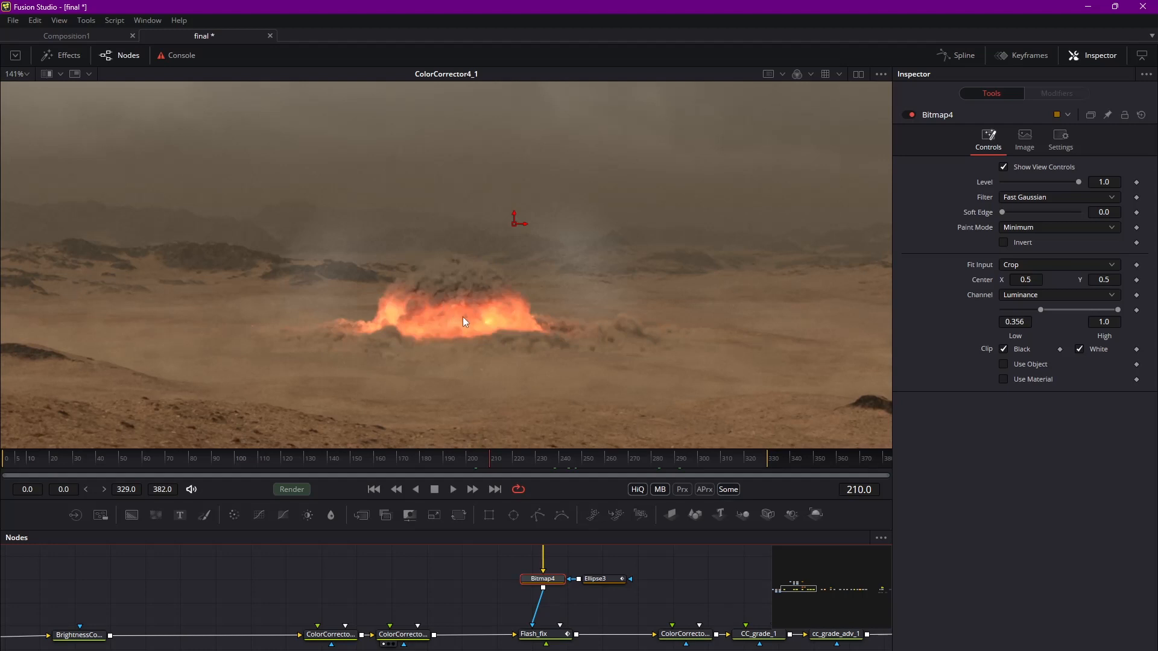
pyautogui.moveTo(493, 458); pyautogui.dragTo(492, 458)
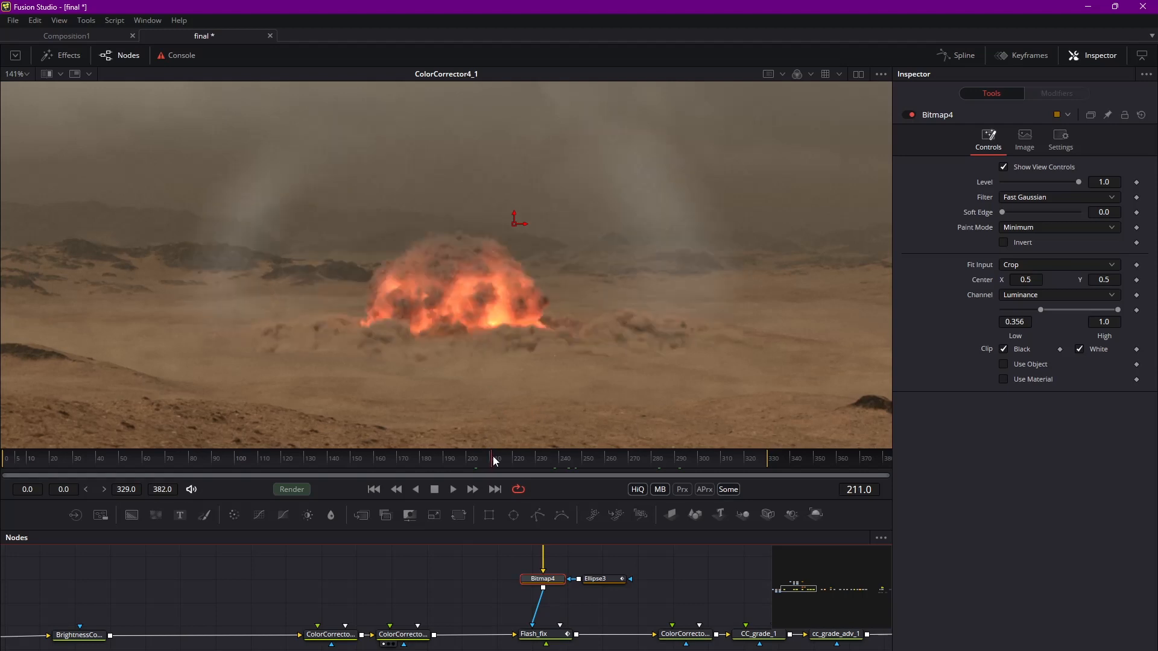
pyautogui.moveTo(491, 458); pyautogui.dragTo(495, 458)
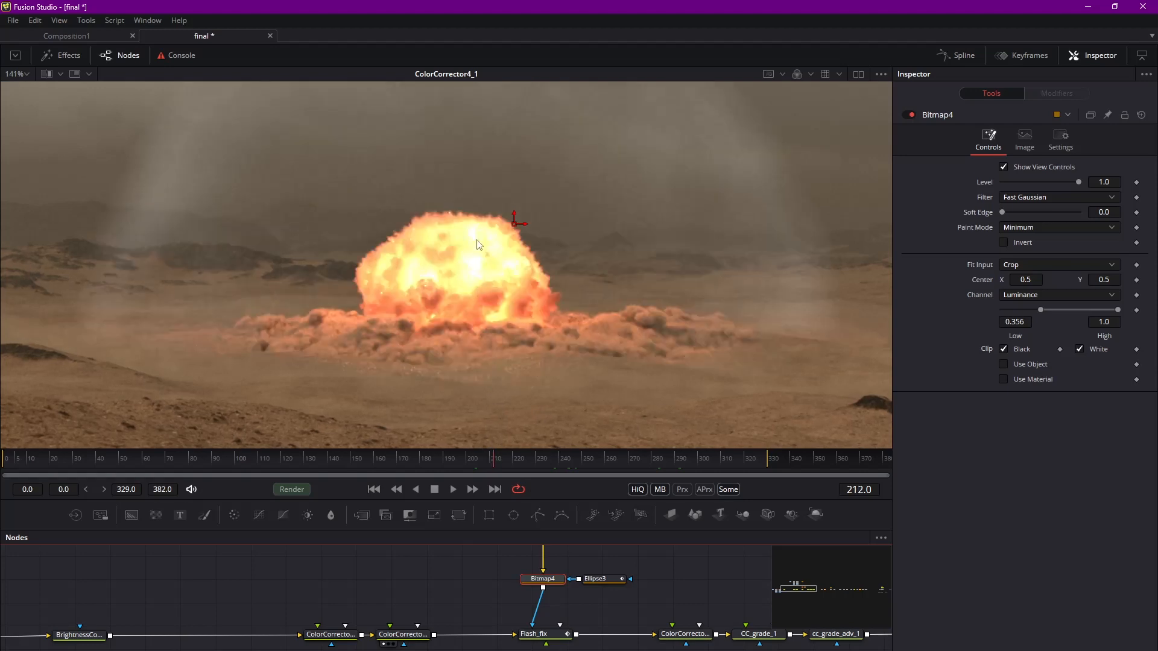
pyautogui.moveTo(497, 458)
pyautogui.mouseDown()
pyautogui.moveTo(469, 461)
pyautogui.moveTo(498, 461)
pyautogui.mouseUp()
pyautogui.moveTo(500, 461); pyautogui.dragTo(489, 462)
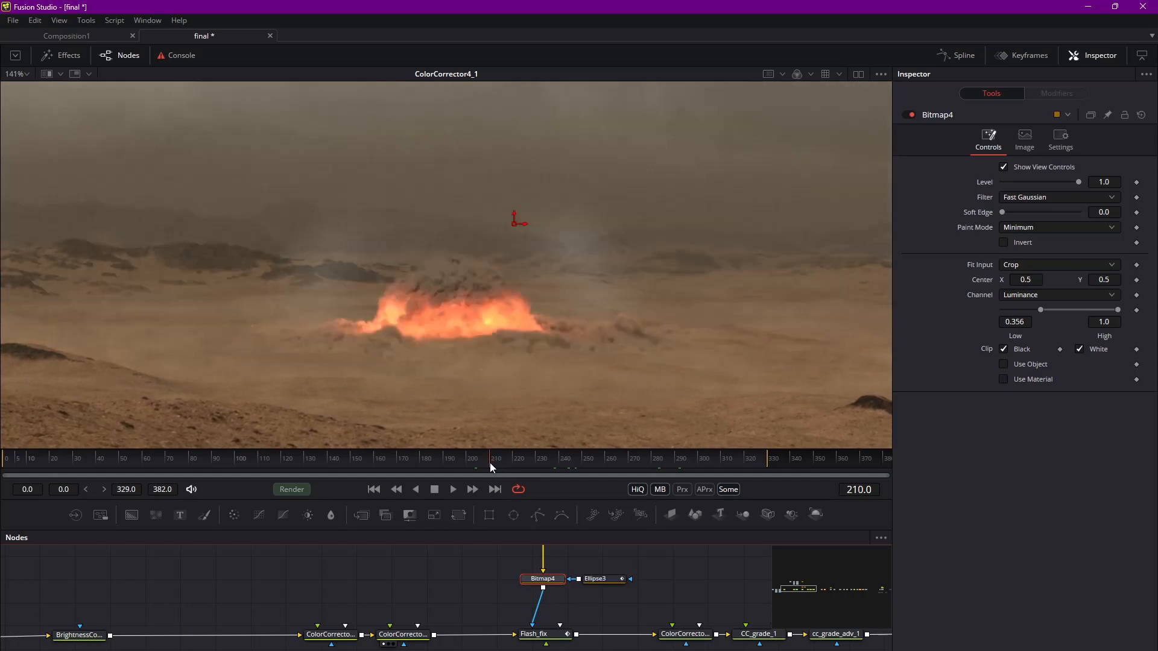
# Step: Display the Bitmap3 luminance mask in the viewer at frame 210
pyautogui.moveTo(611, 552); pyautogui.dragTo(575, 582, button='middle')
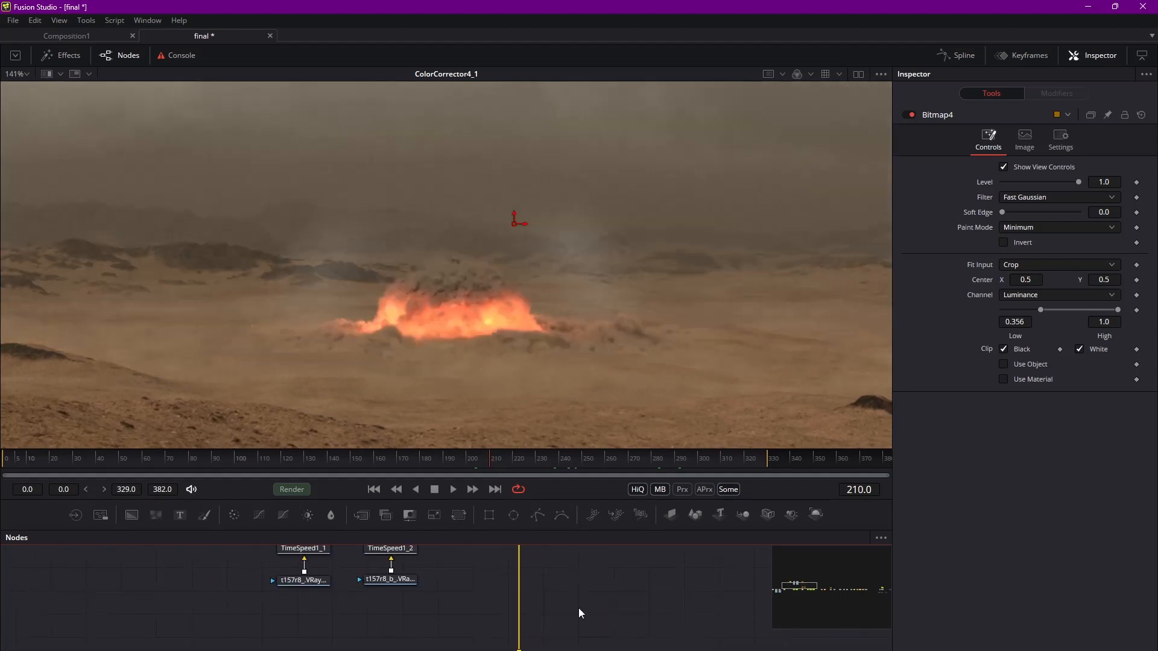
pyautogui.click(536, 596)
pyautogui.press('1')
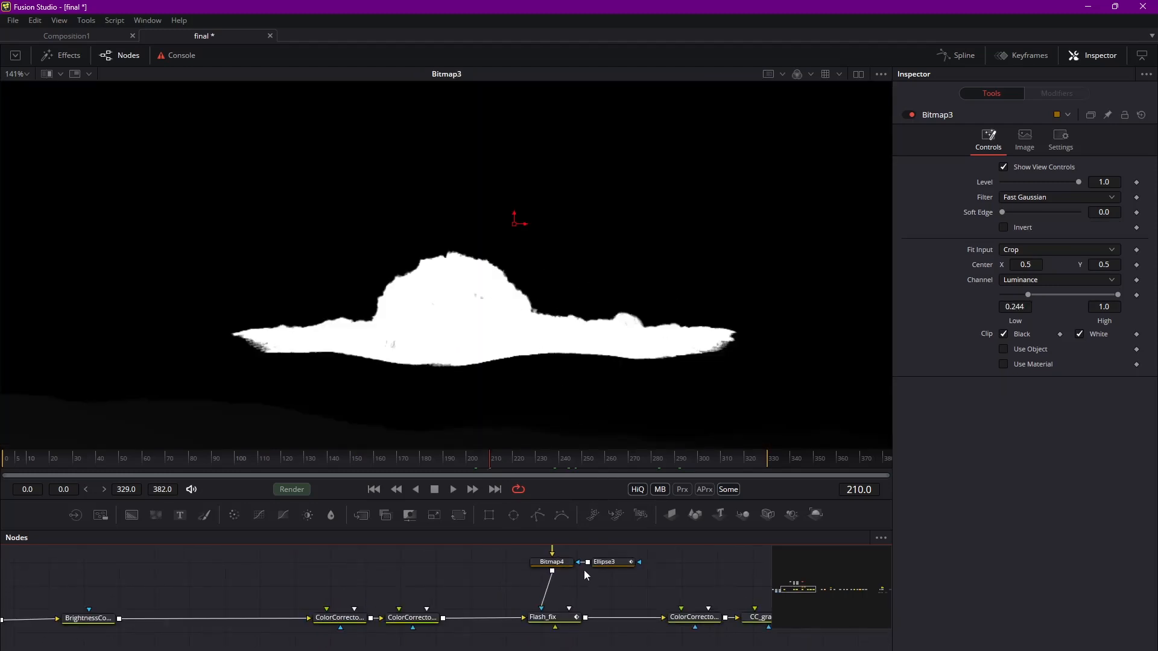
# Step: Display the Bitmap4 mask, limited by Ellipse3, in the viewer at frame 210
pyautogui.scroll(2, 663, 576)
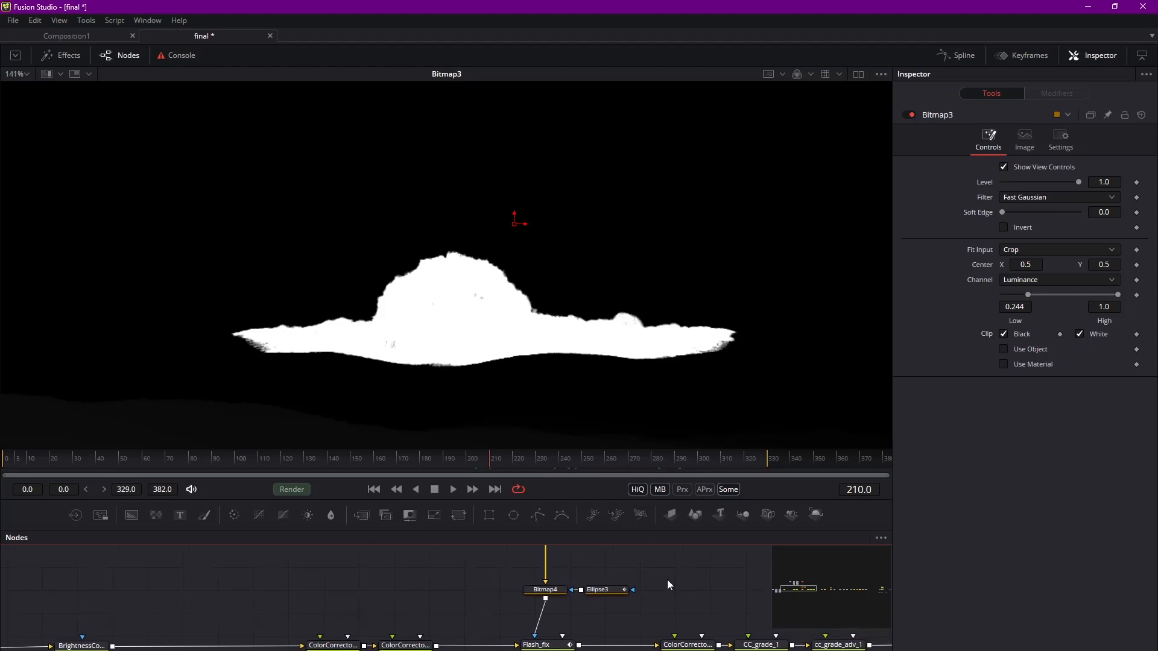
pyautogui.scroll(2, 652, 555)
pyautogui.scroll(-1, 555, 562)
pyautogui.click(556, 600)
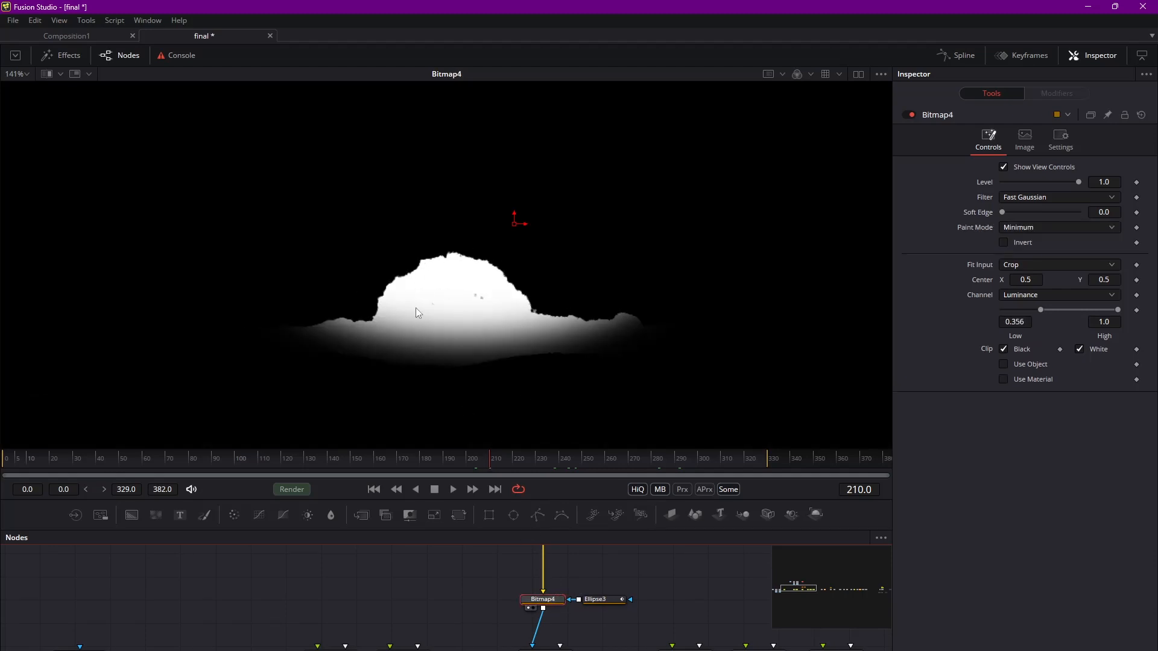
# Step: Display the Flash_fix result in the viewer and check the explosion around frame 210
pyautogui.click(532, 649)
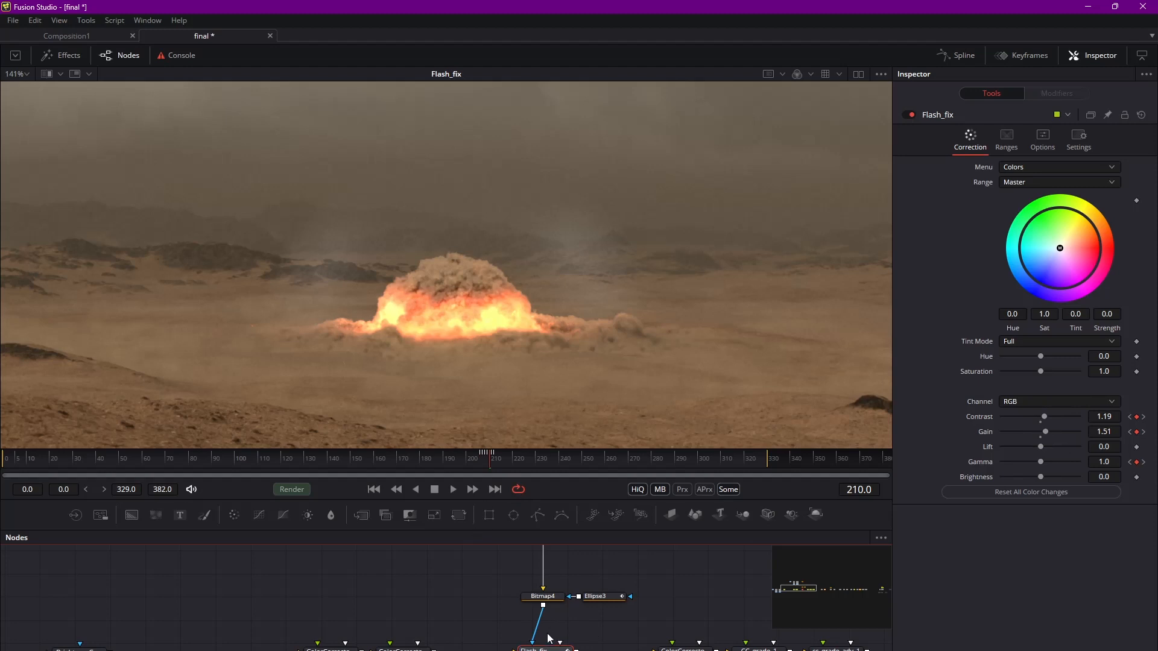
pyautogui.moveTo(486, 458)
pyautogui.mouseDown()
pyautogui.moveTo(522, 472)
pyautogui.moveTo(483, 474)
pyautogui.moveTo(534, 479)
pyautogui.moveTo(491, 476)
pyautogui.moveTo(491, 462)
pyautogui.mouseUp()
pyautogui.click(492, 460)
pyautogui.moveTo(577, 622); pyautogui.dragTo(540, 644, button='middle')
pyautogui.moveTo(587, 585); pyautogui.dragTo(558, 556, button='middle')
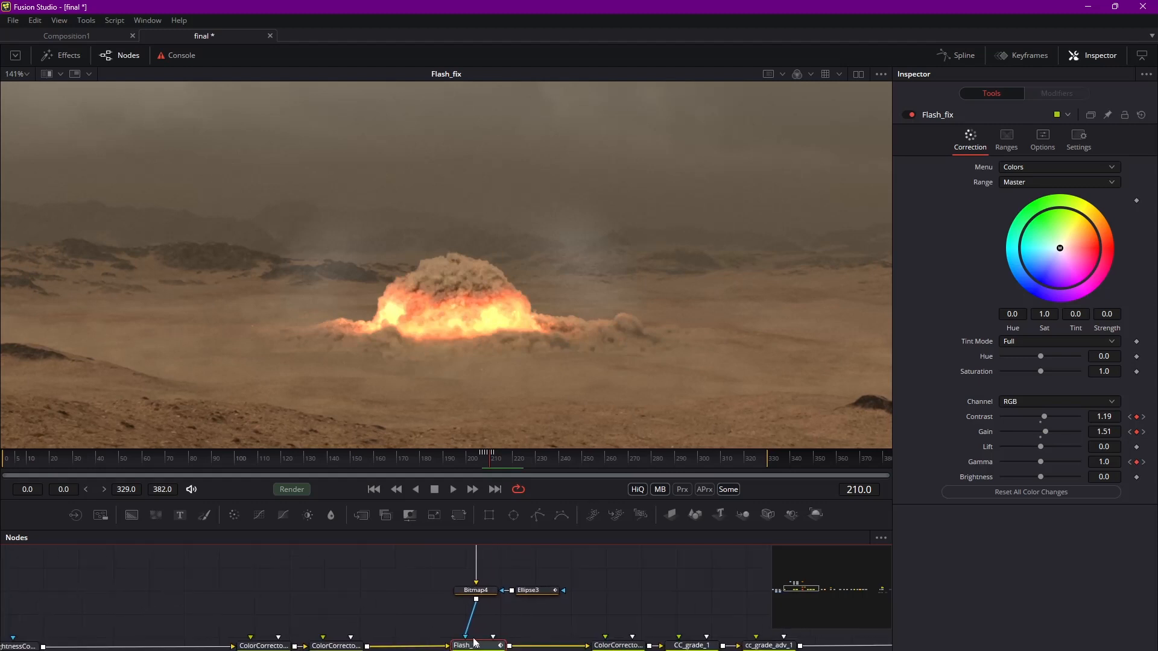
# Step: Select Flash_fix together with Bitmap4 and Ellipse3 to review the masked branch, keeping only Flash_fix selected at the end
pyautogui.moveTo(541, 567); pyautogui.dragTo(477, 648)
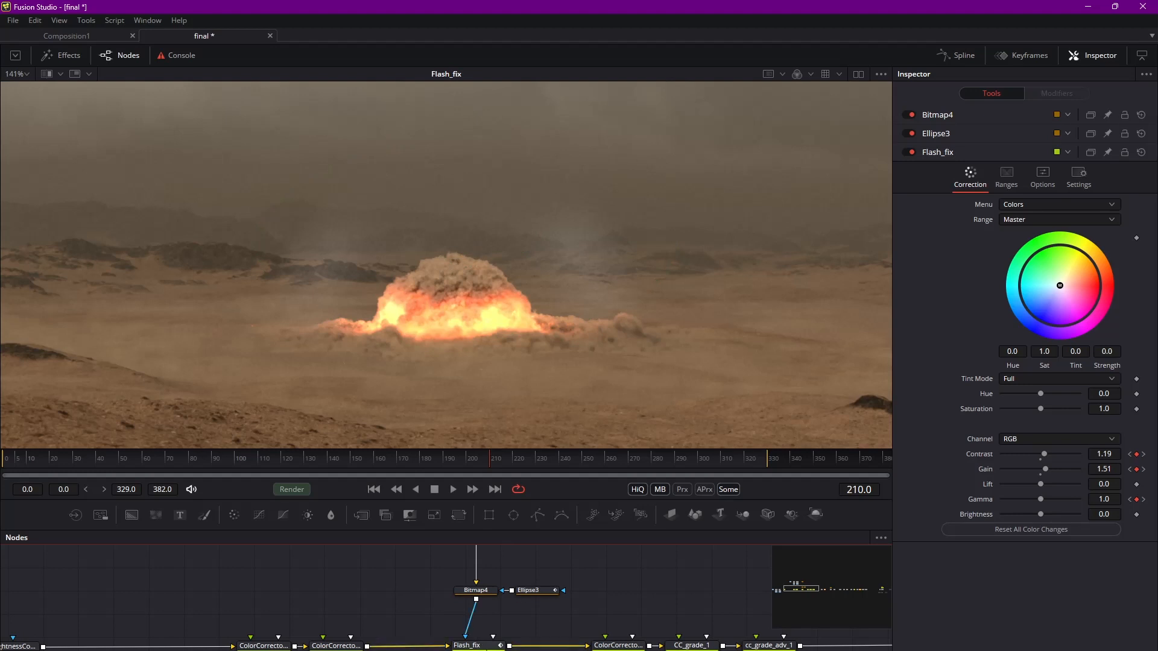
pyautogui.click(481, 646)
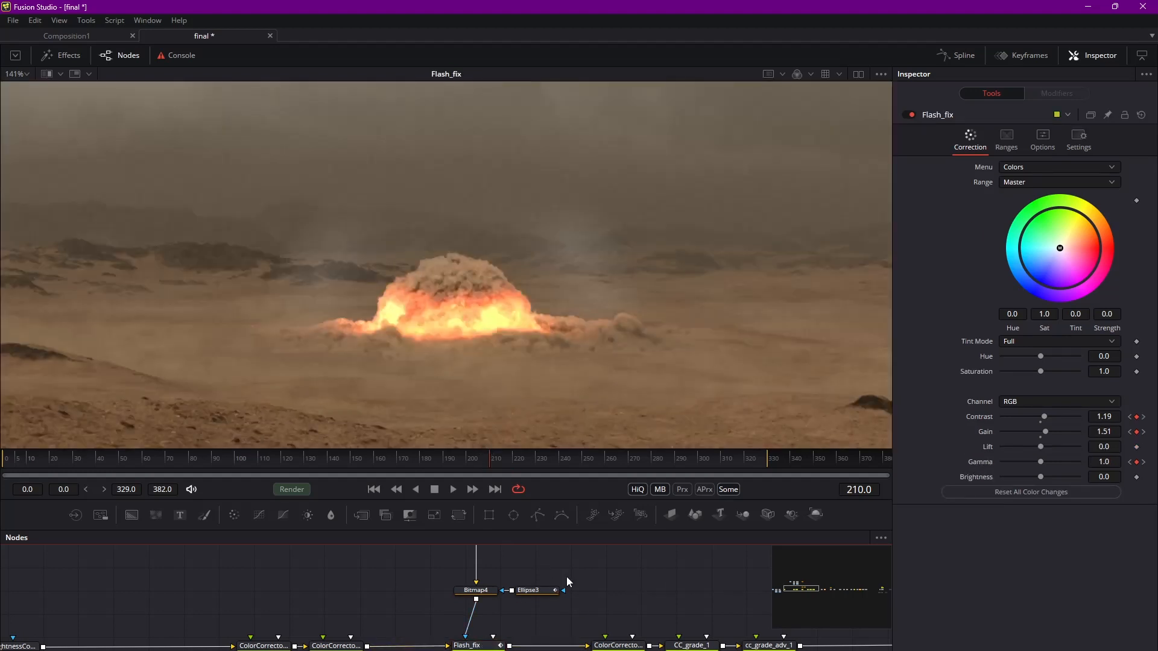
pyautogui.moveTo(608, 584); pyautogui.dragTo(589, 581, button='middle')
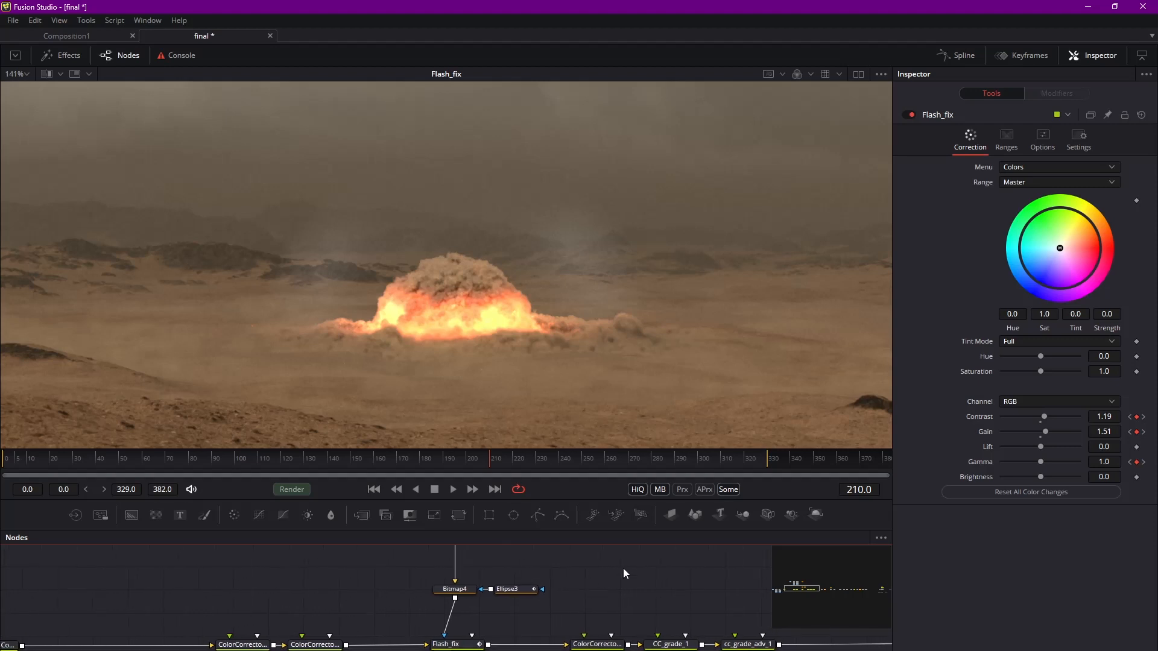
pyautogui.moveTo(240, 606); pyautogui.dragTo(223, 590, button='middle')
# Step: Display the Flash_fix output in the viewer as the reference for the following color corrector
pyautogui.click(469, 621)
pyautogui.press('1')
pyautogui.click(311, 620)
pyautogui.press('1')
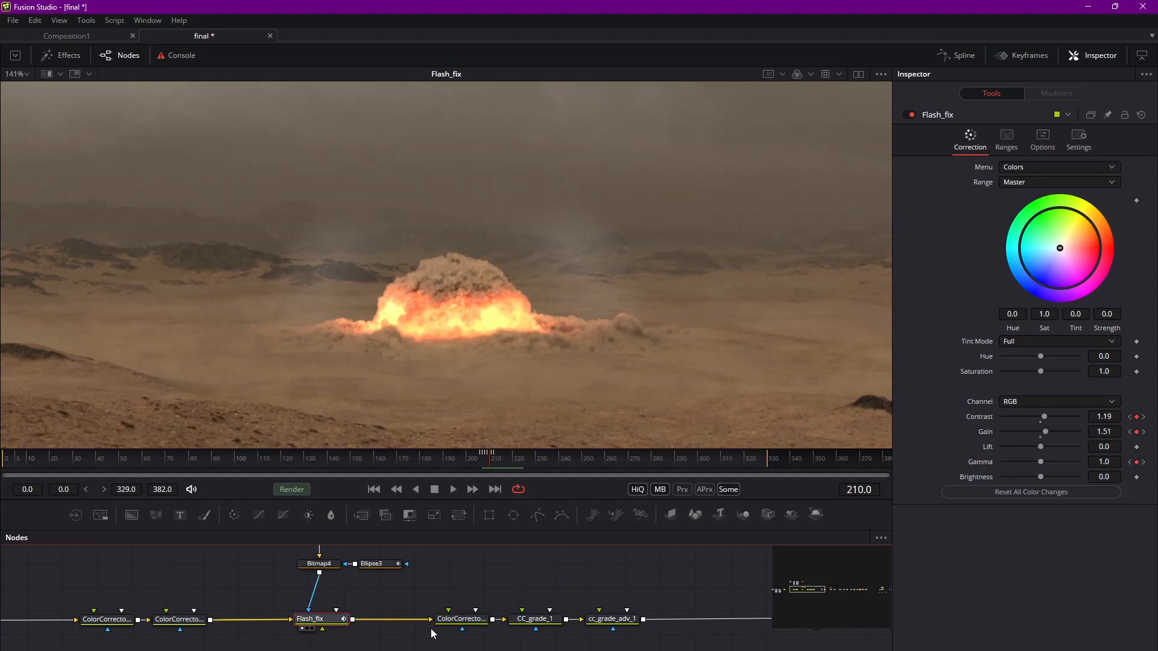
# Step: View the color corrector following Flash_fix and toggle its bypass to compare its effect on the explosion, sky and rocks
pyautogui.click(471, 622)
pyautogui.press('1')
pyautogui.hotkey('ctrl', 'p')
pyautogui.hotkey('ctrl', 'p')
pyautogui.hotkey('ctrl', 'p')
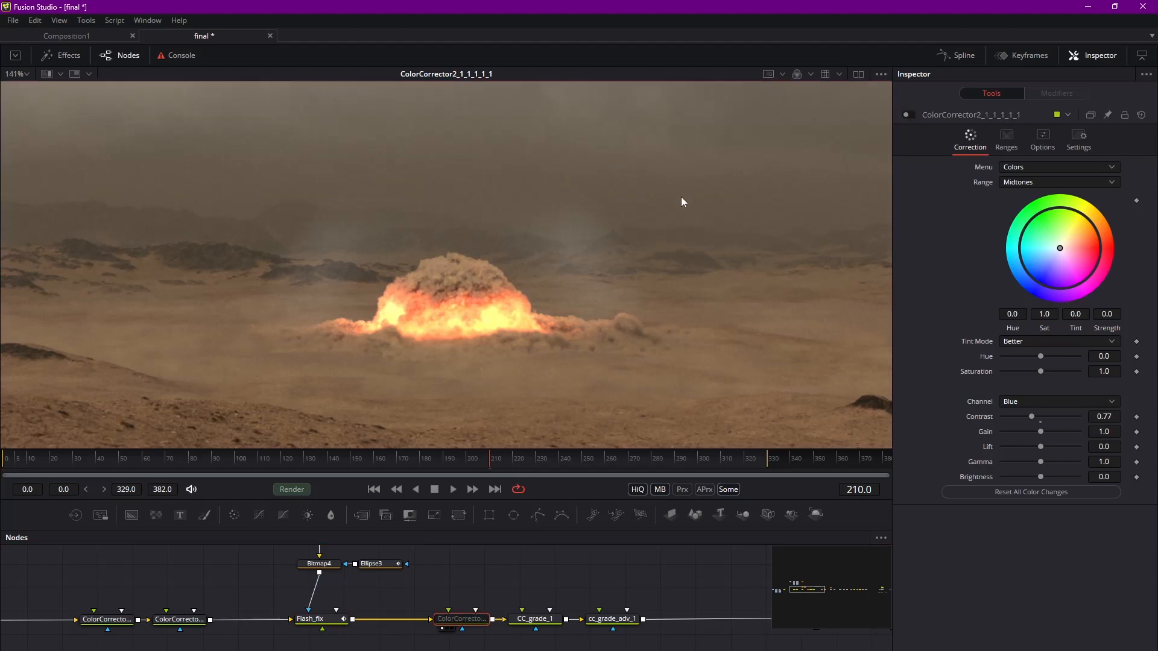
pyautogui.moveTo(682, 196); pyautogui.dragTo(529, 215, button='middle')
pyautogui.hotkey('ctrl', 'p')
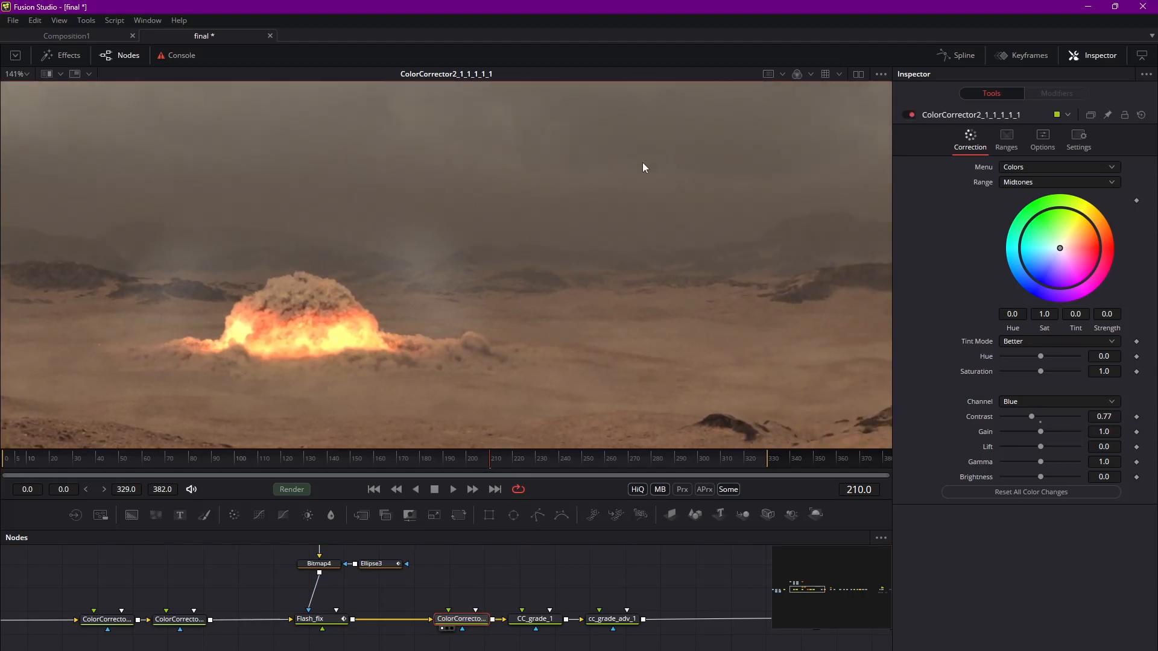
pyautogui.hotkey('ctrl', 'p')
pyautogui.moveTo(613, 178); pyautogui.dragTo(600, 223, button='middle')
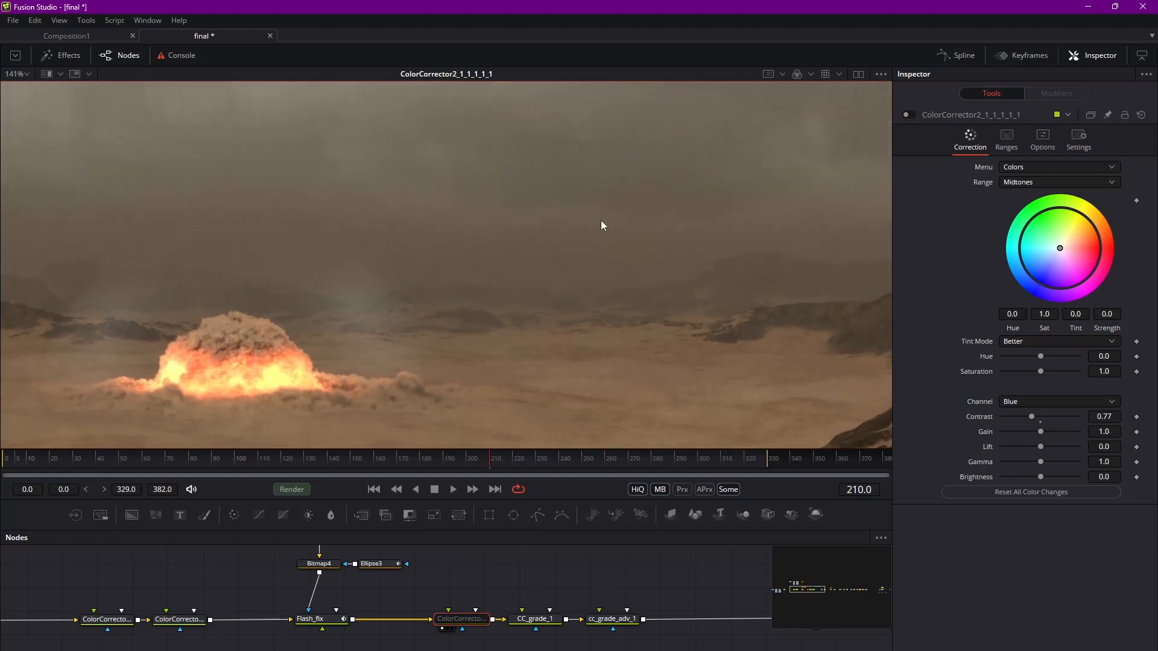
pyautogui.moveTo(575, 215); pyautogui.dragTo(548, 217, button='middle')
pyautogui.hotkey('ctrl', 'p')
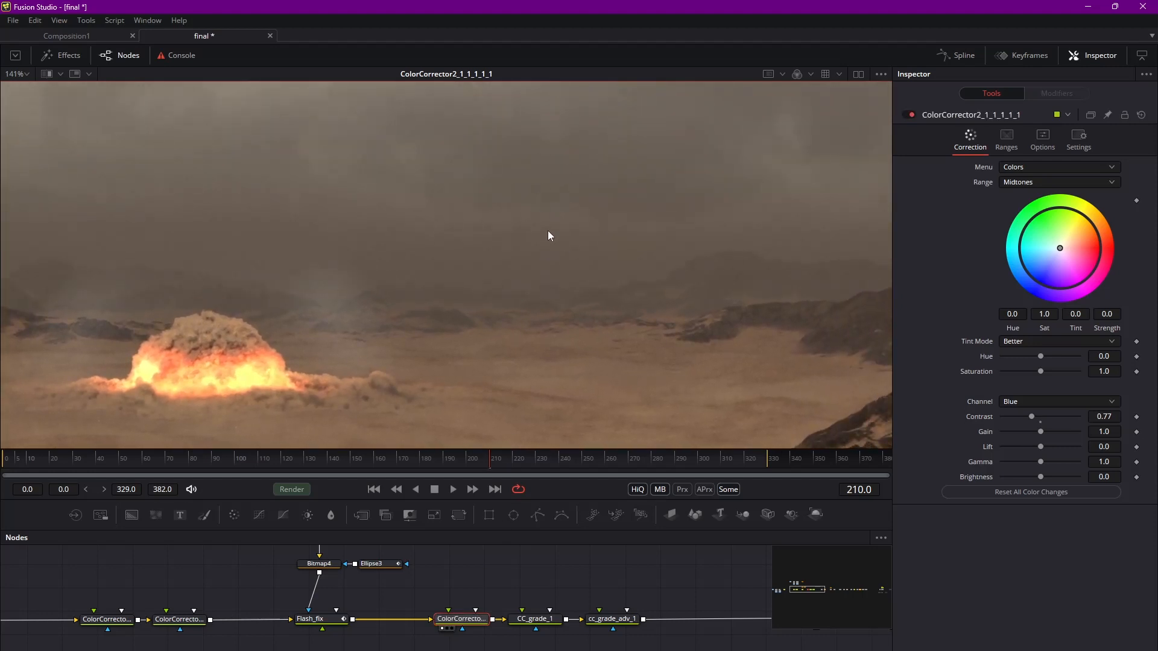
pyautogui.moveTo(614, 287); pyautogui.dragTo(589, 287, button='middle')
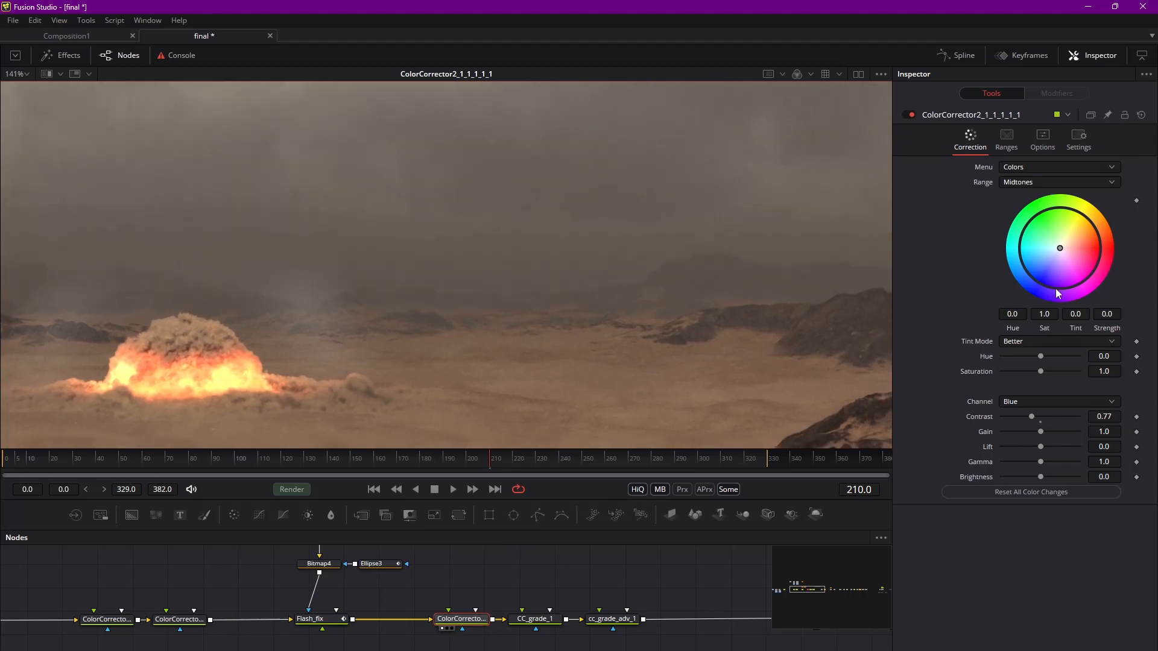
# Step: Review the Midtones range and Blue channel contrast of the color corrector following Flash_fix, and move its node closer to Flash_fix
pyautogui.click(1029, 183)
pyautogui.click(1031, 183)
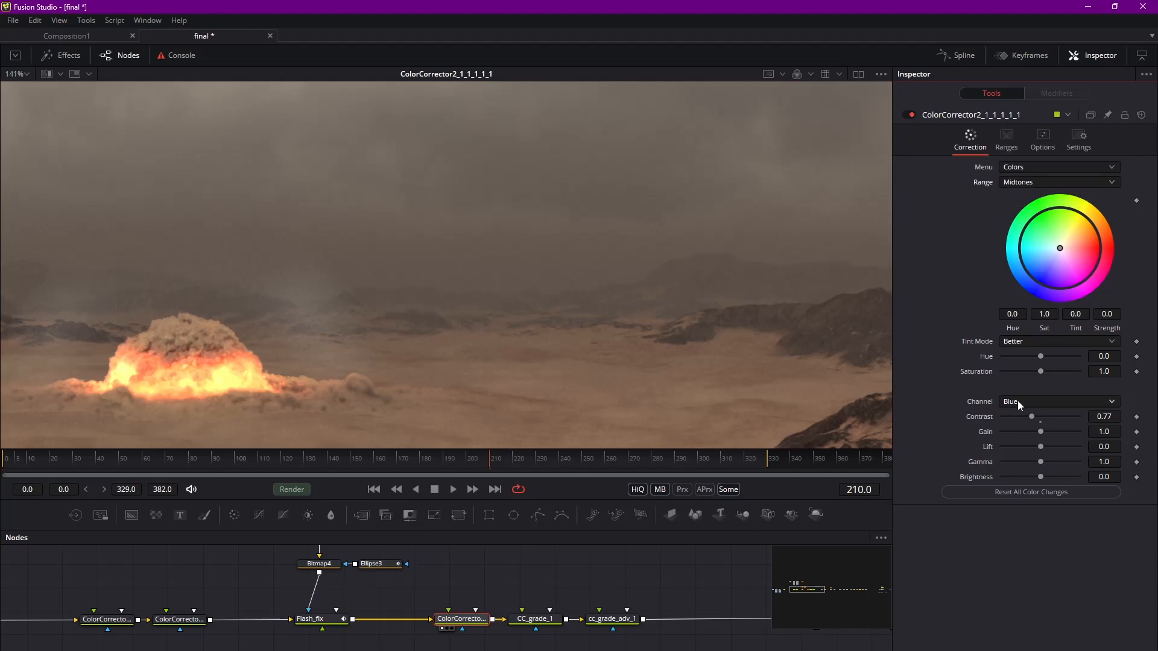
pyautogui.moveTo(1034, 417)
pyautogui.mouseDown()
pyautogui.moveTo(1070, 424)
pyautogui.moveTo(1002, 426)
pyautogui.moveTo(1026, 430)
pyautogui.mouseUp()
pyautogui.moveTo(657, 280); pyautogui.dragTo(676, 284, button='middle')
pyautogui.moveTo(446, 261); pyautogui.dragTo(682, 210, button='middle')
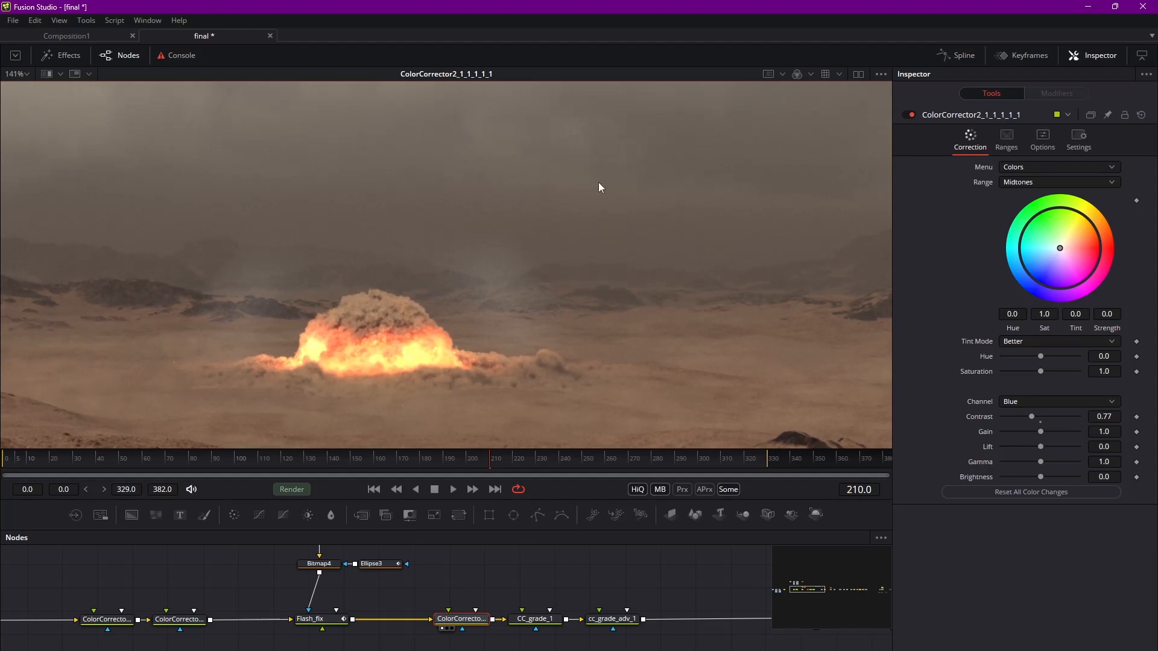
pyautogui.scroll(-2, 452, 242)
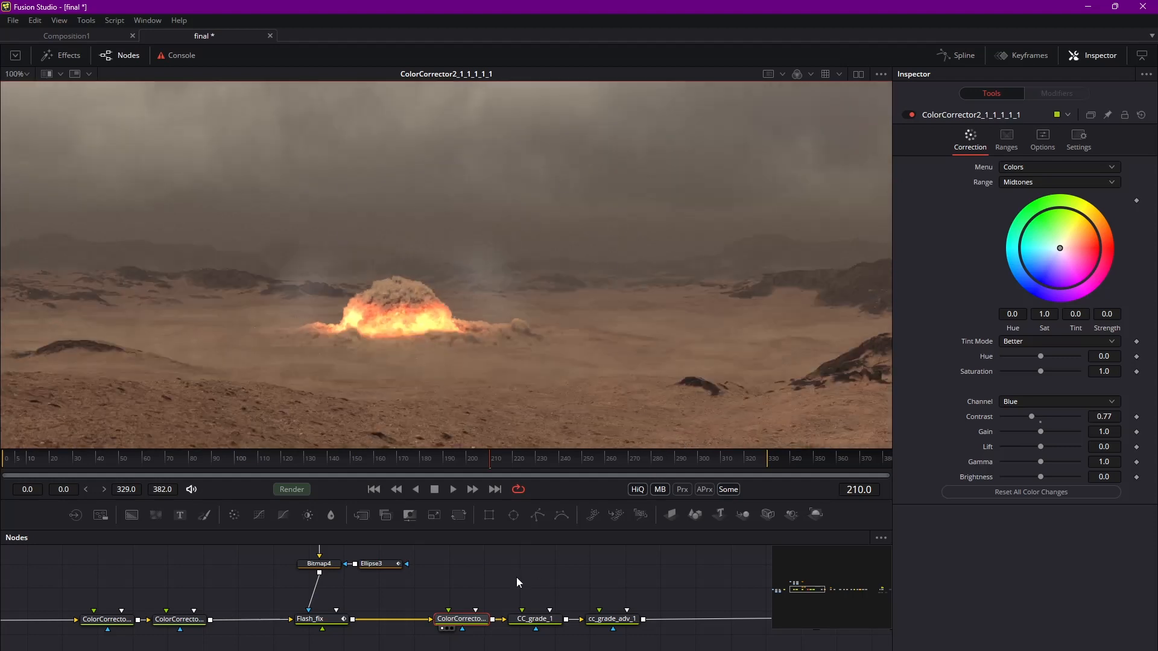
pyautogui.moveTo(480, 620); pyautogui.dragTo(451, 624)
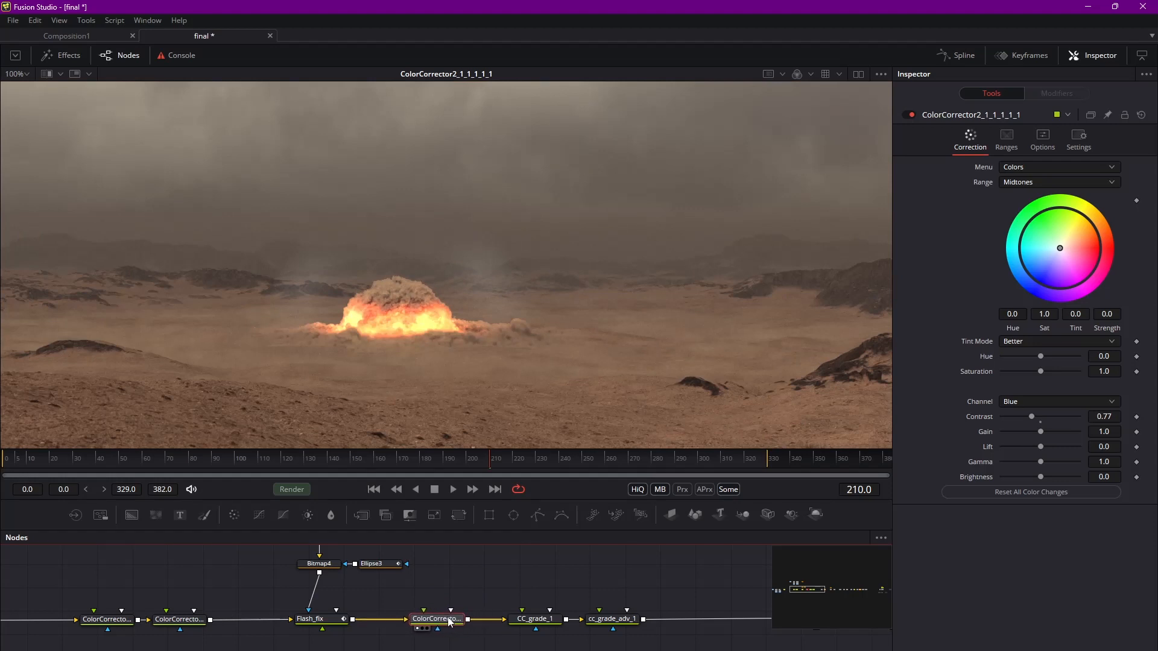
# Step: Display CC_grade_1 in the viewer and toggle its bypass to compare the grade
pyautogui.click(545, 622)
pyautogui.press('1')
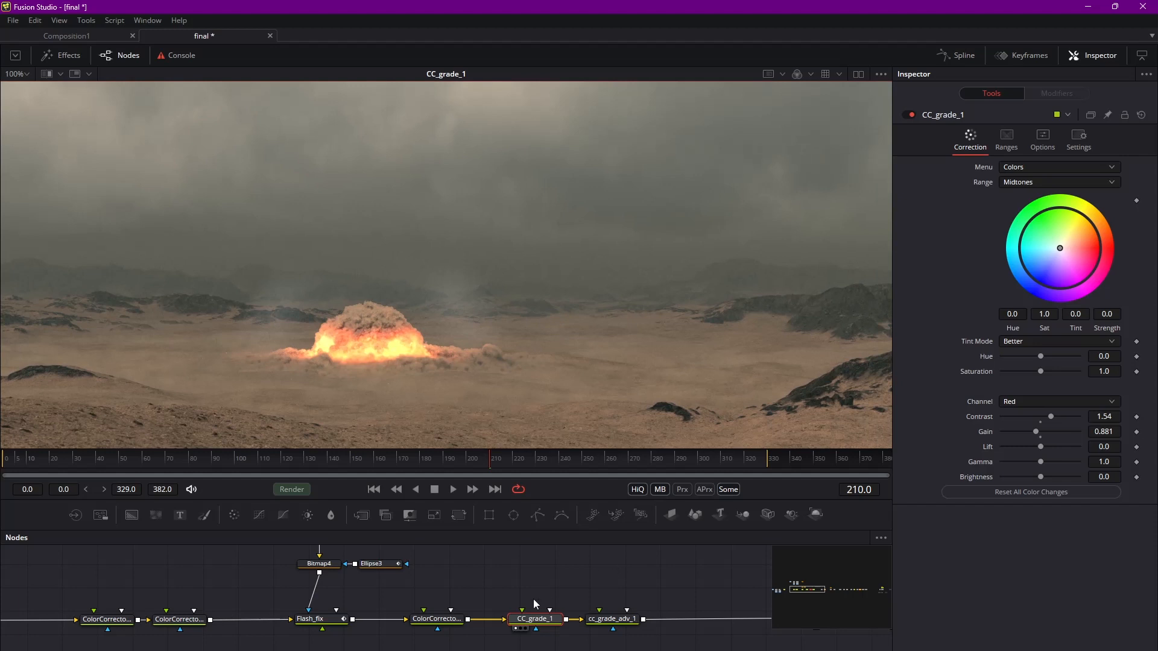
pyautogui.hotkey('ctrl', 'p')
pyautogui.hotkey('ctrl', 'p')
# Step: Display Flash_fix again and examine the sky and mountains before the grade
pyautogui.click(337, 621)
pyautogui.press('1')
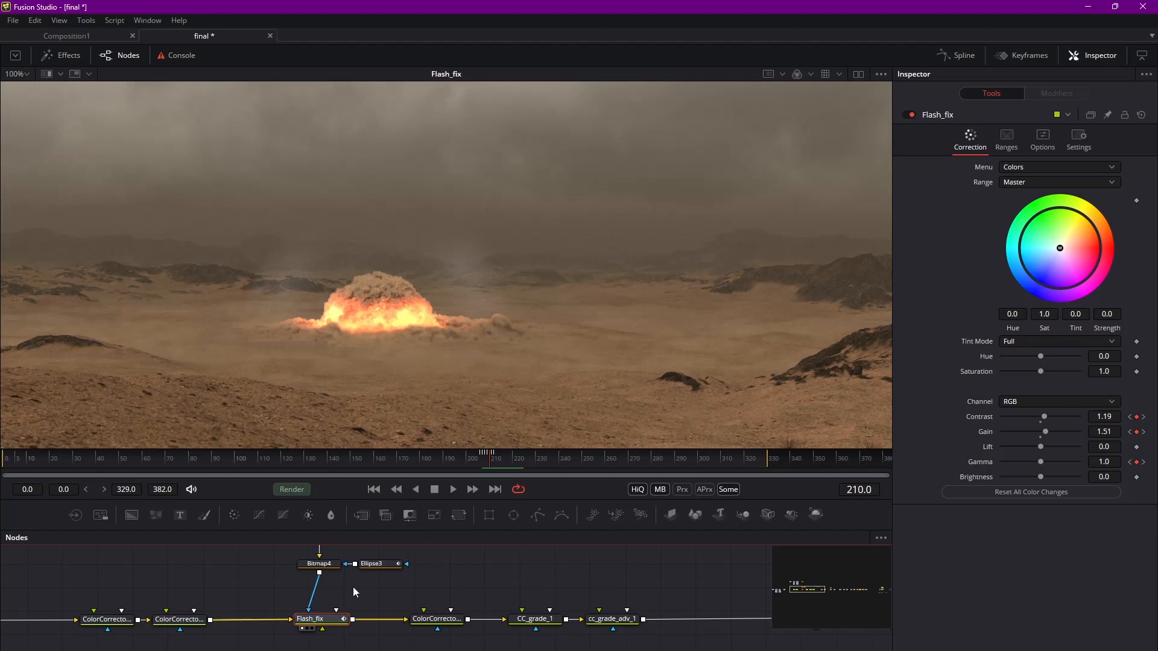
pyautogui.moveTo(330, 621); pyautogui.dragTo(330, 620)
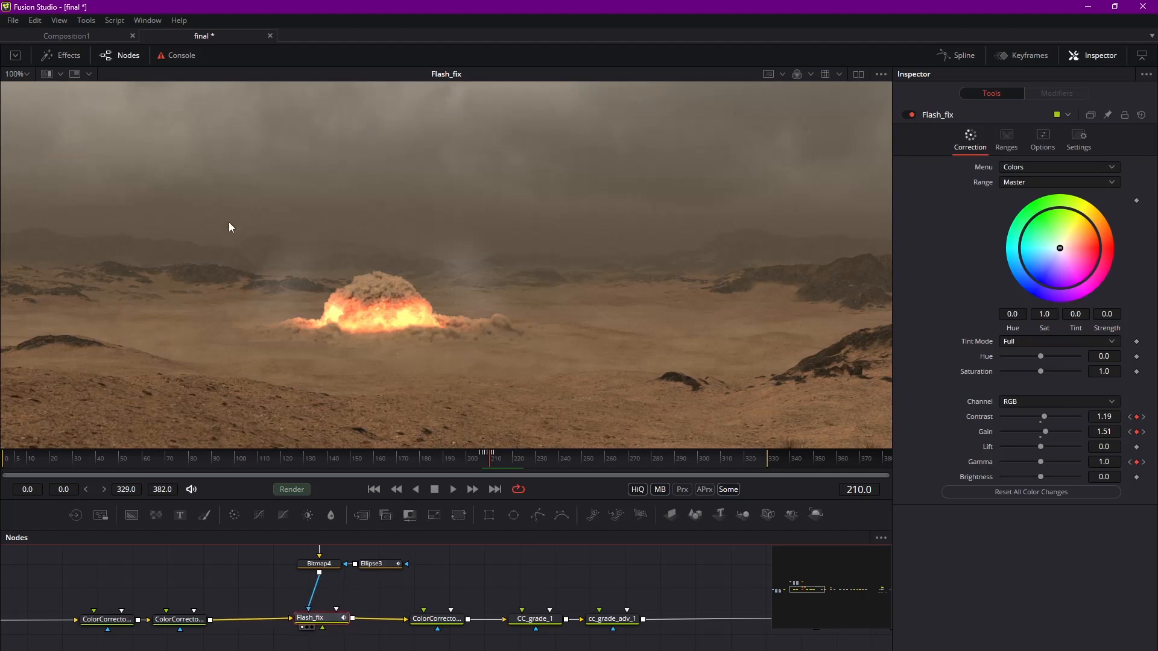
pyautogui.moveTo(563, 193); pyautogui.dragTo(372, 281, button='middle')
pyautogui.hotkey('ctrl', 'f')
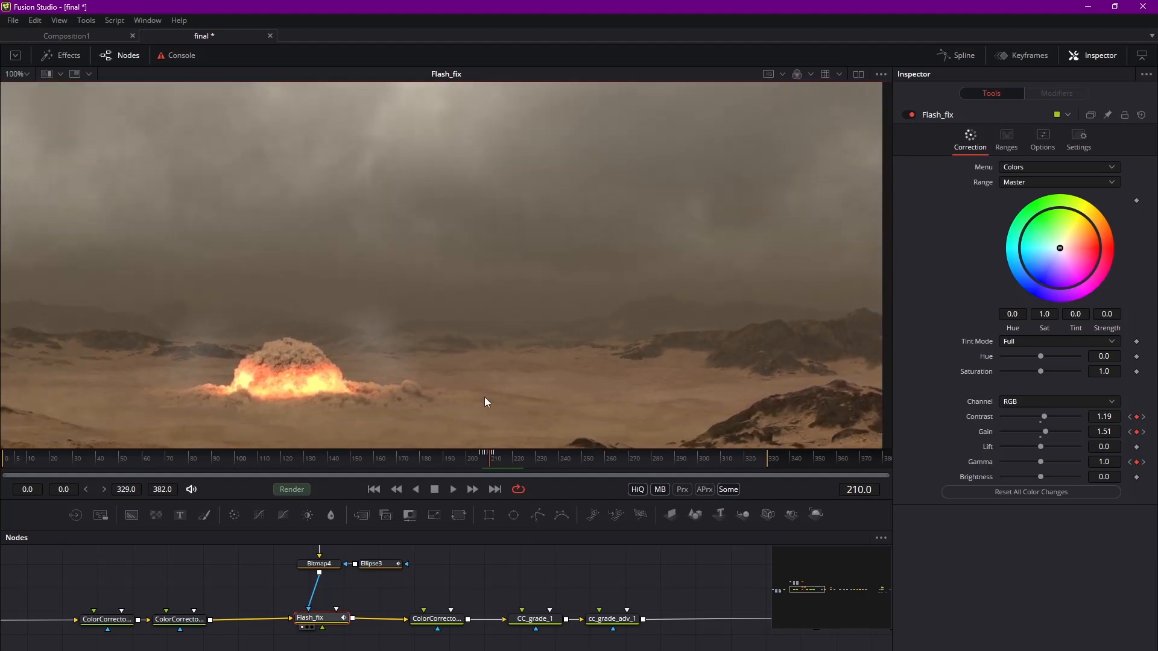
# Step: Display CC_grade_1 and examine the graded sky, explosion and desert ground across the whole frame
pyautogui.click(539, 619)
pyautogui.moveTo(430, 648); pyautogui.dragTo(536, 602)
pyautogui.click(536, 621)
pyautogui.press('1')
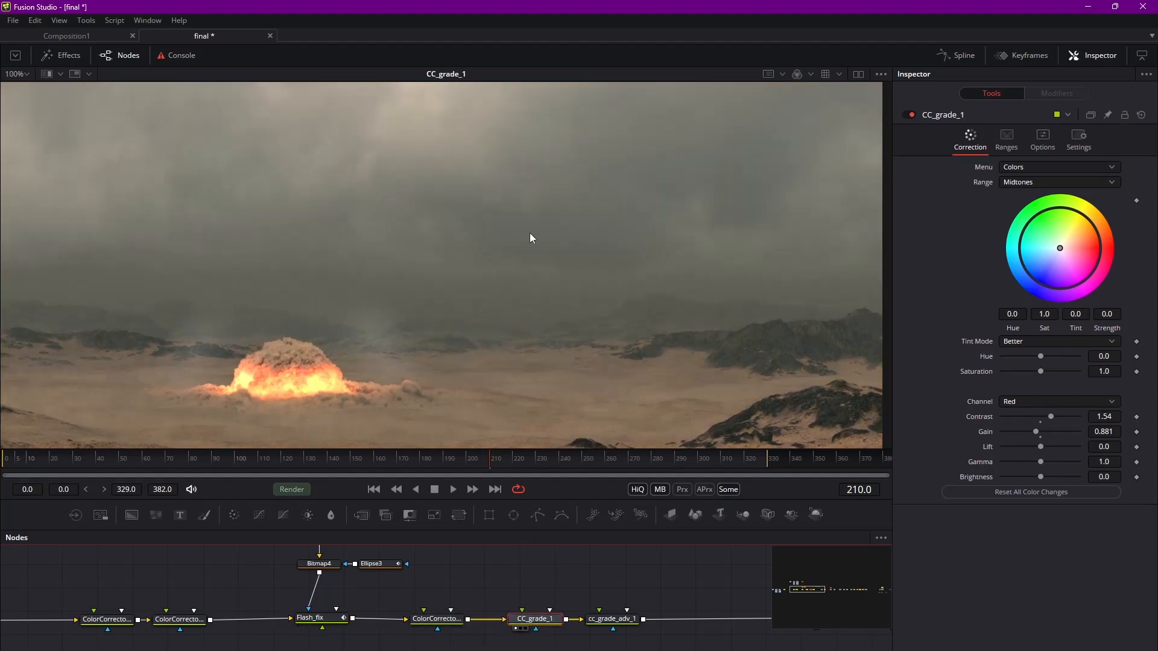
pyautogui.moveTo(526, 225); pyautogui.dragTo(594, 221, button='middle')
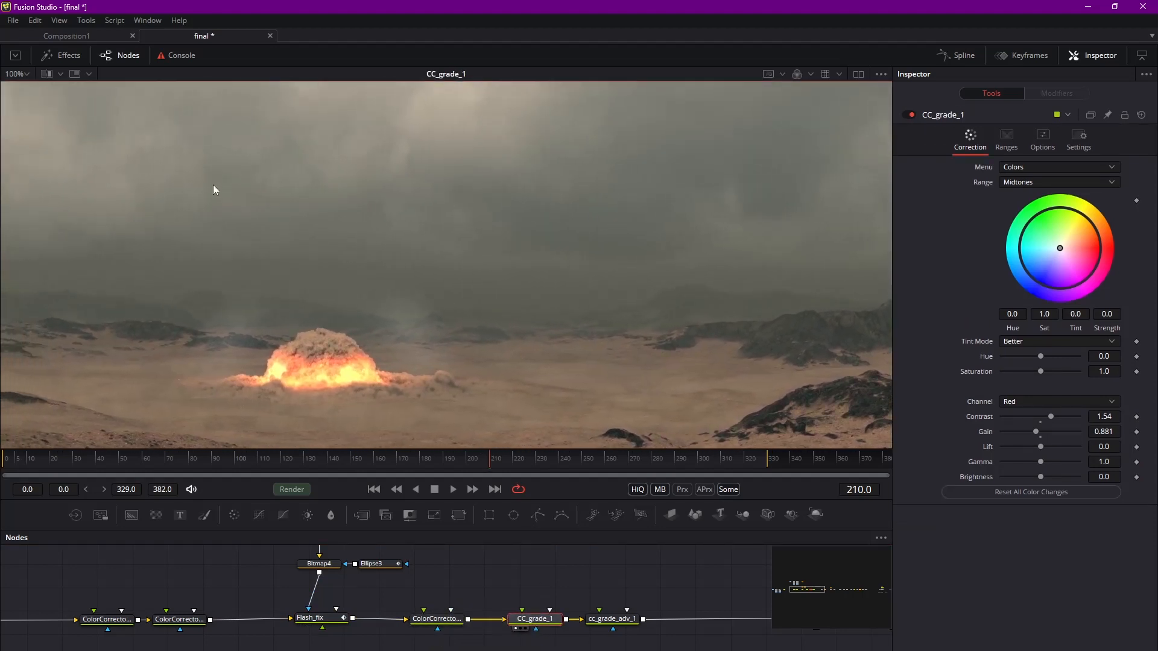
pyautogui.moveTo(212, 183); pyautogui.dragTo(389, 182, button='middle')
pyautogui.moveTo(252, 163); pyautogui.dragTo(397, 196, button='middle')
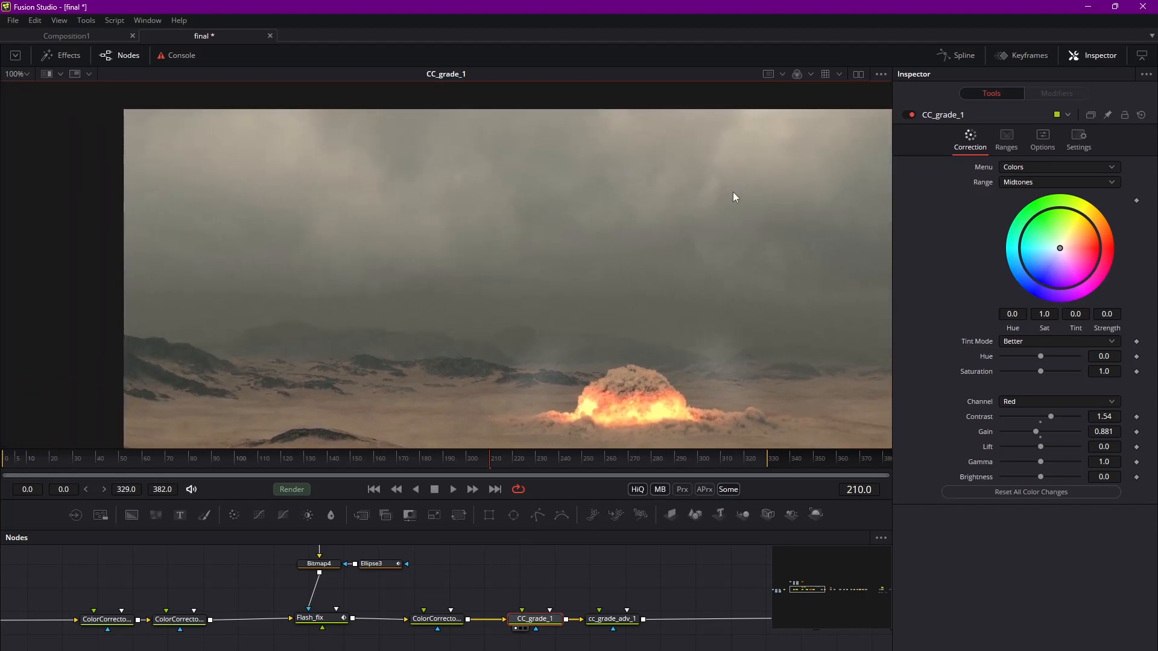
pyautogui.moveTo(797, 230); pyautogui.dragTo(436, 216, button='middle')
pyautogui.moveTo(537, 318); pyautogui.dragTo(404, 165, button='middle')
pyautogui.moveTo(684, 275); pyautogui.dragTo(604, 309, button='middle')
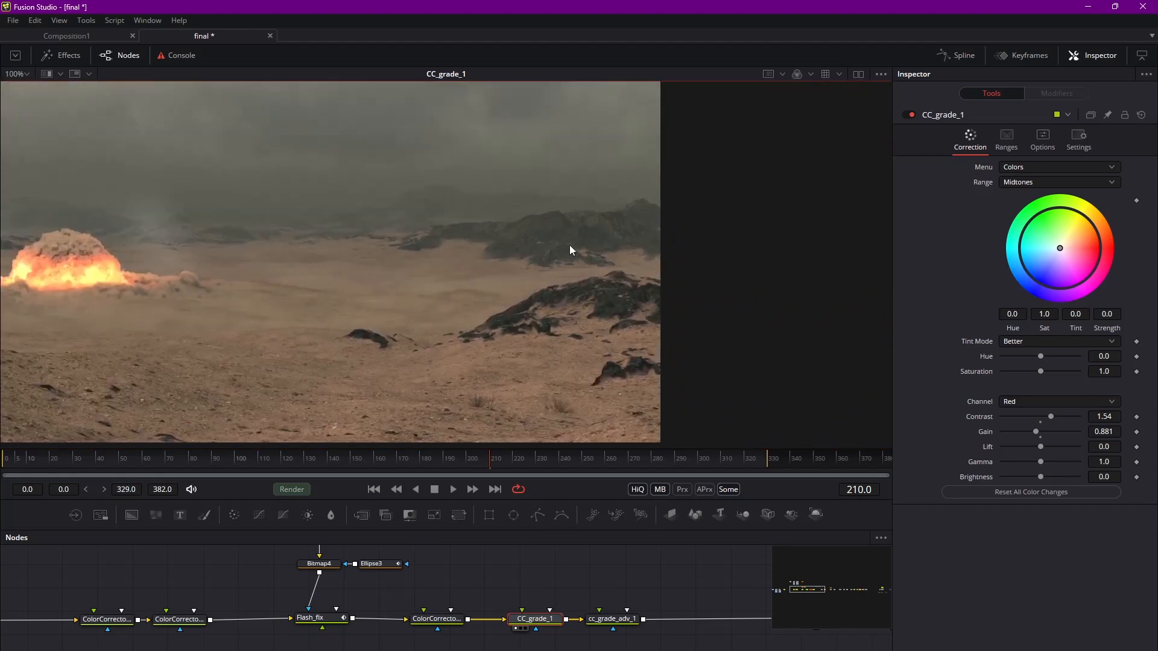
# Step: Compare the distant rocks up close between Flash_fix and CC_grade_1
pyautogui.scroll(5, 594, 233)
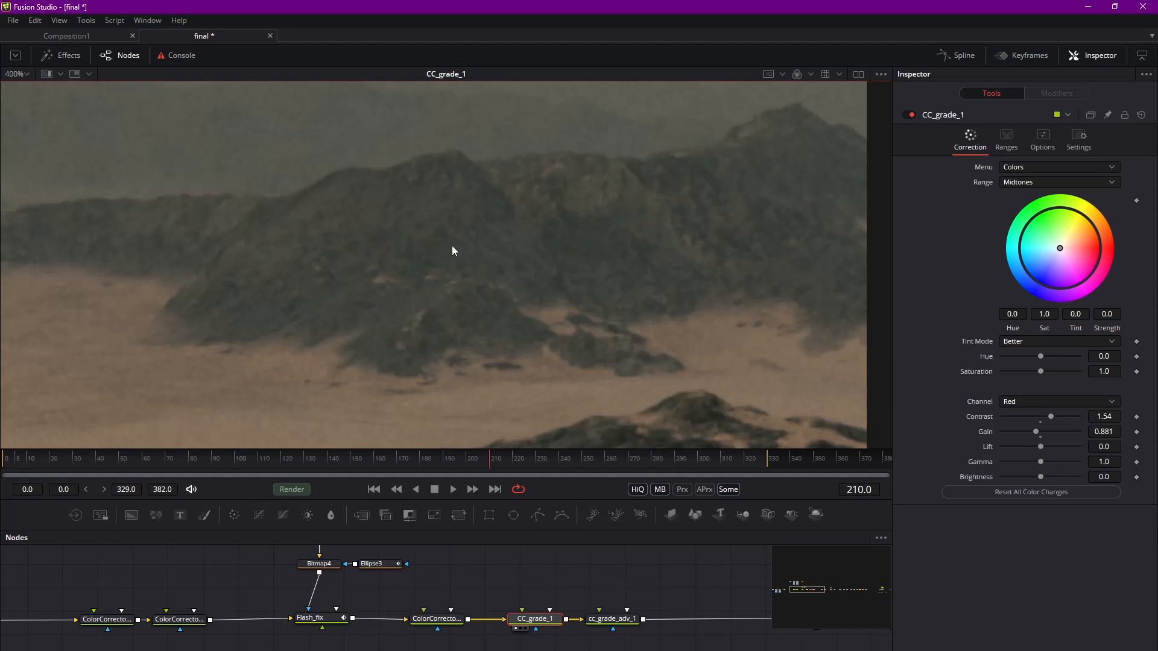
pyautogui.moveTo(332, 622); pyautogui.dragTo(469, 227)
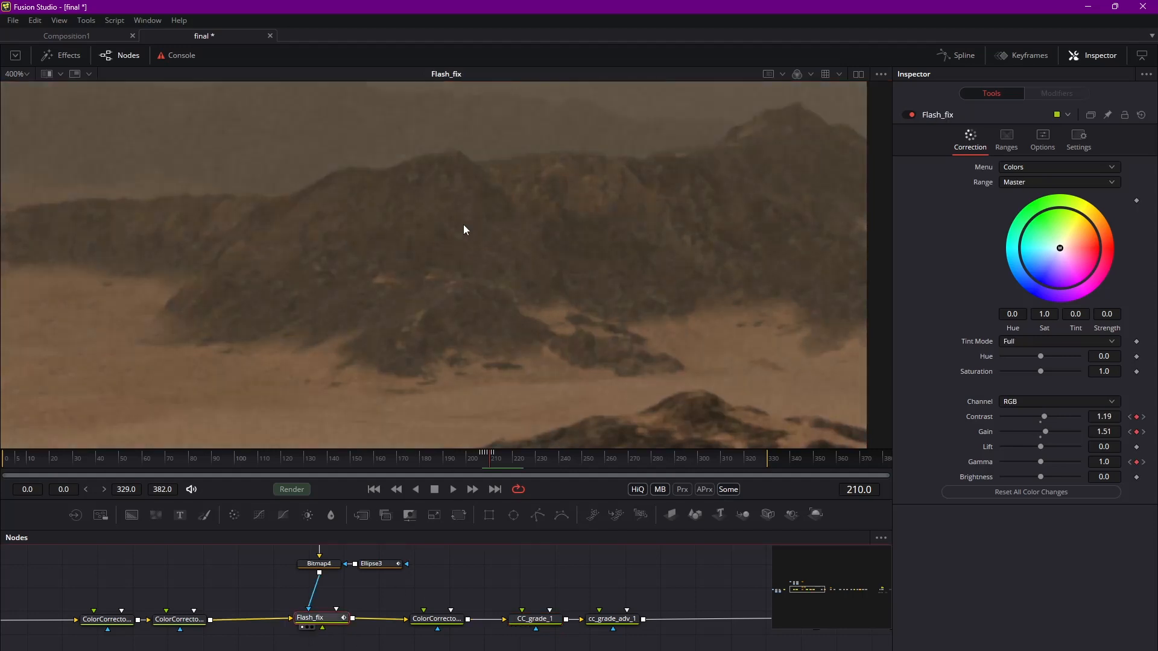
pyautogui.moveTo(541, 620); pyautogui.dragTo(496, 193)
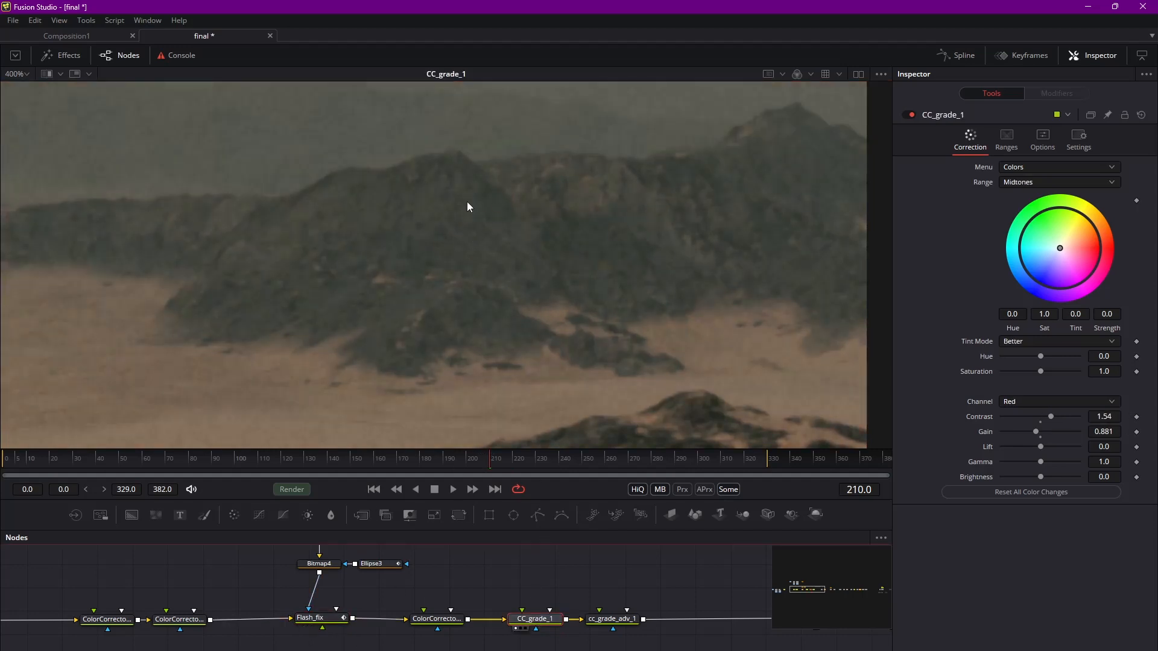
pyautogui.scroll(-5, 631, 313)
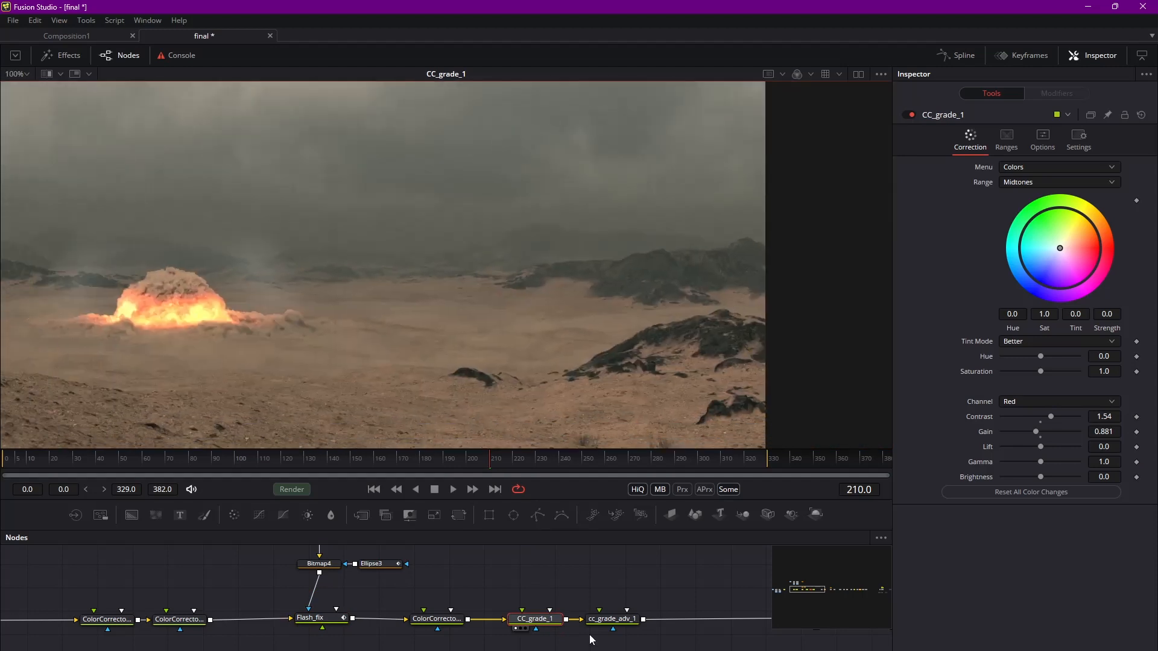
# Step: Display cc_grade_adv_1 and examine how its midtone color suppression affects the explosion, sky and foreground
pyautogui.click(614, 626)
pyautogui.press('1')
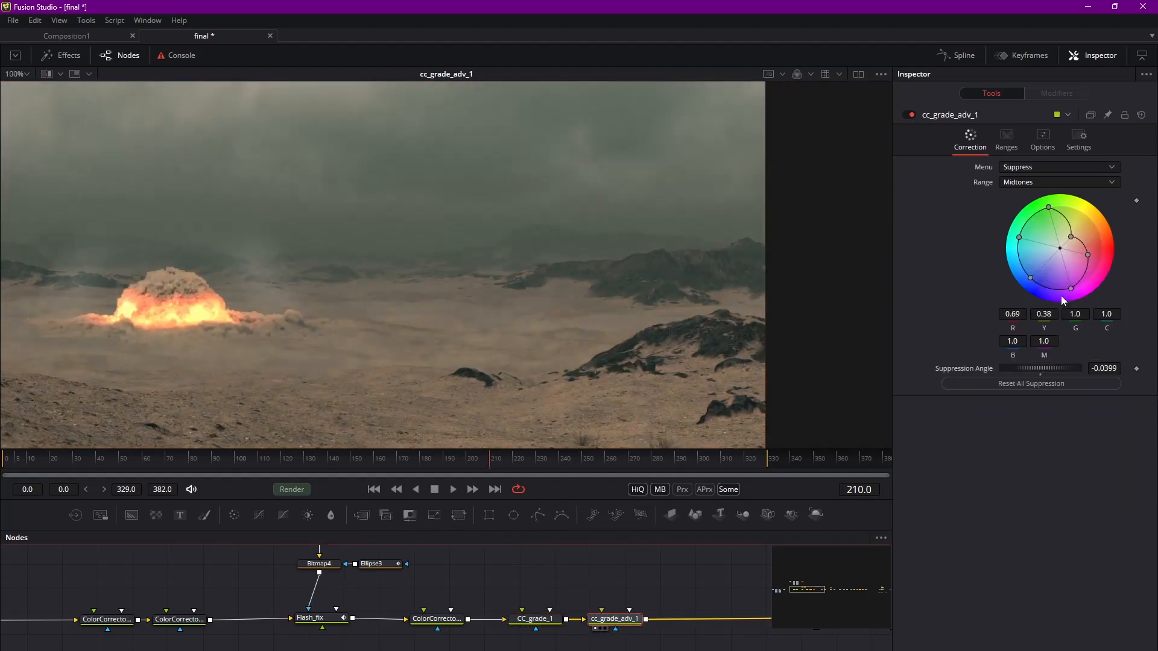
pyautogui.moveTo(503, 230); pyautogui.dragTo(694, 189, button='middle')
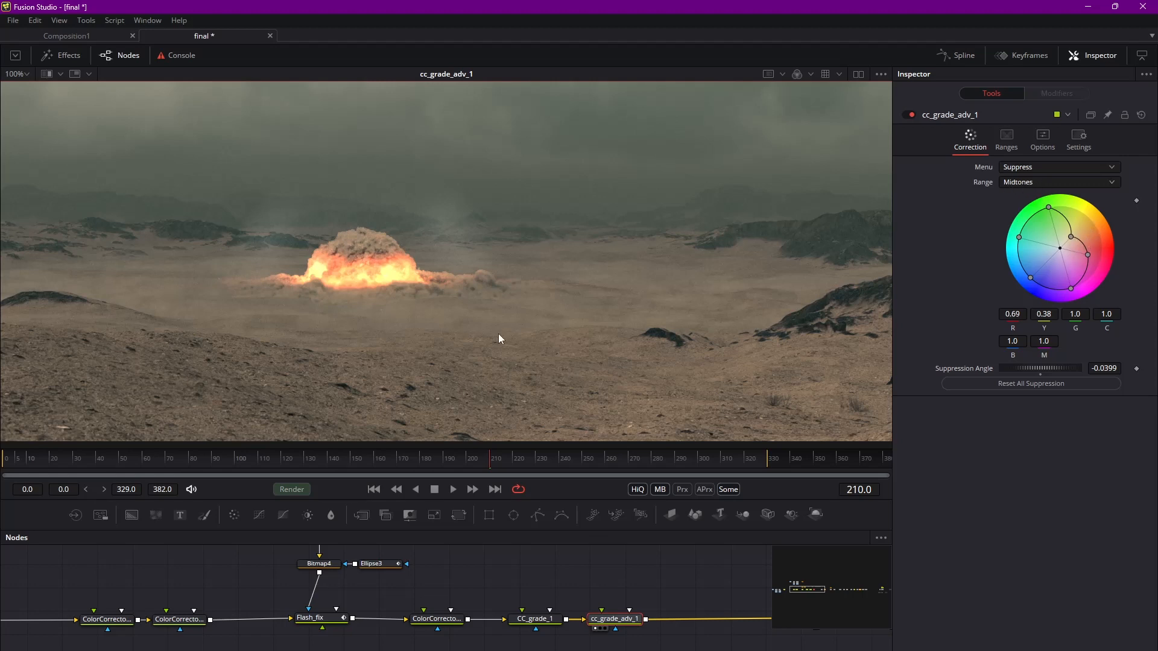
pyautogui.moveTo(528, 343); pyautogui.dragTo(555, 335, button='middle')
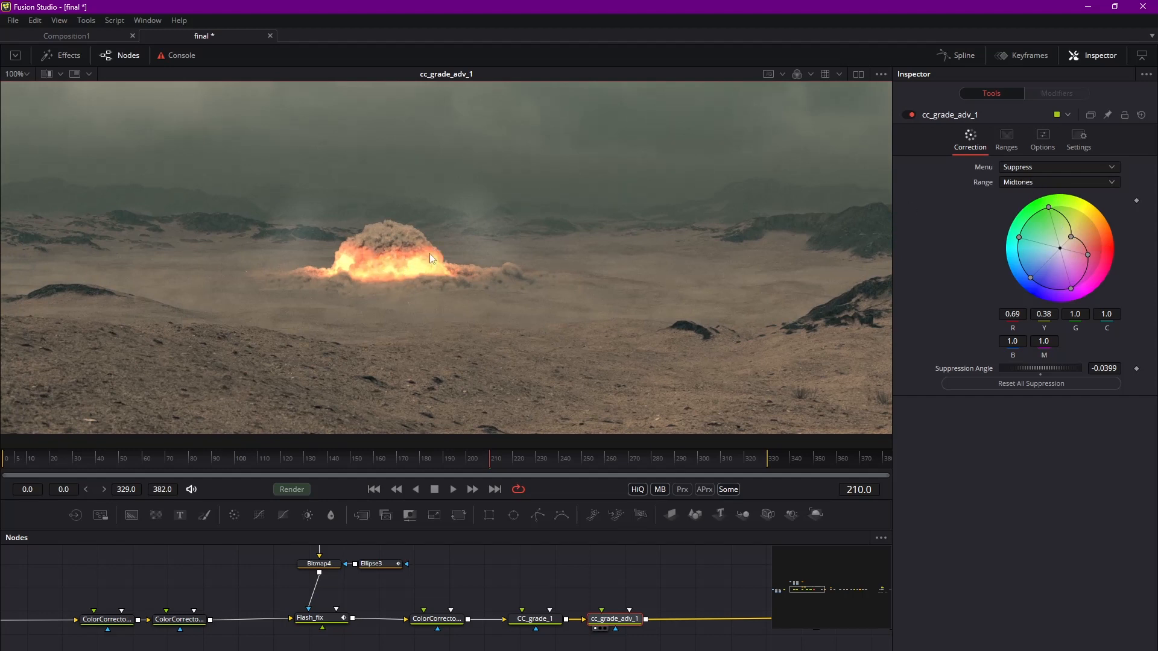
pyautogui.moveTo(394, 257); pyautogui.dragTo(437, 265, button='middle')
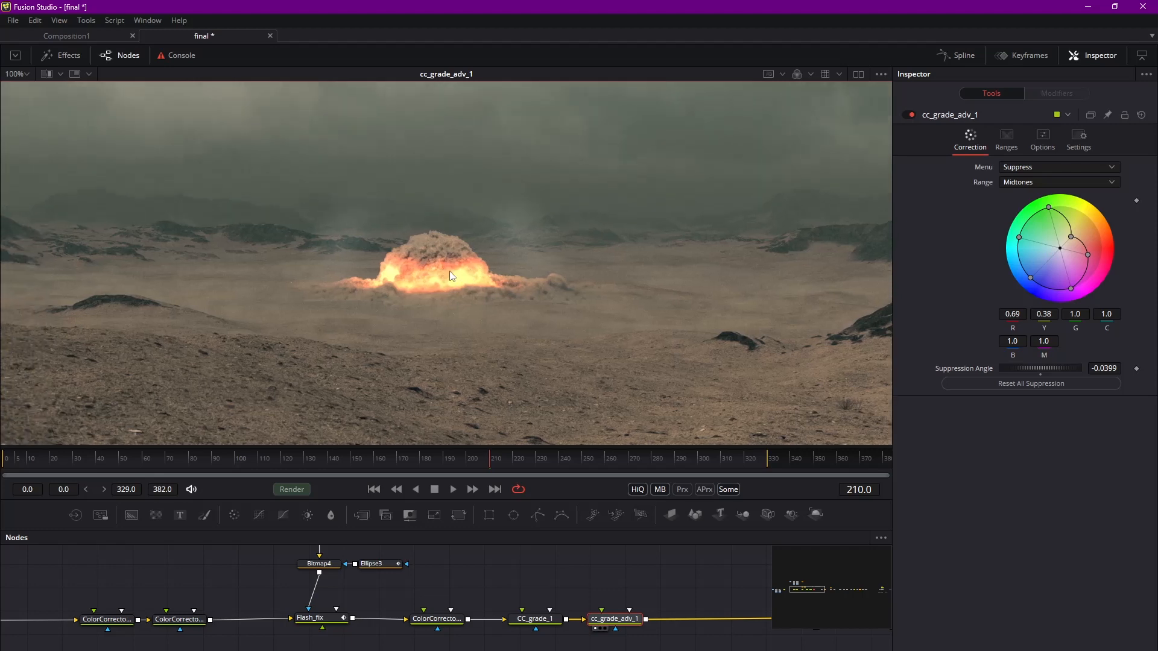
pyautogui.moveTo(693, 268); pyautogui.dragTo(475, 214, button='middle')
pyautogui.moveTo(67, 247); pyautogui.dragTo(398, 281, button='middle')
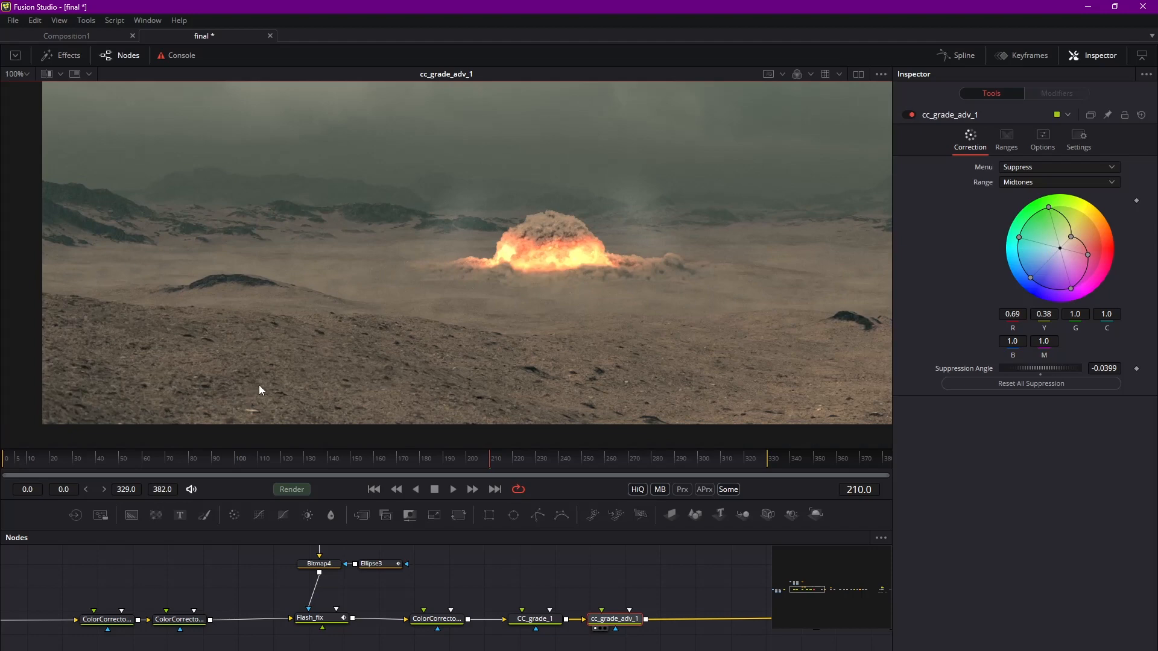
pyautogui.moveTo(815, 398); pyautogui.dragTo(428, 336, button='middle')
pyautogui.moveTo(591, 281); pyautogui.dragTo(690, 345, button='middle')
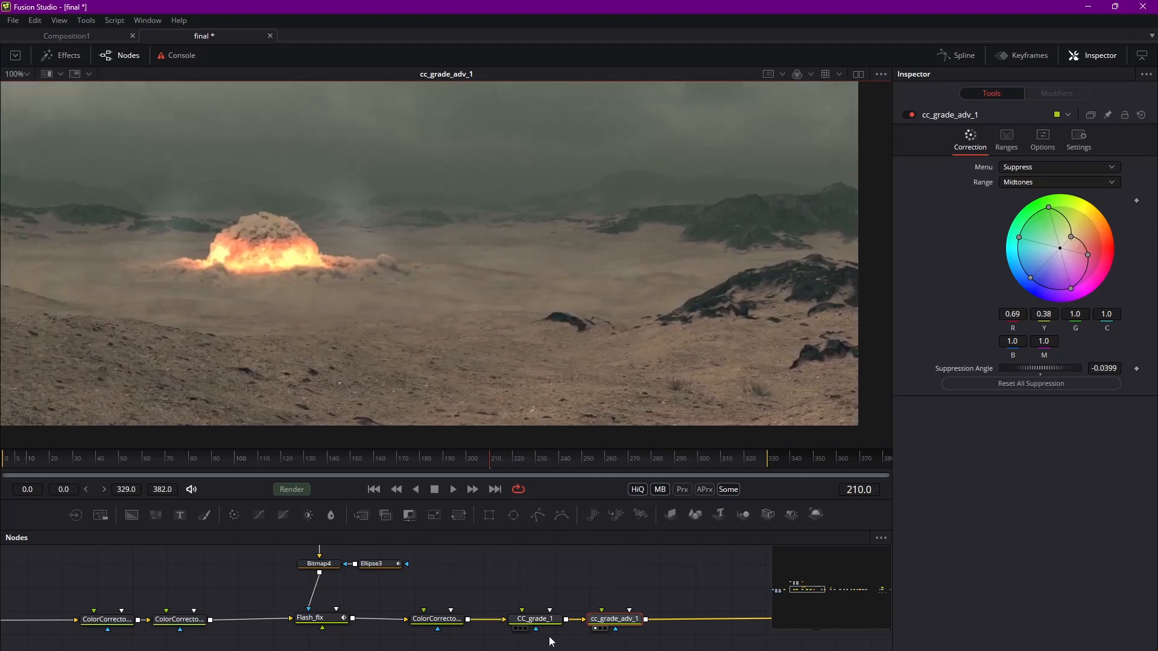
# Step: Bypass and re-enable cc_grade_adv_1 repeatedly to compare the explosion, sky and desert with and without its suppression
pyautogui.moveTo(392, 228); pyautogui.dragTo(404, 230, button='middle')
pyautogui.hotkey('ctrl', 'p')
pyautogui.hotkey('ctrl', 'p')
pyautogui.hotkey('ctrl', 'p')
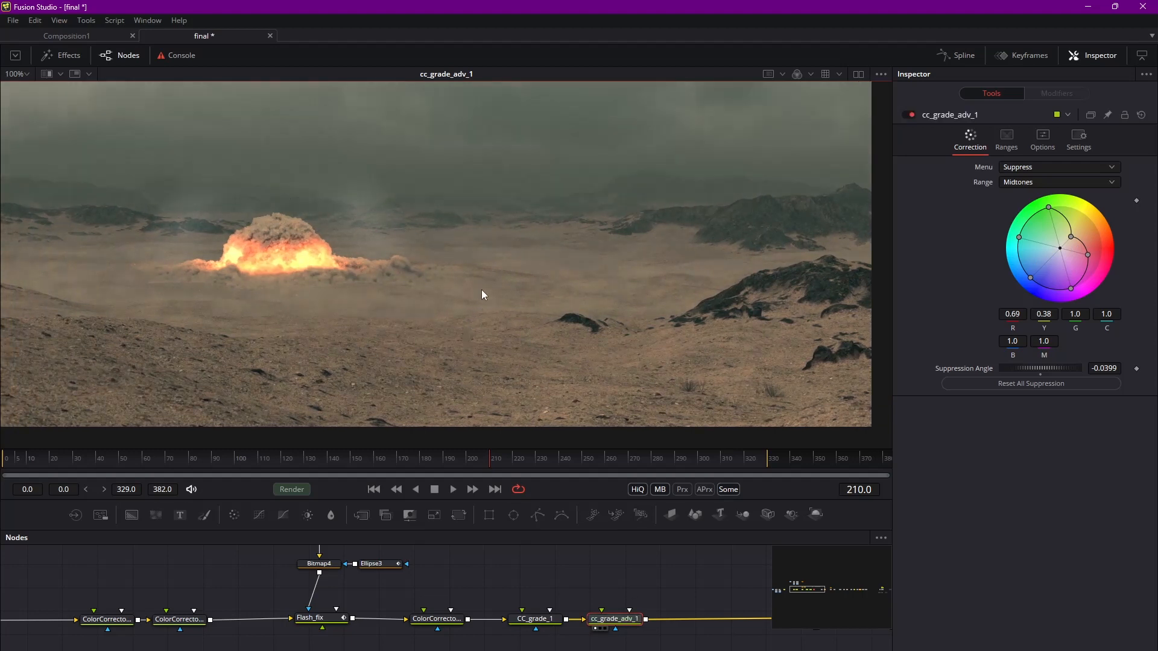
pyautogui.hotkey('ctrl', 'p')
pyautogui.hotkey('ctrl', 'p')
# Step: Select CC_grade_1 and cc_grade_adv_1 together and examine the graded result across the sky, explosion and foreground
pyautogui.moveTo(427, 596); pyautogui.dragTo(645, 625)
pyautogui.moveTo(532, 144); pyautogui.dragTo(549, 232, button='middle')
pyautogui.moveTo(336, 220); pyautogui.dragTo(350, 192, button='middle')
pyautogui.moveTo(540, 186); pyautogui.dragTo(434, 174, button='middle')
pyautogui.moveTo(543, 586); pyautogui.dragTo(668, 644)
pyautogui.moveTo(632, 619); pyautogui.dragTo(623, 618)
pyautogui.click(668, 563)
# Step: Display S_Glow1_1 and examine its settings and the orange glow around the explosion at frame 210
pyautogui.moveTo(667, 563); pyautogui.dragTo(394, 542, button='middle')
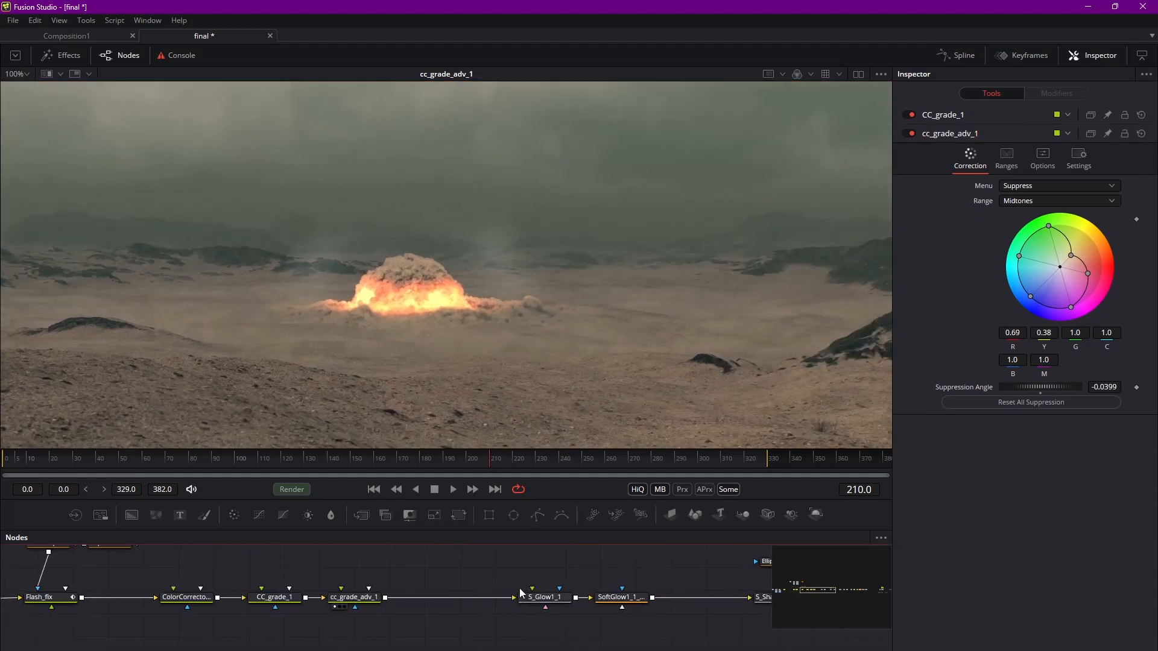
pyautogui.click(558, 597)
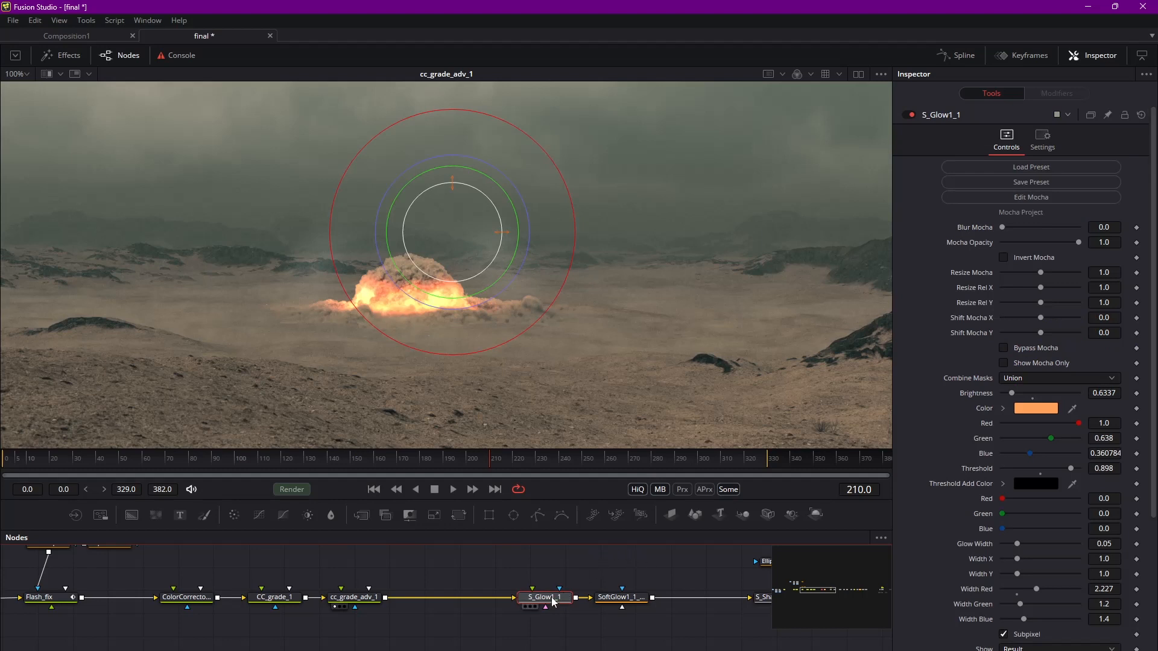
pyautogui.press('1')
pyautogui.click(596, 565)
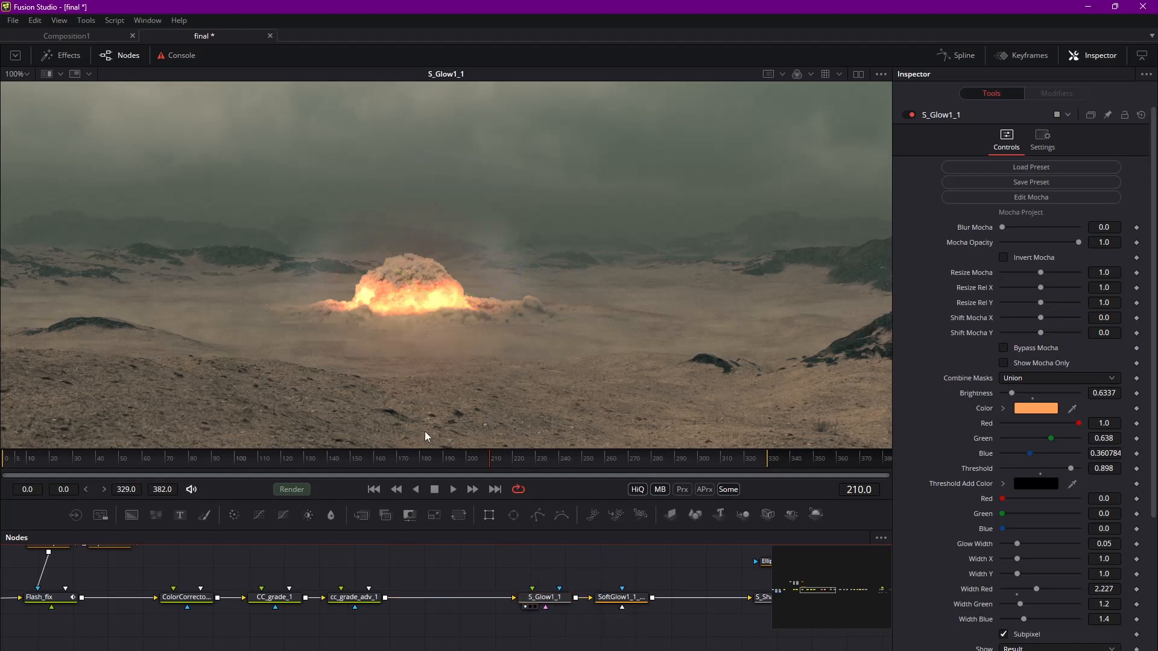
pyautogui.click(561, 599)
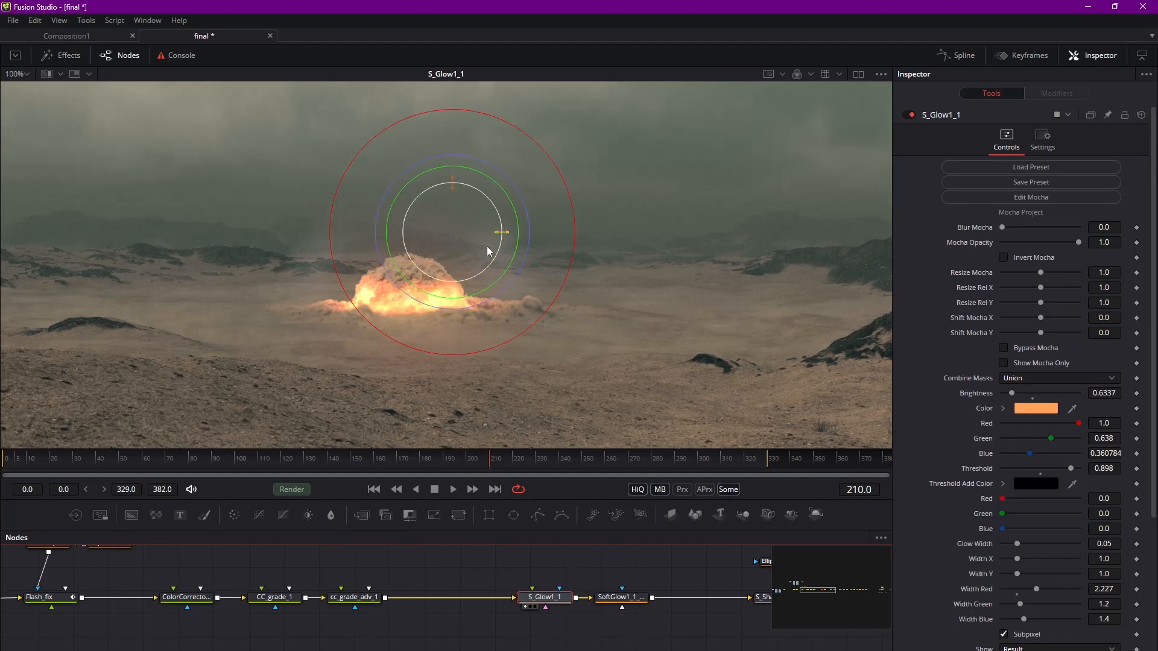
pyautogui.moveTo(558, 379); pyautogui.dragTo(660, 384, button='middle')
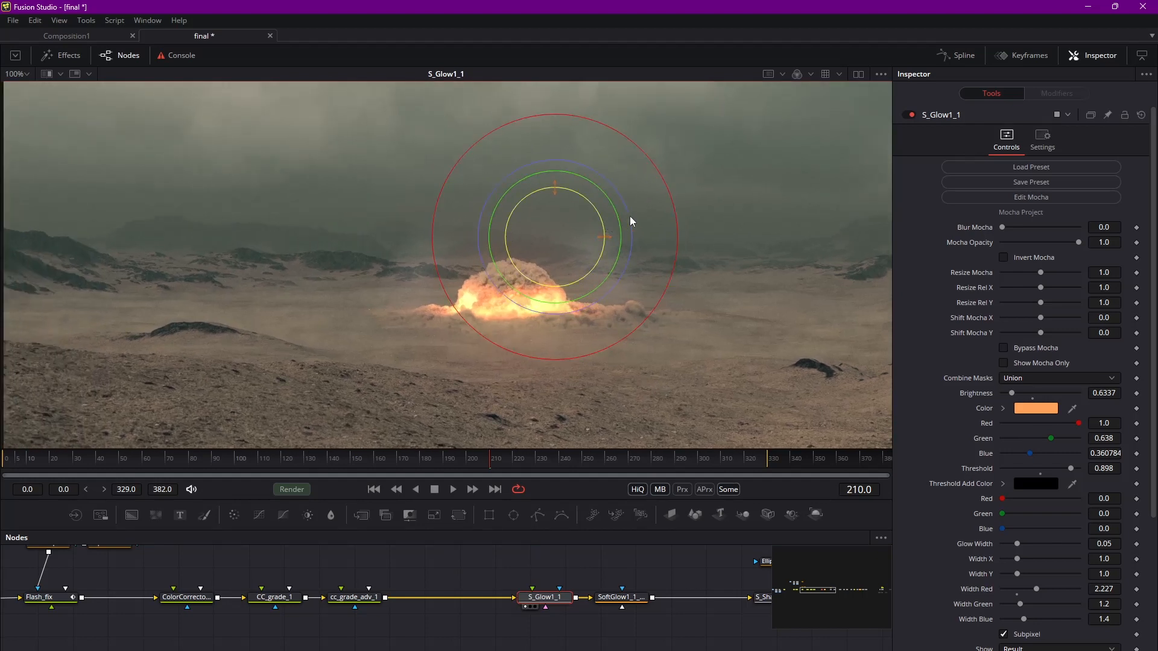
pyautogui.click(365, 600)
pyautogui.click(557, 598)
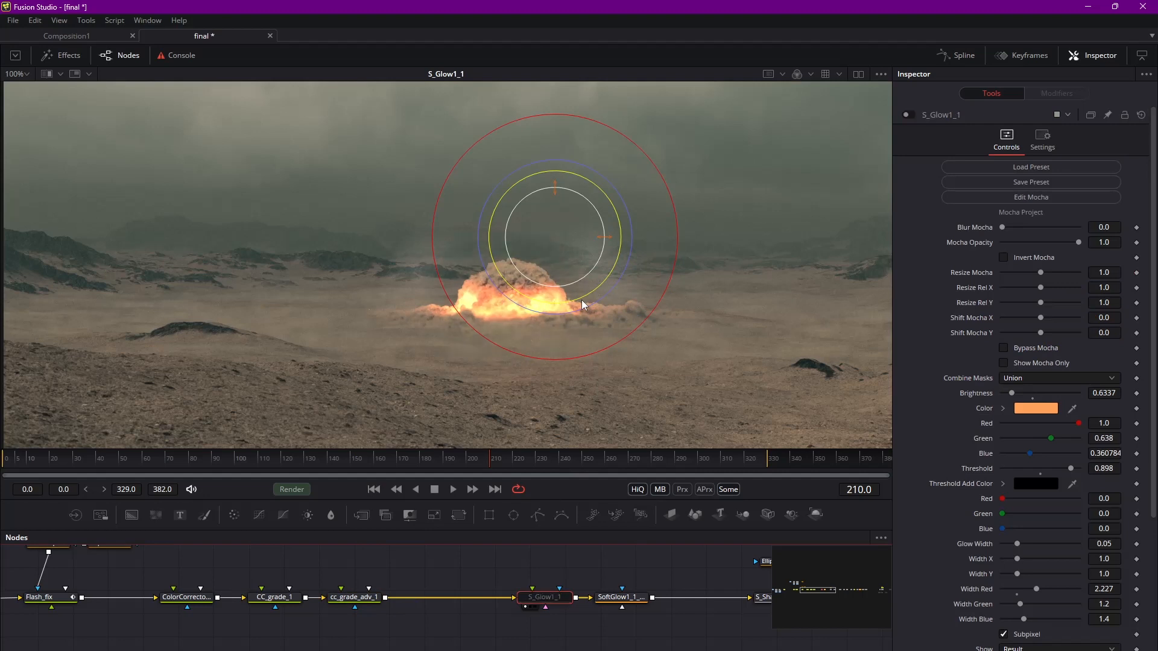
# Step: Bypass and re-enable S_Glow1_1 to compare the explosion's glow up close at frame 210
pyautogui.hotkey('ctrl', 'p')
pyautogui.moveTo(712, 319); pyautogui.dragTo(692, 356, button='middle')
pyautogui.press('super+p')
pyautogui.hotkey('ctrl', 'p')
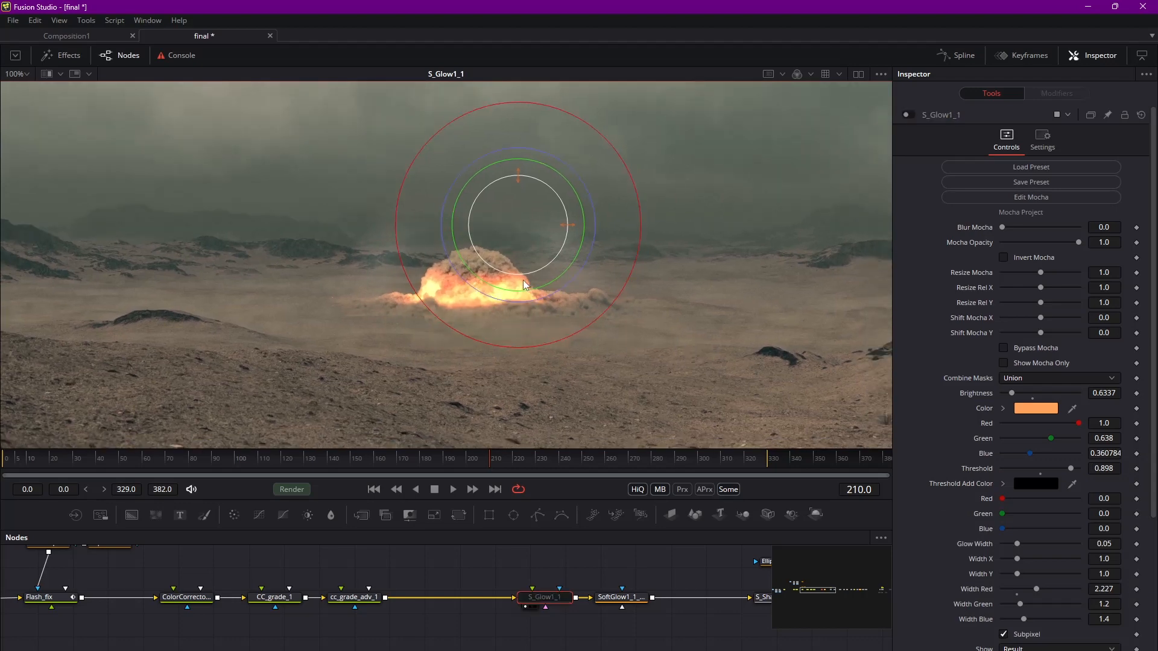
pyautogui.hotkey('ctrl', 'p')
pyautogui.scroll(5, 450, 312)
pyautogui.hotkey('ctrl', 'p')
pyautogui.moveTo(644, 192); pyautogui.dragTo(588, 224, button='middle')
pyautogui.hotkey('ctrl', 'p')
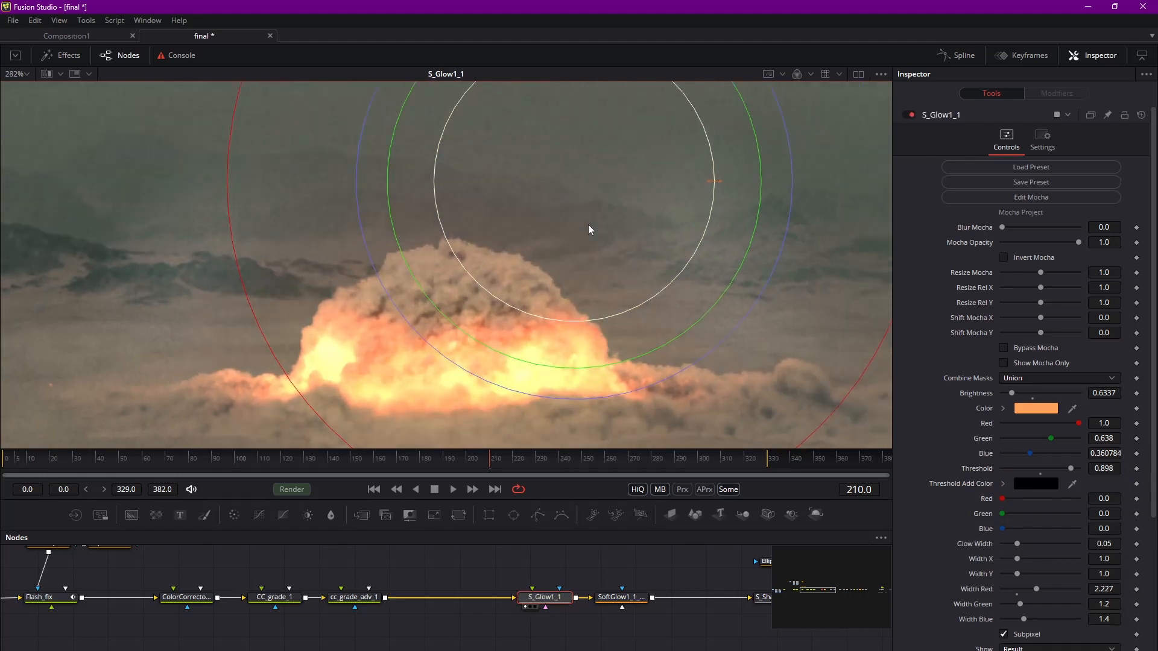
# Step: Check the S_Glow1_1 output at frames 201 and 221, and stop on the bright fireball at frame 217
pyautogui.click(469, 462)
pyautogui.moveTo(572, 302); pyautogui.dragTo(520, 282, button='middle')
pyautogui.scroll(-1, 519, 302)
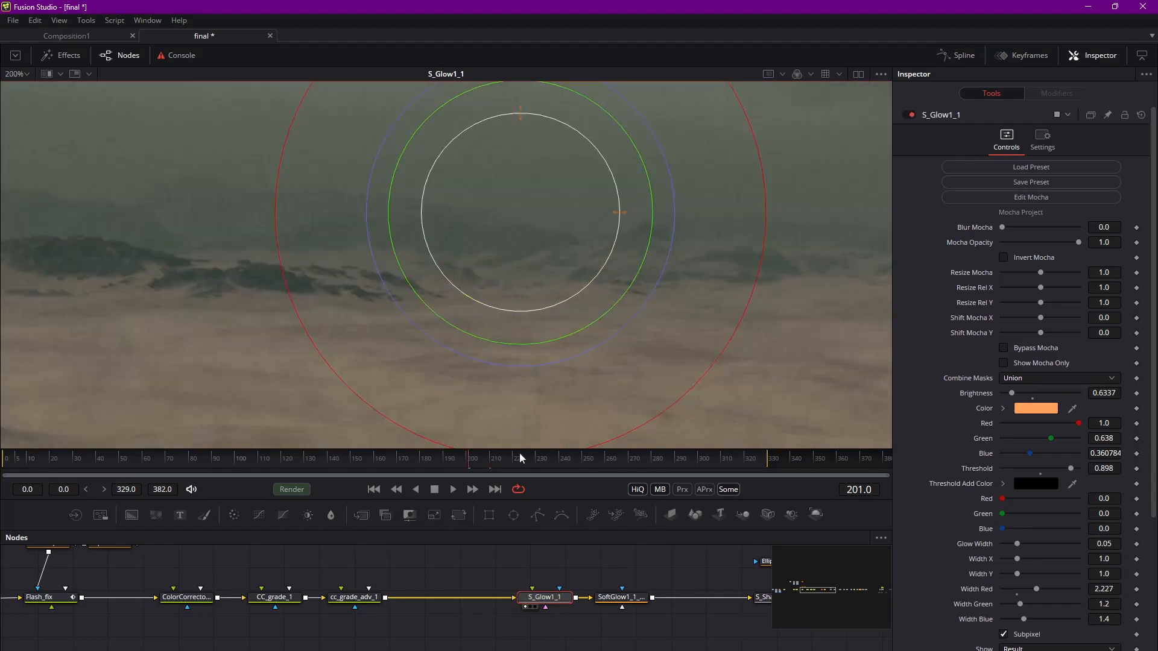
pyautogui.click(515, 462)
pyautogui.scroll(-1, 560, 372)
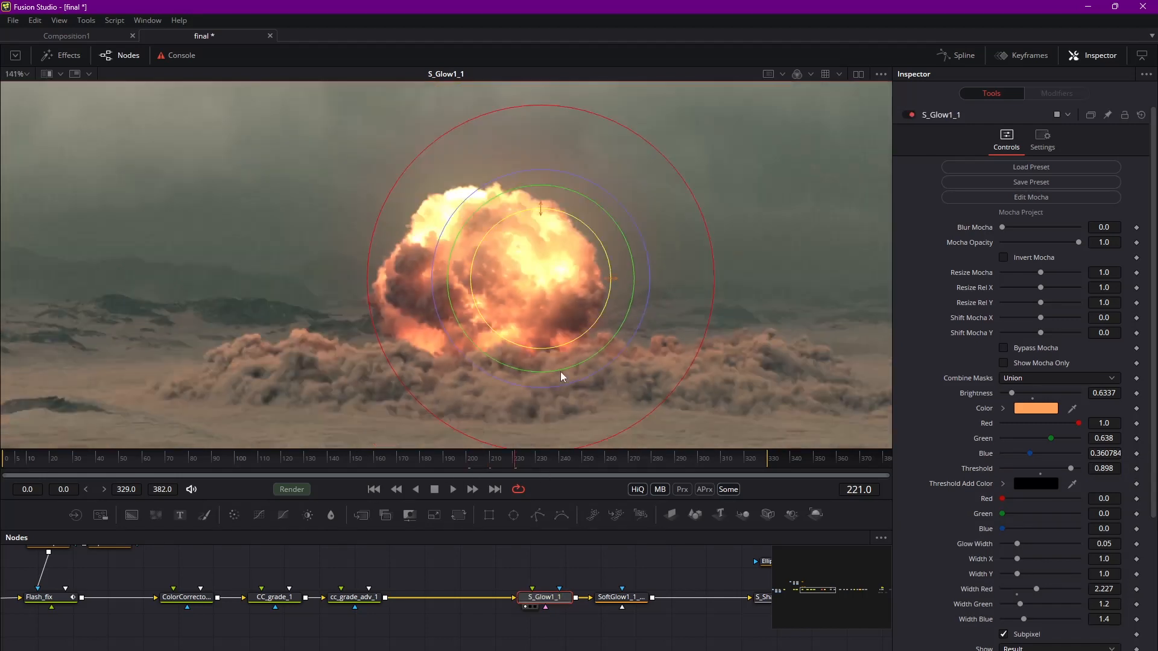
pyautogui.click(506, 462)
pyautogui.moveTo(560, 343); pyautogui.dragTo(501, 337, button='middle')
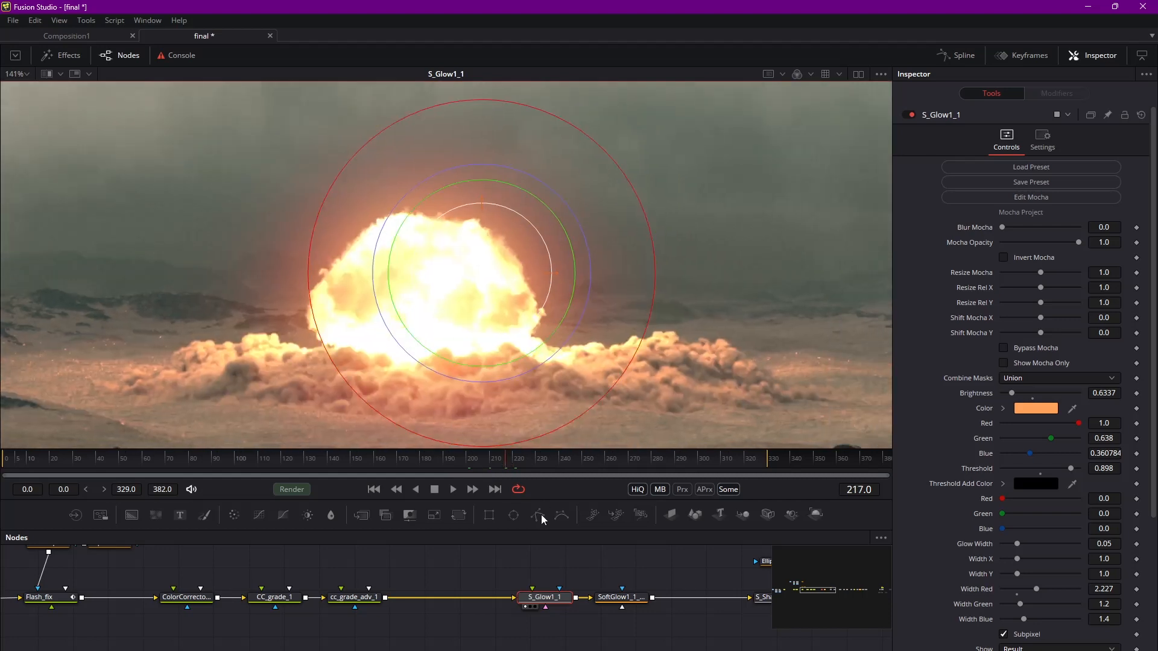
# Step: Compare the fireball's edges, dust and surroundings with S_Glow1_1 bypassed and enabled at frame 217
pyautogui.hotkey('ctrl', 'p')
pyautogui.hotkey('ctrl', 'p')
pyautogui.moveTo(425, 277); pyautogui.dragTo(529, 266, button='middle')
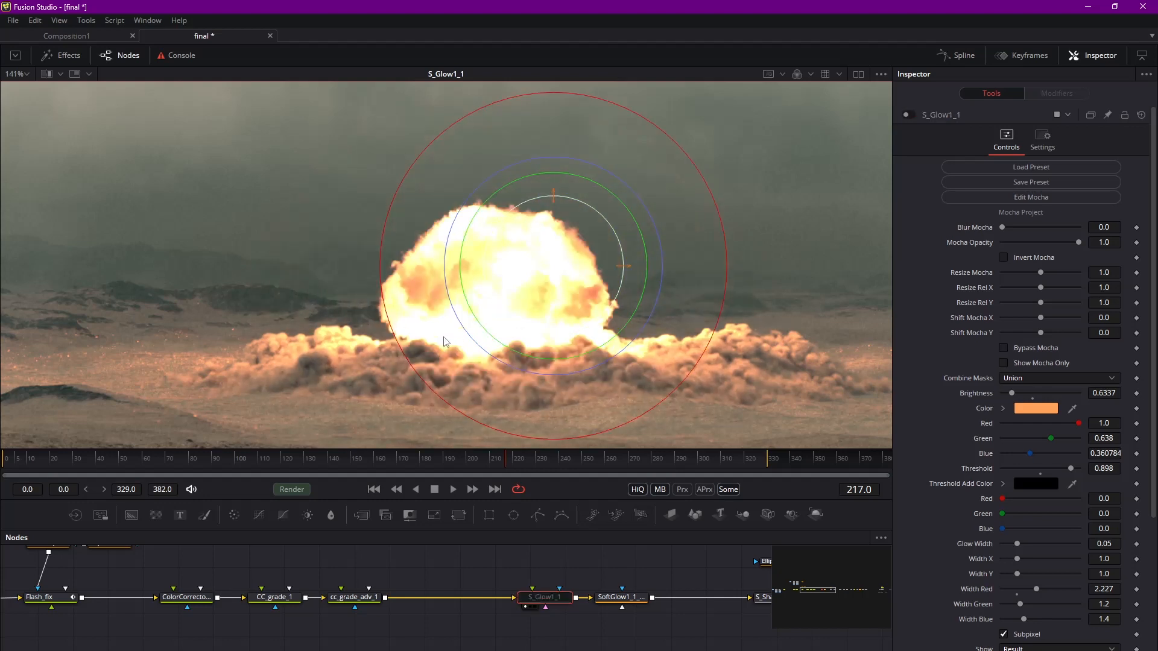
pyautogui.moveTo(430, 284); pyautogui.dragTo(441, 291, button='middle')
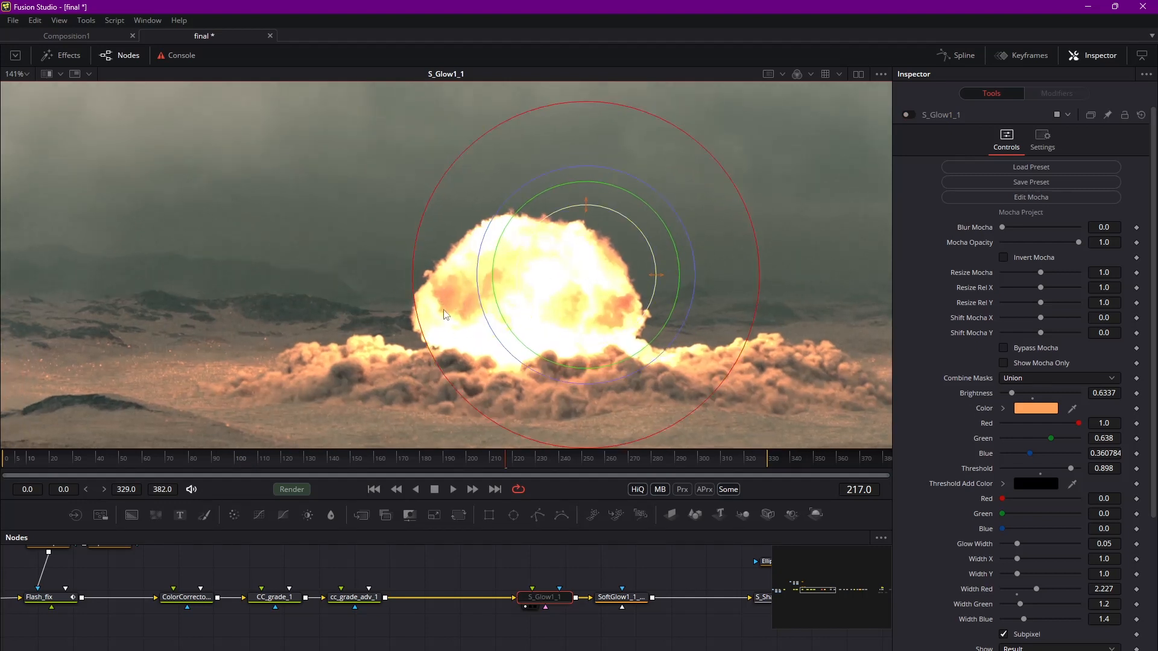
pyautogui.moveTo(468, 317); pyautogui.dragTo(447, 291, button='middle')
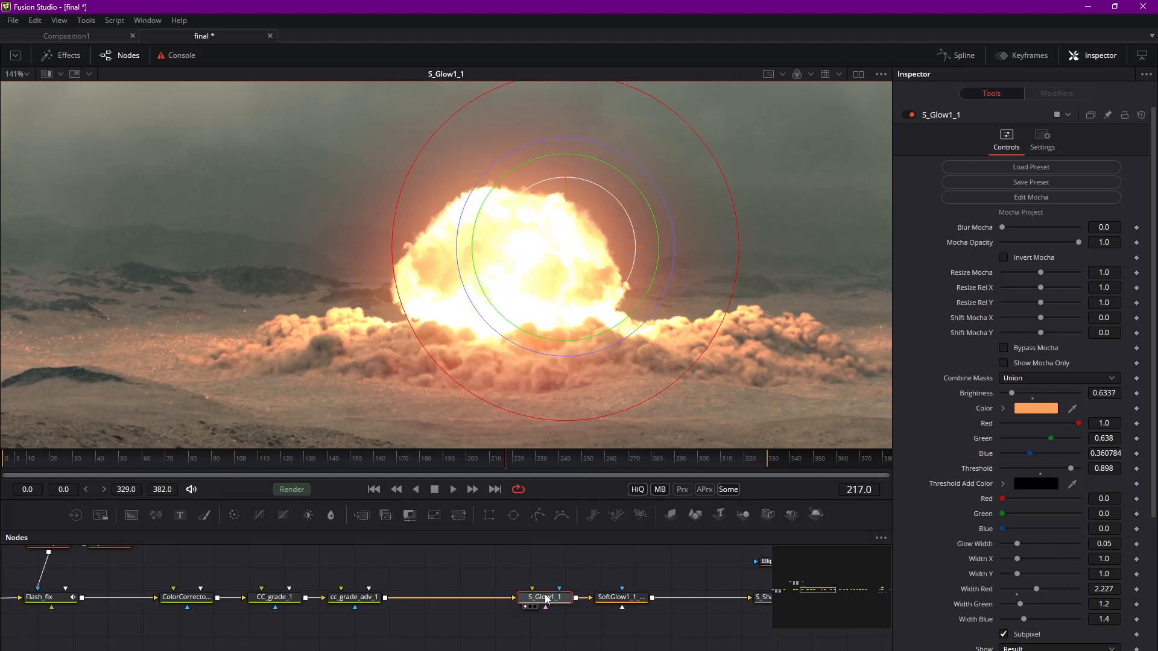
pyautogui.moveTo(453, 212); pyautogui.dragTo(433, 241, button='middle')
pyautogui.keyDown('ctrl'); pyautogui.scroll(-1, 433, 241); pyautogui.keyUp('ctrl')
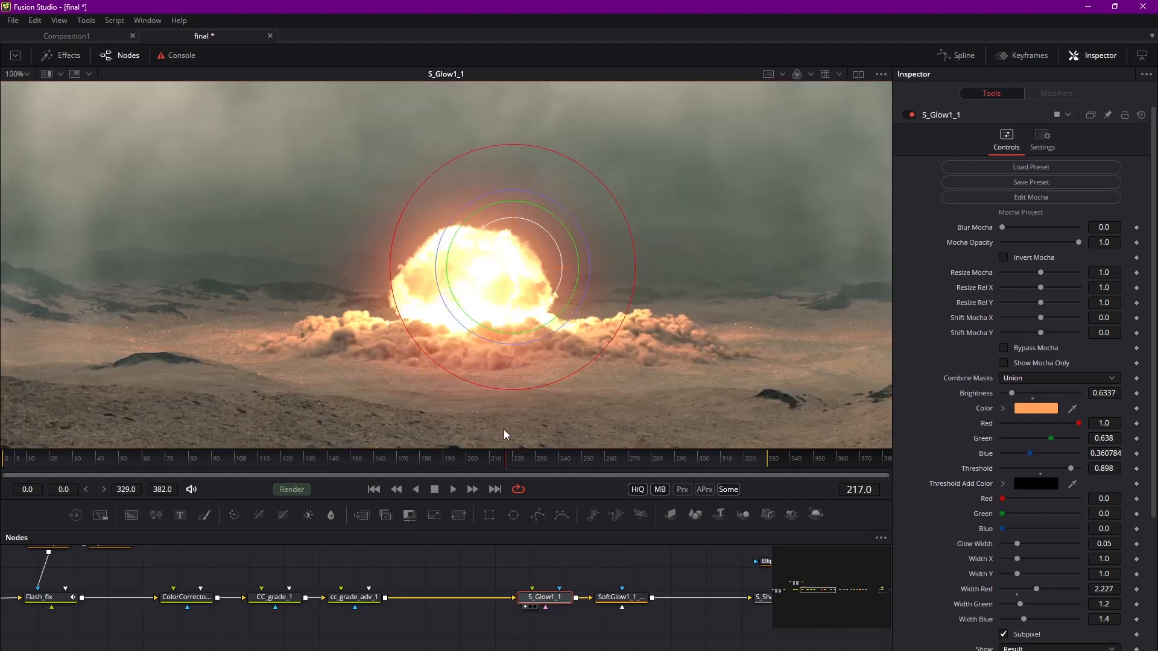
# Step: Display the SoftGlow1 node after S_Glow1_1 and examine its wide soft glow around the fireball
pyautogui.click(605, 598)
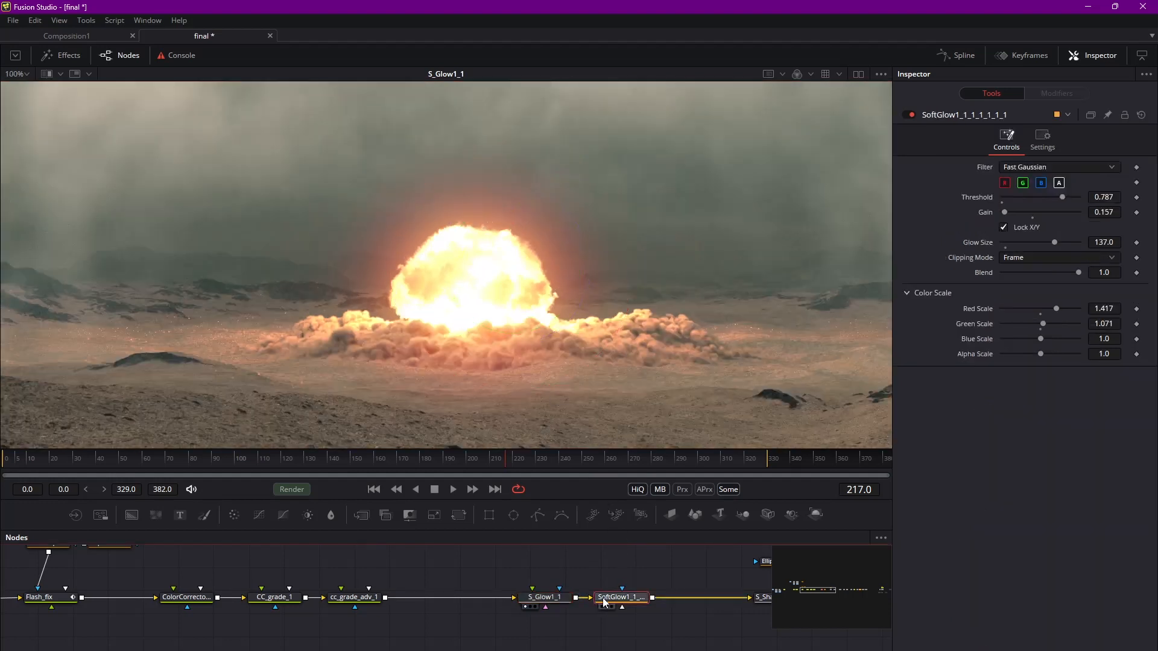
pyautogui.moveTo(617, 597); pyautogui.dragTo(616, 601)
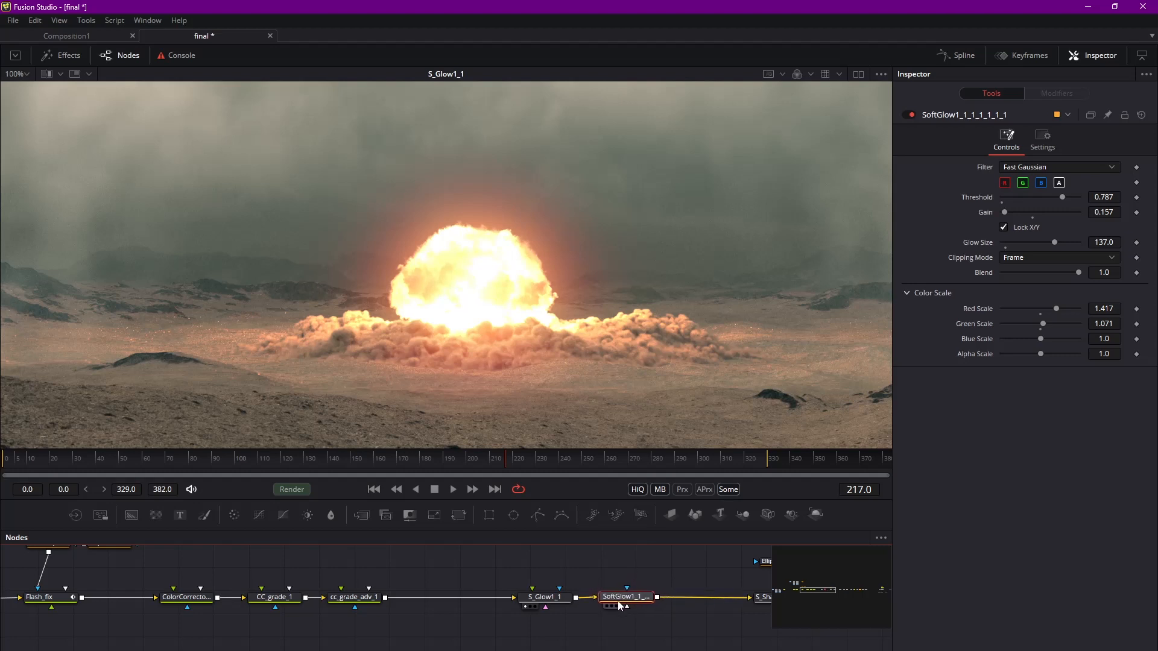
pyautogui.press('1')
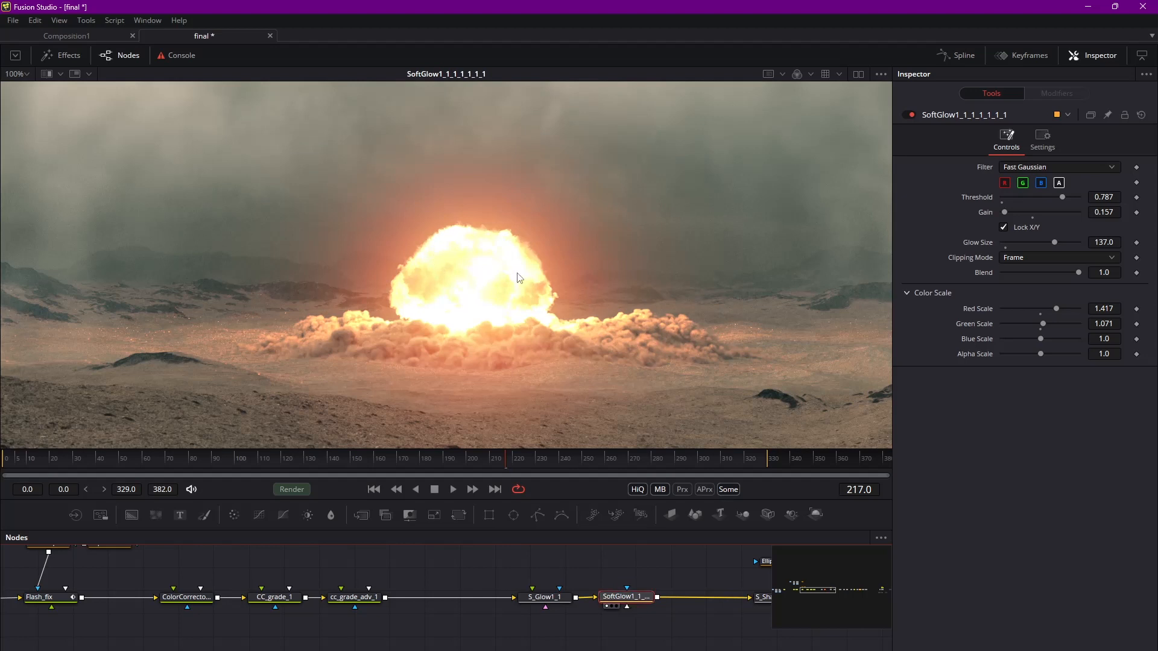
pyautogui.moveTo(551, 570); pyautogui.dragTo(620, 601)
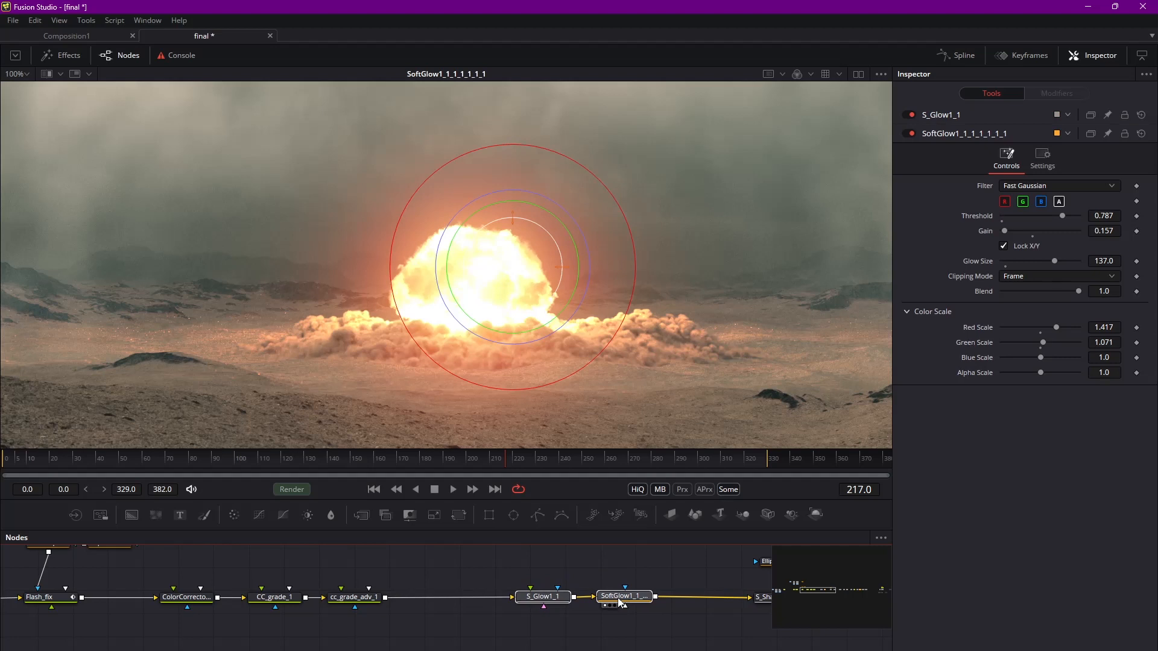
pyautogui.click(594, 561)
pyautogui.click(621, 601)
pyautogui.moveTo(622, 598); pyautogui.dragTo(622, 598)
pyautogui.click(643, 561)
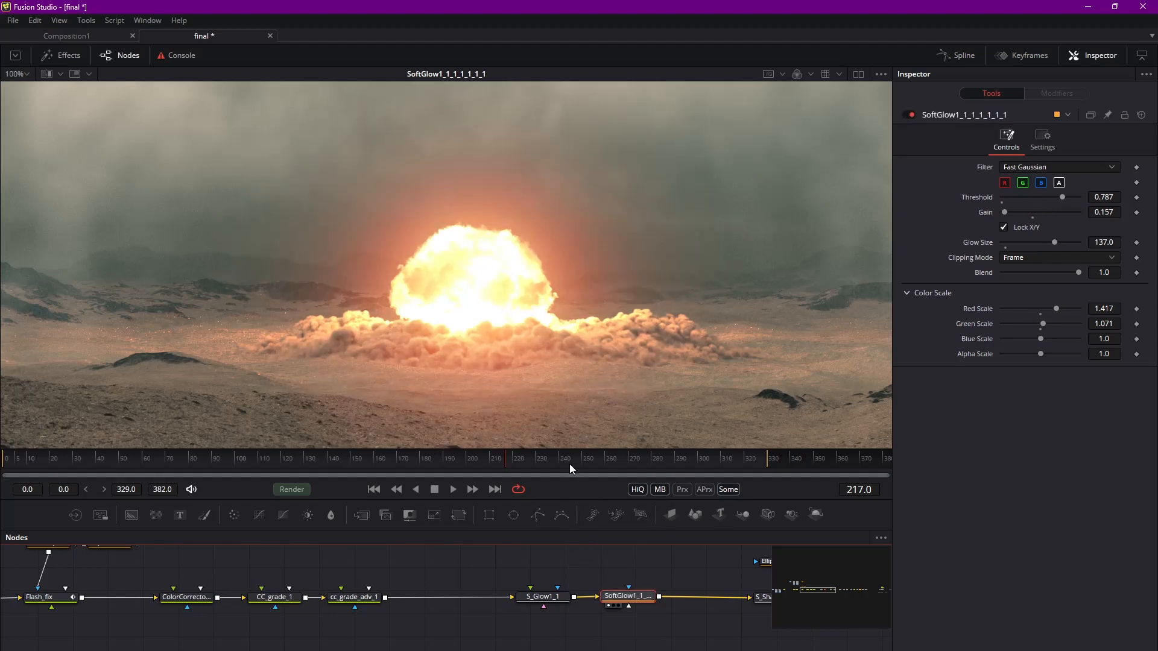
# Step: Shift S_Glow1_1 and SoftGlow1 together slightly toward cc_grade_adv_1 in the node tree
pyautogui.moveTo(561, 569); pyautogui.dragTo(627, 608)
pyautogui.moveTo(633, 595)
pyautogui.mouseDown()
pyautogui.moveTo(613, 577)
pyautogui.moveTo(630, 592)
pyautogui.mouseUp()
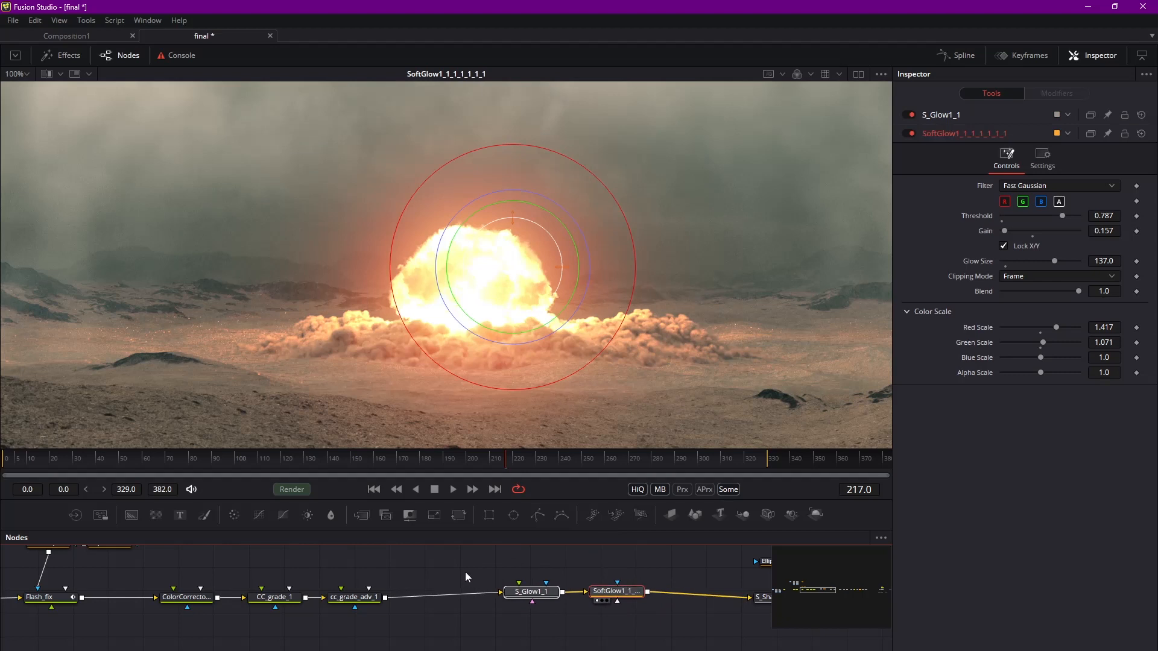
pyautogui.moveTo(518, 573); pyautogui.dragTo(615, 597)
pyautogui.click(449, 576)
# Step: Return to the start of the color chain and display BrightnessContrast1_1 at frame 217
pyautogui.moveTo(364, 591); pyautogui.dragTo(666, 579, button='middle')
pyautogui.moveTo(593, 580); pyautogui.dragTo(878, 611, button='middle')
pyautogui.moveTo(644, 607); pyautogui.dragTo(844, 615, button='middle')
pyautogui.click(386, 629)
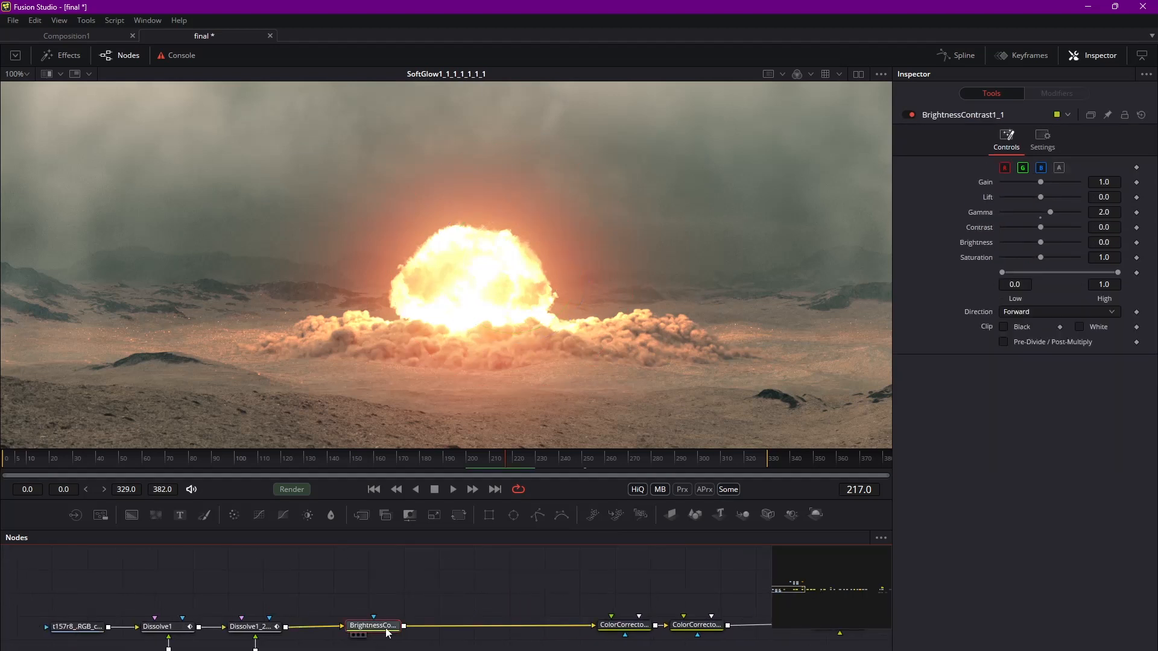
pyautogui.press('1')
# Step: Display ColorCorrector4_1 and Flash_fix in turn to review the color correction before the grade
pyautogui.moveTo(701, 631); pyautogui.dragTo(490, 615, button='middle')
pyautogui.click(489, 613)
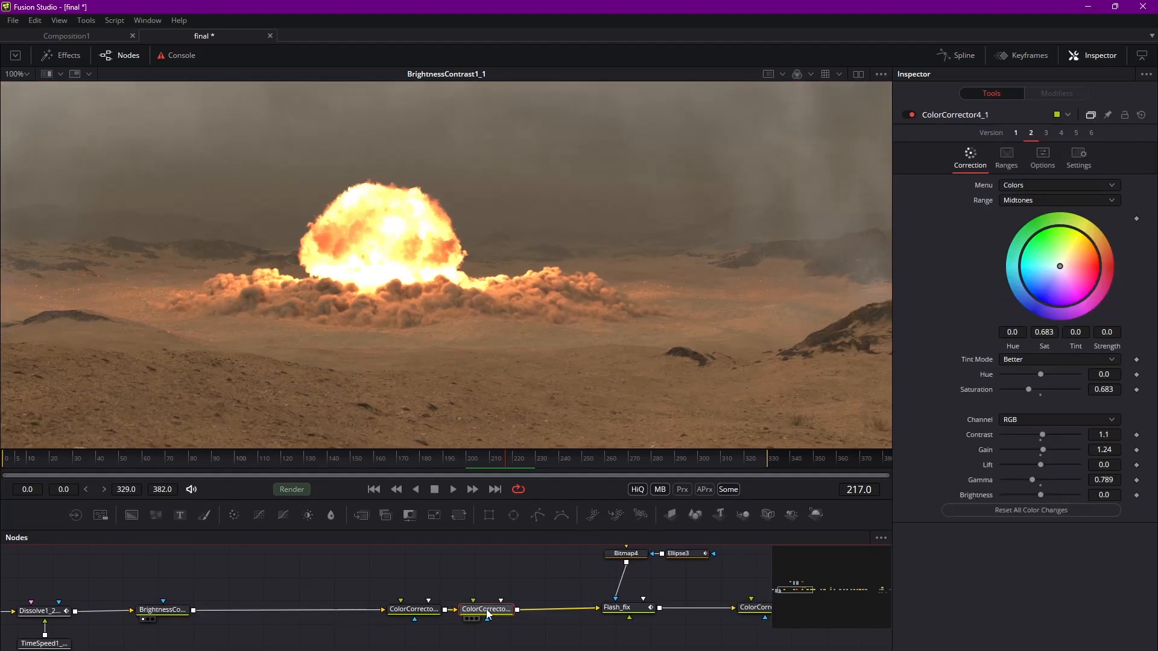
pyautogui.press('1')
pyautogui.moveTo(621, 612); pyautogui.dragTo(504, 608, button='middle')
pyautogui.click(507, 608)
pyautogui.press('1')
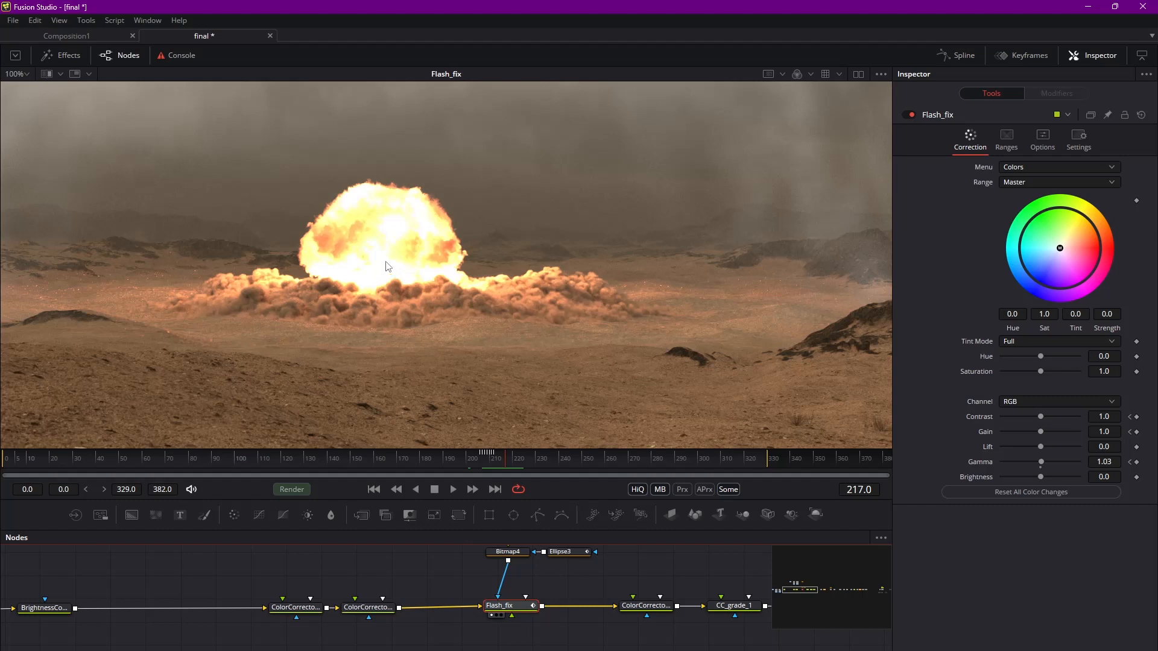
pyautogui.moveTo(676, 597); pyautogui.dragTo(479, 590, button='middle')
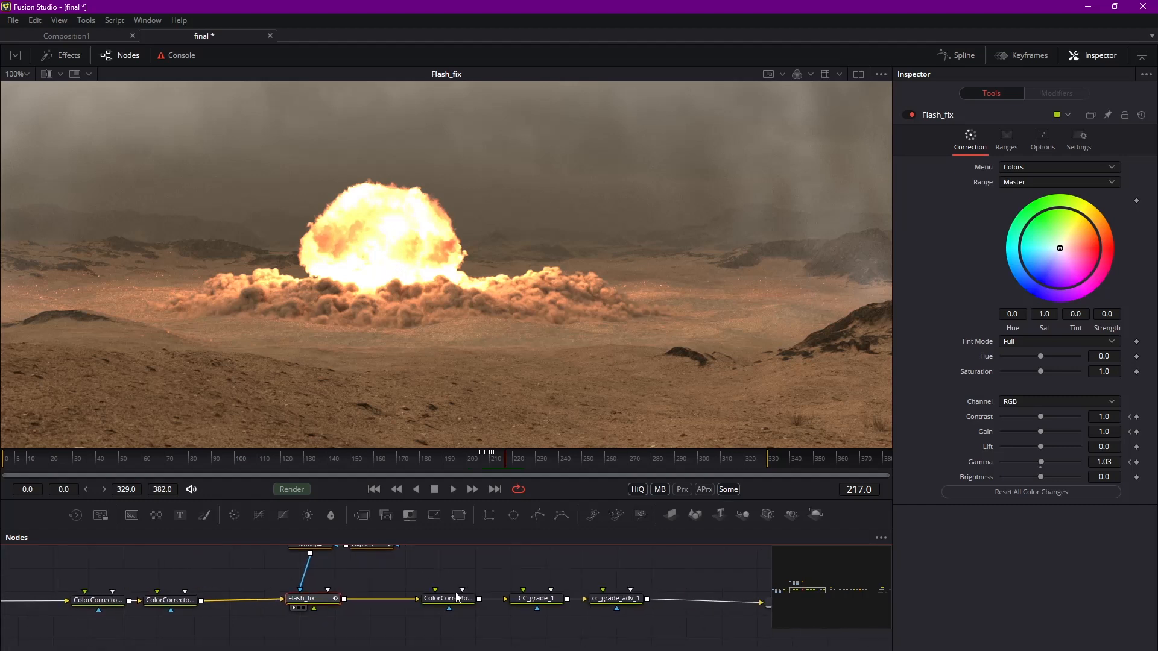
# Step: Display cc_grade_adv_1 to review the combined result of the grading nodes following Flash_fix
pyautogui.moveTo(431, 584); pyautogui.dragTo(630, 618)
pyautogui.moveTo(661, 582); pyautogui.dragTo(622, 606, button='middle')
pyautogui.click(631, 595)
pyautogui.click(578, 623)
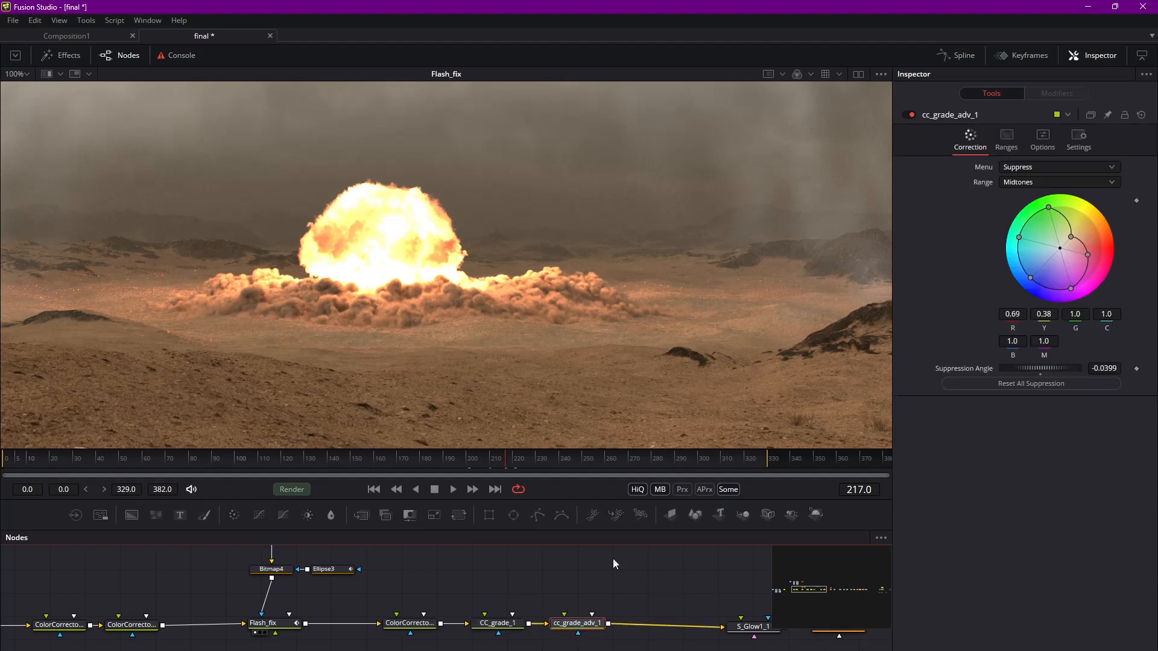
pyautogui.scroll(-2, 606, 270)
pyautogui.press('1')
# Step: Display the SoftGlow1 node to review the full frame with both glow nodes applied
pyautogui.moveTo(621, 602); pyautogui.dragTo(358, 597, button='middle')
pyautogui.moveTo(462, 596); pyautogui.dragTo(588, 621)
pyautogui.click(589, 619)
pyautogui.press('1')
pyautogui.moveTo(664, 593); pyautogui.dragTo(404, 596, button='middle')
# Step: Inspect S_Sharpen1 and its Ellipse2 mask, scrubbing to frame 262 and back to 214 to examine the animated Sharpen Amp
pyautogui.click(478, 585)
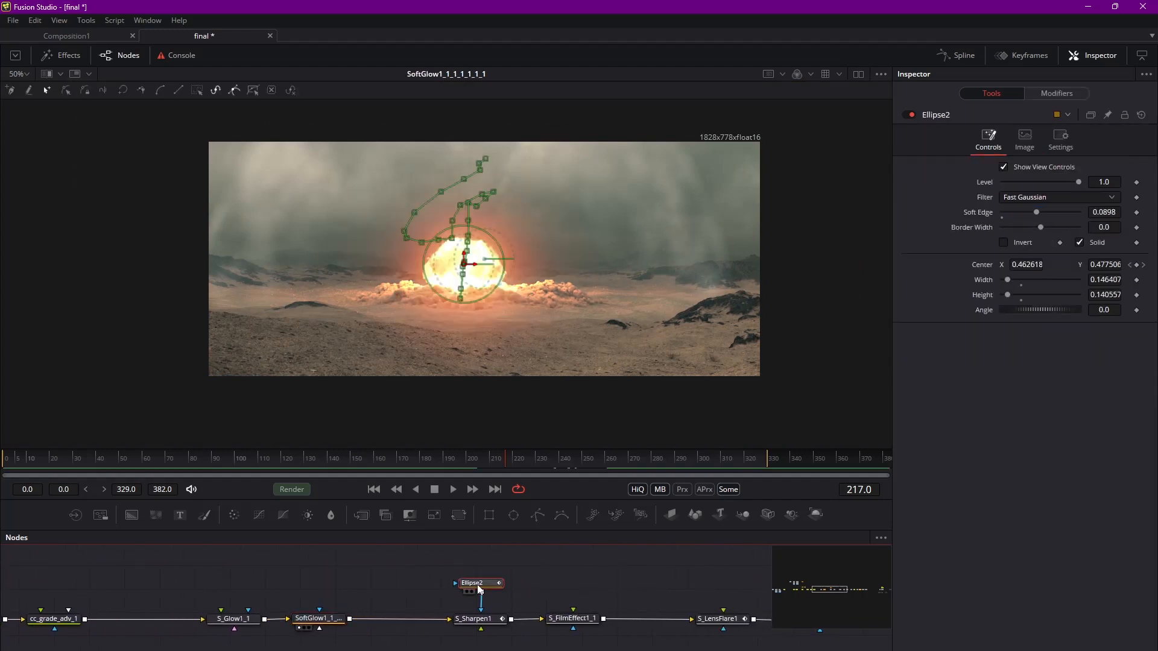
pyautogui.click(548, 598)
pyautogui.keyDown('ctrl'); pyautogui.scroll(2, 501, 632); pyautogui.keyUp('ctrl')
pyautogui.click(486, 615)
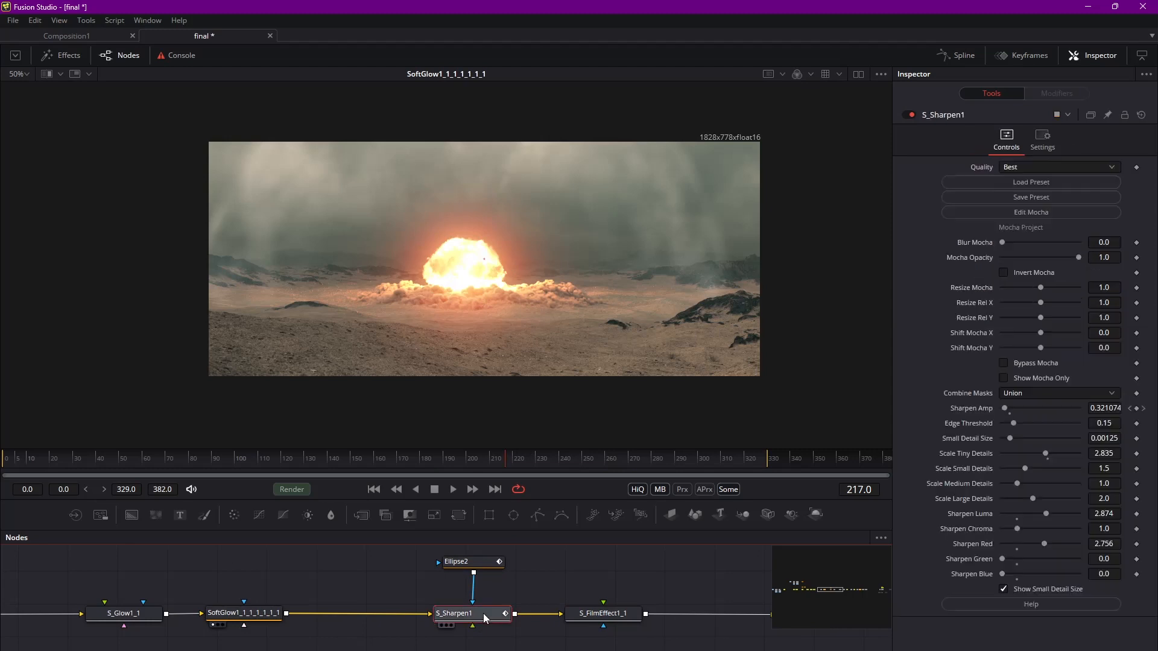
pyautogui.moveTo(542, 574); pyautogui.dragTo(549, 577, button='middle')
pyautogui.moveTo(495, 622)
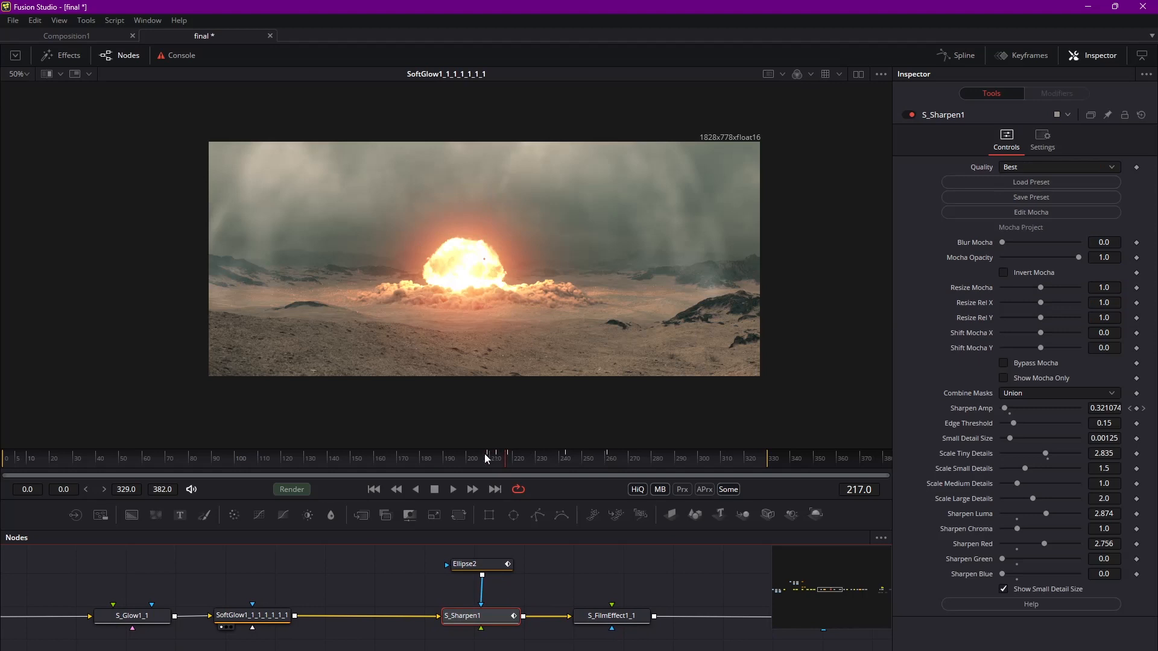
pyautogui.moveTo(485, 462); pyautogui.dragTo(617, 464)
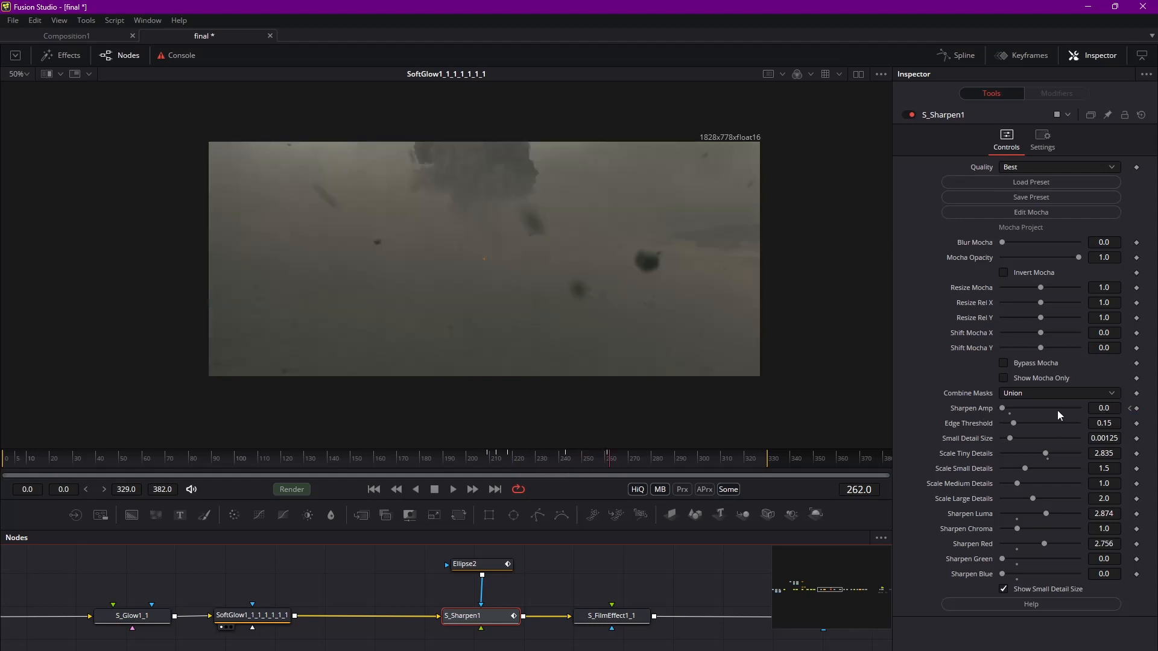
pyautogui.moveTo(534, 462); pyautogui.dragTo(498, 462)
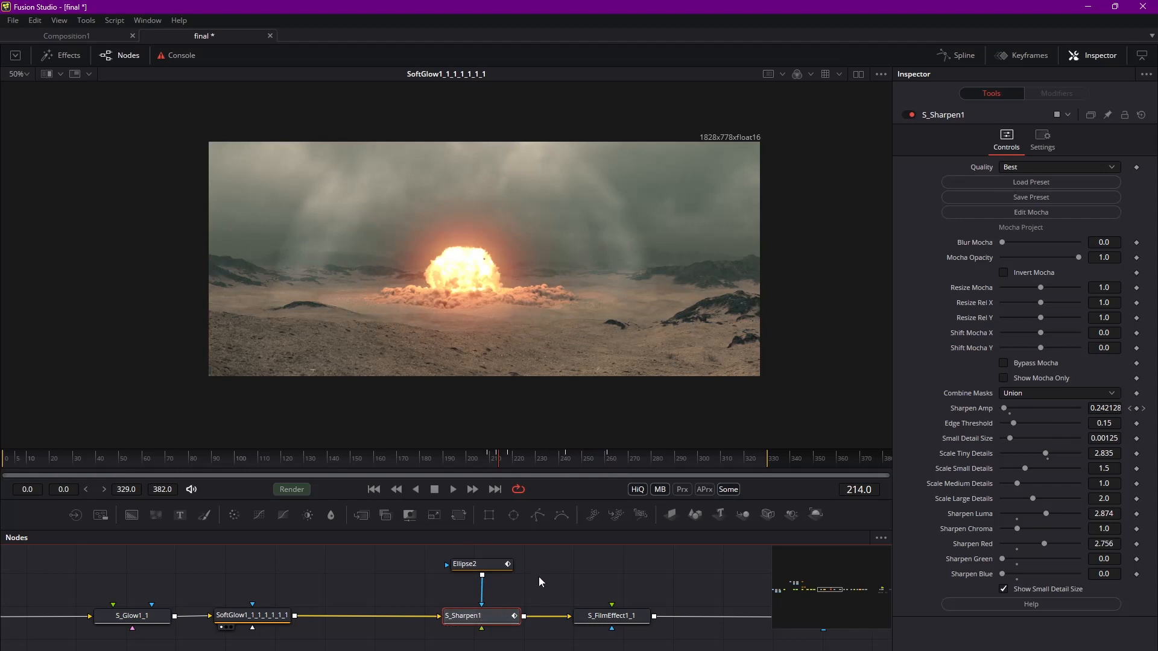
# Step: Examine the Ellipse2 mask around the fireball up close and display S_Sharpen1 at frame 214
pyautogui.keyDown('ctrl'); pyautogui.scroll(5, 509, 382); pyautogui.keyUp('ctrl')
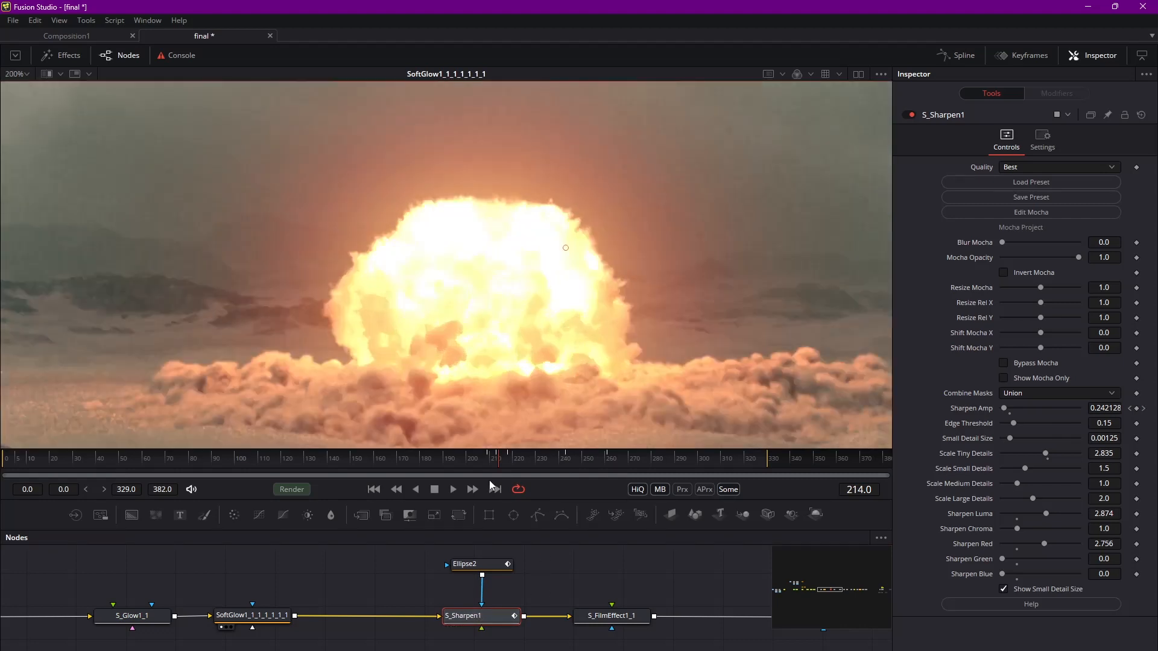
pyautogui.click(486, 565)
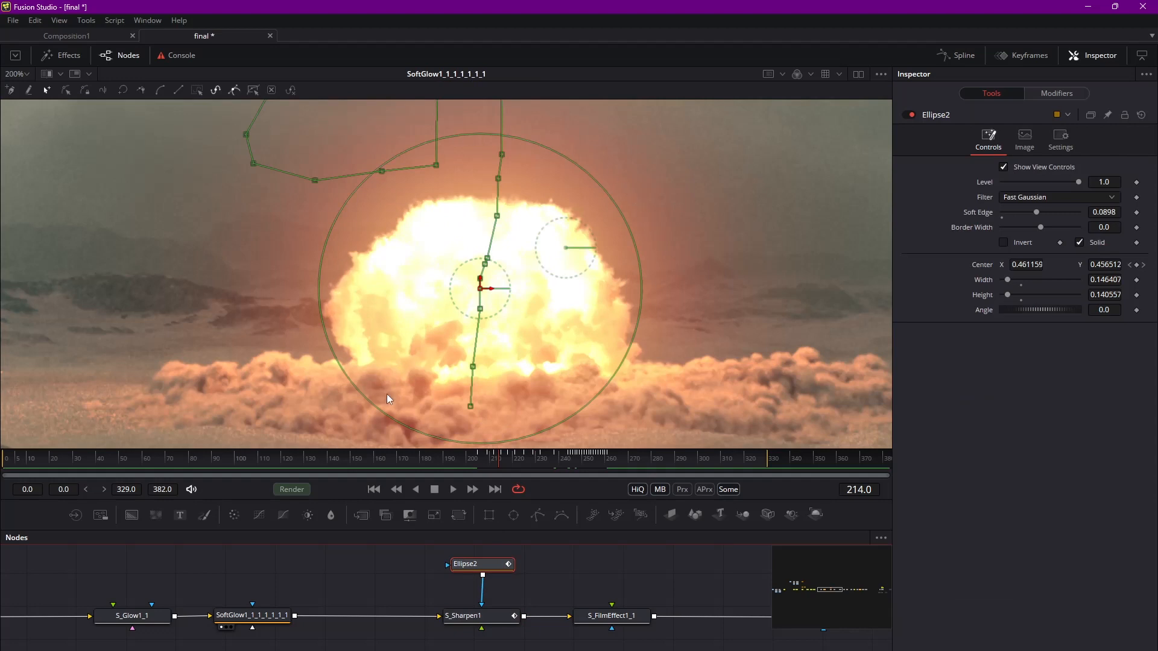
pyautogui.click(467, 616)
pyautogui.press('1')
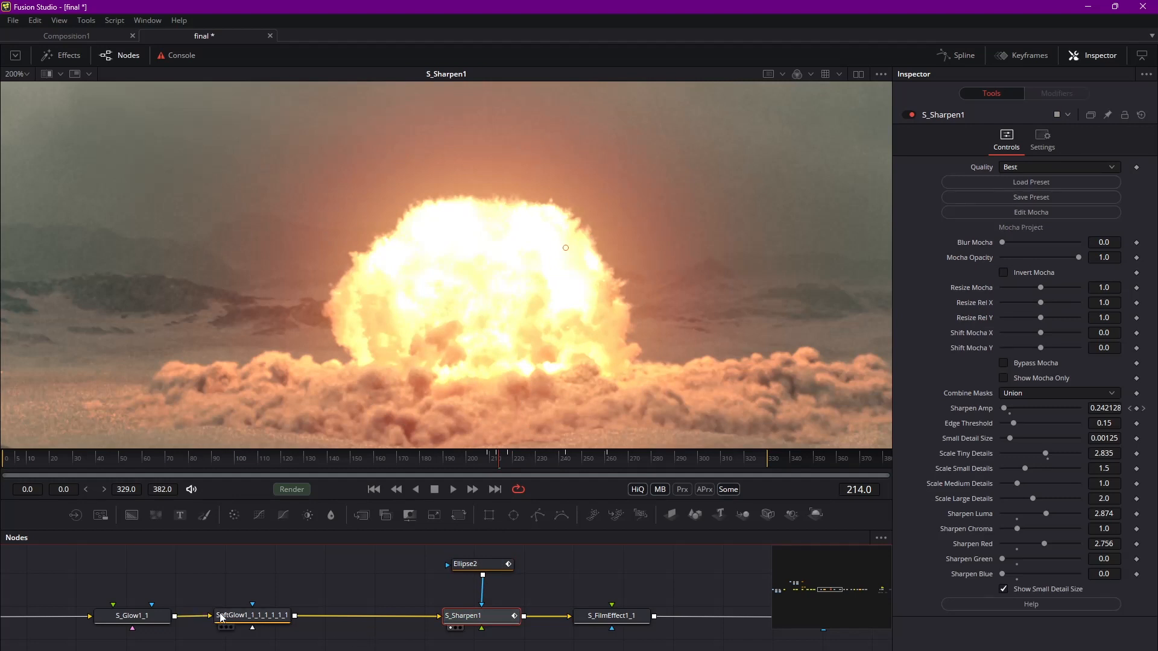
# Step: Examine the fireball edges and smoke detail in the S_Sharpen1 output up close, ending on a wider view of the explosion
pyautogui.moveTo(661, 289); pyautogui.dragTo(584, 239, button='middle')
pyautogui.keyDown('ctrl'); pyautogui.scroll(2, 460, 211); pyautogui.keyUp('ctrl')
pyautogui.moveTo(460, 232); pyautogui.dragTo(795, 145, button='middle')
pyautogui.keyDown('ctrl'); pyautogui.scroll(1, 458, 292); pyautogui.keyUp('ctrl')
pyautogui.moveTo(575, 259); pyautogui.dragTo(491, 279, button='middle')
pyautogui.keyDown('ctrl'); pyautogui.scroll(1, 481, 360); pyautogui.keyUp('ctrl')
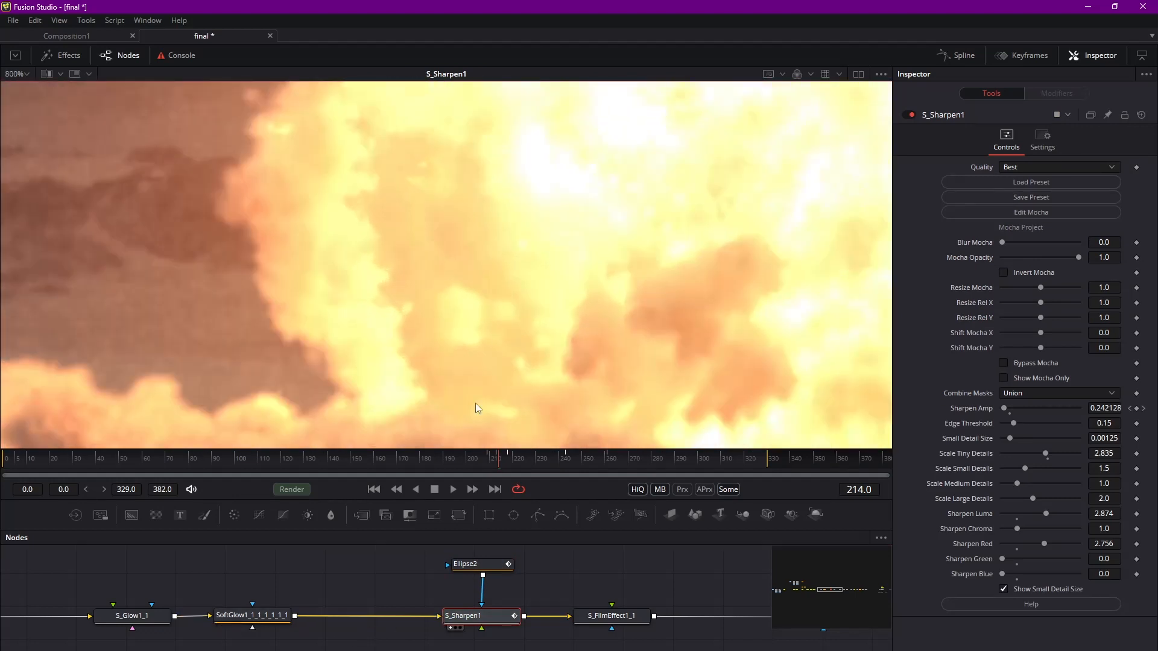
pyautogui.keyDown('ctrl'); pyautogui.scroll(-1, 476, 277); pyautogui.keyUp('ctrl')
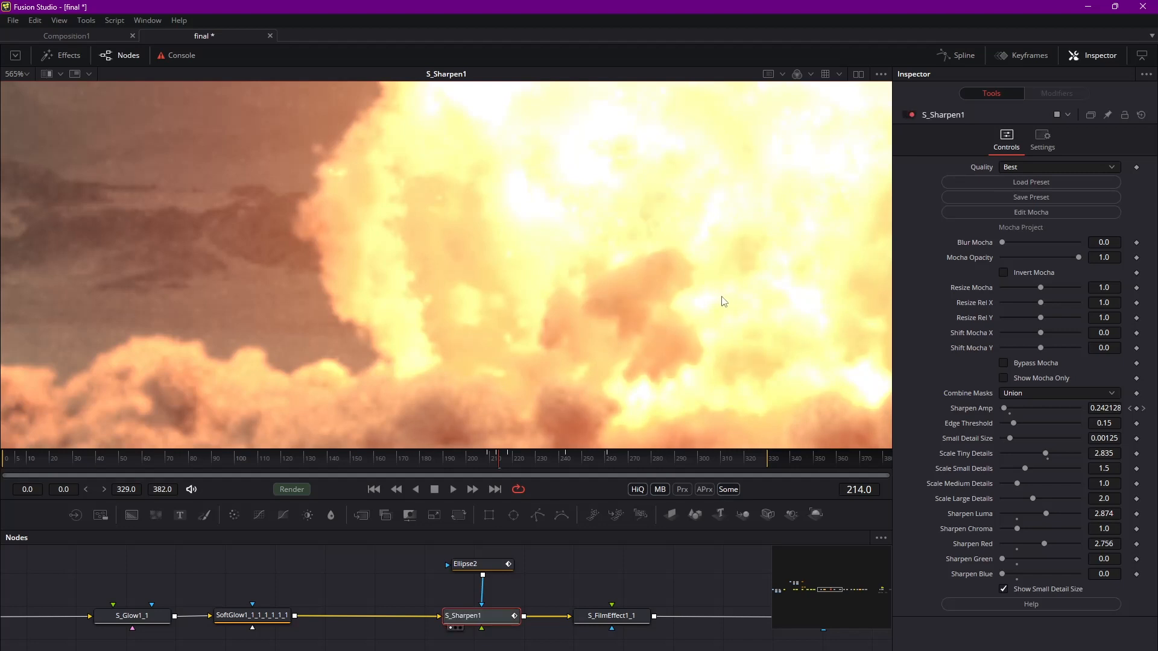
pyautogui.moveTo(711, 299); pyautogui.dragTo(540, 254, button='middle')
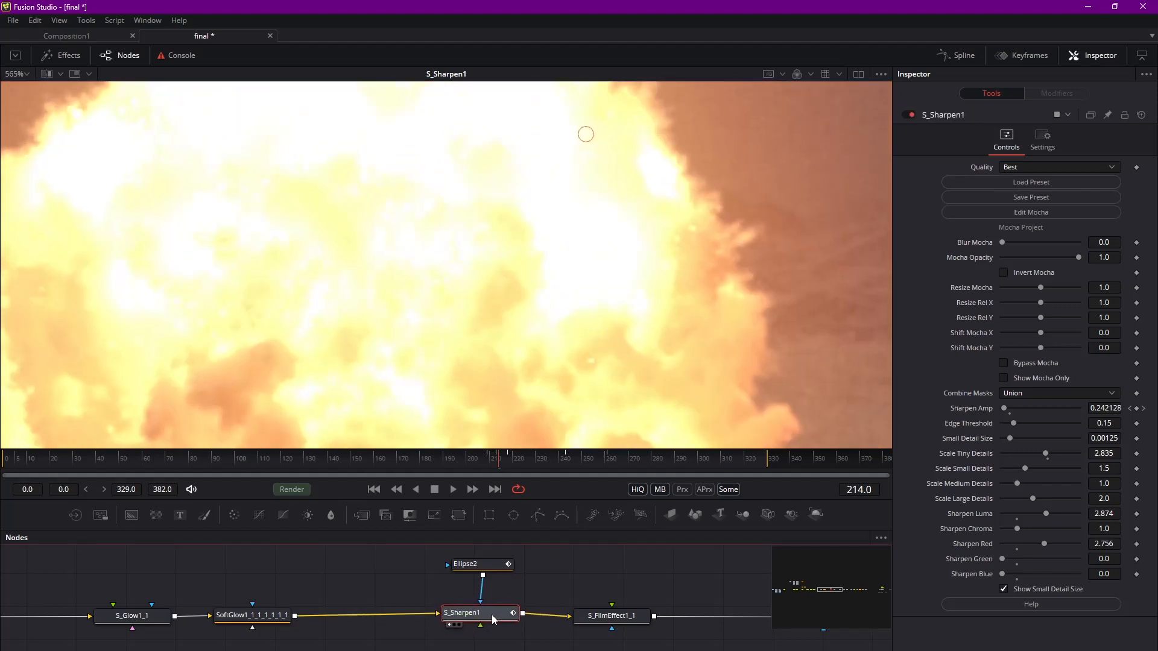
pyautogui.moveTo(550, 579); pyautogui.dragTo(499, 585, button='middle')
pyautogui.scroll(-4, 540, 329)
pyautogui.moveTo(625, 354); pyautogui.dragTo(545, 299, button='middle')
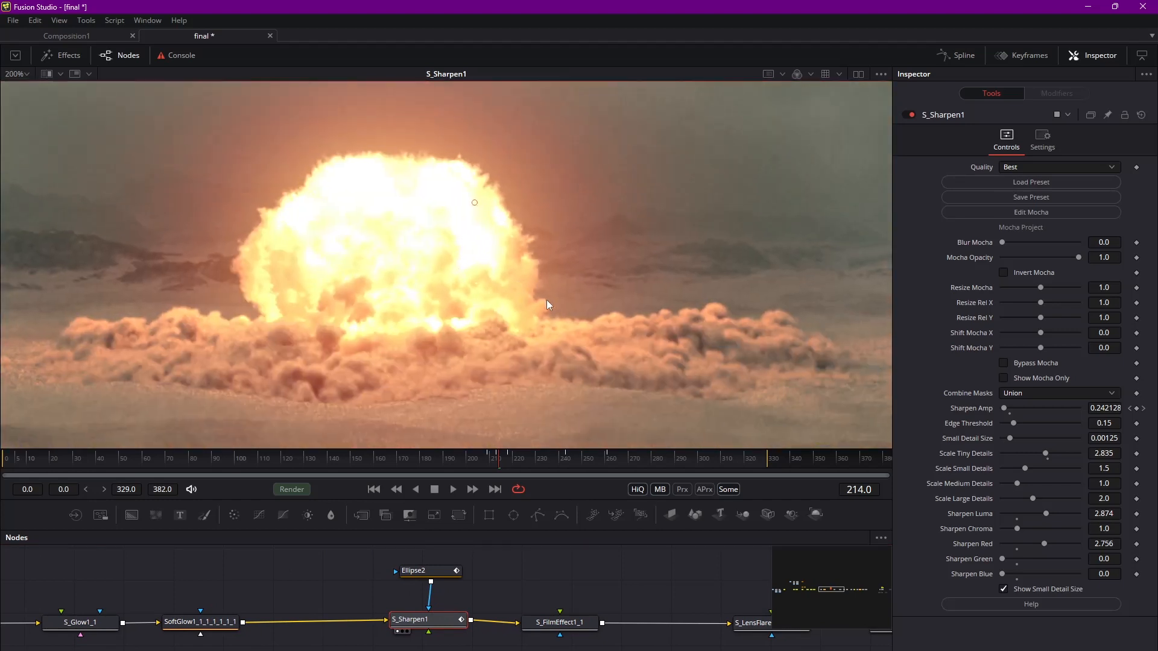
# Step: Select S_FilmEffect1_1 and review its film stock, gamma, exposure, grain and vignette parameters
pyautogui.moveTo(568, 627); pyautogui.dragTo(564, 624)
pyautogui.moveTo(616, 578); pyautogui.dragTo(547, 578, button='middle')
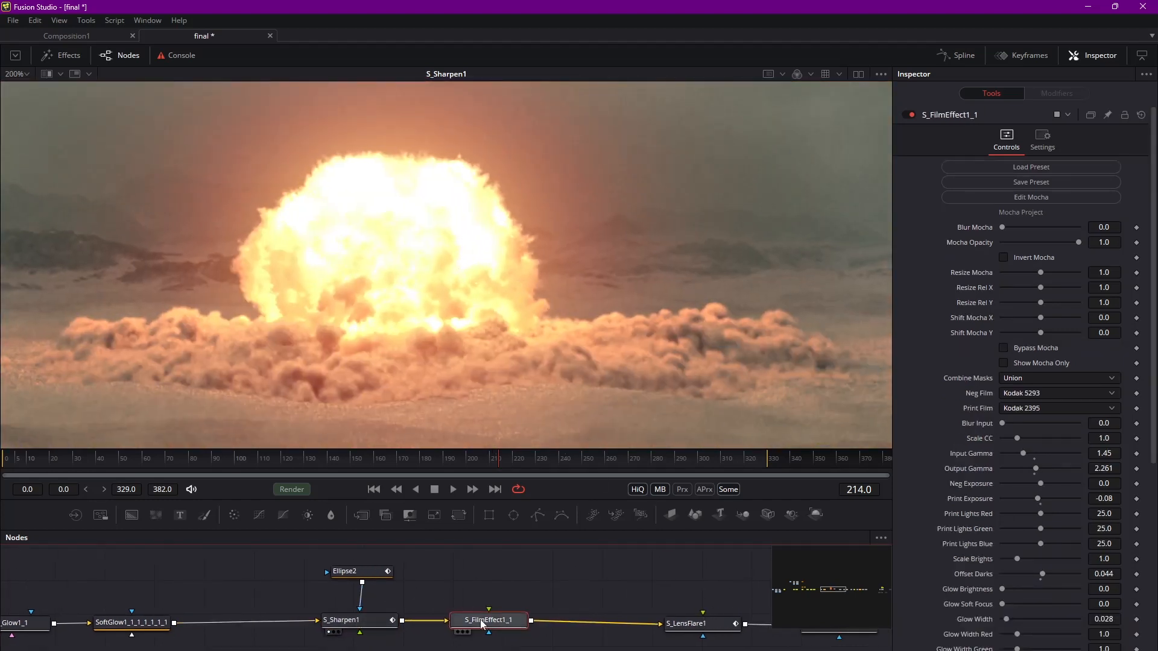
pyautogui.moveTo(505, 628); pyautogui.dragTo(521, 624)
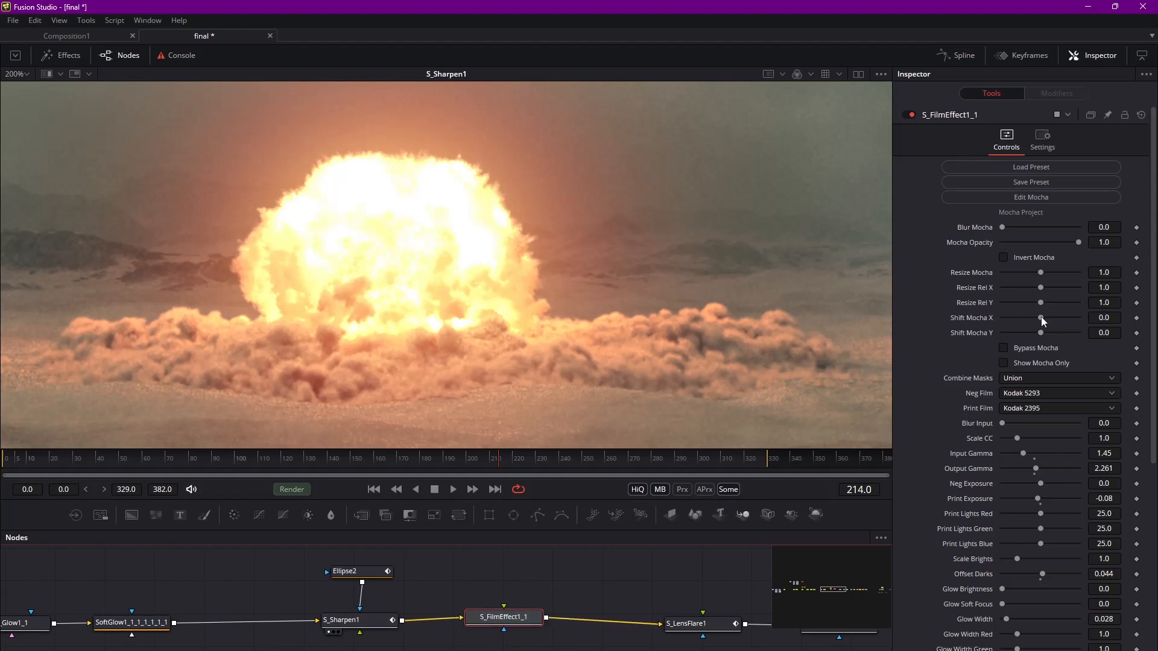
pyautogui.moveTo(1155, 237); pyautogui.dragTo(1155, 431)
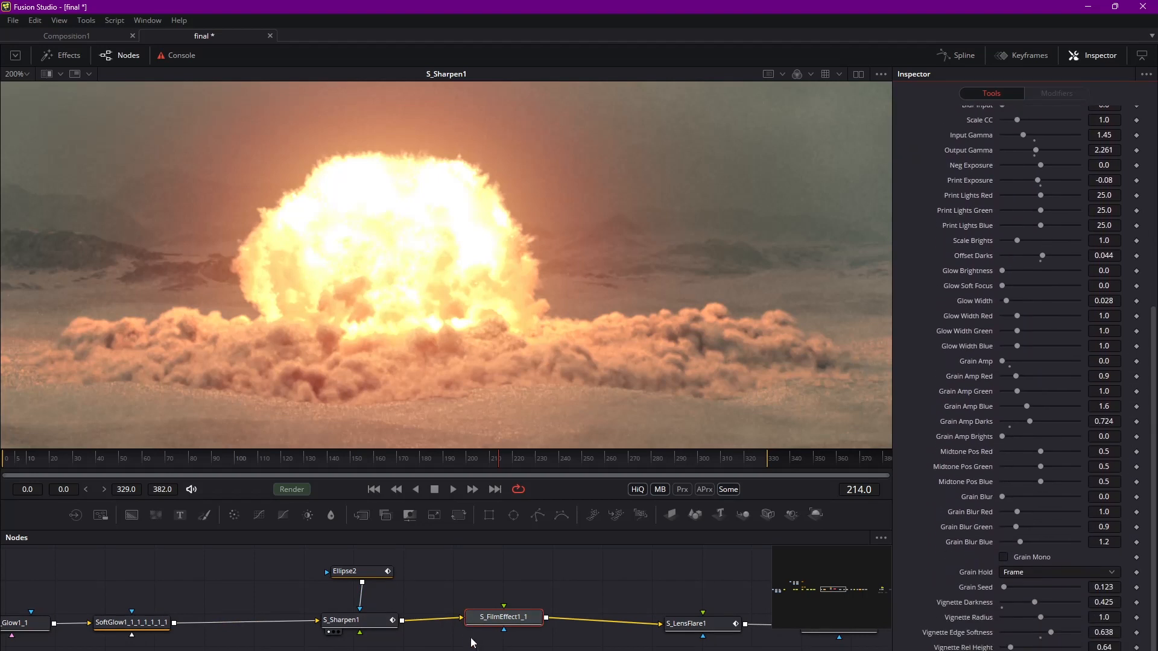
pyautogui.moveTo(520, 623); pyautogui.dragTo(512, 628)
pyautogui.moveTo(497, 301); pyautogui.dragTo(512, 324, button='middle')
pyautogui.keyDown('ctrl'); pyautogui.scroll(-1, 541, 322); pyautogui.keyUp('ctrl')
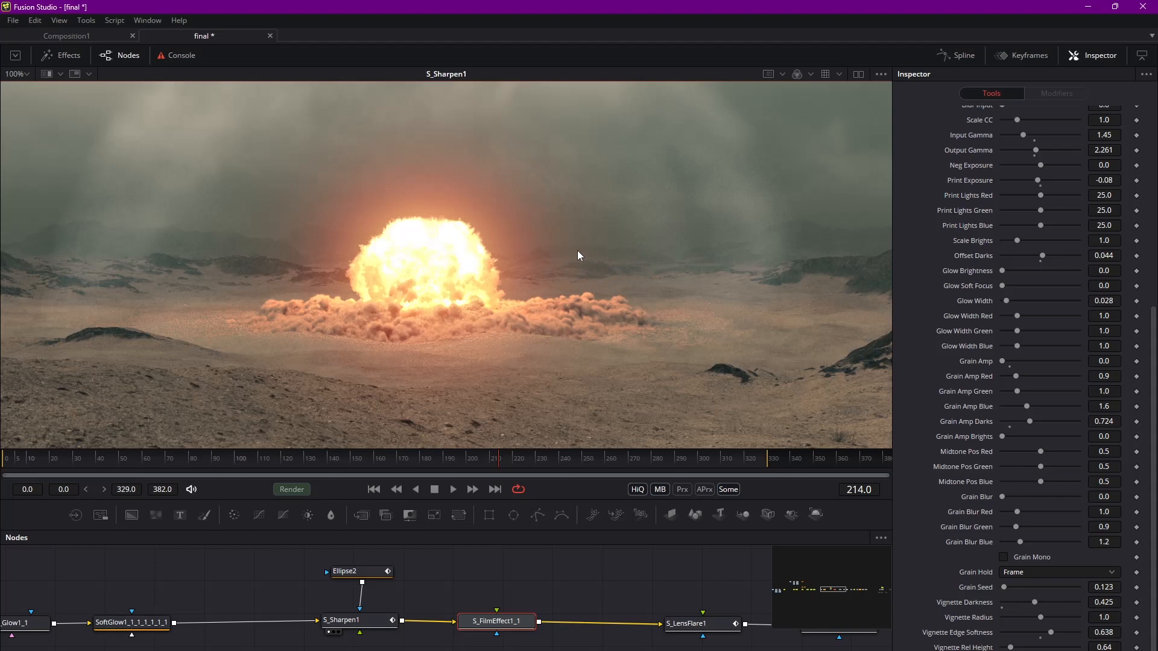
# Step: Display S_FilmEffect1_1 and toggle its bypass to compare the full frame with and without the film look
pyautogui.moveTo(530, 622)
pyautogui.mouseDown()
pyautogui.moveTo(527, 610)
pyautogui.moveTo(545, 621)
pyautogui.mouseUp()
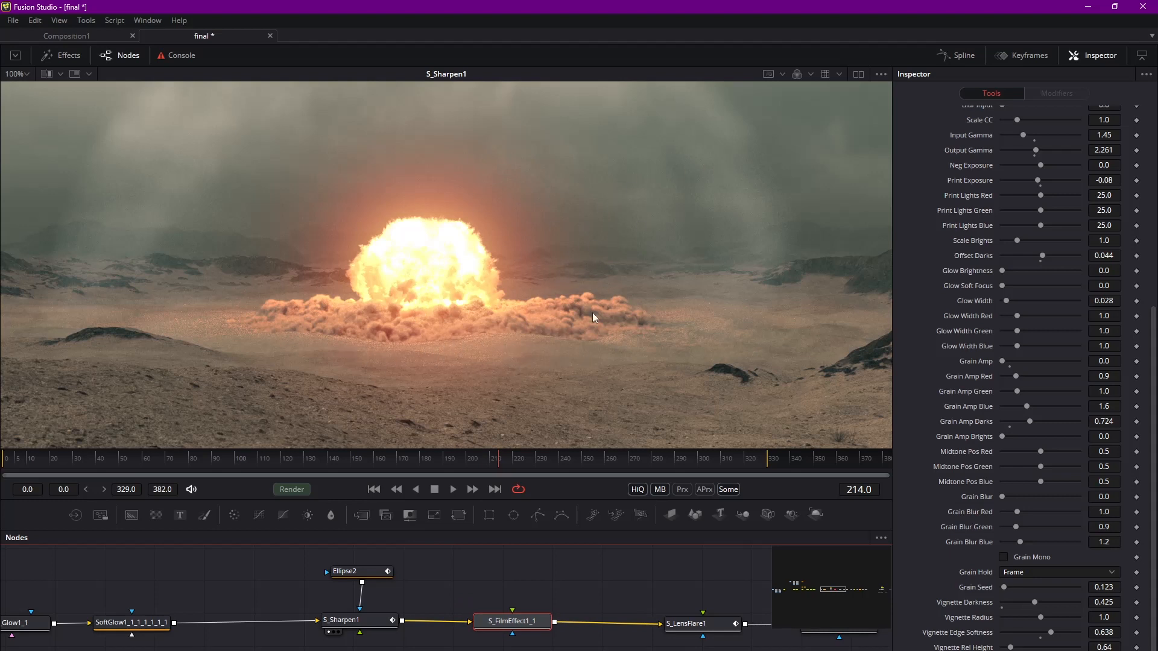
pyautogui.moveTo(528, 621); pyautogui.dragTo(513, 628)
pyautogui.press('1')
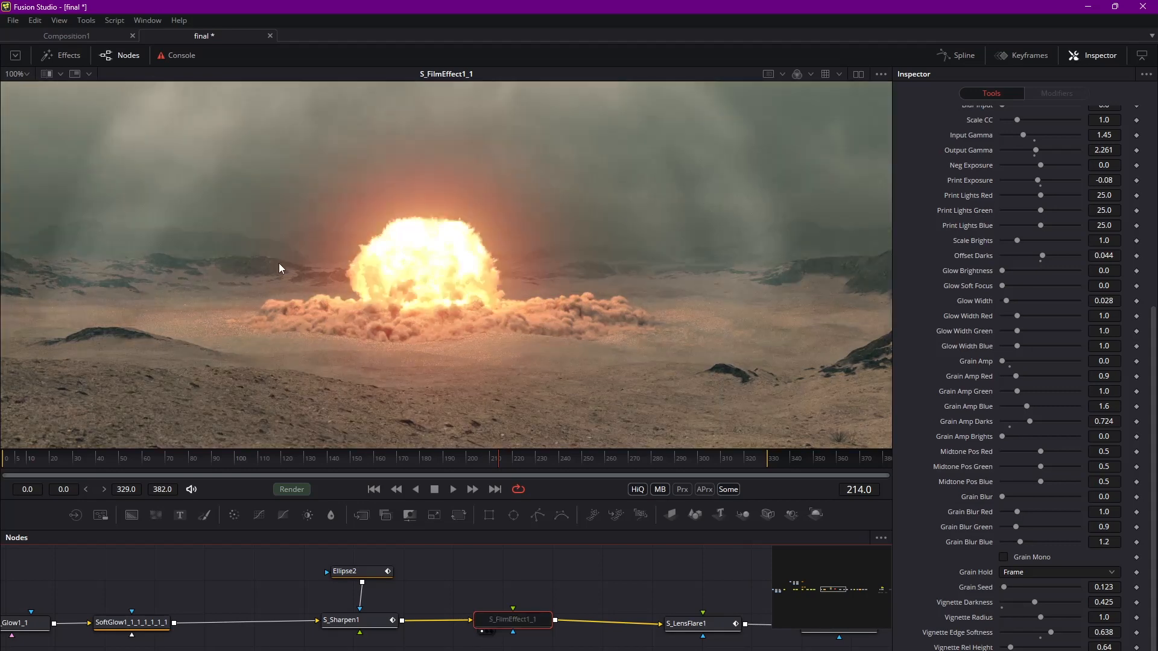
pyautogui.hotkey('ctrl', 'p')
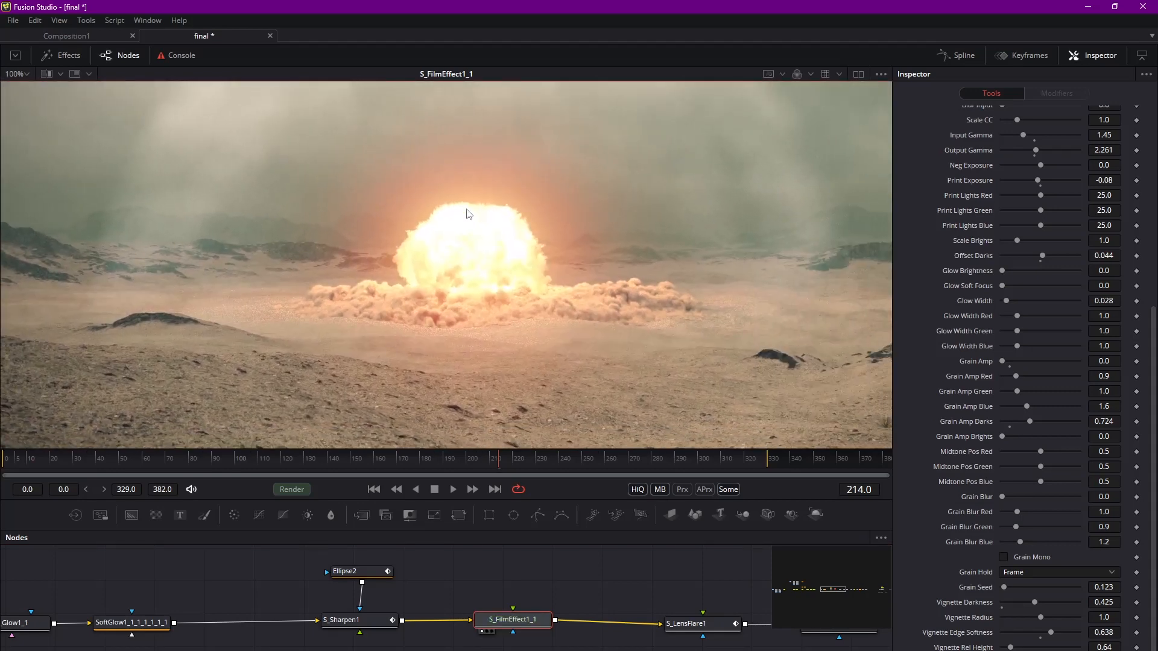
pyautogui.scroll(5, 971, 285)
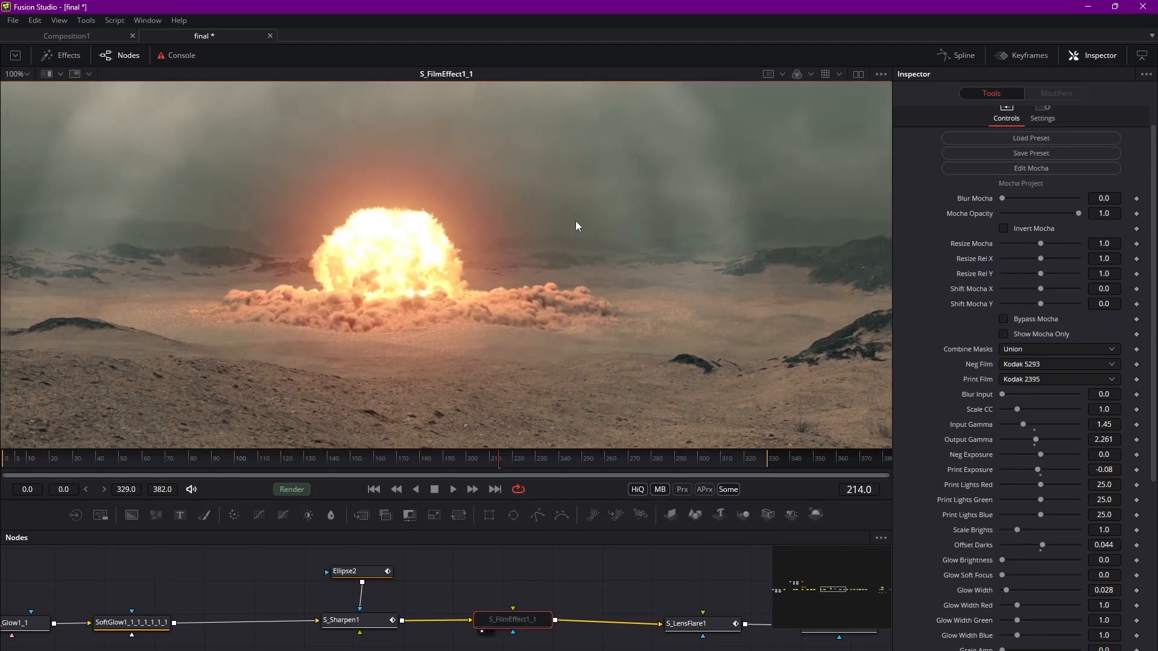
pyautogui.keyDown('ctrl'); pyautogui.scroll(-2, 594, 258); pyautogui.keyUp('ctrl')
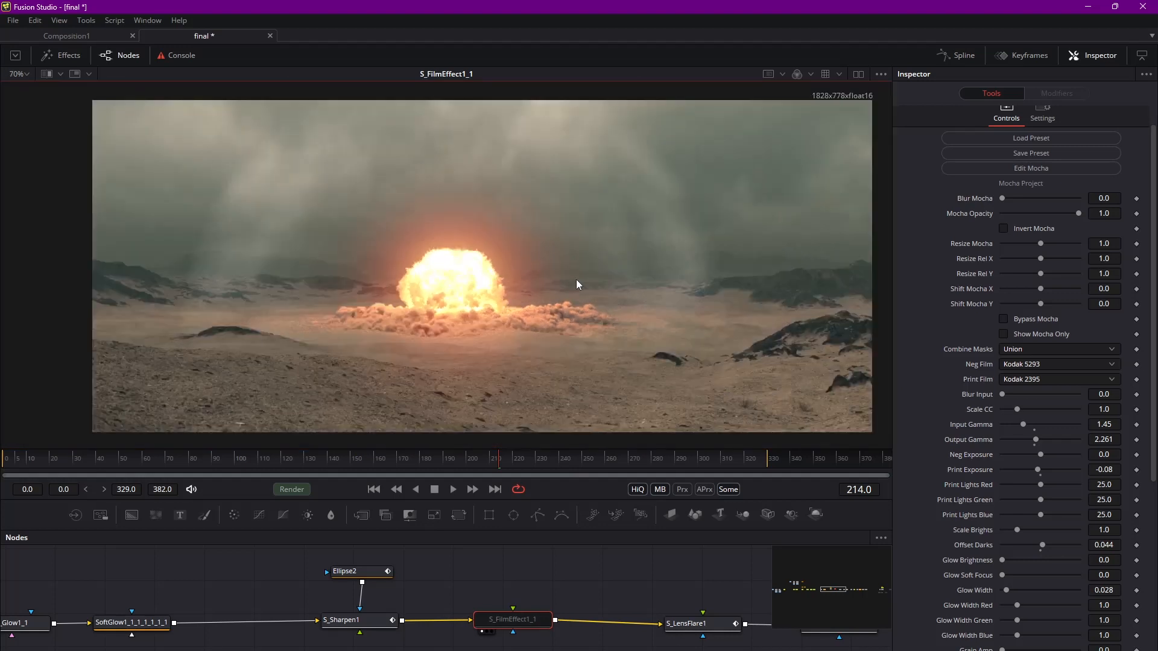
pyautogui.moveTo(544, 275); pyautogui.dragTo(549, 246, button='middle')
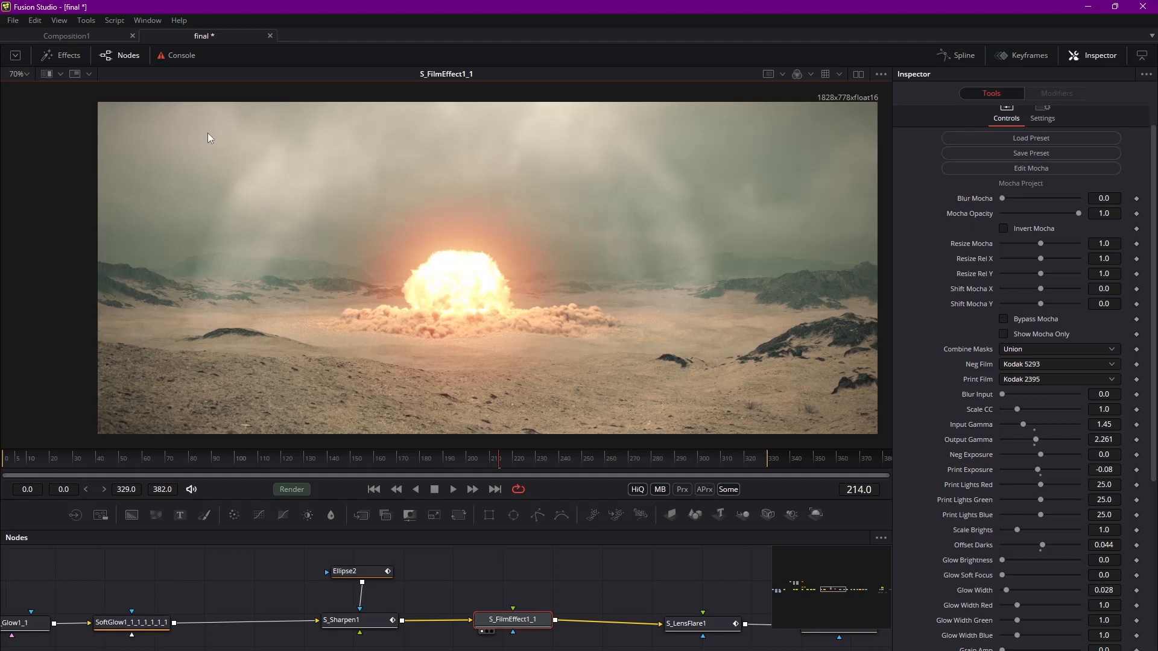
pyautogui.moveTo(574, 216); pyautogui.dragTo(615, 241, button='middle')
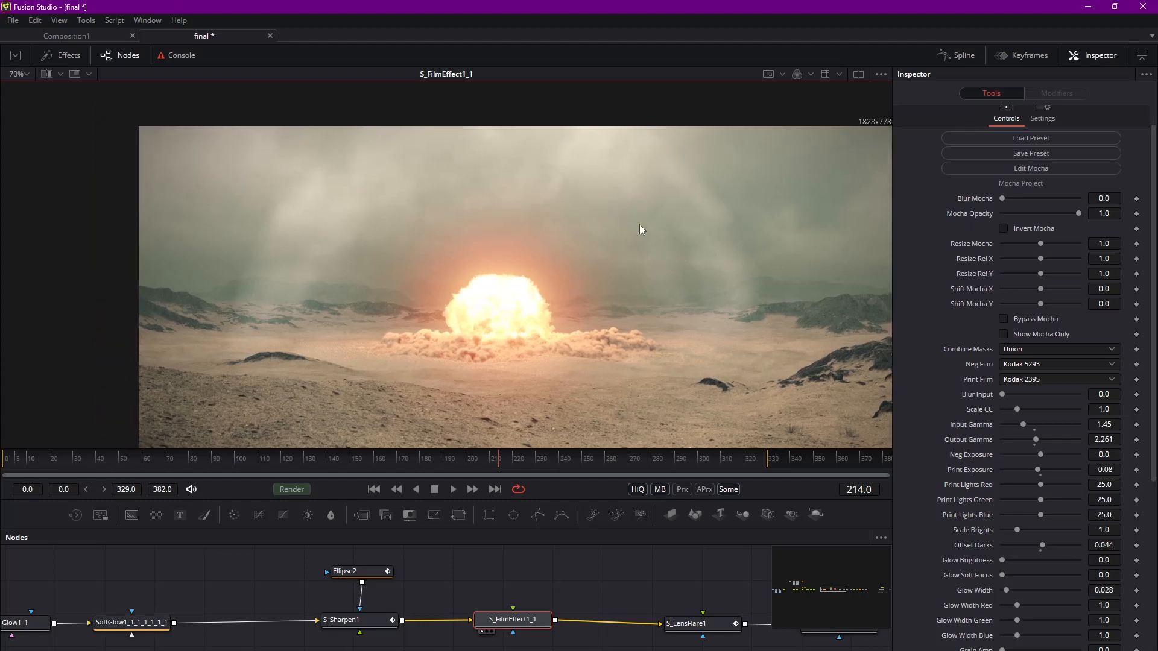
# Step: Select and display S_LensFlare1 and go to frame 218
pyautogui.moveTo(516, 628)
pyautogui.mouseDown()
pyautogui.moveTo(536, 633)
pyautogui.moveTo(527, 611)
pyautogui.moveTo(543, 631)
pyautogui.moveTo(526, 628)
pyautogui.moveTo(543, 632)
pyautogui.moveTo(537, 623)
pyautogui.mouseUp()
pyautogui.moveTo(651, 608); pyautogui.dragTo(522, 602, button='middle')
pyautogui.moveTo(618, 624); pyautogui.dragTo(608, 621)
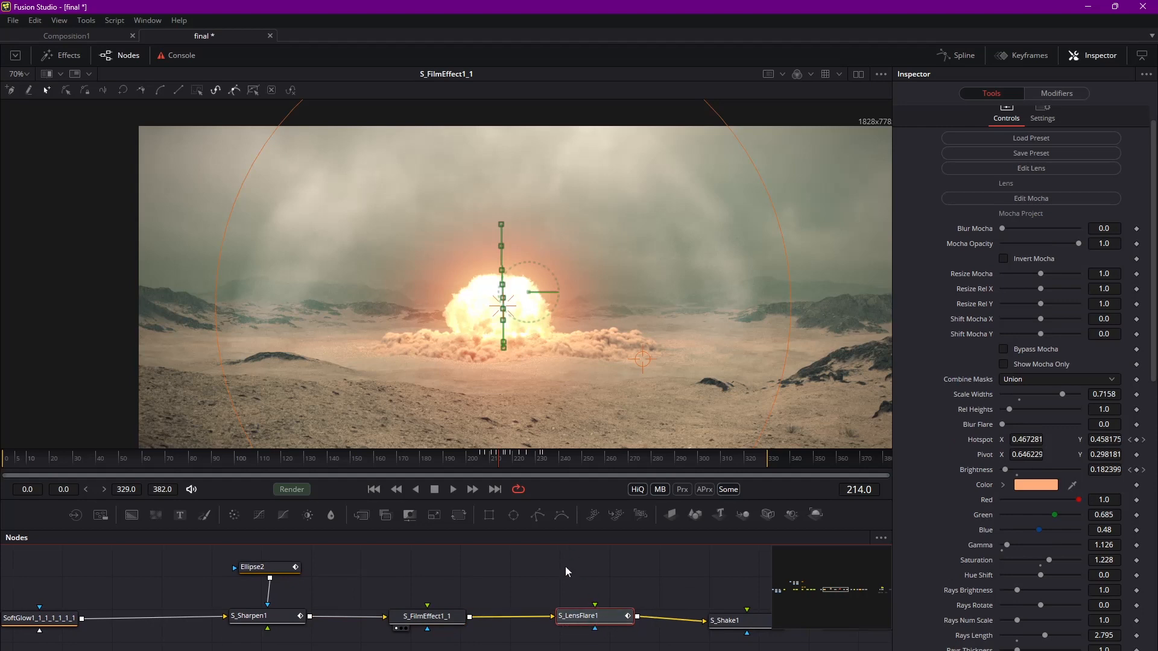
pyautogui.click(565, 628)
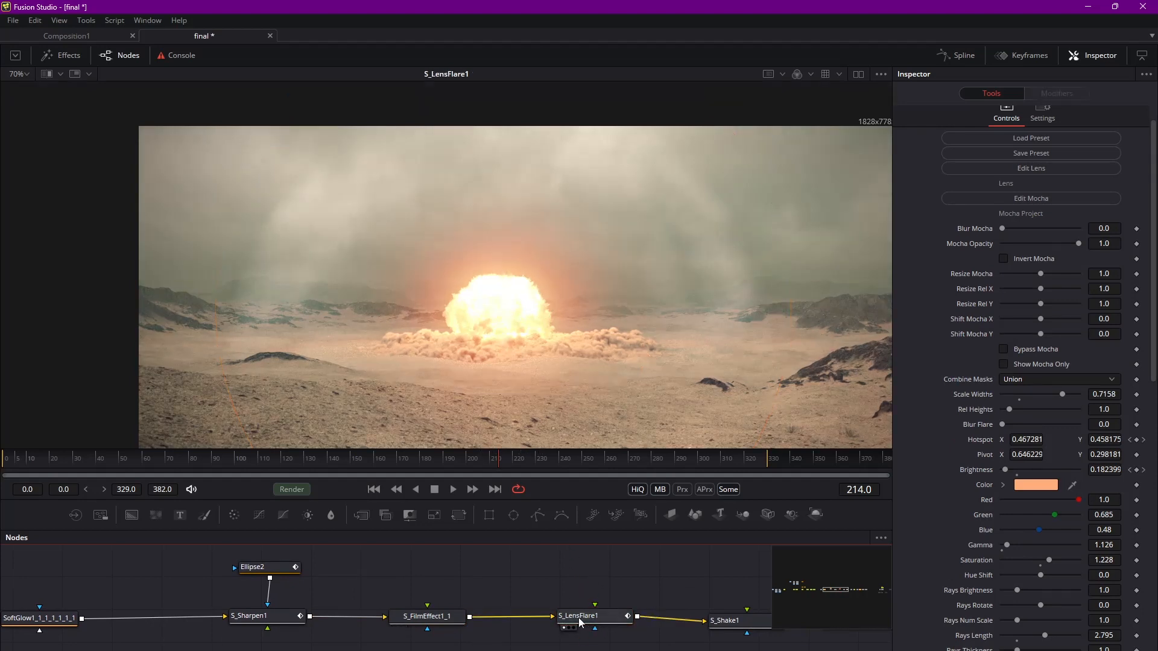
pyautogui.click(512, 462)
pyautogui.moveTo(511, 462)
pyautogui.mouseDown()
pyautogui.moveTo(479, 467)
pyautogui.moveTo(511, 462)
pyautogui.mouseUp()
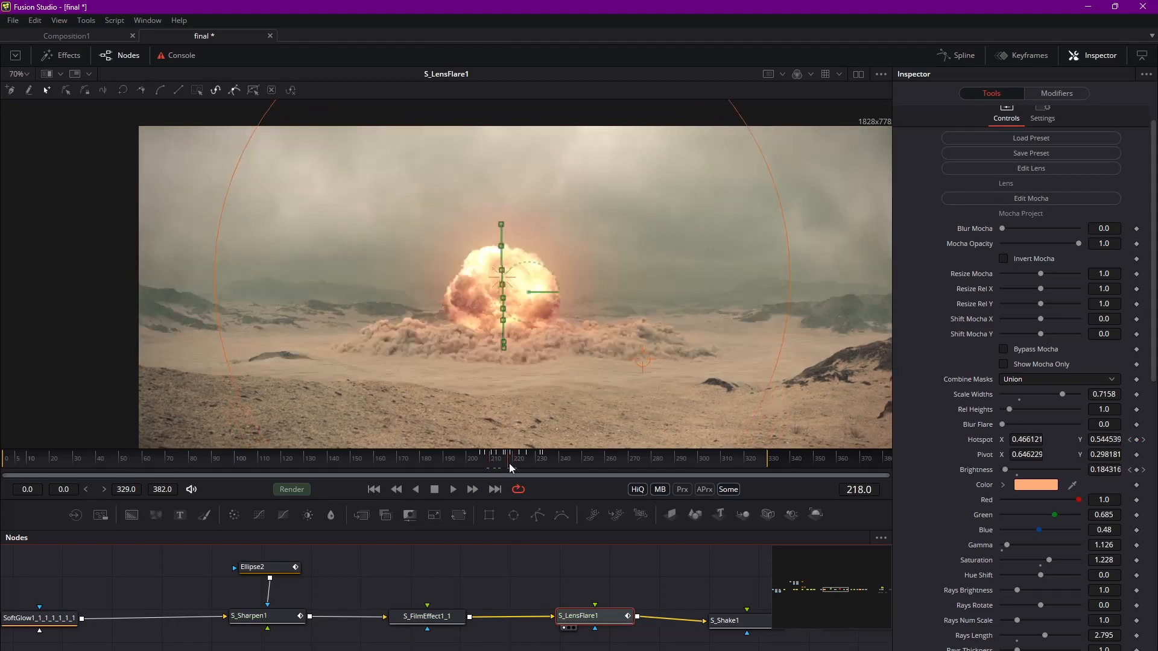
# Step: Examine the S_LensFlare1 hotspot and flare around the fireball at frame 218 across the full frame
pyautogui.click(572, 618)
pyautogui.click(573, 620)
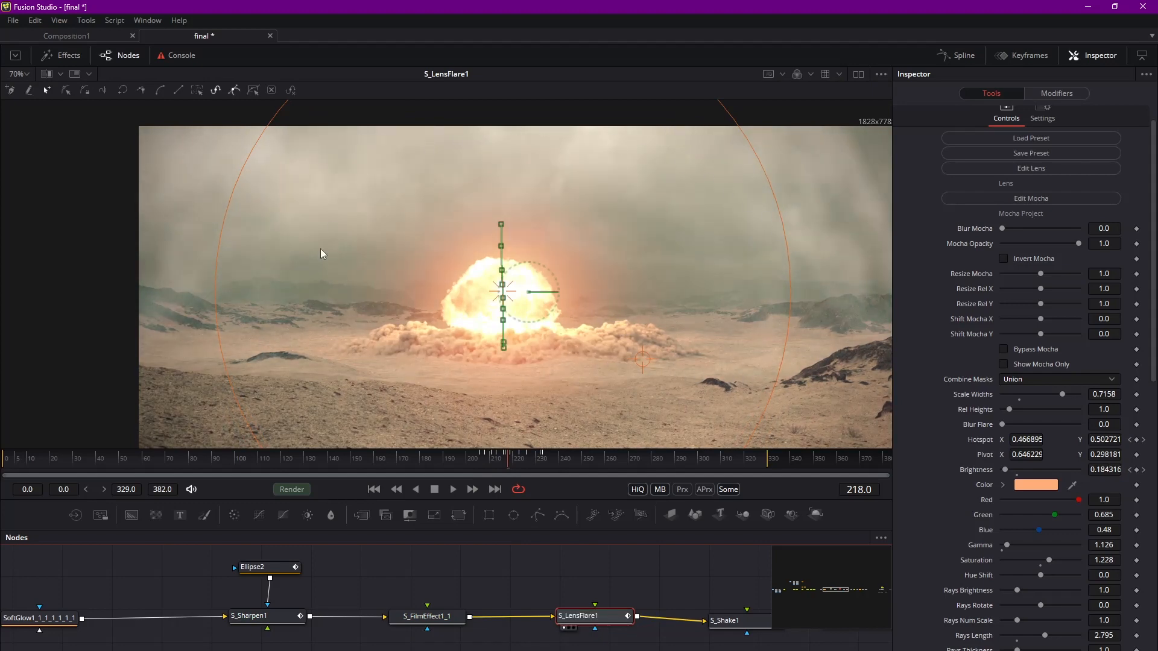
pyautogui.moveTo(372, 297); pyautogui.dragTo(329, 278, button='middle')
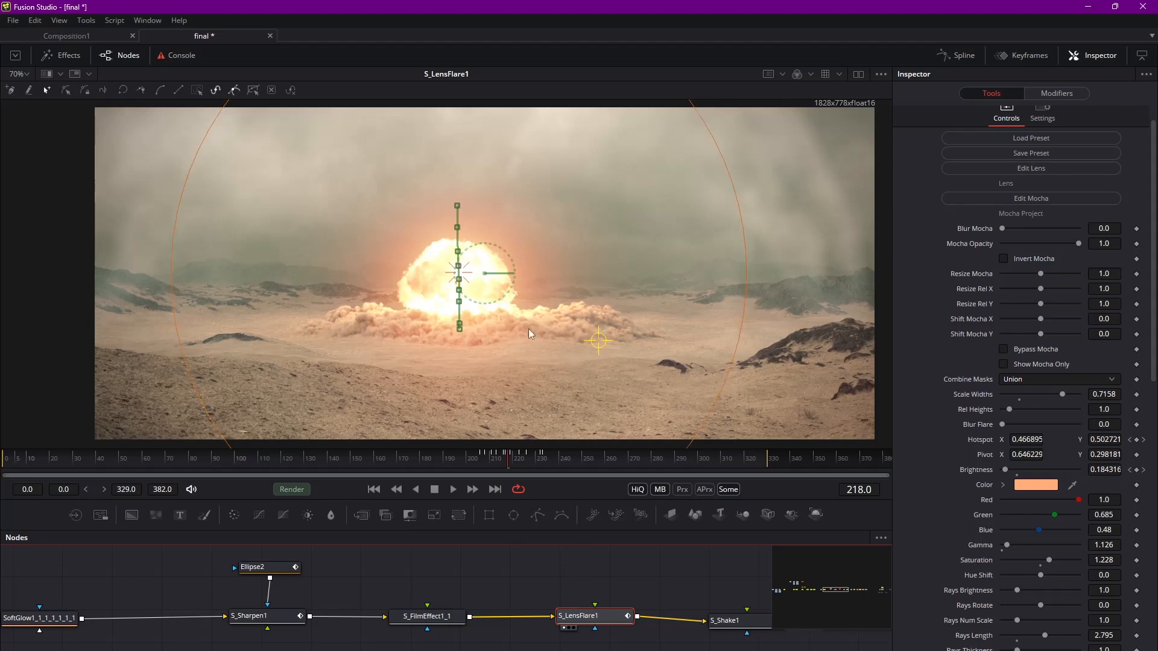
pyautogui.moveTo(601, 622); pyautogui.dragTo(594, 623)
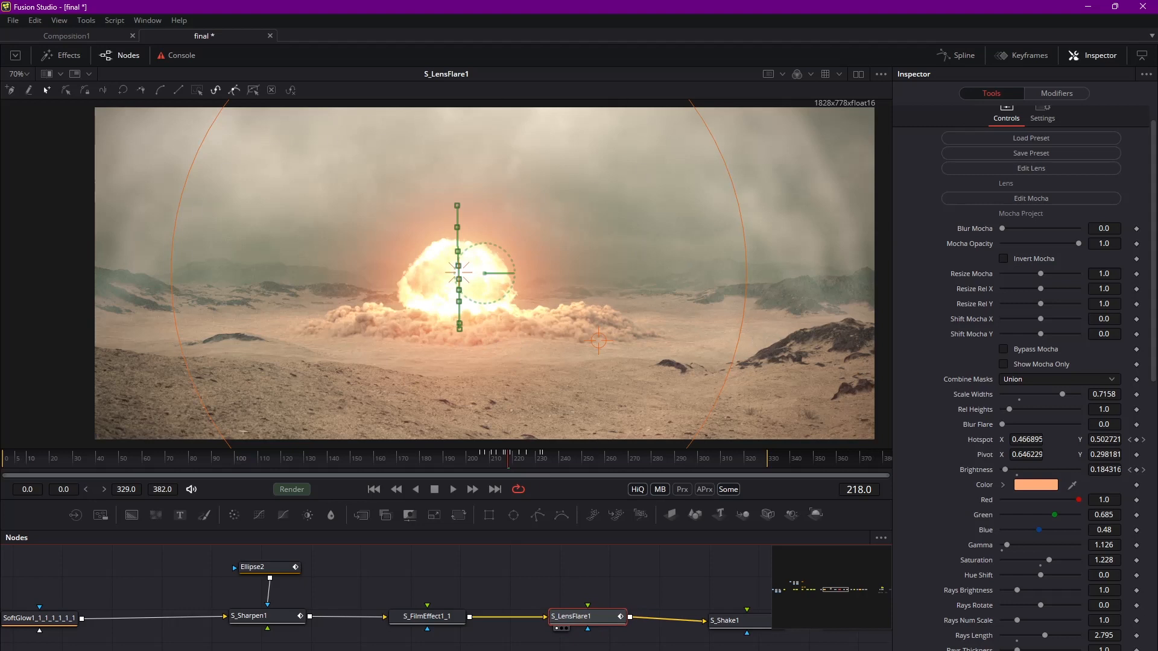
# Step: Review the settings of the SoftGlow node before S_Sharpen1 and return to S_LensFlare1 for comparison
pyautogui.moveTo(63, 619); pyautogui.dragTo(329, 628, button='middle')
pyautogui.click(329, 627)
pyautogui.click(318, 605)
pyautogui.moveTo(329, 580); pyautogui.dragTo(190, 647)
pyautogui.moveTo(303, 631); pyautogui.dragTo(285, 625)
pyautogui.moveTo(482, 596); pyautogui.dragTo(255, 611, button='middle')
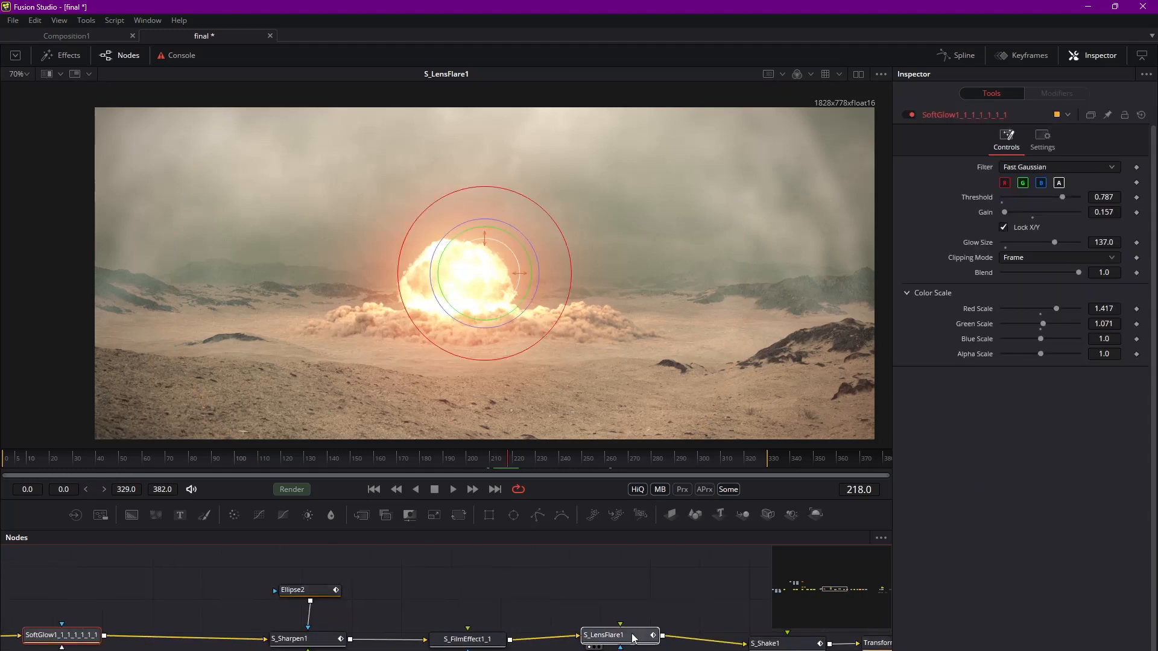
pyautogui.moveTo(634, 641); pyautogui.dragTo(637, 643)
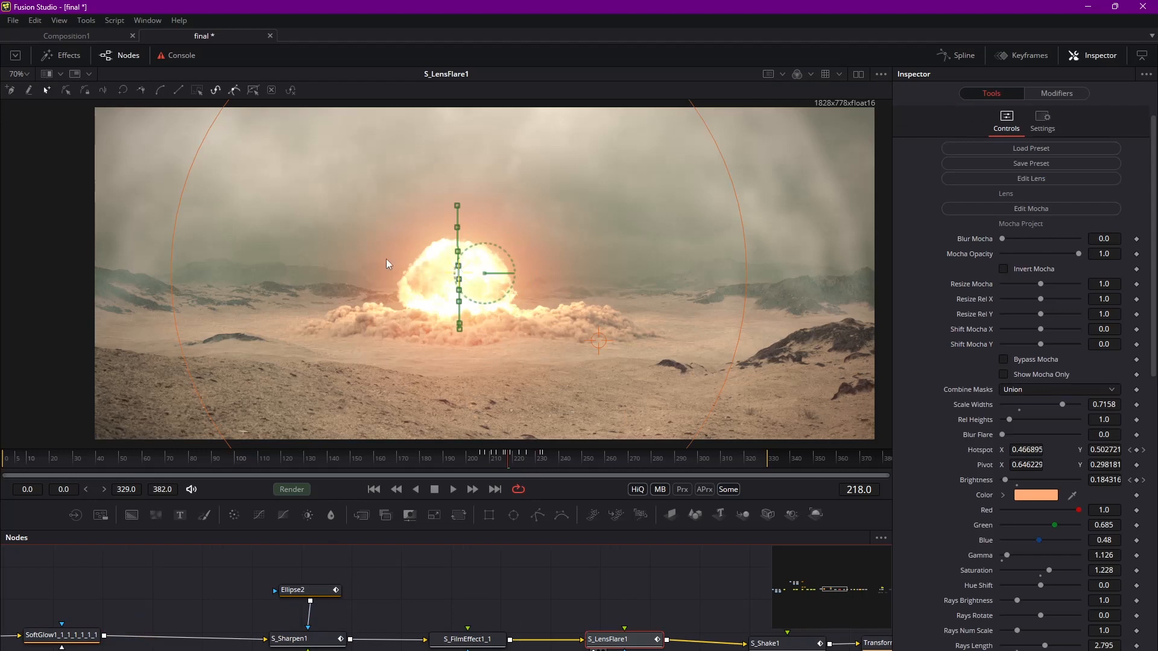
# Step: Select S_Shake1, review its Amplitude and Frequency controls, and display it in the viewer
pyautogui.moveTo(716, 628); pyautogui.dragTo(513, 599, button='middle')
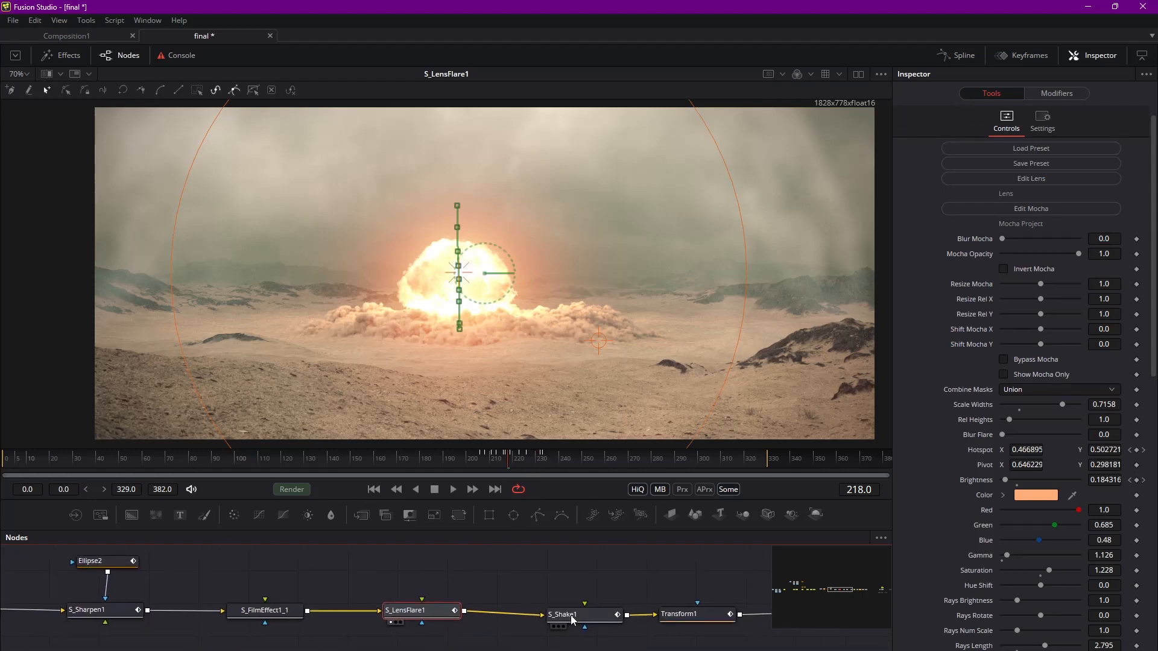
pyautogui.moveTo(573, 616); pyautogui.dragTo(572, 614)
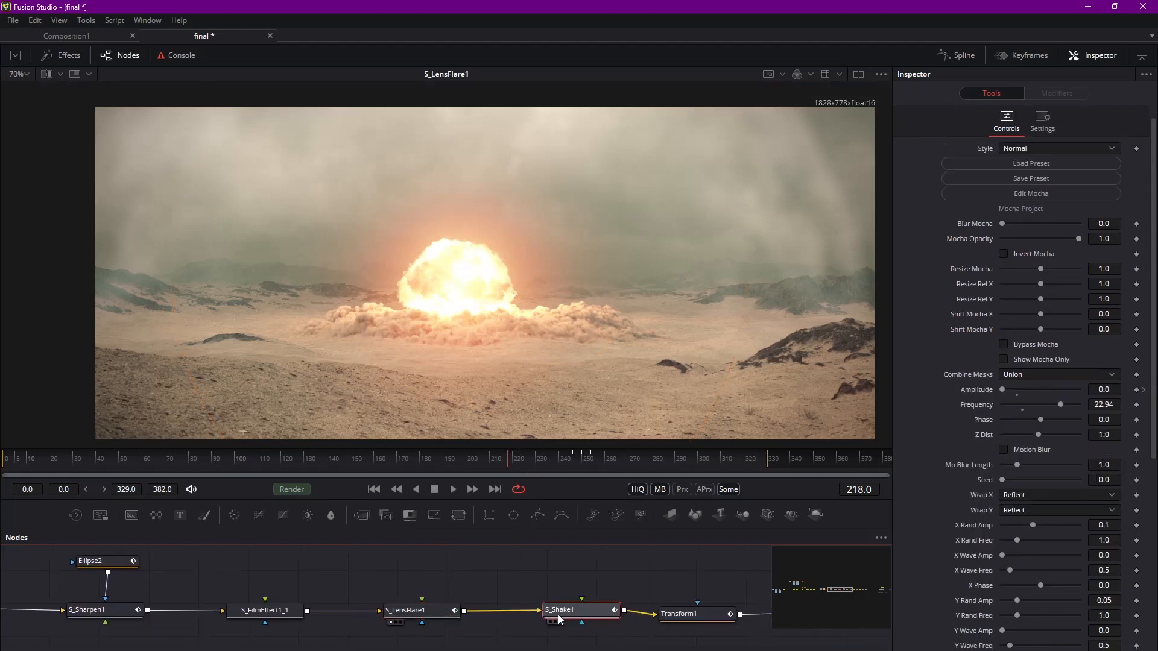
pyautogui.moveTo(595, 618); pyautogui.dragTo(592, 619)
pyautogui.moveTo(464, 348); pyautogui.dragTo(483, 340, button='middle')
pyautogui.moveTo(590, 344)
pyautogui.mouseDown(button='middle')
pyautogui.moveTo(534, 349)
pyautogui.moveTo(595, 342)
pyautogui.mouseUp(button='middle')
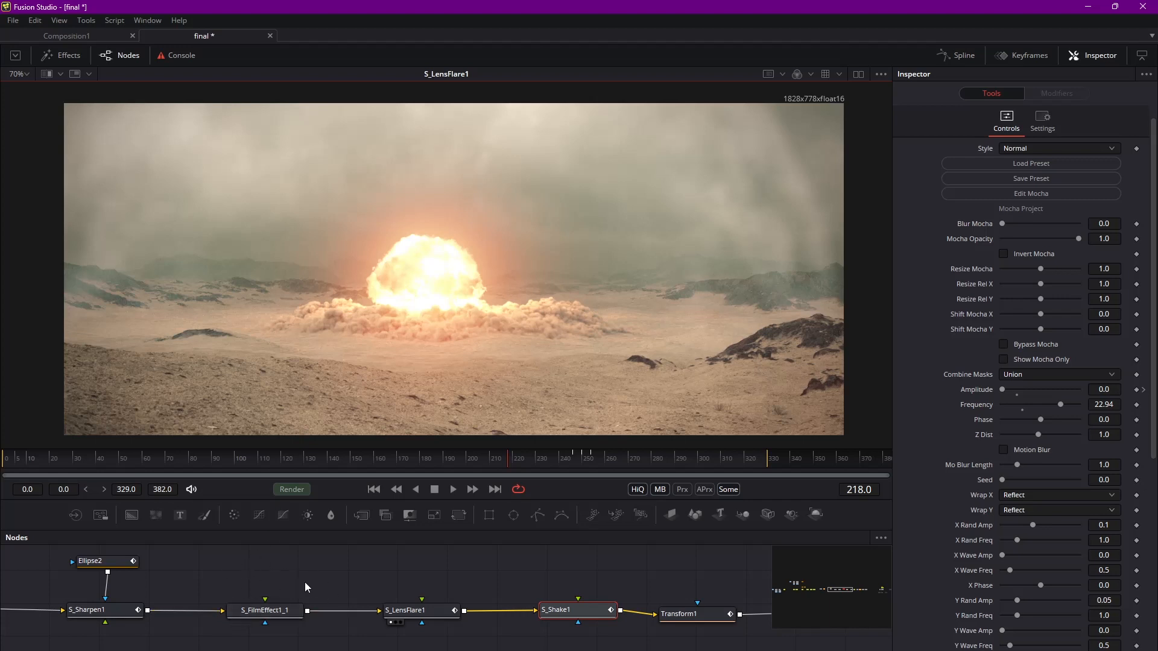
pyautogui.moveTo(587, 620); pyautogui.dragTo(546, 619)
pyautogui.press('1')
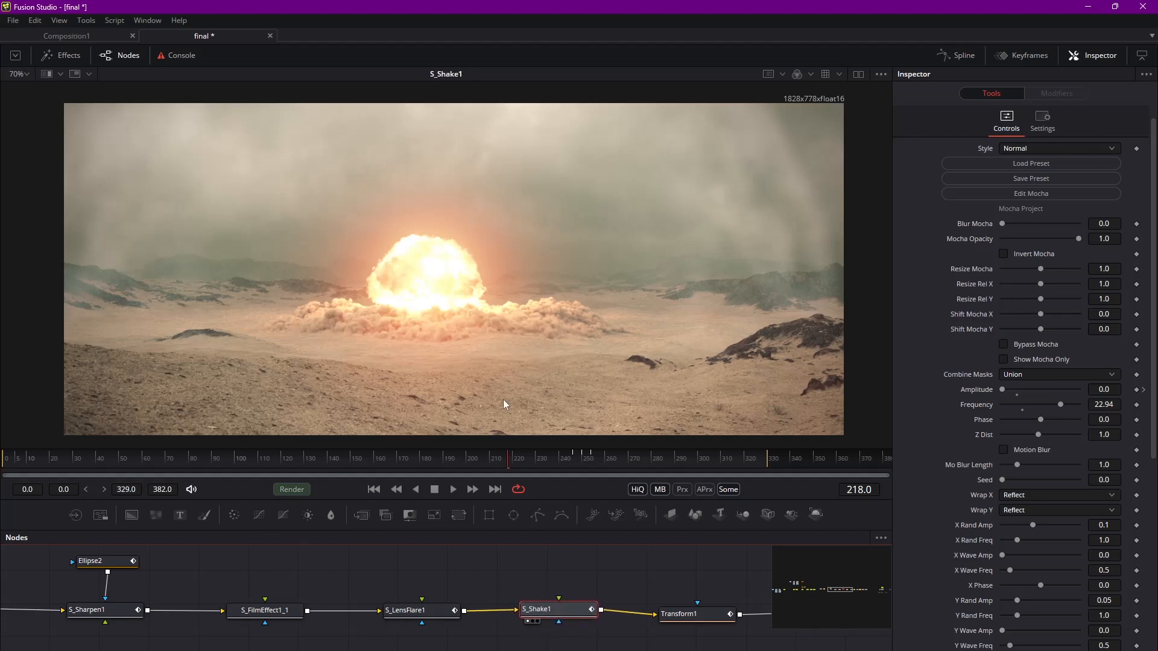
# Step: Step through the S_Shake1 Amplitude keyframes on the timeline, stopping at frame 250
pyautogui.click(581, 459)
pyautogui.click(590, 459)
pyautogui.click(580, 459)
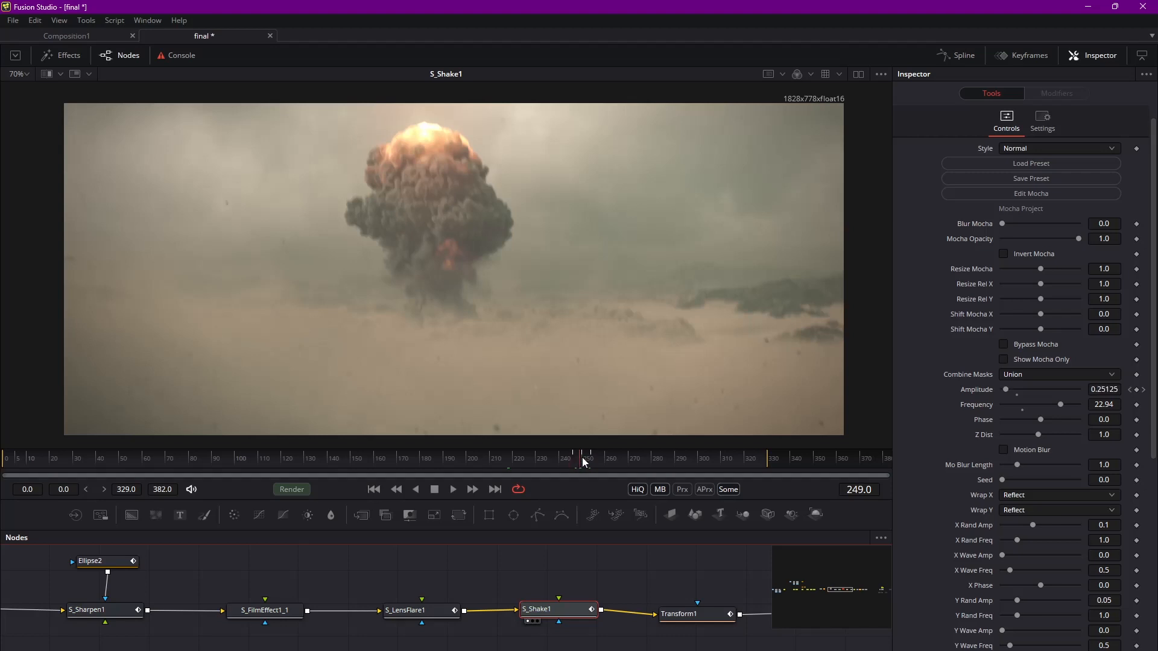
pyautogui.click(582, 459)
pyautogui.moveTo(480, 314); pyautogui.dragTo(523, 302, button='middle')
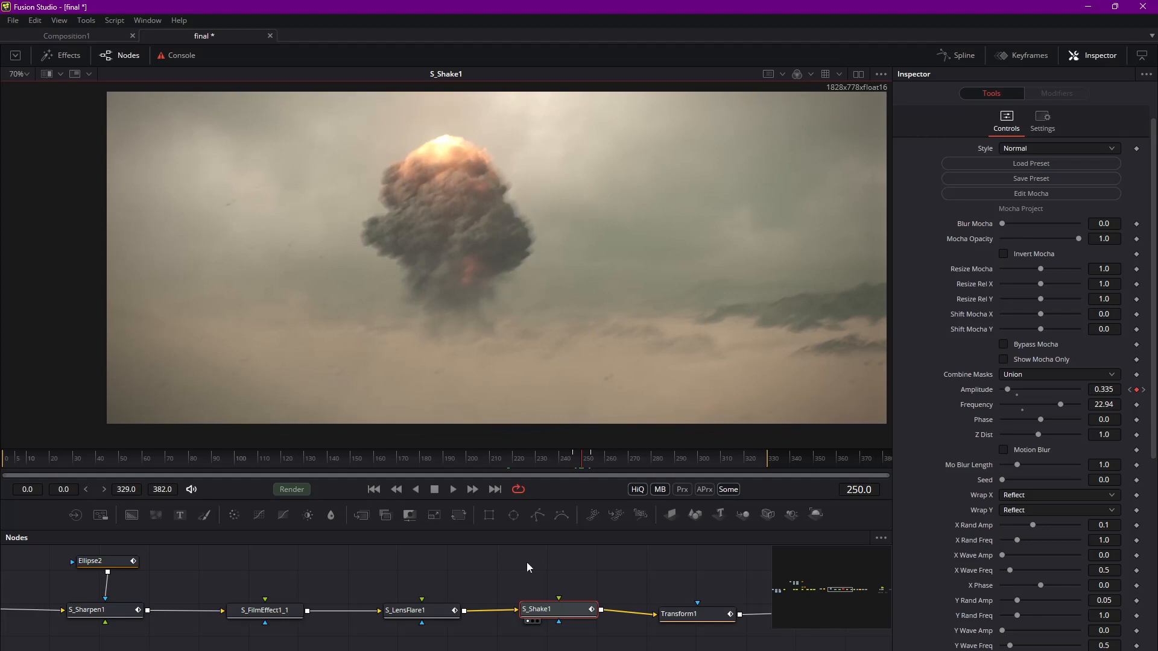
# Step: Toggle the bypass of S_Shake1 repeatedly at frame 250 to compare the image with and without the camera shake
pyautogui.moveTo(555, 614); pyautogui.dragTo(546, 619)
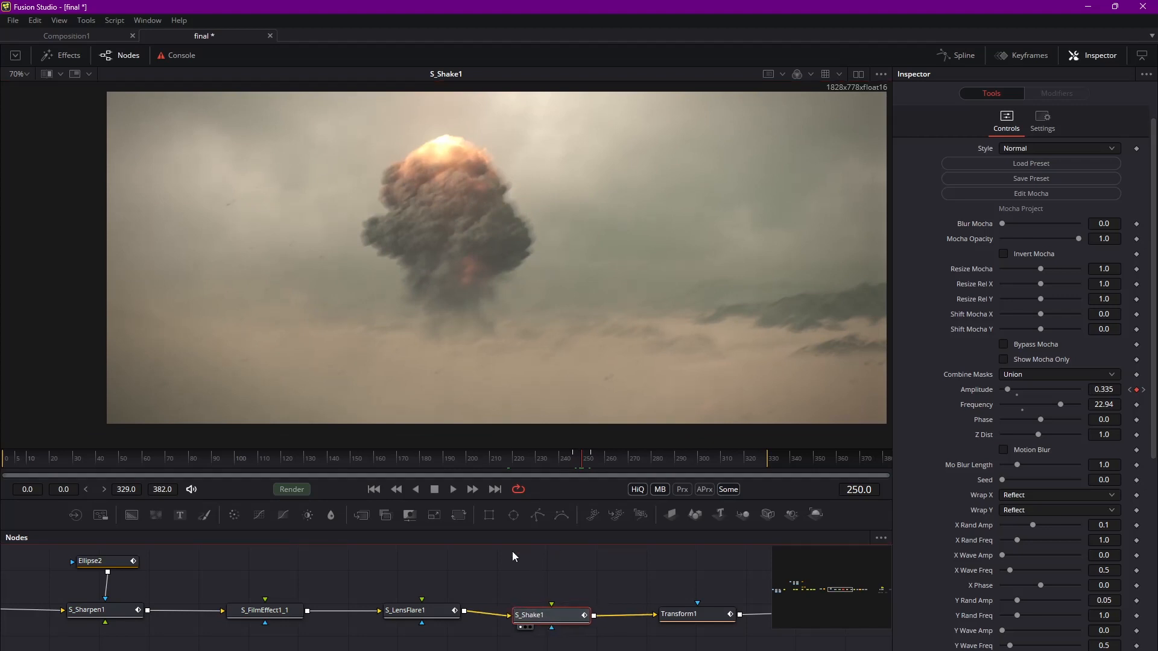
pyautogui.moveTo(528, 268); pyautogui.dragTo(531, 270, button='middle')
pyautogui.hotkey('ctrl', 'p')
pyautogui.hotkey('ctrl', 'p')
pyautogui.hotkey('ctrl', 'p')
pyautogui.hotkey('ctrl', 'p')
pyautogui.hotkey('ctrl', 'p')
pyautogui.hotkey('ctrl', 'p')
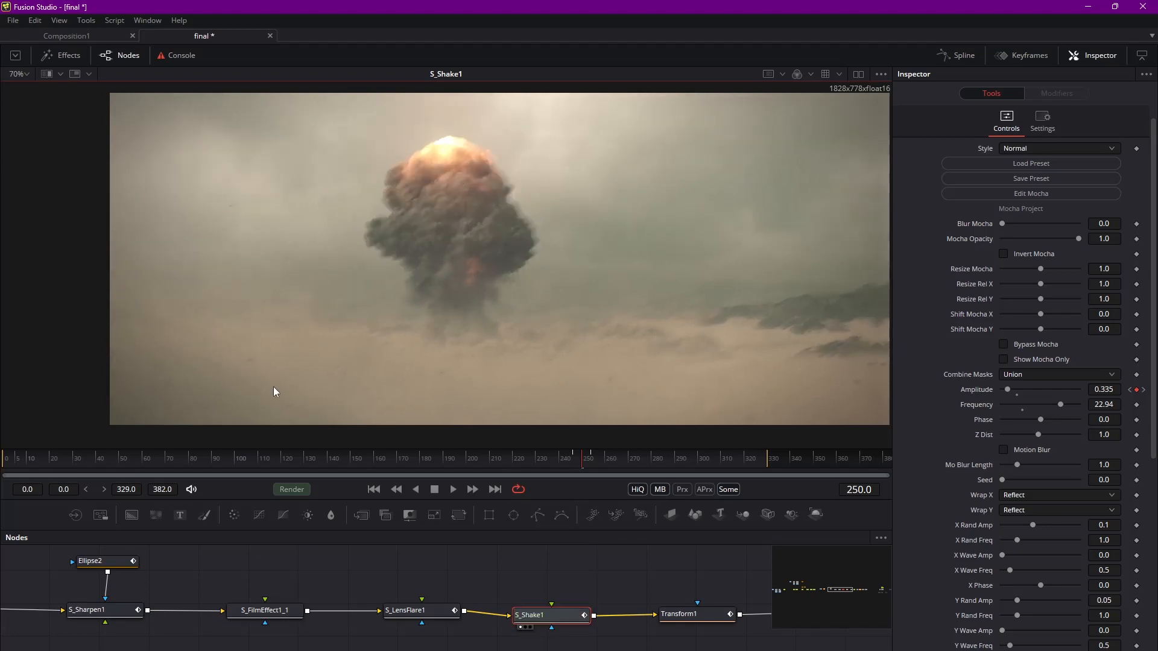
pyautogui.moveTo(595, 260); pyautogui.dragTo(544, 272, button='middle')
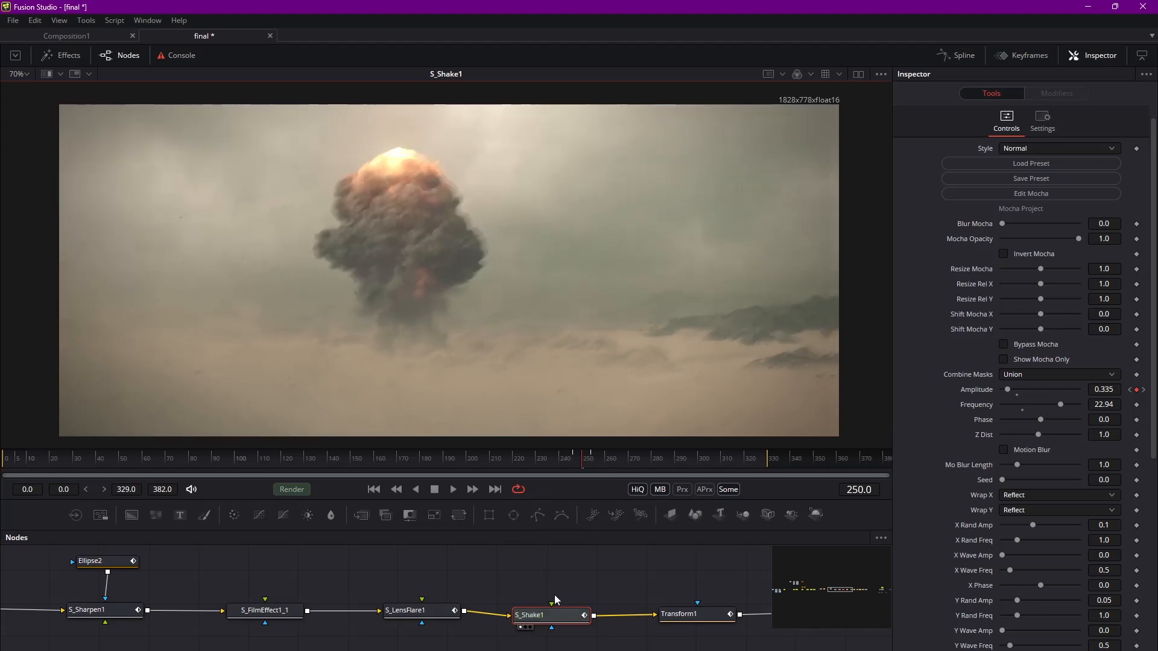
# Step: Turn off Motion Blur in the S_Shake1 settings and check the shake at frame 250
pyautogui.moveTo(550, 615); pyautogui.dragTo(567, 609)
pyautogui.click(1046, 123)
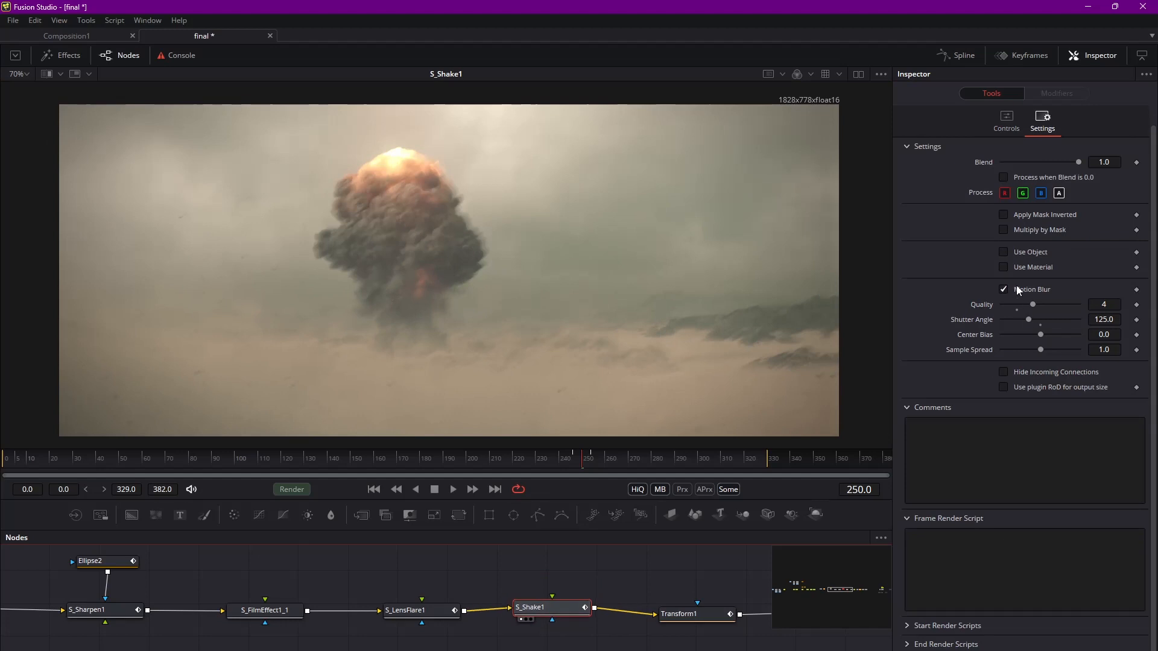
pyautogui.click(1003, 290)
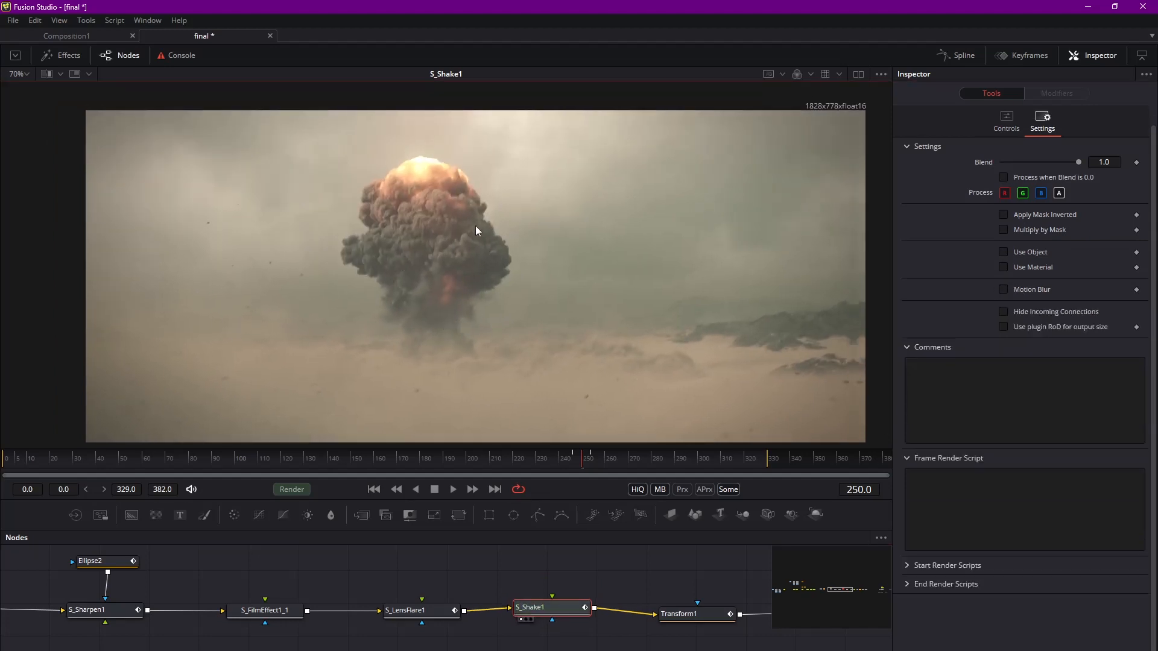
pyautogui.moveTo(581, 461); pyautogui.dragTo(583, 467)
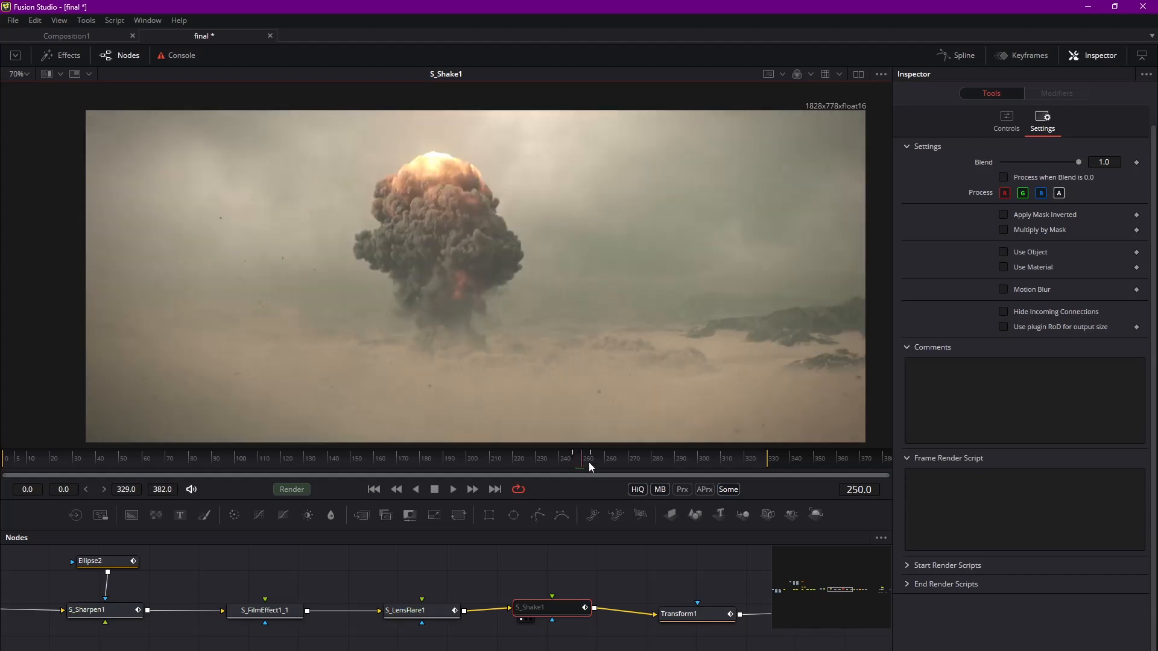
# Step: Turn Motion Blur back on for S_Shake1 and re-enable the node at frame 250
pyautogui.click(1022, 292)
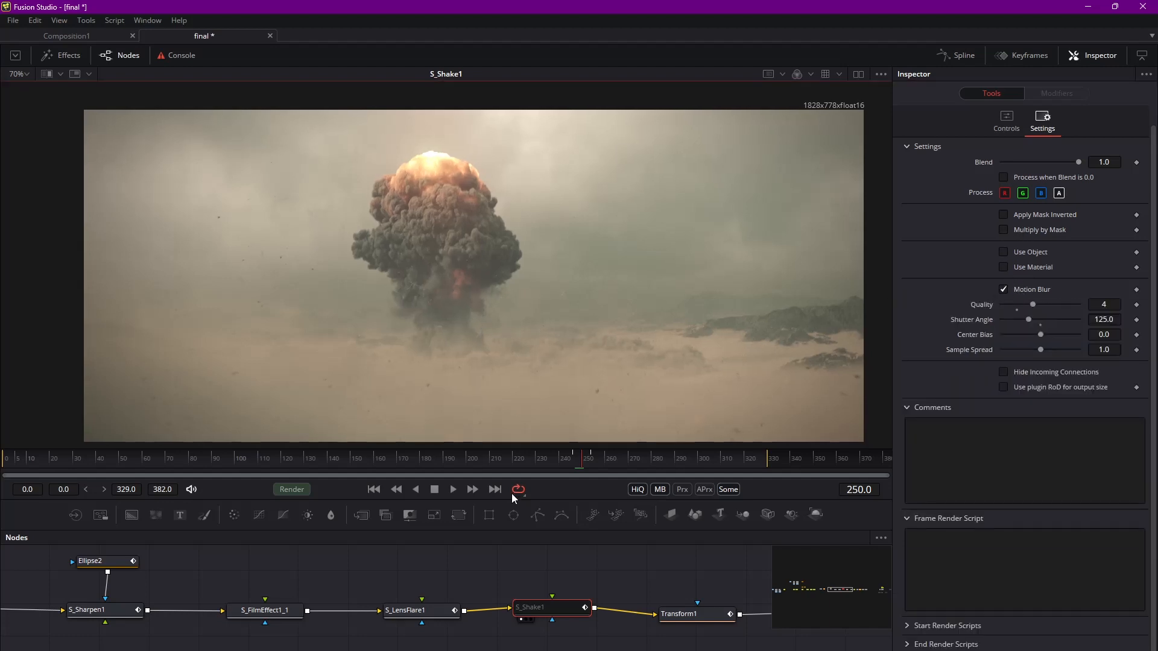
pyautogui.moveTo(555, 608); pyautogui.dragTo(551, 612)
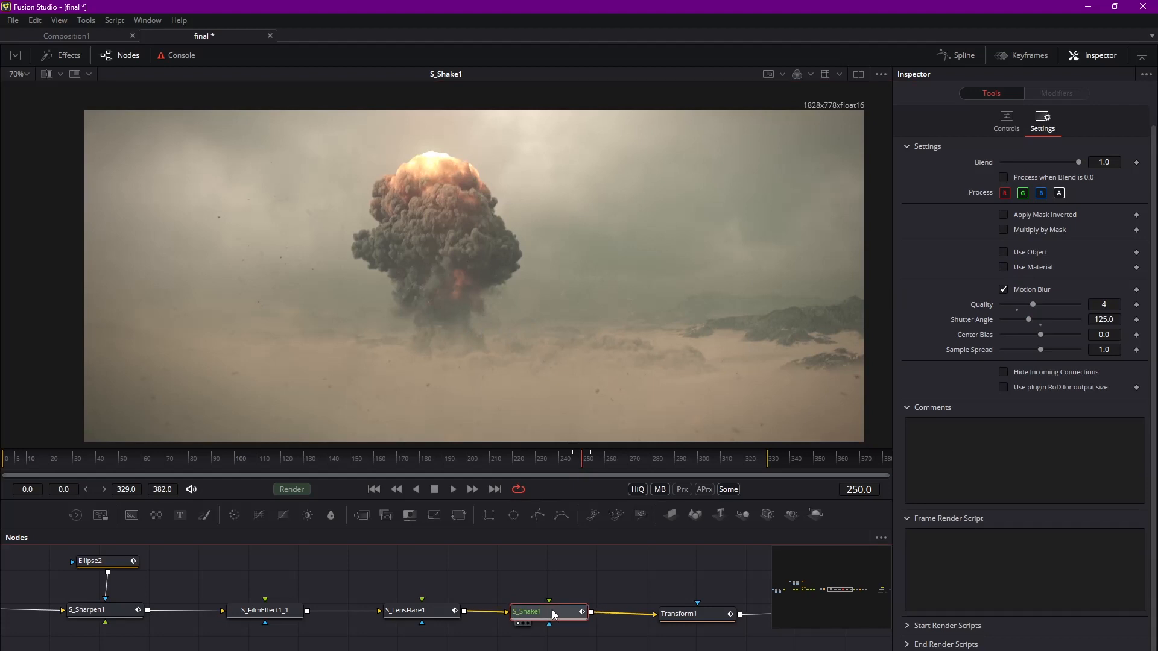
# Step: Move Transform1 closer to S_Shake1 and display it in the viewer with its transform controls
pyautogui.moveTo(684, 620); pyautogui.dragTo(668, 619)
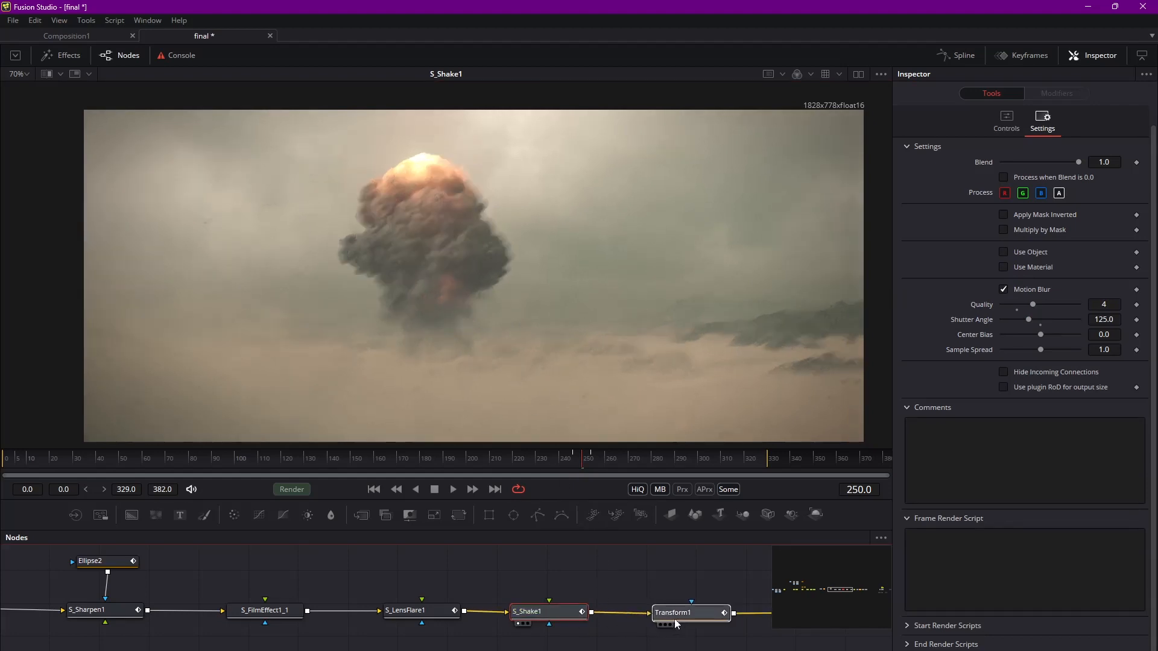
pyautogui.moveTo(687, 597); pyautogui.dragTo(643, 591, button='middle')
pyautogui.press('1')
pyautogui.click(647, 603)
pyautogui.click(643, 606)
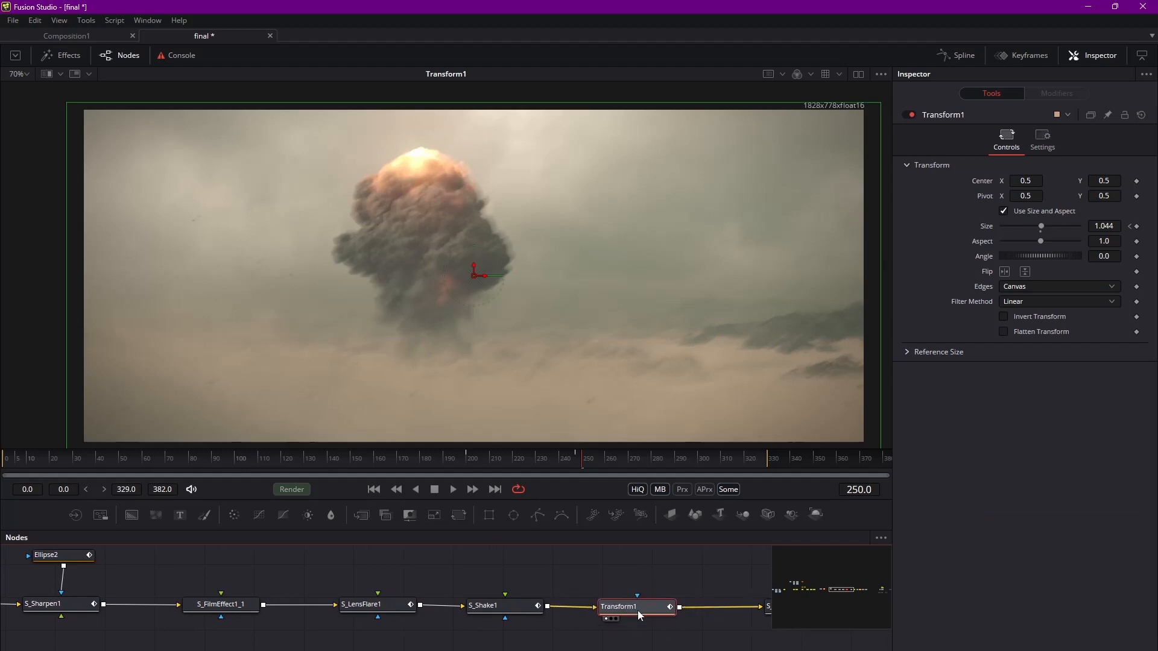
# Step: Select S_Shake1 and Transform1 in turn, and examine Transform1's Size control and its scaled frame edges in the viewer
pyautogui.moveTo(504, 611); pyautogui.dragTo(520, 609)
pyautogui.moveTo(593, 280); pyautogui.dragTo(546, 267, button='middle')
pyautogui.keyDown('ctrl'); pyautogui.scroll(-1, 543, 267); pyautogui.keyUp('ctrl')
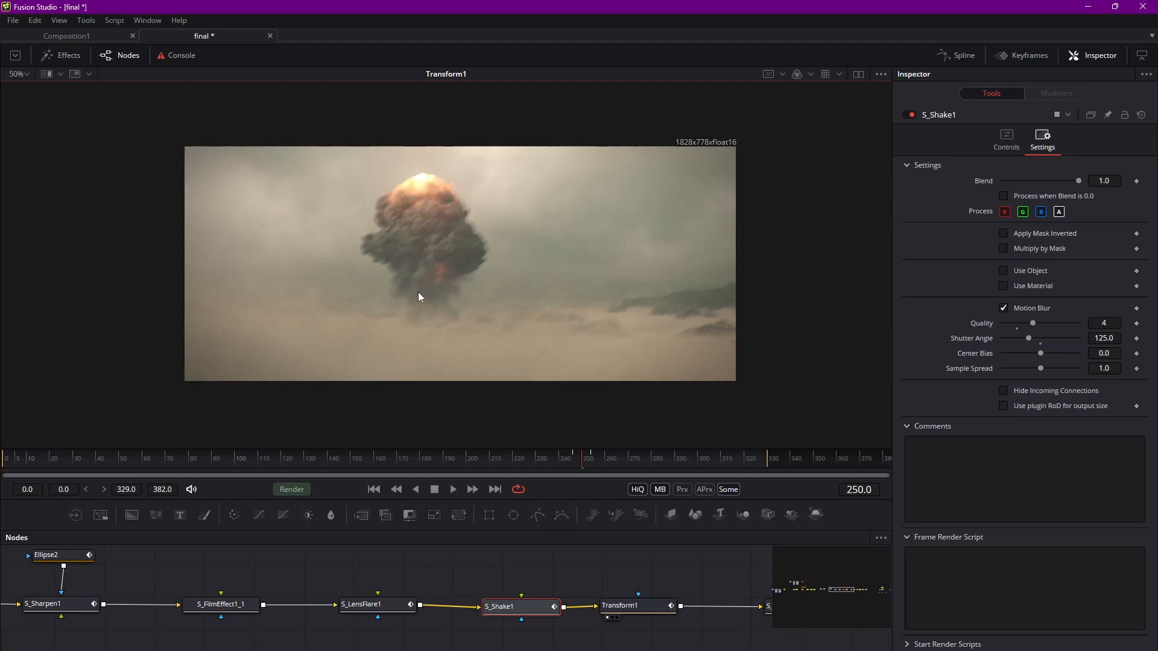
pyautogui.moveTo(386, 235); pyautogui.dragTo(425, 238, button='middle')
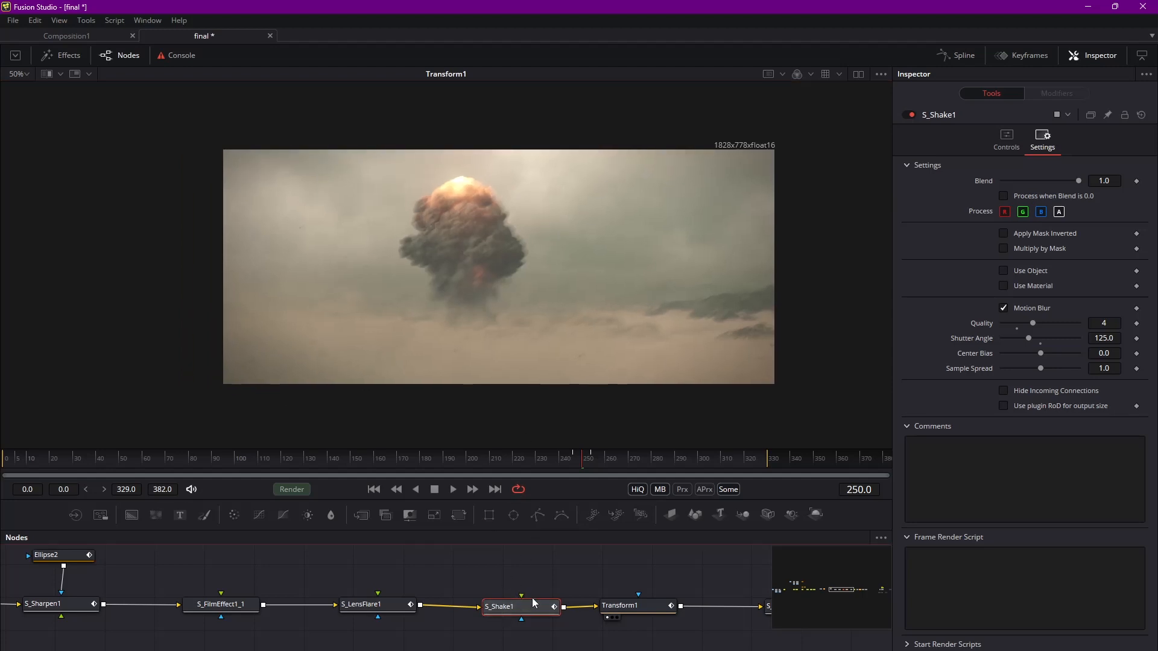
pyautogui.moveTo(642, 606); pyautogui.dragTo(646, 606)
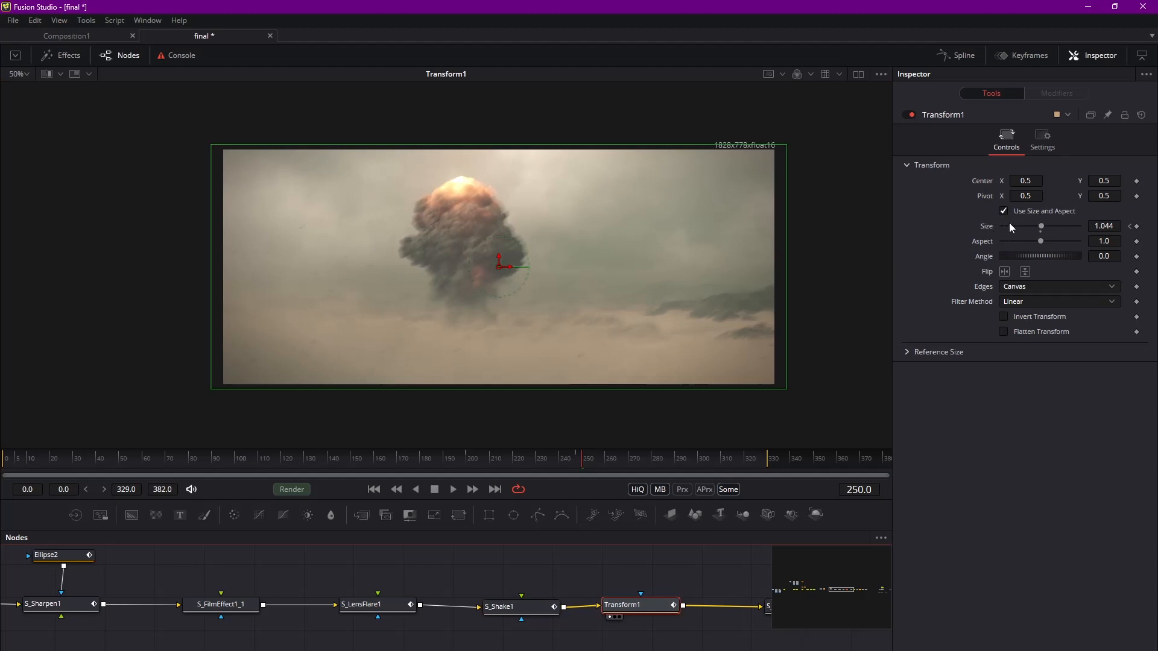
pyautogui.moveTo(818, 180); pyautogui.dragTo(791, 190, button='middle')
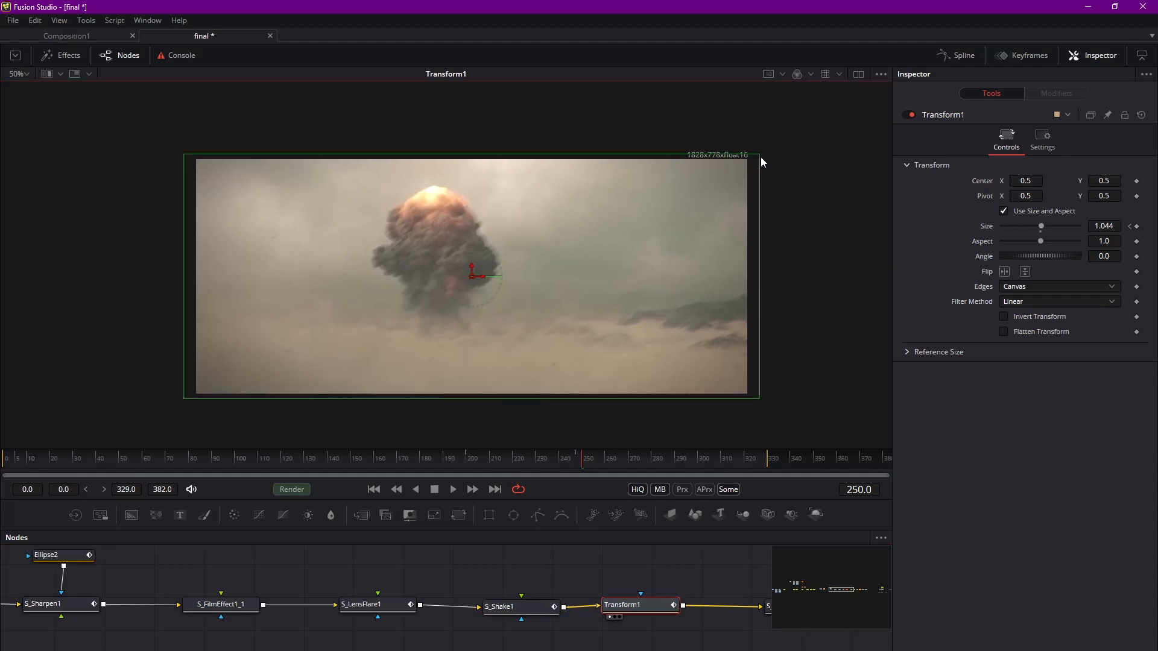
pyautogui.scroll(5, 766, 392)
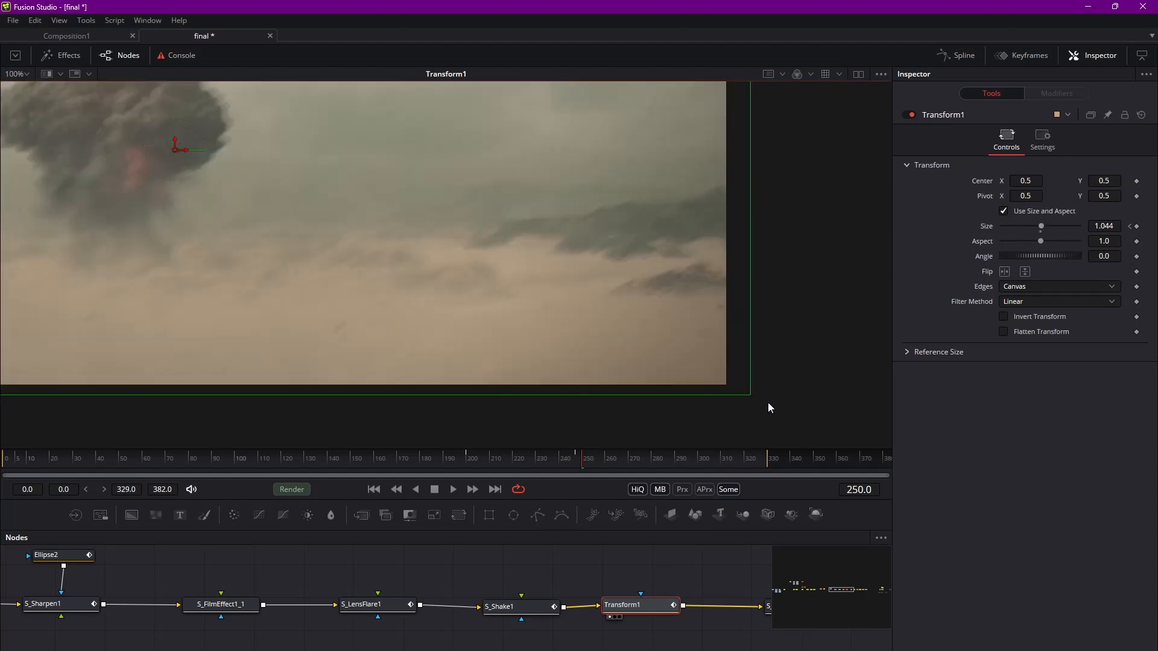
# Step: Try resizing the Transform1 frame by its lower-right corner in the viewer, and undo the size change
pyautogui.moveTo(745, 393); pyautogui.dragTo(730, 385)
pyautogui.hotkey('ctrl', 'z')
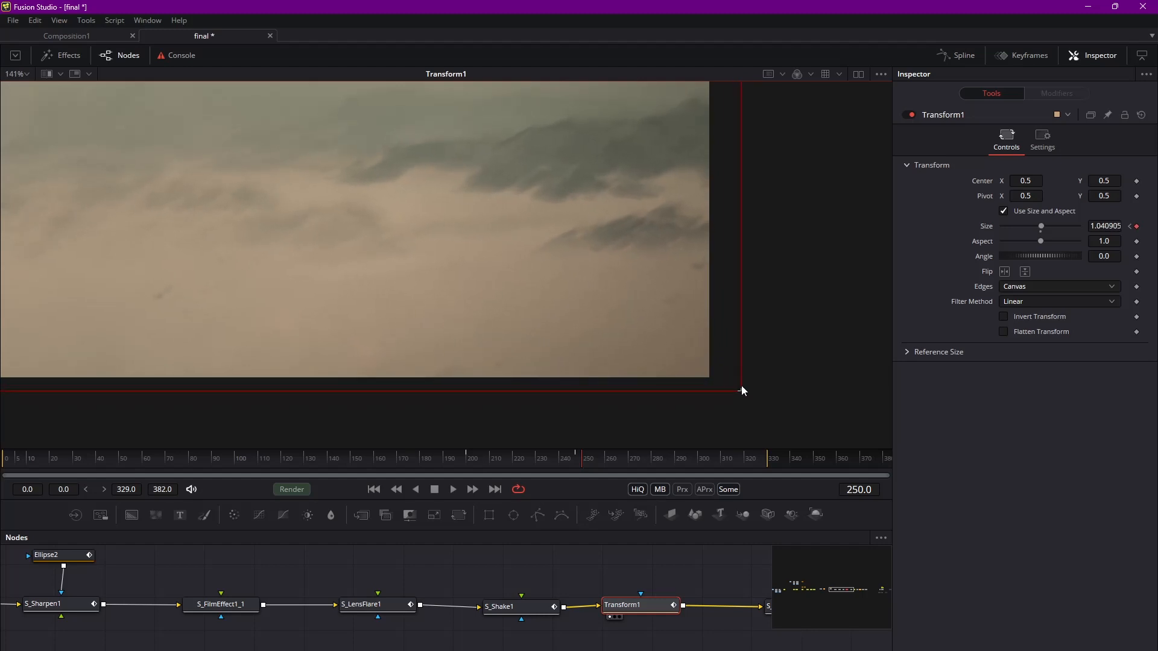
pyautogui.scroll(-5, 641, 271)
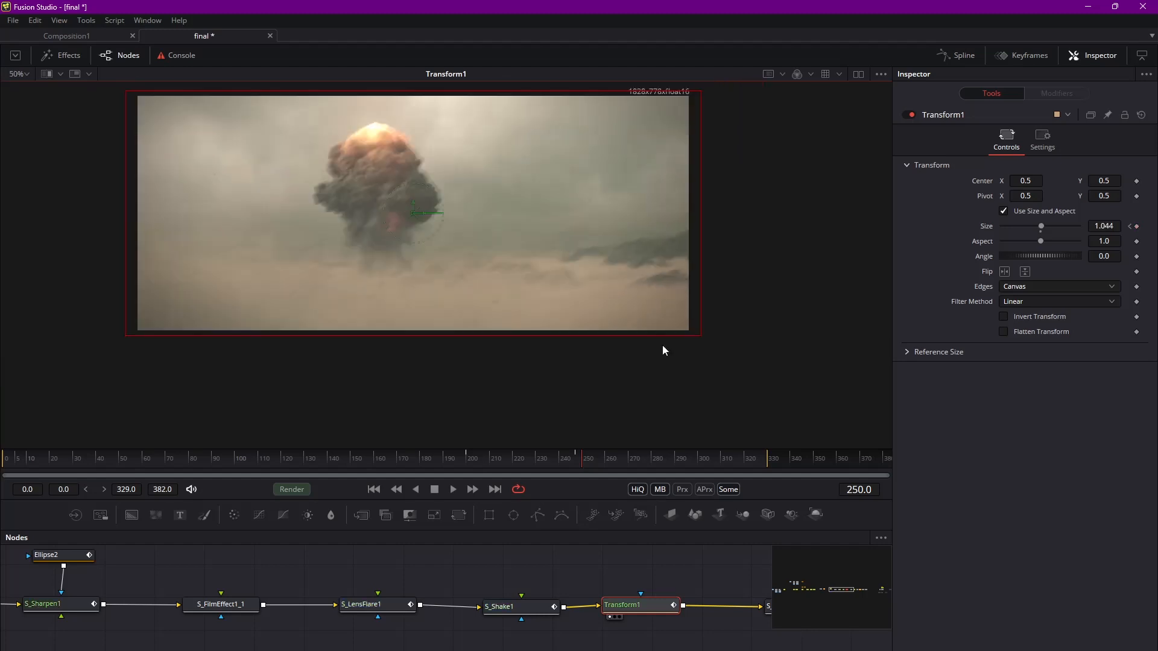
# Step: Arrange S_Shake1 and Transform1 next to each other in the node graph and select both nodes
pyautogui.moveTo(558, 604); pyautogui.dragTo(564, 600)
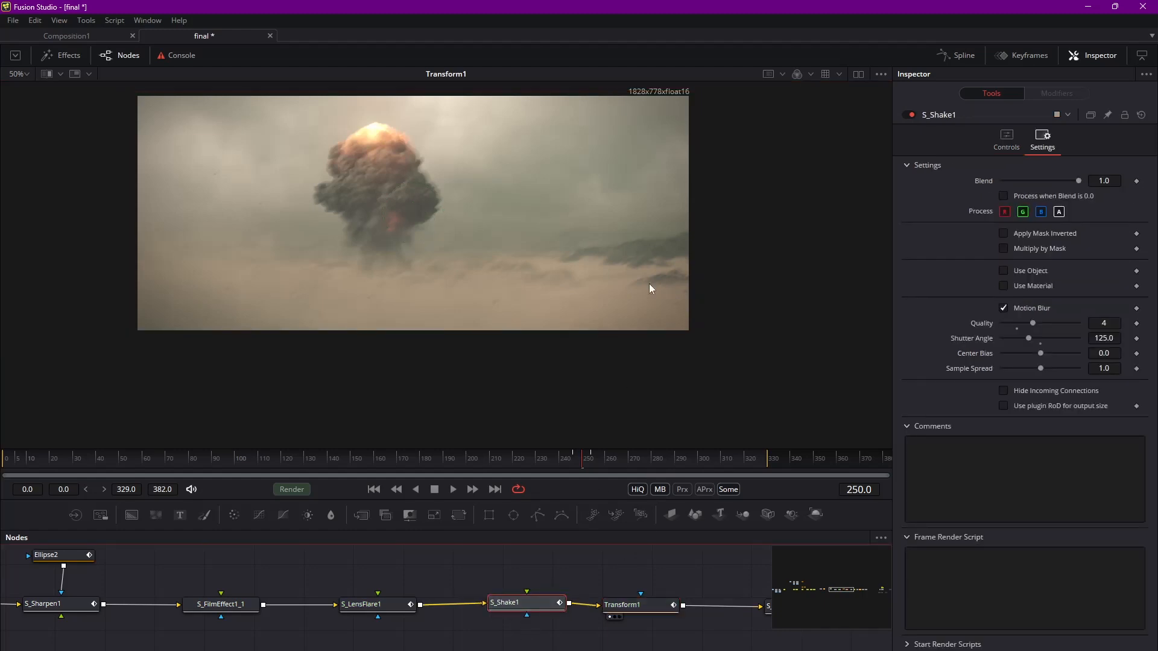
pyautogui.moveTo(686, 138); pyautogui.dragTo(707, 178, button='middle')
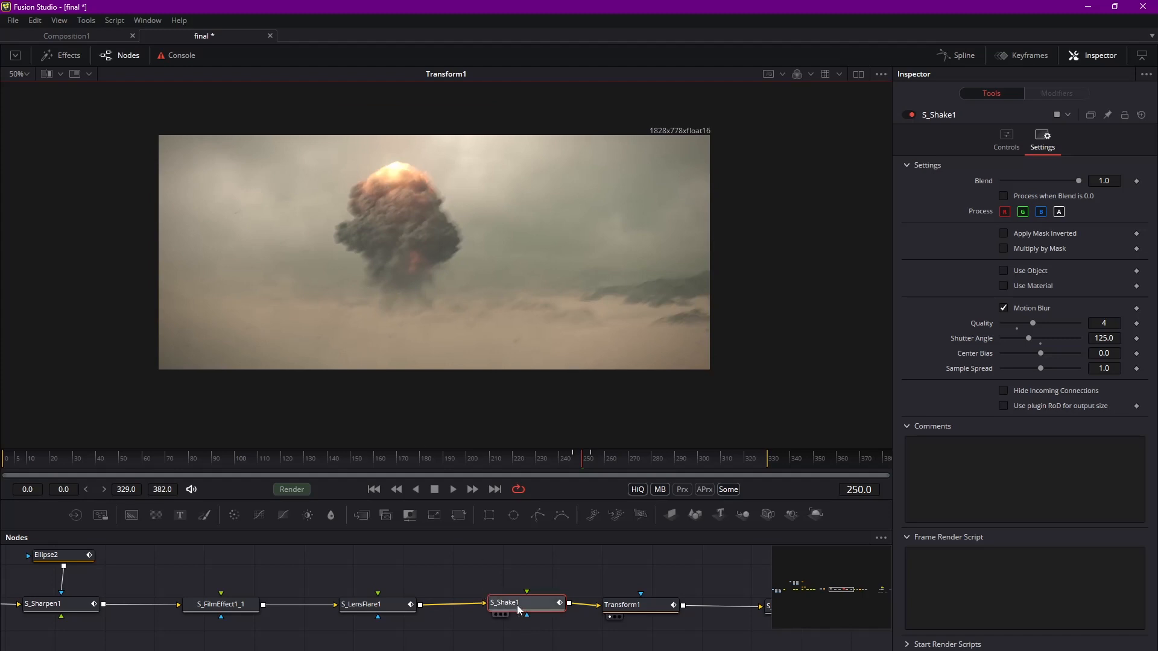
pyautogui.keyDown('ctrl'); pyautogui.click(654, 606); pyautogui.keyUp('ctrl')
pyautogui.moveTo(654, 606)
pyautogui.mouseDown()
pyautogui.moveTo(635, 575)
pyautogui.moveTo(627, 612)
pyautogui.moveTo(640, 615)
pyautogui.mouseUp()
pyautogui.moveTo(674, 587); pyautogui.dragTo(444, 575, button='middle')
pyautogui.moveTo(330, 571); pyautogui.dragTo(417, 621)
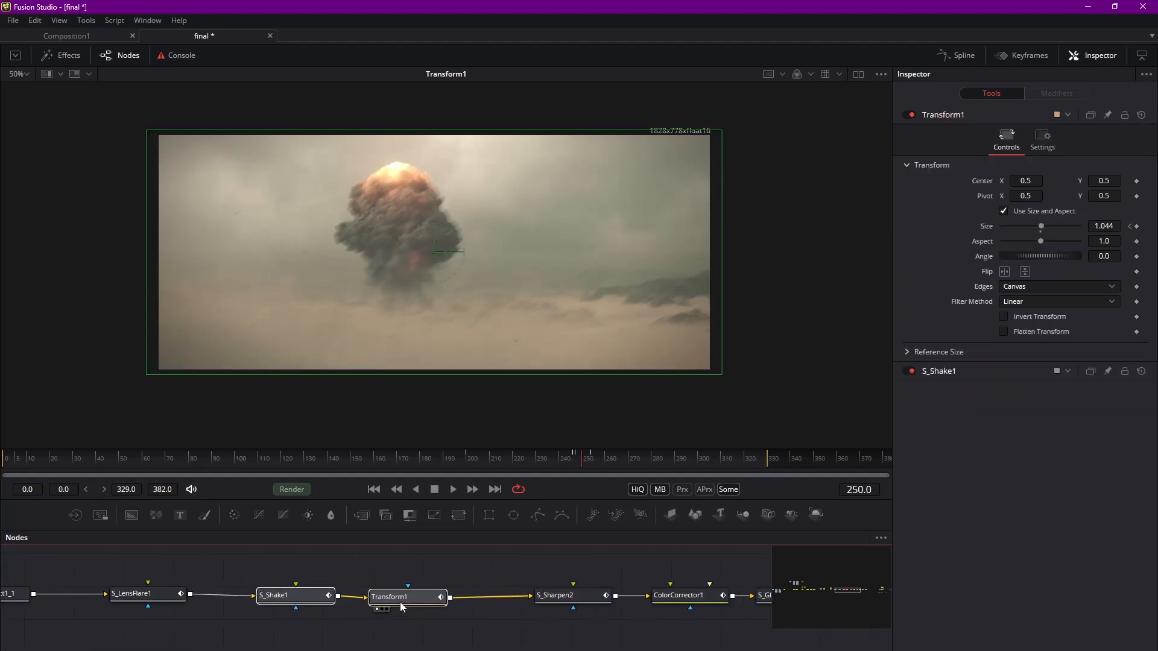
# Step: Check the Transform1 output at several earlier frames from 232, stopping at frame 220
pyautogui.click(541, 457)
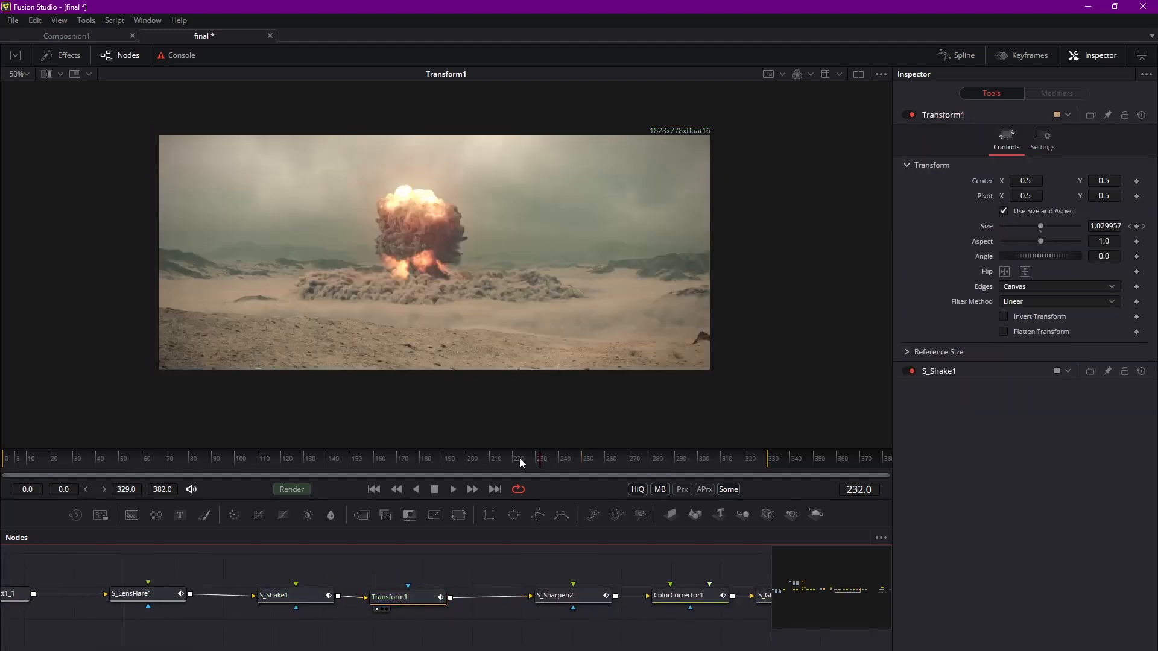
pyautogui.click(527, 457)
pyautogui.click(508, 457)
pyautogui.click(510, 457)
pyautogui.click(516, 458)
pyautogui.moveTo(421, 310); pyautogui.dragTo(448, 297, button='middle')
# Step: Select S_Sharpen2 and compare its output with Transform1 in the viewer at frame 220
pyautogui.moveTo(564, 599); pyautogui.dragTo(558, 597)
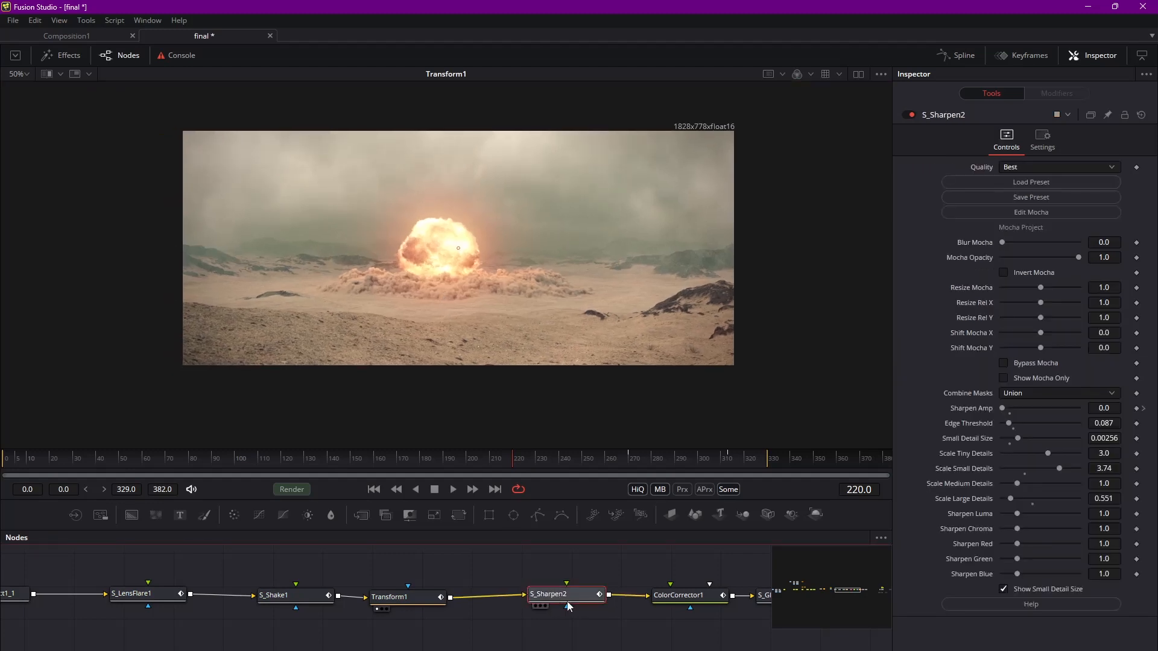
pyautogui.press('1')
pyautogui.moveTo(464, 330); pyautogui.dragTo(488, 341, button='middle')
pyautogui.keyDown('ctrl'); pyautogui.scroll(1, 486, 270); pyautogui.keyUp('ctrl')
pyautogui.click(421, 599)
pyautogui.press('1')
pyautogui.click(564, 597)
pyautogui.press('1')
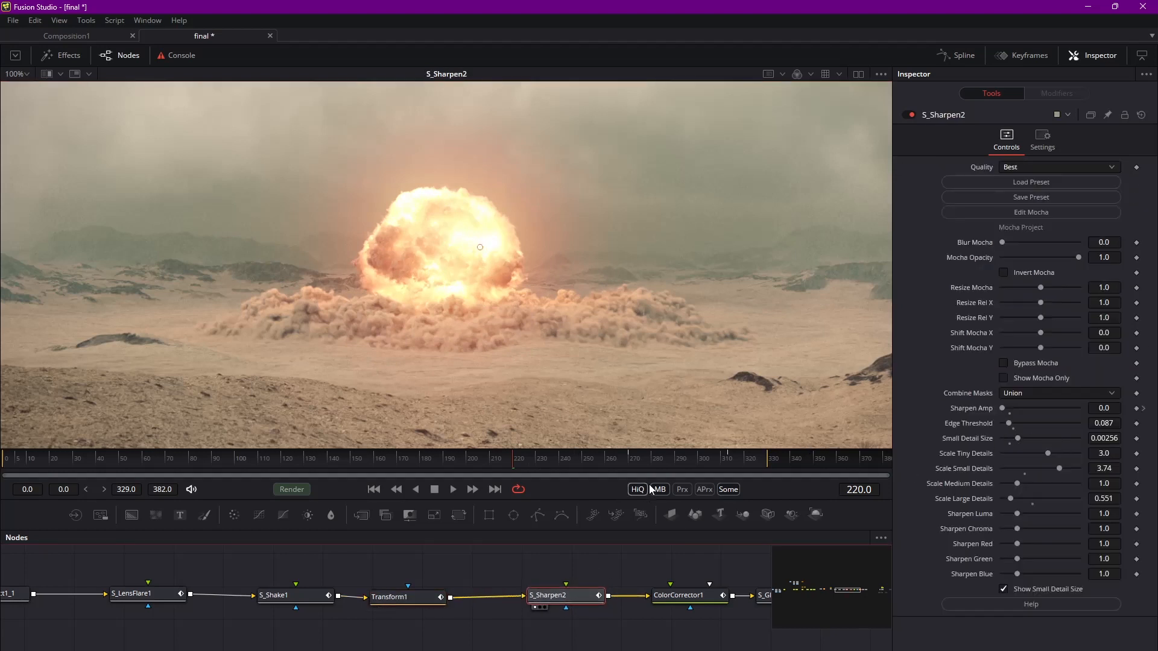
# Step: Review the animated Sharpen Amp of S_Sharpen2 by scrubbing back to frame 270 and forward to frame 312
pyautogui.click(727, 463)
pyautogui.keyDown('ctrl'); pyautogui.scroll(-3, 570, 313); pyautogui.keyUp('ctrl')
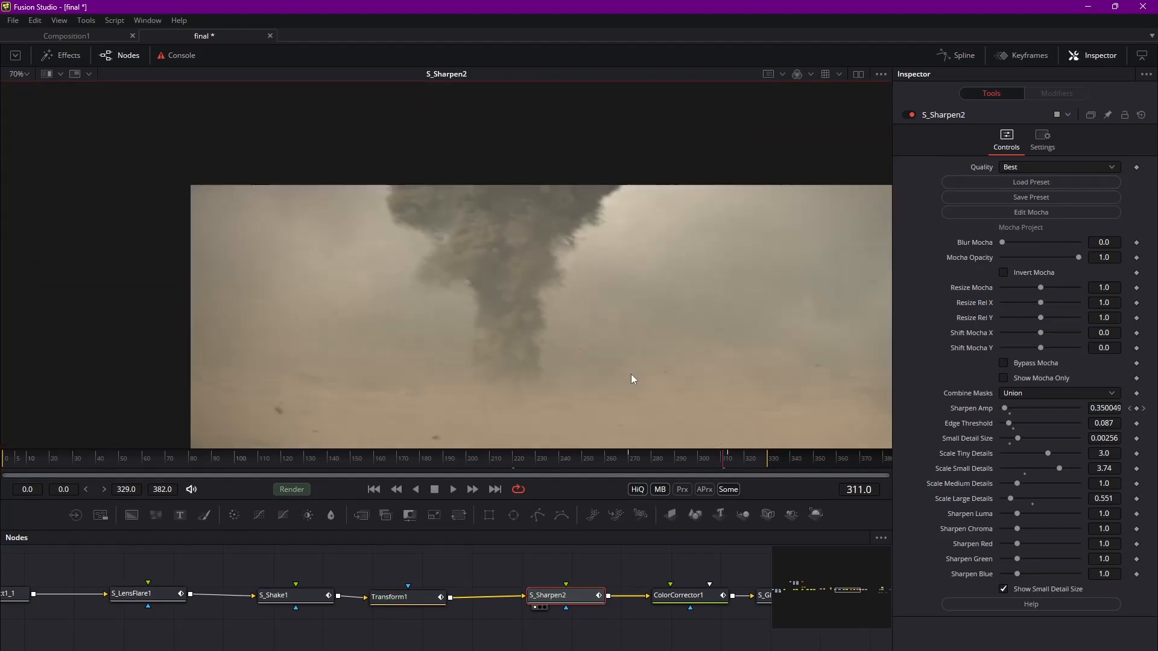
pyautogui.moveTo(657, 400); pyautogui.dragTo(620, 291, button='middle')
pyautogui.moveTo(698, 457); pyautogui.dragTo(629, 460)
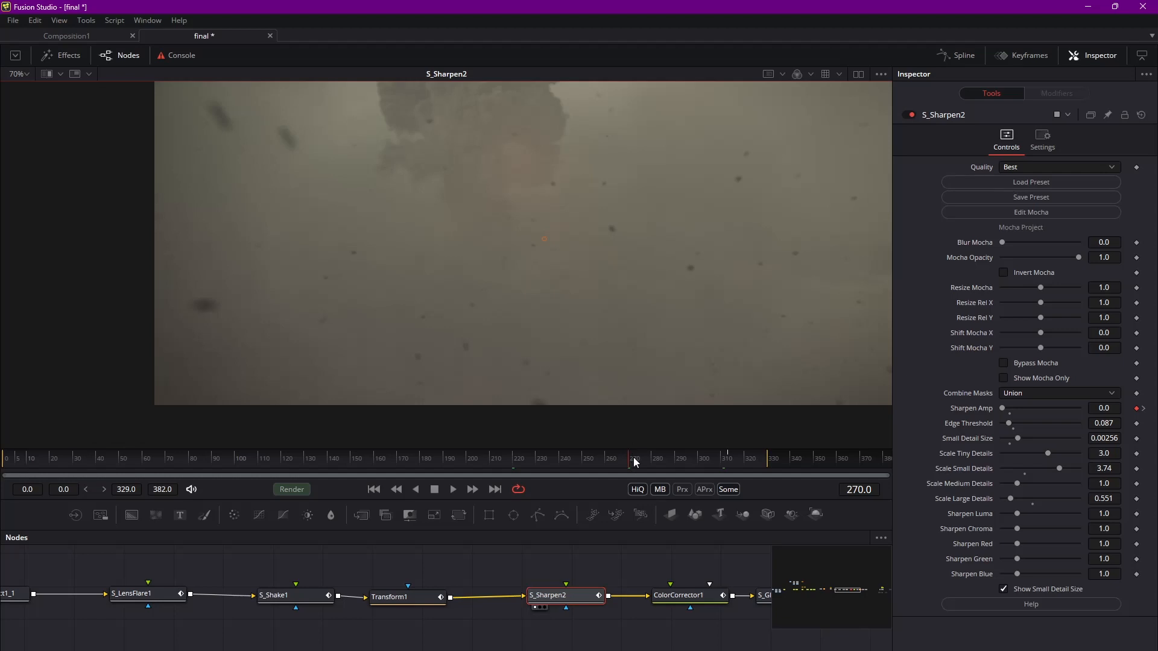
pyautogui.moveTo(591, 251); pyautogui.dragTo(589, 303, button='middle')
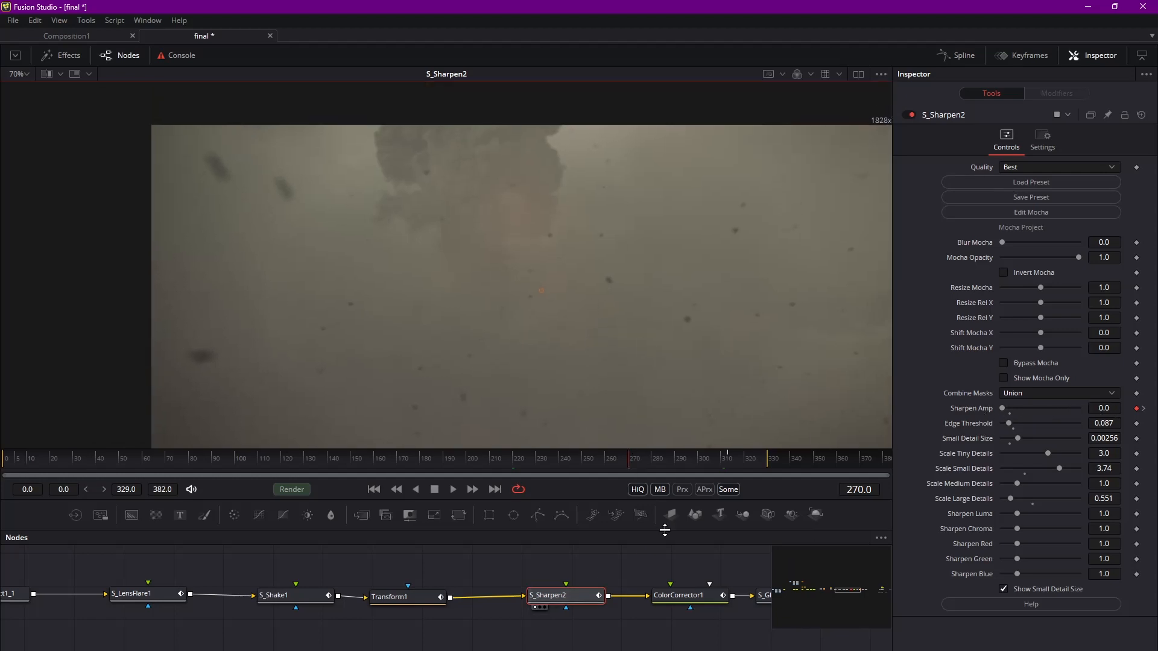
pyautogui.moveTo(665, 459); pyautogui.dragTo(725, 468)
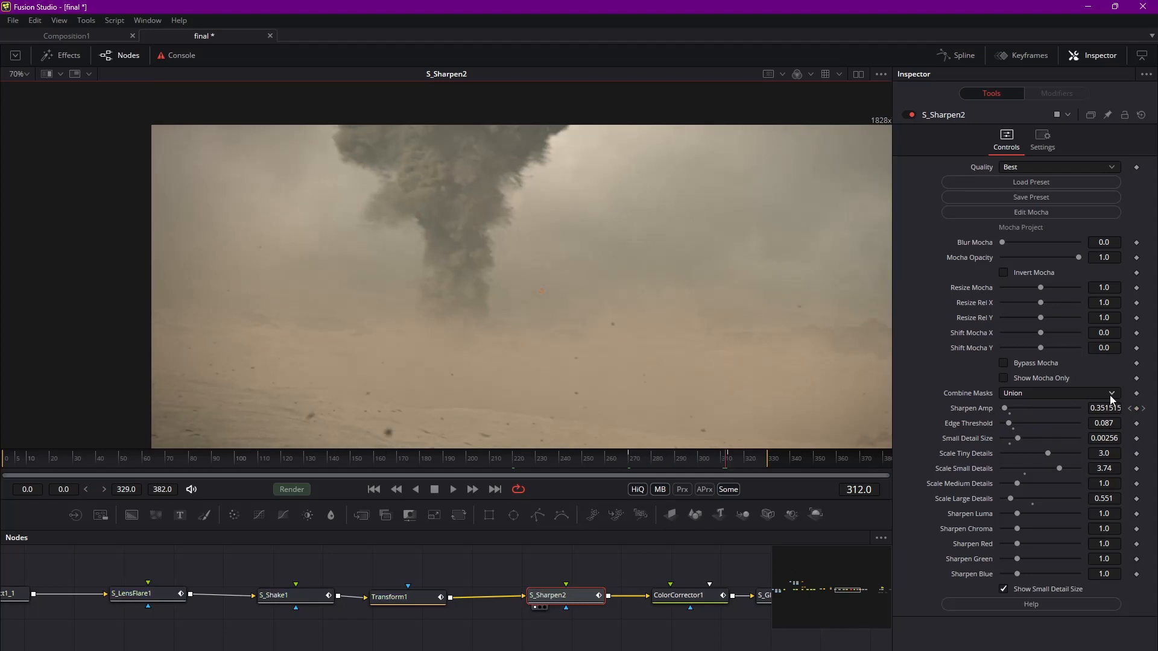
pyautogui.moveTo(701, 371); pyautogui.dragTo(640, 308, button='middle')
pyautogui.moveTo(492, 305); pyautogui.dragTo(561, 348, button='middle')
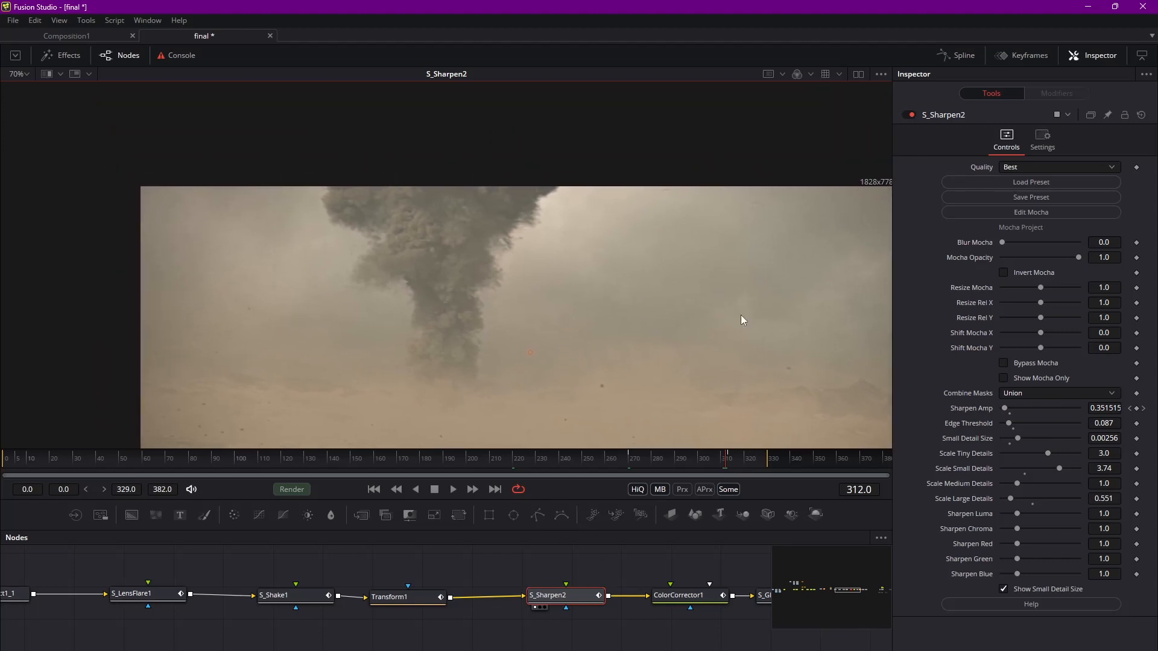
pyautogui.moveTo(778, 286); pyautogui.dragTo(634, 278, button='middle')
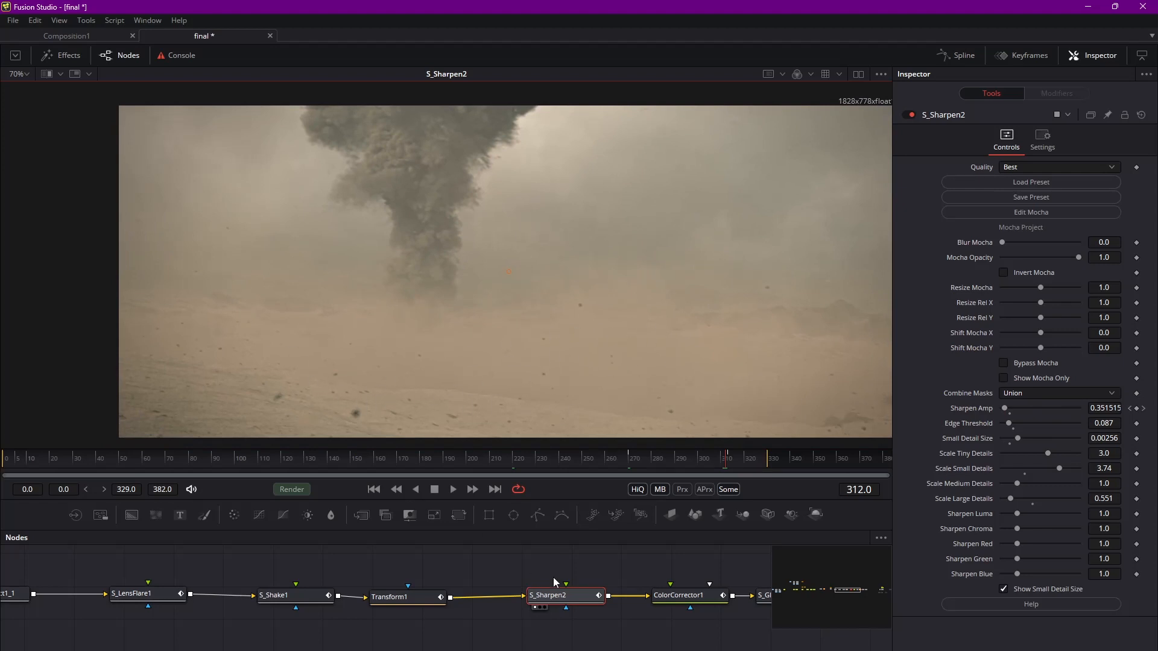
# Step: Bypass S_Sharpen2 at frame 312 and examine the sand and flying debris up close without sharpening
pyautogui.click(572, 603)
pyautogui.moveTo(572, 604); pyautogui.dragTo(565, 601)
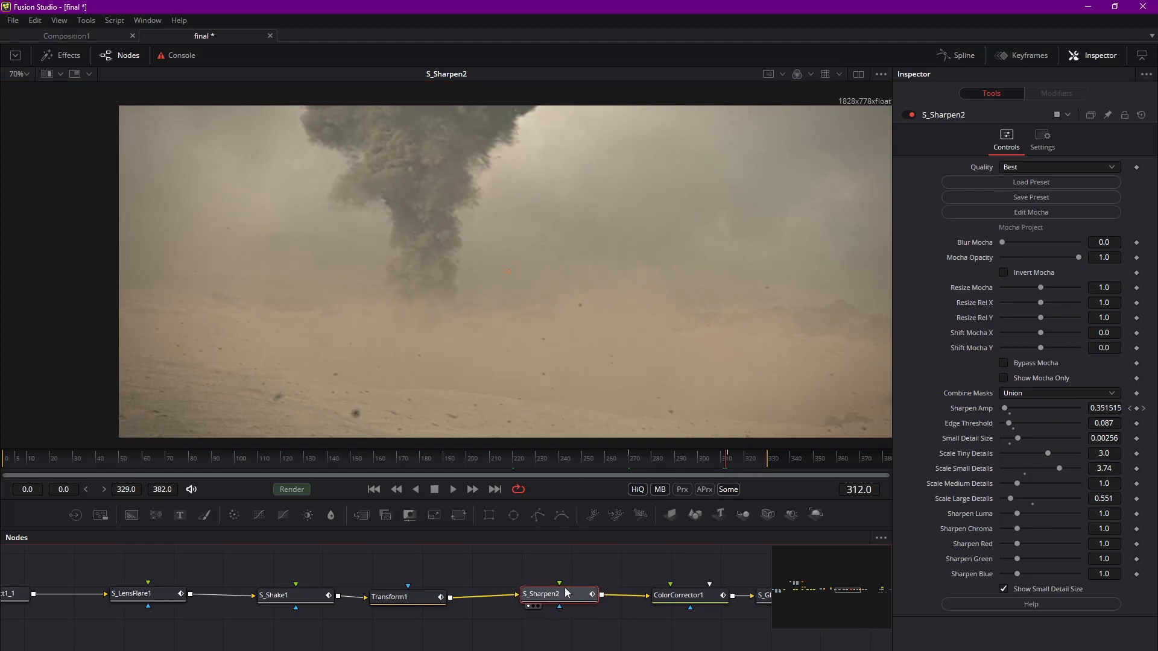
pyautogui.moveTo(525, 345); pyautogui.dragTo(553, 328, button='middle')
pyautogui.hotkey('ctrl', 'p')
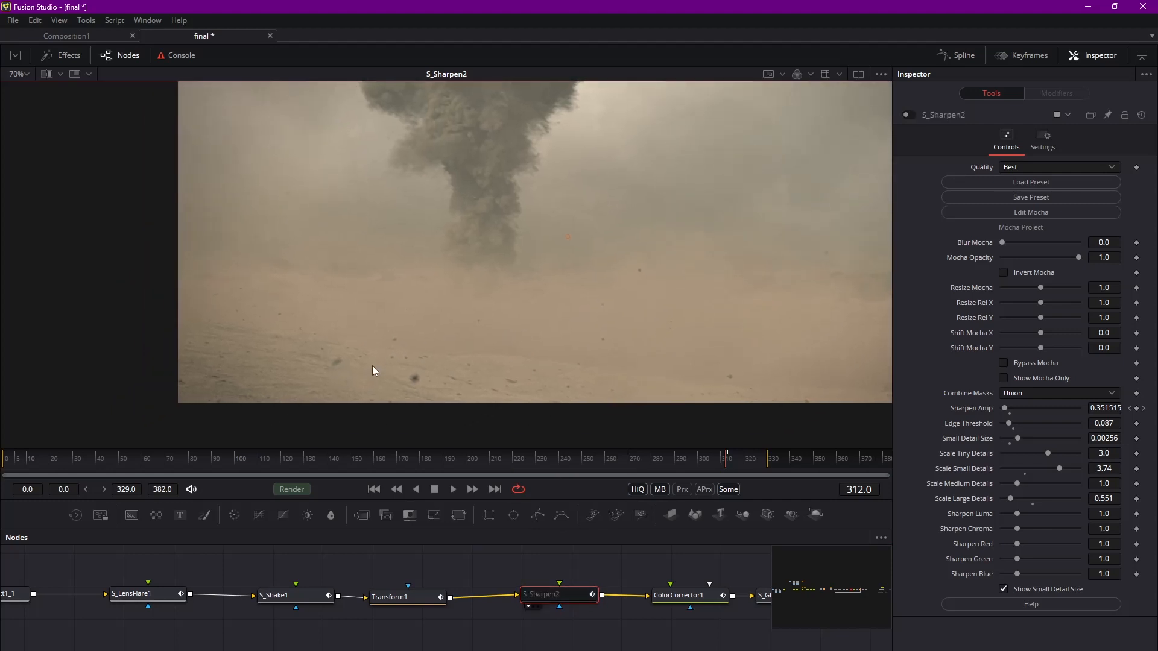
pyautogui.keyDown('ctrl'); pyautogui.scroll(5, 368, 368); pyautogui.keyUp('ctrl')
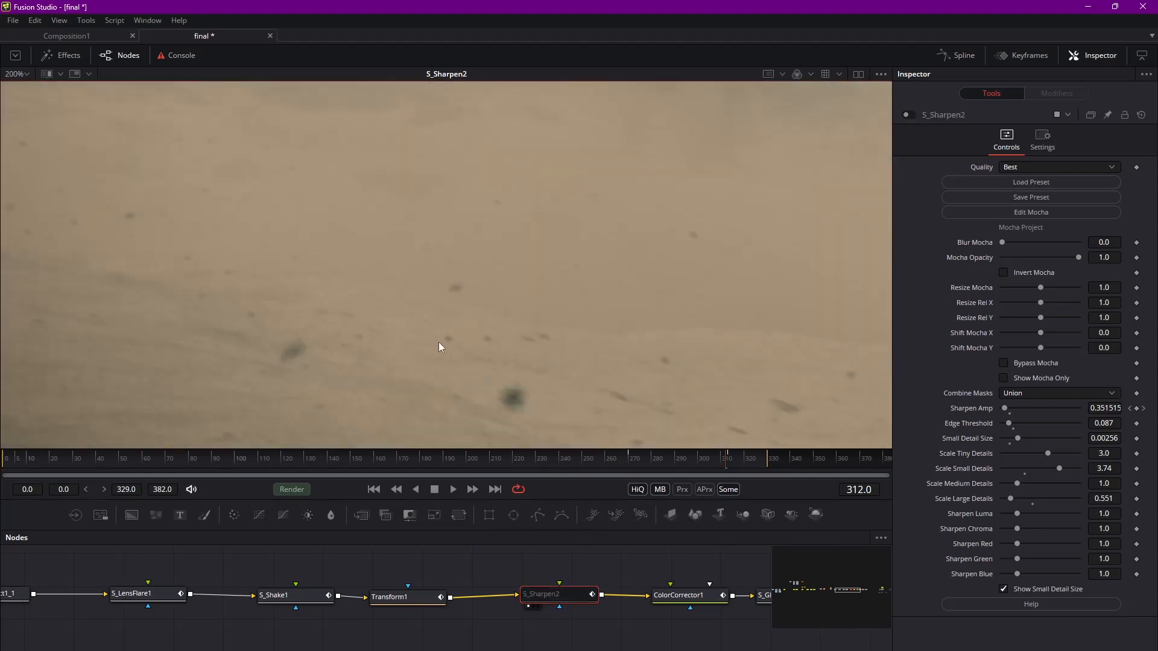
pyautogui.moveTo(432, 279); pyautogui.dragTo(597, 342, button='middle')
pyautogui.moveTo(469, 242); pyautogui.dragTo(425, 225, button='middle')
pyautogui.moveTo(393, 170); pyautogui.dragTo(481, 228, button='middle')
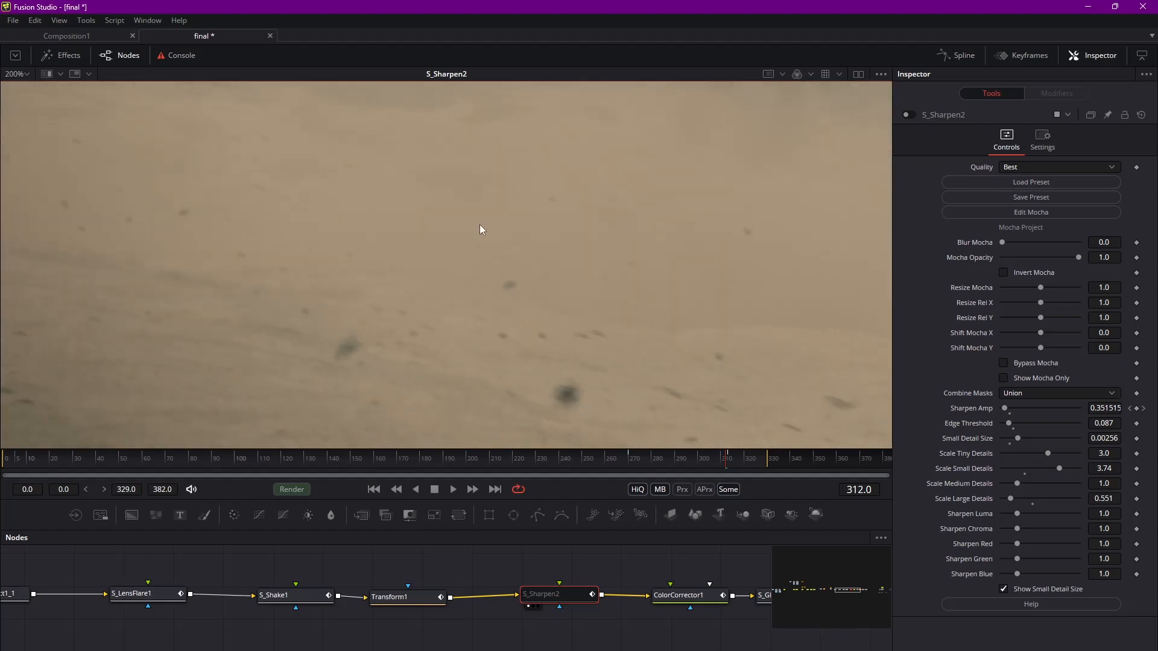
# Step: Toggle S_Sharpen2 repeatedly to compare the close-up with and without sharpening, leaving the node enabled
pyautogui.hotkey('ctrl', 'p')
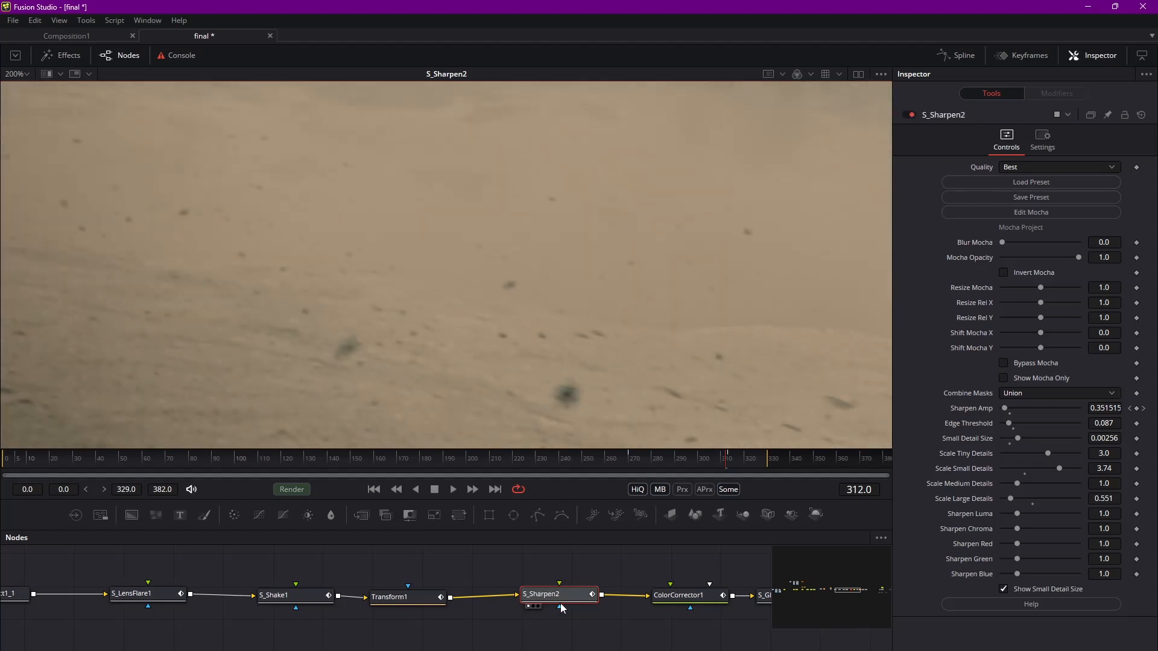
pyautogui.hotkey('ctrl', 'p')
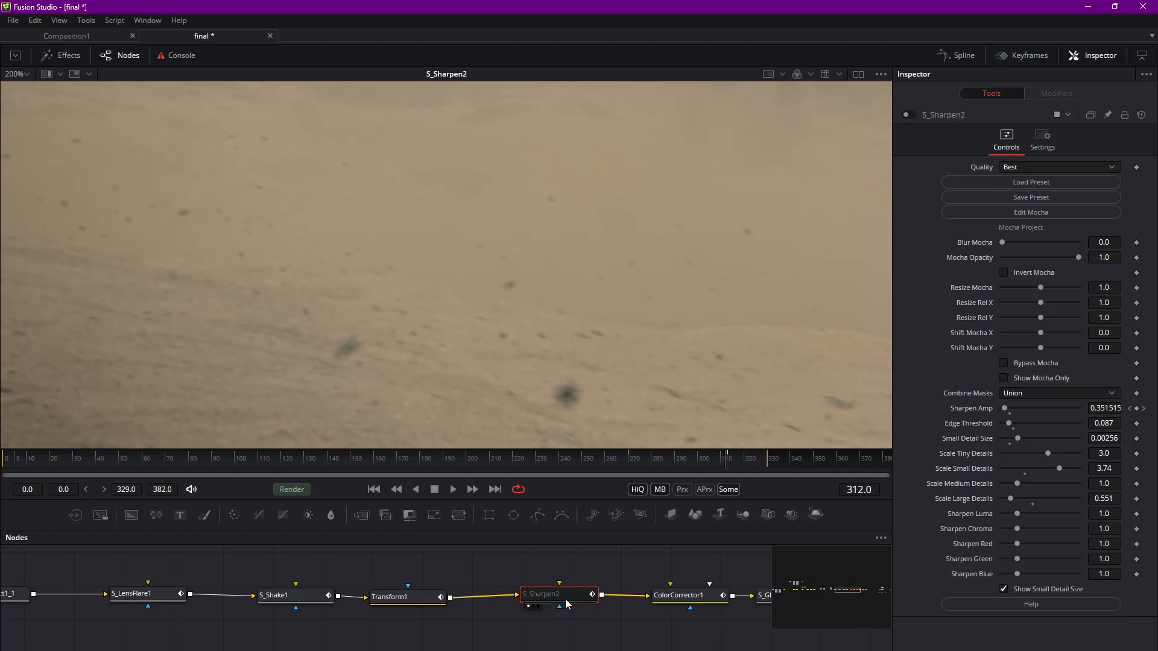
pyautogui.hotkey('ctrl', 'p')
pyautogui.hotkey('ctrl', 'p')
pyautogui.hotkey('ctrl', 'p')
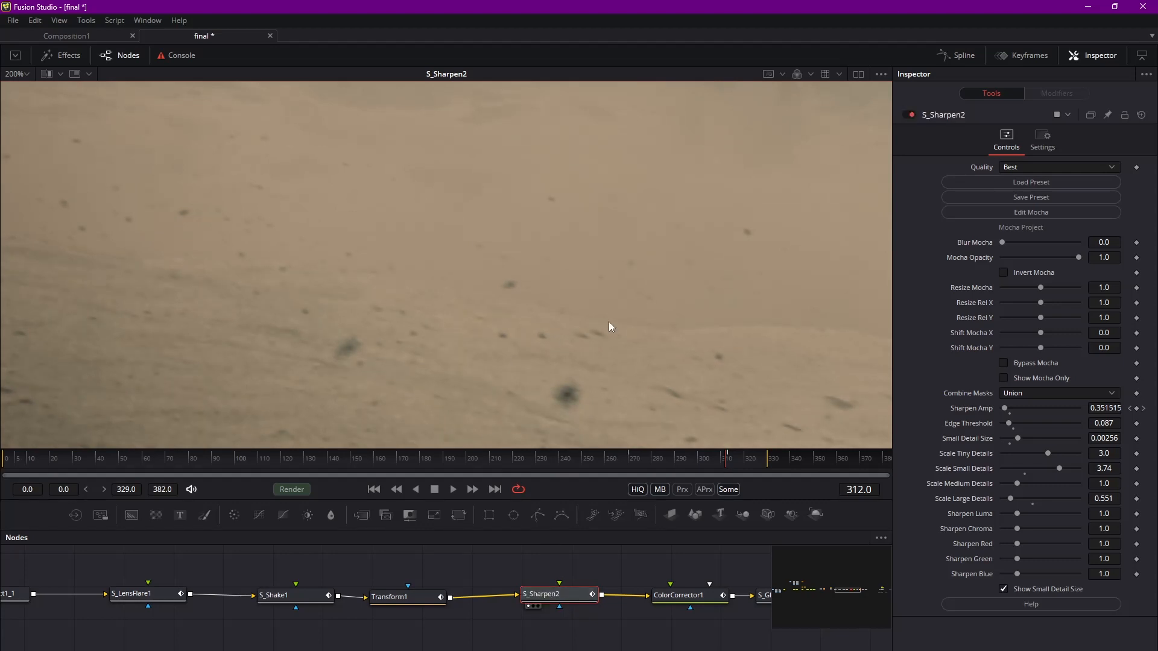
# Step: Move S_Sharpen2 closer to Transform1 in the node graph and go to frame 218
pyautogui.keyDown('ctrl'); pyautogui.scroll(-5, 444, 327); pyautogui.keyUp('ctrl')
pyautogui.moveTo(615, 353); pyautogui.dragTo(541, 339, button='middle')
pyautogui.moveTo(568, 598); pyautogui.dragTo(531, 603)
pyautogui.click(512, 463)
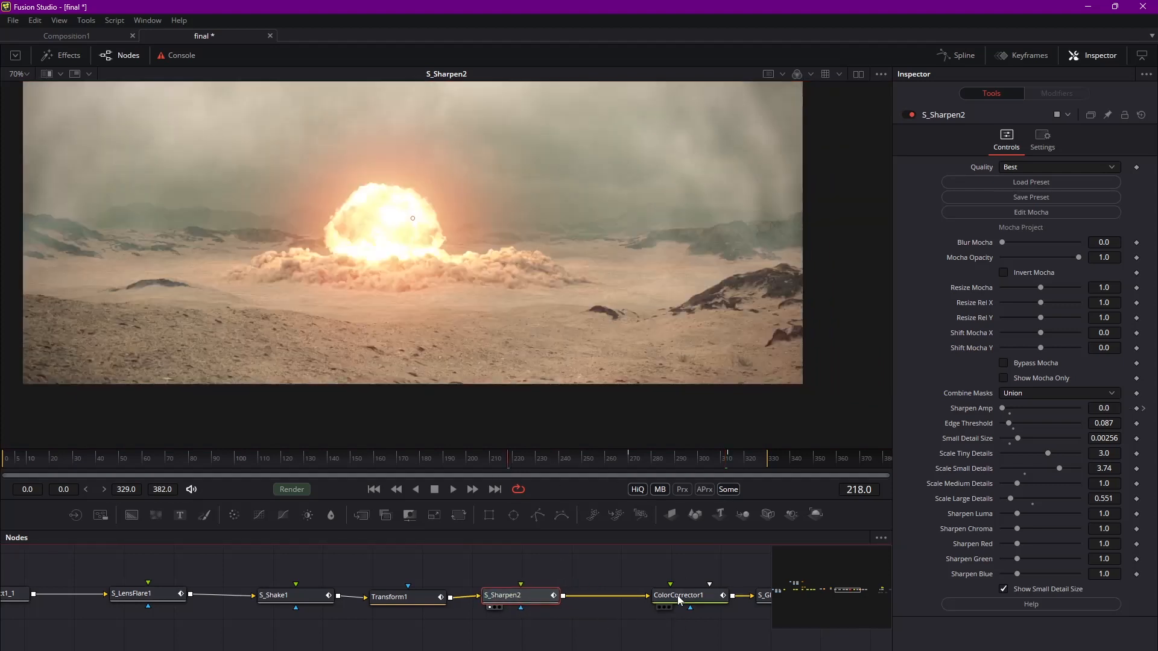
# Step: Move ColorCorrector1 closer to S_Sharpen2 and display it in the viewer
pyautogui.click(680, 601)
pyautogui.moveTo(699, 601); pyautogui.dragTo(637, 598, button='middle')
pyautogui.moveTo(636, 598); pyautogui.dragTo(603, 599)
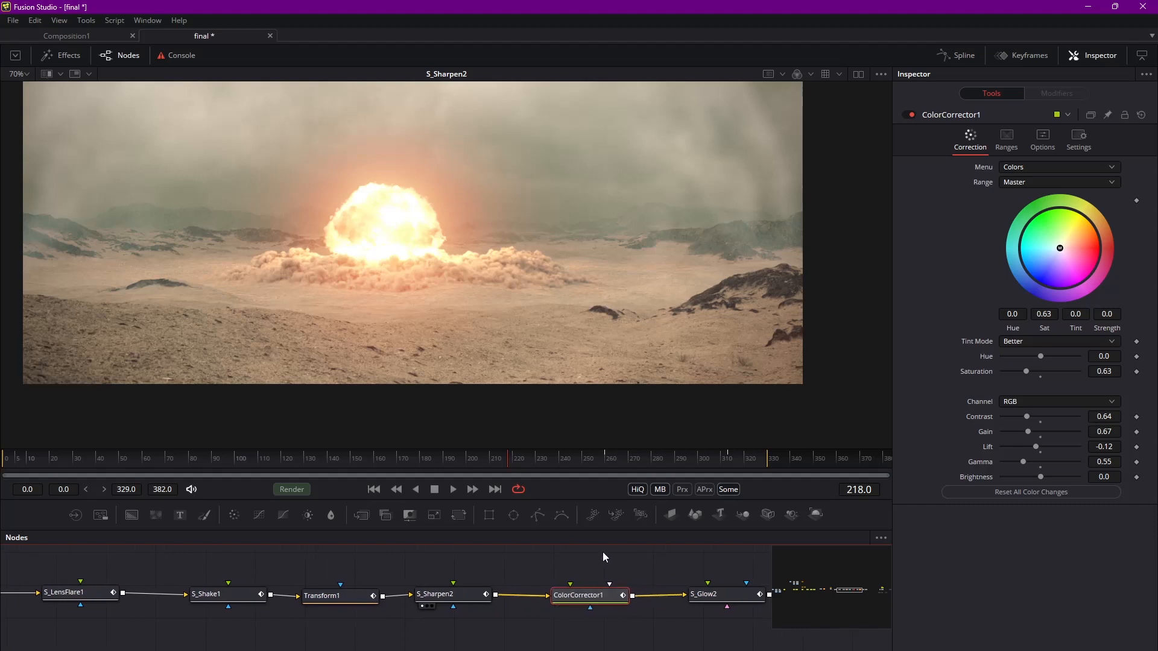
pyautogui.press('1')
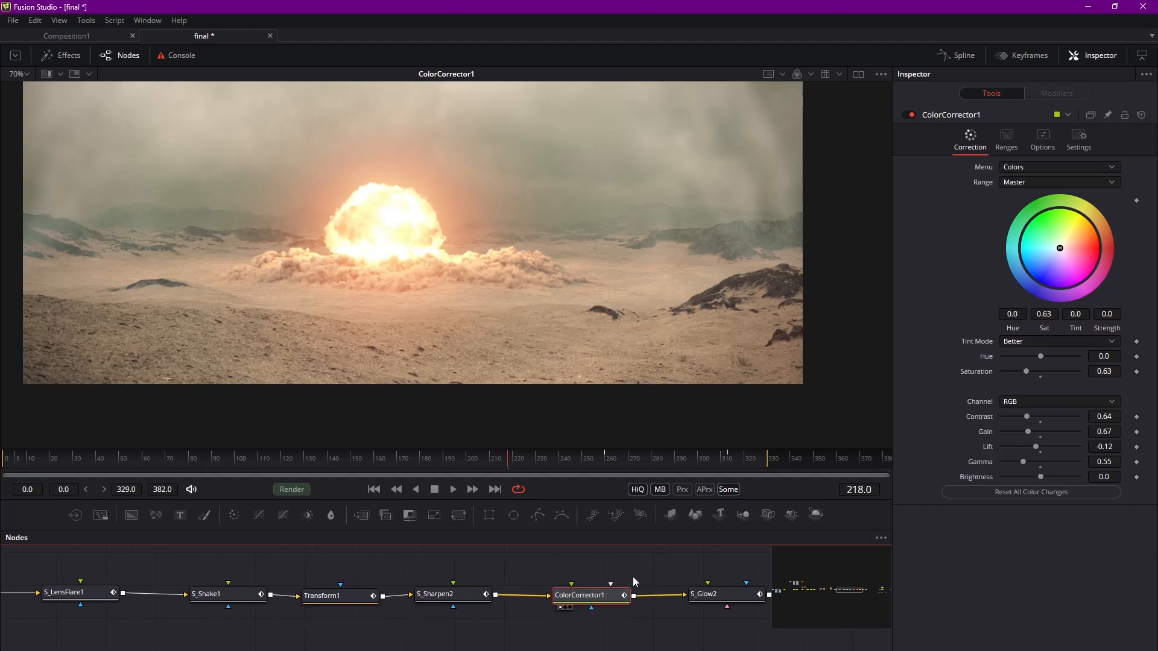
# Step: Look through the Options and Ranges of ColorCorrector1, and open its Settings to review the Blend value
pyautogui.click(1048, 143)
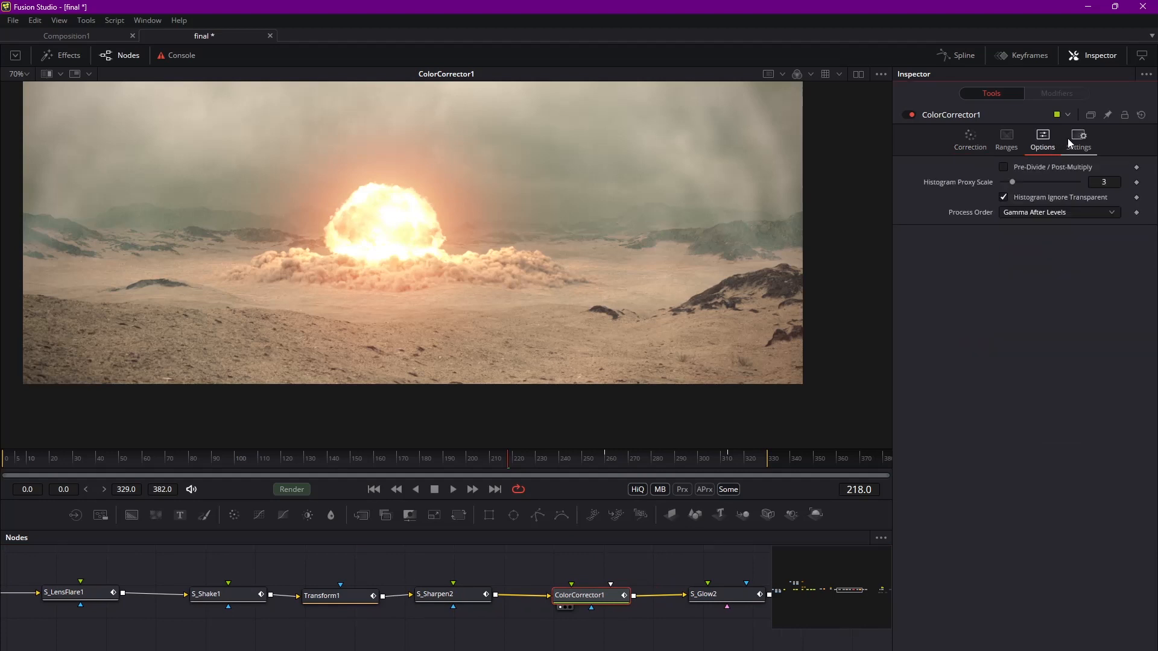
pyautogui.click(1010, 142)
pyautogui.click(1074, 140)
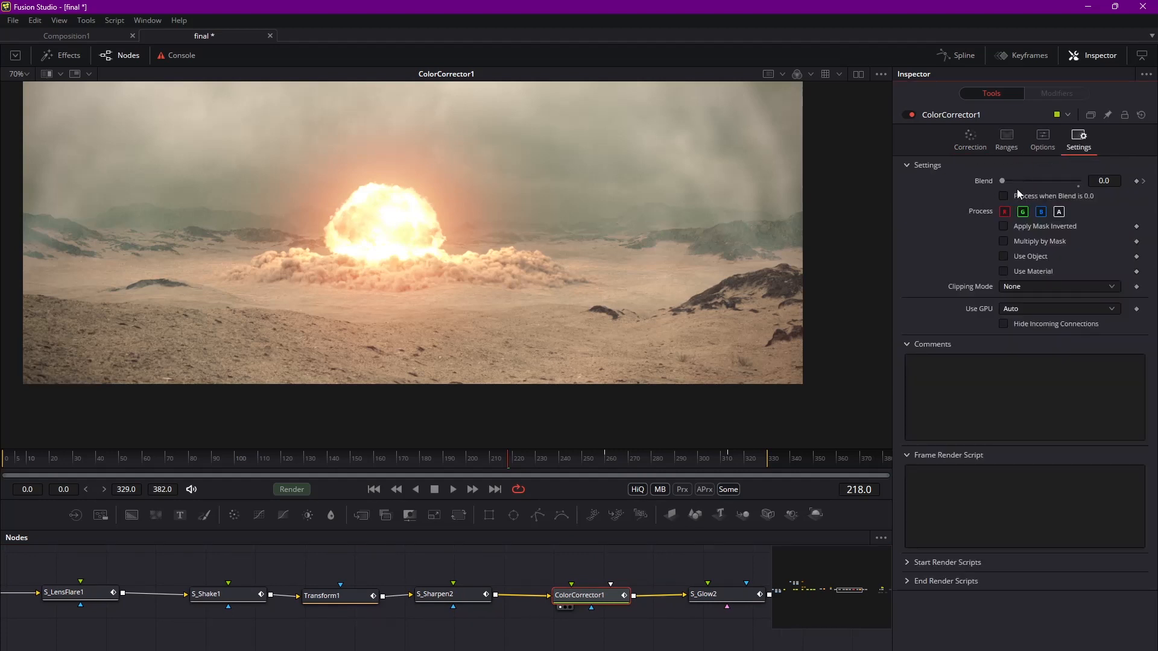
# Step: Scrub the timeline between frames 260 and 313 to examine how the Blend of ColorCorrector1 is animated
pyautogui.click(651, 458)
pyautogui.moveTo(651, 458); pyautogui.dragTo(732, 462)
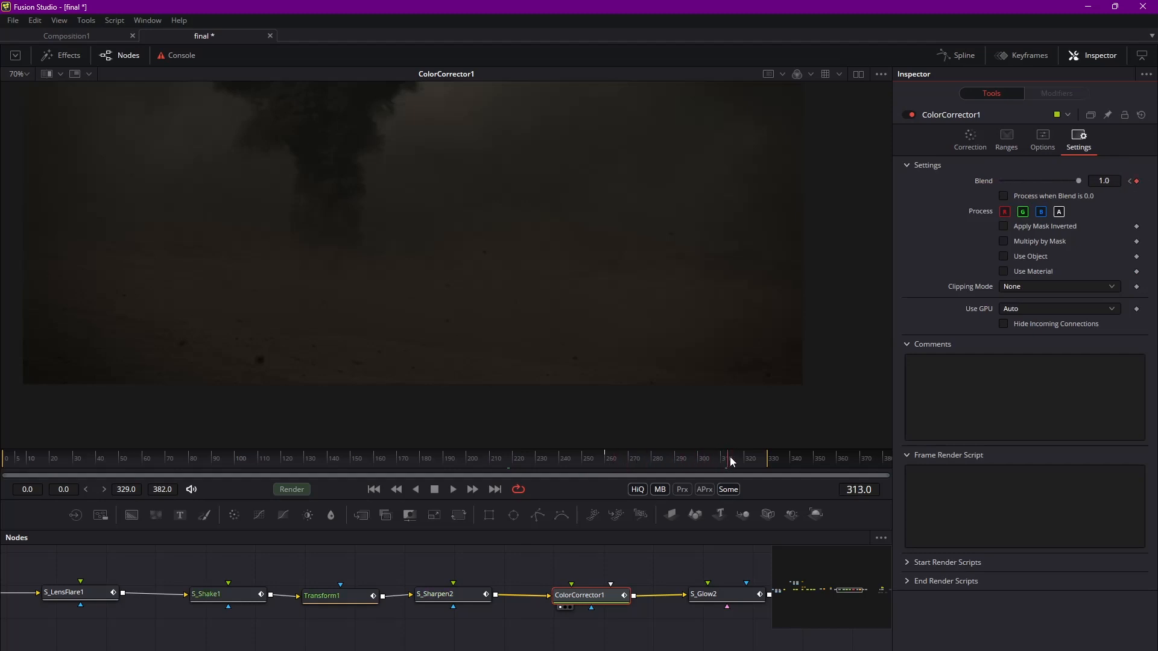
pyautogui.click(616, 460)
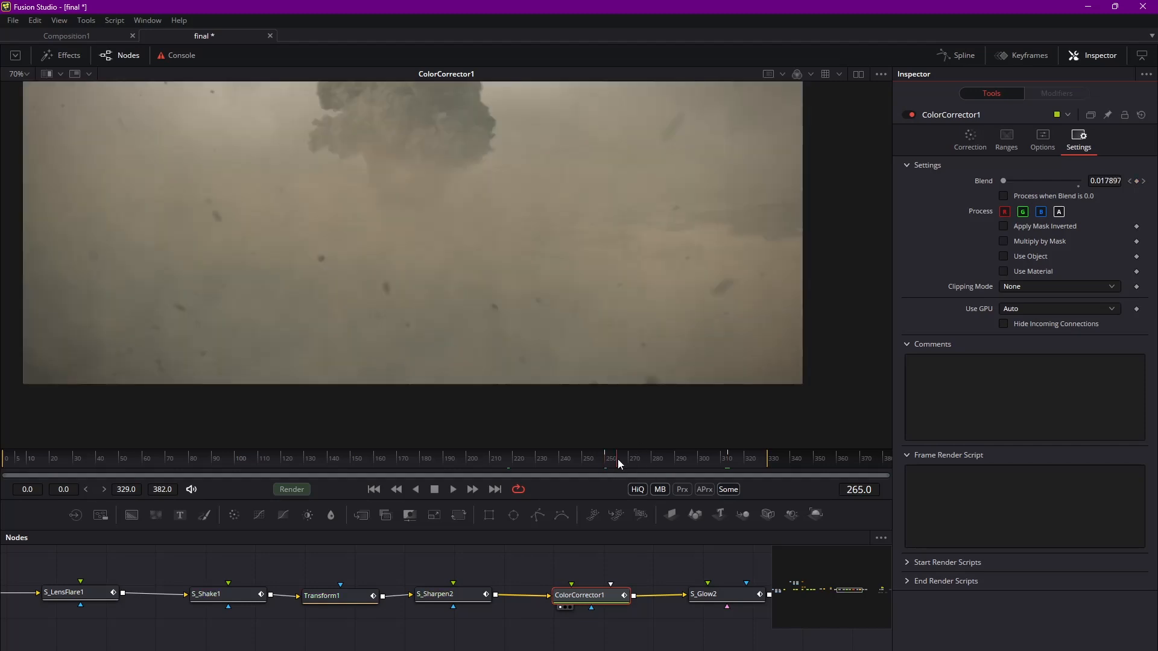
pyautogui.moveTo(618, 459); pyautogui.dragTo(605, 465)
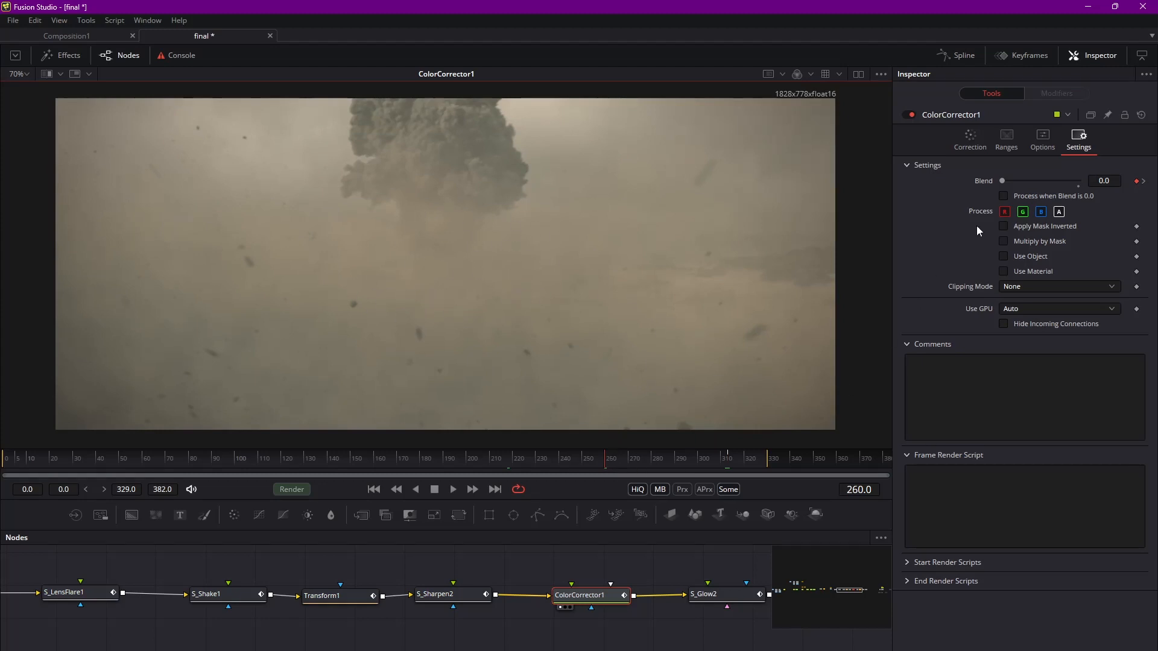
pyautogui.moveTo(707, 468); pyautogui.dragTo(729, 467)
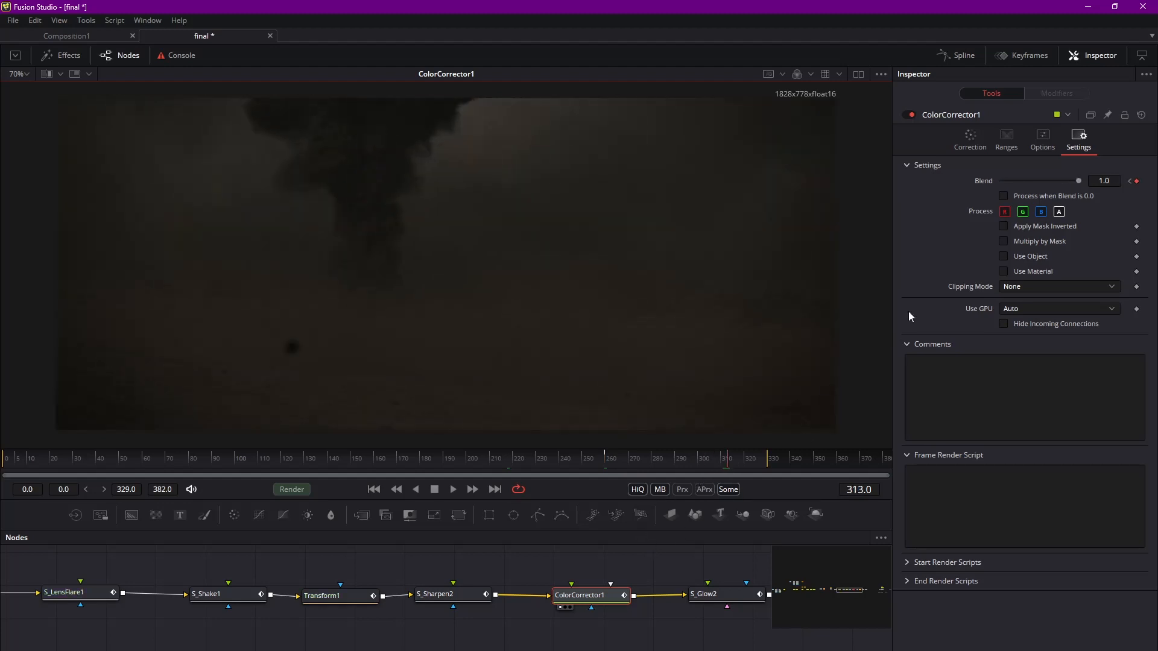
# Step: Open the Correction controls of ColorCorrector1 and compare frame 313 with and without the node, leaving it enabled
pyautogui.click(970, 138)
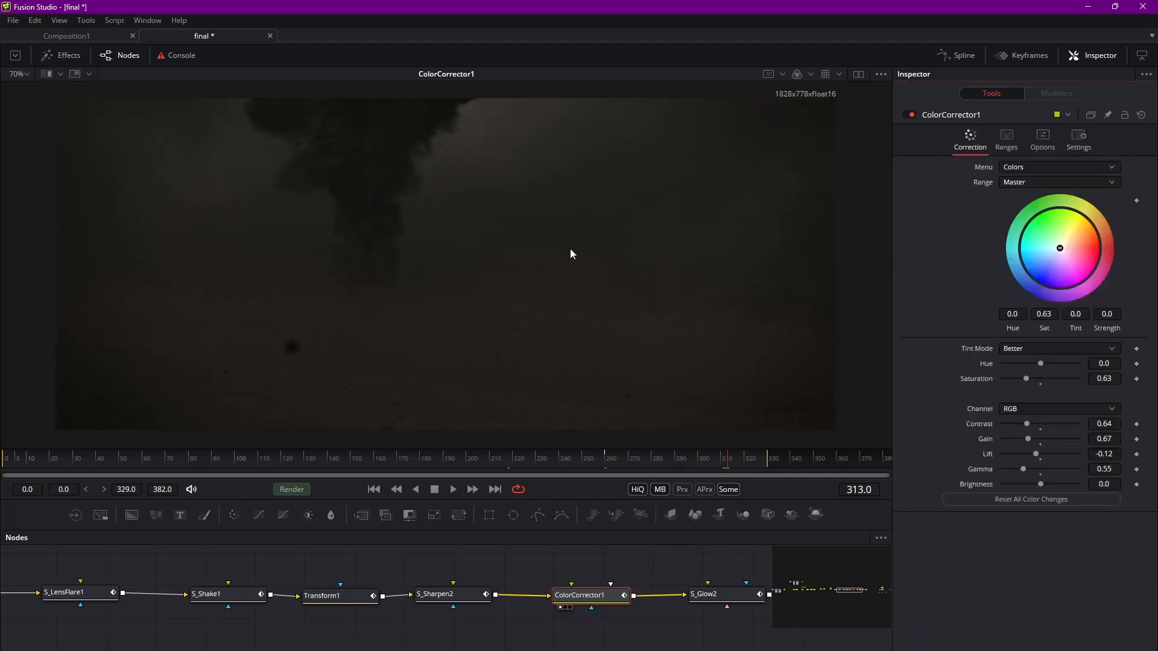
pyautogui.hotkey('ctrl', 'p')
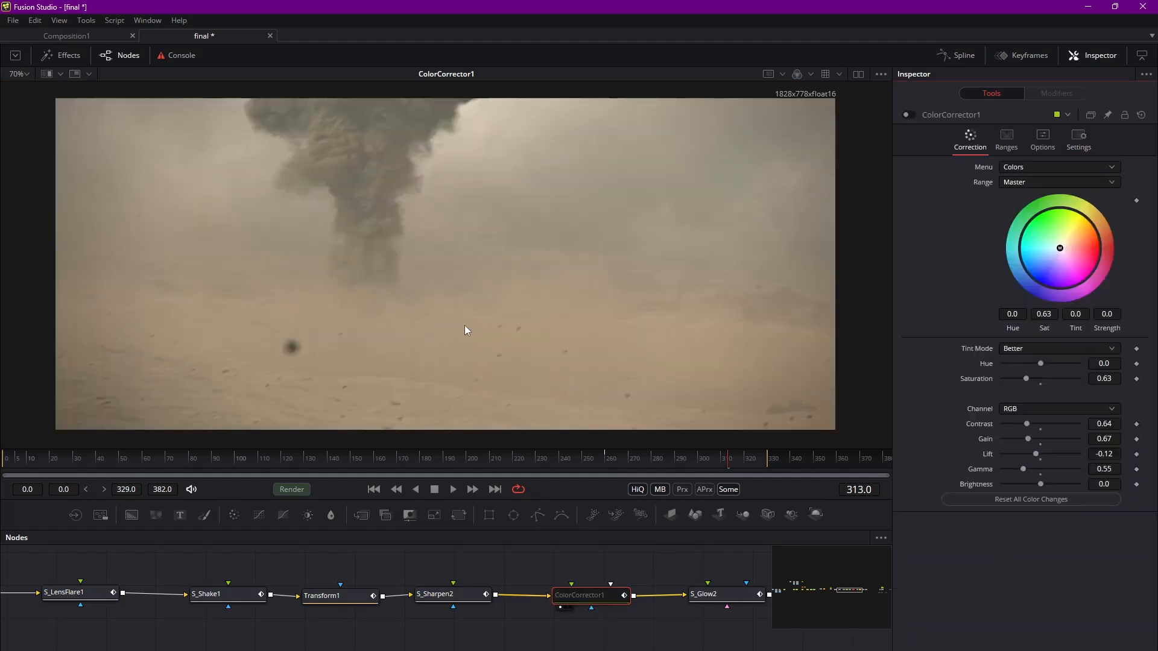
pyautogui.hotkey('ctrl', 'p')
pyautogui.hotkey('ctrl', 'p')
pyautogui.moveTo(478, 190)
pyautogui.mouseDown(button='middle')
pyautogui.moveTo(497, 180)
pyautogui.moveTo(488, 189)
pyautogui.mouseUp(button='middle')
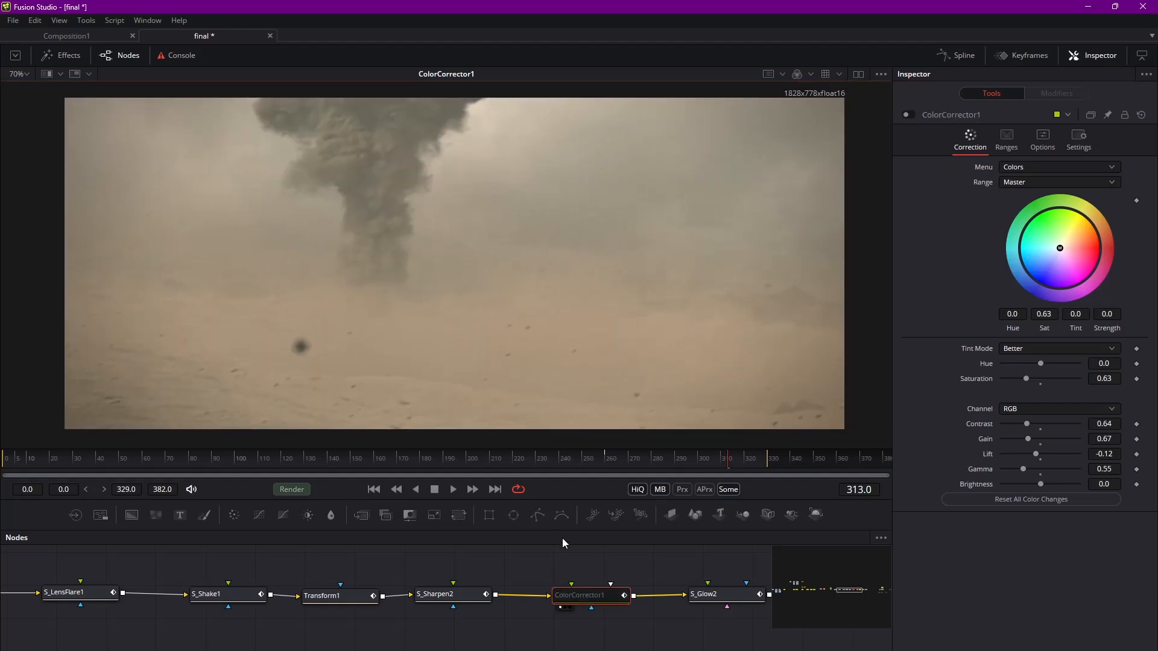
pyautogui.hotkey('ctrl', 'p')
pyautogui.moveTo(477, 282); pyautogui.dragTo(454, 254, button='middle')
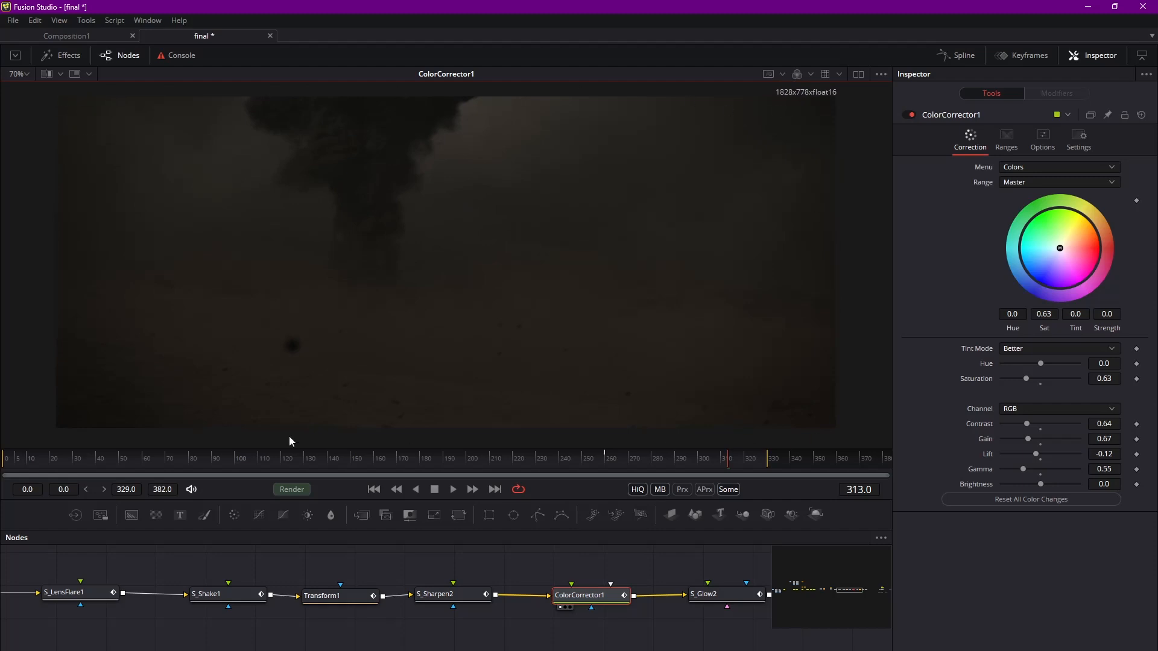
# Step: Inspect the dark smoke column, toggling ColorCorrector1 repeatedly to judge the darkening, and leave the node enabled
pyautogui.moveTo(294, 252); pyautogui.dragTo(336, 246, button='middle')
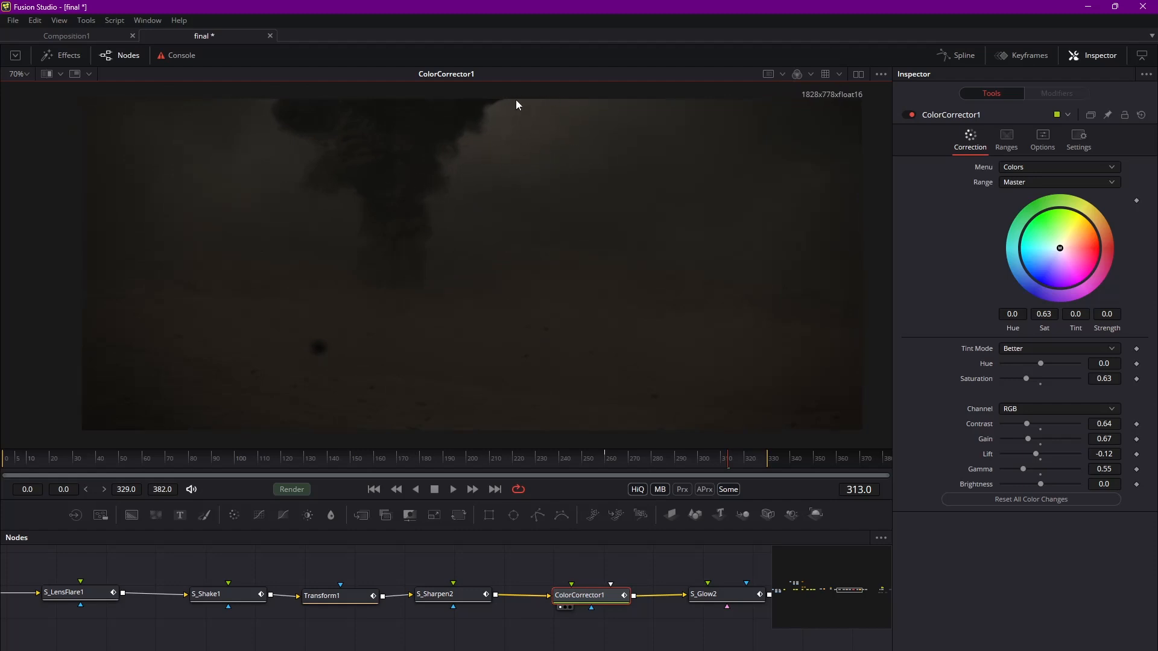
pyautogui.moveTo(528, 100); pyautogui.dragTo(511, 102, button='middle')
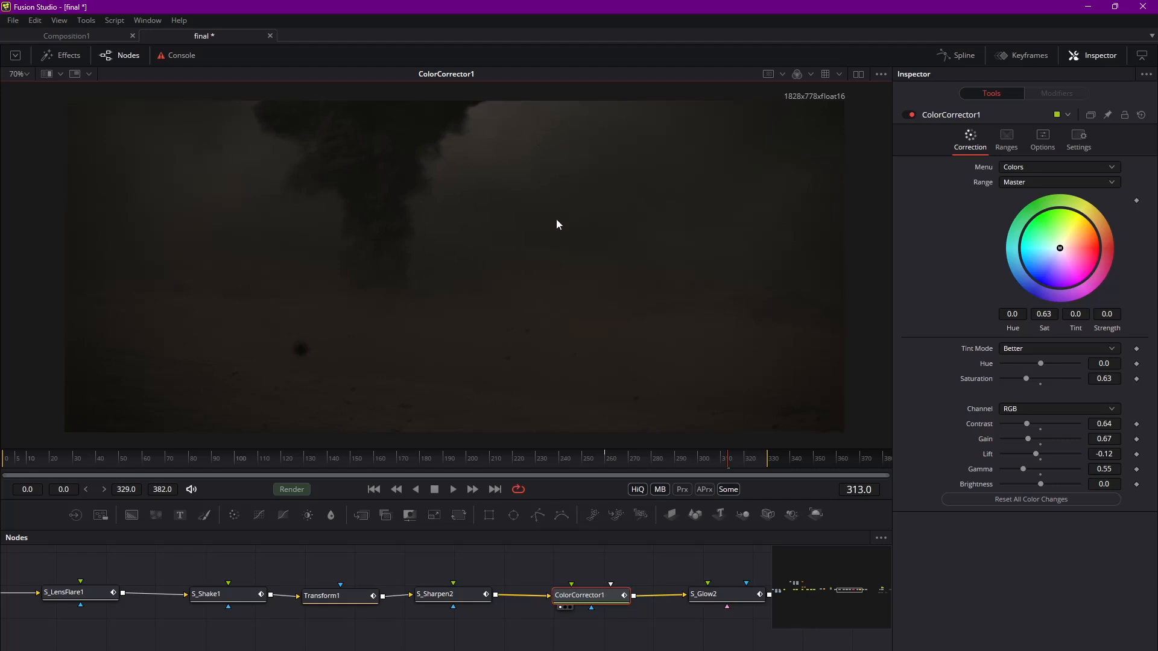
pyautogui.moveTo(603, 246); pyautogui.dragTo(608, 248, button='middle')
pyautogui.moveTo(394, 215); pyautogui.dragTo(385, 212, button='middle')
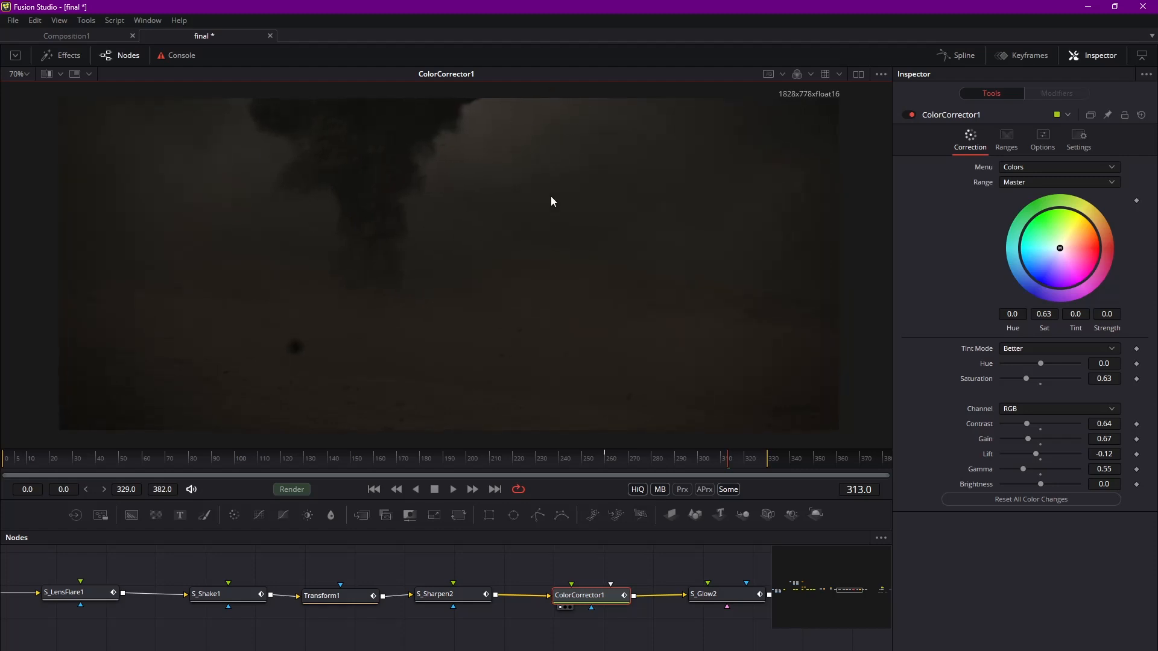
pyautogui.hotkey('ctrl', 'p')
pyautogui.hotkey('ctrl', 'p')
pyautogui.hotkey('ctrl', 'p')
pyautogui.hotkey('ctrl', 'p')
pyautogui.hotkey('ctrl', 'p')
pyautogui.hotkey('ctrl', 'p')
pyautogui.hotkey('ctrl', 'p')
pyautogui.hotkey('ctrl', 'p')
pyautogui.hotkey('ctrl', 'p')
pyautogui.hotkey('ctrl', 'p')
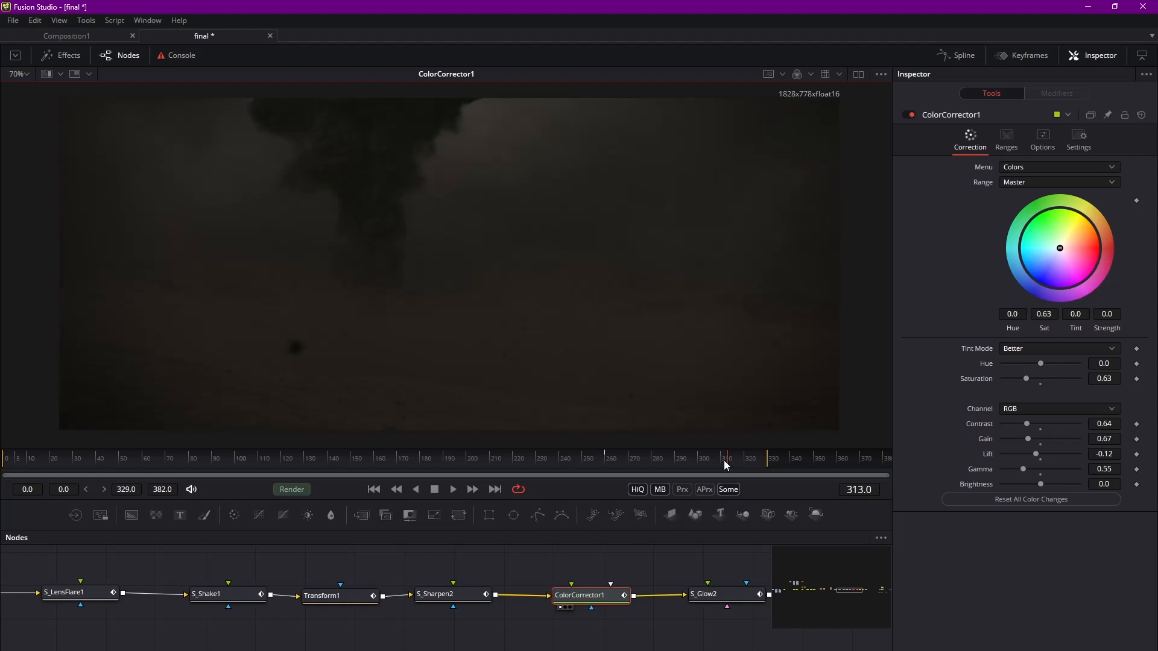
# Step: Go to frame 312, inspect the graded shot, and move ColorCorrector1 closer to S_Sharpen2 in the node graph
pyautogui.moveTo(726, 465)
pyautogui.mouseDown()
pyautogui.moveTo(603, 460)
pyautogui.moveTo(729, 464)
pyautogui.mouseUp()
pyautogui.moveTo(486, 298)
pyautogui.mouseDown(button='middle')
pyautogui.moveTo(502, 302)
pyautogui.moveTo(473, 303)
pyautogui.mouseUp(button='middle')
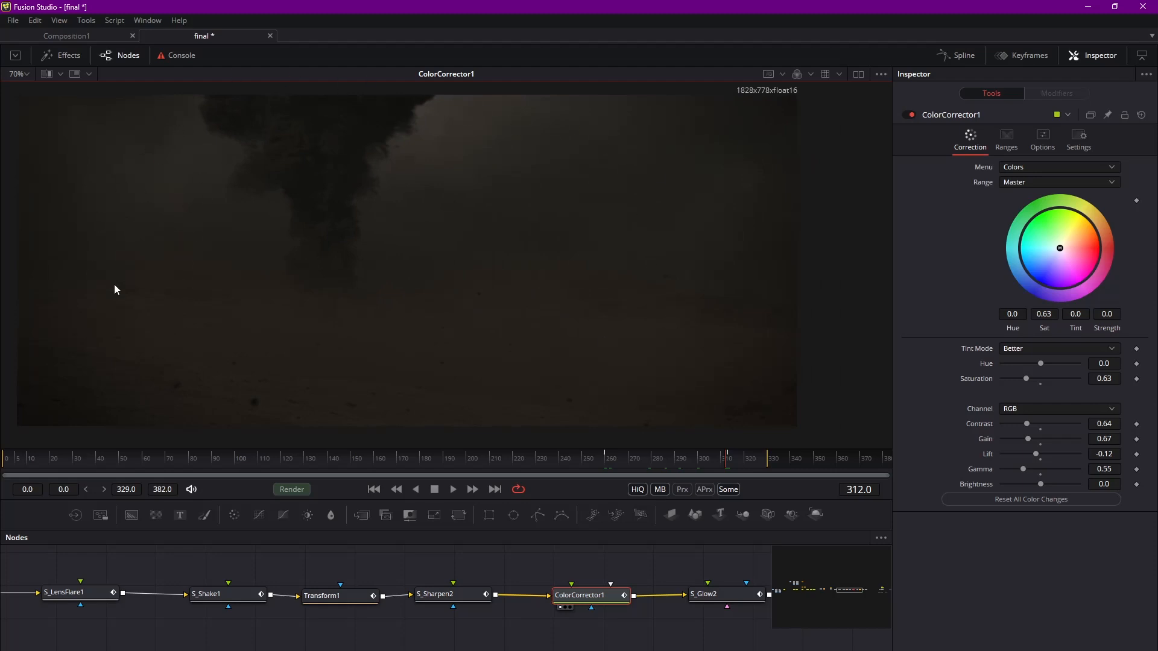
pyautogui.moveTo(425, 242); pyautogui.dragTo(509, 230, button='middle')
pyautogui.moveTo(577, 189); pyautogui.dragTo(491, 156, button='middle')
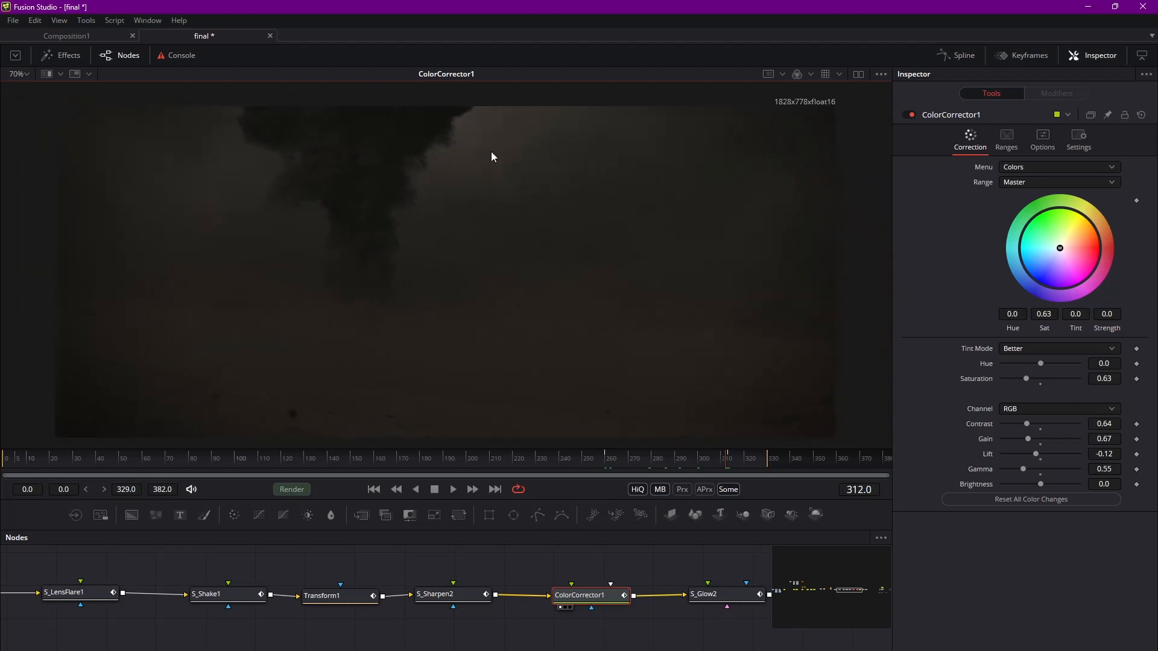
pyautogui.moveTo(404, 307); pyautogui.dragTo(432, 253, button='middle')
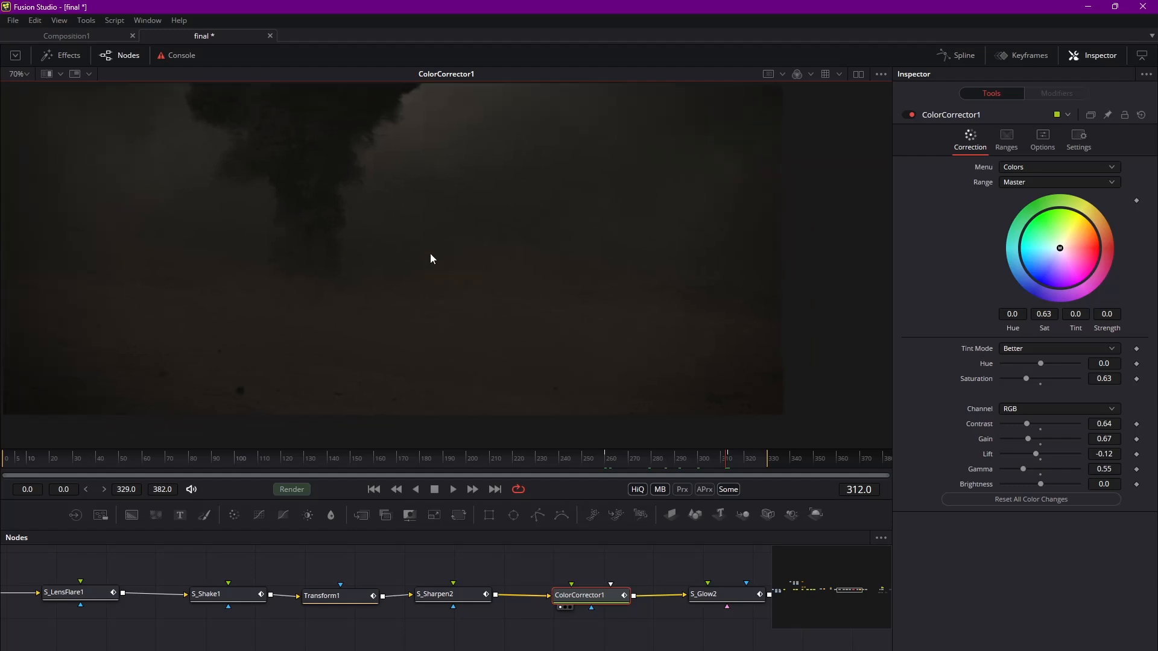
pyautogui.moveTo(592, 598); pyautogui.dragTo(559, 597)
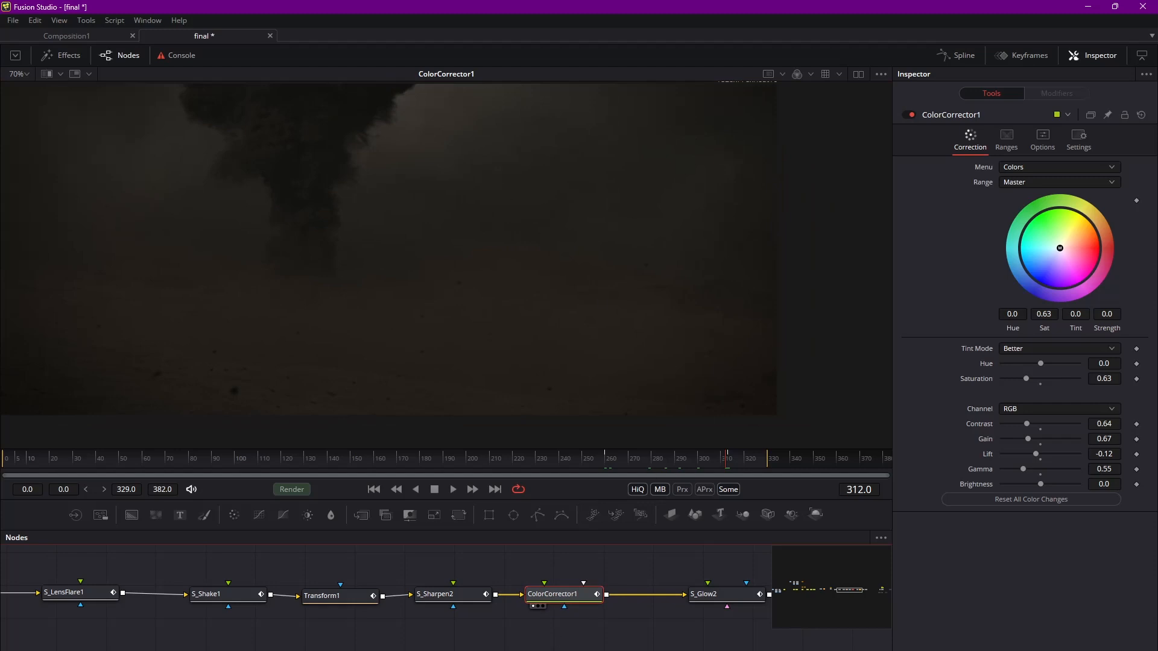
# Step: Select S_Glow2, display it in the viewer, and look at its result at frames 267 and 311
pyautogui.moveTo(730, 596); pyautogui.dragTo(511, 608, button='middle')
pyautogui.click(512, 608)
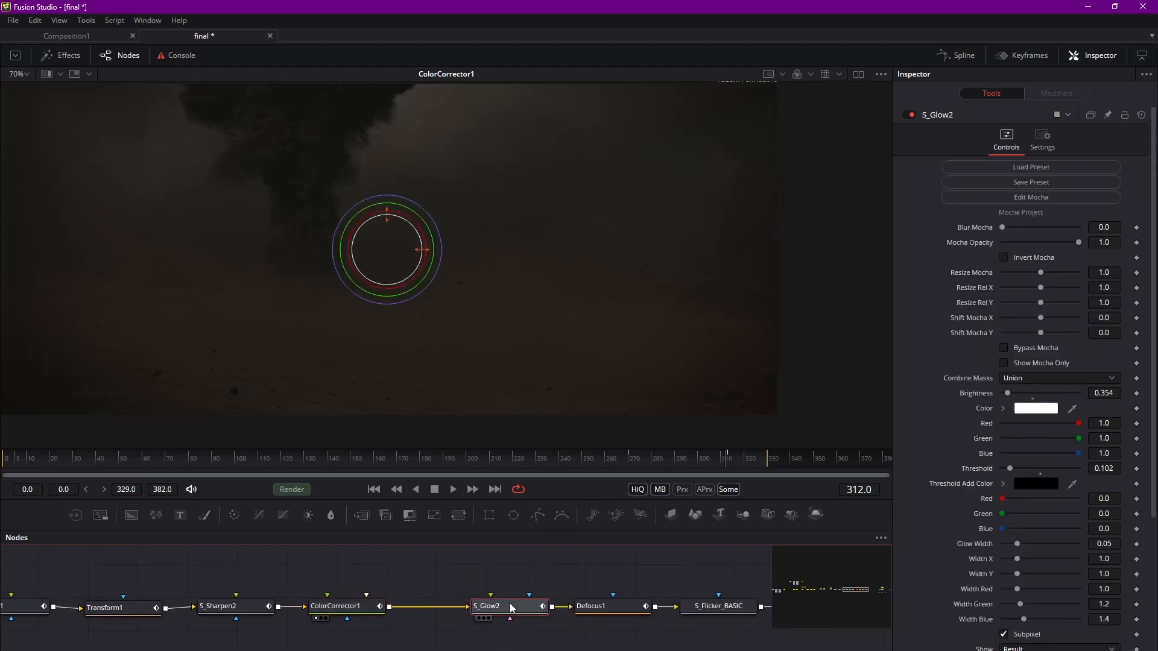
pyautogui.moveTo(693, 461); pyautogui.dragTo(624, 460)
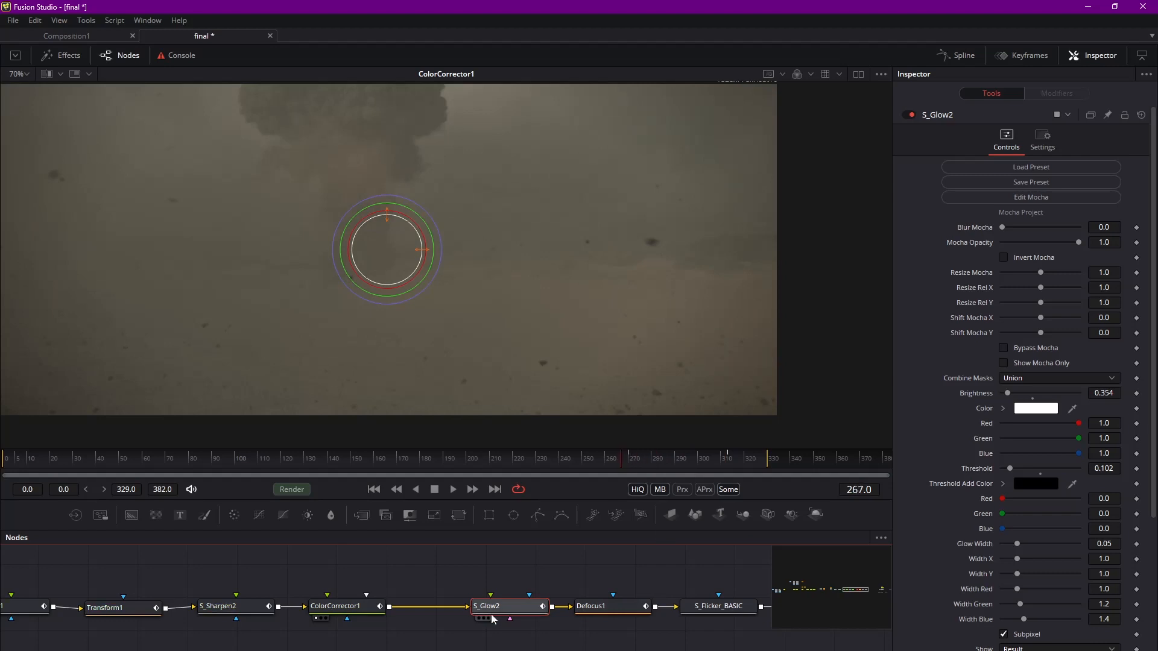
pyautogui.click(481, 619)
pyautogui.click(726, 461)
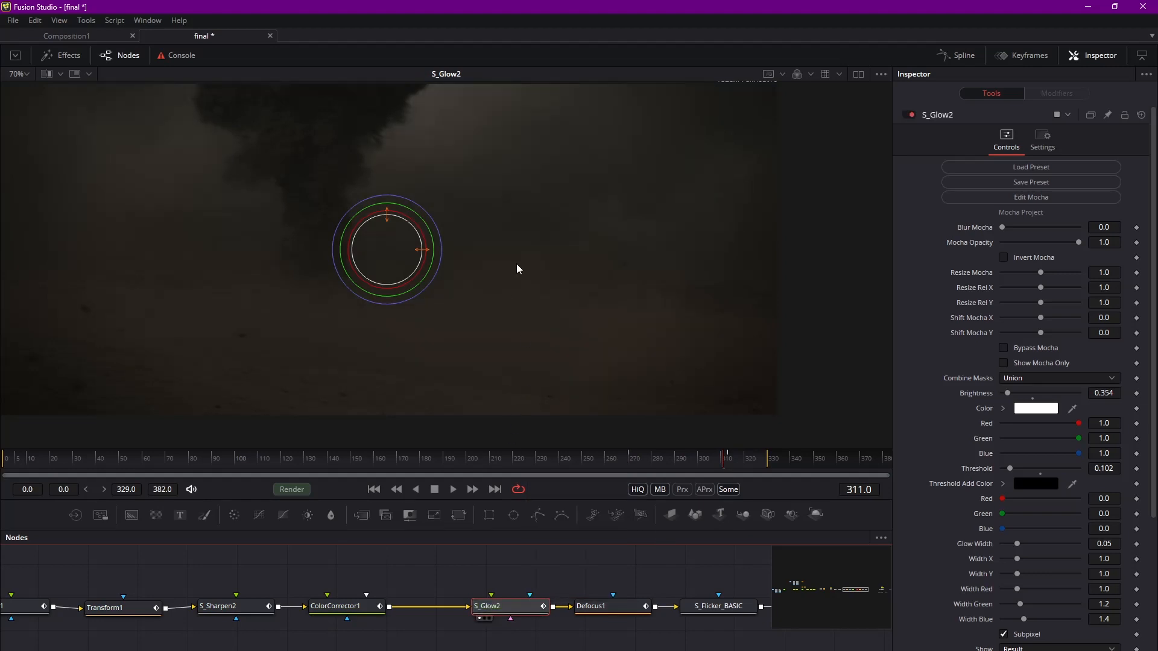
pyautogui.moveTo(516, 269); pyautogui.dragTo(578, 331, button='middle')
# Step: Display ColorCorrector1 in the viewer and move S_Glow2 slightly closer to it in the node graph
pyautogui.click(354, 610)
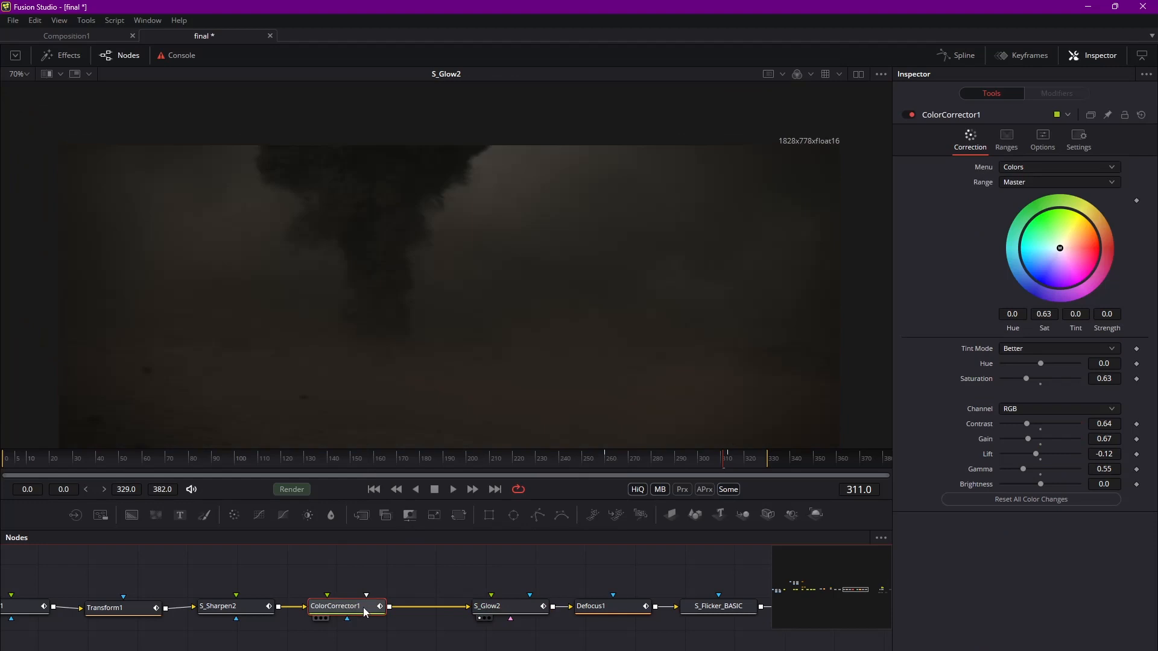
pyautogui.press('1')
pyautogui.moveTo(351, 611); pyautogui.dragTo(358, 610)
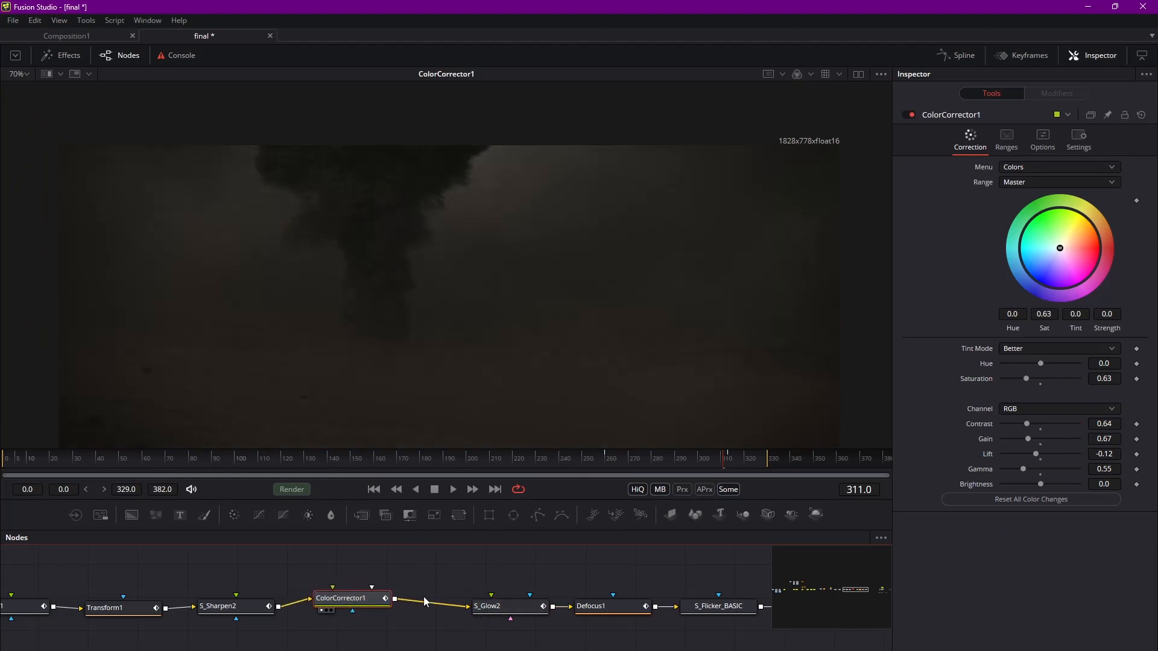
pyautogui.moveTo(511, 608); pyautogui.dragTo(503, 608)
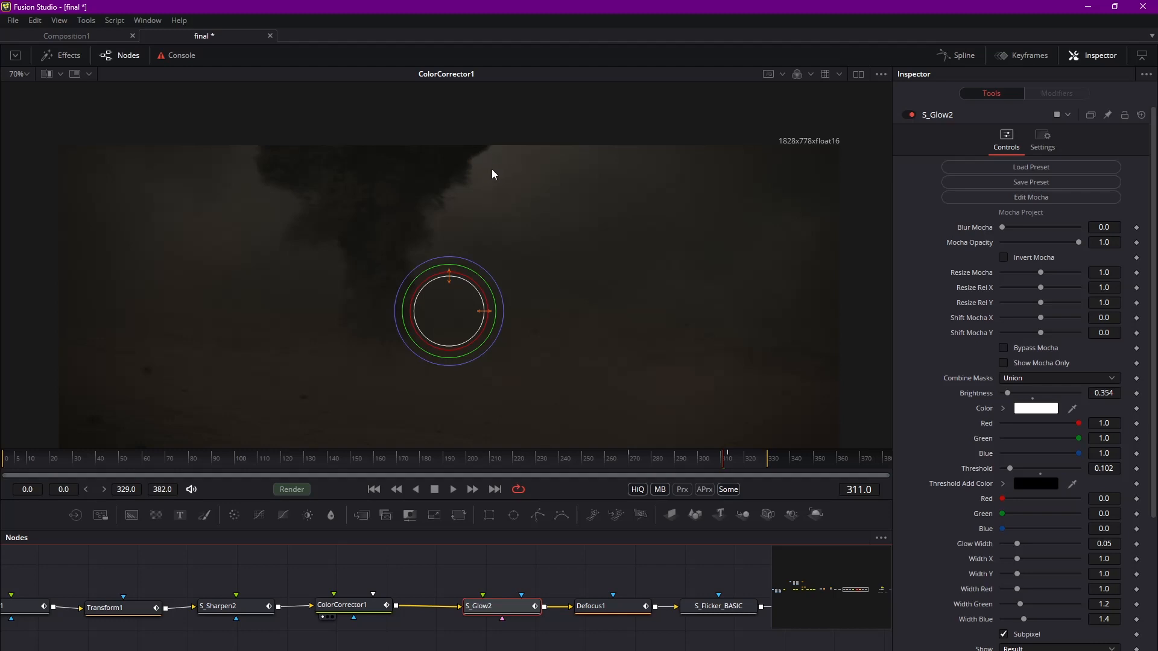
# Step: Display S_Glow2 in the viewer again to compare its glow around the smoke with the ColorCorrector1 output
pyautogui.moveTo(486, 158); pyautogui.dragTo(497, 160, button='middle')
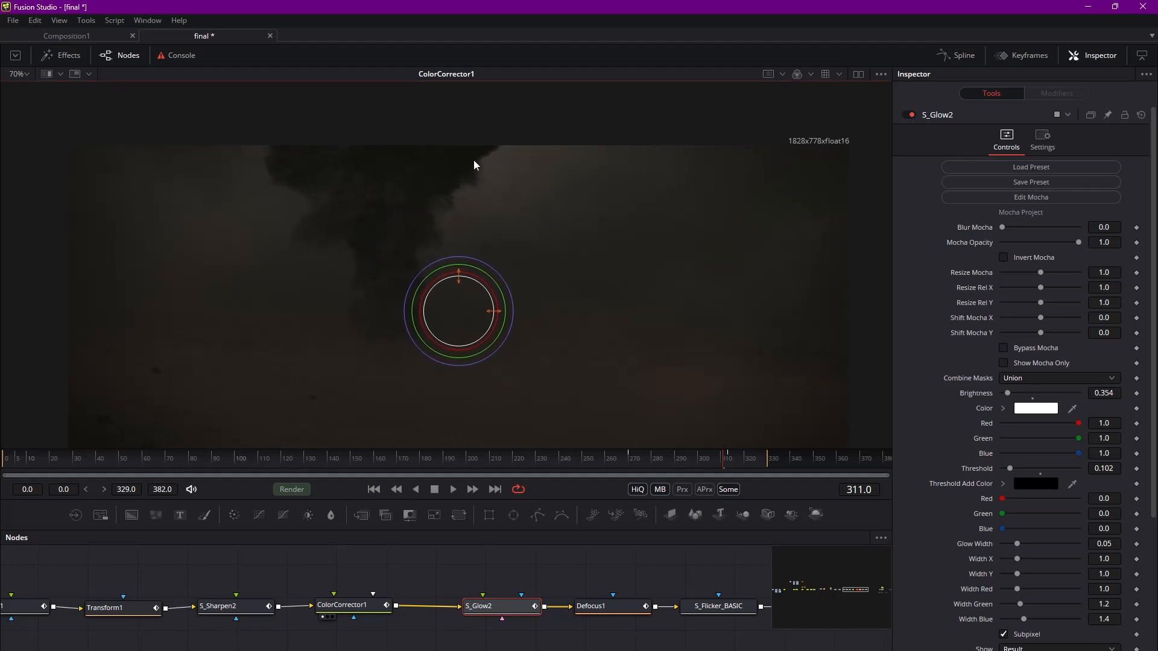
pyautogui.click(503, 605)
pyautogui.press('1')
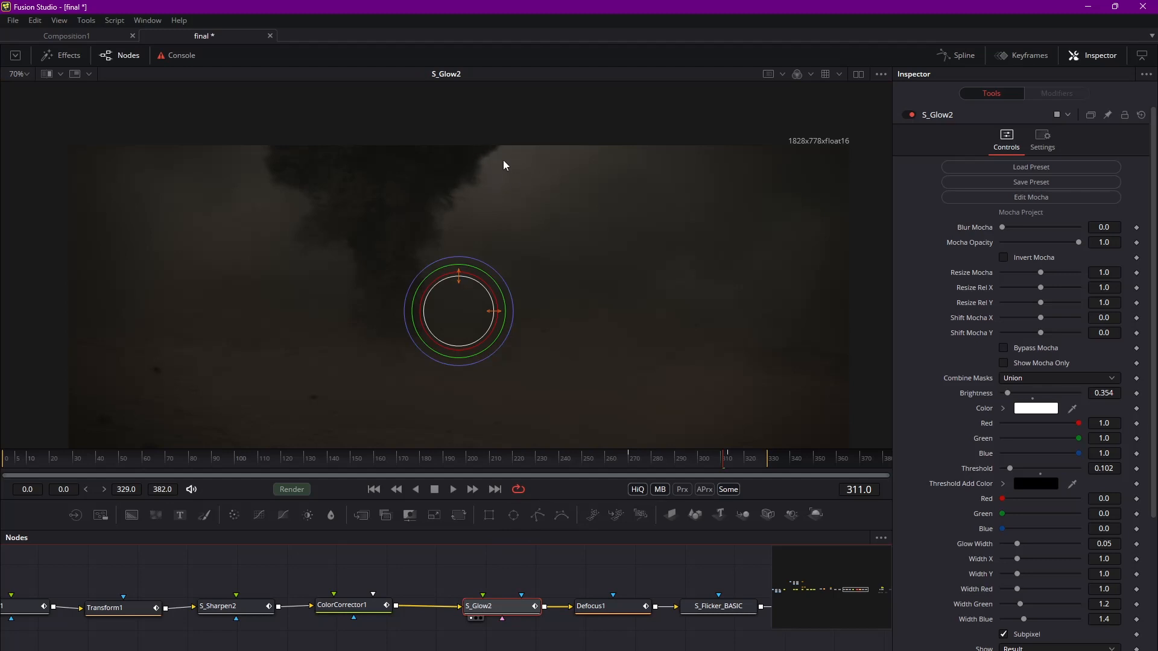
pyautogui.moveTo(494, 174); pyautogui.dragTo(490, 173, button='middle')
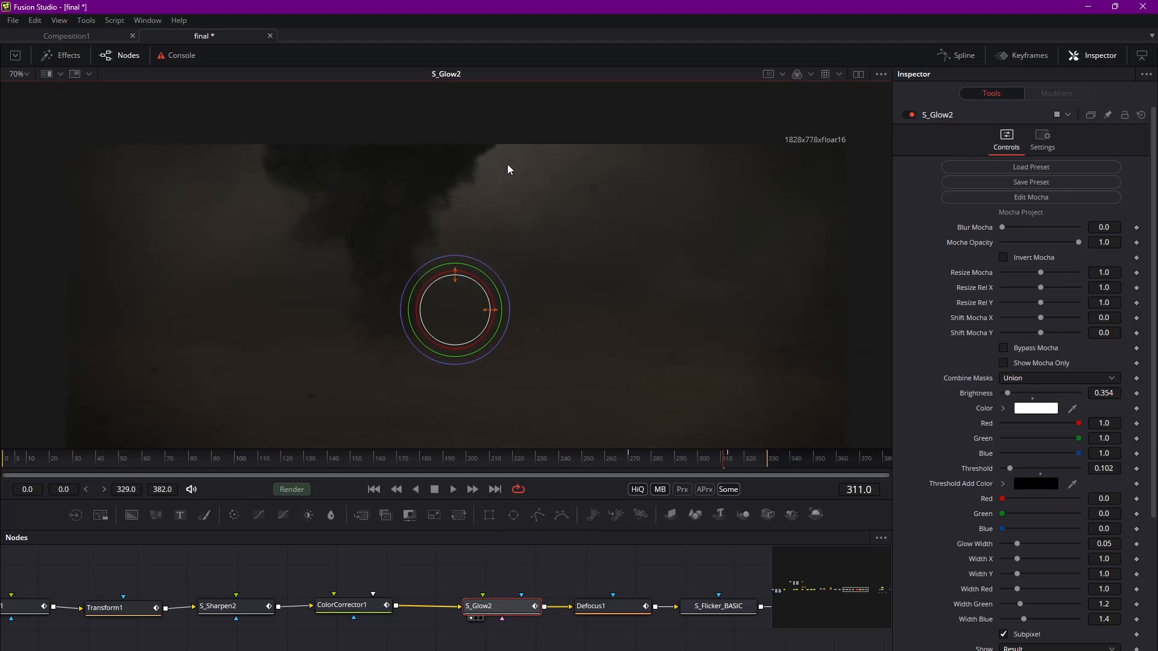
# Step: Select ColorCorrector1 and S_Glow2 together and toggle both off and on to compare their combined effect
pyautogui.moveTo(278, 604); pyautogui.dragTo(486, 631)
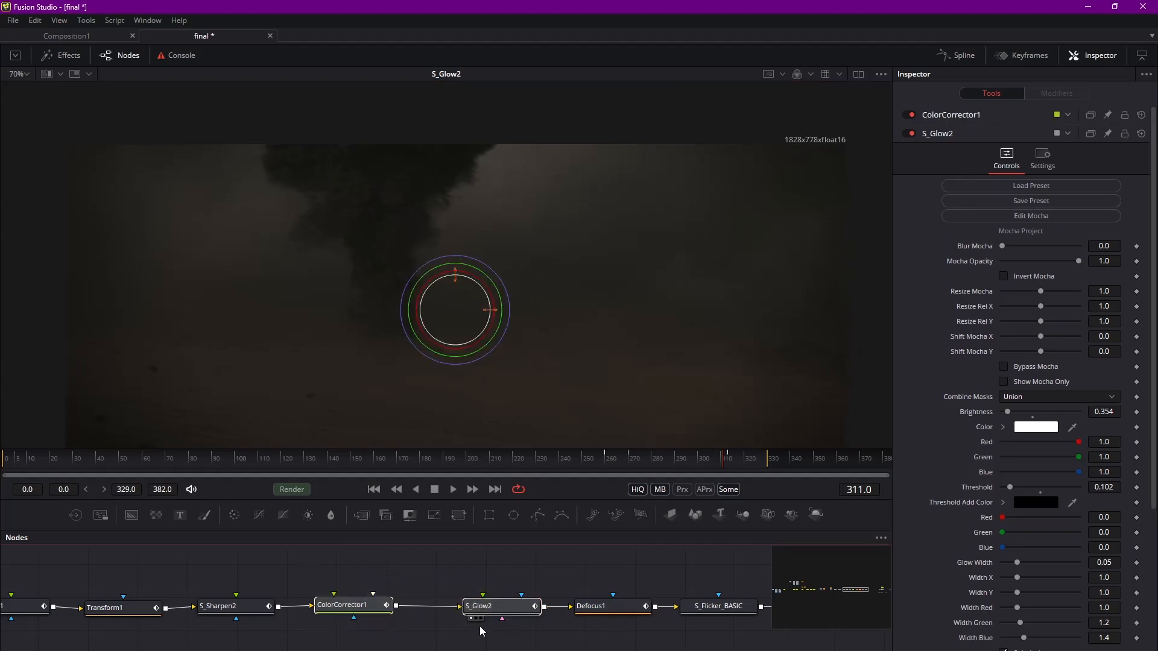
pyautogui.hotkey('ctrl', 'p')
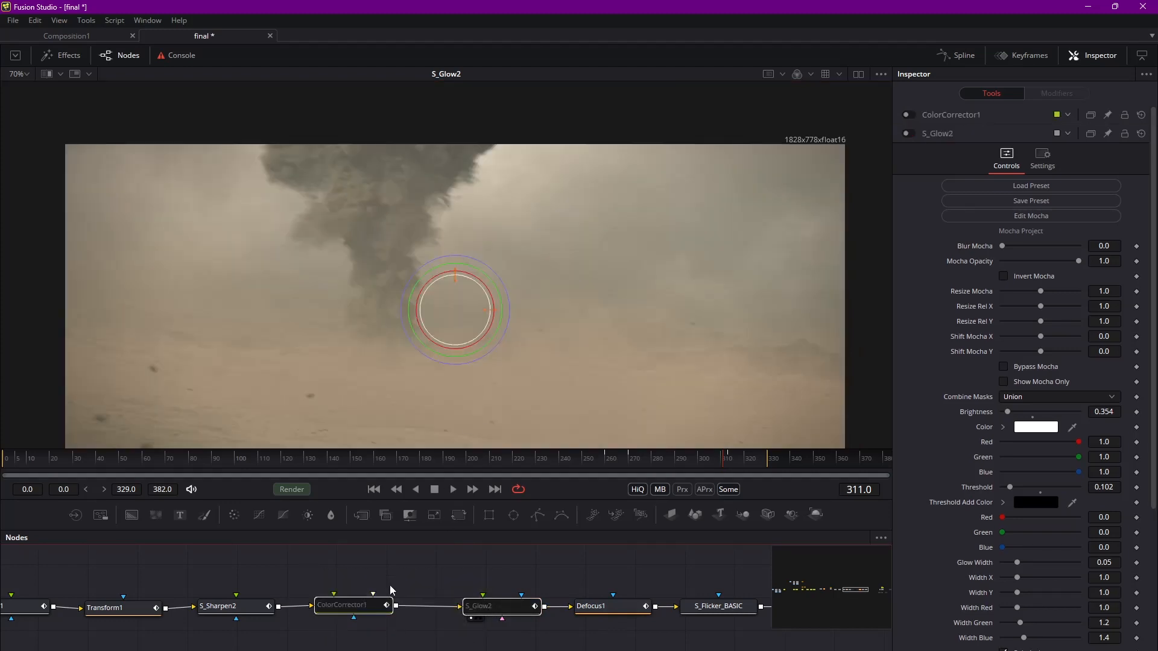
pyautogui.hotkey('ctrl', 'p')
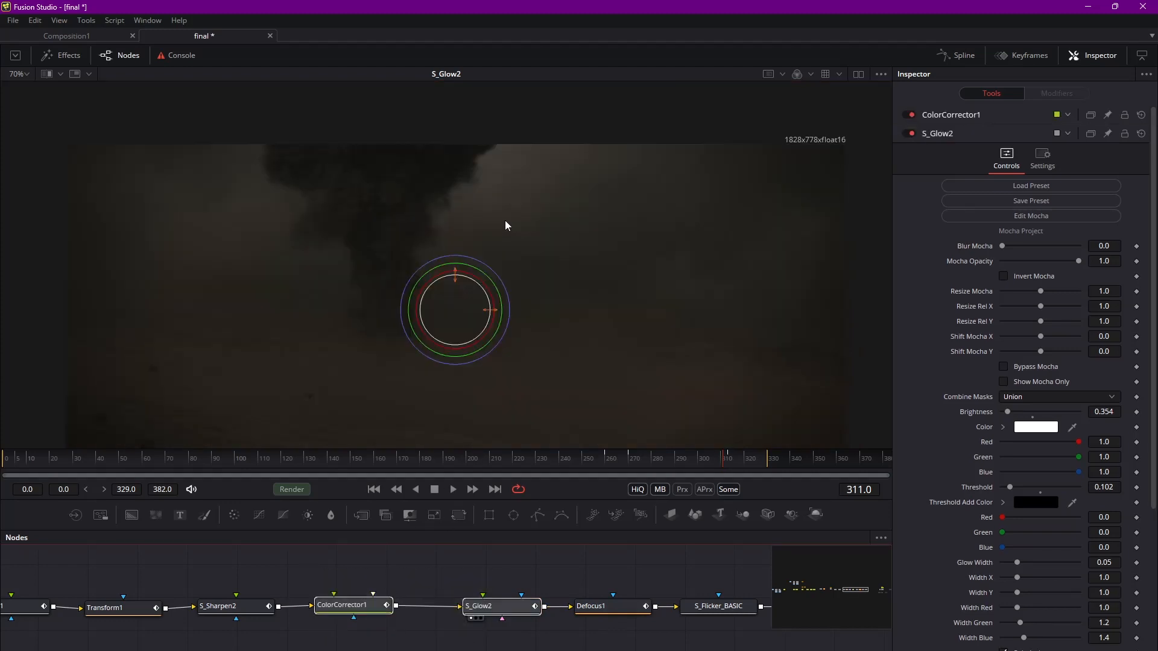
# Step: Display Defocus1 in the viewer and compare its Defocus Size keyframes at frames 270 and 313
pyautogui.click(600, 609)
pyautogui.moveTo(628, 610); pyautogui.dragTo(595, 614, button='middle')
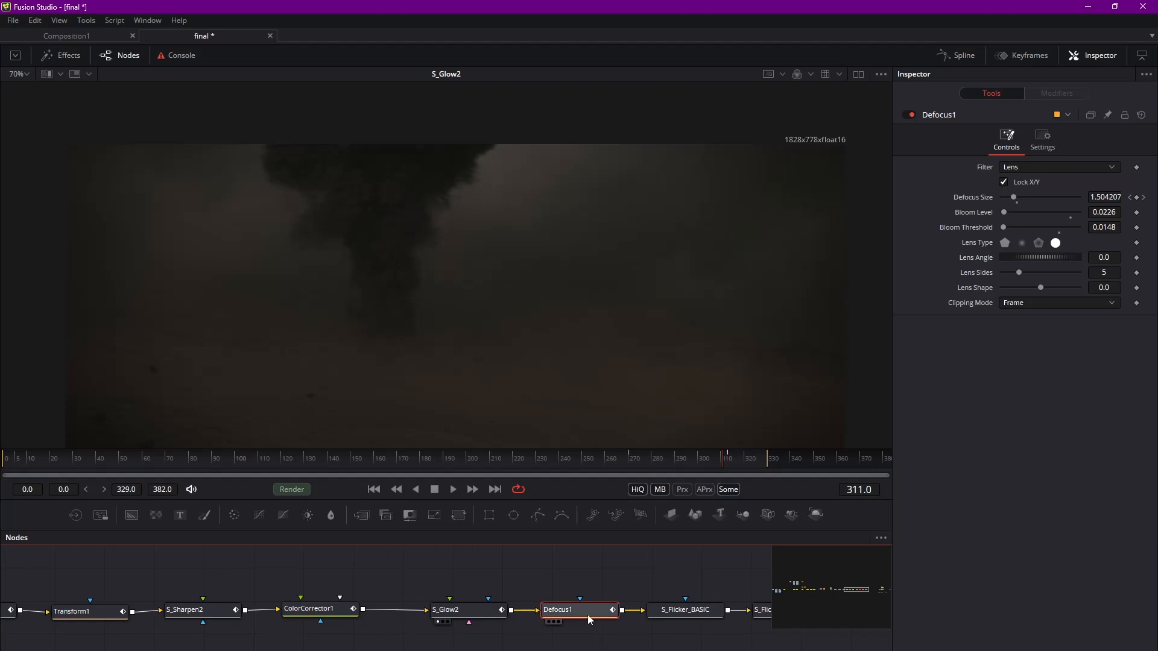
pyautogui.press('1')
pyautogui.click(628, 460)
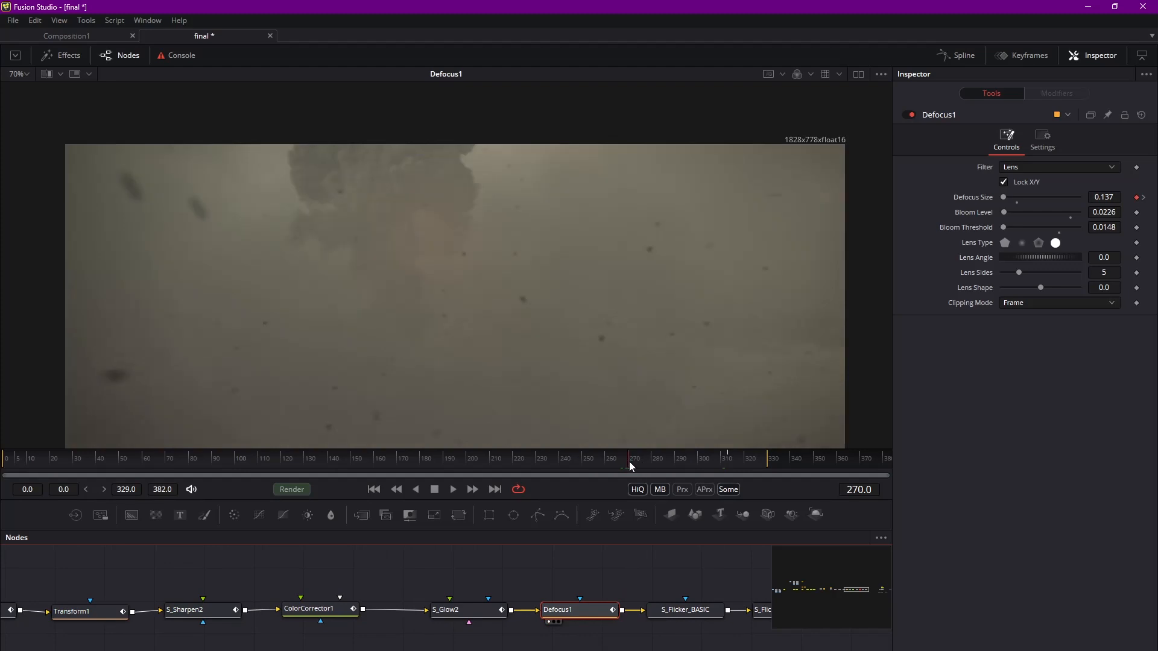
pyautogui.moveTo(463, 300); pyautogui.dragTo(482, 272, button='middle')
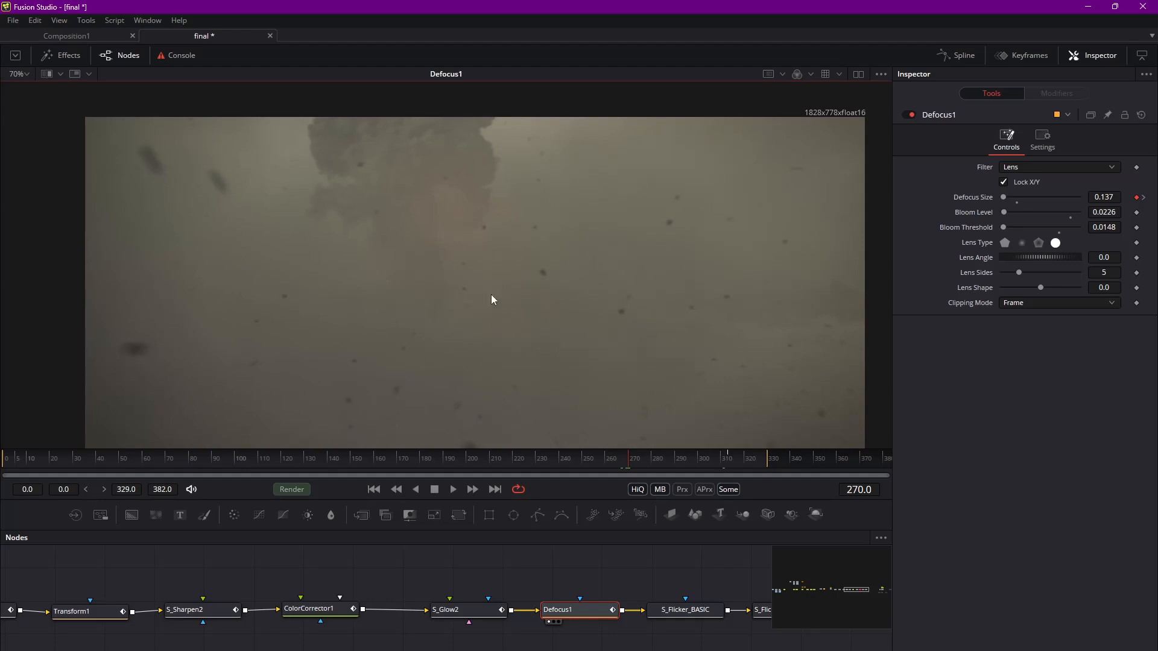
pyautogui.click(729, 460)
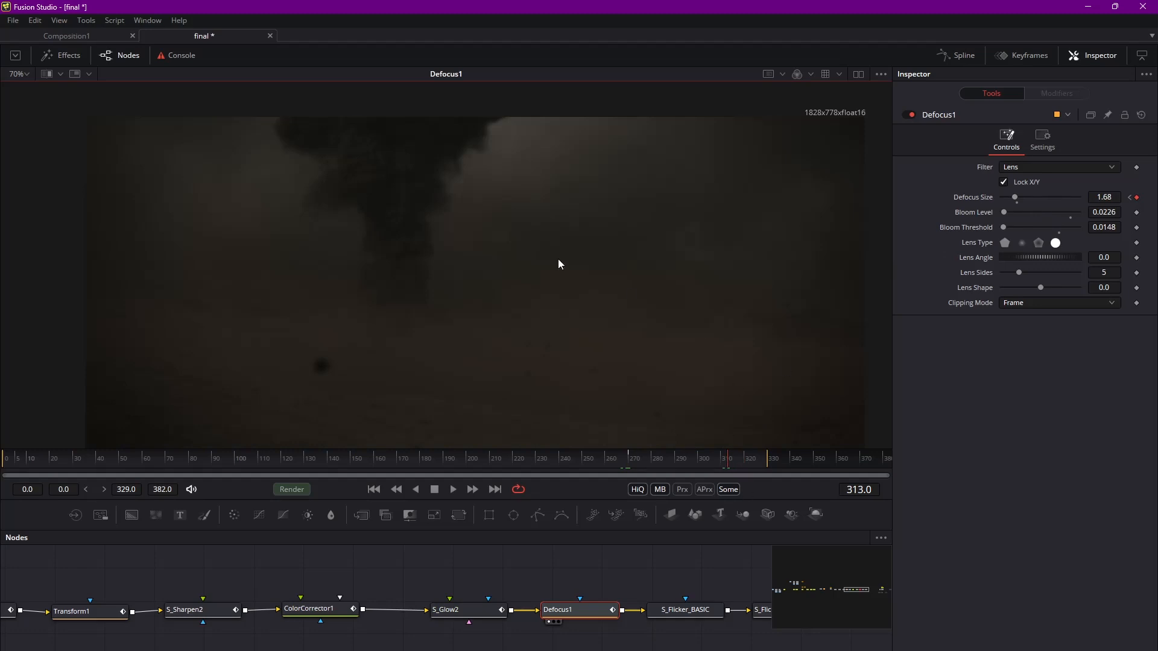
pyautogui.moveTo(638, 297); pyautogui.dragTo(585, 273, button='middle')
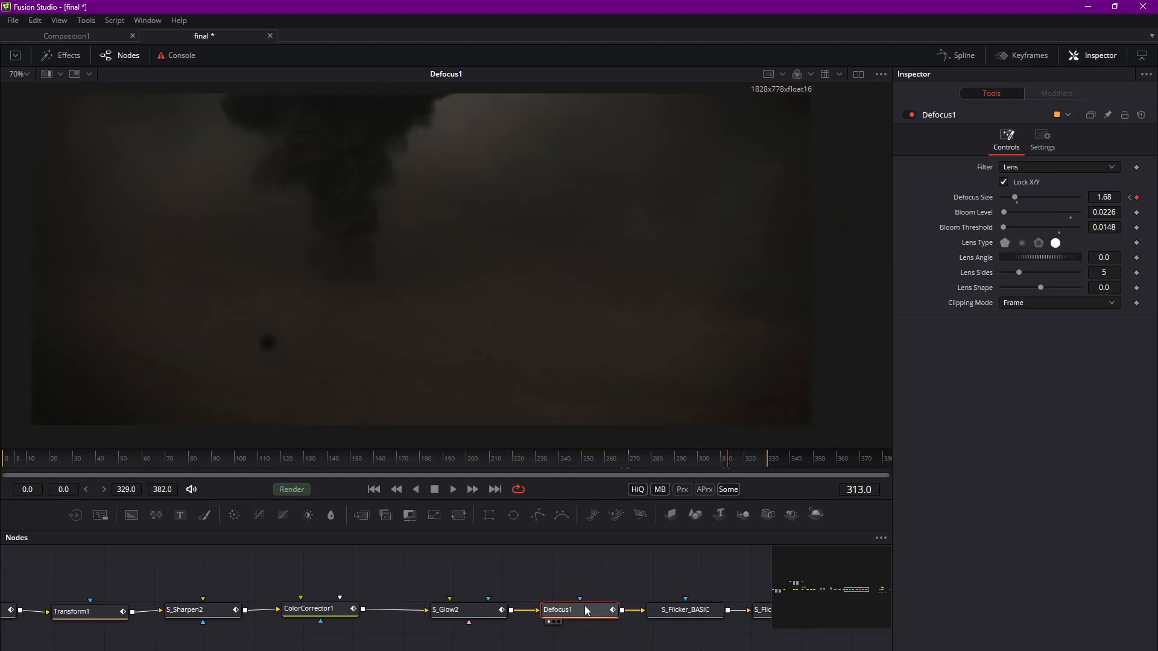
# Step: Toggle Defocus1 off and on at frame 313 to compare the softness of the smoke column up close
pyautogui.moveTo(402, 317); pyautogui.dragTo(430, 324, button='middle')
pyautogui.hotkey('ctrl', 'p')
pyautogui.hotkey('ctrl', 'p')
pyautogui.hotkey('ctrl', 'p')
pyautogui.hotkey('ctrl', 'p')
pyautogui.hotkey('ctrl', 'p')
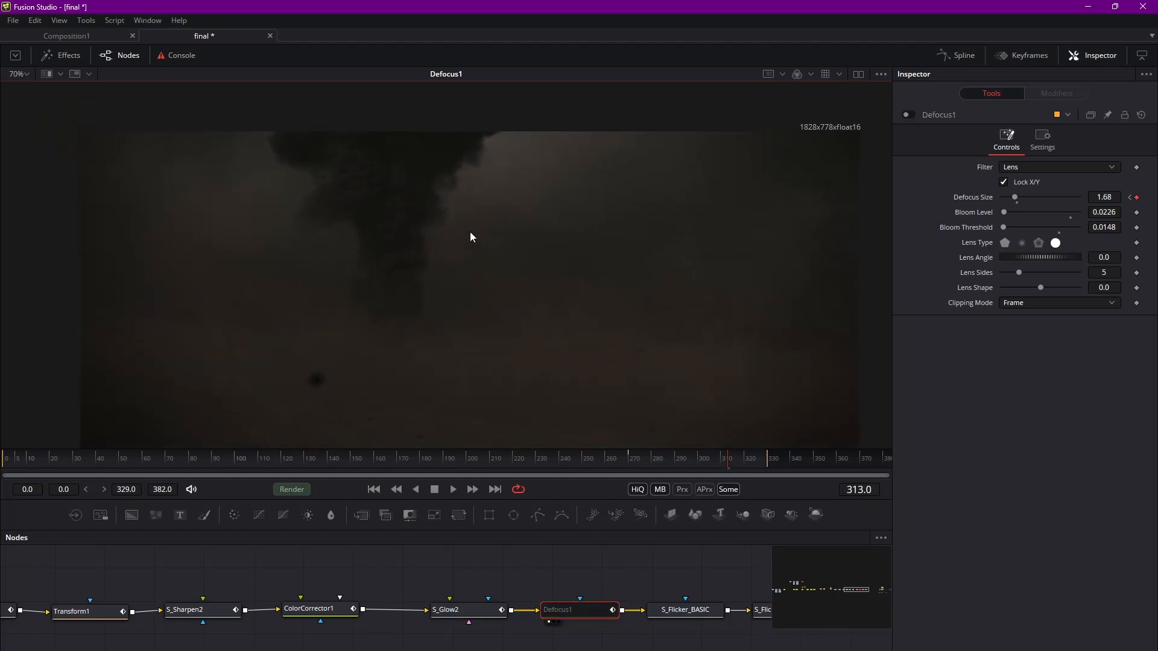
pyautogui.scroll(5, 469, 231)
pyautogui.scroll(-3, 531, 229)
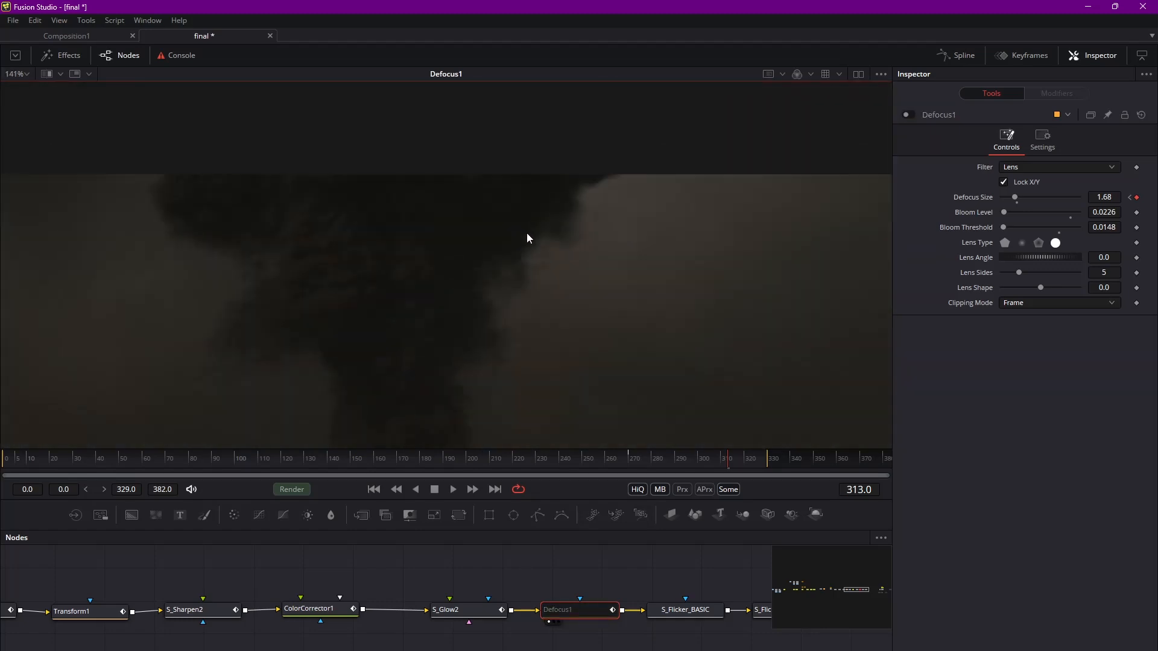
pyautogui.click(588, 616)
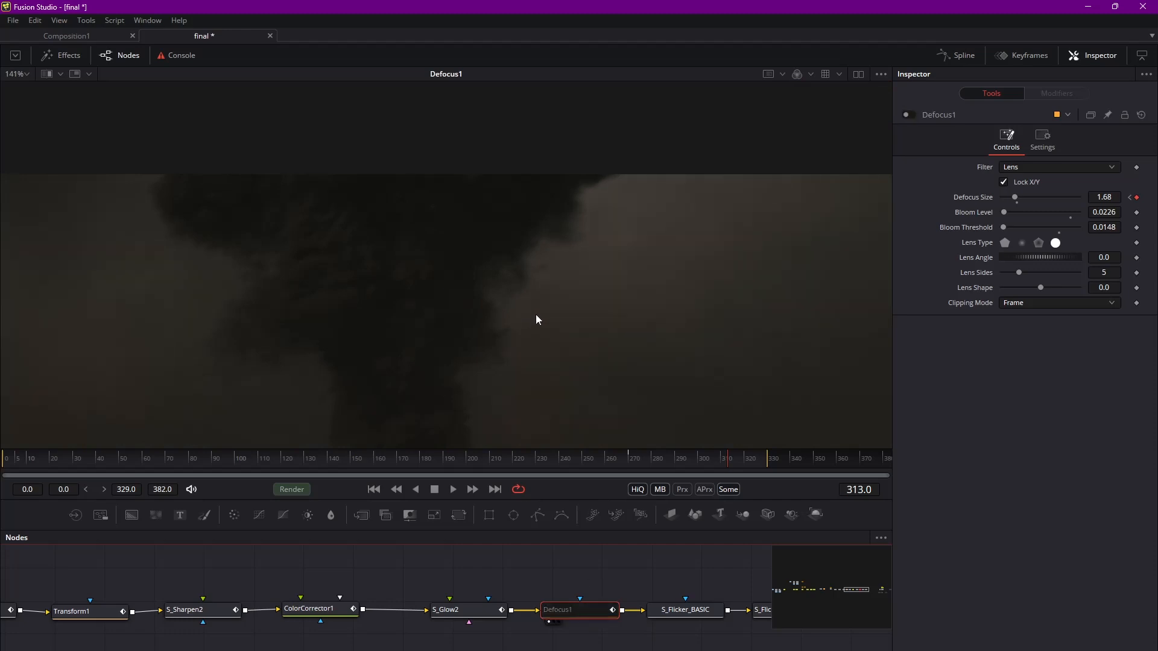
pyautogui.moveTo(634, 332); pyautogui.dragTo(573, 271, button='middle')
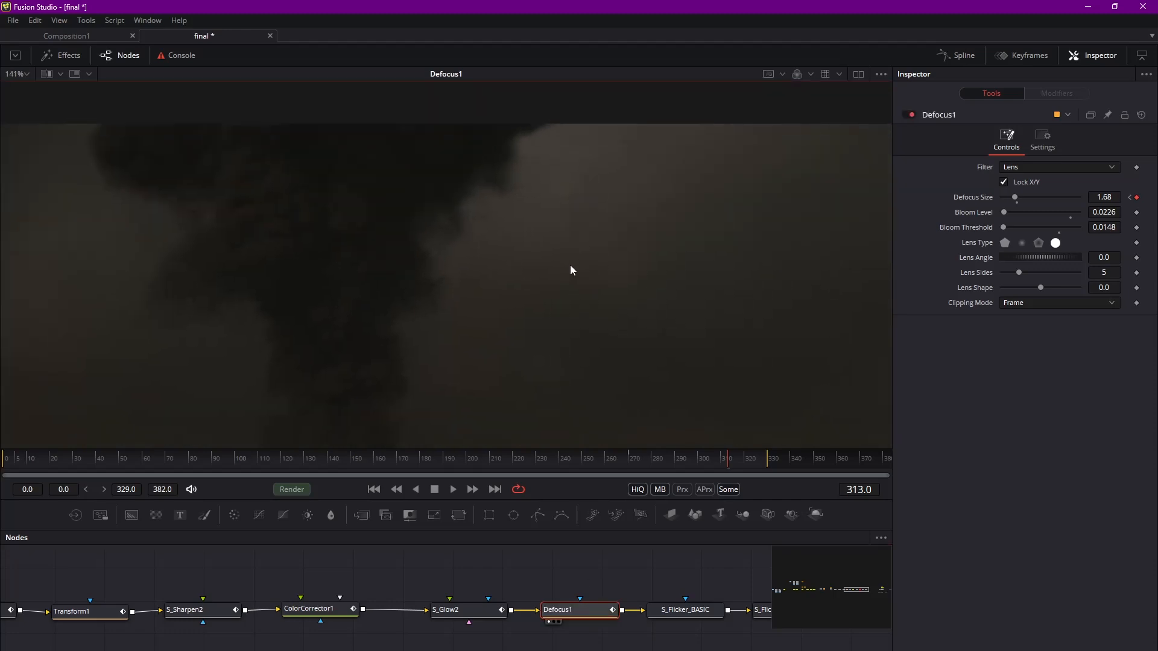
pyautogui.keyDown('ctrl'); pyautogui.scroll(-2, 570, 270); pyautogui.keyUp('ctrl')
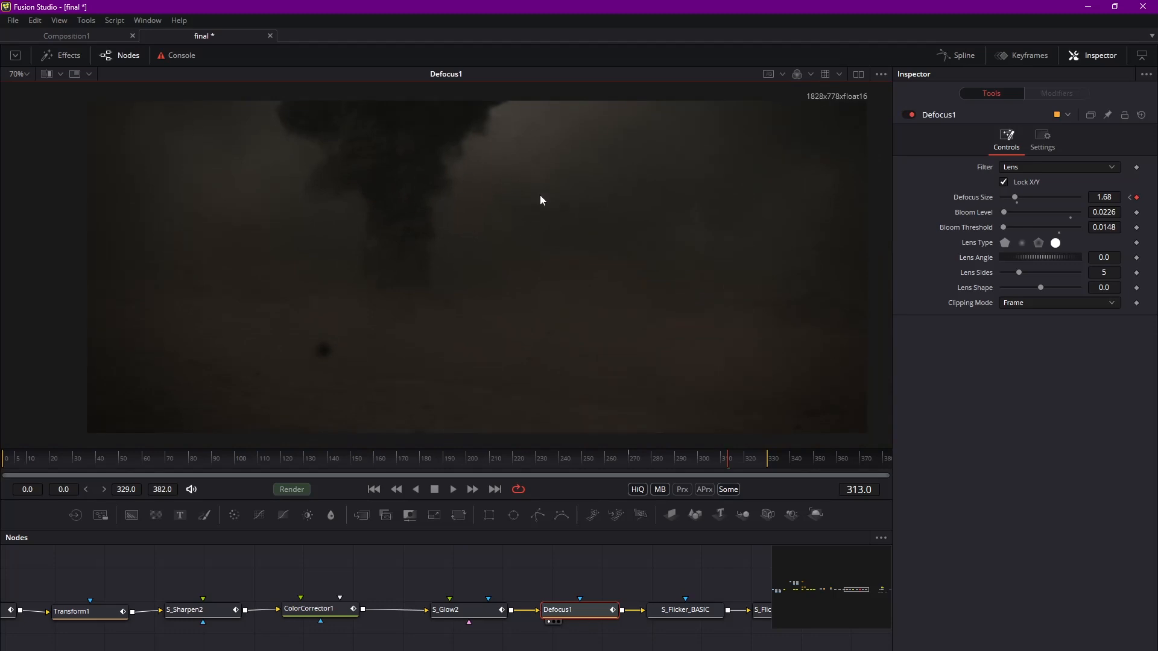
pyautogui.moveTo(537, 183); pyautogui.dragTo(518, 214, button='middle')
pyautogui.scroll(-1, 563, 243)
pyautogui.moveTo(589, 613)
pyautogui.mouseDown()
pyautogui.moveTo(592, 582)
pyautogui.moveTo(589, 615)
pyautogui.mouseUp()
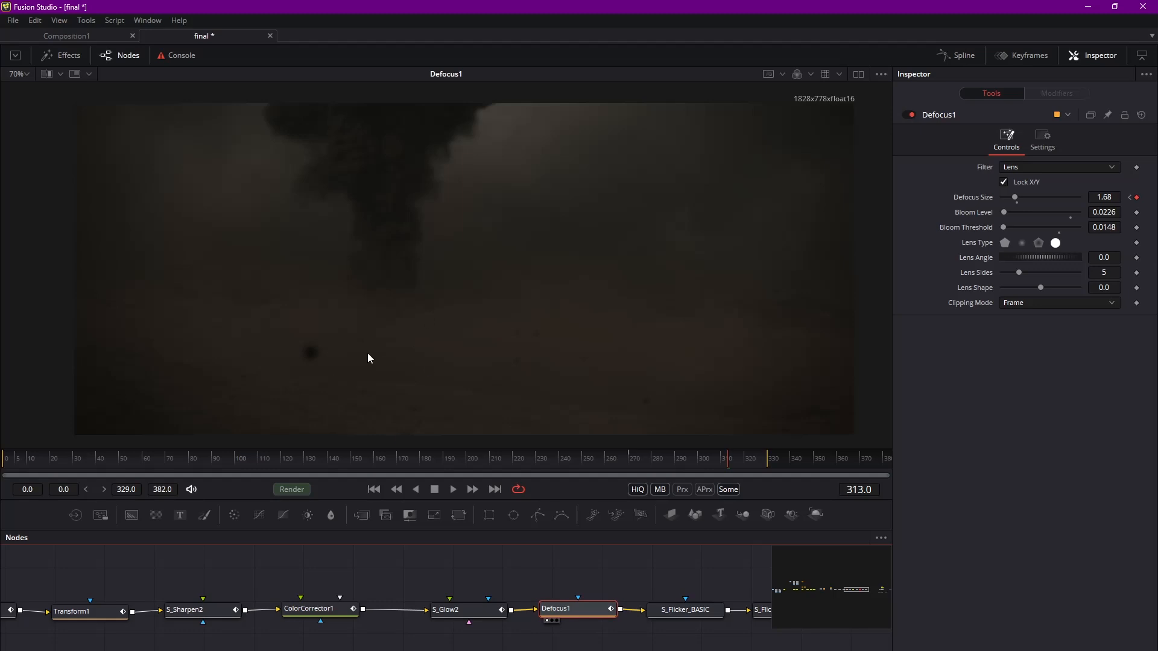
pyautogui.moveTo(430, 326); pyautogui.dragTo(446, 323, button='middle')
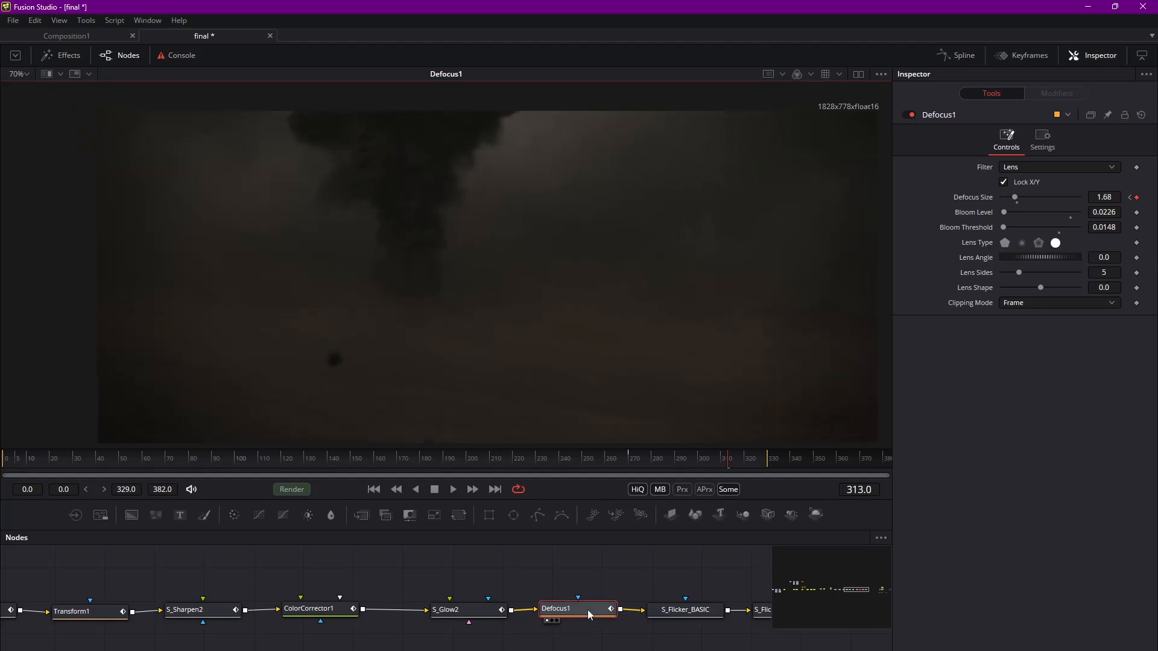
pyautogui.moveTo(584, 612)
pyautogui.mouseDown()
pyautogui.moveTo(584, 601)
pyautogui.moveTo(587, 613)
pyautogui.mouseUp()
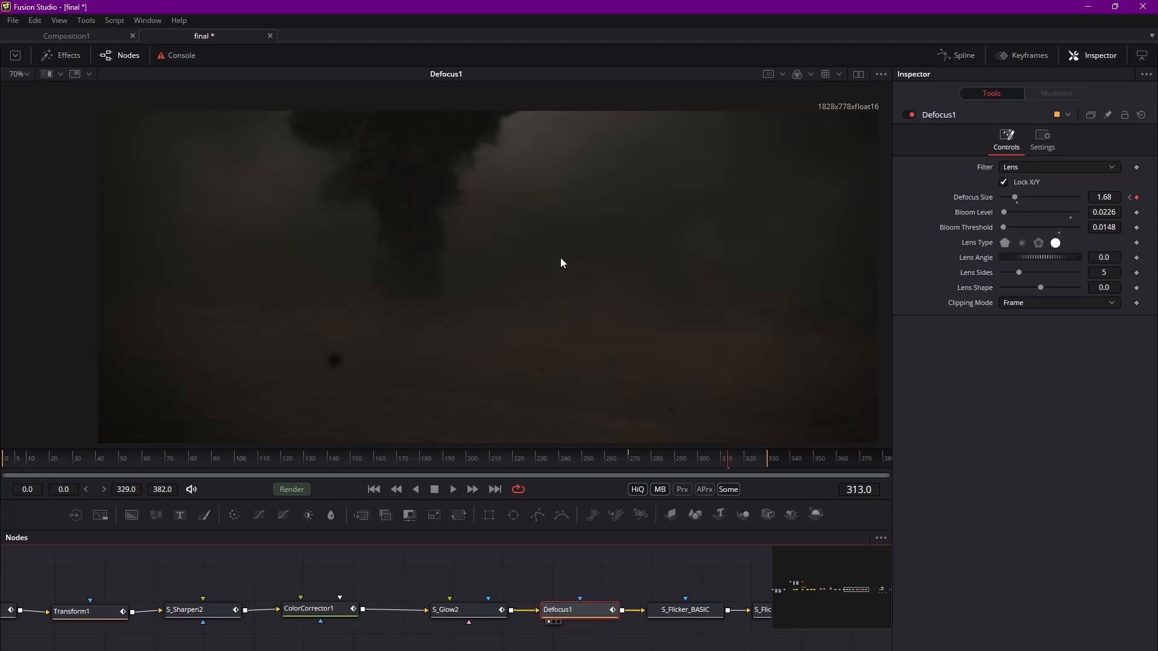
pyautogui.moveTo(588, 614); pyautogui.dragTo(593, 613)
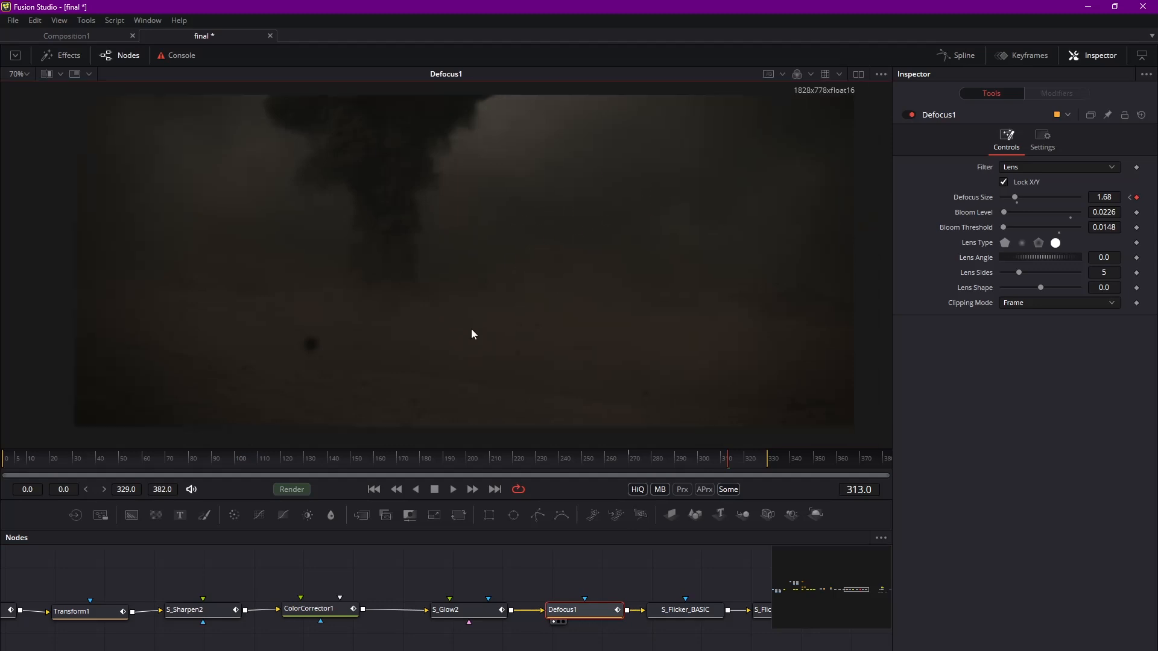
# Step: Select ColorCorrector1, S_Glow2 and Defocus1 together and disable all three
pyautogui.moveTo(579, 614)
pyautogui.mouseDown()
pyautogui.moveTo(569, 591)
pyautogui.moveTo(572, 613)
pyautogui.mouseUp()
pyautogui.moveTo(318, 578); pyautogui.dragTo(461, 615)
pyautogui.moveTo(572, 601); pyautogui.dragTo(572, 615)
pyautogui.moveTo(364, 606); pyautogui.dragTo(471, 610)
pyautogui.moveTo(581, 619); pyautogui.dragTo(581, 612)
pyautogui.moveTo(300, 578); pyautogui.dragTo(566, 639)
pyautogui.hotkey('ctrl', 'p')
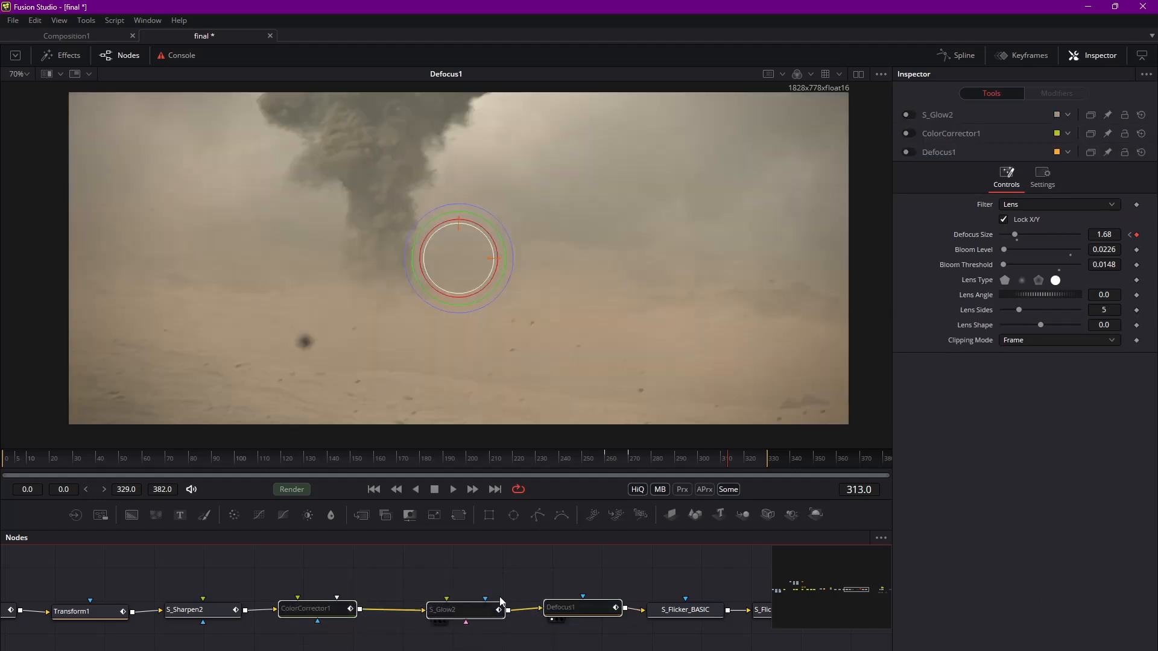
# Step: Examine the smoke and desert up close without the three effects, and enable ColorCorrector1, S_Glow2 and Defocus1 again
pyautogui.moveTo(208, 359); pyautogui.dragTo(328, 371, button='middle')
pyautogui.keyDown('ctrl'); pyautogui.scroll(3, 334, 370); pyautogui.keyUp('ctrl')
pyautogui.moveTo(555, 182); pyautogui.dragTo(466, 383, button='middle')
pyautogui.moveTo(570, 157); pyautogui.dragTo(451, 261, button='middle')
pyautogui.moveTo(650, 242); pyautogui.dragTo(517, 191, button='middle')
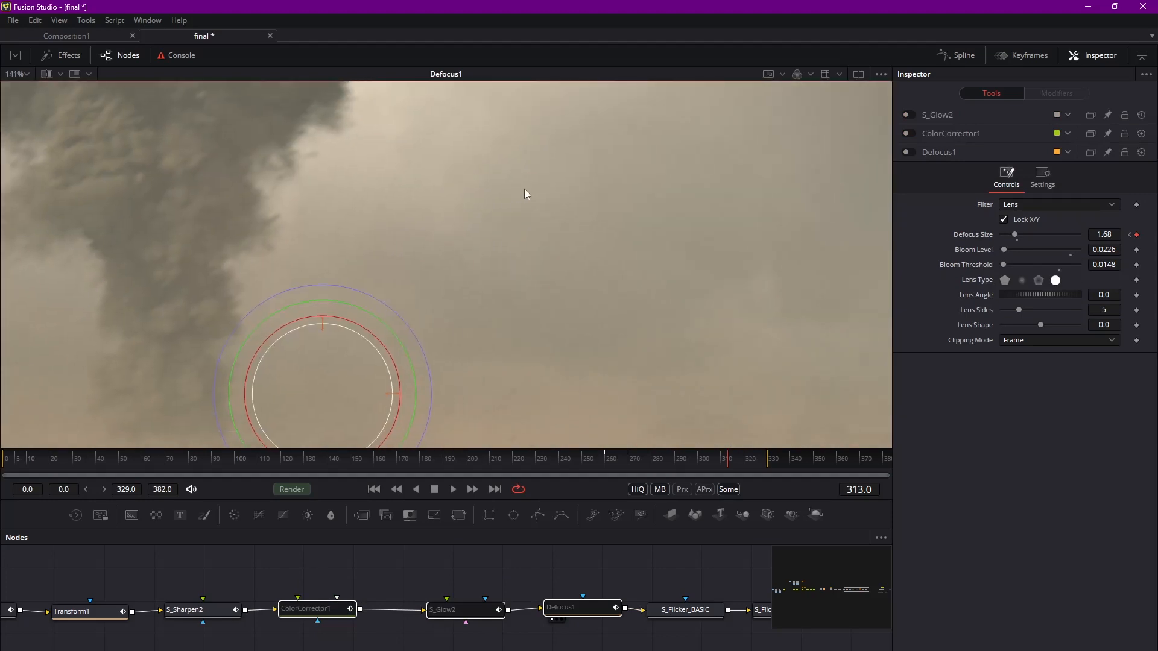
pyautogui.keyDown('ctrl'); pyautogui.scroll(-5, 535, 193); pyautogui.keyUp('ctrl')
pyautogui.moveTo(577, 281); pyautogui.dragTo(632, 280, button='middle')
pyautogui.keyDown('ctrl'); pyautogui.scroll(2, 632, 281); pyautogui.keyUp('ctrl')
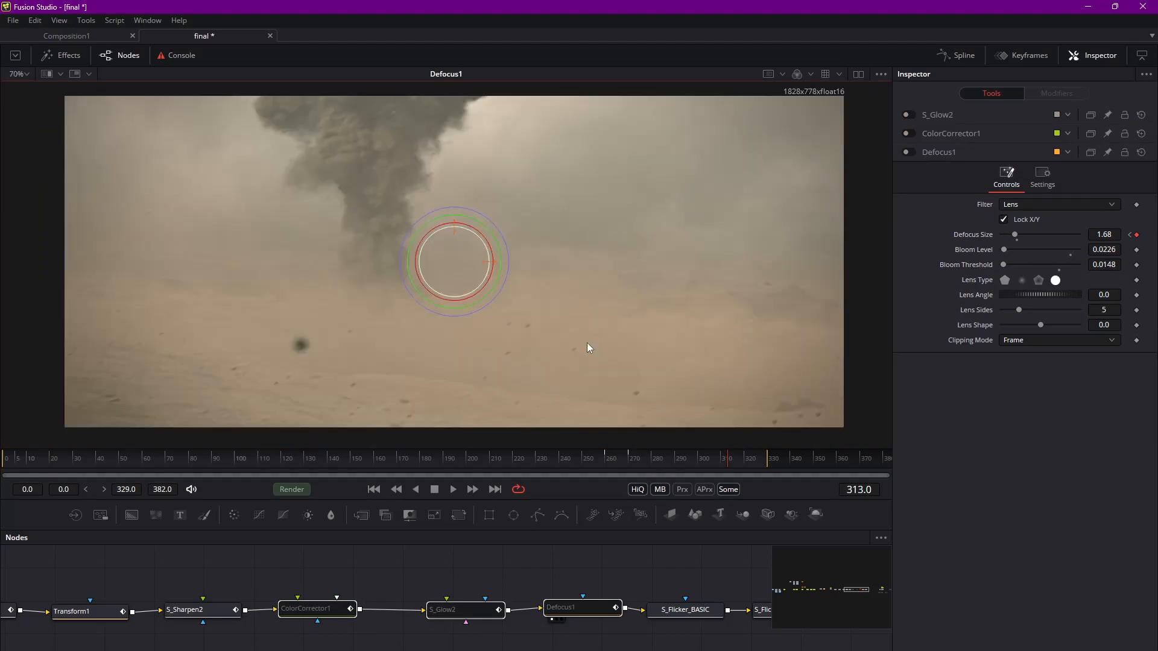
pyautogui.moveTo(588, 343); pyautogui.dragTo(592, 317, button='middle')
pyautogui.moveTo(606, 565); pyautogui.dragTo(339, 609)
pyautogui.hotkey('ctrl', 'p')
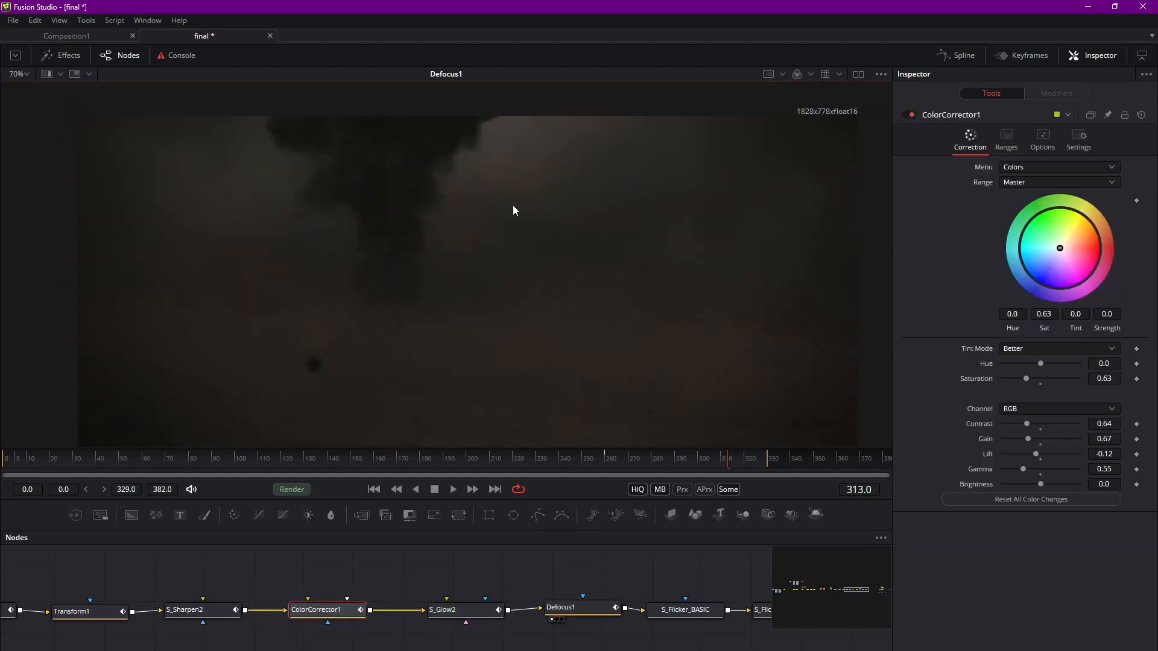
# Step: Move S_Glow2 and Defocus1 together closer to ColorCorrector1 in the node graph
pyautogui.moveTo(597, 611); pyautogui.dragTo(426, 571)
pyautogui.moveTo(488, 614); pyautogui.dragTo(447, 616)
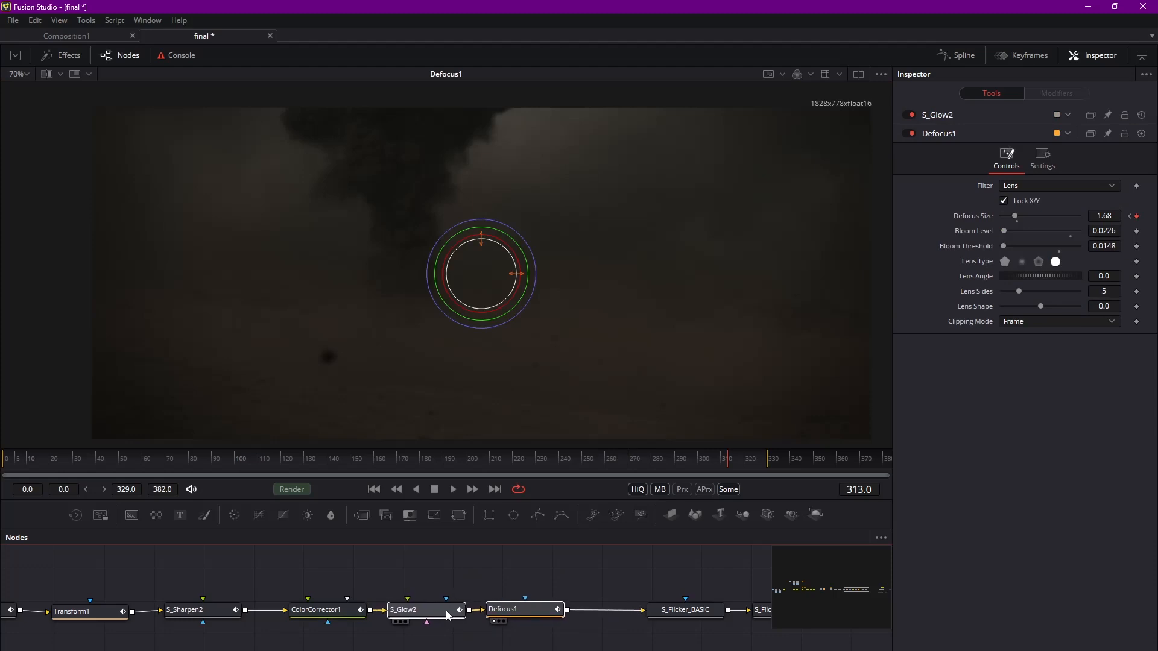
pyautogui.click(504, 608)
# Step: Display S_Flicker_BASIC in the viewer and inspect the explosion at frames 217 and 209
pyautogui.hscroll(5, 592, 585)
pyautogui.moveTo(561, 608); pyautogui.dragTo(545, 609)
pyautogui.press('1')
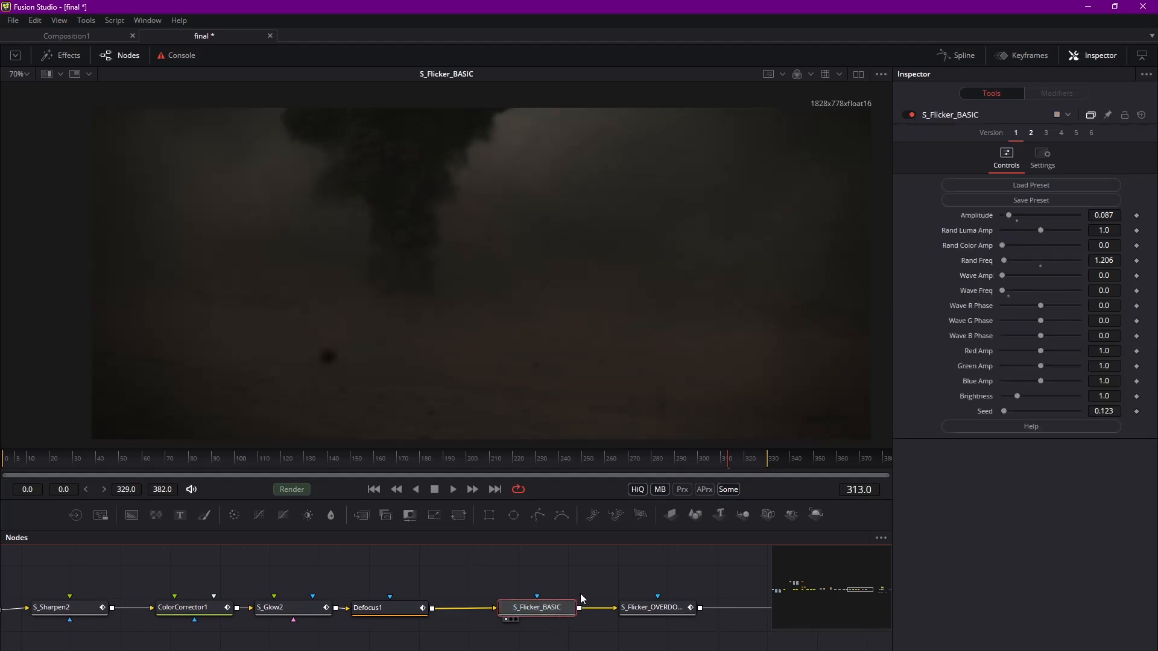
pyautogui.click(522, 461)
pyautogui.moveTo(523, 461)
pyautogui.mouseDown()
pyautogui.moveTo(483, 461)
pyautogui.moveTo(507, 457)
pyautogui.mouseUp()
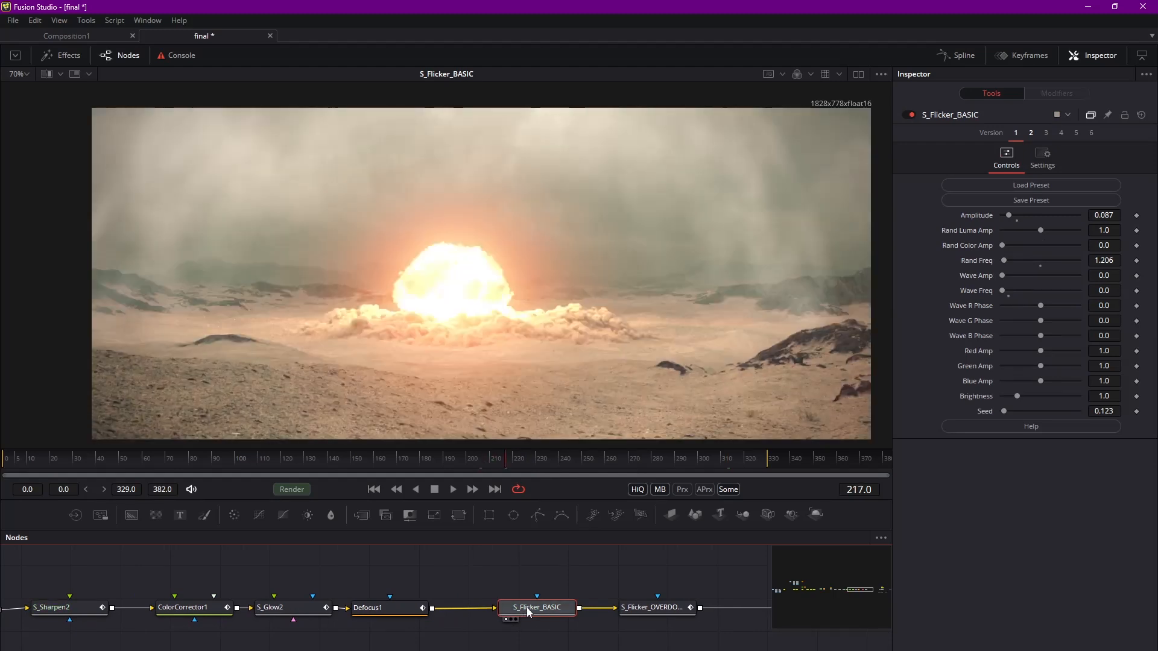
pyautogui.click(489, 462)
pyautogui.press('1')
pyautogui.press('1')
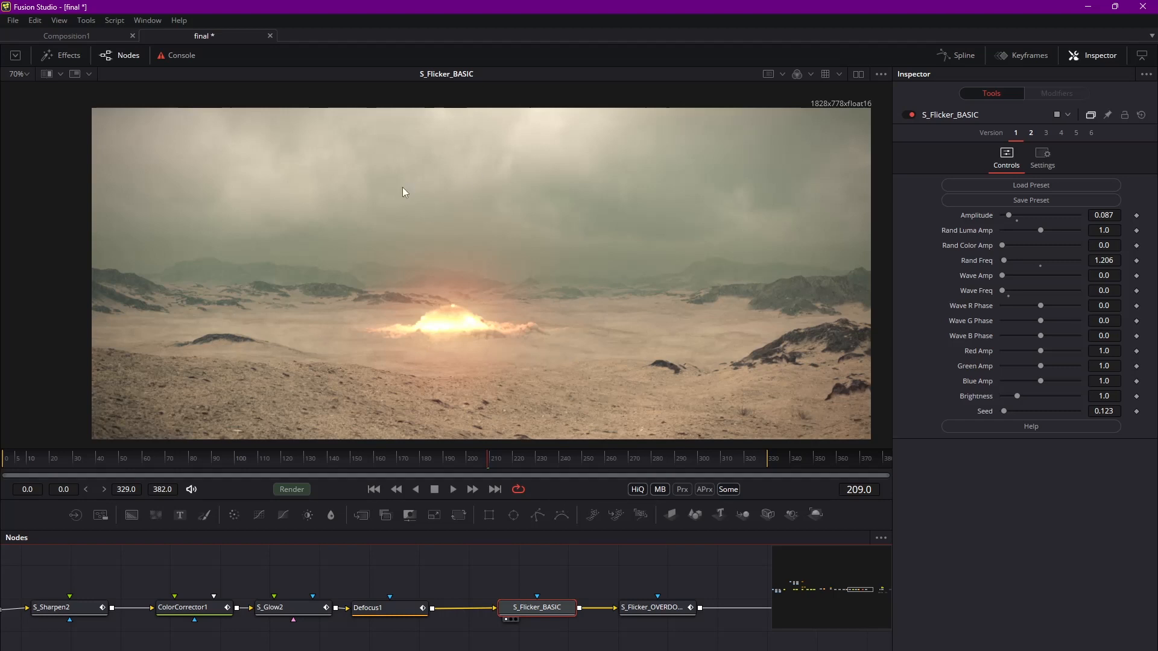
# Step: Toggle S_Flicker_BASIC off and on at frame 209 to compare its brightness flicker
pyautogui.moveTo(527, 607); pyautogui.dragTo(526, 609)
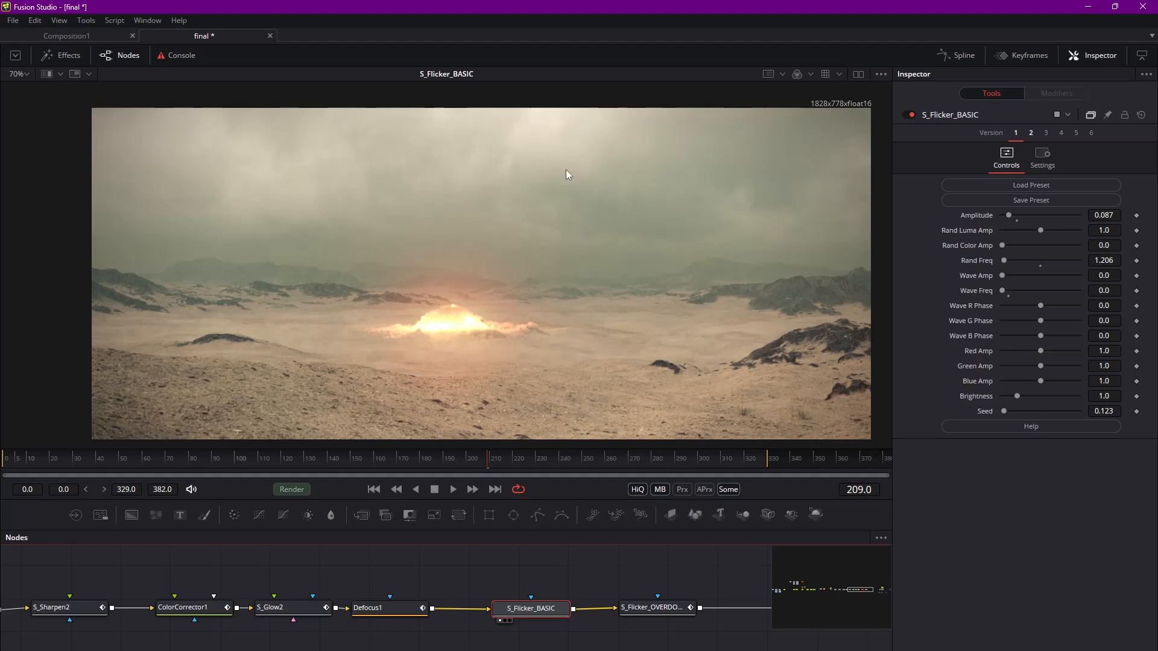
pyautogui.moveTo(495, 351); pyautogui.dragTo(475, 329, button='middle')
pyautogui.moveTo(392, 274); pyautogui.dragTo(405, 299, button='middle')
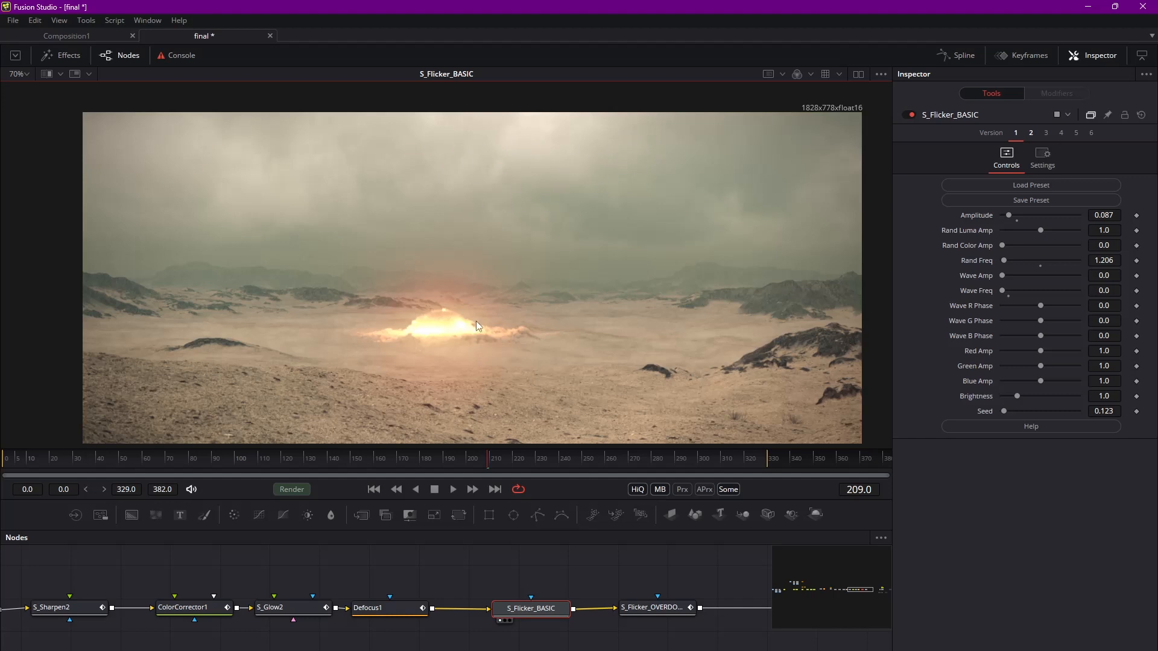
pyautogui.moveTo(541, 614); pyautogui.dragTo(543, 613)
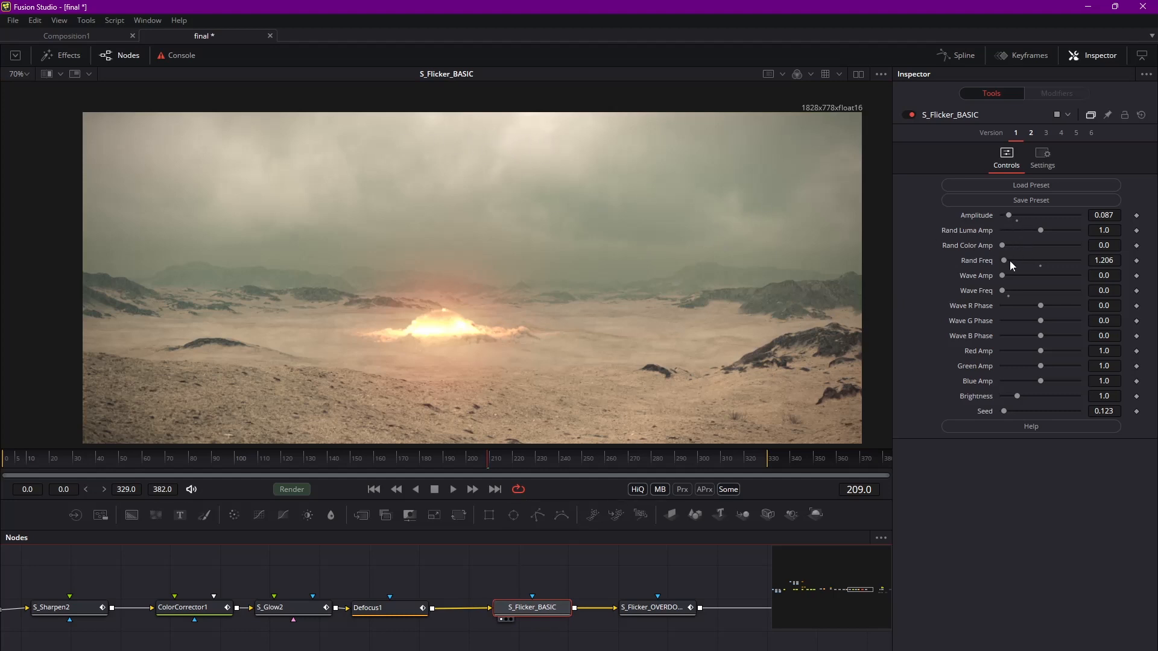
pyautogui.hotkey('ctrl', 'p')
pyautogui.hotkey('ctrl', 'p')
# Step: Check the S_Flicker_BASIC output on the desert before the explosion at frames 181 and 189
pyautogui.click(501, 461)
pyautogui.moveTo(477, 460); pyautogui.dragTo(424, 461)
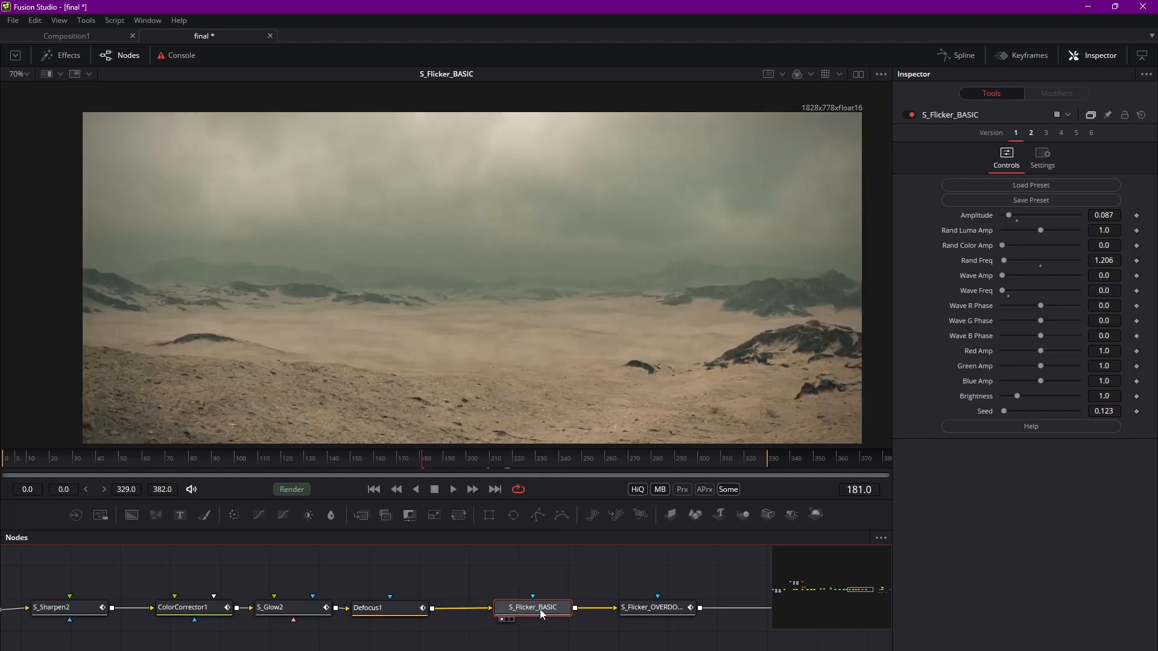
pyautogui.moveTo(540, 609); pyautogui.dragTo(535, 605)
pyautogui.moveTo(458, 254); pyautogui.dragTo(442, 242, button='middle')
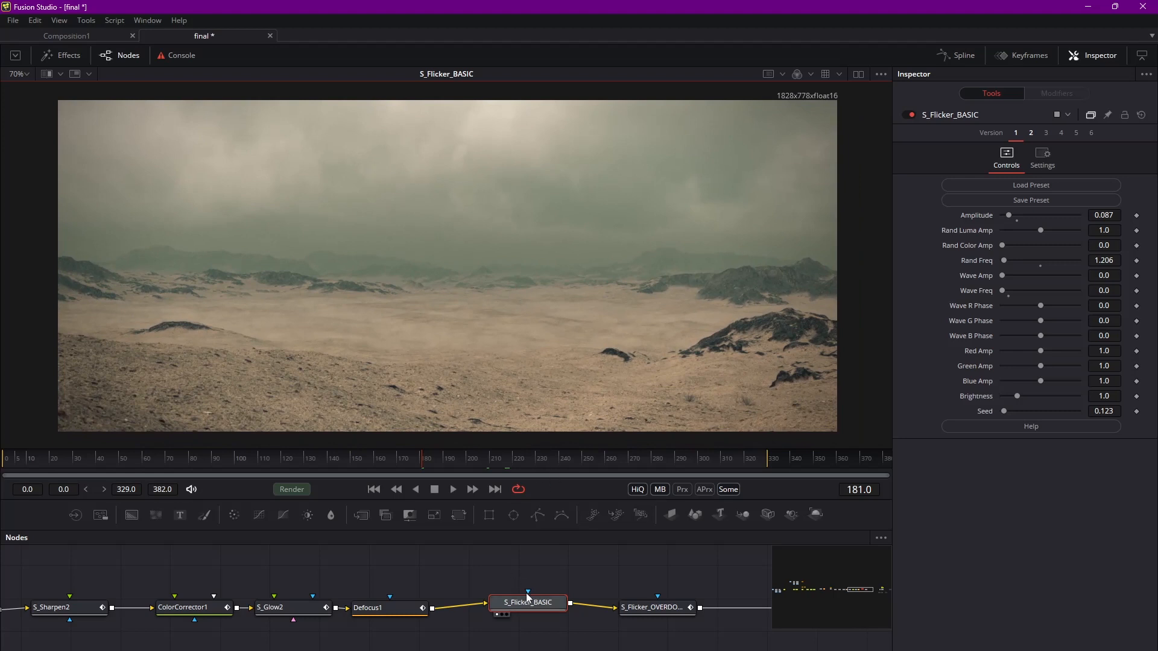
pyautogui.moveTo(534, 609)
pyautogui.mouseDown()
pyautogui.moveTo(549, 612)
pyautogui.moveTo(538, 619)
pyautogui.mouseUp()
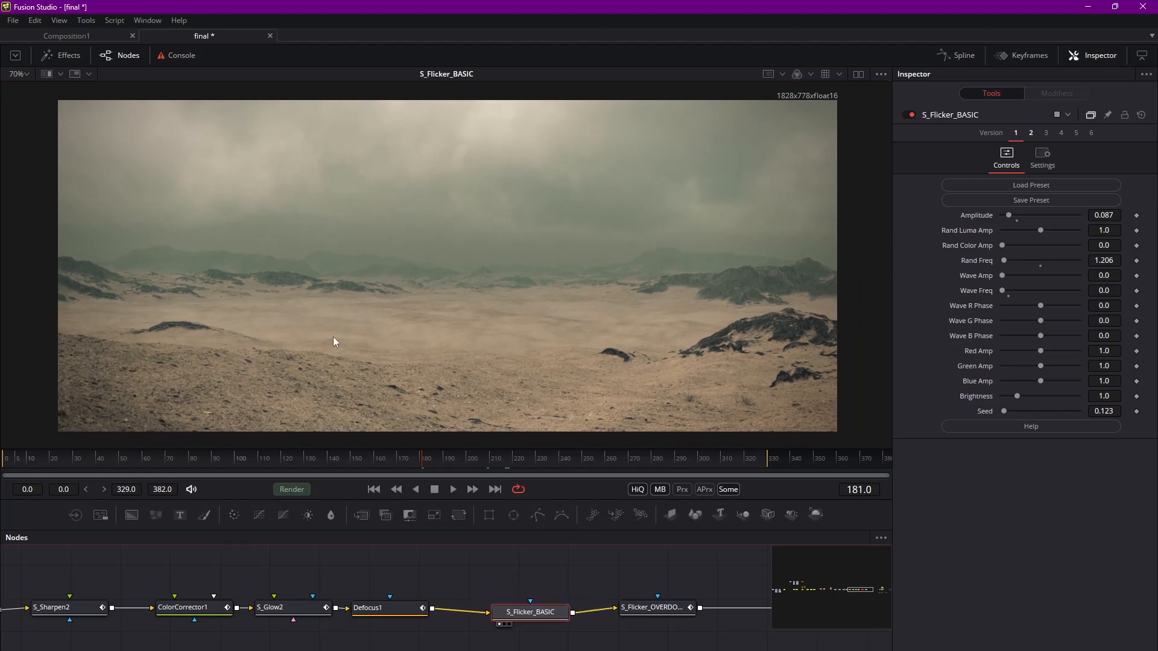
pyautogui.moveTo(424, 462); pyautogui.dragTo(439, 468)
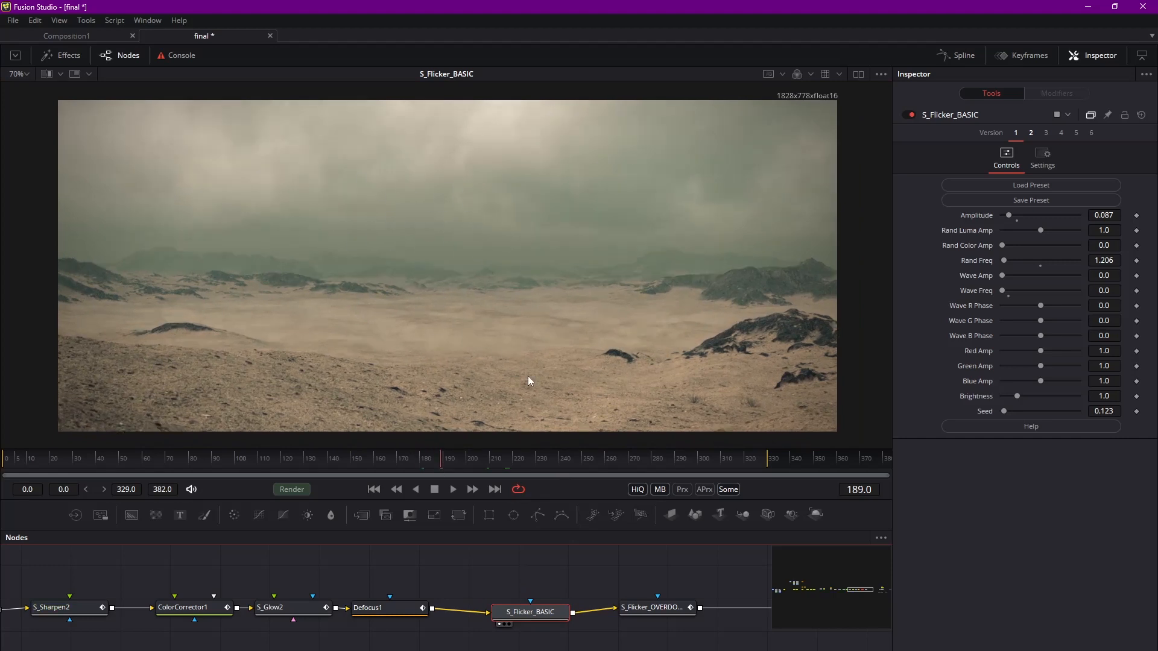
pyautogui.moveTo(520, 614); pyautogui.dragTo(519, 610)
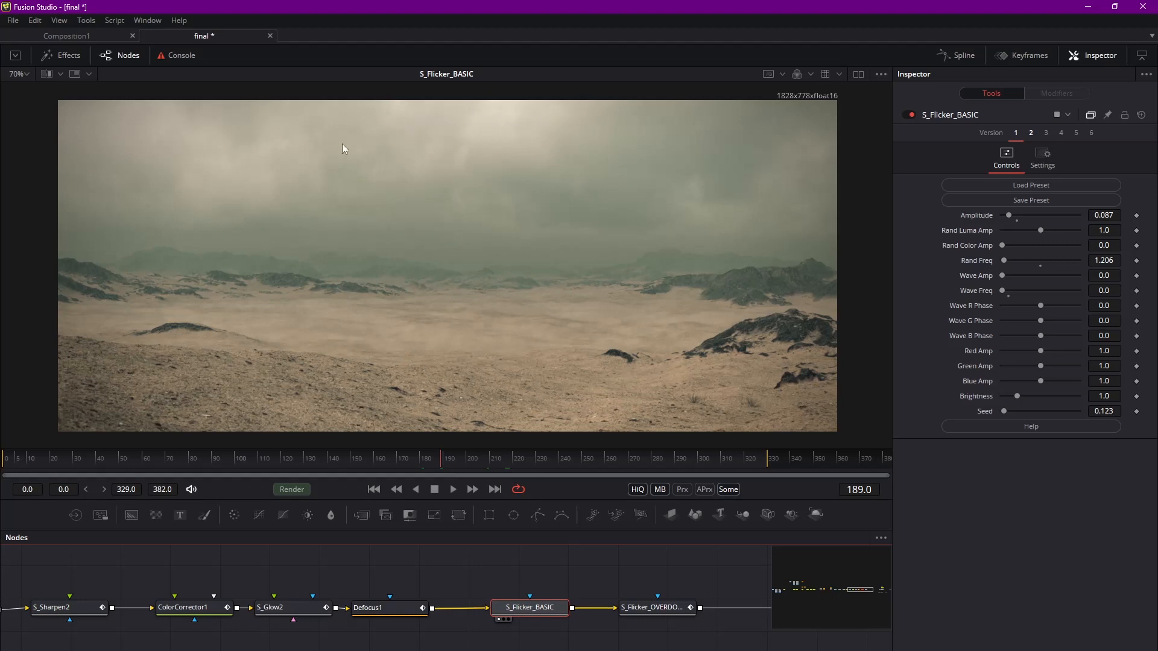
# Step: Display S_Flicker_OVERDOSE in the viewer and inspect the dark smoke shot at frame 312
pyautogui.click(659, 609)
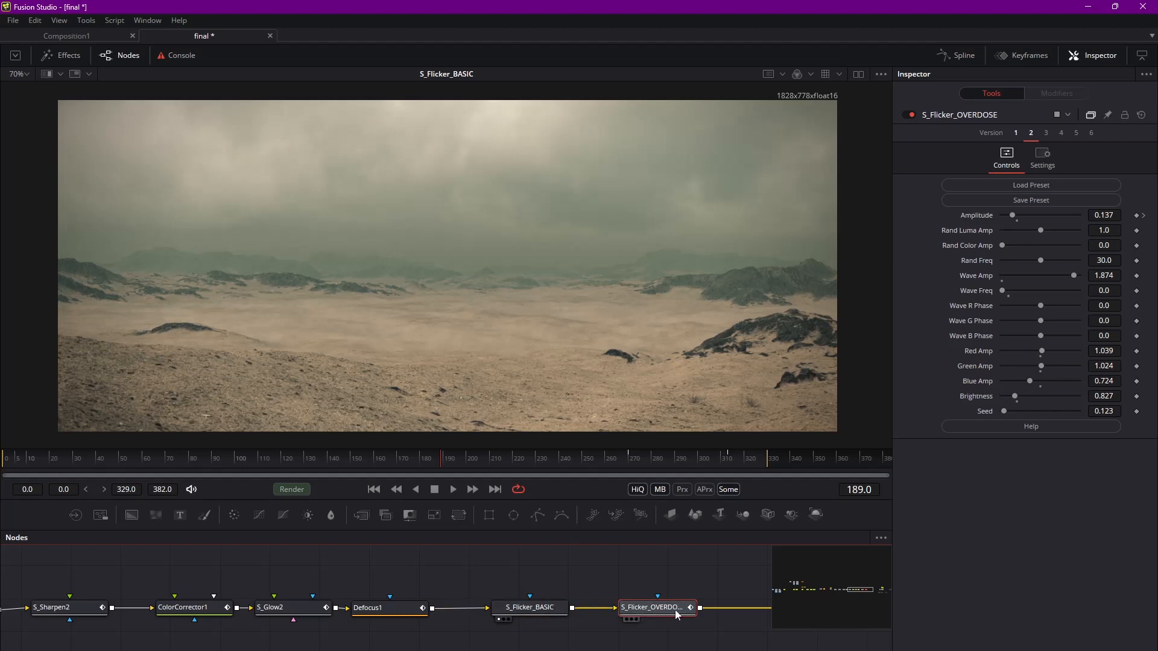
pyautogui.press('1')
pyautogui.moveTo(662, 610); pyautogui.dragTo(672, 607)
pyautogui.click(730, 458)
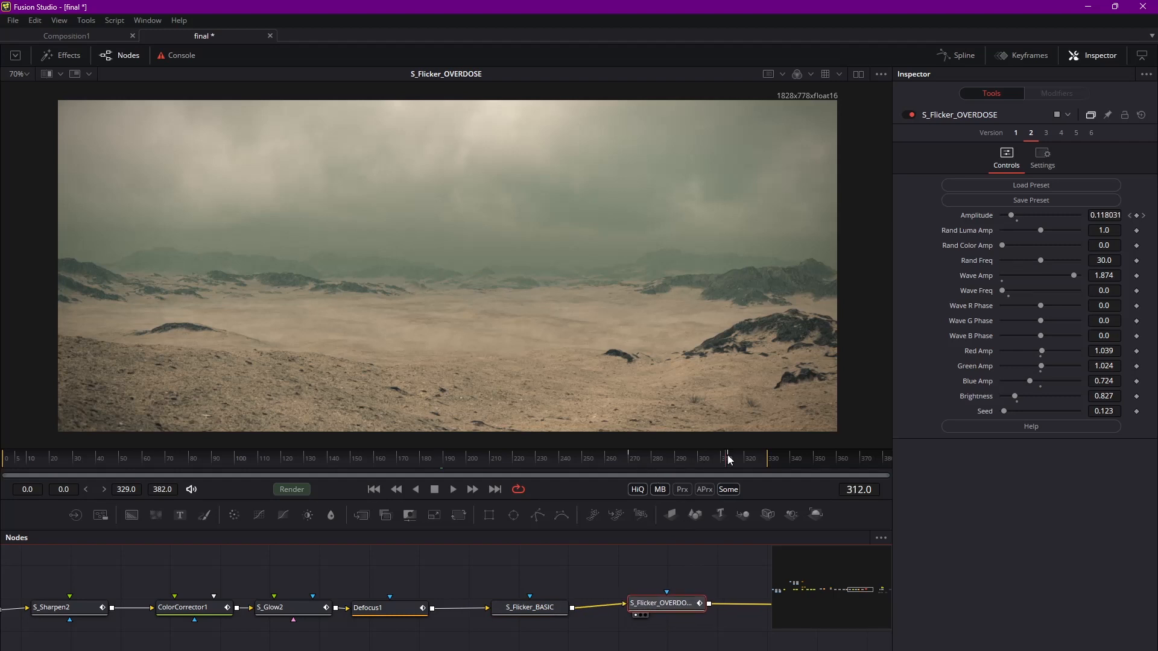
pyautogui.moveTo(477, 234); pyautogui.dragTo(461, 230, button='middle')
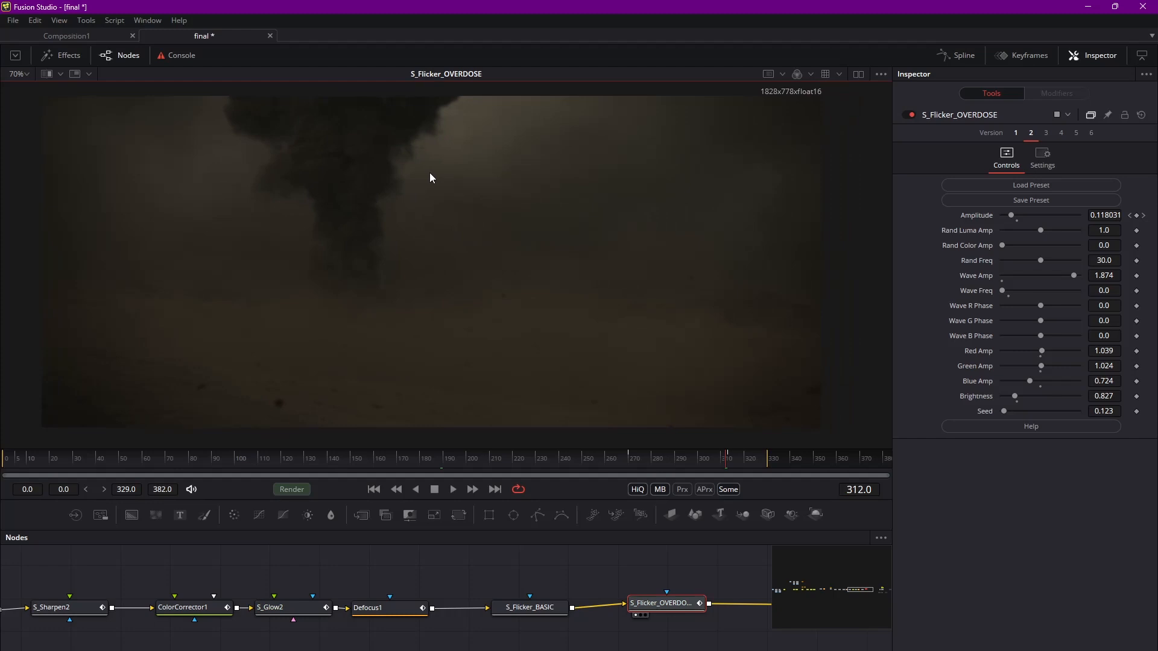
pyautogui.moveTo(387, 211); pyautogui.dragTo(405, 214, button='middle')
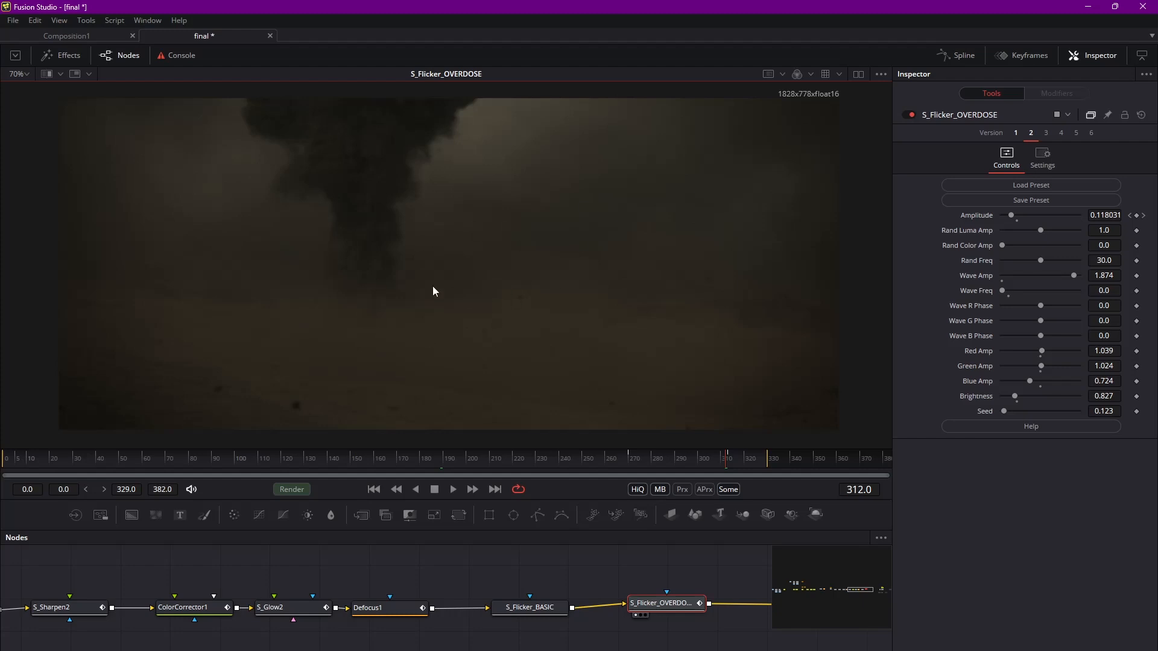
# Step: Scrub back to frame 307 and step through the neighbouring frames to compare the S_Flicker_OVERDOSE brightness changes
pyautogui.moveTo(670, 607); pyautogui.dragTo(669, 609)
pyautogui.moveTo(719, 460)
pyautogui.mouseDown()
pyautogui.moveTo(696, 457)
pyautogui.moveTo(715, 458)
pyautogui.mouseUp()
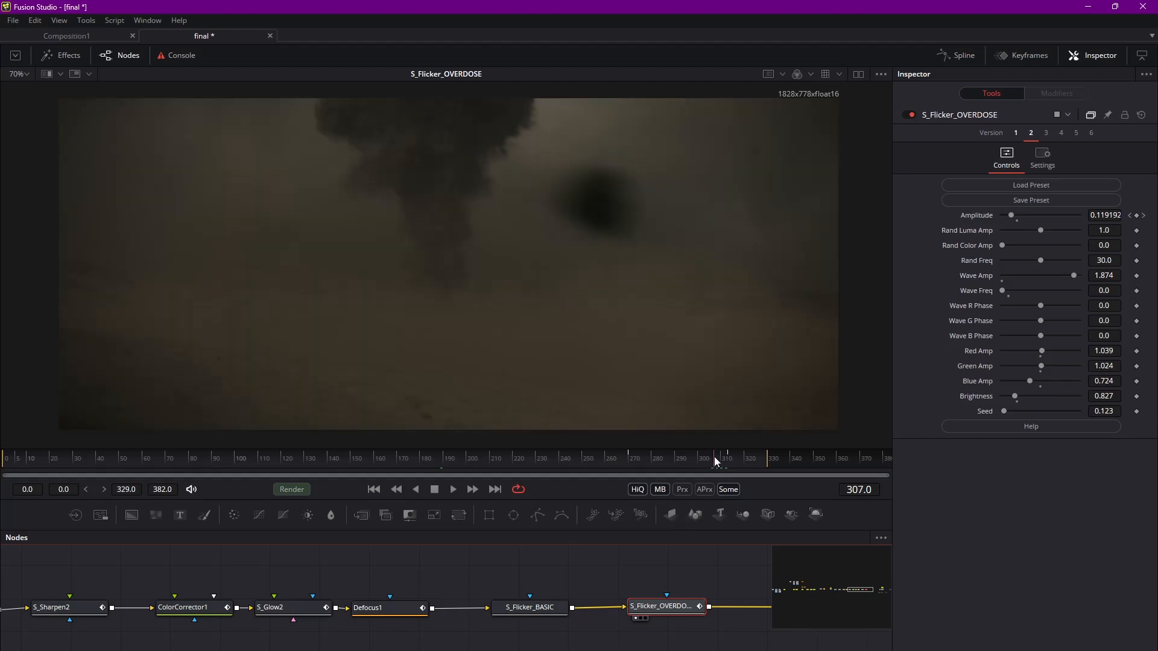
pyautogui.click(469, 491)
pyautogui.click(470, 490)
pyautogui.click(417, 490)
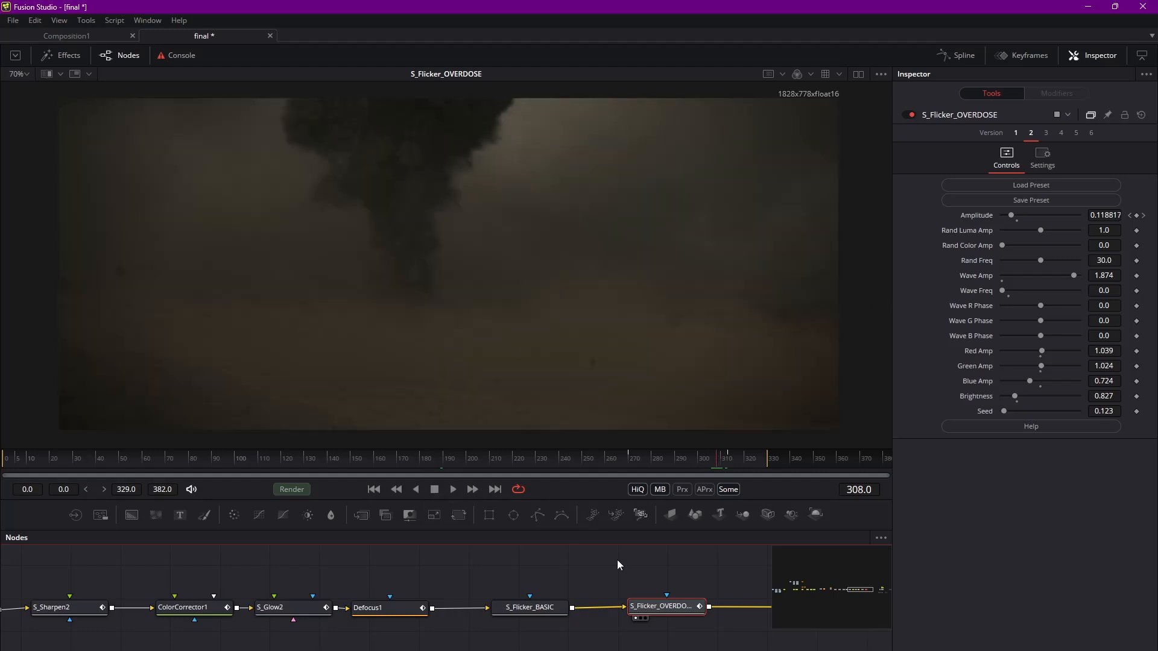
pyautogui.moveTo(660, 613); pyautogui.dragTo(654, 608)
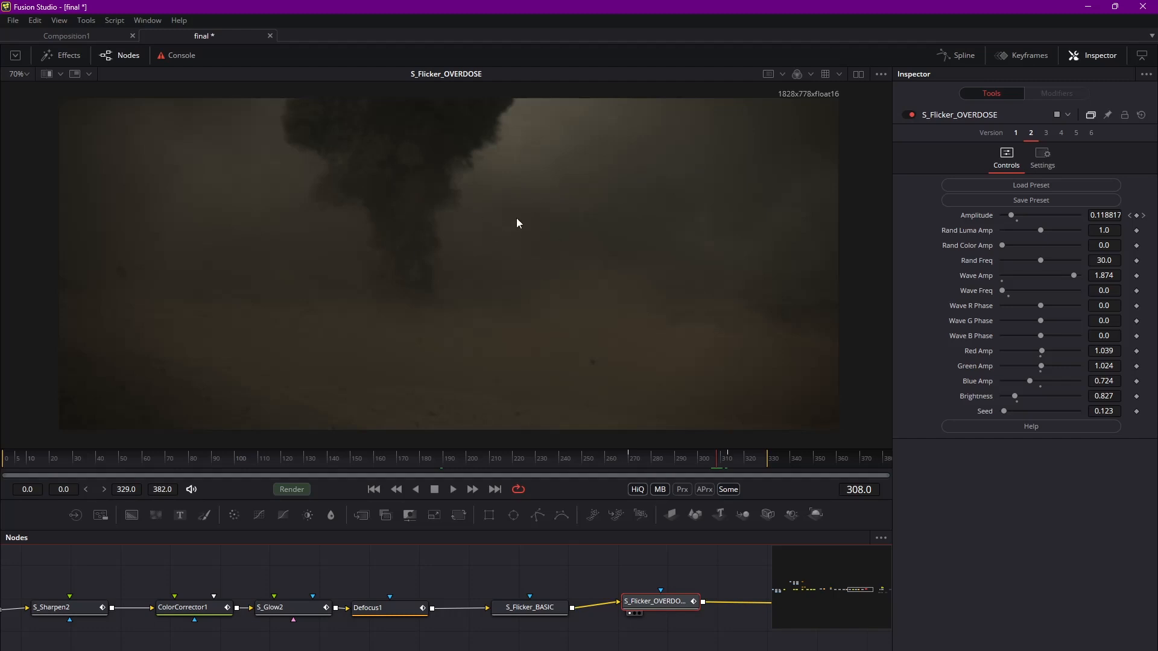
pyautogui.moveTo(671, 606)
pyautogui.mouseDown()
pyautogui.moveTo(670, 588)
pyautogui.moveTo(672, 611)
pyautogui.mouseUp()
# Step: Select ColorCorrector1, S_Glow2 and Defocus1 for review, and move S_Flicker_BASIC closer to Defocus1 in the node graph
pyautogui.moveTo(323, 580); pyautogui.dragTo(551, 571, button='middle')
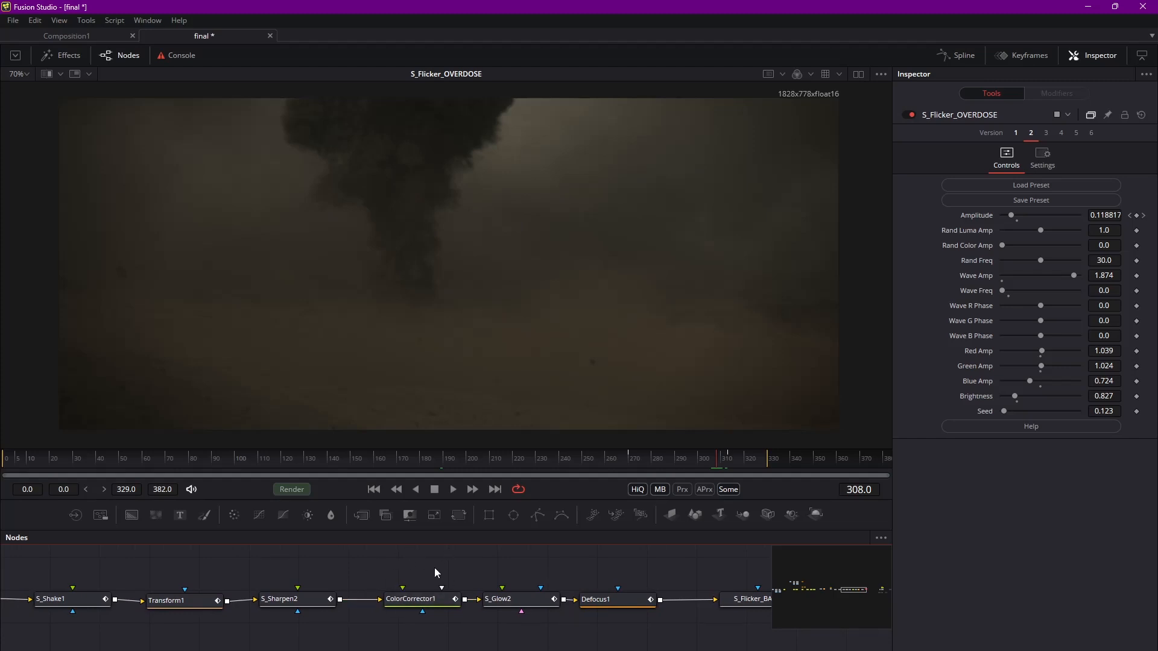
pyautogui.moveTo(632, 558); pyautogui.dragTo(433, 602)
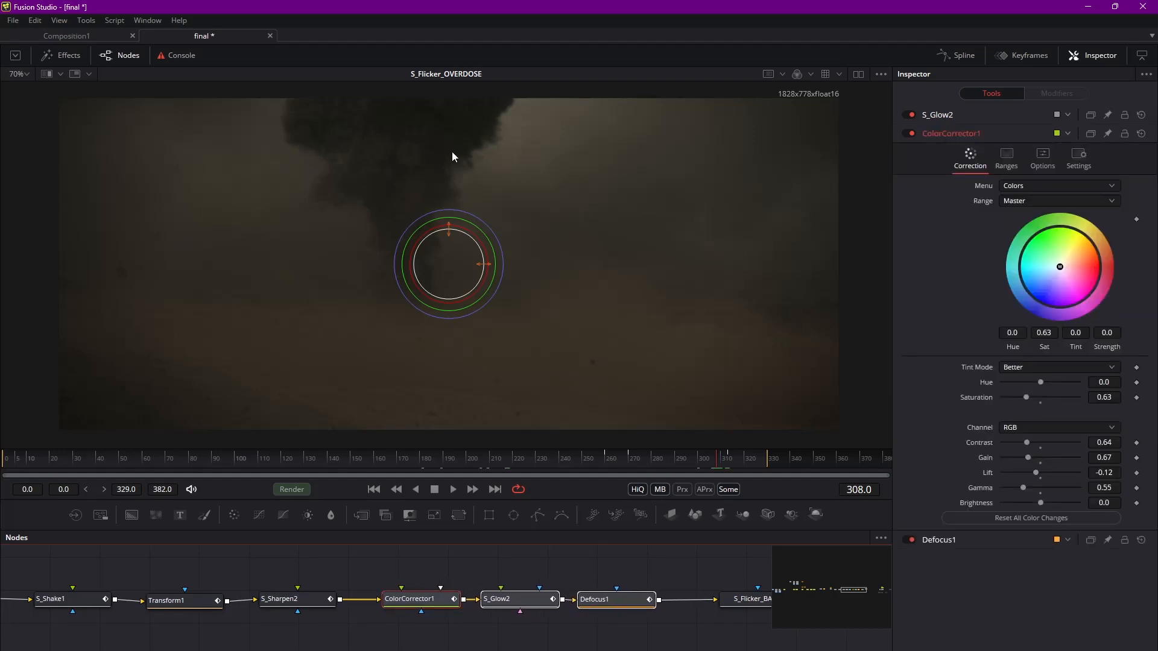
pyautogui.moveTo(646, 236); pyautogui.dragTo(546, 244, button='middle')
pyautogui.moveTo(689, 588); pyautogui.dragTo(573, 585, button='middle')
pyautogui.moveTo(638, 600); pyautogui.dragTo(596, 606)
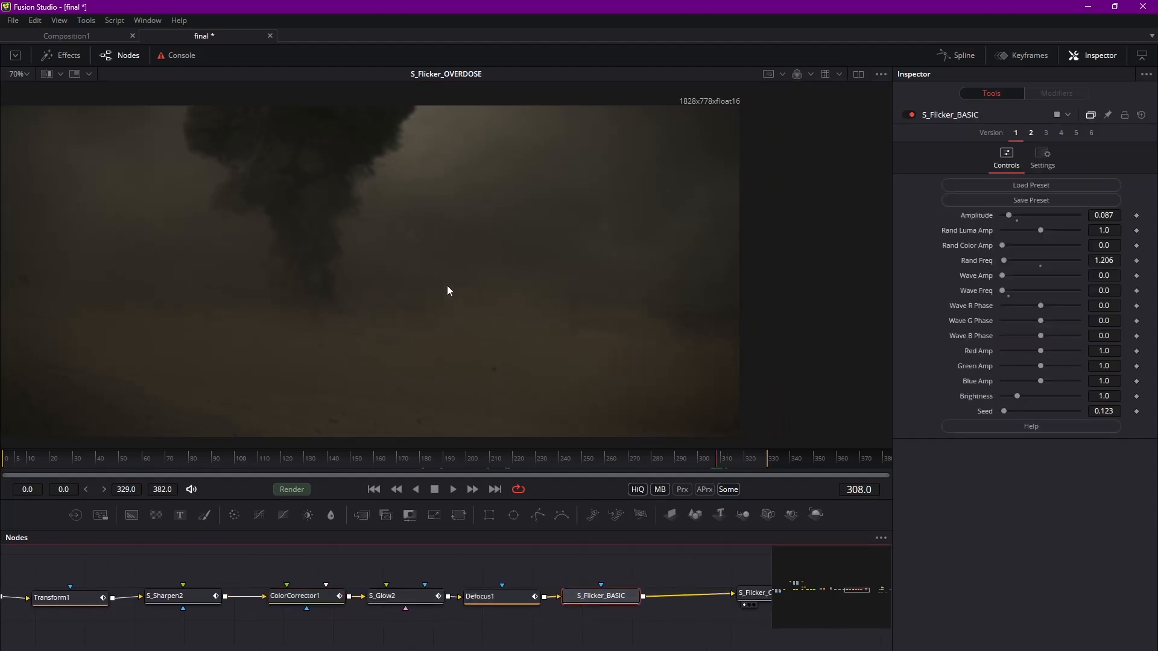
# Step: Move S_Flicker_OVERDOSE right beside S_Flicker_BASIC in the node graph and select the two flicker nodes for review
pyautogui.click(696, 577)
pyautogui.moveTo(695, 578); pyautogui.dragTo(548, 582, button='middle')
pyautogui.moveTo(623, 603); pyautogui.dragTo(555, 610)
pyautogui.moveTo(589, 566); pyautogui.dragTo(546, 591)
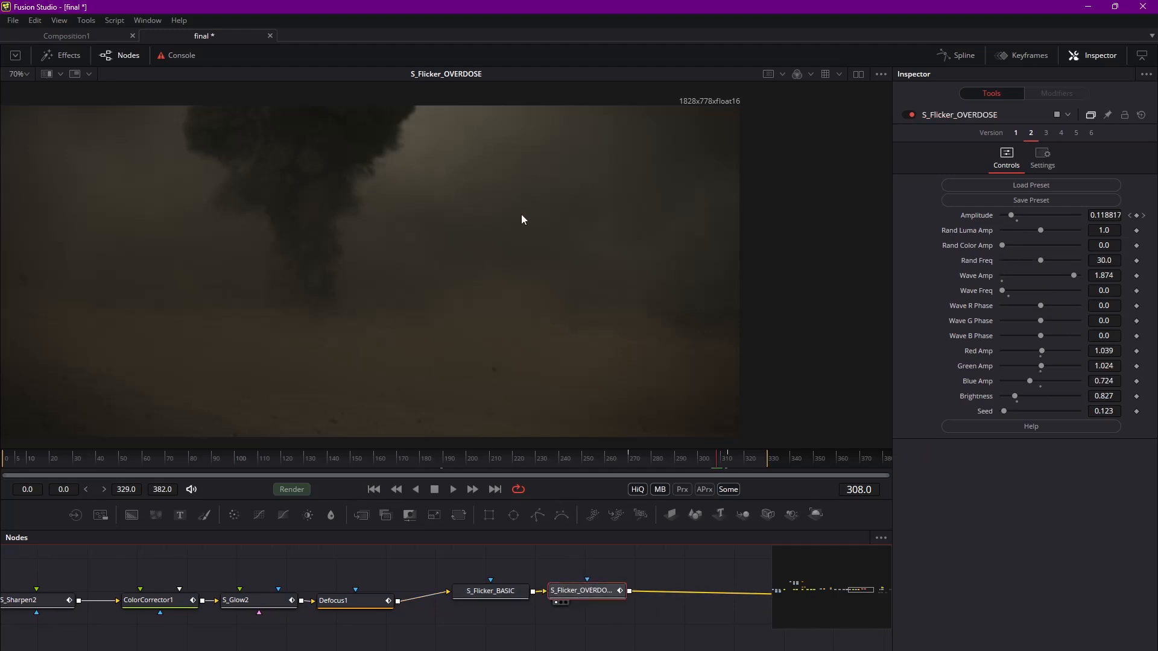
pyautogui.moveTo(491, 568); pyautogui.dragTo(548, 600)
pyautogui.click(657, 620)
# Step: Find the grain nodes at the end of the tree, select S_Grain1_1 and go to frame 235
pyautogui.moveTo(663, 619); pyautogui.dragTo(377, 617, button='middle')
pyautogui.moveTo(556, 650); pyautogui.dragTo(198, 650, button='middle')
pyautogui.keyDown('ctrl'); pyautogui.scroll(-6, 631, 641); pyautogui.keyUp('ctrl')
pyautogui.moveTo(655, 643); pyautogui.dragTo(592, 648, button='middle')
pyautogui.keyDown('ctrl'); pyautogui.scroll(6, 609, 616); pyautogui.keyUp('ctrl')
pyautogui.moveTo(596, 562); pyautogui.dragTo(456, 650)
pyautogui.scroll(-1, 611, 597)
pyautogui.click(561, 647)
pyautogui.click(548, 458)
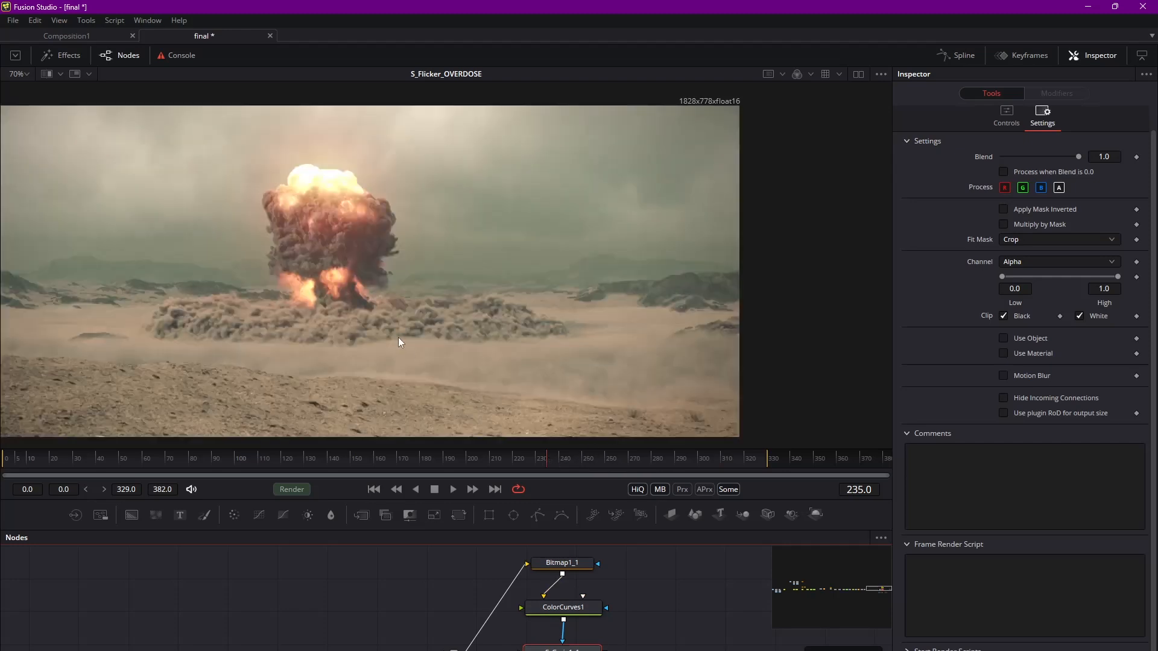
# Step: Display S_Grain1_1 and toggle it off and on to compare the grain along the dark smoke edge beside the fire
pyautogui.keyDown('ctrl'); pyautogui.scroll(4, 439, 259); pyautogui.keyUp('ctrl')
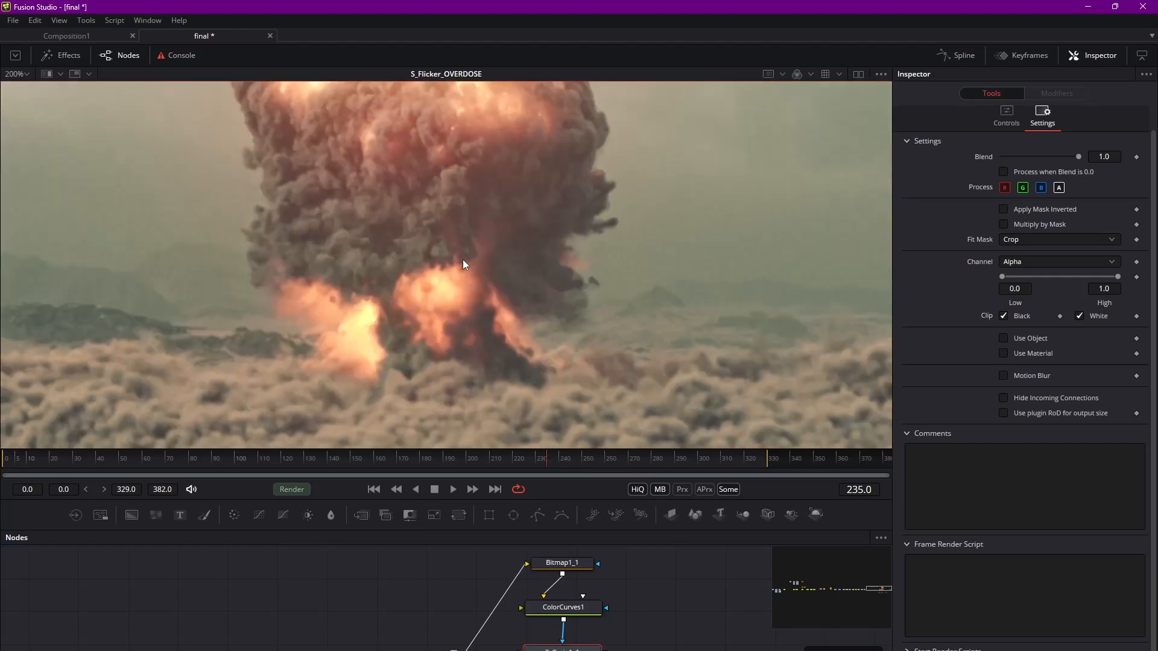
pyautogui.moveTo(637, 631); pyautogui.dragTo(643, 615, button='middle')
pyautogui.press('1')
pyautogui.keyDown('ctrl'); pyautogui.scroll(3, 516, 229); pyautogui.keyUp('ctrl')
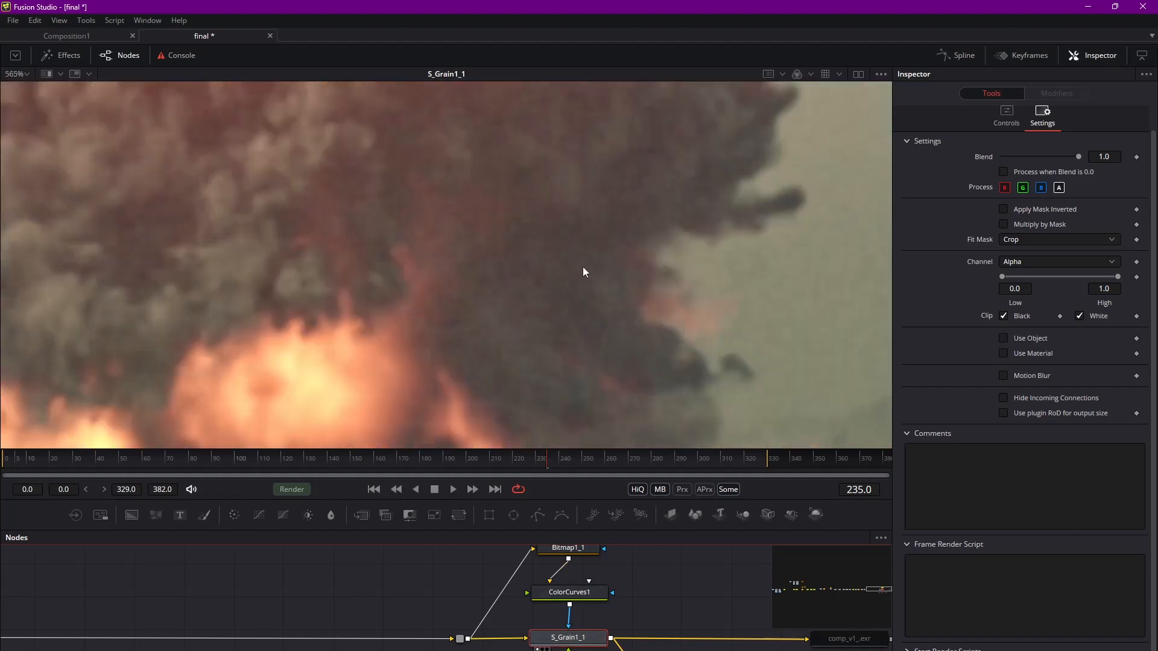
pyautogui.keyDown('ctrl'); pyautogui.scroll(2, 584, 266); pyautogui.keyUp('ctrl')
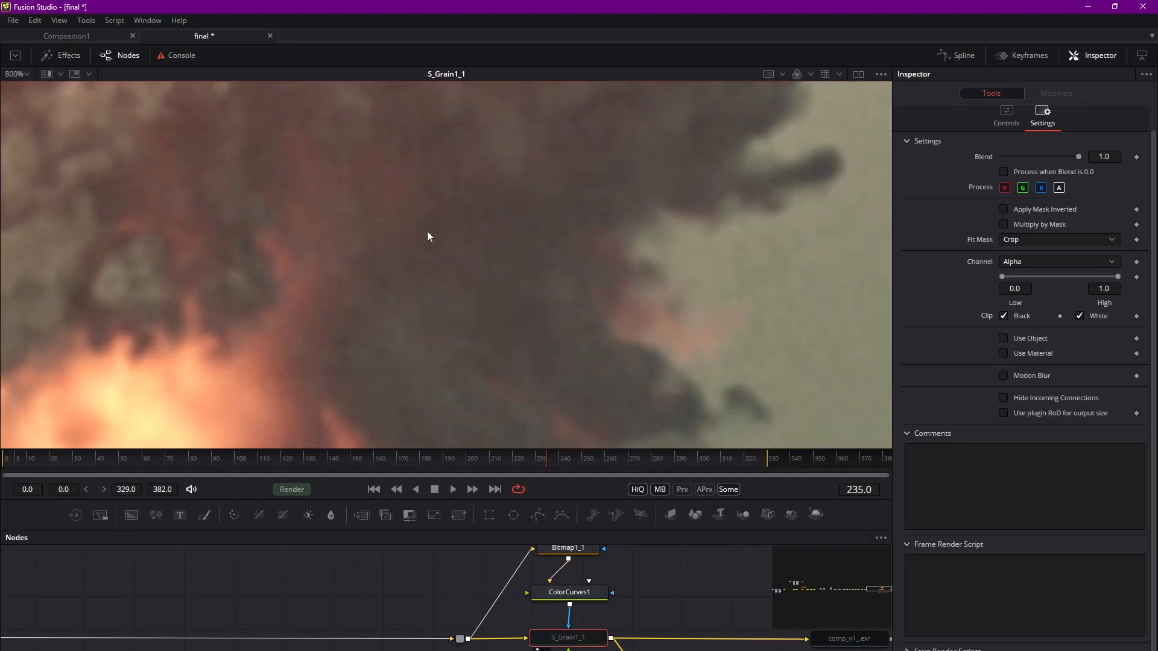
pyautogui.moveTo(595, 239); pyautogui.dragTo(470, 259, button='middle')
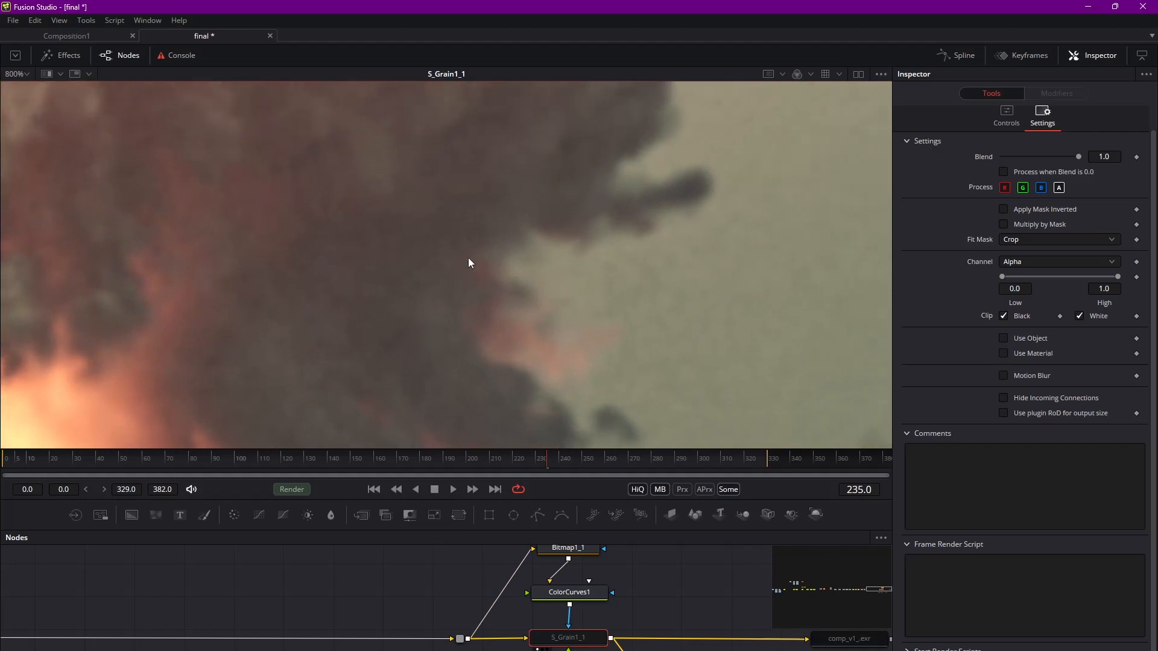
pyautogui.moveTo(391, 233); pyautogui.dragTo(440, 245, button='middle')
pyautogui.hotkey('ctrl', 'p')
pyautogui.hotkey('ctrl', 'p')
pyautogui.hotkey('ctrl', 'p')
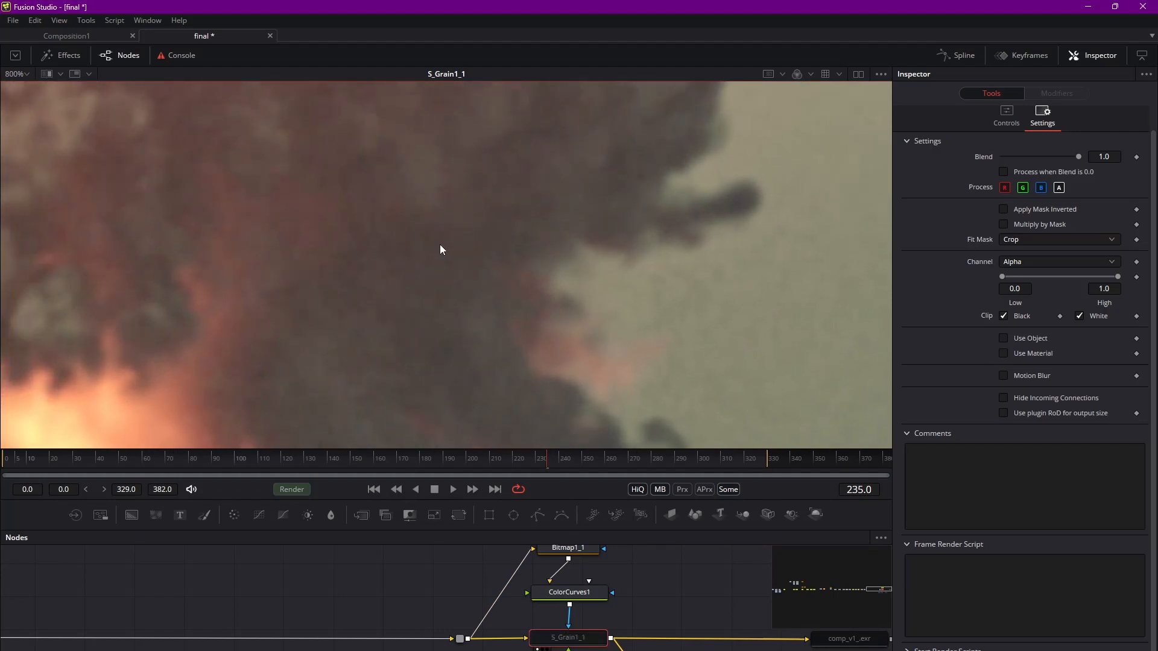
pyautogui.hotkey('ctrl', 'p')
# Step: Display Bitmap1_1 and examine the inverted luminance mask of the explosion, dust and ground
pyautogui.scroll(-4, 459, 266)
pyautogui.moveTo(523, 276); pyautogui.dragTo(558, 272, button='middle')
pyautogui.moveTo(550, 580); pyautogui.dragTo(555, 605, button='middle')
pyautogui.click(581, 574)
pyautogui.press('1')
pyautogui.moveTo(550, 261); pyautogui.dragTo(559, 229, button='middle')
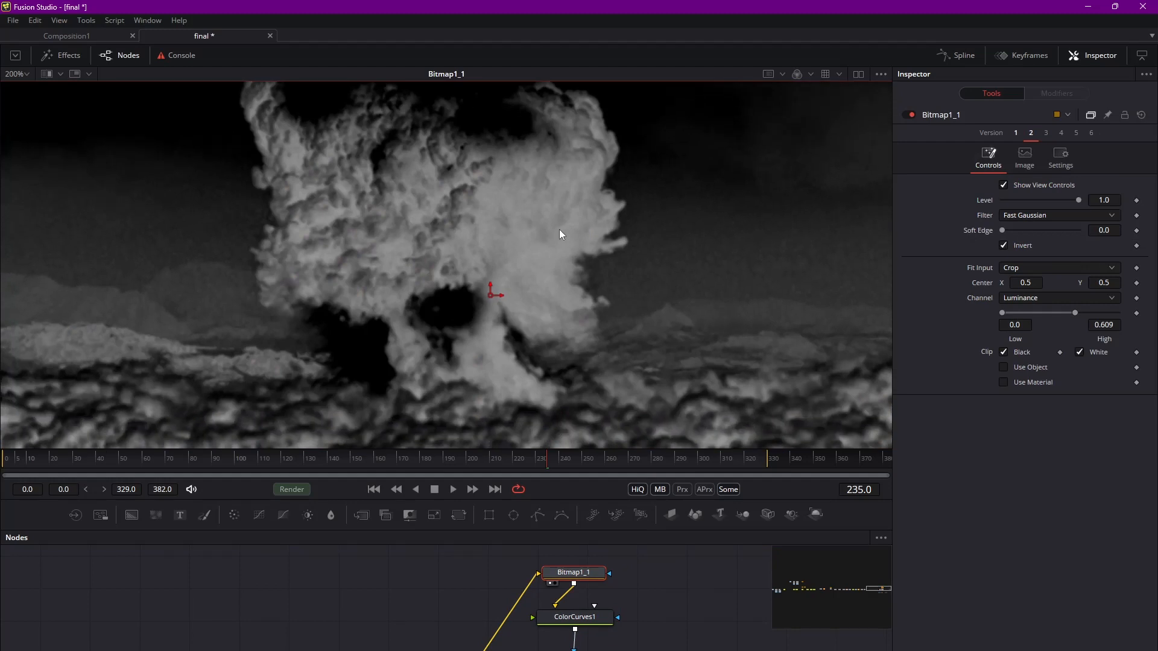
pyautogui.keyDown('ctrl'); pyautogui.scroll(-1, 581, 239); pyautogui.keyUp('ctrl')
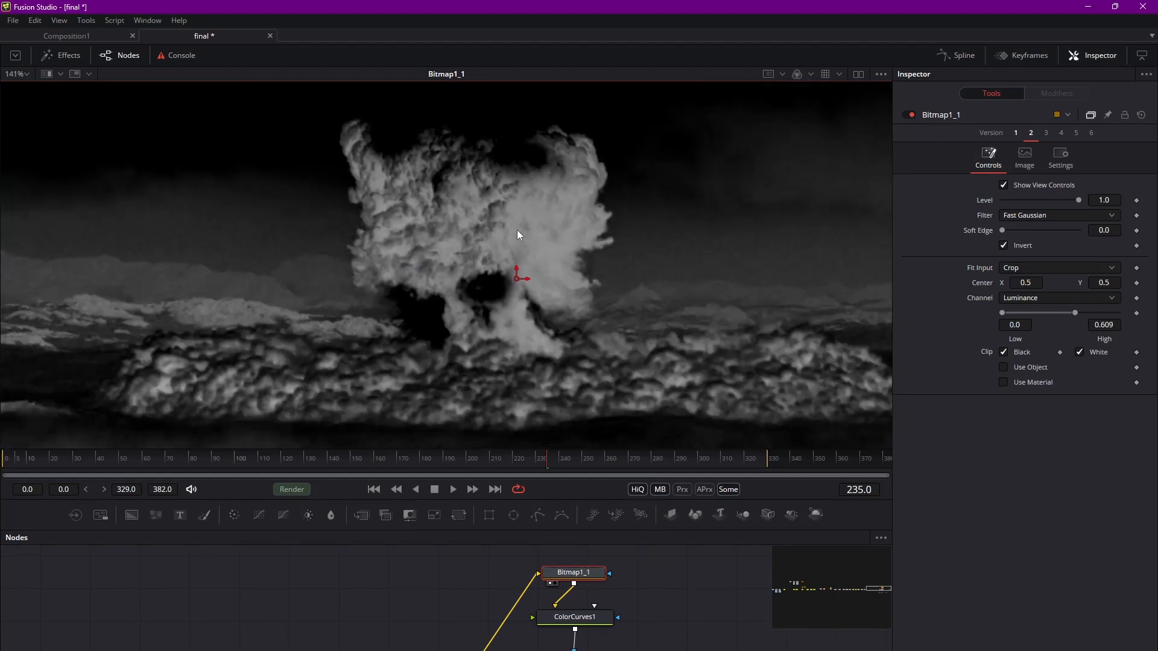
pyautogui.moveTo(578, 204); pyautogui.dragTo(538, 207, button='middle')
pyautogui.moveTo(669, 219); pyautogui.dragTo(607, 219, button='middle')
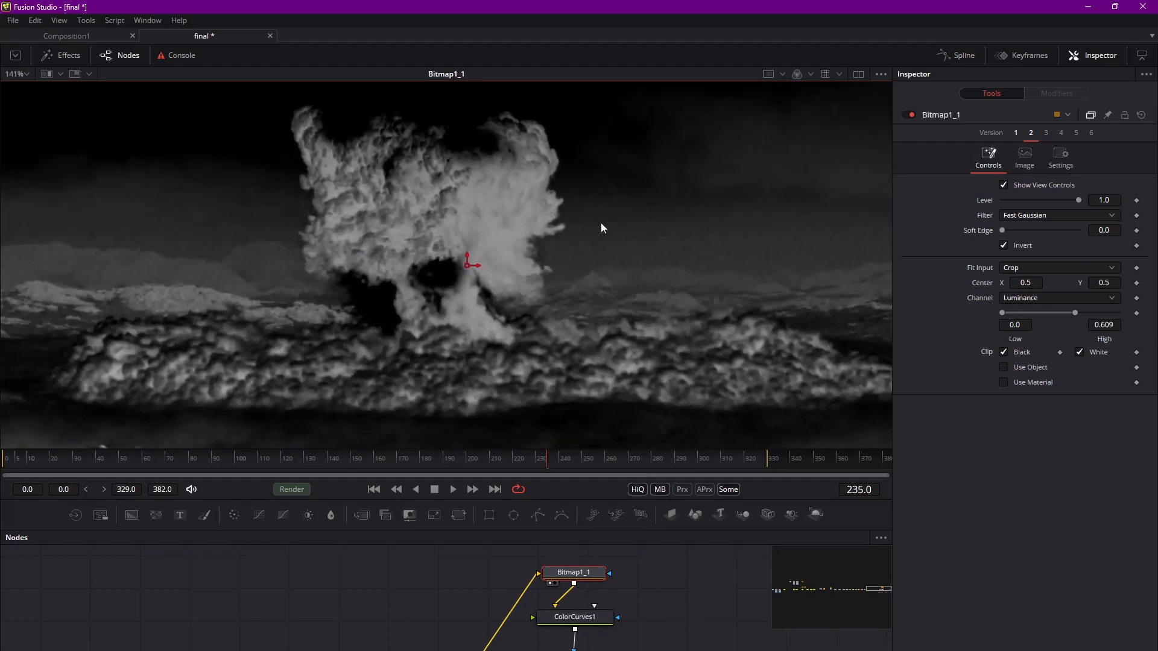
pyautogui.keyDown('ctrl'); pyautogui.scroll(-1, 599, 223); pyautogui.keyUp('ctrl')
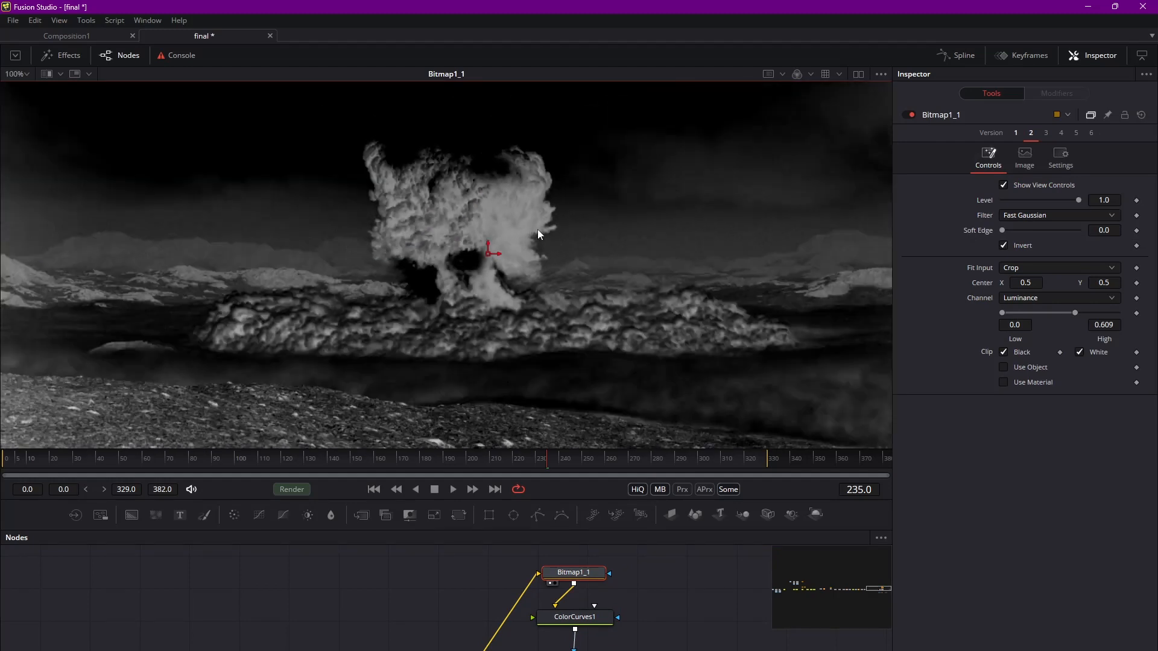
# Step: Display ColorCurves1 and inspect the contrast-adjusted mask that feeds S_Grain1_1 across the ground, sky and smoke
pyautogui.click(598, 618)
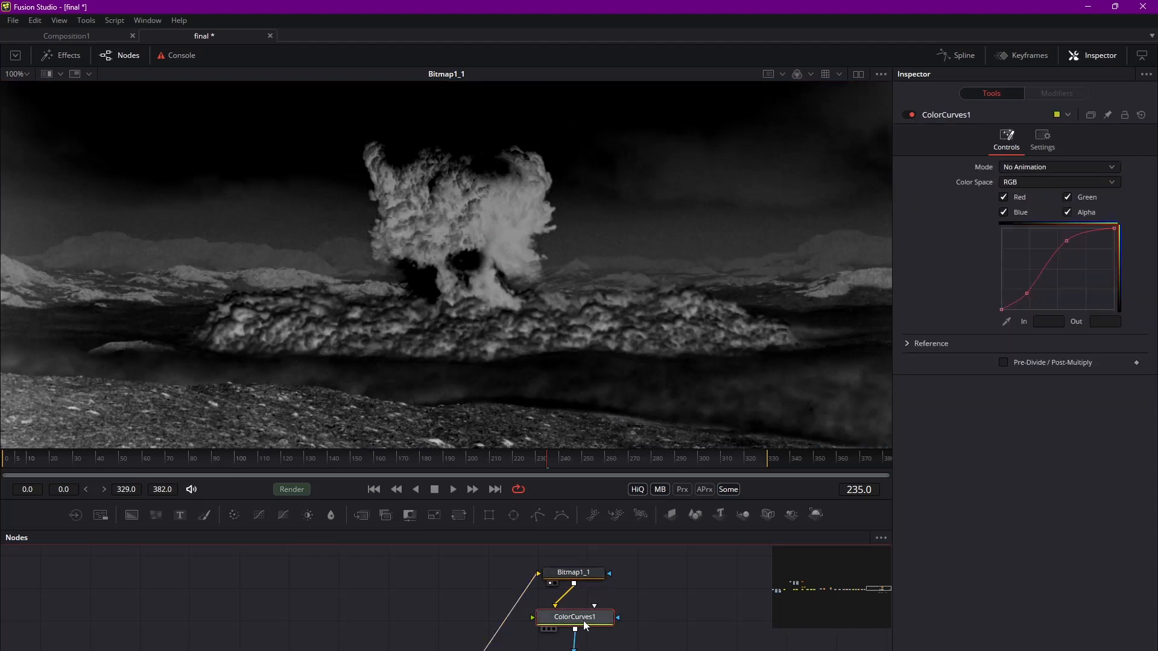
pyautogui.press('1')
pyautogui.moveTo(635, 233); pyautogui.dragTo(580, 236, button='middle')
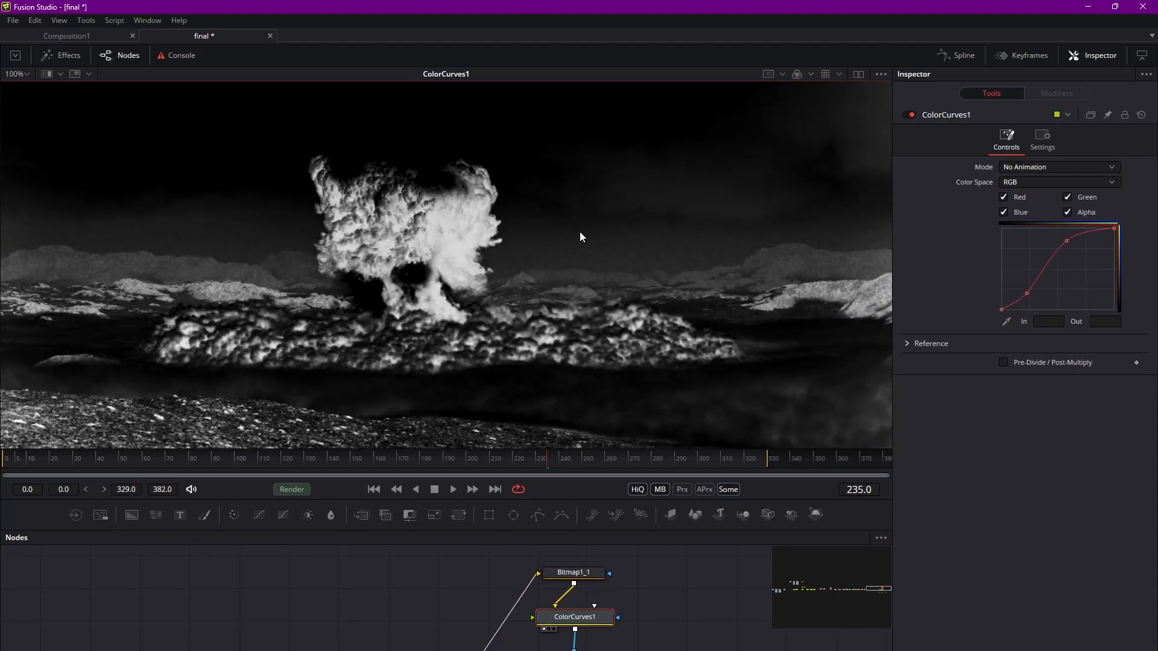
pyautogui.keyDown('ctrl'); pyautogui.scroll(-3, 573, 228); pyautogui.keyUp('ctrl')
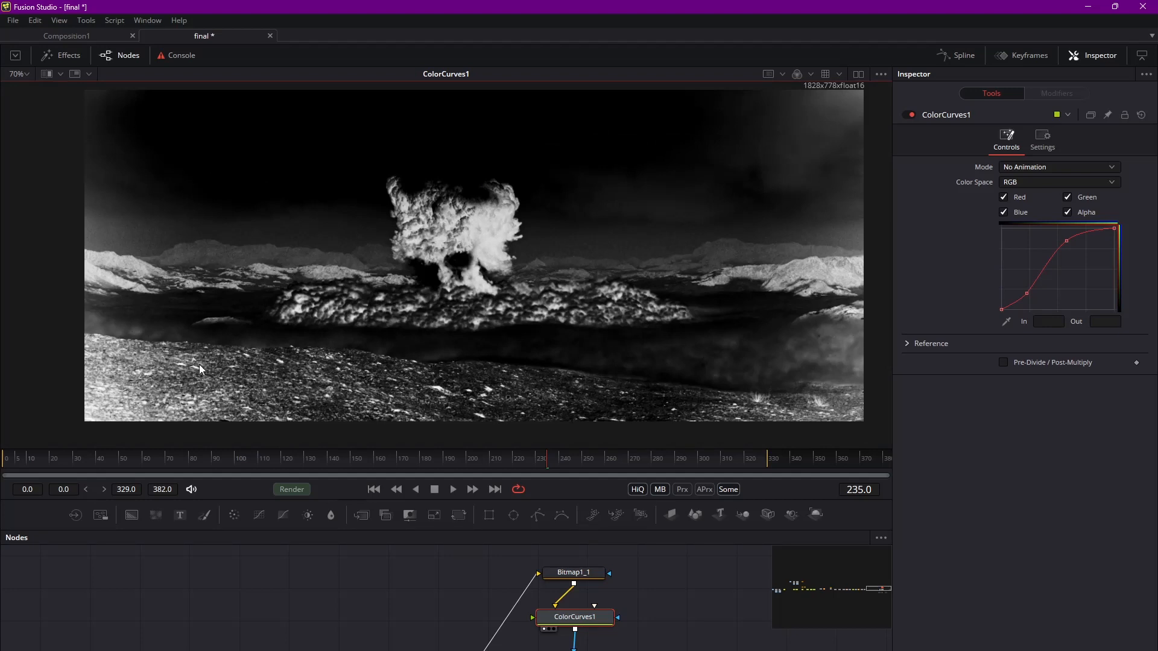
pyautogui.moveTo(628, 629); pyautogui.dragTo(618, 619, button='middle')
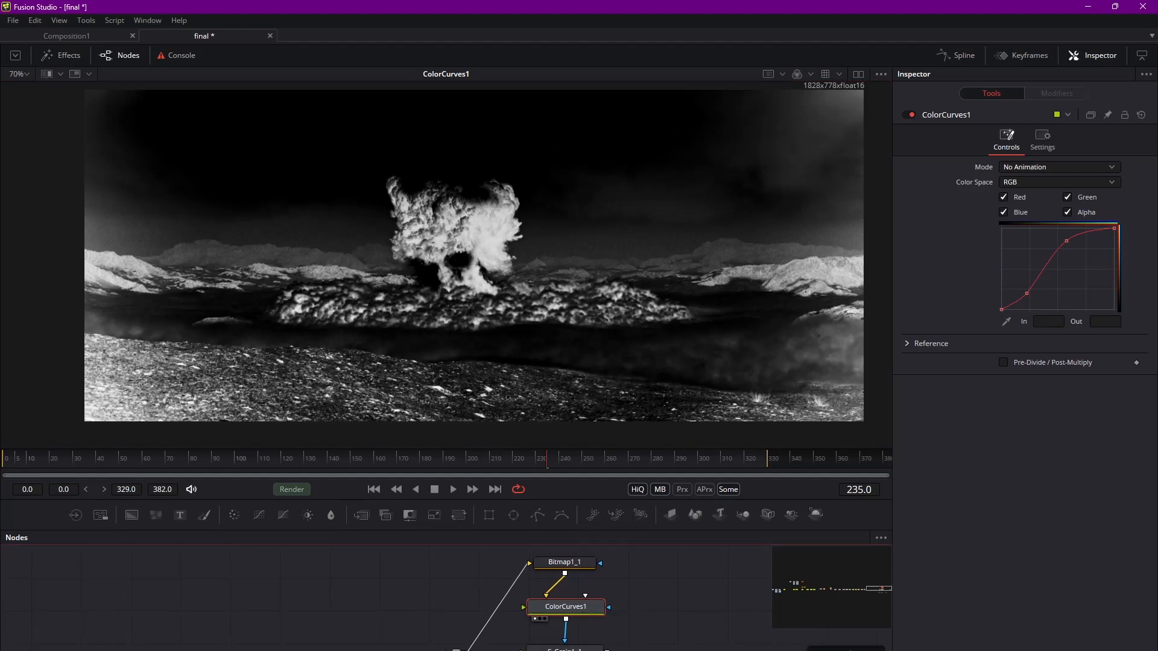
pyautogui.click(564, 650)
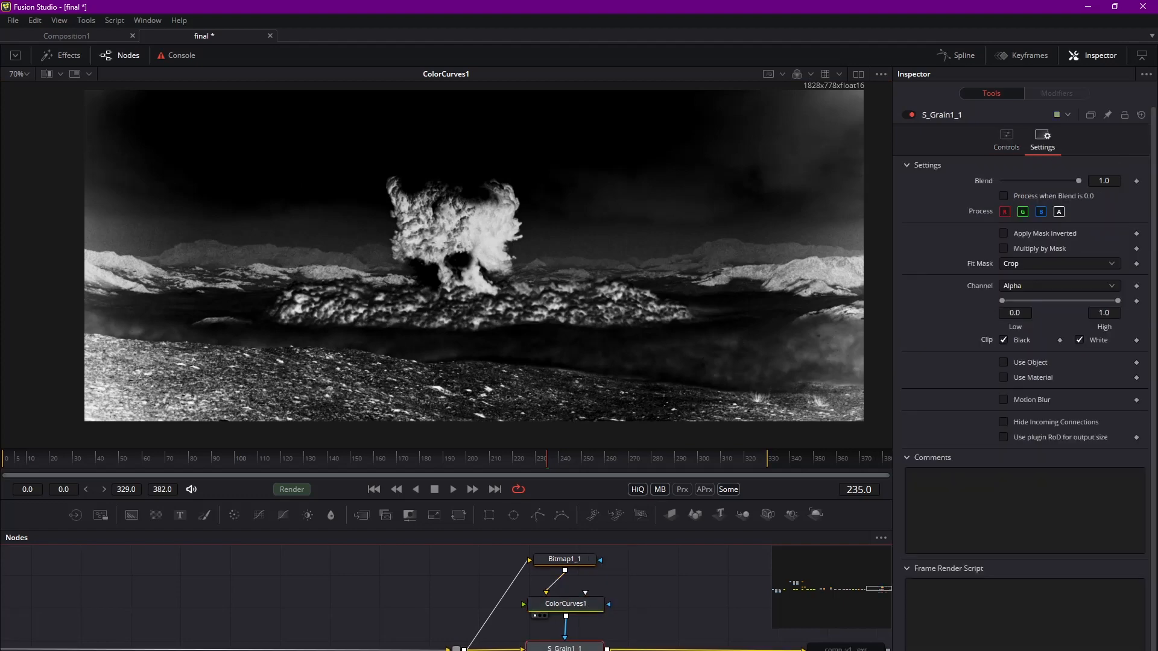
pyautogui.keyDown('ctrl'); pyautogui.scroll(3, 505, 227); pyautogui.keyUp('ctrl')
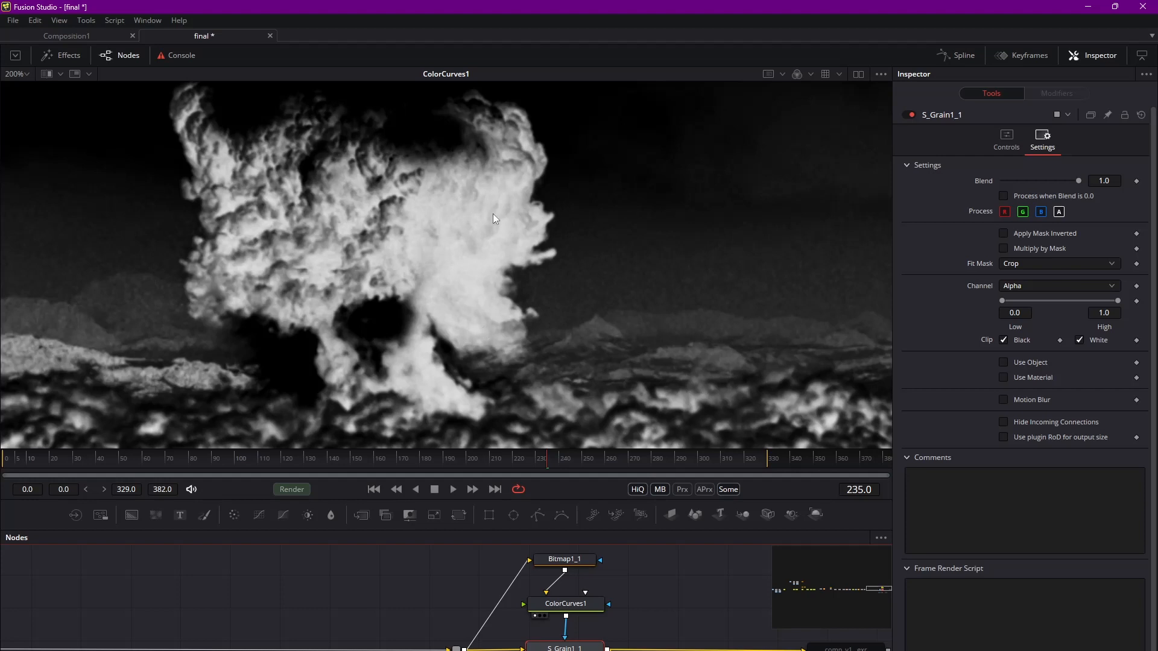
pyautogui.keyDown('ctrl'); pyautogui.scroll(-4, 516, 198); pyautogui.keyUp('ctrl')
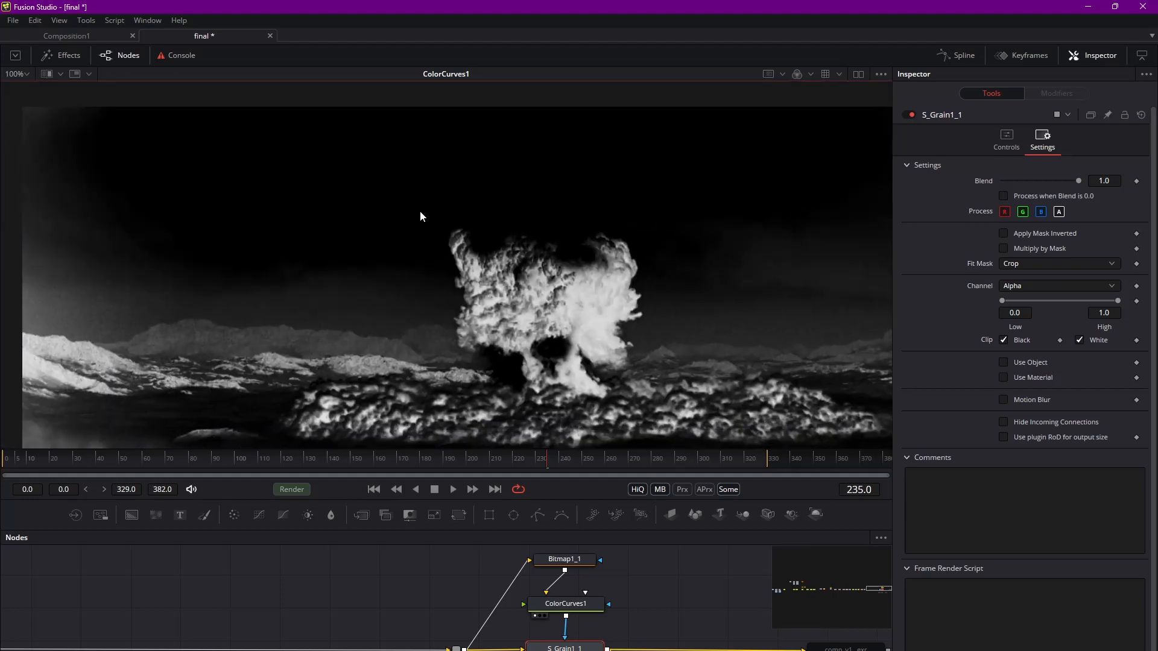
# Step: Display PipeRouter5 and inspect the image before grain around the explosion and the distant hills
pyautogui.click(456, 649)
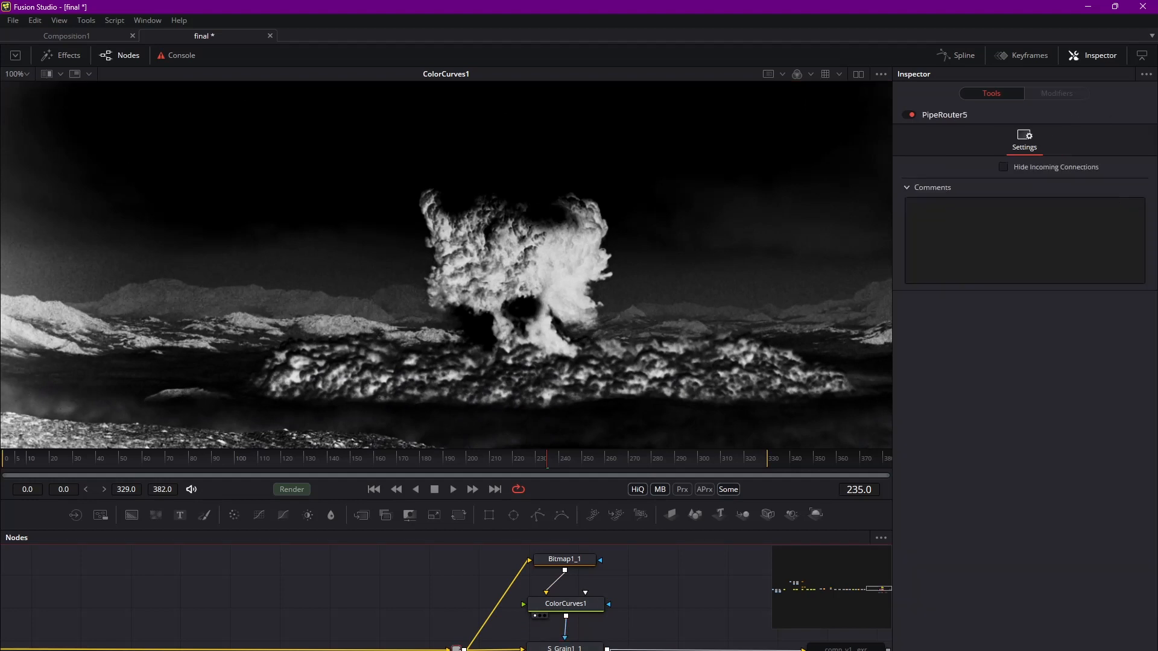
pyautogui.press('1')
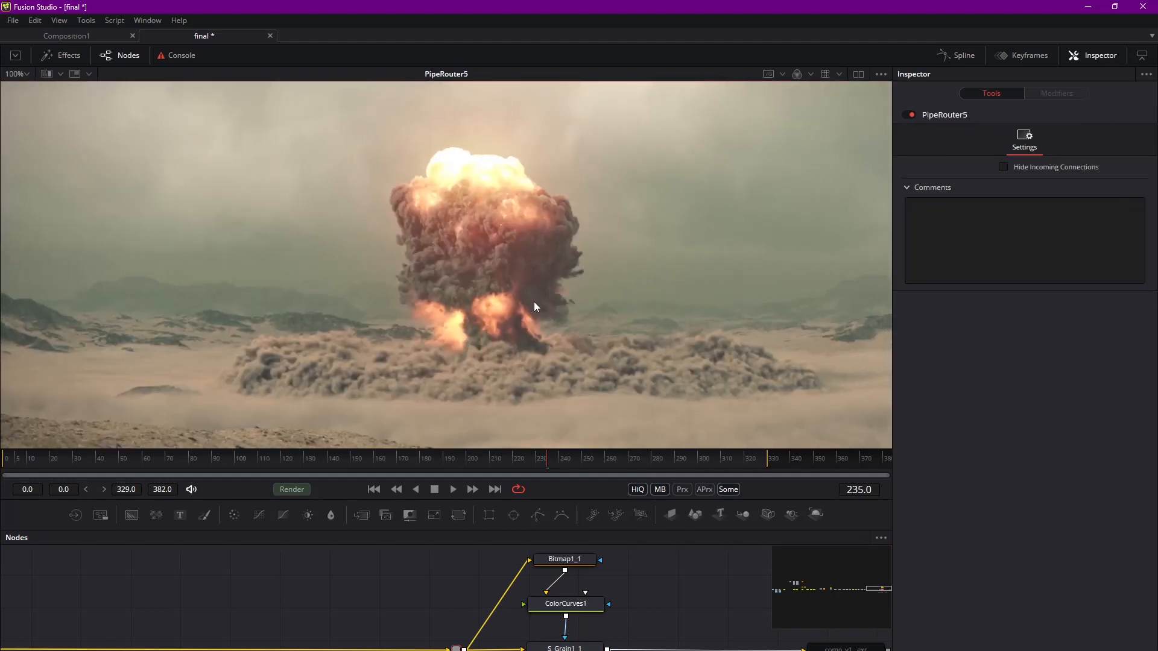
pyautogui.moveTo(757, 371); pyautogui.dragTo(504, 291, button='middle')
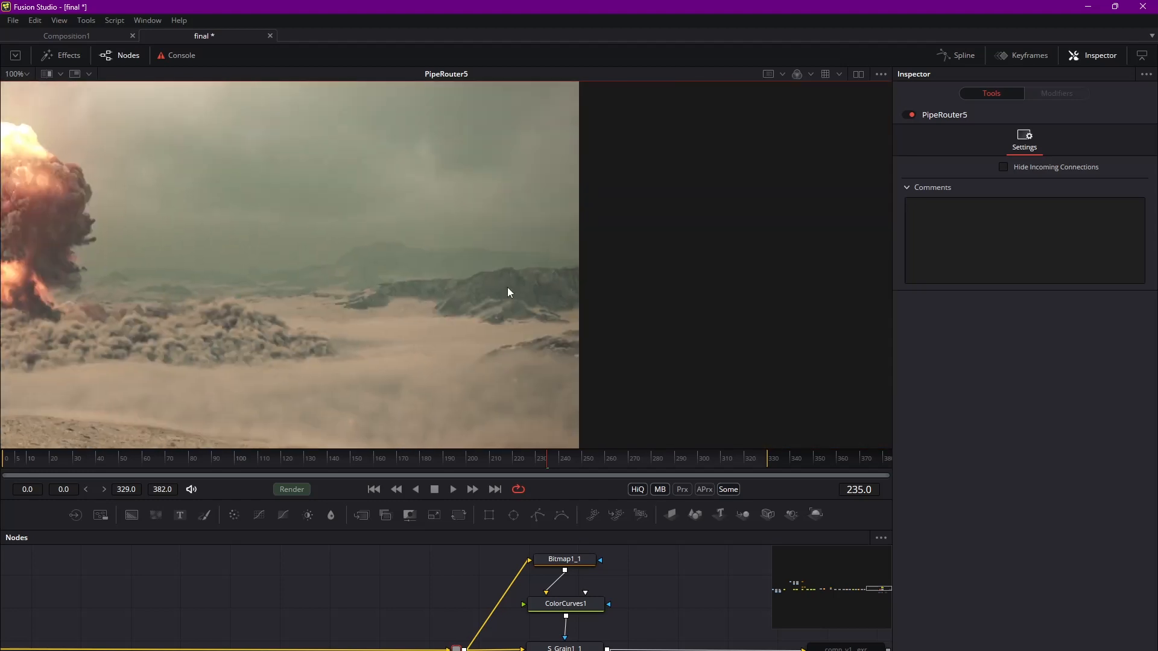
pyautogui.keyDown('ctrl'); pyautogui.scroll(-2, 543, 284); pyautogui.keyUp('ctrl')
pyautogui.keyDown('ctrl'); pyautogui.scroll(6, 447, 315); pyautogui.keyUp('ctrl')
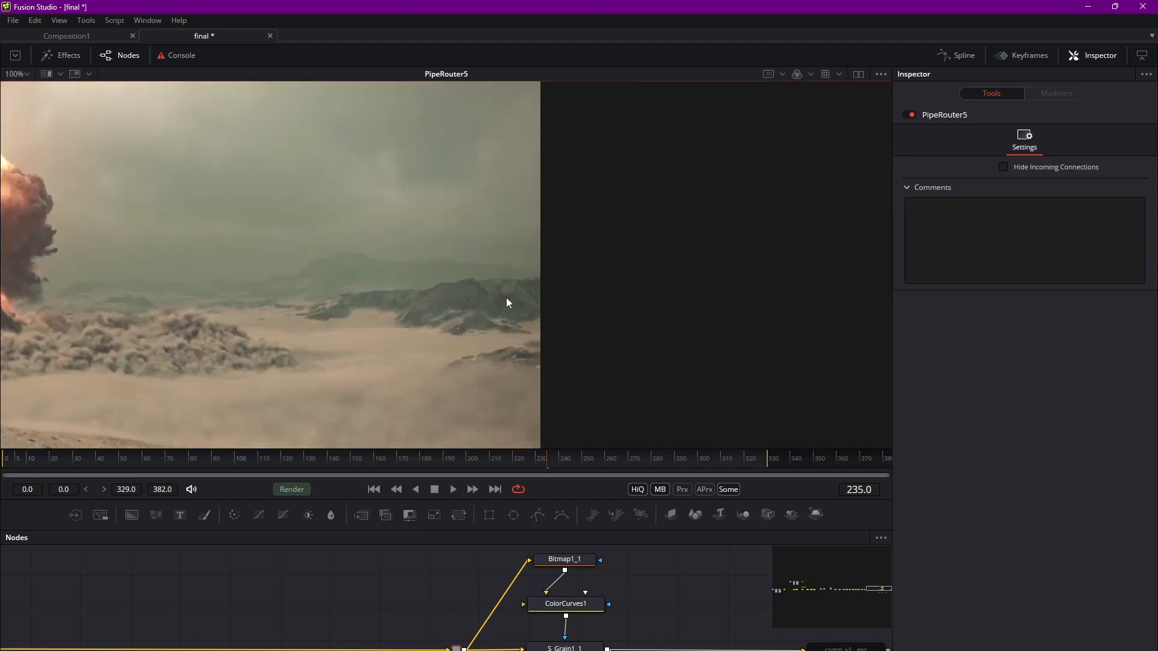
# Step: Display S_Grain1_1 and compare the dark hills close up with the grain node disabled and enabled
pyautogui.click(564, 648)
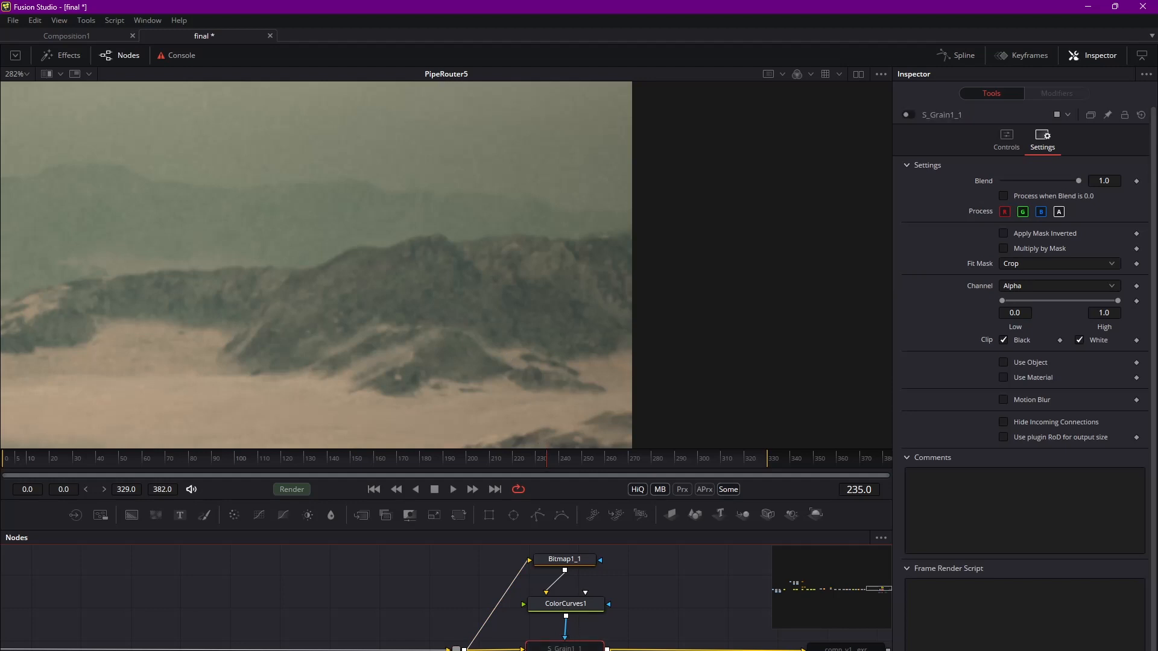
pyautogui.press('1')
pyautogui.keyDown('ctrl'); pyautogui.scroll(4, 507, 345); pyautogui.keyUp('ctrl')
pyautogui.moveTo(681, 274); pyautogui.dragTo(602, 274, button='middle')
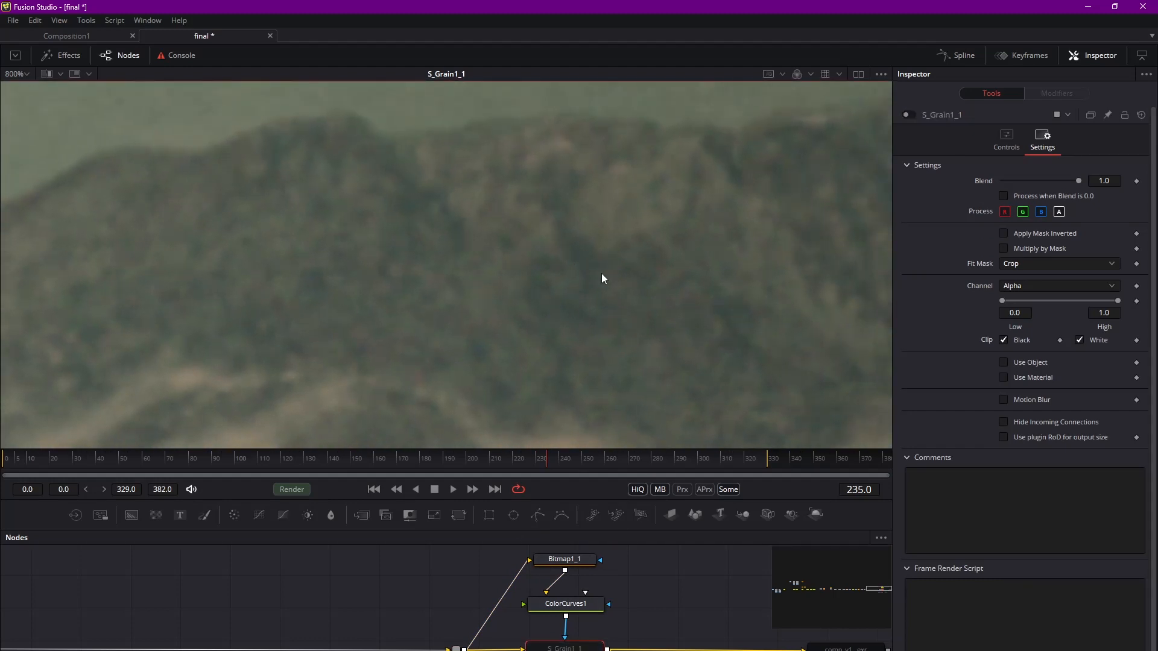
pyautogui.moveTo(602, 274); pyautogui.dragTo(691, 239, button='middle')
pyautogui.keyDown('ctrl'); pyautogui.scroll(-3, 691, 239); pyautogui.keyUp('ctrl')
pyautogui.moveTo(371, 335); pyautogui.dragTo(581, 252, button='middle')
pyautogui.keyDown('ctrl'); pyautogui.scroll(-2, 579, 242); pyautogui.keyUp('ctrl')
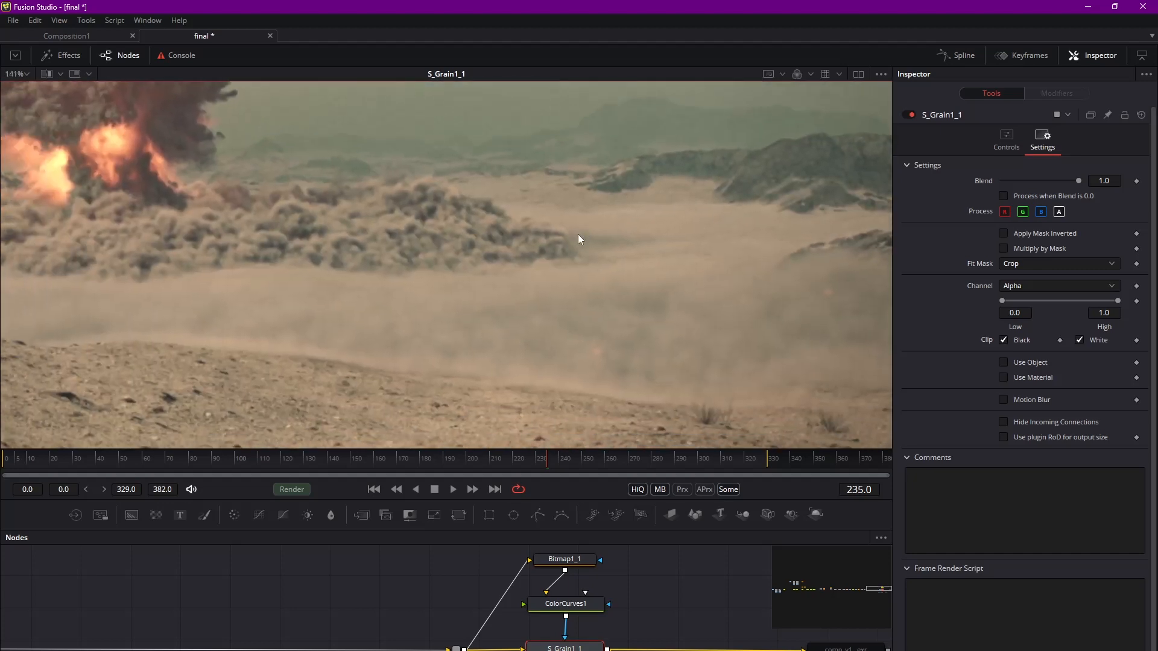
# Step: Compare the grain on the bright sand and the dust cloud edge with S_Grain1_1 off and on
pyautogui.keyDown('ctrl'); pyautogui.scroll(4, 686, 250); pyautogui.keyUp('ctrl')
pyautogui.moveTo(685, 249); pyautogui.dragTo(623, 418, button='middle')
pyautogui.moveTo(296, 303); pyautogui.dragTo(533, 299, button='middle')
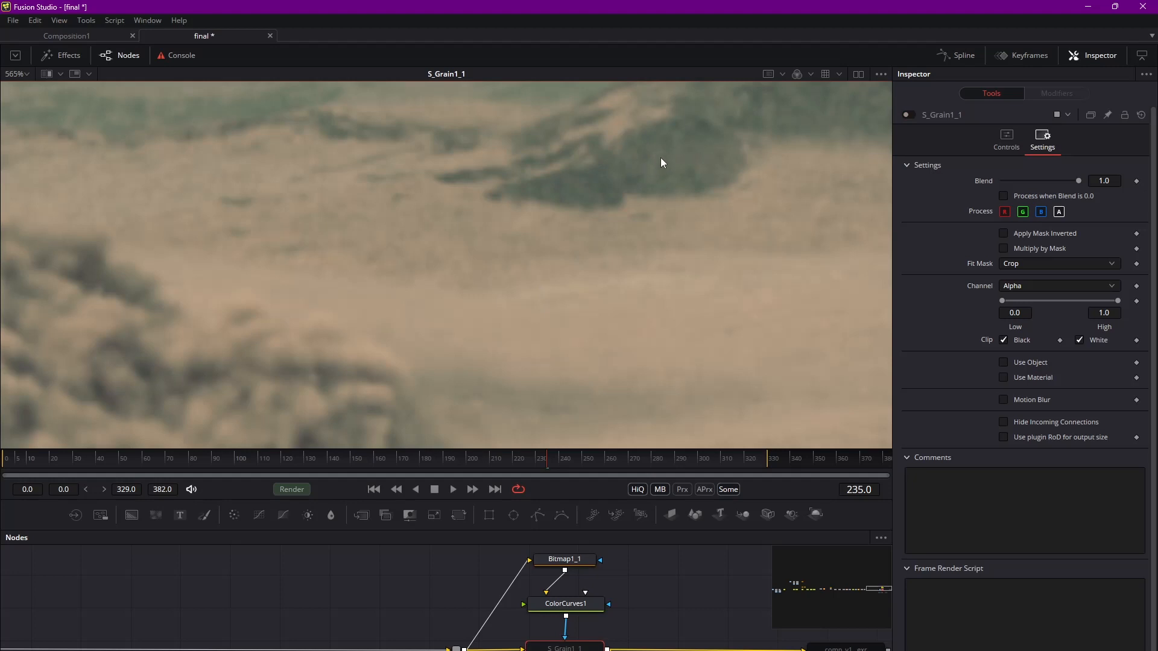
pyautogui.moveTo(640, 161); pyautogui.dragTo(629, 185, button='middle')
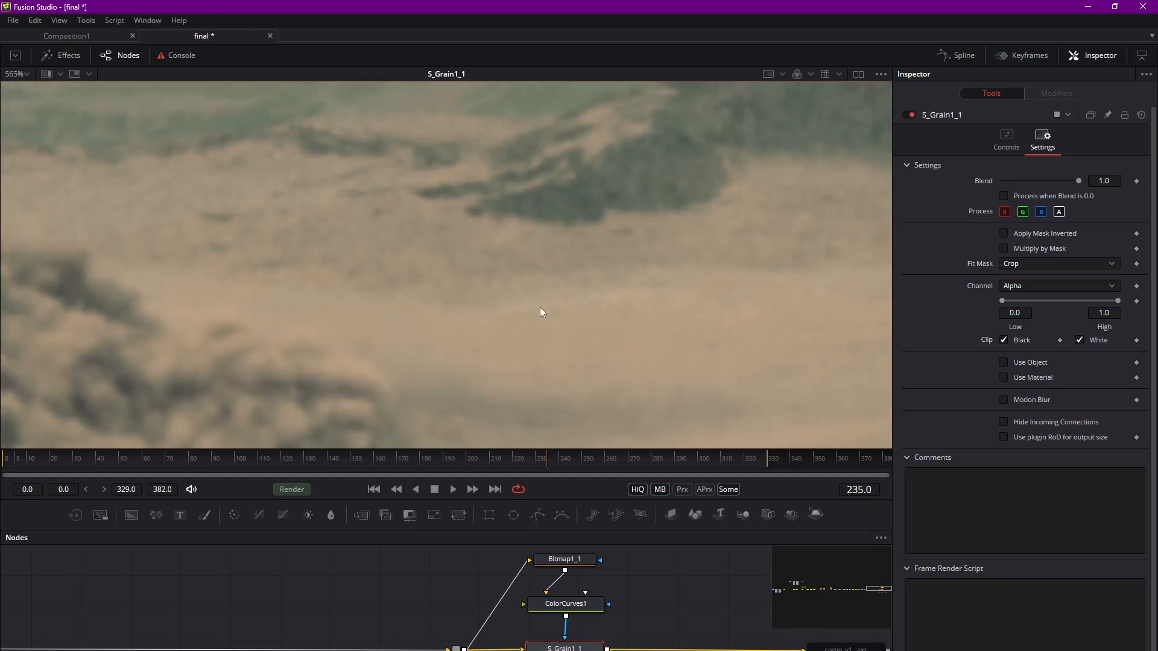
pyautogui.keyDown('ctrl'); pyautogui.scroll(-5, 521, 299); pyautogui.keyUp('ctrl')
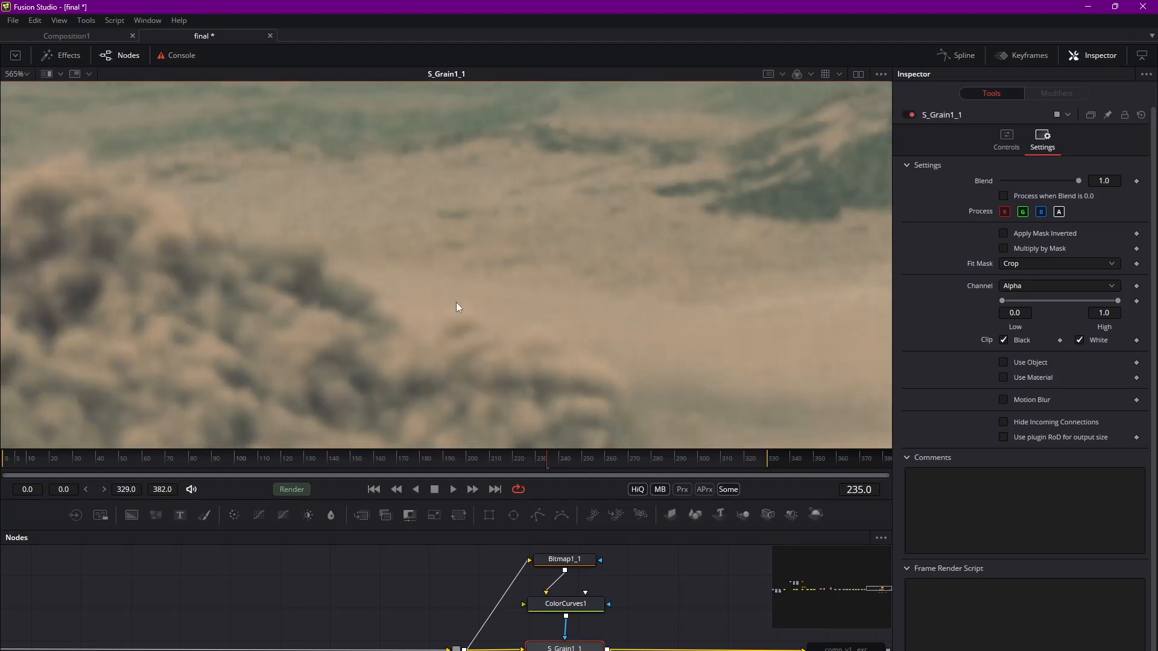
# Step: Examine the S_Grain1_1 result close up on the bright fireball at the top of the explosion
pyautogui.moveTo(556, 320); pyautogui.dragTo(552, 246, button='middle')
pyautogui.moveTo(436, 292); pyautogui.dragTo(568, 284, button='middle')
pyautogui.keyDown('ctrl'); pyautogui.scroll(-1, 568, 284); pyautogui.keyUp('ctrl')
pyautogui.moveTo(235, 284); pyautogui.dragTo(338, 284, button='middle')
pyautogui.keyDown('ctrl'); pyautogui.scroll(4, 477, 181); pyautogui.keyUp('ctrl')
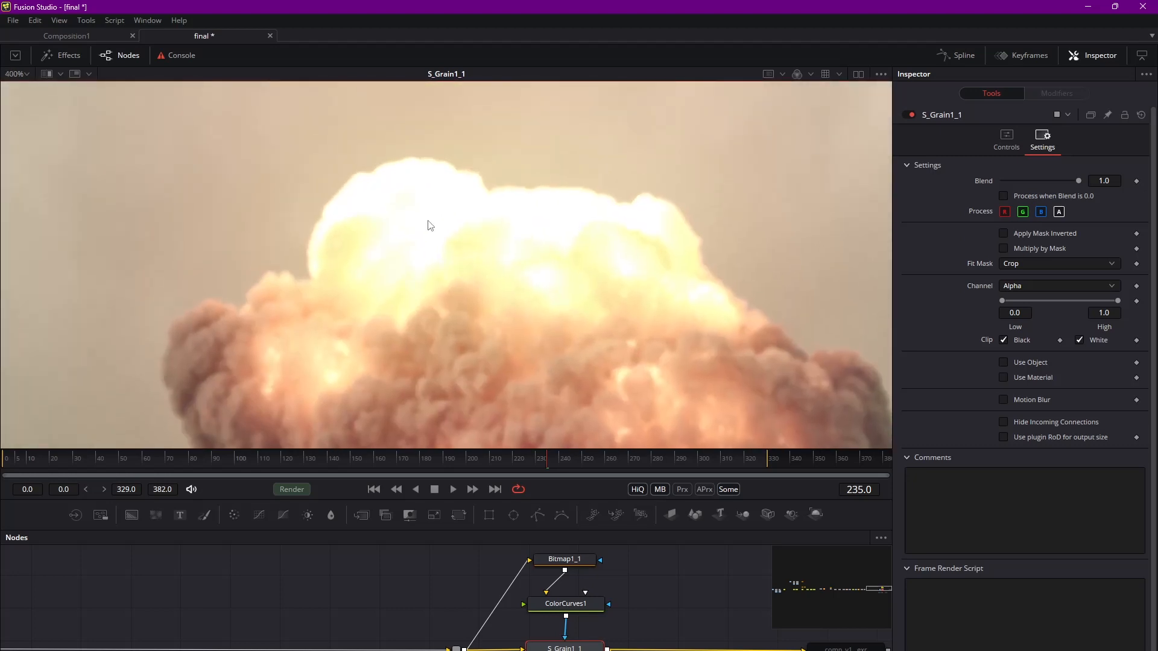
pyautogui.scroll(-5, 605, 631)
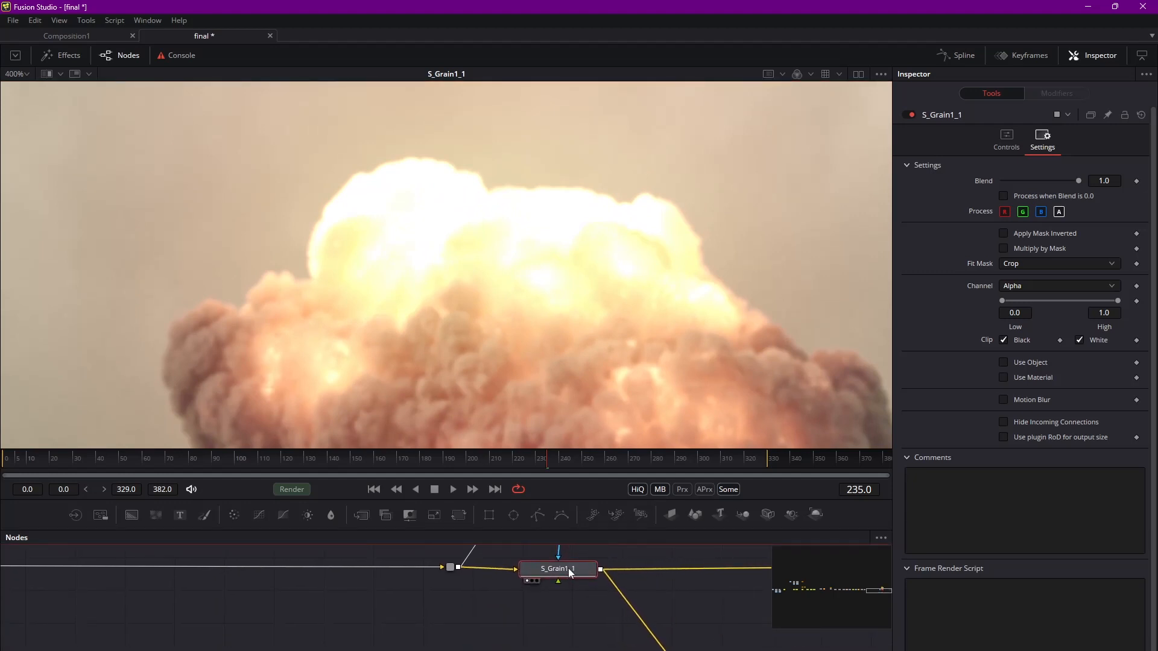
# Step: Bring the full frame back into view and move the comp_v1_.exr saver closer to S_Grain1_1 in the node graph
pyautogui.keyDown('ctrl'); pyautogui.scroll(-6, 385, 275); pyautogui.keyUp('ctrl')
pyautogui.moveTo(535, 332); pyautogui.dragTo(588, 271, button='middle')
pyautogui.moveTo(682, 591); pyautogui.dragTo(450, 643, button='middle')
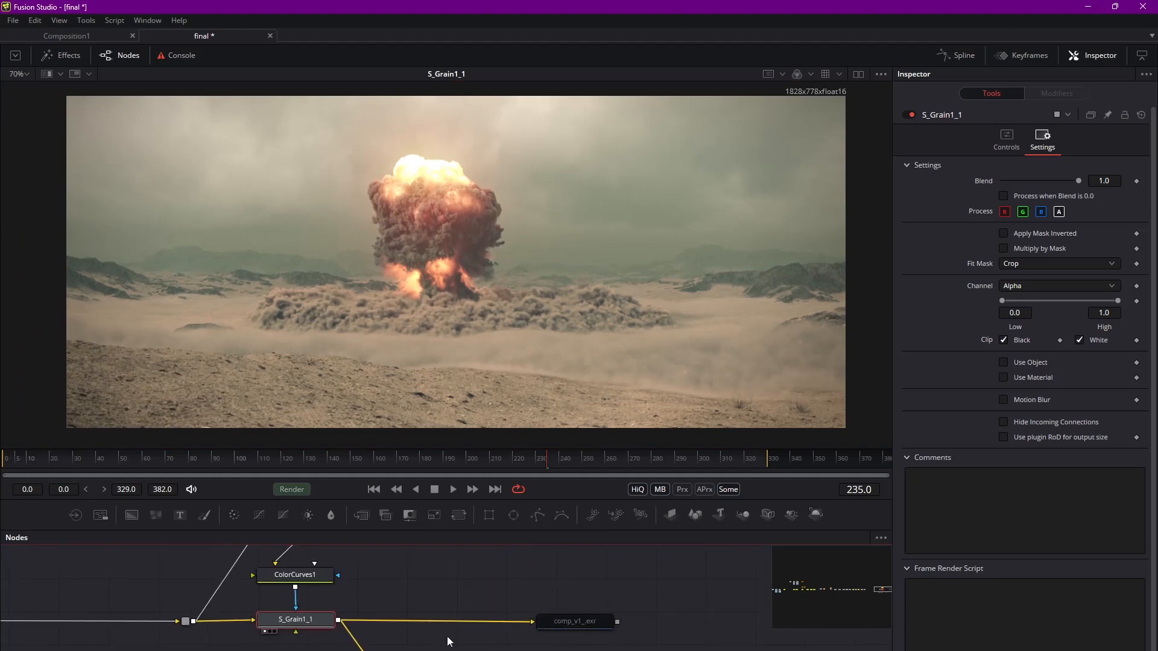
pyautogui.moveTo(302, 621); pyautogui.dragTo(301, 622)
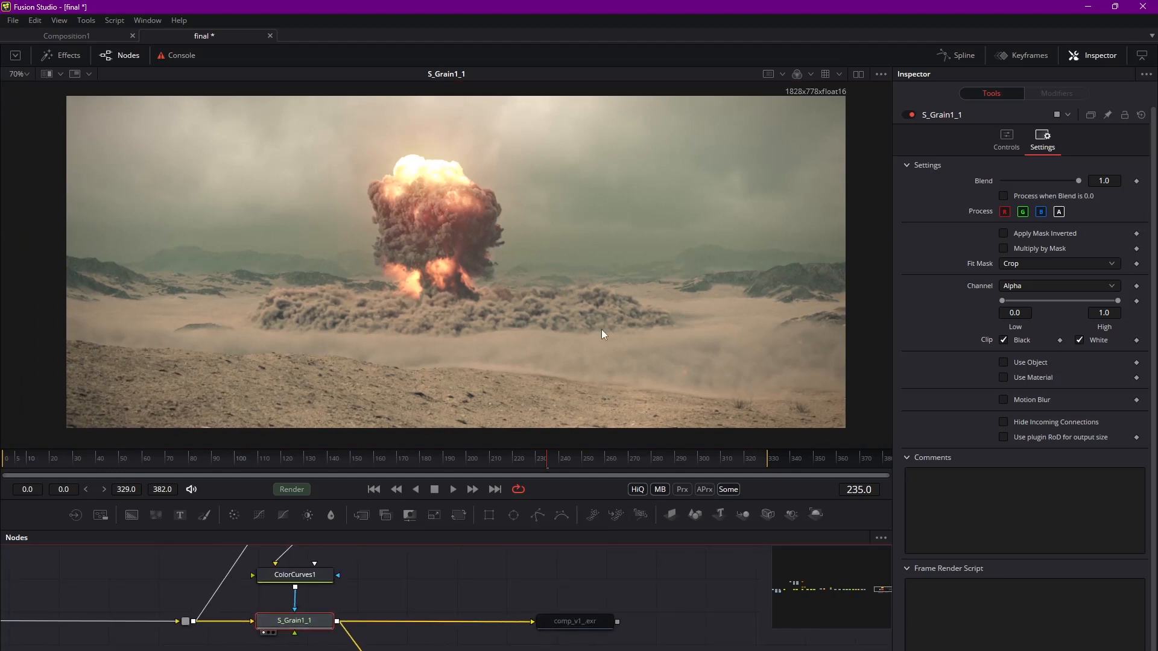
pyautogui.moveTo(593, 628); pyautogui.dragTo(540, 630)
# Step: Return to the start of the node tree and select the loader, TimeSpeed, Dissolve and BrightnessContrast1_1 nodes for review
pyautogui.moveTo(441, 596); pyautogui.dragTo(442, 596, button='middle')
pyautogui.keyDown('ctrl'); pyautogui.scroll(-8, 442, 597); pyautogui.keyUp('ctrl')
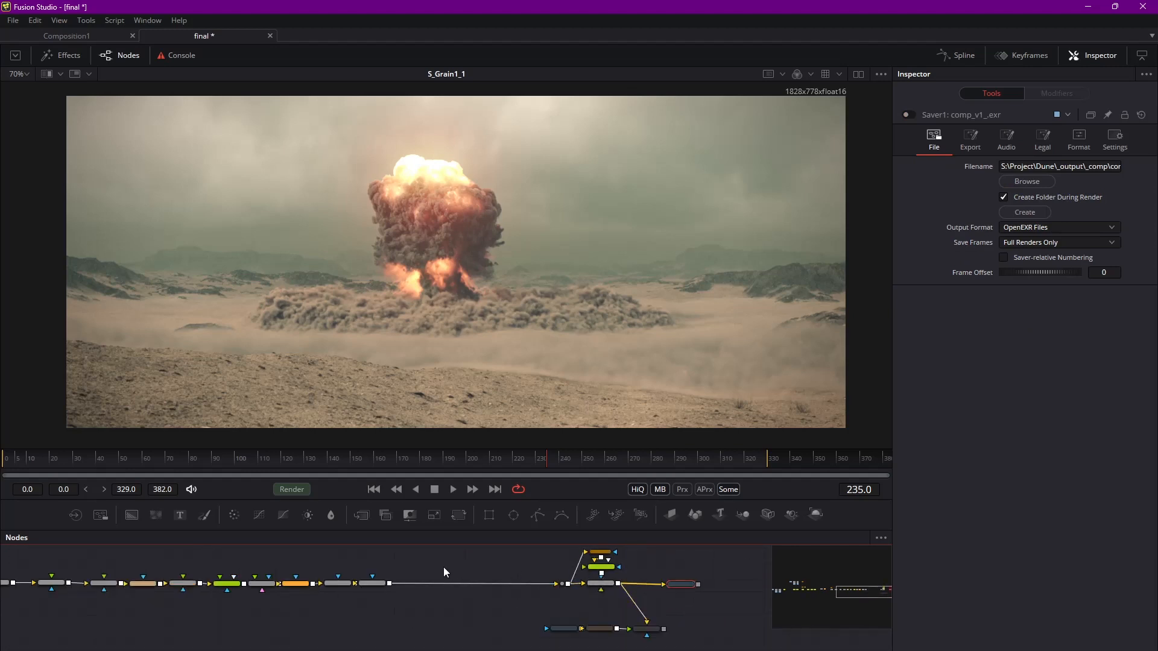
pyautogui.keyDown('shift'); pyautogui.hscroll(-5, 457, 603); pyautogui.keyUp('shift')
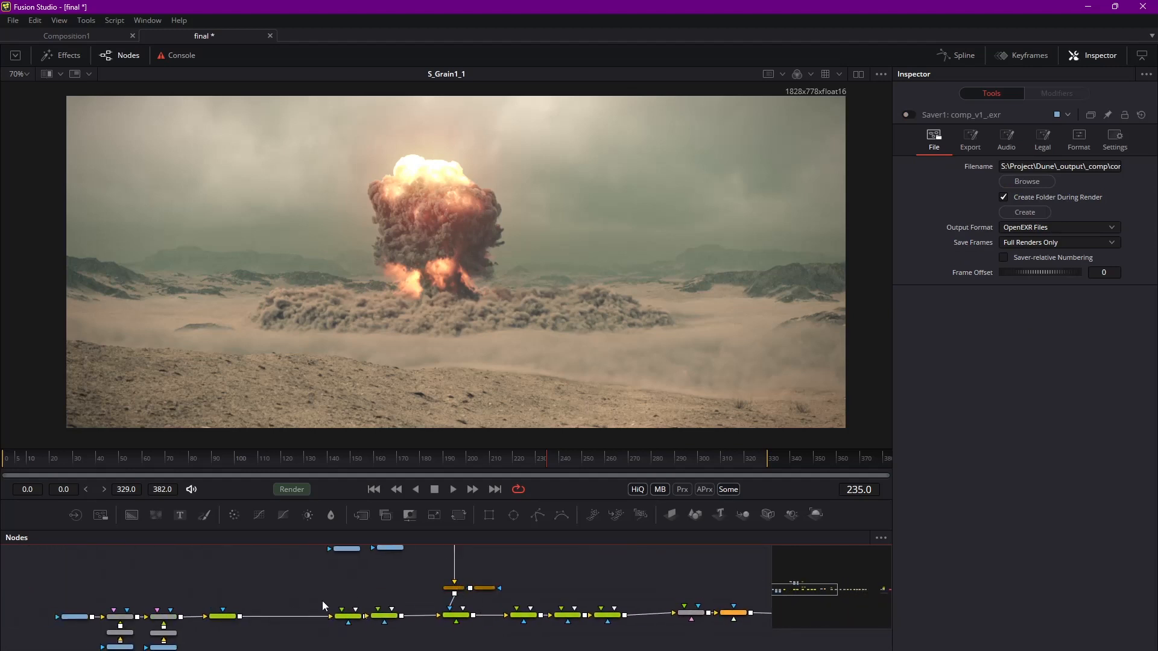
pyautogui.moveTo(237, 579); pyautogui.dragTo(60, 649)
pyautogui.moveTo(219, 596); pyautogui.dragTo(230, 592, button='middle')
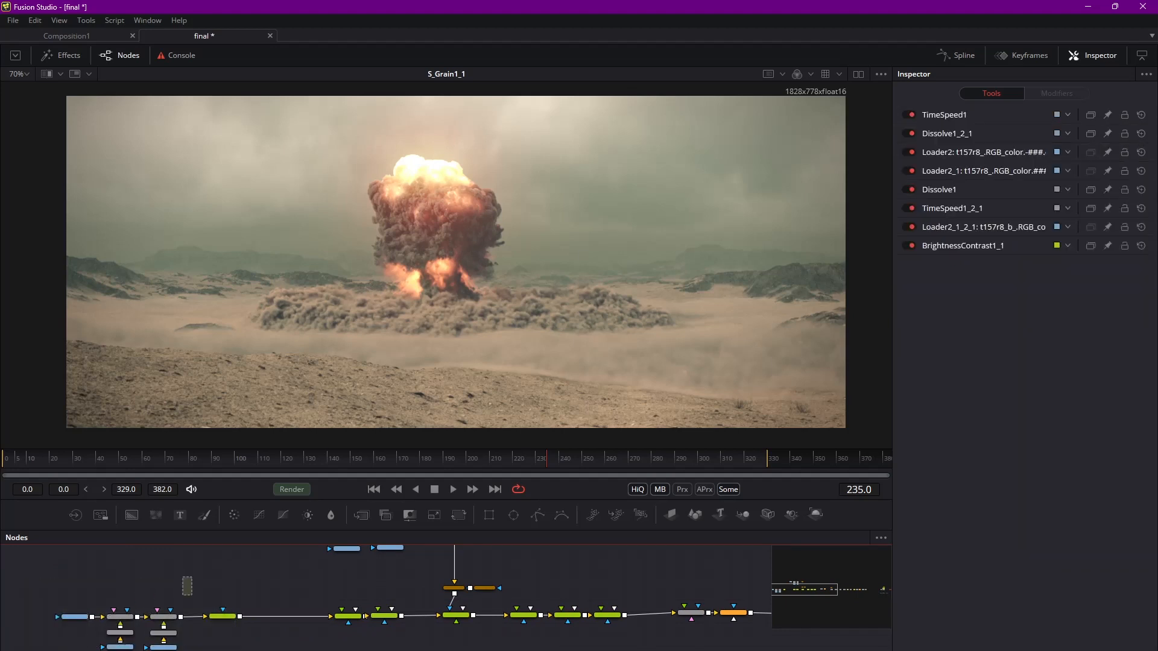
# Step: View the Dissolve1_2_1 result and compare it with the BrightnessContrast1_1 result
pyautogui.keyDown('ctrl'); pyautogui.scroll(5, 231, 592); pyautogui.keyUp('ctrl')
pyautogui.click(326, 605)
pyautogui.press('1')
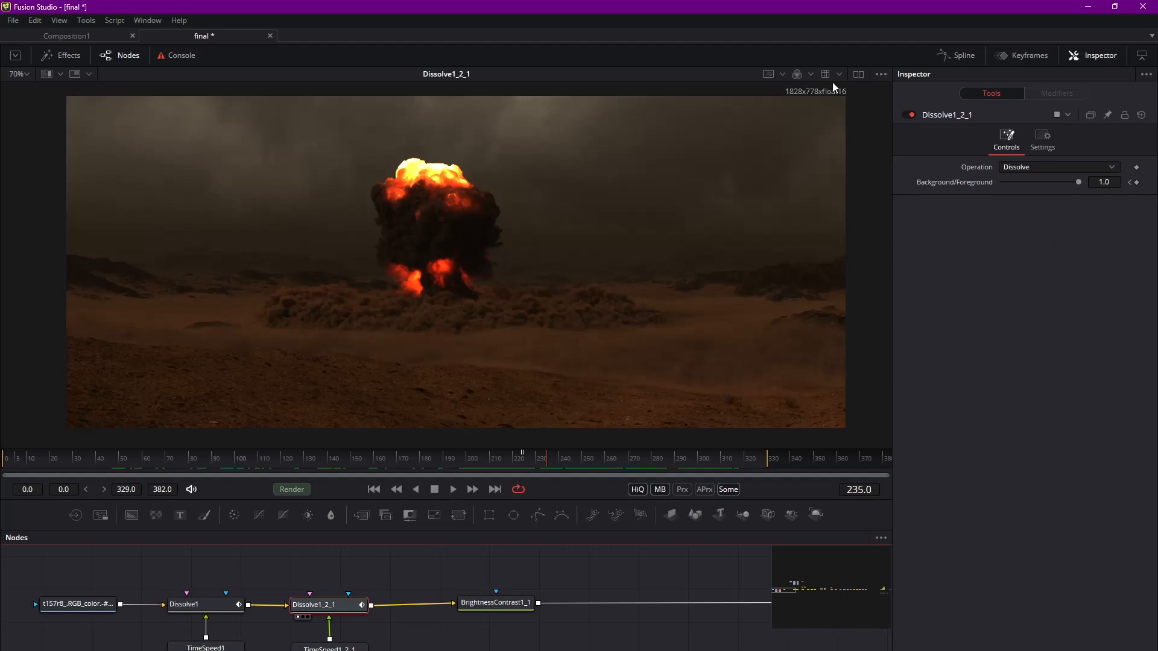
pyautogui.click(508, 610)
pyautogui.press('1')
# Step: View the ColorCorrector4_1 result and review the correction settings of the Flash_fix node
pyautogui.moveTo(732, 601); pyautogui.dragTo(253, 599, button='middle')
pyautogui.click(490, 603)
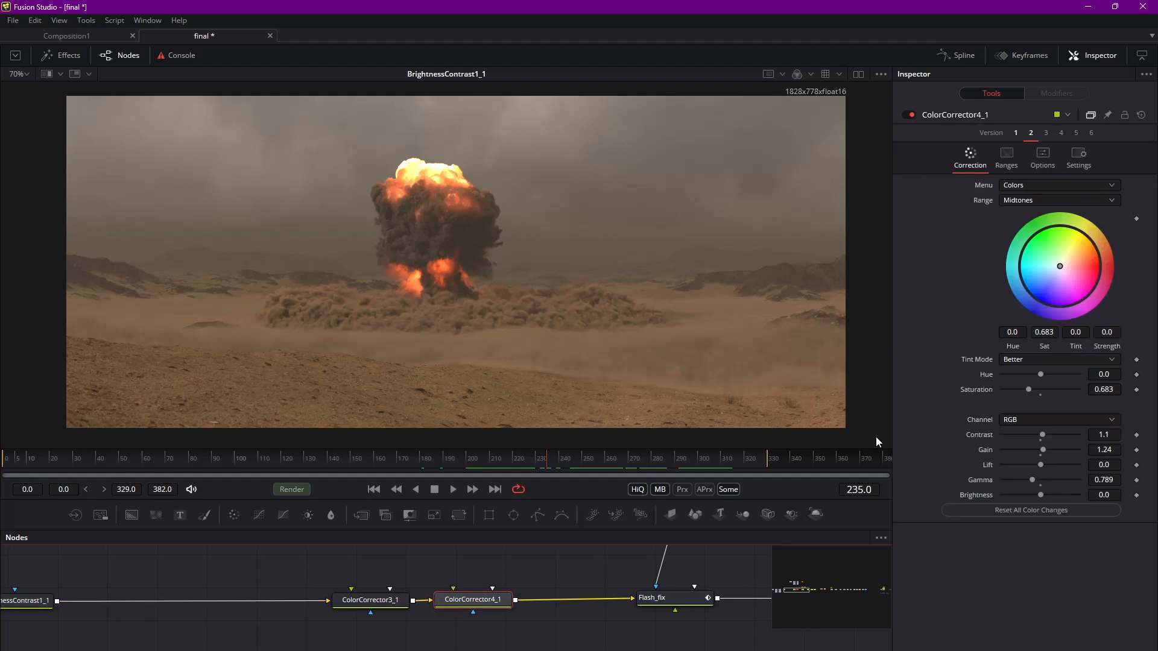
pyautogui.press('1')
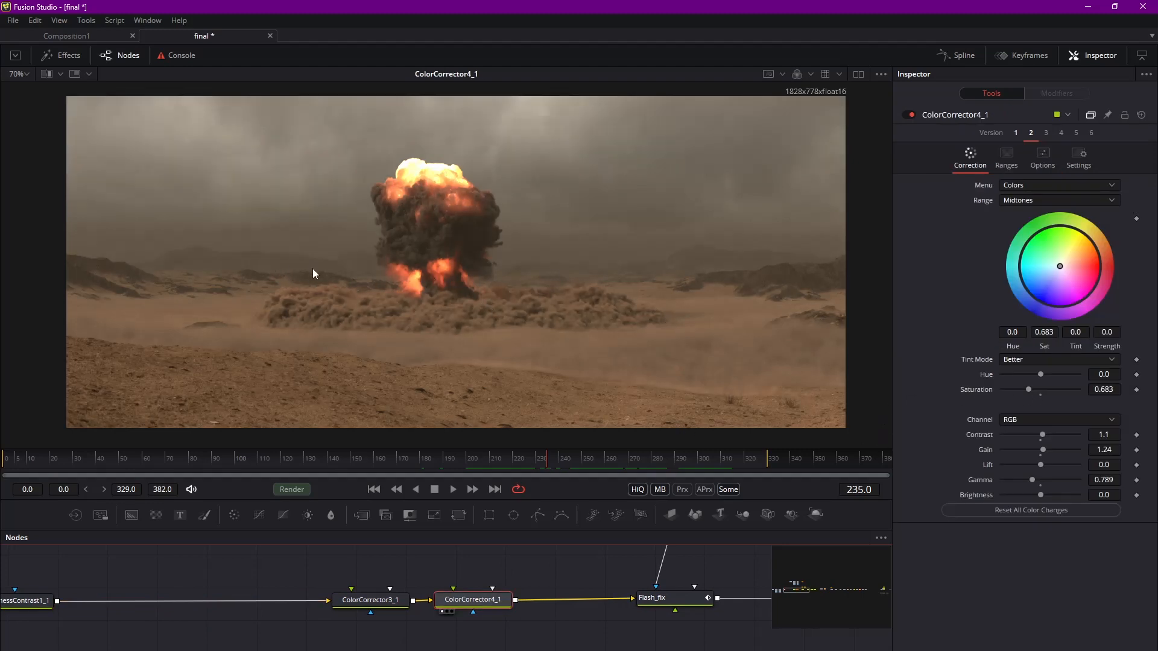
pyautogui.keyDown('ctrl'); pyautogui.scroll(-2, 726, 551); pyautogui.keyUp('ctrl')
pyautogui.moveTo(727, 551); pyautogui.dragTo(473, 574, button='middle')
pyautogui.moveTo(455, 619); pyautogui.dragTo(461, 617)
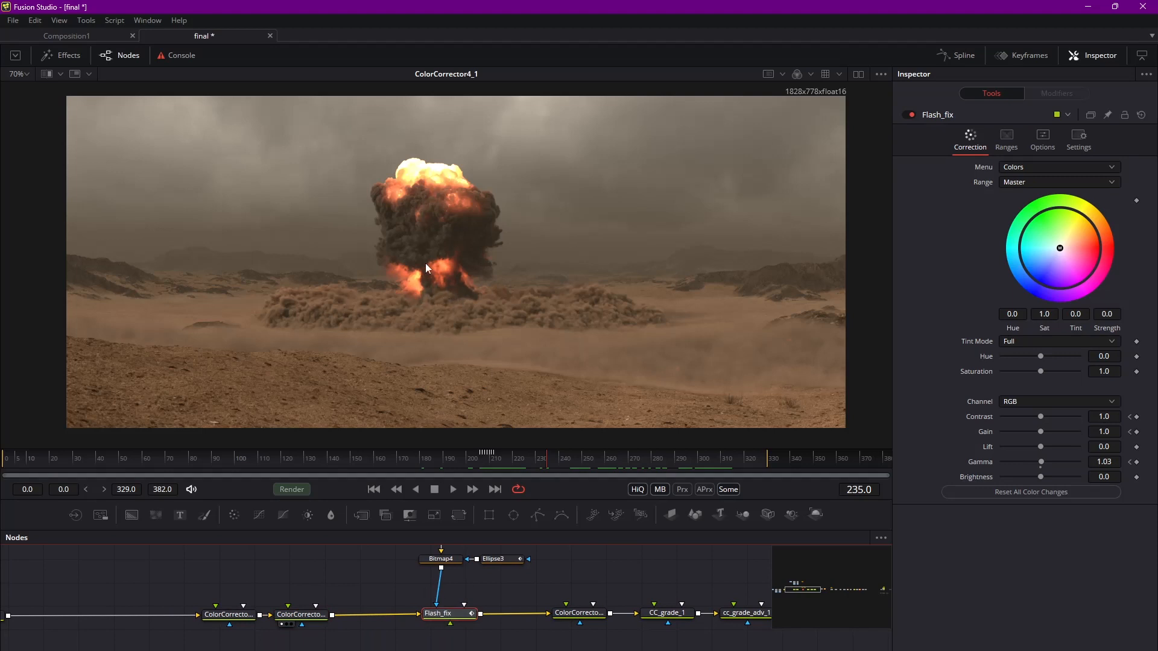
pyautogui.moveTo(458, 617)
pyautogui.mouseDown()
pyautogui.moveTo(461, 605)
pyautogui.moveTo(461, 616)
pyautogui.mouseUp()
# Step: Review the three grading nodes after Flash_fix and view the cc_grade_adv_1 result
pyautogui.moveTo(574, 591); pyautogui.dragTo(387, 584, button='middle')
pyautogui.moveTo(366, 575); pyautogui.dragTo(570, 625)
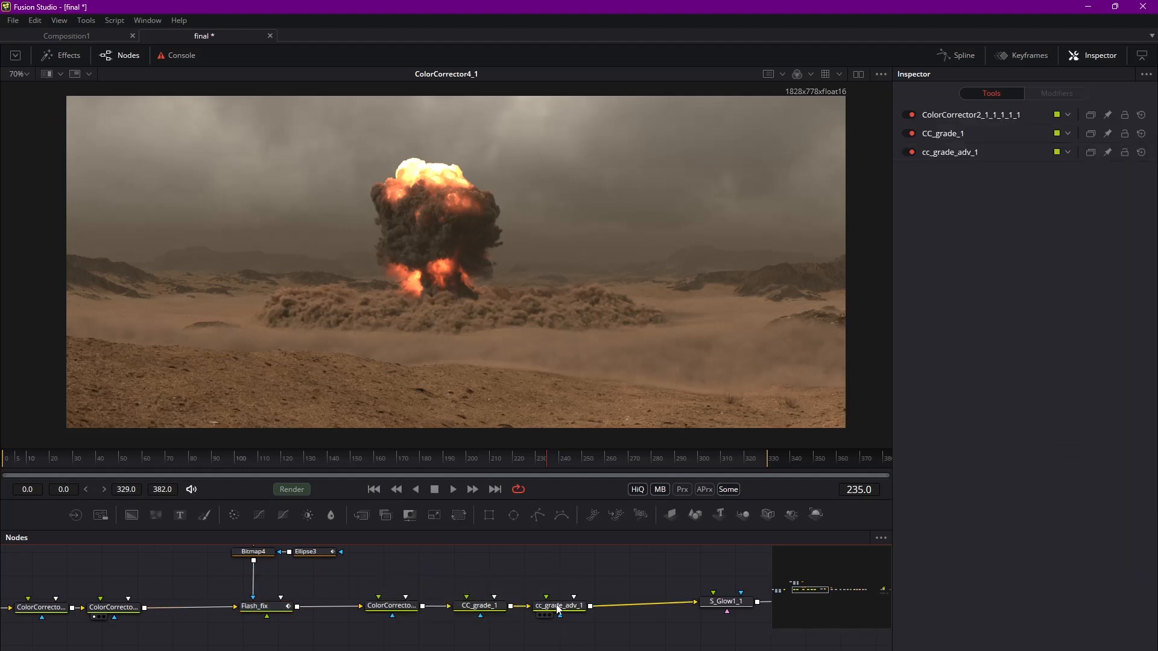
pyautogui.click(566, 608)
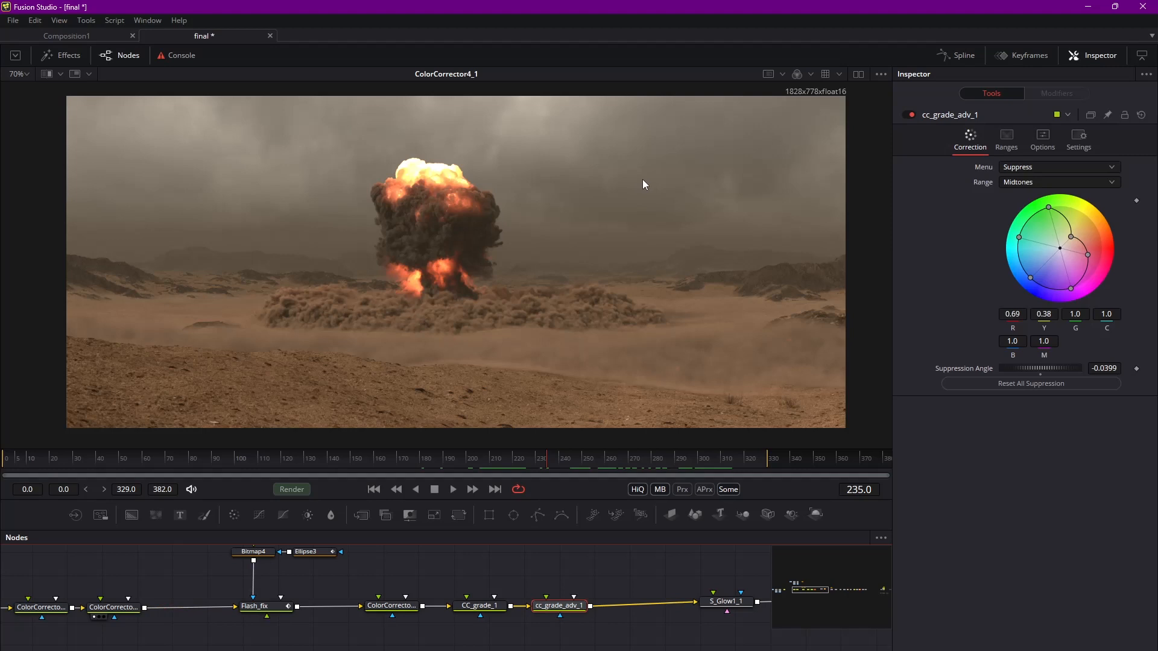
pyautogui.click(259, 607)
pyautogui.click(566, 609)
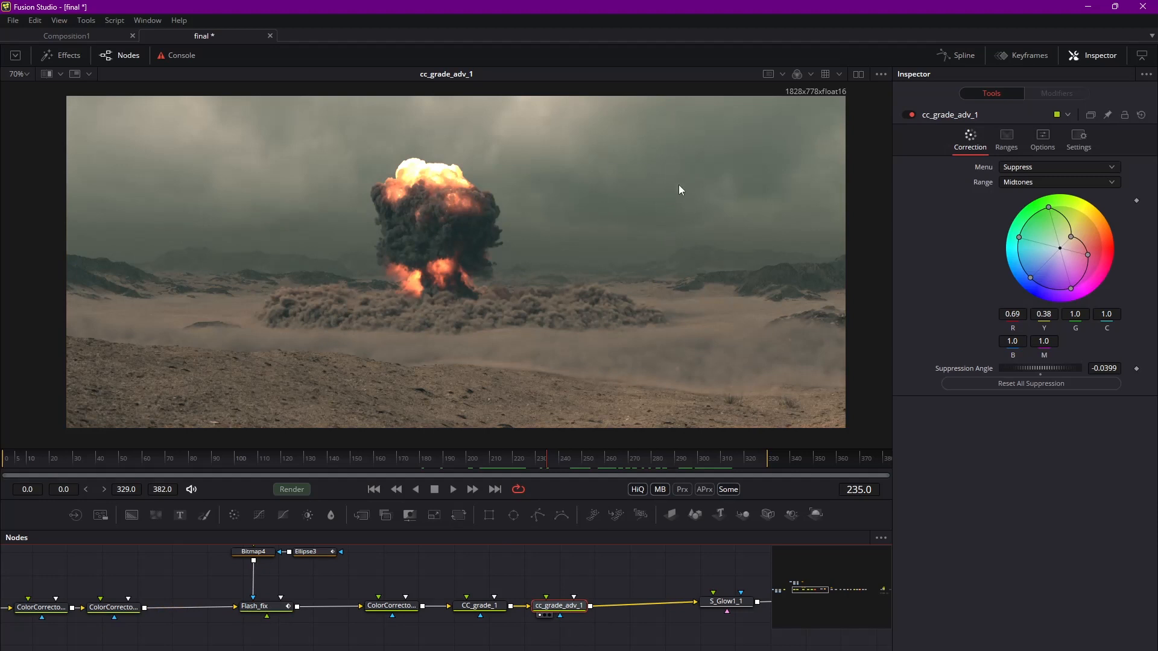
# Step: Review the two glow nodes after the grade and view the SoftGlow result
pyautogui.moveTo(693, 606); pyautogui.dragTo(422, 607, button='middle')
pyautogui.moveTo(451, 573); pyautogui.dragTo(549, 609)
pyautogui.click(548, 609)
pyautogui.press('1')
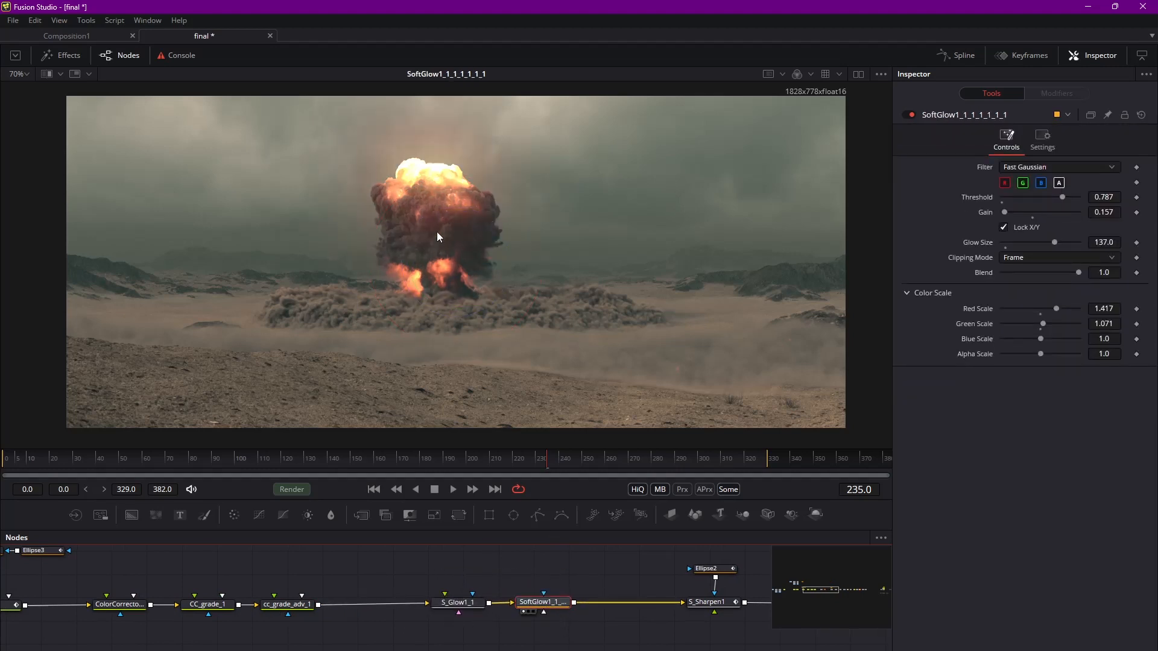
# Step: Check the Ellipse2 mask on S_Sharpen1 and compare the sharpened result with the SoftGlow result
pyautogui.hscroll(5, 476, 611)
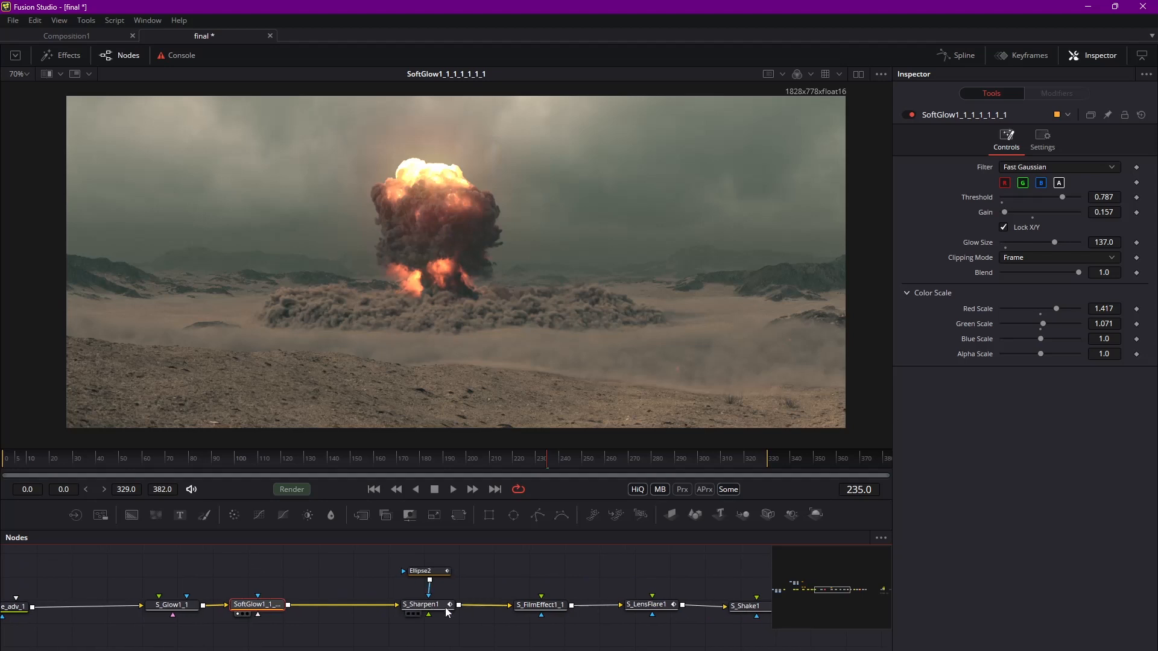
pyautogui.click(443, 612)
pyautogui.click(436, 571)
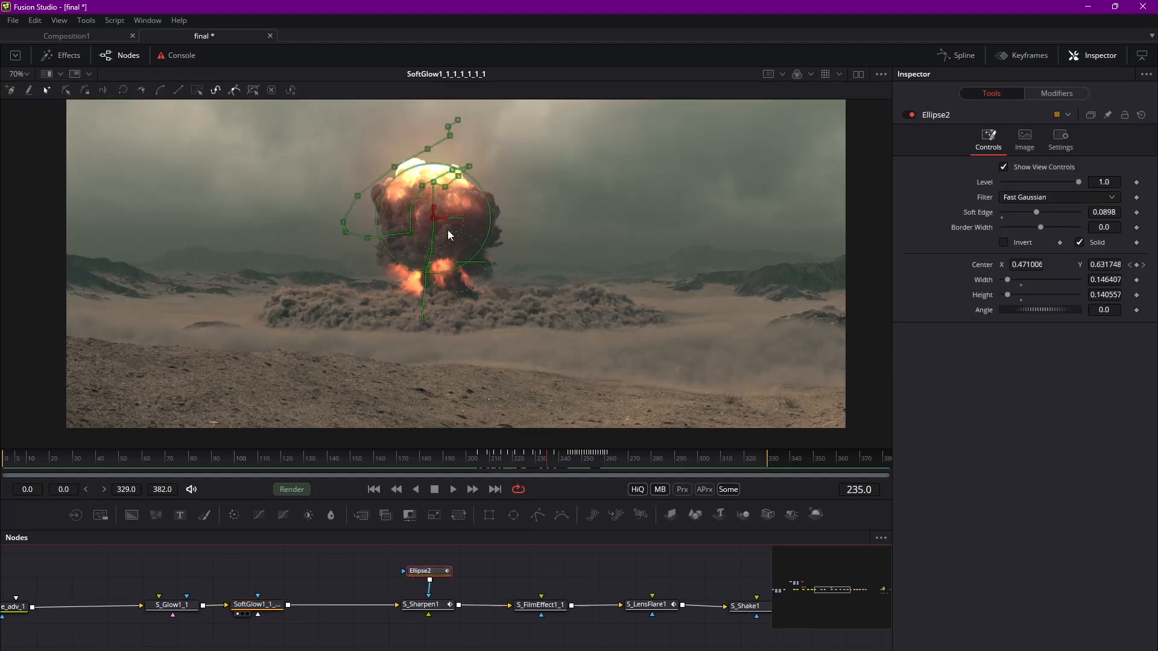
pyautogui.click(438, 609)
pyautogui.press('1')
pyautogui.click(257, 606)
pyautogui.press('1')
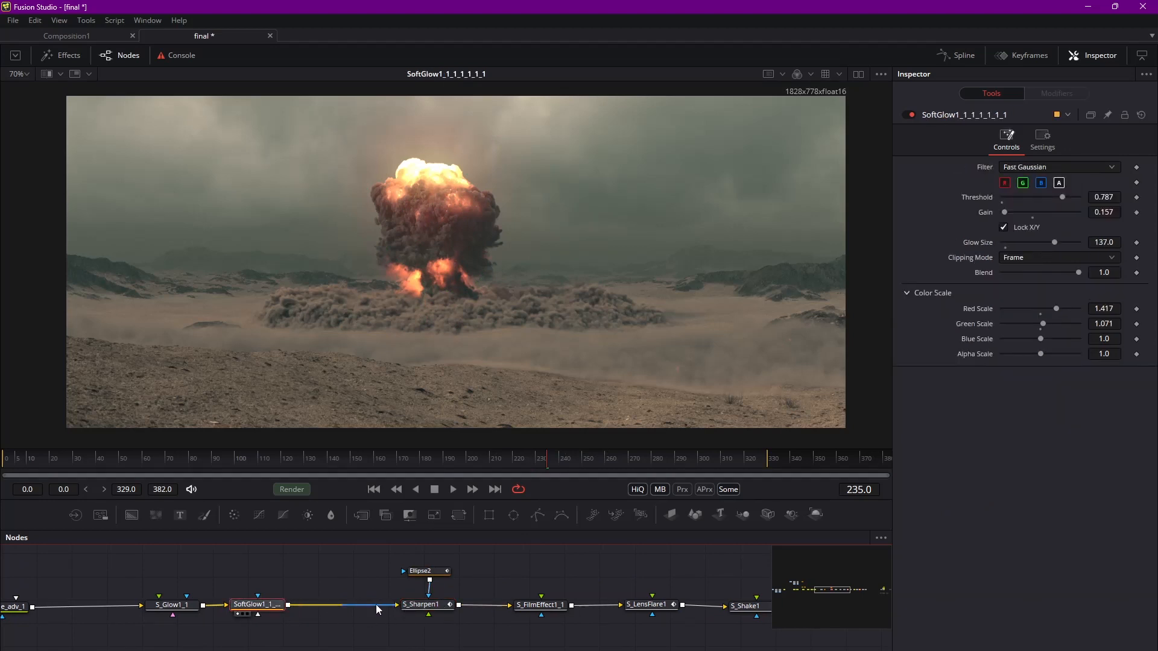
pyautogui.click(438, 610)
pyautogui.press('1')
# Step: View the S_FilmEffect1_1 result to examine its film stock look
pyautogui.moveTo(553, 611); pyautogui.dragTo(562, 611)
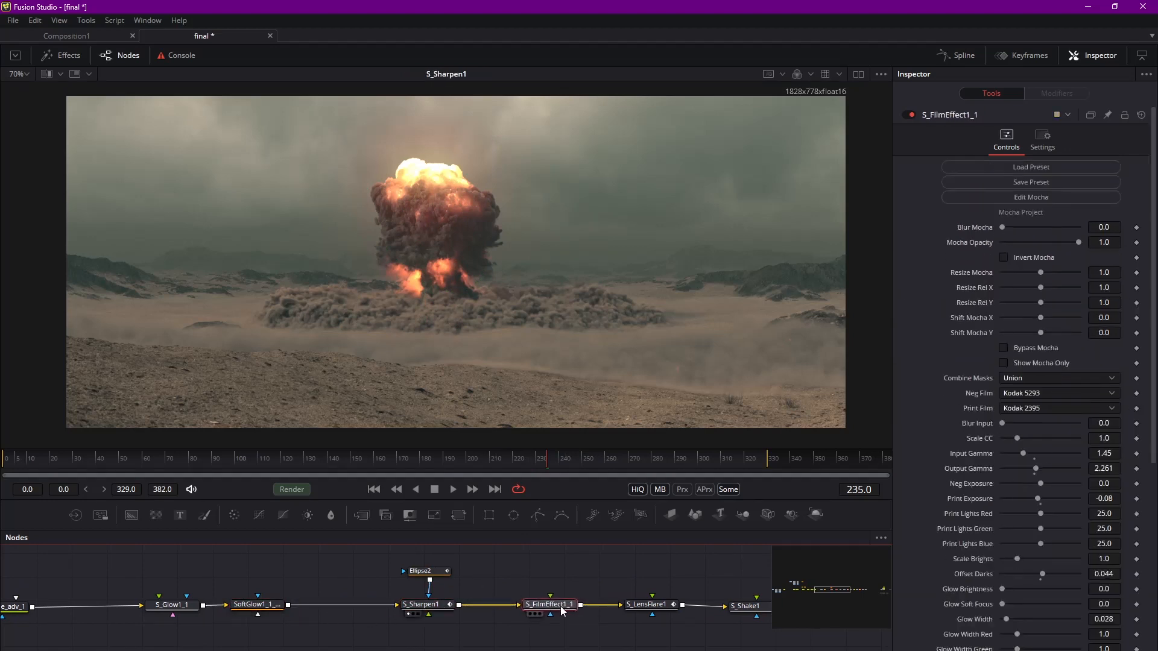
pyautogui.press('1')
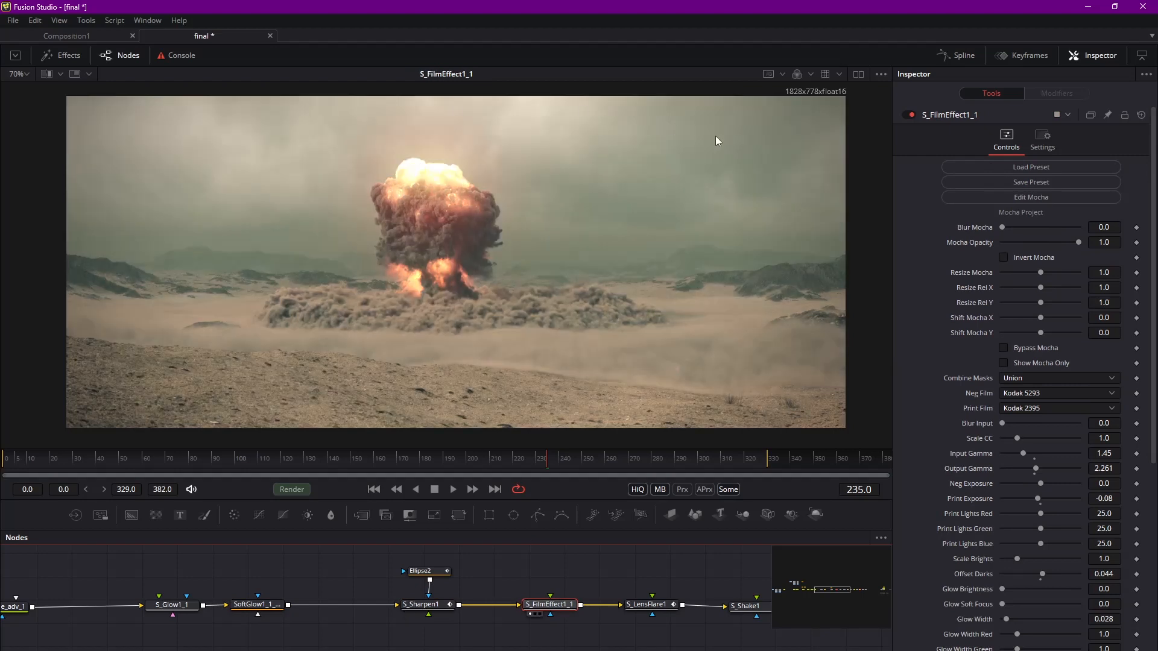
pyautogui.moveTo(655, 581); pyautogui.dragTo(408, 587, button='middle')
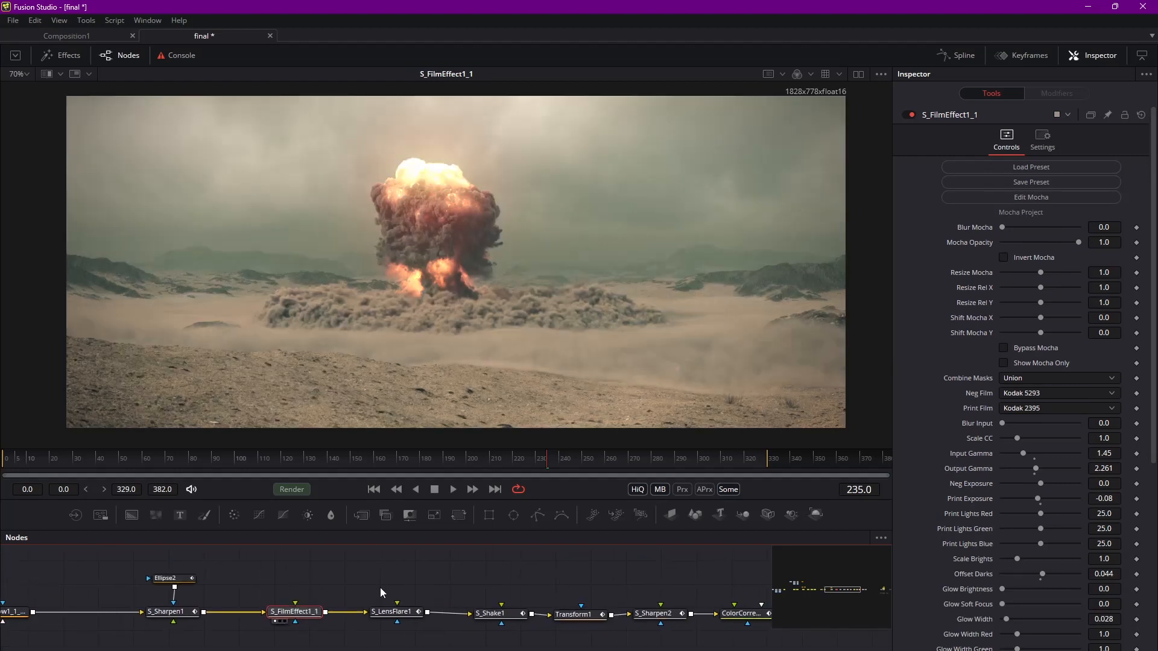
# Step: View S_LensFlare1 and compare the explosion with the flare node off and on
pyautogui.click(416, 611)
pyautogui.press('1')
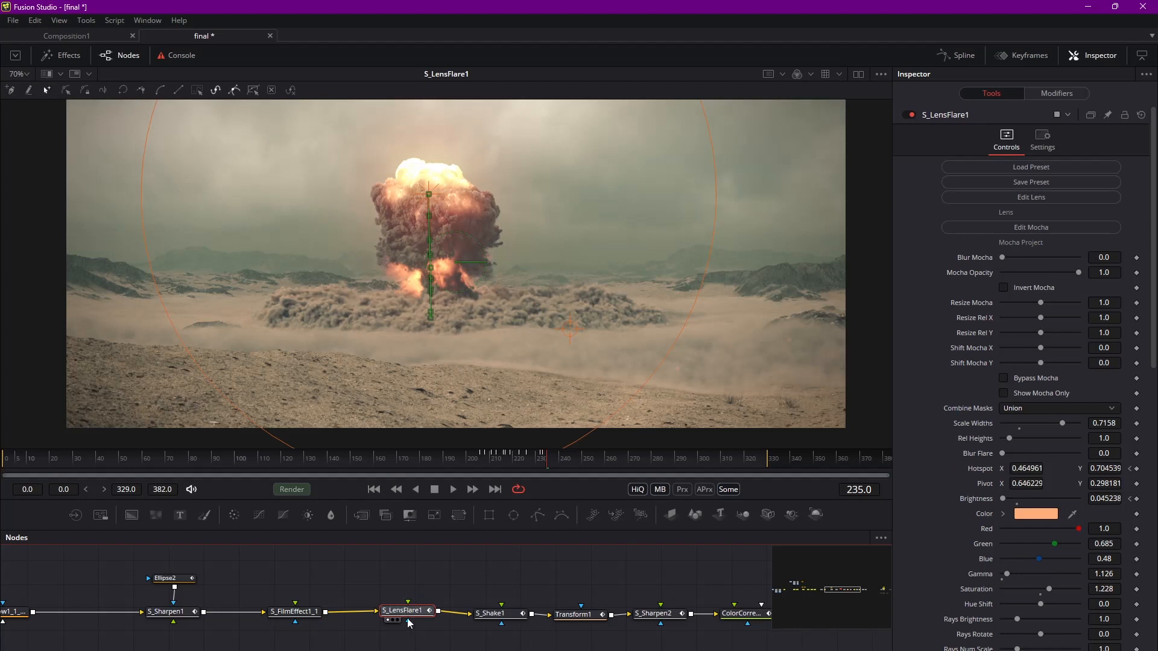
pyautogui.hotkey('ctrl', 'p')
pyautogui.hotkey('ctrl', 'p')
pyautogui.hotkey('ctrl', 'p')
pyautogui.hotkey('ctrl', 'p')
# Step: View the S_Shake1 result with its motion blur at frames 250 and 222
pyautogui.click(495, 616)
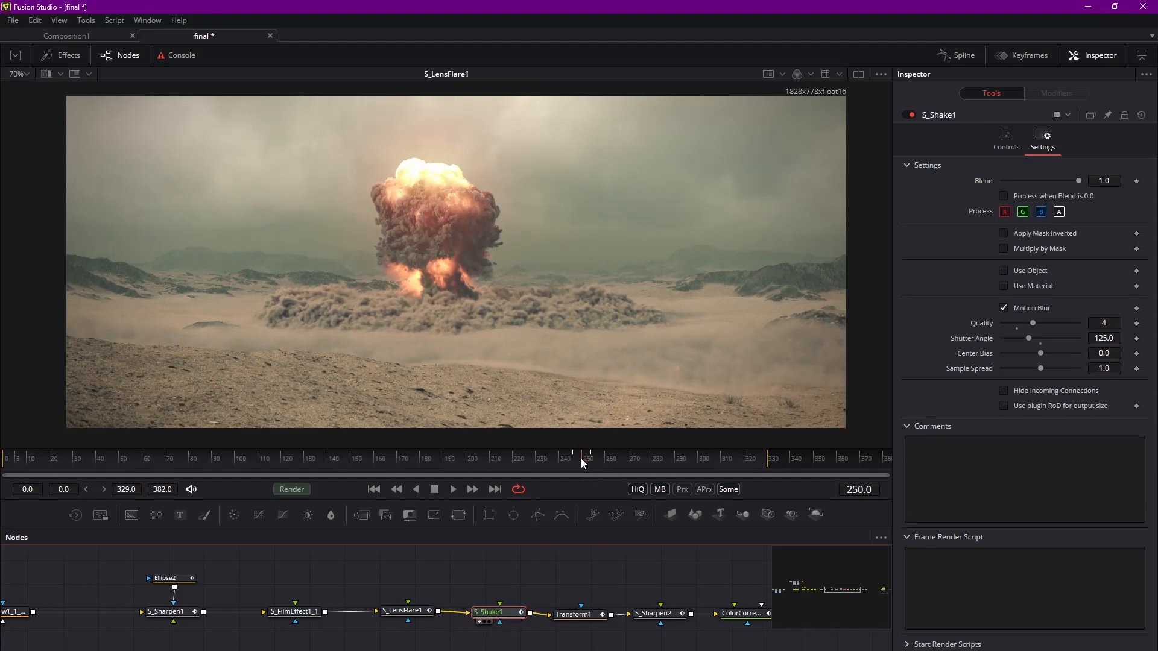
pyautogui.press('1')
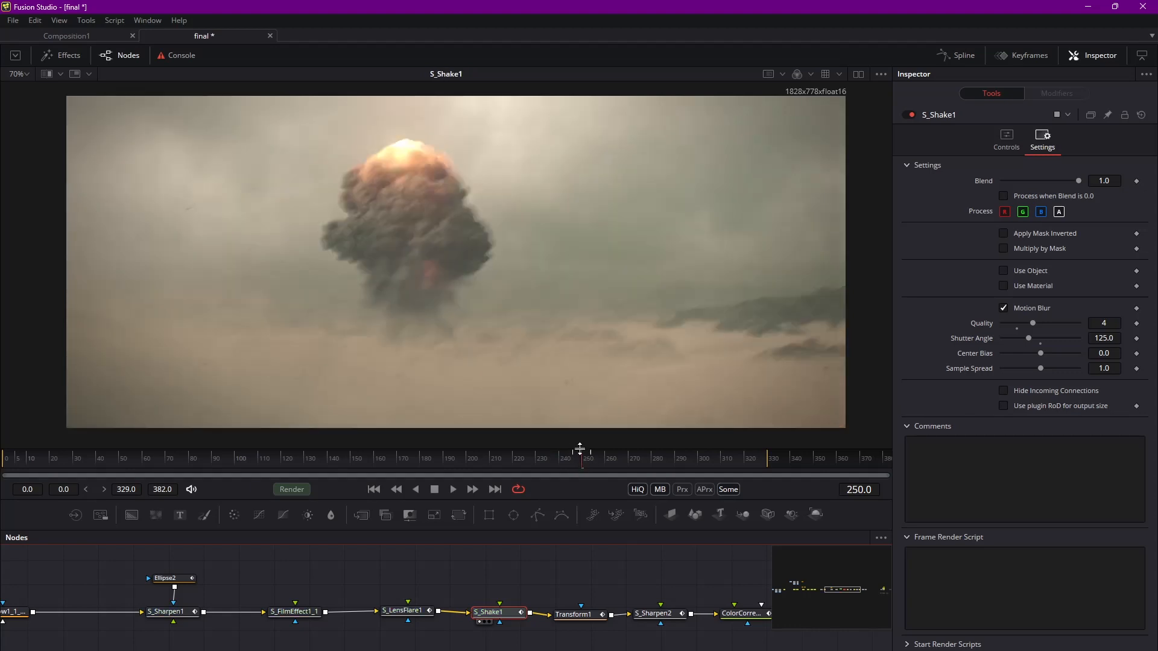
pyautogui.click(518, 459)
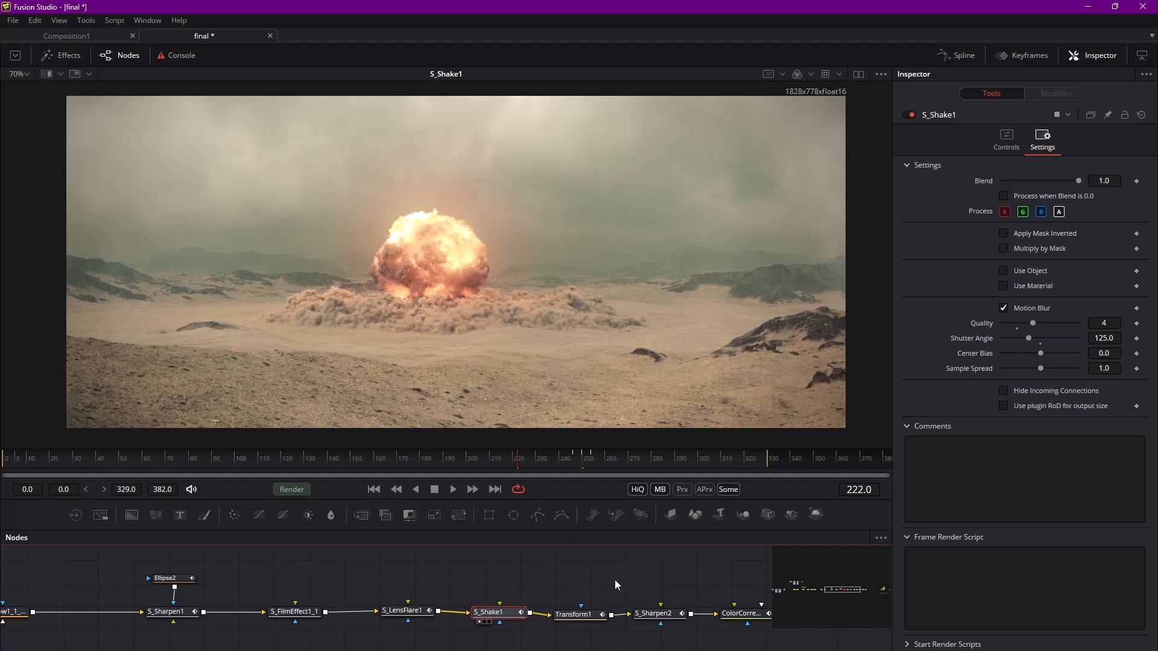
# Step: Move S_Shake1 and Transform1 slightly closer to S_LensFlare1 in the node graph and select both
pyautogui.moveTo(572, 613); pyautogui.dragTo(426, 604, button='middle')
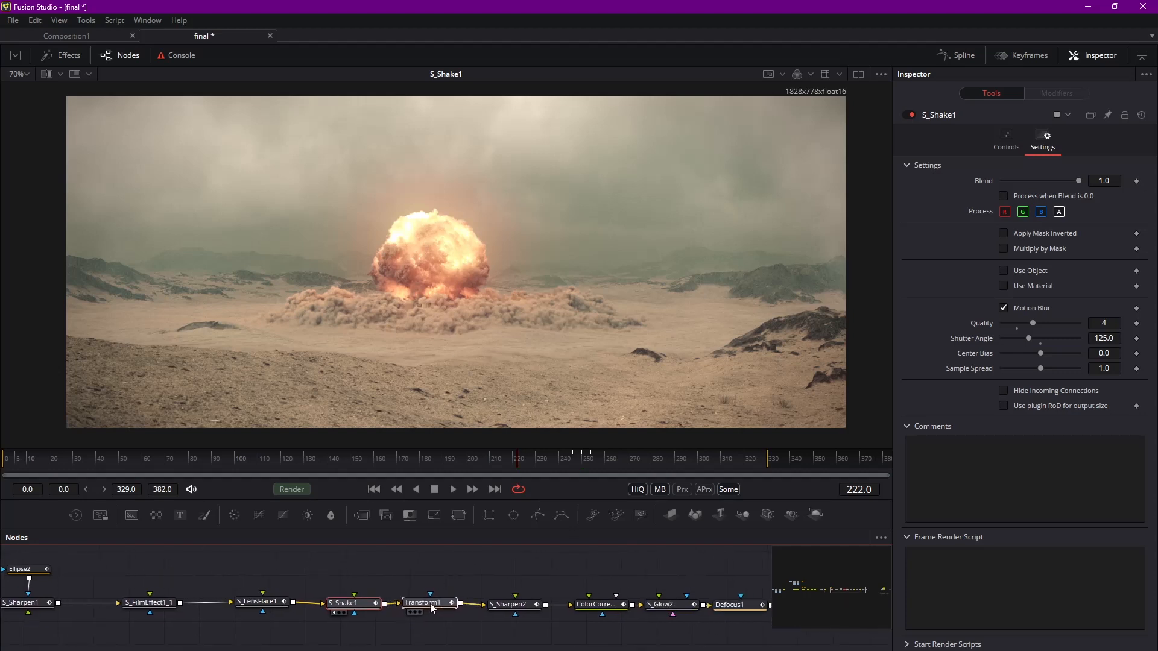
pyautogui.keyDown('ctrl'); pyautogui.click(432, 611); pyautogui.keyUp('ctrl')
pyautogui.moveTo(433, 611)
pyautogui.mouseDown()
pyautogui.moveTo(421, 585)
pyautogui.moveTo(357, 581)
pyautogui.moveTo(418, 609)
pyautogui.mouseUp()
pyautogui.click(381, 567)
pyautogui.keyDown('ctrl'); pyautogui.click(421, 582); pyautogui.keyUp('ctrl')
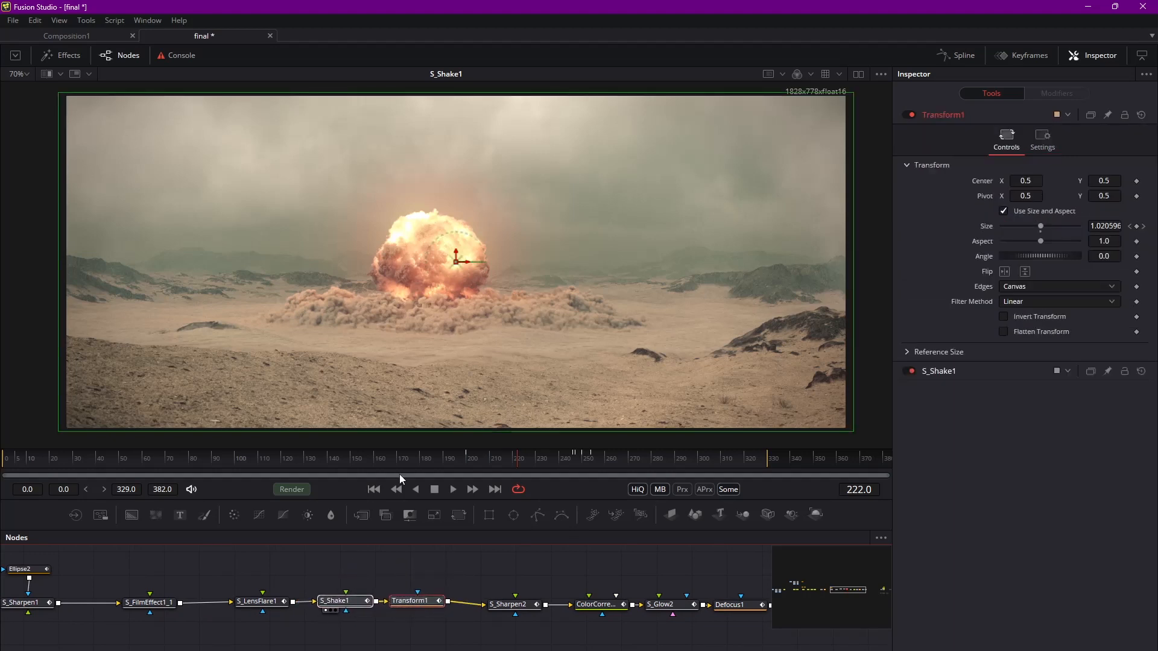
# Step: View the S_Sharpen2 result and the ColorCorrector1 result in turn
pyautogui.moveTo(703, 593); pyautogui.dragTo(588, 600, button='middle')
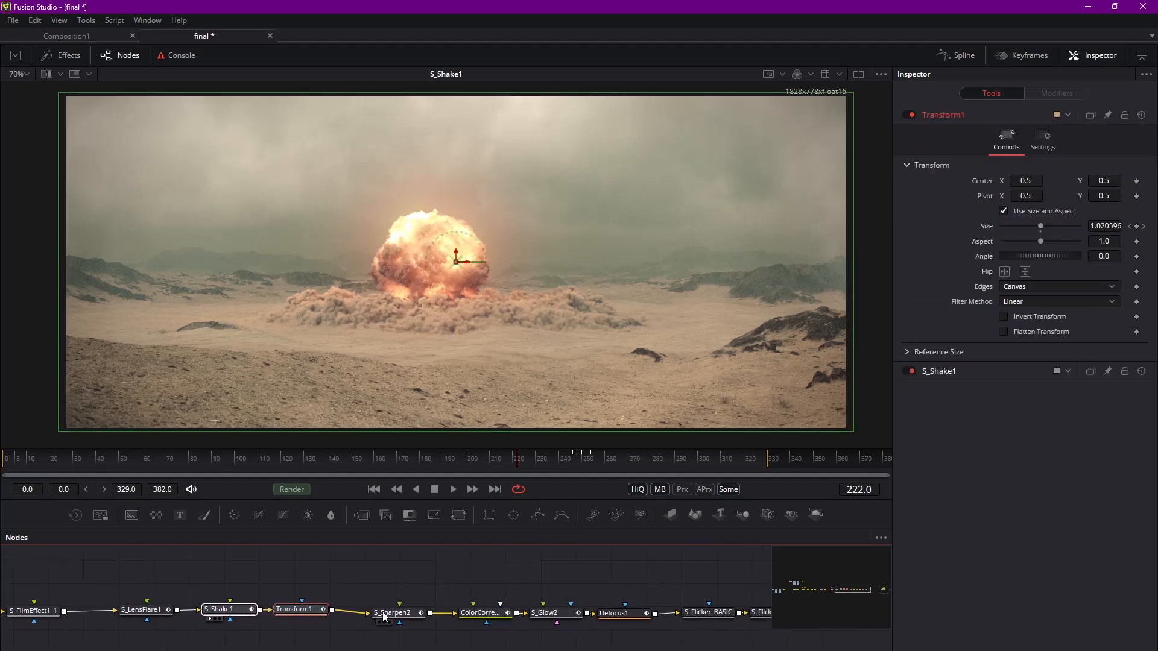
pyautogui.click(392, 611)
pyautogui.press('1')
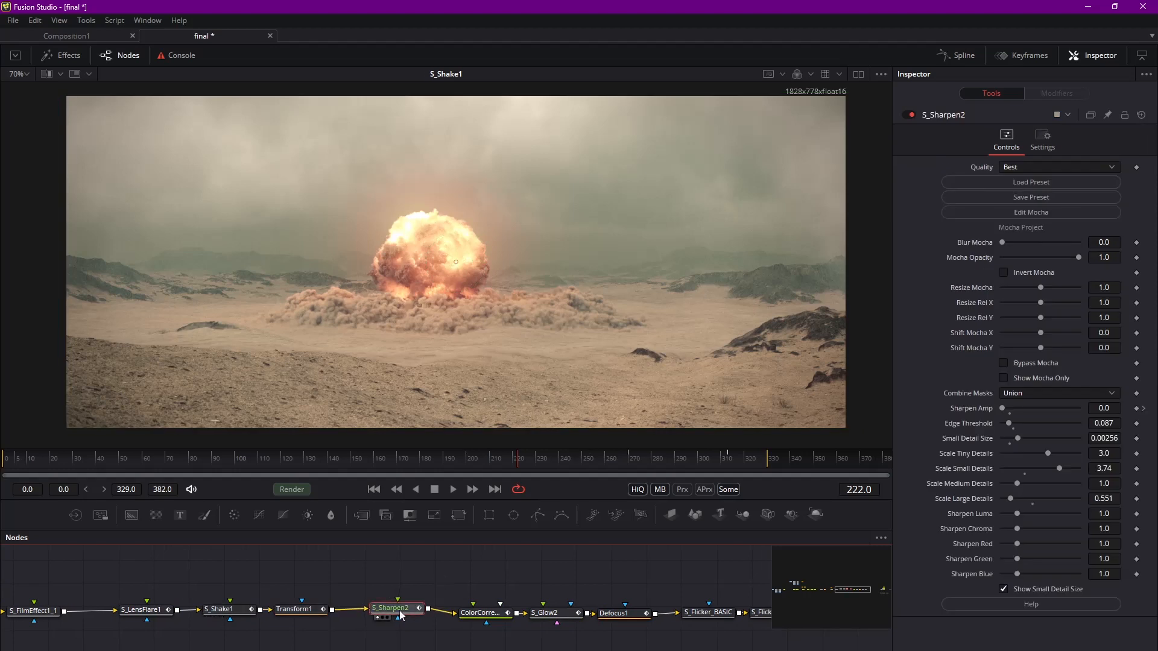
pyautogui.click(492, 616)
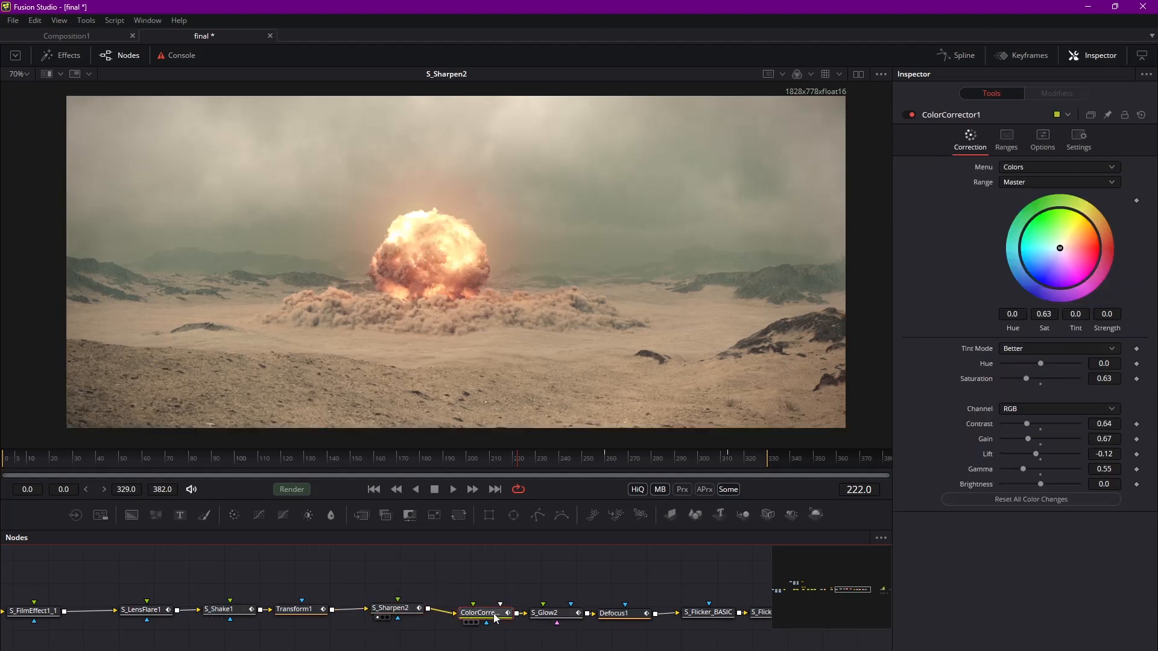
pyautogui.moveTo(562, 610); pyautogui.dragTo(524, 600, button='middle')
pyautogui.press('1')
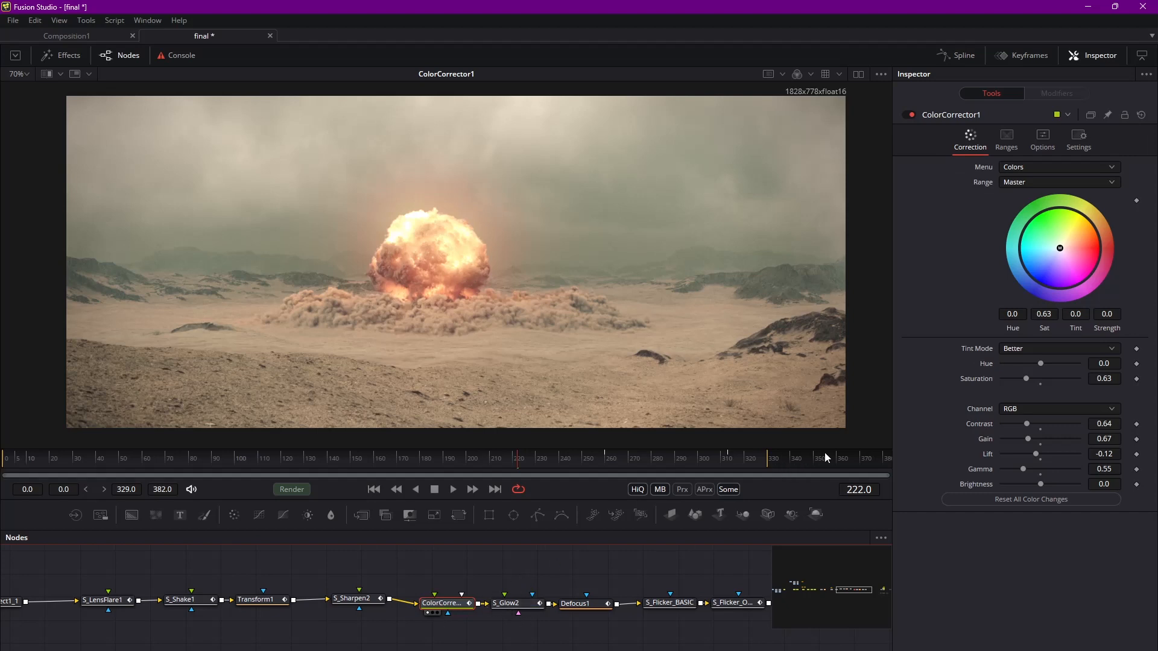
# Step: View the S_Glow2 and Defocus1 results and inspect the dark smoke at frame 311
pyautogui.click(506, 603)
pyautogui.press('1')
pyautogui.click(587, 605)
pyautogui.press('1')
pyautogui.click(726, 459)
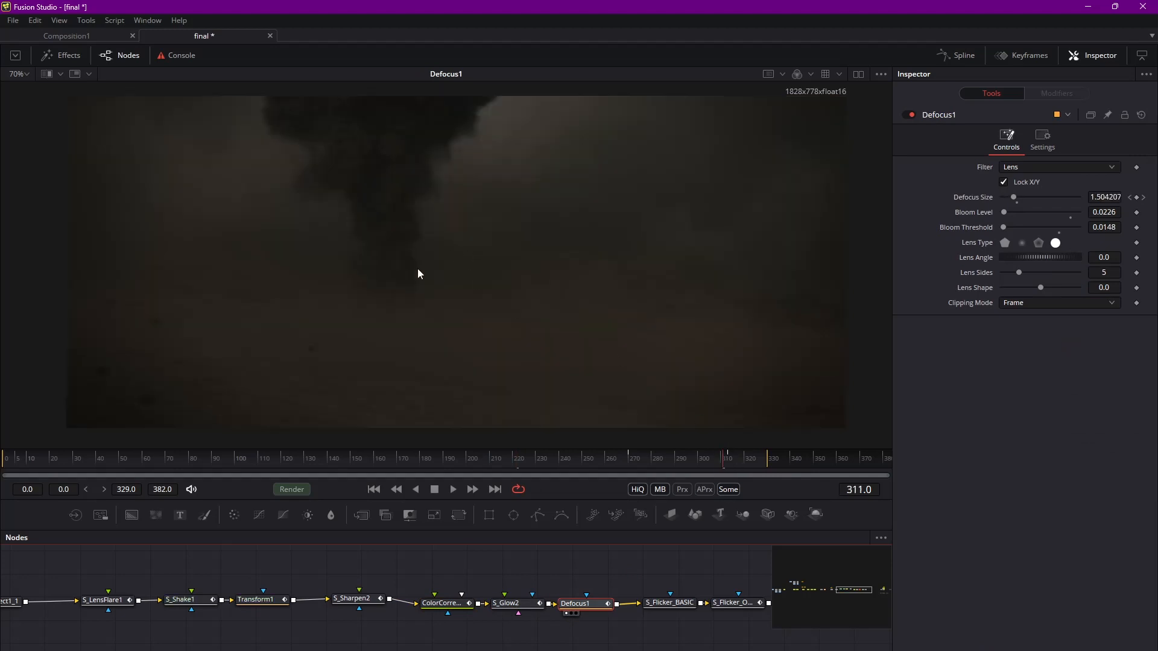
pyautogui.moveTo(470, 256); pyautogui.dragTo(432, 246, button='middle')
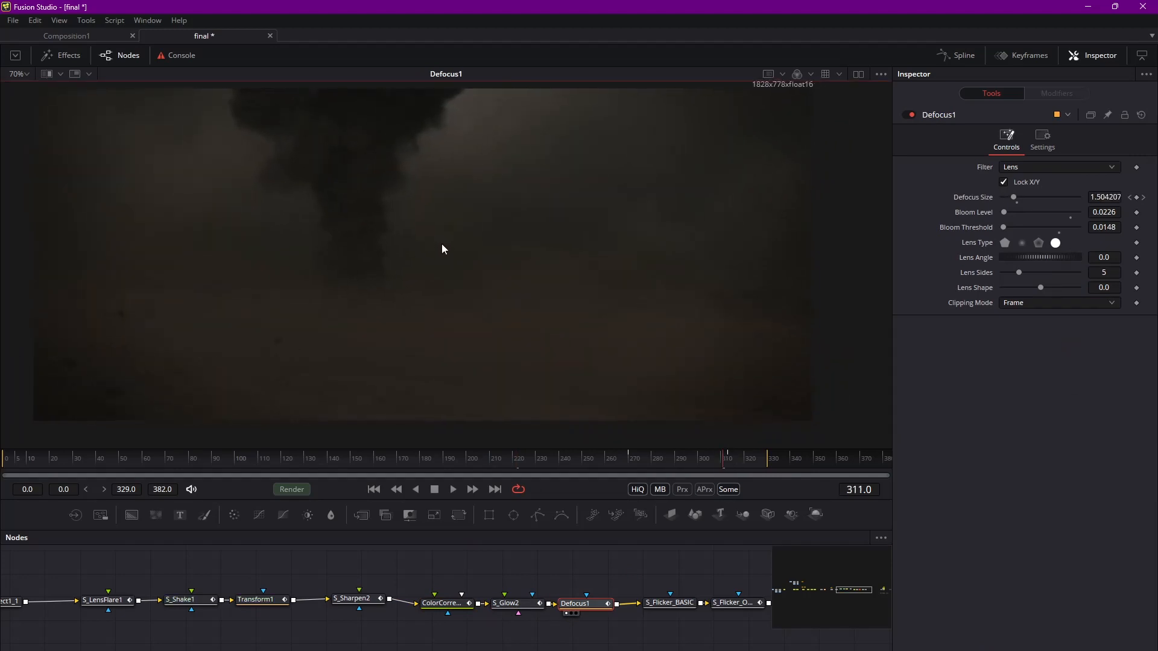
# Step: Compare the dark frame with ColorCorrector1, S_Glow2 and Defocus1 together switched off and on
pyautogui.moveTo(445, 567); pyautogui.dragTo(593, 633)
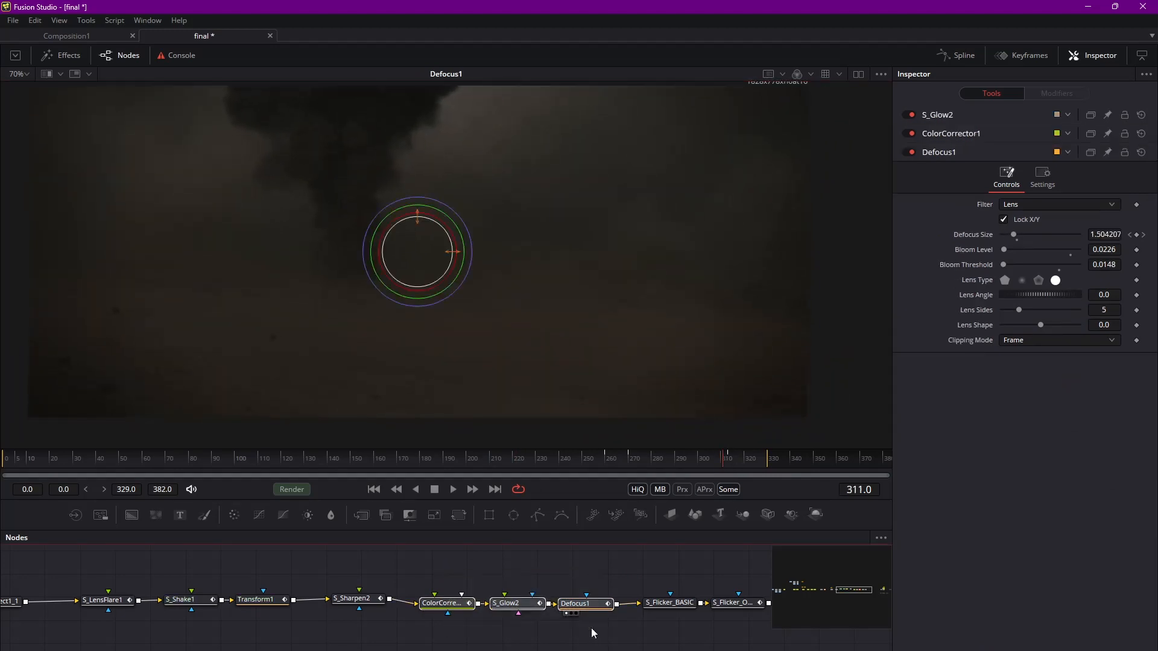
pyautogui.hotkey('ctrl', 'p')
pyautogui.hotkey('ctrl', 'p')
pyautogui.hotkey('ctrl', 'p')
pyautogui.hotkey('ctrl', 'p')
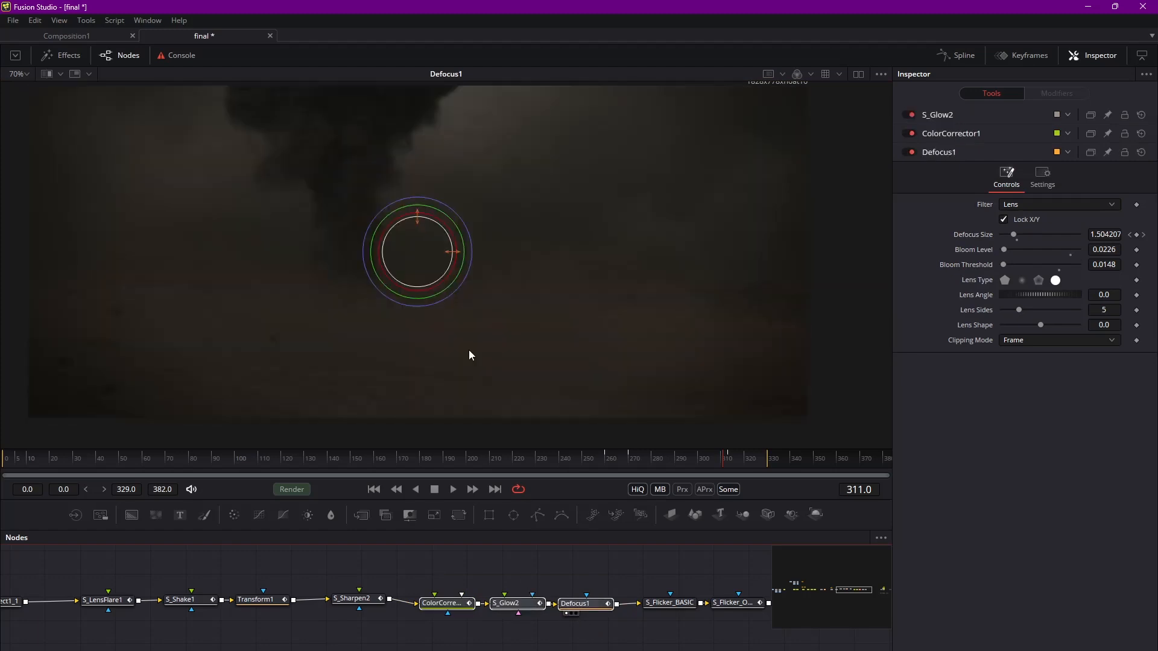
pyautogui.hotkey('ctrl', 'p')
pyautogui.hotkey('ctrl', 'p')
# Step: Reposition the S_Flicker_BASIC and S_Flicker_OVERDOSE nodes slightly above the main node line
pyautogui.moveTo(691, 612); pyautogui.dragTo(507, 625, button='middle')
pyautogui.moveTo(508, 626); pyautogui.dragTo(537, 605)
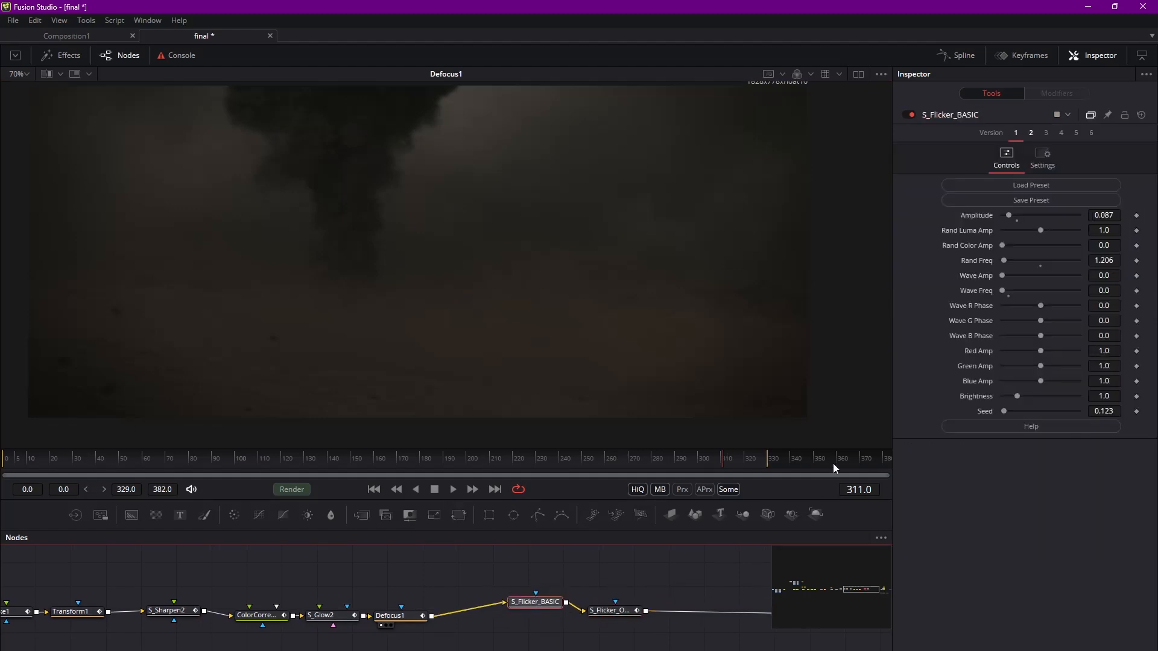
pyautogui.moveTo(610, 614); pyautogui.dragTo(617, 602)
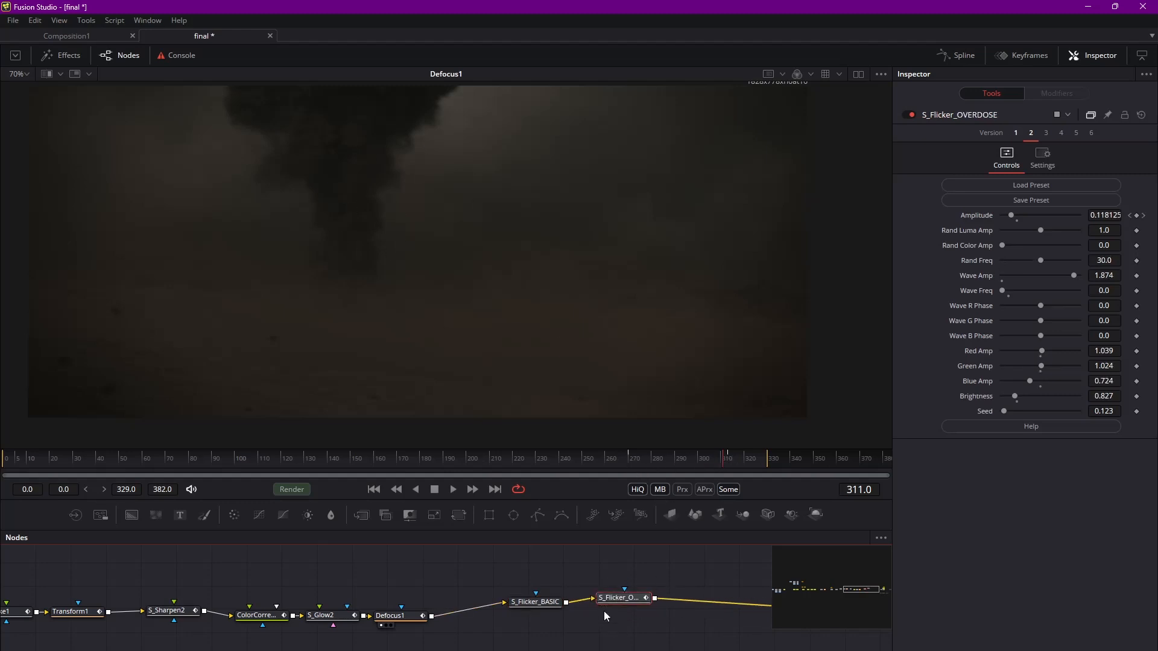
# Step: Review the grain nodes and the output branch at the end of the node tree
pyautogui.moveTo(712, 618); pyautogui.dragTo(382, 605, button='middle')
pyautogui.moveTo(570, 617); pyautogui.dragTo(348, 650, button='middle')
pyautogui.moveTo(363, 558); pyautogui.dragTo(470, 640)
pyautogui.click(472, 641)
pyautogui.moveTo(616, 647); pyautogui.dragTo(580, 647)
# Step: Select both flicker nodes and go back to the fireball at frame 229
pyautogui.moveTo(88, 586); pyautogui.dragTo(255, 598, button='middle')
pyautogui.moveTo(152, 583); pyautogui.dragTo(243, 650)
pyautogui.click(445, 460)
pyautogui.click(488, 461)
pyautogui.click(514, 462)
pyautogui.click(534, 461)
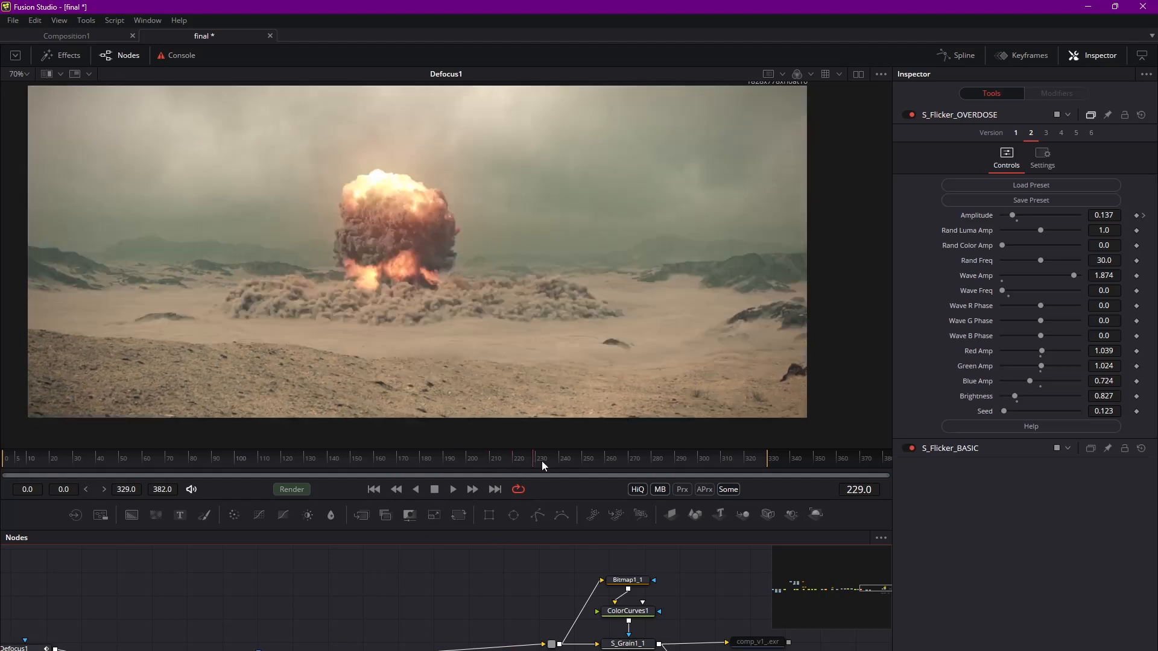
# Step: Bring the whole node tree into view alongside the explosion frame for a final overview
pyautogui.keyDown('ctrl'); pyautogui.scroll(-6, 555, 608); pyautogui.keyUp('ctrl')
pyautogui.moveTo(618, 584); pyautogui.dragTo(578, 577, button='middle')
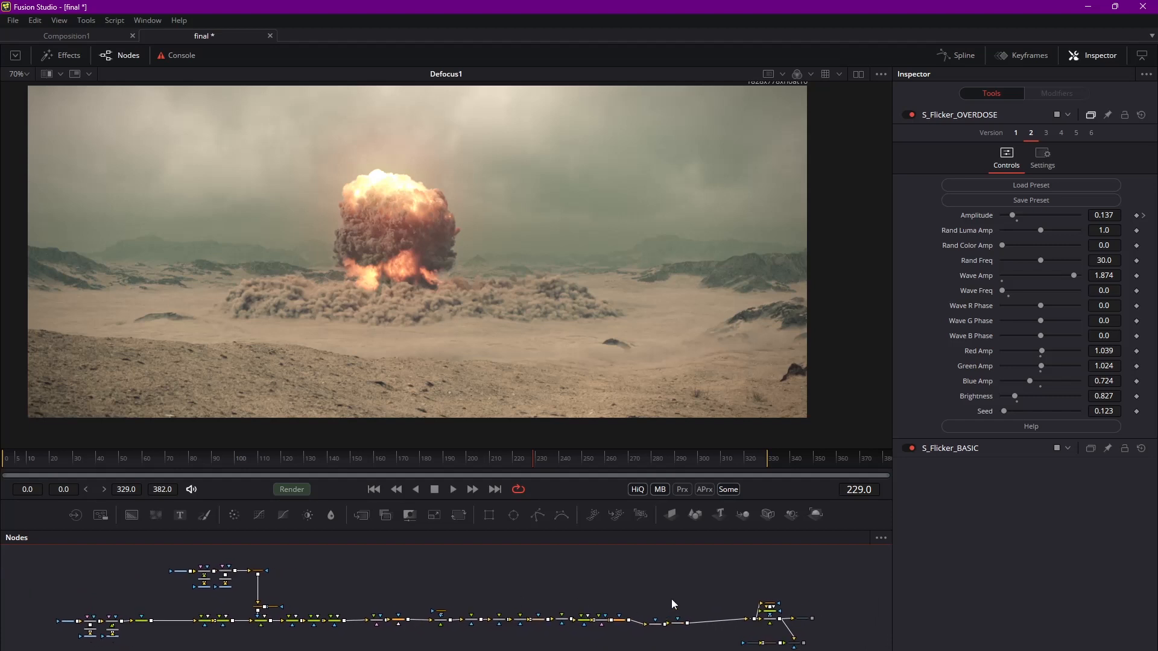
pyautogui.moveTo(664, 604); pyautogui.dragTo(646, 597, button='middle')
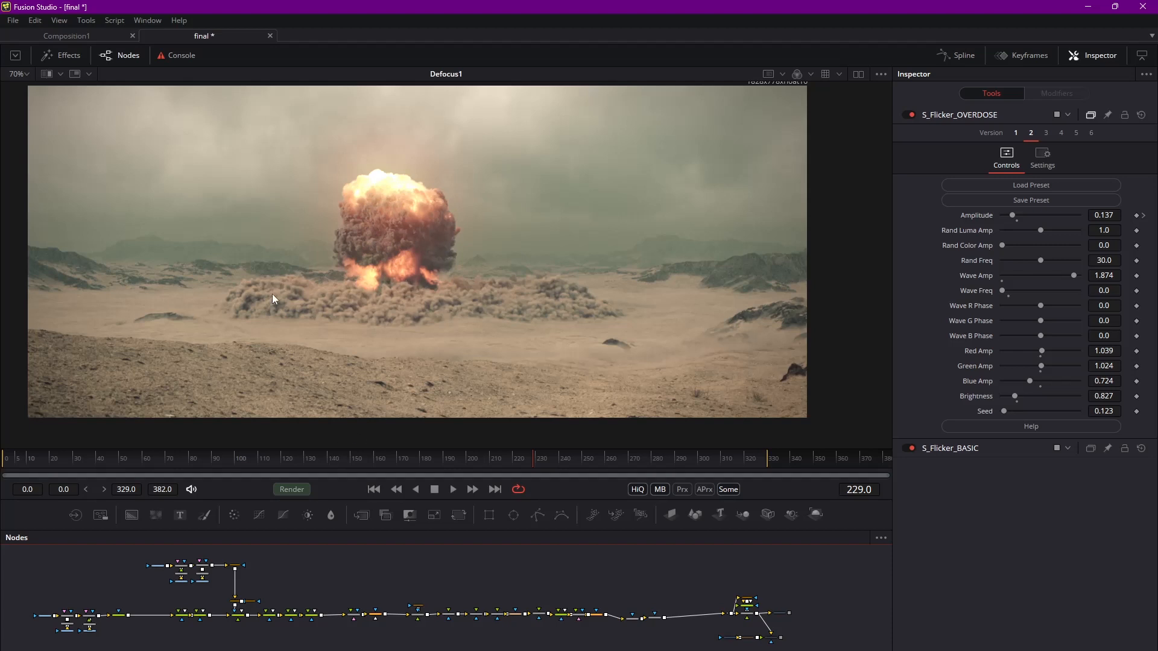
pyautogui.moveTo(496, 332); pyautogui.dragTo(605, 348, button='middle')
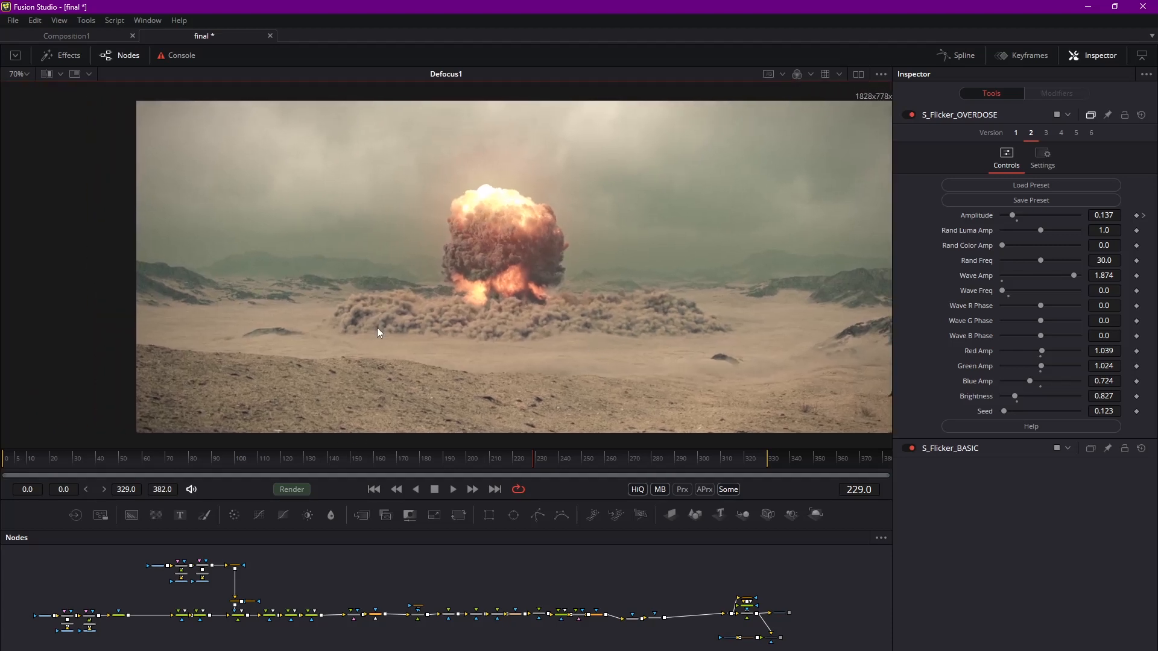